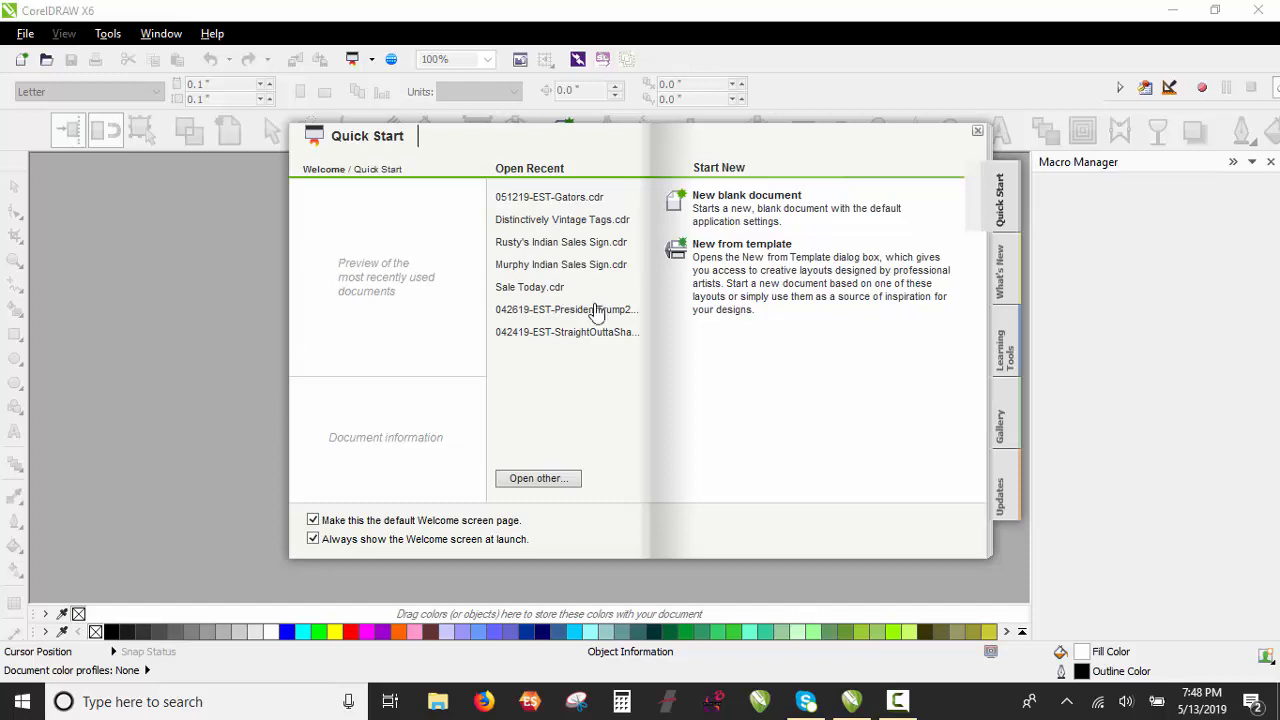
# Step: Create a new blank document and import the Rags n' Roses logo PNG from the Desktop
pyautogui.click(721, 200)
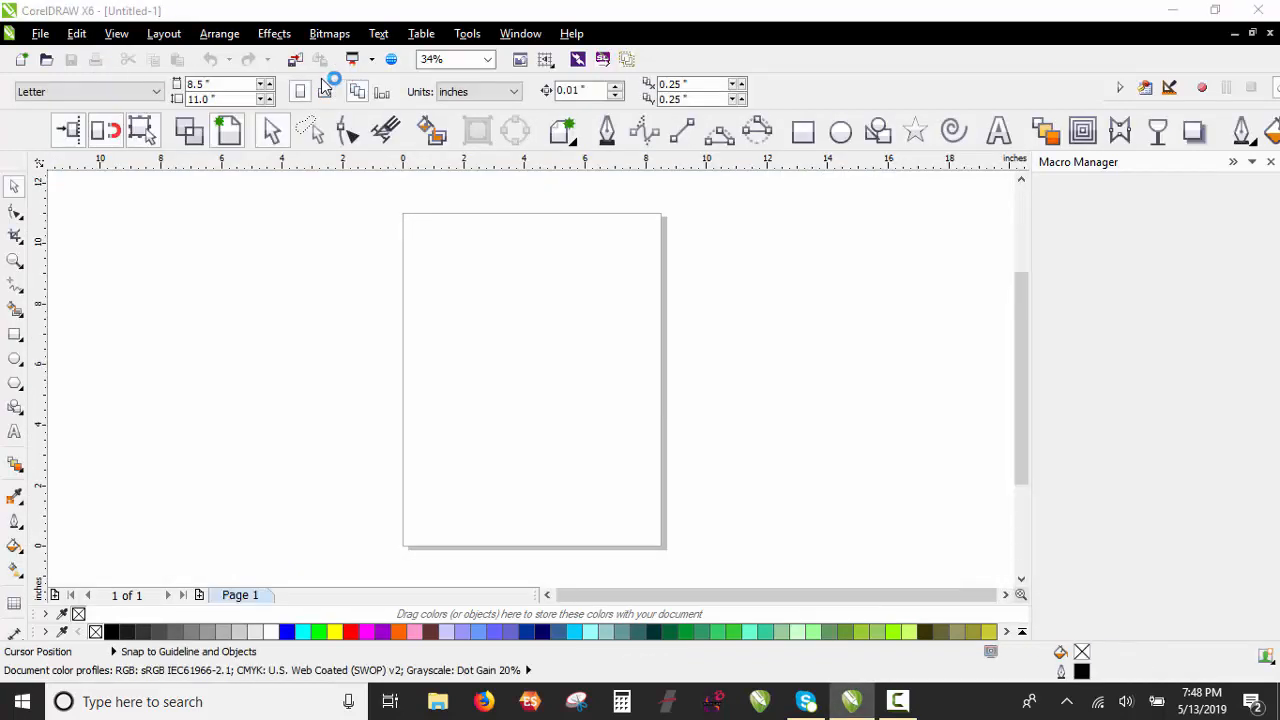
pyautogui.click(295, 59)
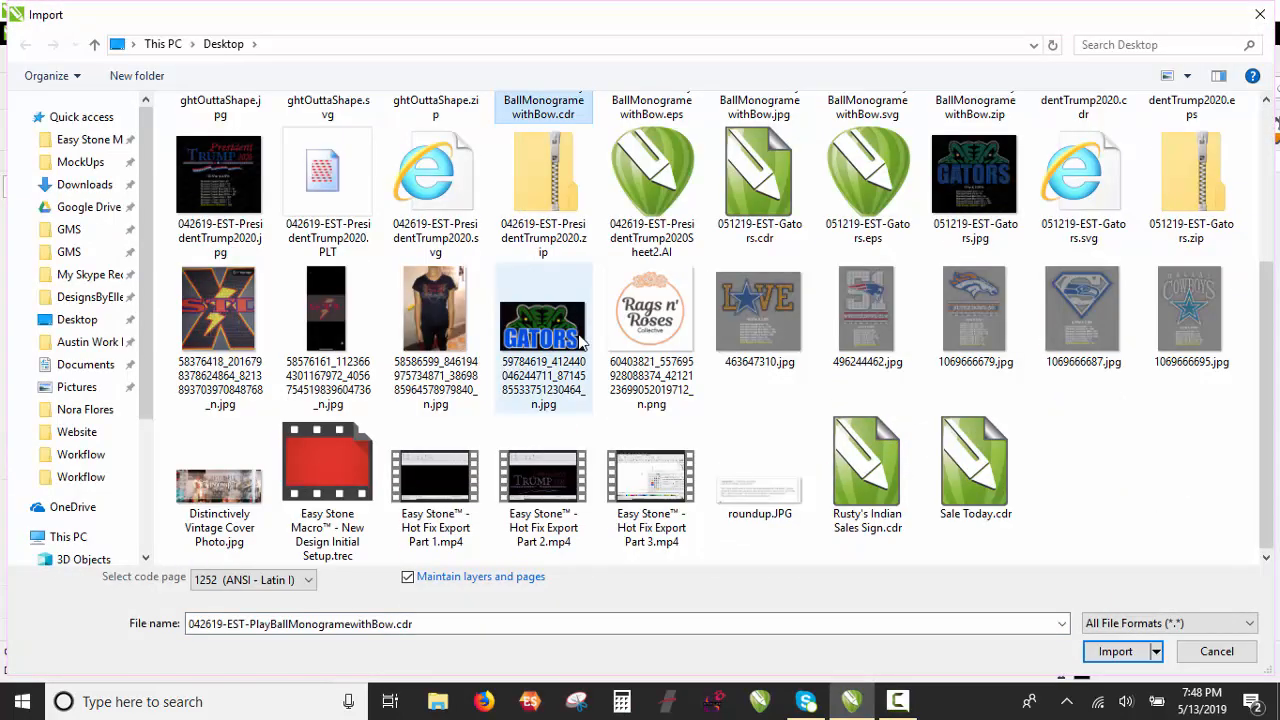
pyautogui.click(670, 325)
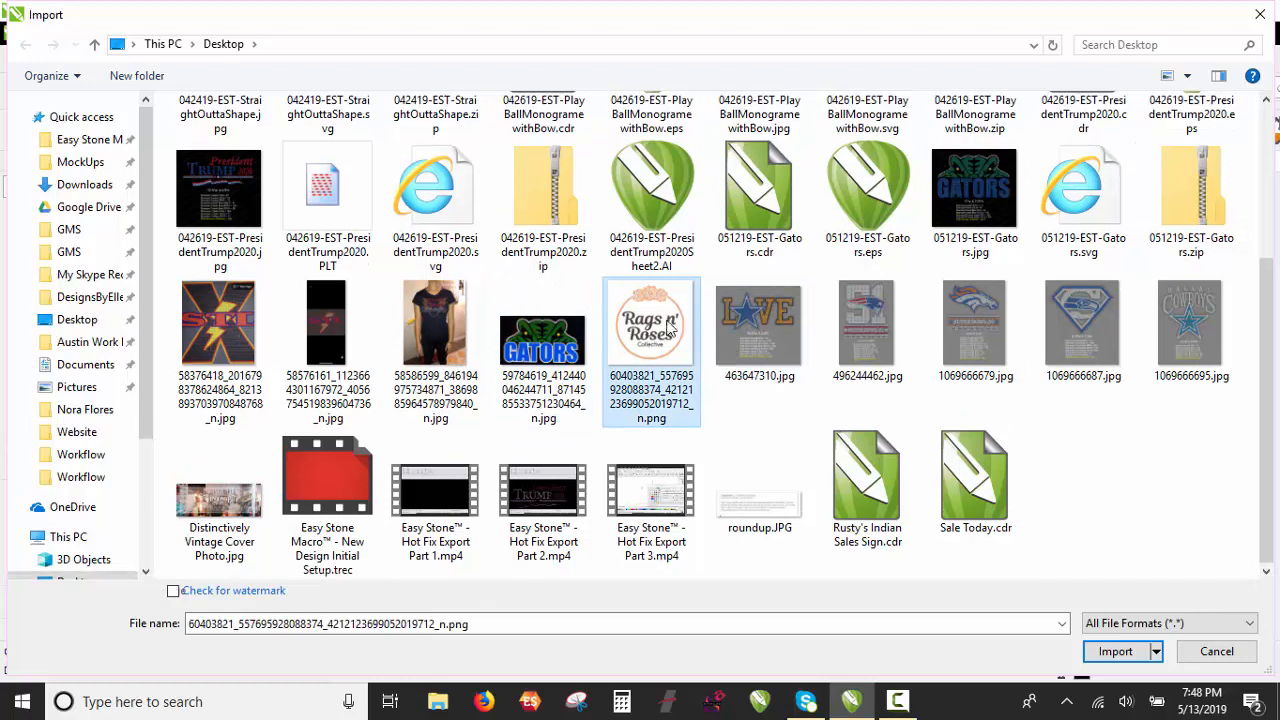
pyautogui.doubleClick(667, 330)
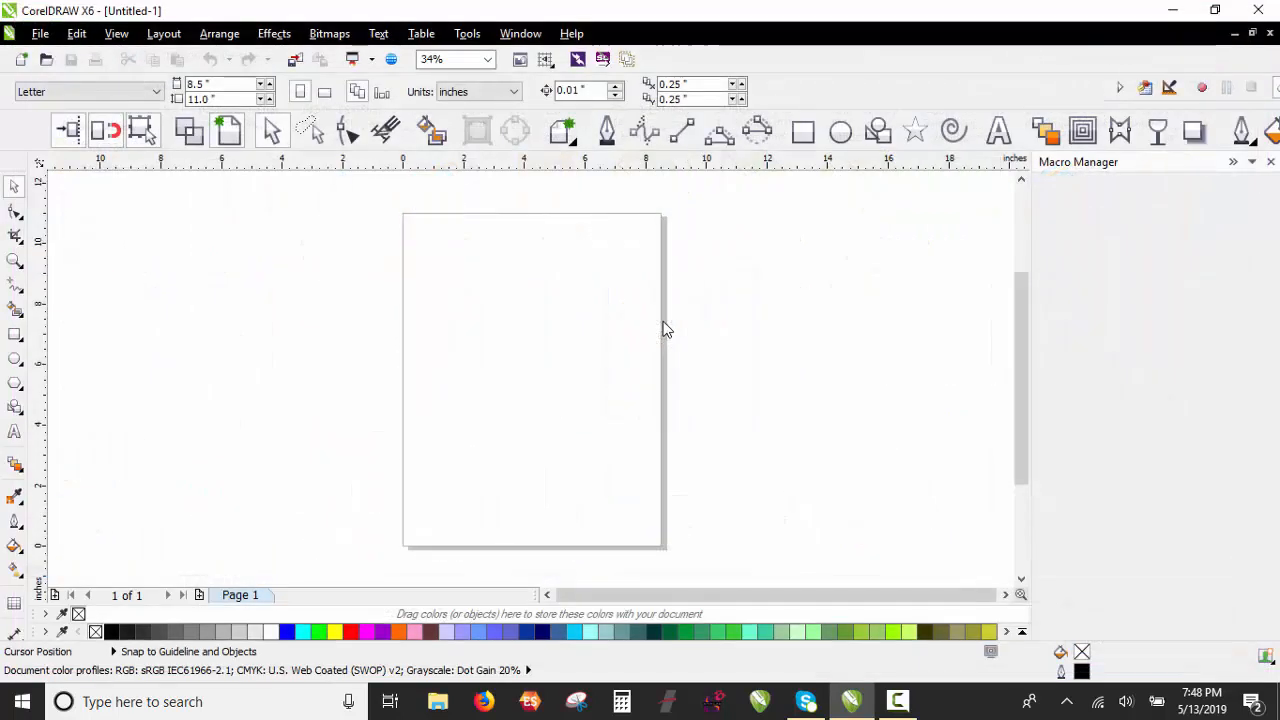
pyautogui.click(472, 287)
# Step: Move the imported logo off the page into the empty workspace to the right of it
pyautogui.scroll(-2, 414, 329)
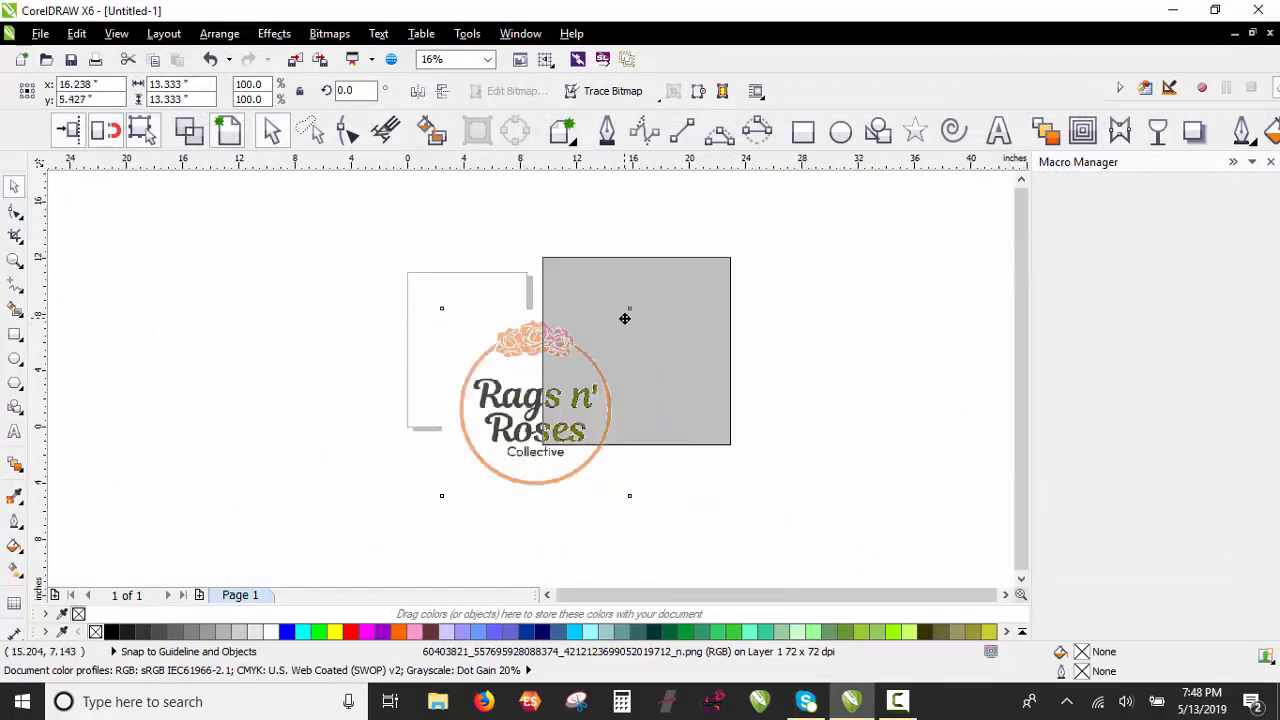
pyautogui.moveTo(624, 318); pyautogui.dragTo(643, 320)
pyautogui.click(391, 271)
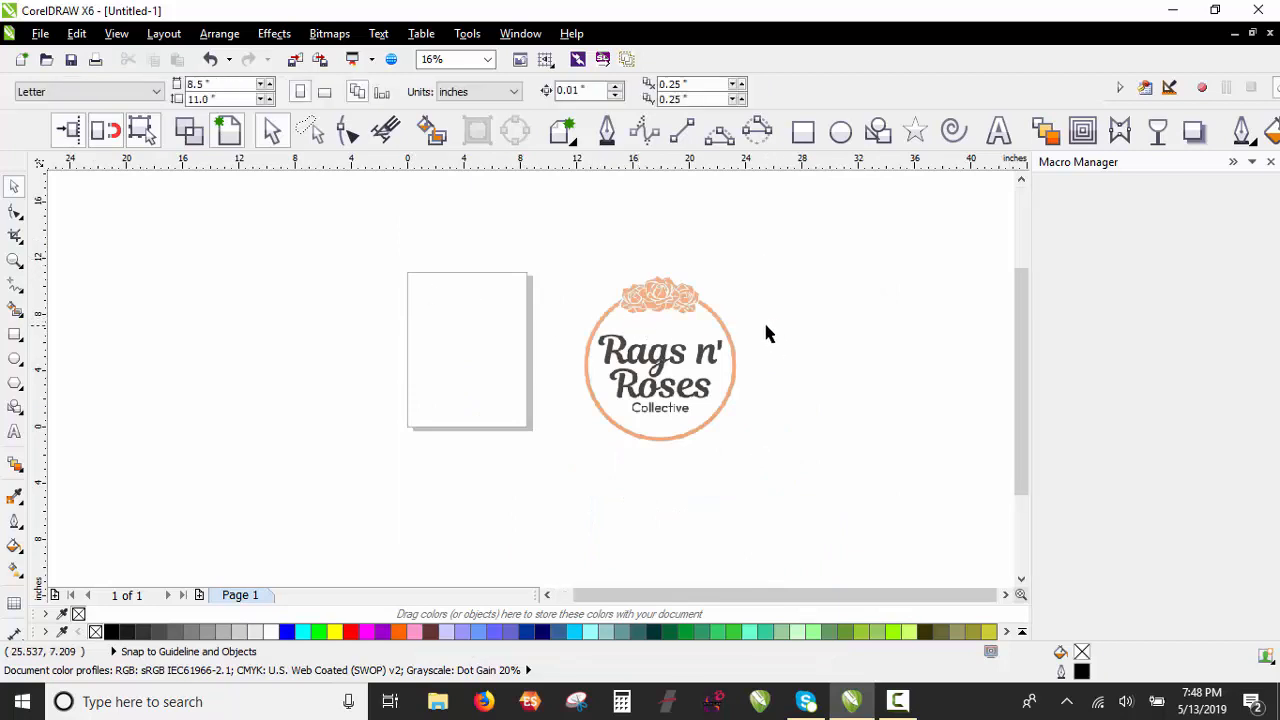
pyautogui.scroll(2, 766, 334)
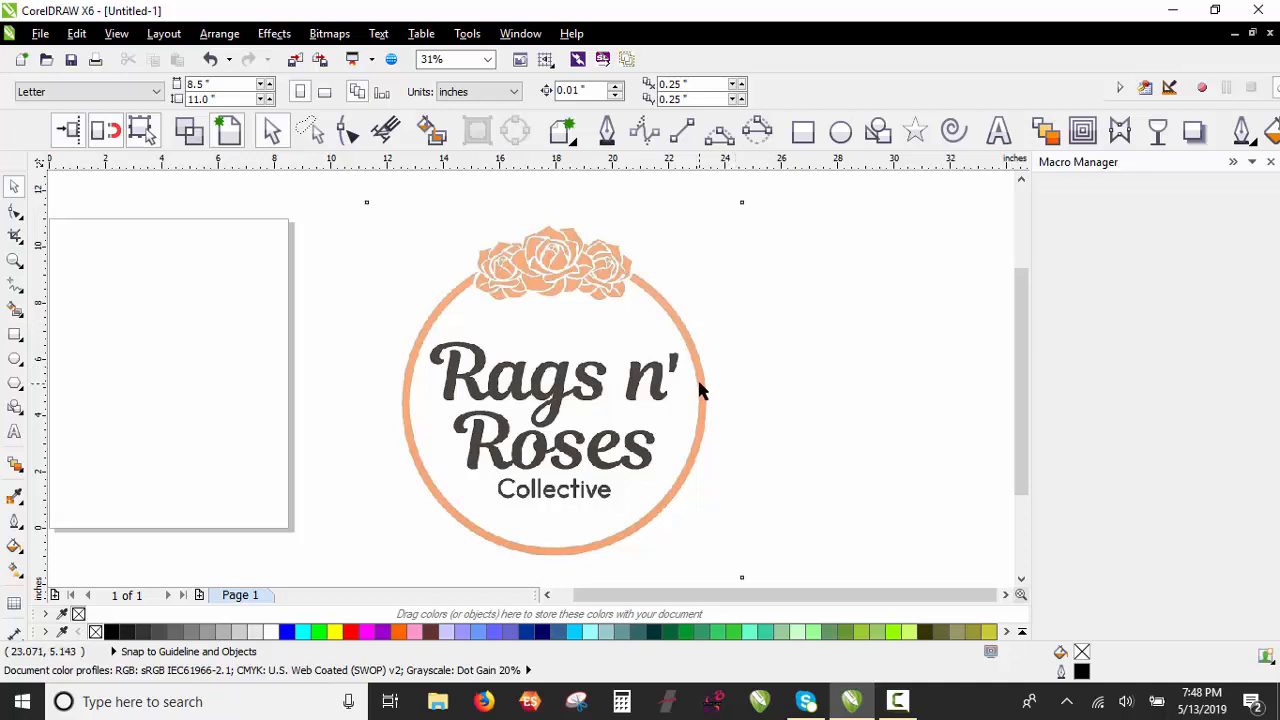
pyautogui.moveTo(697, 388); pyautogui.dragTo(695, 357)
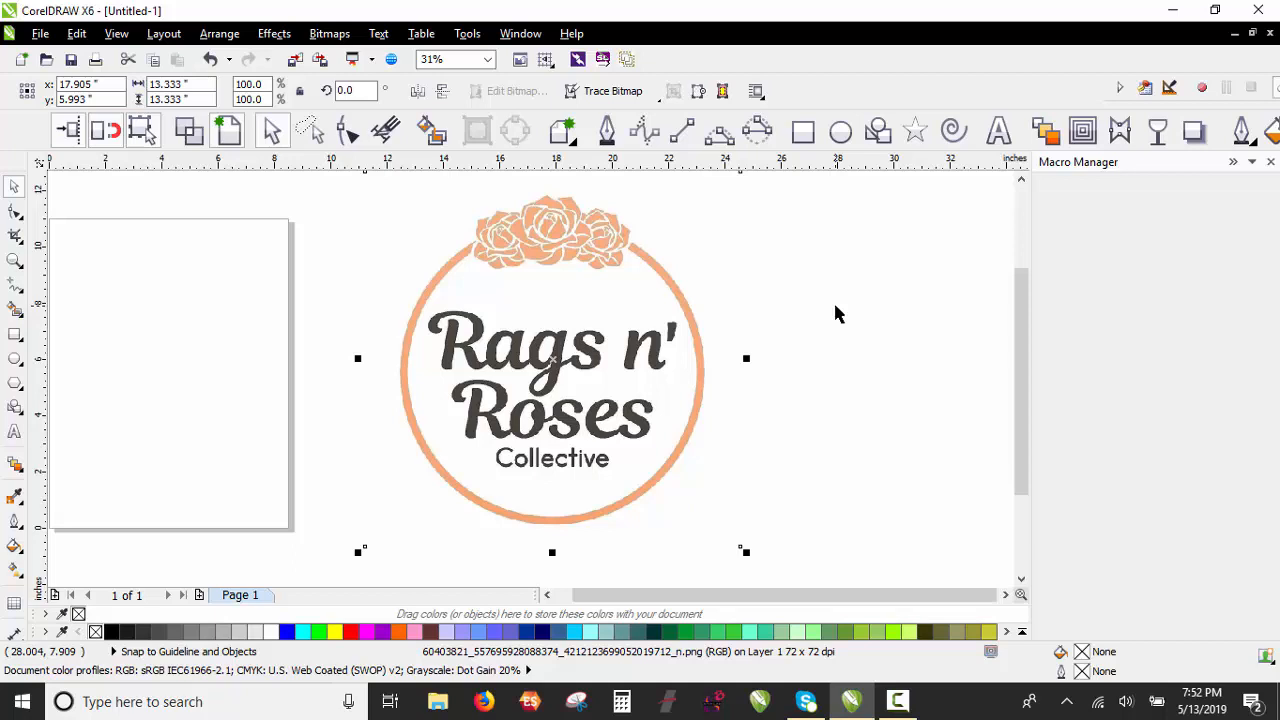
pyautogui.click(835, 307)
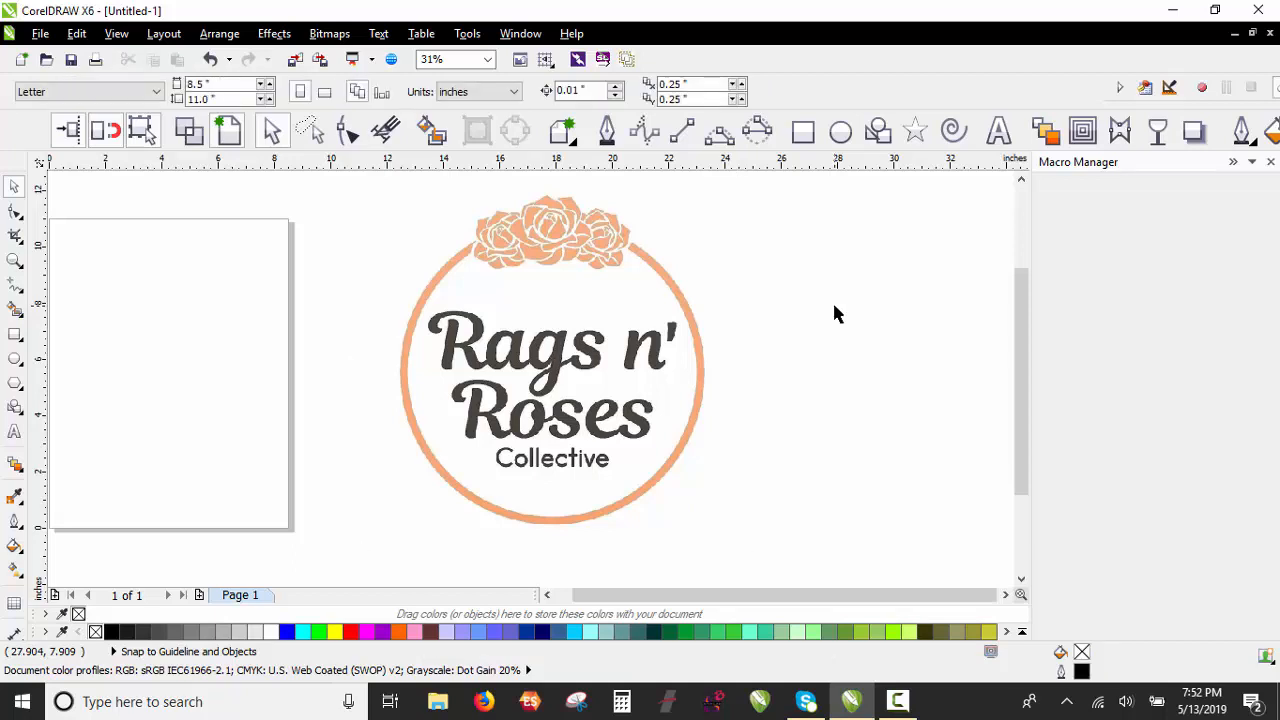
# Step: Run the EST_Expanded_Launcher macro from the EST_Easy_Stone_v4 project to start the Easy Stone rhinestone tool
pyautogui.click(1252, 161)
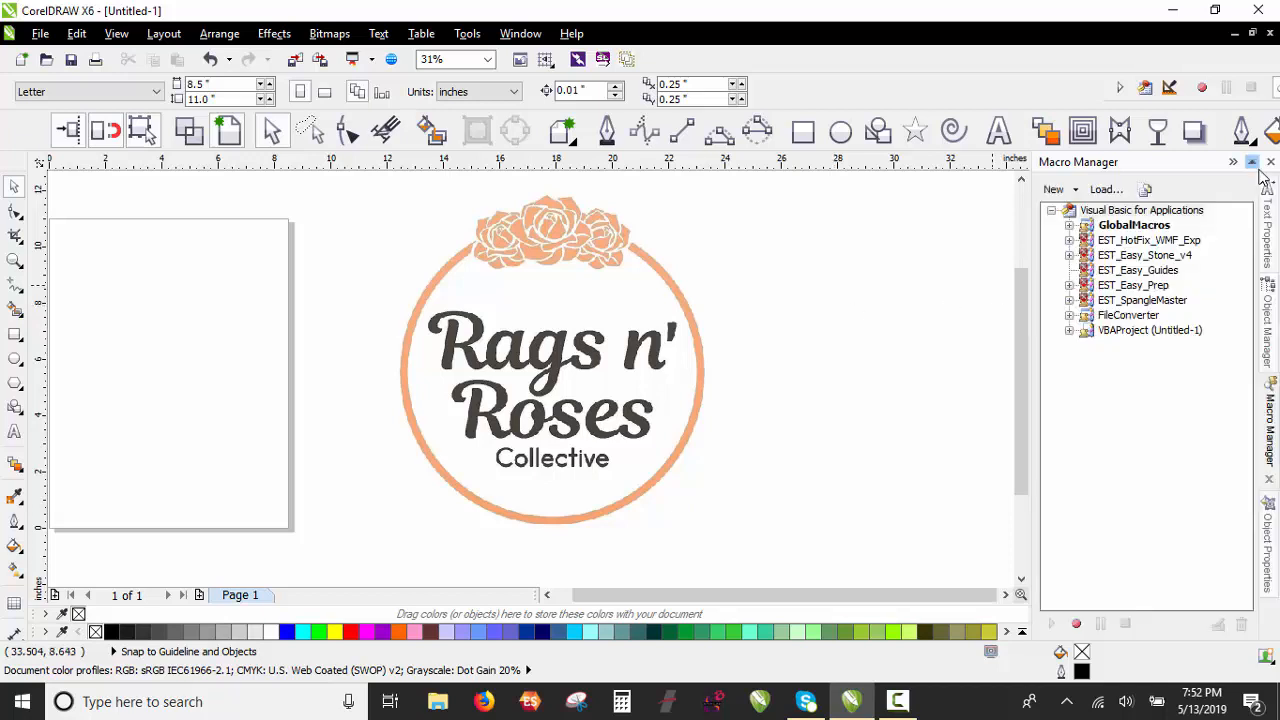
pyautogui.click(1069, 255)
pyautogui.click(1090, 285)
pyautogui.doubleClick(1148, 303)
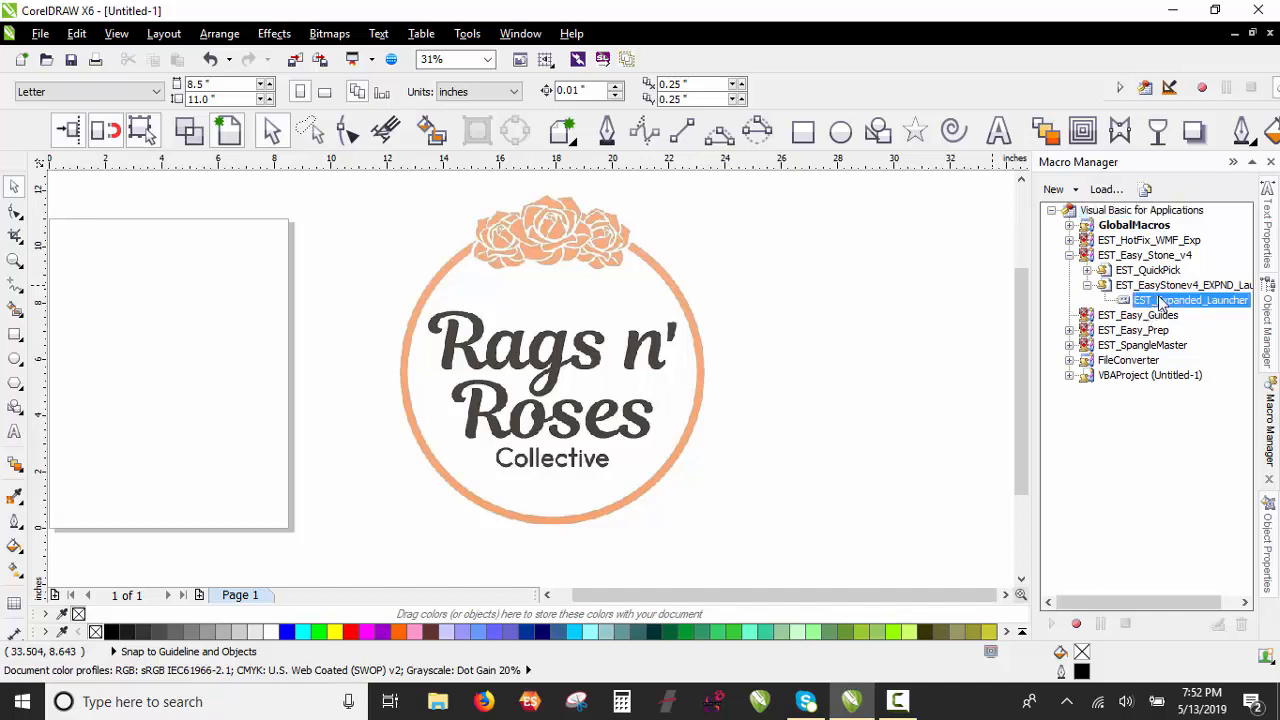
# Step: Shift the logo about 1.1 inches closer to the page and about 0.4 inches up, clear of the macro window
pyautogui.click(725, 258)
pyautogui.scroll(-1, 553, 325)
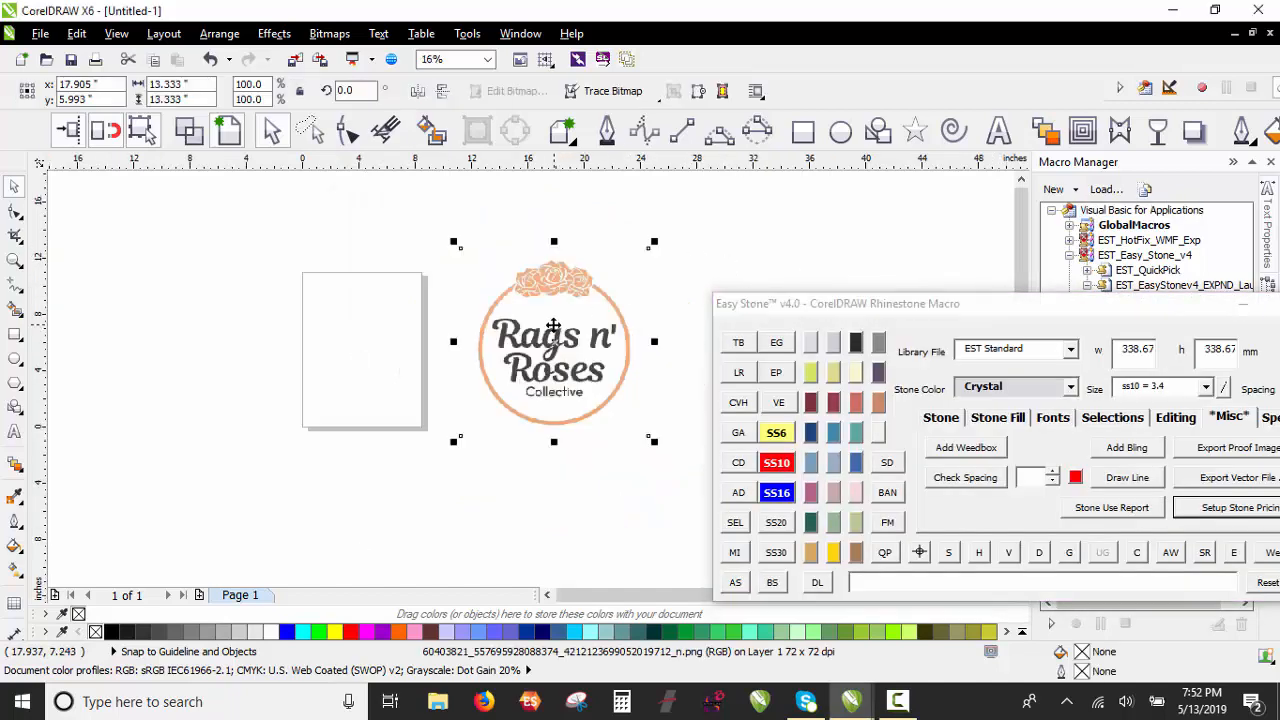
pyautogui.scroll(1, 675, 320)
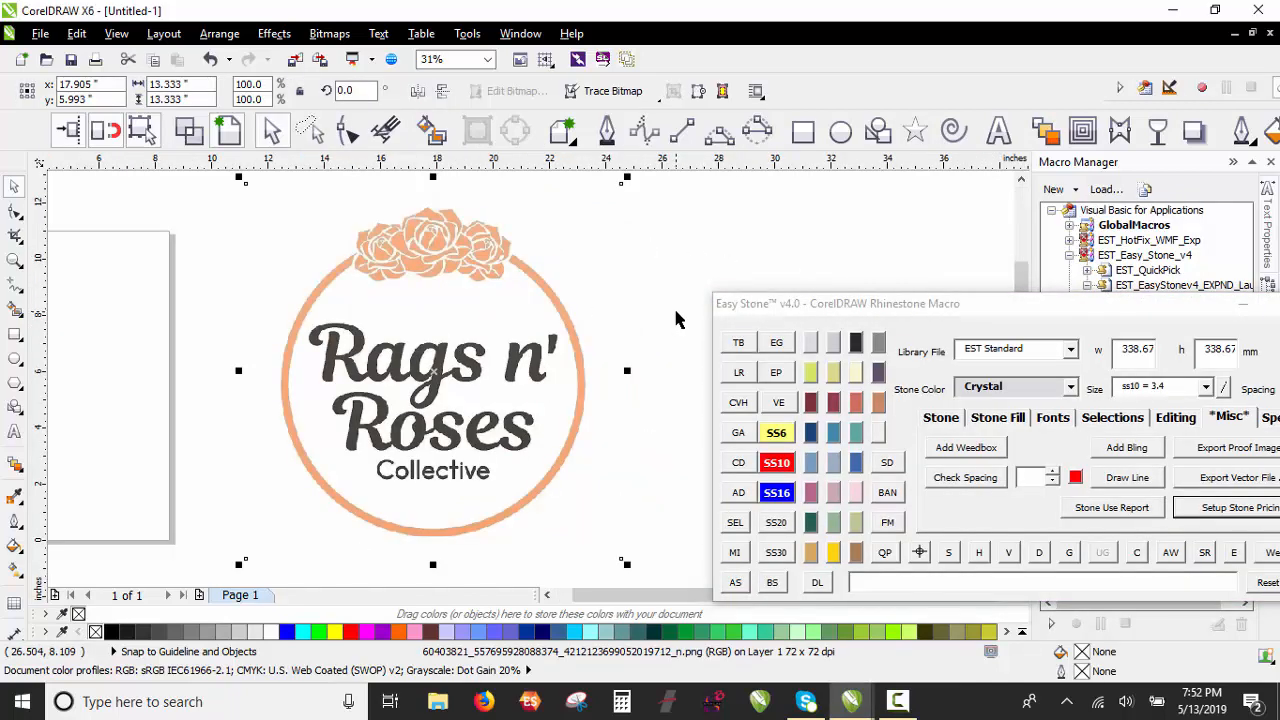
pyautogui.click(675, 314)
pyautogui.click(560, 386)
pyautogui.moveTo(540, 381); pyautogui.dragTo(512, 374)
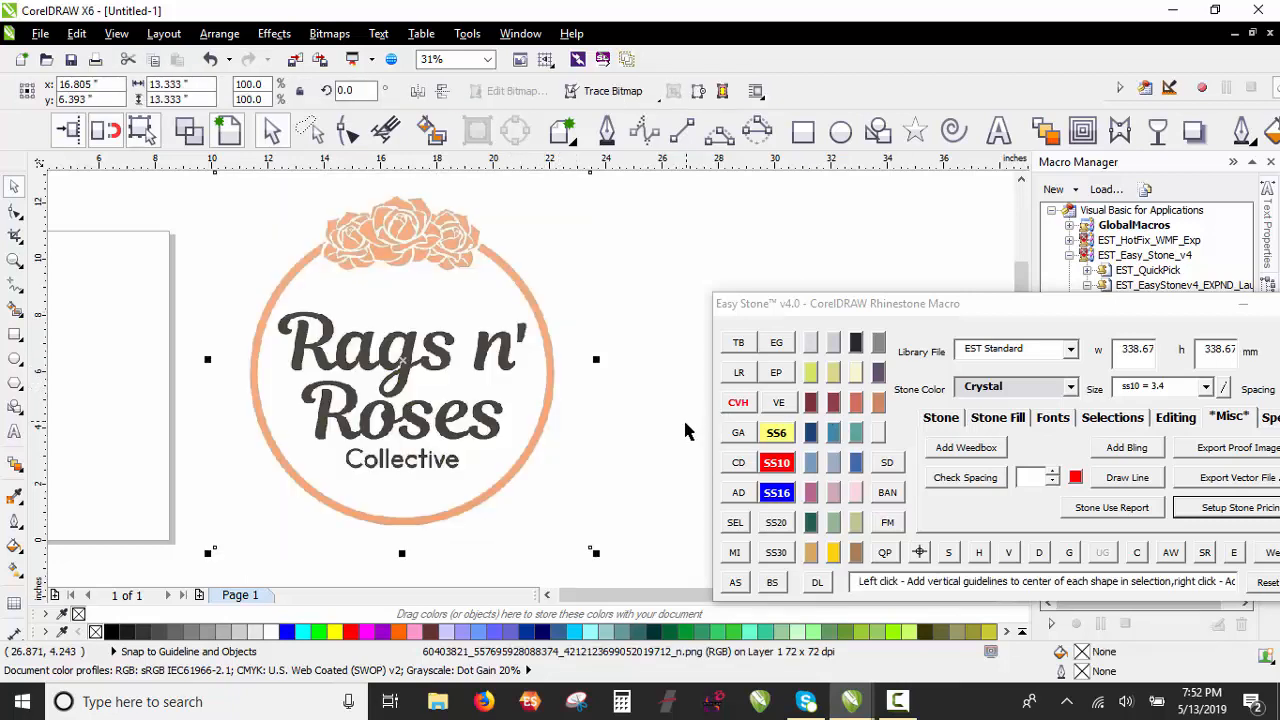
# Step: Scale the logo with Easy Stone's Set Size, making the measured circle width 10 inches, and lock the image
pyautogui.click(1265, 417)
pyautogui.moveTo(1172, 308); pyautogui.dragTo(1075, 251)
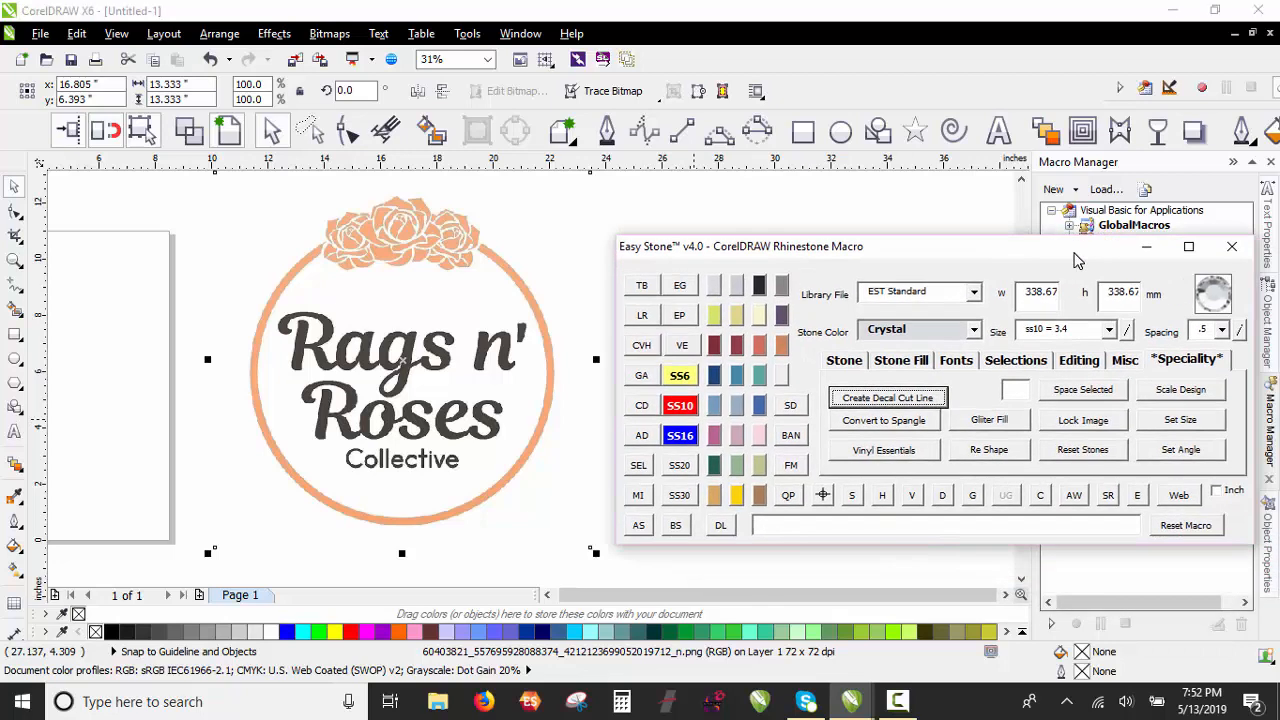
pyautogui.click(1183, 421)
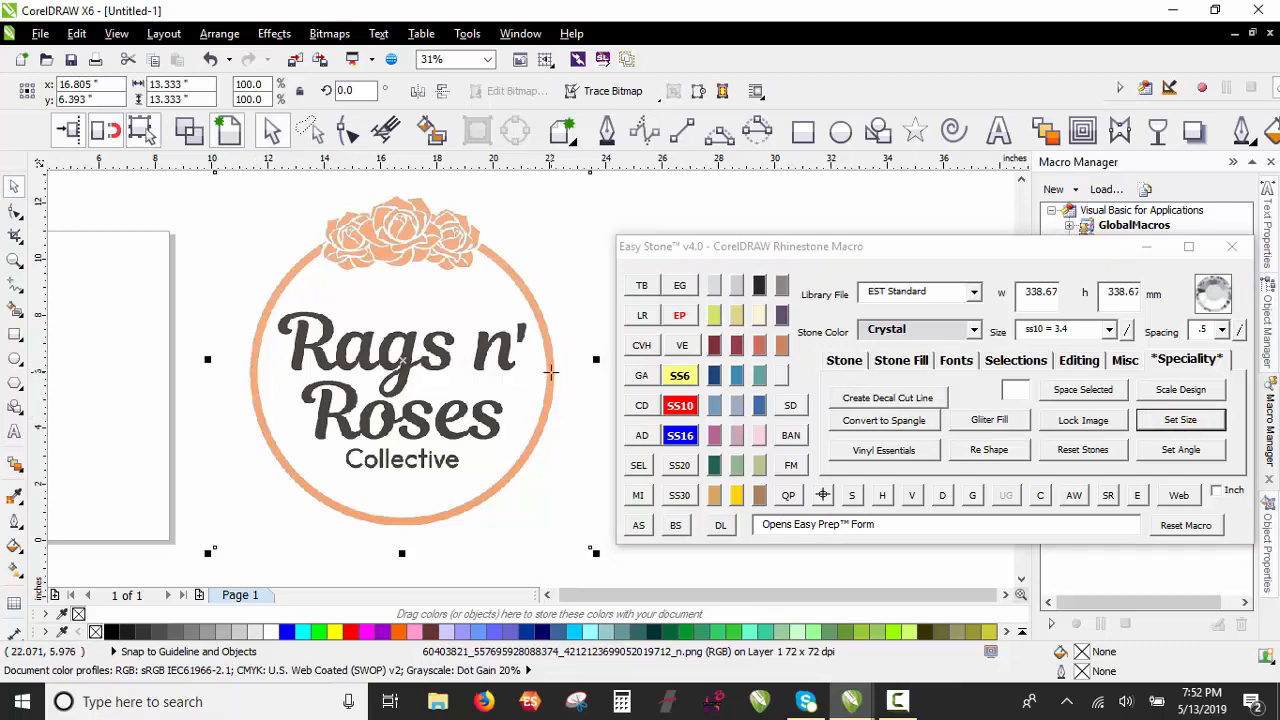
pyautogui.click(553, 372)
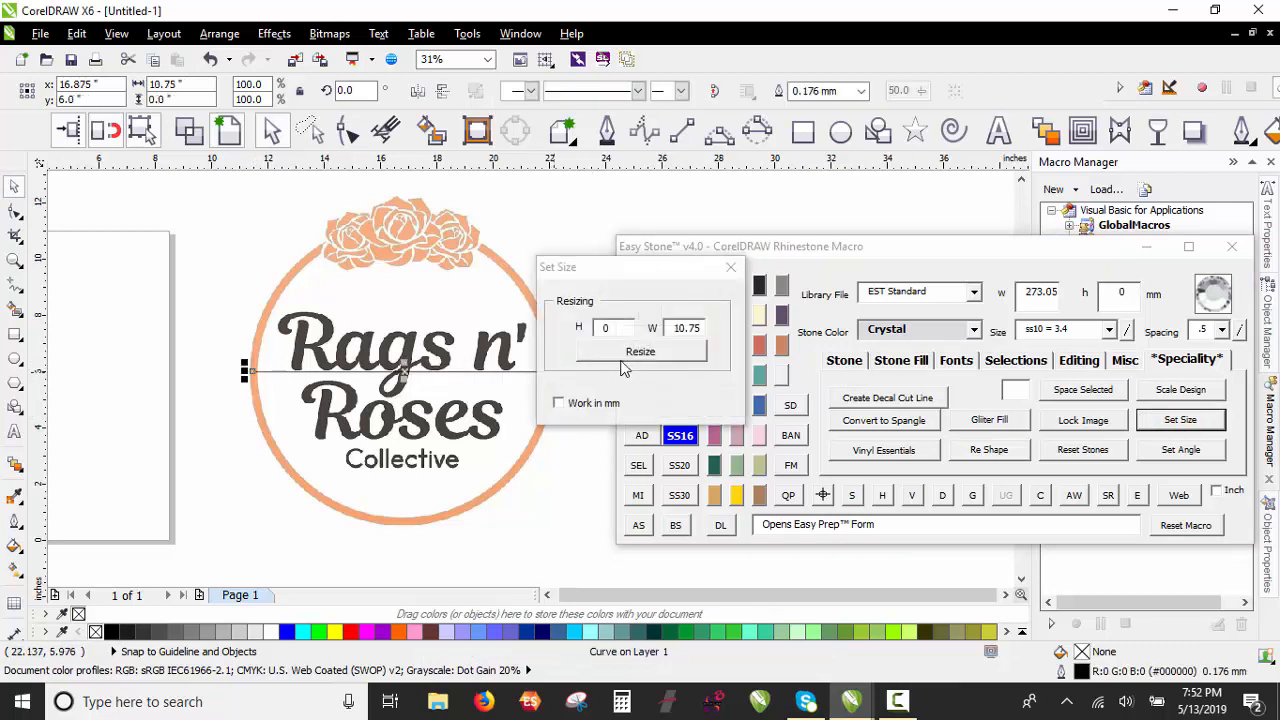
pyautogui.moveTo(678, 327); pyautogui.dragTo(712, 336)
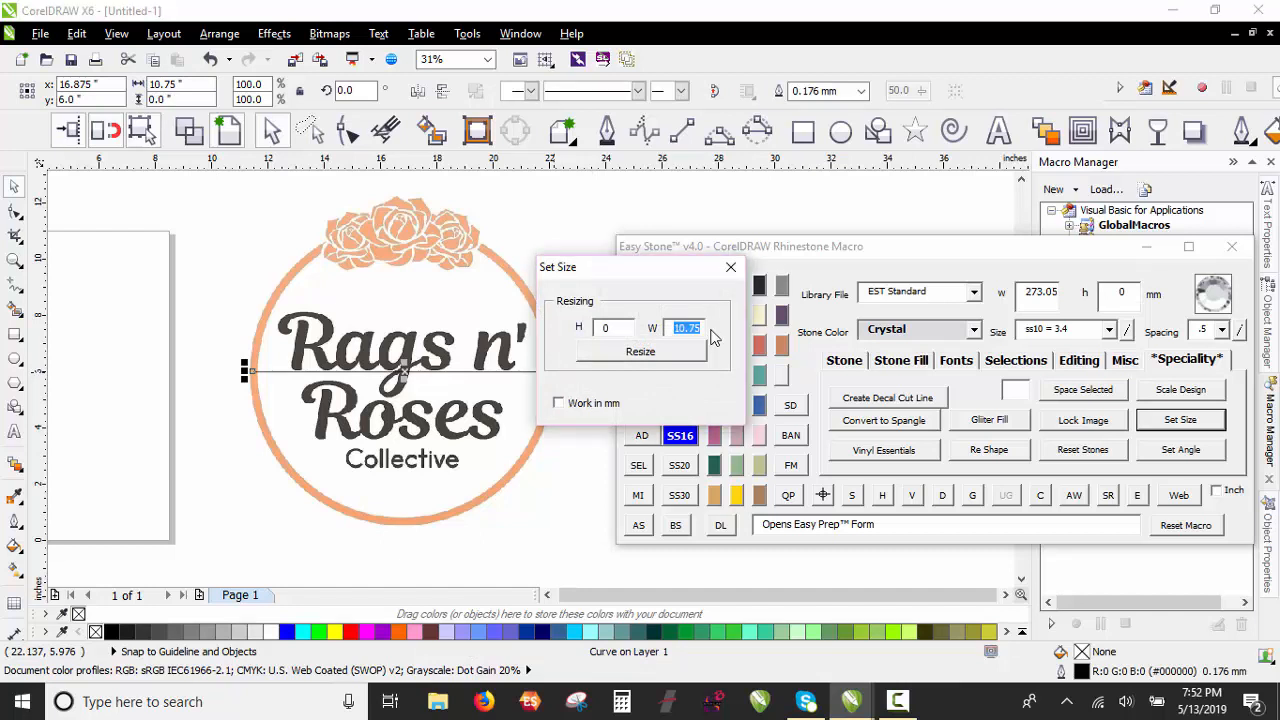
pyautogui.write('10')
pyautogui.click(692, 360)
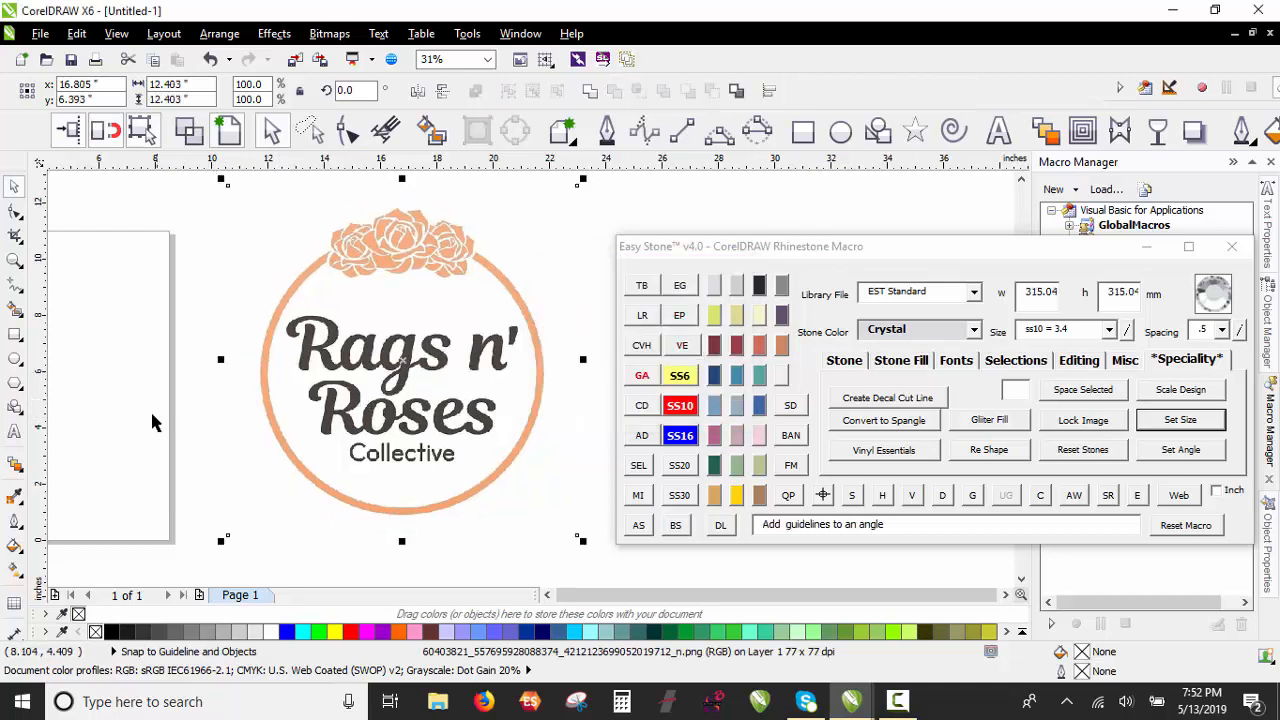
pyautogui.rightClick(359, 422)
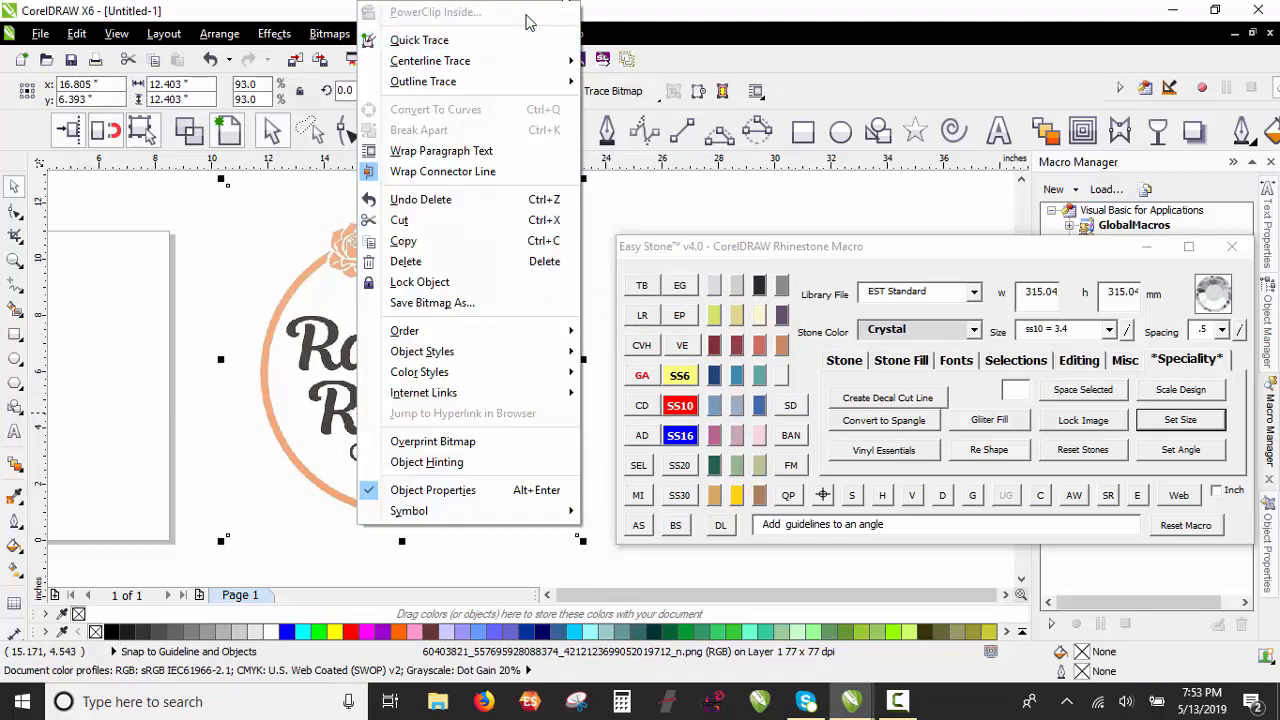
pyautogui.click(506, 281)
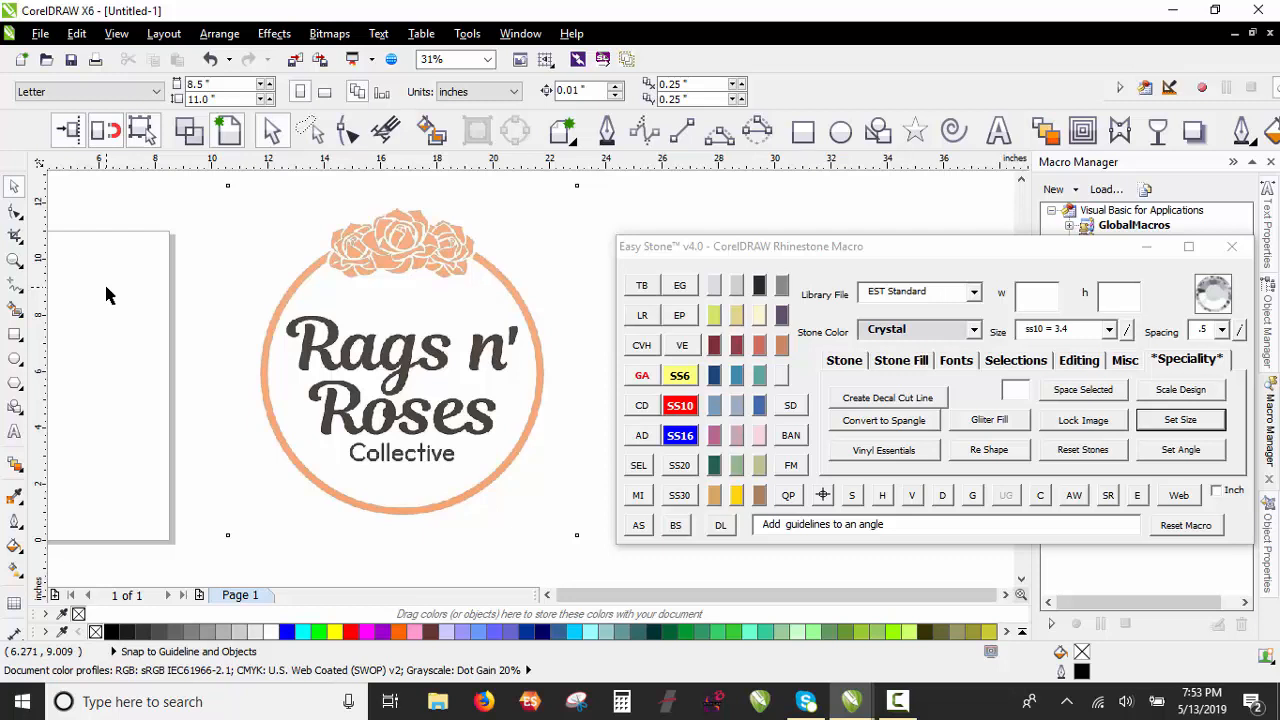
# Step: Set the stone size to SS6 and add a Crystal stone just below the word "Collective"
pyautogui.scroll(2, 463, 514)
pyautogui.scroll(-2, 77, 363)
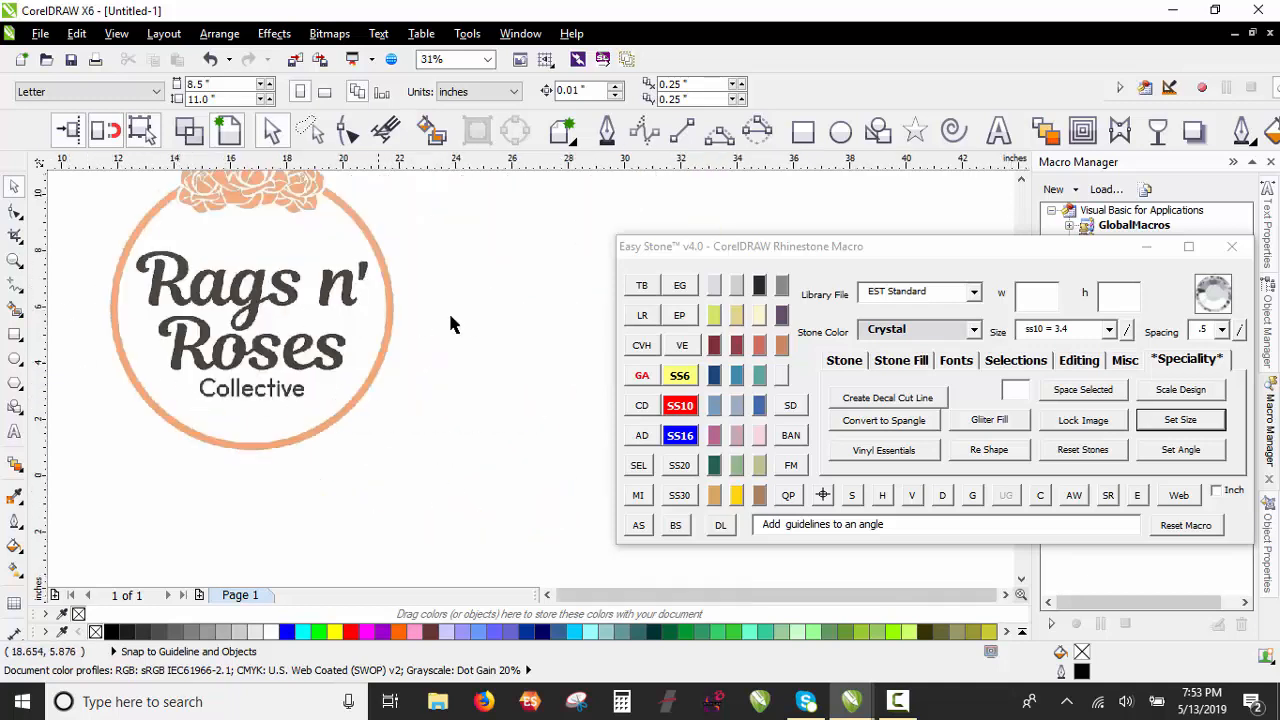
pyautogui.scroll(1, 282, 405)
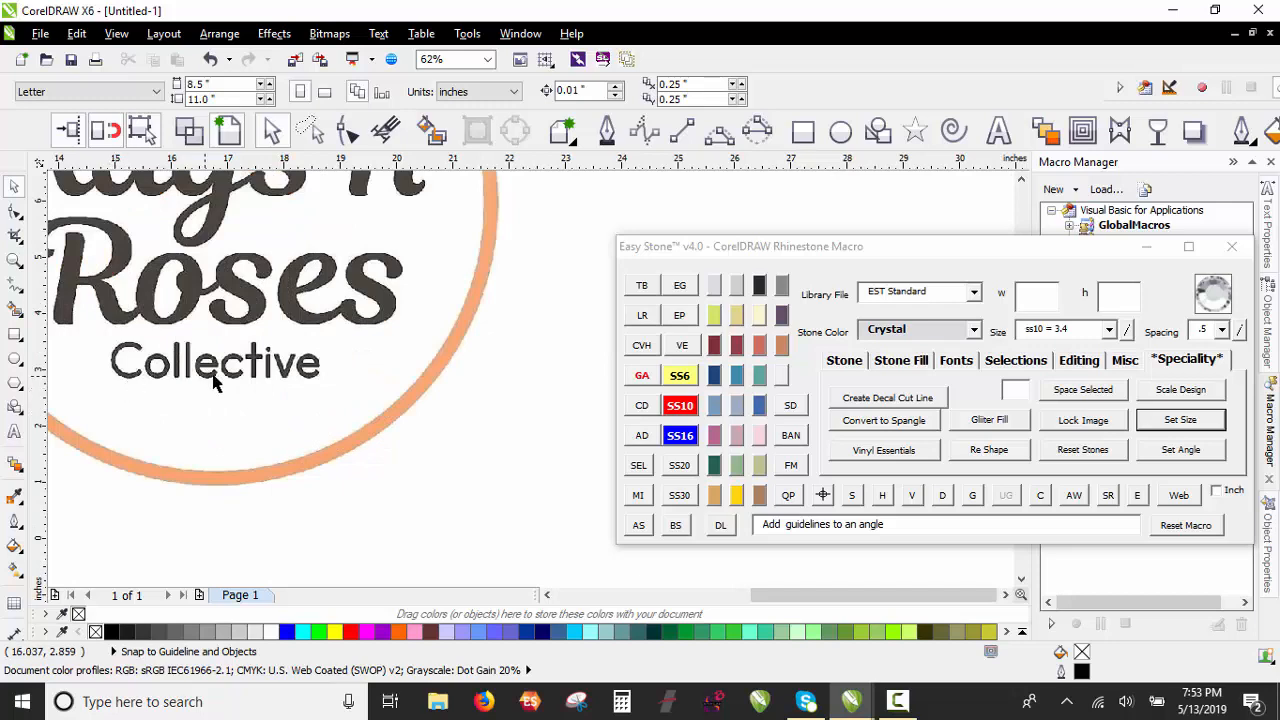
pyautogui.scroll(-1, 344, 378)
pyautogui.scroll(1, 291, 388)
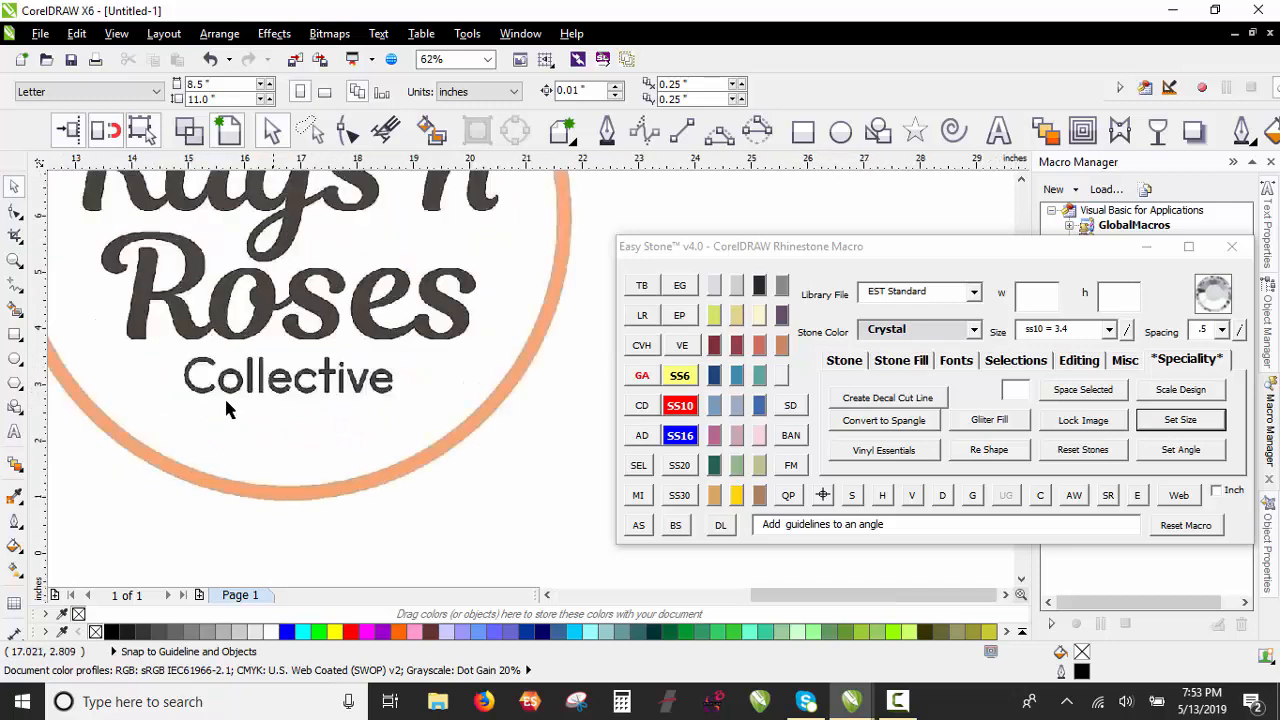
pyautogui.scroll(1, 216, 405)
pyautogui.scroll(-1, 214, 400)
pyautogui.scroll(1, 272, 395)
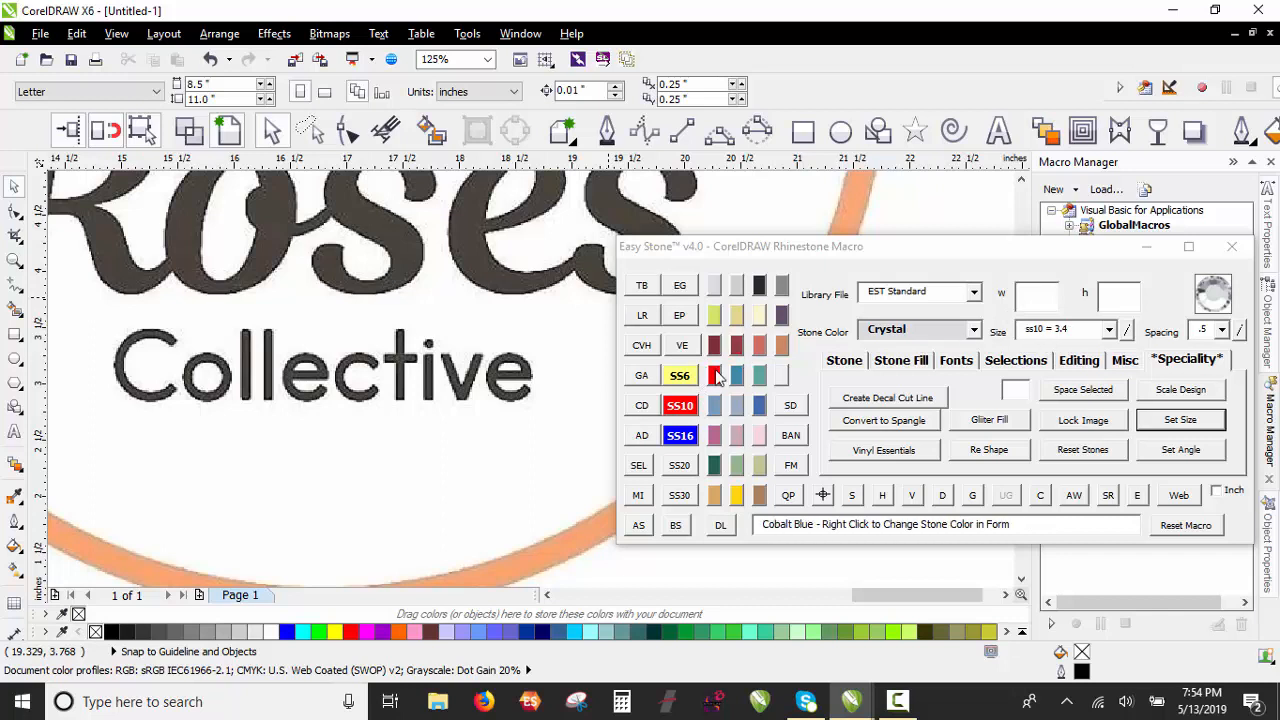
pyautogui.click(681, 384)
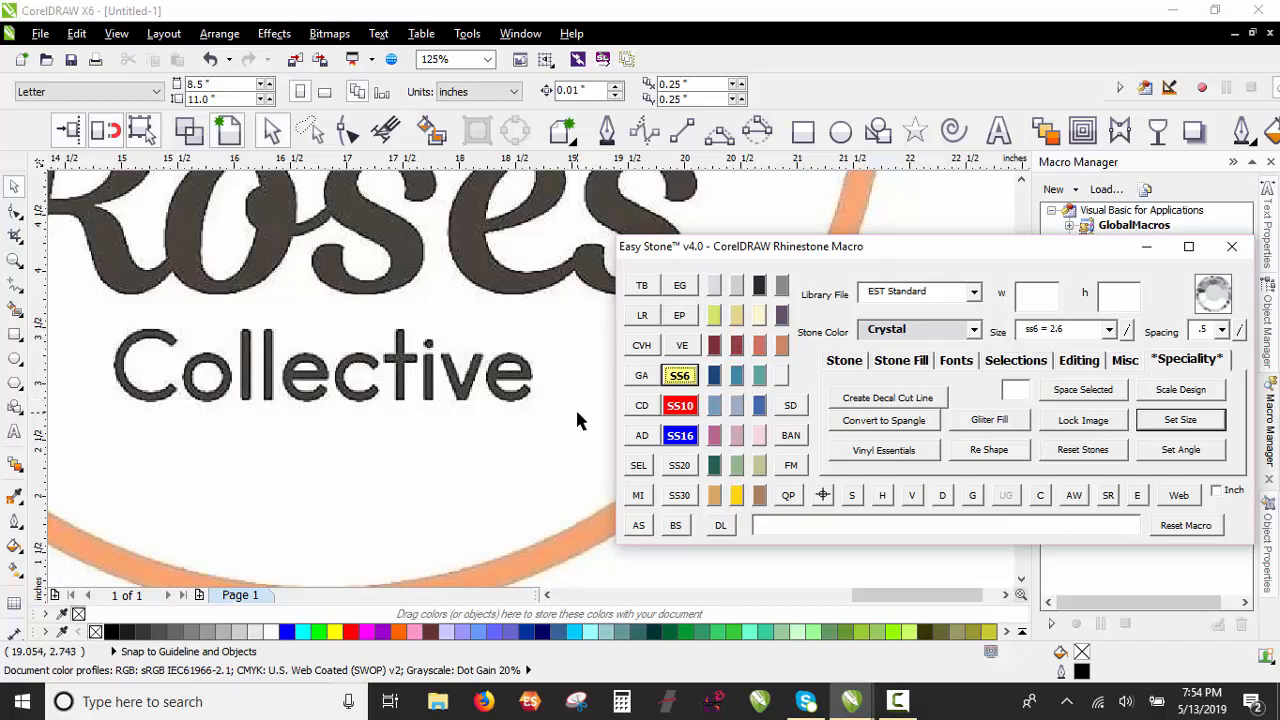
pyautogui.click(638, 527)
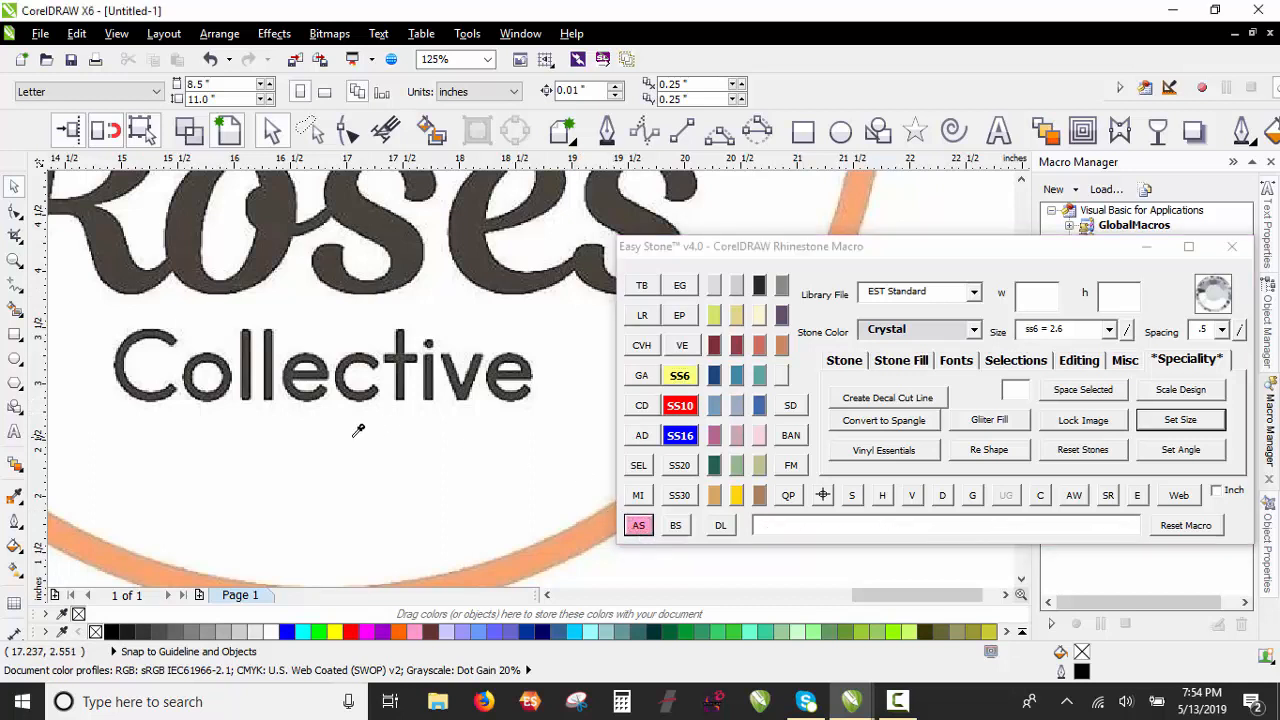
pyautogui.click(280, 425)
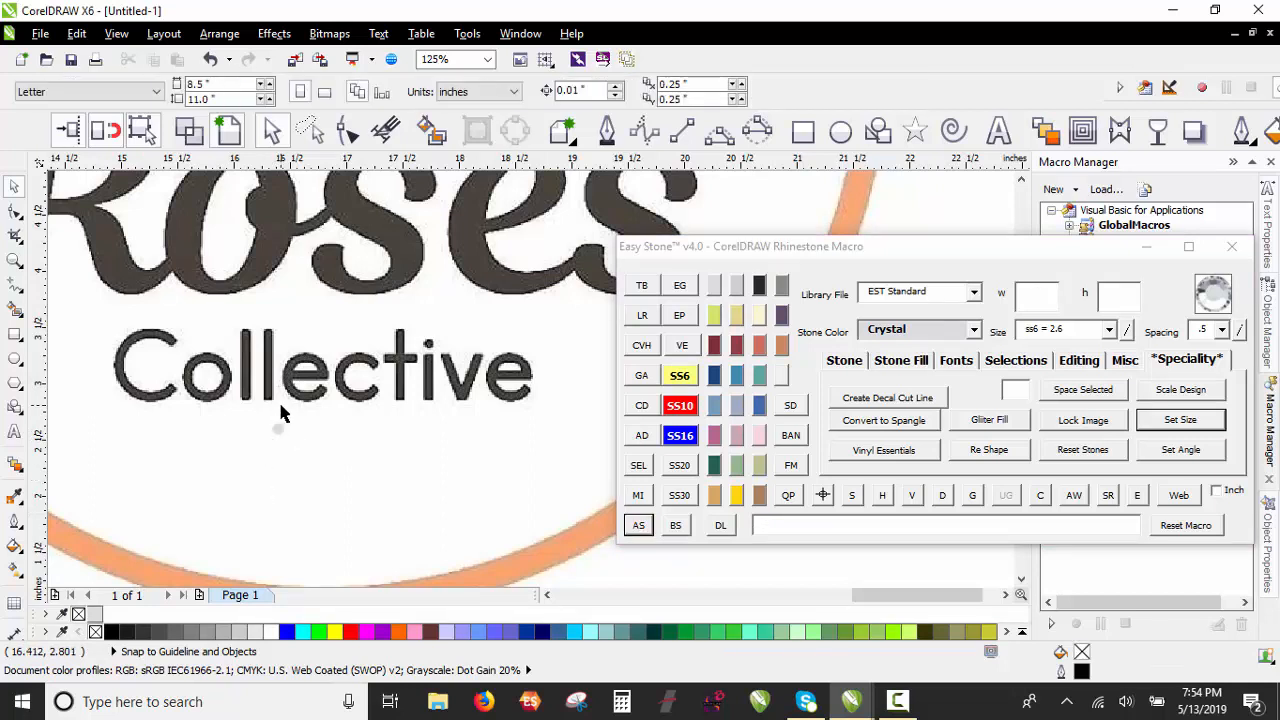
# Step: Try enlarging the SS6 stone to about 0.35 inches and undo the resizing
pyautogui.scroll(2, 280, 414)
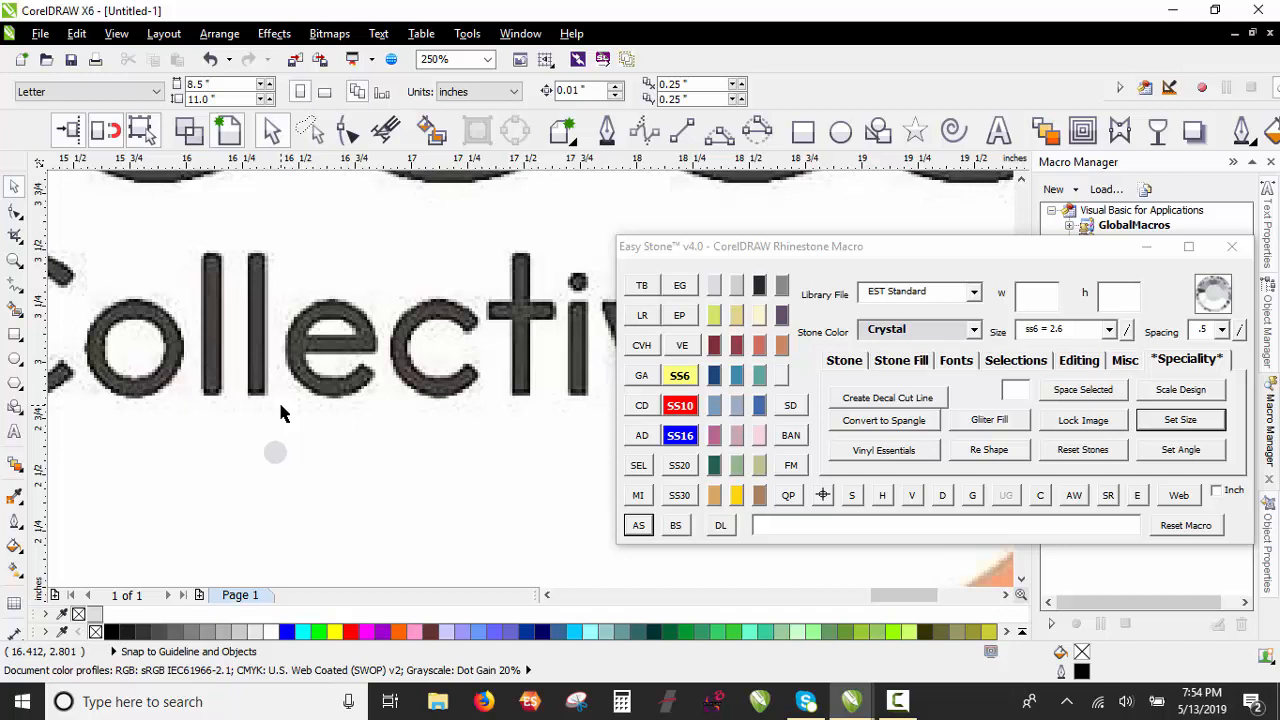
pyautogui.click(273, 450)
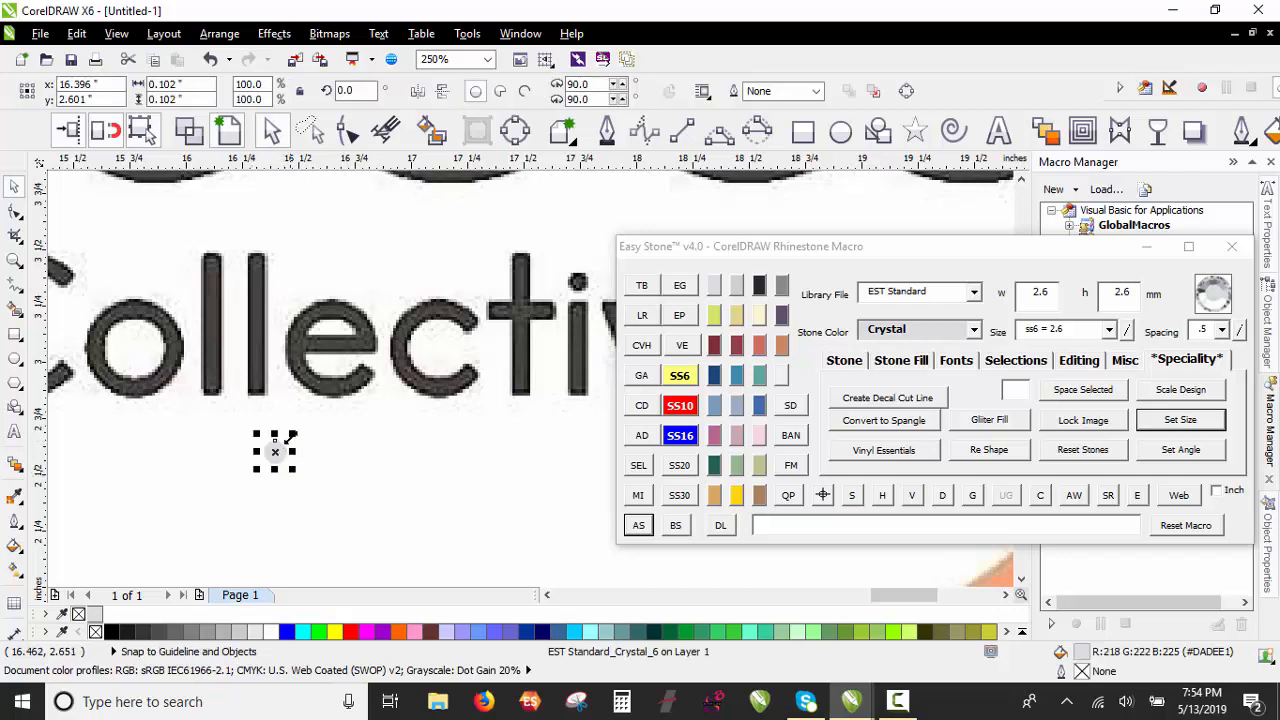
pyautogui.moveTo(289, 437); pyautogui.dragTo(347, 378)
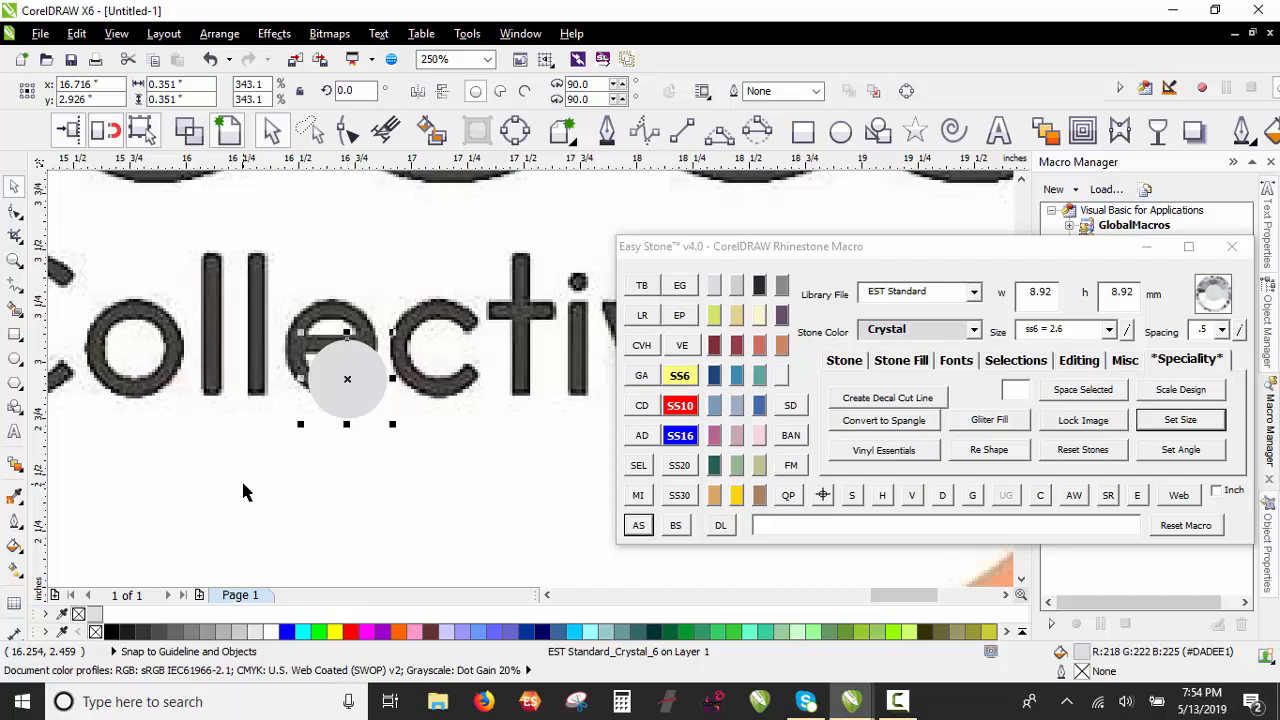
pyautogui.press('Left')
pyautogui.press('Left')
pyautogui.press('Down')
pyautogui.press('Down')
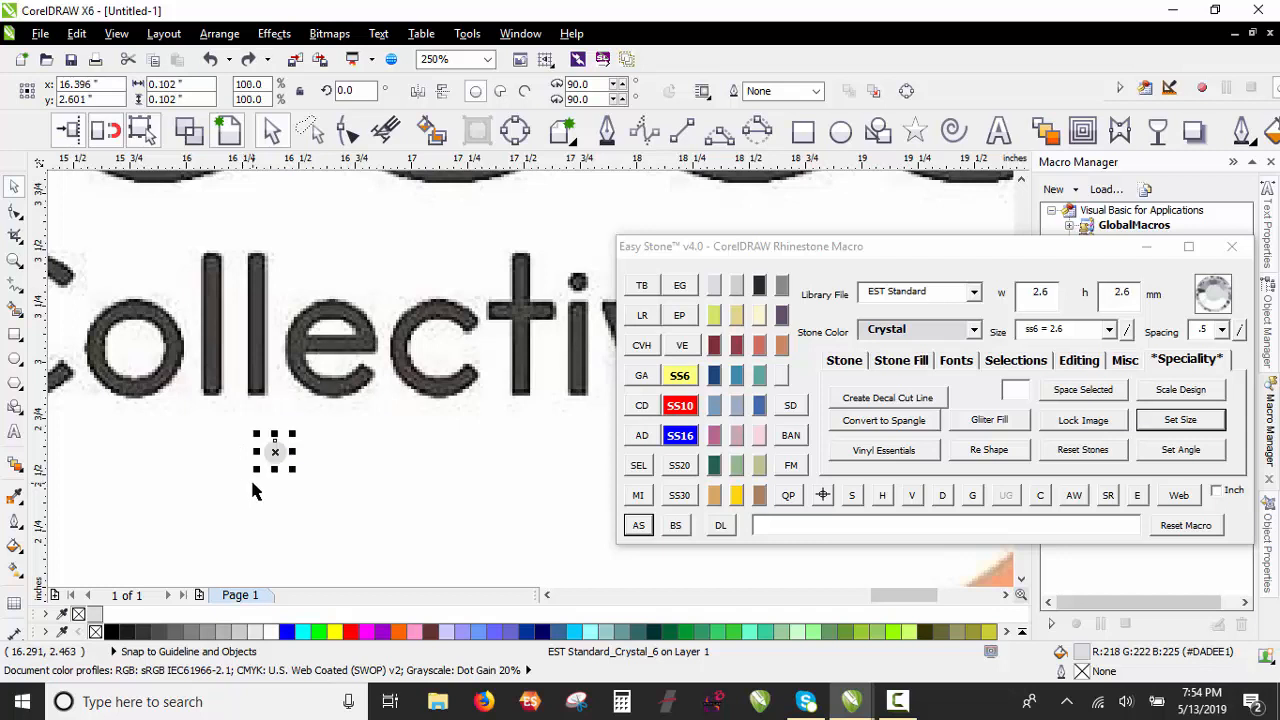
pyautogui.click(252, 486)
pyautogui.click(272, 465)
pyautogui.click(243, 494)
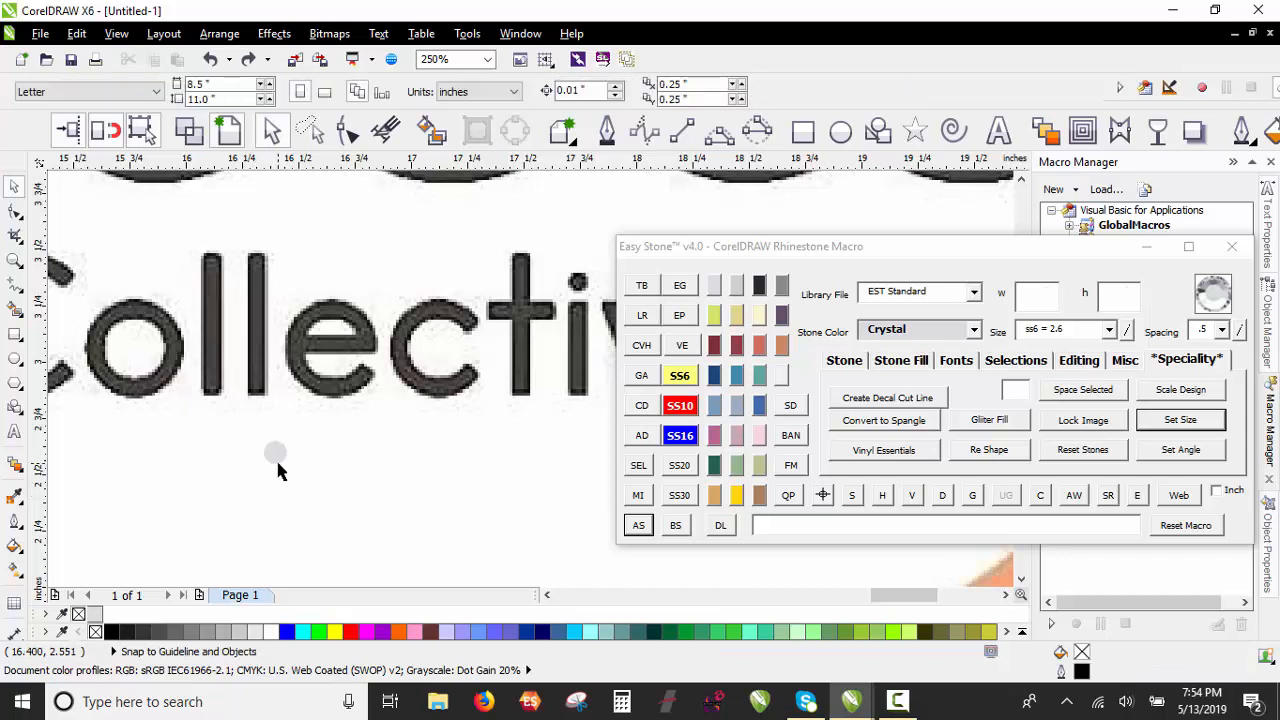
# Step: Move the SS6 stone onto the crossbar of the first "e" in "Collective" to compare it with the stroke
pyautogui.moveTo(275, 452); pyautogui.dragTo(335, 343)
pyautogui.click(278, 484)
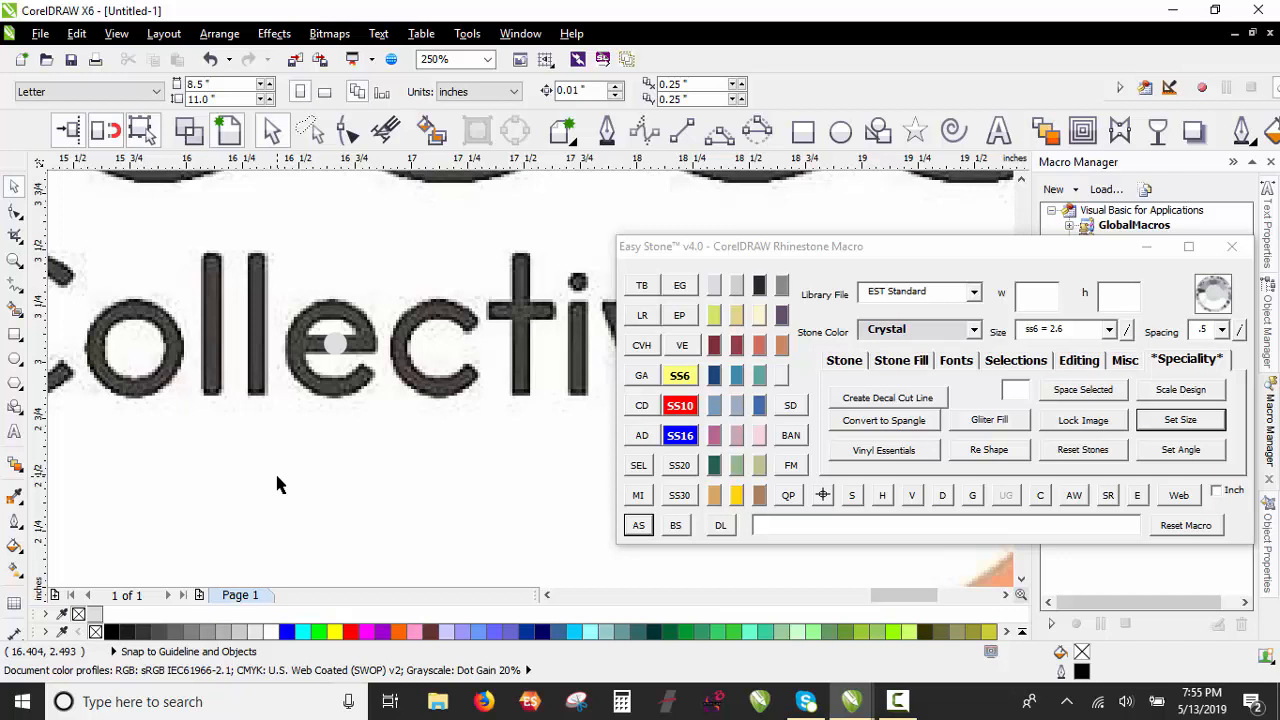
pyautogui.scroll(-2, 277, 484)
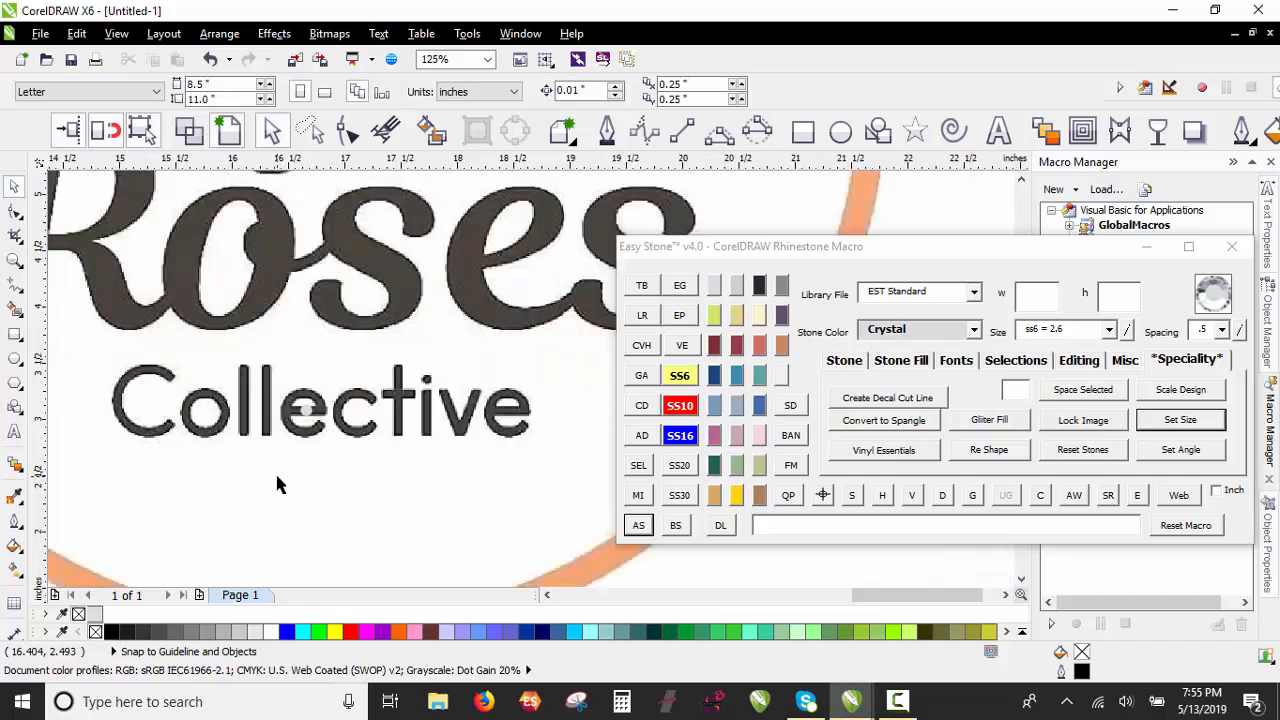
# Step: Delete the SS6 test stone from the first "e" in "Collective"
pyautogui.click(305, 412)
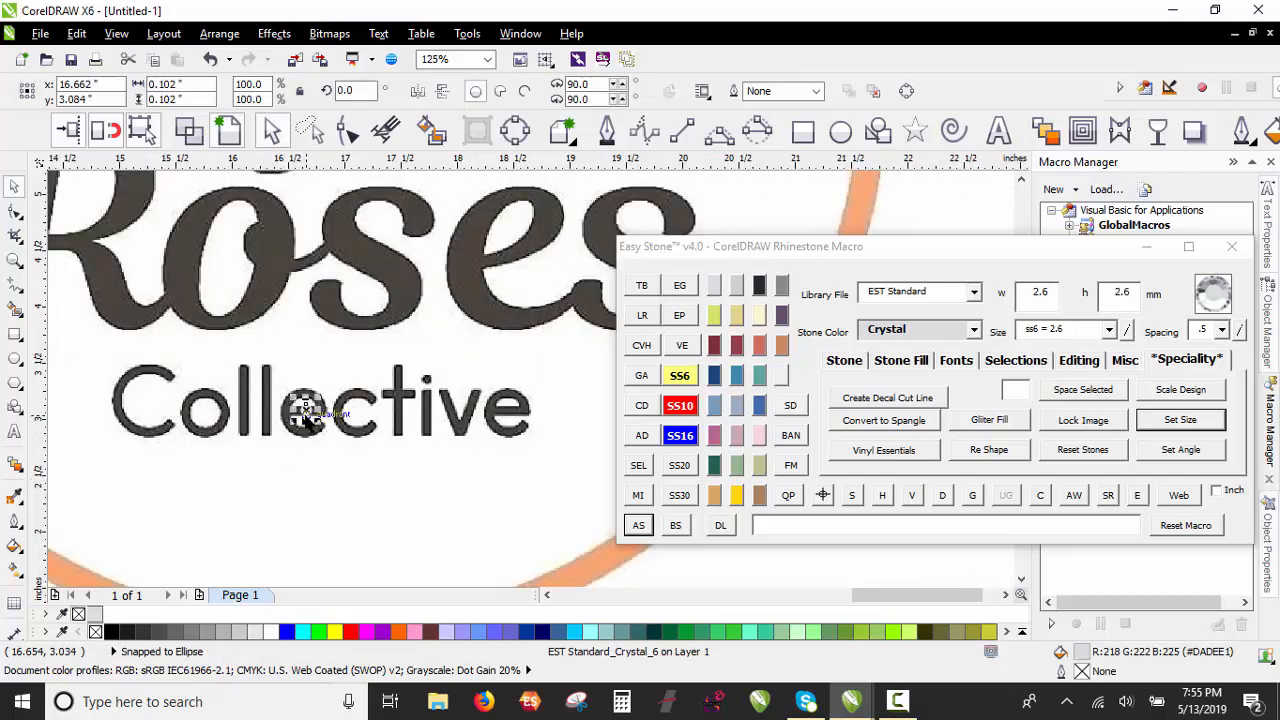
pyautogui.press('Escape')
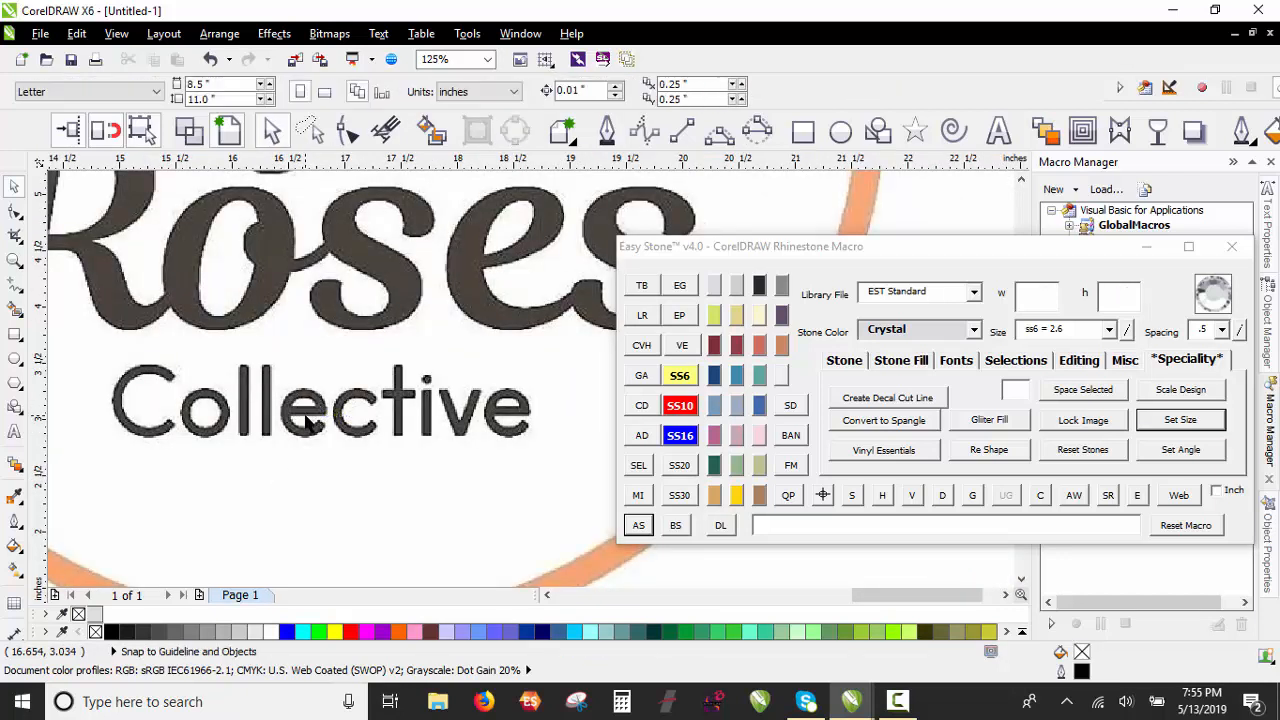
pyautogui.scroll(-1, 305, 412)
pyautogui.scroll(-1, 308, 422)
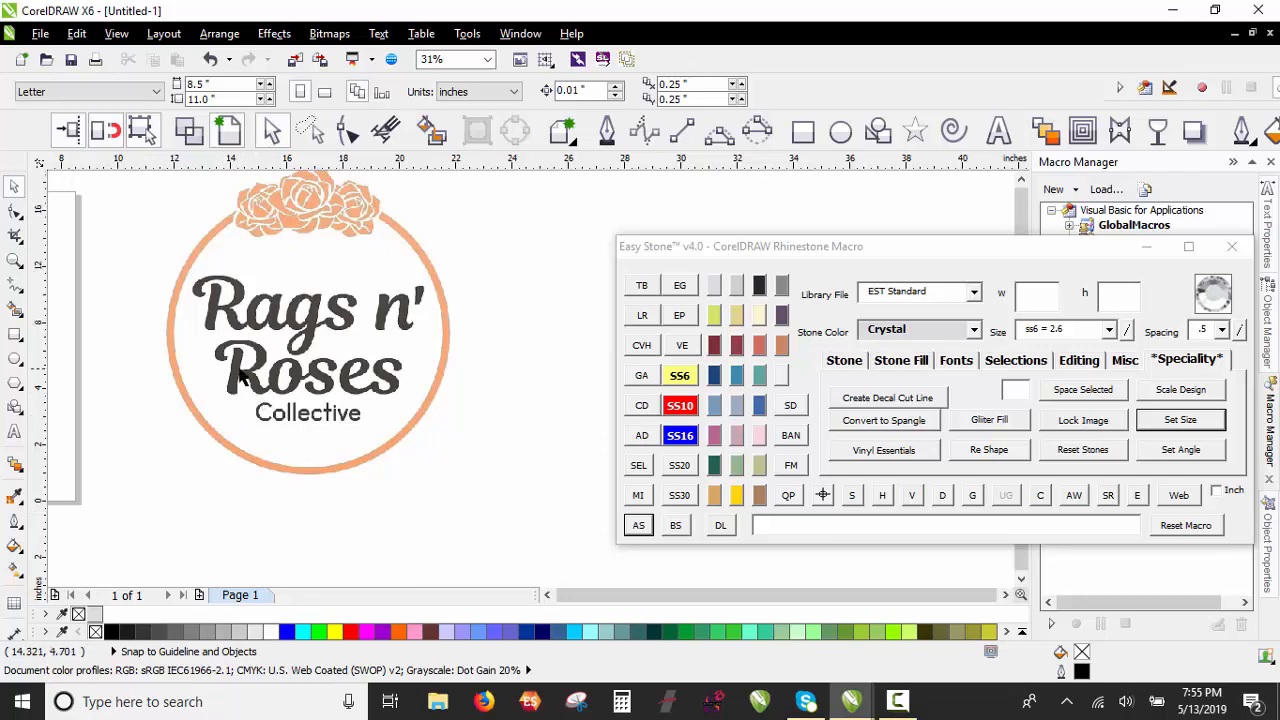
# Step: Unlock the logo image and place a duplicate of it beside the original, away from the page
pyautogui.scroll(-2, 240, 375)
pyautogui.rightClick(242, 347)
pyautogui.click(300, 363)
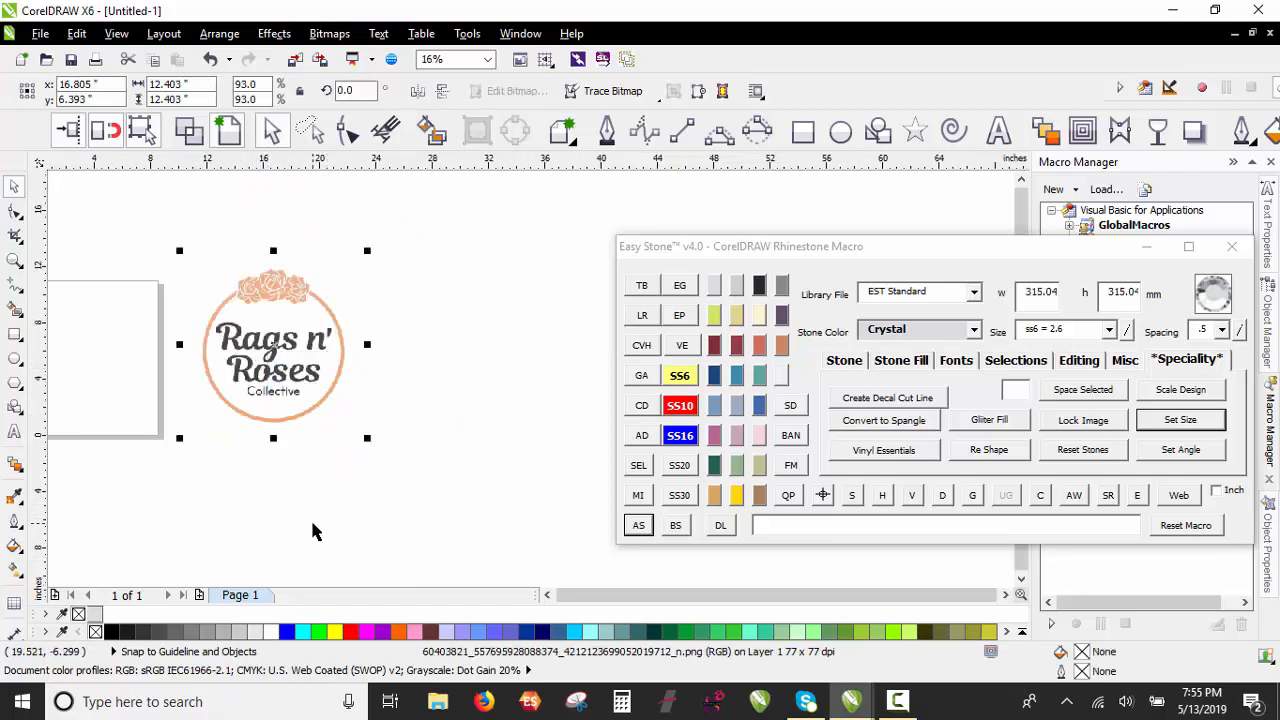
pyautogui.click(312, 523)
pyautogui.moveTo(280, 353); pyautogui.dragTo(498, 336)
pyautogui.rightClick(498, 328)
# Step: Crop the duplicate with the Shape tool to an area about 148 by 32 mm around the word "Collective"
pyautogui.click(347, 130)
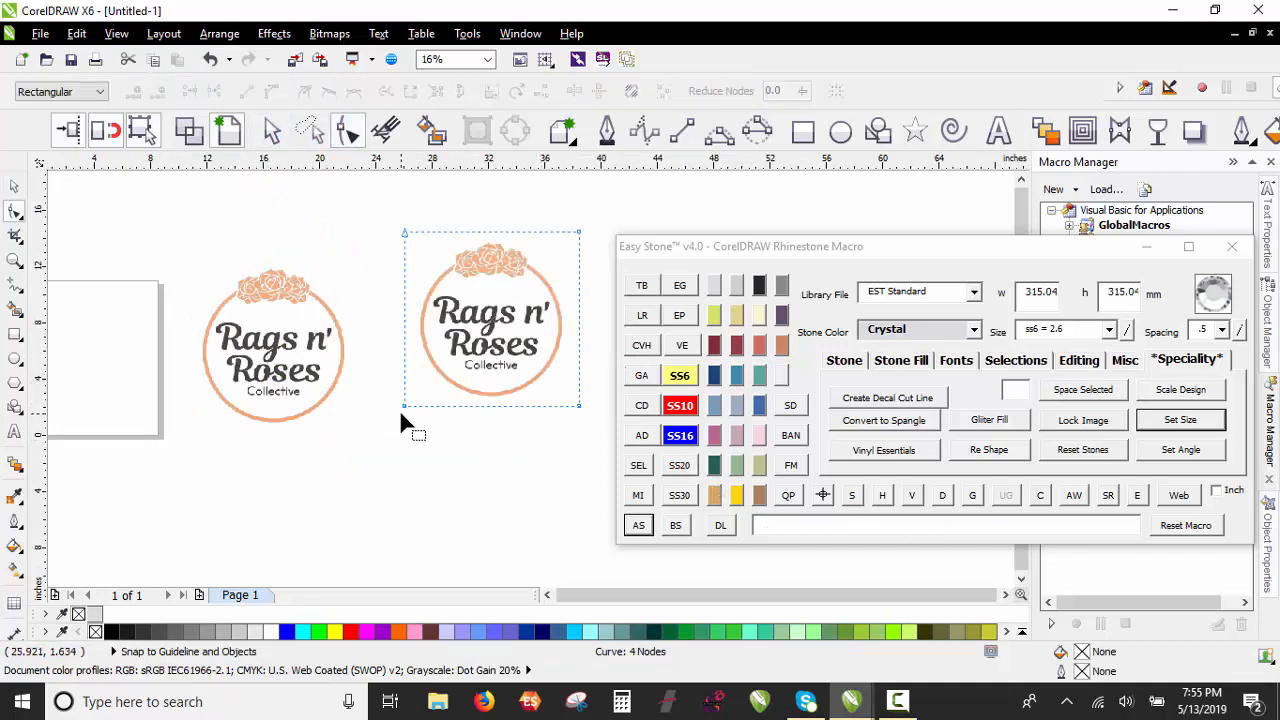
pyautogui.moveTo(401, 416); pyautogui.dragTo(584, 378)
pyautogui.moveTo(594, 219); pyautogui.dragTo(392, 252)
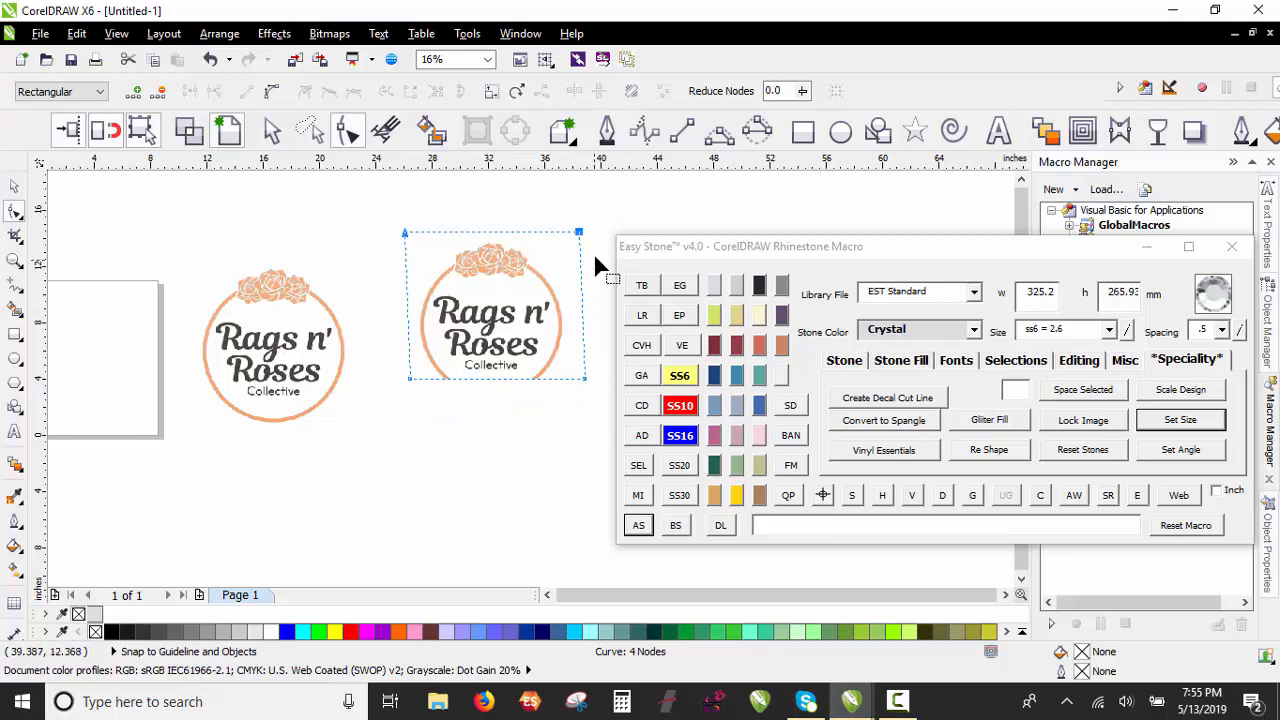
pyautogui.moveTo(577, 237); pyautogui.dragTo(576, 357)
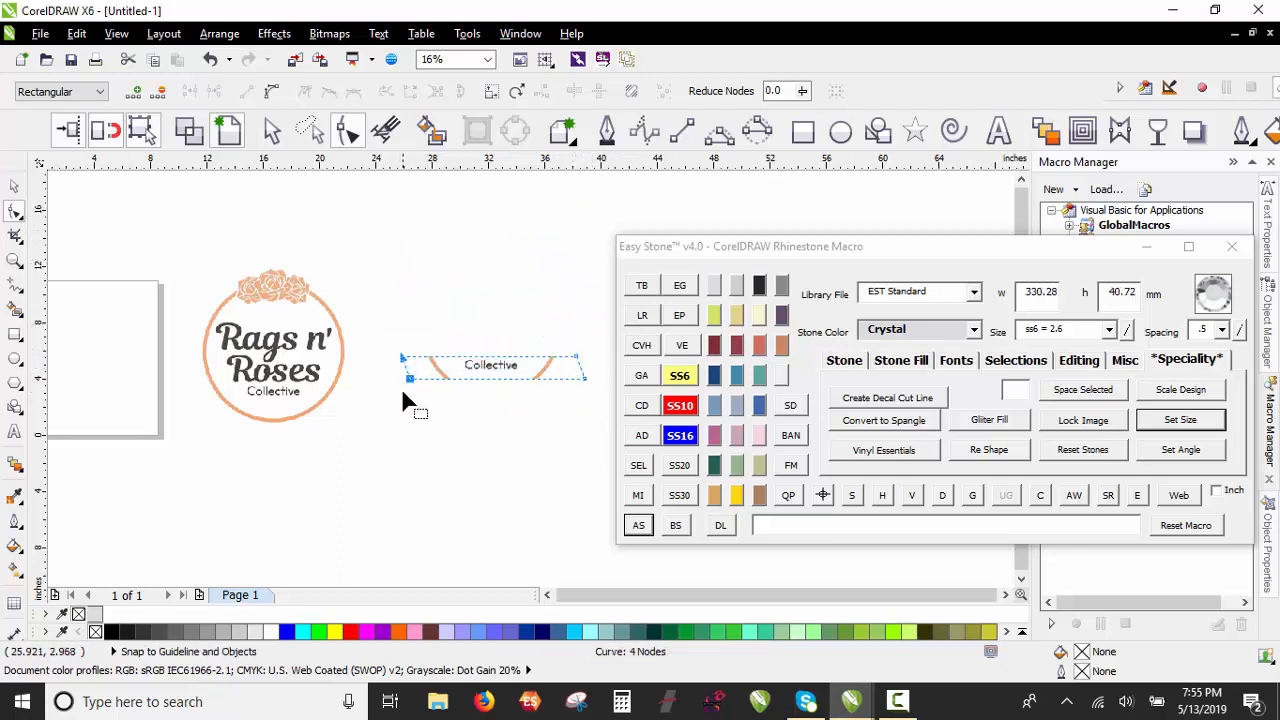
pyautogui.moveTo(411, 378); pyautogui.dragTo(464, 375)
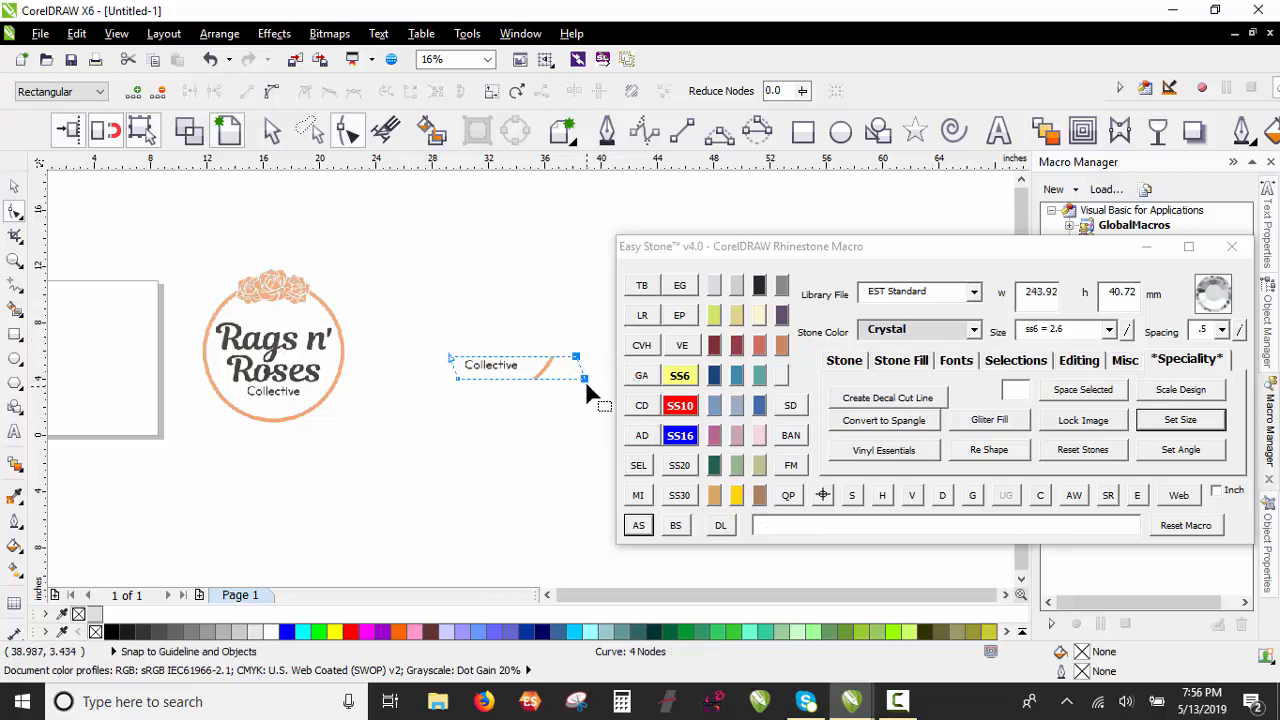
pyautogui.moveTo(585, 379); pyautogui.dragTo(532, 376)
pyautogui.scroll(3, 533, 378)
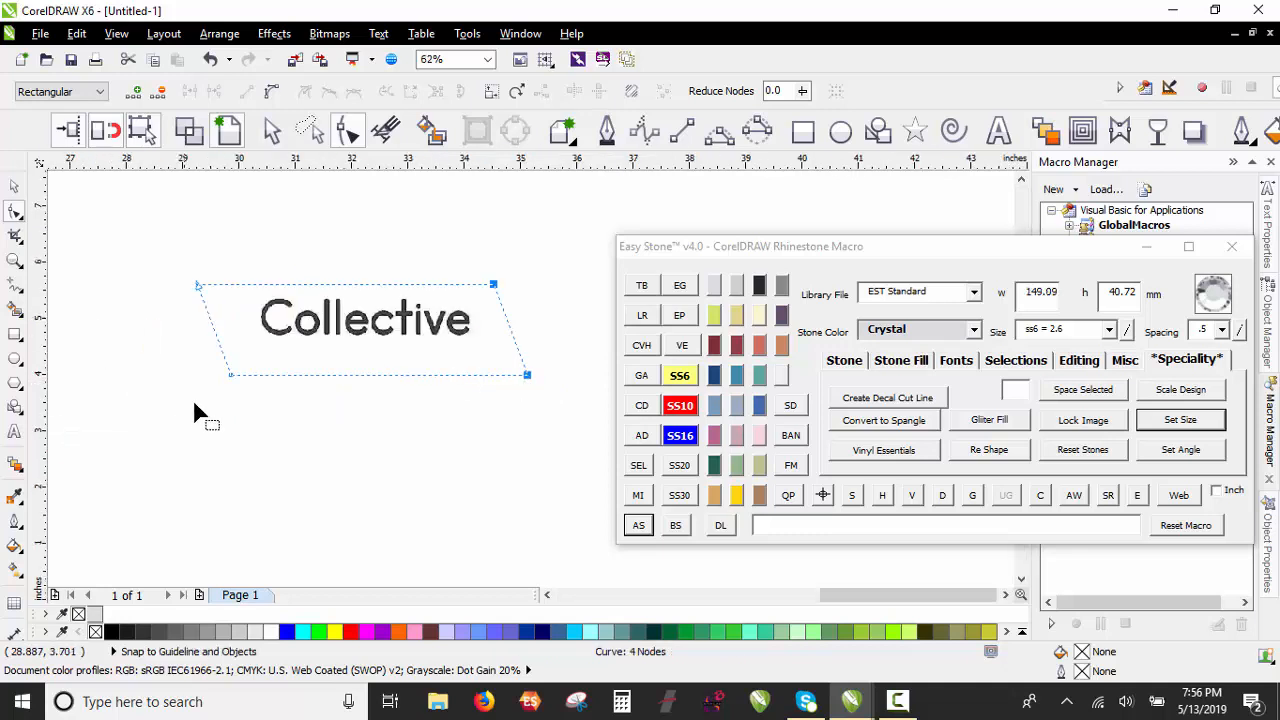
pyautogui.moveTo(196, 408); pyautogui.dragTo(524, 357)
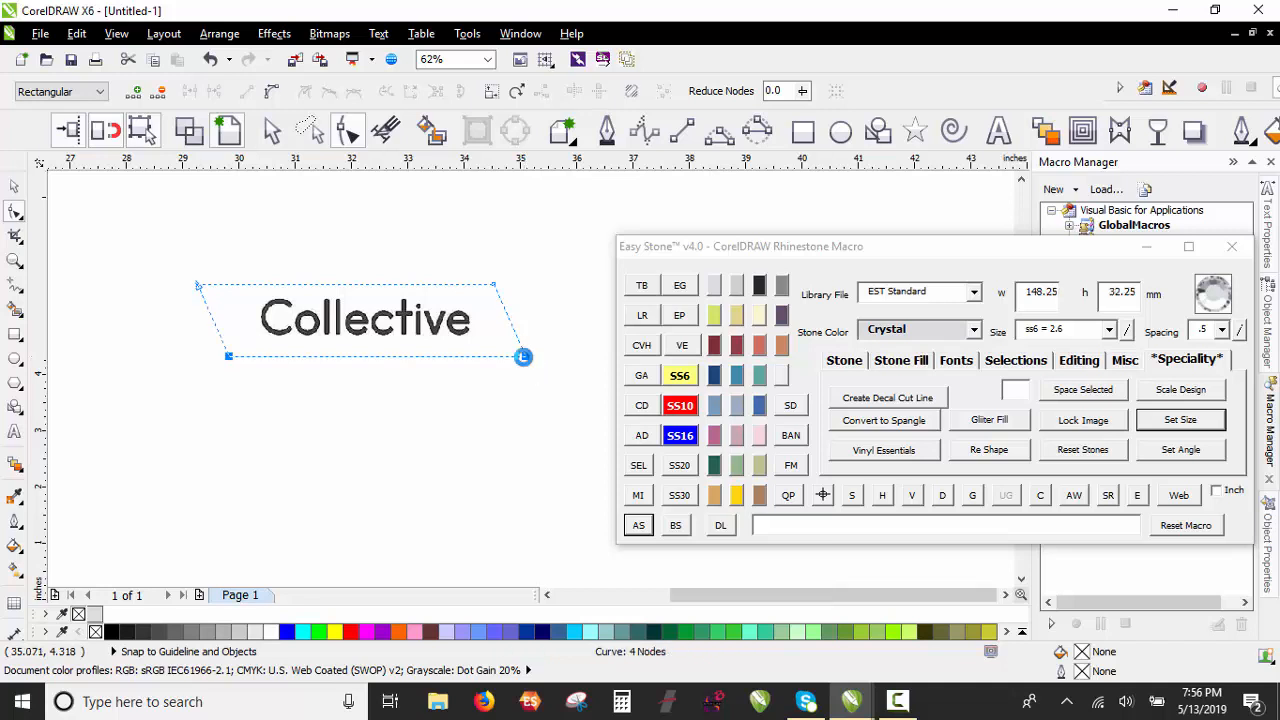
pyautogui.scroll(-2, 522, 357)
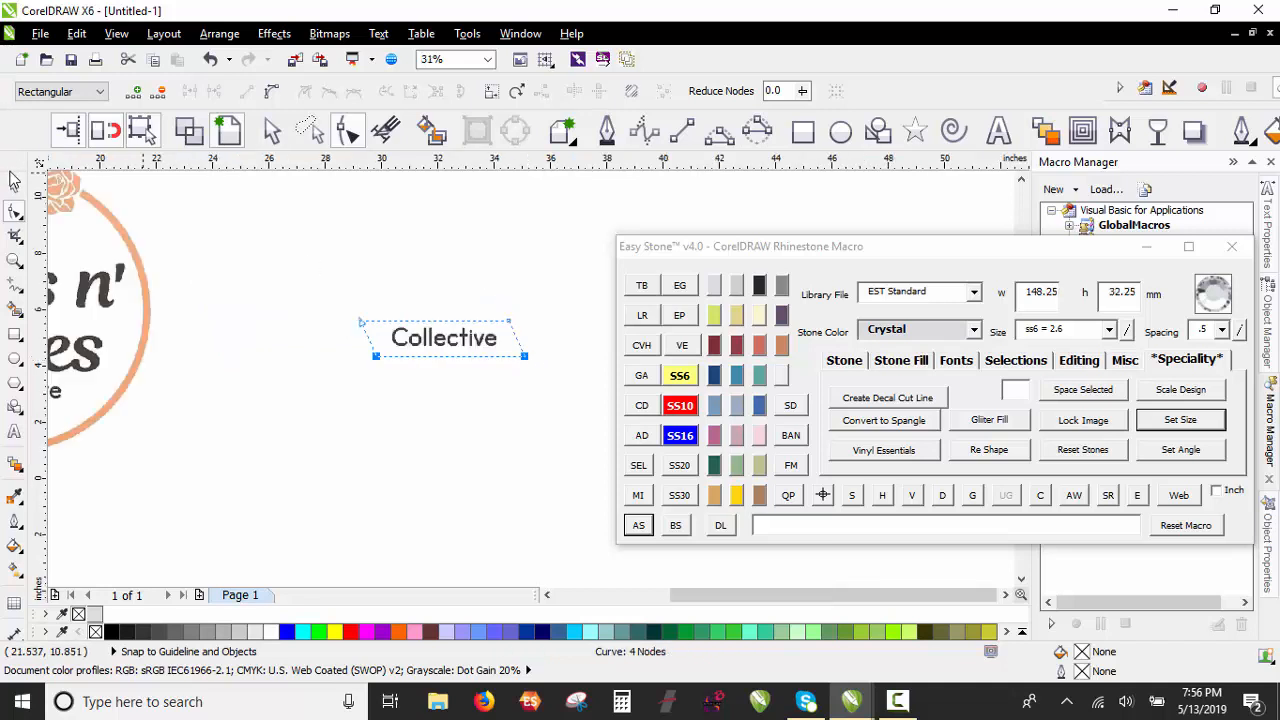
# Step: Enlarge the cropped "Collective" image to about 7.47 inches wide and place it over the same word in the original logo
pyautogui.click(14, 182)
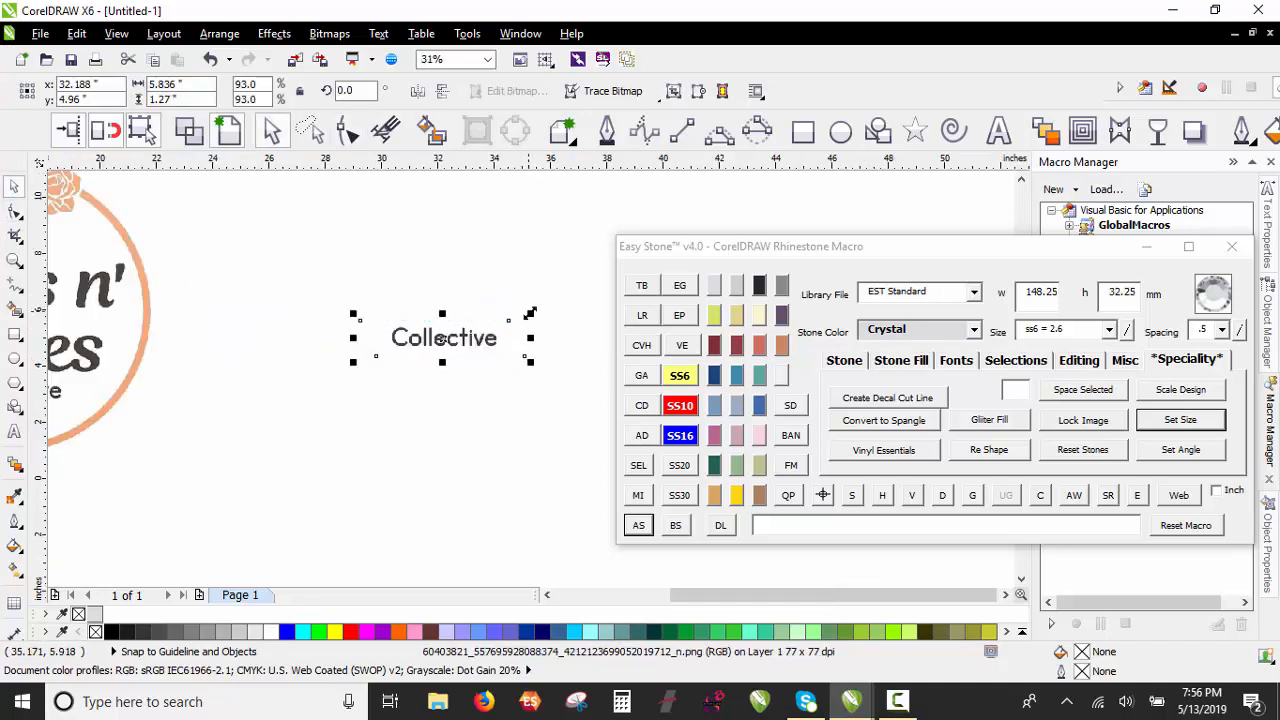
pyautogui.moveTo(530, 314); pyautogui.dragTo(580, 260)
pyautogui.scroll(-2, 580, 260)
pyautogui.moveTo(530, 297); pyautogui.dragTo(307, 328)
pyautogui.scroll(4, 307, 328)
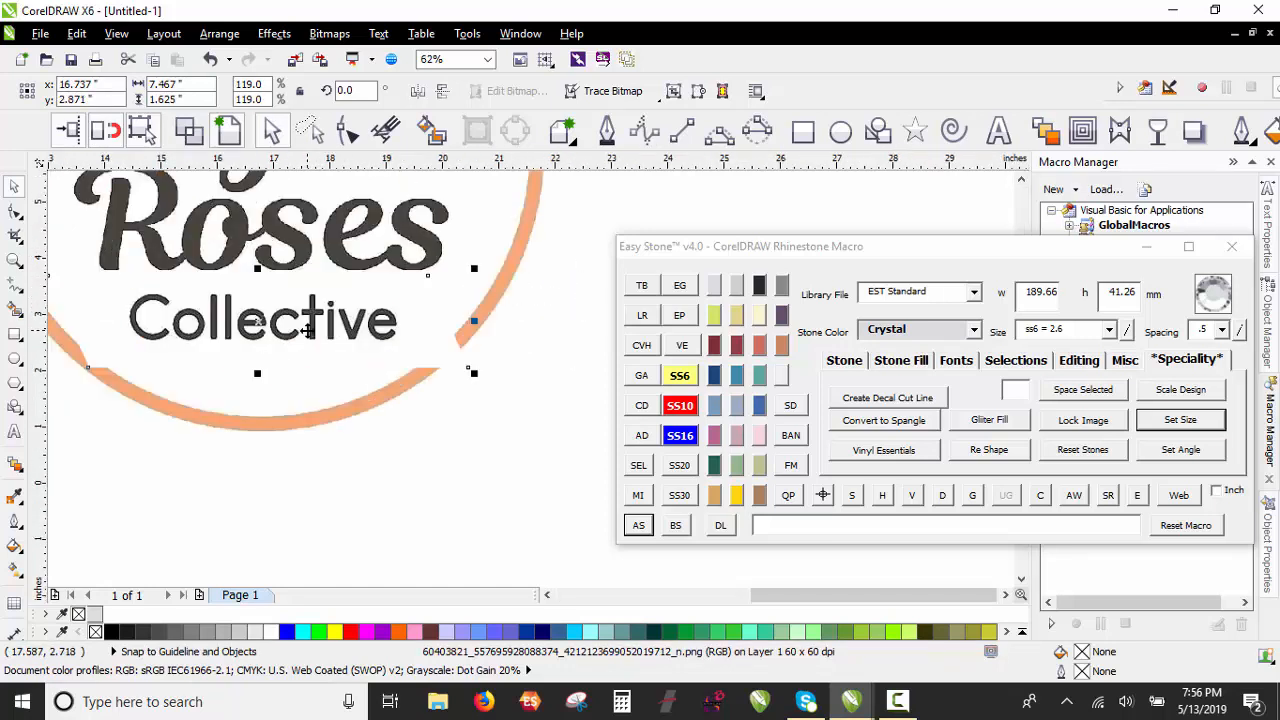
pyautogui.scroll(-1, 300, 335)
pyautogui.scroll(2, 290, 333)
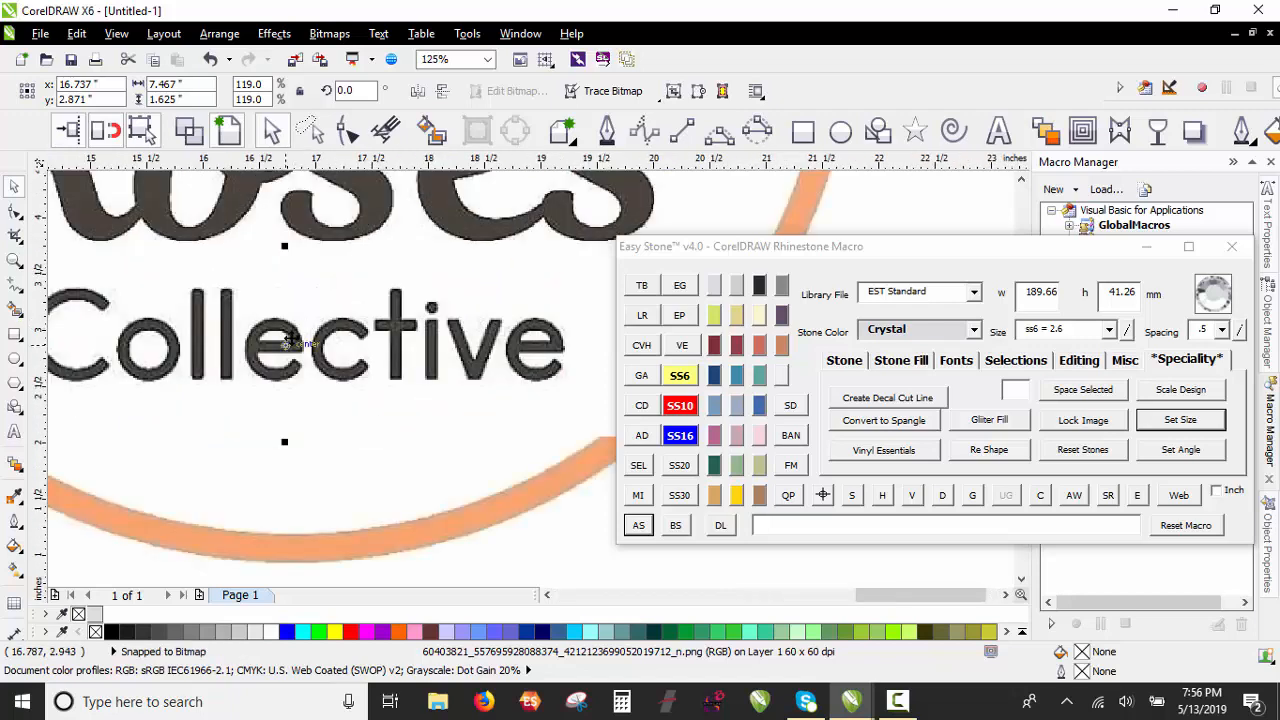
pyautogui.moveTo(290, 341); pyautogui.dragTo(283, 335)
pyautogui.scroll(-1, 311, 347)
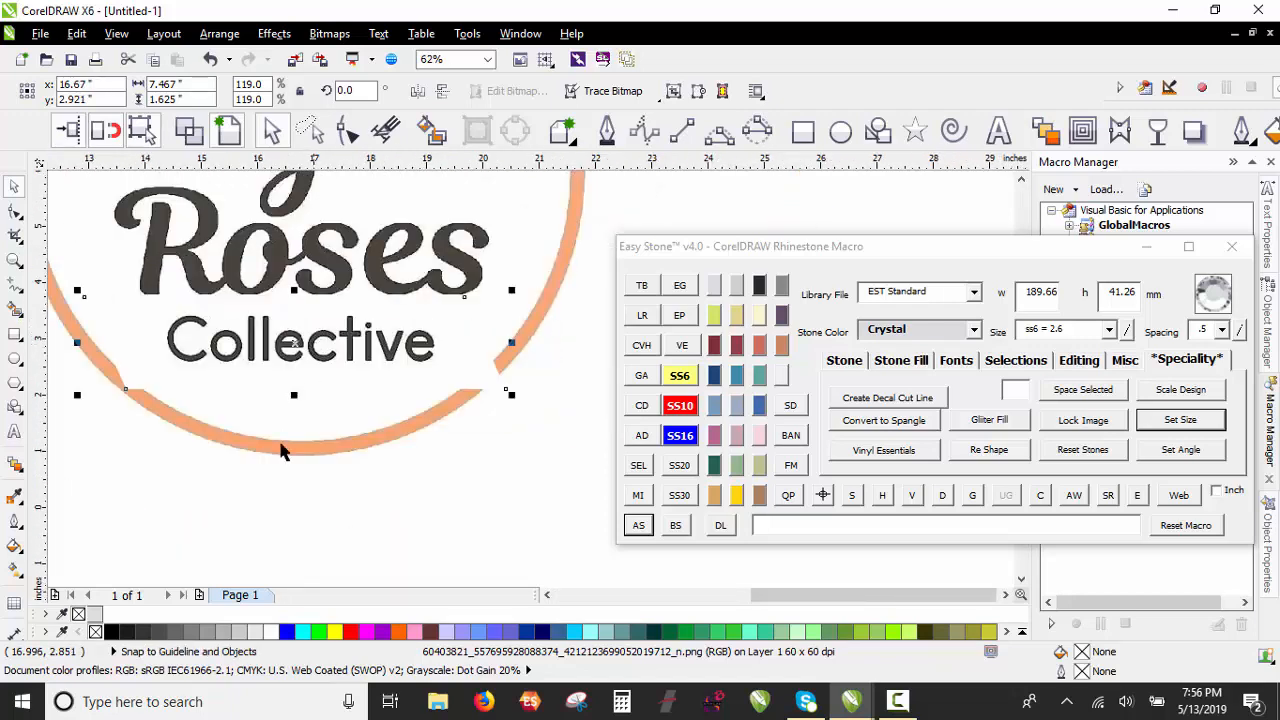
# Step: Cut off the lower-right corner of the "Collective" crop by adding two outline nodes and deleting the corner node, clearing the orange circle
pyautogui.click(138, 545)
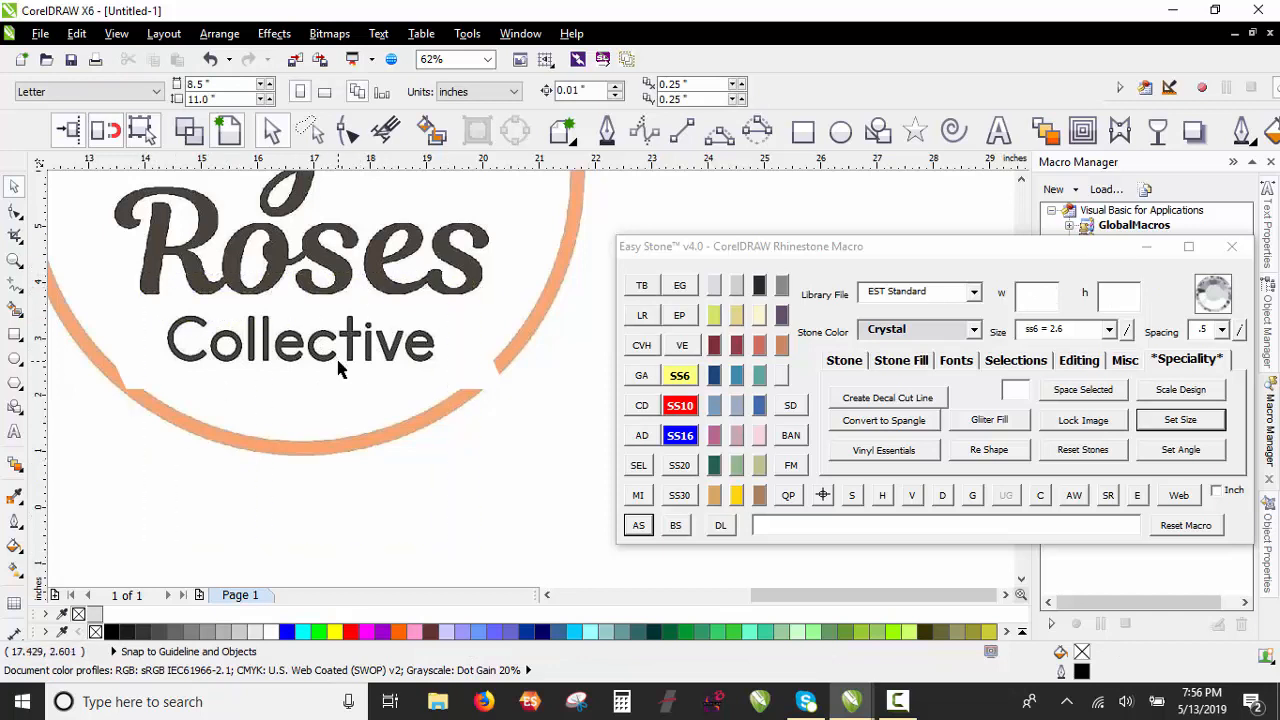
pyautogui.click(401, 342)
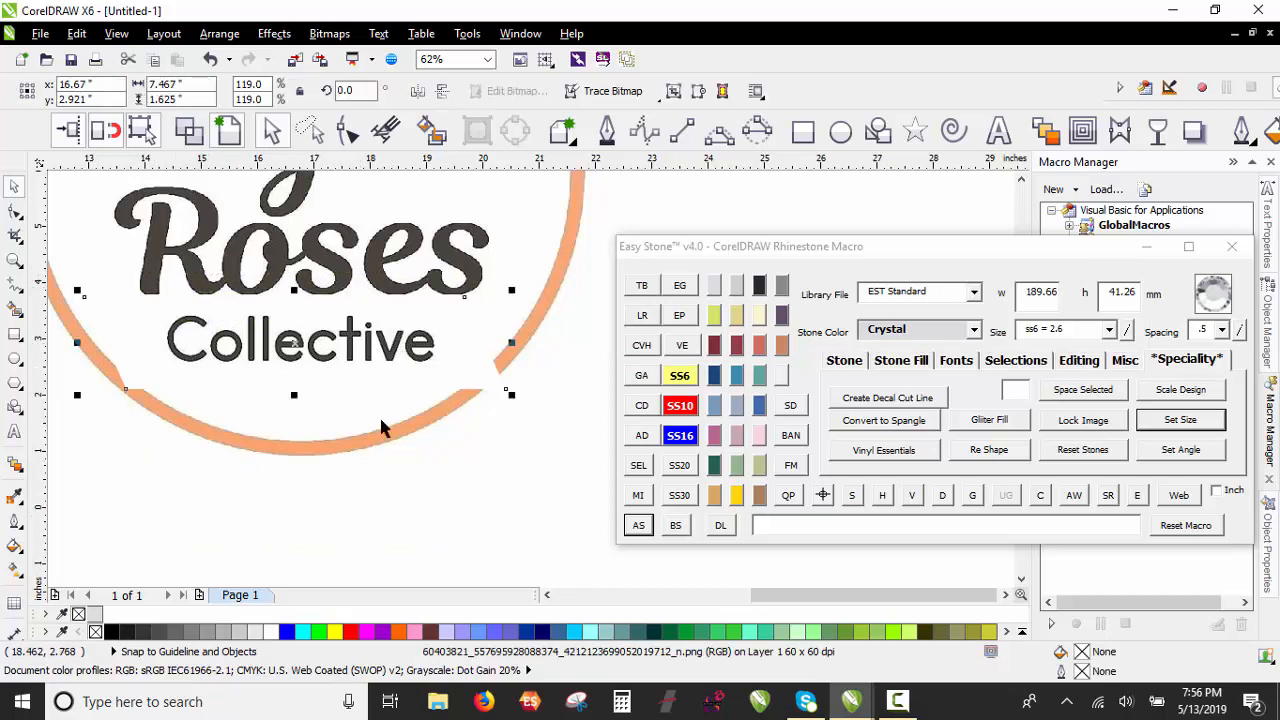
pyautogui.click(391, 471)
pyautogui.click(486, 376)
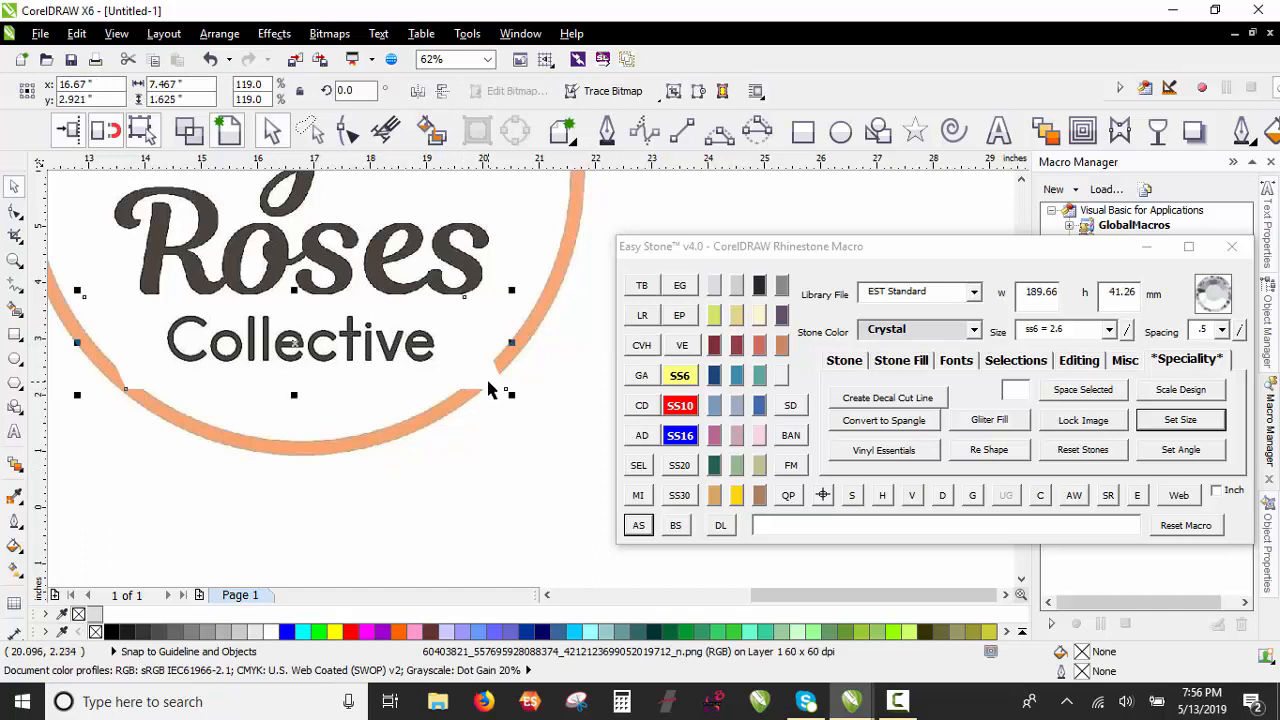
pyautogui.click(355, 133)
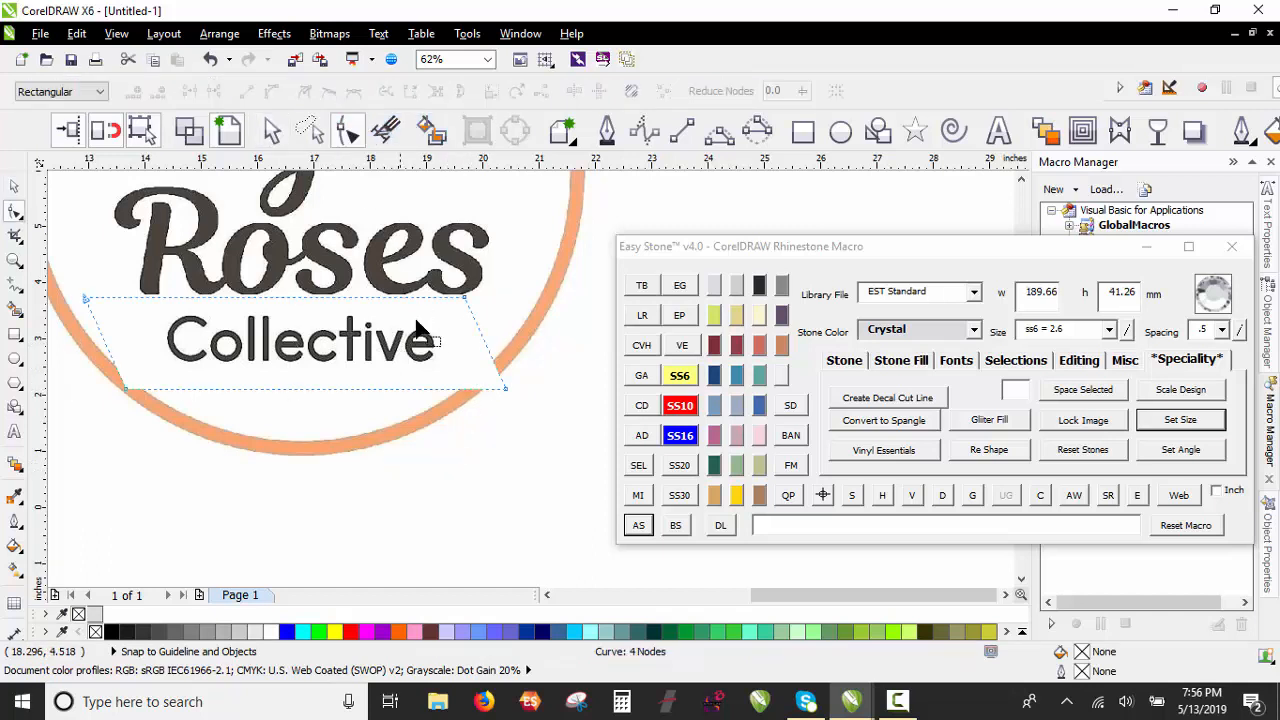
pyautogui.doubleClick(437, 389)
pyautogui.doubleClick(480, 334)
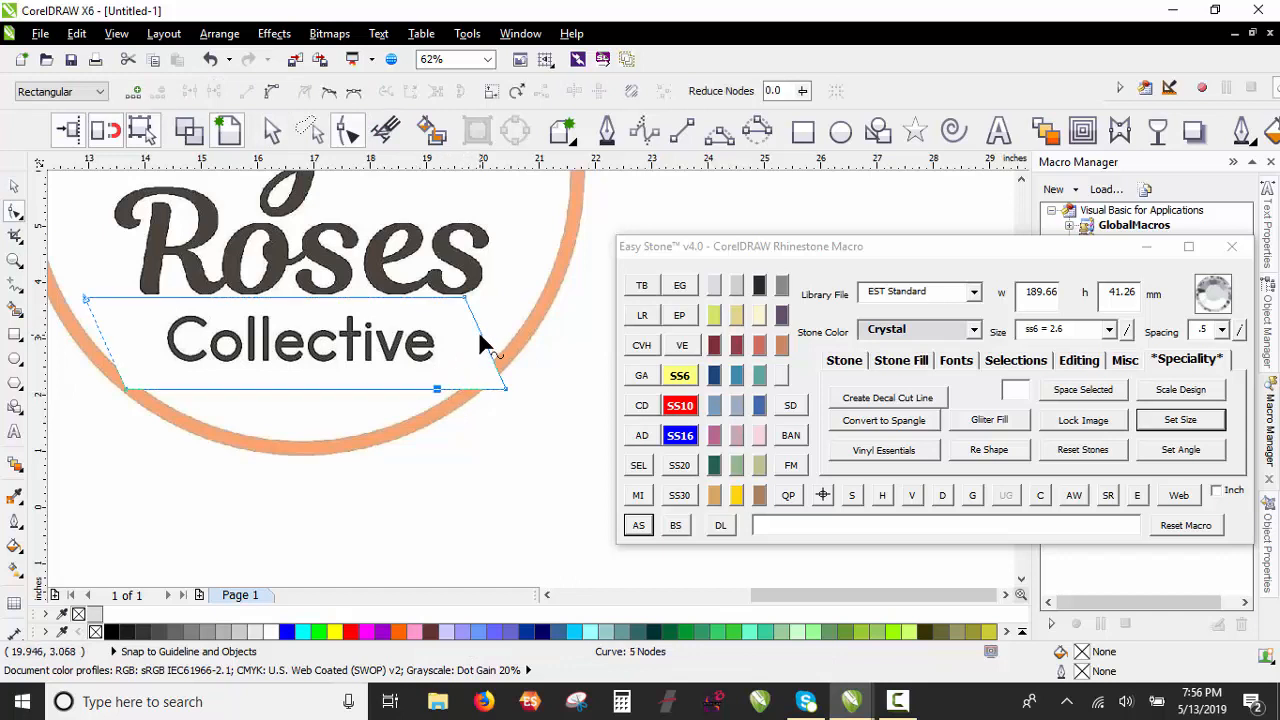
pyautogui.click(507, 388)
pyautogui.press('Delete')
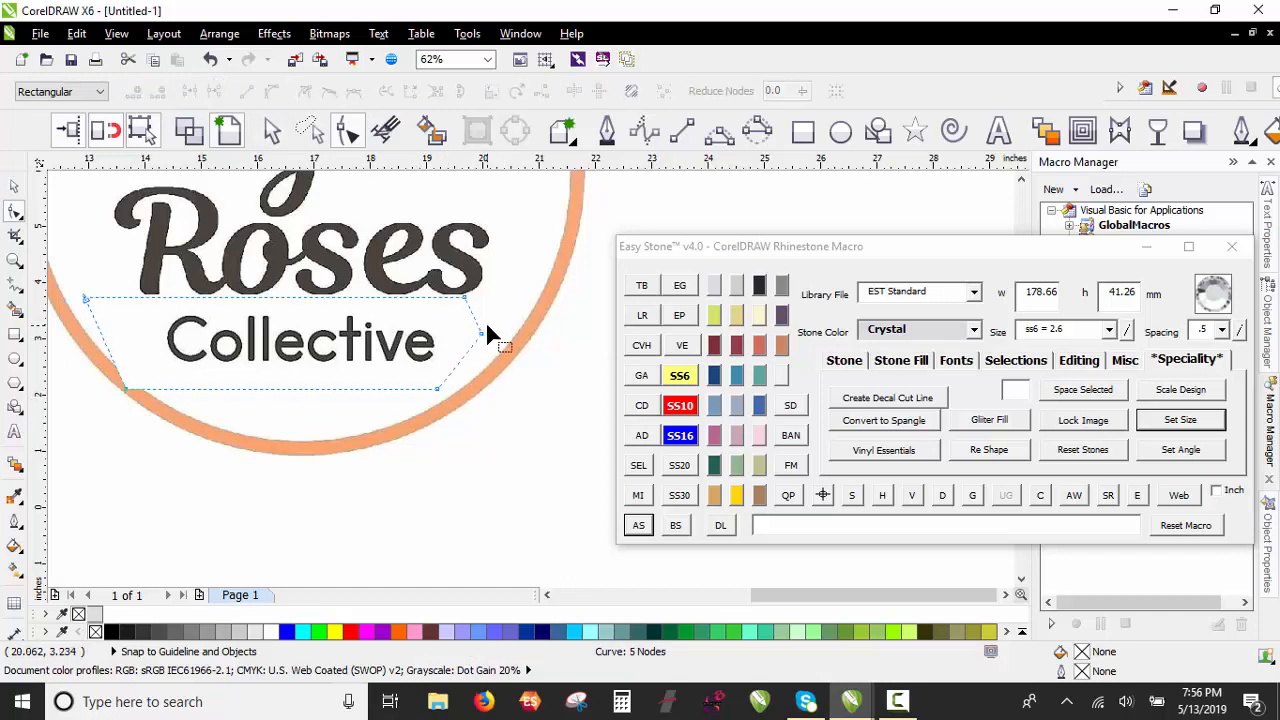
# Step: Trim the lower-left corner of the "Collective" crop by adding a node on its bottom edge and deleting the corner node
pyautogui.doubleClick(157, 387)
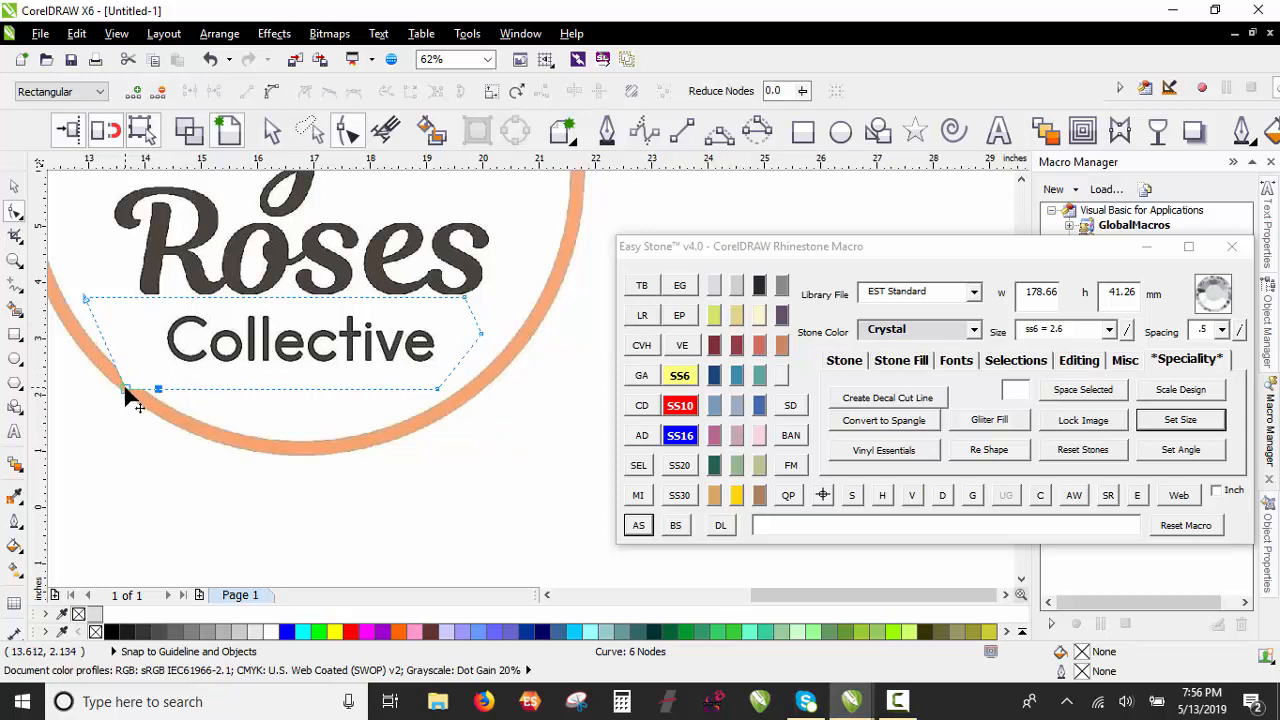
pyautogui.press('Delete')
pyautogui.click(13, 188)
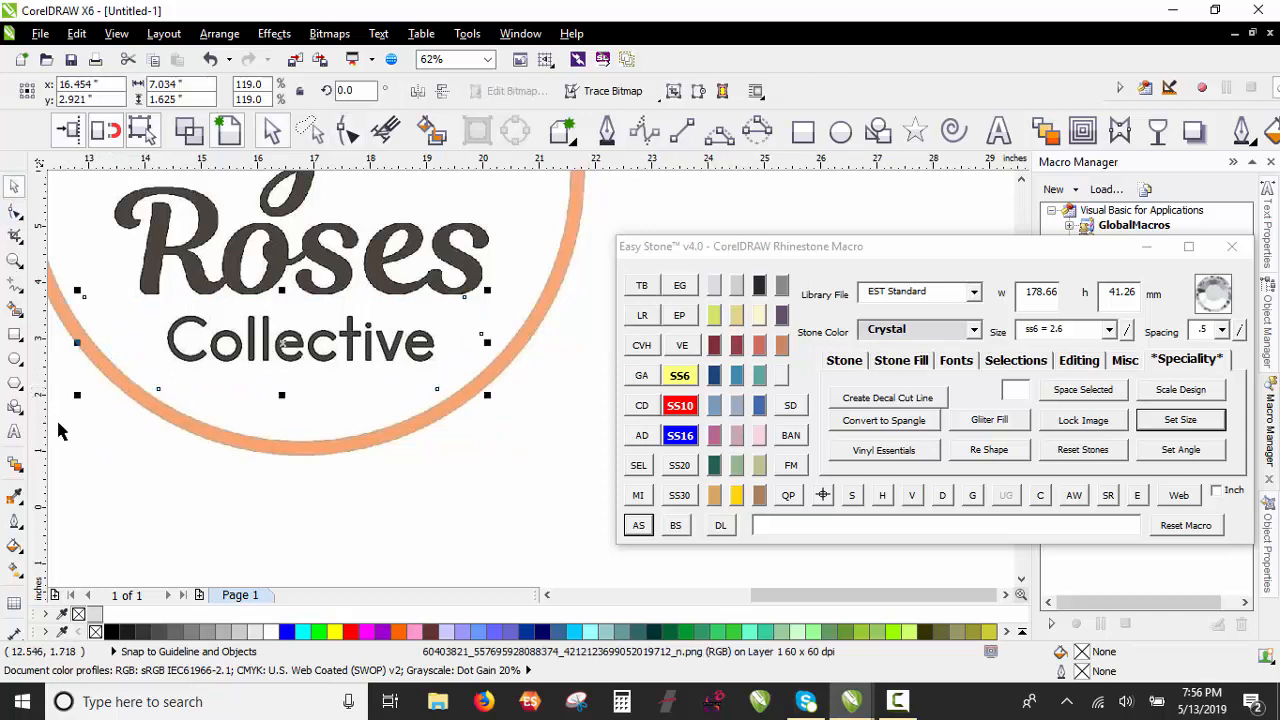
pyautogui.click(122, 447)
pyautogui.scroll(-2, 458, 474)
pyautogui.click(269, 505)
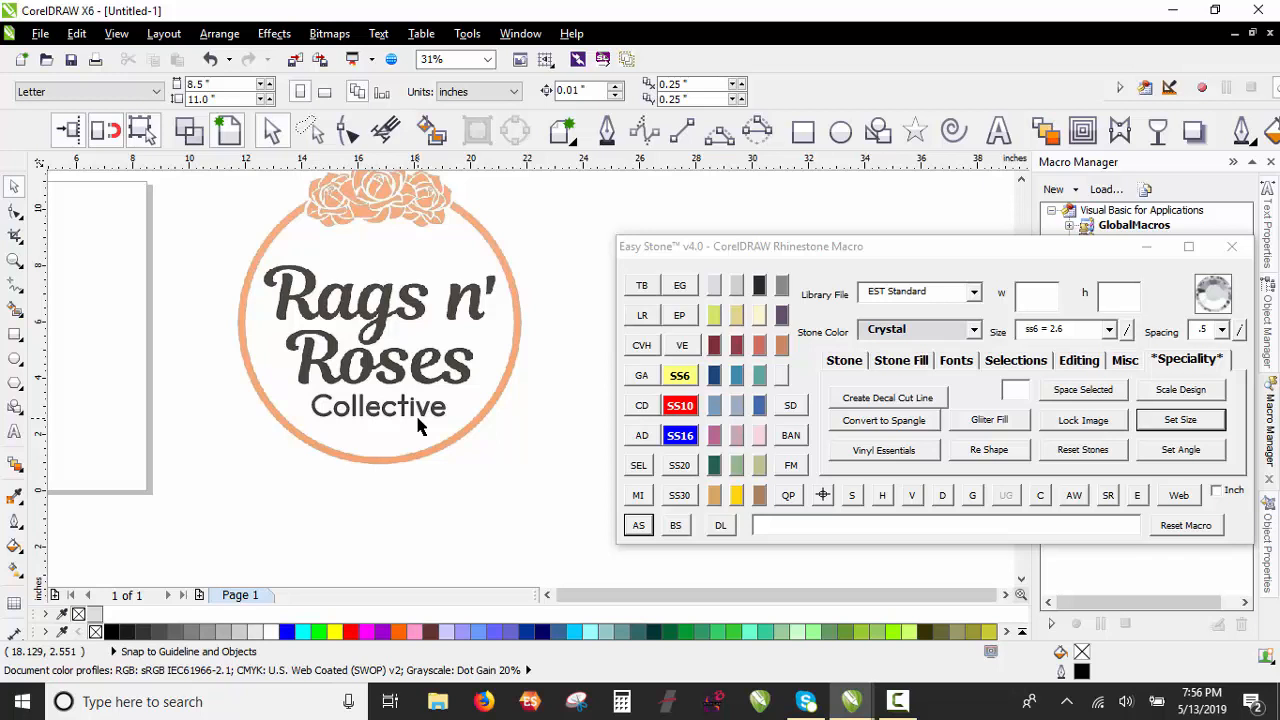
# Step: Move the enlarged "Collective" piece below the logo to compare it with the original word, and undo the move
pyautogui.scroll(-3, 415, 412)
pyautogui.moveTo(250, 240); pyautogui.dragTo(566, 536)
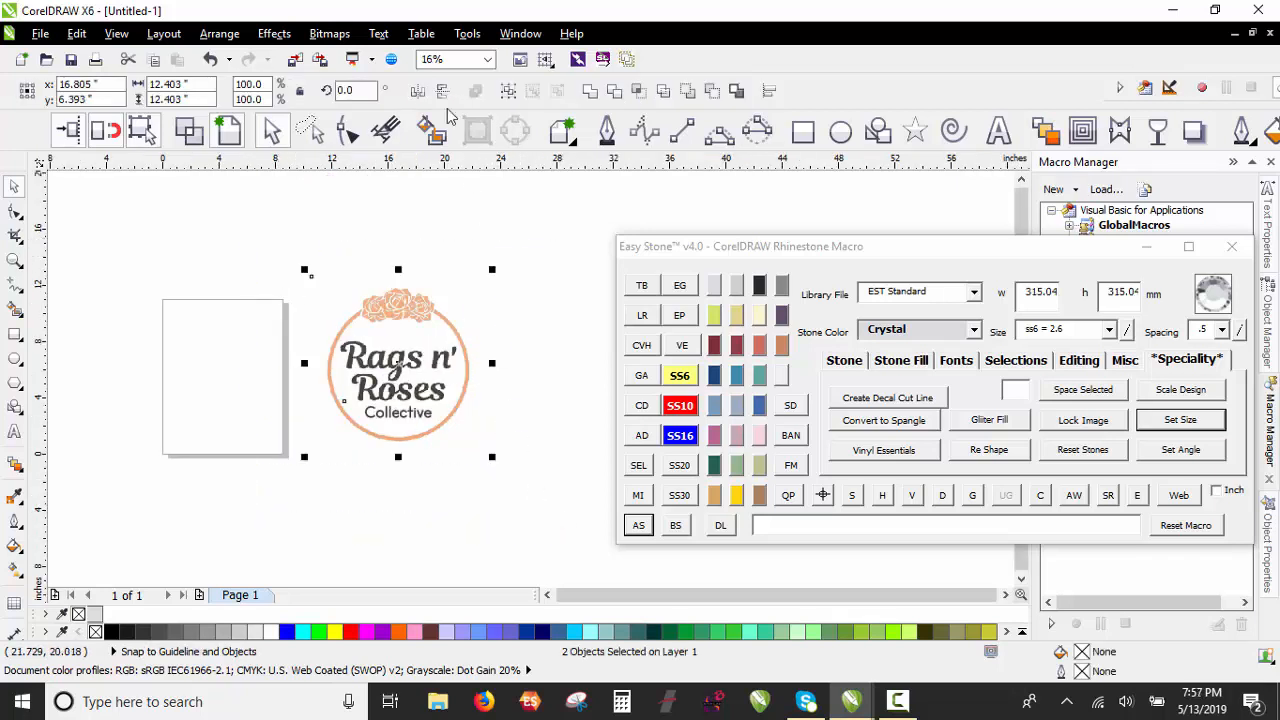
pyautogui.click(326, 466)
pyautogui.moveTo(399, 421); pyautogui.dragTo(415, 487)
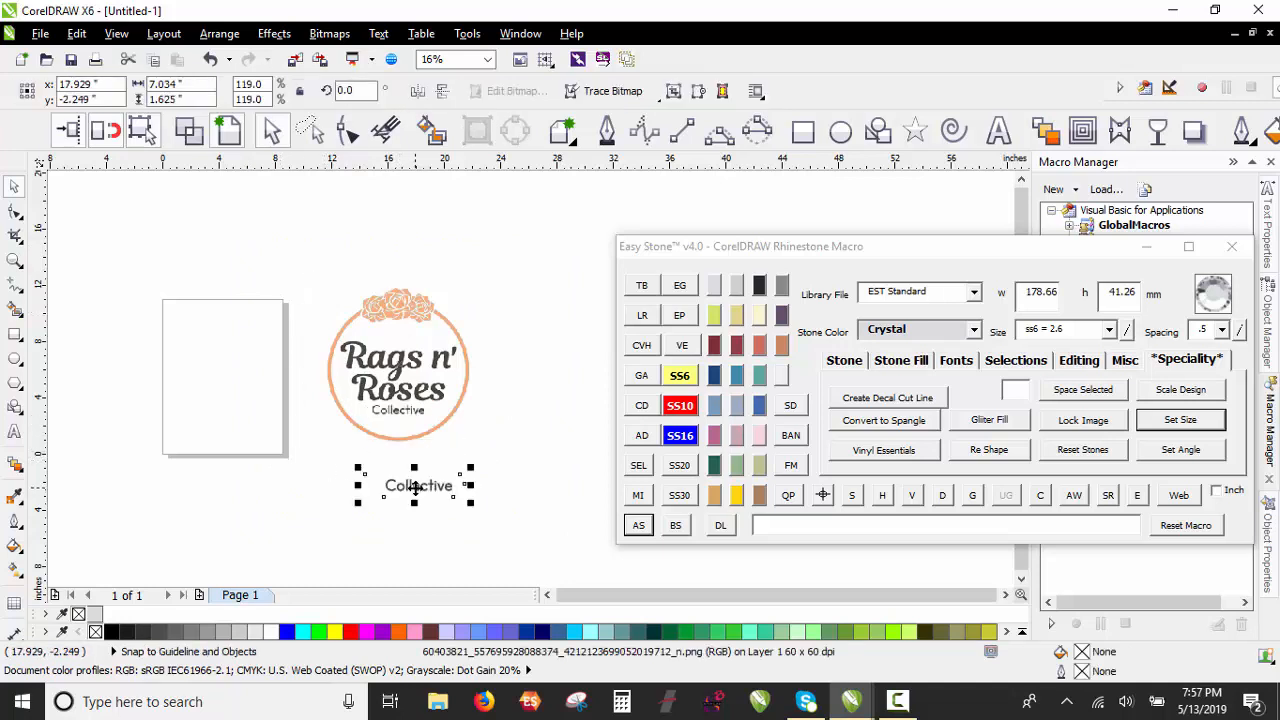
pyautogui.hotkey('ctrl', 'z')
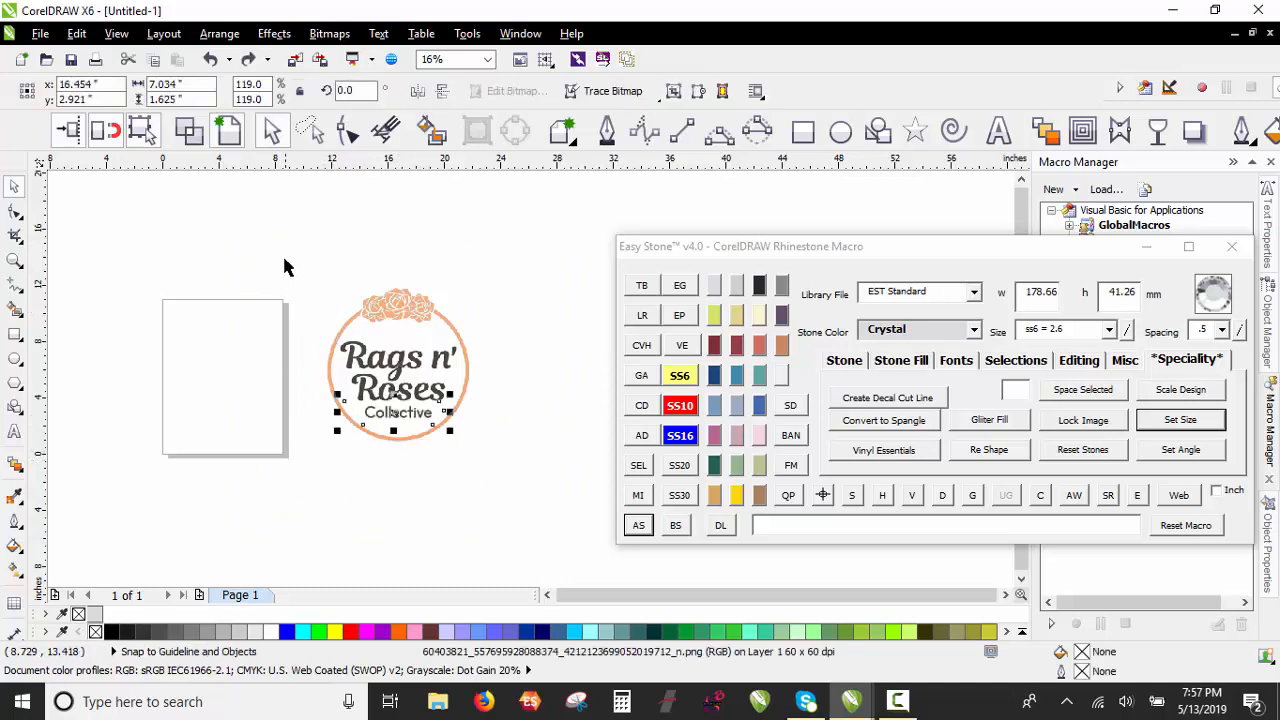
# Step: Convert the logo and the "Collective" overlay into one 300 dpi, 32-bit CMYK bitmap with anti-aliasing and a transparent background
pyautogui.moveTo(200, 222); pyautogui.dragTo(547, 516)
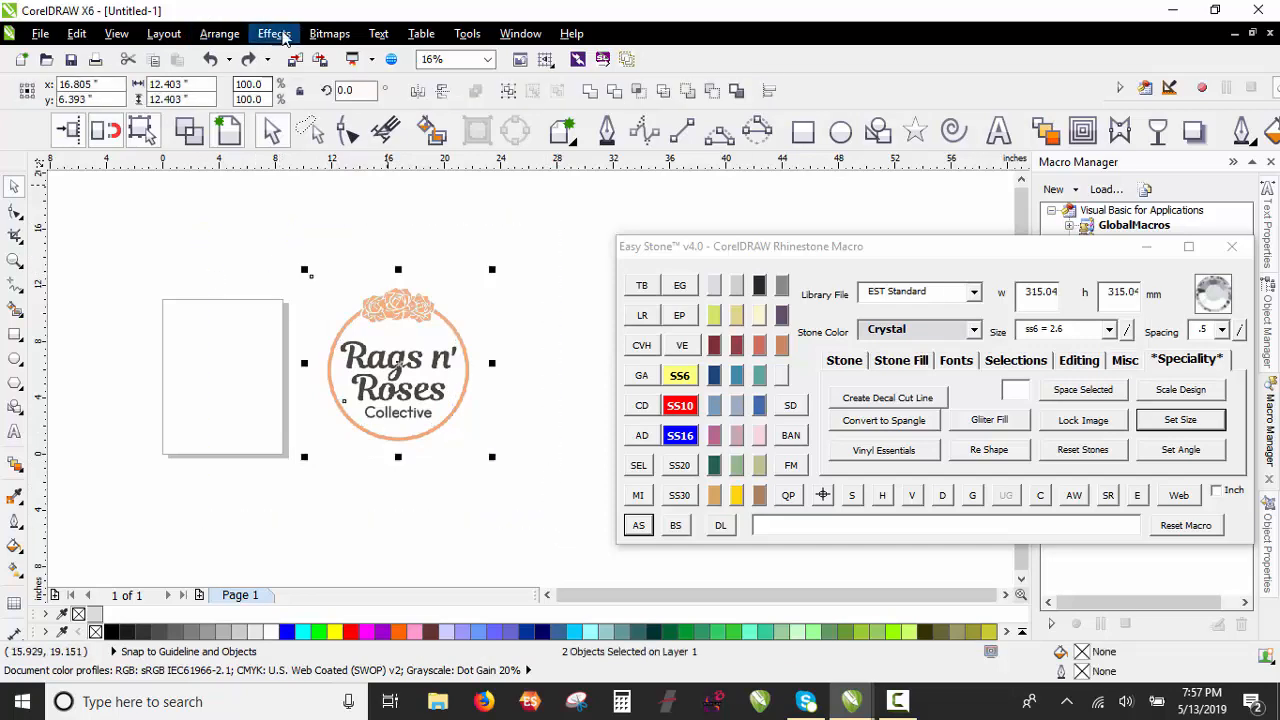
pyautogui.click(332, 34)
pyautogui.click(360, 56)
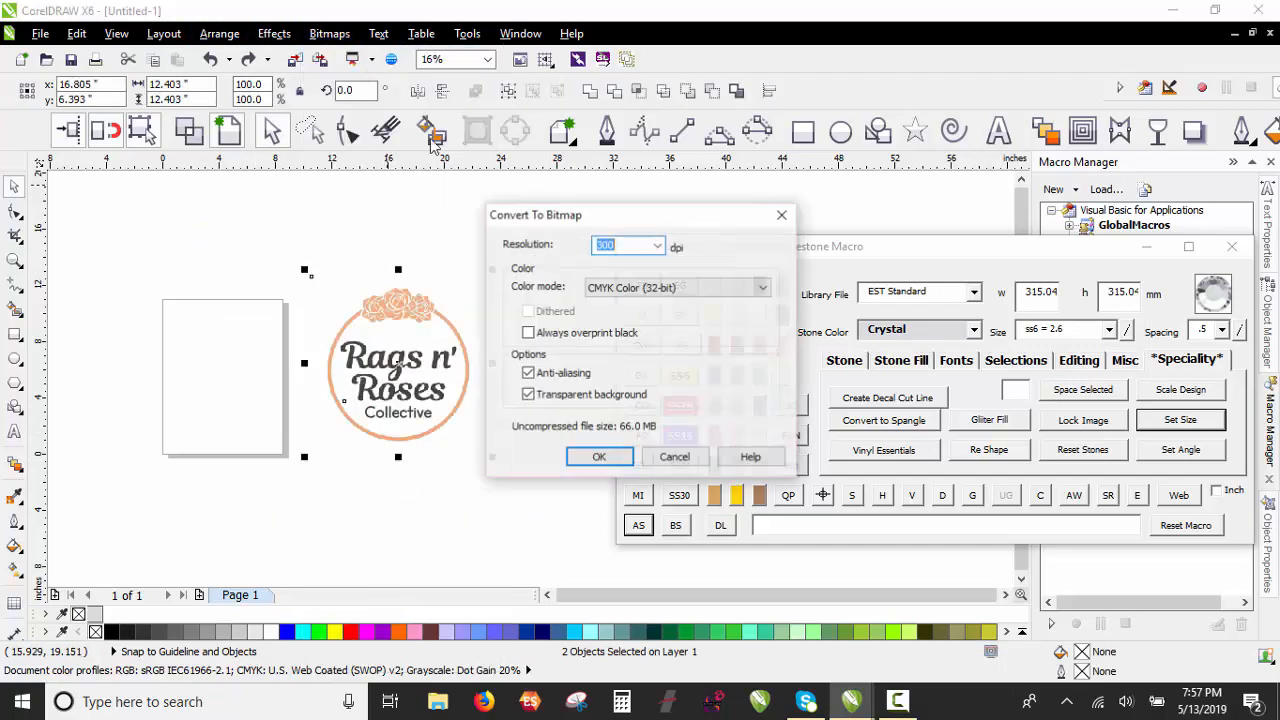
pyautogui.click(594, 459)
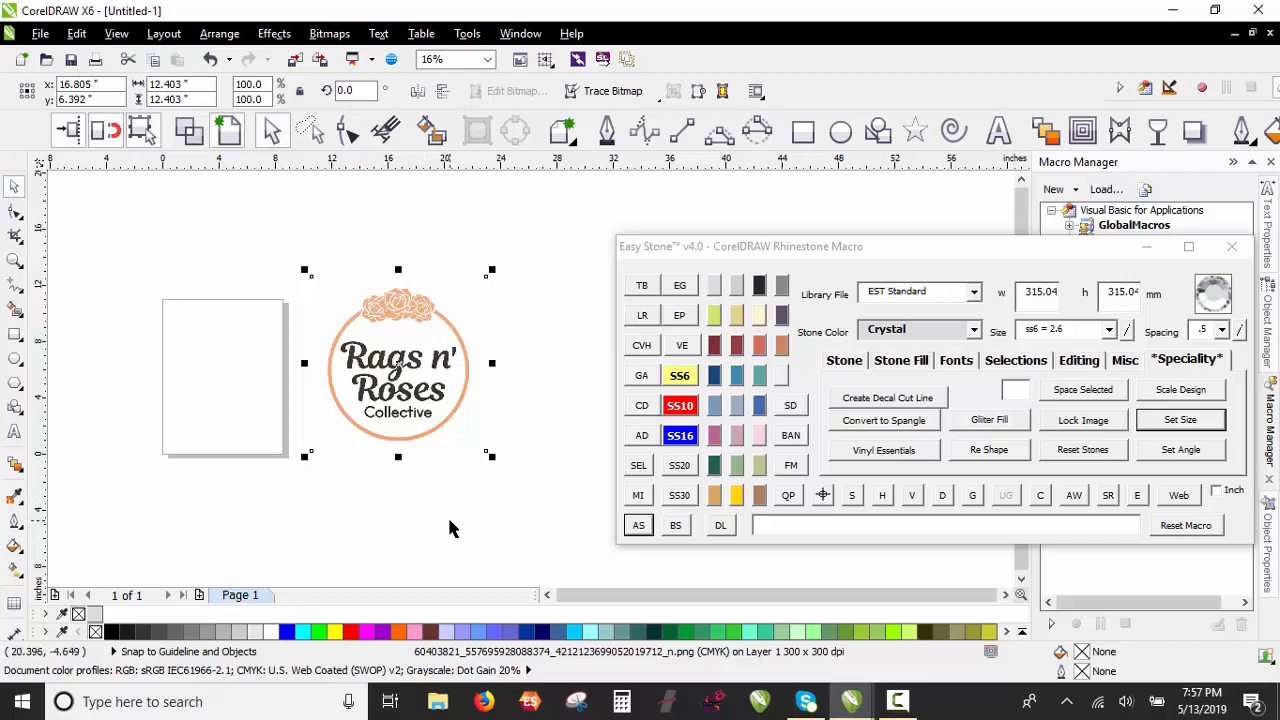
pyautogui.click(422, 477)
# Step: Set the stone size to SS6 and add a Crystal stone at the base of the "i" in "Collective"
pyautogui.scroll(3, 405, 368)
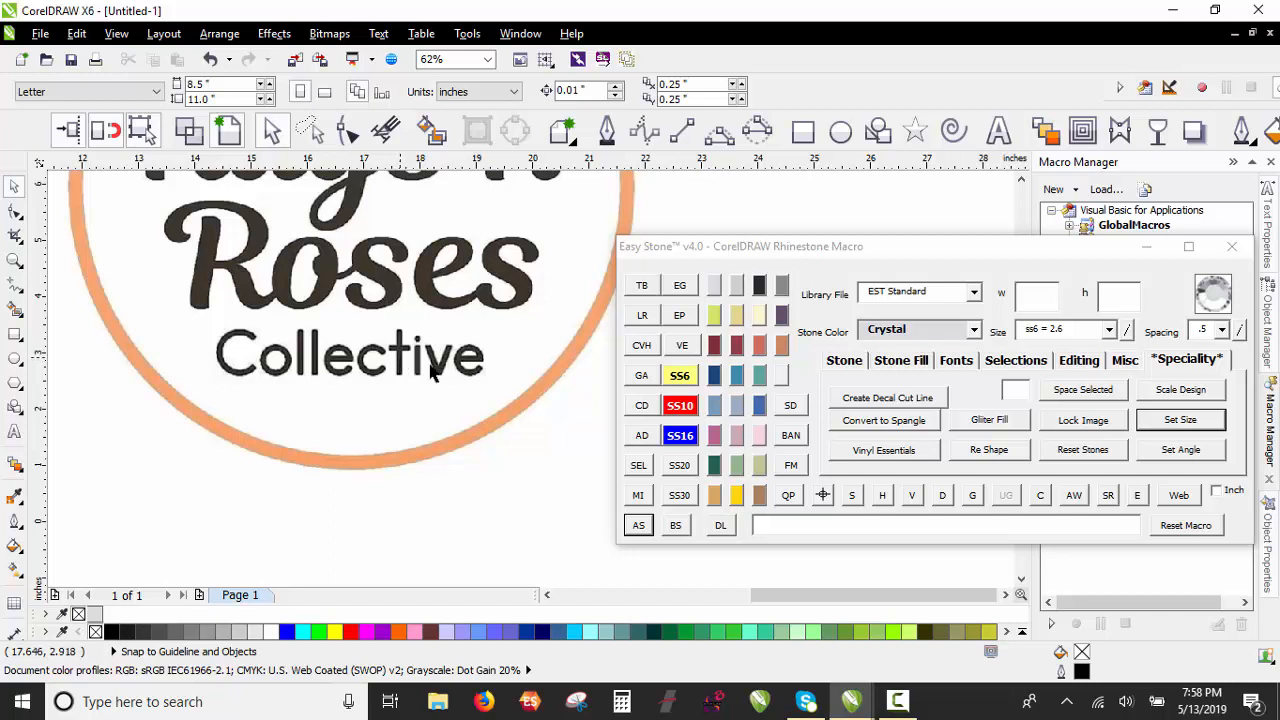
pyautogui.scroll(4, 466, 357)
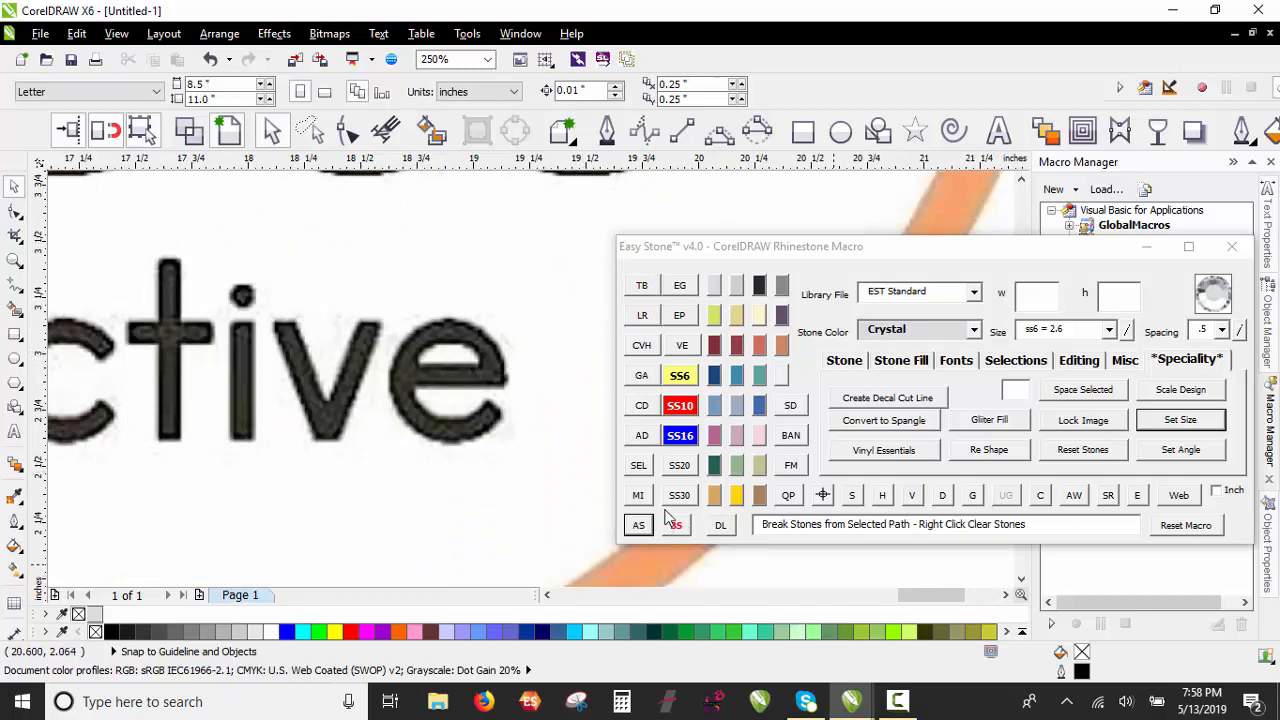
pyautogui.click(678, 376)
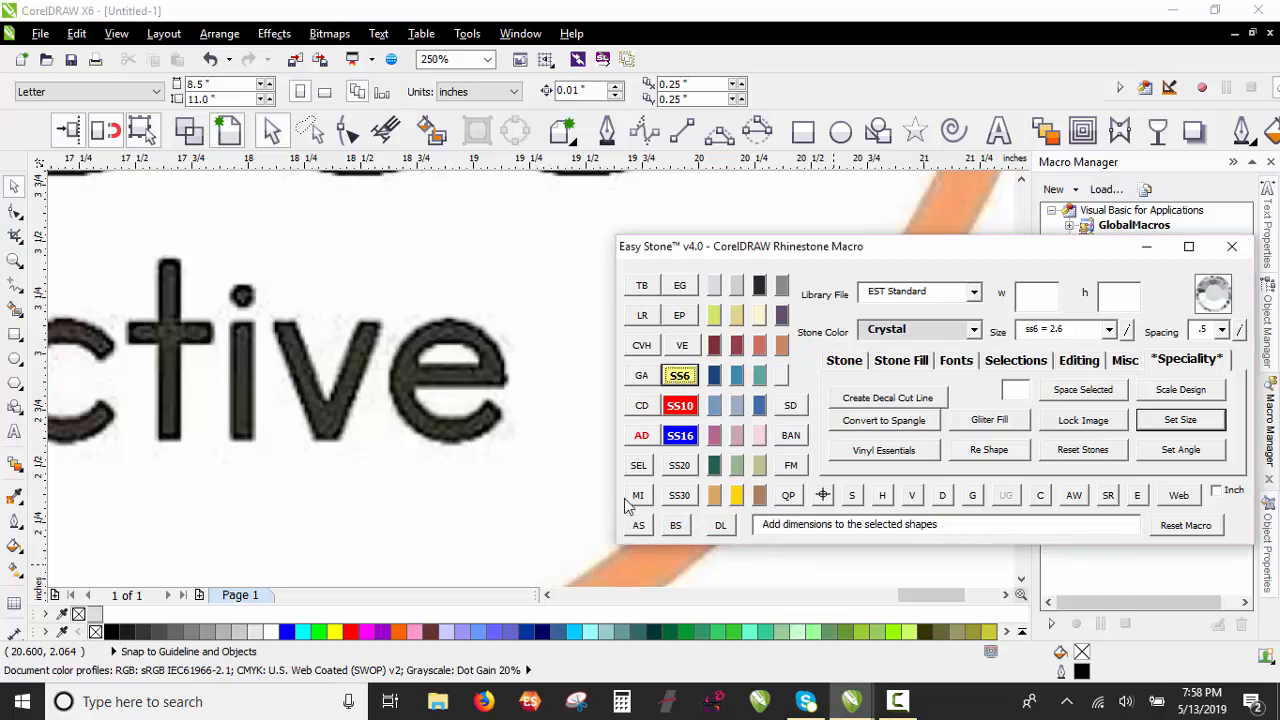
pyautogui.click(638, 525)
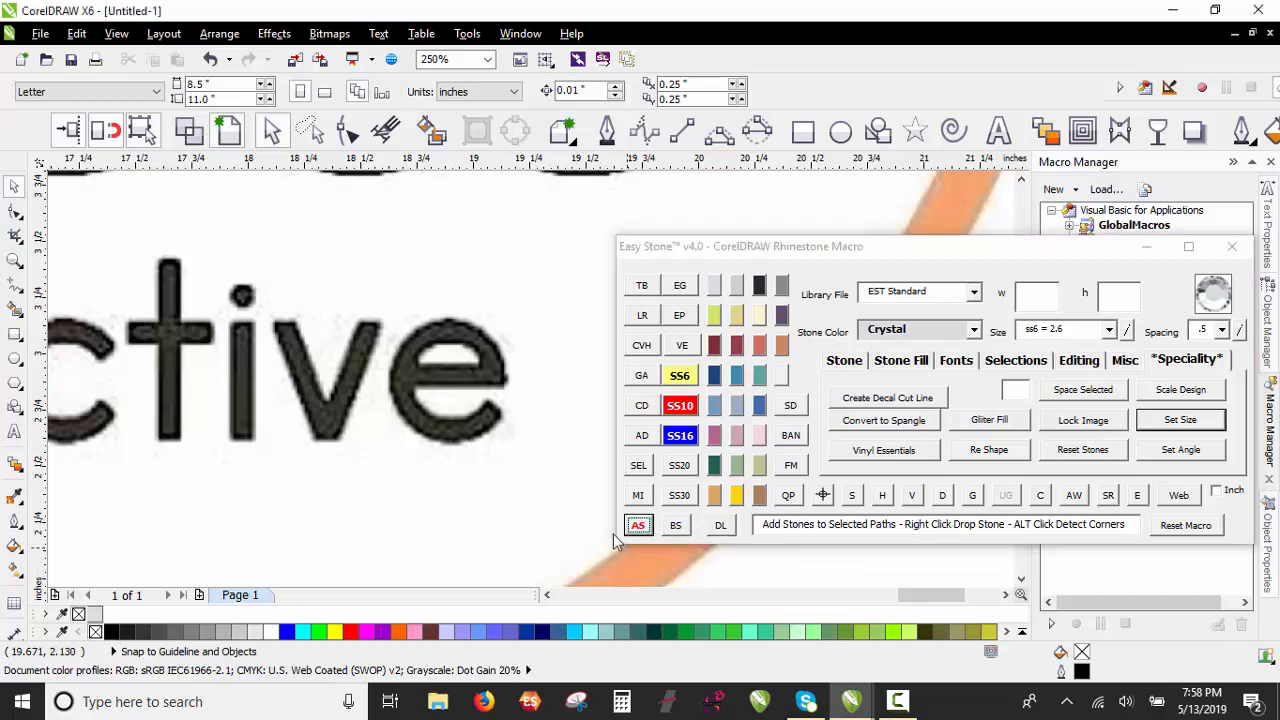
pyautogui.click(250, 434)
pyautogui.scroll(3, 247, 430)
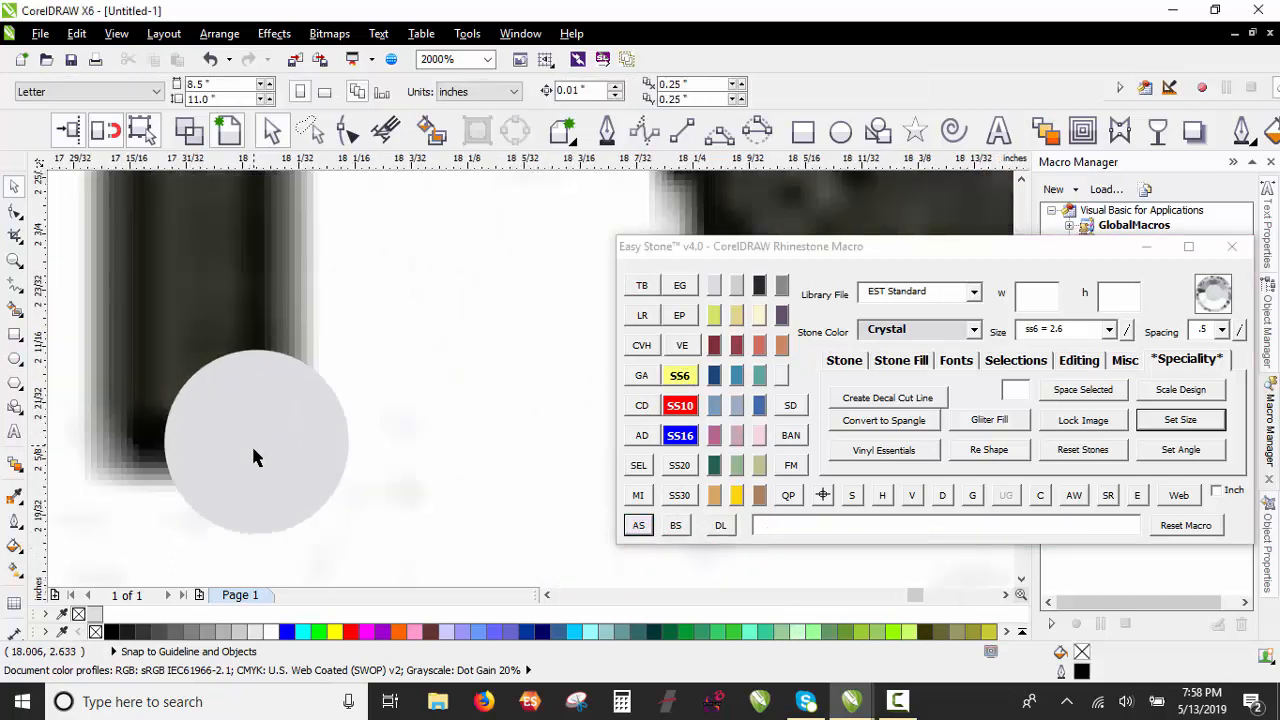
# Step: Position the stone at the base of the "i" and offset copies up its stem with a 3.1 offset
pyautogui.moveTo(254, 443); pyautogui.dragTo(194, 408)
pyautogui.scroll(-3, 232, 446)
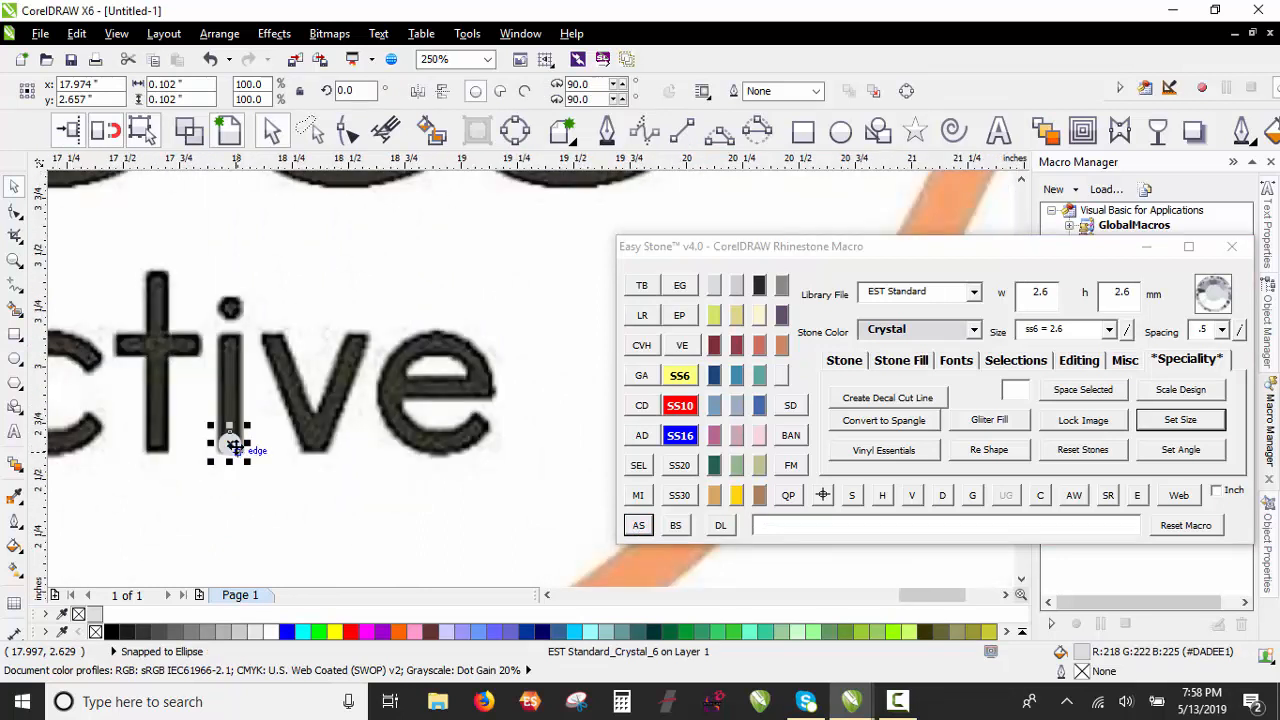
pyautogui.click(922, 363)
pyautogui.click(924, 366)
pyautogui.click(940, 418)
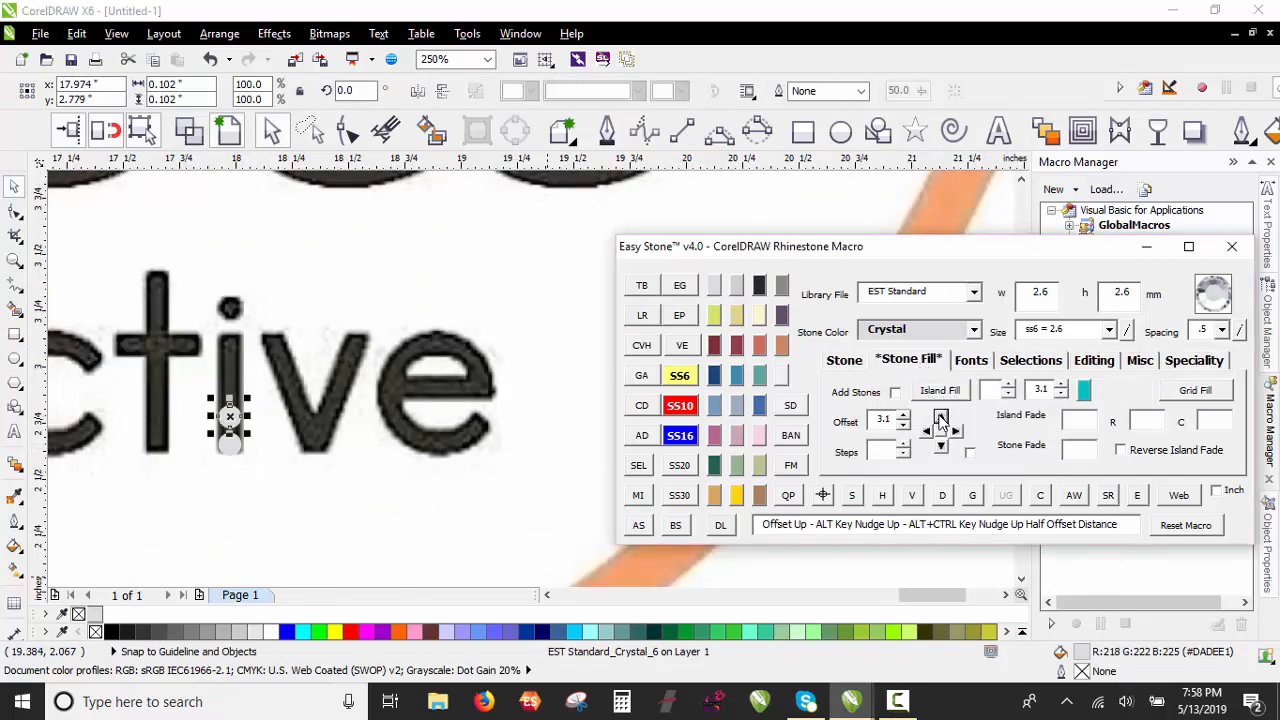
pyautogui.click(940, 418)
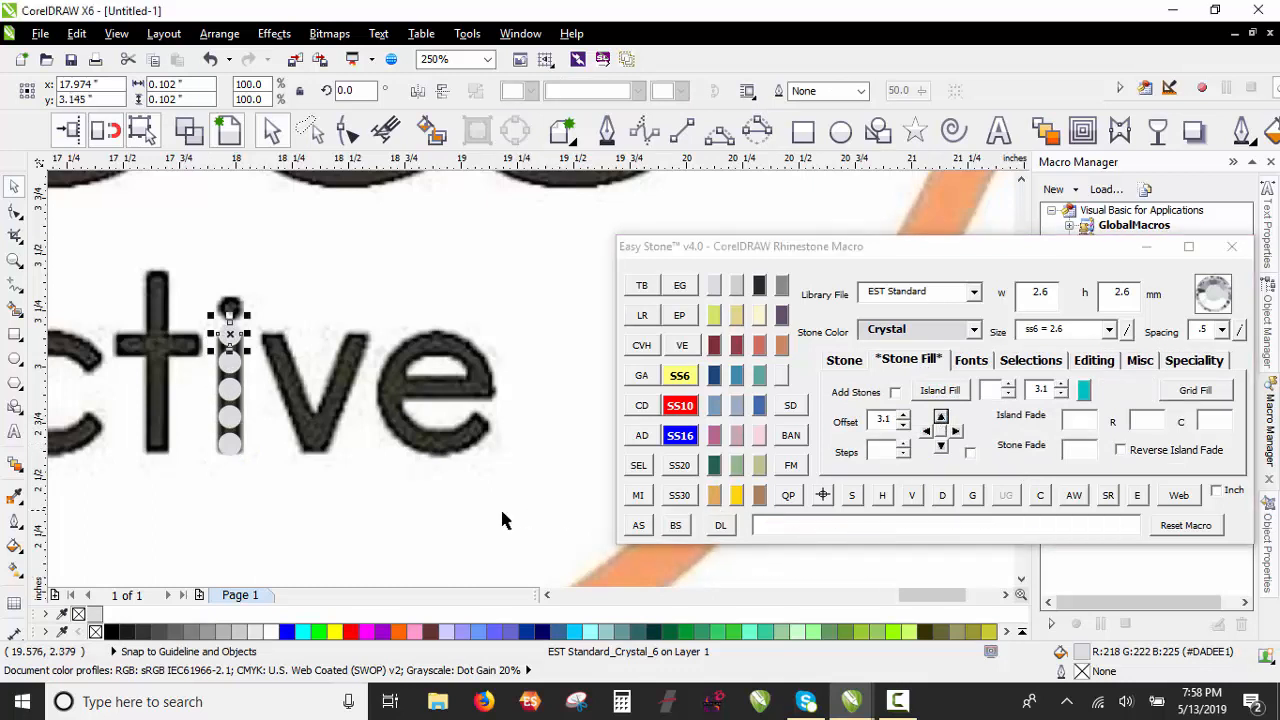
# Step: Lock the merged logo bitmap in place behind the stones
pyautogui.click(360, 562)
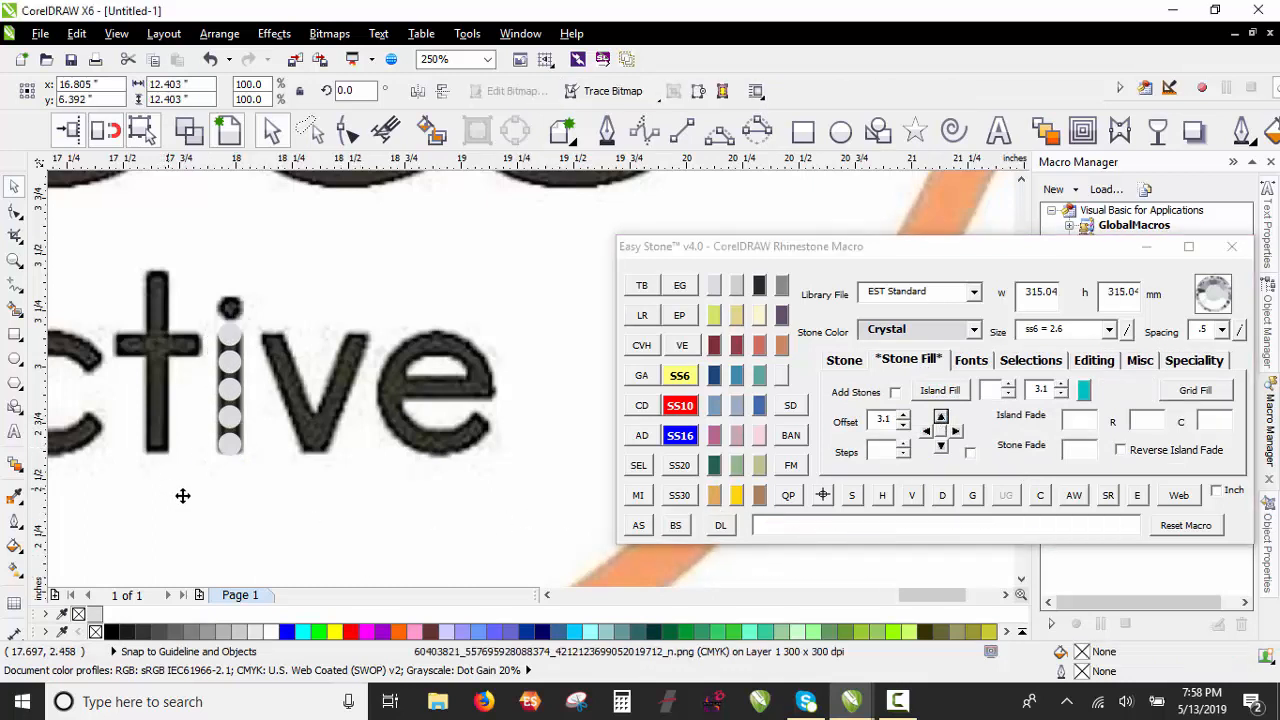
pyautogui.rightClick(508, 561)
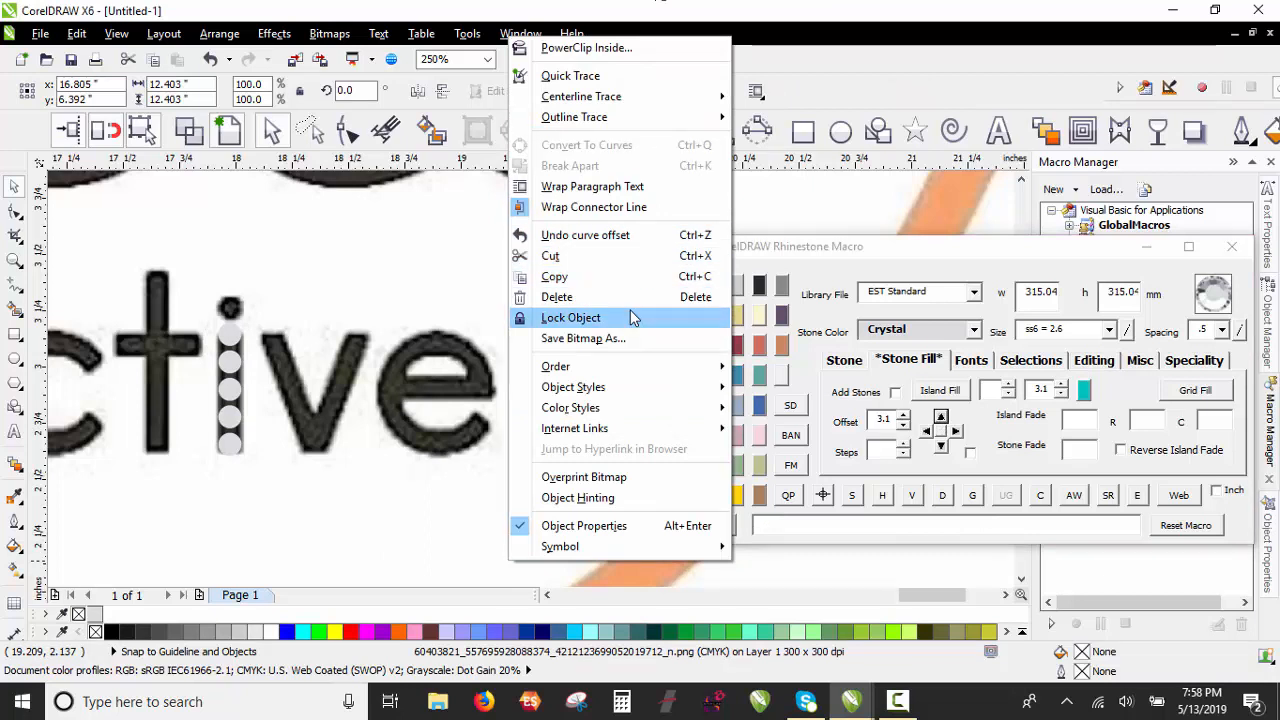
pyautogui.click(630, 316)
pyautogui.click(350, 490)
# Step: Remove one stone from the "i" stem, move the next one to its upper end, and space the four stones evenly vertically
pyautogui.scroll(1, 180, 373)
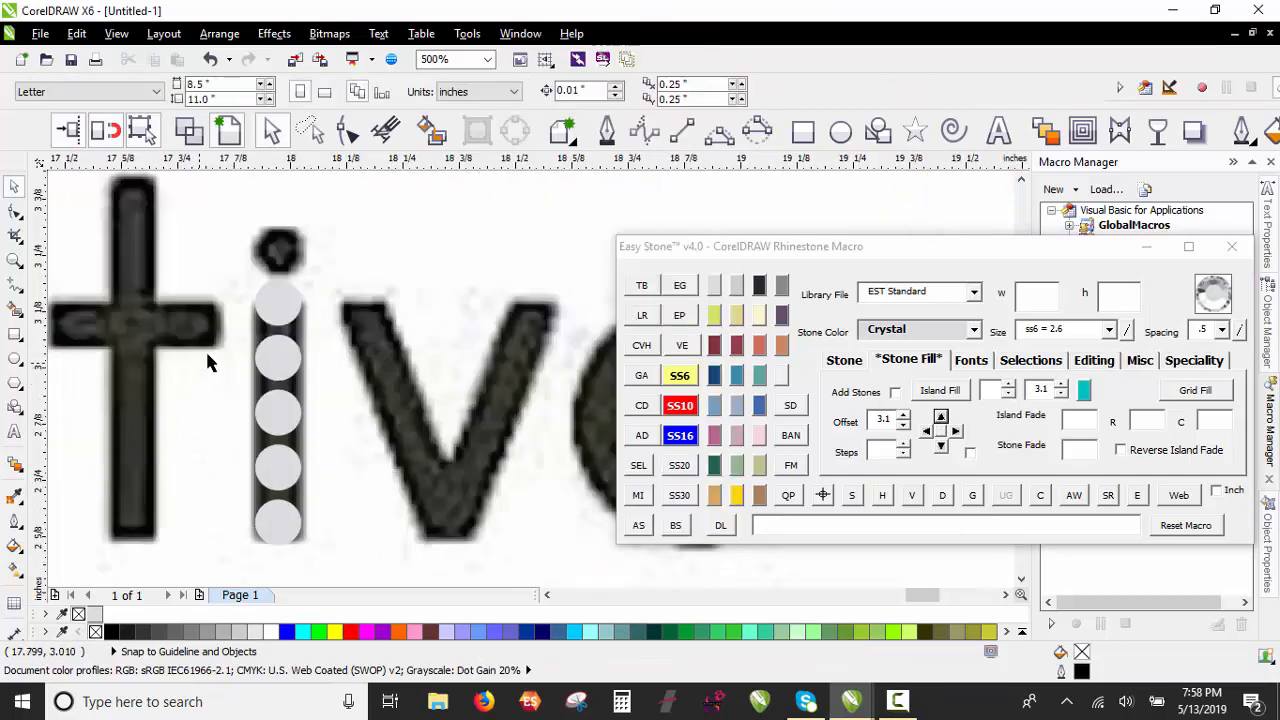
pyautogui.click(277, 305)
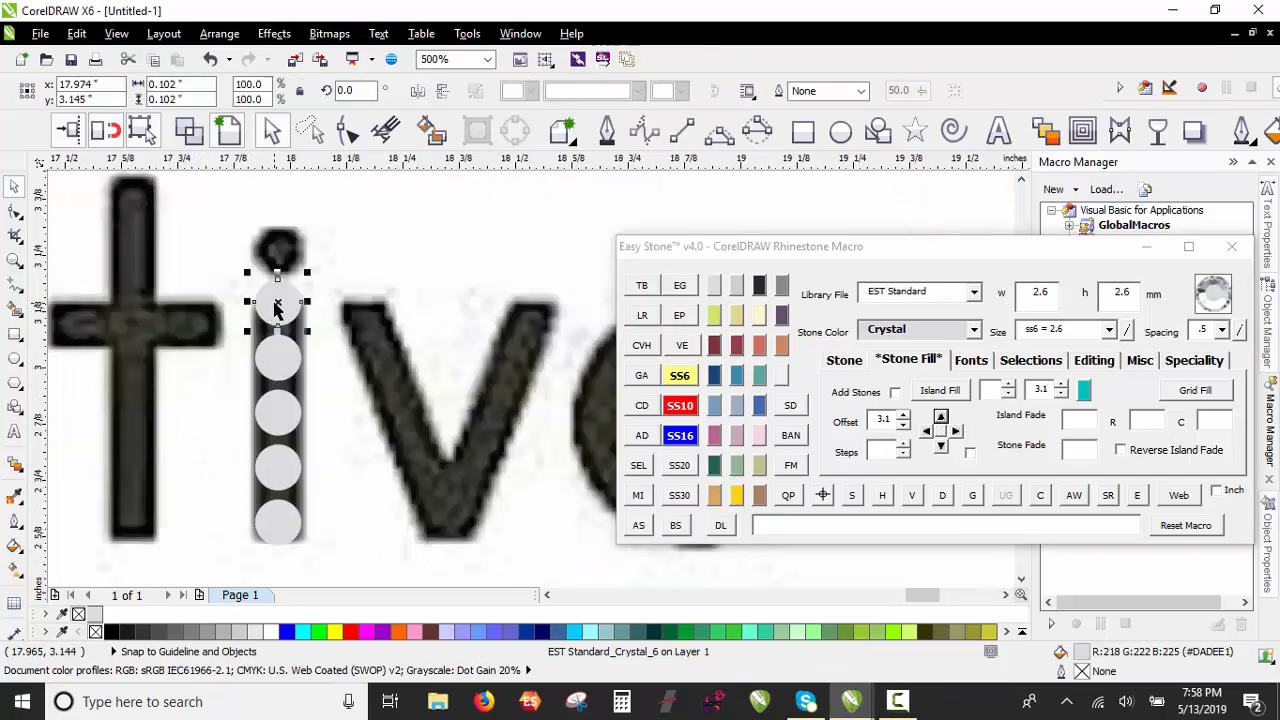
pyautogui.press('Escape')
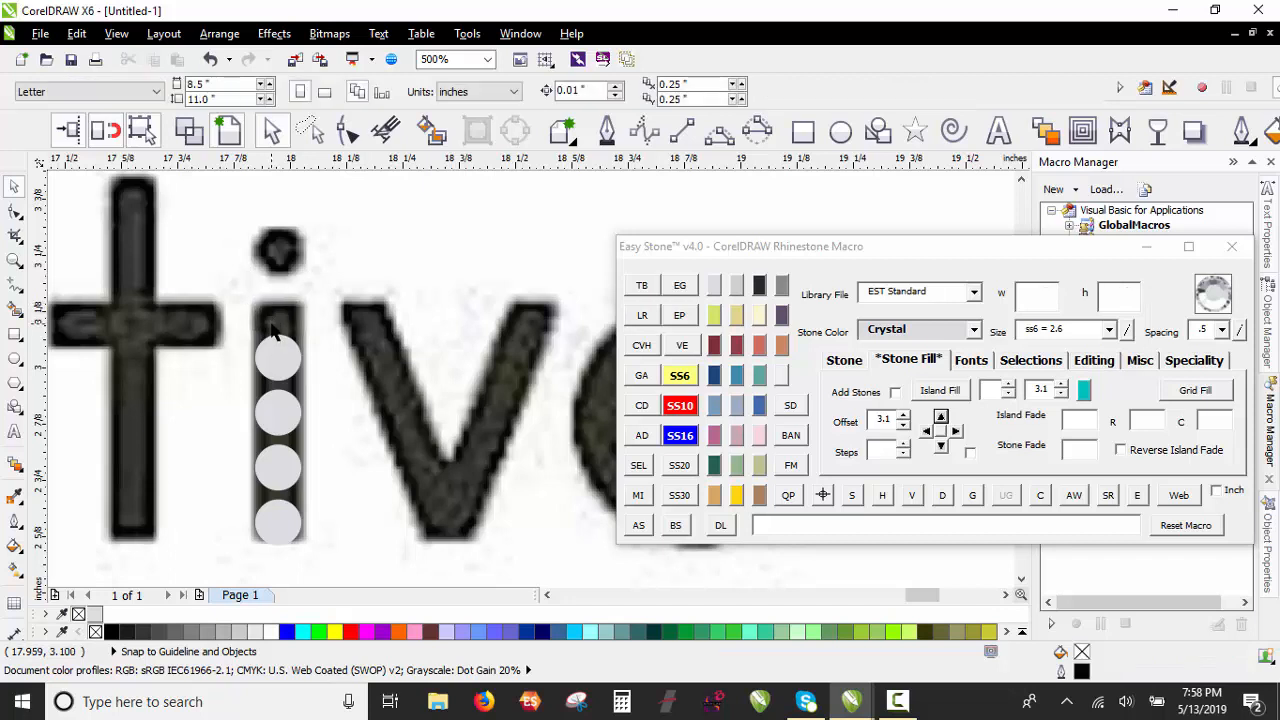
pyautogui.scroll(1, 280, 324)
pyautogui.moveTo(297, 396); pyautogui.dragTo(330, 440)
pyautogui.scroll(-2, 295, 306)
pyautogui.press('Escape')
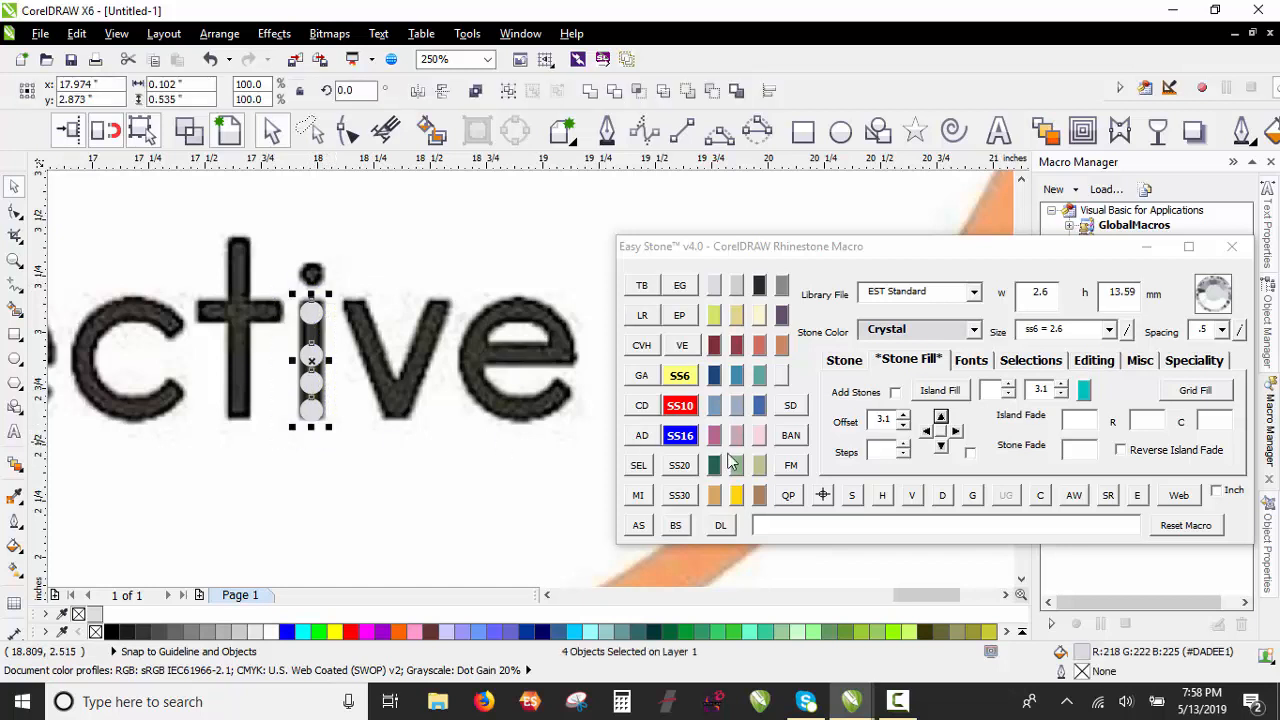
pyautogui.click(911, 495)
pyautogui.click(316, 466)
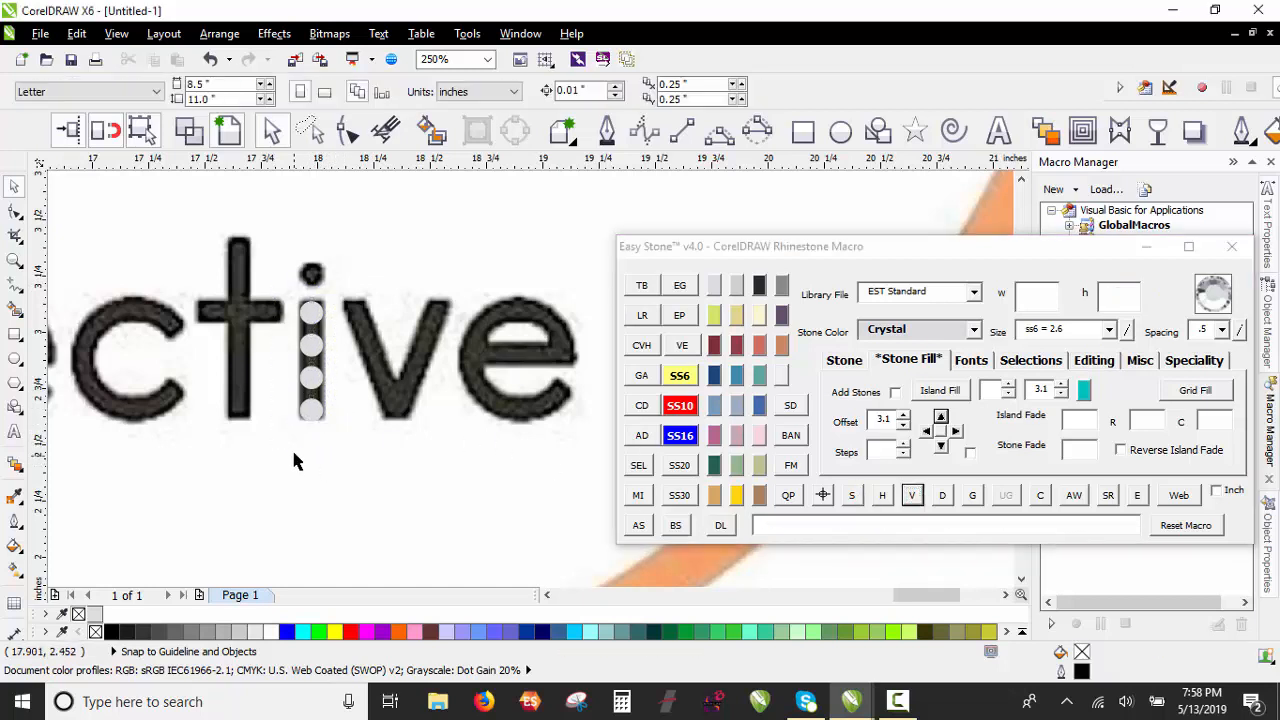
# Step: Copy a stone to the base of the "t" and offset copies up to its upper end at 3.1 spacing, adding the end stone
pyautogui.moveTo(313, 412); pyautogui.dragTo(245, 425)
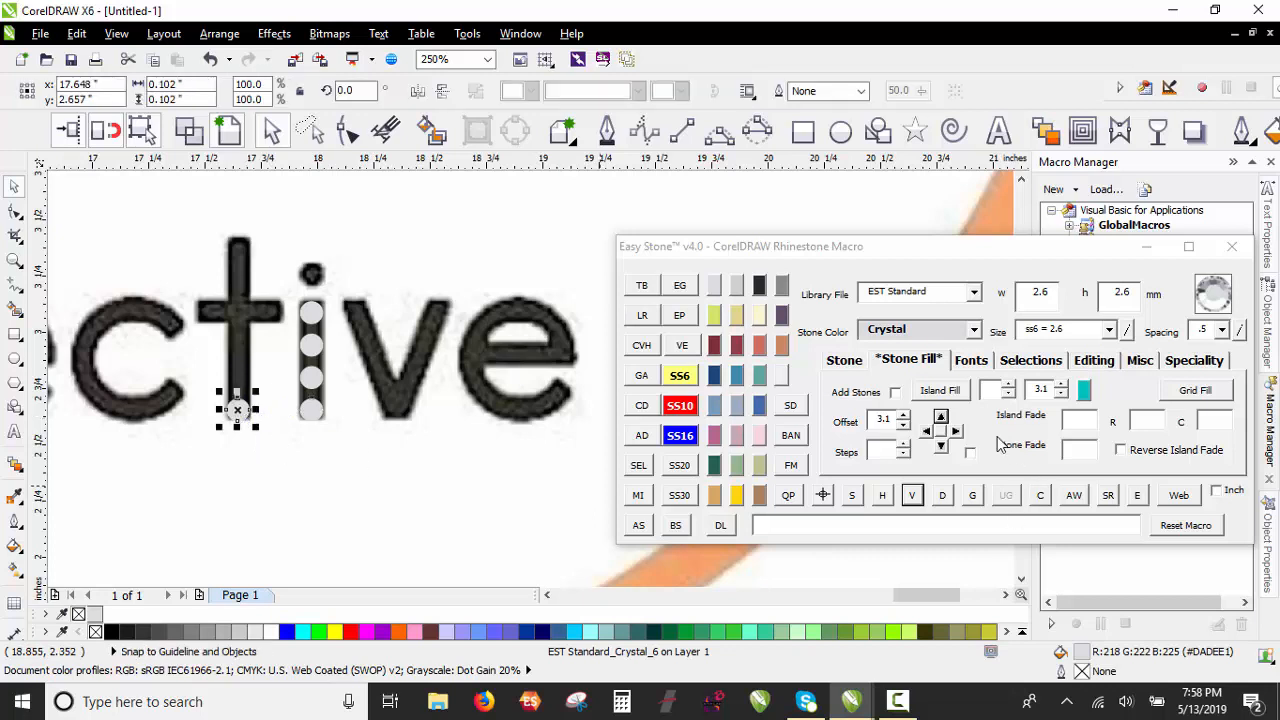
pyautogui.click(940, 419)
pyautogui.click(940, 419)
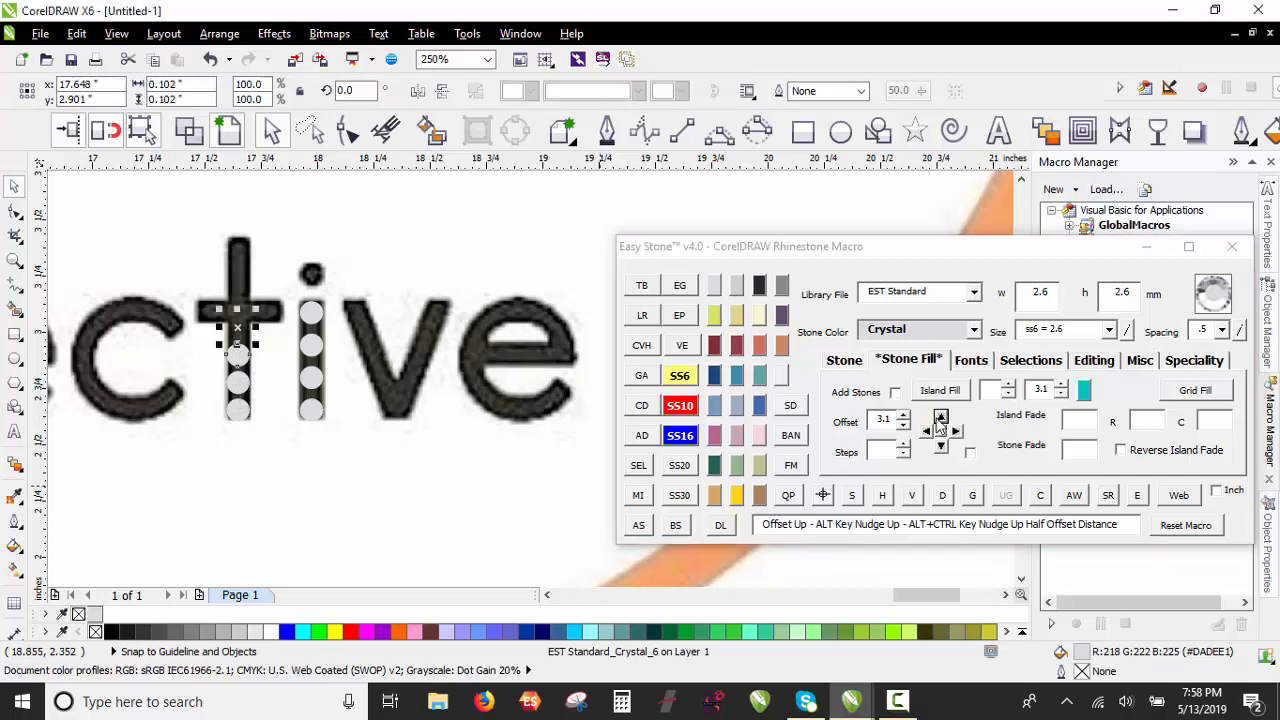
pyautogui.click(940, 419)
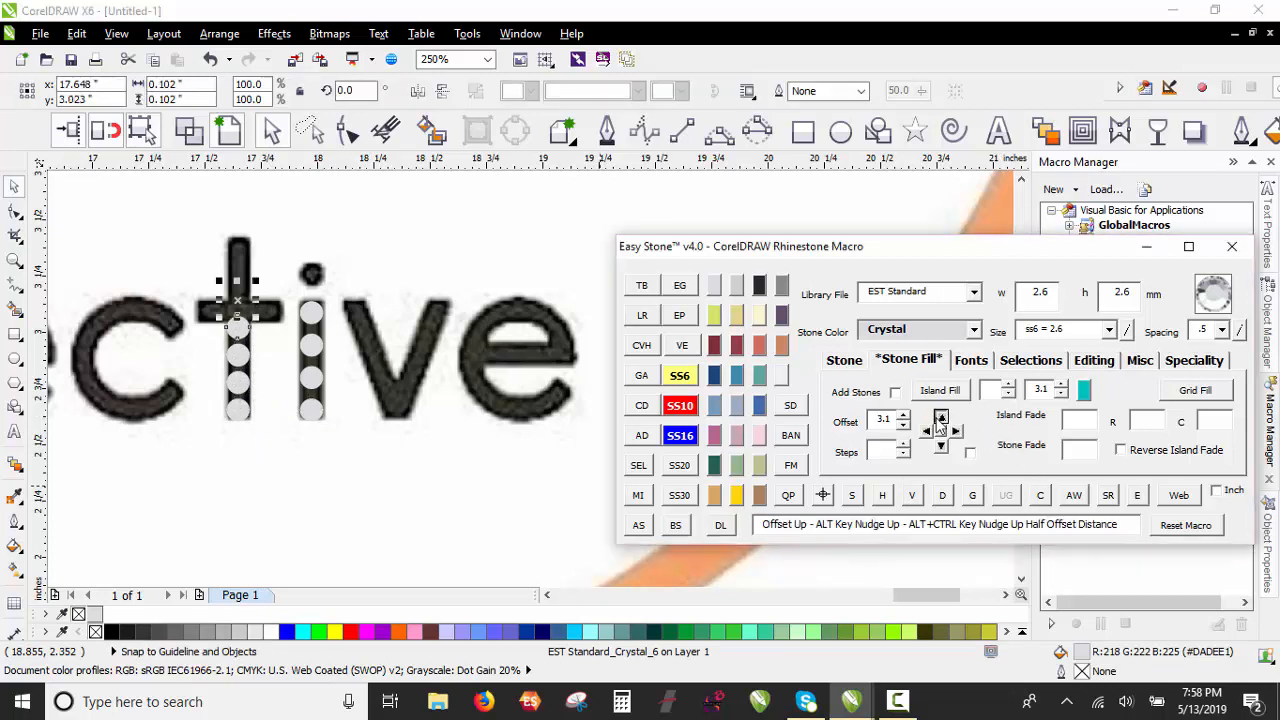
pyautogui.click(375, 210)
pyautogui.scroll(5, 270, 237)
pyautogui.moveTo(194, 362); pyautogui.dragTo(192, 261)
pyautogui.click(322, 265)
pyautogui.scroll(-2, 445, 278)
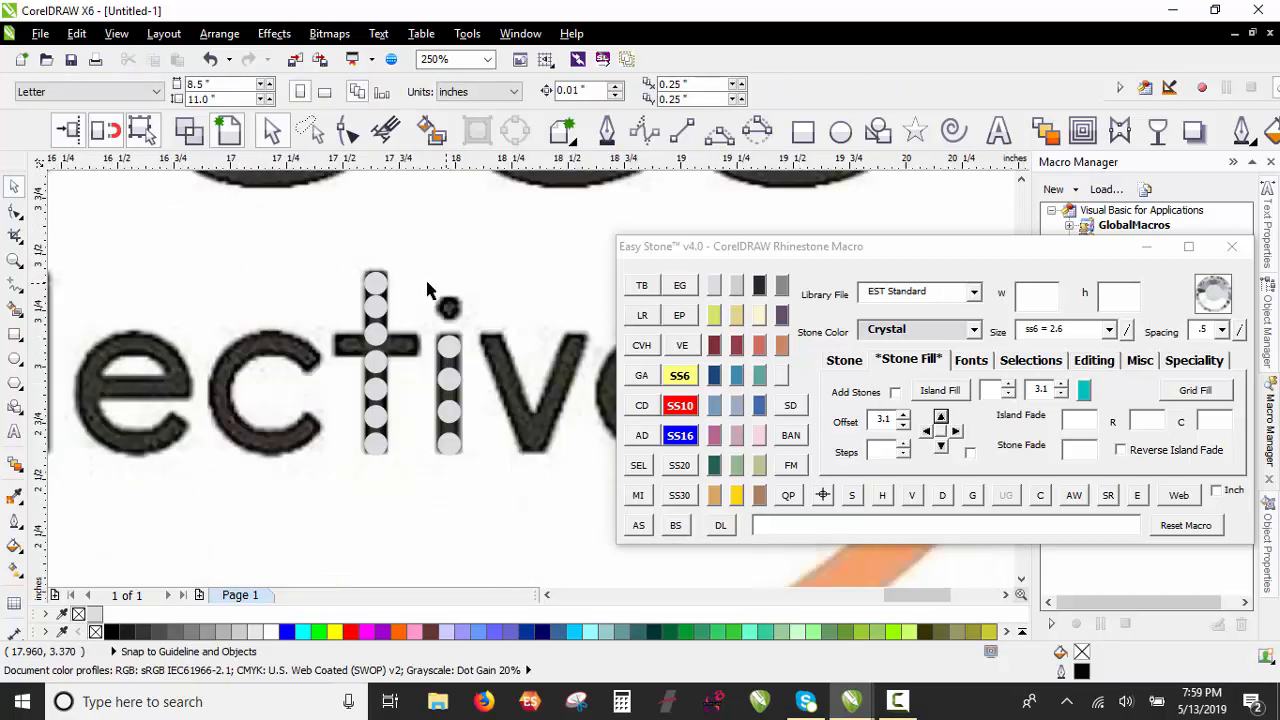
# Step: Distribute the seven stones on the "t" stem evenly in the vertical direction
pyautogui.moveTo(344, 262); pyautogui.dragTo(400, 512)
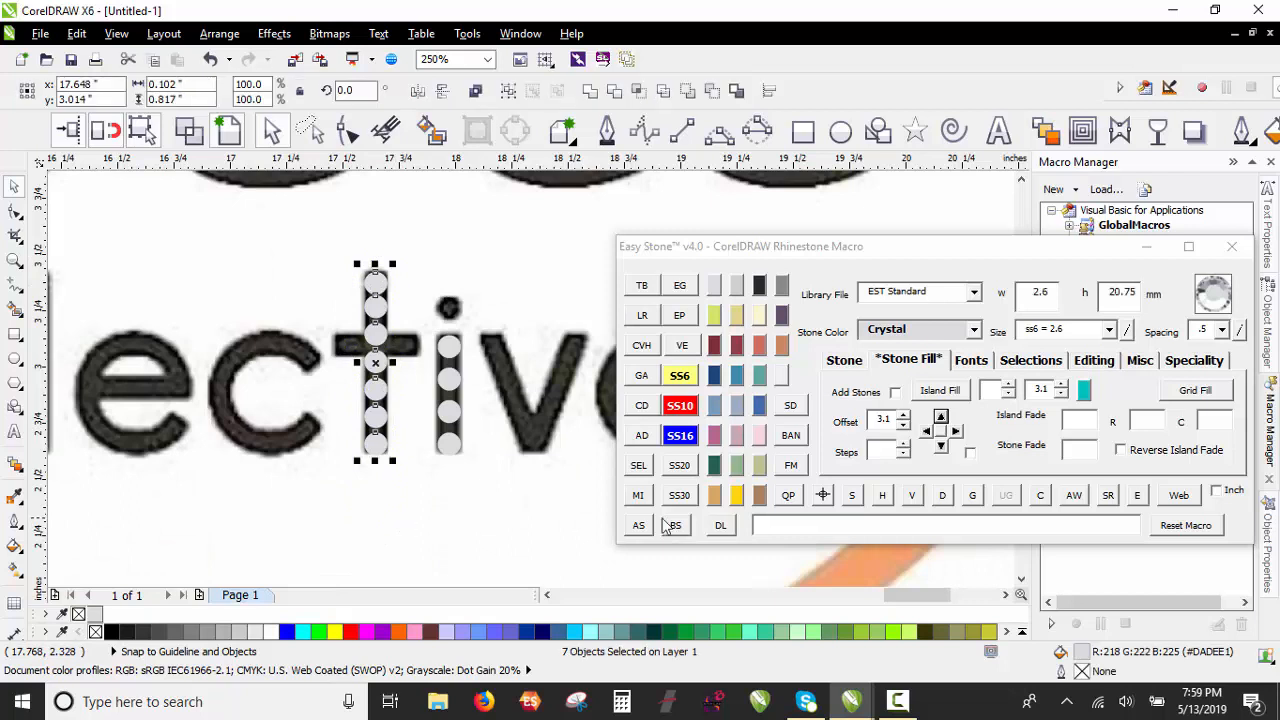
pyautogui.click(911, 495)
pyautogui.click(305, 500)
pyautogui.scroll(2, 375, 330)
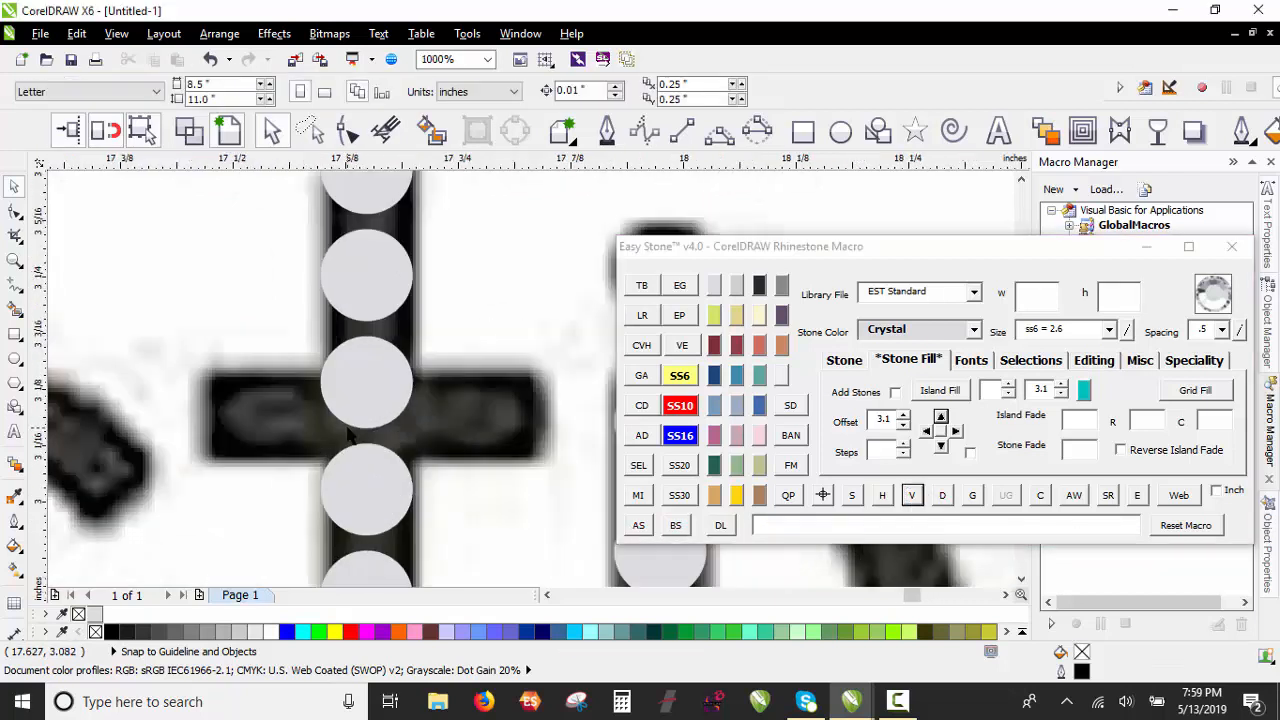
pyautogui.scroll(-1, 375, 367)
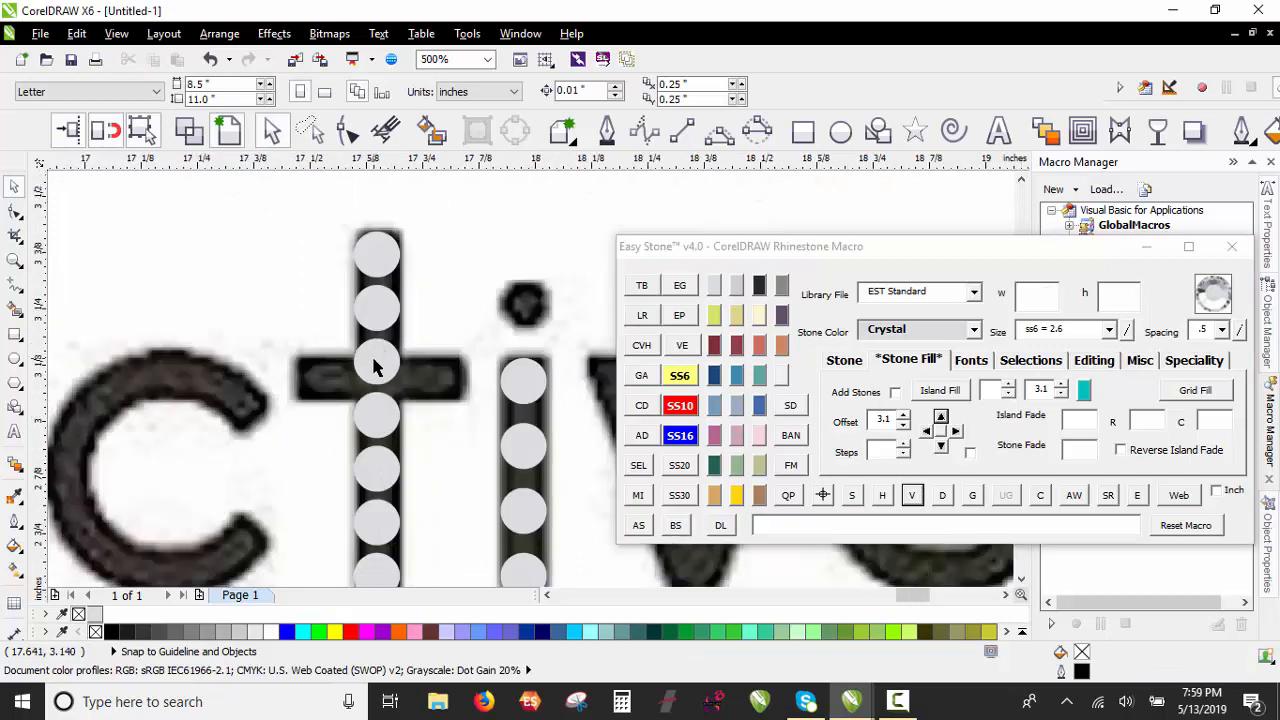
# Step: Place a copied stone on each side of the stem along the crossbar of the "t"
pyautogui.moveTo(393, 372); pyautogui.dragTo(244, 341)
pyautogui.scroll(2, 404, 398)
pyautogui.scroll(-1, 409, 353)
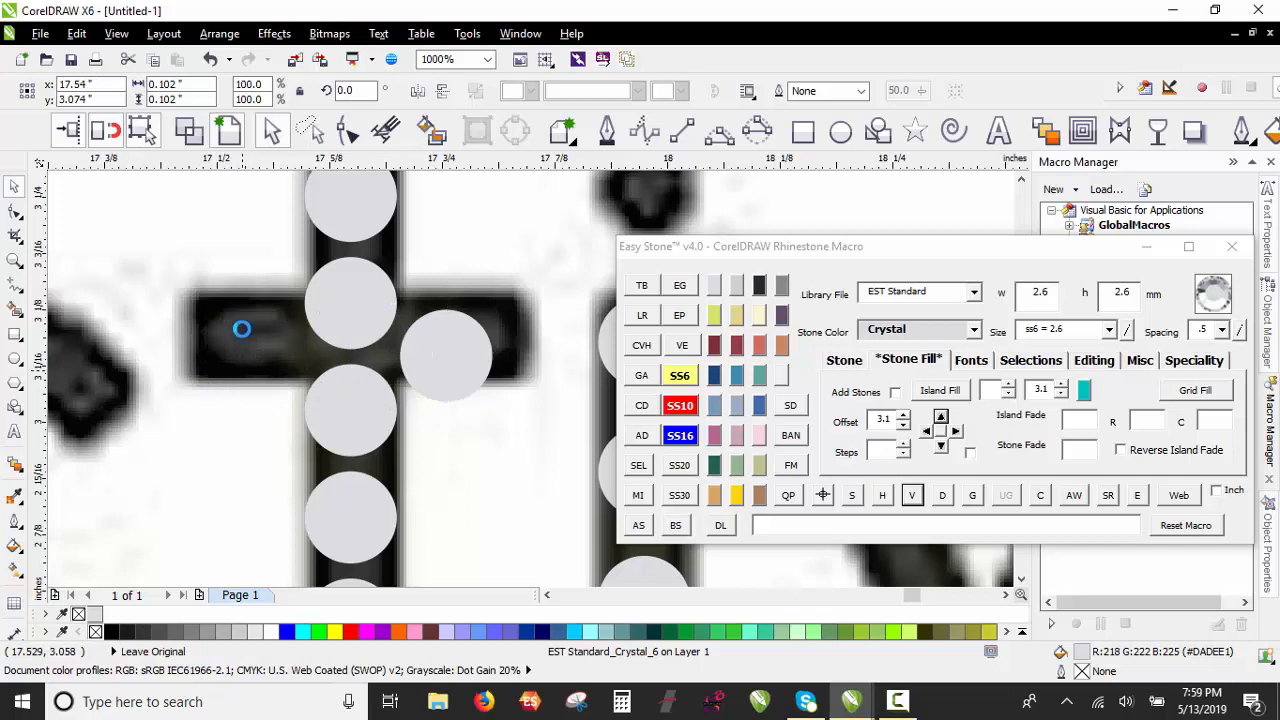
pyautogui.scroll(-1, 243, 382)
pyautogui.click(257, 401)
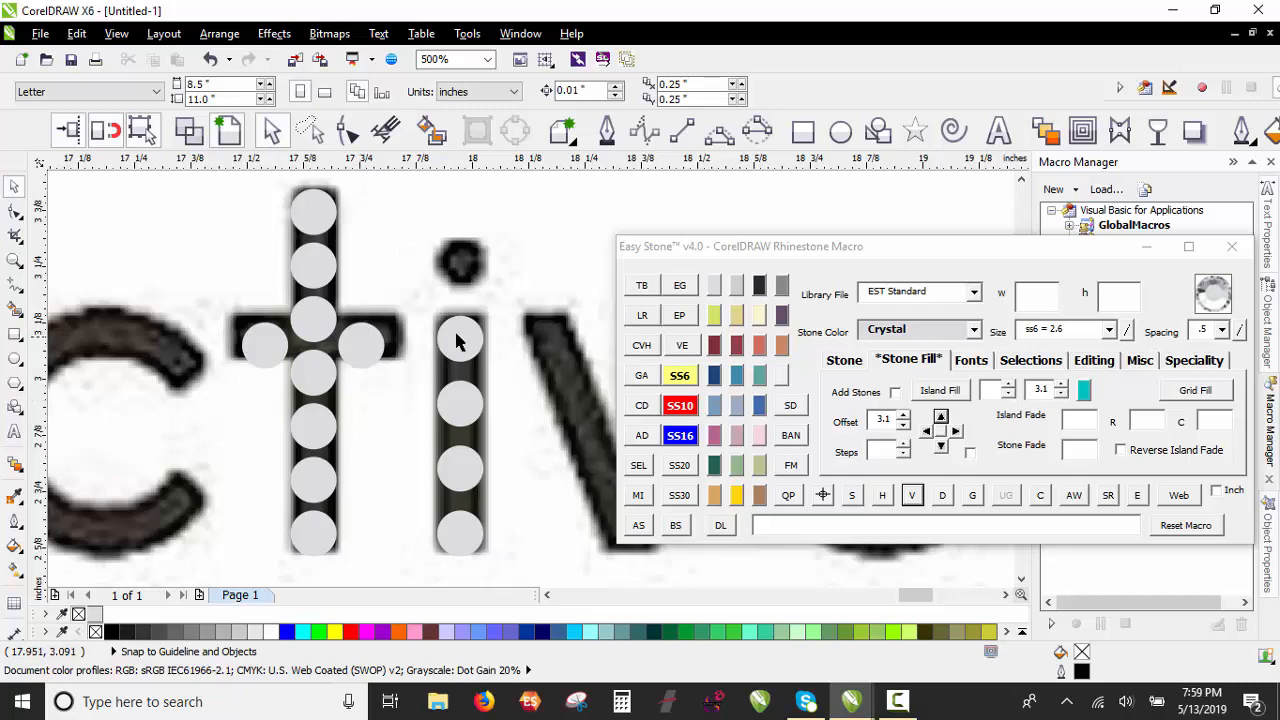
# Step: Copy the uppermost stem stone of the "i" onto its dot
pyautogui.moveTo(456, 342); pyautogui.dragTo(456, 264)
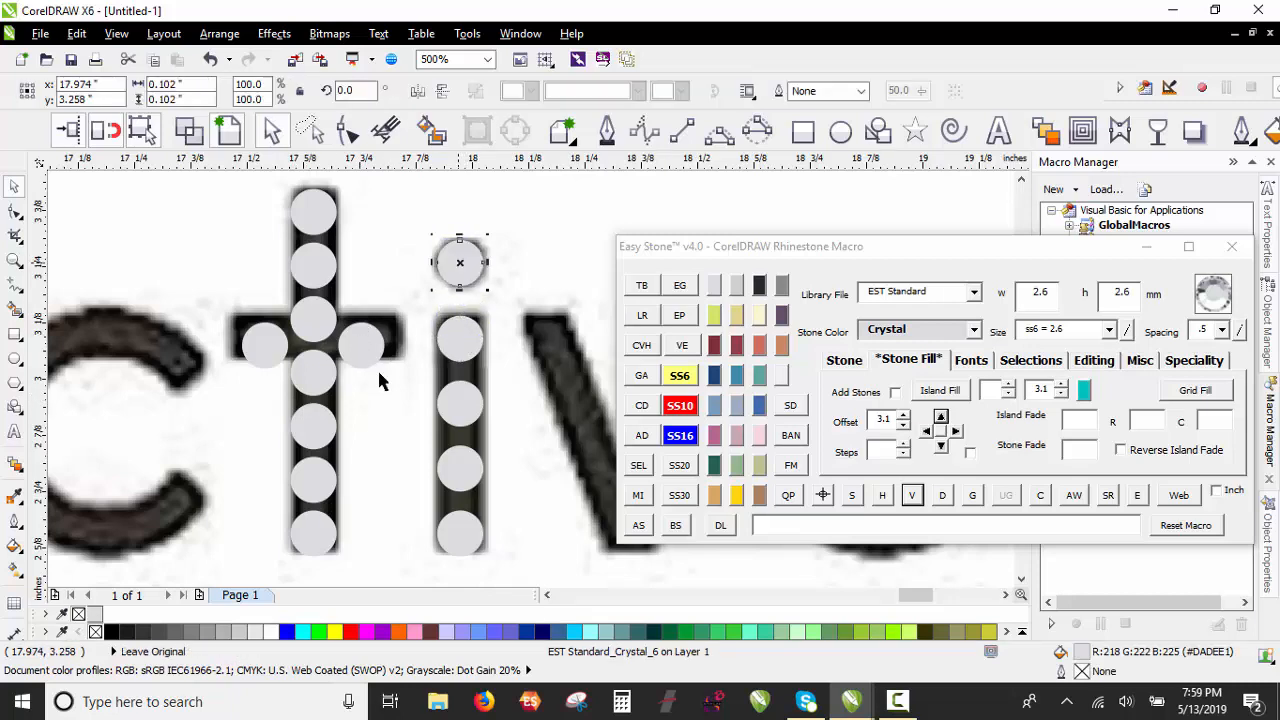
pyautogui.click(365, 448)
pyautogui.scroll(-2, 365, 448)
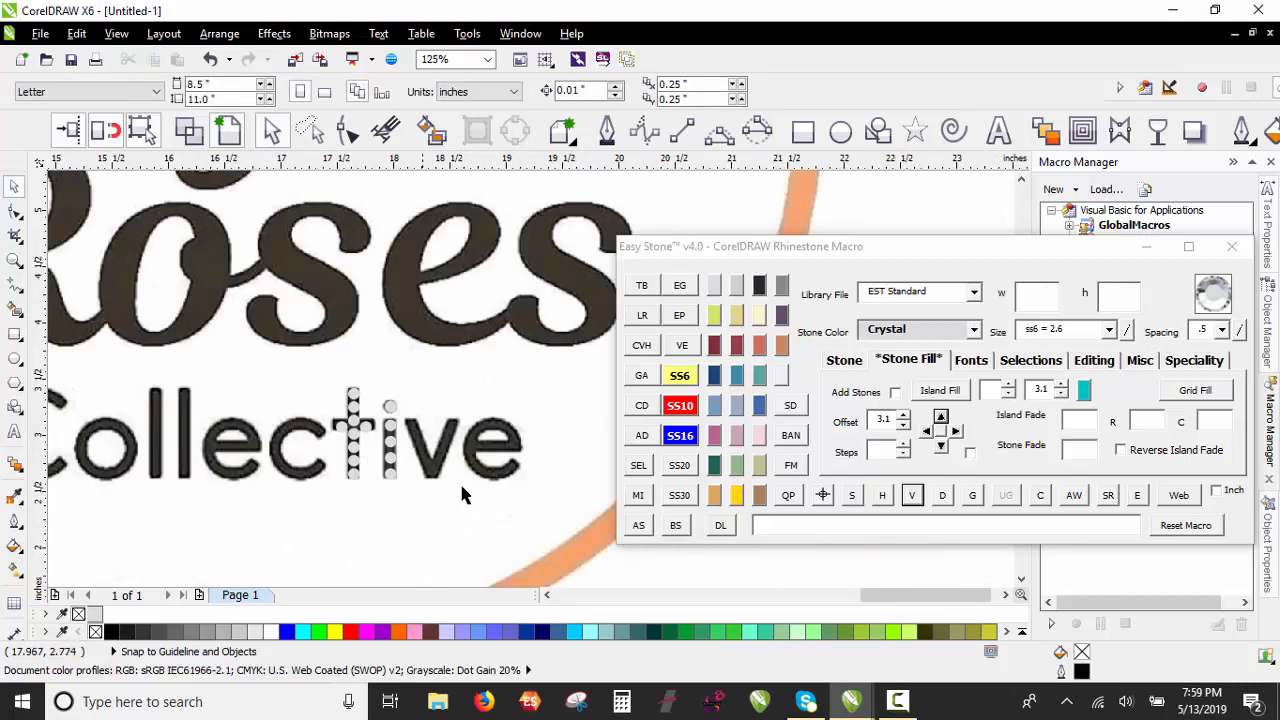
# Step: Copy stones to the base and upper-left end of the "v" and blend three evenly spaced stones between them
pyautogui.scroll(2, 410, 480)
pyautogui.moveTo(332, 514); pyautogui.dragTo(495, 517)
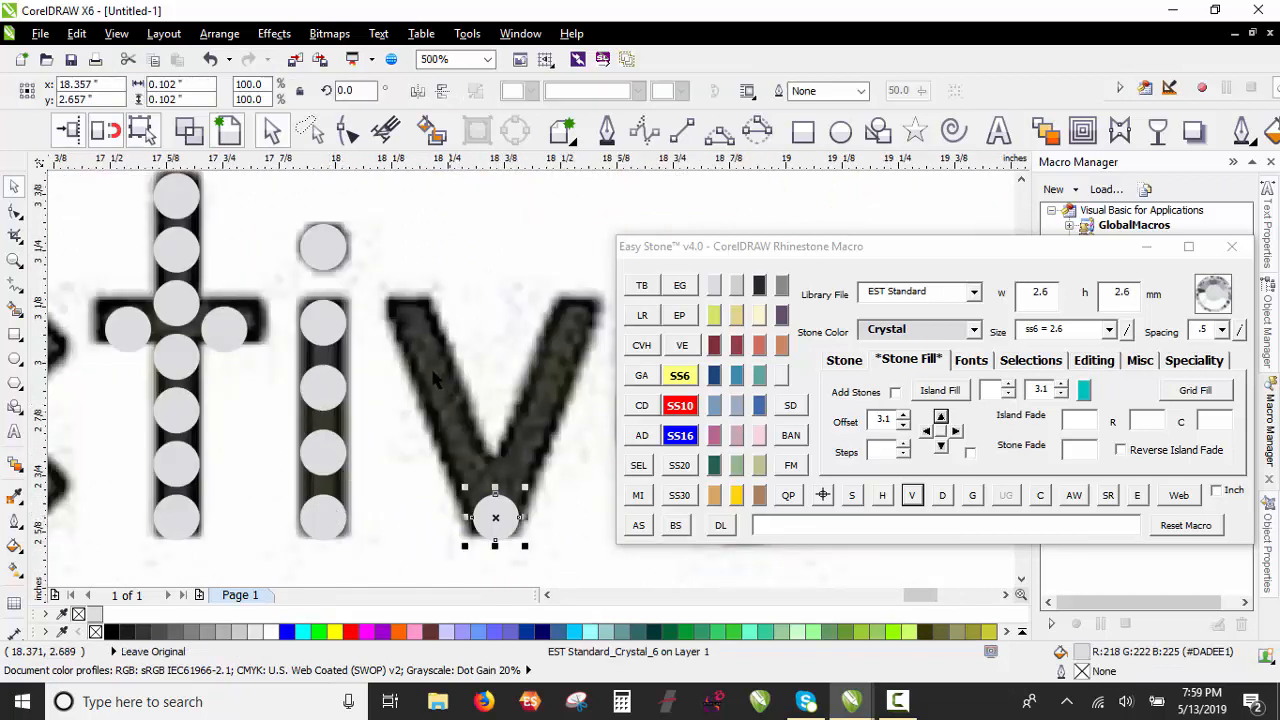
pyautogui.moveTo(342, 338); pyautogui.dragTo(412, 306)
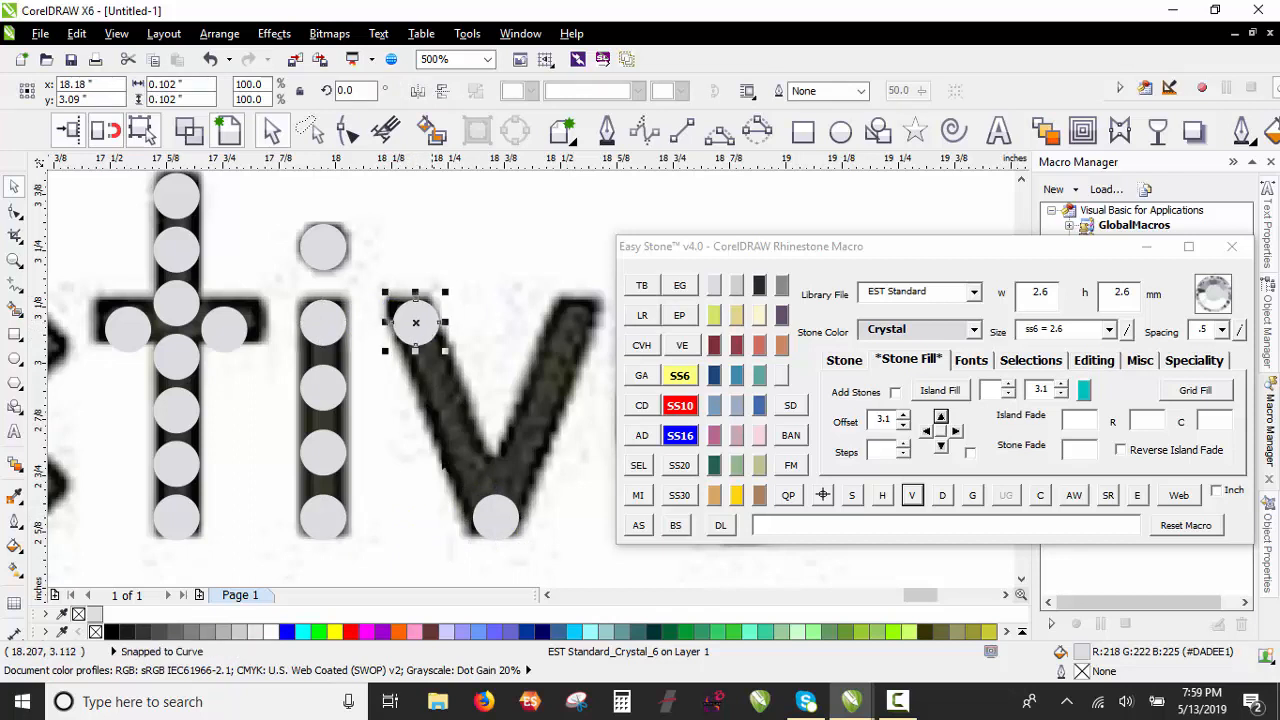
pyautogui.keyDown('shift'); pyautogui.click(495, 520); pyautogui.keyUp('shift')
pyautogui.click(638, 525)
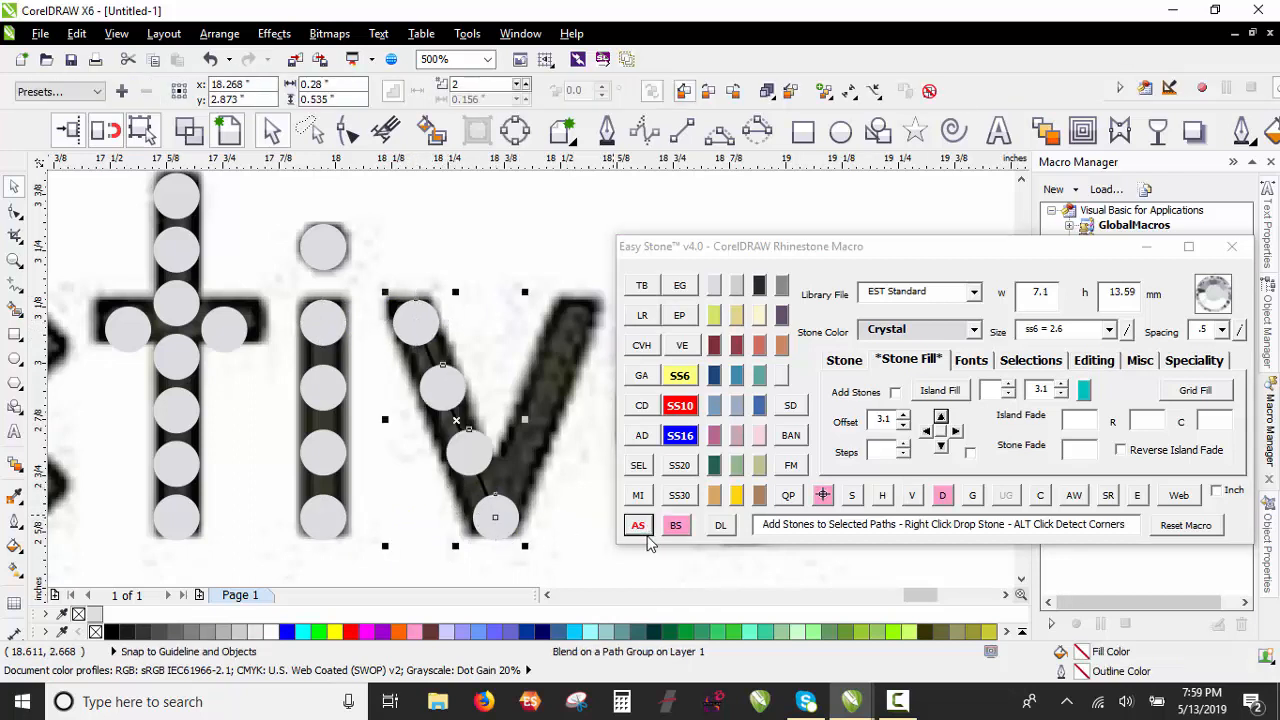
pyautogui.click(822, 495)
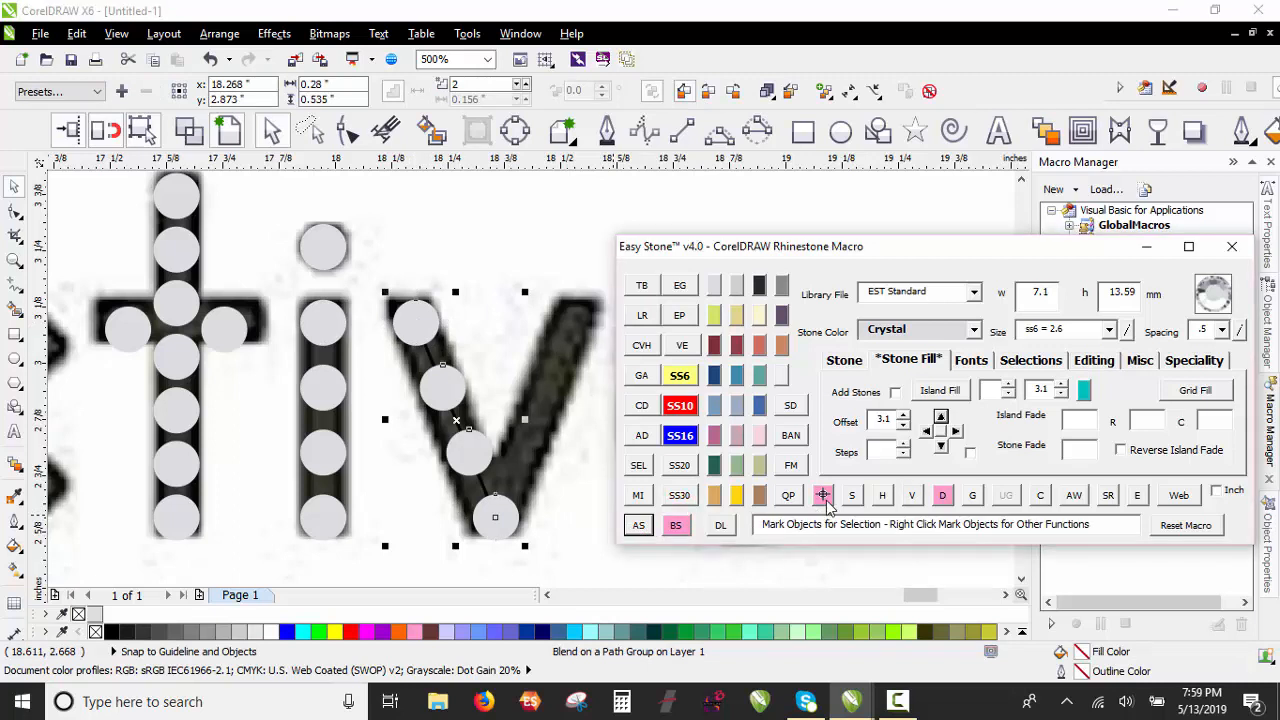
pyautogui.click(942, 495)
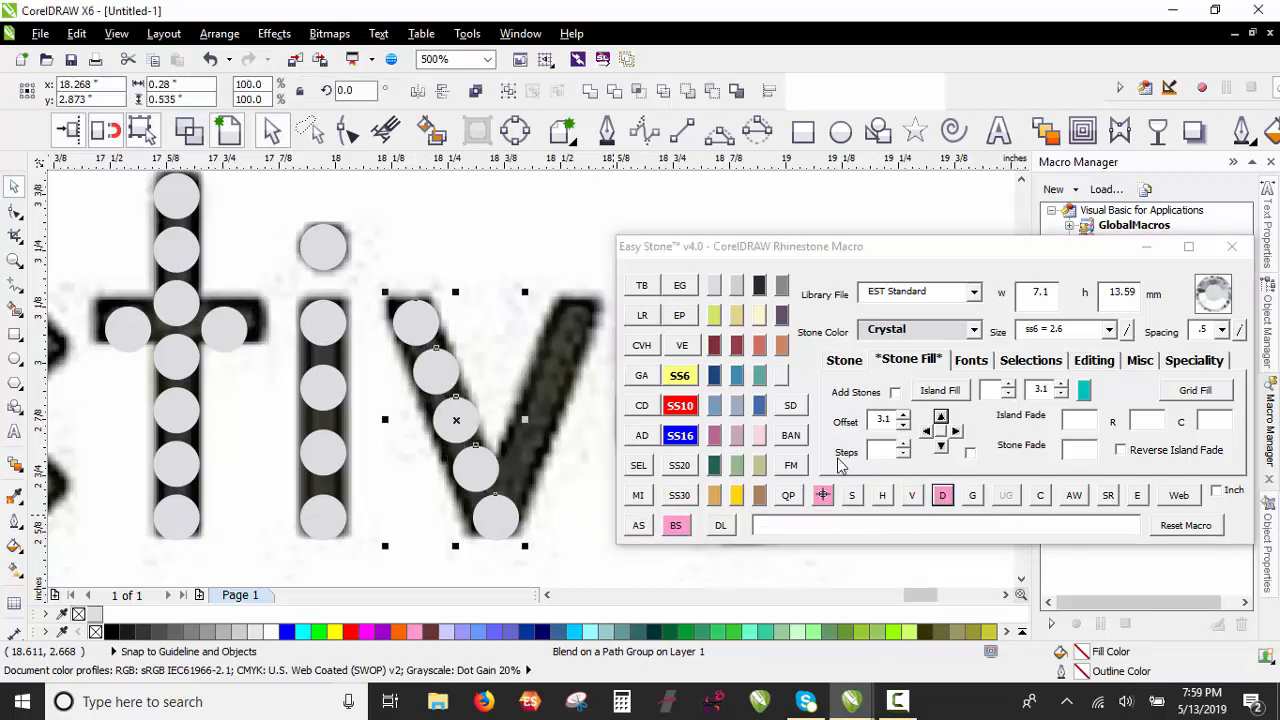
# Step: Mirror the four upper stones of the left arm onto the right arm of the "v", excluding the base stone
pyautogui.keyDown('shift'); pyautogui.click(489, 538); pyautogui.keyUp('shift')
pyautogui.keyDown('shift'); pyautogui.click(489, 538); pyautogui.keyUp('shift')
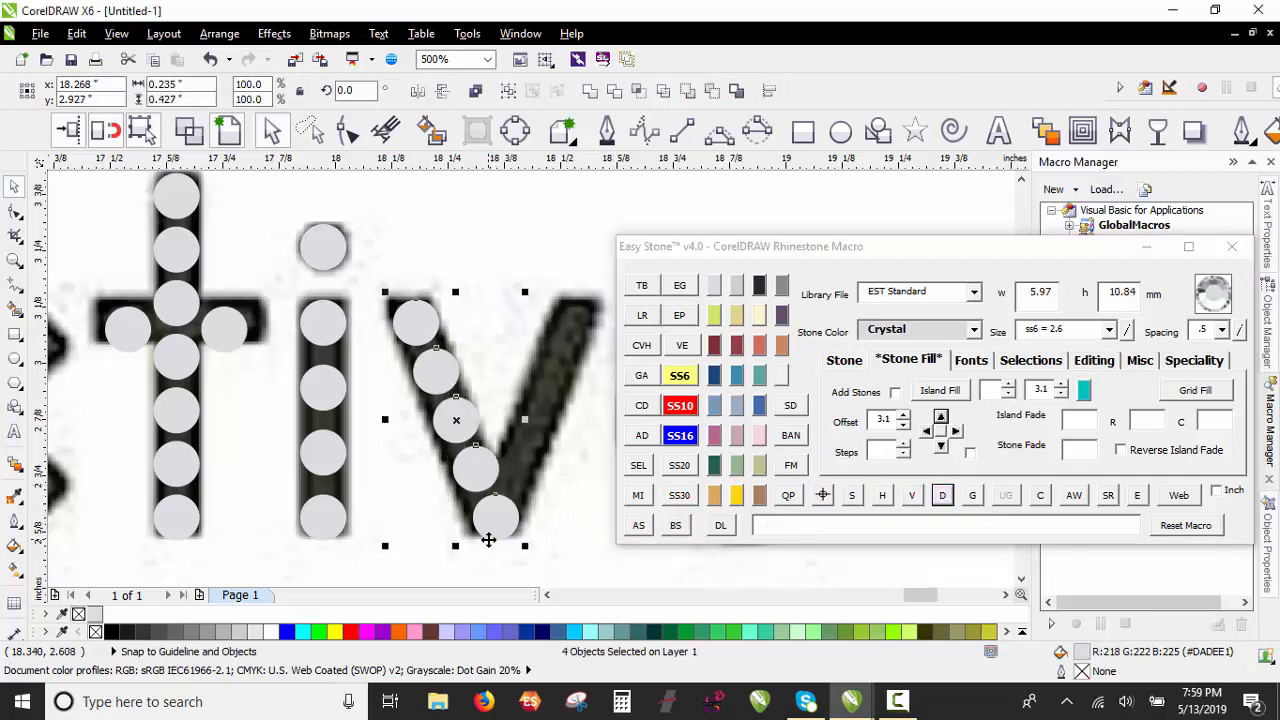
pyautogui.click(675, 528)
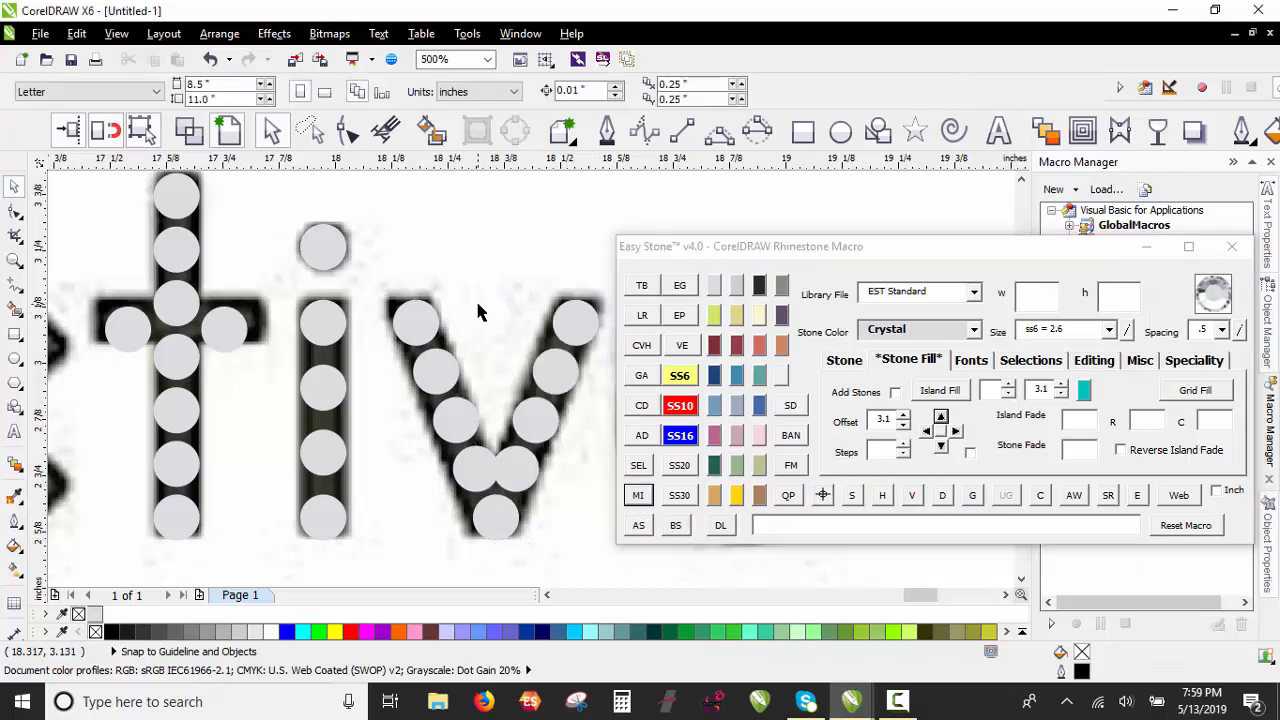
# Step: Examine the lower stones of the "v" for overlap in wireframe view, and return to the normal view
pyautogui.scroll(-2, 477, 311)
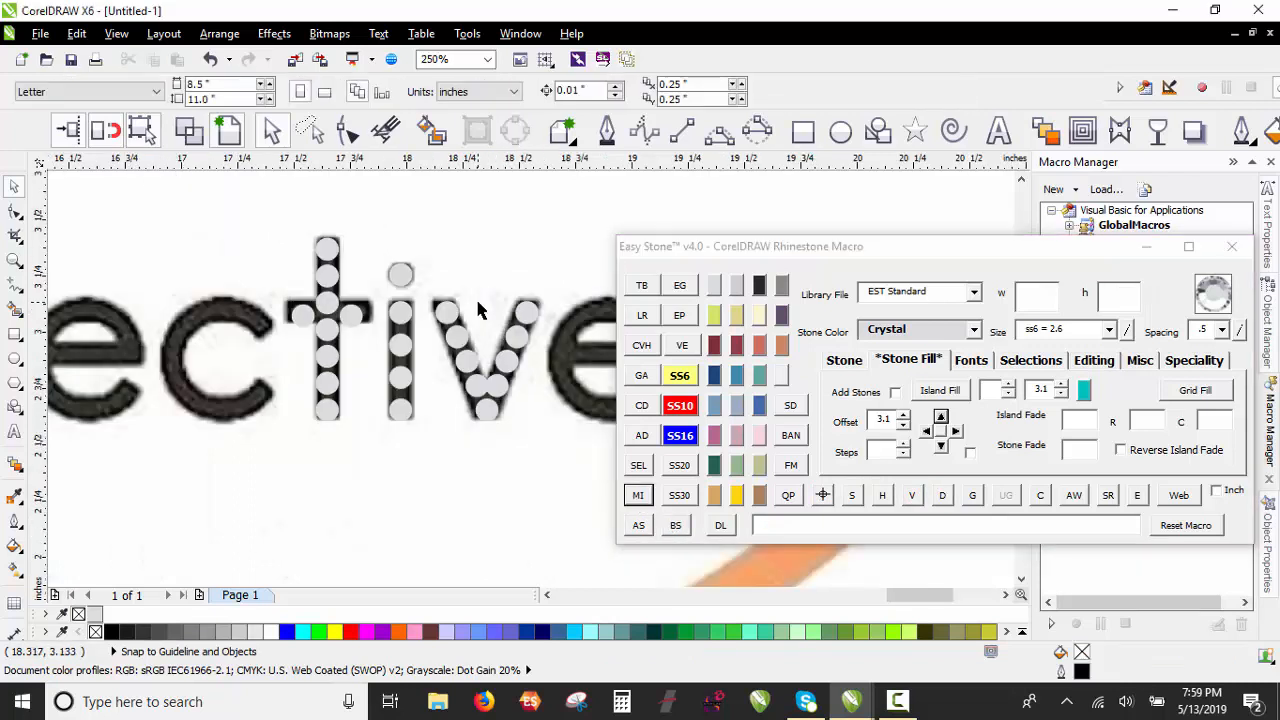
pyautogui.scroll(-1, 477, 311)
pyautogui.scroll(3, 486, 337)
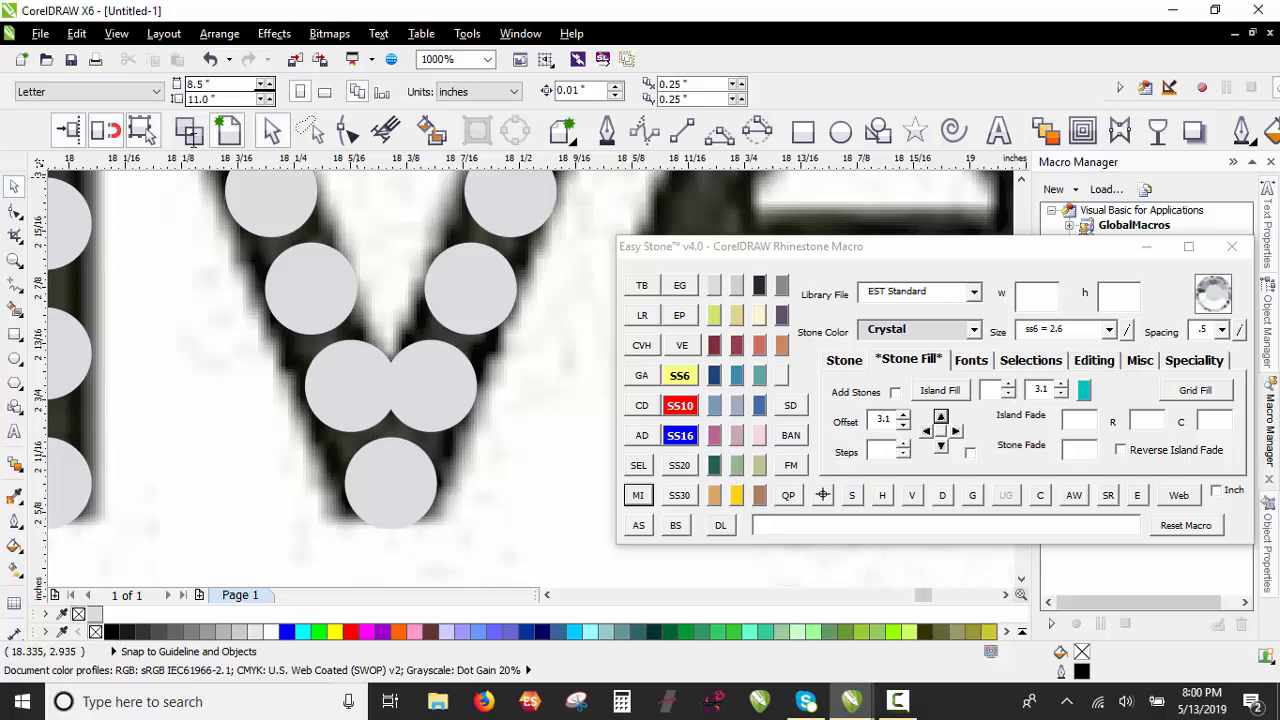
pyautogui.click(188, 131)
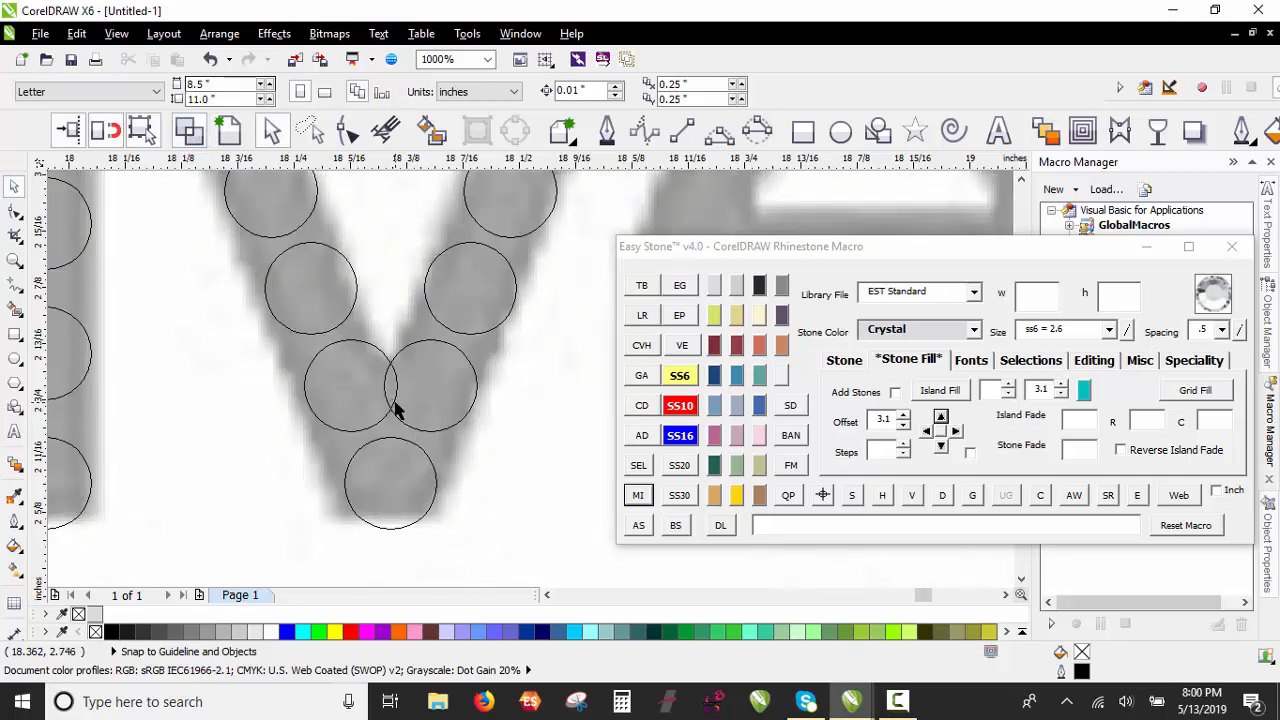
pyautogui.click(228, 131)
pyautogui.scroll(-2, 300, 322)
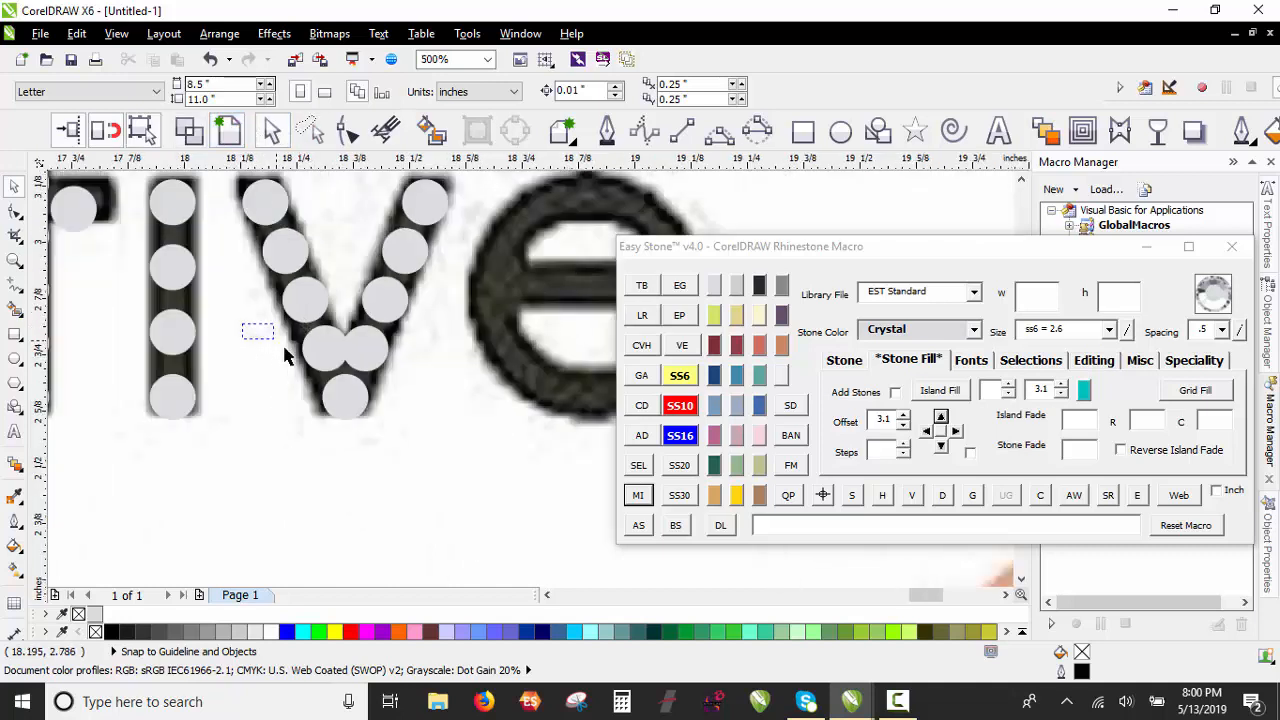
# Step: Run the overlap check on the two side-by-side stones just above the base of the "v"
pyautogui.moveTo(285, 355); pyautogui.dragTo(440, 405)
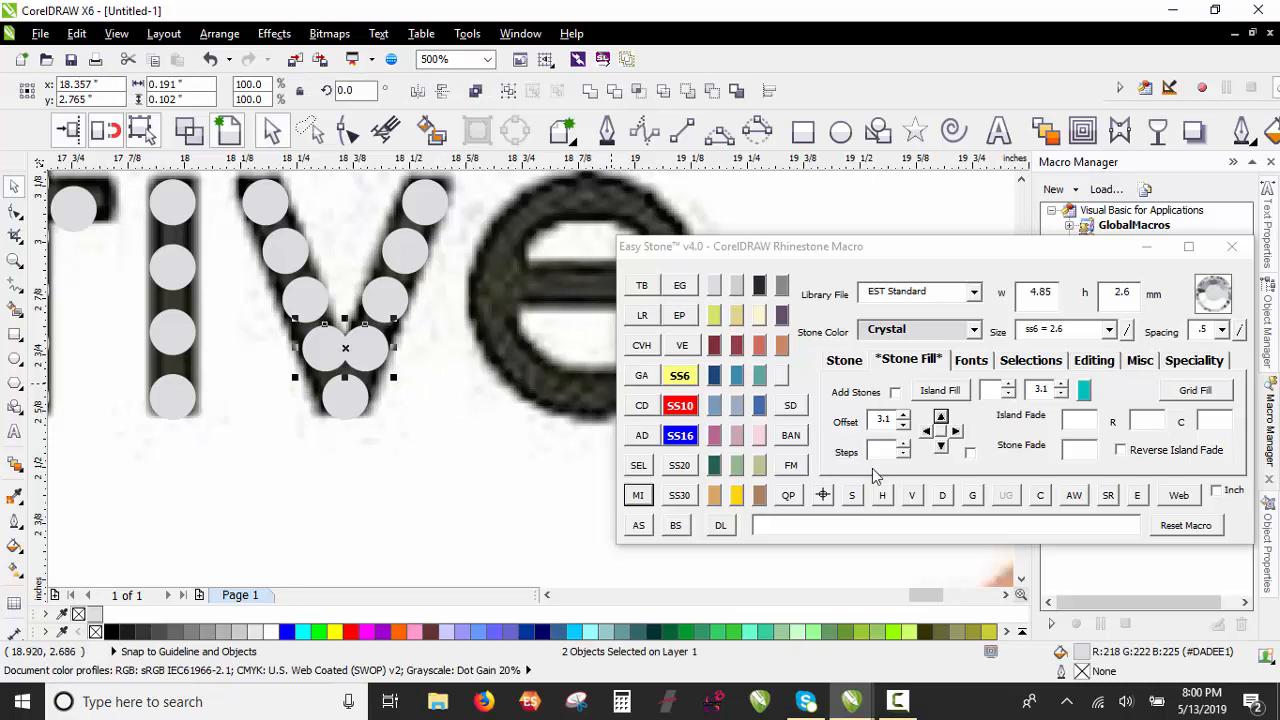
pyautogui.click(1040, 497)
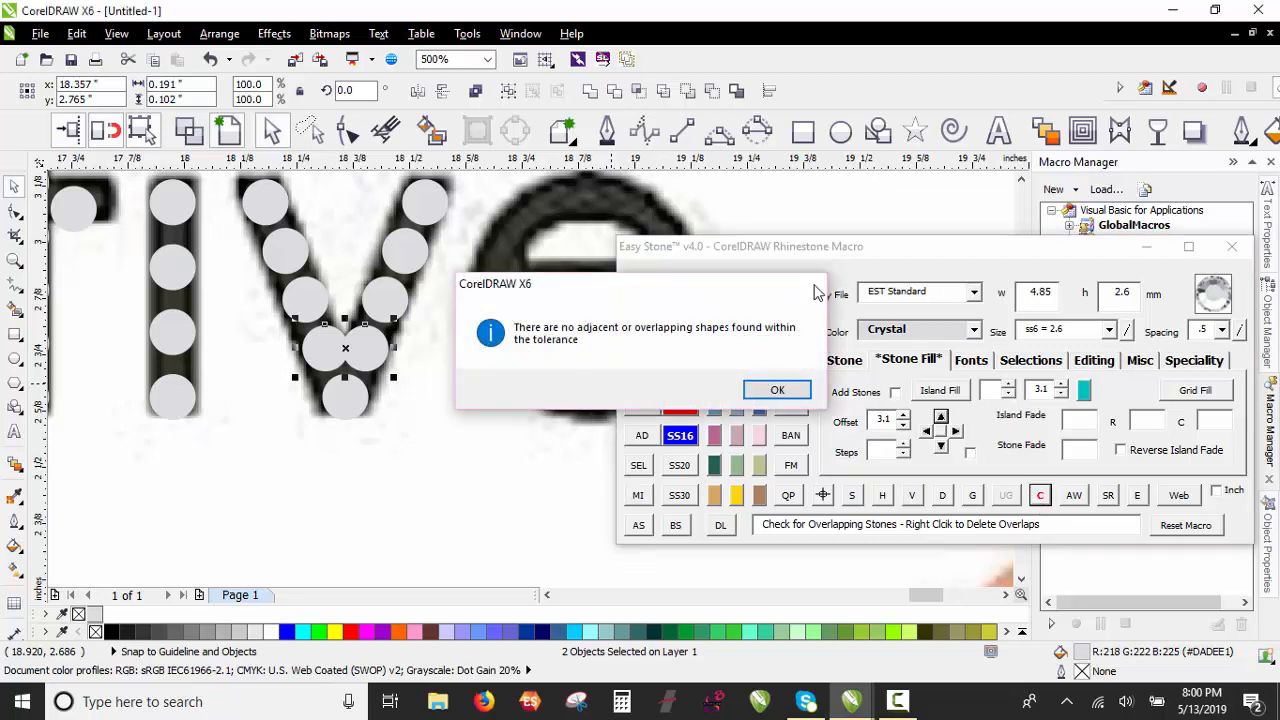
pyautogui.click(772, 389)
pyautogui.click(477, 462)
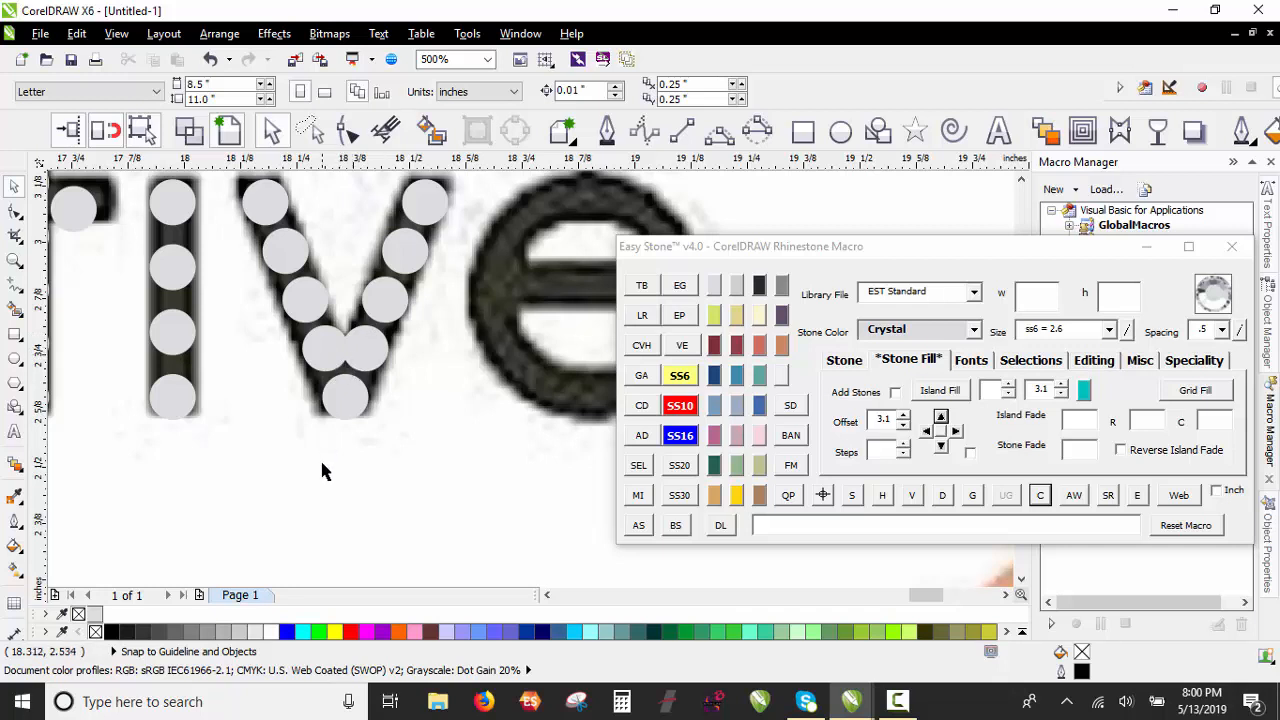
# Step: Copy stones to the bottom and top of the second "l" in "Collective" and blend four evenly spaced stones between them
pyautogui.scroll(-4, 363, 450)
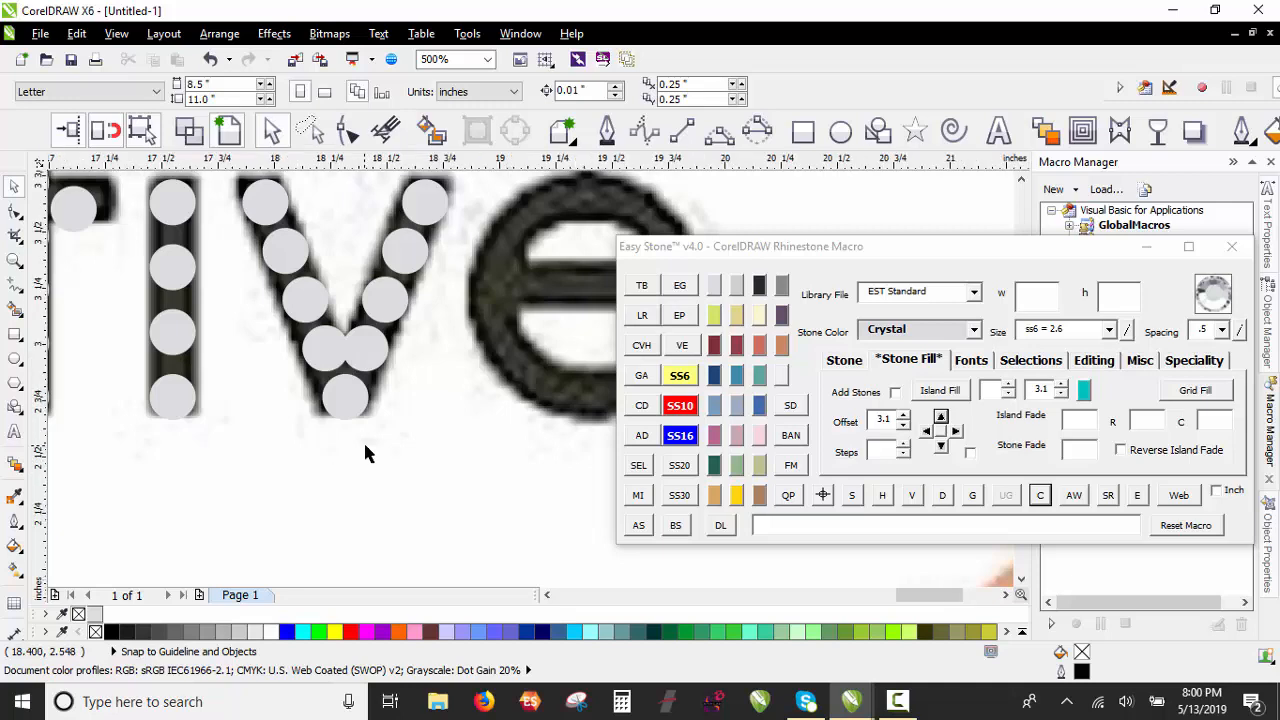
pyautogui.scroll(-2, 363, 452)
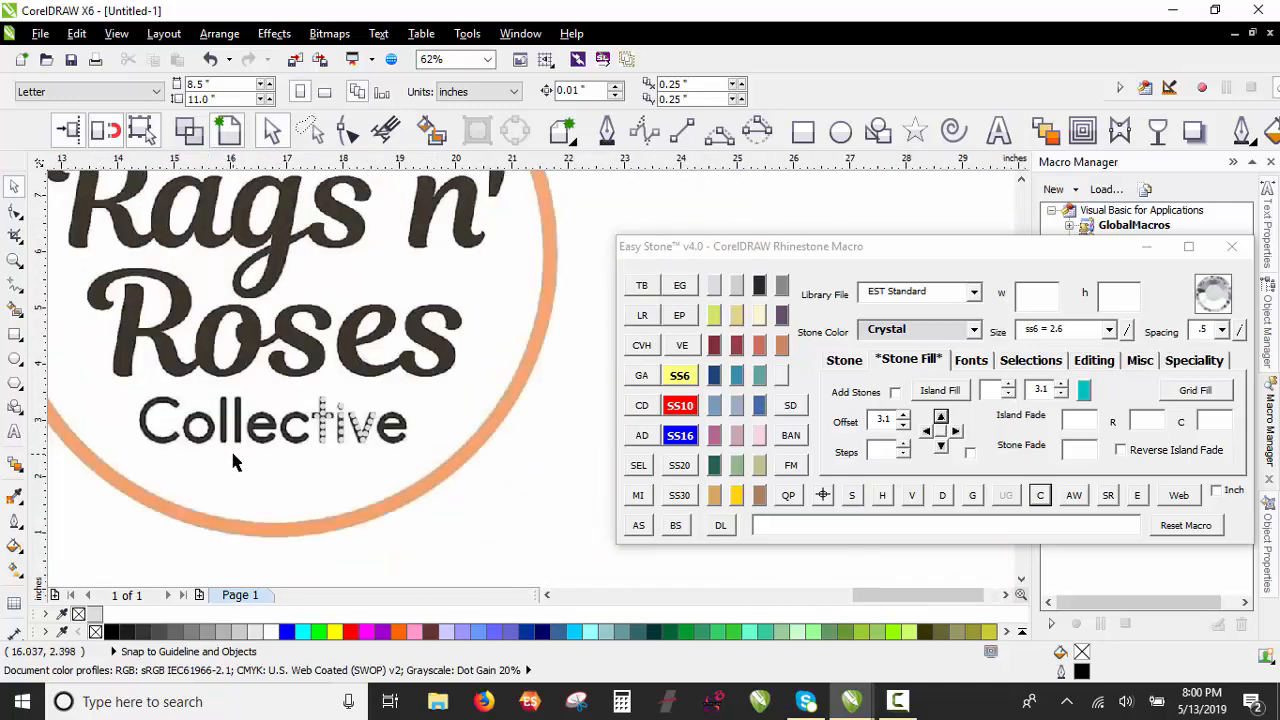
pyautogui.scroll(2, 234, 457)
pyautogui.moveTo(410, 432); pyautogui.dragTo(234, 434)
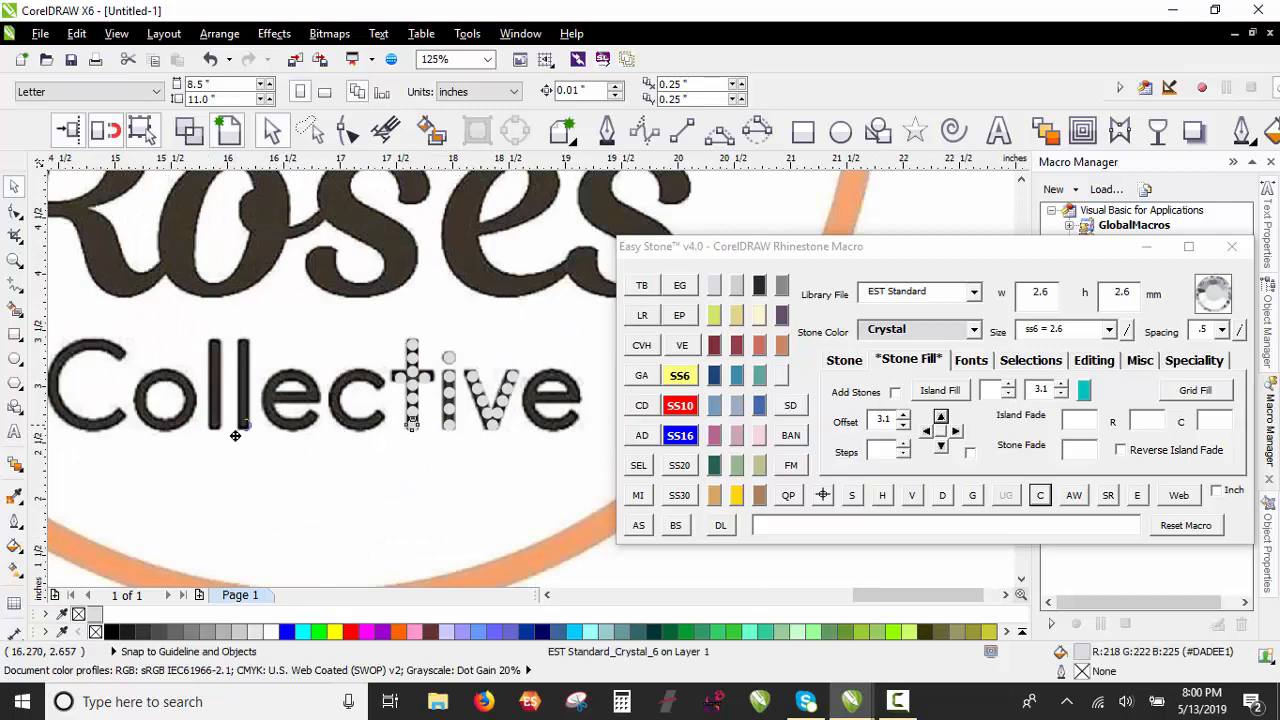
pyautogui.scroll(6, 243, 427)
pyautogui.scroll(2, 243, 427)
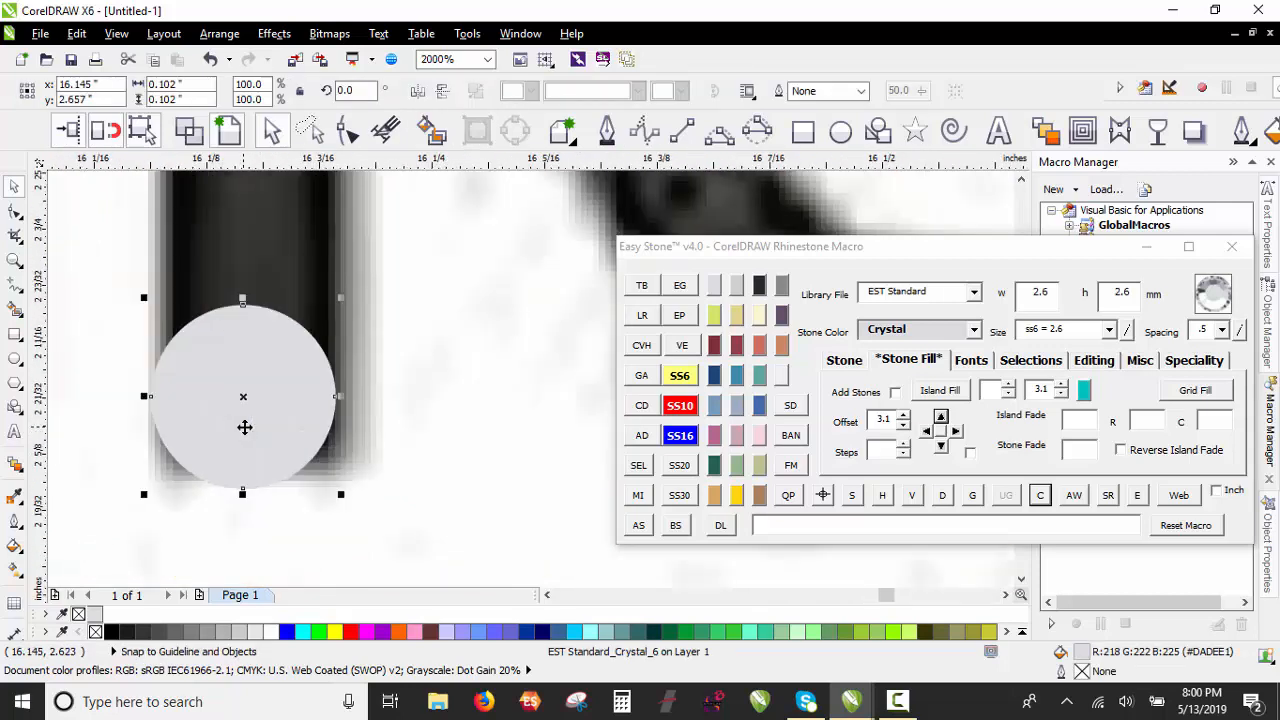
pyautogui.scroll(-6, 251, 423)
pyautogui.moveTo(251, 423); pyautogui.dragTo(271, 262)
pyautogui.keyDown('shift'); pyautogui.click(252, 421); pyautogui.keyUp('shift')
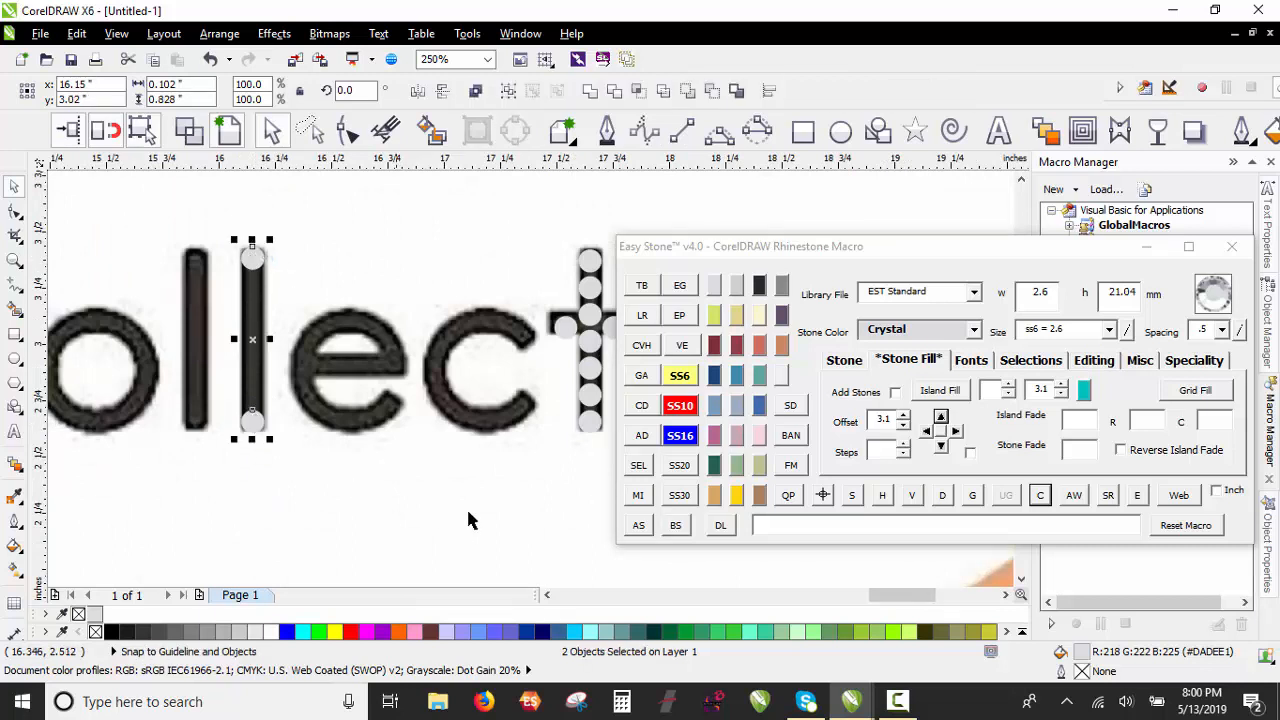
pyautogui.click(638, 525)
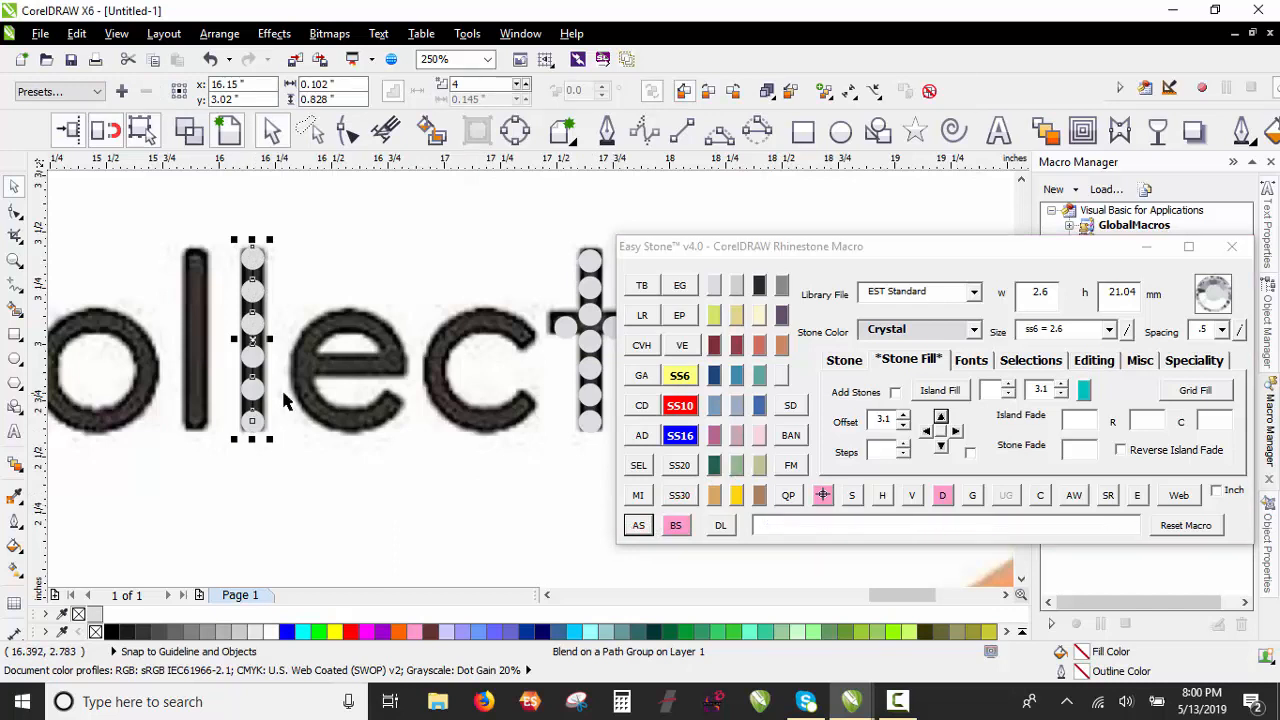
pyautogui.click(210, 288)
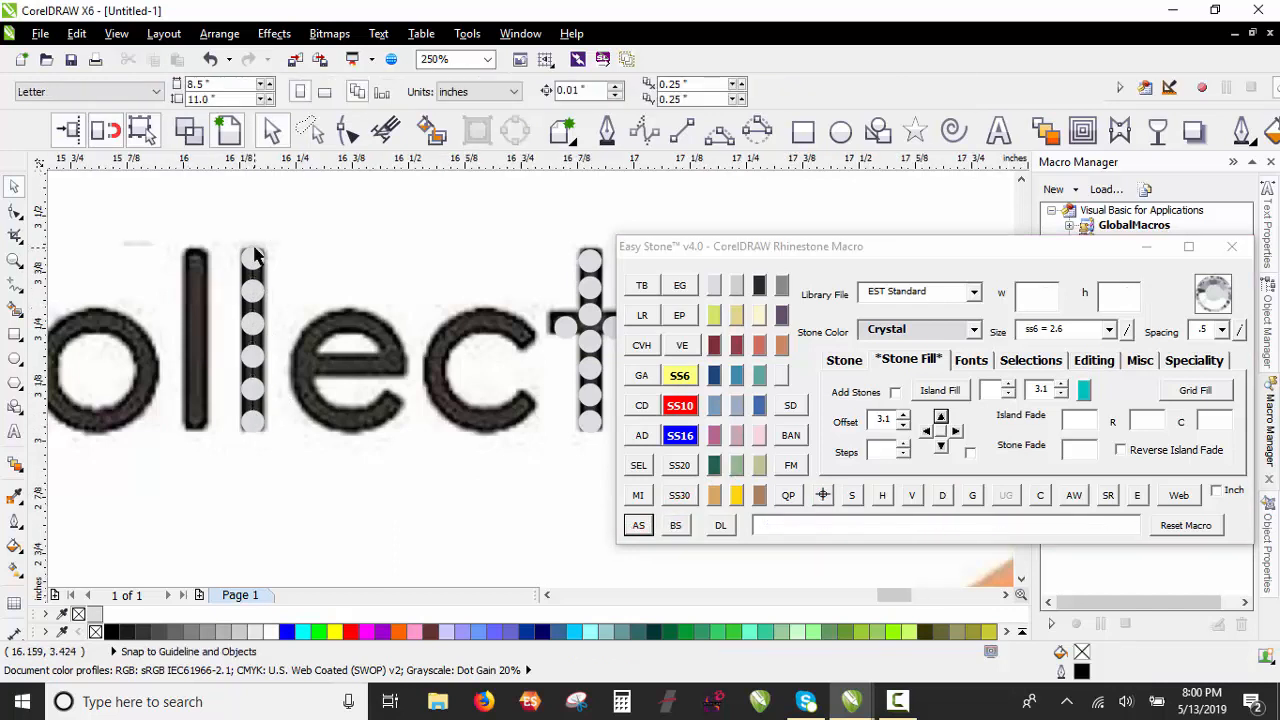
# Step: Increase the blend on the second "l" to five intermediate stones and break it into separate stones
pyautogui.scroll(2, 254, 248)
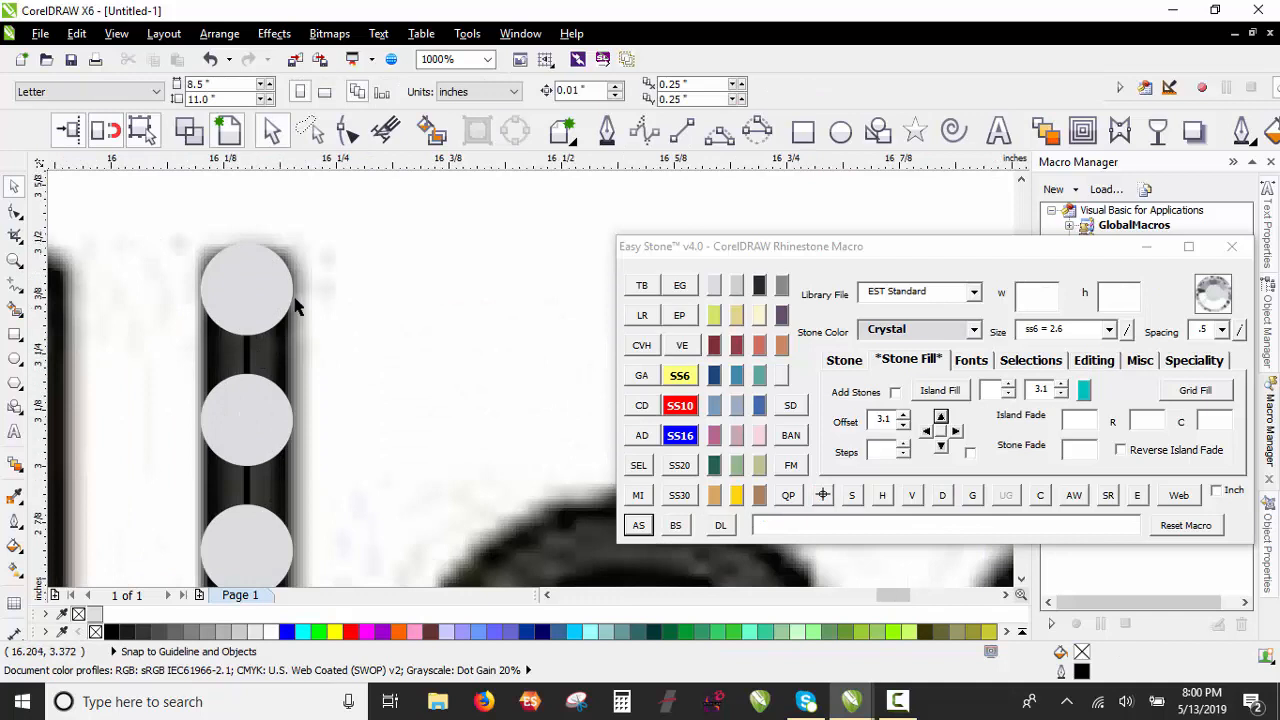
pyautogui.scroll(-1, 294, 302)
pyautogui.click(287, 355)
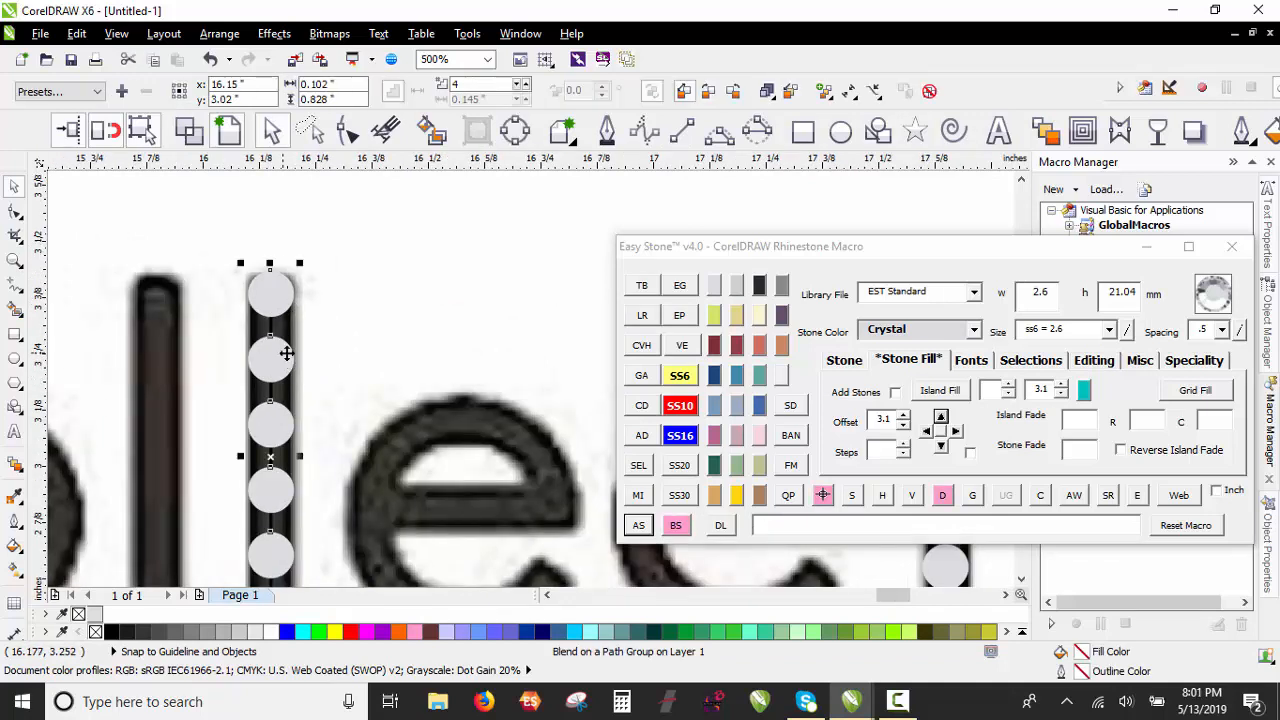
pyautogui.click(825, 499)
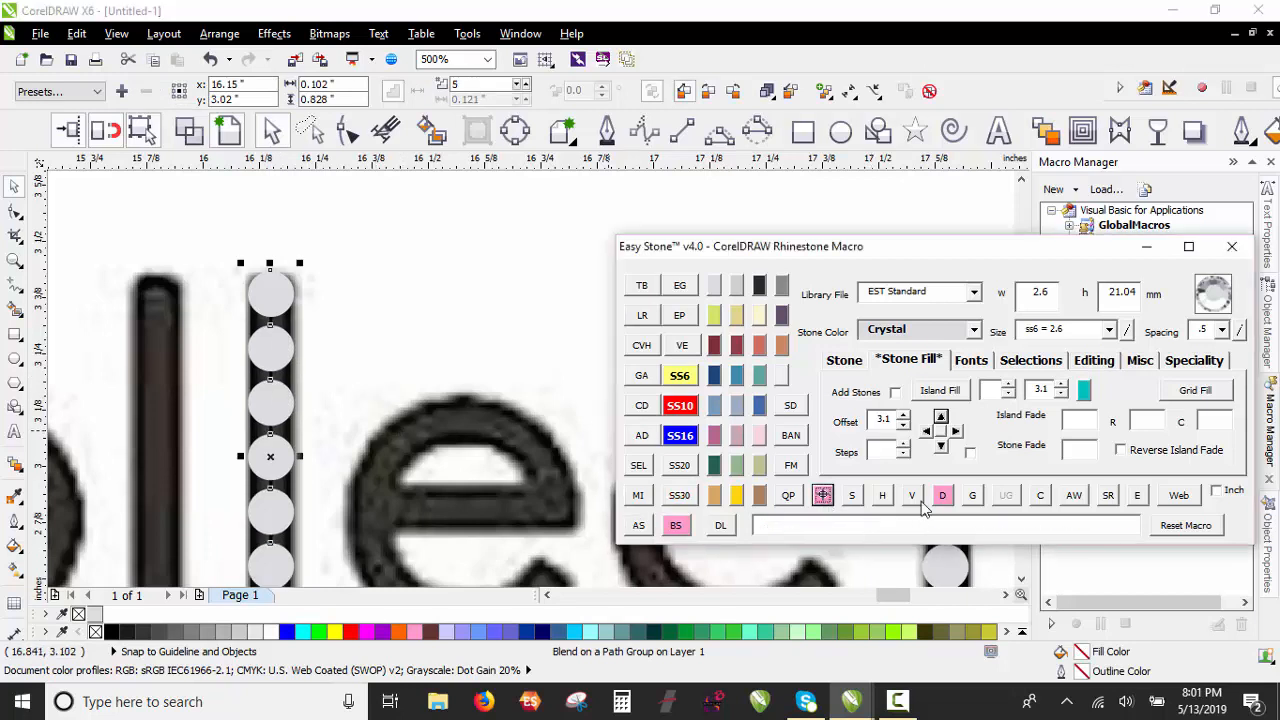
pyautogui.click(317, 277)
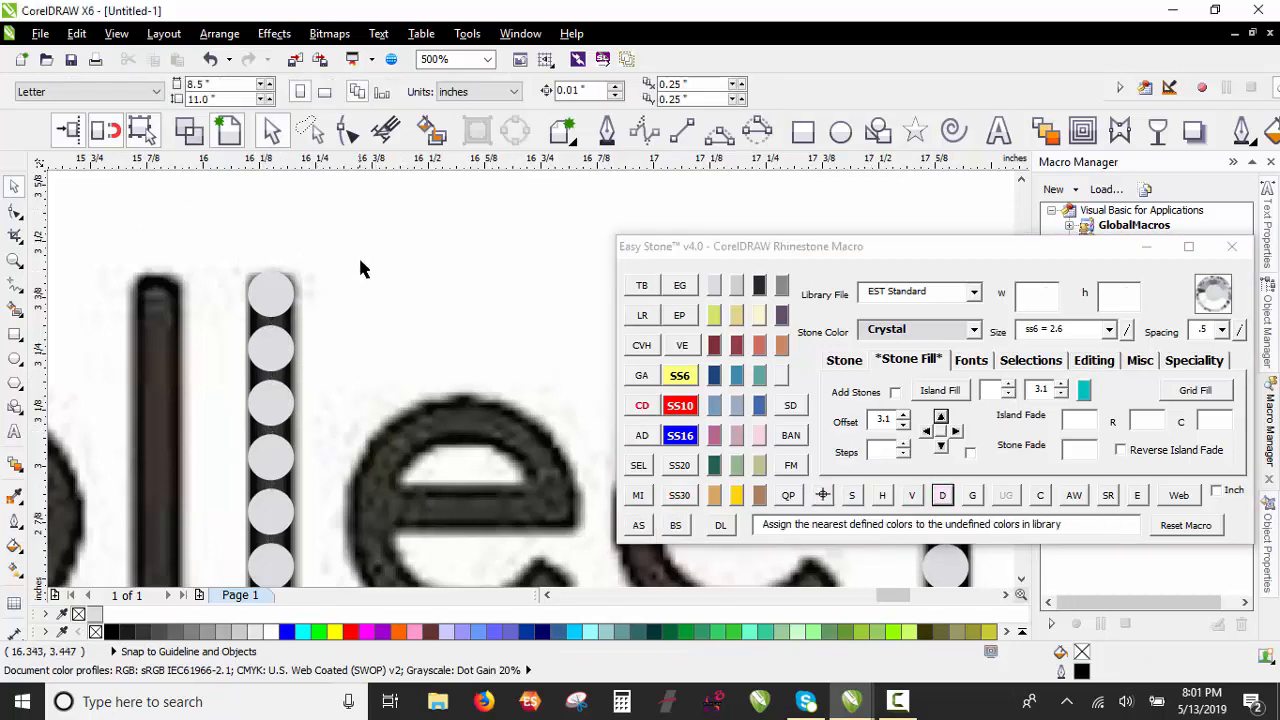
# Step: Copy the seven-stone column from the second "l" onto the first "l" of "Collective"
pyautogui.scroll(-2, 357, 266)
pyautogui.moveTo(266, 251); pyautogui.dragTo(369, 487)
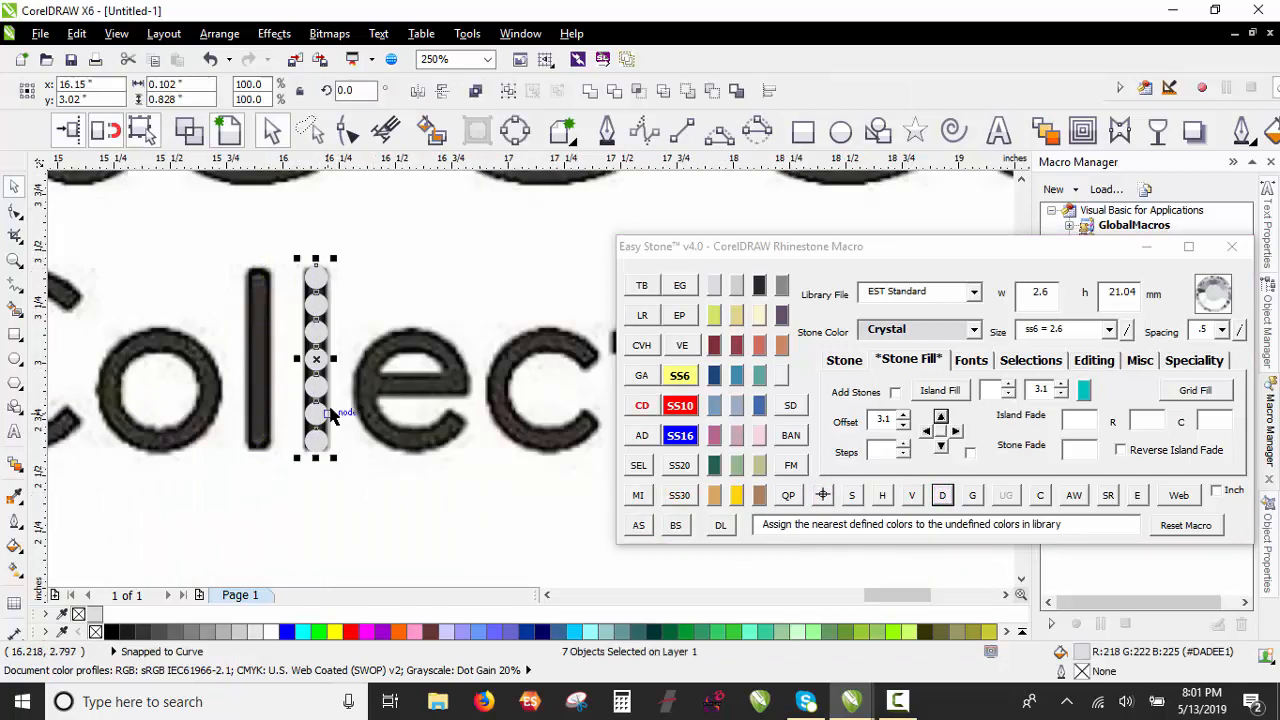
pyautogui.scroll(2, 324, 373)
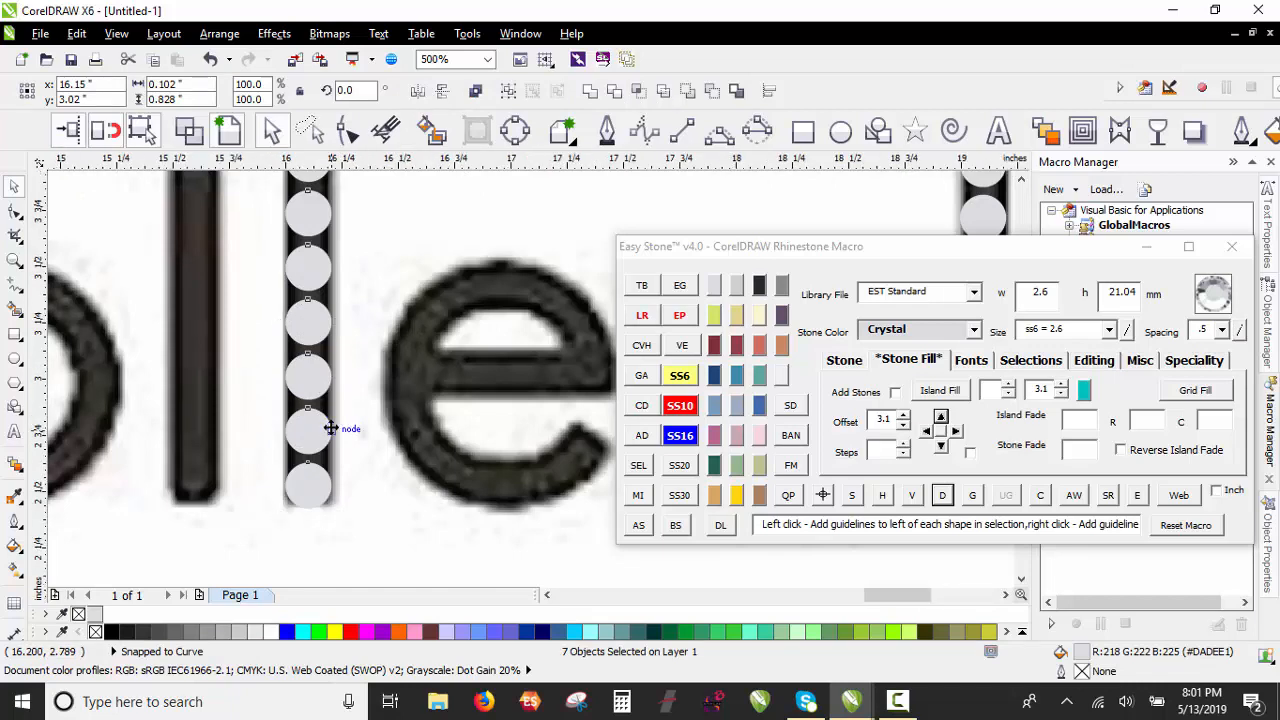
pyautogui.scroll(-2, 330, 435)
pyautogui.scroll(2, 283, 466)
pyautogui.moveTo(355, 452); pyautogui.dragTo(243, 455)
pyautogui.scroll(-4, 243, 455)
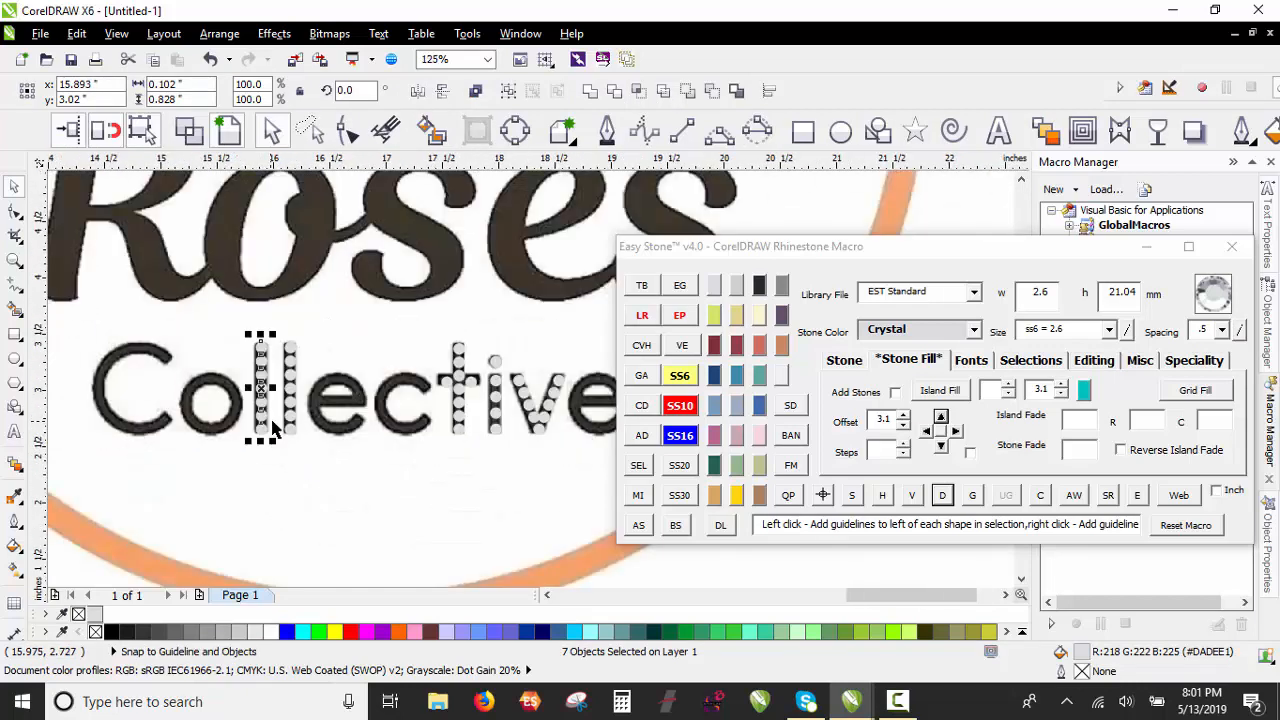
pyautogui.click(207, 470)
# Step: Examine the remaining unfilled round letters of "Collective" alongside the letters already filled with stones
pyautogui.scroll(2, 98, 423)
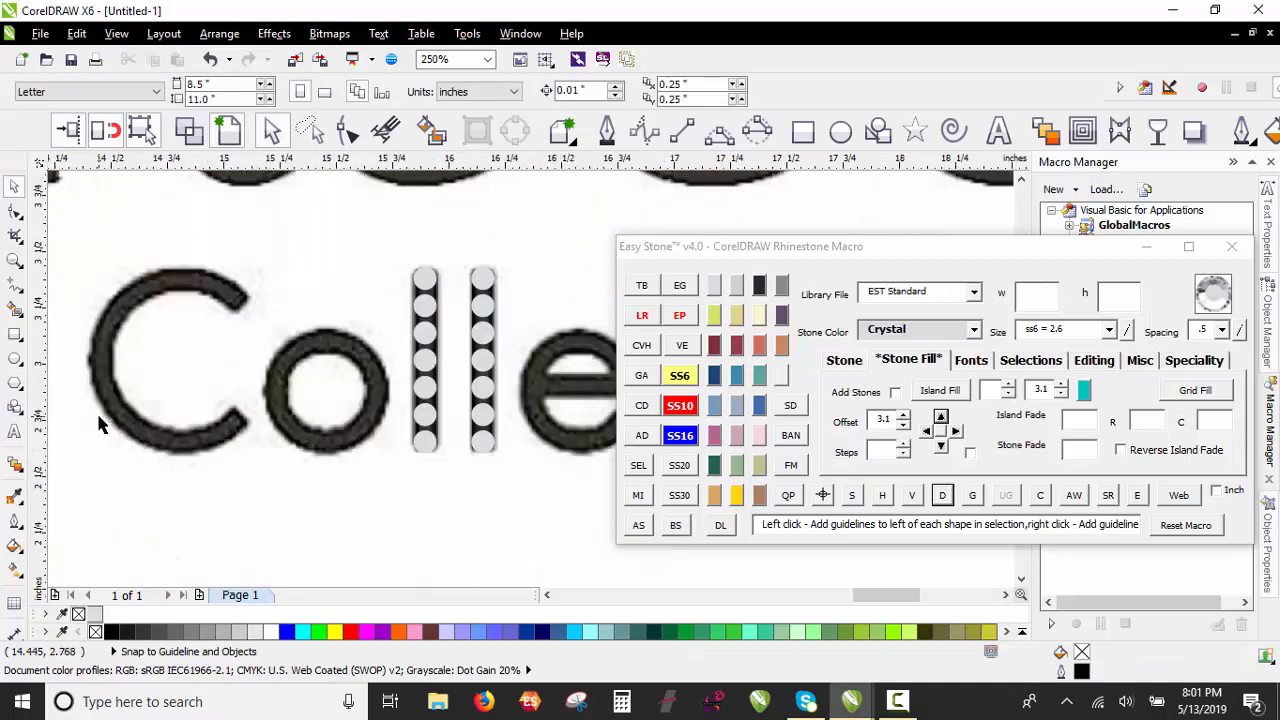
pyautogui.scroll(-2, 98, 423)
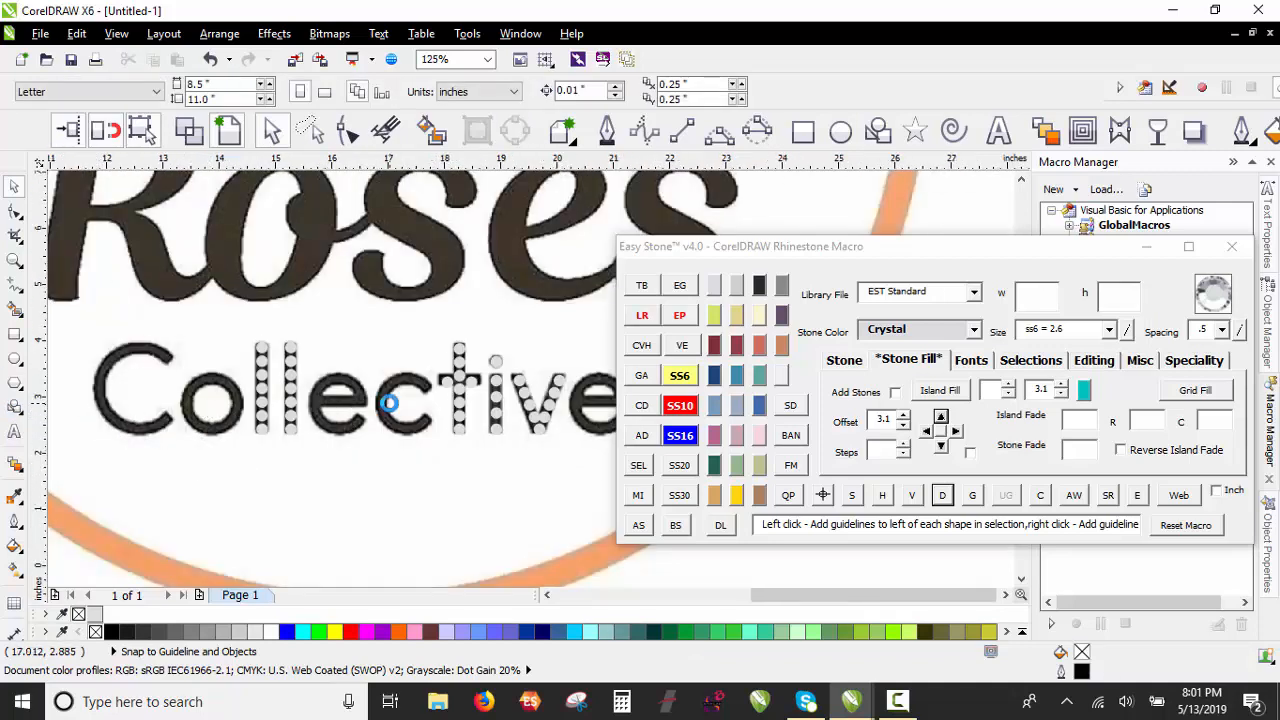
pyautogui.scroll(-2, 586, 457)
pyautogui.scroll(2, 500, 410)
pyautogui.scroll(-2, 495, 410)
pyautogui.scroll(2, 480, 405)
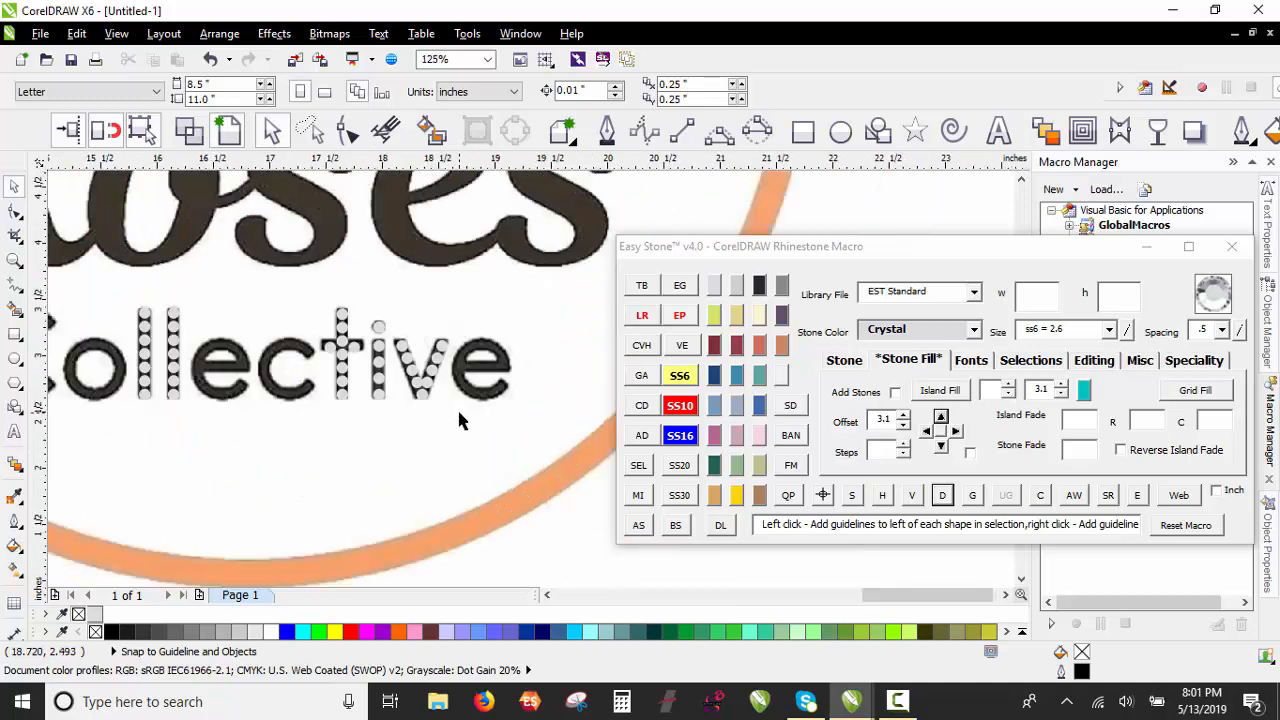
pyautogui.scroll(-2, 460, 417)
pyautogui.scroll(2, 310, 396)
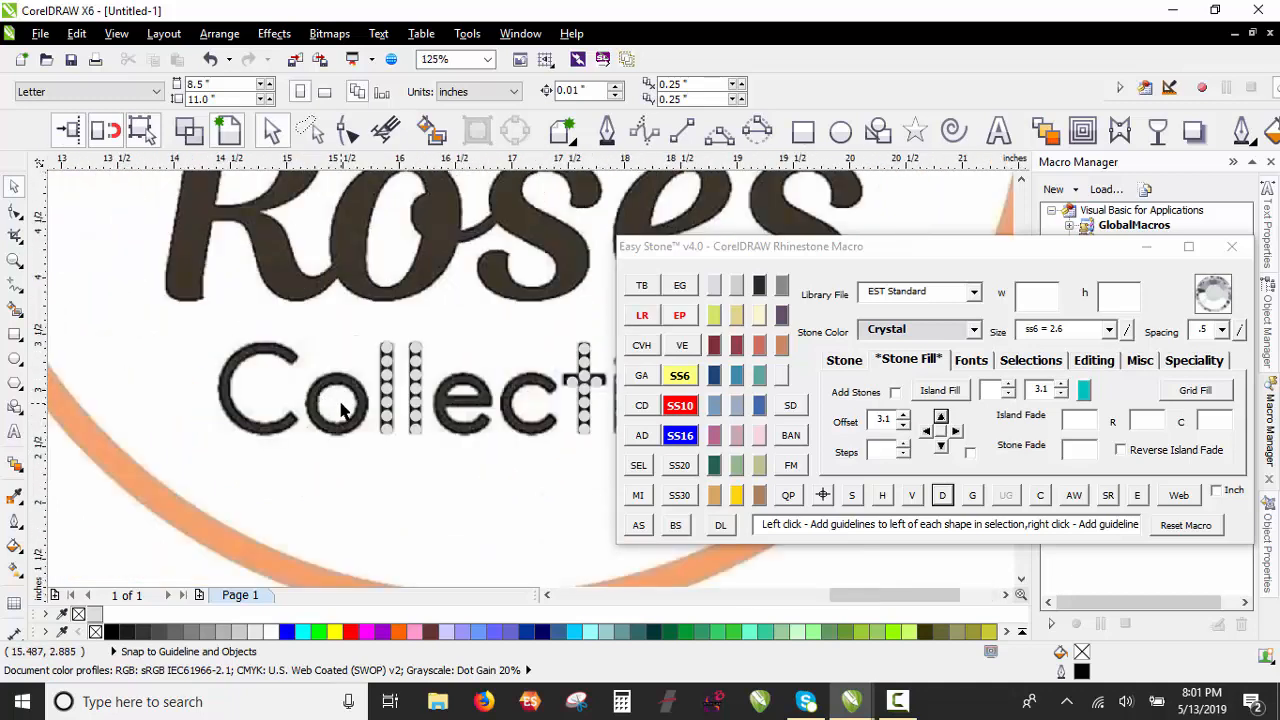
pyautogui.scroll(-1, 434, 408)
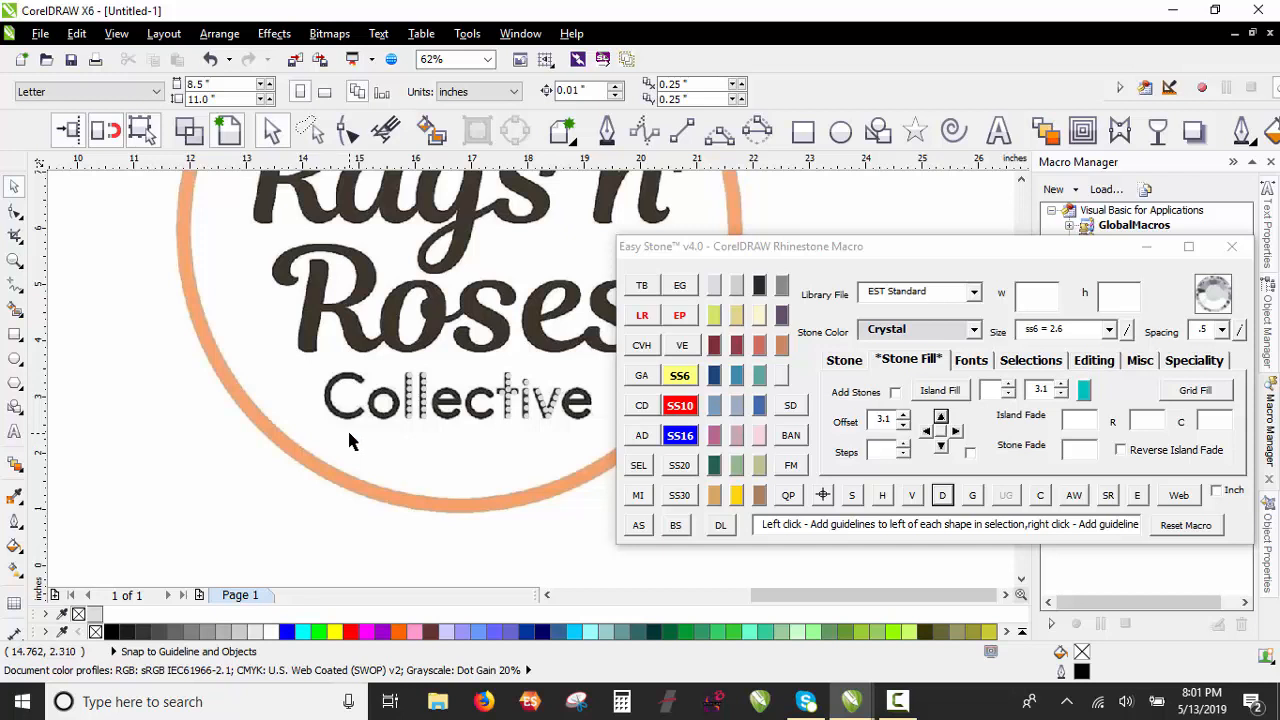
# Step: Copy stones from the first "l" to the top and bottom of the "C" and align the two on their vertical centre line
pyautogui.scroll(1, 348, 397)
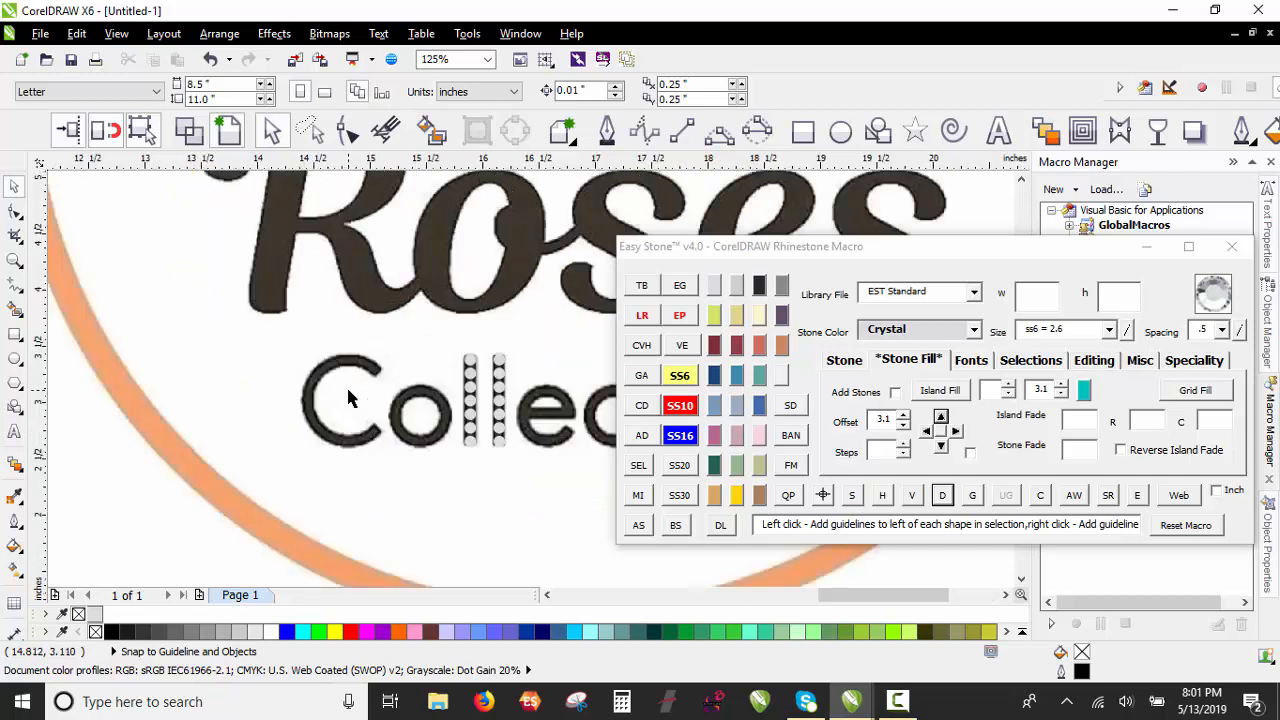
pyautogui.scroll(1, 346, 384)
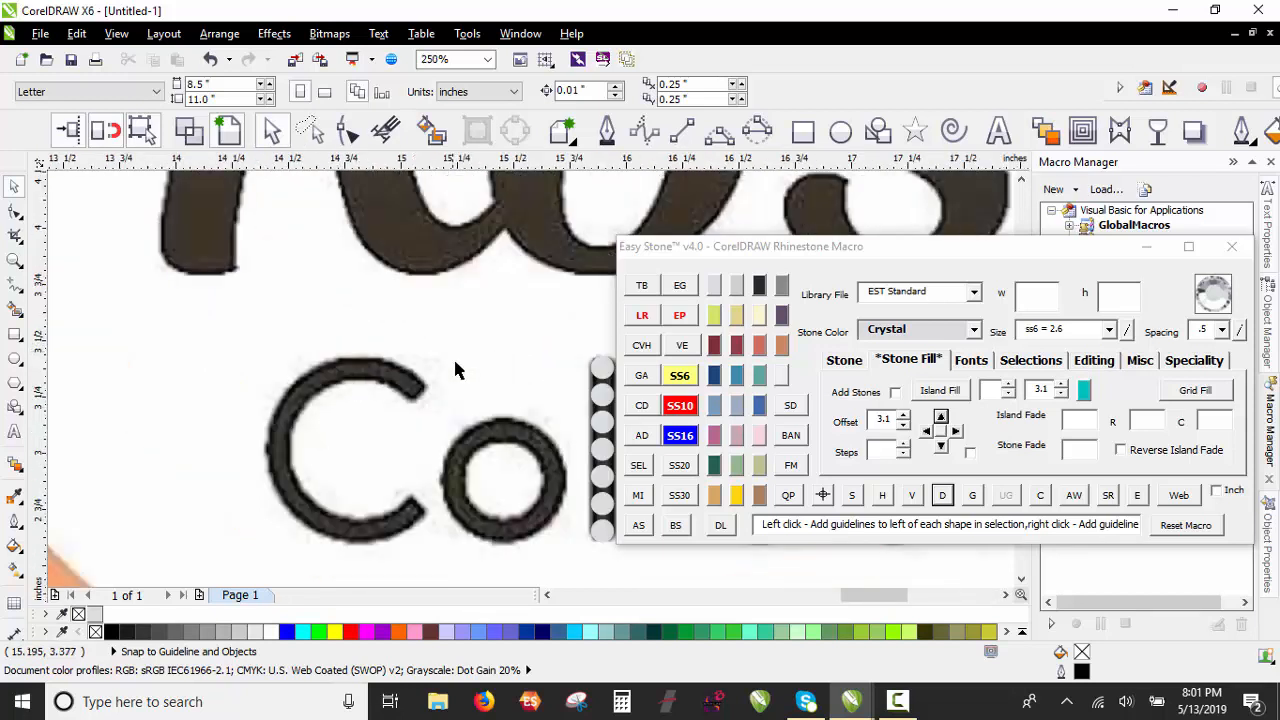
pyautogui.moveTo(600, 367); pyautogui.dragTo(356, 367)
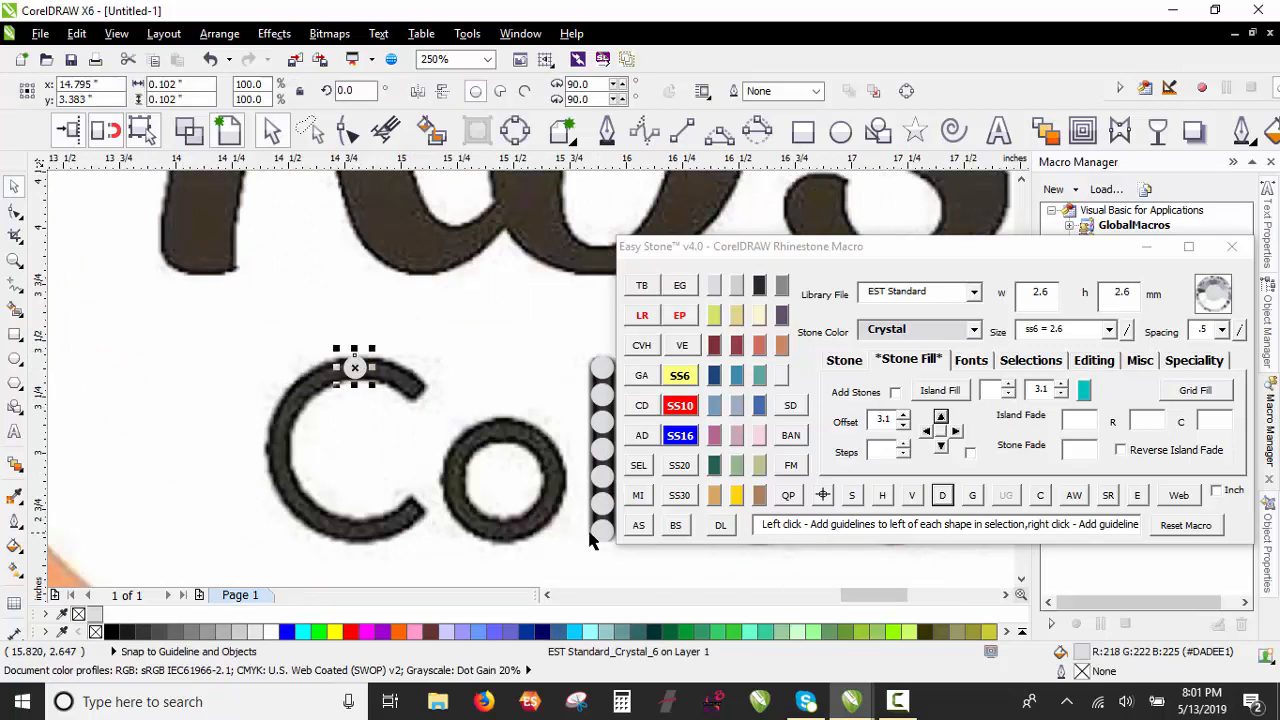
pyautogui.moveTo(600, 534); pyautogui.dragTo(358, 553)
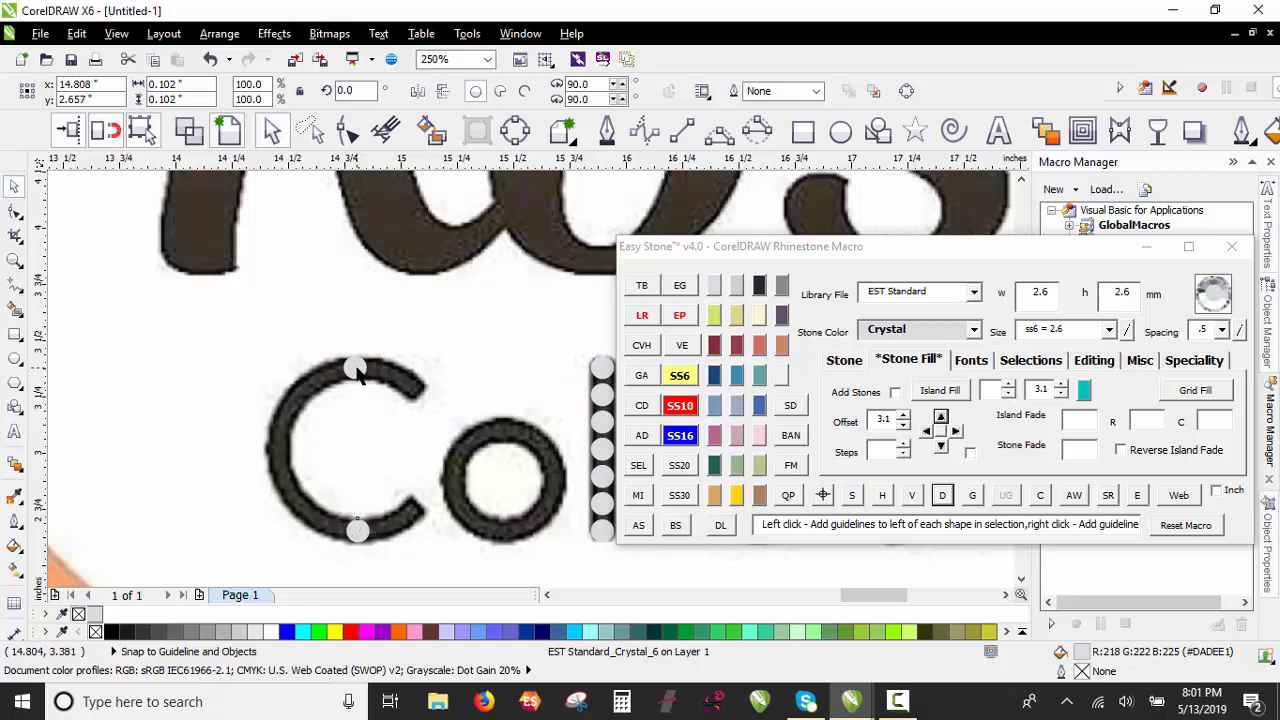
pyautogui.keyDown('shift'); pyautogui.click(357, 370); pyautogui.keyUp('shift')
pyautogui.press('Escape')
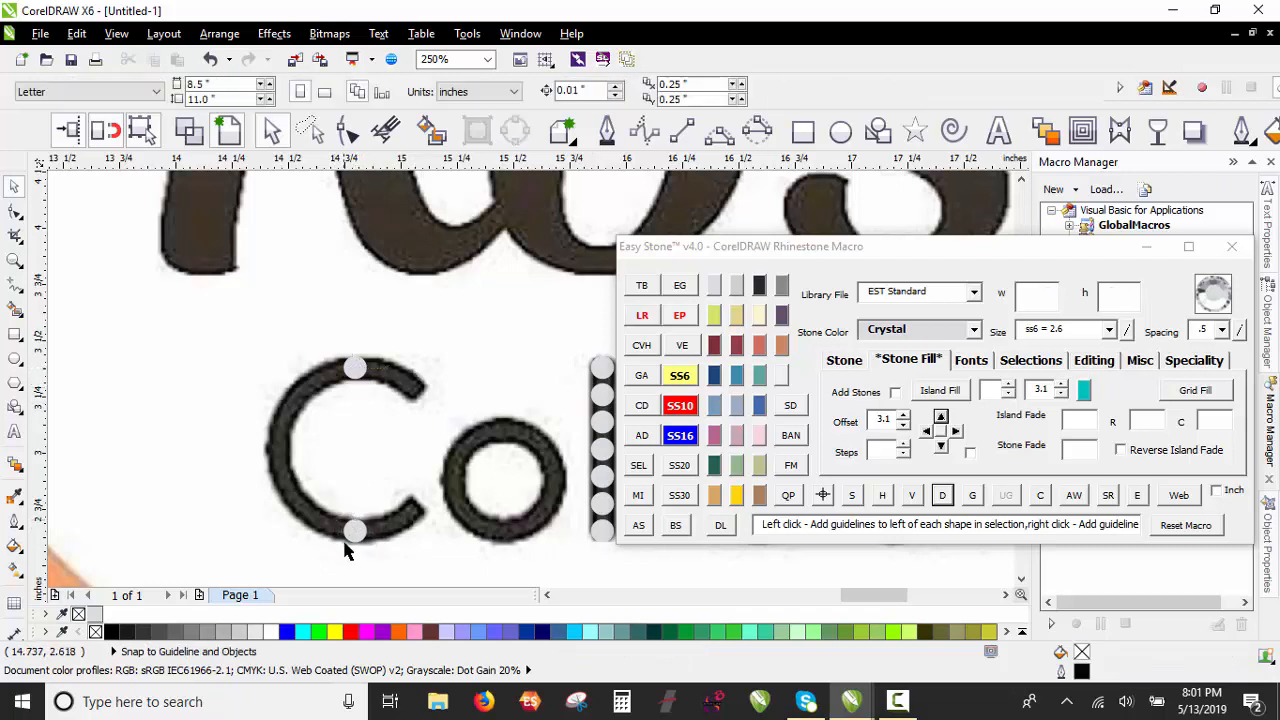
# Step: Copy four stones along the lower curve of the "C", two on each side of the bottom stone
pyautogui.scroll(1, 343, 543)
pyautogui.scroll(1, 396, 541)
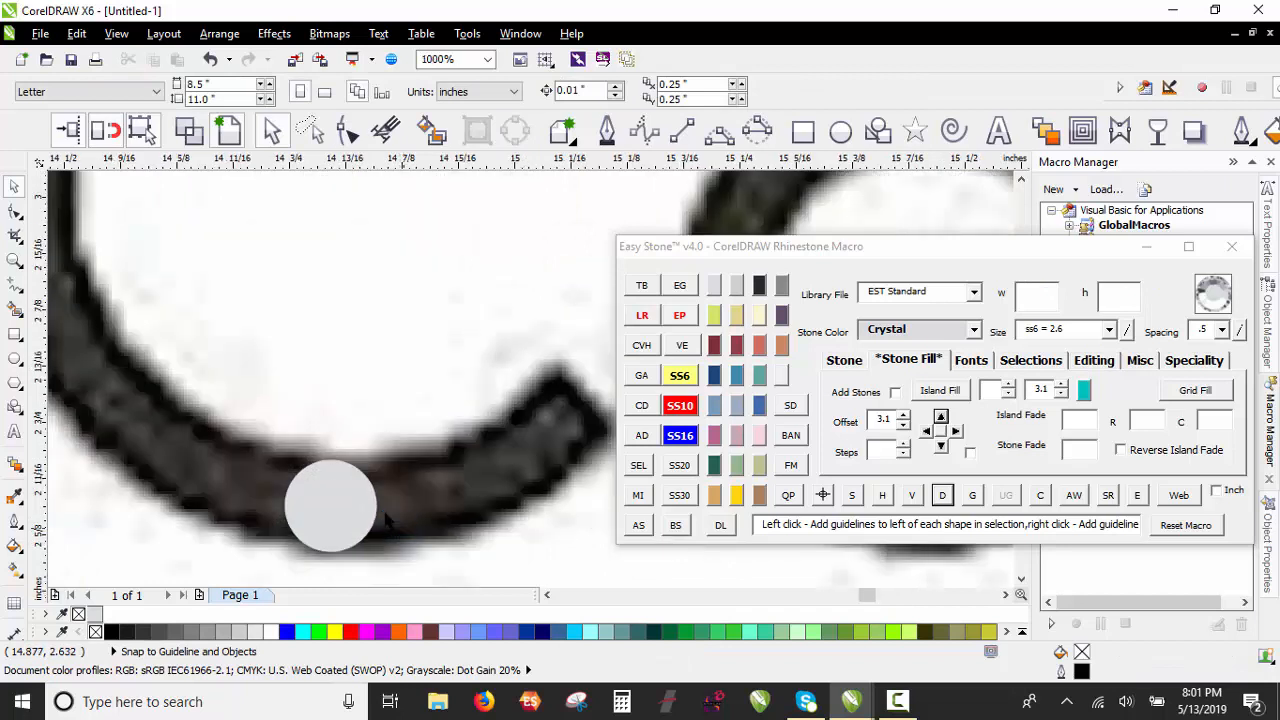
pyautogui.click(360, 506)
pyautogui.moveTo(557, 423); pyautogui.dragTo(89, 377)
pyautogui.press('space')
pyautogui.press('space')
pyautogui.press('space')
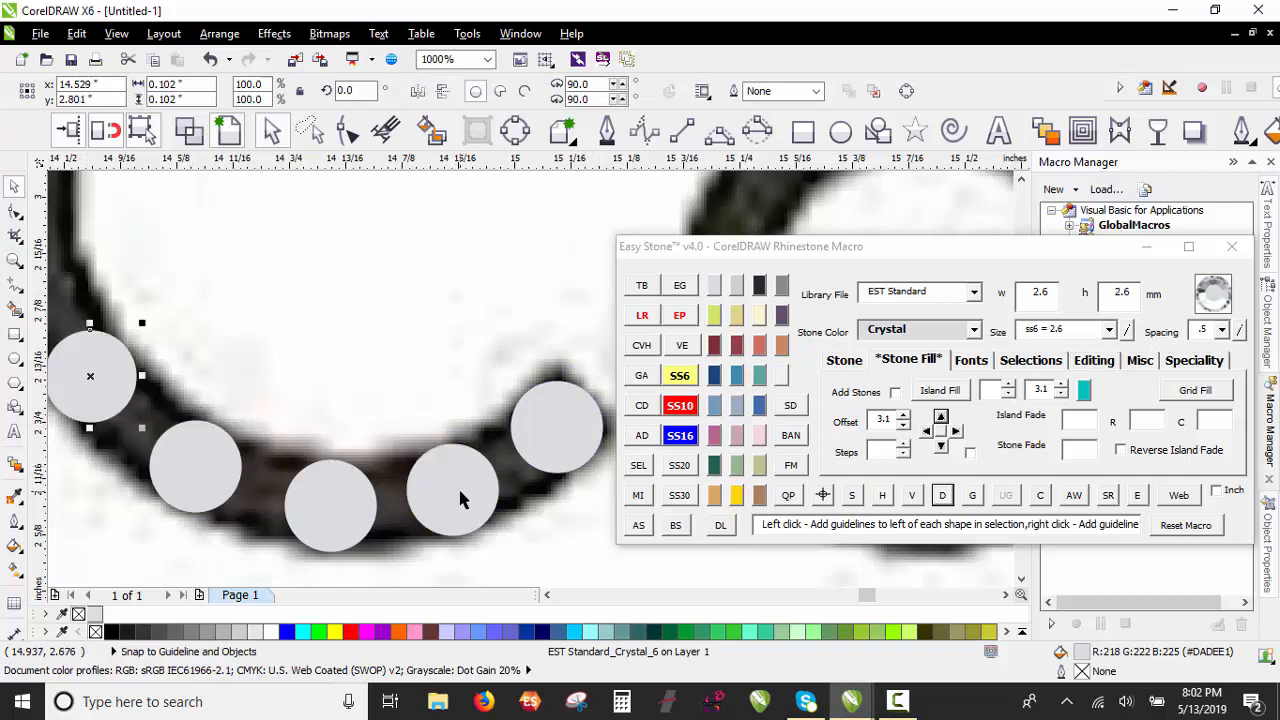
# Step: Copy five stones up the outer left curve of the "C" and two along its upper-right end
pyautogui.scroll(-1, 460, 490)
pyautogui.moveTo(279, 421); pyautogui.dragTo(350, 208)
pyautogui.press('space')
pyautogui.press('space')
pyautogui.press('space')
pyautogui.press('space')
pyautogui.press('space')
pyautogui.press('space')
pyautogui.click(220, 258)
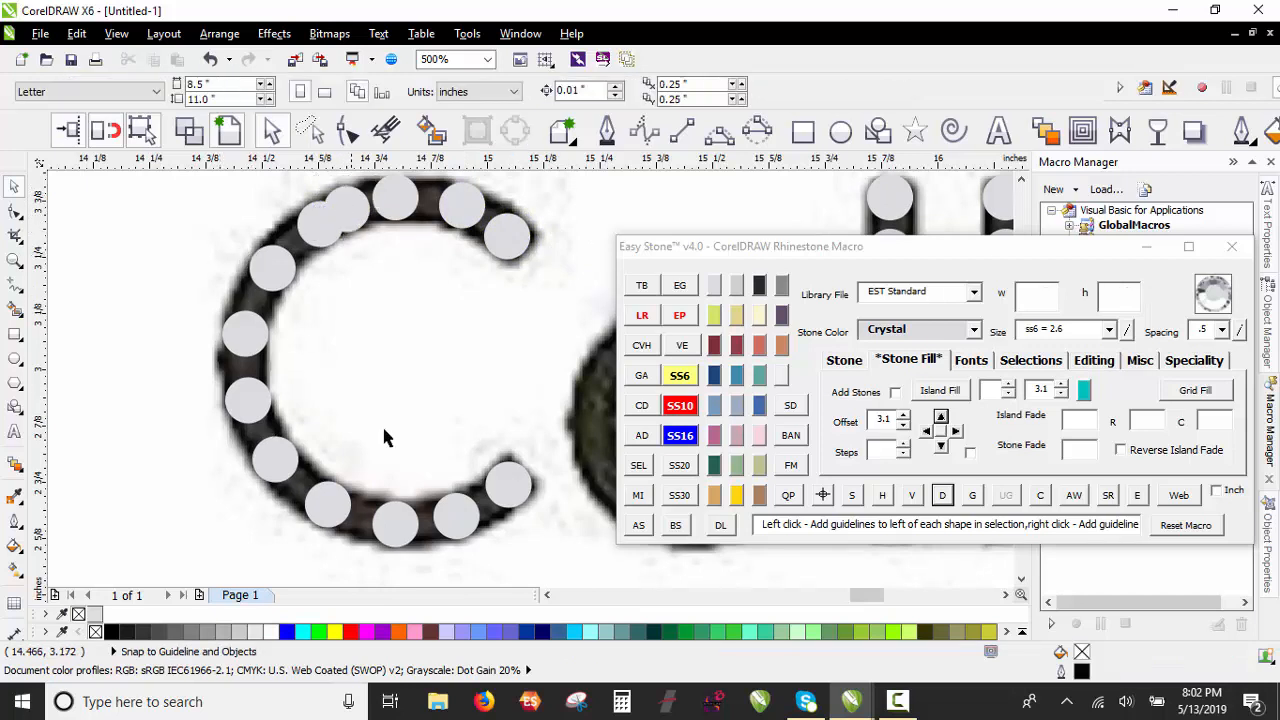
# Step: Examine the gaps and overlaps between the stones around the "C", selecting the whole set and then deselecting it
pyautogui.scroll(-2, 414, 466)
pyautogui.scroll(2, 426, 424)
pyautogui.scroll(-1, 422, 420)
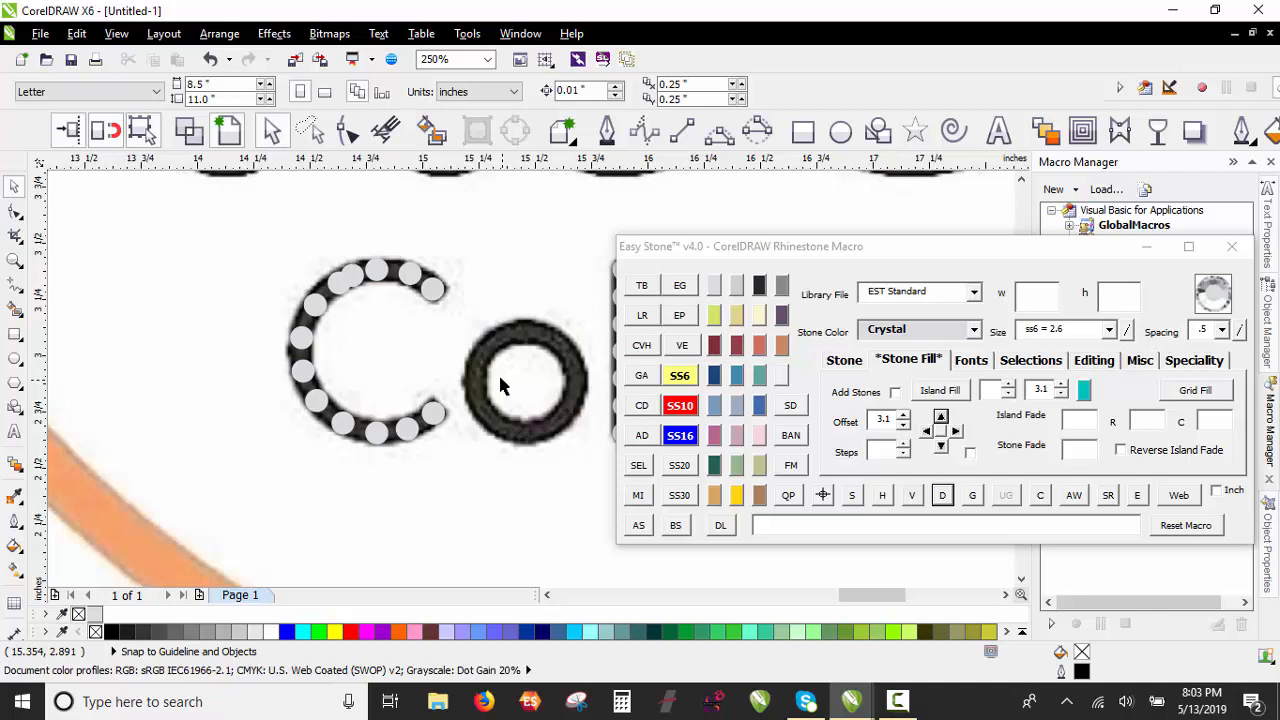
pyautogui.scroll(1, 491, 380)
pyautogui.scroll(-1, 446, 341)
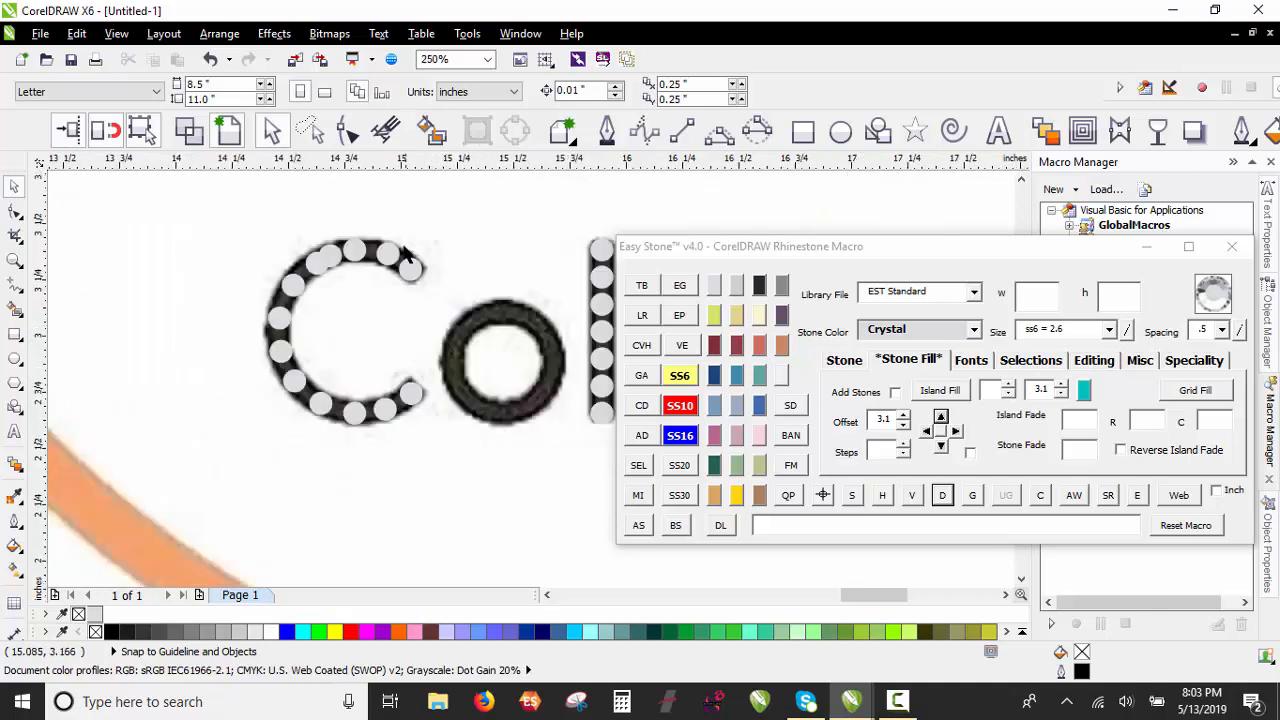
pyautogui.scroll(1, 405, 252)
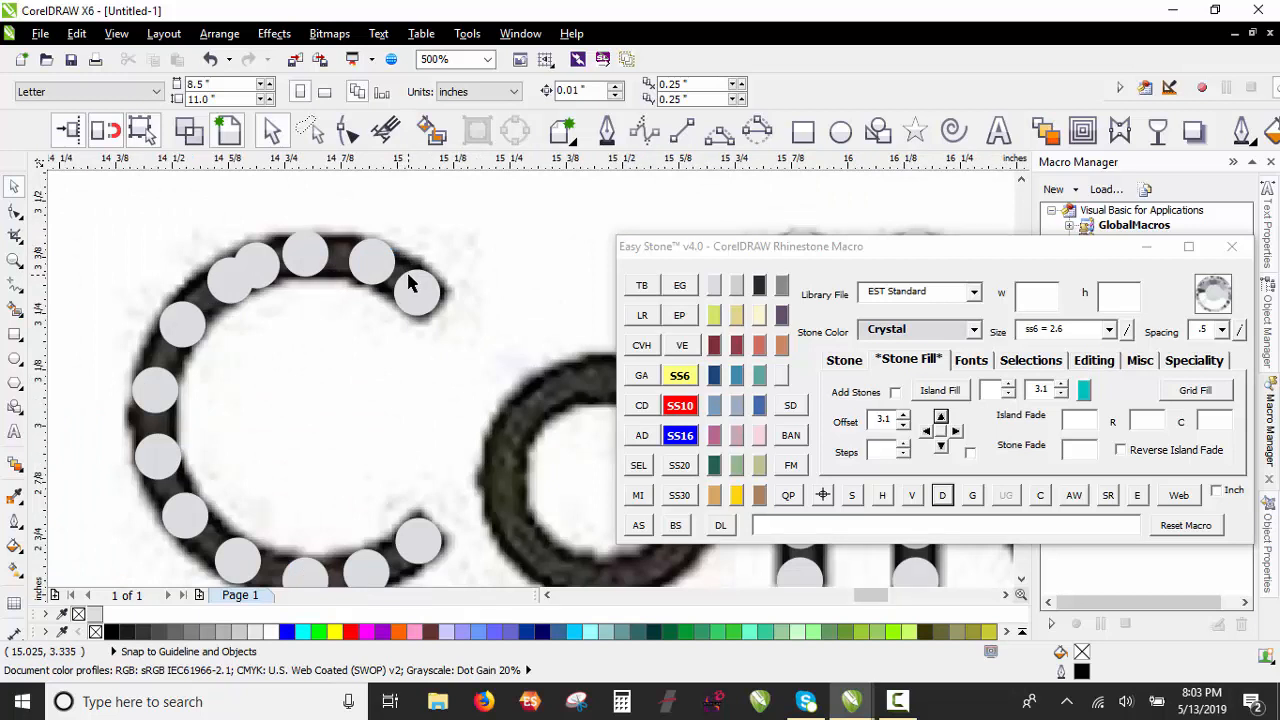
pyautogui.scroll(-1, 410, 284)
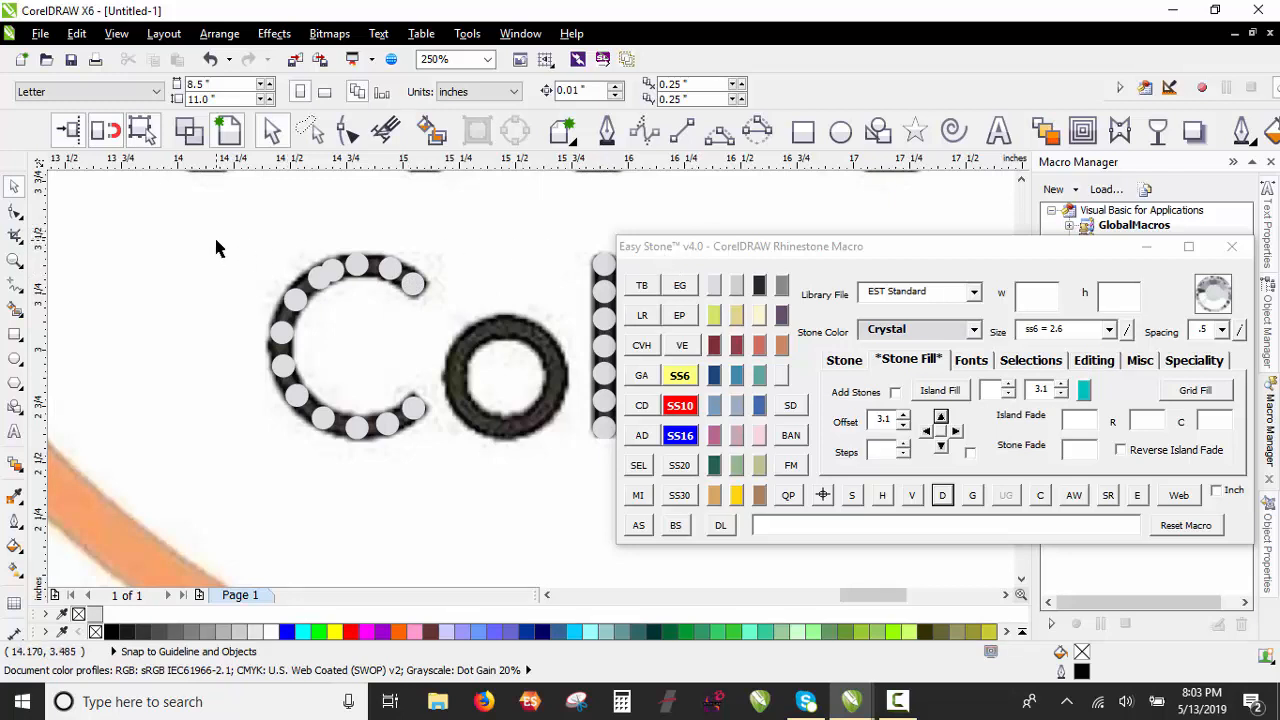
pyautogui.moveTo(215, 240); pyautogui.dragTo(462, 482)
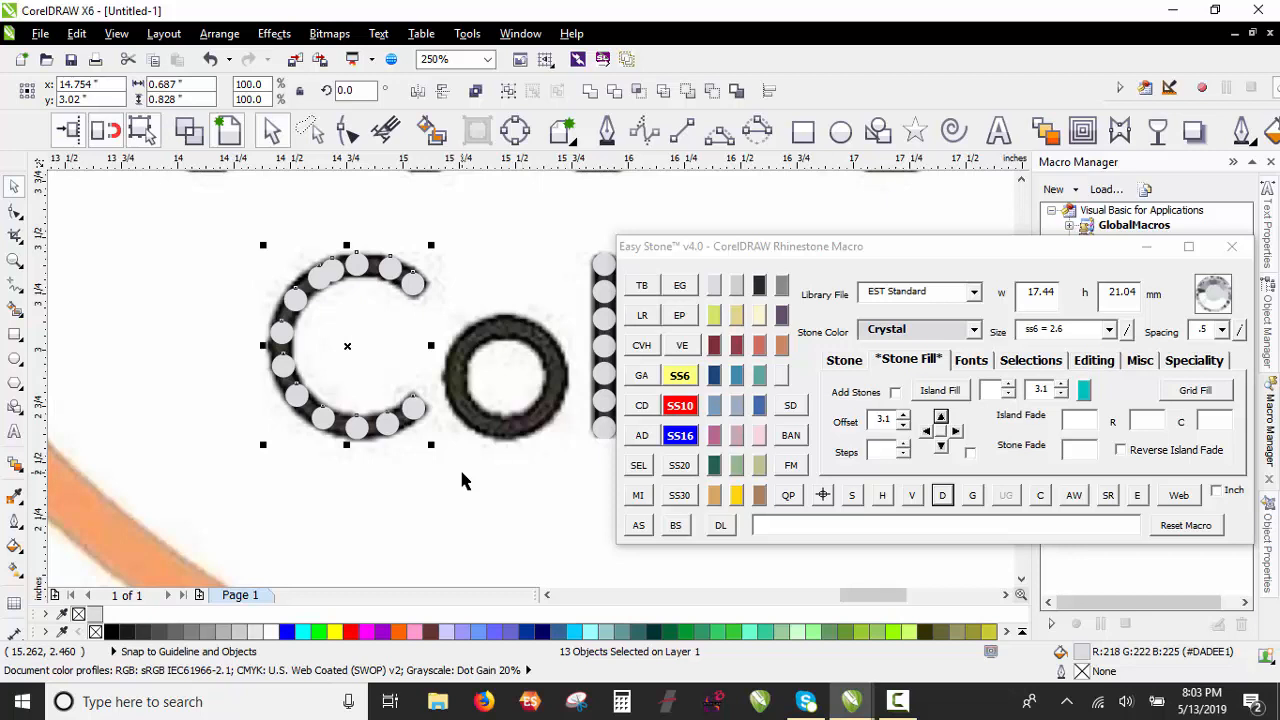
pyautogui.click(461, 474)
# Step: Drop extra stone copies into two gaps on the lower curve of the "C", one near its open end and one at the lower left
pyautogui.scroll(4, 461, 474)
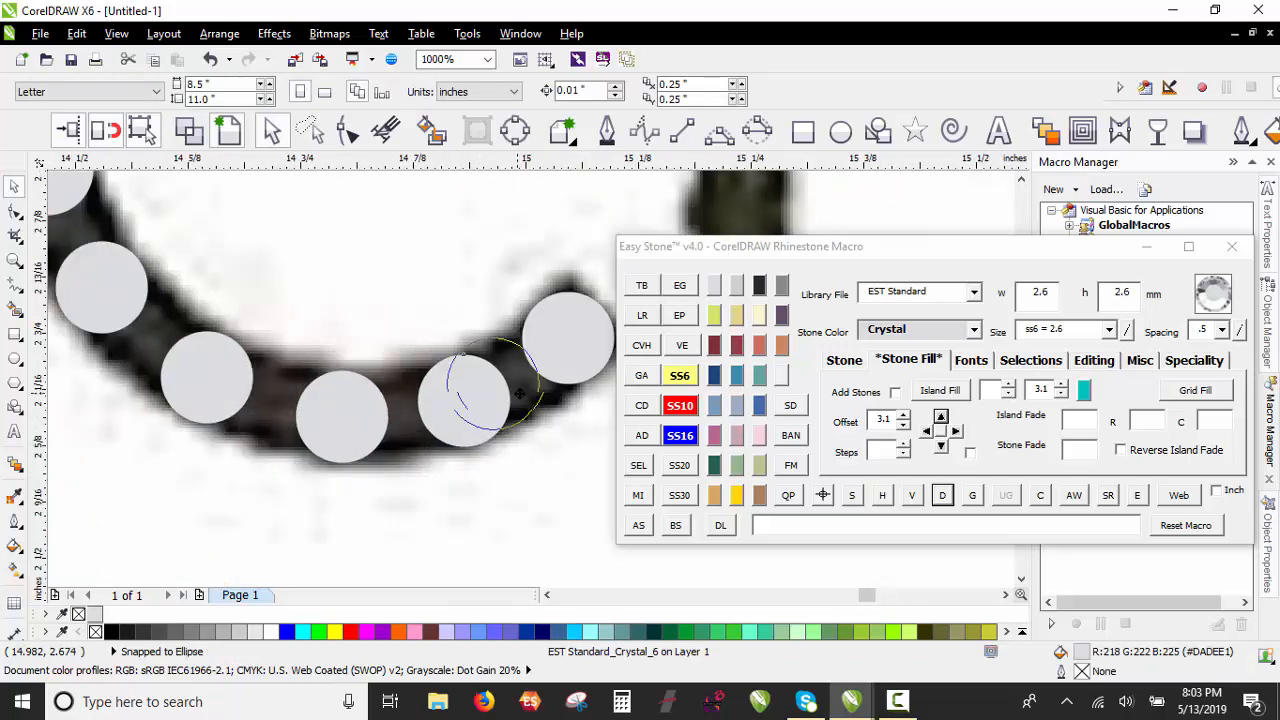
pyautogui.rightClick(539, 387)
pyautogui.moveTo(519, 394); pyautogui.dragTo(145, 333)
pyautogui.rightClick(177, 330)
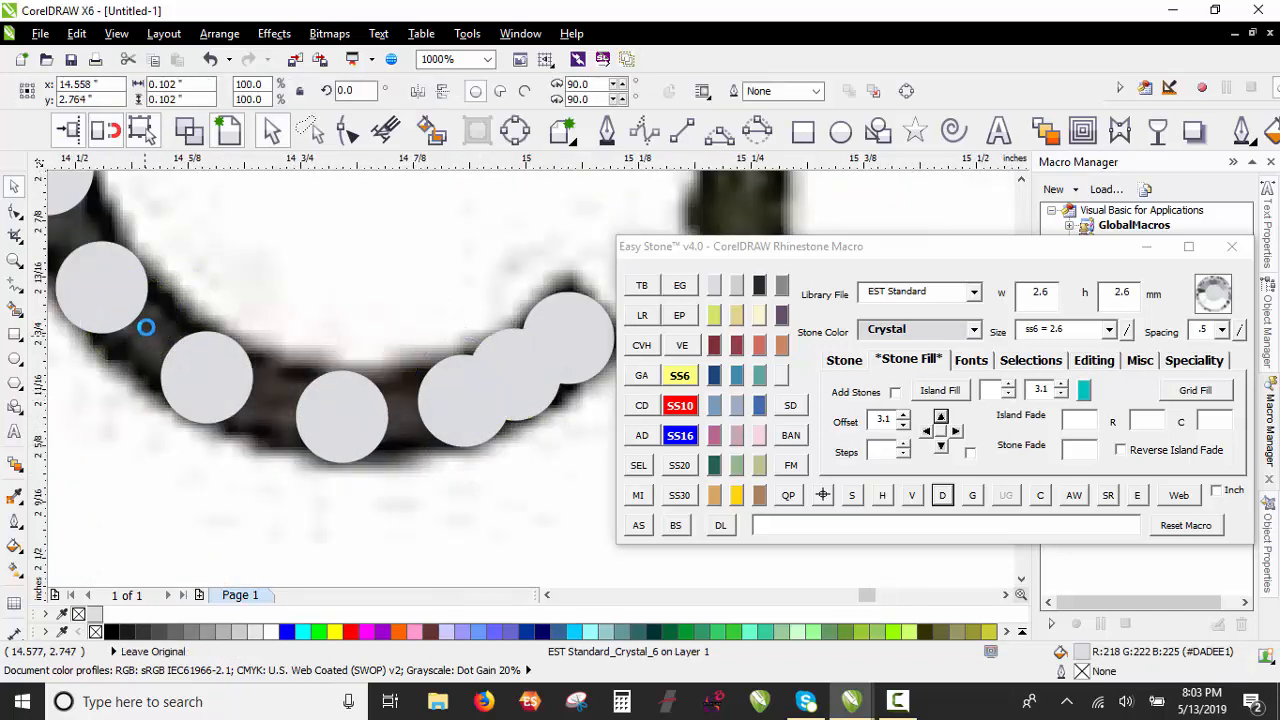
pyautogui.scroll(-4, 187, 425)
pyautogui.click(187, 442)
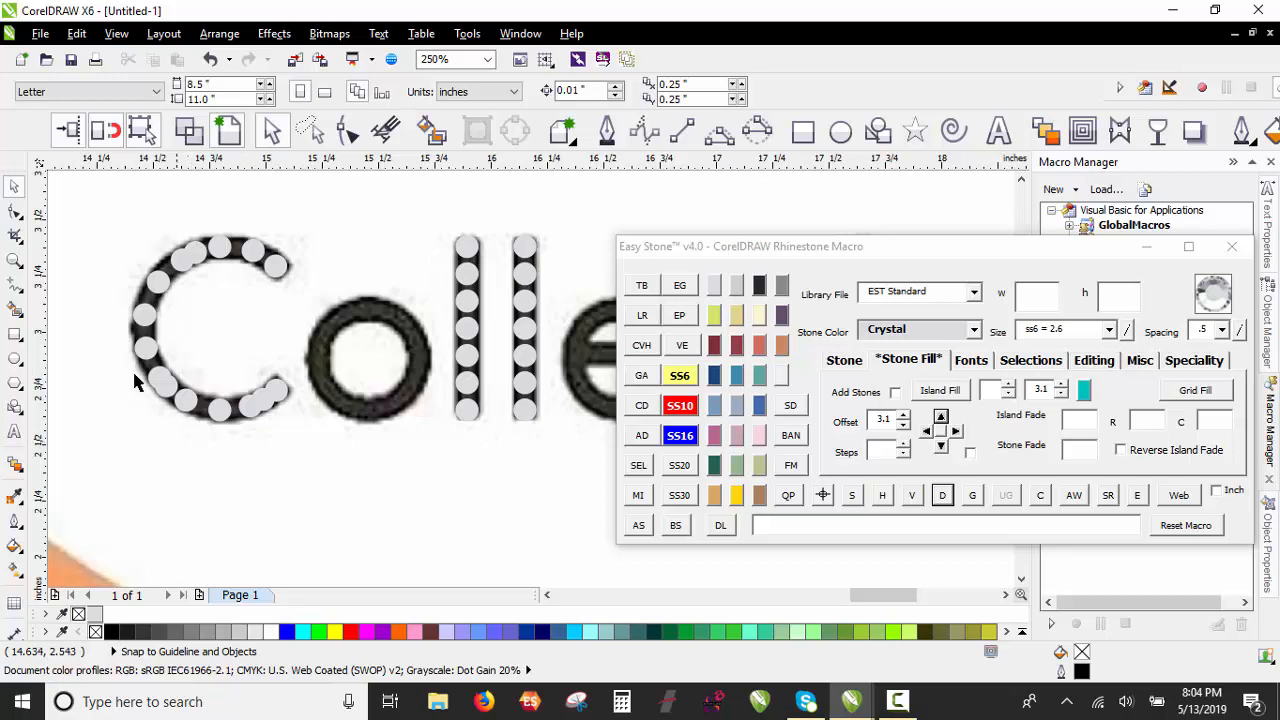
# Step: Select the stones of the "C" except the one at its upper-right end, fill them pink, and undo that fill
pyautogui.moveTo(108, 220); pyautogui.dragTo(355, 482)
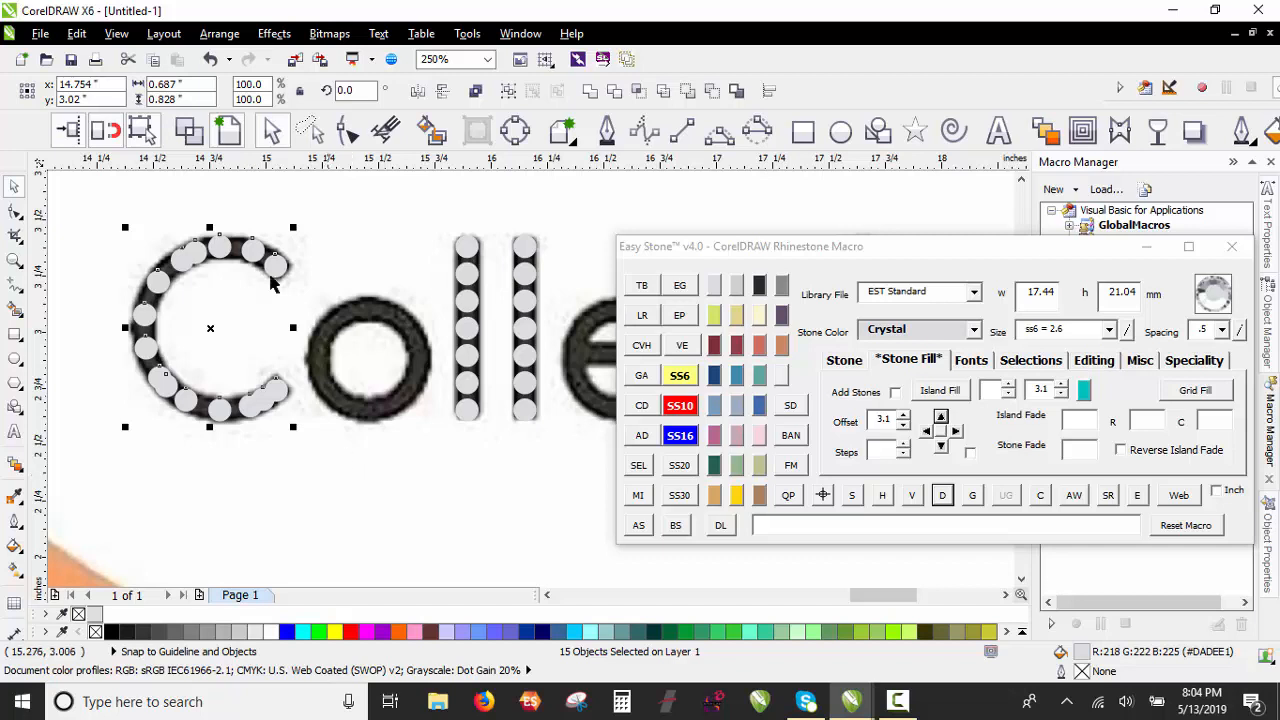
pyautogui.click(73, 215)
pyautogui.moveTo(73, 215); pyautogui.dragTo(349, 487)
pyautogui.scroll(1, 329, 314)
pyautogui.scroll(-1, 234, 301)
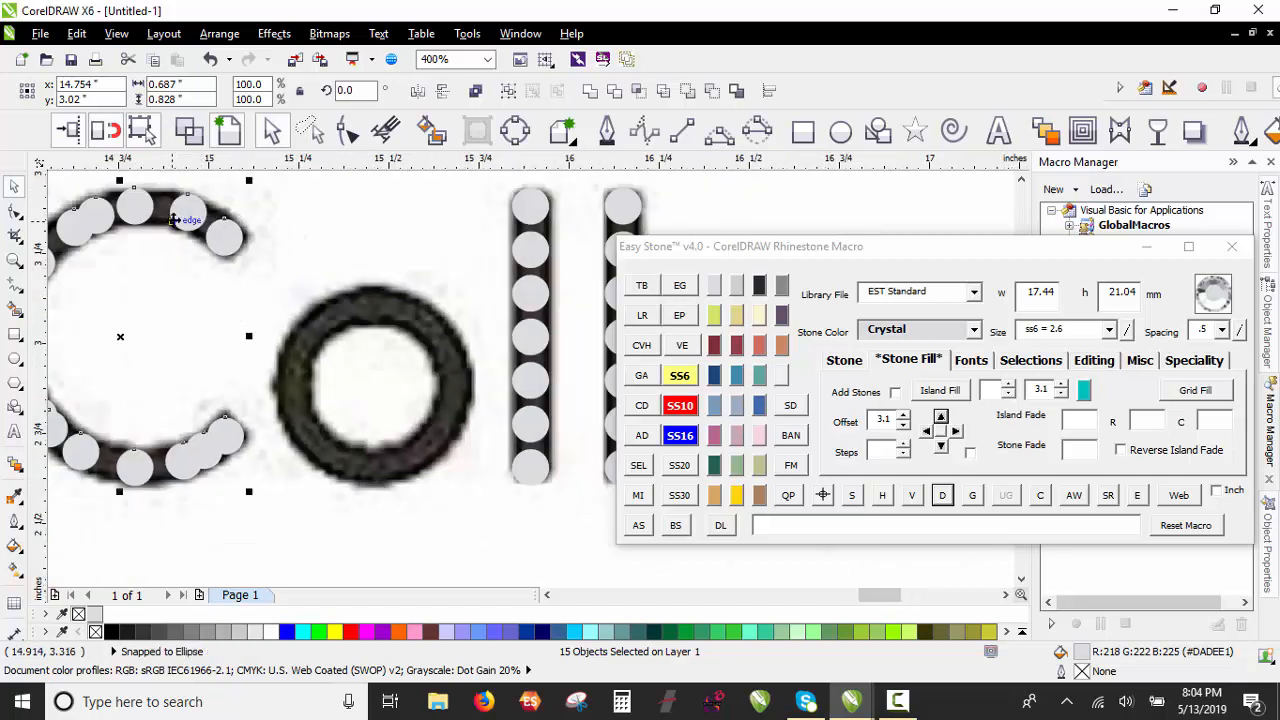
pyautogui.scroll(1, 189, 218)
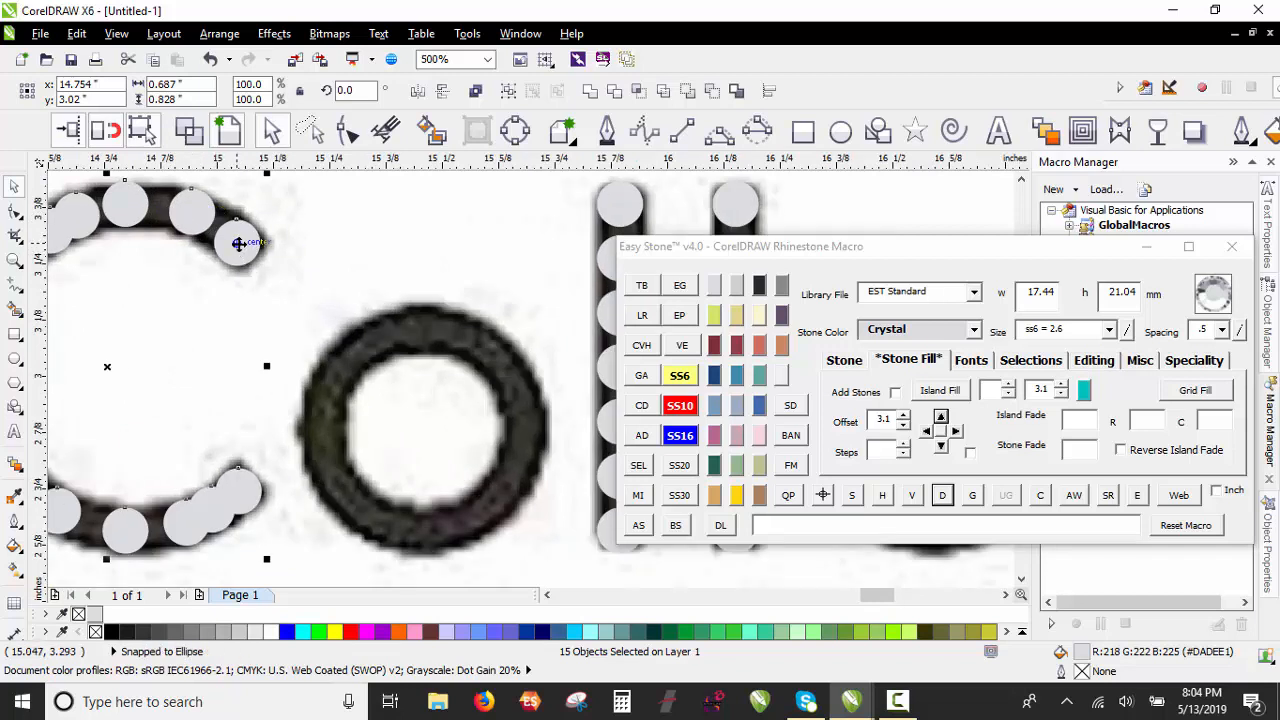
pyautogui.keyDown('shift'); pyautogui.click(239, 244); pyautogui.keyUp('shift')
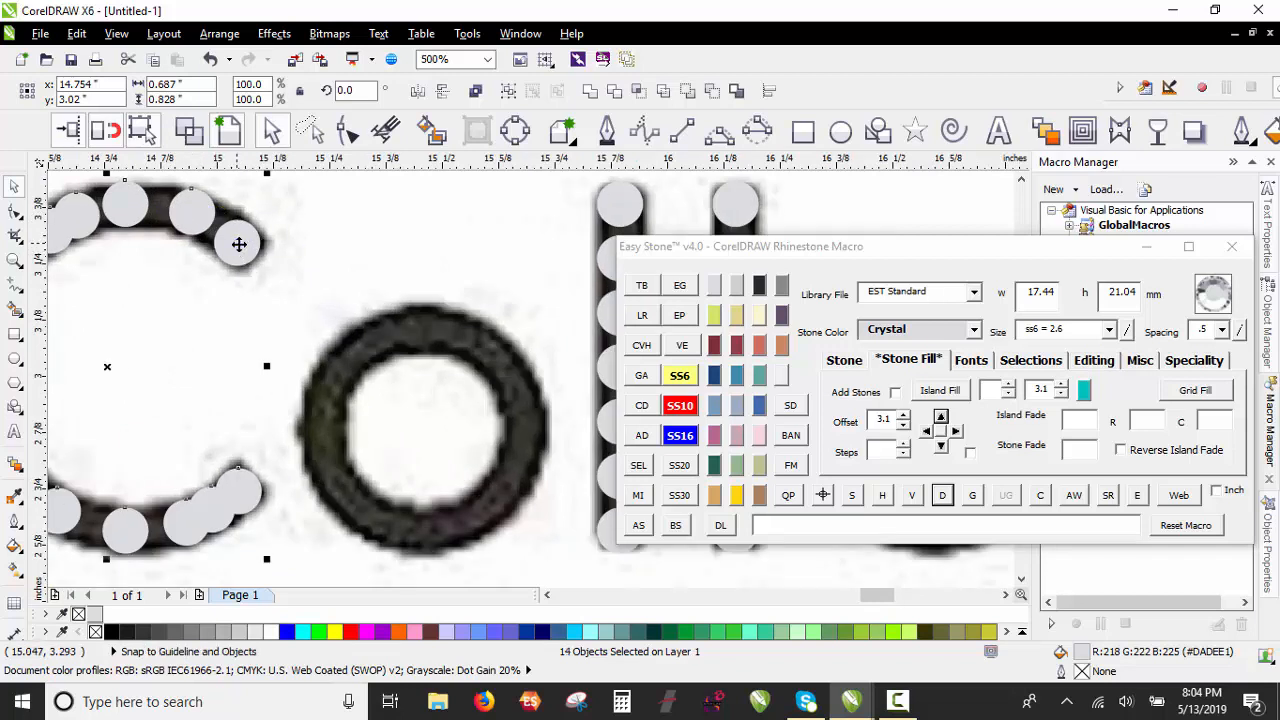
pyautogui.click(419, 634)
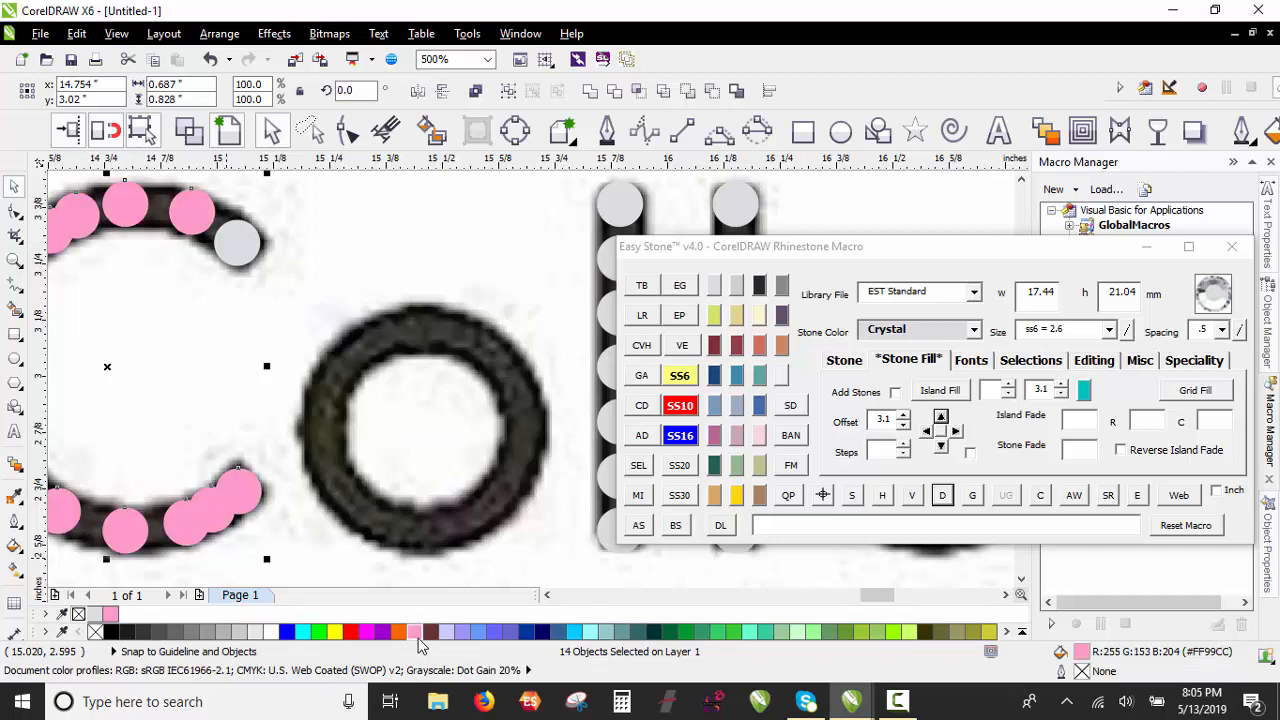
pyautogui.hotkey('ctrl', 'z')
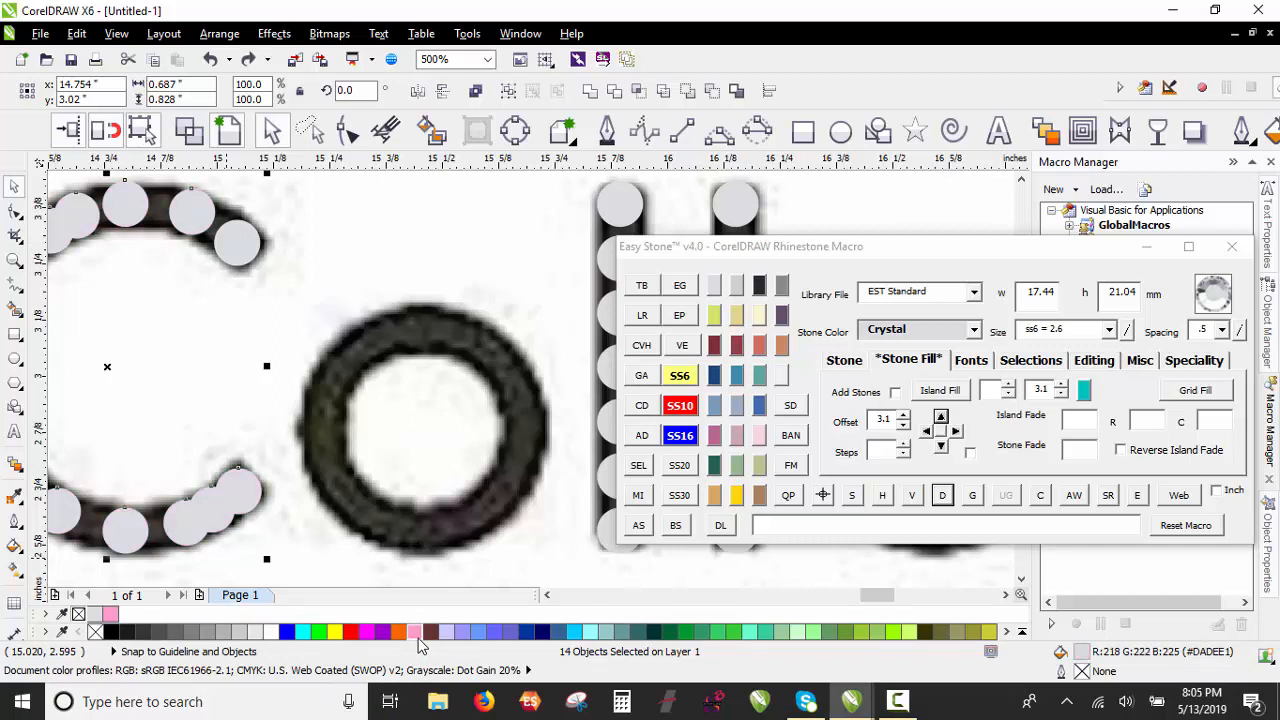
# Step: Add the upper-right end stone back to the selection last, respace the stones evenly along the "C", and deselect them
pyautogui.keyDown('shift'); pyautogui.click(237, 245); pyautogui.keyUp('shift')
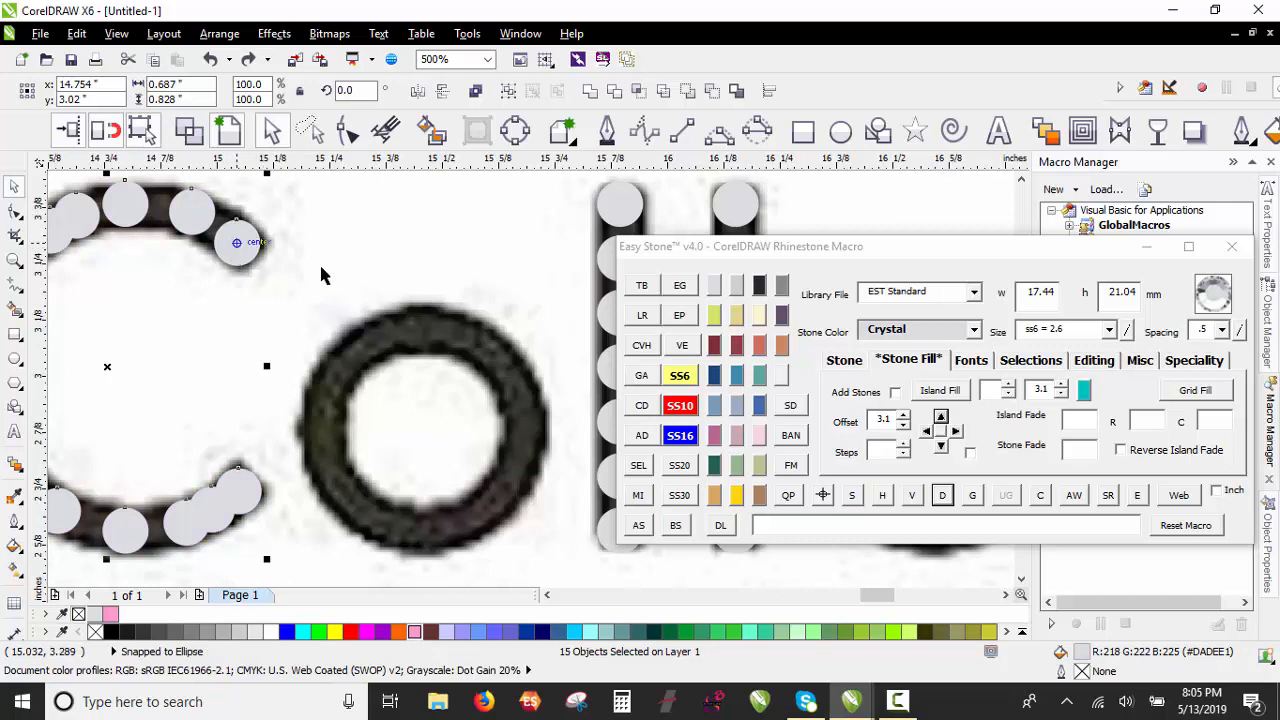
pyautogui.rightClick(943, 500)
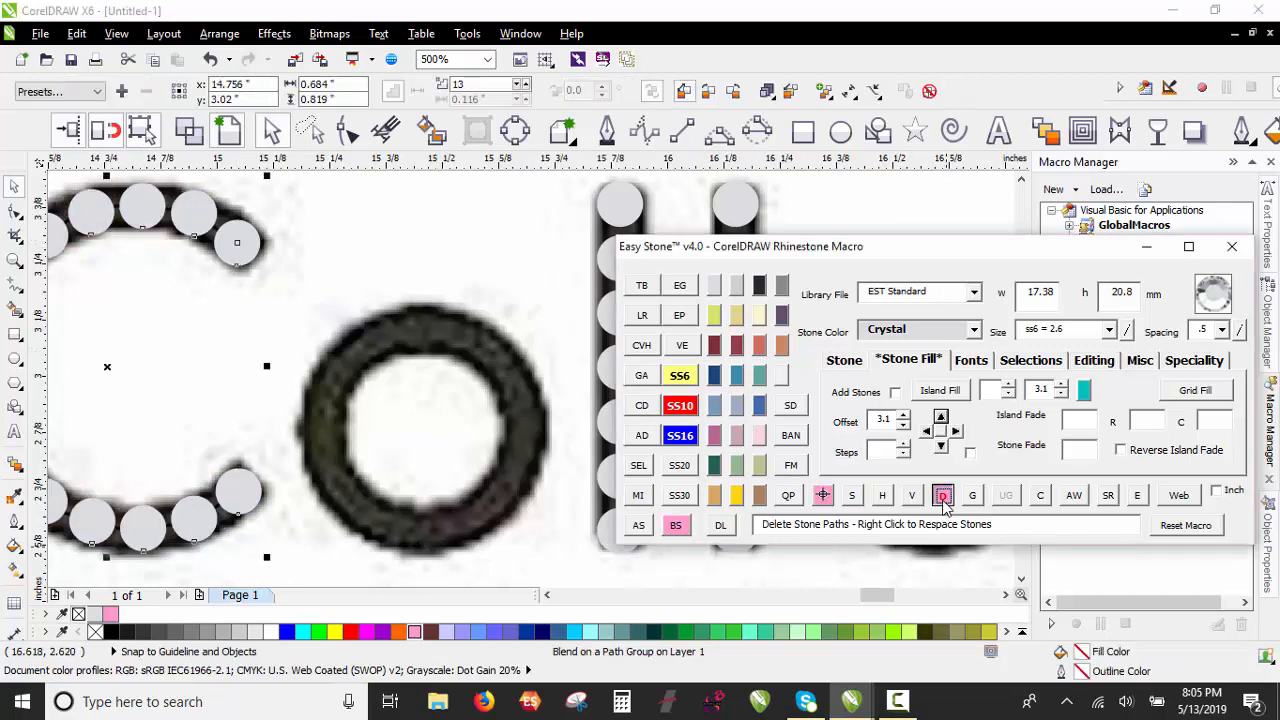
pyautogui.click(371, 226)
pyautogui.scroll(-2, 372, 236)
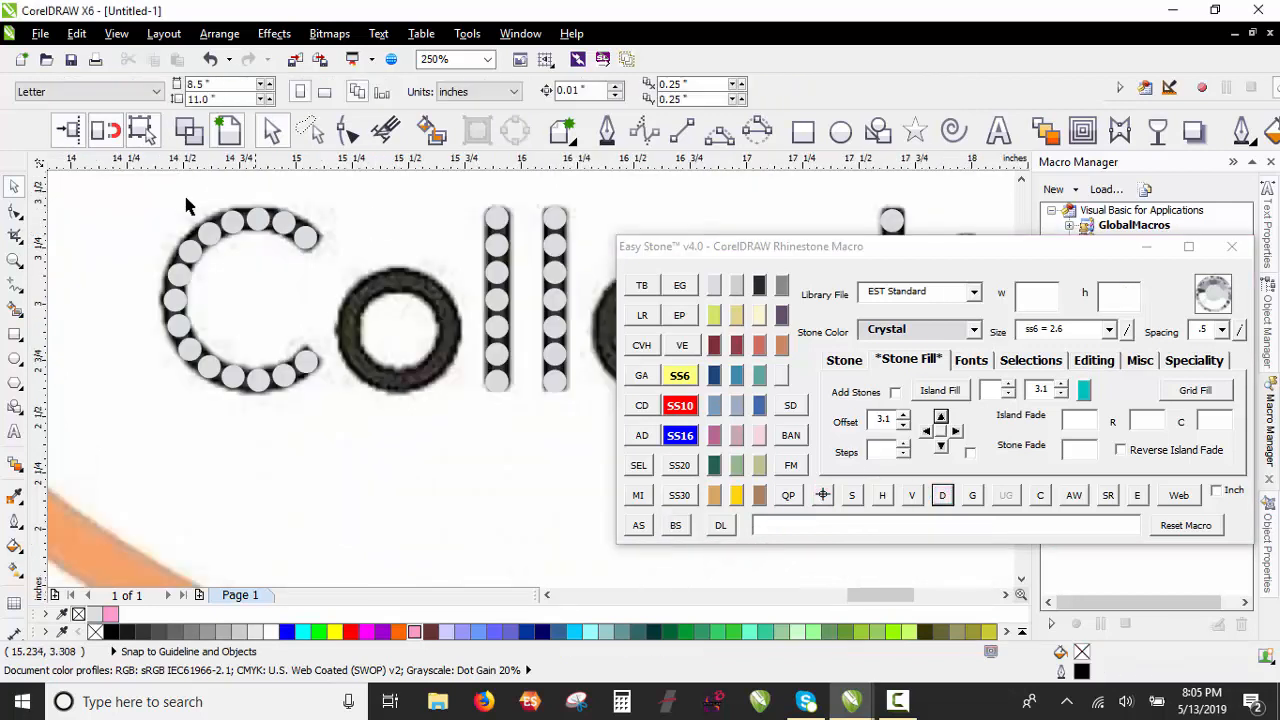
# Step: Respace all stones of the "C" a second time, adjust their arrangement with the marking function, and delete the stone path
pyautogui.moveTo(237, 337); pyautogui.dragTo(346, 424)
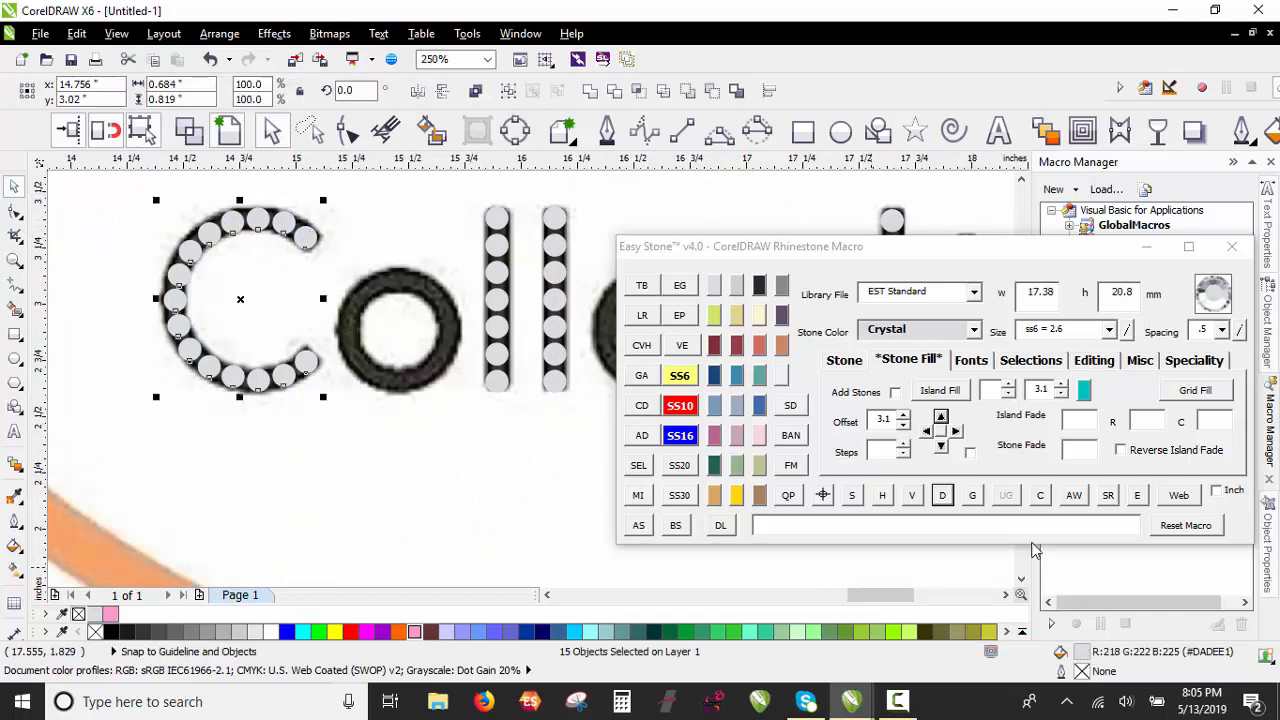
pyautogui.click(943, 496)
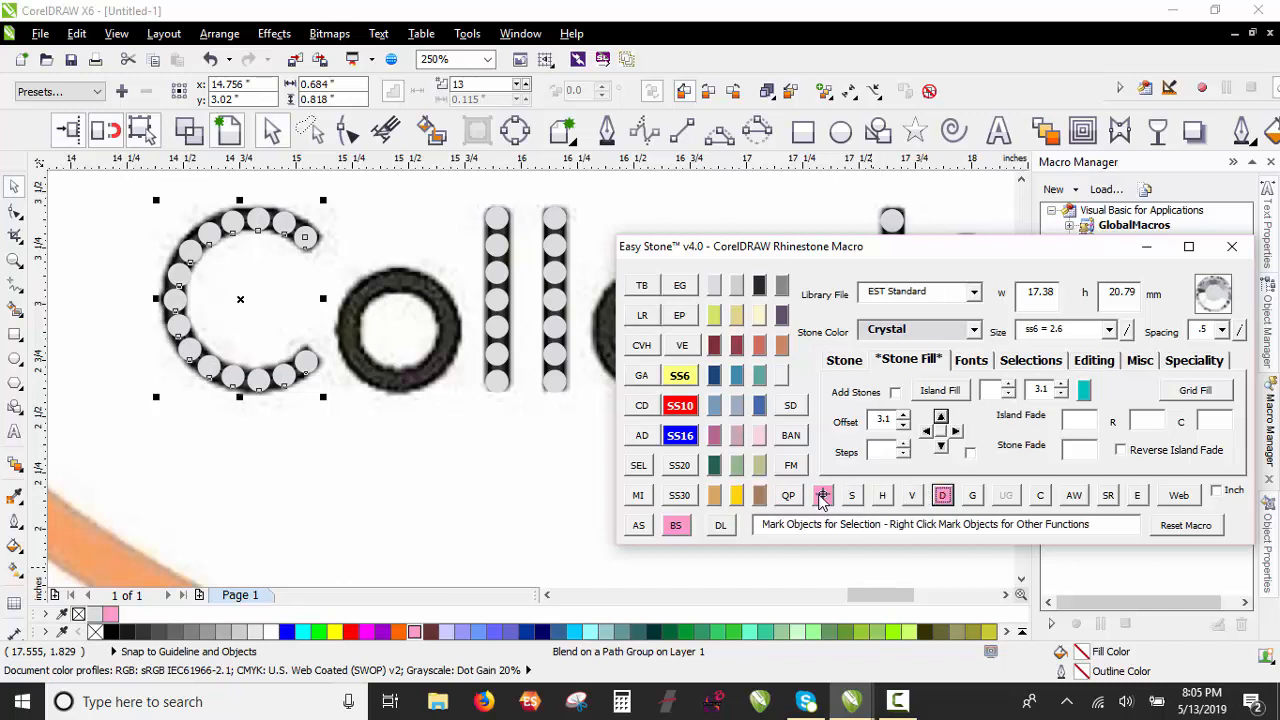
pyautogui.click(822, 496)
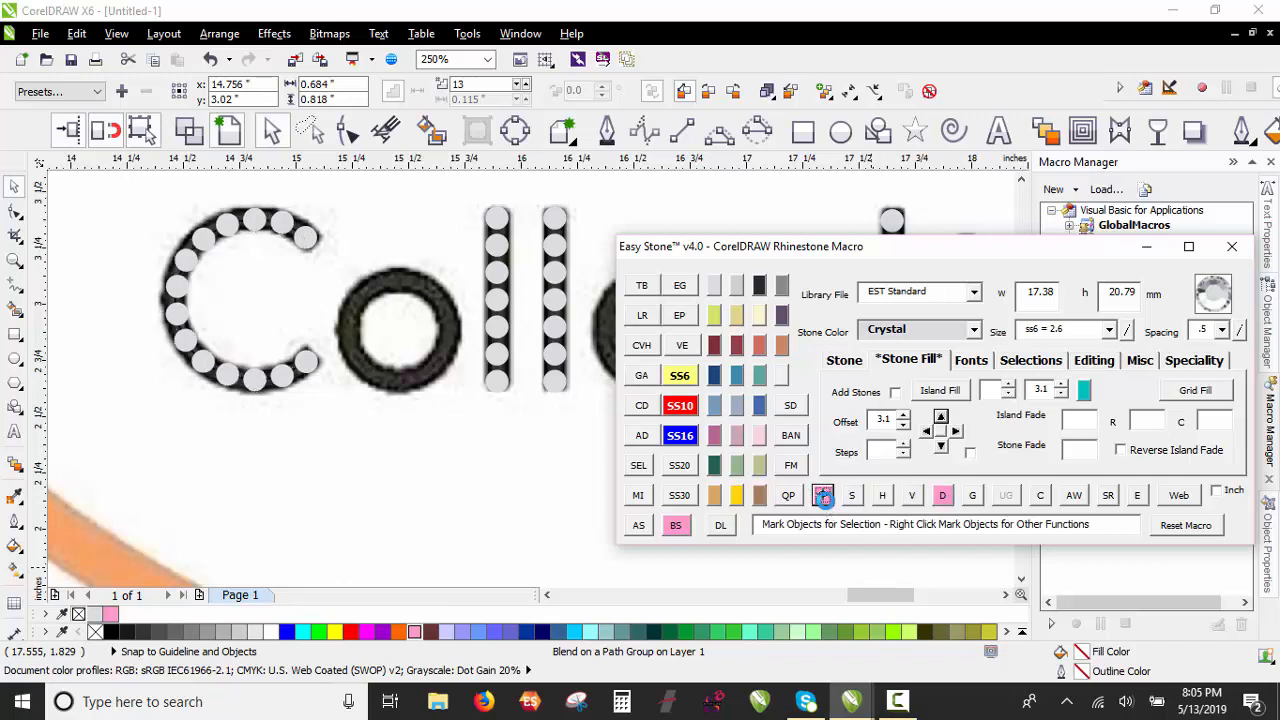
pyautogui.click(943, 496)
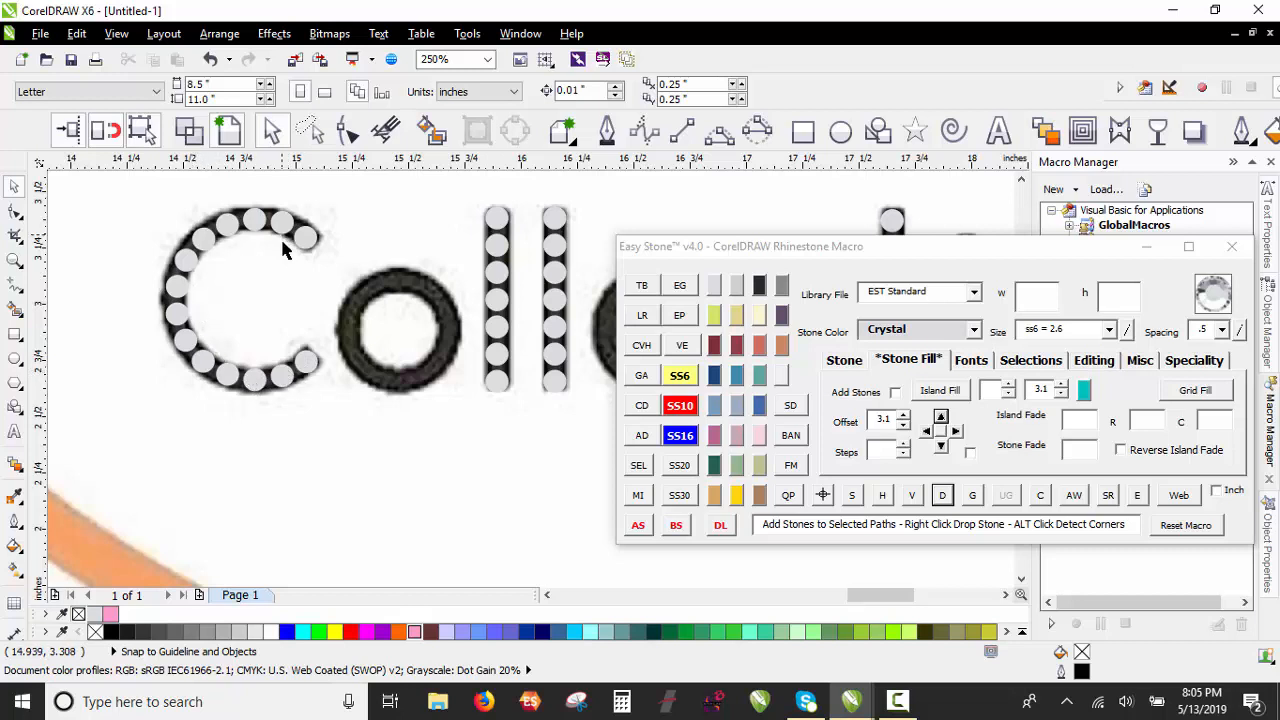
# Step: Delete all stones of the "C" except the single top and bottom ones
pyautogui.moveTo(122, 197); pyautogui.dragTo(247, 440)
pyautogui.press('Delete')
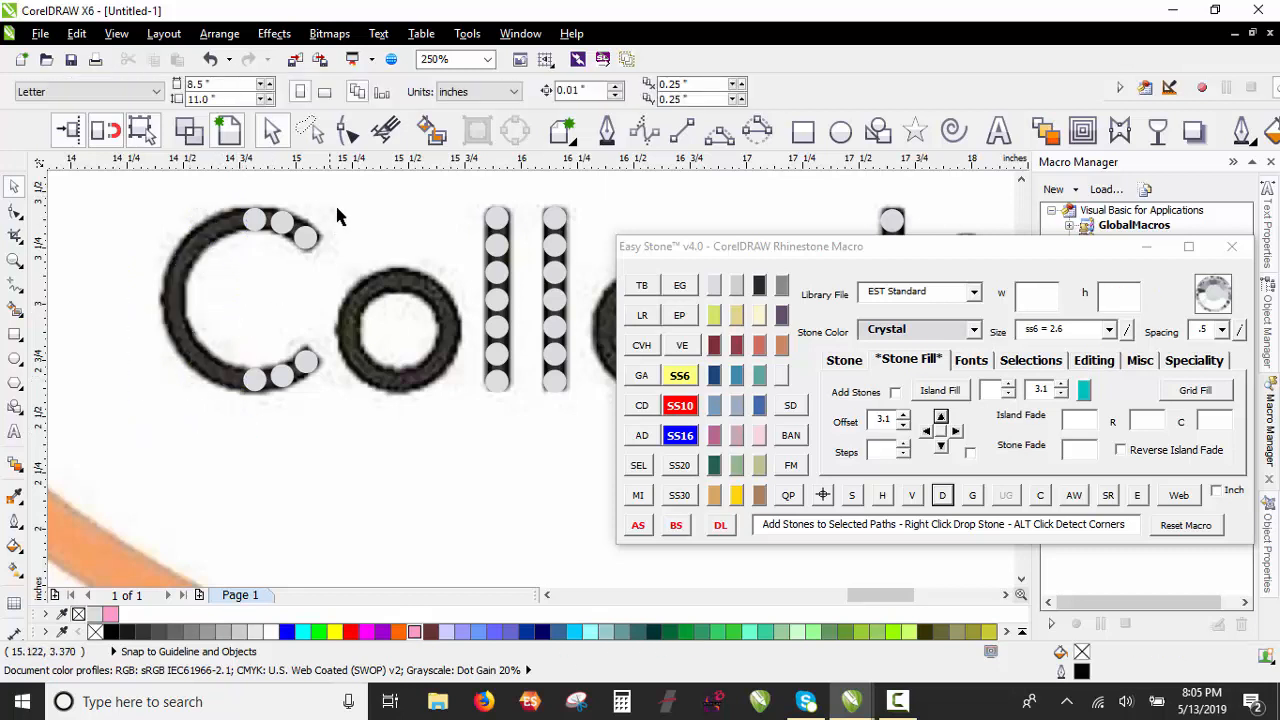
pyautogui.moveTo(347, 196); pyautogui.dragTo(258, 420)
pyautogui.press('Delete')
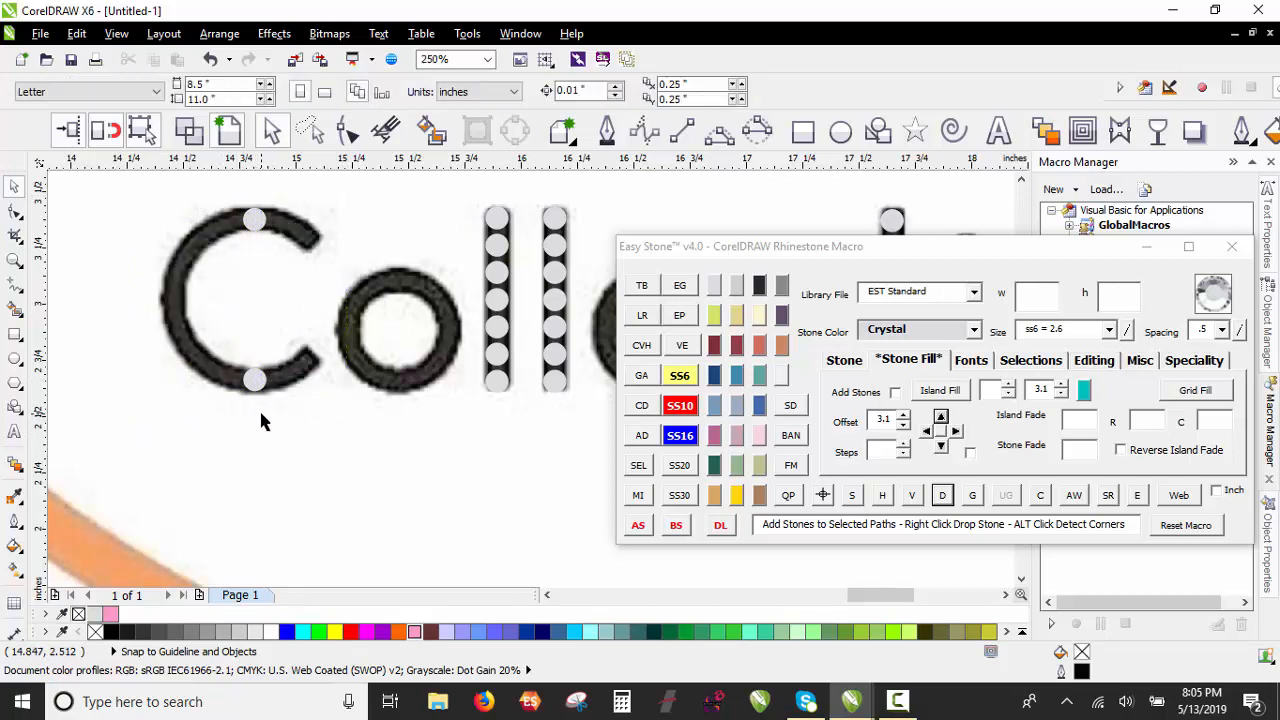
# Step: Copy the top stone to the upper-right end of the "C", the gap beside it, and the upper curve left of the top stone
pyautogui.scroll(2, 300, 235)
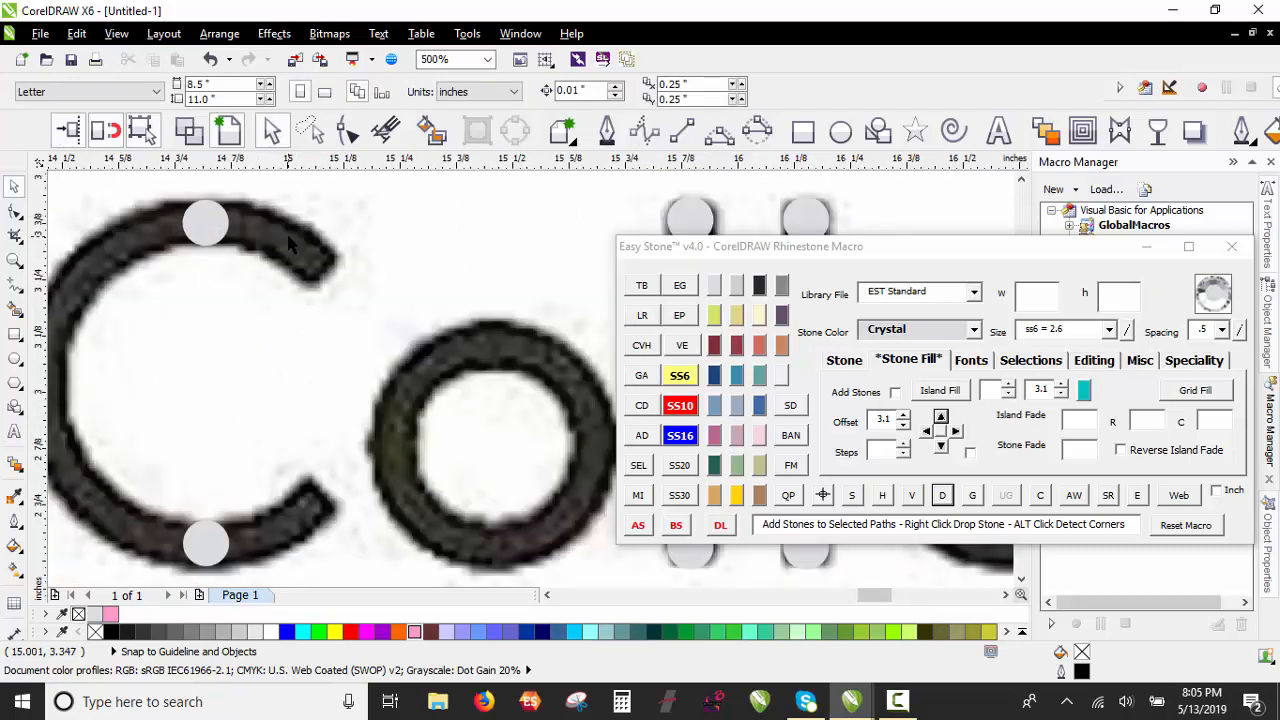
pyautogui.moveTo(200, 222); pyautogui.dragTo(301, 247)
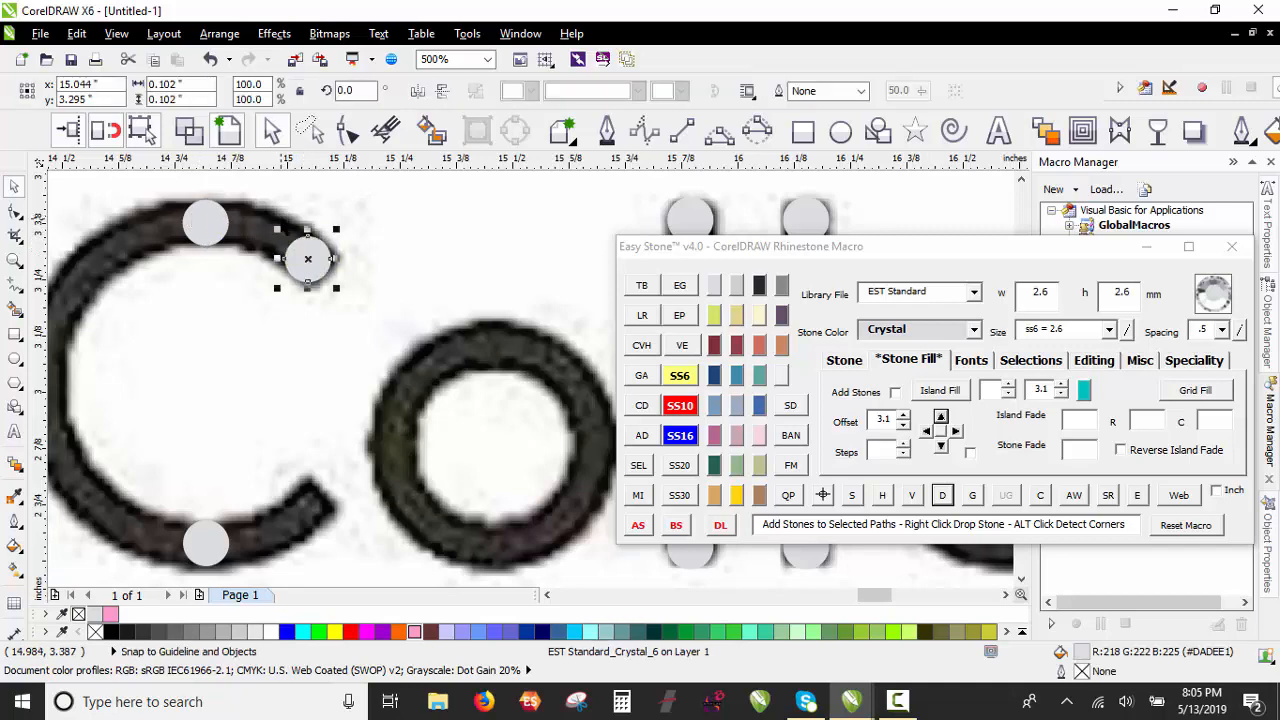
pyautogui.scroll(1, 301, 247)
pyautogui.scroll(-1, 358, 278)
pyautogui.scroll(1, 358, 316)
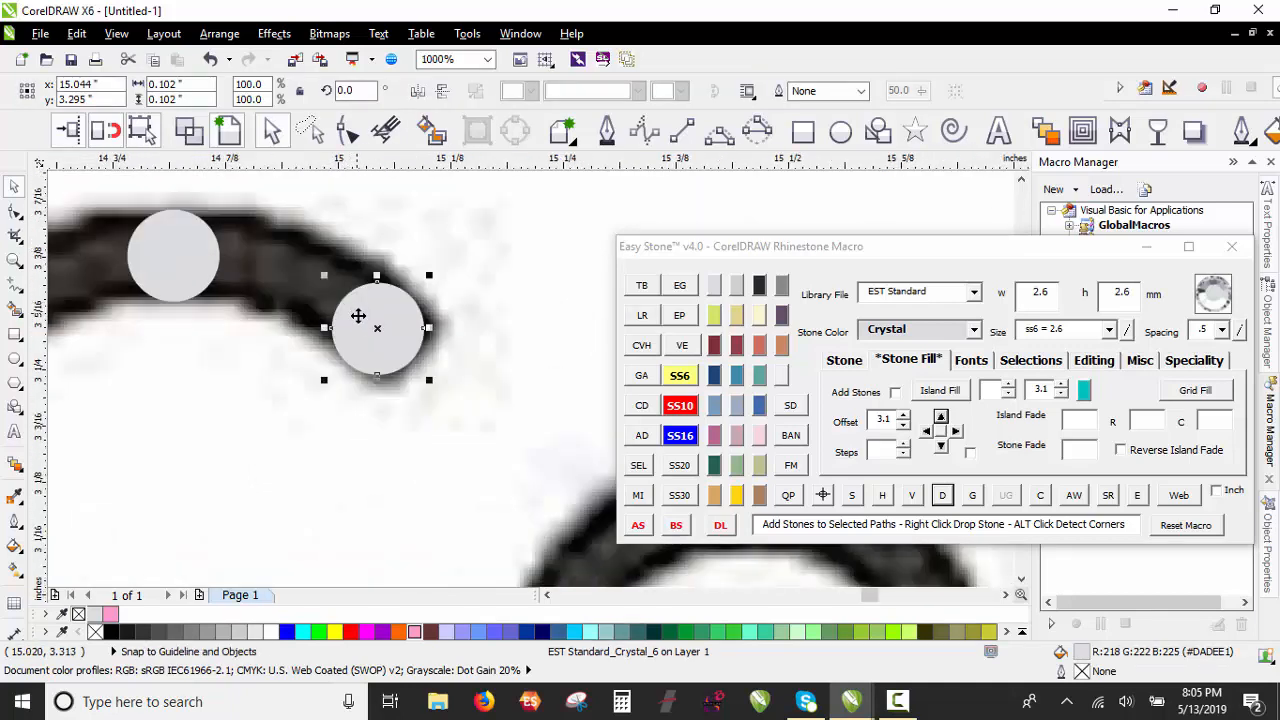
pyautogui.moveTo(383, 336); pyautogui.dragTo(285, 270)
pyautogui.moveTo(45, 242); pyautogui.dragTo(79, 272)
pyautogui.scroll(-1, 450, 262)
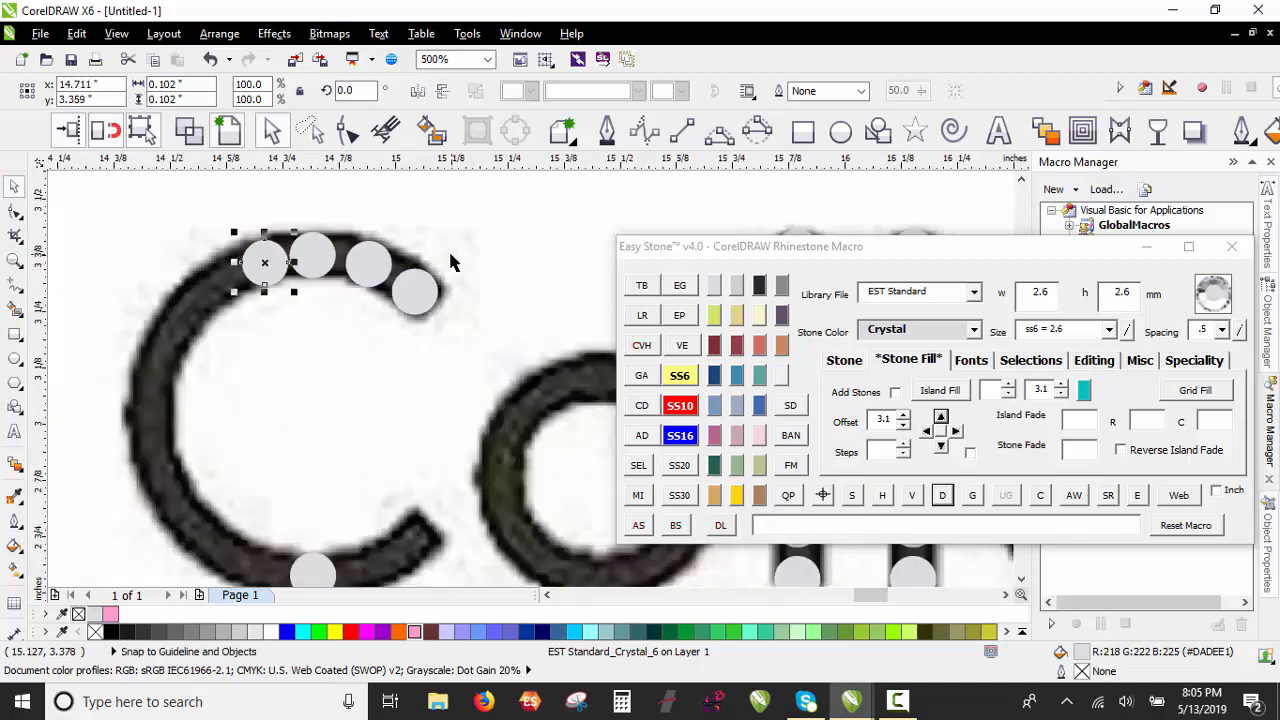
# Step: Copy four loosely spaced stones down the left curve of the "C" and one onto its lower-right end
pyautogui.moveTo(266, 262); pyautogui.dragTo(198, 311)
pyautogui.moveTo(196, 313); pyautogui.dragTo(172, 483)
pyautogui.moveTo(172, 483); pyautogui.dragTo(226, 550)
pyautogui.moveTo(226, 550); pyautogui.dragTo(420, 537)
pyautogui.click(409, 378)
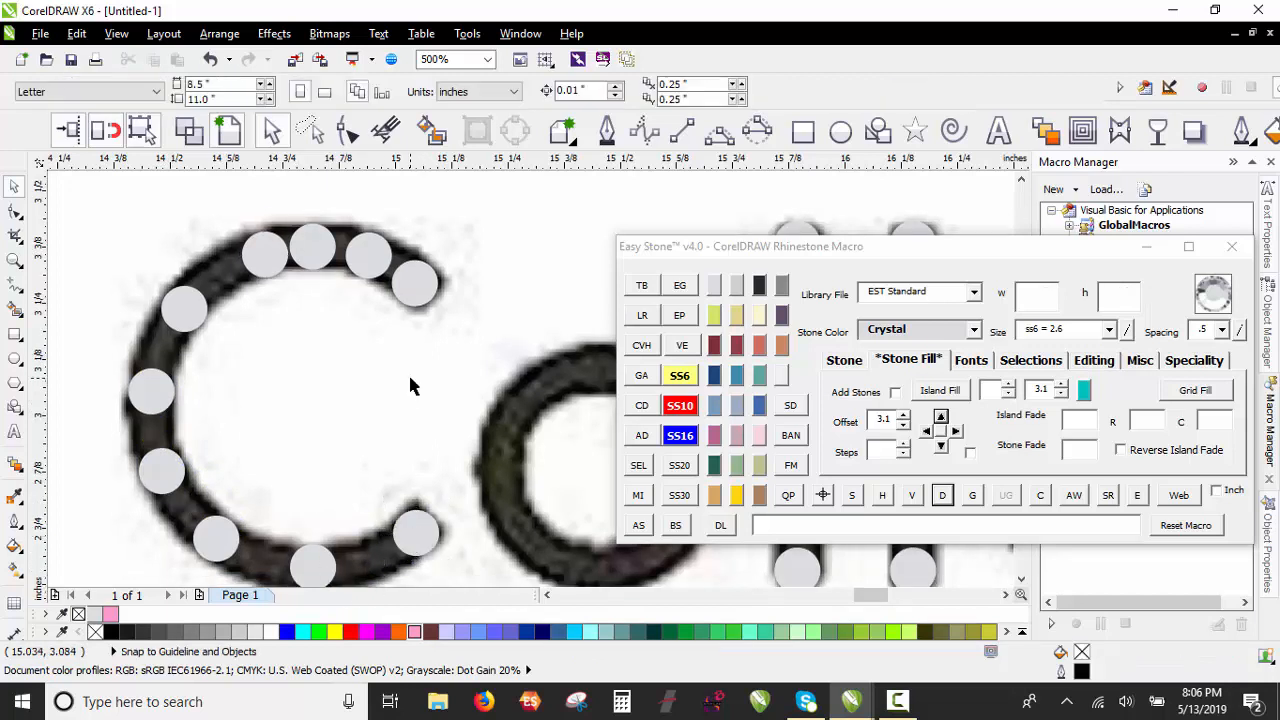
# Step: Select all ten stones of the "C", respace them along a path, and remove the stones so only the path remains
pyautogui.scroll(-2, 409, 378)
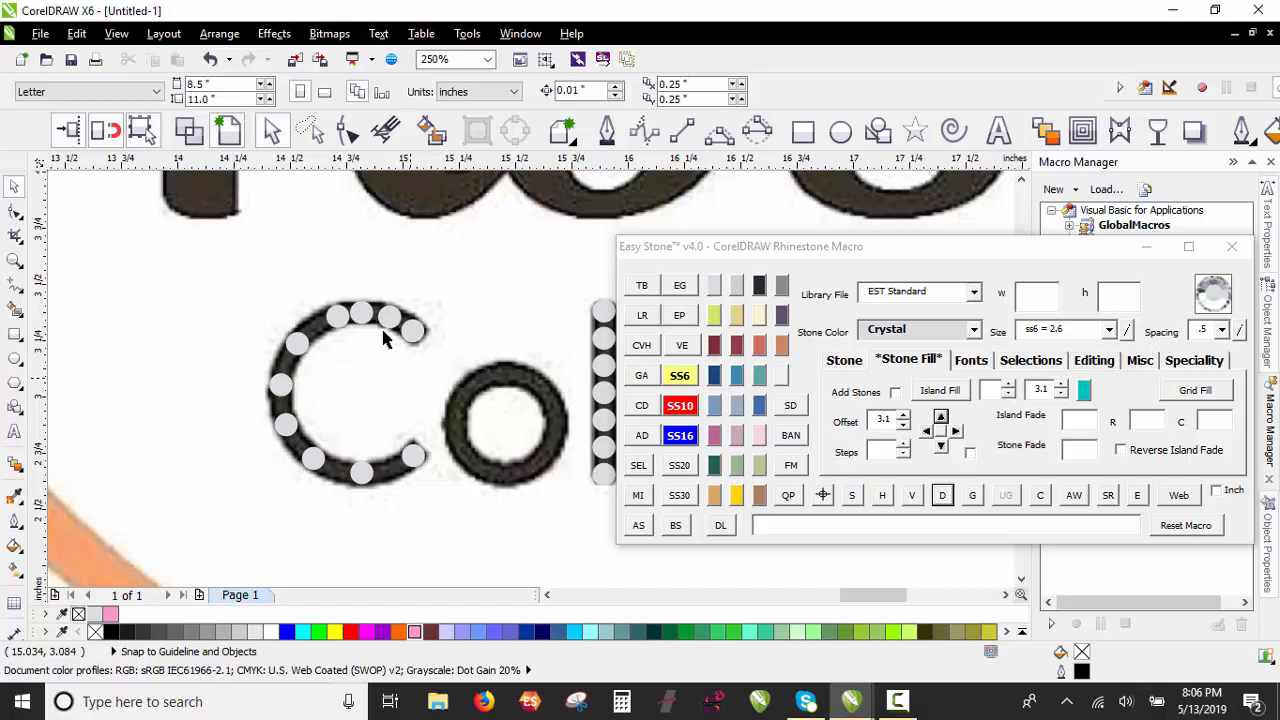
pyautogui.moveTo(177, 259); pyautogui.dragTo(480, 563)
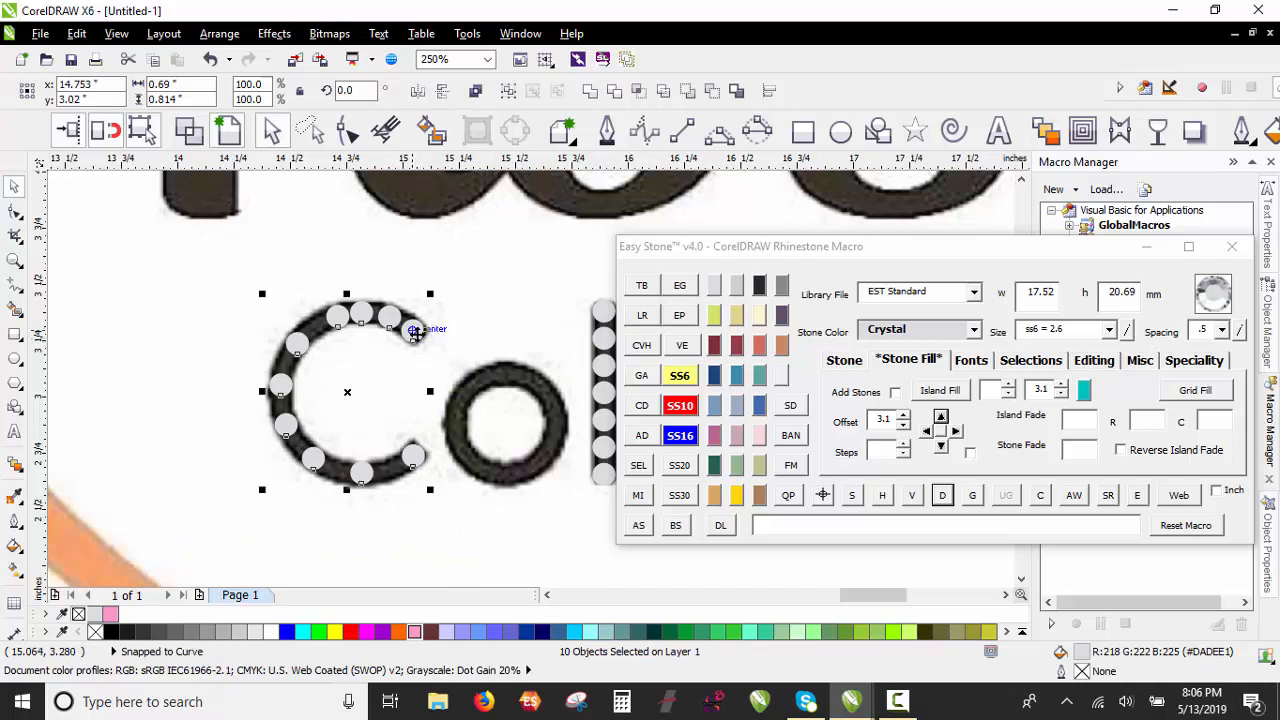
pyautogui.click(943, 496)
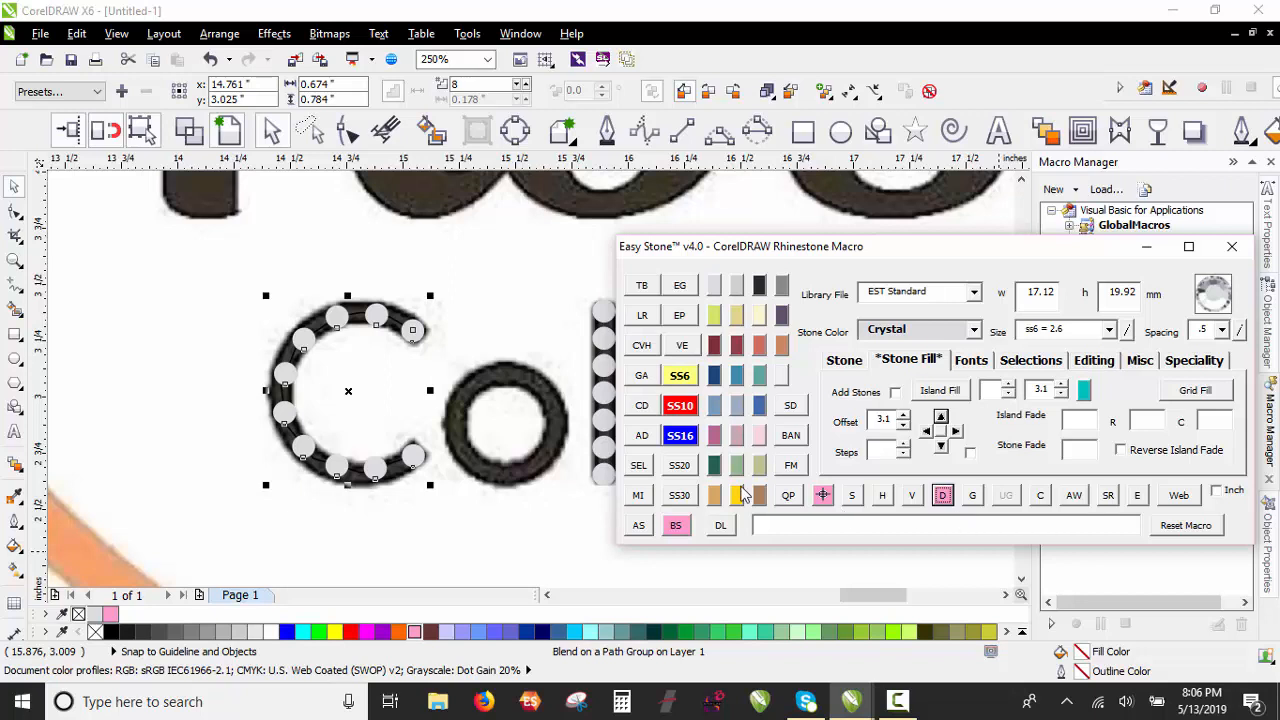
pyautogui.click(677, 528)
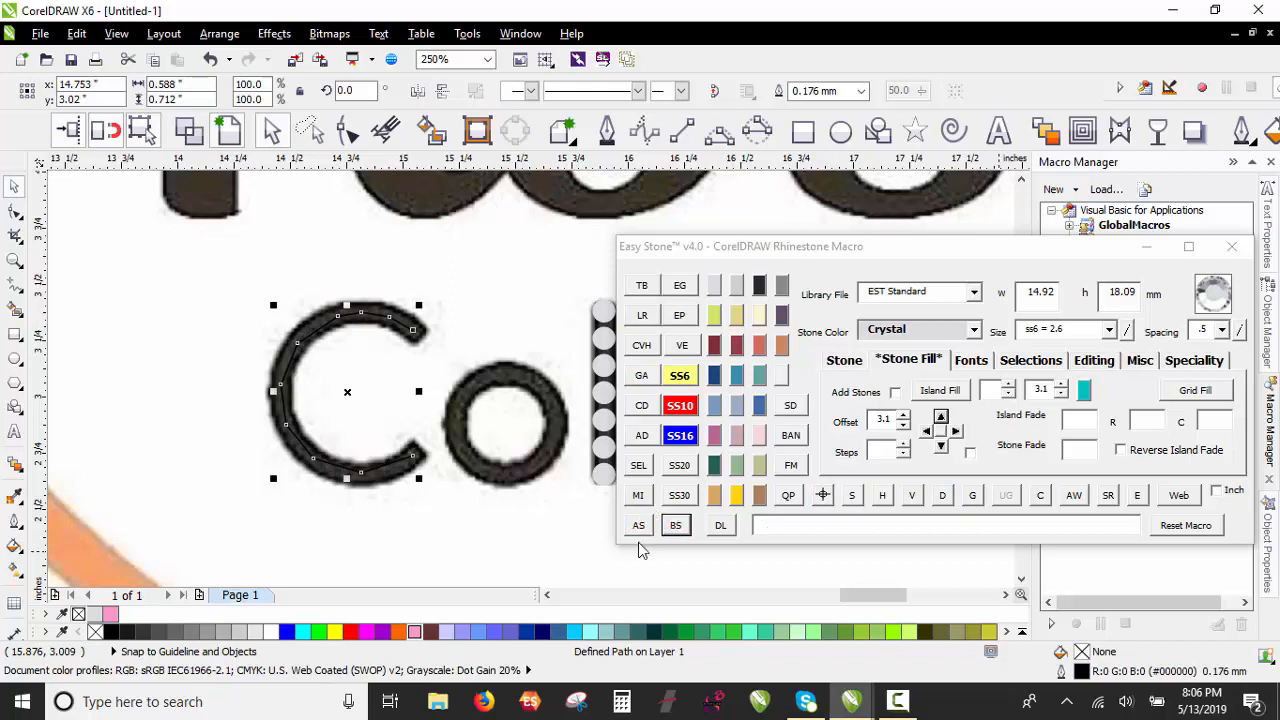
# Step: Add SS6 Crystal stones along the "C" path at .5 spacing and delete the path beneath them
pyautogui.click(640, 526)
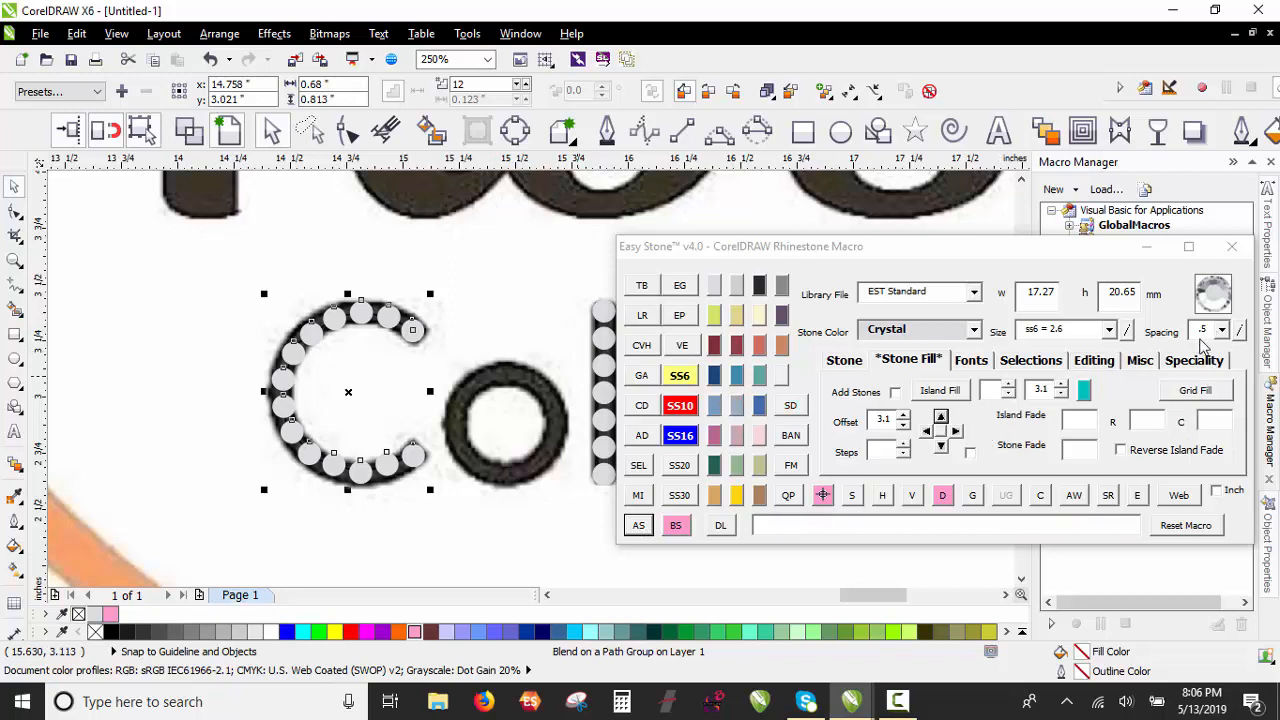
pyautogui.click(943, 497)
pyautogui.click(204, 316)
# Step: Copy a stone from the crossbar of the "t" to the top and bottom of the small "c"
pyautogui.scroll(-4, 103, 343)
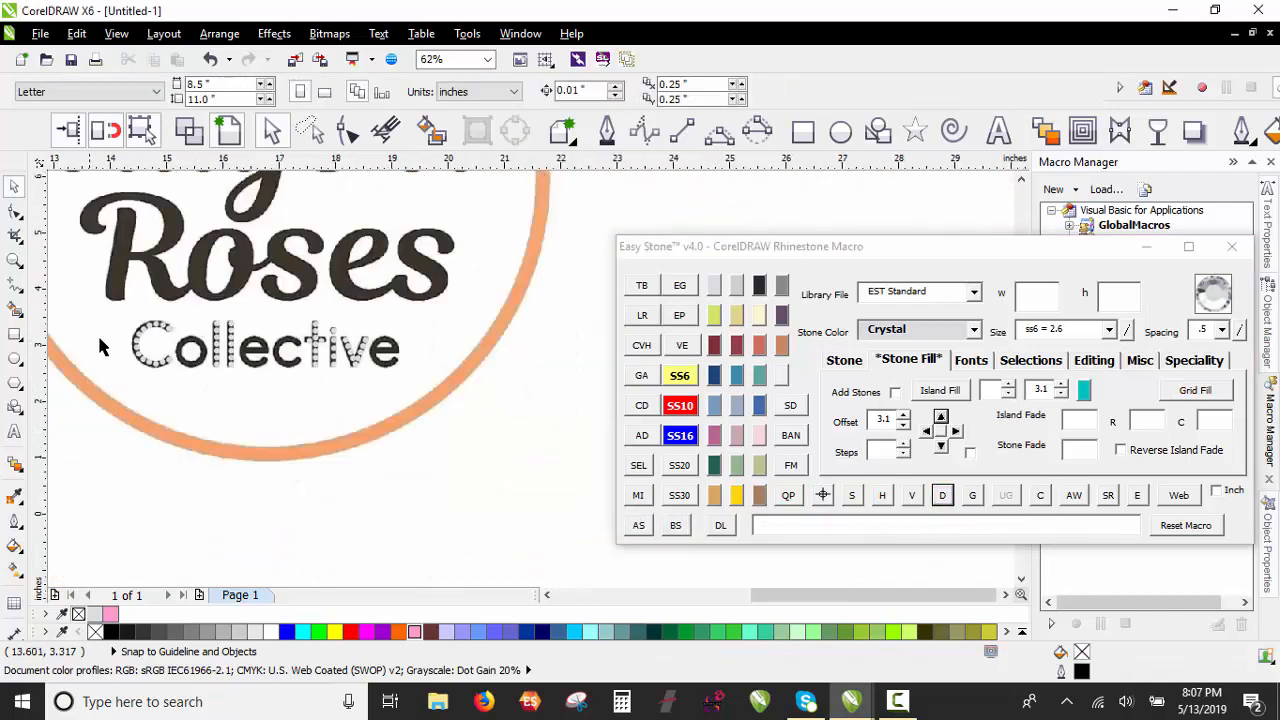
pyautogui.scroll(4, 141, 345)
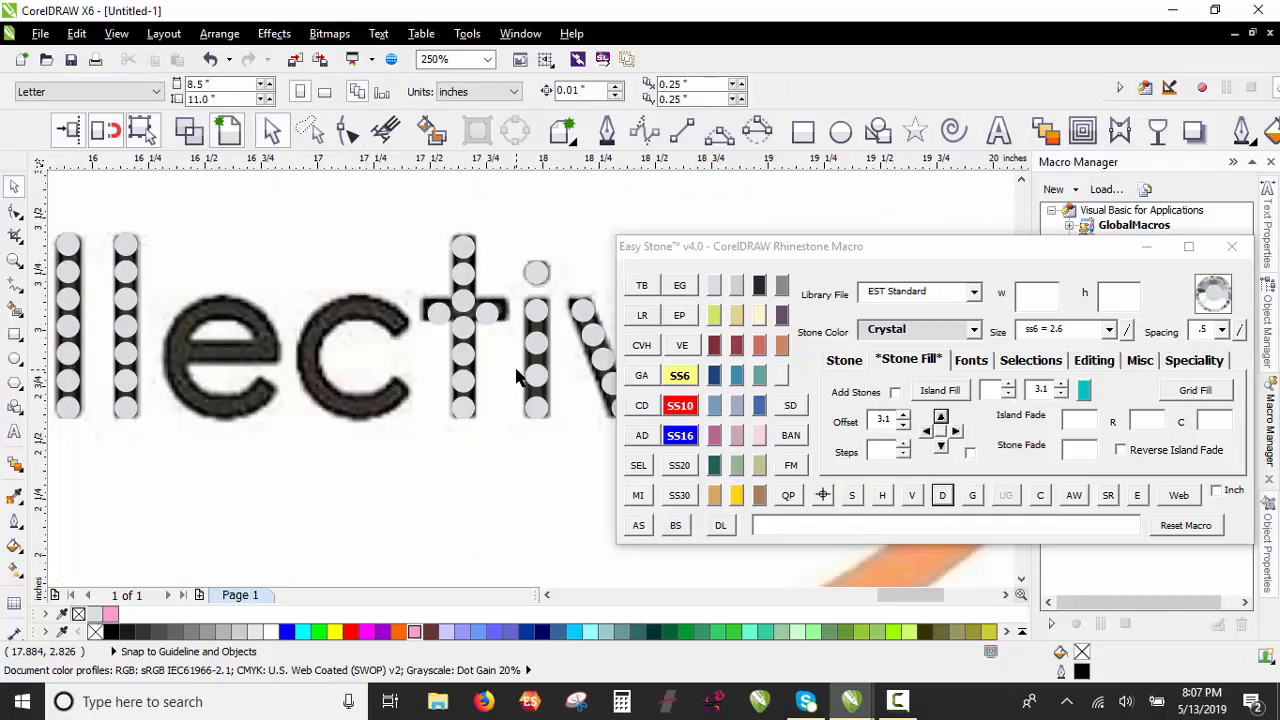
pyautogui.scroll(2, 424, 316)
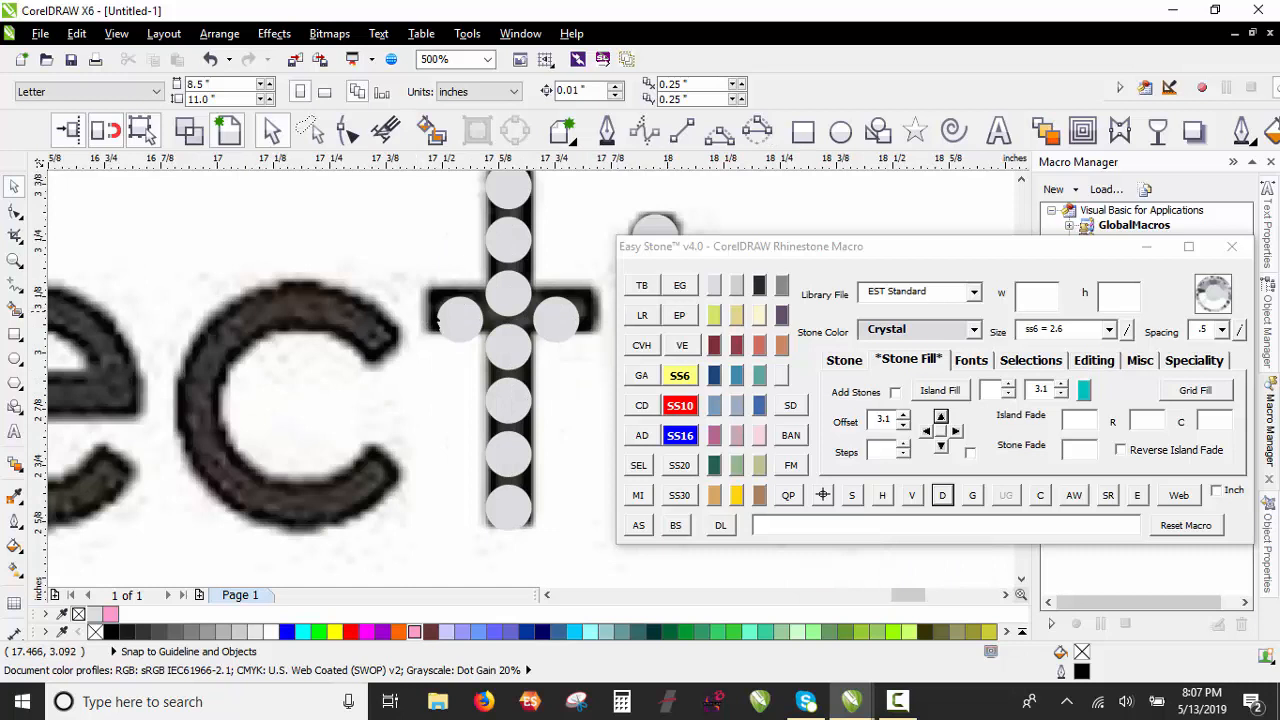
pyautogui.click(455, 318)
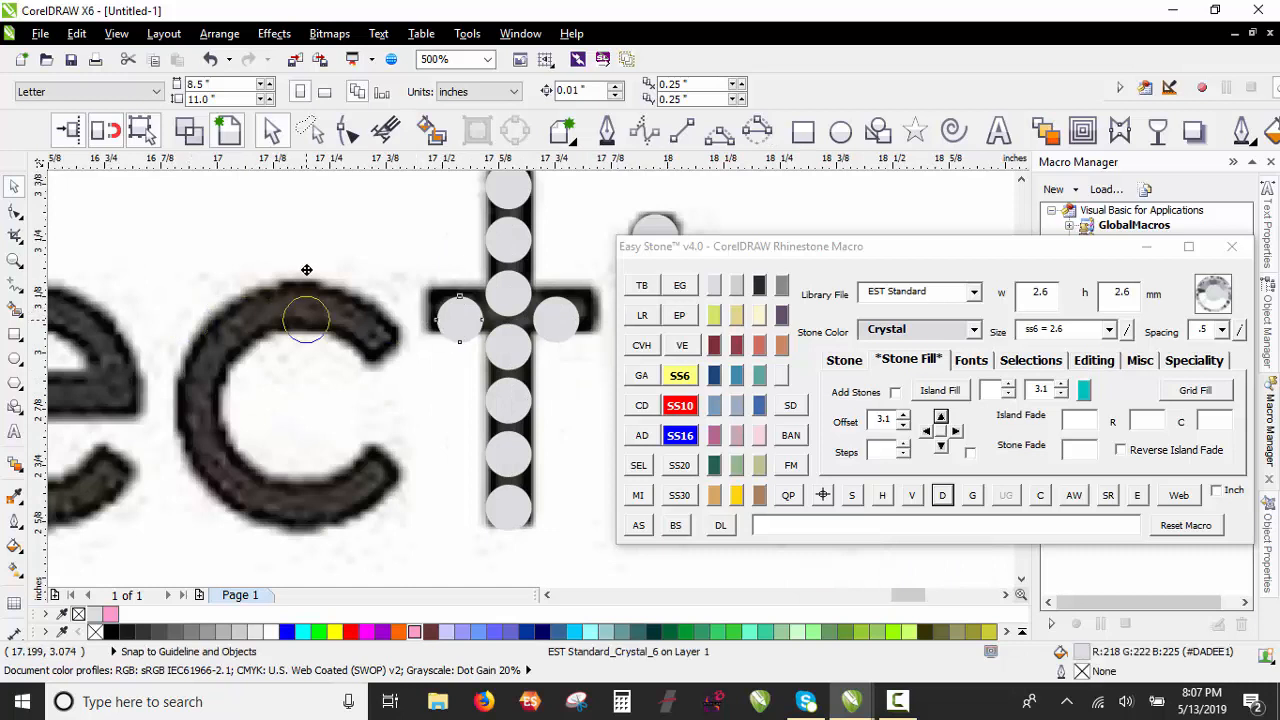
pyautogui.moveTo(293, 312); pyautogui.dragTo(300, 504)
pyautogui.rightClick(300, 504)
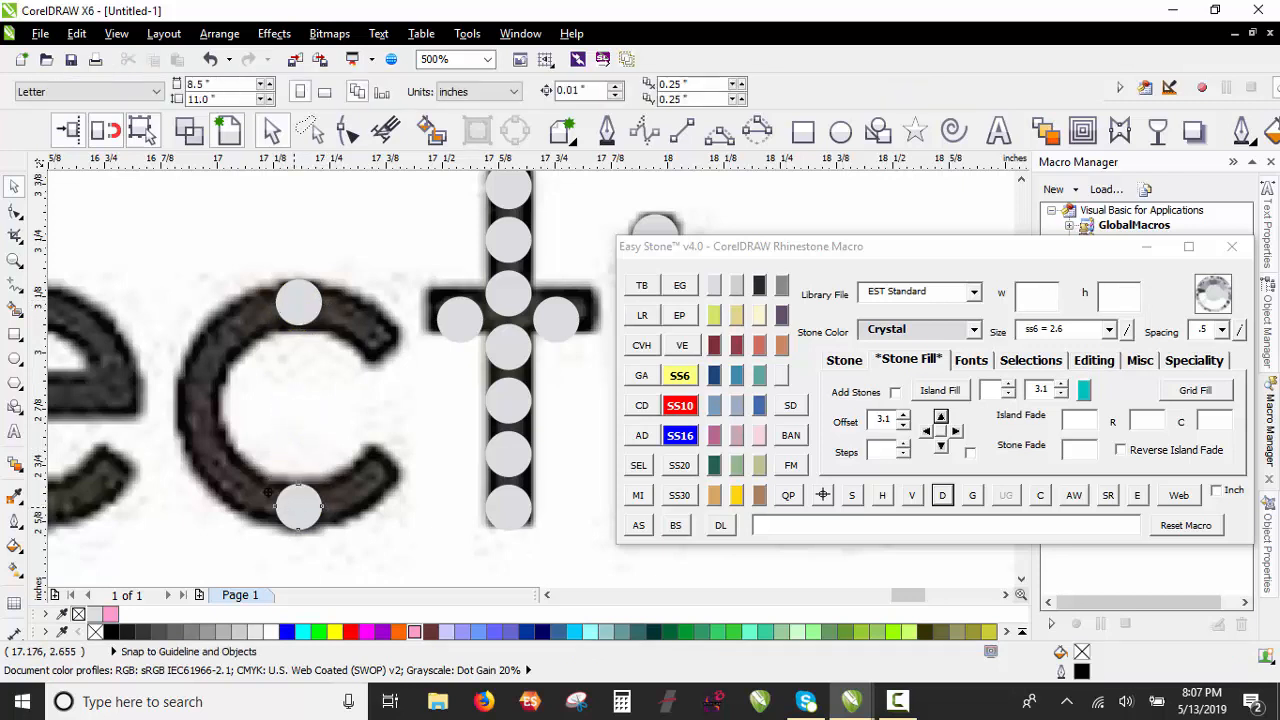
# Step: Copy four stones up the left curve of the small "c", between its bottom and top stones, and deselect the last one
pyautogui.moveTo(234, 481); pyautogui.dragTo(233, 480)
pyautogui.rightClick(233, 480)
pyautogui.moveTo(233, 480); pyautogui.dragTo(242, 323)
pyautogui.rightClick(204, 433)
pyautogui.rightClick(202, 370)
pyautogui.rightClick(242, 323)
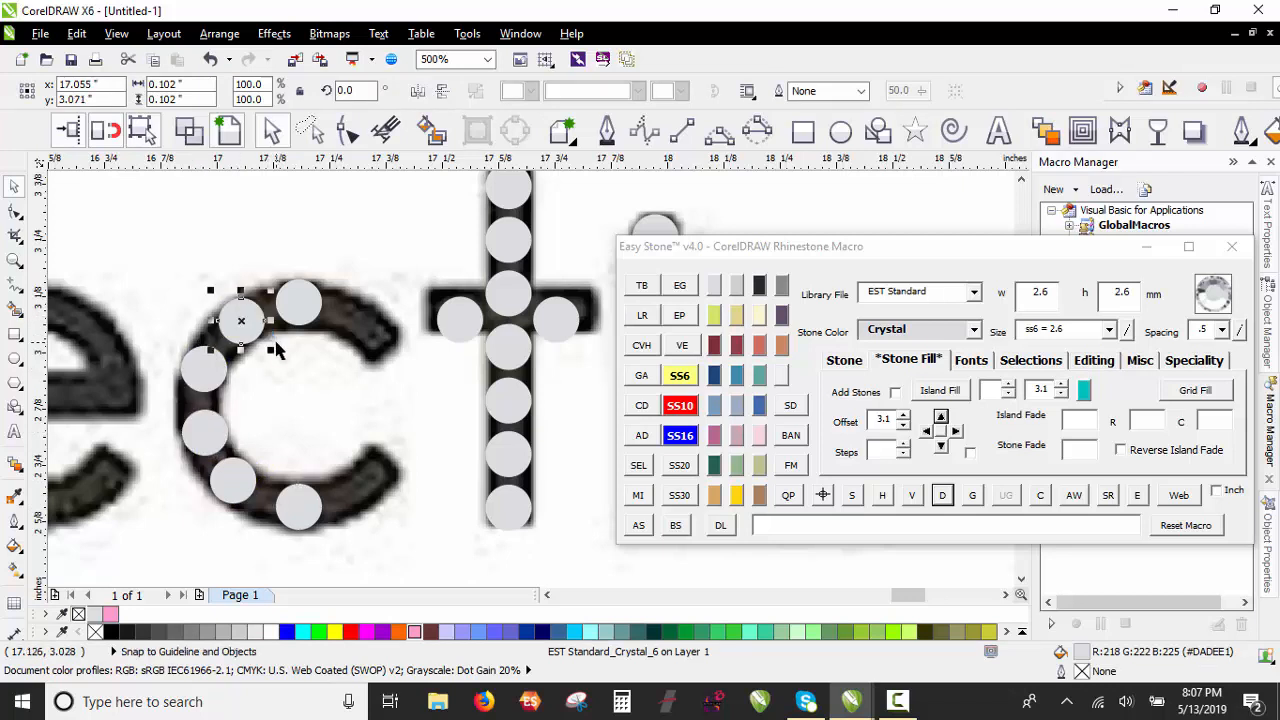
pyautogui.scroll(-1, 275, 350)
pyautogui.click(203, 273)
# Step: Respace the six stones on the left curve of the small "c" along a path and delete the path
pyautogui.scroll(-1, 490, 417)
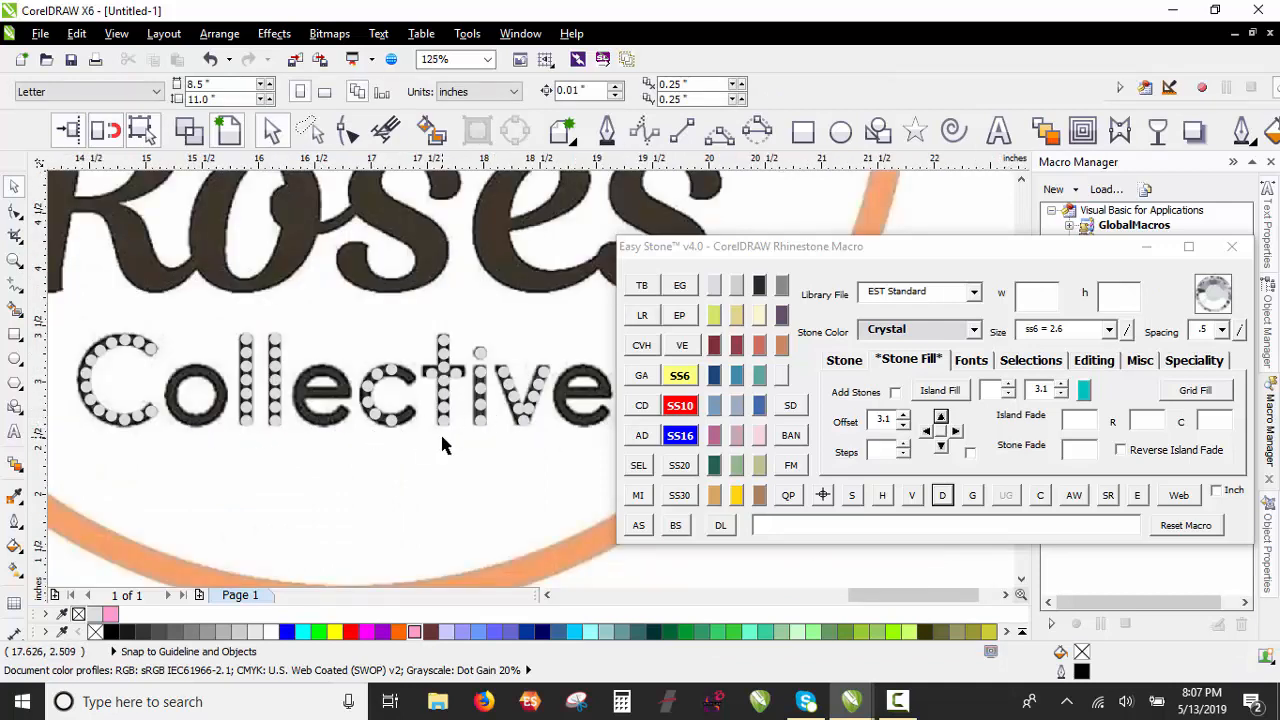
pyautogui.scroll(1, 390, 394)
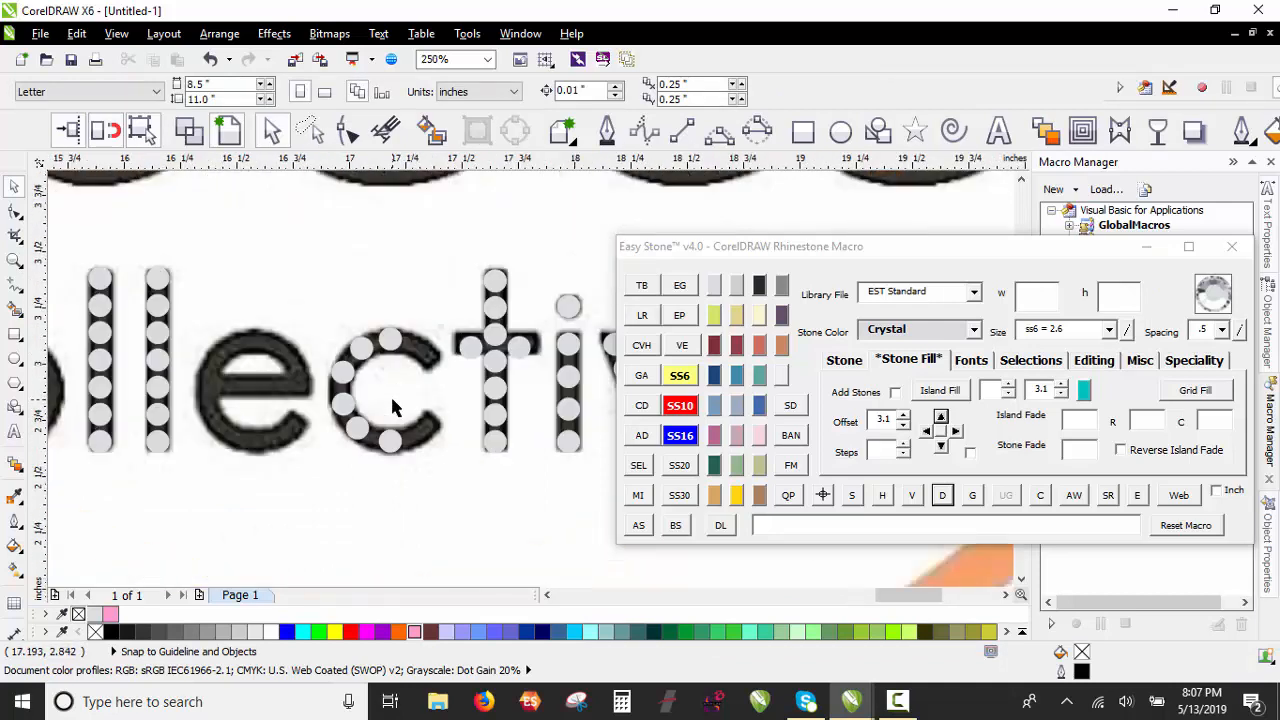
pyautogui.scroll(1, 392, 407)
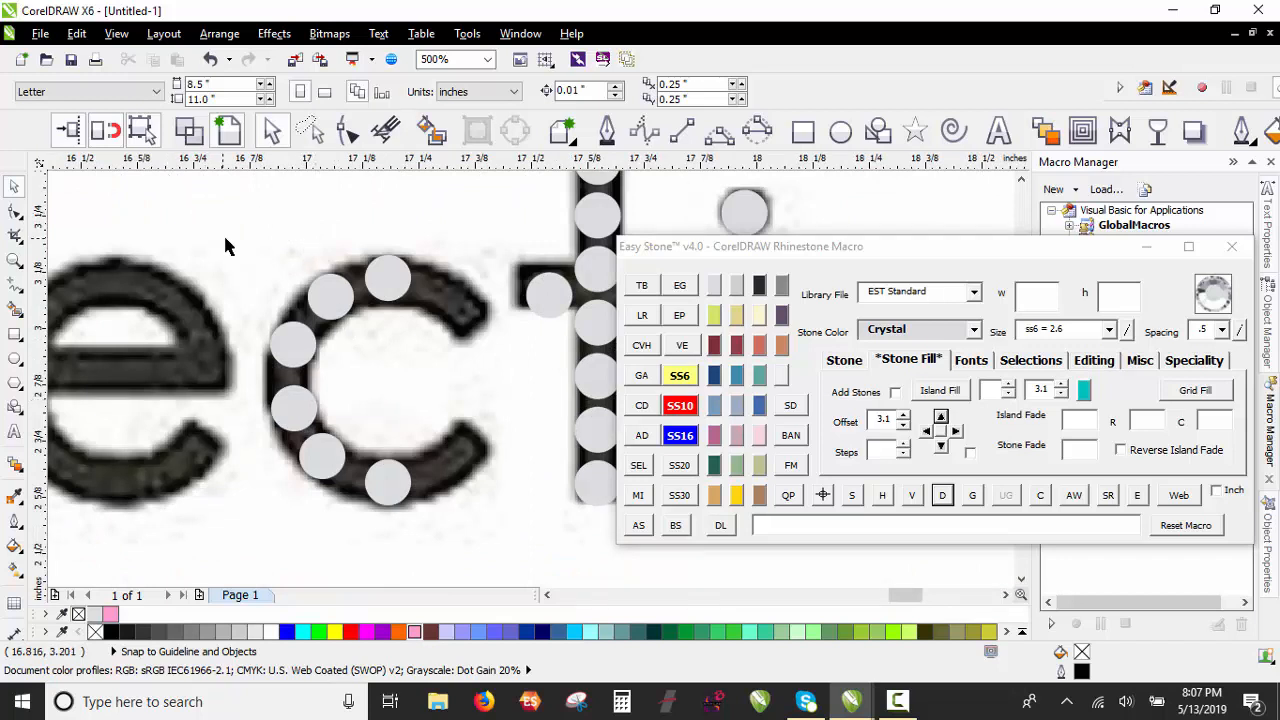
pyautogui.moveTo(213, 215); pyautogui.dragTo(442, 525)
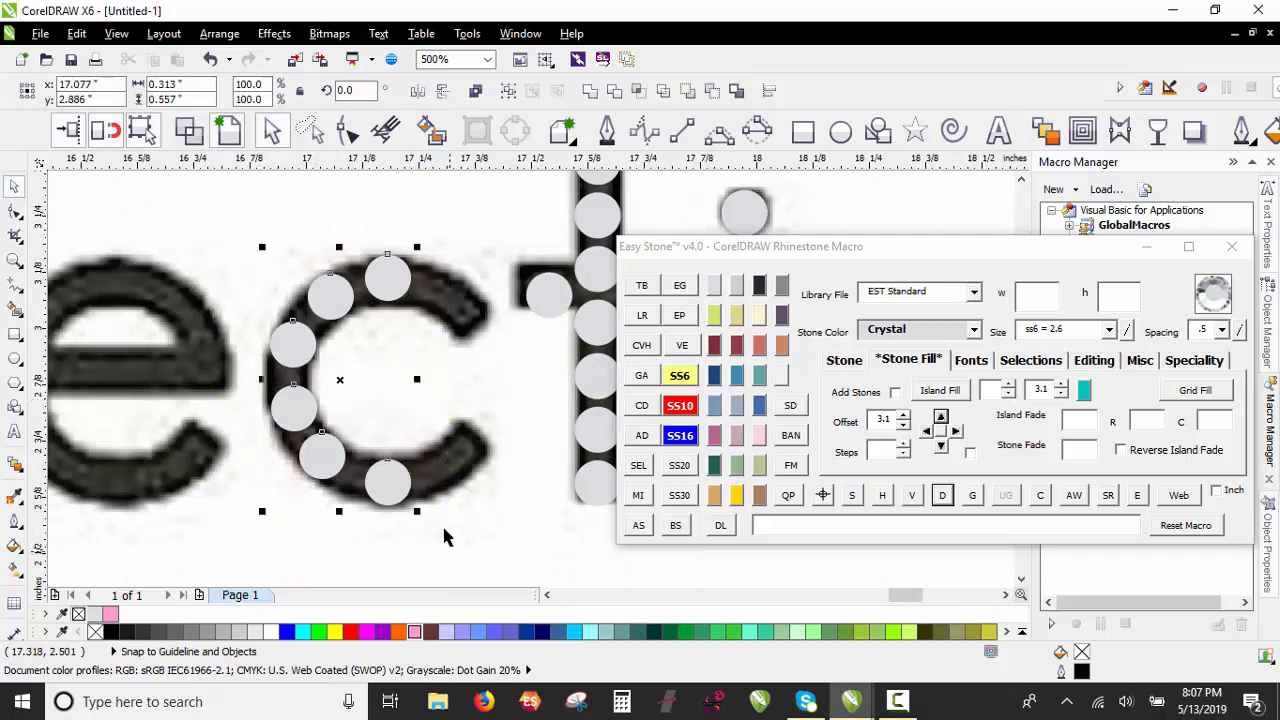
pyautogui.keyDown('shift'); pyautogui.click(399, 492); pyautogui.keyUp('shift')
pyautogui.click(942, 497)
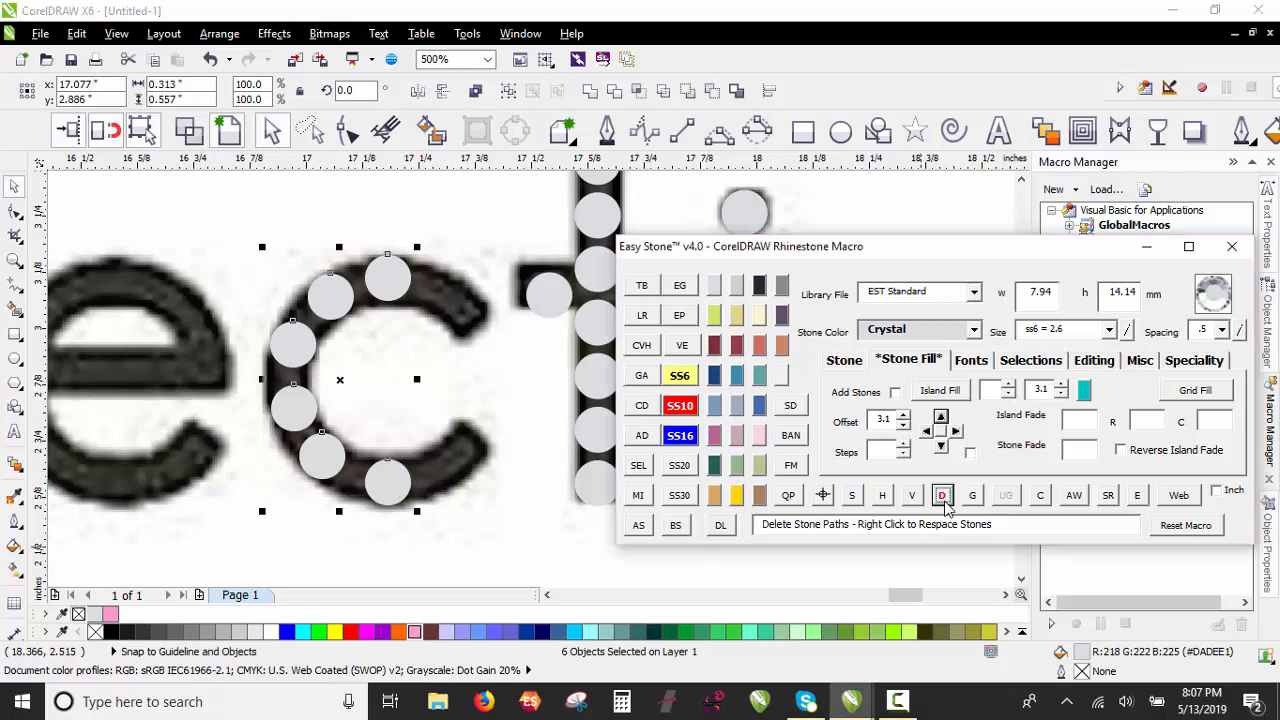
pyautogui.click(822, 495)
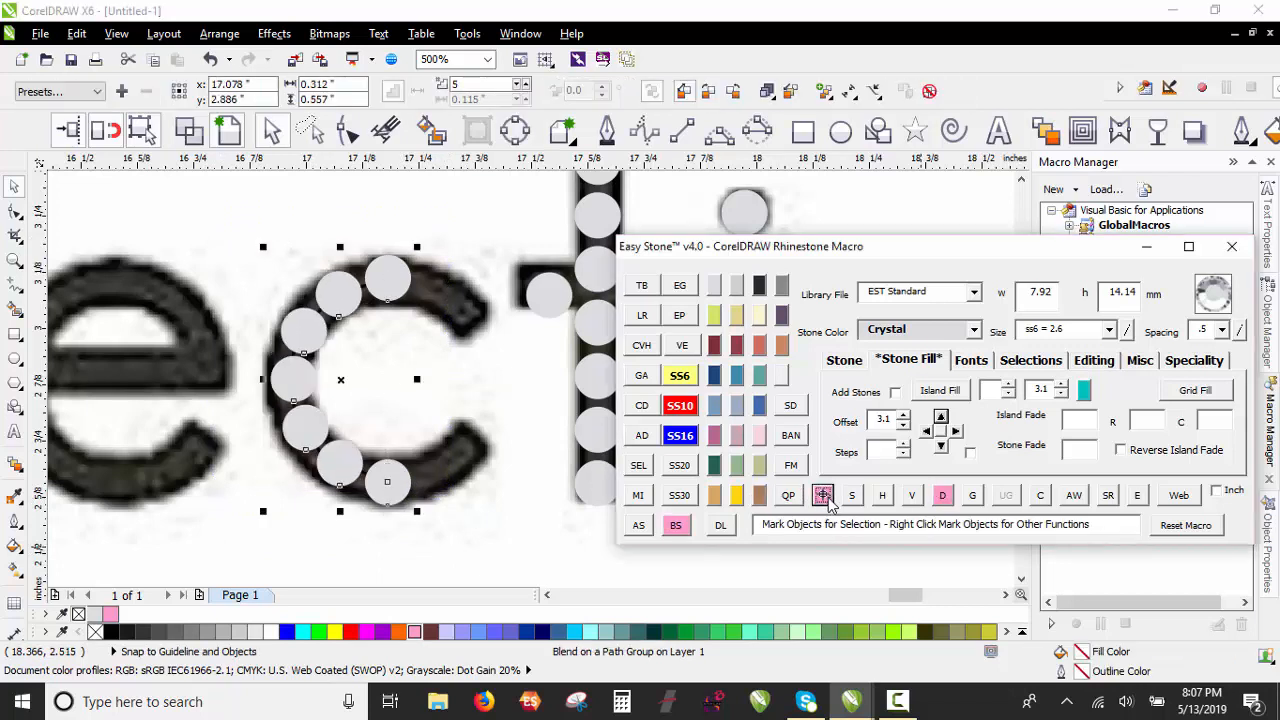
pyautogui.click(942, 495)
pyautogui.click(368, 352)
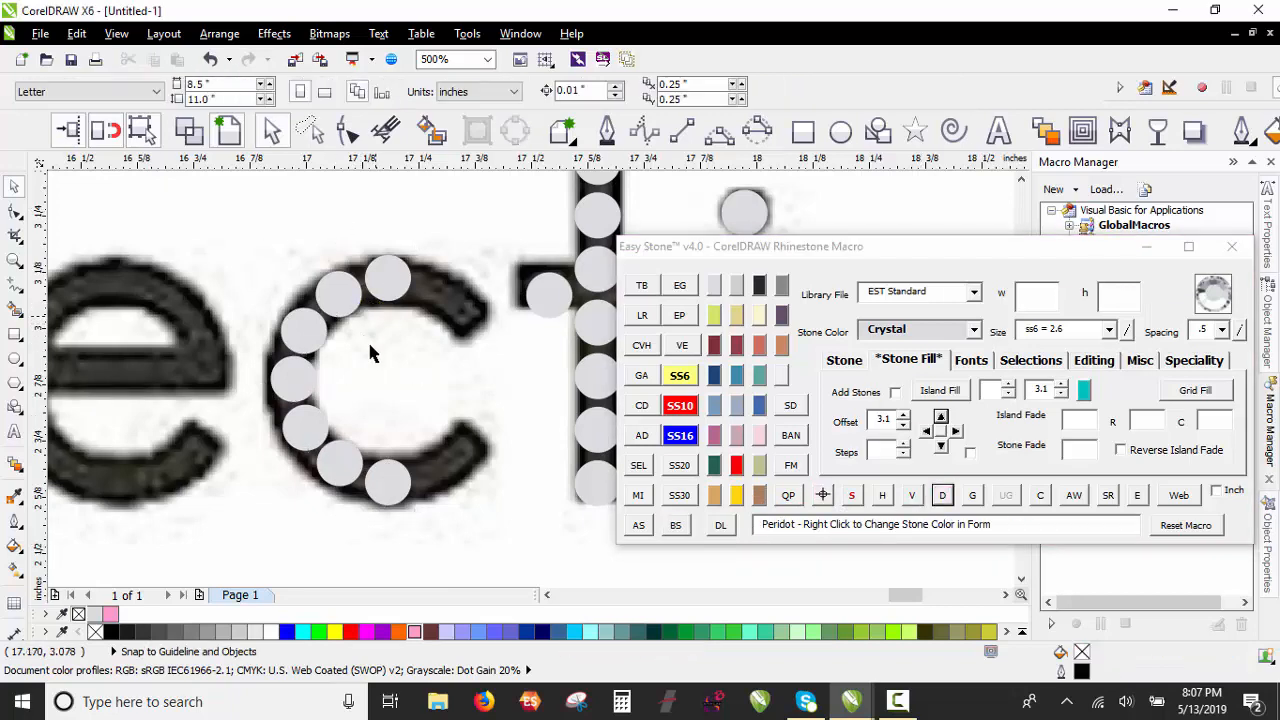
# Step: Fine-tune the positions of individual stones along the left curve of the small "c" so they follow the letter's stroke
pyautogui.scroll(4, 368, 352)
pyautogui.moveTo(313, 490); pyautogui.dragTo(301, 504)
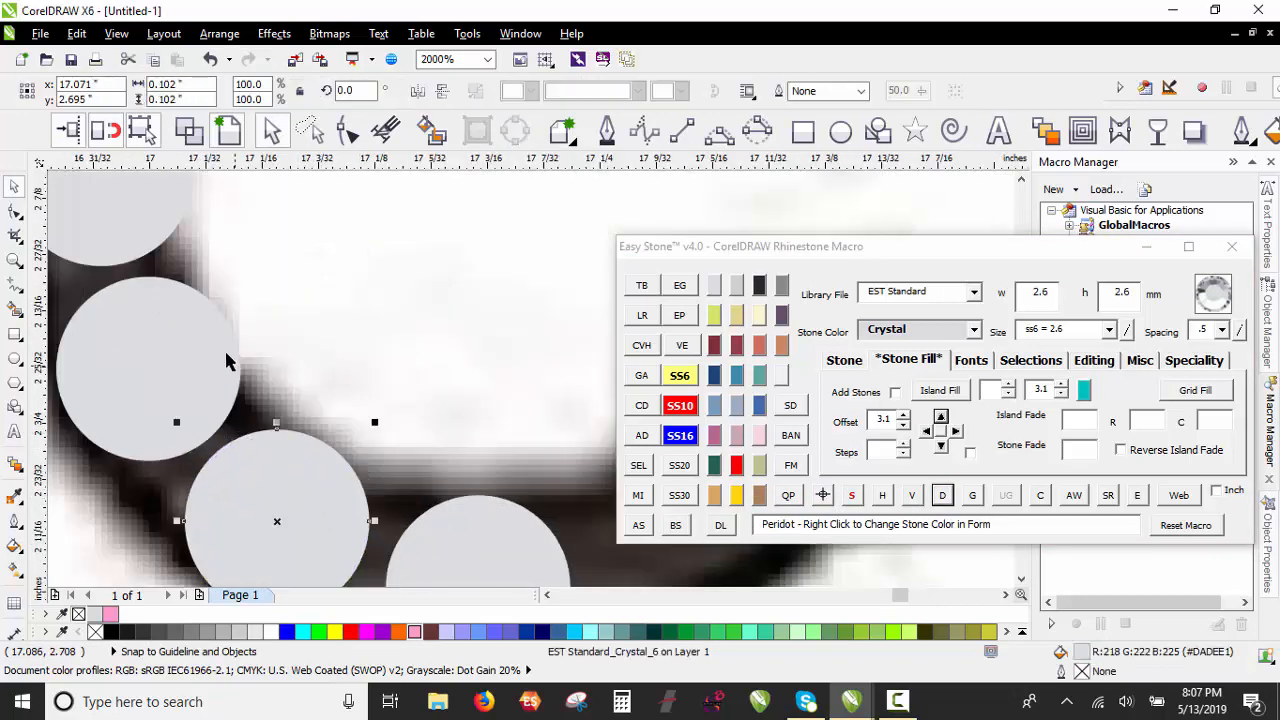
pyautogui.click(190, 341)
pyautogui.moveTo(190, 341); pyautogui.dragTo(212, 324)
pyautogui.scroll(-1, 369, 420)
pyautogui.scroll(1, 220, 228)
pyautogui.scroll(-5, 290, 452)
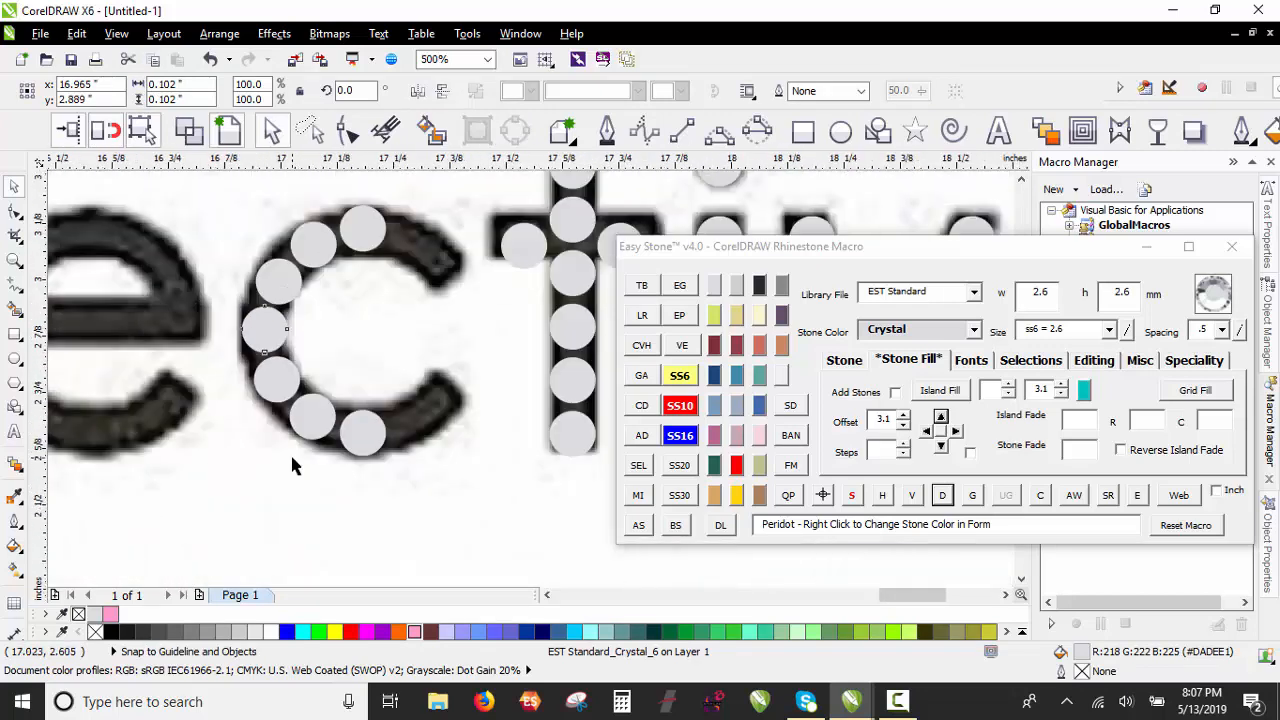
pyautogui.scroll(3, 288, 445)
pyautogui.click(307, 250)
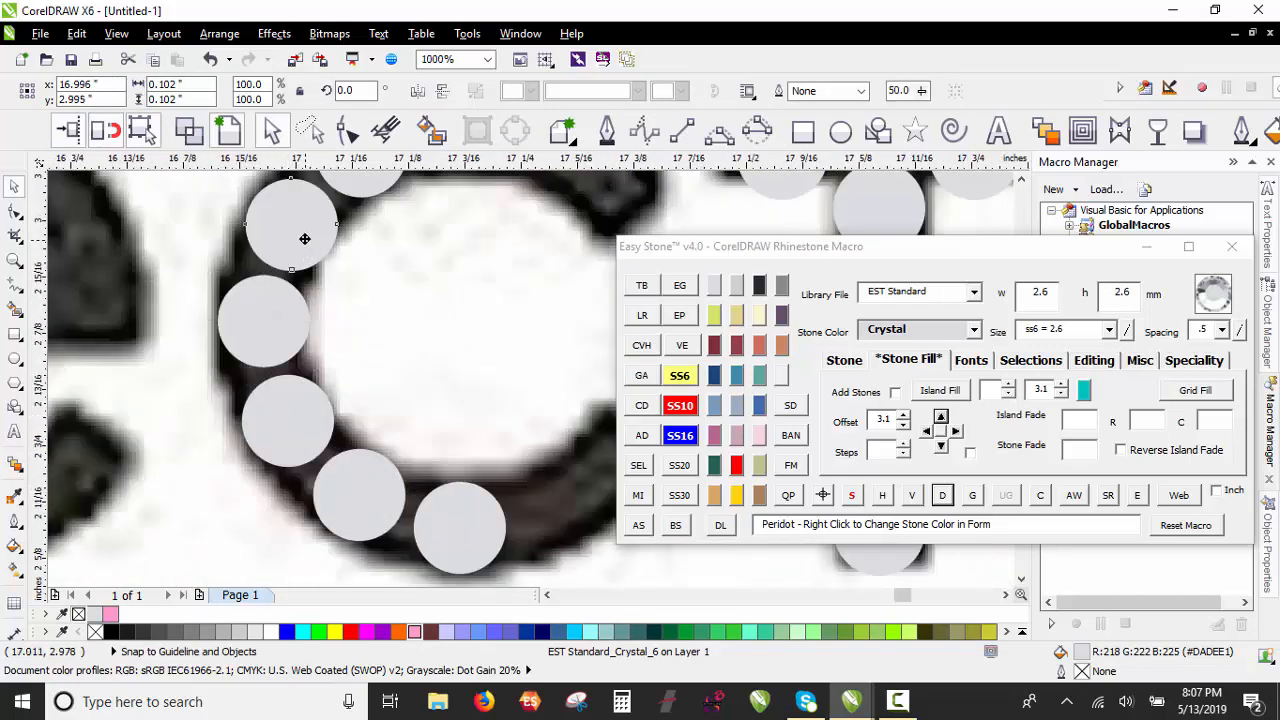
pyautogui.scroll(-3, 297, 460)
pyautogui.scroll(4, 326, 310)
pyautogui.click(375, 265)
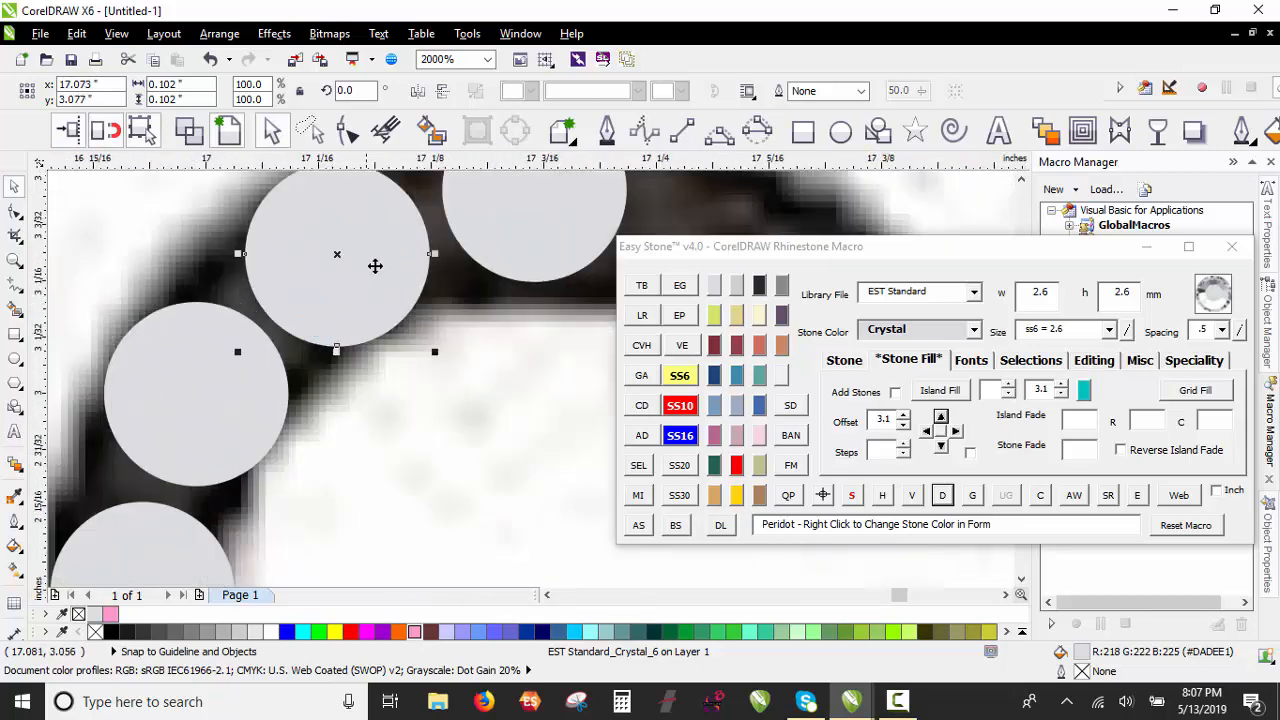
pyautogui.scroll(-3, 375, 265)
# Step: Select the seven stones of the small "c" and mirror them to the right to form a full ring
pyautogui.click(280, 222)
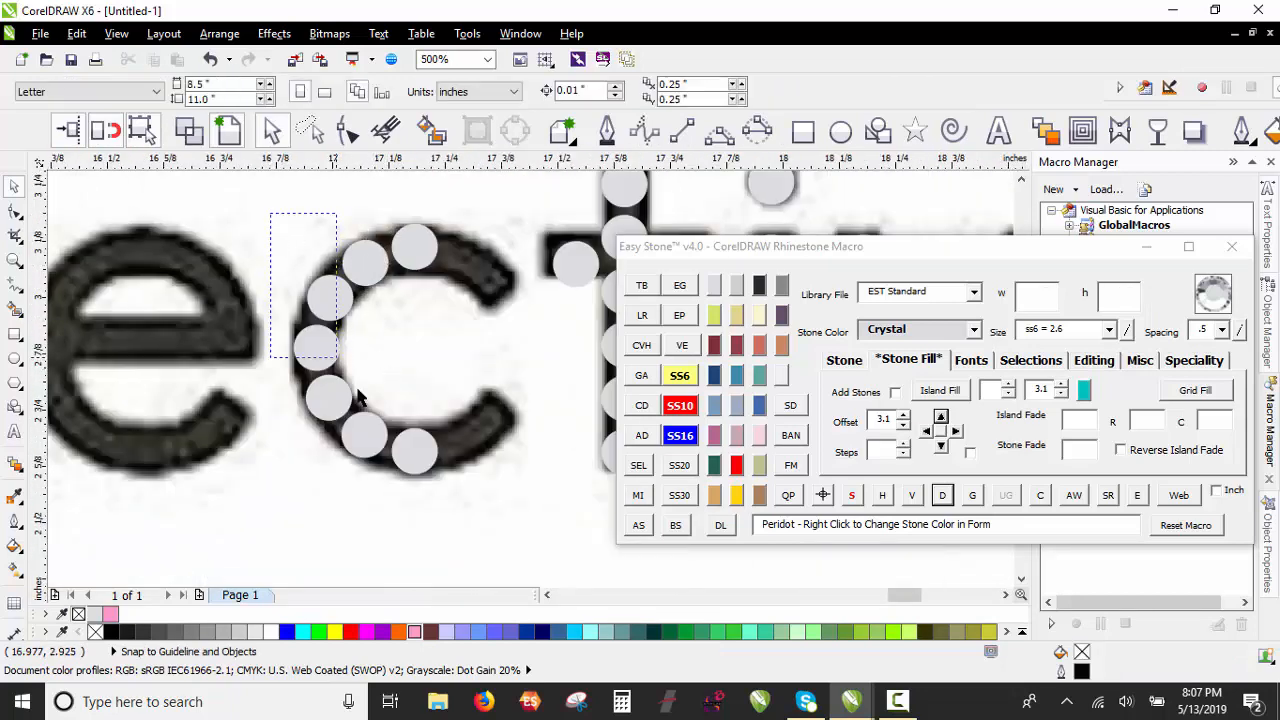
pyautogui.moveTo(360, 398); pyautogui.dragTo(523, 480)
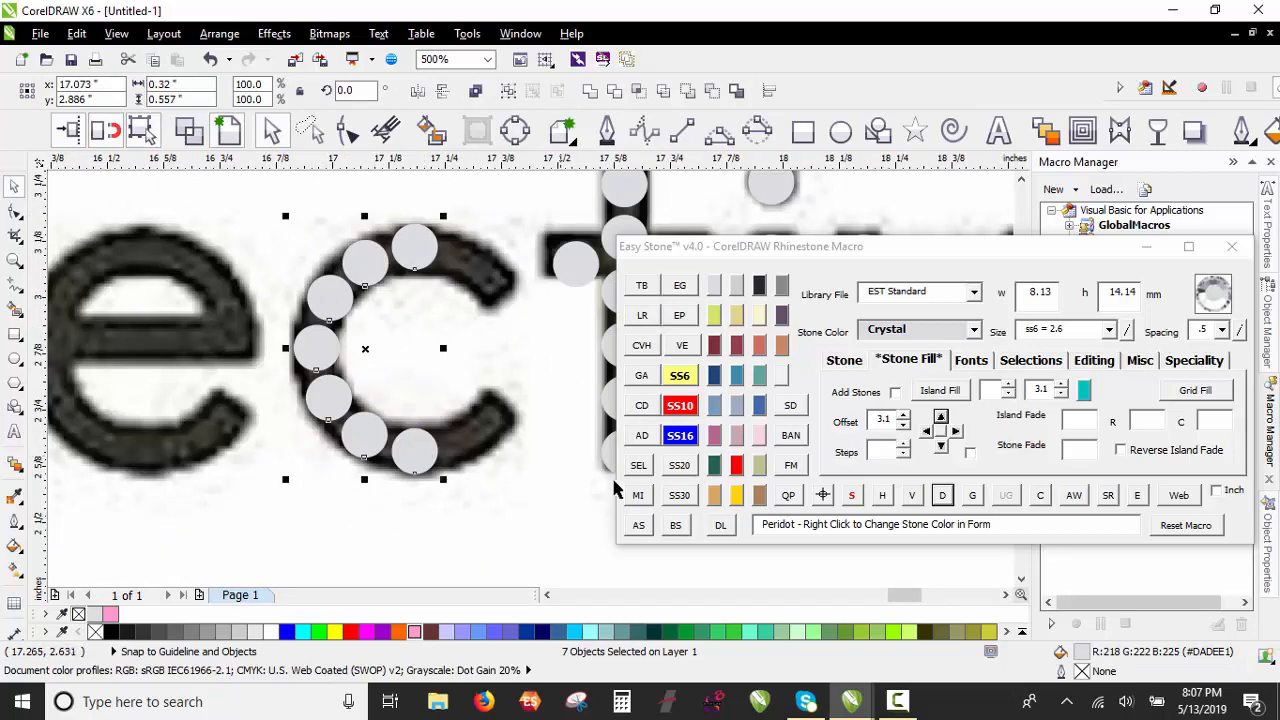
pyautogui.click(637, 500)
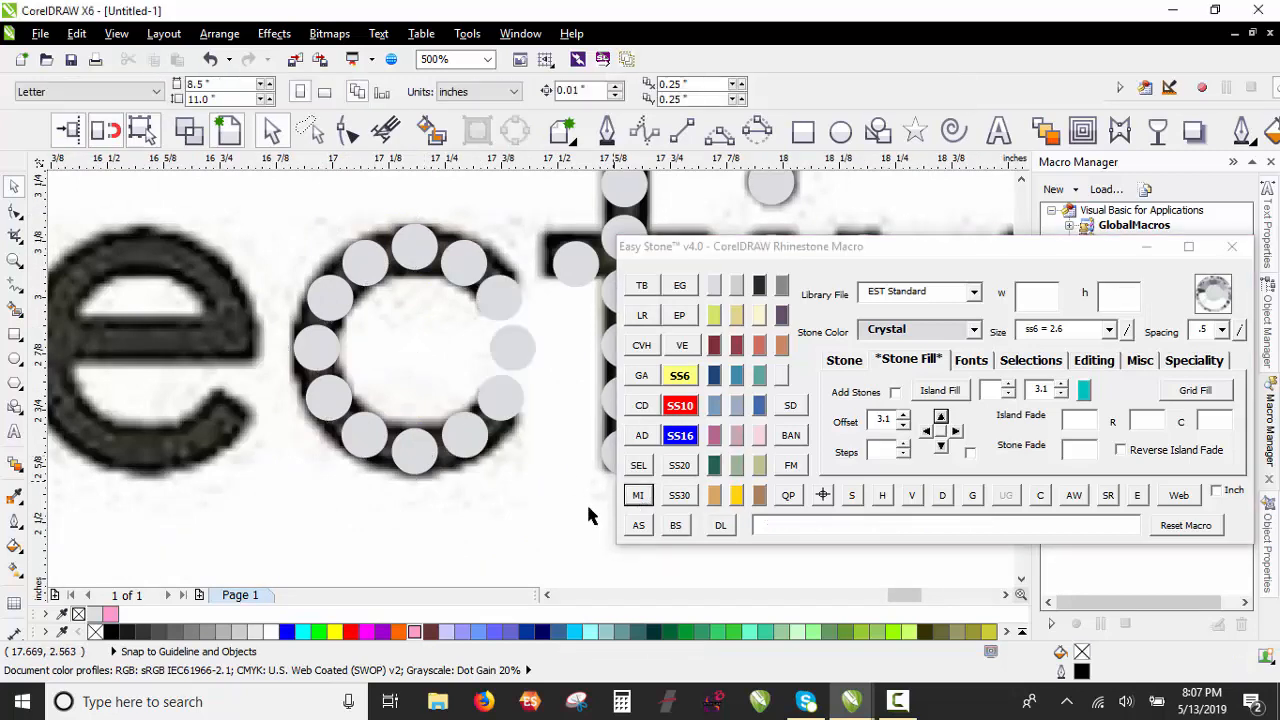
# Step: Copy the complete twelve-stone ring from the small "c" onto the "o" after the capital "C"
pyautogui.scroll(-2, 505, 355)
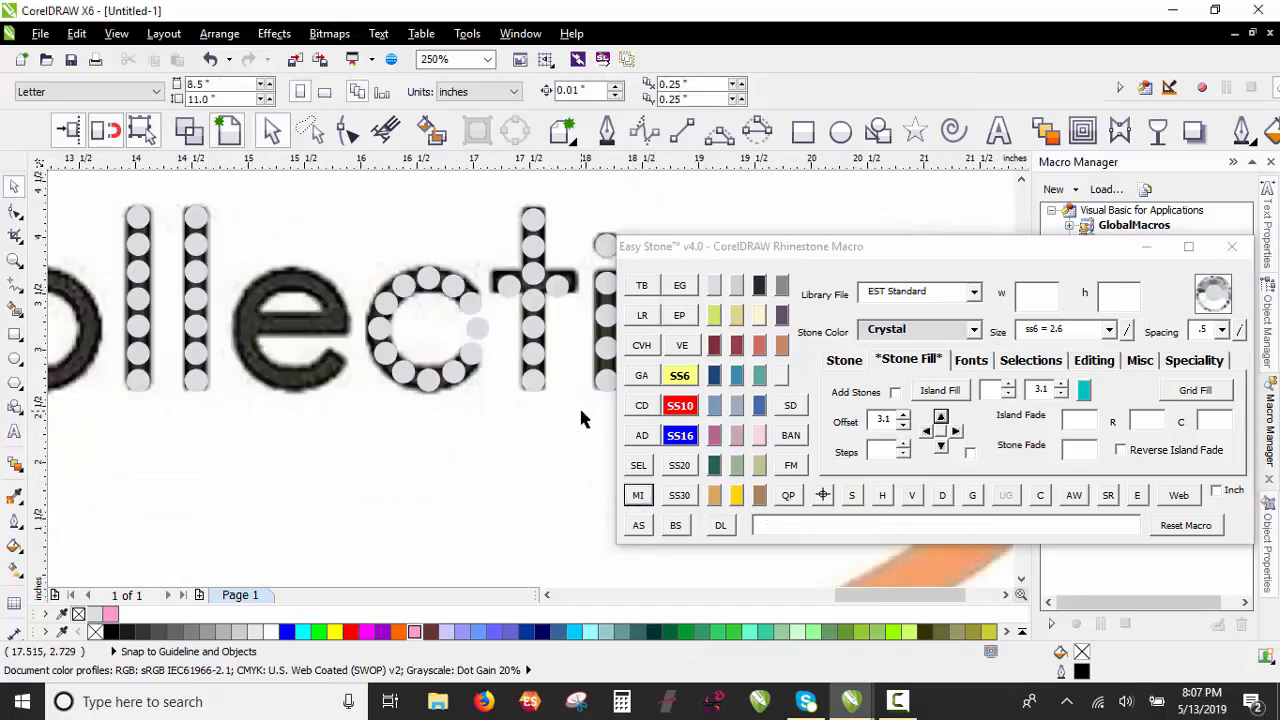
pyautogui.scroll(-2, 580, 410)
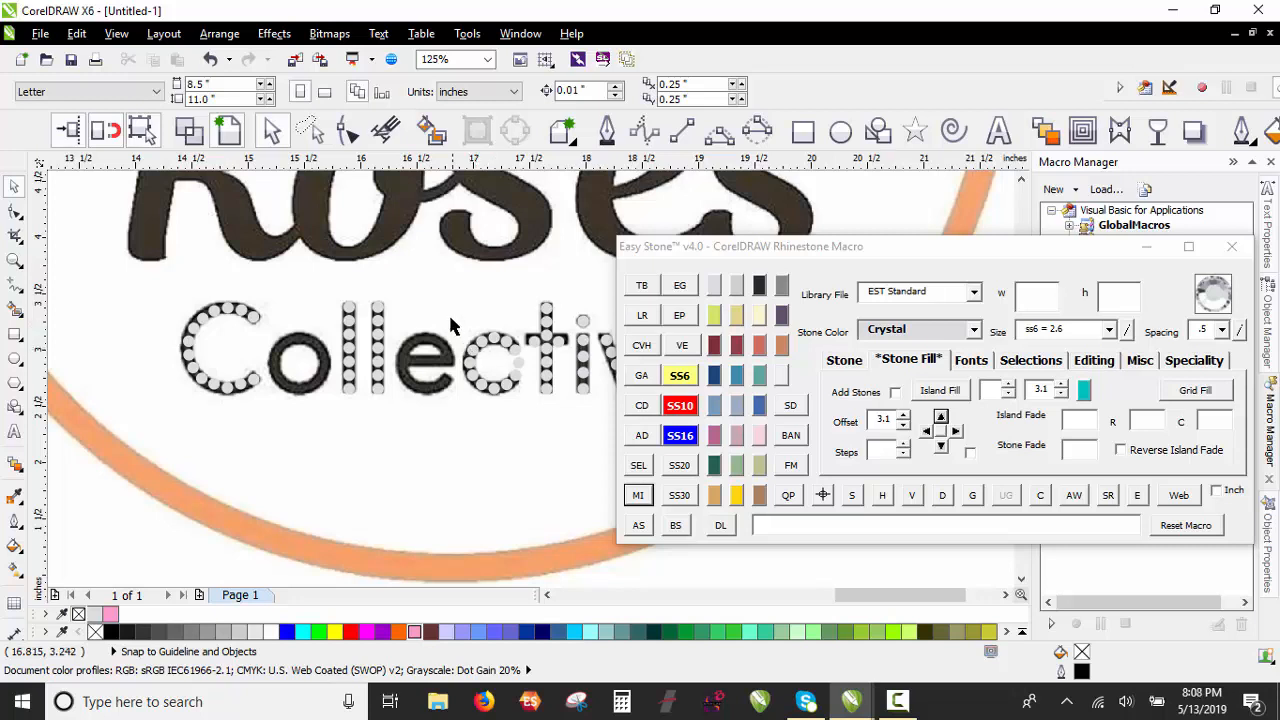
pyautogui.moveTo(449, 316); pyautogui.dragTo(313, 394)
pyautogui.scroll(4, 313, 390)
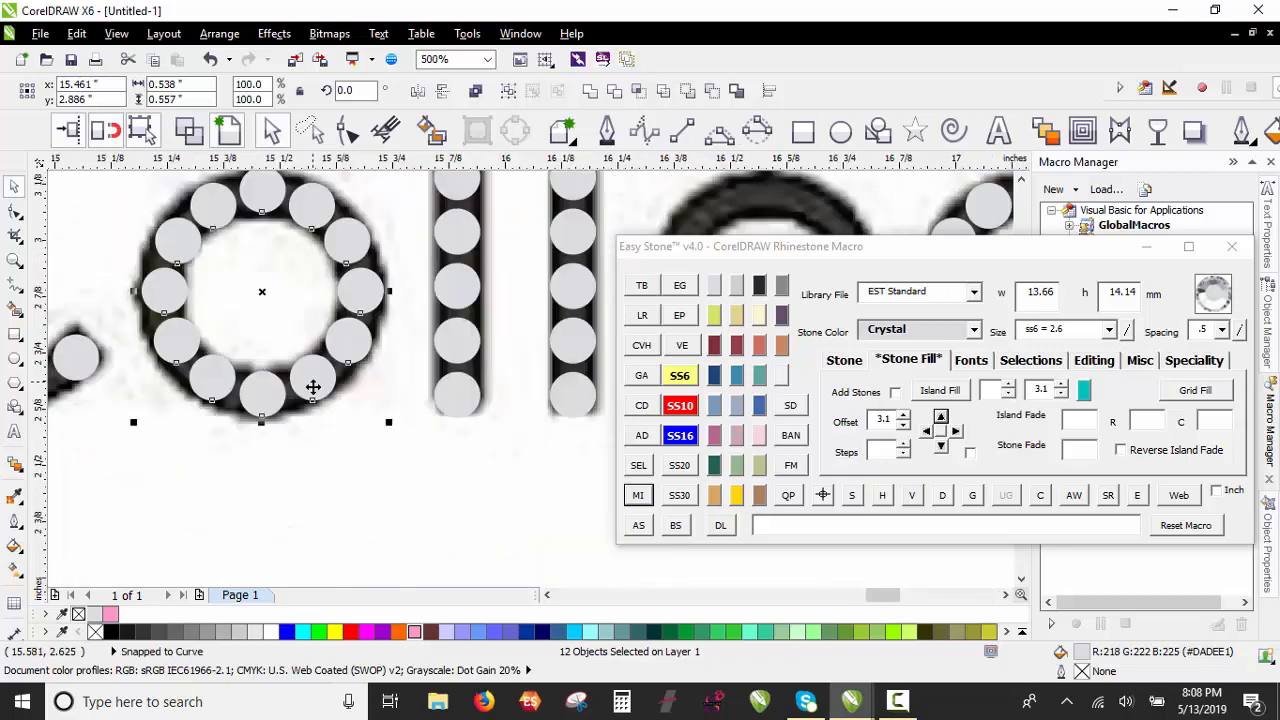
pyautogui.scroll(-4, 313, 387)
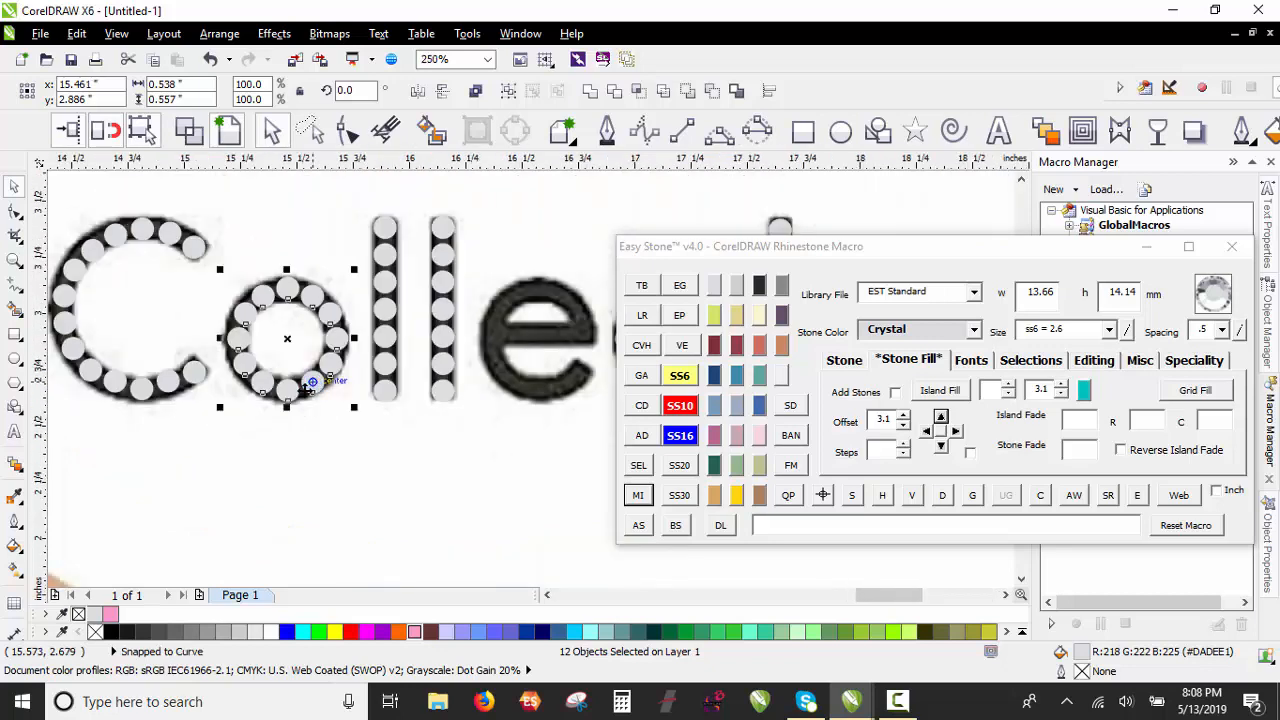
pyautogui.scroll(-2, 300, 390)
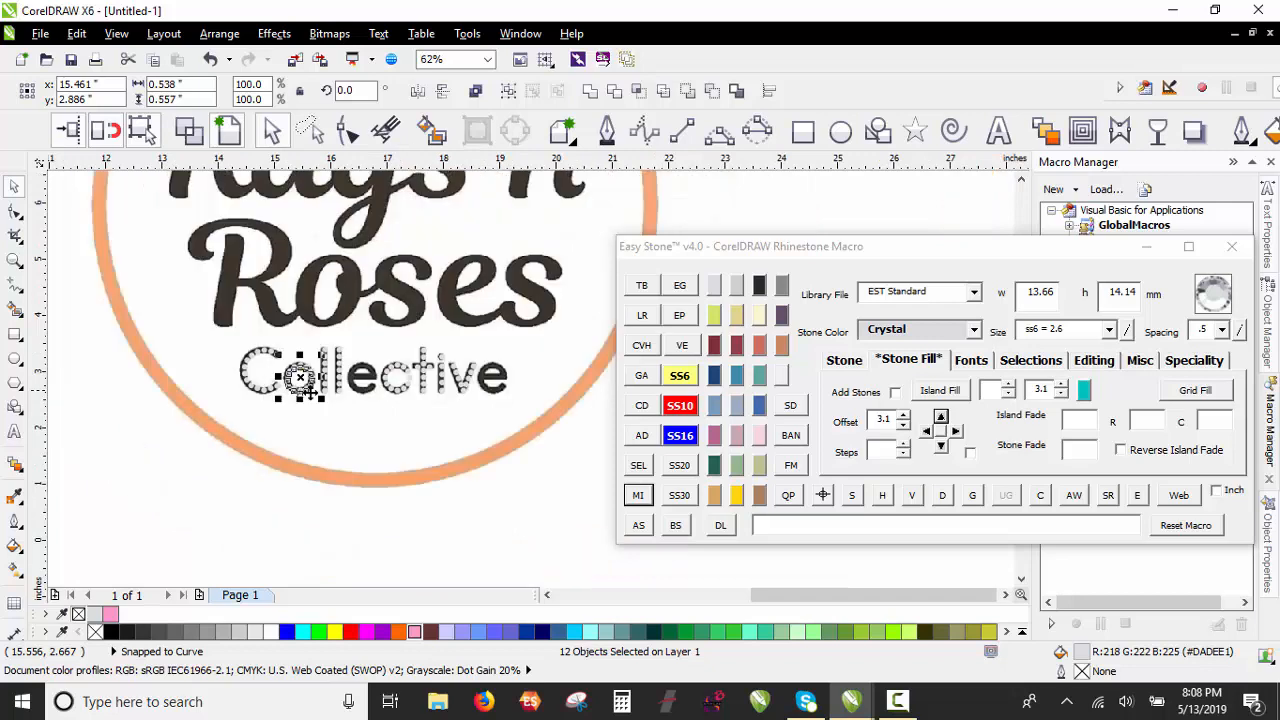
pyautogui.scroll(5, 290, 375)
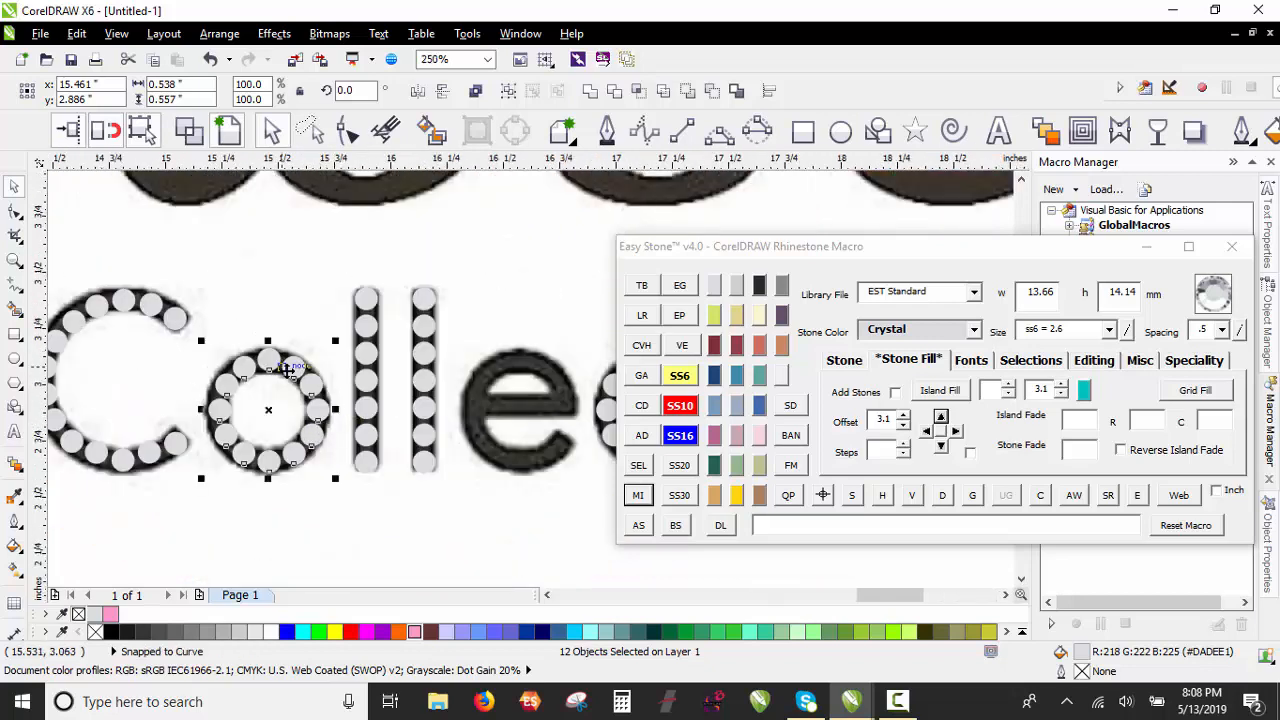
# Step: Copy the stone ring from the "o" onto the first "e" and delete the stone in the gap below its crossbar
pyautogui.moveTo(288, 370); pyautogui.dragTo(546, 410)
pyautogui.click(519, 501)
pyautogui.scroll(-3, 489, 490)
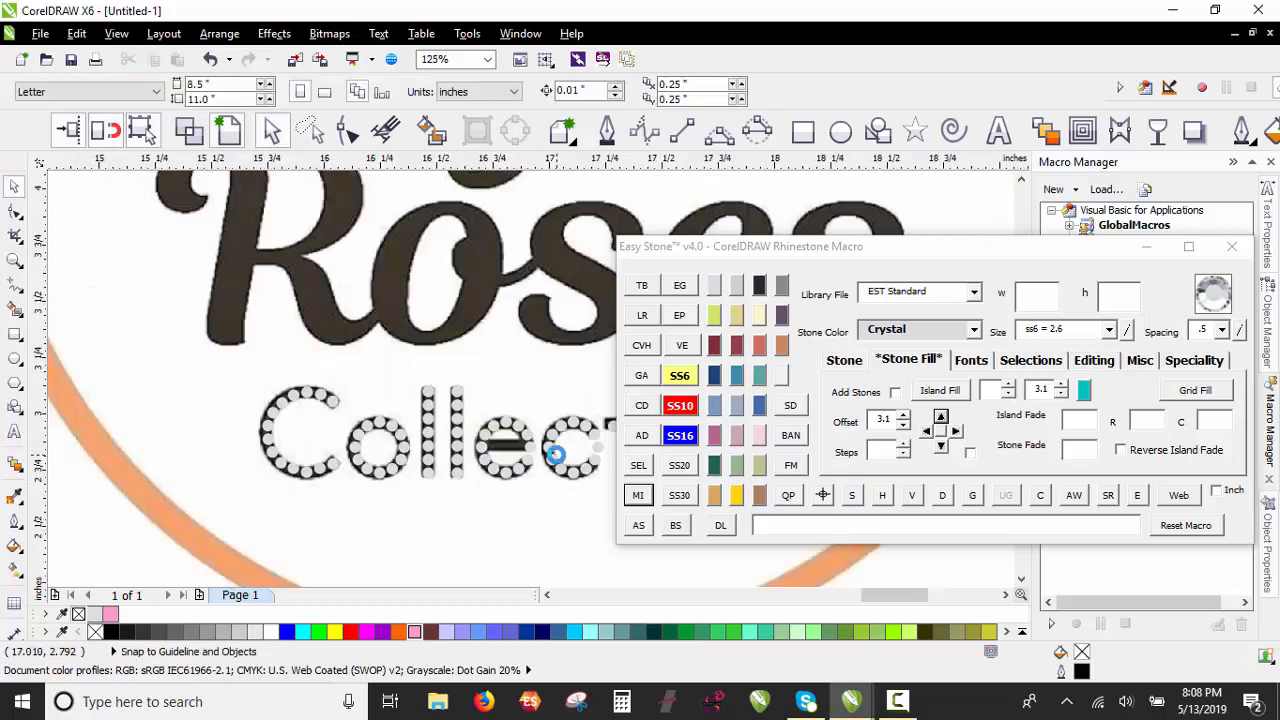
pyautogui.scroll(5, 519, 452)
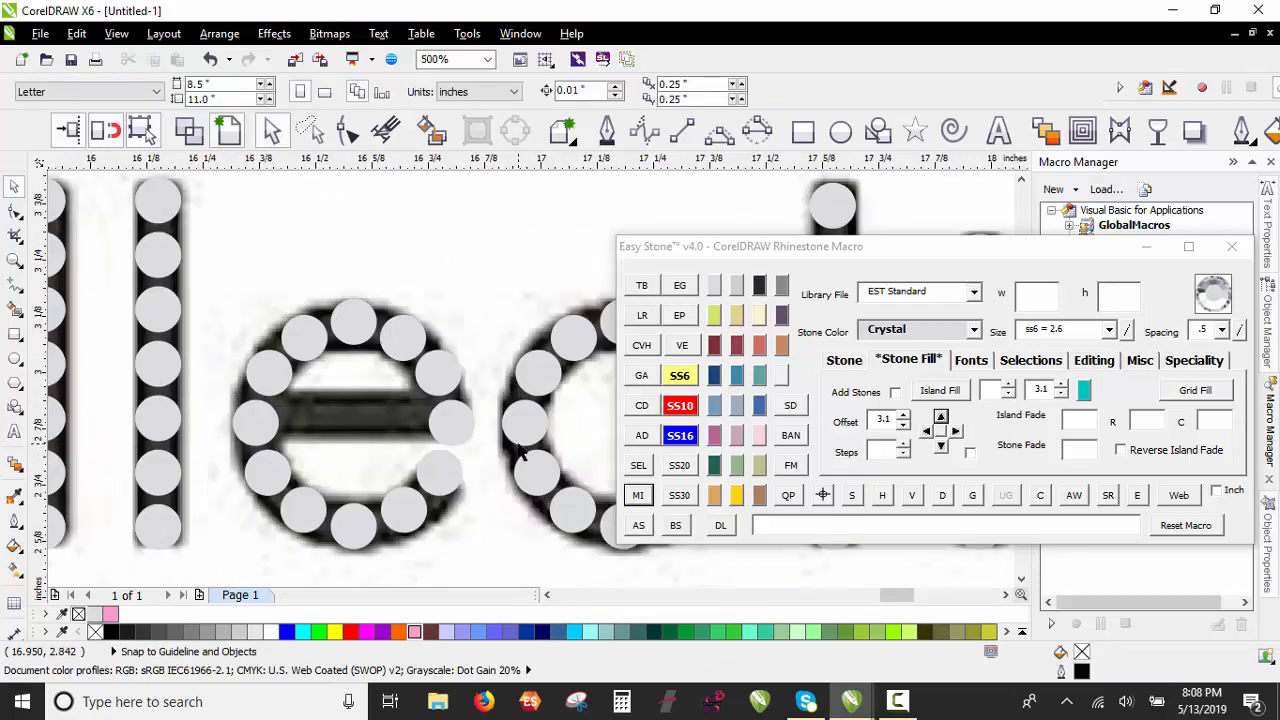
pyautogui.click(434, 481)
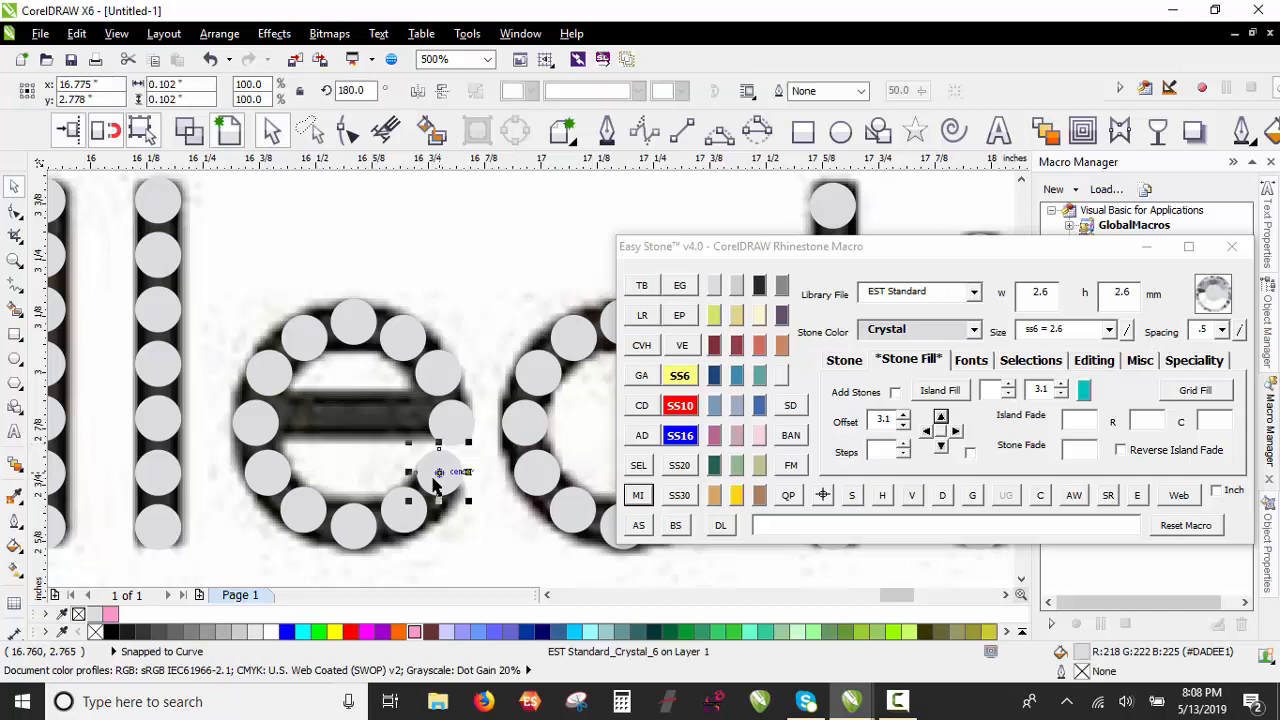
pyautogui.press('Delete')
# Step: Offset two copies of the rightmost crossbar stone of the "e" to the left at an offset of 3.1
pyautogui.scroll(2, 419, 420)
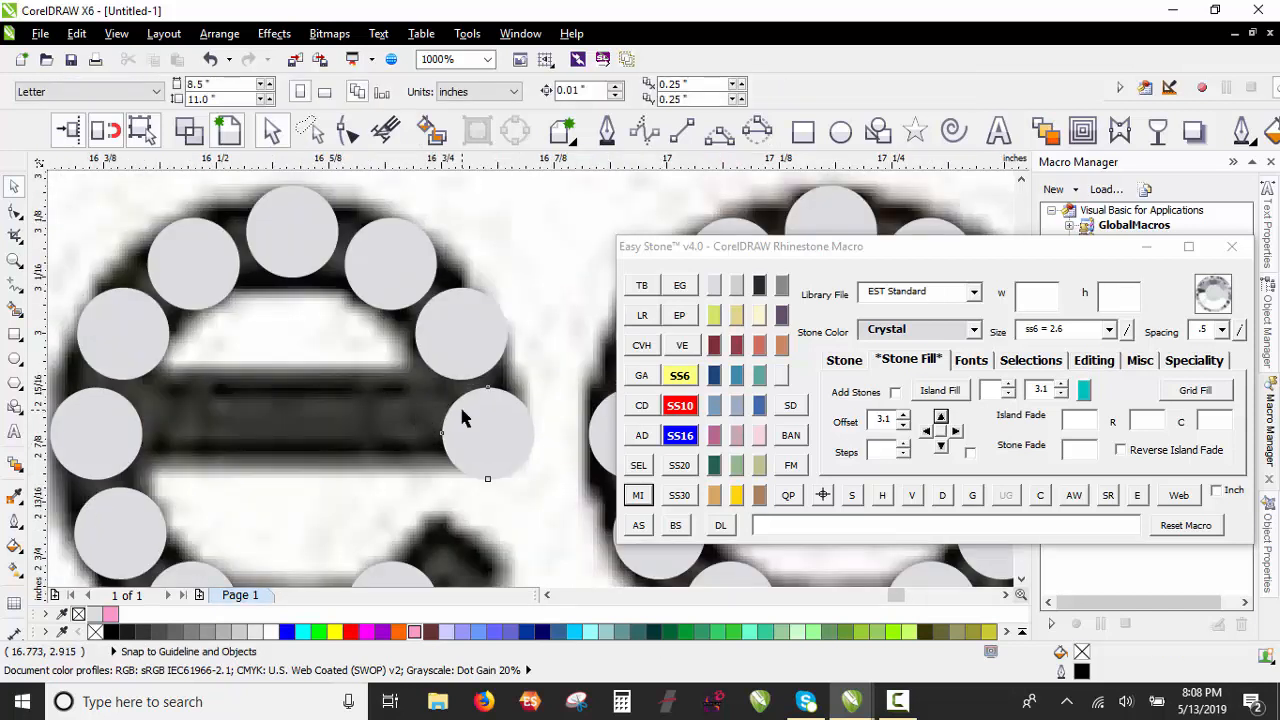
pyautogui.click(469, 436)
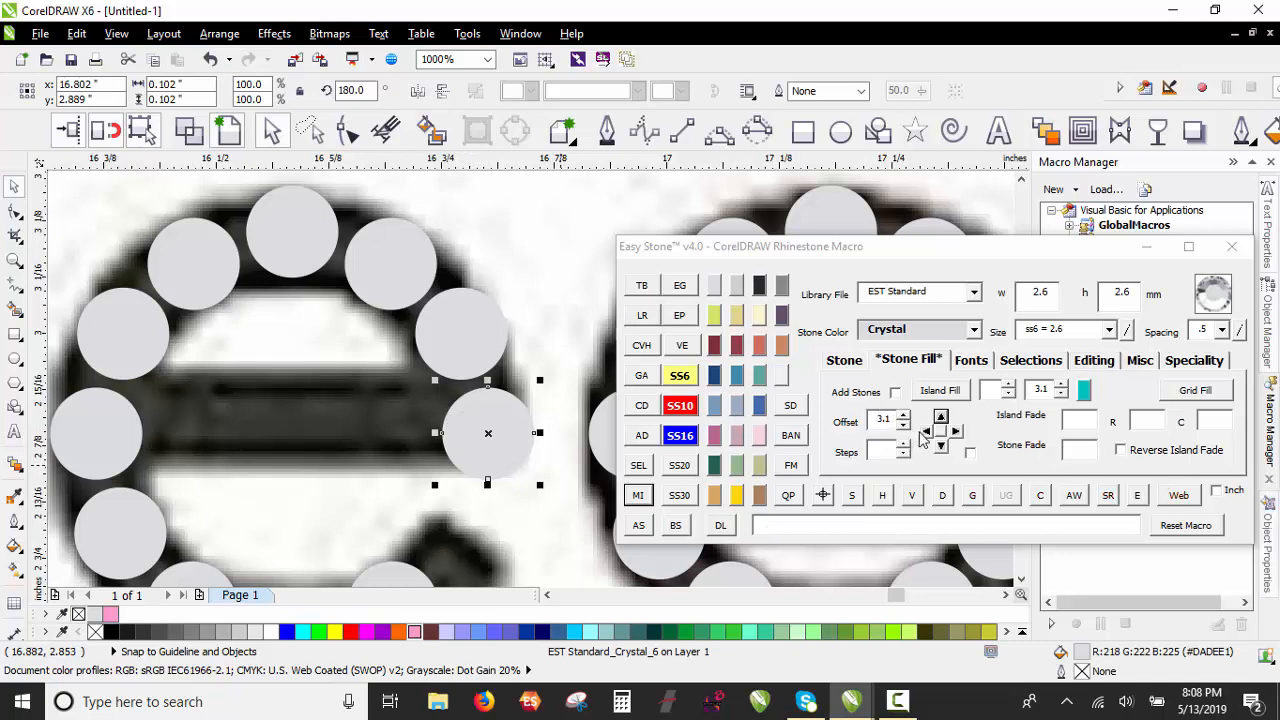
pyautogui.click(926, 431)
pyautogui.click(926, 431)
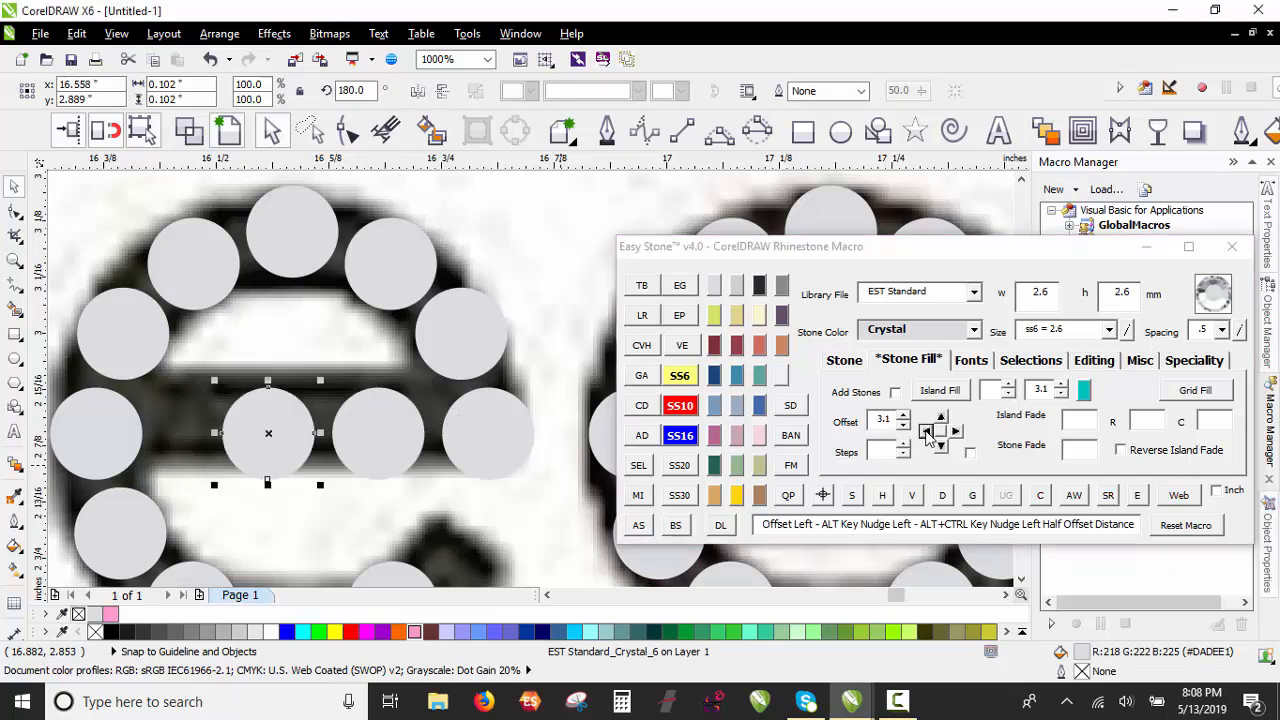
pyautogui.click(160, 450)
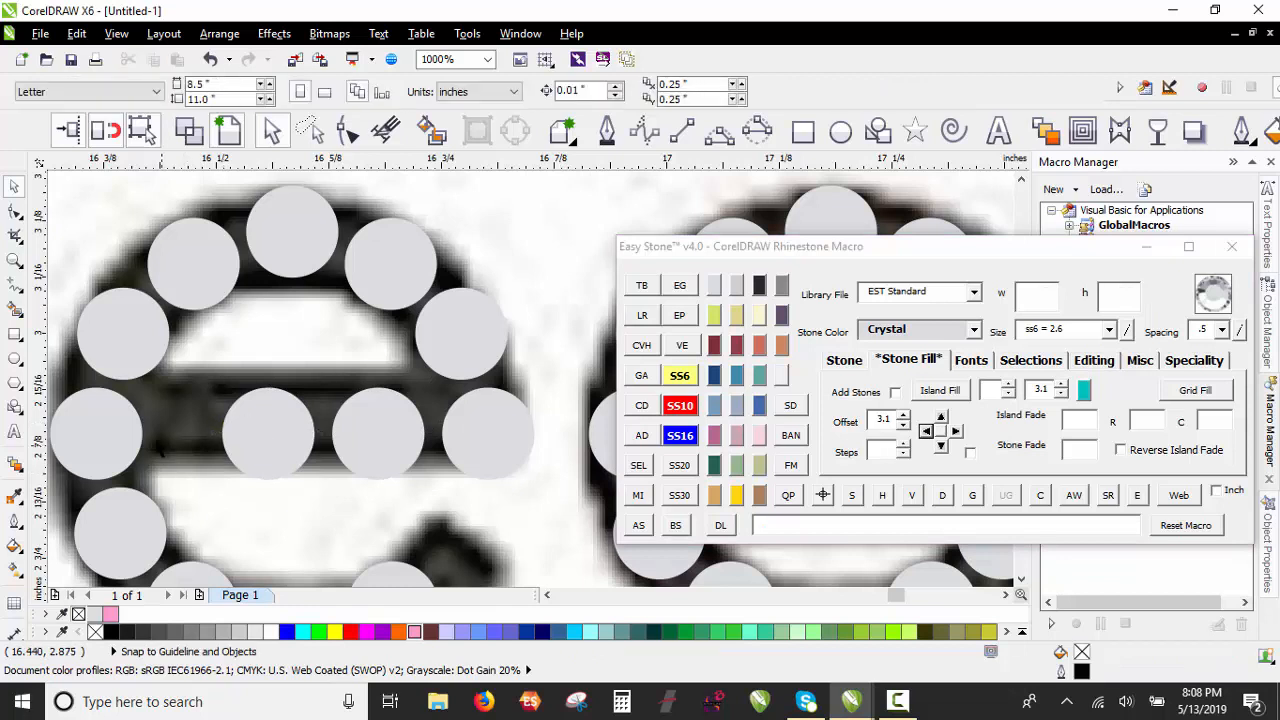
# Step: Try a five-stone crossbar on the "e" by copying one more stone to the left and spacing all five evenly horizontally
pyautogui.moveTo(230, 439); pyautogui.dragTo(209, 436)
pyautogui.scroll(-1, 276, 383)
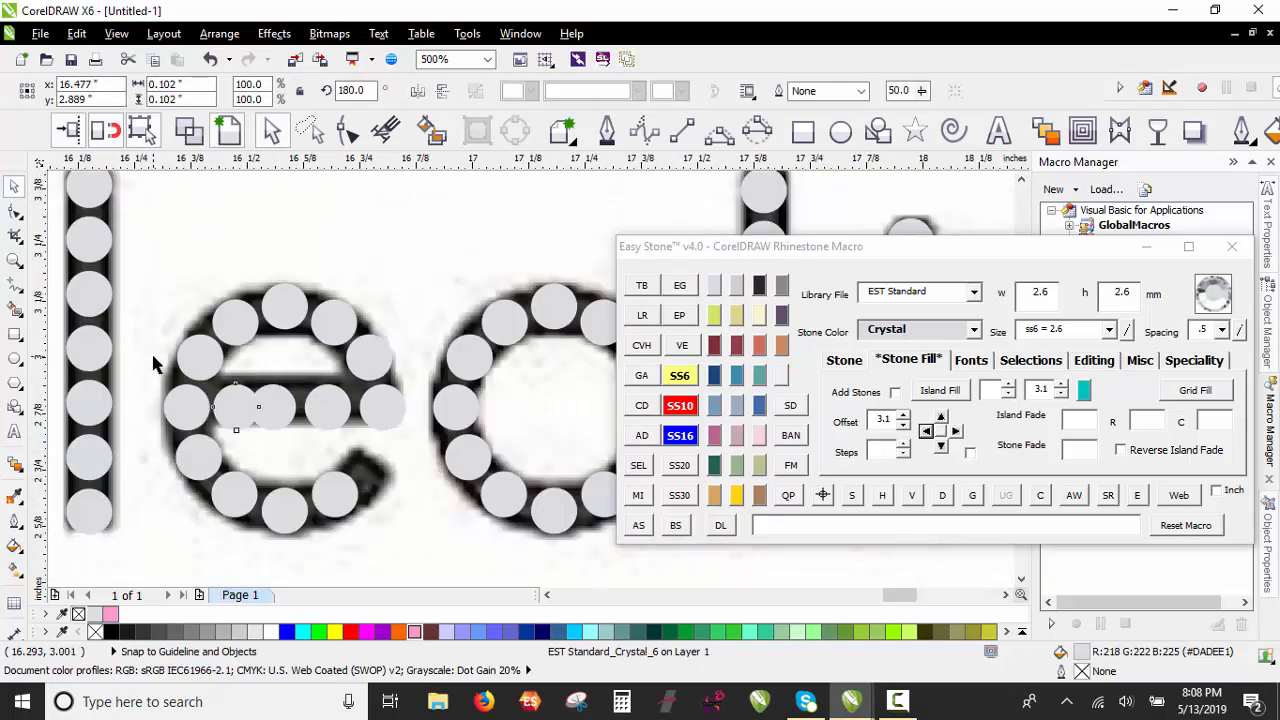
pyautogui.moveTo(160, 368); pyautogui.dragTo(428, 458)
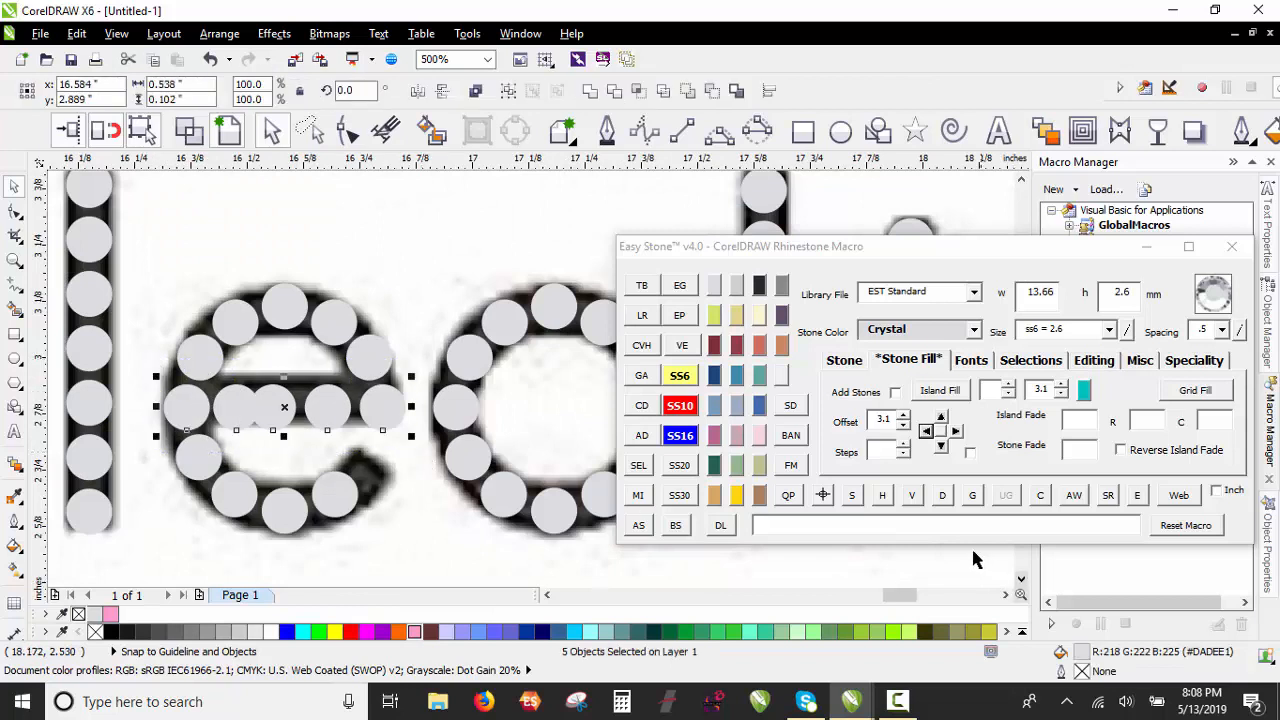
pyautogui.click(882, 495)
pyautogui.click(416, 459)
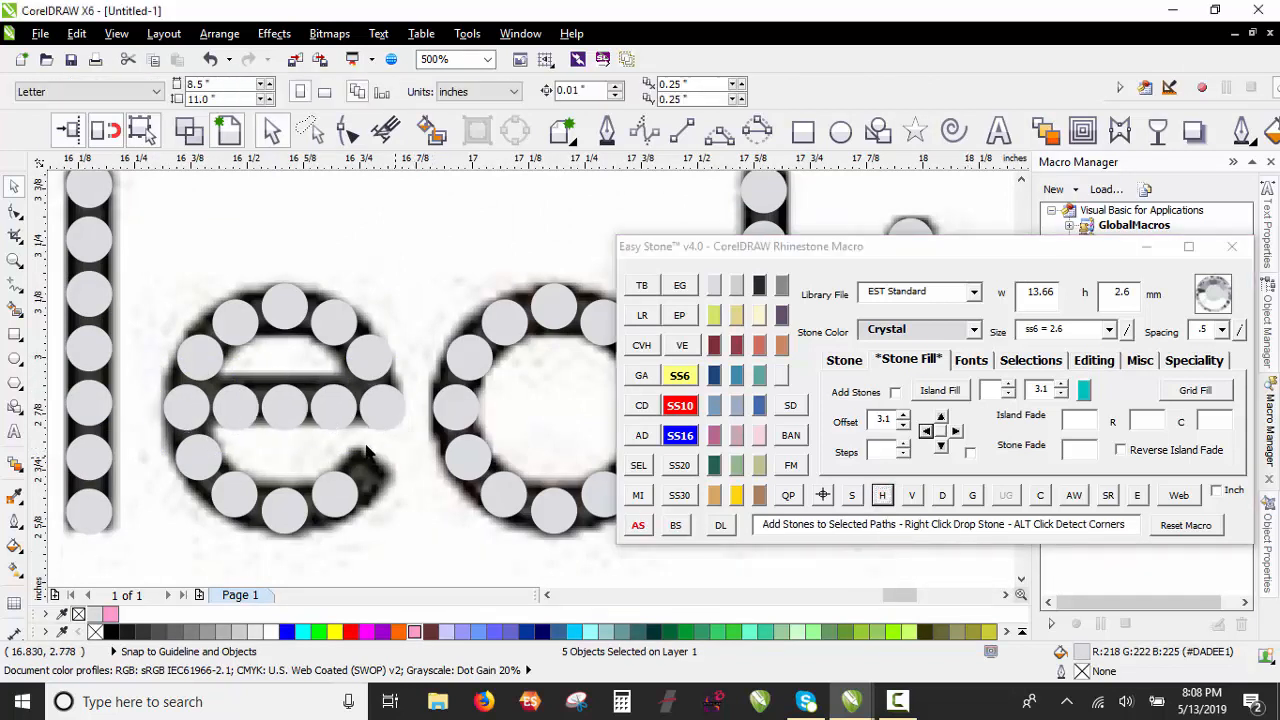
# Step: Delete one inner crossbar stone of the "e" and space the remaining four stones evenly horizontally
pyautogui.scroll(1, 370, 460)
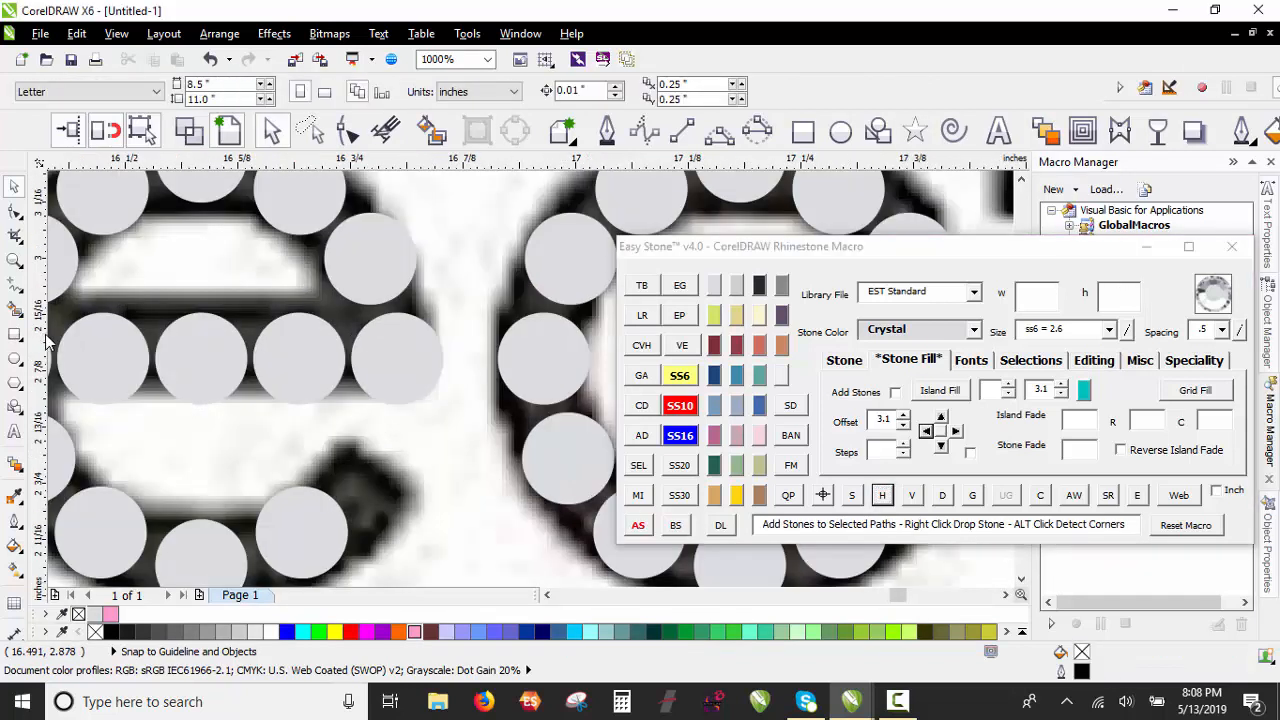
pyautogui.click(303, 358)
pyautogui.scroll(-1, 307, 366)
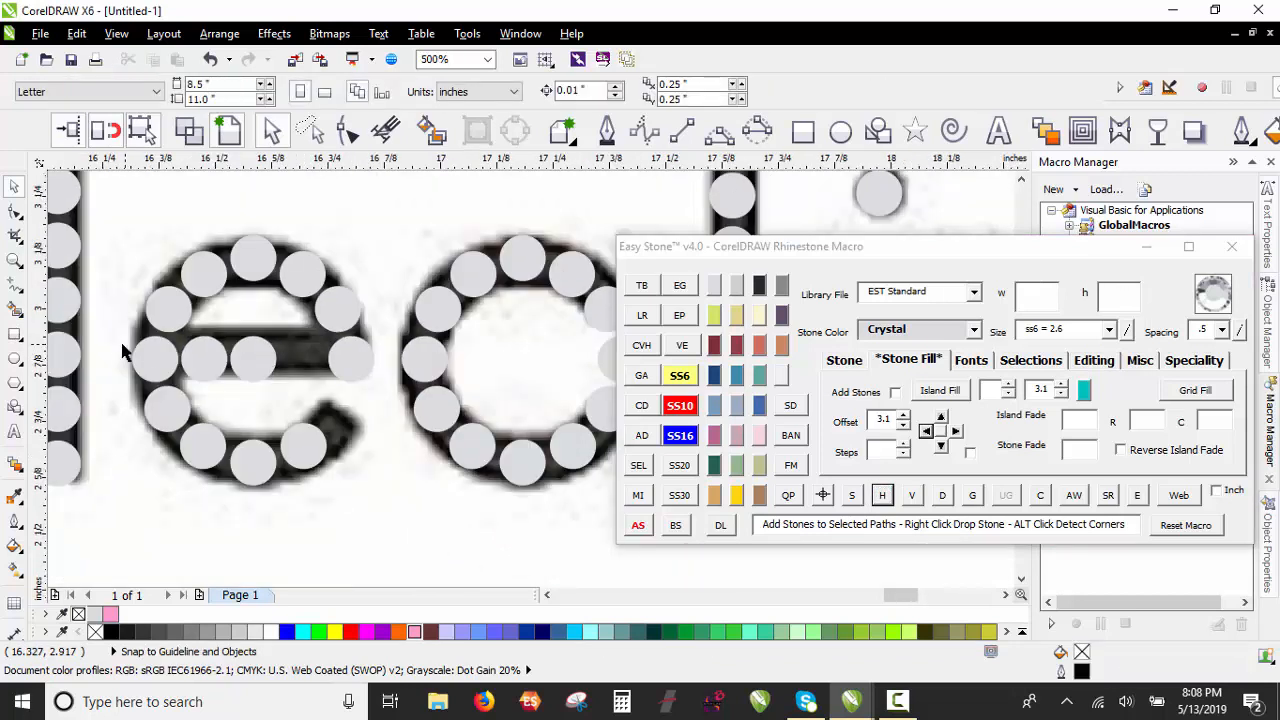
pyautogui.moveTo(113, 336); pyautogui.dragTo(383, 401)
pyautogui.click(883, 497)
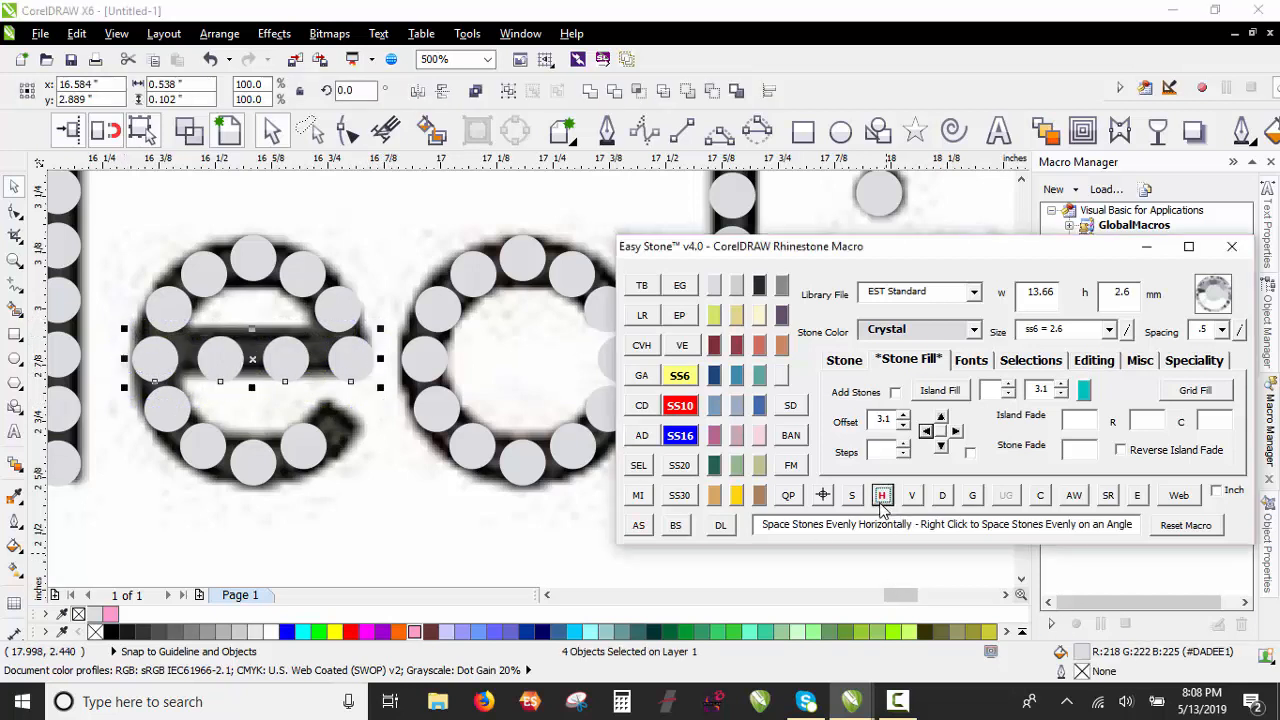
pyautogui.click(355, 482)
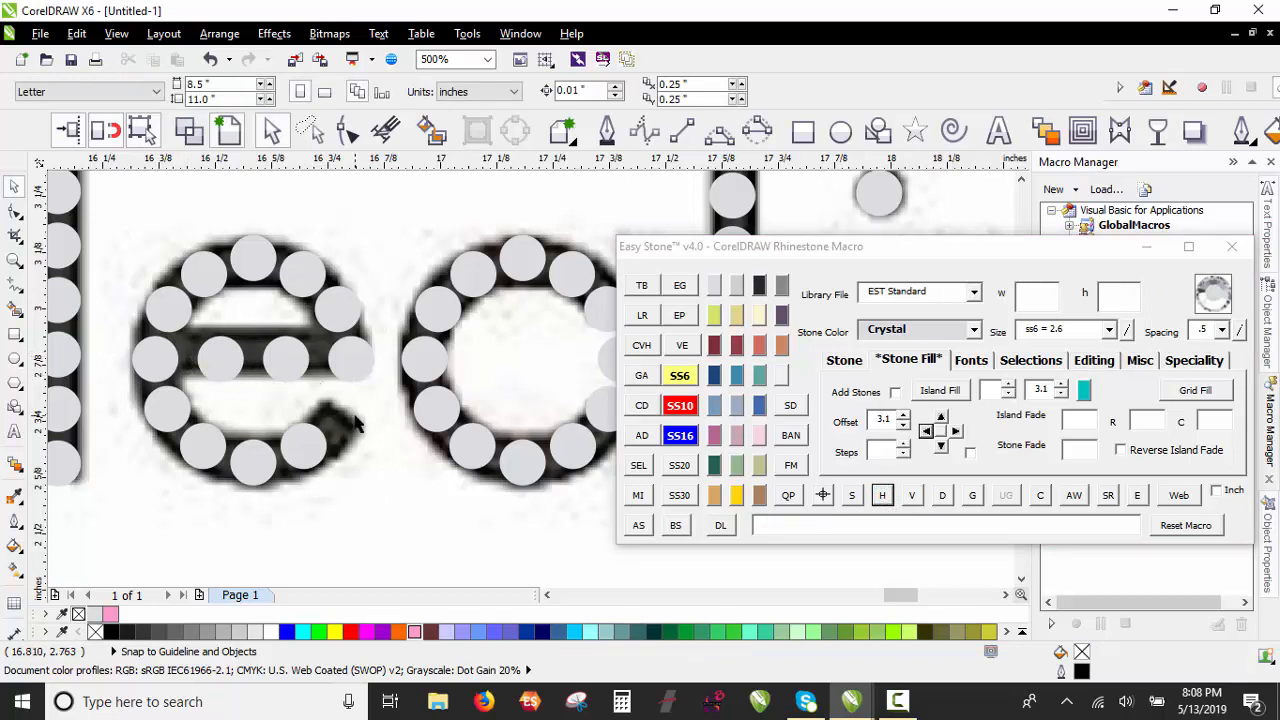
pyautogui.scroll(2, 310, 408)
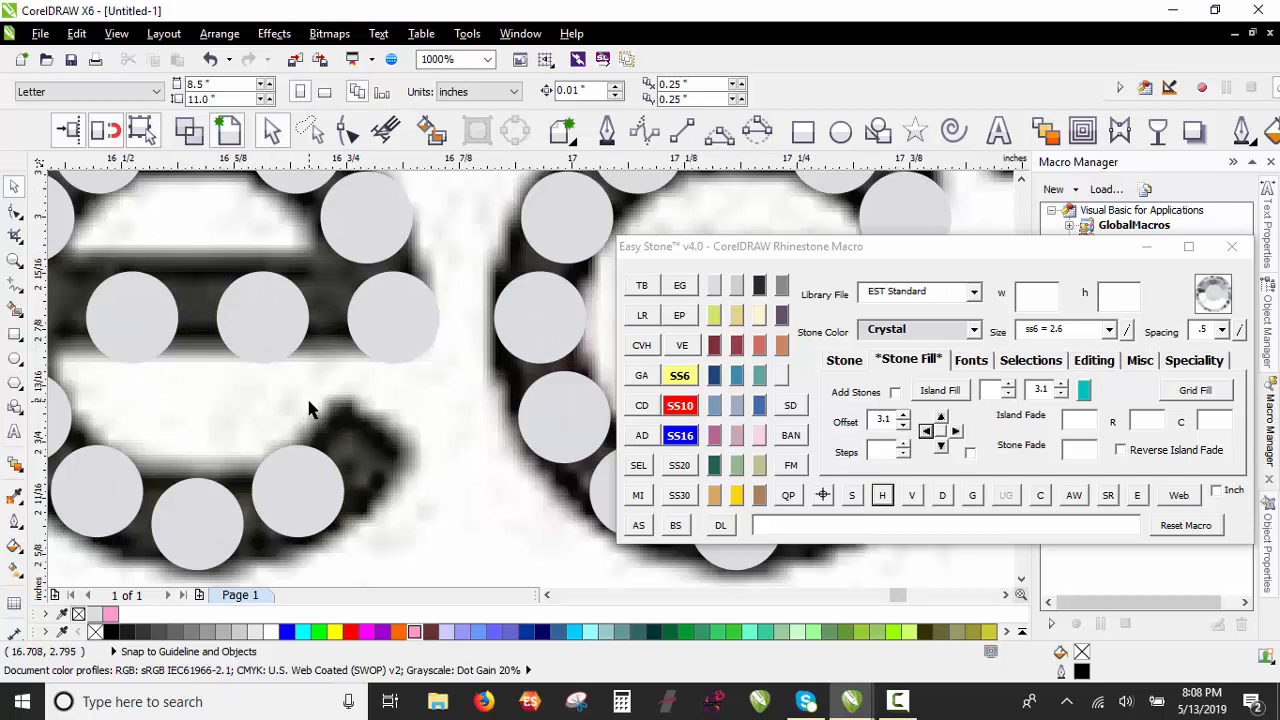
# Step: Copy the last stone on the lower curve of the first "e" onto the tip of its hook
pyautogui.scroll(2, 305, 445)
pyautogui.moveTo(289, 480); pyautogui.dragTo(392, 440)
pyautogui.scroll(-2, 384, 391)
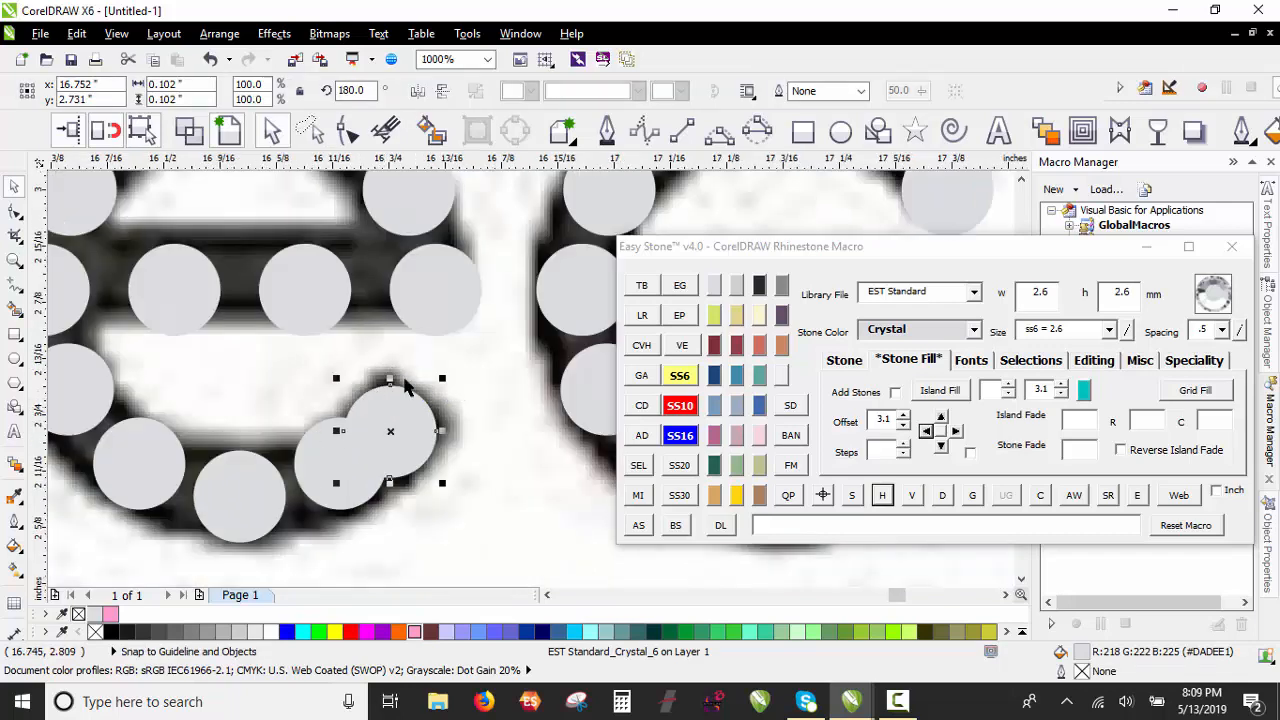
pyautogui.click(478, 452)
pyautogui.scroll(-1, 470, 458)
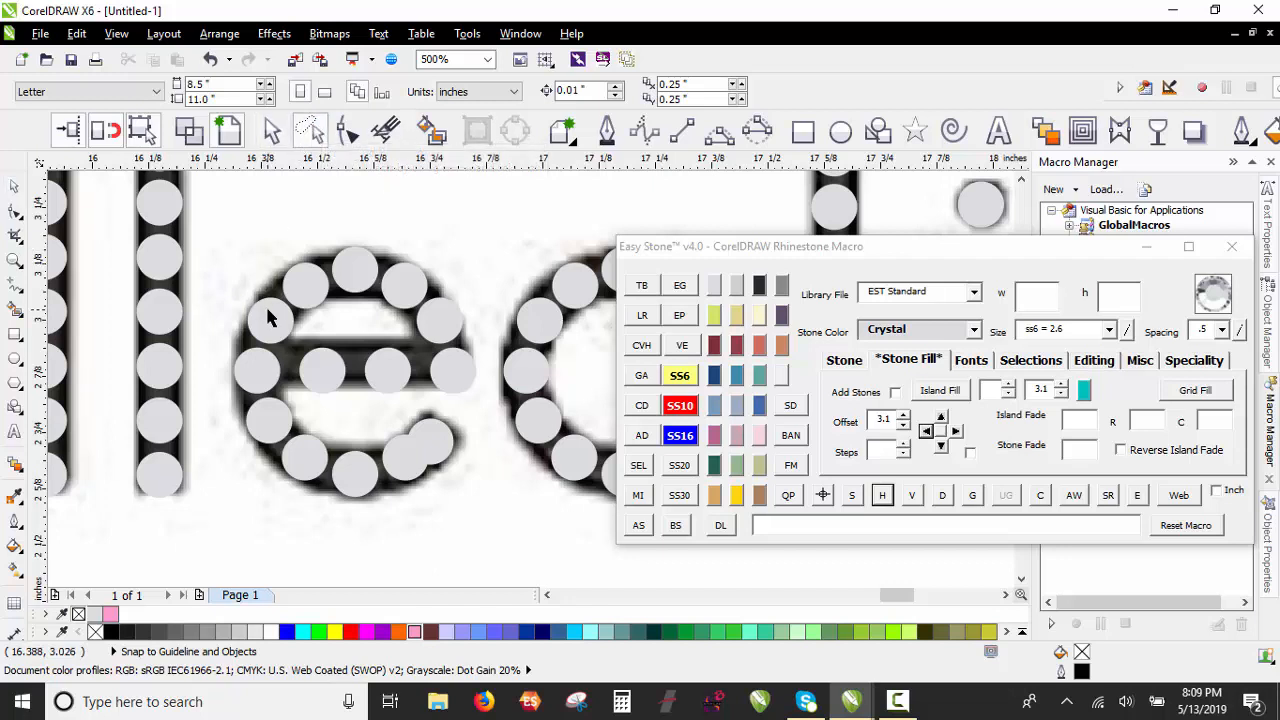
# Step: Try to freehand-select the outline stones of the first "e" and mark them with a pink fill
pyautogui.moveTo(338, 408)
pyautogui.mouseDown()
pyautogui.moveTo(445, 414)
pyautogui.moveTo(459, 475)
pyautogui.mouseUp()
pyautogui.moveTo(292, 515)
pyautogui.mouseDown()
pyautogui.moveTo(213, 402)
pyautogui.moveTo(231, 287)
pyautogui.moveTo(307, 242)
pyautogui.moveTo(473, 282)
pyautogui.mouseUp()
pyautogui.moveTo(481, 362)
pyautogui.mouseDown()
pyautogui.moveTo(478, 394)
pyautogui.moveTo(428, 394)
pyautogui.moveTo(383, 332)
pyautogui.moveTo(298, 309)
pyautogui.moveTo(287, 381)
pyautogui.moveTo(353, 446)
pyautogui.mouseUp()
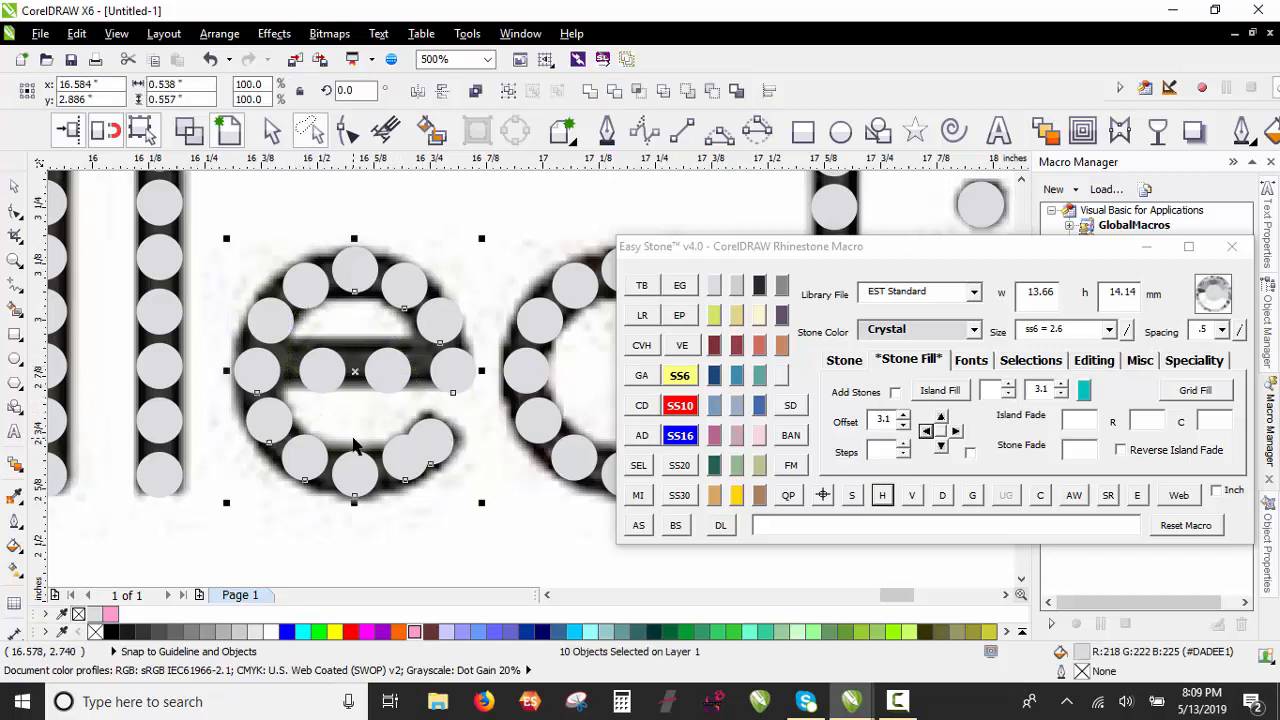
pyautogui.click(414, 631)
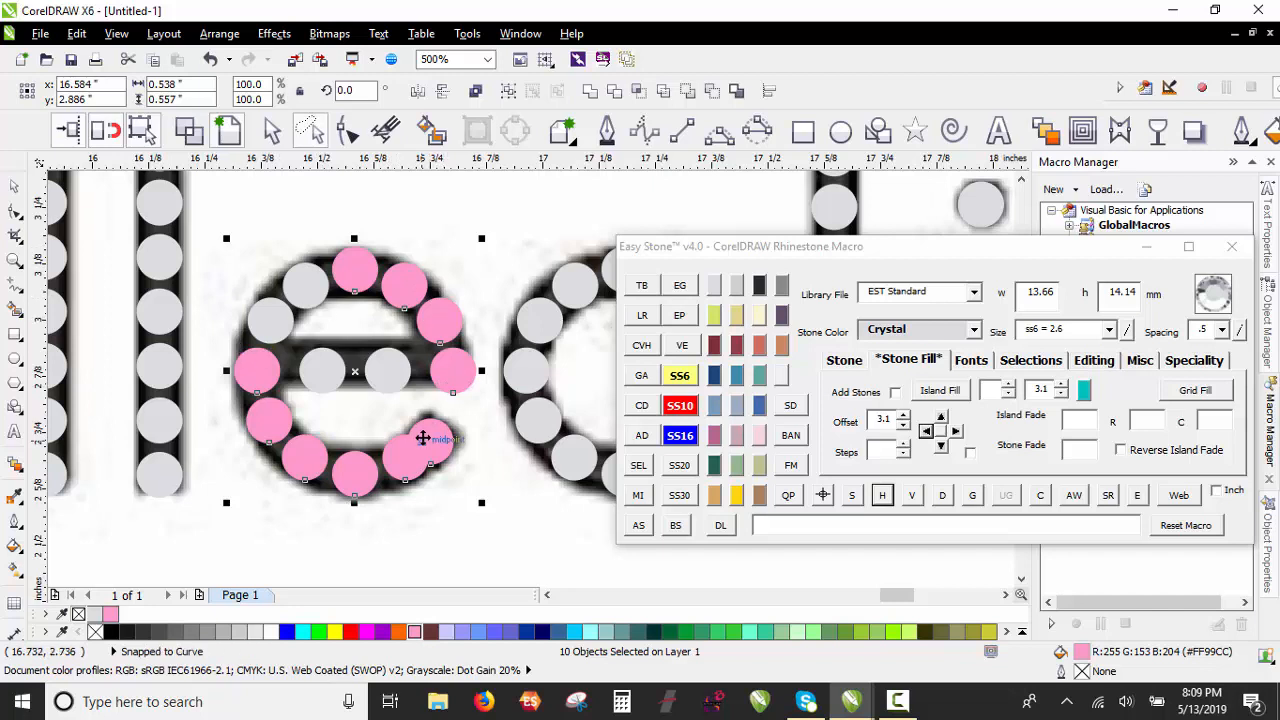
pyautogui.hotkey('ctrl', 'z')
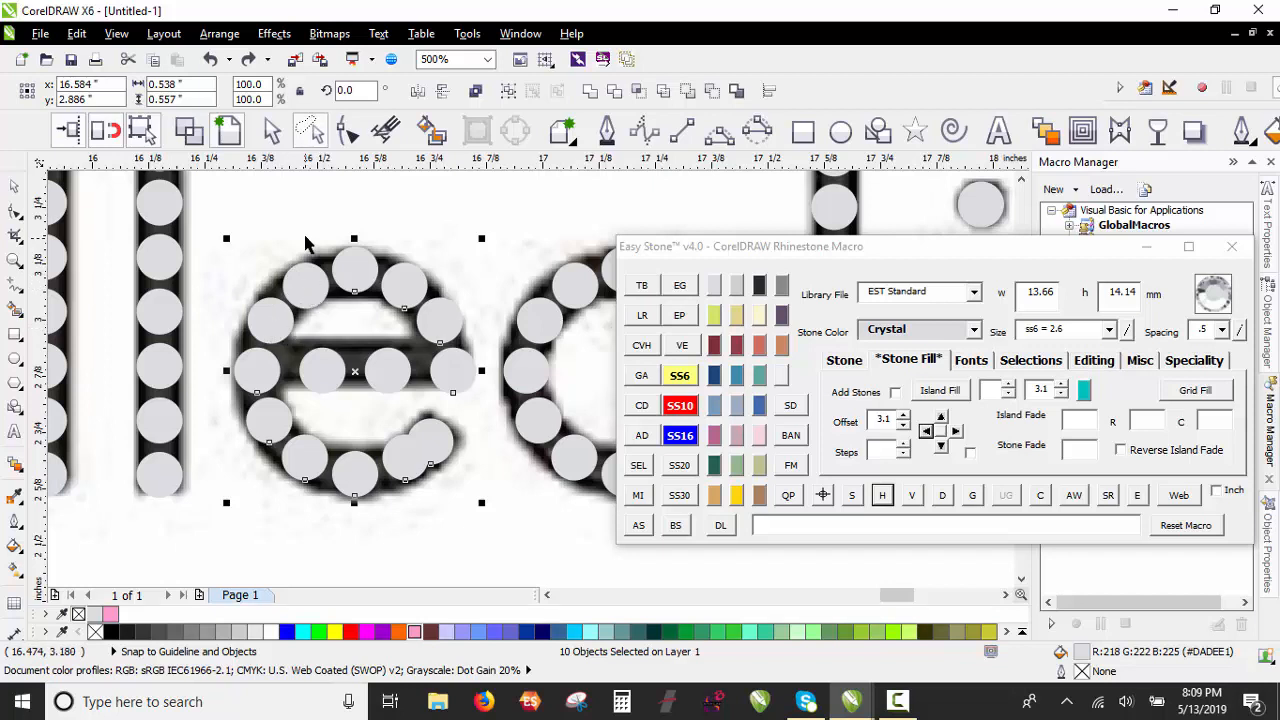
pyautogui.click(306, 205)
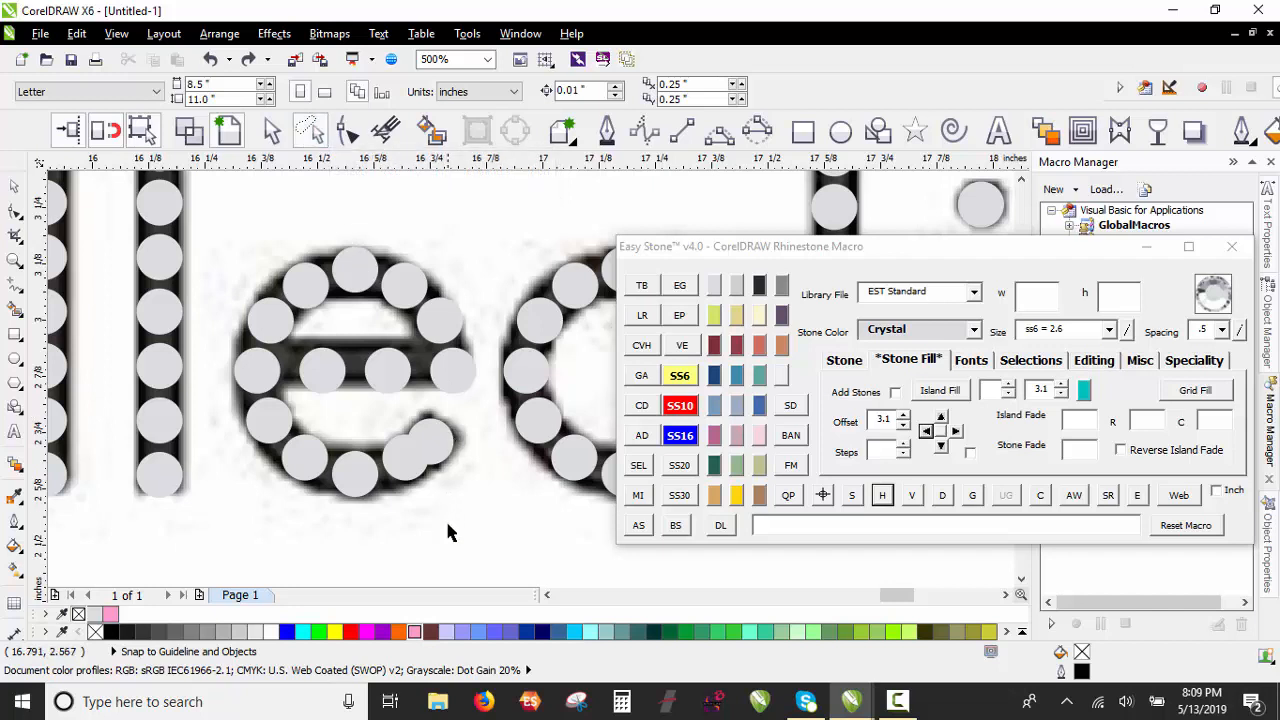
# Step: Freehand-select the twelve outline stones of the first "e", respace them evenly along their curve and reduce them by one stone
pyautogui.moveTo(451, 514)
pyautogui.mouseDown()
pyautogui.moveTo(426, 448)
pyautogui.moveTo(319, 443)
pyautogui.moveTo(303, 453)
pyautogui.moveTo(317, 468)
pyautogui.moveTo(360, 454)
pyautogui.moveTo(384, 478)
pyautogui.moveTo(416, 454)
pyautogui.moveTo(311, 456)
pyautogui.moveTo(249, 433)
pyautogui.moveTo(236, 400)
pyautogui.moveTo(247, 393)
pyautogui.moveTo(255, 440)
pyautogui.moveTo(283, 344)
pyautogui.moveTo(259, 377)
pyautogui.moveTo(272, 341)
pyautogui.moveTo(304, 294)
pyautogui.moveTo(340, 283)
pyautogui.moveTo(387, 282)
pyautogui.moveTo(437, 321)
pyautogui.moveTo(449, 374)
pyautogui.moveTo(476, 247)
pyautogui.moveTo(230, 284)
pyautogui.moveTo(216, 340)
pyautogui.moveTo(263, 529)
pyautogui.mouseUp()
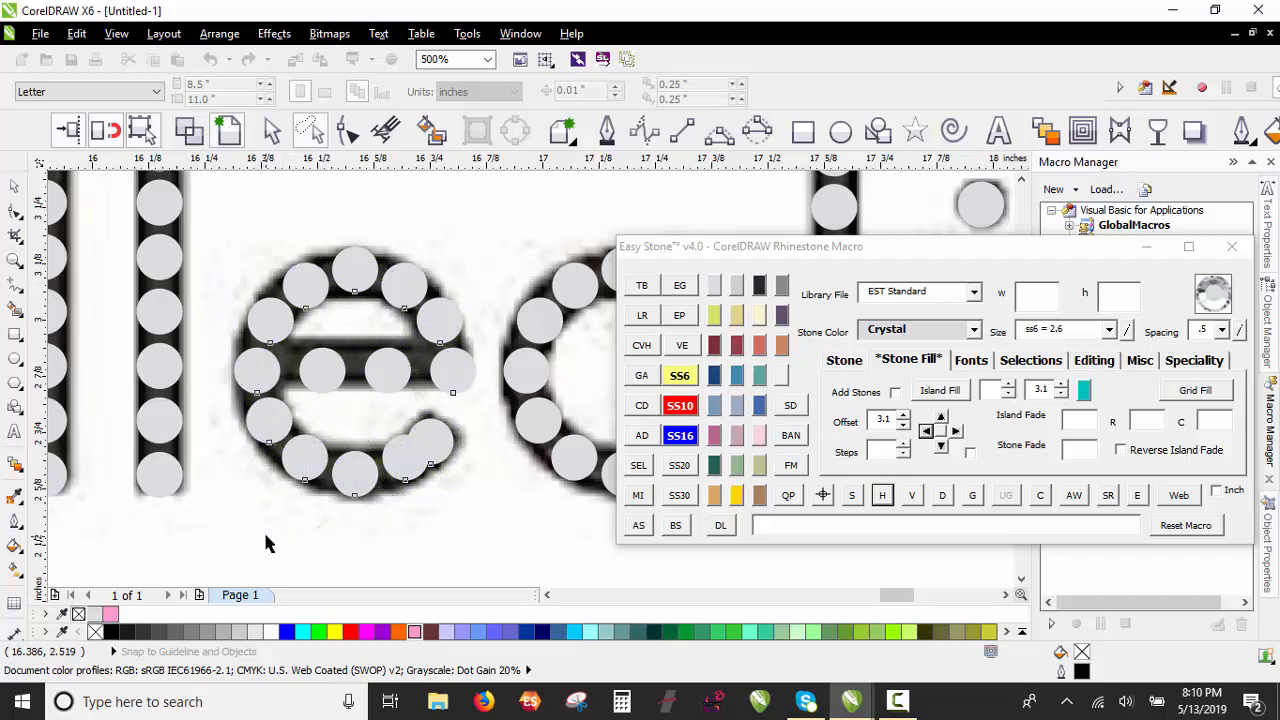
pyautogui.click(415, 632)
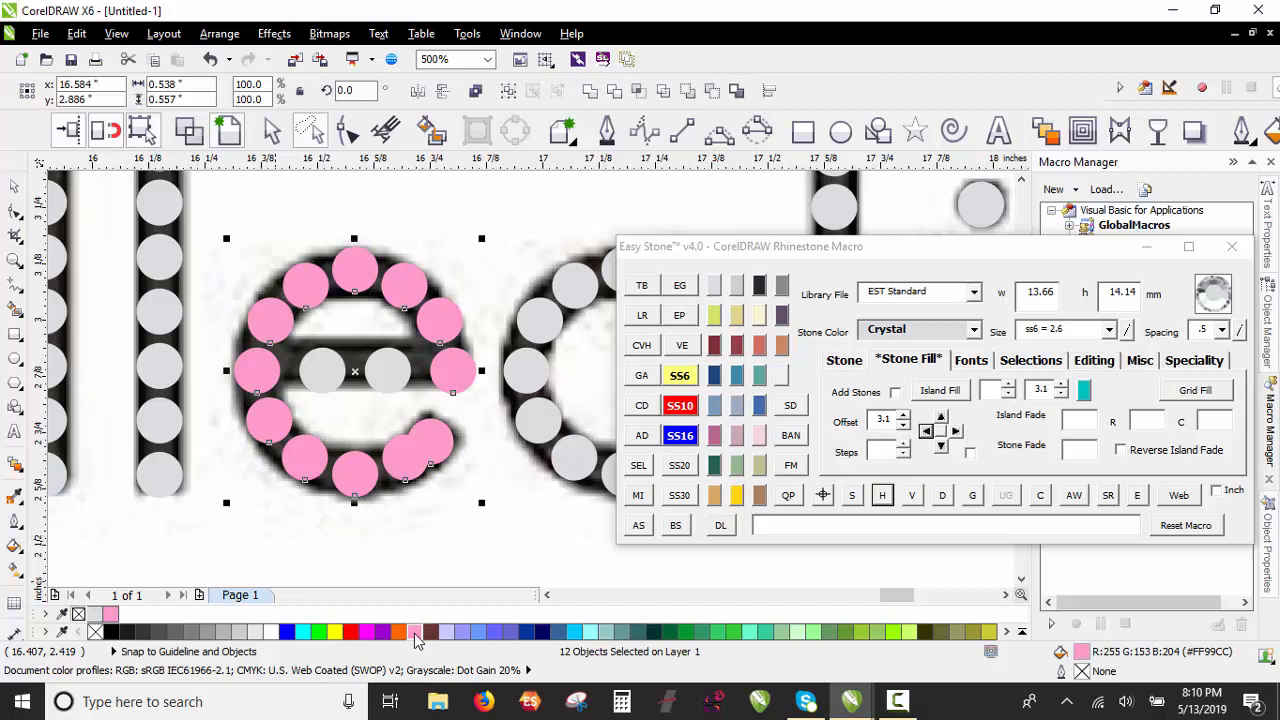
pyautogui.hotkey('ctrl', 'z')
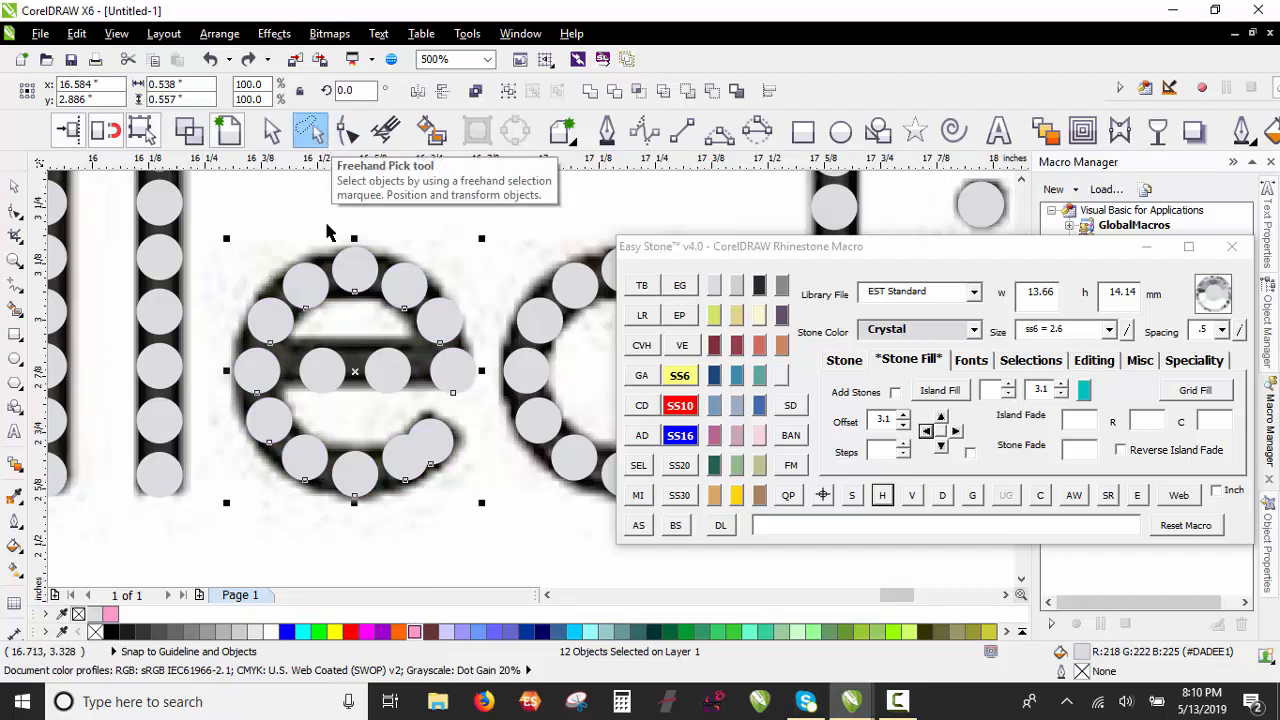
pyautogui.click(310, 131)
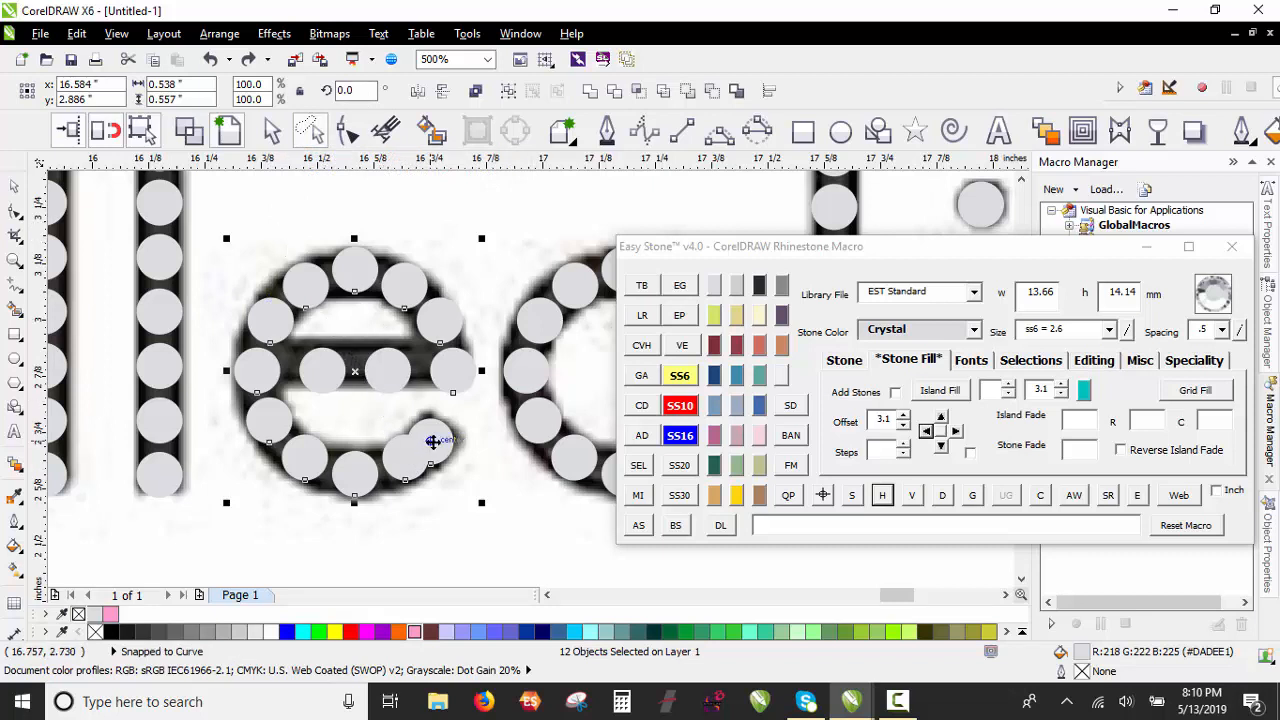
pyautogui.click(943, 496)
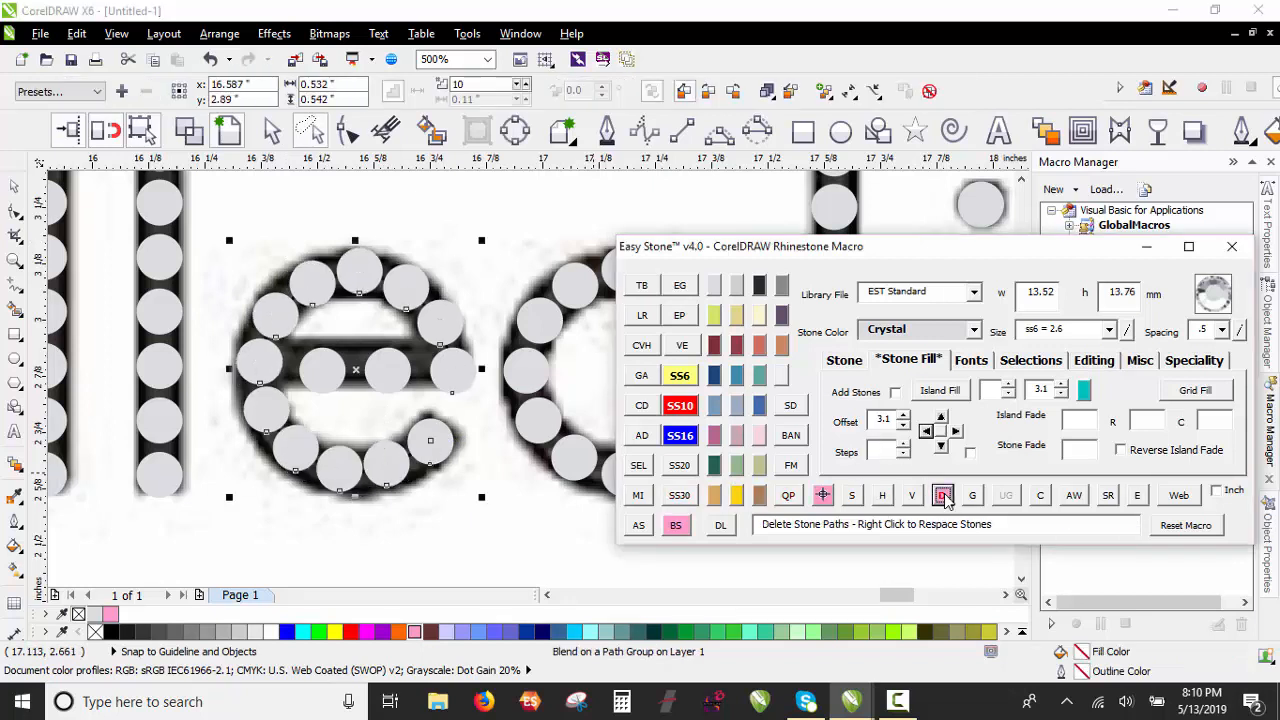
pyautogui.click(824, 498)
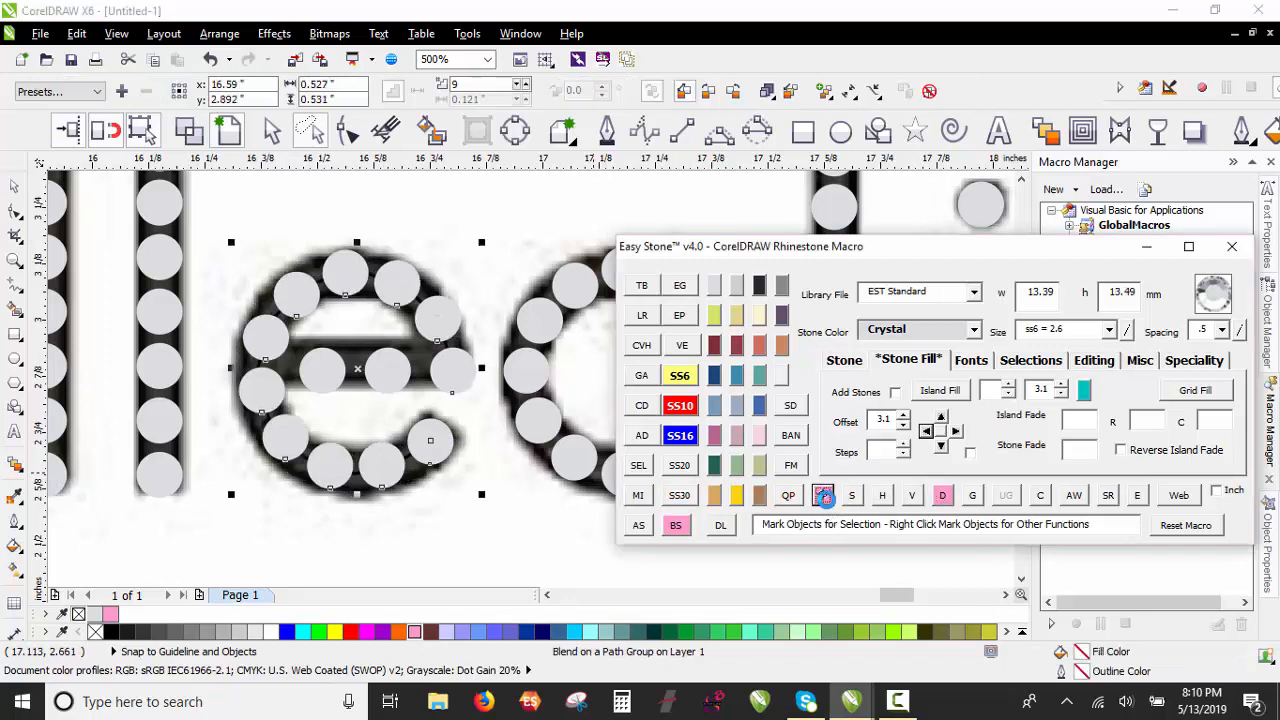
pyautogui.click(941, 496)
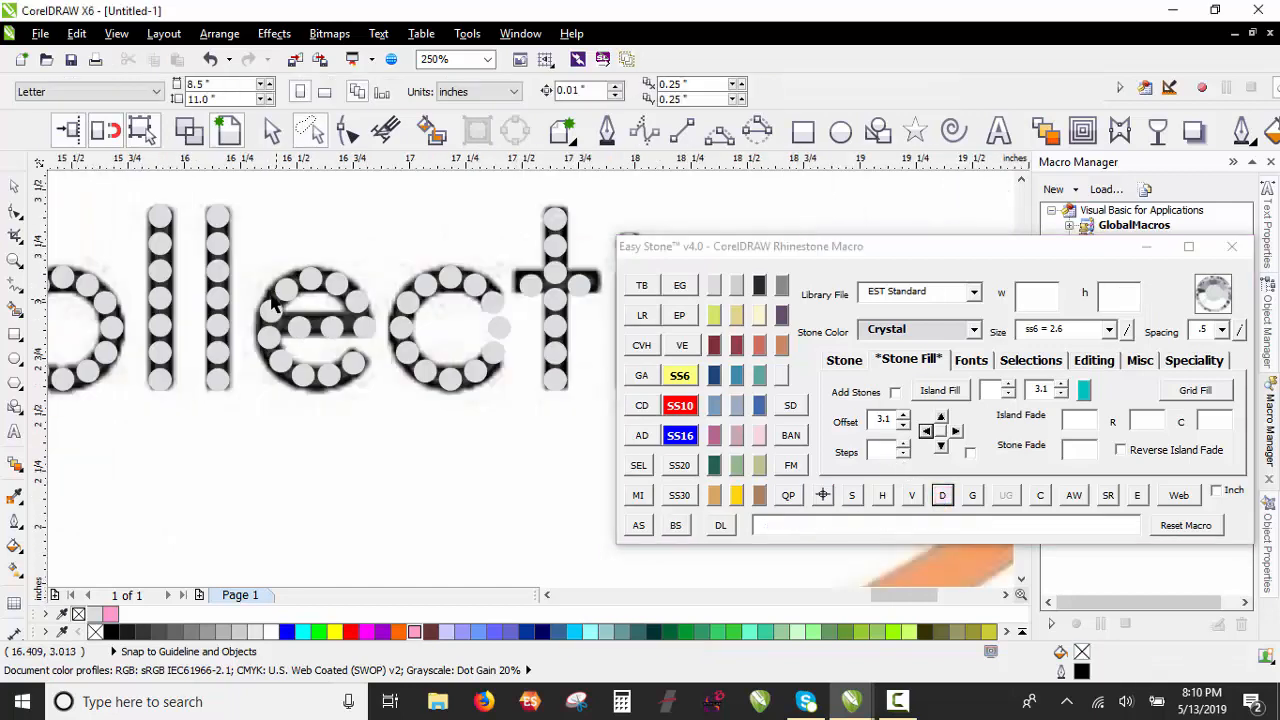
# Step: Delete the stone in the opening of the lowercase "c"
pyautogui.scroll(-1, 272, 270)
pyautogui.scroll(1, 304, 276)
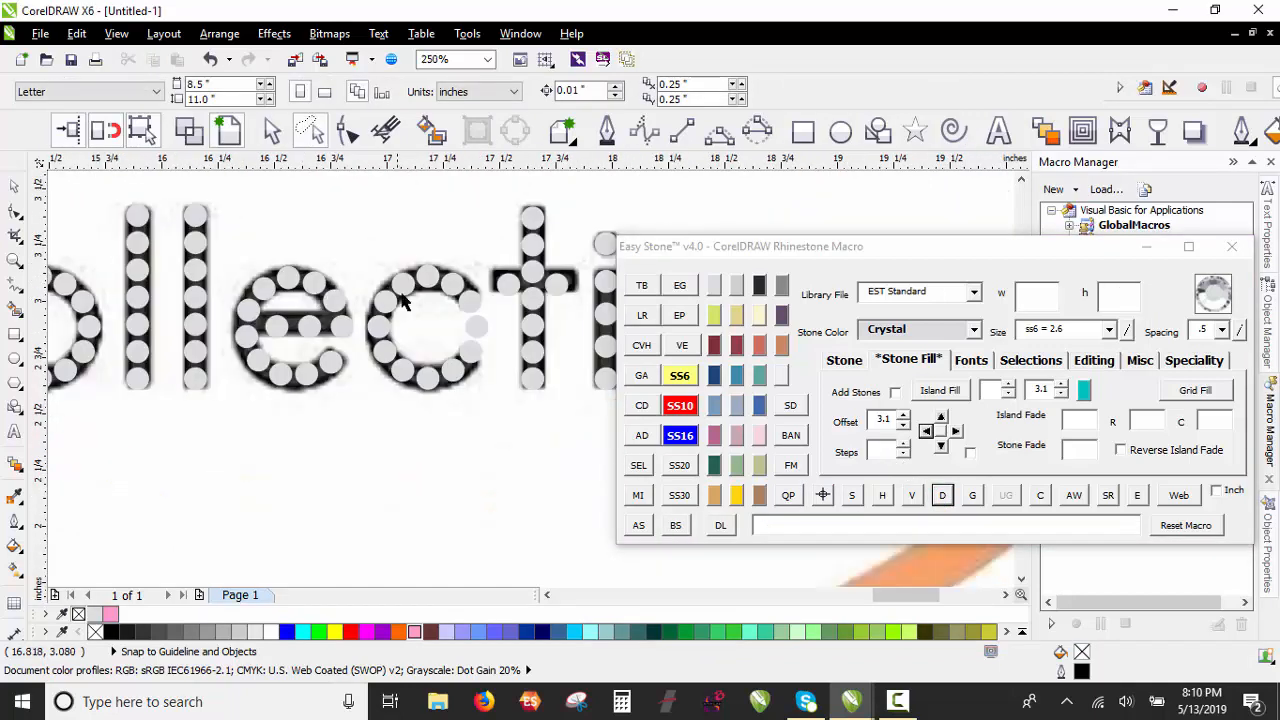
pyautogui.scroll(1, 470, 335)
pyautogui.scroll(1, 503, 332)
pyautogui.click(503, 332)
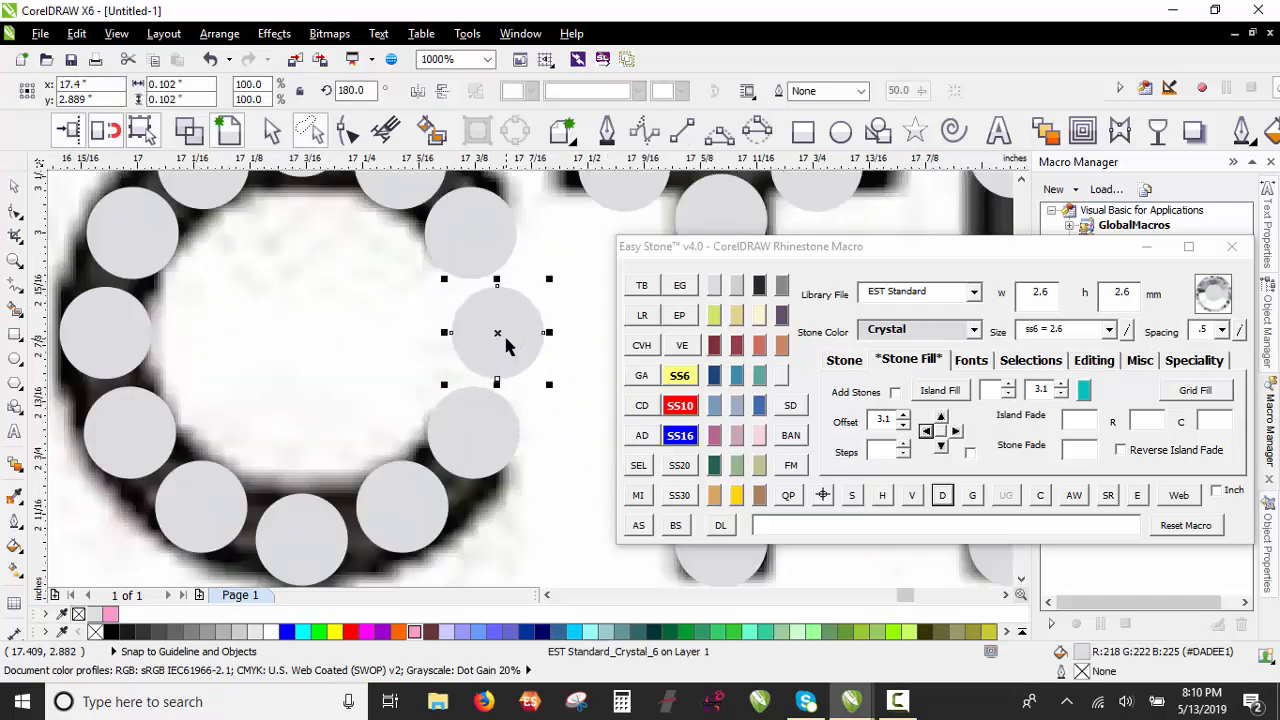
pyautogui.press('Delete')
pyautogui.scroll(-1, 485, 340)
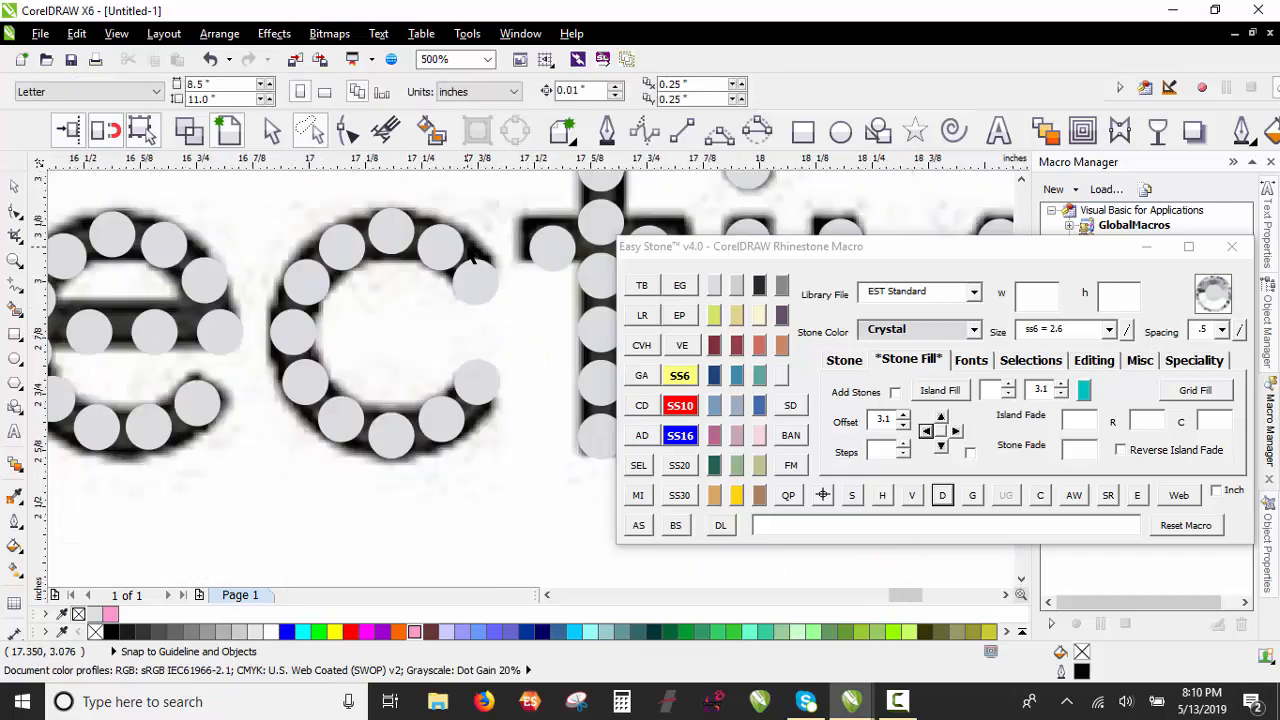
# Step: Move the upper end stone of the lowercase "c" onto the tip of its upper arm, at about X 17.356, Y 3.021 inches
pyautogui.scroll(1, 472, 258)
pyautogui.scroll(1, 480, 283)
pyautogui.click(508, 323)
pyautogui.moveTo(508, 323)
pyautogui.mouseDown()
pyautogui.moveTo(497, 304)
pyautogui.moveTo(505, 317)
pyautogui.mouseUp()
pyautogui.scroll(-1, 505, 317)
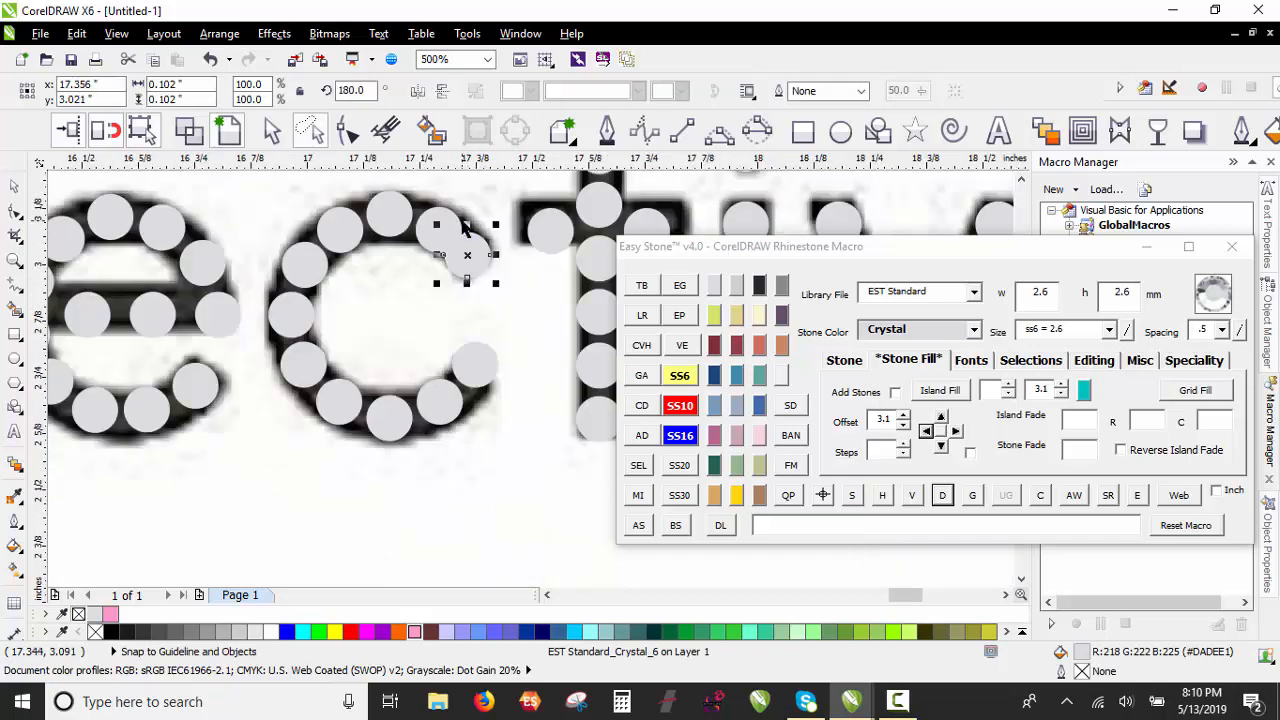
# Step: Move the lower end stone of the lowercase "c" onto the tip of its lower arm, at about X 17.356, Y 2.736 inches
pyautogui.scroll(1, 476, 372)
pyautogui.scroll(1, 477, 378)
pyautogui.moveTo(471, 394); pyautogui.dragTo(449, 435)
pyautogui.scroll(1, 471, 409)
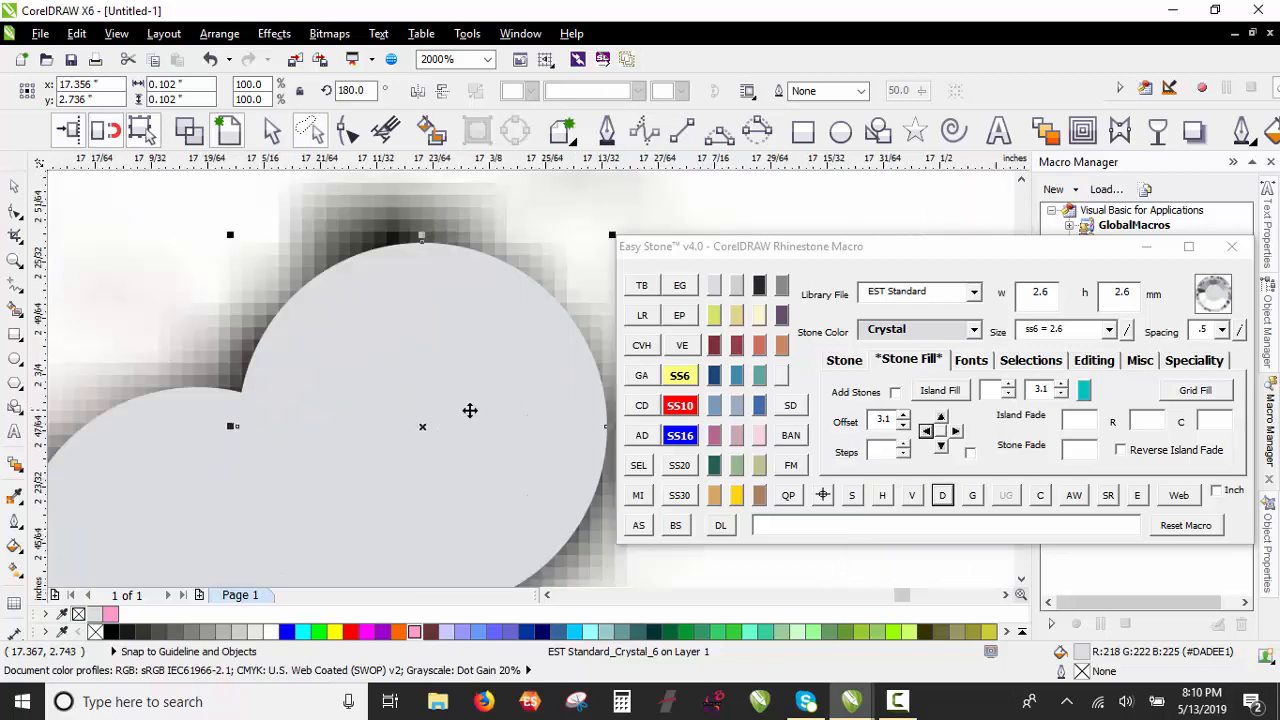
pyautogui.scroll(-3, 478, 378)
pyautogui.scroll(-1, 425, 397)
pyautogui.click(400, 310)
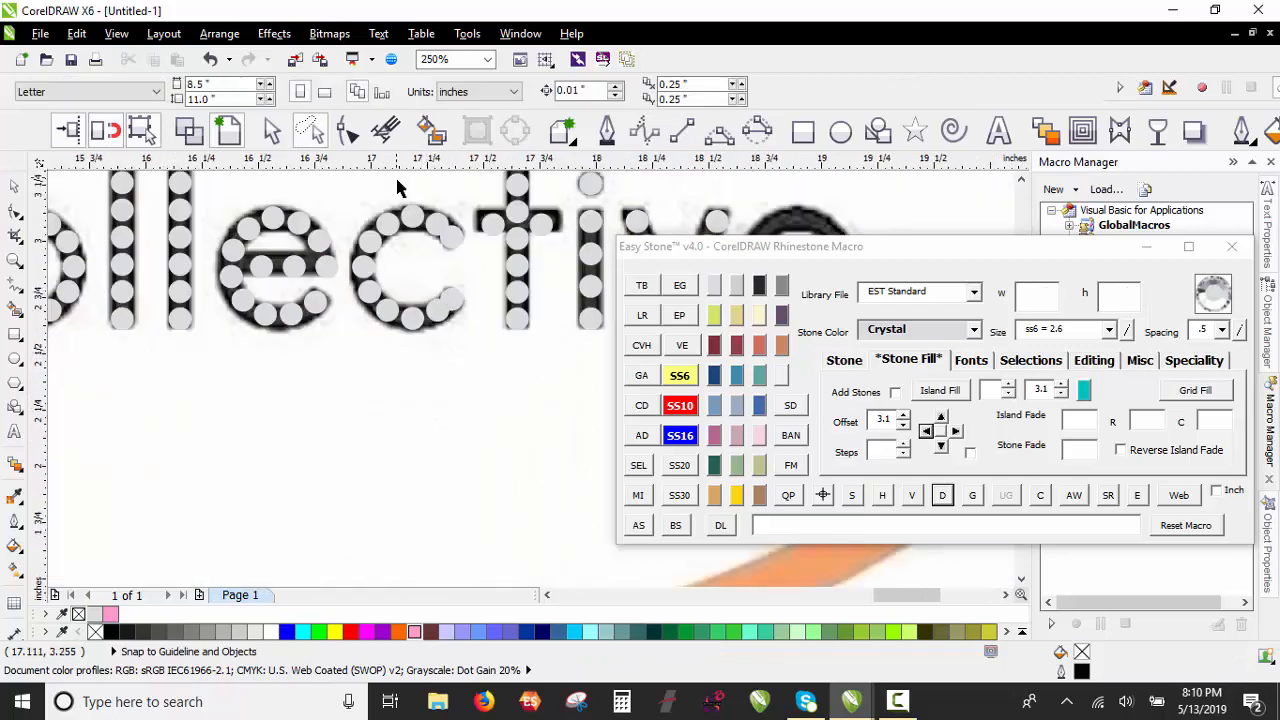
# Step: Freehand-select all eleven stones of the lowercase "c", respace them evenly along the curve and reduce them by one stone
pyautogui.scroll(1, 395, 175)
pyautogui.click(309, 130)
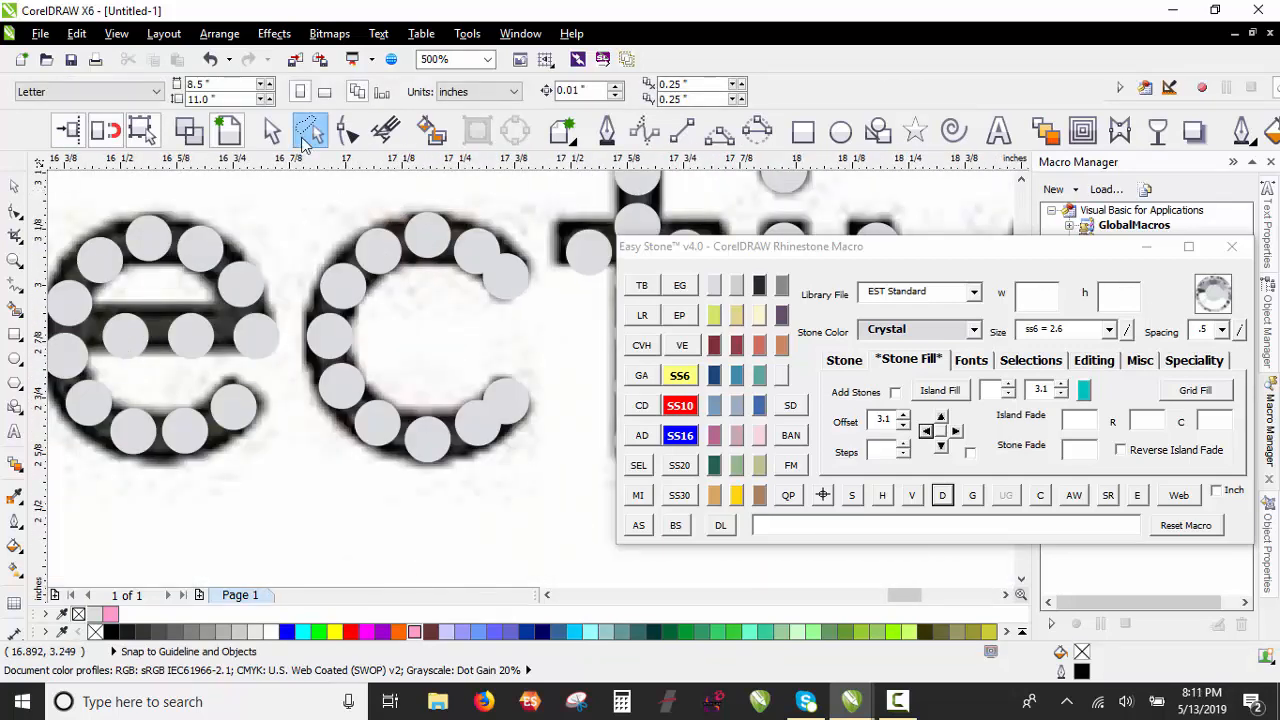
pyautogui.moveTo(300, 207)
pyautogui.mouseDown()
pyautogui.moveTo(349, 190)
pyautogui.moveTo(488, 203)
pyautogui.moveTo(559, 281)
pyautogui.moveTo(570, 412)
pyautogui.mouseUp()
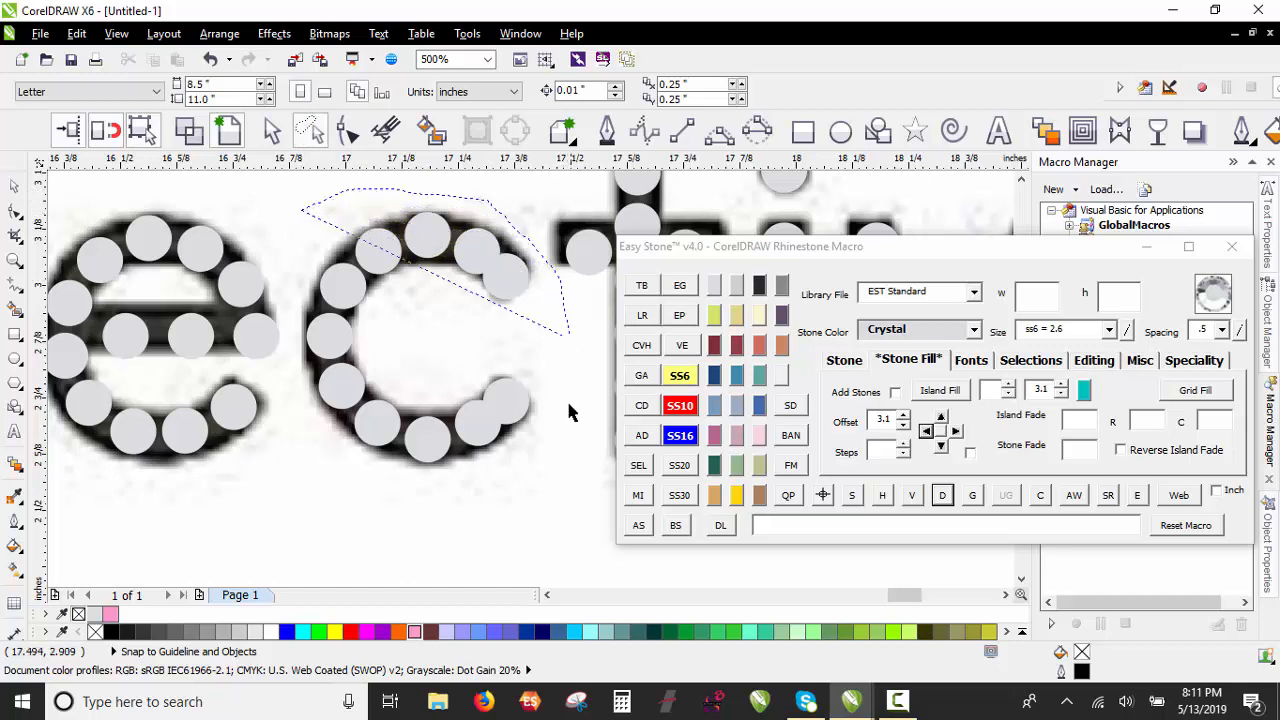
pyautogui.moveTo(273, 506); pyautogui.dragTo(273, 506)
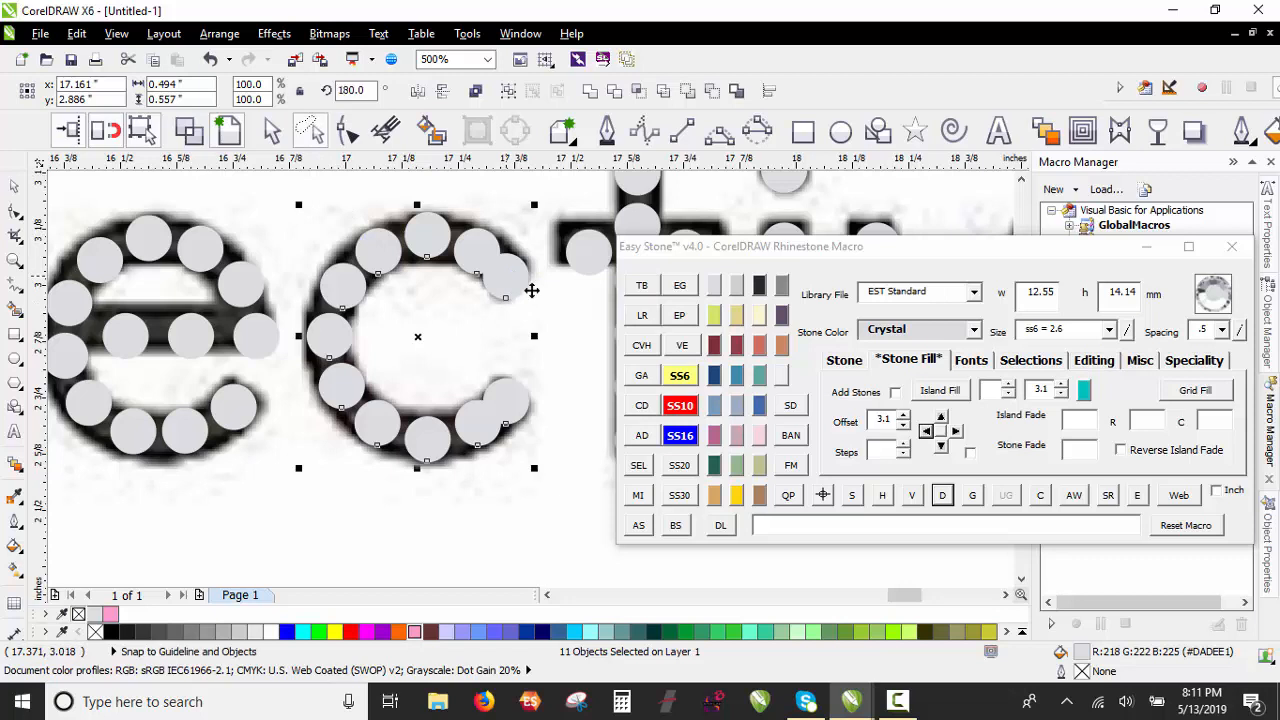
pyautogui.rightClick(950, 497)
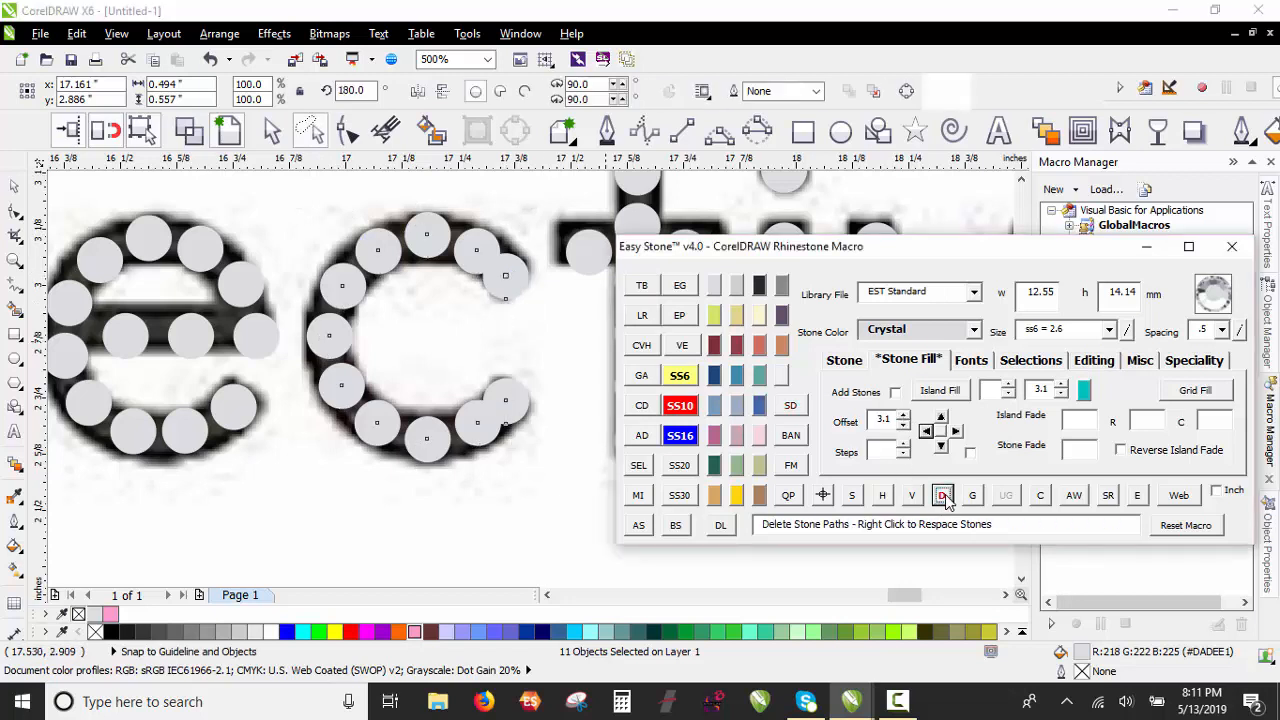
pyautogui.click(821, 496)
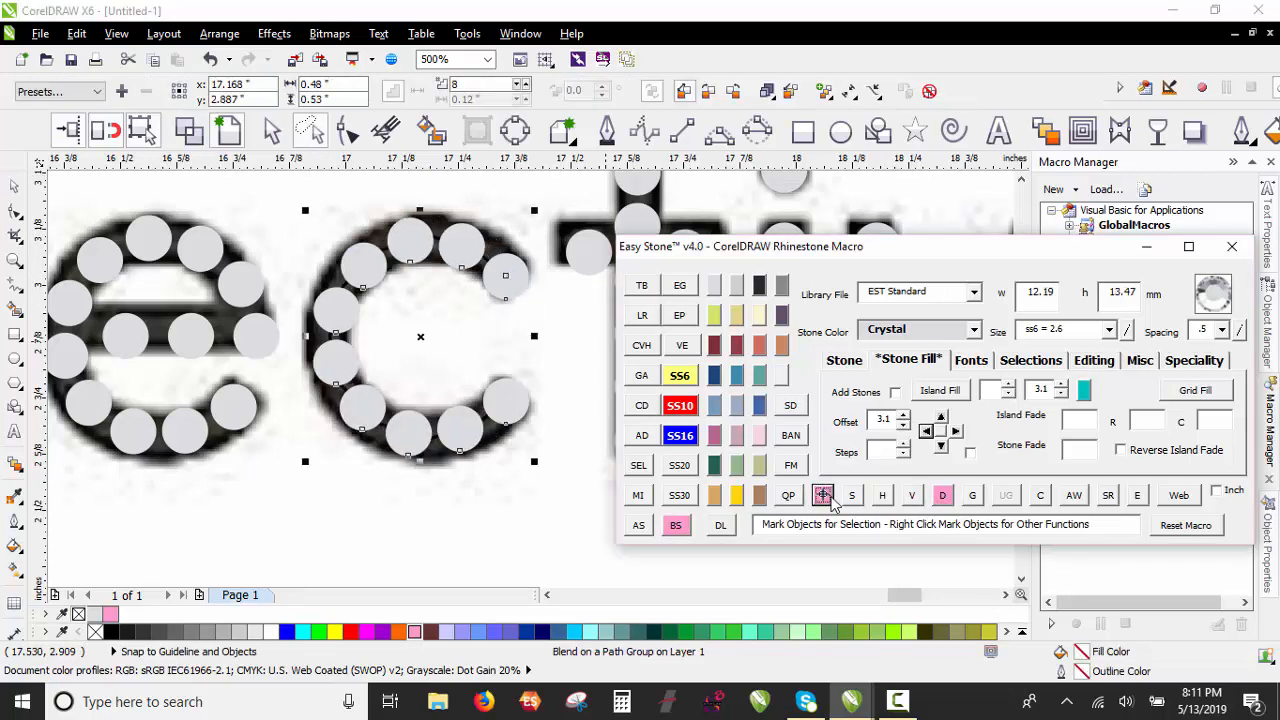
pyautogui.click(551, 399)
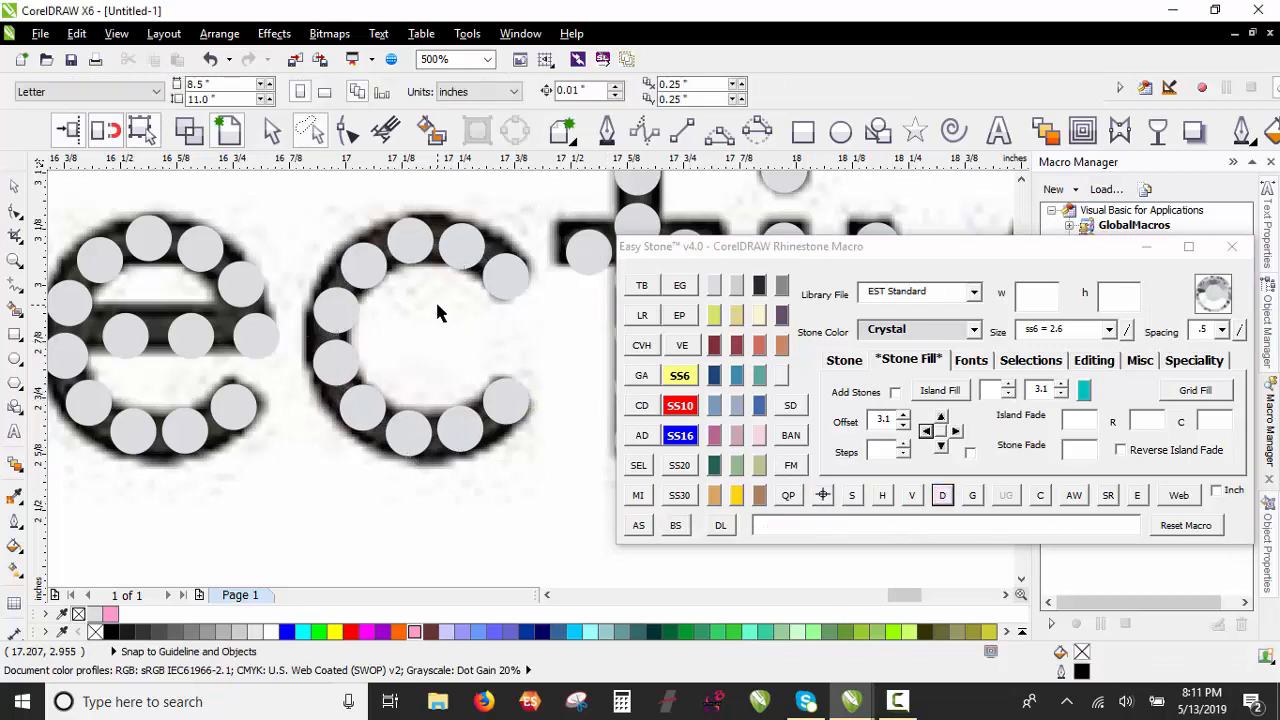
# Step: Copy all thirteen stones of the first "e" horizontally onto the final "e" of "Collective"
pyautogui.scroll(-1, 446, 306)
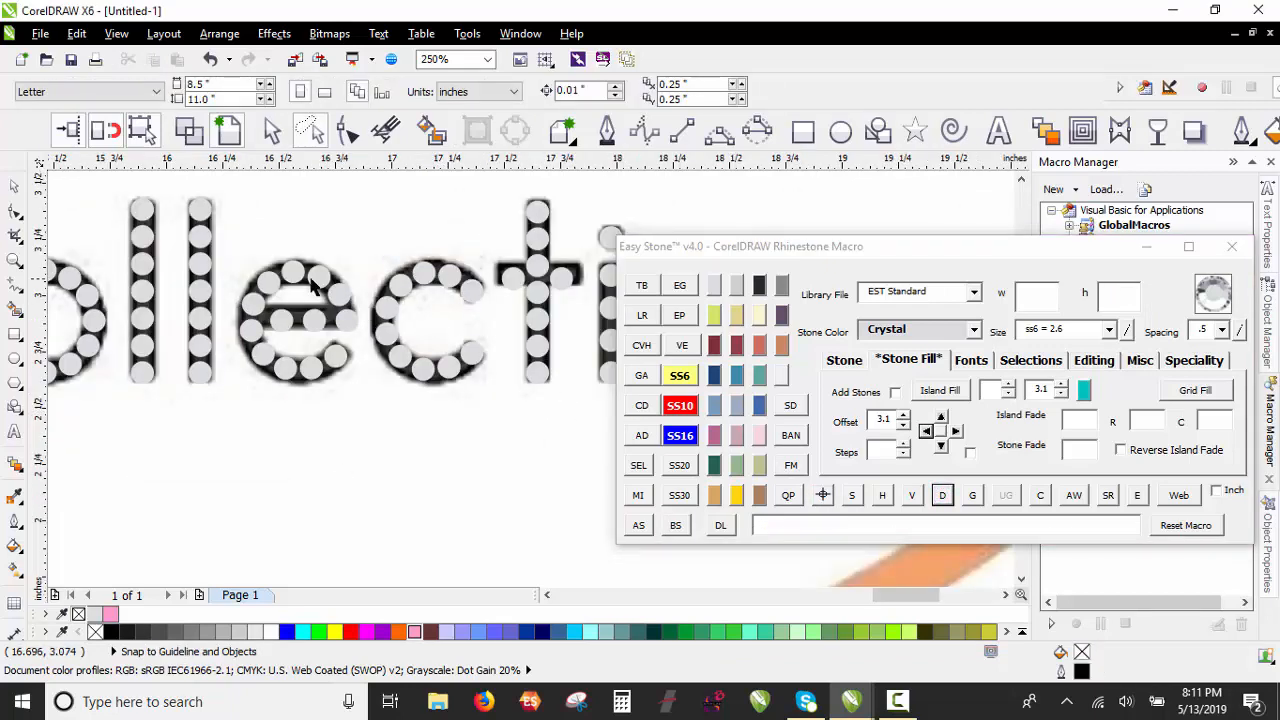
pyautogui.scroll(-1, 316, 287)
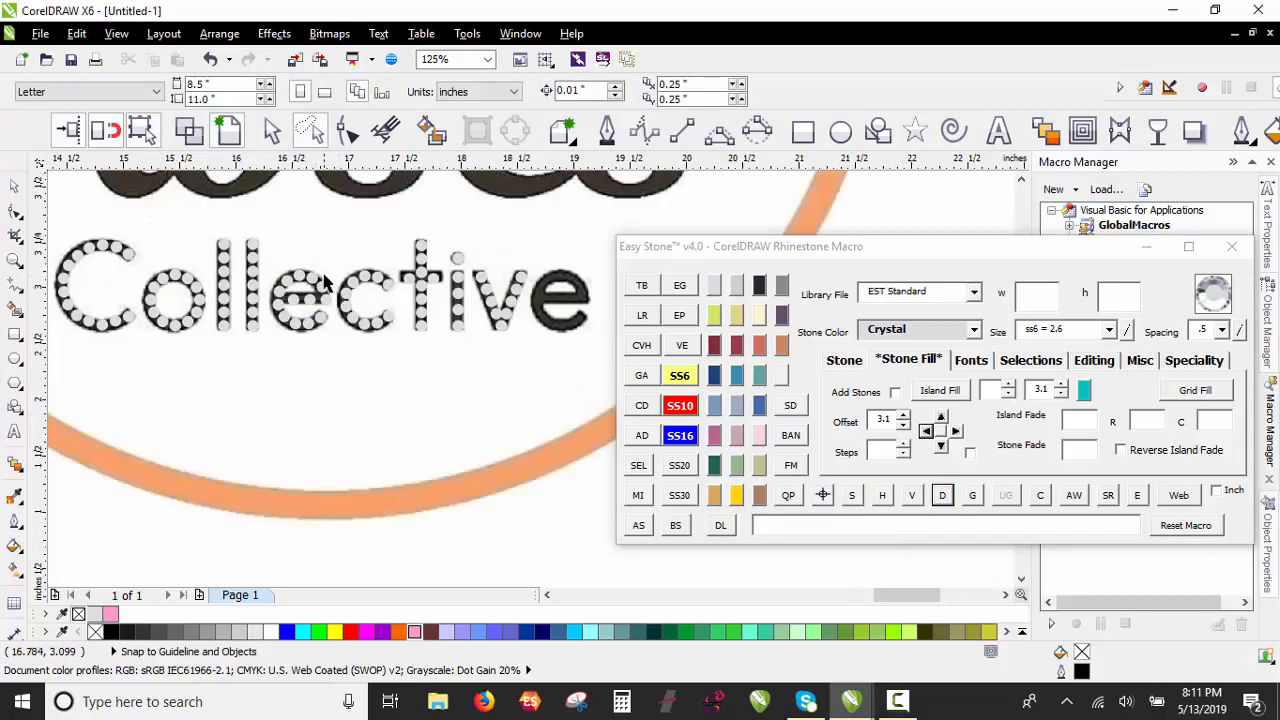
pyautogui.scroll(1, 321, 272)
pyautogui.click(272, 131)
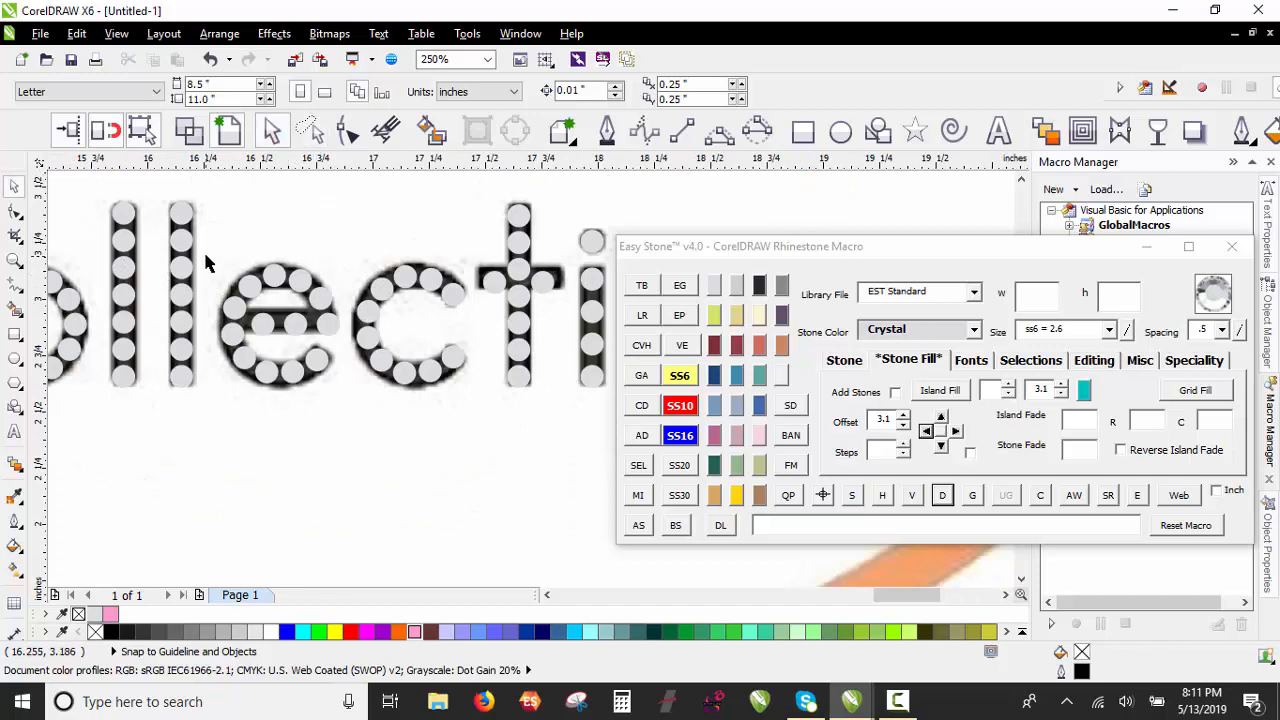
pyautogui.moveTo(207, 245); pyautogui.dragTo(357, 413)
pyautogui.scroll(-1, 70, 240)
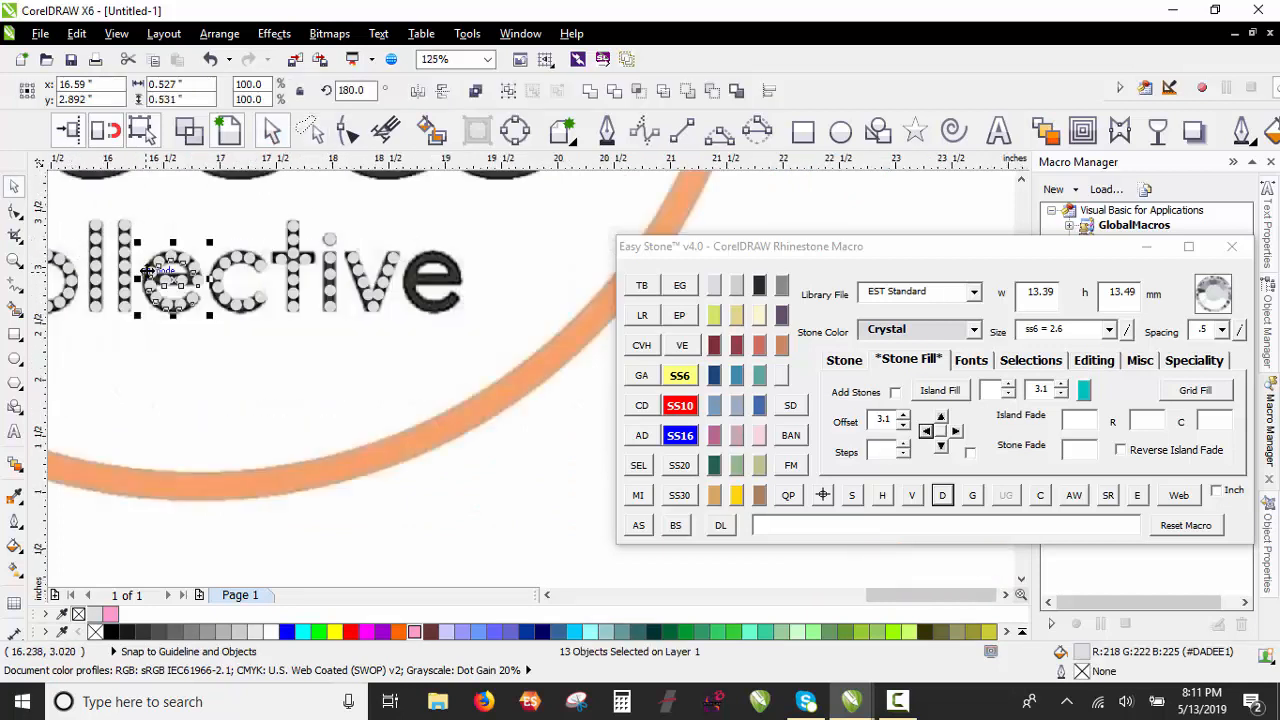
pyautogui.moveTo(150, 272); pyautogui.dragTo(424, 257)
pyautogui.scroll(3, 430, 265)
pyautogui.scroll(-2, 438, 293)
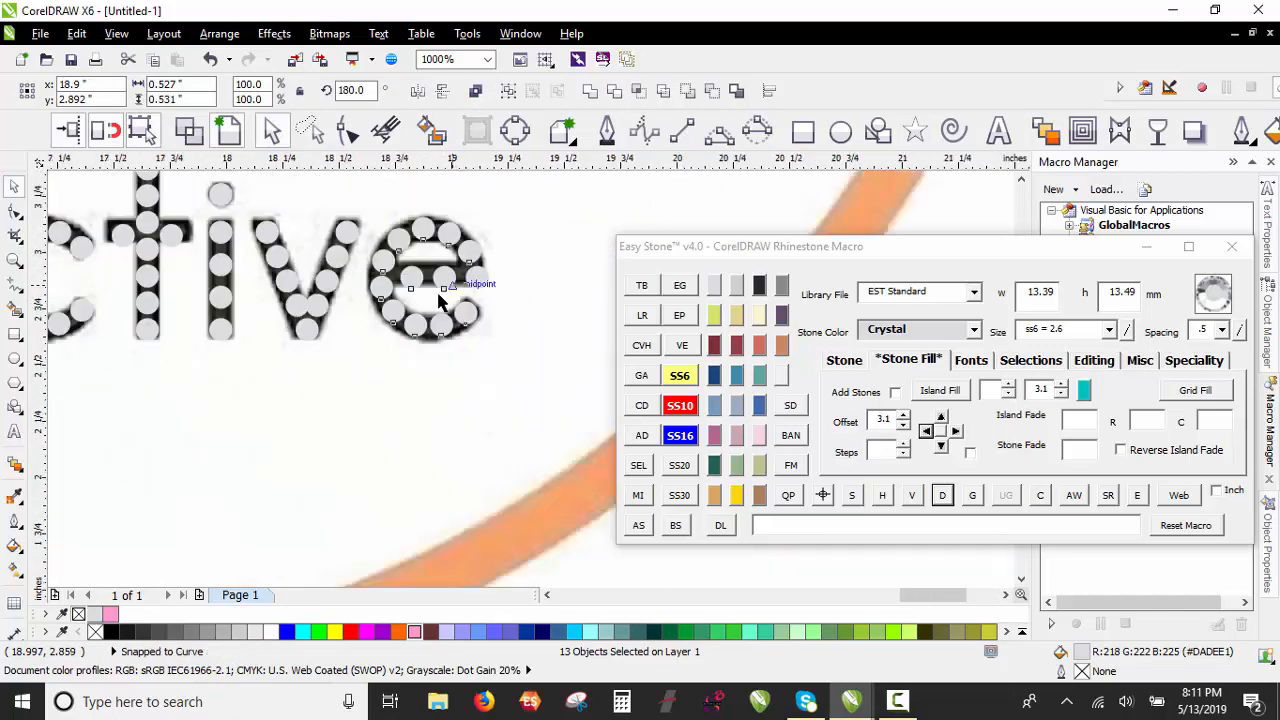
pyautogui.scroll(-1, 320, 368)
pyautogui.click(366, 372)
# Step: Draw a circle about 9.93 inches in diameter over the logo's orange ring
pyautogui.scroll(-1, 371, 372)
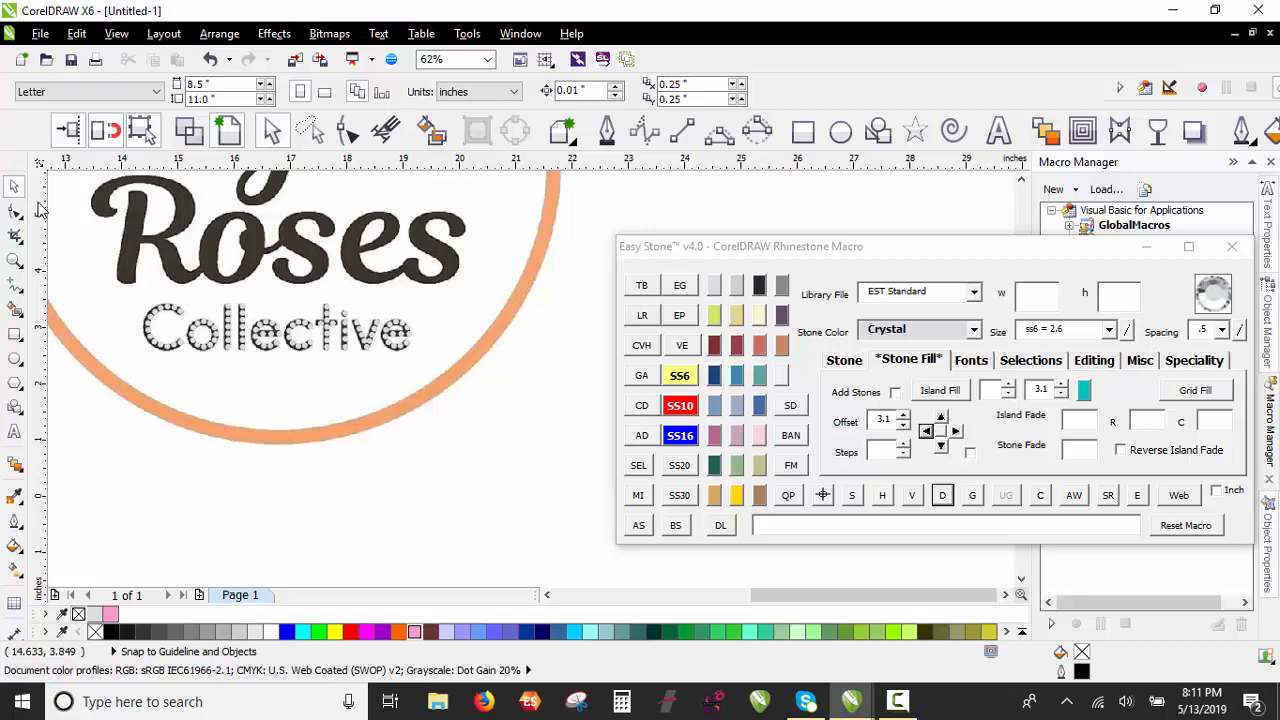
pyautogui.scroll(-2, 334, 428)
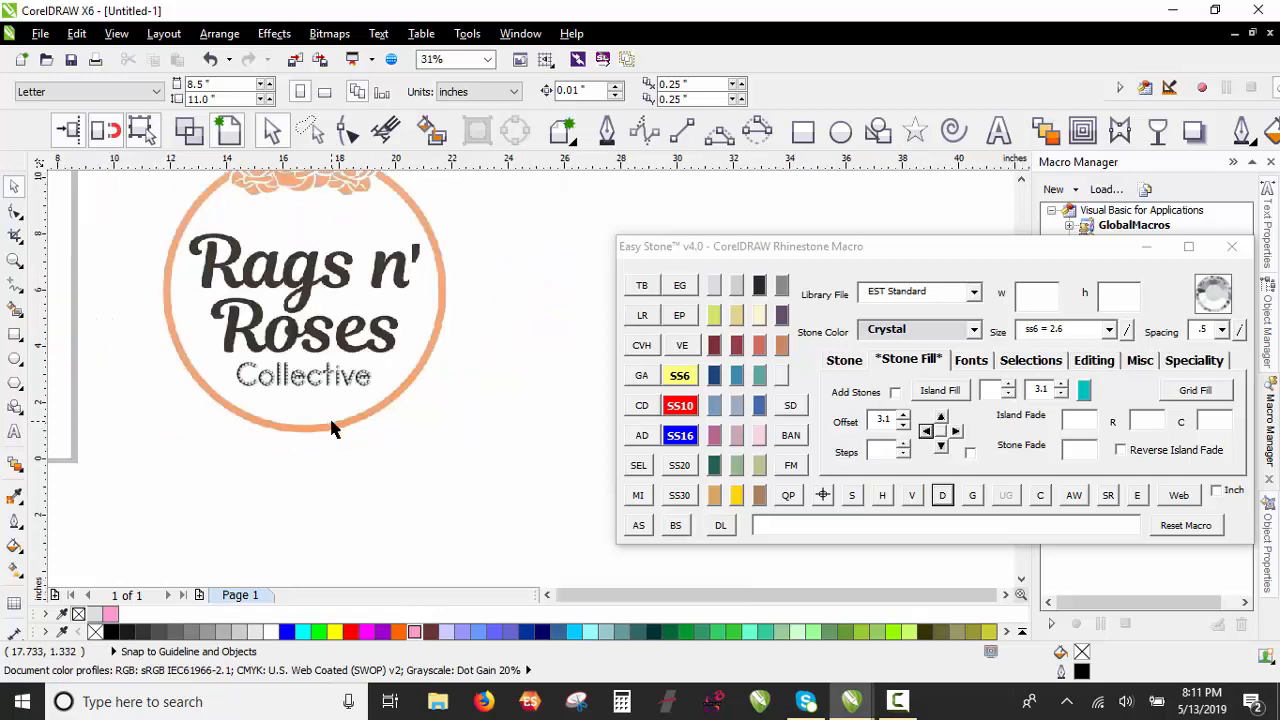
pyautogui.scroll(-1, 286, 294)
pyautogui.scroll(1, 283, 309)
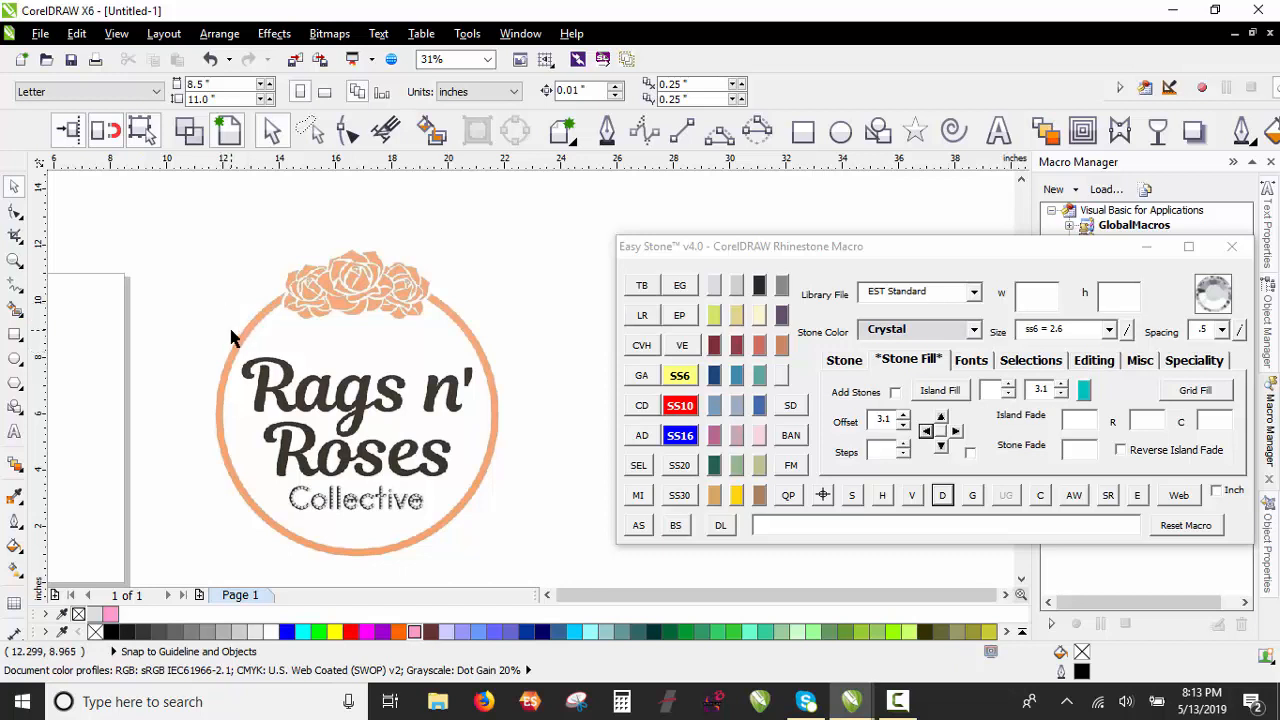
pyautogui.click(840, 134)
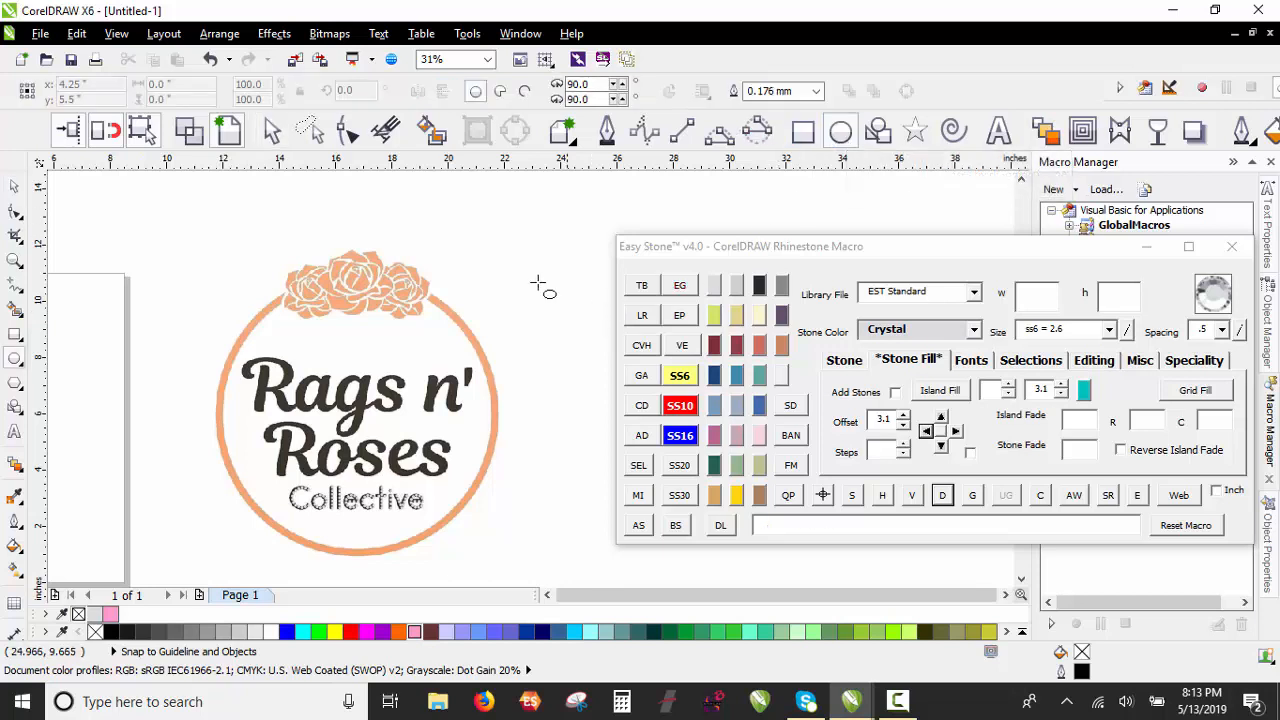
pyautogui.moveTo(205, 274); pyautogui.dragTo(486, 557)
pyautogui.click(14, 186)
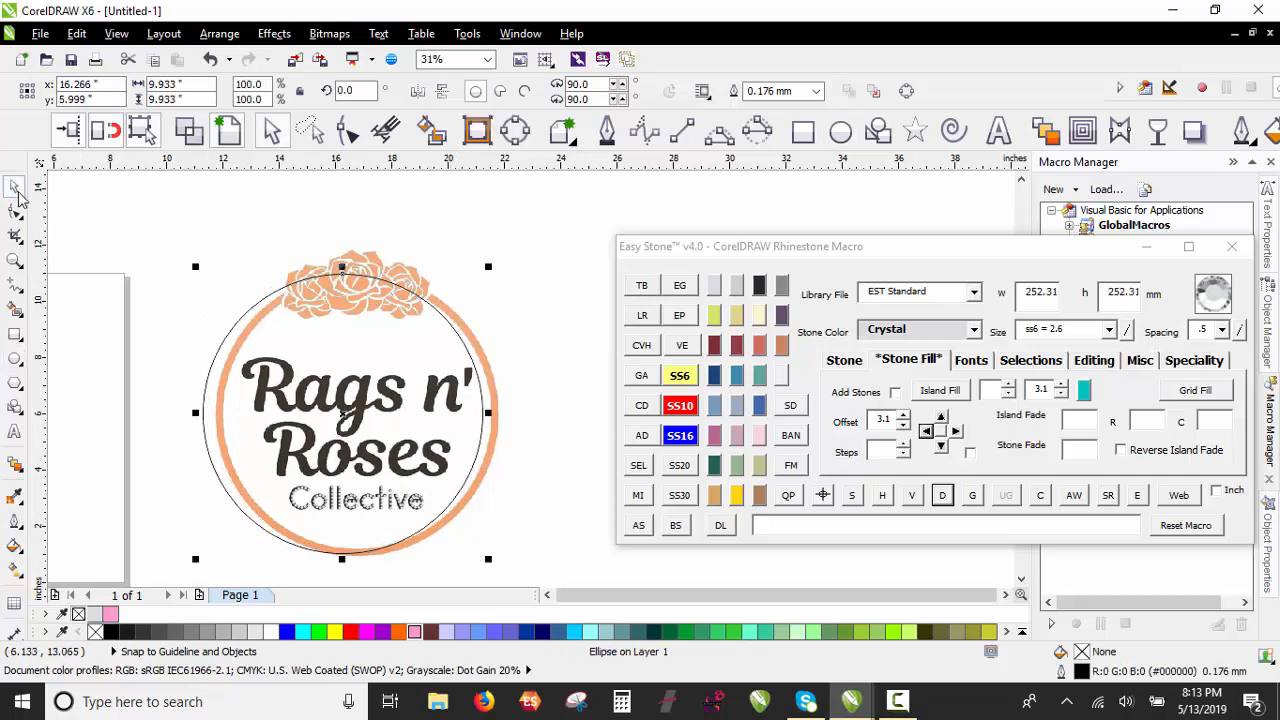
# Step: Move the drawn circle onto the logo's orange ring, centring it at about X 16.722, Y 5.966 inches
pyautogui.scroll(1, 509, 410)
pyautogui.moveTo(440, 330); pyautogui.dragTo(464, 324)
pyautogui.scroll(-1, 474, 323)
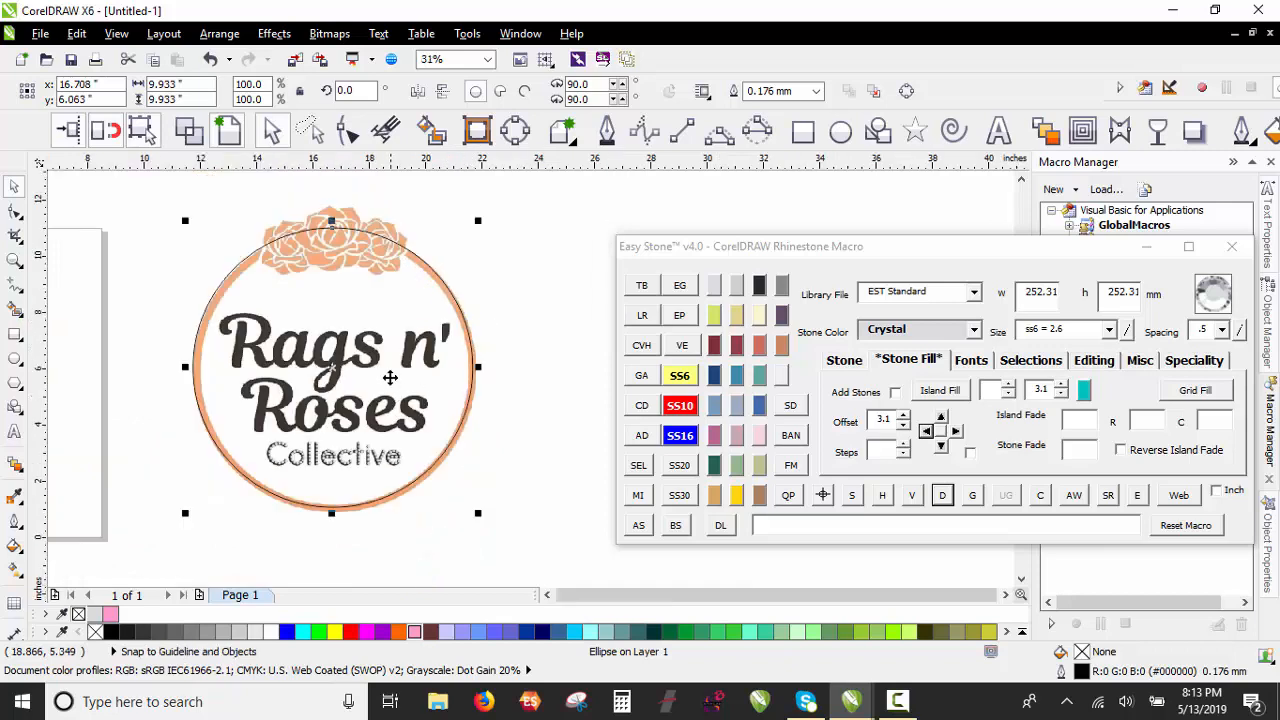
pyautogui.scroll(1, 389, 410)
pyautogui.scroll(1, 388, 250)
pyautogui.moveTo(357, 217)
pyautogui.mouseDown()
pyautogui.moveTo(370, 225)
pyautogui.moveTo(366, 211)
pyautogui.mouseUp()
pyautogui.scroll(-1, 380, 229)
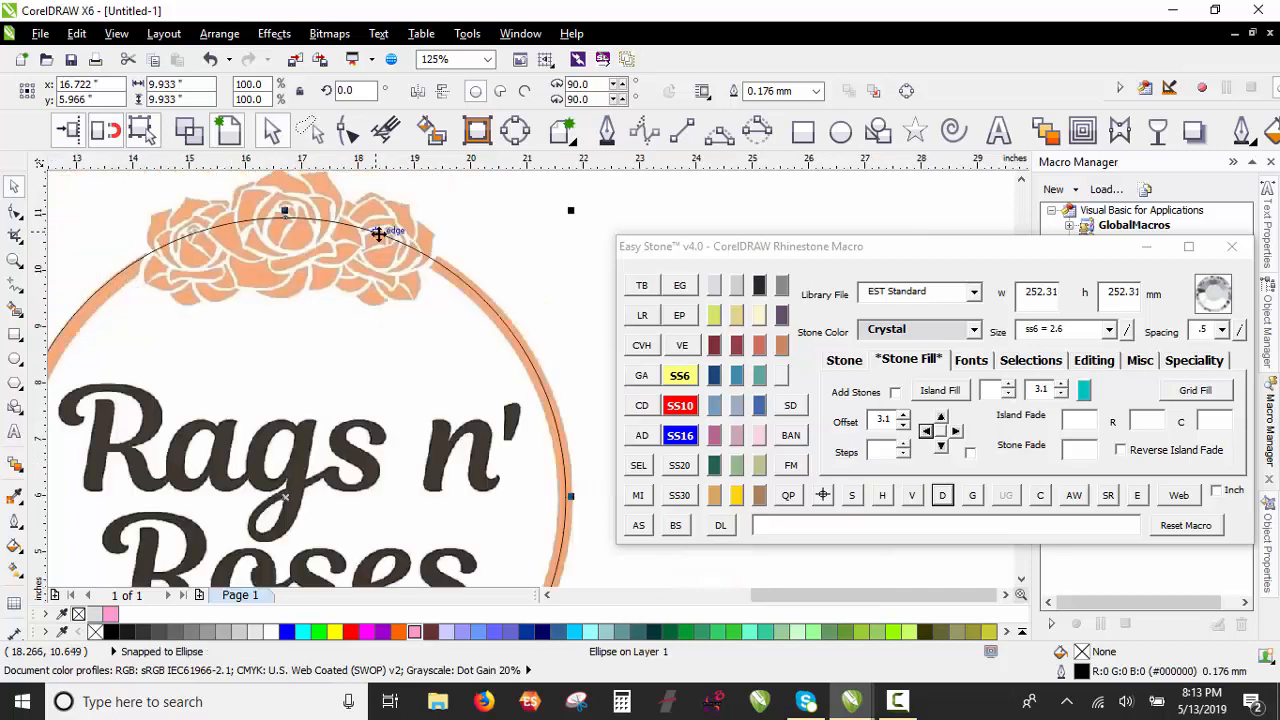
pyautogui.scroll(-1, 437, 298)
pyautogui.click(531, 488)
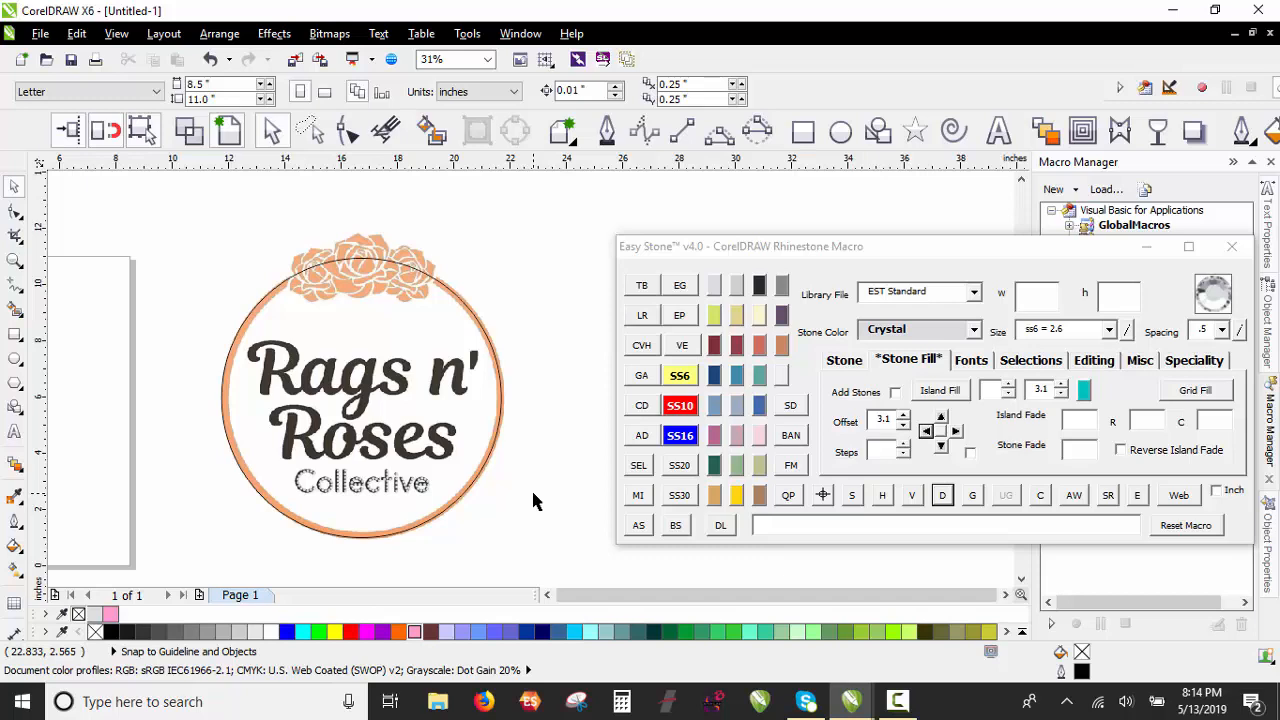
# Step: Create an outer offset copy of the circle using the ss6 - ss16 island fill offset value
pyautogui.scroll(2, 455, 291)
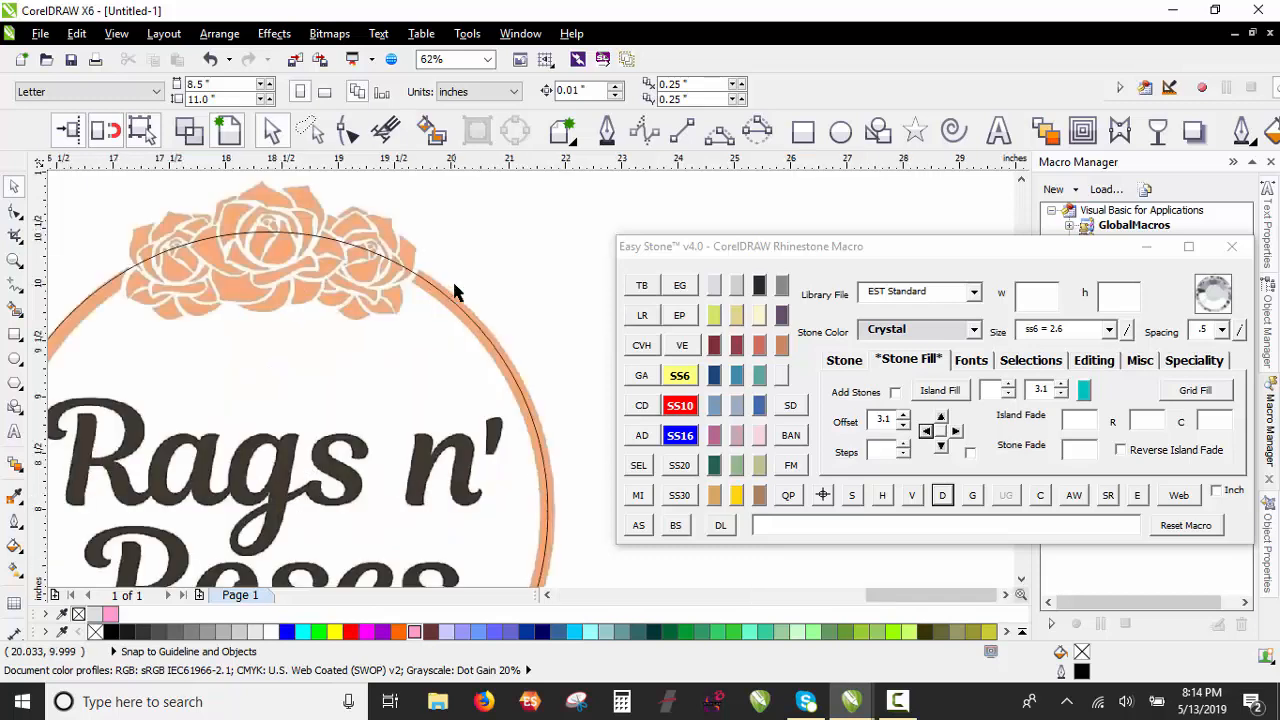
pyautogui.scroll(2, 453, 285)
pyautogui.scroll(-2, 453, 285)
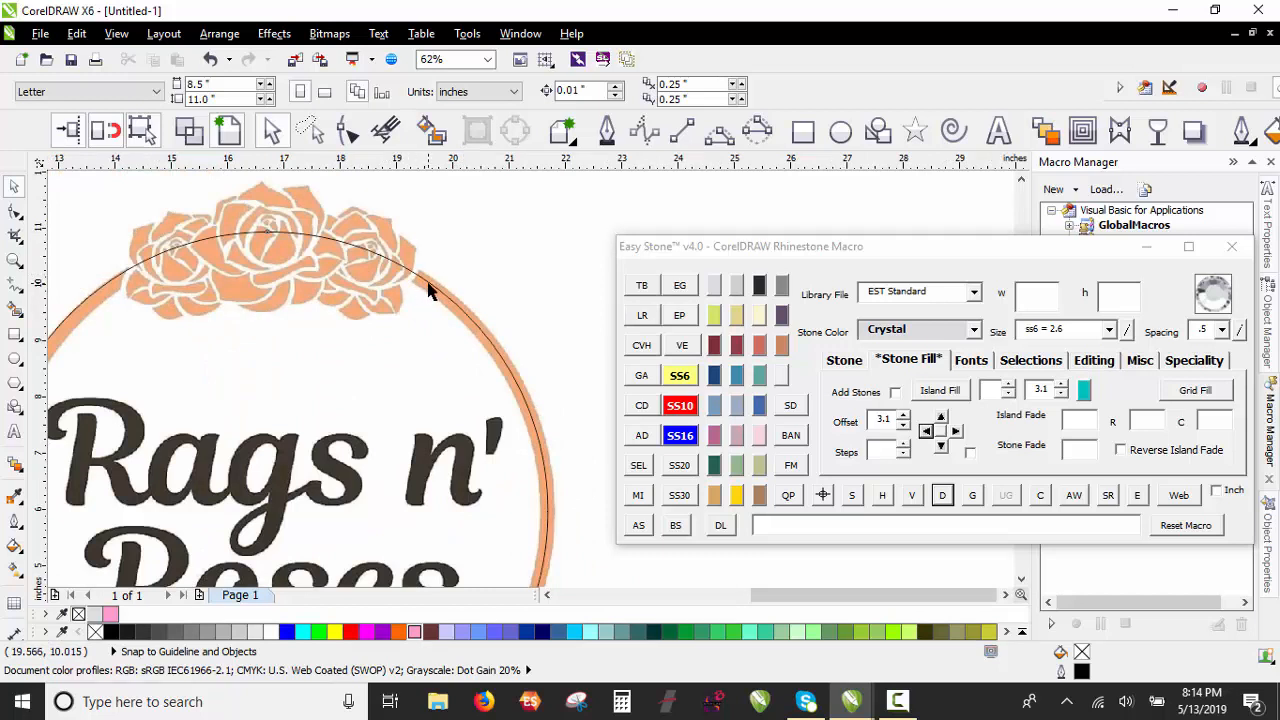
pyautogui.click(428, 289)
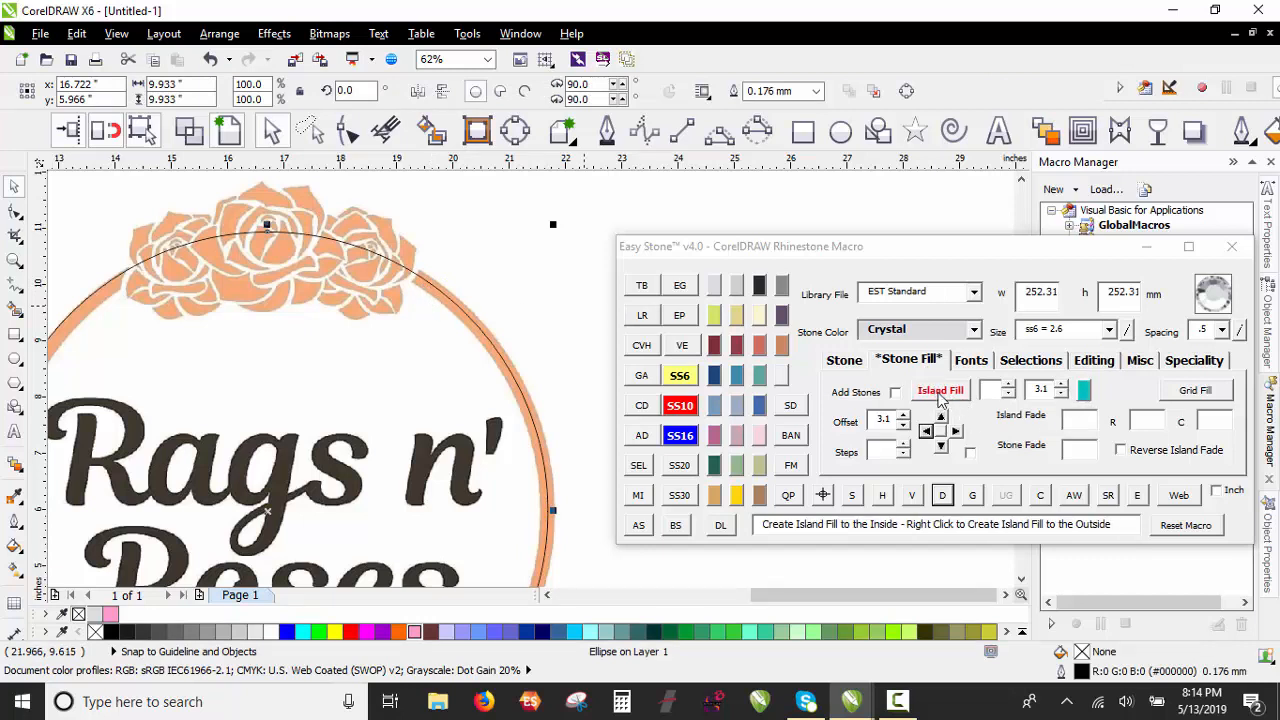
pyautogui.click(1086, 392)
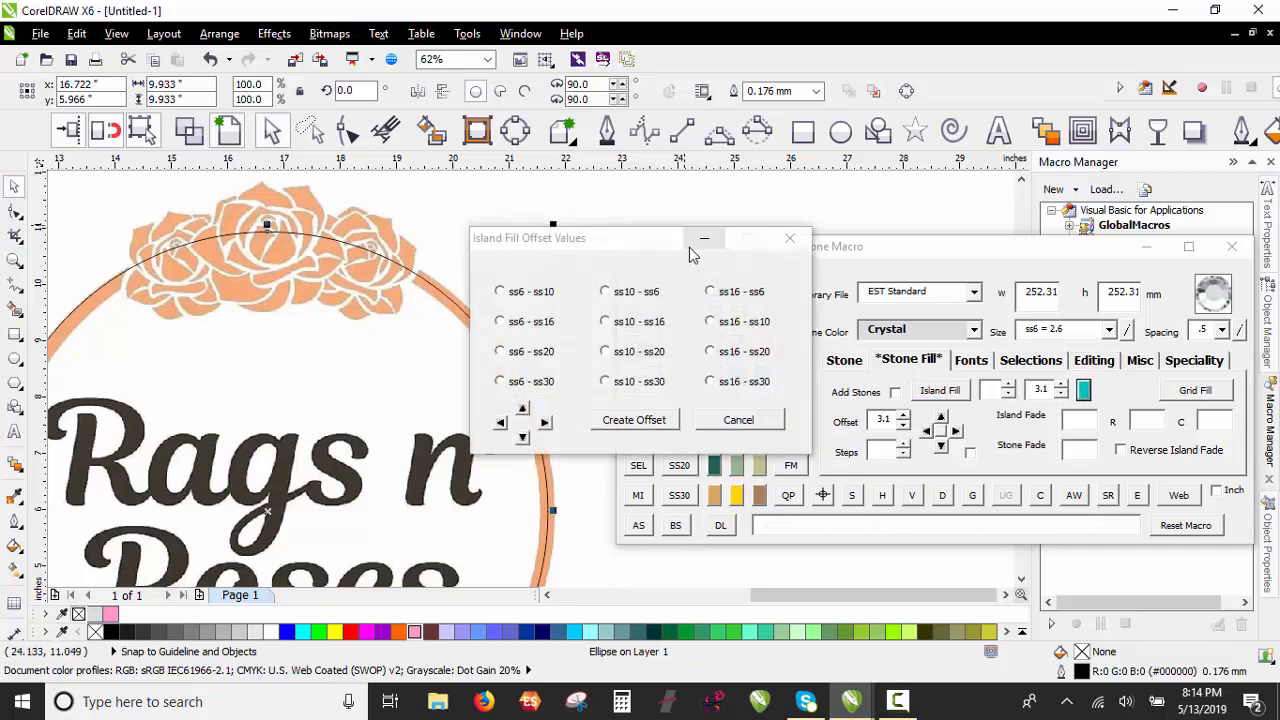
pyautogui.moveTo(645, 248); pyautogui.dragTo(866, 255)
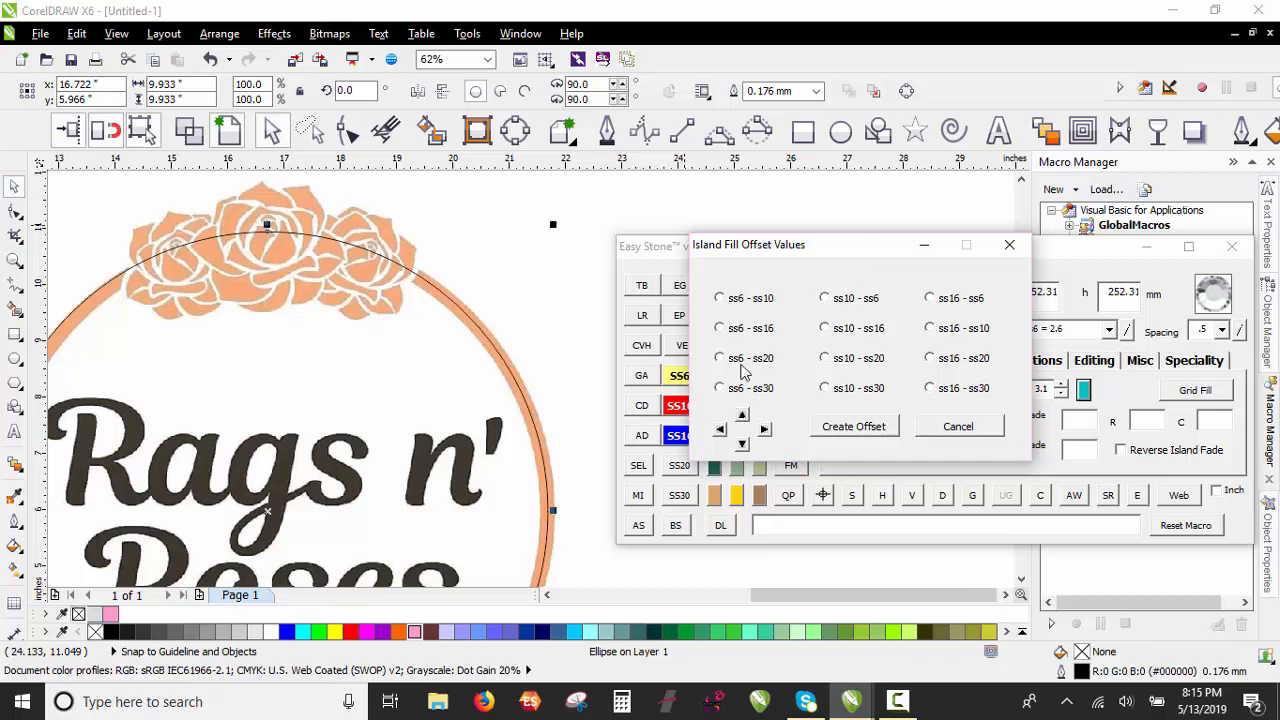
pyautogui.click(730, 334)
pyautogui.click(845, 427)
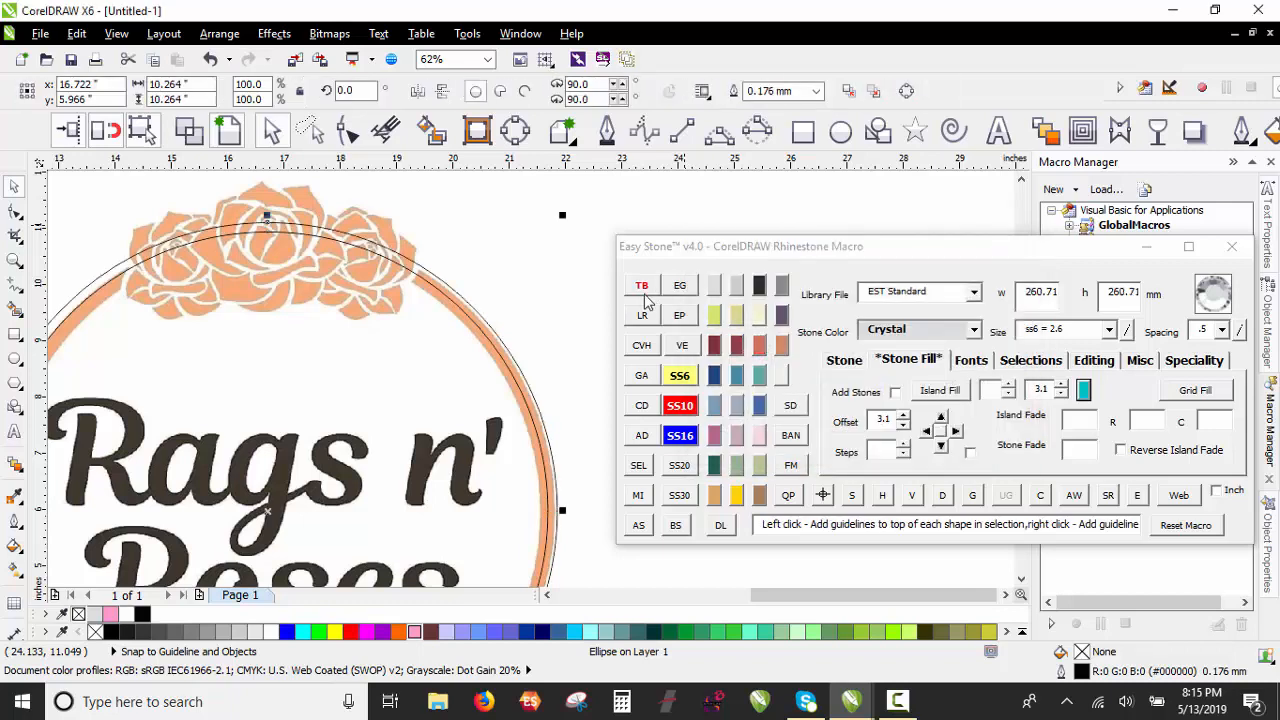
pyautogui.click(554, 298)
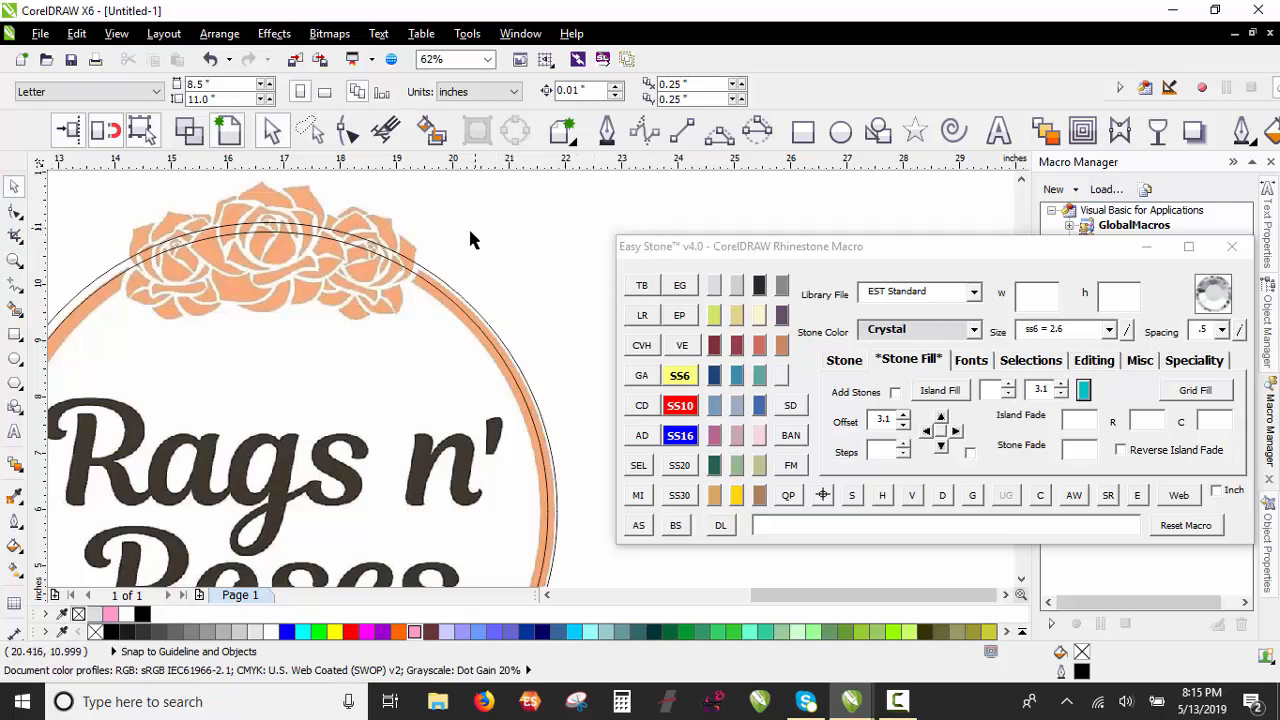
# Step: Draw a closed four-sided shape about 6.95 by 3.5 inches across the roses, crossing both circles at the ends of the orange ring
pyautogui.scroll(-2, 408, 277)
pyautogui.scroll(2, 343, 220)
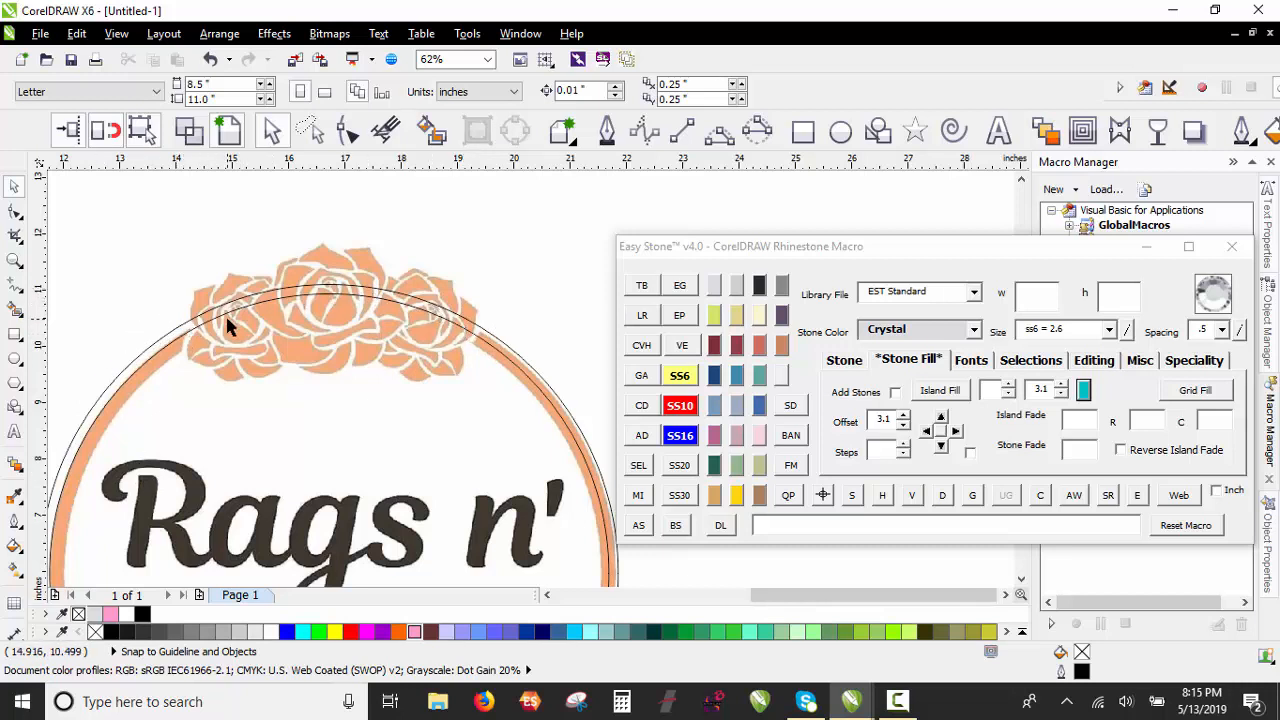
pyautogui.click(688, 130)
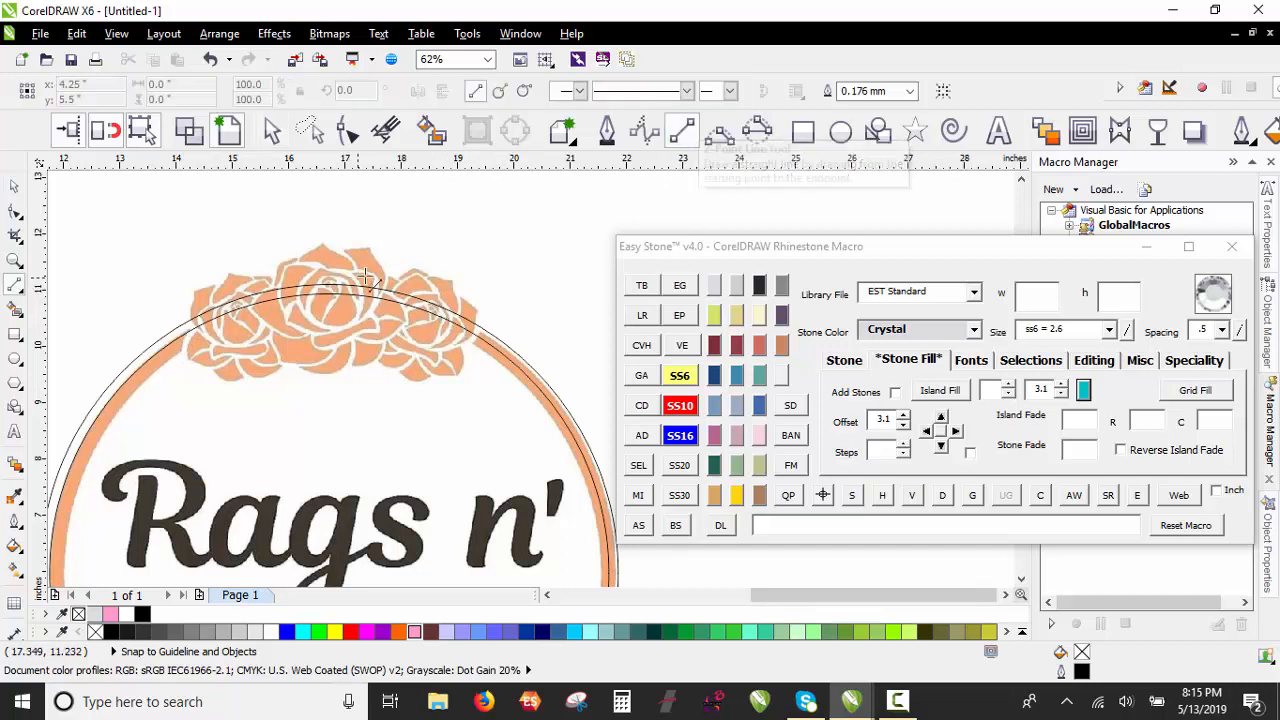
pyautogui.moveTo(152, 292)
pyautogui.mouseDown()
pyautogui.moveTo(210, 429)
pyautogui.moveTo(440, 425)
pyautogui.moveTo(486, 309)
pyautogui.moveTo(551, 234)
pyautogui.moveTo(196, 264)
pyautogui.moveTo(151, 292)
pyautogui.mouseUp()
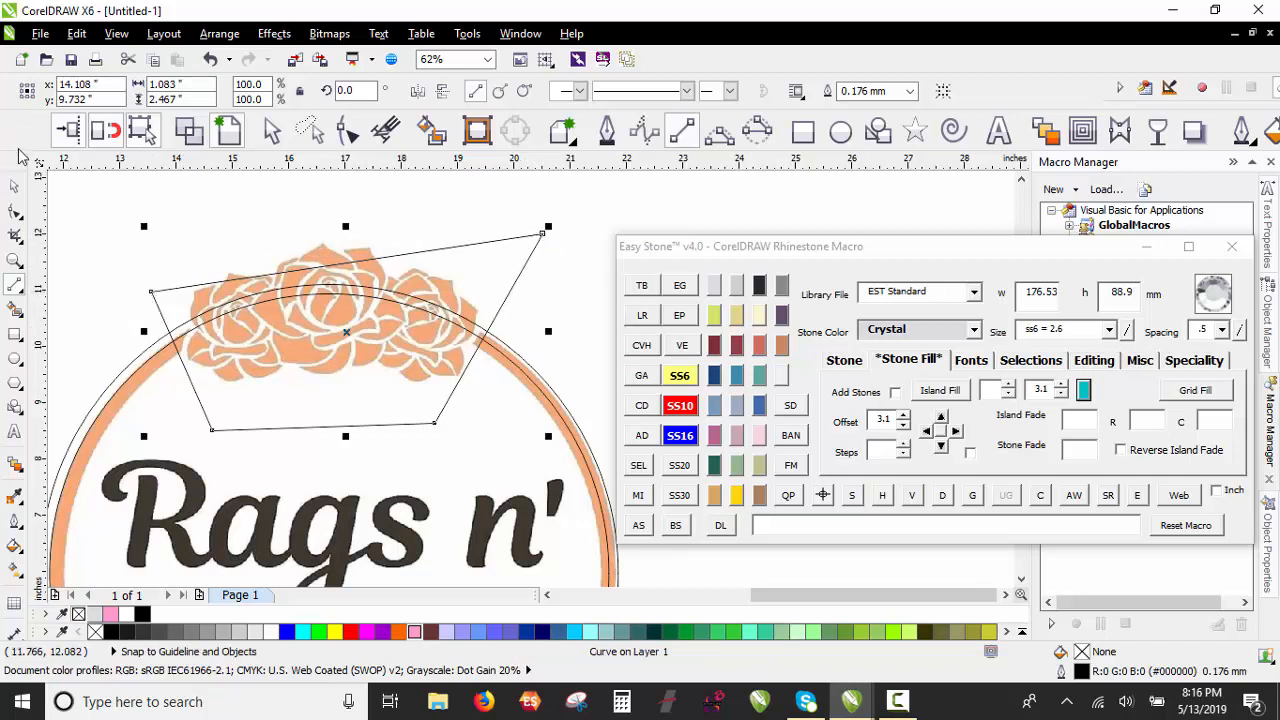
pyautogui.click(14, 186)
pyautogui.click(172, 189)
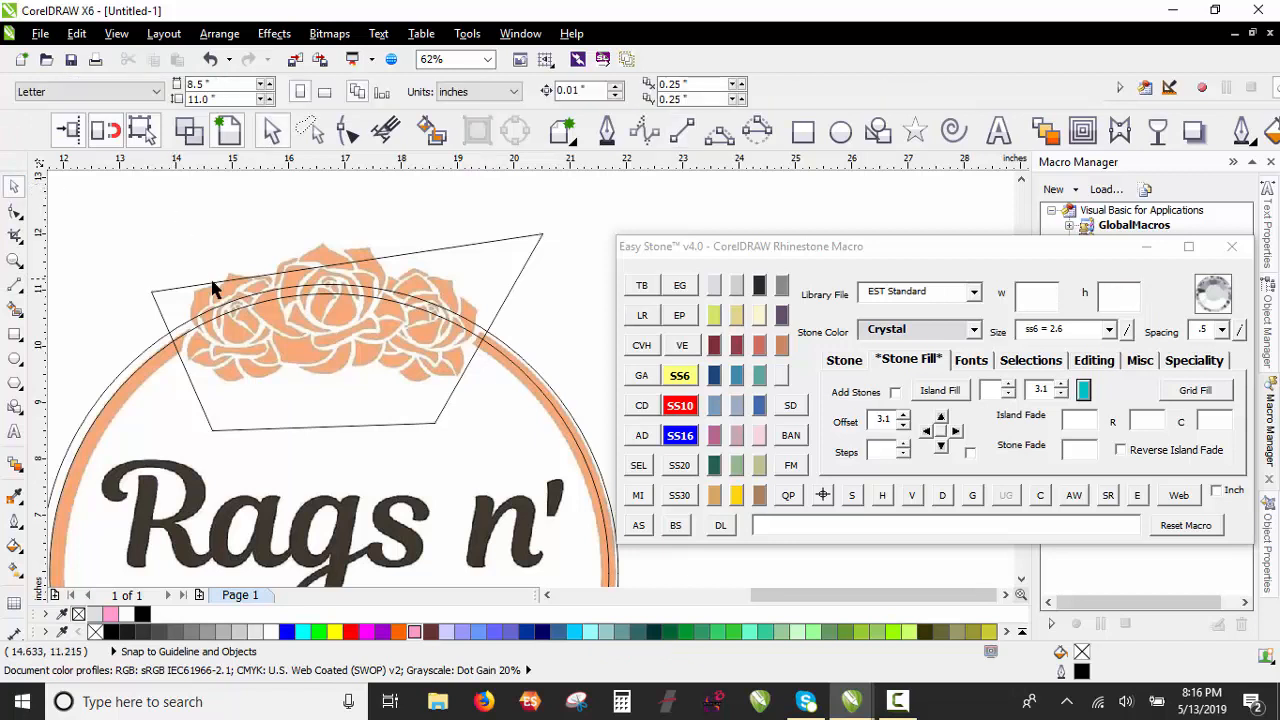
# Step: Trim the inner and outer circles with the four-sided shape around the roses and delete that shape
pyautogui.click(176, 288)
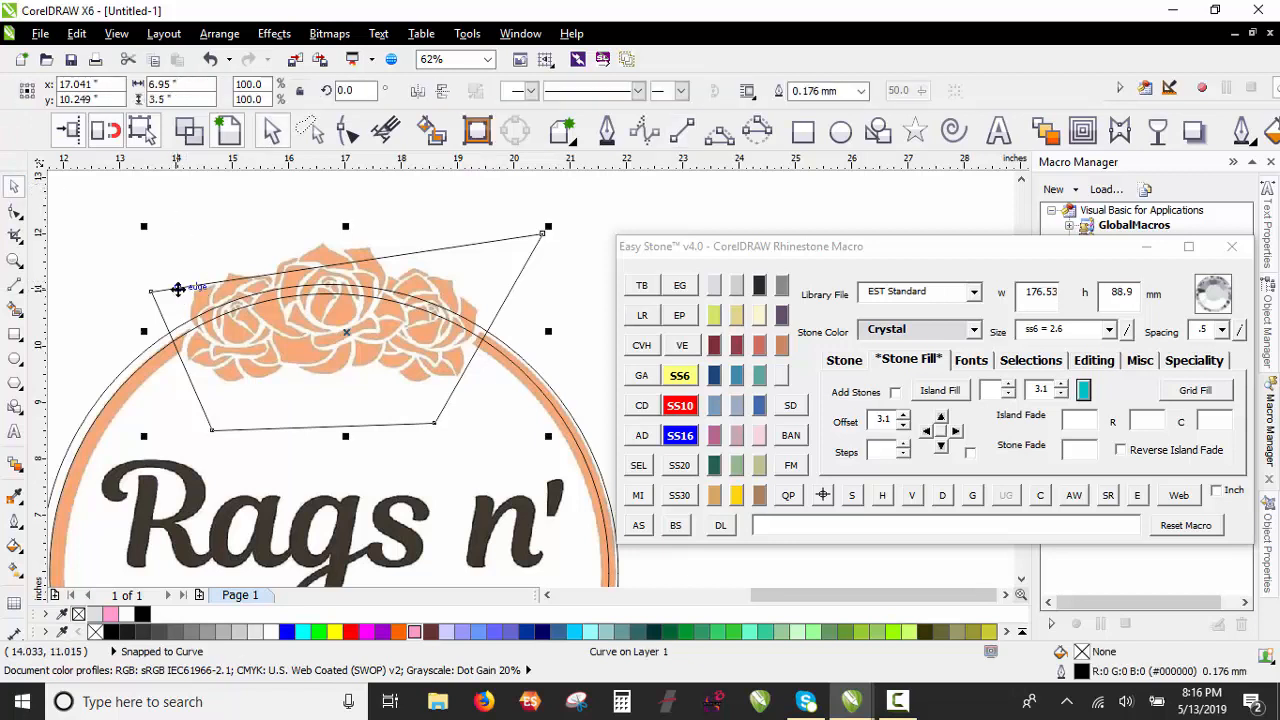
pyautogui.keyDown('shift'); pyautogui.click(128, 390); pyautogui.keyUp('shift')
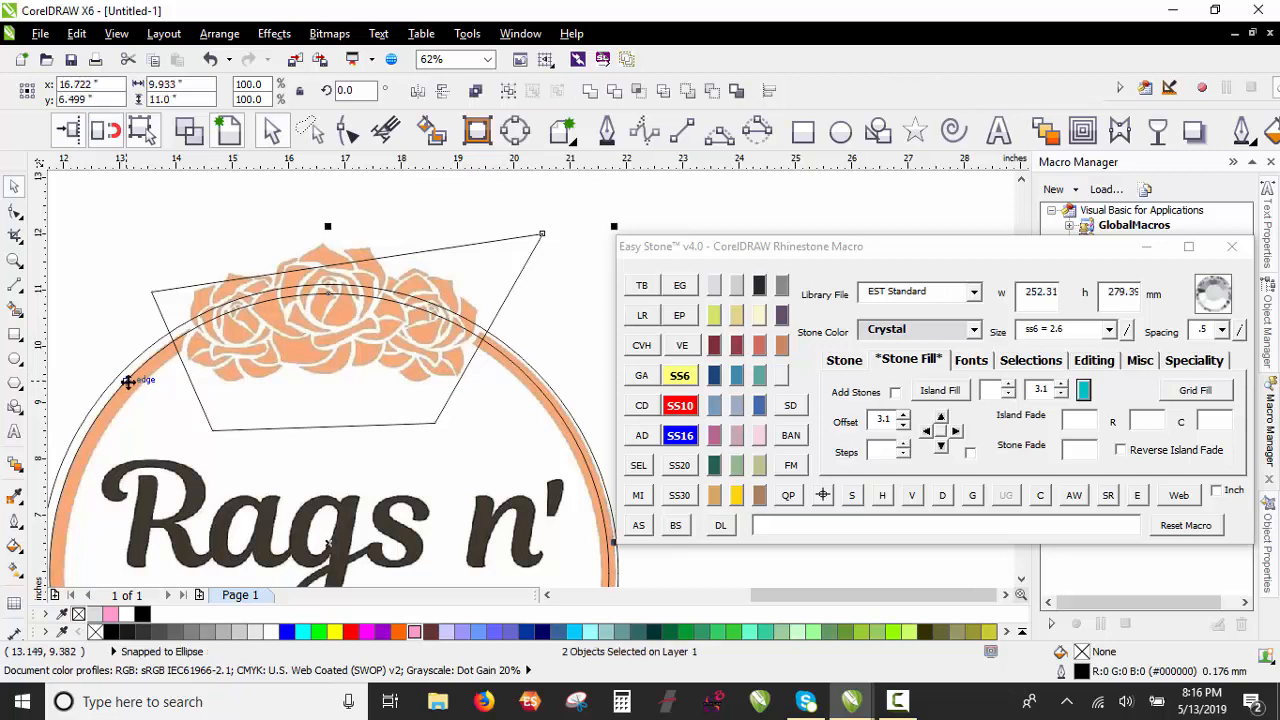
pyautogui.click(617, 93)
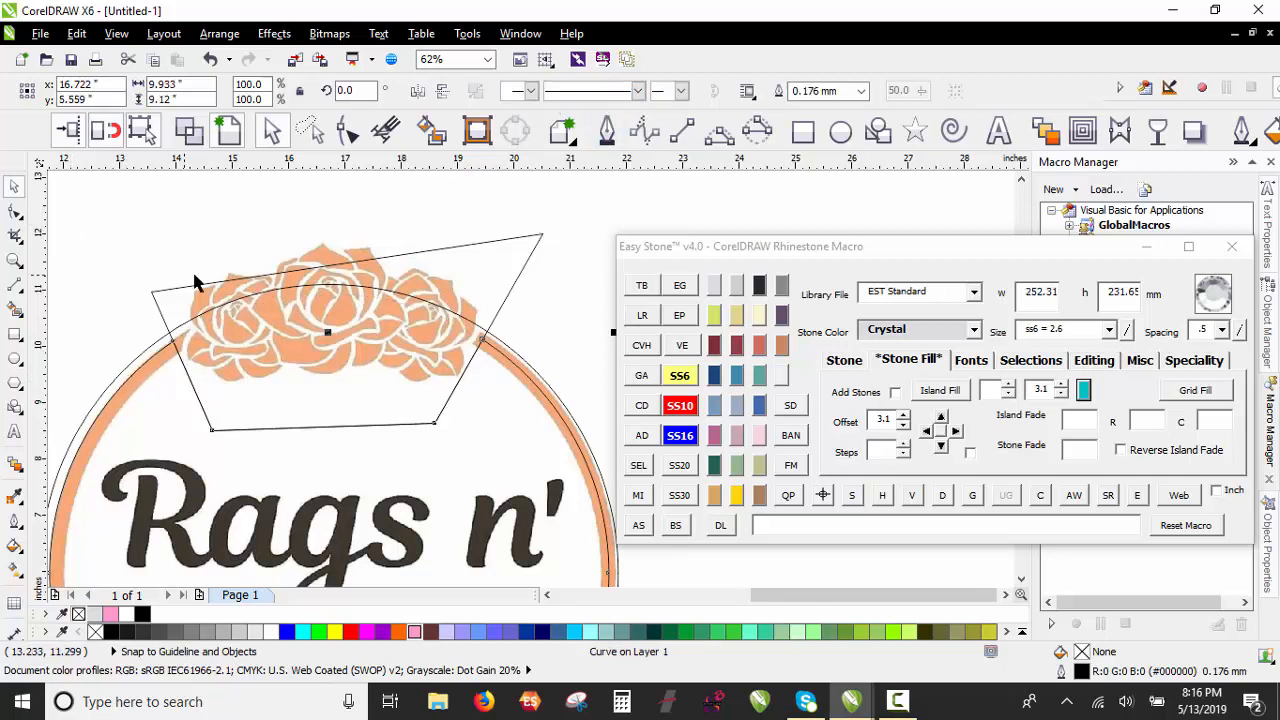
pyautogui.keyDown('shift'); pyautogui.click(139, 357); pyautogui.keyUp('shift')
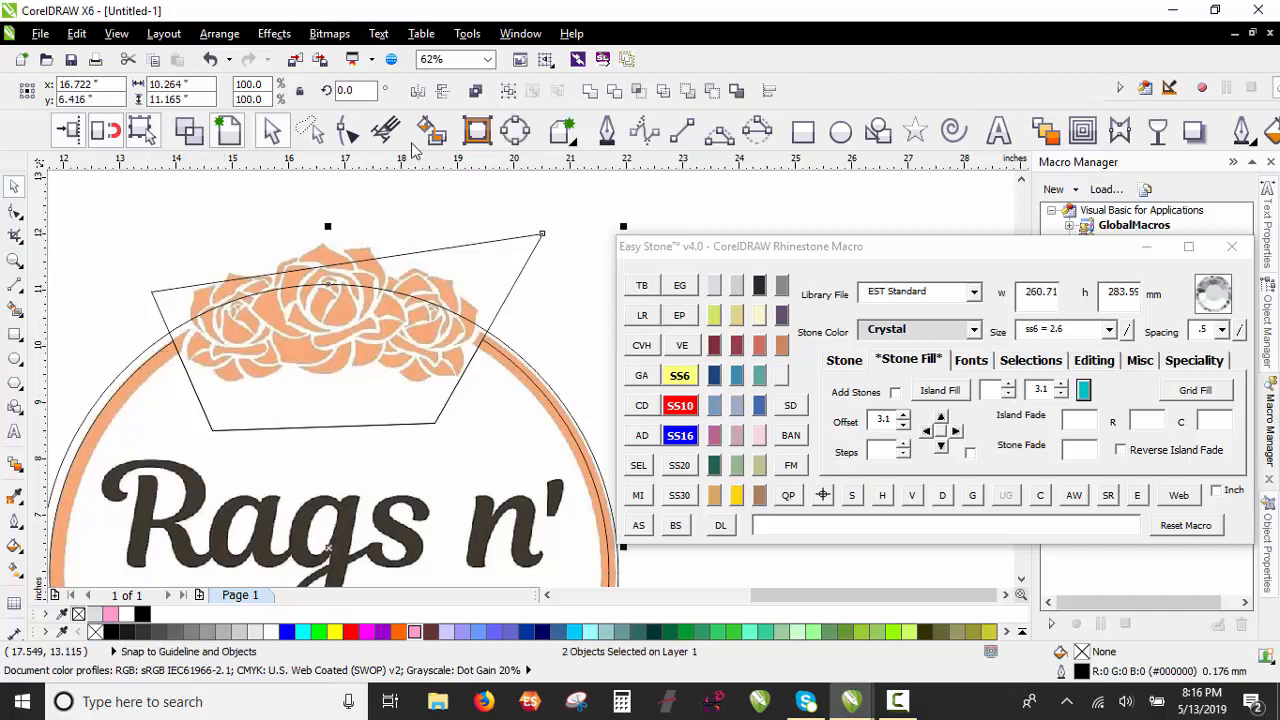
pyautogui.click(614, 91)
pyautogui.click(176, 243)
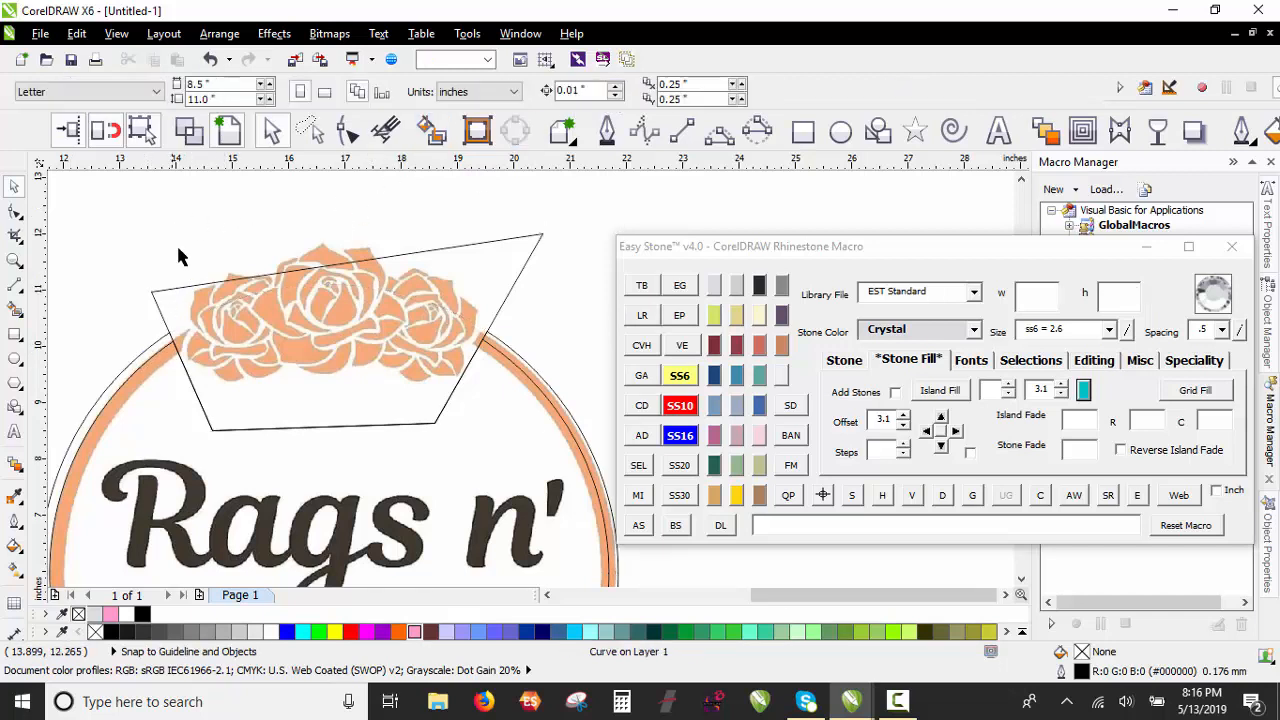
pyautogui.click(185, 290)
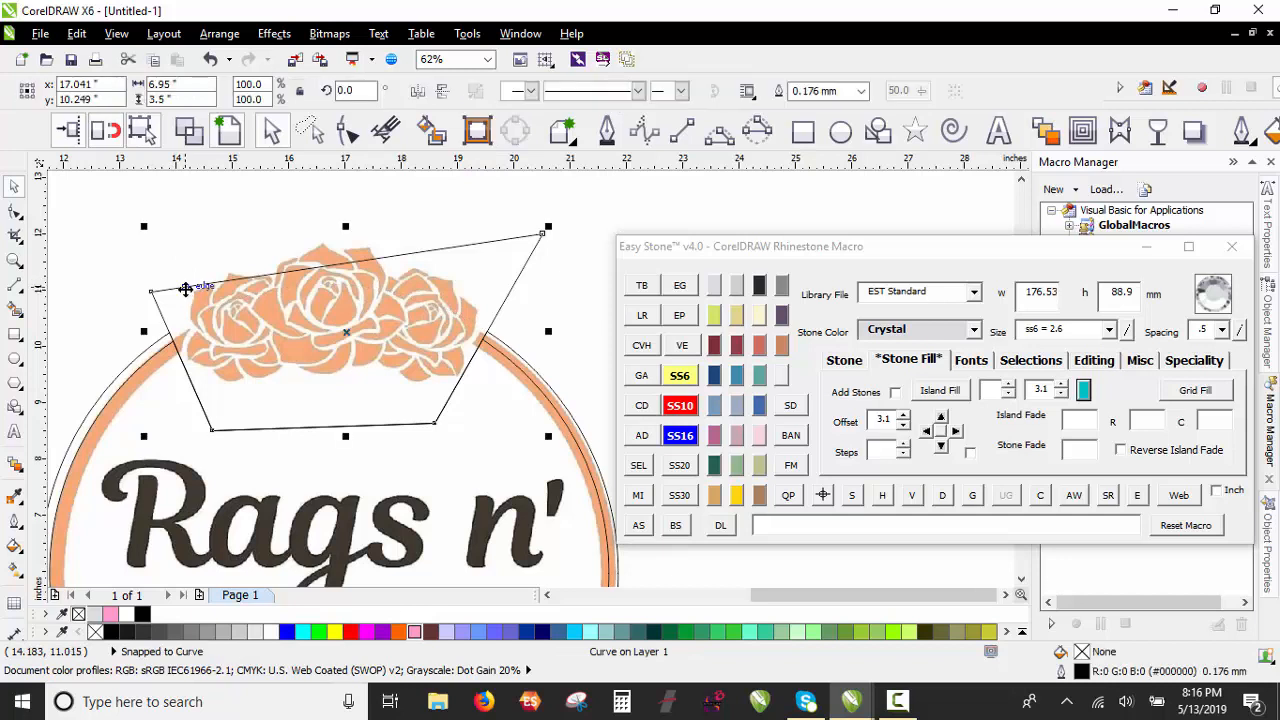
pyautogui.press('Delete')
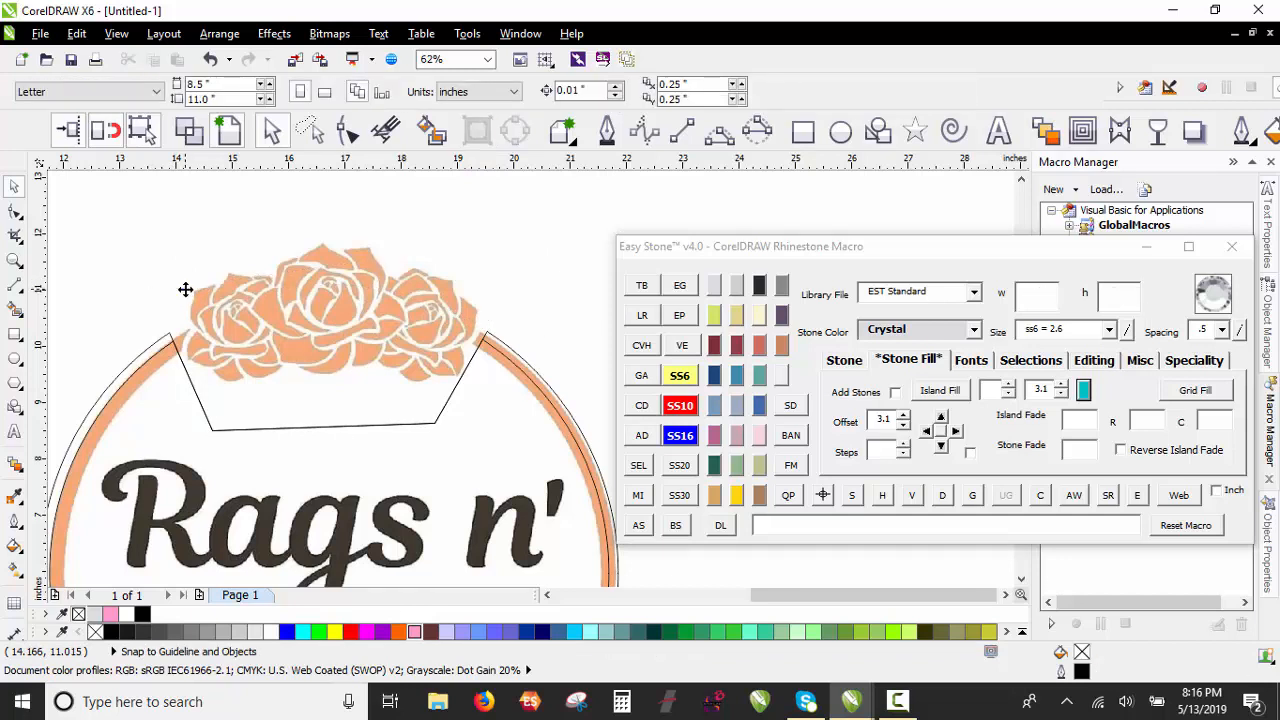
# Step: Break the trimmed inner curve at its two lower corner nodes beneath the roses
pyautogui.press('F10')
pyautogui.click(214, 431)
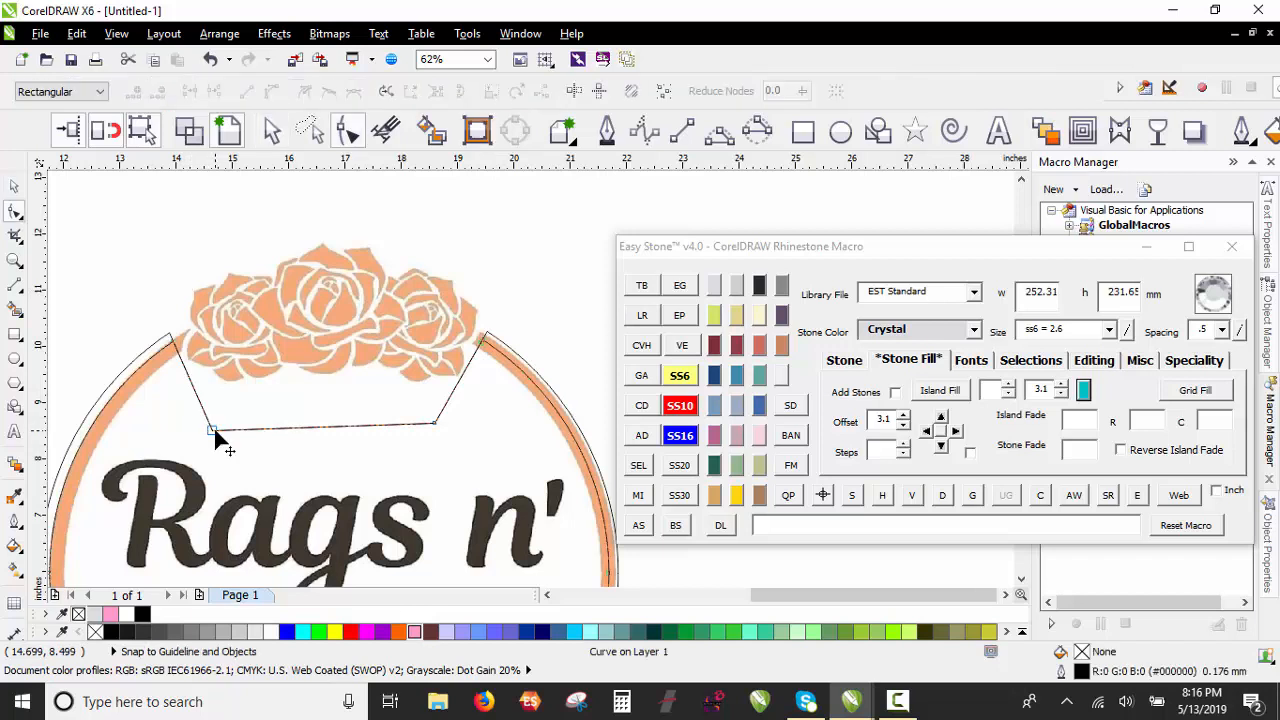
pyautogui.moveTo(196, 436); pyautogui.dragTo(461, 407)
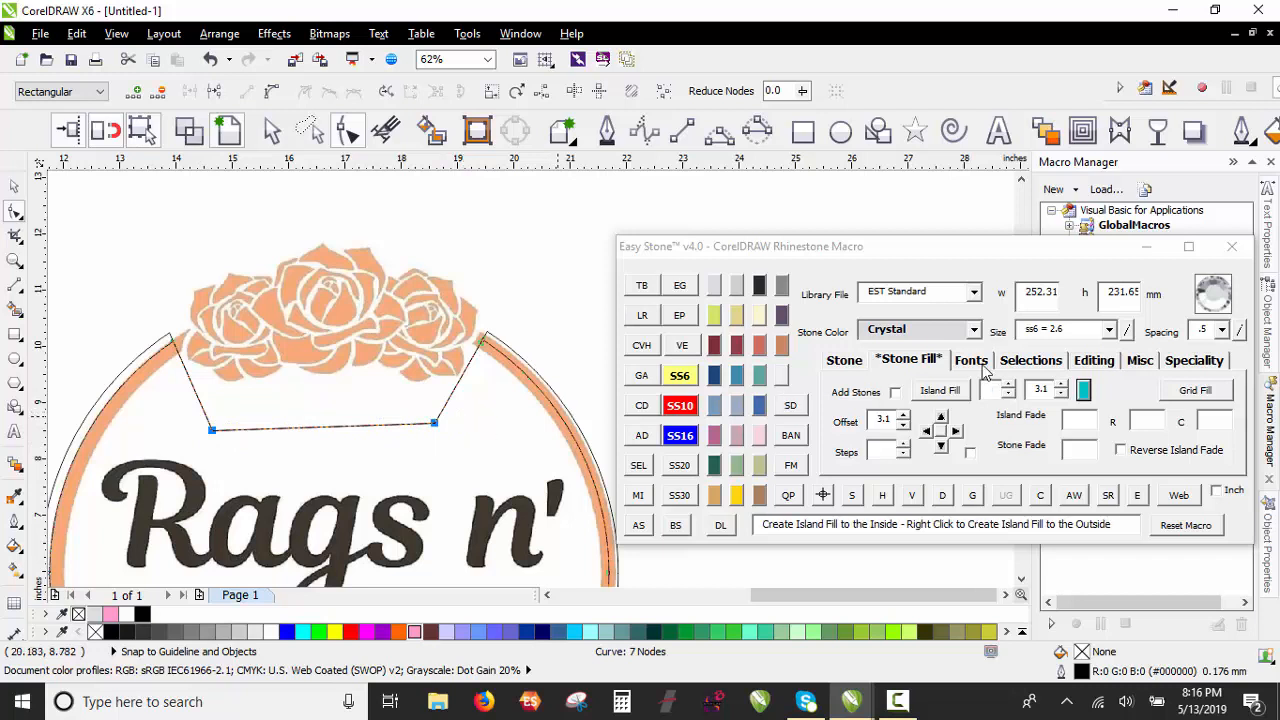
pyautogui.click(1092, 361)
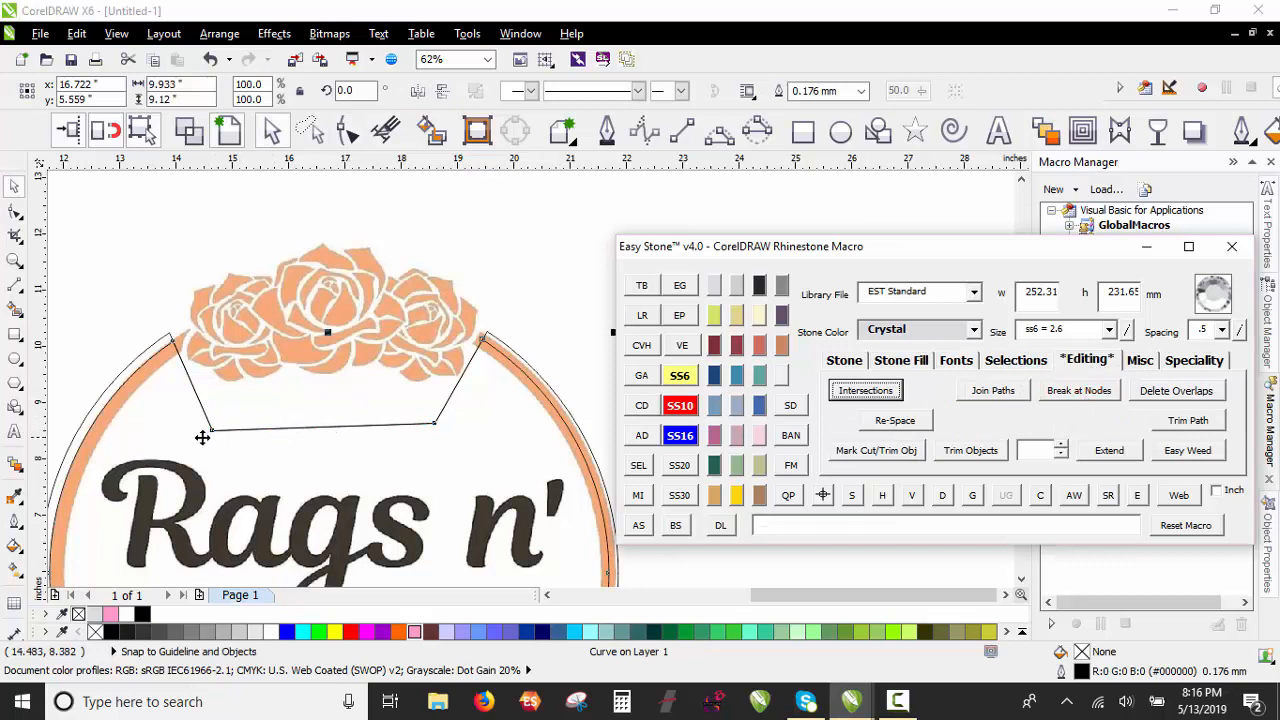
pyautogui.click(1072, 398)
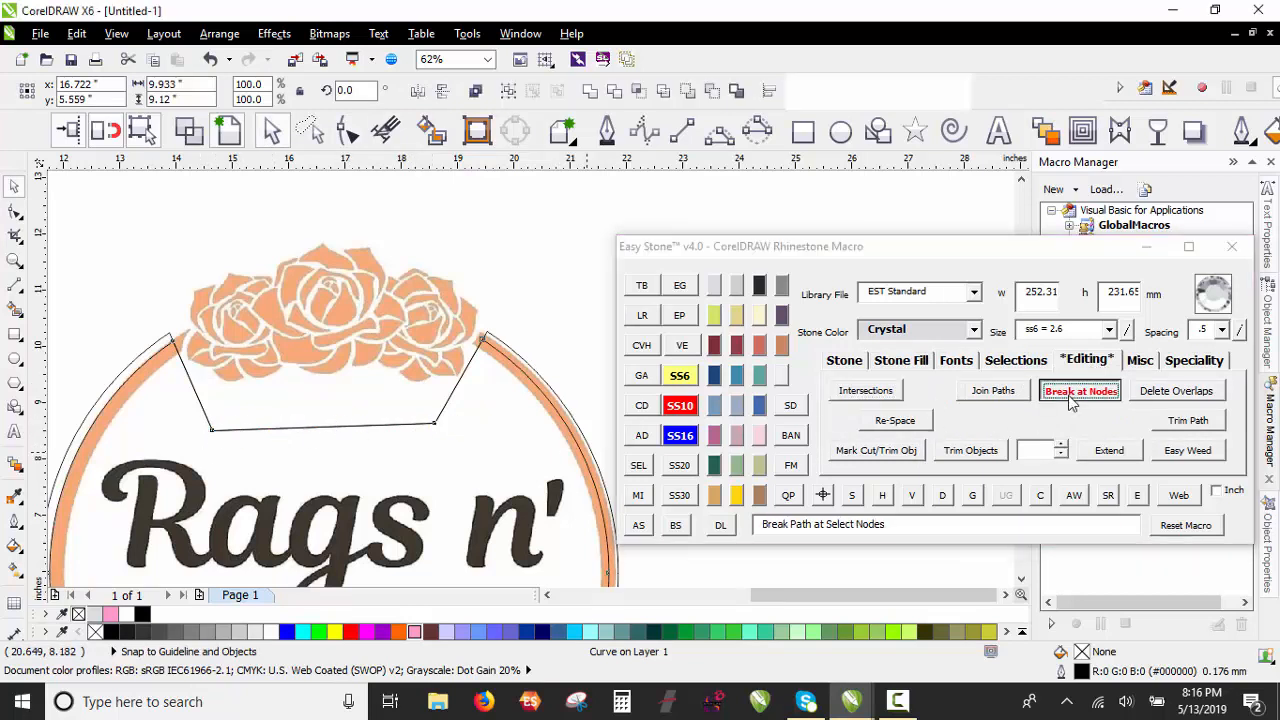
pyautogui.click(160, 300)
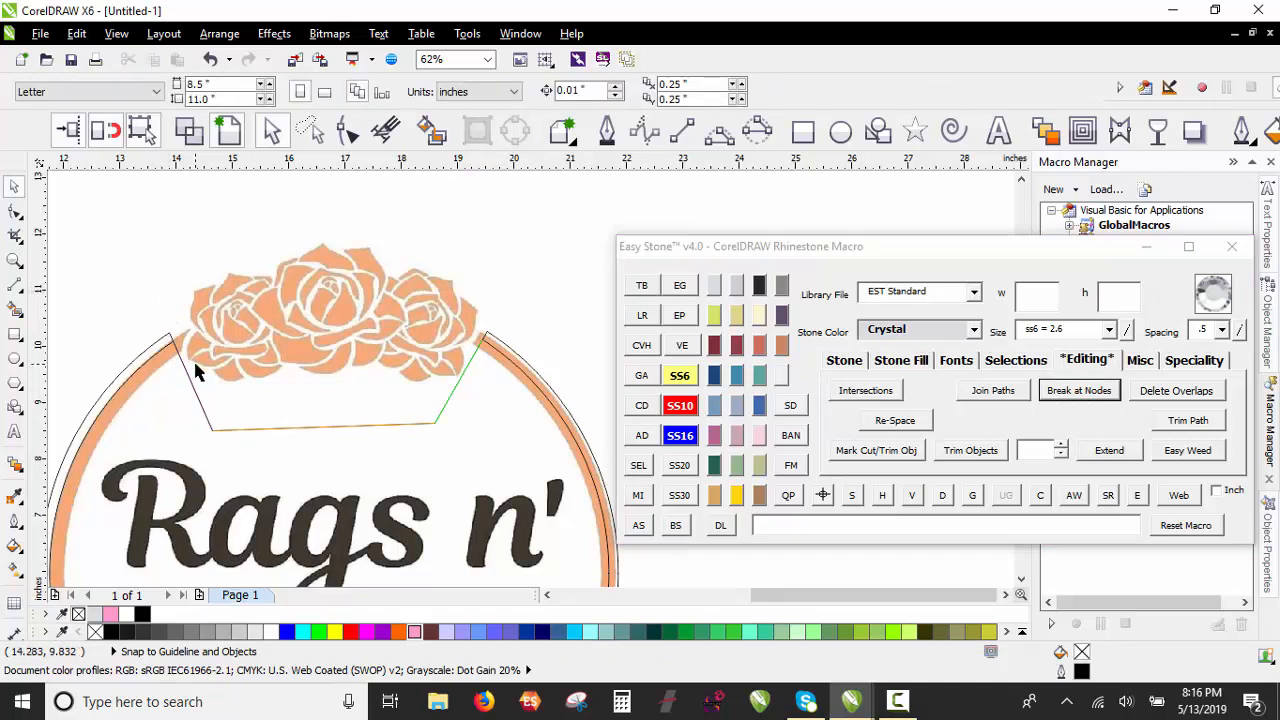
# Step: Delete the three straight segments beneath the roses that were broken off the inner curve
pyautogui.click(192, 385)
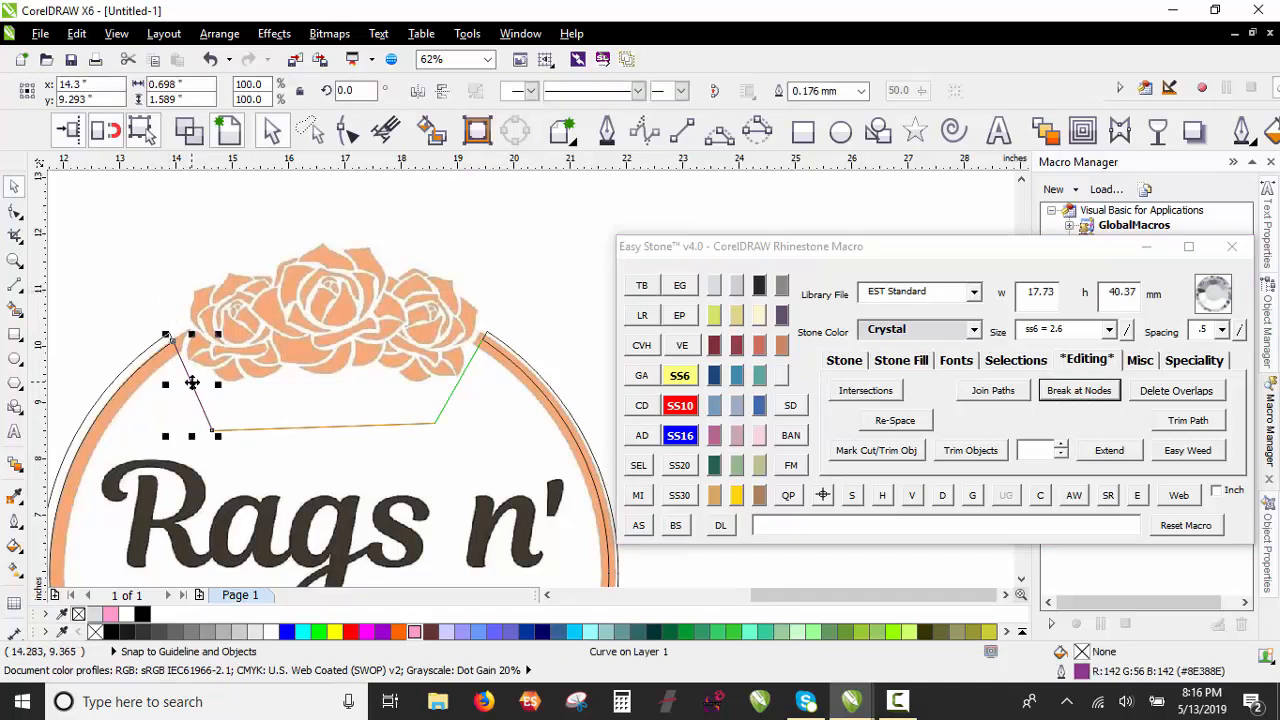
pyautogui.press('Delete')
pyautogui.click(276, 428)
pyautogui.press('Delete')
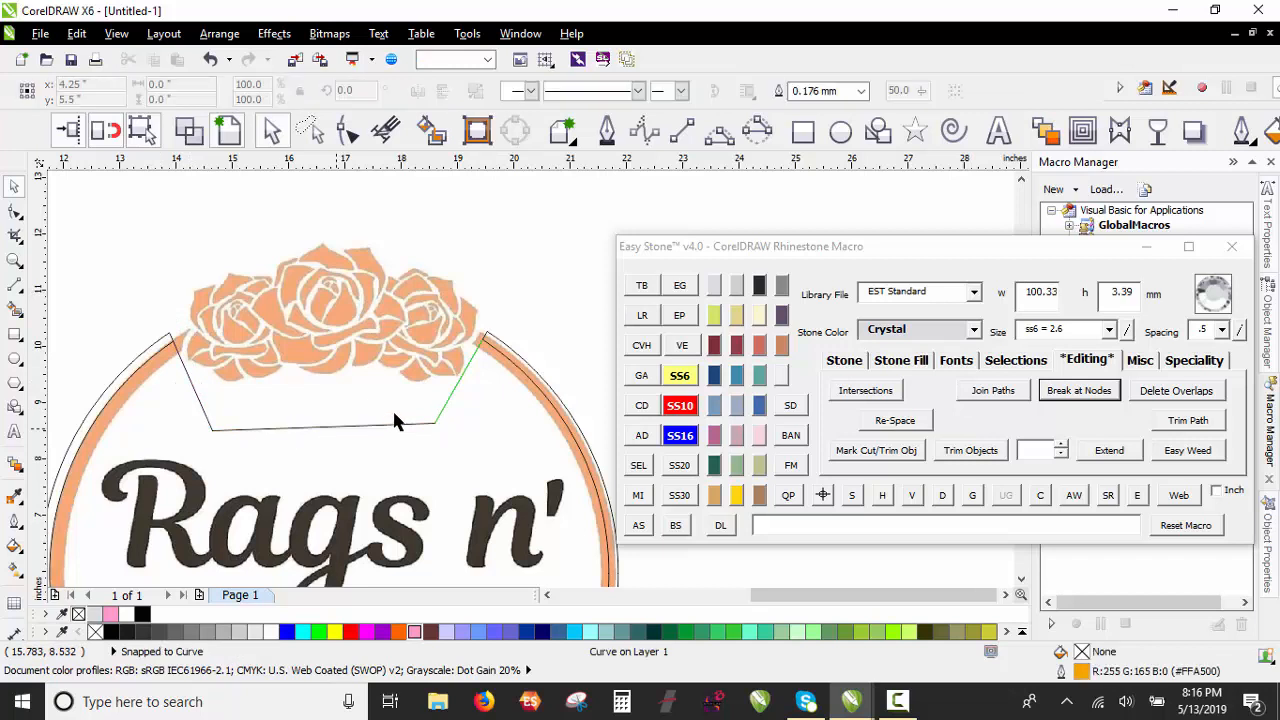
pyautogui.click(446, 395)
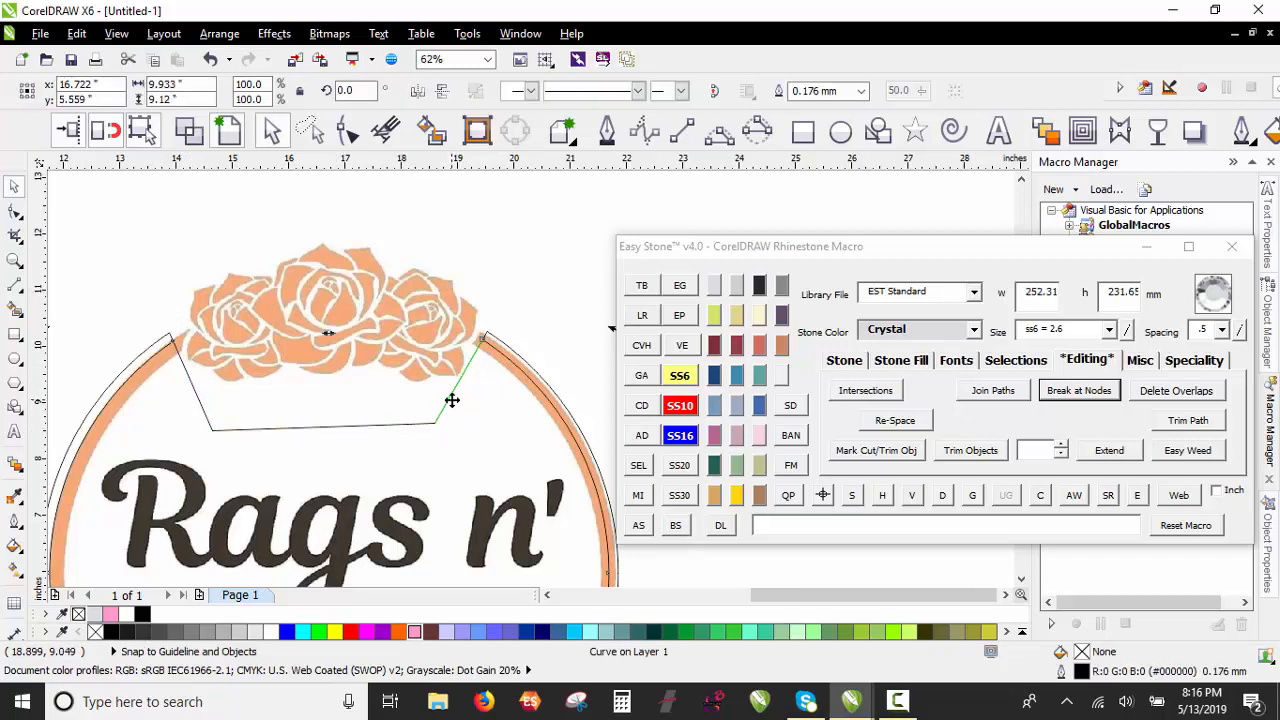
pyautogui.press('Delete')
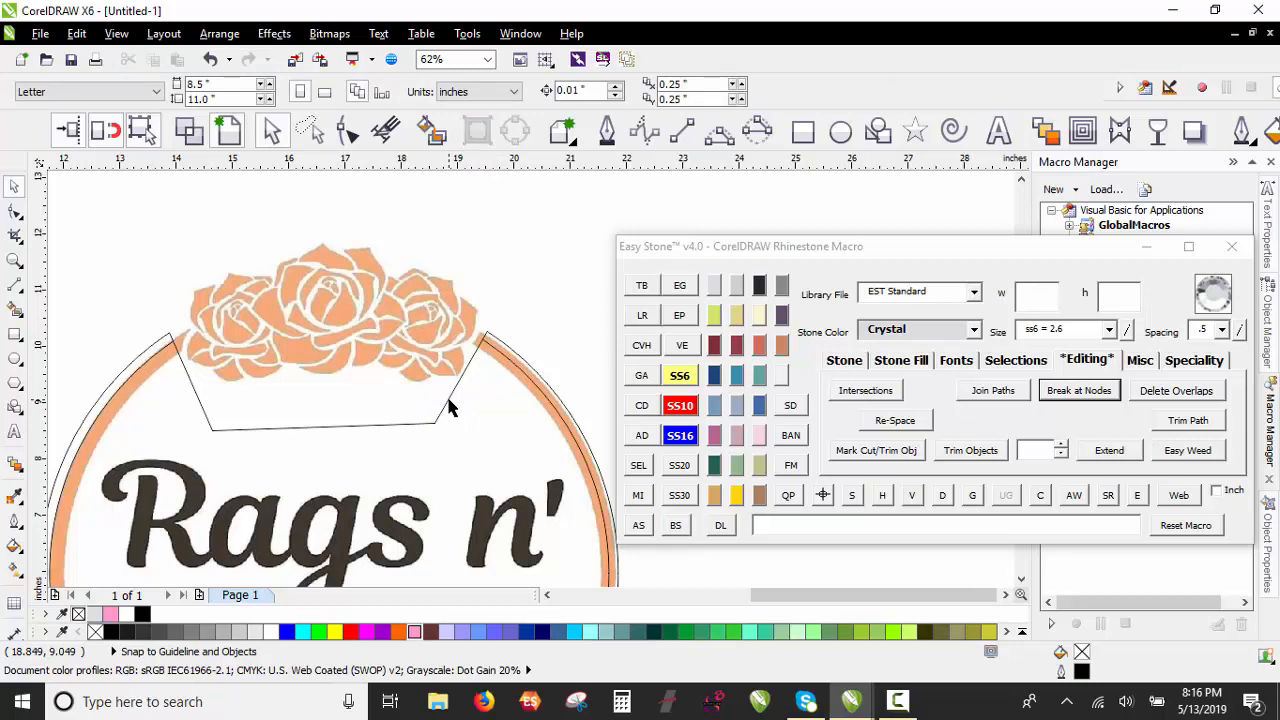
pyautogui.click(448, 407)
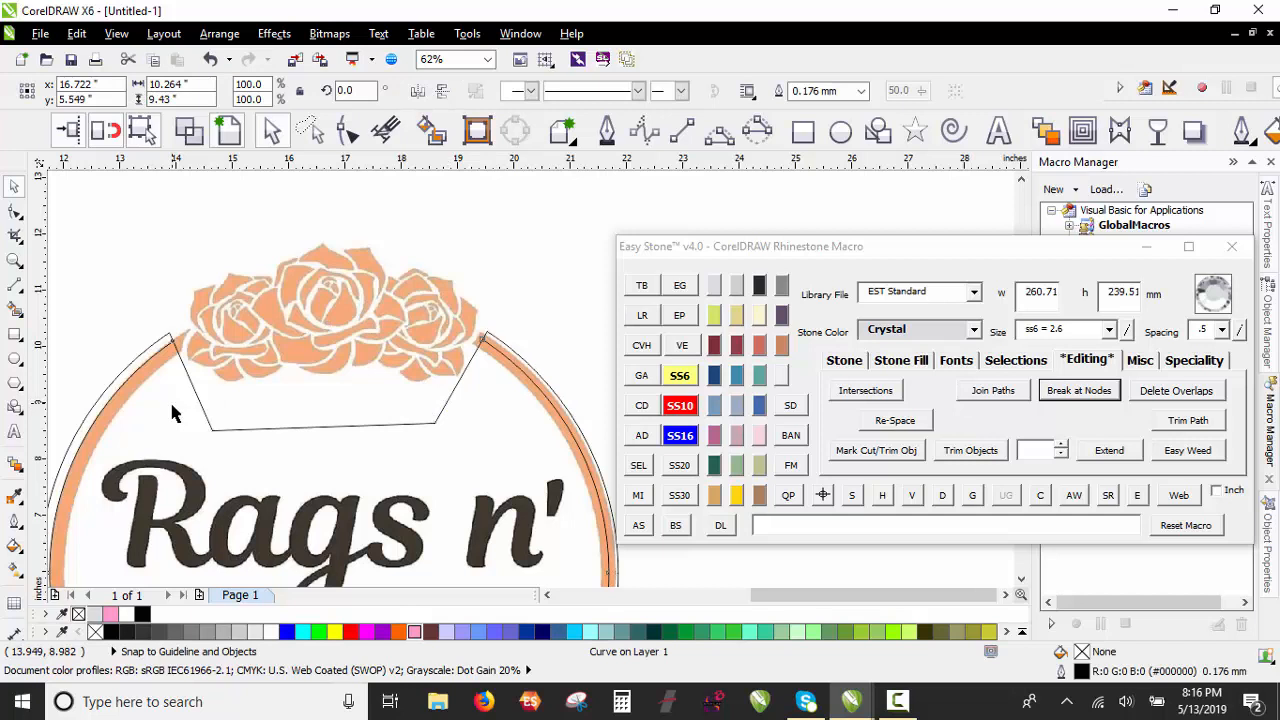
pyautogui.moveTo(172, 405); pyautogui.dragTo(391, 457)
pyautogui.hotkey('ctrl', 'z')
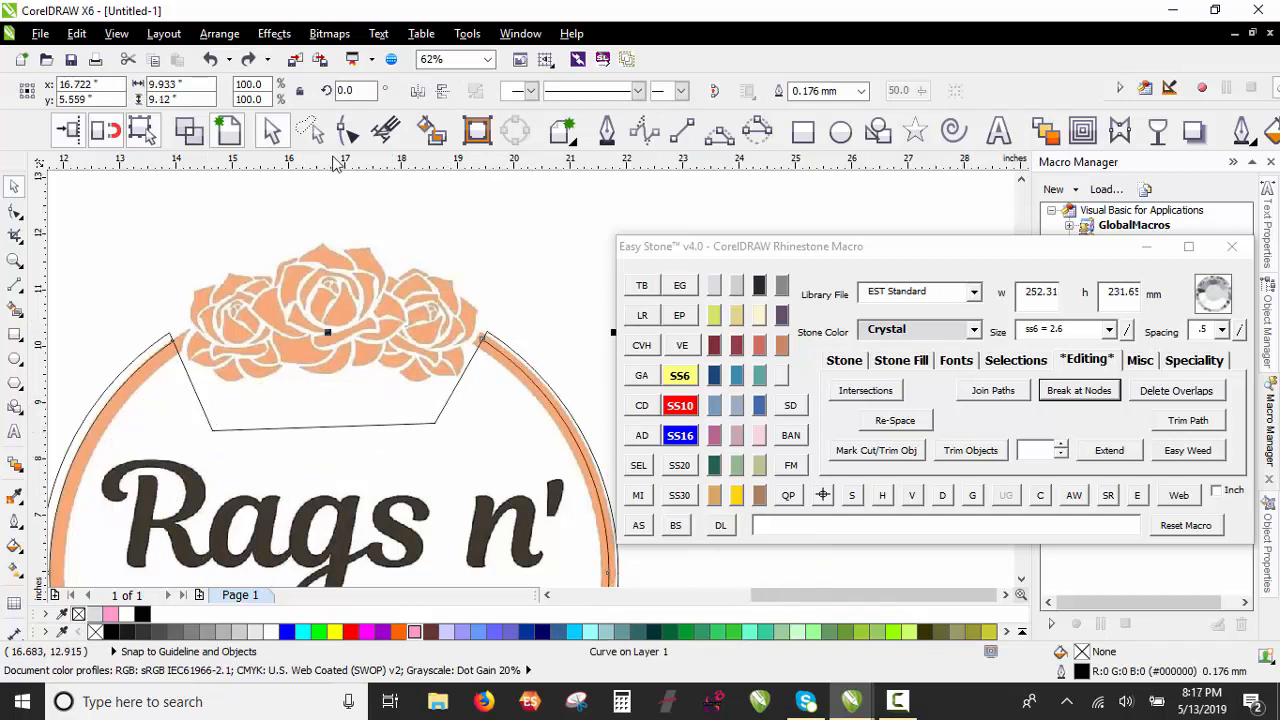
# Step: Break the trimmed outer curve at its two lower corner nodes beneath the roses
pyautogui.click(347, 130)
pyautogui.moveTo(172, 406); pyautogui.dragTo(476, 465)
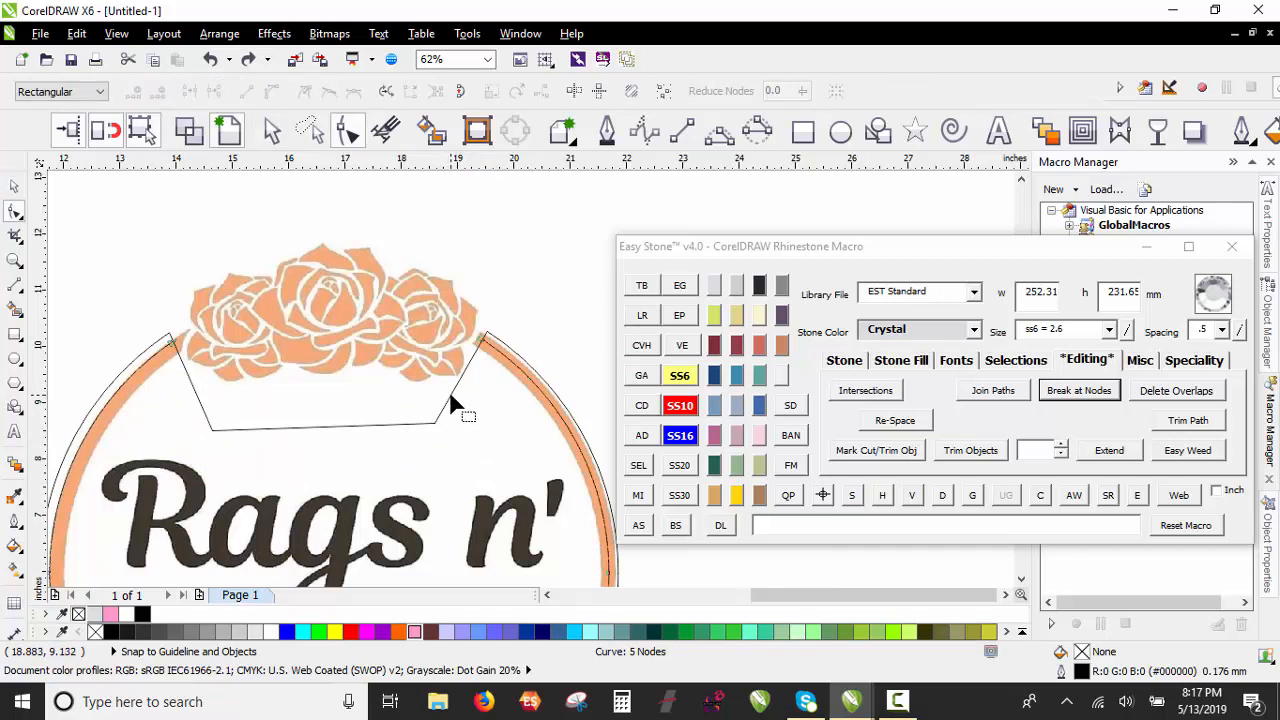
pyautogui.click(450, 400)
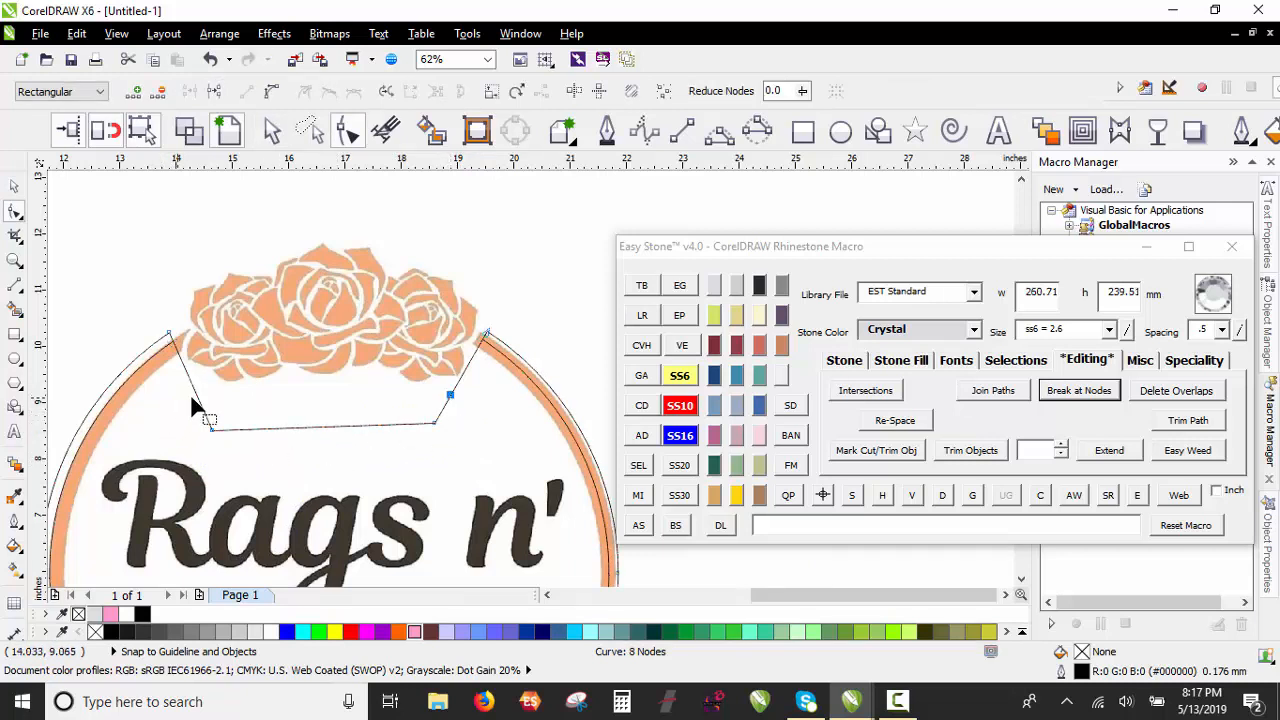
pyautogui.moveTo(178, 400); pyautogui.dragTo(488, 455)
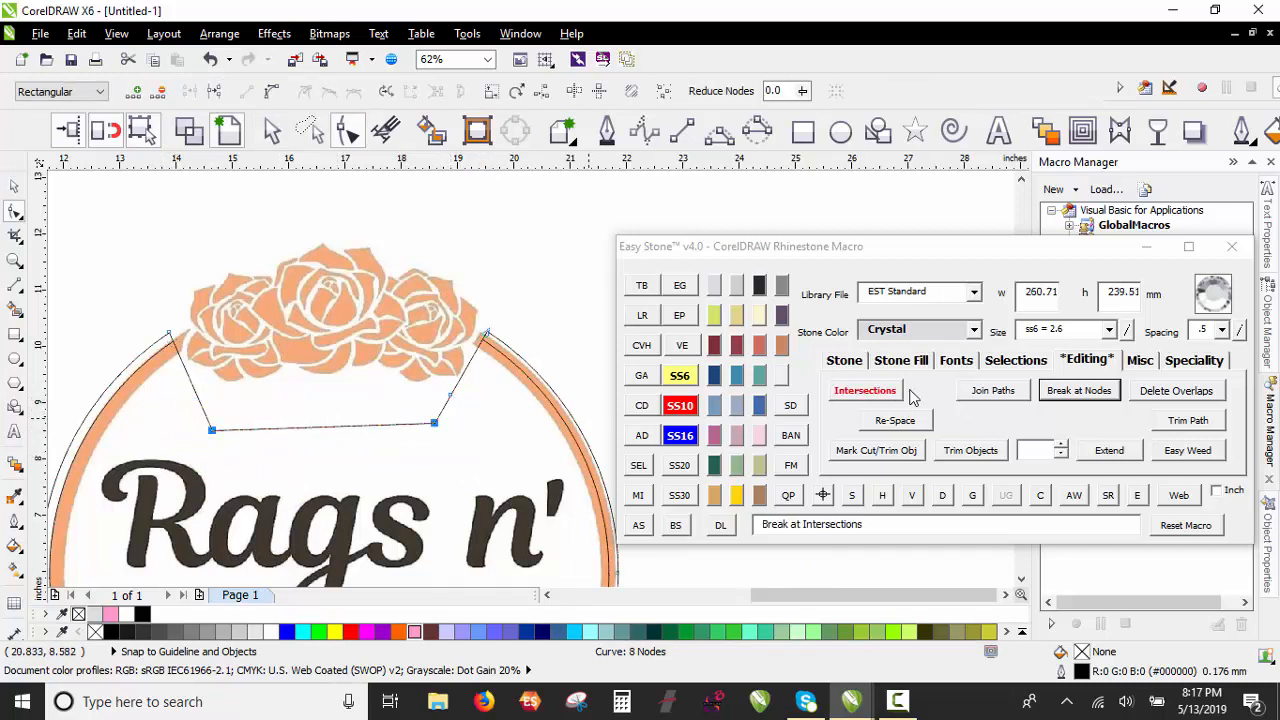
pyautogui.click(1077, 387)
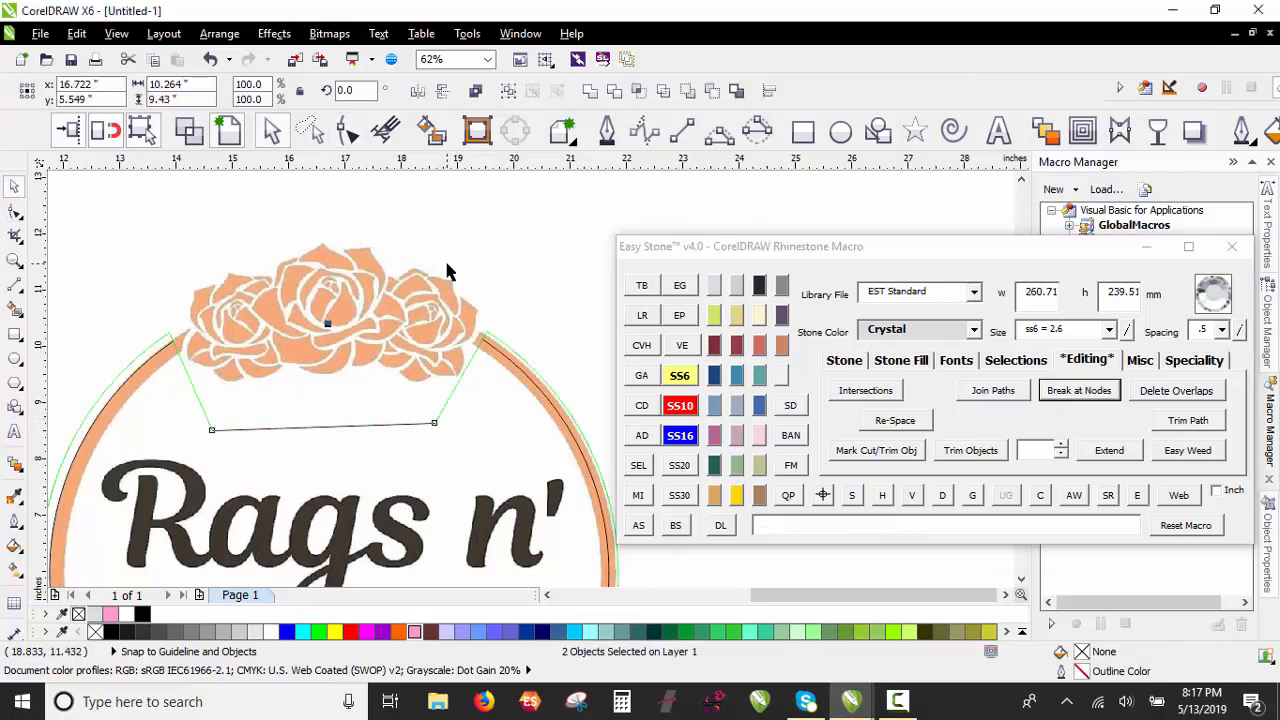
pyautogui.click(193, 383)
pyautogui.press('Delete')
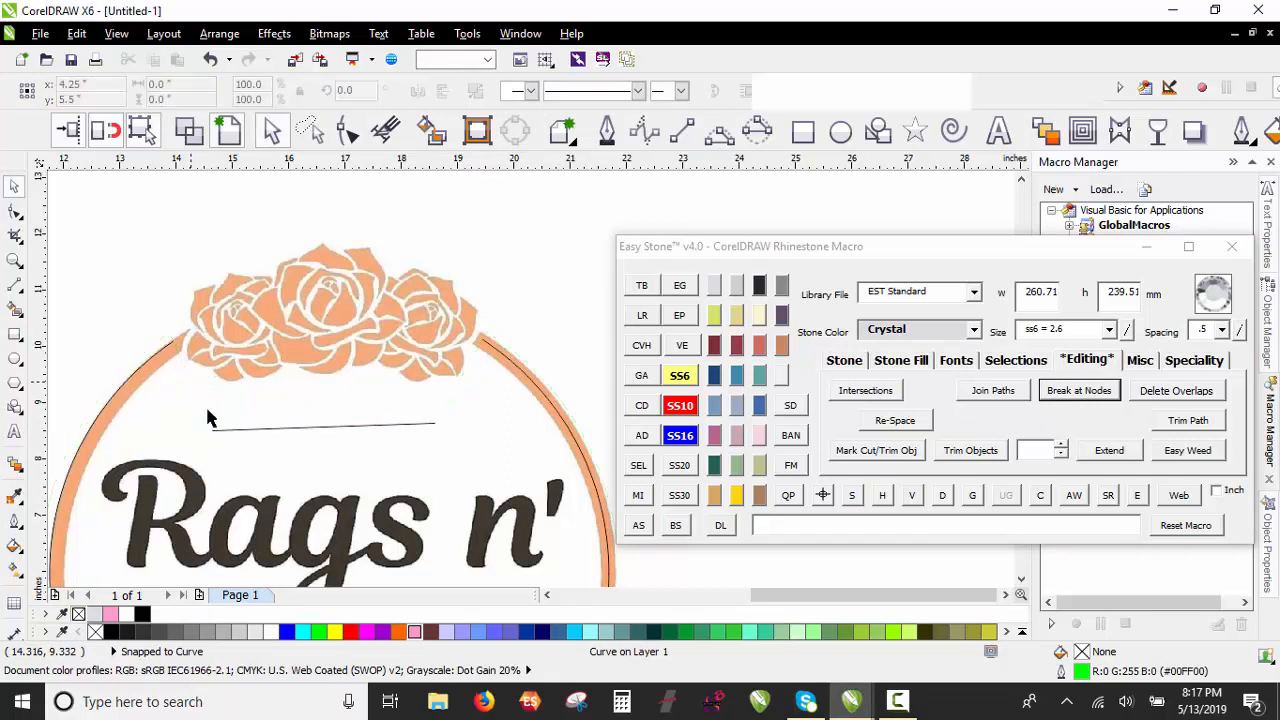
pyautogui.click(256, 429)
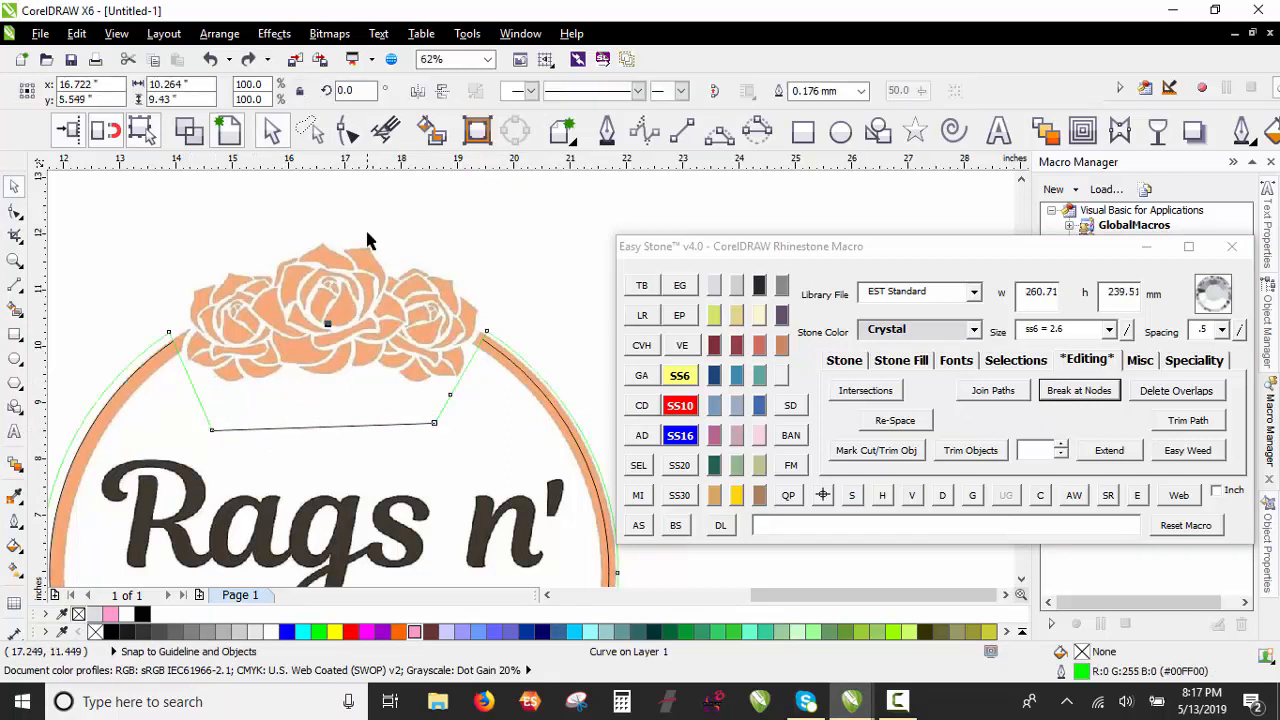
pyautogui.press('Escape')
# Step: Delete the broken-off straight line beneath the roses and the outer curve's leftover slanted-leg nodes, leaving an open arc
pyautogui.click(325, 428)
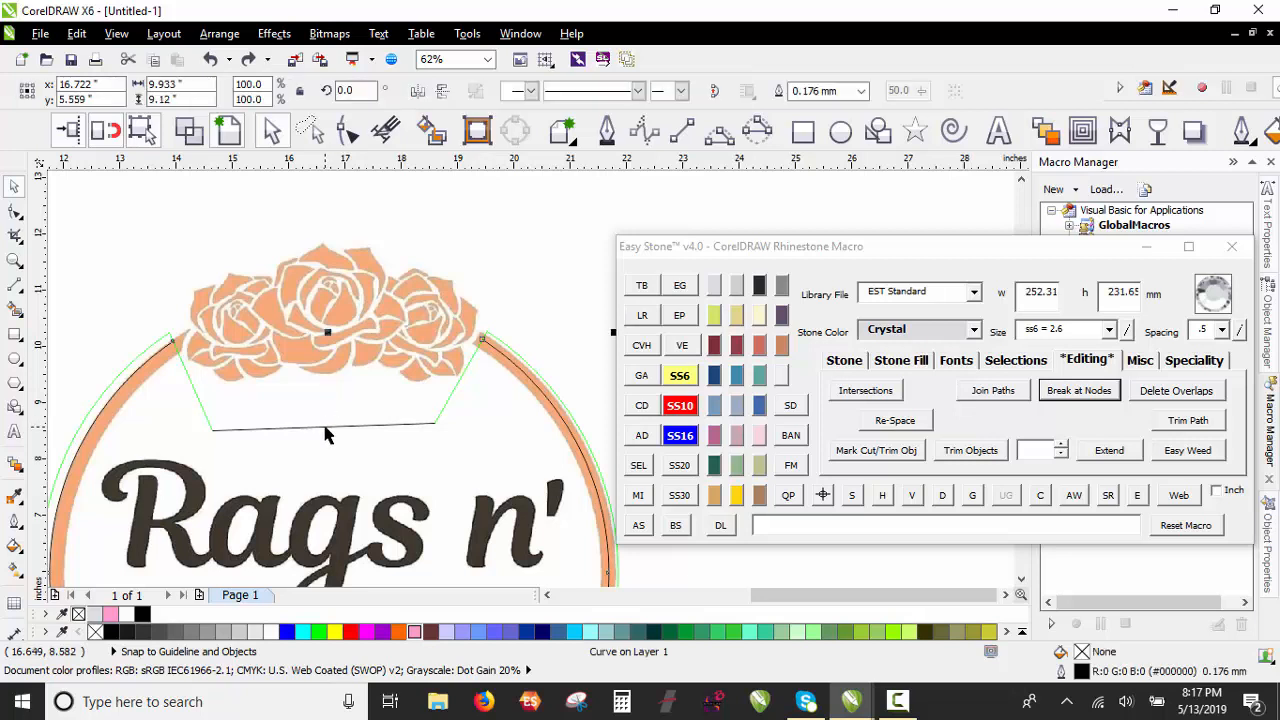
pyautogui.press('Delete')
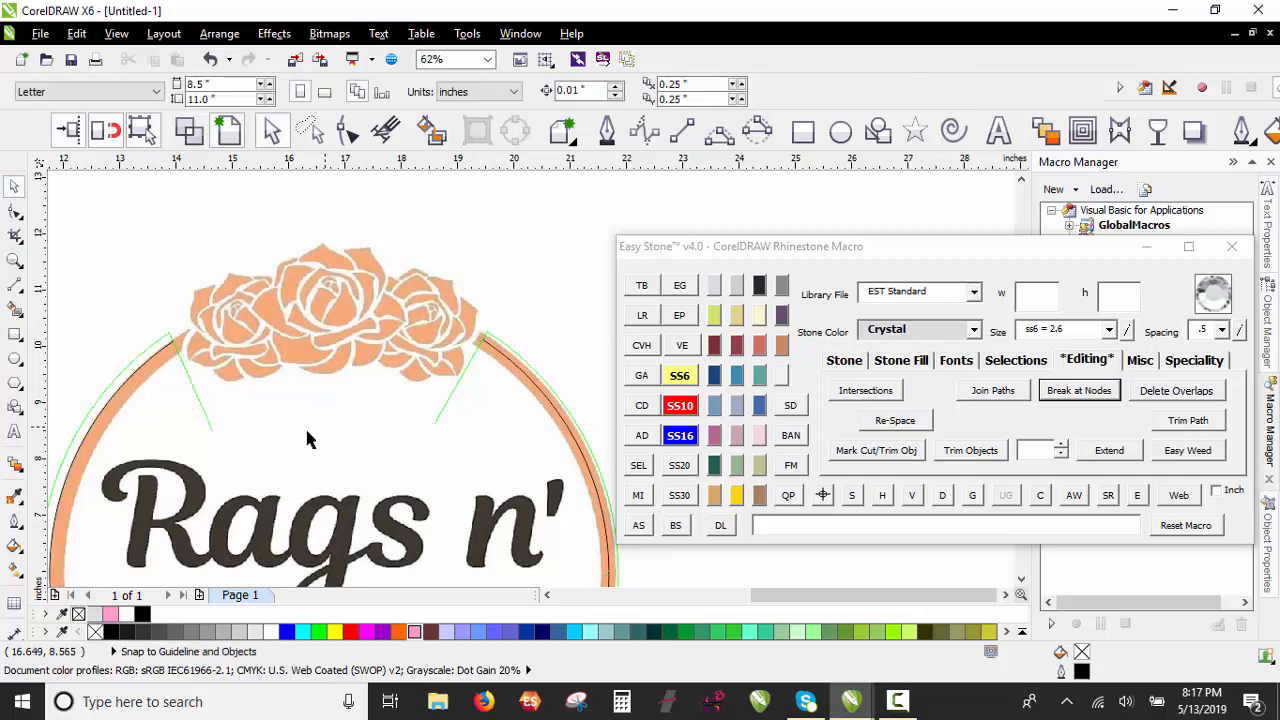
pyautogui.click(201, 408)
pyautogui.press('F10')
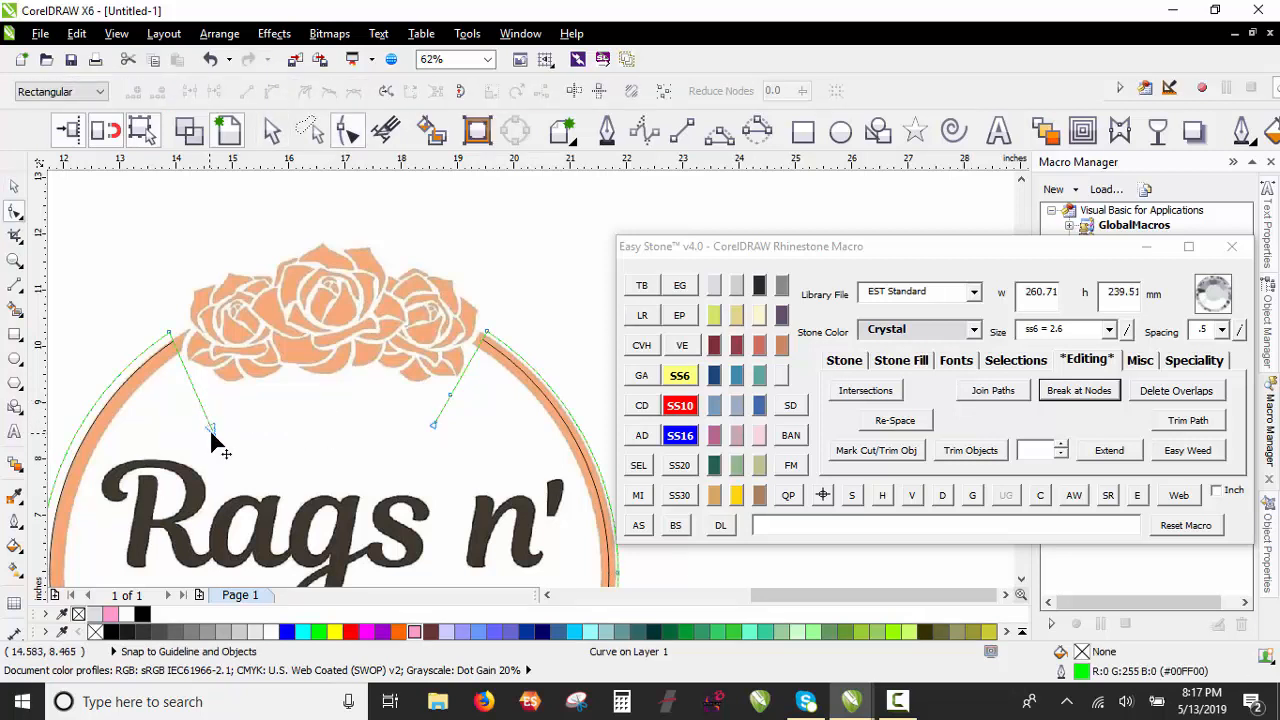
pyautogui.click(211, 431)
pyautogui.press('Delete')
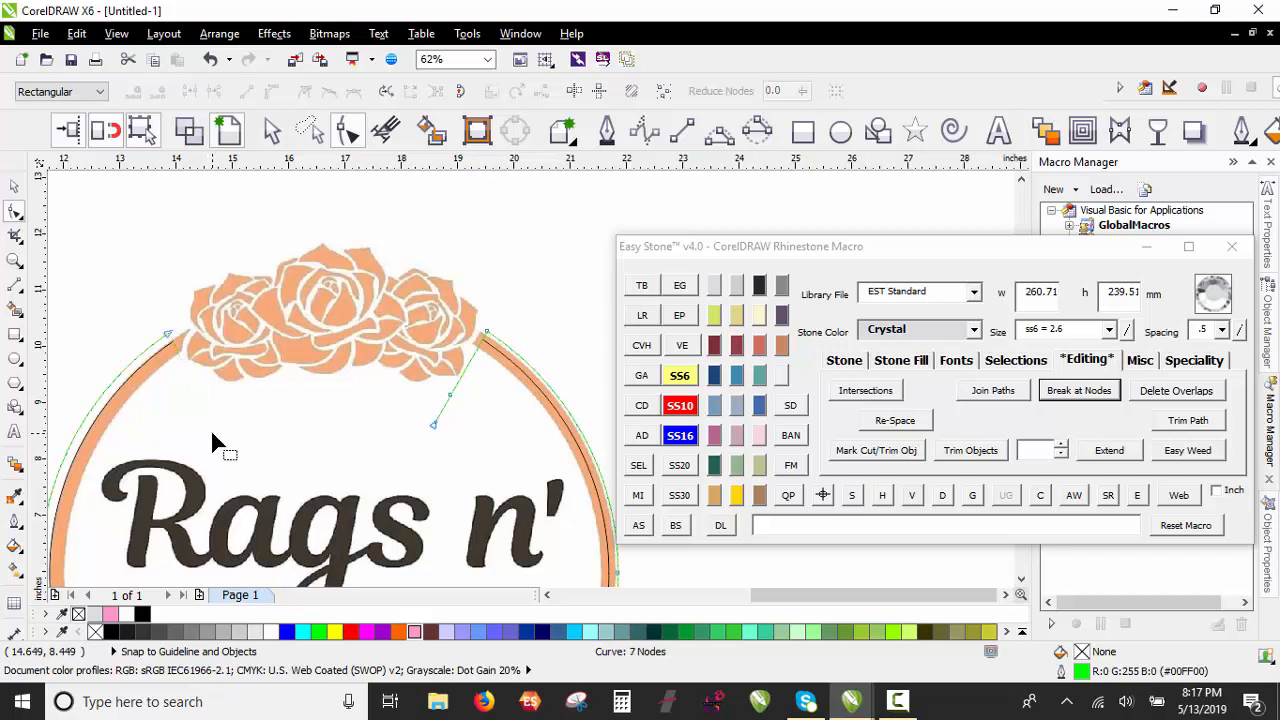
pyautogui.click(436, 424)
pyautogui.press('Delete')
pyautogui.click(450, 397)
pyautogui.press('Delete')
pyautogui.click(14, 186)
pyautogui.click(153, 230)
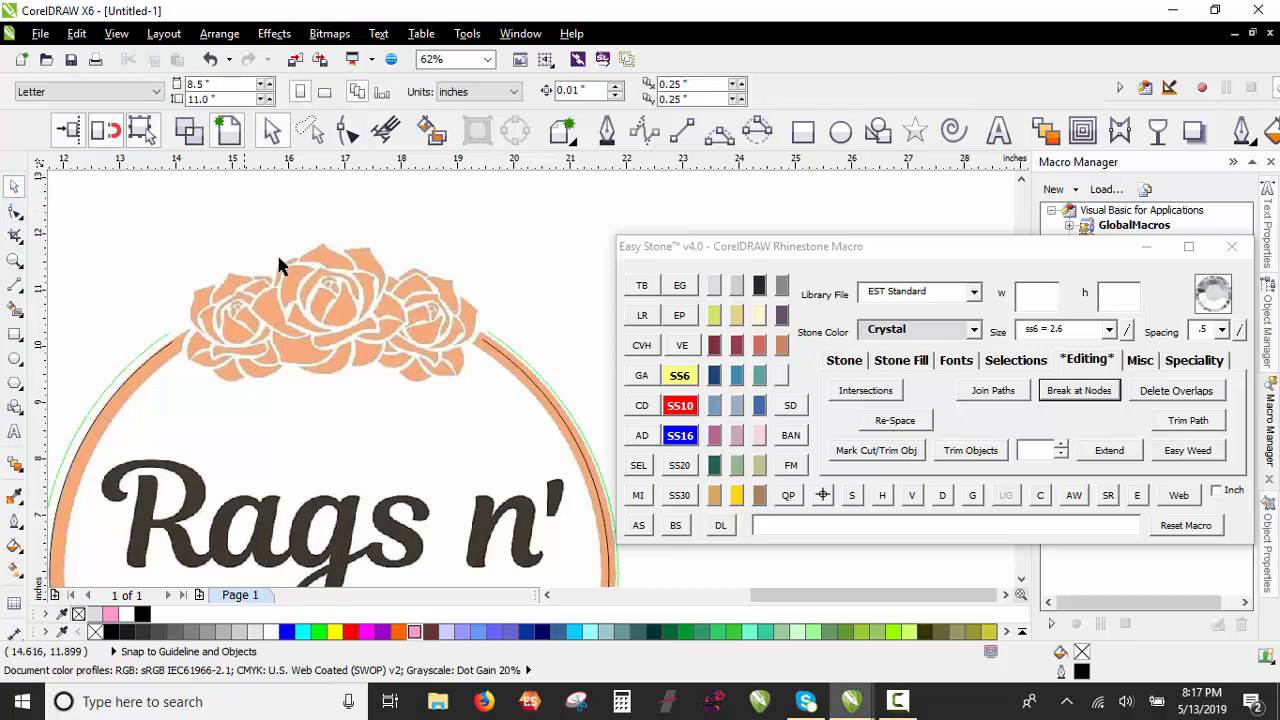
# Step: Set the stone color to Orange and add ss6 stones with .5 spacing along the inner arc
pyautogui.scroll(-2, 443, 266)
pyautogui.scroll(2, 487, 296)
pyautogui.scroll(2, 487, 296)
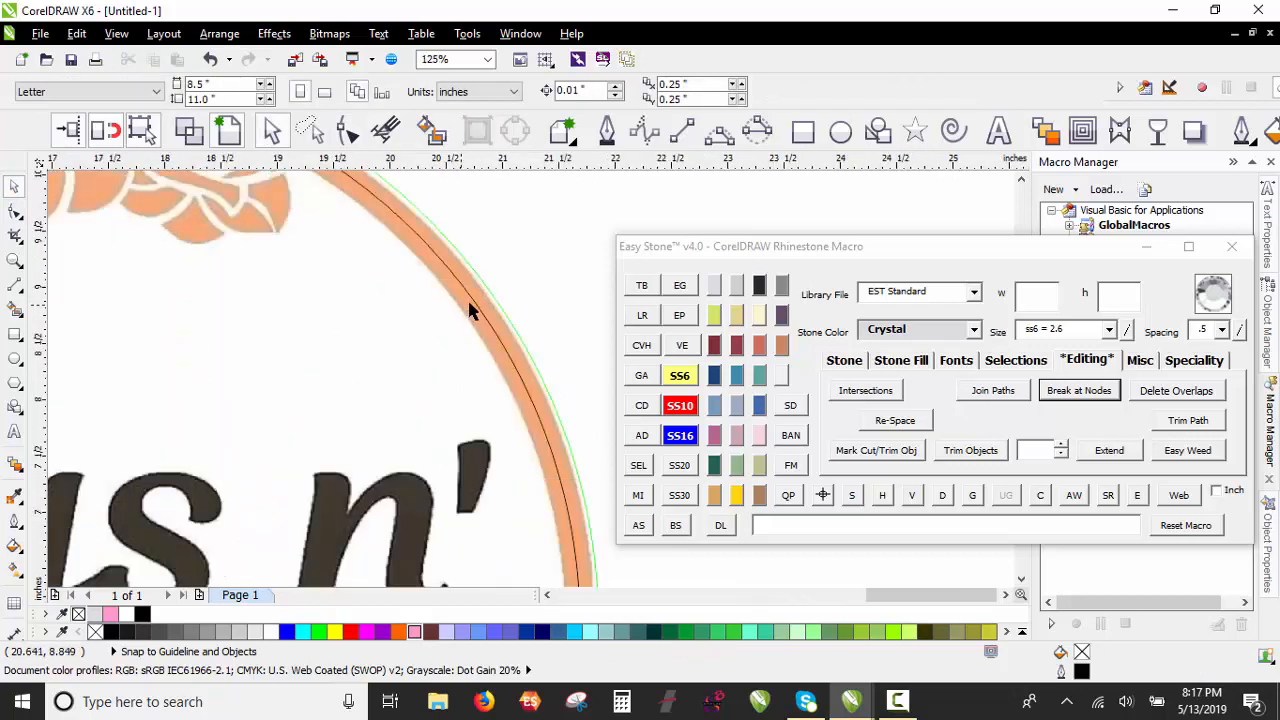
pyautogui.scroll(-2, 487, 268)
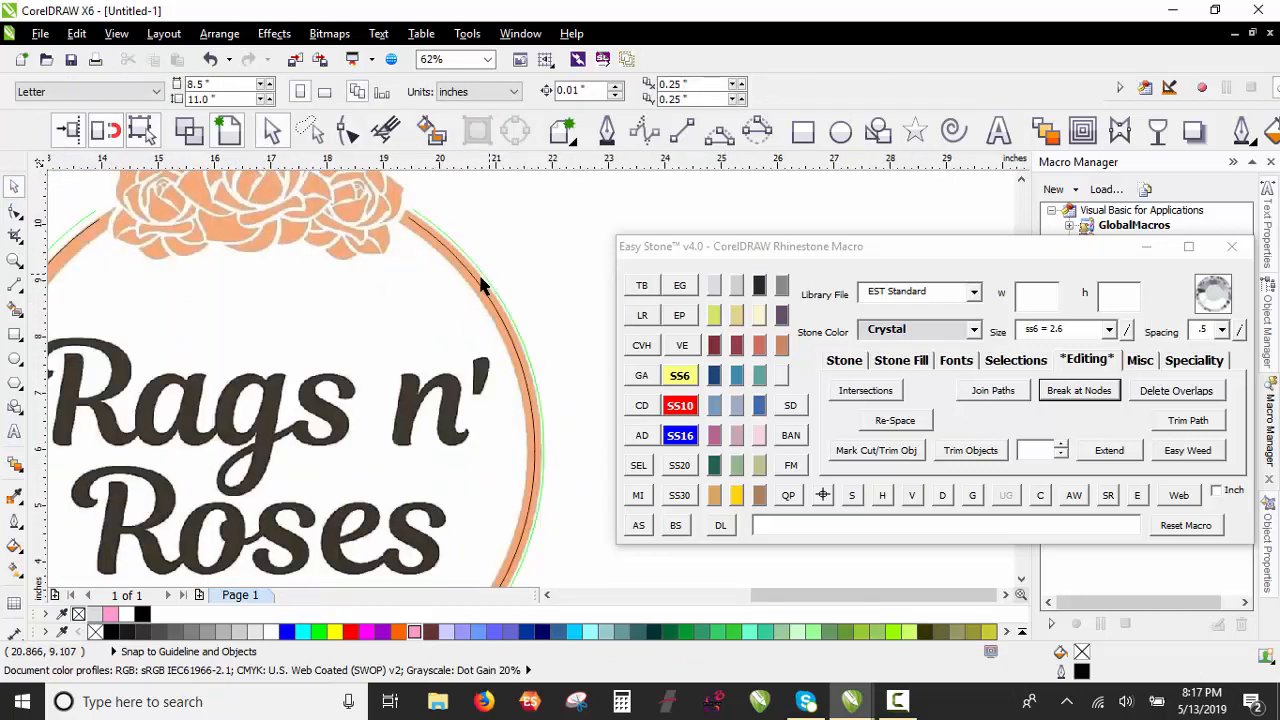
pyautogui.click(474, 283)
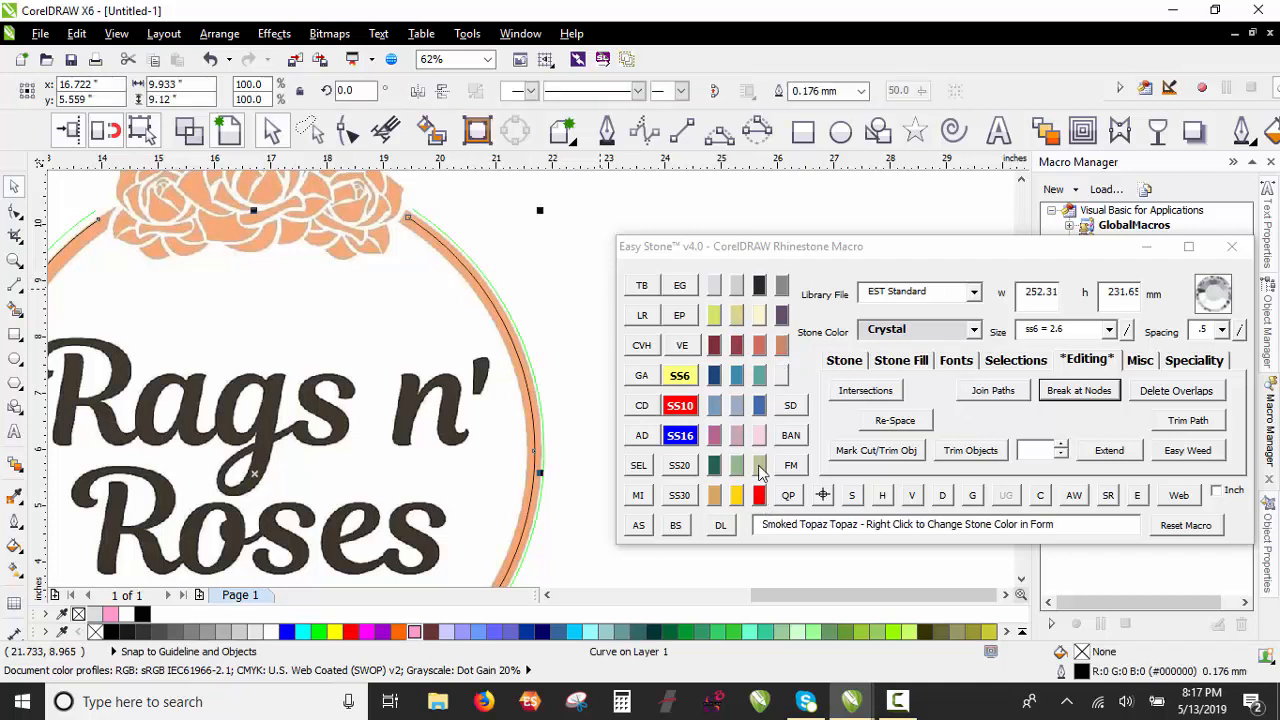
pyautogui.click(782, 350)
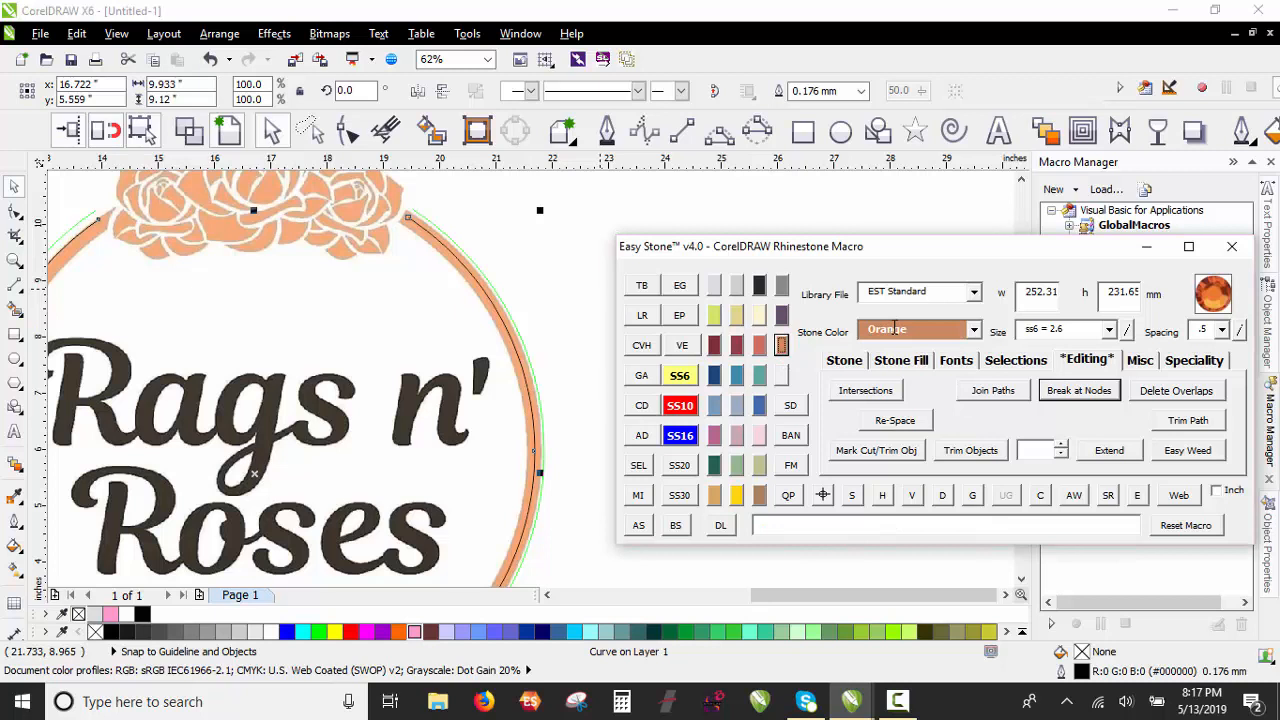
pyautogui.click(640, 525)
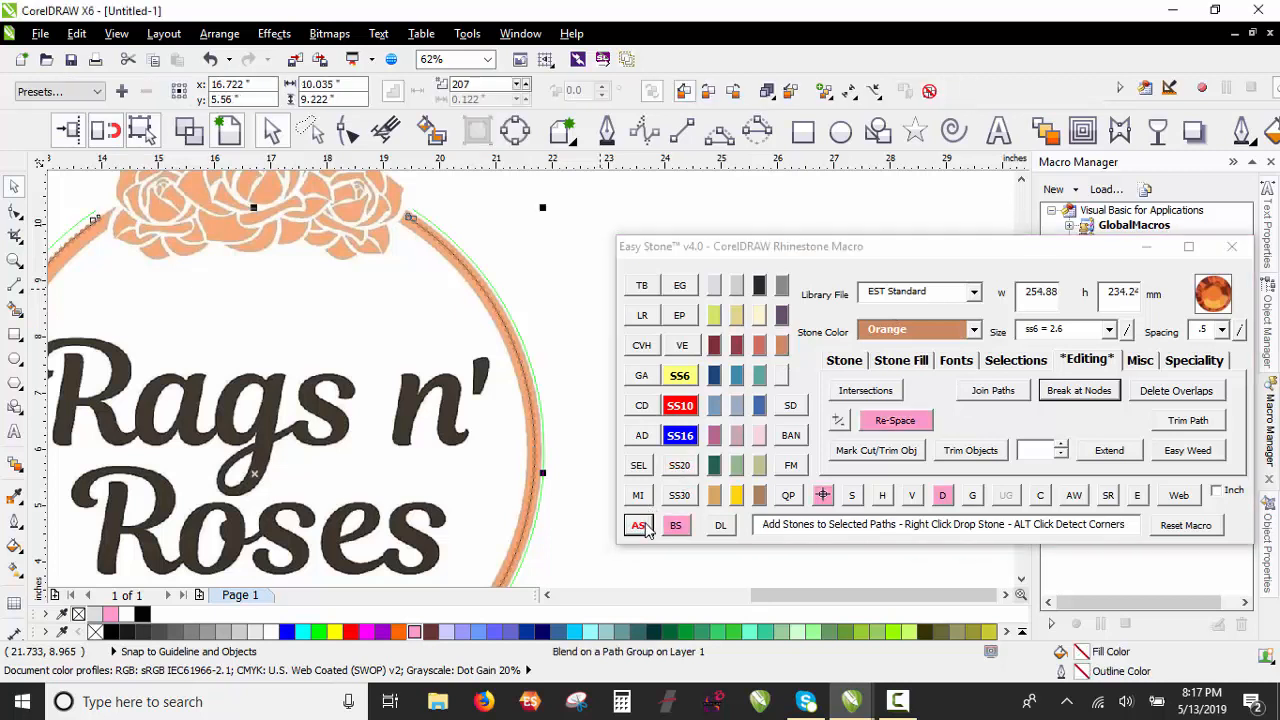
pyautogui.click(443, 264)
# Step: Add Orange ss16 stones with .5 spacing along the outer arc and separate the stones from their path
pyautogui.scroll(2, 463, 240)
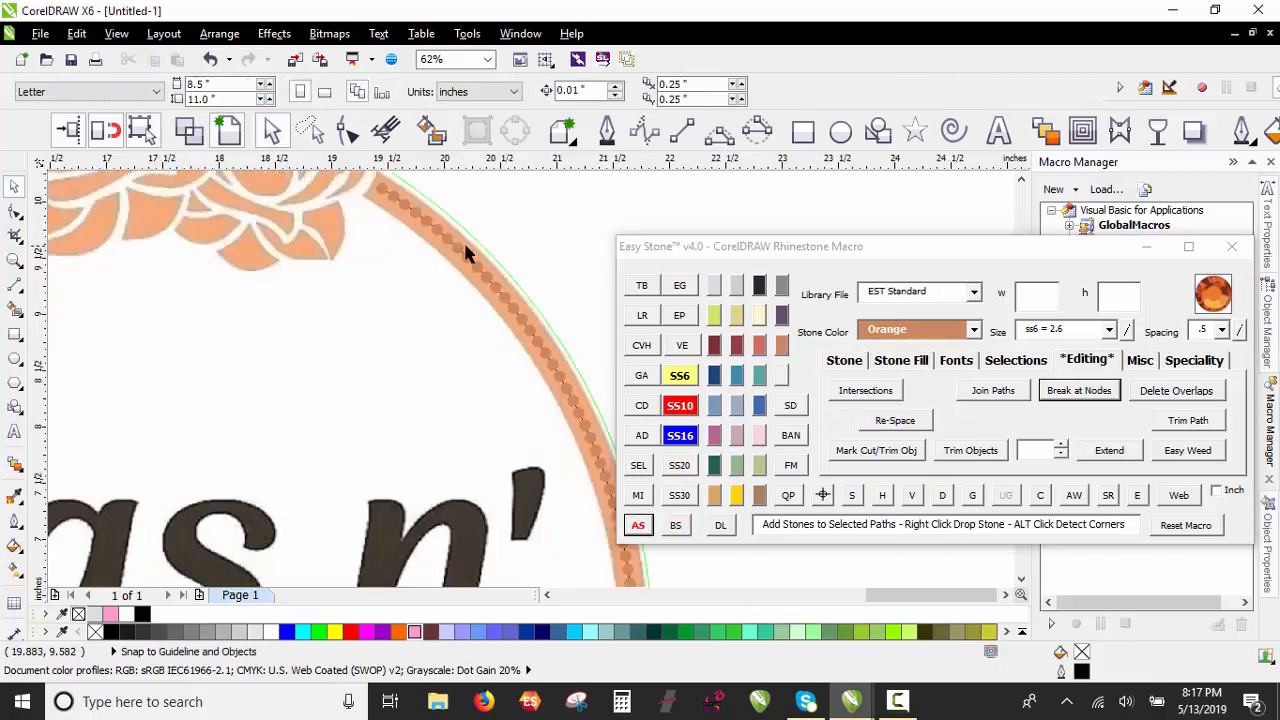
pyautogui.scroll(2, 465, 252)
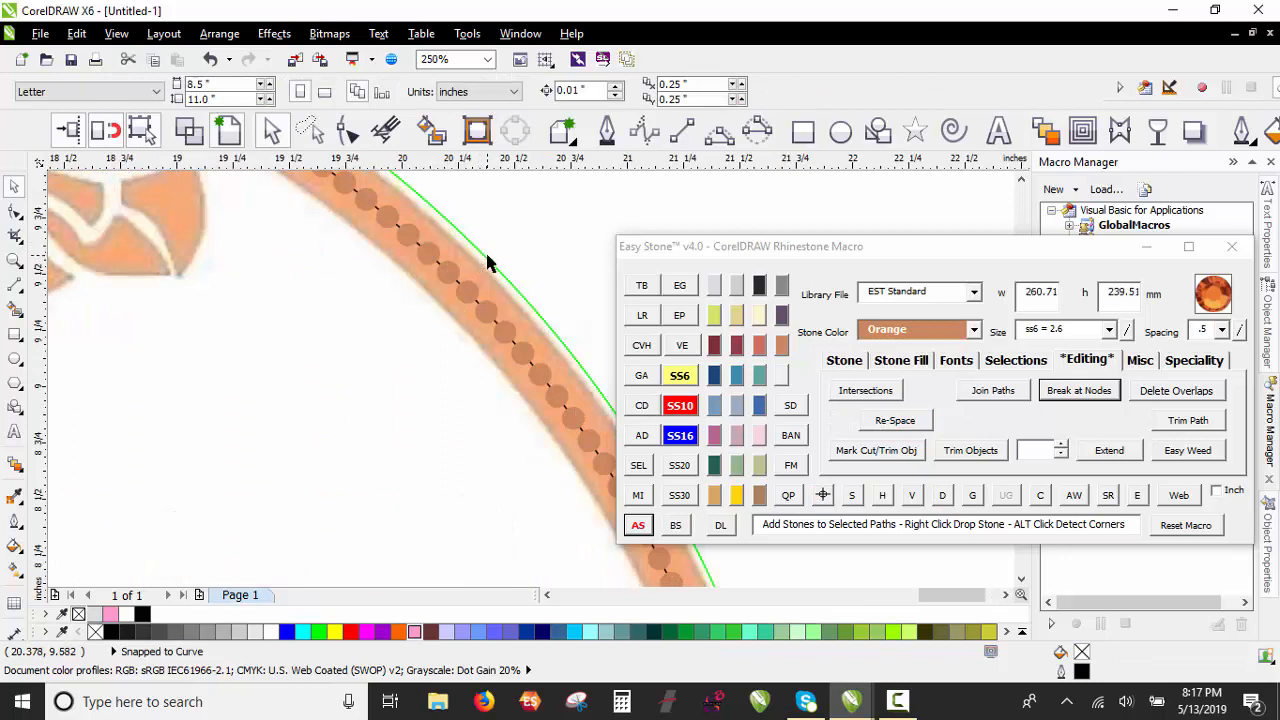
pyautogui.click(487, 262)
pyautogui.click(681, 437)
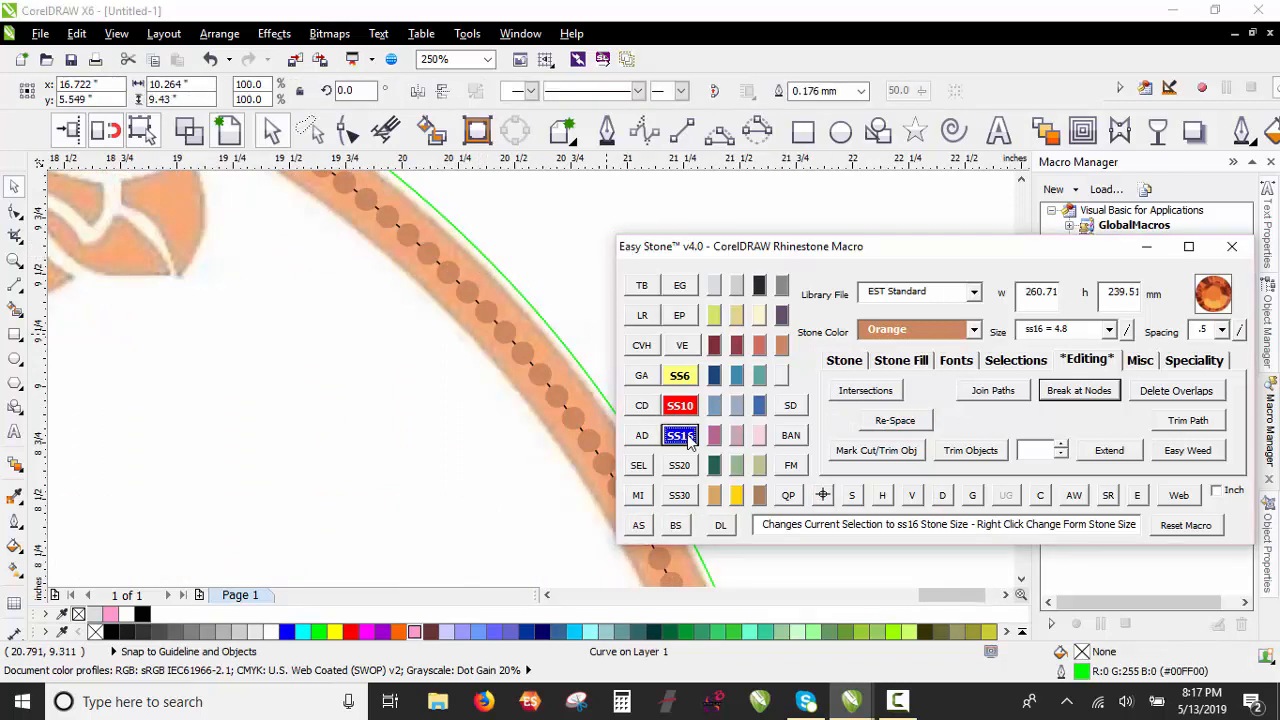
pyautogui.click(640, 526)
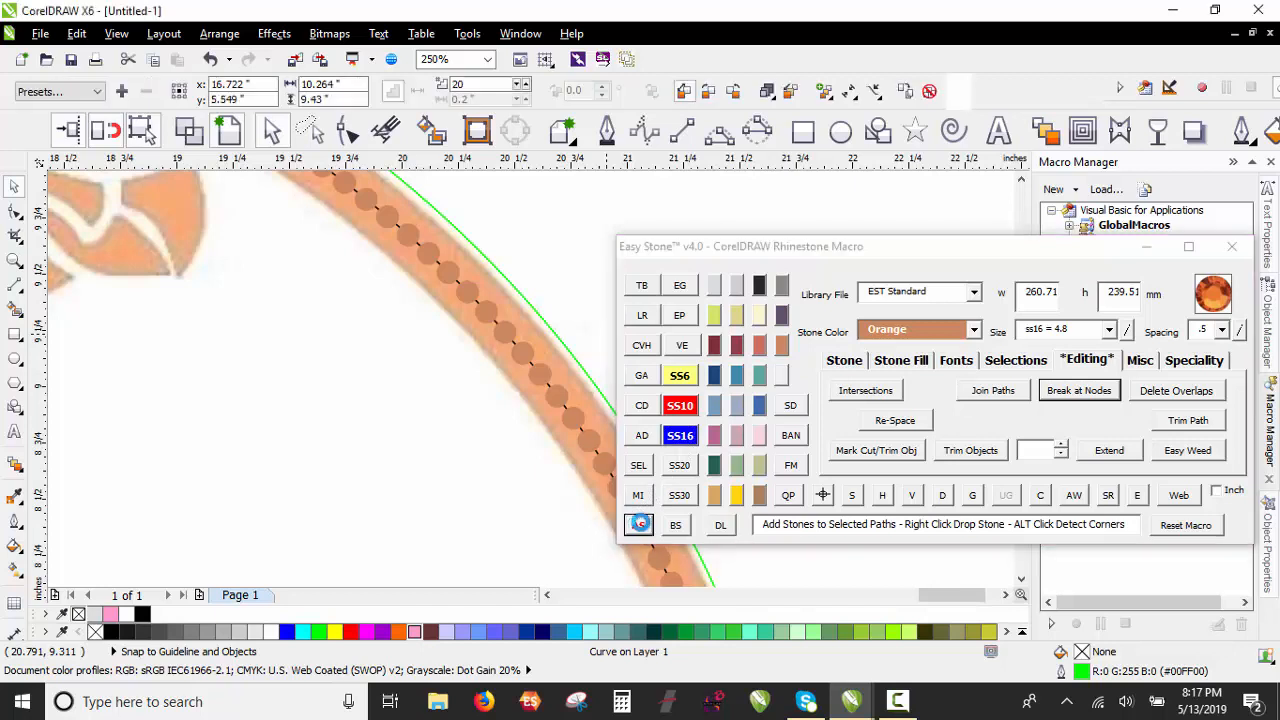
pyautogui.click(945, 497)
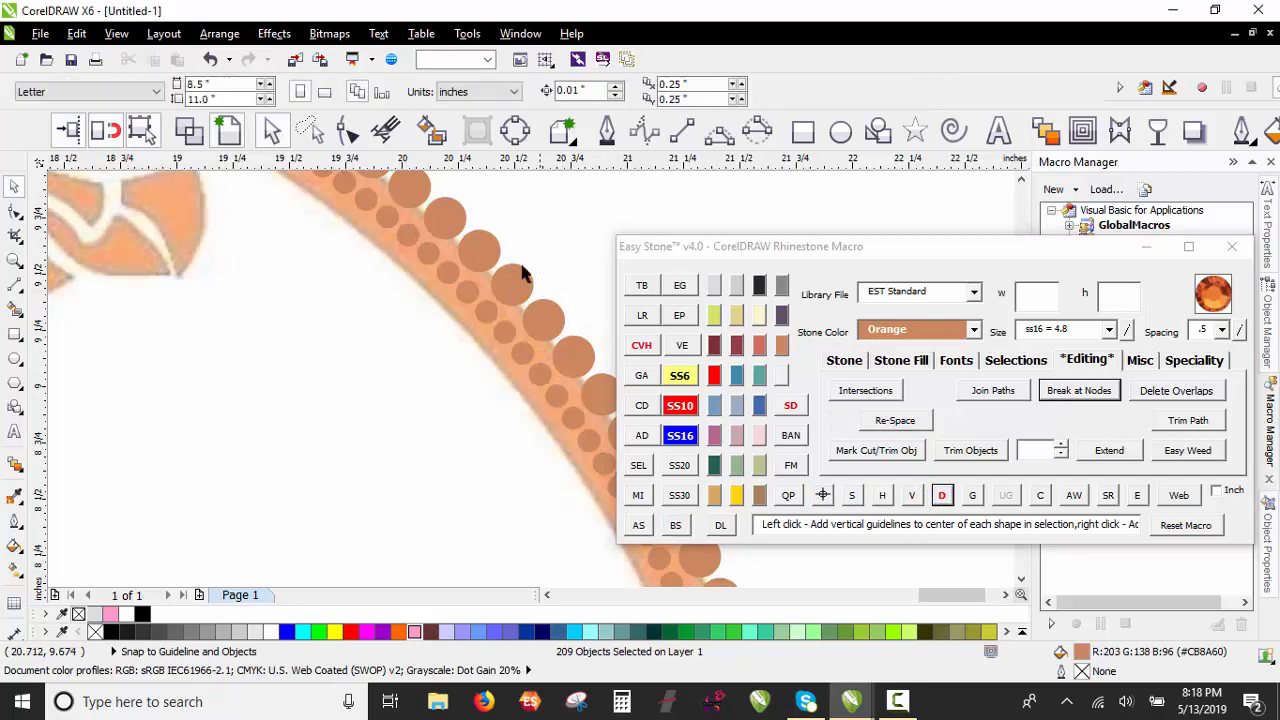
# Step: Copy all the stones about 12 inches right and 11 inches below the original and add a black weedbox behind the copy
pyautogui.scroll(-3, 514, 265)
pyautogui.scroll(-3, 490, 262)
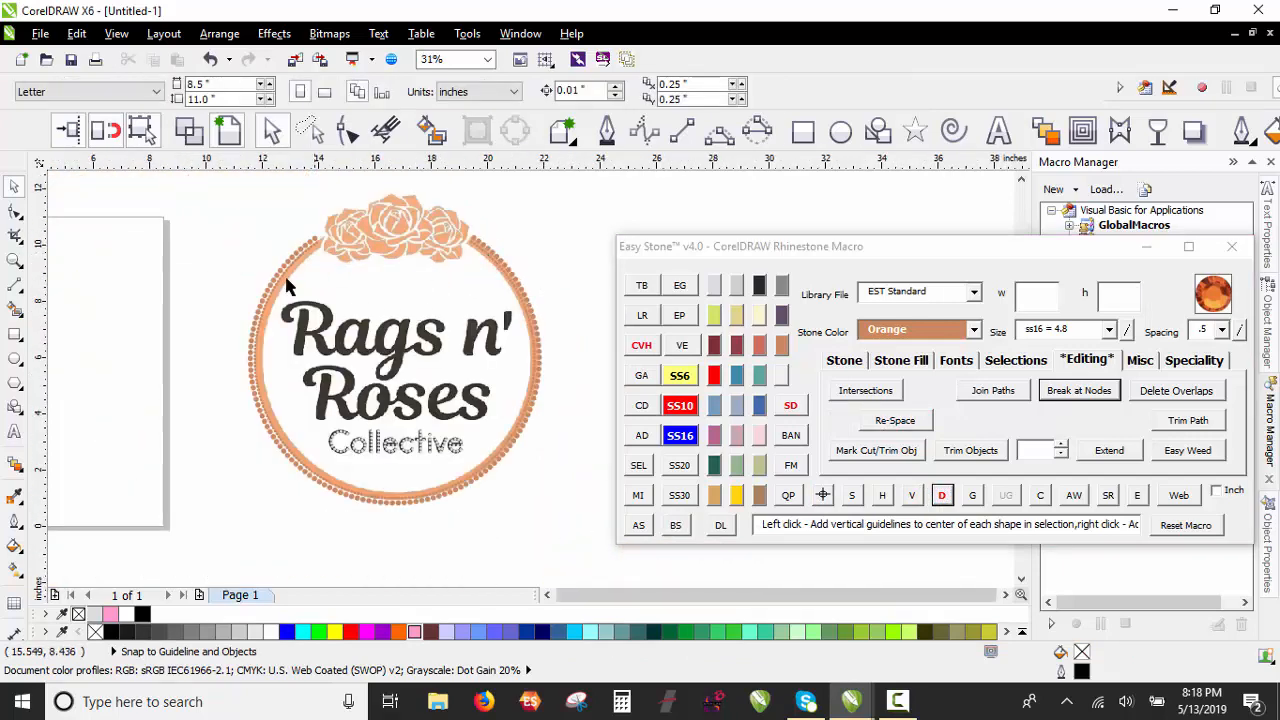
pyautogui.scroll(-3, 287, 287)
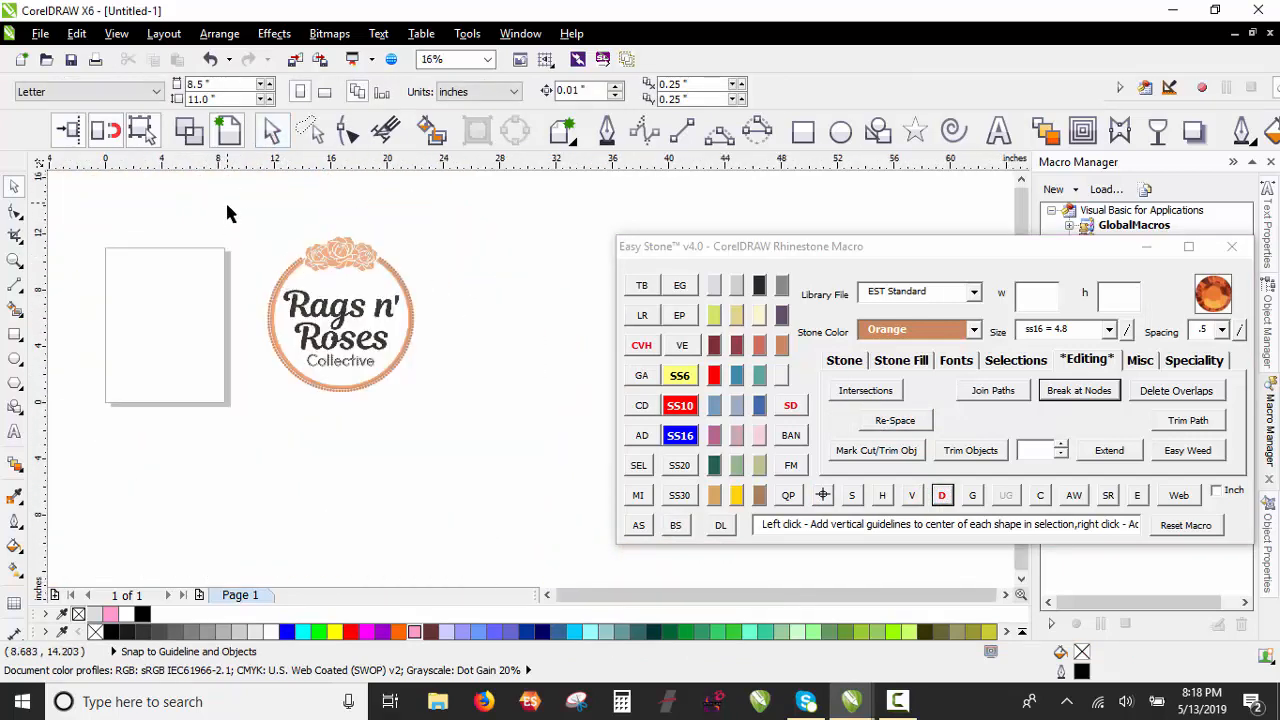
pyautogui.moveTo(227, 213); pyautogui.dragTo(425, 405)
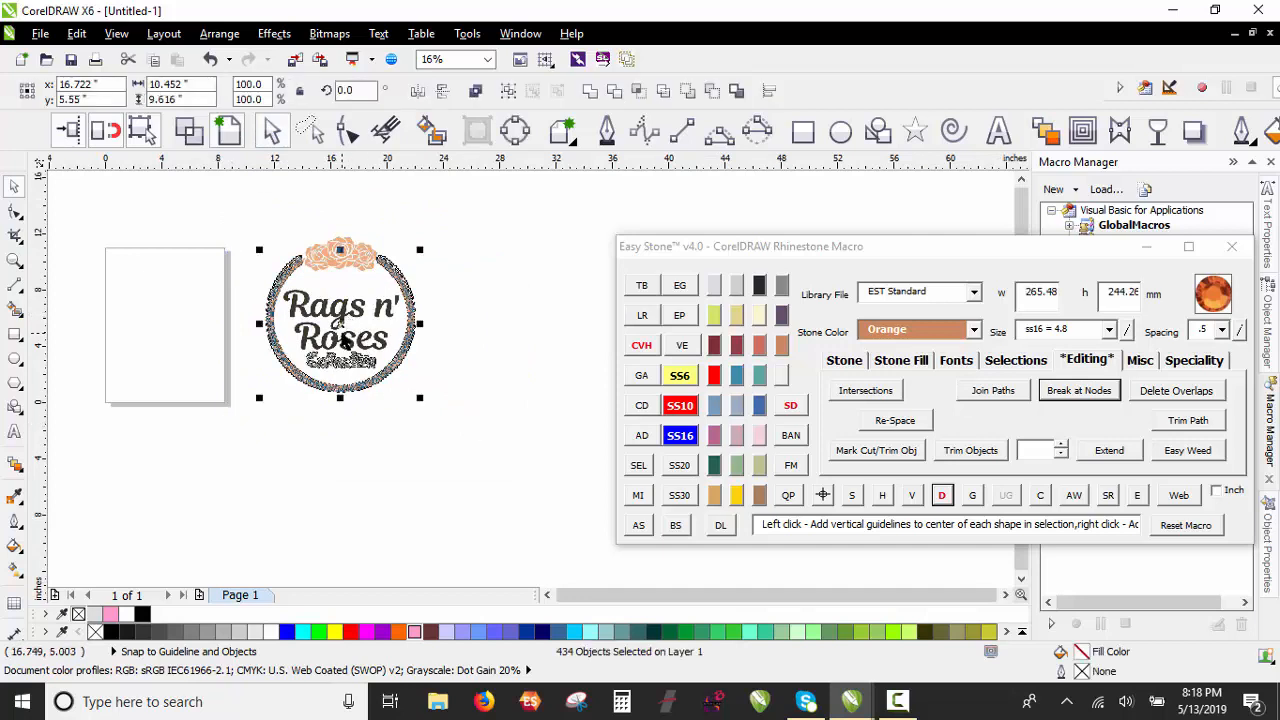
pyautogui.moveTo(343, 327); pyautogui.dragTo(364, 340)
pyautogui.moveTo(497, 464); pyautogui.dragTo(511, 483)
pyautogui.click(1073, 495)
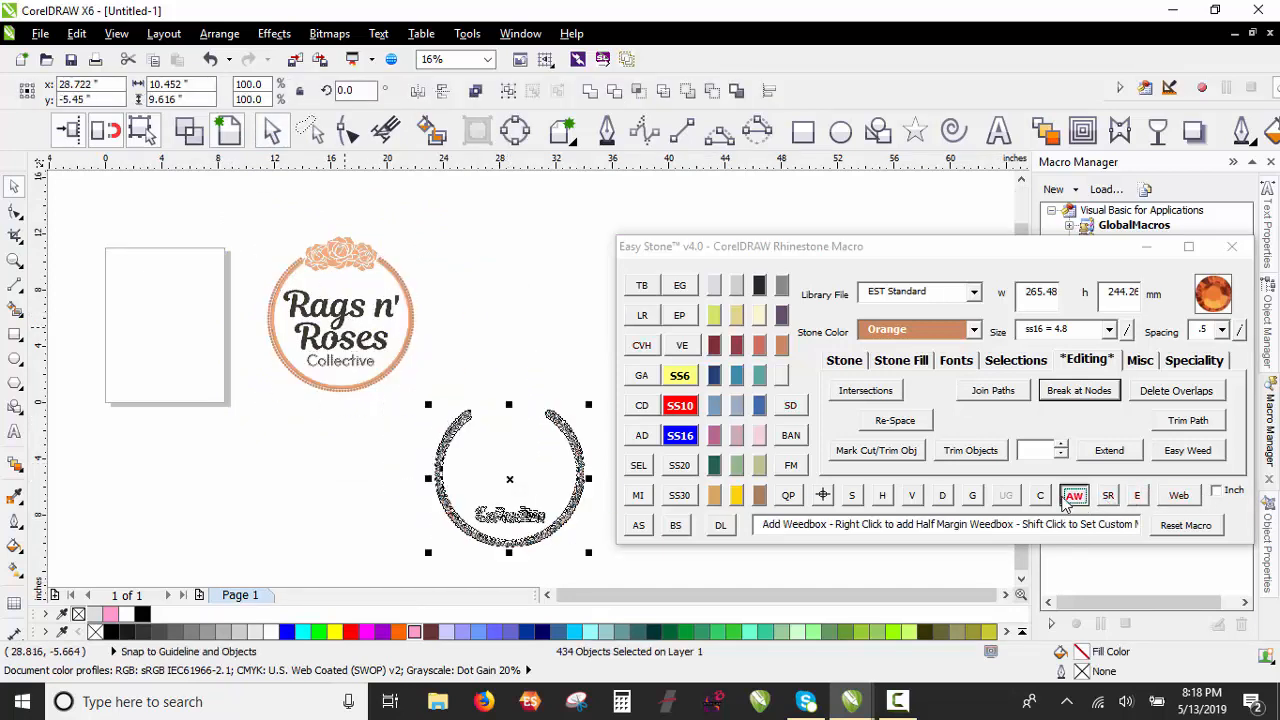
# Step: Examine the copied ring stones and the Collective lettering against the black weedbox
pyautogui.click(529, 323)
pyautogui.scroll(-2, 529, 323)
pyautogui.scroll(5, 527, 386)
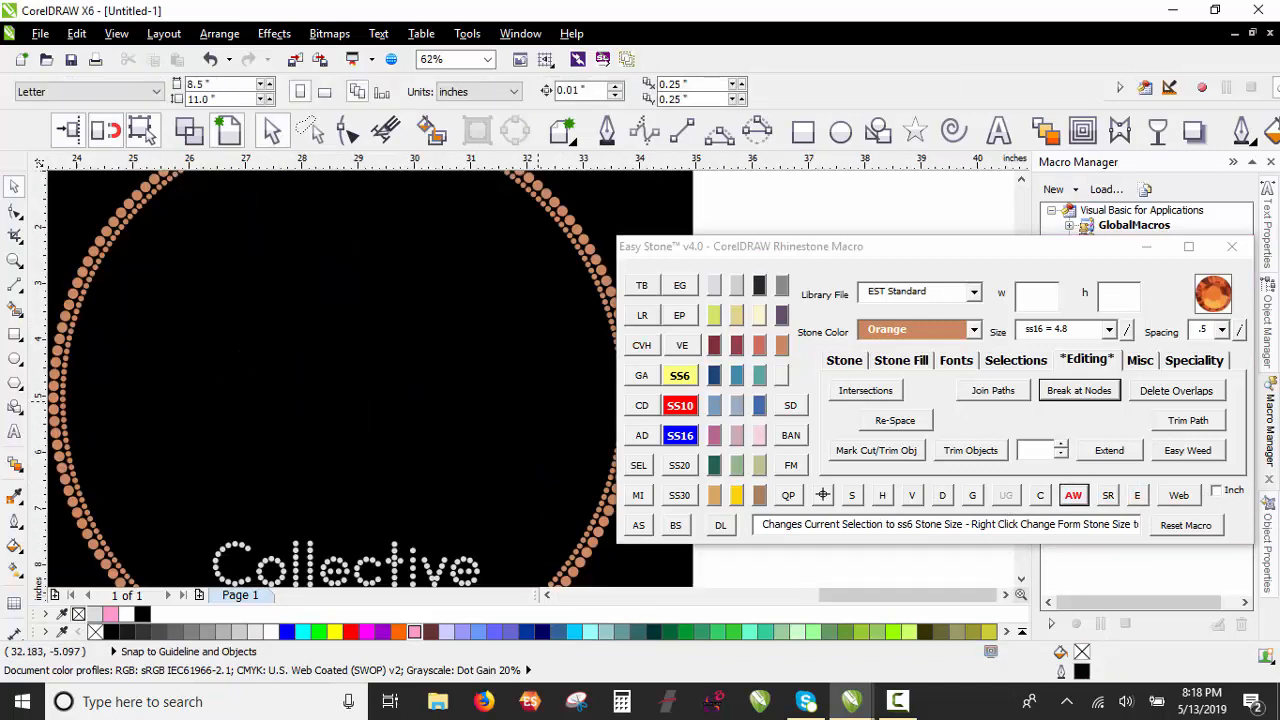
pyautogui.scroll(-2, 527, 386)
pyautogui.scroll(2, 527, 386)
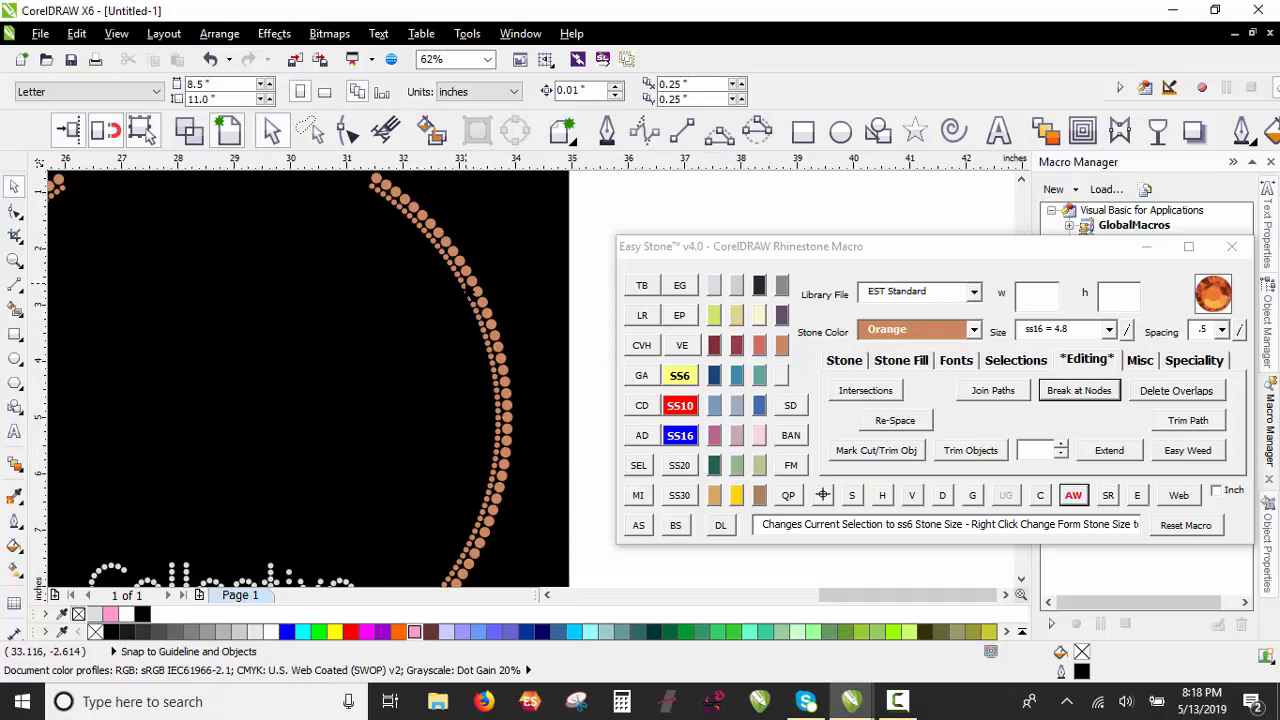
pyautogui.scroll(-2, 253, 480)
pyautogui.scroll(2, 253, 480)
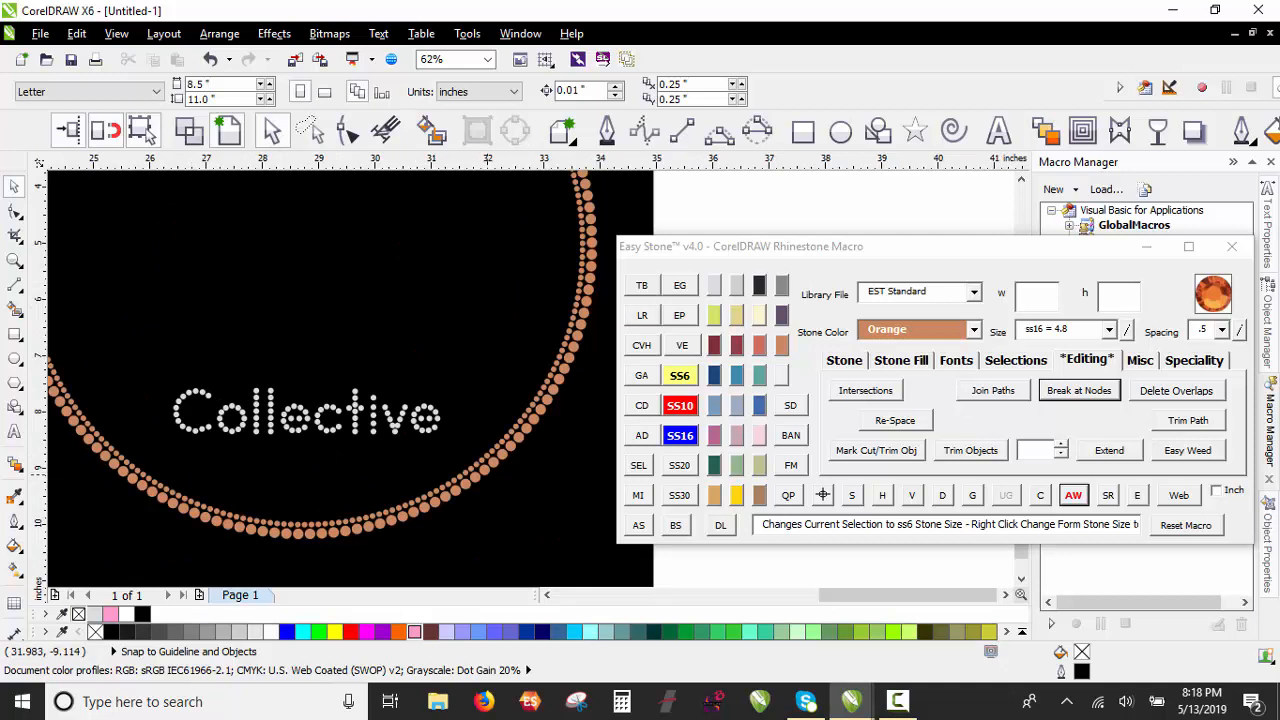
pyautogui.scroll(-2, 369, 368)
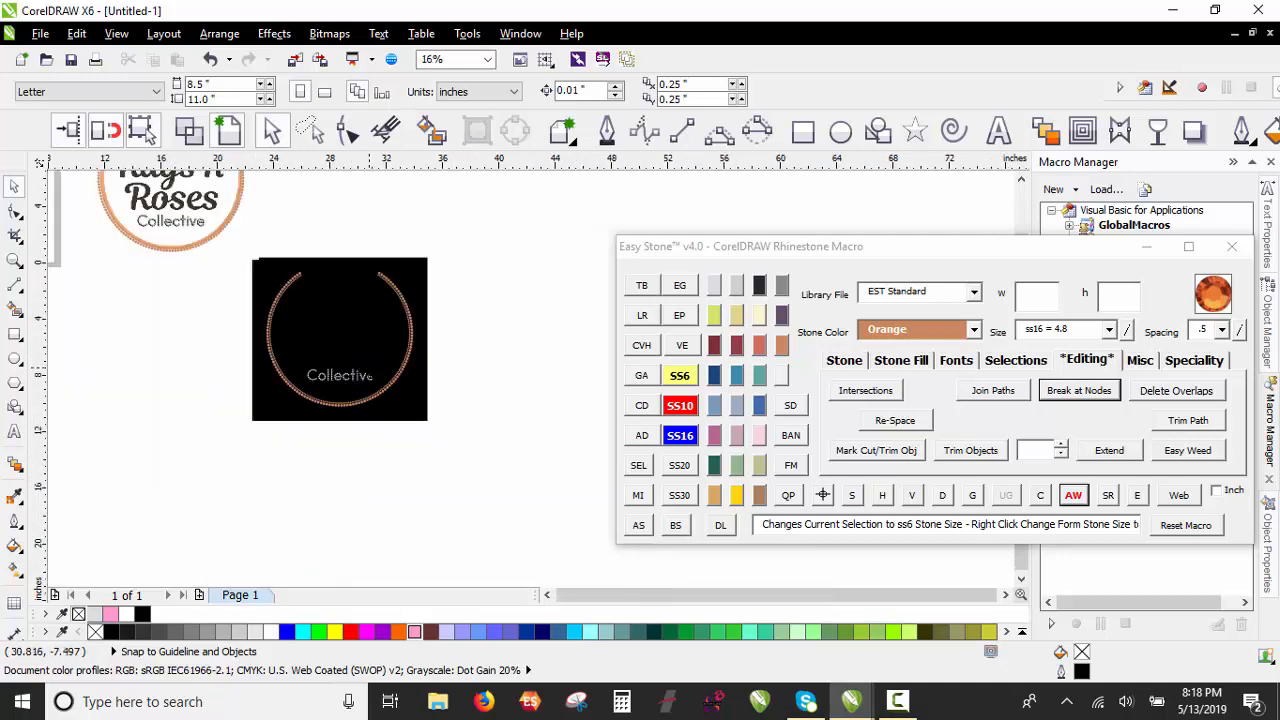
pyautogui.scroll(1, 370, 367)
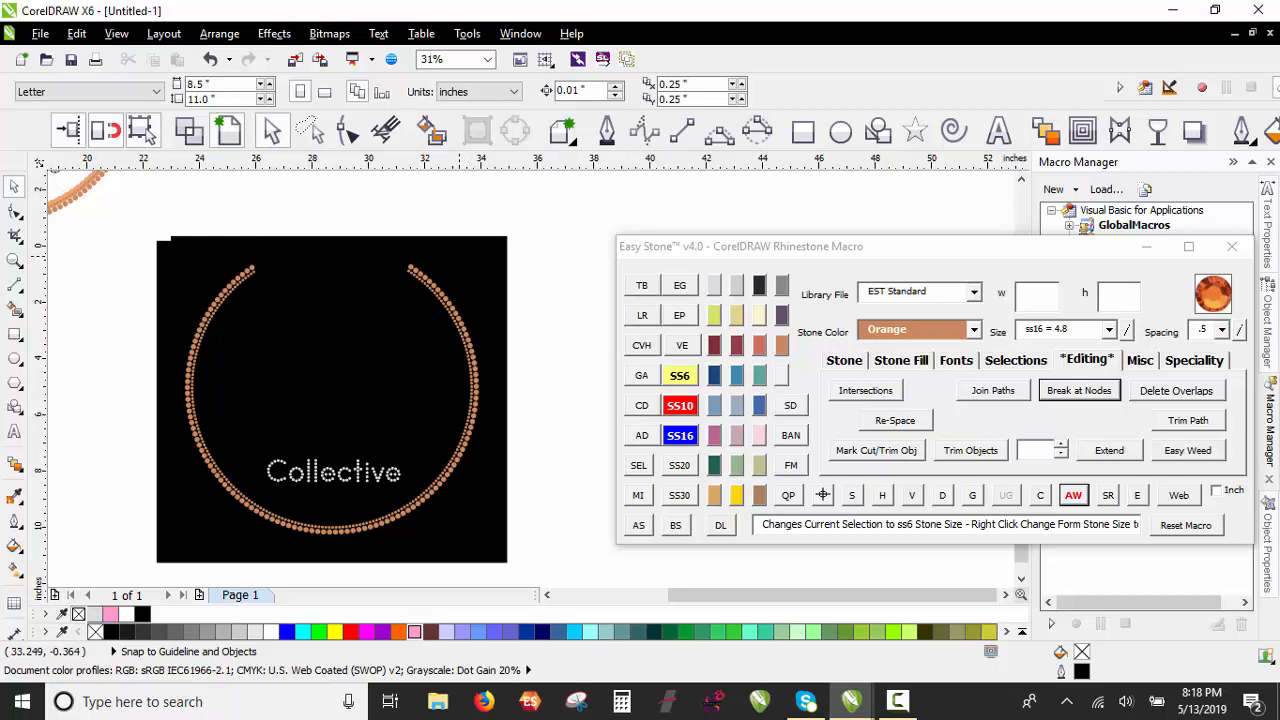
# Step: Delete the black weedbox and the preview copy of the stones
pyautogui.click(460, 256)
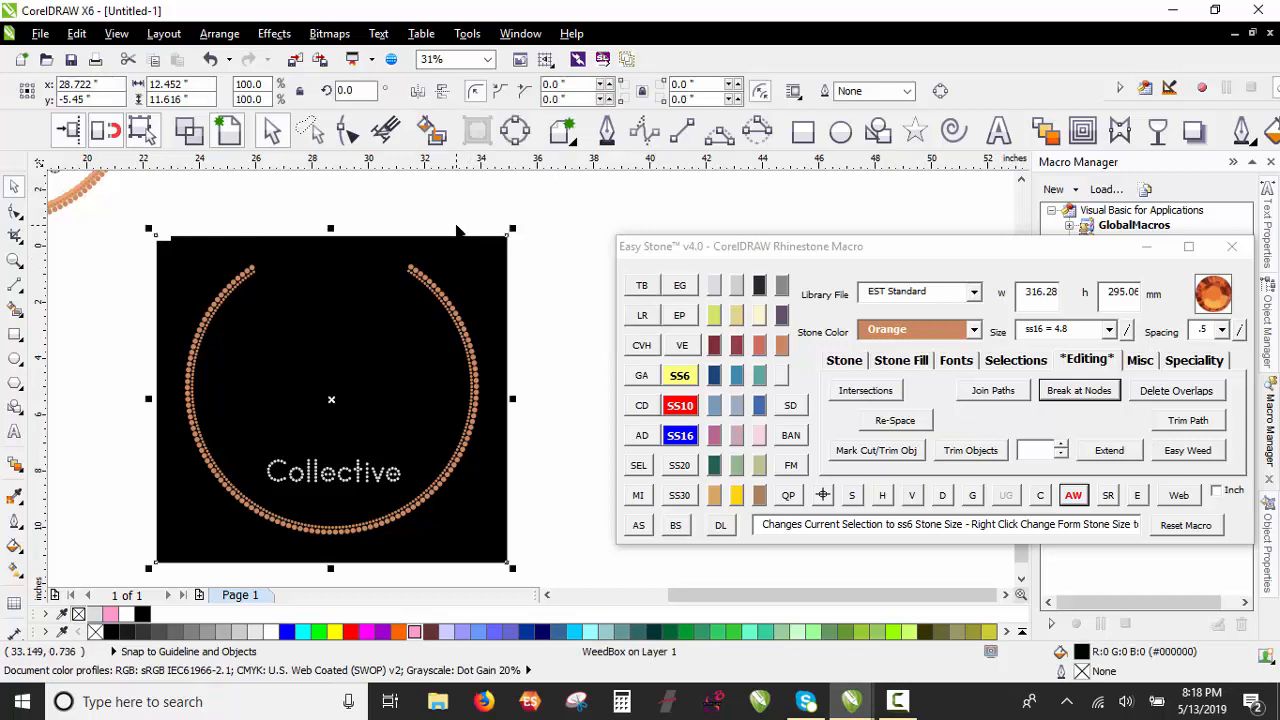
pyautogui.press('Delete')
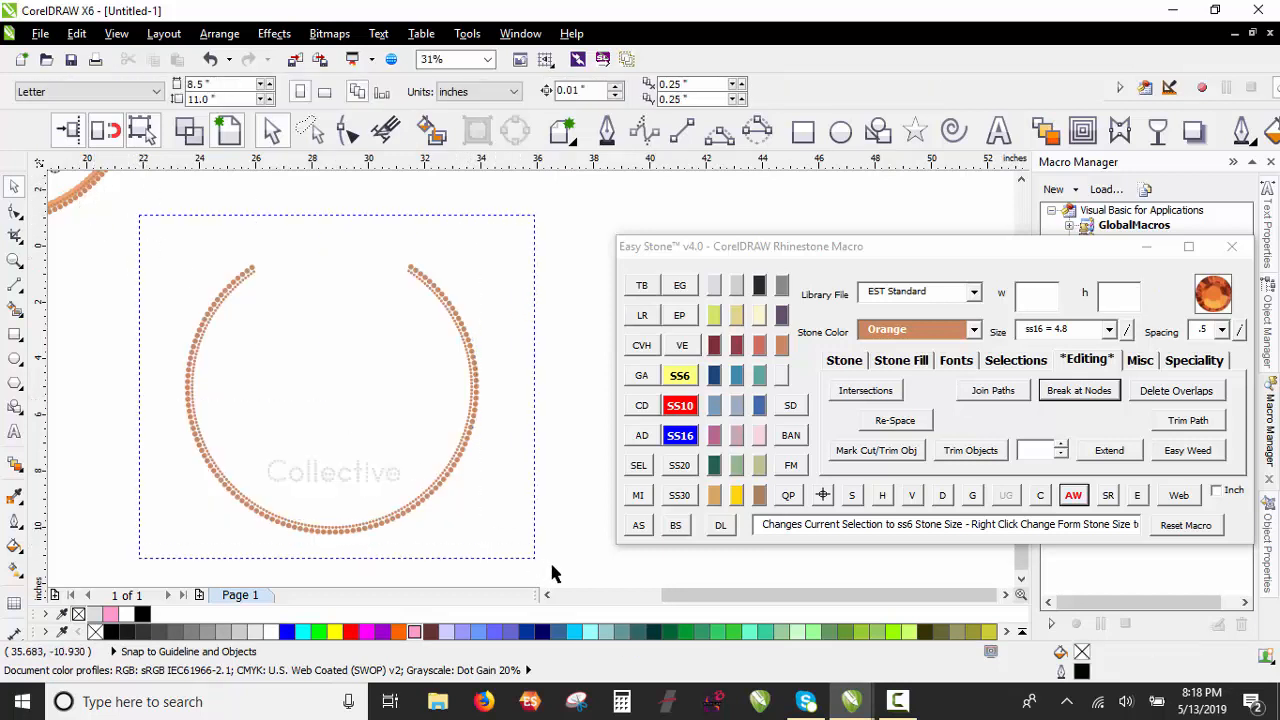
pyautogui.hotkey('ctrl', 'a')
pyautogui.press('Delete')
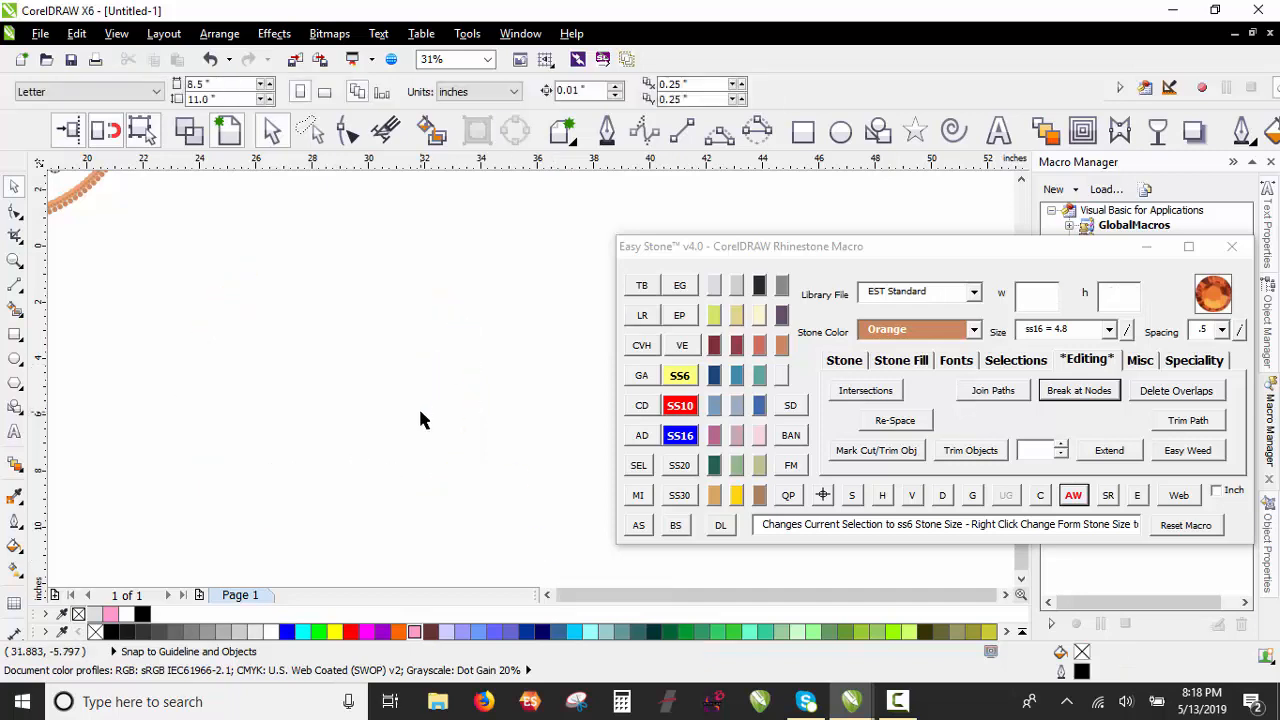
pyautogui.scroll(-1, 420, 412)
pyautogui.scroll(1, 180, 212)
pyautogui.scroll(-1, 342, 418)
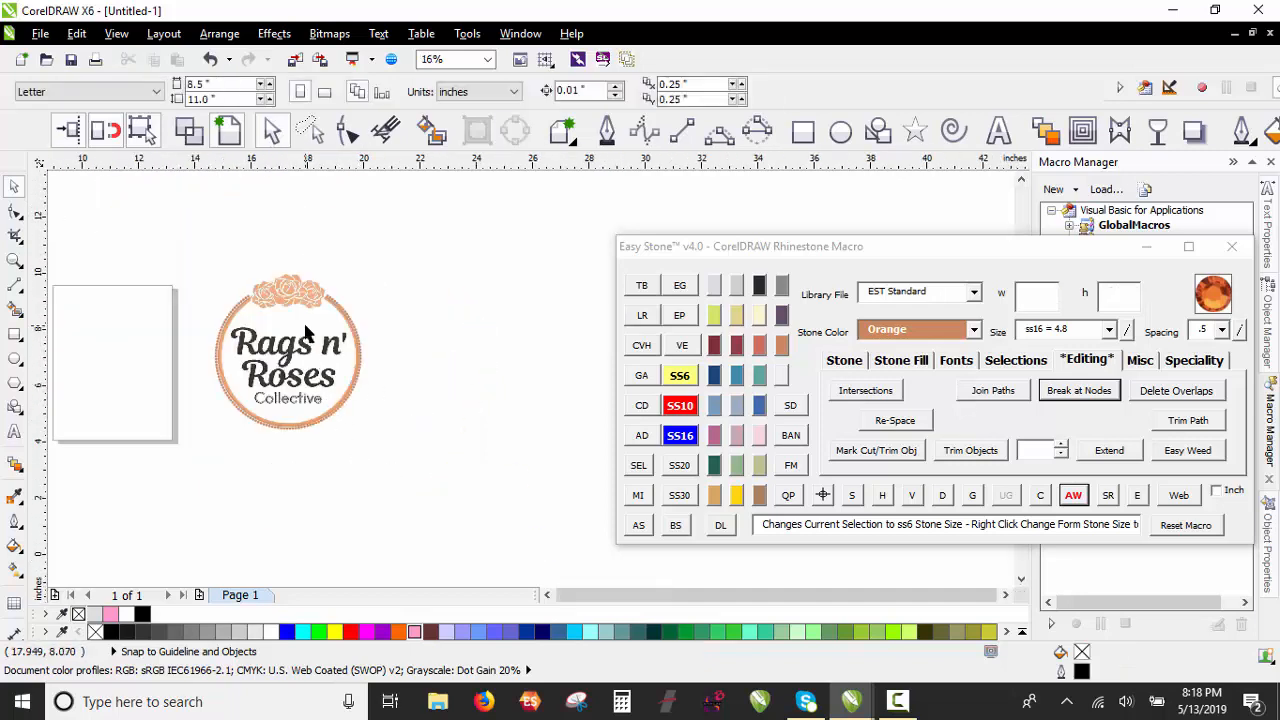
pyautogui.scroll(1, 307, 332)
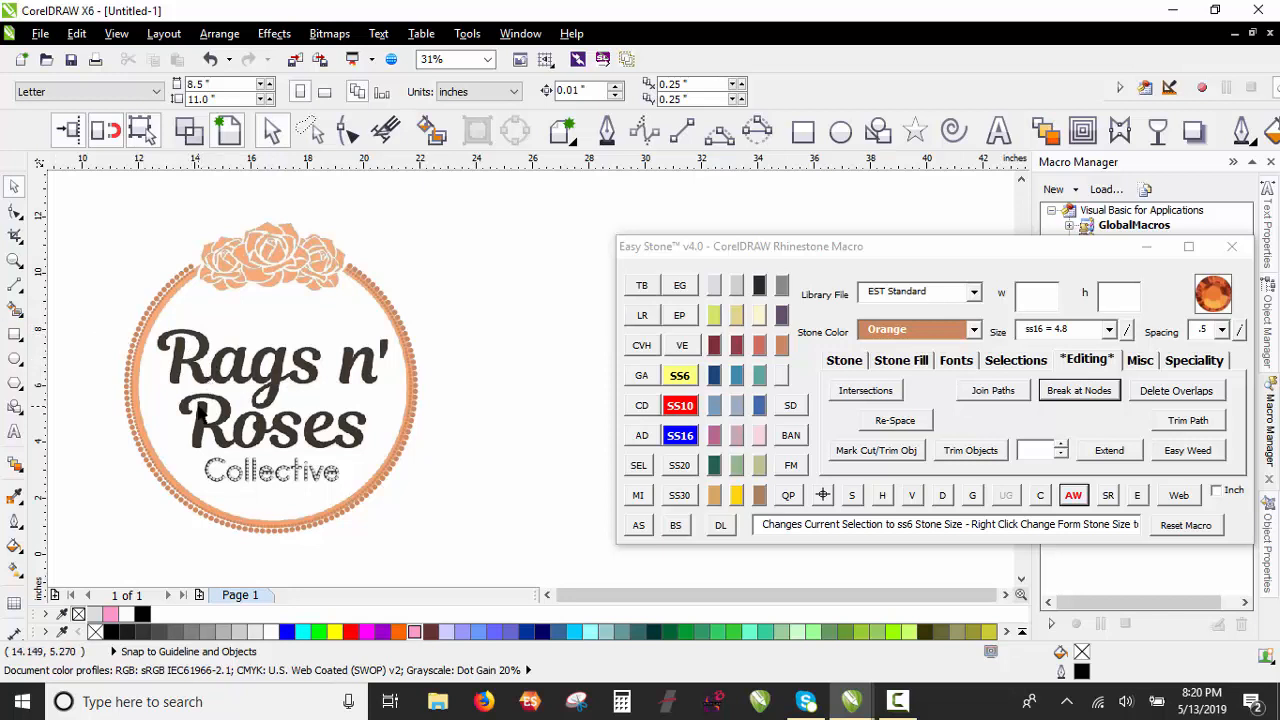
# Step: Examine the strokes of the Rags n' Roses lettering, including the join between the g and the s
pyautogui.scroll(2, 198, 412)
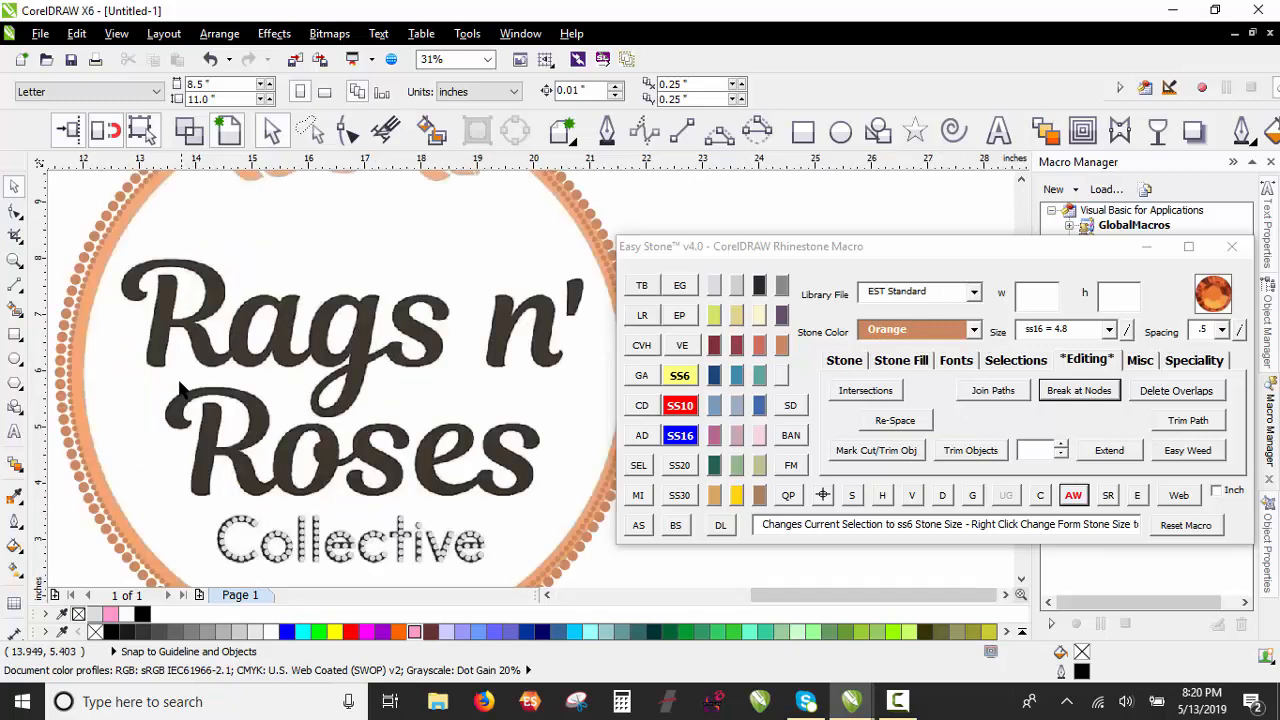
pyautogui.scroll(2, 128, 313)
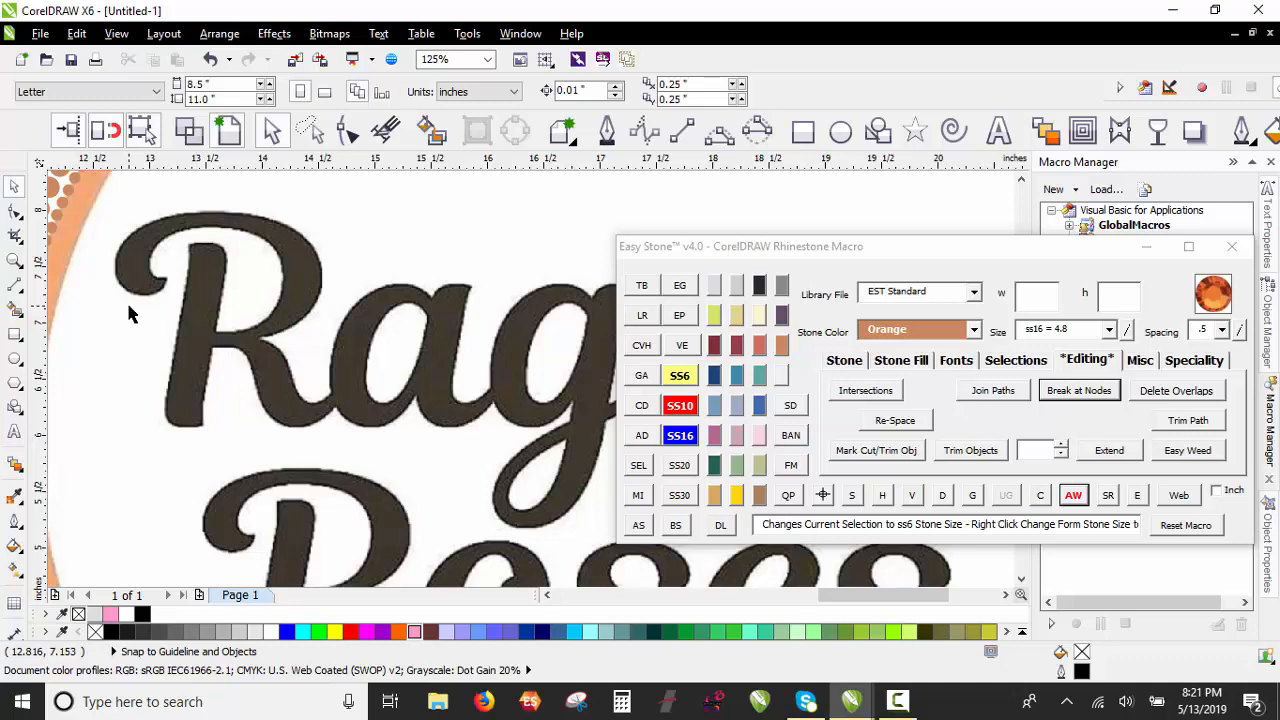
pyautogui.scroll(-1, 128, 313)
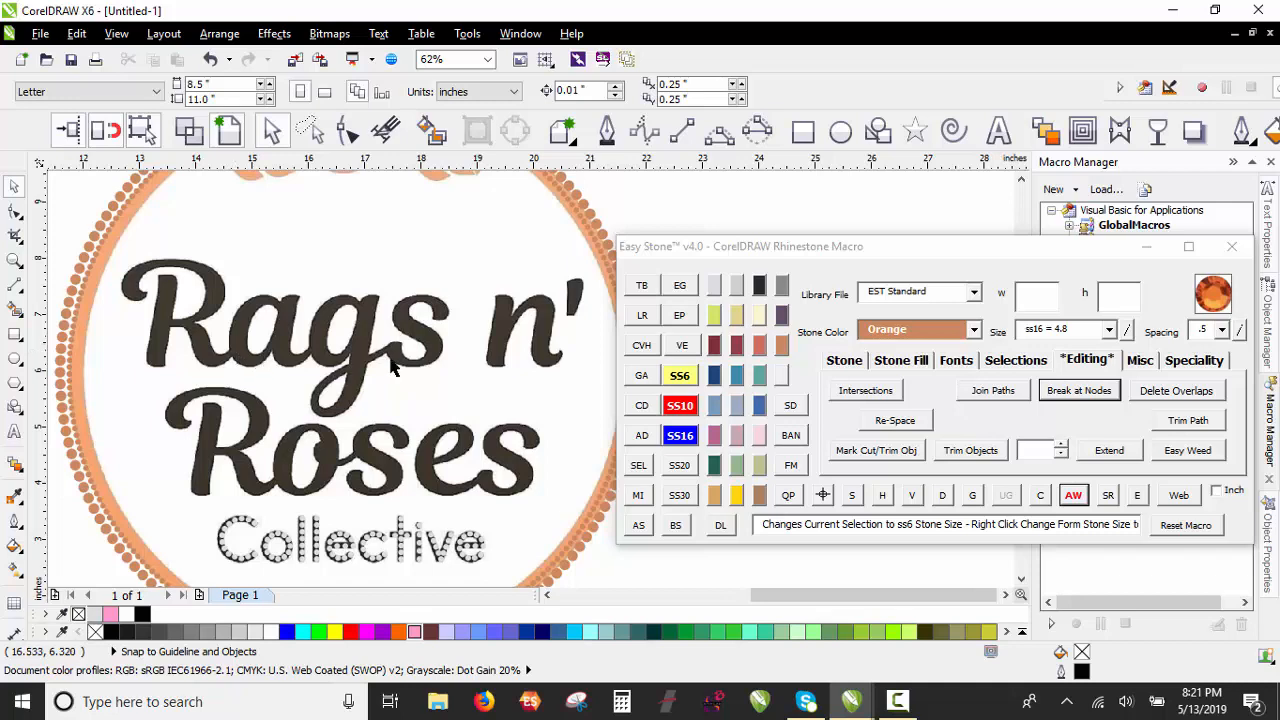
pyautogui.scroll(4, 240, 362)
pyautogui.scroll(-2, 268, 365)
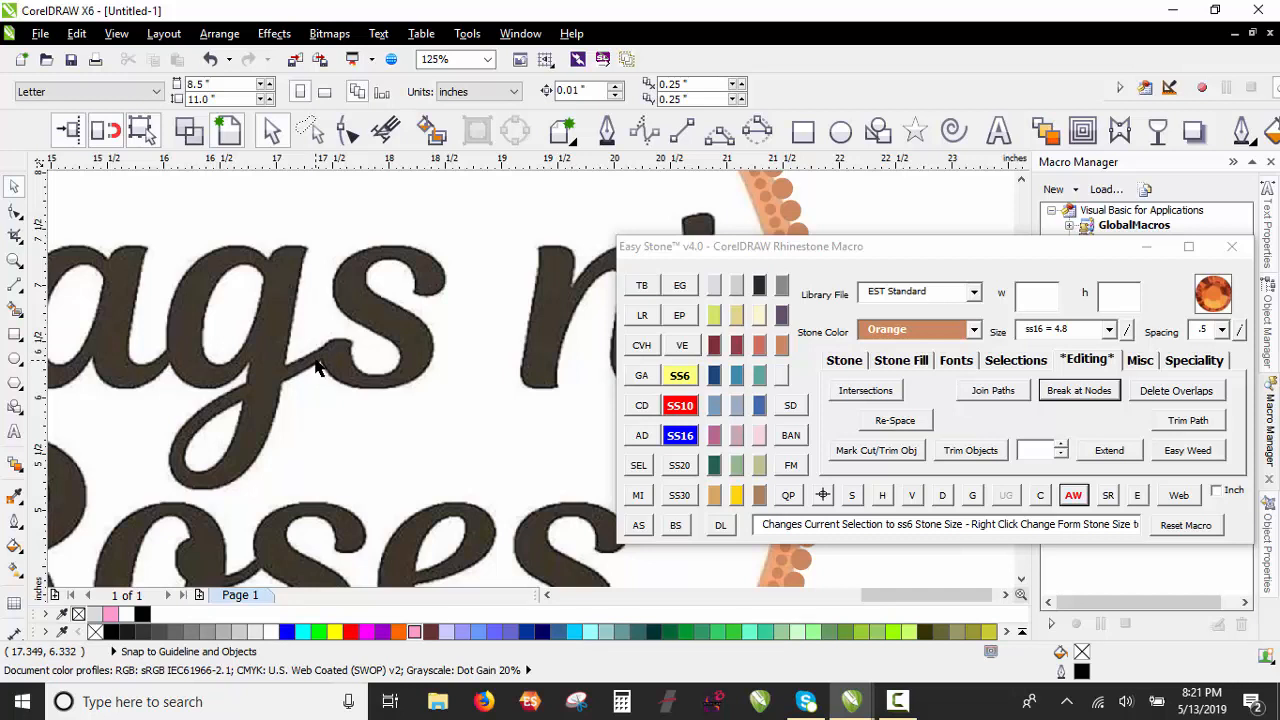
pyautogui.scroll(-1, 300, 350)
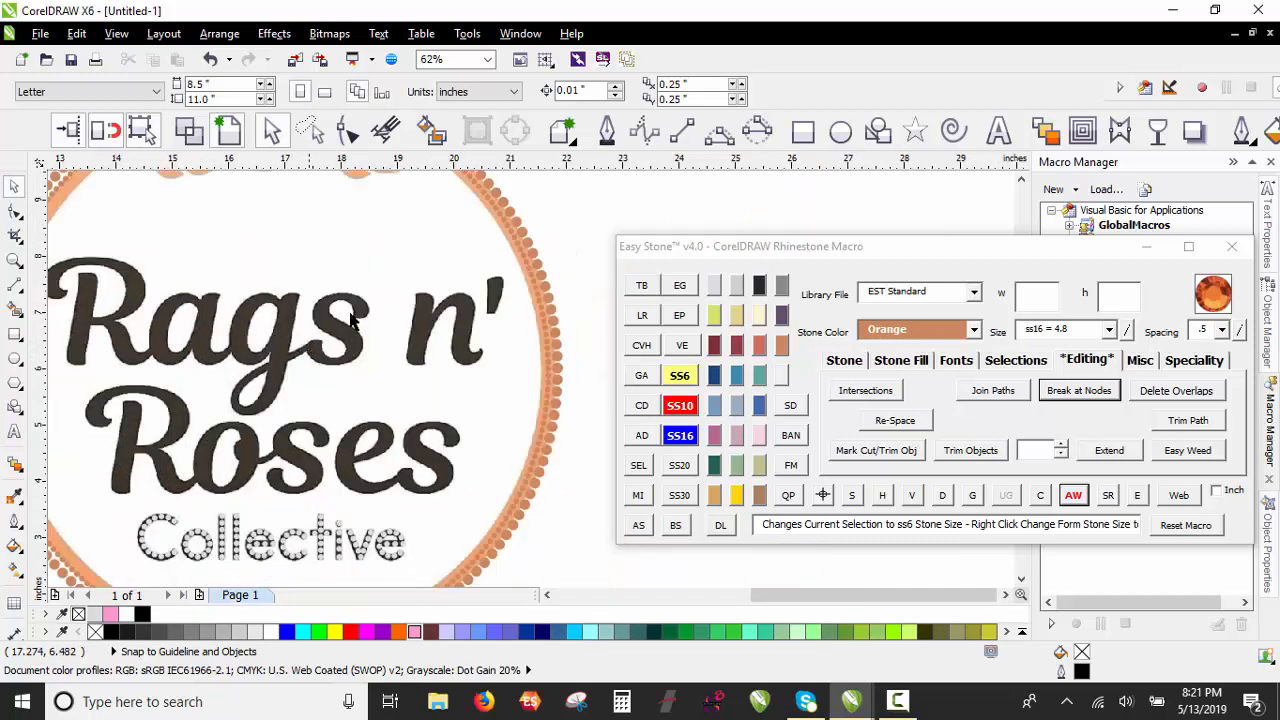
# Step: Place a Crystal ss10 stone at the apostrophe's upper-right corner and a Crystal ss6 stone at its upper-left corner
pyautogui.scroll(3, 503, 276)
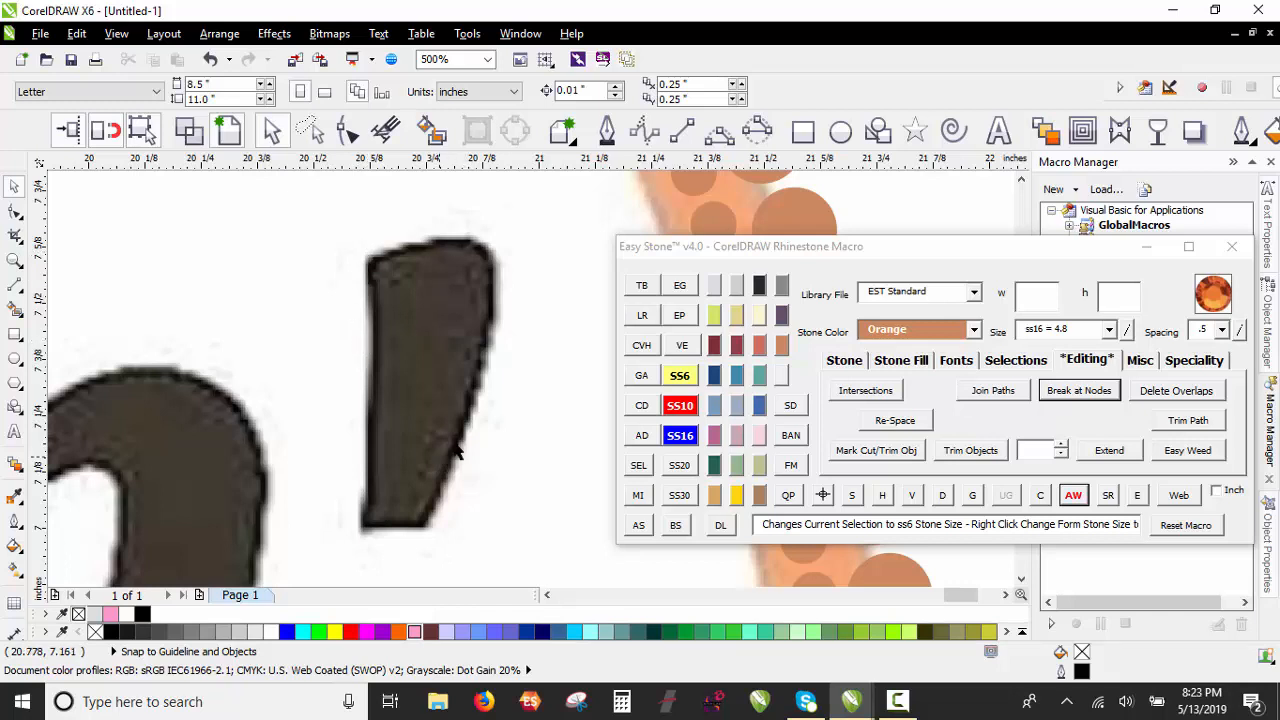
pyautogui.click(679, 405)
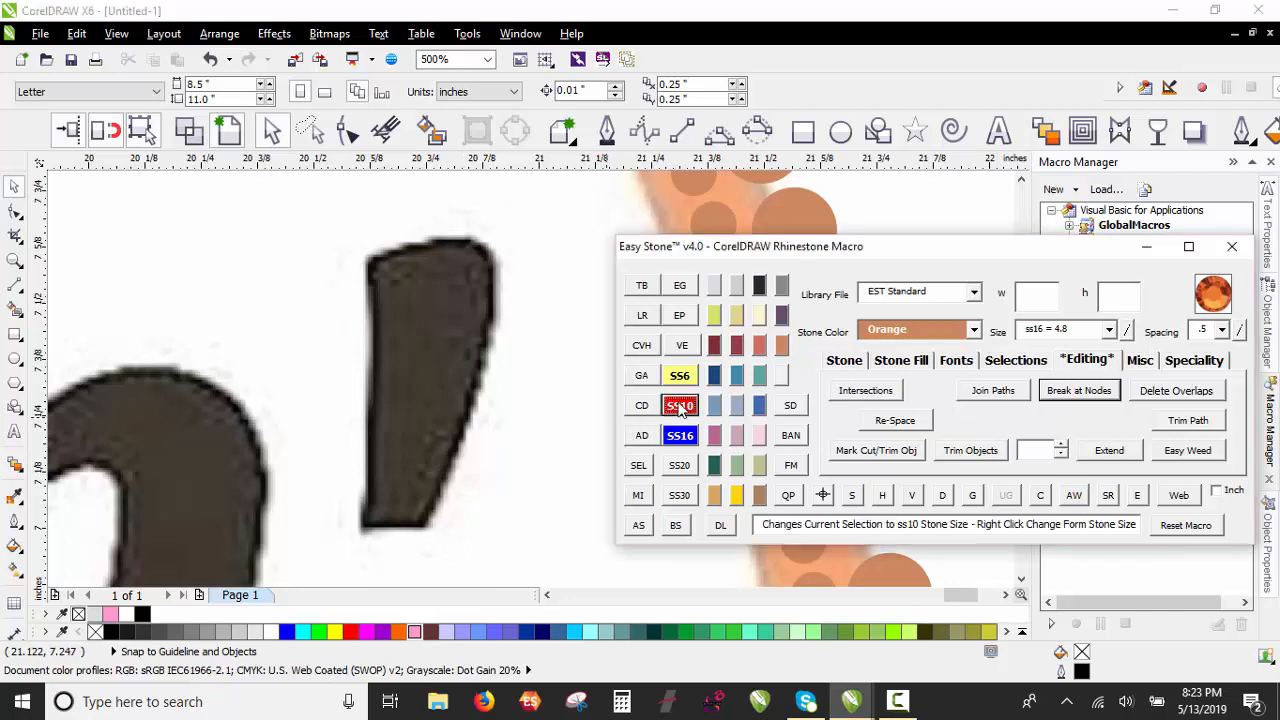
pyautogui.click(714, 287)
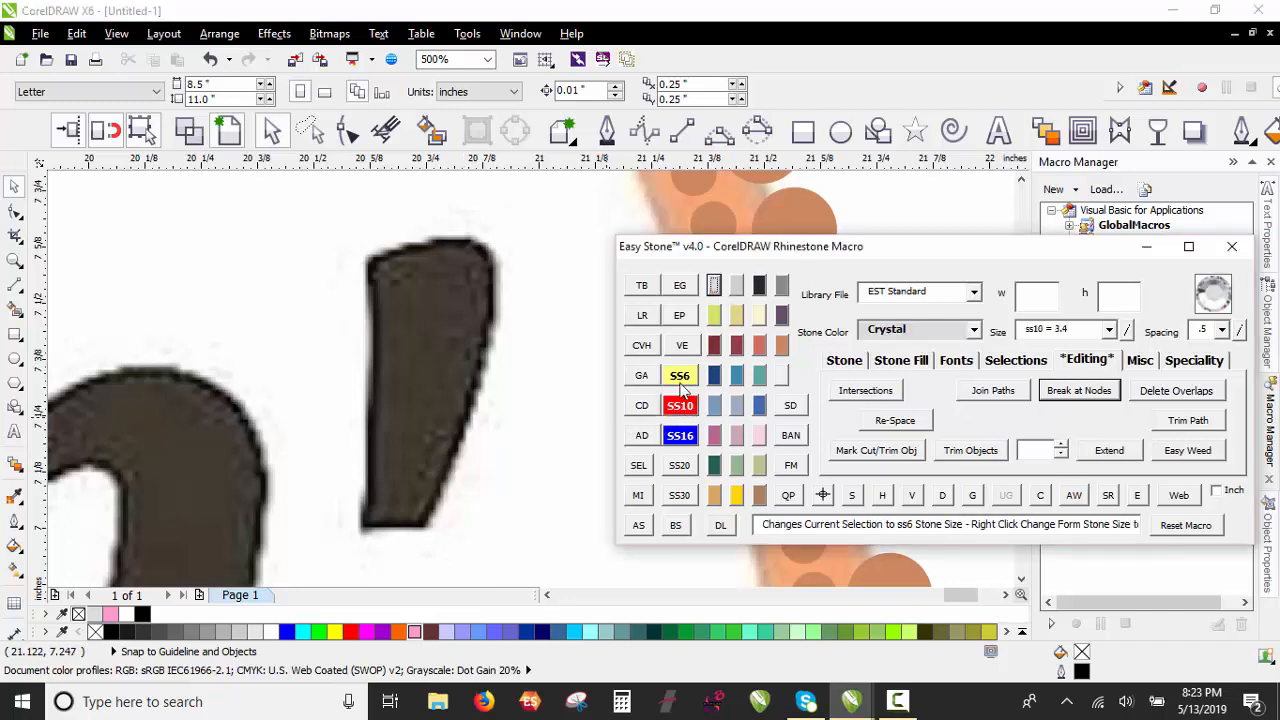
pyautogui.rightClick(642, 532)
pyautogui.click(478, 257)
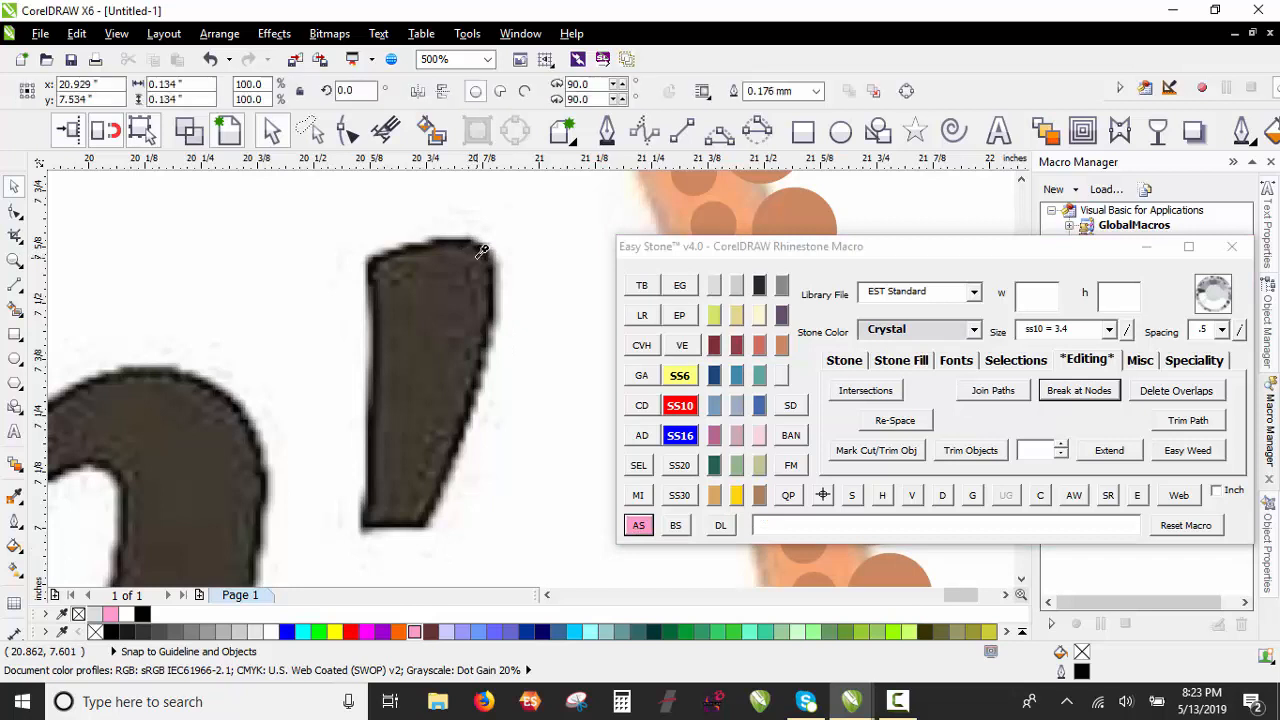
pyautogui.click(680, 375)
pyautogui.click(403, 267)
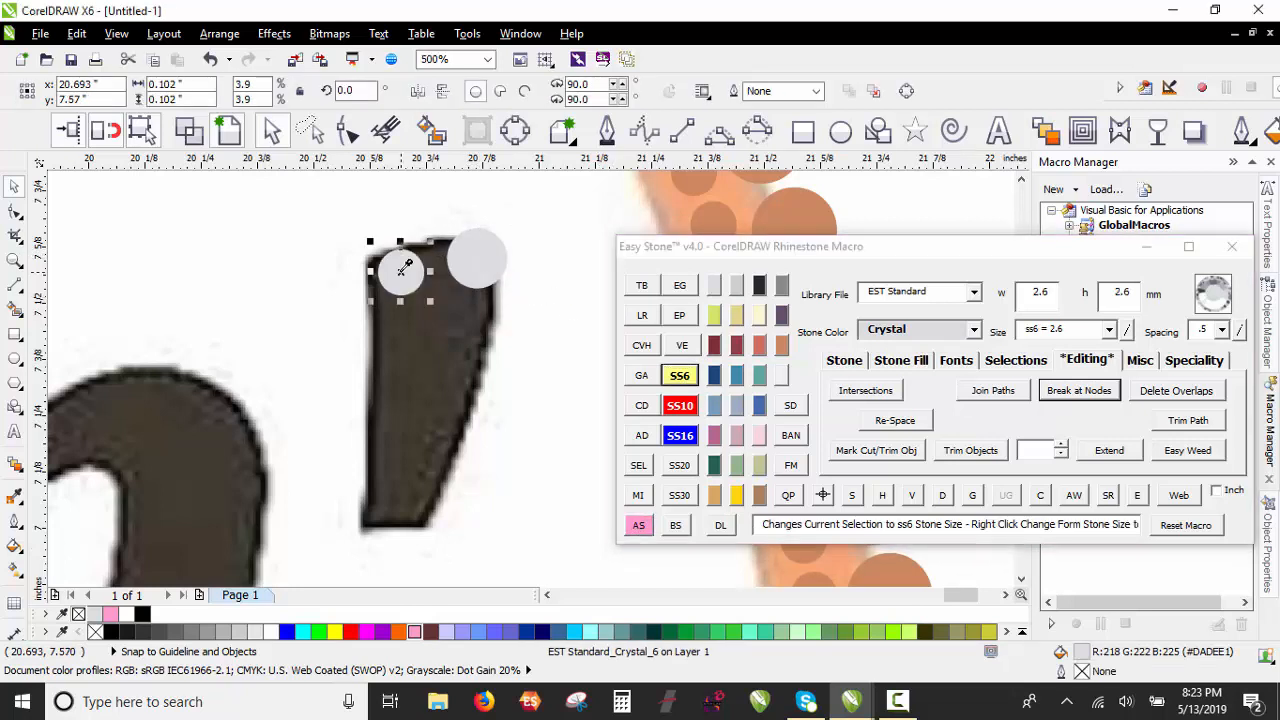
pyautogui.press('Escape')
# Step: Move the ss10 stone slightly inward on the apostrophe and duplicate it downward along the right edge
pyautogui.scroll(1, 496, 240)
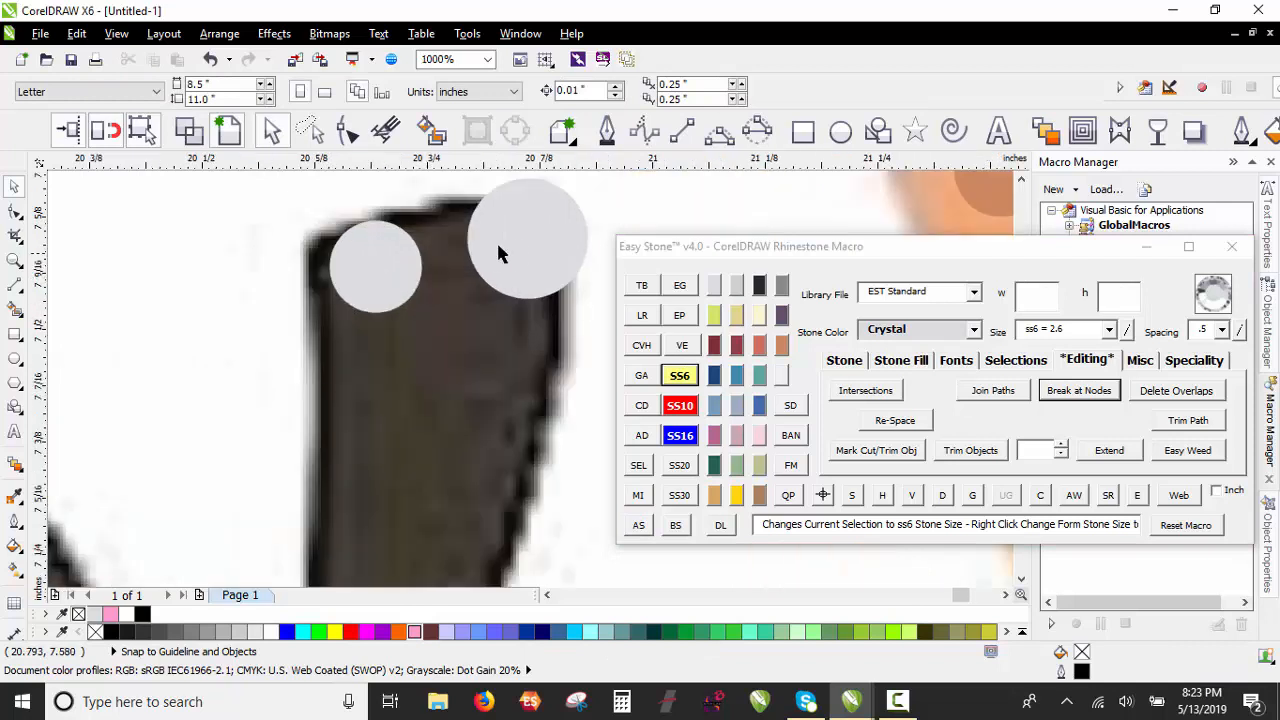
pyautogui.moveTo(498, 252); pyautogui.dragTo(480, 270)
pyautogui.scroll(-1, 480, 270)
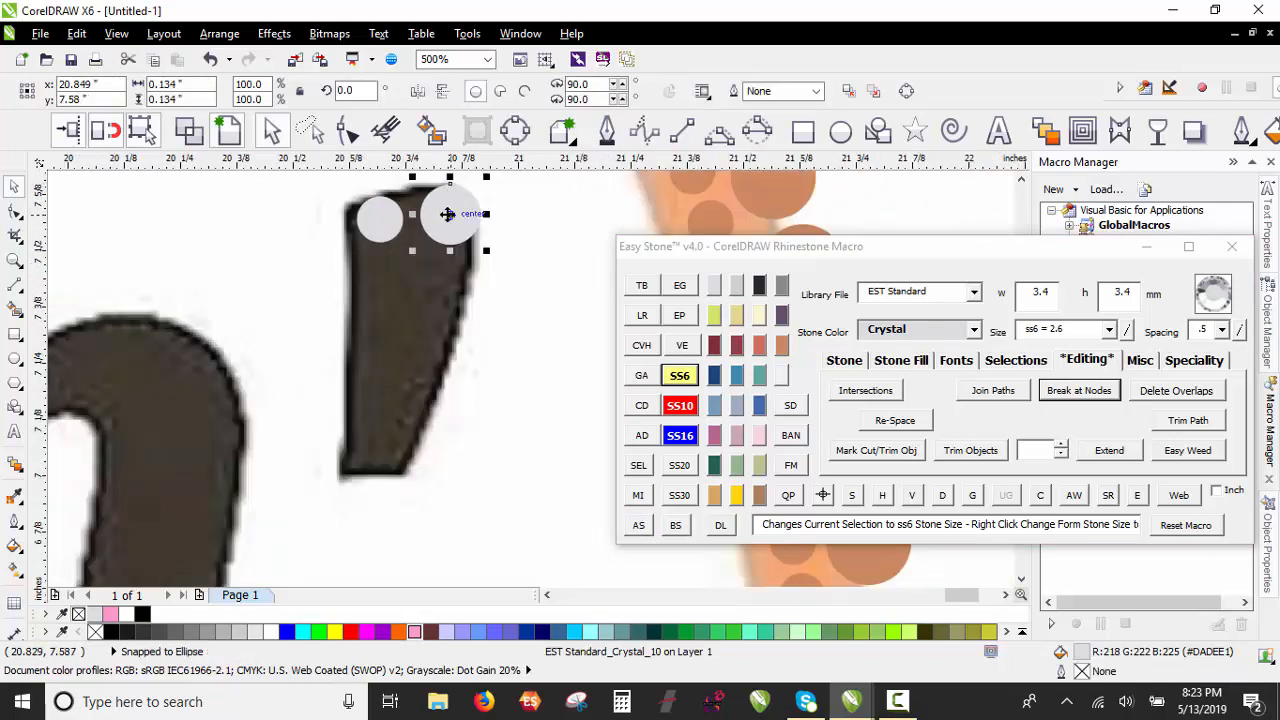
pyautogui.click(443, 278)
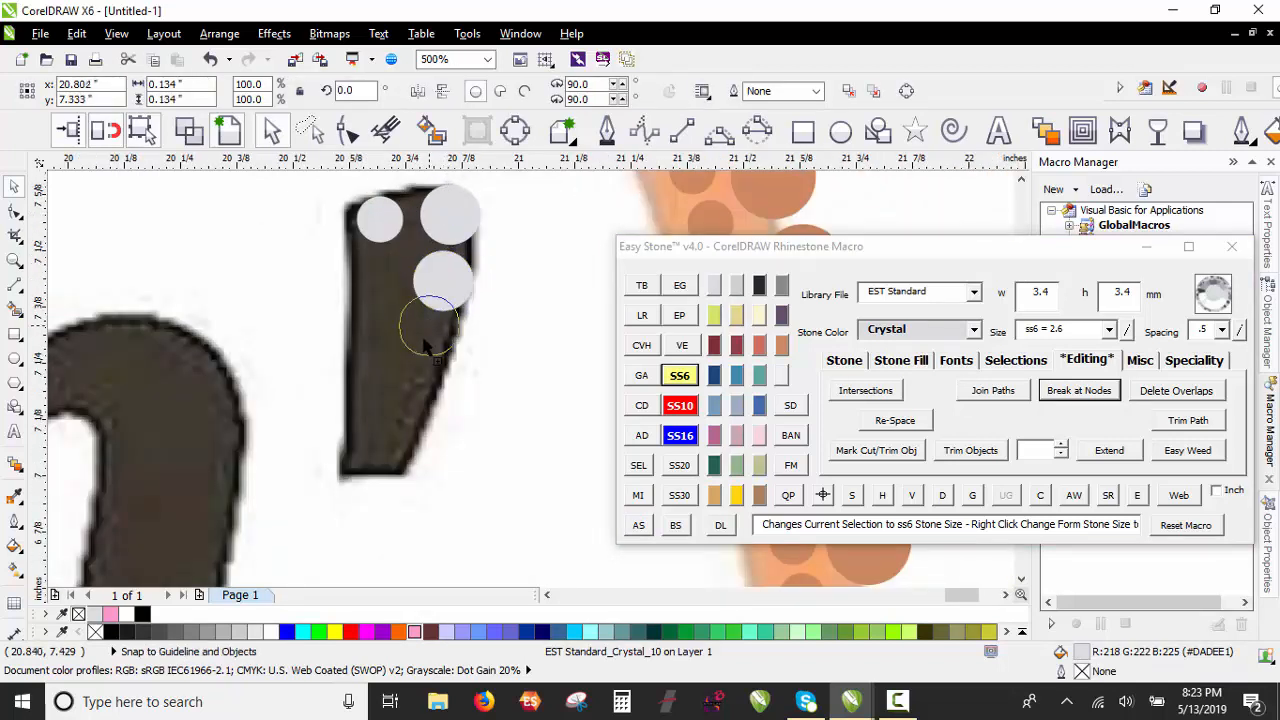
# Step: Copy two SS10 crystal stones down the apostrophe's right edge and three SS6 stones around its bottom end and lower left edge
pyautogui.click(424, 344)
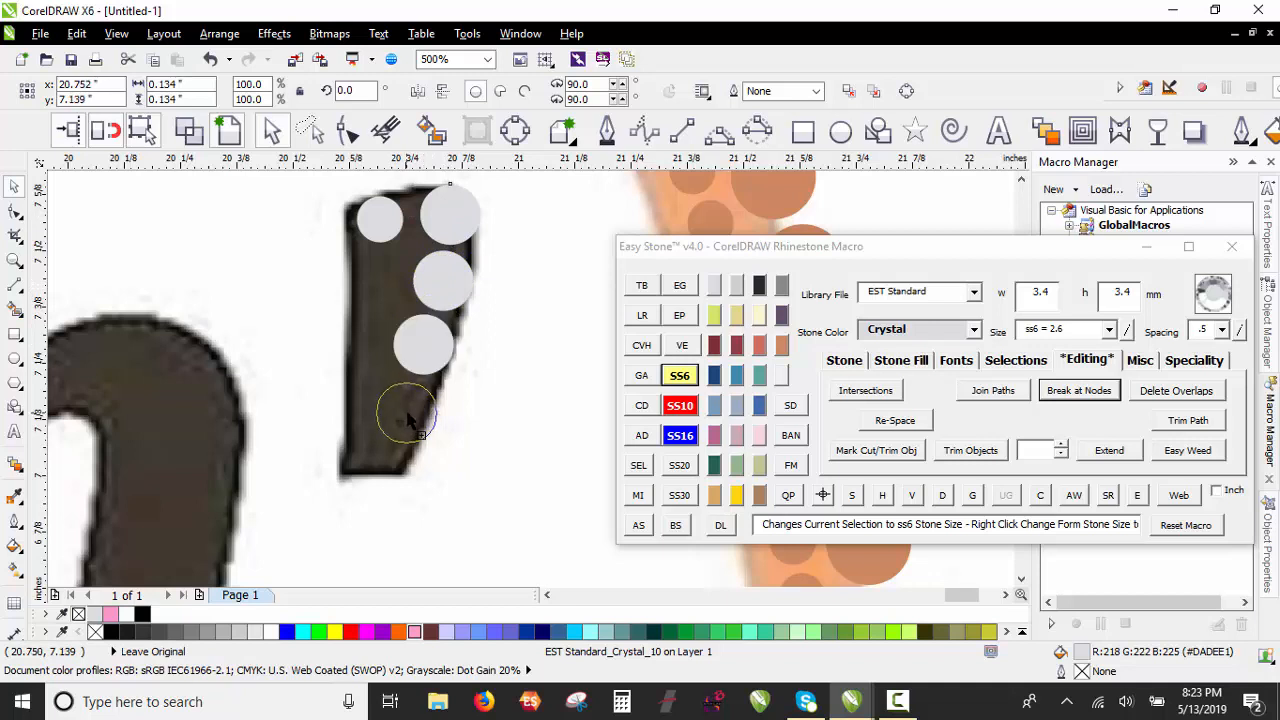
pyautogui.click(406, 412)
pyautogui.click(393, 453)
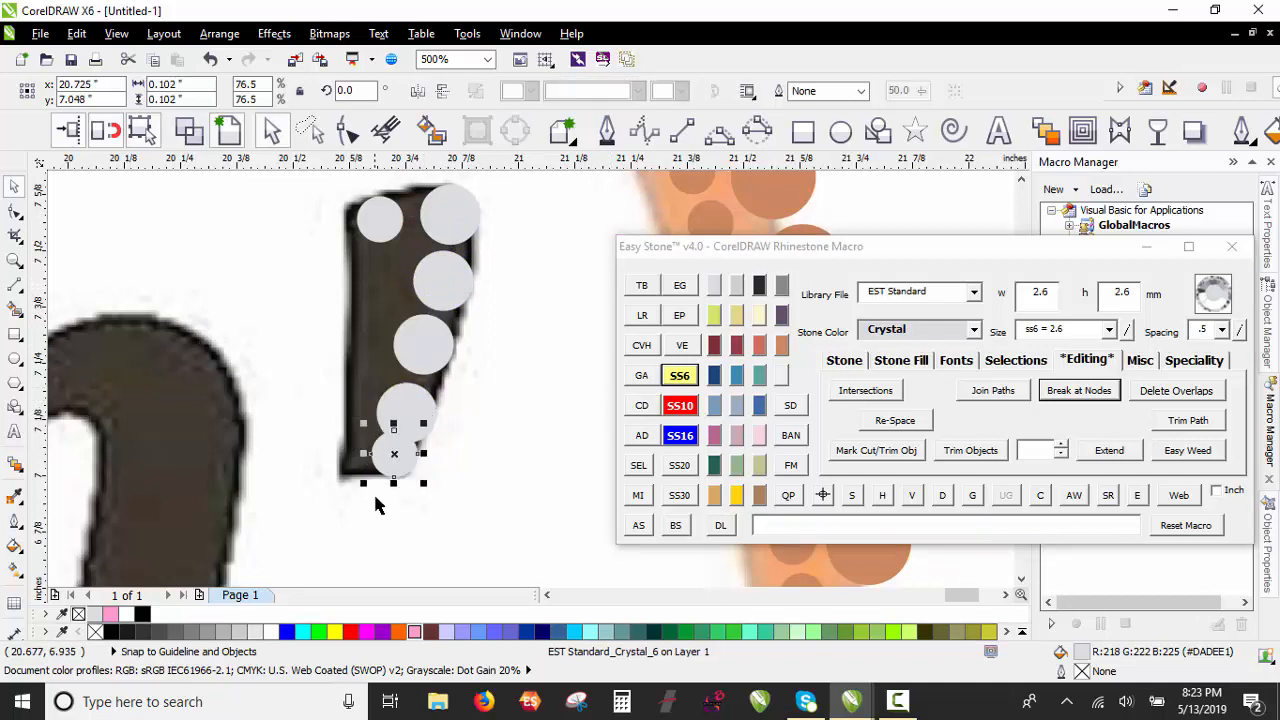
pyautogui.scroll(1, 375, 505)
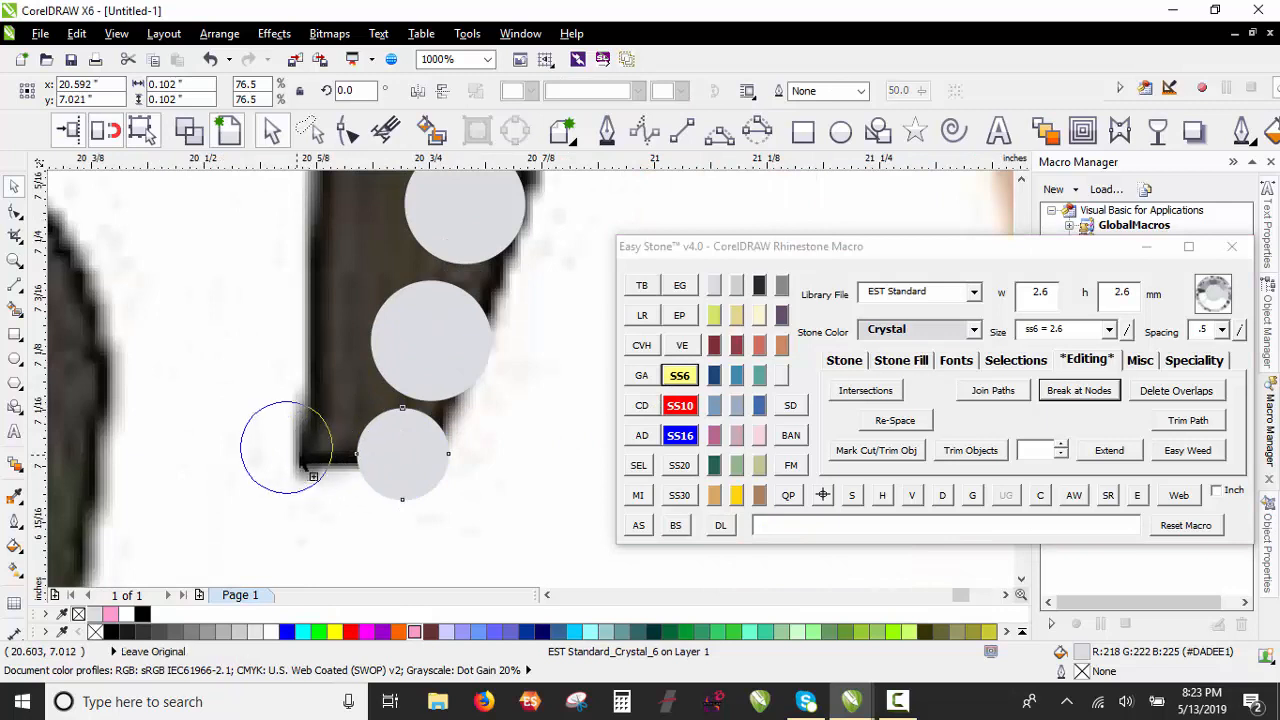
pyautogui.click(305, 462)
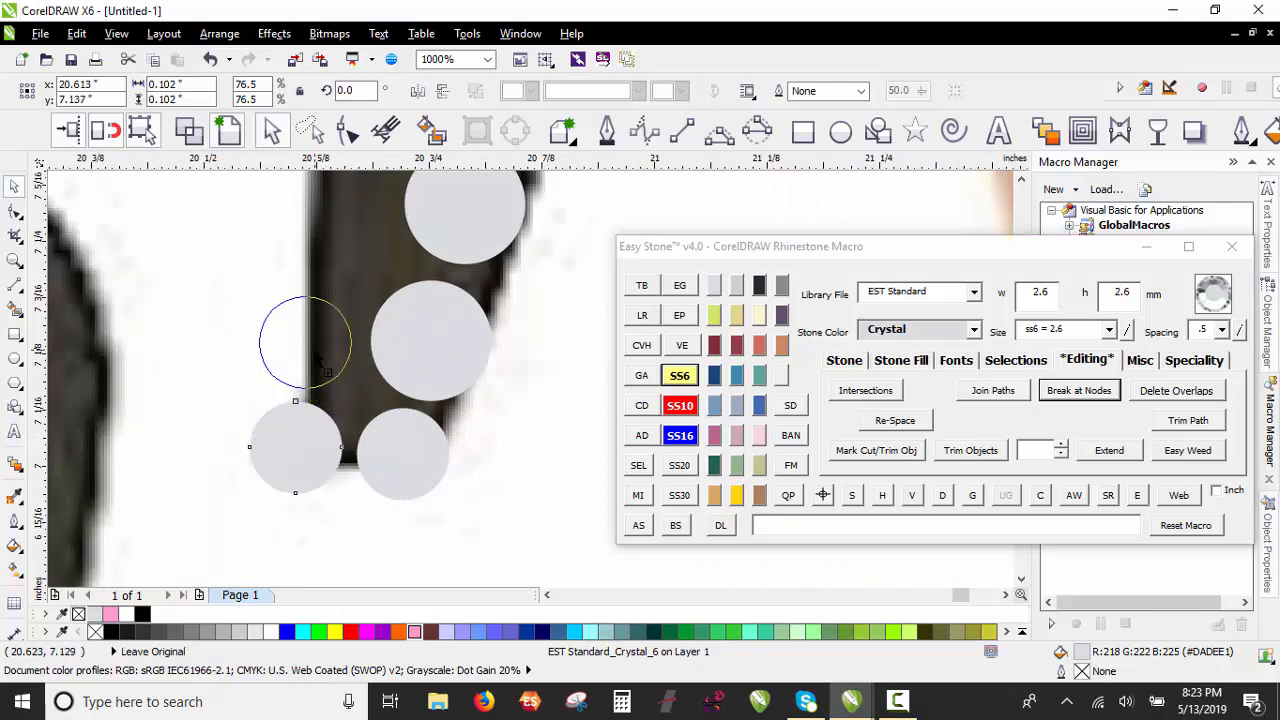
pyautogui.scroll(-2, 318, 362)
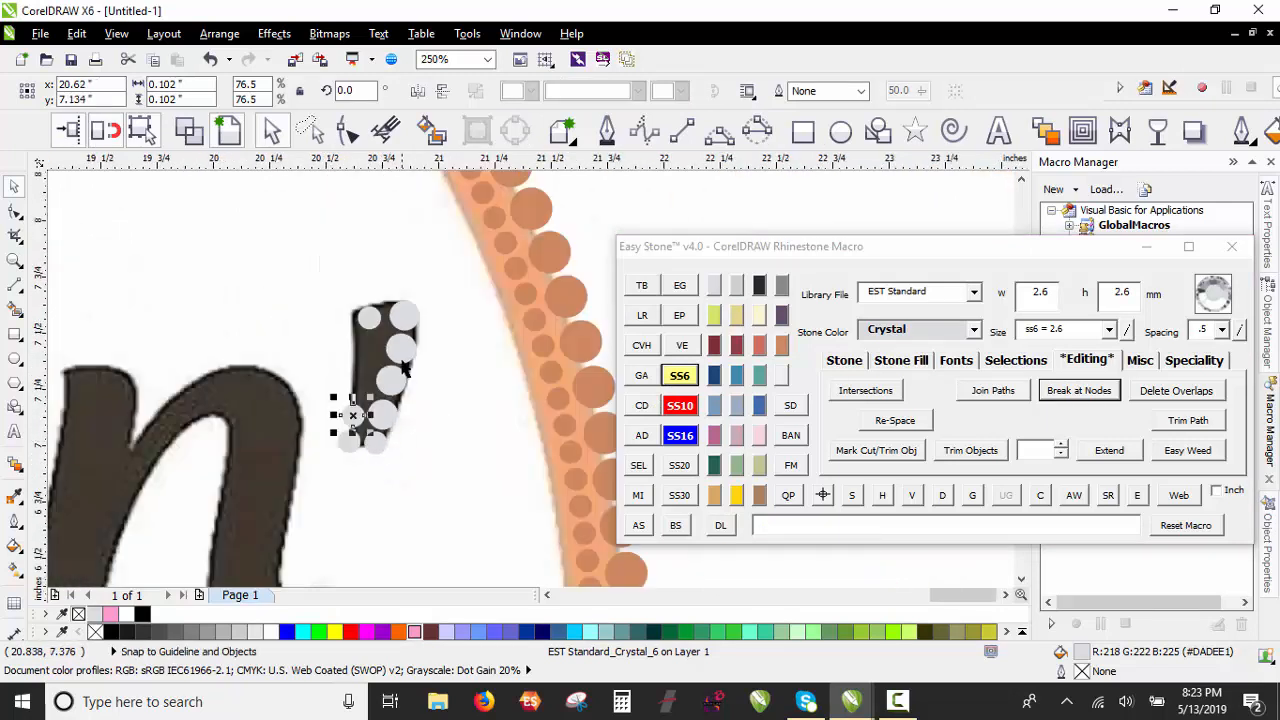
pyautogui.scroll(2, 400, 380)
pyautogui.click(368, 438)
pyautogui.scroll(-1, 380, 343)
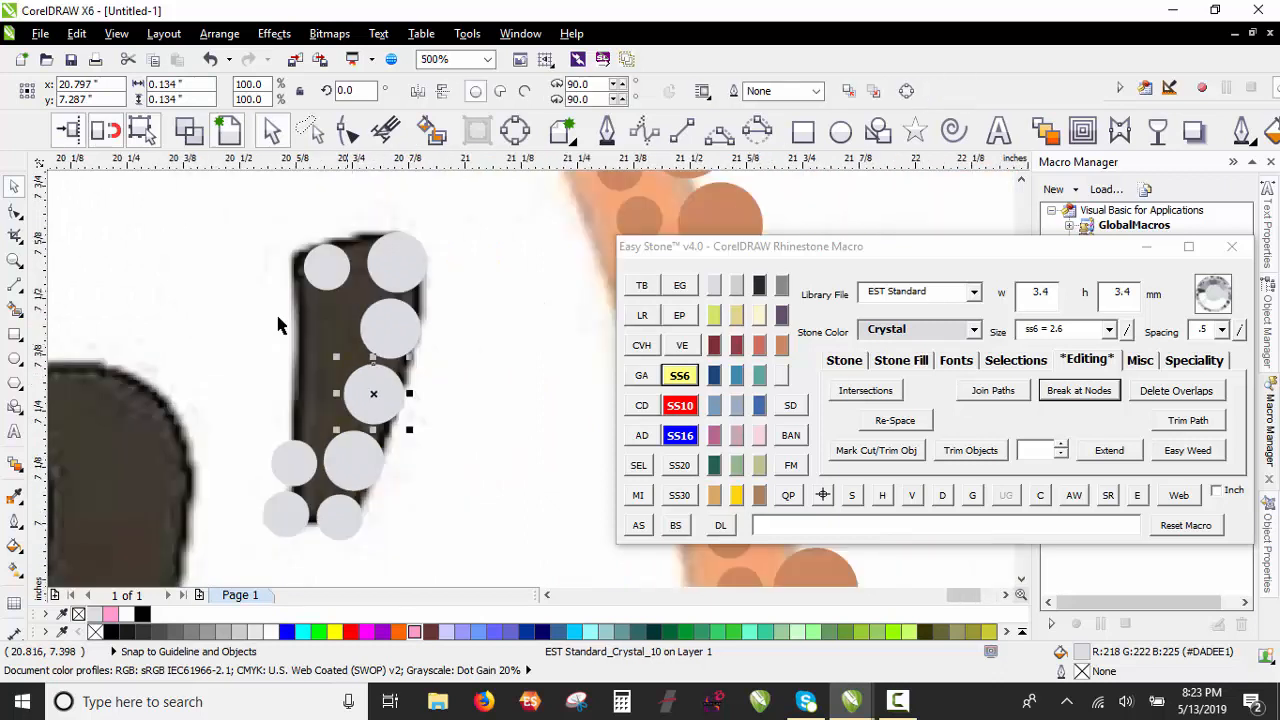
# Step: Fill the rest of the apostrophe's left edge with two SS10 stones at the top and one more SS6 stone below
pyautogui.click(279, 319)
pyautogui.moveTo(331, 272); pyautogui.dragTo(309, 407)
pyautogui.scroll(1, 311, 397)
pyautogui.moveTo(395, 379); pyautogui.dragTo(287, 282)
pyautogui.rightClick(287, 283)
pyautogui.scroll(-1, 230, 370)
pyautogui.scroll(1, 251, 203)
pyautogui.moveTo(318, 447); pyautogui.dragTo(339, 309)
pyautogui.rightClick(340, 312)
pyautogui.scroll(-2, 298, 288)
pyautogui.click(268, 318)
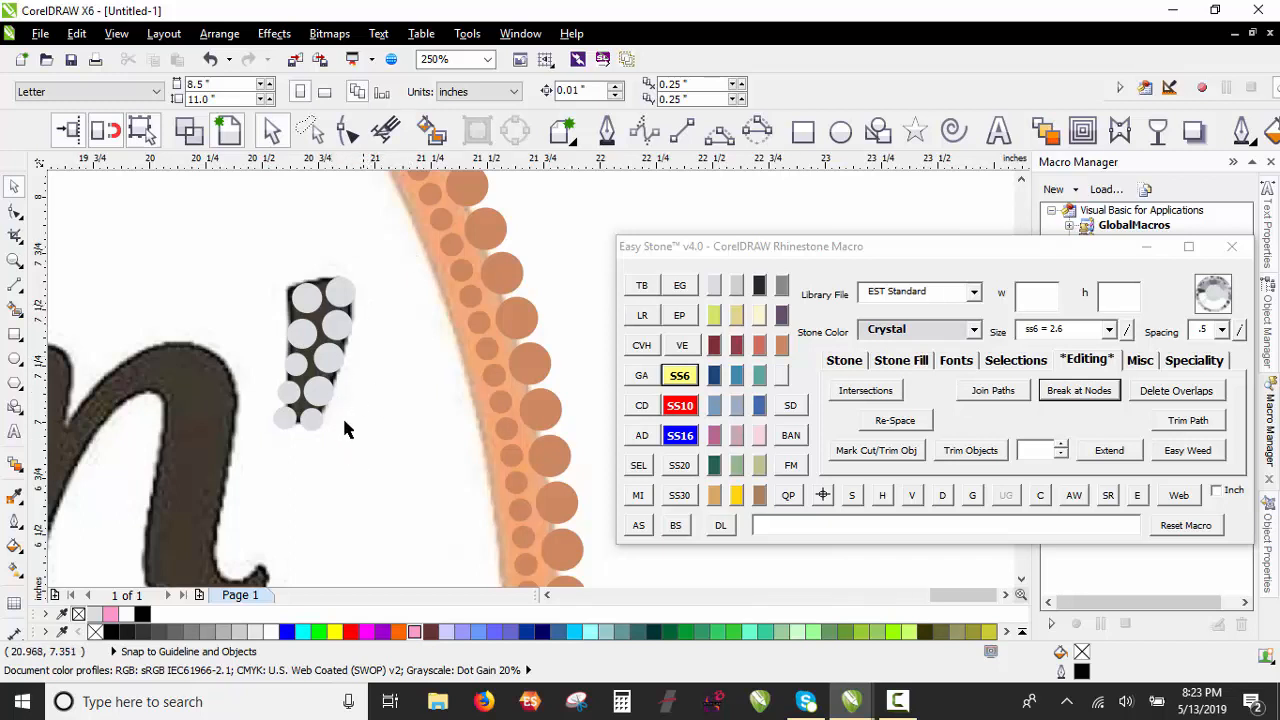
# Step: Copy an SS10 stone from the apostrophe to the upper left corner of the letter n
pyautogui.scroll(-2, 371, 395)
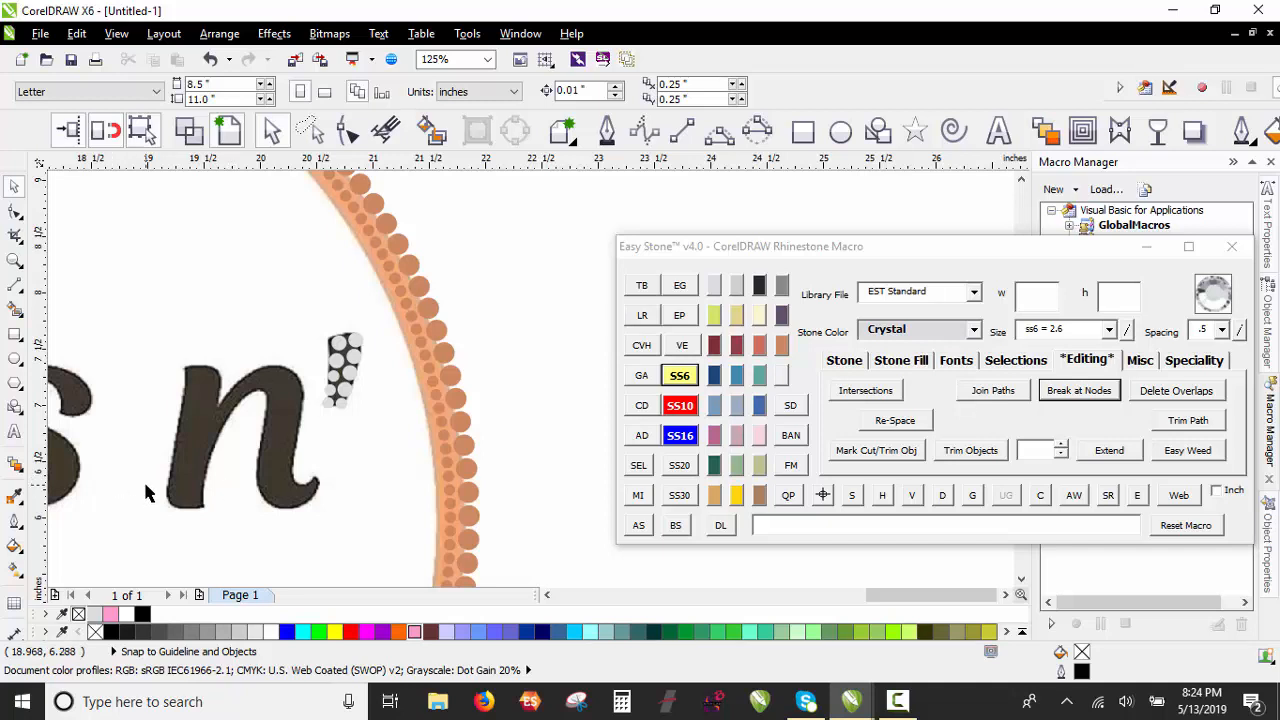
pyautogui.scroll(2, 145, 492)
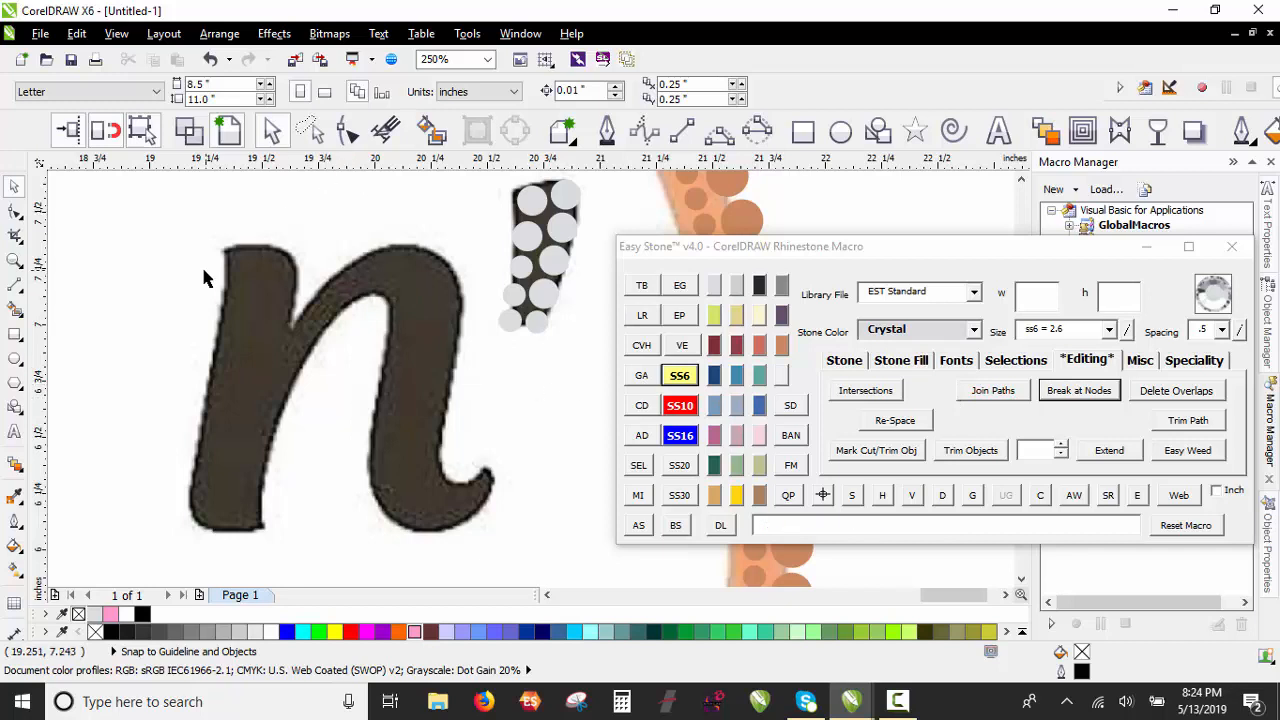
pyautogui.moveTo(534, 236); pyautogui.dragTo(243, 262)
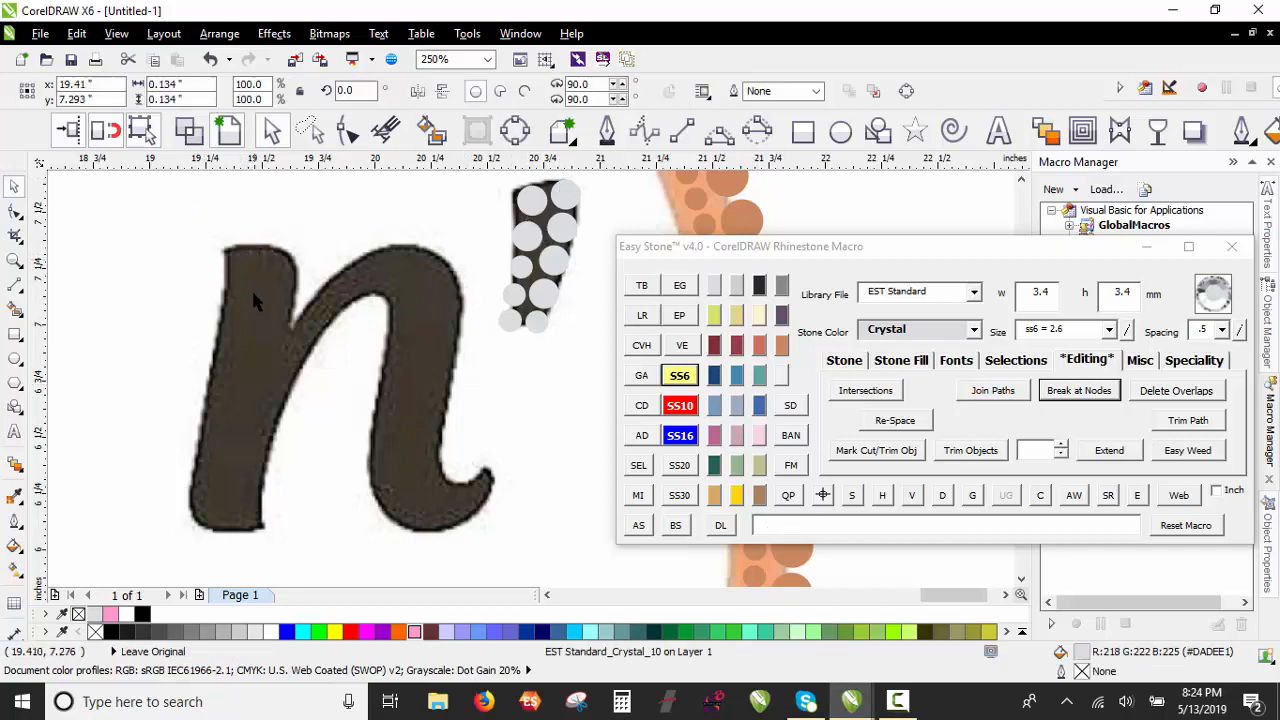
pyautogui.scroll(1, 250, 290)
pyautogui.scroll(-1, 238, 225)
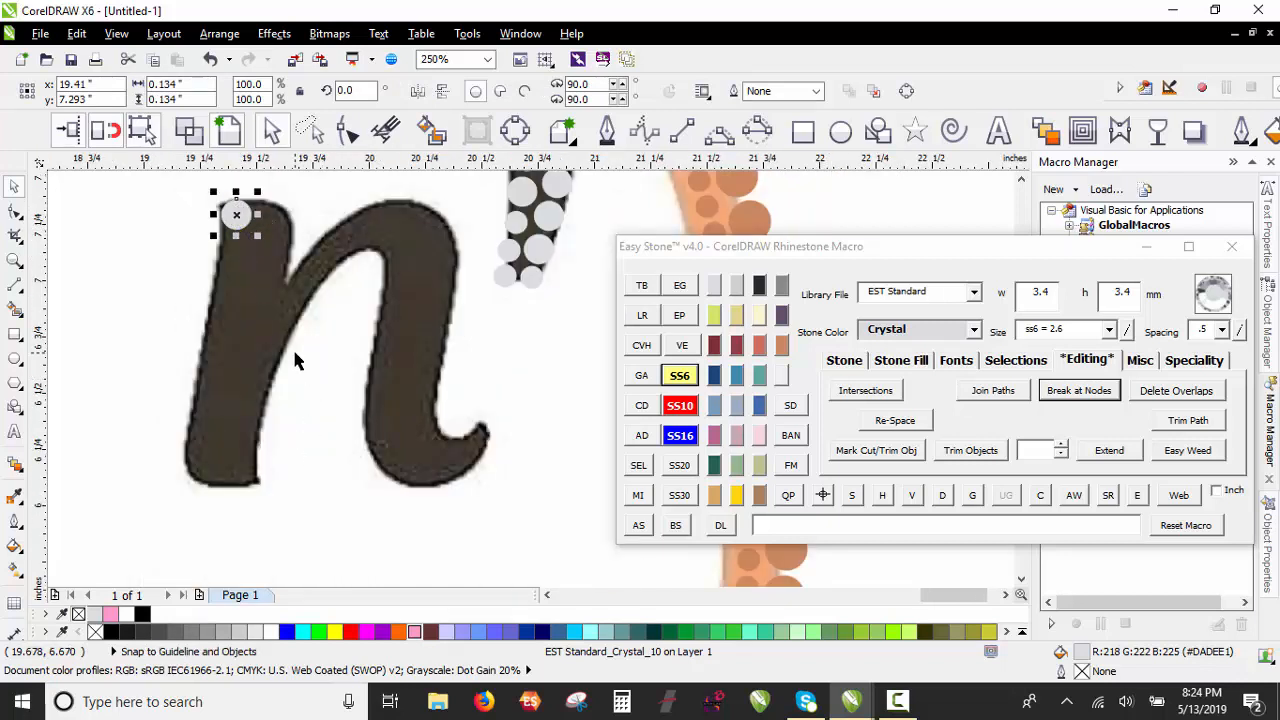
# Step: Copy the SS10 stone repeatedly down the left edge of the n's first stem to its lower left corner
pyautogui.scroll(2, 229, 251)
pyautogui.click(237, 257)
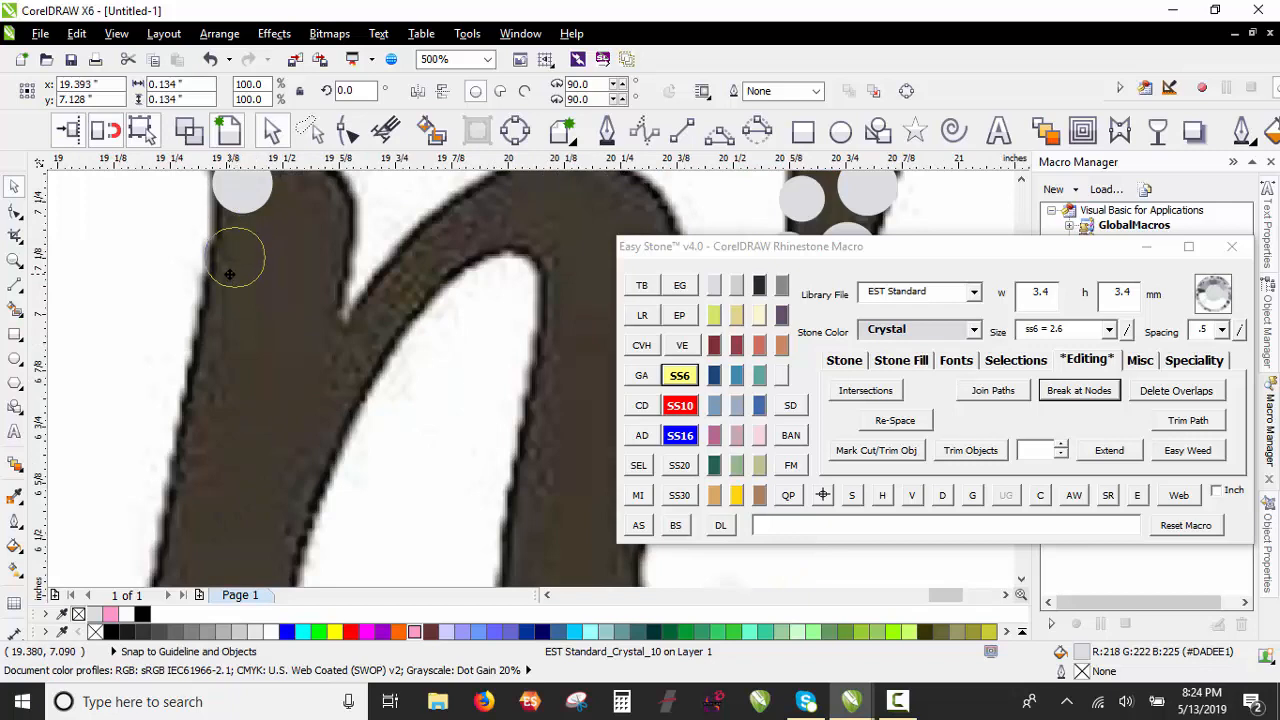
pyautogui.press('space')
pyautogui.moveTo(213, 367)
pyautogui.mouseDown()
pyautogui.moveTo(206, 449)
pyautogui.moveTo(222, 352)
pyautogui.mouseUp()
pyautogui.press('space')
pyautogui.scroll(-1, 262, 318)
pyautogui.scroll(4, 243, 345)
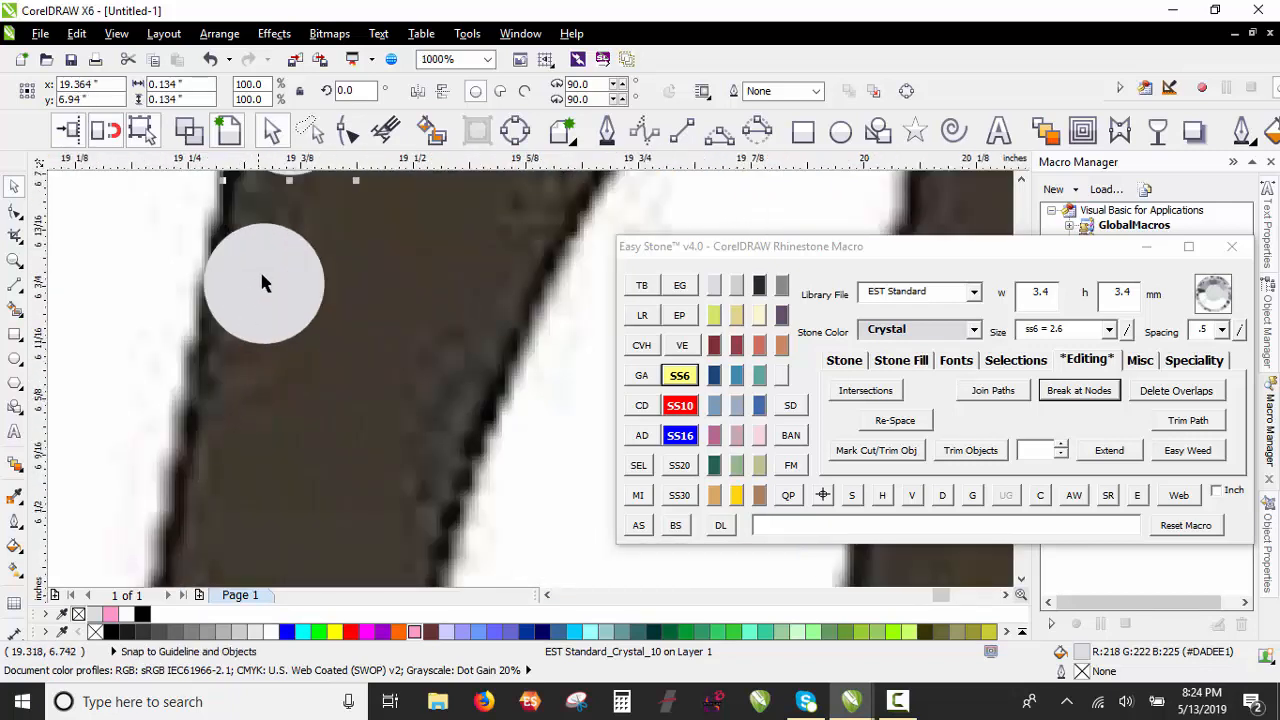
pyautogui.scroll(-2, 262, 290)
pyautogui.moveTo(268, 303)
pyautogui.mouseDown()
pyautogui.moveTo(223, 466)
pyautogui.moveTo(228, 557)
pyautogui.moveTo(235, 547)
pyautogui.mouseUp()
pyautogui.press('space')
pyautogui.press('space')
pyautogui.scroll(-2, 237, 523)
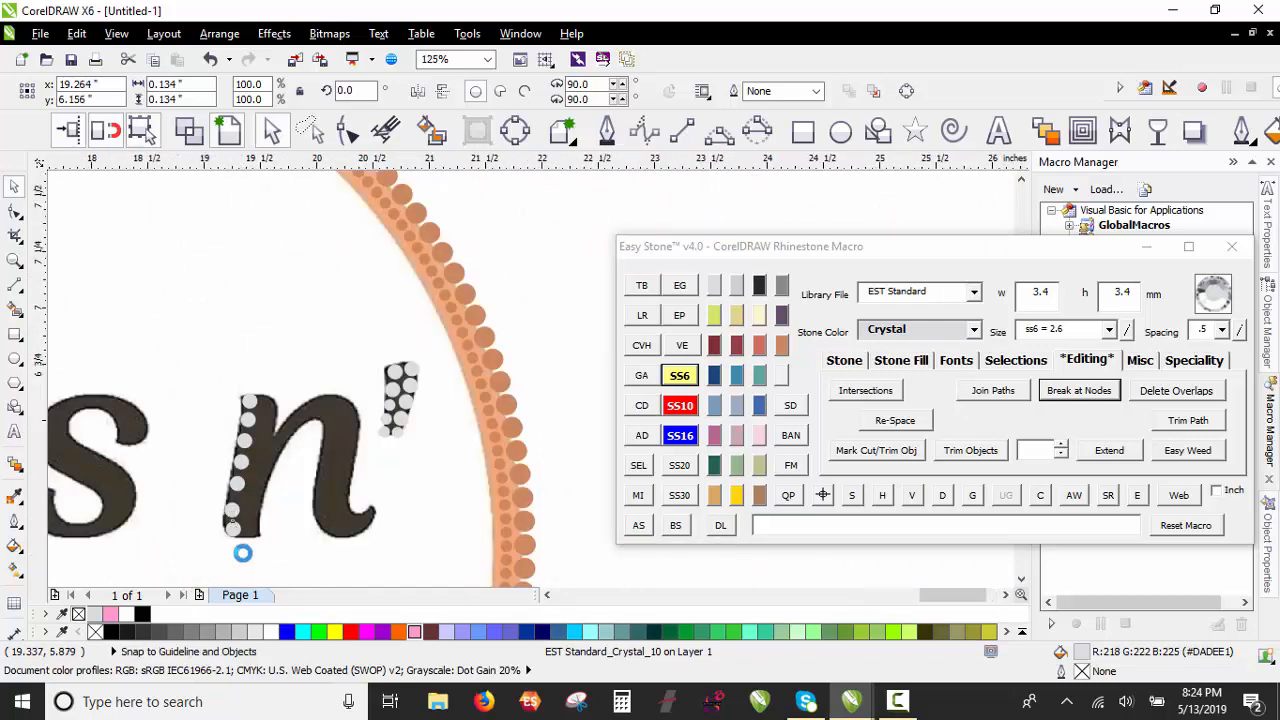
# Step: Copy an SS10 stone to the lower right corner of the n's first stem
pyautogui.scroll(2, 243, 555)
pyautogui.scroll(1, 225, 457)
pyautogui.moveTo(234, 449); pyautogui.dragTo(331, 459)
pyautogui.press('space')
pyautogui.scroll(-1, 334, 457)
pyautogui.scroll(-2, 331, 459)
pyautogui.click(258, 333)
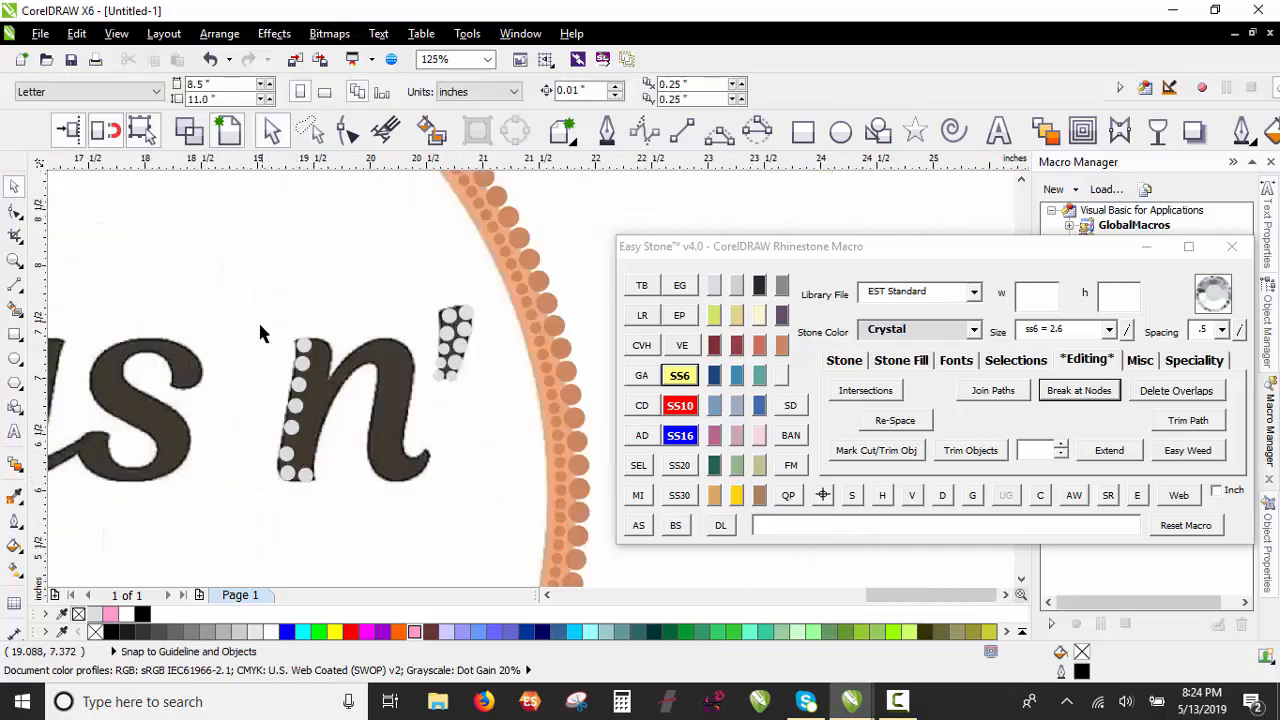
# Step: Re-space the stones along the left and bottom edges of the n's first stem to nine stones and remove the stone path
pyautogui.moveTo(309, 523); pyautogui.dragTo(309, 525)
pyautogui.scroll(2, 309, 455)
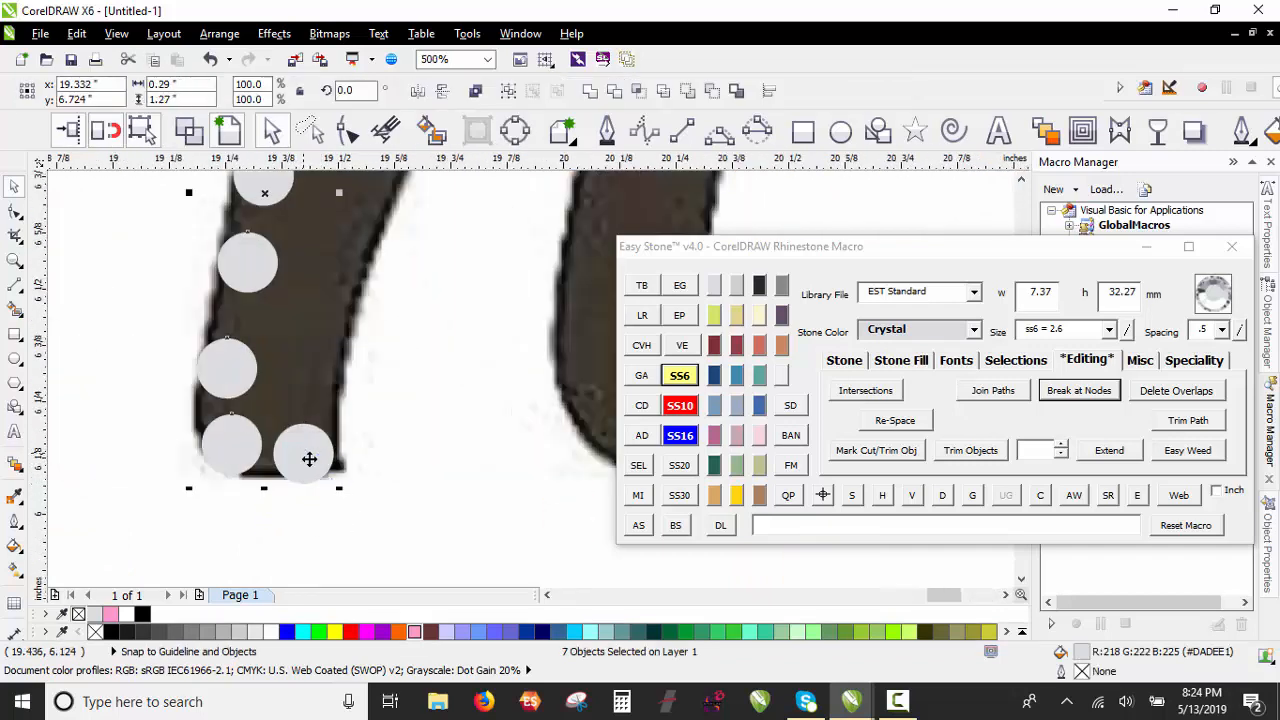
pyautogui.rightClick(946, 498)
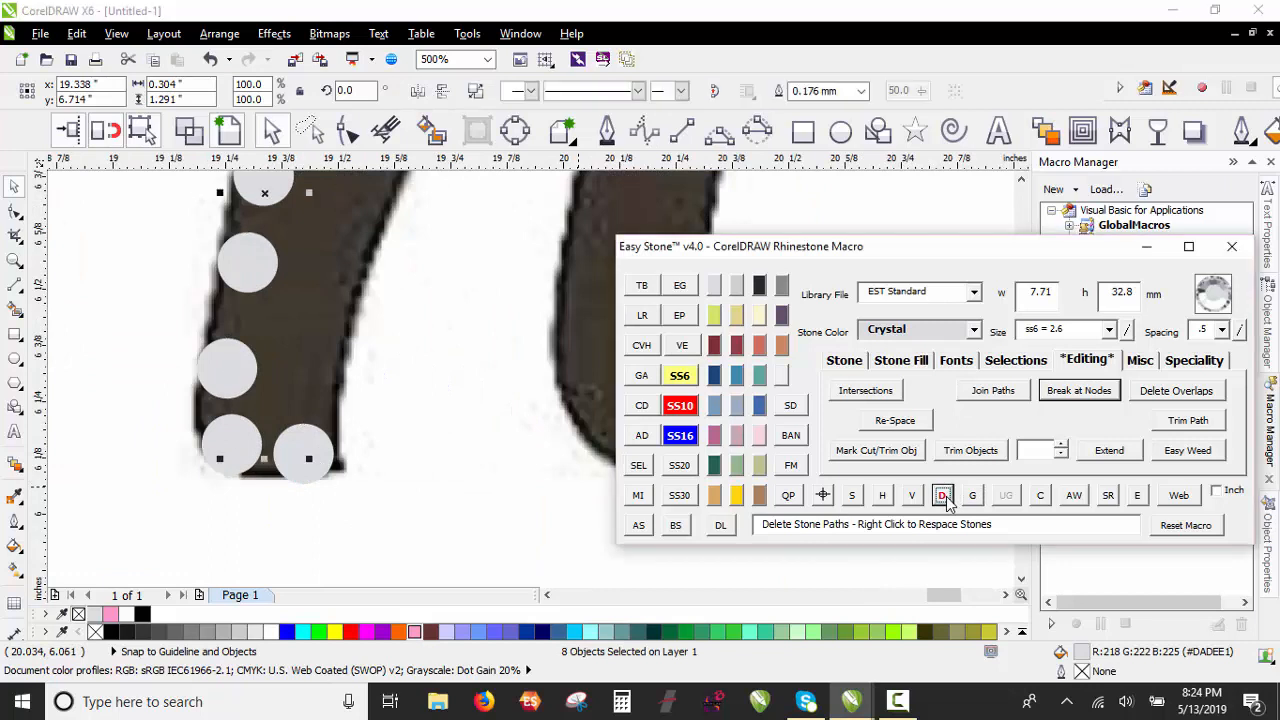
pyautogui.click(825, 497)
pyautogui.click(825, 497)
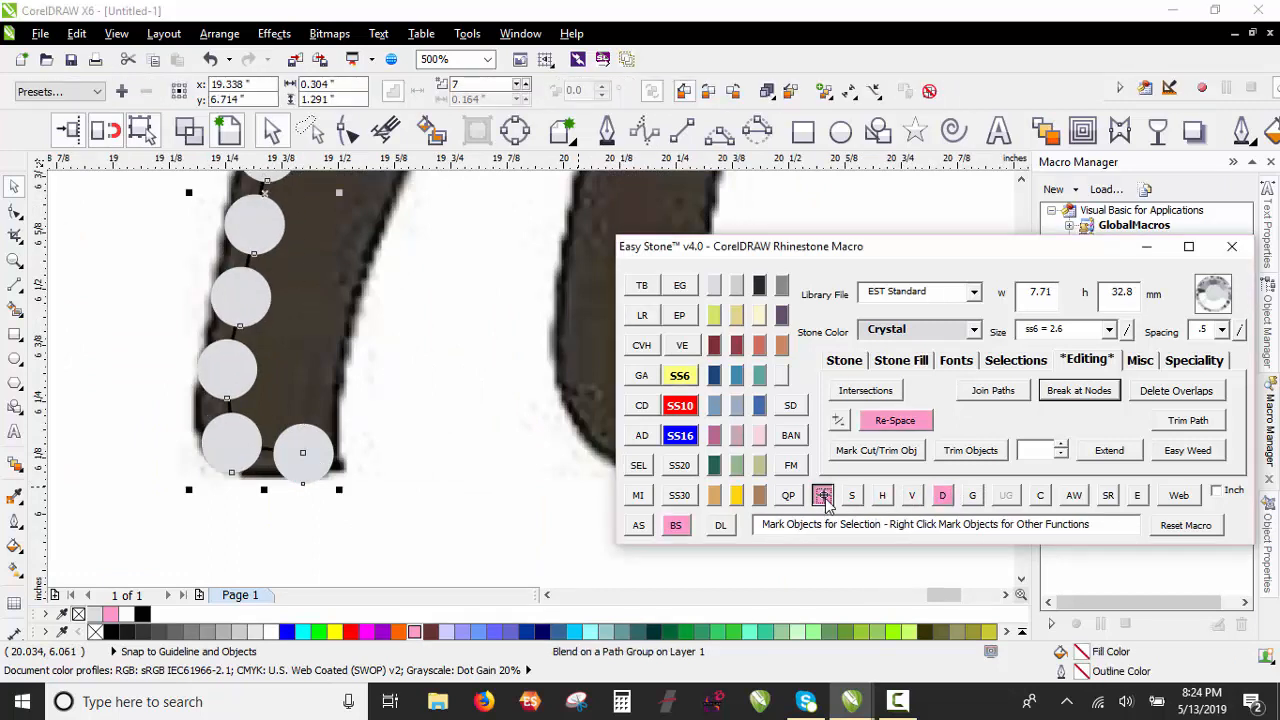
pyautogui.click(825, 497)
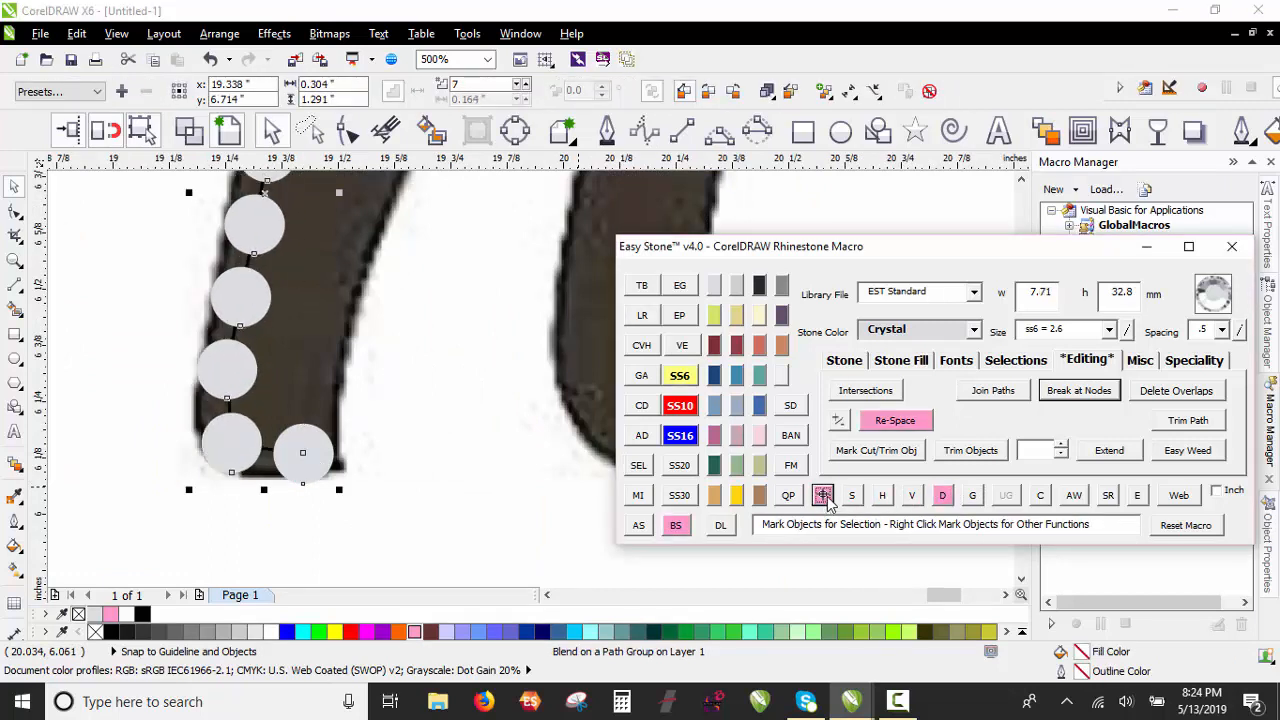
pyautogui.click(942, 495)
pyautogui.click(424, 448)
# Step: Copy three SS10 stones down the upper right edge of the n's first stem and move the third clear of the one above
pyautogui.scroll(-4, 420, 435)
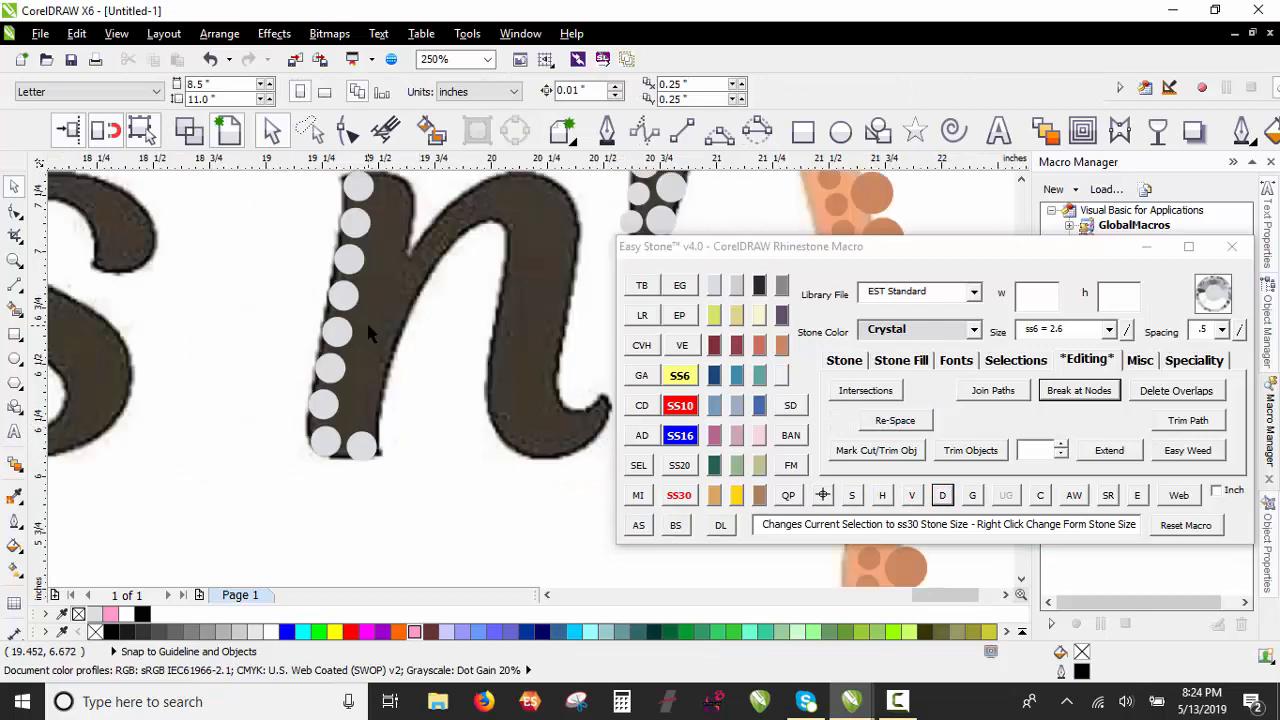
pyautogui.scroll(-2, 366, 320)
pyautogui.scroll(5, 374, 261)
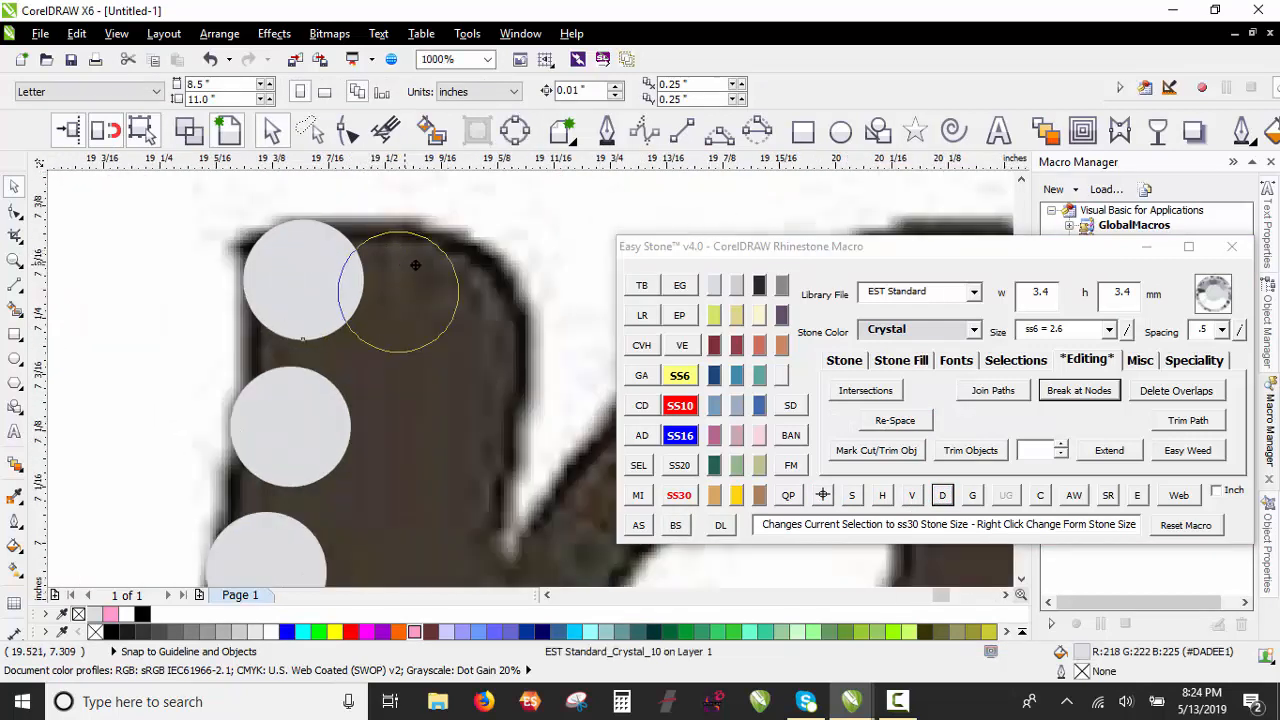
pyautogui.click(440, 293)
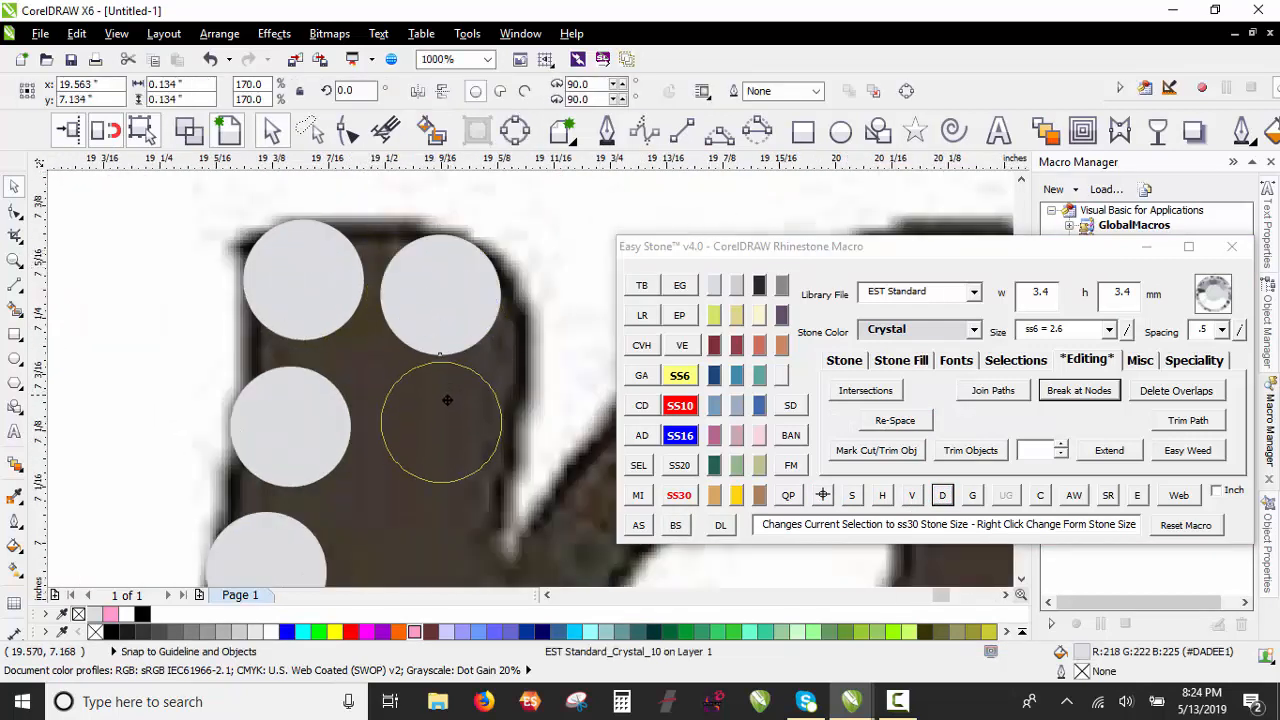
pyautogui.click(434, 430)
pyautogui.click(416, 536)
pyautogui.scroll(-3, 416, 205)
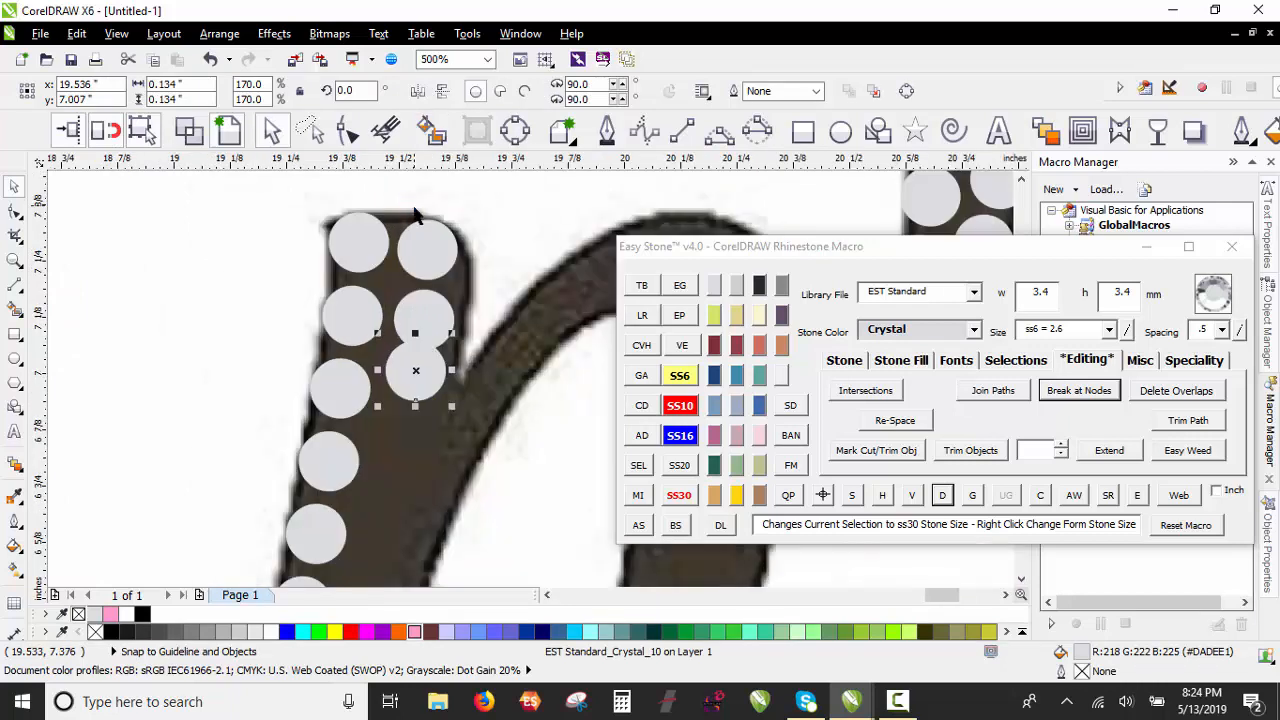
pyautogui.scroll(1, 414, 228)
pyautogui.scroll(2, 438, 240)
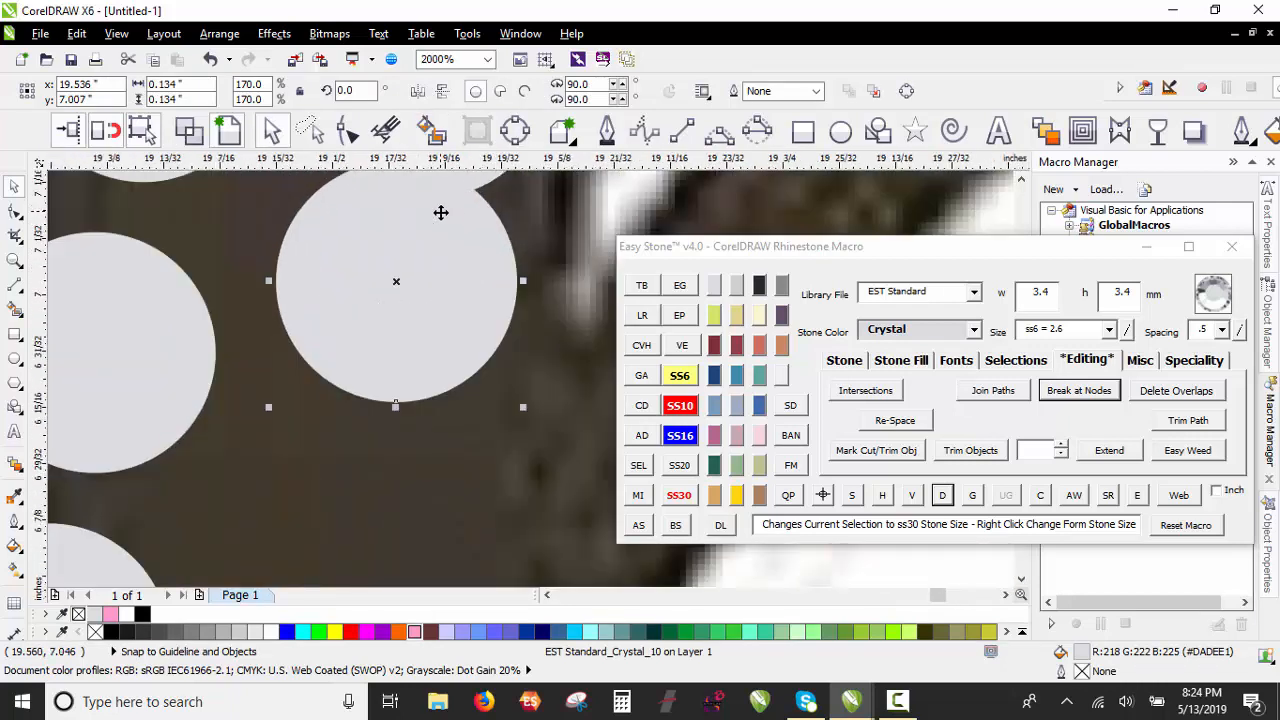
pyautogui.moveTo(443, 209); pyautogui.dragTo(426, 287)
pyautogui.scroll(-3, 432, 282)
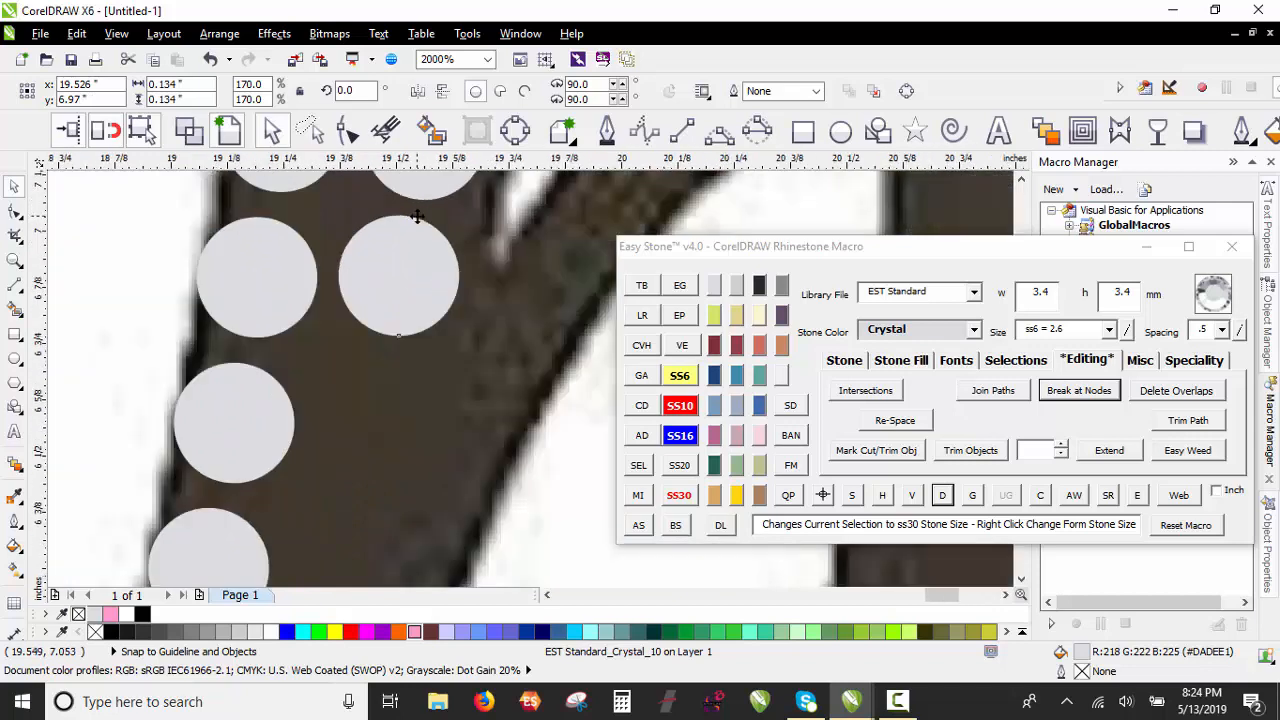
# Step: Continue the right-hand column of SS10 stones down the n's first stem to just above its bottom stone
pyautogui.scroll(2, 368, 463)
pyautogui.moveTo(374, 450); pyautogui.dragTo(368, 319)
pyautogui.rightClick(368, 319)
pyautogui.moveTo(368, 319); pyautogui.dragTo(362, 344)
pyautogui.rightClick(386, 184)
pyautogui.scroll(-3, 383, 405)
pyautogui.scroll(3, 398, 267)
pyautogui.rightClick(362, 344)
pyautogui.moveTo(362, 344); pyautogui.dragTo(342, 476)
pyautogui.rightClick(345, 470)
pyautogui.scroll(-3, 362, 333)
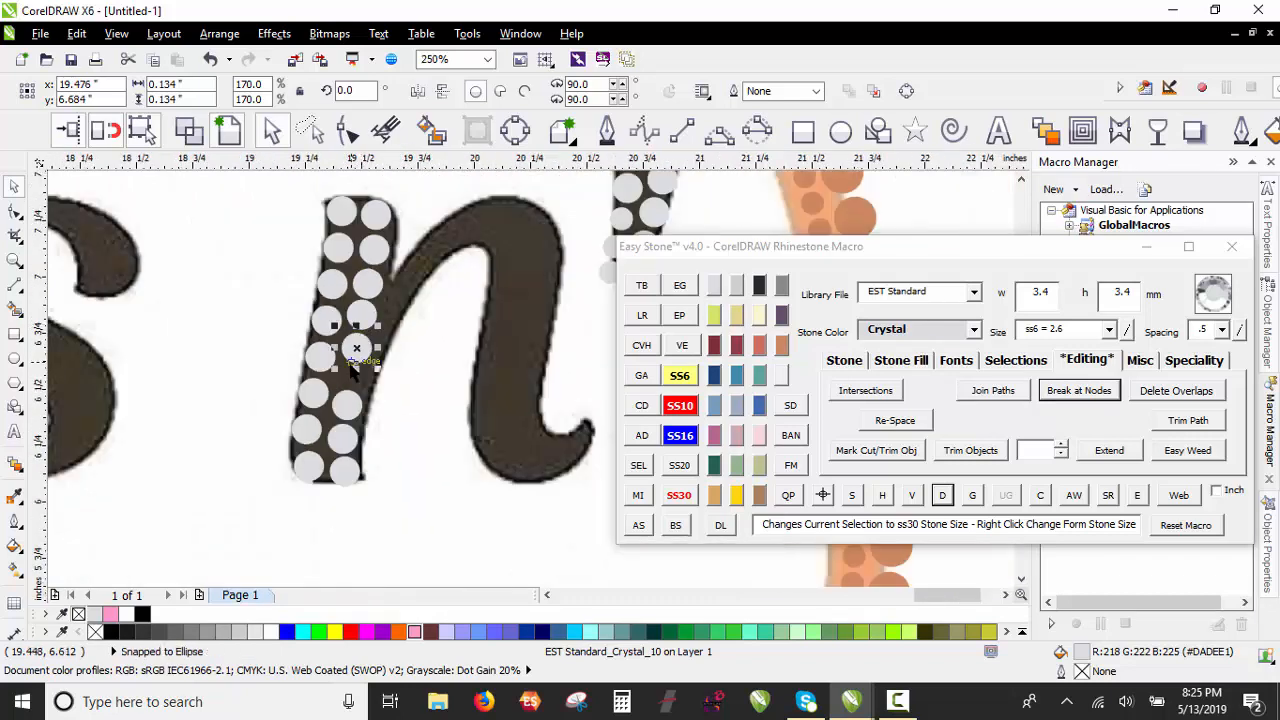
# Step: Fill the remaining gap in the right-hand column of the n's first stem with one more SS10 stone
pyautogui.scroll(3, 358, 347)
pyautogui.moveTo(368, 350); pyautogui.dragTo(348, 455)
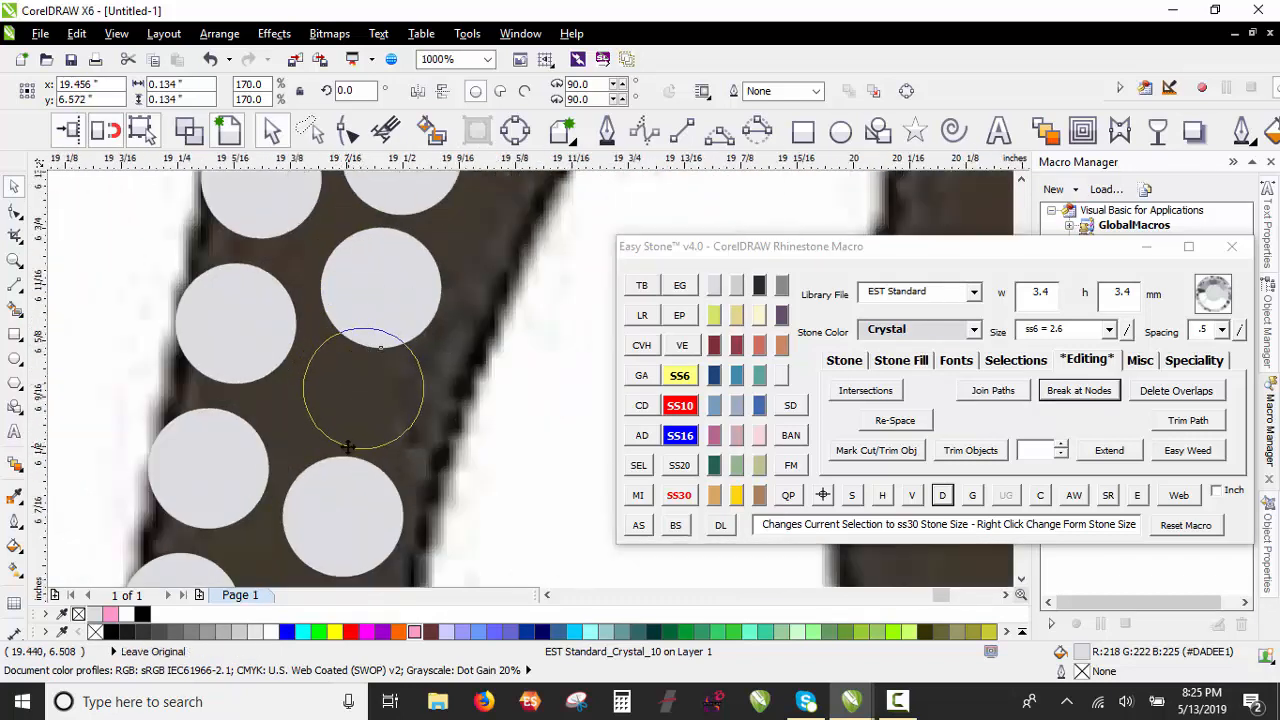
pyautogui.scroll(-3, 345, 407)
pyautogui.click(388, 435)
# Step: Select the nine right-hand column stones of the n's first stem with a freehand selection and re-space them evenly
pyautogui.scroll(2, 368, 345)
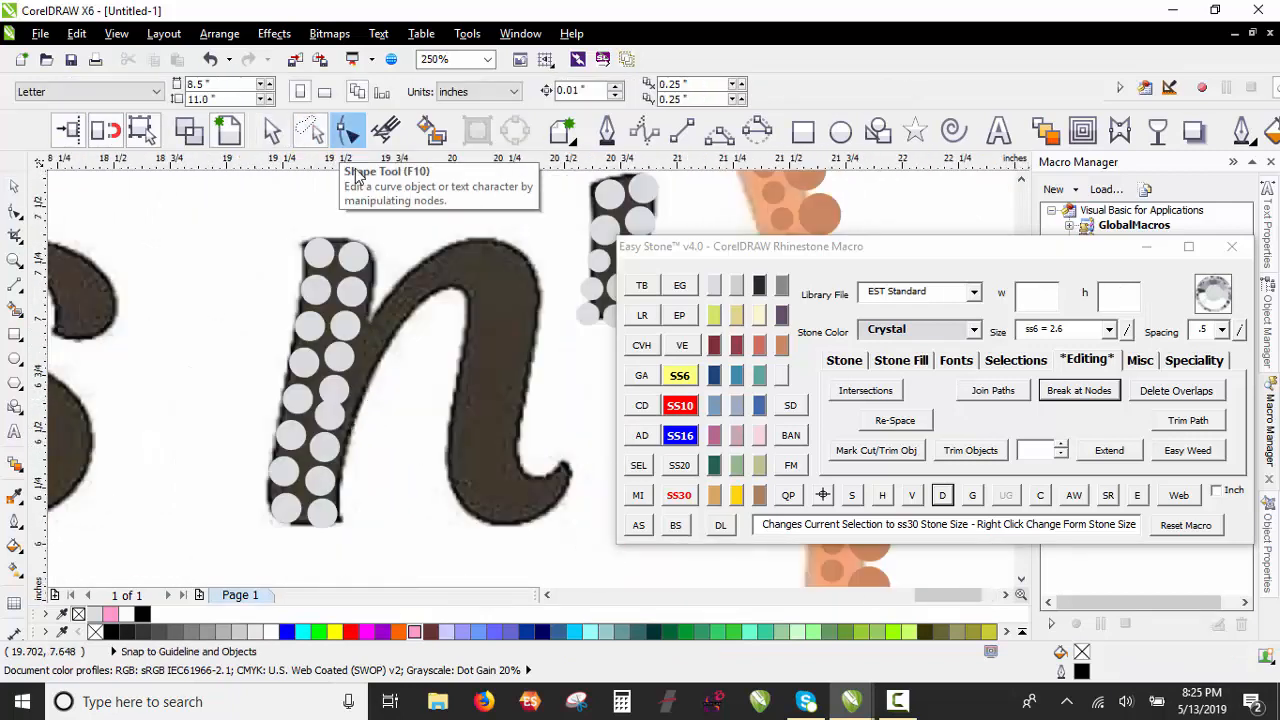
pyautogui.moveTo(358, 213); pyautogui.dragTo(352, 313)
pyautogui.moveTo(325, 425)
pyautogui.mouseDown()
pyautogui.moveTo(329, 537)
pyautogui.moveTo(420, 378)
pyautogui.mouseUp()
pyautogui.moveTo(431, 310); pyautogui.dragTo(430, 308)
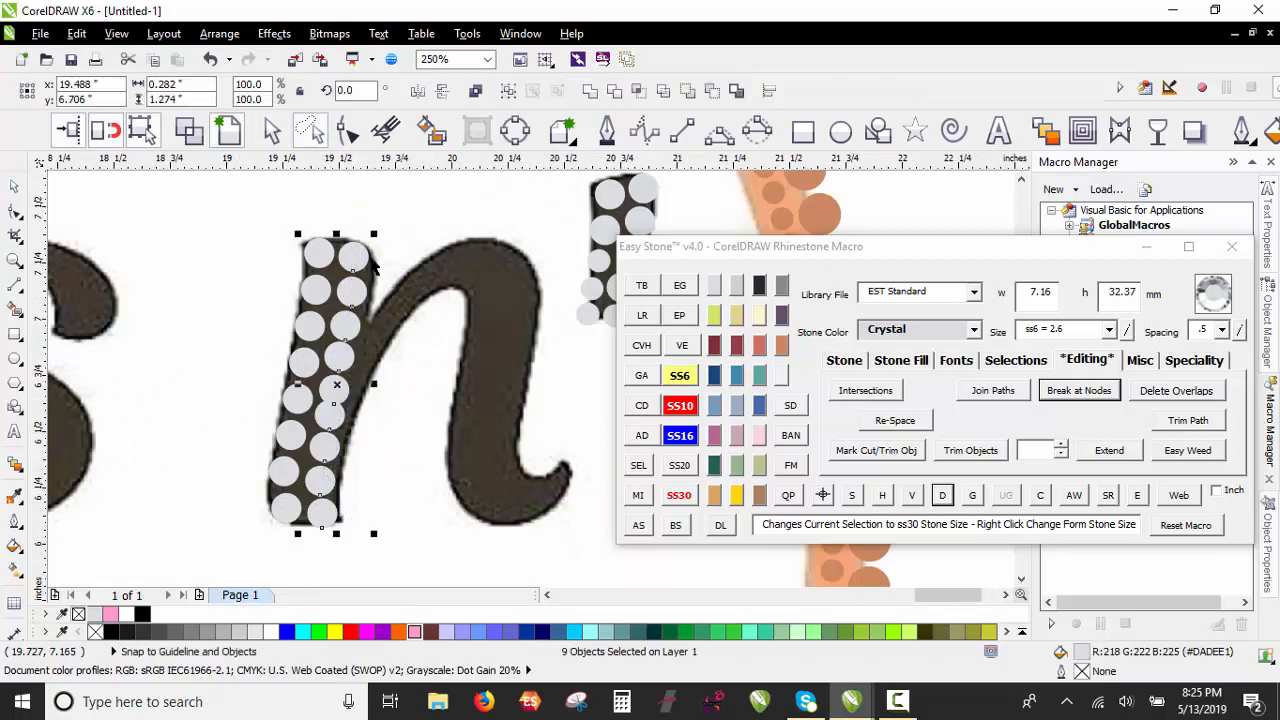
pyautogui.rightClick(944, 497)
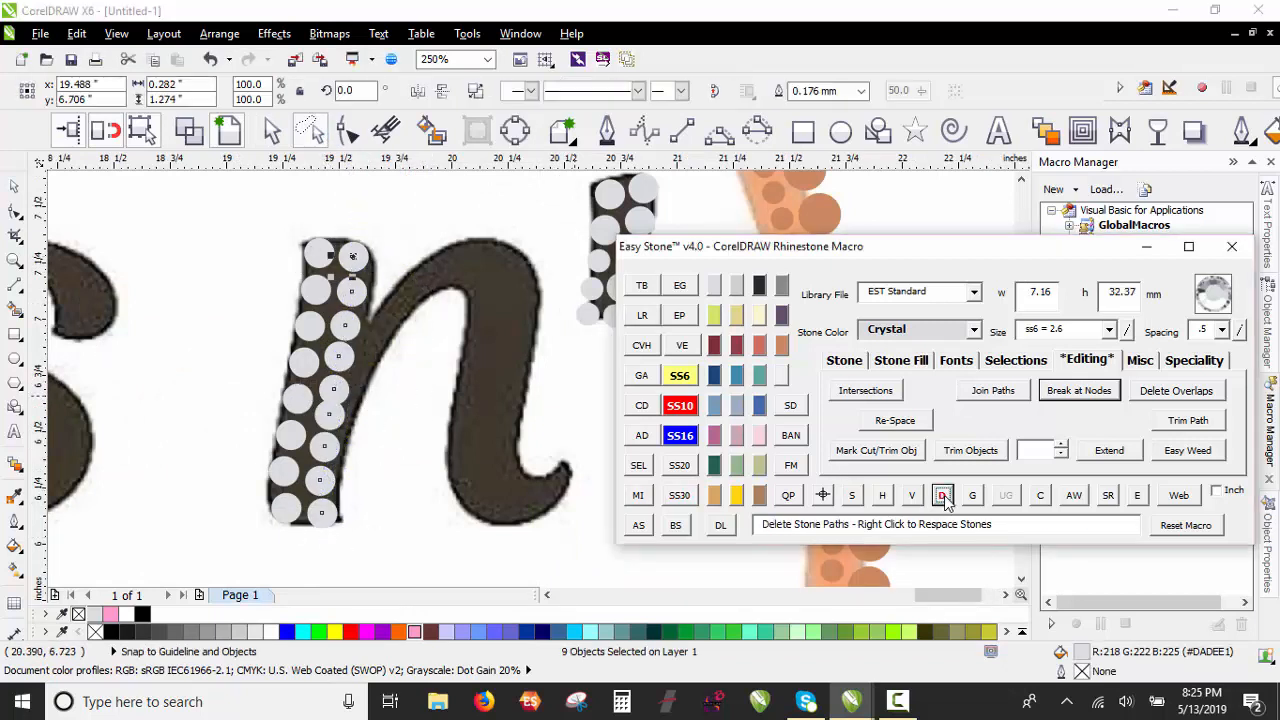
pyautogui.click(360, 462)
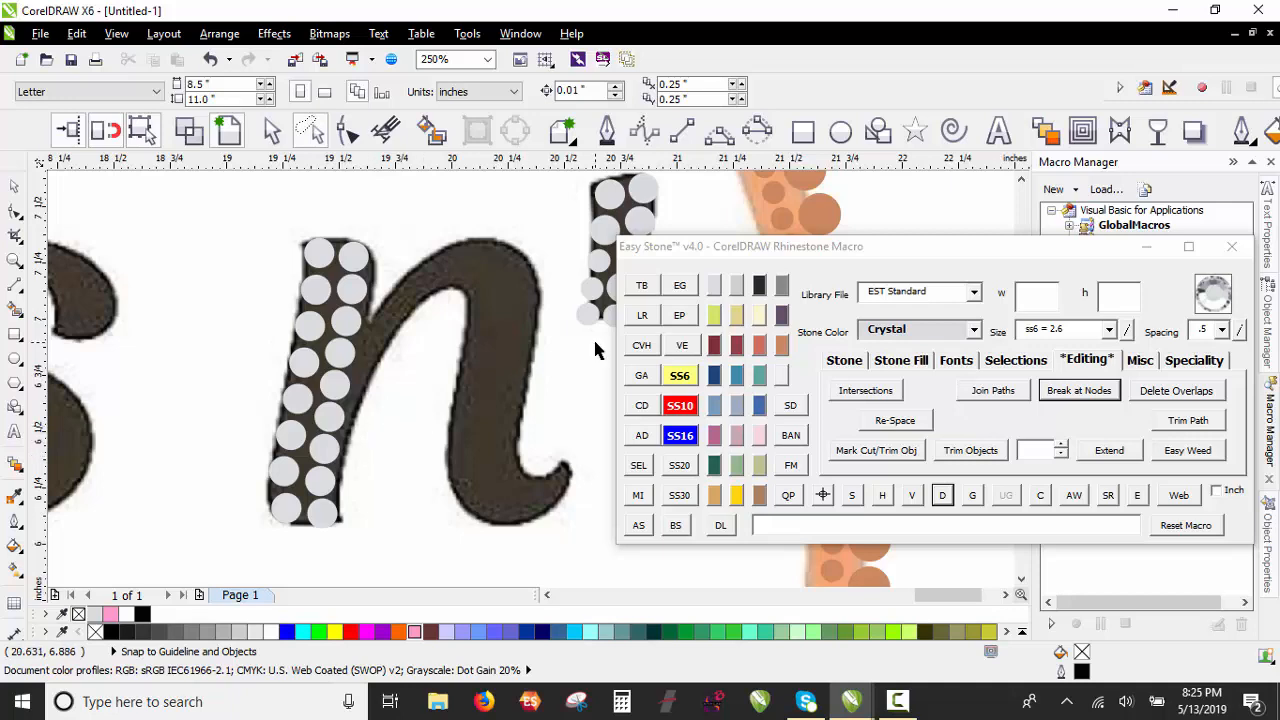
# Step: Copy two SS10 stones side by side across the middle of the n's second stem
pyautogui.moveTo(358, 262); pyautogui.dragTo(466, 389)
pyautogui.scroll(2, 468, 388)
pyautogui.scroll(-1, 439, 357)
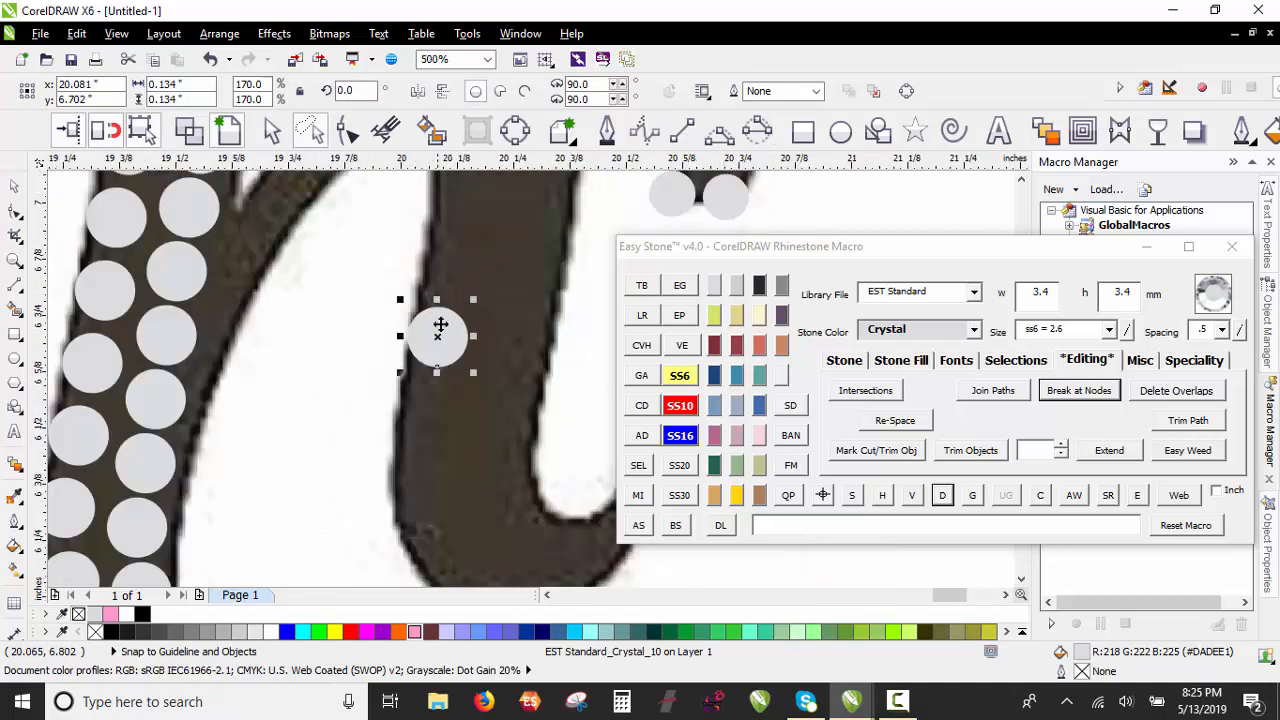
pyautogui.moveTo(437, 335); pyautogui.dragTo(513, 343)
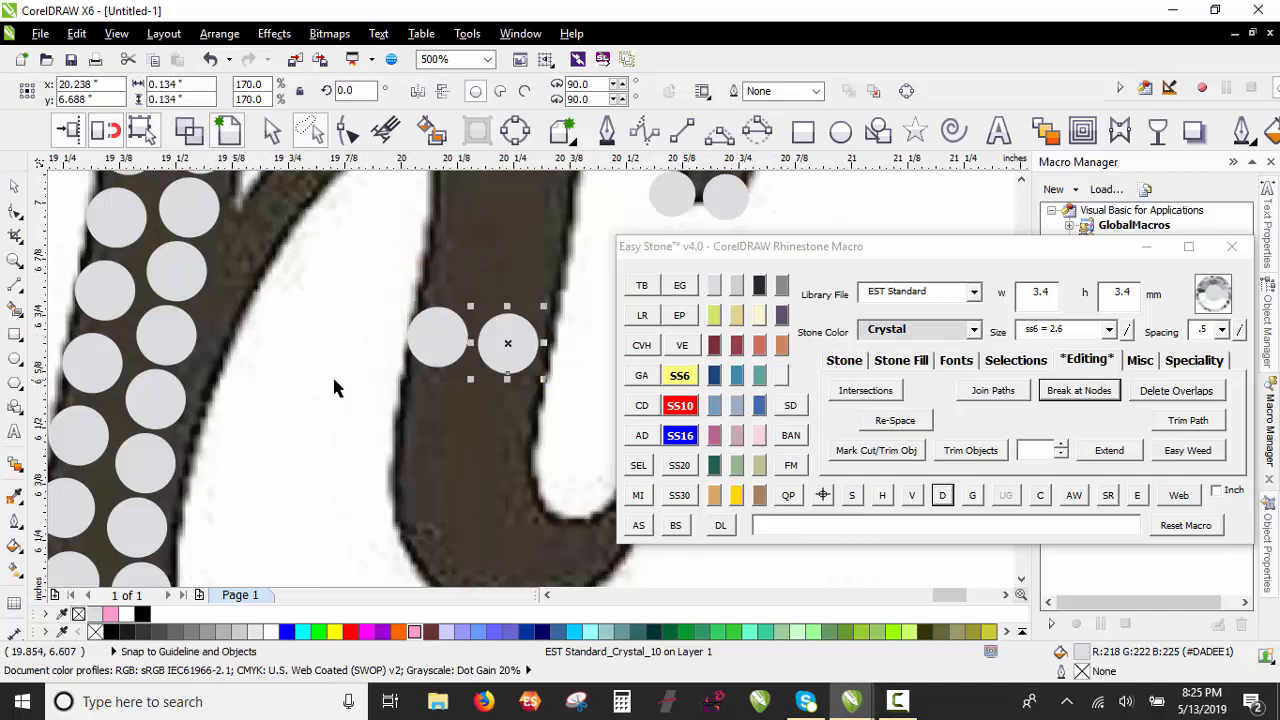
pyautogui.click(332, 374)
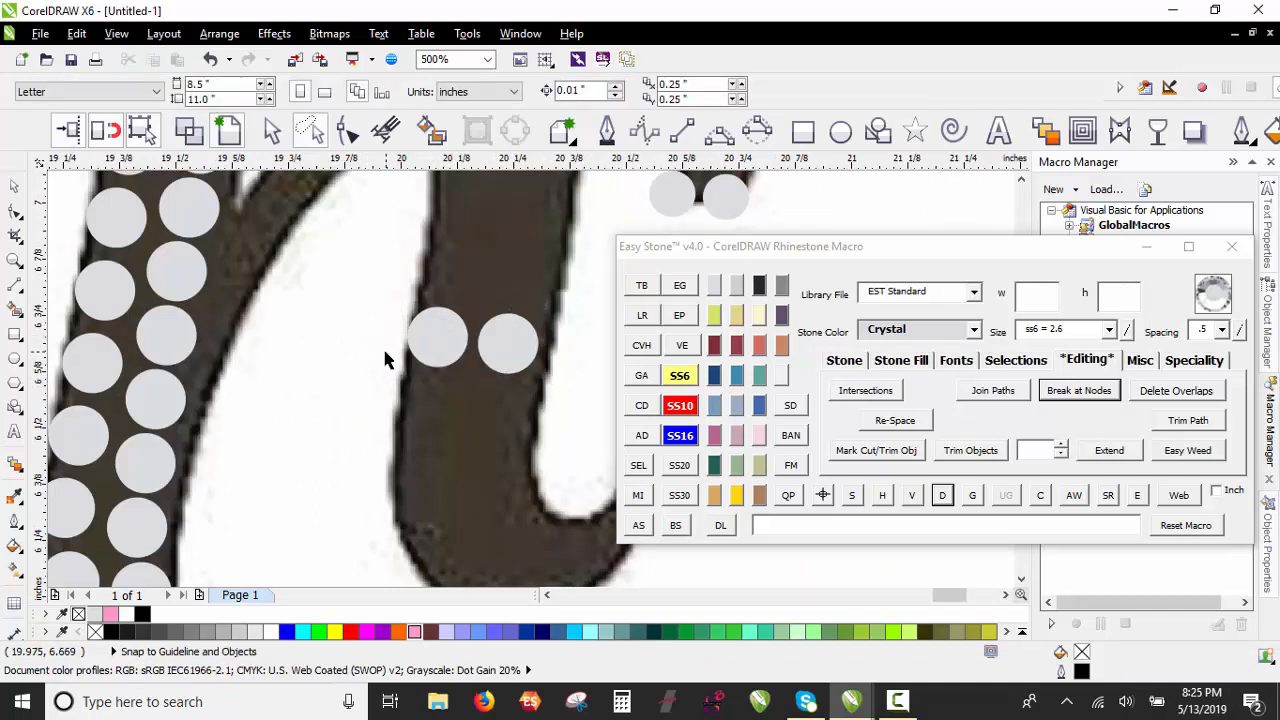
pyautogui.scroll(-1, 337, 372)
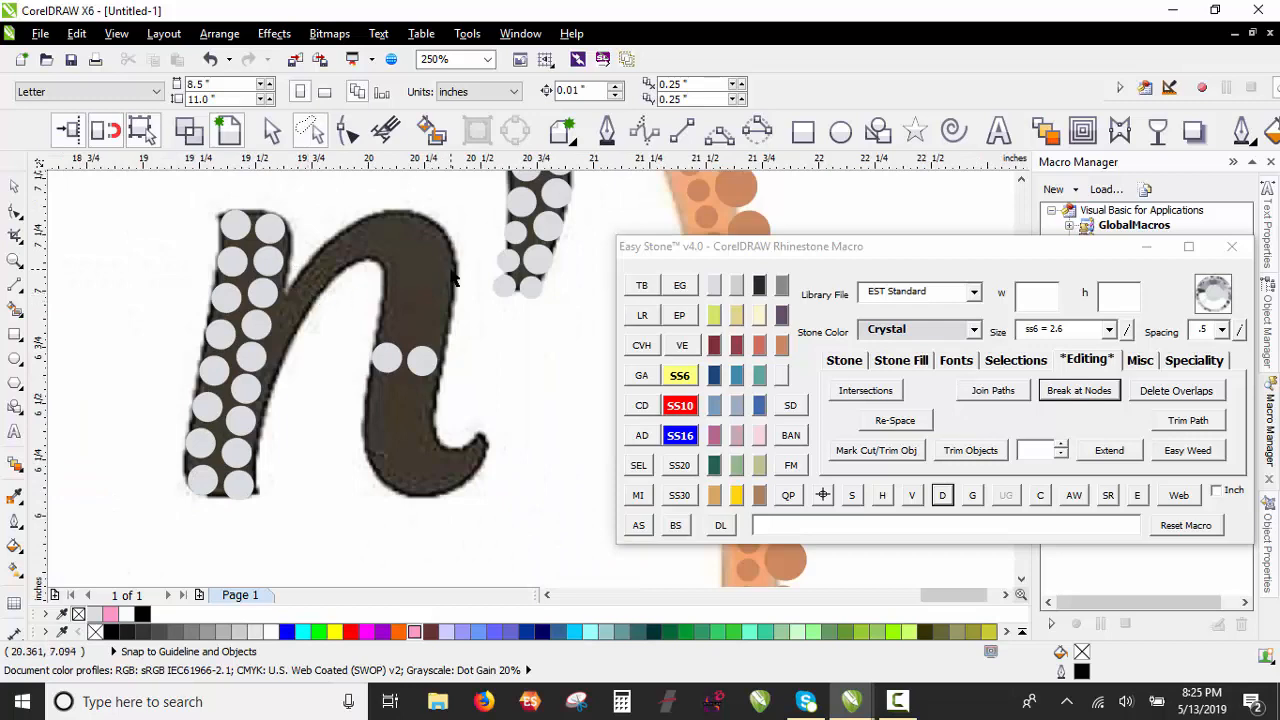
# Step: Place four SS6 stones in a row up the narrow join between the n's first stem and its arch
pyautogui.scroll(1, 452, 280)
pyautogui.moveTo(548, 303); pyautogui.dragTo(161, 340)
pyautogui.scroll(1, 188, 316)
pyautogui.scroll(-1, 212, 323)
pyautogui.scroll(1, 132, 388)
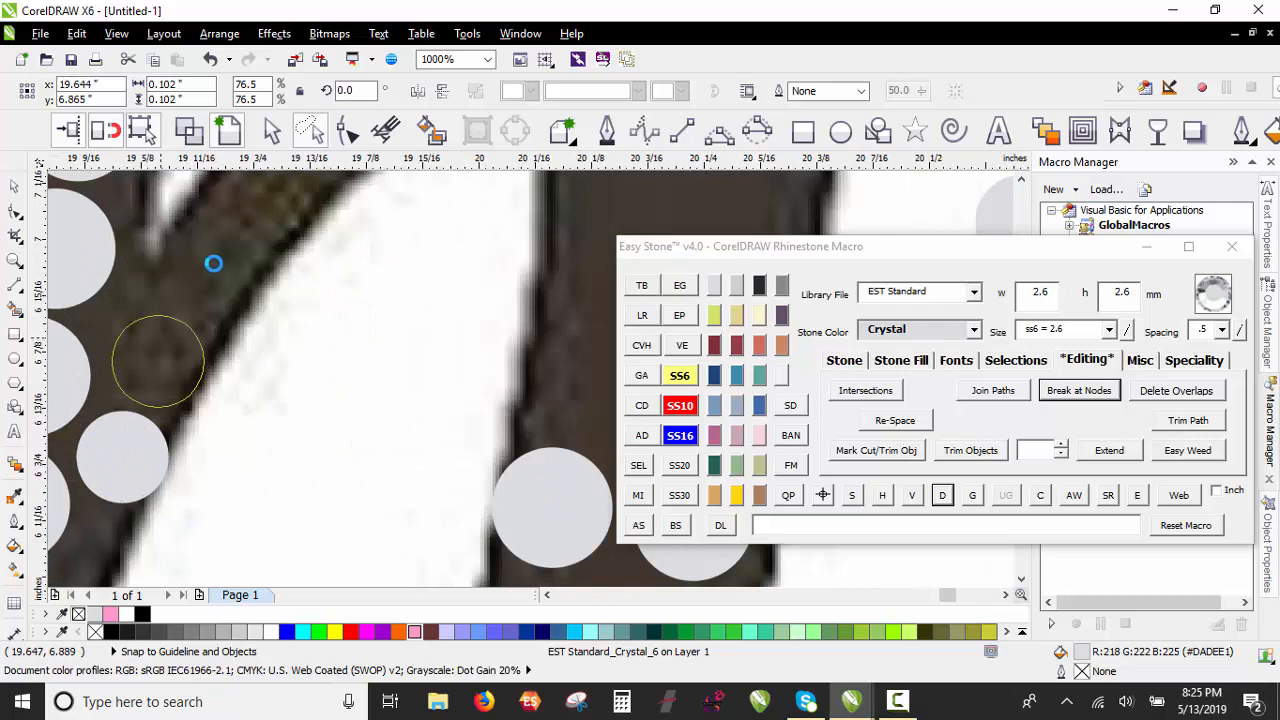
pyautogui.moveTo(214, 263); pyautogui.dragTo(274, 177)
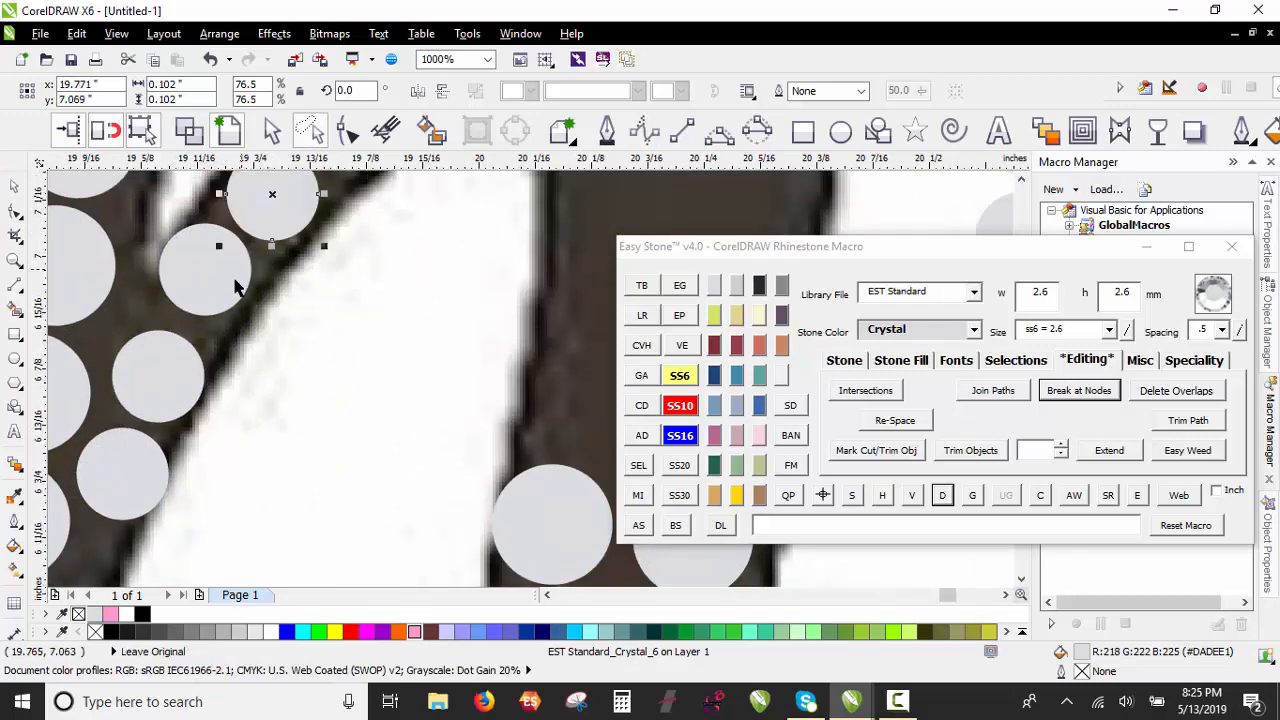
pyautogui.scroll(1, 229, 279)
pyautogui.moveTo(229, 287); pyautogui.dragTo(231, 304)
pyautogui.scroll(-2, 262, 350)
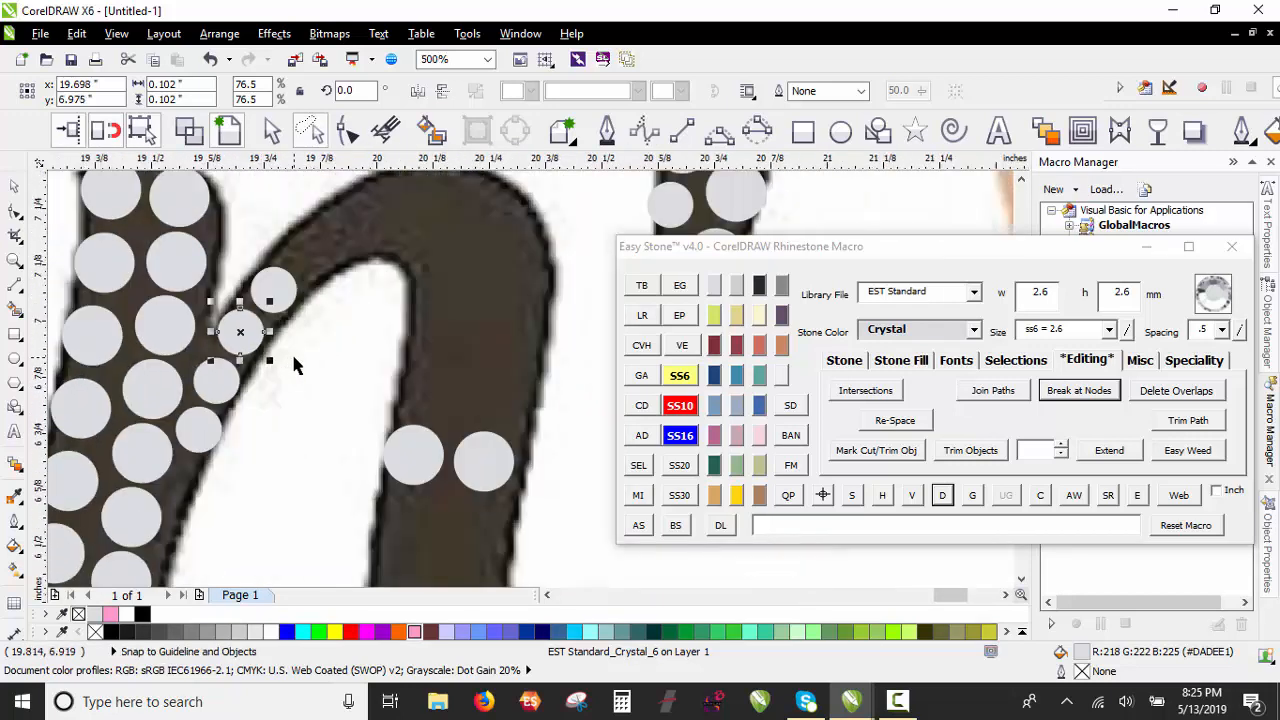
pyautogui.click(294, 358)
# Step: Copy SS10 stones around the outer edge of the n's arch and partway down the right side of its second stem
pyautogui.moveTo(435, 463); pyautogui.dragTo(349, 248)
pyautogui.rightClick(349, 248)
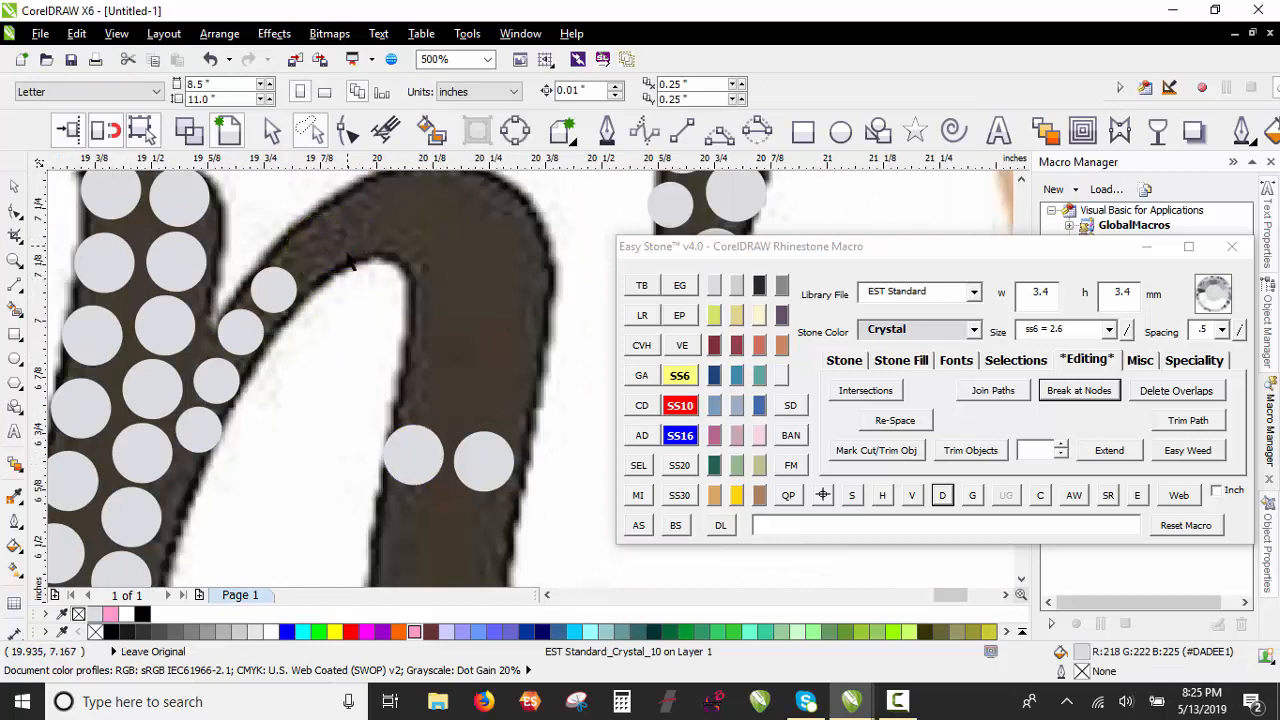
pyautogui.scroll(-1, 302, 360)
pyautogui.scroll(1, 360, 284)
pyautogui.scroll(1, 358, 278)
pyautogui.scroll(-1, 283, 288)
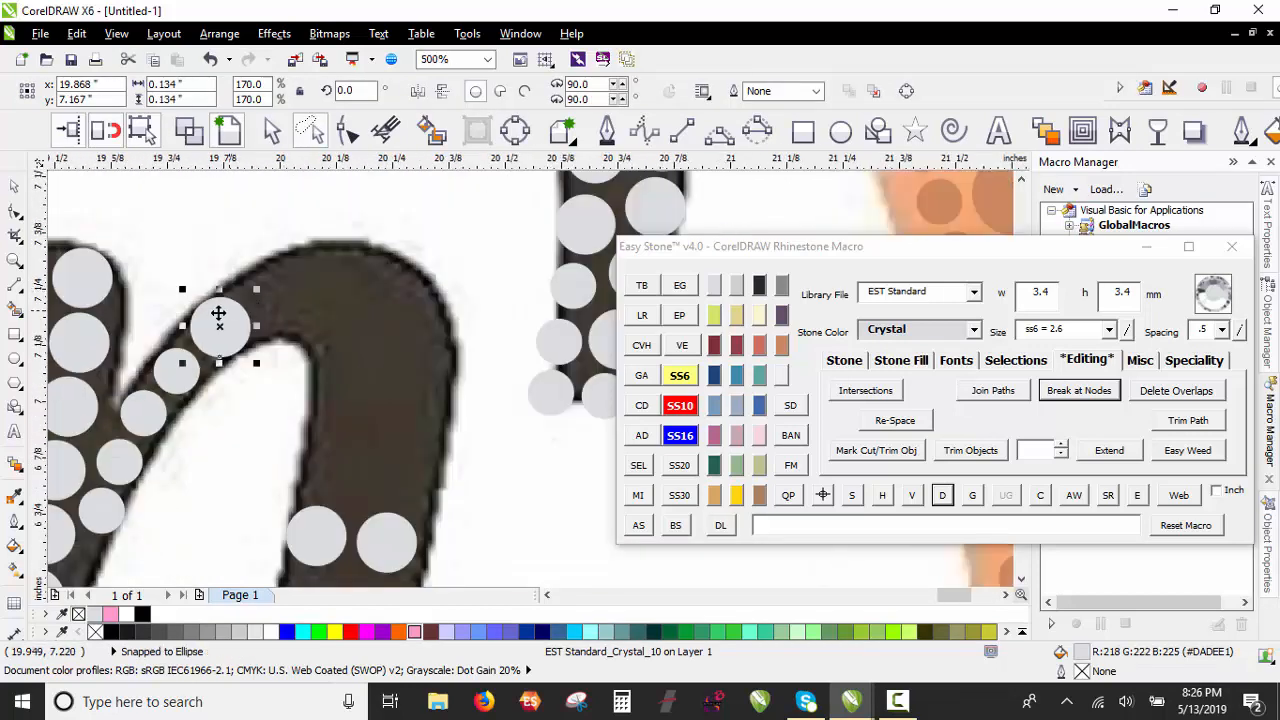
pyautogui.moveTo(218, 313); pyautogui.dragTo(409, 432)
pyautogui.press('space')
pyautogui.press('space')
pyautogui.press('space')
pyautogui.press('space')
pyautogui.scroll(1, 396, 529)
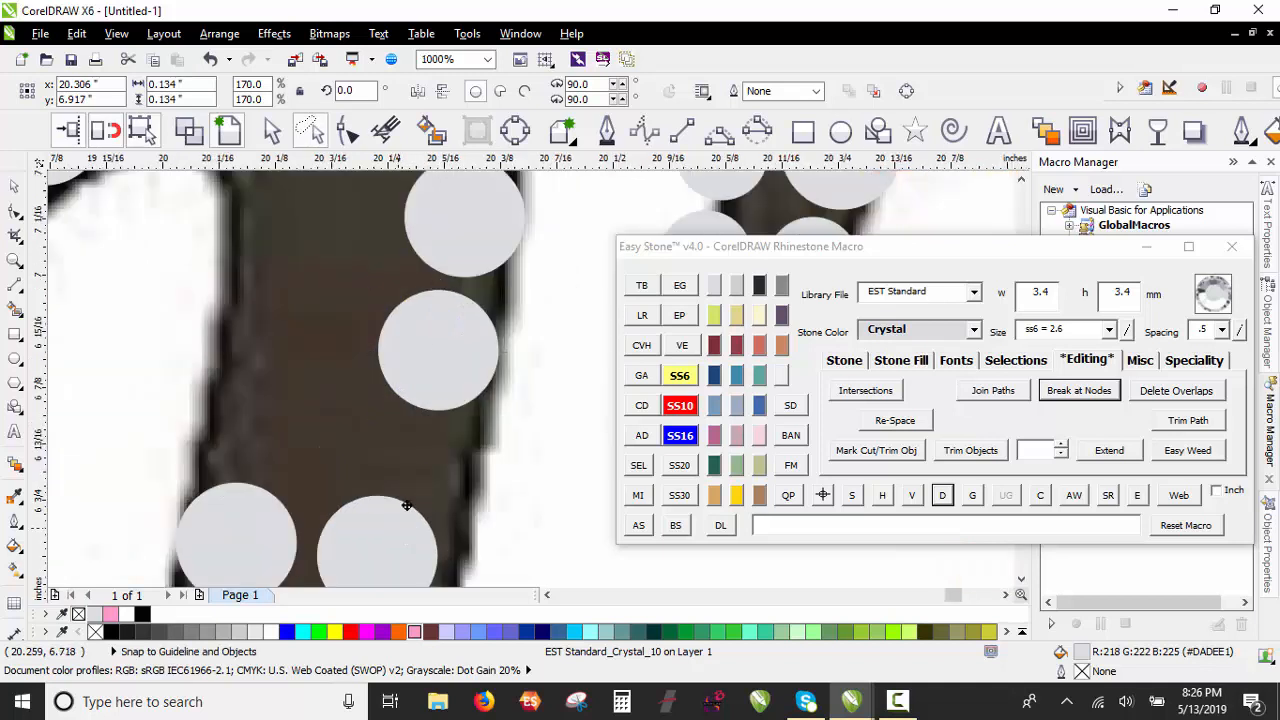
# Step: Move the two SS10 stones from the middle of the n's second stem up, one into the outer row and one under the arch
pyautogui.moveTo(400, 514); pyautogui.dragTo(433, 450)
pyautogui.scroll(-1, 283, 444)
pyautogui.click(217, 390)
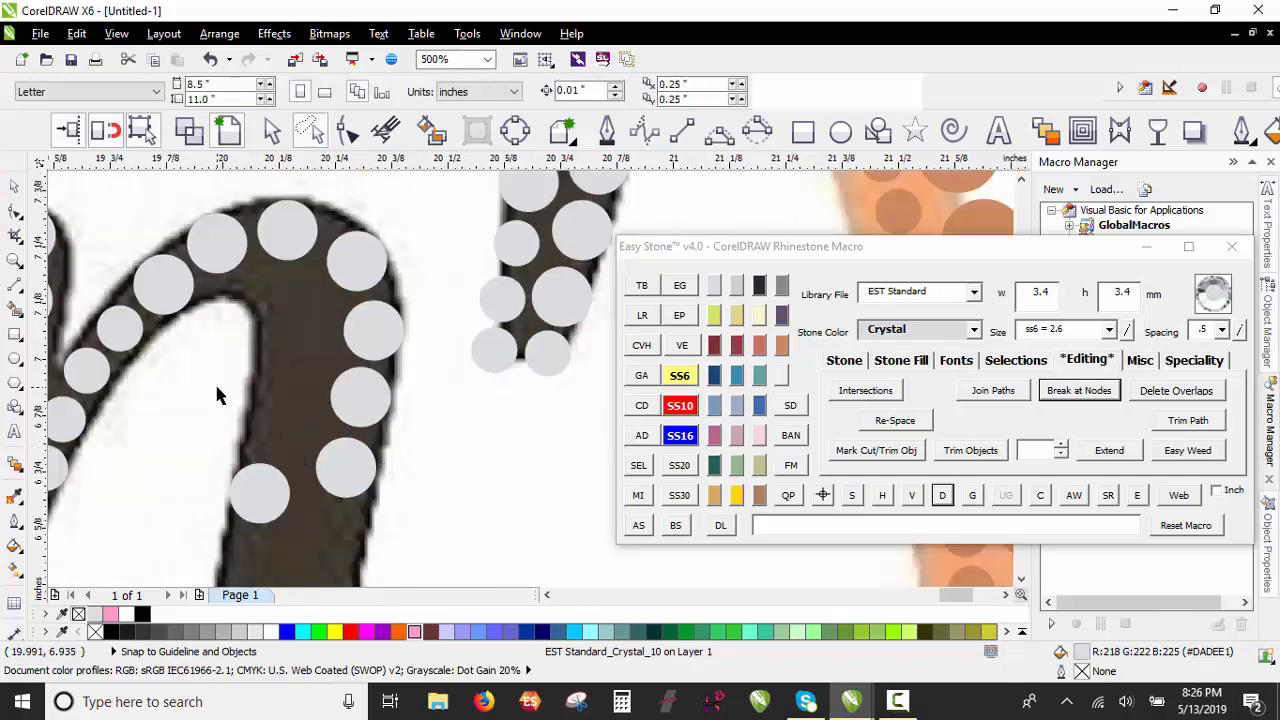
pyautogui.moveTo(264, 485); pyautogui.dragTo(300, 303)
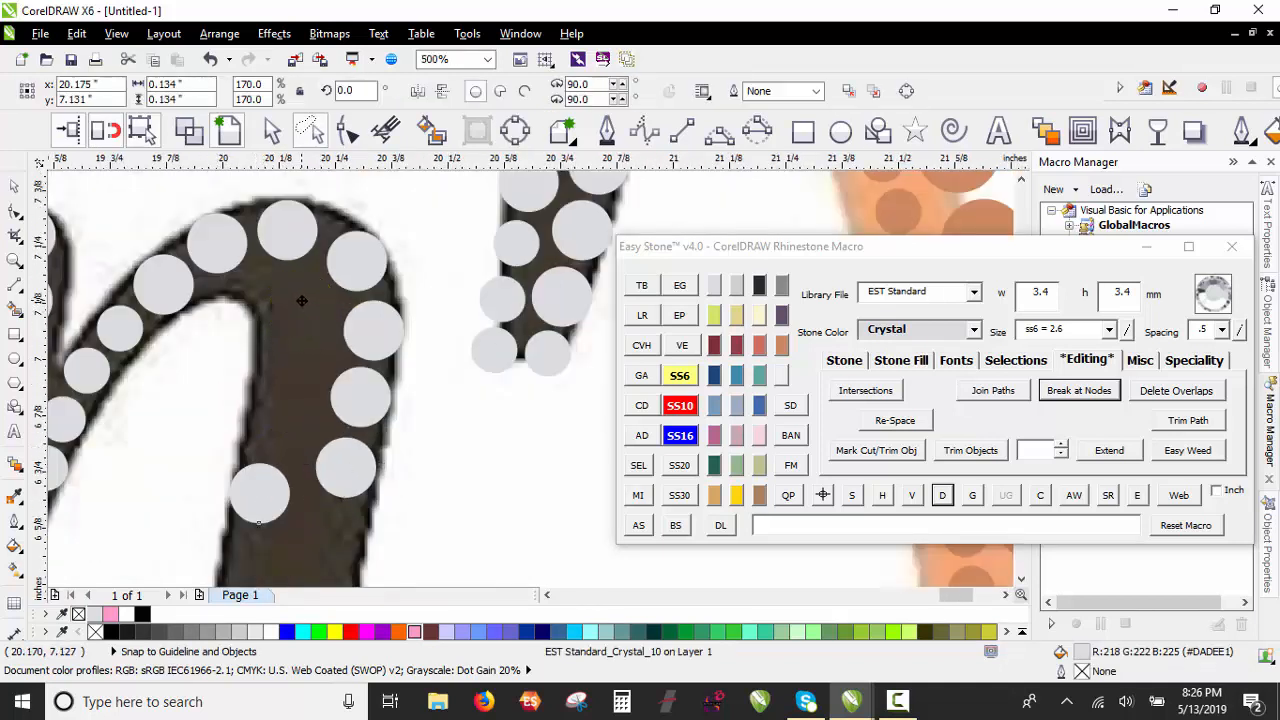
pyautogui.scroll(1, 297, 297)
pyautogui.scroll(-1, 321, 333)
pyautogui.click(186, 391)
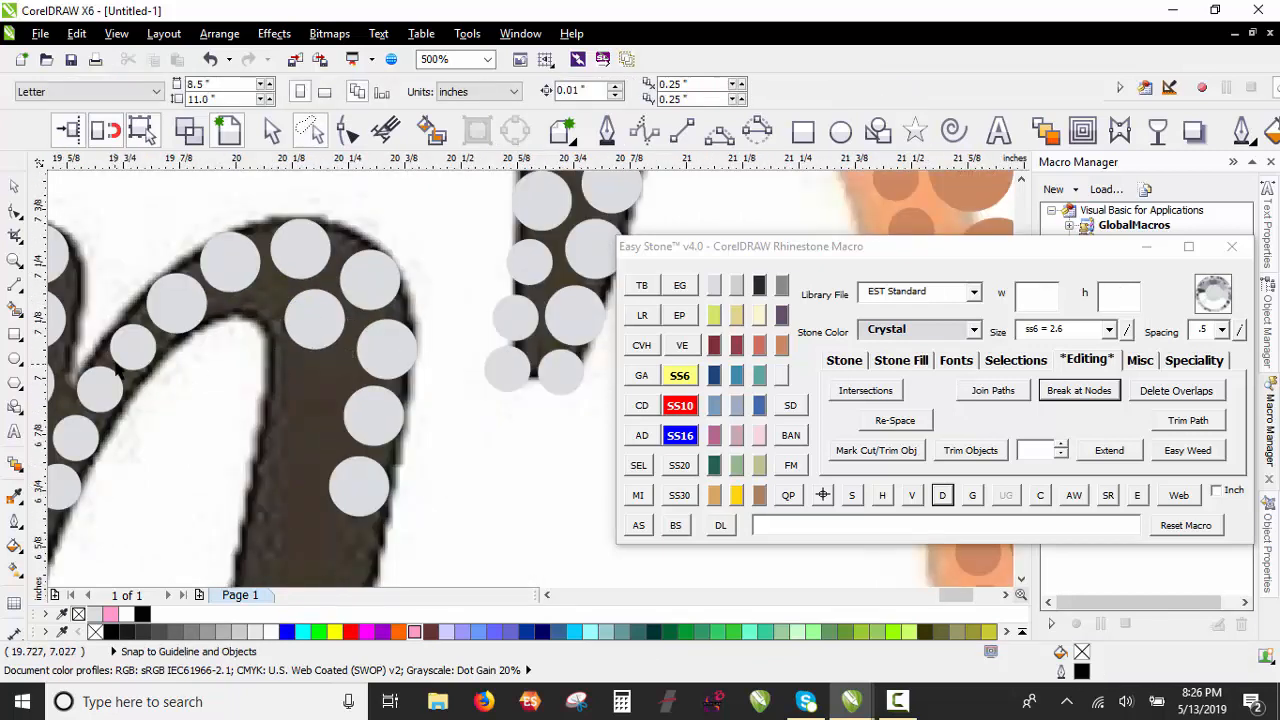
# Step: Add an SS6 stone inside the n's arch, change the SS10 stone beside it to SS6, and center both in the gap
pyautogui.moveTo(261, 315); pyautogui.dragTo(260, 315)
pyautogui.scroll(1, 290, 299)
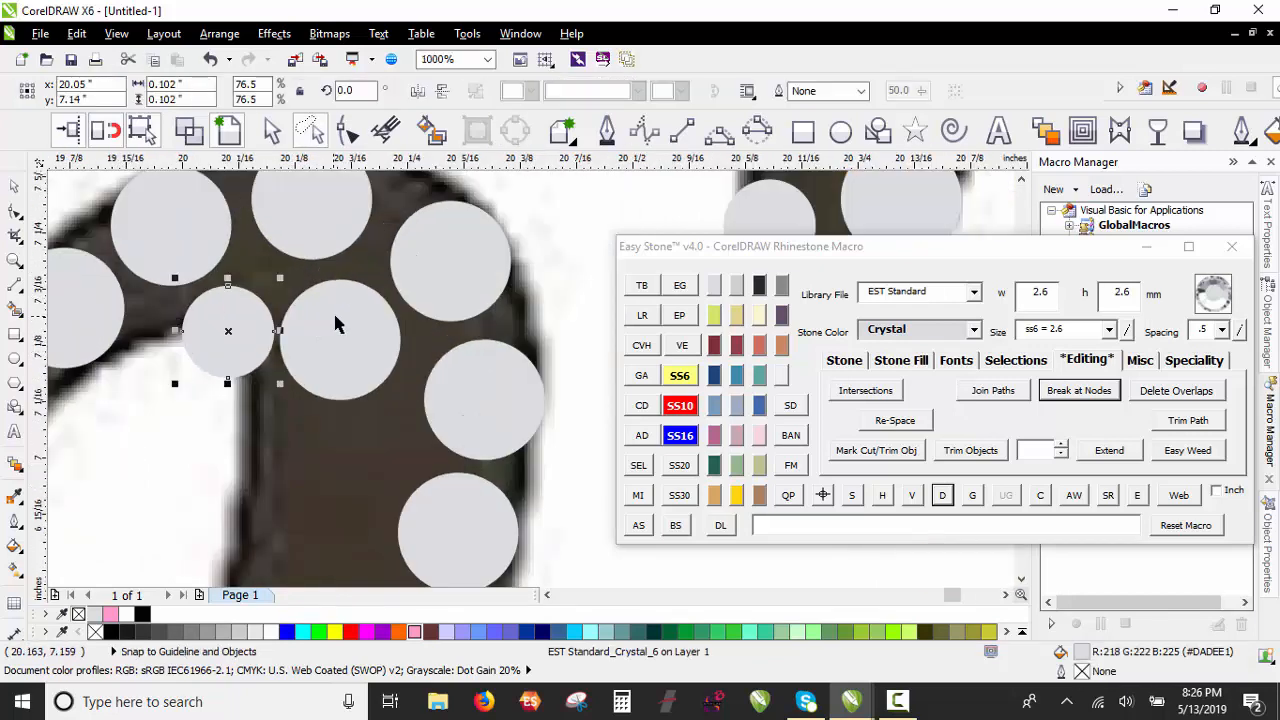
pyautogui.click(382, 343)
pyautogui.click(690, 379)
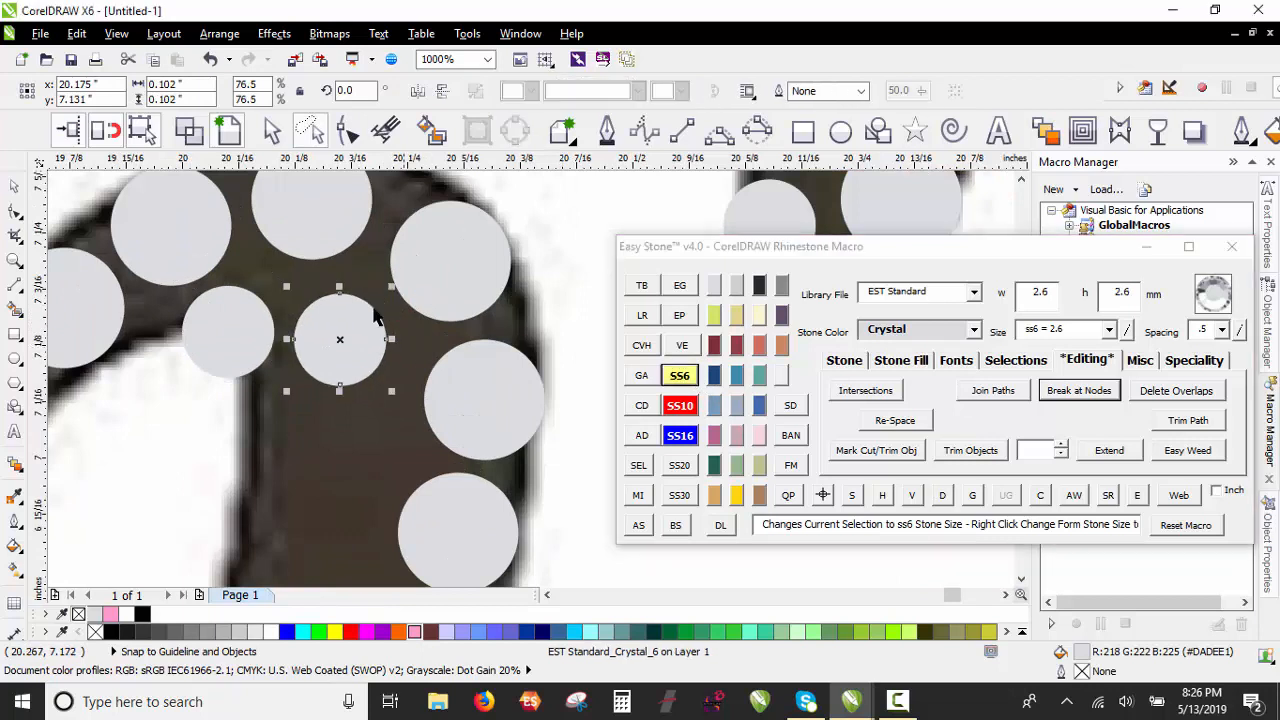
pyautogui.moveTo(337, 337); pyautogui.dragTo(363, 354)
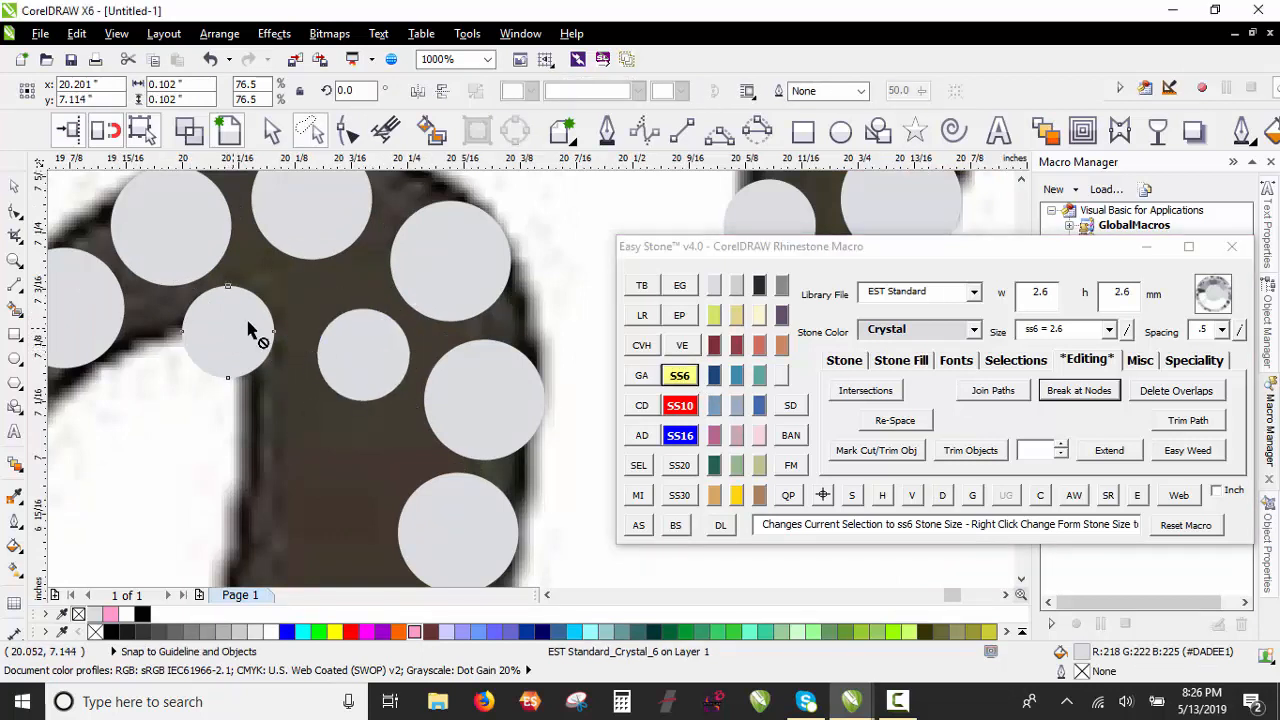
pyautogui.moveTo(251, 337); pyautogui.dragTo(289, 314)
# Step: Copy an SS10 stone to the inner column of the n's second stem, below the two SS6 stones
pyautogui.moveTo(450, 268); pyautogui.dragTo(337, 470)
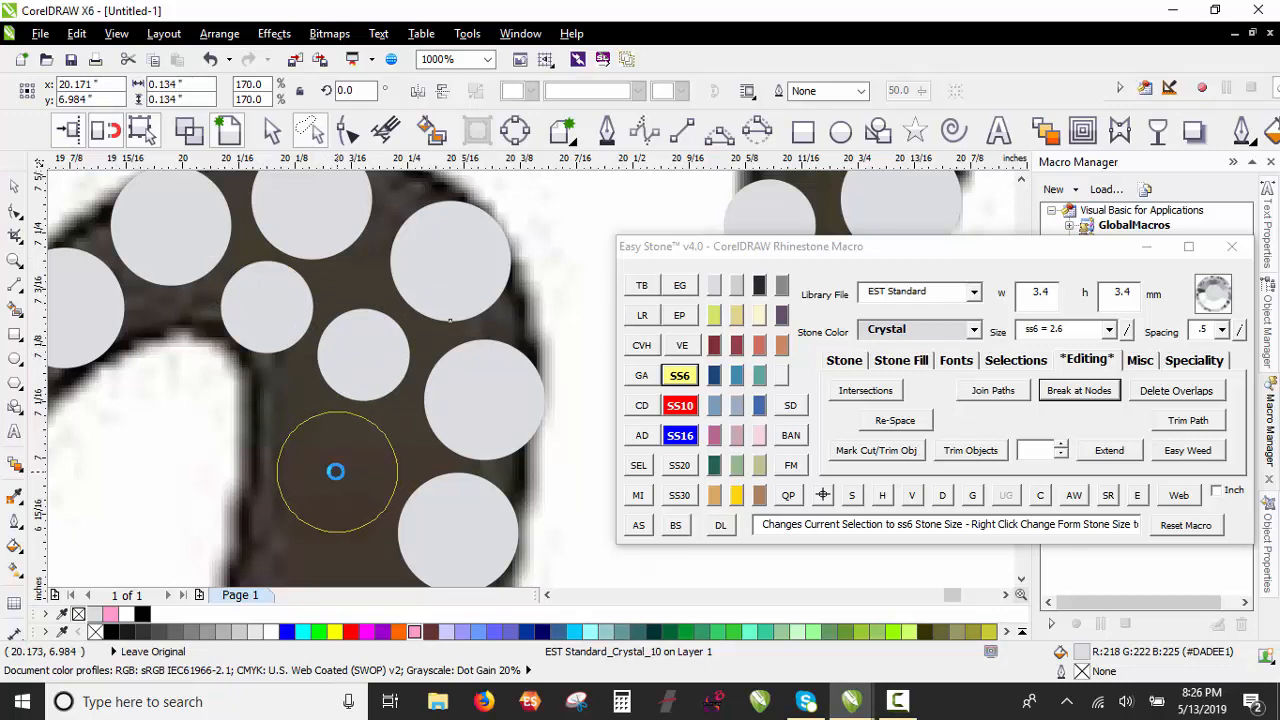
pyautogui.scroll(-2, 337, 320)
pyautogui.click(237, 443)
pyautogui.scroll(-1, 292, 228)
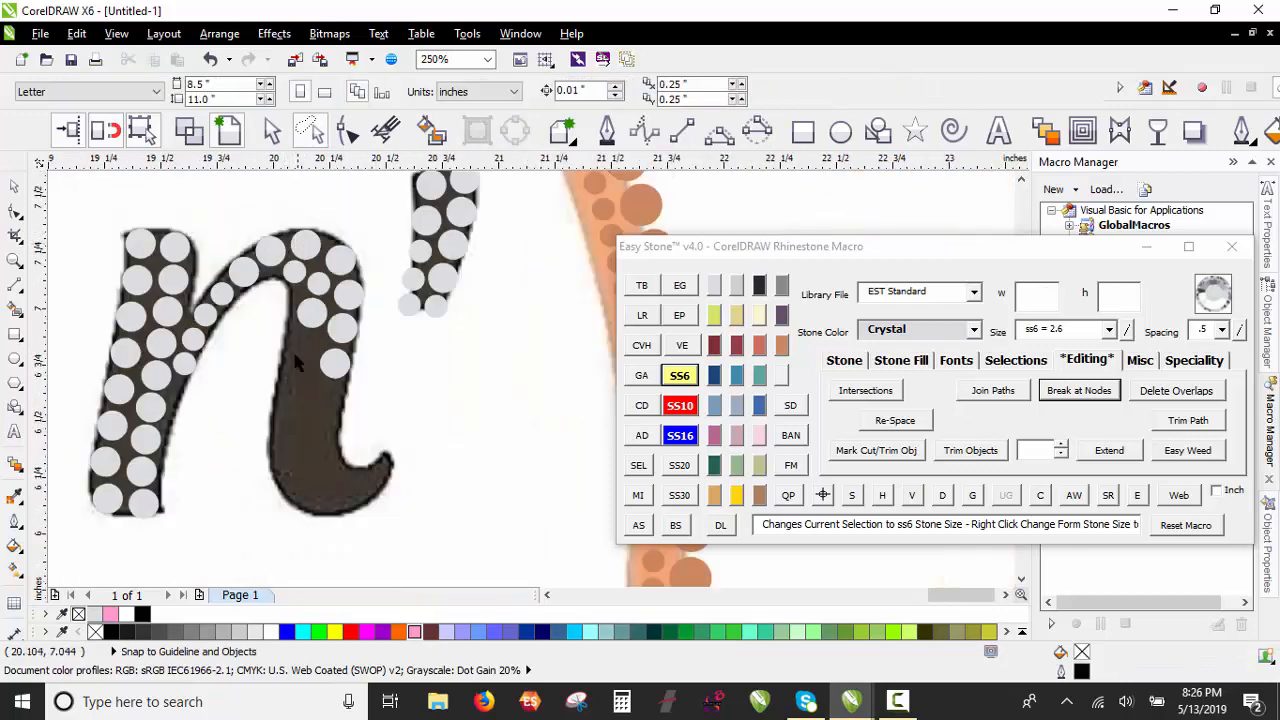
pyautogui.scroll(1, 327, 343)
pyautogui.scroll(-1, 335, 343)
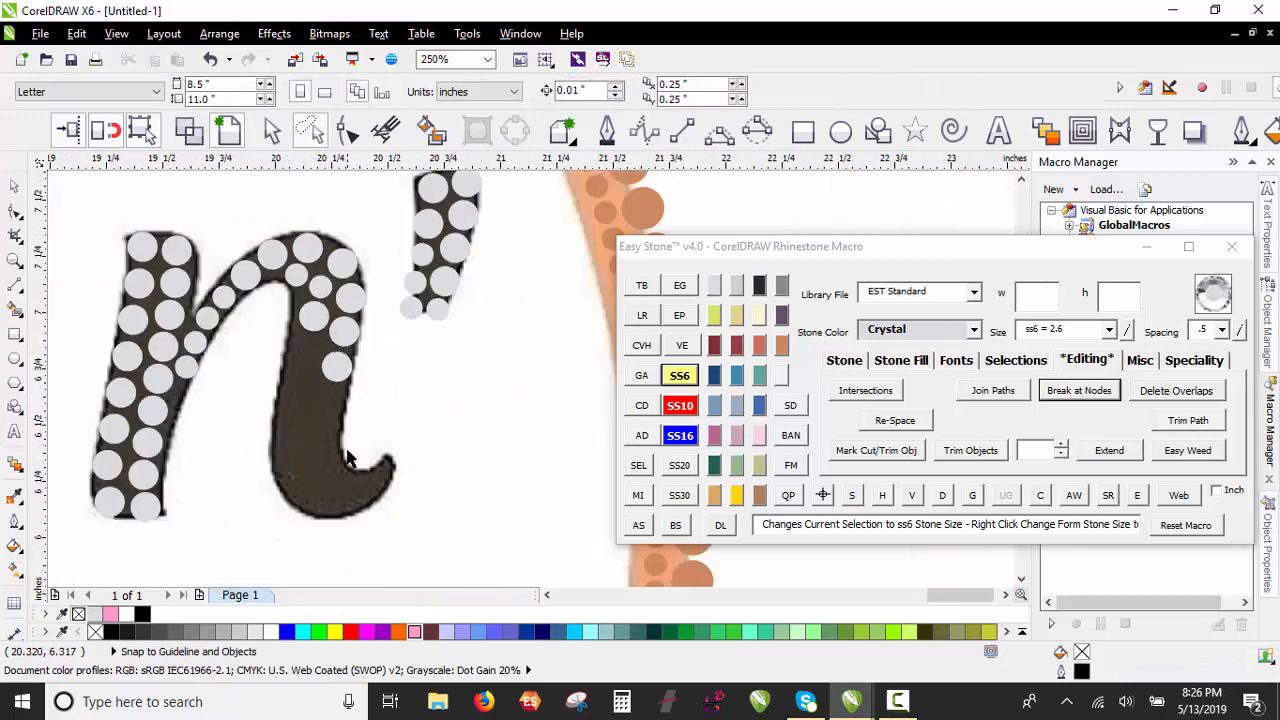
# Step: Continue the right-hand column of the n's second stem with three SS10 stones down to the start of the hook
pyautogui.scroll(1, 343, 438)
pyautogui.click(320, 372)
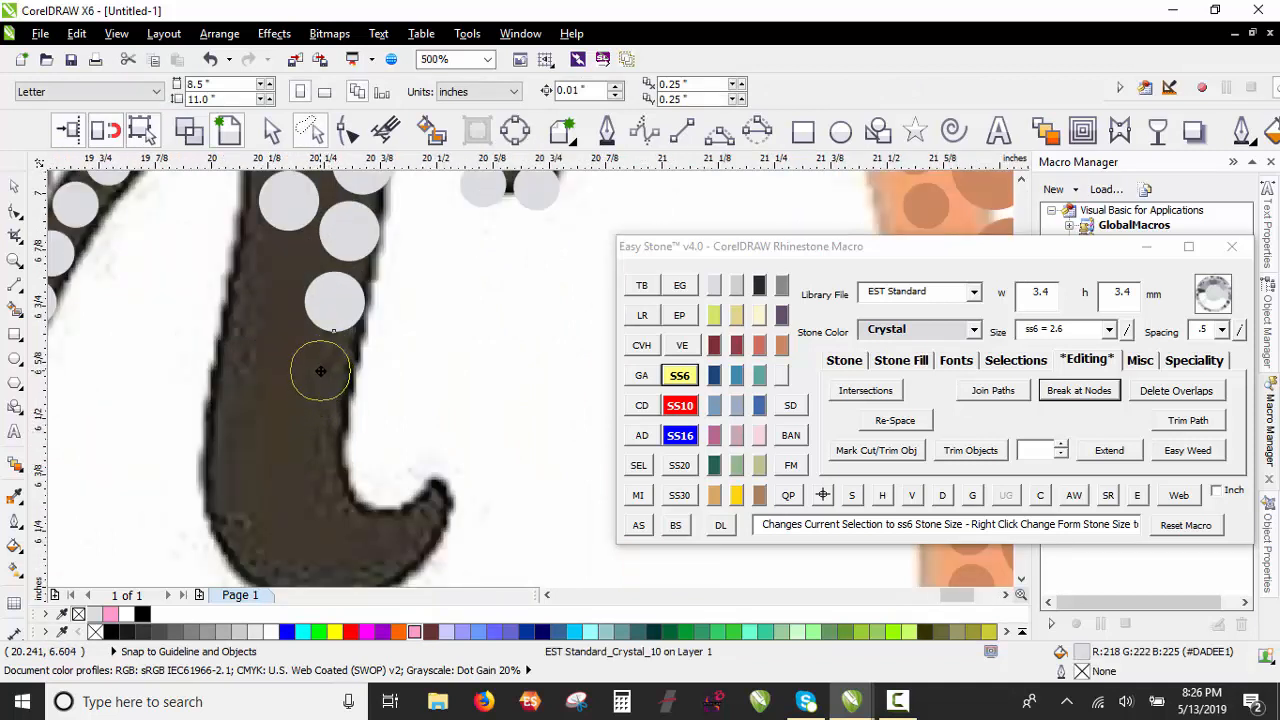
pyautogui.click(310, 447)
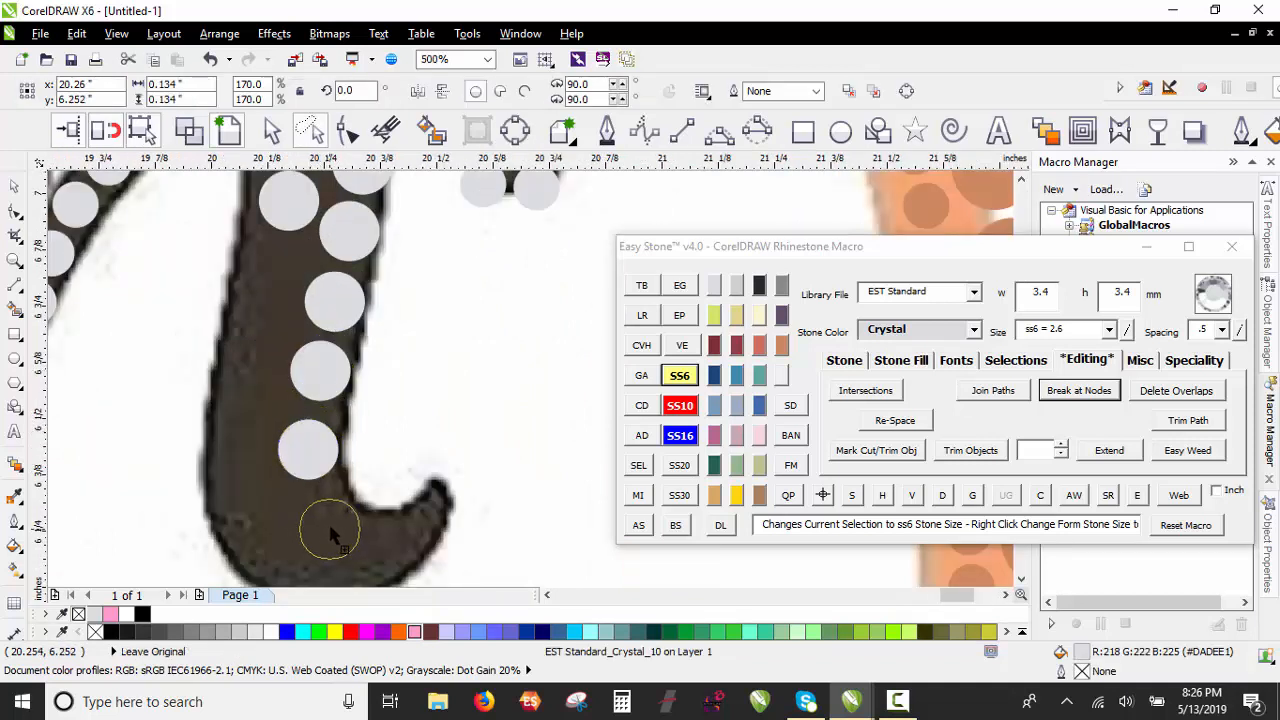
pyautogui.click(331, 521)
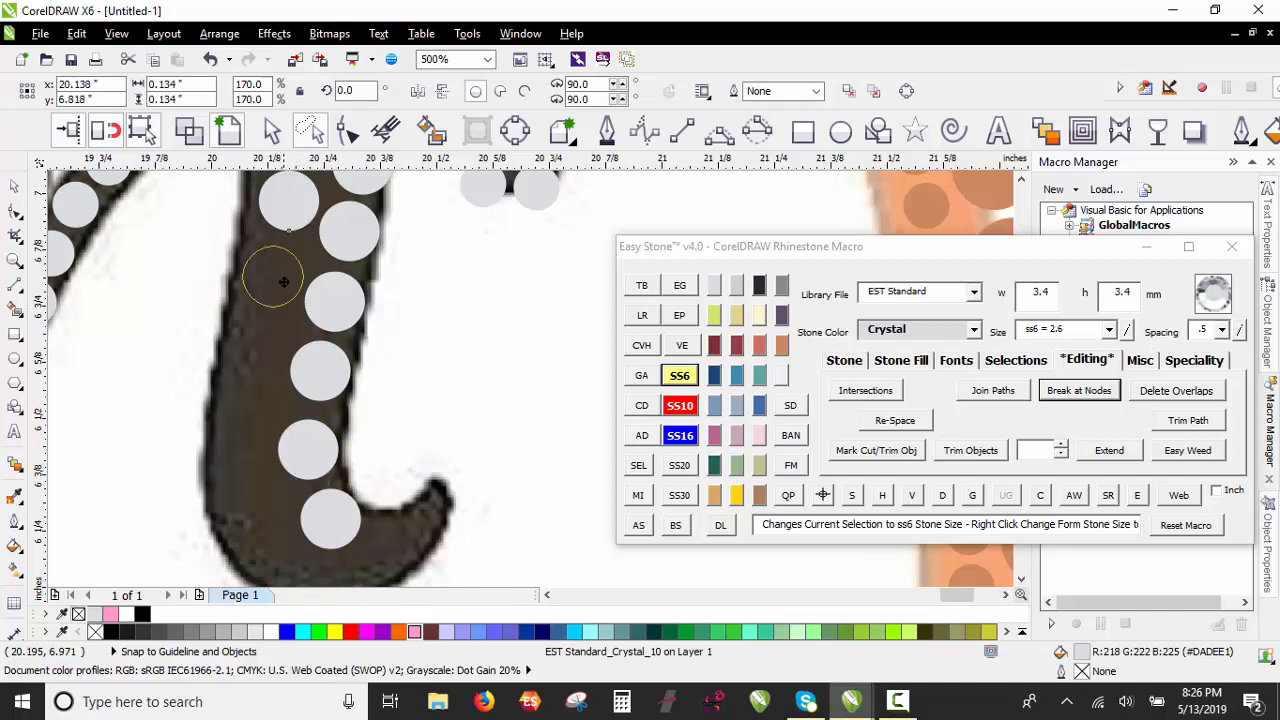
# Step: Continue the left-hand column of SS10 stones down the n's second stem into its bottom curve
pyautogui.click(274, 271)
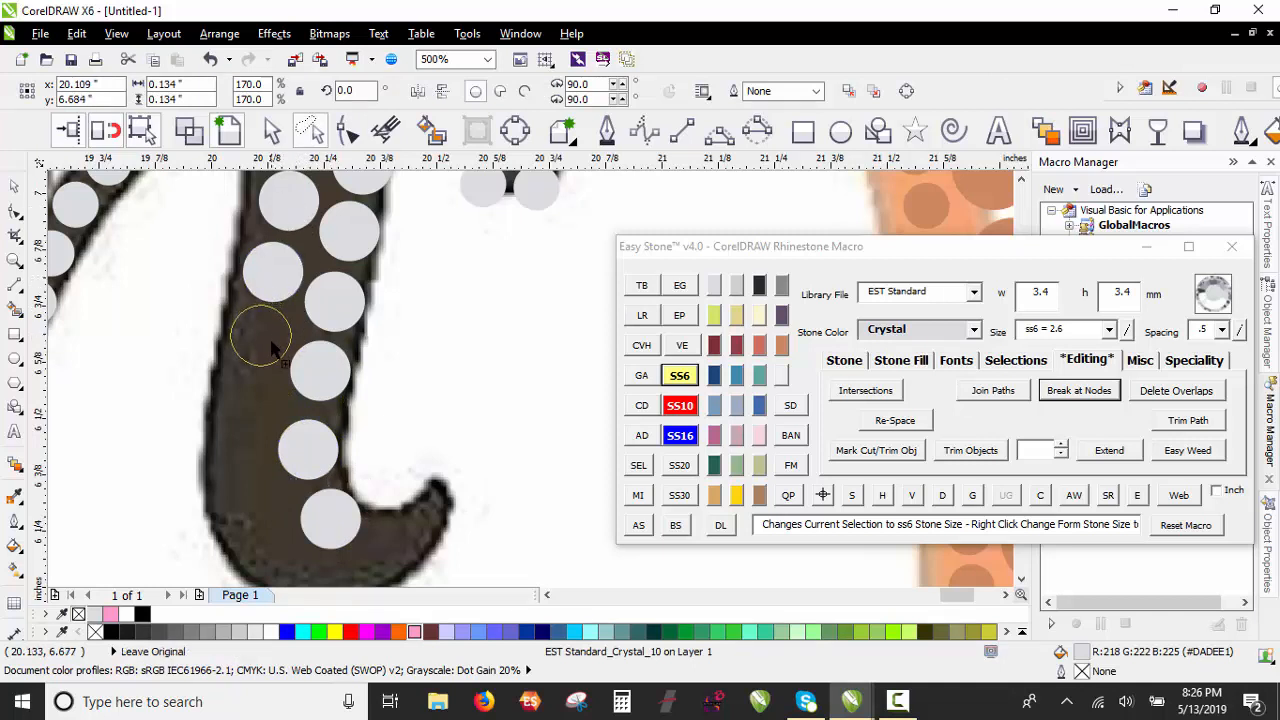
pyautogui.click(261, 339)
pyautogui.click(246, 404)
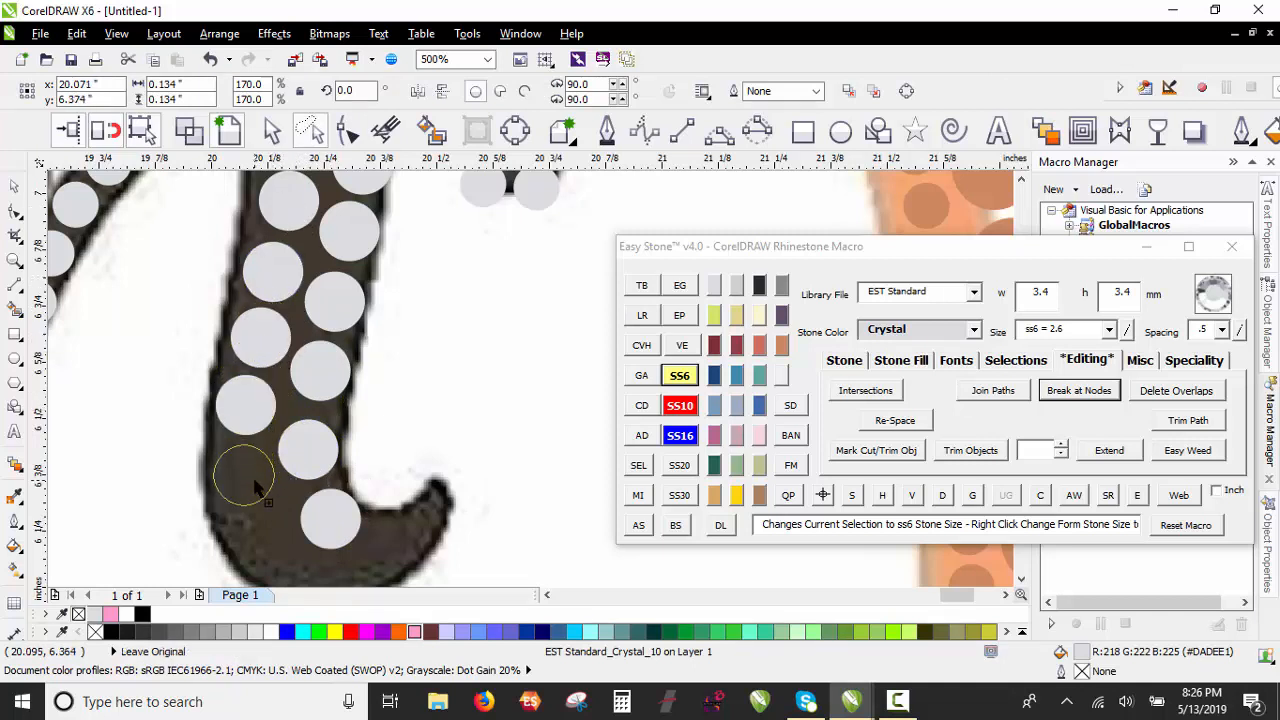
pyautogui.click(244, 478)
pyautogui.scroll(-3, 265, 545)
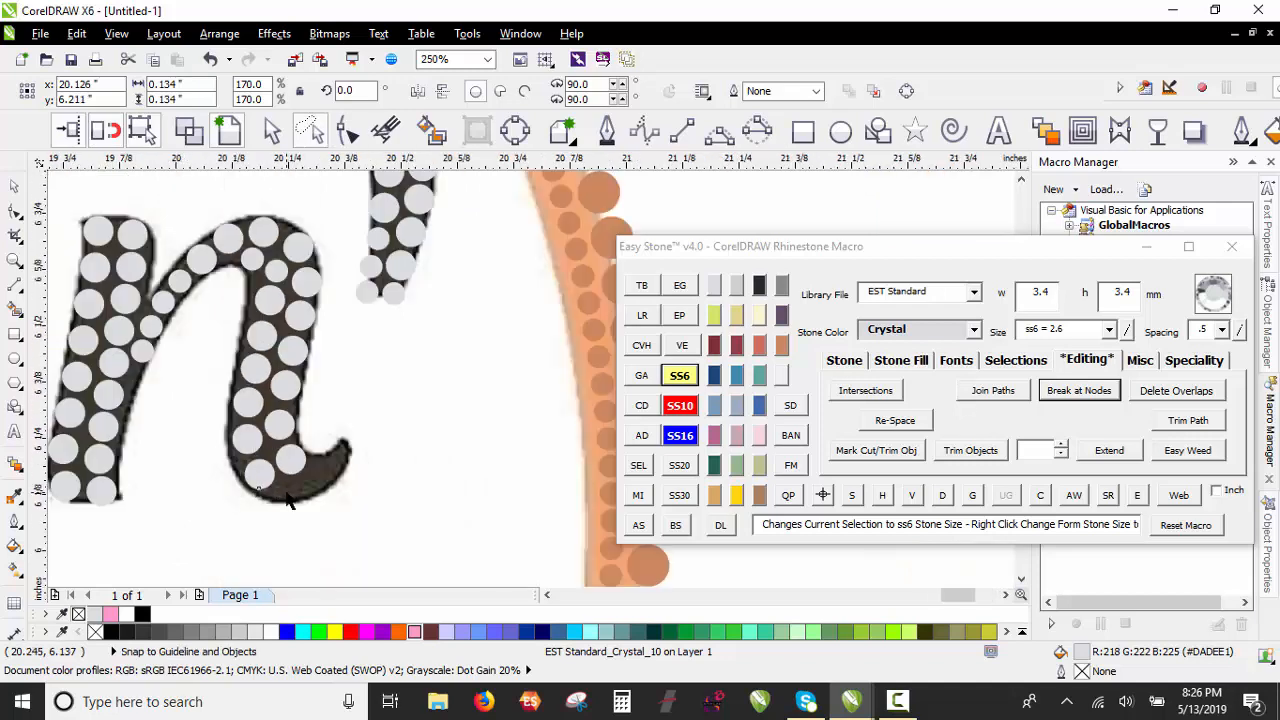
# Step: Copy another SS10 stone to the bottom edge of the n's hook
pyautogui.scroll(6, 273, 477)
pyautogui.moveTo(273, 477); pyautogui.dragTo(367, 495)
pyautogui.scroll(-1, 336, 406)
pyautogui.scroll(1, 348, 302)
# Step: Change the last right-hand column stone at the hook's inner corner to SS6 and adjust its position between the neighboring stones
pyautogui.click(353, 311)
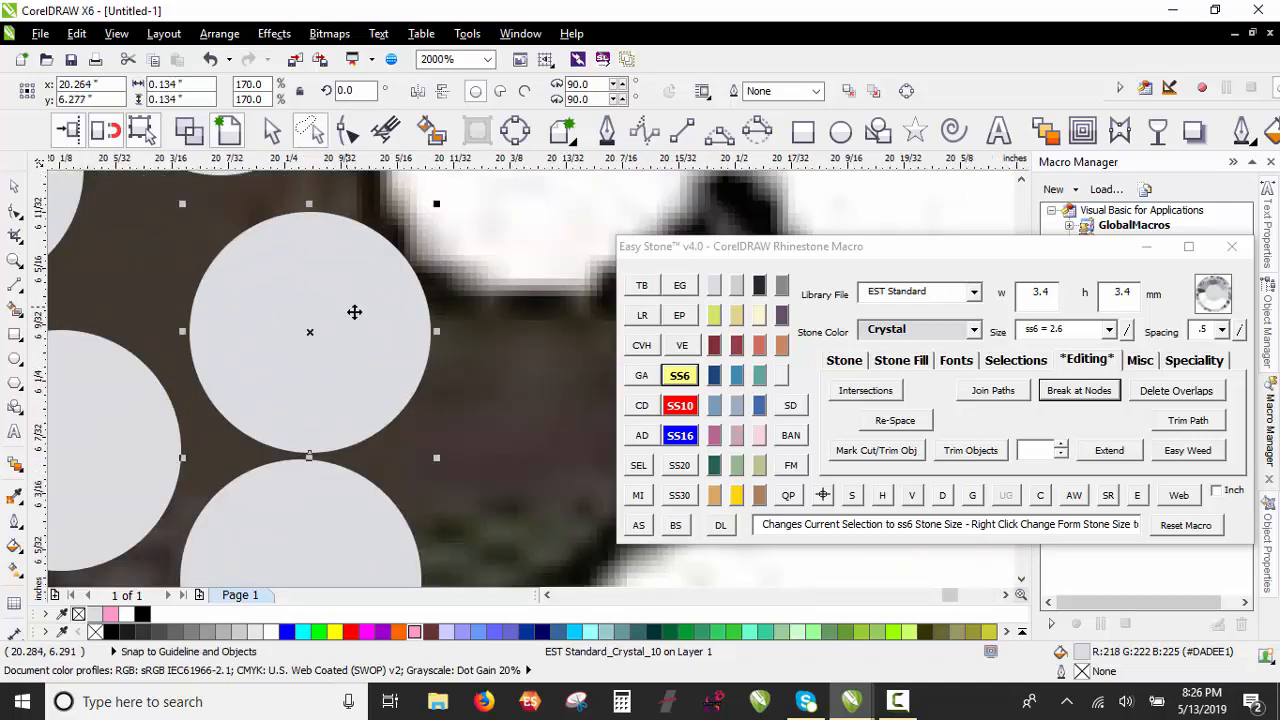
pyautogui.click(680, 376)
pyautogui.moveTo(355, 402); pyautogui.dragTo(294, 334)
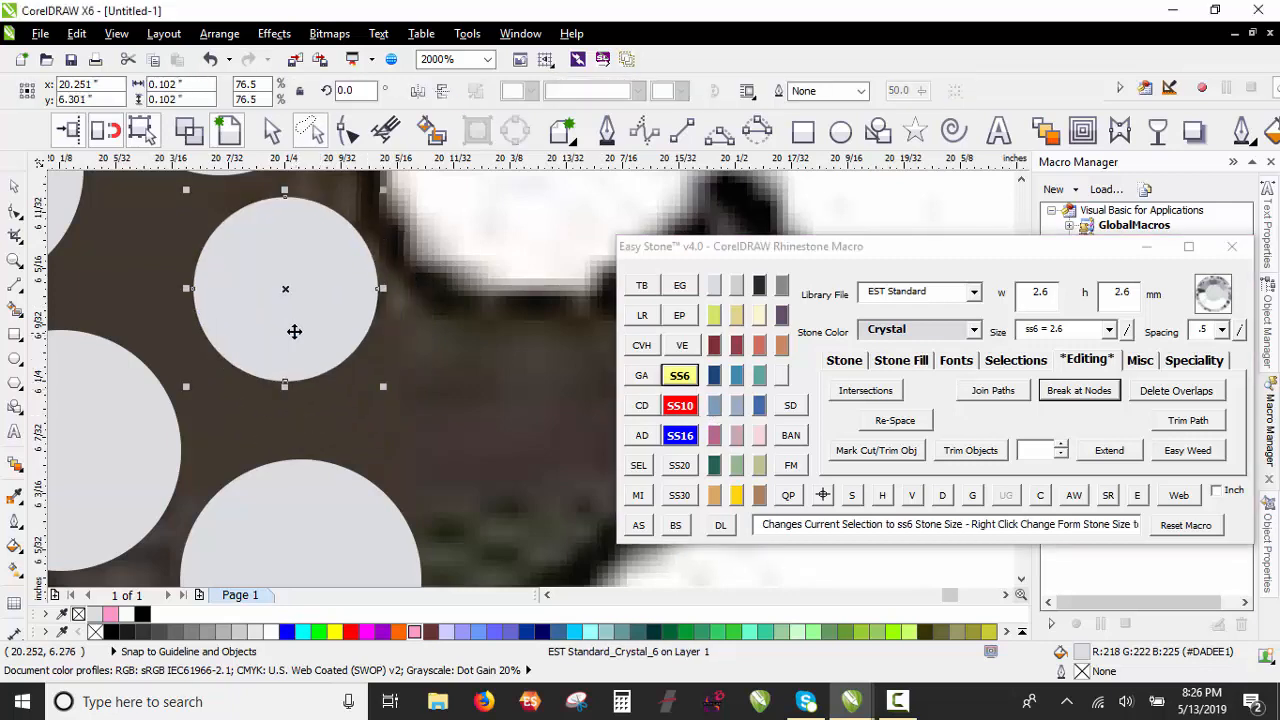
pyautogui.scroll(-1, 174, 360)
pyautogui.scroll(1, 173, 358)
pyautogui.click(197, 410)
pyautogui.scroll(-2, 177, 371)
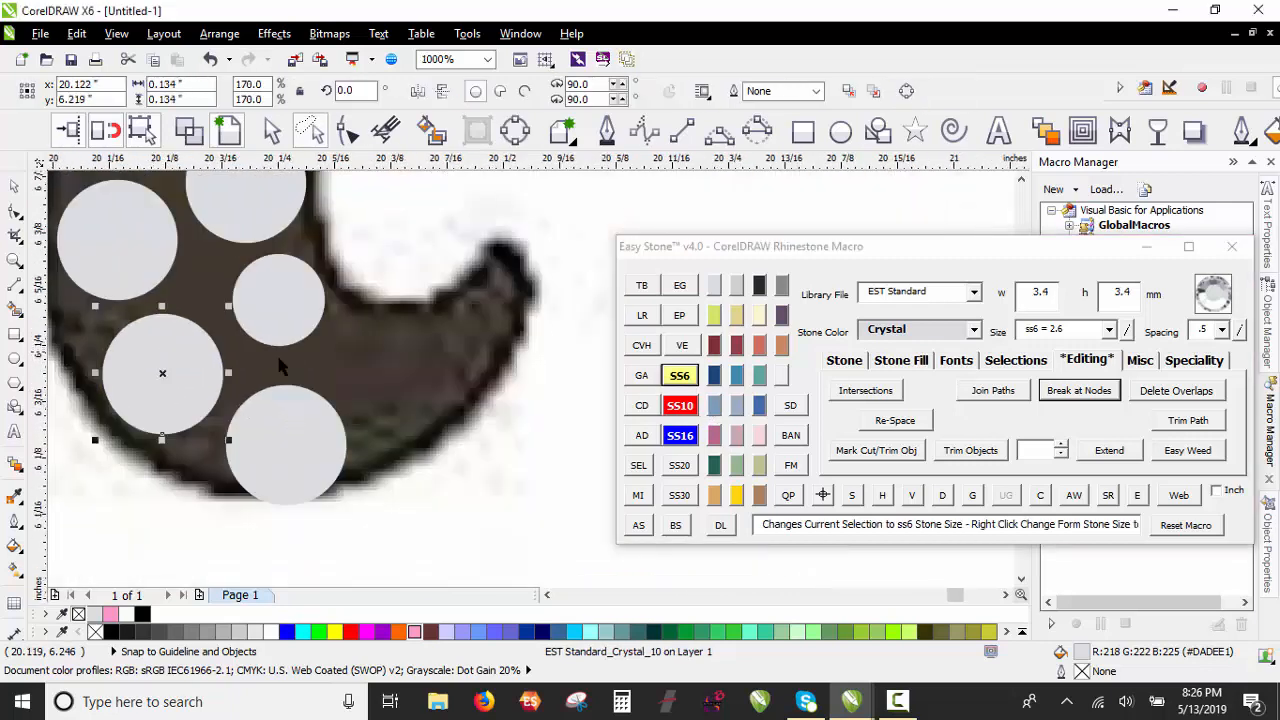
pyautogui.scroll(2, 297, 348)
pyautogui.moveTo(295, 348); pyautogui.dragTo(293, 401)
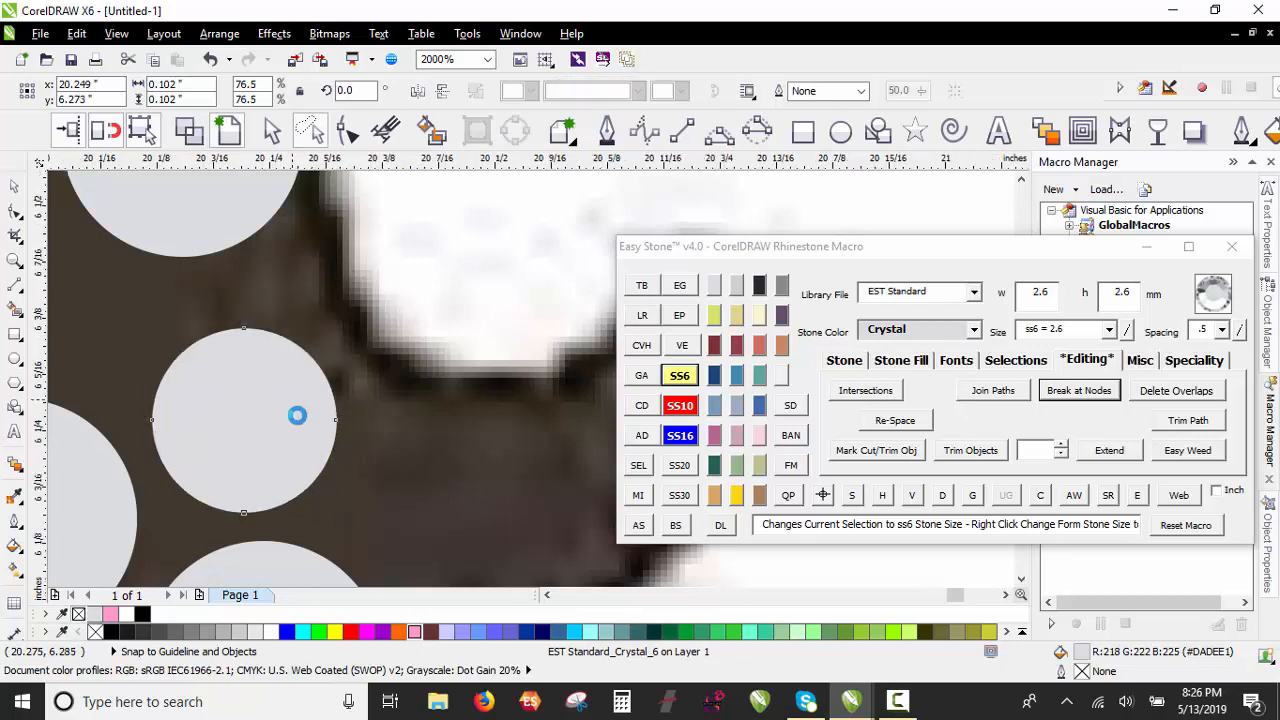
# Step: Select the fourteen outer-row stones from the n's hook over the arch to the first stem and distribute them evenly
pyautogui.scroll(-3, 303, 431)
pyautogui.keyDown('shift'); pyautogui.click(292, 398); pyautogui.keyUp('shift')
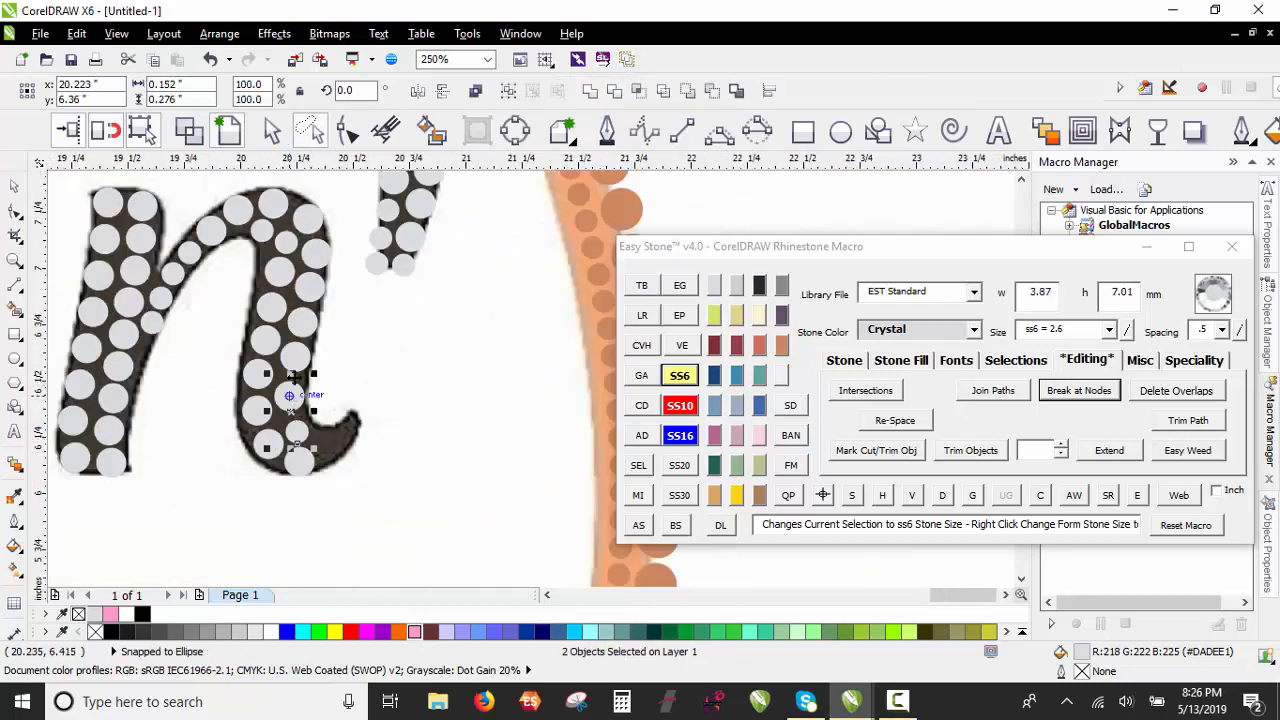
pyautogui.keyDown('shift'); pyautogui.click(295, 350); pyautogui.keyUp('shift')
pyautogui.keyDown('shift'); pyautogui.click(303, 318); pyautogui.keyUp('shift')
pyautogui.keyDown('shift'); pyautogui.click(316, 254); pyautogui.keyUp('shift')
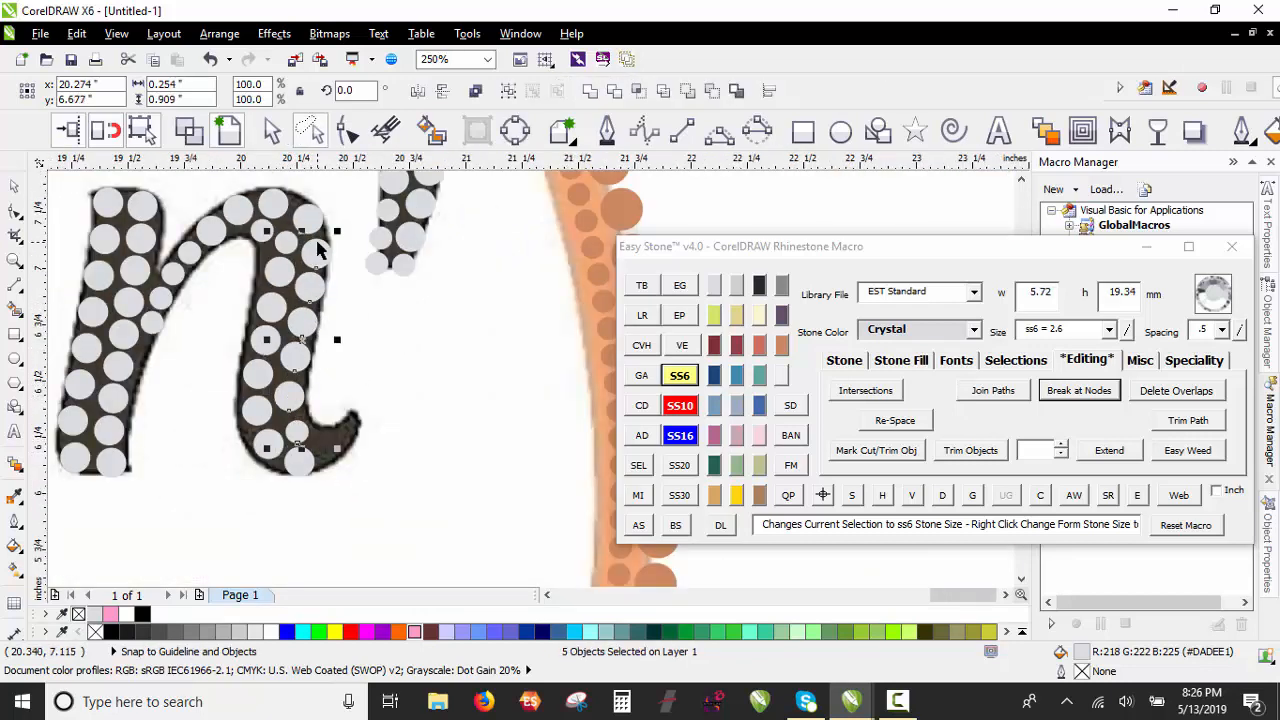
pyautogui.keyDown('shift'); pyautogui.click(318, 228); pyautogui.keyUp('shift')
pyautogui.keyDown('shift'); pyautogui.click(278, 210); pyautogui.keyUp('shift')
pyautogui.keyDown('shift'); pyautogui.click(233, 220); pyautogui.keyUp('shift')
pyautogui.keyDown('shift'); pyautogui.click(212, 232); pyautogui.keyUp('shift')
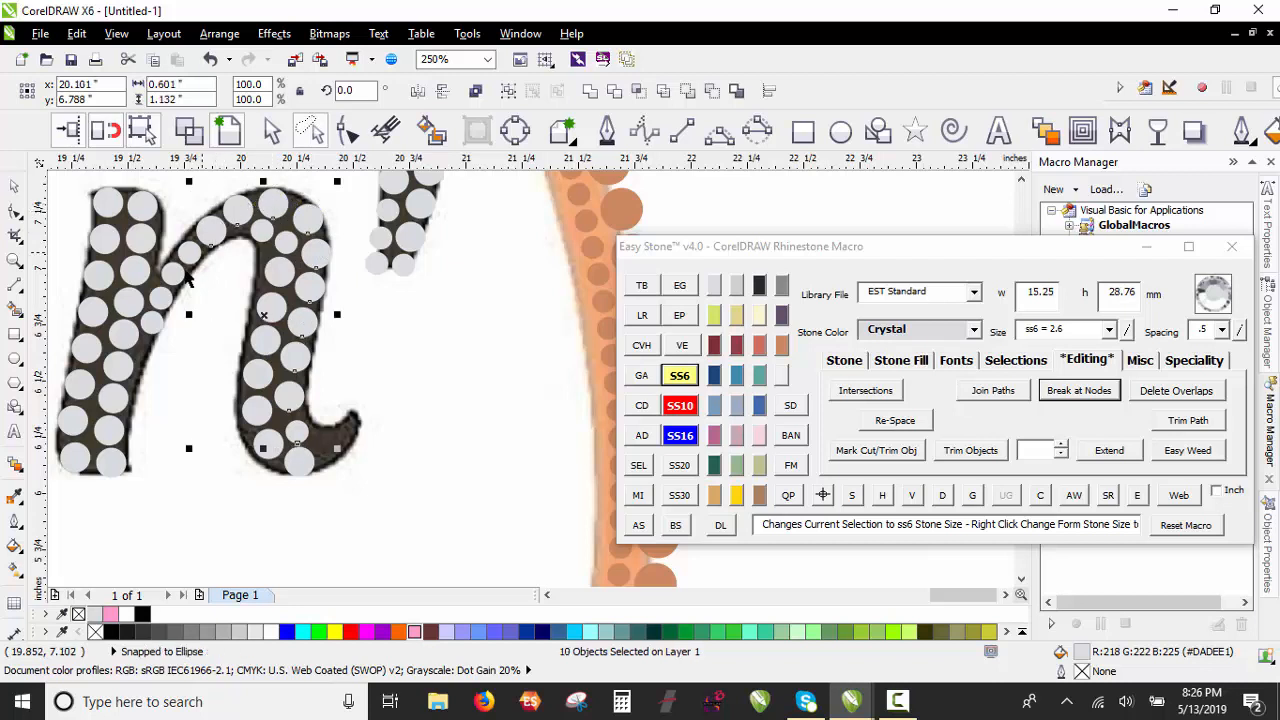
pyautogui.keyDown('shift'); pyautogui.click(191, 250); pyautogui.keyUp('shift')
pyautogui.keyDown('shift'); pyautogui.click(173, 273); pyautogui.keyUp('shift')
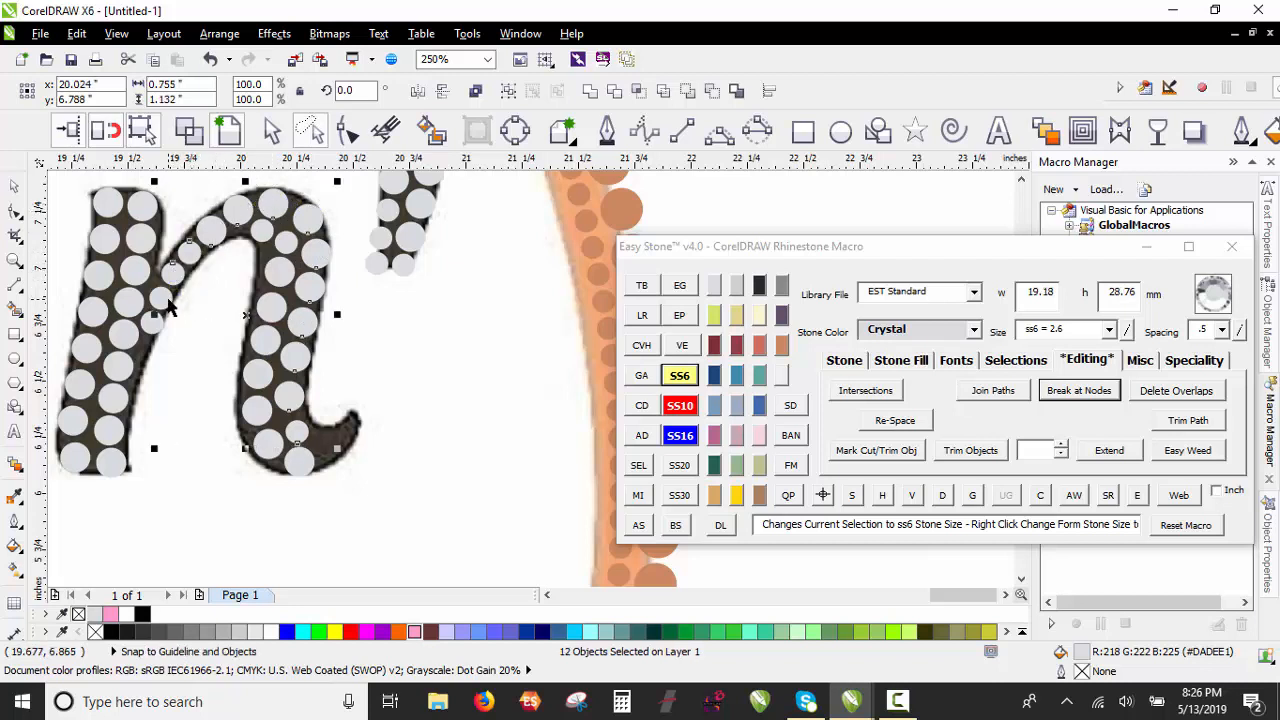
pyautogui.keyDown('shift'); pyautogui.click(165, 299); pyautogui.keyUp('shift')
pyautogui.keyDown('shift'); pyautogui.click(156, 325); pyautogui.keyUp('shift')
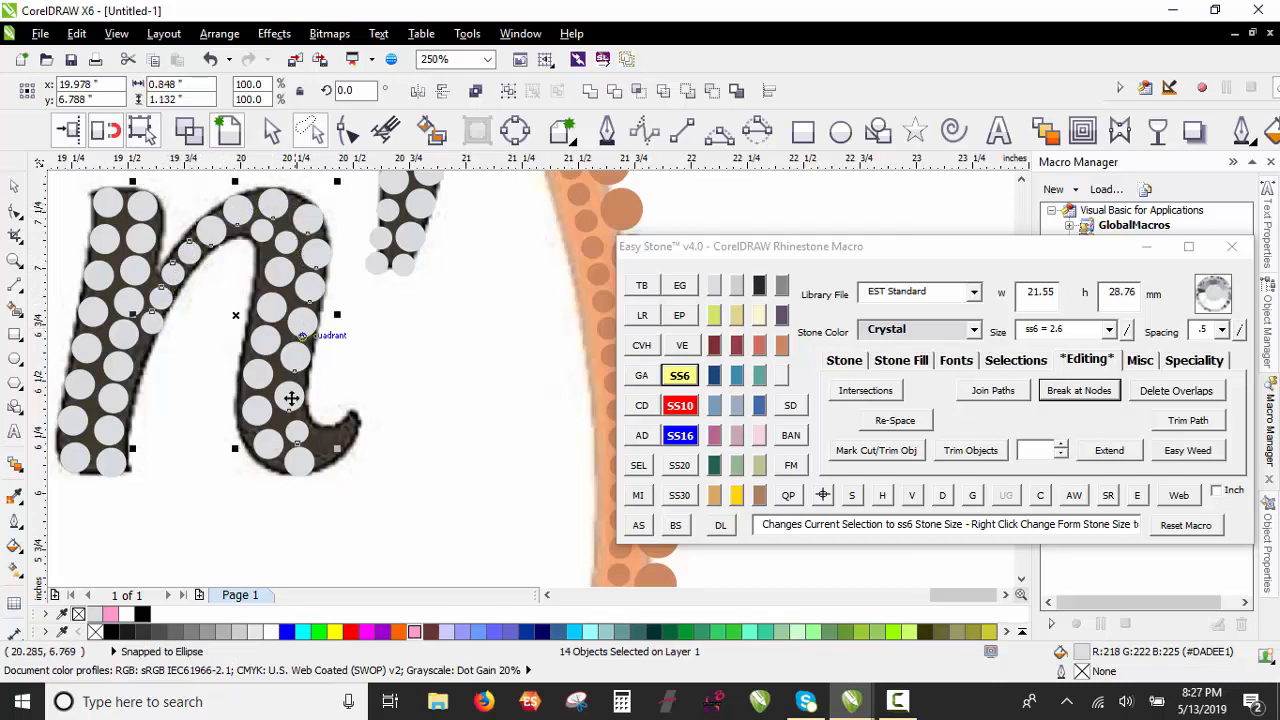
pyautogui.click(941, 497)
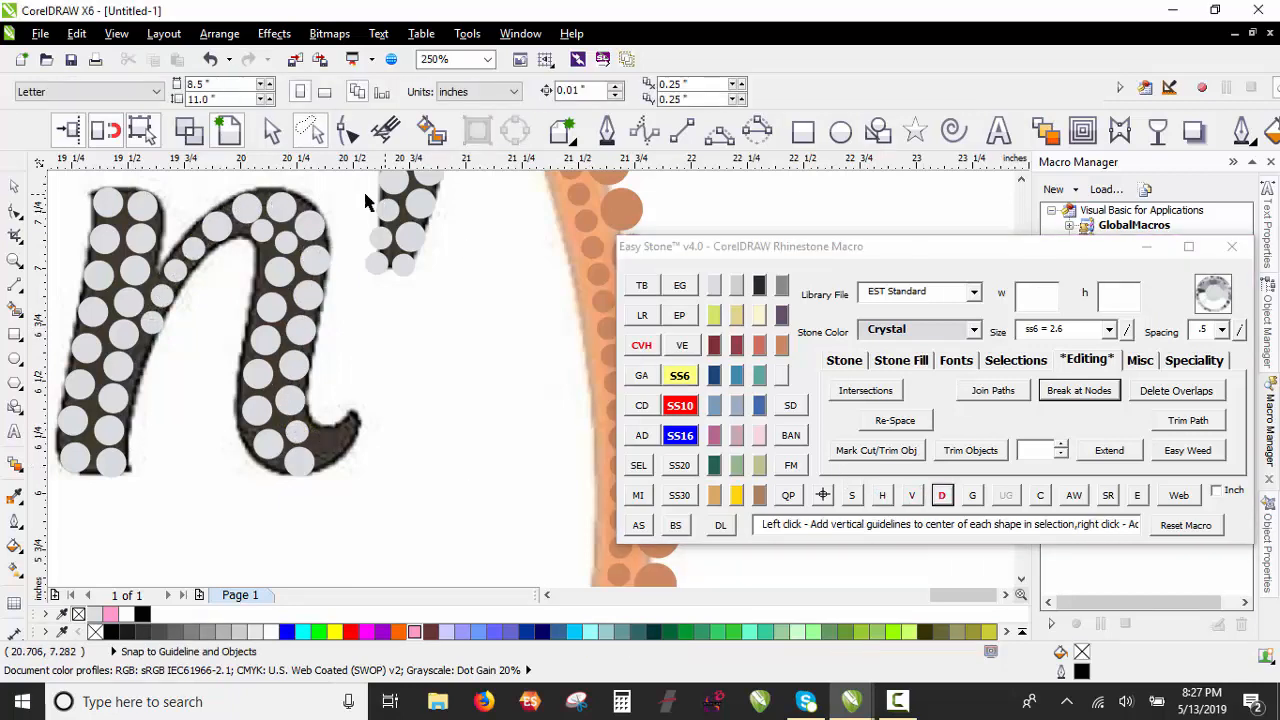
# Step: Nudge the SS6 stone inside the n's arch and the SS10 stone below it to even out their gaps
pyautogui.scroll(5, 250, 320)
pyautogui.click(270, 330)
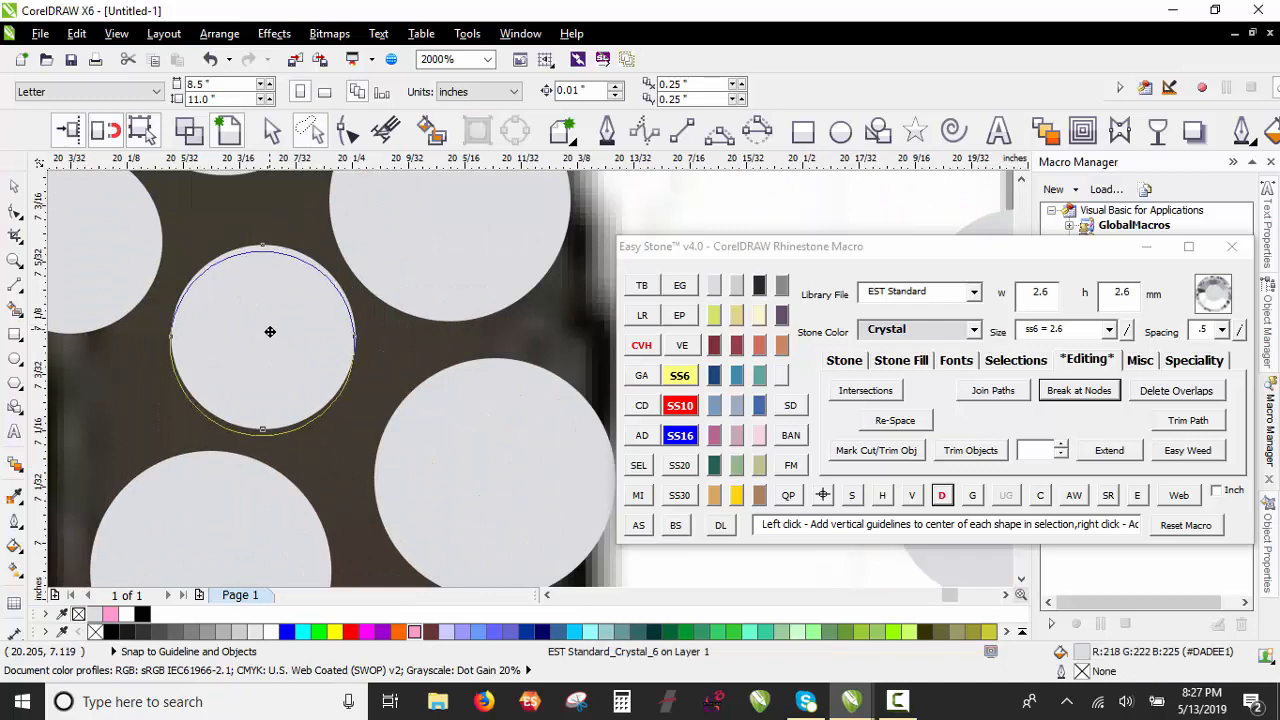
pyautogui.scroll(-2, 300, 320)
pyautogui.scroll(2, 289, 285)
pyautogui.moveTo(290, 285); pyautogui.dragTo(277, 294)
pyautogui.scroll(-2, 295, 241)
pyautogui.click(226, 308)
pyautogui.scroll(2, 268, 250)
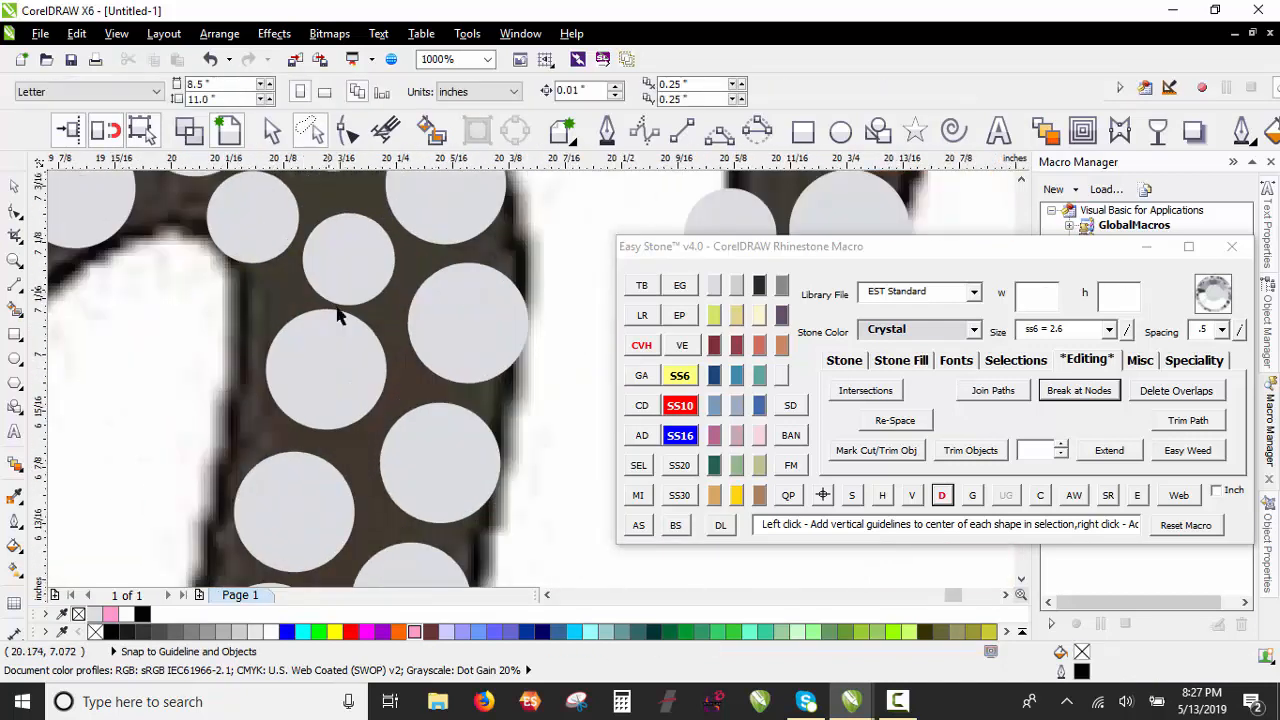
pyautogui.moveTo(346, 366); pyautogui.dragTo(344, 369)
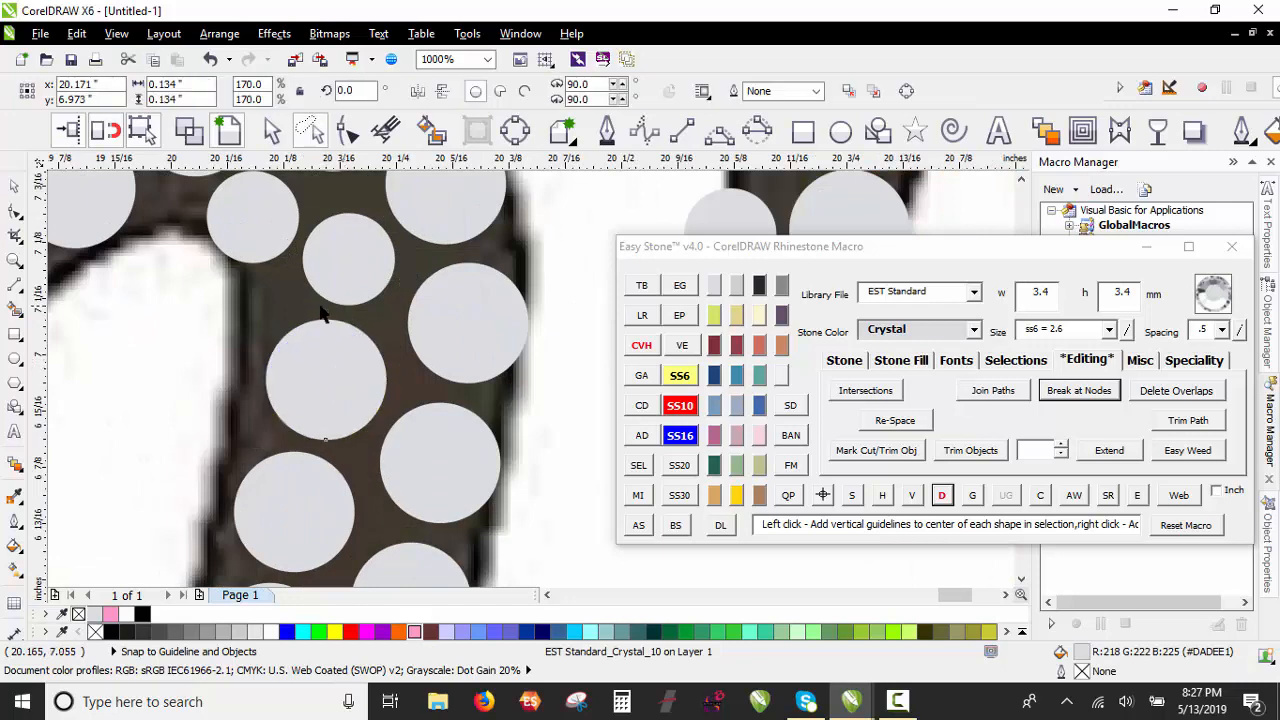
pyautogui.scroll(-1, 320, 308)
pyautogui.click(257, 350)
pyautogui.scroll(-1, 261, 285)
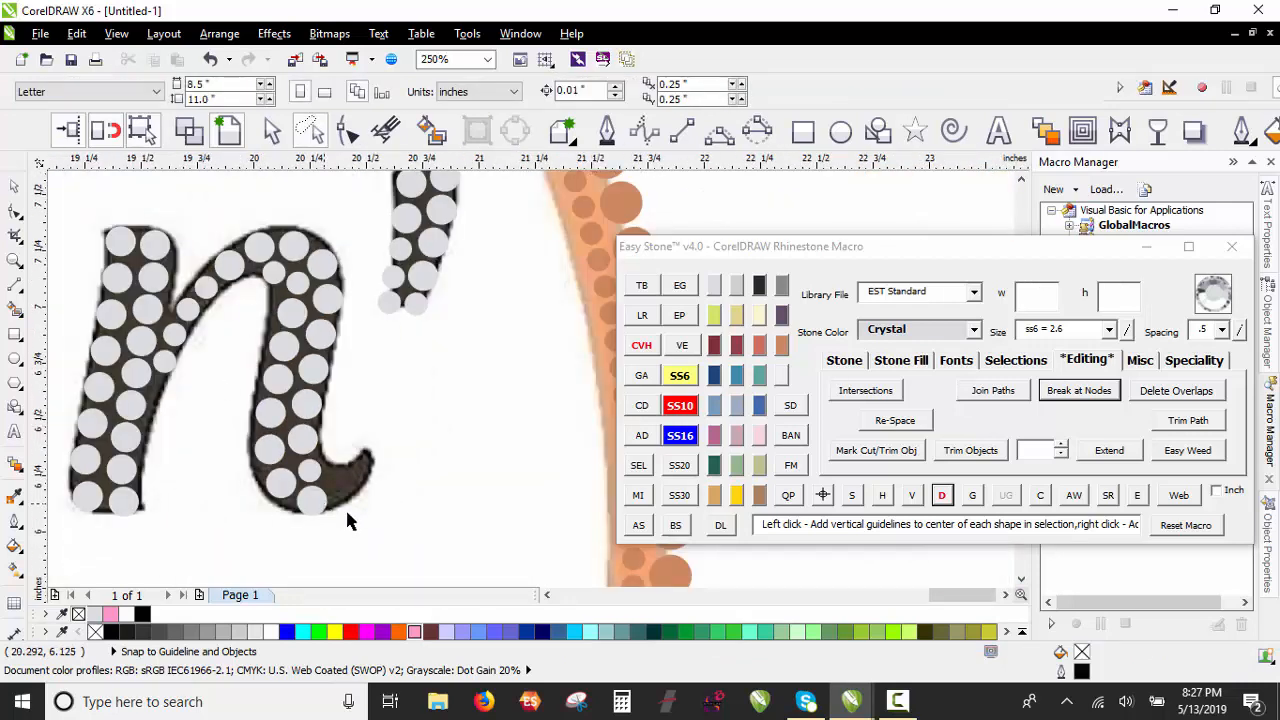
# Step: Copy an SS10 stone farther along the n's hook and an SS6 stone to the tip of the hook
pyautogui.scroll(2, 347, 520)
pyautogui.click(214, 368)
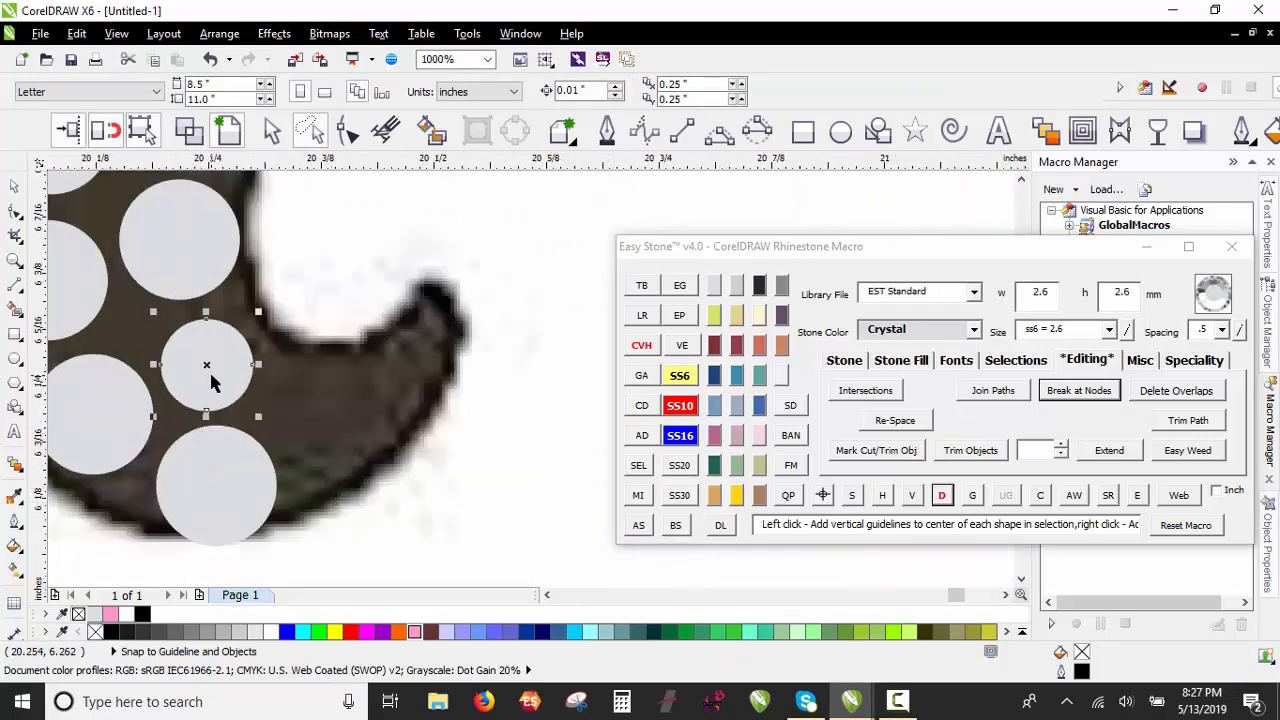
pyautogui.moveTo(232, 466); pyautogui.dragTo(350, 405)
pyautogui.moveTo(225, 400); pyautogui.dragTo(446, 370)
pyautogui.scroll(-2, 449, 400)
pyautogui.scroll(-1, 450, 406)
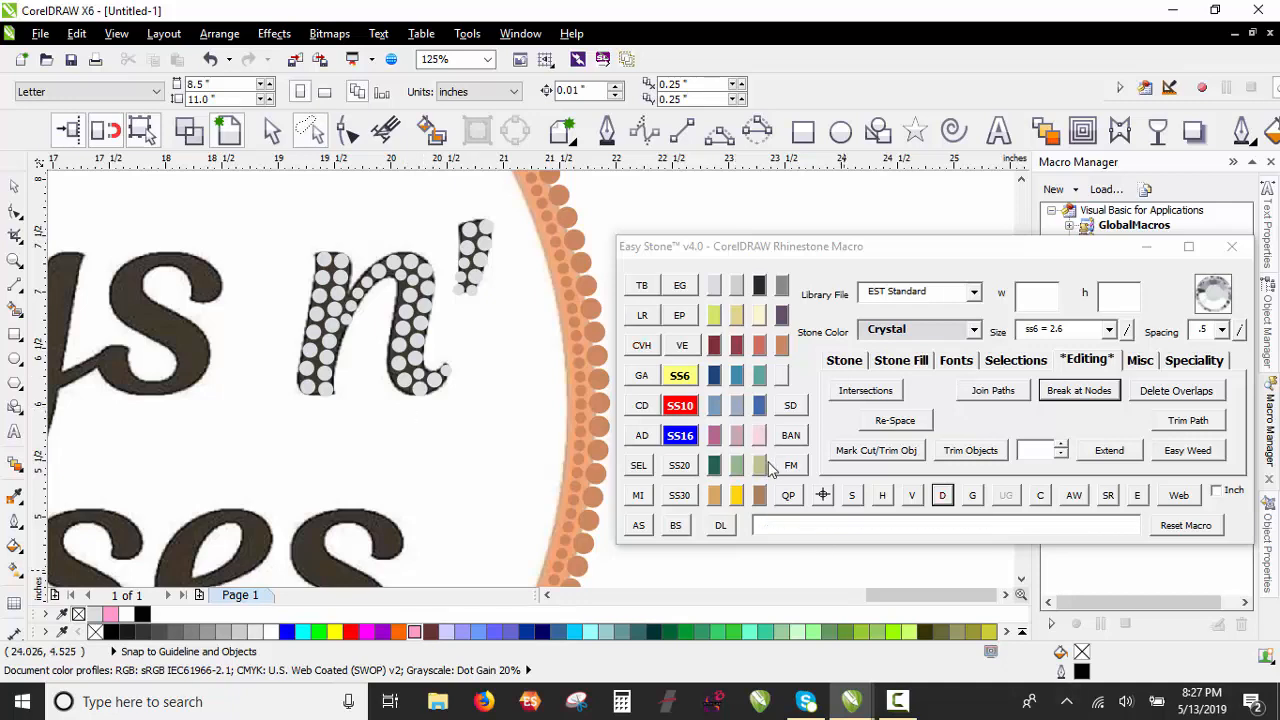
# Step: Copy an SS10 stone from the n to the s of Rags and position it at the top of the s's upper curve
pyautogui.scroll(-1, 914, 551)
pyautogui.scroll(-1, 334, 275)
pyautogui.scroll(1, 450, 403)
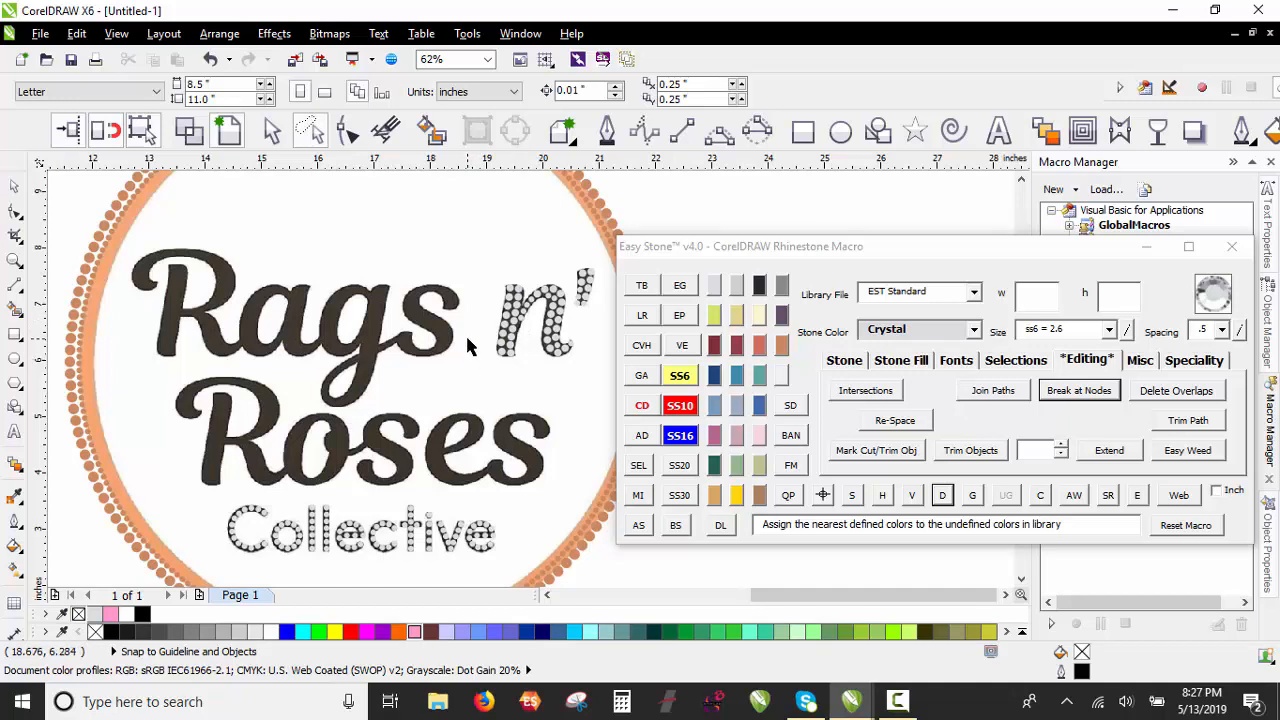
pyautogui.scroll(3, 472, 295)
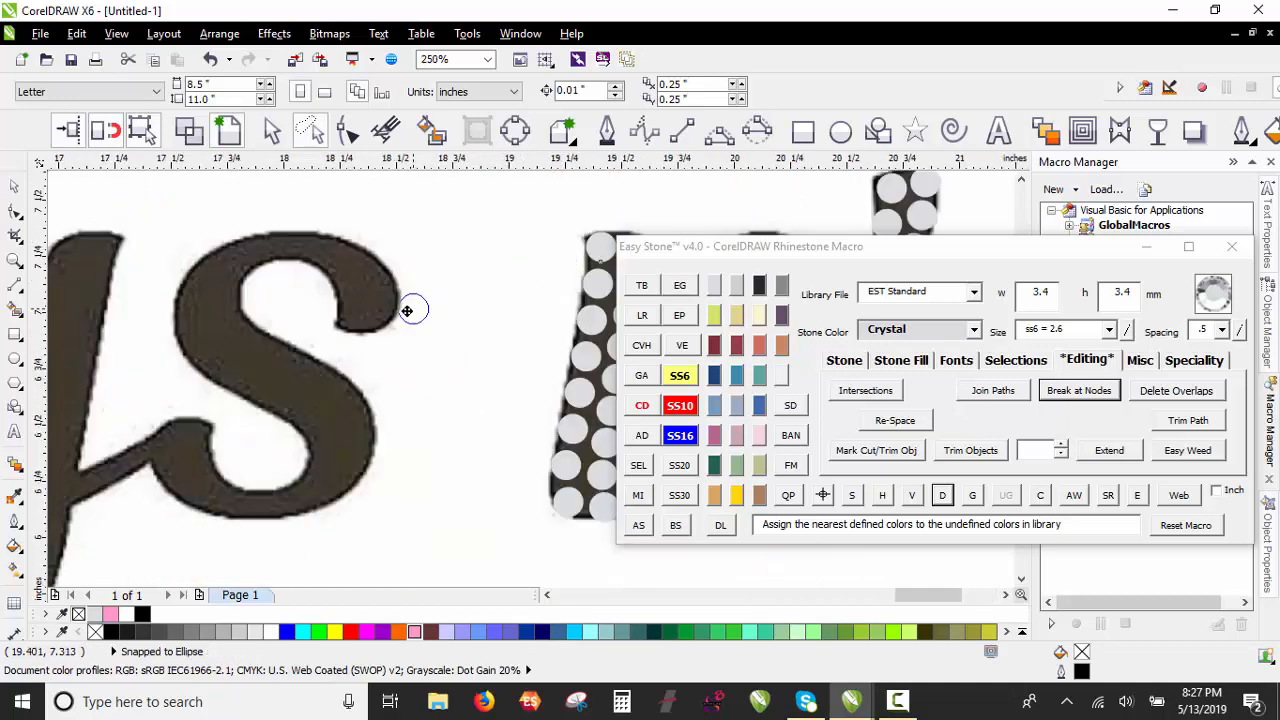
pyautogui.click(333, 315)
pyautogui.scroll(2, 408, 285)
pyautogui.scroll(3, 265, 350)
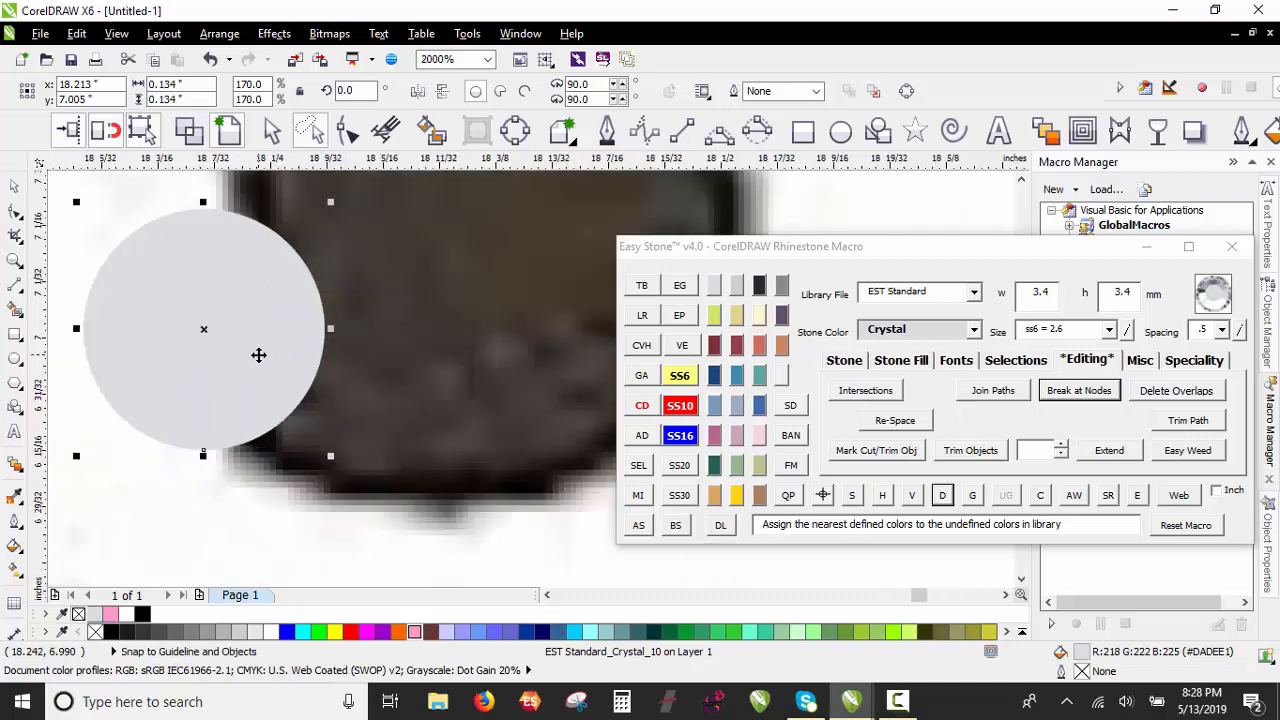
pyautogui.scroll(-3, 250, 354)
pyautogui.moveTo(298, 360); pyautogui.dragTo(136, 218)
# Step: Place four more SS10 stones along the outer edge of the s's upper curve down to its terminal
pyautogui.scroll(2, 135, 228)
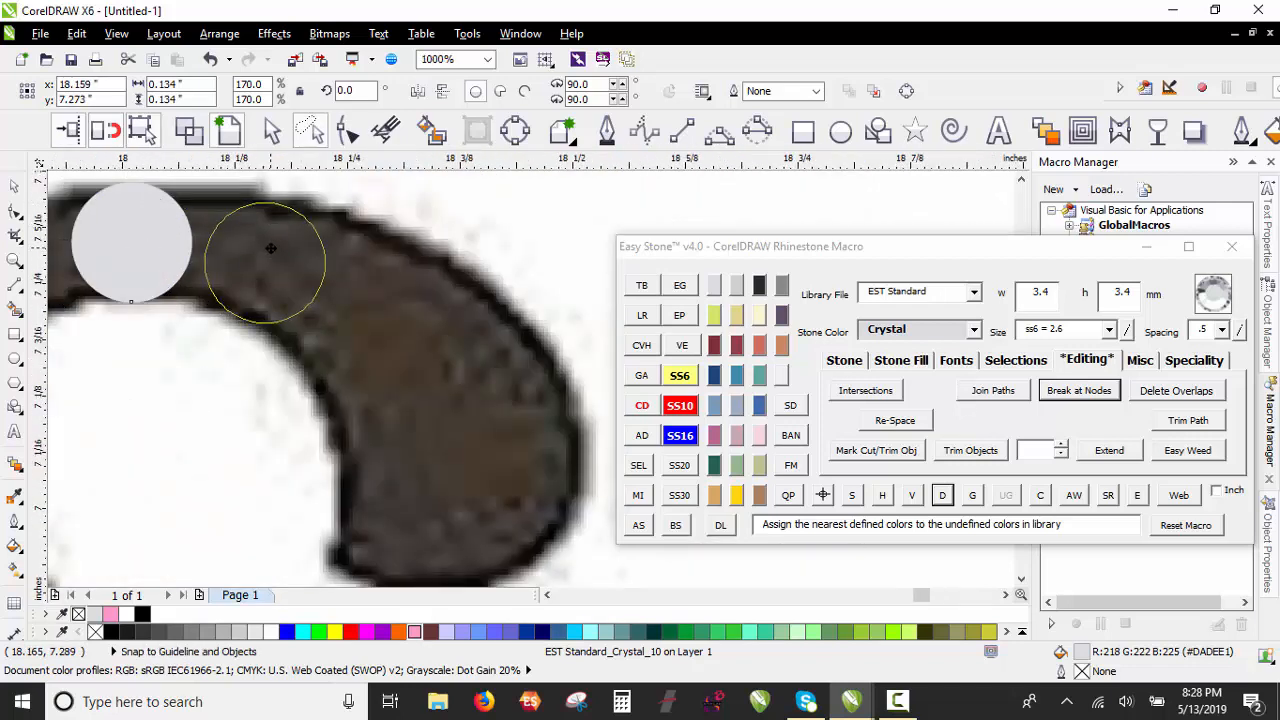
pyautogui.click(265, 257)
pyautogui.click(403, 300)
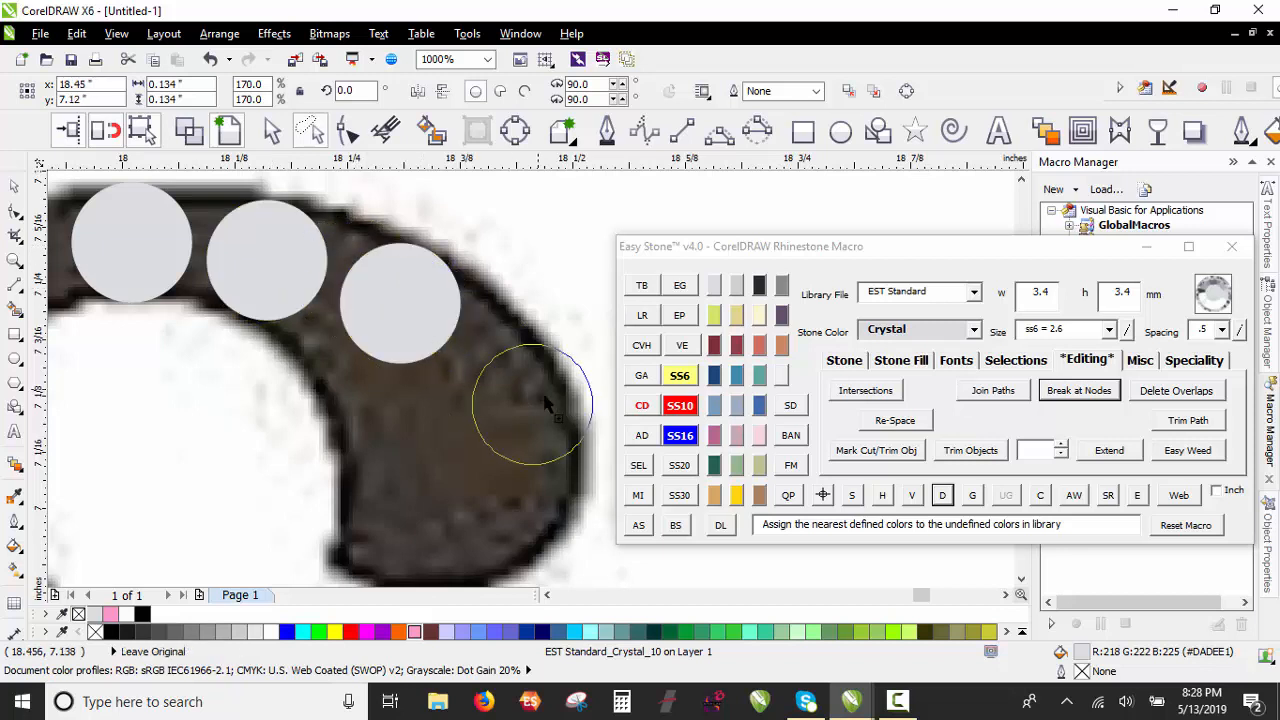
pyautogui.click(503, 382)
pyautogui.click(503, 451)
pyautogui.scroll(-2, 503, 451)
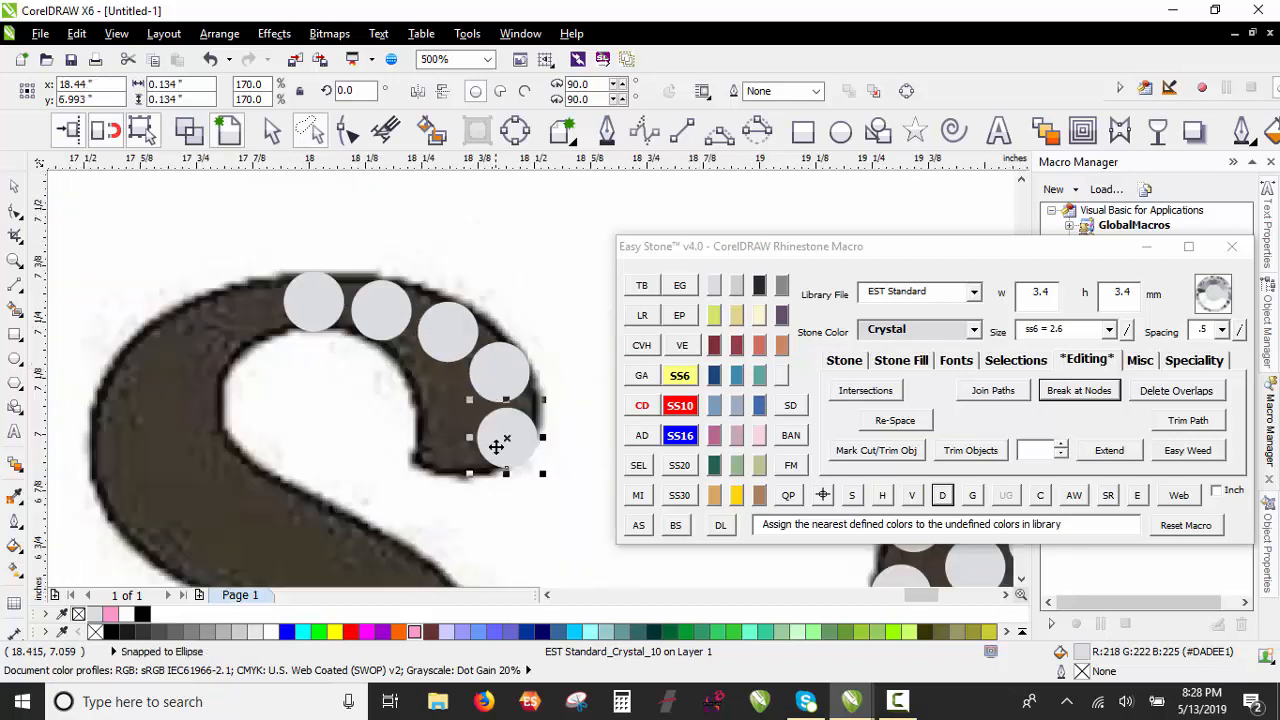
# Step: Add two SS6 stones along the inner edge of the s's upper terminal and adjust their spacing
pyautogui.scroll(2, 500, 440)
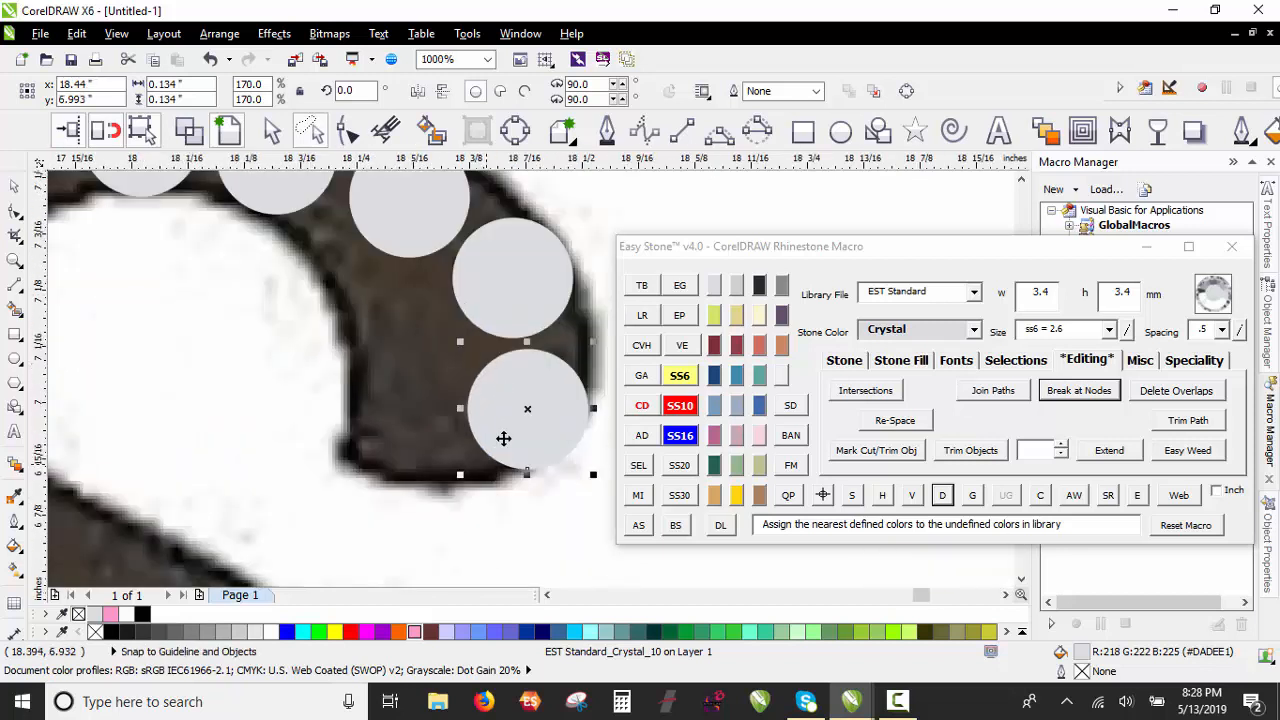
pyautogui.click(679, 375)
pyautogui.moveTo(402, 342); pyautogui.dragTo(402, 330)
pyautogui.rightClick(402, 330)
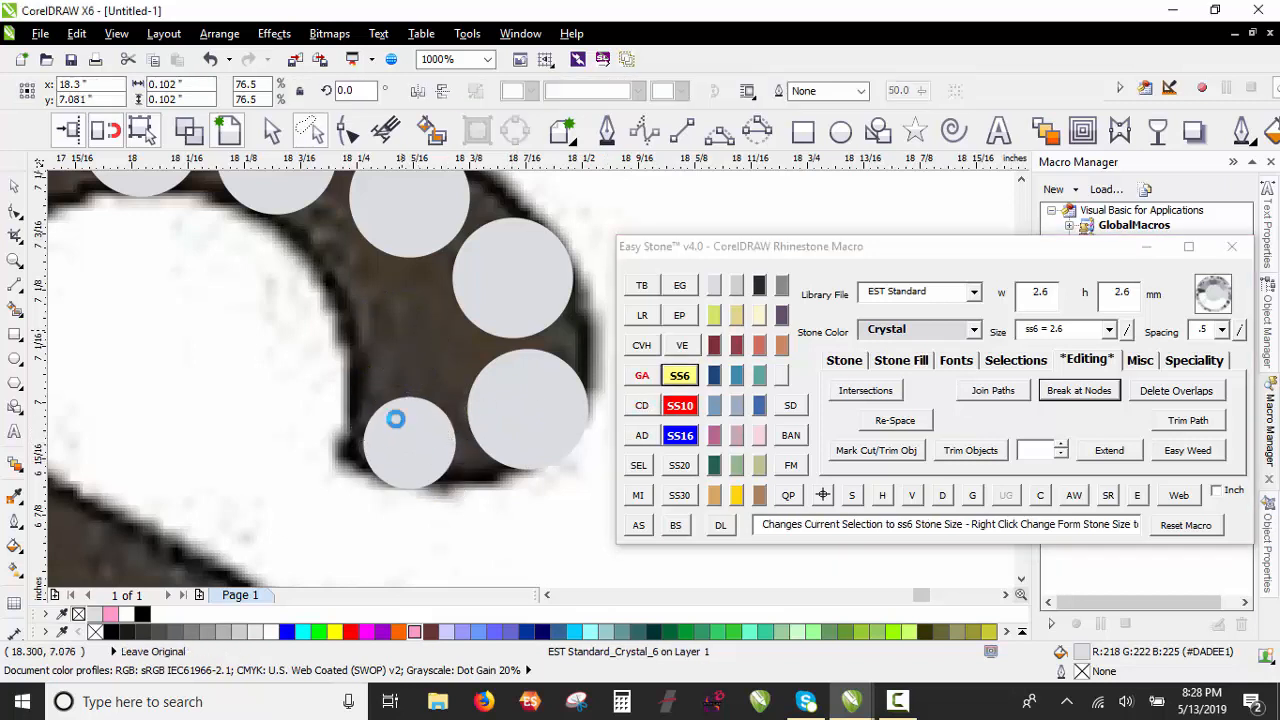
pyautogui.moveTo(401, 450); pyautogui.dragTo(403, 432)
pyautogui.moveTo(412, 344); pyautogui.dragTo(411, 327)
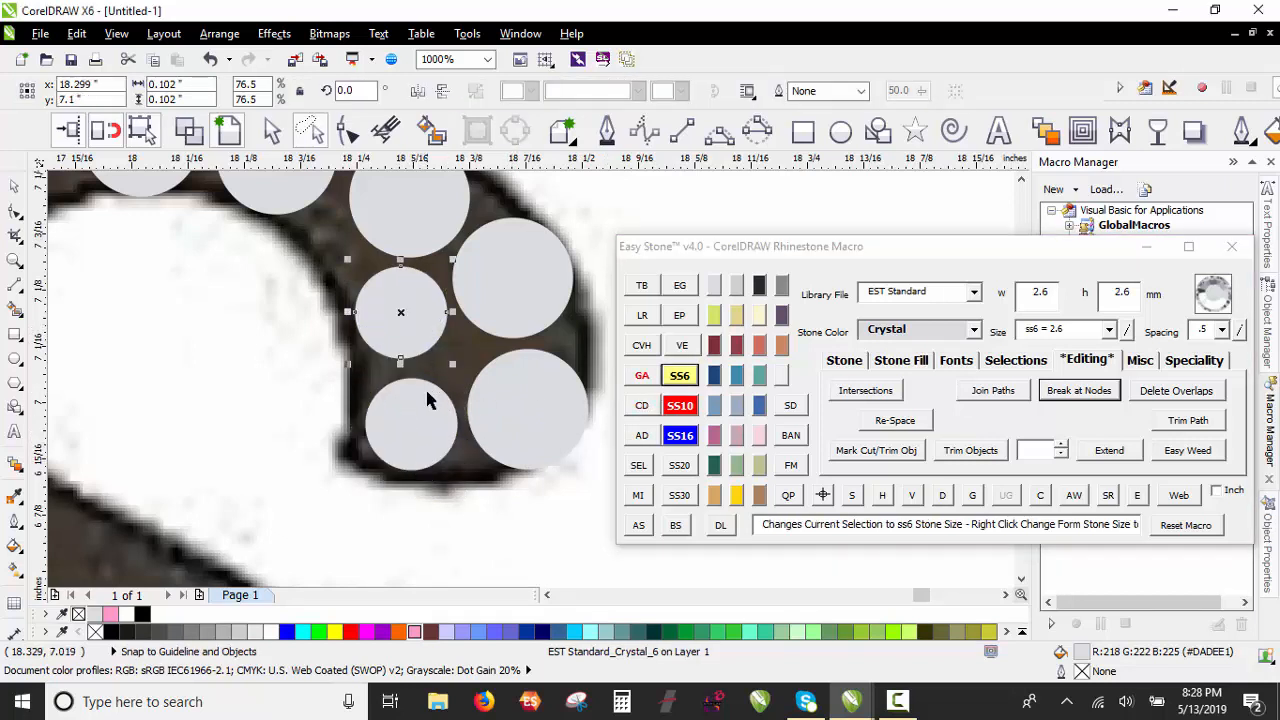
pyautogui.moveTo(427, 396); pyautogui.dragTo(426, 388)
pyautogui.scroll(-1, 530, 294)
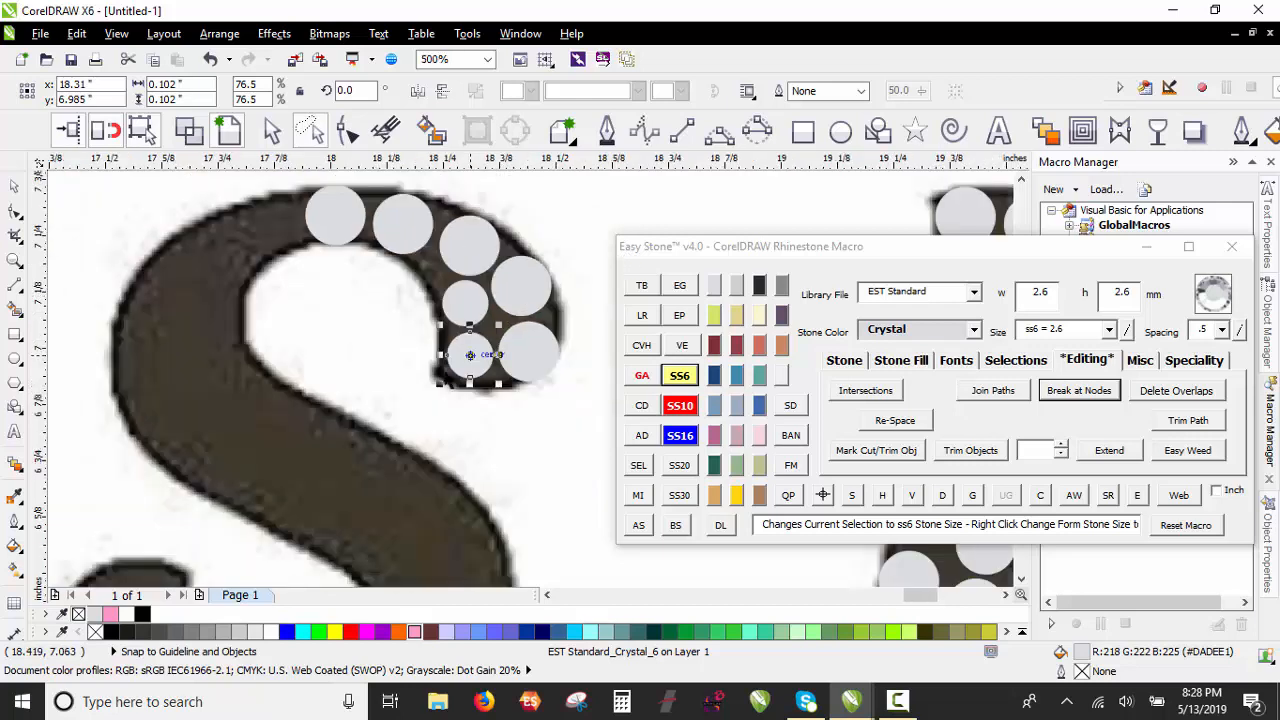
pyautogui.click(414, 367)
# Step: Copy the topmost SS10 stone six times around the left outer edge of the s to the start of its diagonal
pyautogui.scroll(-1, 311, 205)
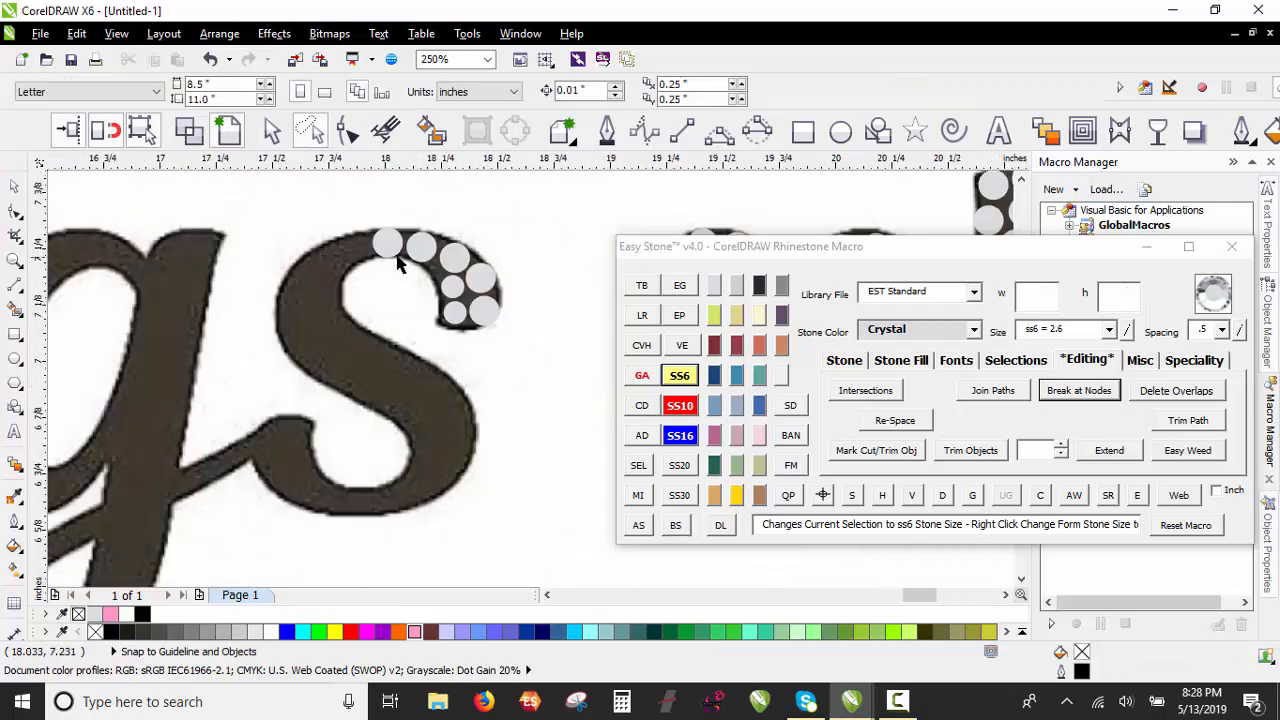
pyautogui.scroll(1, 390, 240)
pyautogui.moveTo(378, 234); pyautogui.dragTo(191, 385)
pyautogui.rightClick(320, 240)
pyautogui.press('space')
pyautogui.press('space')
pyautogui.press('space')
pyautogui.moveTo(213, 428); pyautogui.dragTo(287, 494)
pyautogui.press('space')
pyautogui.scroll(-2, 285, 380)
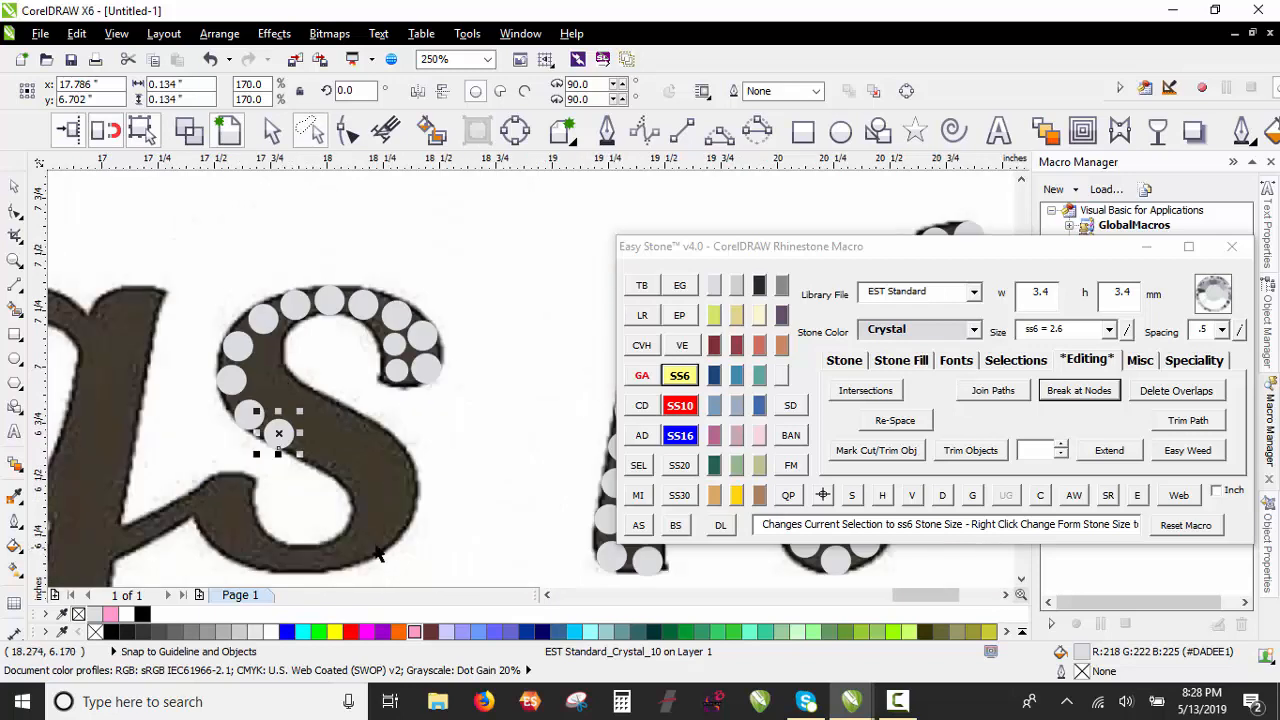
# Step: Continue the SS10 row down the lower edge of the s's diagonal to the inner right side of the lower bowl
pyautogui.scroll(4, 289, 466)
pyautogui.moveTo(151, 248); pyautogui.dragTo(461, 497)
pyautogui.press('space')
pyautogui.press('space')
pyautogui.scroll(-3, 461, 490)
pyautogui.scroll(2, 455, 372)
pyautogui.scroll(-1, 461, 371)
pyautogui.scroll(1, 483, 291)
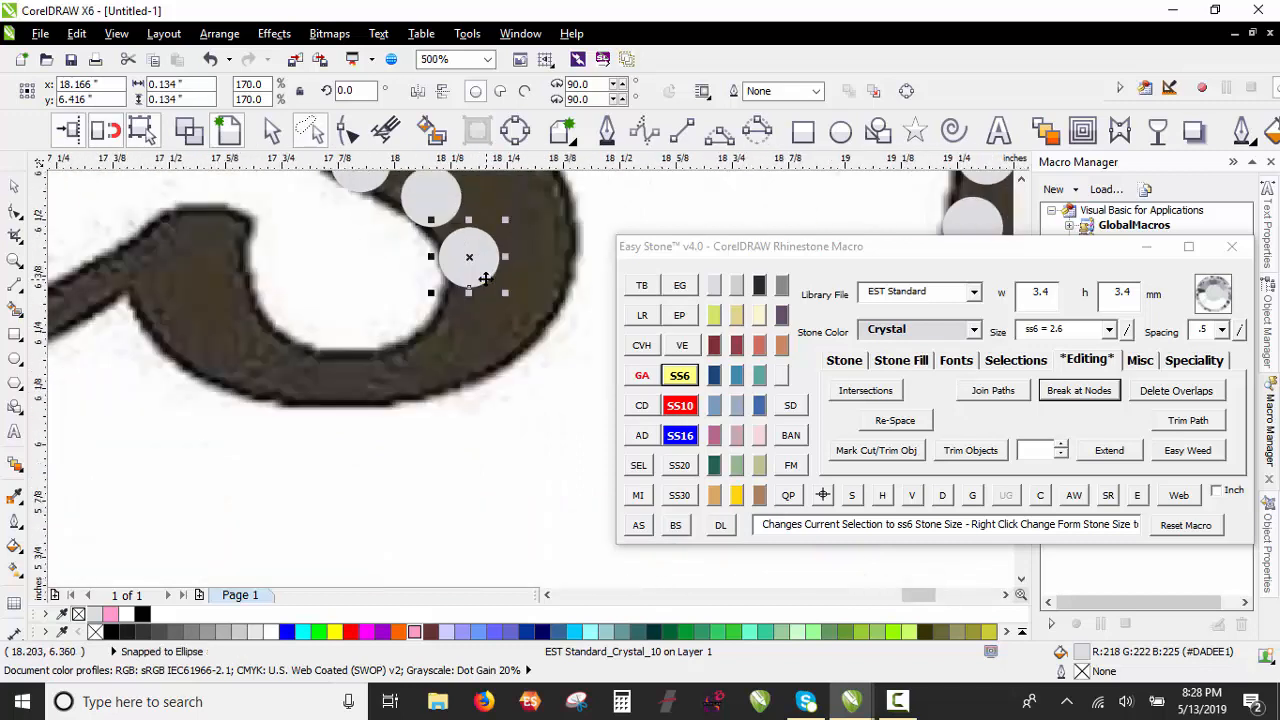
# Step: Copy SS10 stones to the bottom of the s and along the outer edge toward its lower-left terminal
pyautogui.moveTo(469, 257); pyautogui.dragTo(345, 380)
pyautogui.rightClick(341, 383)
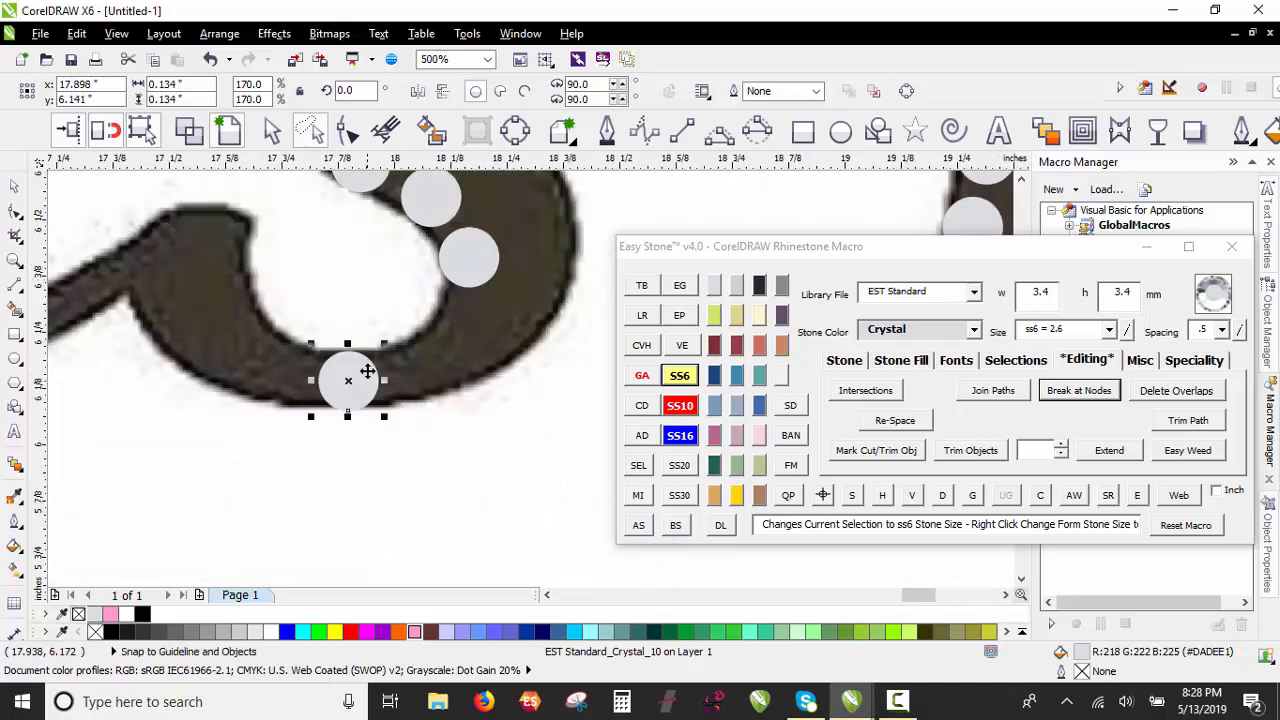
pyautogui.scroll(1, 340, 376)
pyautogui.scroll(-2, 336, 380)
pyautogui.scroll(1, 236, 319)
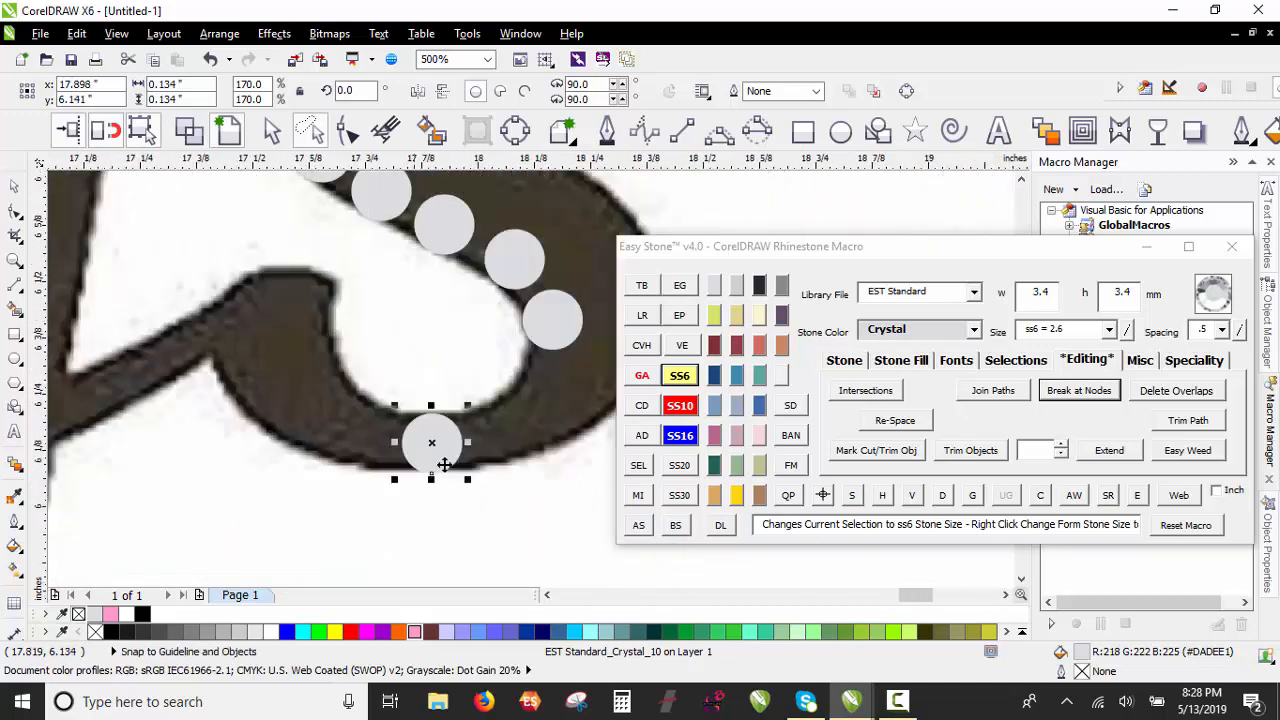
pyautogui.moveTo(446, 461); pyautogui.dragTo(308, 437)
pyautogui.rightClick(375, 462)
pyautogui.rightClick(308, 437)
# Step: Add three SS6 stones along the inner edge of the s's lower-left terminal and nudge them into even gaps
pyautogui.moveTo(308, 437); pyautogui.dragTo(375, 330)
pyautogui.scroll(1, 251, 294)
pyautogui.click(679, 375)
pyautogui.moveTo(374, 330); pyautogui.dragTo(353, 432)
pyautogui.rightClick(353, 433)
pyautogui.moveTo(350, 434); pyautogui.dragTo(433, 513)
pyautogui.rightClick(433, 513)
pyautogui.scroll(1, 299, 393)
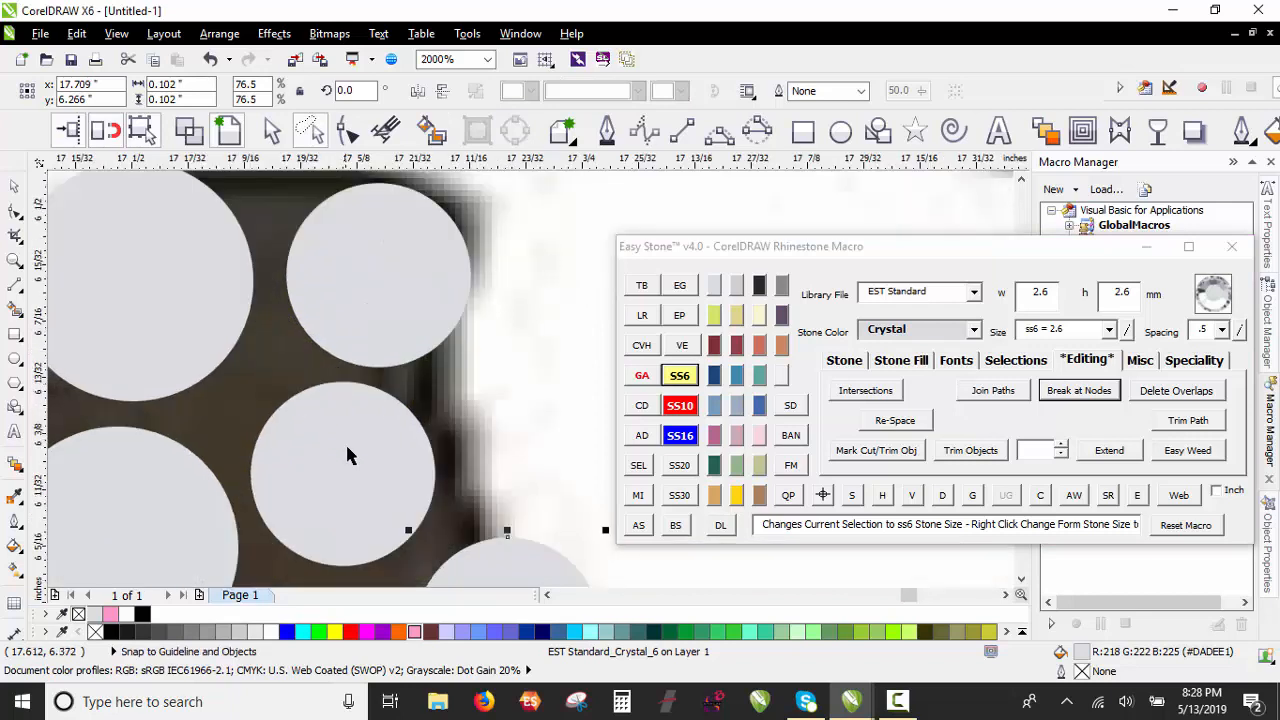
pyautogui.moveTo(346, 447); pyautogui.dragTo(354, 448)
pyautogui.moveTo(394, 329); pyautogui.dragTo(381, 317)
pyautogui.scroll(-2, 372, 258)
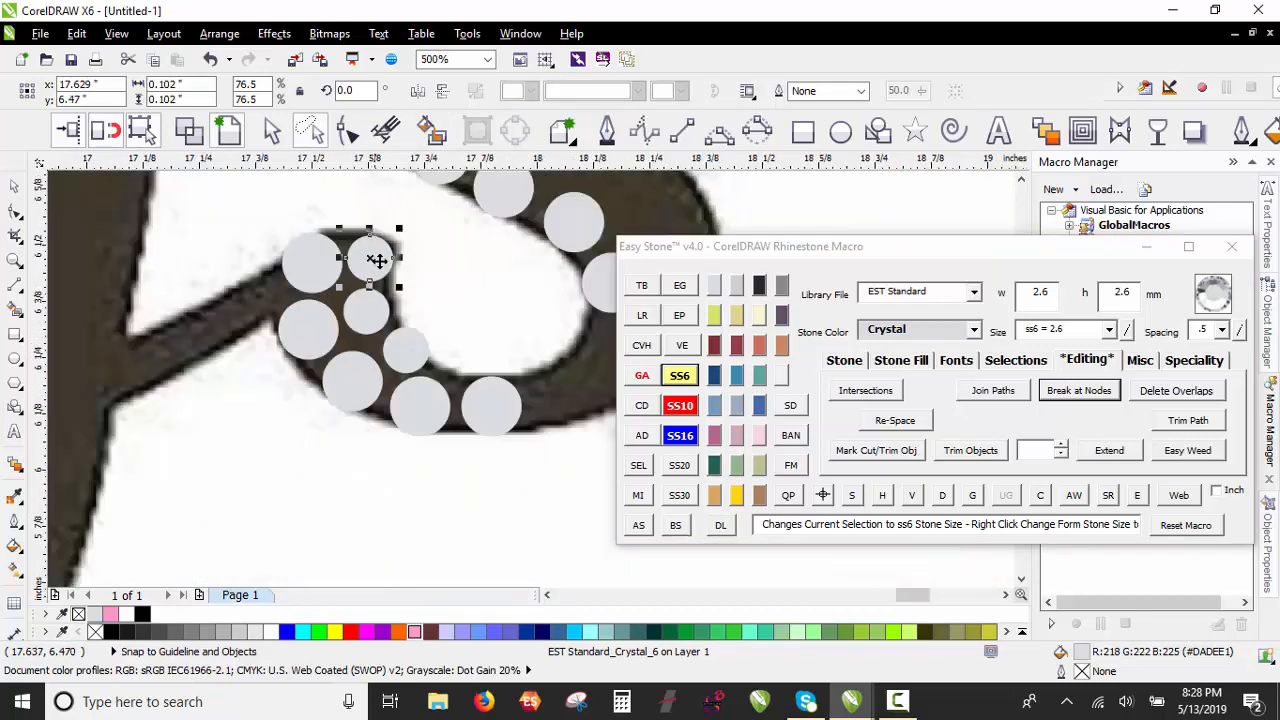
# Step: Copy three SS10 stones from the bottom of the s up the right outer edge of its lower bowl
pyautogui.scroll(1, 477, 363)
pyautogui.scroll(-1, 325, 360)
pyautogui.scroll(1, 477, 376)
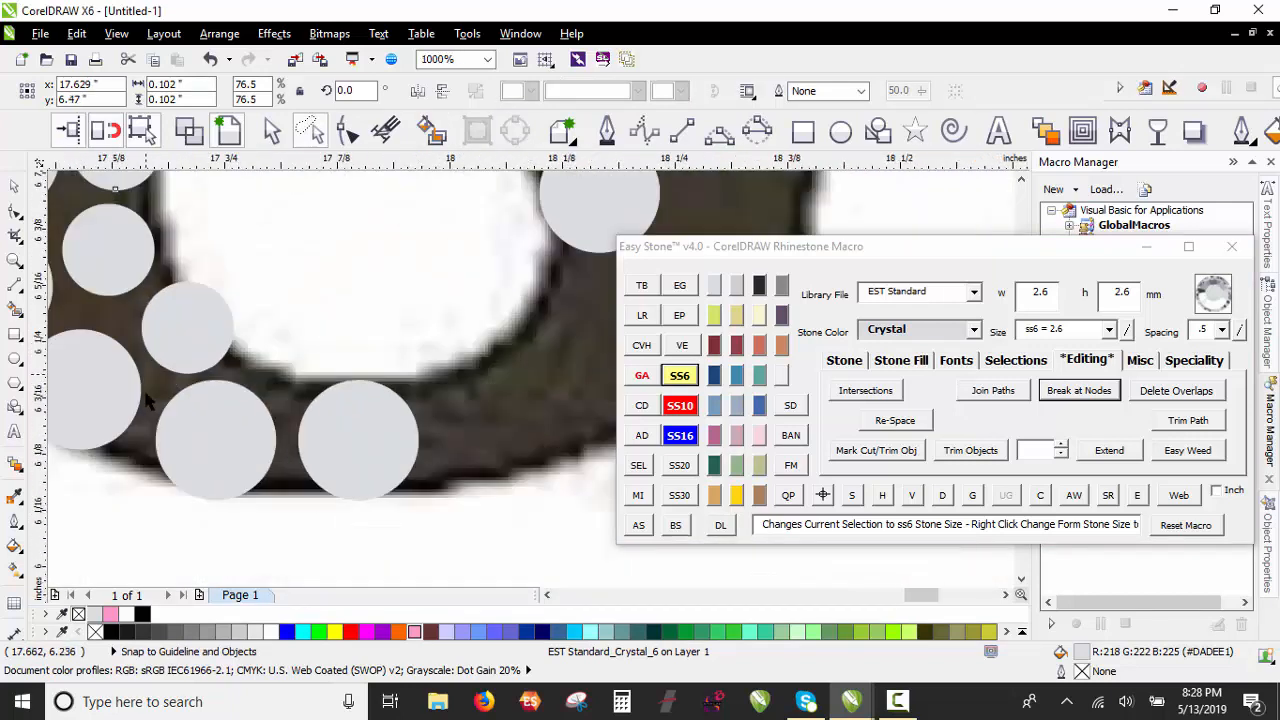
pyautogui.scroll(-2, 146, 394)
pyautogui.scroll(2, 273, 378)
pyautogui.scroll(-1, 305, 431)
pyautogui.scroll(1, 207, 471)
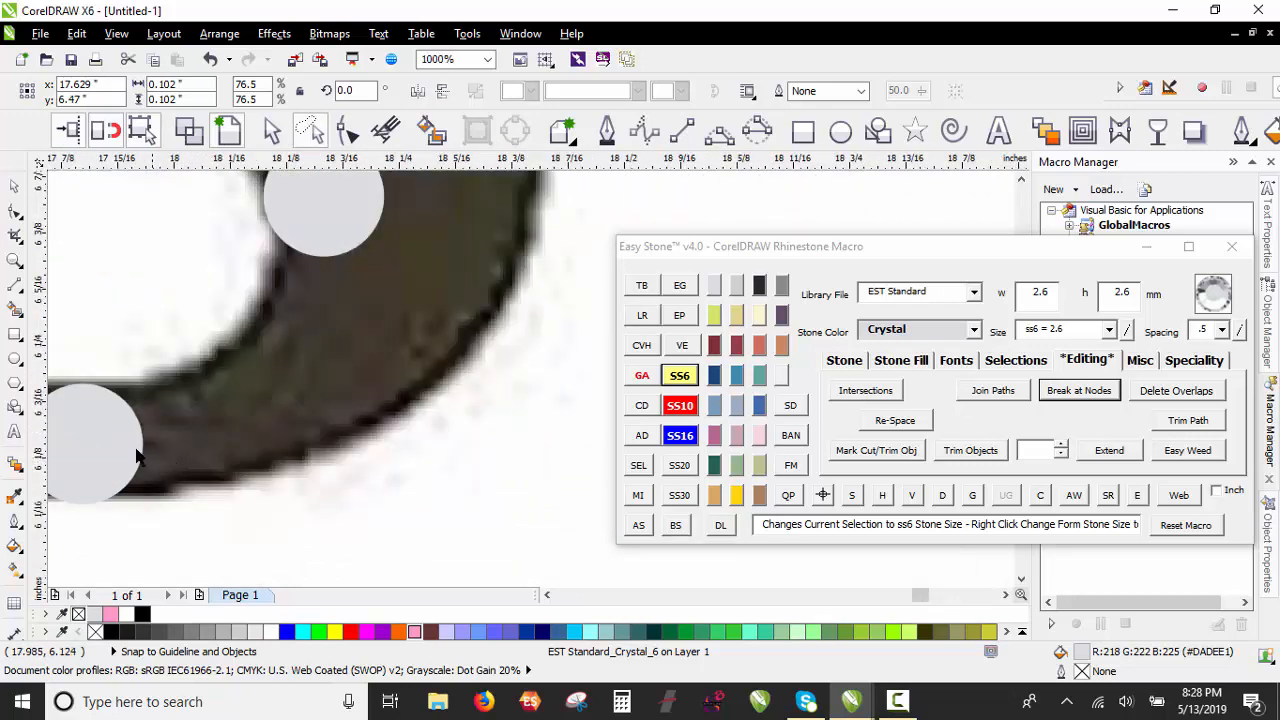
pyautogui.moveTo(212, 445); pyautogui.dragTo(476, 267)
pyautogui.press('space')
pyautogui.press('space')
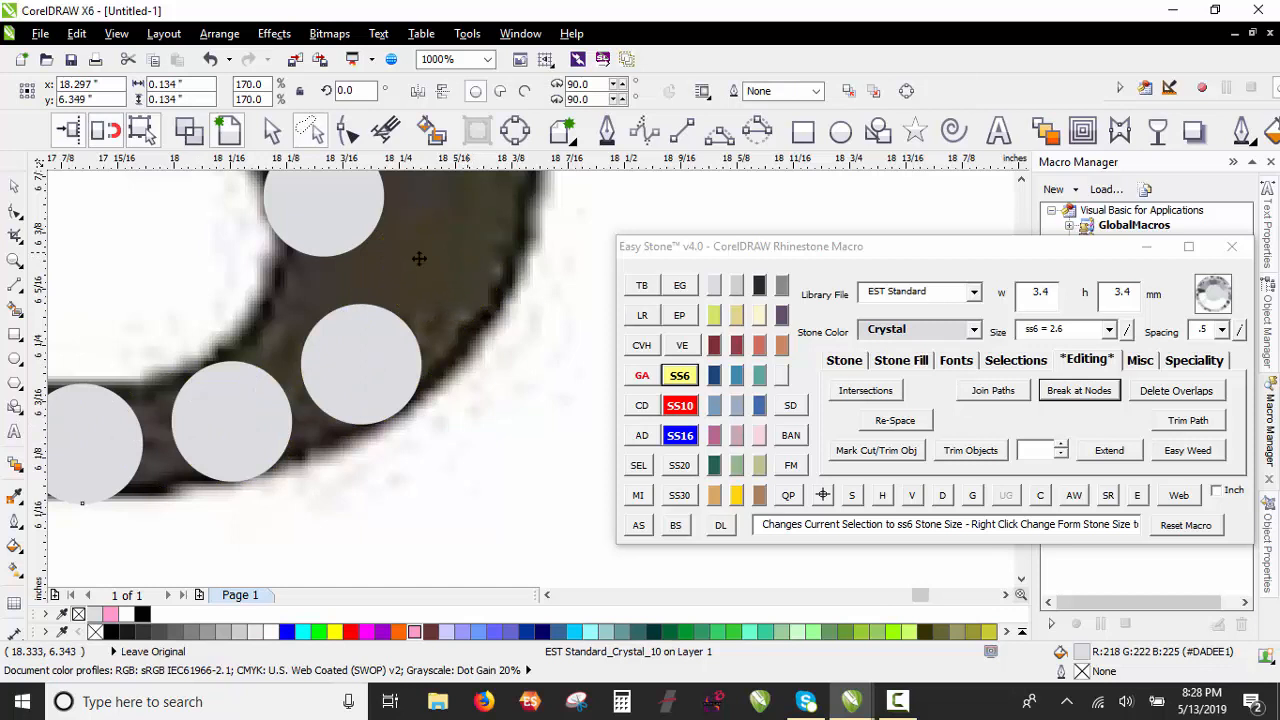
# Step: Place an SS6 stone in the gap at the inner right edge of the s's lower bowl and adjust its position
pyautogui.scroll(1, 316, 262)
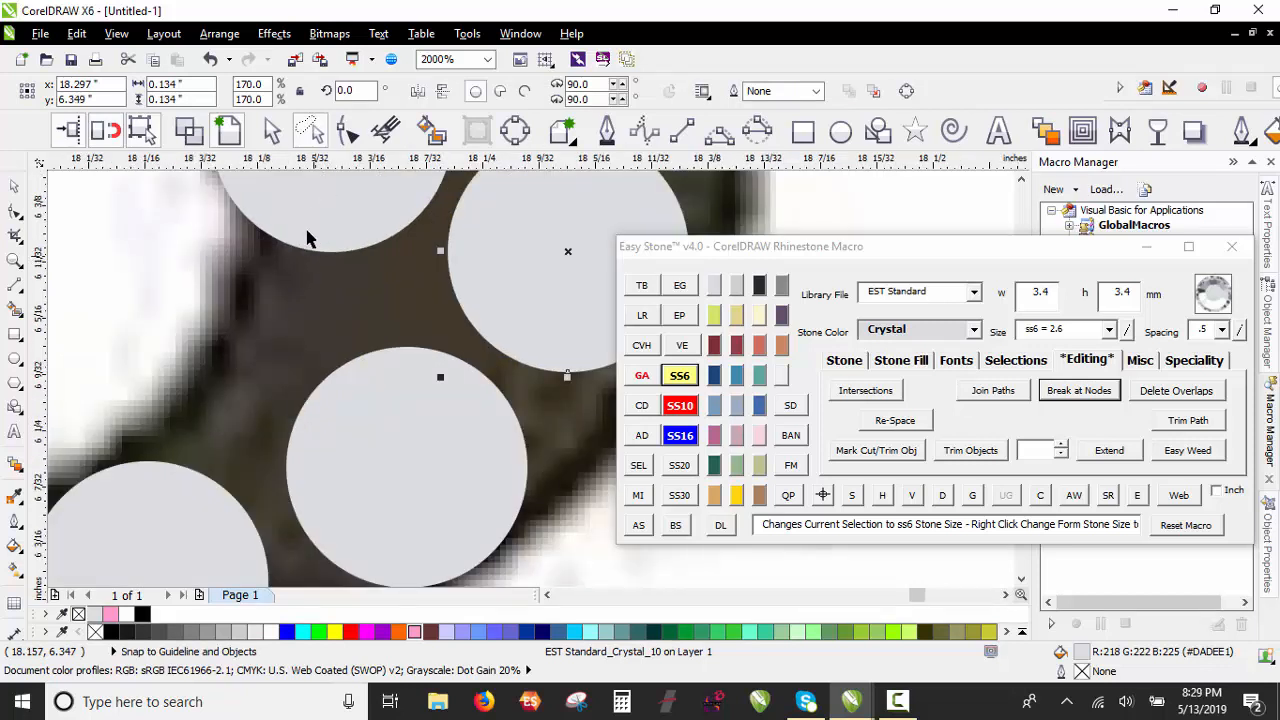
pyautogui.scroll(-1, 261, 345)
pyautogui.click(87, 354)
pyautogui.moveTo(288, 268); pyautogui.dragTo(217, 366)
pyautogui.rightClick(217, 366)
pyautogui.click(694, 380)
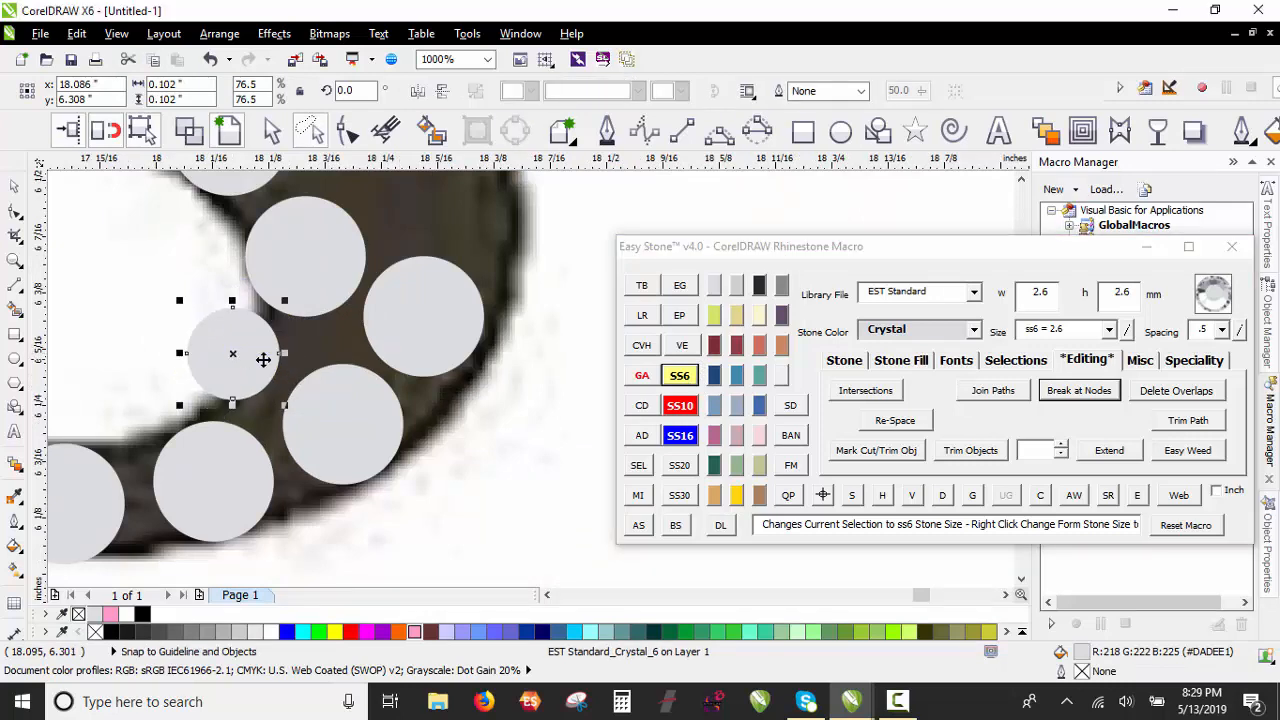
pyautogui.scroll(1, 263, 357)
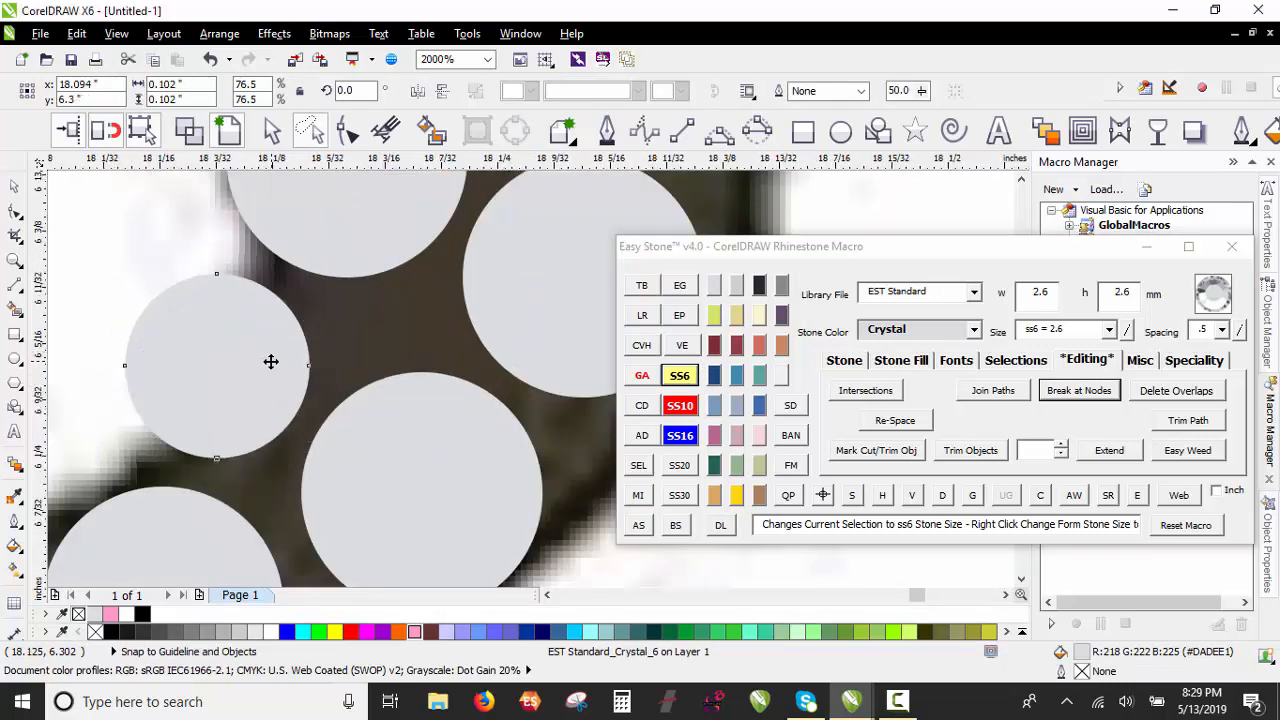
pyautogui.scroll(-3, 276, 400)
pyautogui.click(322, 483)
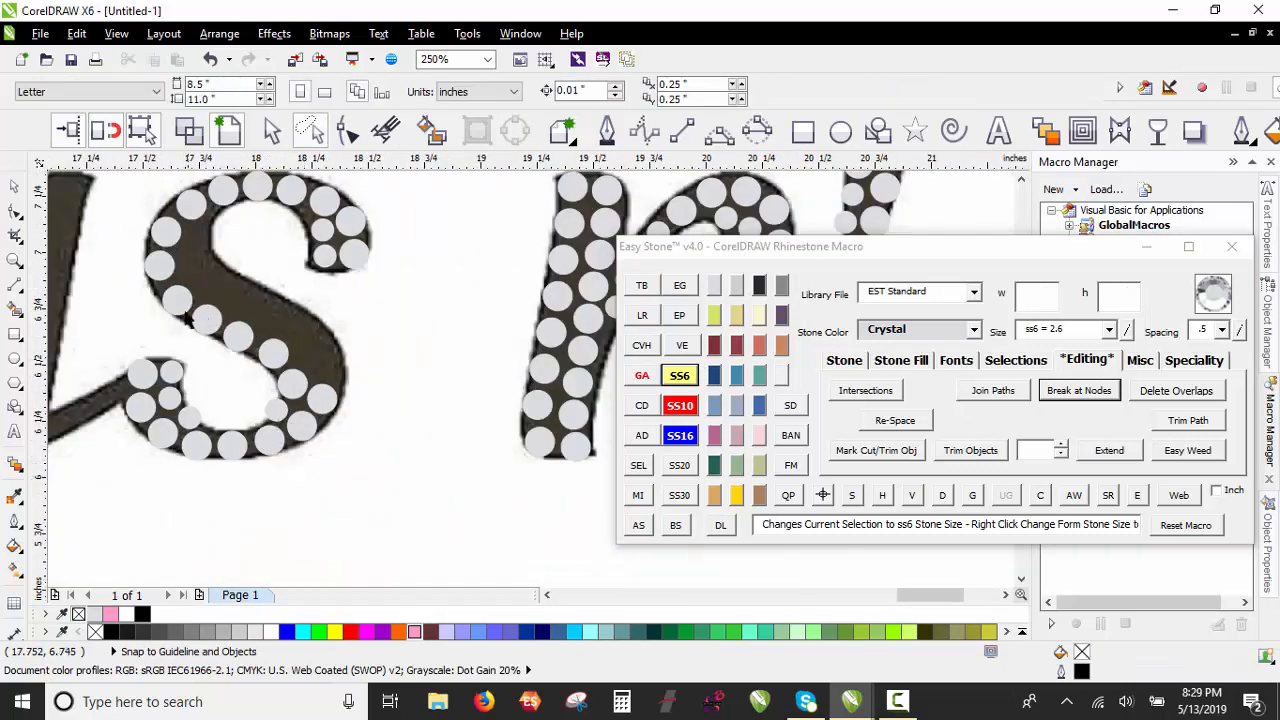
# Step: Copy two more SS10 stones up the right outer edge of the s toward its diagonal
pyautogui.scroll(2, 303, 331)
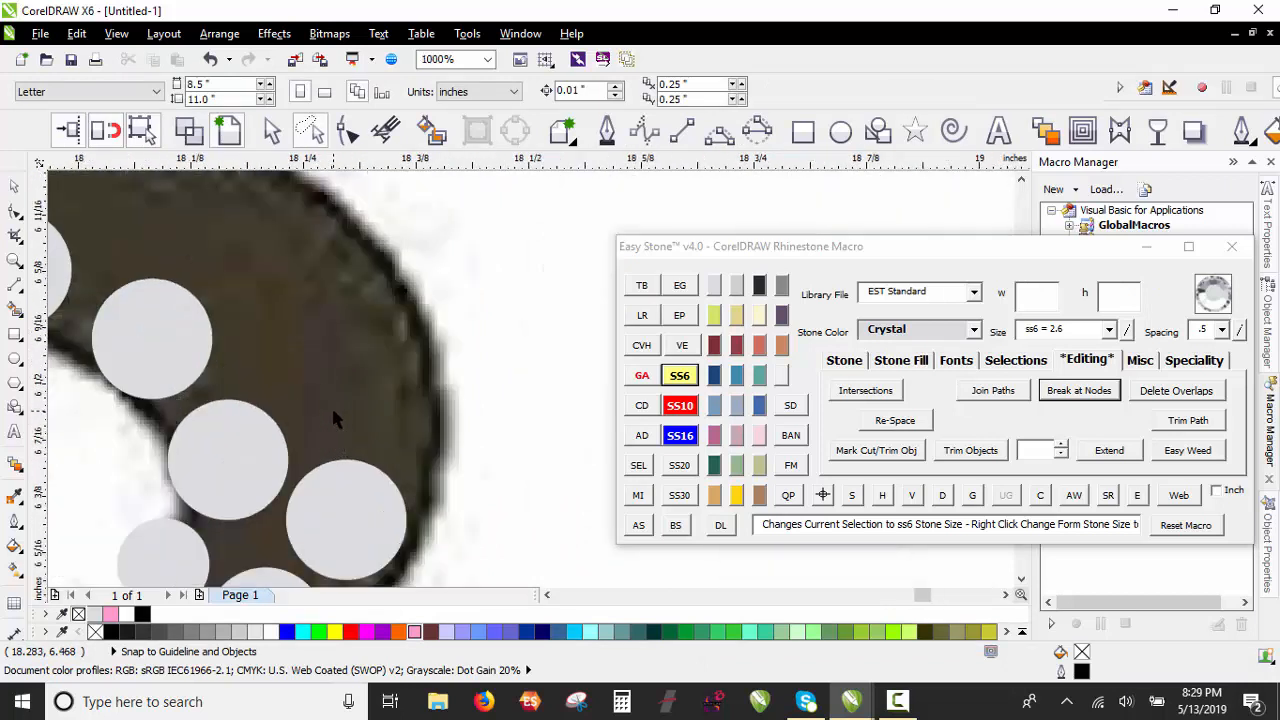
pyautogui.moveTo(359, 502); pyautogui.dragTo(273, 251)
pyautogui.scroll(-1, 228, 420)
pyautogui.scroll(-1, 168, 370)
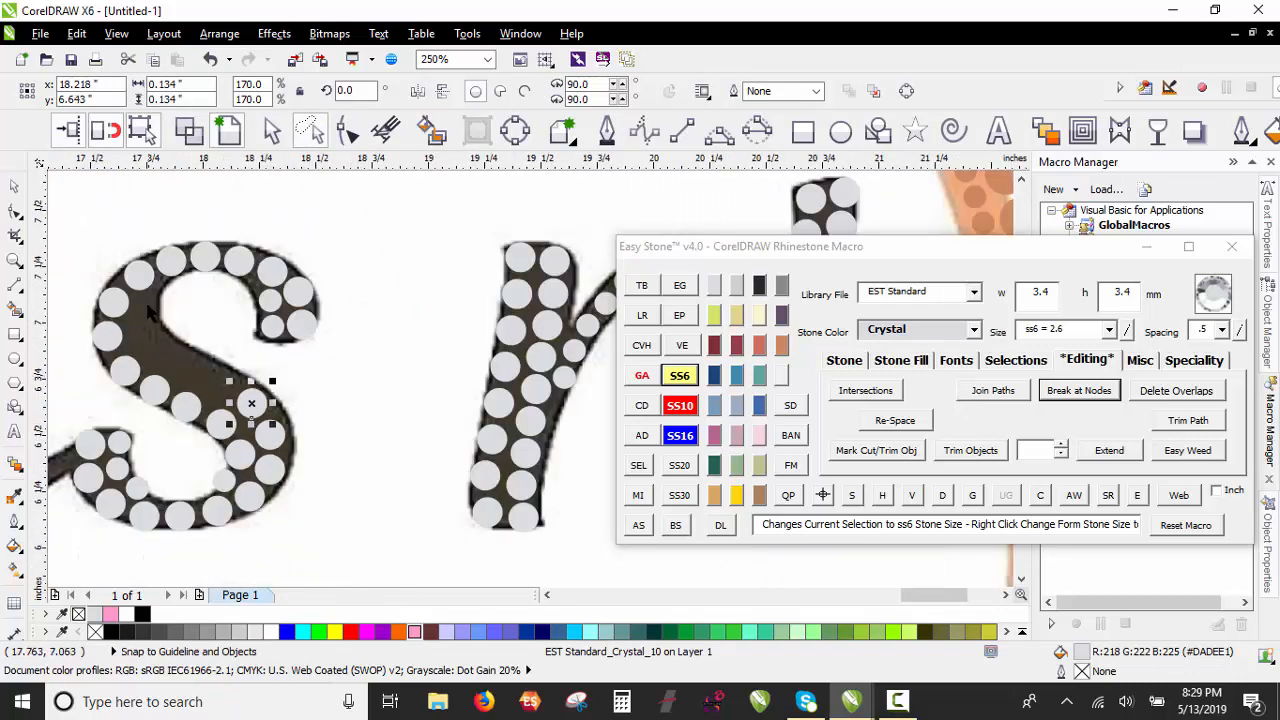
# Step: Copy two SS6 stones to the inner left side of the s's upper curve
pyautogui.scroll(1, 318, 285)
pyautogui.moveTo(405, 322); pyautogui.dragTo(150, 383)
pyautogui.scroll(1, 150, 285)
pyautogui.scroll(-1, 250, 294)
pyautogui.scroll(1, 206, 315)
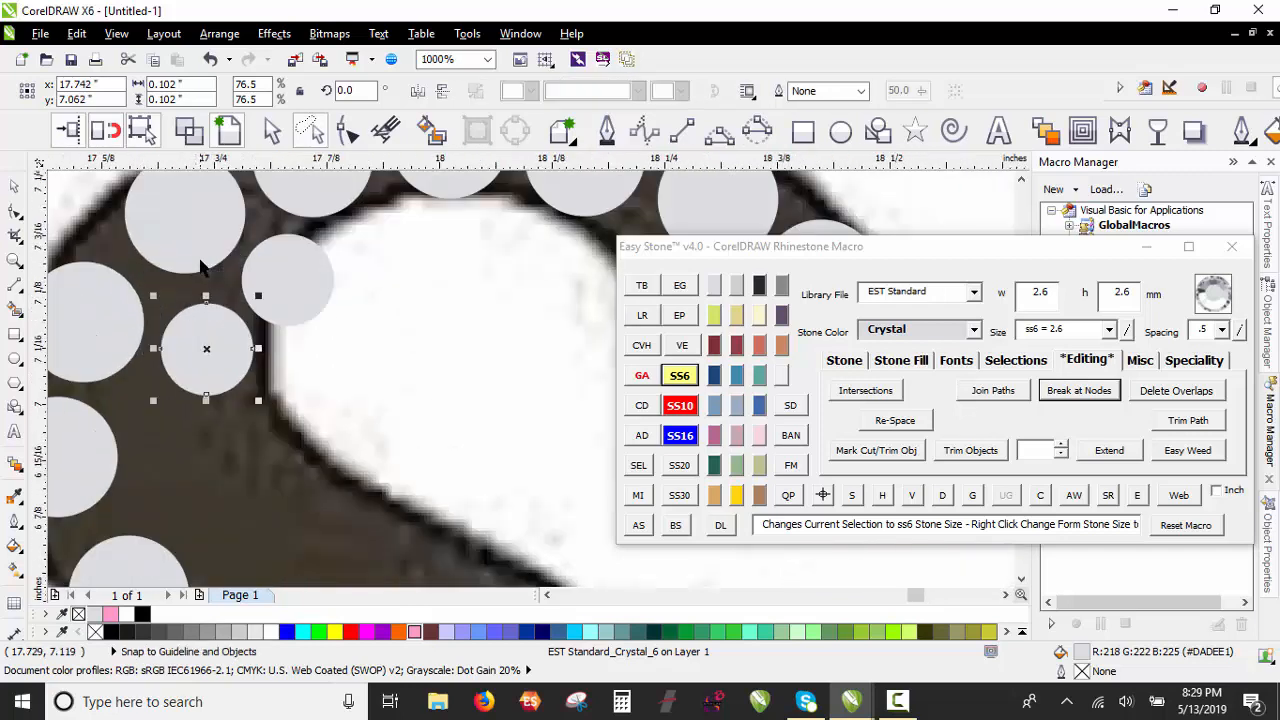
# Step: Copy three SS10 stones as a second row along the upper edge of the s's diagonal
pyautogui.moveTo(190, 239); pyautogui.dragTo(214, 506)
pyautogui.scroll(-1, 230, 318)
pyautogui.scroll(1, 245, 426)
pyautogui.moveTo(197, 363); pyautogui.dragTo(445, 512)
pyautogui.press('space')
pyautogui.scroll(-1, 292, 320)
pyautogui.scroll(-1, 375, 427)
pyautogui.click(397, 349)
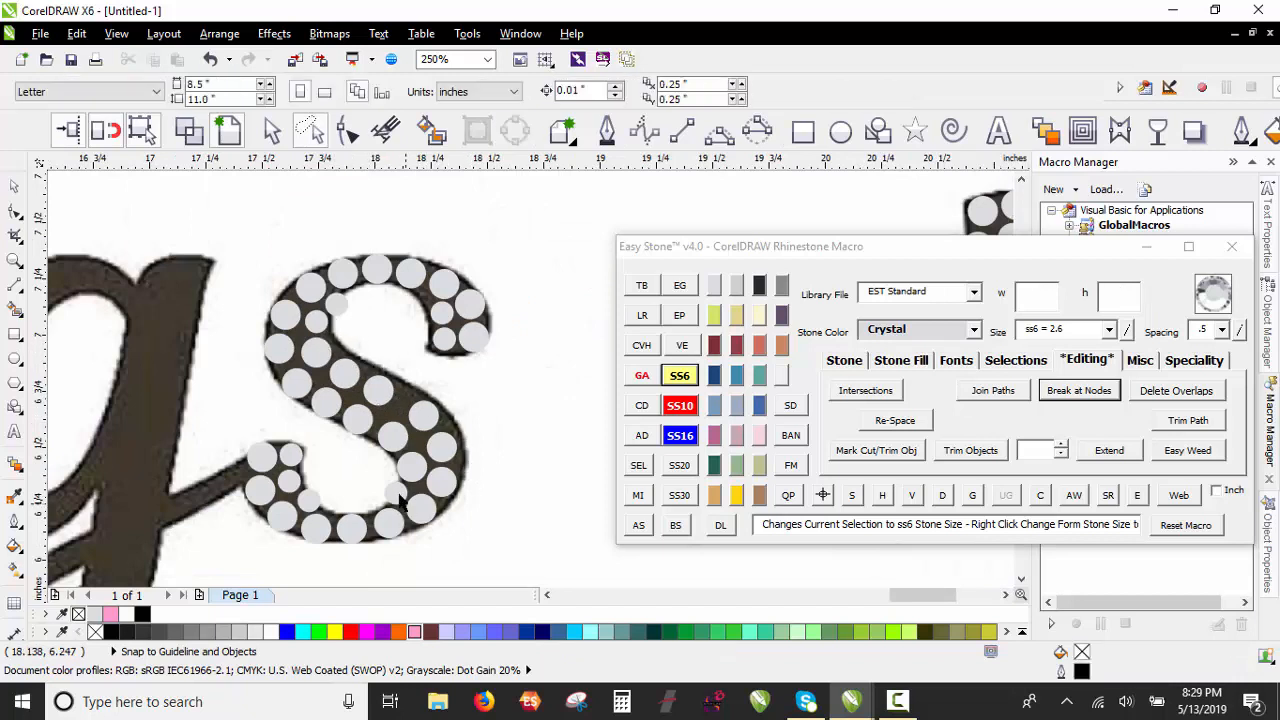
# Step: Re-space the row of stones from the s's inner upper curve along the diagonal's upper edge and around the outer lower bowl to its left tip
pyautogui.scroll(1, 363, 395)
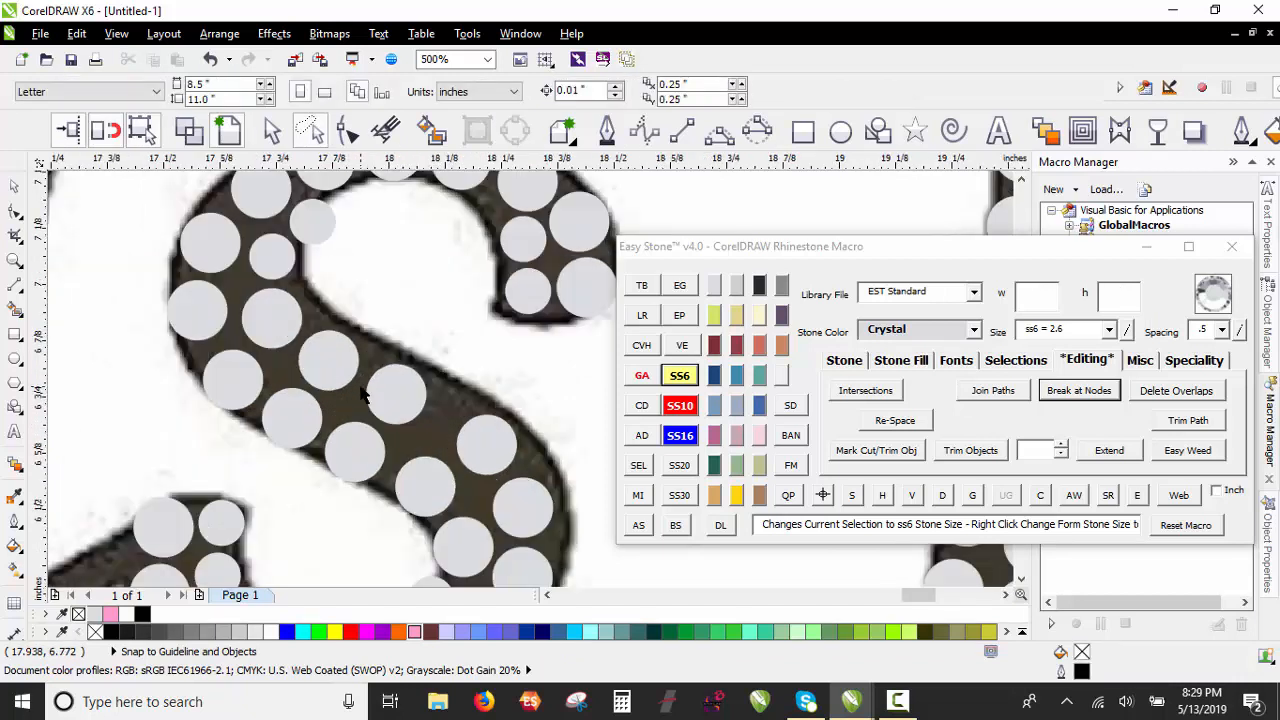
pyautogui.click(309, 216)
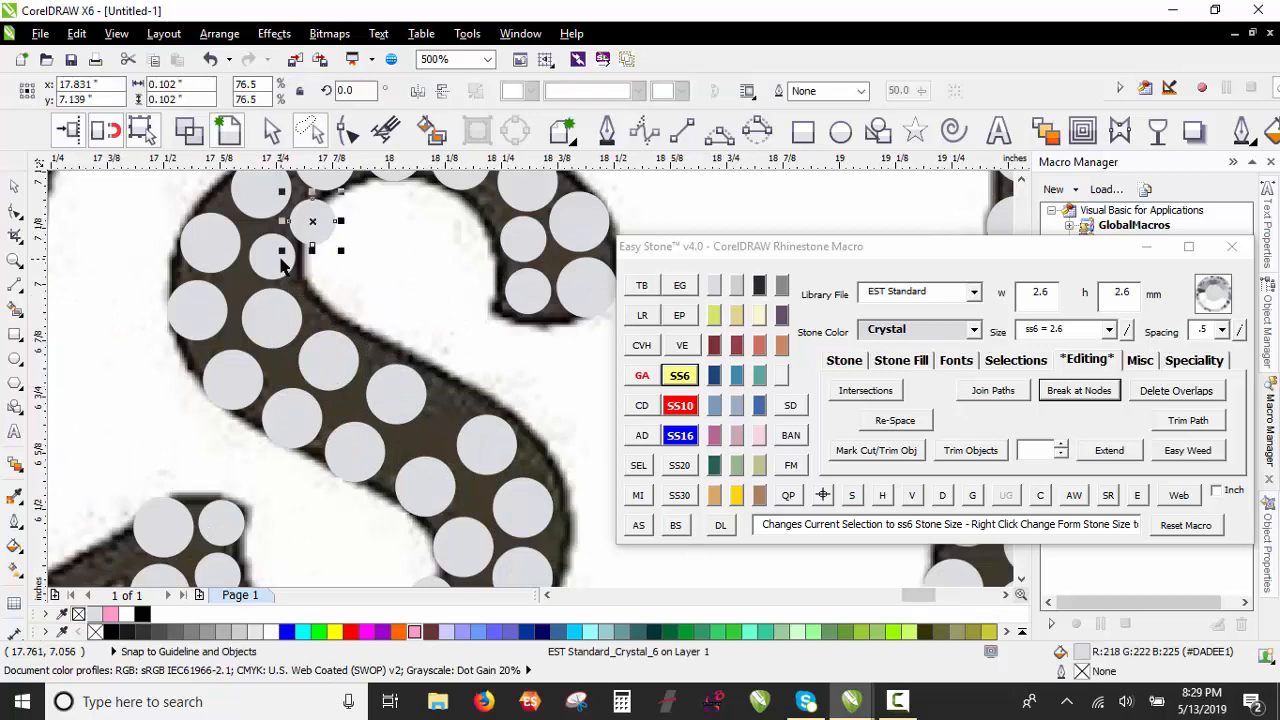
pyautogui.keyDown('shift'); pyautogui.click(280, 262); pyautogui.keyUp('shift')
pyautogui.keyDown('shift'); pyautogui.click(276, 298); pyautogui.keyUp('shift')
pyautogui.keyDown('shift'); pyautogui.click(337, 366); pyautogui.keyUp('shift')
pyautogui.keyDown('shift'); pyautogui.click(407, 396); pyautogui.keyUp('shift')
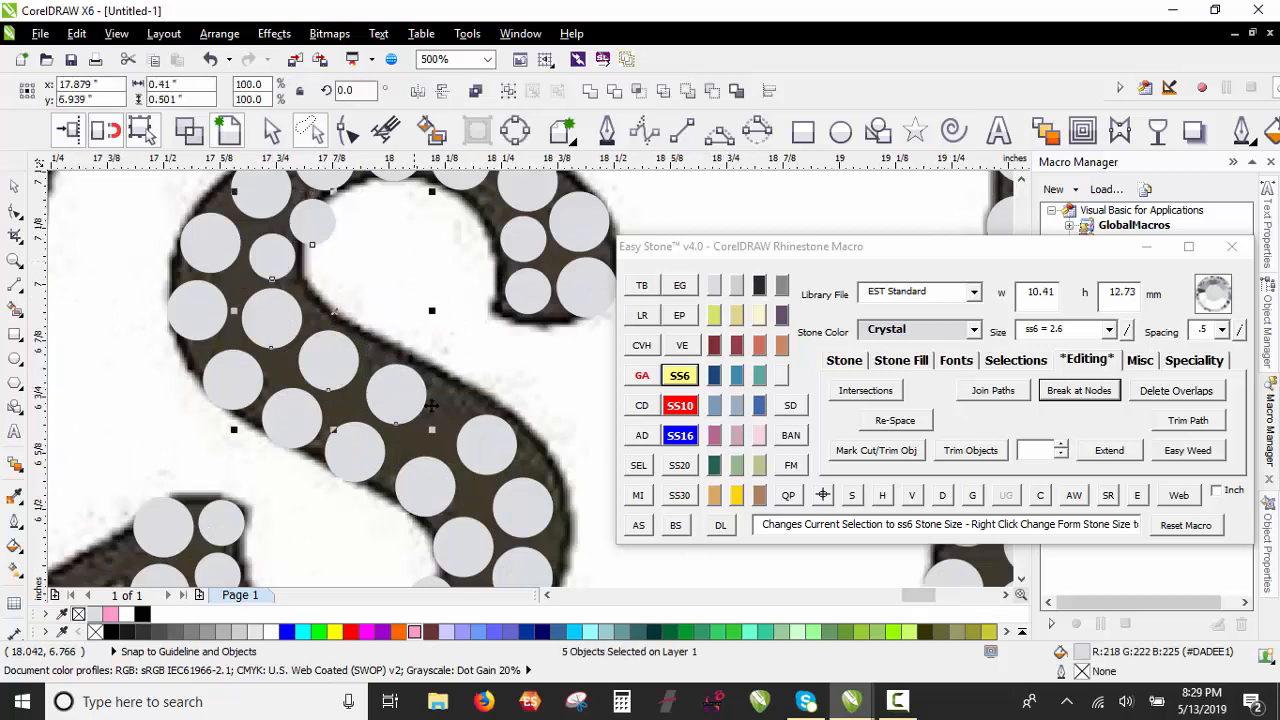
pyautogui.keyDown('shift'); pyautogui.click(504, 461); pyautogui.keyUp('shift')
pyautogui.keyDown('shift'); pyautogui.click(535, 507); pyautogui.keyUp('shift')
pyautogui.scroll(-1, 560, 447)
pyautogui.scroll(1, 550, 492)
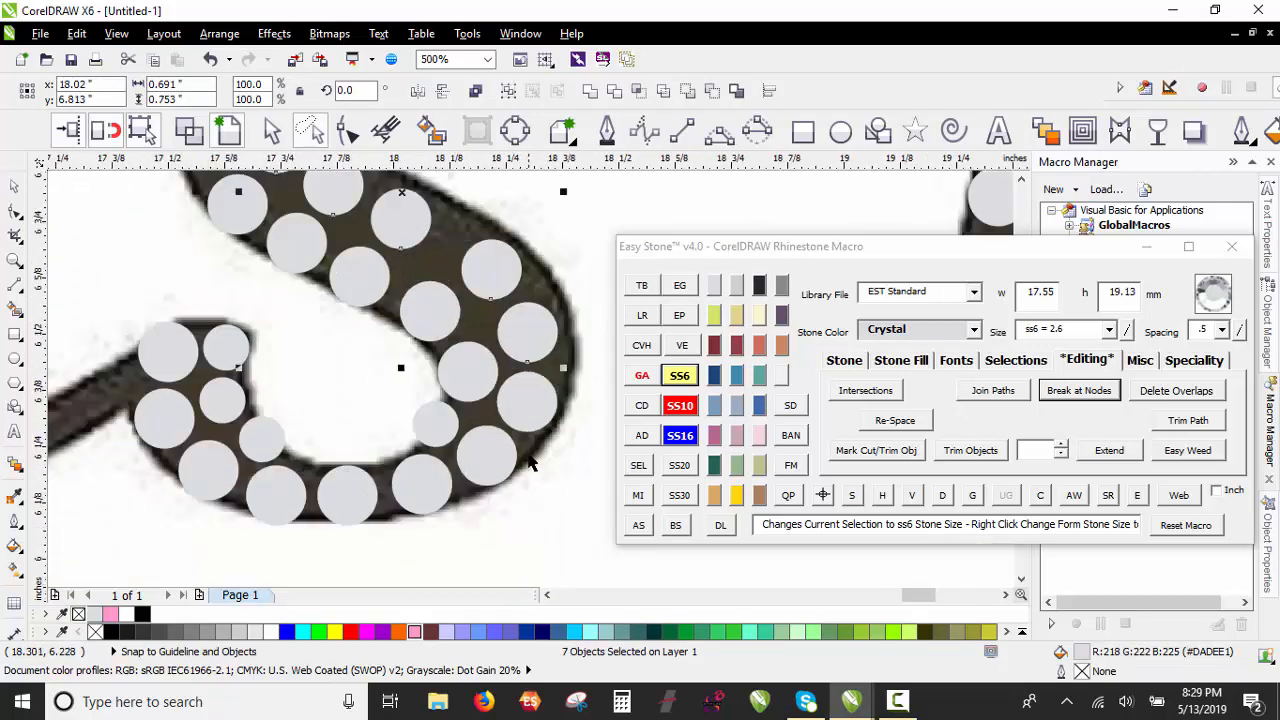
pyautogui.keyDown('shift'); pyautogui.click(537, 420); pyautogui.keyUp('shift')
pyautogui.keyDown('shift'); pyautogui.click(495, 460); pyautogui.keyUp('shift')
pyautogui.keyDown('shift'); pyautogui.click(440, 488); pyautogui.keyUp('shift')
pyautogui.keyDown('shift'); pyautogui.click(265, 512); pyautogui.keyUp('shift')
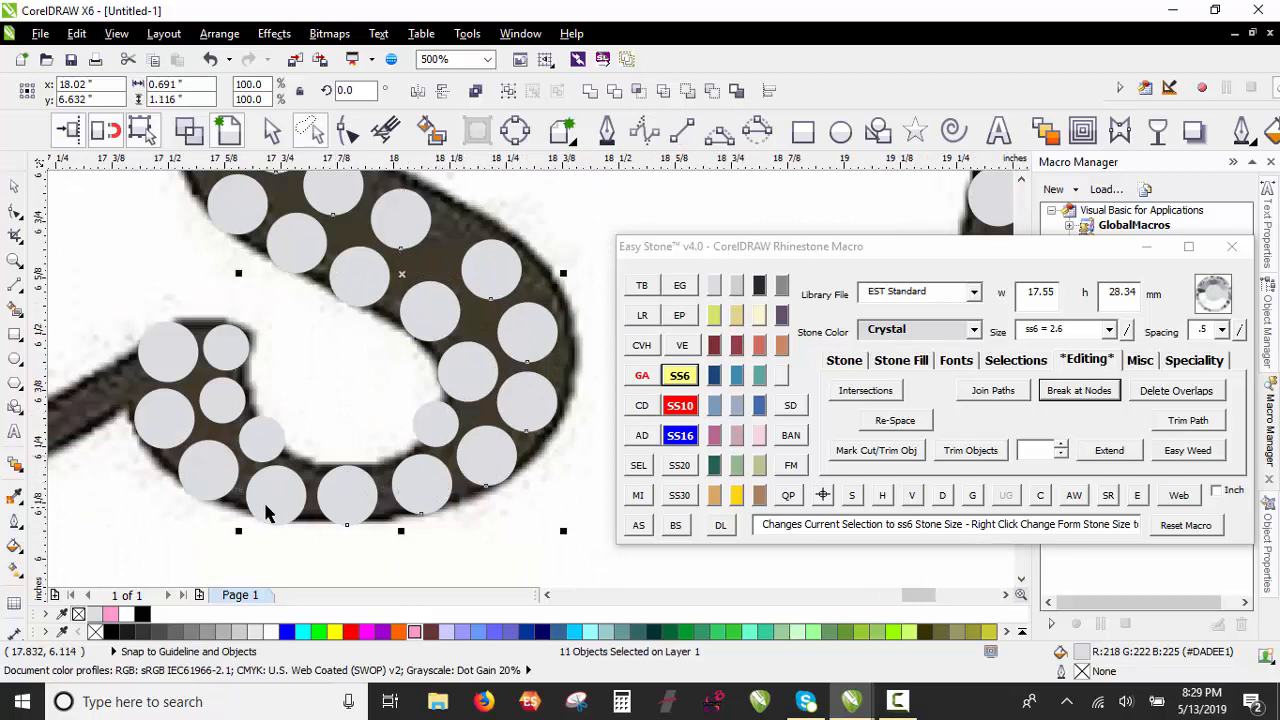
pyautogui.keyDown('shift'); pyautogui.click(212, 474); pyautogui.keyUp('shift')
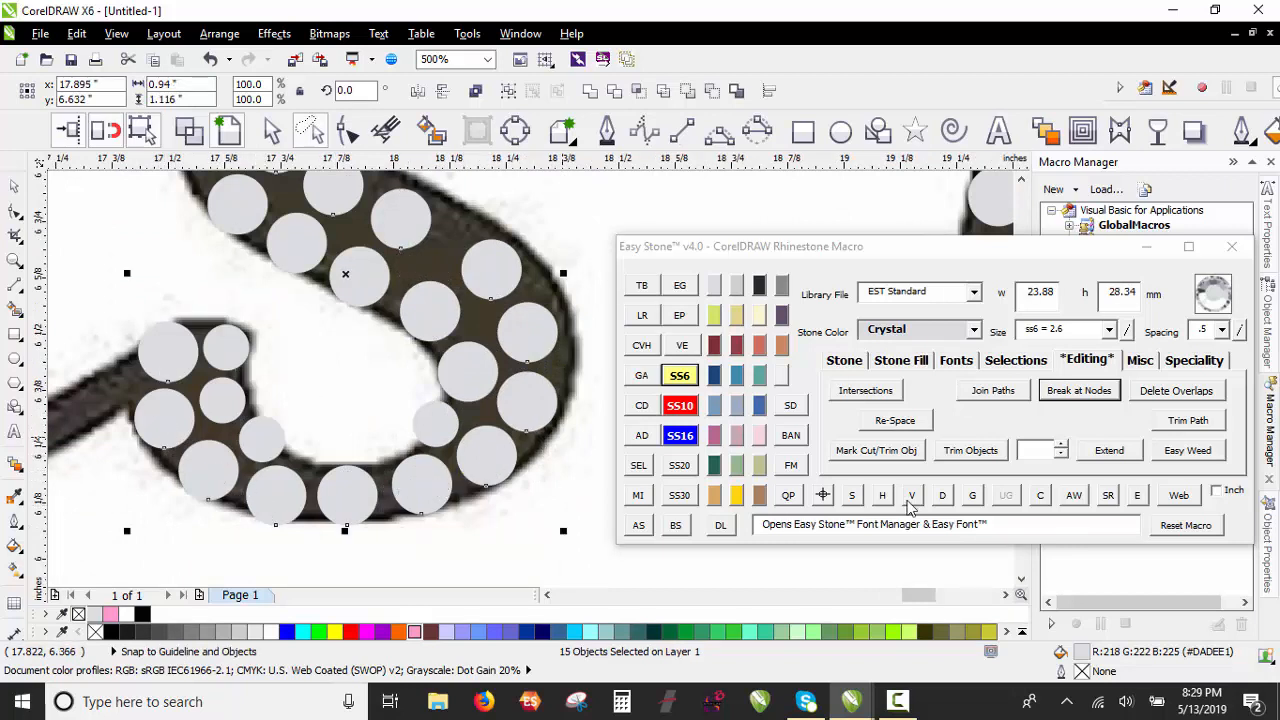
pyautogui.click(942, 496)
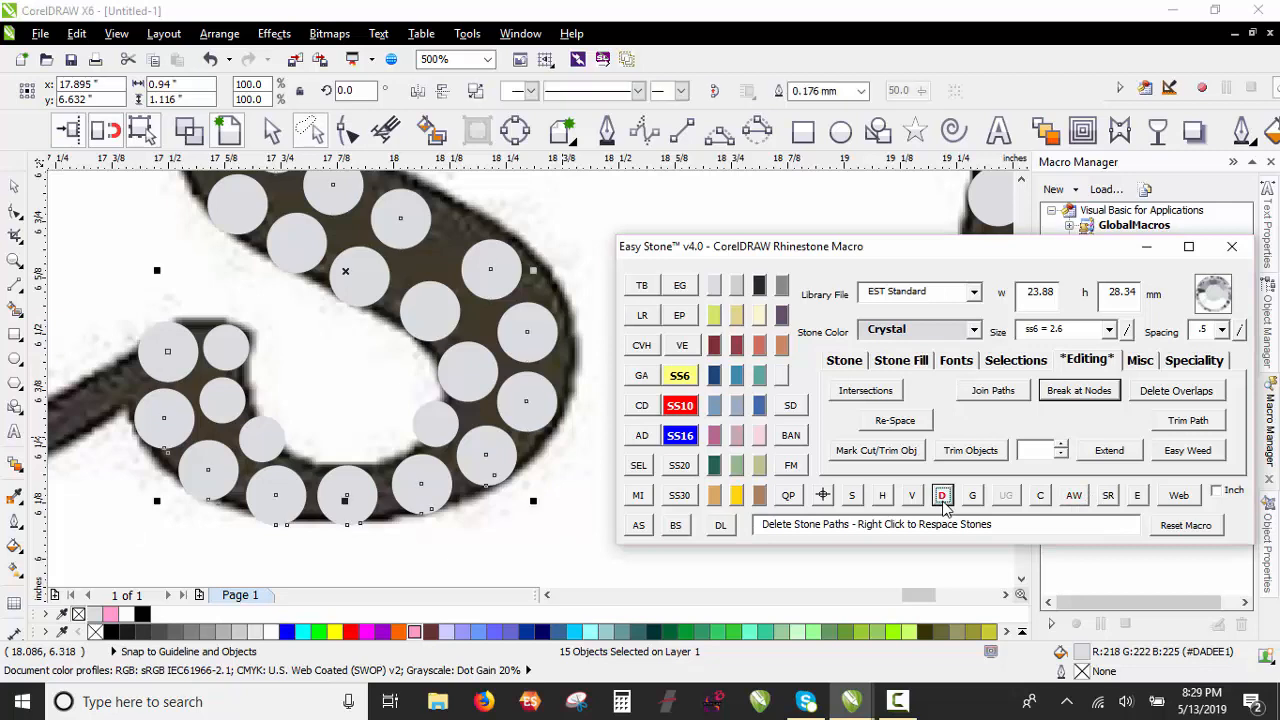
# Step: Nudge the SS6 stone at the inner right edge of the s's lower bowl into even spacing with its neighbours
pyautogui.scroll(3, 463, 329)
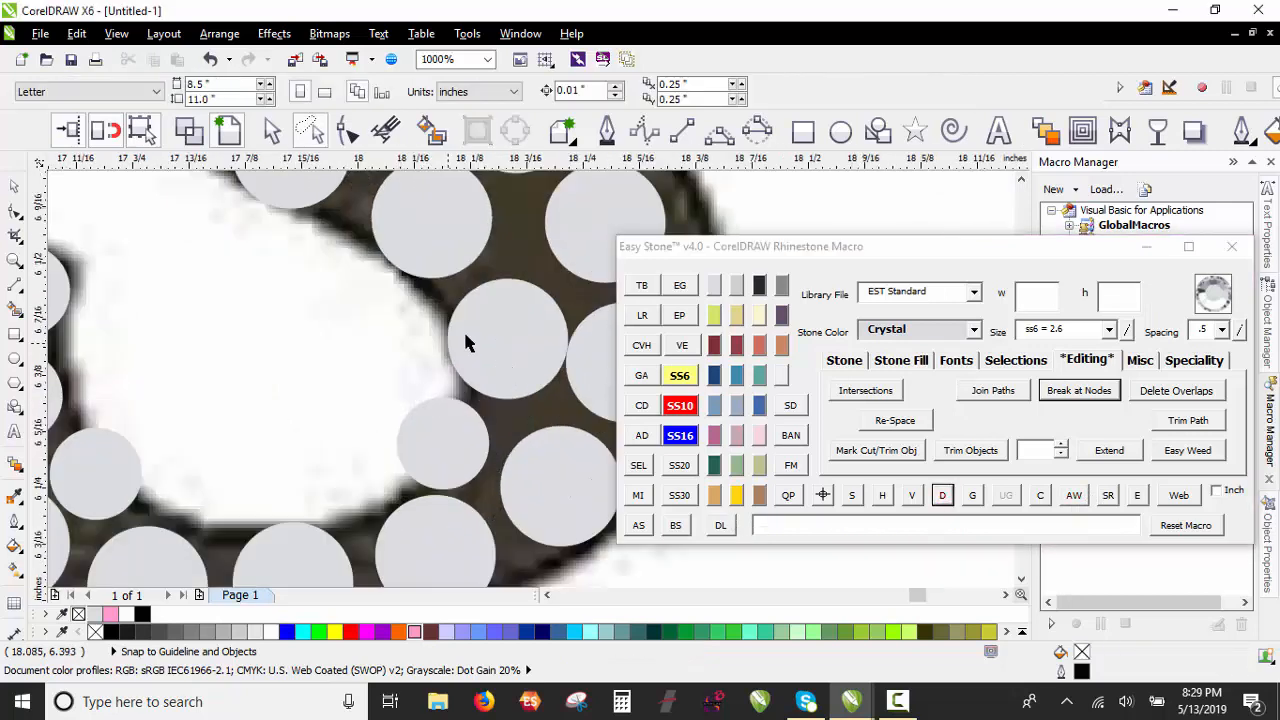
pyautogui.click(500, 334)
pyautogui.scroll(-1, 184, 275)
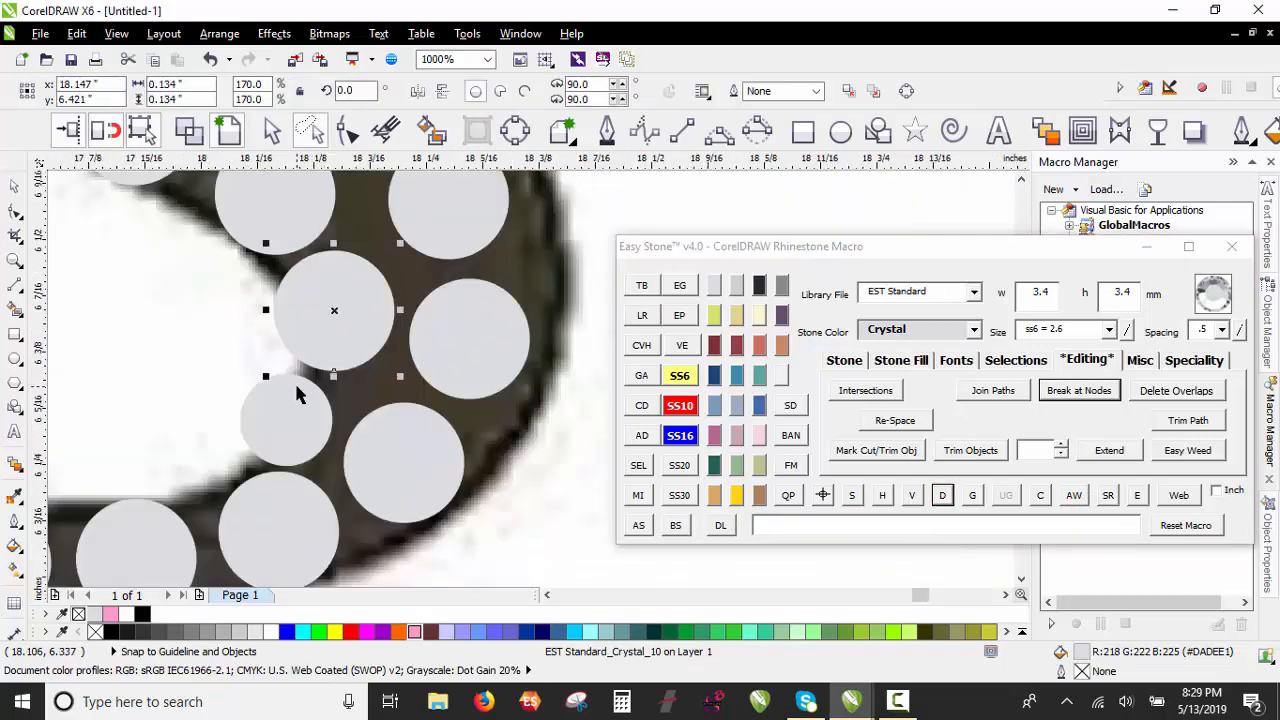
pyautogui.scroll(1, 297, 388)
pyautogui.moveTo(311, 417); pyautogui.dragTo(307, 411)
pyautogui.scroll(-1, 384, 357)
pyautogui.scroll(-1, 467, 391)
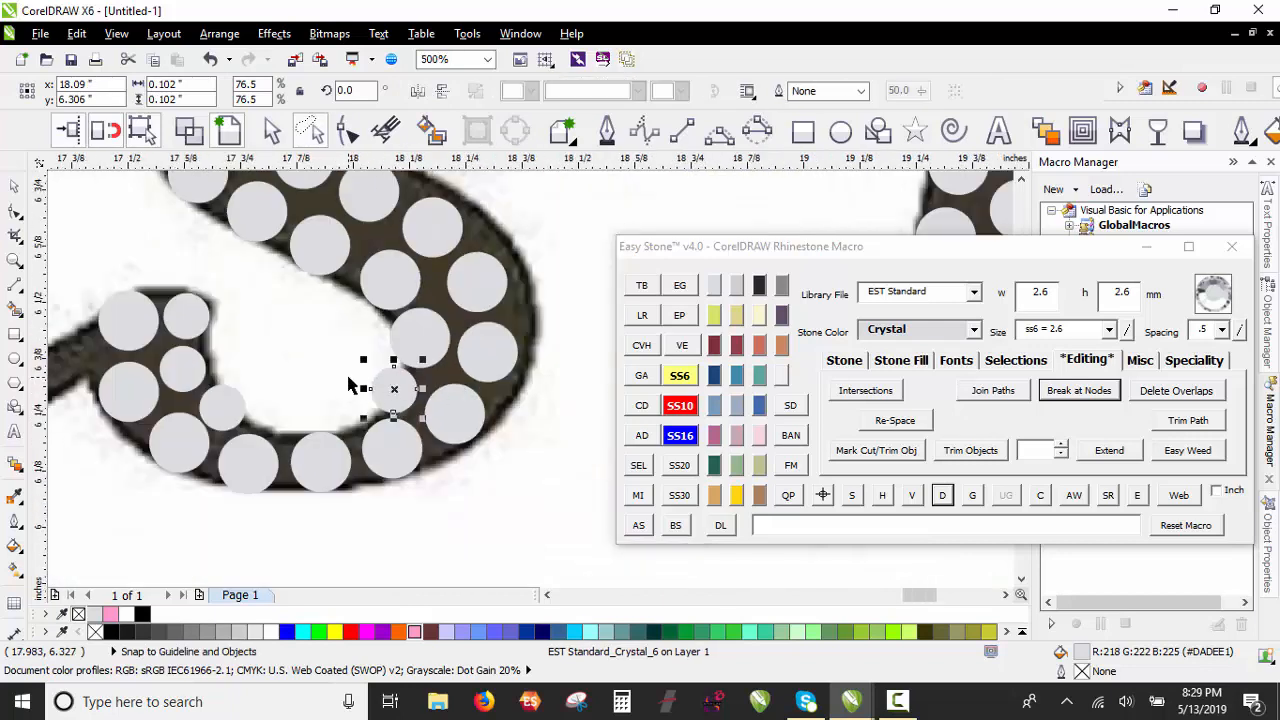
pyautogui.click(350, 379)
# Step: Nudge the two lower SS6 stones along the inner left side of the s's lower bowl into even spacing
pyautogui.scroll(2, 245, 401)
pyautogui.moveTo(217, 419); pyautogui.dragTo(234, 406)
pyautogui.scroll(-1, 392, 386)
pyautogui.click(368, 335)
pyautogui.scroll(1, 200, 321)
pyautogui.moveTo(208, 332); pyautogui.dragTo(223, 341)
pyautogui.scroll(-3, 204, 412)
pyautogui.click(252, 388)
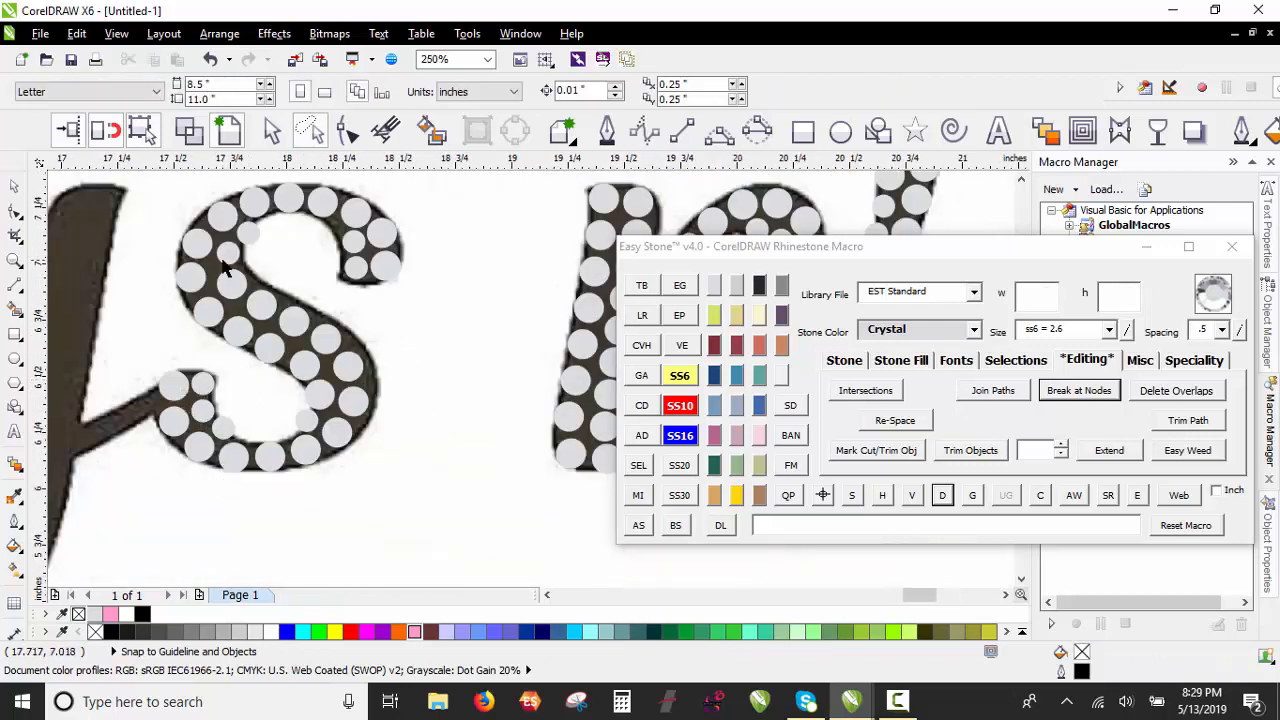
# Step: Re-space the row of stones from the s's upper right end over the top, down the diagonal's lower edge and into the inner bowl
pyautogui.scroll(2, 240, 380)
pyautogui.scroll(-2, 195, 345)
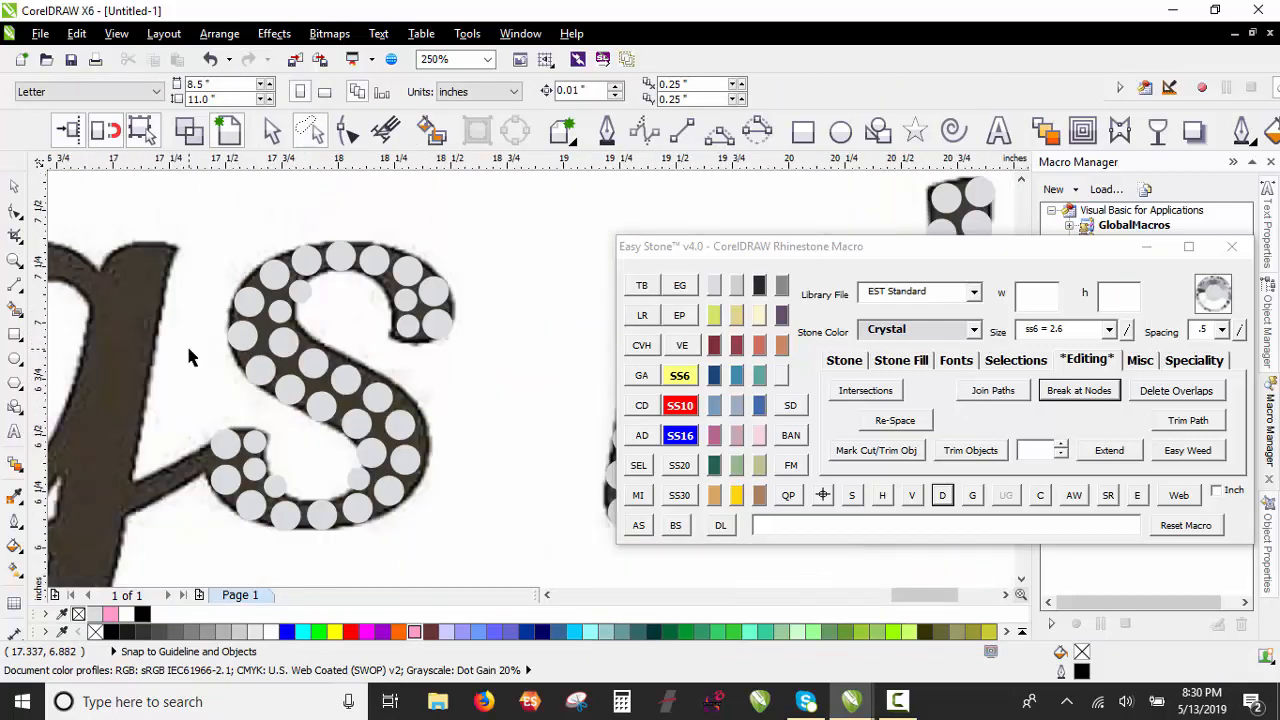
pyautogui.click(438, 327)
pyautogui.keyDown('shift'); pyautogui.click(433, 294); pyautogui.keyUp('shift')
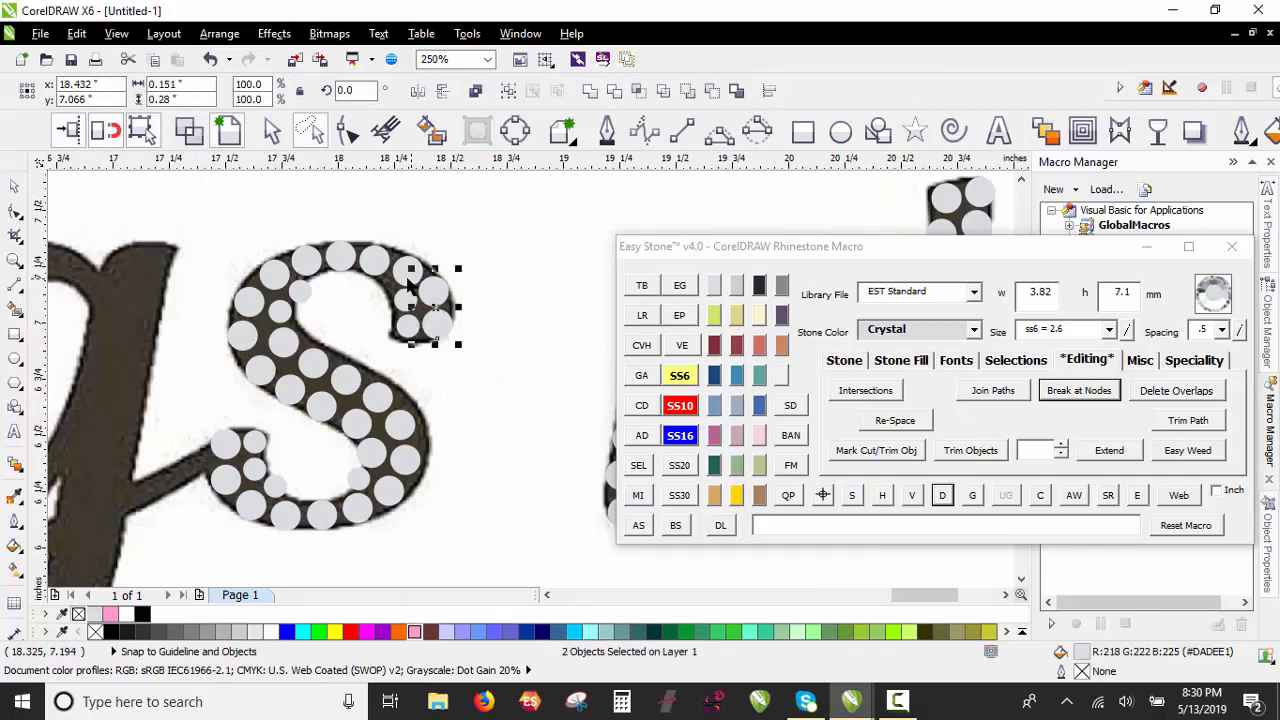
pyautogui.keyDown('shift'); pyautogui.click(407, 282); pyautogui.keyUp('shift')
pyautogui.keyDown('shift'); pyautogui.click(374, 262); pyautogui.keyUp('shift')
pyautogui.keyDown('shift'); pyautogui.click(341, 256); pyautogui.keyUp('shift')
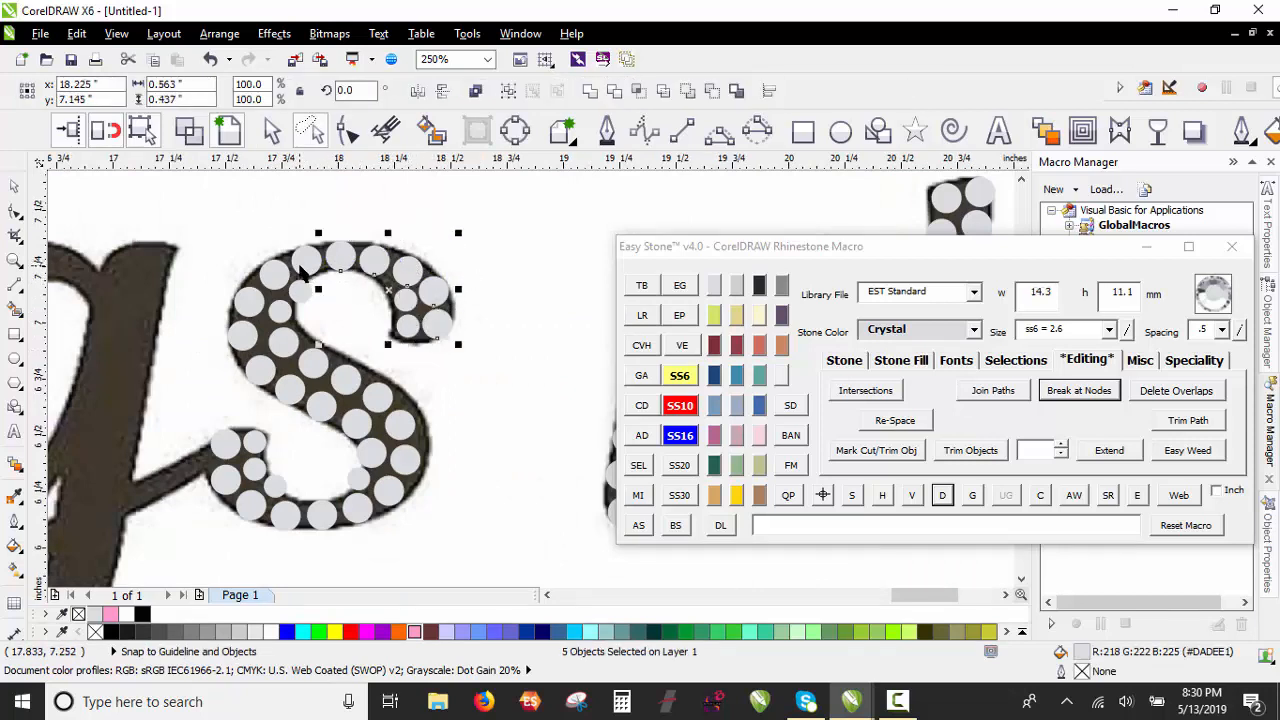
pyautogui.keyDown('shift'); pyautogui.click(306, 264); pyautogui.keyUp('shift')
pyautogui.keyDown('shift'); pyautogui.click(258, 300); pyautogui.keyUp('shift')
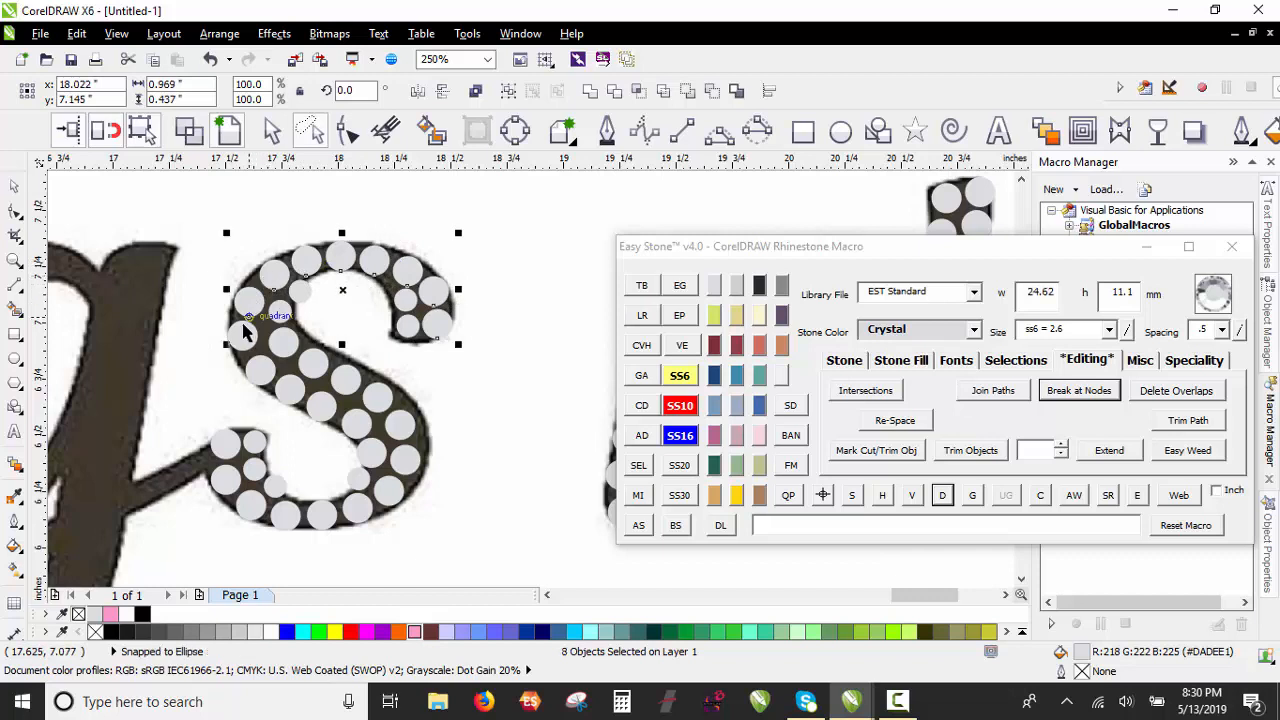
pyautogui.keyDown('shift'); pyautogui.click(245, 335); pyautogui.keyUp('shift')
pyautogui.keyDown('shift'); pyautogui.click(258, 368); pyautogui.keyUp('shift')
pyautogui.keyDown('shift'); pyautogui.click(288, 396); pyautogui.keyUp('shift')
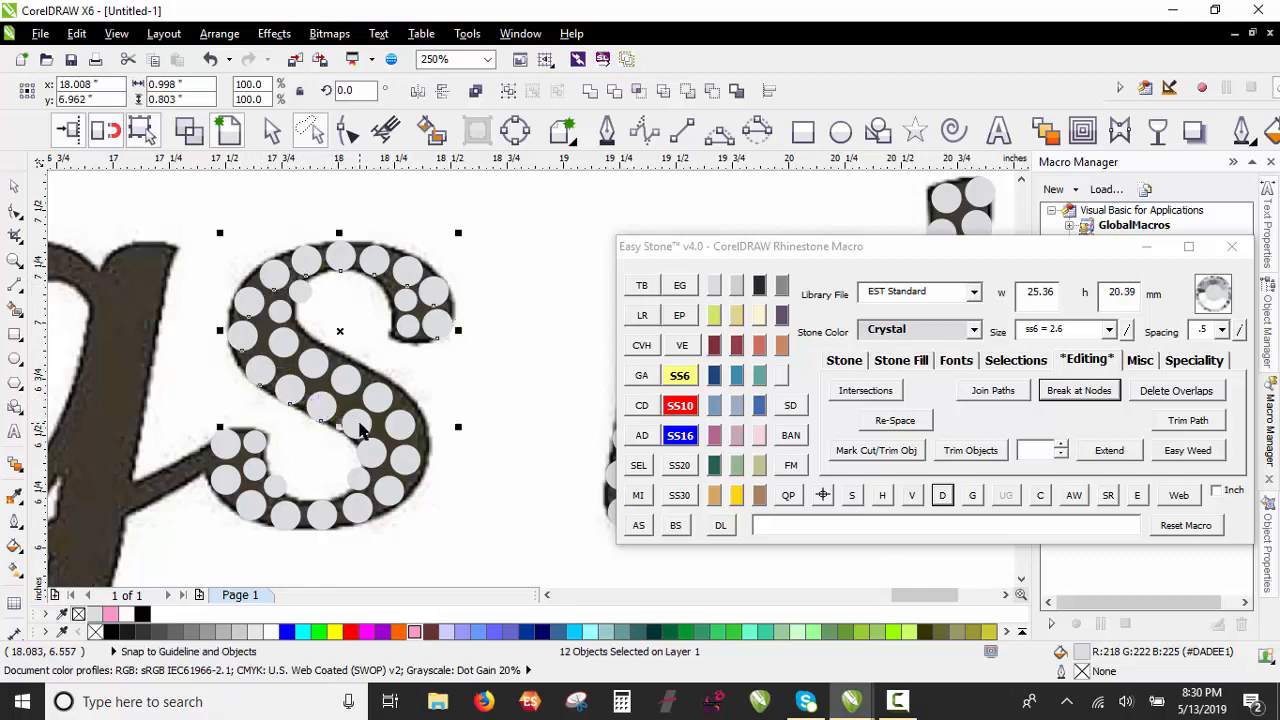
pyautogui.keyDown('shift'); pyautogui.click(360, 428); pyautogui.keyUp('shift')
pyautogui.keyDown('shift'); pyautogui.click(372, 462); pyautogui.keyUp('shift')
pyautogui.keyDown('shift'); pyautogui.click(366, 482); pyautogui.keyUp('shift')
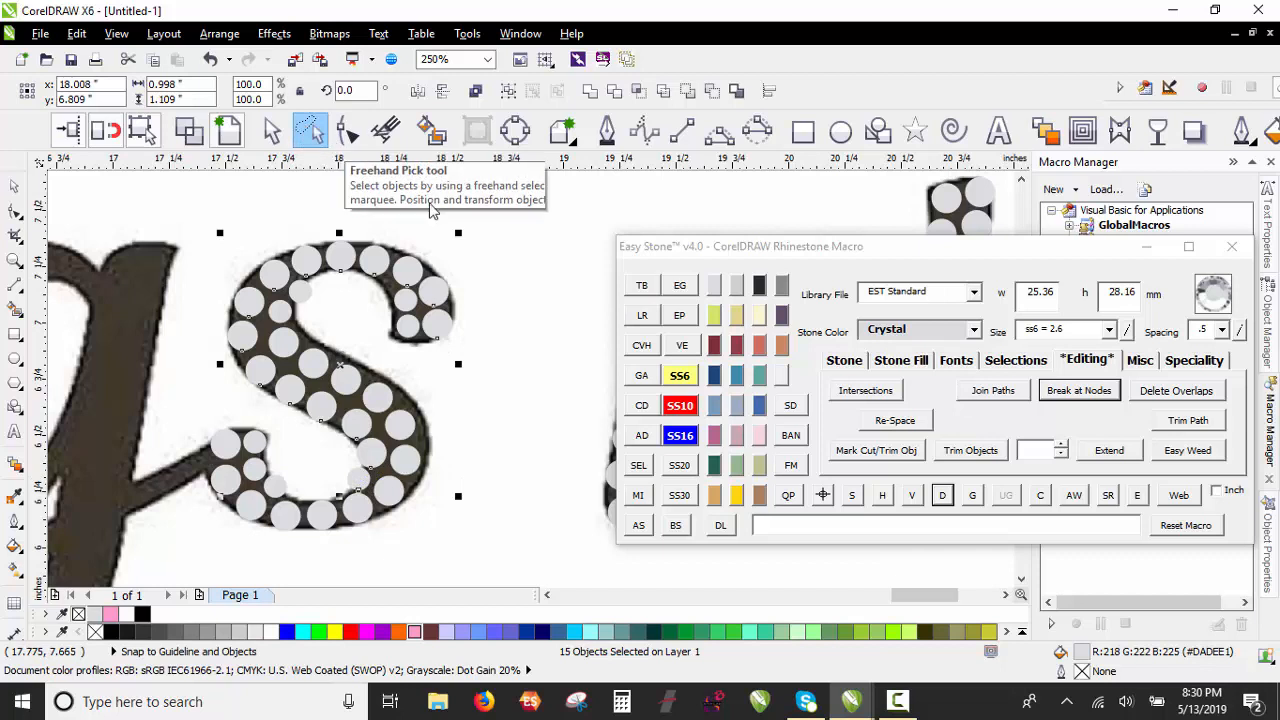
pyautogui.click(942, 497)
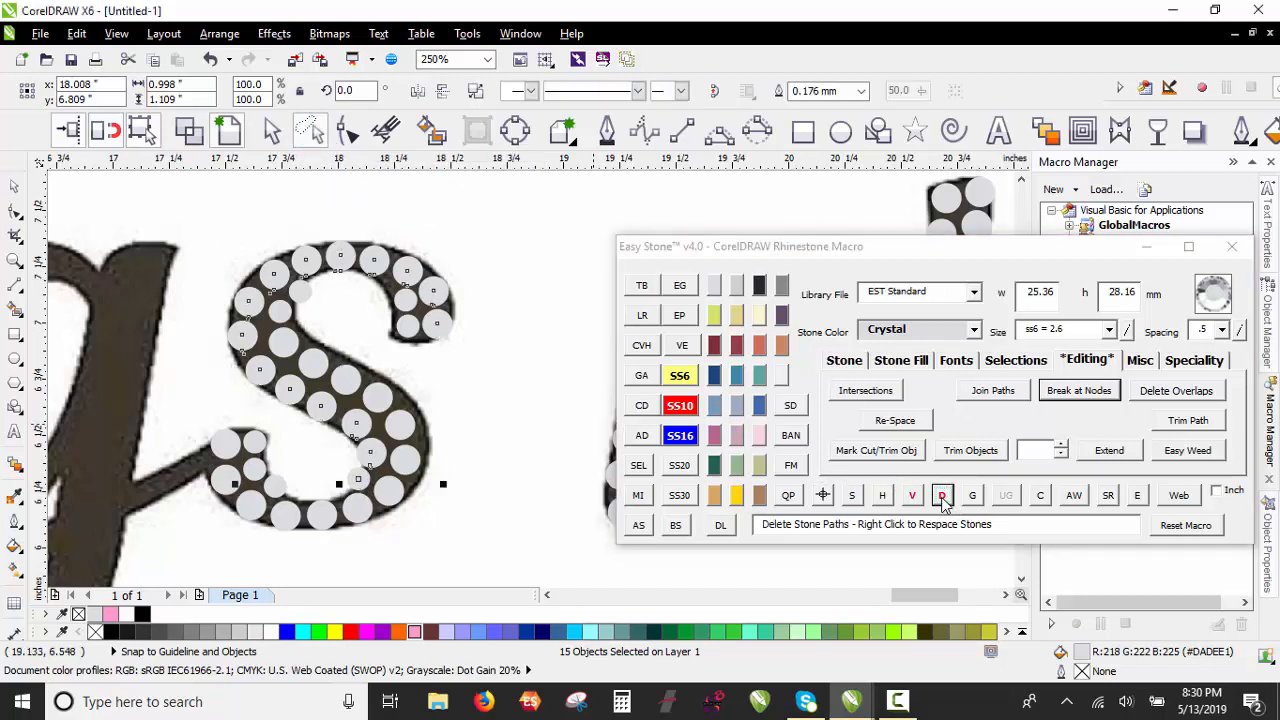
# Step: Adjust the position of the upper SS6 stone on the inner left side of the s's upper curve
pyautogui.scroll(6, 362, 285)
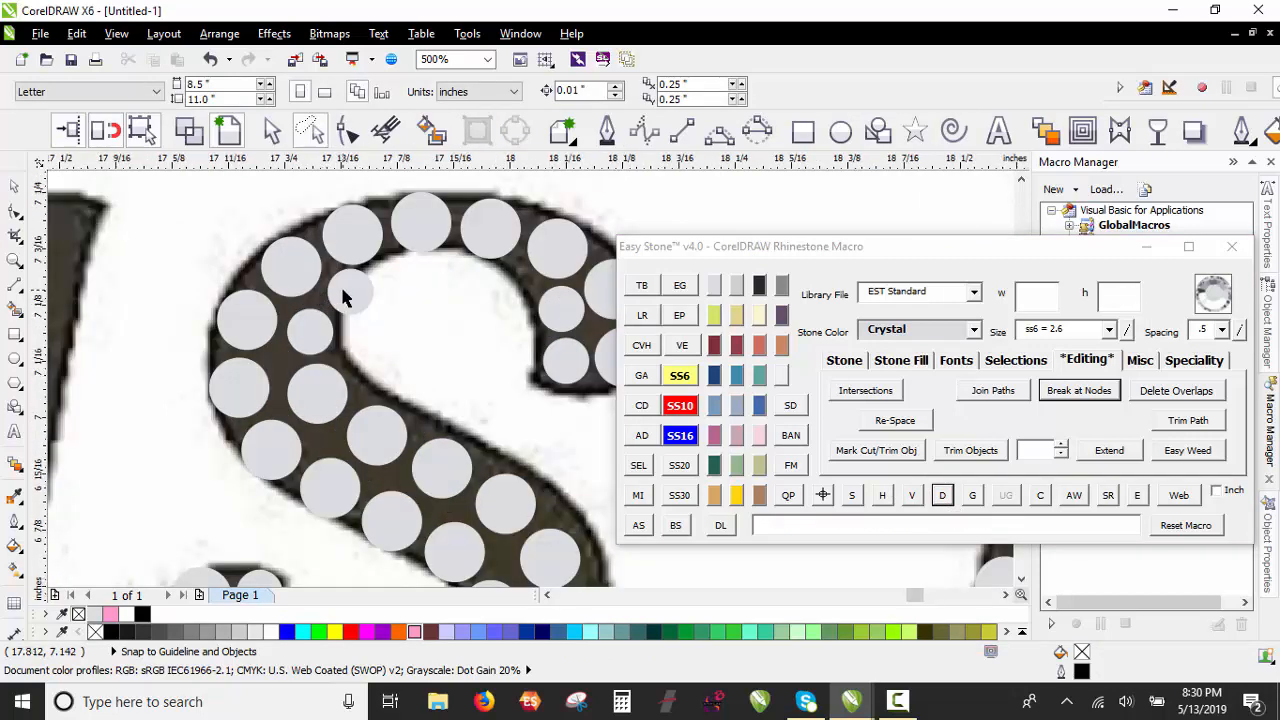
pyautogui.click(365, 293)
pyautogui.scroll(-6, 365, 293)
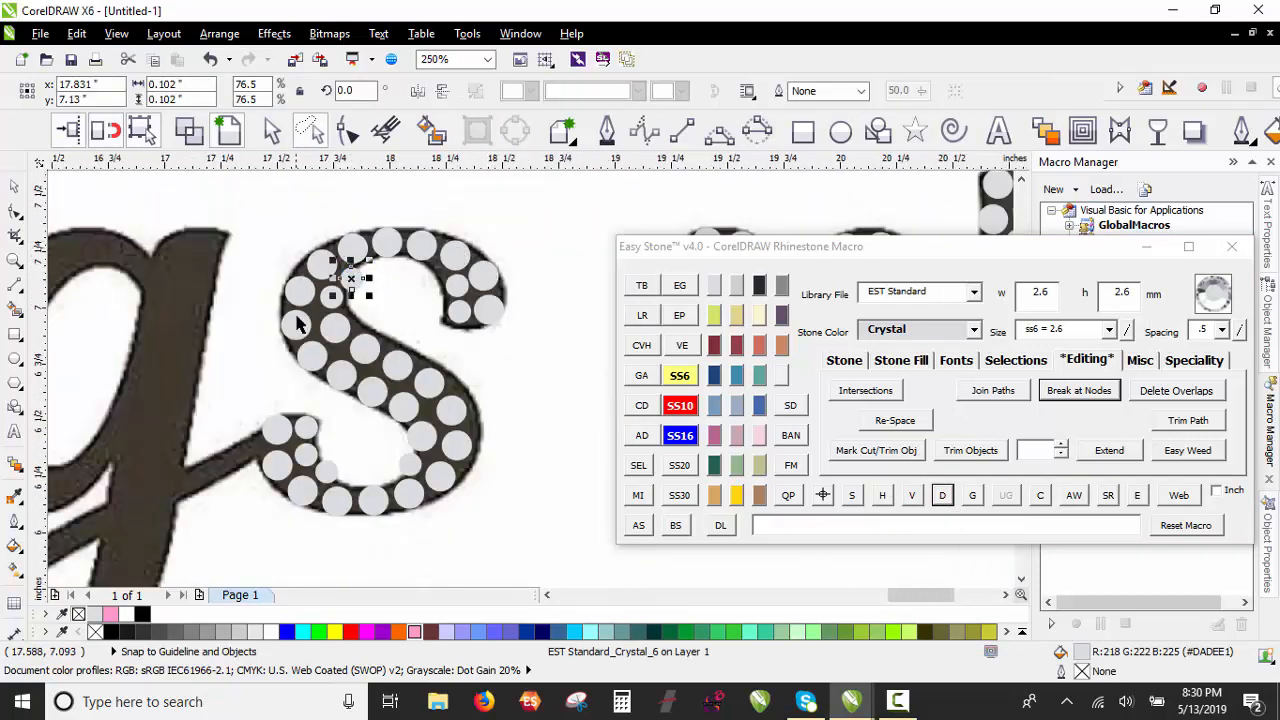
pyautogui.click(378, 452)
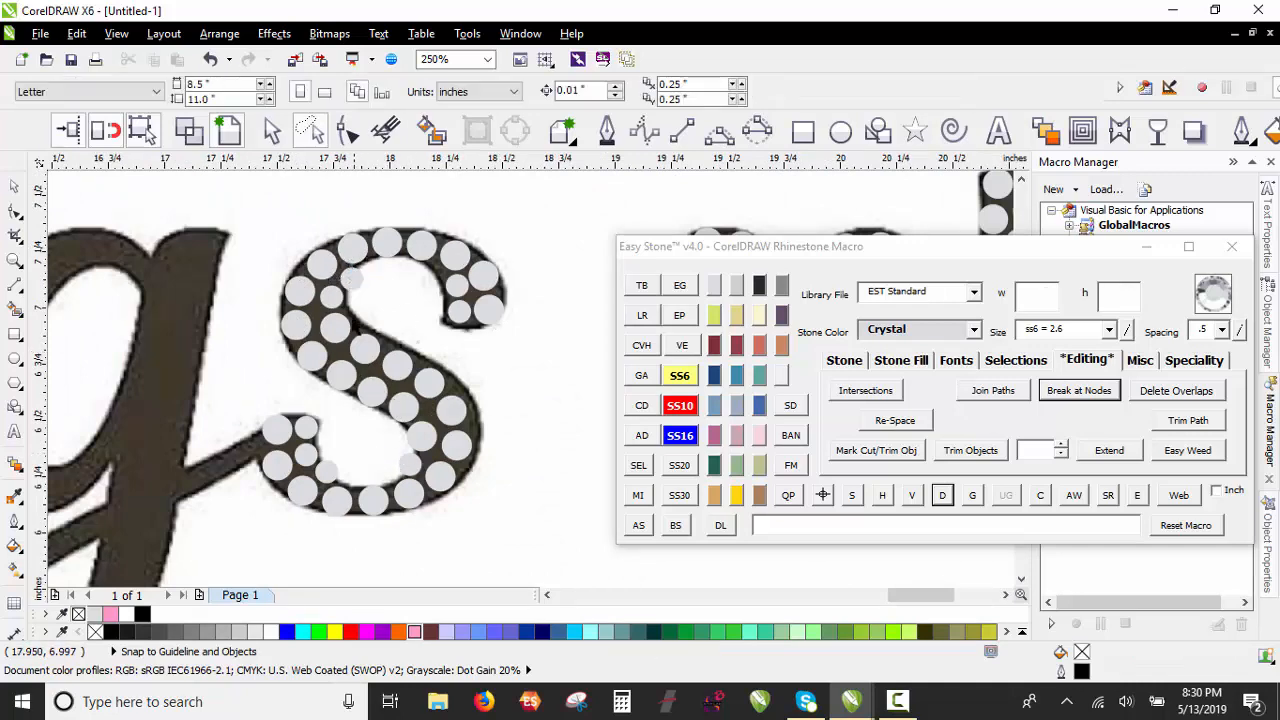
# Step: Copy three SS10 stones onto the g of Rags, starting at the stem's top right corner and continuing down its right edge
pyautogui.scroll(-2, 390, 305)
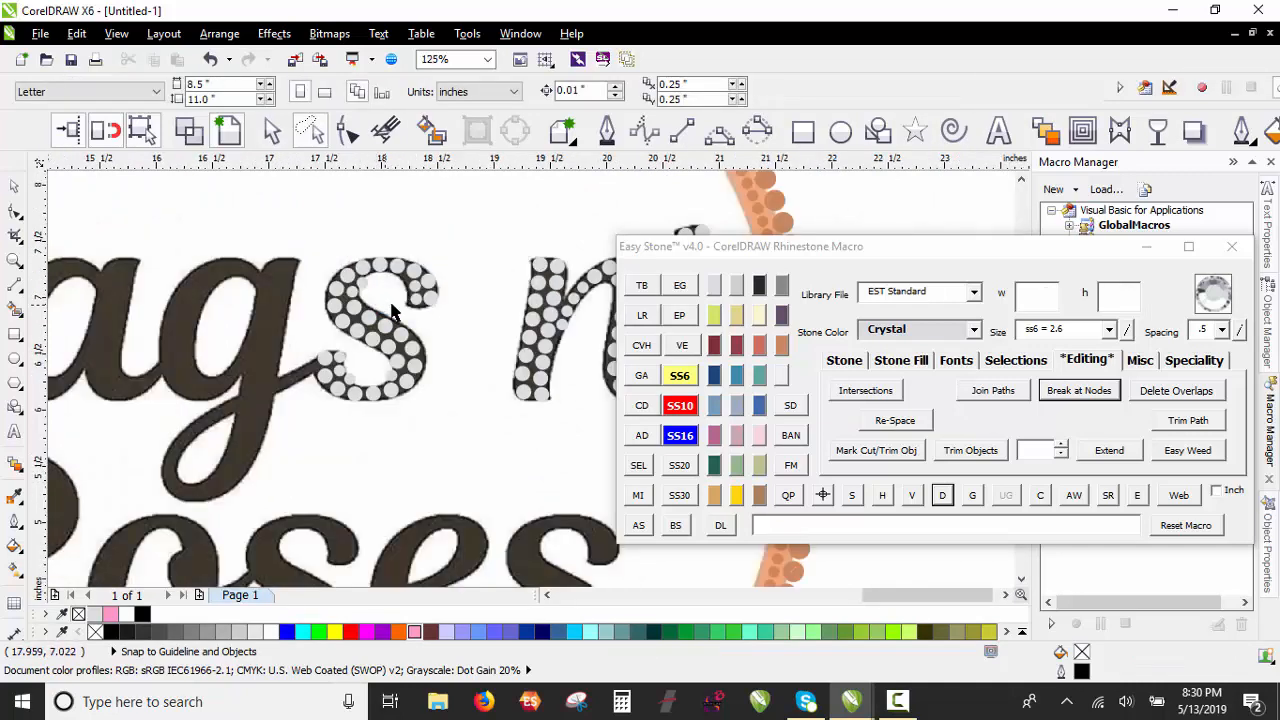
pyautogui.scroll(-4, 443, 320)
pyautogui.scroll(4, 333, 337)
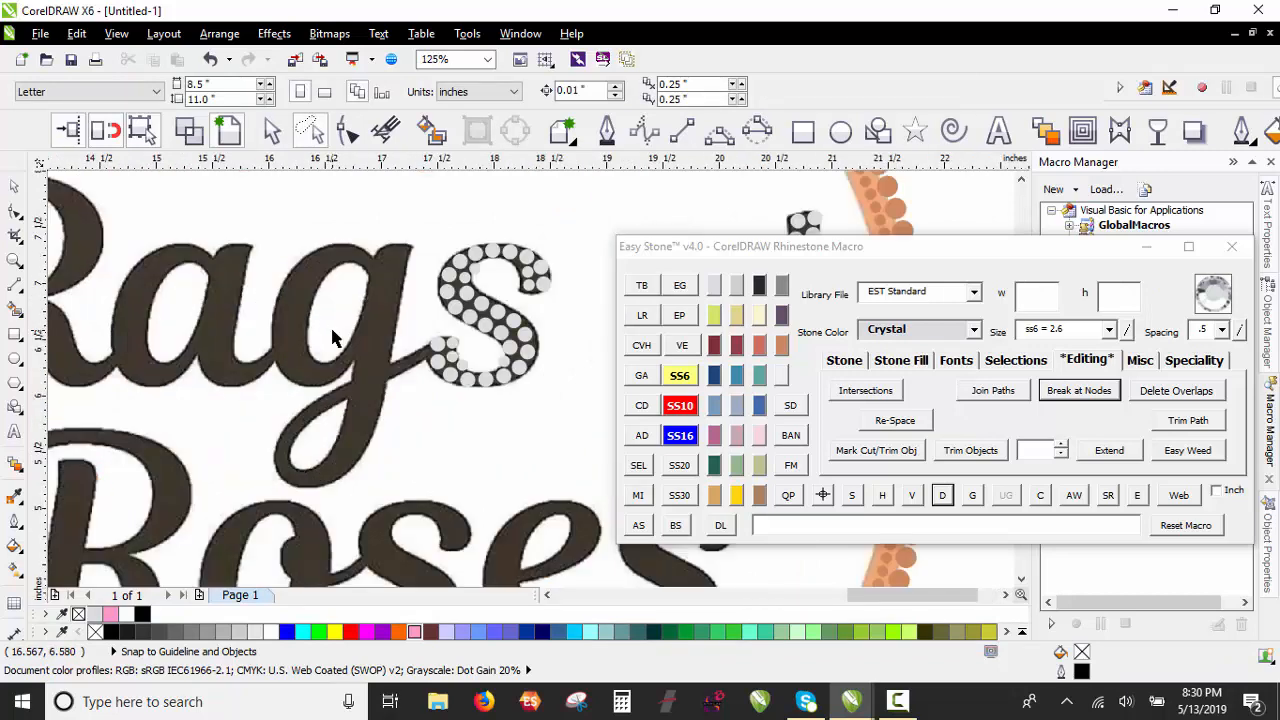
pyautogui.scroll(2, 383, 278)
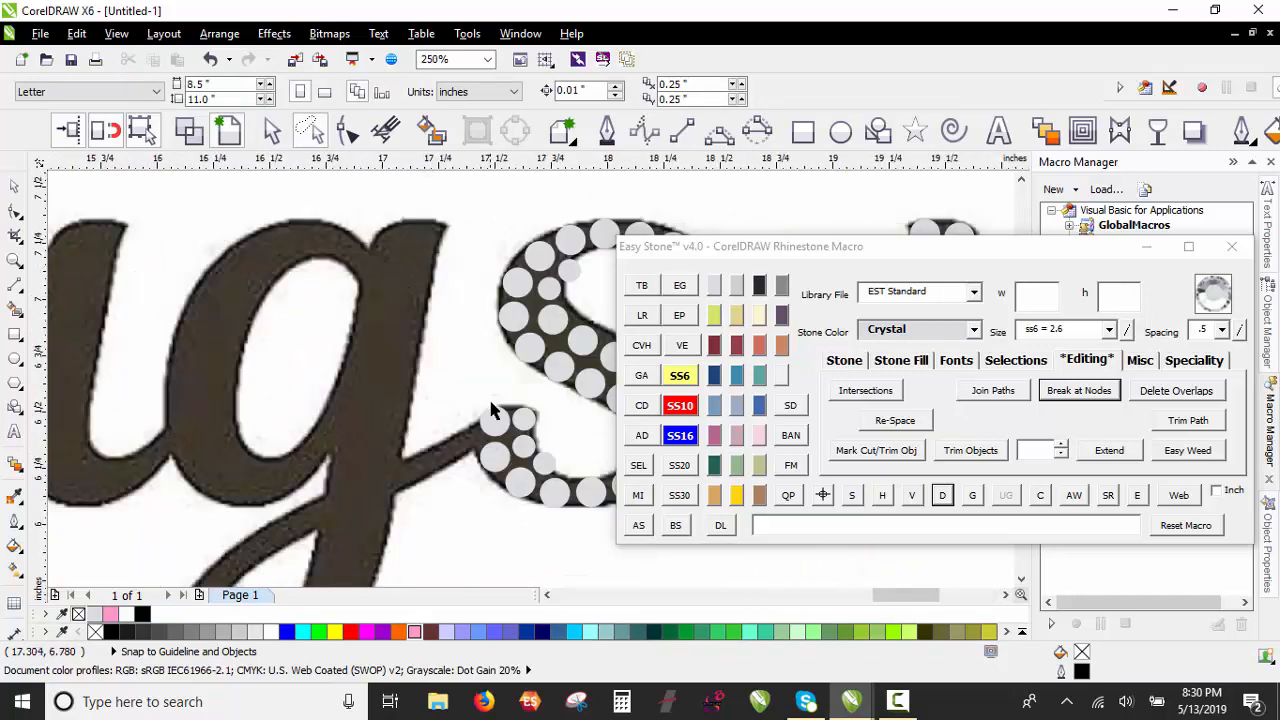
pyautogui.click(415, 235)
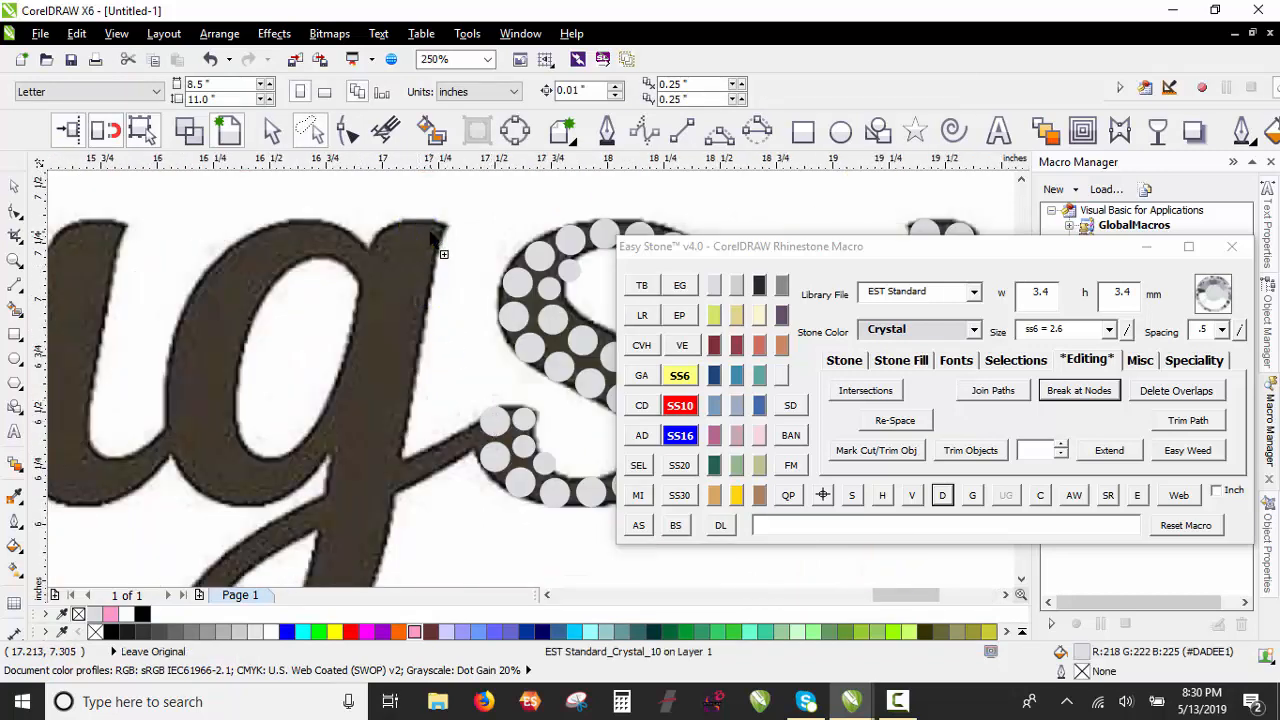
pyautogui.scroll(2, 432, 237)
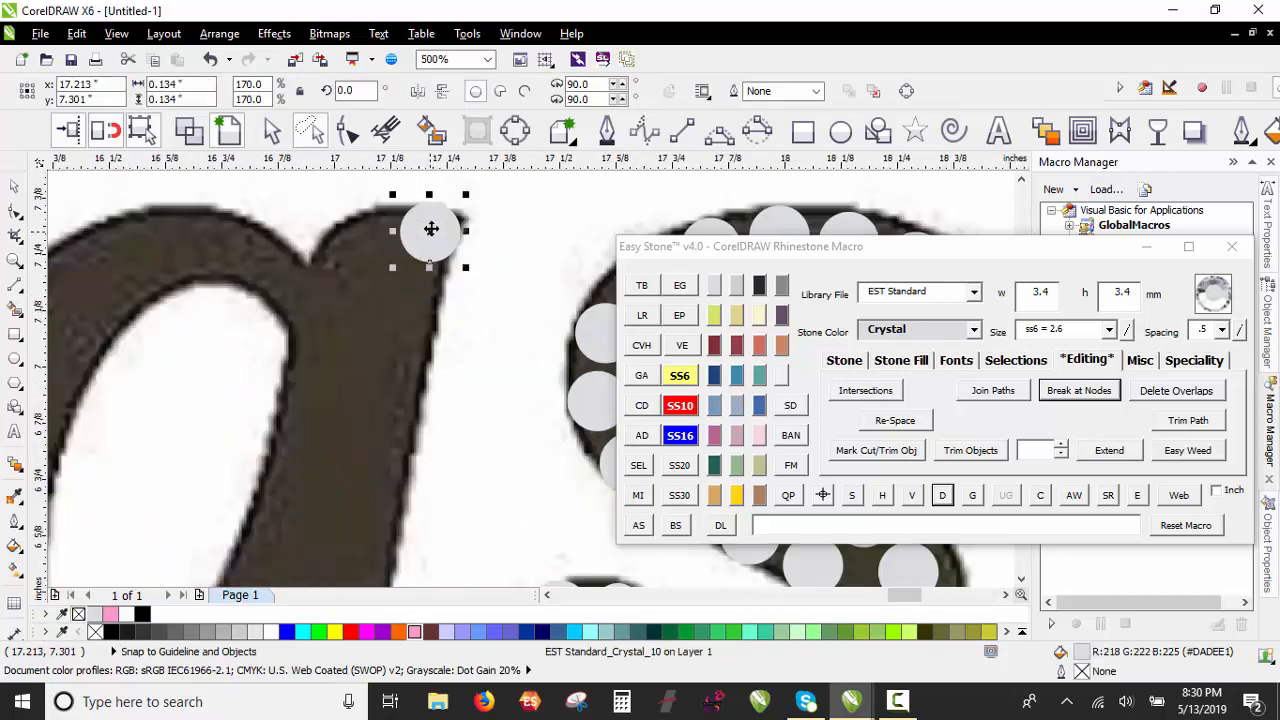
pyautogui.click(406, 340)
pyautogui.scroll(-4, 387, 420)
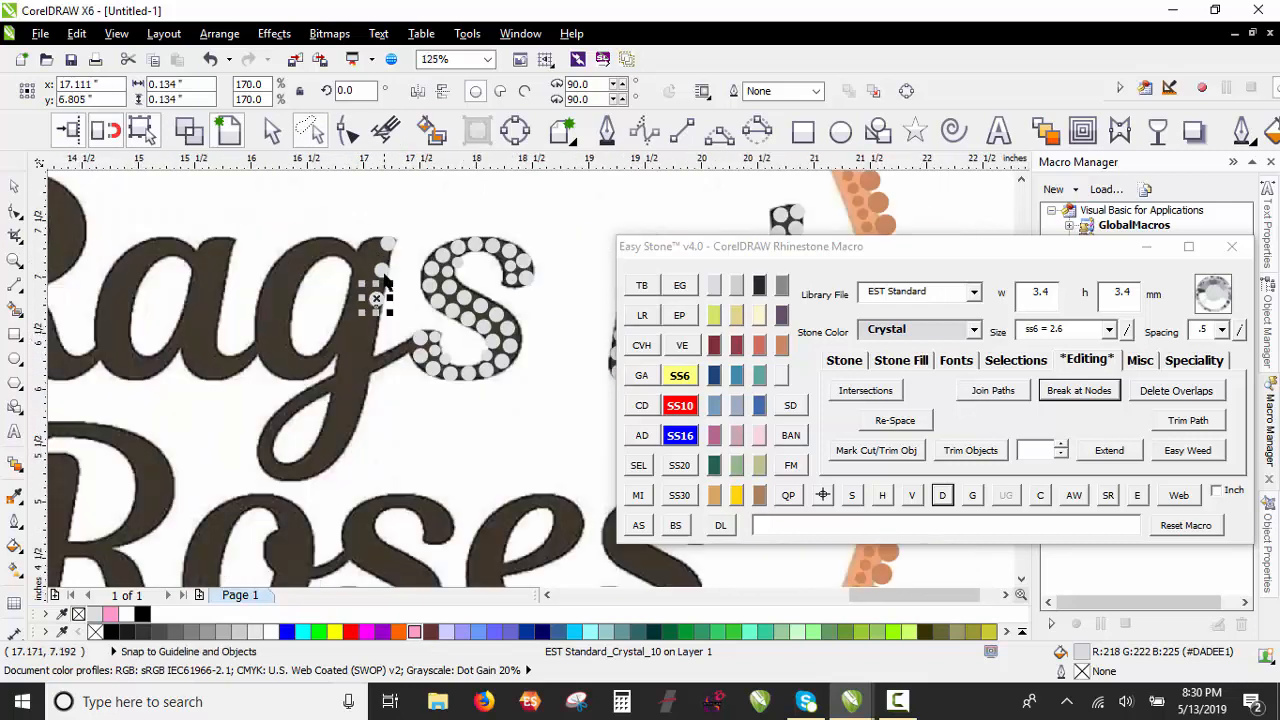
# Step: Copy five more SS10 stones down the right edge of the g's stem, past the connecting stroke and into the descender
pyautogui.scroll(4, 386, 286)
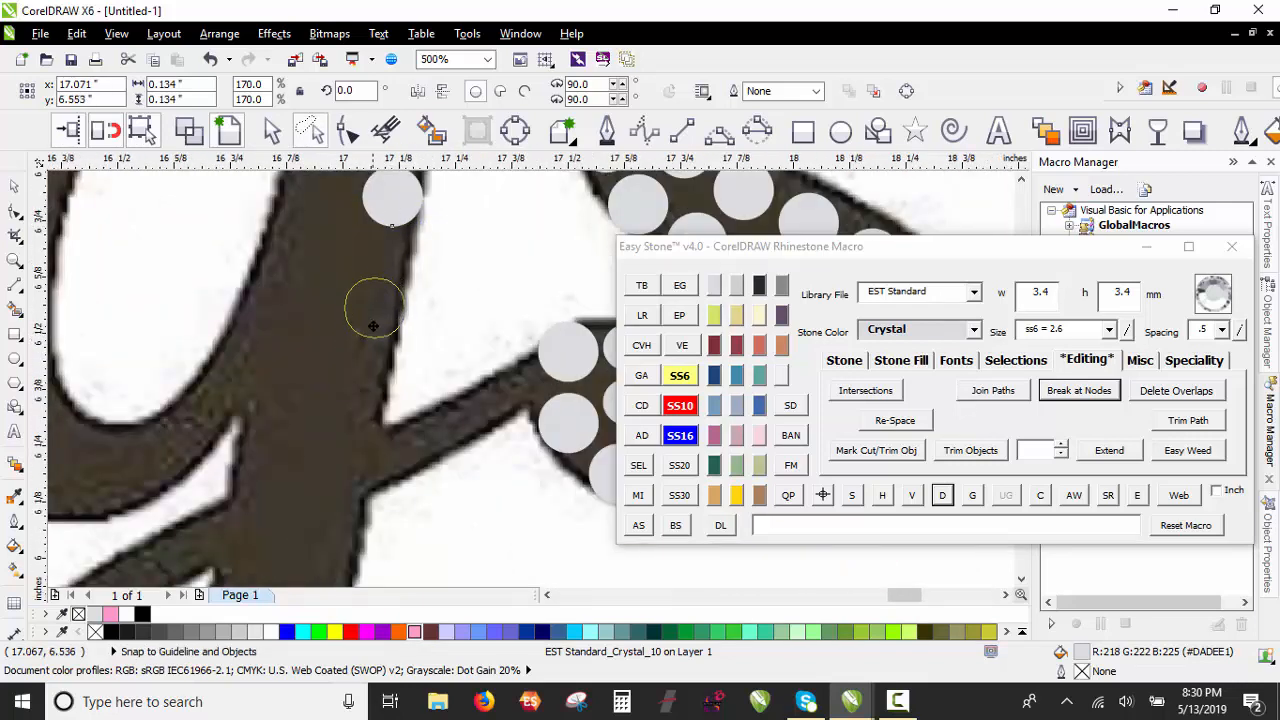
pyautogui.click(375, 334)
pyautogui.click(341, 522)
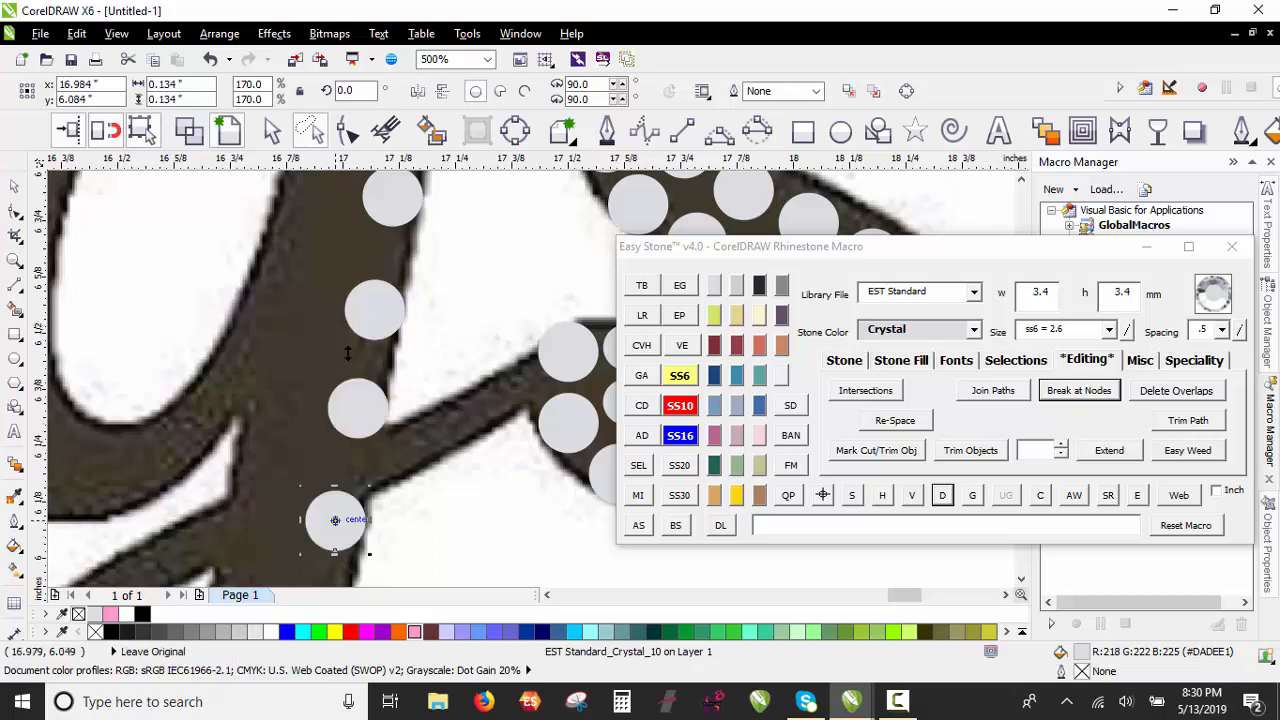
pyautogui.scroll(-3, 343, 517)
pyautogui.scroll(2, 290, 282)
pyautogui.scroll(2, 414, 294)
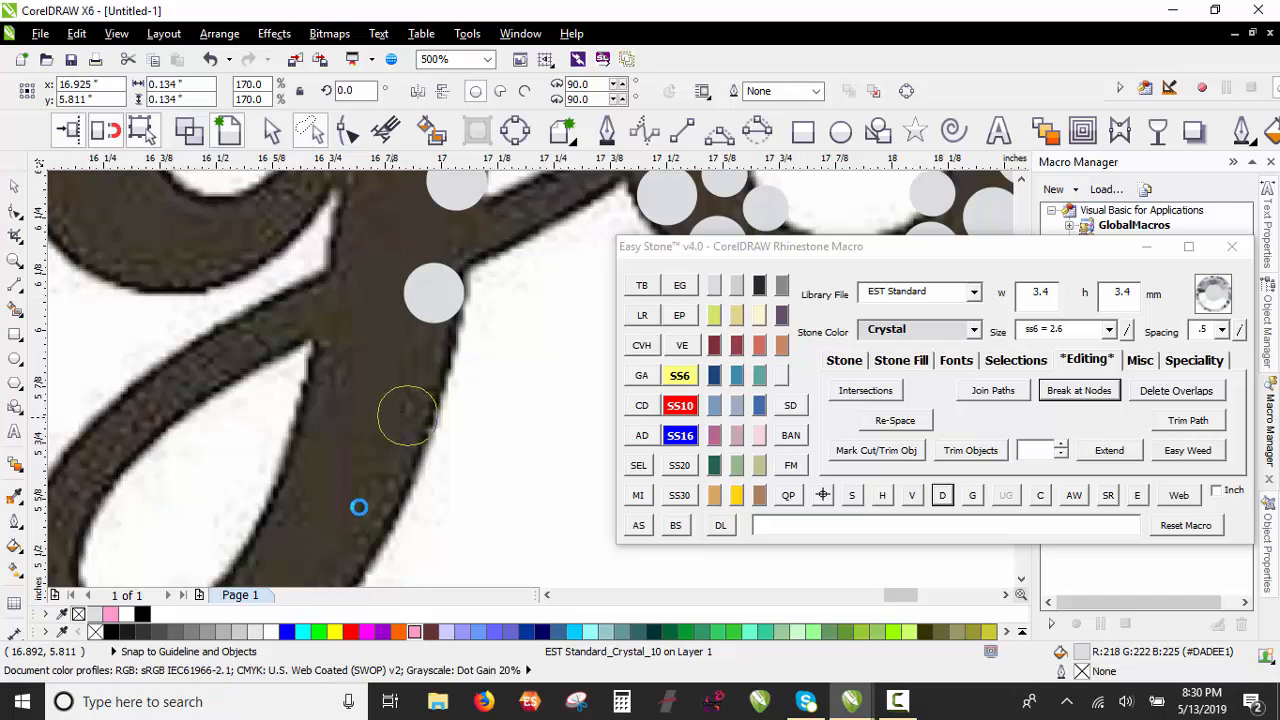
pyautogui.rightClick(360, 514)
pyautogui.moveTo(359, 507); pyautogui.dragTo(359, 521)
pyautogui.scroll(-2, 400, 378)
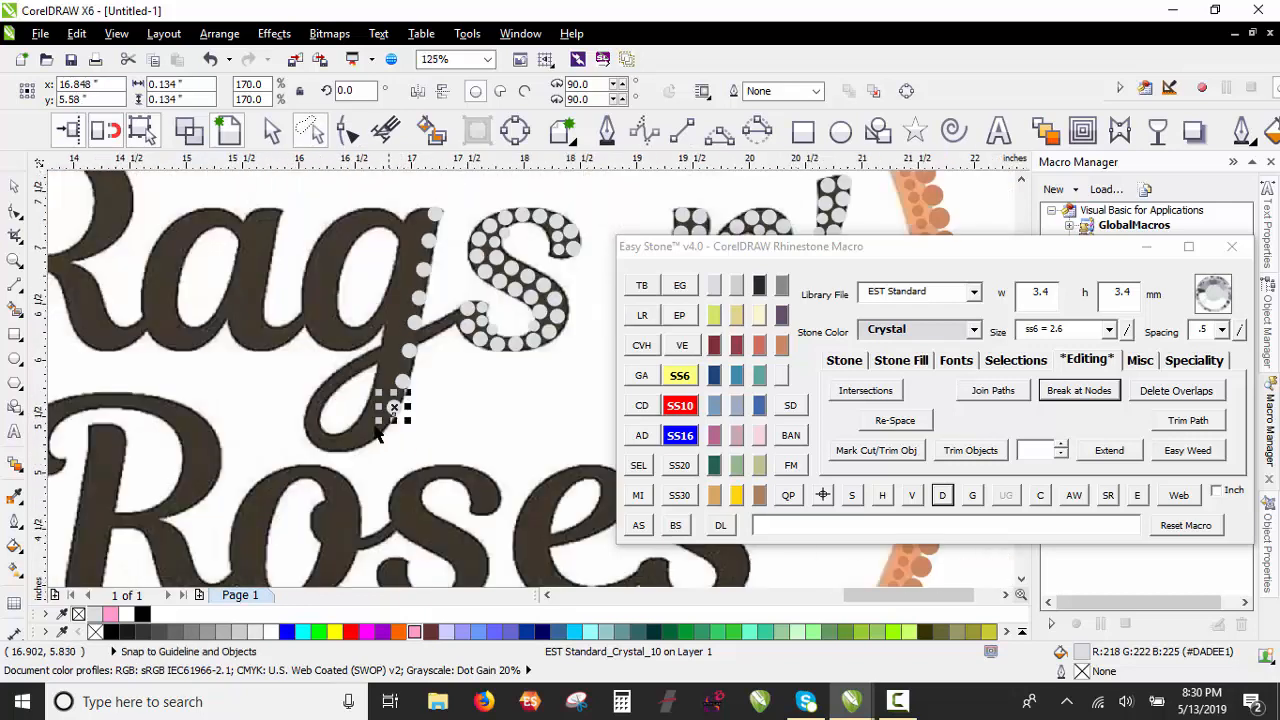
# Step: Copy five SS10 stones around the bottom outer edge of the g's descender loop and adjust their spacing
pyautogui.scroll(2, 378, 430)
pyautogui.moveTo(452, 346)
pyautogui.mouseDown()
pyautogui.moveTo(210, 485)
pyautogui.moveTo(173, 482)
pyautogui.moveTo(310, 499)
pyautogui.moveTo(425, 403)
pyautogui.mouseUp()
pyautogui.rightClick(173, 482)
pyautogui.rightClick(243, 491)
pyautogui.rightClick(311, 492)
pyautogui.rightClick(374, 449)
pyautogui.scroll(1, 422, 411)
pyautogui.moveTo(356, 461); pyautogui.dragTo(355, 470)
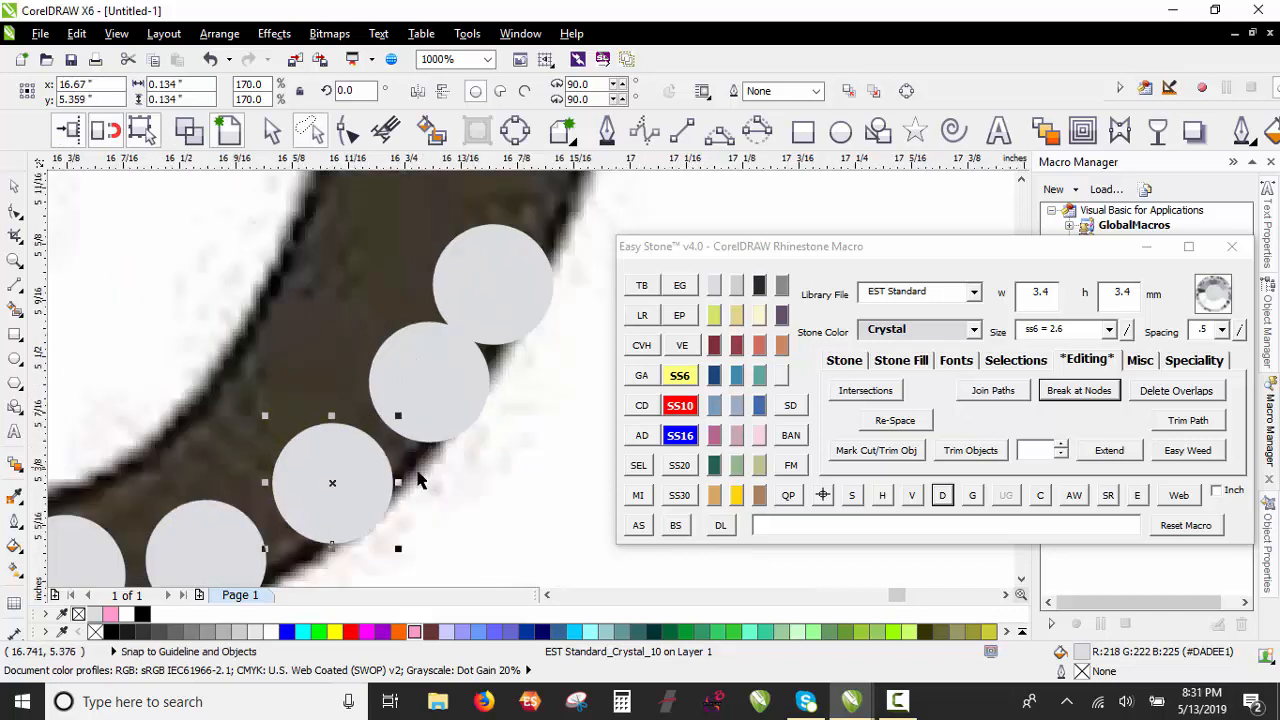
pyautogui.scroll(-2, 418, 472)
pyautogui.scroll(-1, 473, 357)
# Step: Turn the stone row along the g's right stem edge and descender into a path and refill it with evenly spaced SS10 stones
pyautogui.click(392, 393)
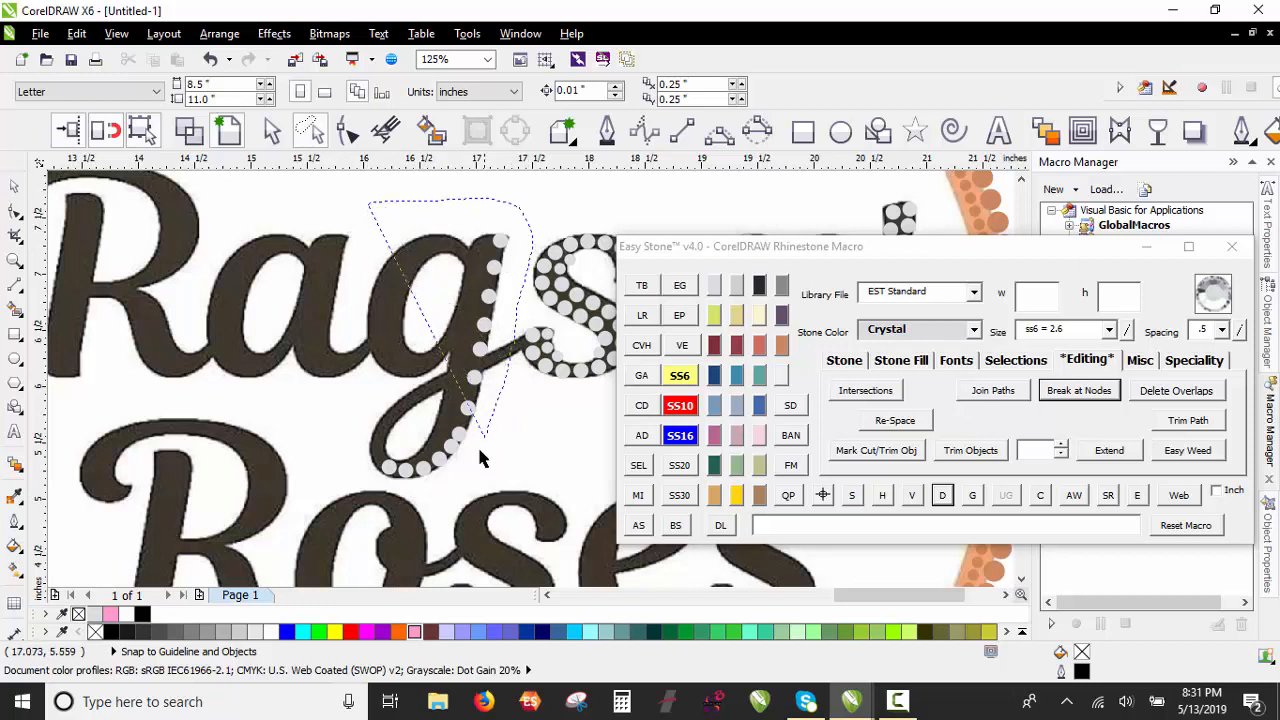
pyautogui.click(497, 241)
pyautogui.scroll(1, 505, 245)
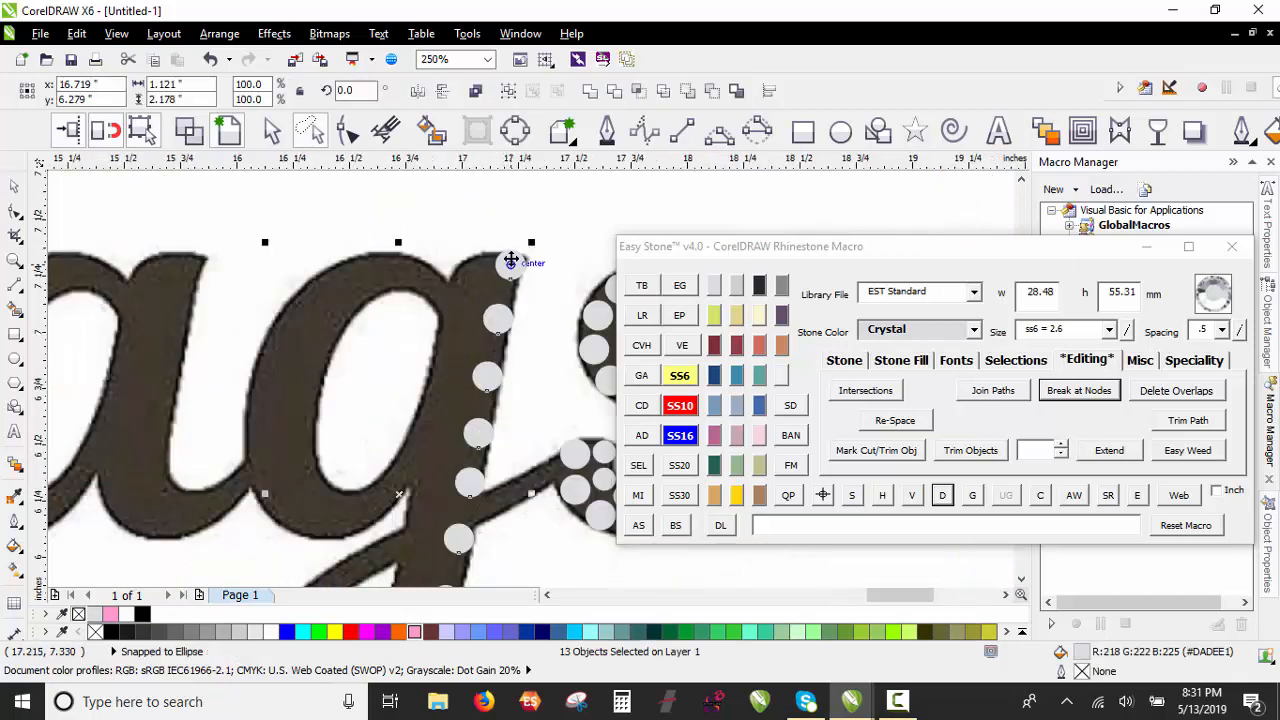
pyautogui.scroll(-1, 462, 195)
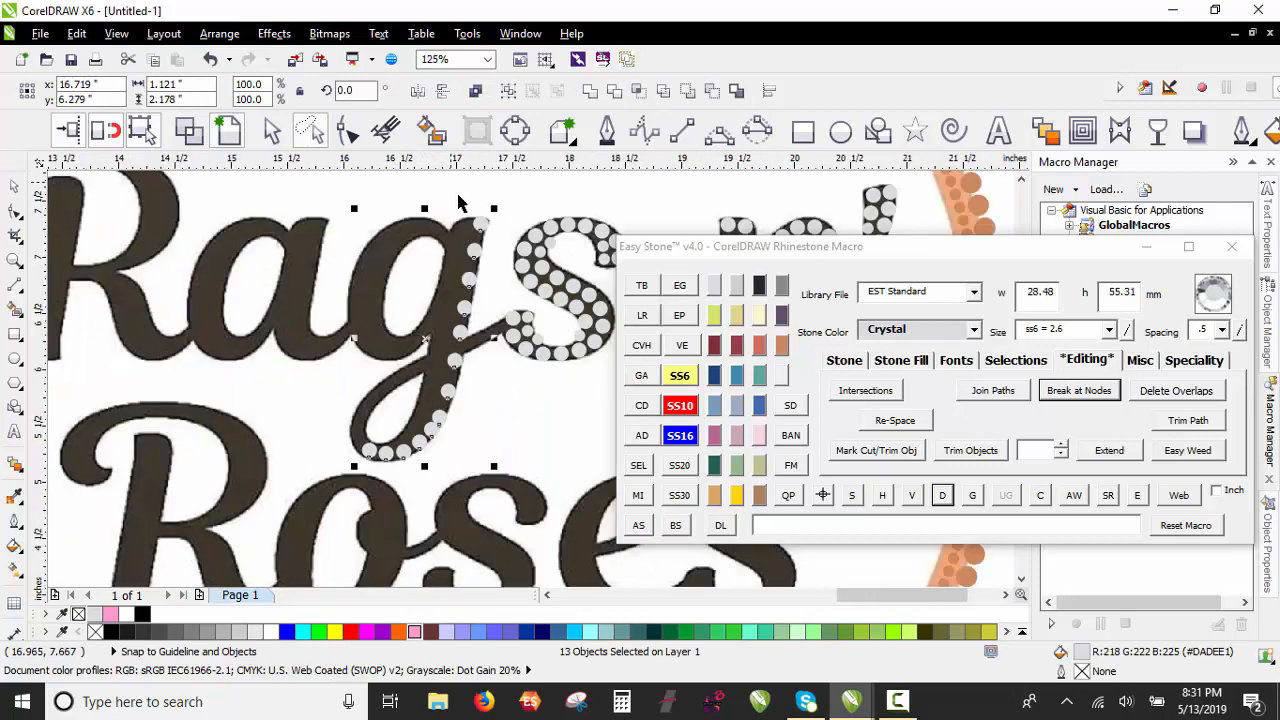
pyautogui.click(938, 495)
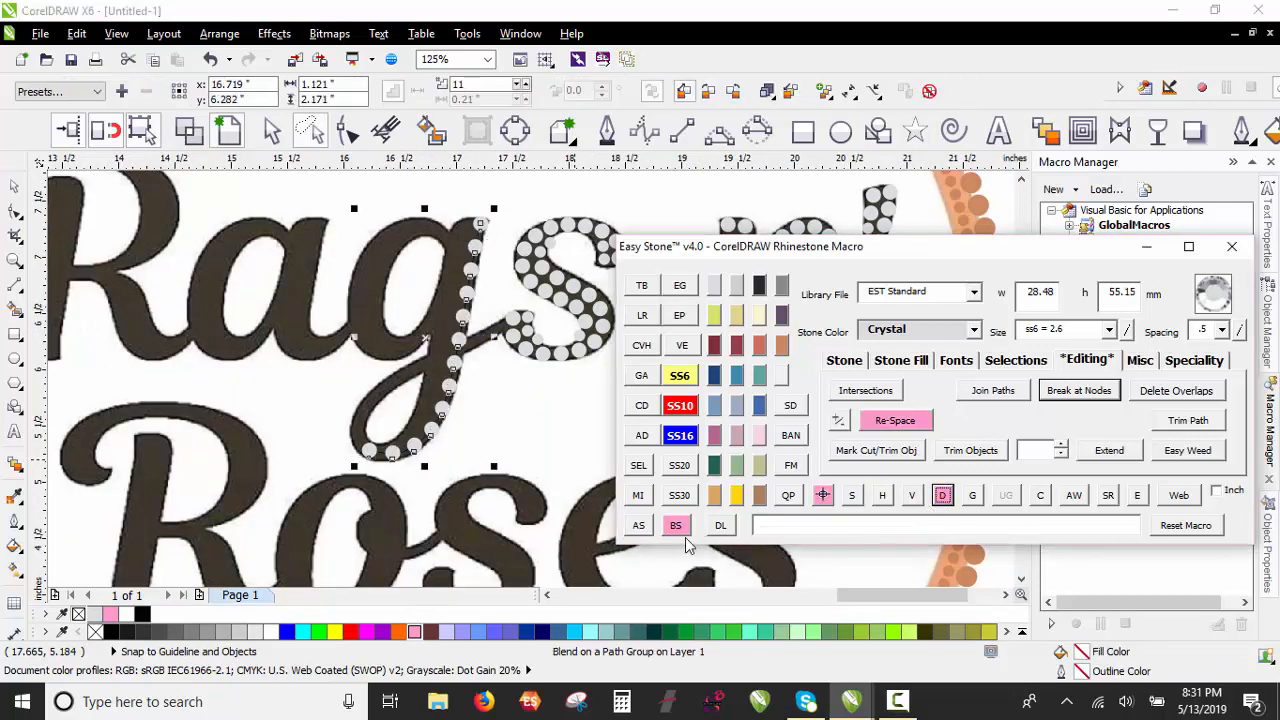
pyautogui.rightClick(682, 537)
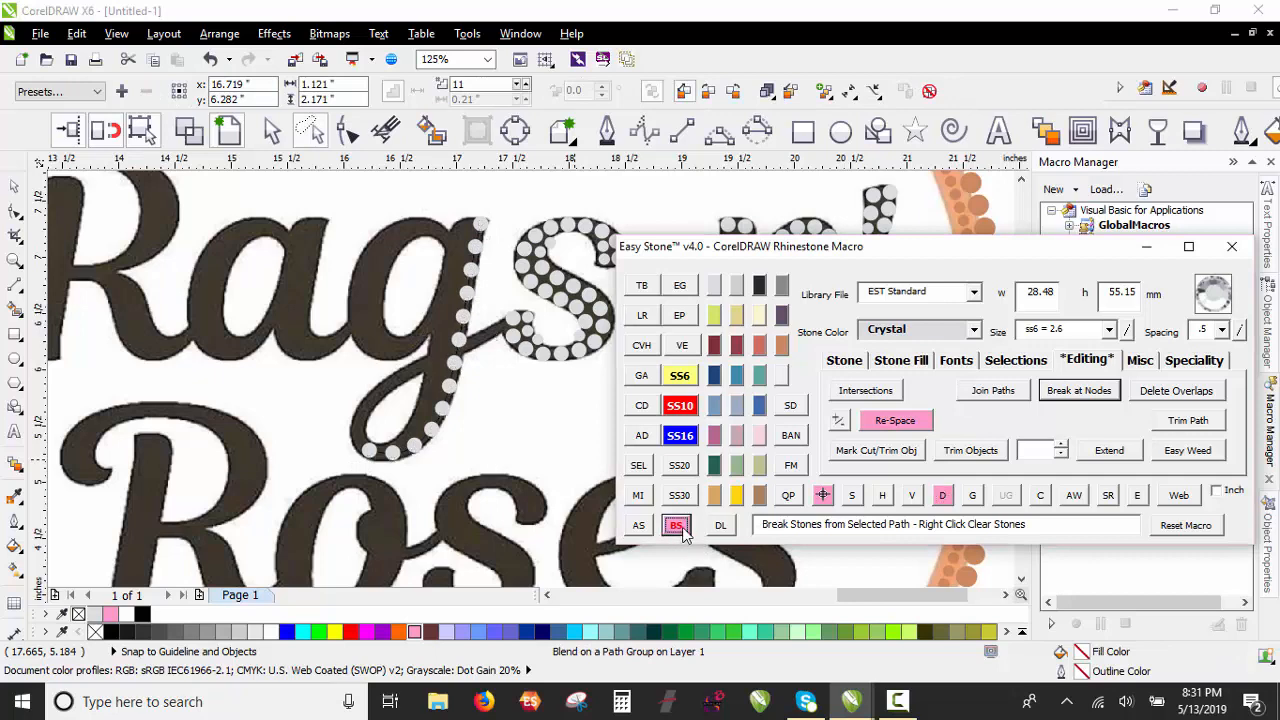
pyautogui.click(677, 408)
pyautogui.click(638, 527)
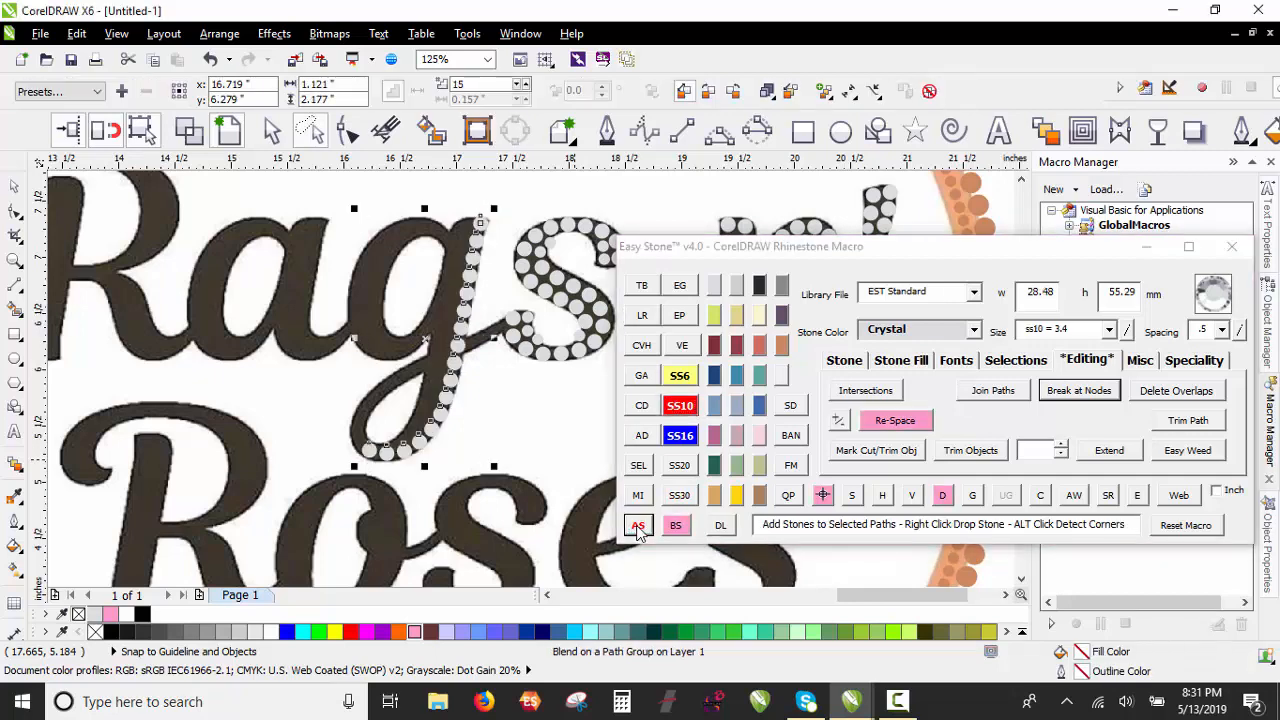
pyautogui.click(950, 502)
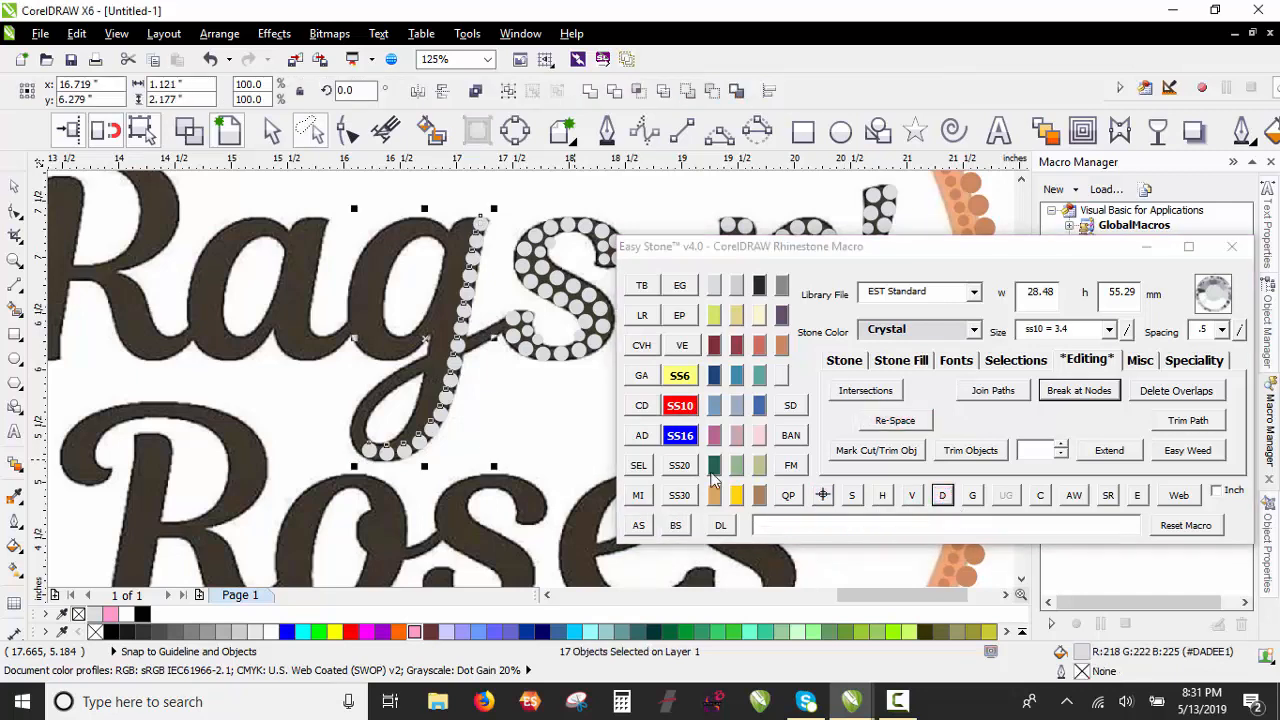
pyautogui.click(530, 430)
# Step: Copy two SS10 stones from the g's stem onto the connecting stroke towards the s
pyautogui.scroll(4, 491, 314)
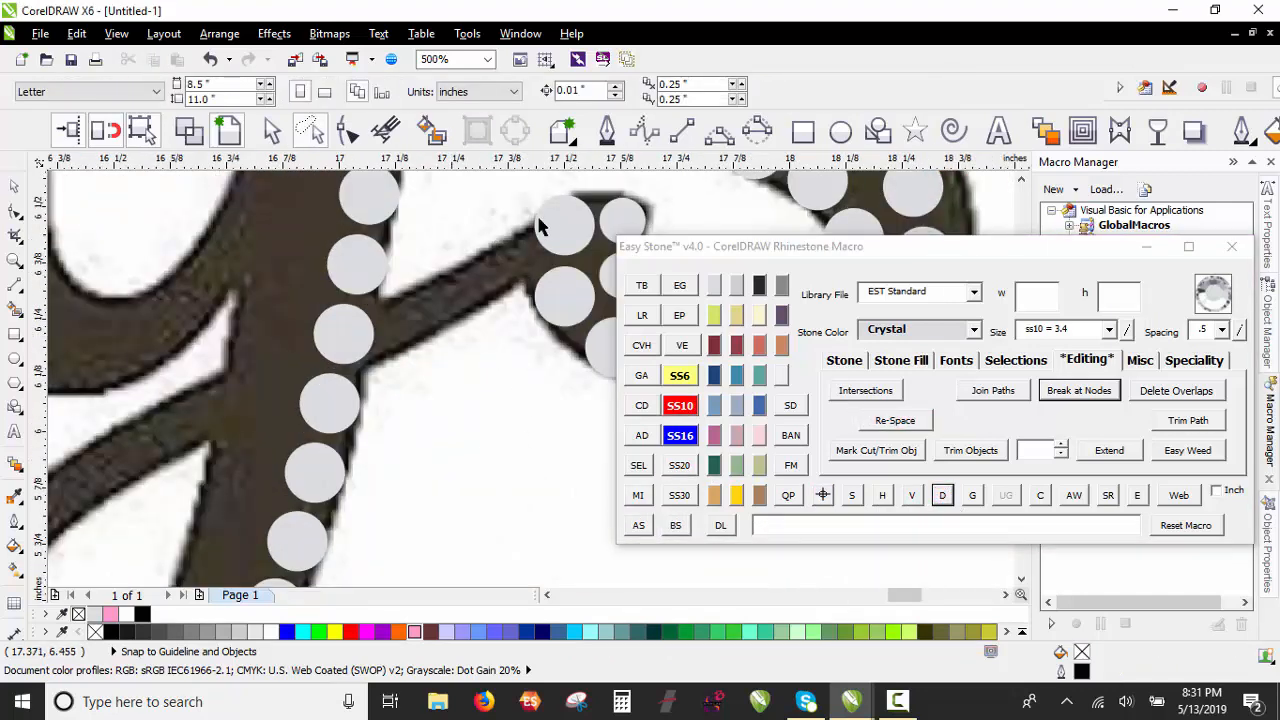
pyautogui.scroll(1, 286, 369)
pyautogui.scroll(-4, 386, 294)
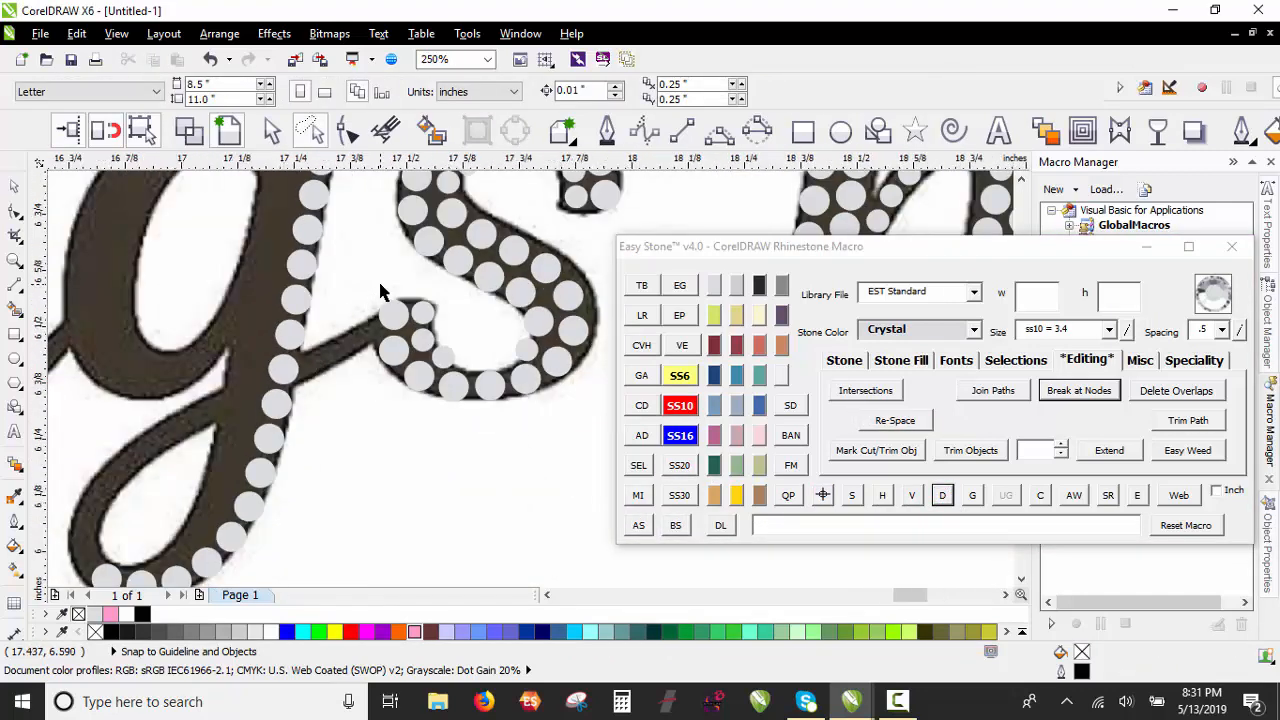
pyautogui.scroll(3, 250, 430)
pyautogui.click(255, 428)
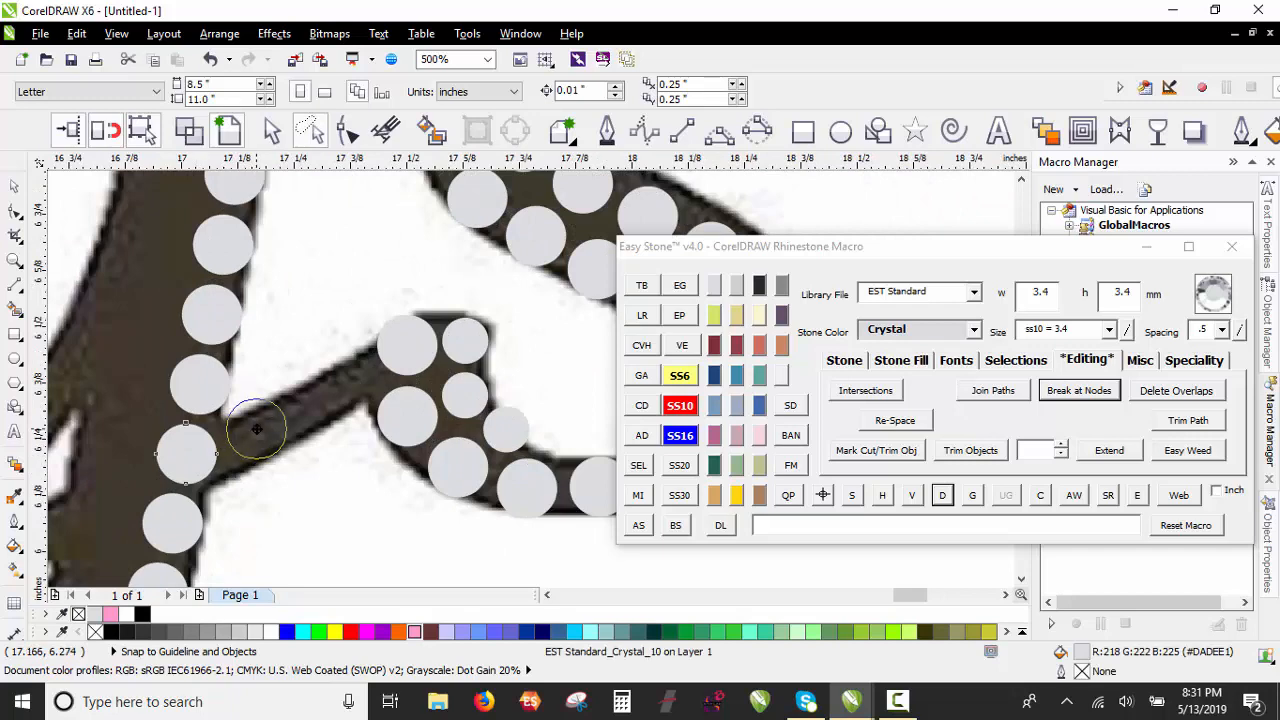
pyautogui.click(338, 392)
pyautogui.scroll(-1, 340, 395)
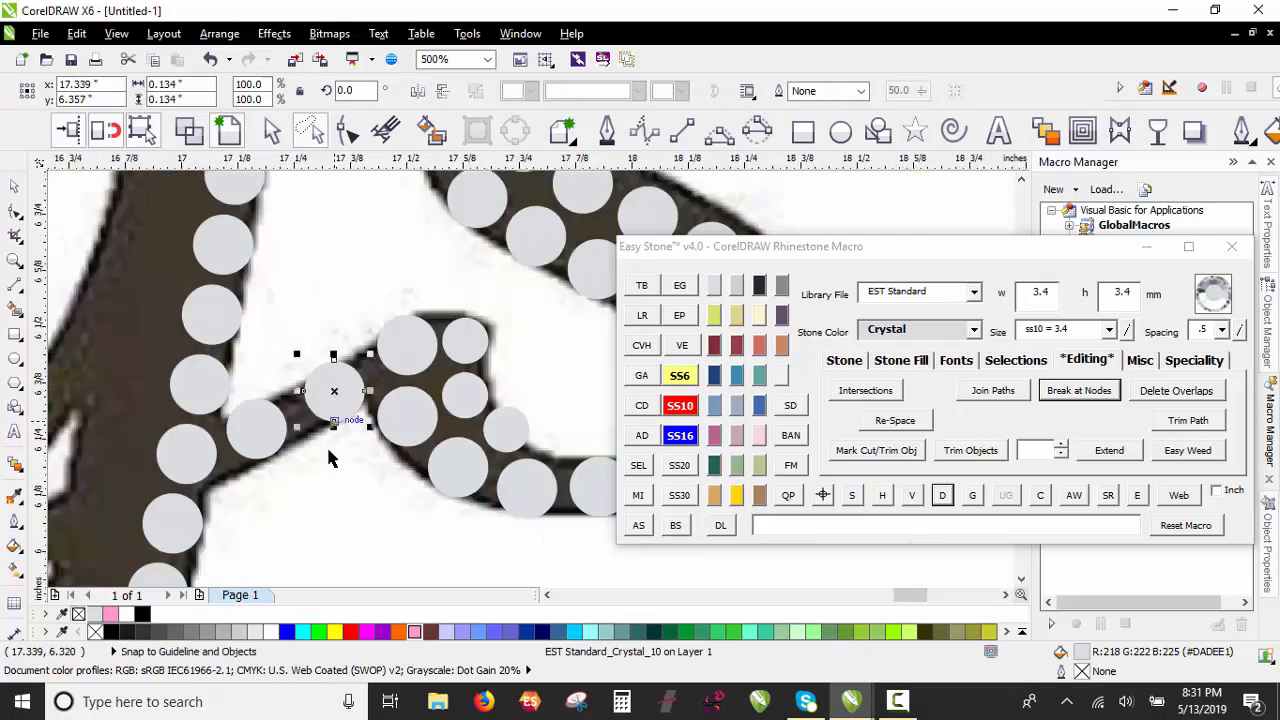
pyautogui.click(328, 455)
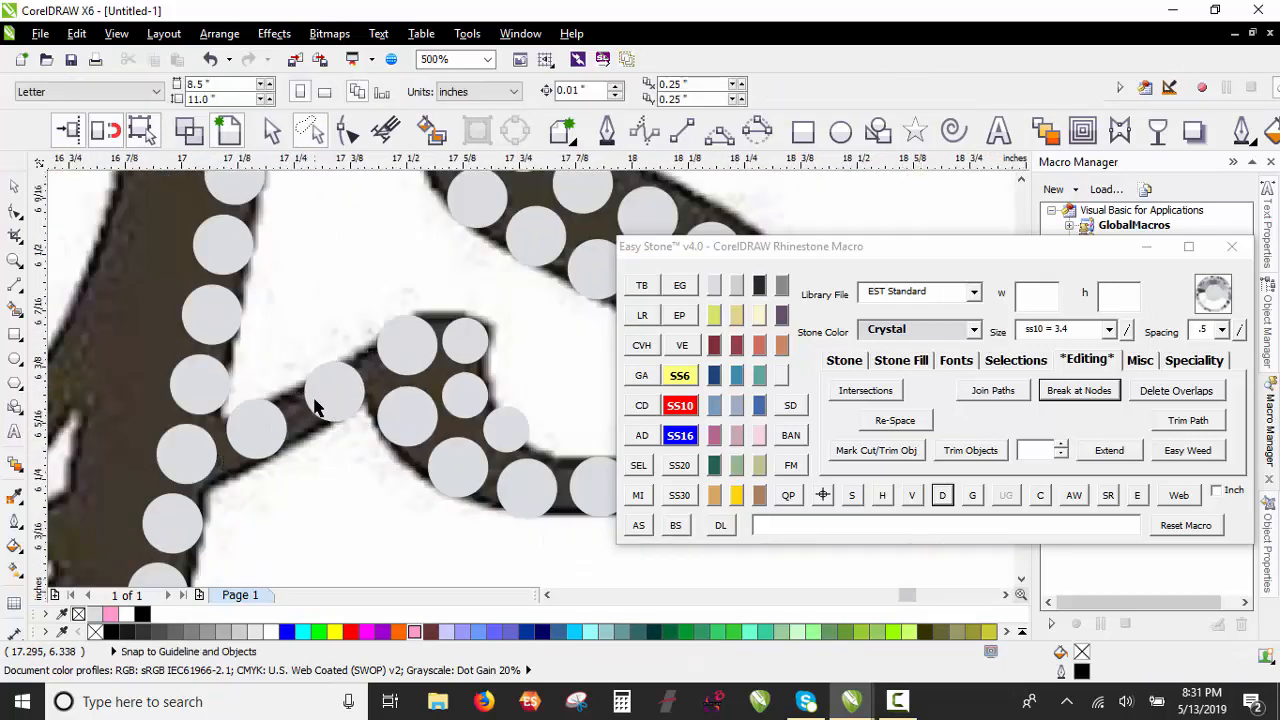
# Step: Change the connecting stroke's stone nearest the s to SS6, move it closer to the s and copy it into the gap
pyautogui.scroll(1, 309, 400)
pyautogui.click(351, 391)
pyautogui.click(697, 390)
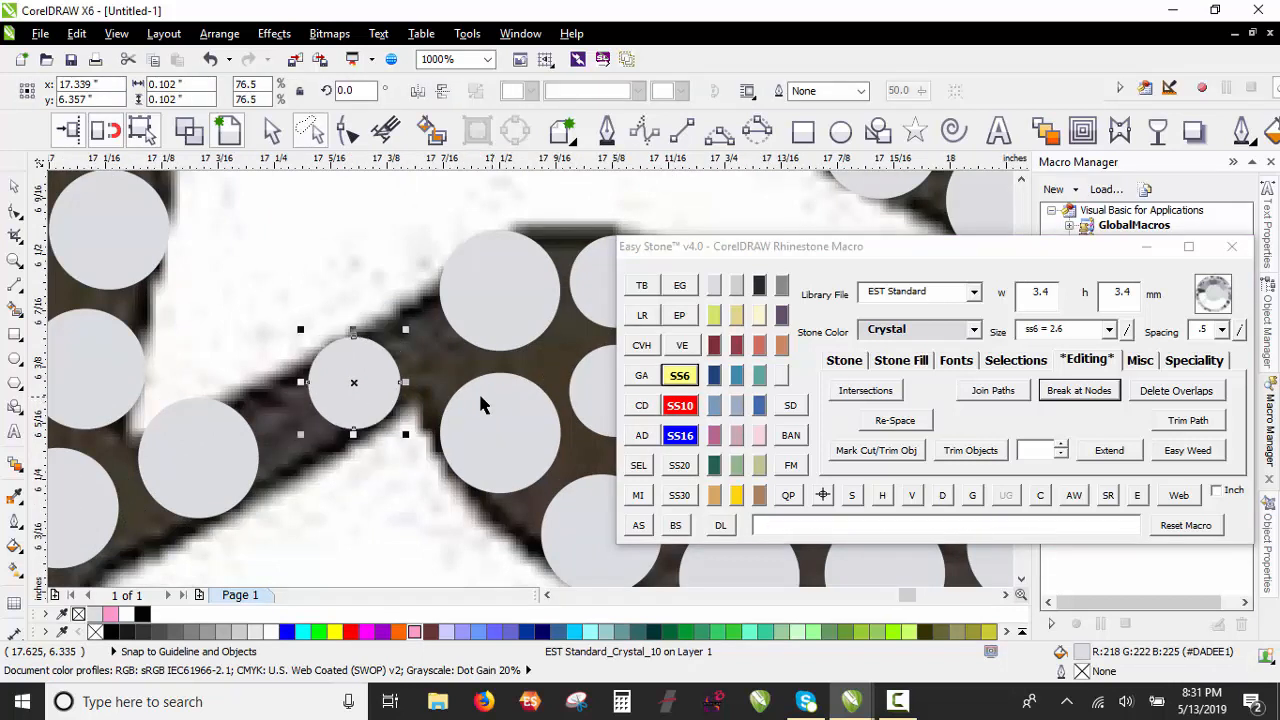
pyautogui.scroll(1, 371, 380)
pyautogui.moveTo(368, 380); pyautogui.dragTo(281, 439)
pyautogui.scroll(-2, 291, 376)
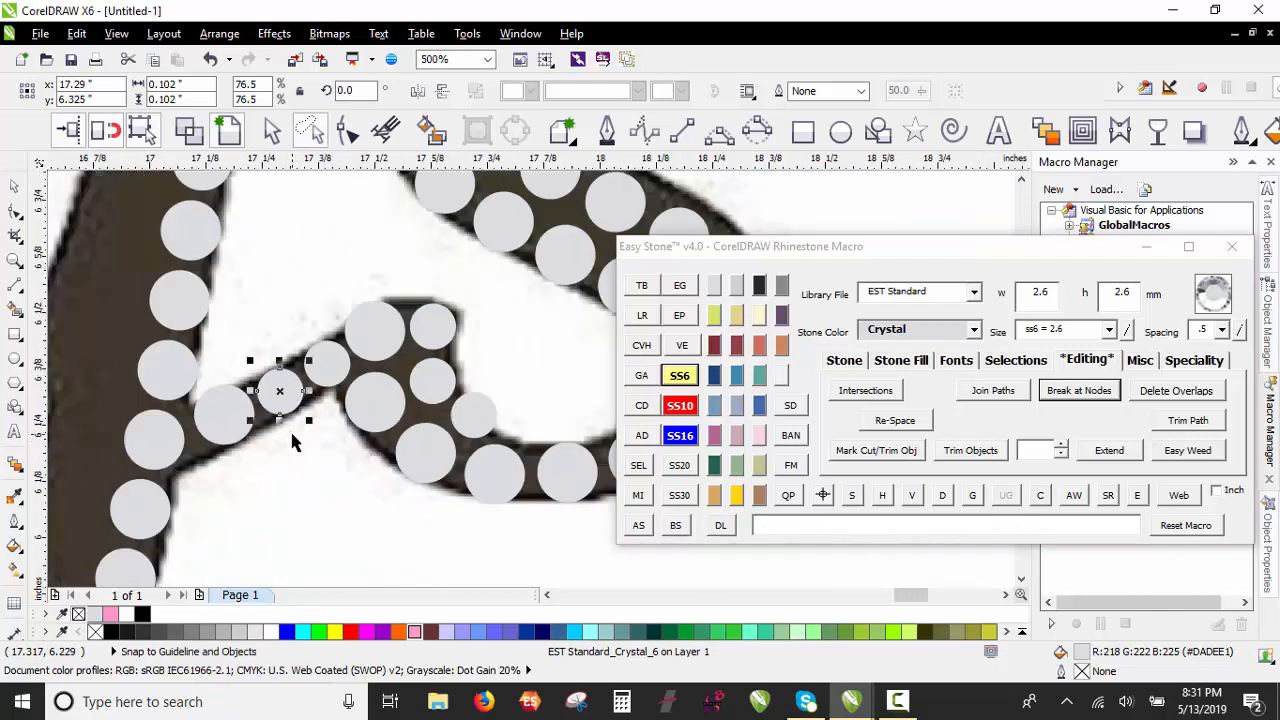
# Step: Re-space the five stones running from the g's stem across the connecting stroke to the tip of the s
pyautogui.click(292, 436)
pyautogui.click(163, 448)
pyautogui.keyDown('shift'); pyautogui.click(223, 420); pyautogui.keyUp('shift')
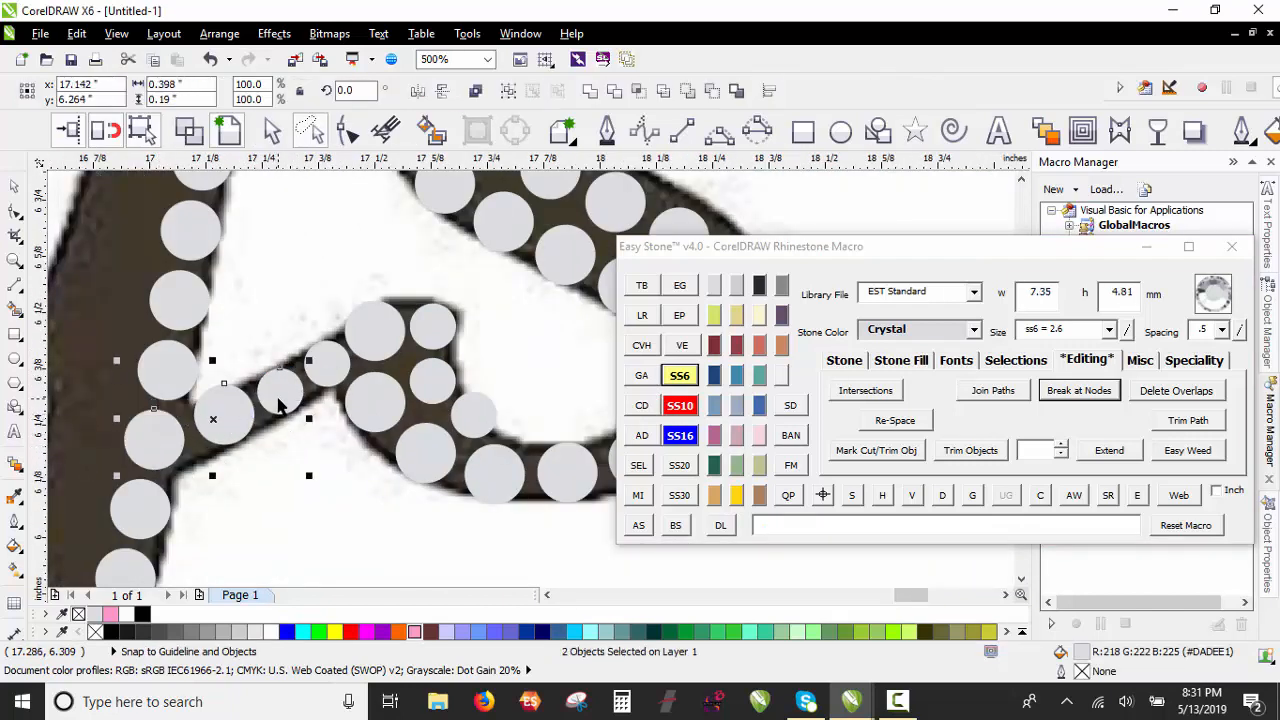
pyautogui.keyDown('shift'); pyautogui.click(281, 405); pyautogui.keyUp('shift')
pyautogui.keyDown('shift'); pyautogui.click(335, 377); pyautogui.keyUp('shift')
pyautogui.keyDown('shift'); pyautogui.click(370, 350); pyautogui.keyUp('shift')
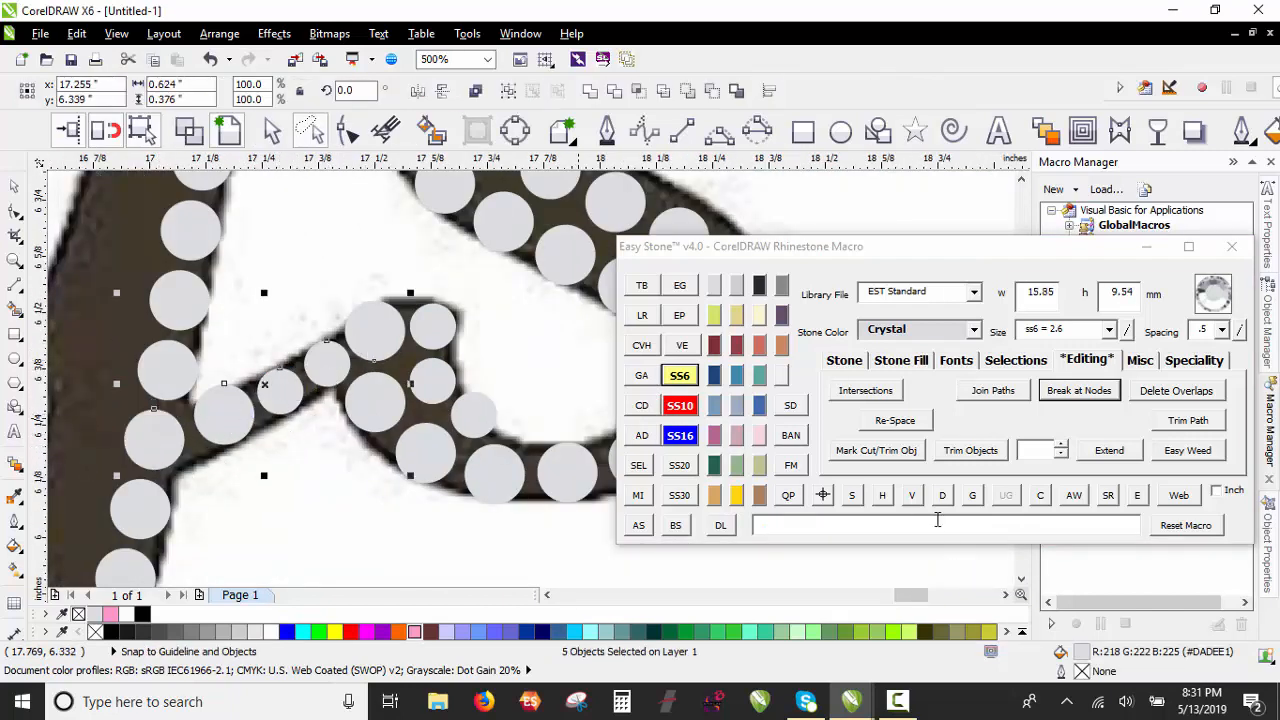
pyautogui.rightClick(942, 495)
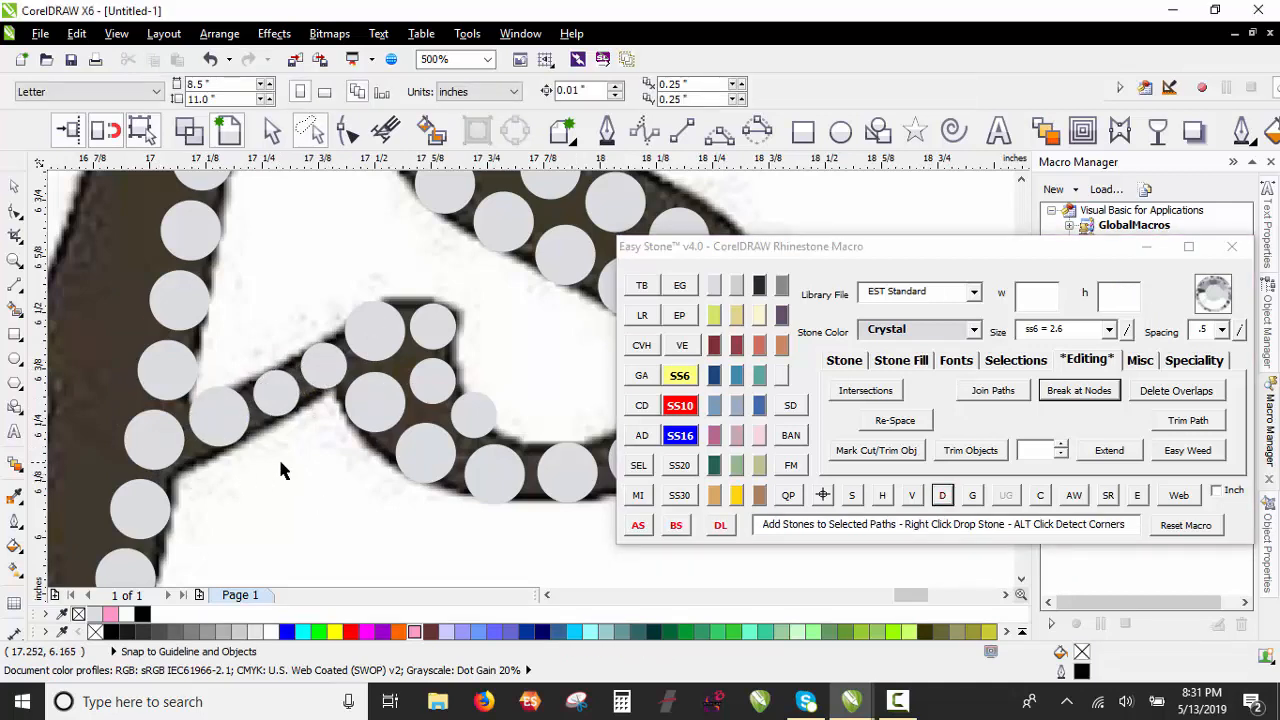
# Step: Copy two SS10 stones to the inner edge of the g's descender curve and change the lower one to SS6
pyautogui.scroll(-2, 281, 464)
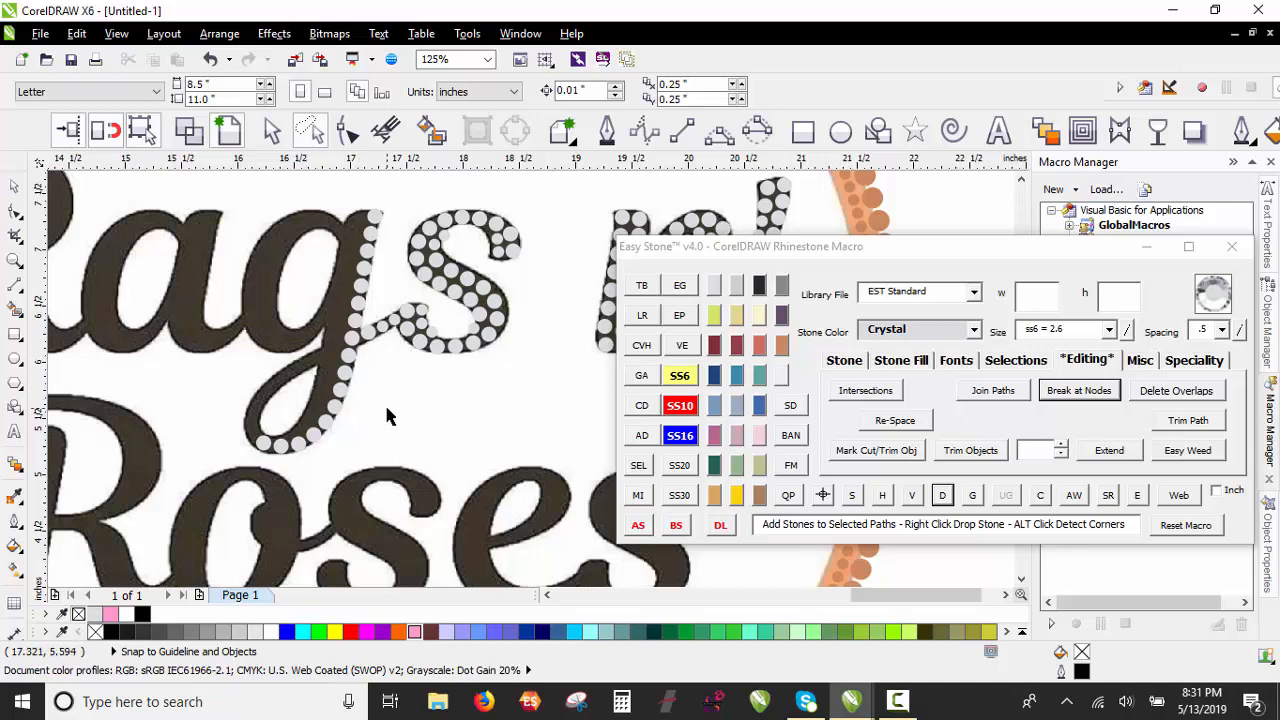
pyautogui.scroll(6, 388, 414)
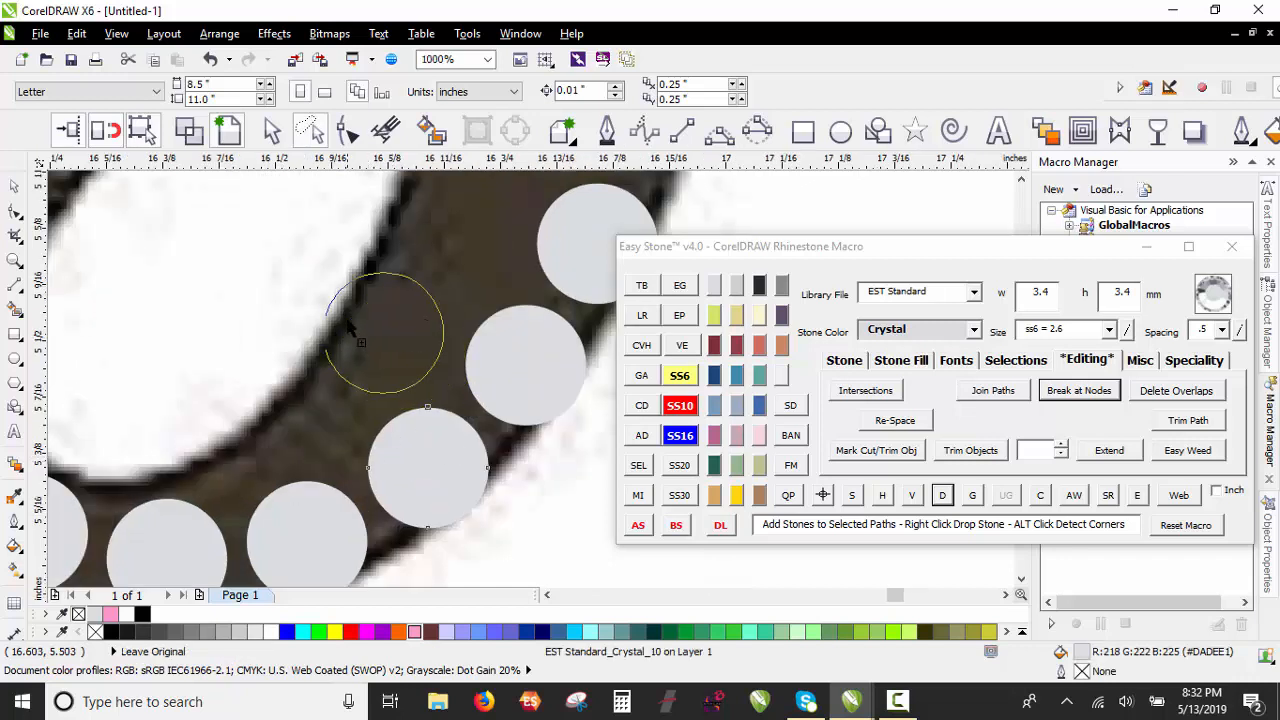
pyautogui.click(352, 334)
pyautogui.click(275, 408)
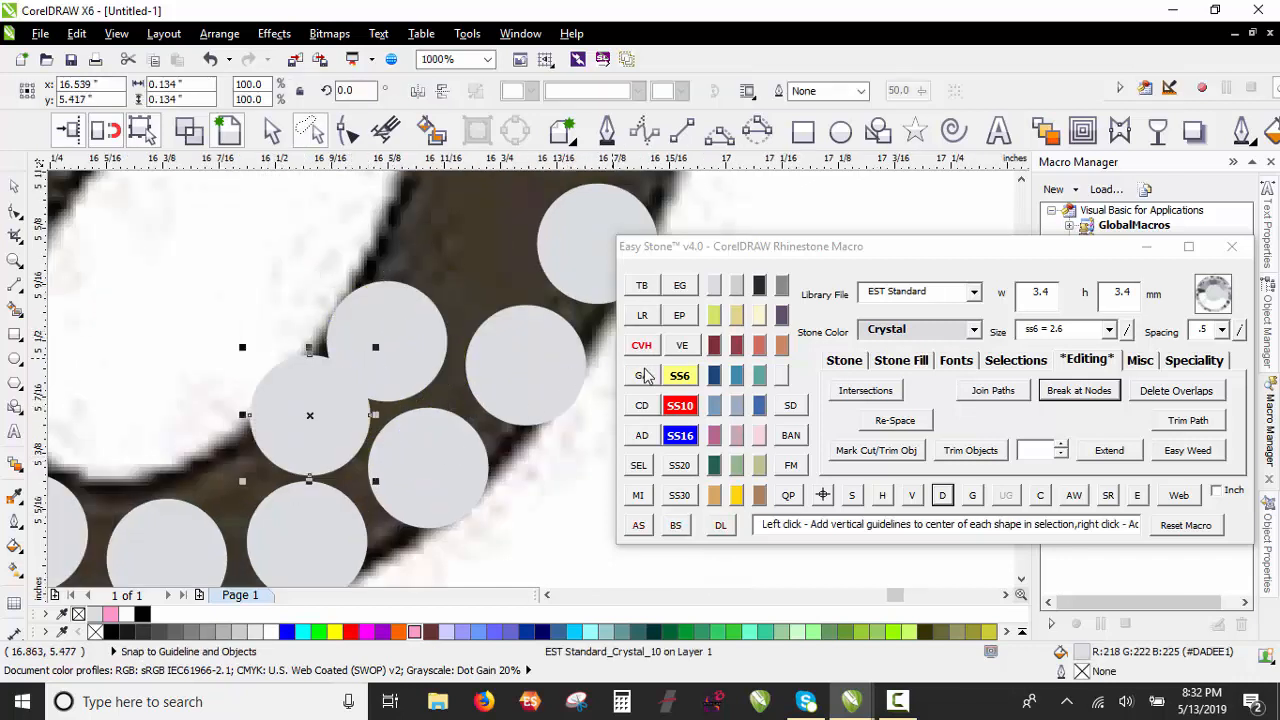
pyautogui.click(679, 375)
# Step: Fine-tune the position of the SS6 stone on the inner edge of the g's descender between its neighbours
pyautogui.scroll(2, 300, 428)
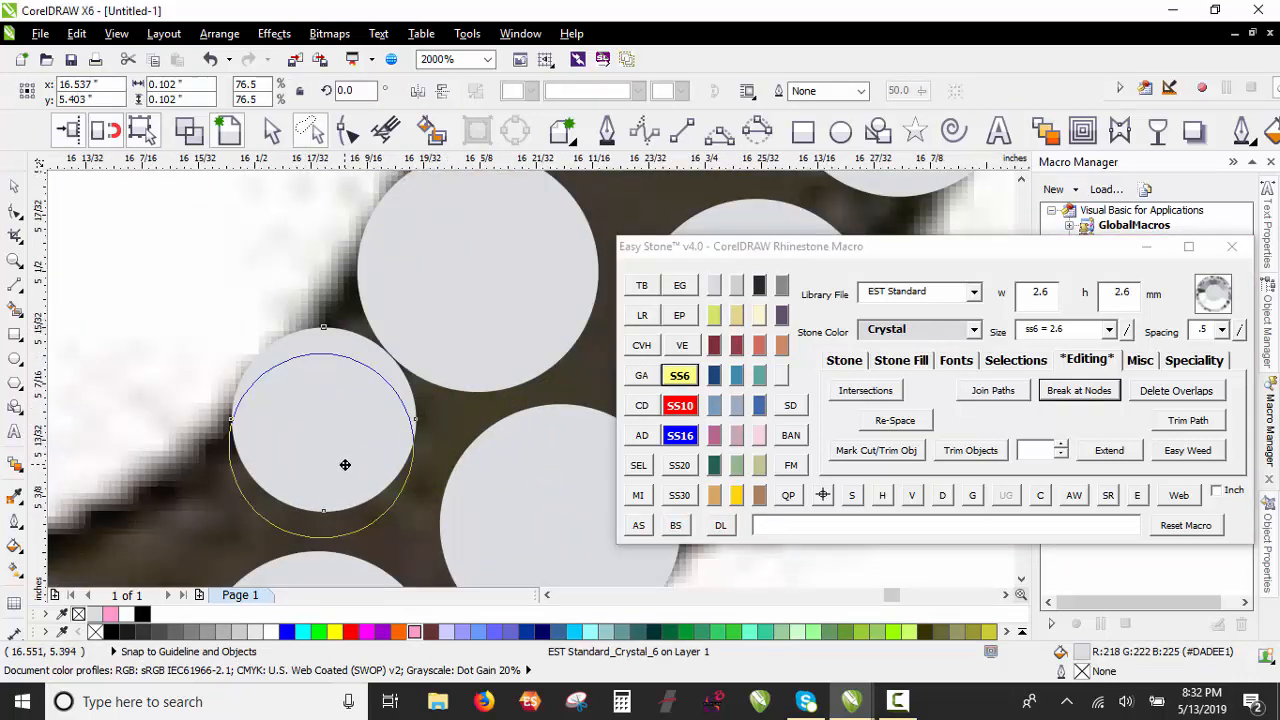
pyautogui.scroll(-4, 440, 279)
pyautogui.scroll(3, 430, 315)
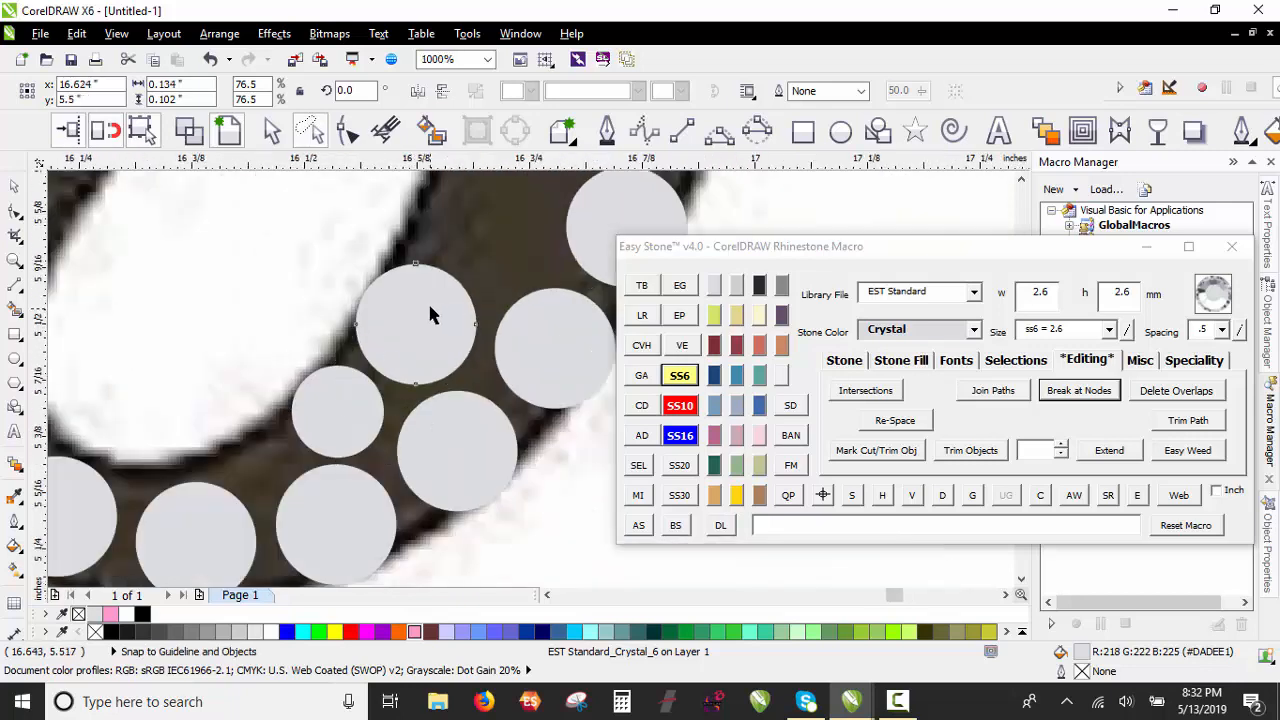
pyautogui.scroll(1, 351, 294)
pyautogui.click(340, 335)
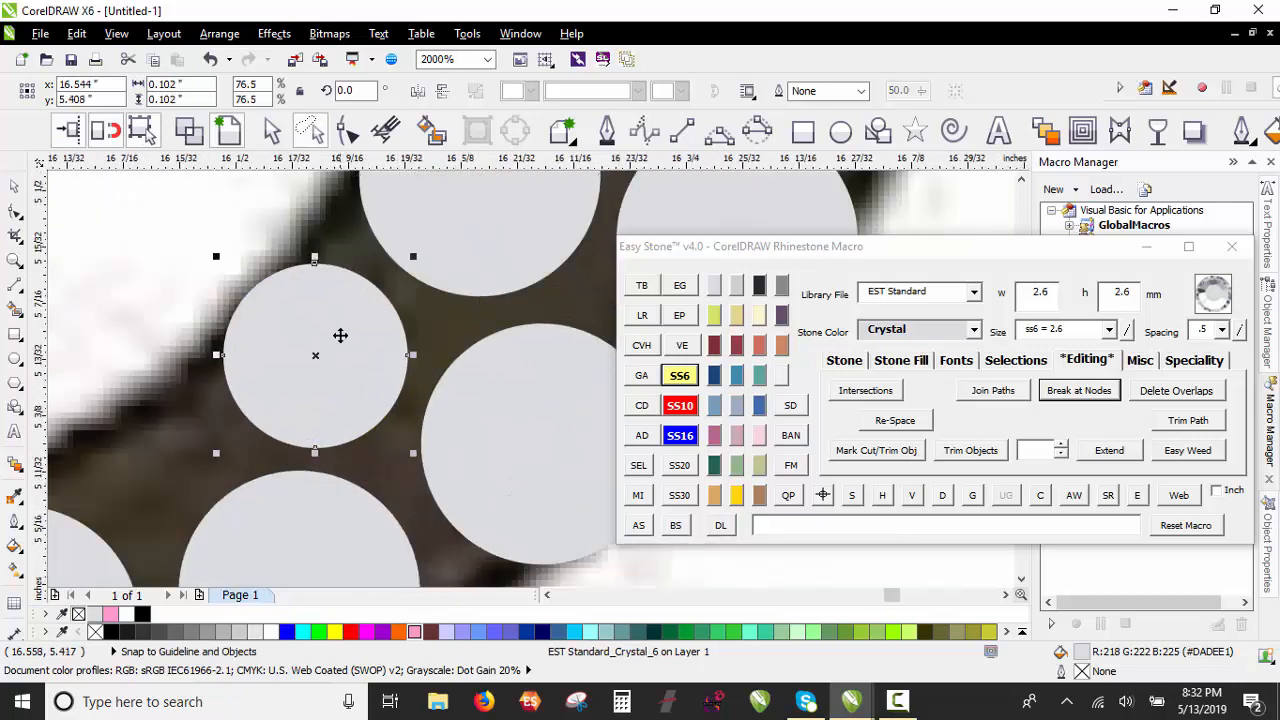
pyautogui.scroll(-2, 338, 337)
pyautogui.click(295, 346)
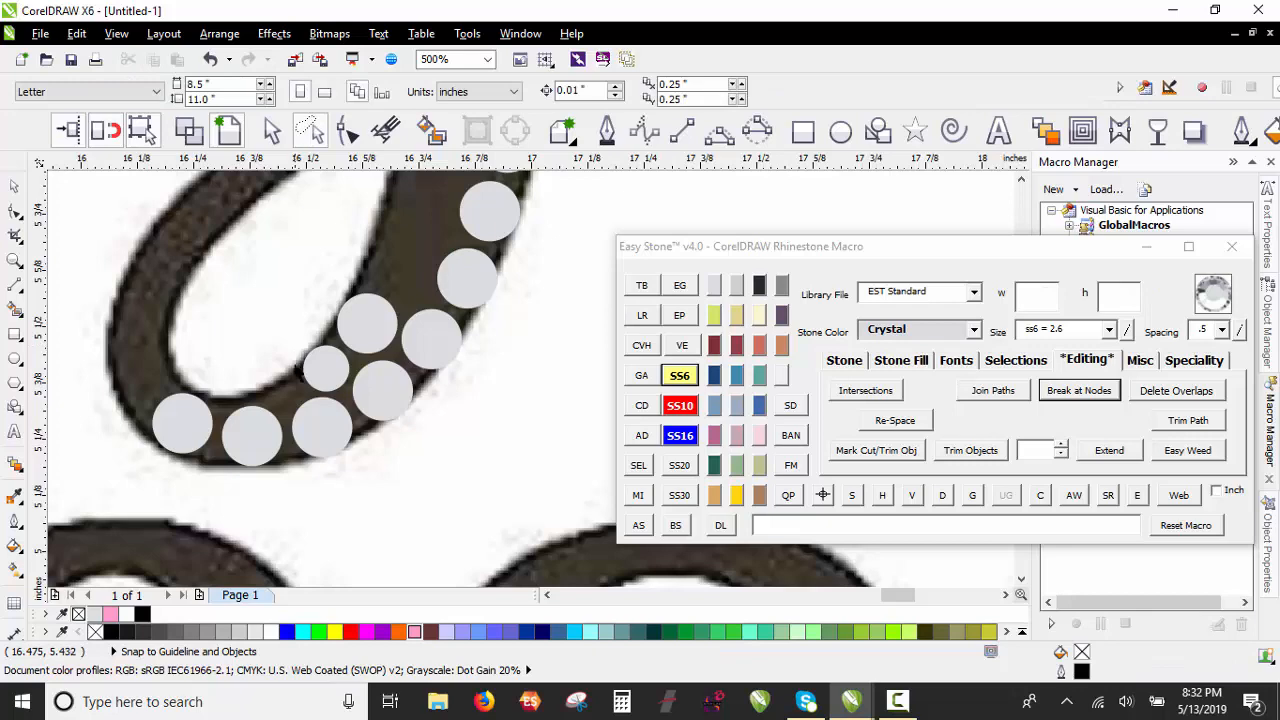
# Step: Copy SS10 stones from the top of the g's stem to start a second column down its inner side
pyautogui.scroll(-1, 292, 448)
pyautogui.scroll(1, 260, 348)
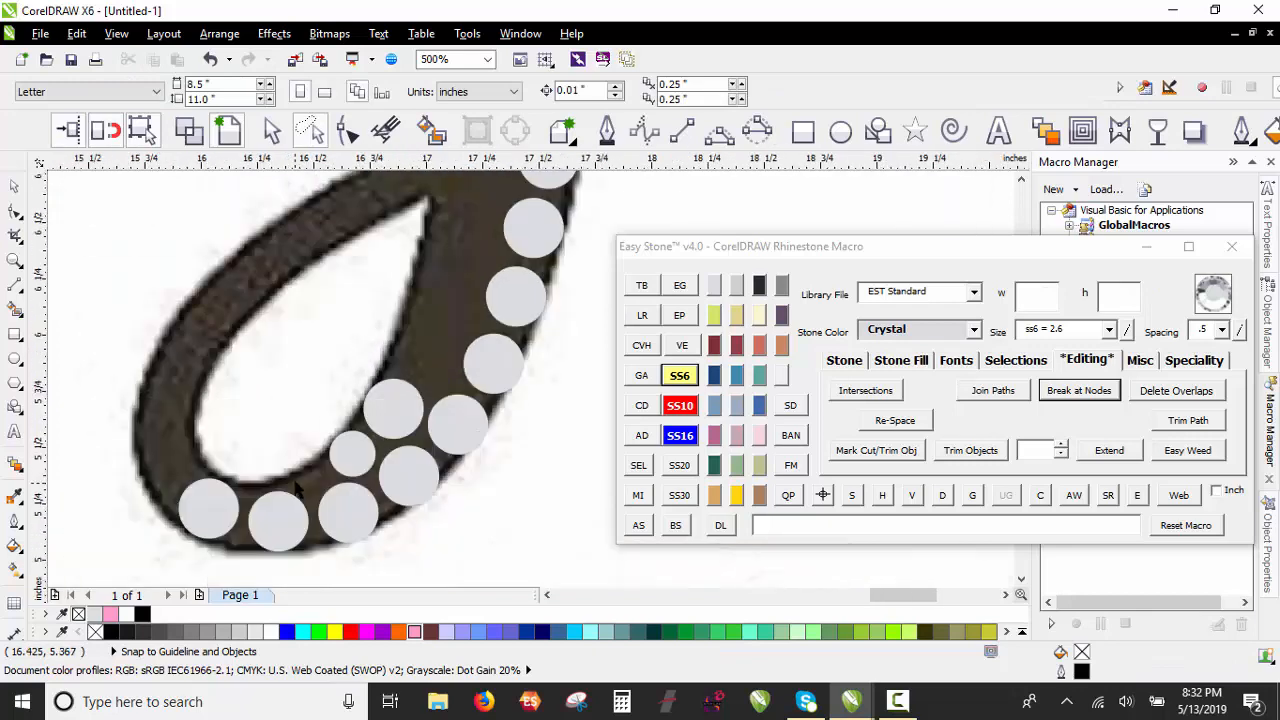
pyautogui.scroll(-1, 303, 497)
pyautogui.scroll(-1, 355, 393)
pyautogui.scroll(1, 385, 237)
pyautogui.scroll(1, 423, 206)
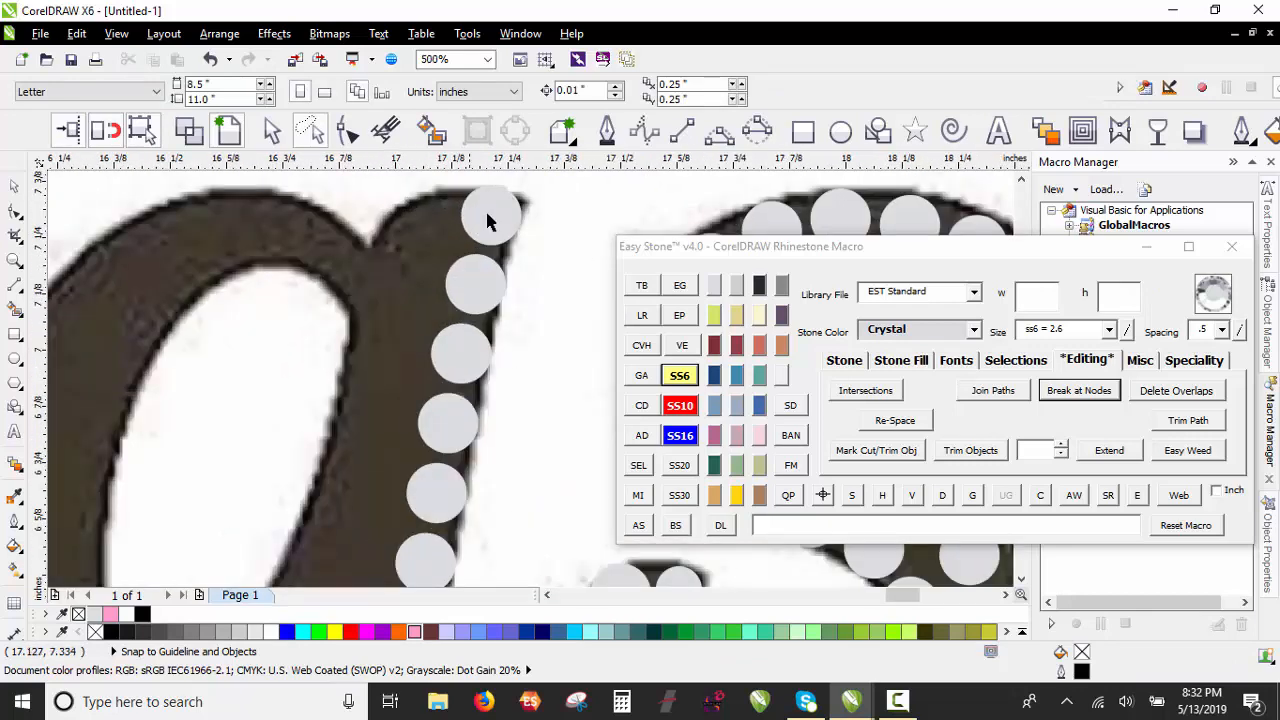
pyautogui.click(488, 214)
pyautogui.moveTo(488, 214); pyautogui.dragTo(420, 214)
pyautogui.moveTo(410, 292); pyautogui.dragTo(393, 357)
pyautogui.press('space')
pyautogui.moveTo(365, 458); pyautogui.dragTo(357, 504)
pyautogui.press('space')
# Step: Continue the second column of SS10 stones down the g's inner stem and into the descender, joining the stones at the loop
pyautogui.scroll(-2, 399, 275)
pyautogui.scroll(2, 385, 330)
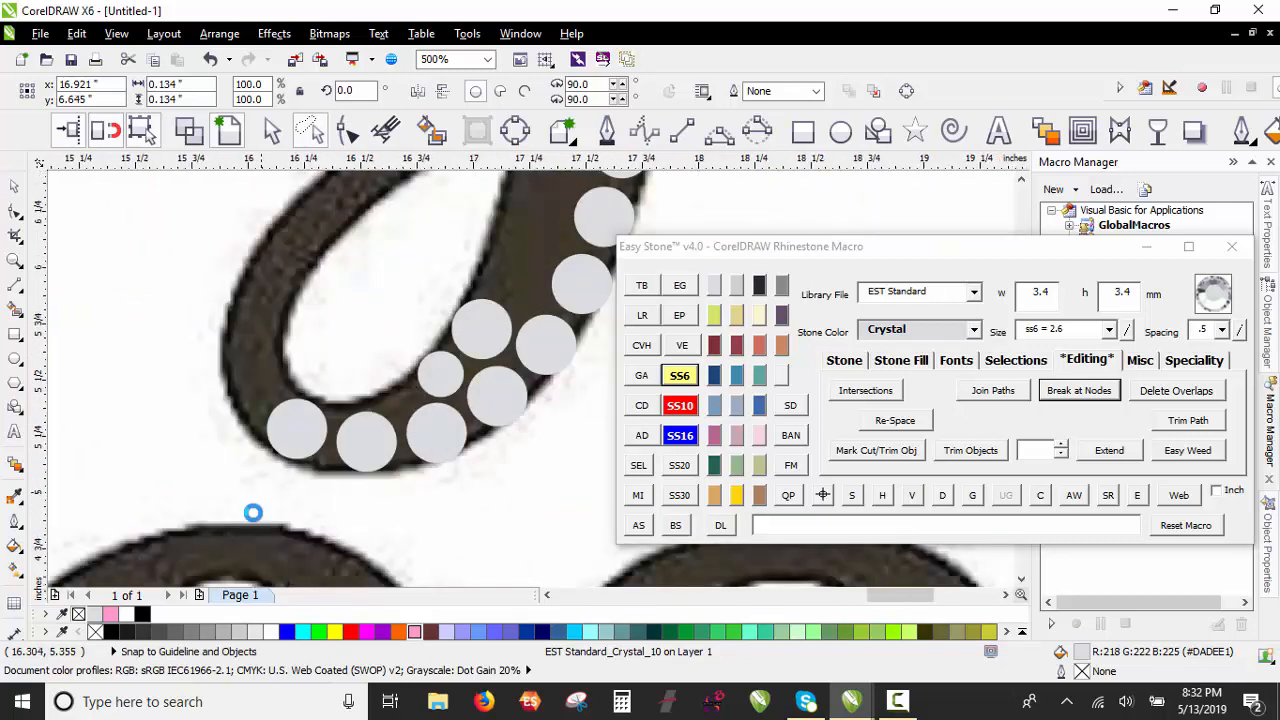
pyautogui.scroll(-2, 251, 514)
pyautogui.scroll(1, 322, 502)
pyautogui.moveTo(286, 521)
pyautogui.mouseDown()
pyautogui.moveTo(341, 358)
pyautogui.moveTo(348, 385)
pyautogui.moveTo(395, 190)
pyautogui.moveTo(381, 210)
pyautogui.moveTo(390, 315)
pyautogui.mouseUp()
pyautogui.press('space')
pyautogui.press('space')
pyautogui.press('space')
pyautogui.scroll(3, 398, 265)
pyautogui.scroll(-1, 388, 317)
pyautogui.click(310, 366)
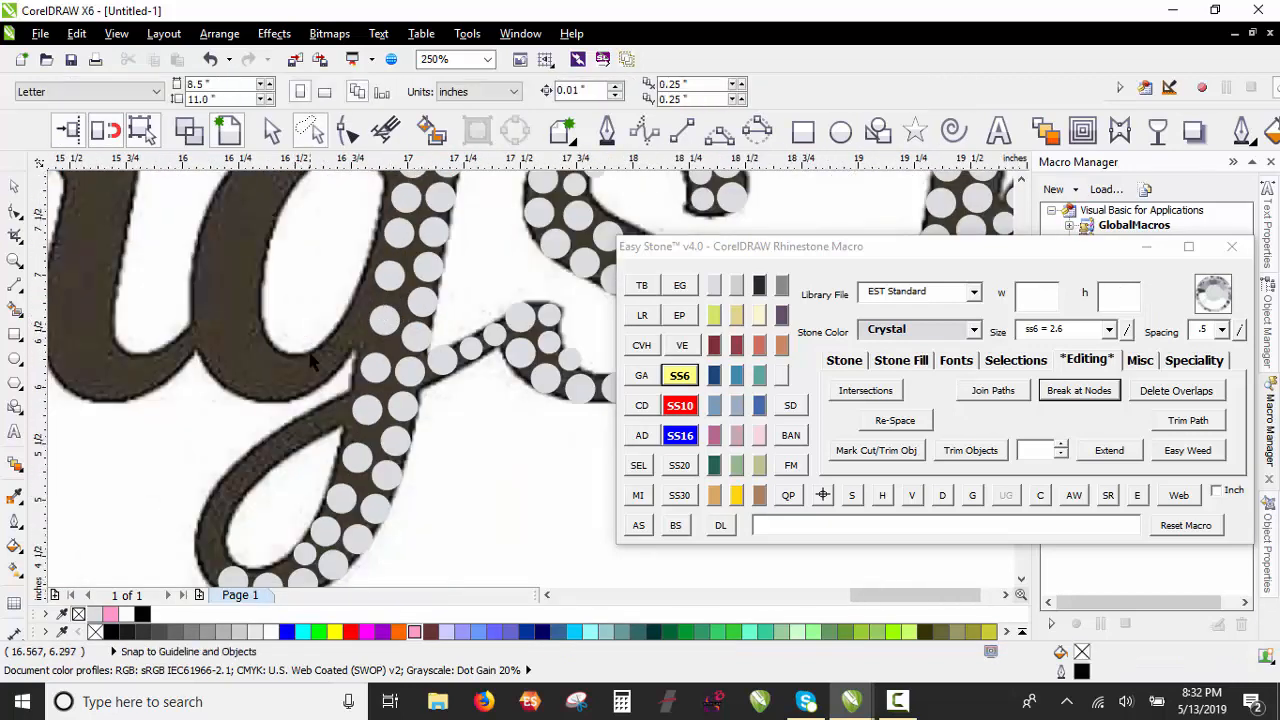
# Step: Turn the inner stone column of the g's stem into a path, clear its stones and refill it with evenly spaced SS10 stones
pyautogui.scroll(-1, 310, 369)
pyautogui.click(309, 130)
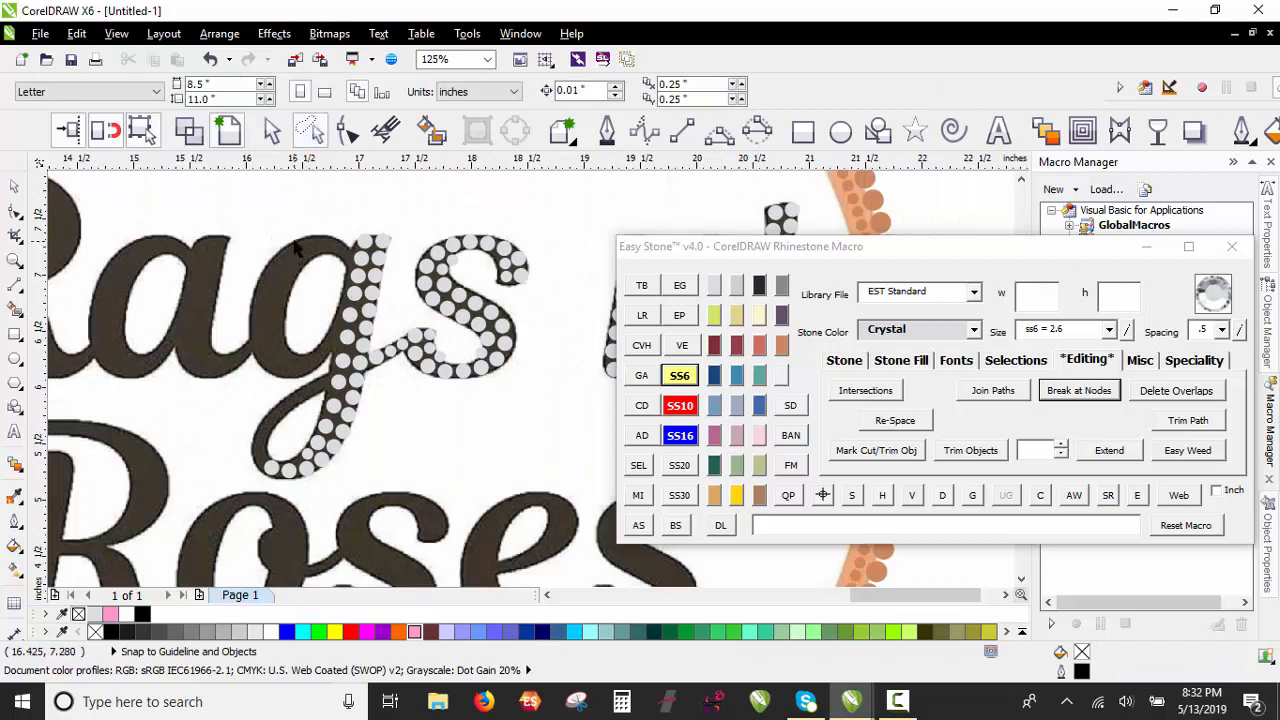
pyautogui.moveTo(296, 247)
pyautogui.mouseDown()
pyautogui.moveTo(345, 194)
pyautogui.moveTo(365, 225)
pyautogui.mouseUp()
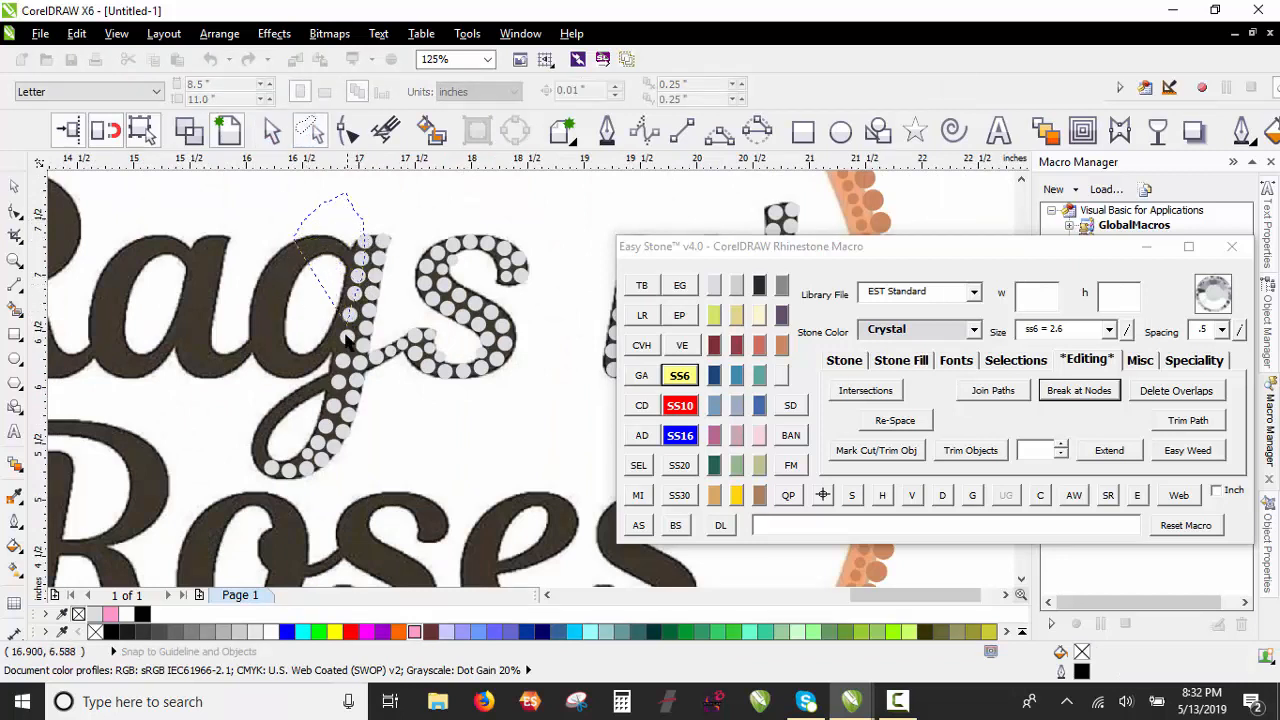
pyautogui.moveTo(339, 384)
pyautogui.mouseDown()
pyautogui.moveTo(313, 441)
pyautogui.moveTo(247, 421)
pyautogui.mouseUp()
pyautogui.moveTo(303, 316); pyautogui.dragTo(298, 262)
pyautogui.scroll(2, 391, 229)
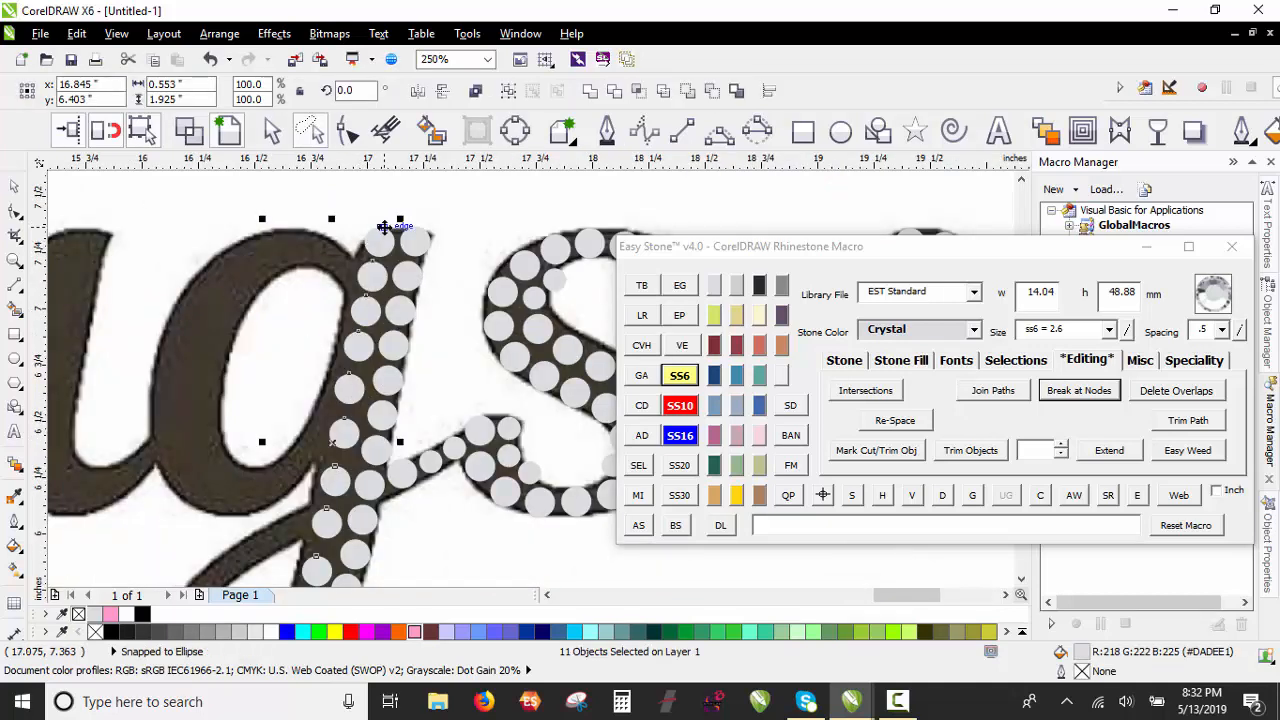
pyautogui.click(941, 495)
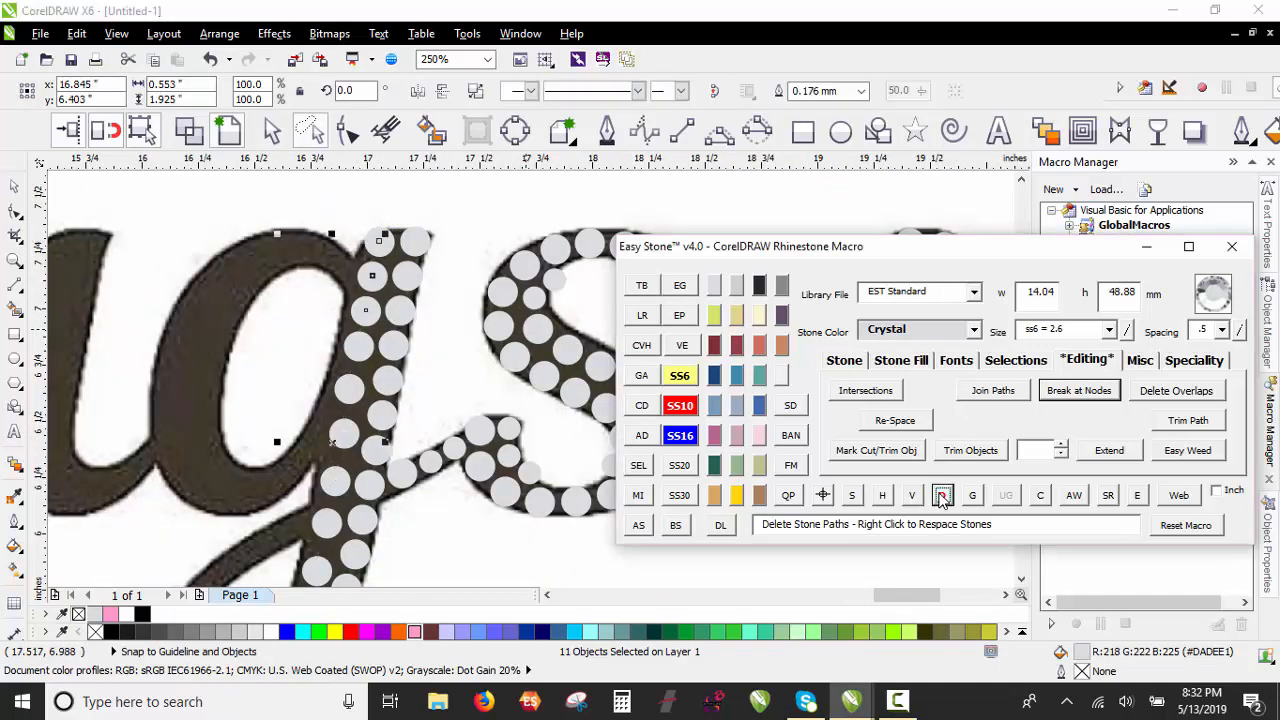
pyautogui.click(676, 527)
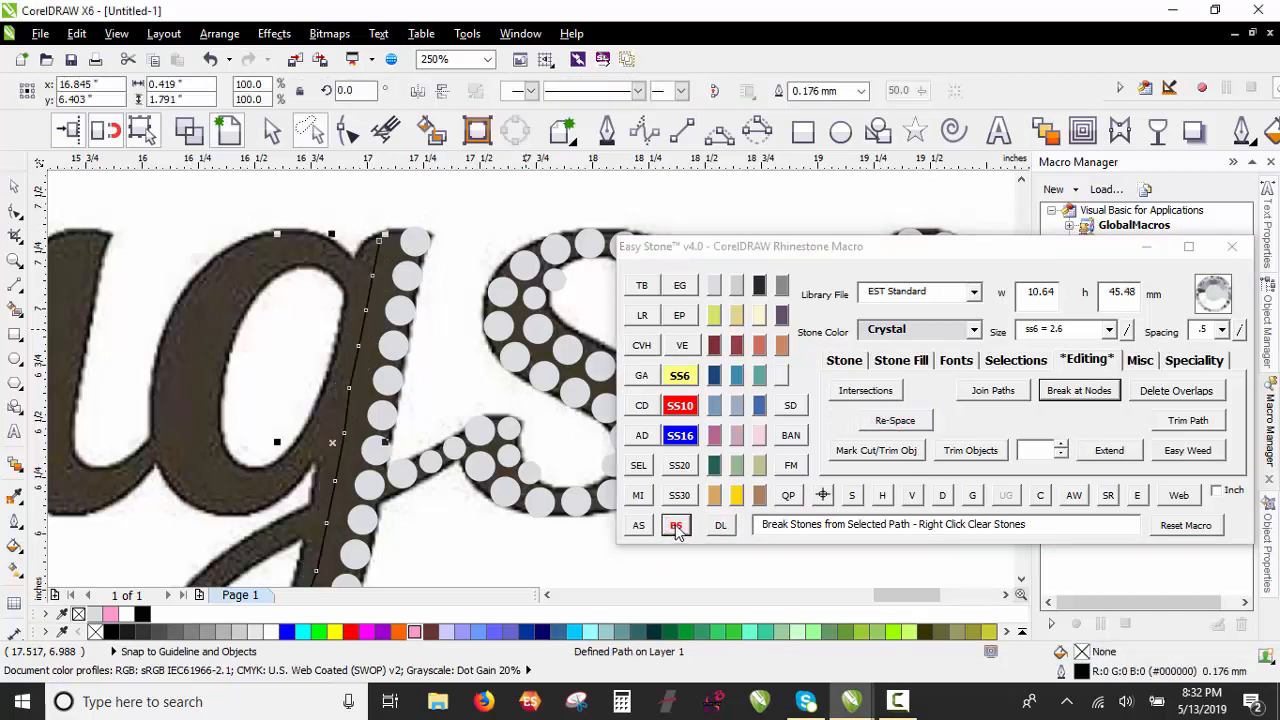
pyautogui.click(679, 405)
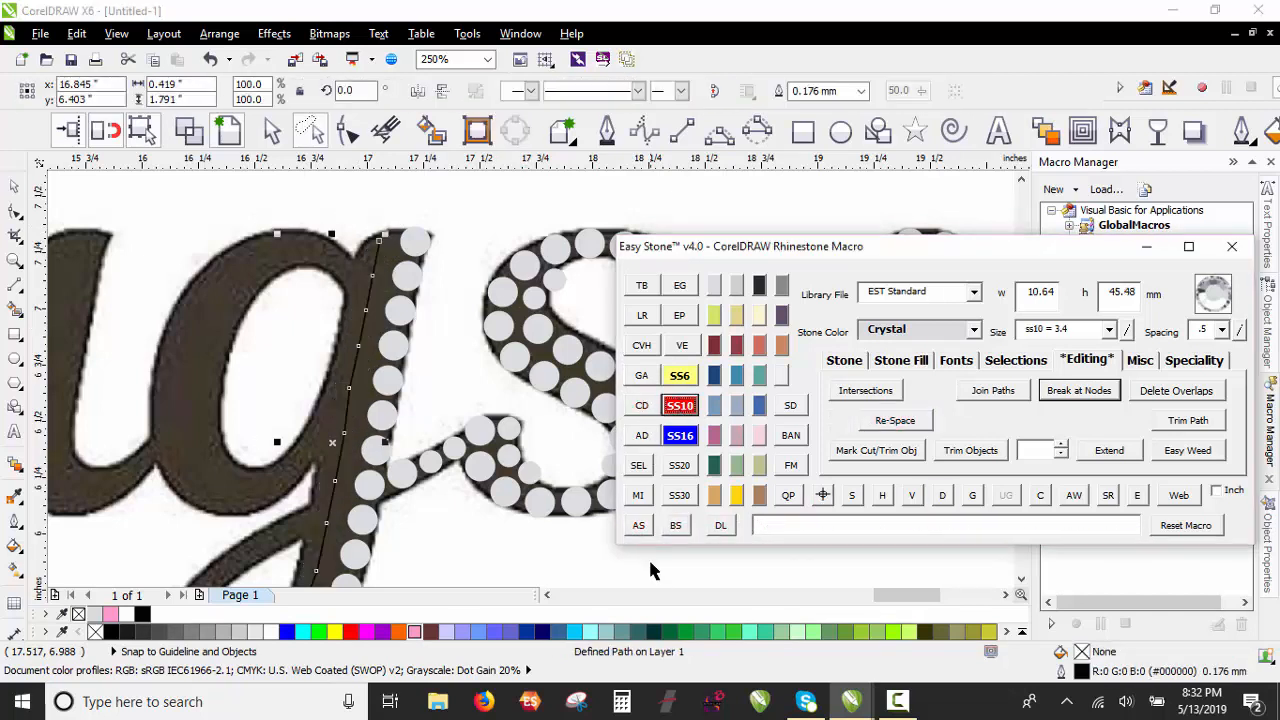
pyautogui.click(638, 525)
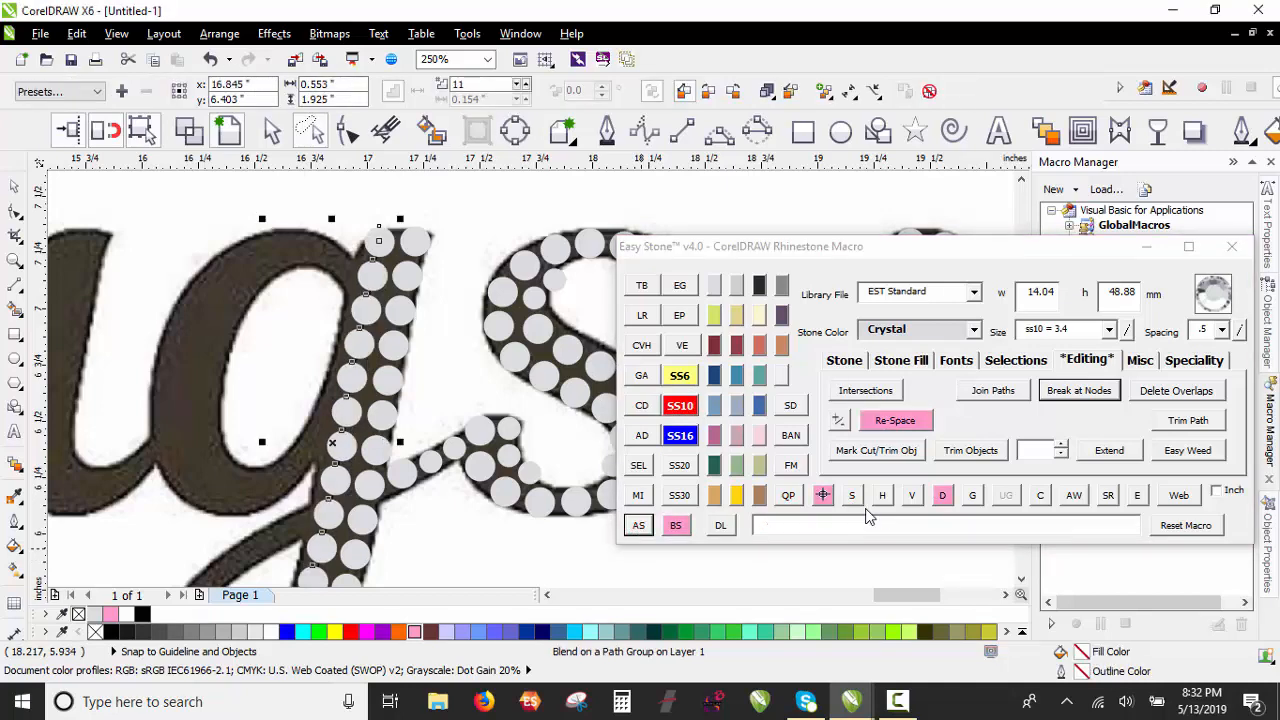
# Step: Delete the path of the re-spaced inner column on the g's stem, leaving the stones in place
pyautogui.click(940, 497)
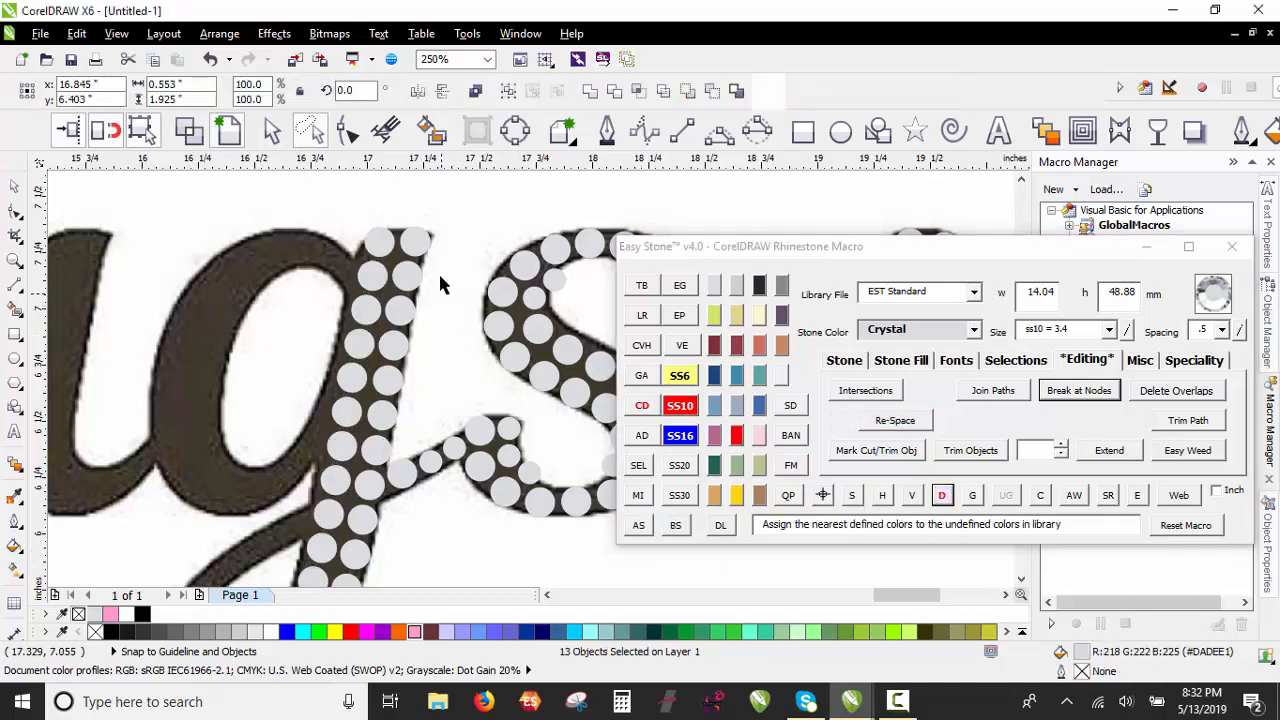
pyautogui.click(442, 278)
pyautogui.scroll(-2, 441, 275)
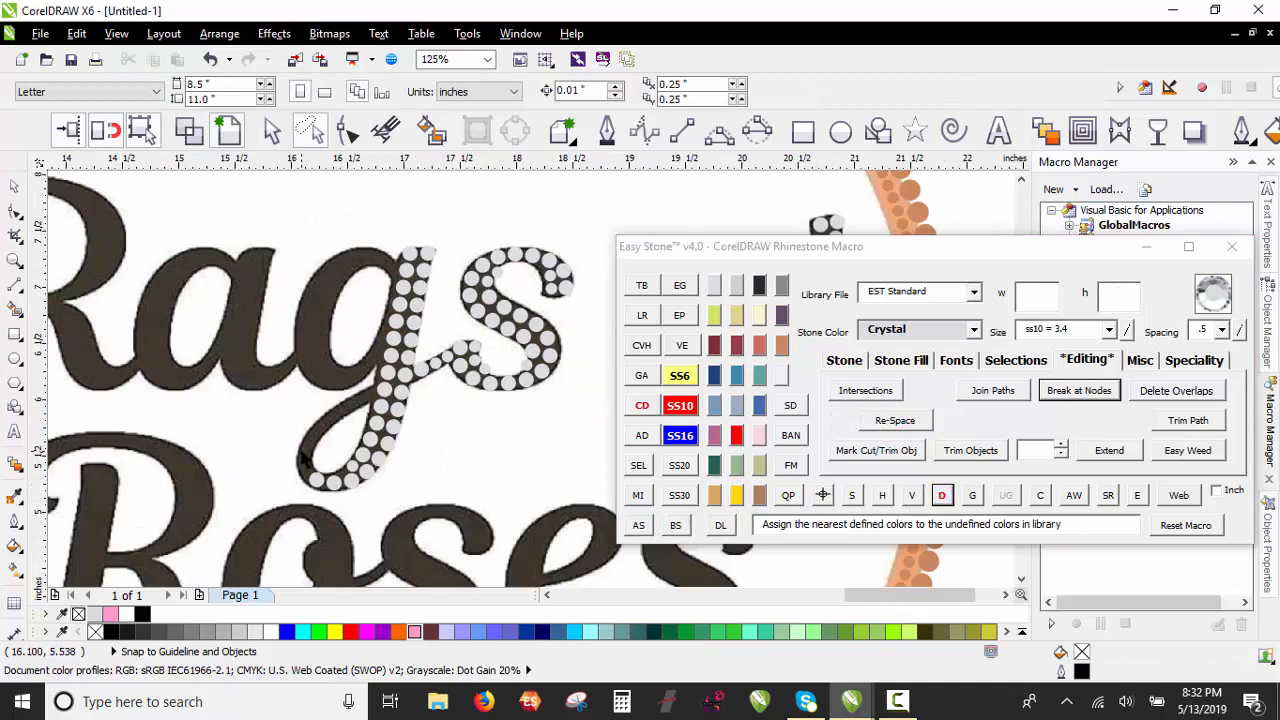
# Step: Copy SS10 stones from the bottom of the g's descender loop up its outer curve toward the stem
pyautogui.scroll(2, 303, 455)
pyautogui.scroll(2, 338, 403)
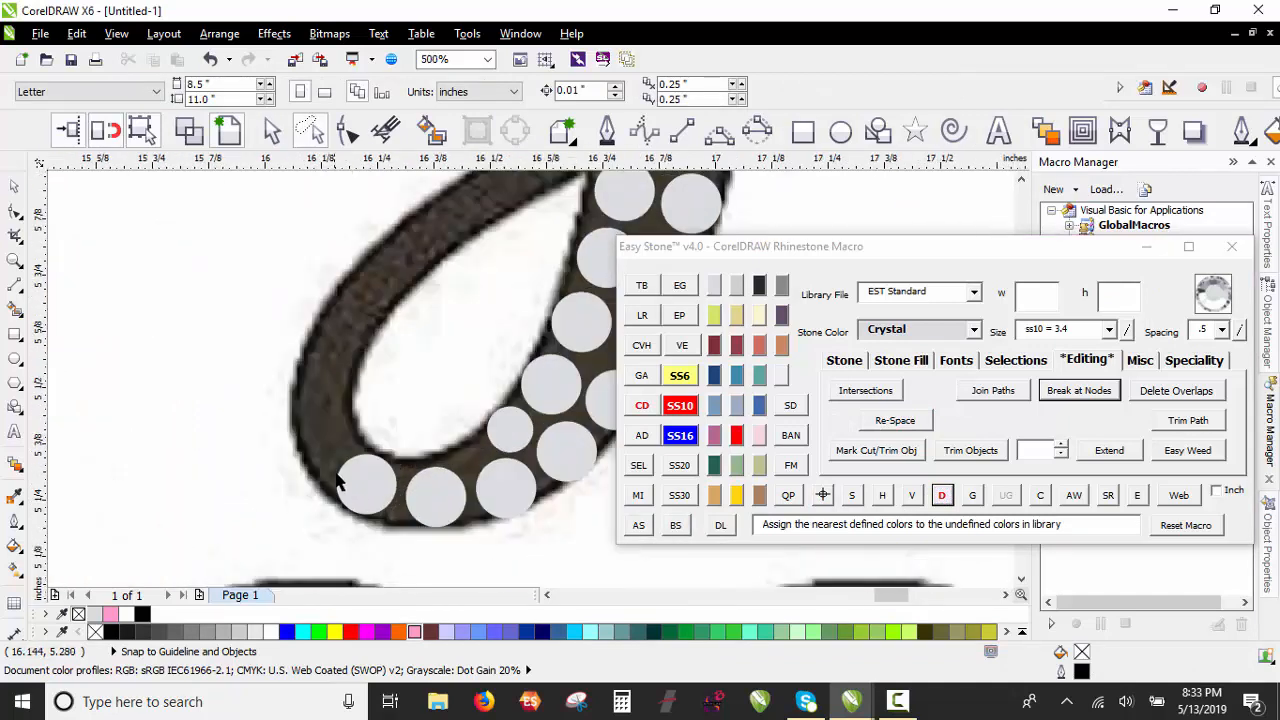
pyautogui.moveTo(350, 481); pyautogui.dragTo(455, 210)
pyautogui.rightClick(314, 428)
pyautogui.rightClick(316, 380)
pyautogui.rightClick(321, 354)
pyautogui.rightClick(372, 270)
pyautogui.rightClick(455, 210)
# Step: Copy an SS10 stone from the g's stem into the gap where the descender loop meets the stem
pyautogui.scroll(-1, 360, 391)
pyautogui.scroll(1, 451, 243)
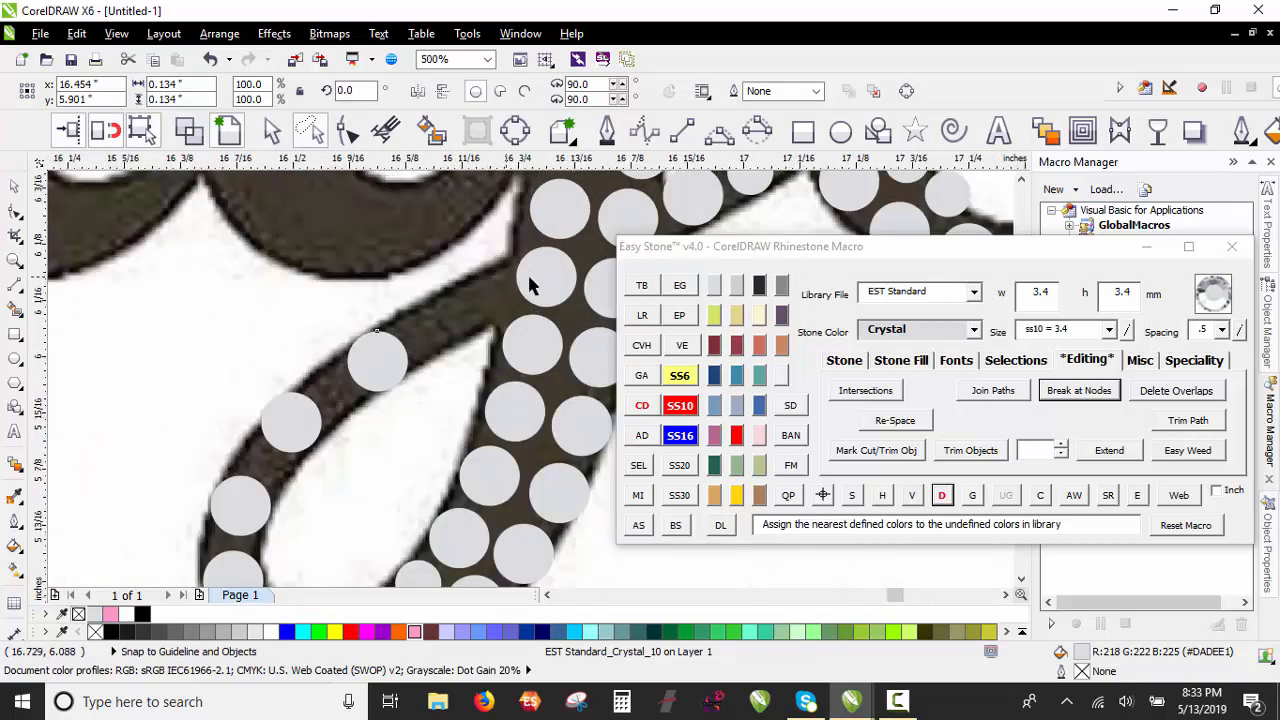
pyautogui.scroll(1, 505, 277)
pyautogui.moveTo(570, 279); pyautogui.dragTo(414, 343)
pyautogui.rightClick(414, 343)
pyautogui.scroll(-2, 391, 320)
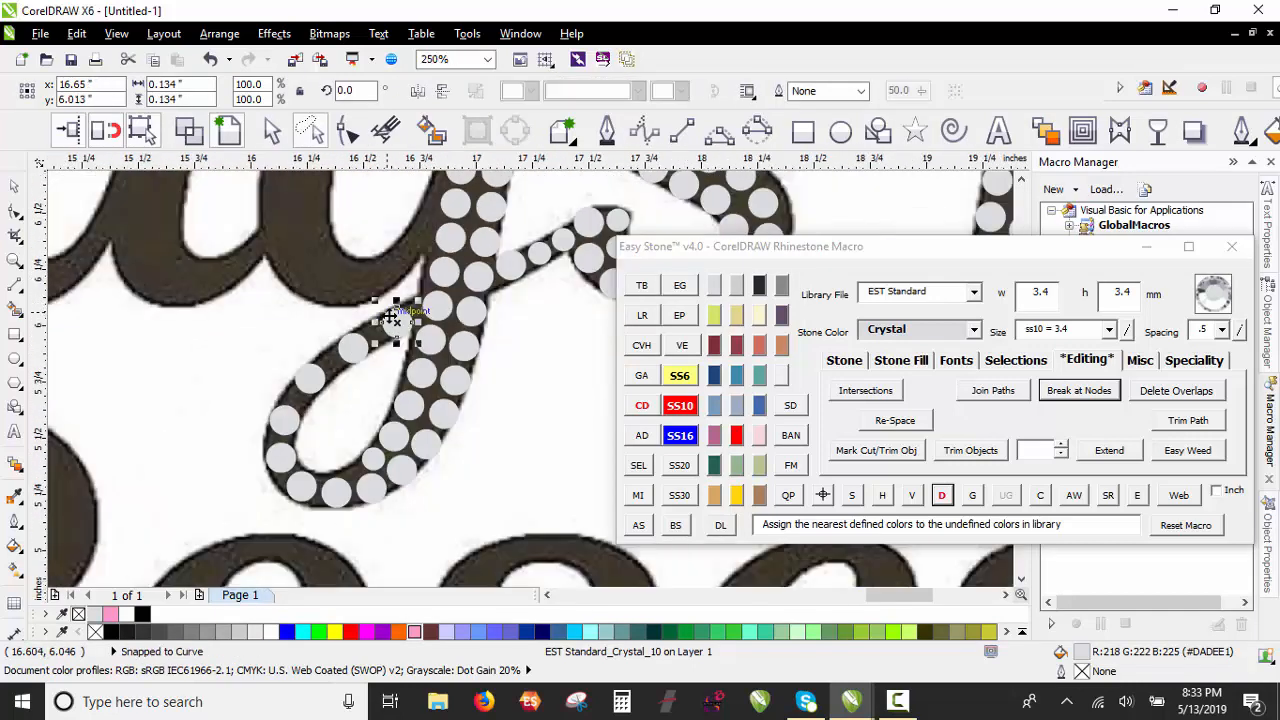
pyautogui.click(310, 338)
pyautogui.click(445, 312)
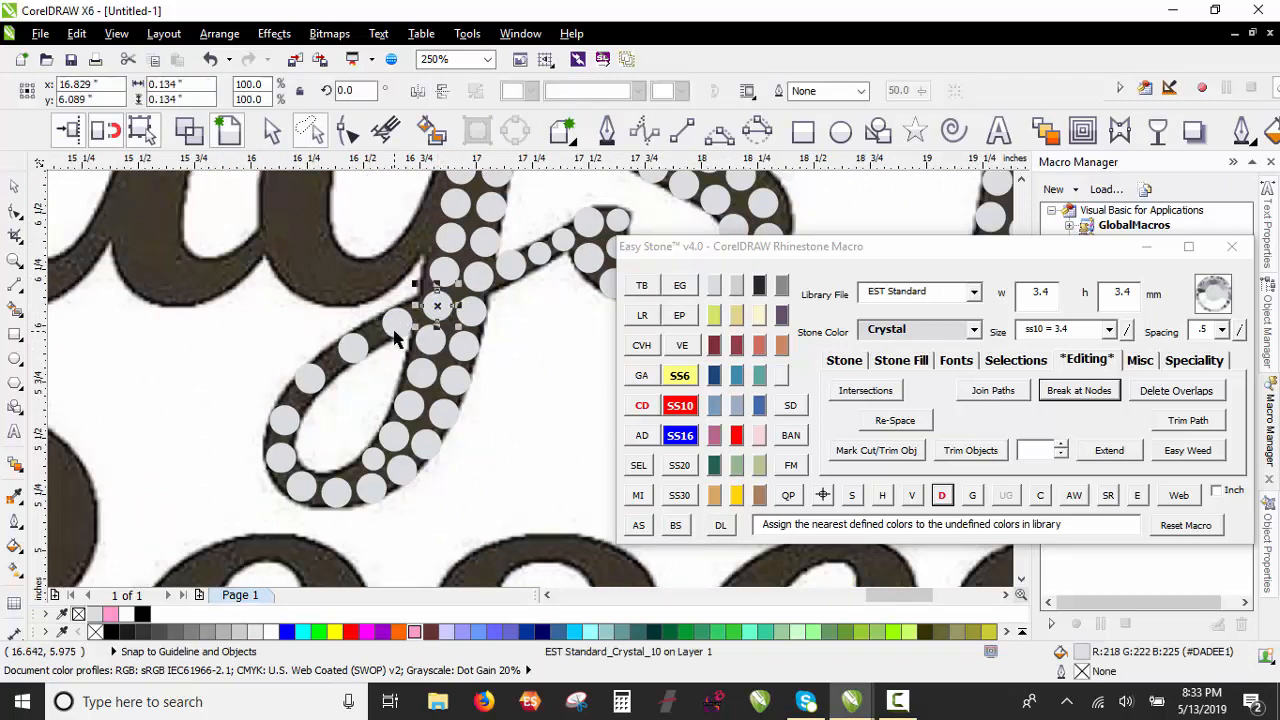
pyautogui.click(307, 298)
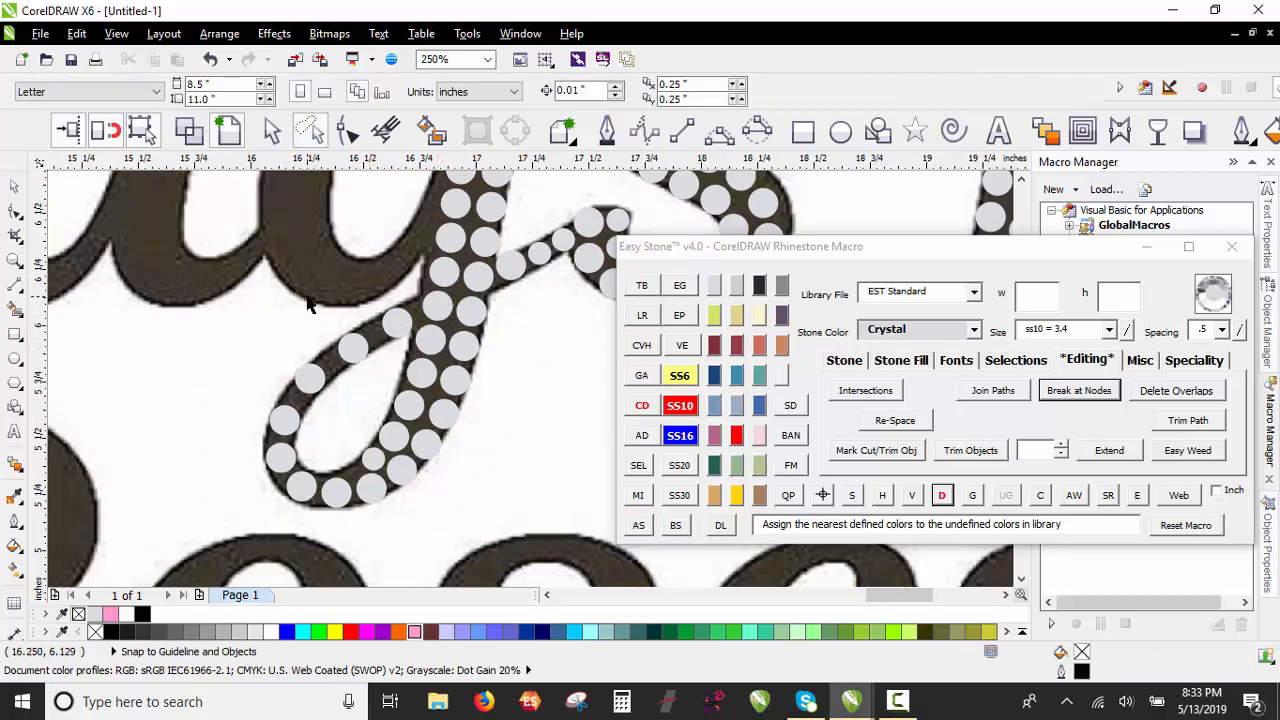
# Step: Try to re-space the SS10 stones around the g's descender loop and up the outer side of the stem
pyautogui.moveTo(300, 308)
pyautogui.mouseDown()
pyautogui.moveTo(387, 284)
pyautogui.moveTo(441, 305)
pyautogui.mouseUp()
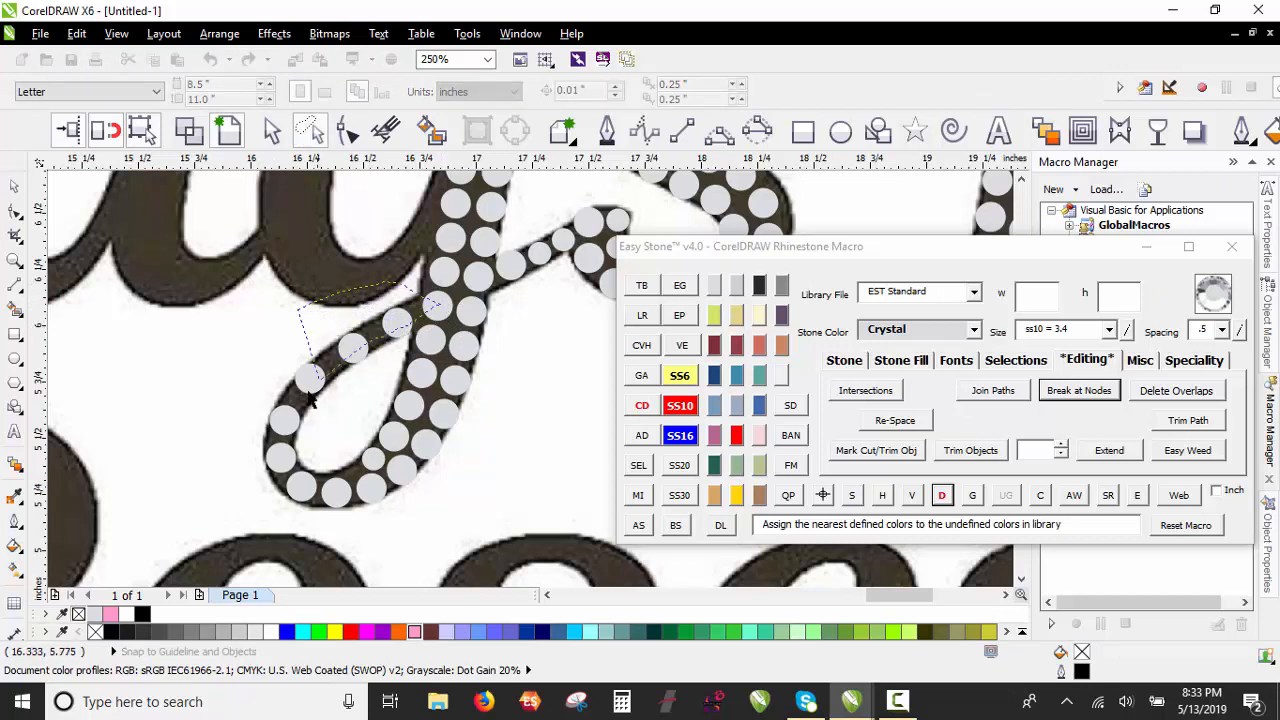
pyautogui.moveTo(278, 465); pyautogui.dragTo(311, 499)
pyautogui.moveTo(246, 526); pyautogui.dragTo(251, 503)
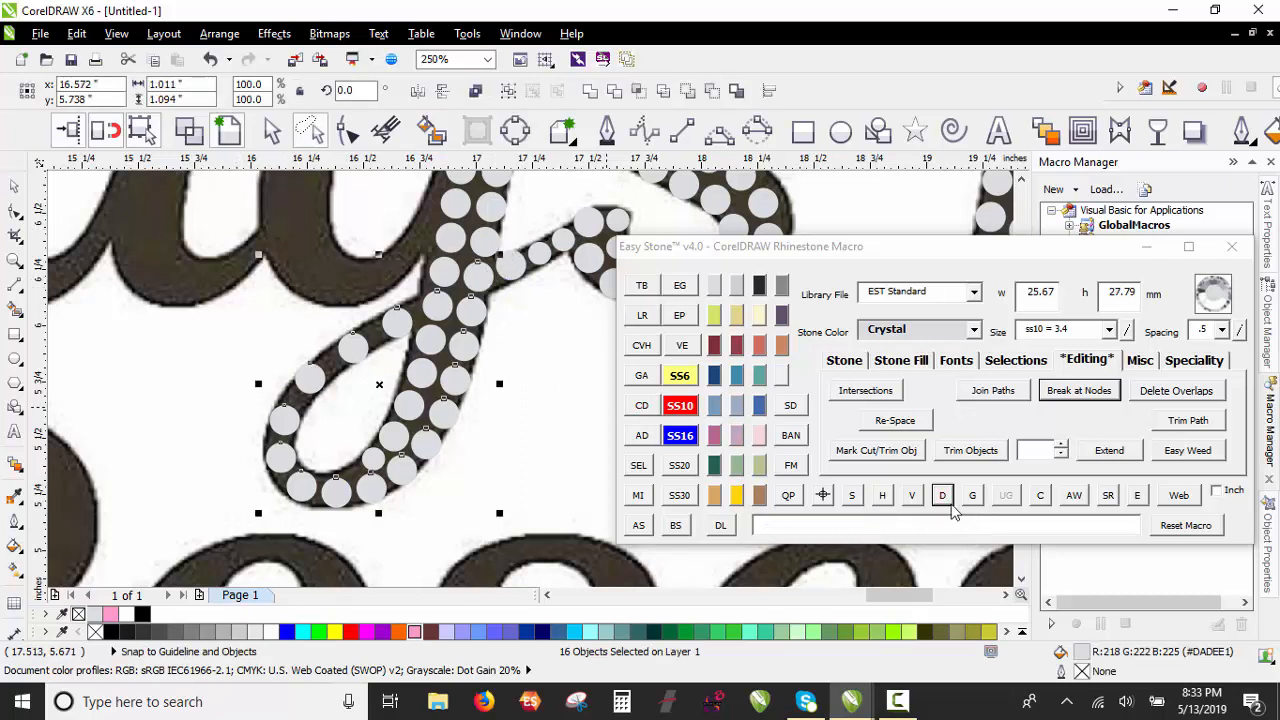
pyautogui.rightClick(944, 499)
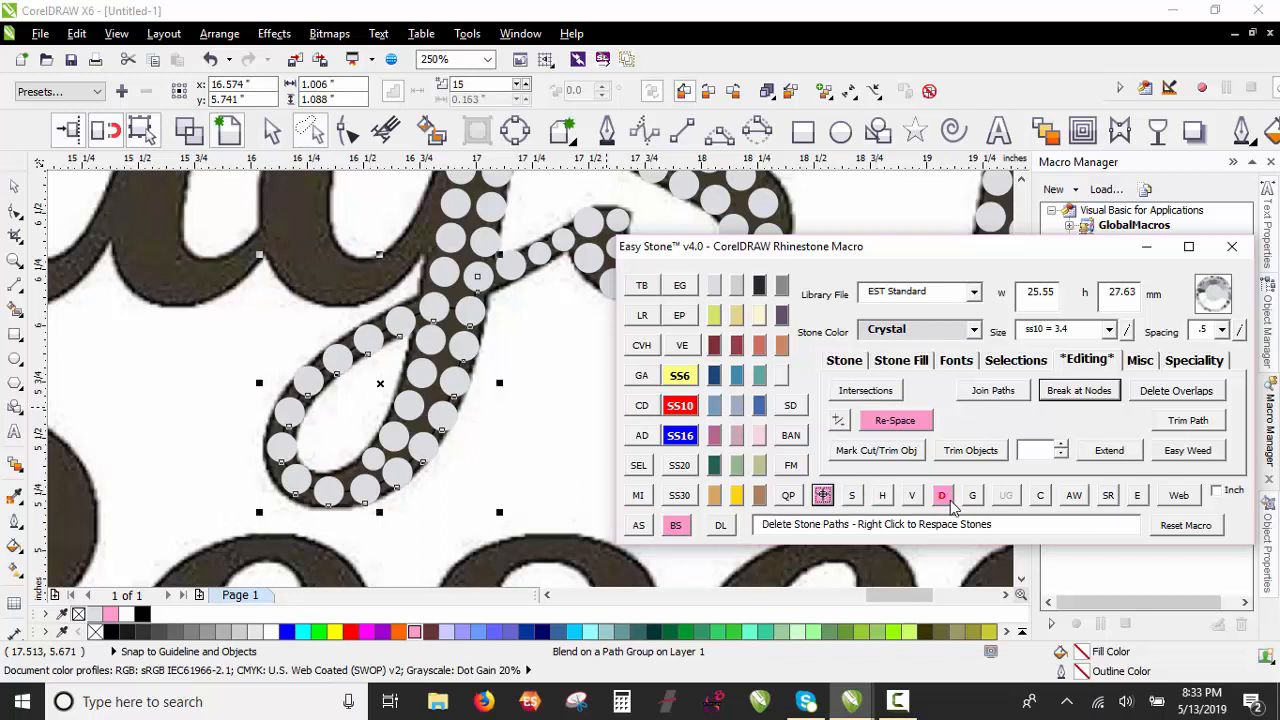
pyautogui.click(560, 460)
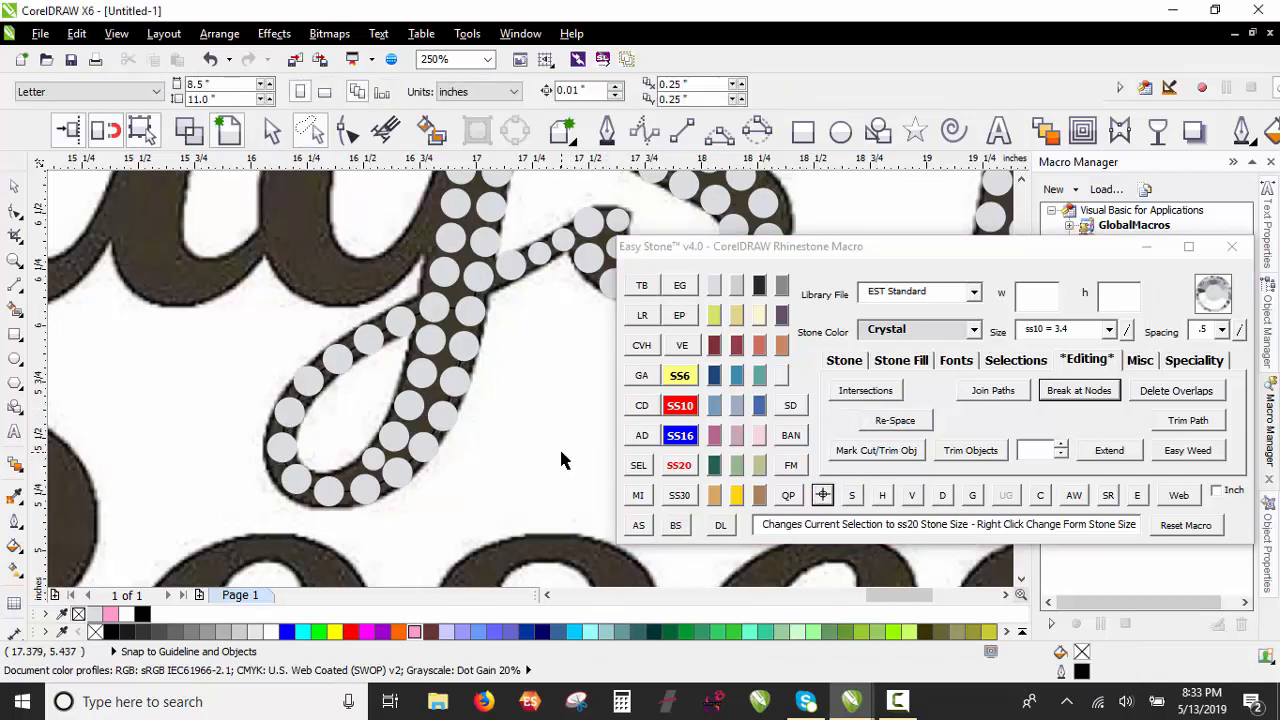
pyautogui.hotkey('ctrl', 'z')
pyautogui.hotkey('ctrl', 'z')
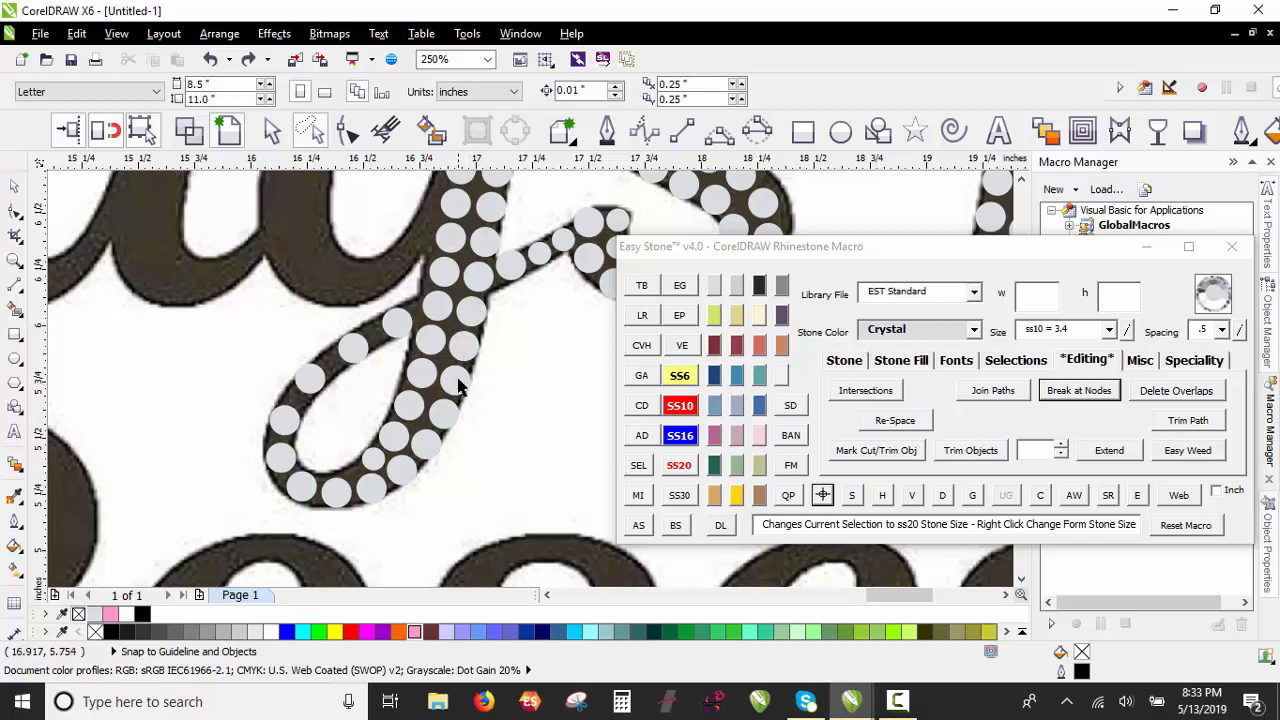
# Step: Re-space 13 SS10 stones around the g's loop and lower outer stem, leaving out the SS6 stone, and delete their path
pyautogui.moveTo(226, 356)
pyautogui.mouseDown()
pyautogui.moveTo(429, 296)
pyautogui.moveTo(320, 377)
pyautogui.moveTo(281, 427)
pyautogui.moveTo(289, 474)
pyautogui.moveTo(331, 490)
pyautogui.mouseUp()
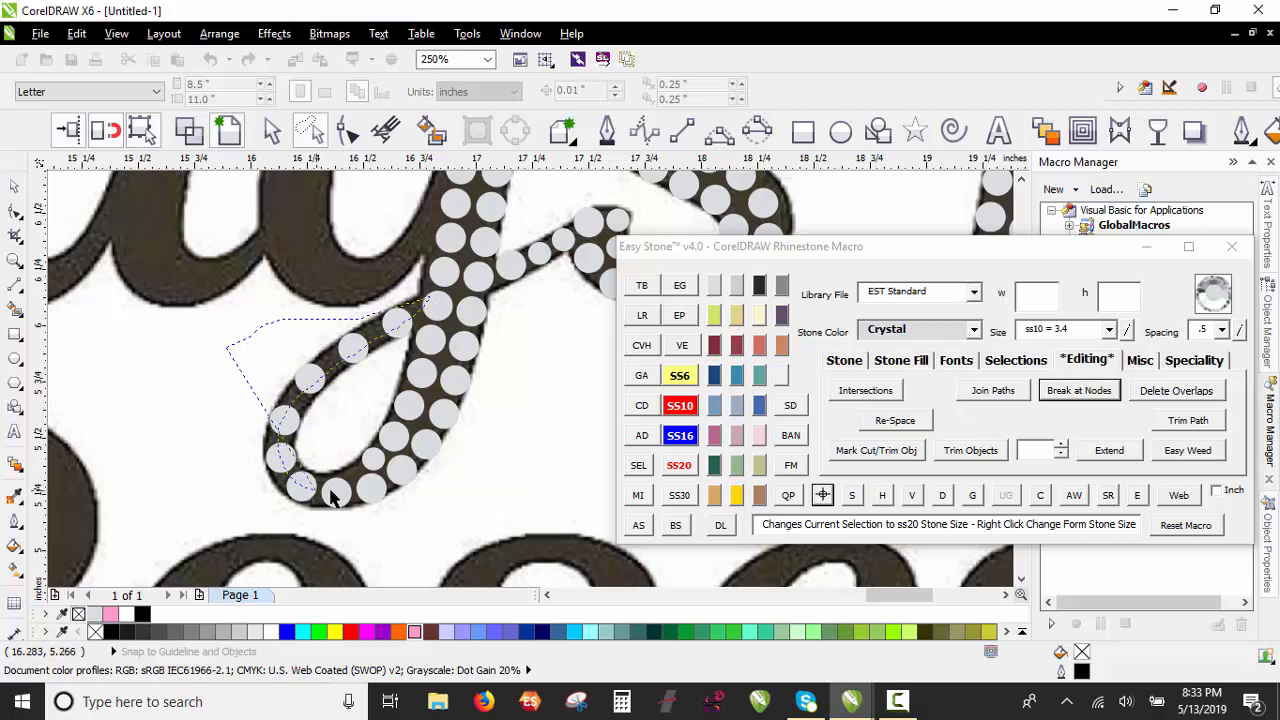
pyautogui.moveTo(397, 462)
pyautogui.mouseDown()
pyautogui.moveTo(456, 367)
pyautogui.moveTo(487, 403)
pyautogui.moveTo(497, 453)
pyautogui.moveTo(409, 508)
pyautogui.mouseUp()
pyautogui.moveTo(234, 528); pyautogui.dragTo(237, 525)
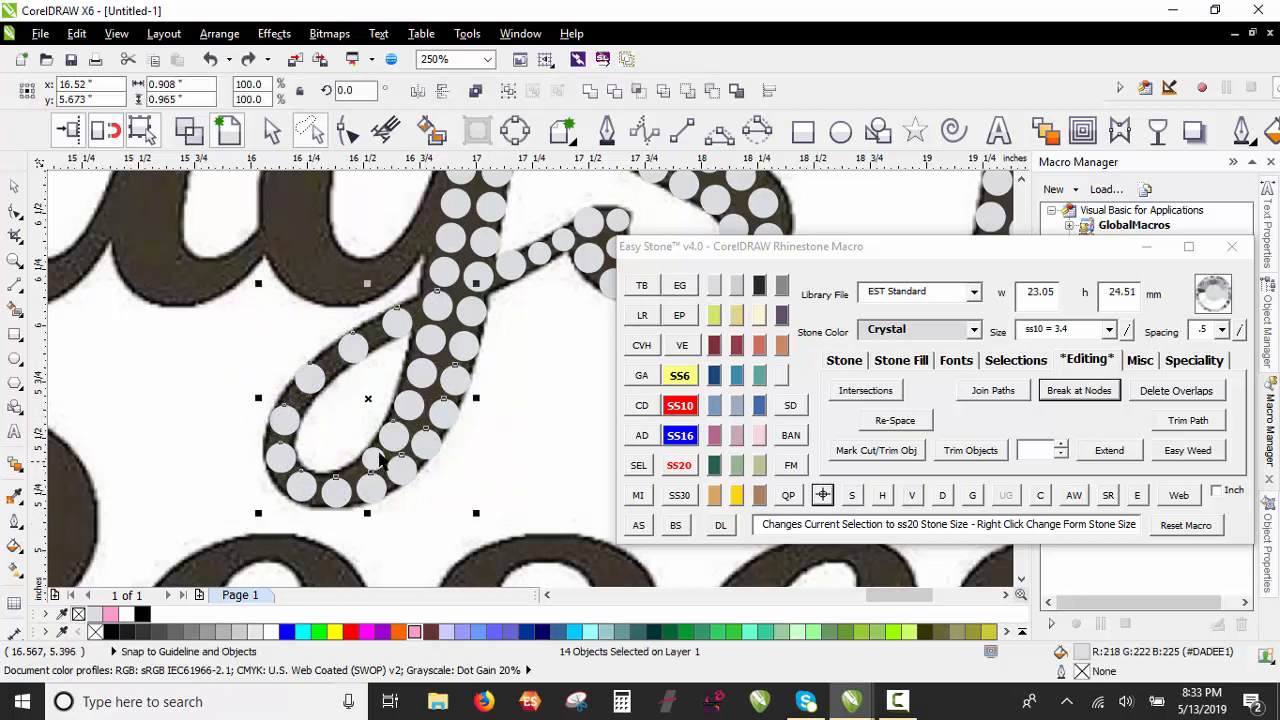
pyautogui.scroll(2, 388, 445)
pyautogui.scroll(-2, 377, 450)
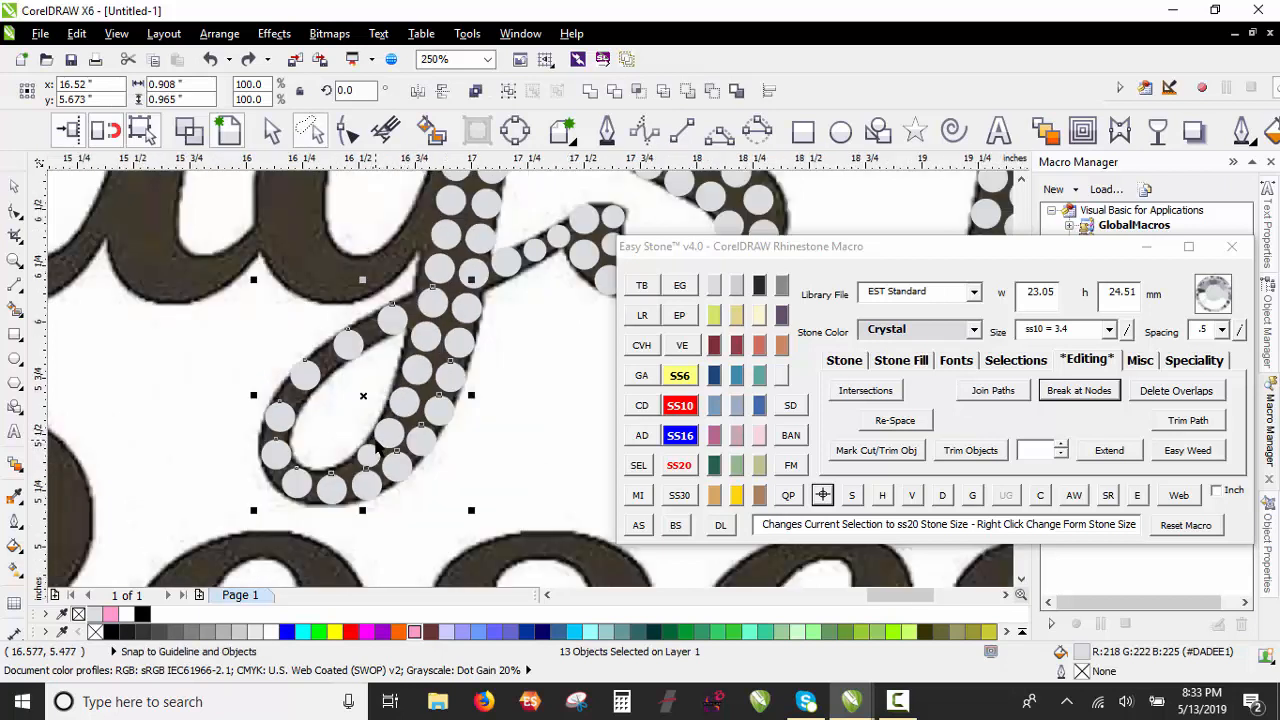
pyautogui.click(412, 633)
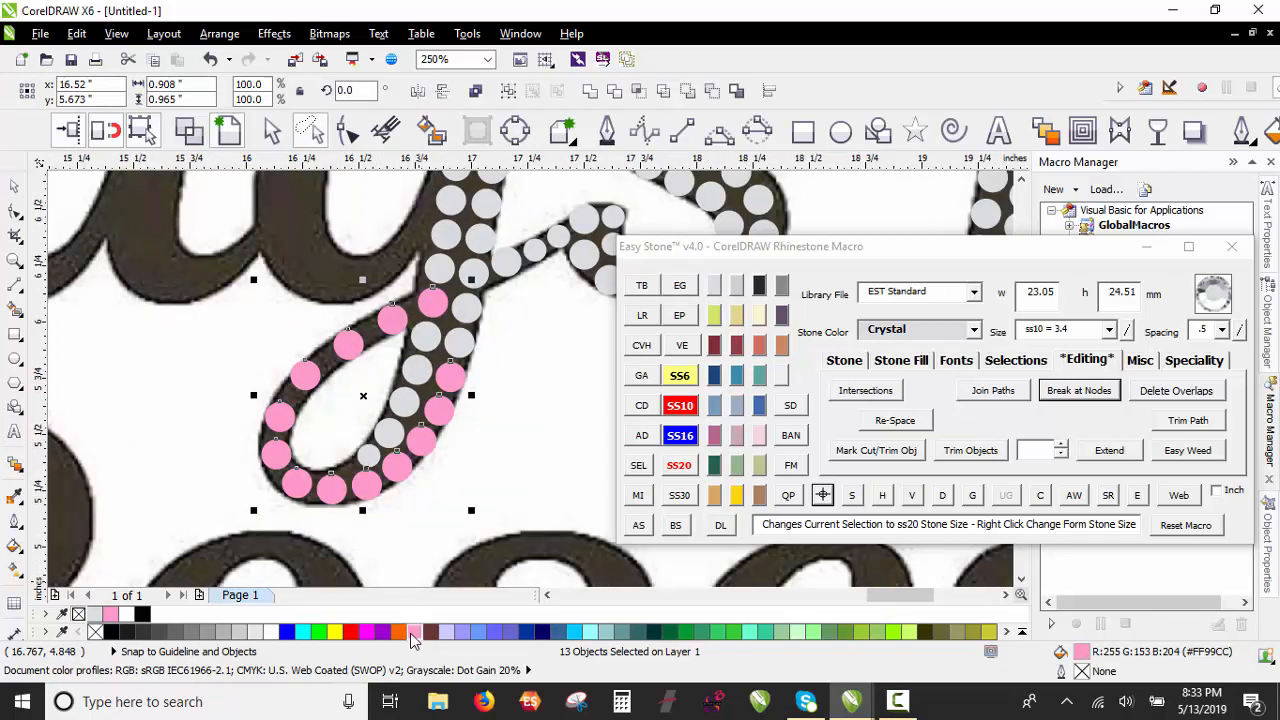
pyautogui.hotkey('ctrl', 'z')
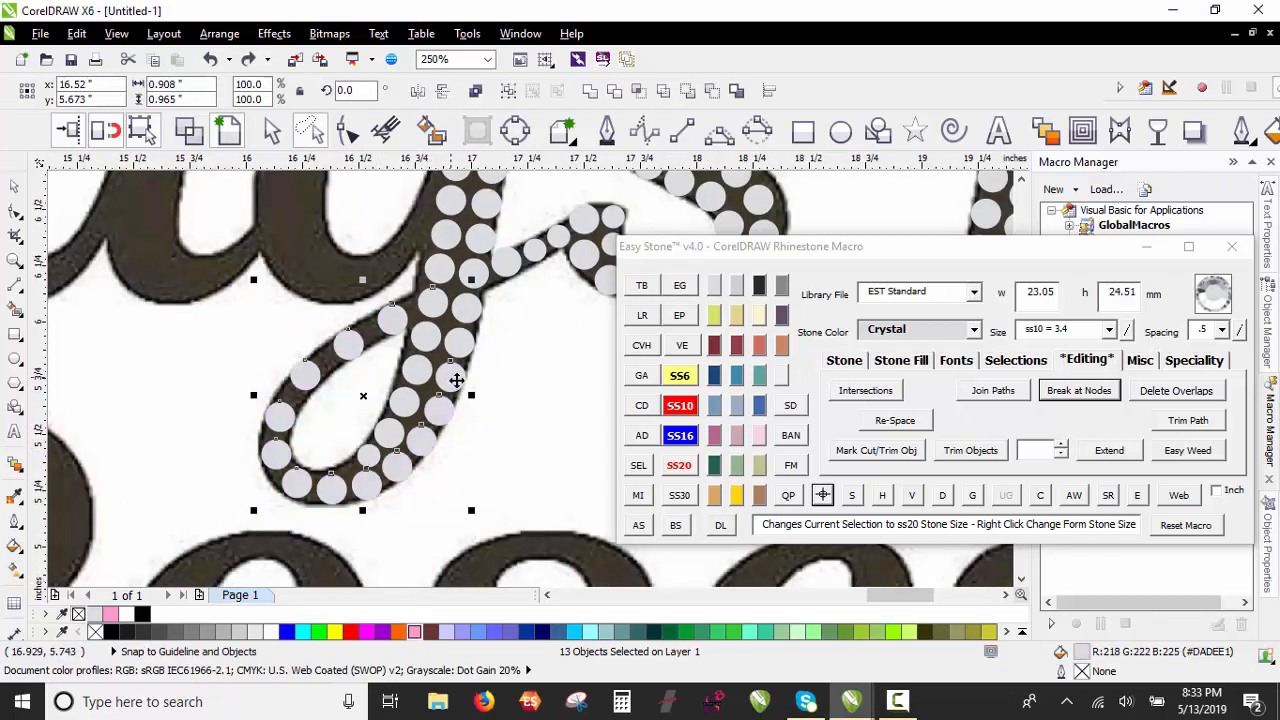
pyautogui.rightClick(942, 499)
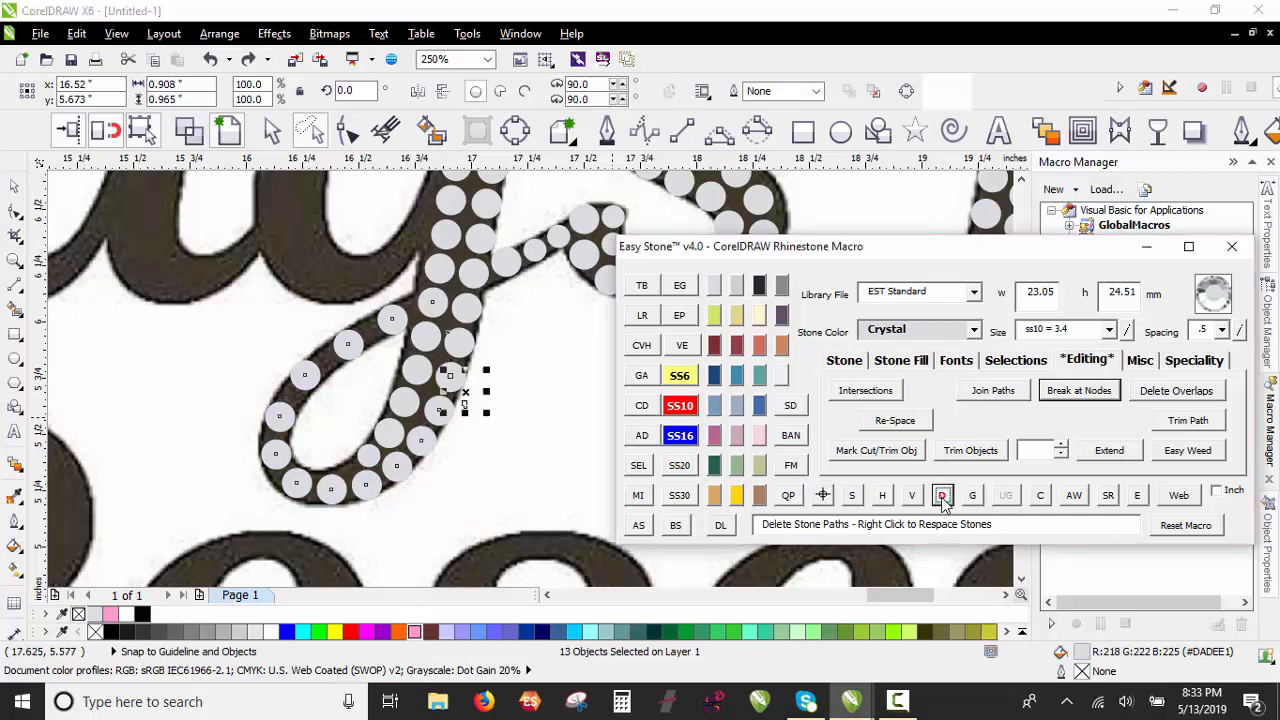
pyautogui.click(826, 497)
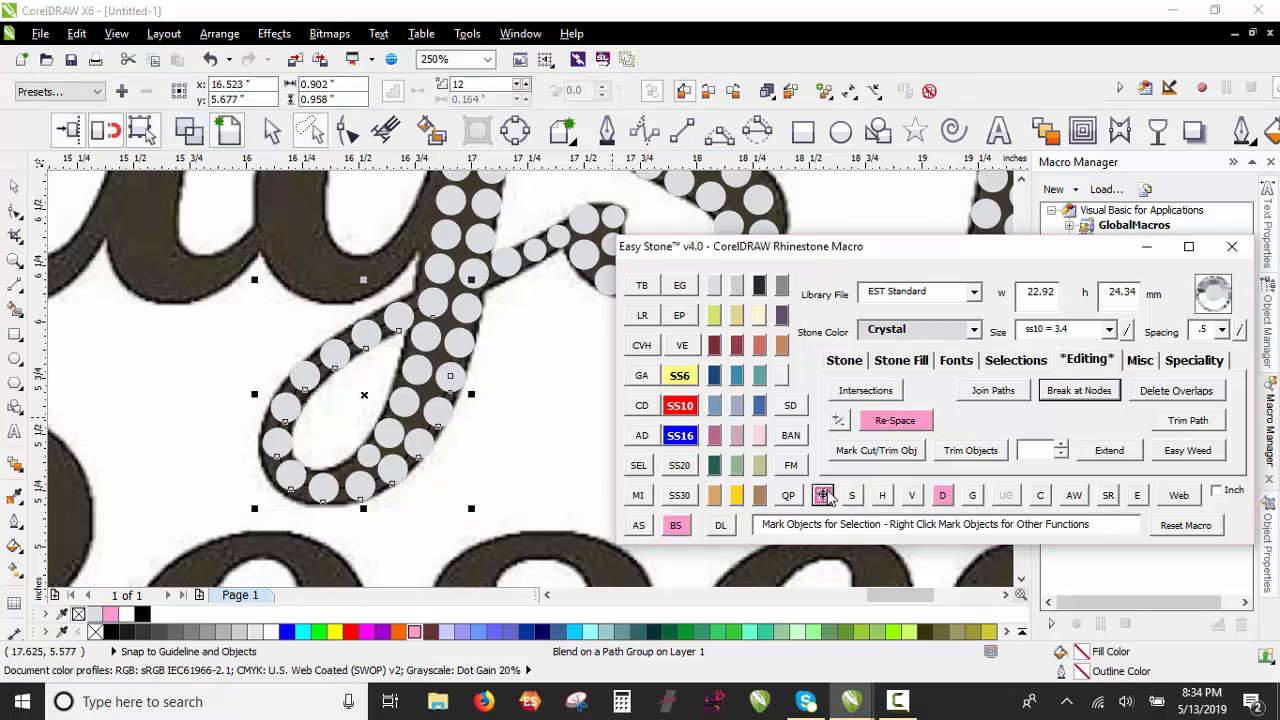
pyautogui.click(942, 497)
pyautogui.click(471, 420)
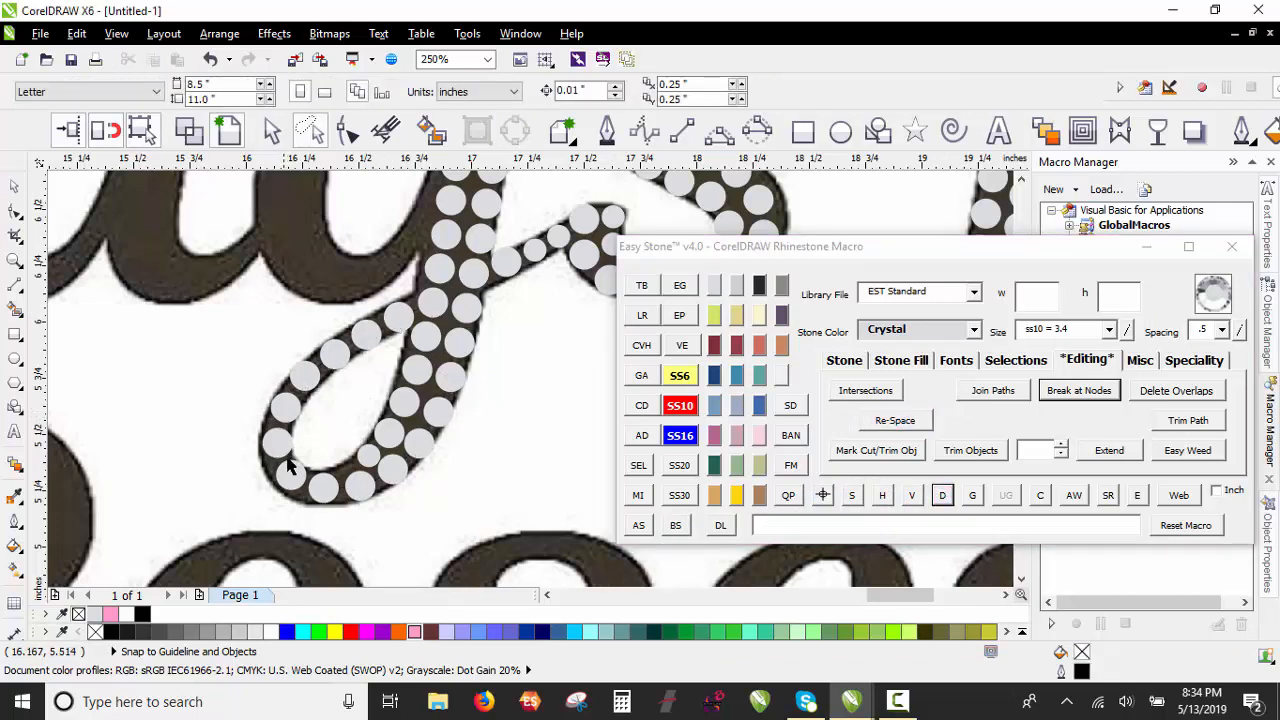
# Step: Copy an SS10 stone from the g's stem to the bowl's outer edge and place further copies down that edge
pyautogui.scroll(-2, 483, 445)
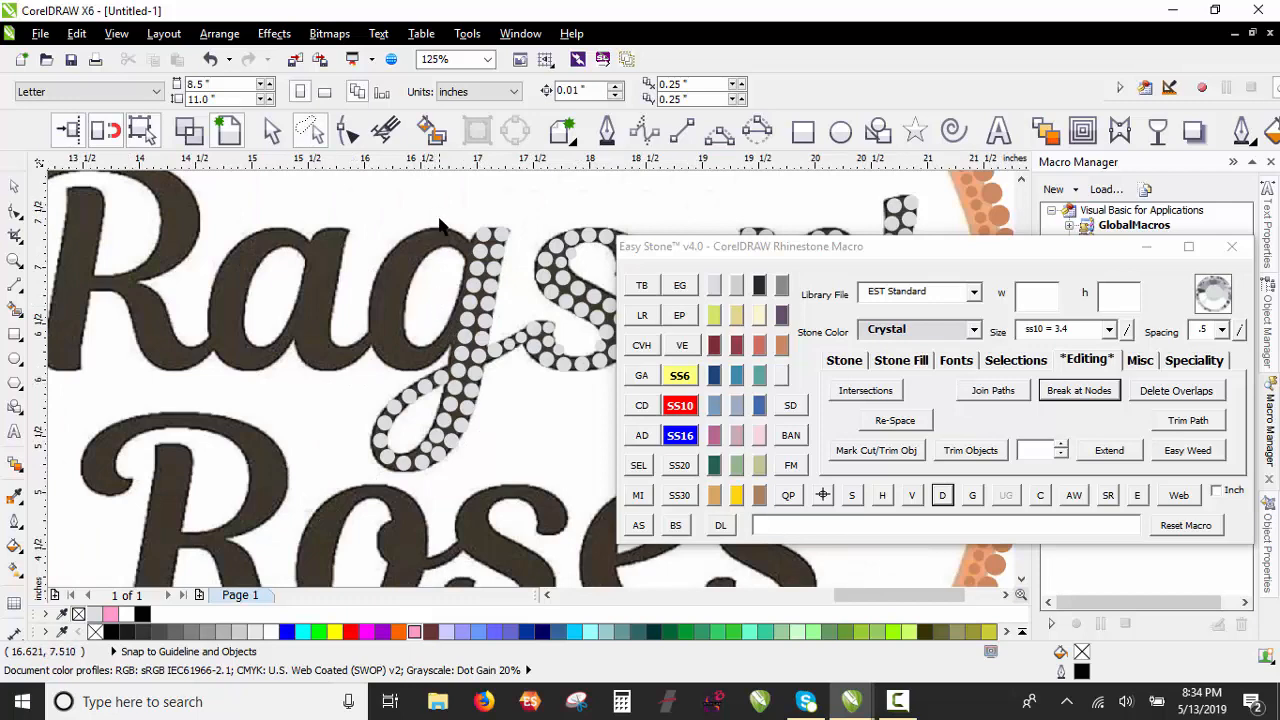
pyautogui.scroll(2, 442, 239)
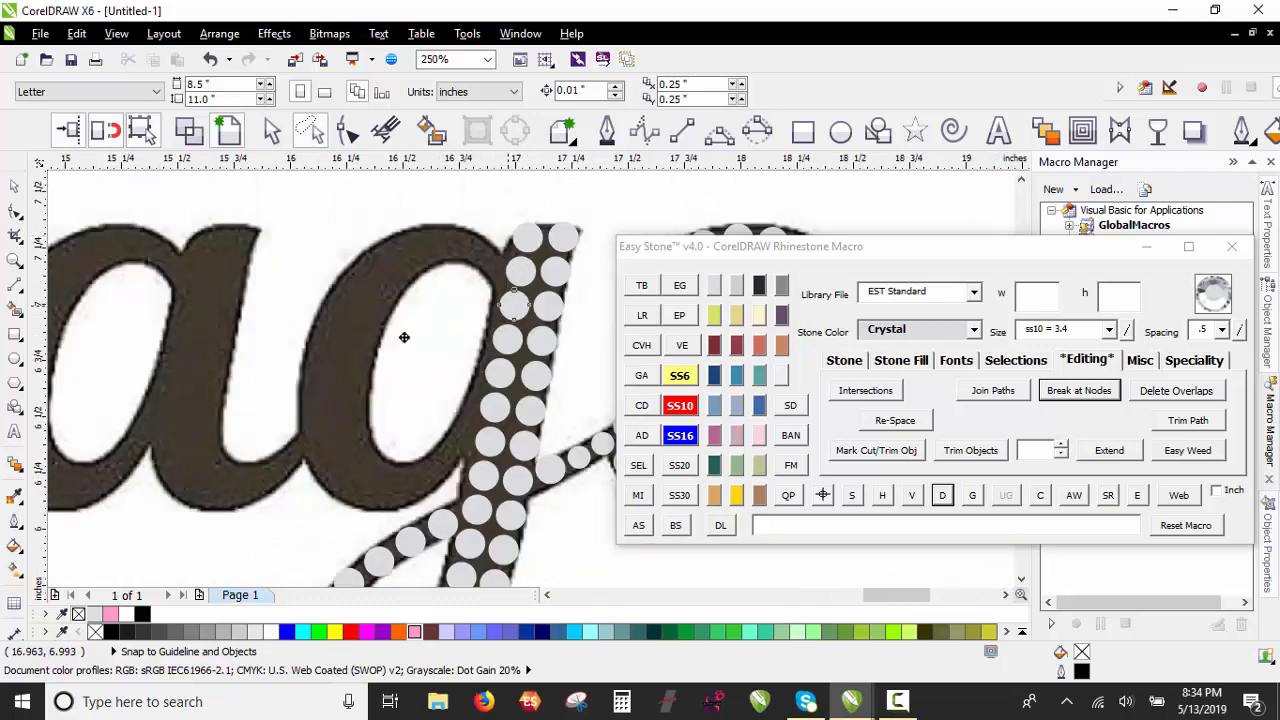
pyautogui.moveTo(404, 337); pyautogui.dragTo(321, 337)
pyautogui.scroll(1, 297, 412)
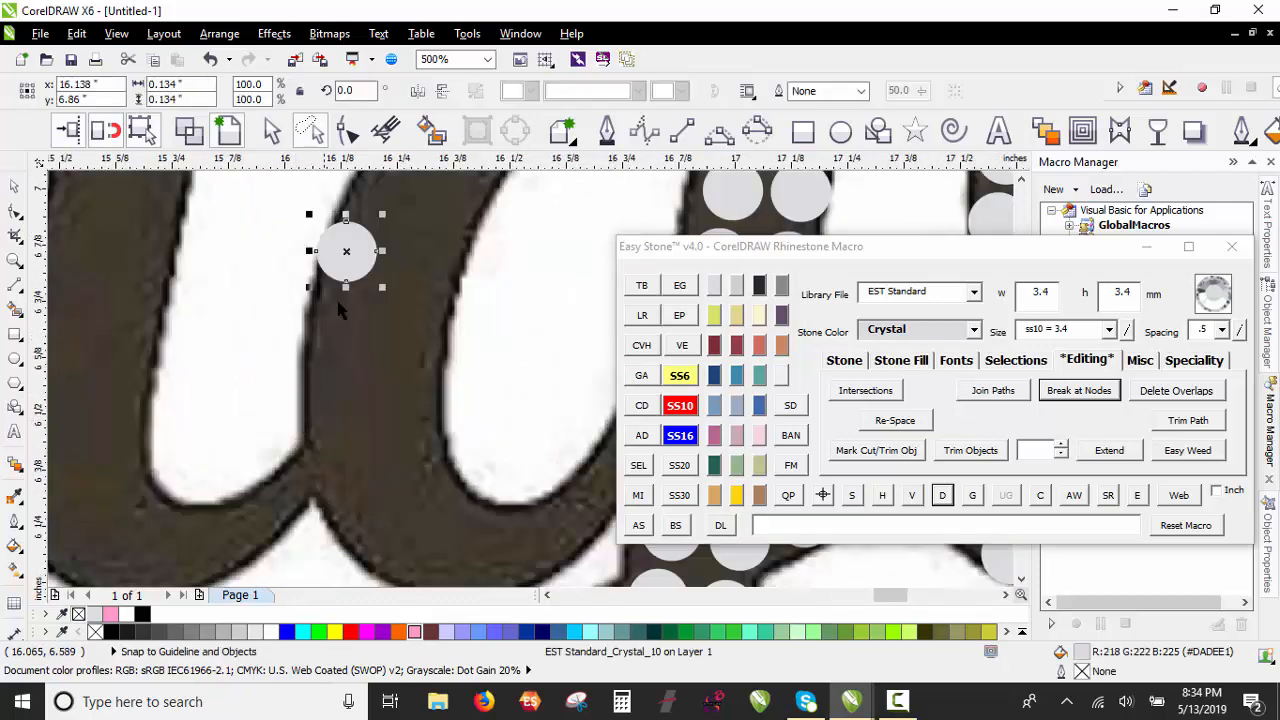
pyautogui.moveTo(355, 263); pyautogui.dragTo(381, 558)
pyautogui.press('space')
pyautogui.press('space')
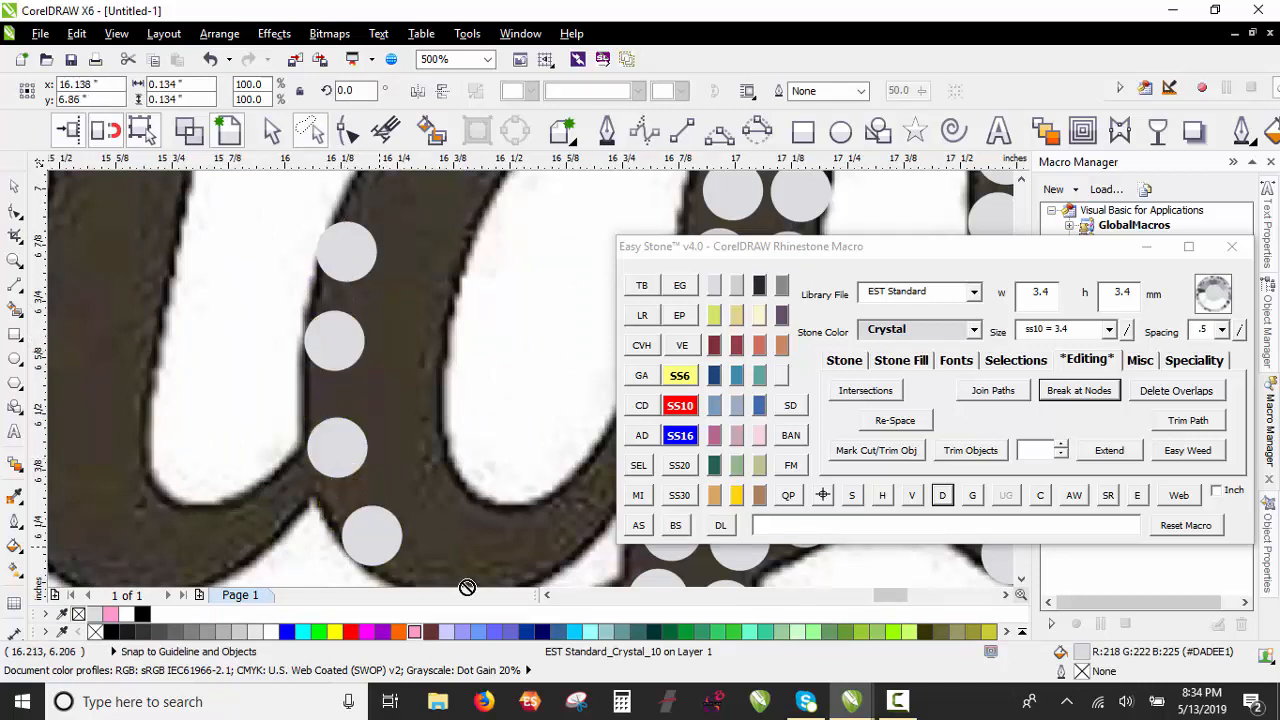
# Step: Continue the copied SS10 stones along the bottom of the g's bowl up to the stem
pyautogui.scroll(-1, 421, 482)
pyautogui.scroll(1, 340, 412)
pyautogui.moveTo(337, 409); pyautogui.dragTo(572, 336)
pyautogui.press('space')
pyautogui.press('space')
pyautogui.scroll(-2, 480, 355)
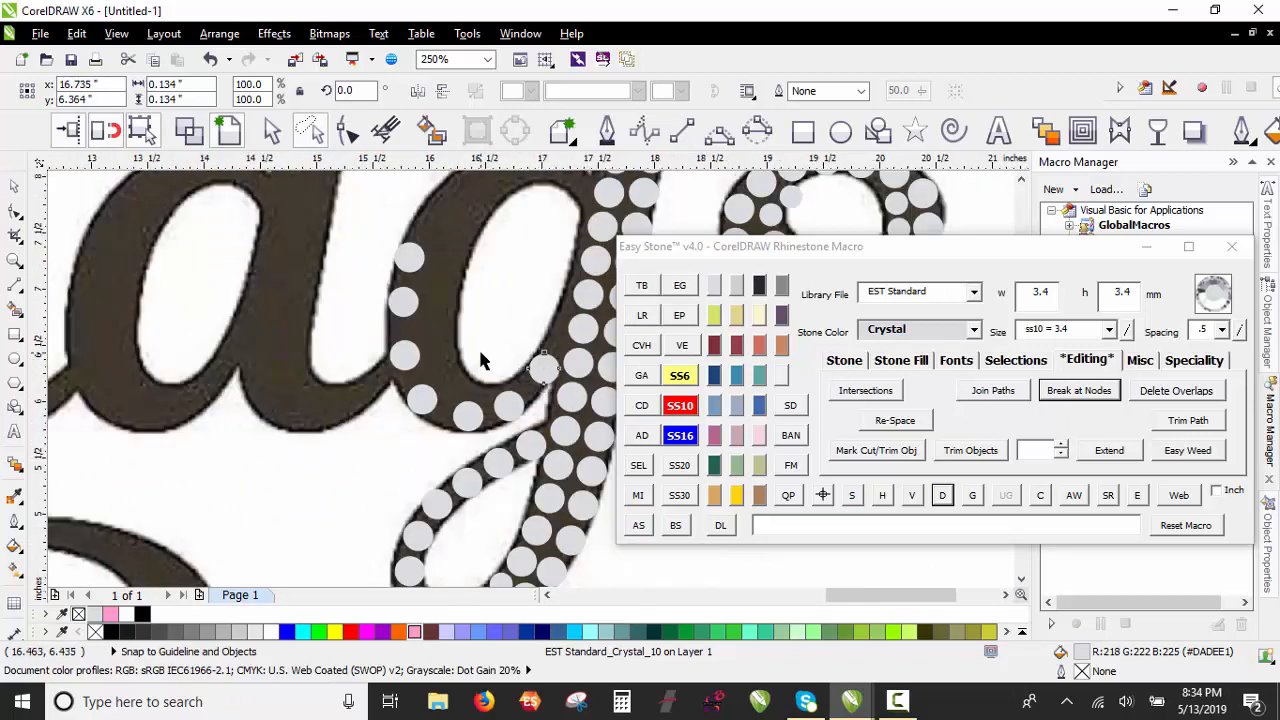
# Step: Copy a stem stone to the upper end of the g's bowl, change it to SS6 and place a second SS6 copy above it
pyautogui.scroll(2, 539, 266)
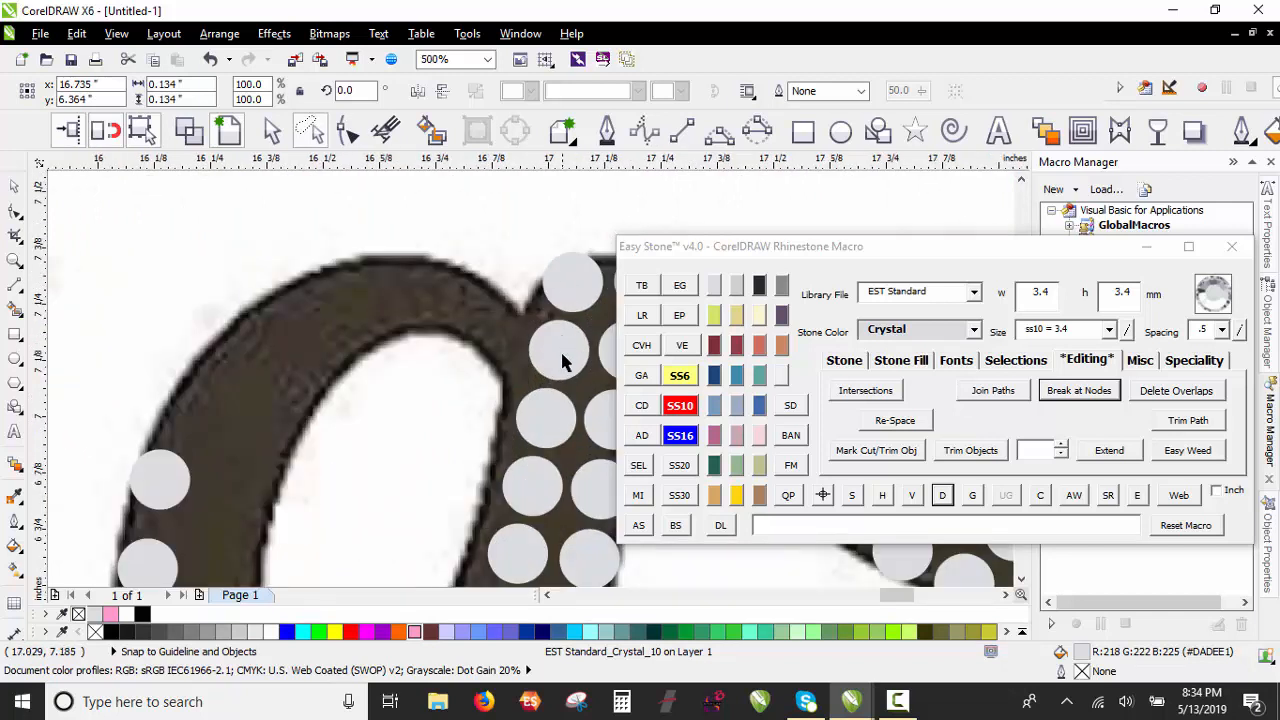
pyautogui.scroll(1, 562, 354)
pyautogui.moveTo(562, 354); pyautogui.dragTo(457, 400)
pyautogui.press('space')
pyautogui.click(688, 377)
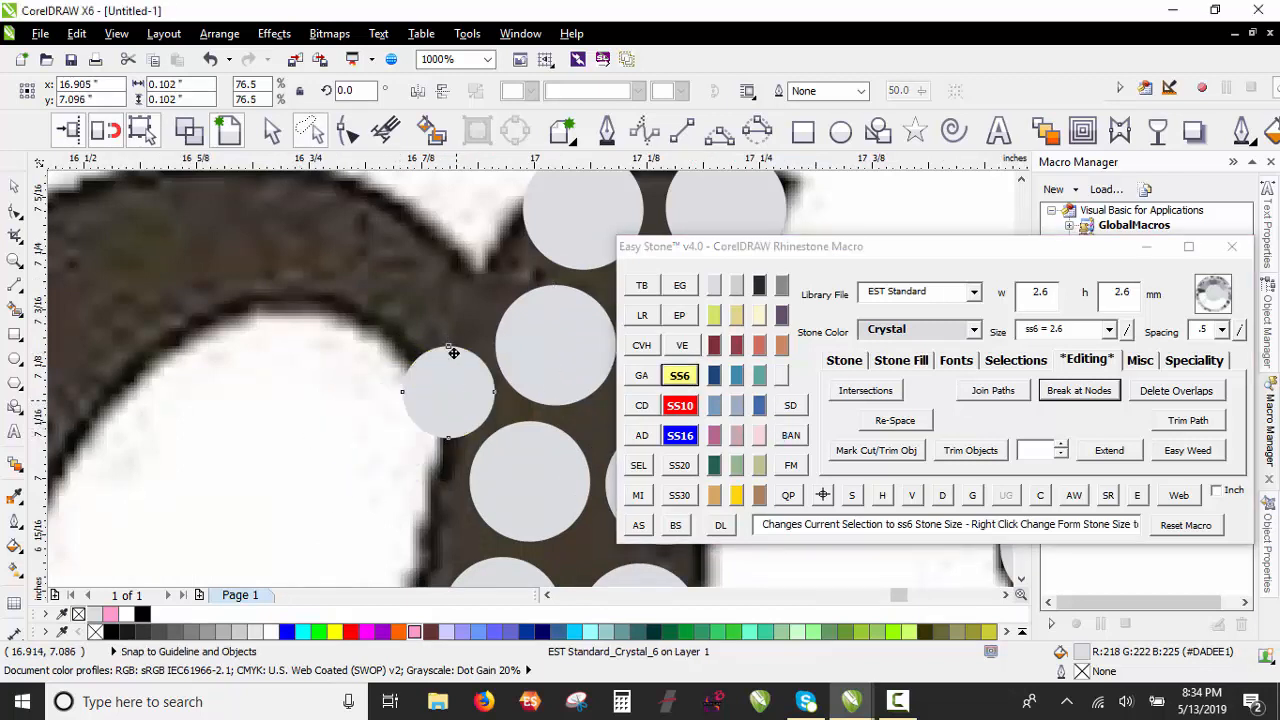
pyautogui.rightClick(425, 304)
pyautogui.moveTo(453, 353); pyautogui.dragTo(425, 304)
# Step: Copy SS10 stones over the top of the g's bowl and down its outer curve to meet the stones already there
pyautogui.rightClick(288, 248)
pyautogui.moveTo(527, 342); pyautogui.dragTo(284, 219)
pyautogui.scroll(-1, 264, 290)
pyautogui.scroll(1, 255, 304)
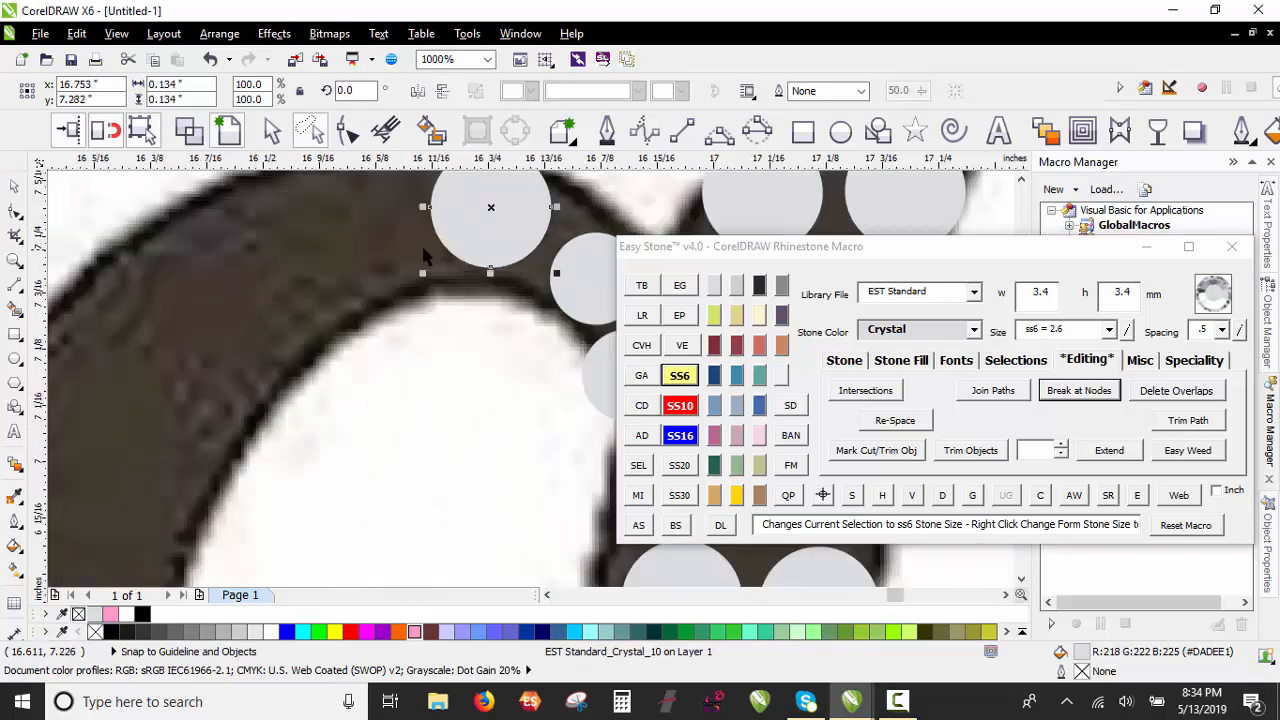
pyautogui.moveTo(471, 219); pyautogui.dragTo(151, 296)
pyautogui.rightClick(326, 224)
pyautogui.rightClick(151, 296)
pyautogui.moveTo(151, 296); pyautogui.dragTo(114, 487)
pyautogui.scroll(-2, 318, 290)
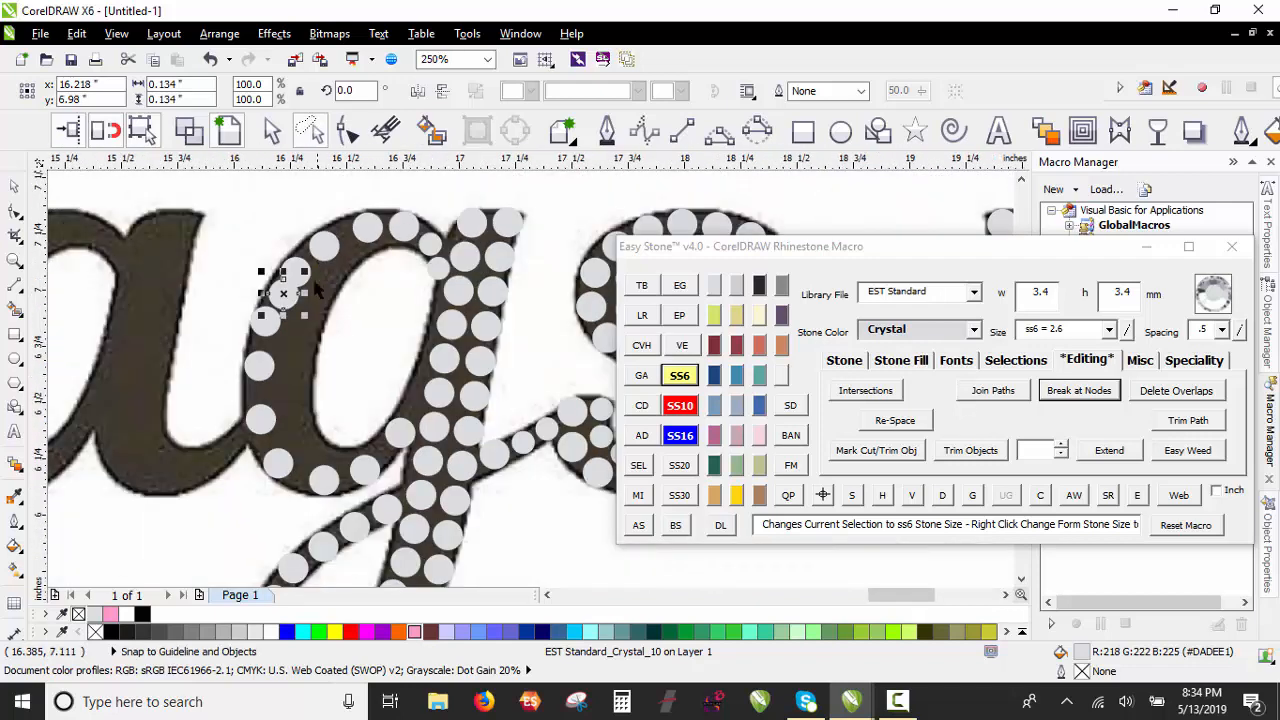
# Step: Move the overlapping SS10 stone on the upper outer curve of the g's bowl closer to the edge
pyautogui.scroll(2, 303, 294)
pyautogui.moveTo(261, 289); pyautogui.dragTo(247, 286)
pyautogui.scroll(-1, 292, 211)
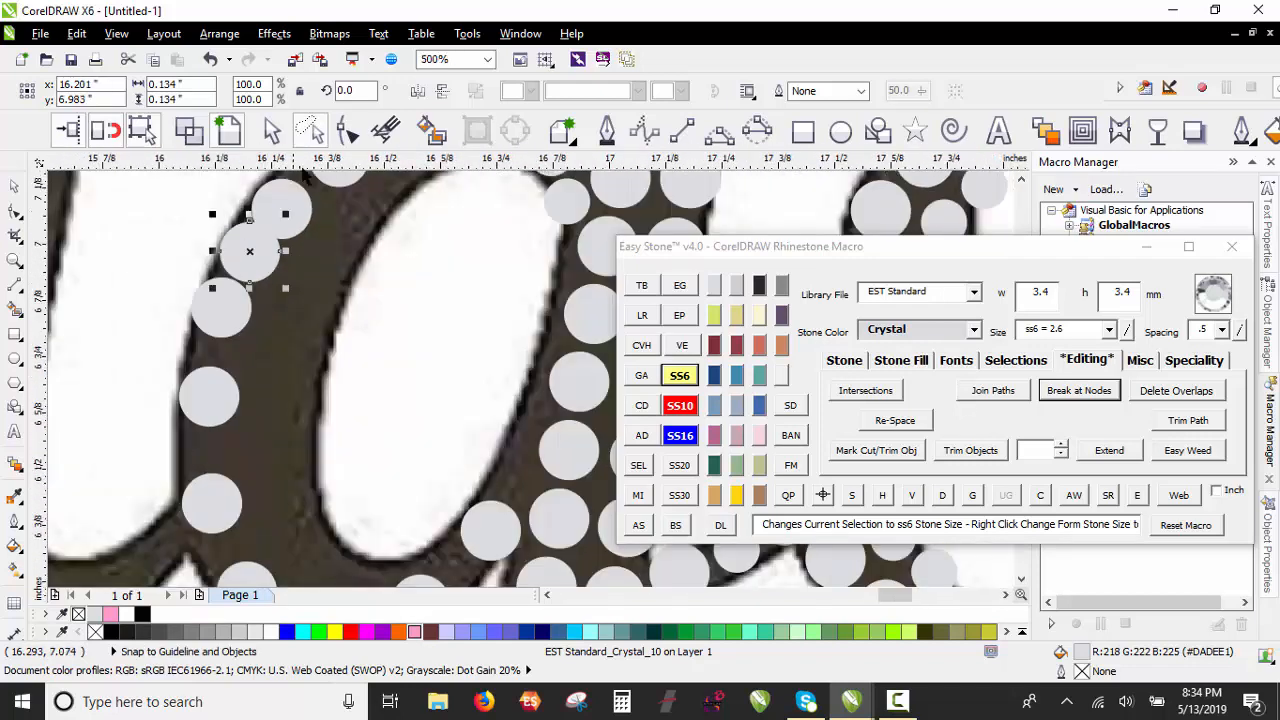
pyautogui.scroll(-2, 296, 270)
pyautogui.scroll(1, 290, 214)
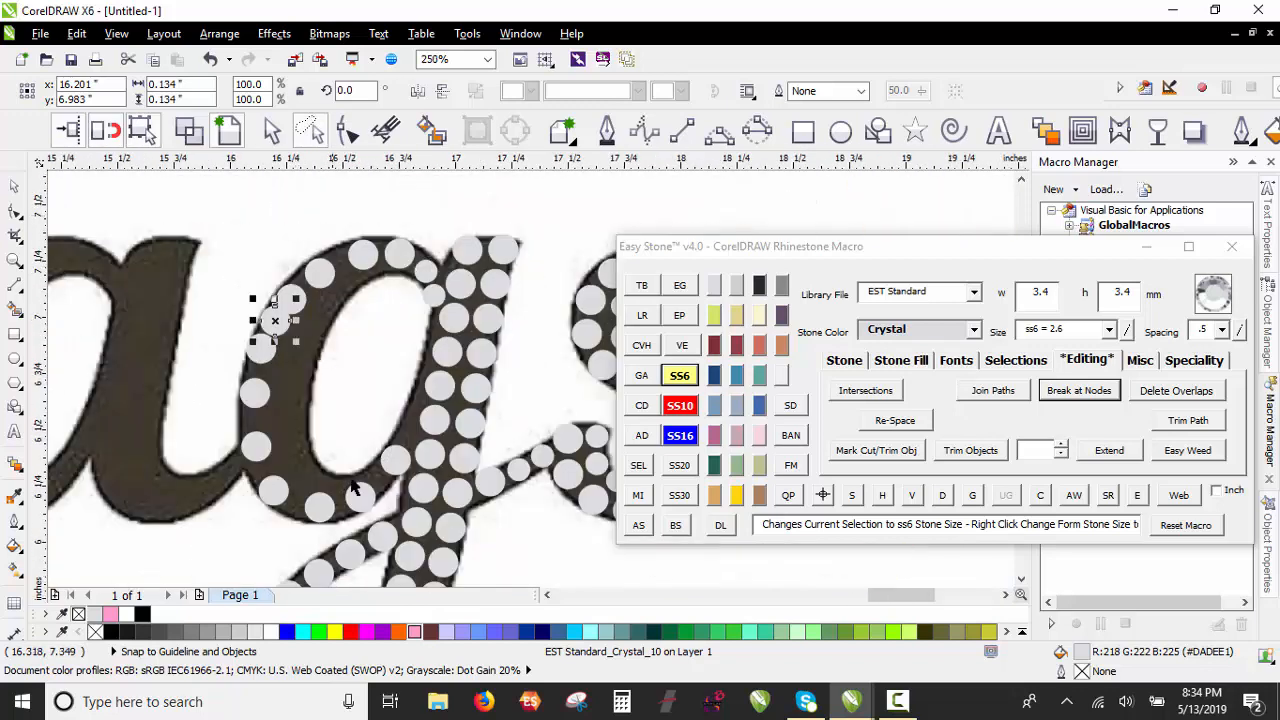
# Step: Change the stone where the bottom of the g's bowl meets the stem to SS6 and copy it just above
pyautogui.scroll(2, 400, 465)
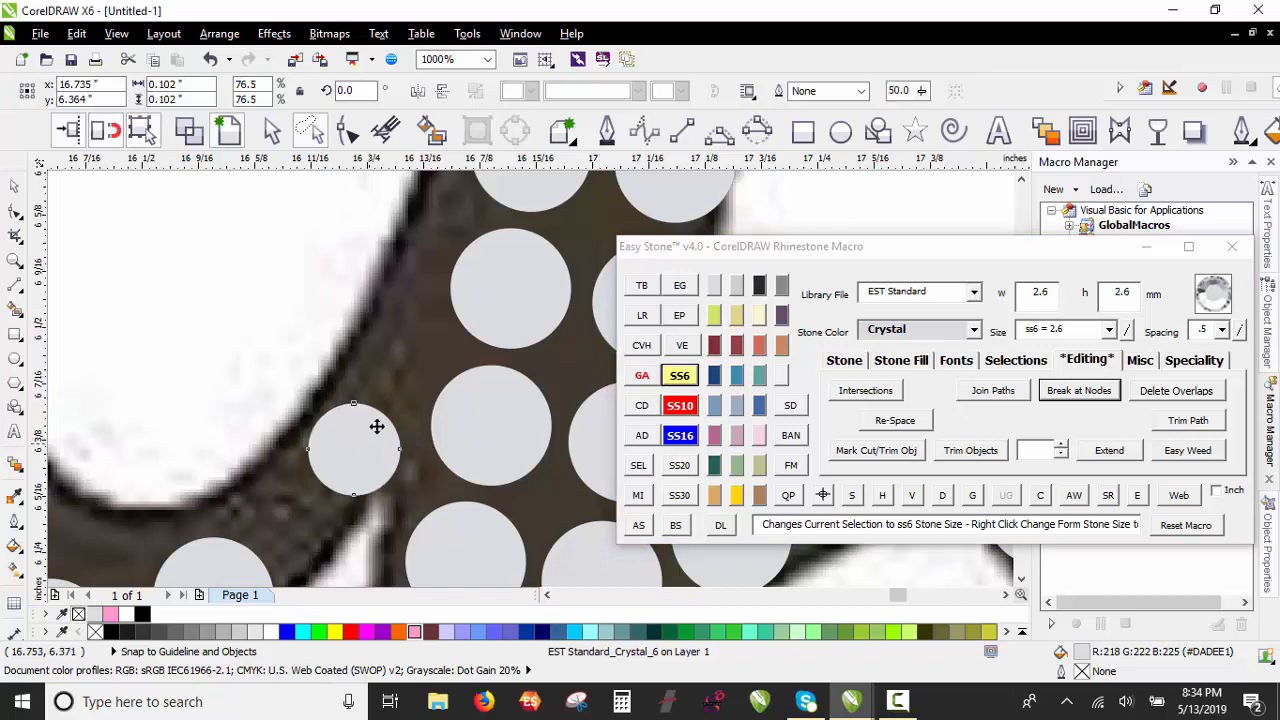
pyautogui.rightClick(411, 330)
pyautogui.moveTo(369, 443); pyautogui.dragTo(416, 341)
pyautogui.scroll(1, 370, 468)
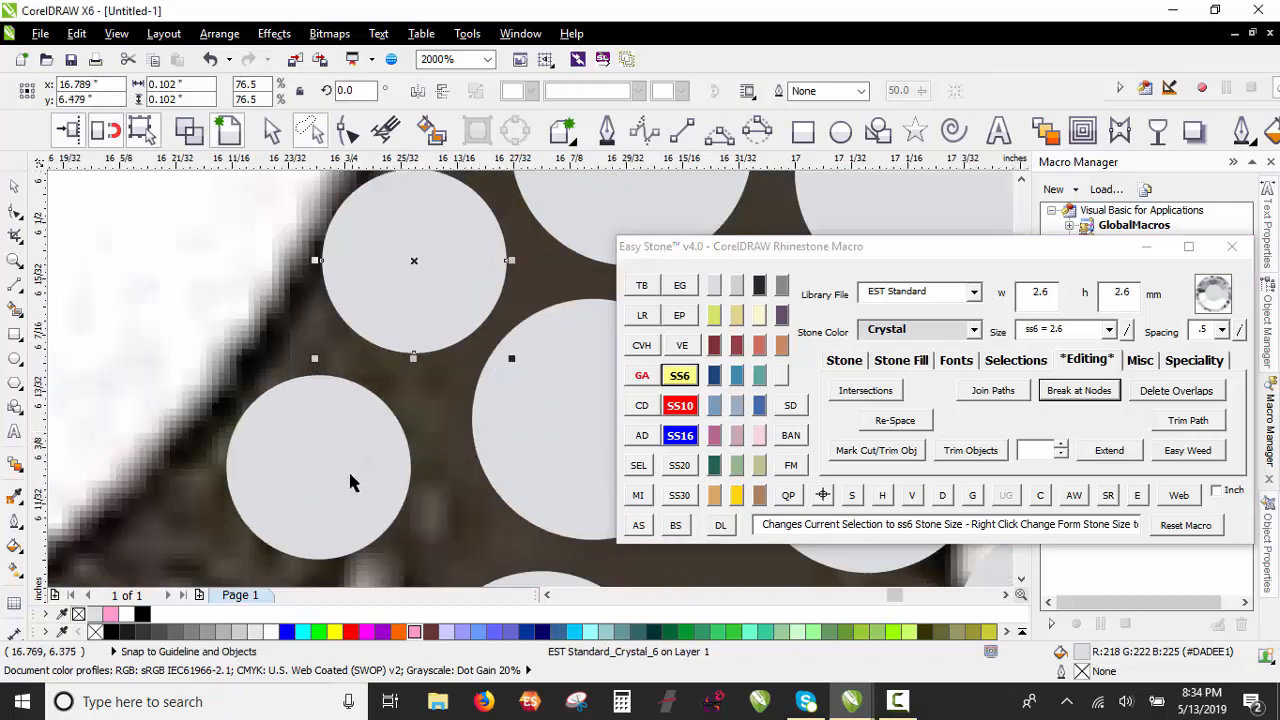
pyautogui.scroll(-2, 365, 440)
pyautogui.click(258, 352)
pyautogui.scroll(-1, 279, 369)
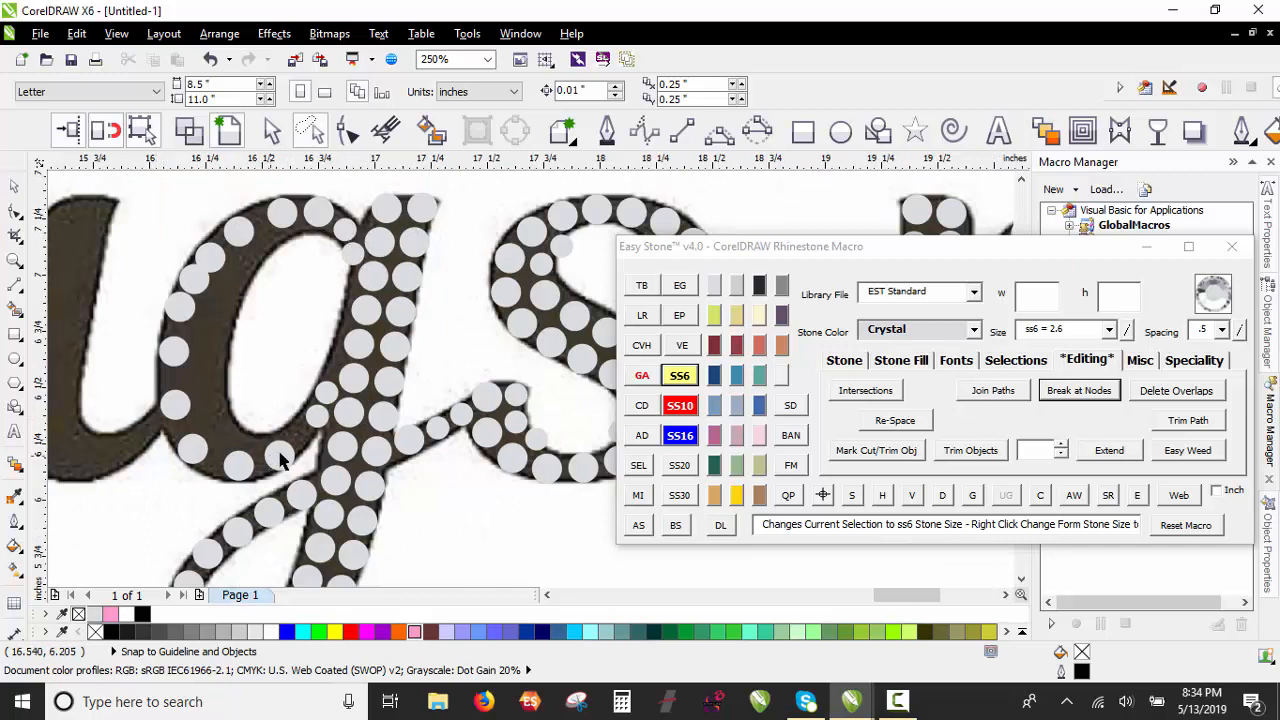
pyautogui.scroll(1, 282, 460)
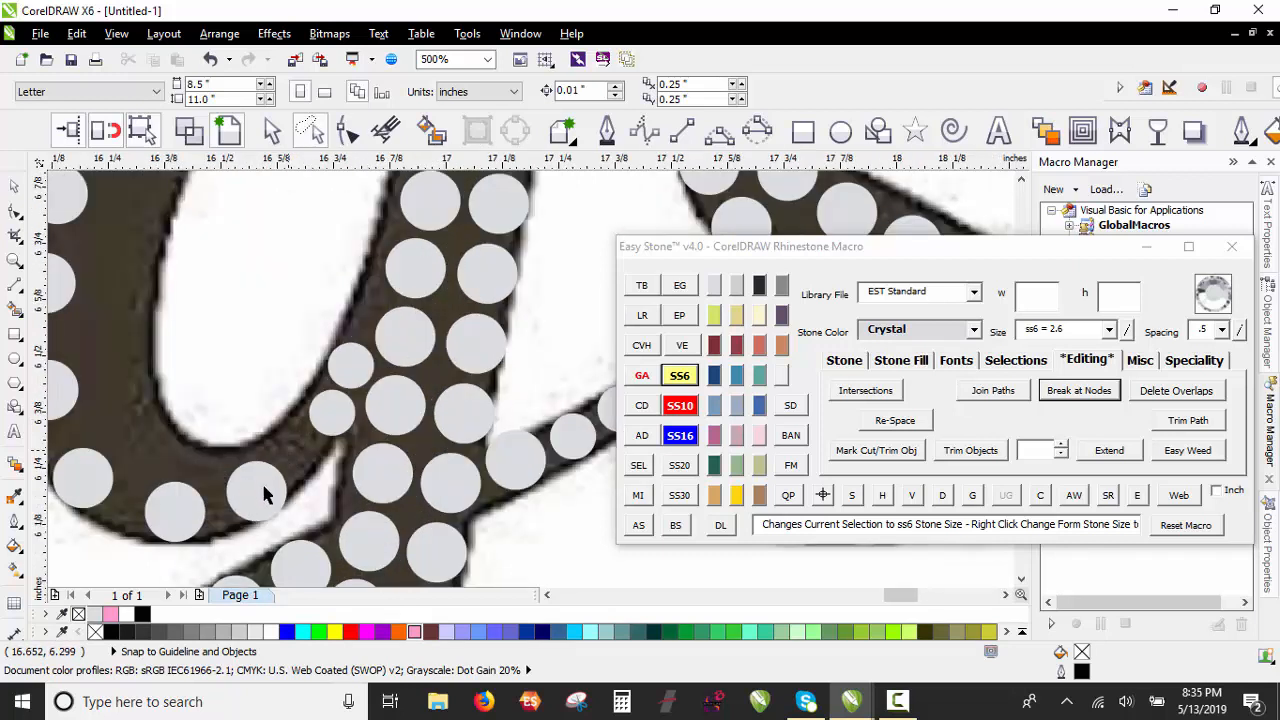
# Step: Copy an SS10 stone up along the bottom of the g's bowl, next to the SS6 stones at the stem
pyautogui.scroll(1, 265, 494)
pyautogui.click(336, 425)
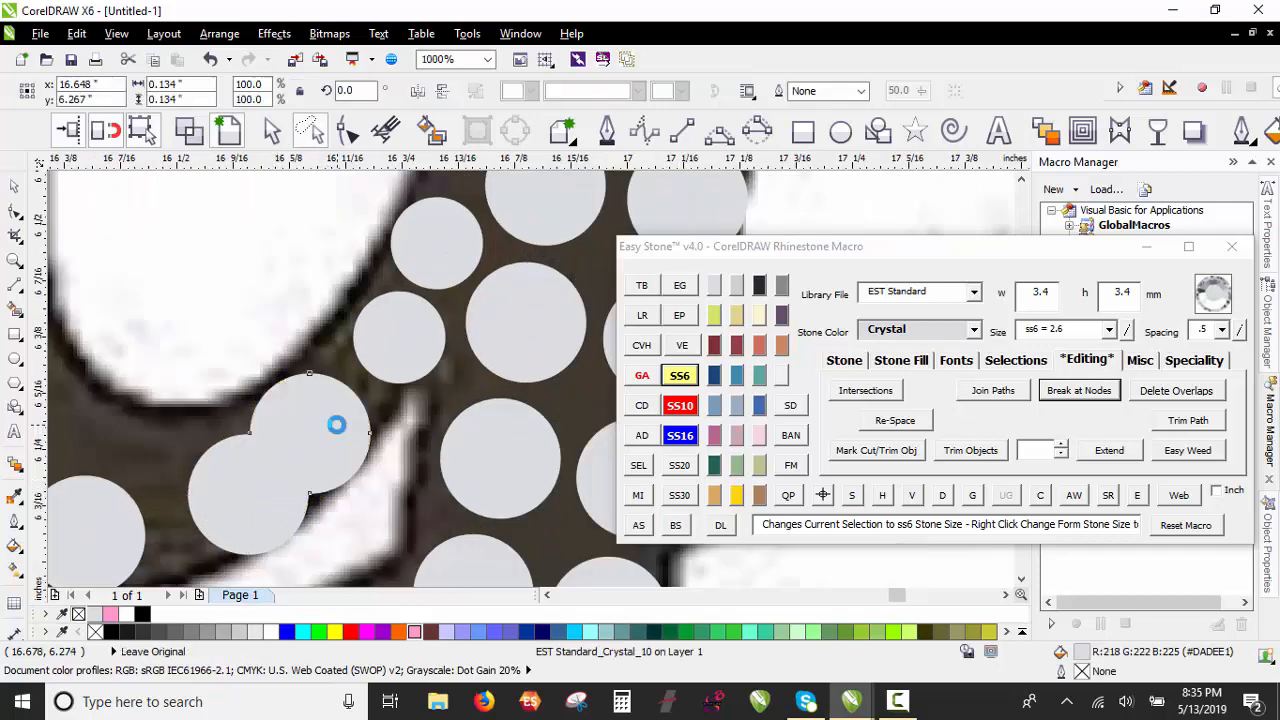
pyautogui.scroll(-2, 336, 425)
pyautogui.click(327, 362)
# Step: Convert the outer stones of the g's bowl to a path, refill it with evenly spaced SS10 stones and delete the path
pyautogui.click(368, 217)
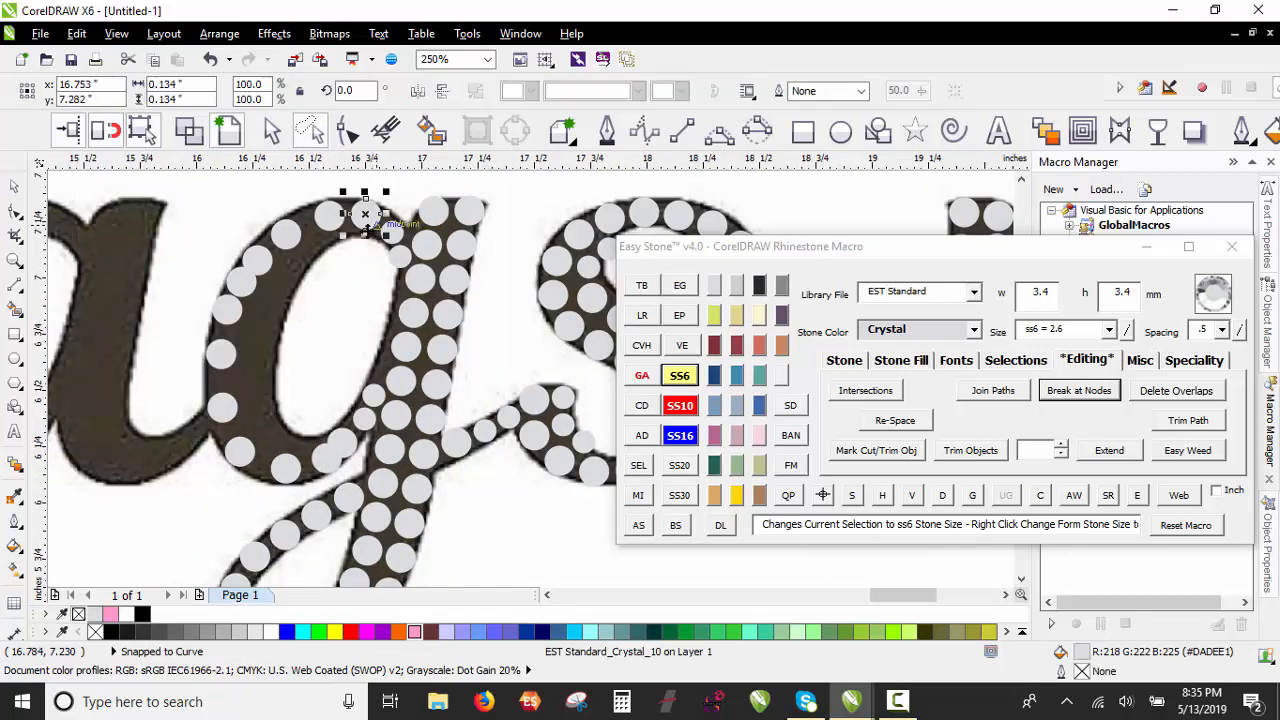
pyautogui.click(361, 242)
pyautogui.moveTo(358, 257); pyautogui.dragTo(366, 216)
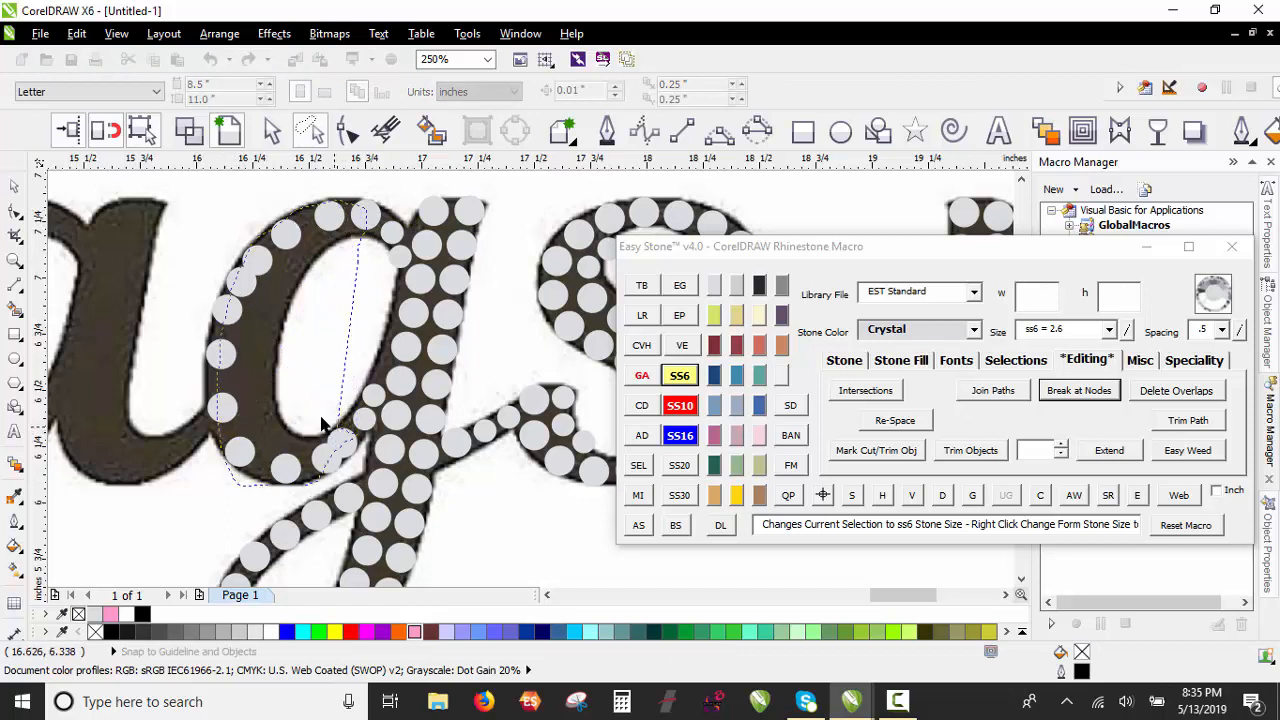
pyautogui.moveTo(317, 361); pyautogui.dragTo(197, 481)
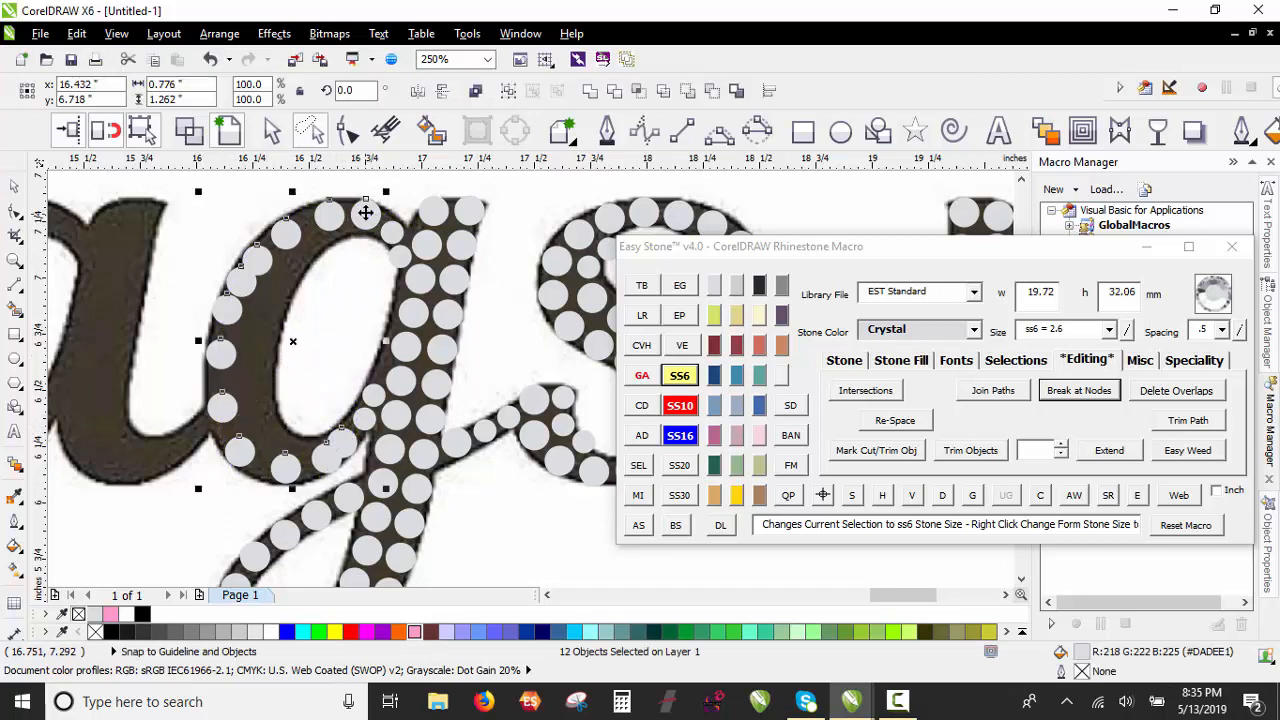
pyautogui.rightClick(942, 495)
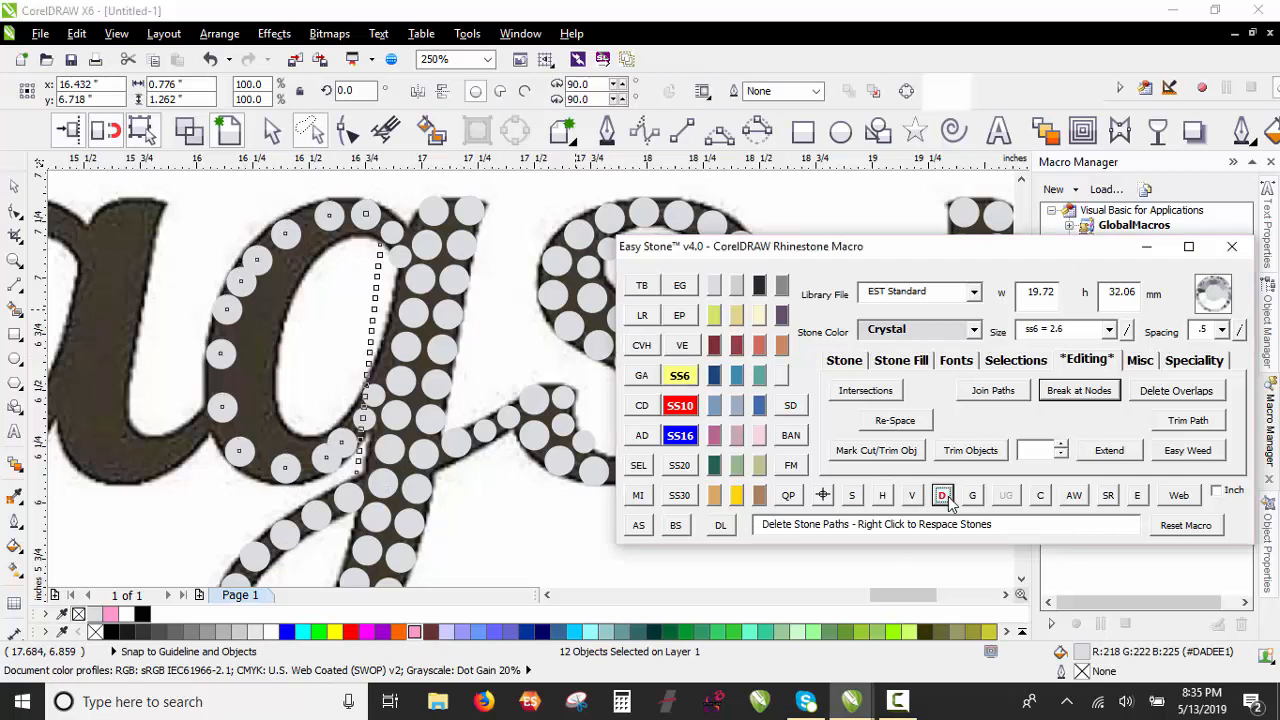
pyautogui.rightClick(676, 525)
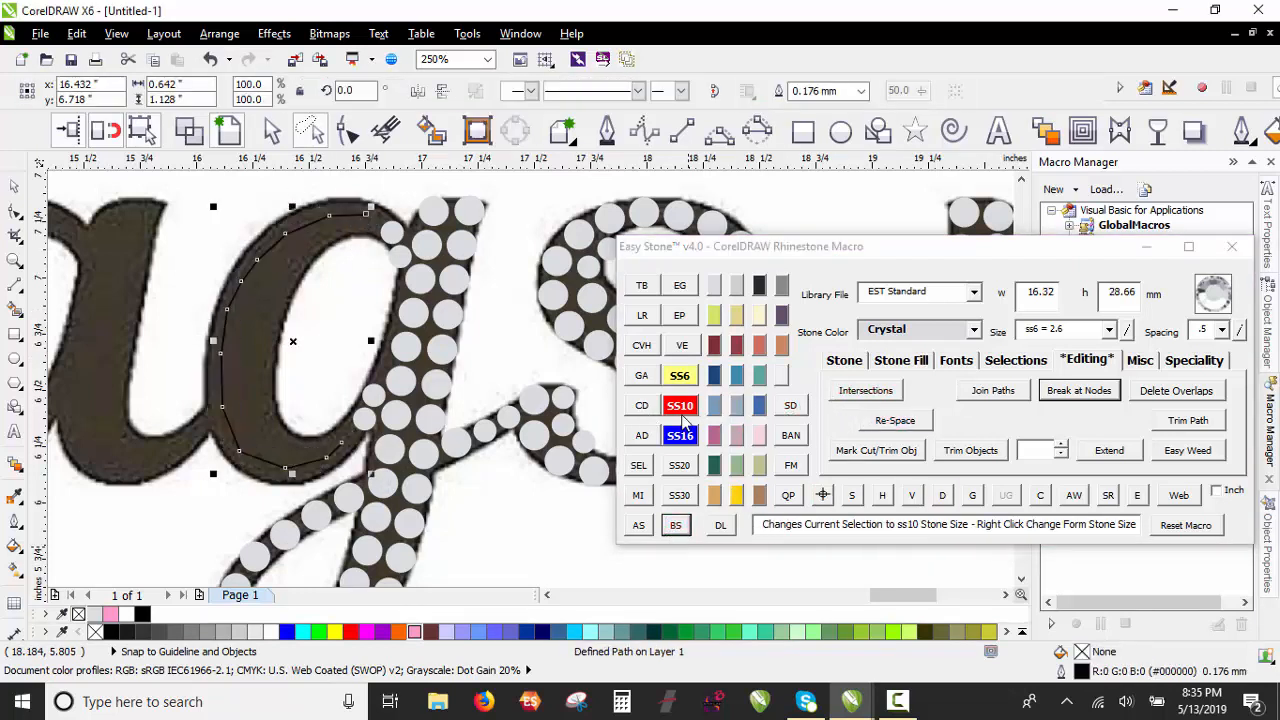
pyautogui.click(680, 405)
pyautogui.click(638, 525)
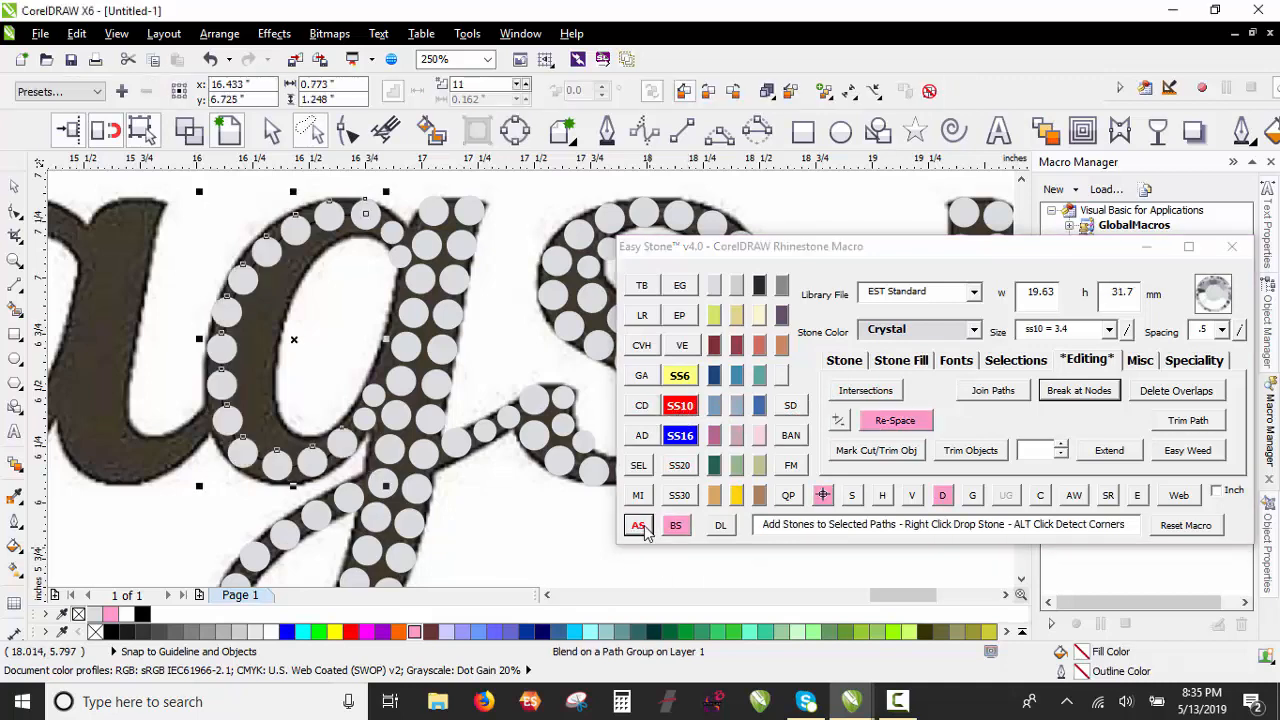
pyautogui.click(942, 495)
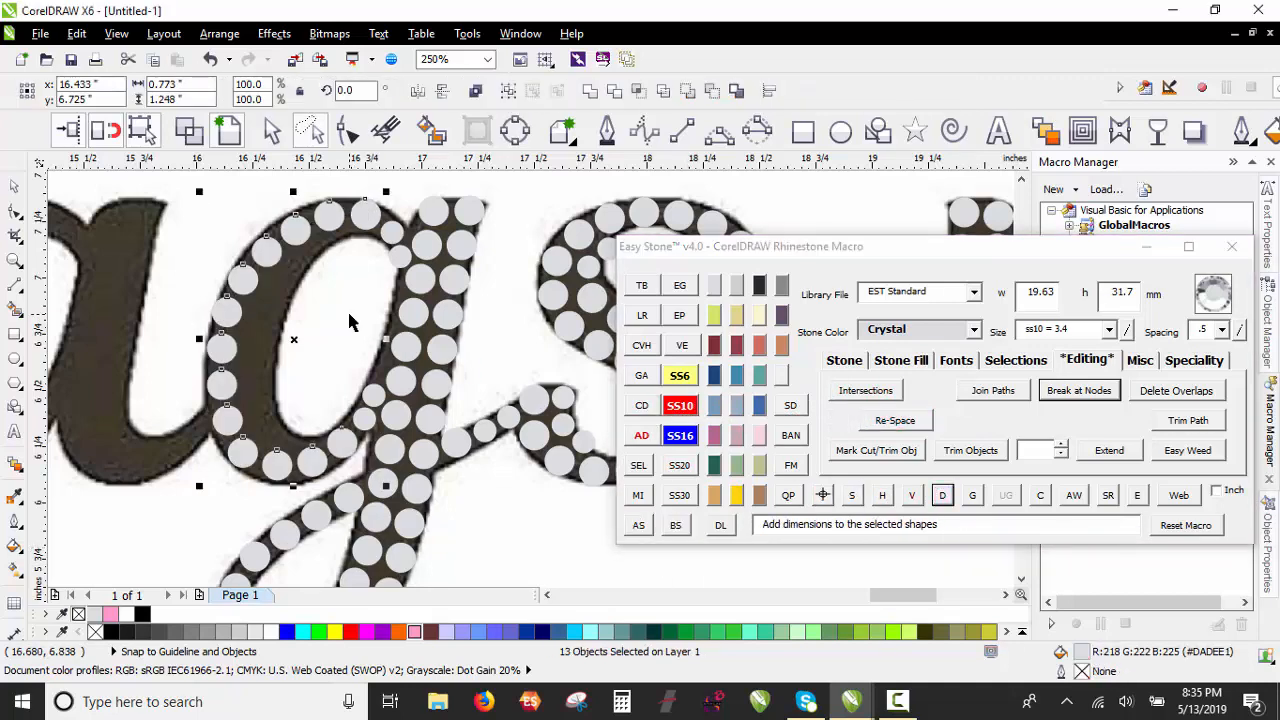
pyautogui.click(280, 430)
# Step: Copy an SS10 and an SS6 stone to the lower inner curve of the g's bowl and fit them between the outer stones and the edge
pyautogui.scroll(4, 280, 430)
pyautogui.click(366, 491)
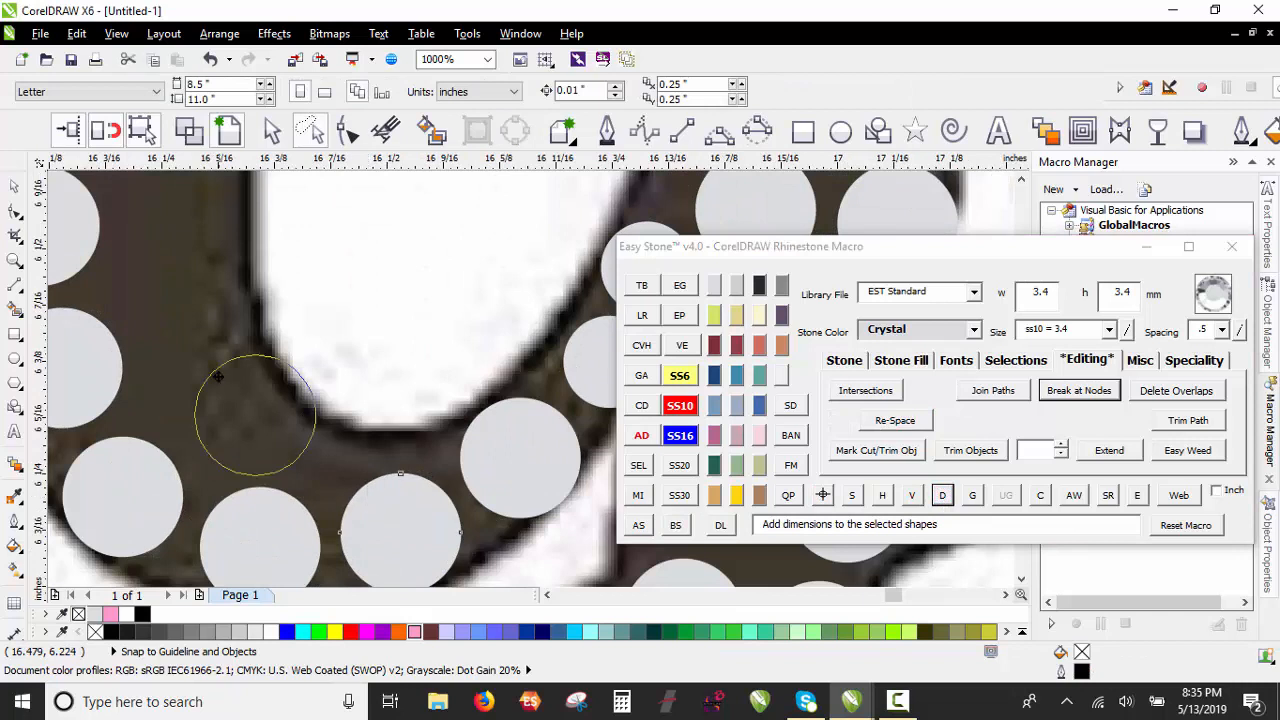
pyautogui.moveTo(200, 380); pyautogui.dragTo(194, 380)
pyautogui.moveTo(606, 274); pyautogui.dragTo(306, 436)
pyautogui.scroll(1, 290, 427)
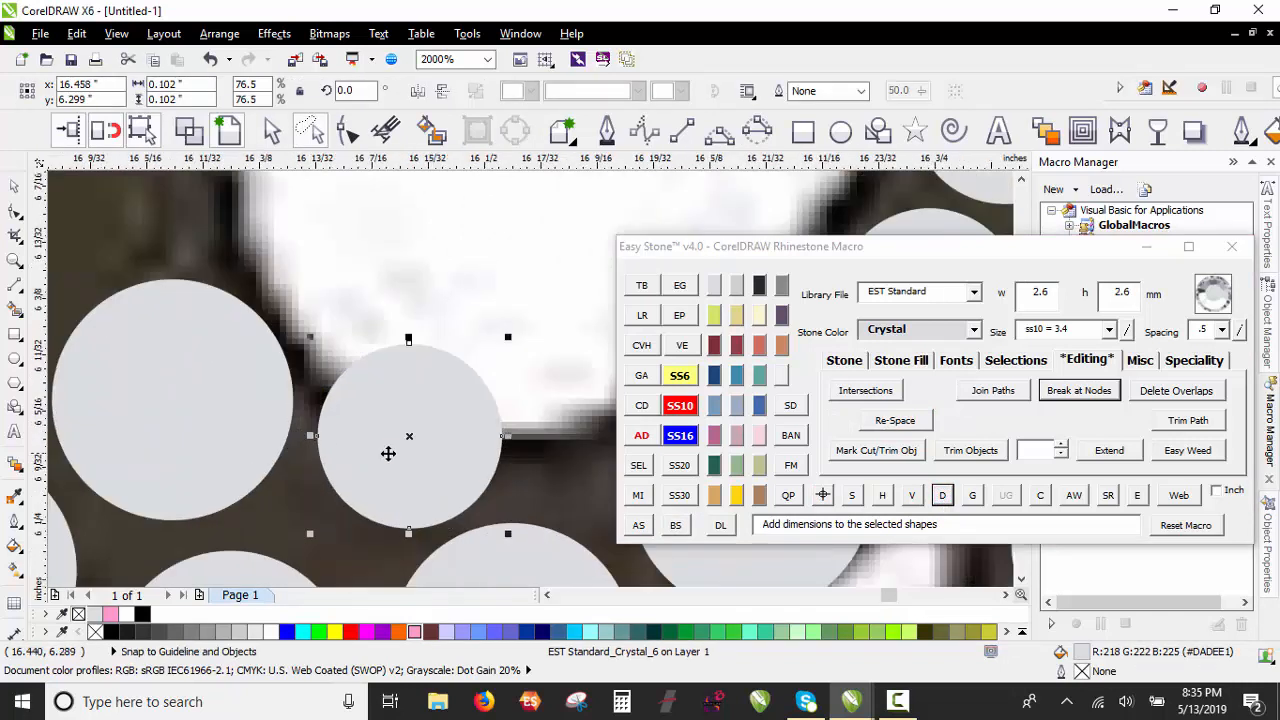
pyautogui.moveTo(388, 453); pyautogui.dragTo(347, 485)
pyautogui.moveTo(211, 439); pyautogui.dragTo(206, 416)
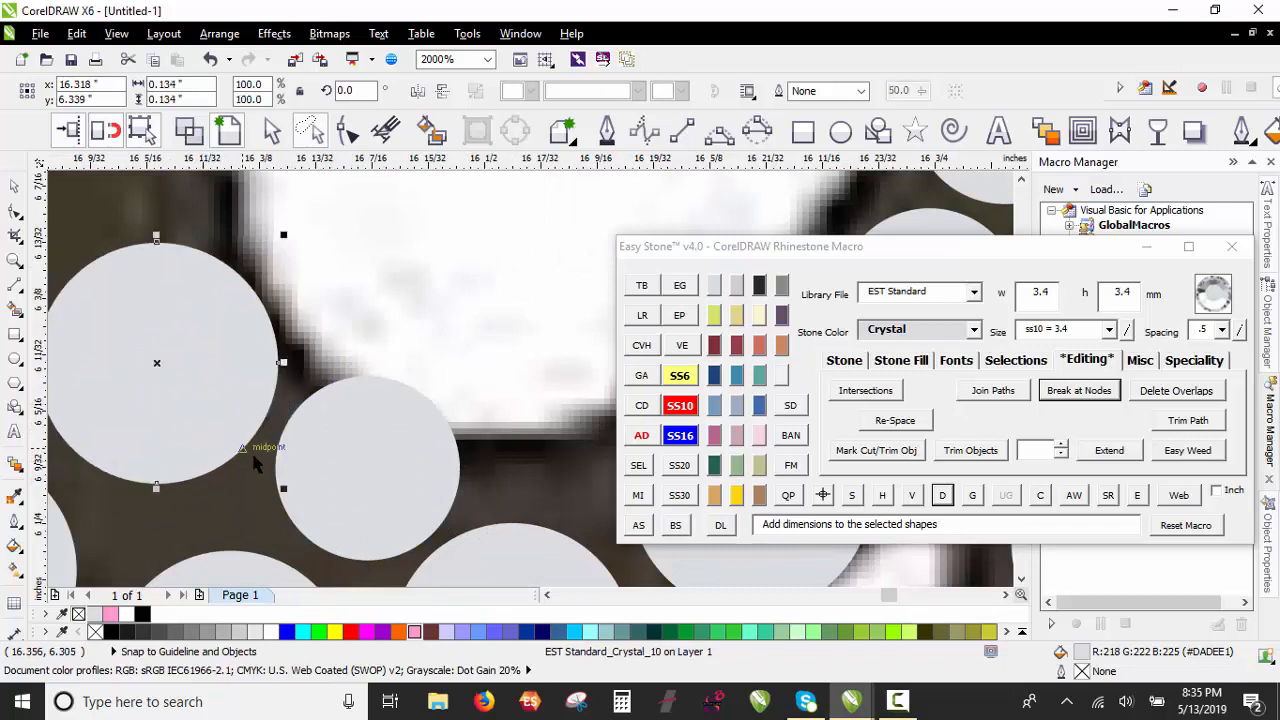
pyautogui.scroll(-1, 244, 465)
pyautogui.moveTo(233, 465); pyautogui.dragTo(223, 469)
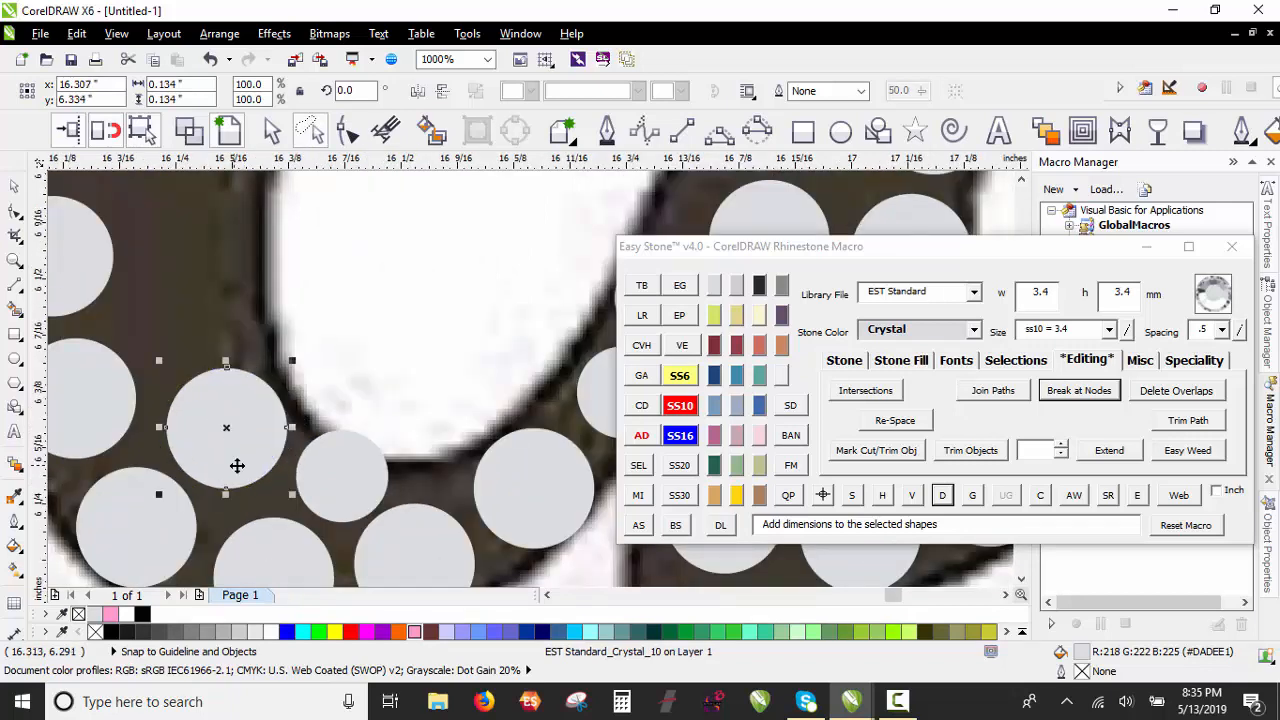
# Step: Copy three SS6 stones along the upper inner curve of the g's bowl, below the outer SS10 row
pyautogui.scroll(-2, 223, 469)
pyautogui.scroll(2, 325, 300)
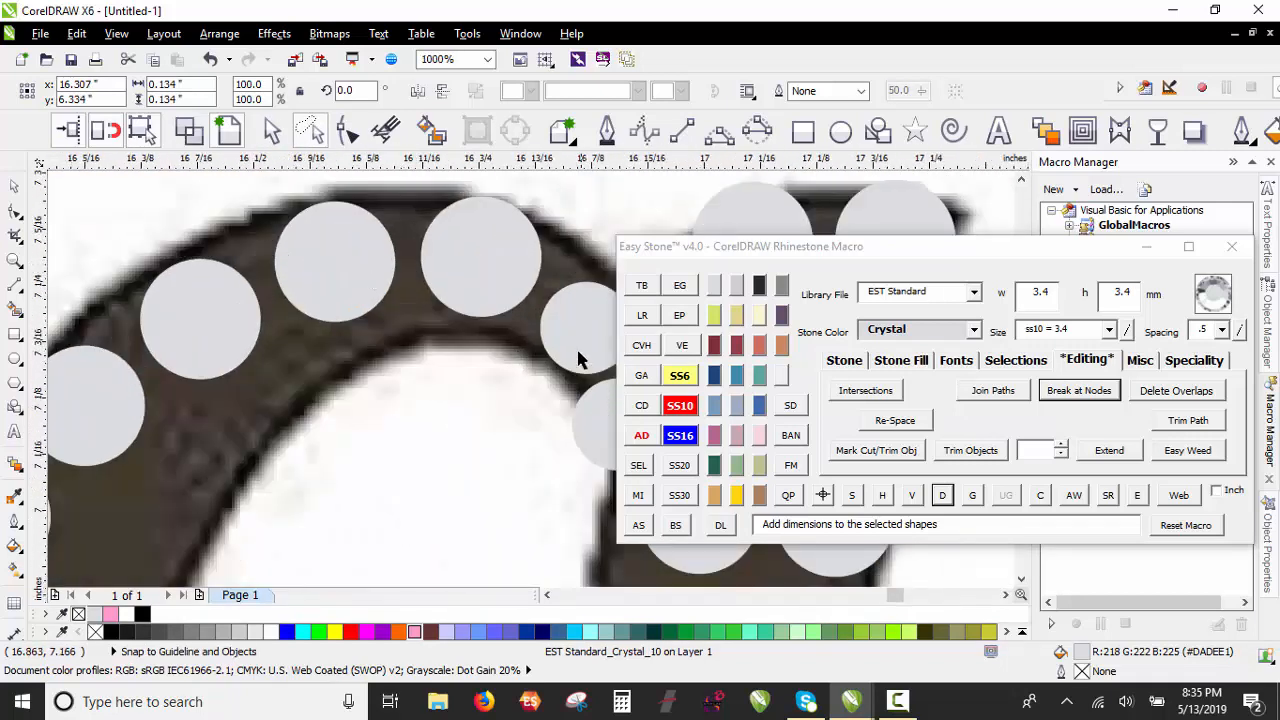
pyautogui.moveTo(578, 360)
pyautogui.mouseDown()
pyautogui.moveTo(337, 400)
pyautogui.moveTo(309, 425)
pyautogui.moveTo(431, 391)
pyautogui.moveTo(422, 370)
pyautogui.mouseUp()
pyautogui.rightClick(422, 370)
pyautogui.scroll(-1, 238, 395)
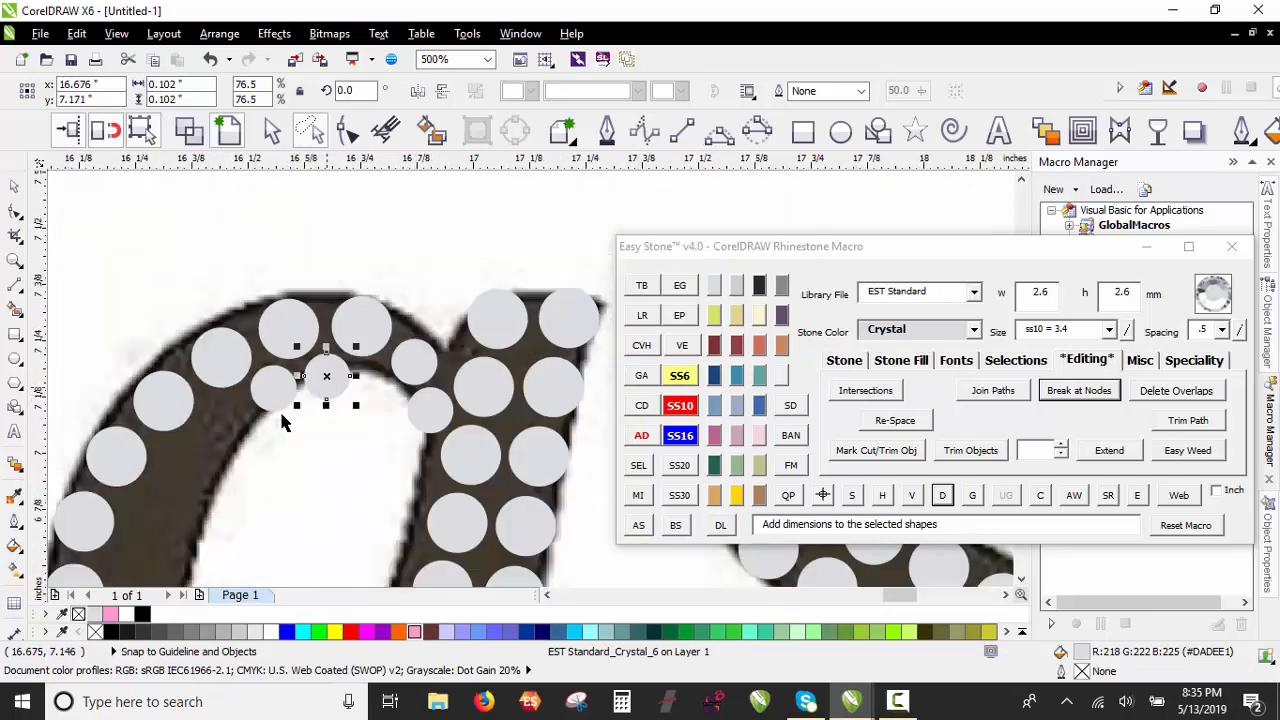
pyautogui.scroll(1, 281, 404)
pyautogui.moveTo(257, 384); pyautogui.dragTo(190, 450)
pyautogui.rightClick(174, 448)
pyautogui.scroll(1, 178, 444)
pyautogui.scroll(-1, 391, 341)
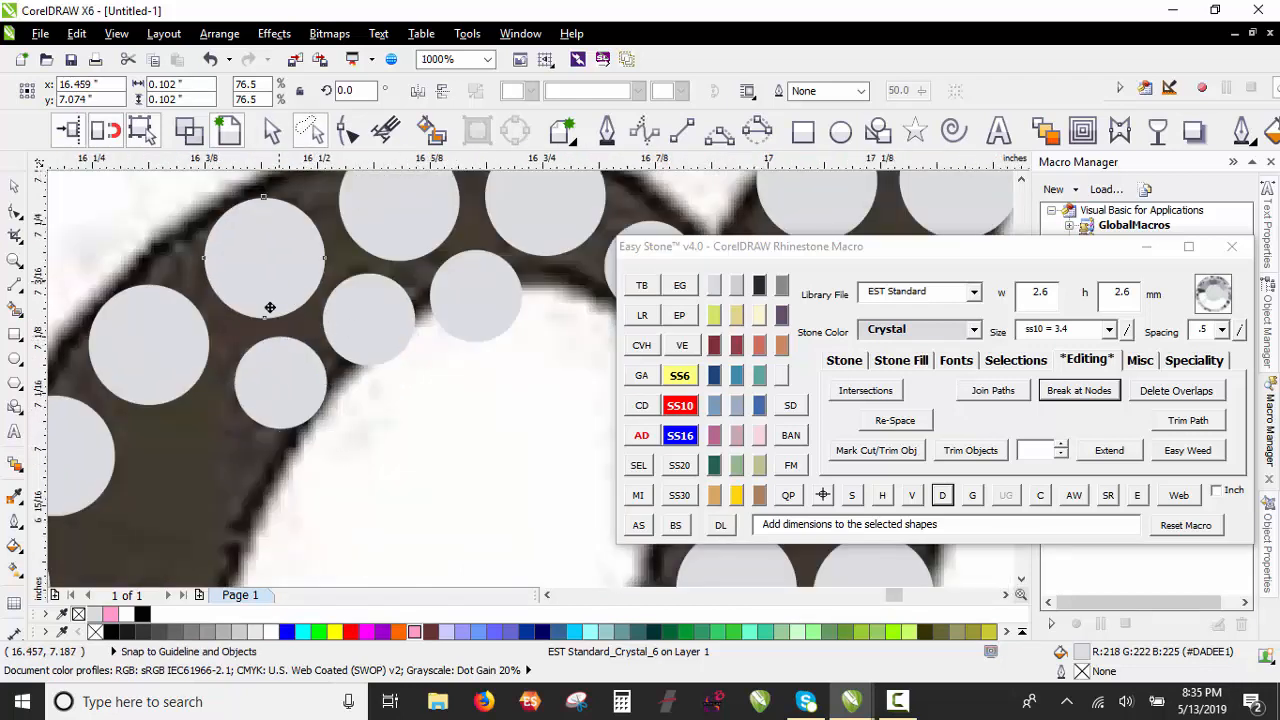
# Step: Copy an SS10 stone to the upper inner side of the g's bowl, below the lowest SS6 stone
pyautogui.rightClick(236, 514)
pyautogui.moveTo(270, 308); pyautogui.dragTo(222, 506)
pyautogui.scroll(-3, 266, 312)
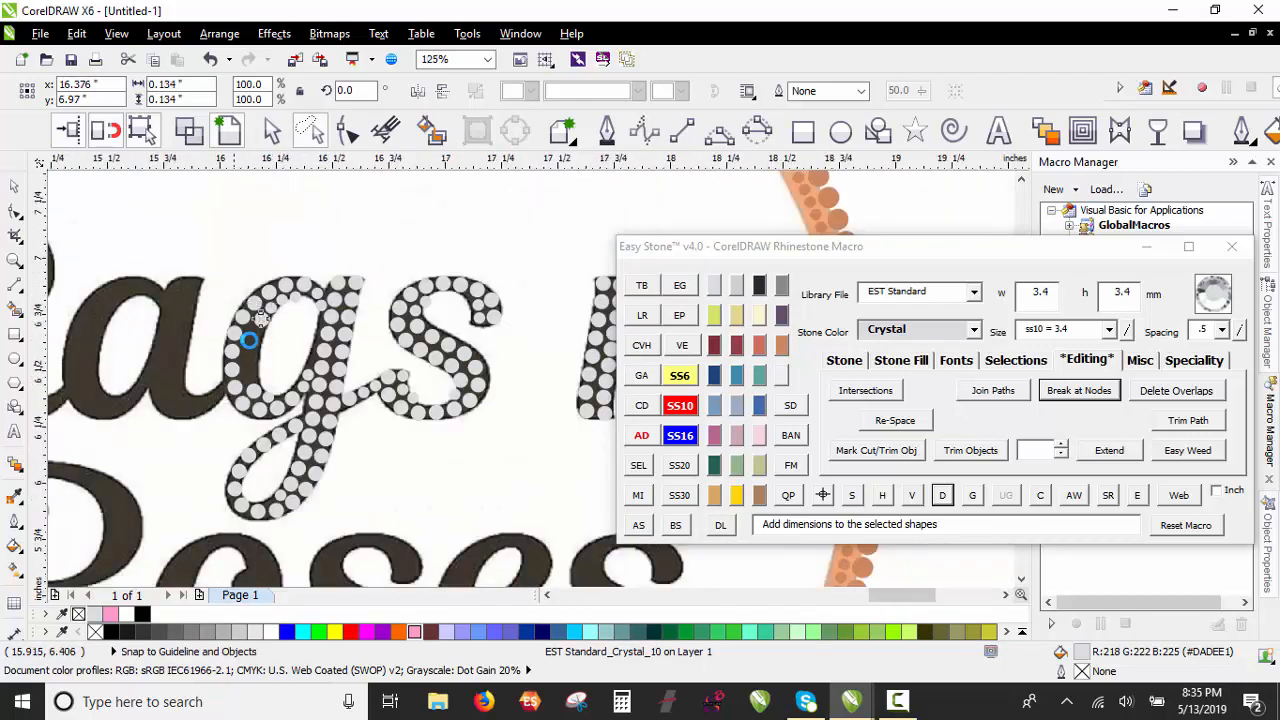
# Step: Copy SS10 stones up the inner left side of the g's bowl until they meet the upper inner stone
pyautogui.scroll(2, 261, 315)
pyautogui.scroll(1, 300, 446)
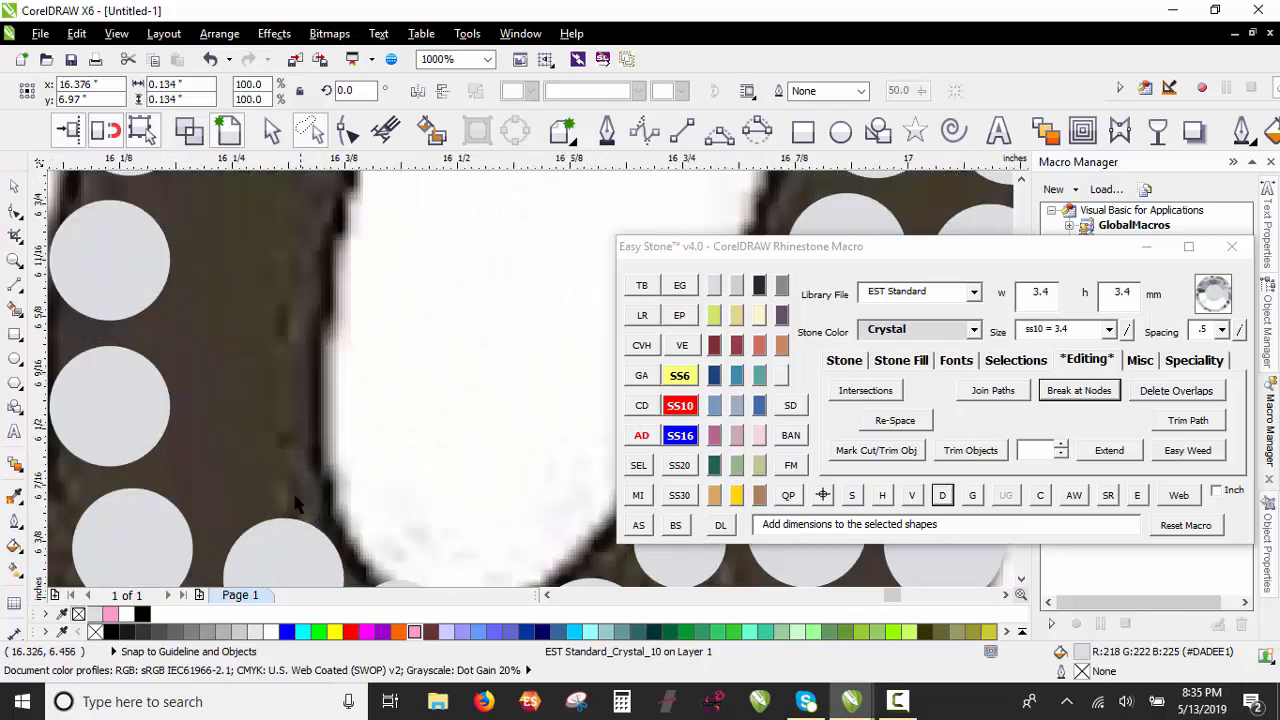
pyautogui.moveTo(242, 415); pyautogui.dragTo(243, 408)
pyautogui.rightClick(243, 410)
pyautogui.rightClick(223, 257)
pyautogui.moveTo(246, 402); pyautogui.dragTo(235, 266)
pyautogui.scroll(-1, 340, 520)
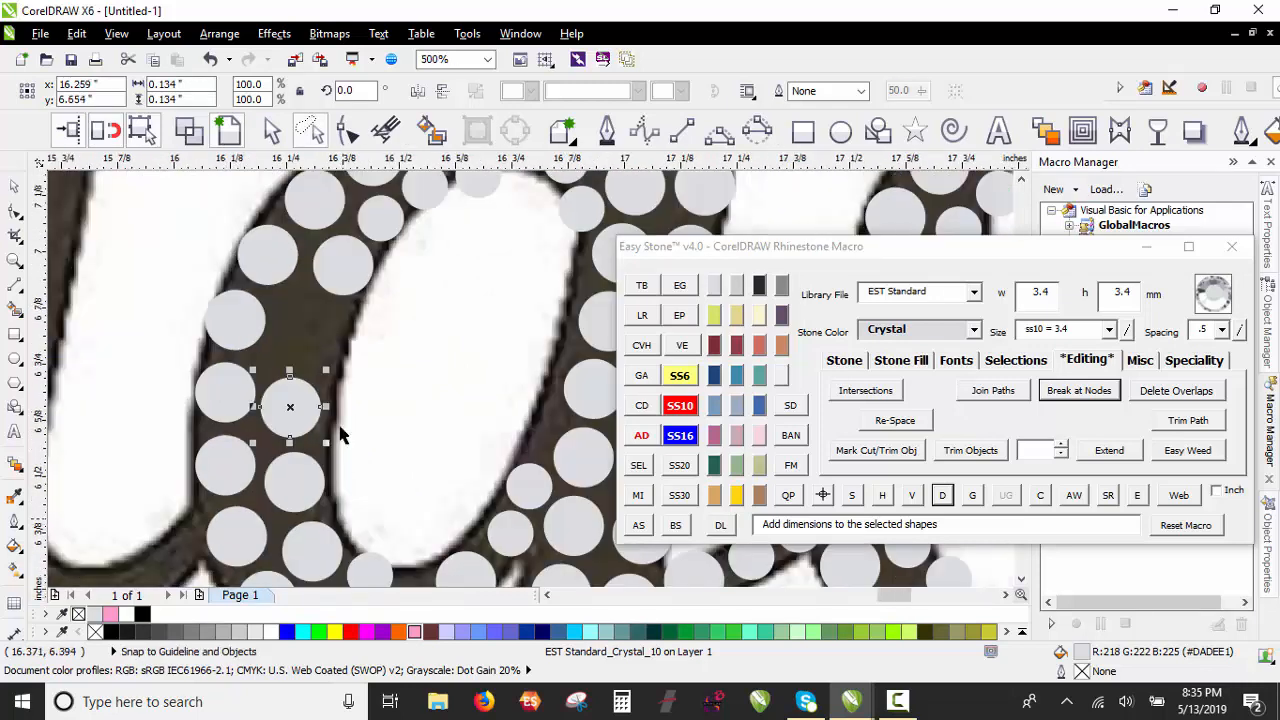
pyautogui.scroll(1, 326, 263)
pyautogui.moveTo(227, 564); pyautogui.dragTo(256, 397)
pyautogui.rightClick(256, 396)
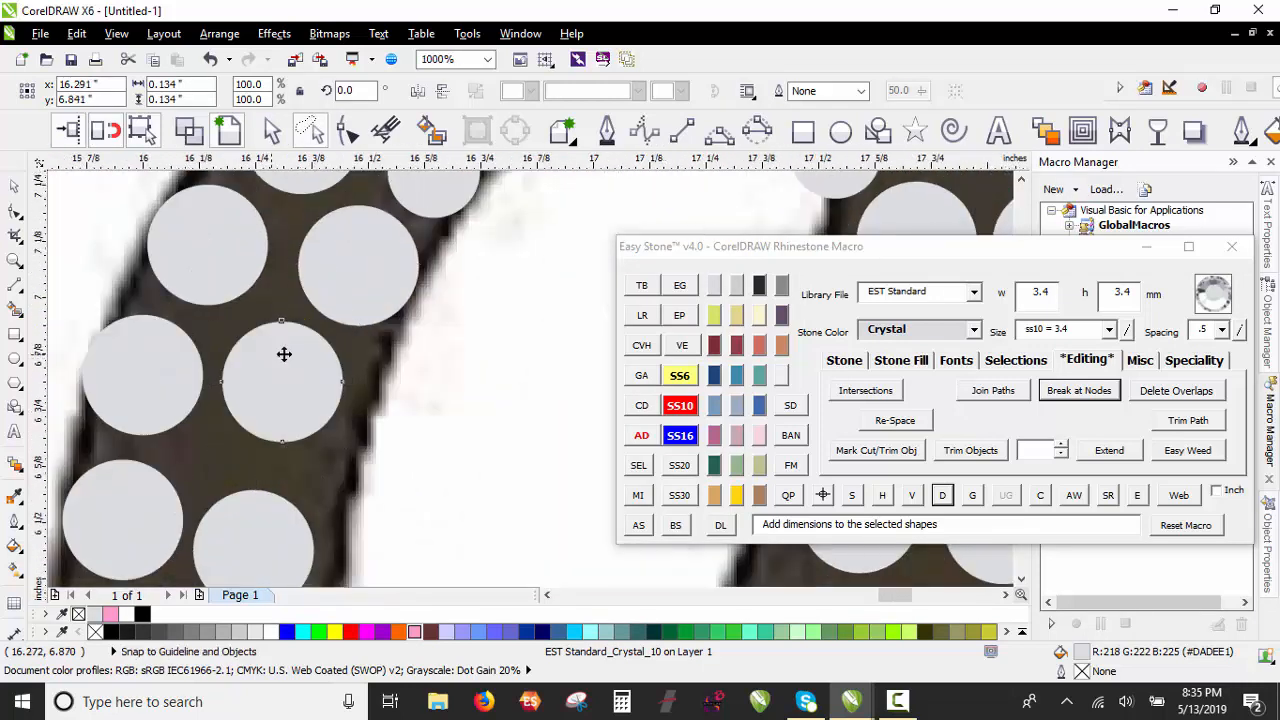
pyautogui.scroll(-1, 394, 326)
pyautogui.scroll(-1, 395, 278)
pyautogui.press('Escape')
# Step: Select the stones along the inner curve of the g's bowl and re-space them evenly, removing the guide path
pyautogui.click(408, 258)
pyautogui.scroll(1, 400, 255)
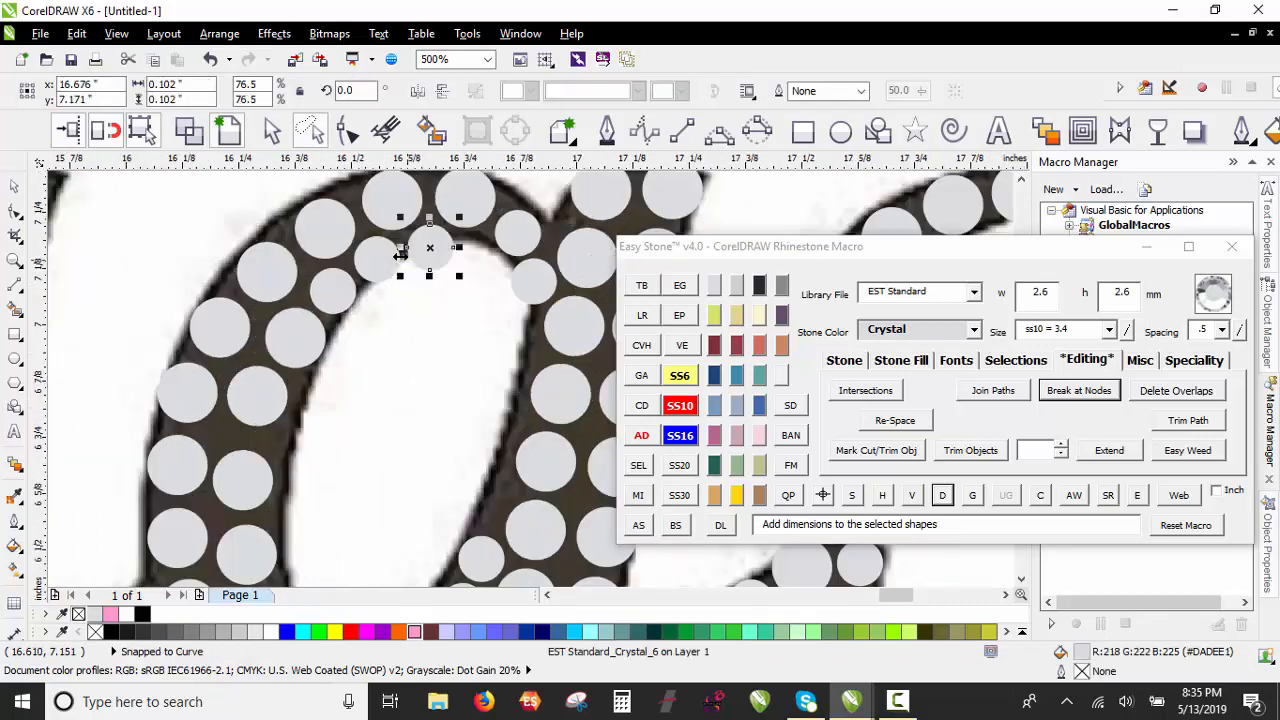
pyautogui.scroll(-1, 405, 310)
pyautogui.click(410, 324)
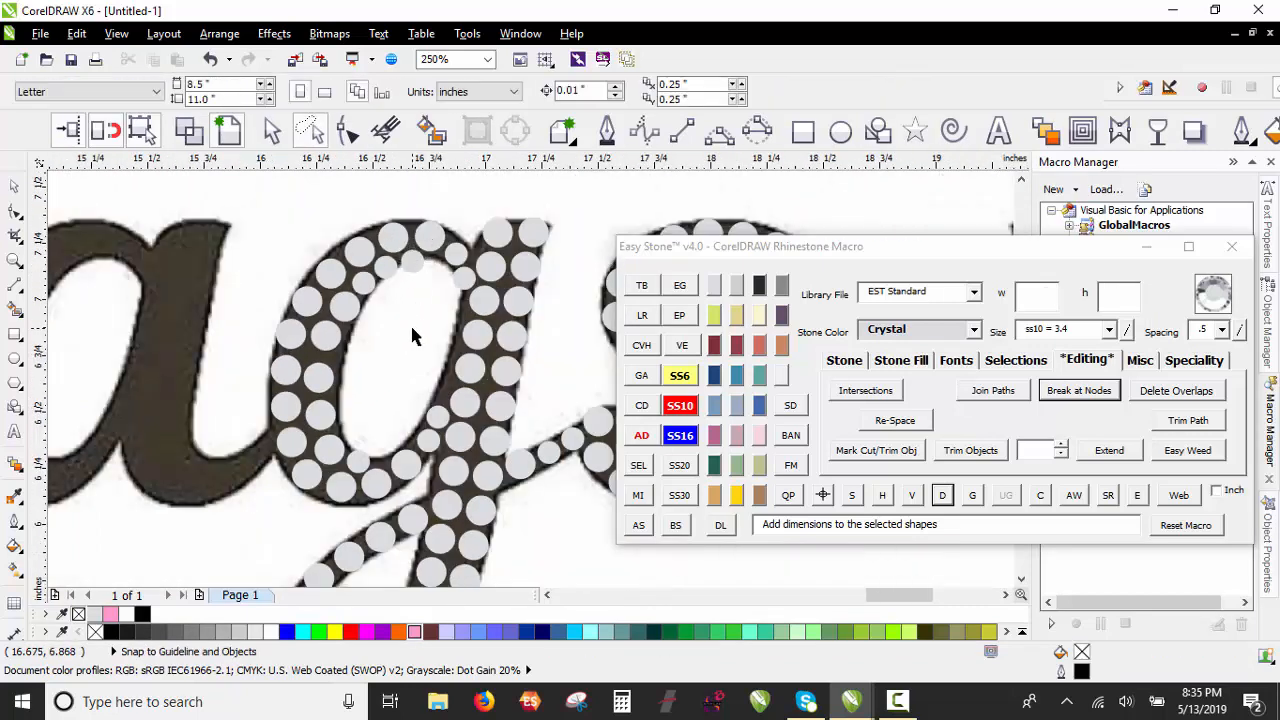
pyautogui.moveTo(418, 283); pyautogui.dragTo(408, 268)
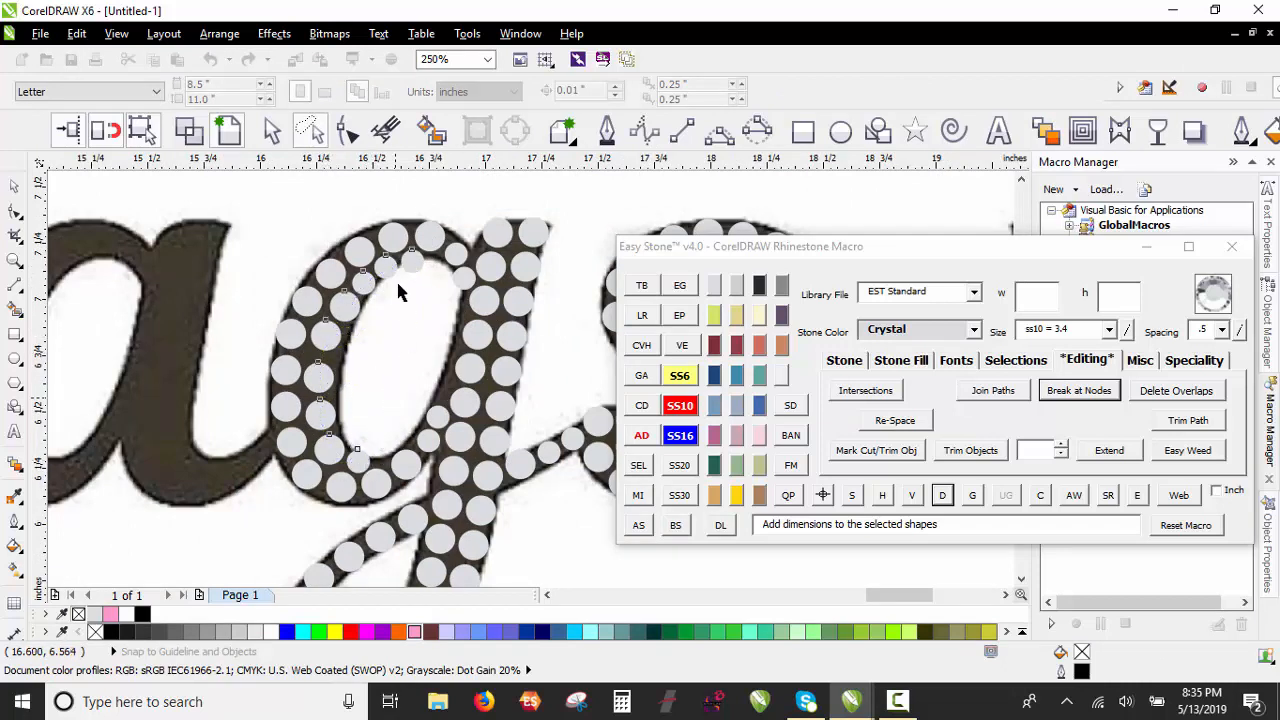
pyautogui.moveTo(398, 291); pyautogui.dragTo(420, 263)
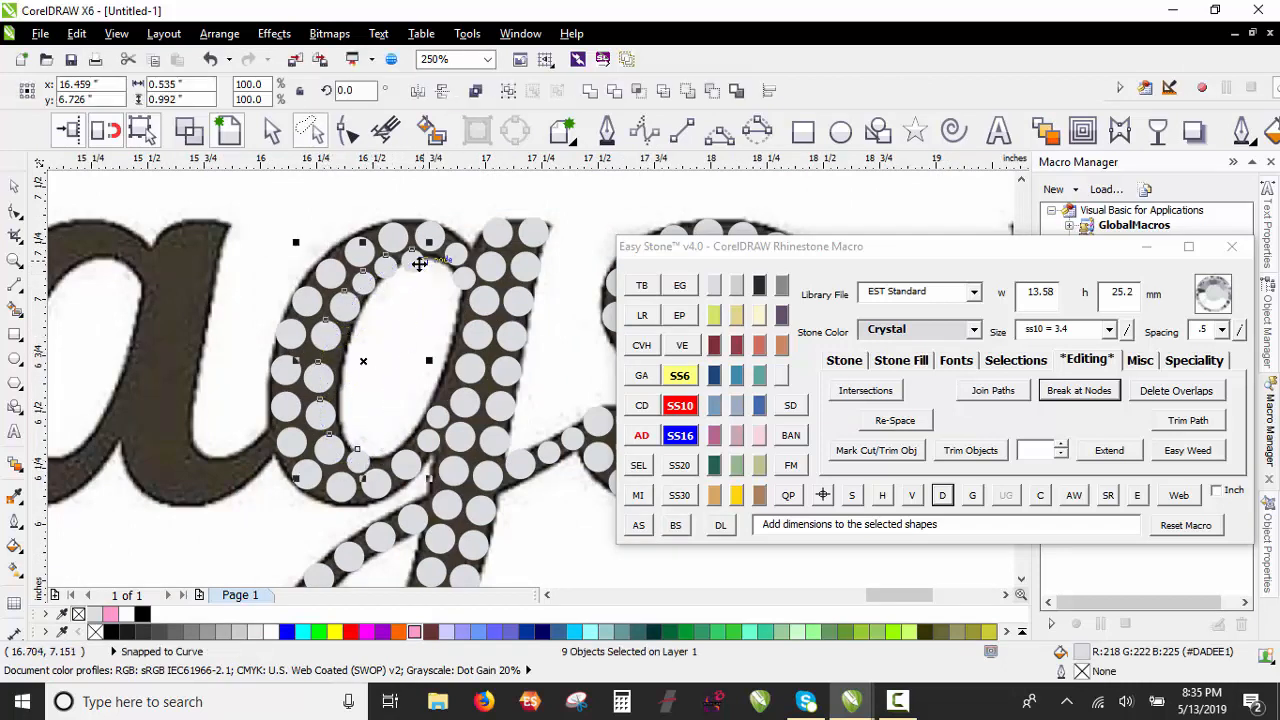
pyautogui.click(943, 496)
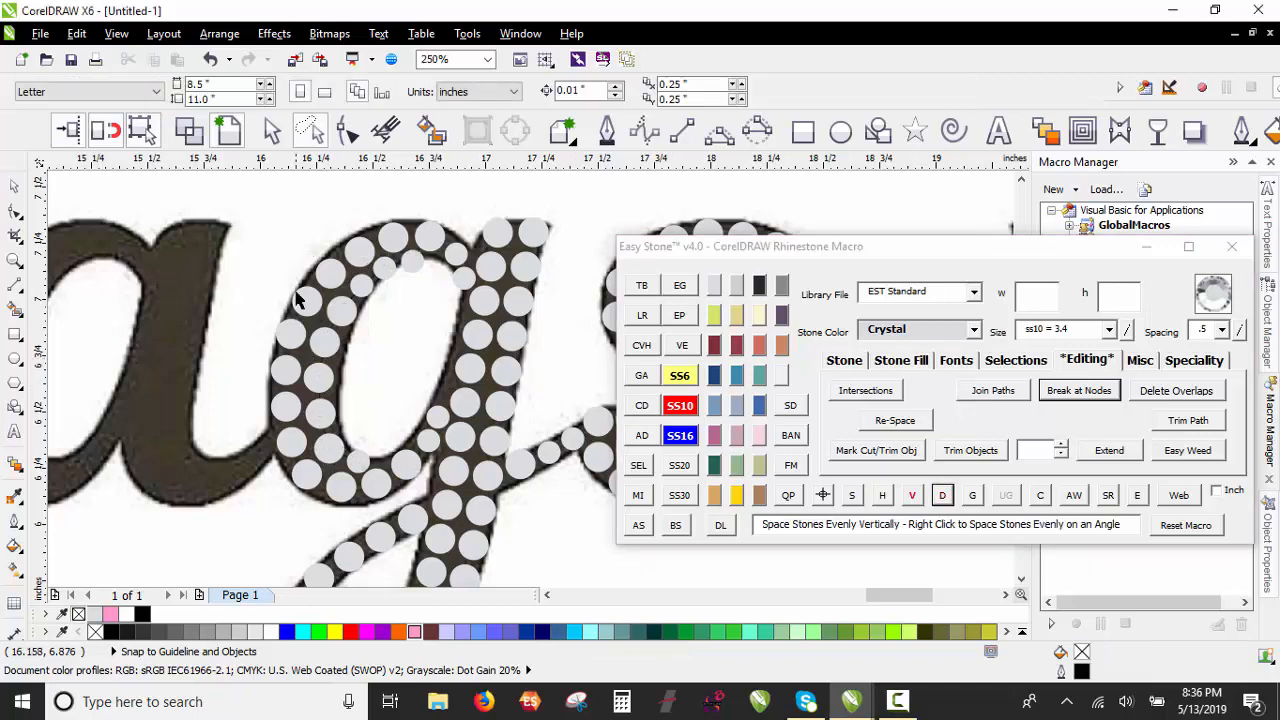
# Step: Place two SS10 stones side by side across the top of the a's stem
pyautogui.scroll(-3, 287, 272)
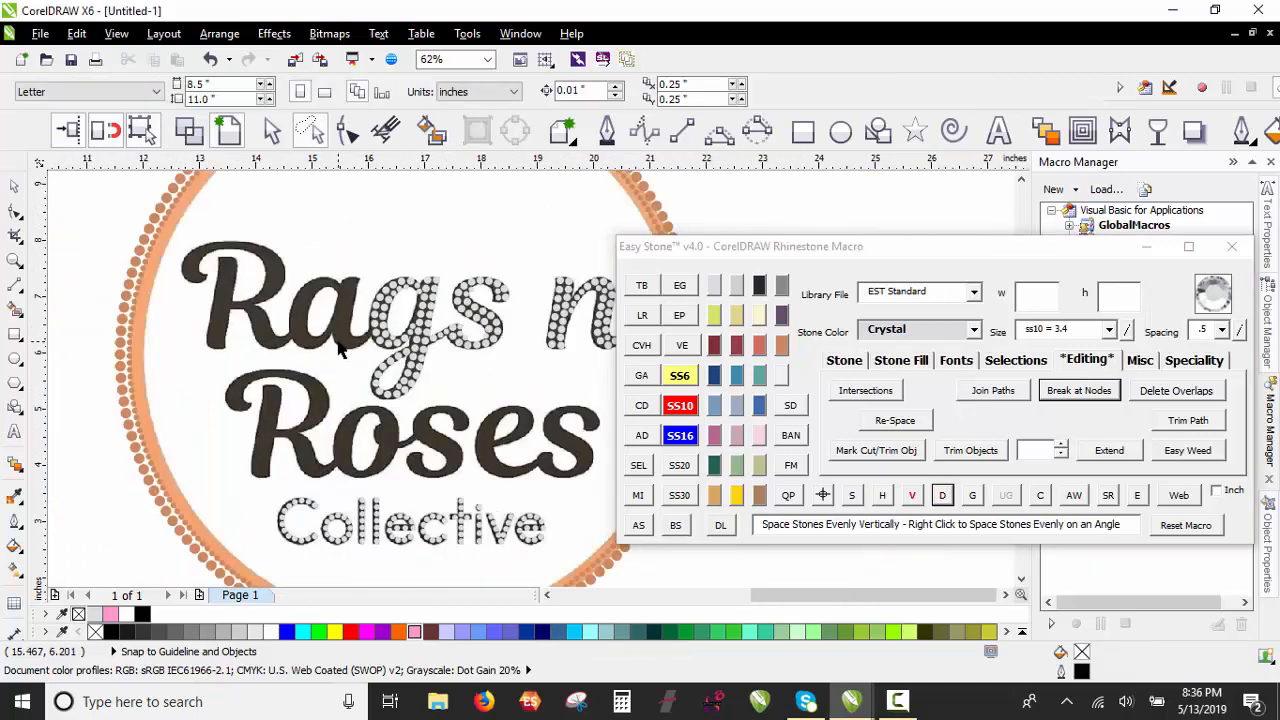
pyautogui.scroll(1, 345, 290)
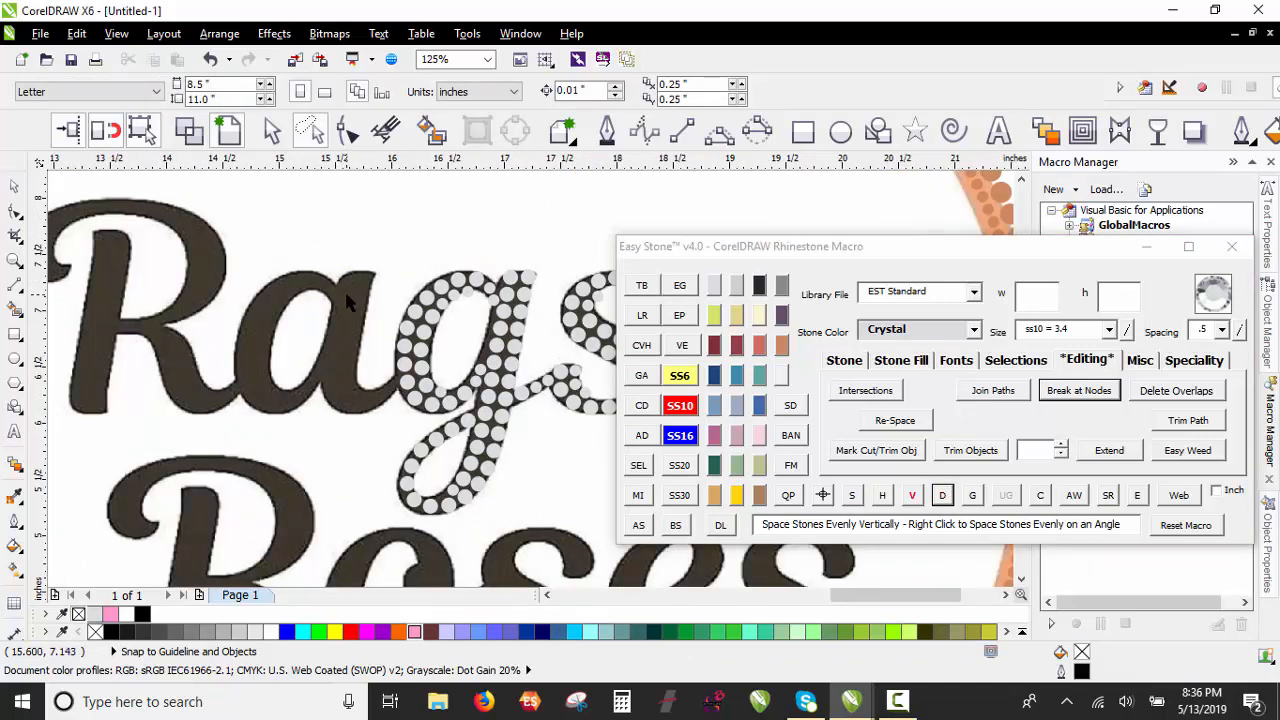
pyautogui.scroll(-1, 344, 289)
pyautogui.scroll(2, 422, 299)
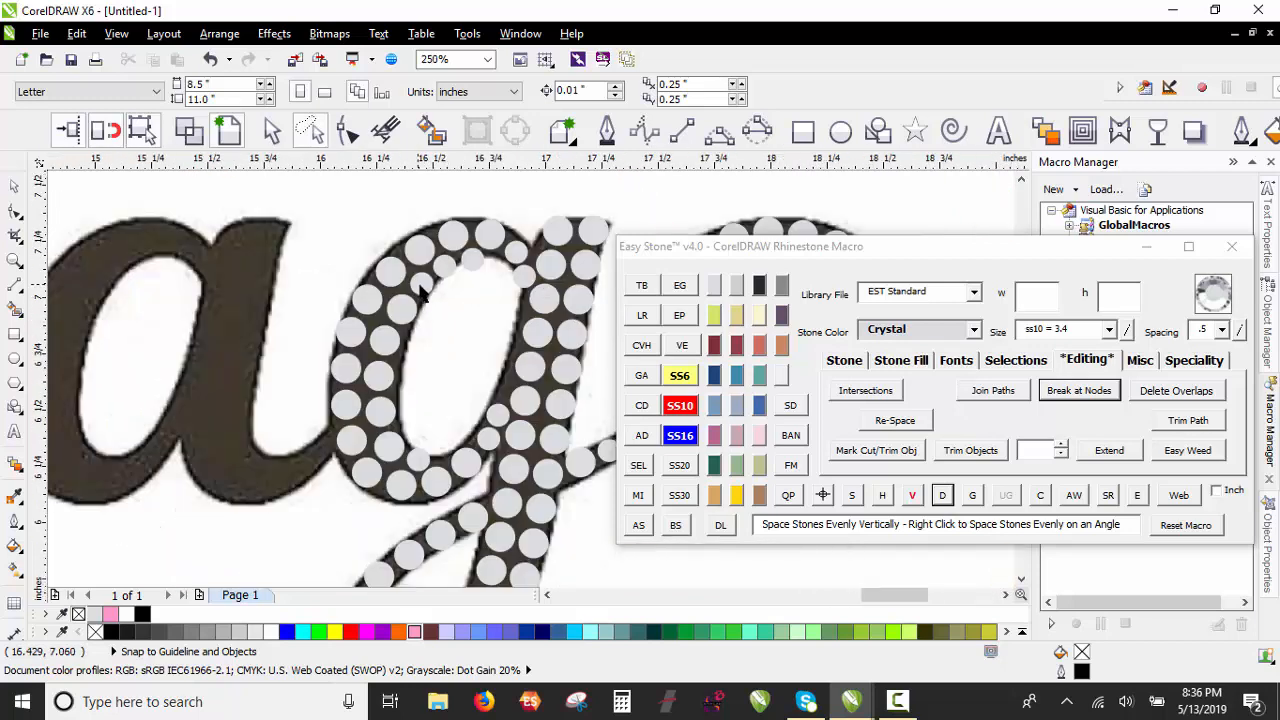
pyautogui.click(271, 233)
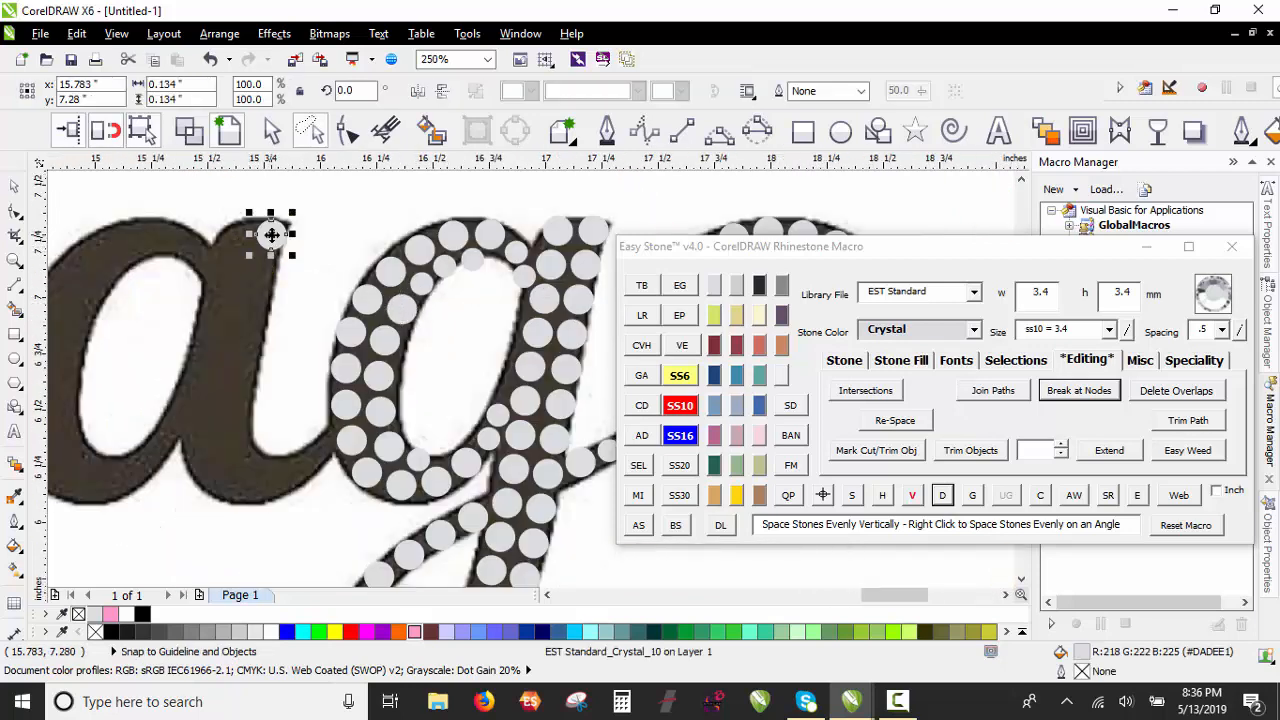
pyautogui.scroll(1, 240, 234)
pyautogui.moveTo(226, 232); pyautogui.dragTo(227, 232)
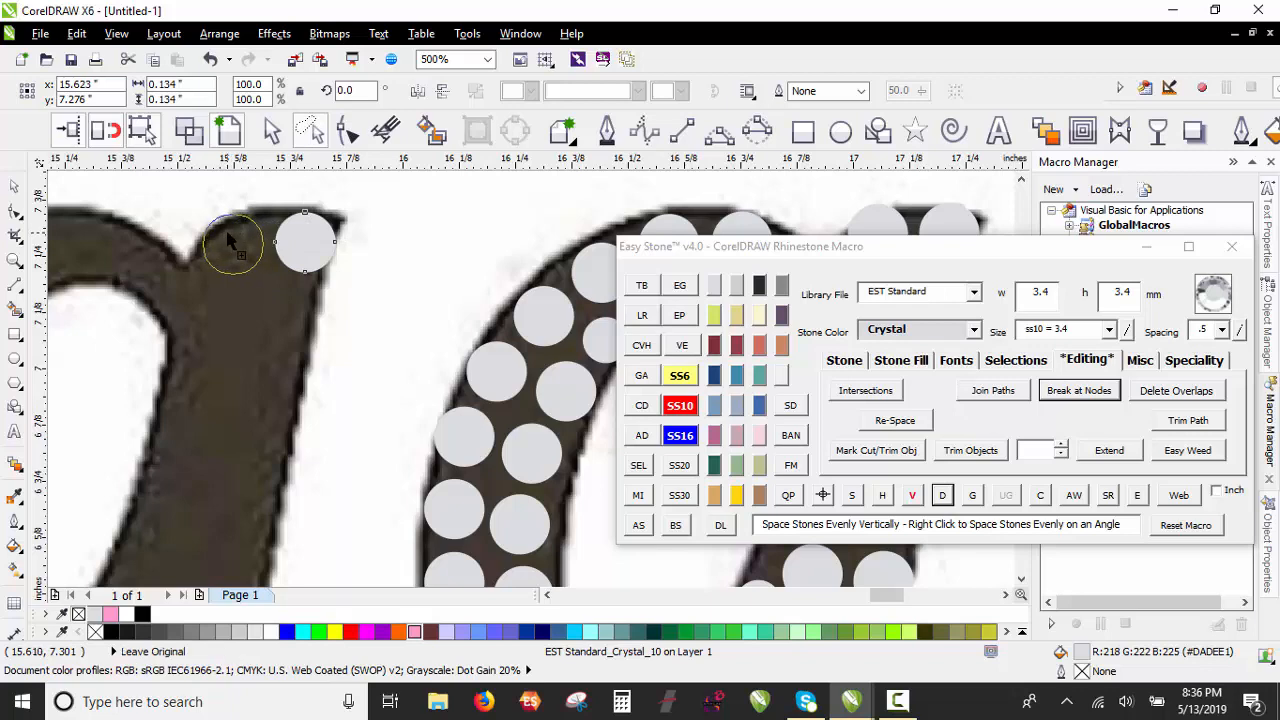
pyautogui.moveTo(311, 218); pyautogui.dragTo(311, 218)
pyautogui.scroll(-1, 311, 218)
pyautogui.click(327, 290)
# Step: Copy two SS6 stones onto the narrow end of the a's tail where it joins the g
pyautogui.scroll(1, 367, 458)
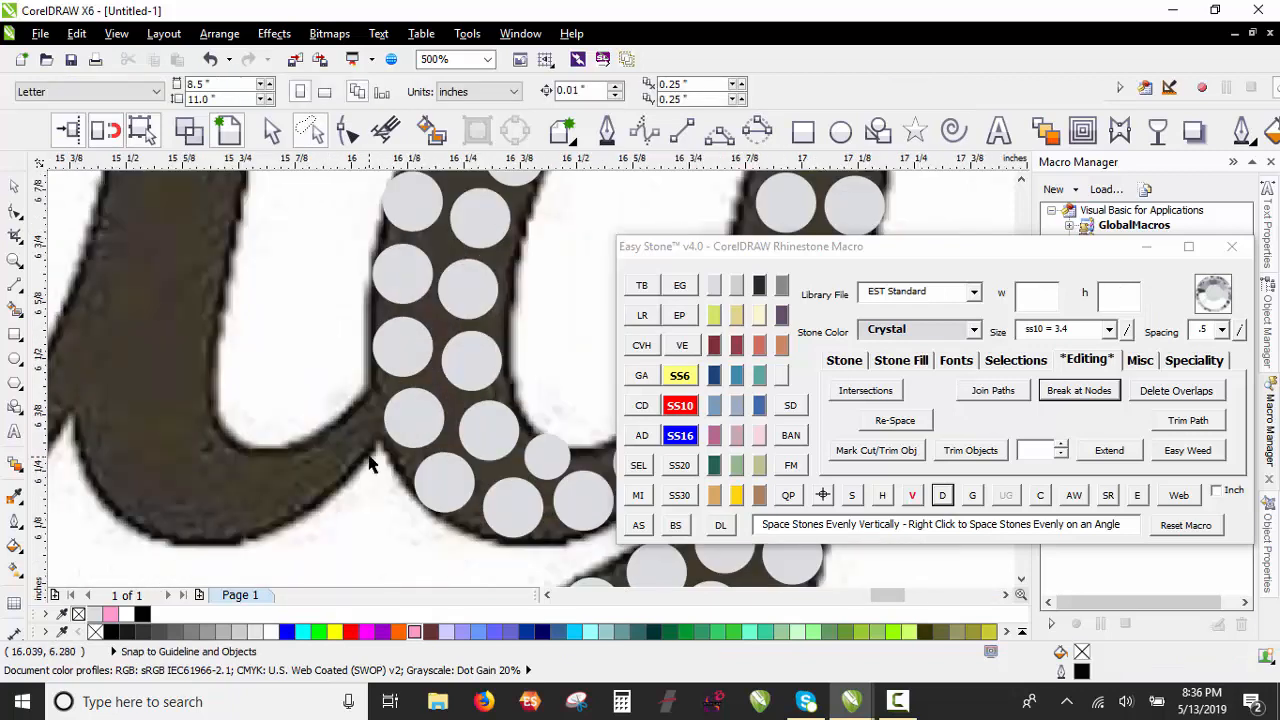
pyautogui.scroll(-1, 352, 436)
pyautogui.scroll(1, 352, 436)
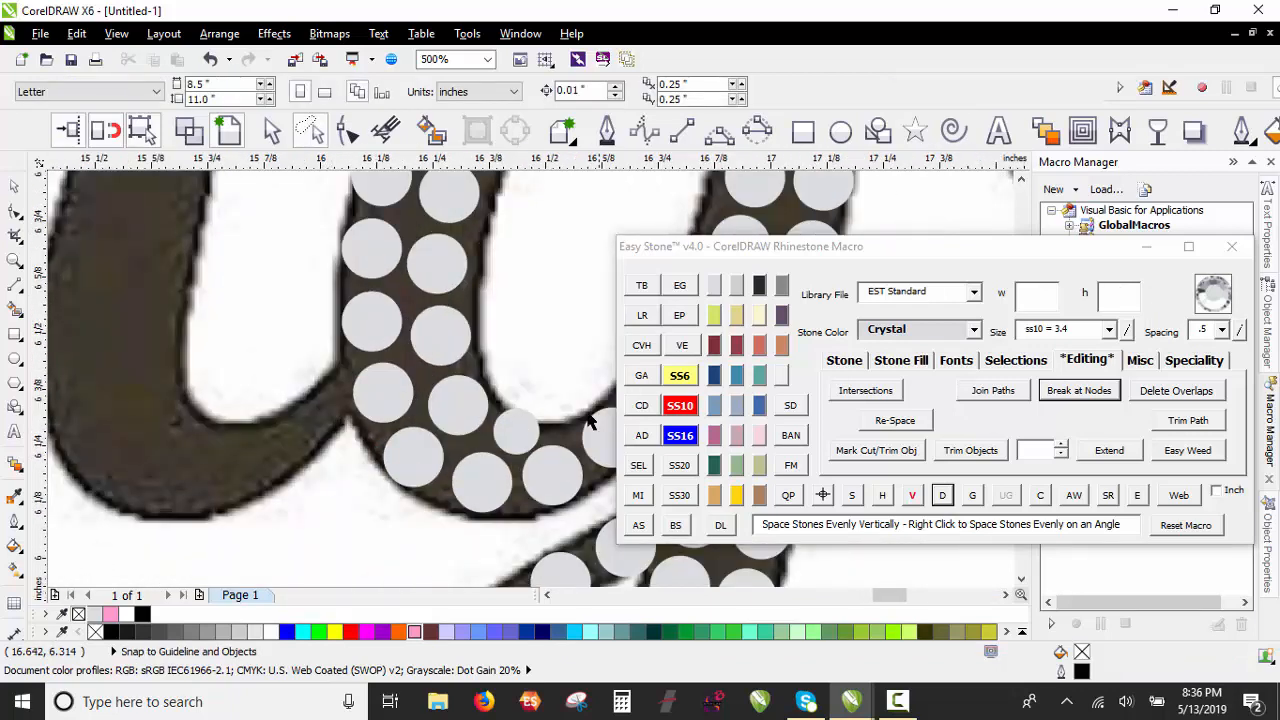
pyautogui.moveTo(507, 436); pyautogui.dragTo(302, 453)
pyautogui.scroll(1, 334, 360)
pyautogui.scroll(1, 351, 366)
pyautogui.scroll(-1, 351, 337)
pyautogui.scroll(-2, 341, 441)
pyautogui.press('Escape')
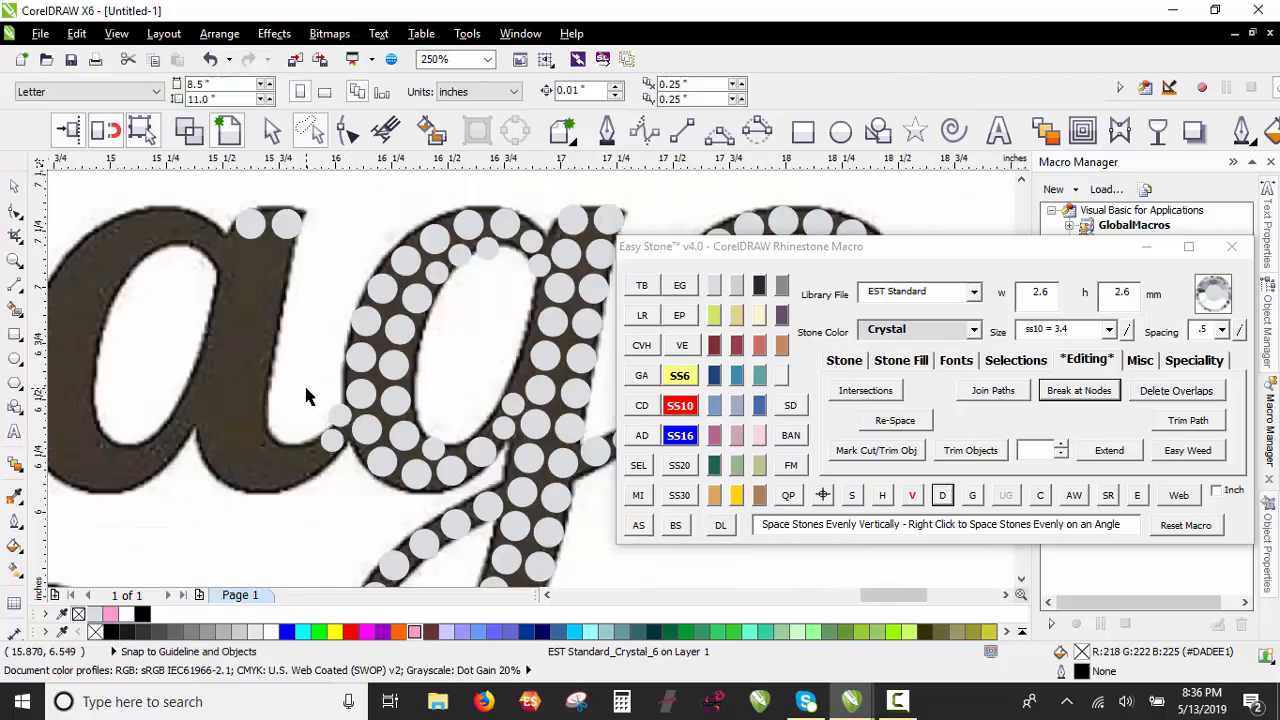
# Step: Copy an SS10 stone from the g onto the a's tail, next to the lower SS6 stone
pyautogui.scroll(2, 308, 458)
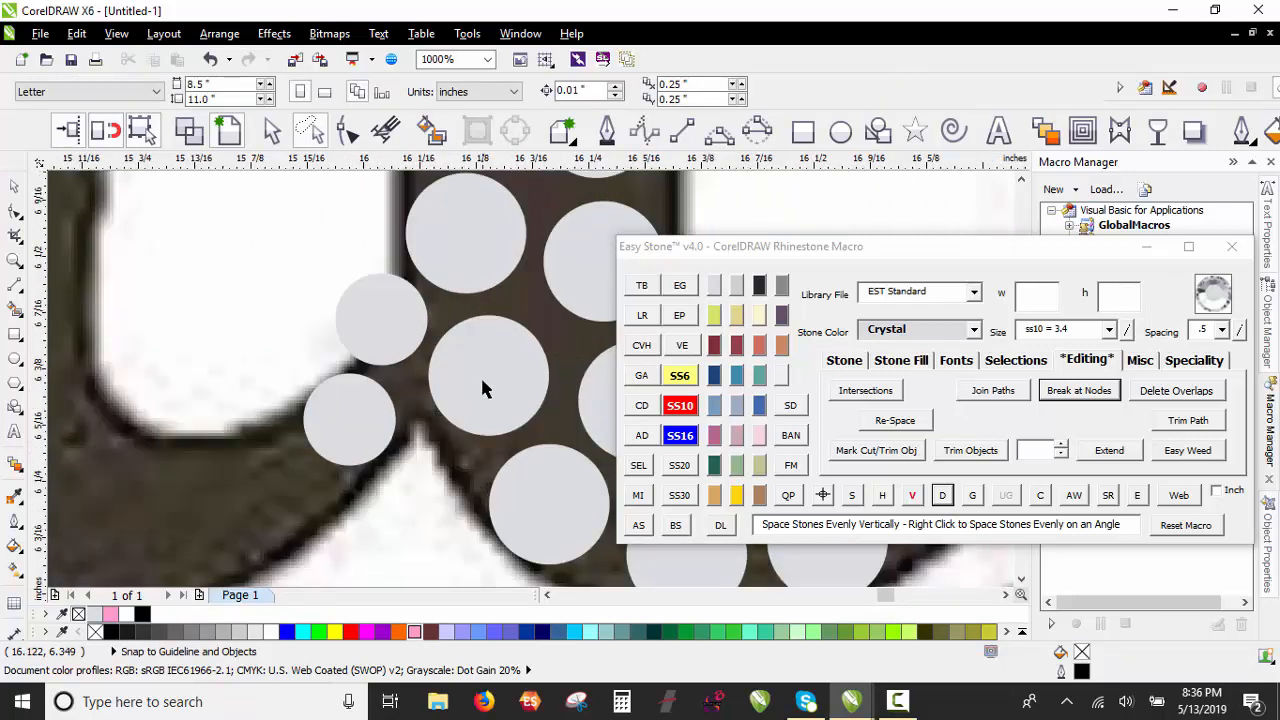
pyautogui.moveTo(482, 384); pyautogui.dragTo(258, 506)
pyautogui.scroll(-1, 318, 492)
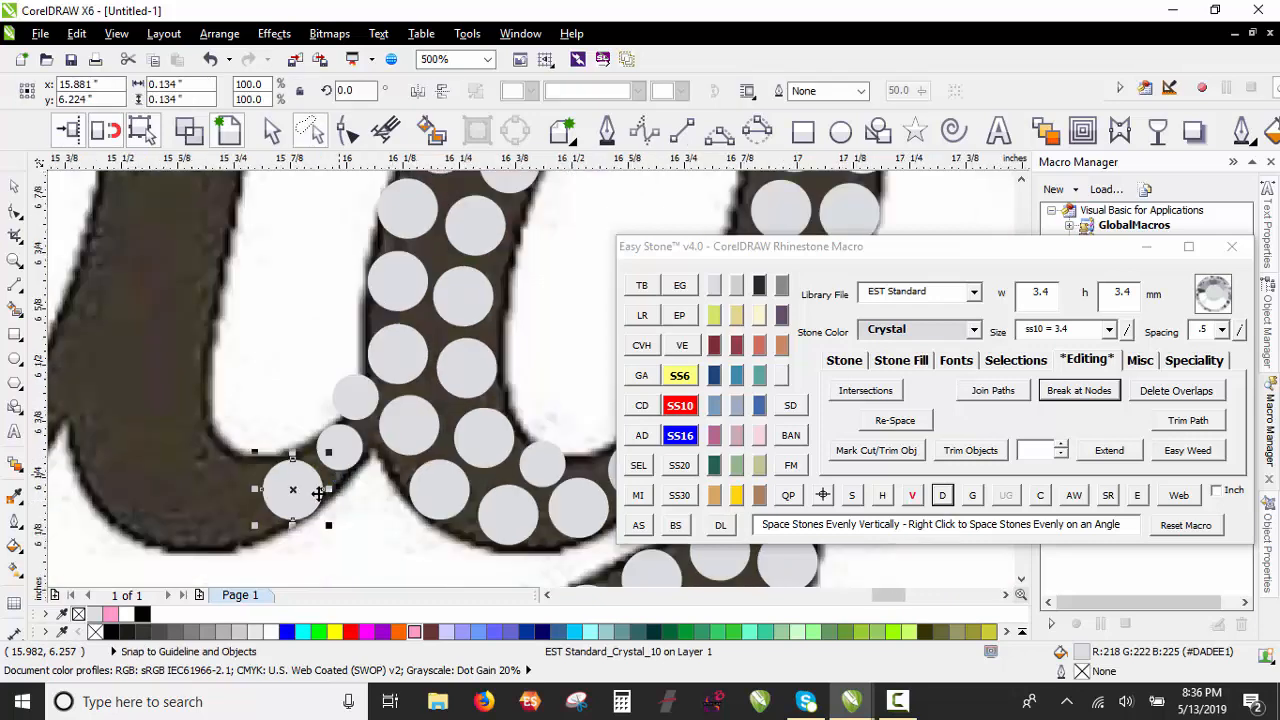
# Step: Copy SS10 stones down the left edge of the a's stem and around its base to the tail
pyautogui.scroll(-1, 376, 545)
pyautogui.scroll(1, 333, 250)
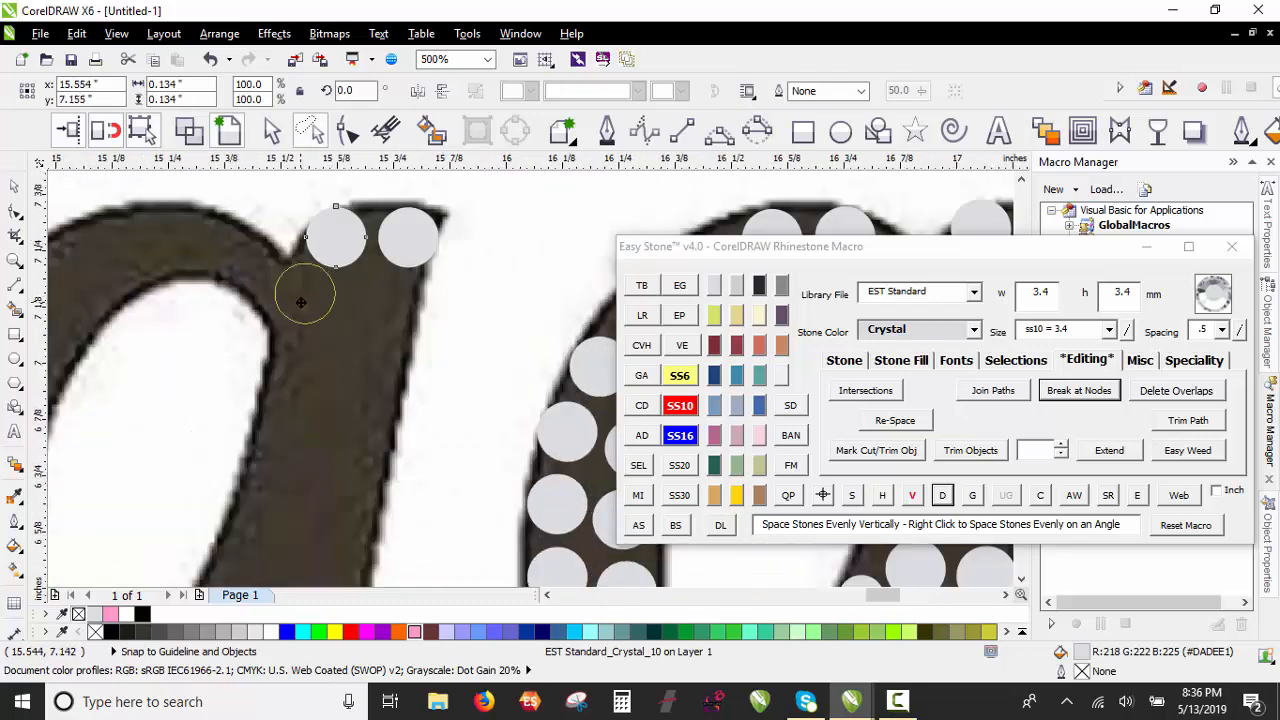
pyautogui.moveTo(302, 312); pyautogui.dragTo(313, 319)
pyautogui.moveTo(313, 319); pyautogui.dragTo(268, 508)
pyautogui.scroll(-1, 285, 465)
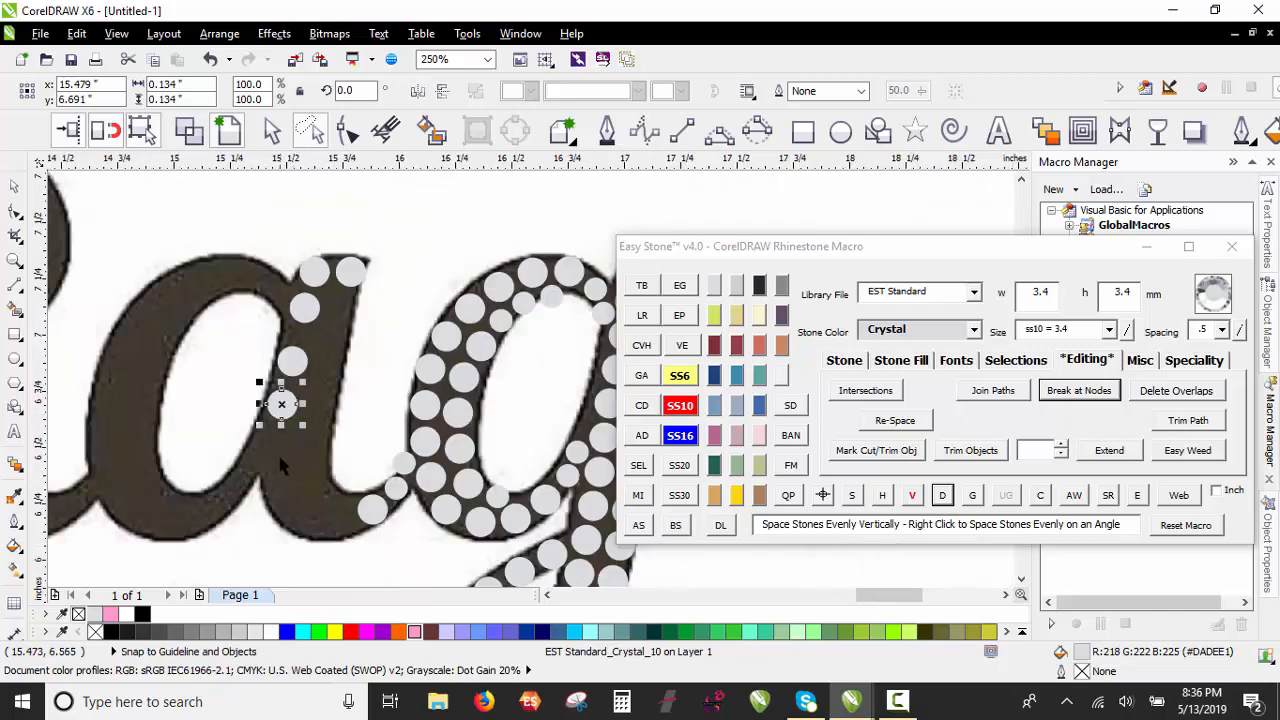
pyautogui.scroll(1, 283, 420)
pyautogui.moveTo(329, 277); pyautogui.dragTo(316, 352)
pyautogui.moveTo(321, 407); pyautogui.dragTo(432, 545)
pyautogui.press('space')
pyautogui.press('space')
pyautogui.click(449, 358)
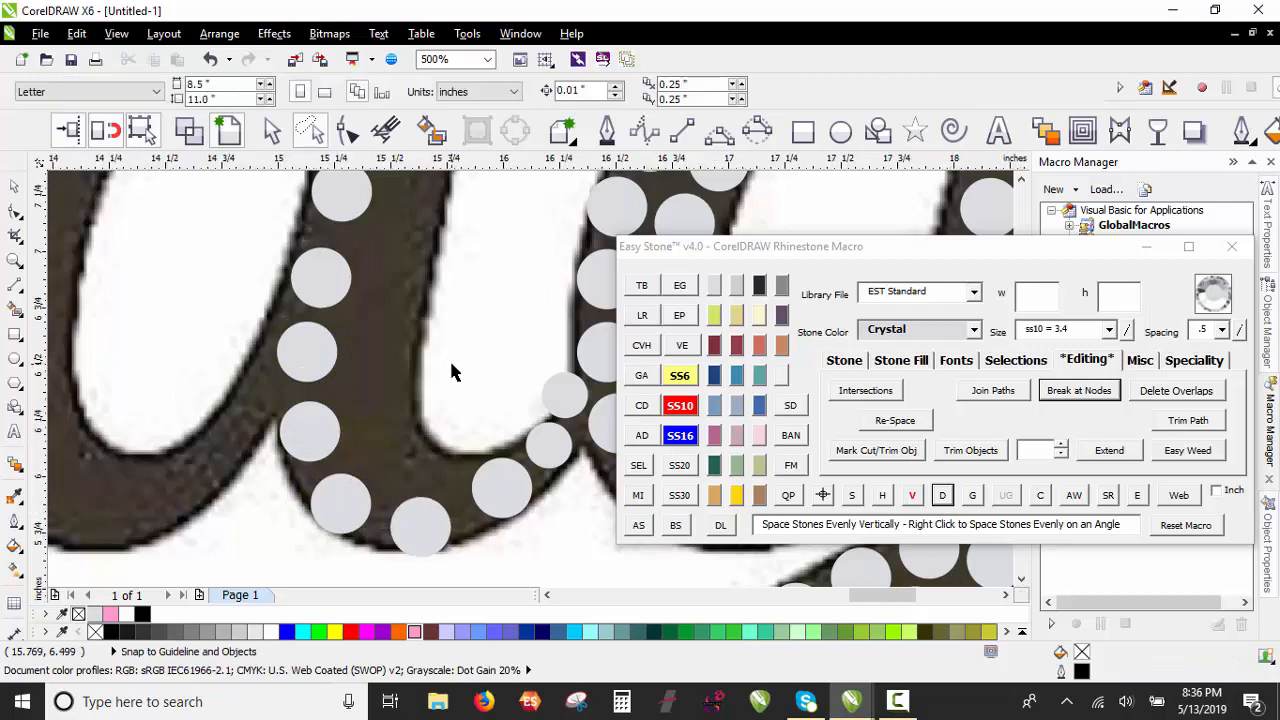
# Step: Select all the stones placed on the letter a and delete them
pyautogui.scroll(-1, 275, 390)
pyautogui.scroll(-1, 272, 390)
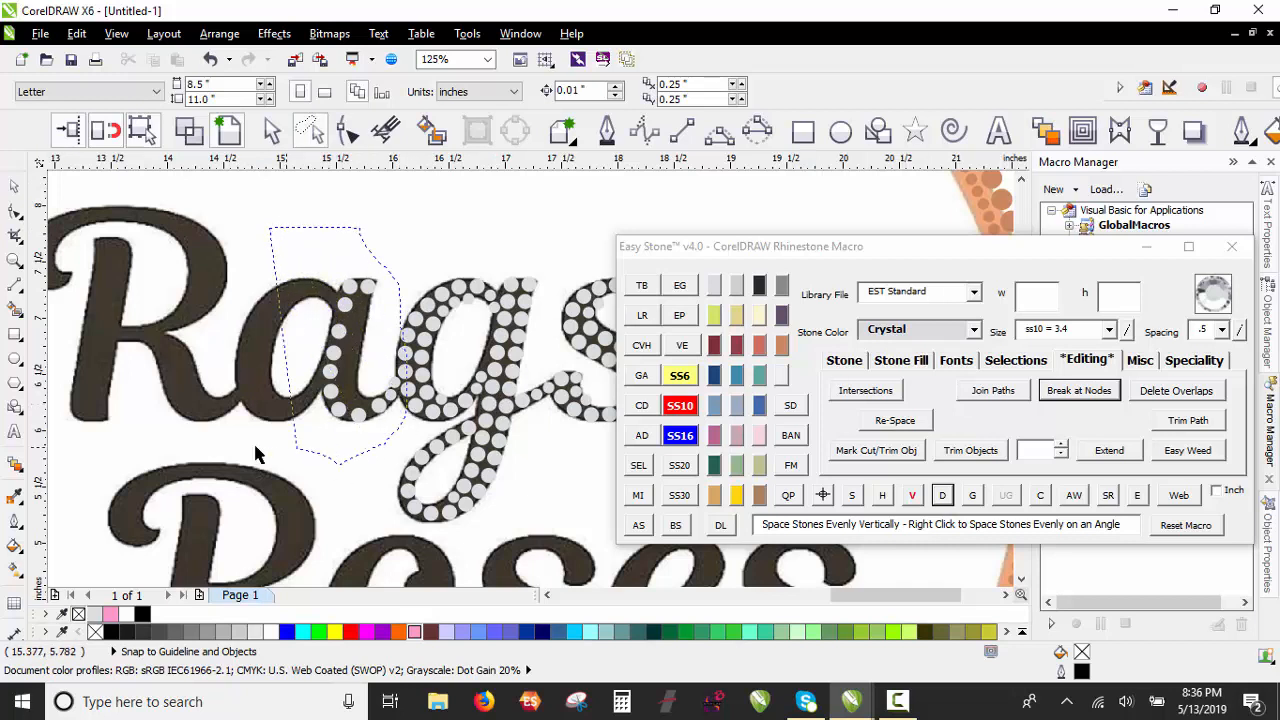
pyautogui.moveTo(255, 454); pyautogui.dragTo(250, 430)
pyautogui.press('Delete')
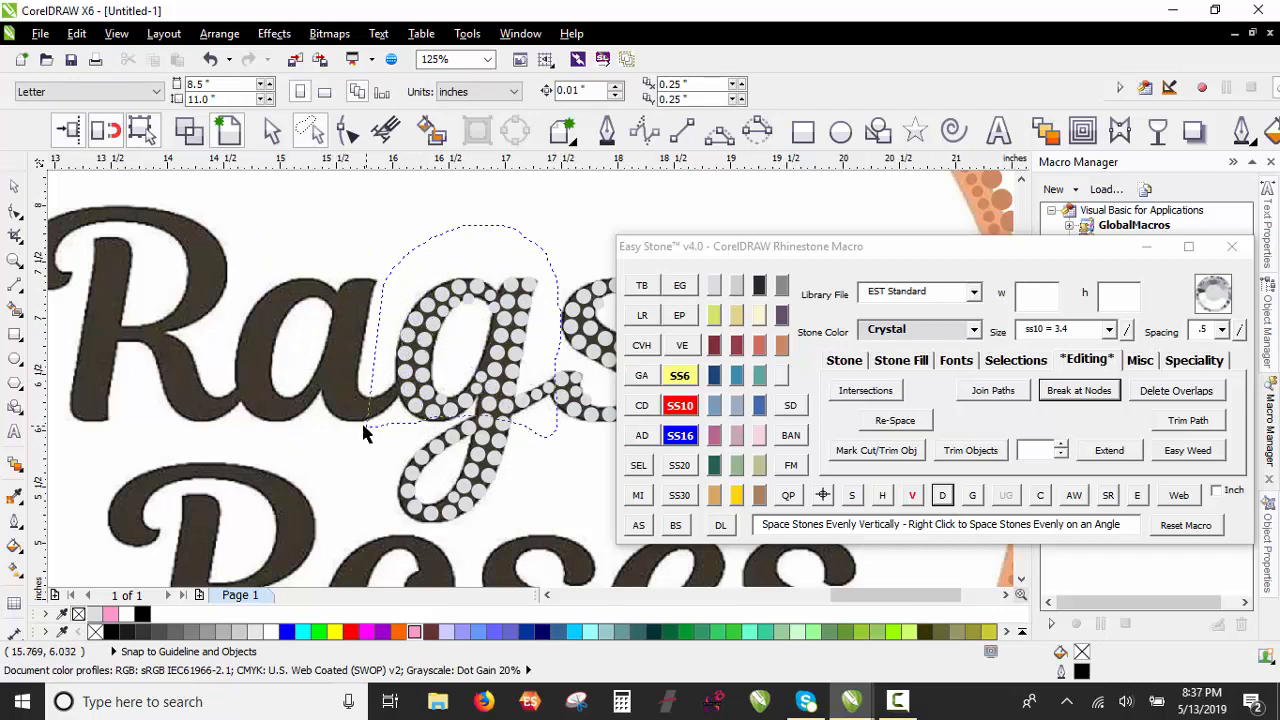
# Step: Select the stones of the g's bowl and upper stem and place a copy of them over the letter a
pyautogui.moveTo(395, 228); pyautogui.dragTo(534, 252)
pyautogui.moveTo(353, 446); pyautogui.dragTo(353, 446)
pyautogui.scroll(1, 446, 314)
pyautogui.scroll(-1, 446, 314)
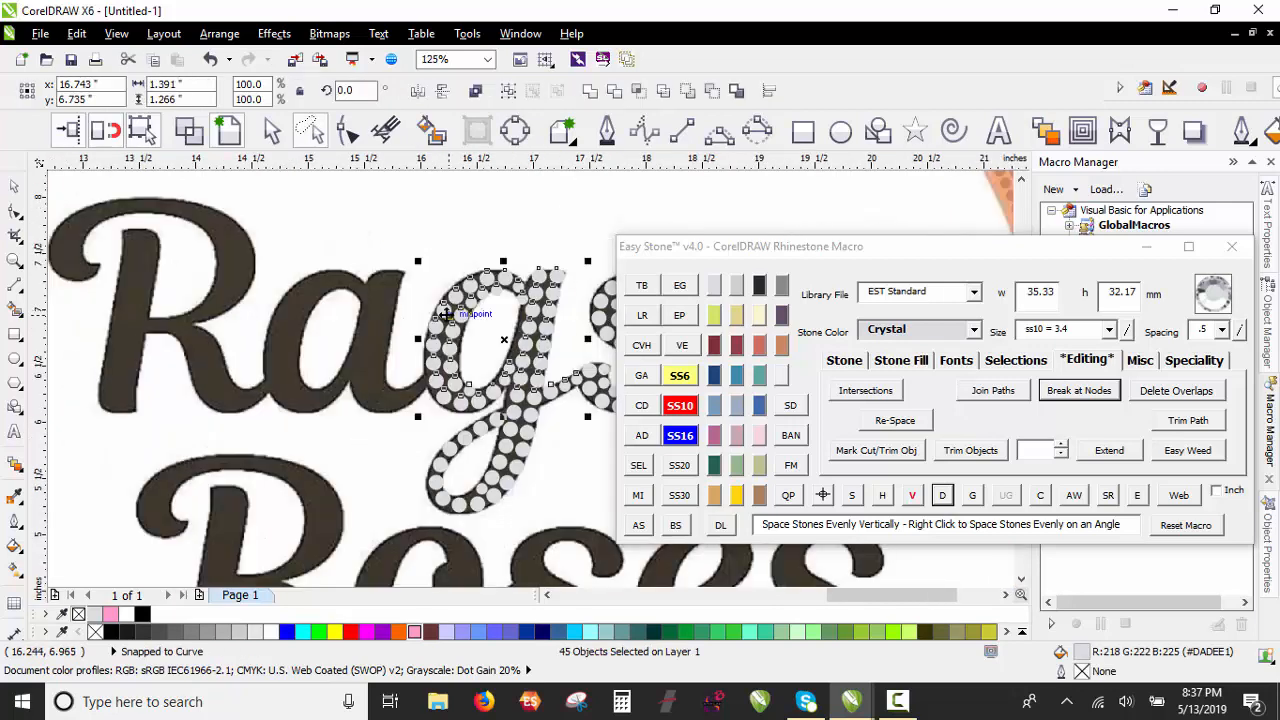
pyautogui.moveTo(446, 314); pyautogui.dragTo(288, 338)
pyautogui.scroll(1, 360, 415)
pyautogui.scroll(-1, 360, 415)
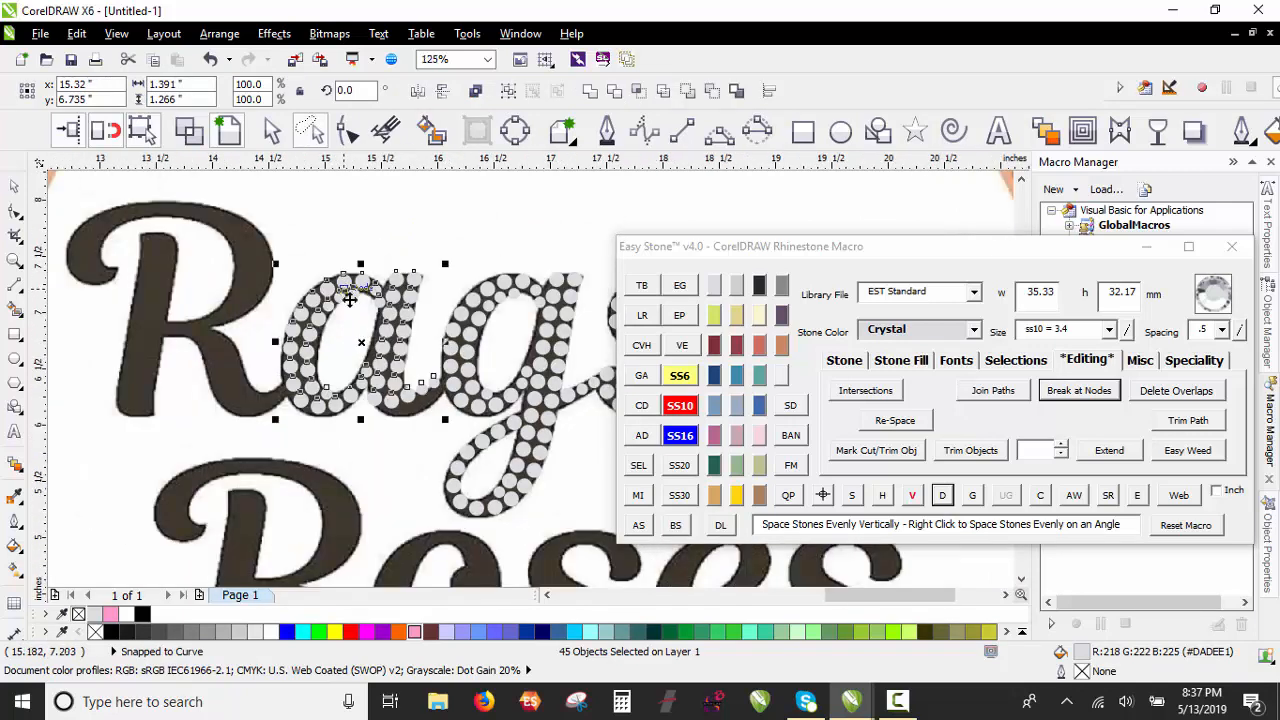
pyautogui.scroll(1, 360, 415)
pyautogui.click(374, 429)
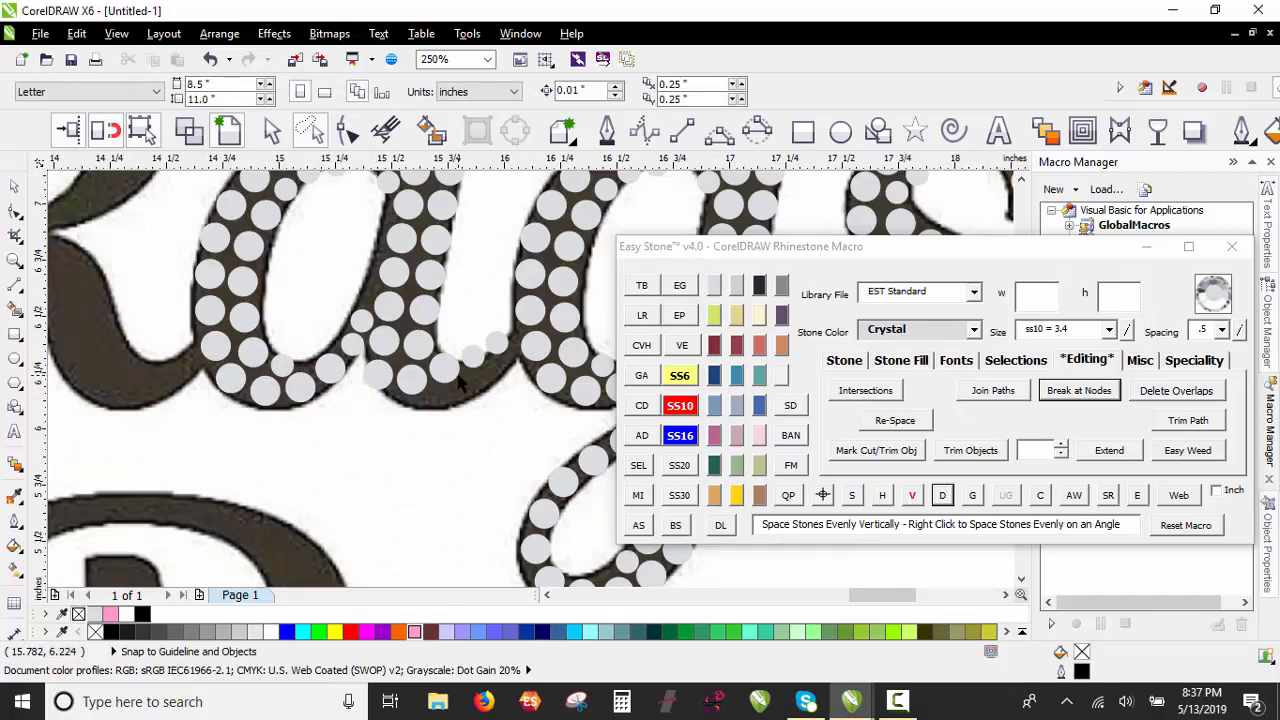
# Step: Move three of the copied SS10 stones inside the outline along the bottom curve of the a's stem
pyautogui.scroll(-1, 437, 415)
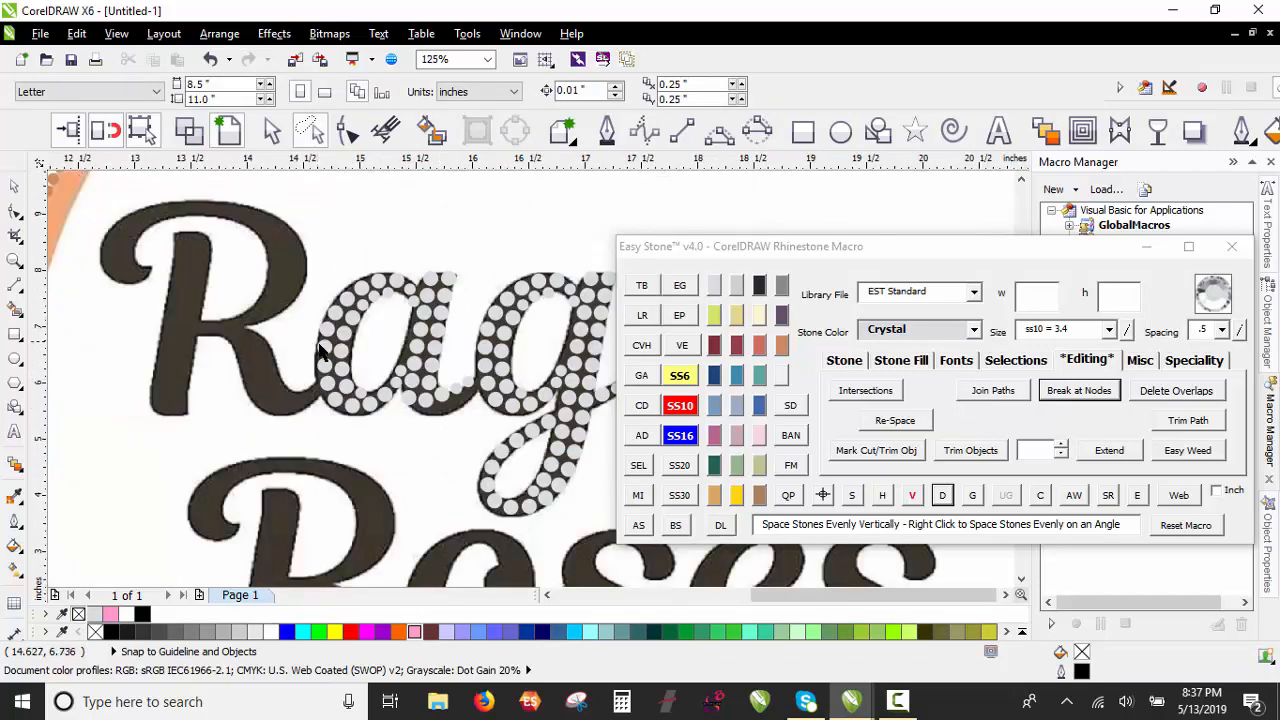
pyautogui.scroll(-1, 375, 340)
pyautogui.scroll(1, 375, 340)
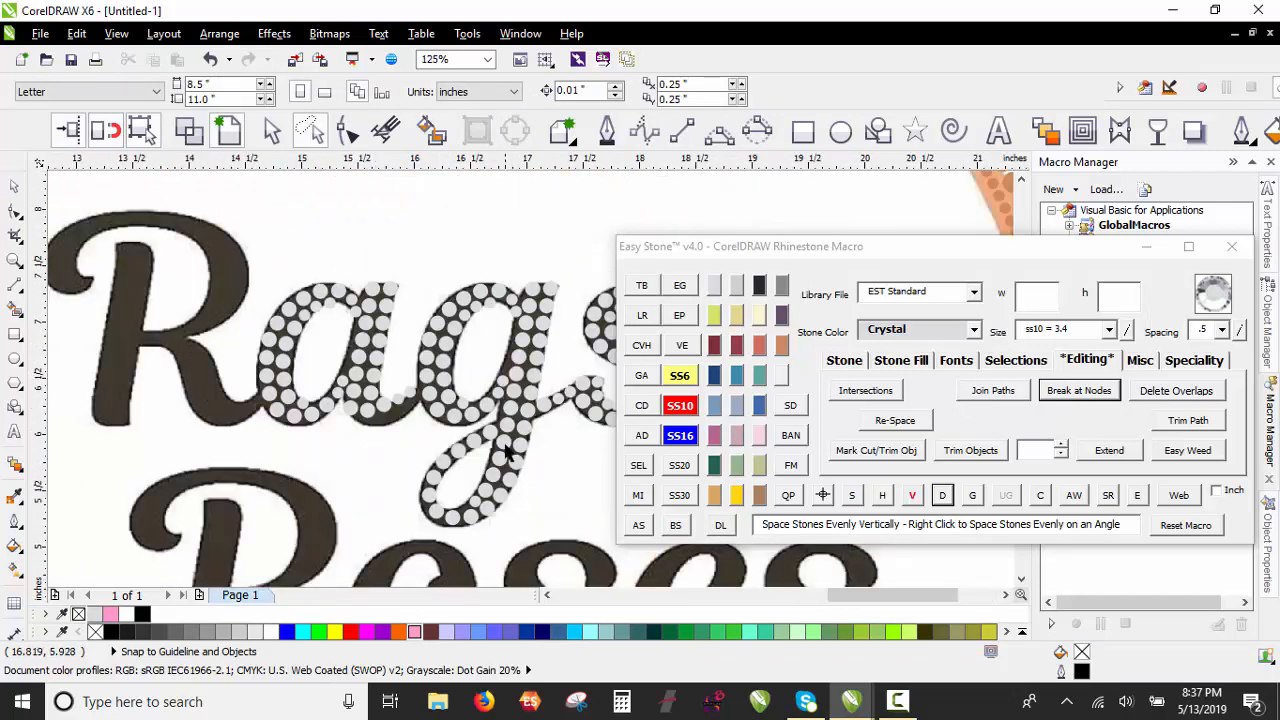
pyautogui.scroll(1, 508, 452)
pyautogui.scroll(1, 185, 405)
pyautogui.scroll(1, 215, 345)
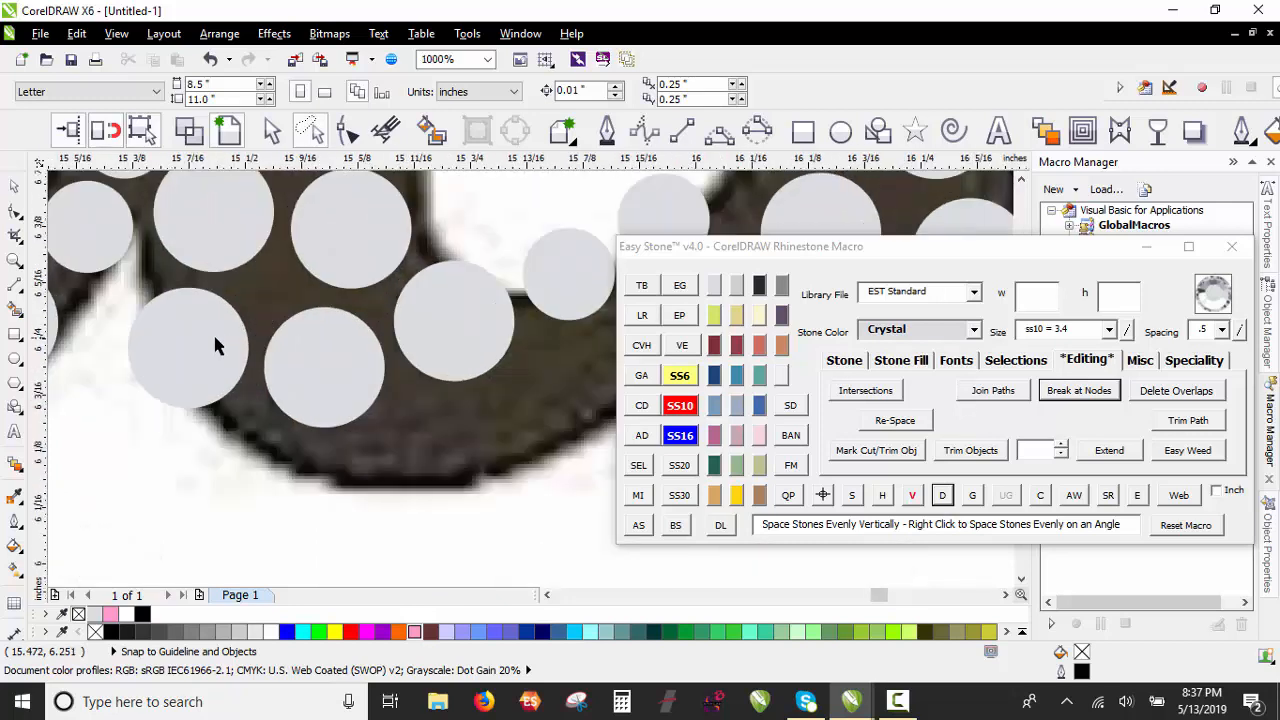
pyautogui.click(225, 343)
pyautogui.moveTo(318, 363); pyautogui.dragTo(323, 435)
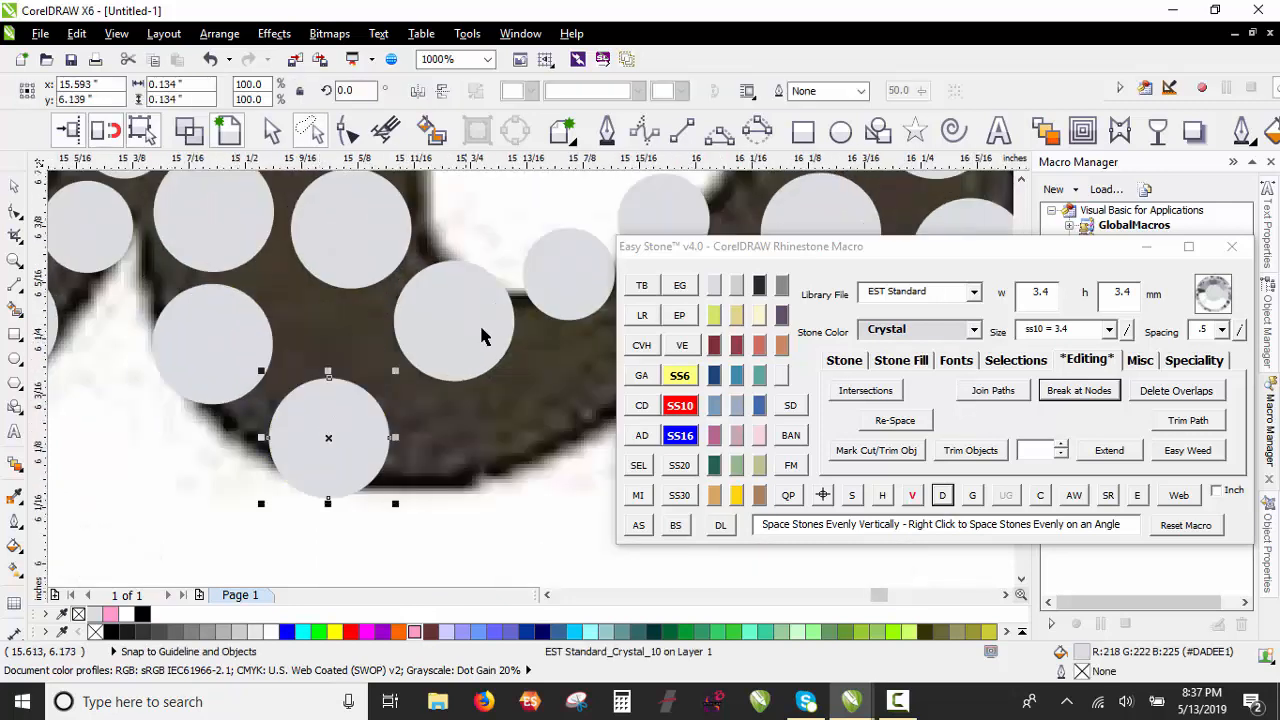
pyautogui.moveTo(477, 324); pyautogui.dragTo(486, 438)
pyautogui.scroll(-1, 168, 383)
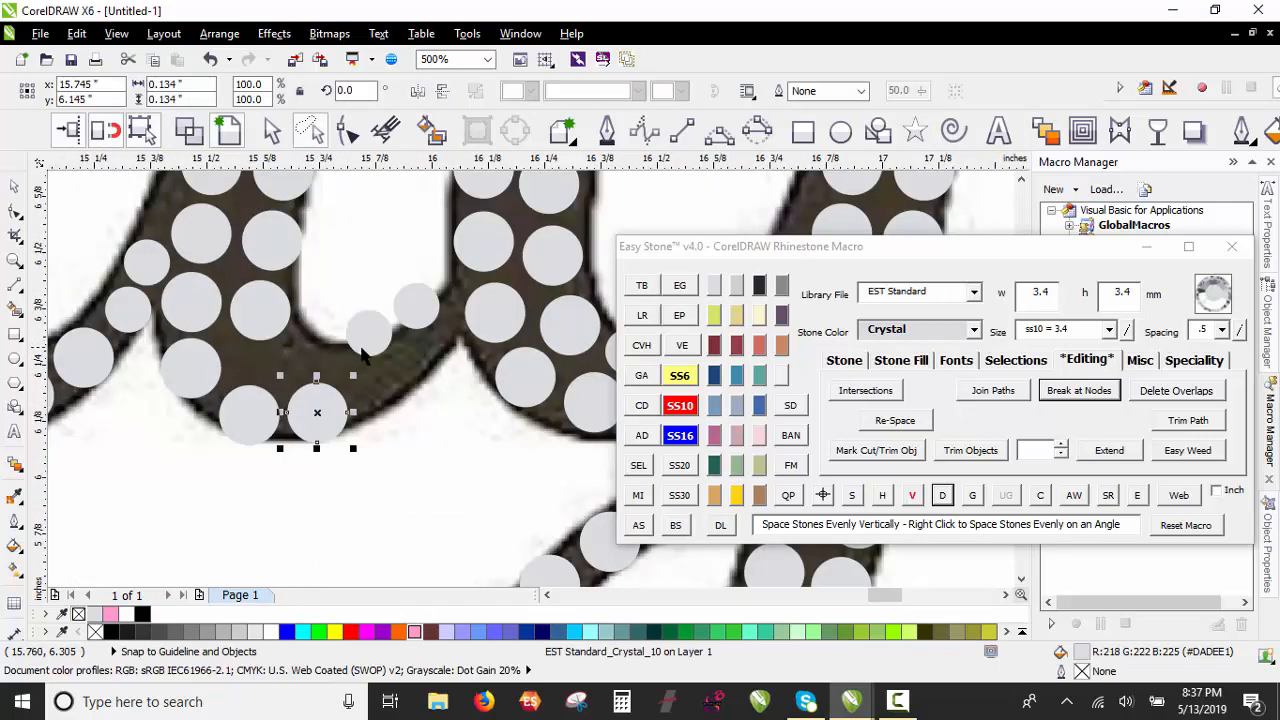
# Step: Move the two SS6 stones into the narrow end of the a's tail and copy an SS10 stone from the g beside them
pyautogui.scroll(1, 366, 357)
pyautogui.moveTo(490, 285); pyautogui.dragTo(539, 248)
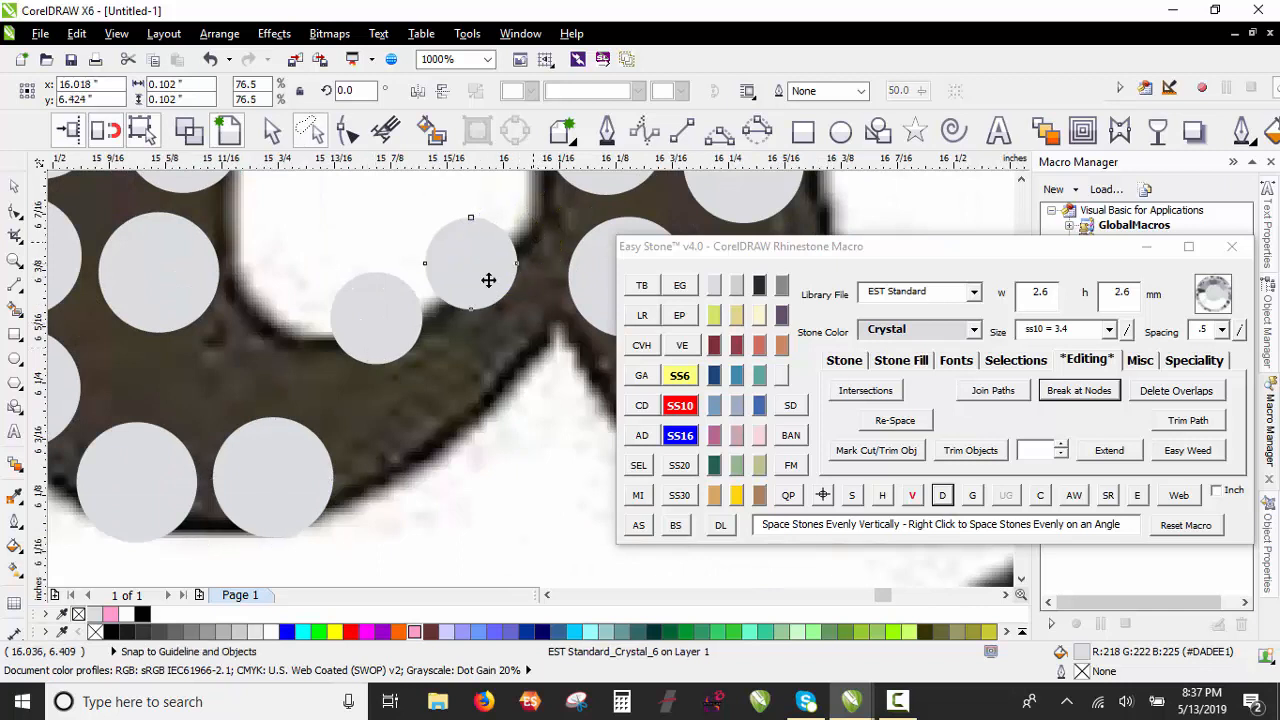
pyautogui.click(367, 313)
pyautogui.moveTo(474, 330); pyautogui.dragTo(481, 328)
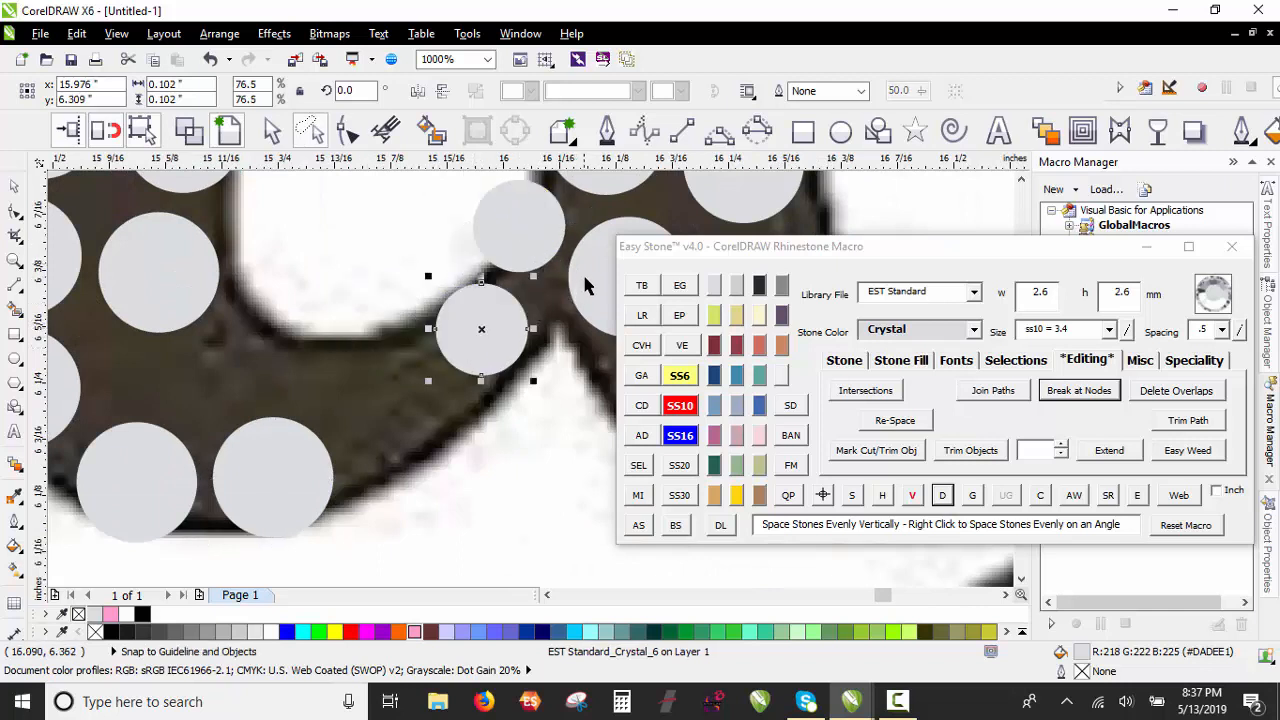
pyautogui.moveTo(585, 277); pyautogui.dragTo(351, 414)
pyautogui.rightClick(360, 416)
pyautogui.scroll(-1, 405, 447)
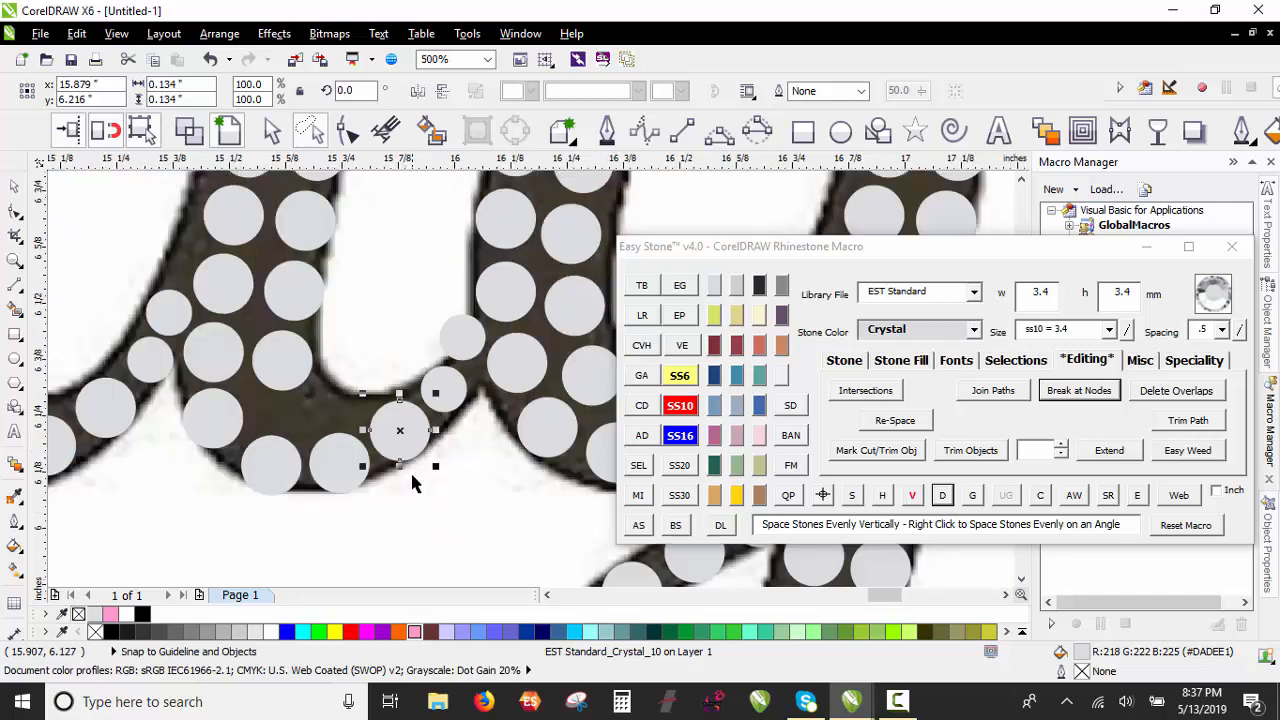
pyautogui.press('Escape')
# Step: Nudge the lowest inner stem stone of the a upward and copy an SS6 stone into the inner corner of its tail
pyautogui.scroll(2, 300, 380)
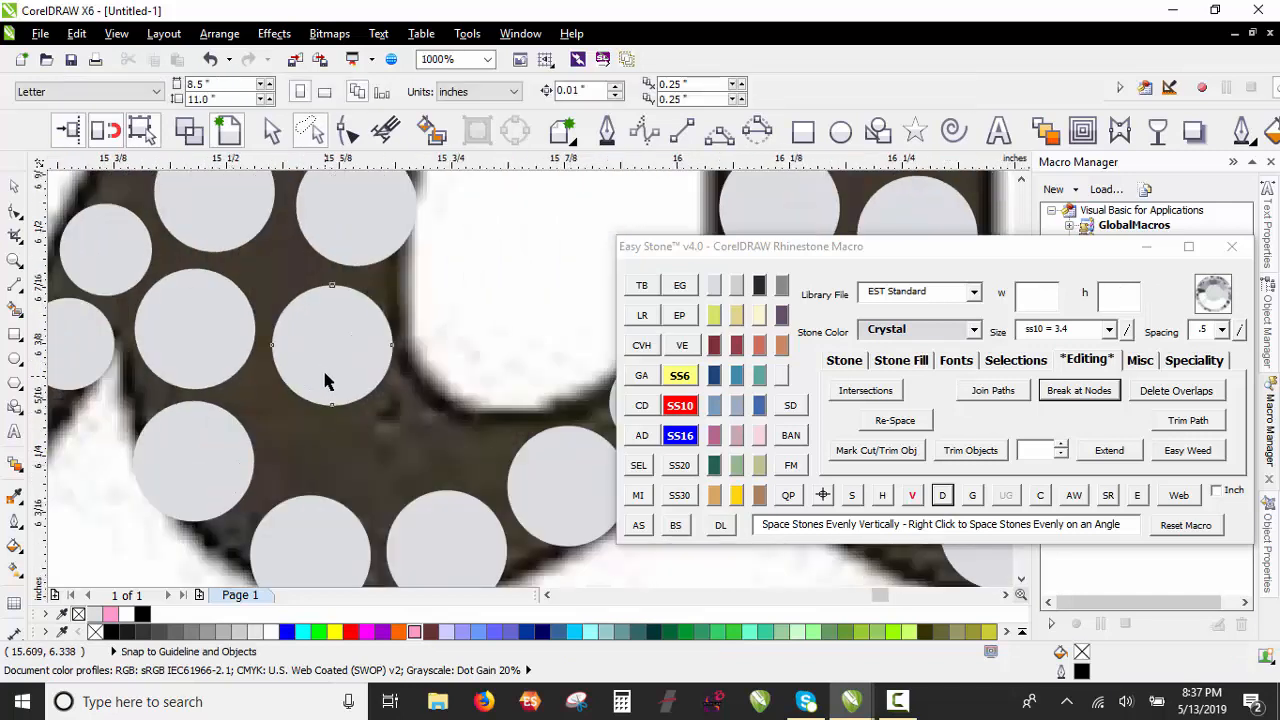
pyautogui.moveTo(327, 375)
pyautogui.mouseDown()
pyautogui.moveTo(331, 361)
pyautogui.moveTo(334, 385)
pyautogui.moveTo(339, 367)
pyautogui.mouseUp()
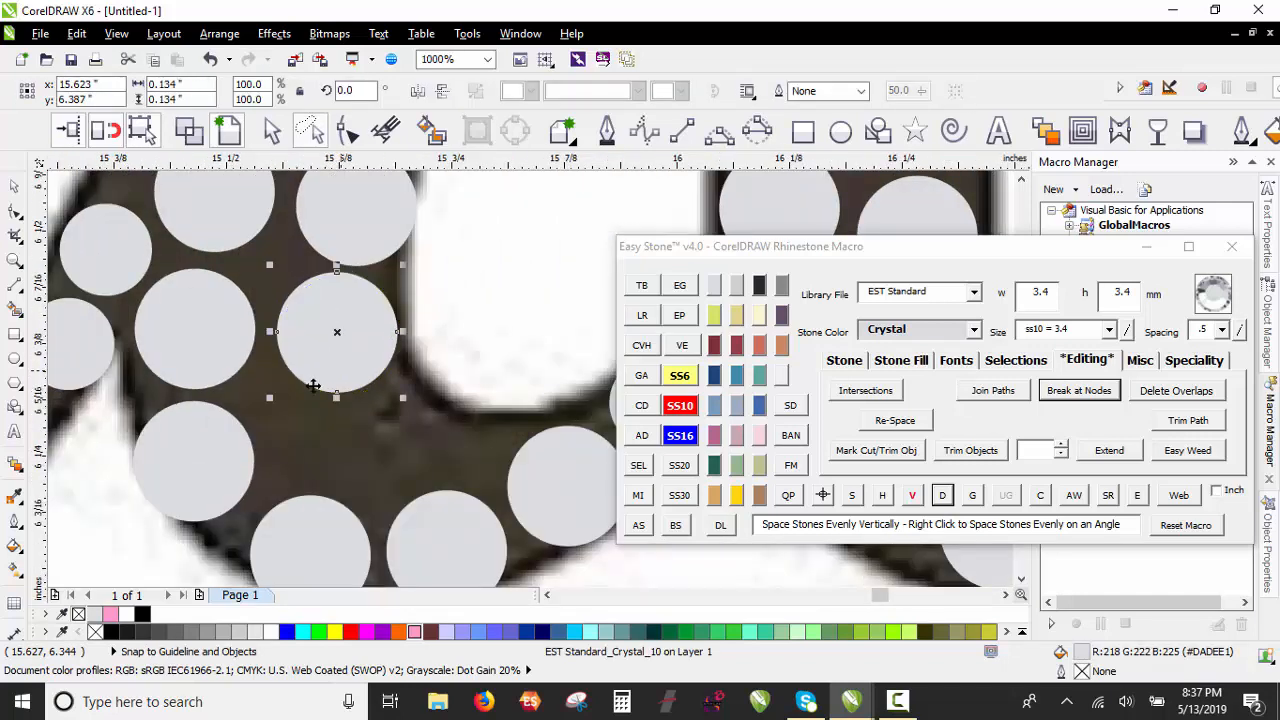
pyautogui.scroll(-1, 306, 388)
pyautogui.scroll(1, 467, 408)
pyautogui.rightClick(226, 398)
pyautogui.moveTo(497, 383); pyautogui.dragTo(302, 412)
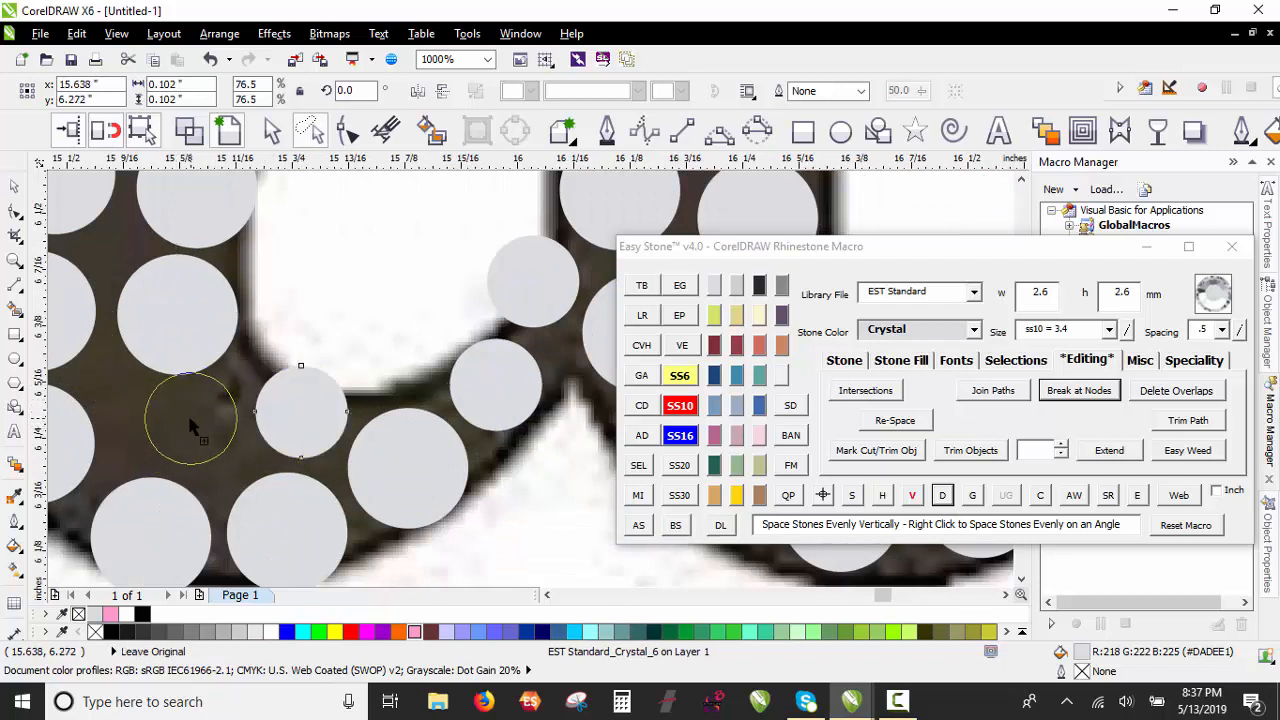
# Step: Copy another SS6 stone into the gap at the a's base, change it to SS10 and adjust its position
pyautogui.moveTo(193, 425); pyautogui.dragTo(187, 422)
pyautogui.click(680, 405)
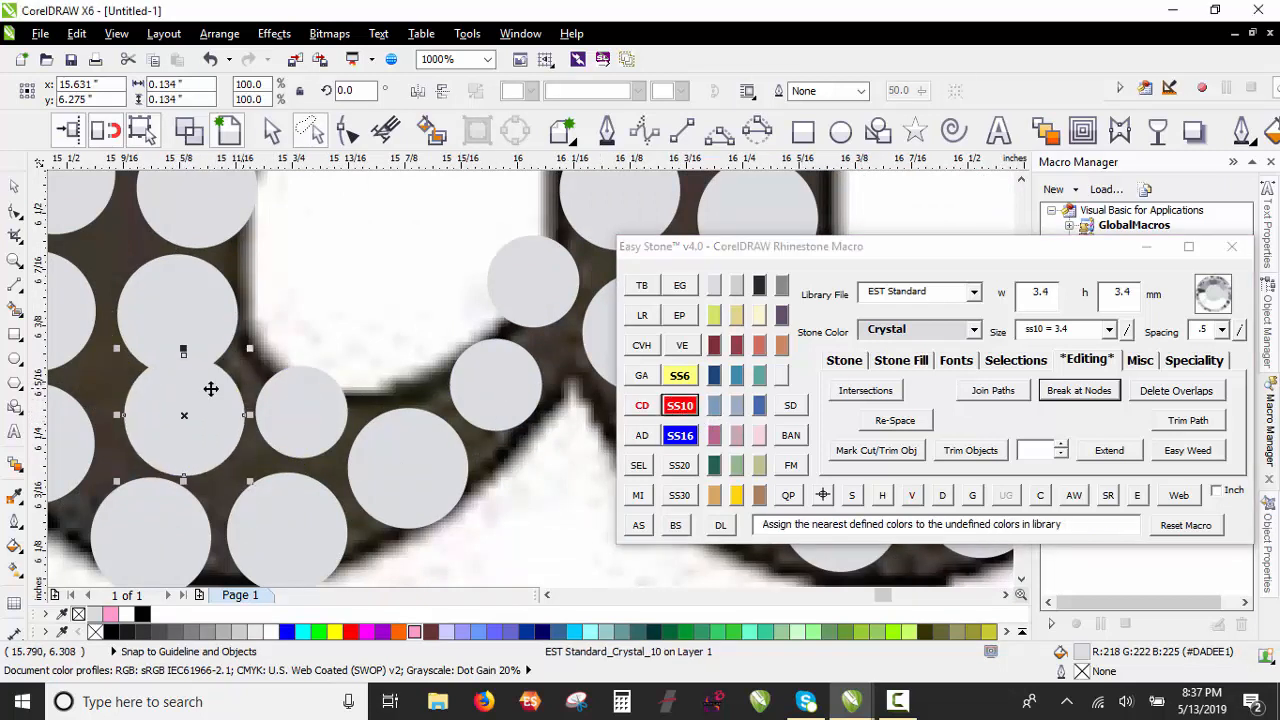
pyautogui.scroll(1, 140, 412)
pyautogui.moveTo(268, 438); pyautogui.dragTo(257, 429)
pyautogui.scroll(-2, 270, 477)
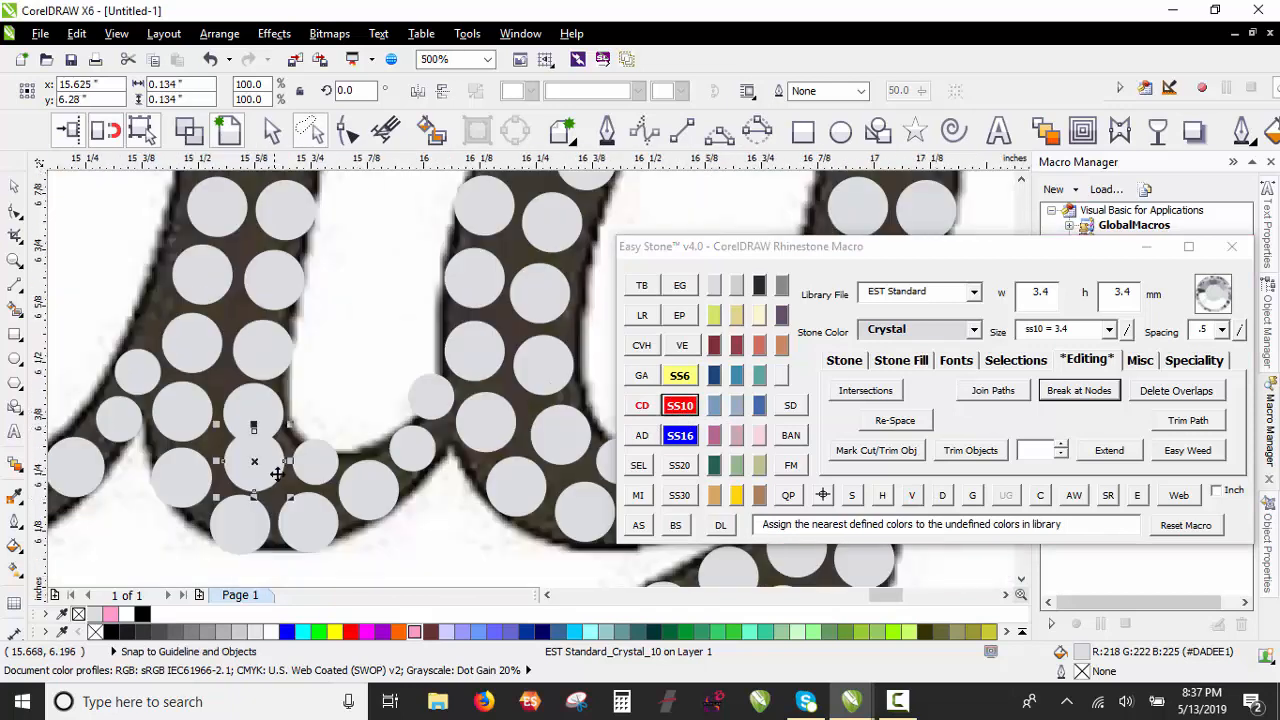
# Step: Select the eight stones down the right side of the a's stem and try to re-space them evenly
pyautogui.scroll(-1, 276, 474)
pyautogui.scroll(1, 271, 457)
pyautogui.scroll(-1, 266, 452)
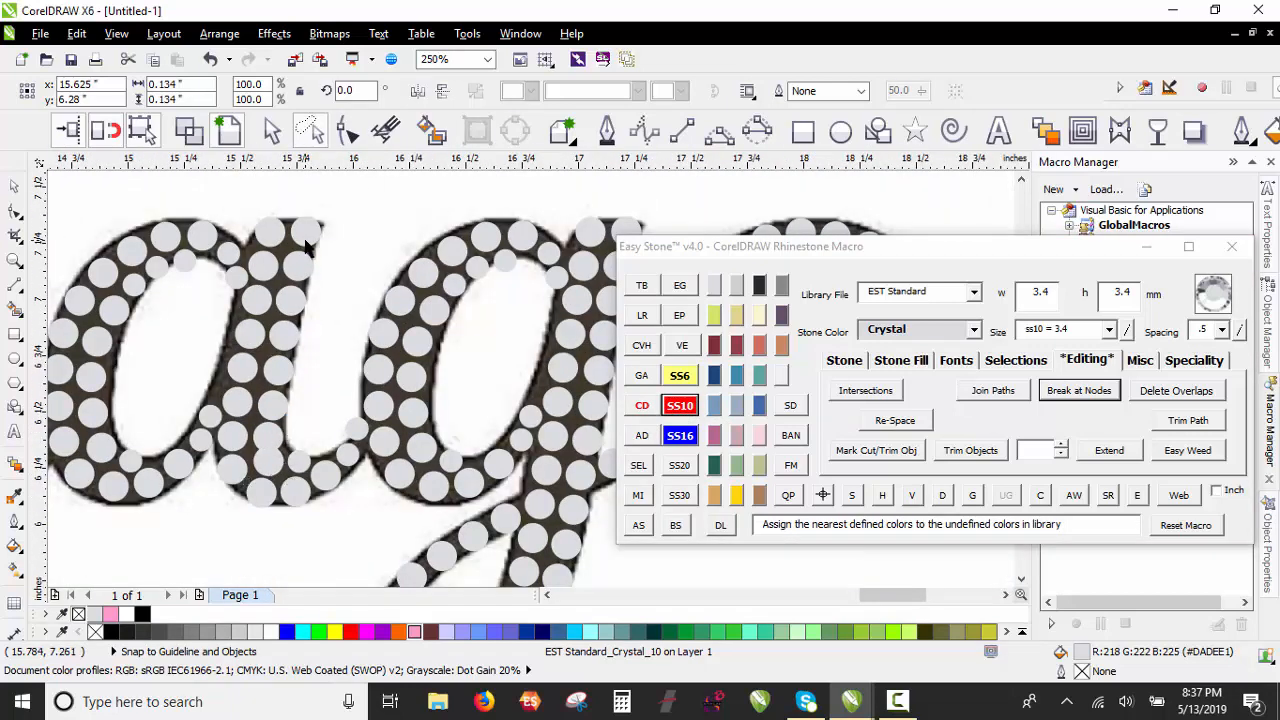
pyautogui.click(305, 240)
pyautogui.keyDown('shift'); pyautogui.click(299, 268); pyautogui.keyUp('shift')
pyautogui.keyDown('shift'); pyautogui.click(291, 301); pyautogui.keyUp('shift')
pyautogui.keyDown('shift'); pyautogui.click(285, 337); pyautogui.keyUp('shift')
pyautogui.keyDown('shift'); pyautogui.click(282, 375); pyautogui.keyUp('shift')
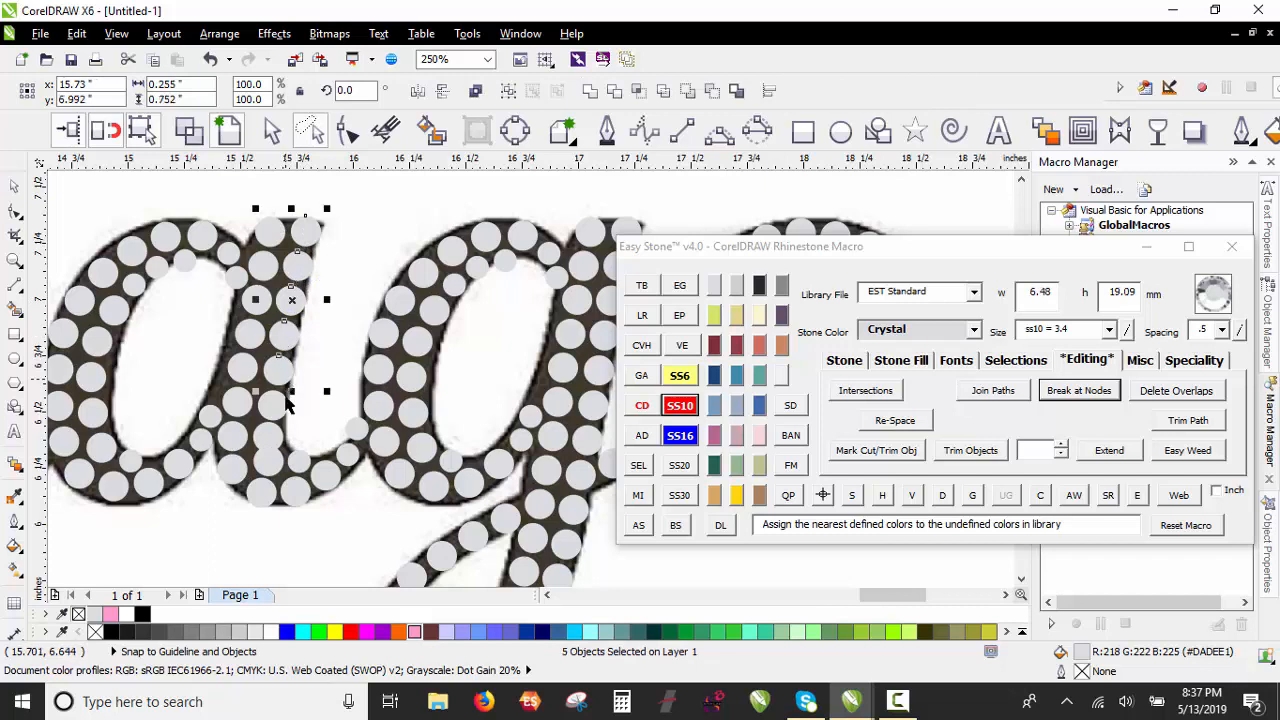
pyautogui.keyDown('shift'); pyautogui.click(285, 403); pyautogui.keyUp('shift')
pyautogui.keyDown('shift'); pyautogui.click(268, 435); pyautogui.keyUp('shift')
pyautogui.keyDown('shift'); pyautogui.click(268, 460); pyautogui.keyUp('shift')
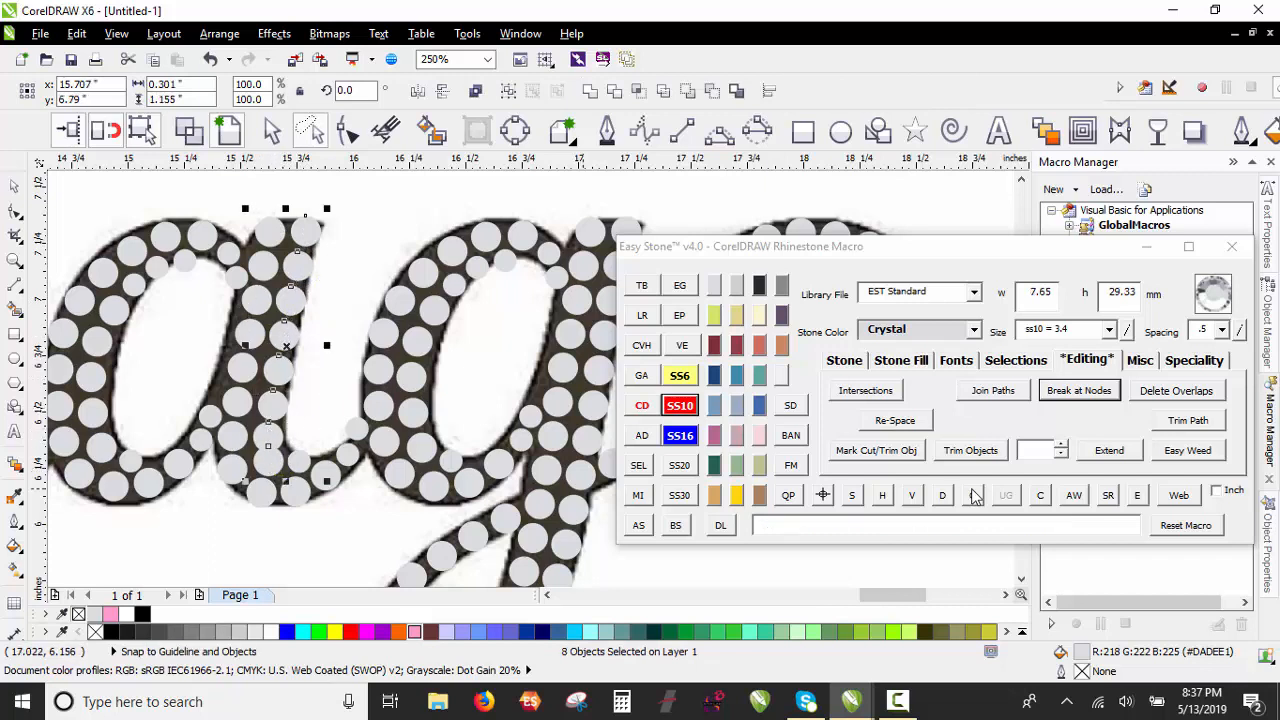
pyautogui.click(943, 499)
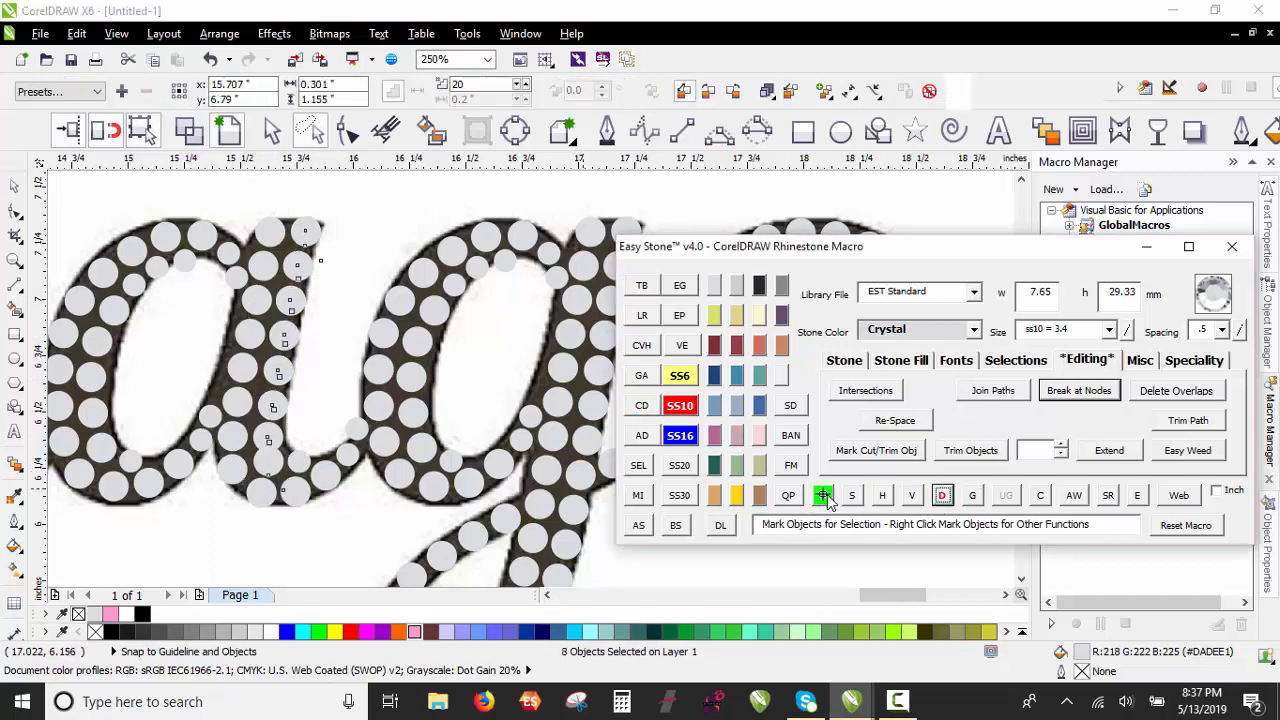
pyautogui.click(942, 496)
pyautogui.click(326, 339)
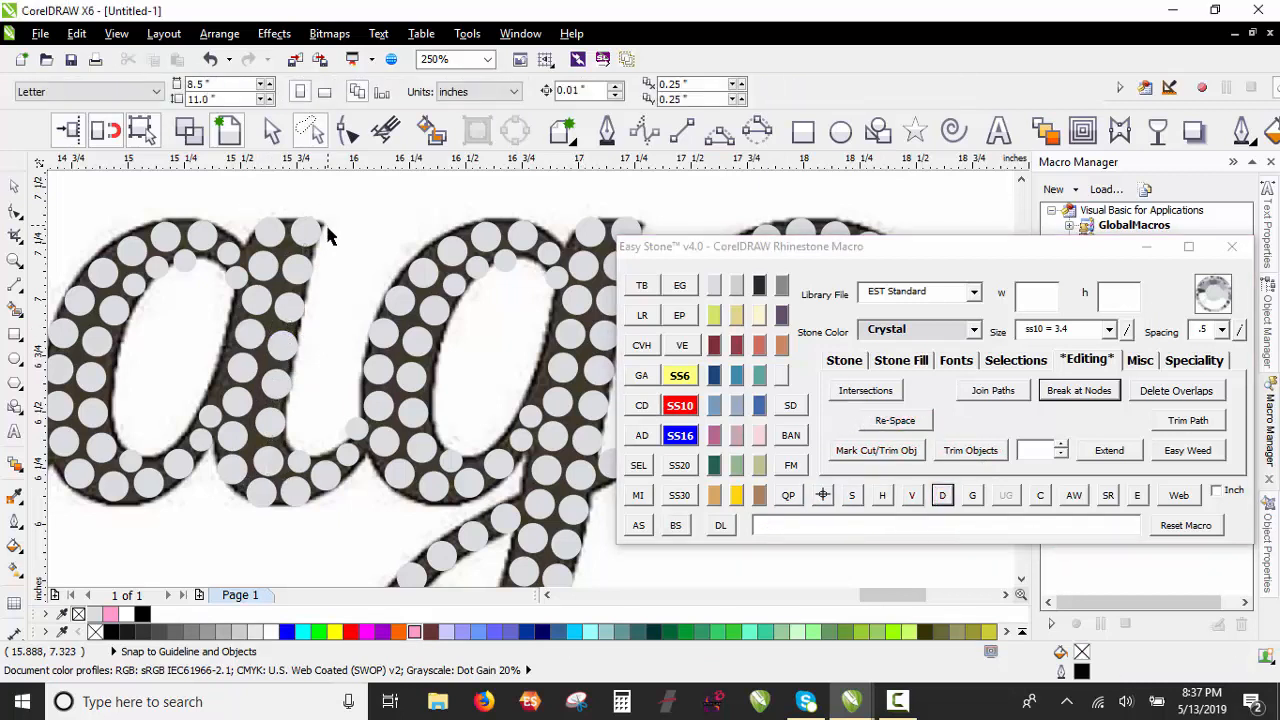
pyautogui.click(277, 456)
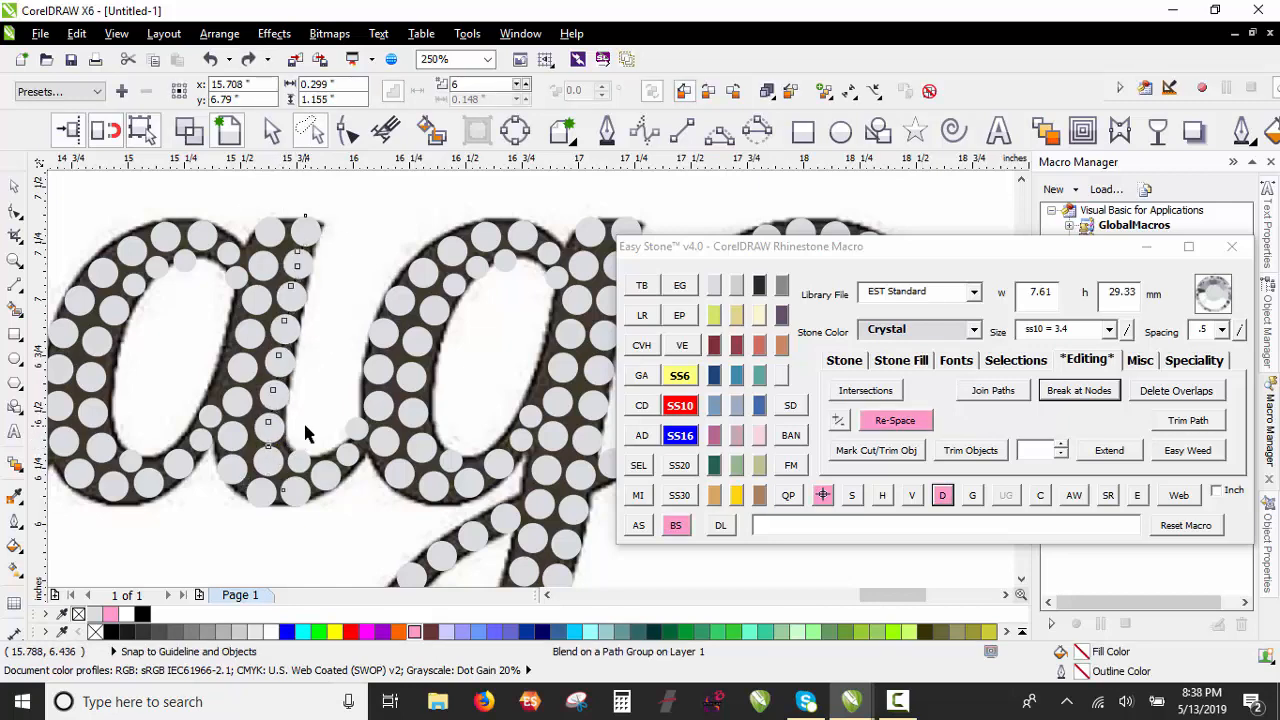
pyautogui.click(307, 431)
# Step: Change the overlapping stone at the base of the a's stem to SS6 and center it in the gap
pyautogui.scroll(2, 274, 468)
pyautogui.click(276, 472)
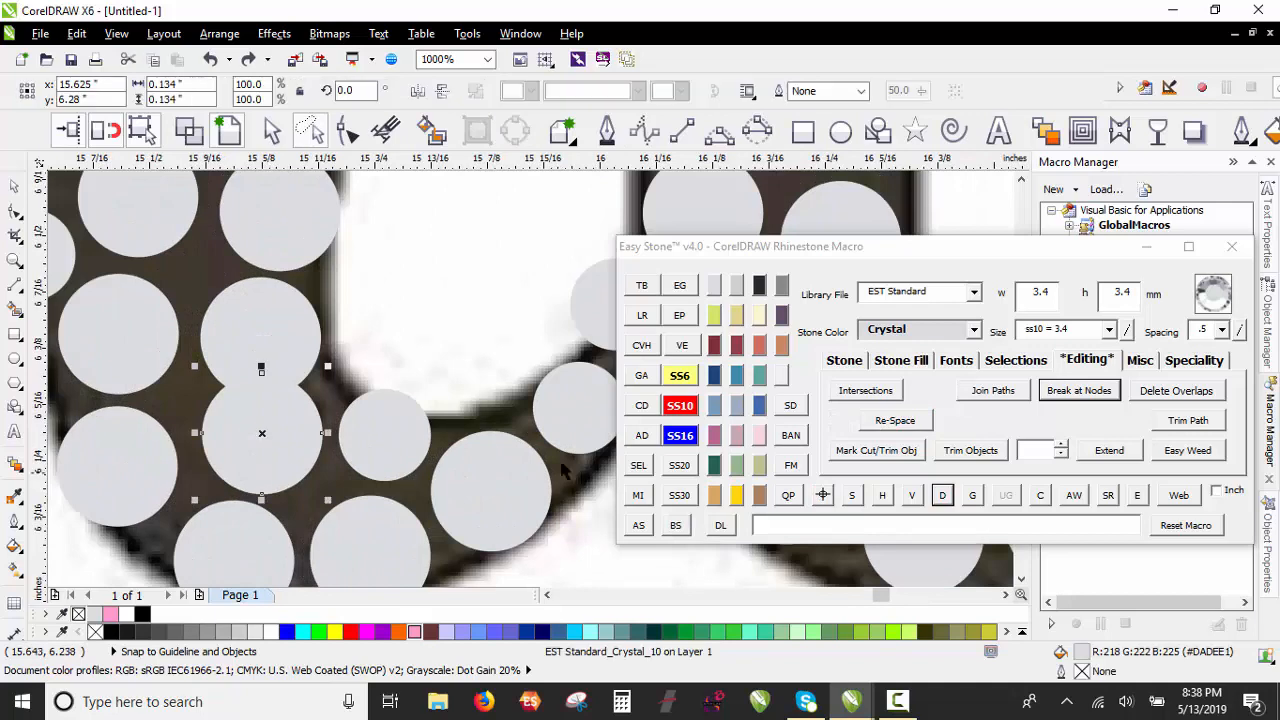
pyautogui.click(679, 376)
pyautogui.scroll(1, 250, 410)
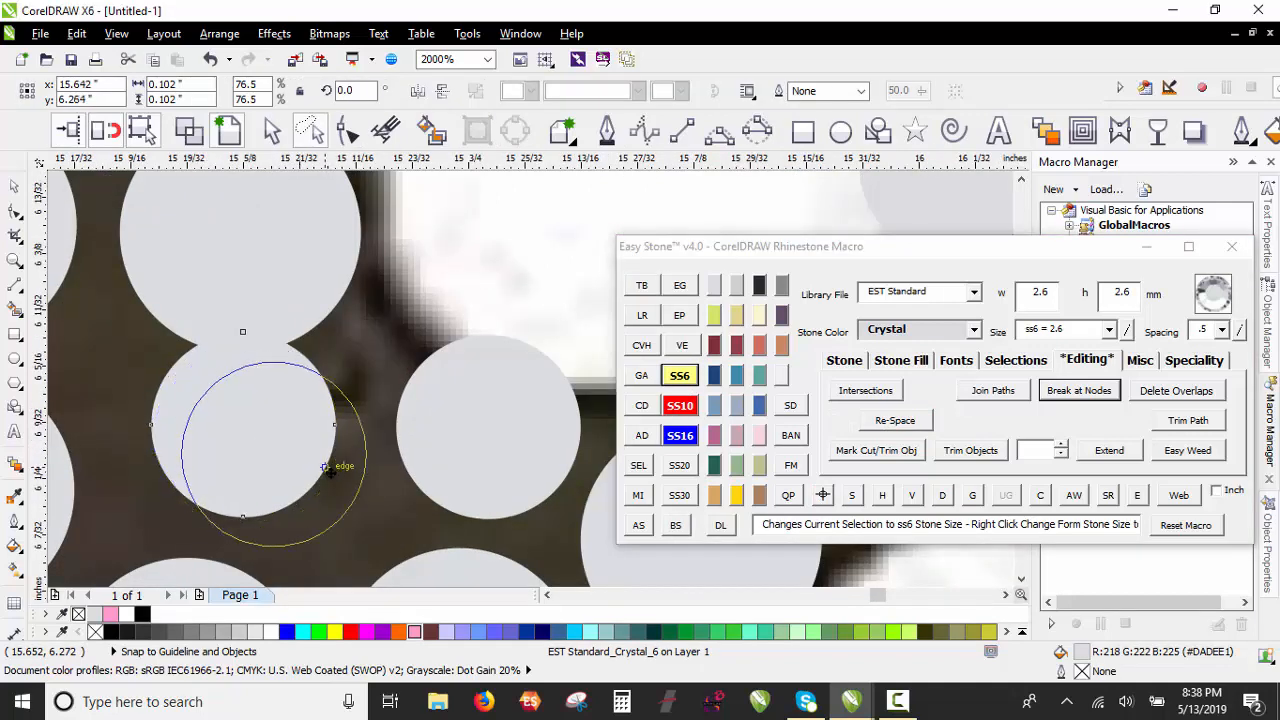
pyautogui.moveTo(283, 451); pyautogui.dragTo(259, 452)
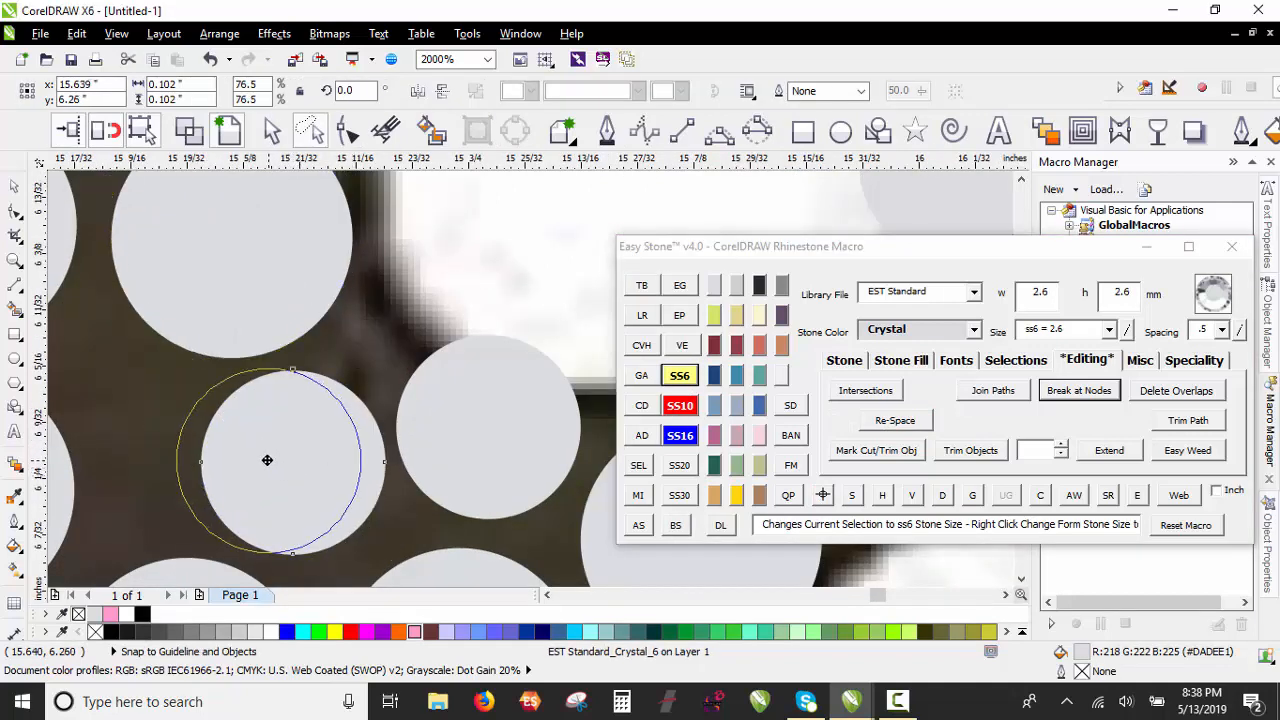
pyautogui.scroll(-1, 277, 410)
pyautogui.scroll(-1, 277, 410)
pyautogui.scroll(2, 229, 411)
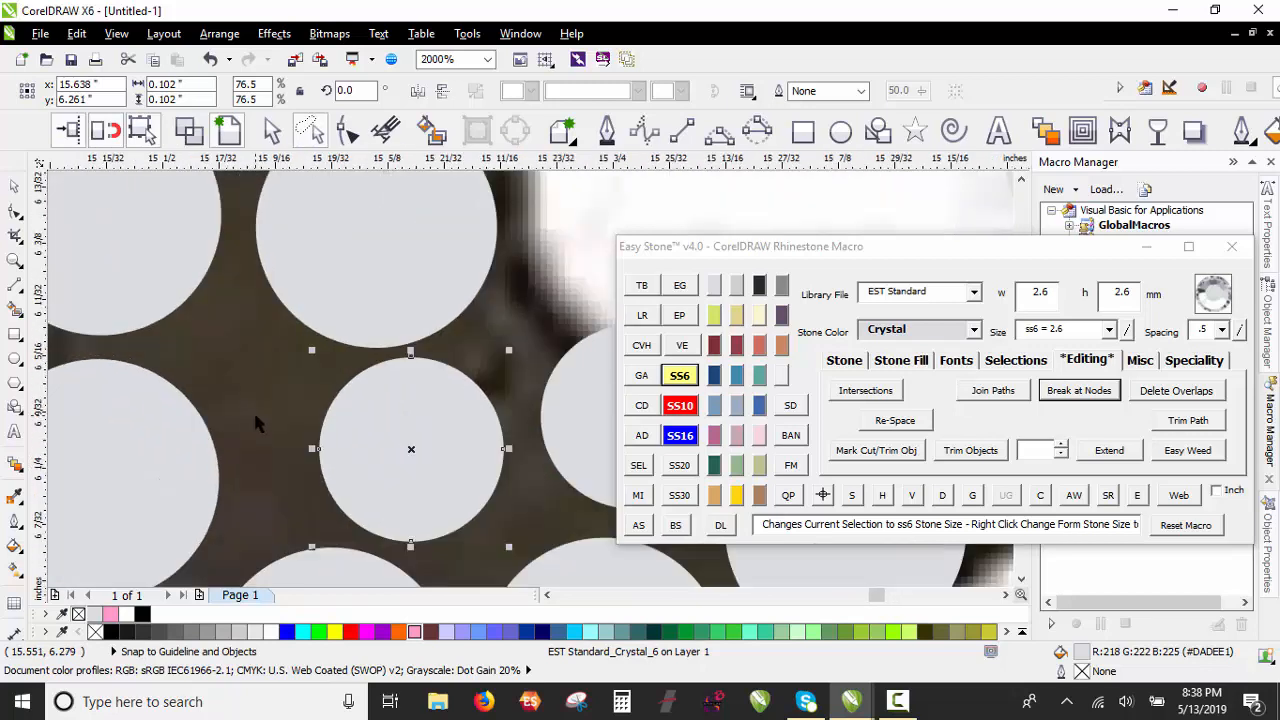
# Step: Nudge the two SS6 stones and their neighbors at the a's base so the gaps between them are even
pyautogui.click(256, 415)
pyautogui.moveTo(334, 429); pyautogui.dragTo(280, 411)
pyautogui.scroll(-1, 294, 413)
pyautogui.scroll(1, 388, 432)
pyautogui.moveTo(501, 438); pyautogui.dragTo(430, 451)
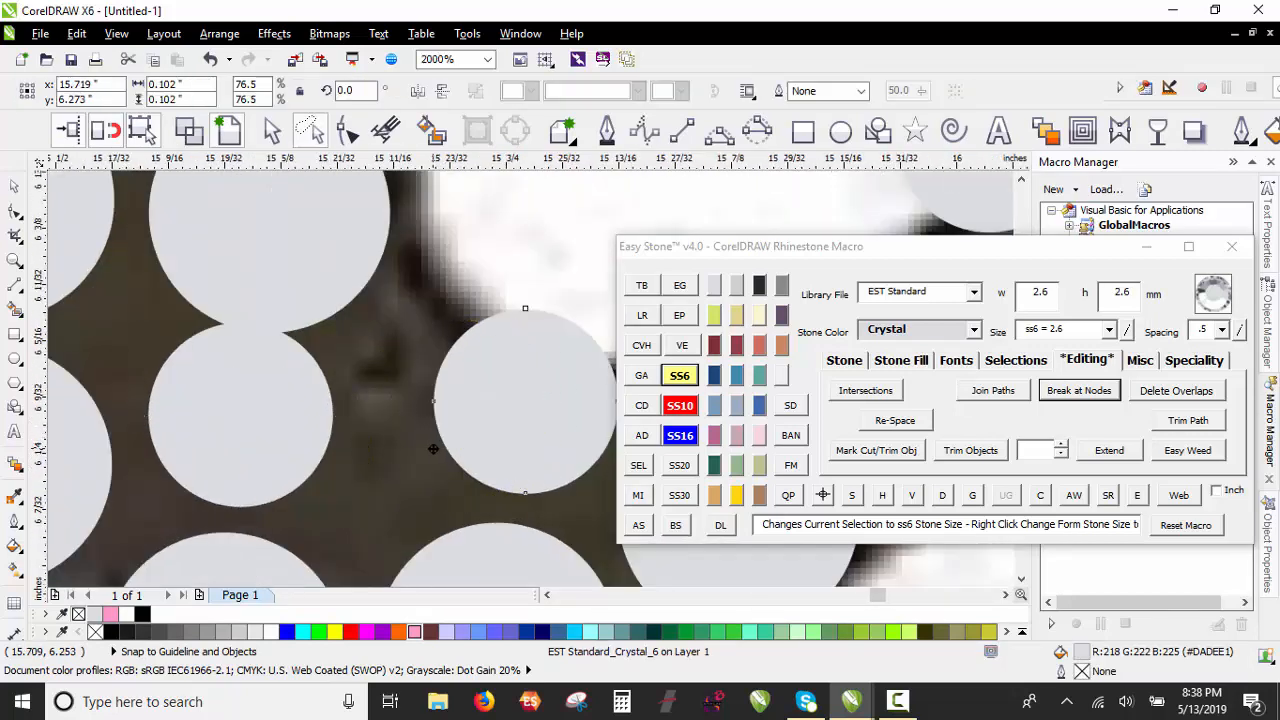
pyautogui.scroll(-2, 432, 454)
pyautogui.click(488, 420)
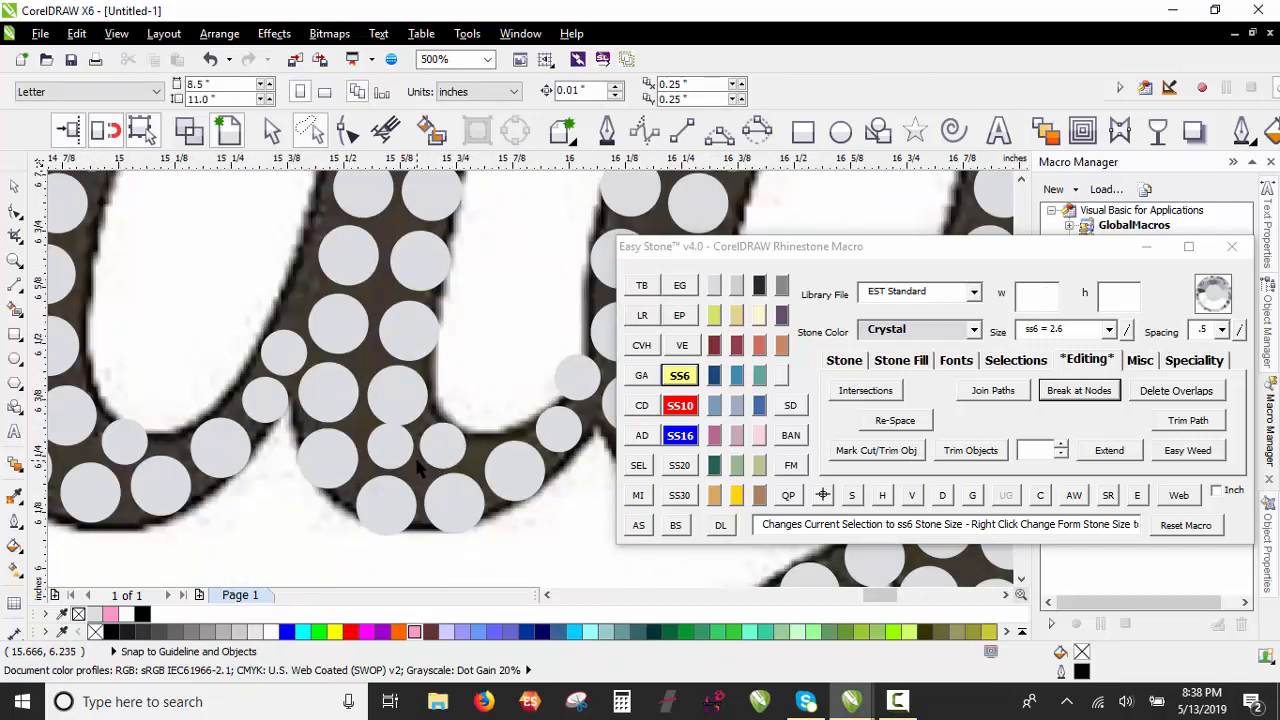
pyautogui.click(385, 506)
# Step: Select the nine stones down the right side of the a's stem, re-space them evenly and delete the stone path
pyautogui.scroll(-1, 385, 506)
pyautogui.click(451, 273)
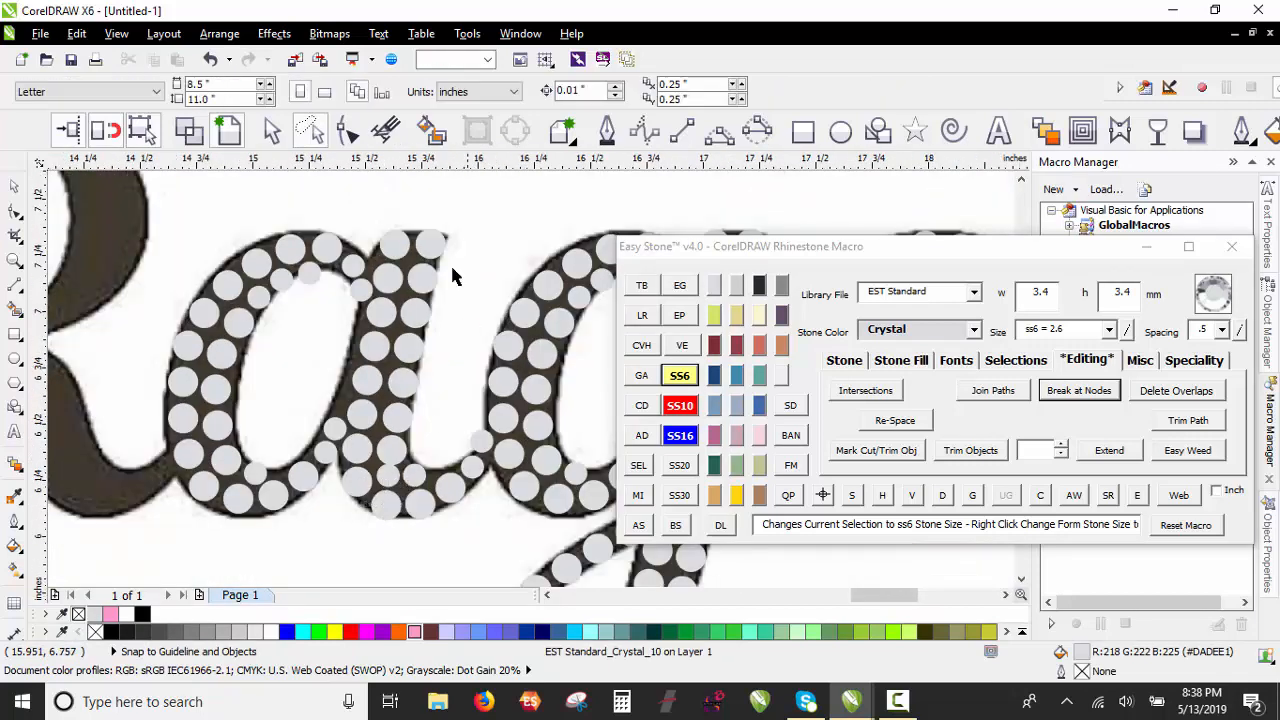
pyautogui.moveTo(438, 200)
pyautogui.mouseDown()
pyautogui.moveTo(388, 520)
pyautogui.moveTo(392, 440)
pyautogui.mouseUp()
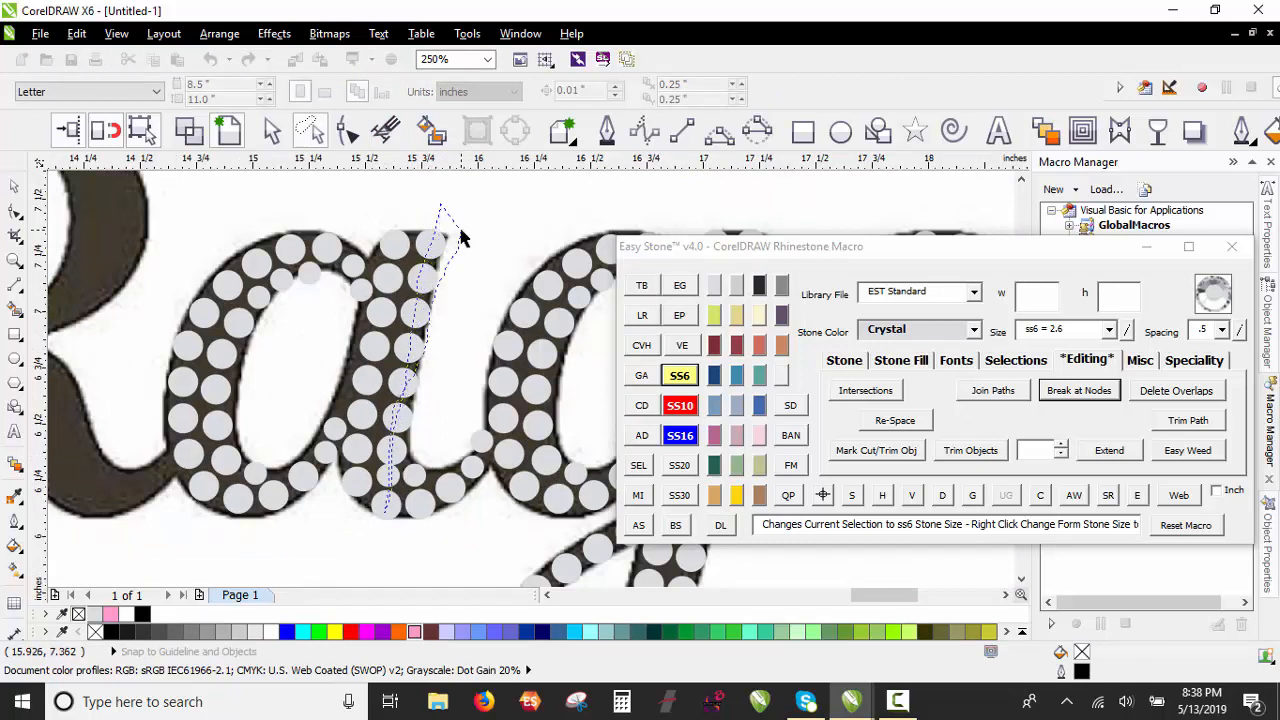
pyautogui.moveTo(460, 236); pyautogui.dragTo(430, 236)
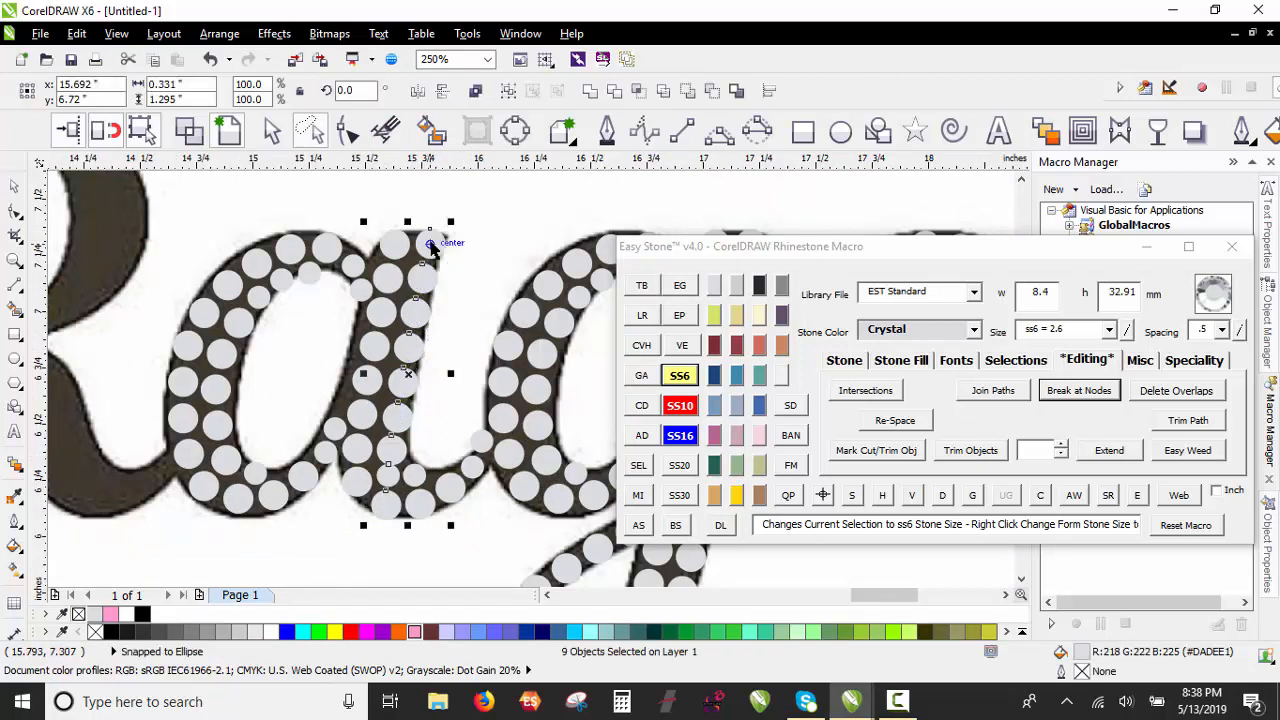
pyautogui.click(942, 495)
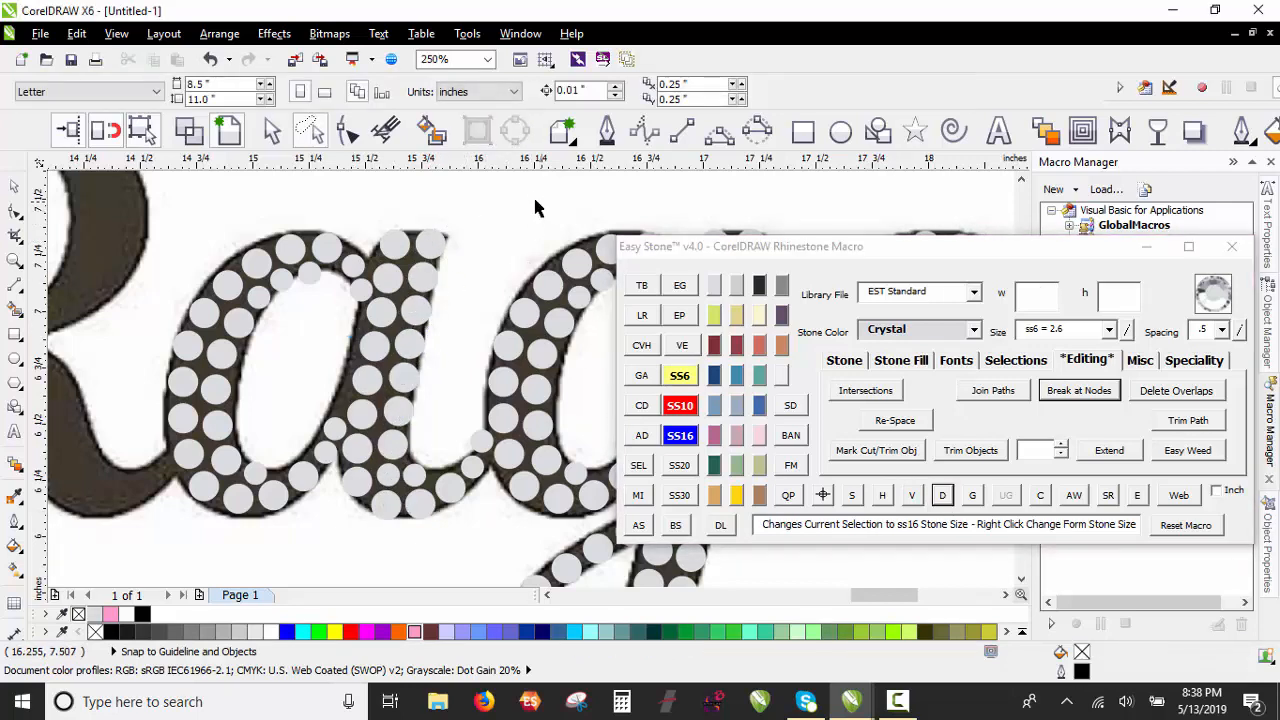
# Step: Copy an SS10 stone from the a to the top of the R's stem and place more copies down the stem's left edge
pyautogui.scroll(-2, 515, 270)
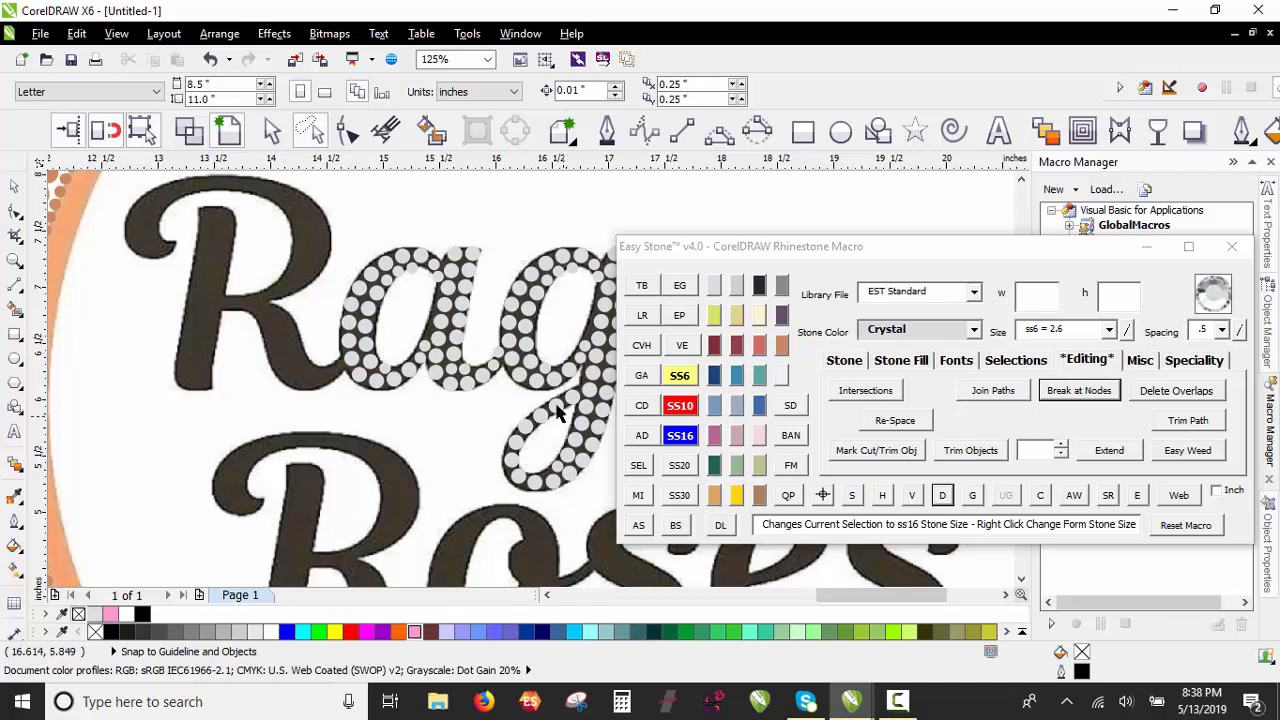
pyautogui.scroll(4, 558, 414)
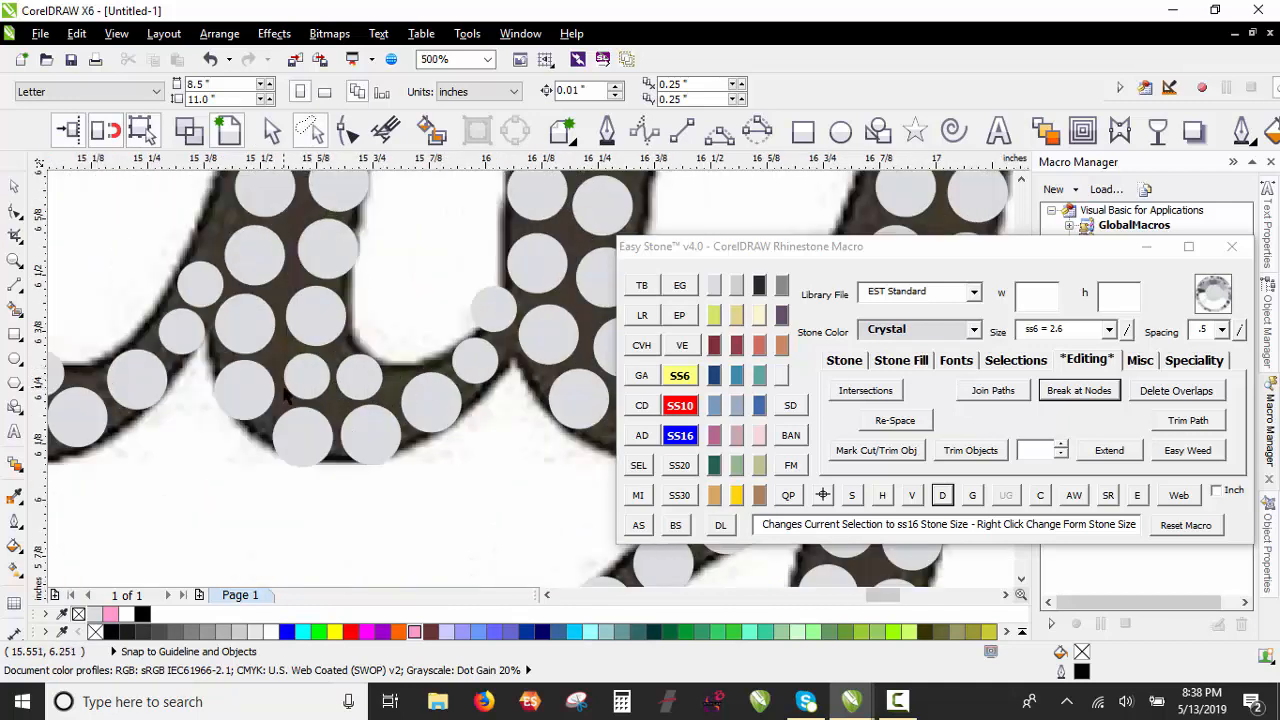
pyautogui.scroll(-4, 286, 397)
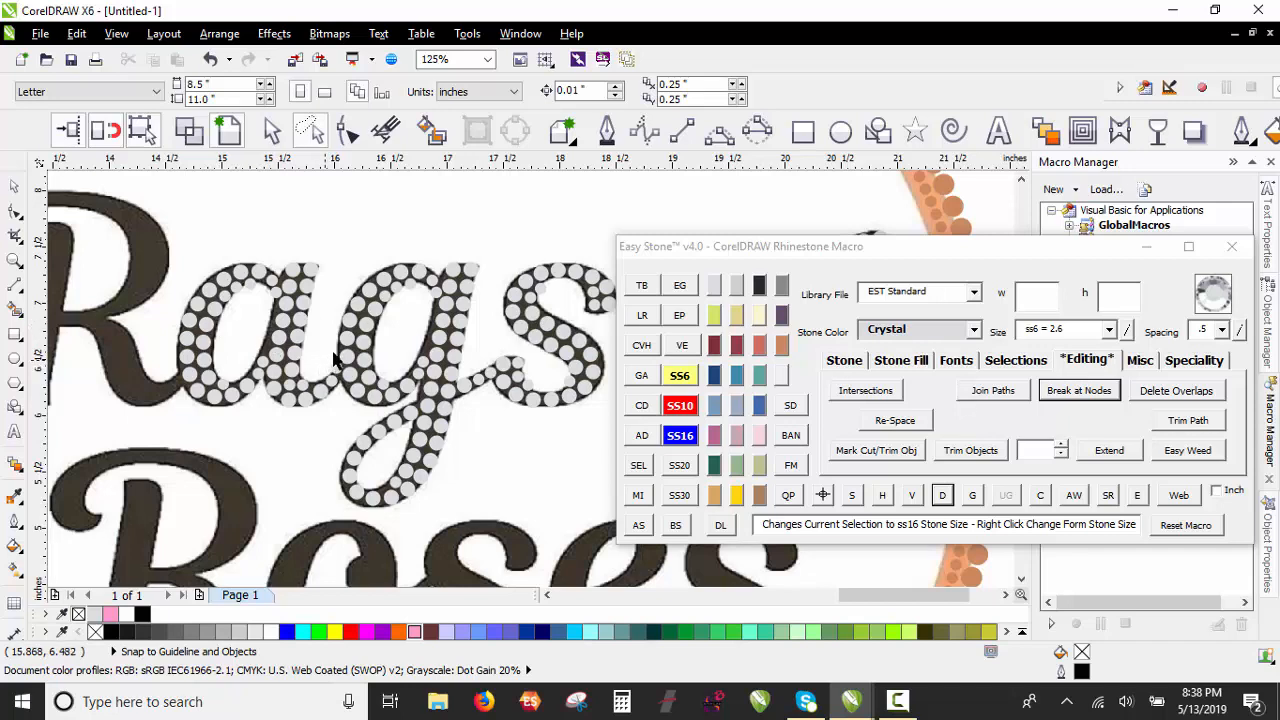
pyautogui.scroll(-2, 318, 282)
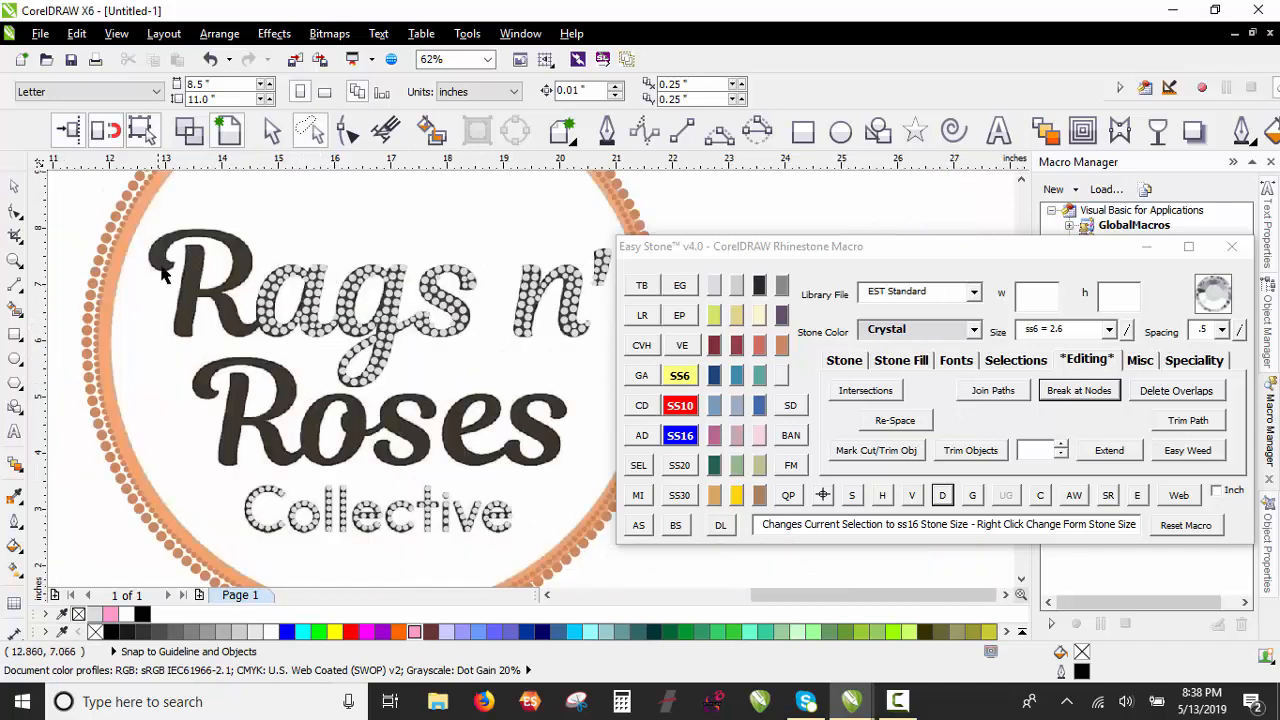
pyautogui.scroll(2, 163, 276)
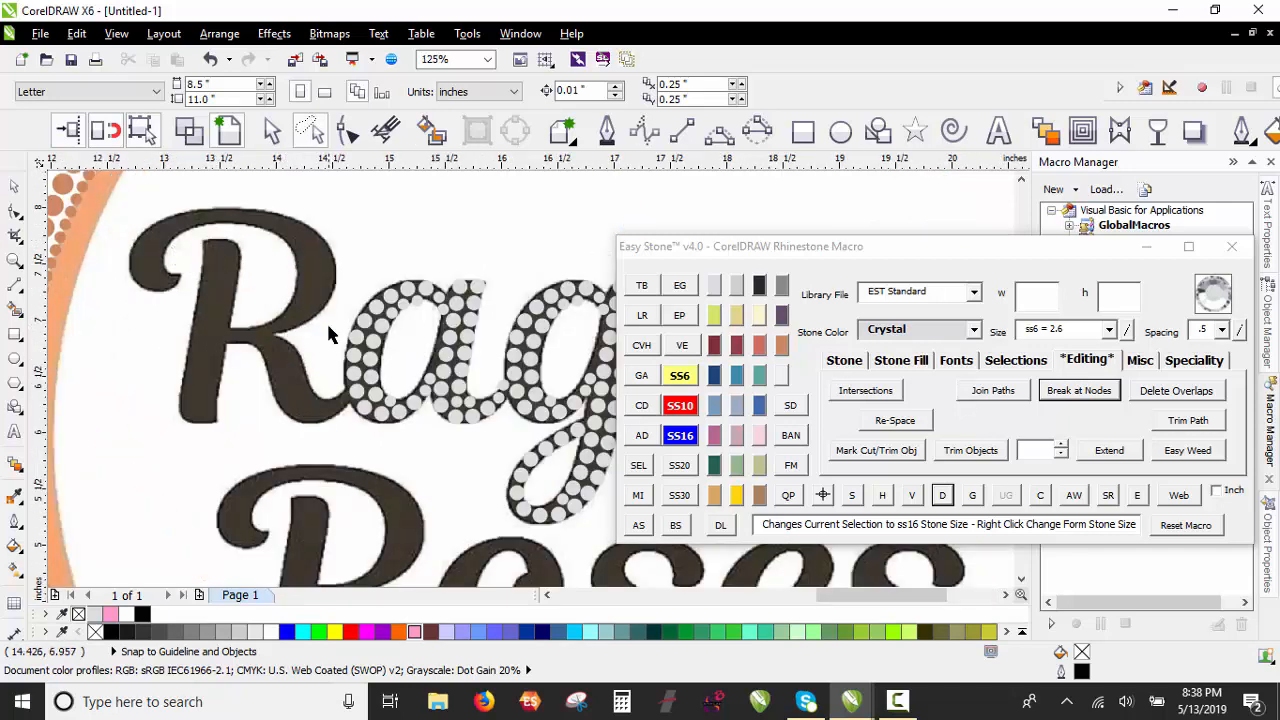
pyautogui.click(350, 355)
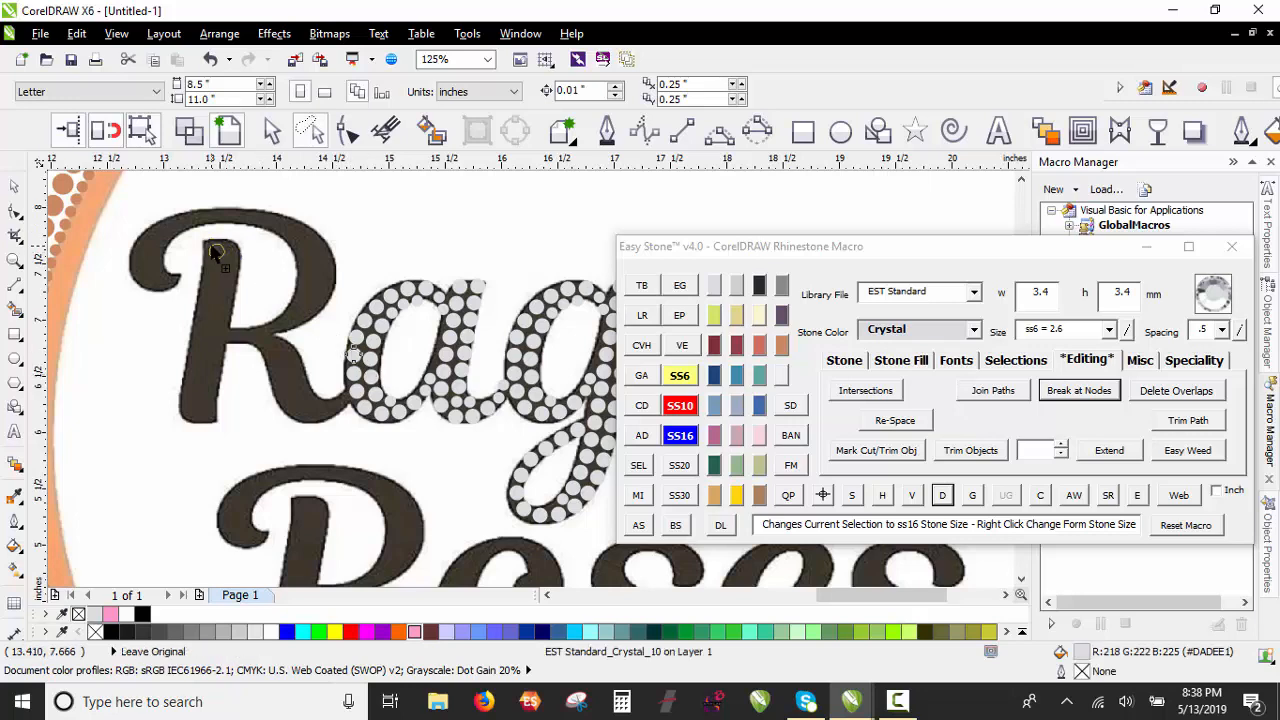
pyautogui.scroll(3, 210, 248)
pyautogui.moveTo(234, 281); pyautogui.dragTo(178, 561)
pyautogui.scroll(-2, 210, 230)
pyautogui.scroll(1, 200, 232)
pyautogui.press('space')
pyautogui.press('space')
pyautogui.scroll(-2, 209, 363)
pyautogui.scroll(2, 297, 240)
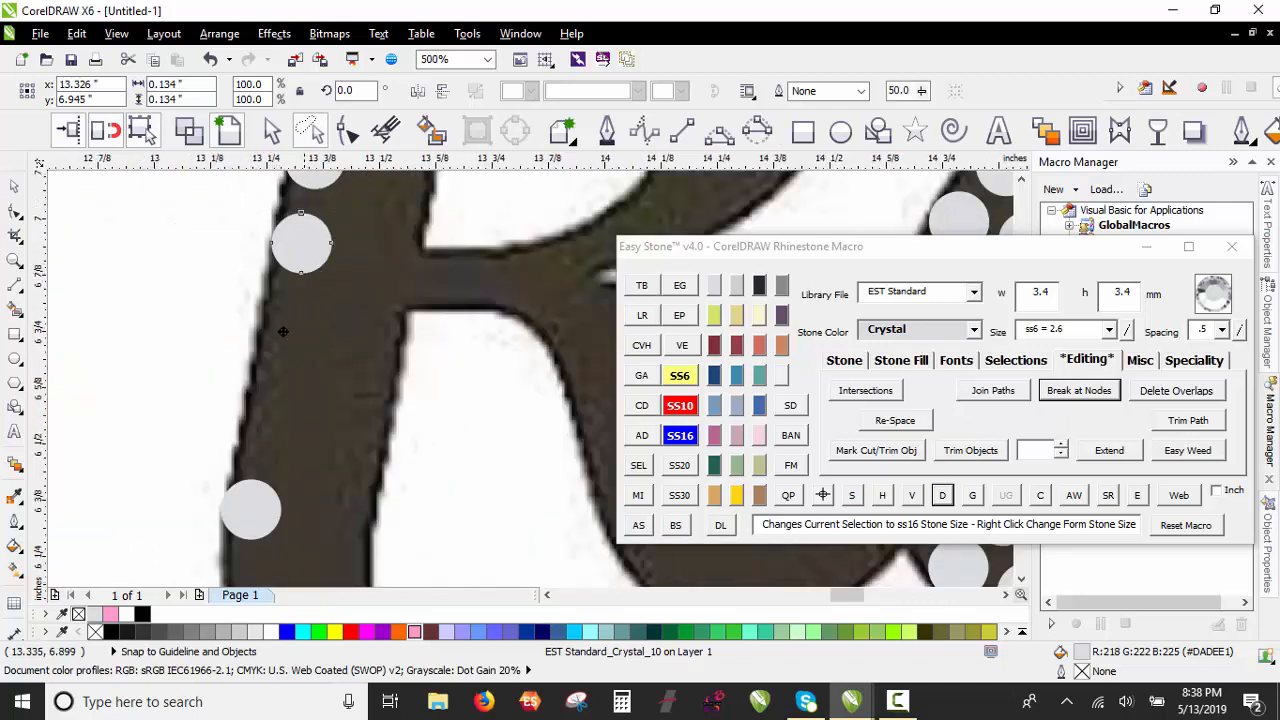
# Step: Place further SS10 copies down the lower left edge of the R's stem and around its bottom corner
pyautogui.moveTo(298, 268); pyautogui.dragTo(275, 460)
pyautogui.press('space')
pyautogui.scroll(-1, 254, 416)
pyautogui.scroll(2, 260, 313)
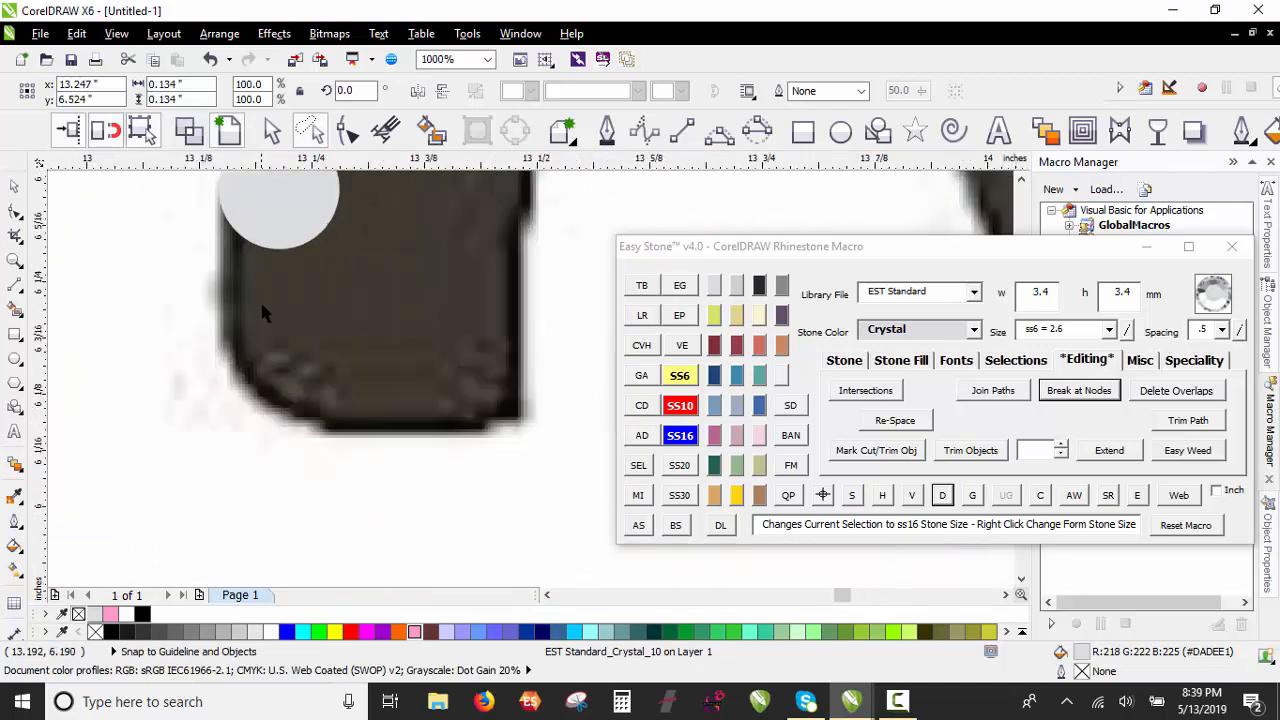
pyautogui.moveTo(287, 268); pyautogui.dragTo(437, 404)
pyautogui.press('space')
pyautogui.scroll(-3, 331, 490)
pyautogui.click(368, 483)
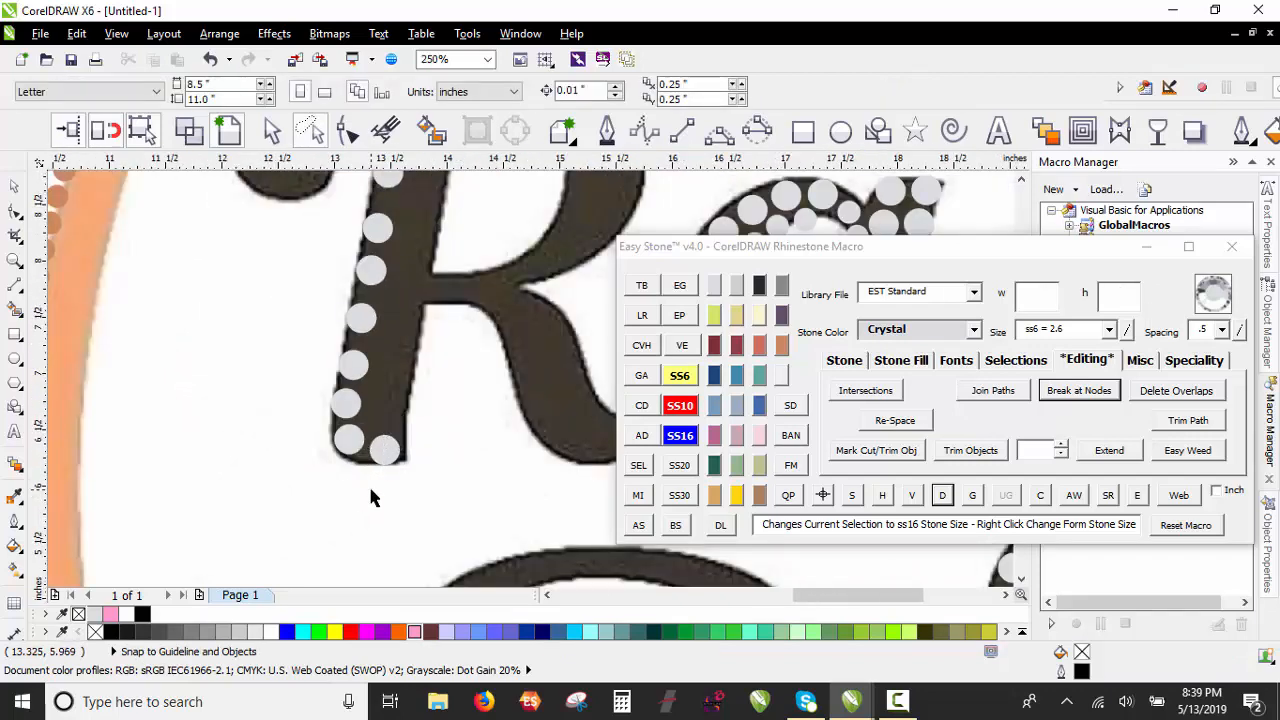
# Step: Turn the nine stones on the R's stem into a path, refill it with evenly spaced SS10 stones and delete the path
pyautogui.scroll(-2, 368, 483)
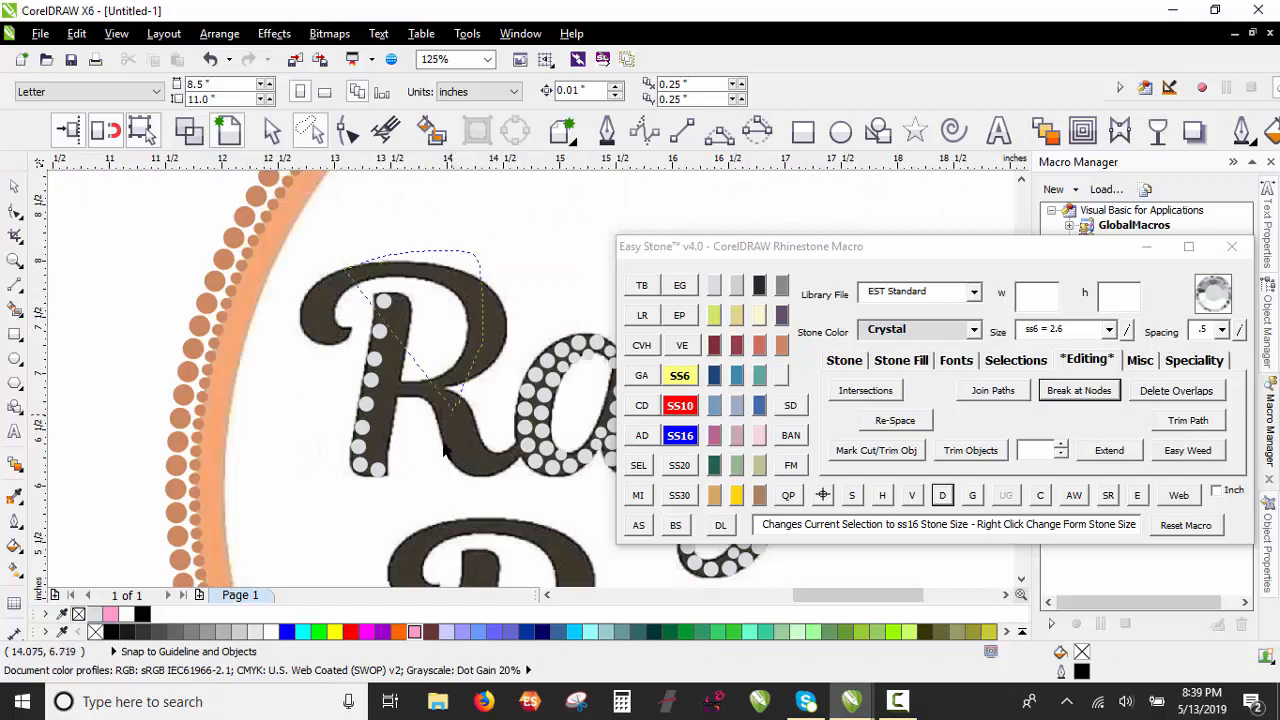
pyautogui.moveTo(270, 518); pyautogui.dragTo(340, 509)
pyautogui.scroll(4, 350, 489)
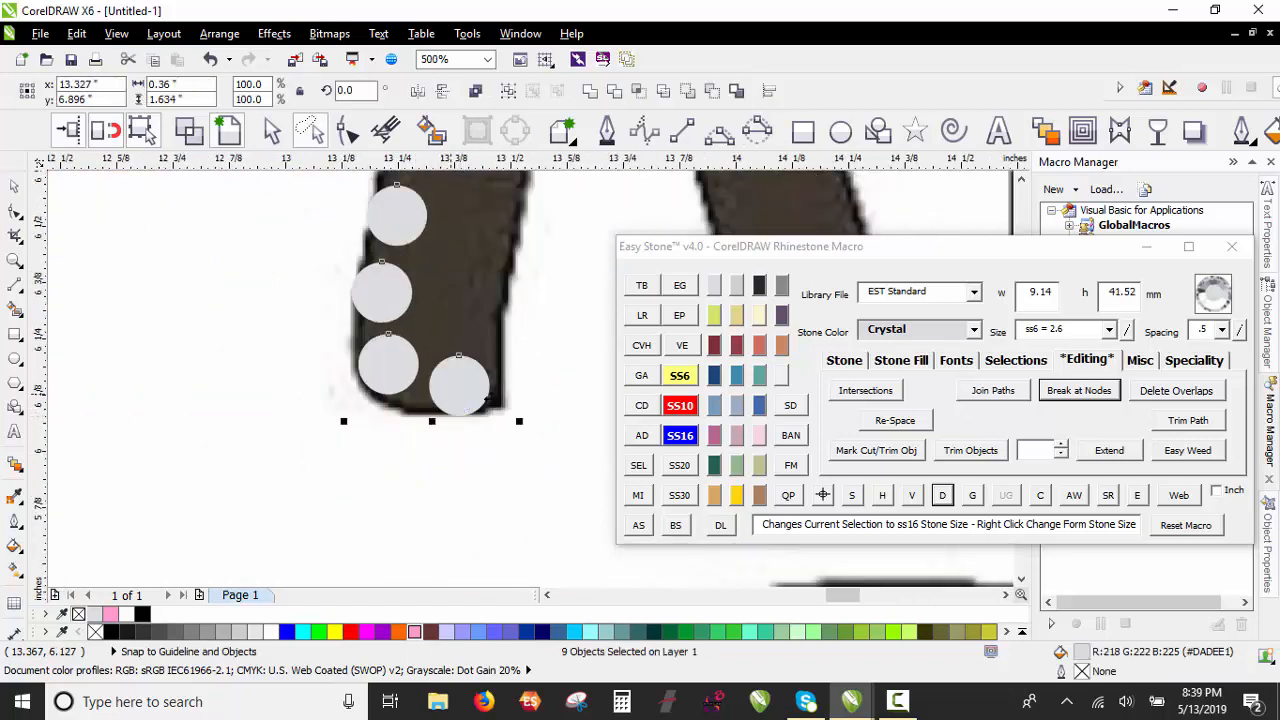
pyautogui.rightClick(942, 495)
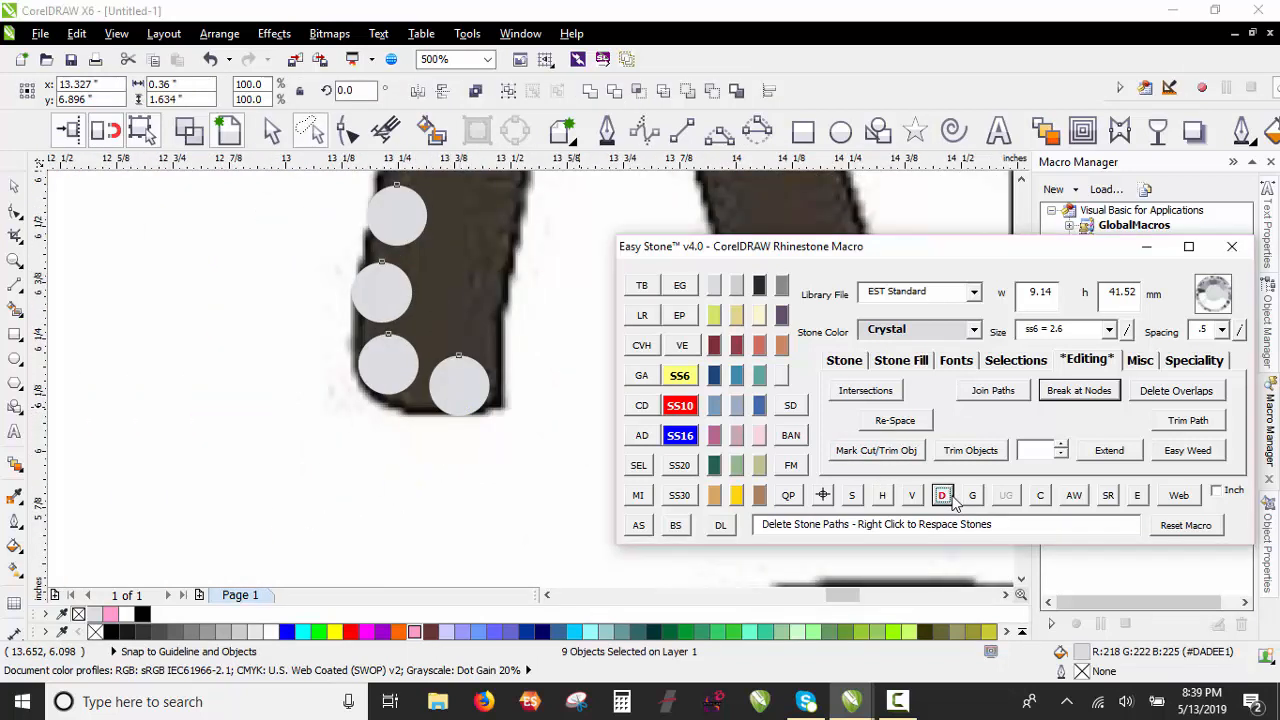
pyautogui.rightClick(677, 526)
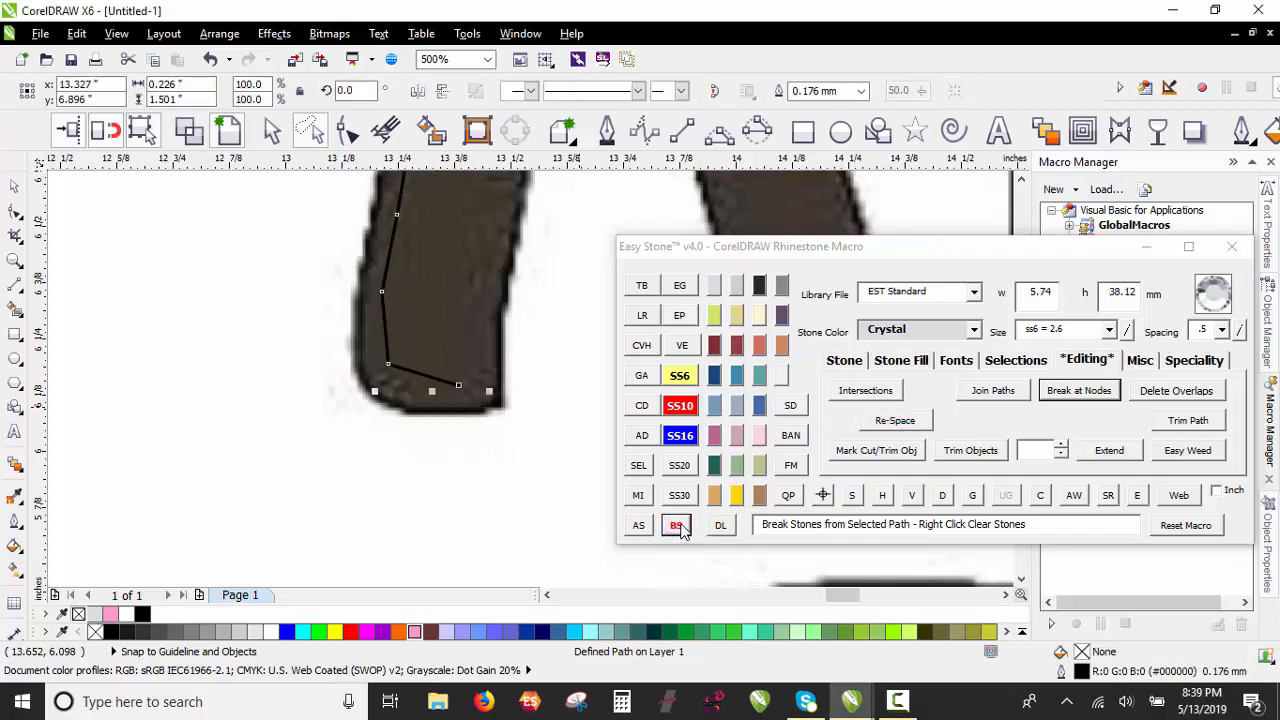
pyautogui.click(680, 405)
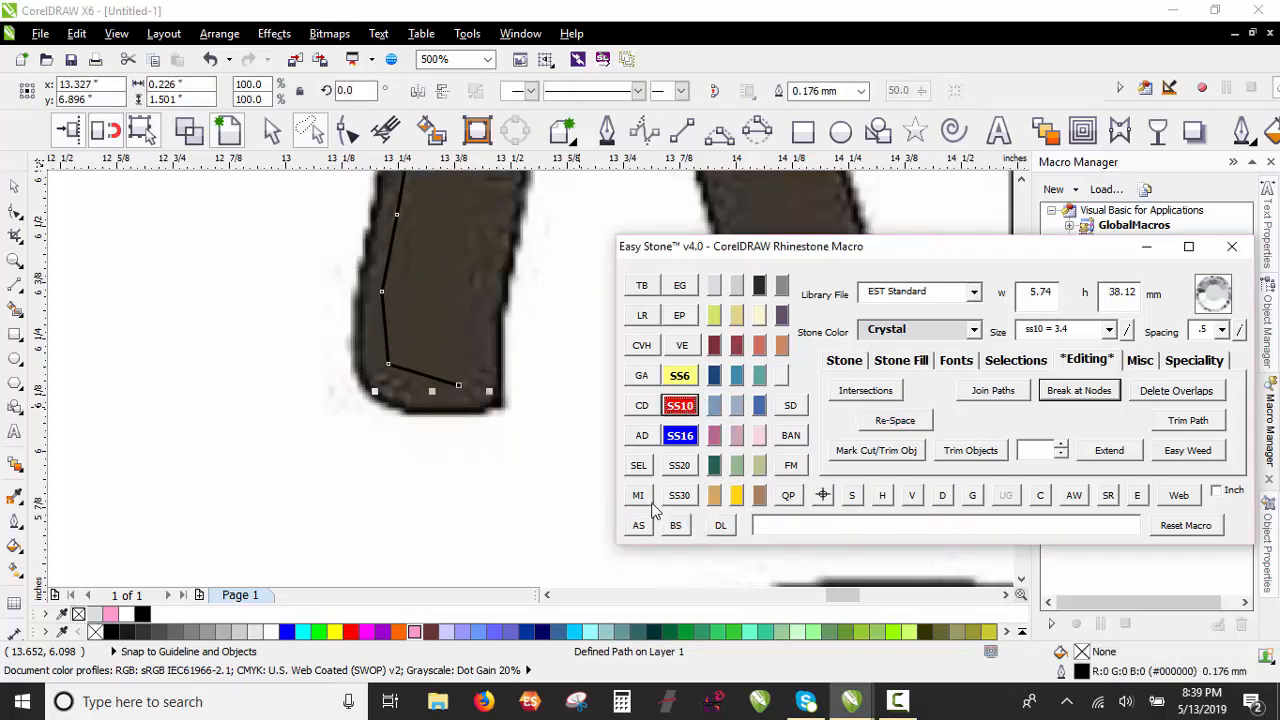
pyautogui.click(638, 525)
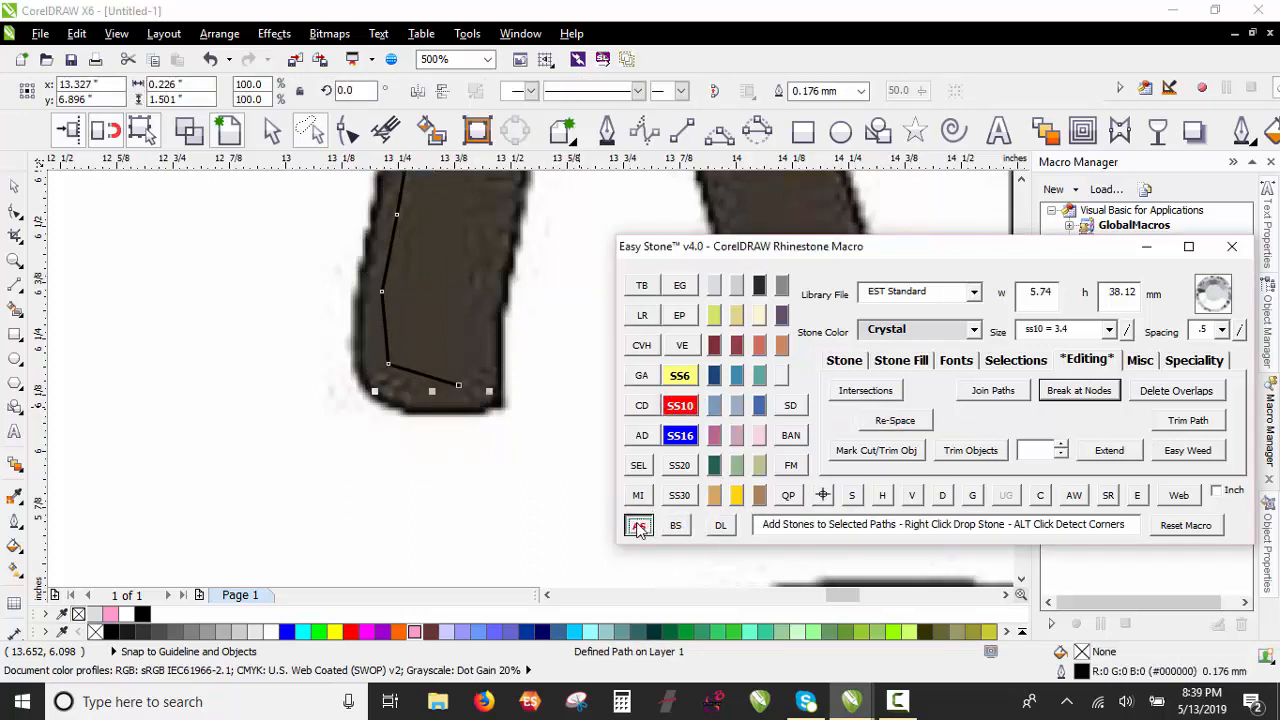
pyautogui.click(941, 495)
pyautogui.scroll(-4, 394, 469)
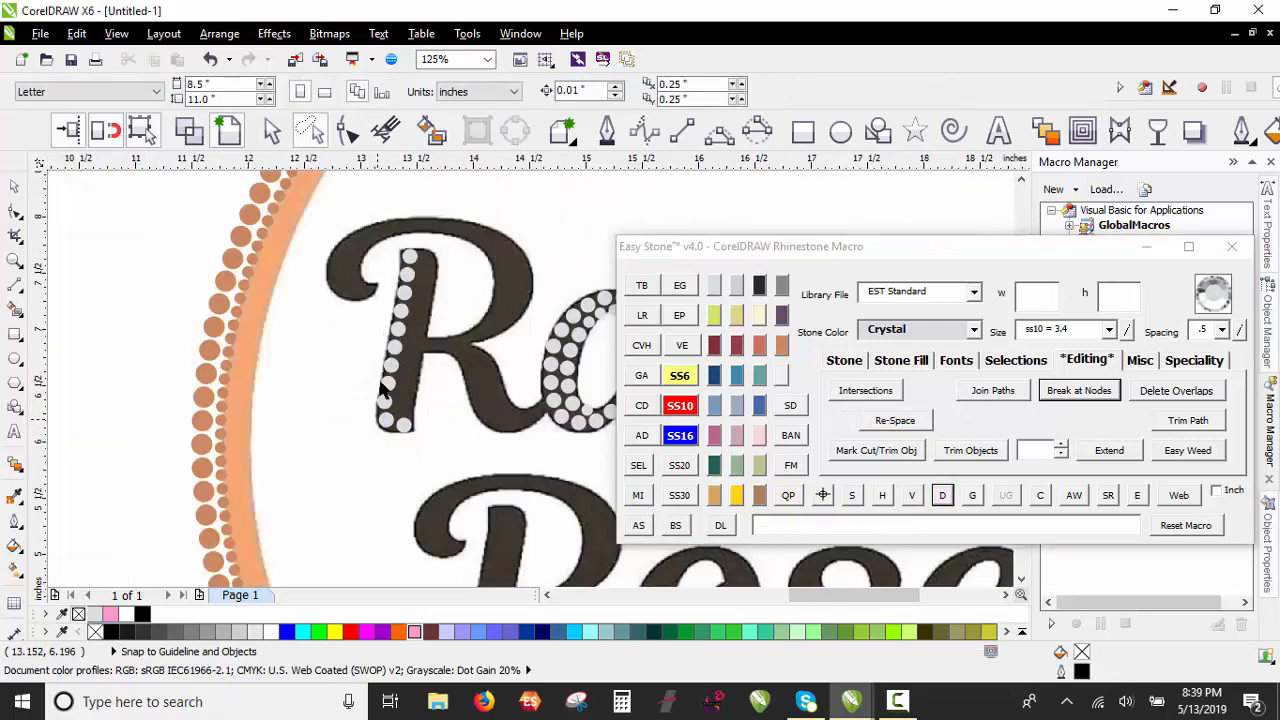
# Step: Copy the top stone of the R's stem across to its right edge and place another copy below it
pyautogui.scroll(6, 402, 272)
pyautogui.moveTo(423, 237); pyautogui.dragTo(553, 254)
pyautogui.moveTo(553, 254); pyautogui.dragTo(541, 388)
pyautogui.rightClick(541, 385)
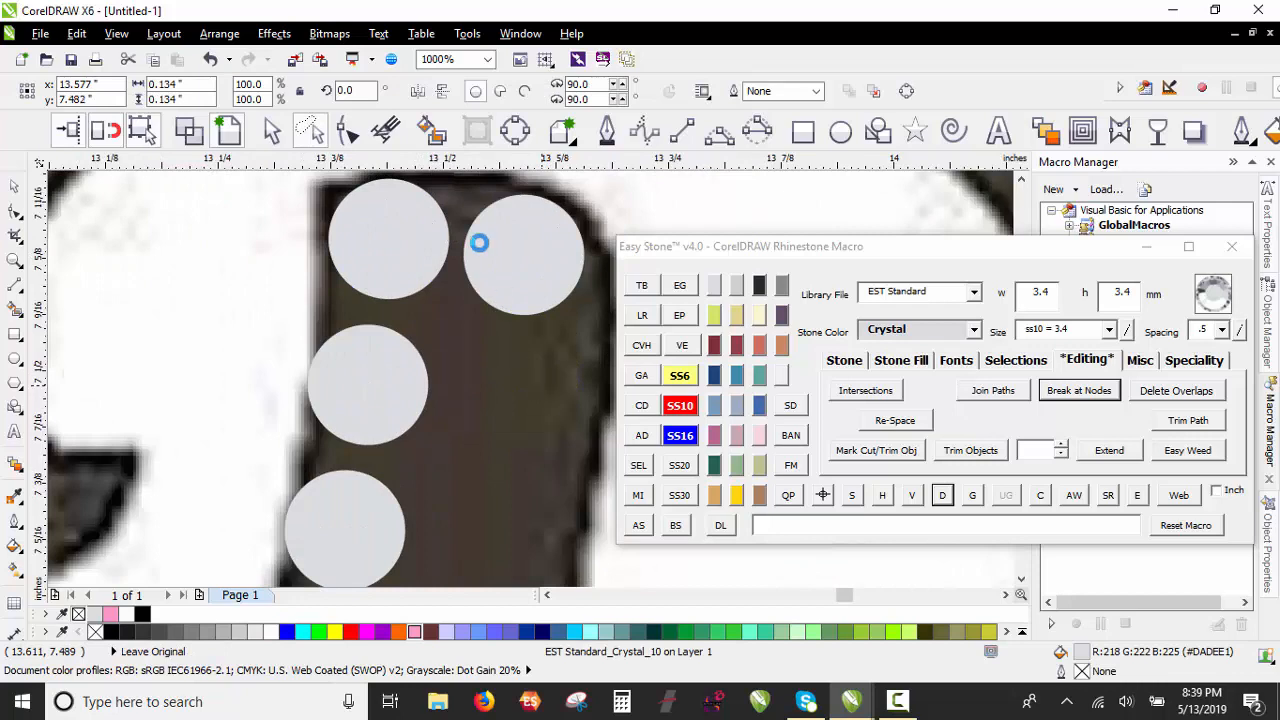
pyautogui.scroll(-1, 480, 242)
# Step: Copy two SS10 stones up the right side of the R's stem, starting just above its base
pyautogui.scroll(-4, 483, 258)
pyautogui.scroll(6, 419, 435)
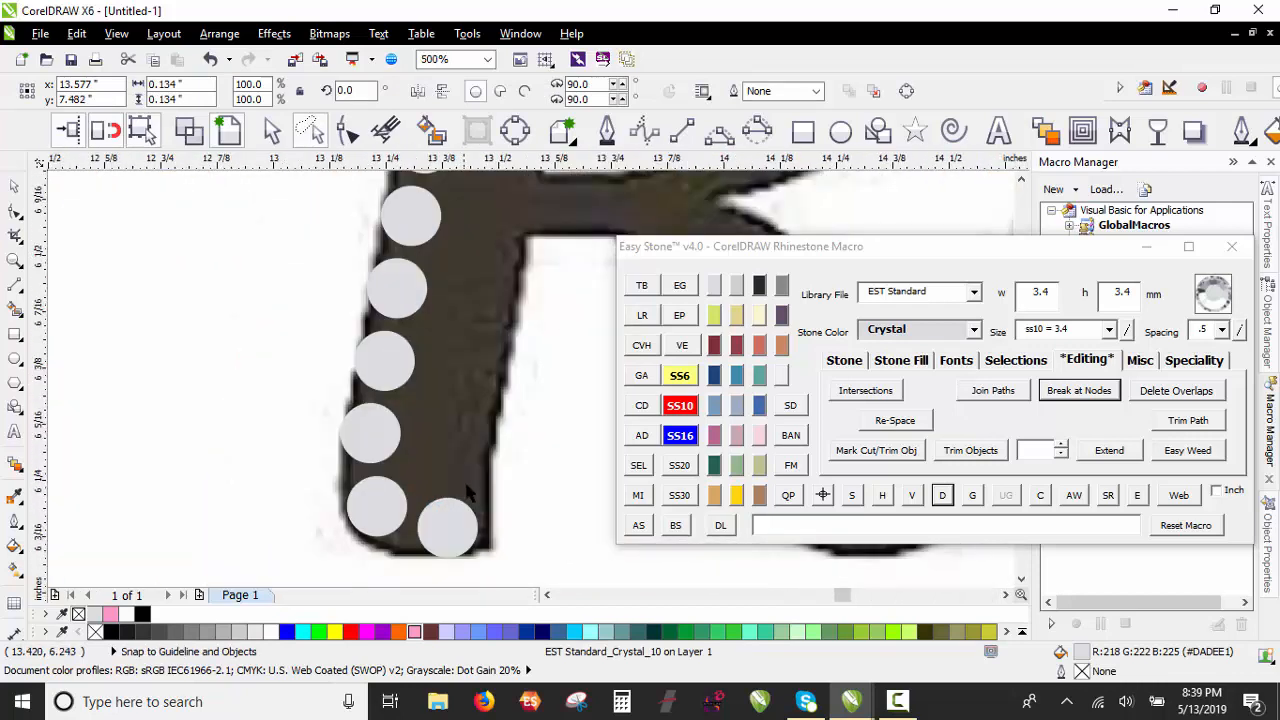
pyautogui.moveTo(419, 435); pyautogui.dragTo(413, 415)
pyautogui.press('space')
pyautogui.moveTo(413, 415); pyautogui.dragTo(467, 317)
pyautogui.scroll(1, 447, 300)
pyautogui.scroll(-3, 356, 484)
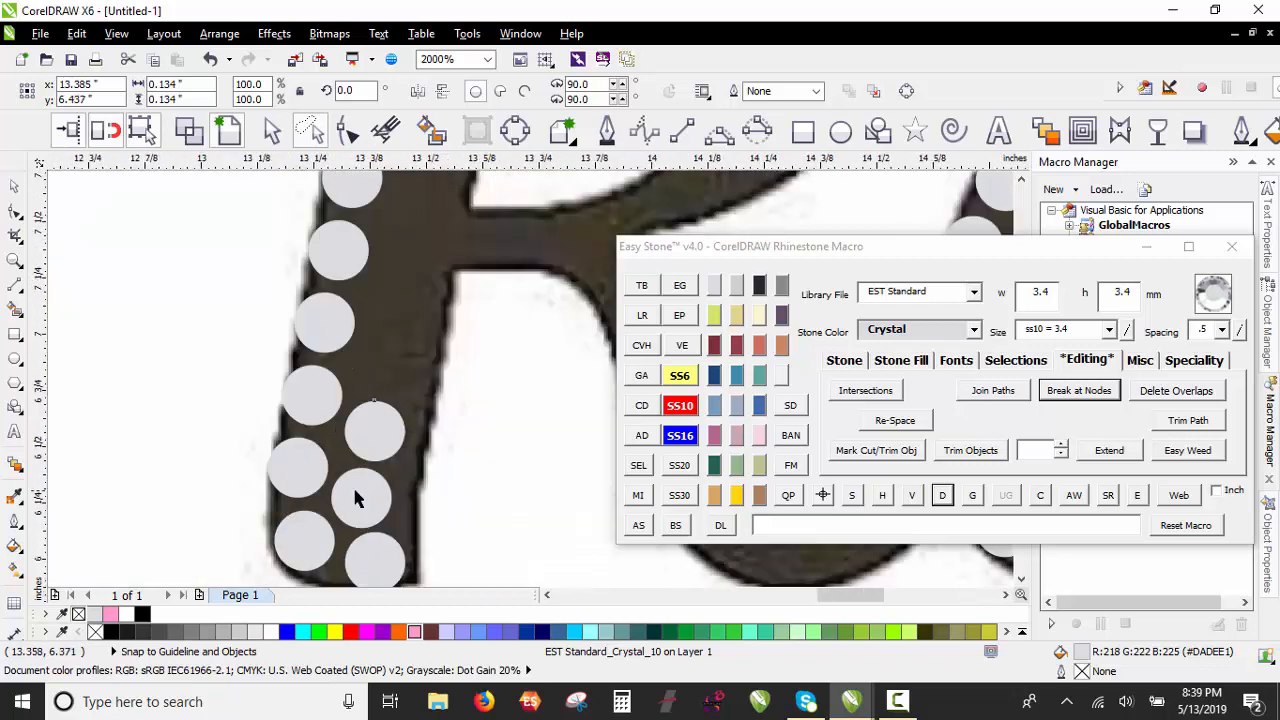
# Step: Continue copying SS10 stones down the upper right side of the R's stem to the level of its crossbar
pyautogui.scroll(4, 405, 225)
pyautogui.moveTo(392, 397); pyautogui.dragTo(366, 516)
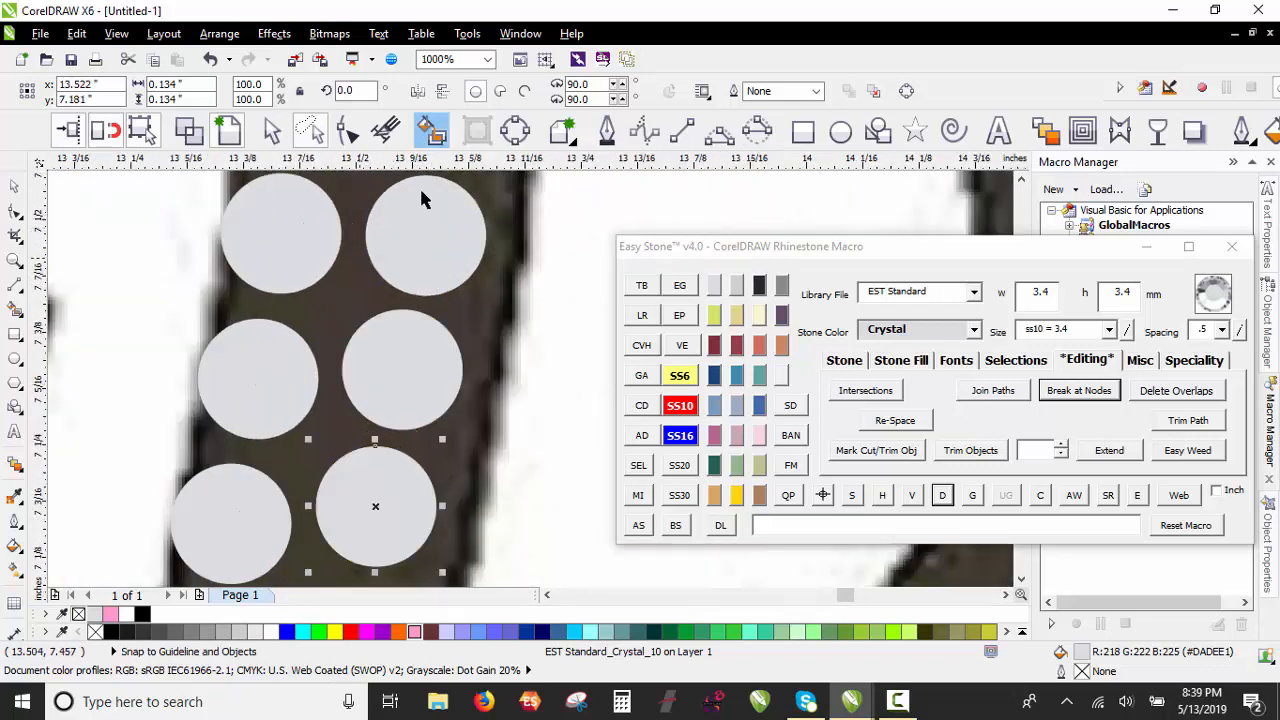
pyautogui.scroll(-2, 419, 186)
pyautogui.scroll(1, 409, 280)
pyautogui.moveTo(461, 214); pyautogui.dragTo(433, 348)
pyautogui.moveTo(433, 348); pyautogui.dragTo(412, 493)
pyautogui.scroll(-2, 437, 263)
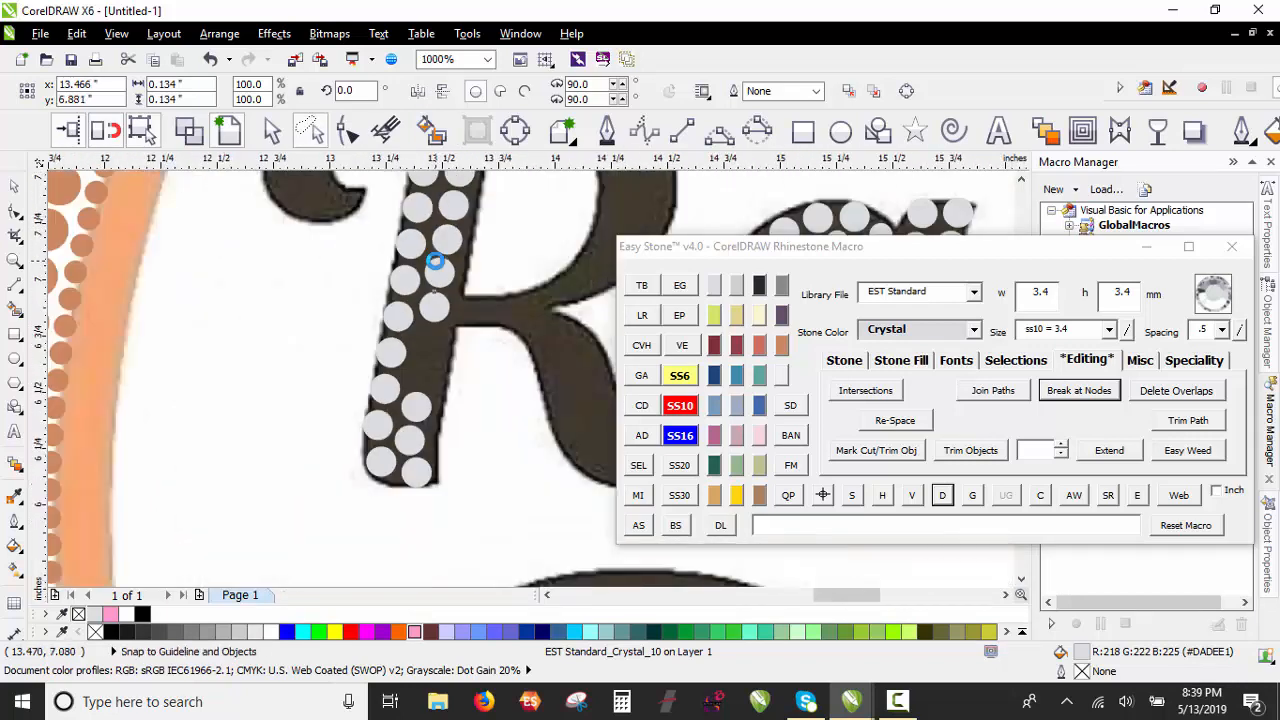
# Step: Fill the remaining gap on the right side of the R's stem below the crossbar with two SS10 copies
pyautogui.scroll(3, 436, 317)
pyautogui.scroll(-1, 431, 250)
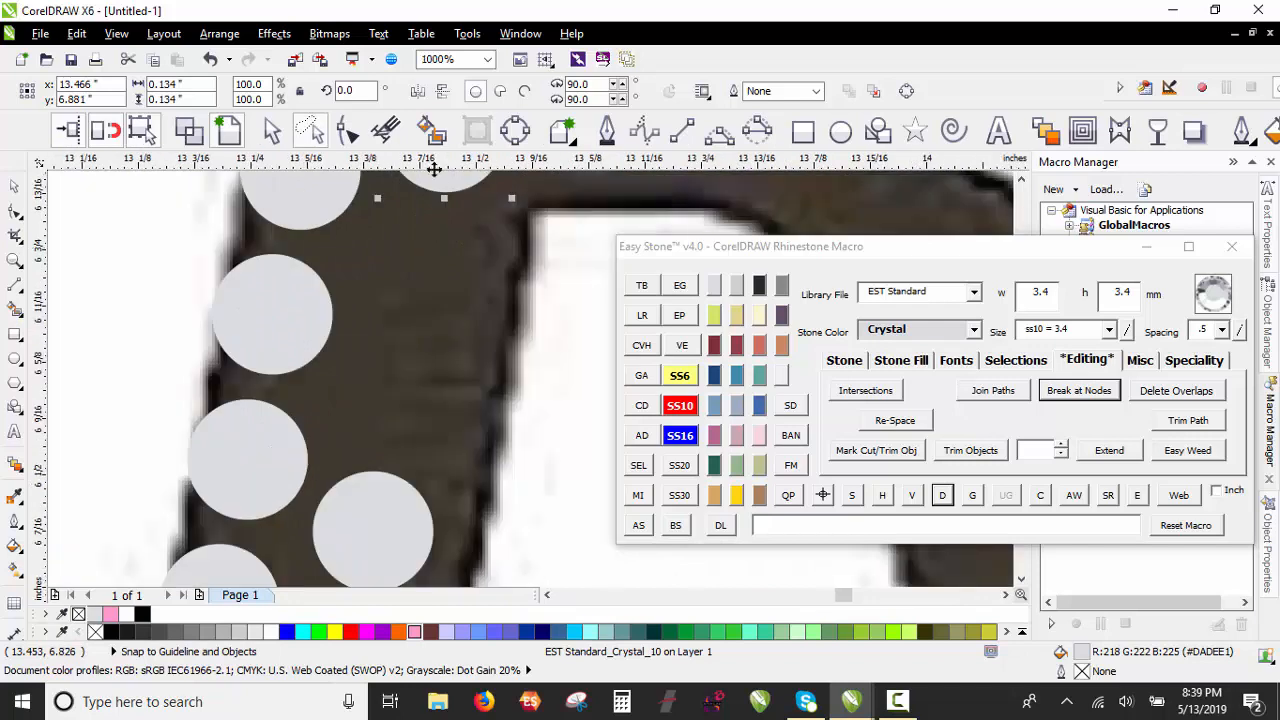
pyautogui.moveTo(435, 178); pyautogui.dragTo(380, 468)
pyautogui.scroll(-2, 380, 468)
pyautogui.scroll(-3, 382, 377)
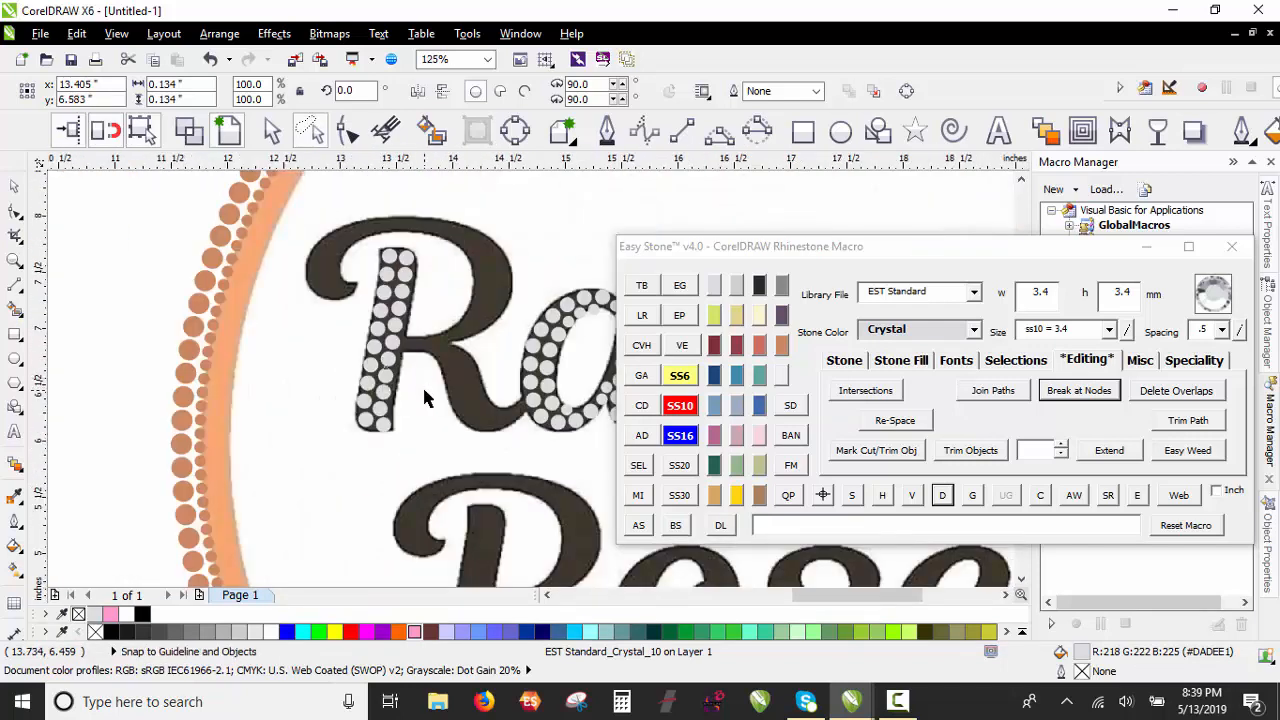
pyautogui.press('Escape')
# Step: Copy an SS6 stone from the inner curve of the a's base to the tip of the R's leg where the letters meet
pyautogui.scroll(1, 393, 398)
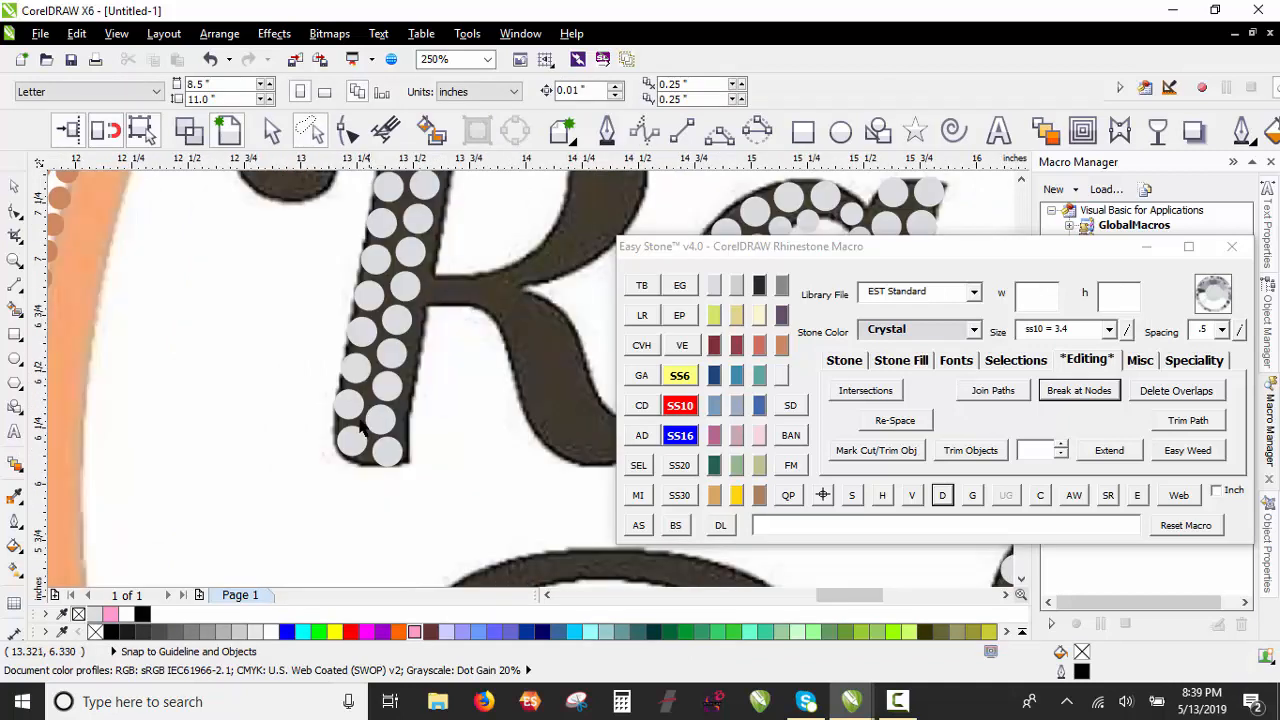
pyautogui.scroll(-1, 362, 358)
pyautogui.scroll(1, 409, 306)
pyautogui.scroll(-1, 349, 257)
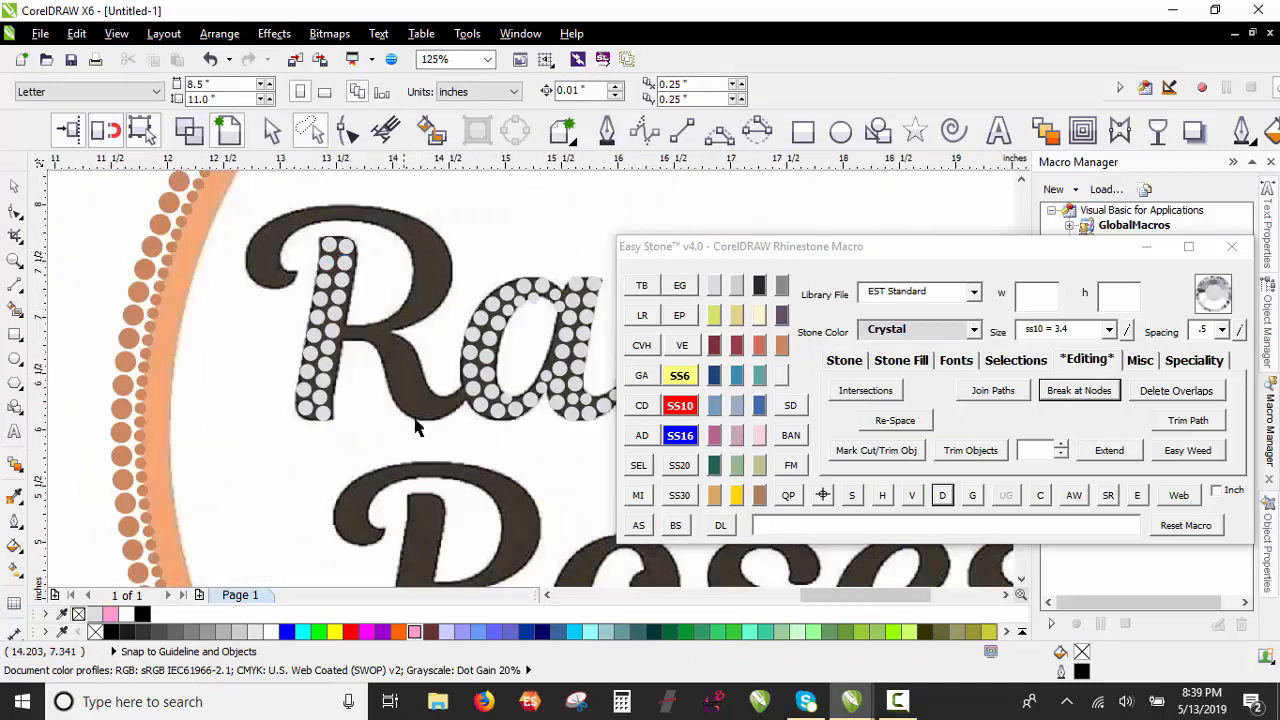
pyautogui.scroll(1, 432, 402)
pyautogui.scroll(1, 150, 334)
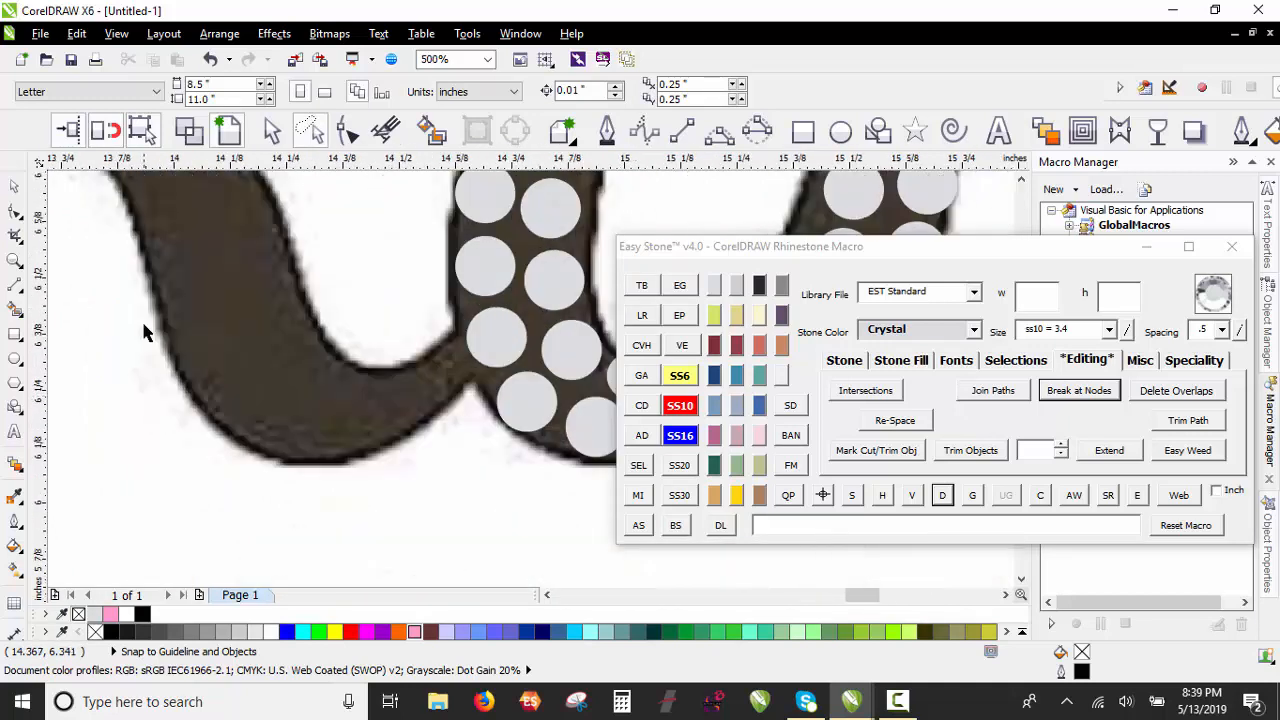
pyautogui.scroll(-1, 158, 303)
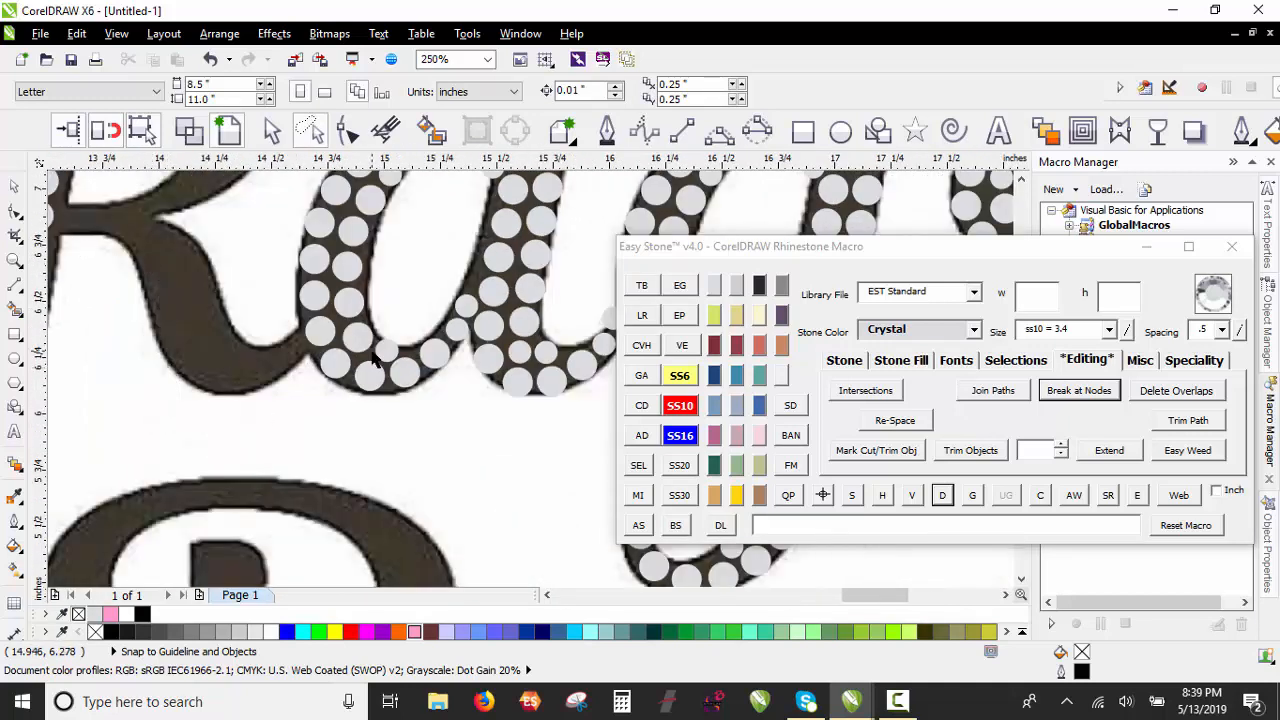
pyautogui.scroll(1, 372, 332)
pyautogui.click(220, 385)
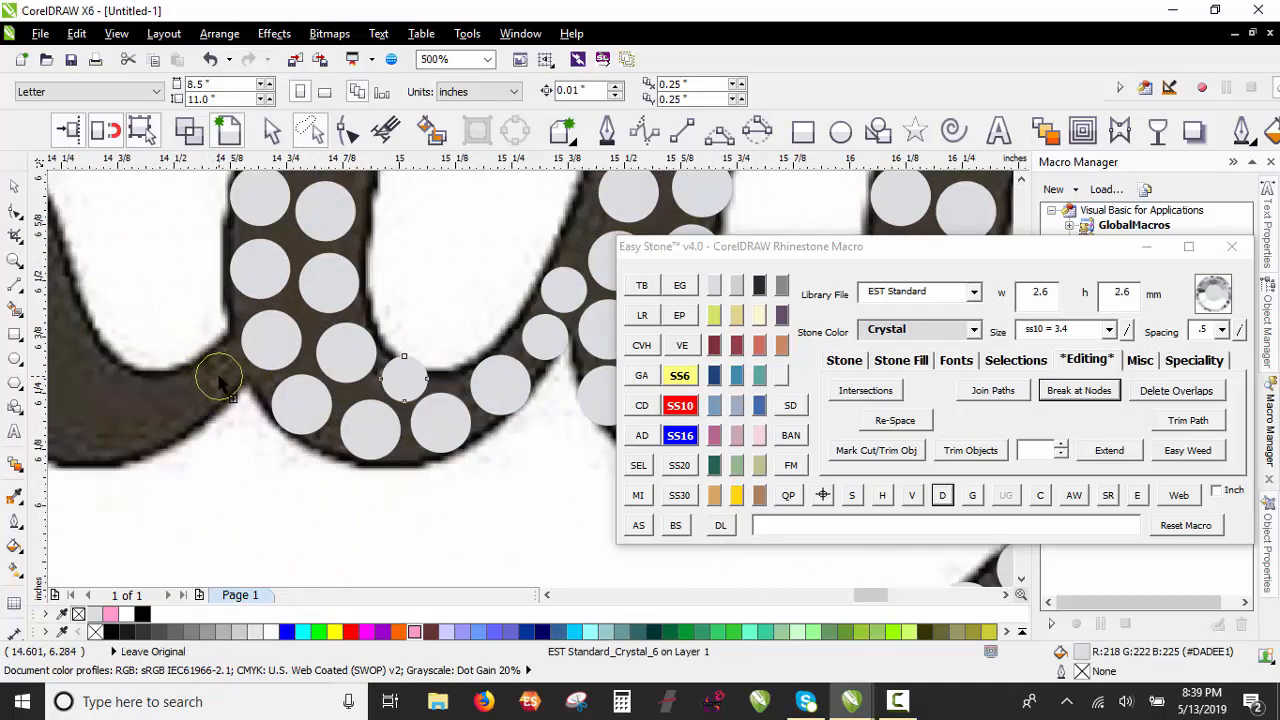
pyautogui.moveTo(220, 385); pyautogui.dragTo(220, 385)
# Step: Nudge the SS6 stone at the tip of the R's leg slightly closer to the a's stones
pyautogui.scroll(2, 225, 360)
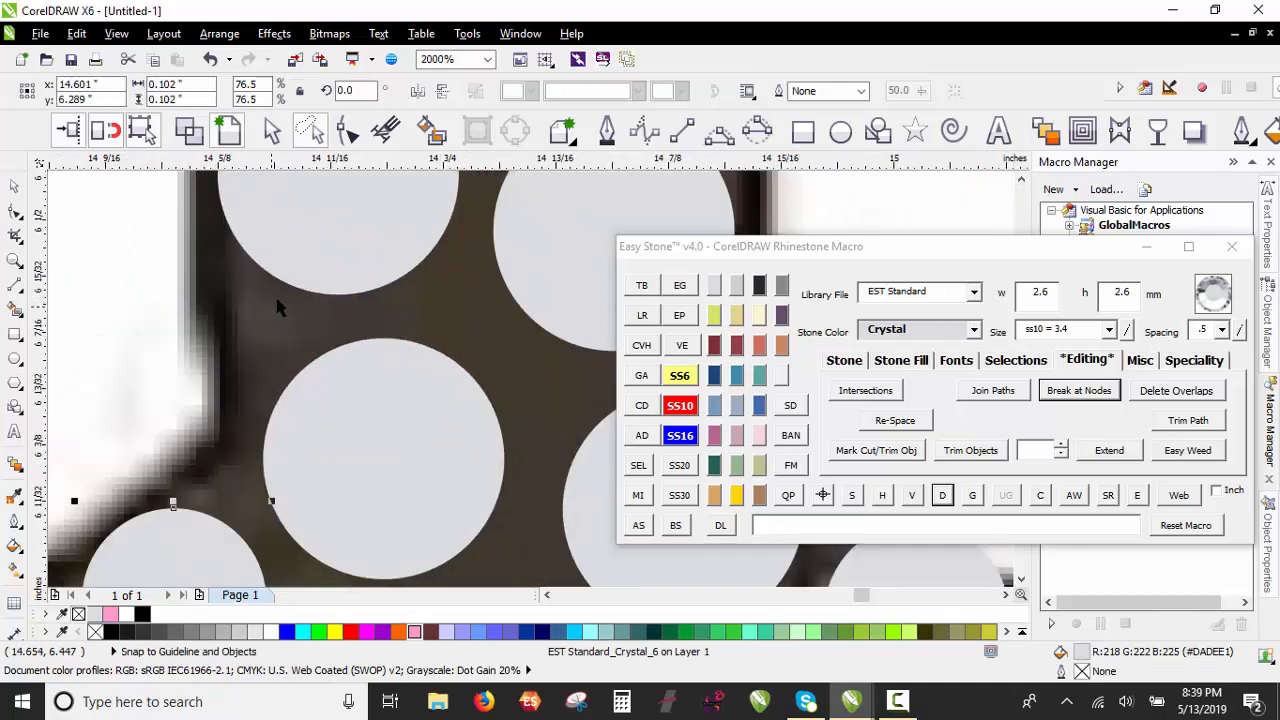
pyautogui.scroll(-3, 300, 320)
pyautogui.scroll(1, 388, 322)
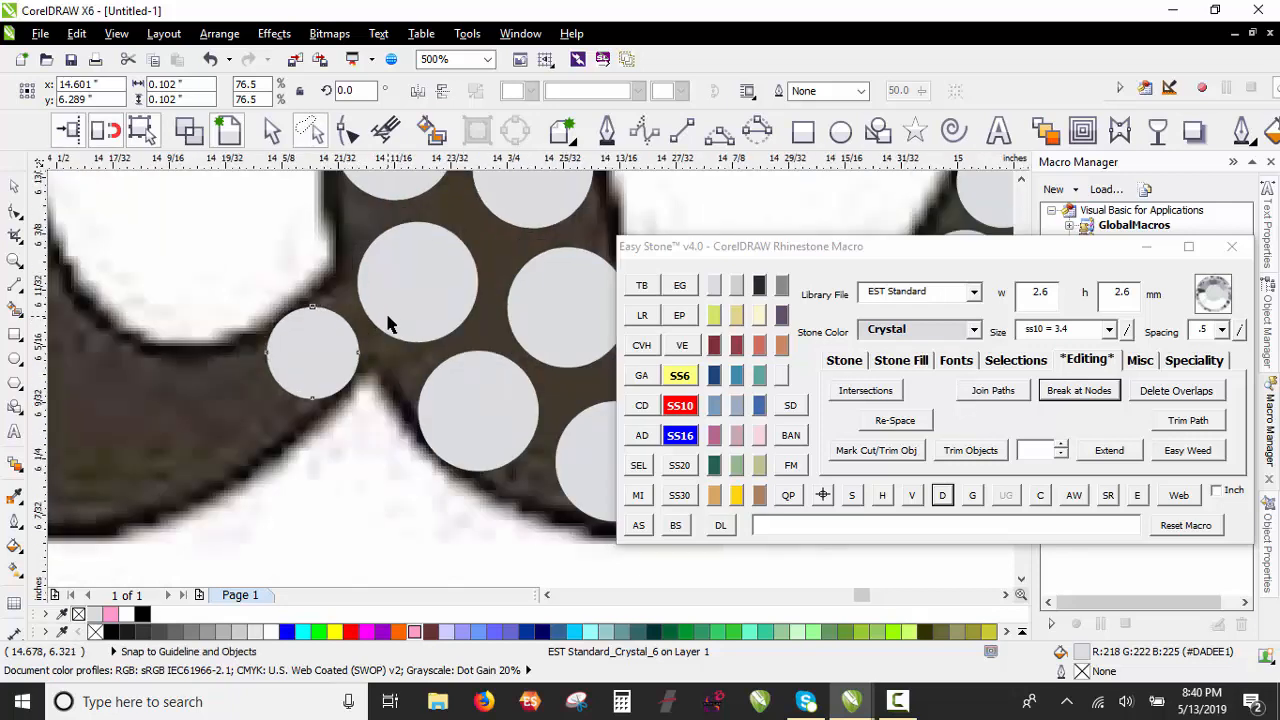
pyautogui.moveTo(289, 368); pyautogui.dragTo(298, 364)
pyautogui.scroll(-2, 381, 301)
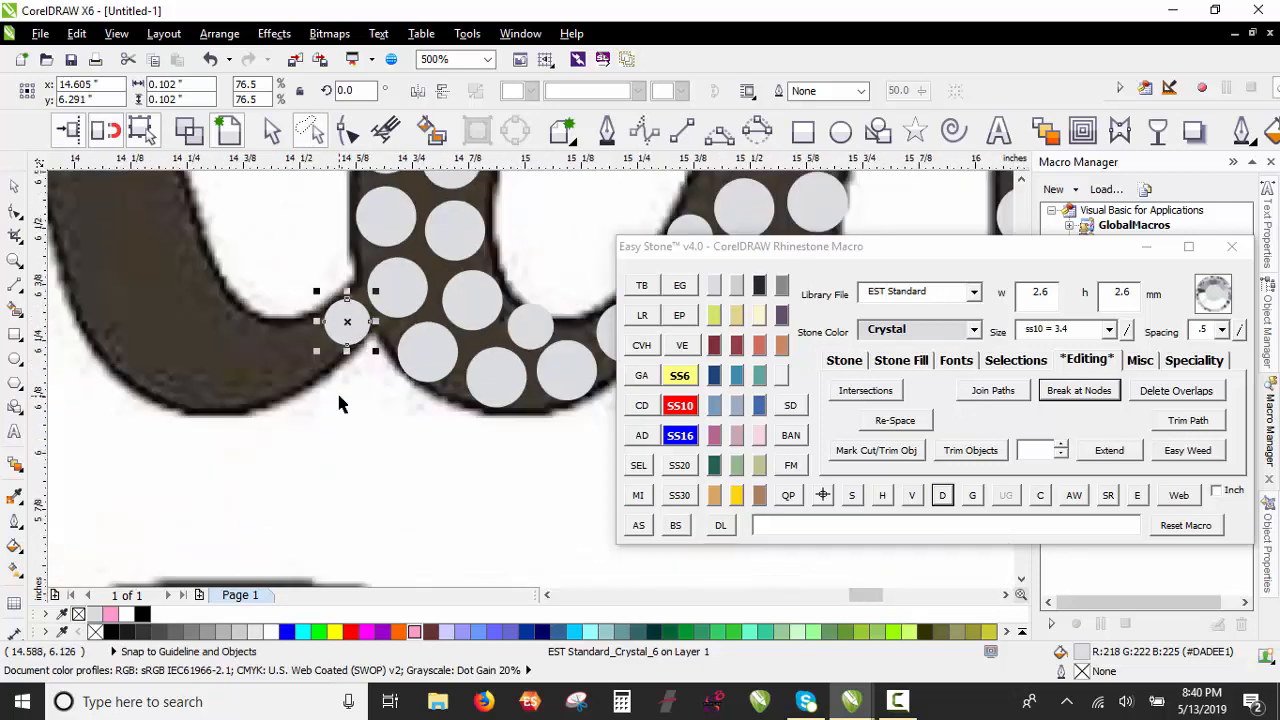
# Step: Copy four SS10 stones from beside the SS6 tip stone around the bottom curve of the R's leg and up its left edge
pyautogui.click(338, 396)
pyautogui.scroll(1, 170, 299)
pyautogui.scroll(-2, 409, 320)
pyautogui.scroll(1, 404, 328)
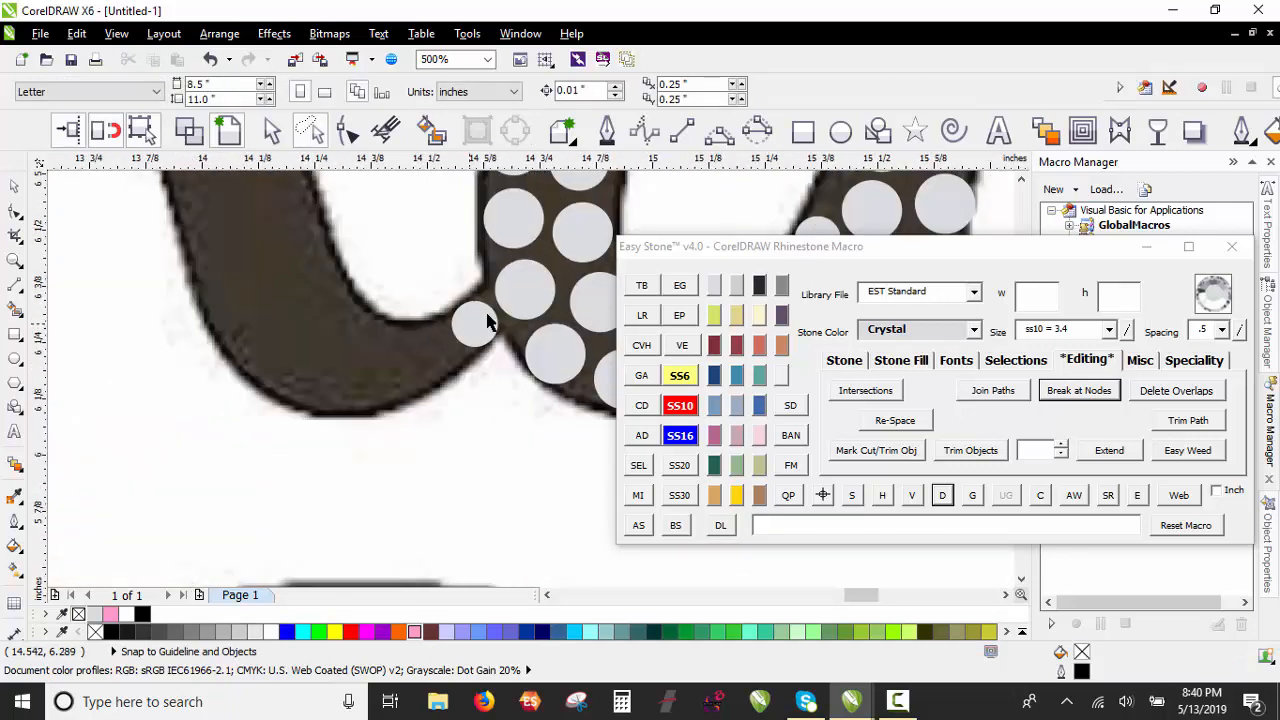
pyautogui.rightClick(413, 368)
pyautogui.moveTo(404, 377); pyautogui.dragTo(421, 360)
pyautogui.moveTo(421, 360); pyautogui.dragTo(276, 373)
pyautogui.rightClick(354, 389)
pyautogui.rightClick(276, 373)
pyautogui.moveTo(276, 373); pyautogui.dragTo(236, 309)
pyautogui.rightClick(235, 309)
pyautogui.scroll(-1, 346, 499)
pyautogui.scroll(1, 239, 318)
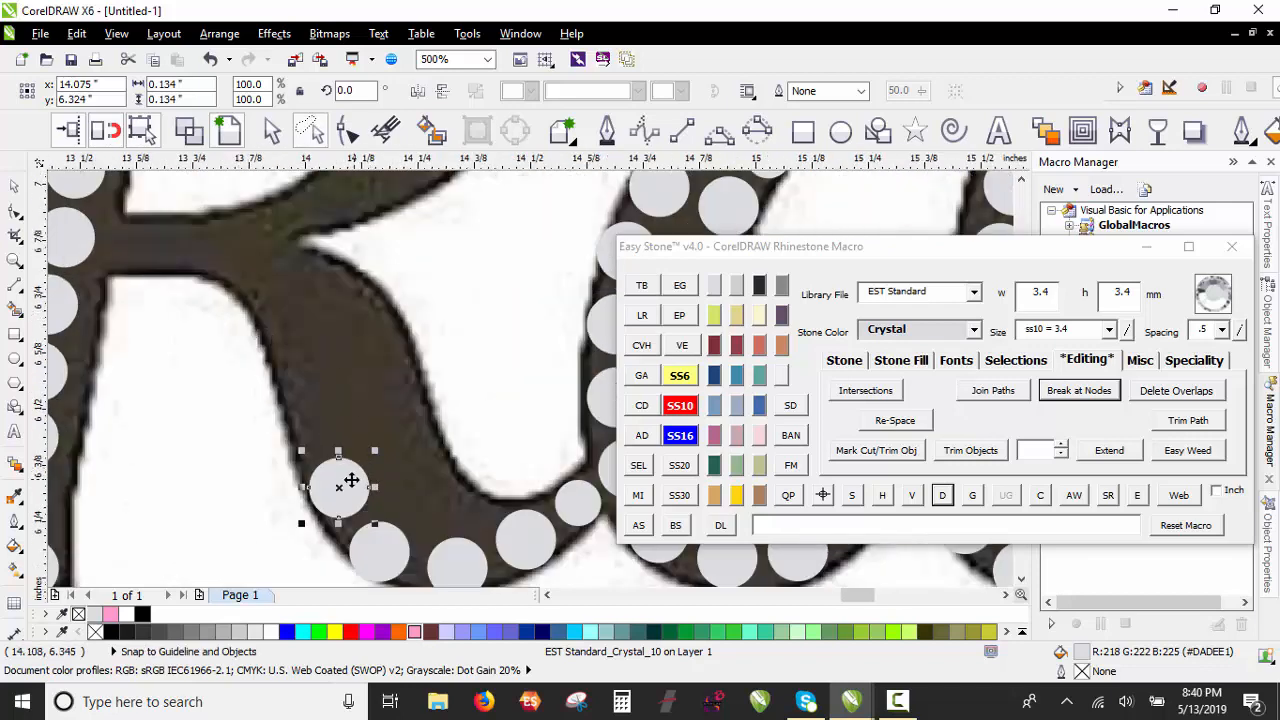
# Step: Copy two SS10 stones along the R's crossbar and two more down the upper left edge of its leg
pyautogui.rightClick(125, 228)
pyautogui.moveTo(351, 481)
pyautogui.mouseDown()
pyautogui.moveTo(125, 228)
pyautogui.moveTo(289, 260)
pyautogui.mouseUp()
pyautogui.scroll(1, 129, 223)
pyautogui.rightClick(289, 260)
pyautogui.rightClick(398, 257)
pyautogui.moveTo(289, 260); pyautogui.dragTo(467, 459)
pyautogui.rightClick(415, 343)
pyautogui.scroll(-2, 298, 290)
pyautogui.scroll(2, 317, 342)
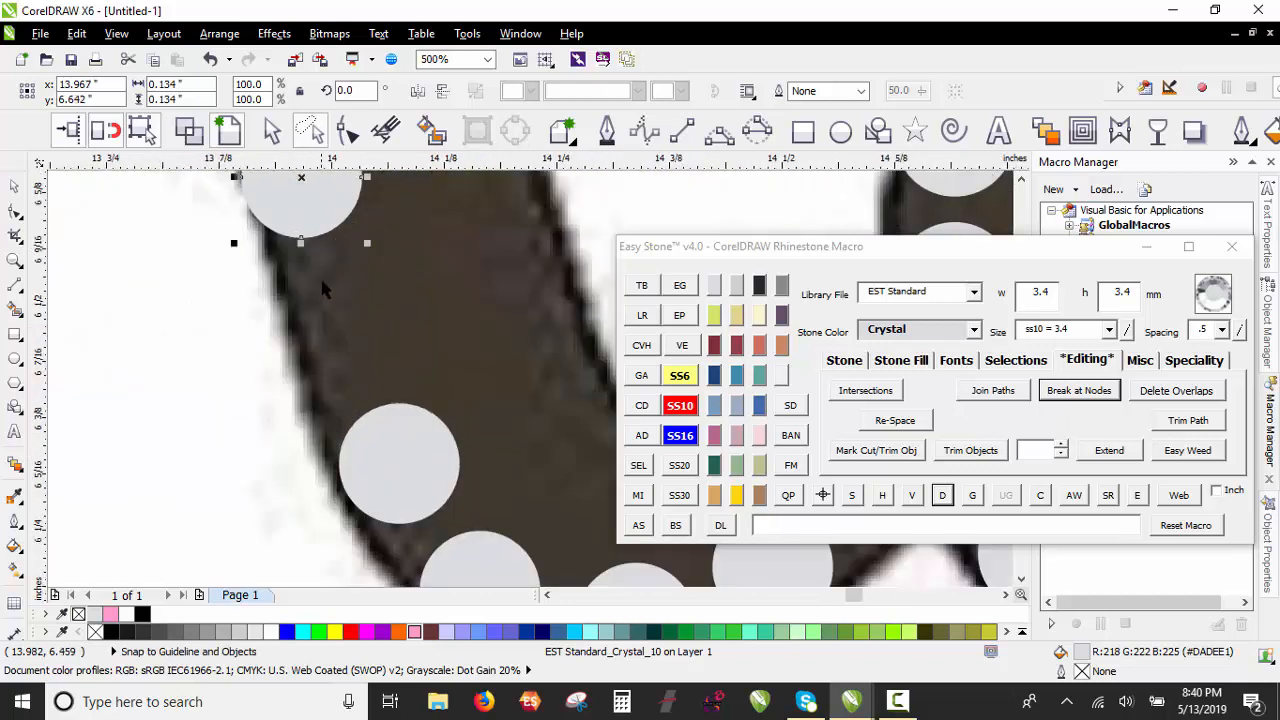
# Step: Fill the remaining gap on the left edge of the R's leg with one SS10 copy
pyautogui.moveTo(315, 229); pyautogui.dragTo(350, 340)
pyautogui.rightClick(350, 340)
pyautogui.scroll(-2, 350, 340)
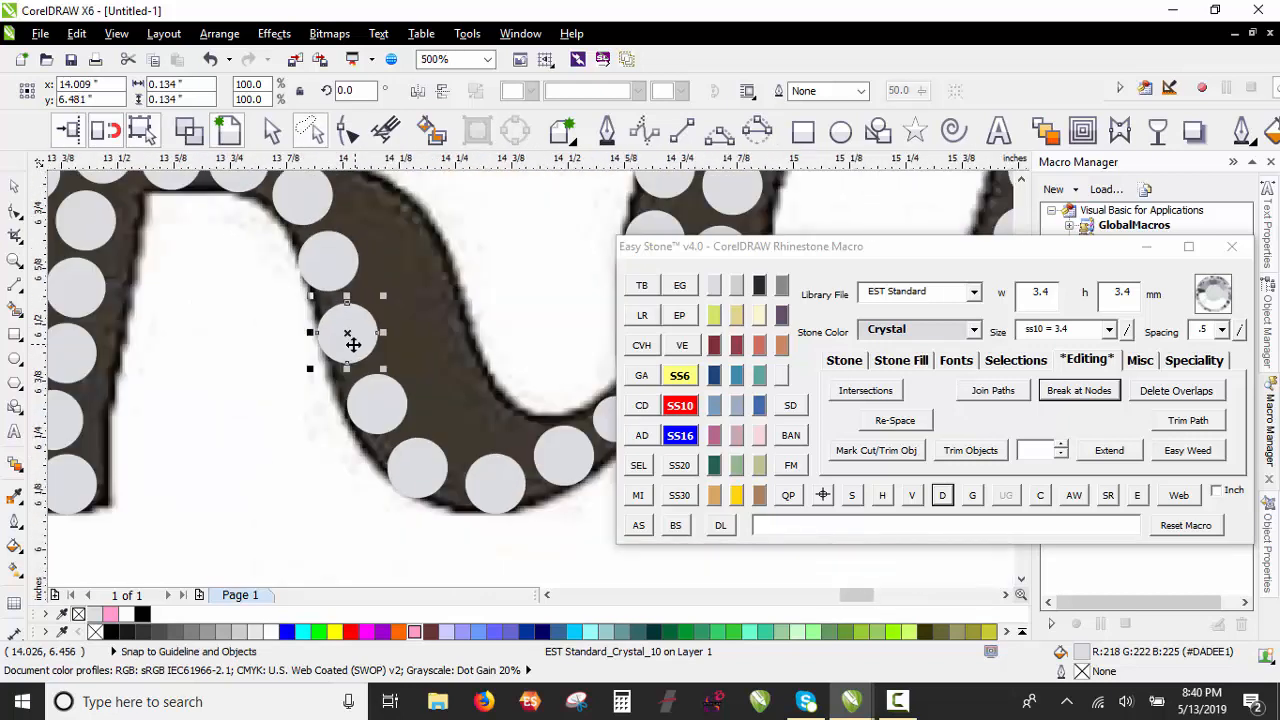
pyautogui.click(265, 389)
pyautogui.scroll(-2, 262, 390)
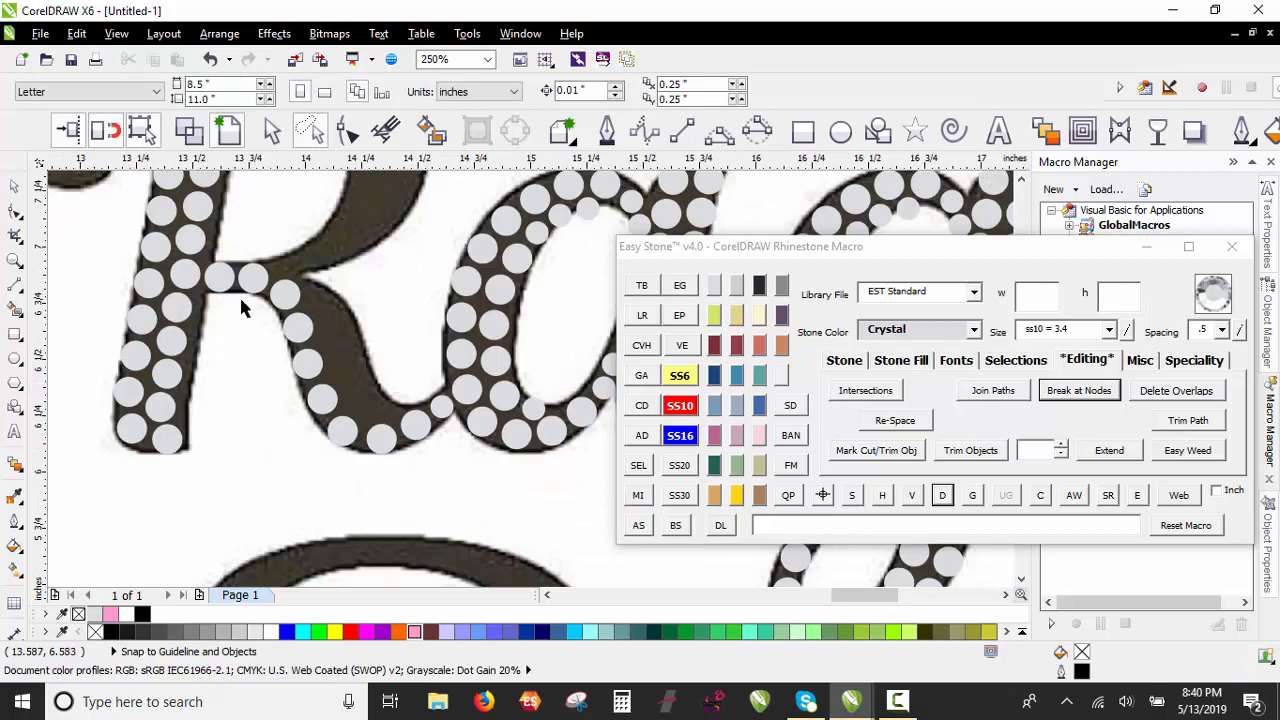
# Step: Copy two SS6 stones and one SS10 stone from the crossbar junction into the lower part of the R's bowl
pyautogui.scroll(1, 291, 262)
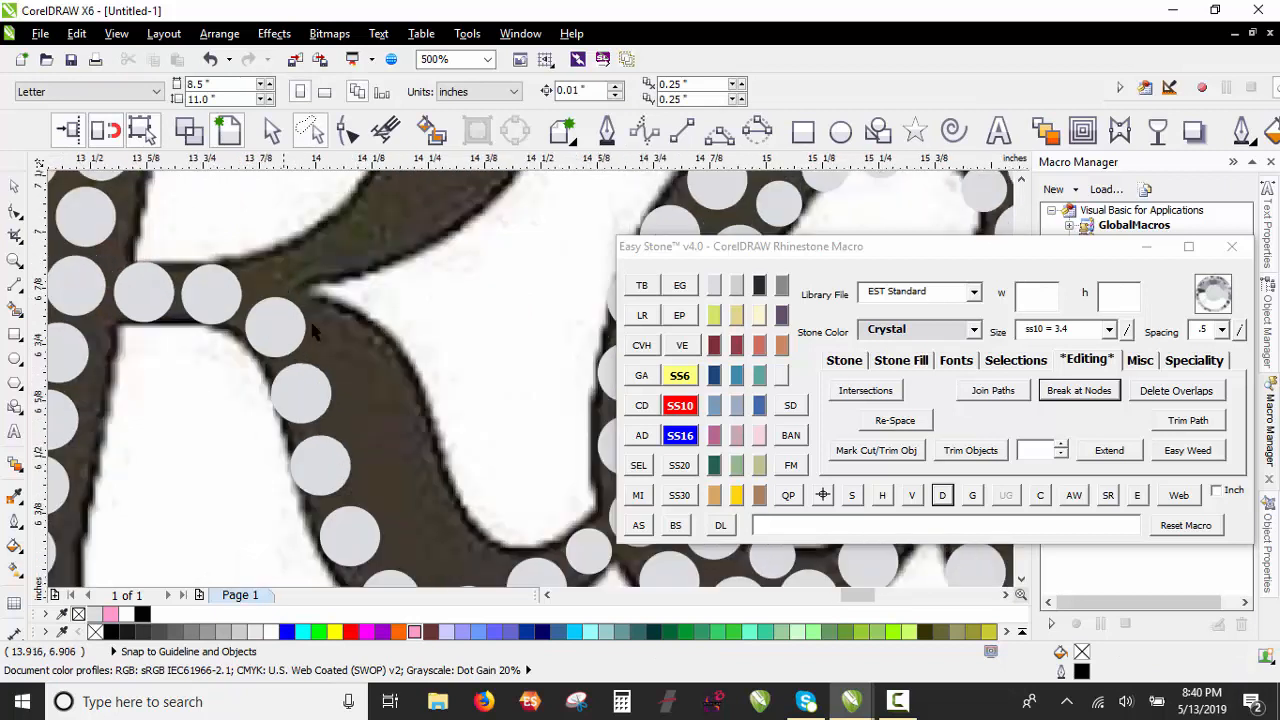
pyautogui.click(258, 275)
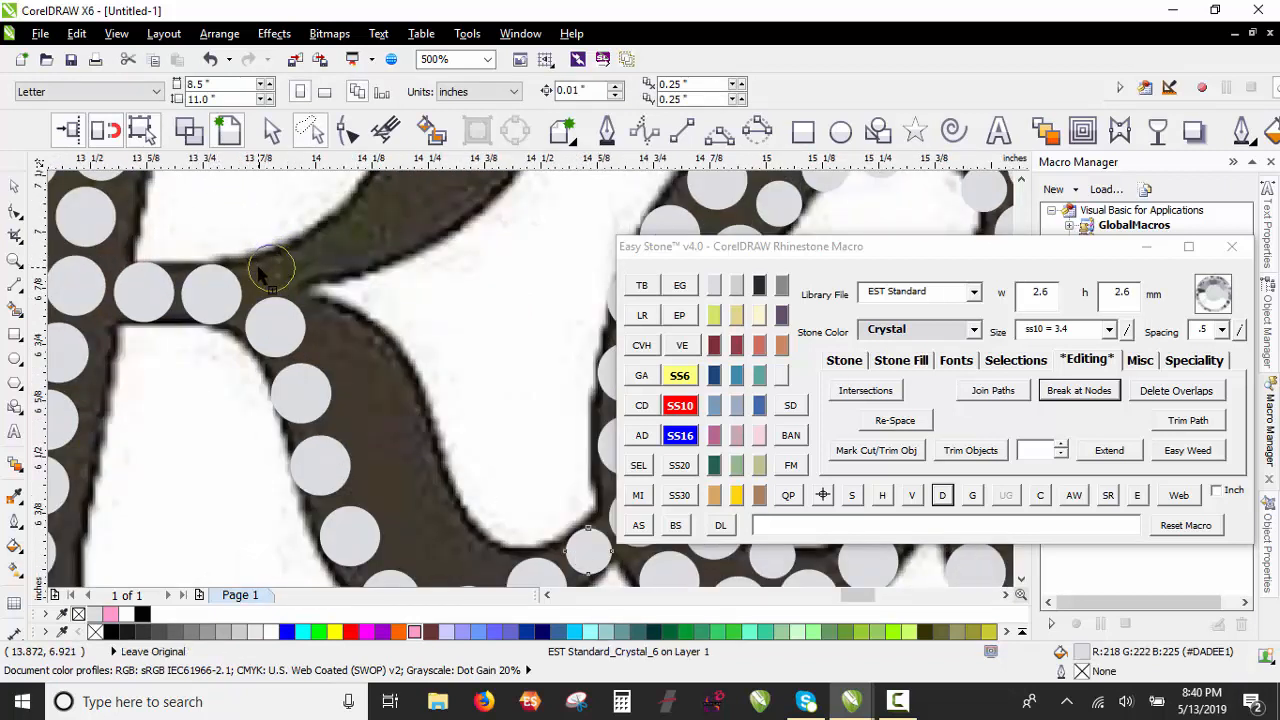
pyautogui.scroll(1, 262, 272)
pyautogui.click(350, 276)
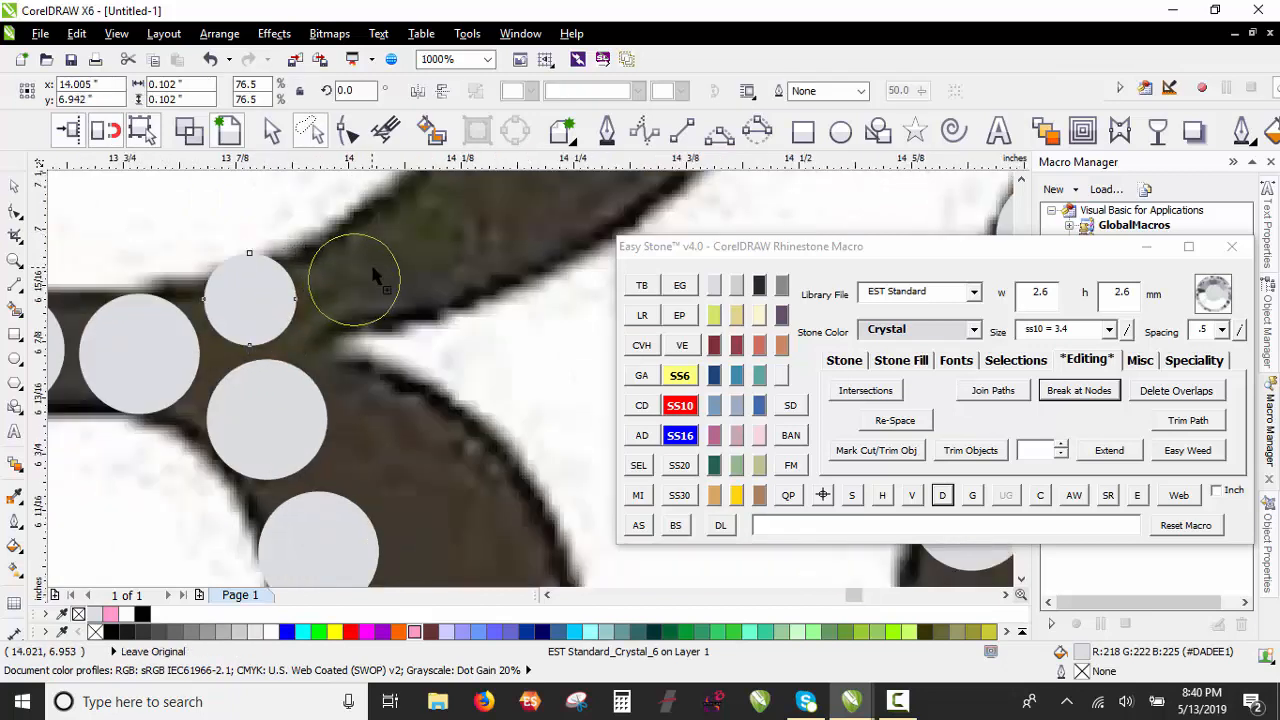
pyautogui.click(147, 368)
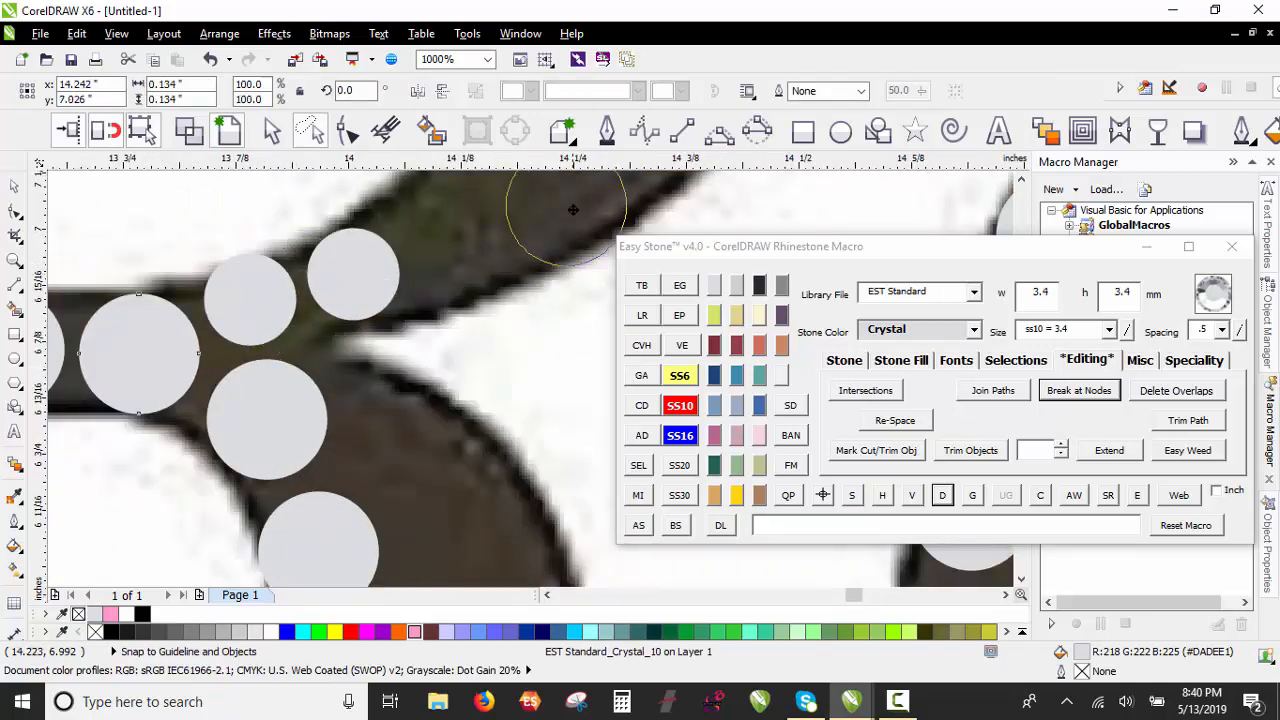
pyautogui.click(474, 248)
pyautogui.scroll(-2, 388, 483)
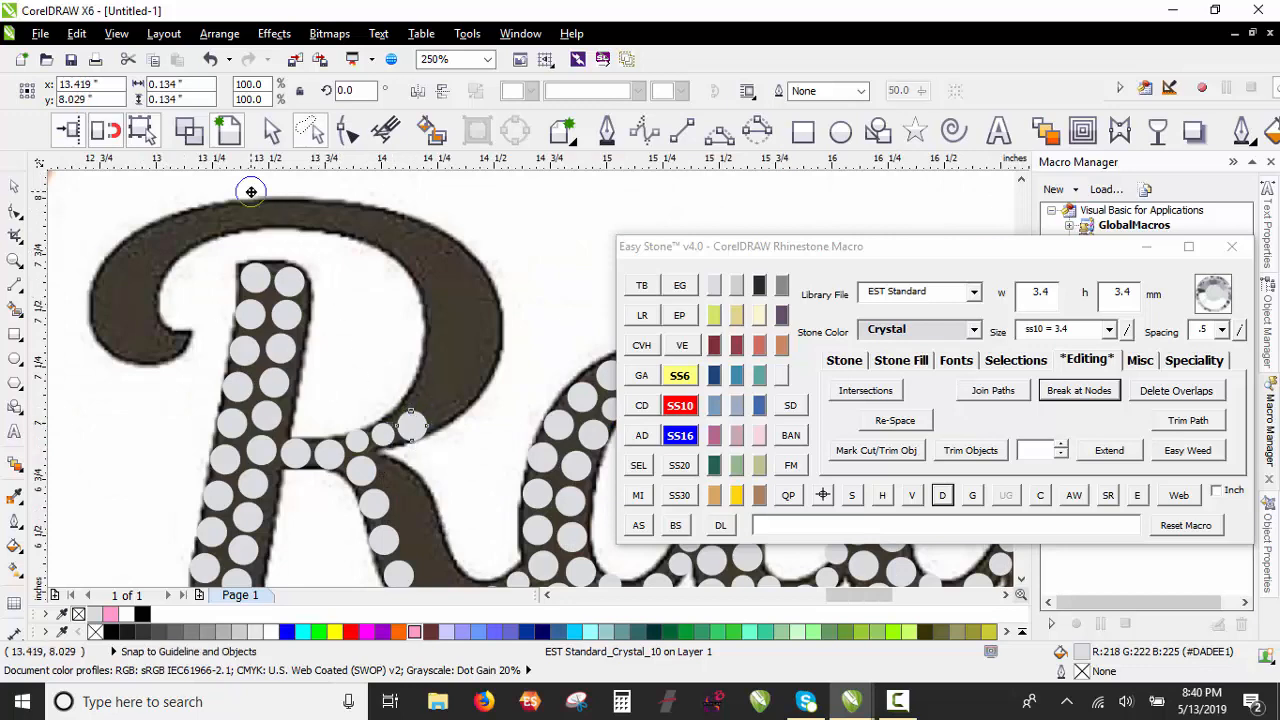
# Step: Copy SS10 stones from the top of the R leftward along its upper stroke and around the curl to its end
pyautogui.click(278, 208)
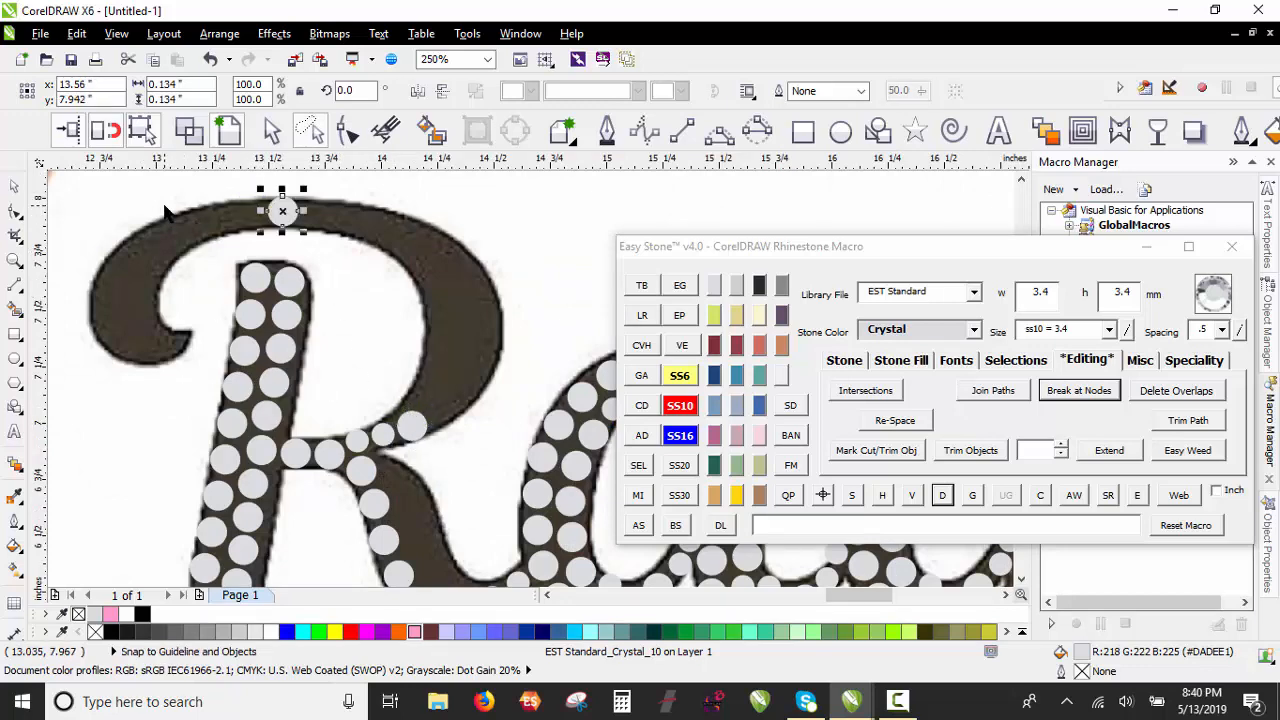
pyautogui.scroll(1, 164, 209)
pyautogui.scroll(-1, 579, 322)
pyautogui.scroll(1, 378, 273)
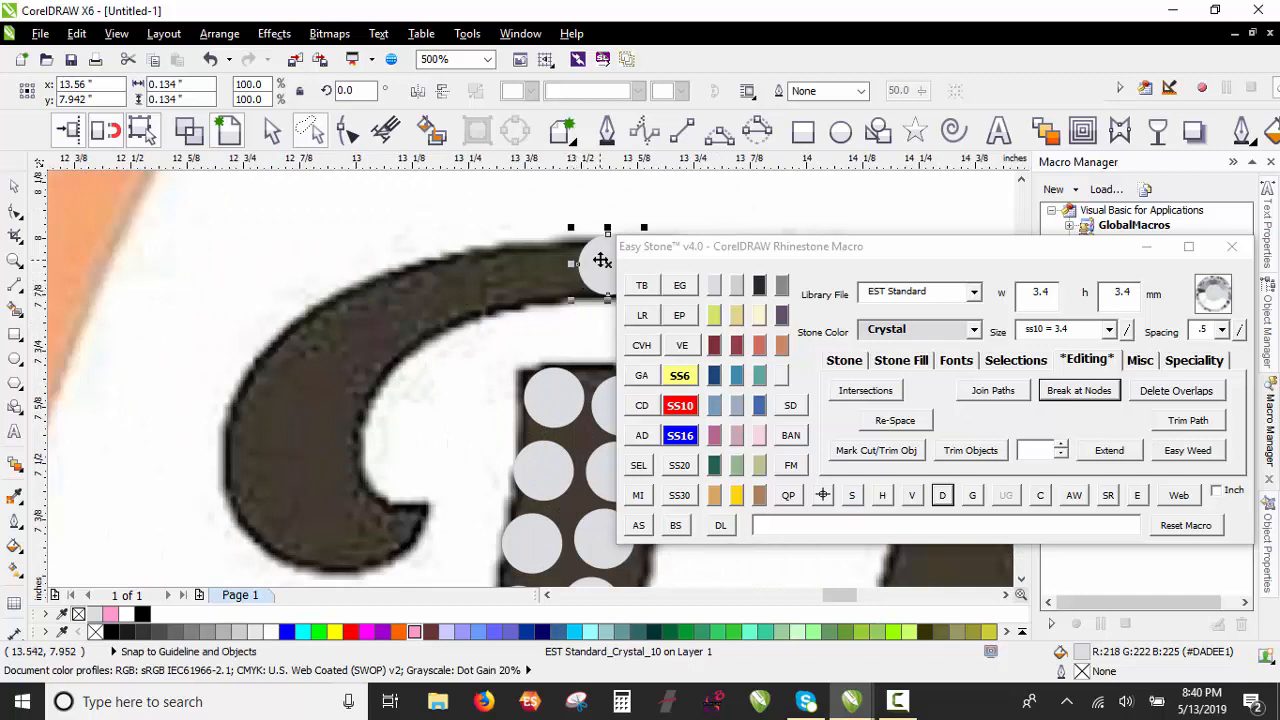
pyautogui.moveTo(601, 260); pyautogui.dragTo(413, 505)
pyautogui.press('space')
pyautogui.press('space')
pyautogui.press('space')
pyautogui.press('space')
pyautogui.press('space')
pyautogui.press('space')
pyautogui.scroll(1, 450, 522)
pyautogui.rightClick(354, 484)
# Step: Change the stone at the tip of the R's curl to SS6
pyautogui.click(680, 375)
pyautogui.scroll(-1, 411, 412)
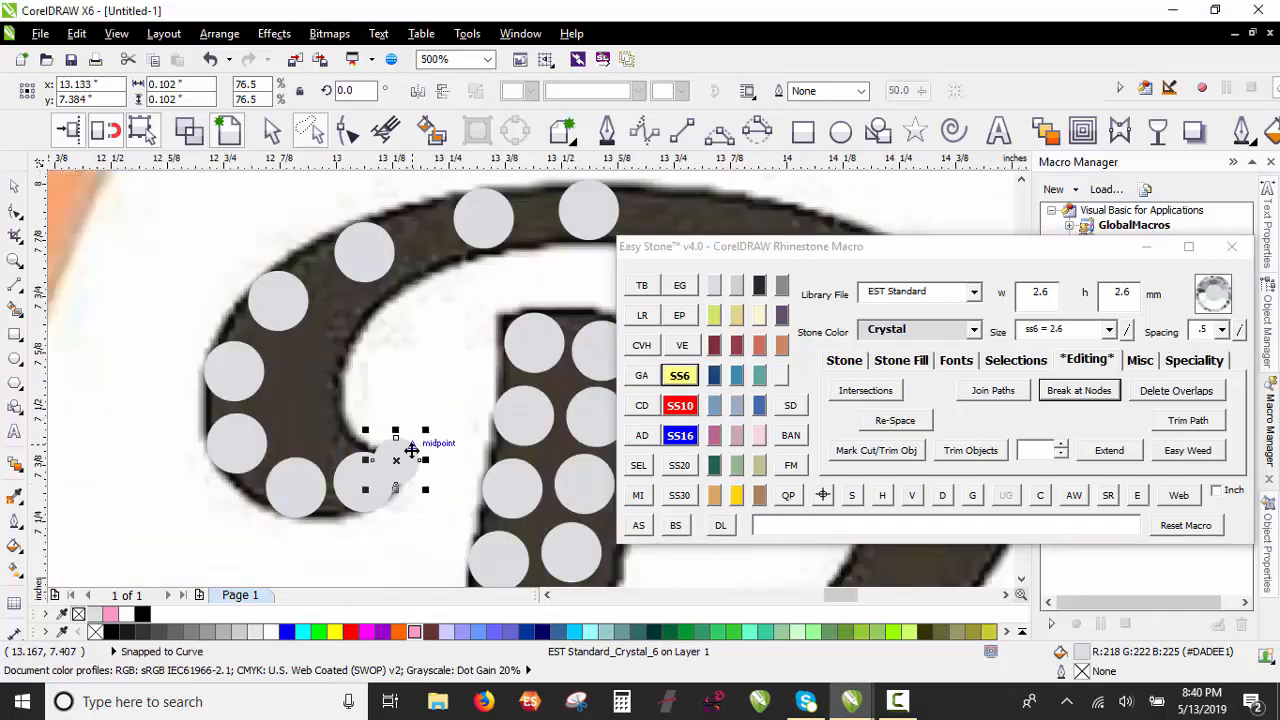
pyautogui.scroll(-2, 152, 290)
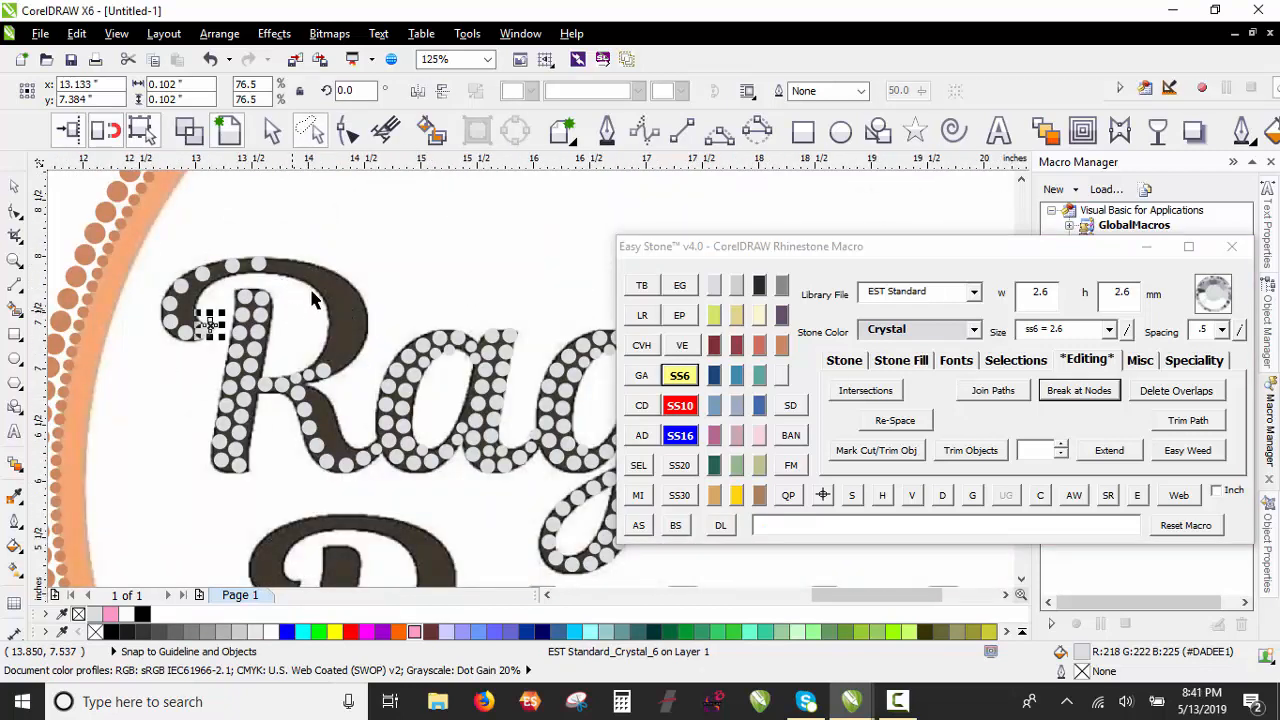
# Step: Copy SS10 stones rightward from the top of the R along the upper stroke of its bowl
pyautogui.scroll(1, 258, 290)
pyautogui.scroll(1, 262, 250)
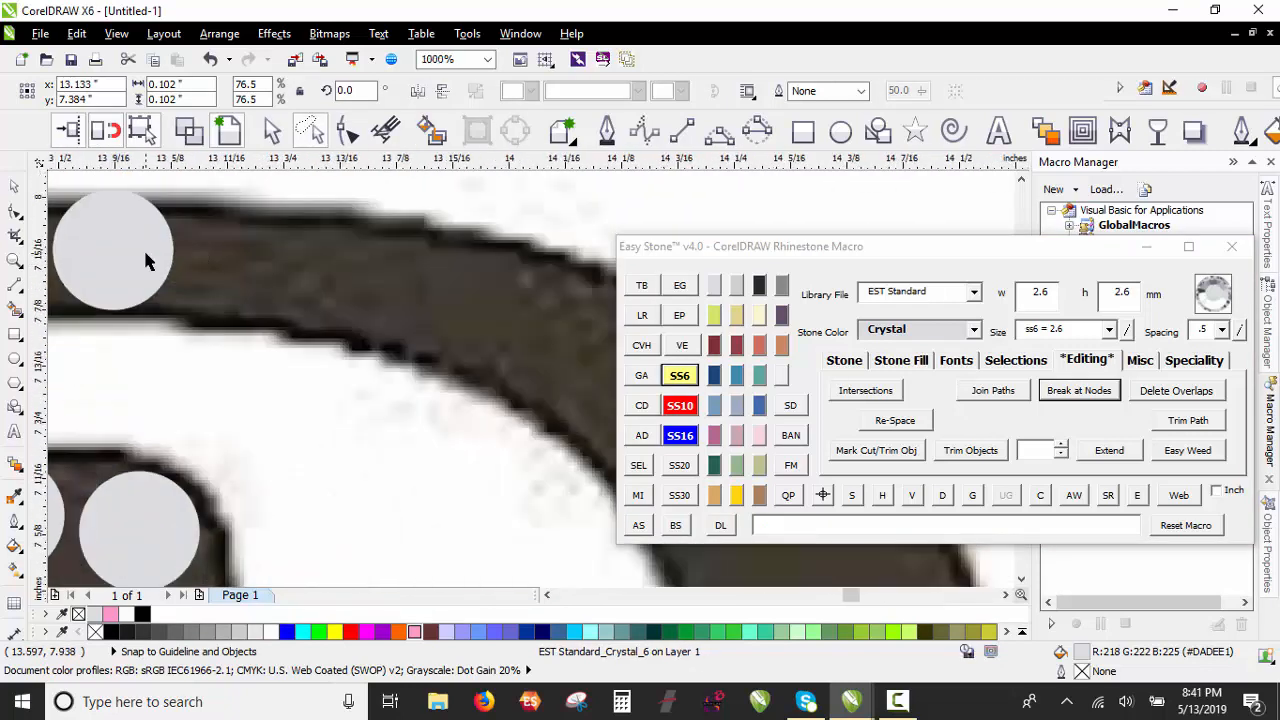
pyautogui.scroll(-1, 138, 230)
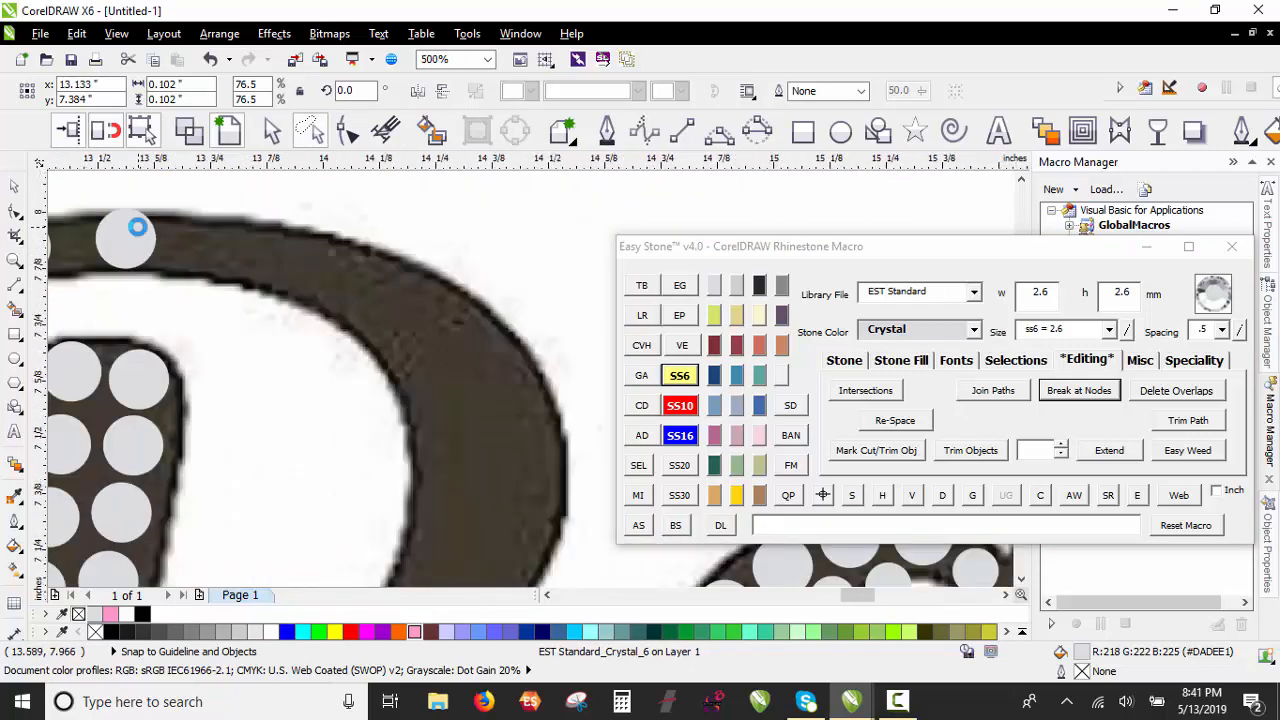
pyautogui.click(210, 247)
pyautogui.click(295, 258)
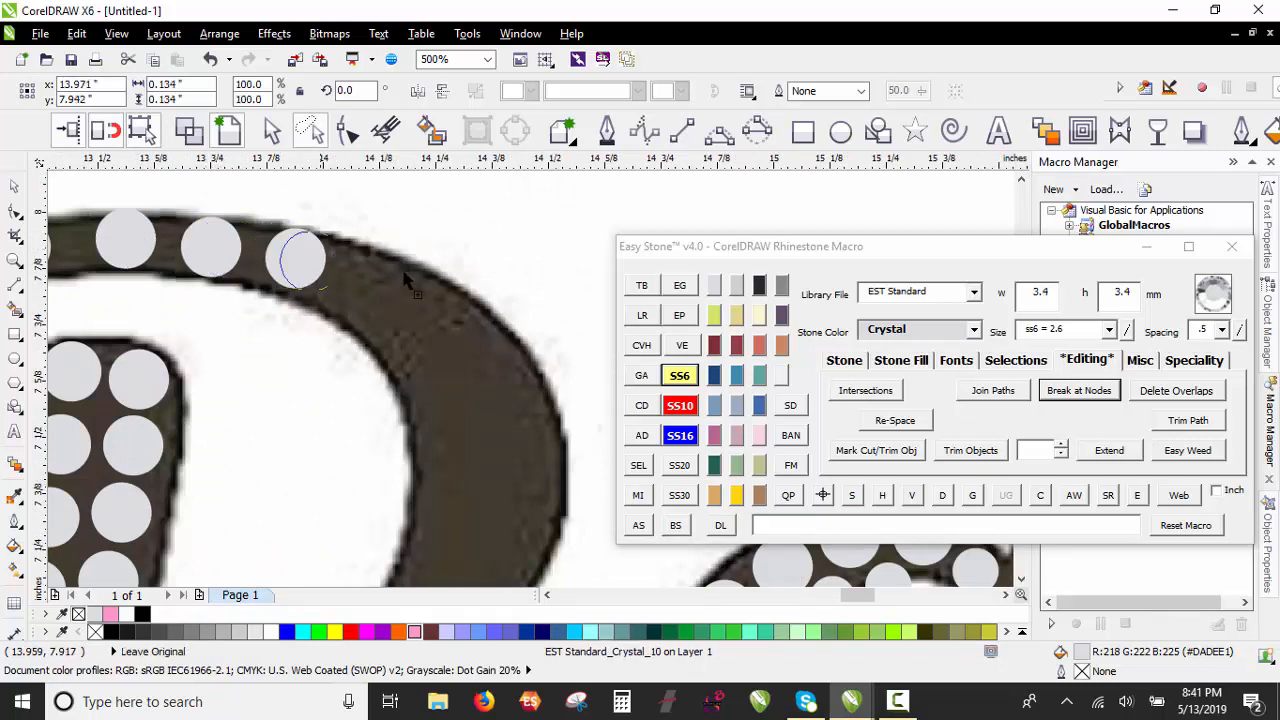
# Step: Copy the Crystal SS10 stone repeatedly along the outer edge of the R's bowl, from its upper curve down to the lower stones
pyautogui.click(396, 285)
pyautogui.click(480, 342)
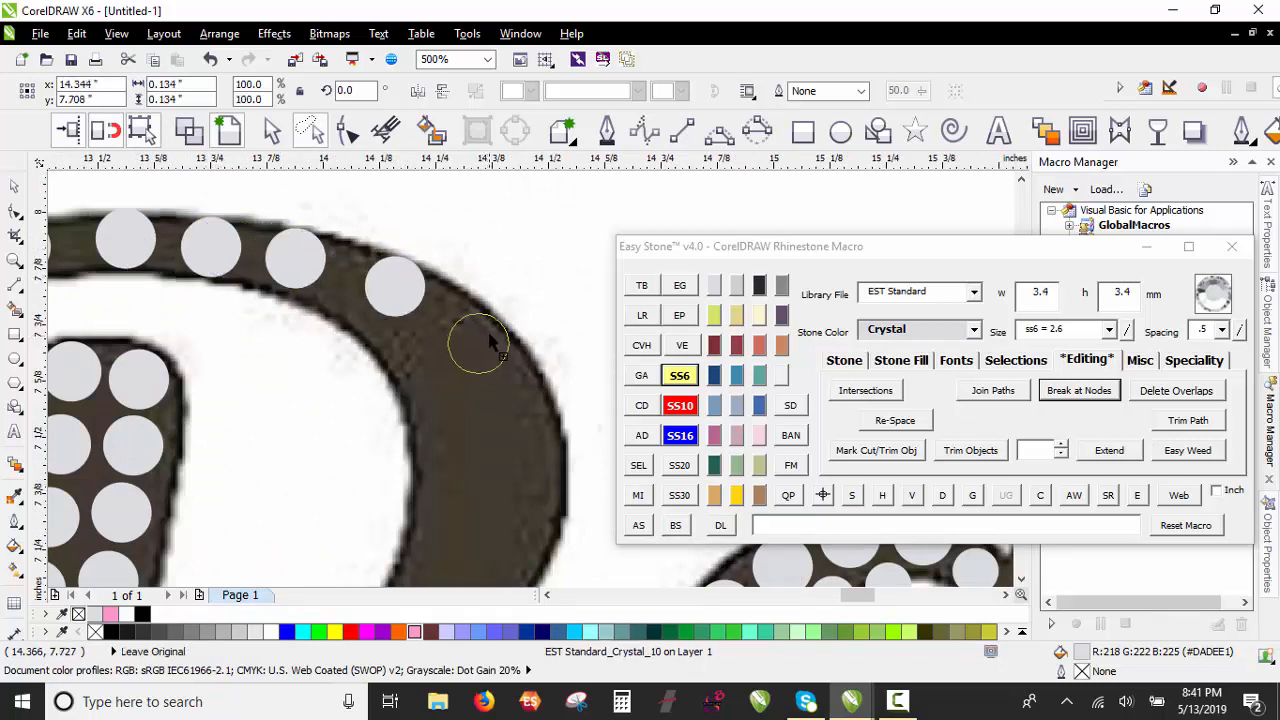
pyautogui.click(532, 412)
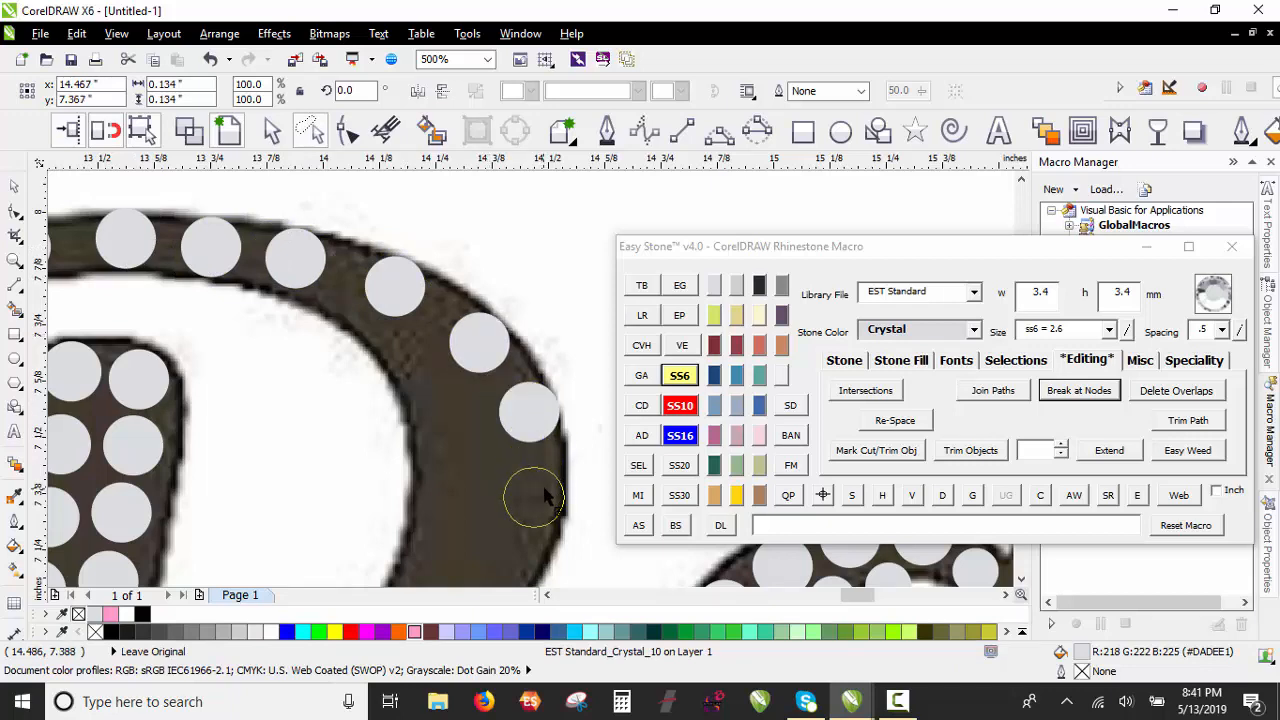
pyautogui.scroll(-4, 527, 422)
pyautogui.scroll(2, 440, 378)
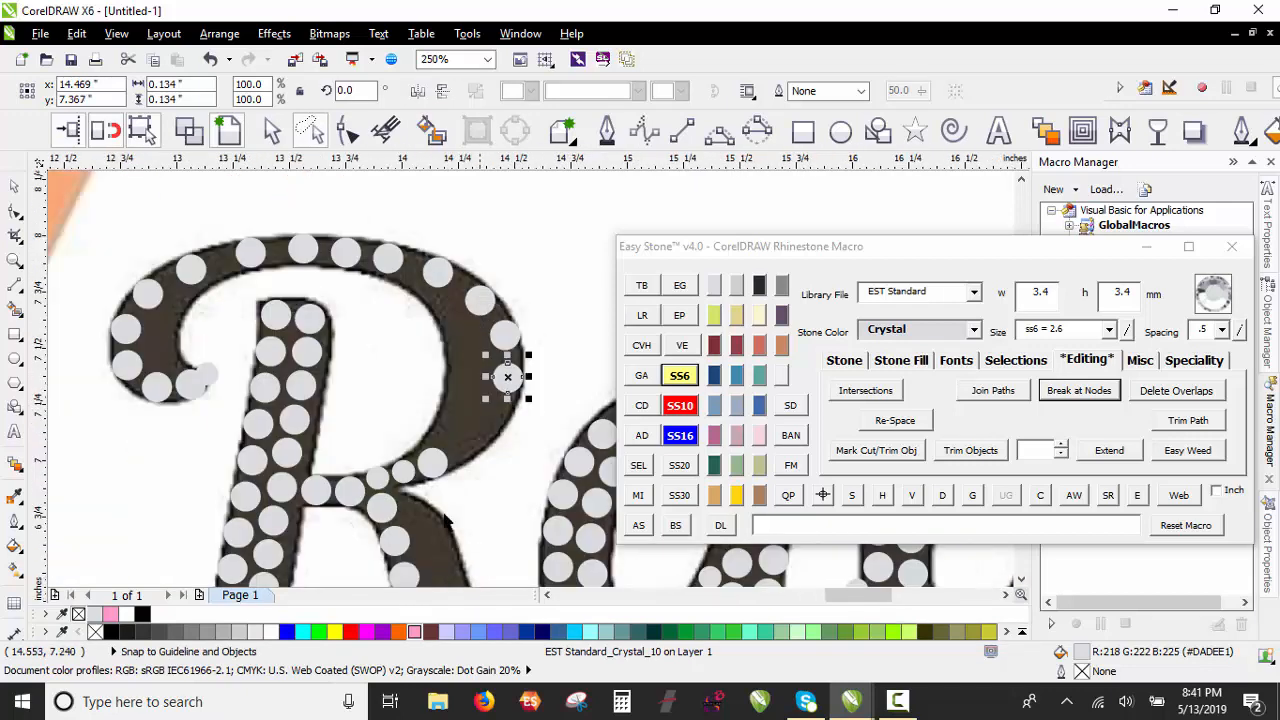
pyautogui.scroll(2, 543, 399)
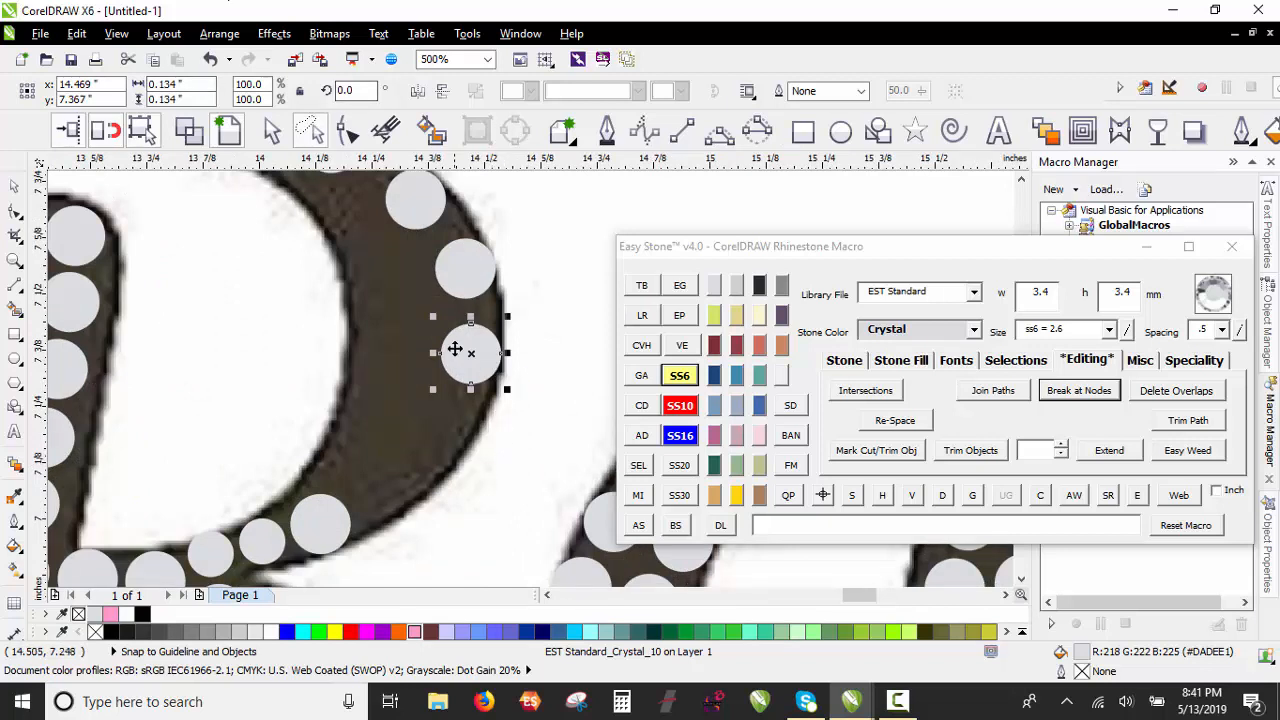
pyautogui.moveTo(485, 365); pyautogui.dragTo(456, 451)
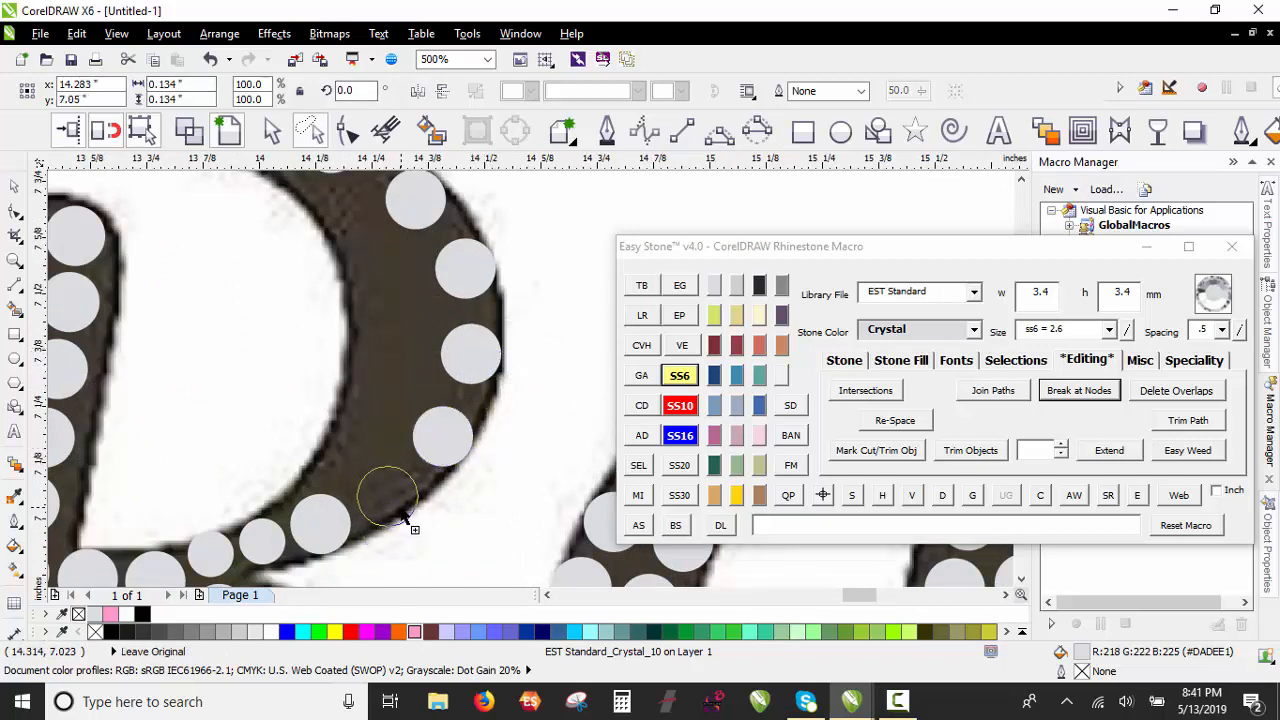
pyautogui.scroll(-1, 400, 488)
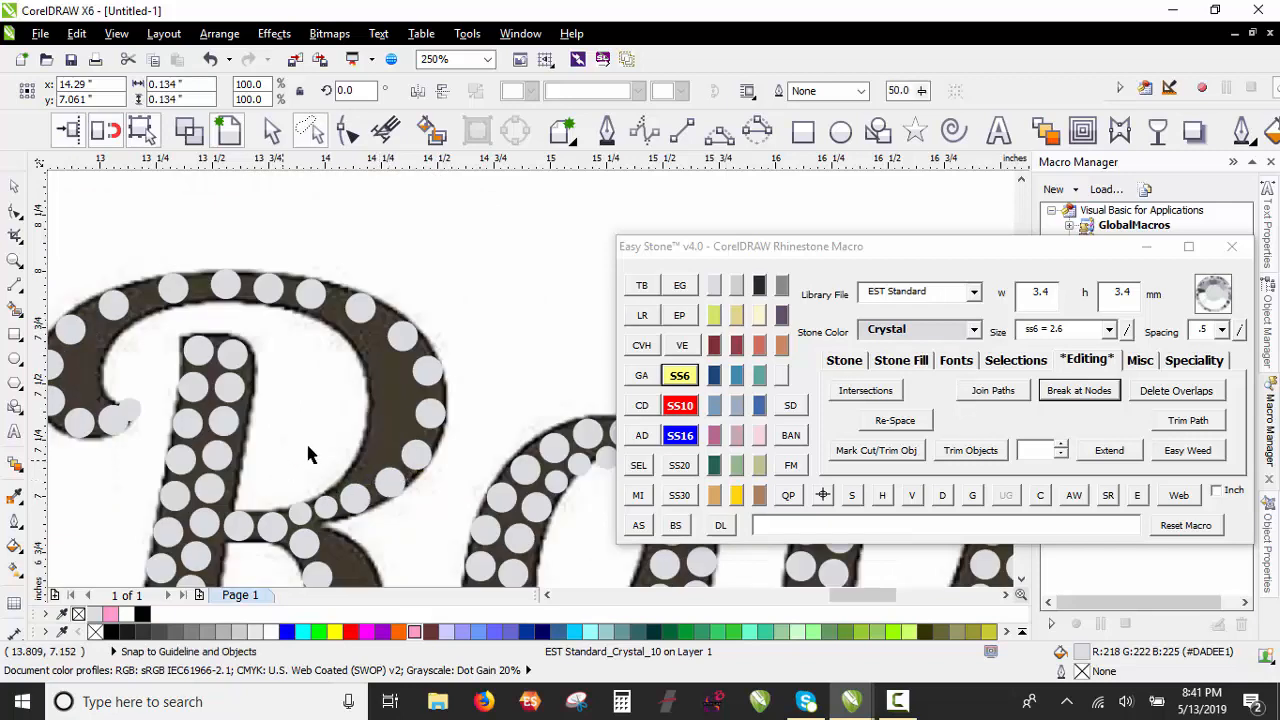
pyautogui.press('Escape')
pyautogui.scroll(-1, 305, 448)
pyautogui.scroll(1, 333, 438)
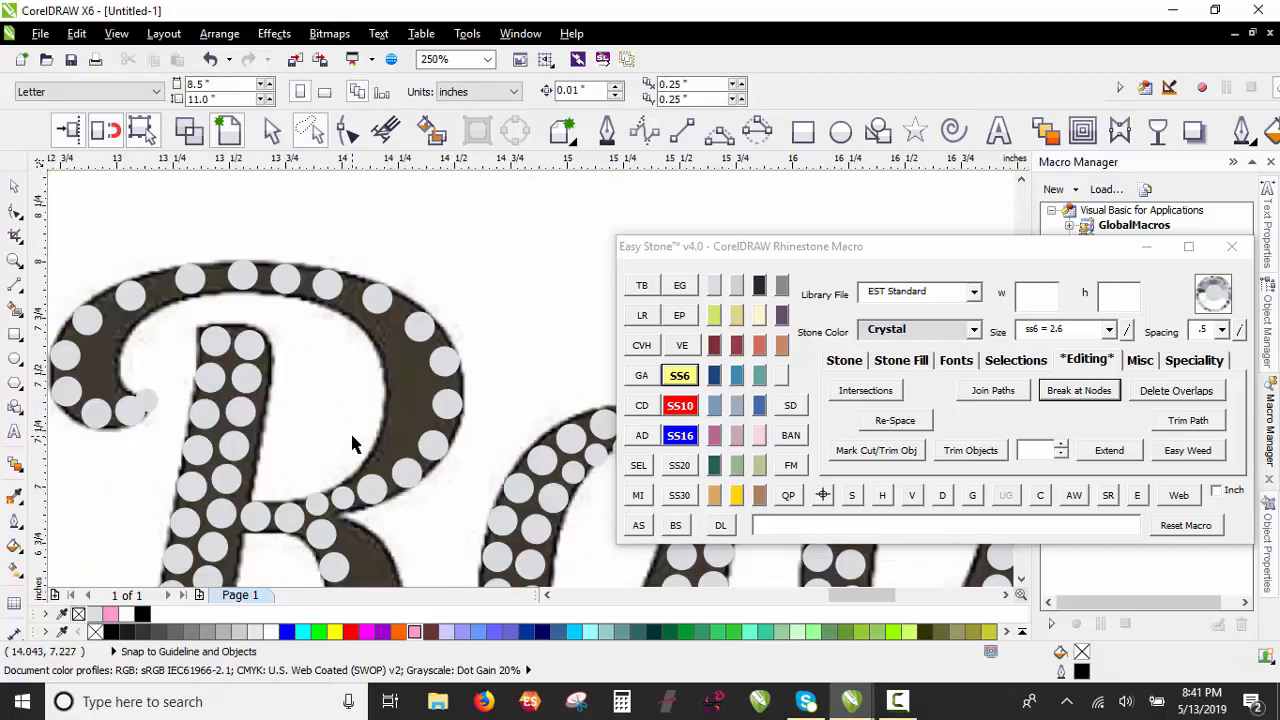
pyautogui.scroll(-1, 352, 443)
pyautogui.scroll(1, 263, 414)
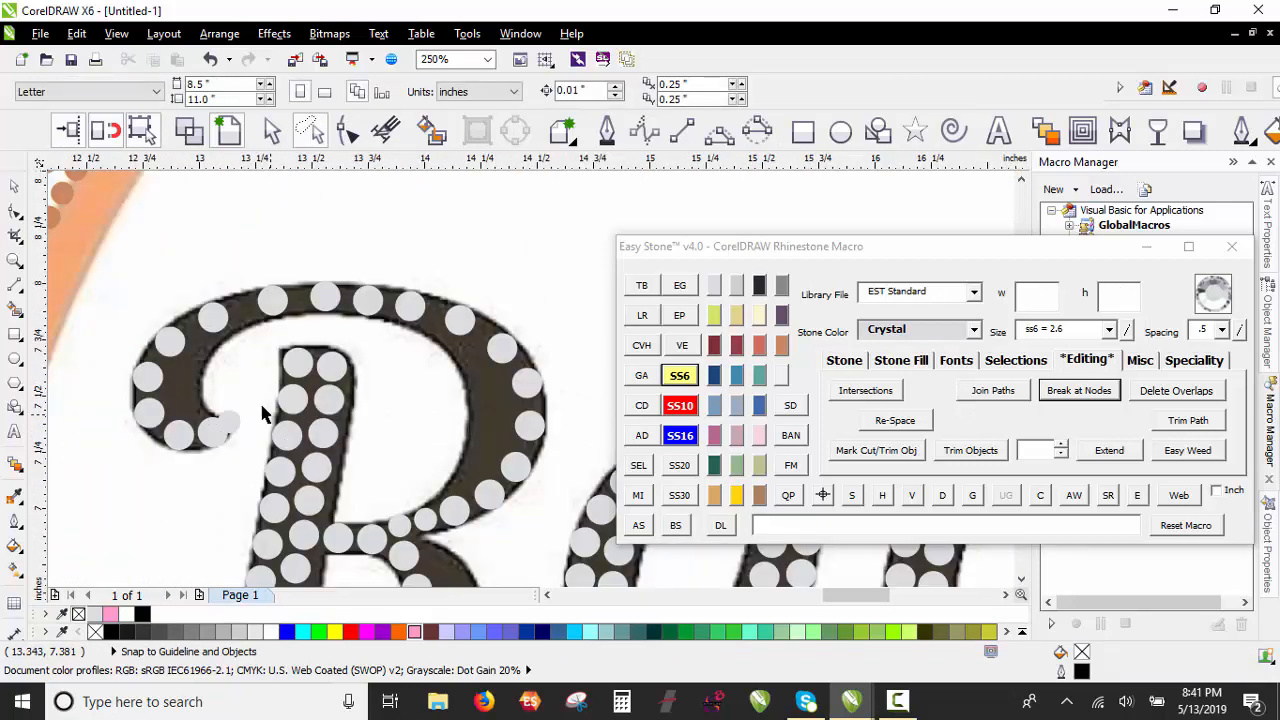
# Step: Select the chain of stones around the R's curl and bowl and respace them along a stone path
pyautogui.moveTo(200, 242); pyautogui.dragTo(79, 313)
pyautogui.moveTo(378, 466); pyautogui.dragTo(405, 535)
pyautogui.moveTo(578, 362)
pyautogui.mouseDown()
pyautogui.moveTo(553, 240)
pyautogui.moveTo(264, 319)
pyautogui.moveTo(405, 530)
pyautogui.mouseUp()
pyautogui.scroll(3, 422, 512)
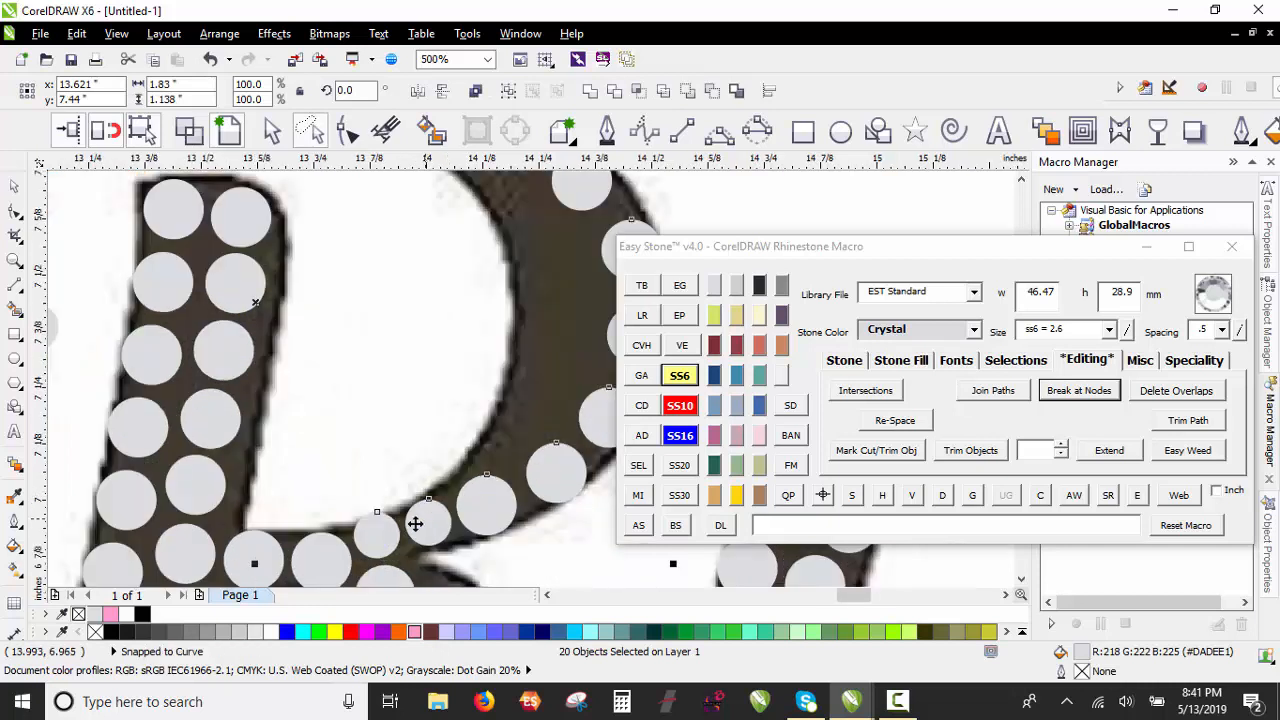
pyautogui.rightClick(947, 500)
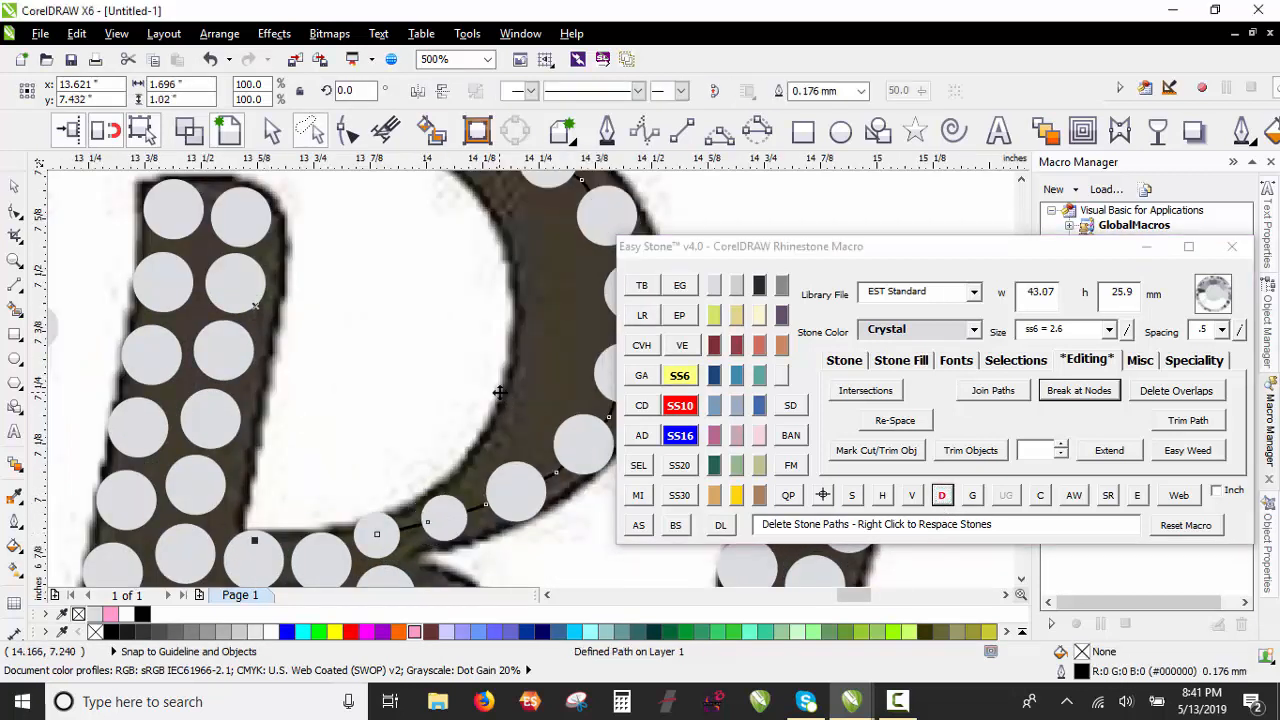
pyautogui.scroll(-3, 440, 388)
pyautogui.click(575, 285)
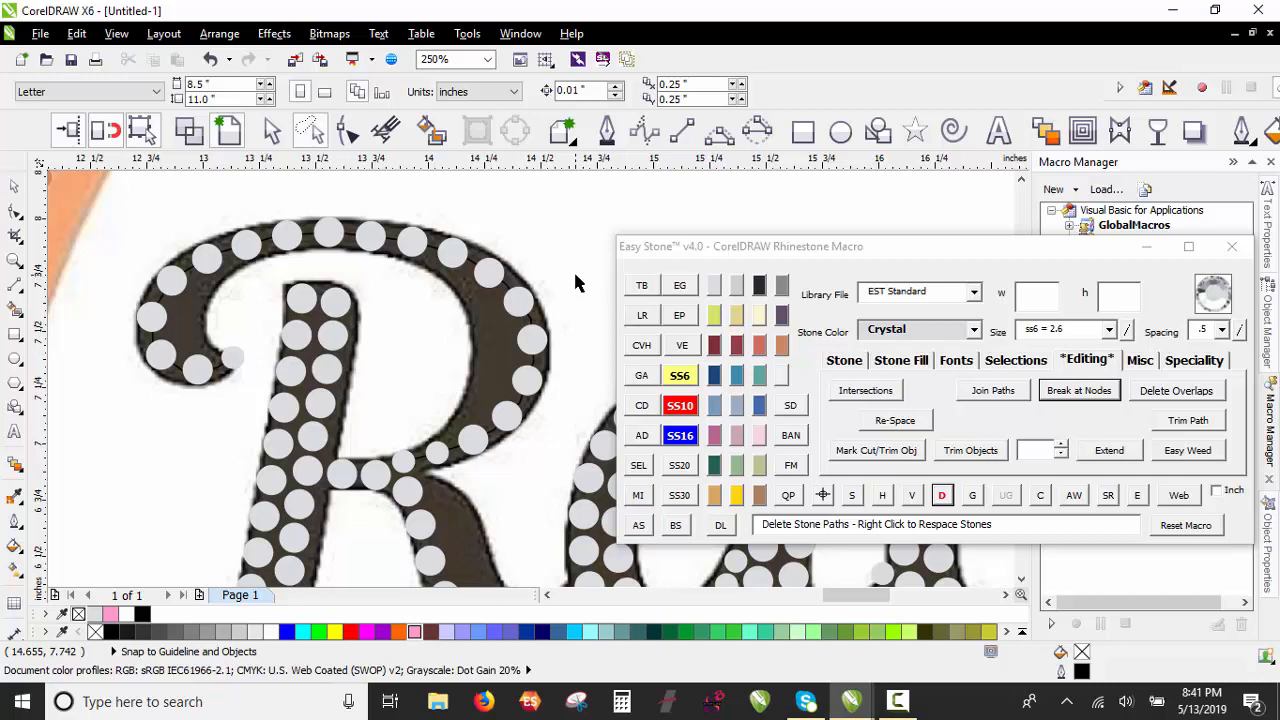
# Step: Duplicate in place the stone on the upper-right curve of the R's bowl to add extra stones to the chain
pyautogui.click(525, 301)
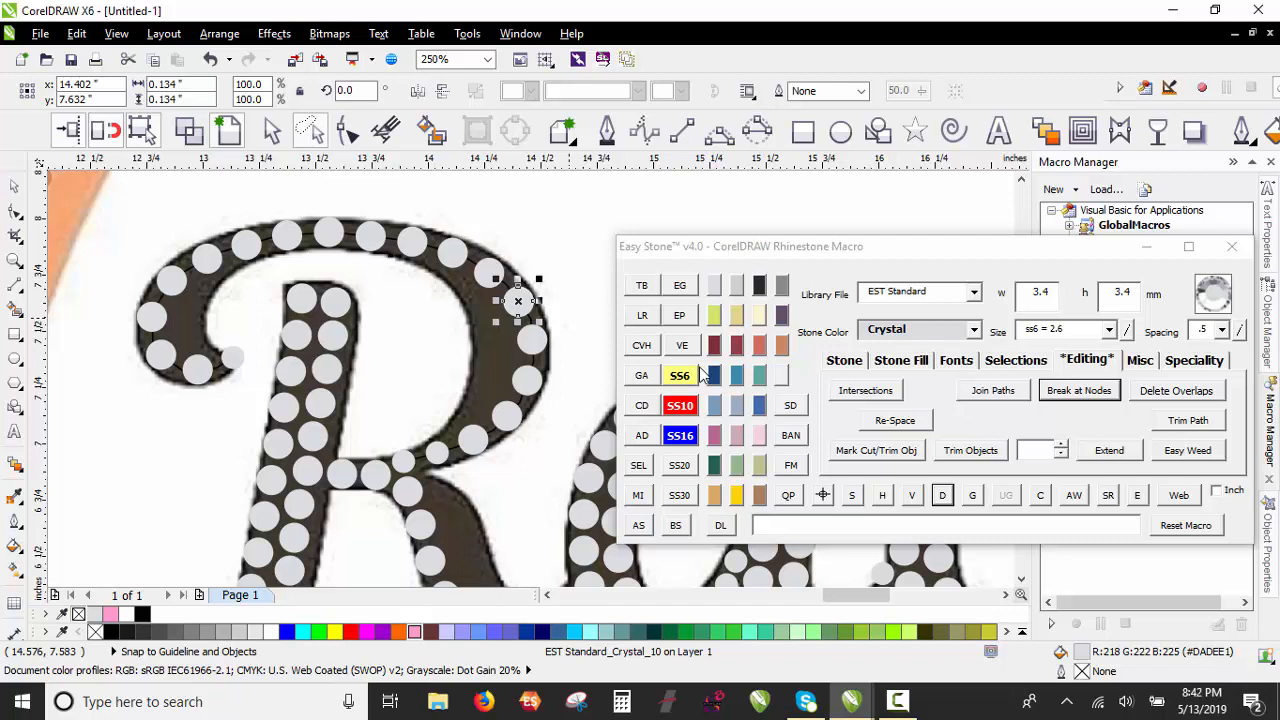
pyautogui.click(442, 189)
pyautogui.scroll(1, 550, 271)
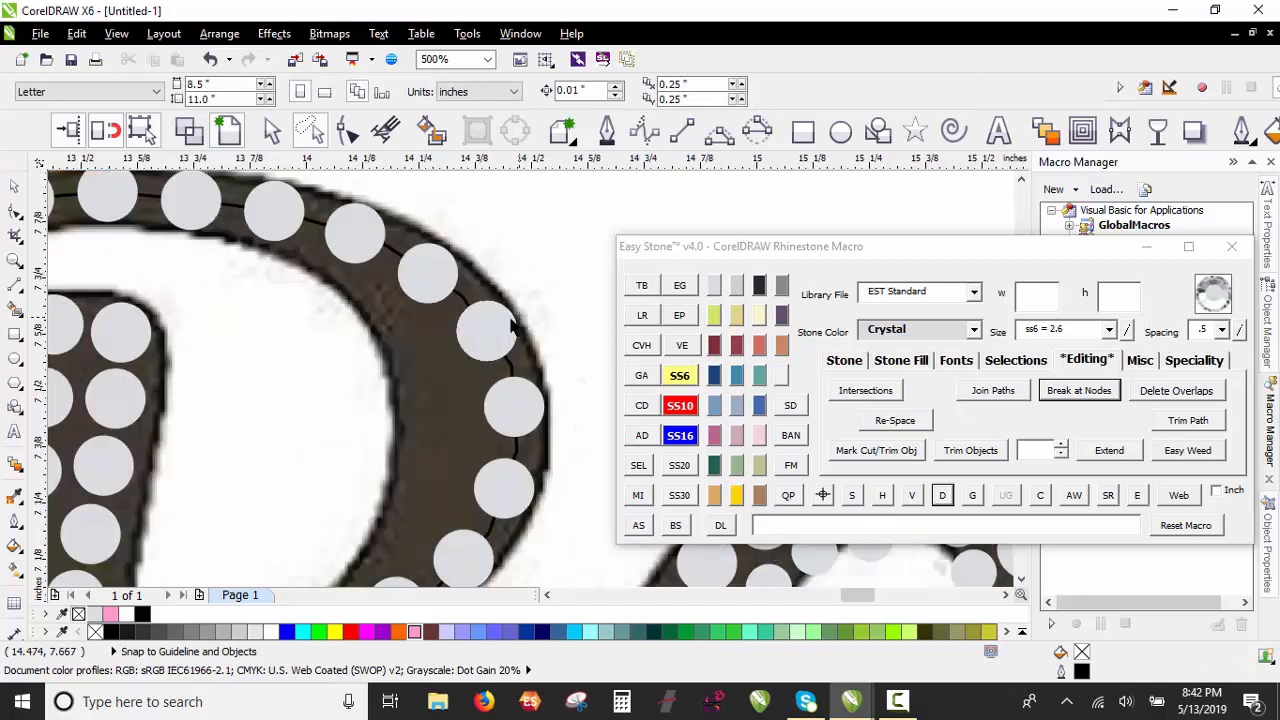
pyautogui.moveTo(492, 329); pyautogui.dragTo(354, 360)
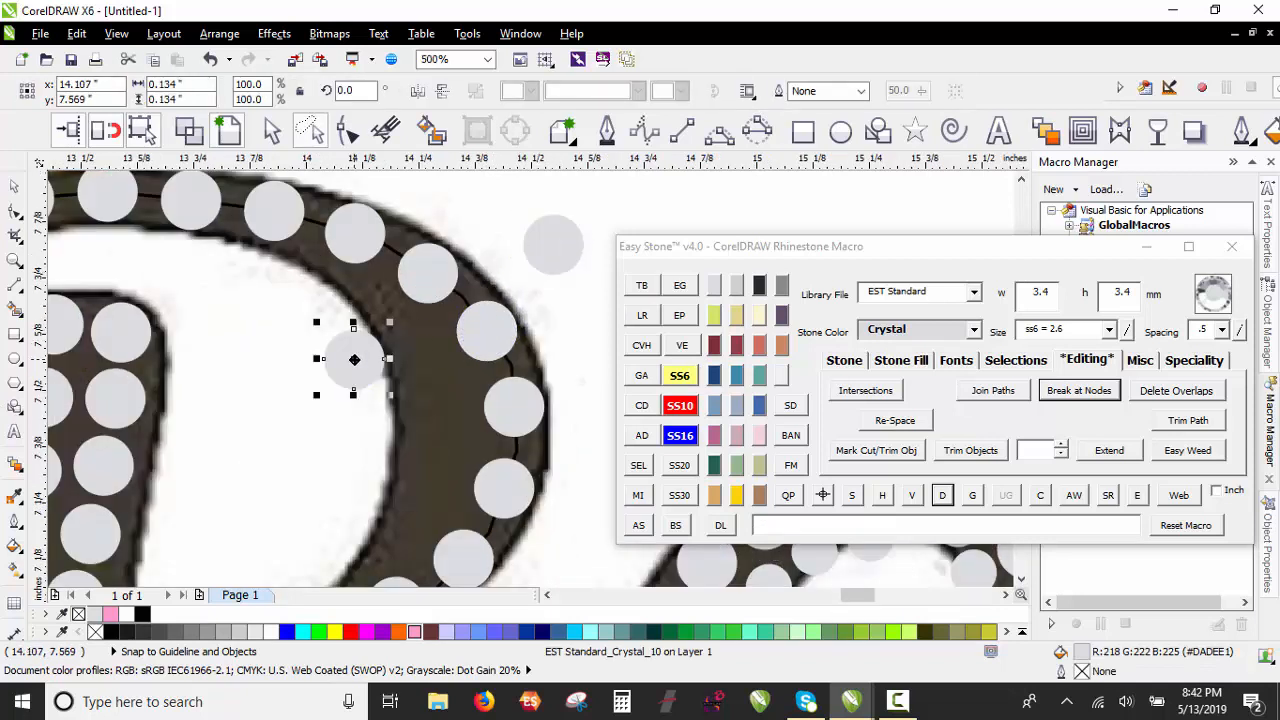
pyautogui.hotkey('ctrl', 'z')
pyautogui.hotkey('ctrl', 'z')
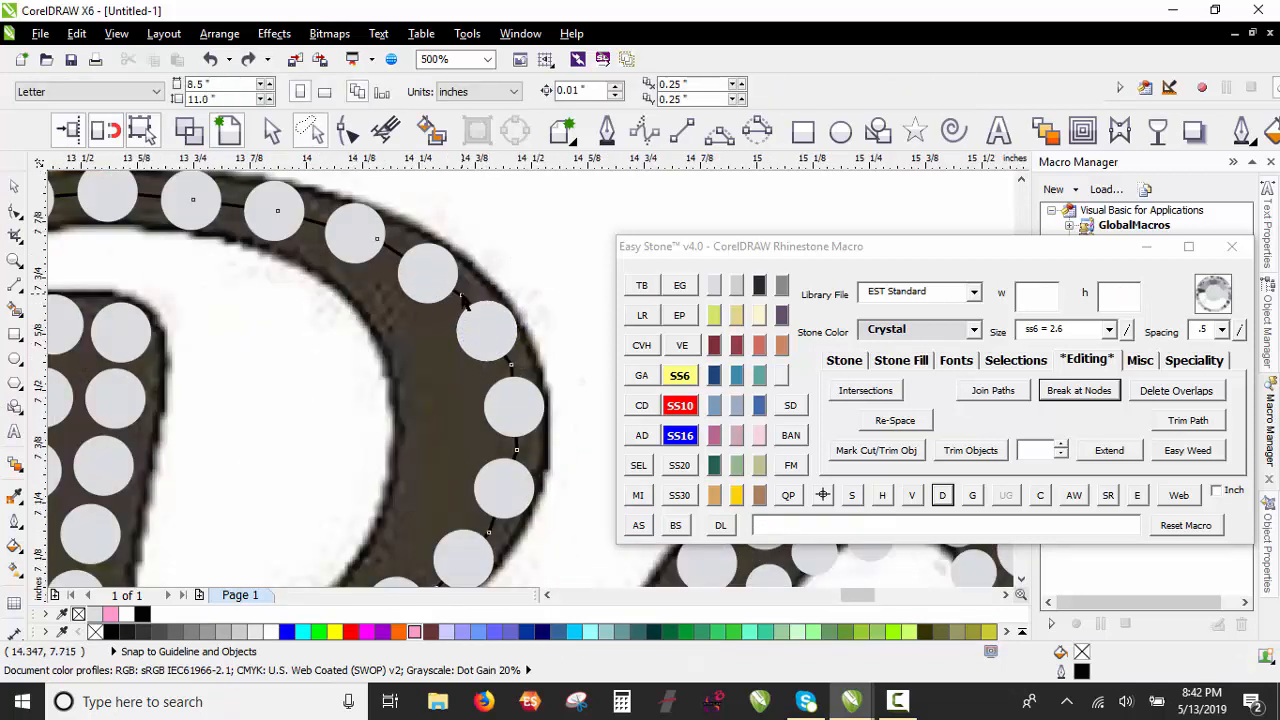
# Step: Respace the stones along the R's stone path again and delete the path line
pyautogui.click(463, 302)
pyautogui.rightClick(942, 495)
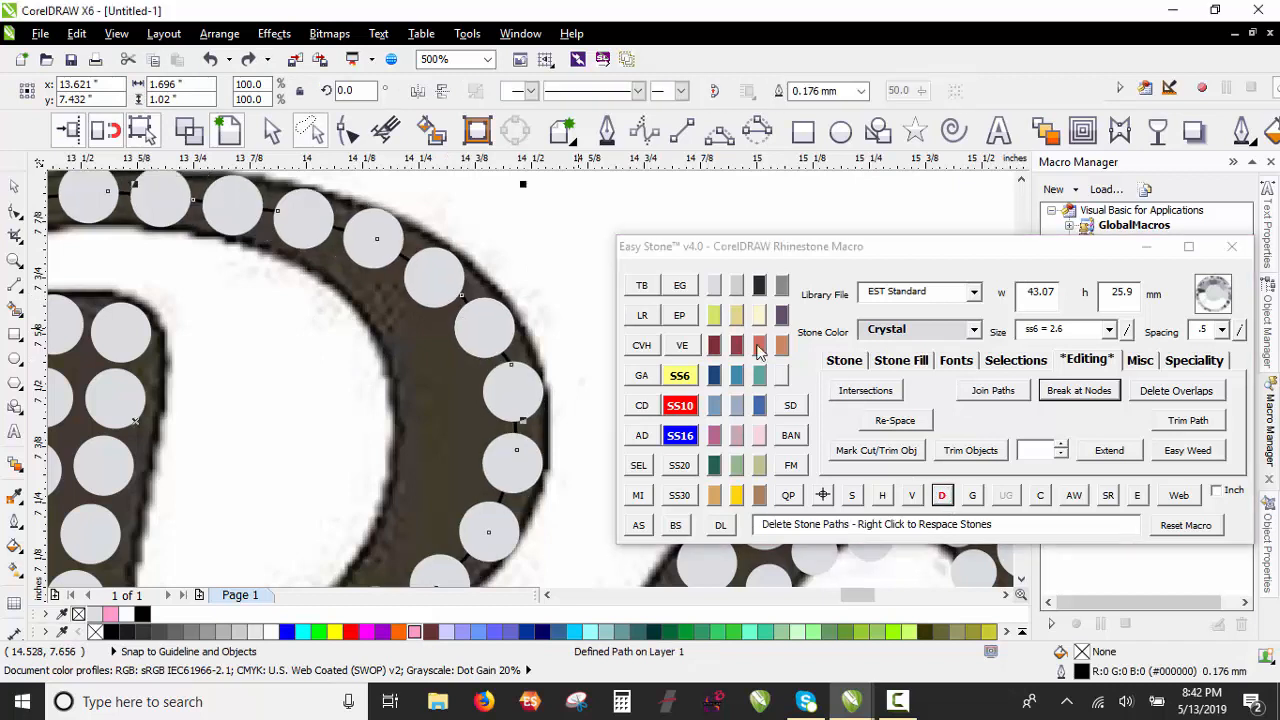
pyautogui.click(585, 277)
pyautogui.scroll(-2, 585, 277)
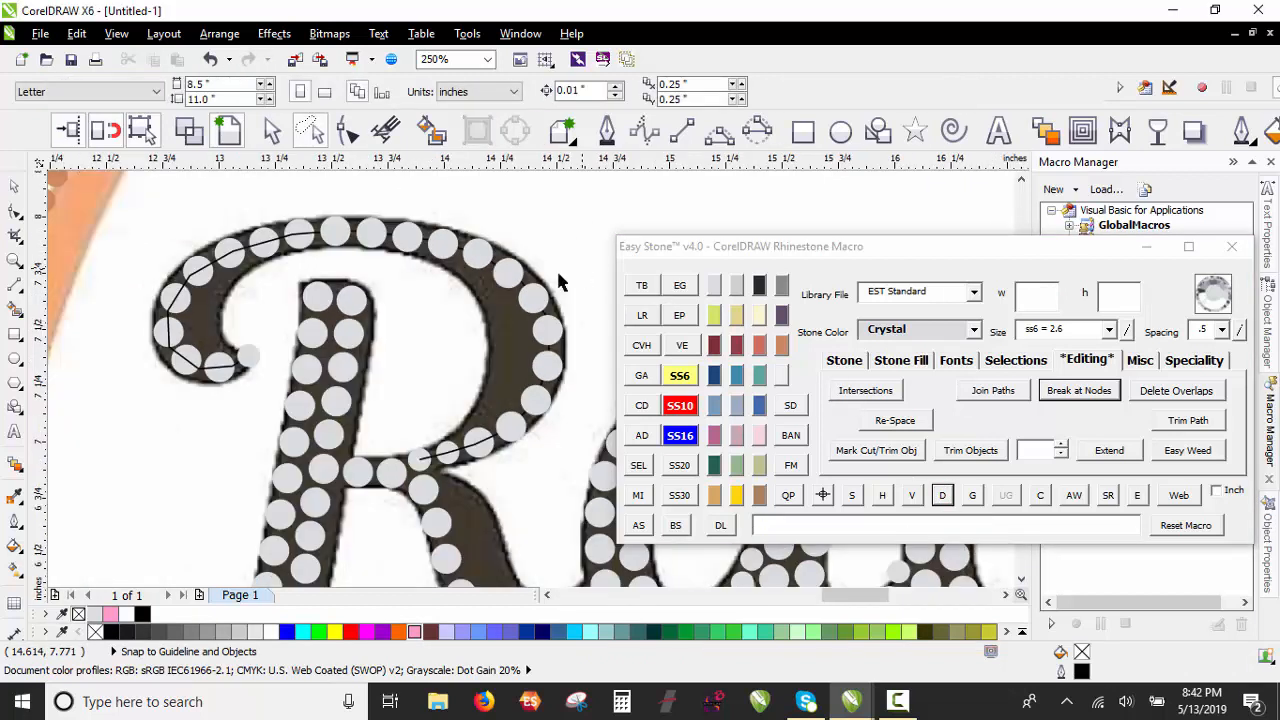
pyautogui.click(287, 249)
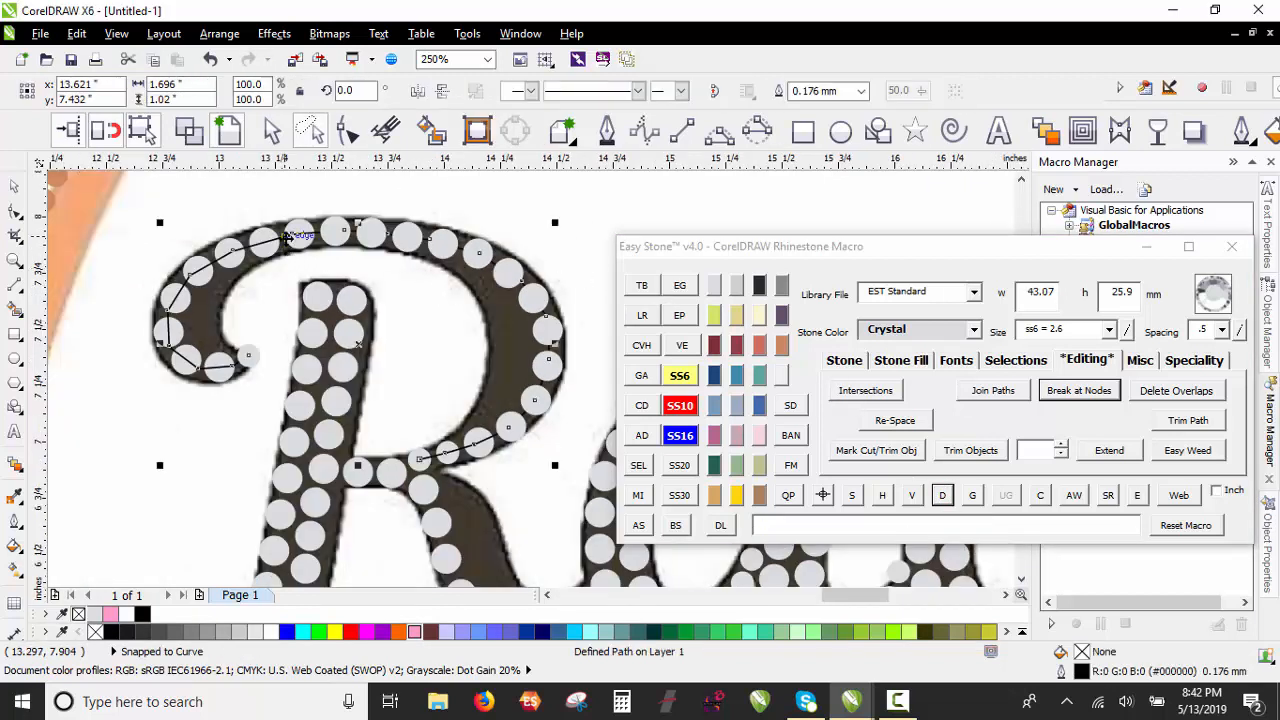
pyautogui.press('Delete')
# Step: Nudge the leftmost stone of the R's curl slightly up and outward toward the letter's edge
pyautogui.scroll(4, 143, 342)
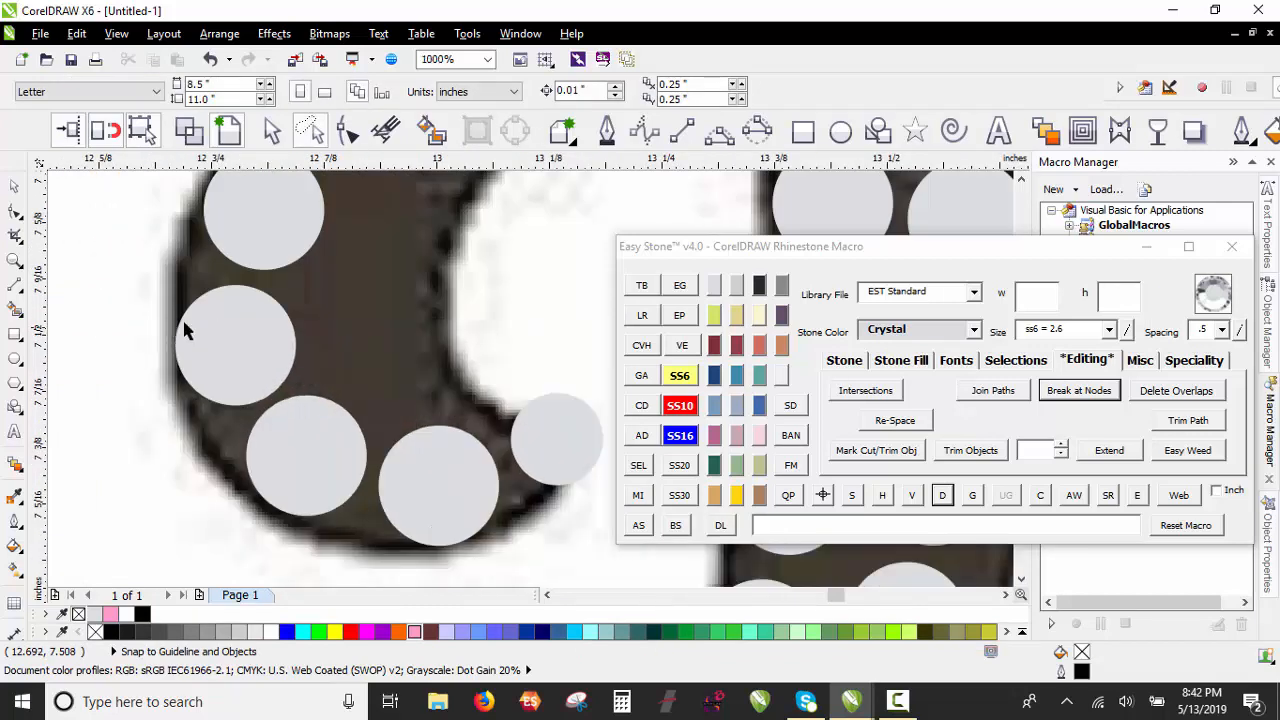
pyautogui.click(303, 317)
pyautogui.scroll(-2, 287, 316)
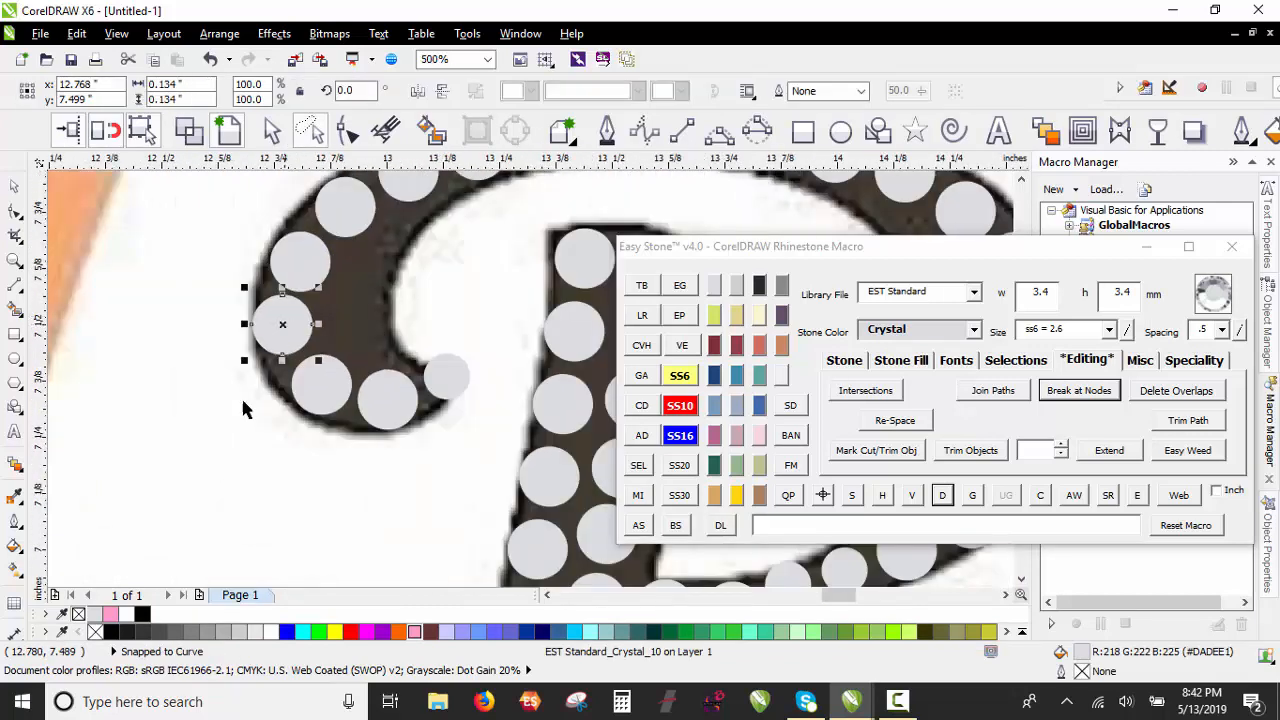
pyautogui.click(220, 430)
pyautogui.scroll(-1, 150, 412)
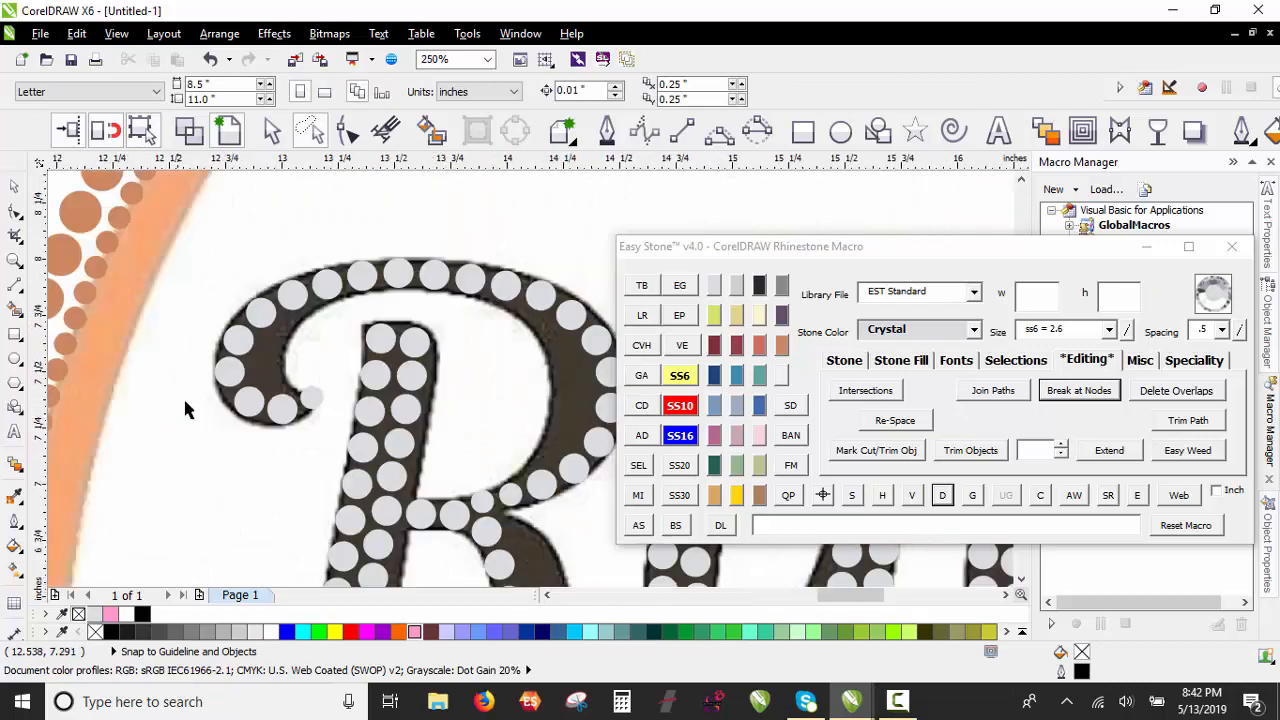
# Step: Copy the SS6 stone from the tip of the R's curl onto the inner edge of the upper curl
pyautogui.scroll(2, 290, 360)
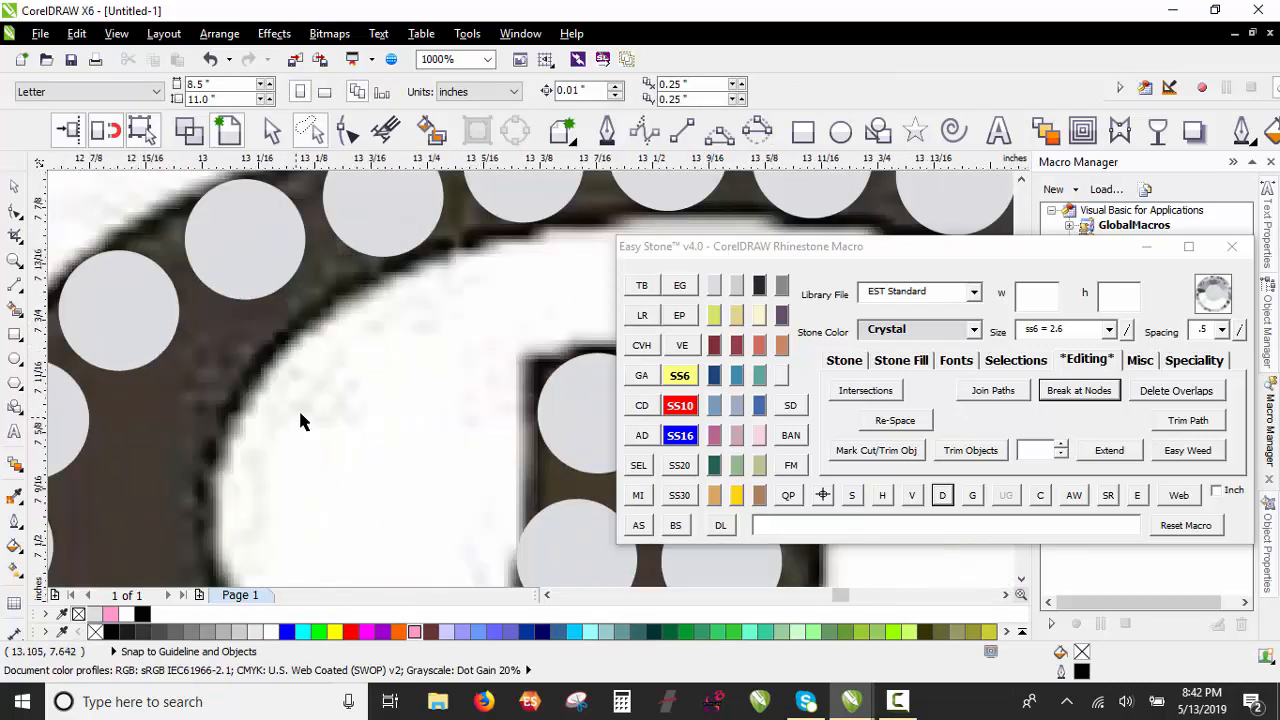
pyautogui.scroll(-2, 297, 420)
pyautogui.scroll(1, 293, 440)
pyautogui.moveTo(323, 495); pyautogui.dragTo(282, 362)
pyautogui.scroll(2, 242, 388)
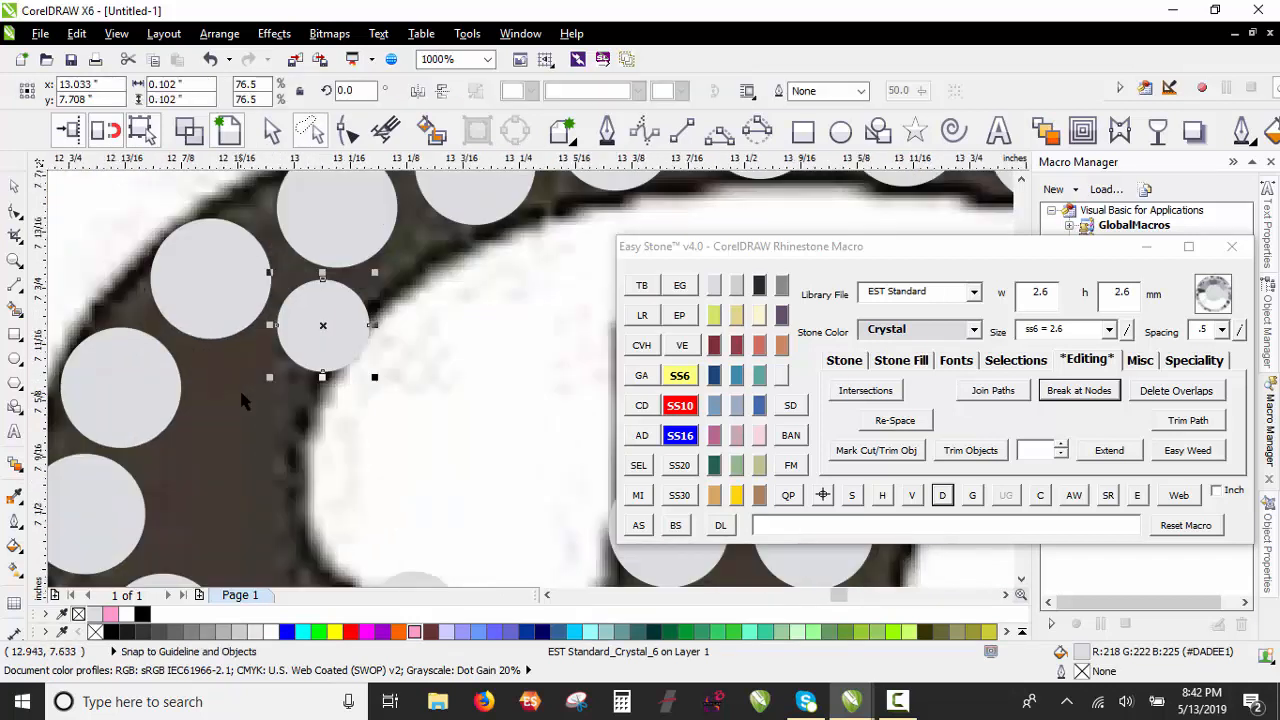
# Step: Copy the new SS6 stone diagonally down into the gap inside the curl and change the copy to SS10
pyautogui.moveTo(361, 322); pyautogui.dragTo(287, 428)
pyautogui.click(681, 411)
pyautogui.scroll(-1, 303, 406)
pyautogui.scroll(1, 287, 428)
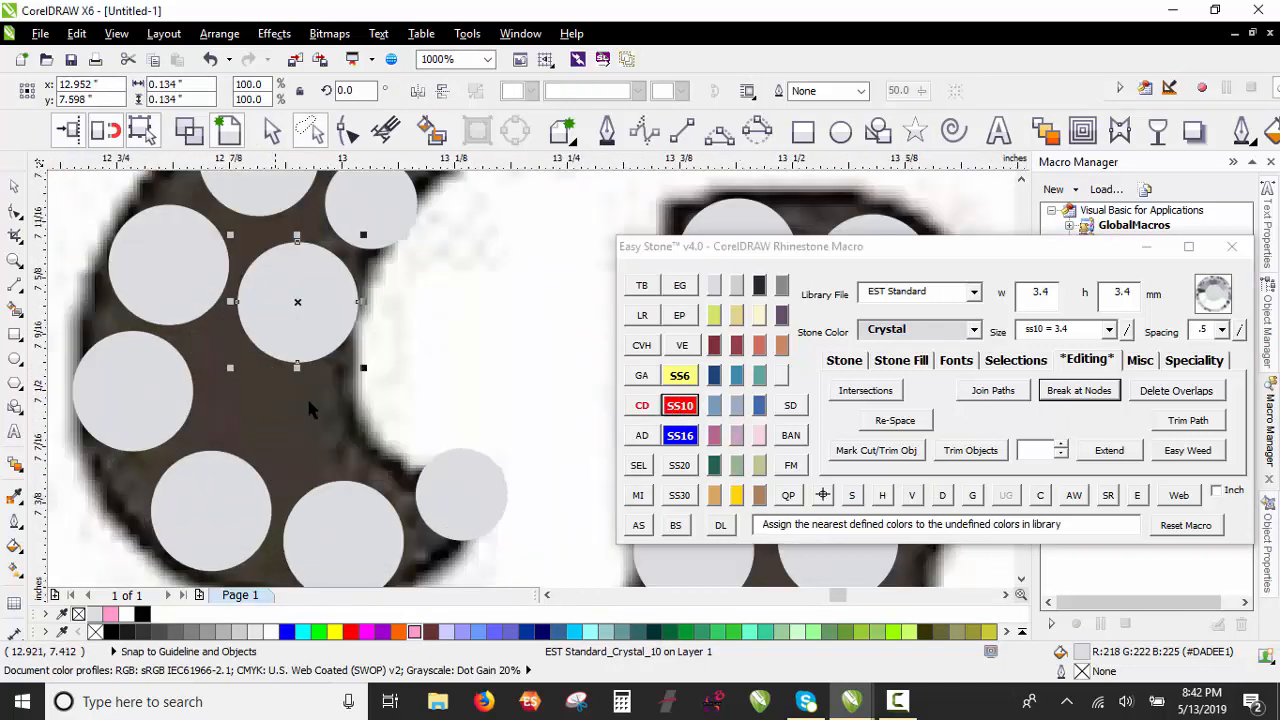
# Step: Copy the inner SS10 stone straight down inside the R's curl and change the copy to SS6
pyautogui.moveTo(308, 324); pyautogui.dragTo(309, 419)
pyautogui.click(679, 375)
pyautogui.press('Escape')
pyautogui.scroll(-1, 125, 420)
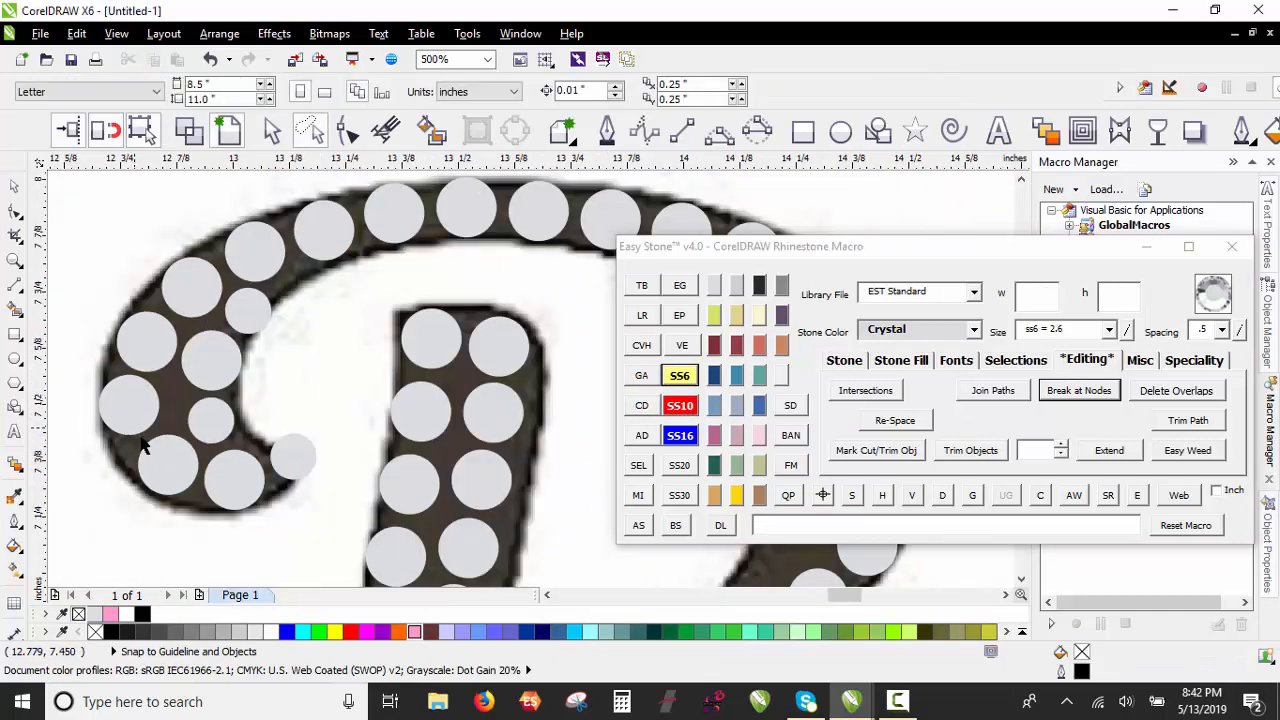
# Step: Copy an SS6 stone and an SS10 stone into the gap along the lower inner edge of the R's bowl
pyautogui.scroll(-1, 170, 282)
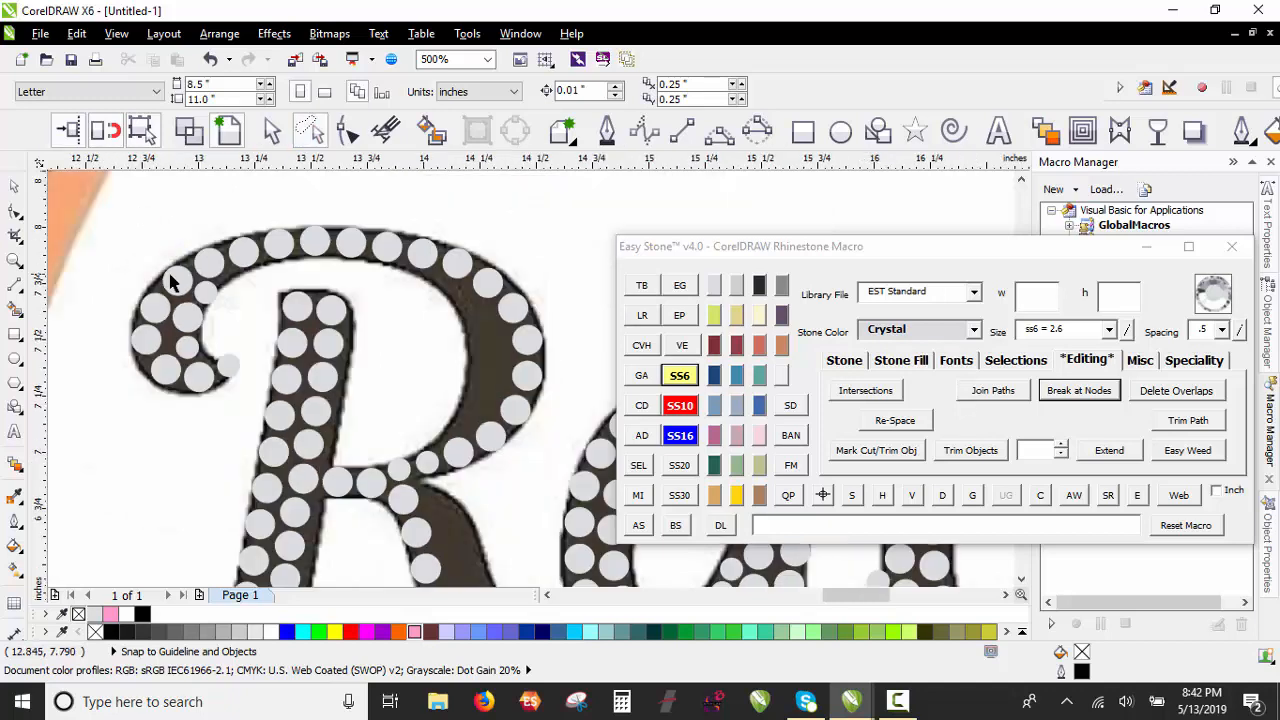
pyautogui.scroll(-2, 267, 263)
pyautogui.scroll(5, 346, 337)
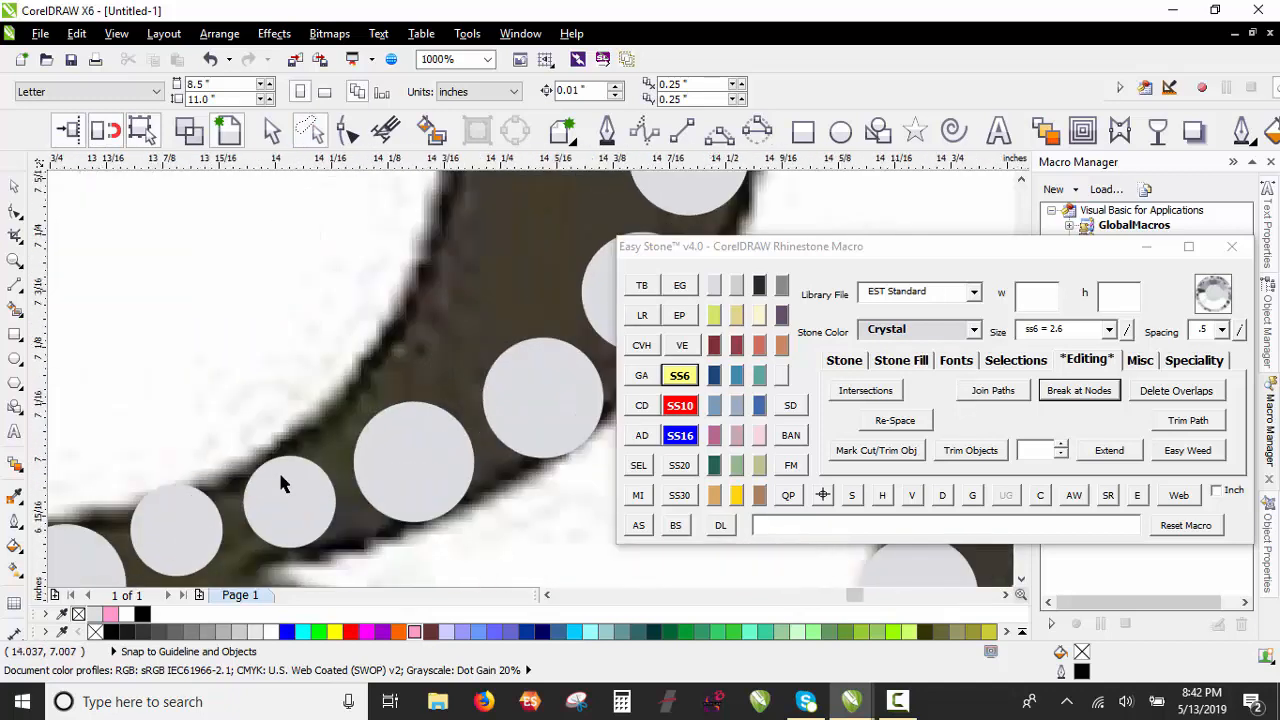
pyautogui.click(438, 340)
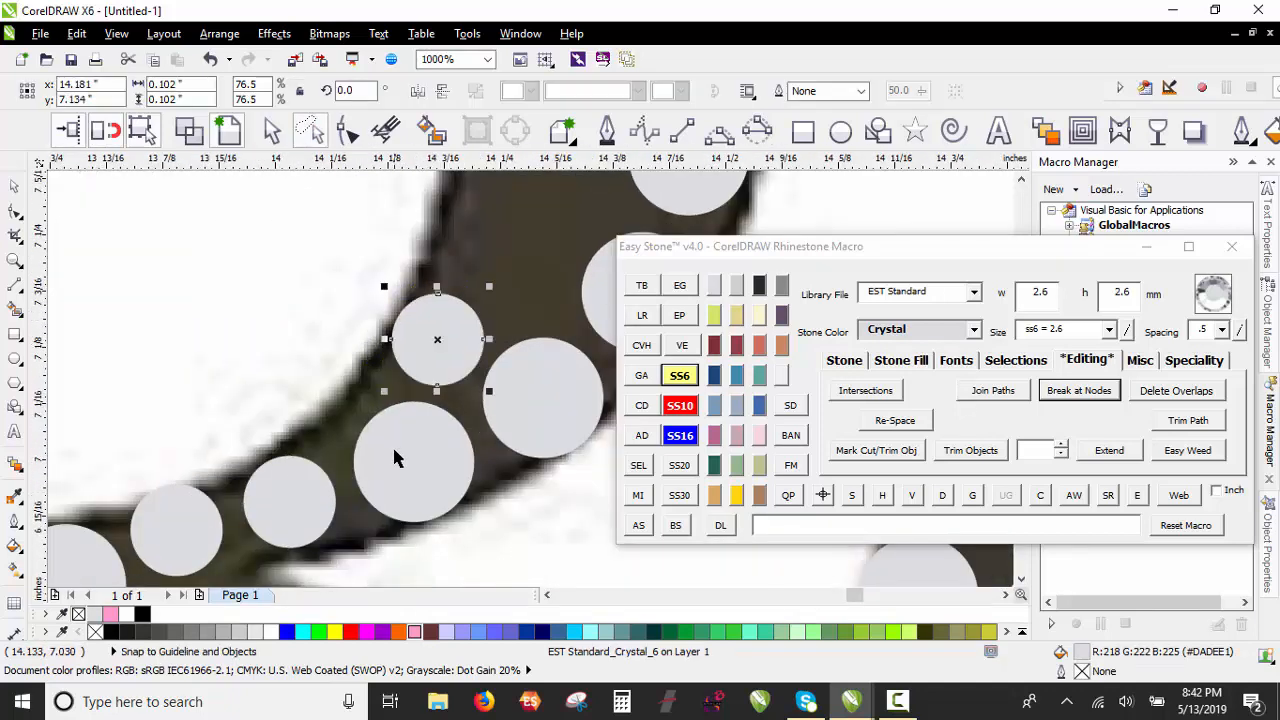
pyautogui.click(490, 228)
pyautogui.scroll(-1, 295, 585)
pyautogui.scroll(-1, 317, 457)
pyautogui.scroll(1, 347, 510)
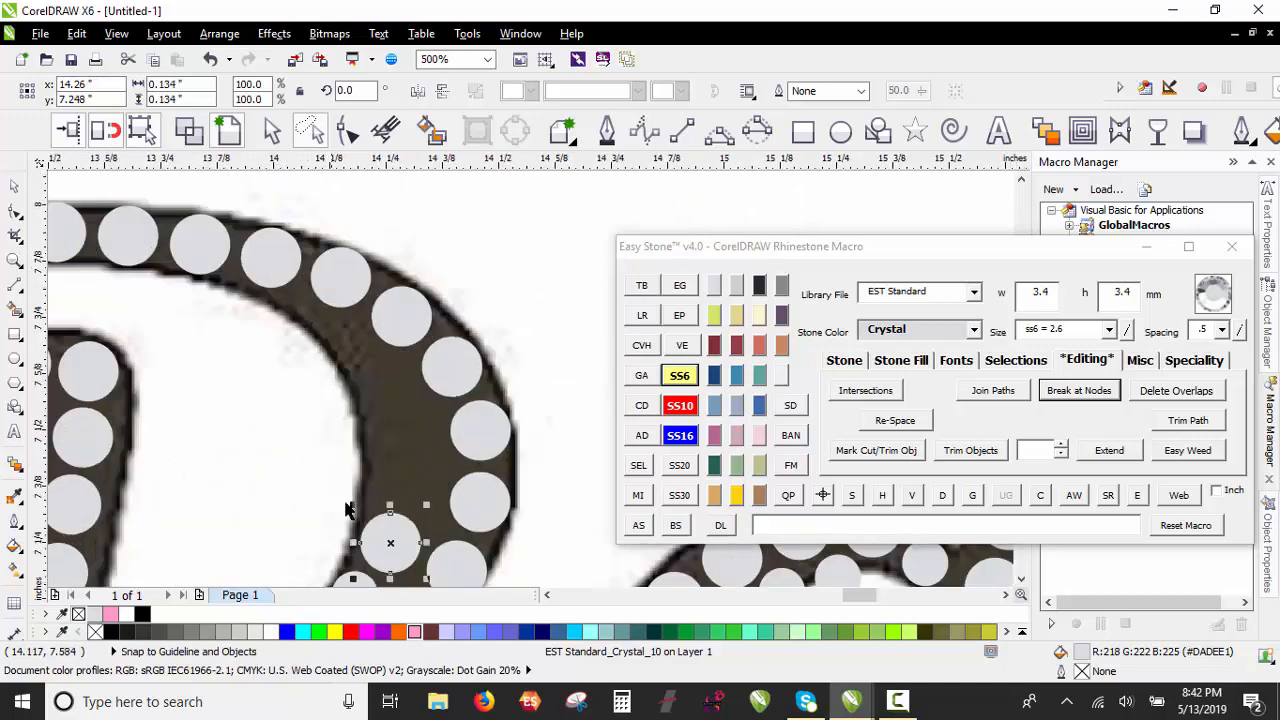
# Step: Copy an SS6 stone onto the inner edge of the R's bowl beneath the upper-right curve
pyautogui.click(295, 324)
pyautogui.scroll(1, 314, 334)
pyautogui.scroll(-1, 300, 325)
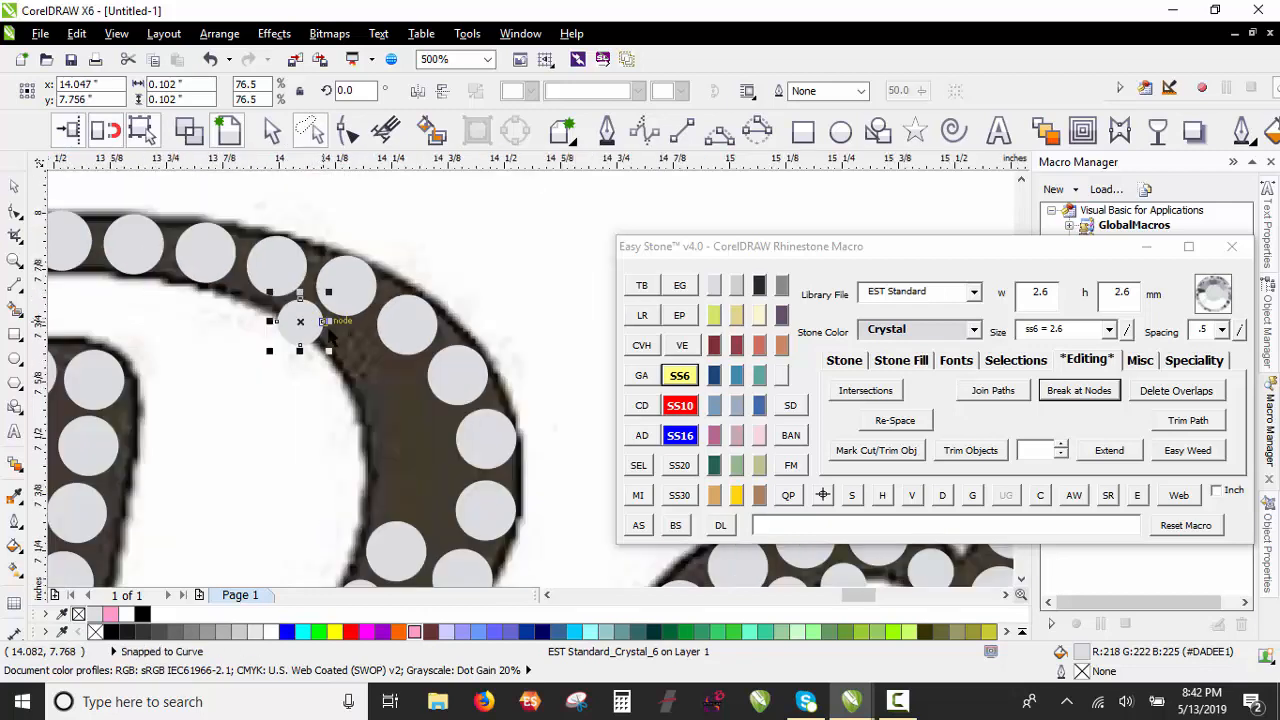
# Step: Copy an SS10 stone beside the new inner-edge stone, change the copy to SS6, and nudge both small stones to fit
pyautogui.scroll(1, 370, 340)
pyautogui.moveTo(425, 313); pyautogui.dragTo(328, 372)
pyautogui.rightClick(328, 372)
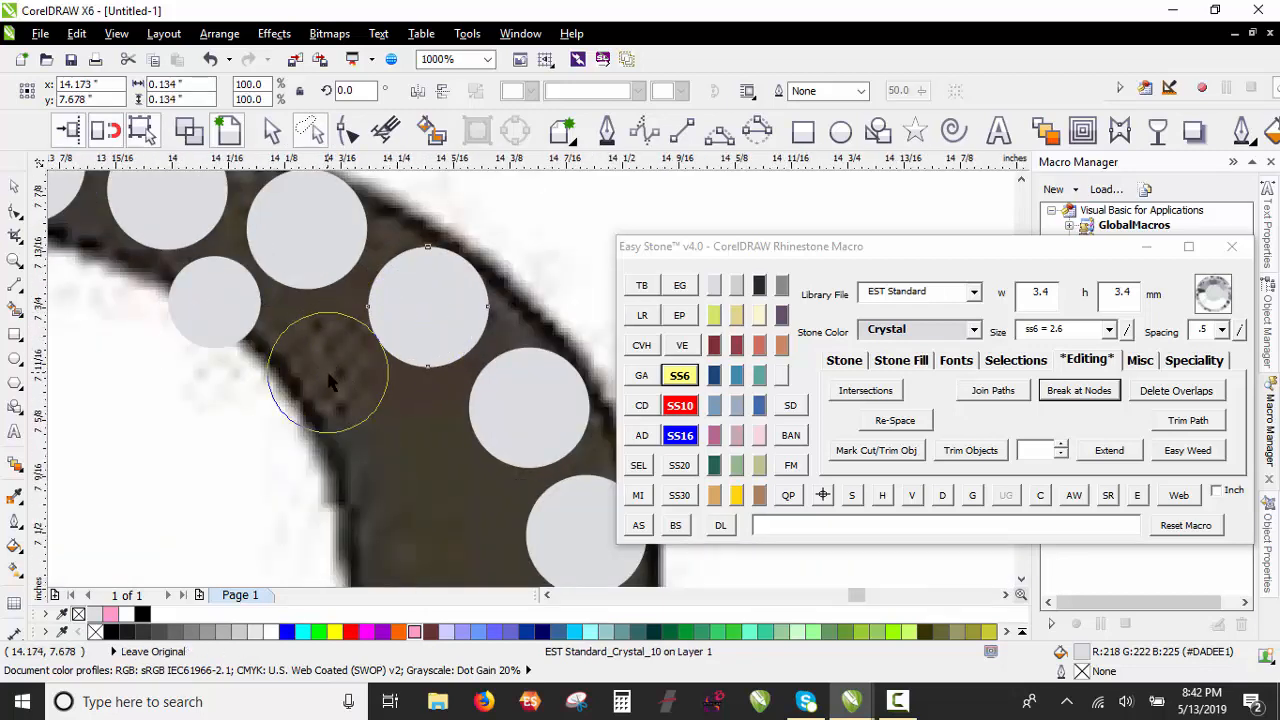
pyautogui.click(686, 380)
pyautogui.scroll(1, 330, 366)
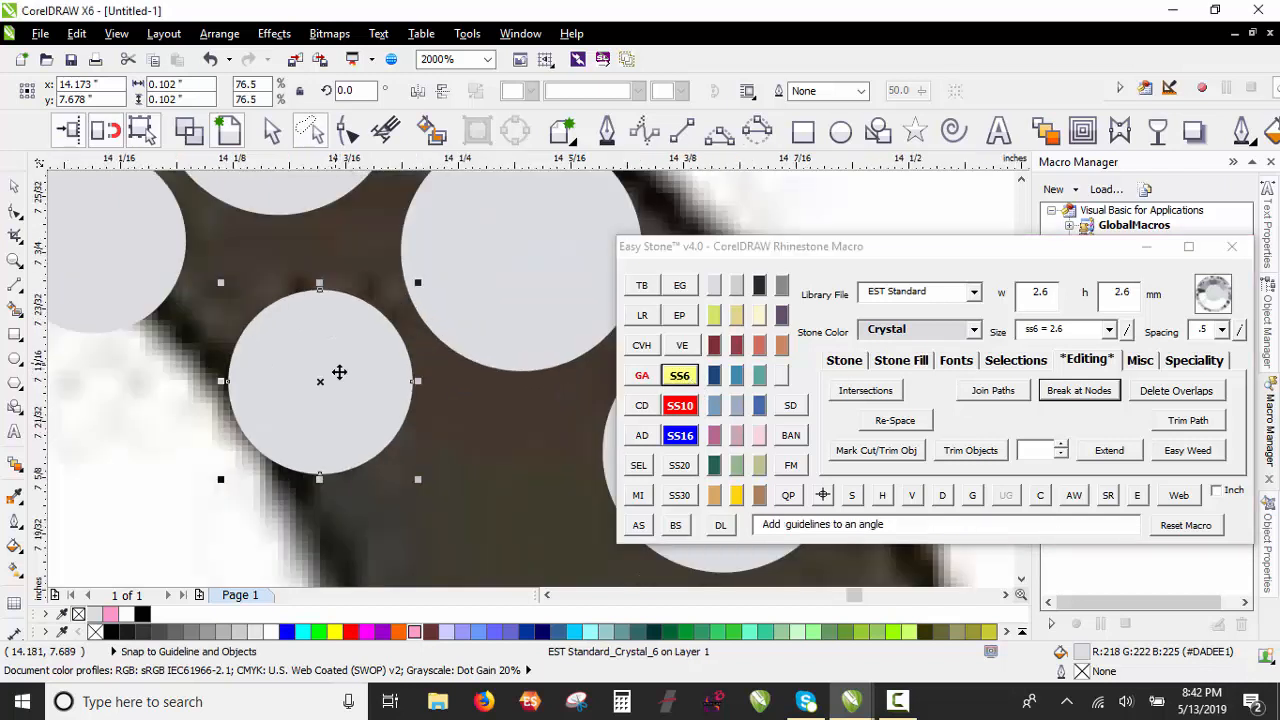
pyautogui.click(129, 286)
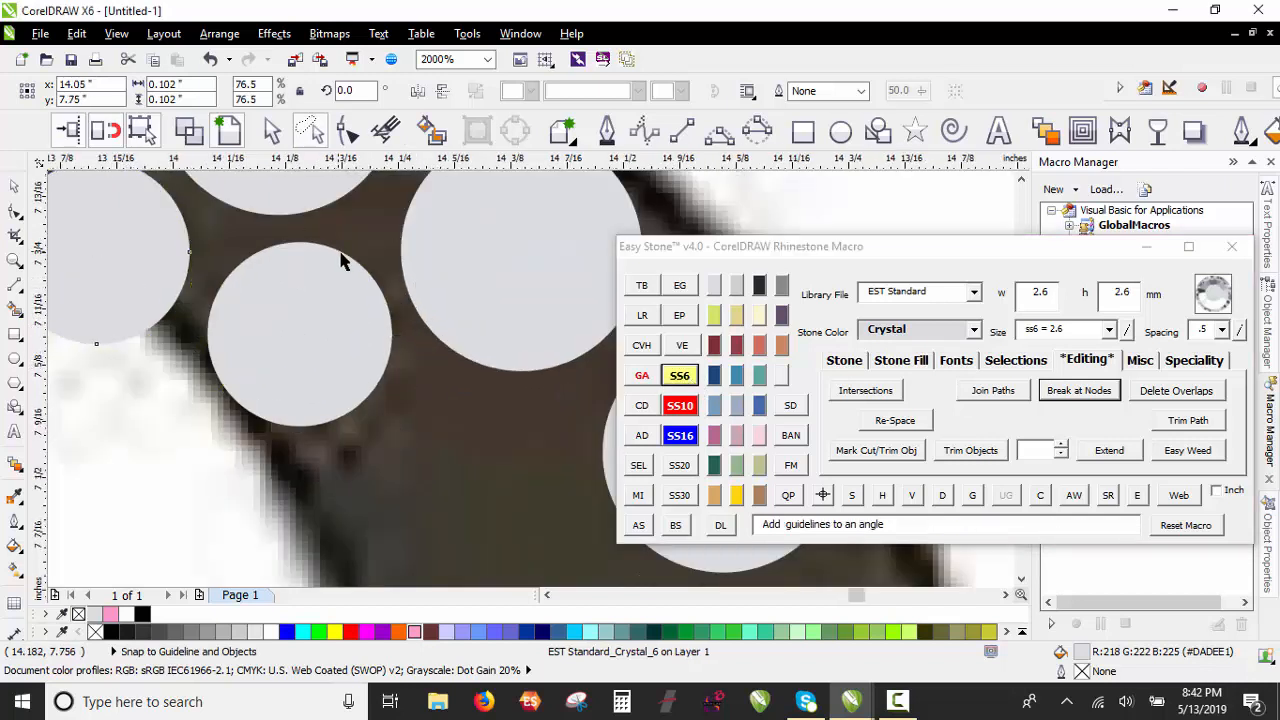
# Step: Copy an SS10 stone twice down the inner edge of the R's bowl to continue the second row
pyautogui.scroll(-1, 343, 257)
pyautogui.moveTo(405, 258); pyautogui.dragTo(377, 403)
pyautogui.rightClick(377, 403)
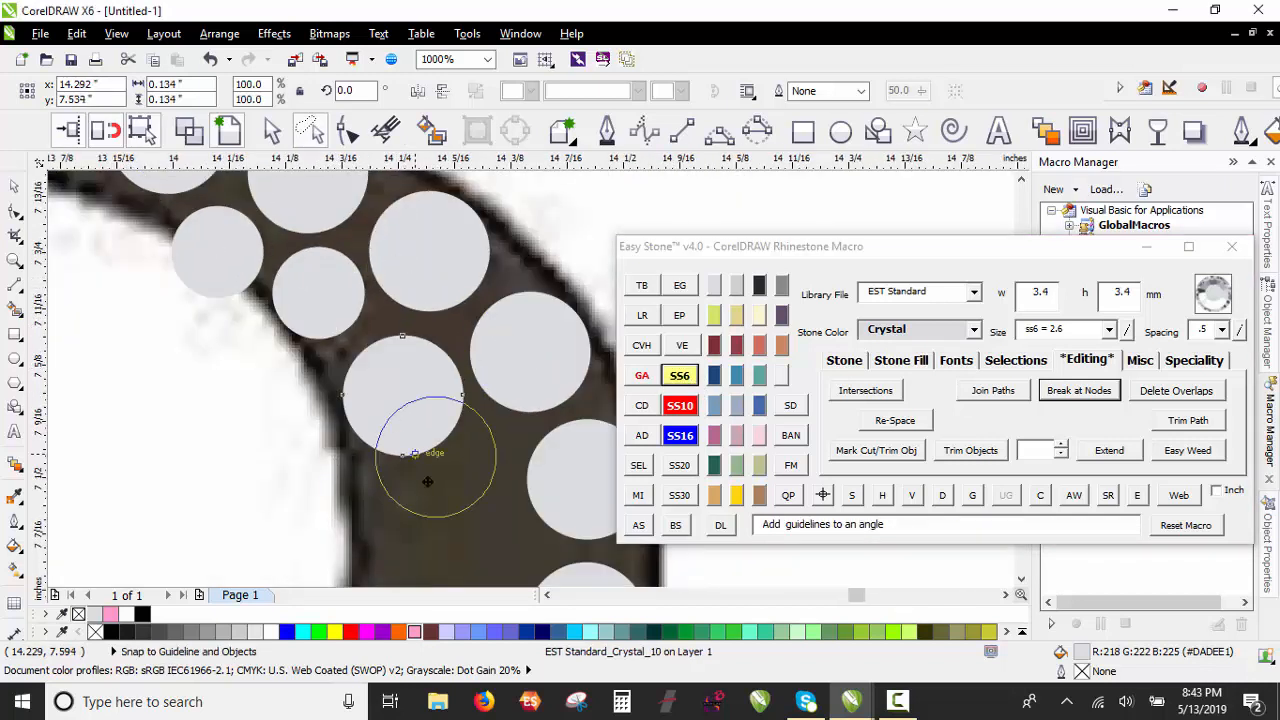
pyautogui.moveTo(437, 530); pyautogui.dragTo(437, 532)
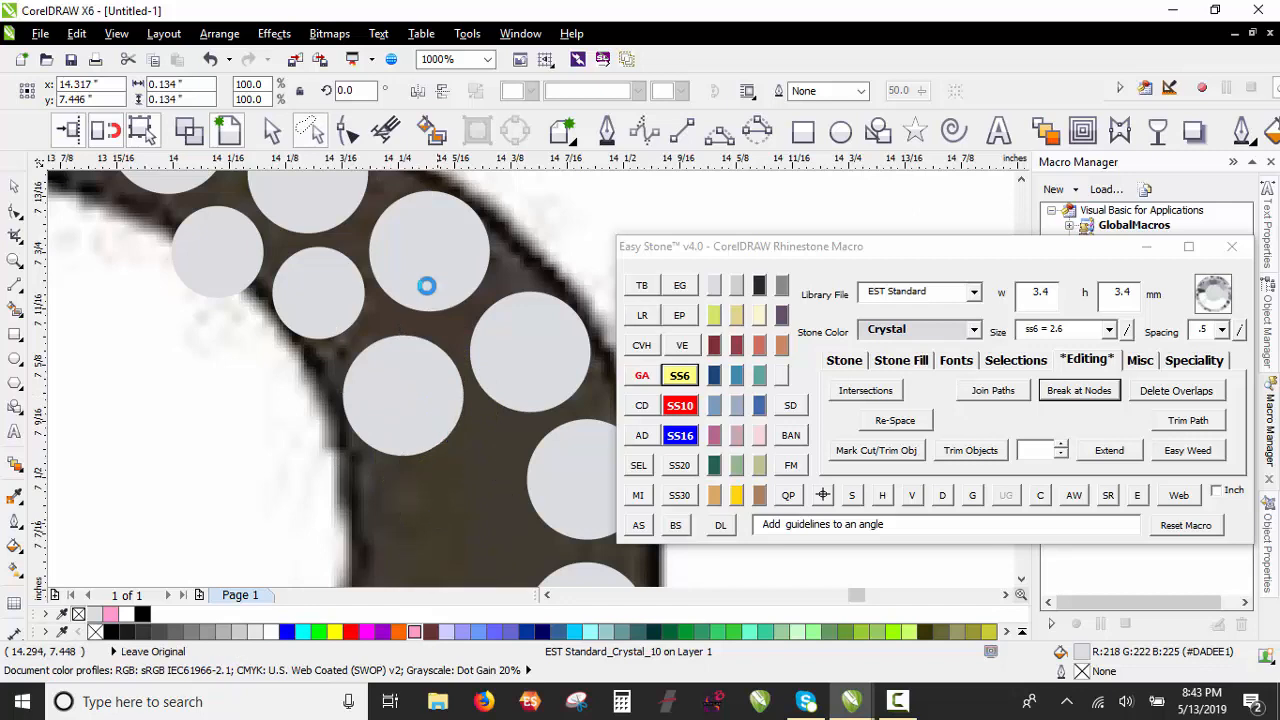
# Step: Re-space the six inner-row stones along the right side of the R's bowl
pyautogui.scroll(-2, 374, 429)
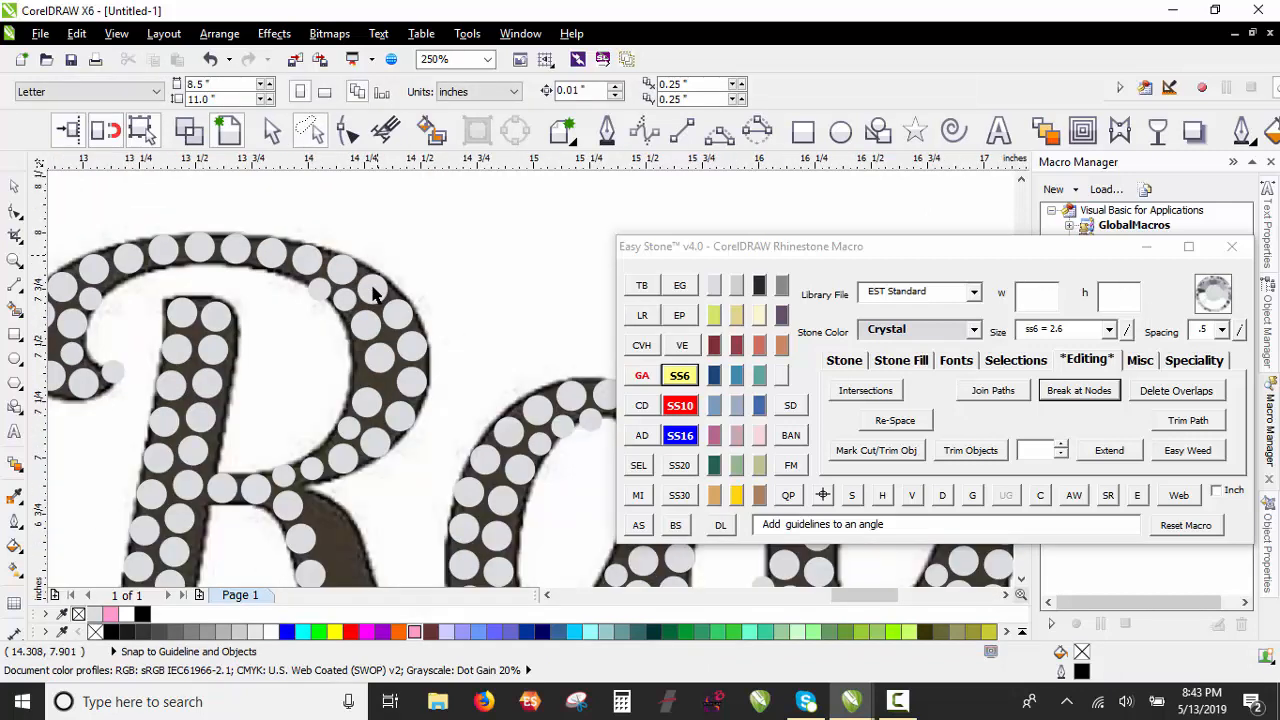
pyautogui.scroll(2, 356, 370)
pyautogui.click(371, 452)
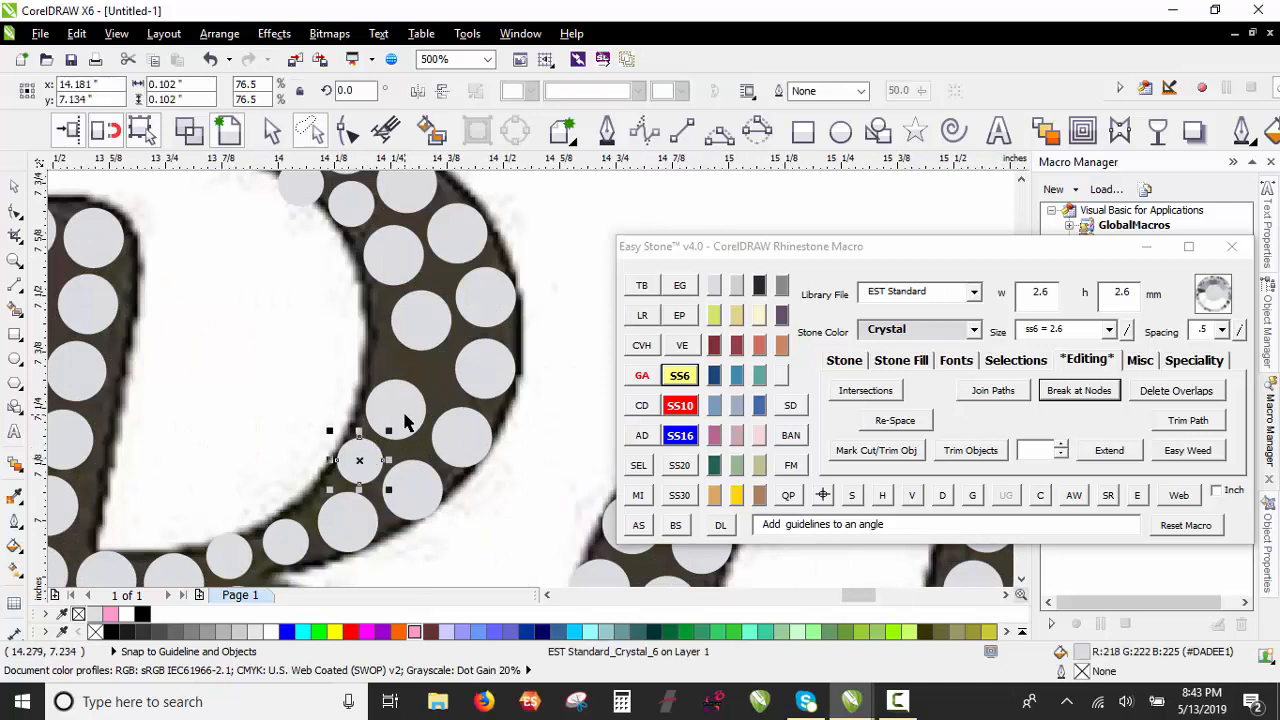
pyautogui.keyDown('shift'); pyautogui.click(432, 352); pyautogui.keyUp('shift')
pyautogui.scroll(-2, 428, 354)
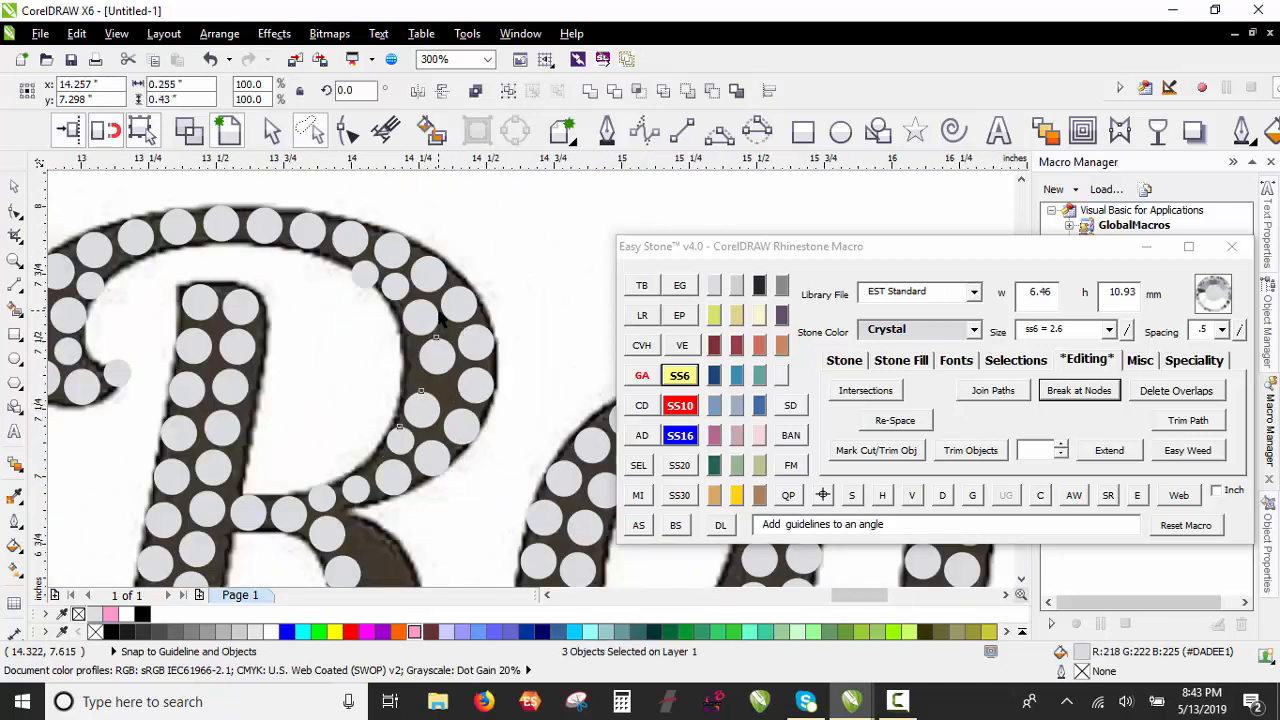
pyautogui.keyDown('shift'); pyautogui.click(430, 308); pyautogui.keyUp('shift')
pyautogui.keyDown('shift'); pyautogui.click(397, 284); pyautogui.keyUp('shift')
pyautogui.keyDown('shift'); pyautogui.click(363, 276); pyautogui.keyUp('shift')
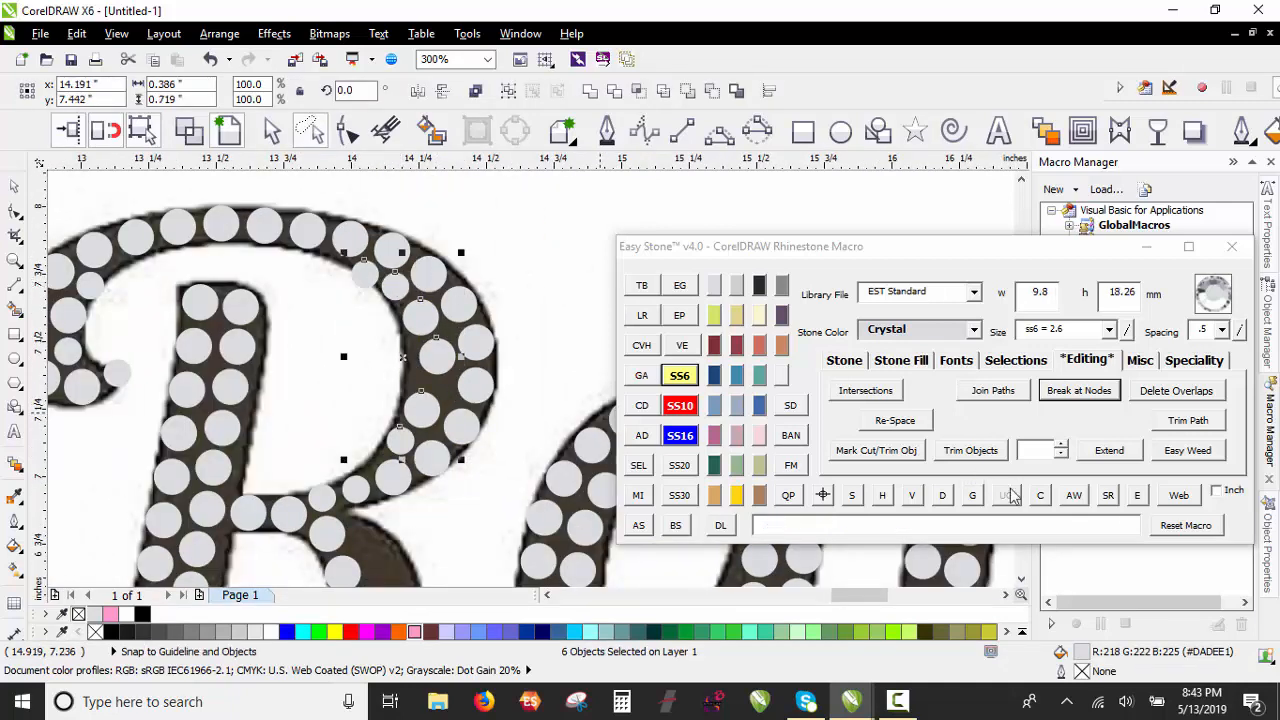
pyautogui.click(941, 495)
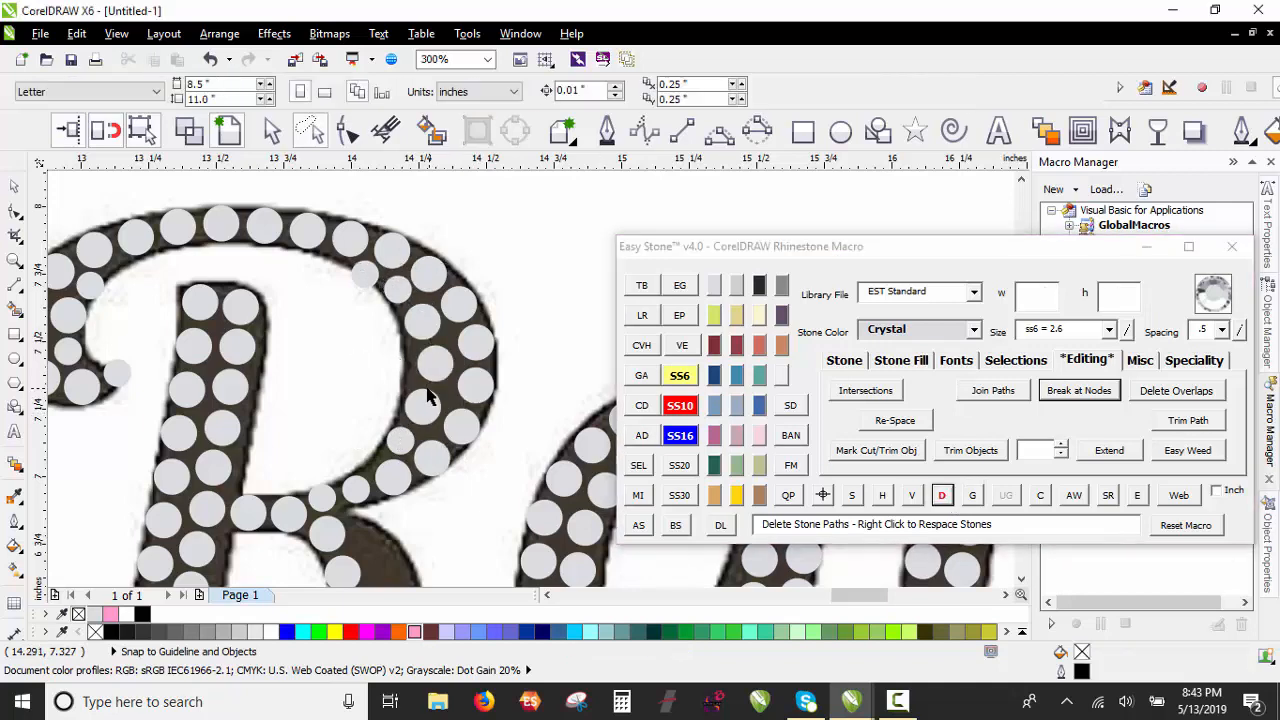
# Step: Copy an SS6 stone and an SS10 stone into the gap along the upper inner edge of the R's leg
pyautogui.scroll(-2, 343, 380)
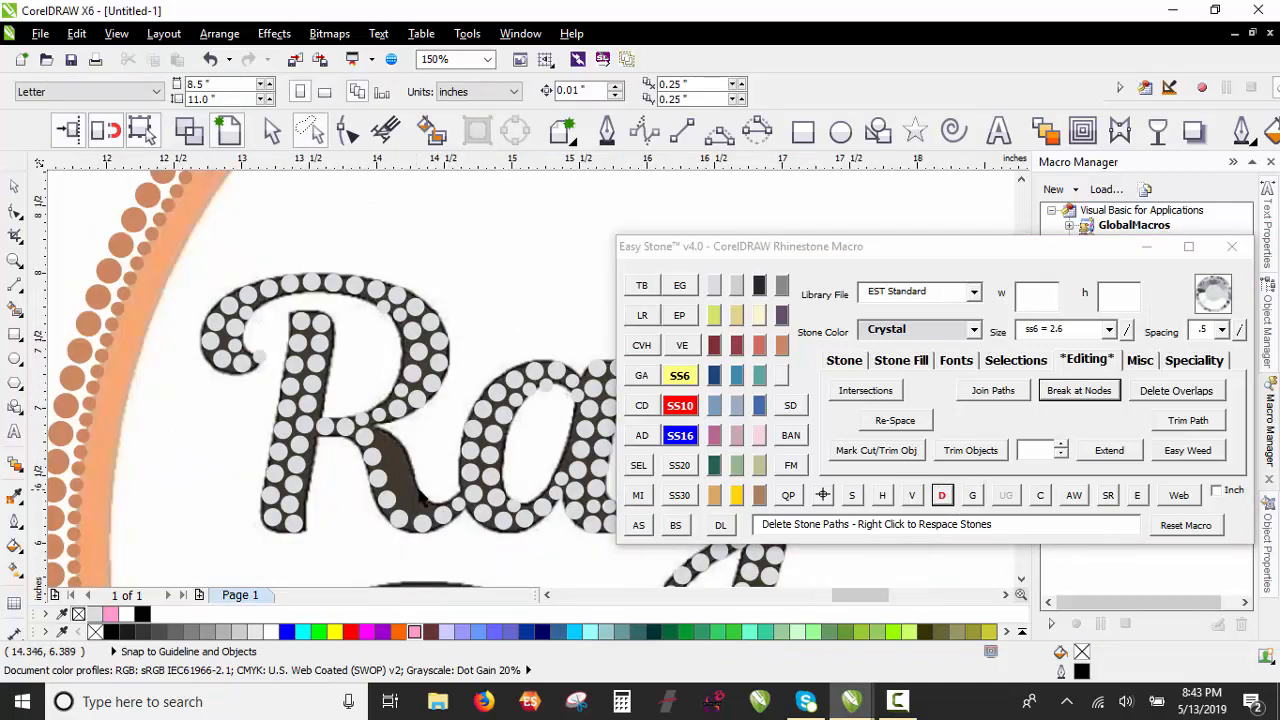
pyautogui.scroll(4, 420, 497)
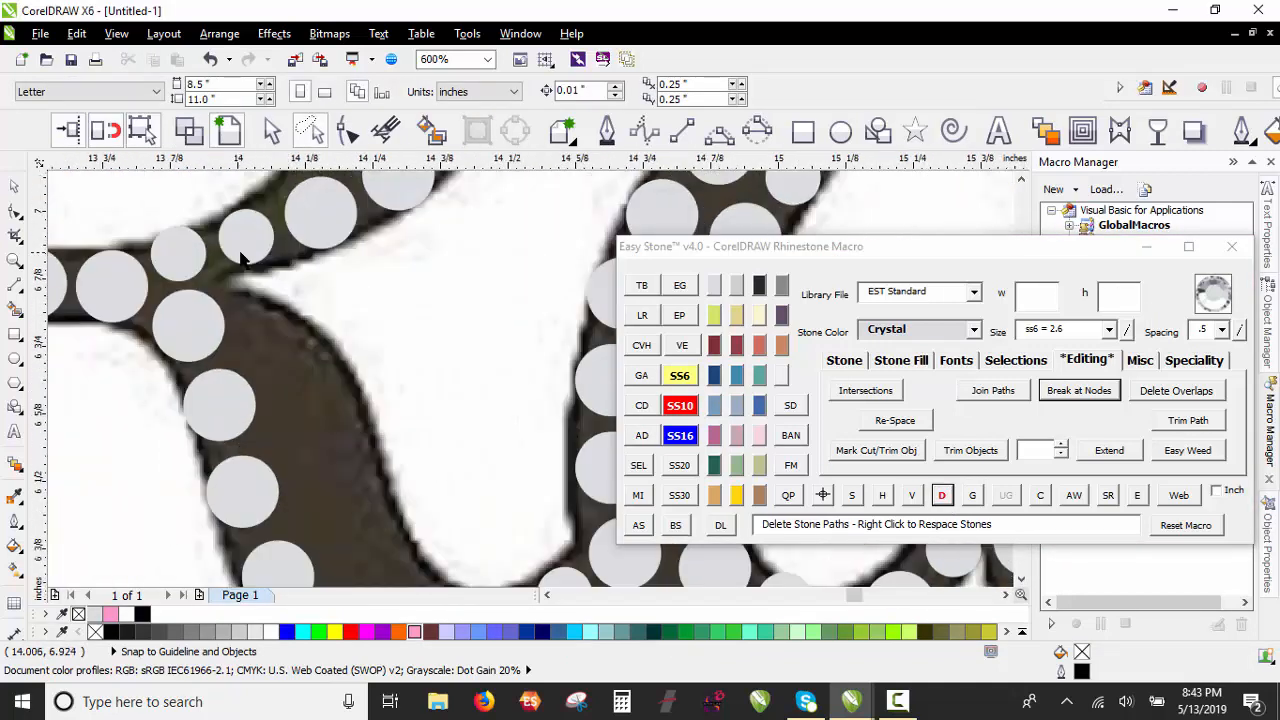
pyautogui.scroll(2, 240, 258)
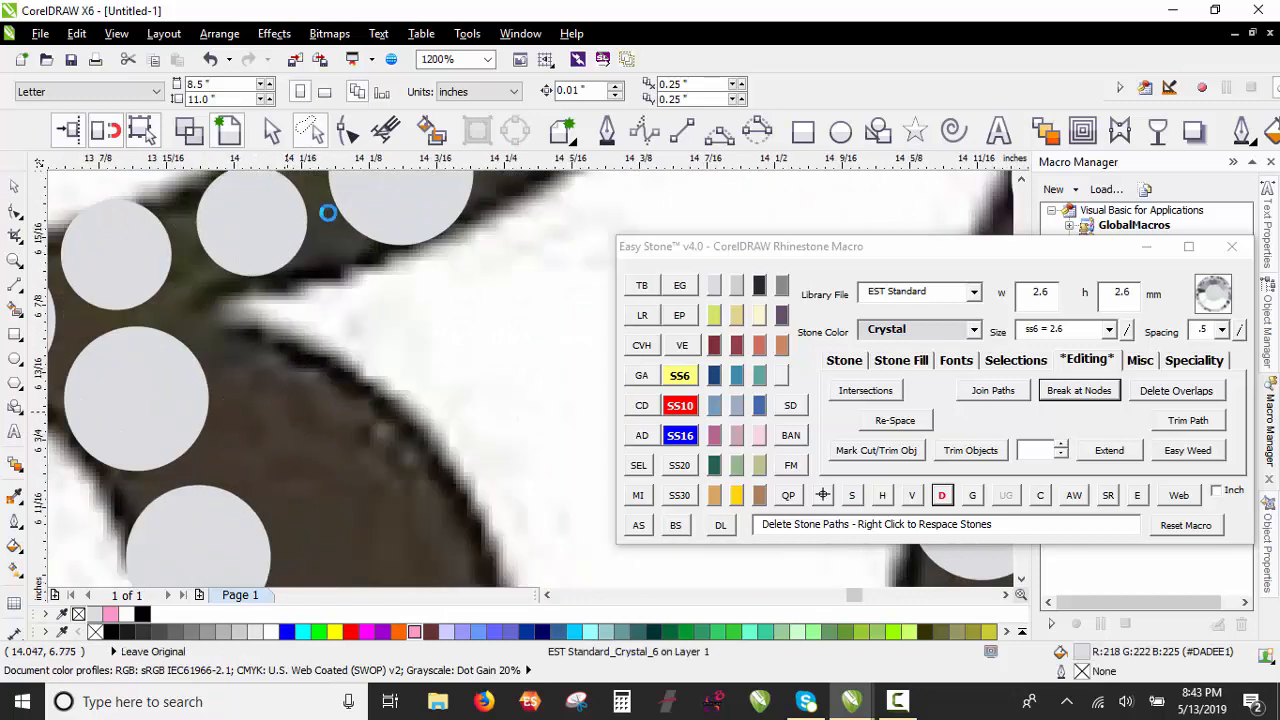
pyautogui.scroll(-2, 328, 212)
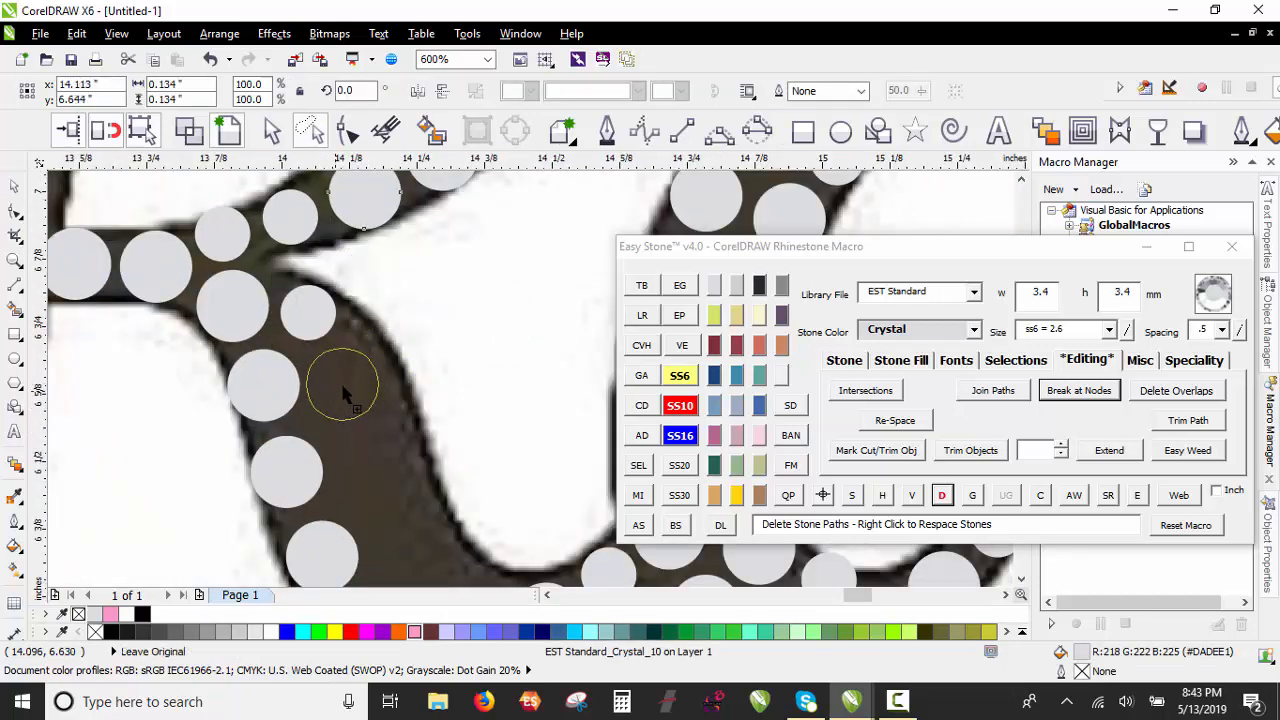
pyautogui.scroll(-2, 332, 397)
# Step: Copy an SS6 stone and two SS10 stones along the inner edge of the R's leg, from its lower curve upward
pyautogui.scroll(2, 332, 397)
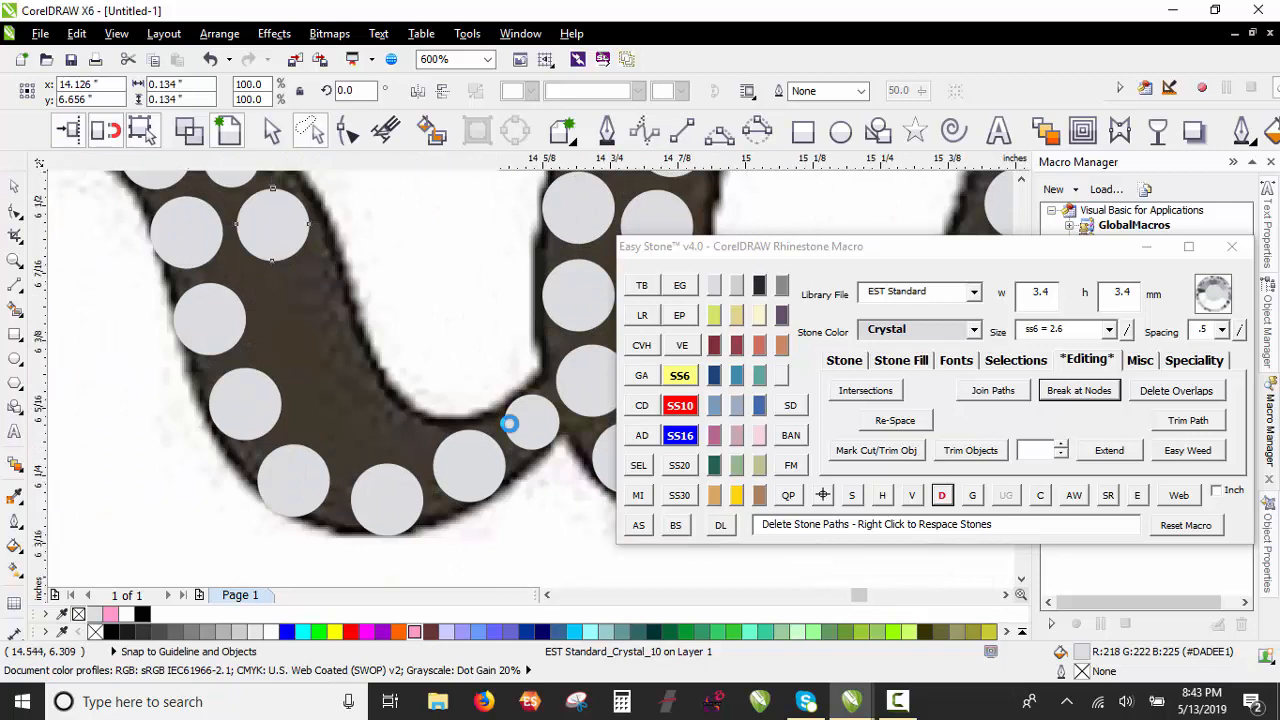
pyautogui.scroll(2, 509, 424)
pyautogui.click(320, 452)
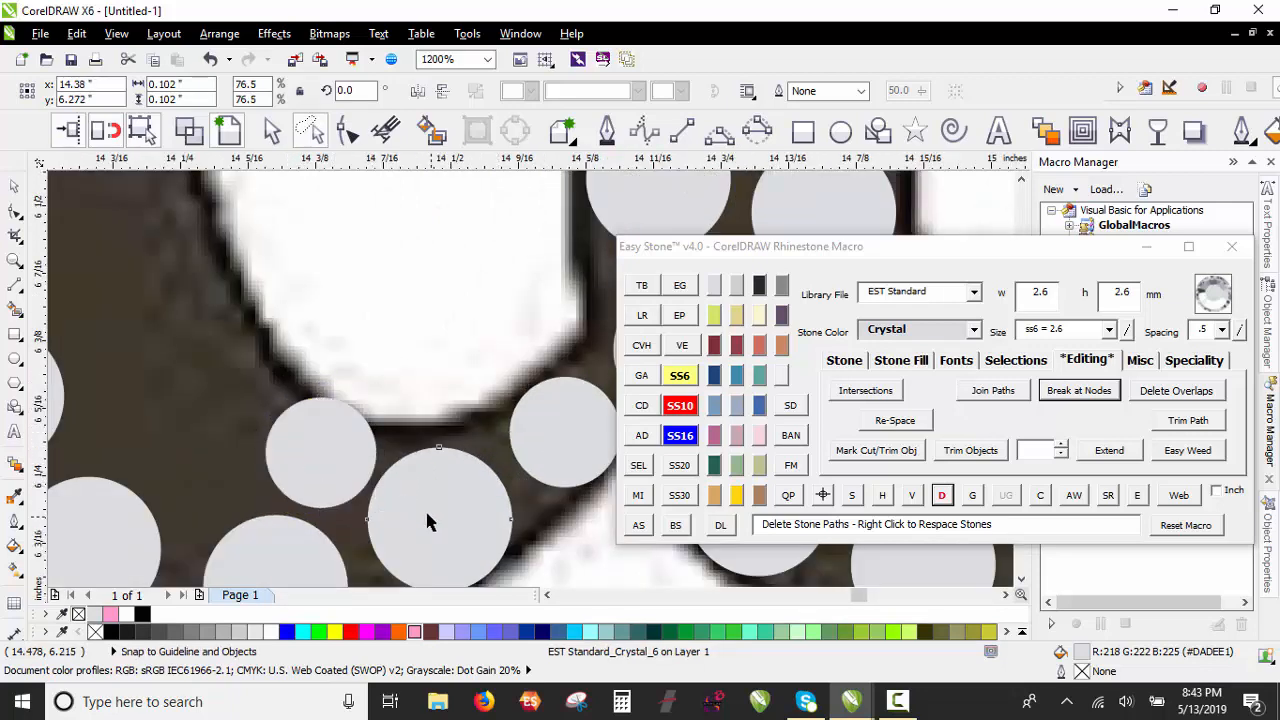
pyautogui.click(186, 409)
pyautogui.scroll(-2, 295, 473)
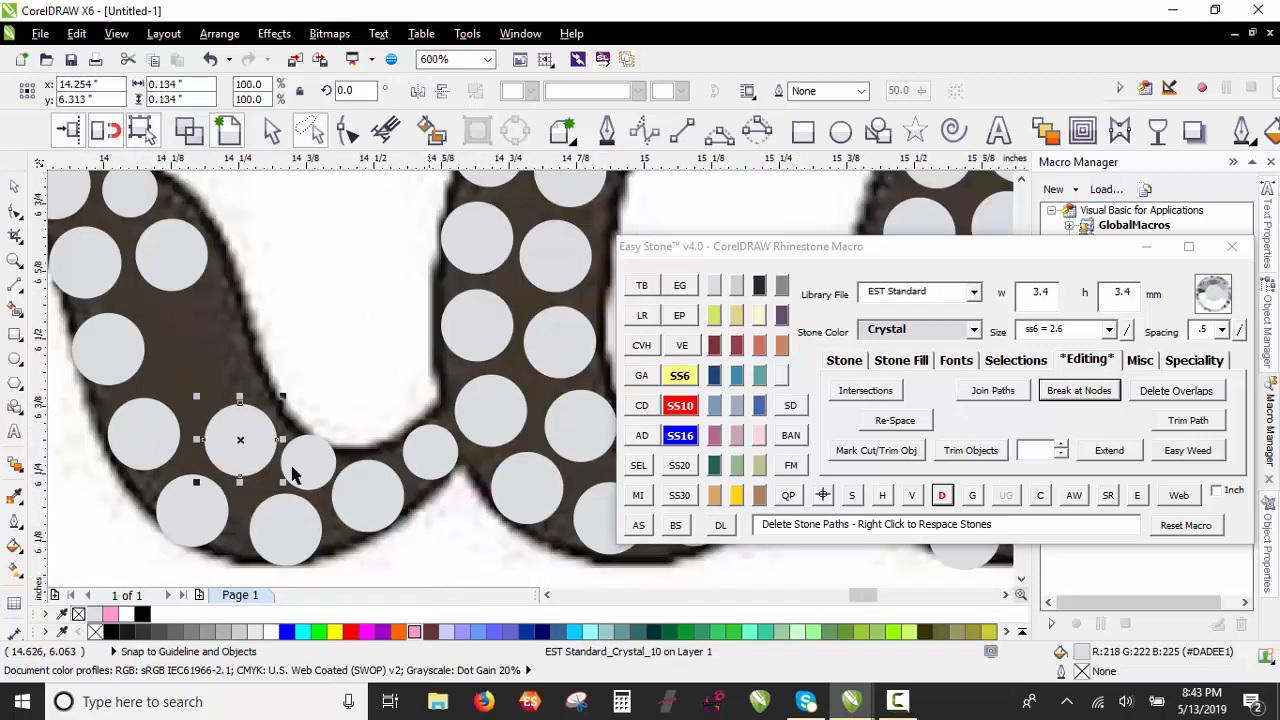
pyautogui.scroll(2, 293, 475)
pyautogui.click(172, 361)
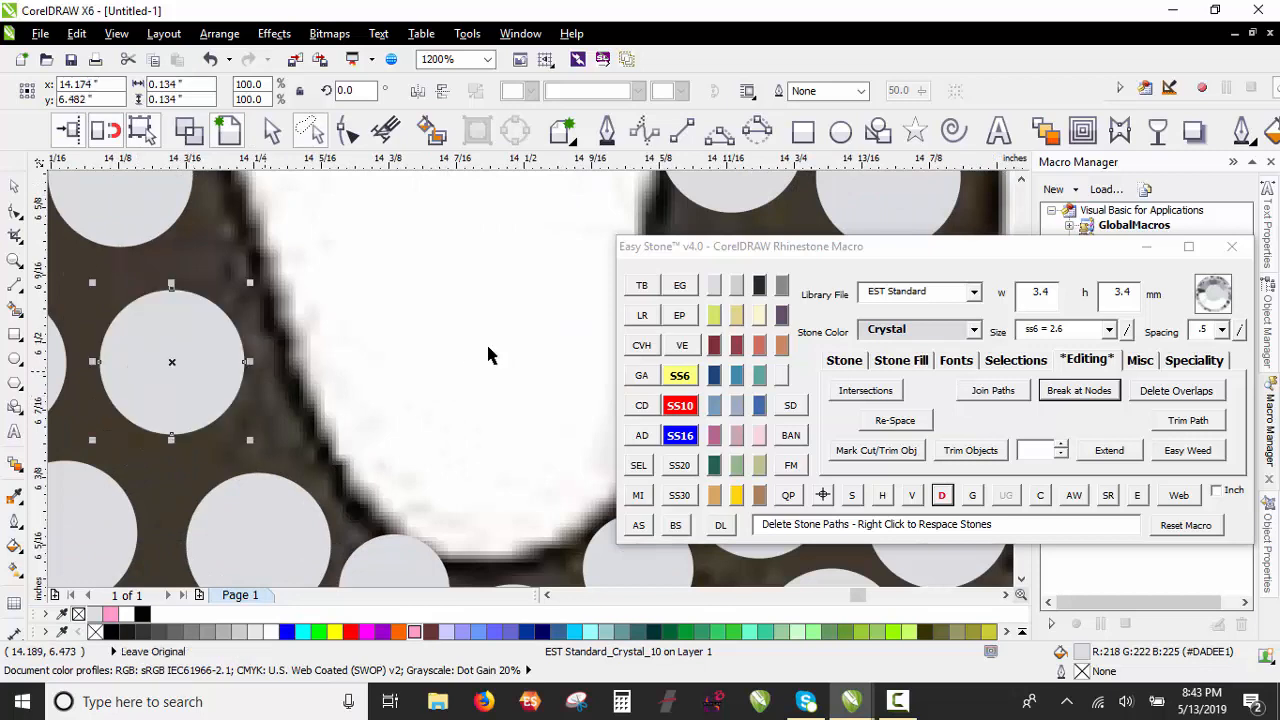
pyautogui.scroll(-2, 488, 354)
pyautogui.press('Escape')
# Step: Re-space the seven second-row stones down the R's leg, from its junction with the bowl to the lower curve
pyautogui.scroll(-5, 300, 420)
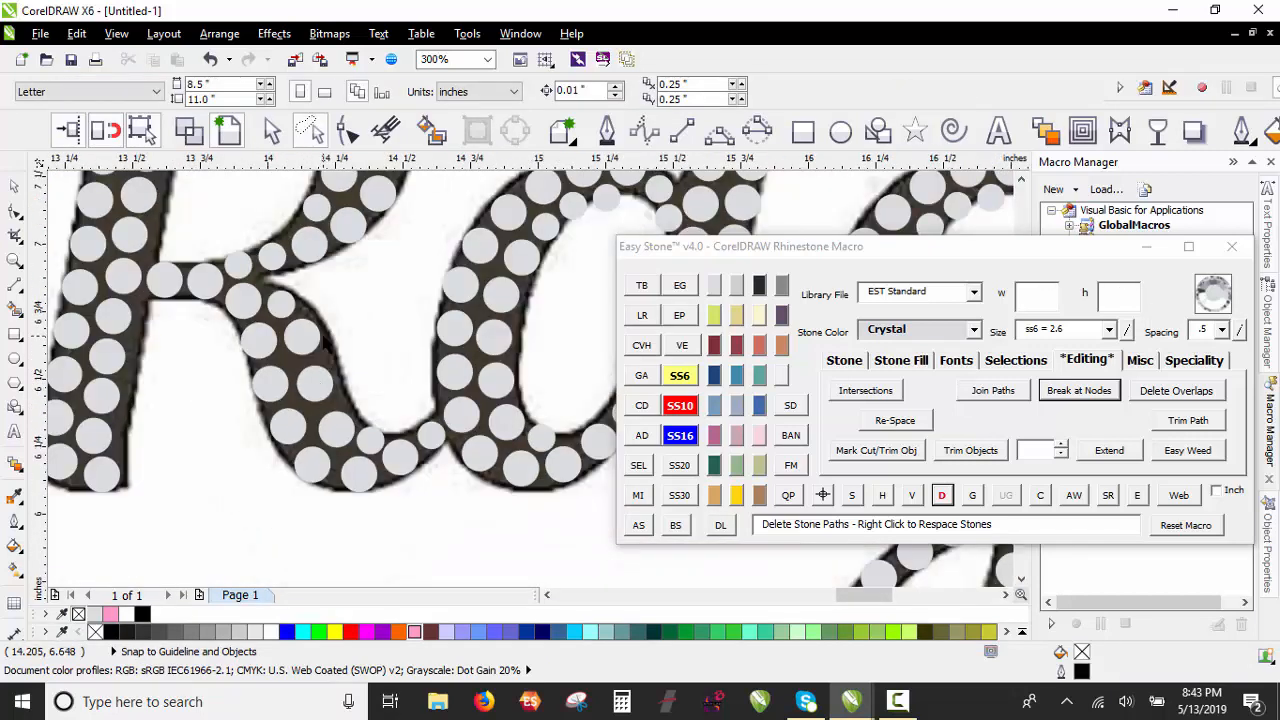
pyautogui.scroll(3, 177, 257)
pyautogui.click(174, 260)
pyautogui.keyDown('shift'); pyautogui.click(216, 276); pyautogui.keyUp('shift')
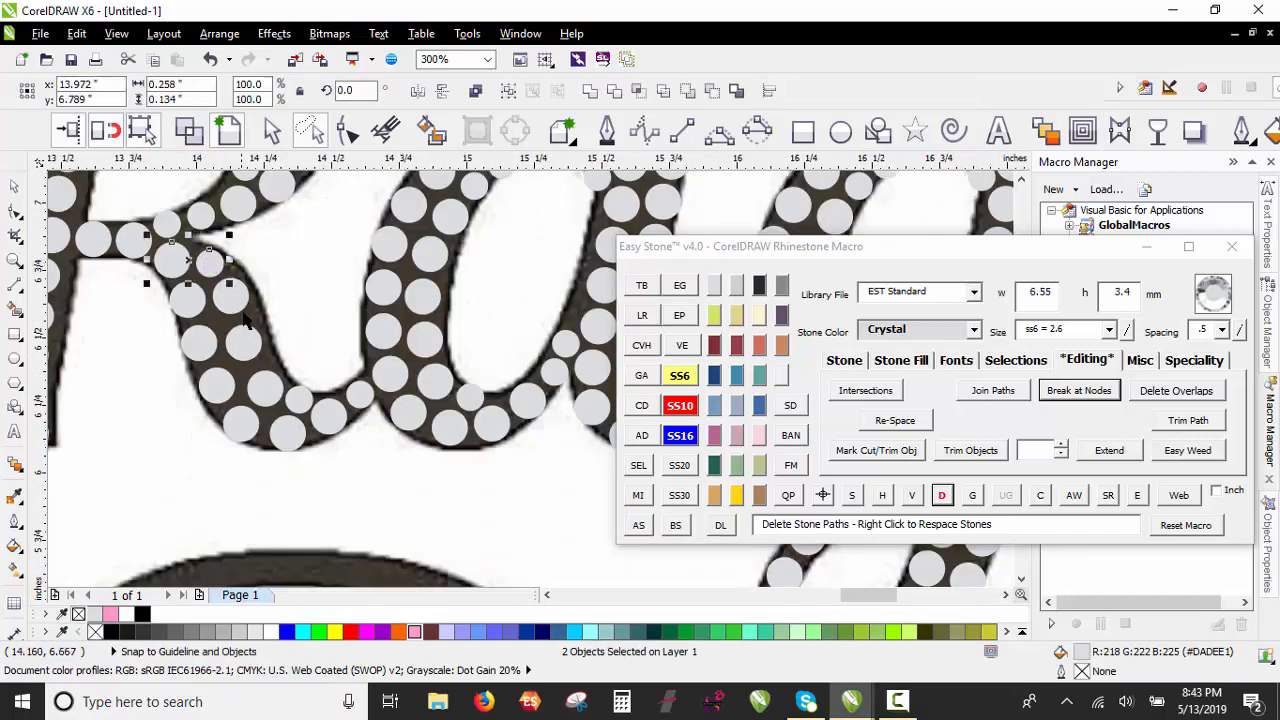
pyautogui.keyDown('shift'); pyautogui.click(273, 394); pyautogui.keyUp('shift')
pyautogui.keyDown('shift'); pyautogui.click(299, 402); pyautogui.keyUp('shift')
pyautogui.keyDown('shift'); pyautogui.click(327, 418); pyautogui.keyUp('shift')
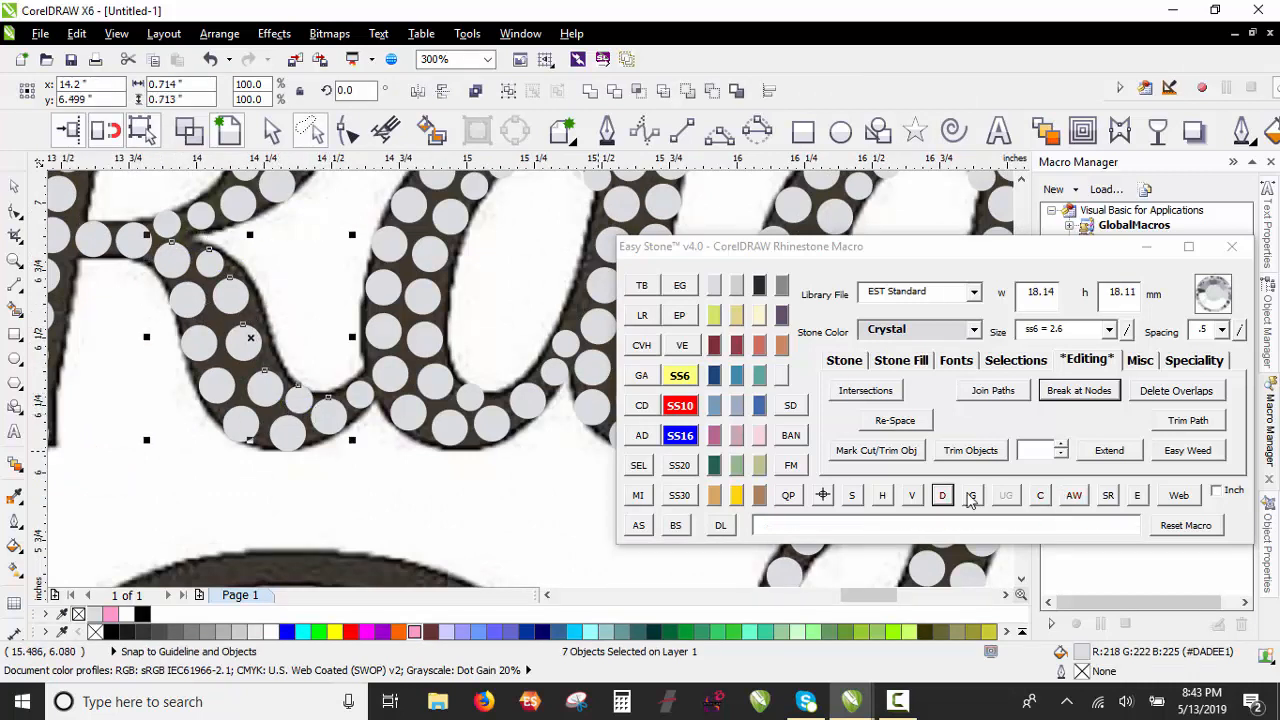
pyautogui.click(970, 497)
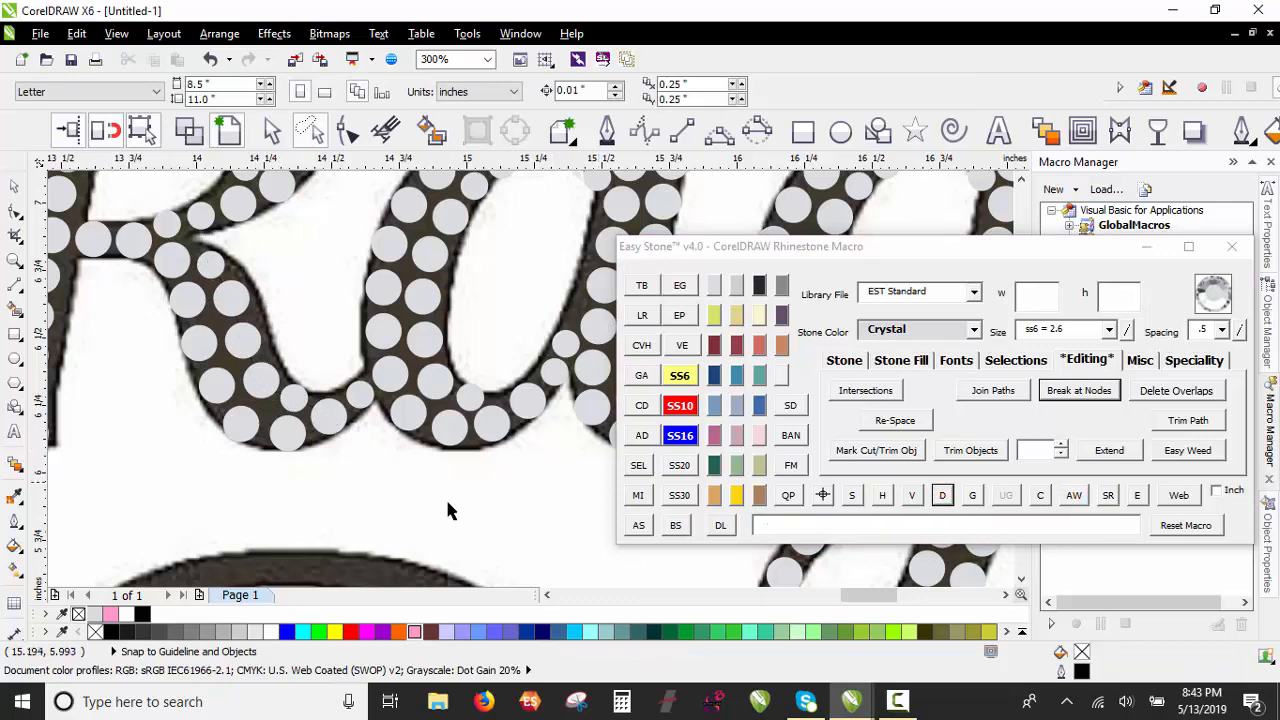
pyautogui.scroll(-4, 309, 320)
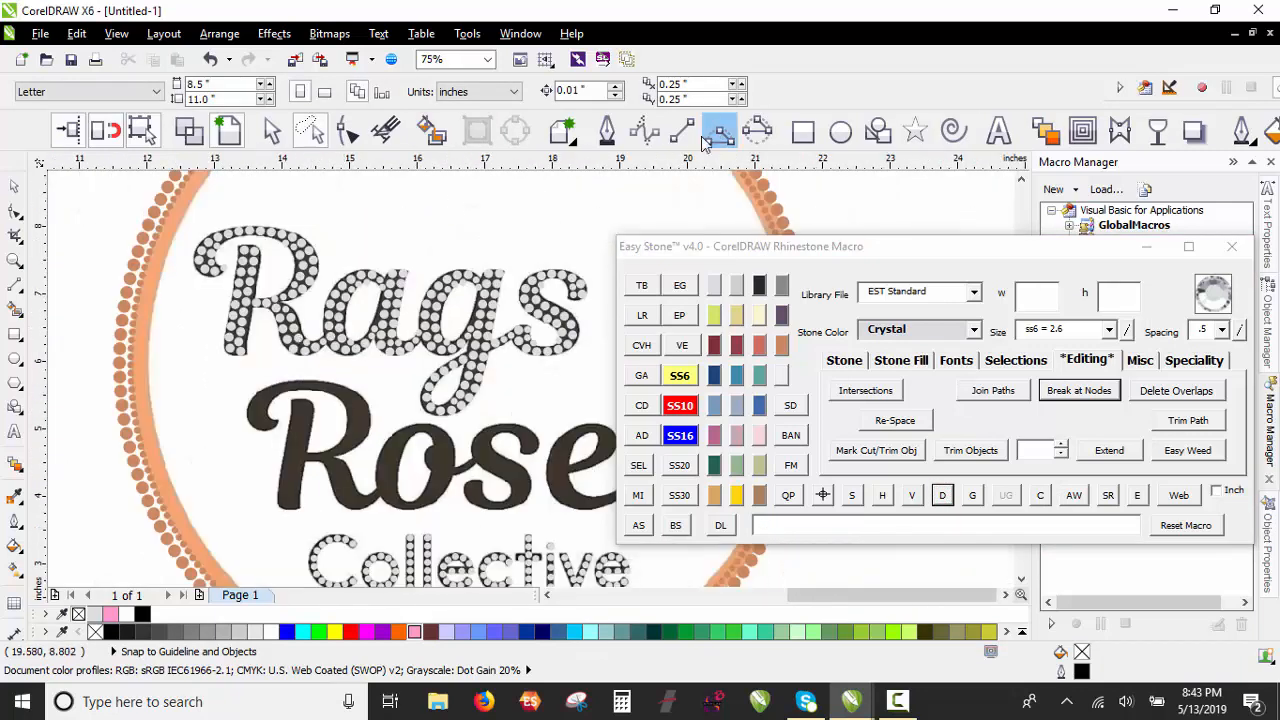
pyautogui.scroll(-1, 300, 350)
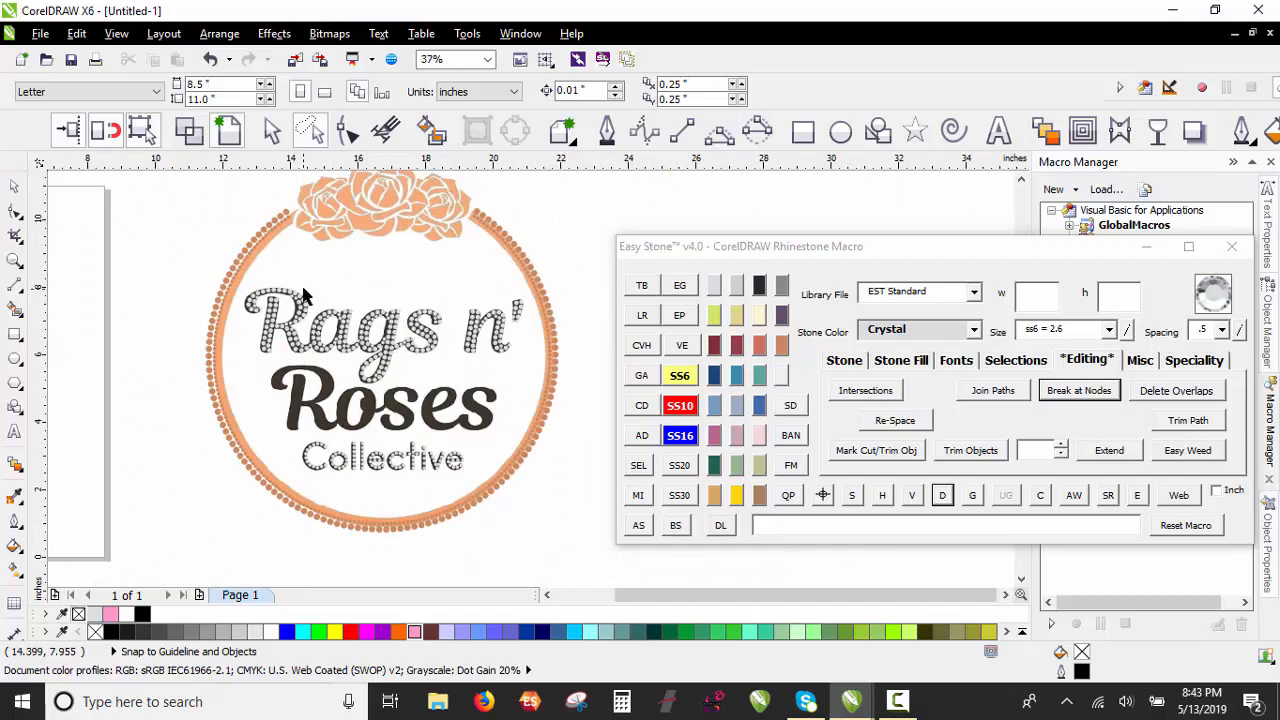
pyautogui.scroll(1, 298, 314)
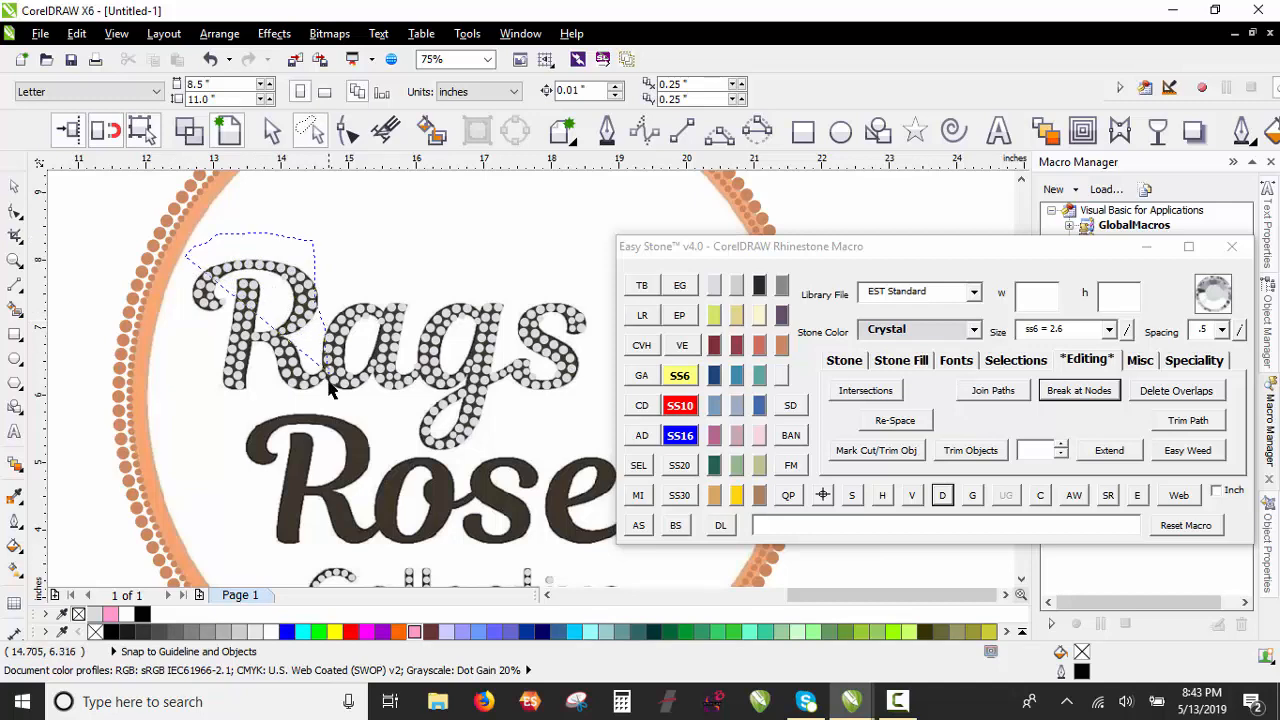
pyautogui.moveTo(192, 415); pyautogui.dragTo(187, 416)
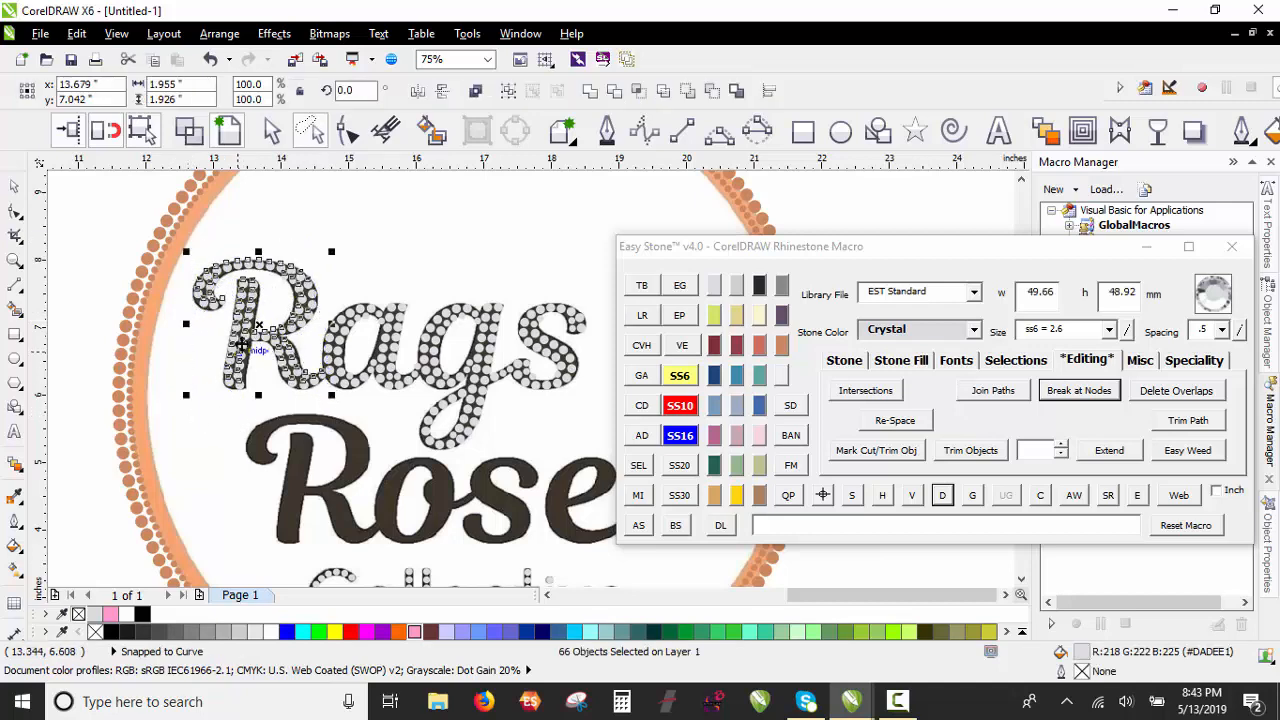
pyautogui.moveTo(243, 339); pyautogui.dragTo(295, 494)
pyautogui.rightClick(301, 499)
pyautogui.scroll(5, 419, 550)
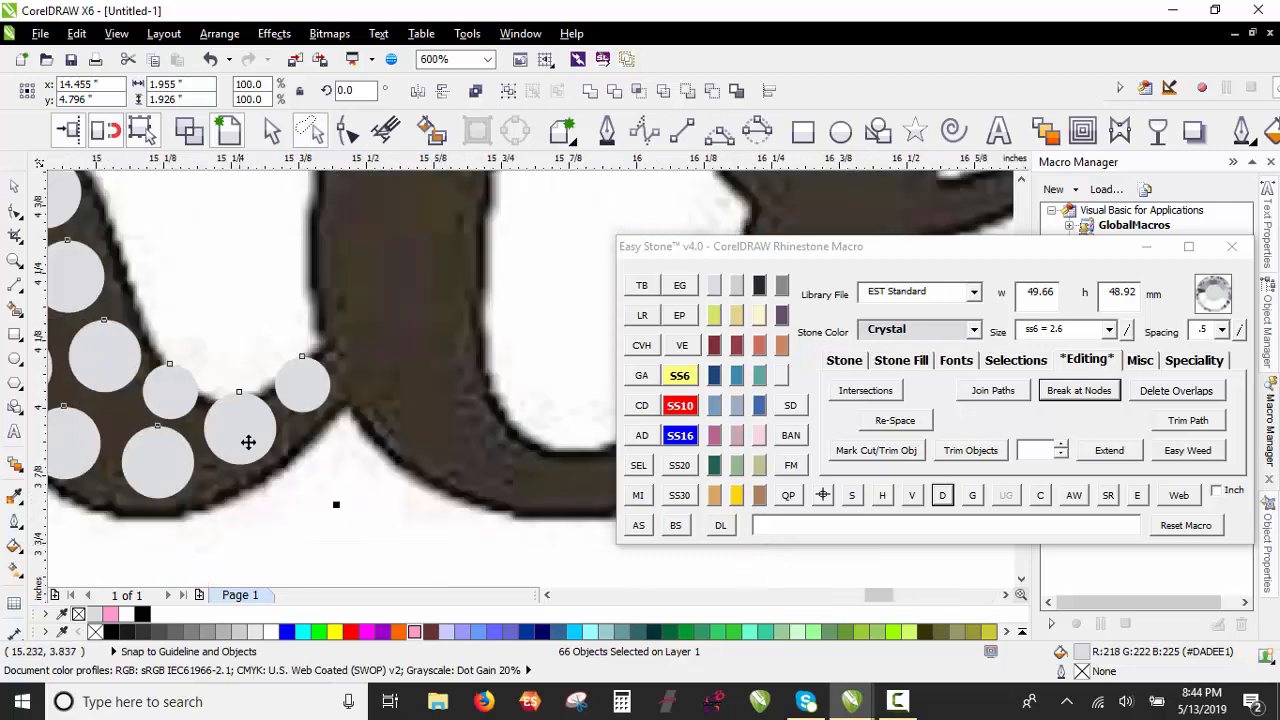
pyautogui.scroll(-3, 249, 455)
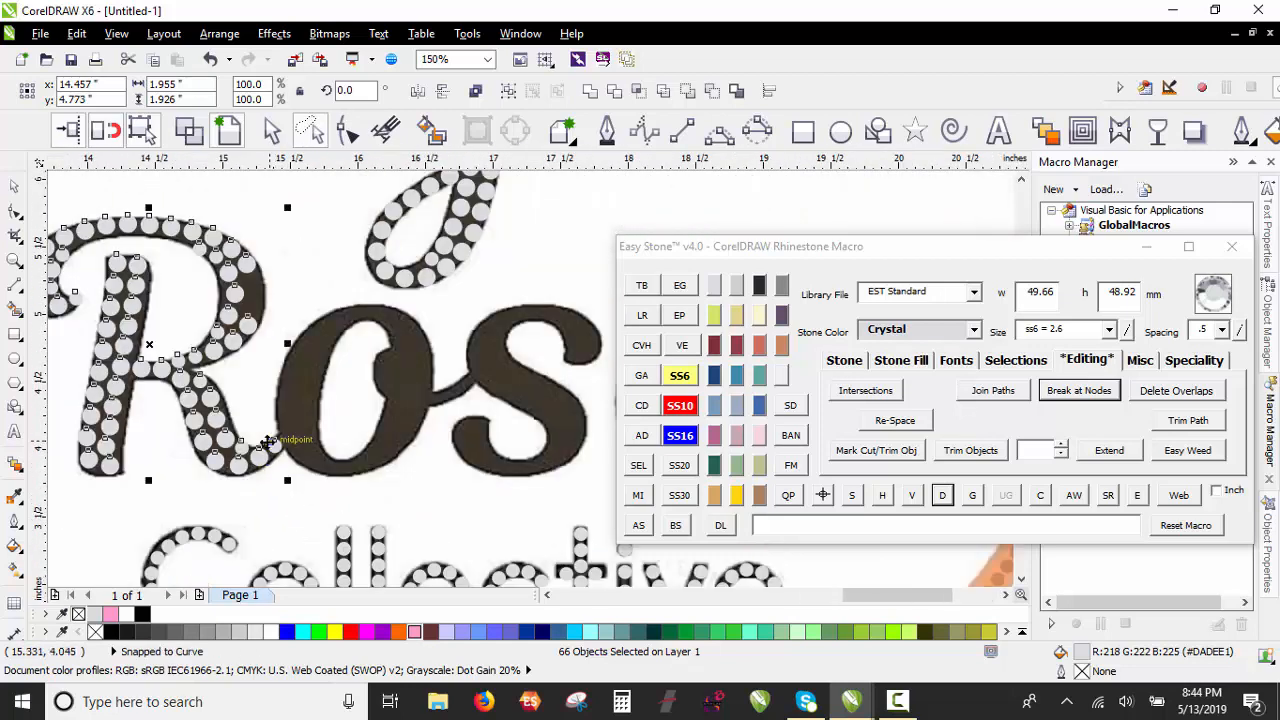
pyautogui.scroll(-1, 322, 370)
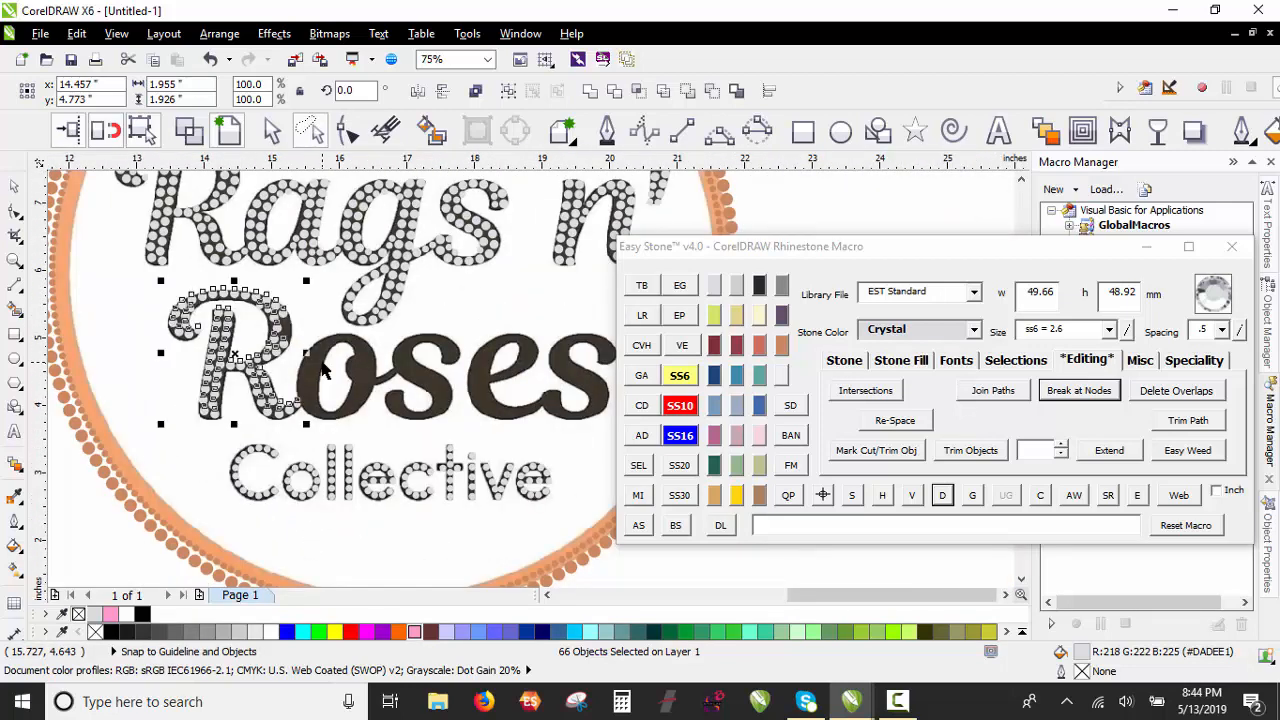
pyautogui.hotkey('ctrl', 'z')
pyautogui.press('Delete')
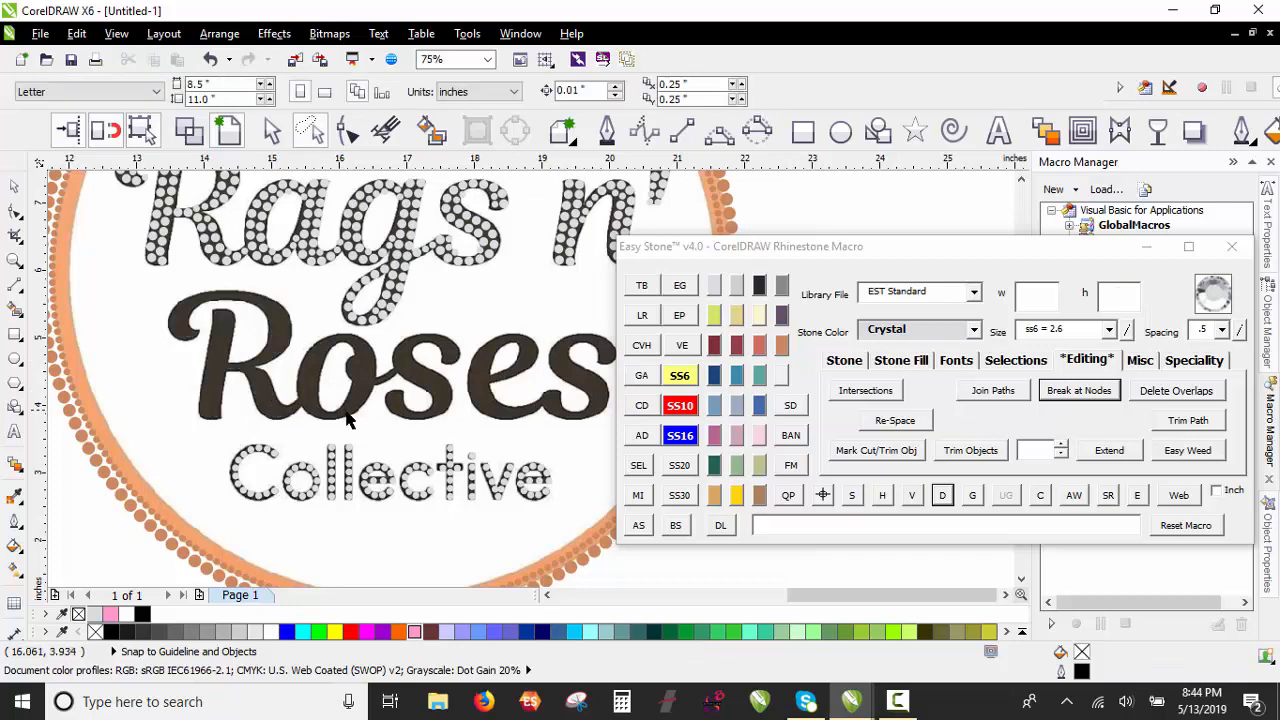
# Step: Select all the stones of the R in Rags and copy them onto the R of Roses
pyautogui.scroll(-1, 213, 314)
pyautogui.scroll(1, 213, 314)
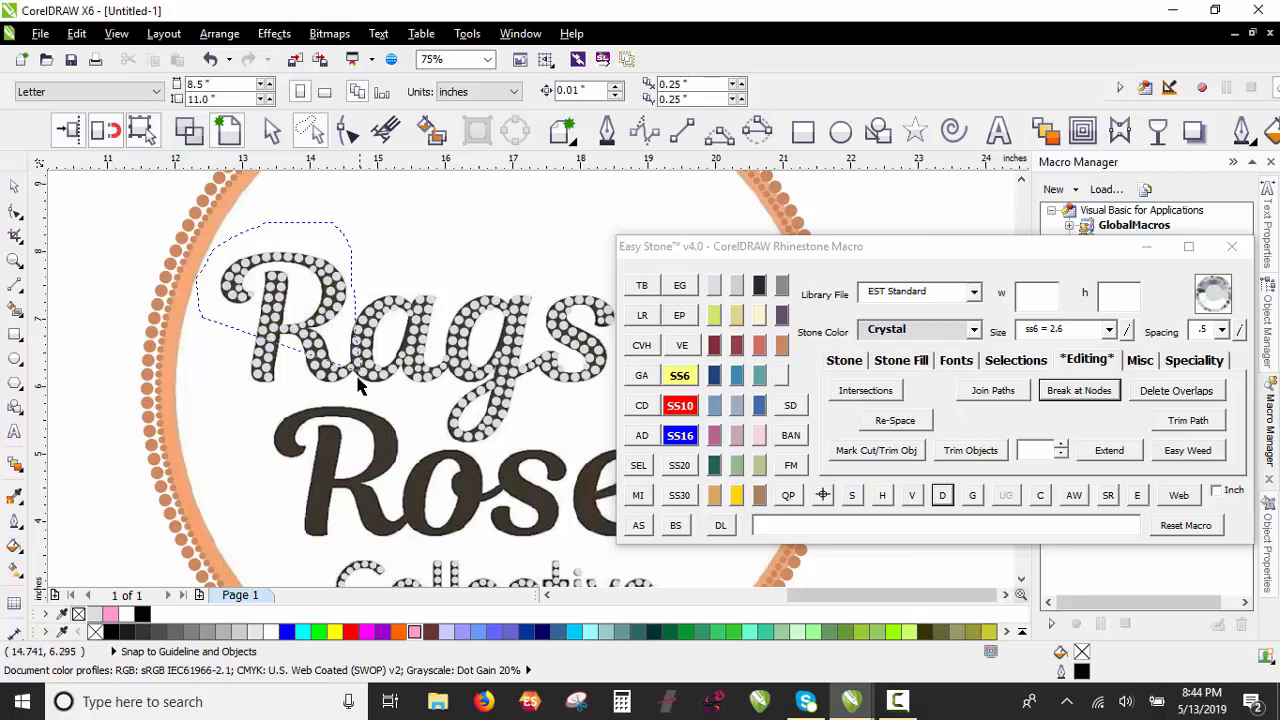
pyautogui.moveTo(297, 421); pyautogui.dragTo(252, 422)
pyautogui.moveTo(270, 341); pyautogui.dragTo(327, 501)
pyautogui.rightClick(321, 475)
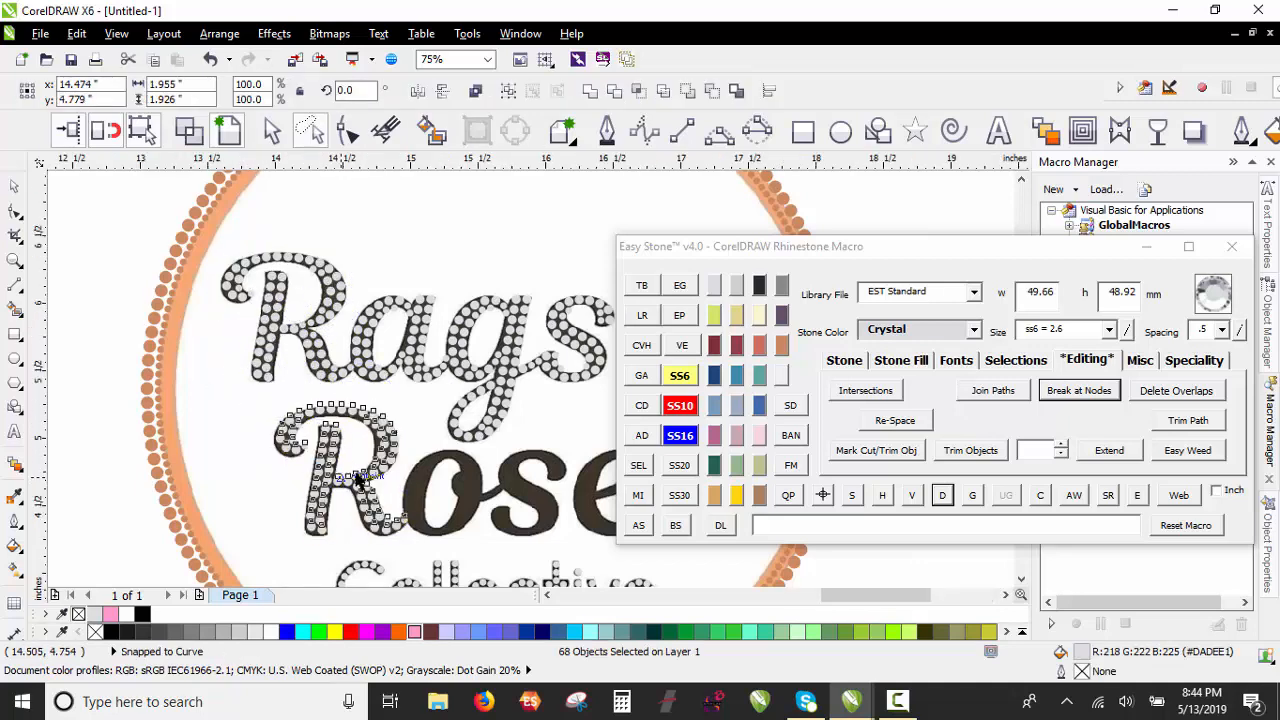
# Step: Shift the copied stones slightly so they sit inside the traced R of Roses
pyautogui.scroll(2, 378, 452)
pyautogui.scroll(1, 438, 363)
pyautogui.moveTo(441, 359); pyautogui.dragTo(430, 356)
pyautogui.scroll(-2, 436, 268)
pyautogui.scroll(3, 430, 505)
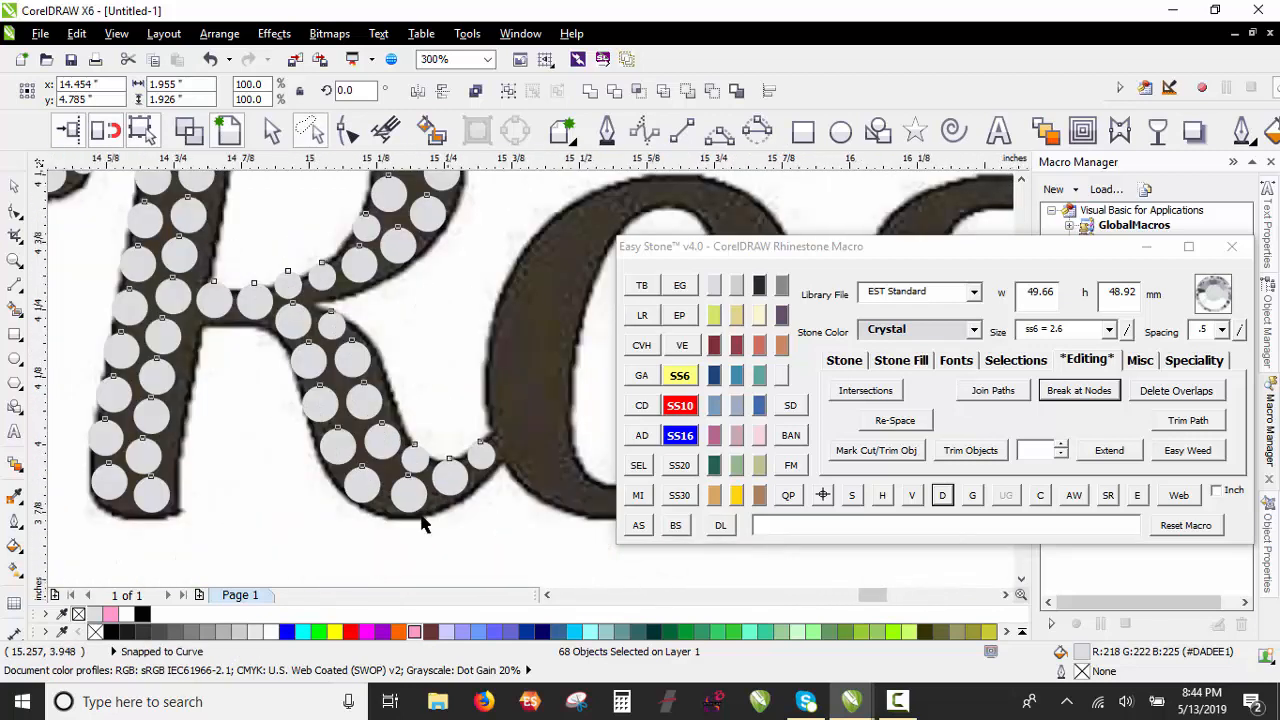
pyautogui.moveTo(347, 496); pyautogui.dragTo(353, 502)
pyautogui.scroll(-2, 334, 500)
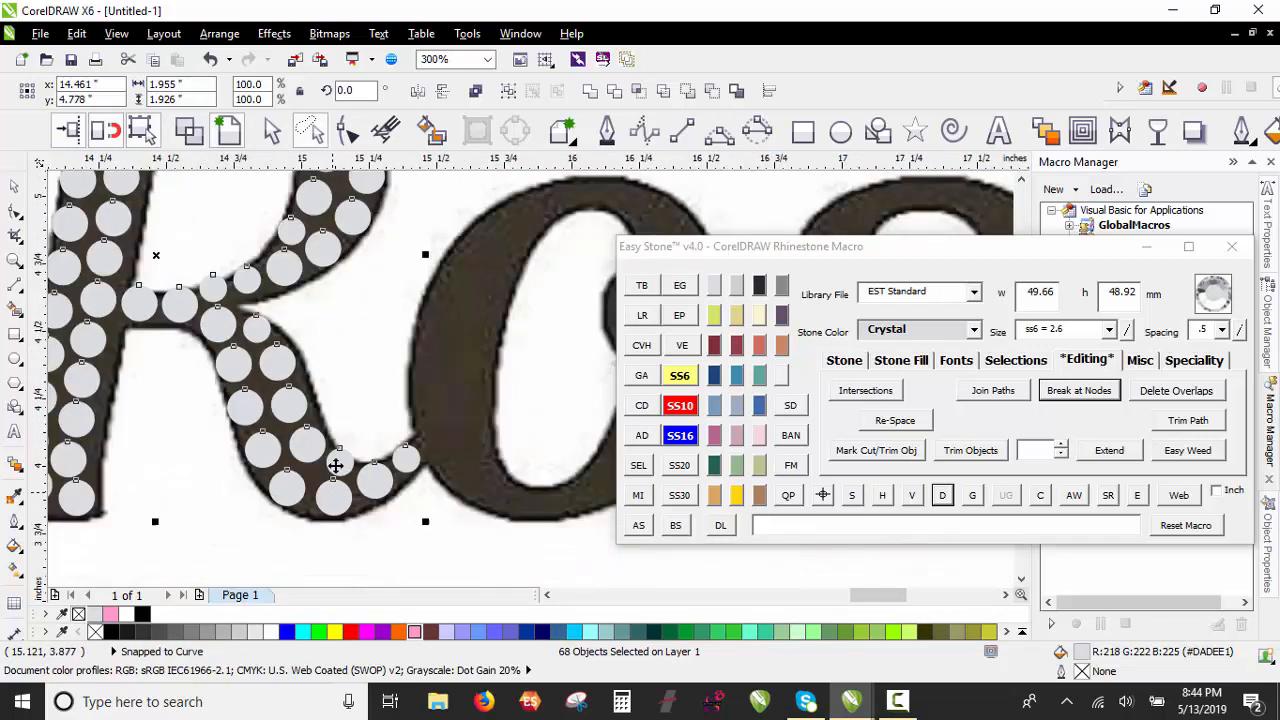
# Step: Select all the stones of the s in Rags and copy them onto the first s of Roses
pyautogui.scroll(-1, 337, 340)
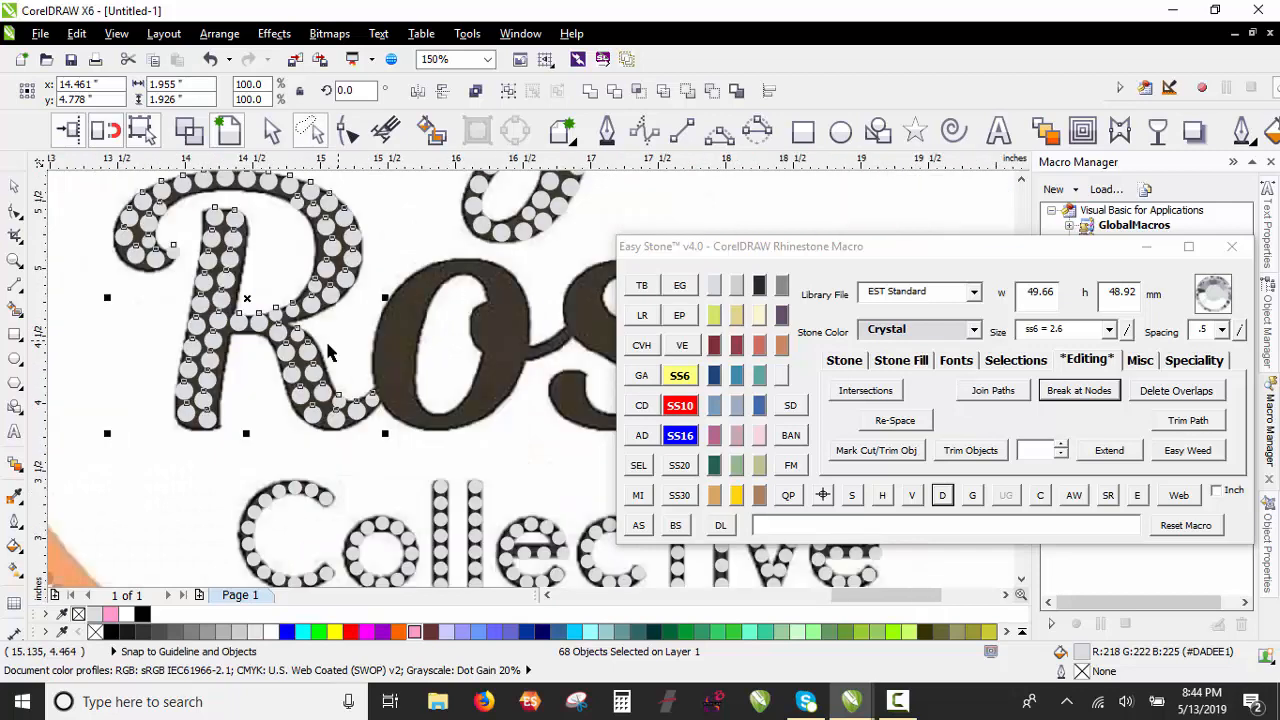
pyautogui.scroll(-1, 330, 352)
pyautogui.scroll(-1, 449, 276)
pyautogui.scroll(1, 449, 276)
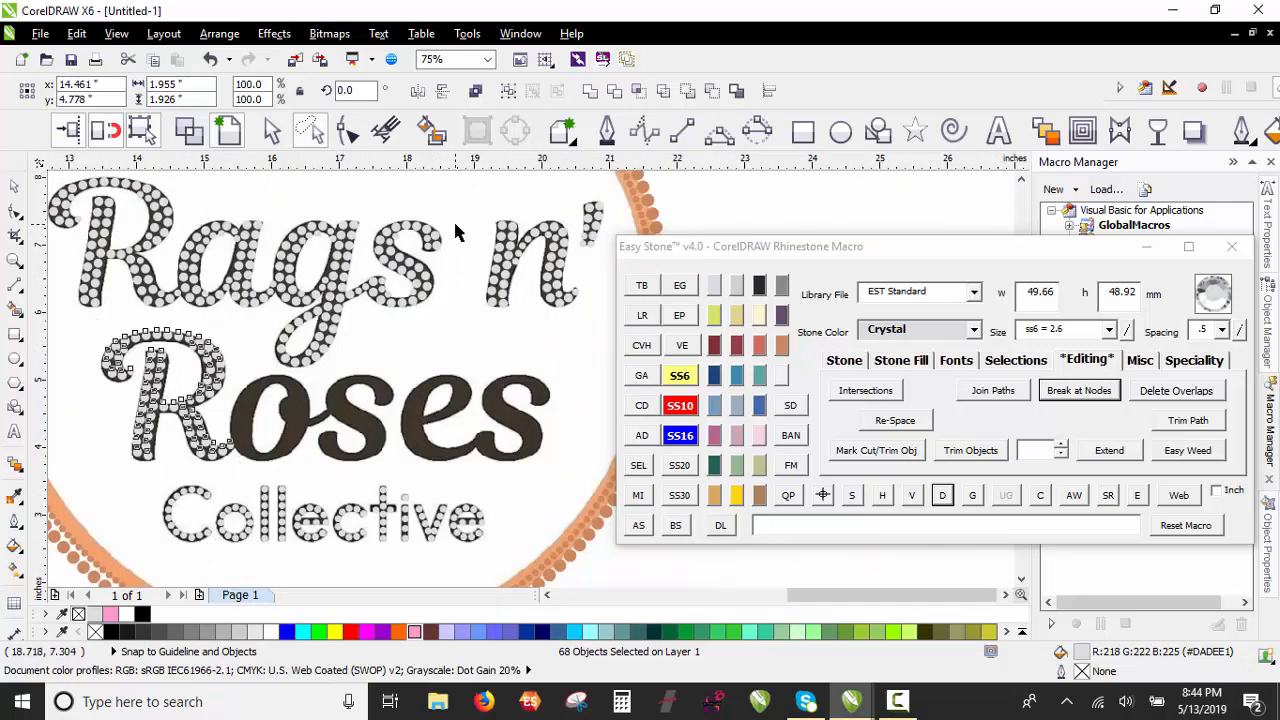
pyautogui.click(454, 226)
pyautogui.moveTo(377, 207); pyautogui.dragTo(401, 187)
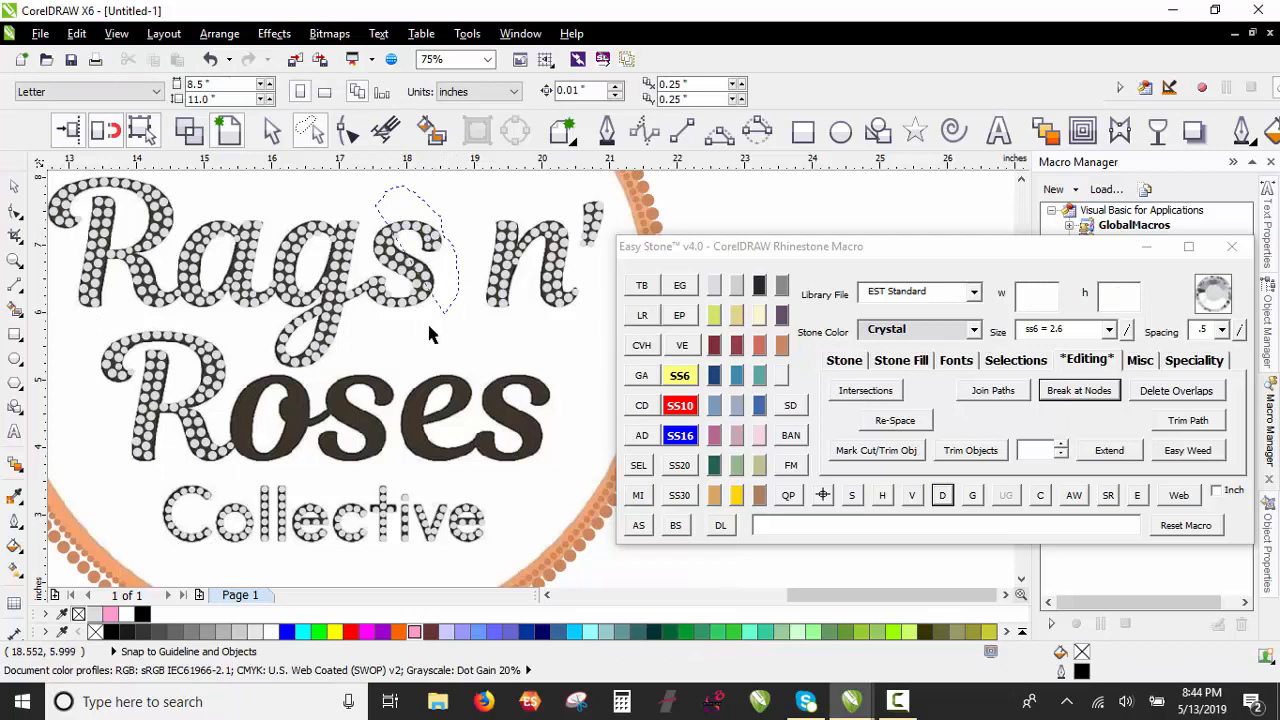
pyautogui.moveTo(358, 331); pyautogui.dragTo(359, 328)
pyautogui.moveTo(420, 272)
pyautogui.mouseDown()
pyautogui.moveTo(473, 370)
pyautogui.moveTo(402, 422)
pyautogui.moveTo(363, 420)
pyautogui.mouseUp()
pyautogui.rightClick(402, 422)
# Step: Shift the 35 copied stones slightly so they sit inside the traced first s of Roses
pyautogui.scroll(4, 370, 412)
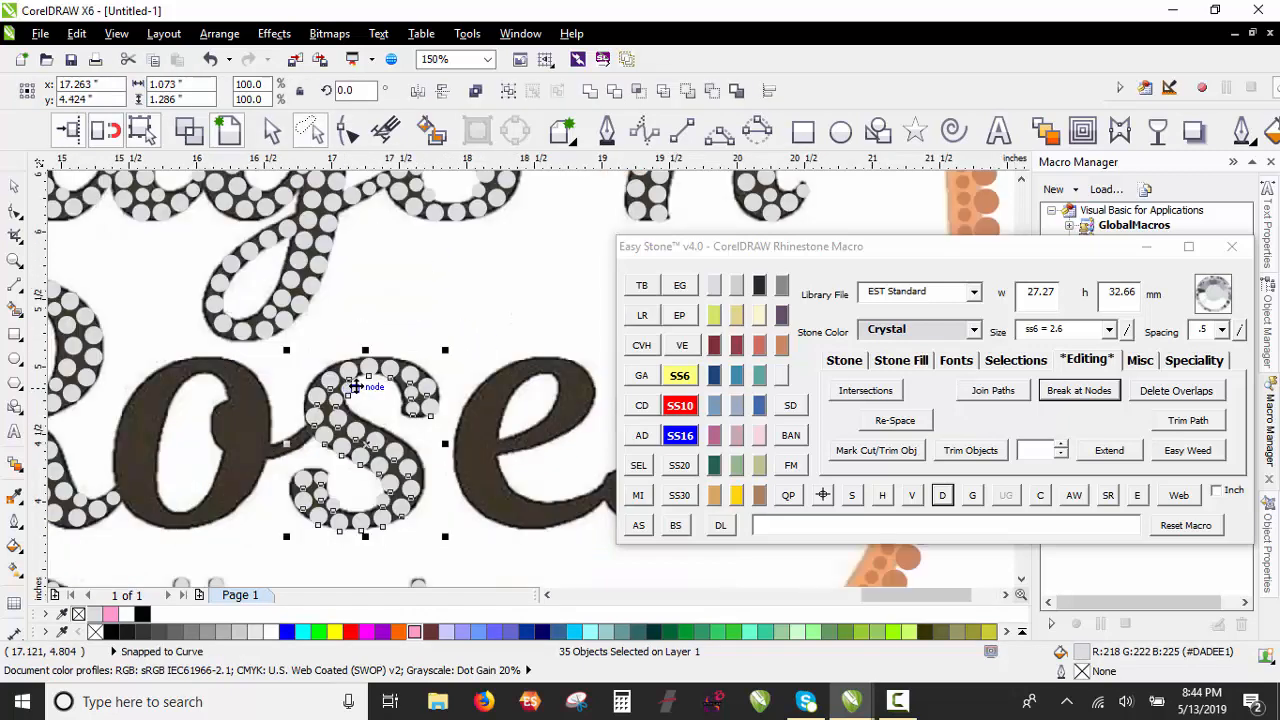
pyautogui.moveTo(461, 356); pyautogui.dragTo(446, 320)
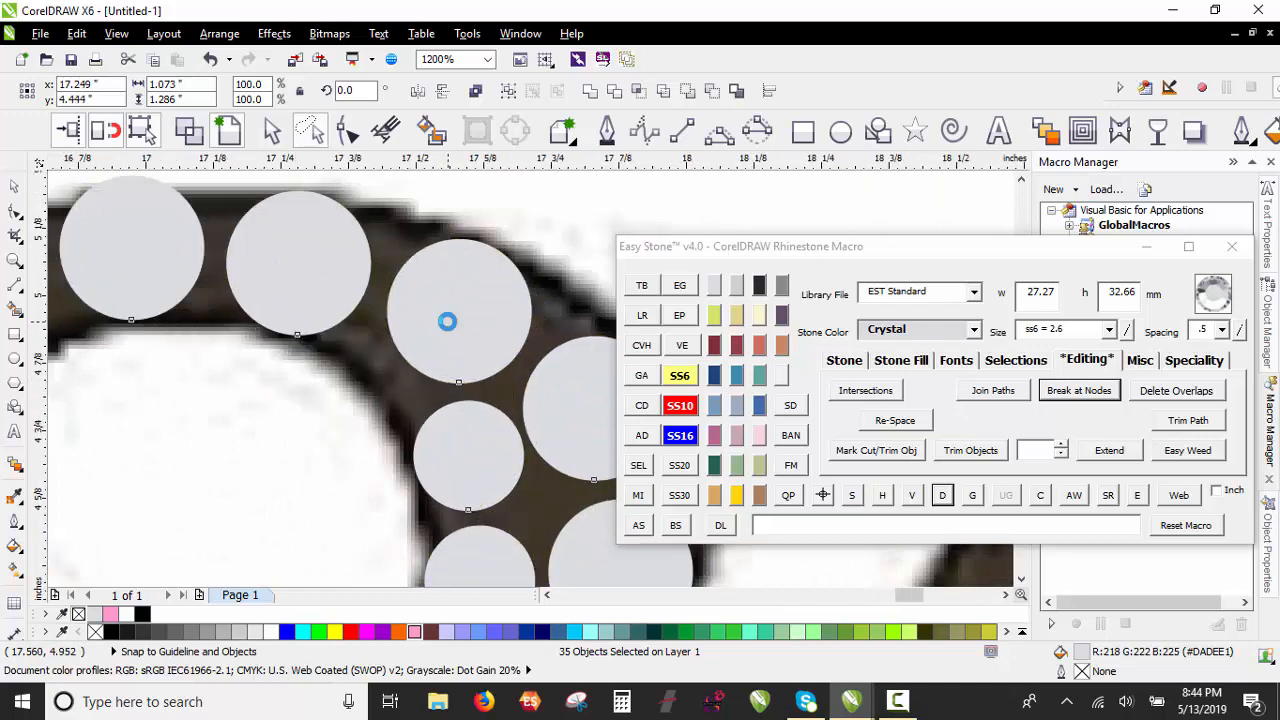
pyautogui.scroll(-2, 446, 320)
pyautogui.scroll(-1, 434, 463)
pyautogui.scroll(2, 420, 457)
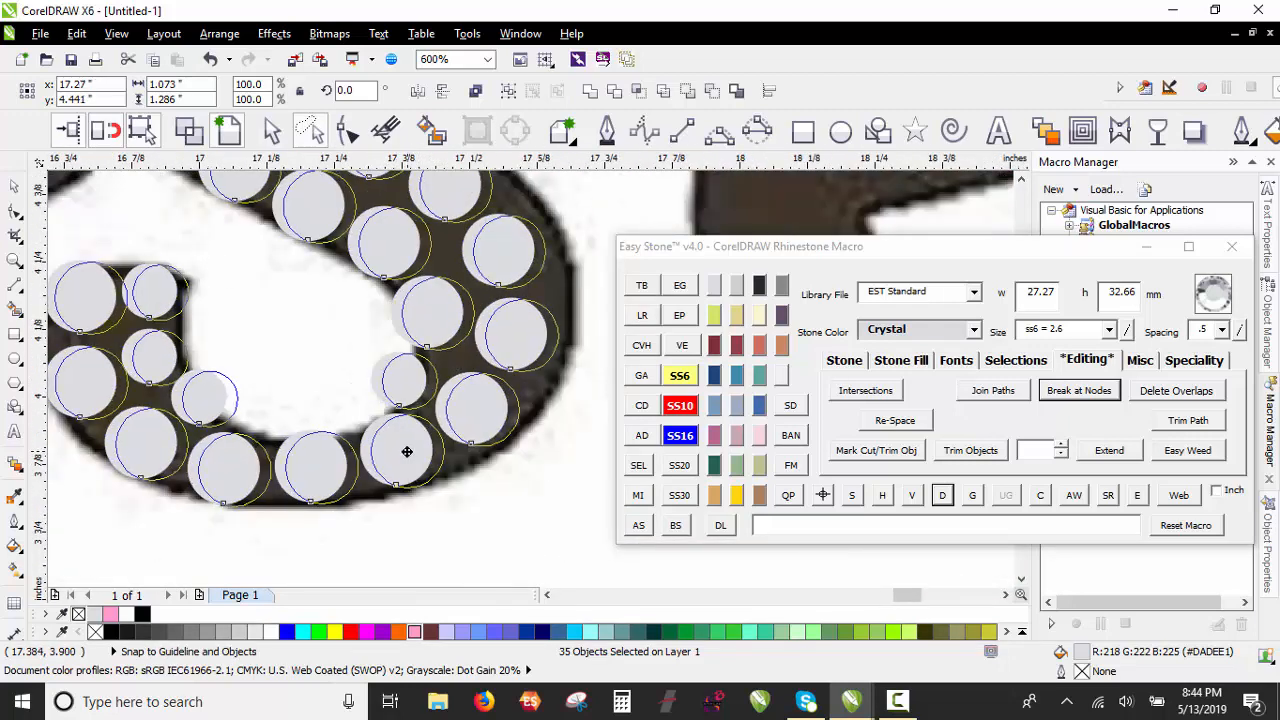
pyautogui.scroll(-1, 395, 430)
pyautogui.scroll(-1, 250, 318)
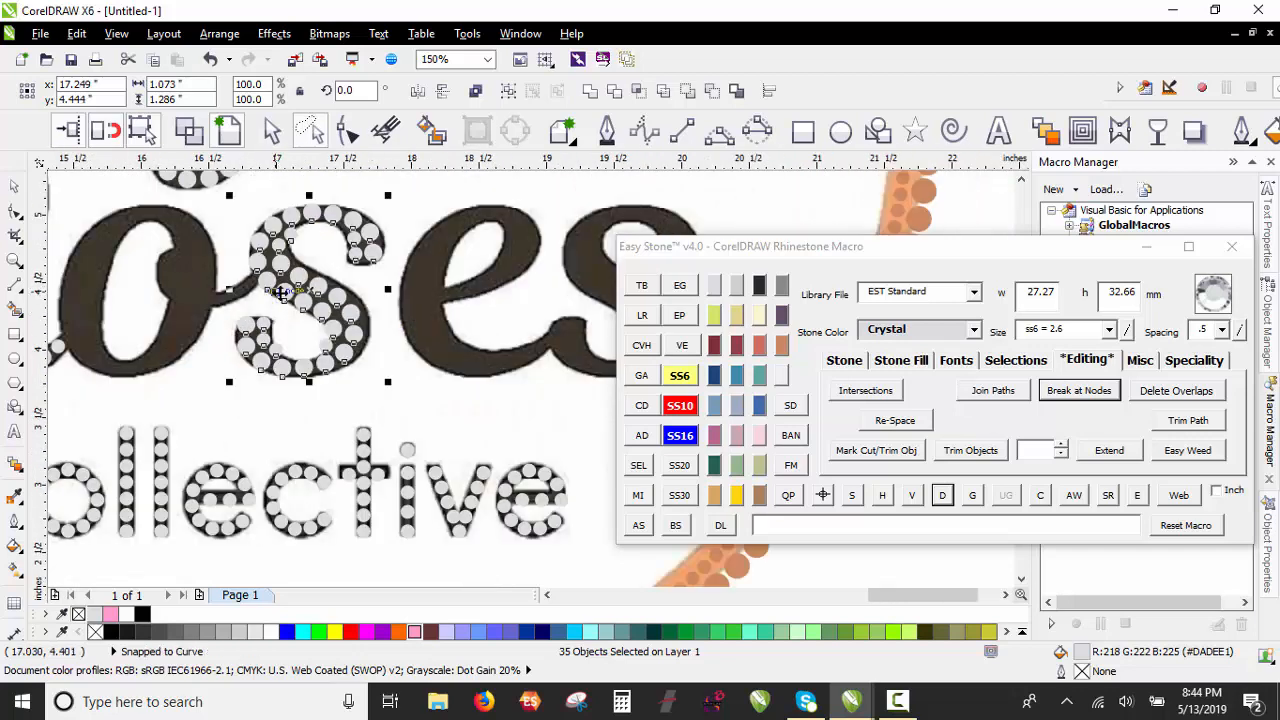
pyautogui.scroll(2, 351, 294)
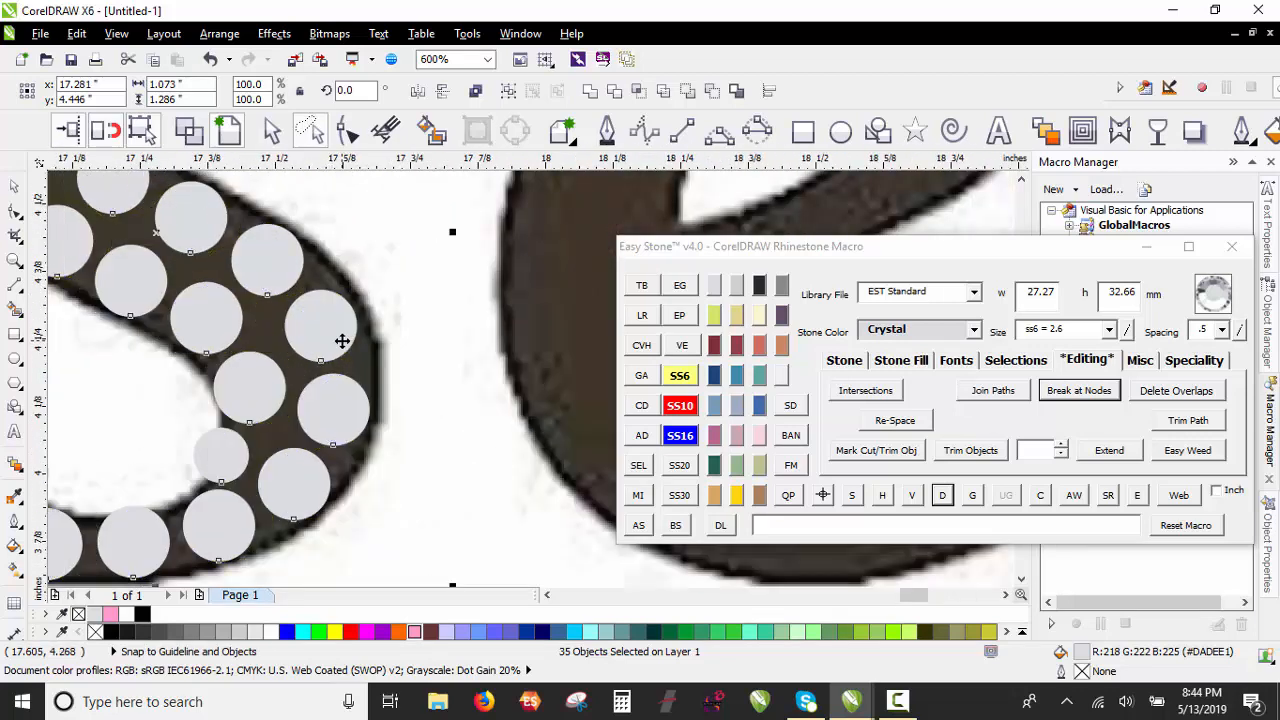
pyautogui.scroll(-2, 342, 341)
pyautogui.scroll(-1, 256, 264)
pyautogui.scroll(1, 254, 264)
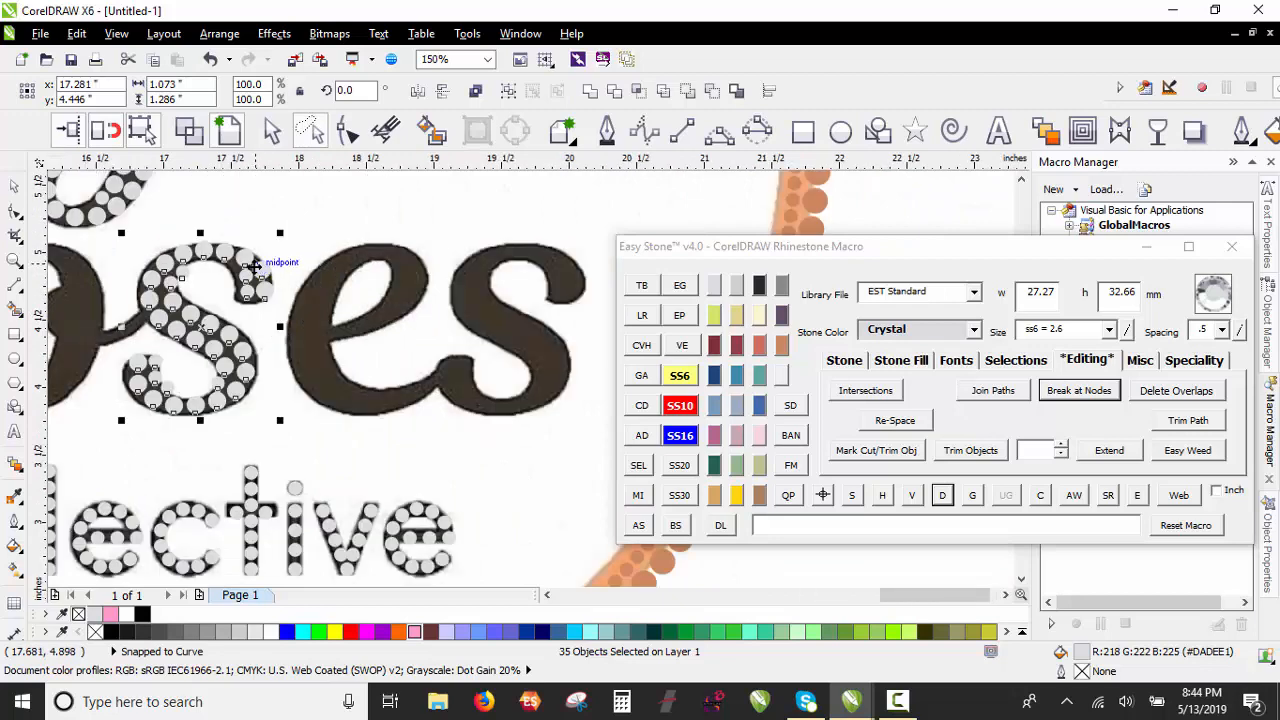
# Step: Copy the stones of the first s in Roses onto the final s
pyautogui.moveTo(255, 263); pyautogui.dragTo(564, 295)
pyautogui.click(430, 225)
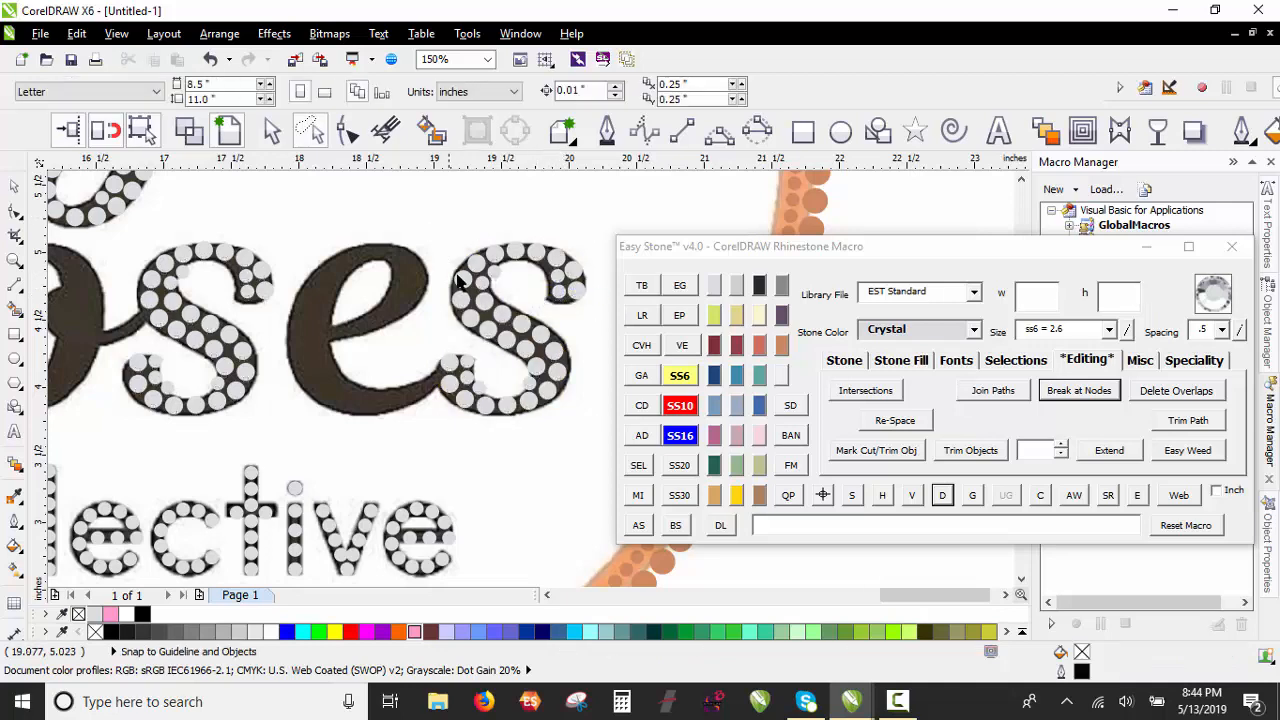
pyautogui.scroll(-2, 400, 420)
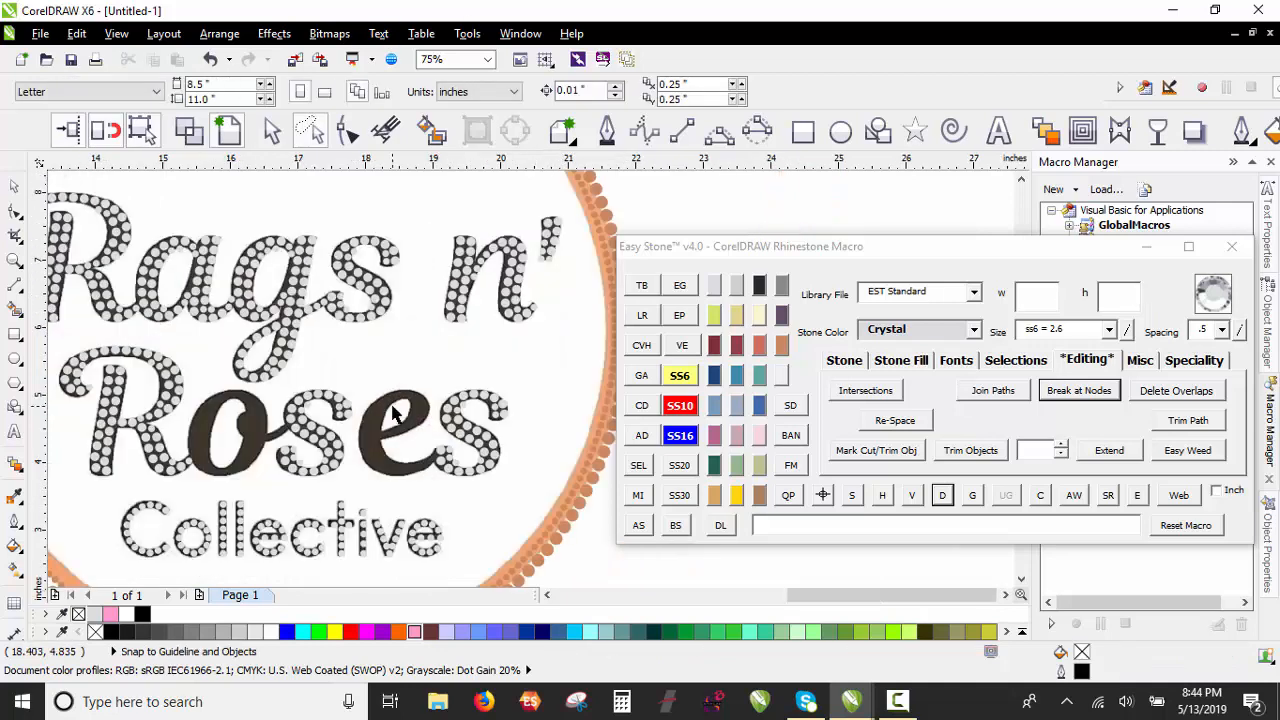
pyautogui.scroll(-1, 373, 390)
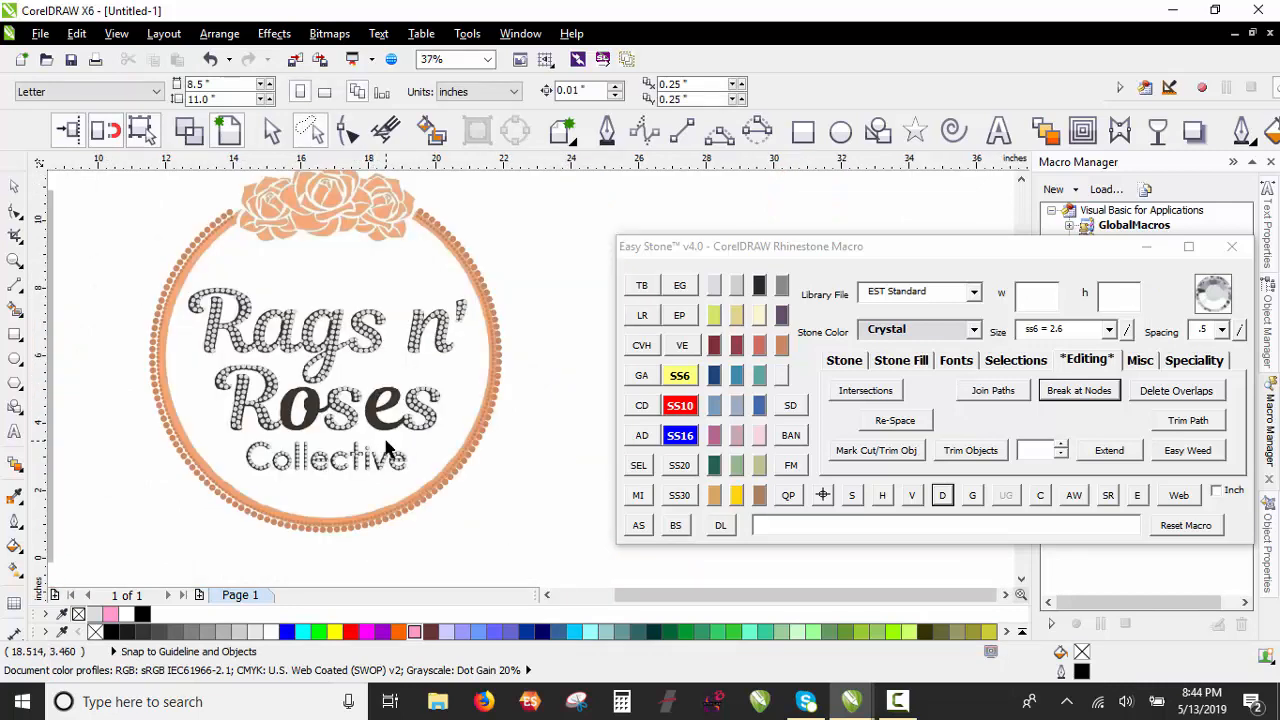
# Step: Copy two SS6 stones and one SS10 stone onto the e's tail where it joins the final s
pyautogui.scroll(5, 388, 449)
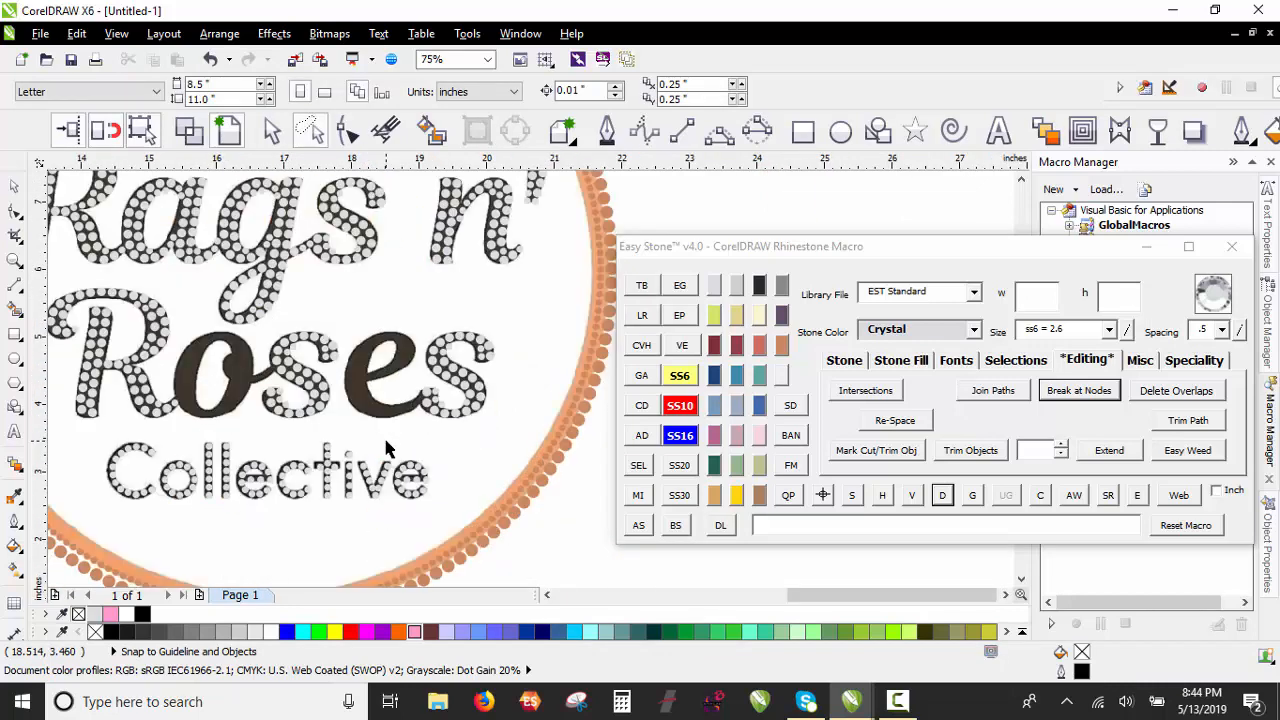
pyautogui.scroll(-1, 522, 356)
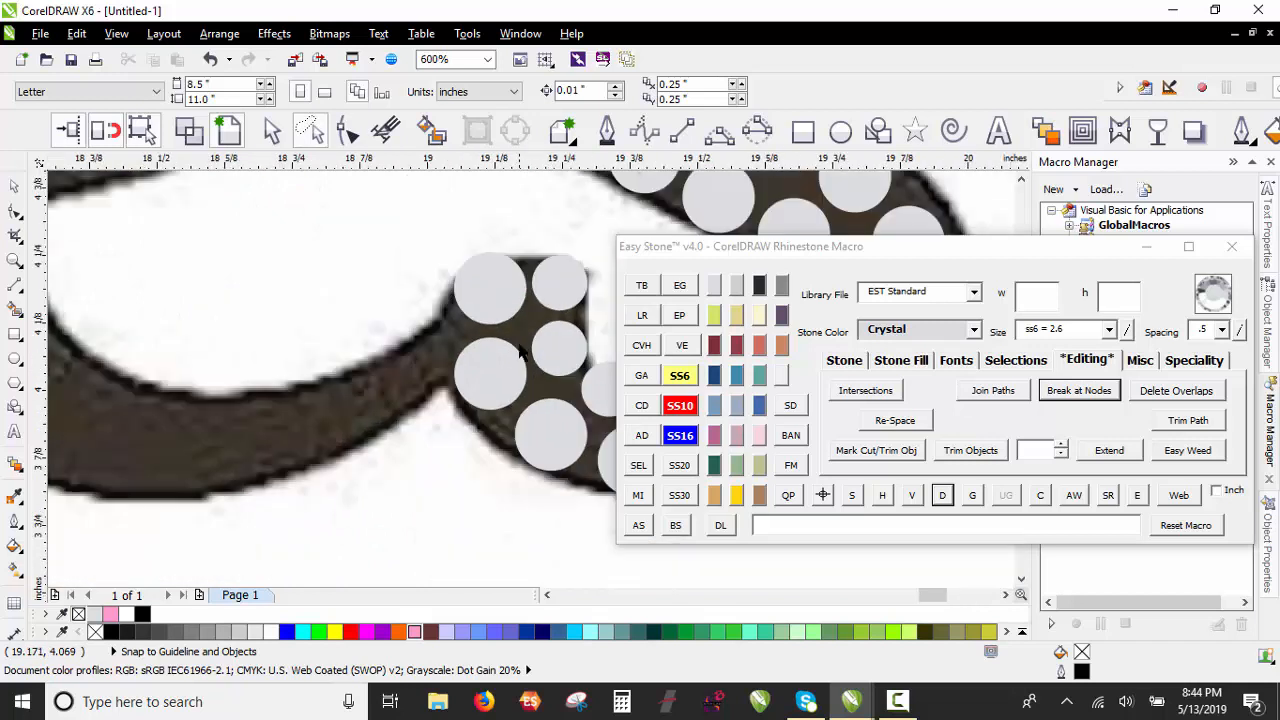
pyautogui.moveTo(566, 352); pyautogui.dragTo(243, 463)
pyautogui.scroll(1, 416, 360)
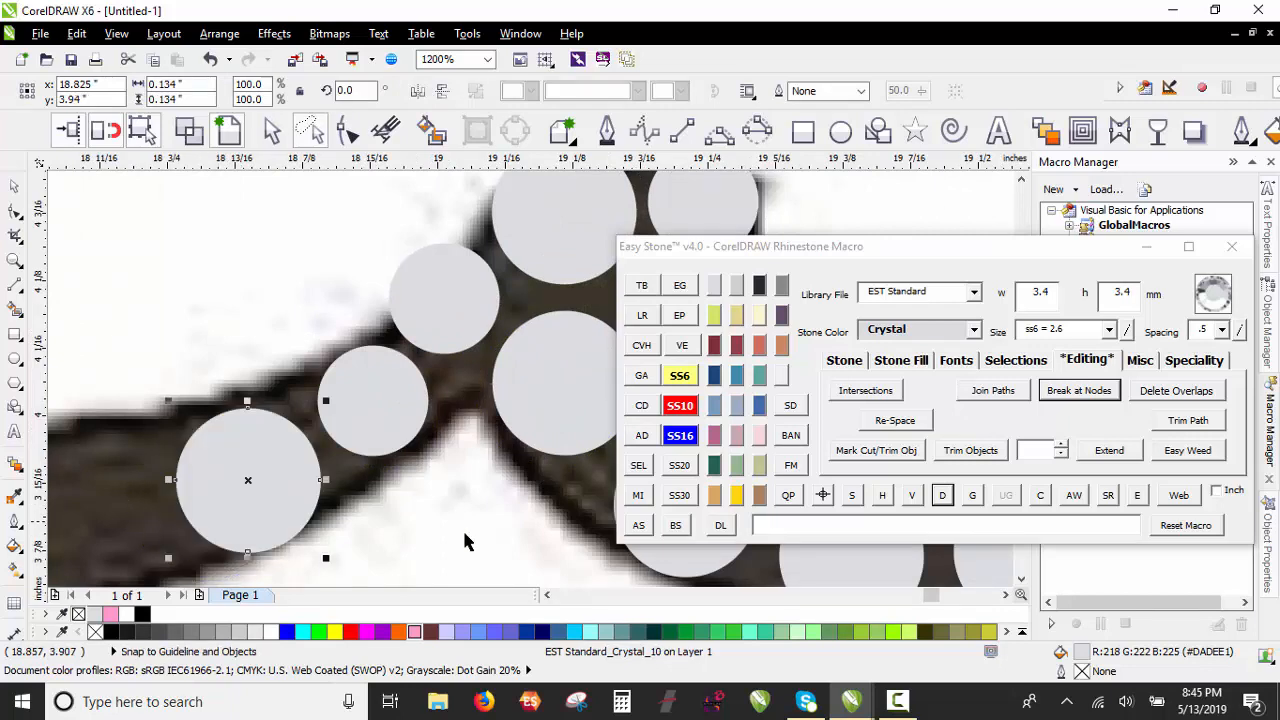
pyautogui.scroll(-2, 466, 536)
# Step: Place copies of the SS10 stone around the e's outer edge, from the tail up to the top of the loop
pyautogui.moveTo(405, 500); pyautogui.dragTo(194, 302)
pyautogui.press('space')
pyautogui.press('space')
pyautogui.press('space')
pyautogui.press('space')
pyautogui.press('space')
pyautogui.scroll(1, 320, 230)
pyautogui.rightClick(268, 265)
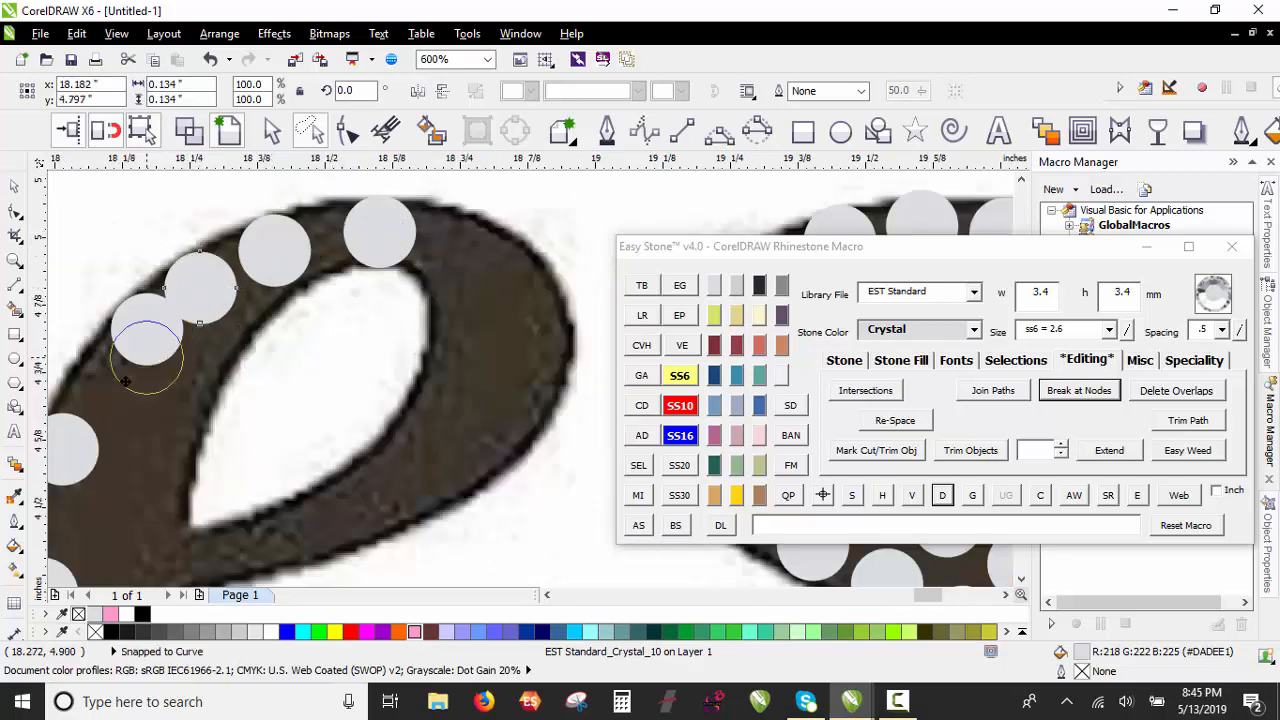
pyautogui.scroll(-1, 162, 312)
pyautogui.press('Escape')
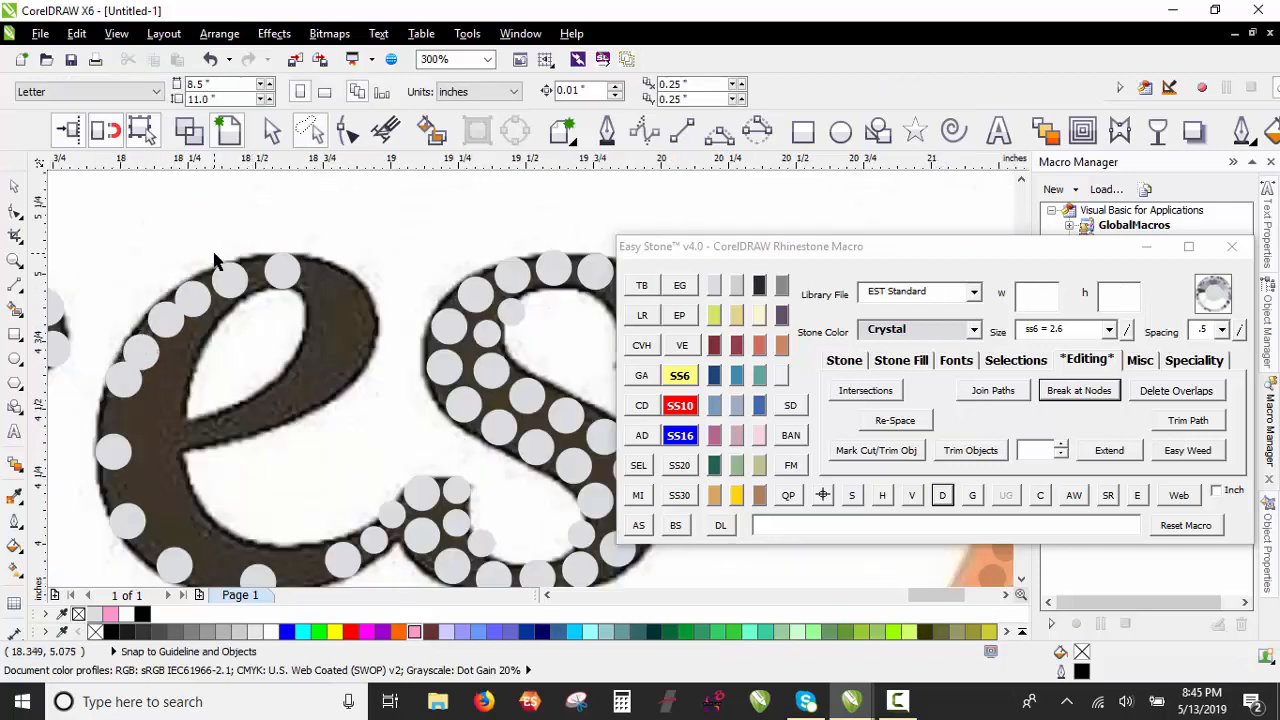
# Step: Select the 11 SS10 stones along the e's outer edge, re-space them, and clear the stones to leave only their path
pyautogui.scroll(-1, 183, 257)
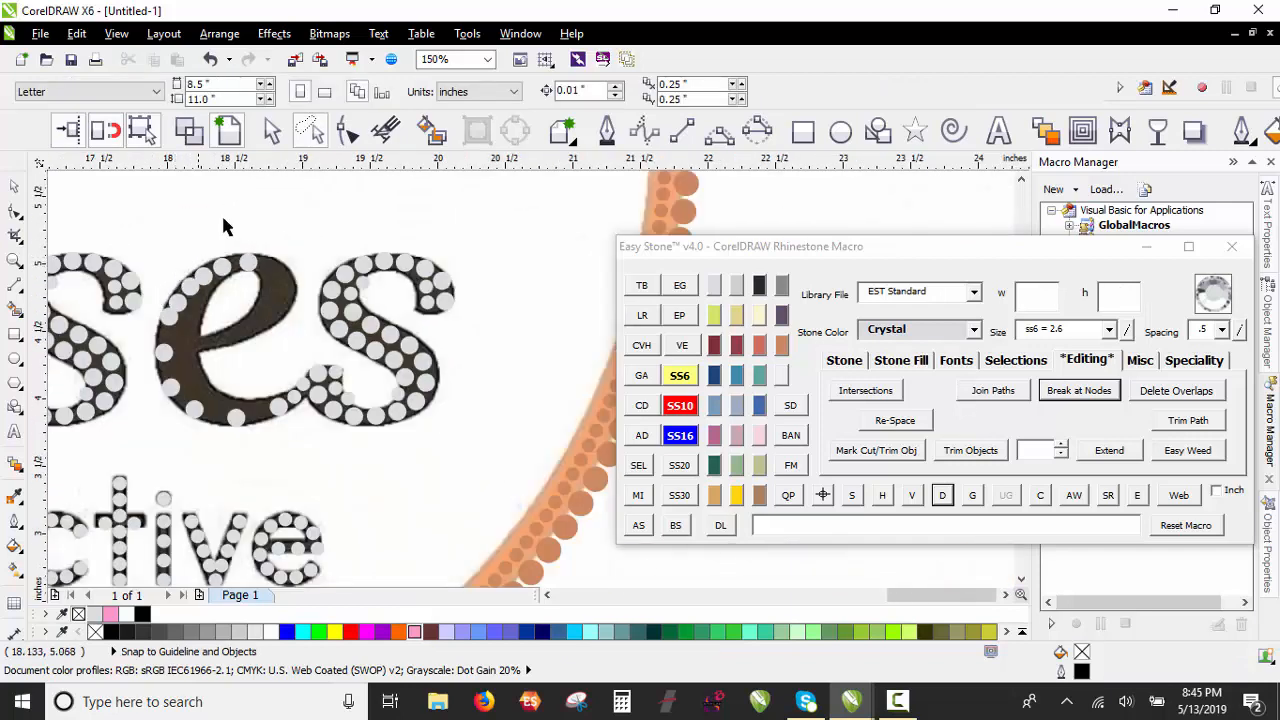
pyautogui.scroll(-1, 224, 226)
pyautogui.scroll(1, 188, 238)
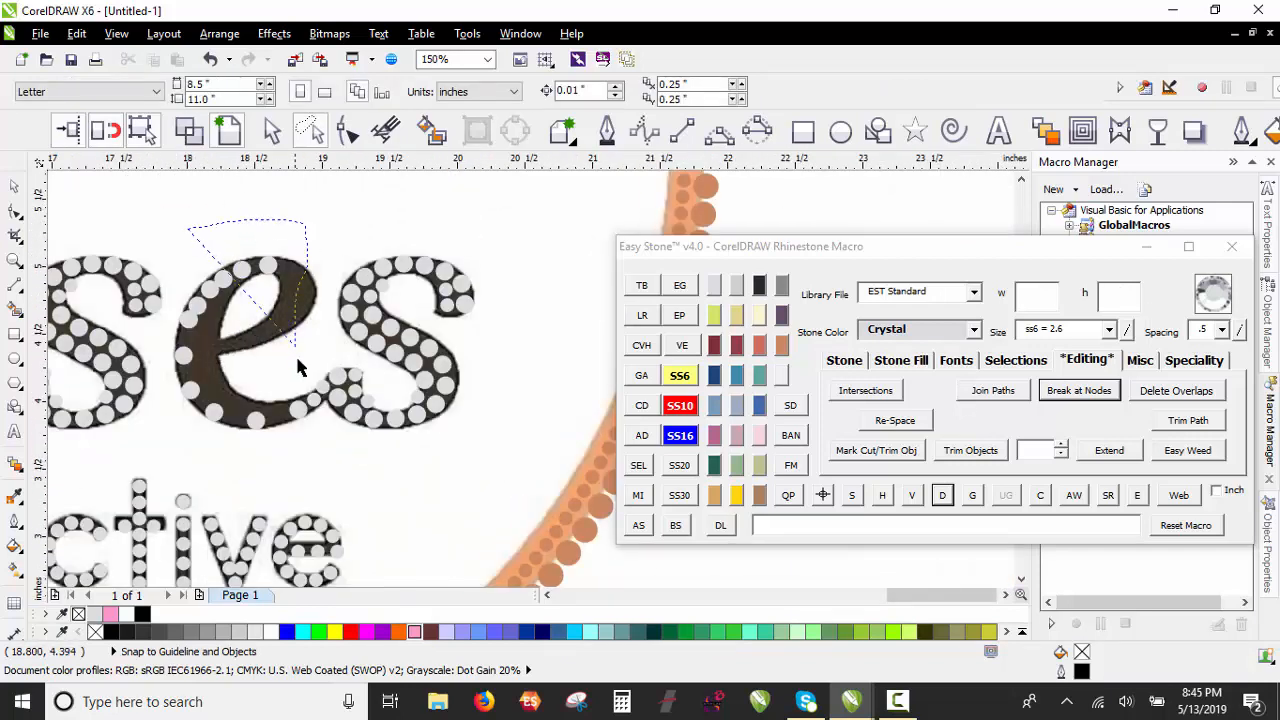
pyautogui.moveTo(145, 450); pyautogui.dragTo(152, 440)
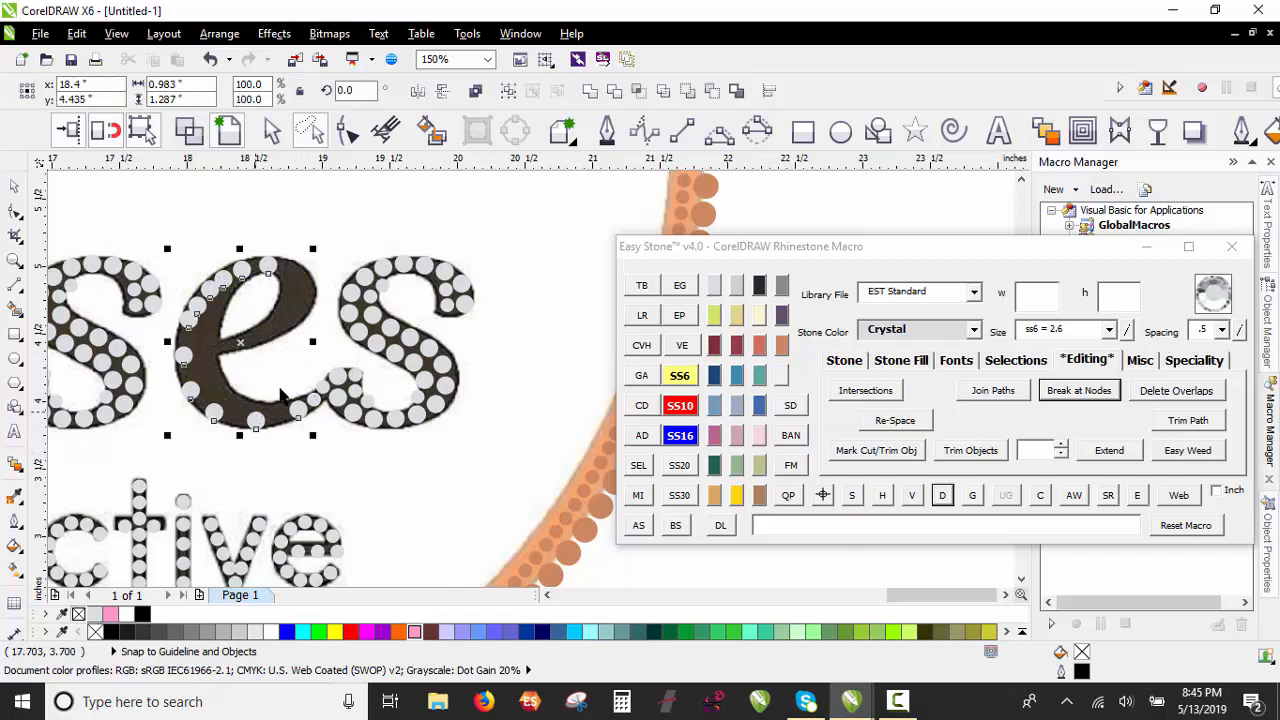
pyautogui.scroll(1, 285, 395)
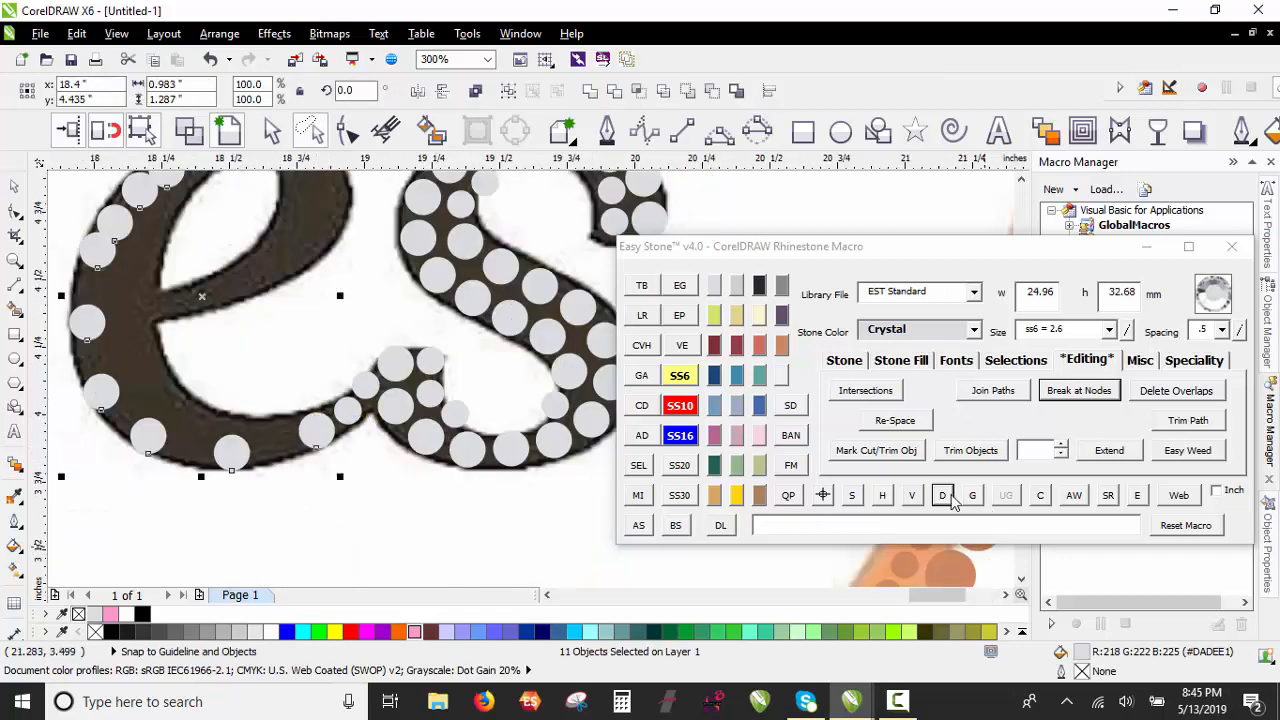
pyautogui.click(673, 526)
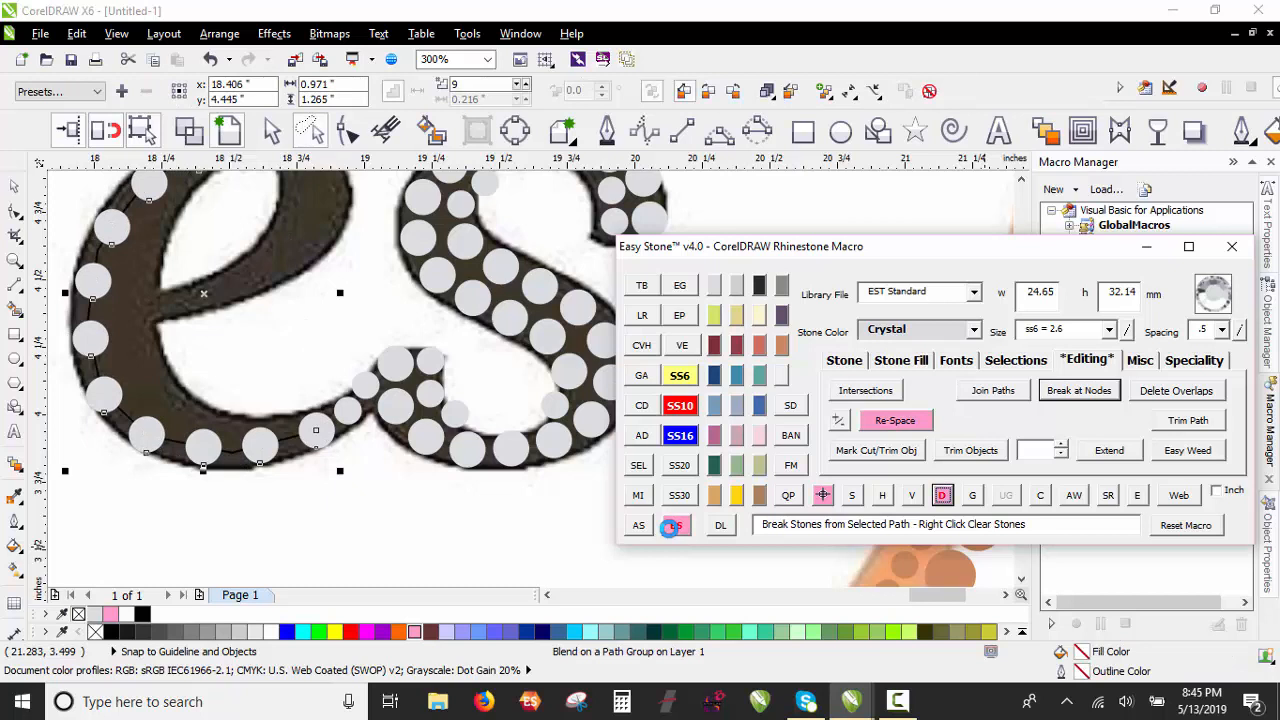
pyautogui.rightClick(673, 526)
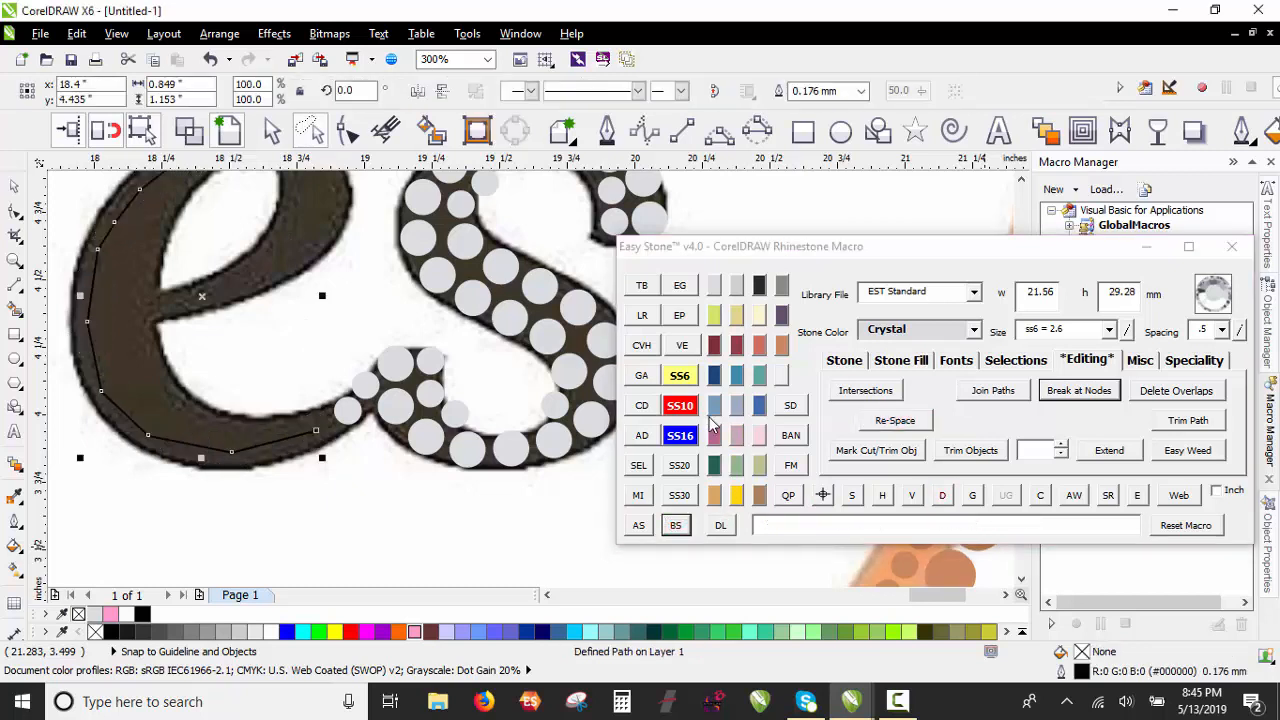
# Step: Apply SS10 Crystal stones at .5 spacing to the e's outer path and delete the path
pyautogui.click(684, 405)
pyautogui.click(675, 525)
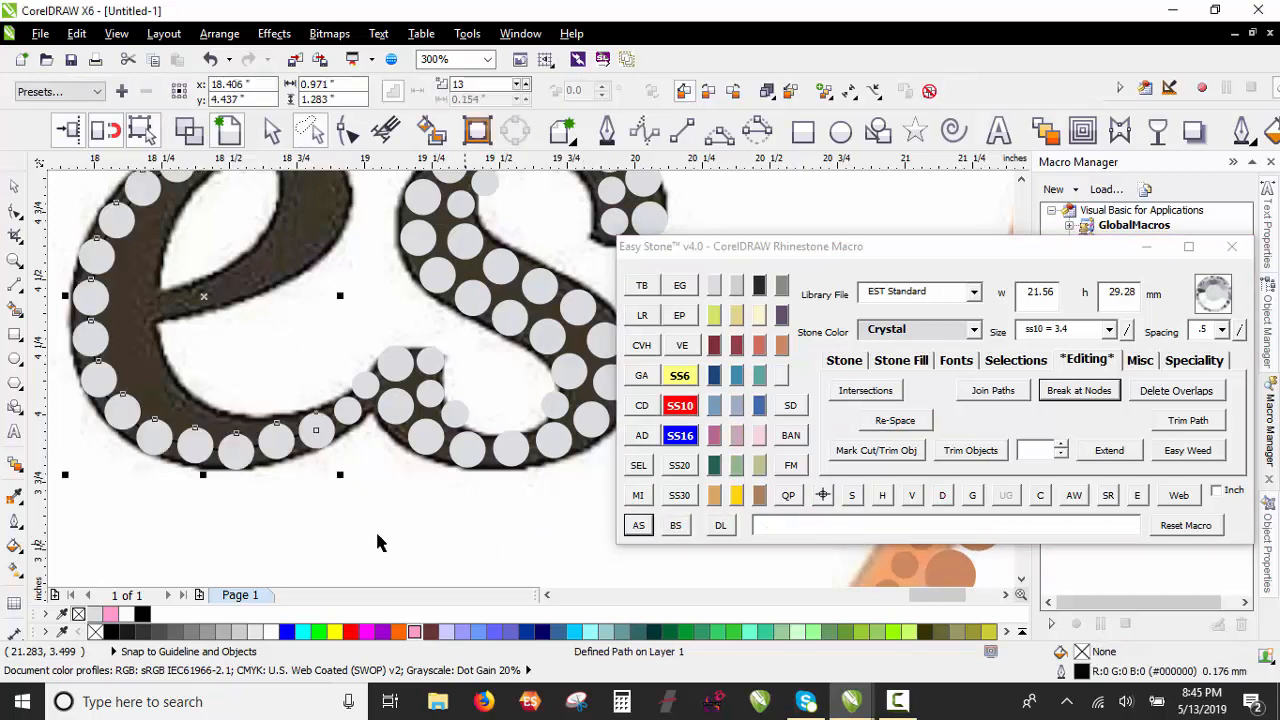
pyautogui.click(940, 497)
pyautogui.click(244, 531)
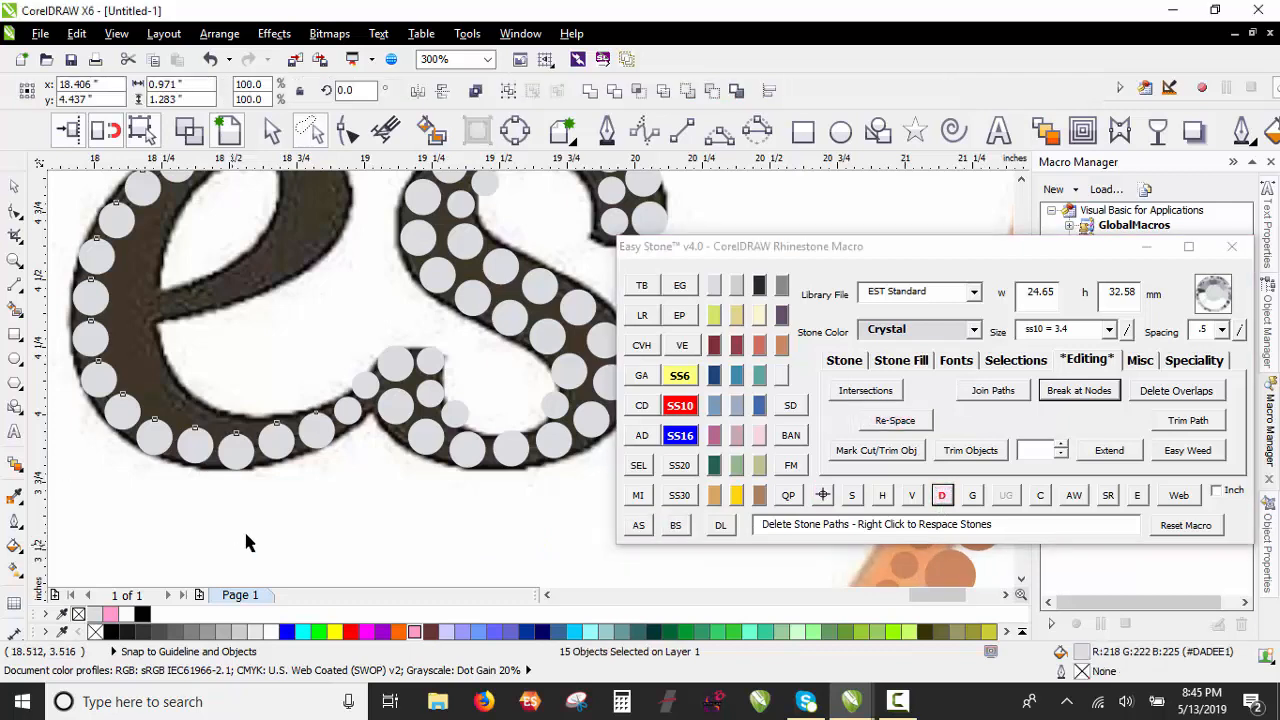
# Step: Examine the fit and spacing of the new stones along the e's outer edge, from the tail to the top
pyautogui.scroll(1, 272, 461)
pyautogui.scroll(1, 272, 461)
pyautogui.click(309, 435)
pyautogui.scroll(-2, 363, 449)
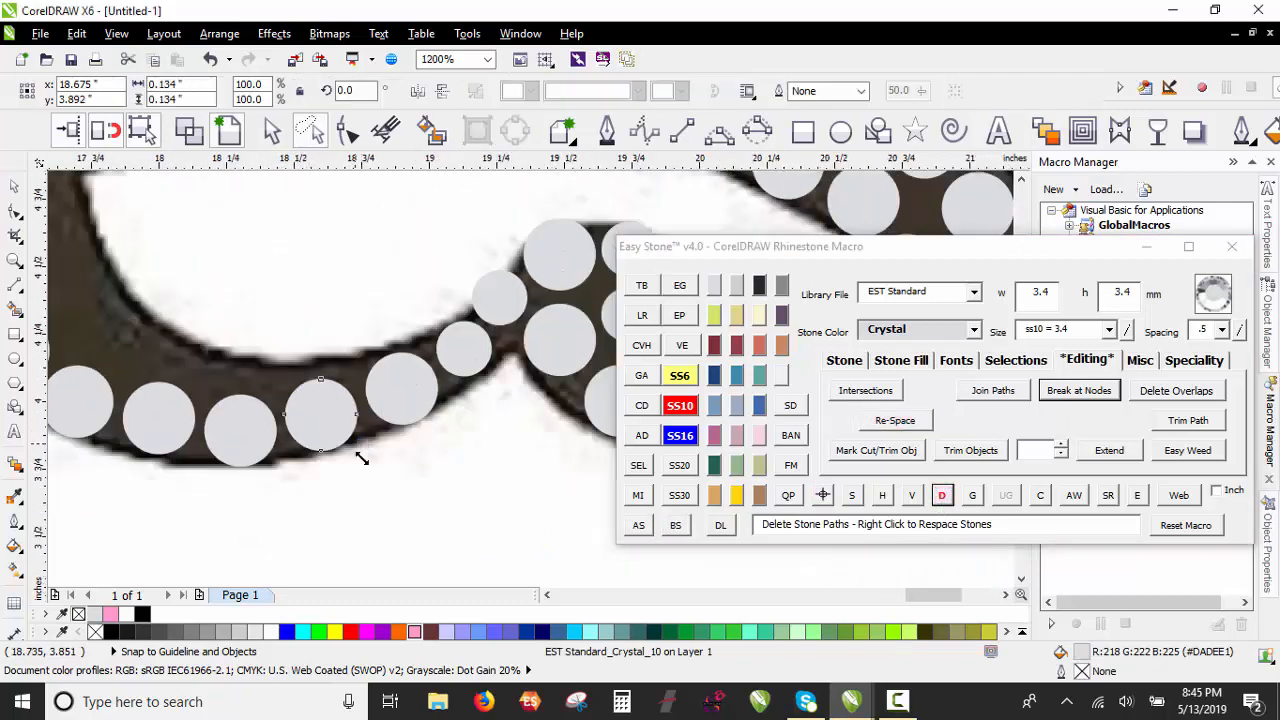
pyautogui.click(272, 490)
pyautogui.scroll(-1, 272, 490)
pyautogui.scroll(1, 283, 394)
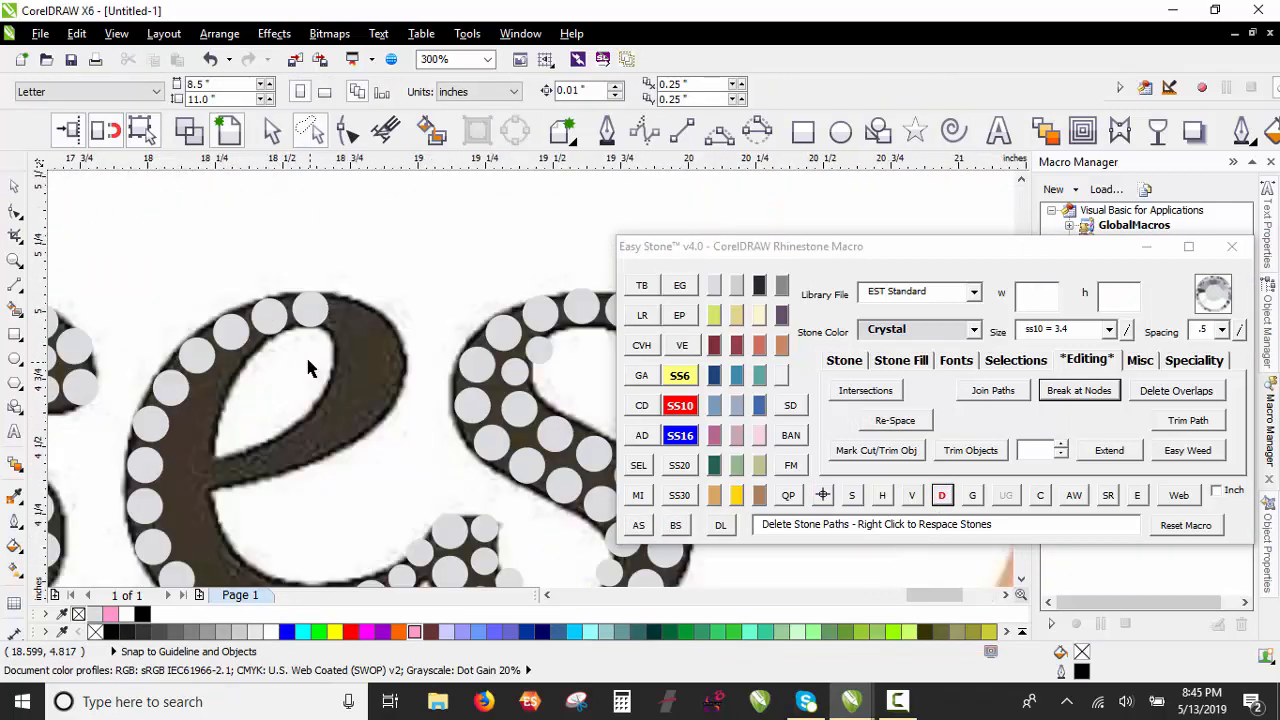
pyautogui.scroll(2, 248, 356)
pyautogui.scroll(-1, 310, 339)
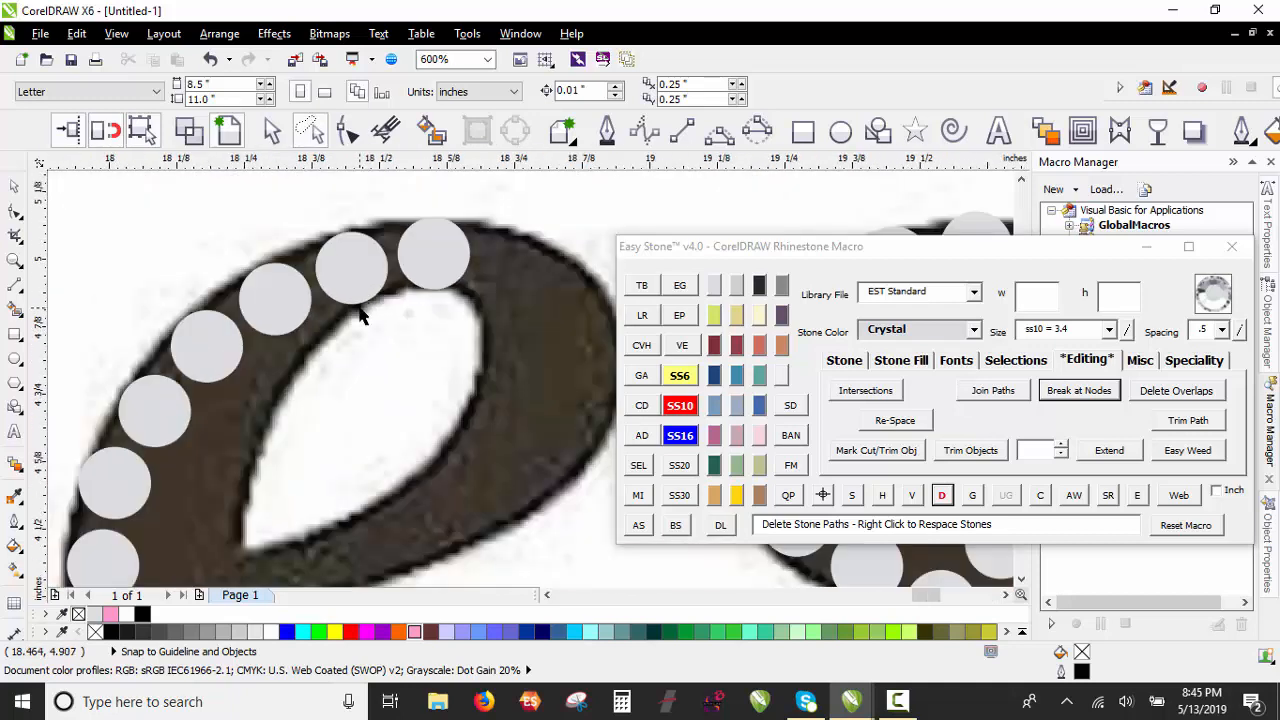
pyautogui.scroll(-1, 363, 313)
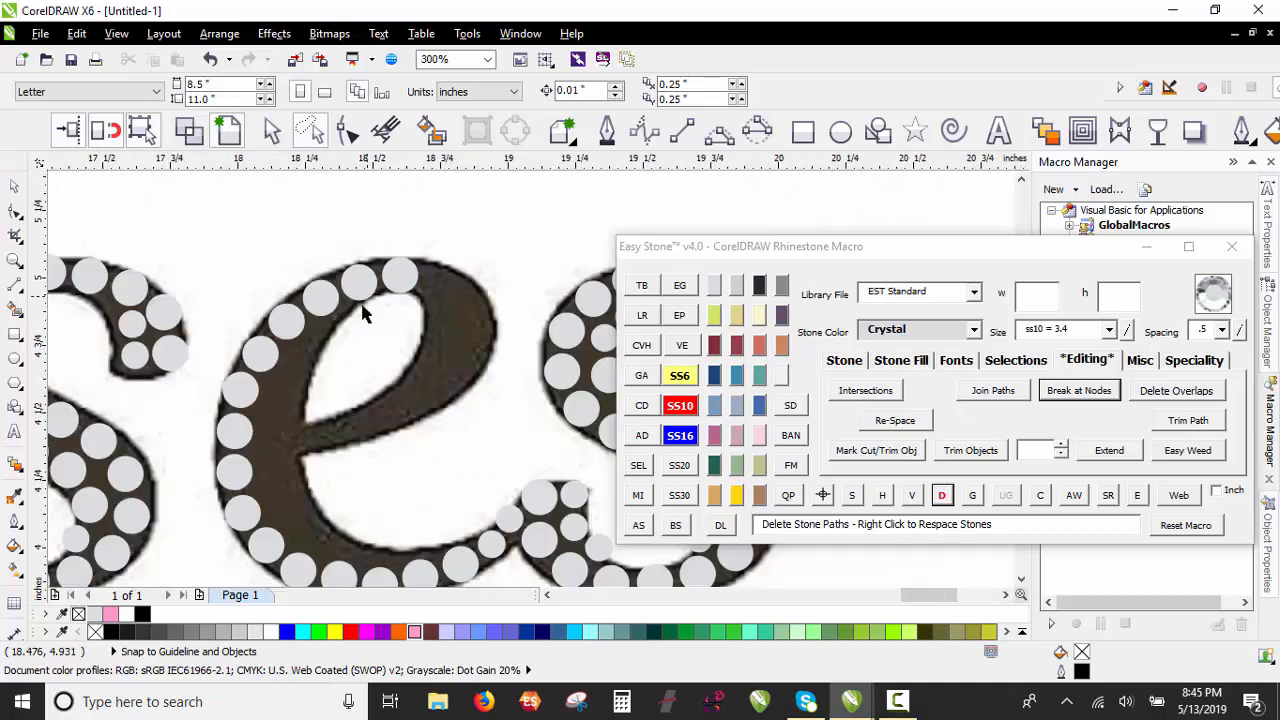
# Step: Start the e's inner row with an SS6 stone beside the upper loop opening and an SS10 stone below it
pyautogui.click(320, 335)
pyautogui.scroll(1, 330, 330)
pyautogui.scroll(2, 337, 347)
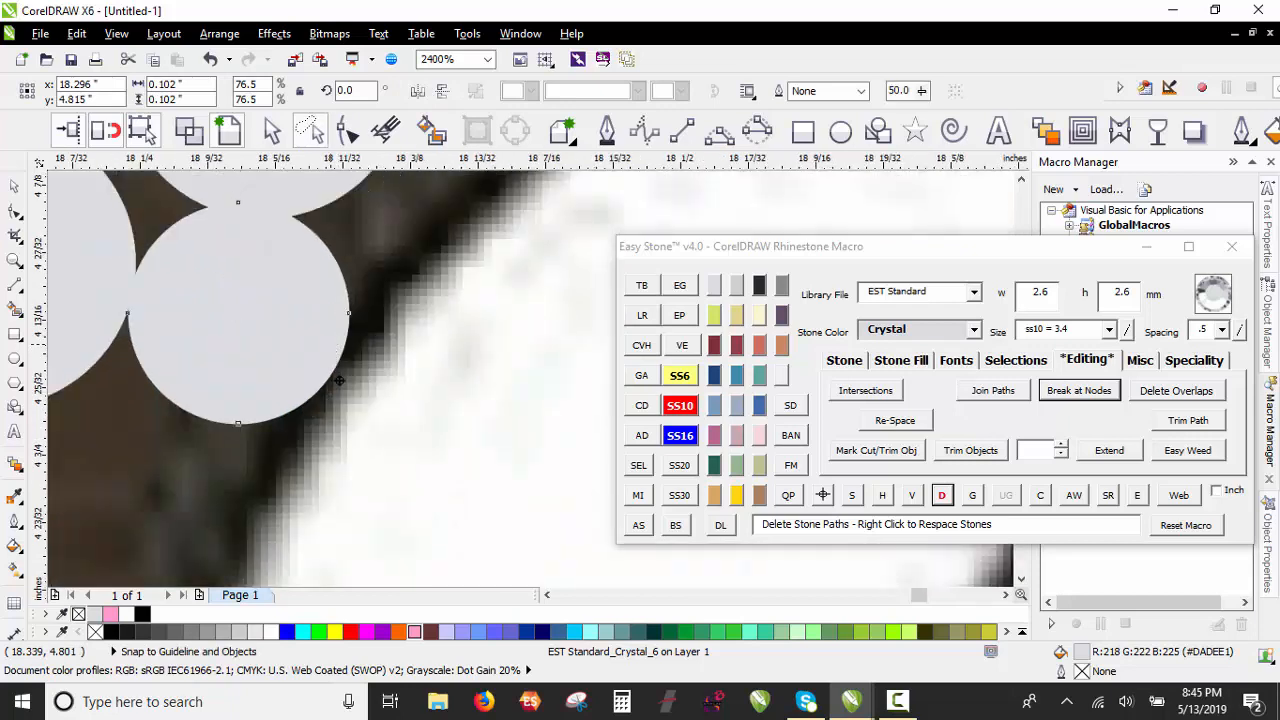
pyautogui.scroll(-1, 300, 340)
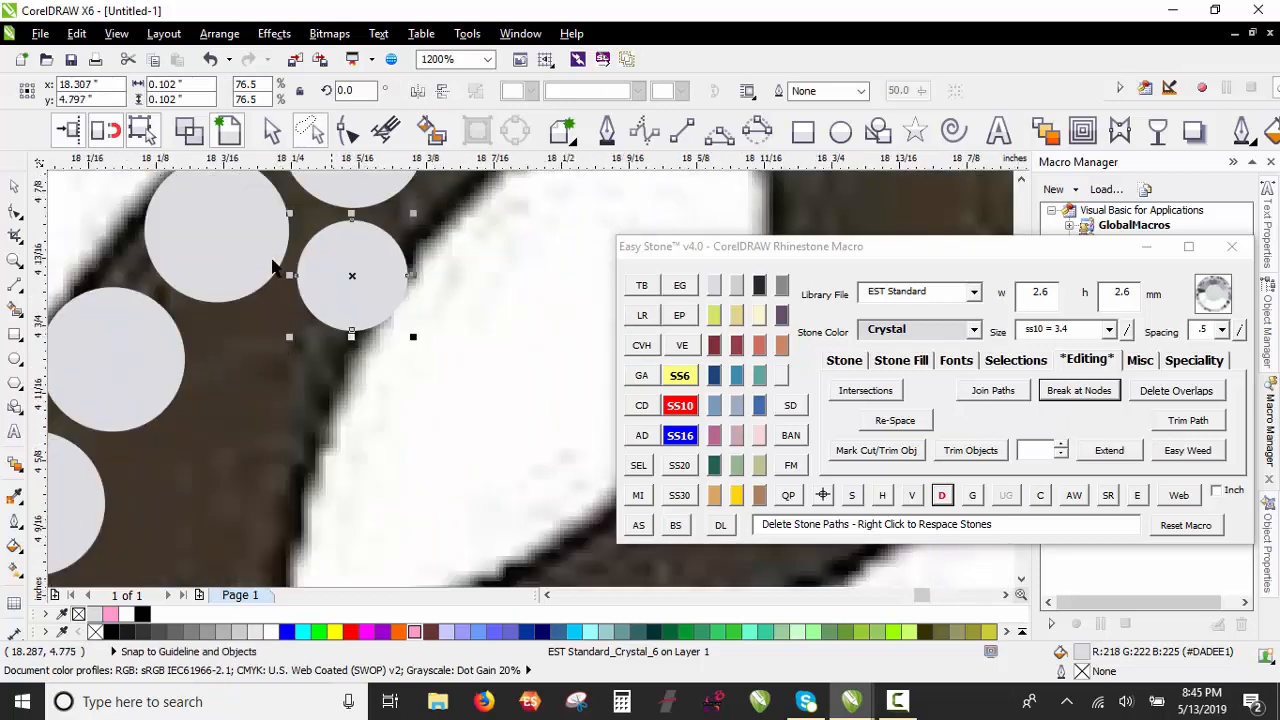
pyautogui.moveTo(200, 230); pyautogui.dragTo(253, 397)
pyautogui.rightClick(253, 397)
pyautogui.scroll(-1, 237, 268)
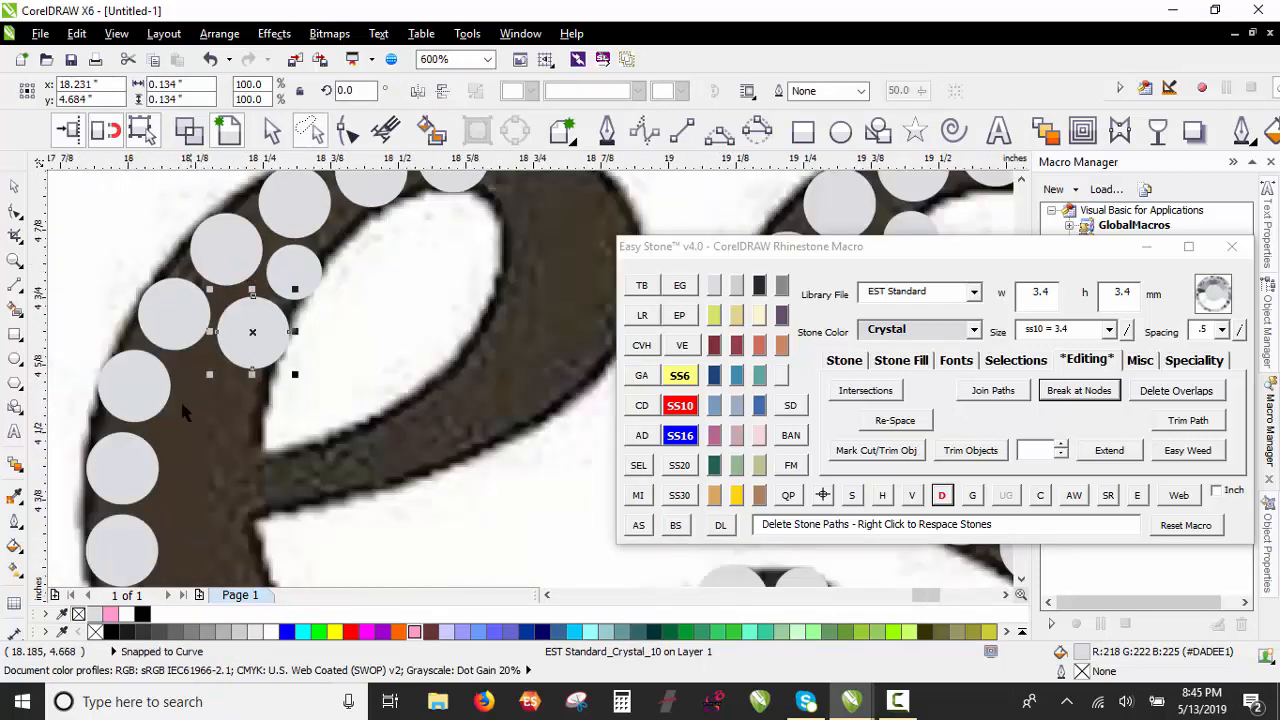
# Step: Copy two more SS10 stones down the e's inner row to the crossbar junction
pyautogui.scroll(1, 180, 406)
pyautogui.moveTo(328, 260); pyautogui.dragTo(255, 400)
pyautogui.rightClick(258, 402)
pyautogui.moveTo(255, 400); pyautogui.dragTo(240, 563)
pyautogui.rightClick(243, 565)
pyautogui.scroll(-1, 170, 280)
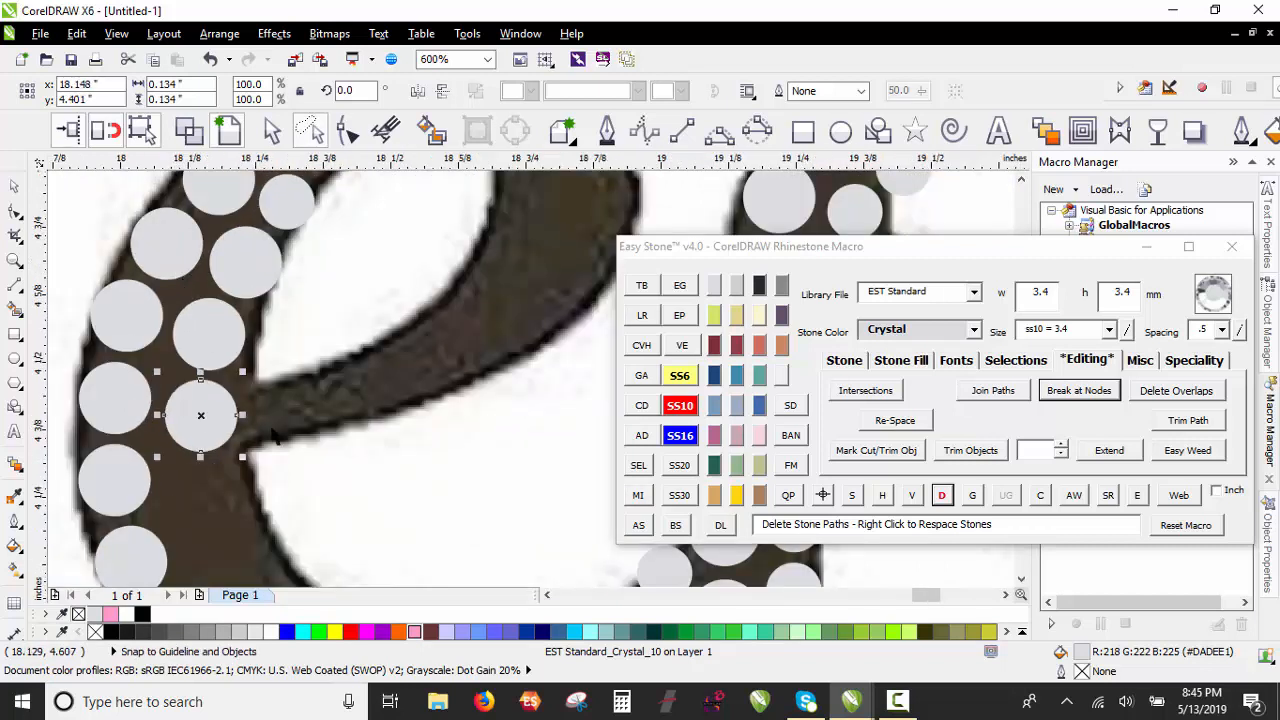
# Step: Place two SS6 stones and one SS10 stone along the narrow start of the e's crossbar
pyautogui.moveTo(288, 232)
pyautogui.mouseDown()
pyautogui.moveTo(294, 357)
pyautogui.moveTo(278, 420)
pyautogui.moveTo(398, 398)
pyautogui.mouseUp()
pyautogui.scroll(1, 289, 411)
pyautogui.rightClick(398, 398)
pyautogui.scroll(-1, 387, 395)
pyautogui.moveTo(238, 428); pyautogui.dragTo(444, 372)
pyautogui.scroll(-2, 430, 378)
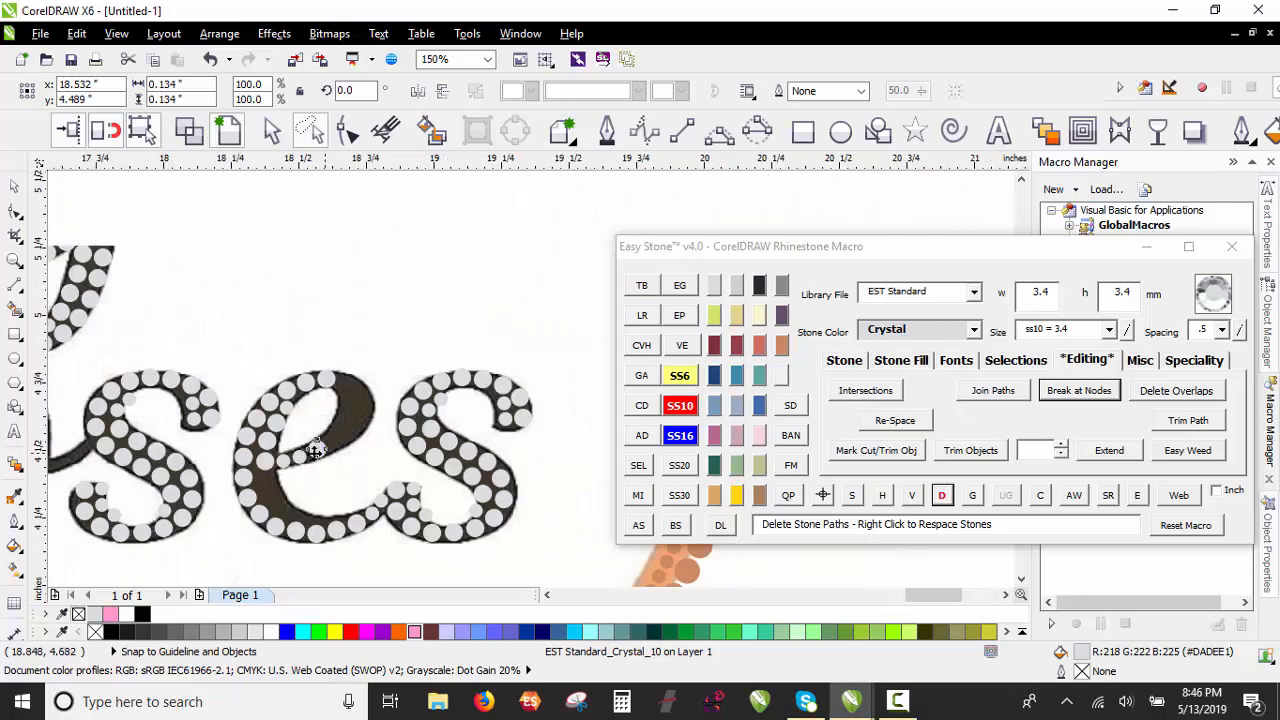
# Step: Place copies of the SS10 stone along the rest of the e's crossbar and around its loop to the top stone
pyautogui.scroll(2, 324, 440)
pyautogui.moveTo(385, 416)
pyautogui.mouseDown()
pyautogui.moveTo(469, 369)
pyautogui.moveTo(521, 303)
pyautogui.moveTo(494, 221)
pyautogui.moveTo(503, 197)
pyautogui.moveTo(439, 167)
pyautogui.moveTo(425, 190)
pyautogui.mouseUp()
pyautogui.press('space')
pyautogui.press('space')
pyautogui.press('space')
pyautogui.press('space')
pyautogui.scroll(-1, 439, 269)
pyautogui.press('Escape')
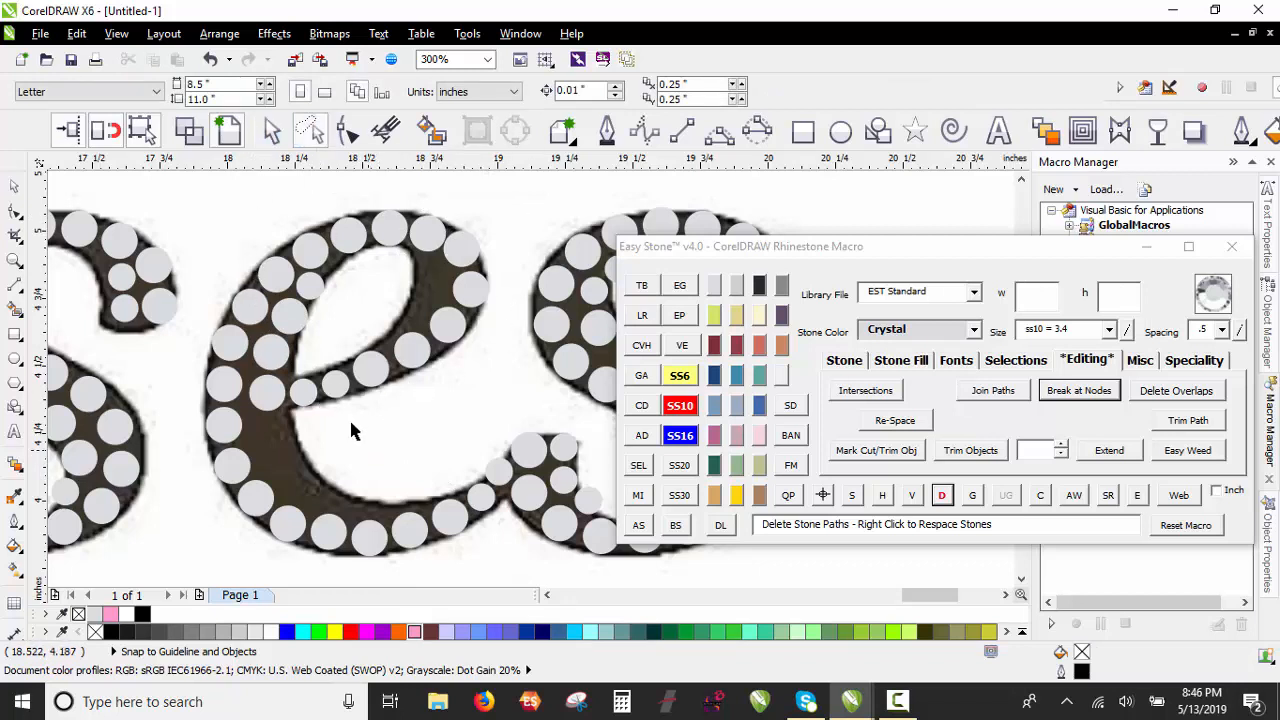
# Step: Select the chain of stones along the e's outer edge, loop and crossbar, and respace them evenly
pyautogui.moveTo(317, 446)
pyautogui.mouseDown()
pyautogui.moveTo(301, 387)
pyautogui.moveTo(318, 391)
pyautogui.moveTo(396, 354)
pyautogui.mouseUp()
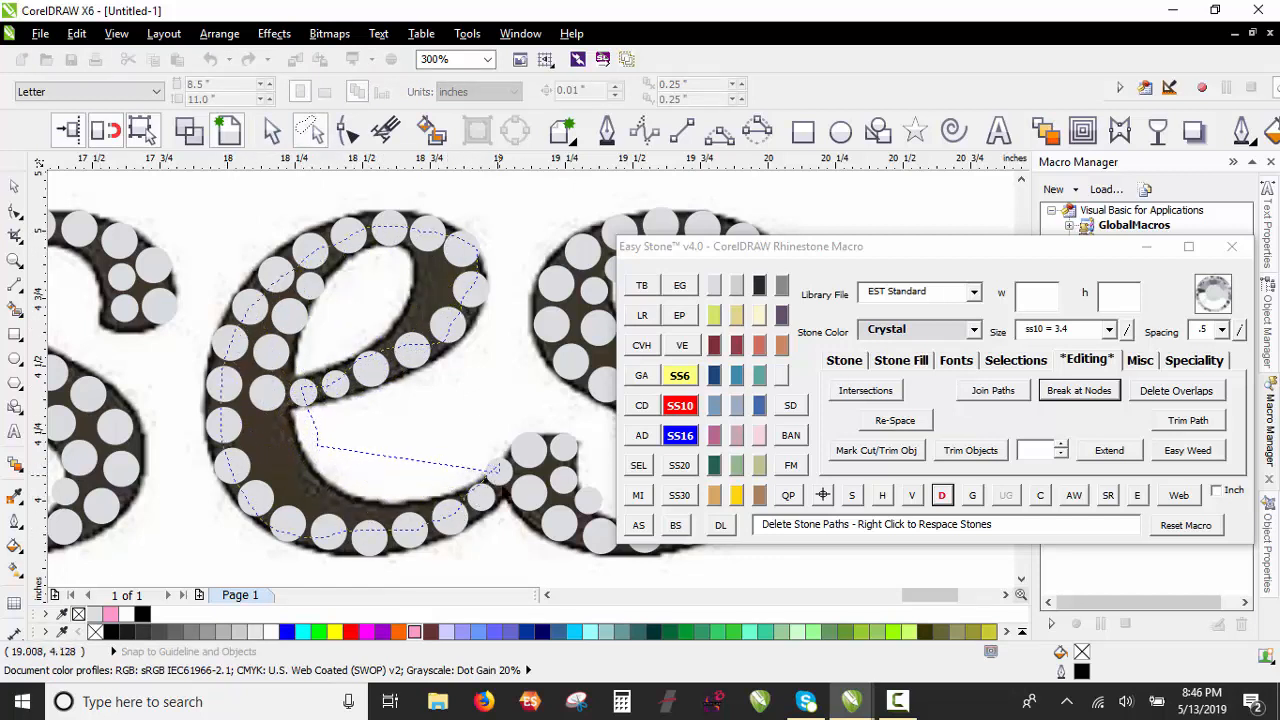
pyautogui.moveTo(445, 566)
pyautogui.mouseDown()
pyautogui.moveTo(362, 578)
pyautogui.moveTo(231, 516)
pyautogui.moveTo(183, 471)
pyautogui.mouseUp()
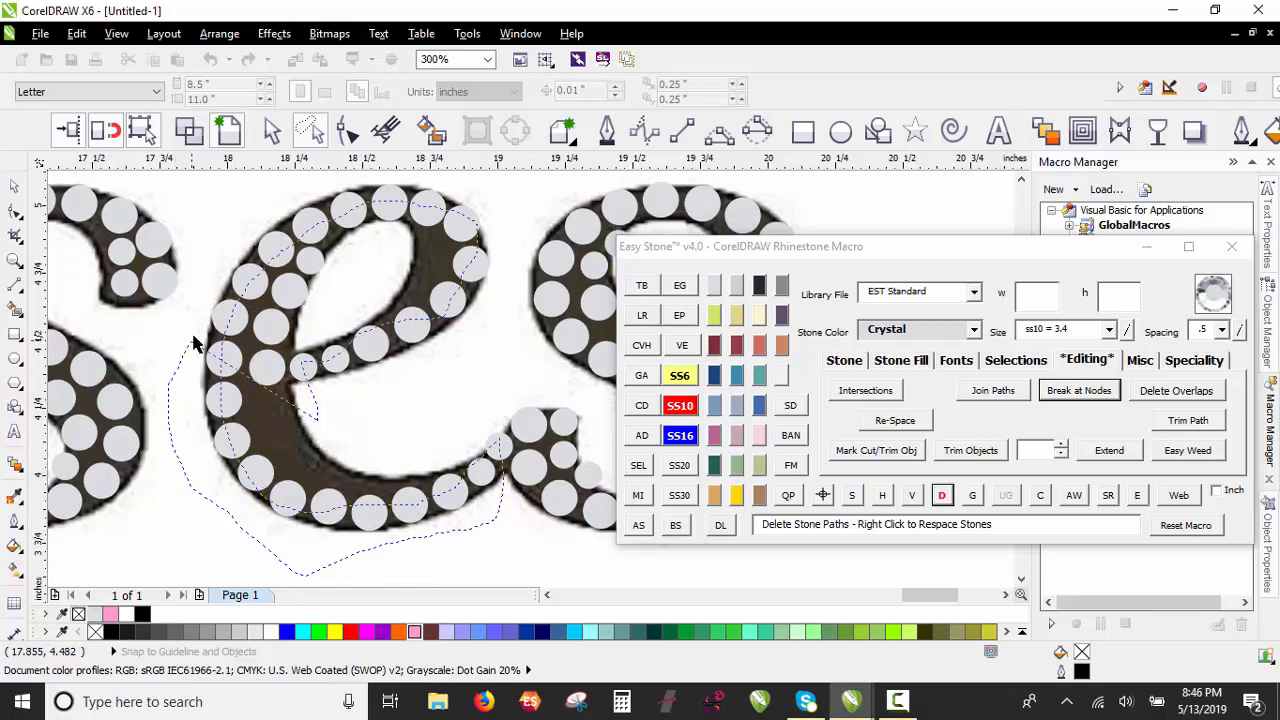
pyautogui.moveTo(350, 190)
pyautogui.mouseDown()
pyautogui.moveTo(390, 183)
pyautogui.moveTo(510, 290)
pyautogui.mouseUp()
pyautogui.moveTo(488, 417); pyautogui.dragTo(485, 415)
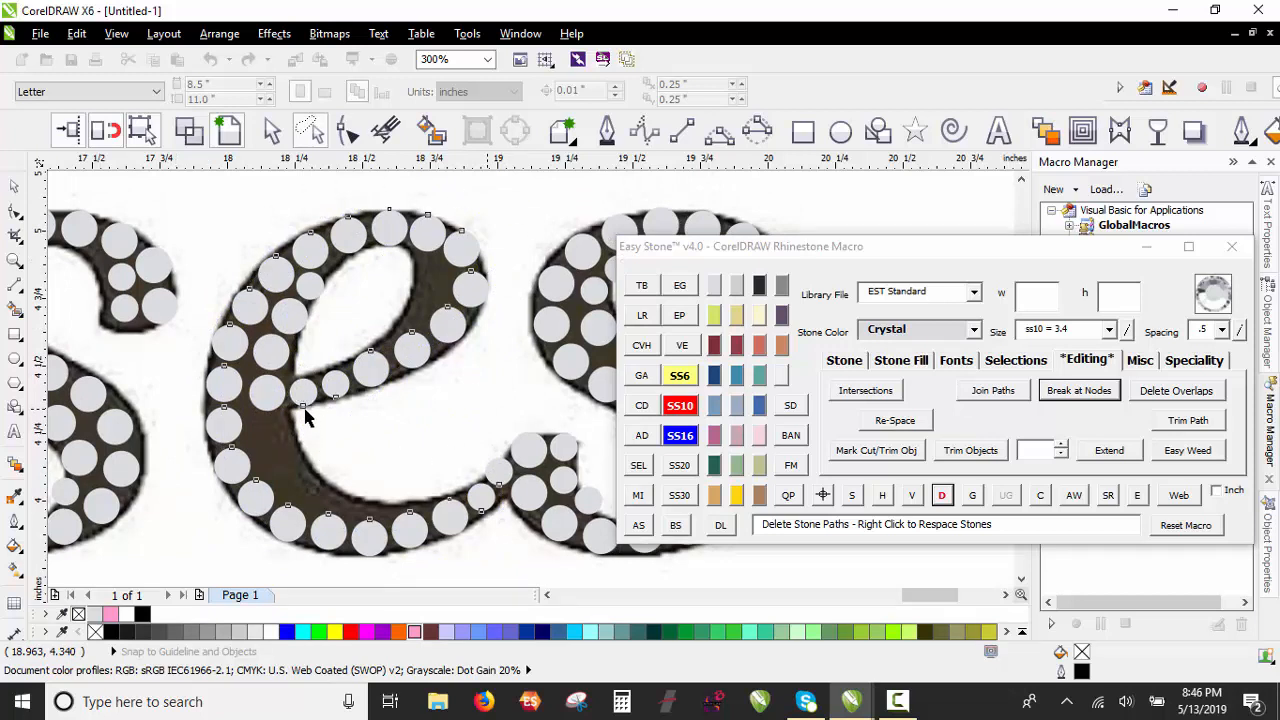
pyautogui.scroll(1, 305, 418)
pyautogui.scroll(-1, 318, 415)
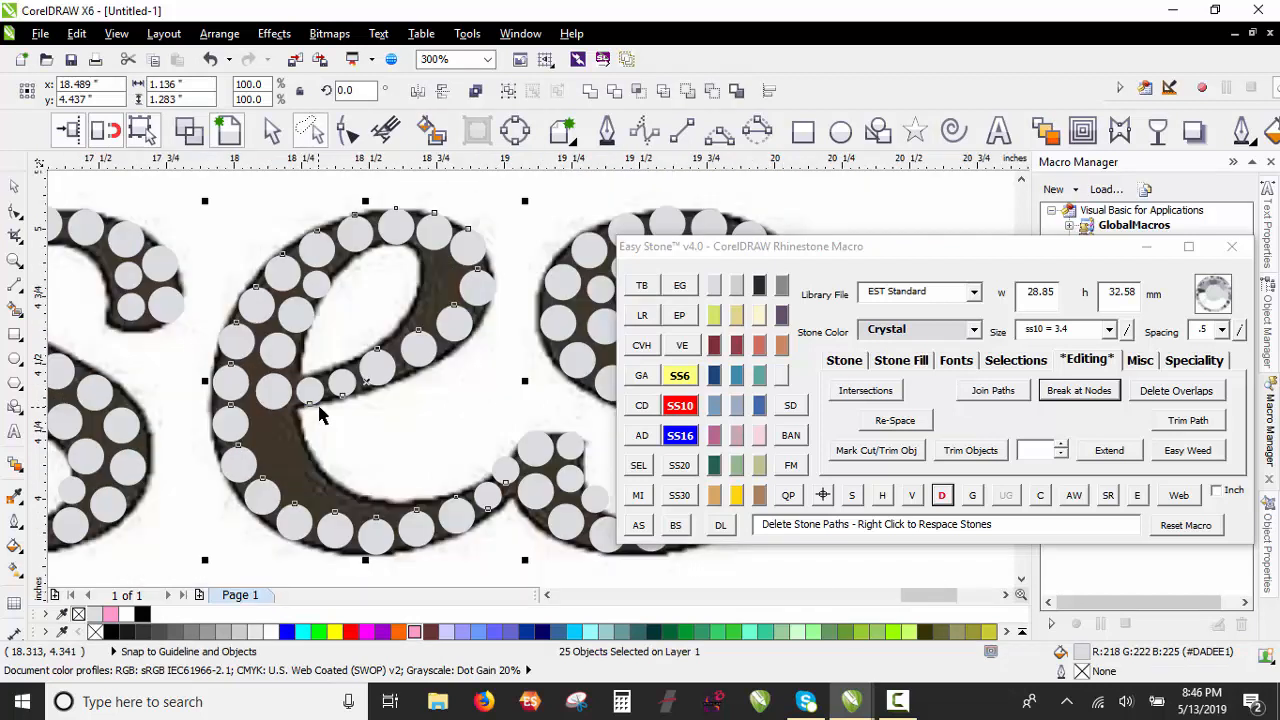
pyautogui.click(941, 495)
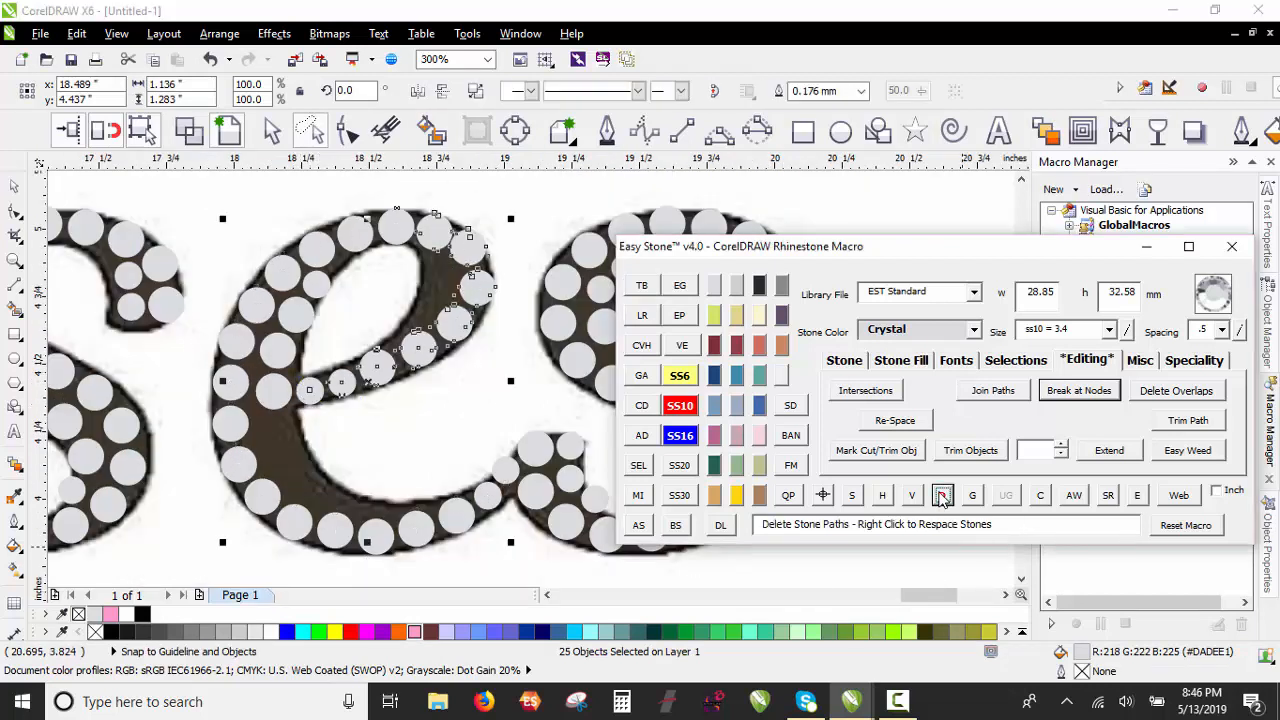
pyautogui.click(941, 495)
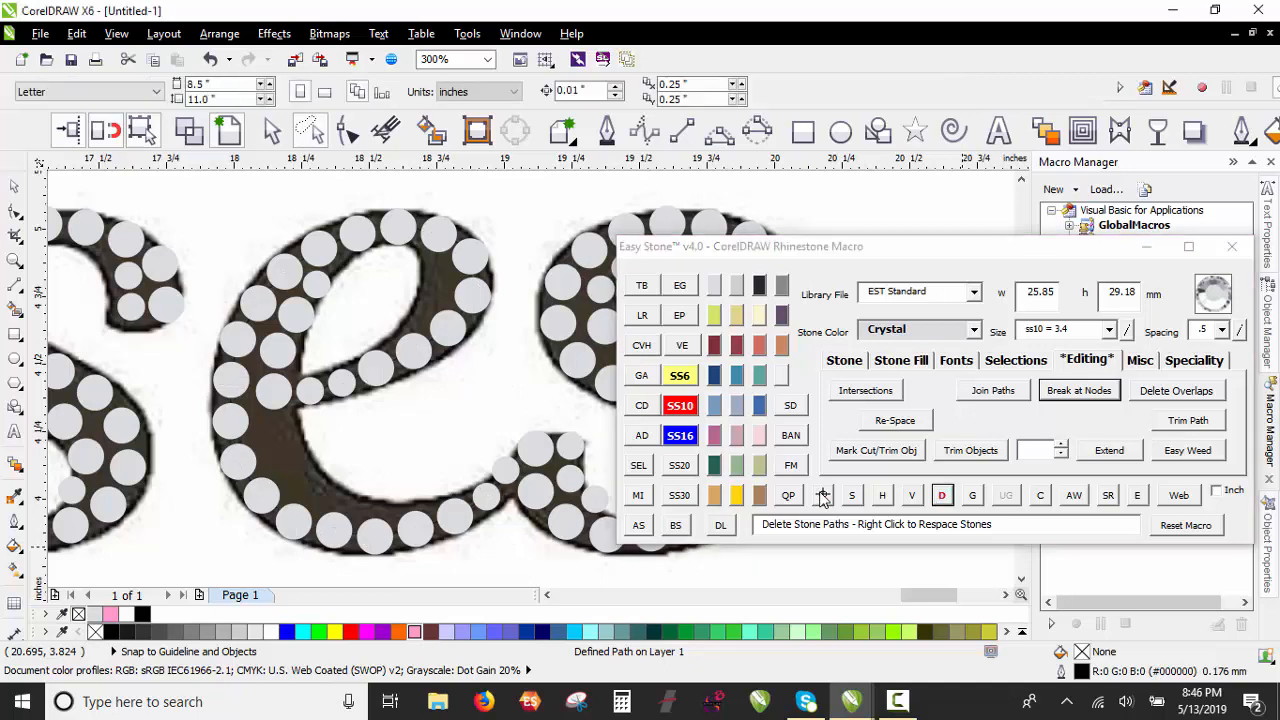
# Step: Nudge the SS6 stone beside the e's upper loop opening into an even gap between its neighbouring stones
pyautogui.scroll(3, 318, 337)
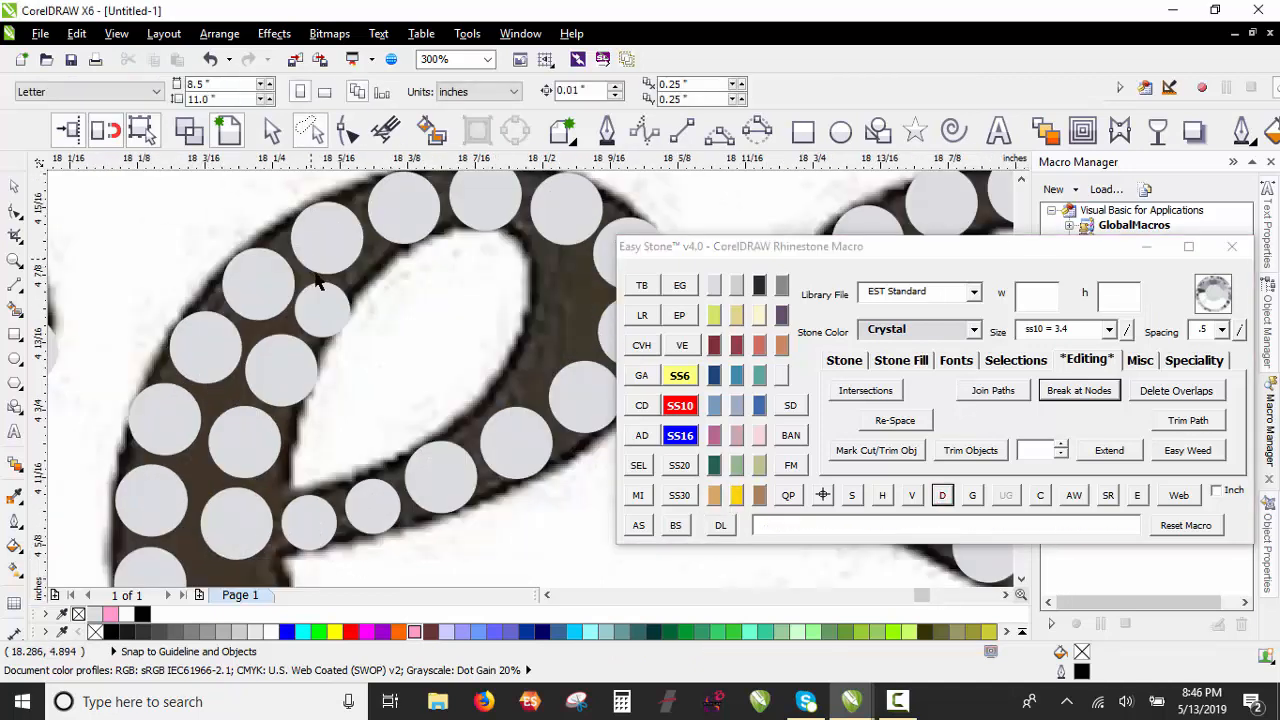
pyautogui.click(358, 360)
pyautogui.scroll(-3, 307, 277)
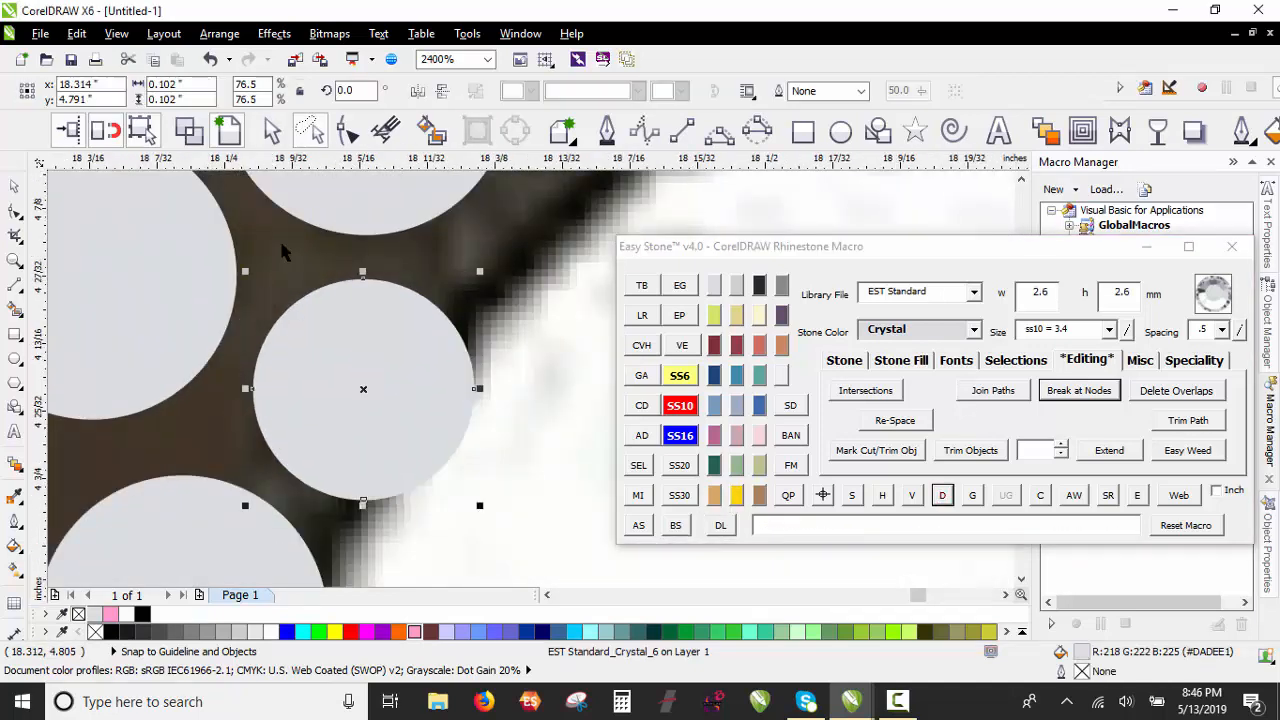
pyautogui.scroll(1, 432, 252)
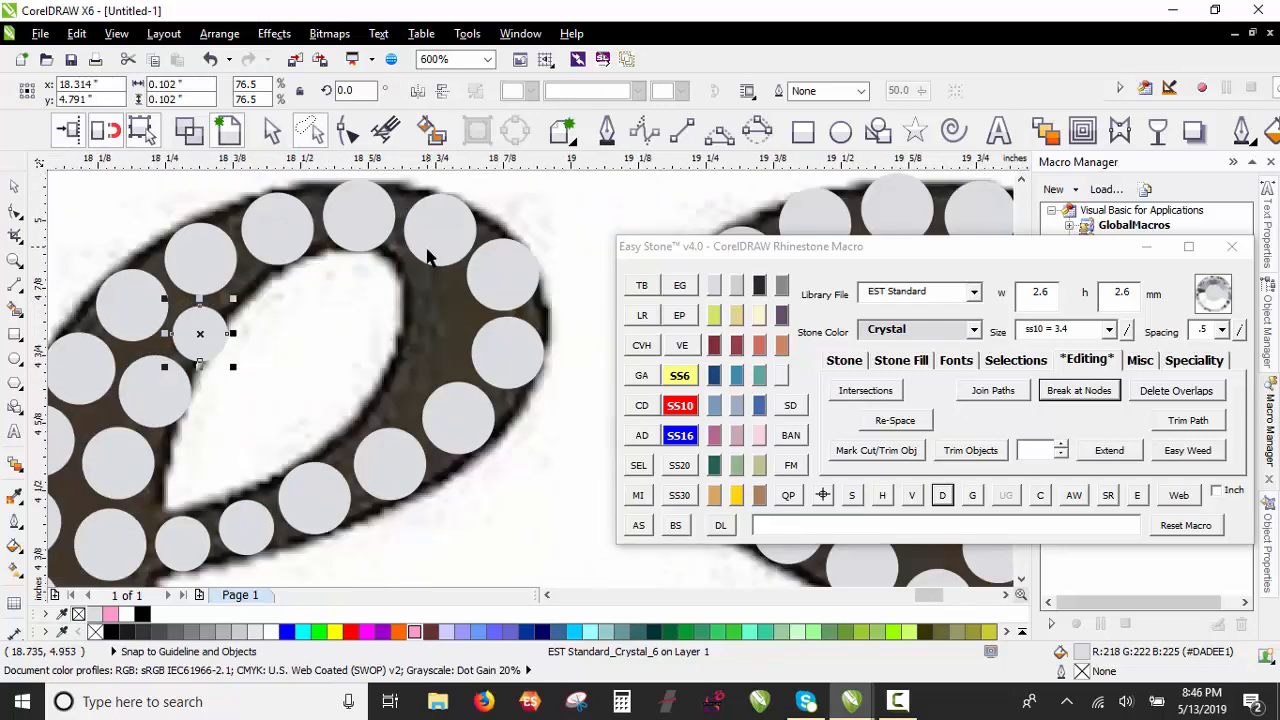
# Step: Place an SS10 stone and an SS6 stone below it in the thick inner side of the e's loop
pyautogui.scroll(1, 432, 270)
pyautogui.scroll(-1, 433, 283)
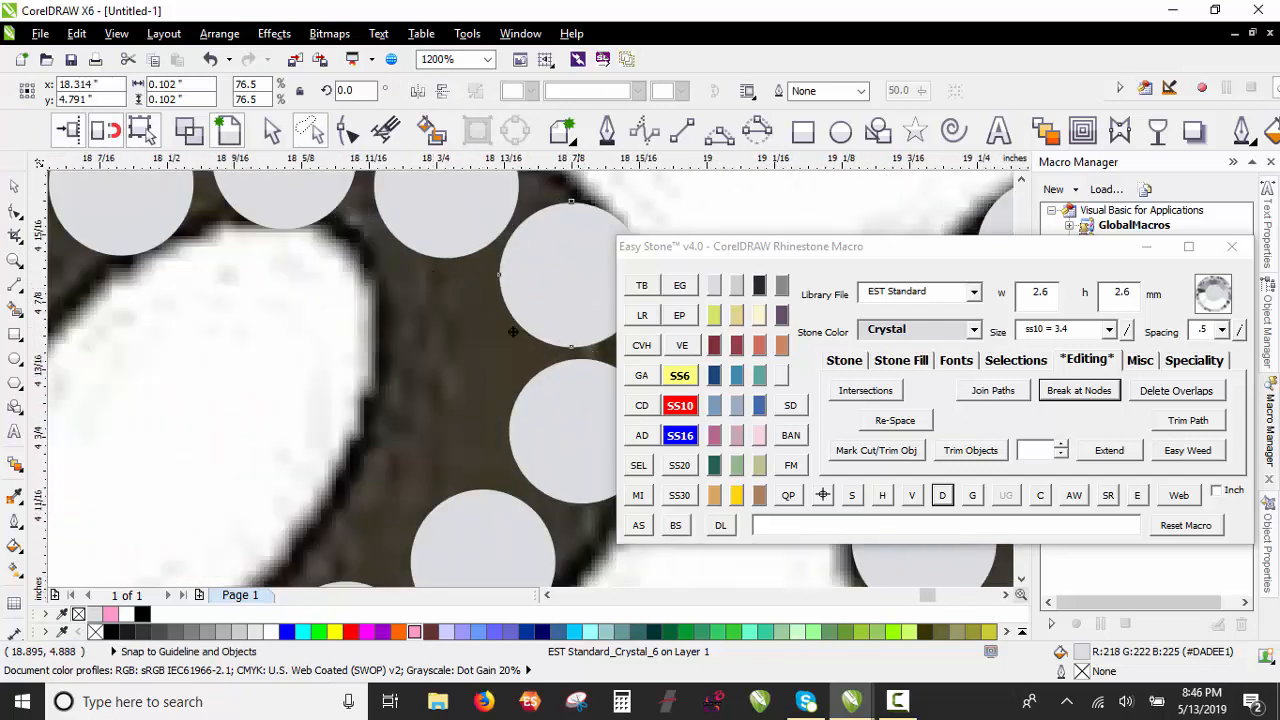
pyautogui.rightClick(438, 366)
pyautogui.moveTo(513, 332); pyautogui.dragTo(438, 360)
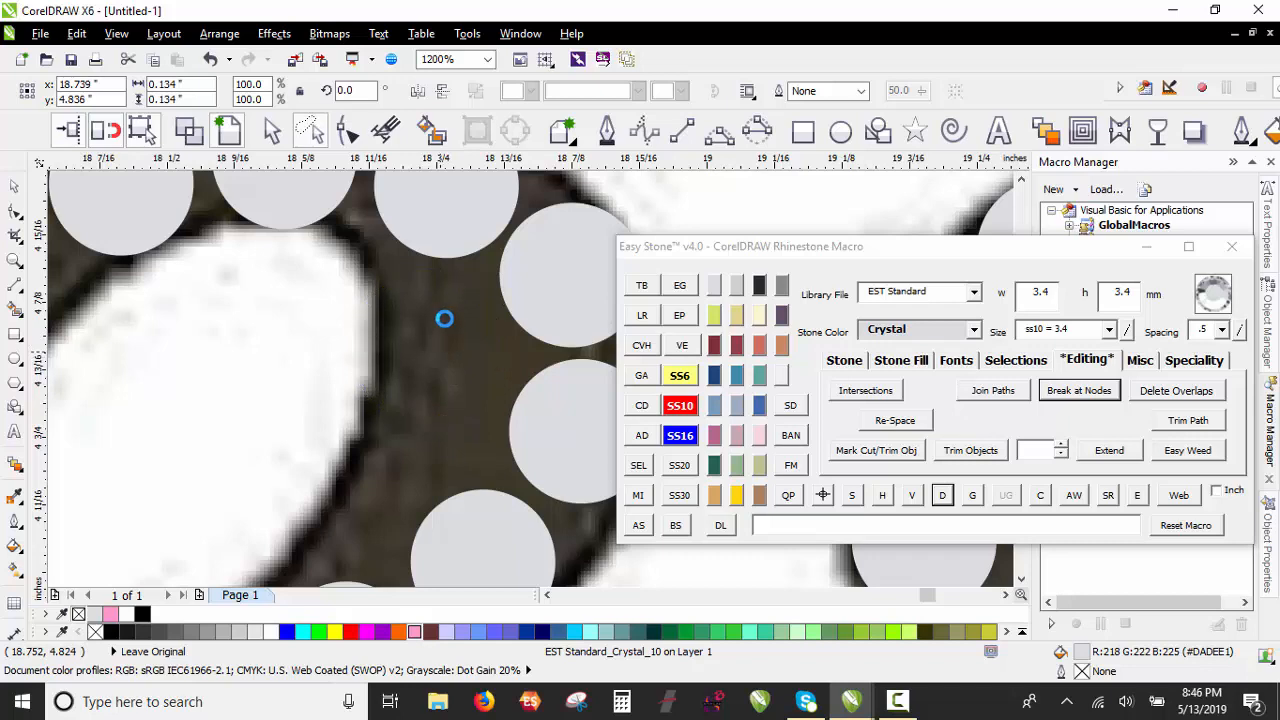
pyautogui.scroll(-2, 444, 318)
pyautogui.scroll(2, 274, 443)
pyautogui.moveTo(183, 327); pyautogui.dragTo(588, 418)
pyautogui.scroll(-1, 465, 380)
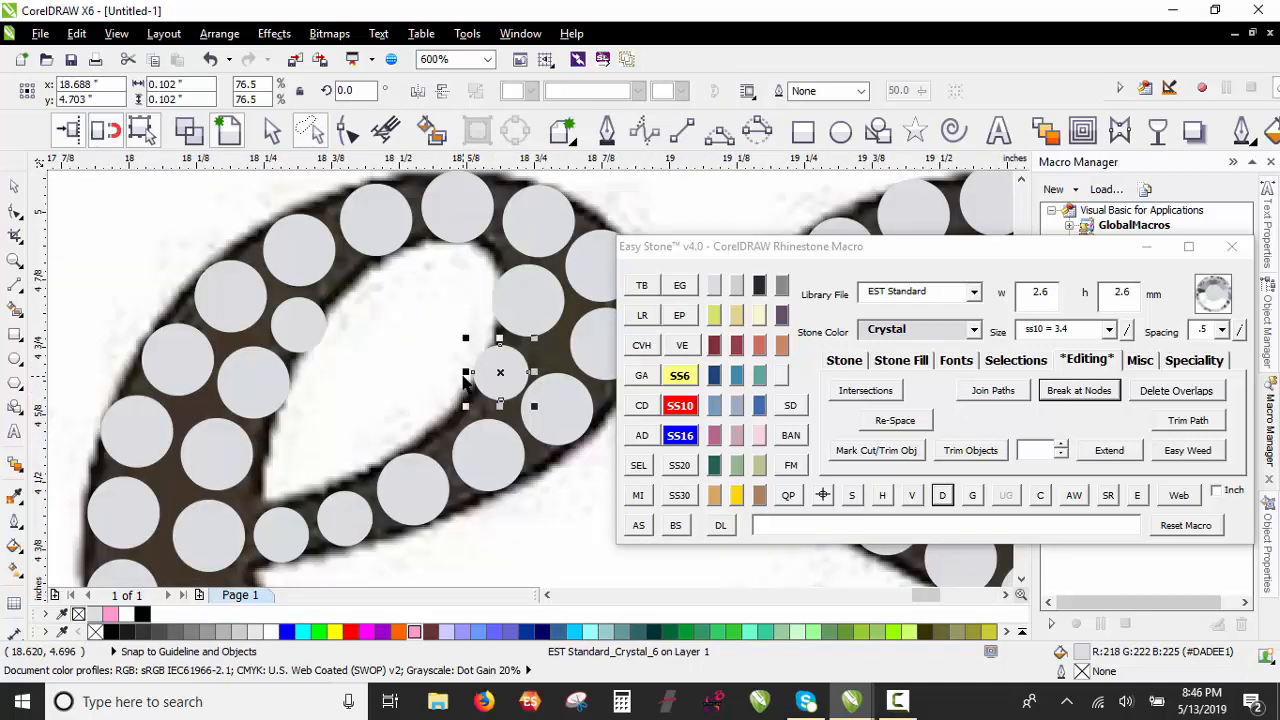
pyautogui.scroll(-1, 462, 376)
pyautogui.click(480, 309)
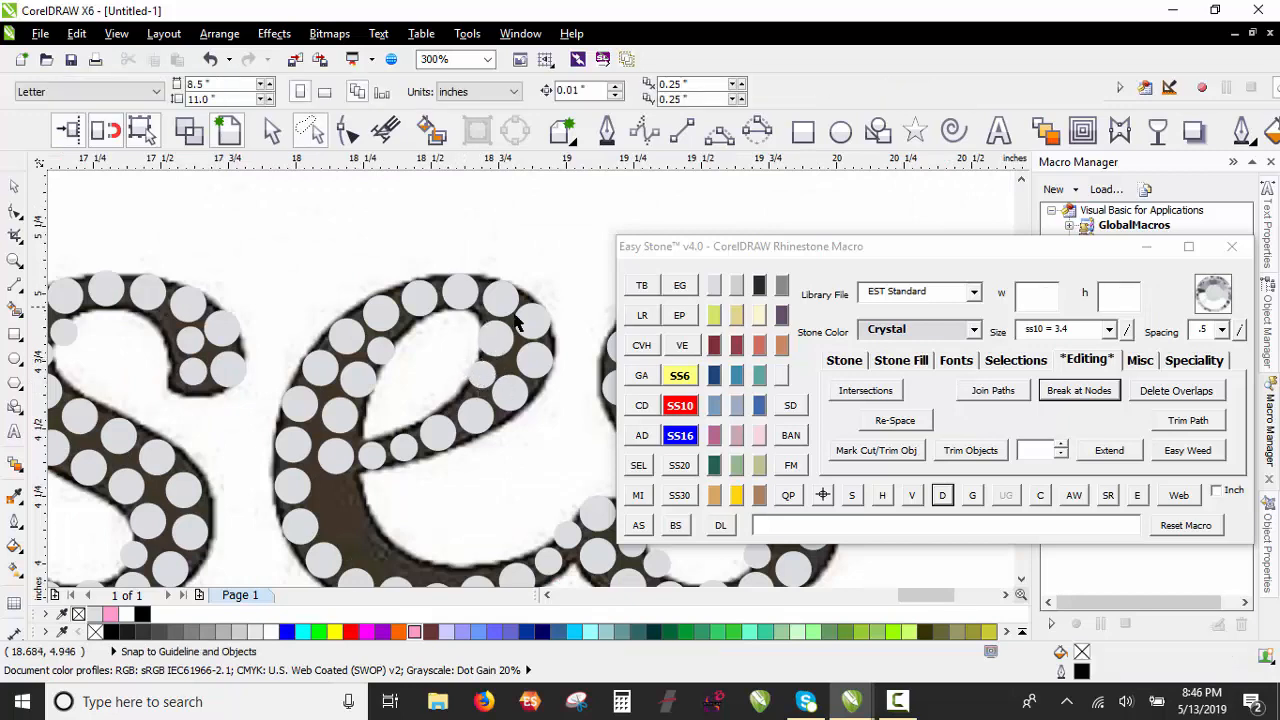
pyautogui.scroll(-1, 405, 338)
pyautogui.scroll(3, 376, 300)
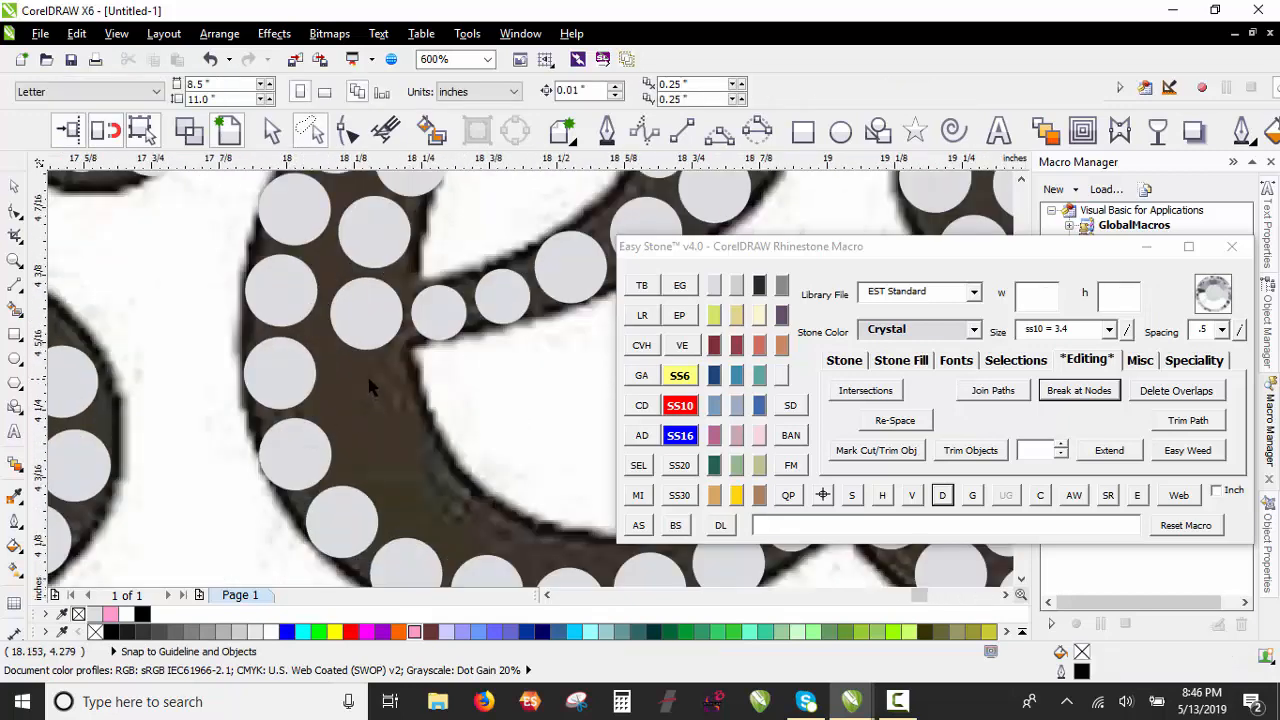
pyautogui.moveTo(376, 300); pyautogui.dragTo(390, 408)
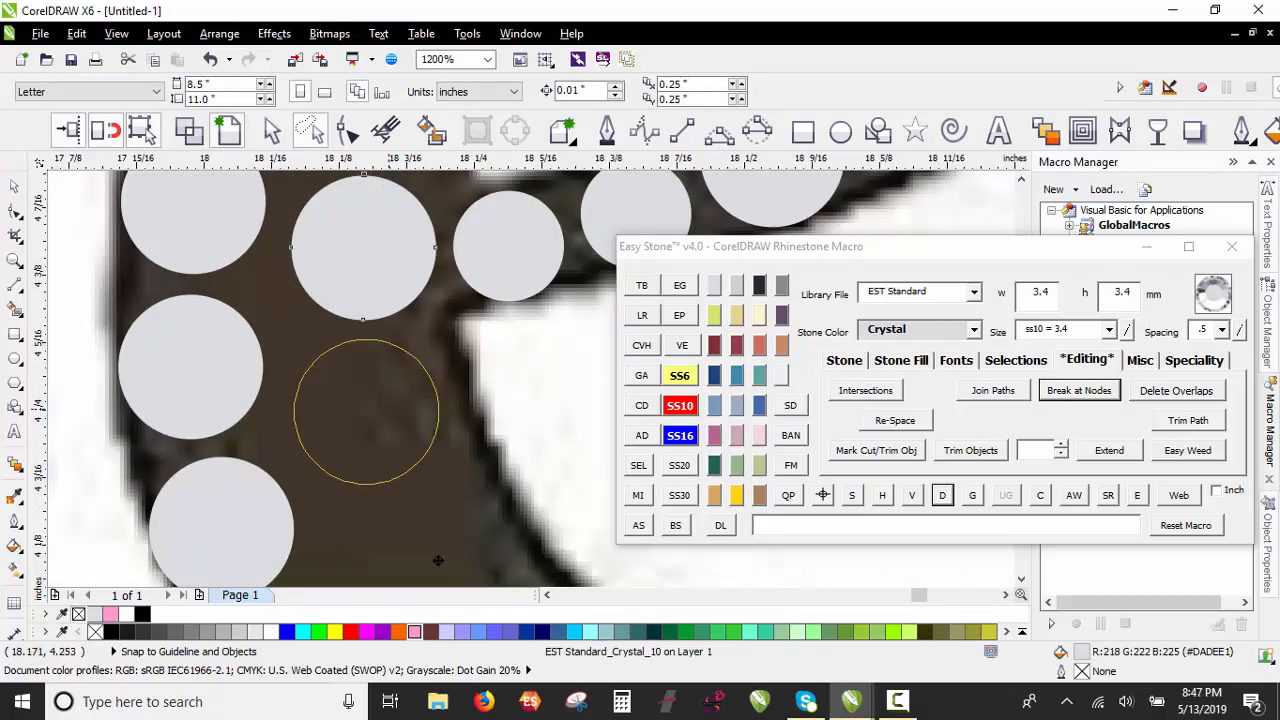
pyautogui.moveTo(439, 521); pyautogui.dragTo(436, 557)
pyautogui.click(425, 443)
pyautogui.scroll(-1, 169, 291)
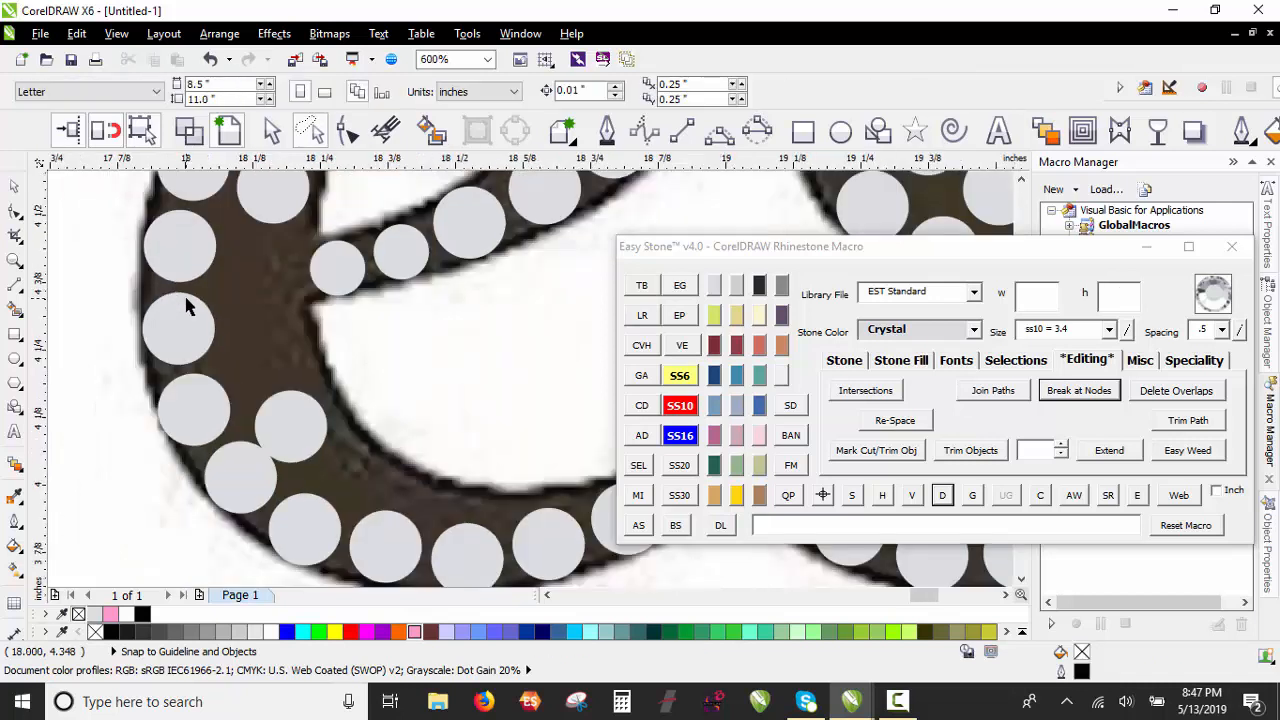
pyautogui.hotkey('ctrl', 'z')
# Step: Copy two SS10 stones down the e's inner row below the crossbar junction
pyautogui.scroll(1, 254, 307)
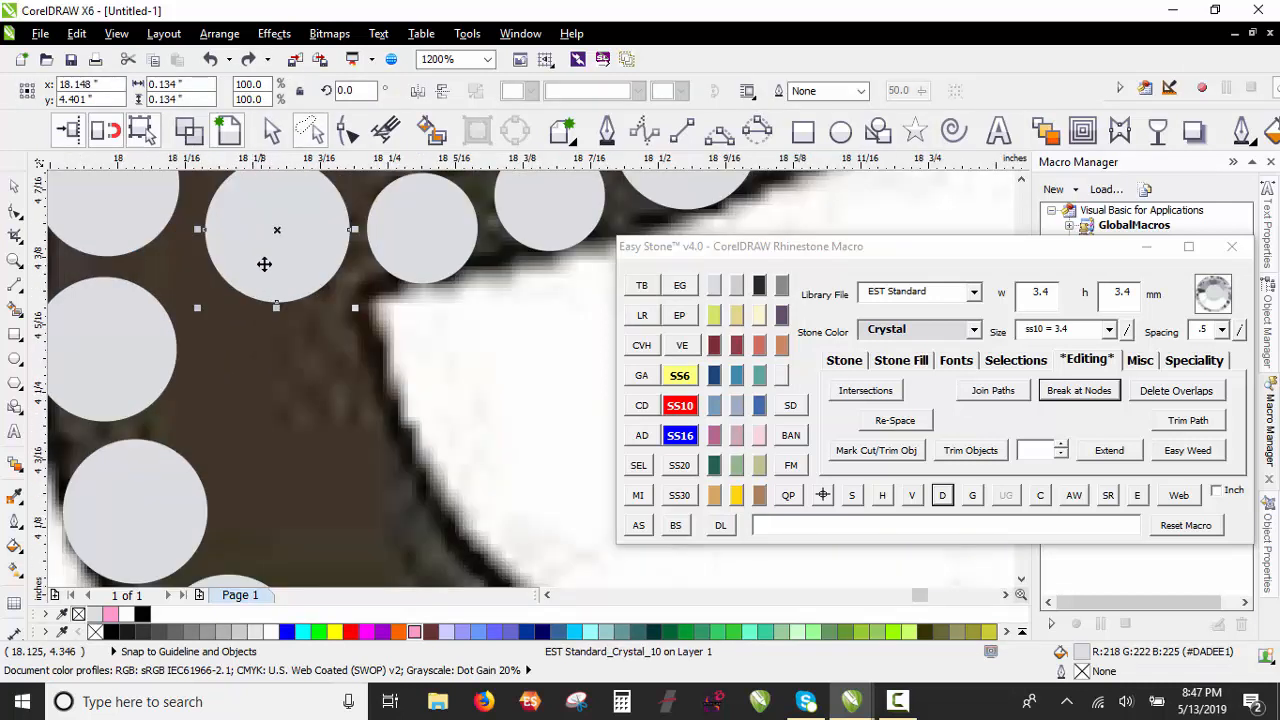
pyautogui.moveTo(263, 265); pyautogui.dragTo(344, 538)
pyautogui.press('space')
pyautogui.scroll(-1, 302, 292)
pyautogui.scroll(-2, 357, 470)
pyautogui.scroll(2, 478, 510)
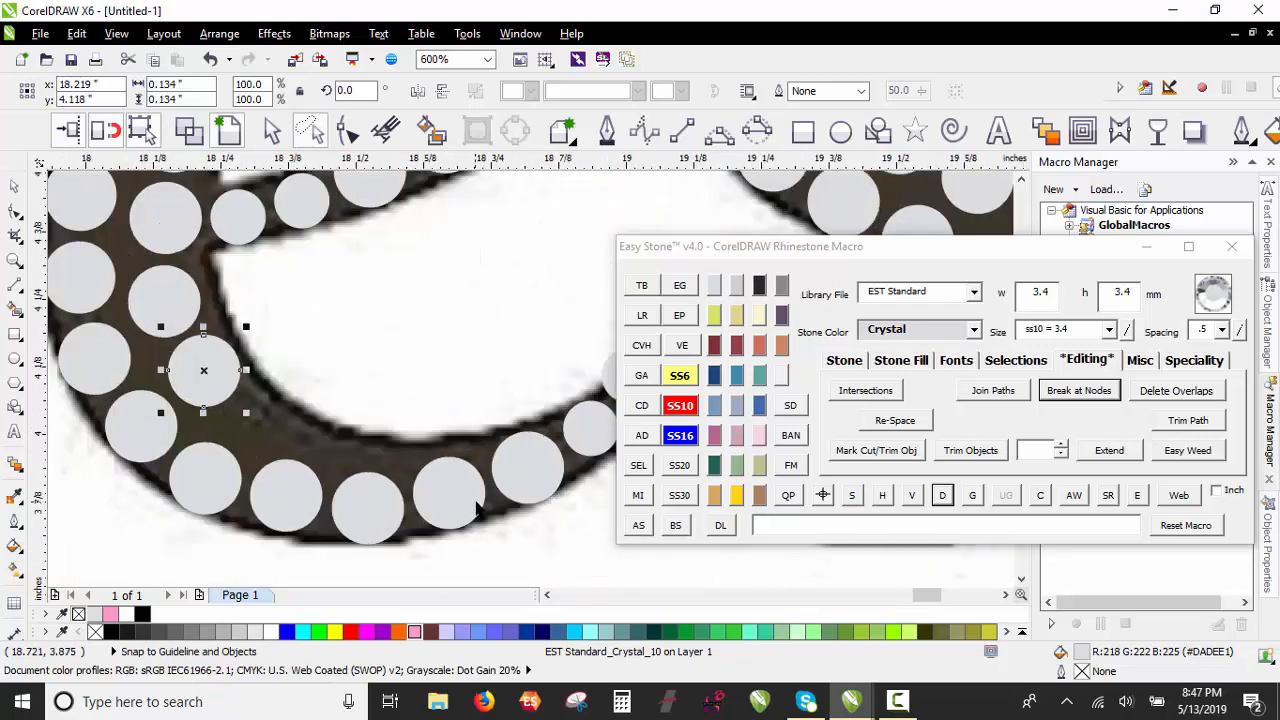
# Step: Place three SS6 stones along the inner edge of the e's bottom curve, continuing the inner row
pyautogui.moveTo(585, 435); pyautogui.dragTo(392, 438)
pyautogui.scroll(1, 274, 430)
pyautogui.moveTo(392, 438); pyautogui.dragTo(524, 446)
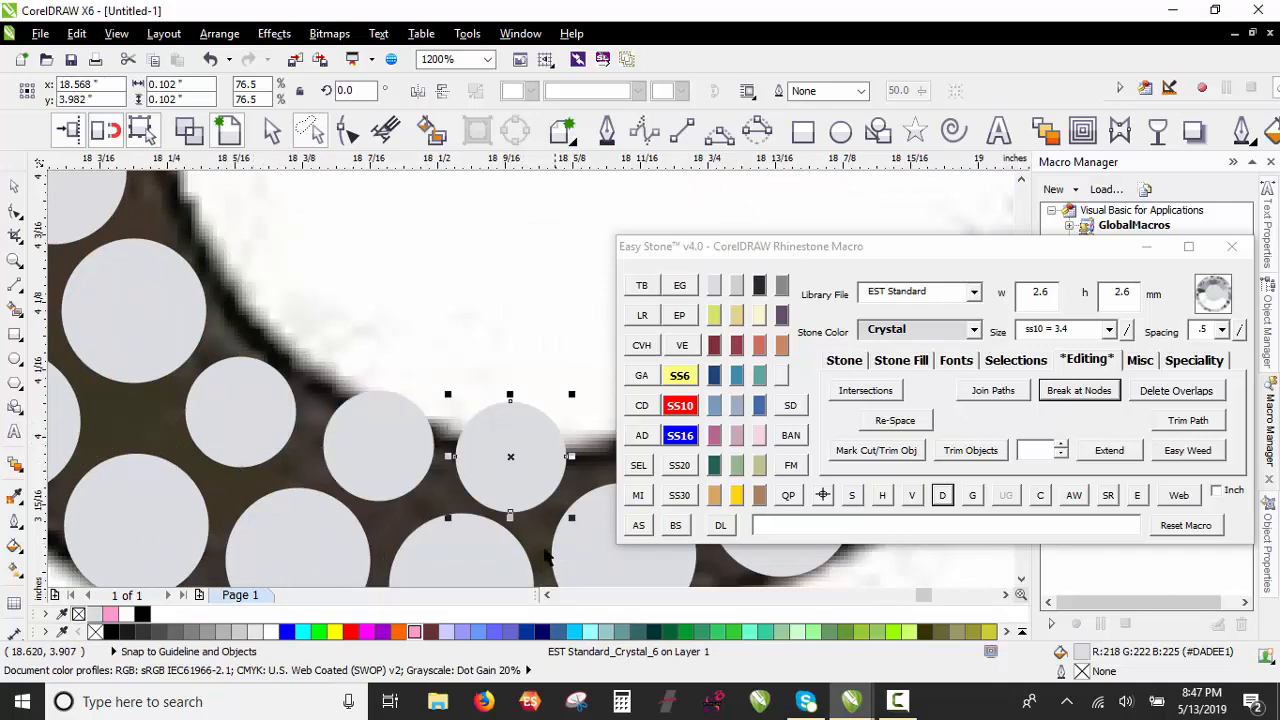
pyautogui.scroll(1, 268, 421)
pyautogui.moveTo(268, 421); pyautogui.dragTo(280, 425)
pyautogui.scroll(-2, 307, 424)
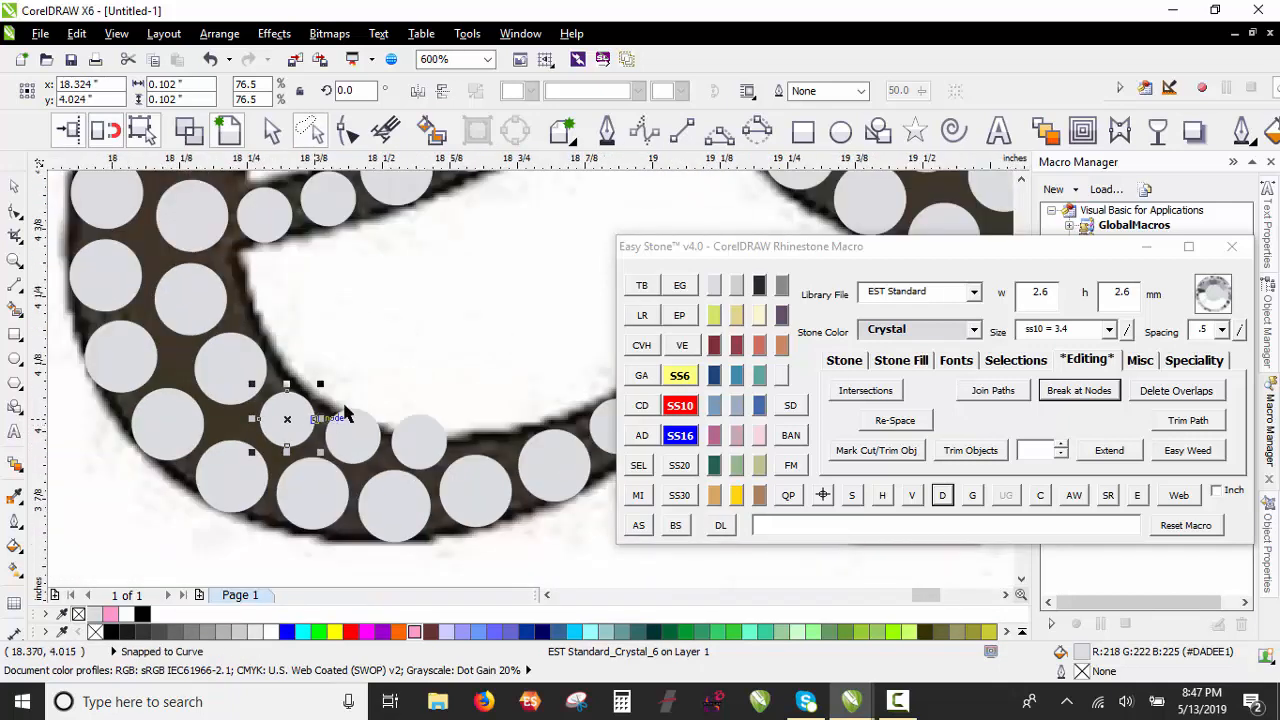
pyautogui.click(374, 374)
# Step: Place three SS6 stones along the thin connector between the o and the first s of Roses
pyautogui.scroll(-1, 374, 382)
pyautogui.scroll(-1, 349, 486)
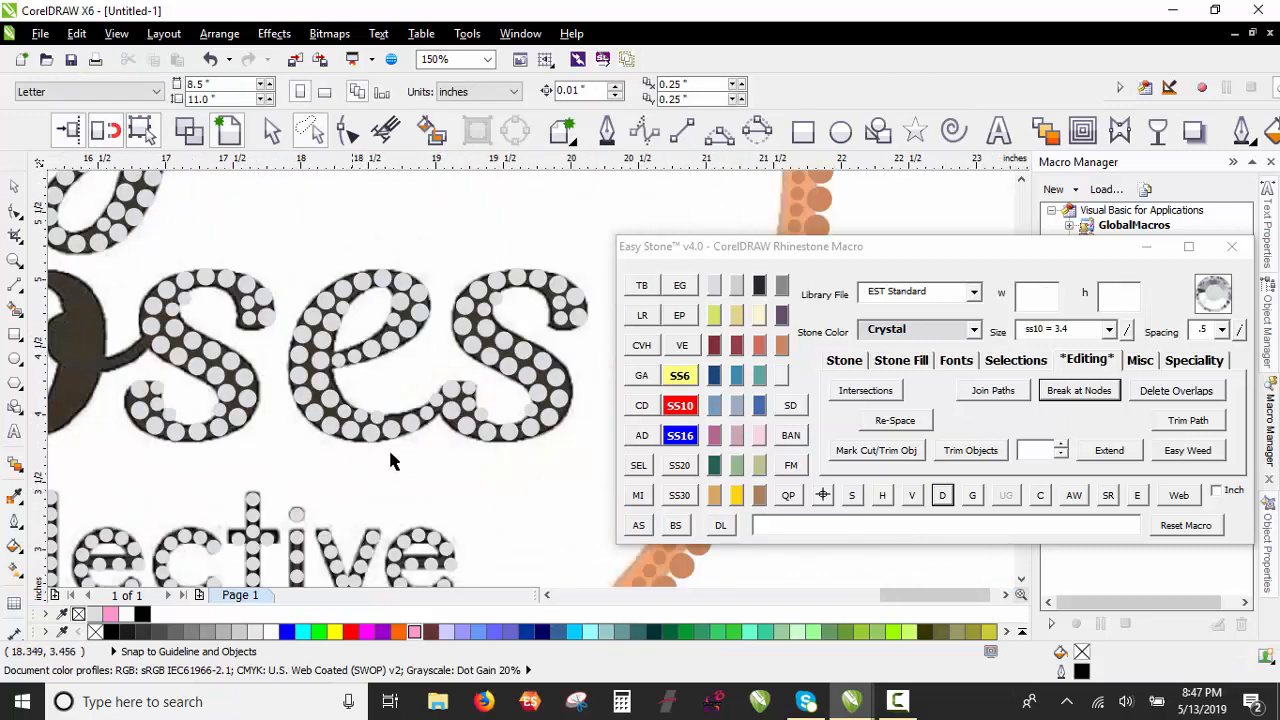
pyautogui.scroll(-1, 500, 312)
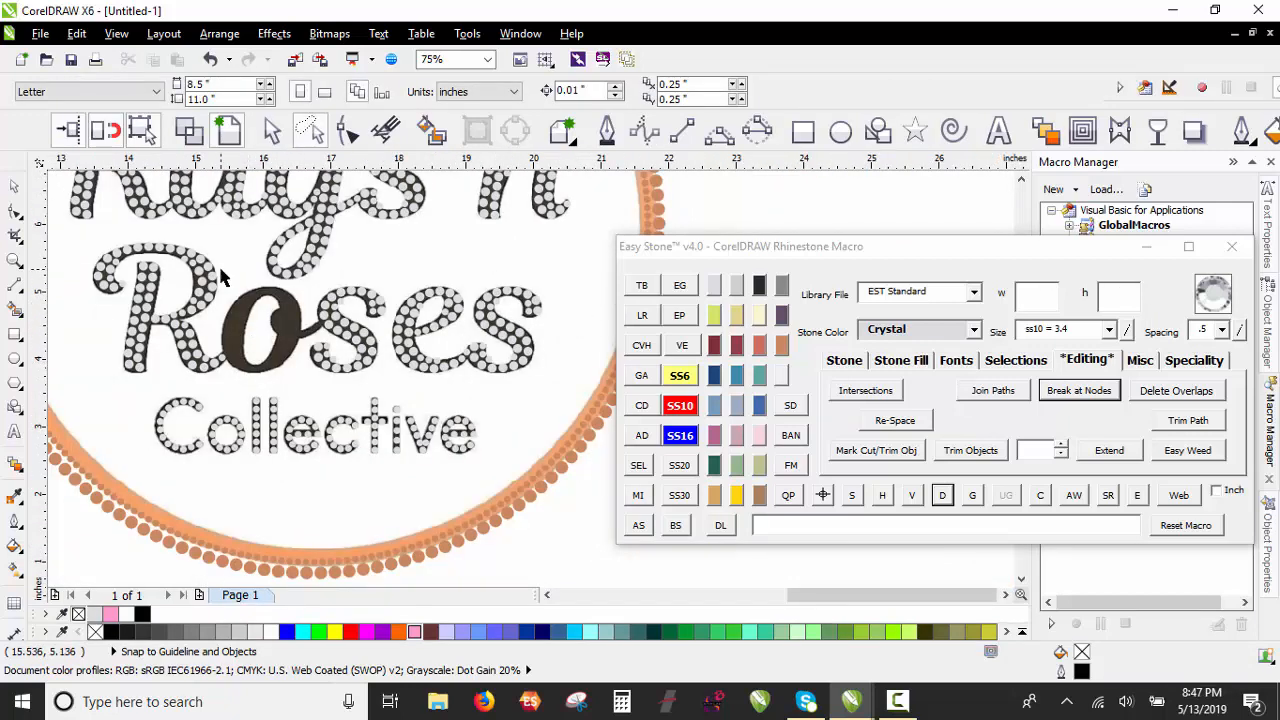
pyautogui.scroll(3, 370, 300)
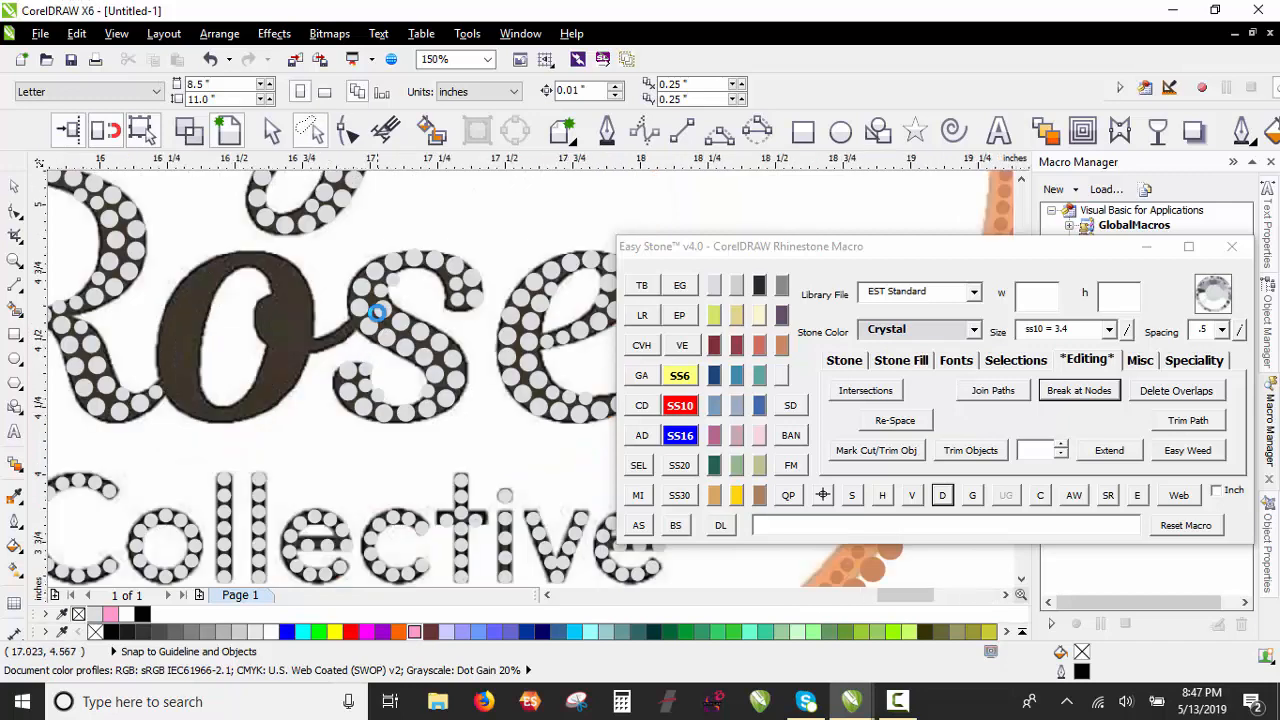
pyautogui.moveTo(387, 212); pyautogui.dragTo(270, 346)
pyautogui.rightClick(257, 347)
pyautogui.scroll(-2, 463, 334)
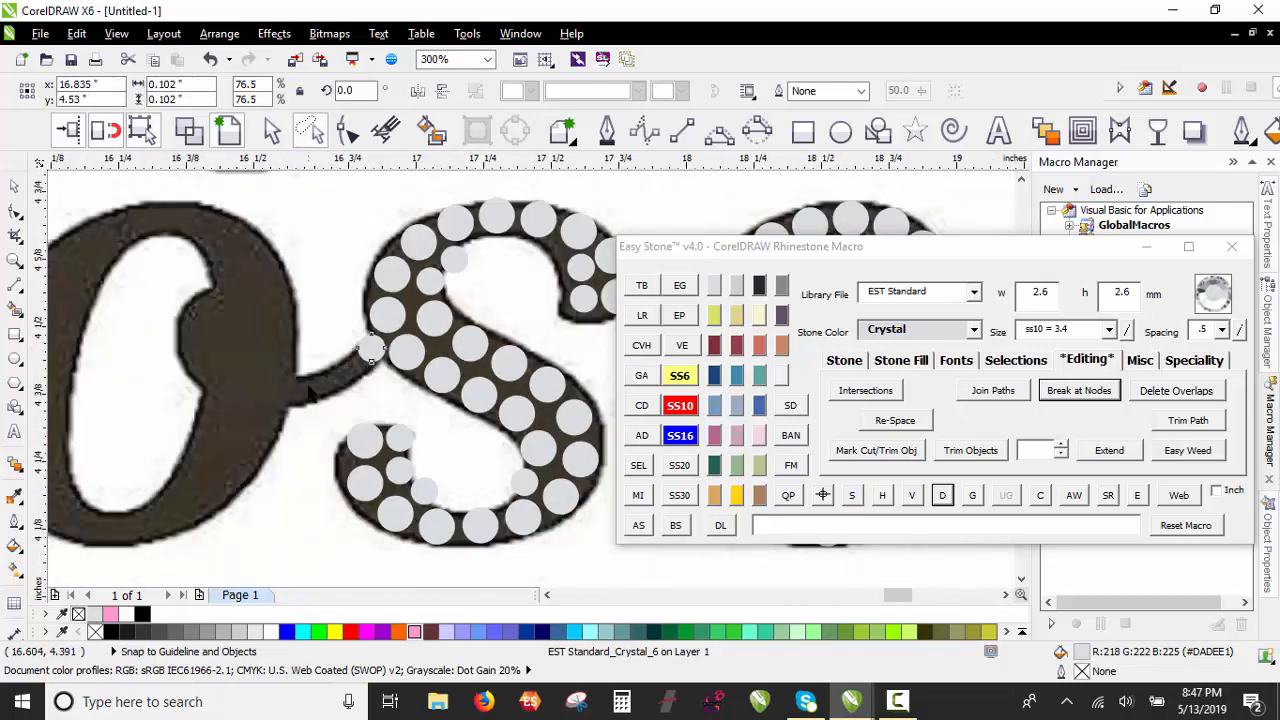
pyautogui.scroll(3, 468, 282)
pyautogui.moveTo(468, 282); pyautogui.dragTo(372, 376)
pyautogui.rightClick(372, 376)
pyautogui.moveTo(375, 373); pyautogui.dragTo(253, 436)
pyautogui.rightClick(253, 436)
pyautogui.scroll(-1, 367, 400)
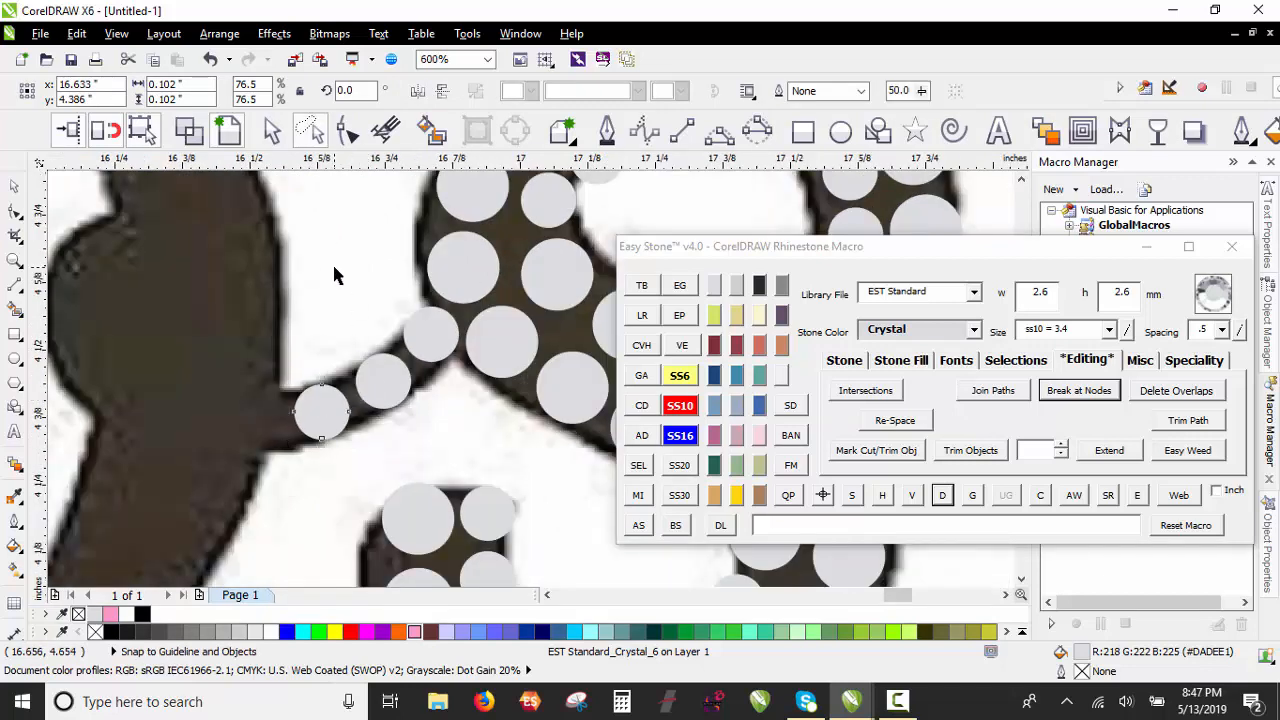
# Step: Place SS10 stones where the connector meets the o, at the o's top and at its bottom
pyautogui.click(334, 265)
pyautogui.scroll(-1, 385, 354)
pyautogui.moveTo(416, 313); pyautogui.dragTo(224, 246)
pyautogui.scroll(2, 316, 385)
pyautogui.scroll(-2, 322, 390)
pyautogui.moveTo(224, 246); pyautogui.dragTo(170, 552)
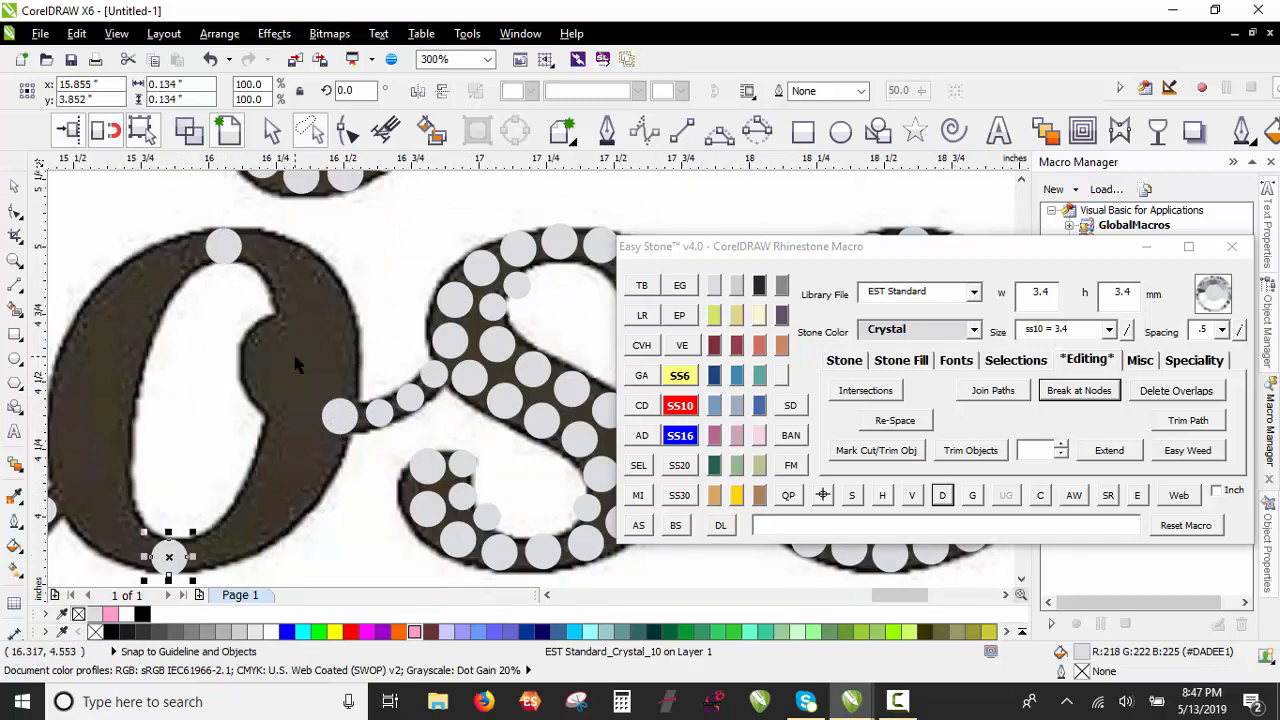
# Step: Copy the SS10 stone from the o's bottom along its lower right edge up to the connector stone
pyautogui.scroll(-2, 297, 357)
pyautogui.scroll(4, 299, 355)
pyautogui.scroll(-2, 240, 395)
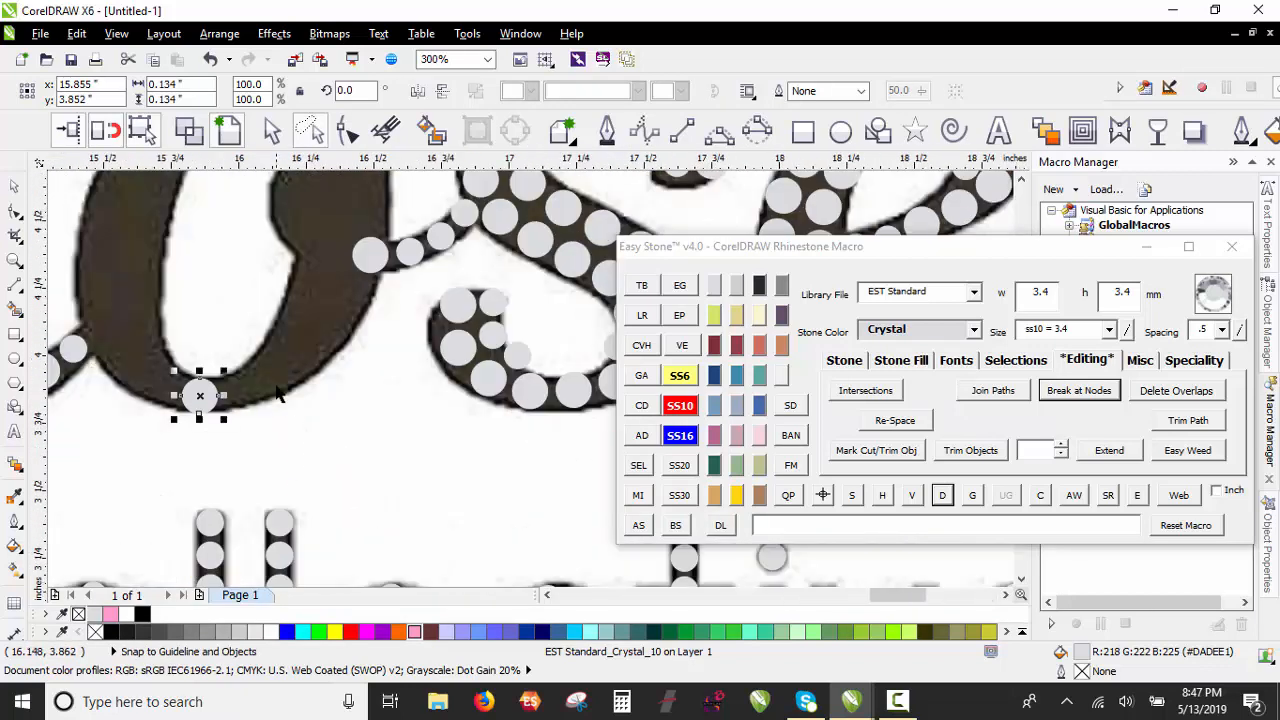
pyautogui.scroll(2, 205, 390)
pyautogui.moveTo(129, 412); pyautogui.dragTo(236, 396)
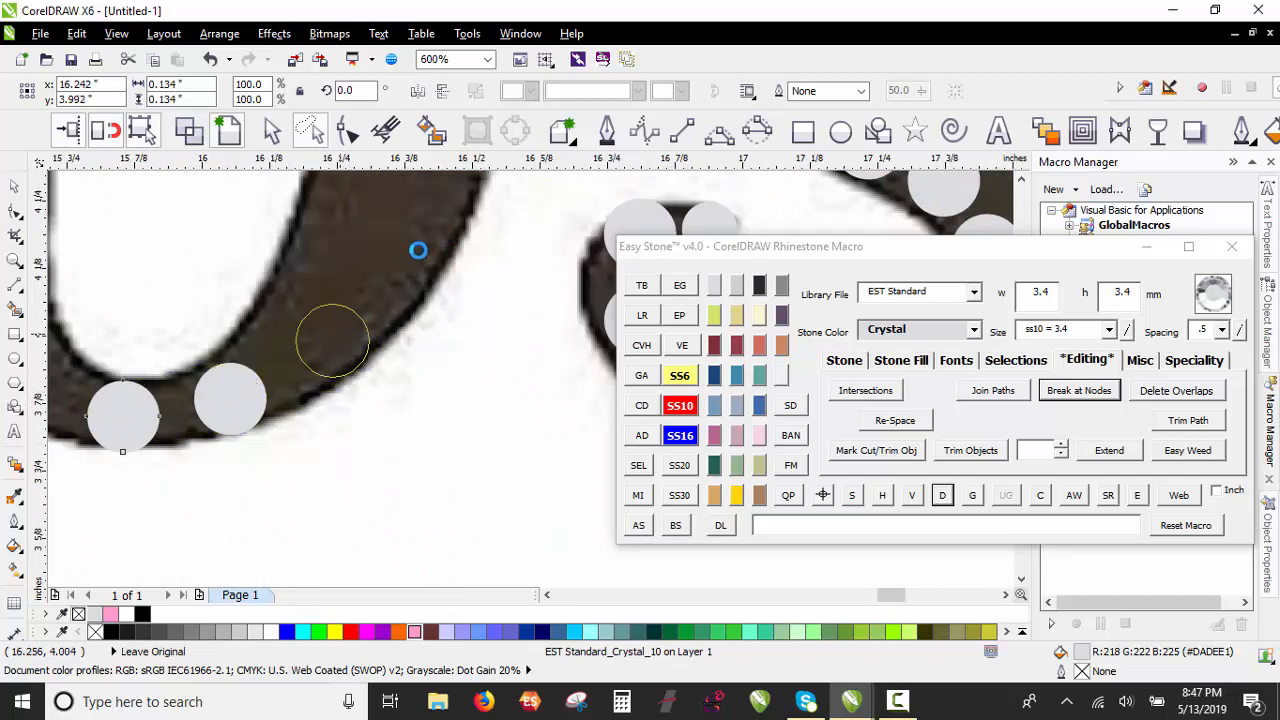
pyautogui.moveTo(418, 250); pyautogui.dragTo(453, 195)
pyautogui.press('space')
pyautogui.scroll(-2, 288, 561)
pyautogui.scroll(2, 334, 441)
# Step: Copy SS10 stones along the o's upper right edge from the connector stone to the top stone
pyautogui.moveTo(336, 494); pyautogui.dragTo(280, 225)
pyautogui.press('space')
pyautogui.press('space')
pyautogui.scroll(-1, 285, 326)
pyautogui.scroll(2, 242, 249)
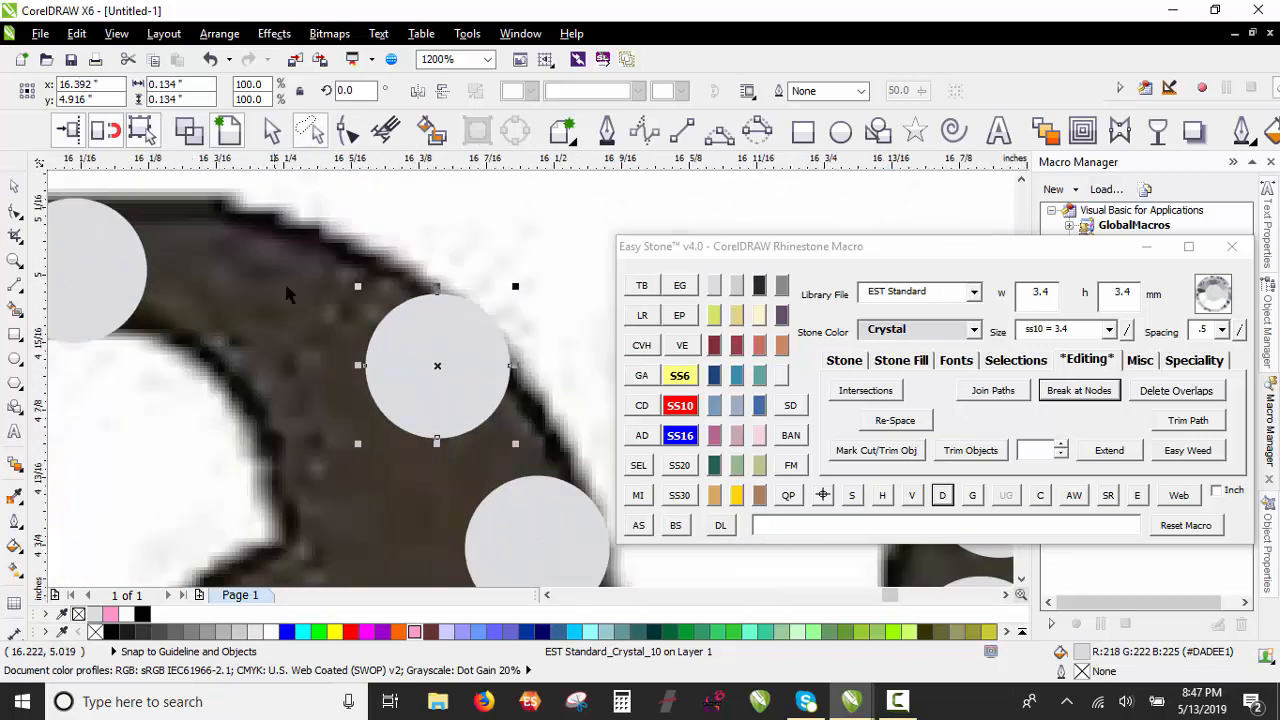
pyautogui.moveTo(416, 361); pyautogui.dragTo(265, 285)
pyautogui.scroll(-2, 378, 246)
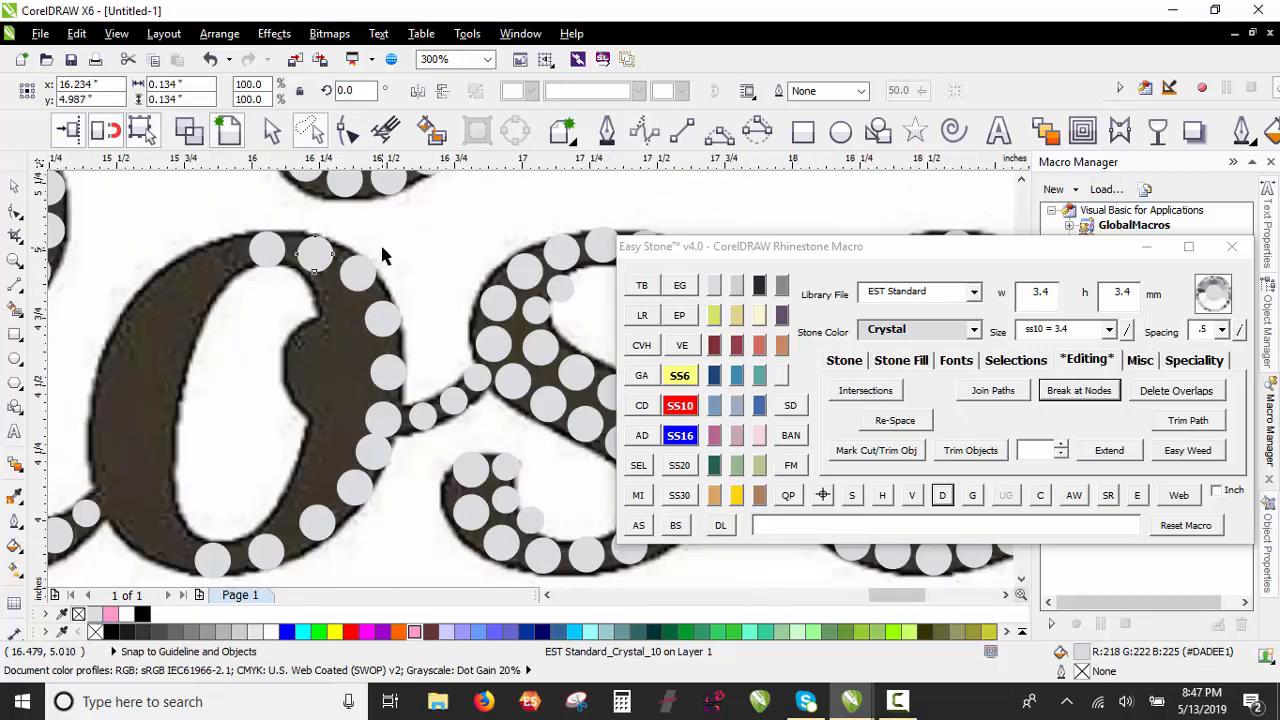
# Step: Select the stones along the o's right edge from bottom to top and respace them evenly
pyautogui.scroll(-1, 266, 252)
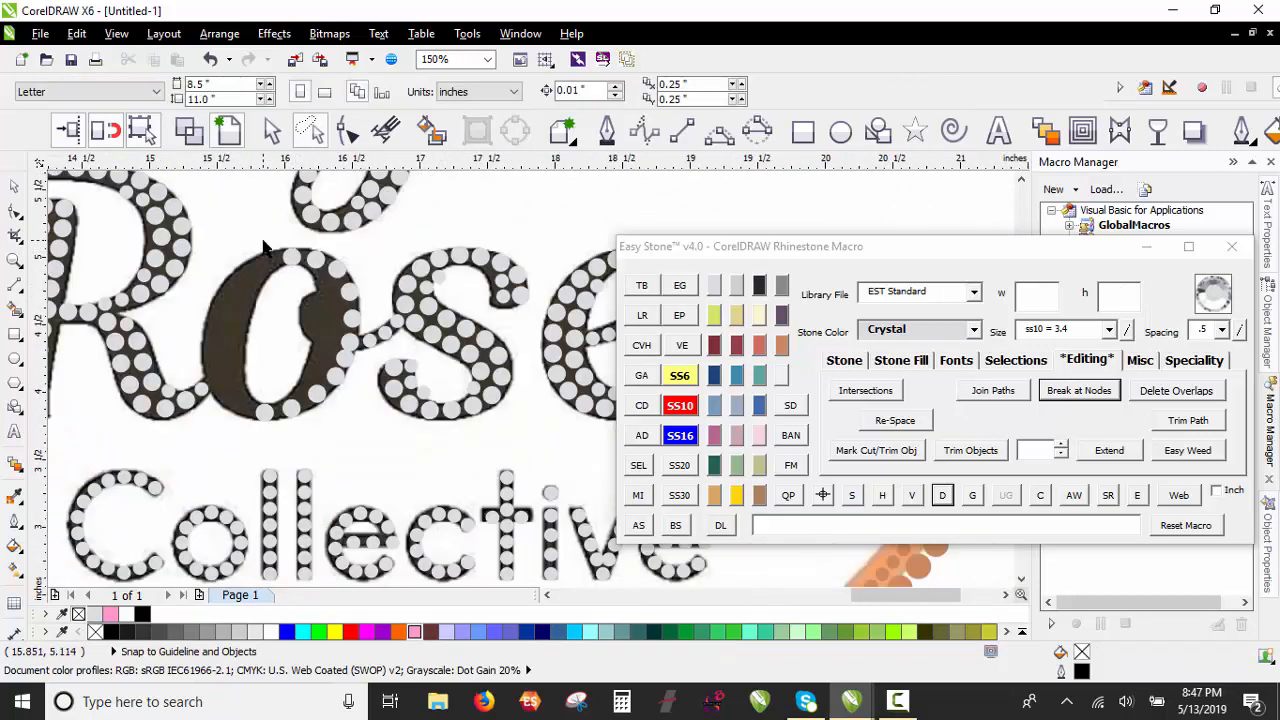
pyautogui.click(263, 433)
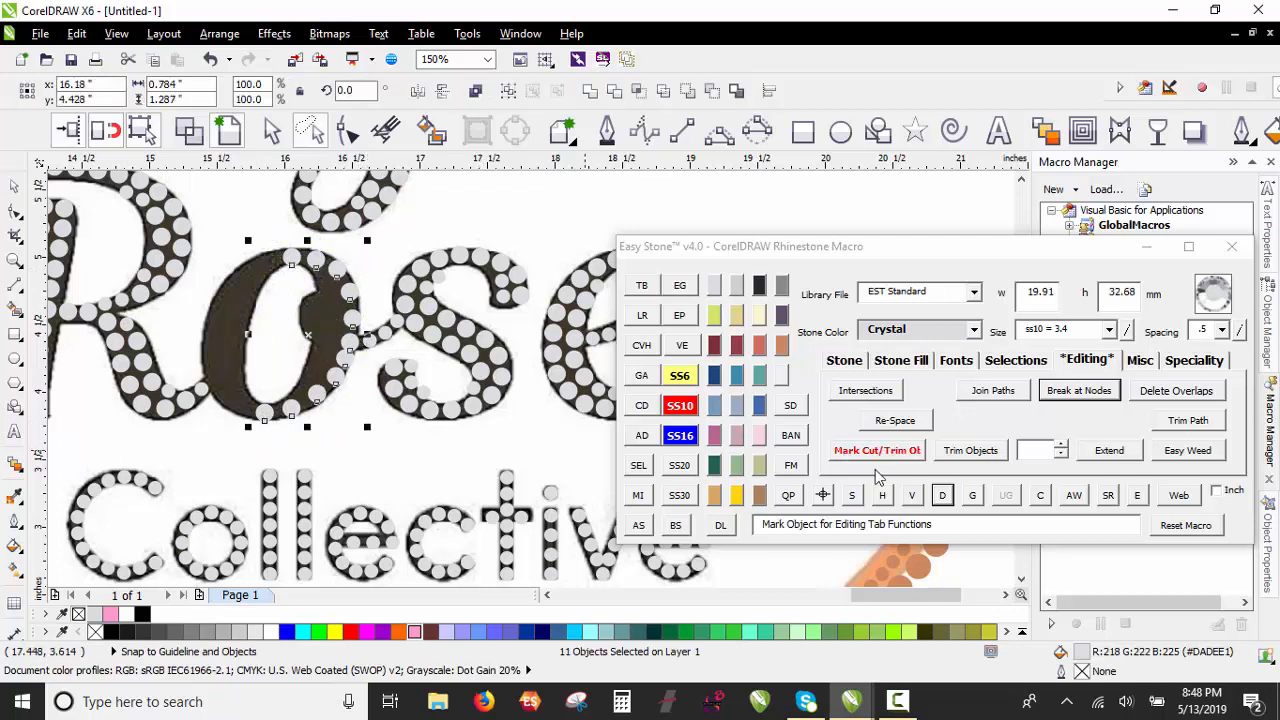
pyautogui.click(941, 495)
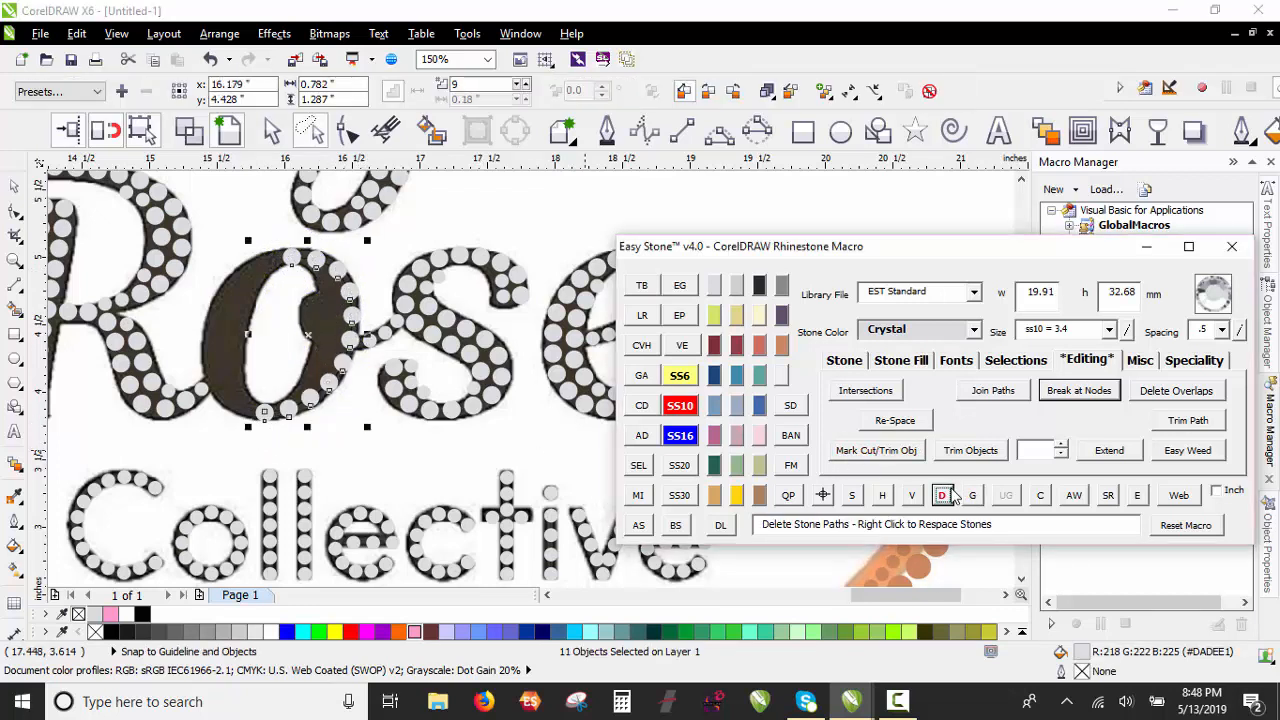
pyautogui.click(822, 495)
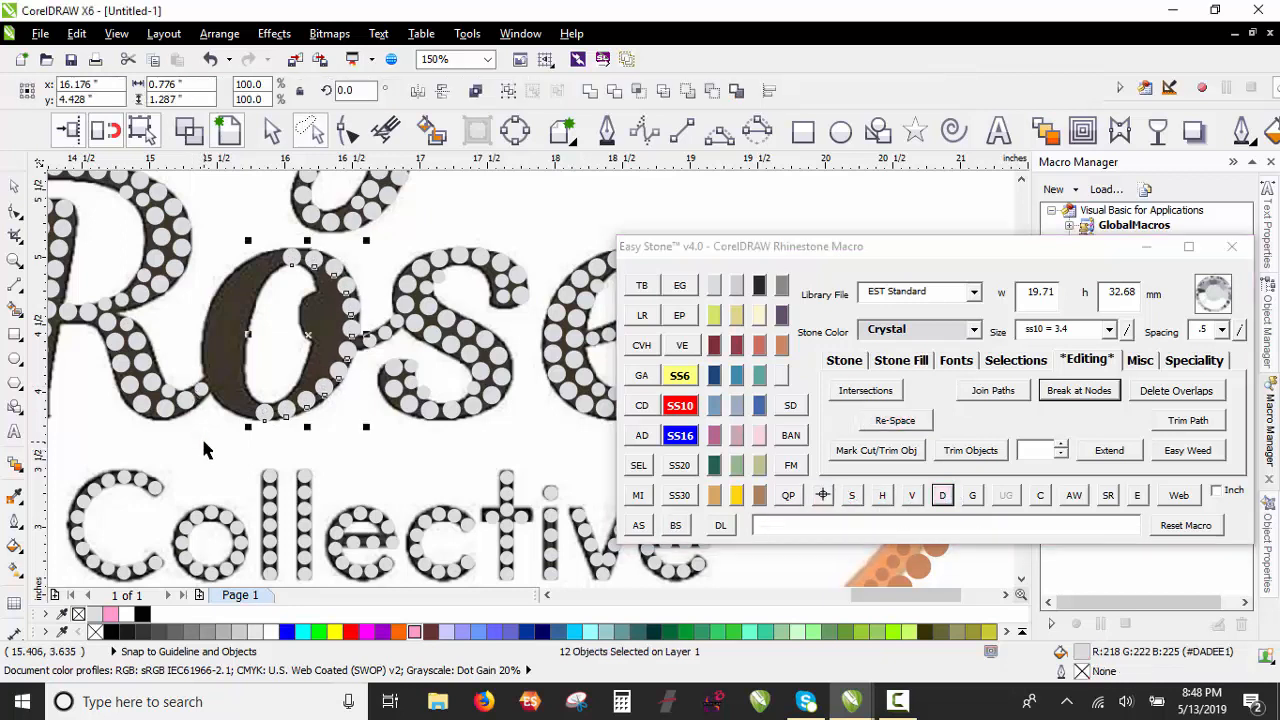
pyautogui.click(207, 438)
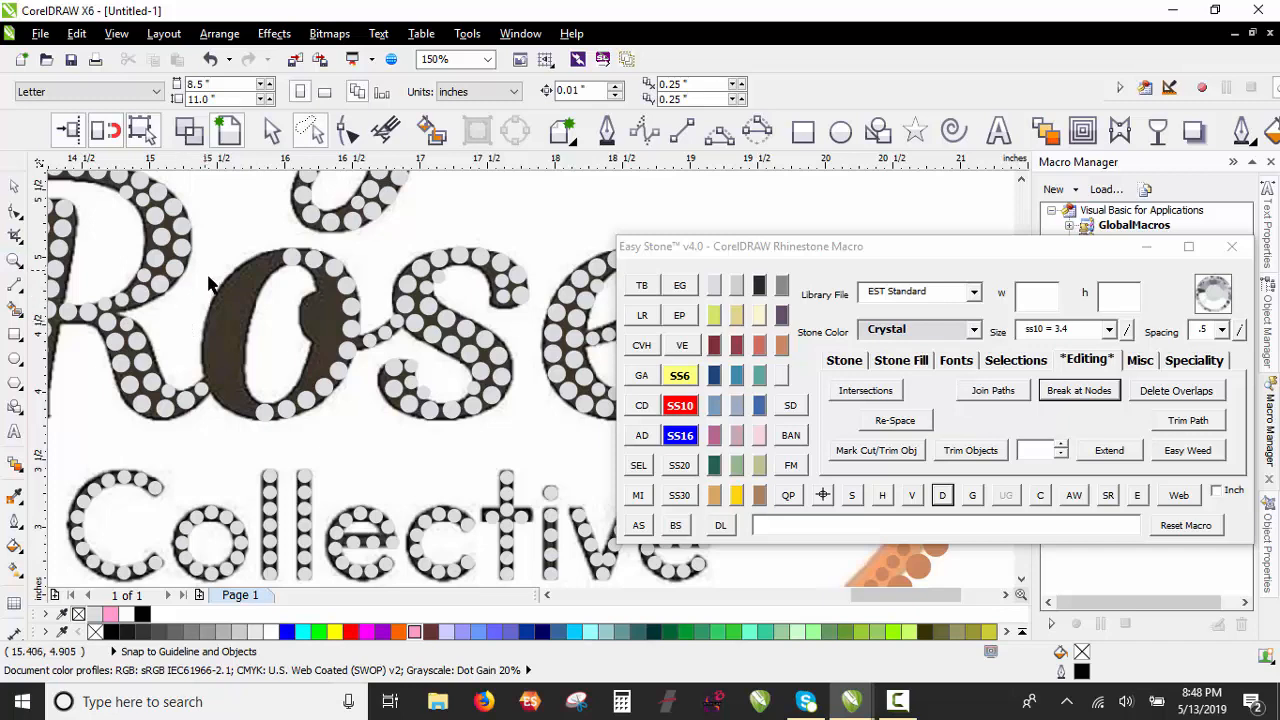
# Step: Copy SS10 stones down the o's left edge from the top stone to the bottom stone
pyautogui.scroll(2, 208, 284)
pyautogui.moveTo(365, 245); pyautogui.dragTo(281, 543)
pyautogui.press('space')
pyautogui.press('space')
pyautogui.press('space')
pyautogui.press('space')
pyautogui.press('space')
pyautogui.press('space')
pyautogui.press('space')
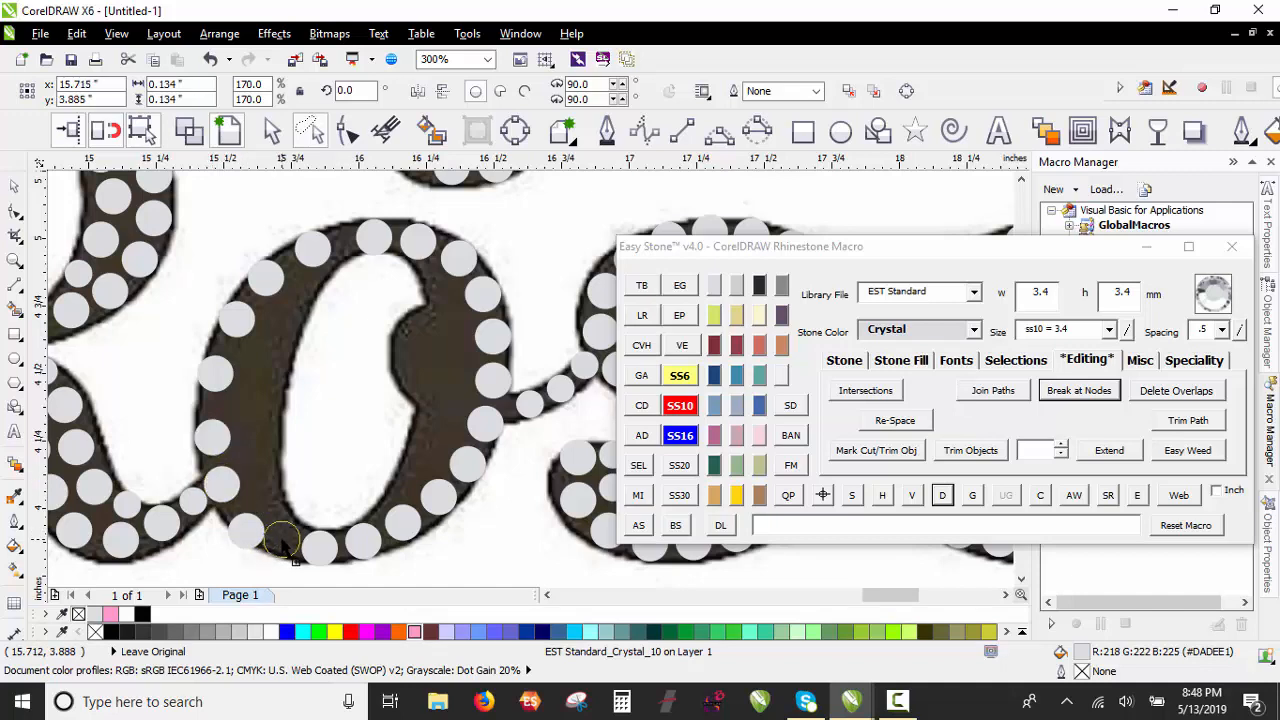
# Step: Nudge the SS10 stone on the o's lower left edge into line with its neighbours
pyautogui.scroll(2, 247, 579)
pyautogui.scroll(-2, 240, 420)
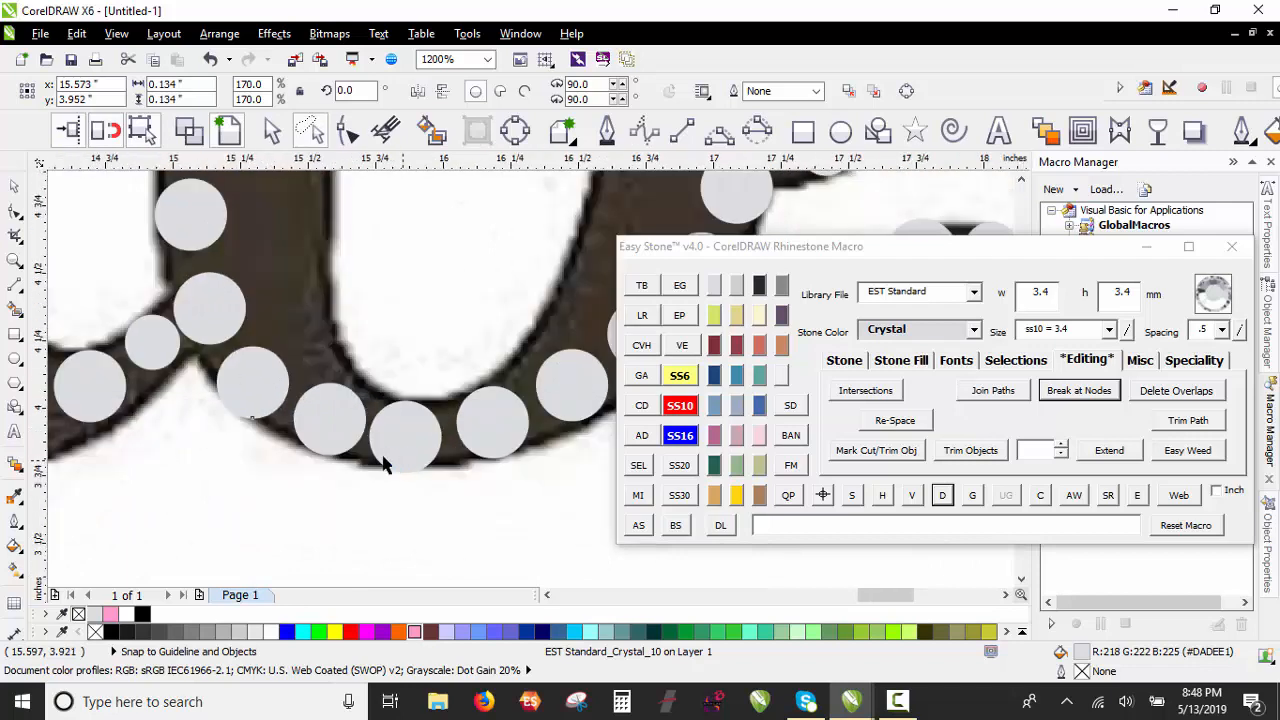
pyautogui.scroll(2, 420, 427)
pyautogui.moveTo(488, 389); pyautogui.dragTo(489, 405)
pyautogui.scroll(-2, 310, 309)
pyautogui.click(337, 504)
pyautogui.scroll(-1, 337, 512)
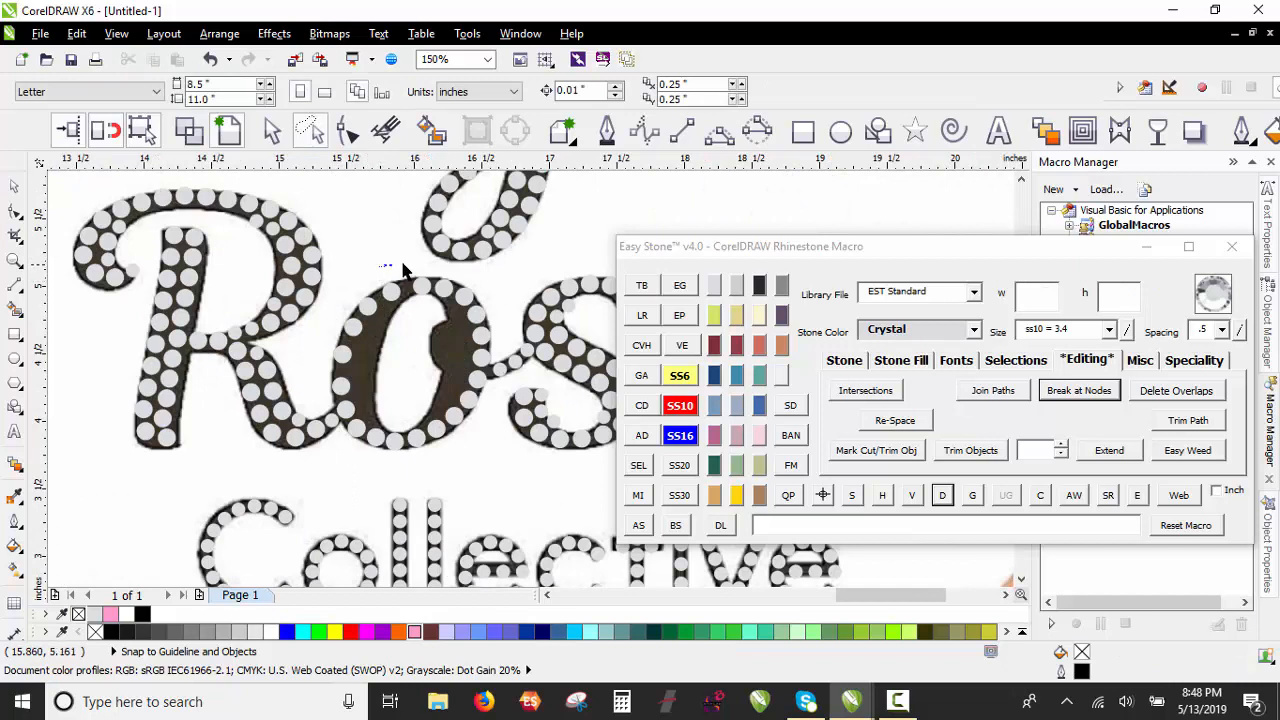
# Step: Select the stones along the o's left edge from top to bottom and respace them evenly with 9 blend steps
pyautogui.moveTo(427, 388); pyautogui.dragTo(421, 434)
pyautogui.moveTo(360, 292); pyautogui.dragTo(392, 281)
pyautogui.scroll(1, 418, 282)
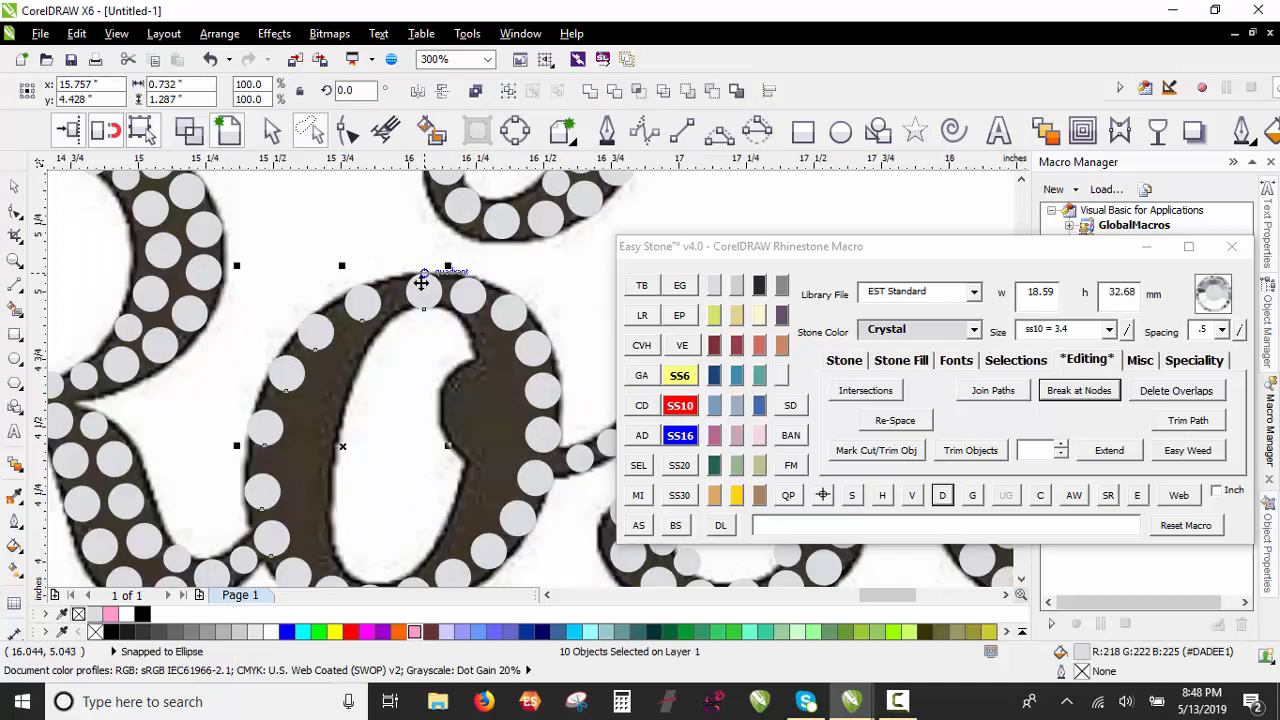
pyautogui.scroll(-1, 505, 300)
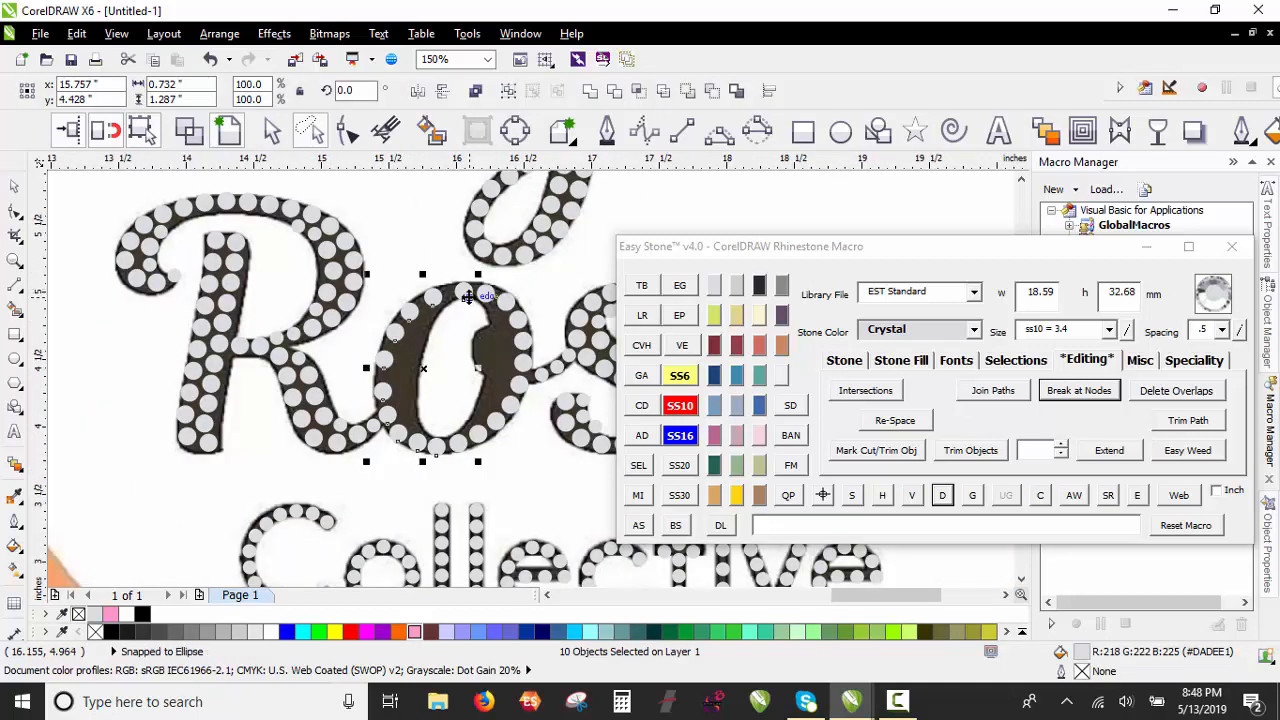
pyautogui.scroll(1, 500, 295)
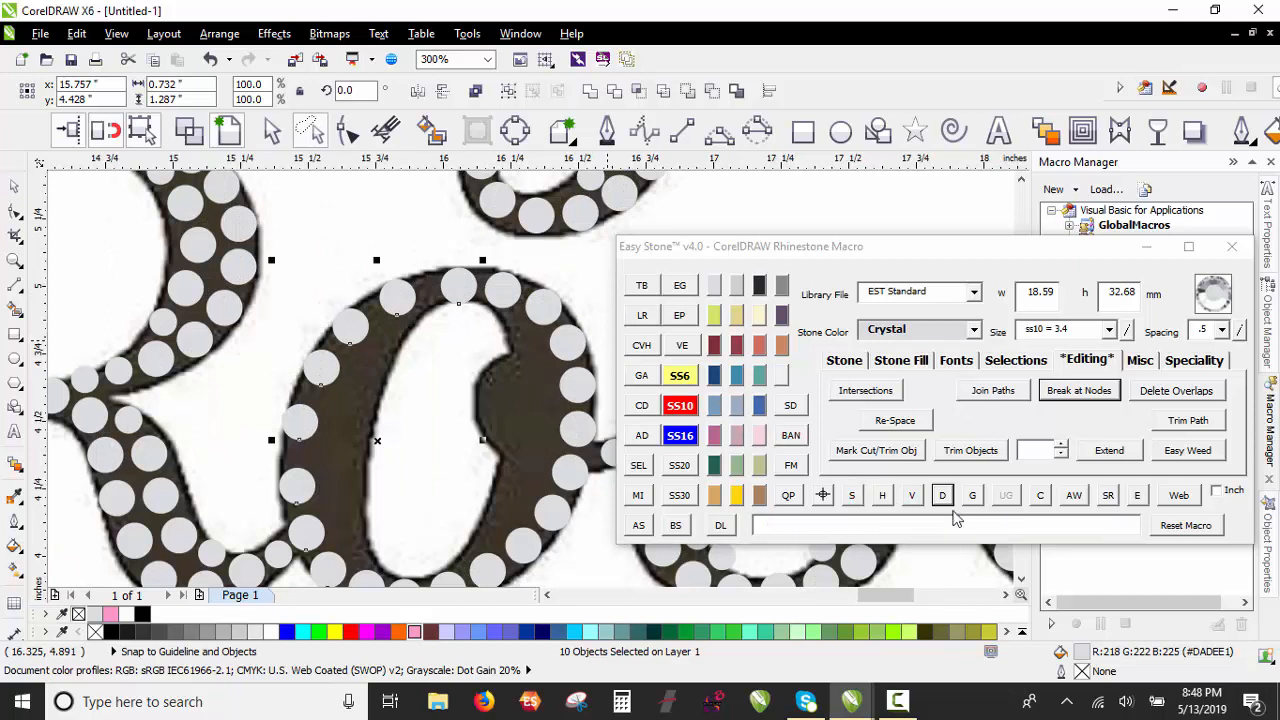
pyautogui.click(942, 496)
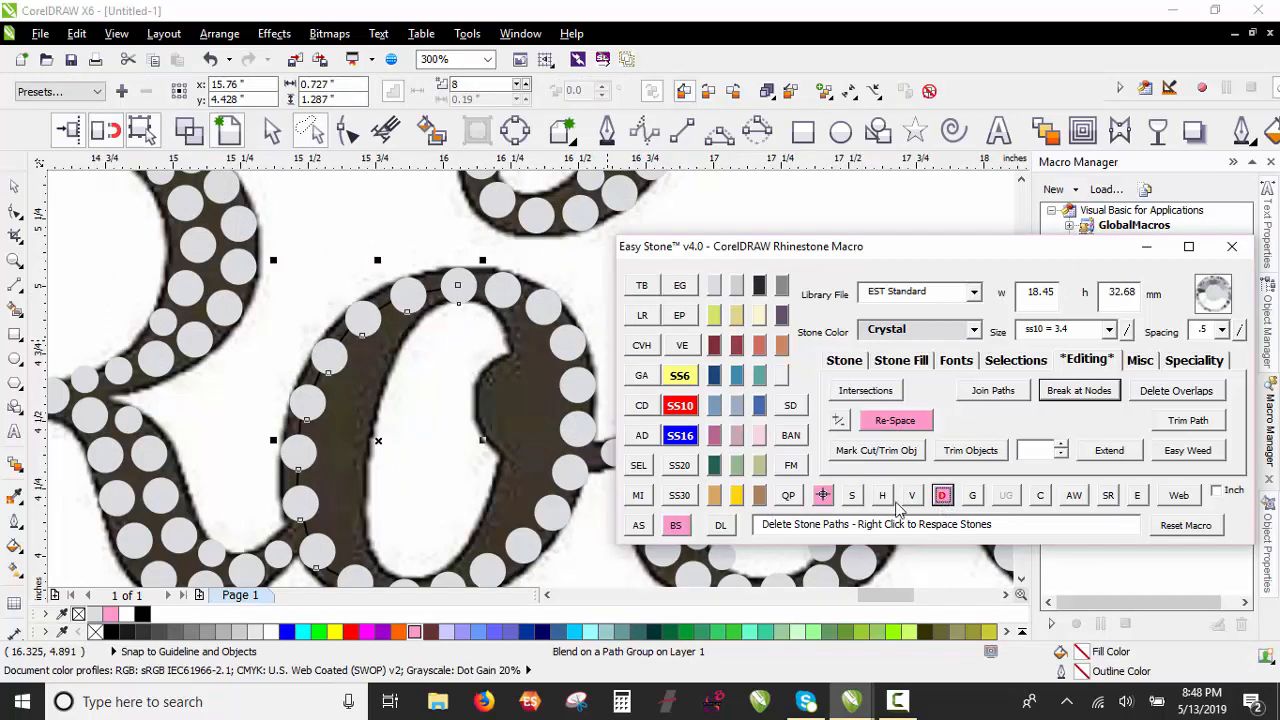
pyautogui.click(825, 499)
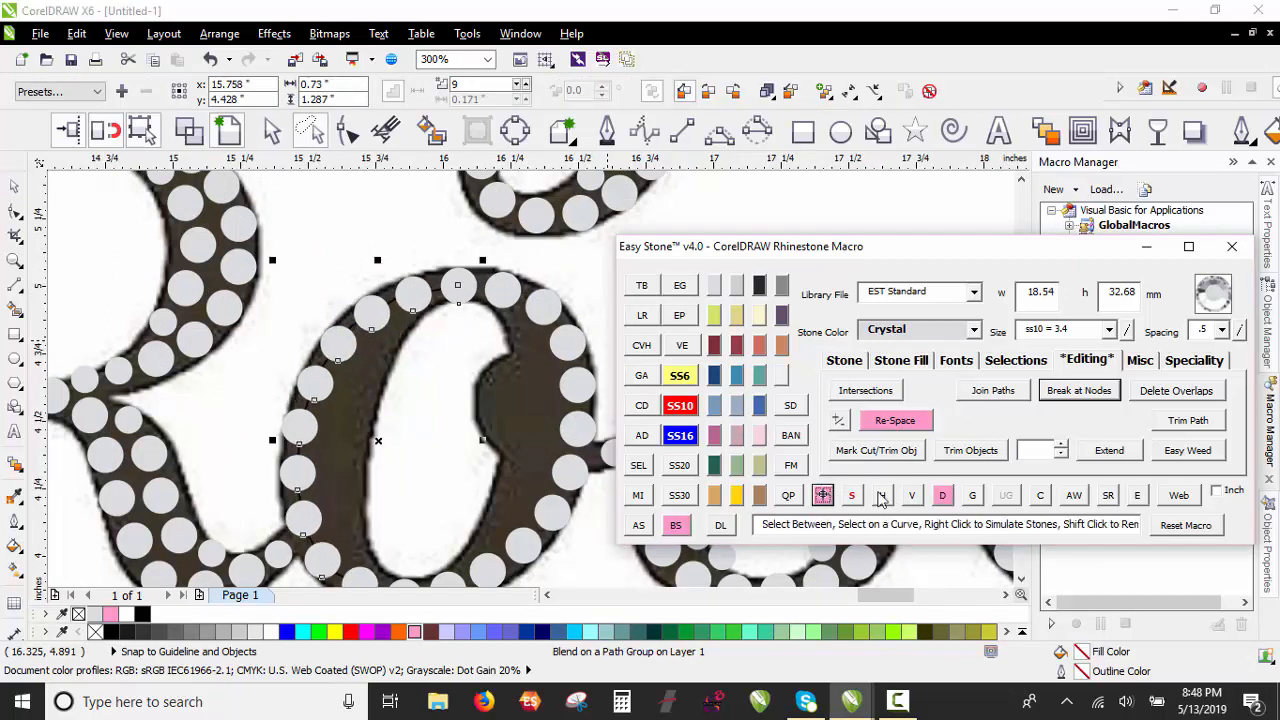
pyautogui.click(942, 496)
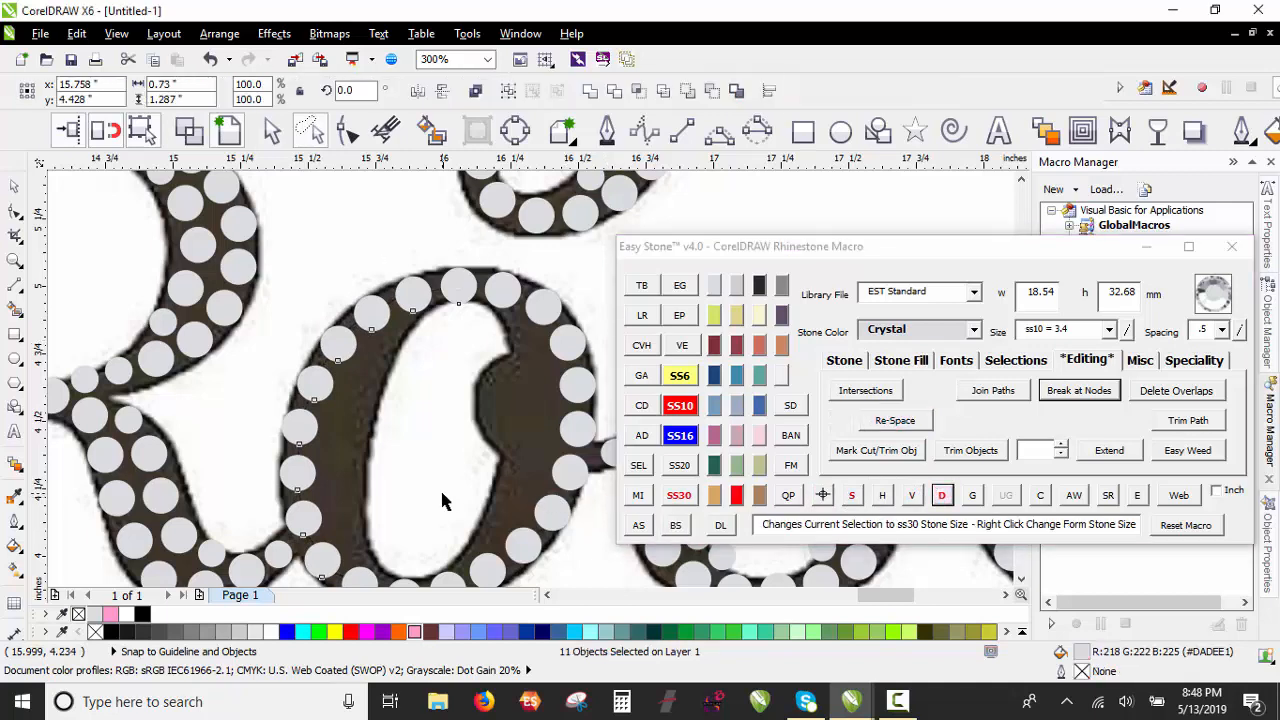
# Step: Adjust the SS6 stone and the neighbouring SS10 stone on the connector between the R and the o
pyautogui.scroll(3, 300, 491)
pyautogui.scroll(2, 432, 338)
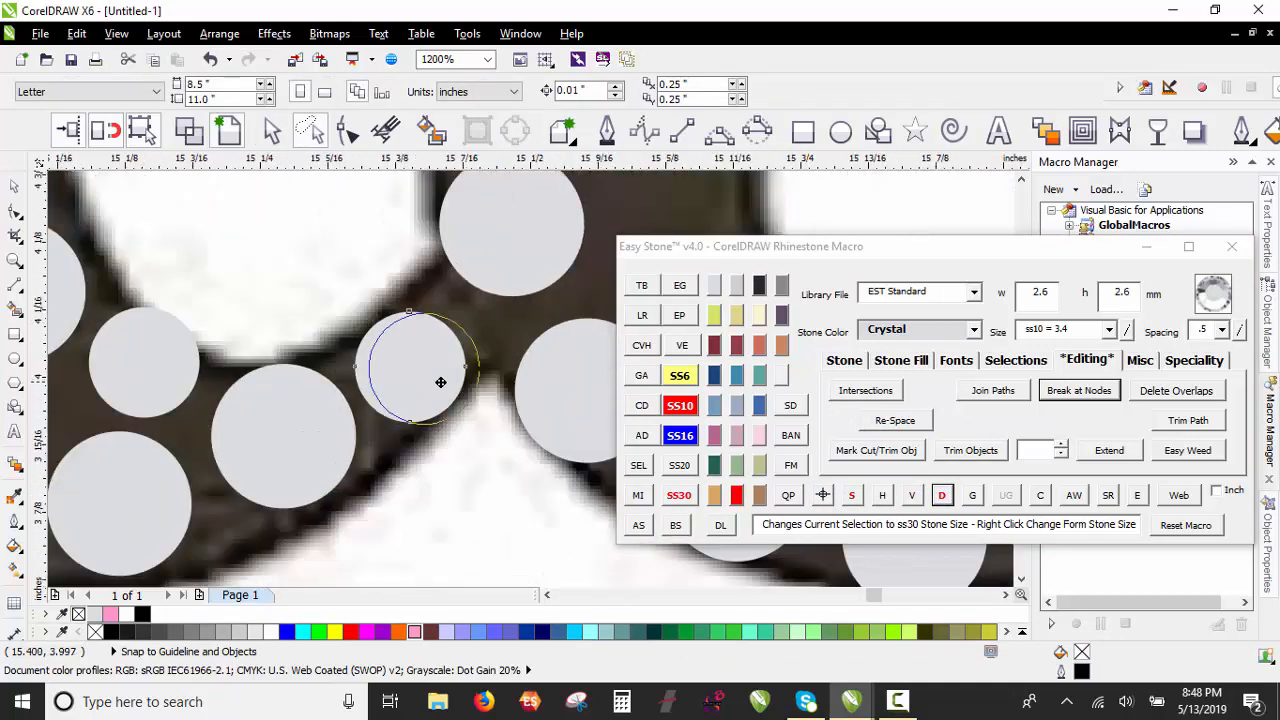
pyautogui.click(443, 380)
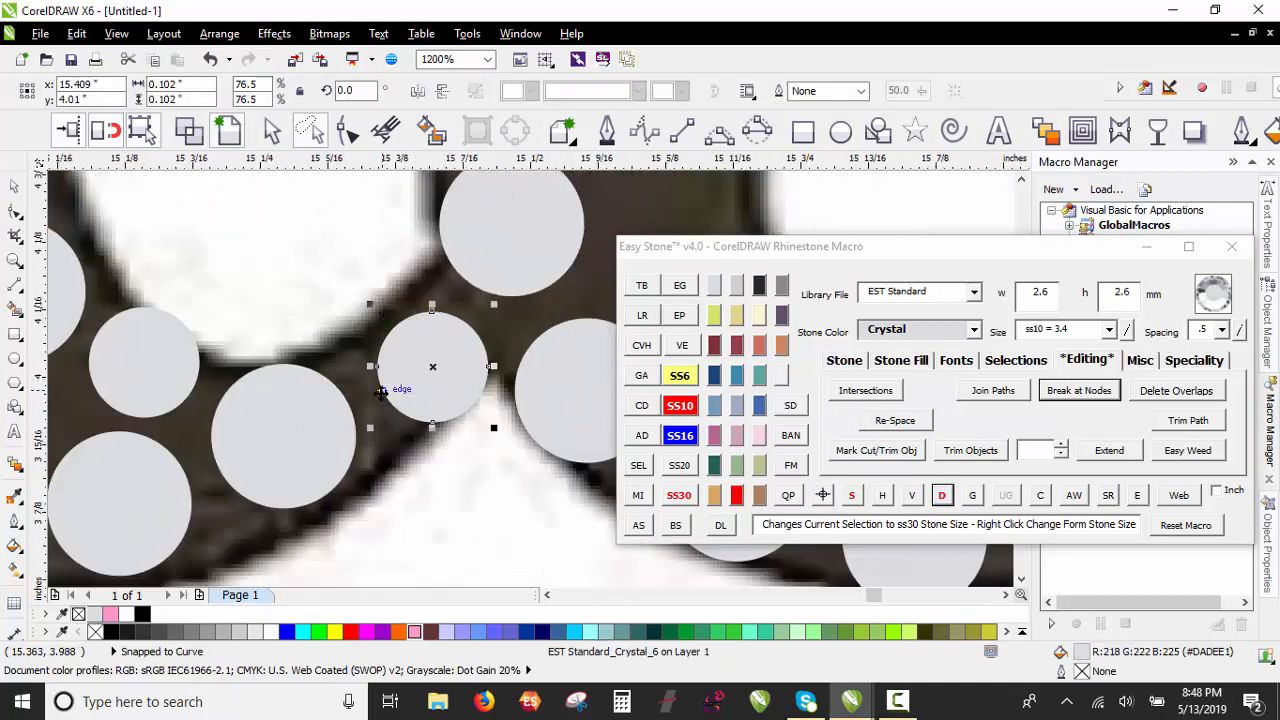
pyautogui.click(303, 457)
pyautogui.scroll(2, 310, 455)
pyautogui.scroll(-2, 242, 447)
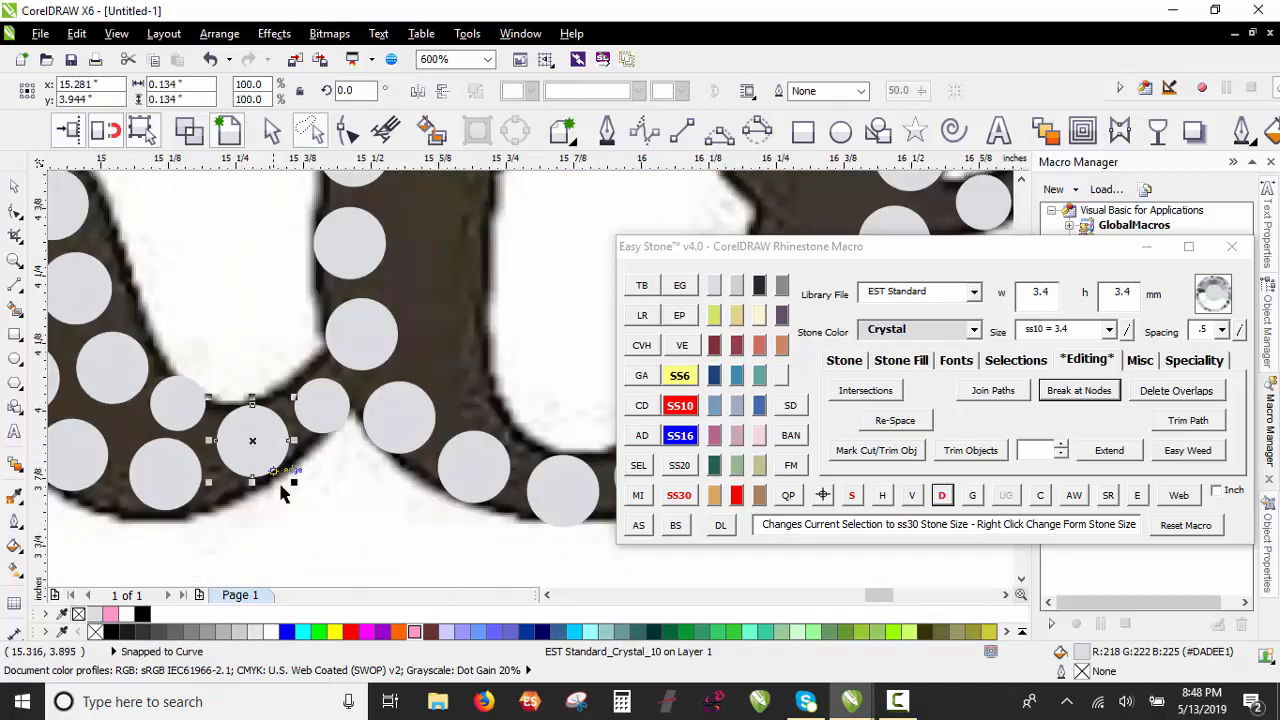
pyautogui.click(279, 478)
# Step: Examine the stone spacing around the o and its connectors to the R and the s
pyautogui.scroll(-2, 257, 436)
pyautogui.scroll(2, 300, 404)
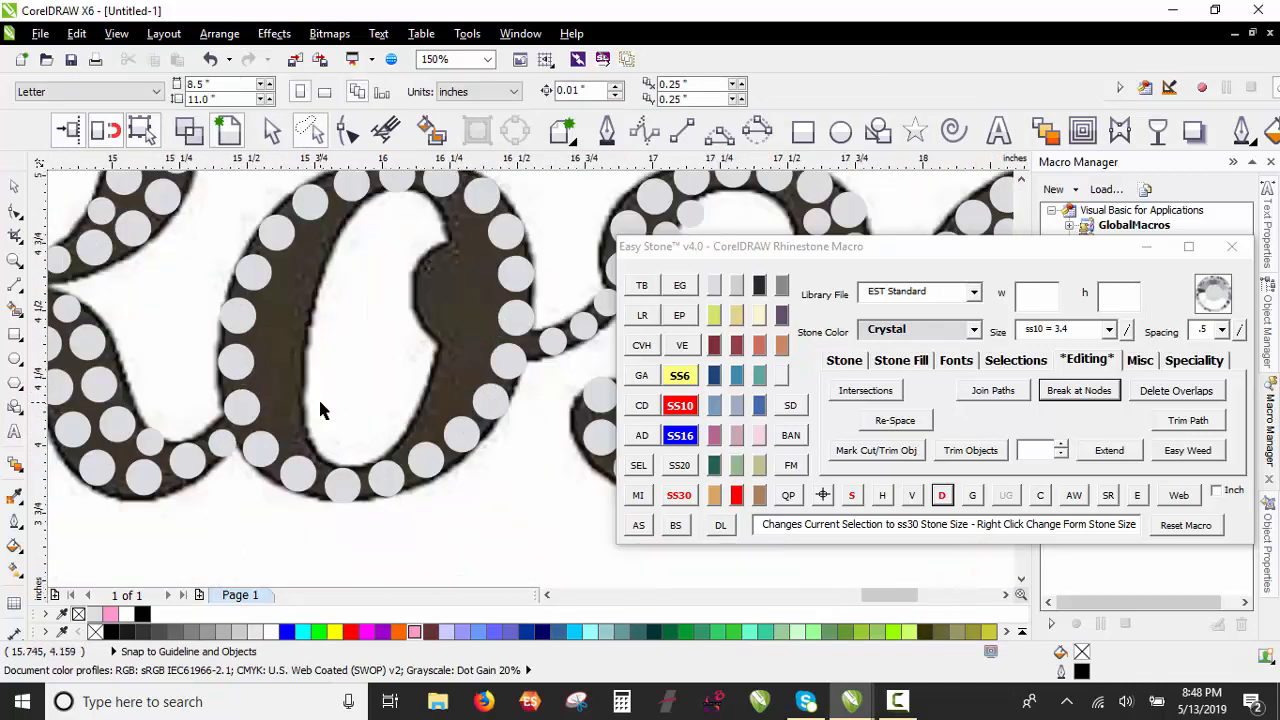
pyautogui.scroll(2, 478, 200)
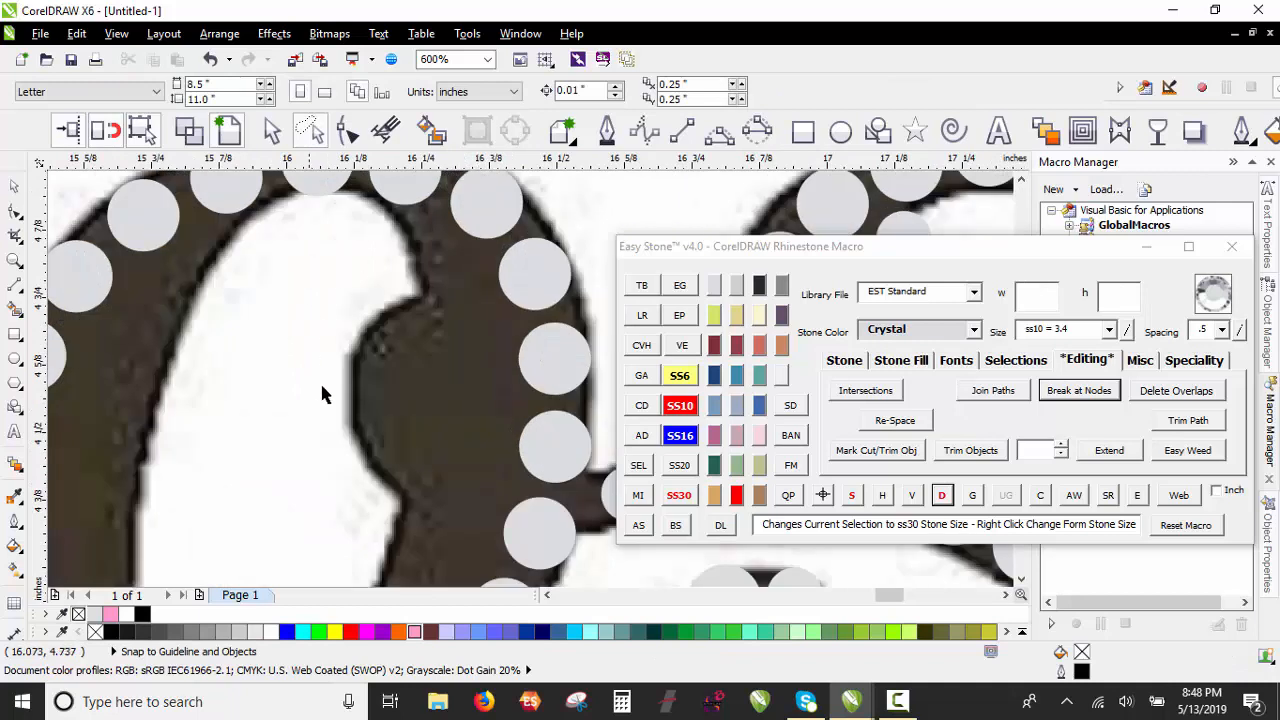
pyautogui.scroll(-2, 320, 381)
pyautogui.scroll(1, 434, 425)
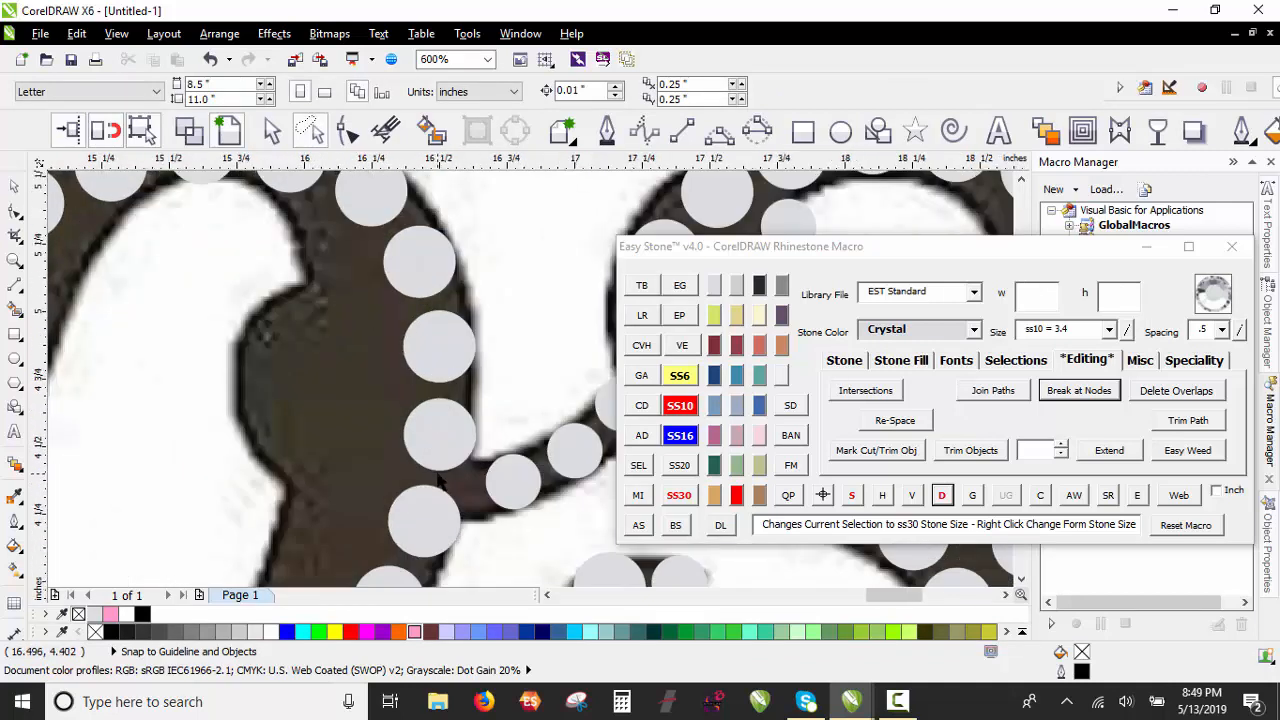
pyautogui.scroll(-2, 445, 400)
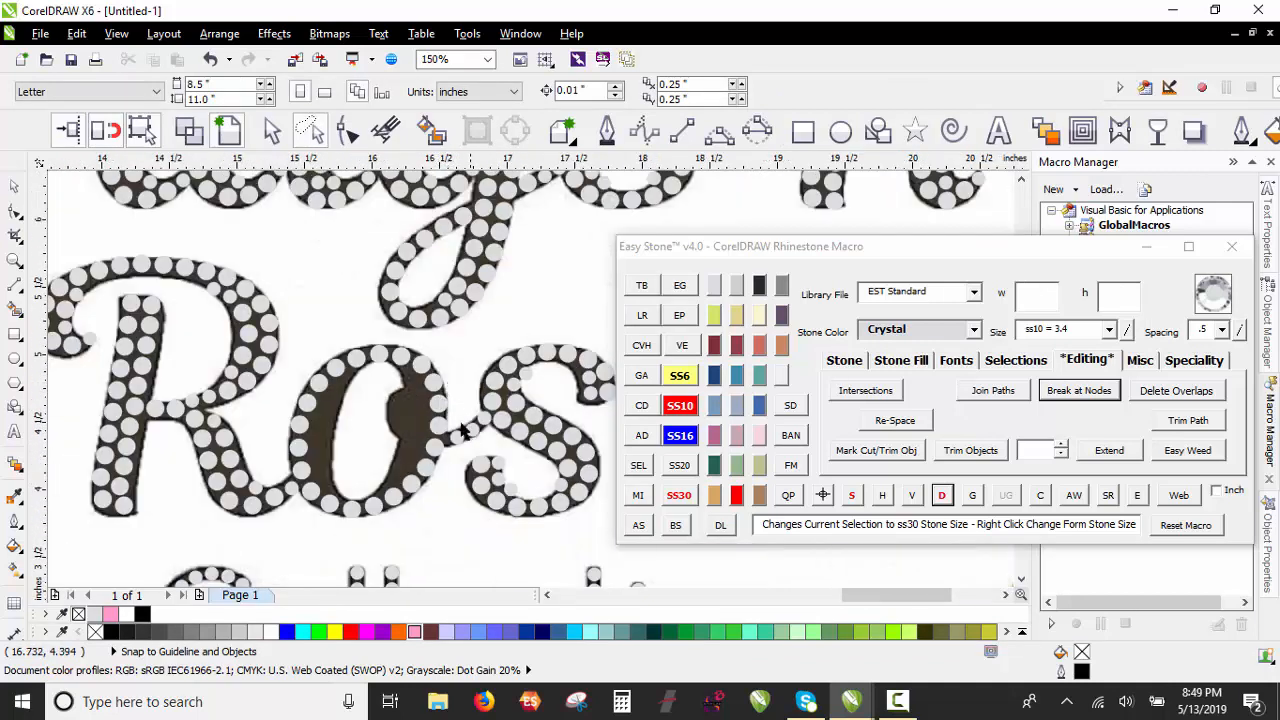
pyautogui.scroll(2, 449, 432)
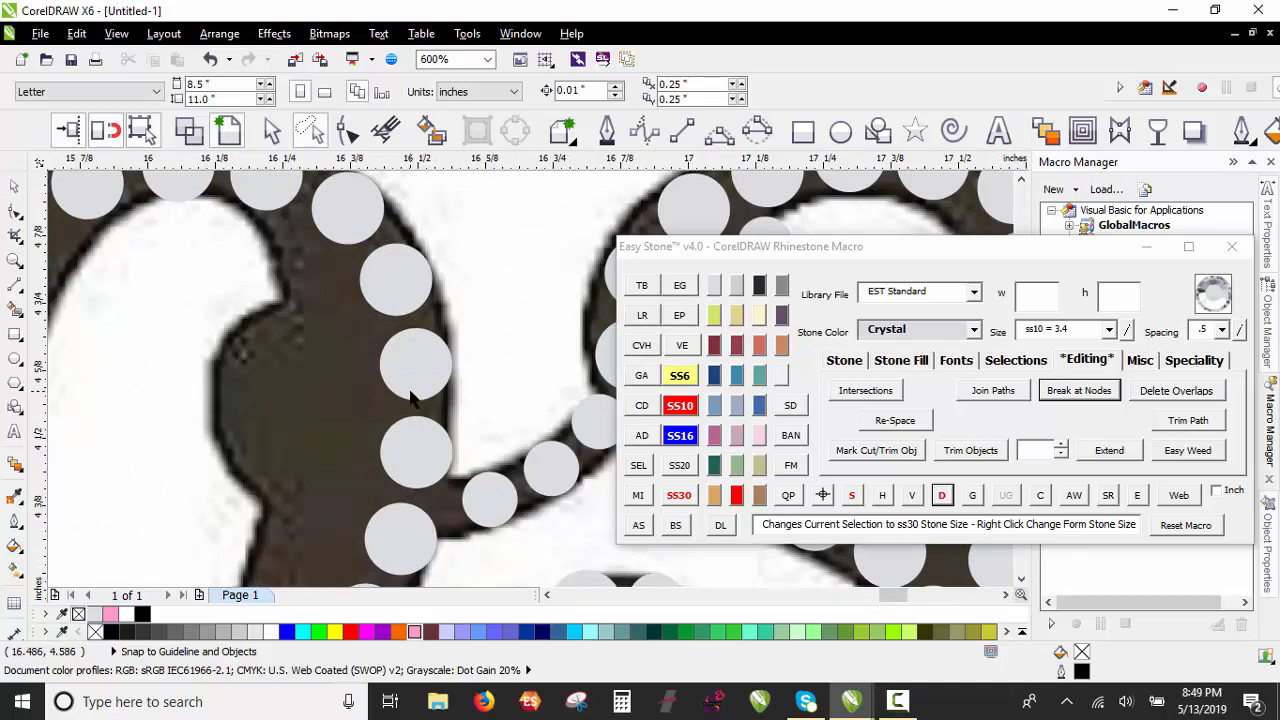
pyautogui.scroll(-3, 412, 397)
pyautogui.scroll(1, 374, 372)
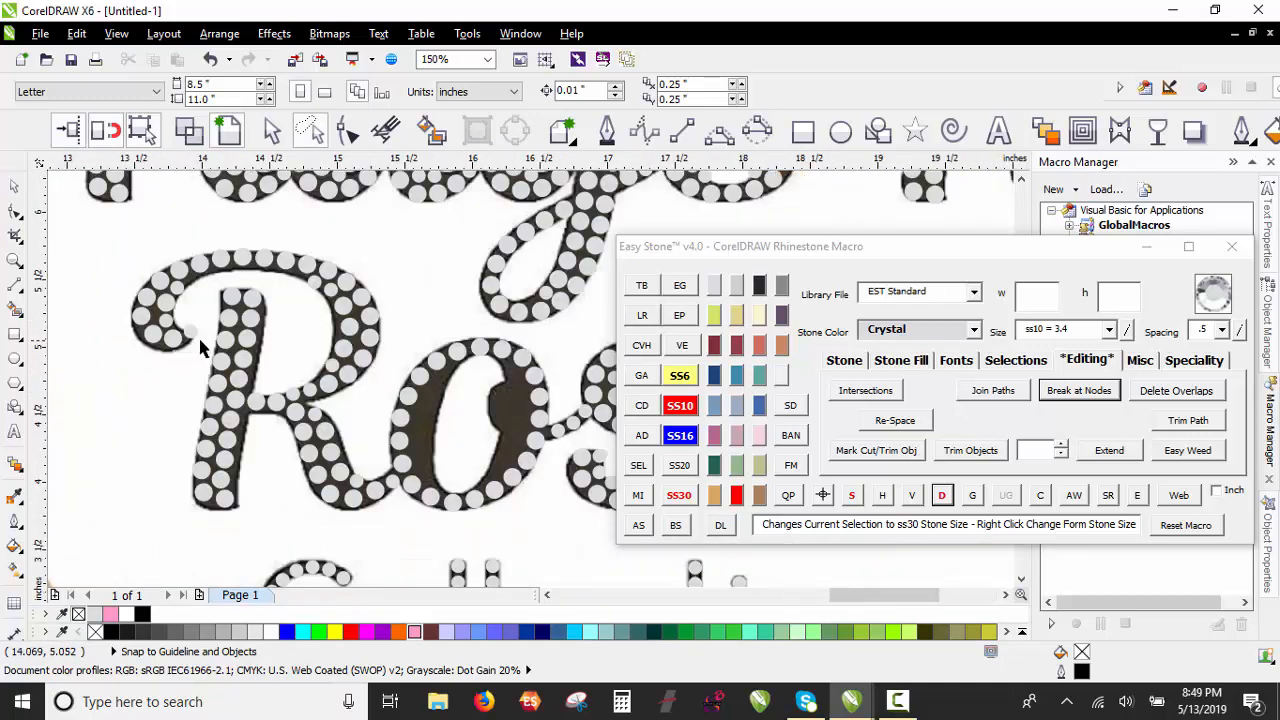
# Step: Select all the stones of the R and the o together and shift them slightly right towards the s connector
pyautogui.moveTo(382, 267)
pyautogui.mouseDown()
pyautogui.moveTo(551, 349)
pyautogui.moveTo(563, 434)
pyautogui.moveTo(543, 494)
pyautogui.moveTo(461, 557)
pyautogui.mouseUp()
pyautogui.moveTo(142, 545); pyautogui.dragTo(145, 546)
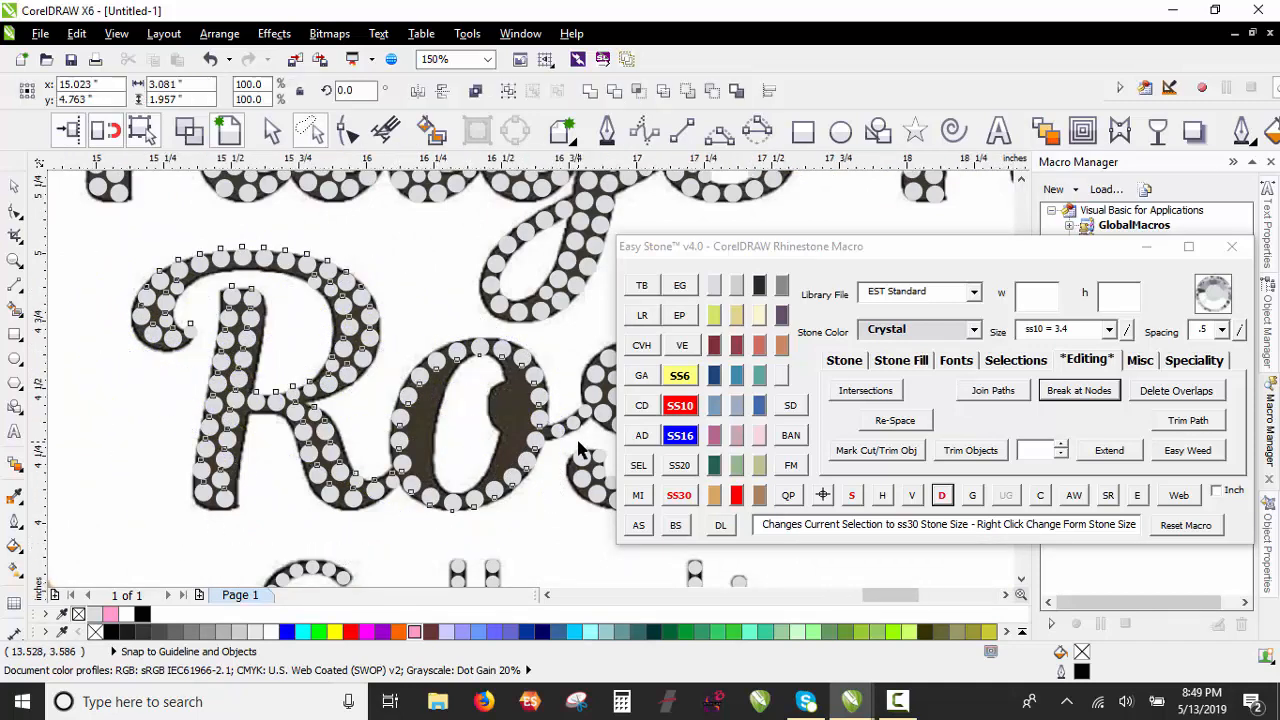
pyautogui.scroll(3, 500, 420)
pyautogui.moveTo(341, 475); pyautogui.dragTo(365, 469)
pyautogui.scroll(-2, 380, 400)
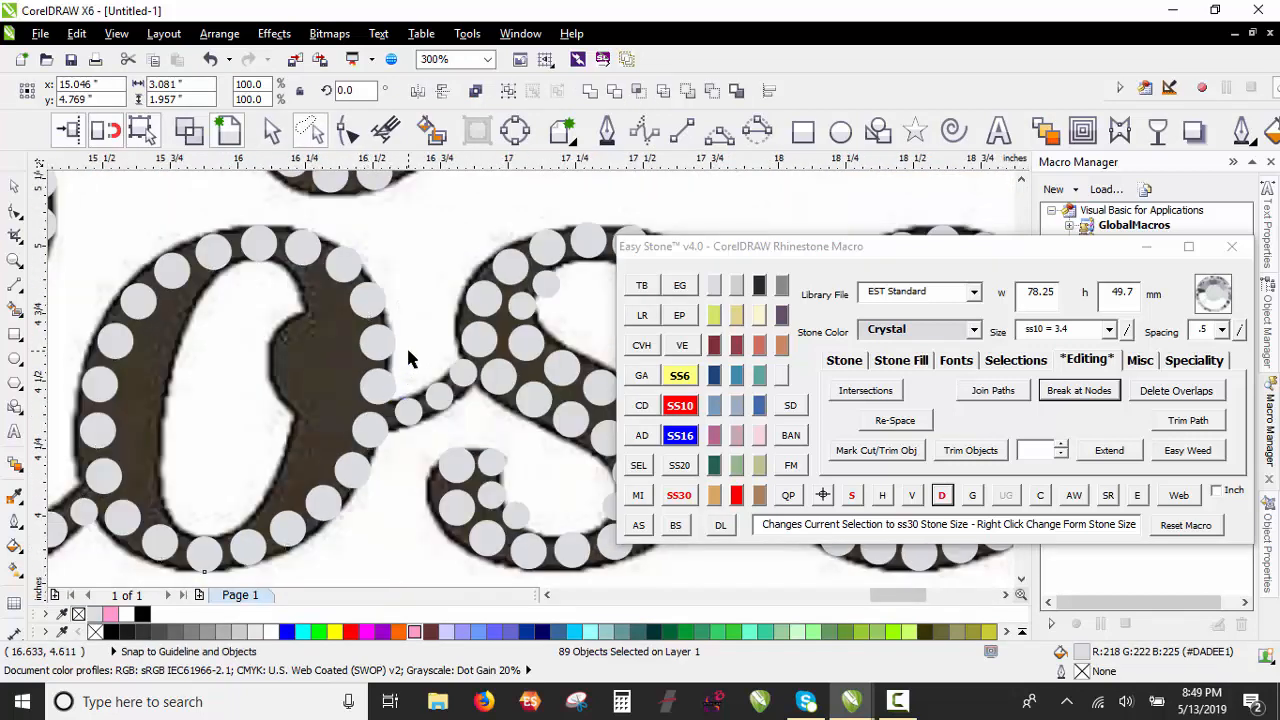
pyautogui.click(394, 377)
pyautogui.scroll(-1, 414, 329)
pyautogui.scroll(2, 340, 320)
pyautogui.scroll(-1, 456, 313)
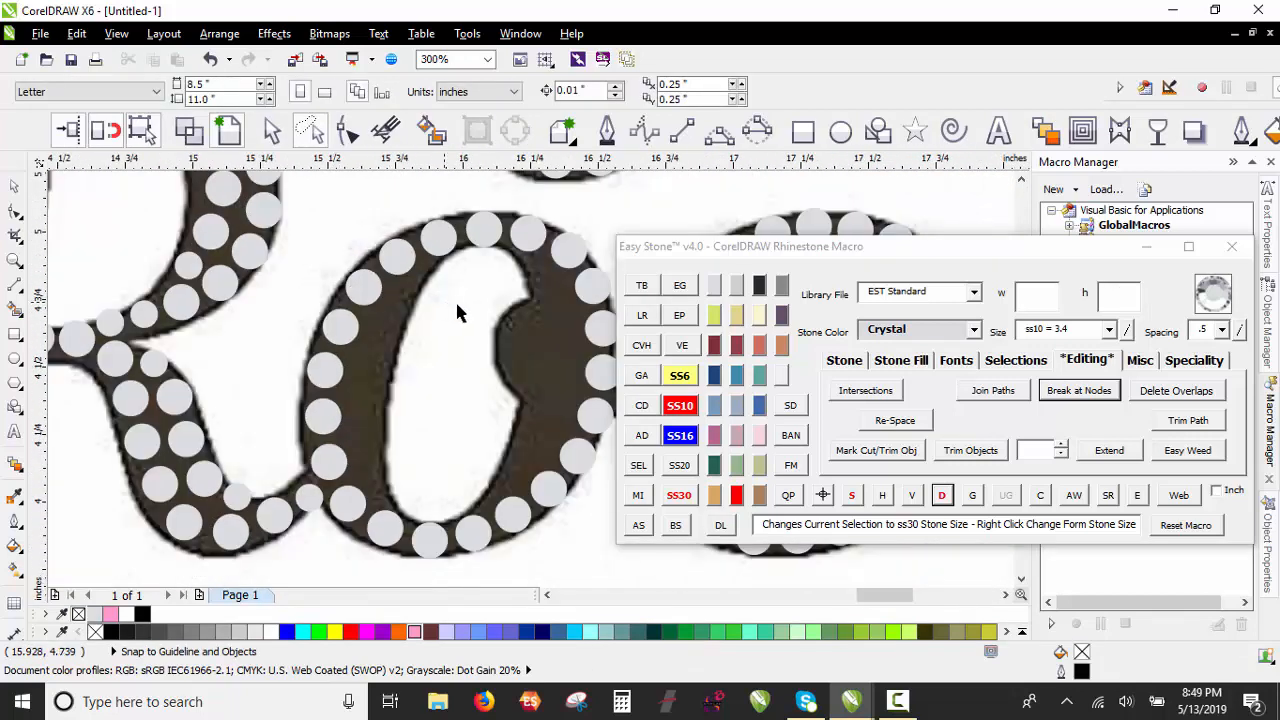
# Step: Copy an SS6 stone and an SS10 stone onto the inner lower left edge of the o
pyautogui.moveTo(227, 506); pyautogui.dragTo(405, 484)
pyautogui.rightClick(371, 502)
pyautogui.scroll(2, 378, 500)
pyautogui.moveTo(157, 353); pyautogui.dragTo(340, 344)
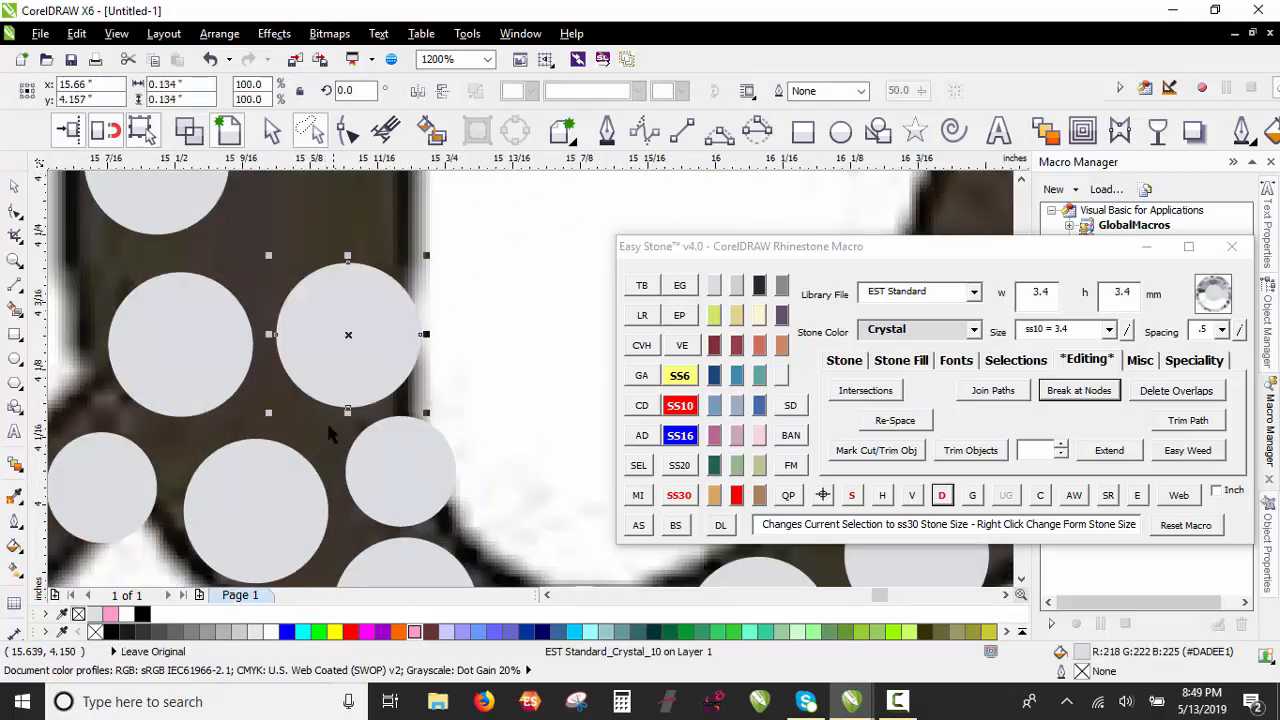
# Step: Fill the rest of the o's inner left edge with copied SS10 stones, ending in SS6 stones where the stroke narrows
pyautogui.scroll(-2, 345, 458)
pyautogui.moveTo(352, 468); pyautogui.dragTo(301, 363)
pyautogui.scroll(2, 397, 246)
pyautogui.rightClick(281, 371)
pyautogui.moveTo(253, 180); pyautogui.dragTo(216, 492)
pyautogui.scroll(-2, 308, 325)
pyautogui.scroll(2, 308, 325)
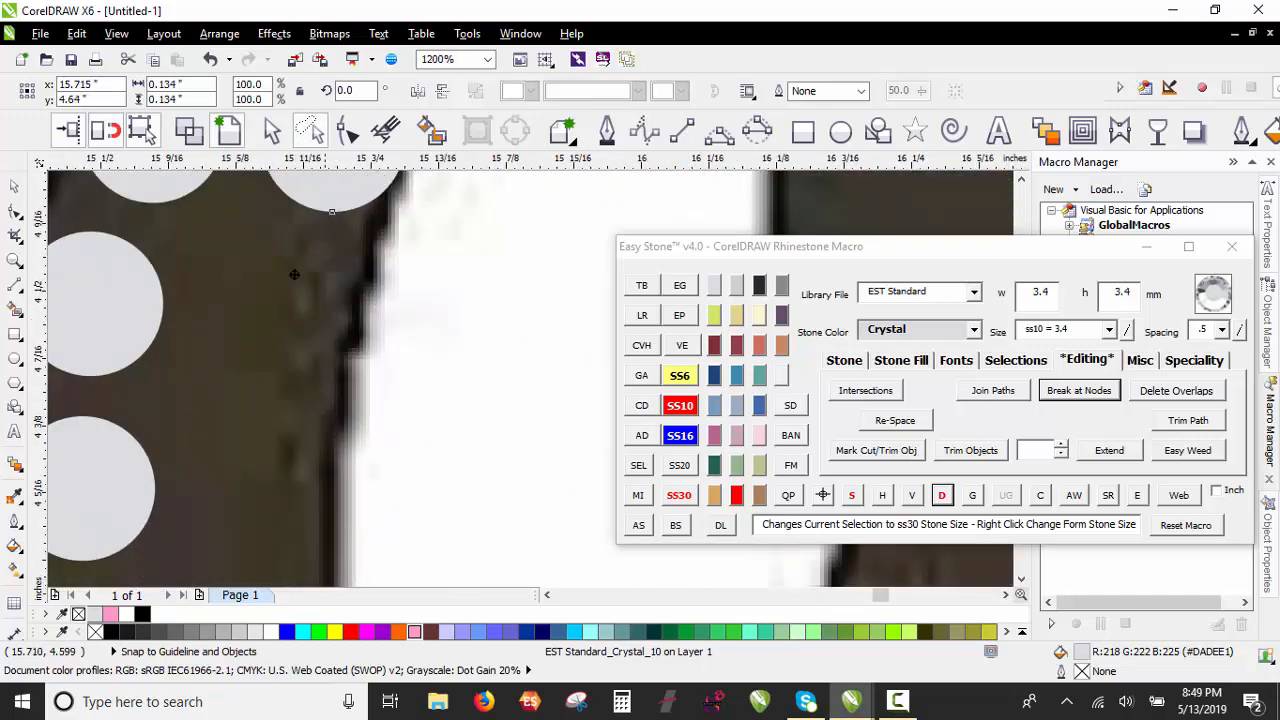
pyautogui.moveTo(294, 274); pyautogui.dragTo(249, 520)
pyautogui.scroll(-2, 411, 321)
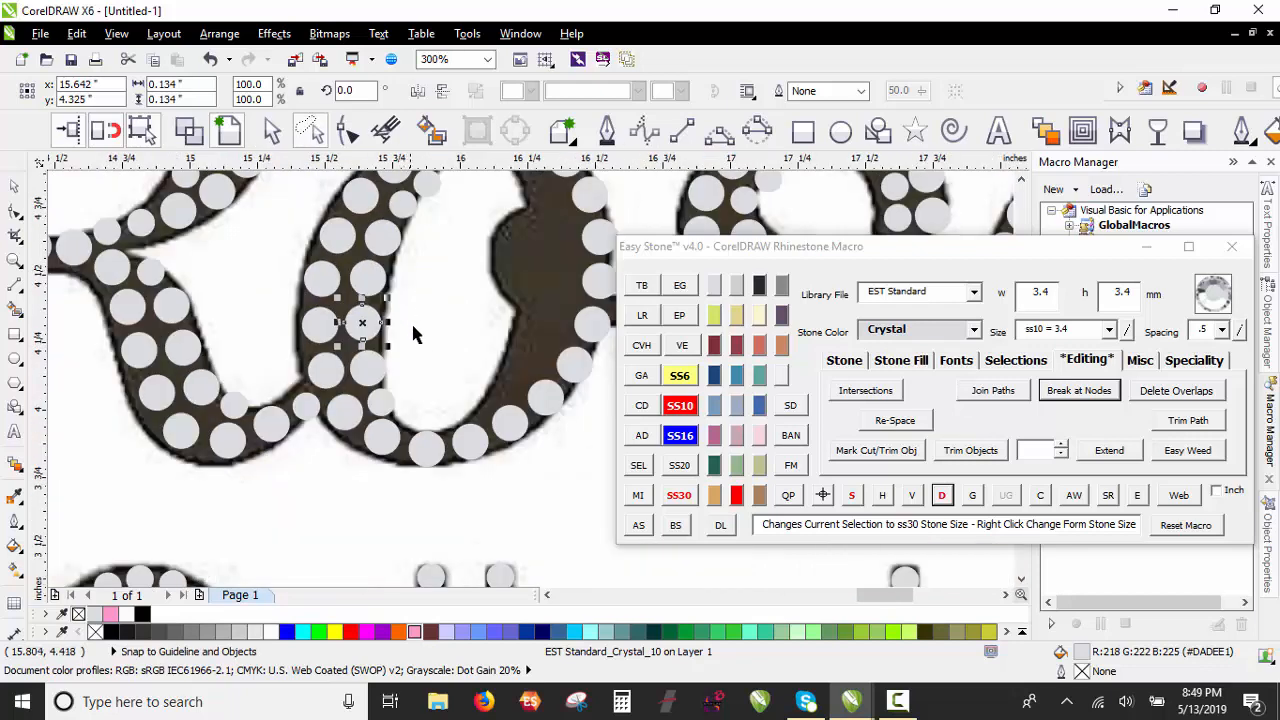
# Step: Select the o's inner left stones from the upper SS6 stone down to the lower left SS10 stone and respace them
pyautogui.click(411, 325)
pyautogui.scroll(-1, 384, 382)
pyautogui.scroll(1, 413, 280)
pyautogui.click(394, 300)
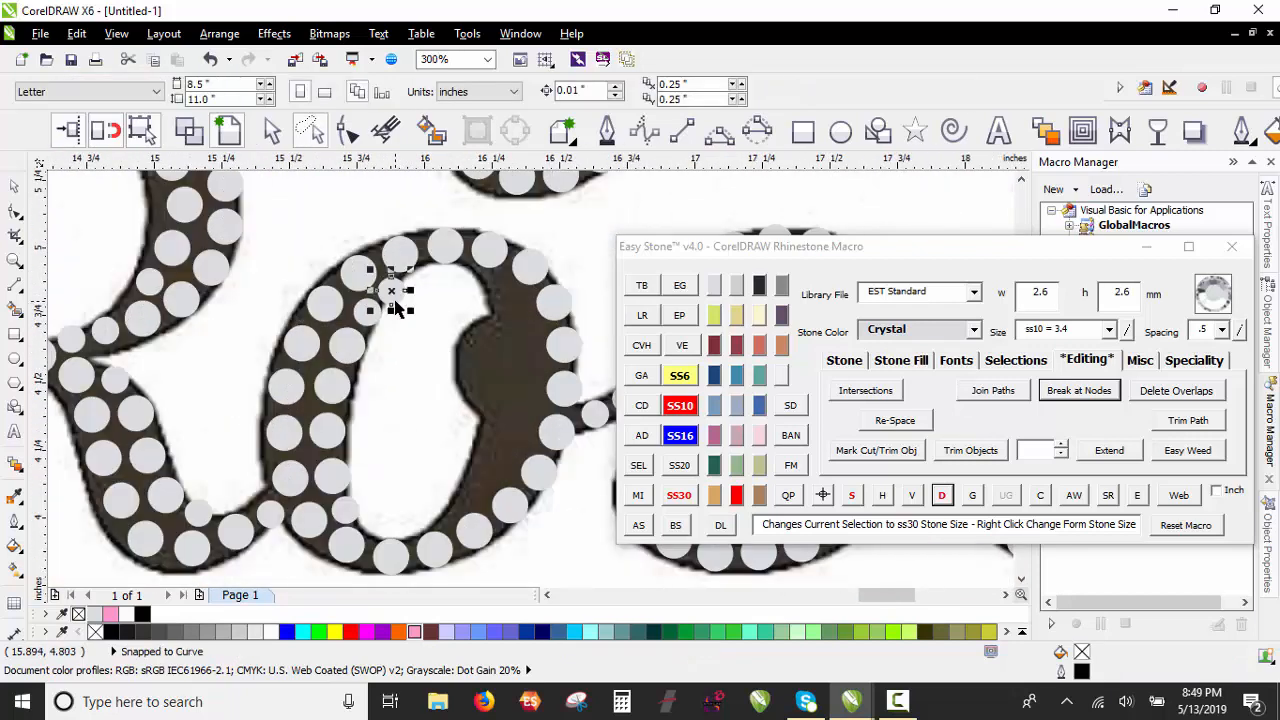
pyautogui.keyDown('shift'); pyautogui.click(370, 318); pyautogui.keyUp('shift')
pyautogui.keyDown('shift'); pyautogui.click(348, 358); pyautogui.keyUp('shift')
pyautogui.keyDown('shift'); pyautogui.click(340, 391); pyautogui.keyUp('shift')
pyautogui.keyDown('shift'); pyautogui.click(328, 437); pyautogui.keyUp('shift')
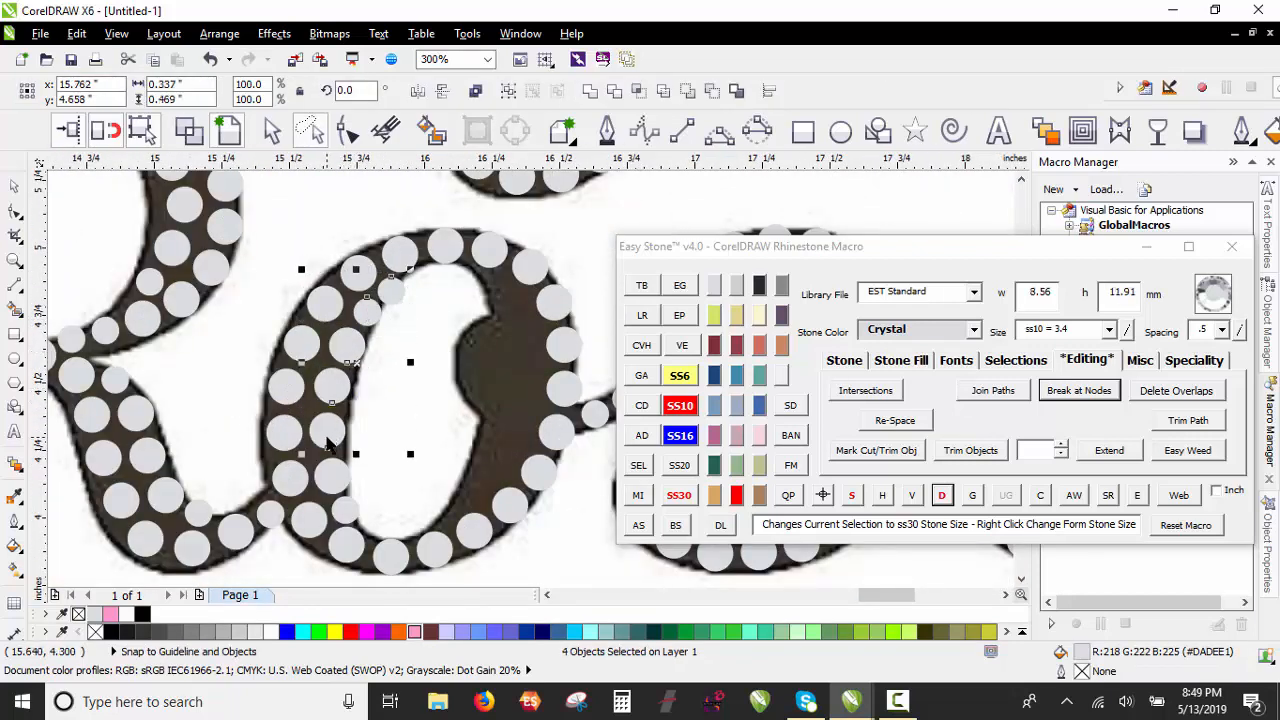
pyautogui.keyDown('shift'); pyautogui.click(333, 478); pyautogui.keyUp('shift')
pyautogui.keyDown('shift'); pyautogui.click(348, 510); pyautogui.keyUp('shift')
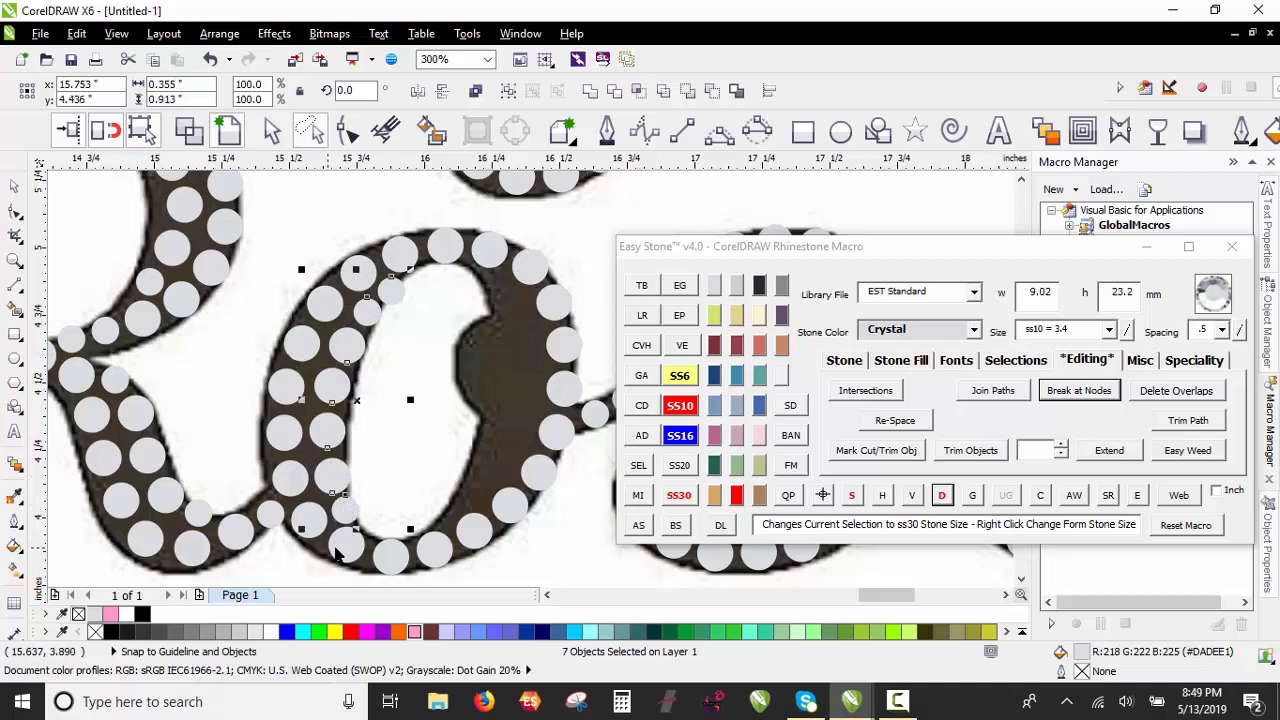
pyautogui.keyDown('shift'); pyautogui.click(345, 546); pyautogui.keyUp('shift')
pyautogui.click(941, 495)
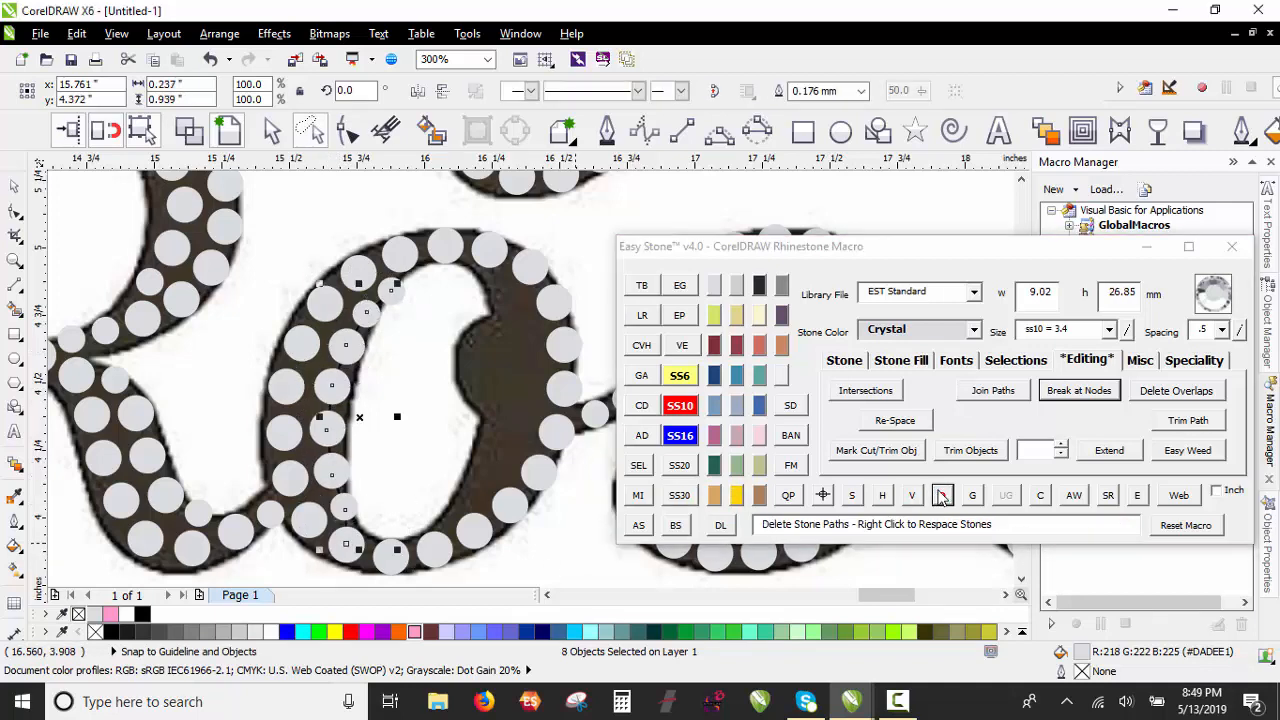
# Step: Copy an SS6 stone and an SS10 stone onto the inner lower right edge of the o
pyautogui.scroll(2, 471, 528)
pyautogui.scroll(-1, 216, 437)
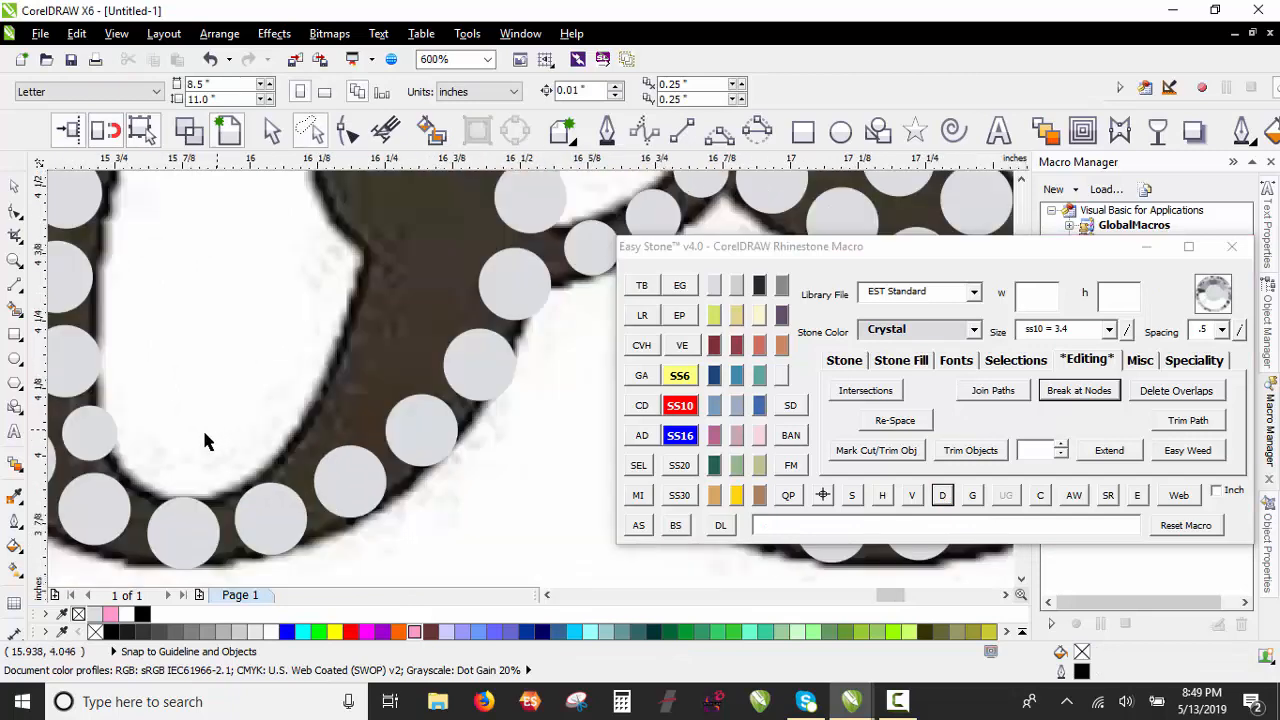
pyautogui.moveTo(112, 447); pyautogui.dragTo(316, 460)
pyautogui.scroll(1, 316, 460)
pyautogui.moveTo(550, 436); pyautogui.dragTo(403, 359)
pyautogui.scroll(-3, 384, 427)
pyautogui.click(344, 381)
# Step: Copy an SS6 stone to the o's inner upper right edge and an SS10 stone just below it
pyautogui.scroll(2, 370, 331)
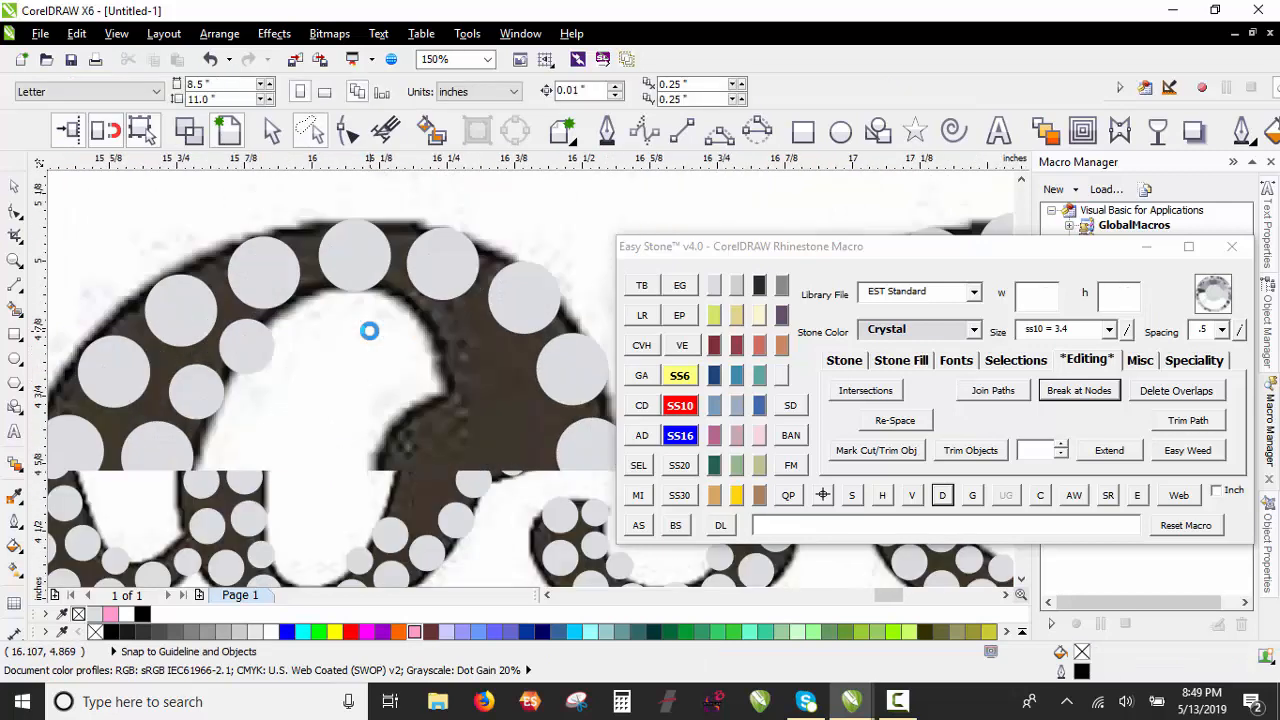
pyautogui.moveTo(264, 345); pyautogui.dragTo(484, 338)
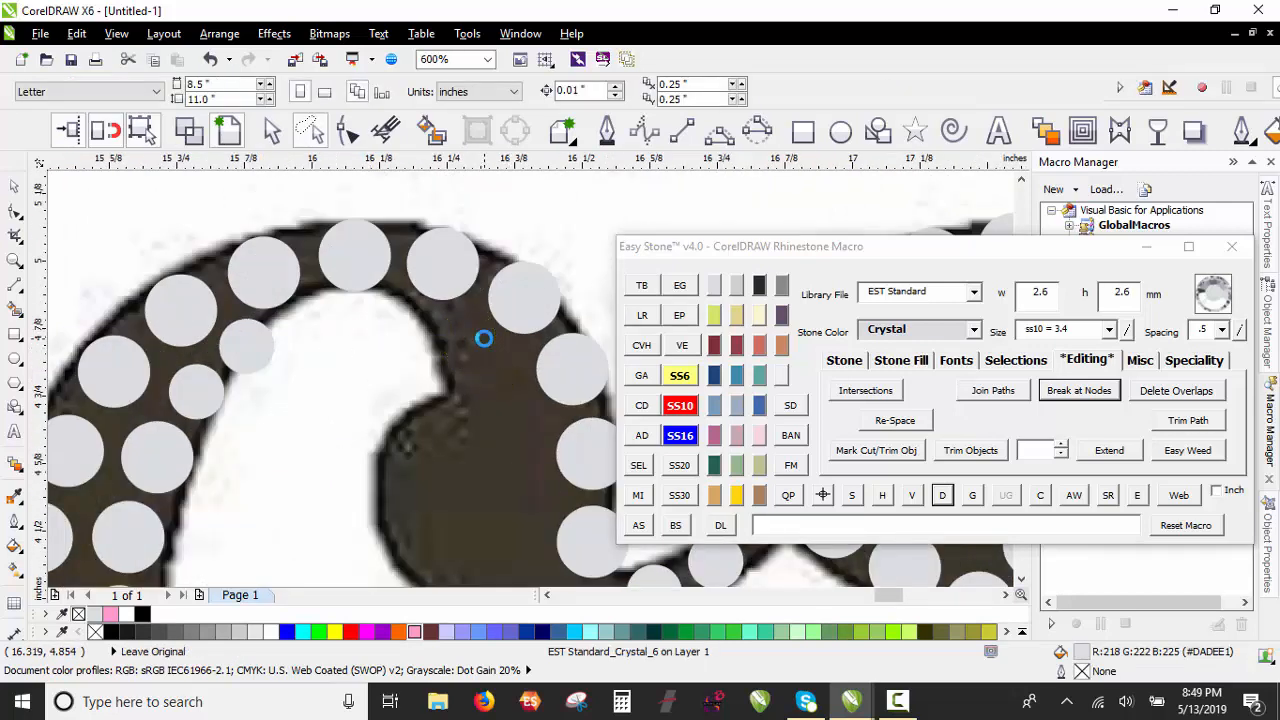
pyautogui.scroll(1, 505, 370)
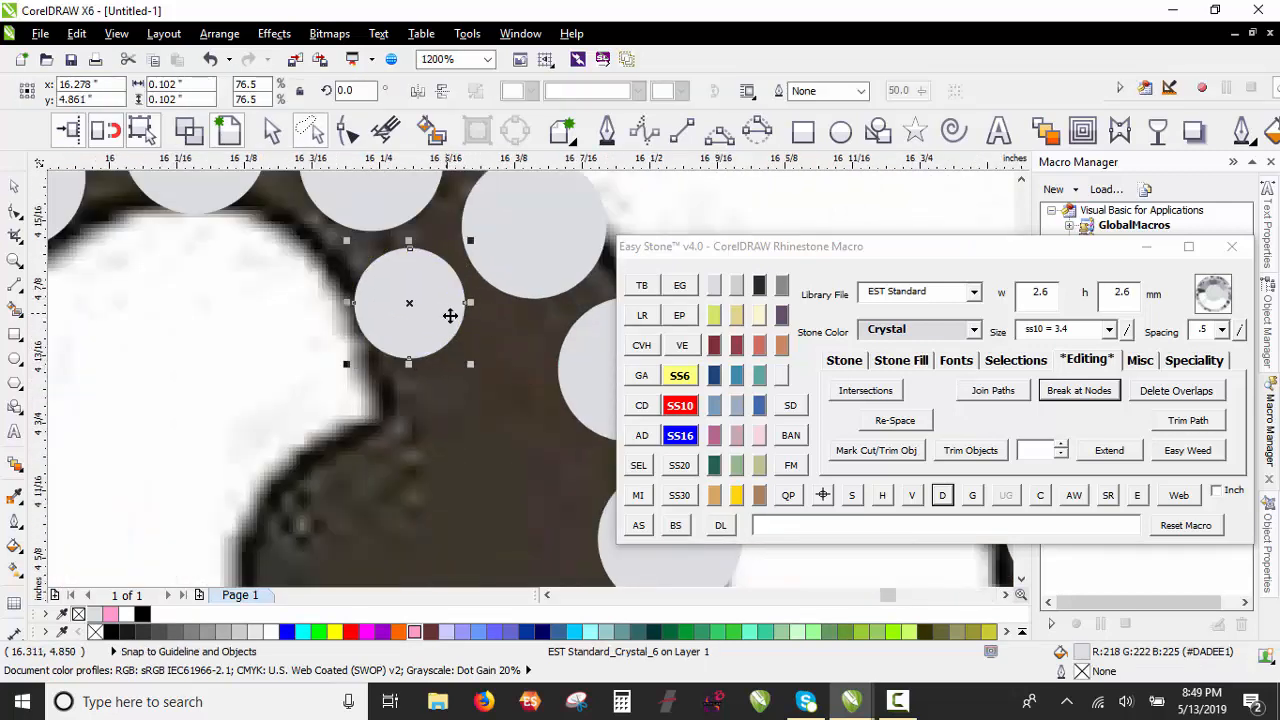
pyautogui.moveTo(565, 360); pyautogui.dragTo(440, 430)
pyautogui.scroll(-1, 338, 264)
pyautogui.scroll(-1, 382, 290)
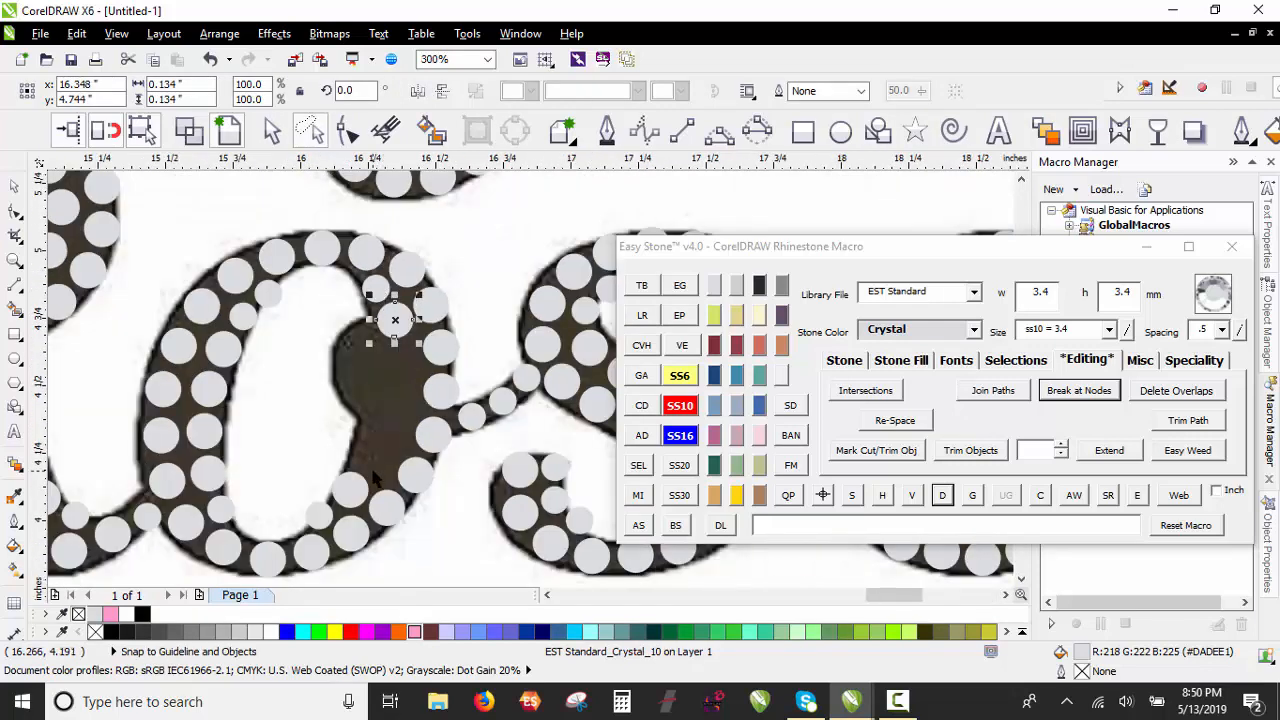
# Step: Copy three SS10 stones up the inside of the o's right stroke and nudge the lowest copy into position
pyautogui.scroll(1, 371, 472)
pyautogui.moveTo(338, 497); pyautogui.dragTo(399, 434)
pyautogui.moveTo(399, 434); pyautogui.dragTo(431, 352)
pyautogui.moveTo(431, 352); pyautogui.dragTo(420, 268)
pyautogui.scroll(1, 416, 427)
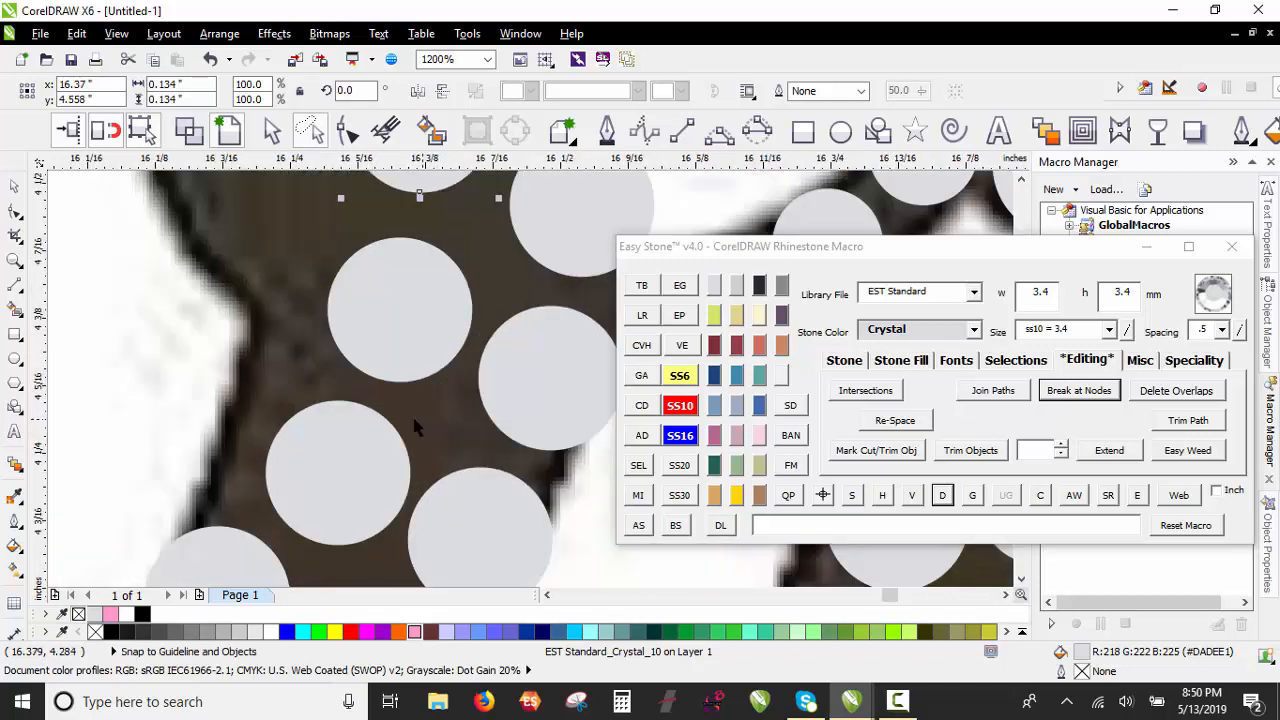
pyautogui.moveTo(386, 435); pyautogui.dragTo(380, 437)
pyautogui.scroll(-1, 382, 389)
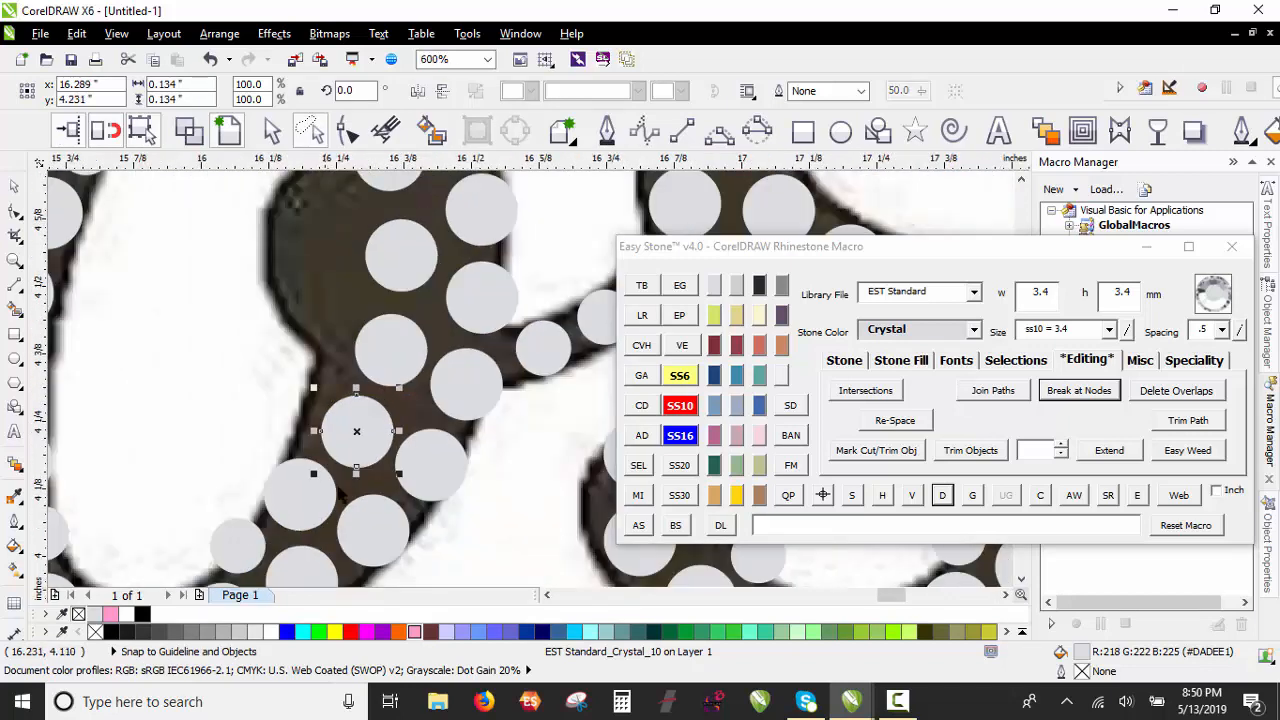
# Step: Select the o's inner right stones from the lower SS6 stone up to the top SS10 stone and respace them
pyautogui.scroll(-1, 336, 484)
pyautogui.click(295, 509)
pyautogui.keyDown('shift'); pyautogui.click(320, 487); pyautogui.keyUp('shift')
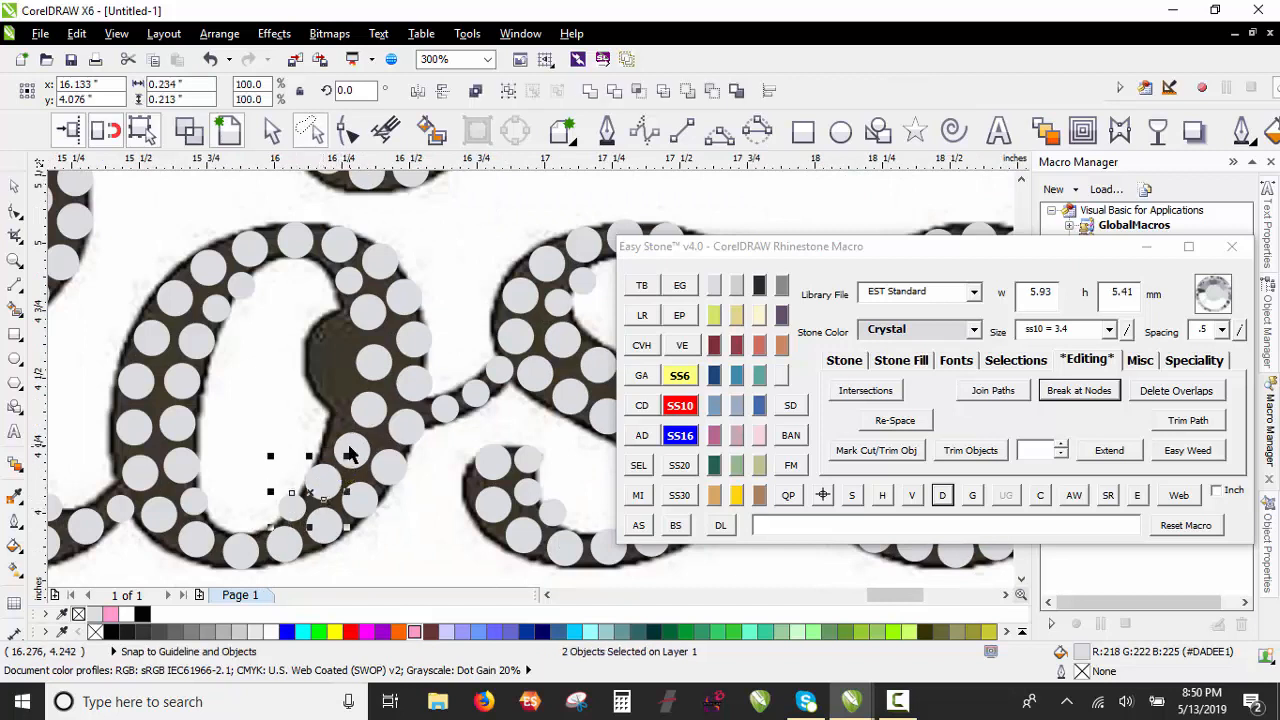
pyautogui.keyDown('shift'); pyautogui.click(350, 446); pyautogui.keyUp('shift')
pyautogui.keyDown('shift'); pyautogui.click(366, 408); pyautogui.keyUp('shift')
pyautogui.keyDown('shift'); pyautogui.click(373, 355); pyautogui.keyUp('shift')
pyautogui.keyDown('shift'); pyautogui.click(371, 317); pyautogui.keyUp('shift')
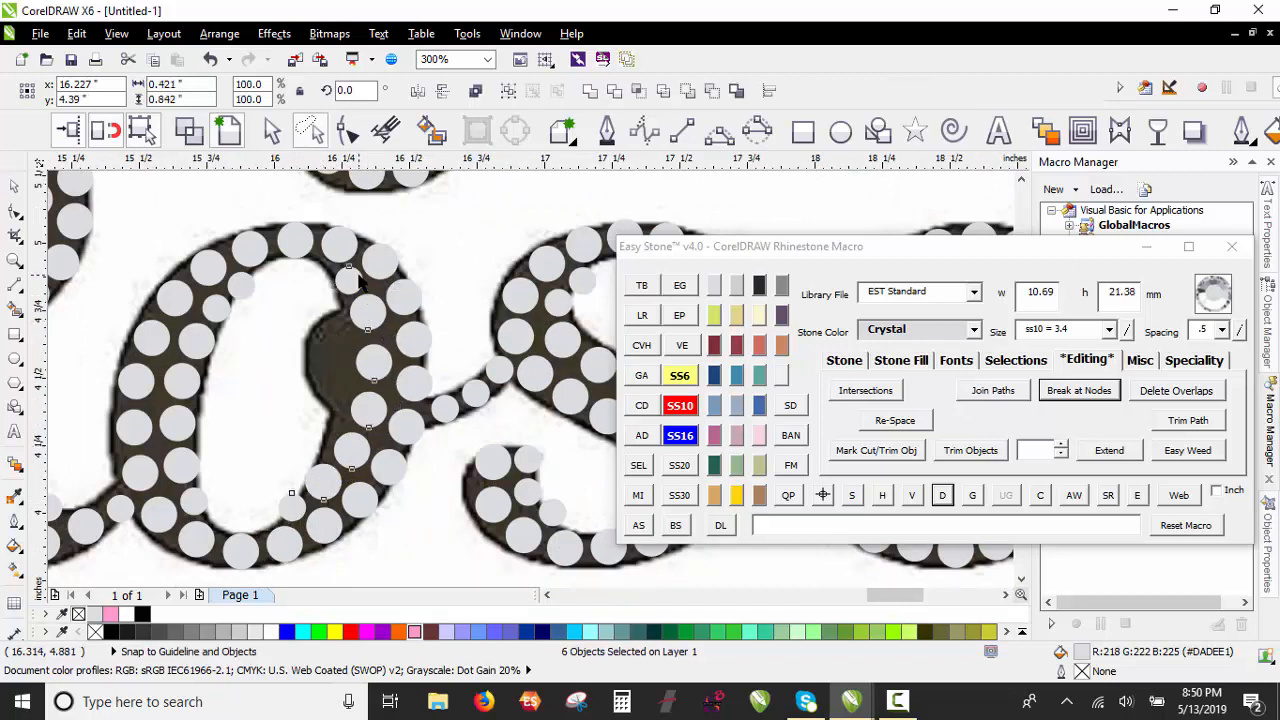
pyautogui.keyDown('shift'); pyautogui.click(355, 277); pyautogui.keyUp('shift')
pyautogui.keyDown('shift'); pyautogui.click(349, 248); pyautogui.keyUp('shift')
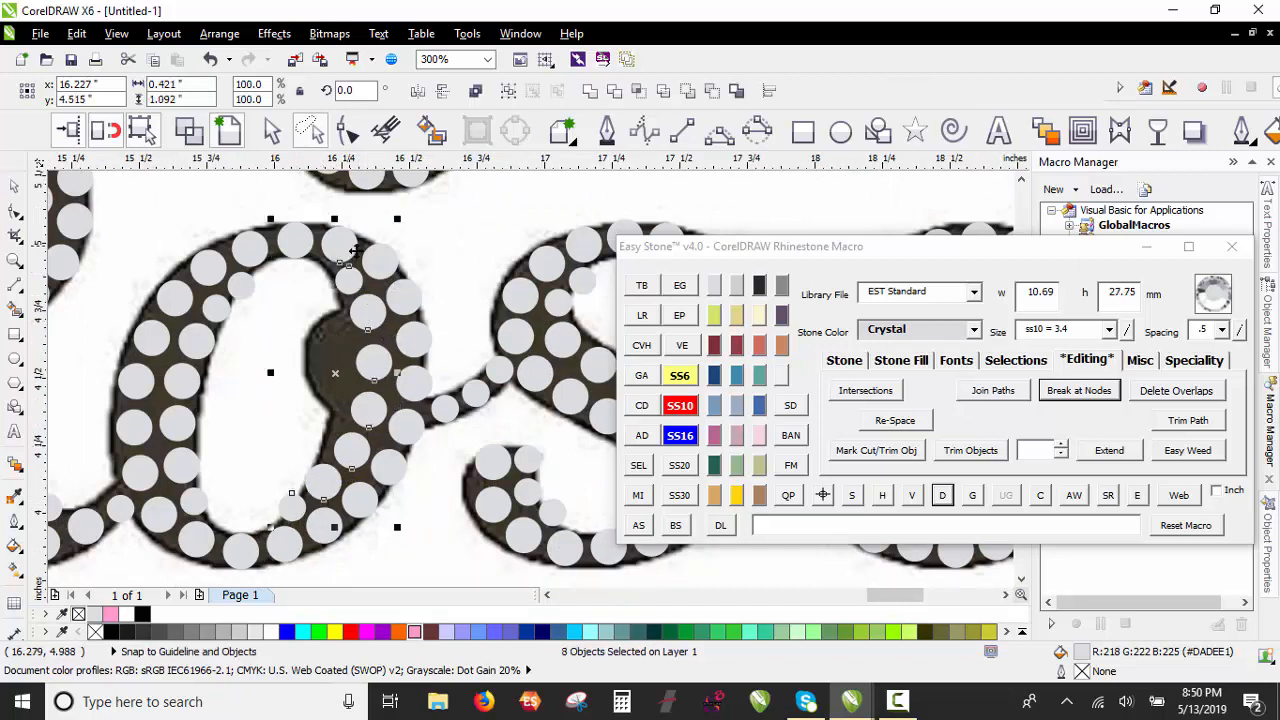
pyautogui.click(943, 495)
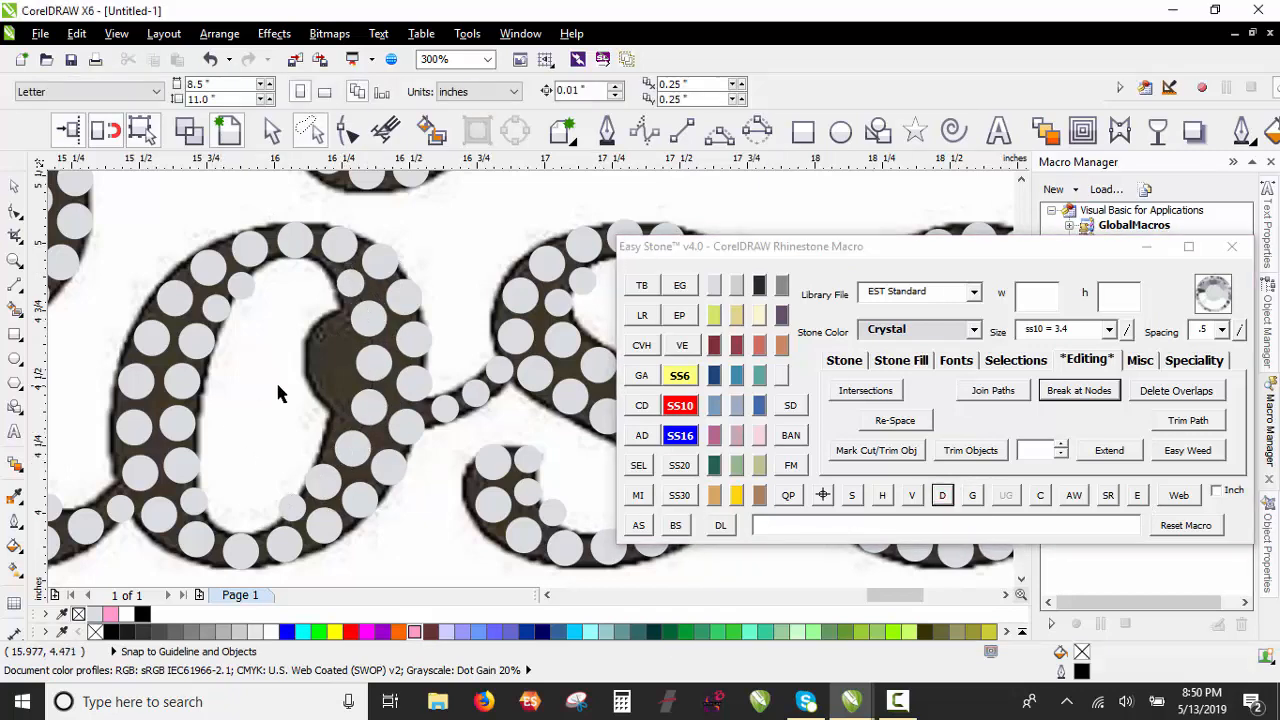
# Step: Copy two SS10 stones into the bulge on the inner right side of the o and nudge the upper one
pyautogui.scroll(1, 314, 386)
pyautogui.scroll(1, 396, 277)
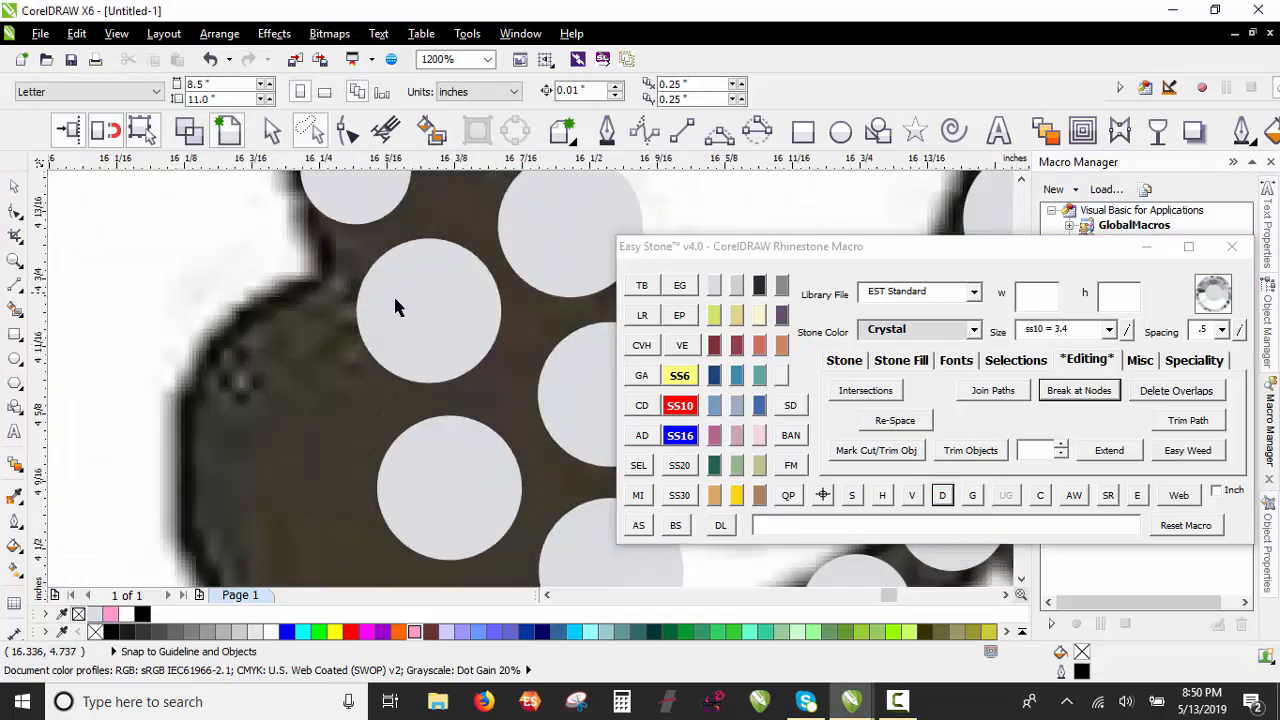
pyautogui.click(271, 371)
pyautogui.scroll(-1, 360, 290)
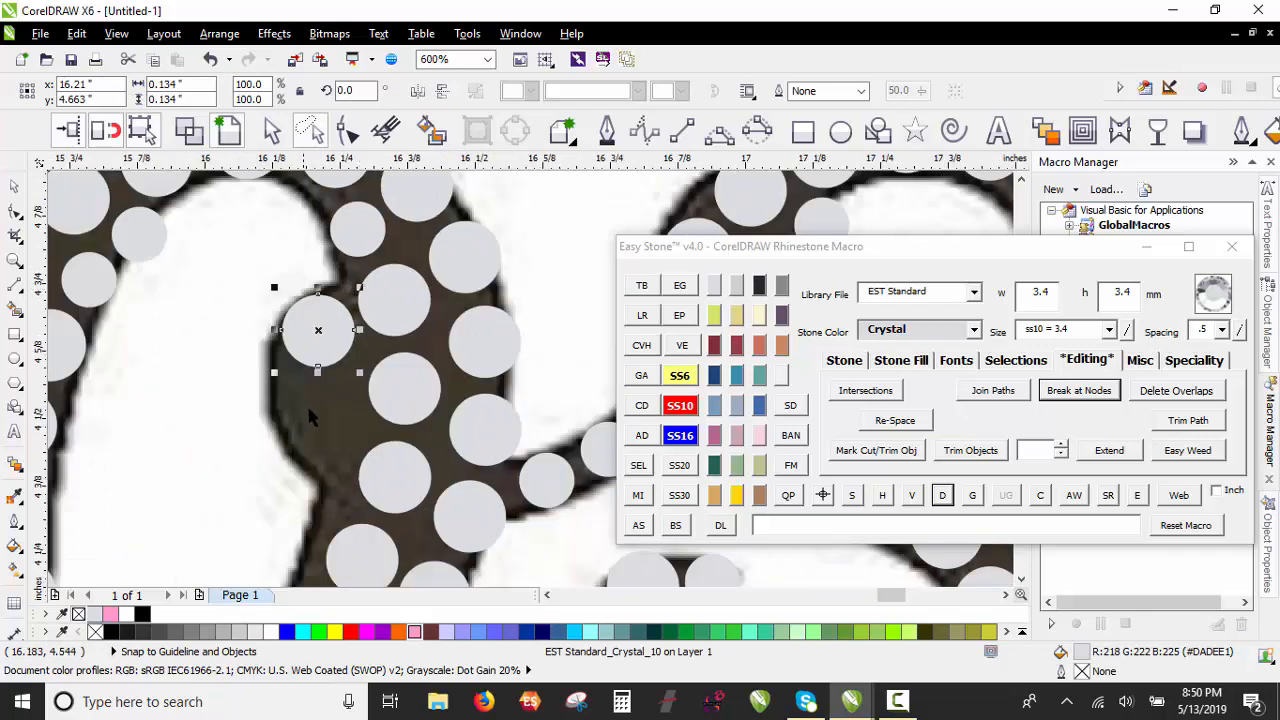
pyautogui.scroll(1, 328, 418)
pyautogui.moveTo(430, 352); pyautogui.dragTo(274, 424)
pyautogui.scroll(-1, 268, 319)
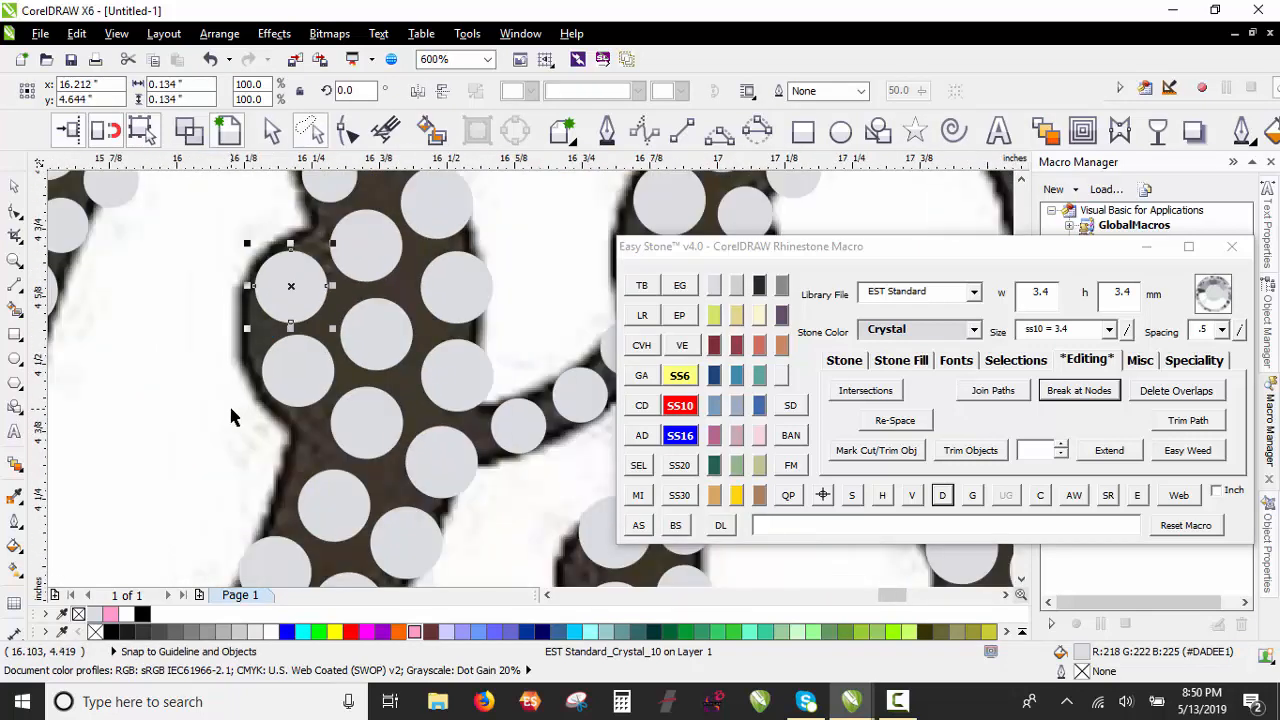
pyautogui.press('Escape')
# Step: Select all rhinestones of the logo and place a copy on the empty area to the right of the original artwork
pyautogui.scroll(-3, 345, 372)
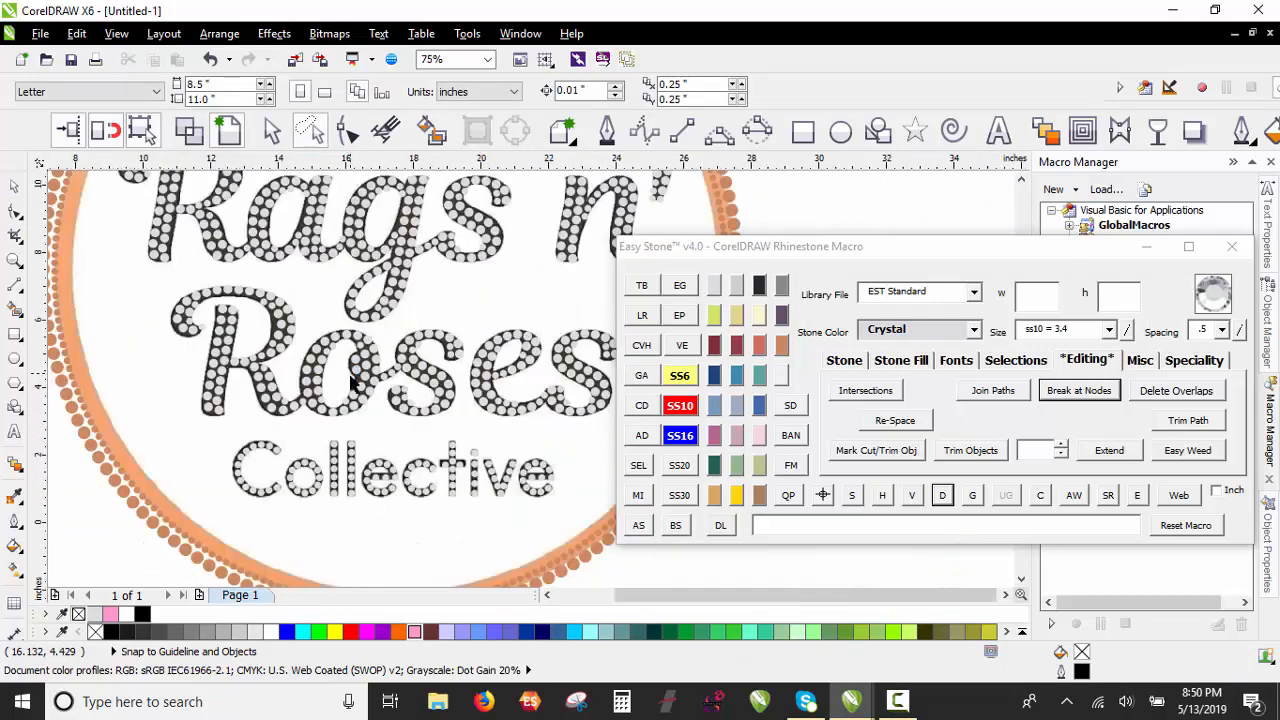
pyautogui.scroll(-1, 352, 381)
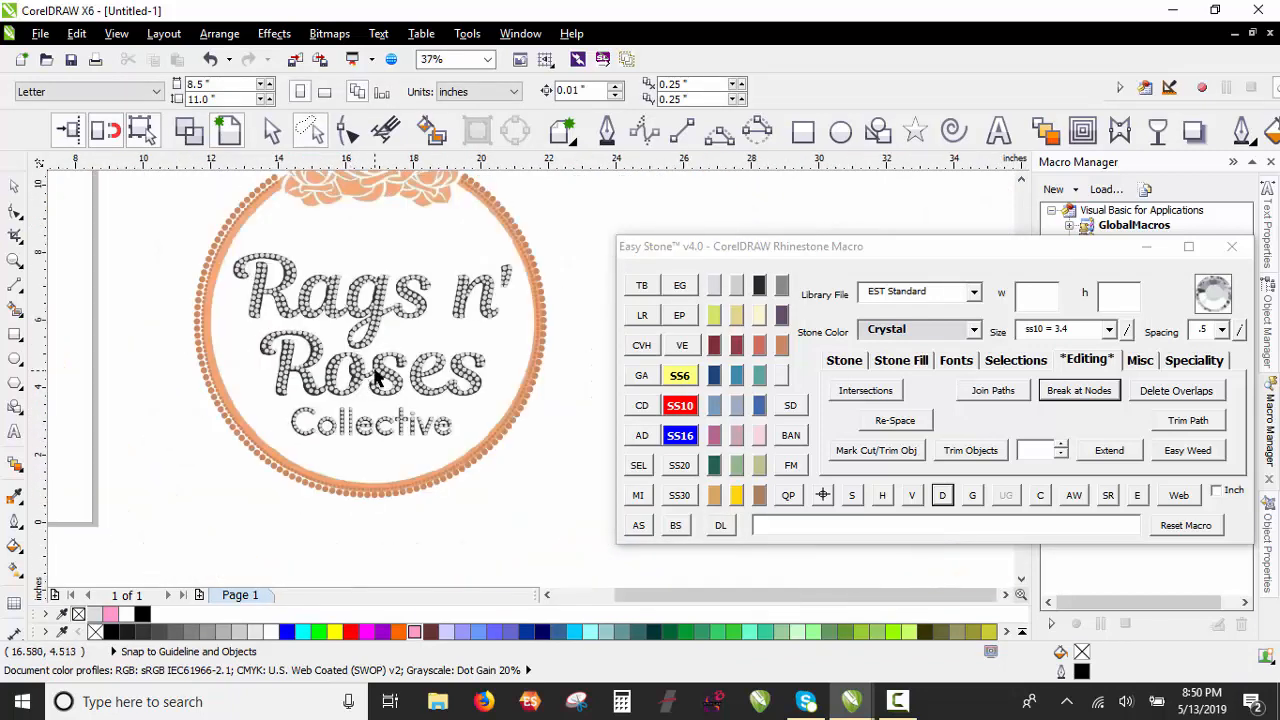
pyautogui.scroll(-1, 335, 338)
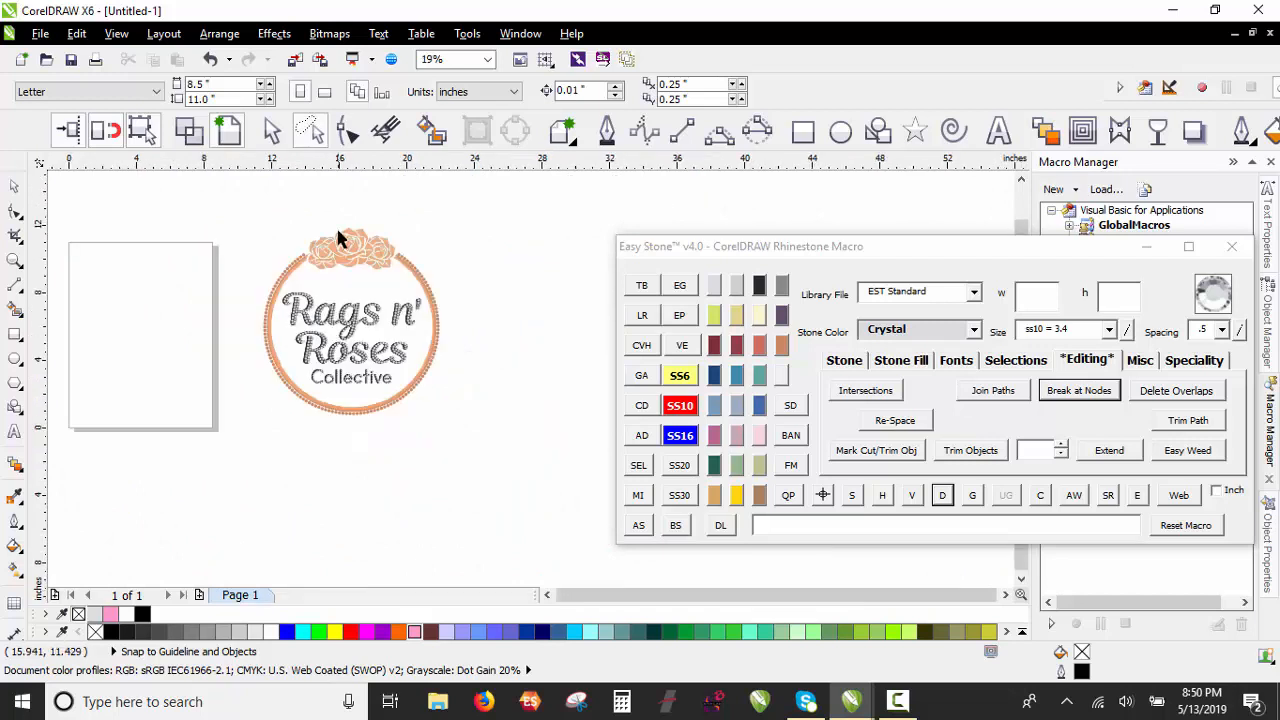
pyautogui.click(281, 143)
pyautogui.moveTo(409, 401); pyautogui.dragTo(505, 453)
pyautogui.scroll(-1, 256, 384)
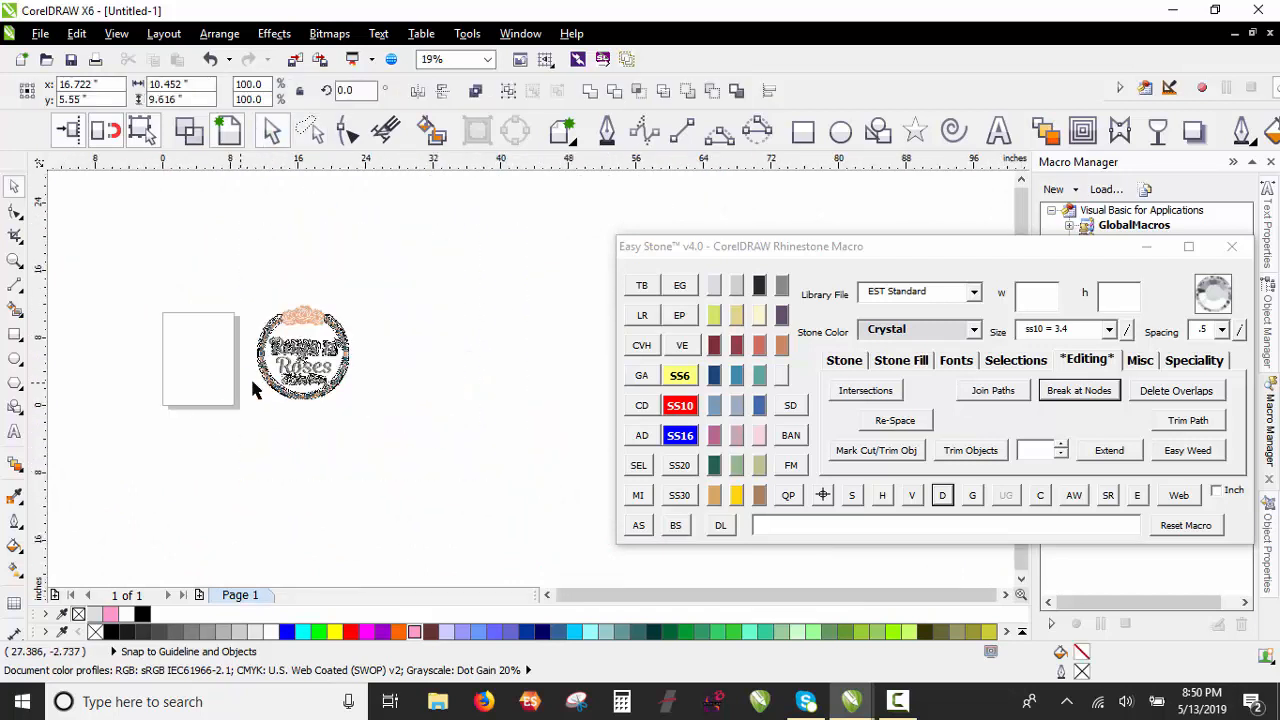
pyautogui.moveTo(290, 373); pyautogui.dragTo(488, 374)
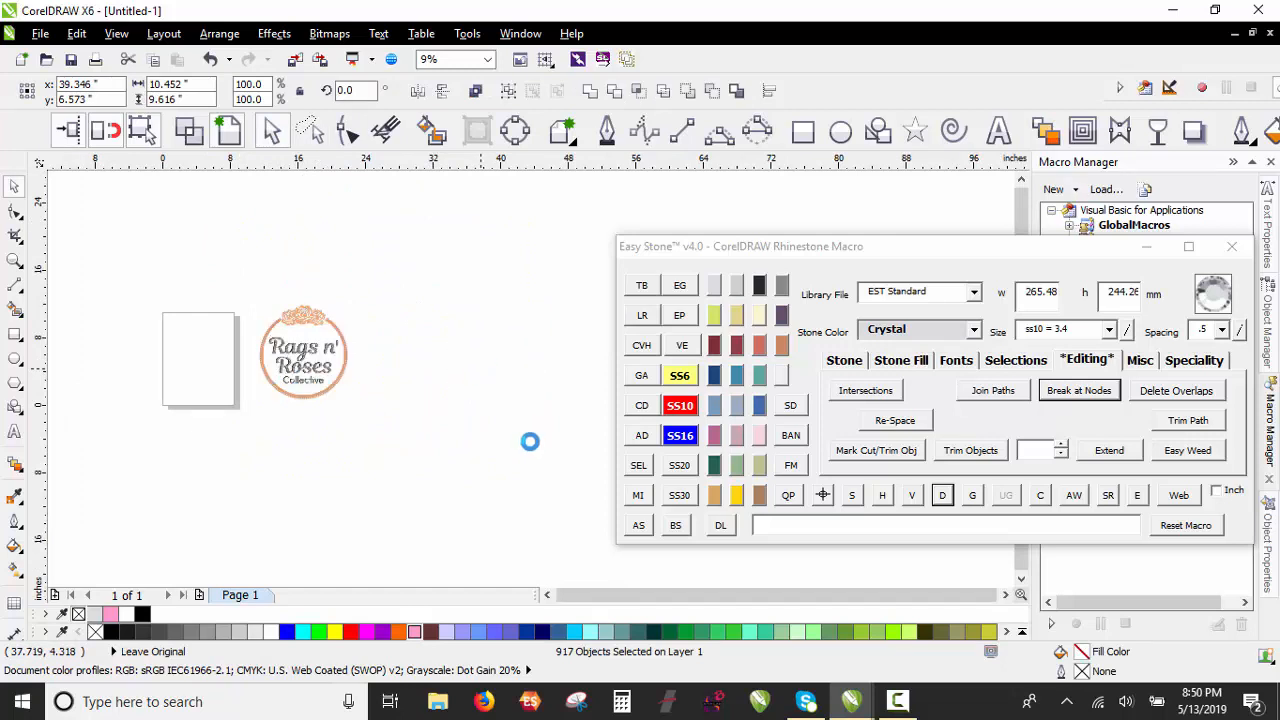
pyautogui.click(548, 383)
pyautogui.scroll(3, 533, 314)
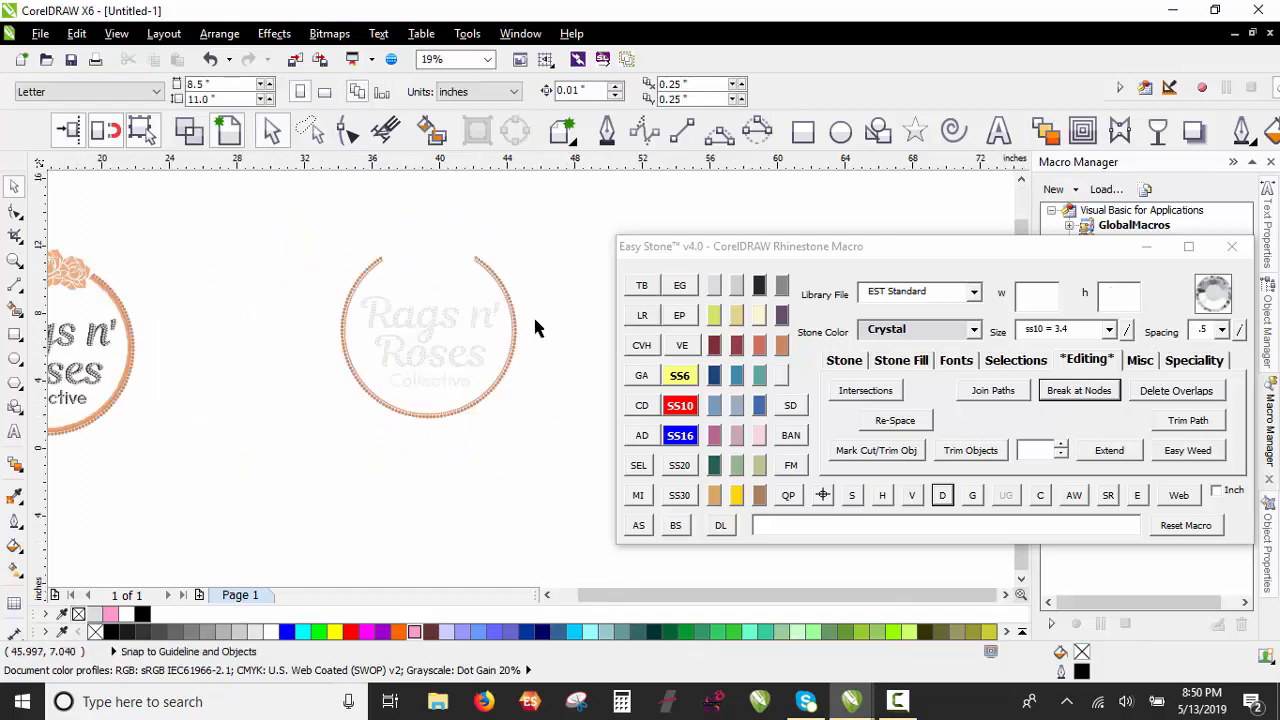
# Step: Select the copied Rags n' stones with a freehand outline and group them
pyautogui.click(310, 131)
pyautogui.moveTo(185, 319)
pyautogui.mouseDown()
pyautogui.moveTo(197, 268)
pyautogui.moveTo(274, 240)
pyautogui.moveTo(359, 256)
pyautogui.mouseUp()
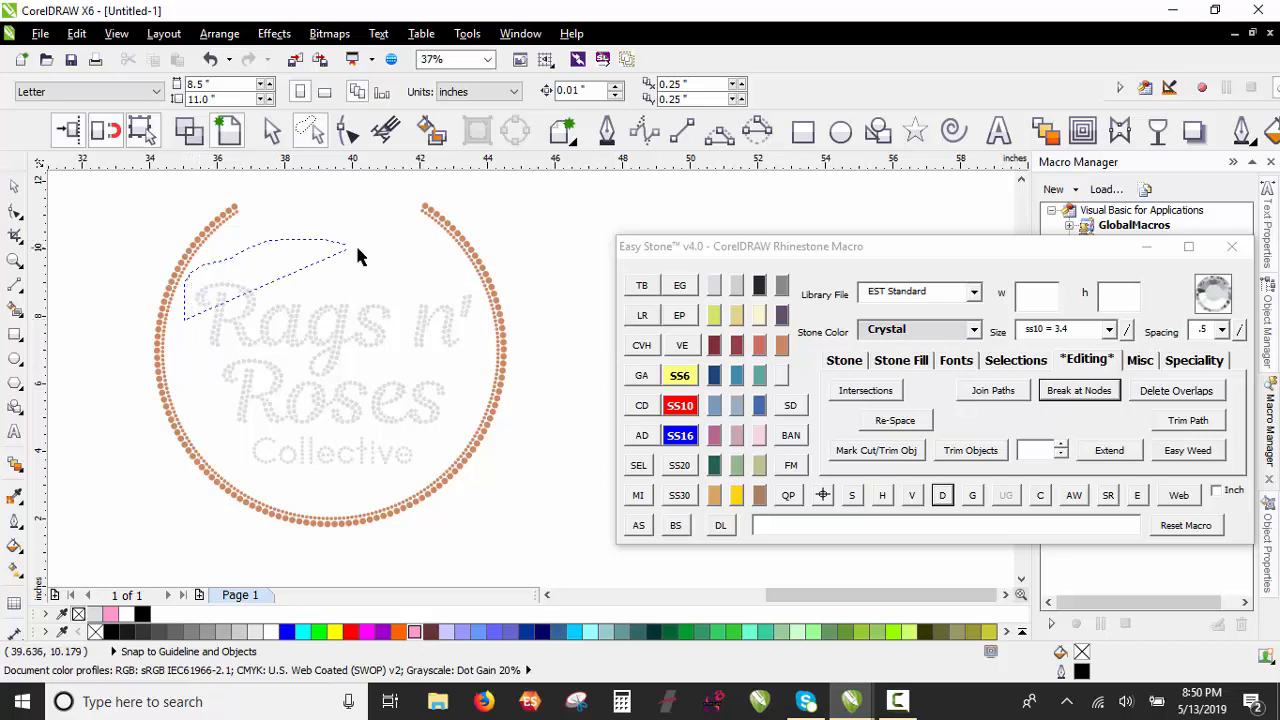
pyautogui.moveTo(449, 278)
pyautogui.mouseDown()
pyautogui.moveTo(477, 289)
pyautogui.moveTo(485, 340)
pyautogui.mouseUp()
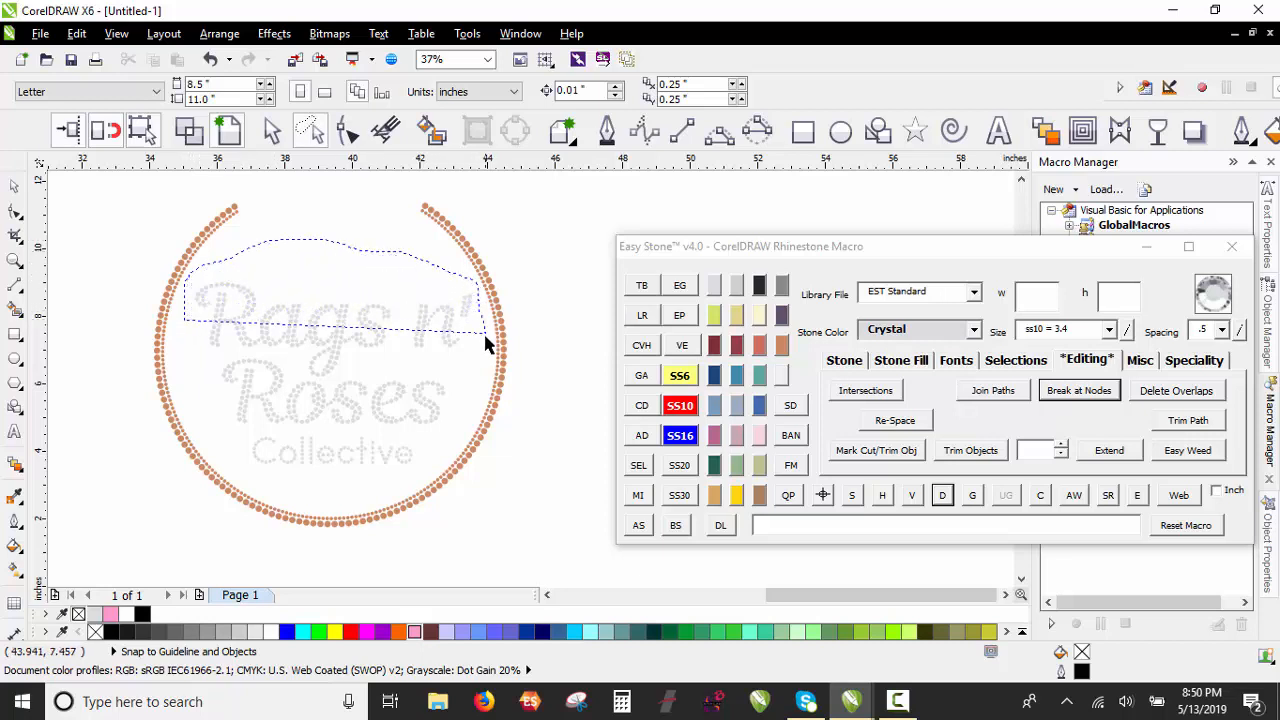
pyautogui.moveTo(420, 373)
pyautogui.mouseDown()
pyautogui.moveTo(362, 385)
pyautogui.moveTo(299, 373)
pyautogui.mouseUp()
pyautogui.moveTo(196, 372); pyautogui.dragTo(180, 374)
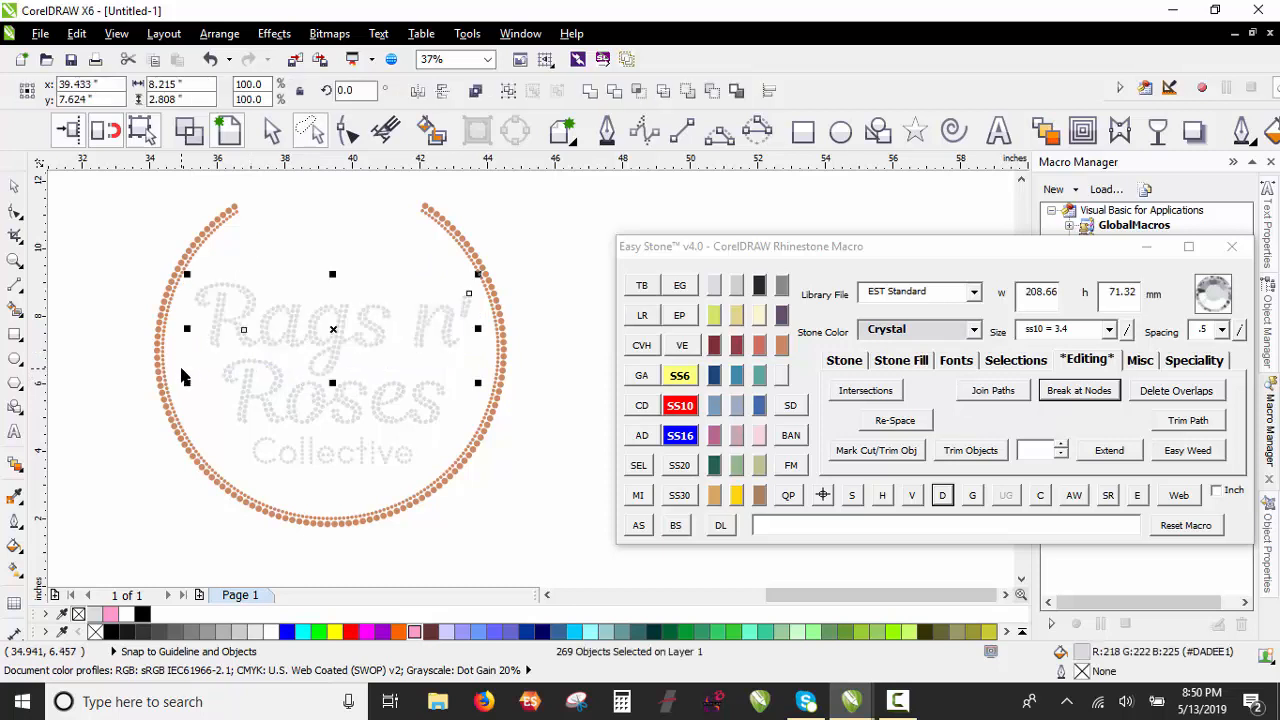
pyautogui.hotkey('ctrl', 'g')
# Step: Select the copied Roses stones with a freehand outline and group them
pyautogui.click(202, 370)
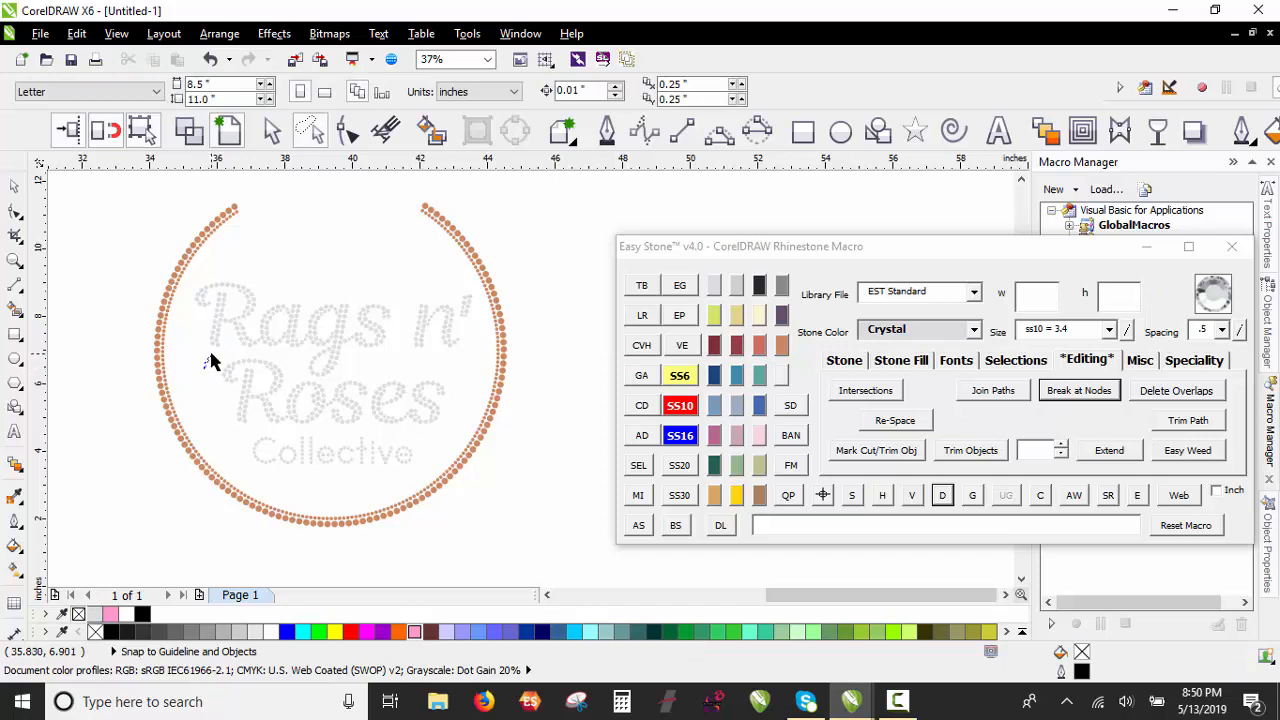
pyautogui.moveTo(204, 366); pyautogui.dragTo(321, 352)
pyautogui.moveTo(277, 444); pyautogui.dragTo(211, 431)
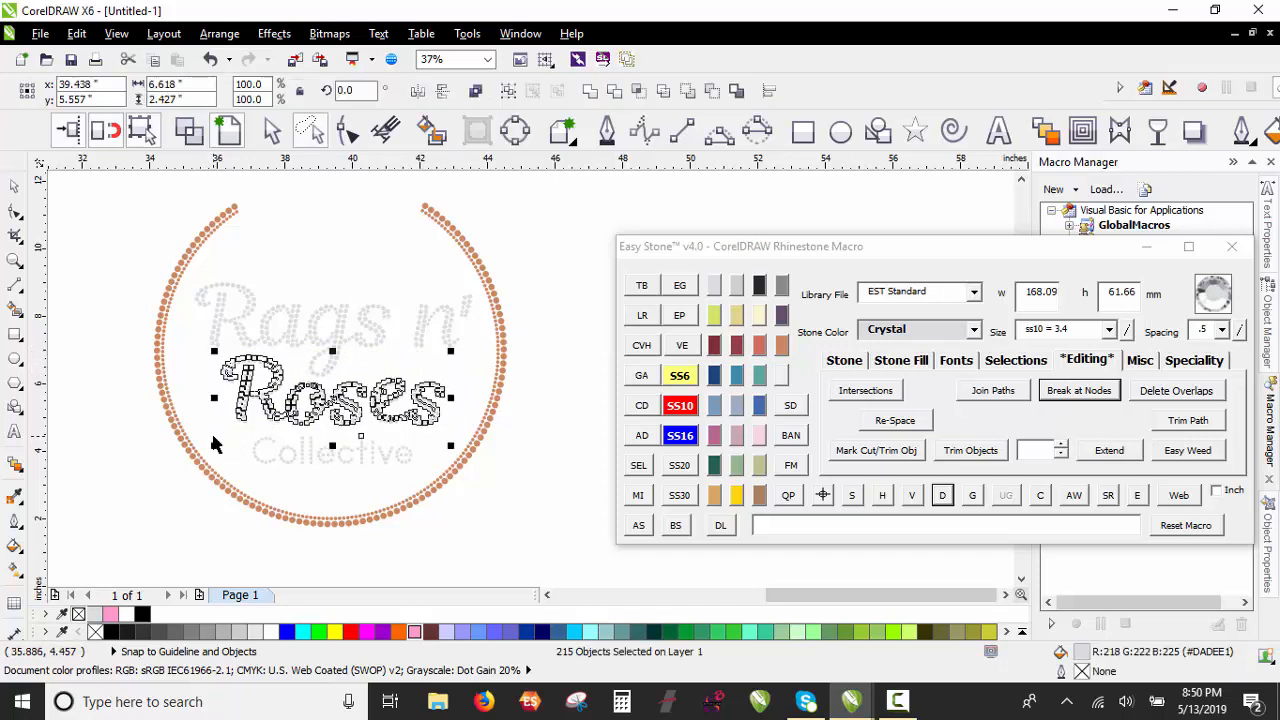
pyautogui.hotkey('ctrl', 'g')
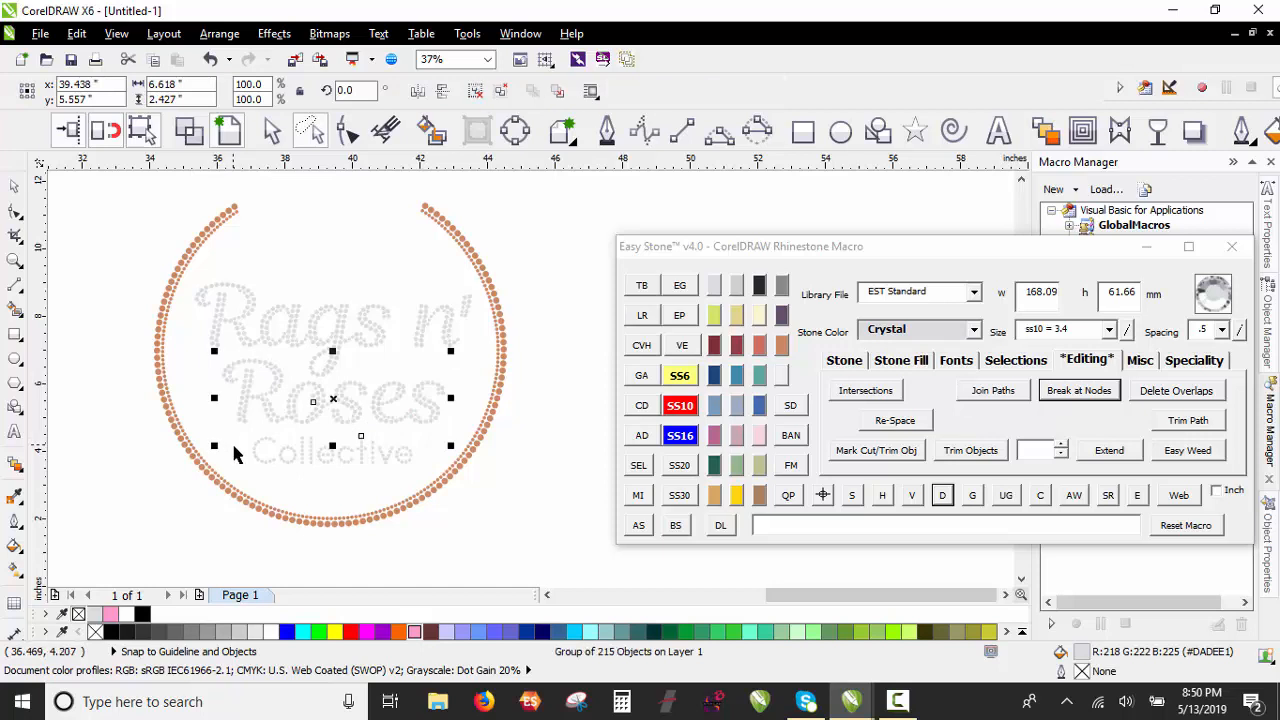
# Step: Select the copied Collective stones with a freehand outline and group them
pyautogui.click(233, 453)
pyautogui.moveTo(235, 445)
pyautogui.mouseDown()
pyautogui.moveTo(251, 416)
pyautogui.moveTo(387, 420)
pyautogui.mouseUp()
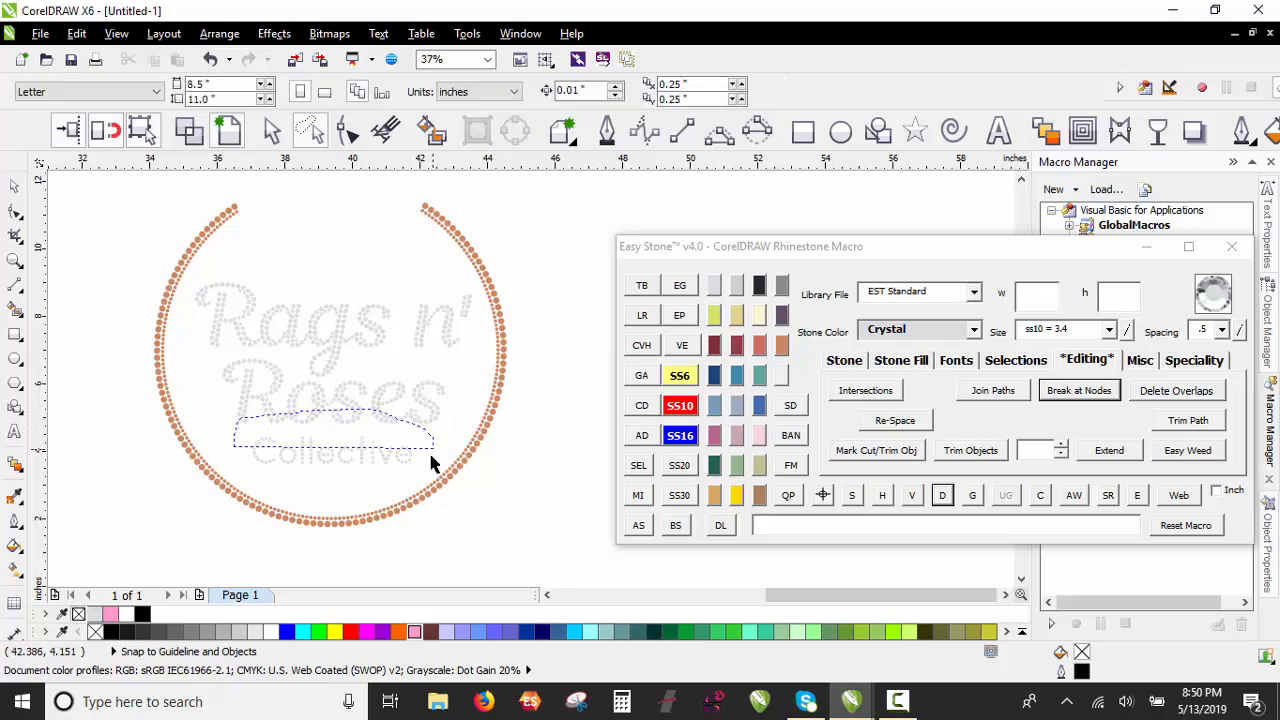
pyautogui.moveTo(256, 480); pyautogui.dragTo(251, 478)
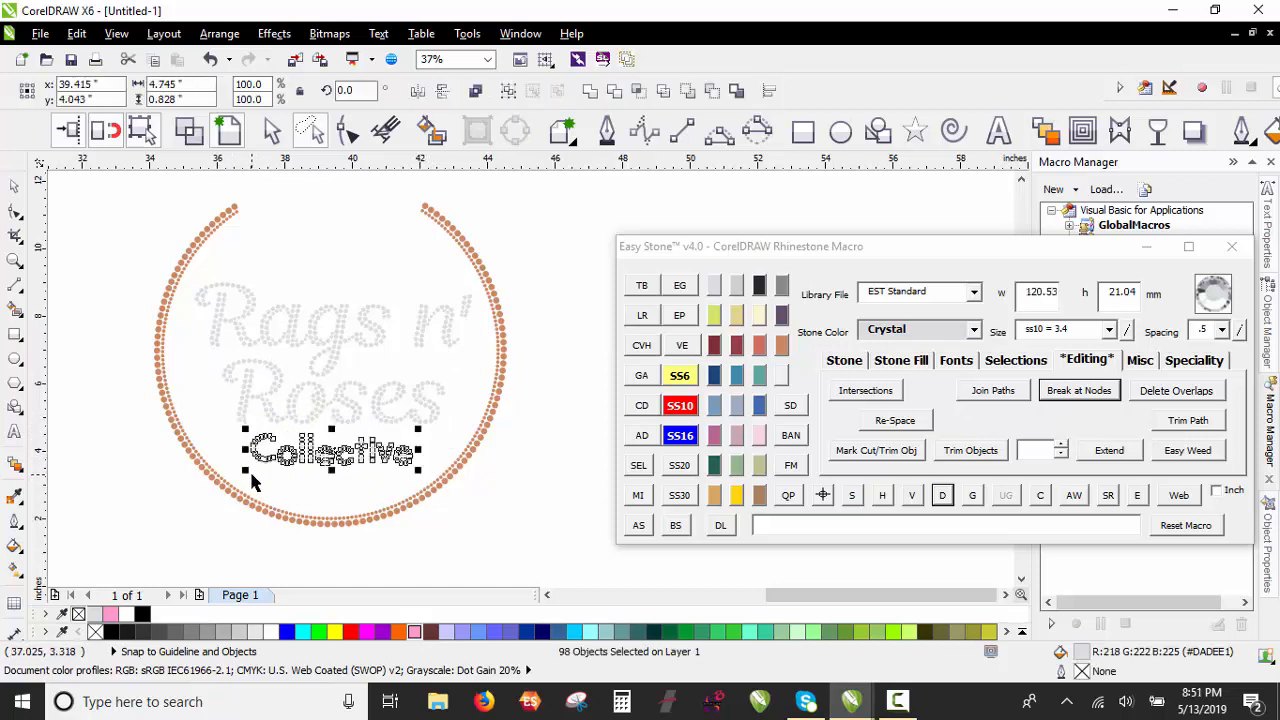
pyautogui.hotkey('ctrl', 'g')
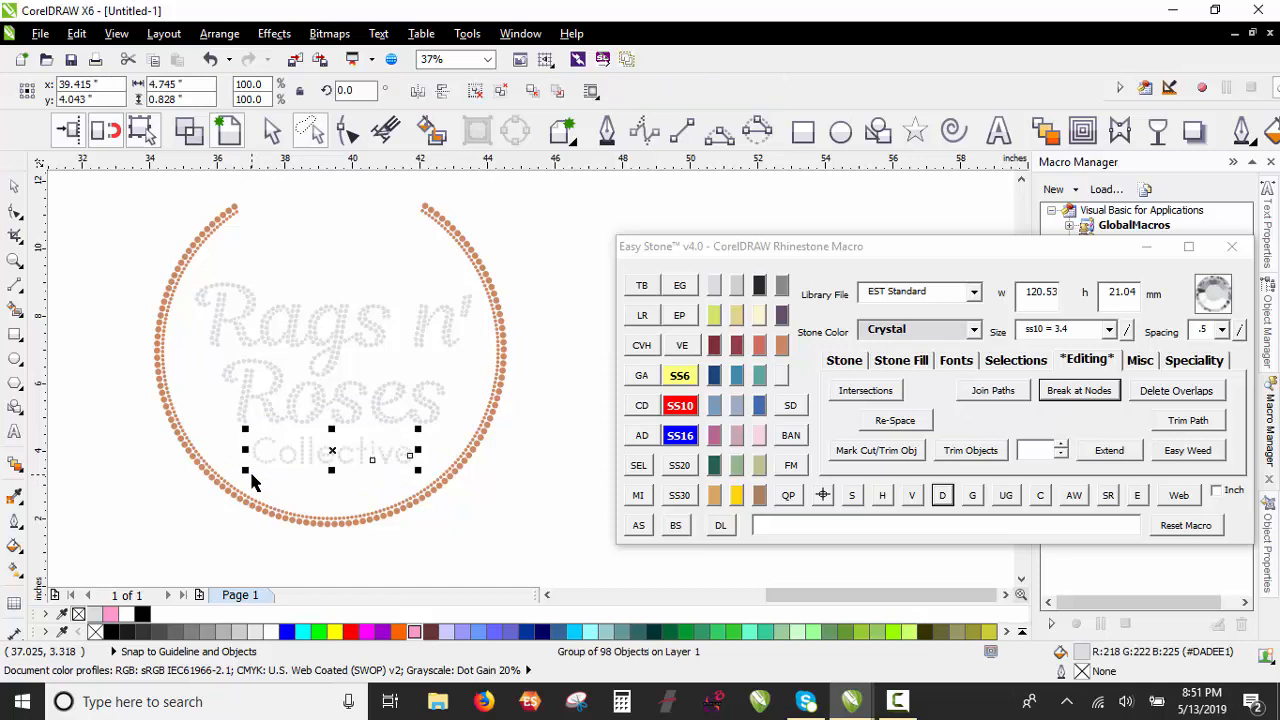
pyautogui.click(525, 482)
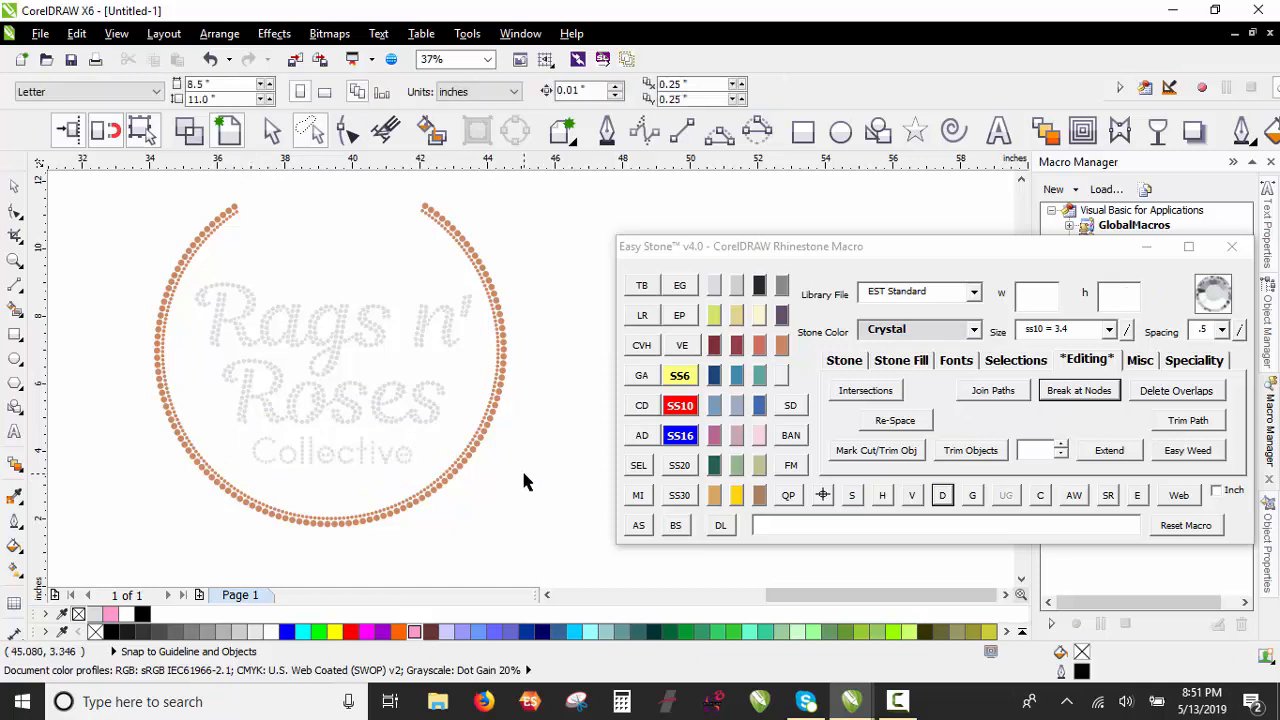
# Step: Try selecting only the orange ring stones of the copied design with Select Between, accepting the ungrouping of the grouped words
pyautogui.click(502, 338)
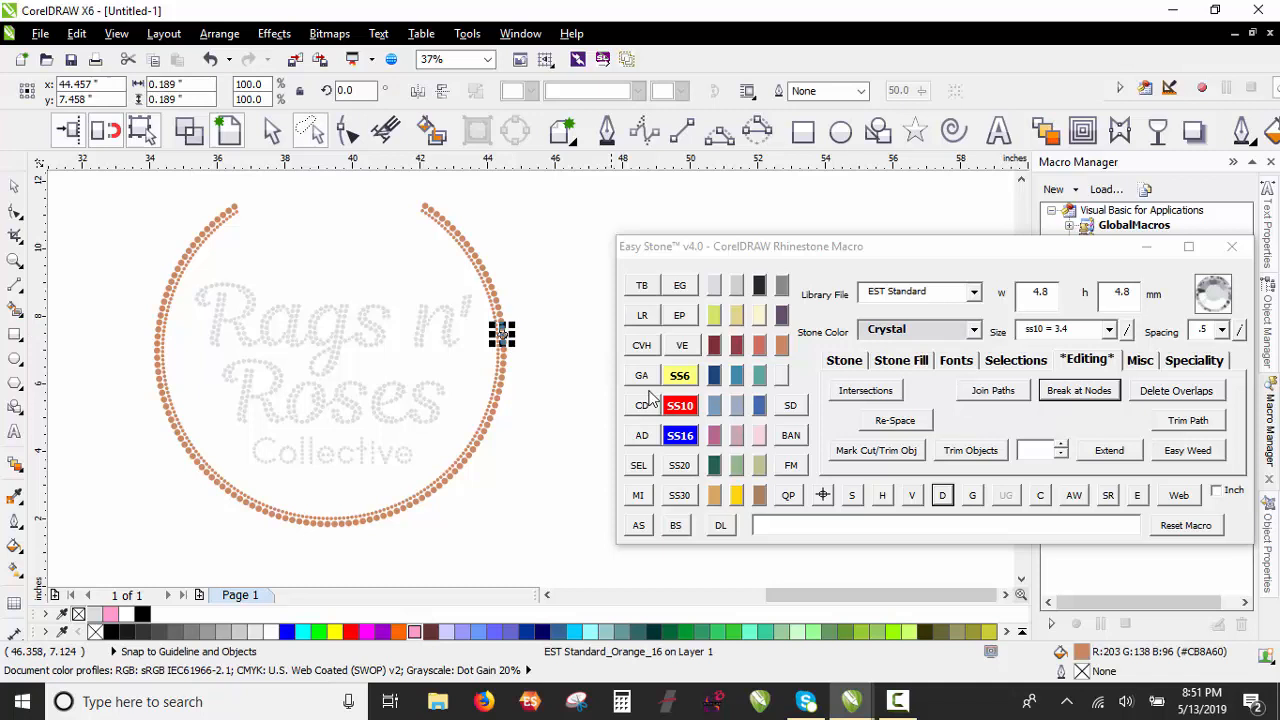
pyautogui.click(823, 496)
pyautogui.click(825, 498)
pyautogui.click(526, 252)
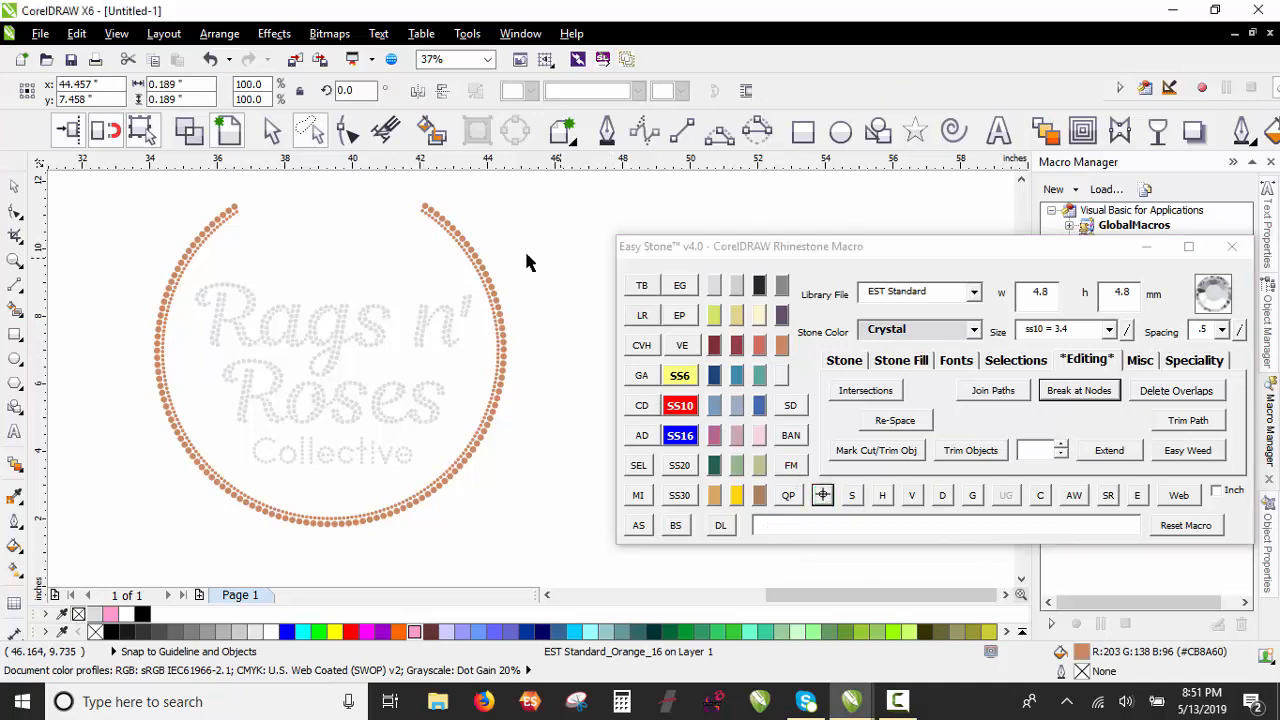
pyautogui.scroll(-1, 416, 285)
pyautogui.click(302, 265)
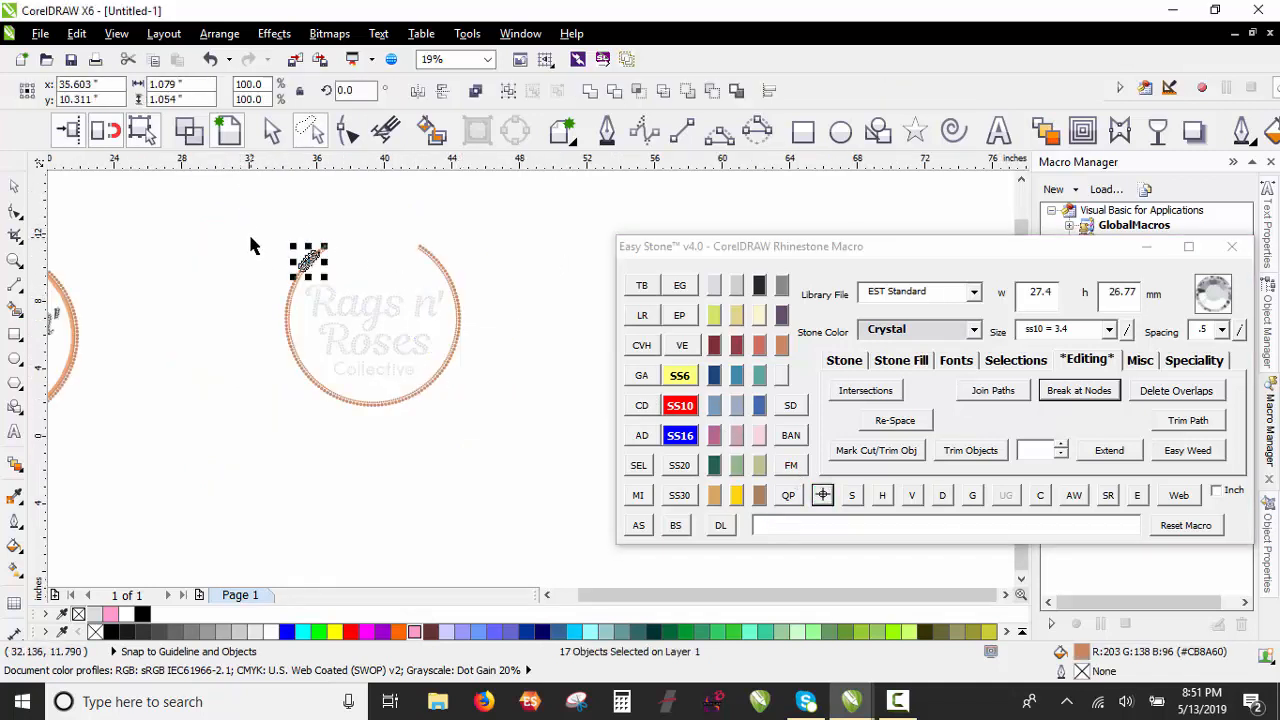
pyautogui.click(251, 240)
pyautogui.moveTo(526, 450); pyautogui.dragTo(526, 450)
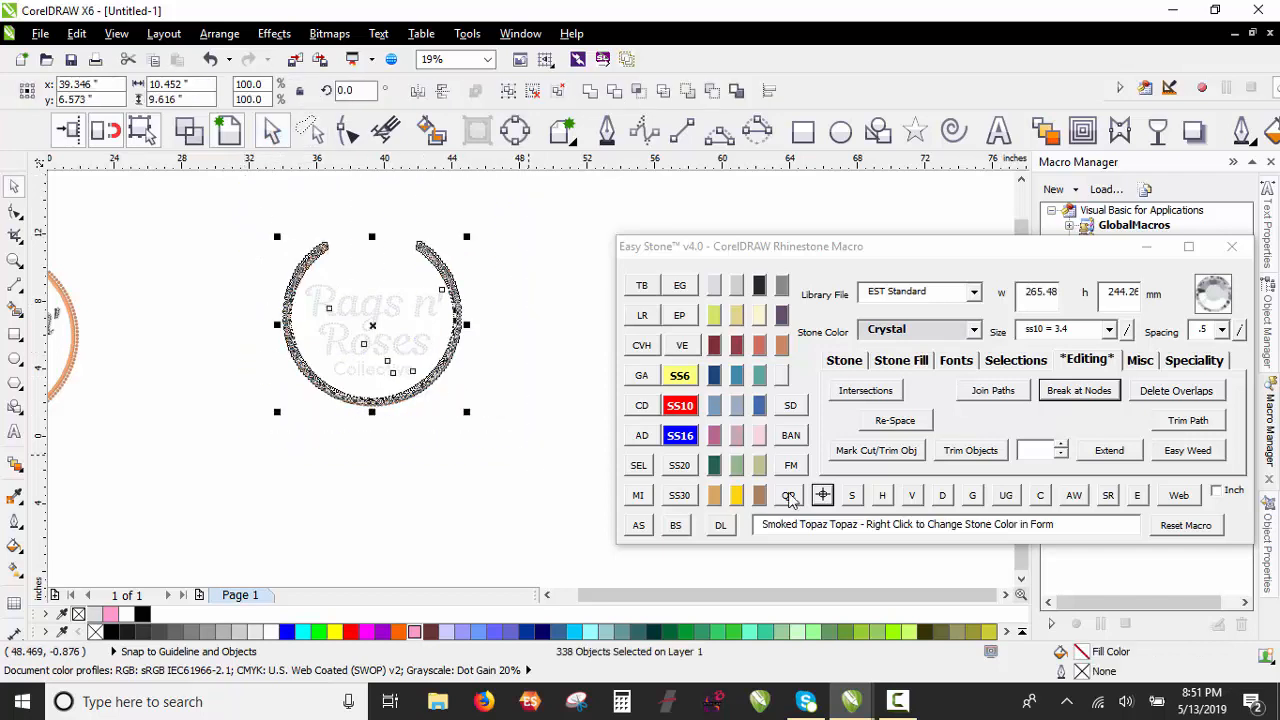
pyautogui.click(853, 497)
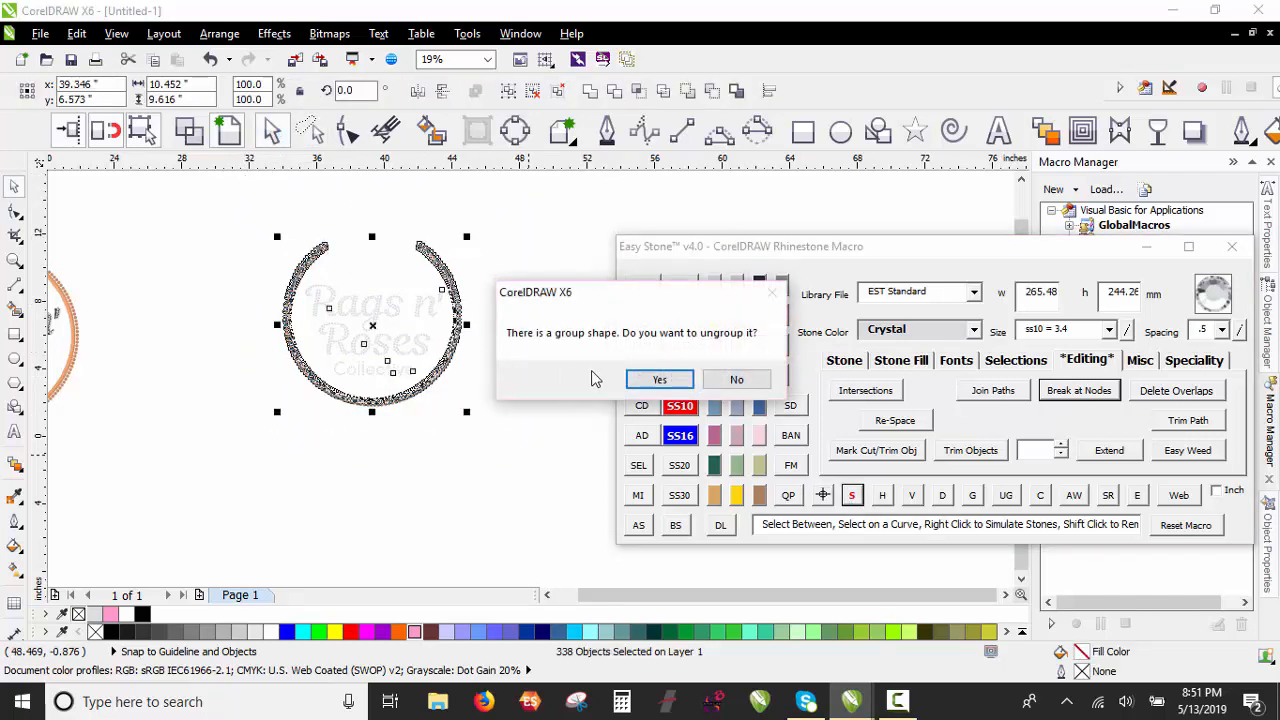
pyautogui.click(655, 380)
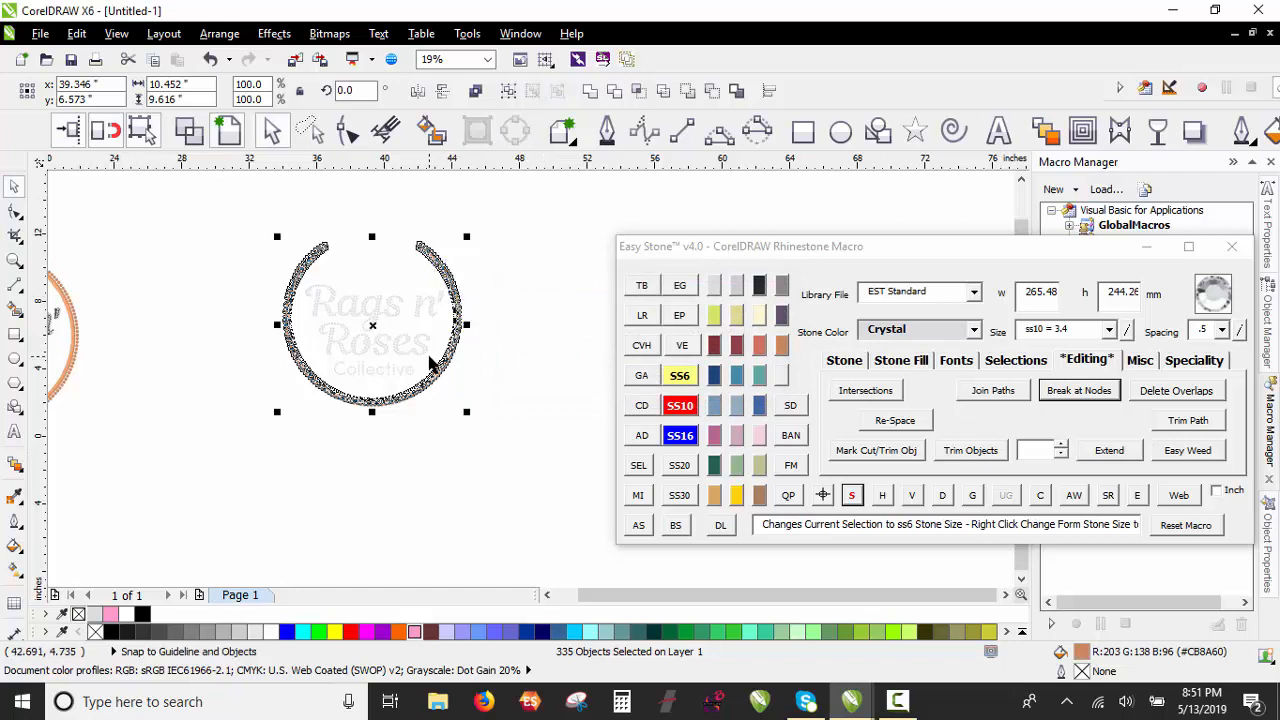
pyautogui.click(391, 285)
pyautogui.scroll(2, 391, 285)
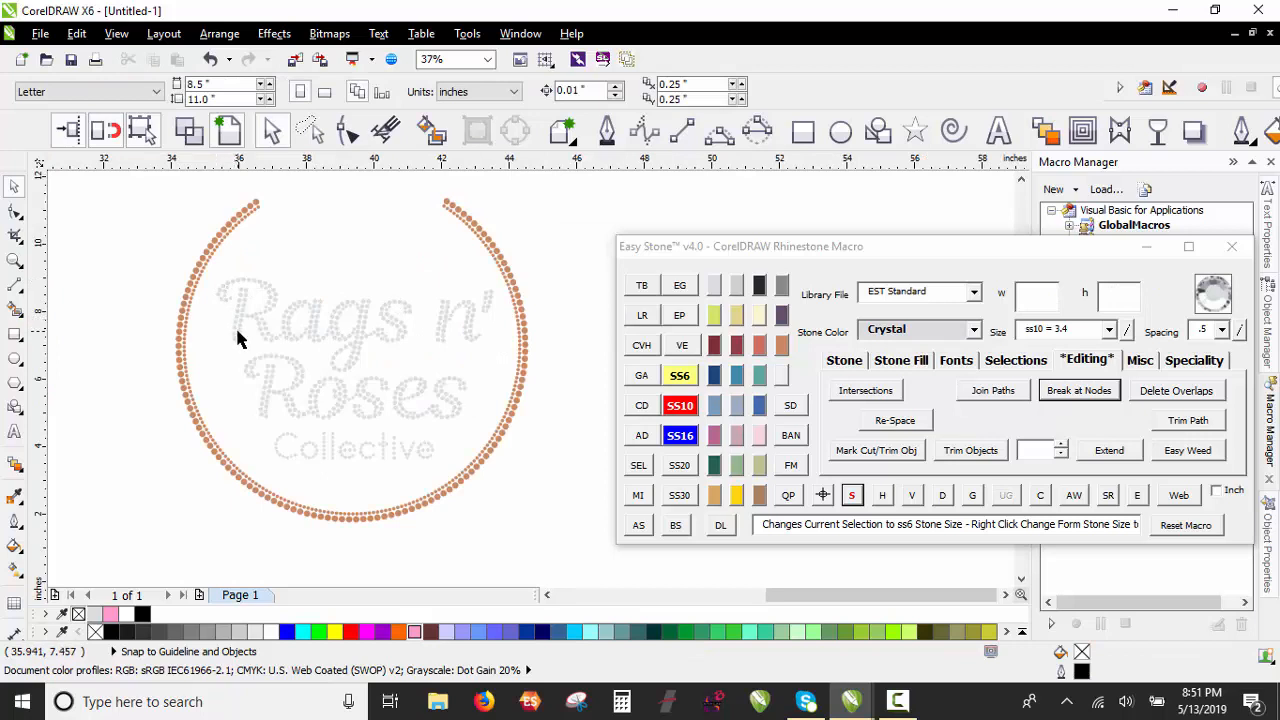
# Step: Outline the word Rags n' in the copied design freehand and group its stones again
pyautogui.moveTo(205, 320); pyautogui.dragTo(265, 257)
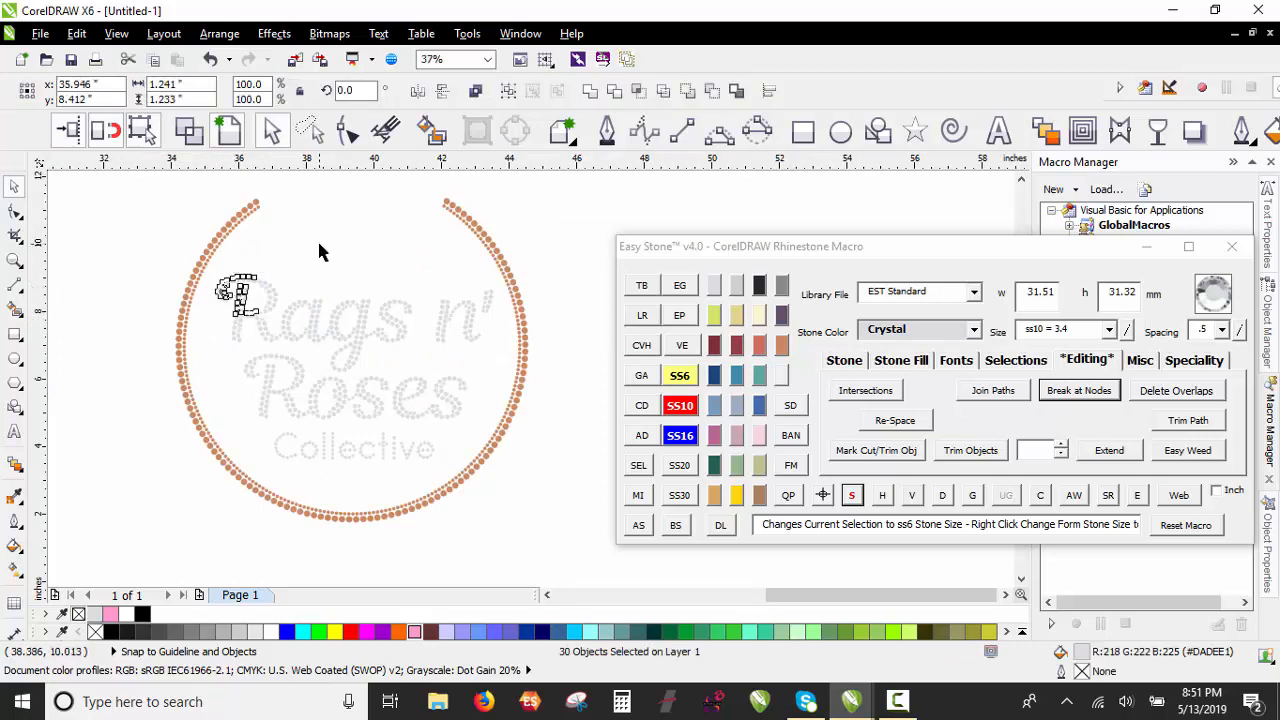
pyautogui.click(319, 242)
pyautogui.click(313, 137)
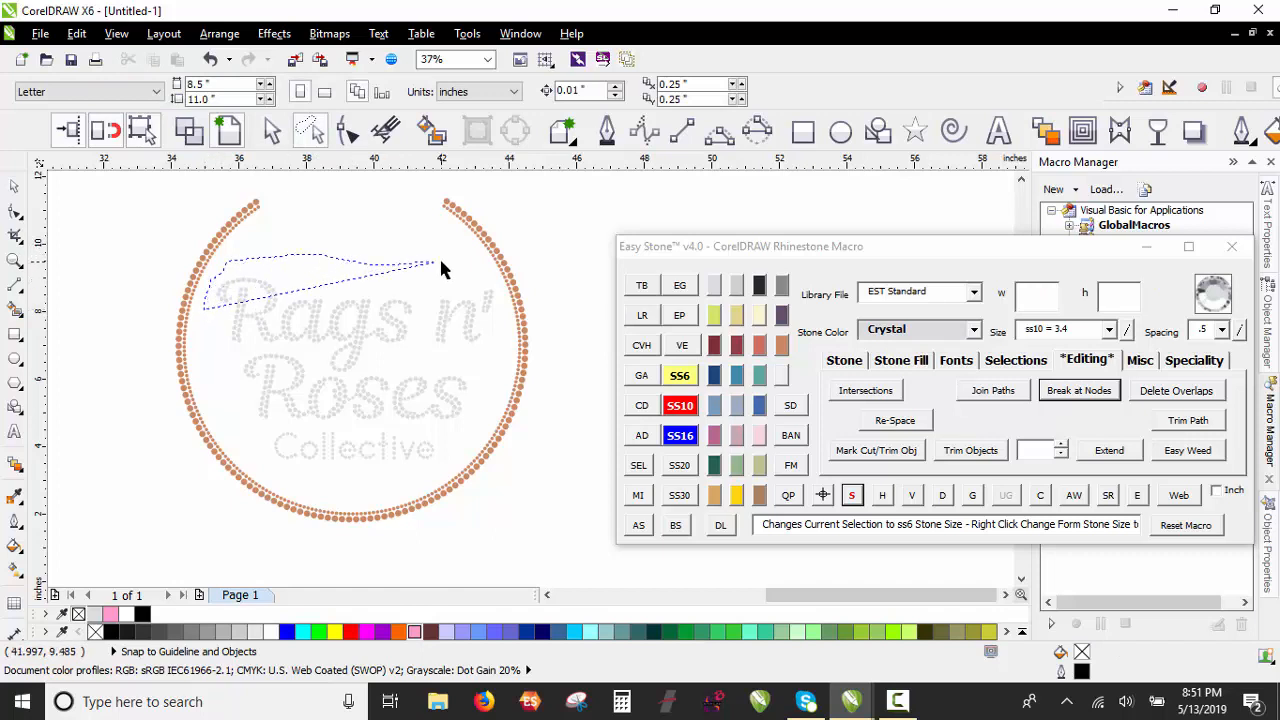
pyautogui.moveTo(388, 377)
pyautogui.mouseDown()
pyautogui.moveTo(338, 378)
pyautogui.moveTo(296, 350)
pyautogui.moveTo(200, 355)
pyautogui.mouseUp()
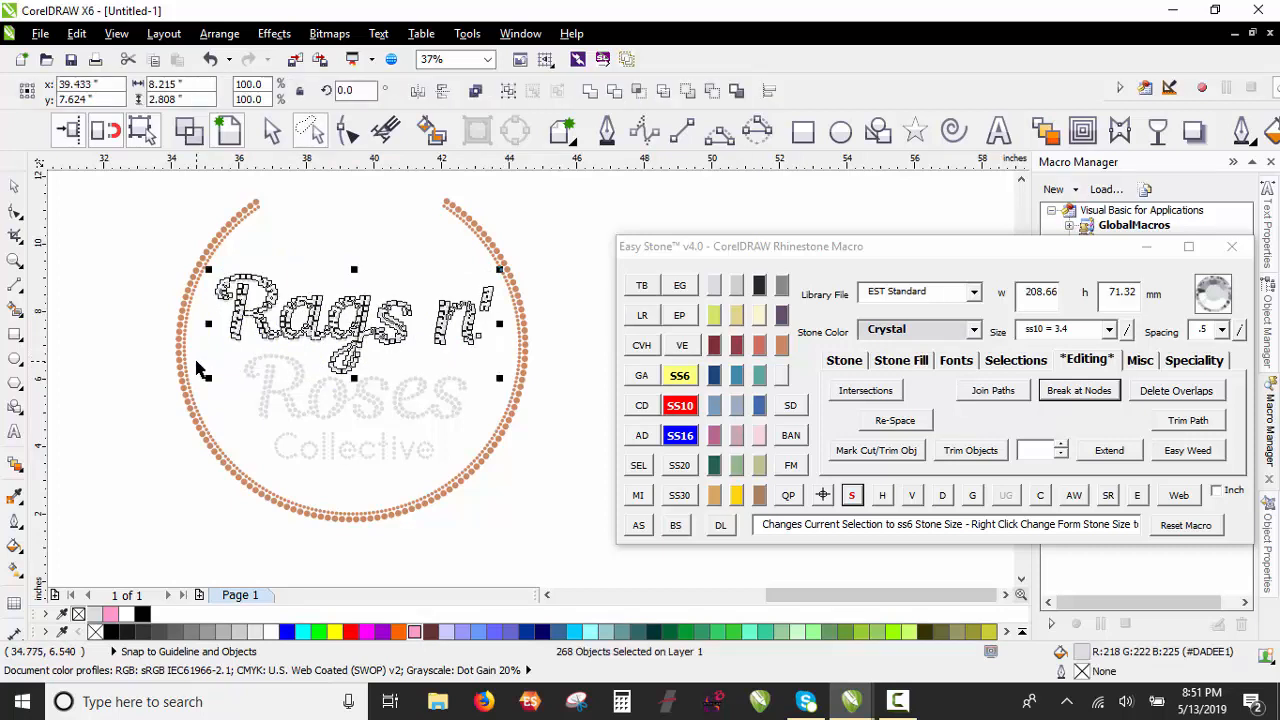
pyautogui.hotkey('ctrl', 'g')
# Step: Group the copied Roses stones as one unit and the Collective stones as another
pyautogui.moveTo(222, 392)
pyautogui.mouseDown()
pyautogui.moveTo(262, 335)
pyautogui.moveTo(467, 344)
pyautogui.moveTo(477, 396)
pyautogui.moveTo(451, 435)
pyautogui.moveTo(224, 426)
pyautogui.moveTo(437, 432)
pyautogui.moveTo(454, 447)
pyautogui.moveTo(441, 464)
pyautogui.moveTo(258, 454)
pyautogui.mouseUp()
pyautogui.hotkey('ctrl', 'g')
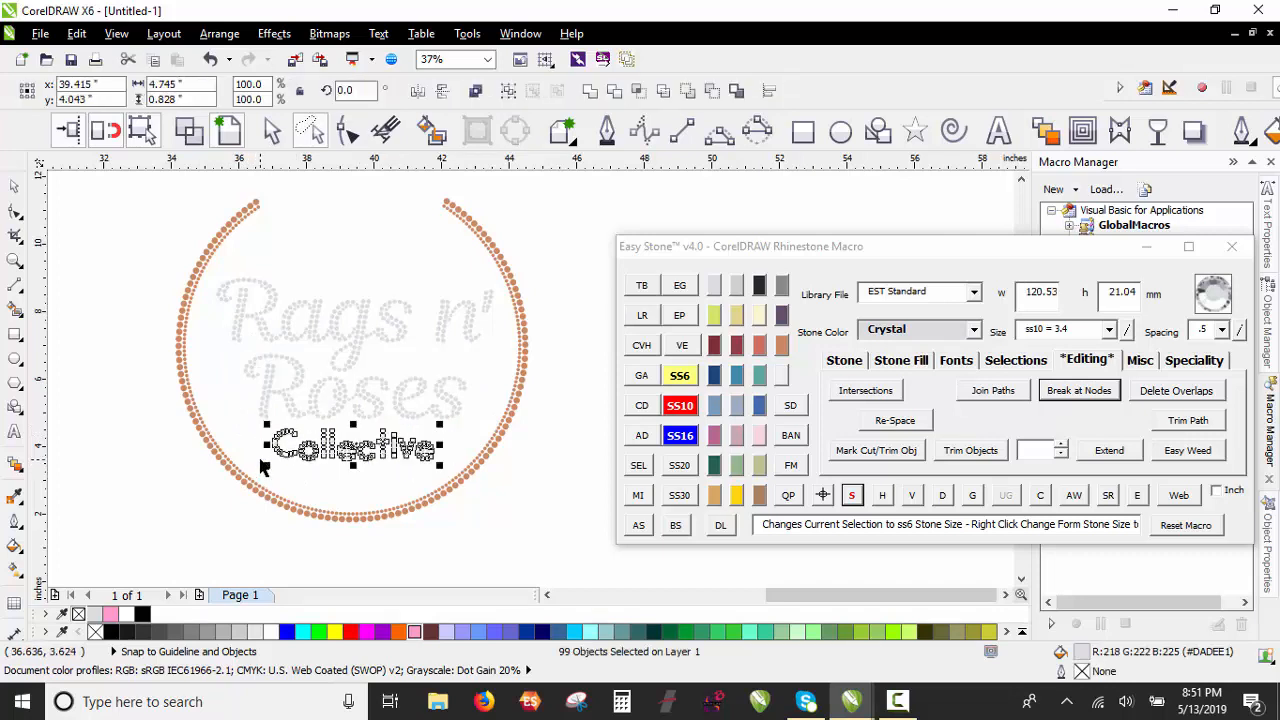
pyautogui.hotkey('ctrl', 'g')
pyautogui.scroll(-2, 344, 453)
pyautogui.click(243, 458)
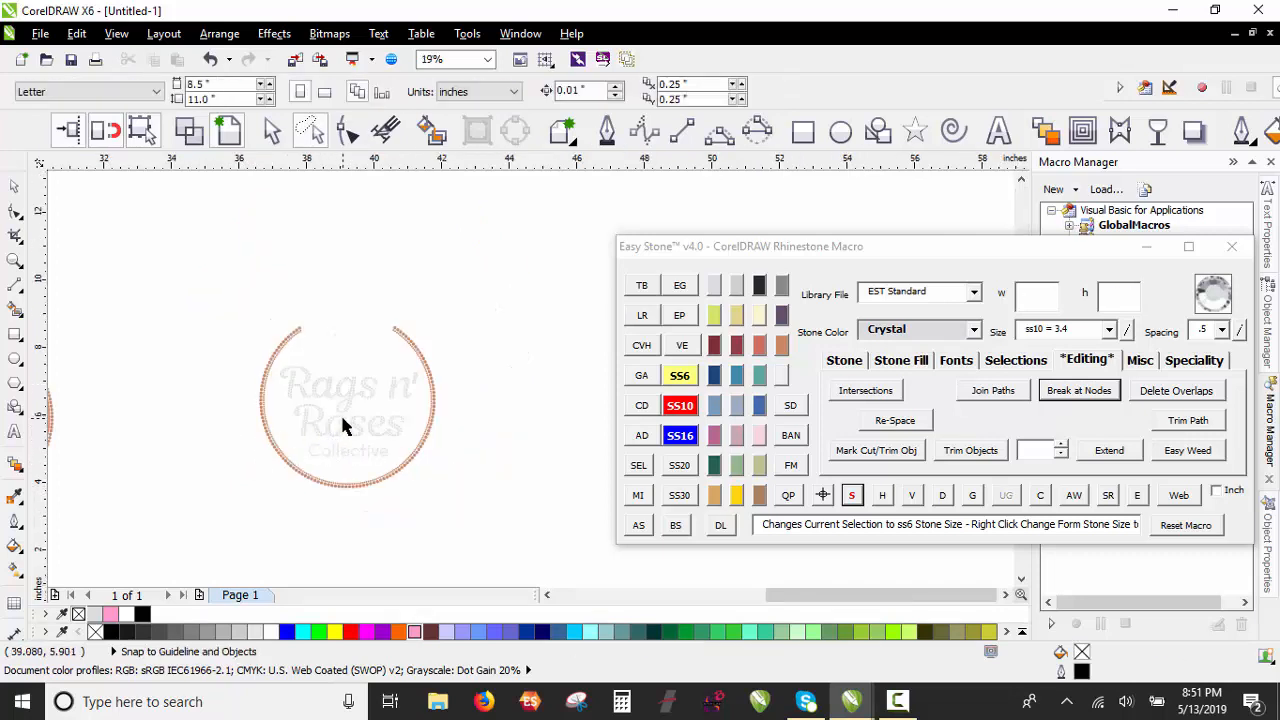
# Step: Select the copied ring and lettering, and undo the last shift of the lettering within the ring
pyautogui.scroll(2, 342, 425)
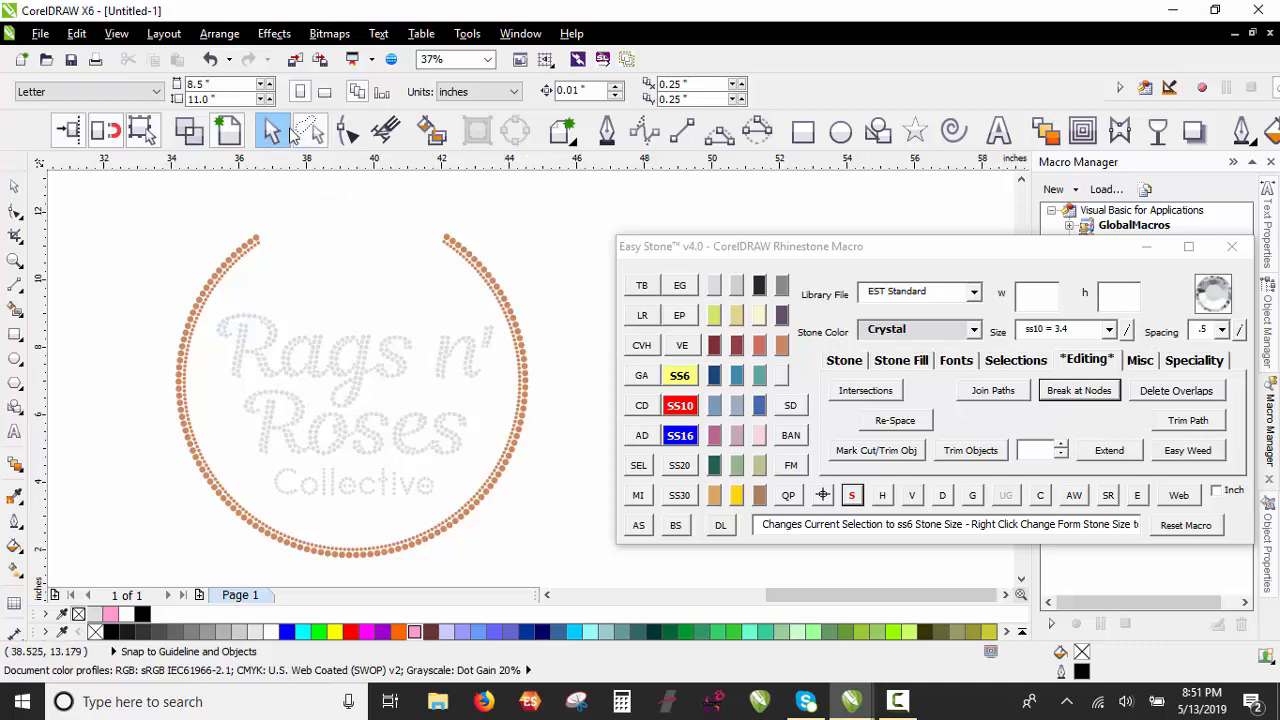
pyautogui.scroll(-2, 165, 210)
pyautogui.moveTo(165, 208); pyautogui.dragTo(434, 449)
pyautogui.press('Escape')
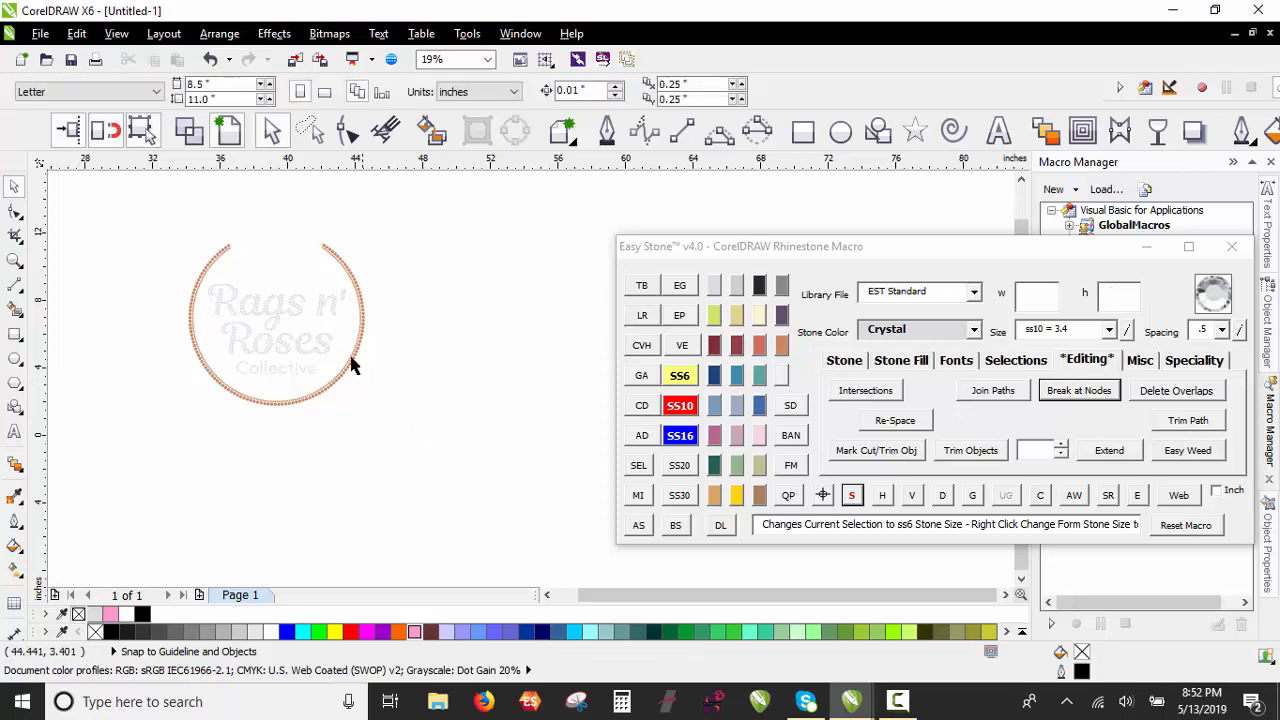
pyautogui.scroll(2, 268, 282)
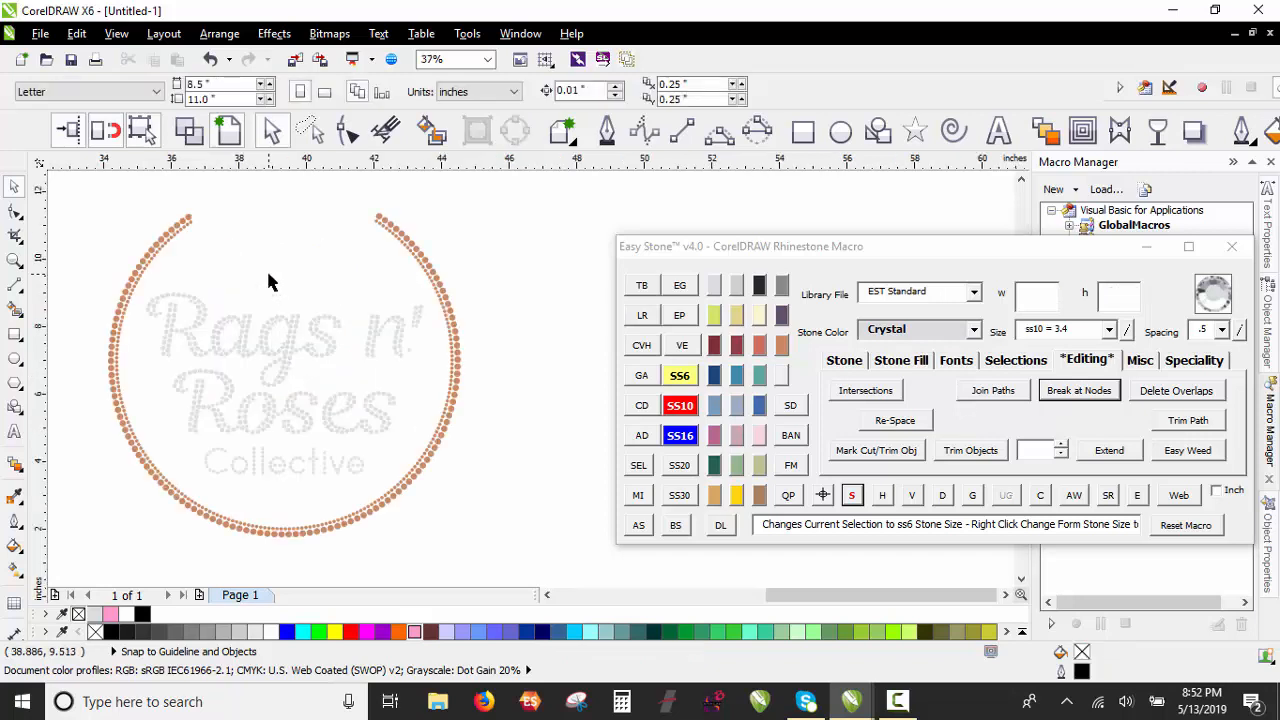
pyautogui.hotkey('ctrl', 'z')
pyautogui.click(553, 315)
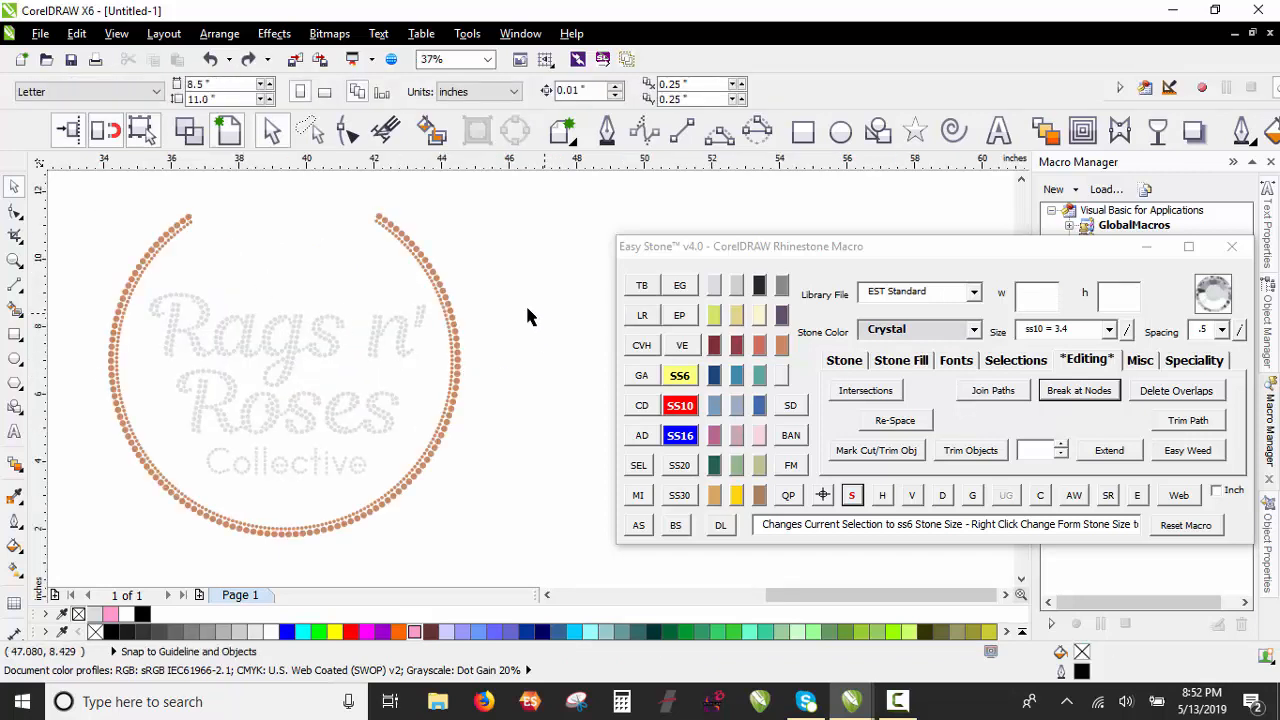
# Step: Add a black weedbox behind the whole copied stone design, accepting the ungrouping of its groups
pyautogui.scroll(-2, 371, 300)
pyautogui.moveTo(191, 226); pyautogui.dragTo(478, 442)
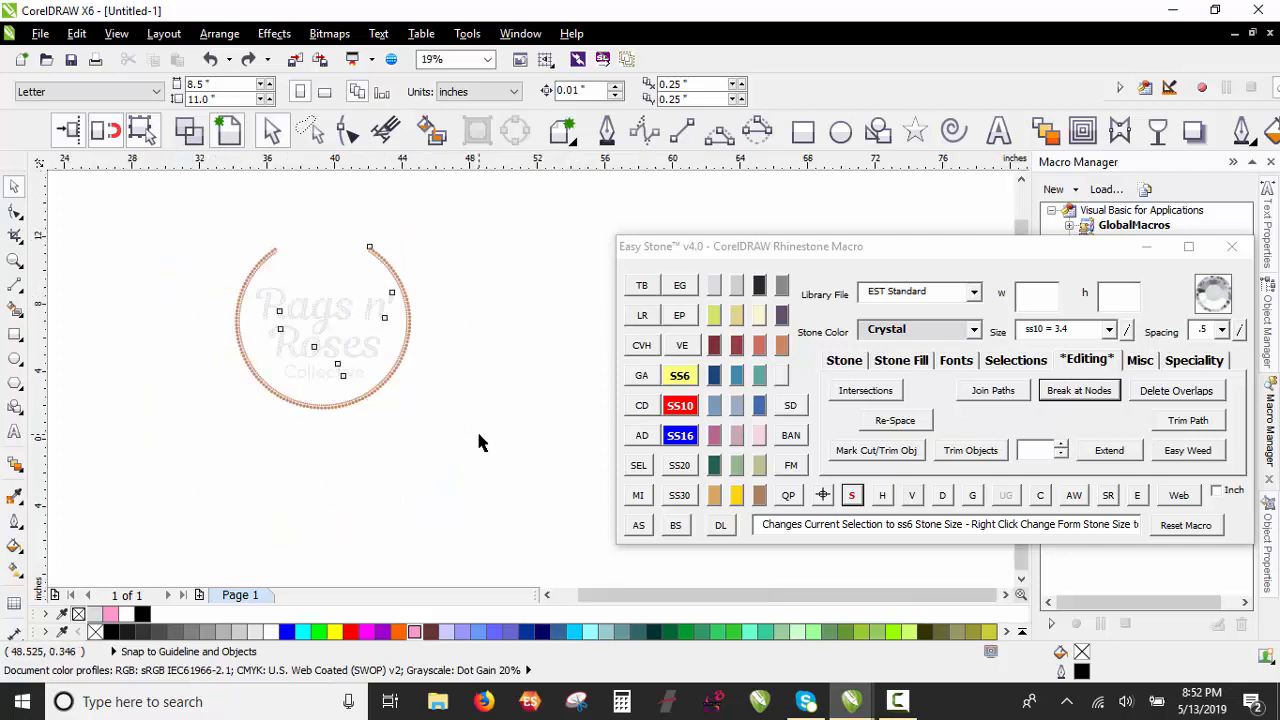
pyautogui.click(311, 299)
pyautogui.scroll(2, 333, 310)
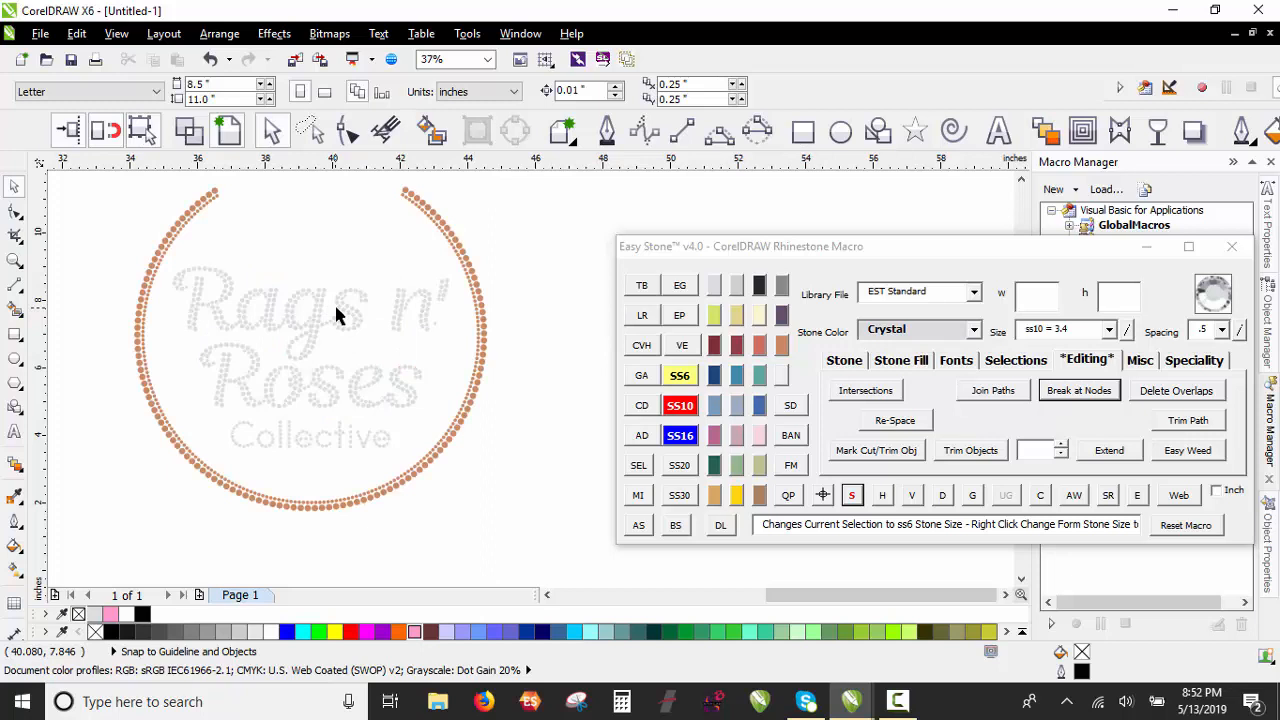
pyautogui.scroll(-2, 459, 369)
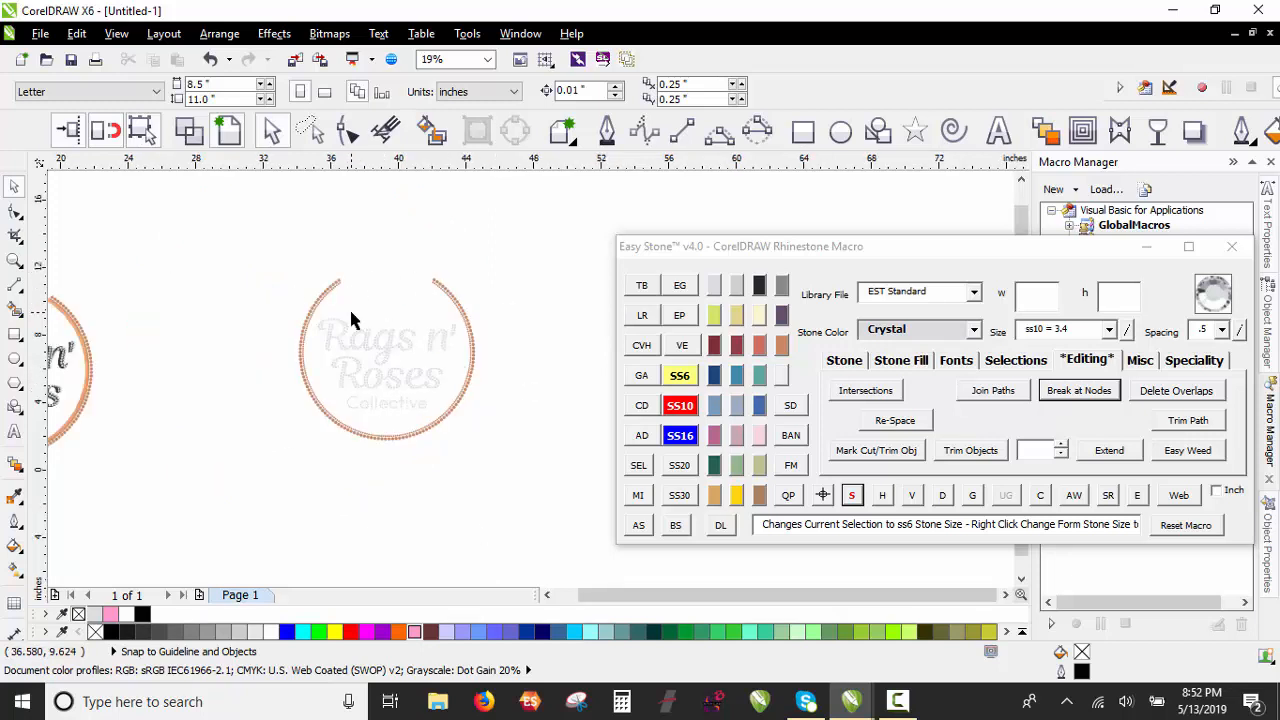
pyautogui.moveTo(258, 212); pyautogui.dragTo(502, 492)
pyautogui.click(1073, 495)
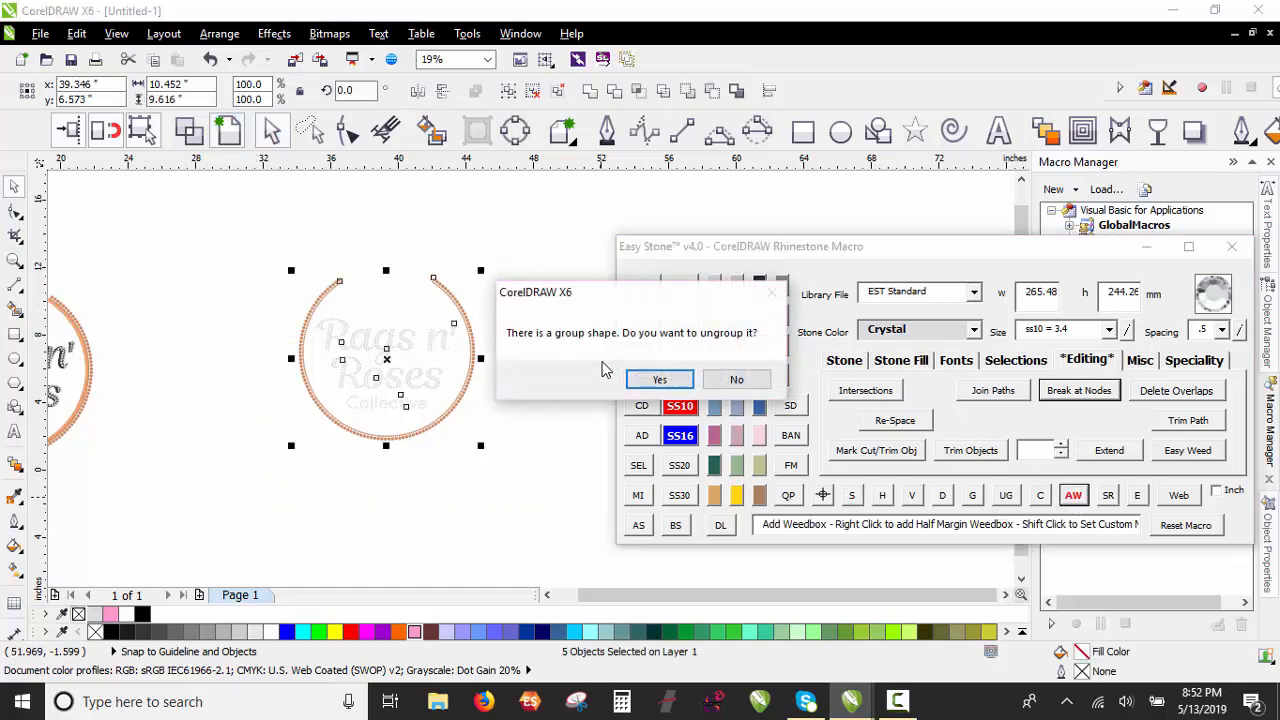
pyautogui.click(656, 377)
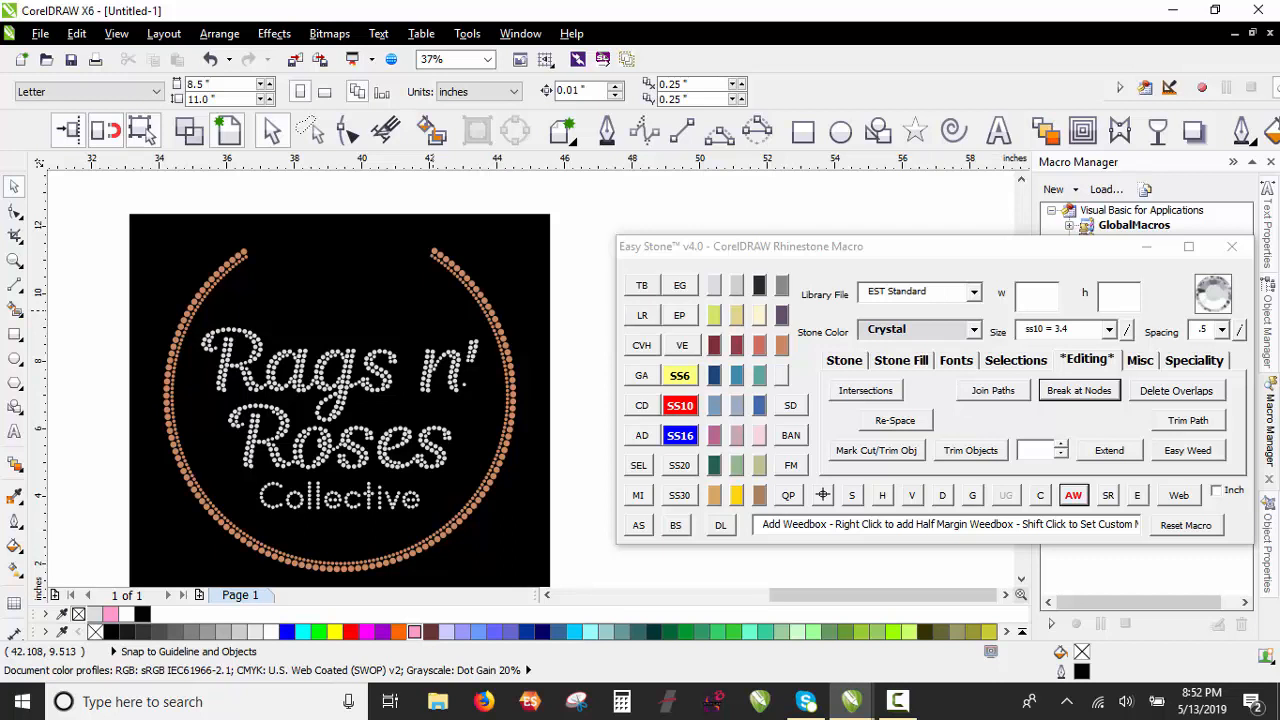
# Step: Move the stray SS6 stone beside the n in Rags n' against the foot of the letter
pyautogui.scroll(2, 556, 256)
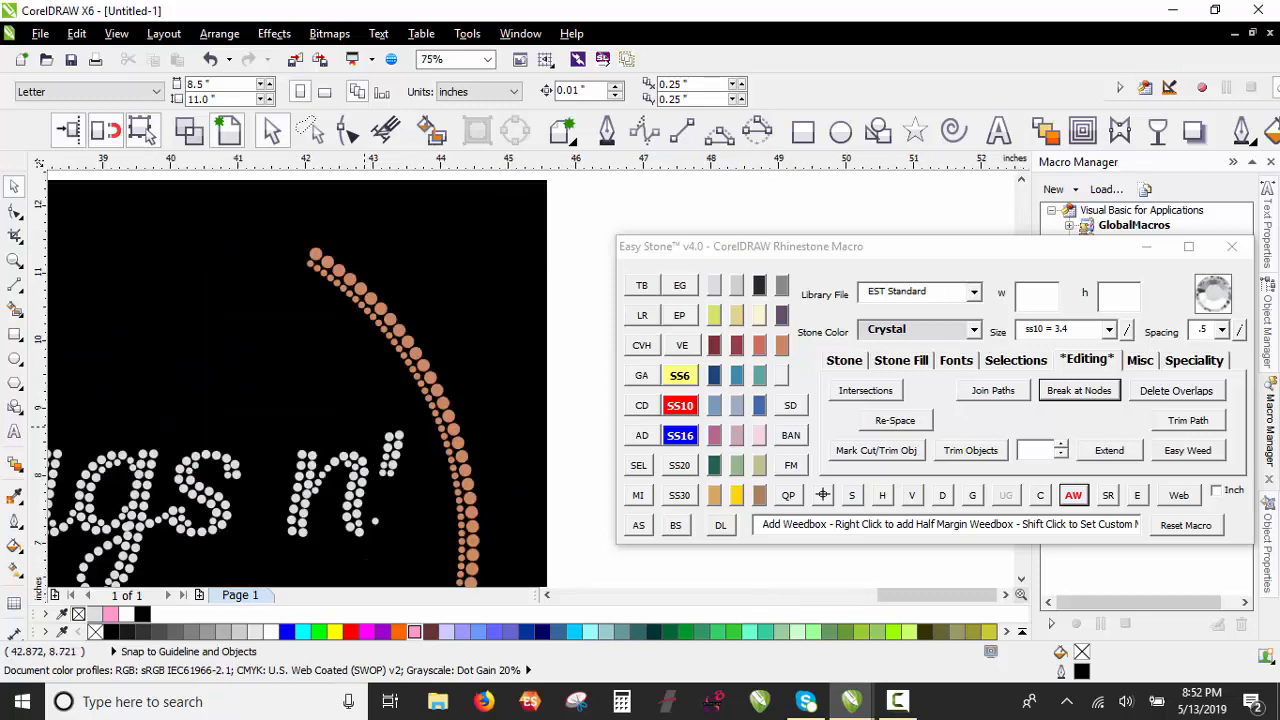
pyautogui.scroll(-2, 370, 460)
pyautogui.scroll(3, 358, 450)
pyautogui.scroll(-1, 372, 432)
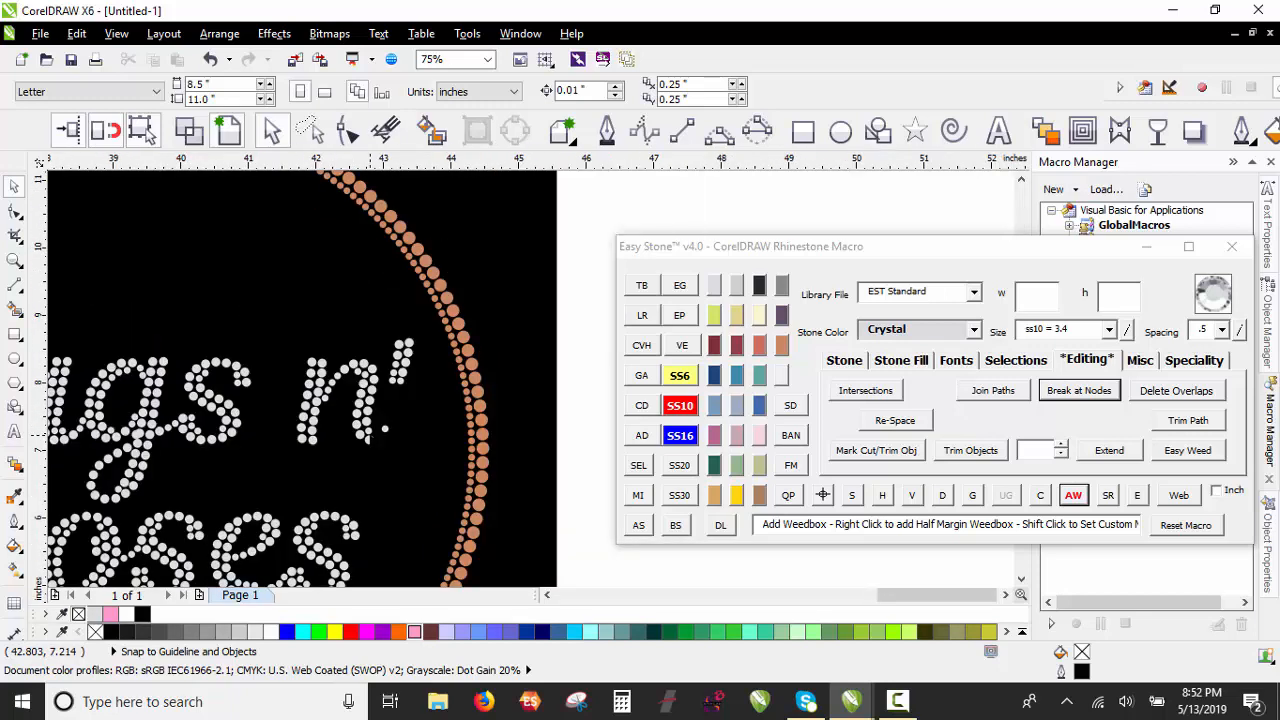
pyautogui.scroll(3, 372, 432)
pyautogui.click(444, 396)
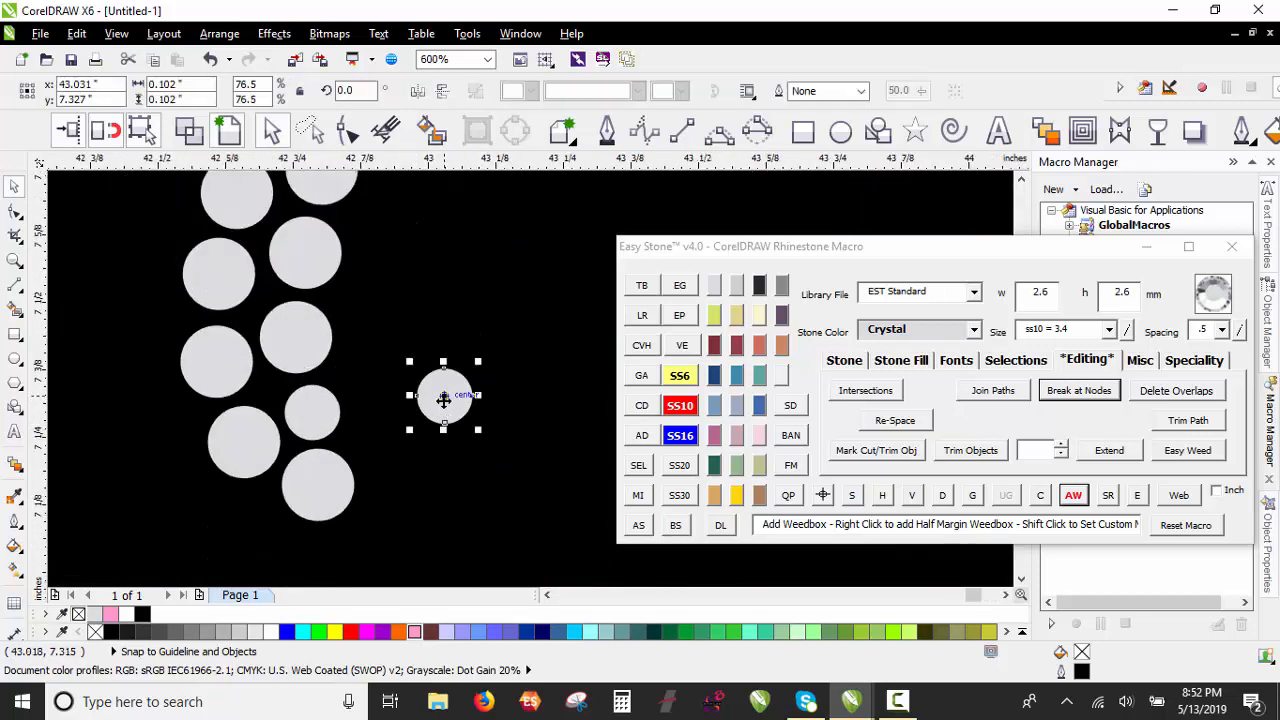
pyautogui.moveTo(394, 437); pyautogui.dragTo(371, 438)
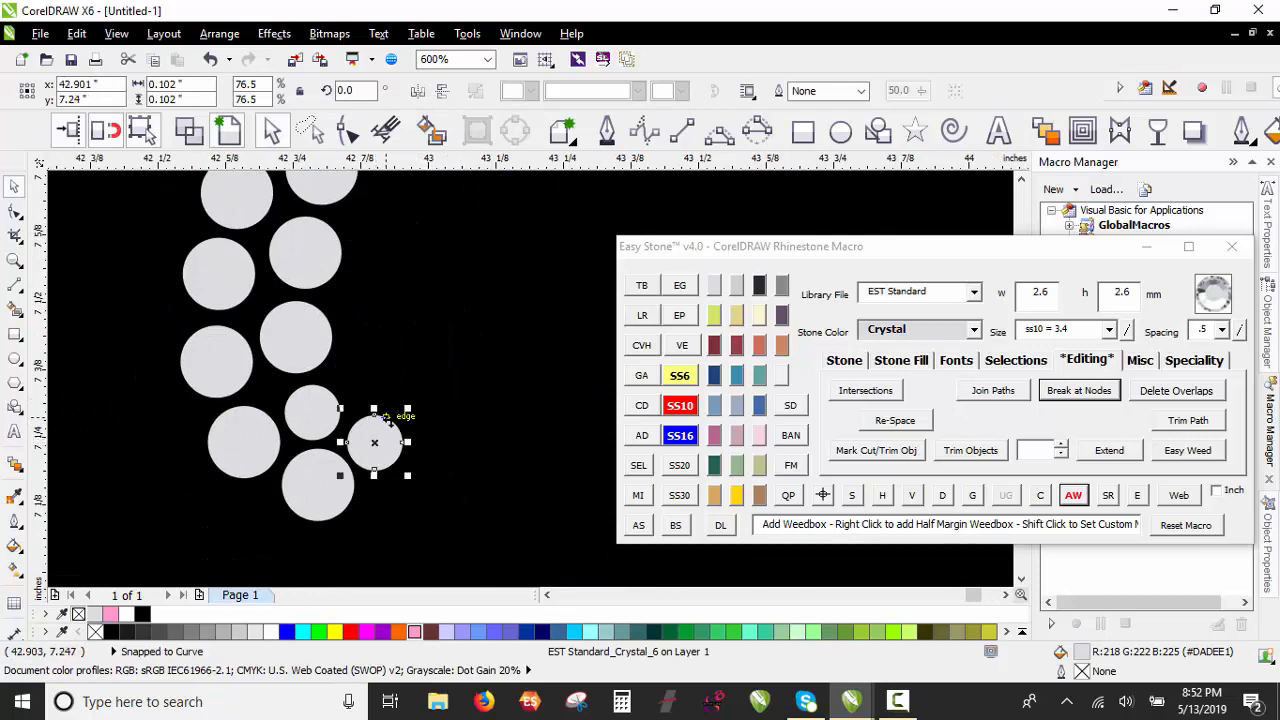
pyautogui.scroll(-3, 380, 428)
pyautogui.click(588, 322)
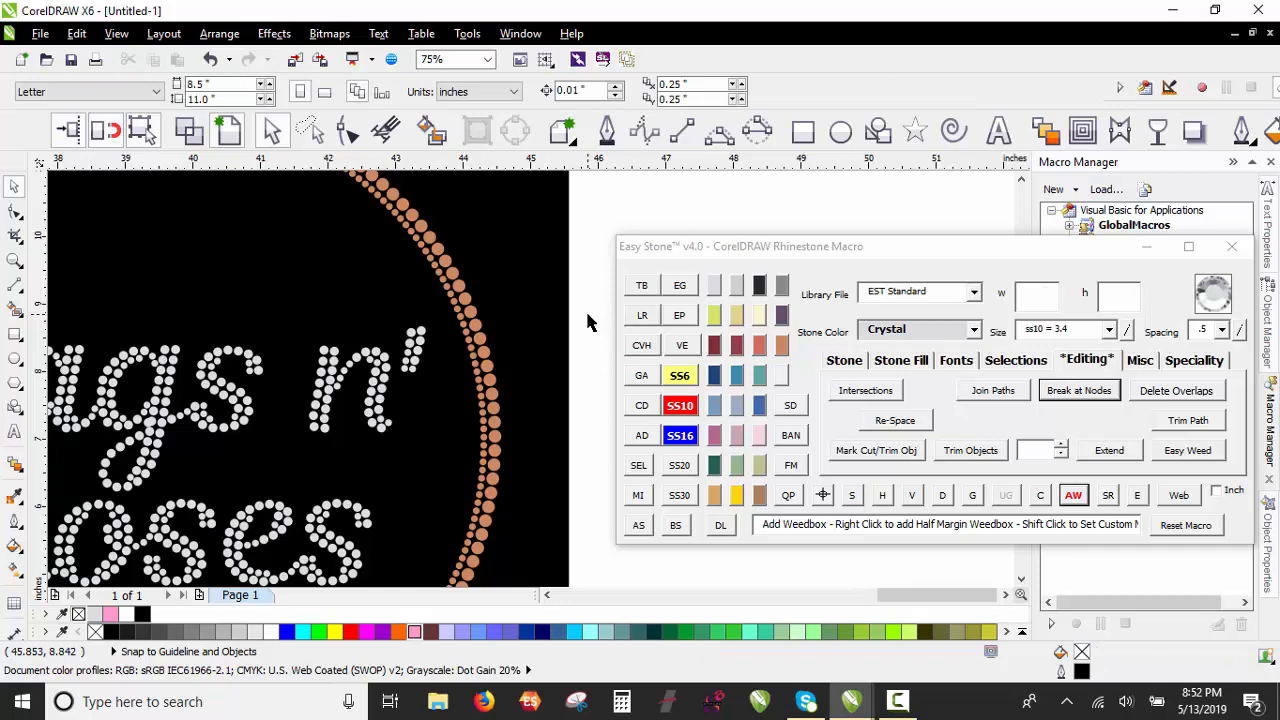
pyautogui.scroll(-1, 588, 322)
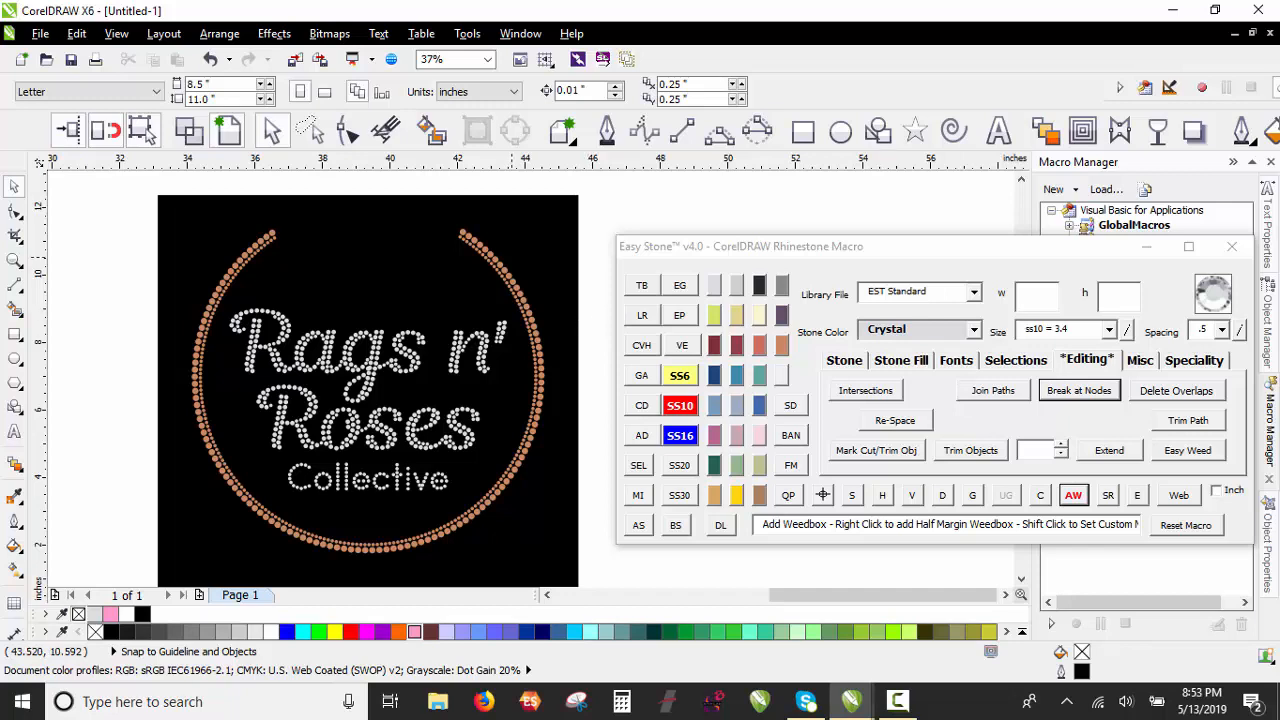
# Step: Copy orange ring stones into the lower end of the left rose's outer petal, two as SS6 and the upper one as SS10
pyautogui.scroll(-5, 467, 357)
pyautogui.scroll(2, 276, 318)
pyautogui.scroll(5, 394, 314)
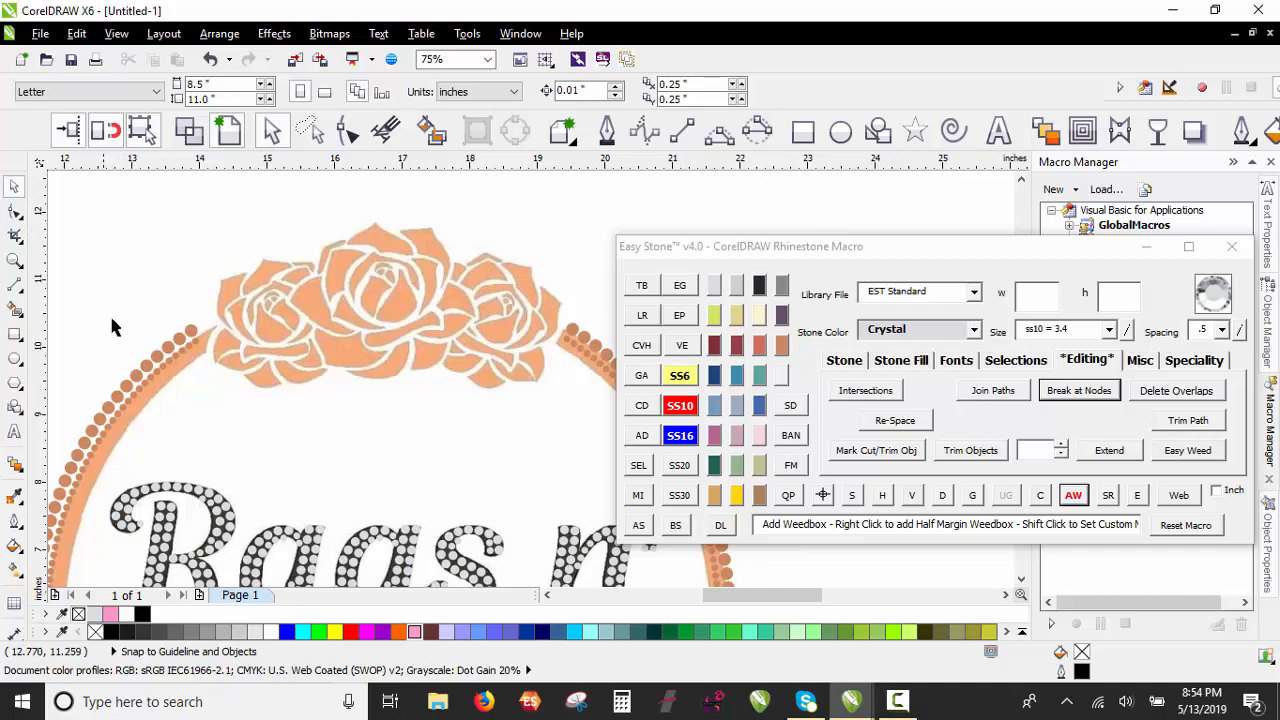
pyautogui.scroll(2, 200, 291)
pyautogui.scroll(1, 296, 345)
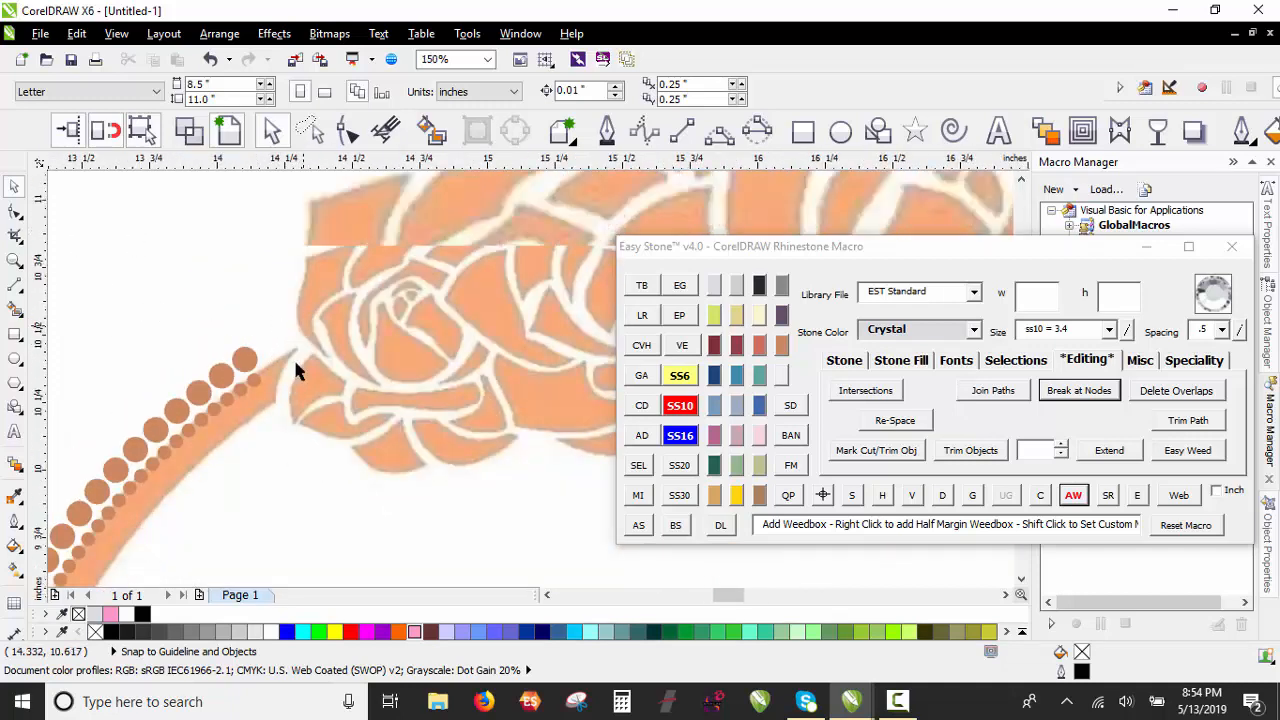
pyautogui.moveTo(211, 453); pyautogui.dragTo(299, 311)
pyautogui.rightClick(350, 391)
pyautogui.scroll(1, 310, 315)
pyautogui.rightClick(306, 349)
pyautogui.rightClick(309, 277)
pyautogui.click(680, 405)
pyautogui.scroll(1, 405, 278)
pyautogui.scroll(-1, 291, 417)
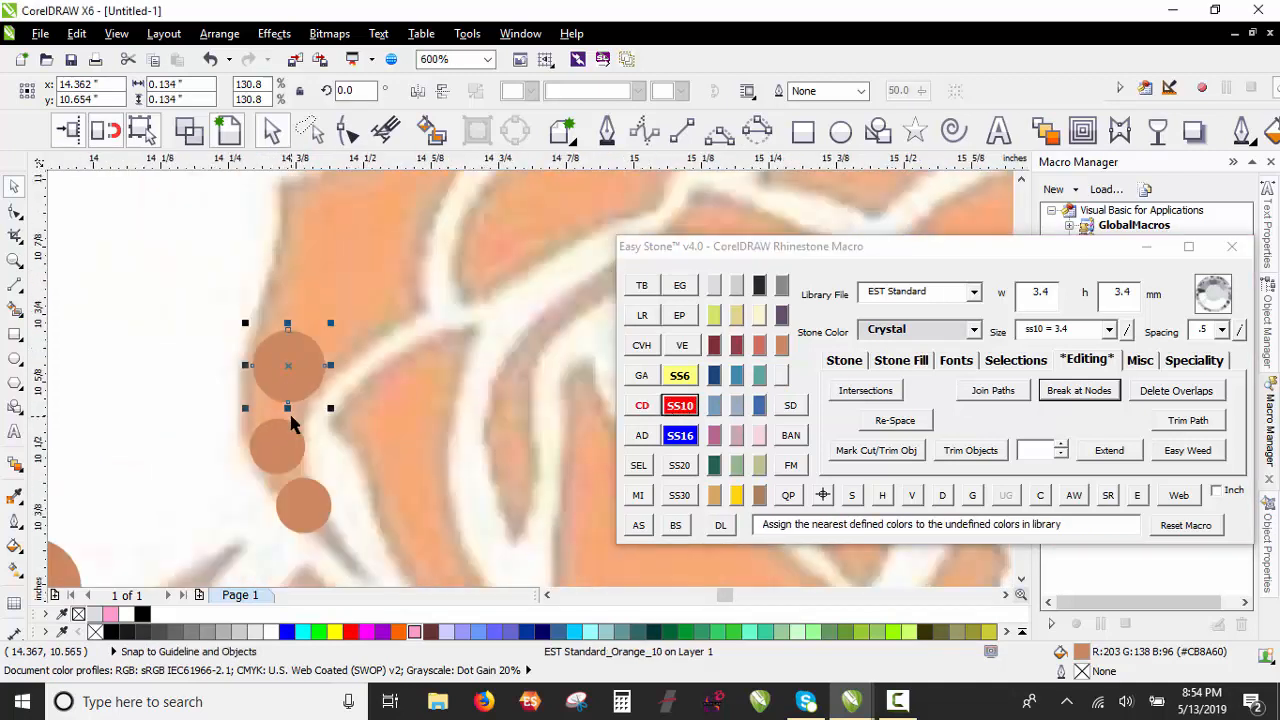
# Step: Copy an SS10 stone flanked by two SS6 stones across the middle of the left rose's outer petal
pyautogui.scroll(1, 287, 326)
pyautogui.rightClick(399, 307)
pyautogui.moveTo(289, 399); pyautogui.dragTo(416, 314)
pyautogui.moveTo(298, 567); pyautogui.dragTo(560, 250)
pyautogui.rightClick(560, 250)
pyautogui.scroll(-1, 214, 468)
pyautogui.scroll(1, 274, 340)
pyautogui.moveTo(468, 383); pyautogui.dragTo(212, 402)
pyautogui.rightClick(210, 401)
# Step: Fill the outer petal's upper part with an SS10 stone and SS6 copies reaching its tip
pyautogui.moveTo(340, 428); pyautogui.dragTo(280, 263)
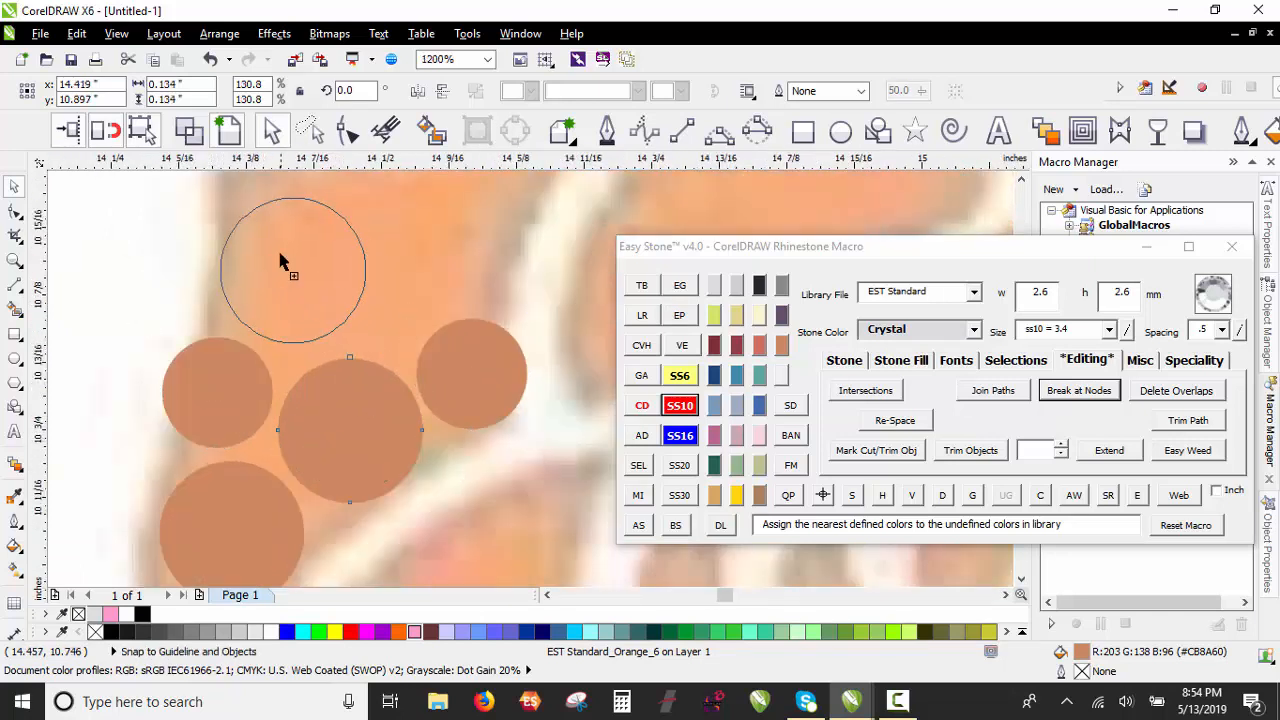
pyautogui.rightClick(280, 263)
pyautogui.scroll(-1, 321, 354)
pyautogui.scroll(1, 322, 349)
pyautogui.moveTo(396, 462); pyautogui.dragTo(352, 338)
pyautogui.rightClick(352, 338)
pyautogui.moveTo(194, 378); pyautogui.dragTo(300, 290)
pyautogui.rightClick(403, 271)
pyautogui.click(679, 375)
pyautogui.rightClick(309, 294)
pyautogui.moveTo(238, 353); pyautogui.dragTo(229, 349)
pyautogui.moveTo(267, 299); pyautogui.dragTo(251, 298)
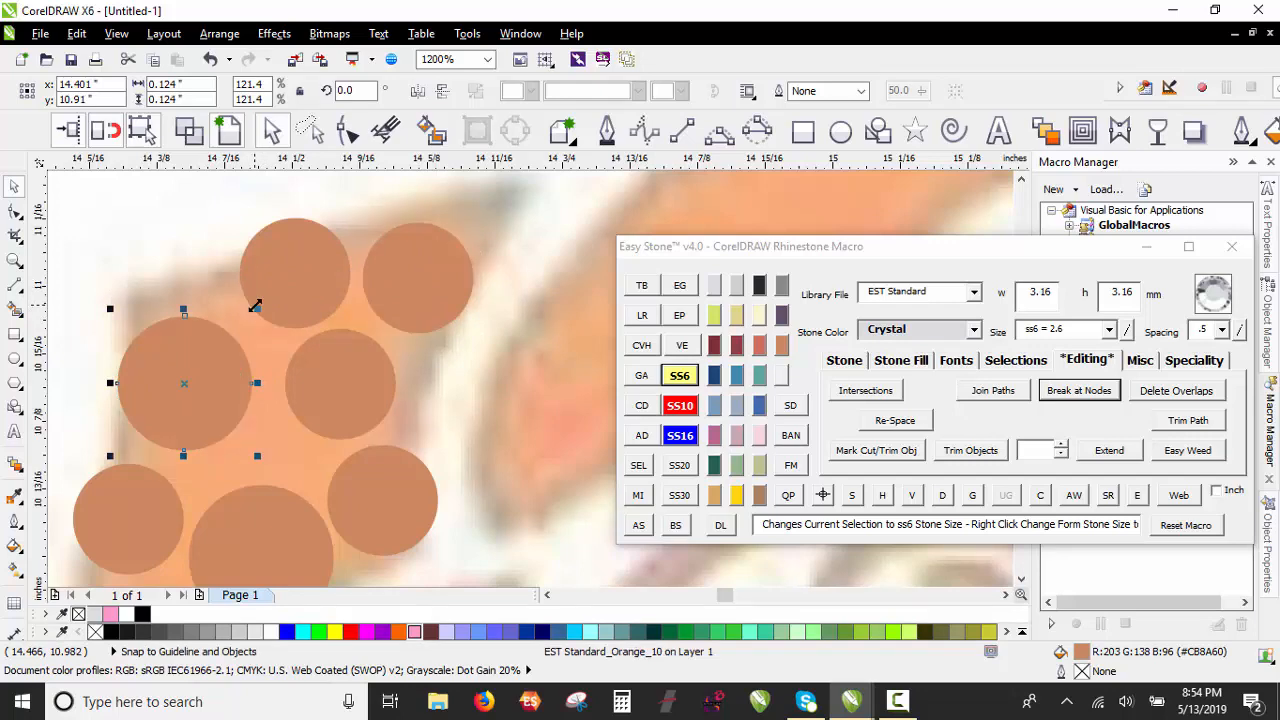
# Step: Nudge the stones at the tip and middle of the outer petal to even out their spacing
pyautogui.scroll(1, 250, 330)
pyautogui.click(313, 277)
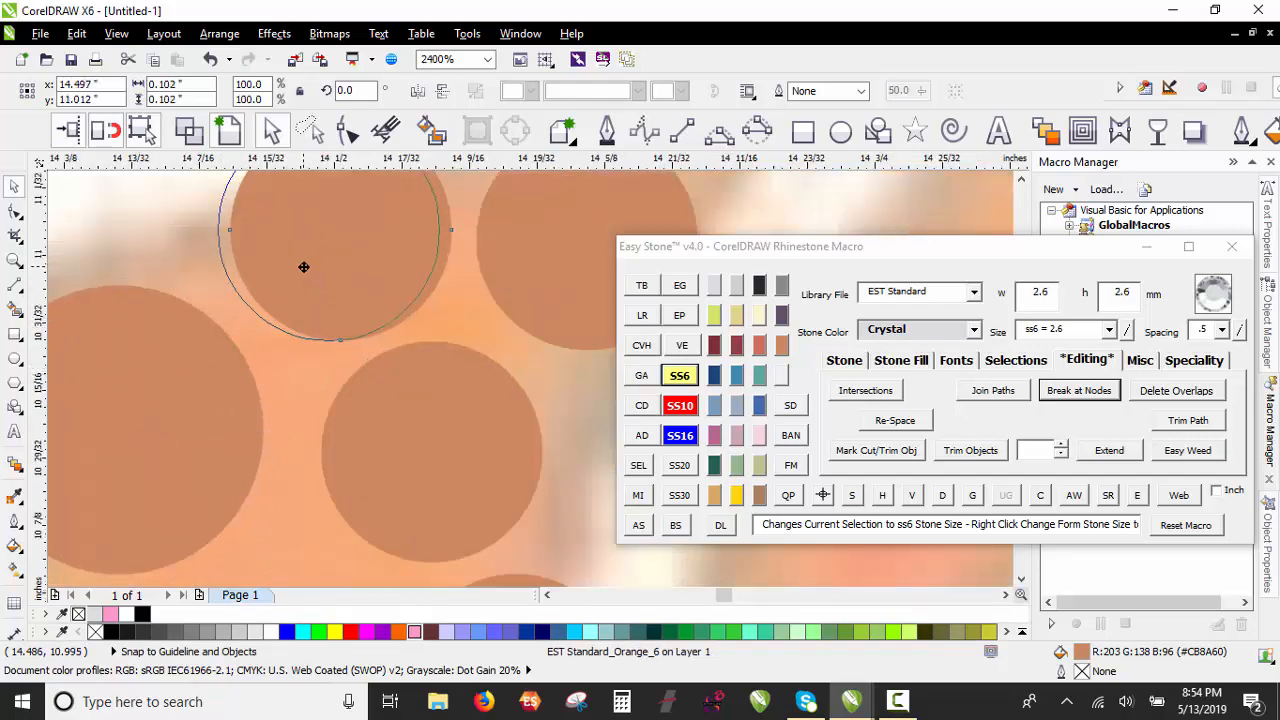
pyautogui.scroll(-2, 290, 250)
pyautogui.click(177, 258)
pyautogui.scroll(1, 263, 380)
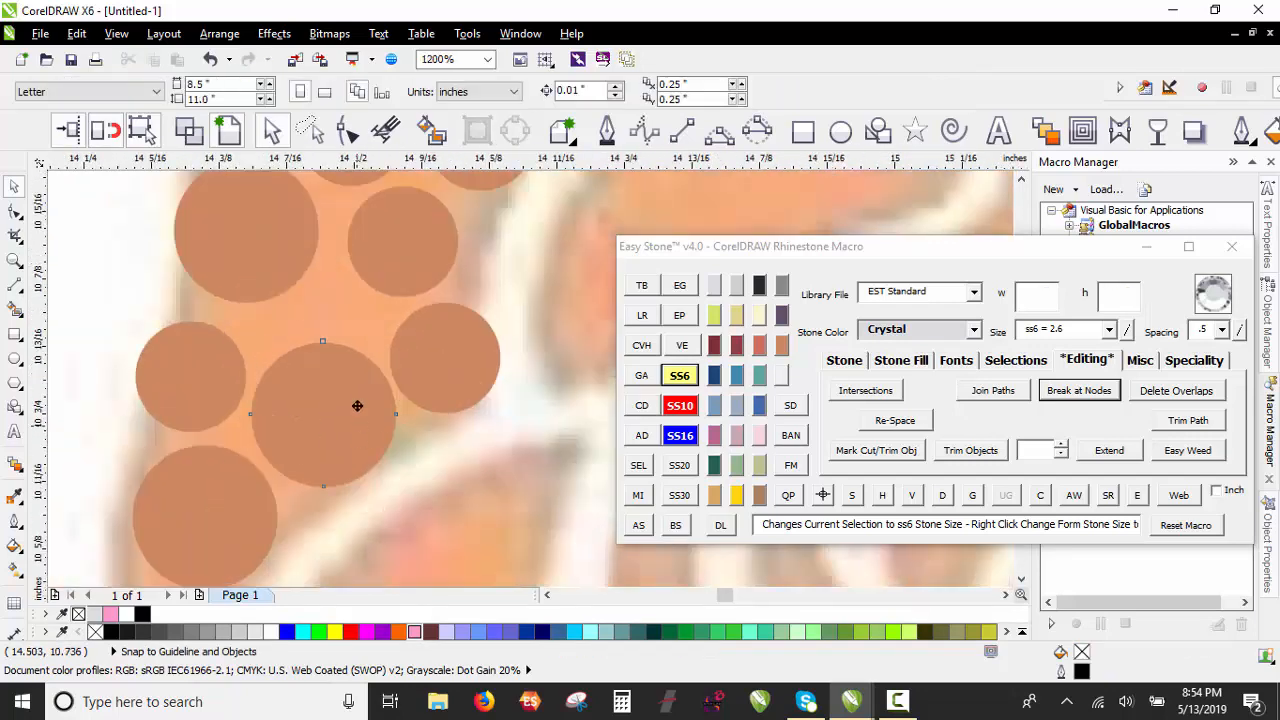
pyautogui.click(357, 400)
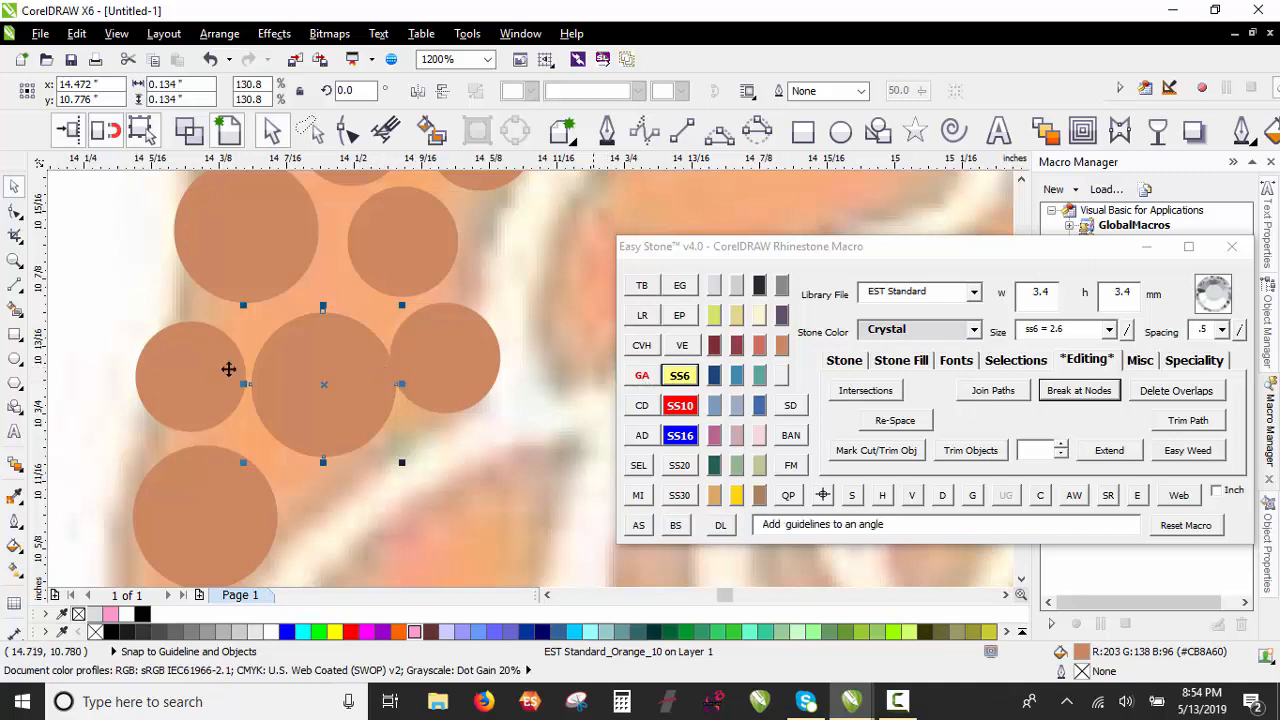
pyautogui.moveTo(177, 374); pyautogui.dragTo(162, 374)
pyautogui.moveTo(341, 380); pyautogui.dragTo(334, 374)
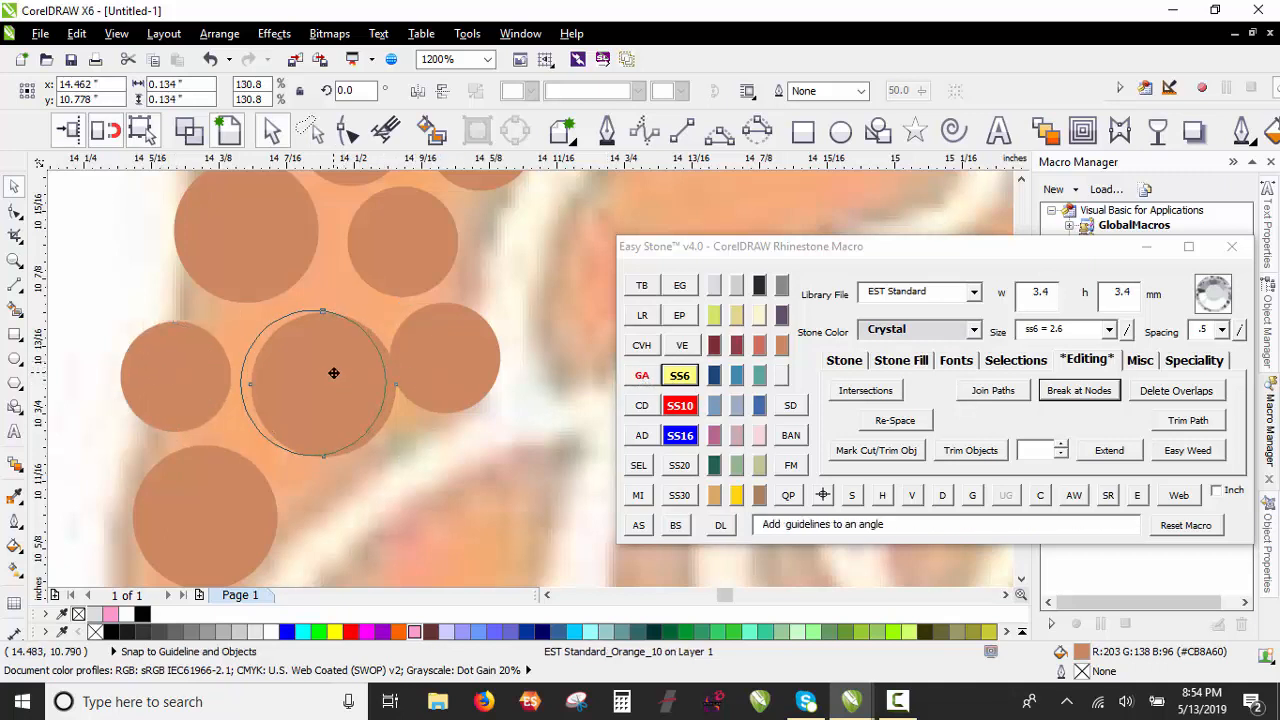
pyautogui.scroll(-1, 371, 371)
pyautogui.click(238, 303)
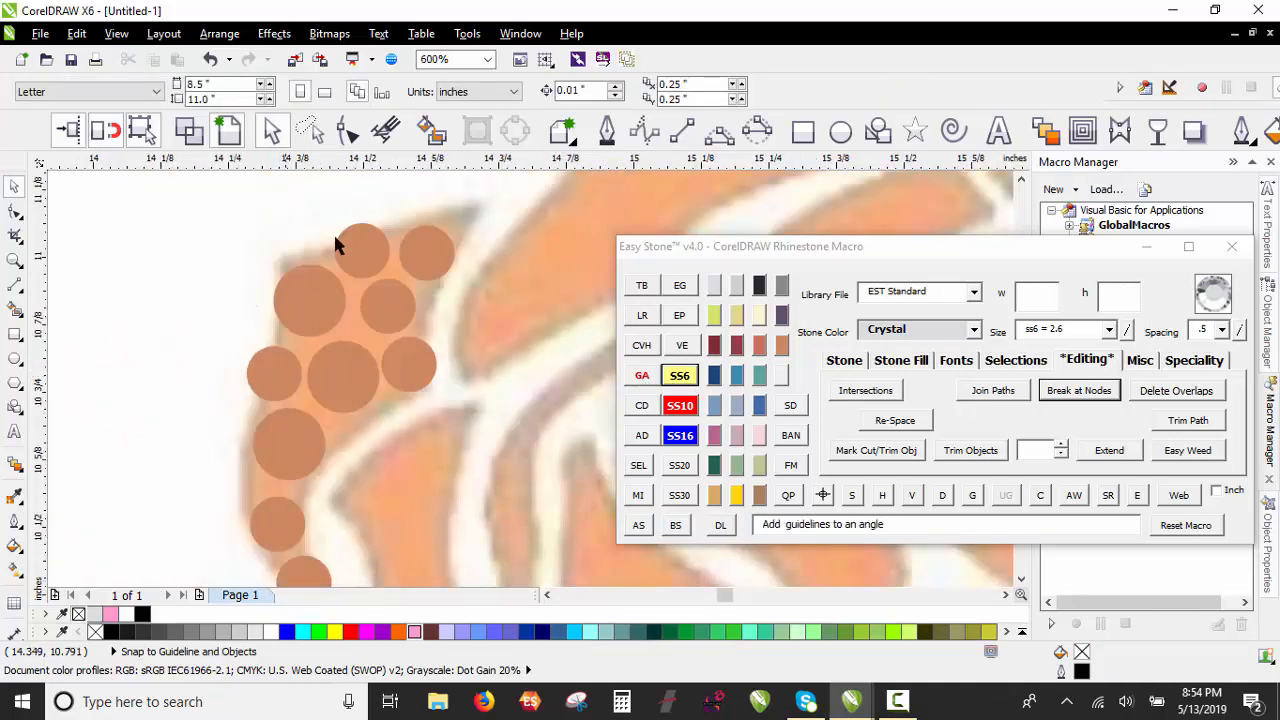
# Step: Fill the neighbouring curved petal with an SS6 stone at its tip, three SS10 stones below it and SS6 stones at its narrow end
pyautogui.scroll(-1, 146, 306)
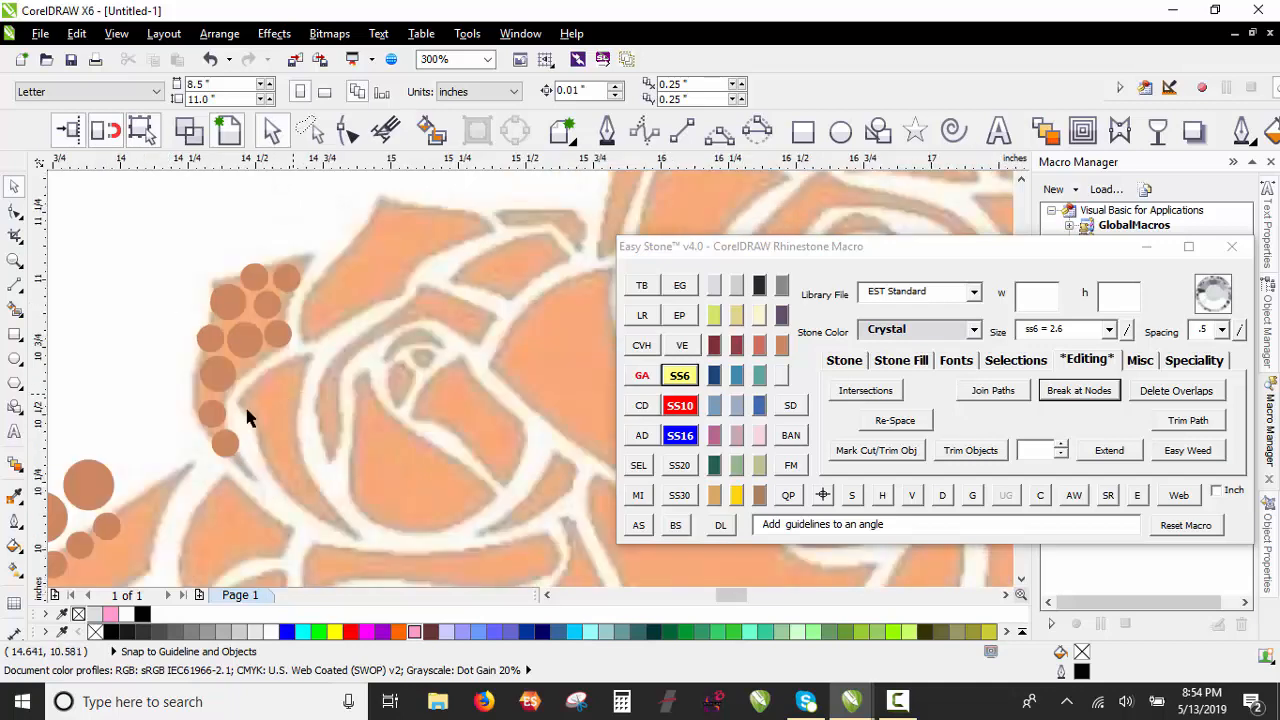
pyautogui.scroll(2, 228, 393)
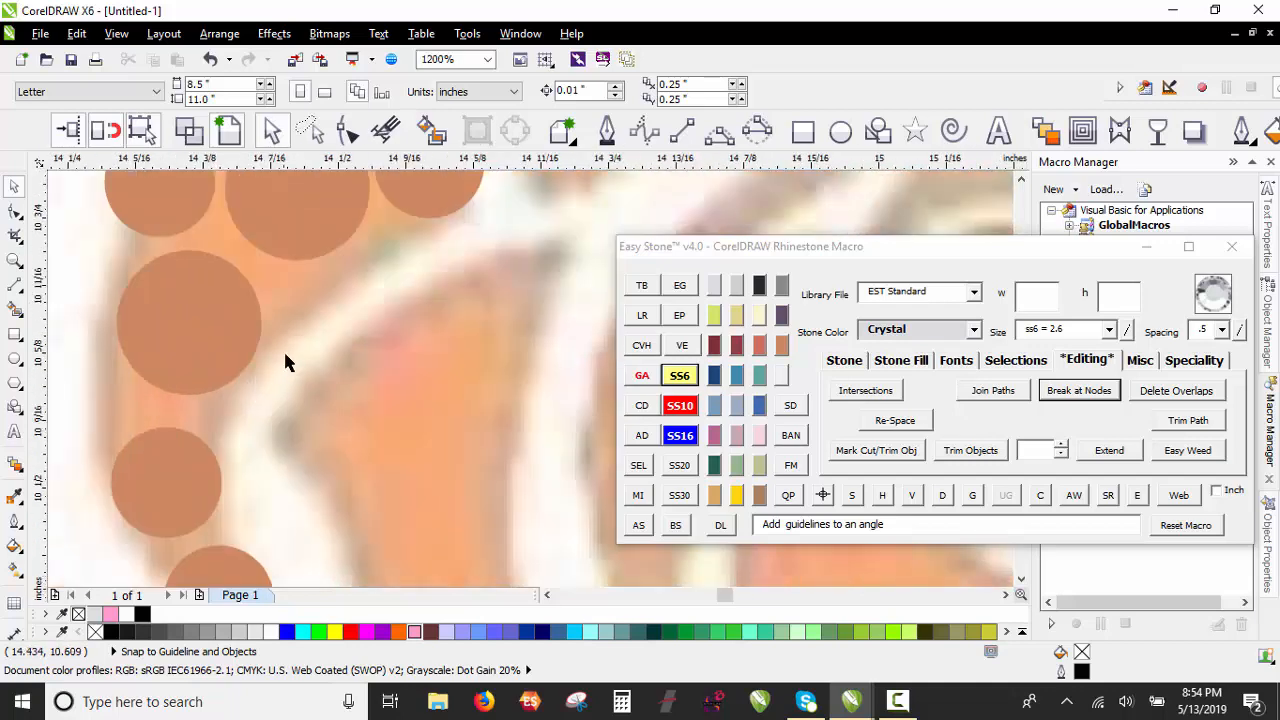
pyautogui.scroll(-1, 306, 334)
pyautogui.moveTo(400, 325); pyautogui.dragTo(442, 412)
pyautogui.moveTo(270, 280); pyautogui.dragTo(343, 483)
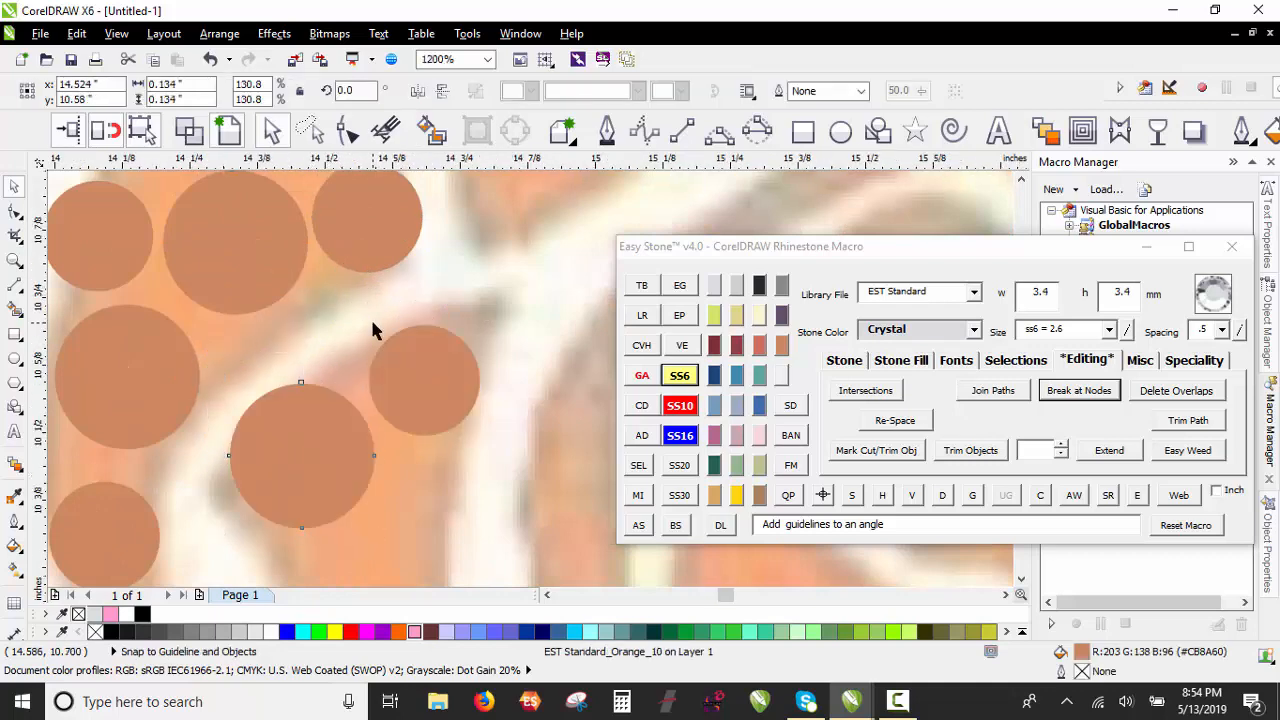
pyautogui.scroll(-2, 371, 329)
pyautogui.scroll(2, 387, 394)
pyautogui.scroll(-2, 329, 314)
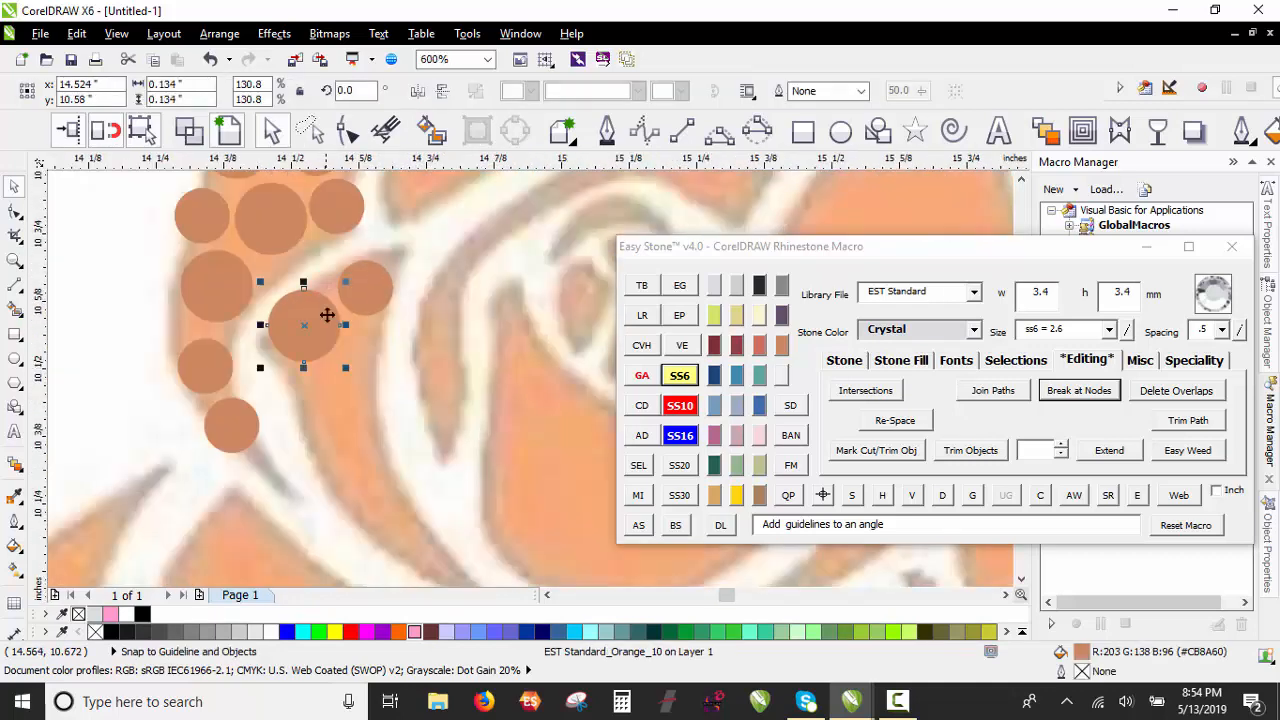
pyautogui.scroll(2, 335, 368)
pyautogui.moveTo(303, 277); pyautogui.dragTo(330, 348)
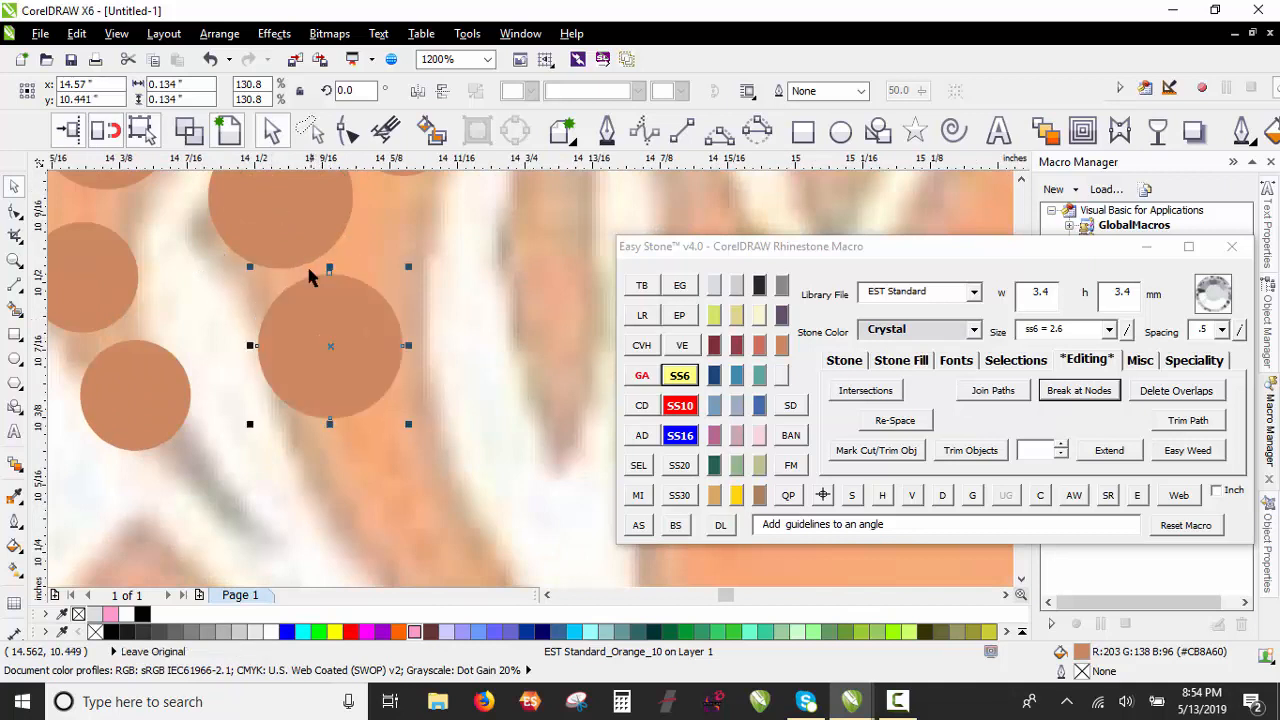
pyautogui.scroll(-2, 337, 366)
pyautogui.scroll(2, 321, 286)
pyautogui.moveTo(321, 286); pyautogui.dragTo(380, 452)
pyautogui.scroll(-2, 323, 361)
# Step: Copy SS6 stones up the narrow inner petal and along its curve, and set the end stone to SS10
pyautogui.moveTo(362, 214); pyautogui.dragTo(422, 258)
pyautogui.scroll(-1, 327, 540)
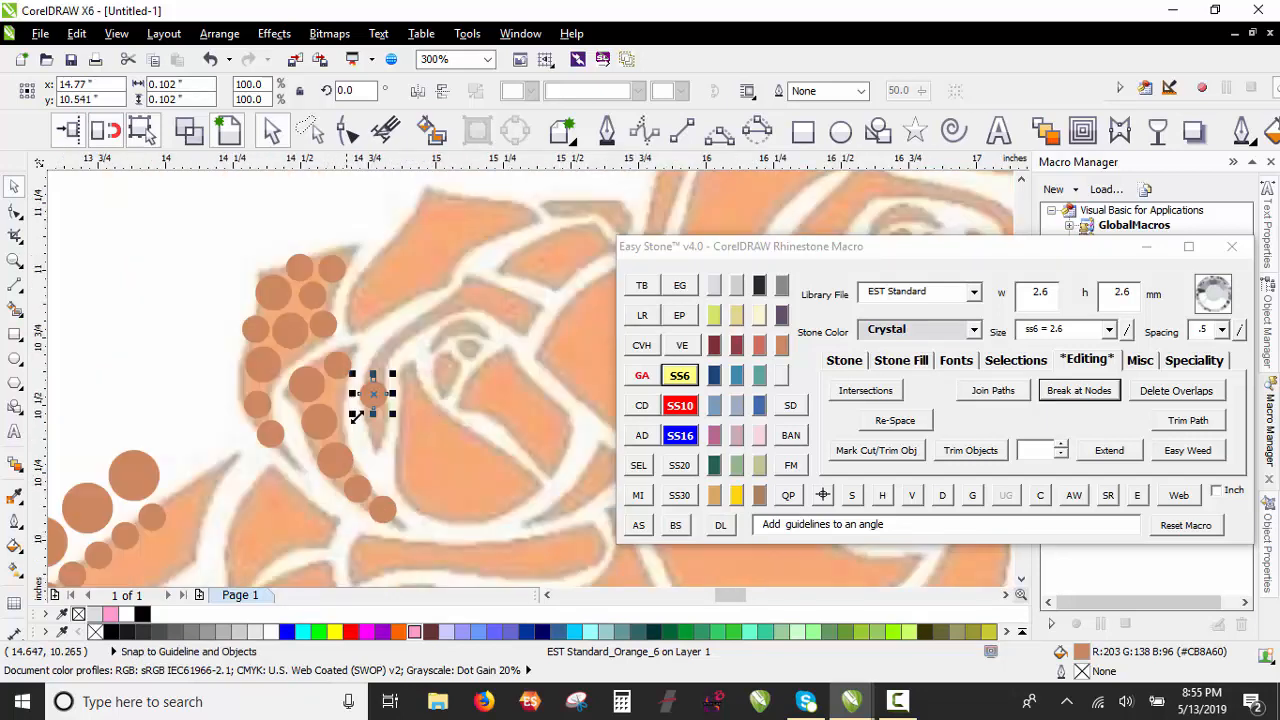
pyautogui.scroll(1, 384, 376)
pyautogui.moveTo(379, 473); pyautogui.dragTo(385, 499)
pyautogui.moveTo(385, 499); pyautogui.dragTo(392, 376)
pyautogui.moveTo(392, 376); pyautogui.dragTo(436, 304)
pyautogui.moveTo(436, 304); pyautogui.dragTo(549, 240)
pyautogui.click(679, 405)
pyautogui.scroll(2, 552, 224)
pyautogui.scroll(-1, 540, 234)
# Step: Select the row of stones along the narrow inner petal and distribute them evenly
pyautogui.keyDown('shift'); pyautogui.click(473, 275); pyautogui.keyUp('shift')
pyautogui.keyDown('shift'); pyautogui.click(418, 311); pyautogui.keyUp('shift')
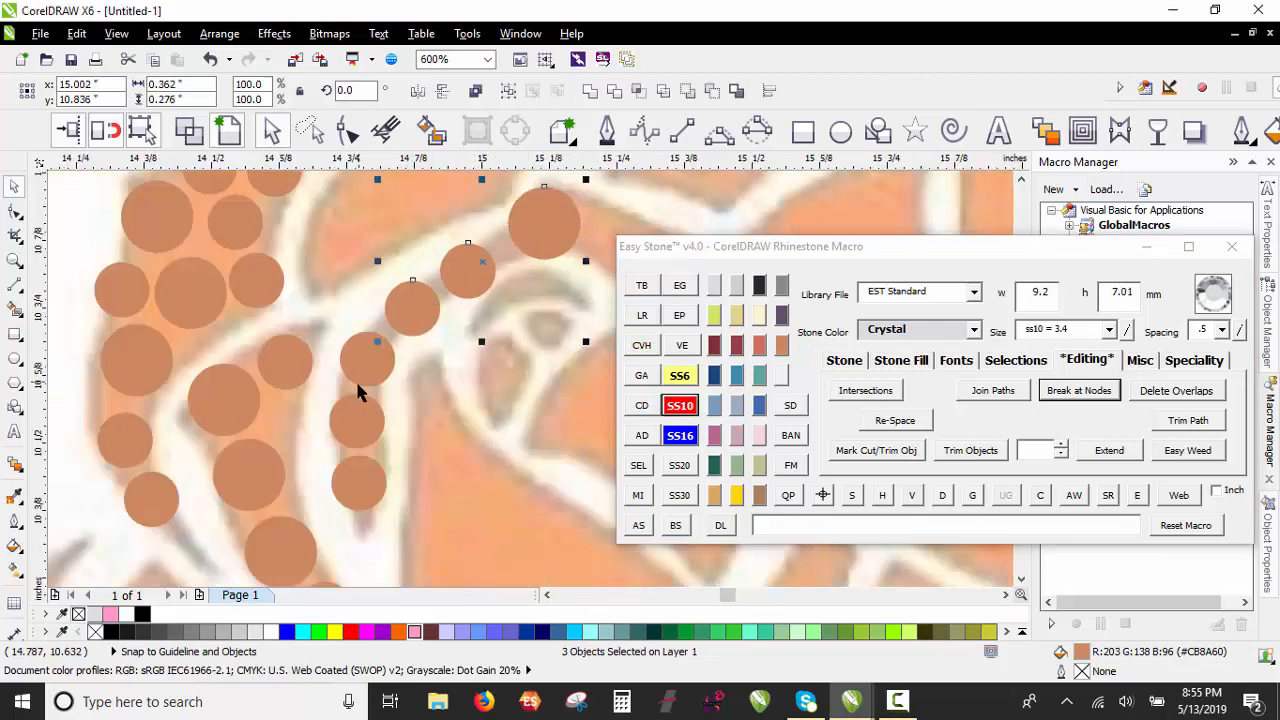
pyautogui.keyDown('shift'); pyautogui.click(357, 384); pyautogui.keyUp('shift')
pyautogui.keyDown('shift'); pyautogui.click(357, 412); pyautogui.keyUp('shift')
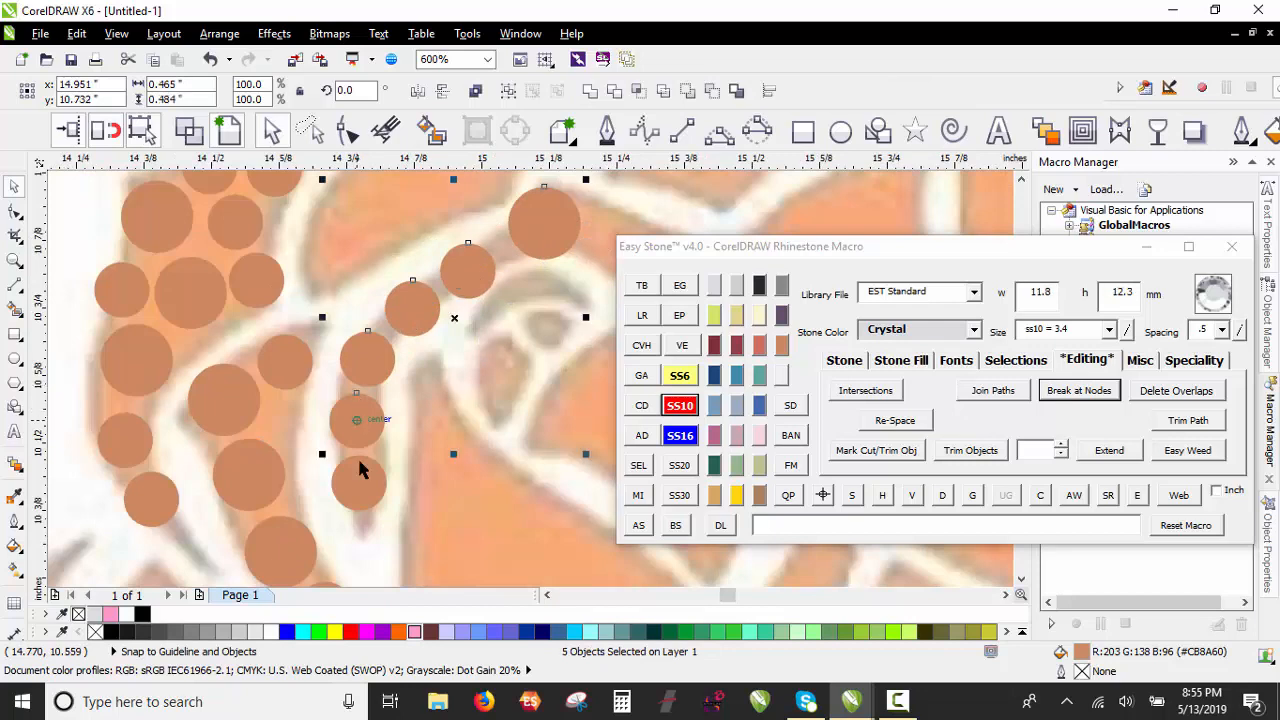
pyautogui.rightClick(942, 495)
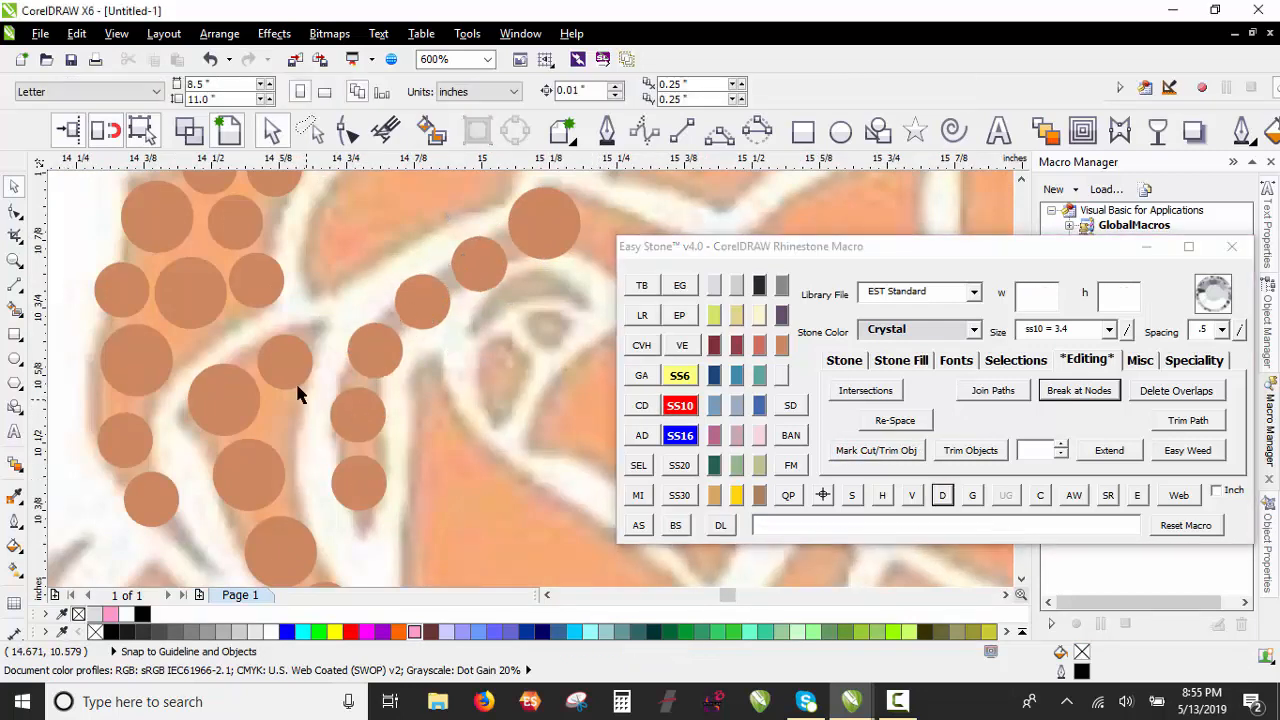
pyautogui.scroll(2, 464, 380)
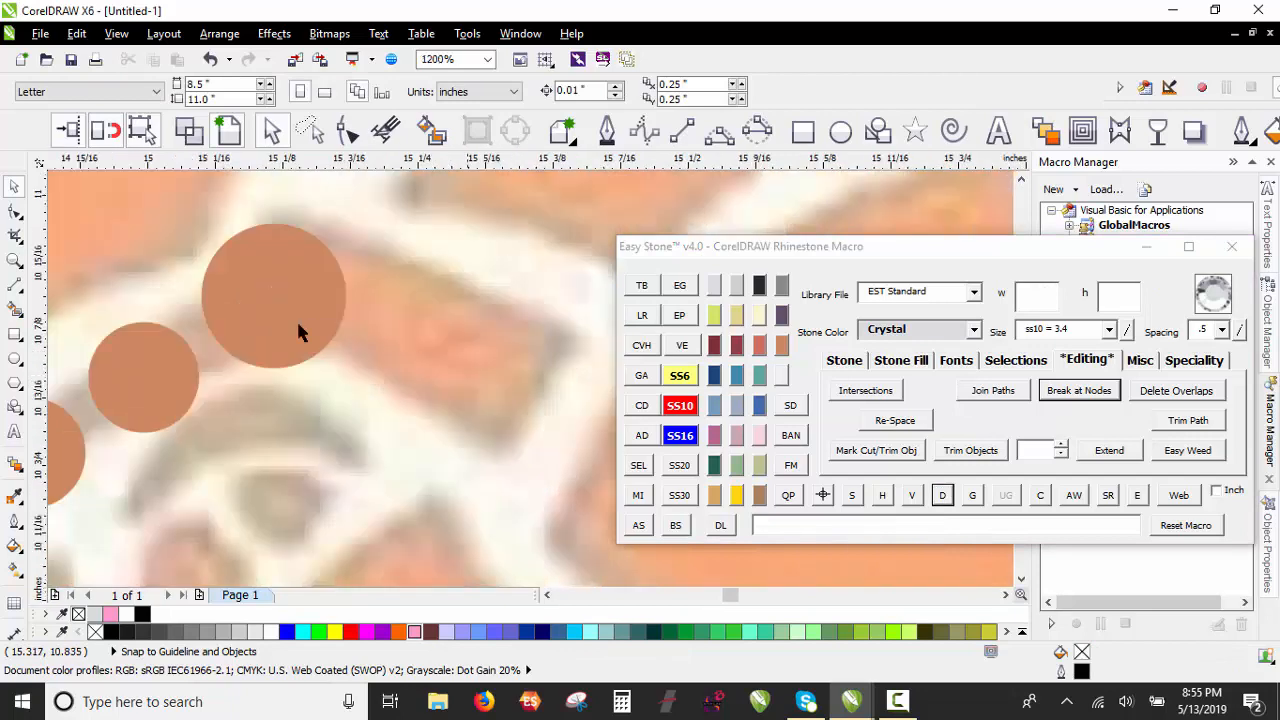
# Step: Copy an SS10 stone to the far end of the narrow inner petal's curve
pyautogui.click(400, 343)
pyautogui.scroll(-4, 400, 345)
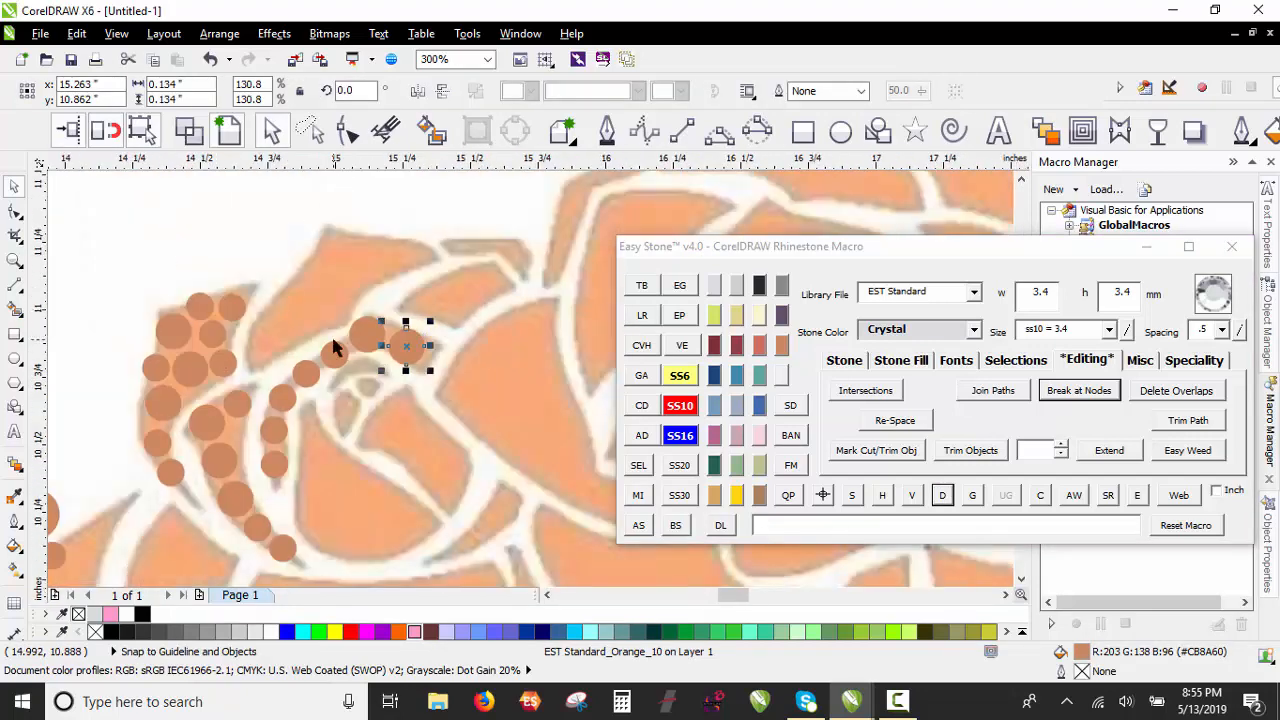
pyautogui.scroll(-2, 335, 347)
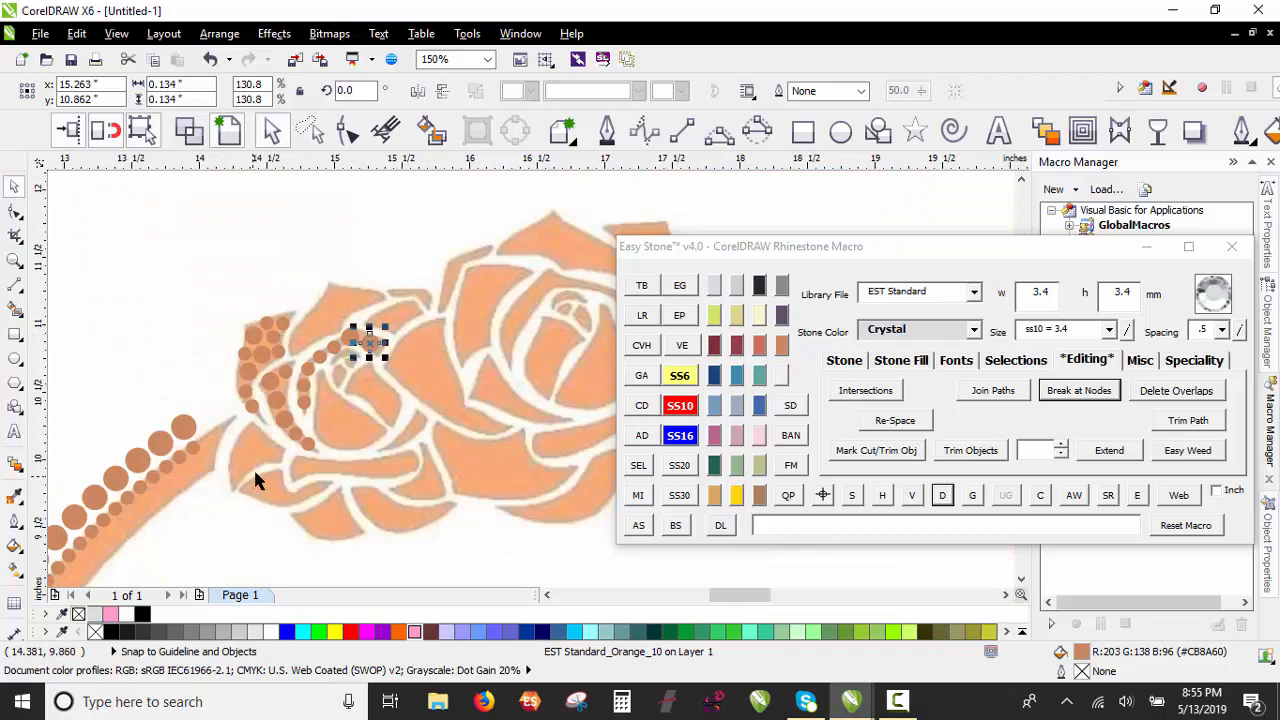
# Step: Start the lower outer petal of the small rose with two SS6 stones at its upper tip and an SS10 stone in its inner corner
pyautogui.scroll(4, 254, 472)
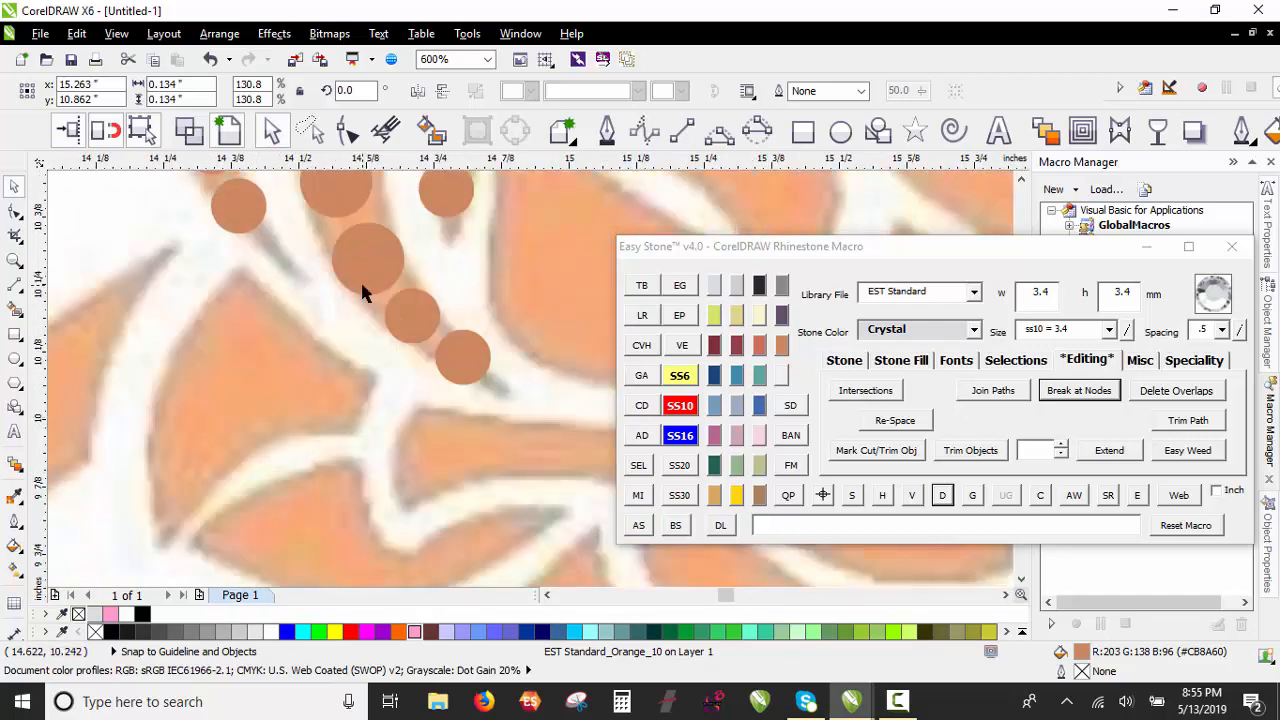
pyautogui.moveTo(328, 397); pyautogui.dragTo(237, 275)
pyautogui.scroll(2, 316, 408)
pyautogui.rightClick(278, 340)
pyautogui.click(682, 377)
pyautogui.rightClick(234, 263)
pyautogui.scroll(-2, 326, 300)
pyautogui.scroll(2, 289, 352)
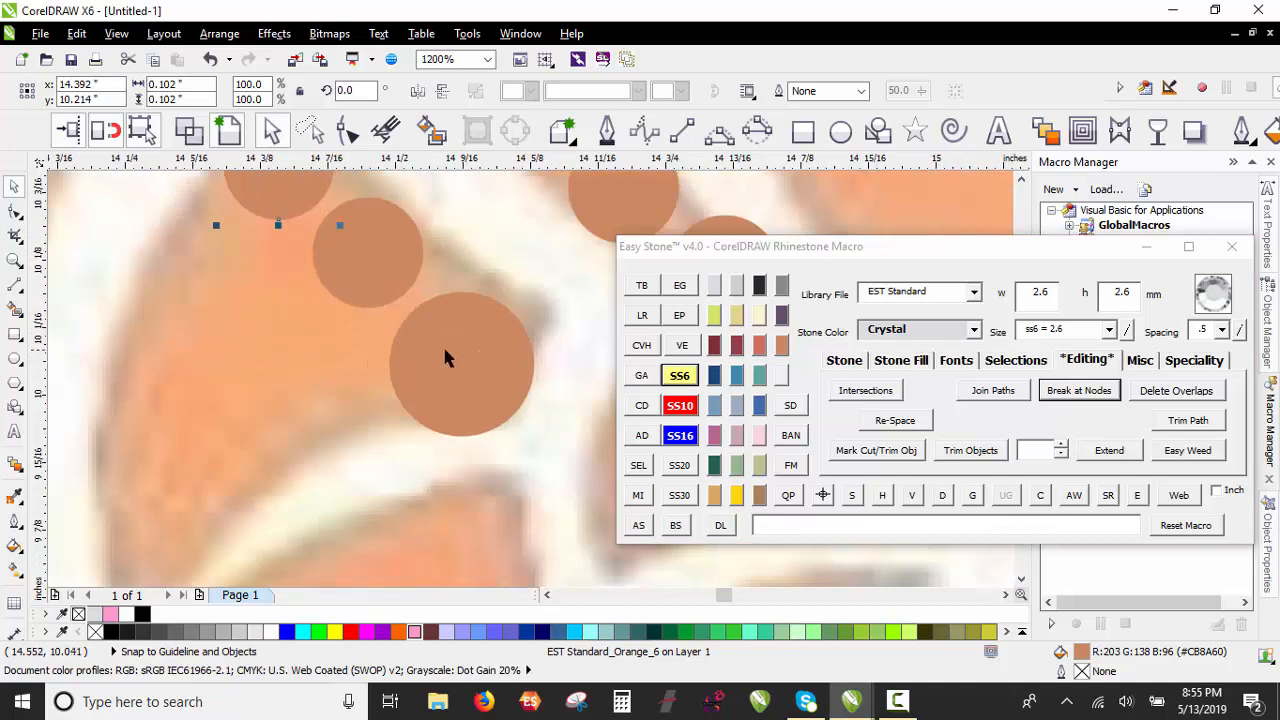
# Step: Fill the rest of the lower outer petal with three copied SS10 stones and an SS6 stone at its bottom tip
pyautogui.moveTo(448, 357); pyautogui.dragTo(204, 245)
pyautogui.rightClick(285, 393)
pyautogui.rightClick(206, 240)
pyautogui.moveTo(366, 246); pyautogui.dragTo(149, 437)
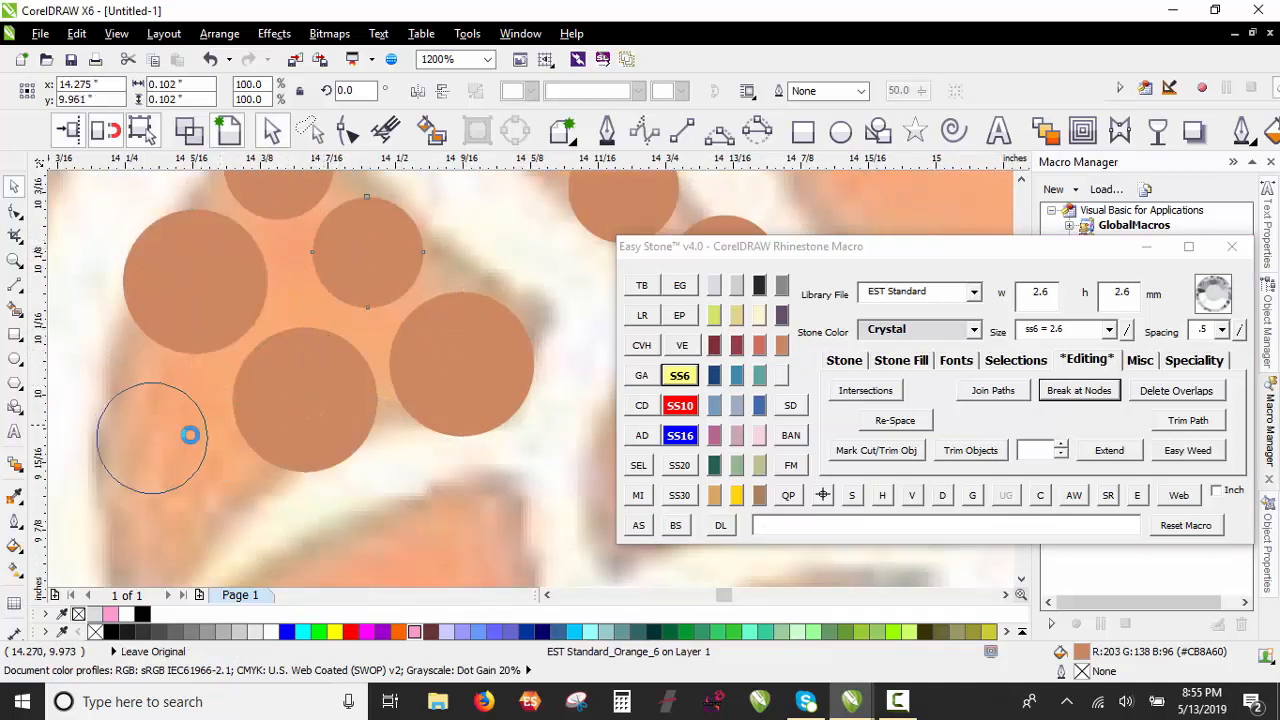
pyautogui.rightClick(149, 437)
pyautogui.click(680, 405)
pyautogui.scroll(-1, 308, 375)
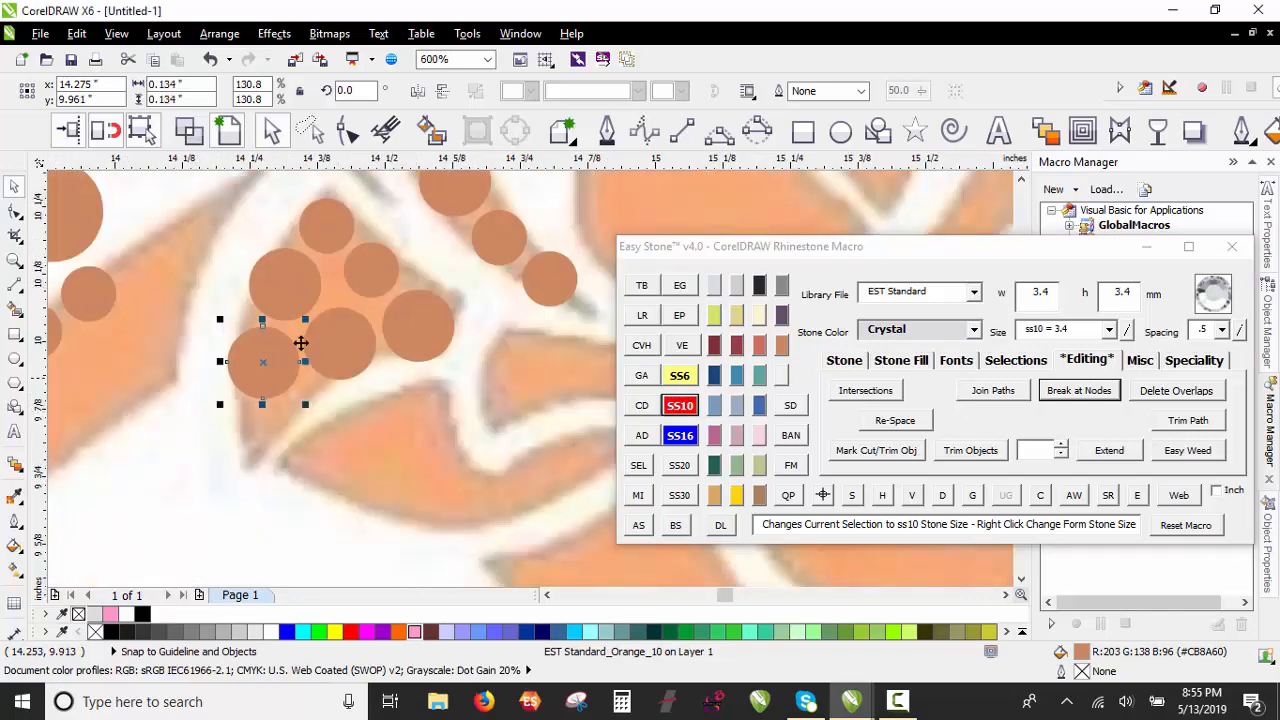
pyautogui.moveTo(359, 263); pyautogui.dragTo(255, 440)
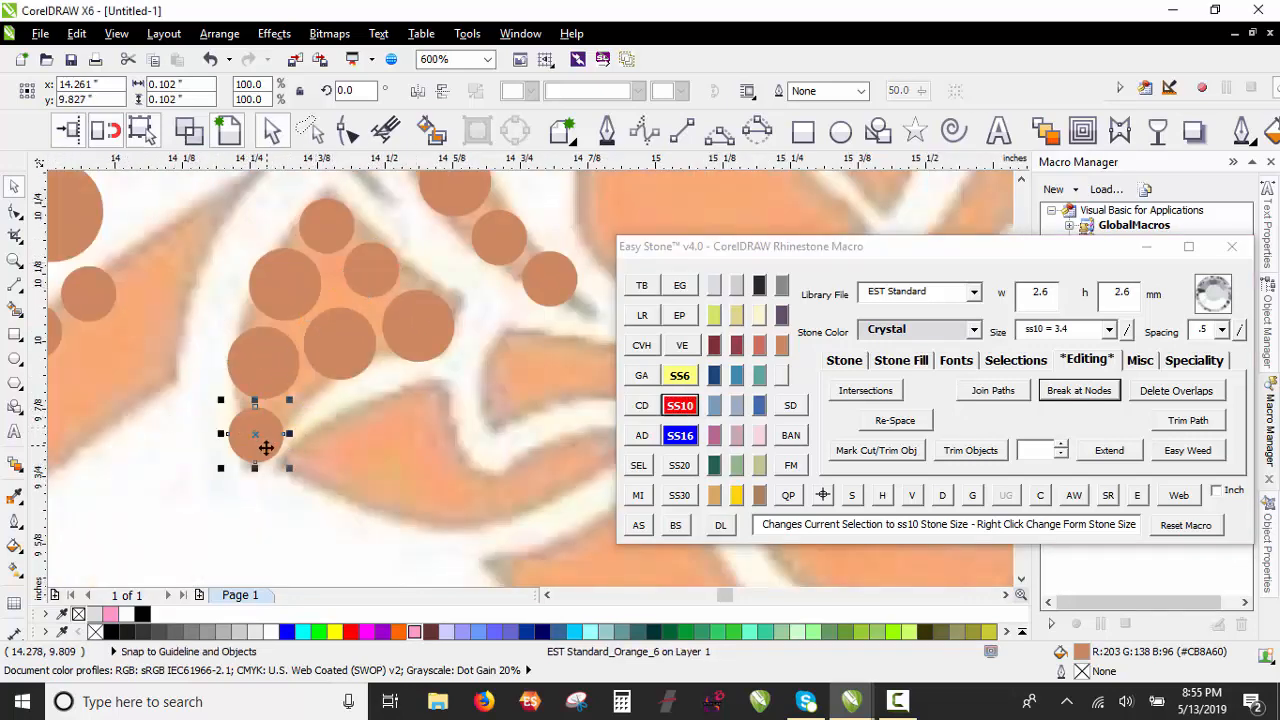
pyautogui.scroll(-1, 246, 486)
pyautogui.press('Escape')
# Step: Fill the wavy petal below with two SS10 stones in its wide part and SS6 stones at its peak and along its narrow tail
pyautogui.scroll(2, 352, 486)
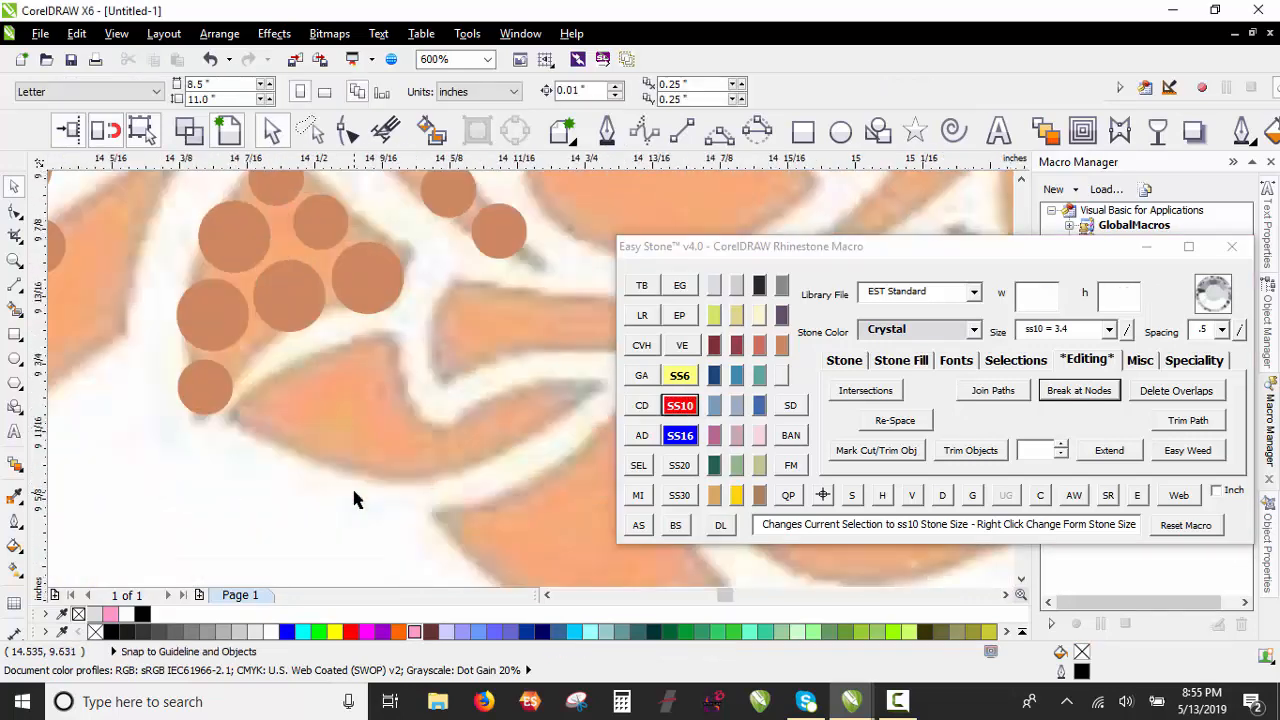
pyautogui.scroll(-1, 217, 443)
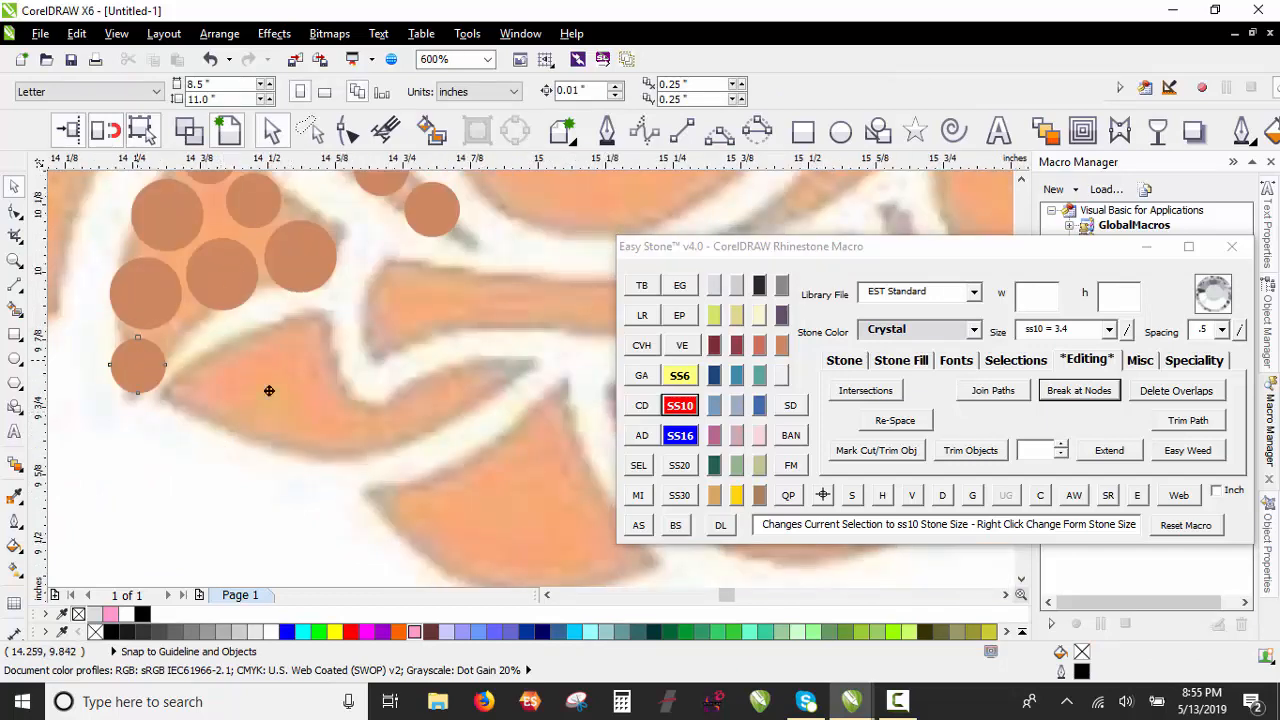
pyautogui.moveTo(150, 367); pyautogui.dragTo(290, 468)
pyautogui.scroll(1, 477, 377)
pyautogui.scroll(-1, 391, 390)
pyautogui.scroll(1, 384, 413)
pyautogui.scroll(-1, 308, 404)
pyautogui.moveTo(288, 287); pyautogui.dragTo(156, 391)
pyautogui.scroll(1, 314, 435)
pyautogui.moveTo(420, 450); pyautogui.dragTo(230, 295)
pyautogui.scroll(-1, 234, 304)
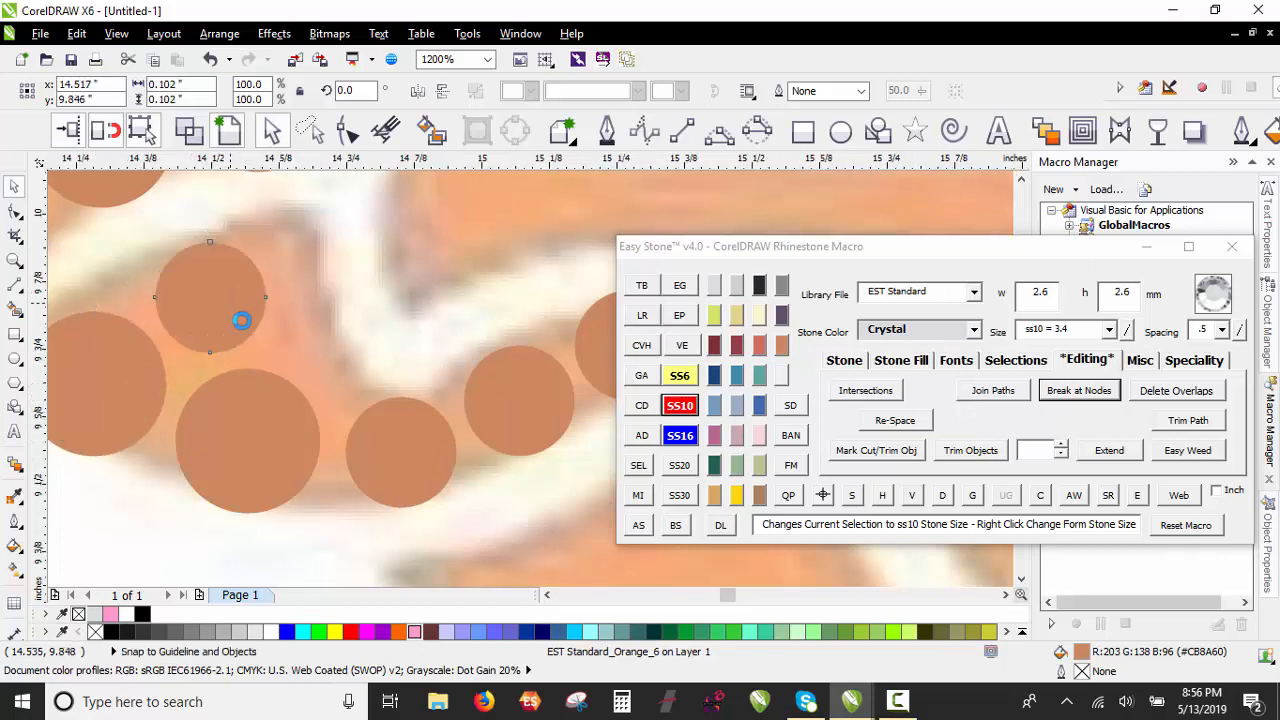
pyautogui.scroll(-1, 242, 320)
pyautogui.click(239, 390)
# Step: Fill the fan-shaped bottom petal with three SS10 stones and four SS6 stones in its tip, side and lower edge
pyautogui.scroll(1, 312, 252)
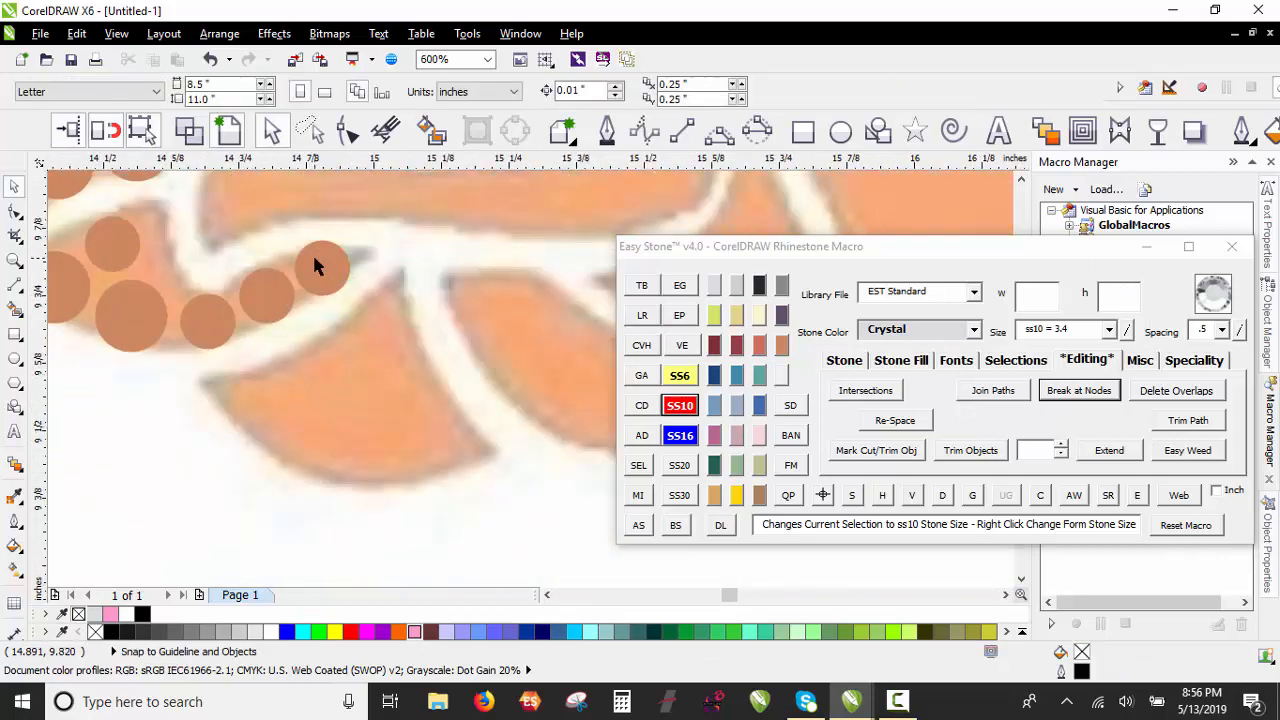
pyautogui.moveTo(314, 259); pyautogui.dragTo(408, 392)
pyautogui.moveTo(408, 392); pyautogui.dragTo(108, 410)
pyautogui.scroll(1, 379, 397)
pyautogui.moveTo(389, 266); pyautogui.dragTo(224, 502)
pyautogui.moveTo(289, 371); pyautogui.dragTo(398, 520)
pyautogui.moveTo(460, 400); pyautogui.dragTo(555, 501)
pyautogui.scroll(-1, 317, 366)
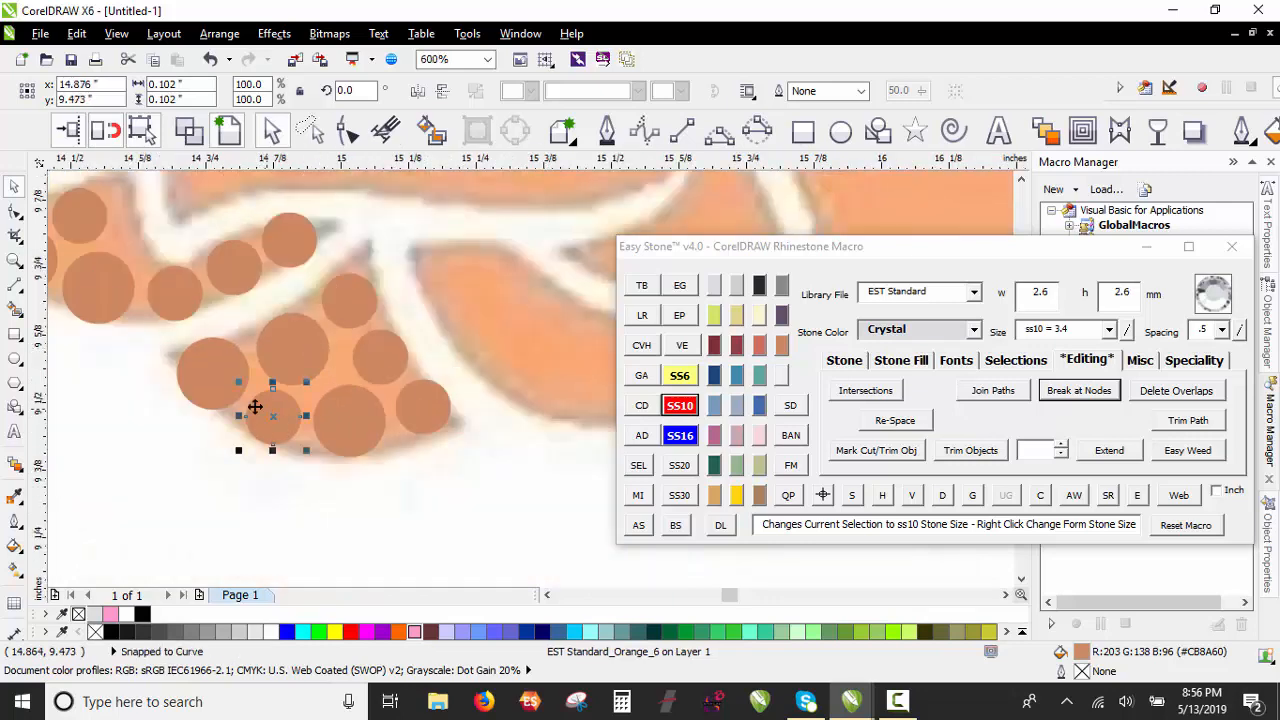
pyautogui.click(108, 504)
# Step: Copy four SS10 stones along the outer edge of the long curved bottom petal and continue the row with an SS6 stone
pyautogui.scroll(-2, 153, 405)
pyautogui.scroll(2, 280, 430)
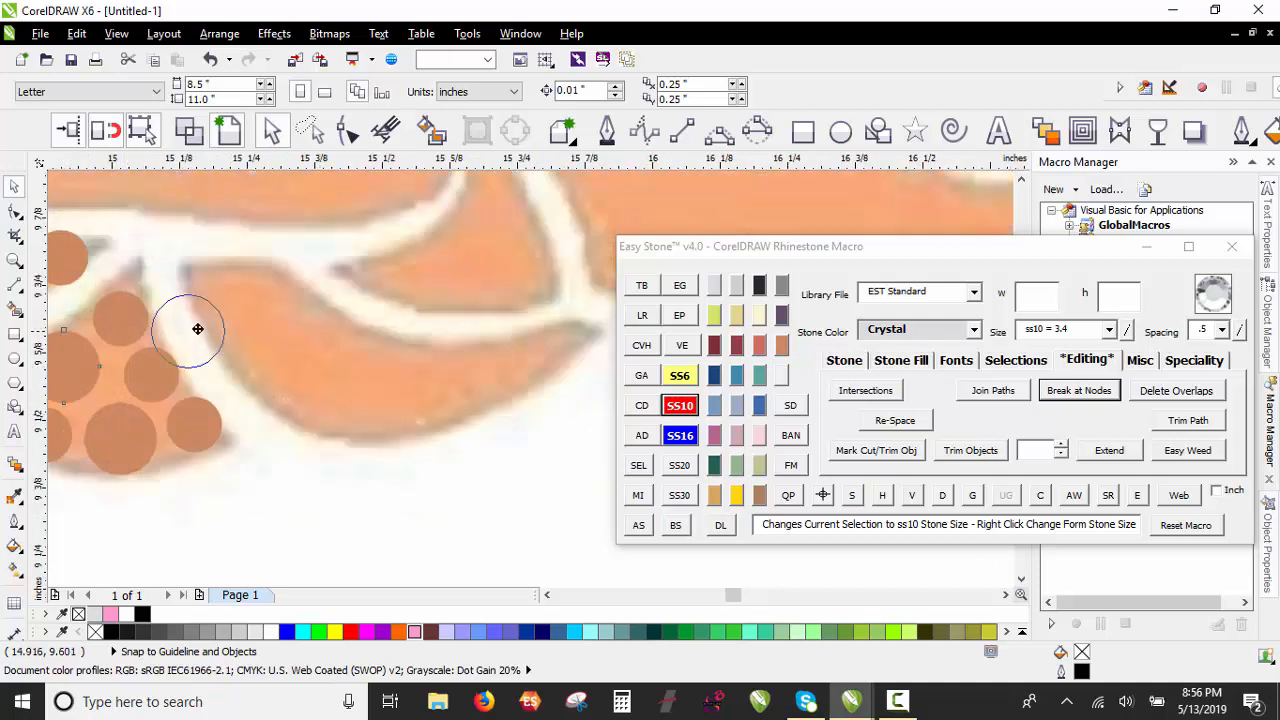
pyautogui.click(220, 297)
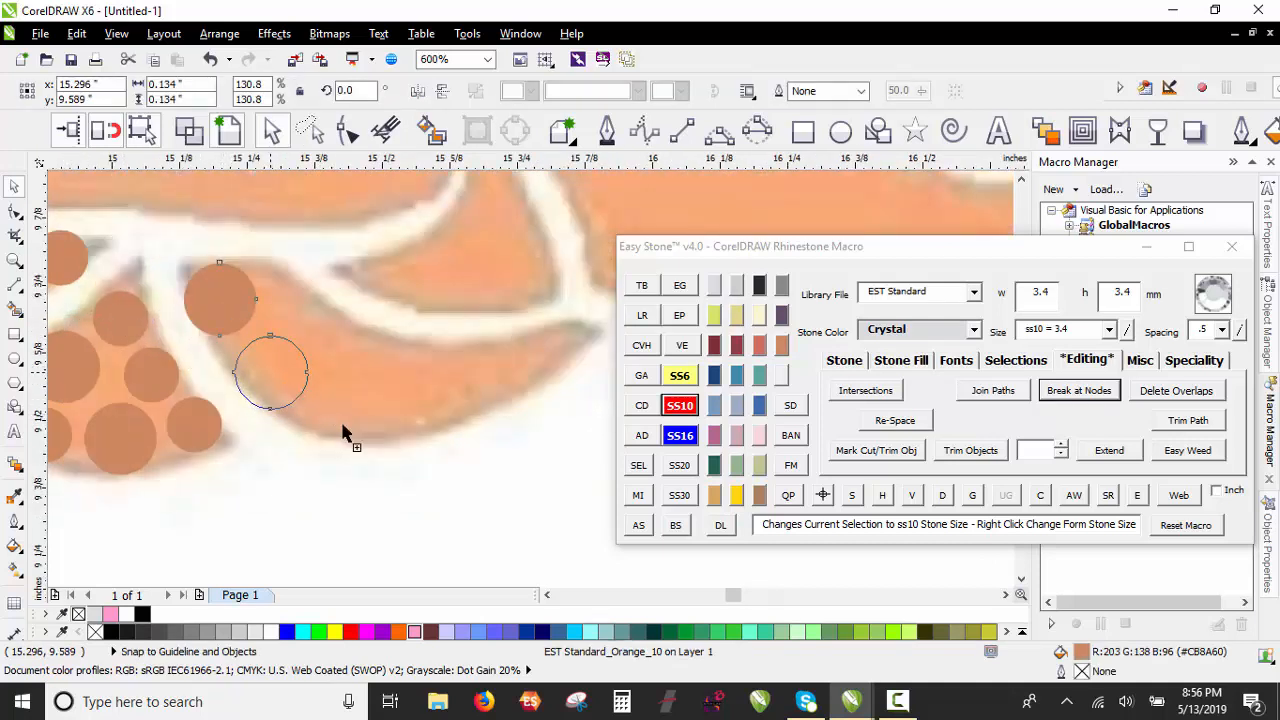
pyautogui.moveTo(342, 430); pyautogui.dragTo(498, 382)
pyautogui.click(679, 375)
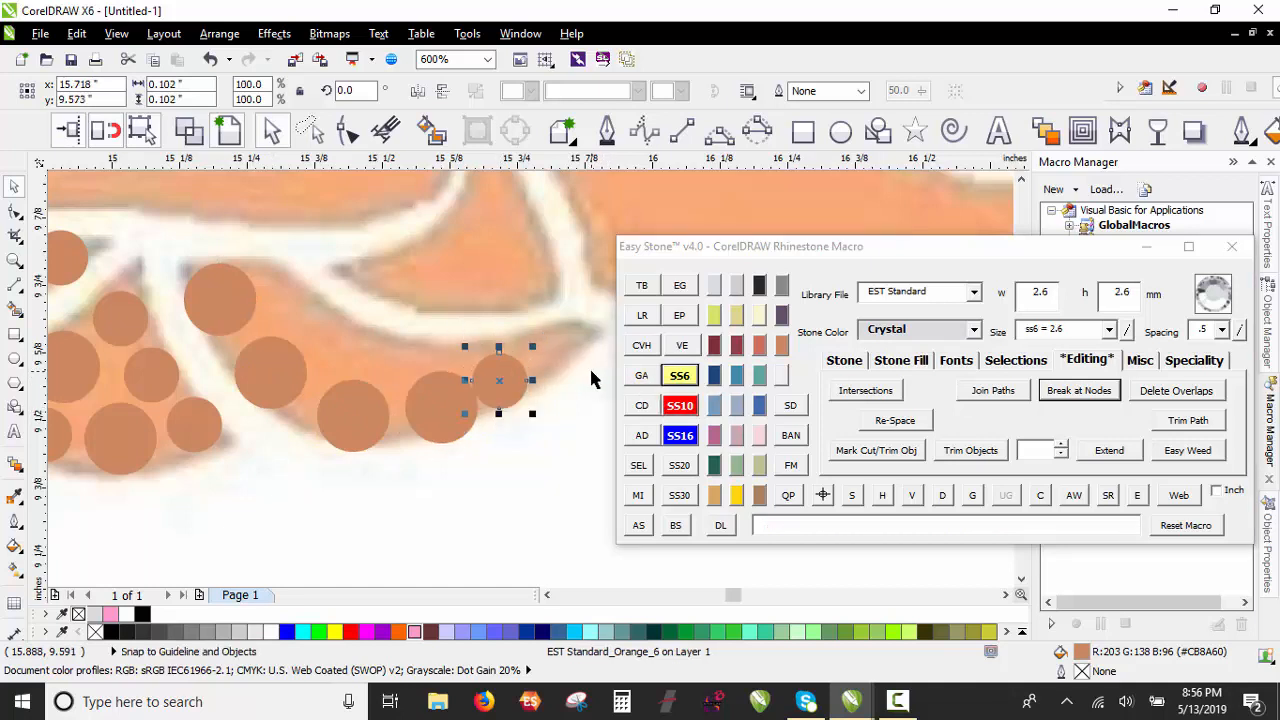
# Step: Add SS6 stones along the inner edge and at the far tip of the curved bottom petal, nudging them to even the spacing
pyautogui.scroll(1, 591, 378)
pyautogui.moveTo(394, 383); pyautogui.dragTo(176, 334)
pyautogui.scroll(-1, 391, 424)
pyautogui.scroll(1, 119, 342)
pyautogui.moveTo(464, 412); pyautogui.dragTo(255, 290)
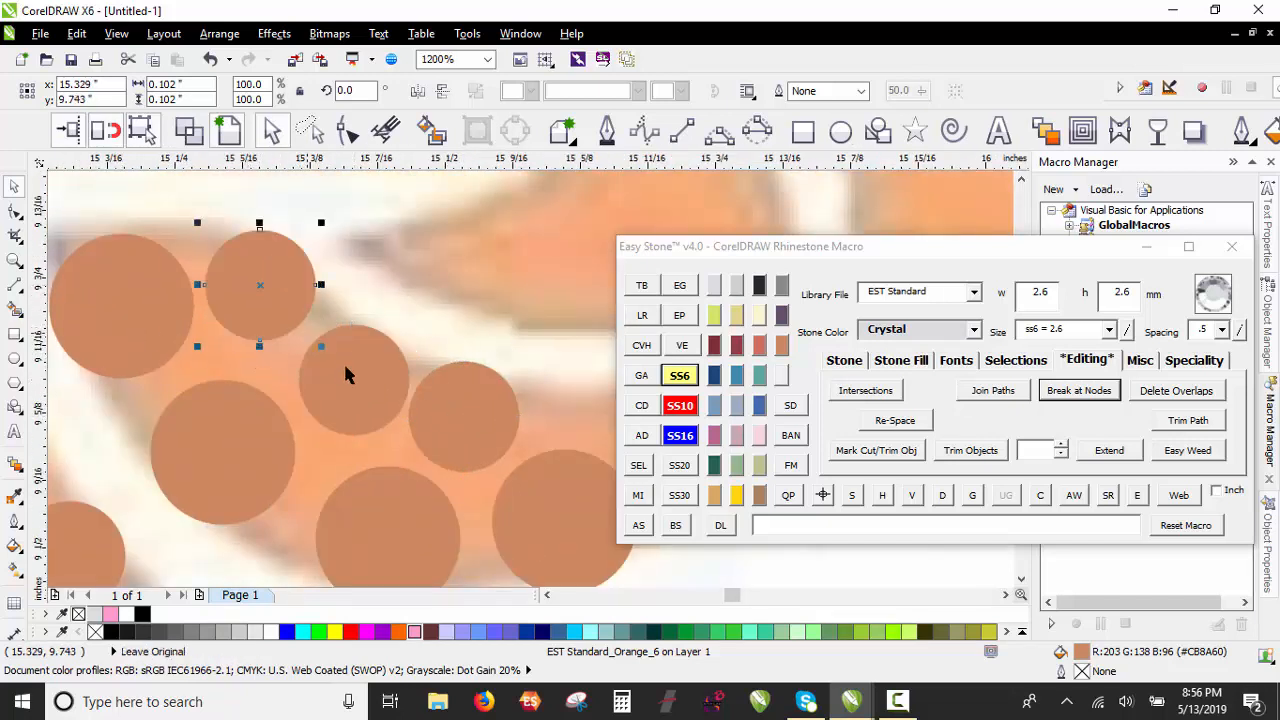
pyautogui.scroll(1, 345, 367)
pyautogui.moveTo(371, 384); pyautogui.dragTo(360, 378)
pyautogui.scroll(-3, 329, 341)
pyautogui.scroll(-4, 353, 437)
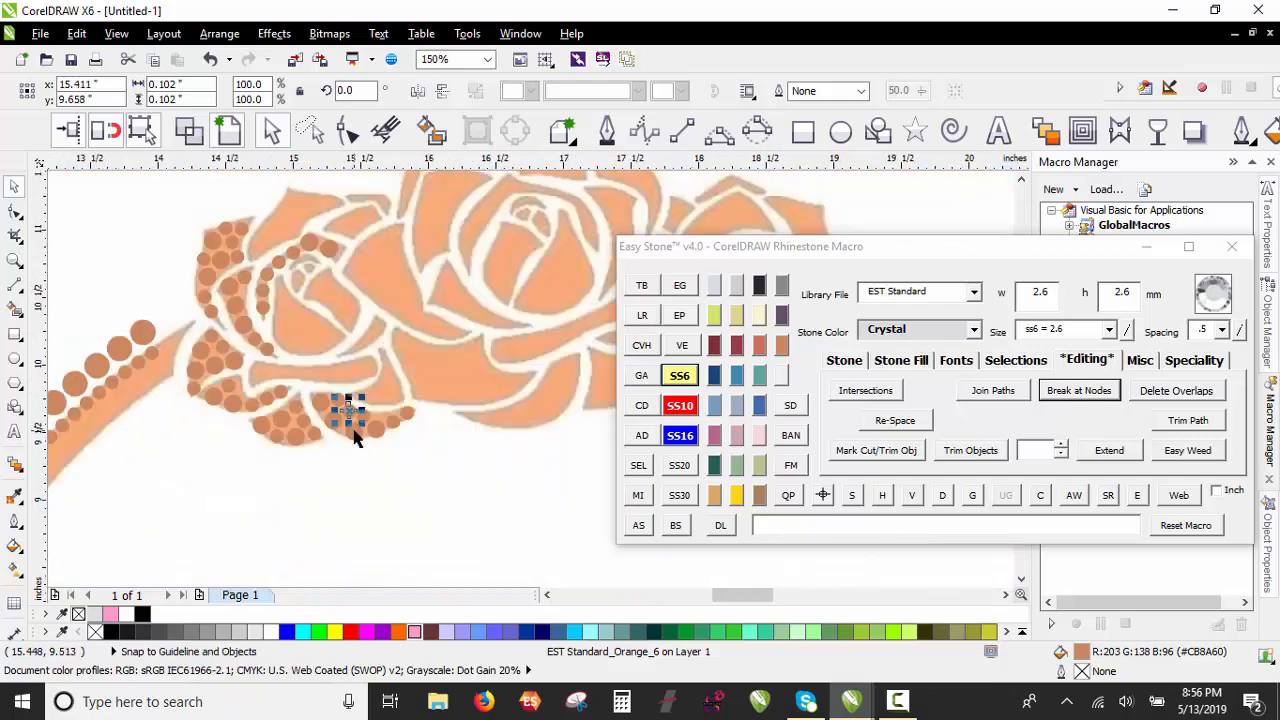
pyautogui.click(360, 487)
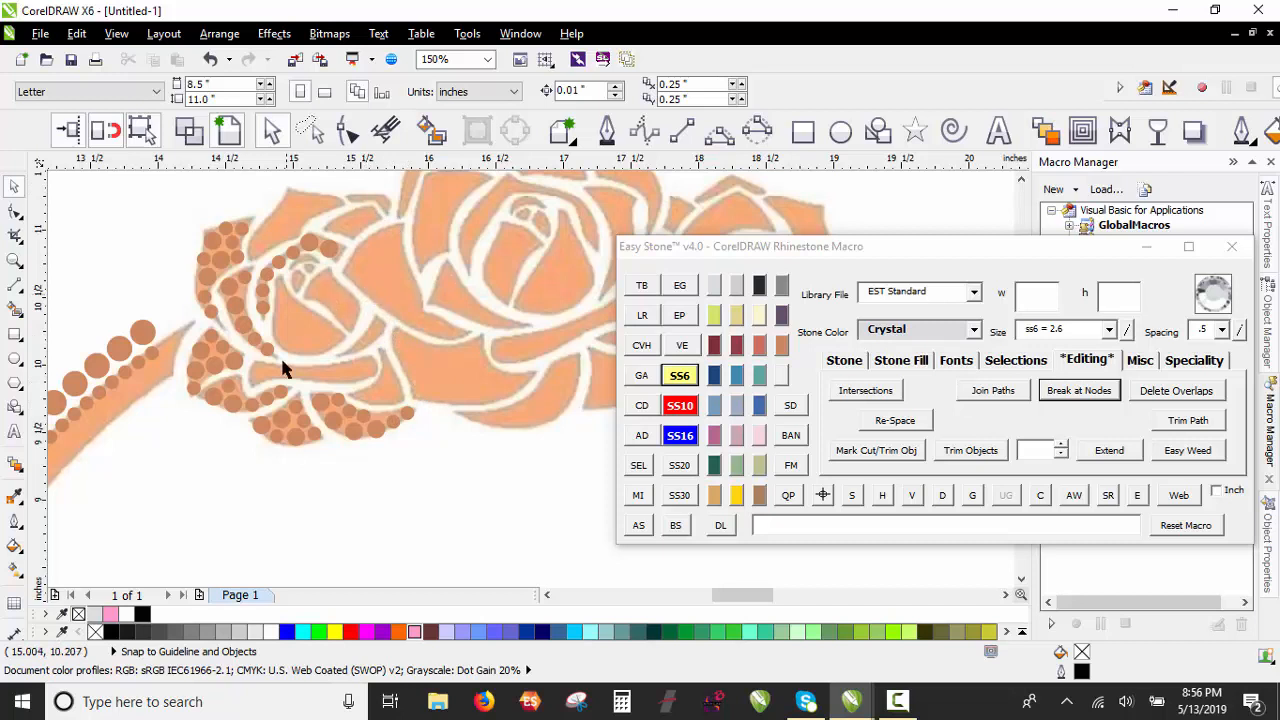
pyautogui.scroll(-1, 300, 275)
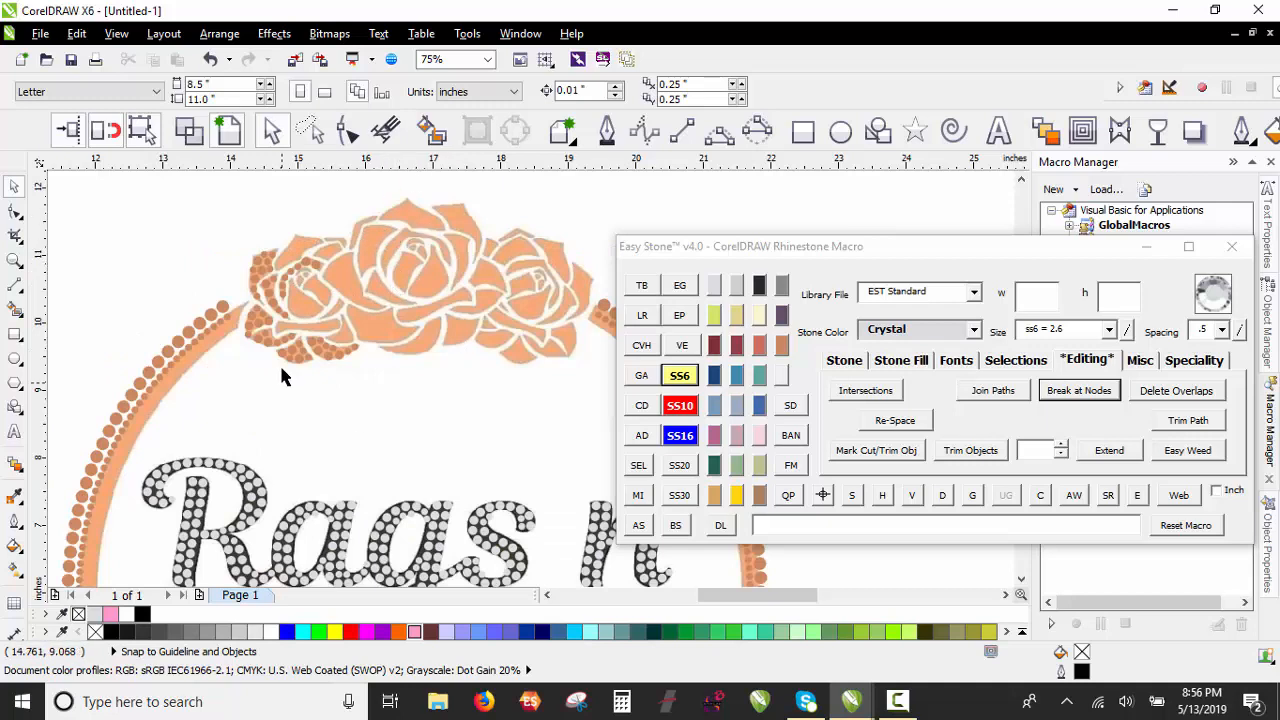
# Step: Fill the small triangular petal above with two SS6 stones at its upper tip, two SS10 stones and an SS6 stone in its narrow corner
pyautogui.scroll(3, 281, 375)
pyautogui.click(366, 247)
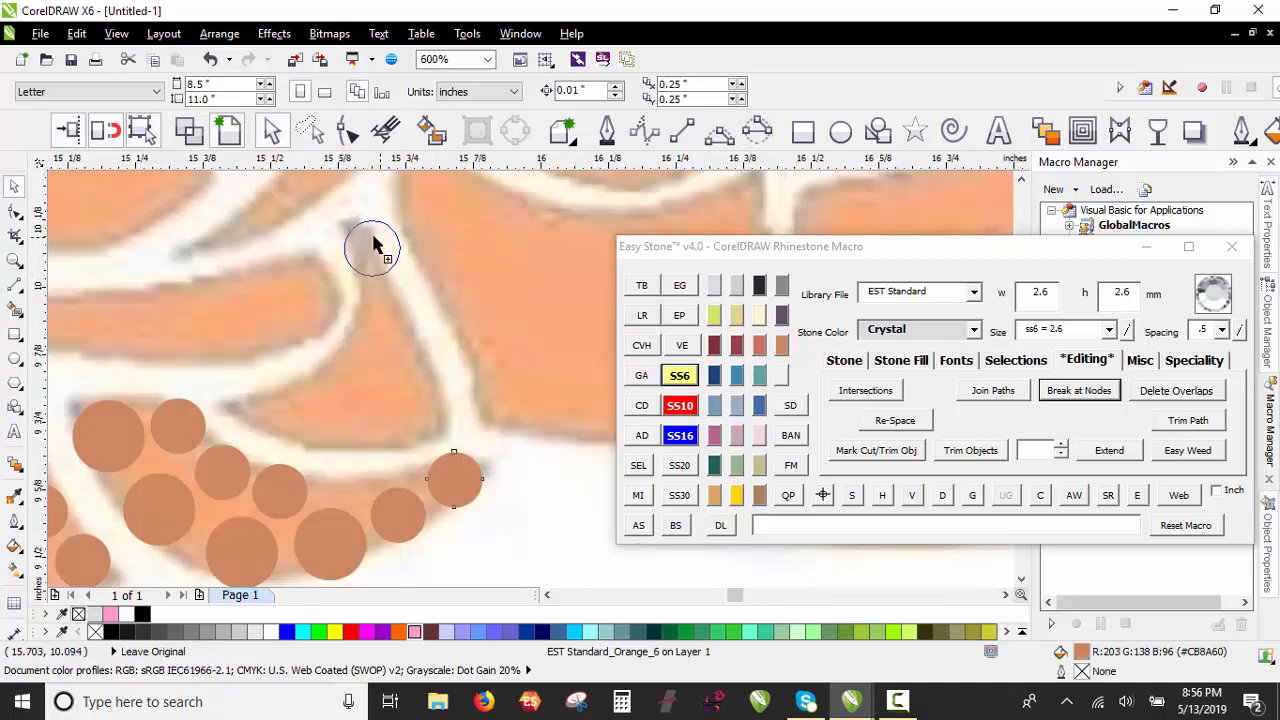
pyautogui.click(381, 313)
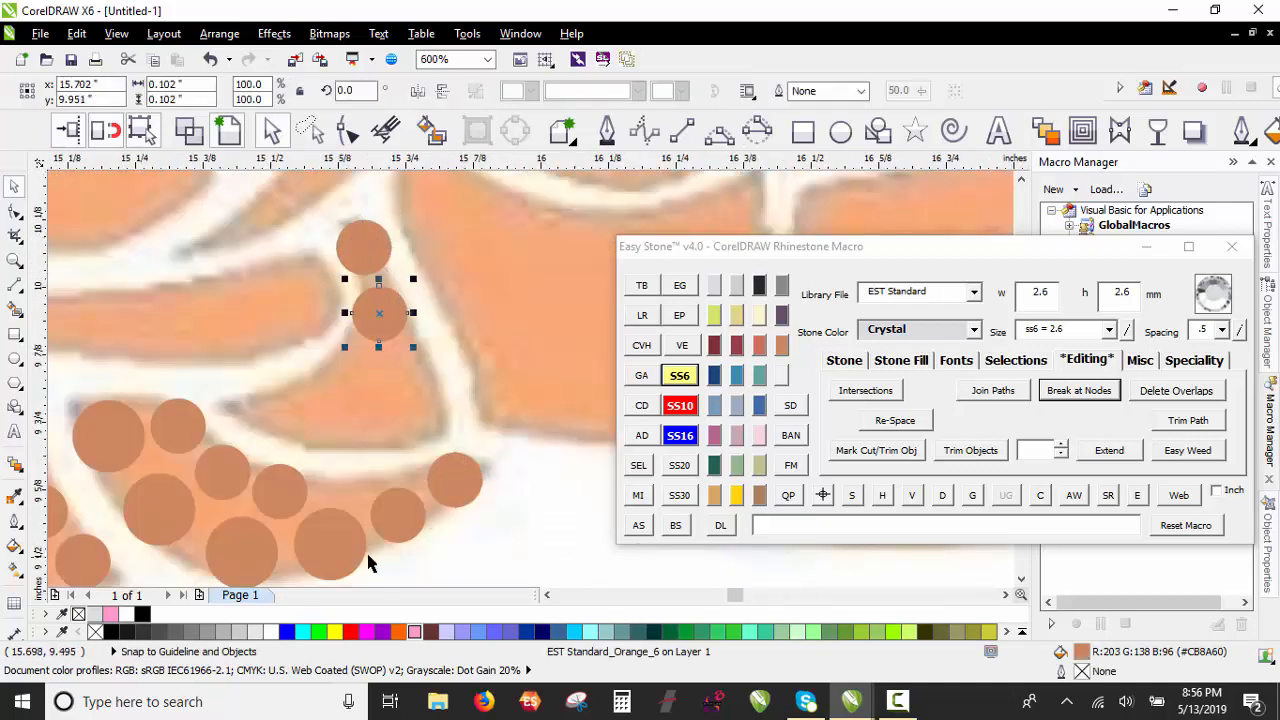
pyautogui.click(418, 379)
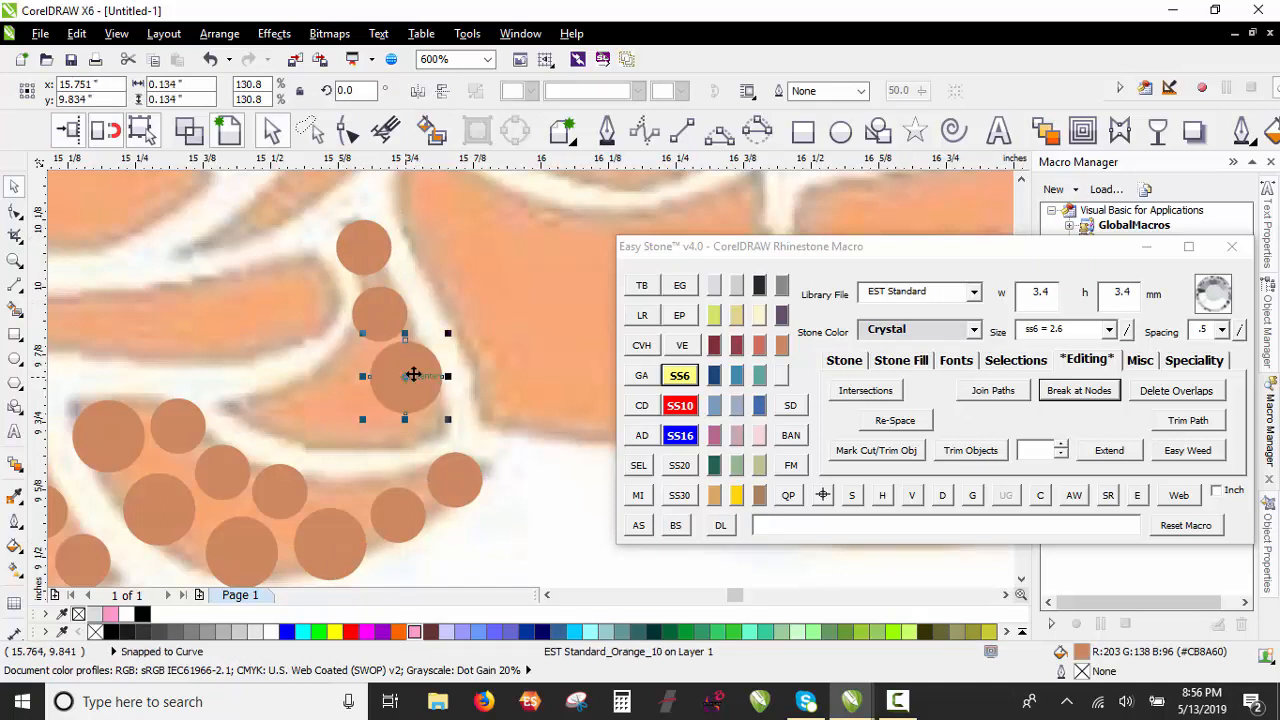
pyautogui.scroll(1, 414, 372)
pyautogui.scroll(-1, 414, 372)
pyautogui.scroll(1, 414, 372)
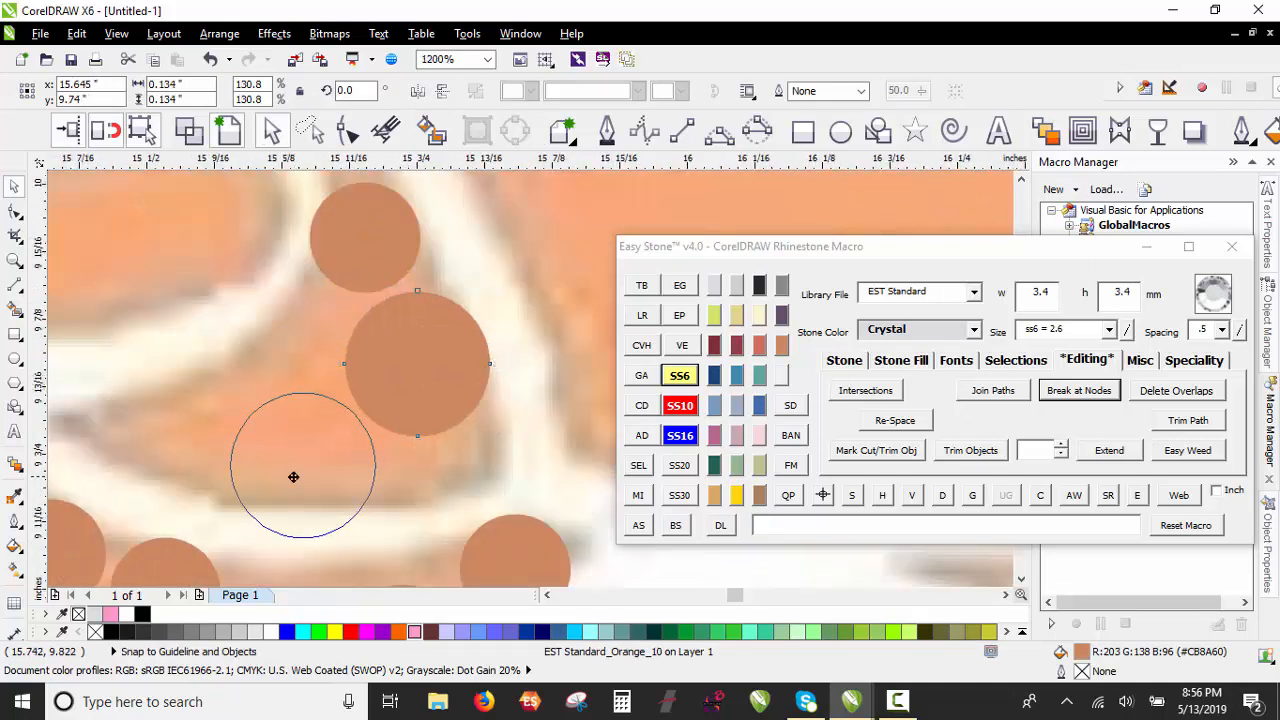
pyautogui.click(282, 455)
pyautogui.click(367, 250)
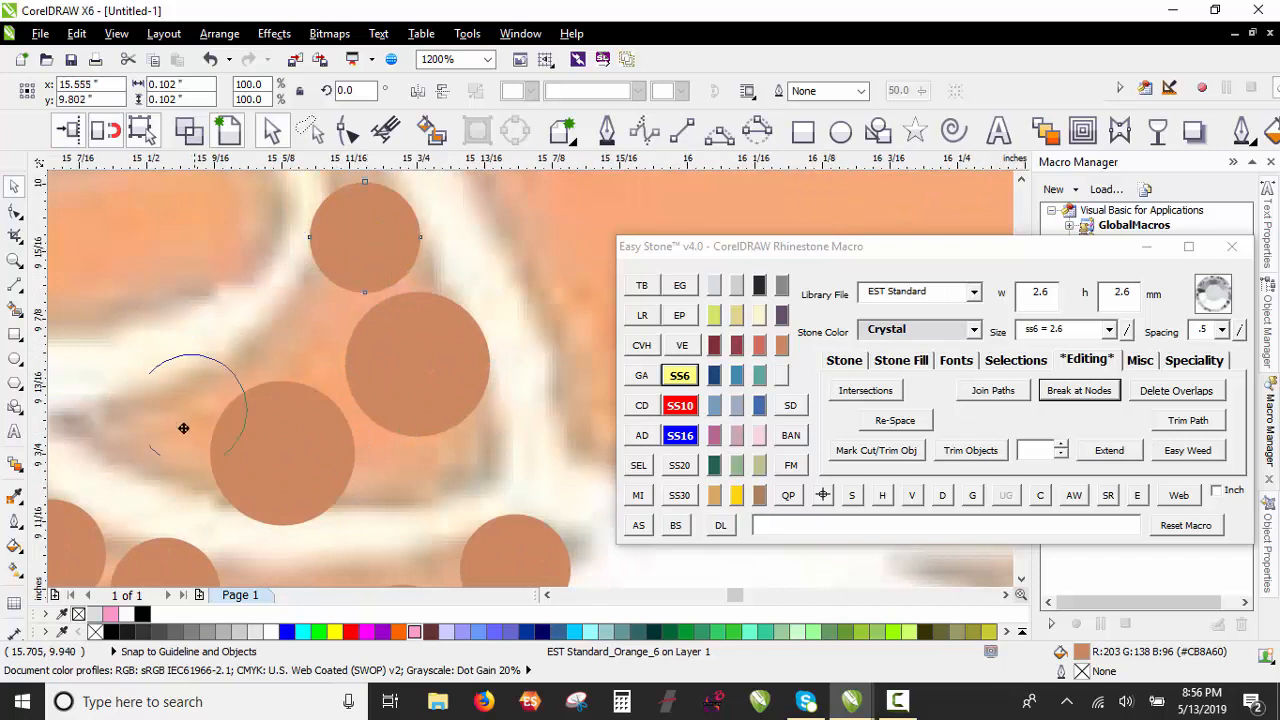
pyautogui.click(145, 440)
pyautogui.scroll(-1, 478, 392)
pyautogui.scroll(1, 473, 375)
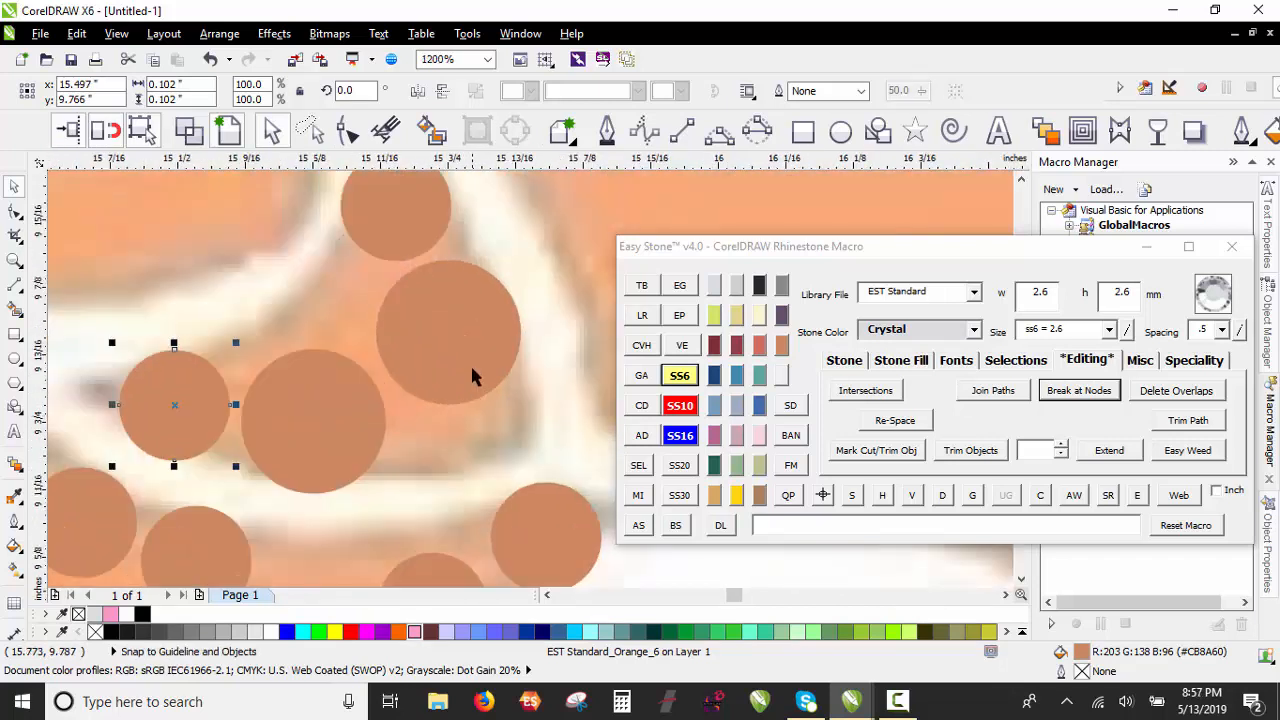
# Step: Move the triangular petal's SS10 stone toward its lower corner, set the stone above it to SS10, and reposition the SS6 tip stone
pyautogui.moveTo(470, 375); pyautogui.dragTo(492, 422)
pyautogui.moveTo(392, 196); pyautogui.dragTo(391, 247)
pyautogui.click(680, 405)
pyautogui.moveTo(508, 404); pyautogui.dragTo(506, 431)
pyautogui.moveTo(385, 220); pyautogui.dragTo(385, 308)
pyautogui.scroll(-1, 379, 254)
pyautogui.scroll(1, 395, 234)
pyautogui.scroll(-1, 386, 383)
pyautogui.scroll(1, 360, 305)
pyautogui.scroll(-1, 415, 330)
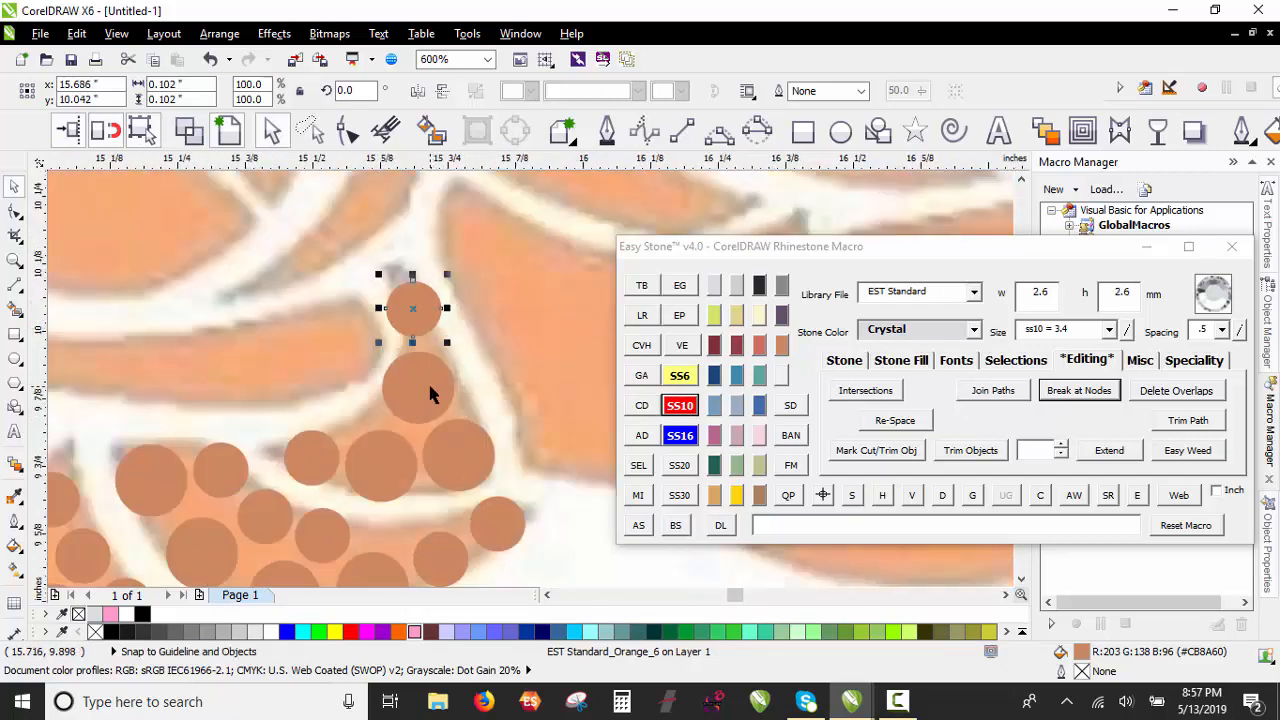
# Step: Copy three SS10 stones into the wide end of the long horizontal petal beside the triangular one
pyautogui.moveTo(425, 384); pyautogui.dragTo(304, 389)
pyautogui.scroll(-1, 371, 362)
pyautogui.scroll(1, 458, 360)
pyautogui.press('space')
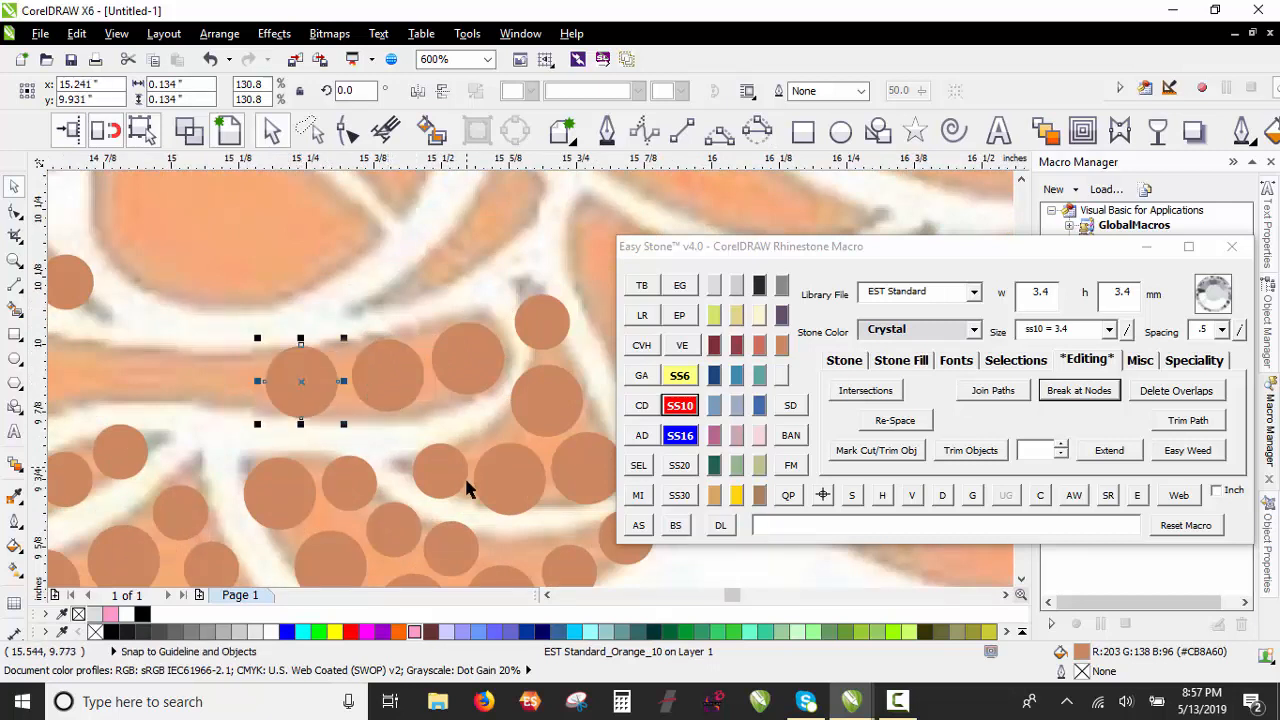
# Step: Complete the long horizontal petal with three SS6 stones through its narrow part and an SS10 stone at its flared end
pyautogui.moveTo(453, 476); pyautogui.dragTo(243, 388)
pyautogui.scroll(-1, 446, 377)
pyautogui.scroll(2, 246, 379)
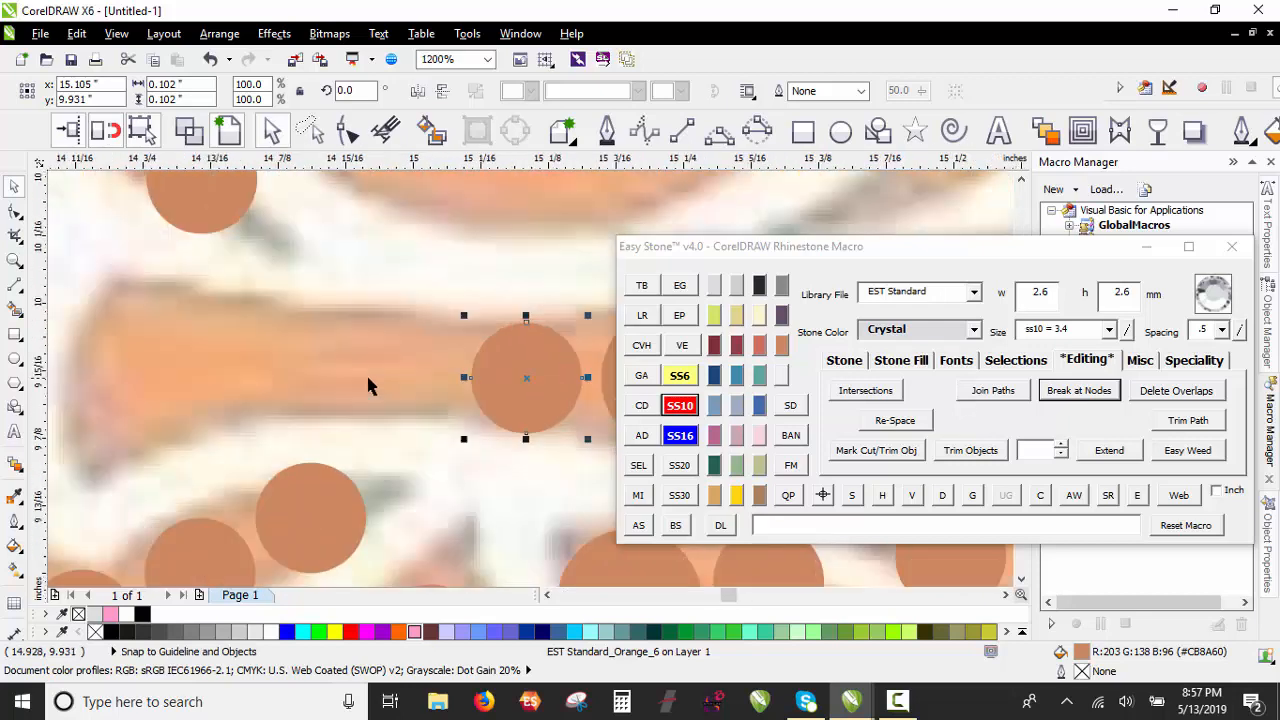
pyautogui.rightClick(386, 365)
pyautogui.moveTo(466, 371); pyautogui.dragTo(273, 366)
pyautogui.rightClick(264, 370)
pyautogui.scroll(-1, 275, 368)
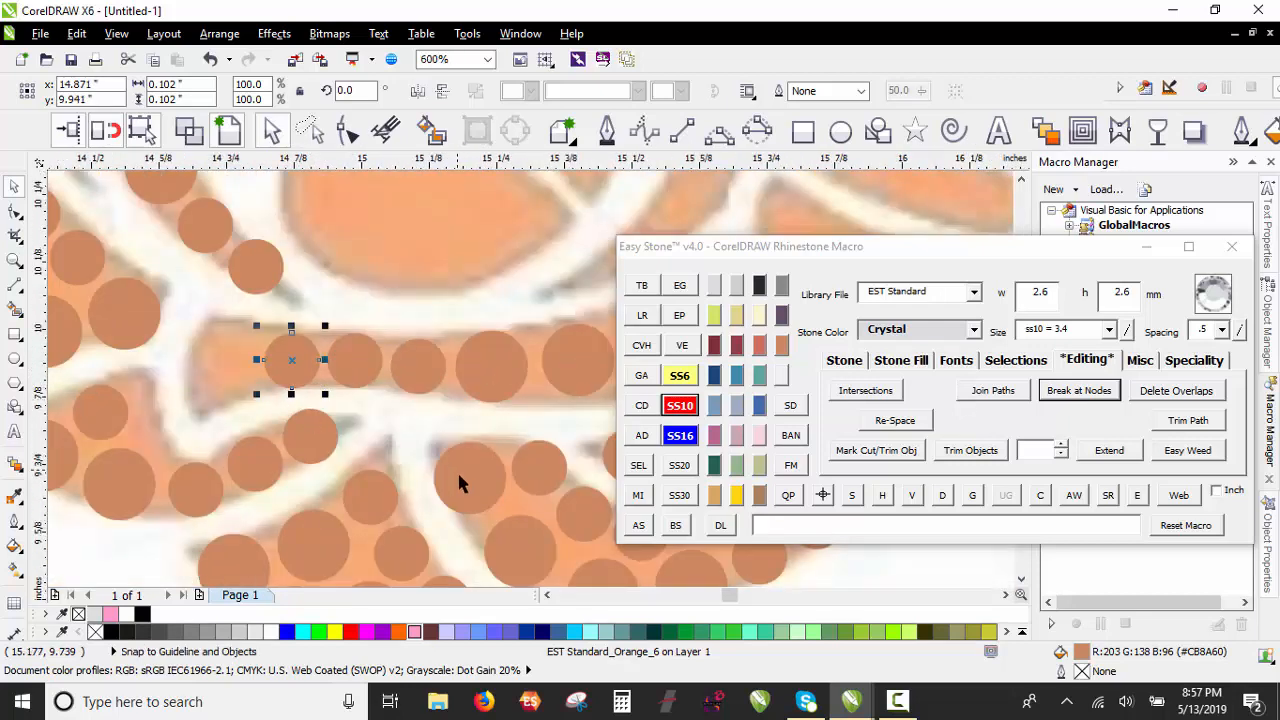
pyautogui.moveTo(459, 483); pyautogui.dragTo(216, 374)
pyautogui.scroll(-1, 240, 380)
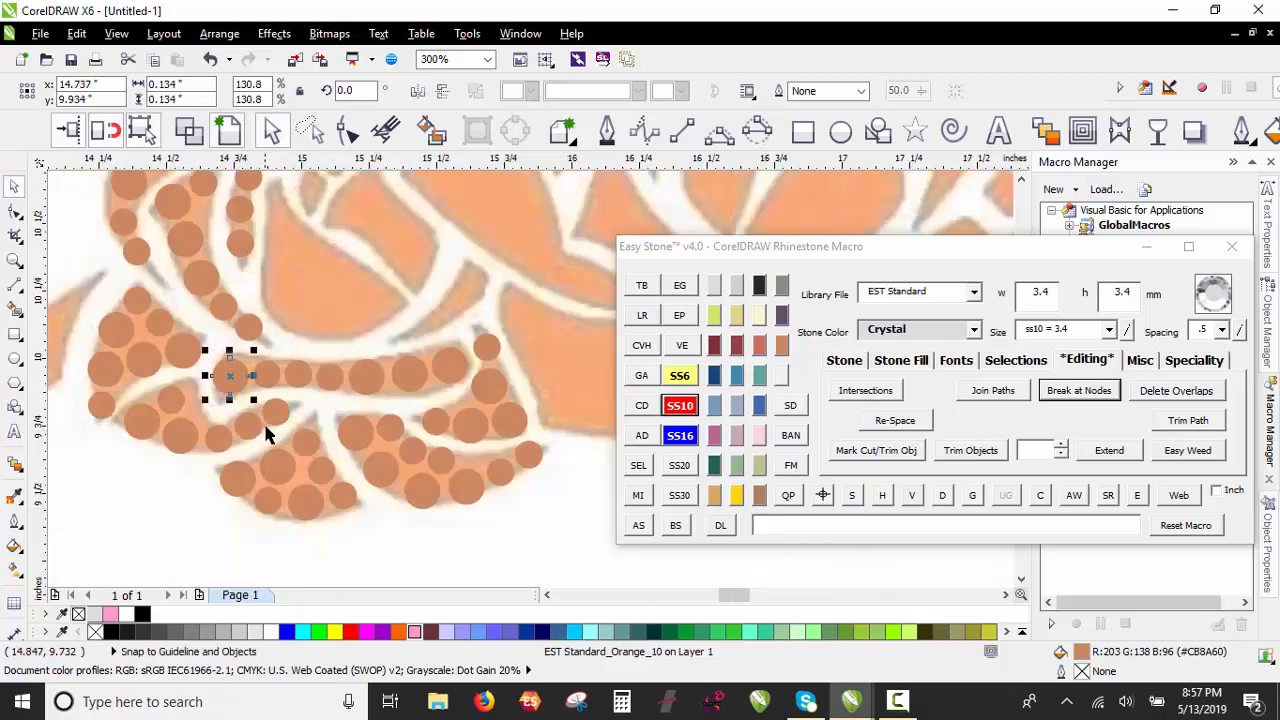
pyautogui.press('Escape')
# Step: Fill the small slanted petal above with an SS10 stone at its wide end and two SS6 stones toward its tip
pyautogui.scroll(1, 503, 318)
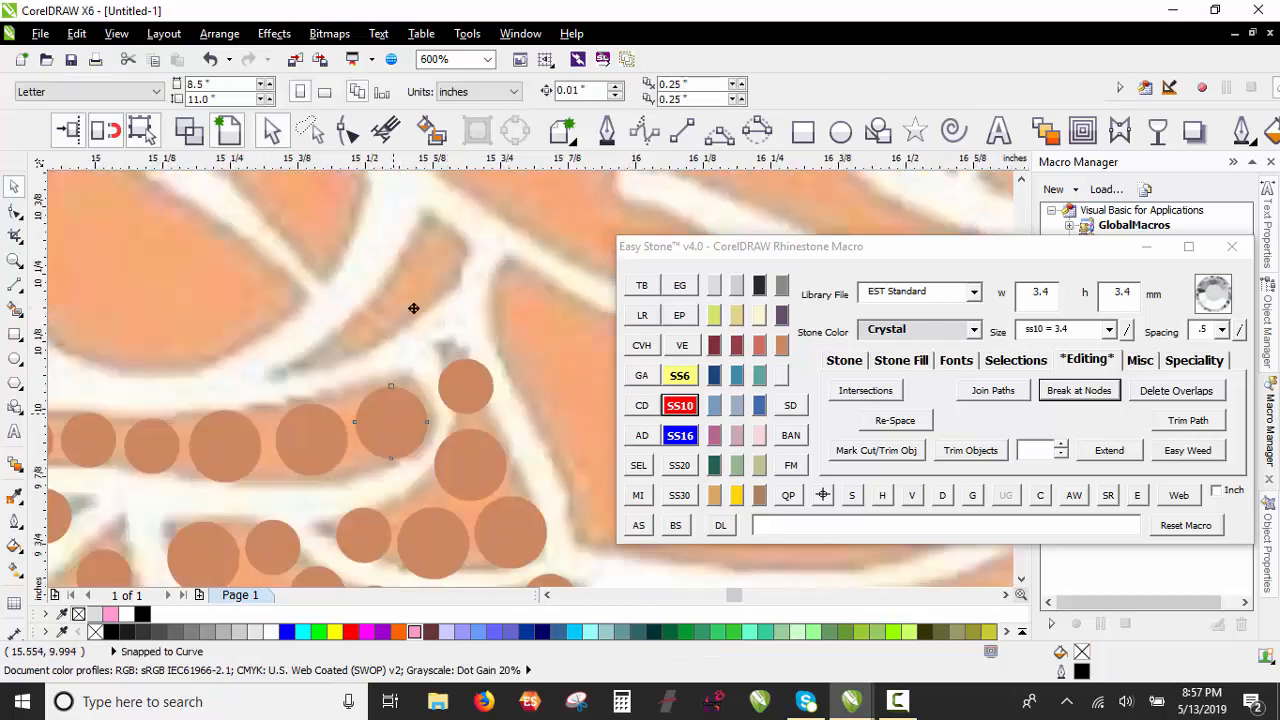
pyautogui.moveTo(413, 308); pyautogui.dragTo(435, 266)
pyautogui.scroll(1, 466, 372)
pyautogui.moveTo(466, 372); pyautogui.dragTo(310, 232)
pyautogui.moveTo(310, 232); pyautogui.dragTo(197, 306)
pyautogui.scroll(-1, 510, 393)
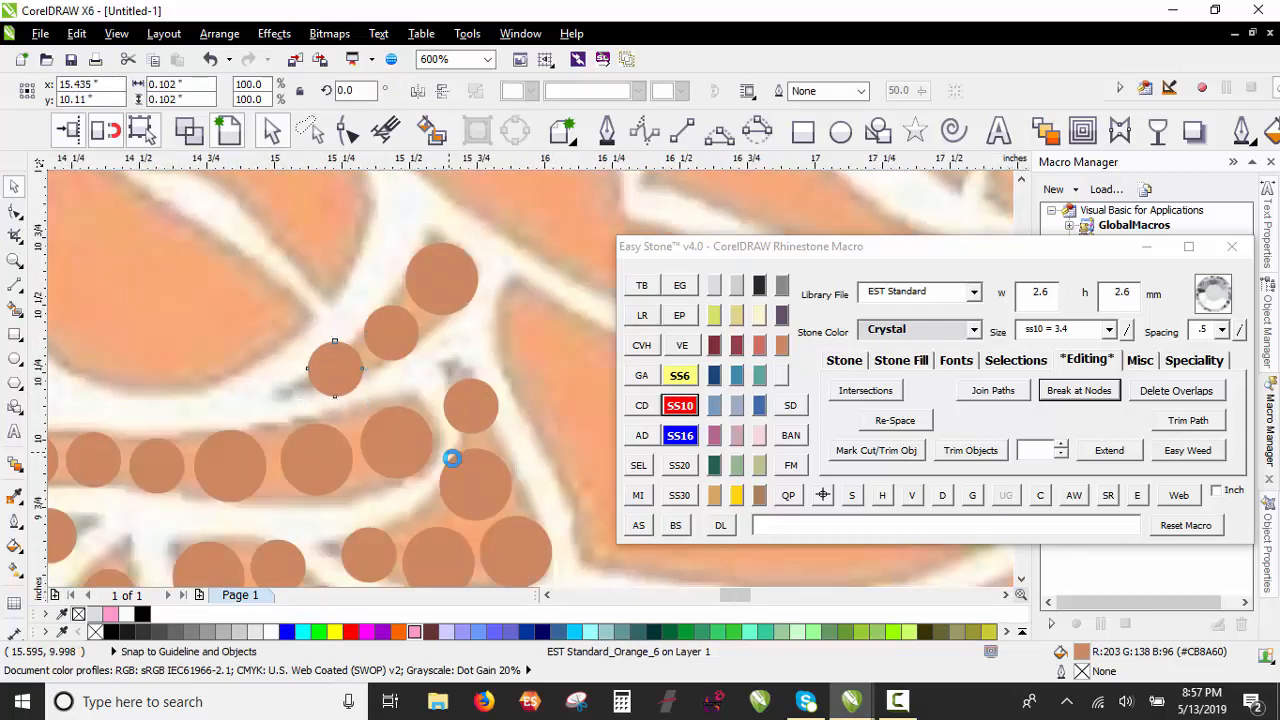
pyautogui.scroll(-1, 450, 455)
pyautogui.scroll(1, 312, 339)
pyautogui.scroll(-1, 425, 405)
pyautogui.scroll(1, 418, 410)
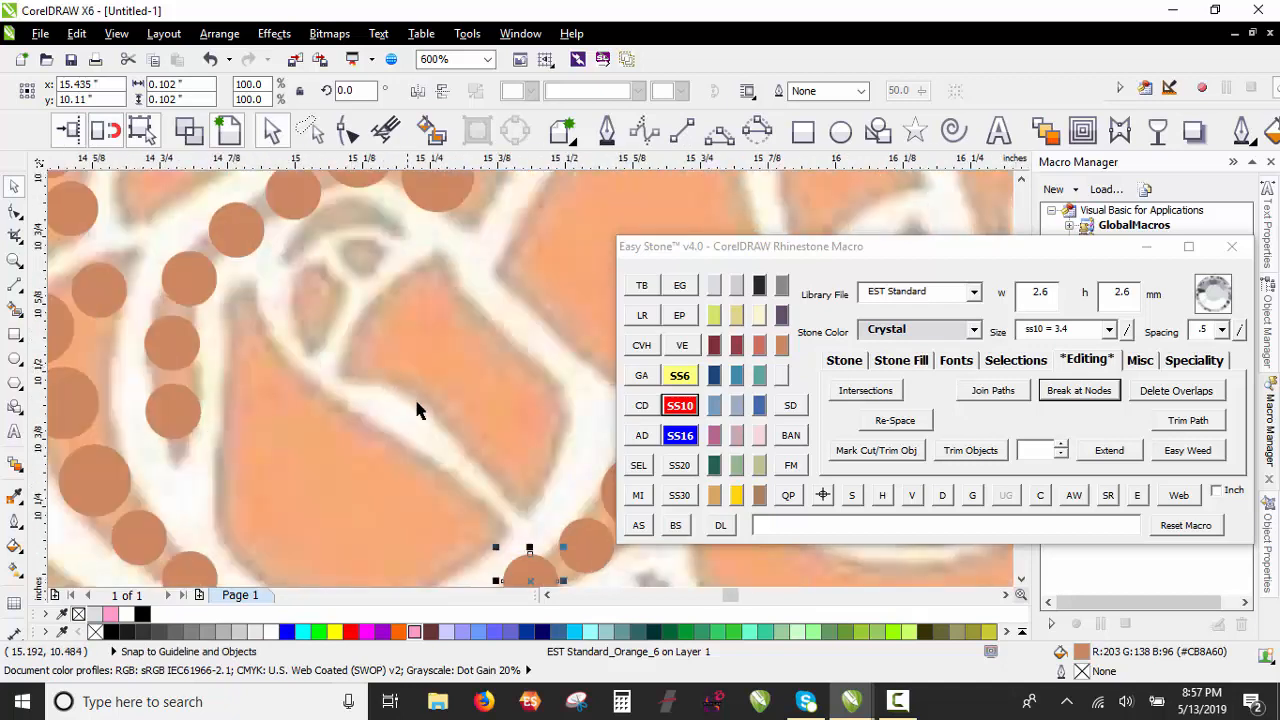
# Step: Place an SS6 stone in the rose's small center petal, an SS10 stone at the center bud, and an SS10 stone in the adjacent petal's top
pyautogui.moveTo(528, 563); pyautogui.dragTo(313, 266)
pyautogui.scroll(1, 330, 215)
pyautogui.moveTo(306, 360); pyautogui.dragTo(415, 248)
pyautogui.click(680, 405)
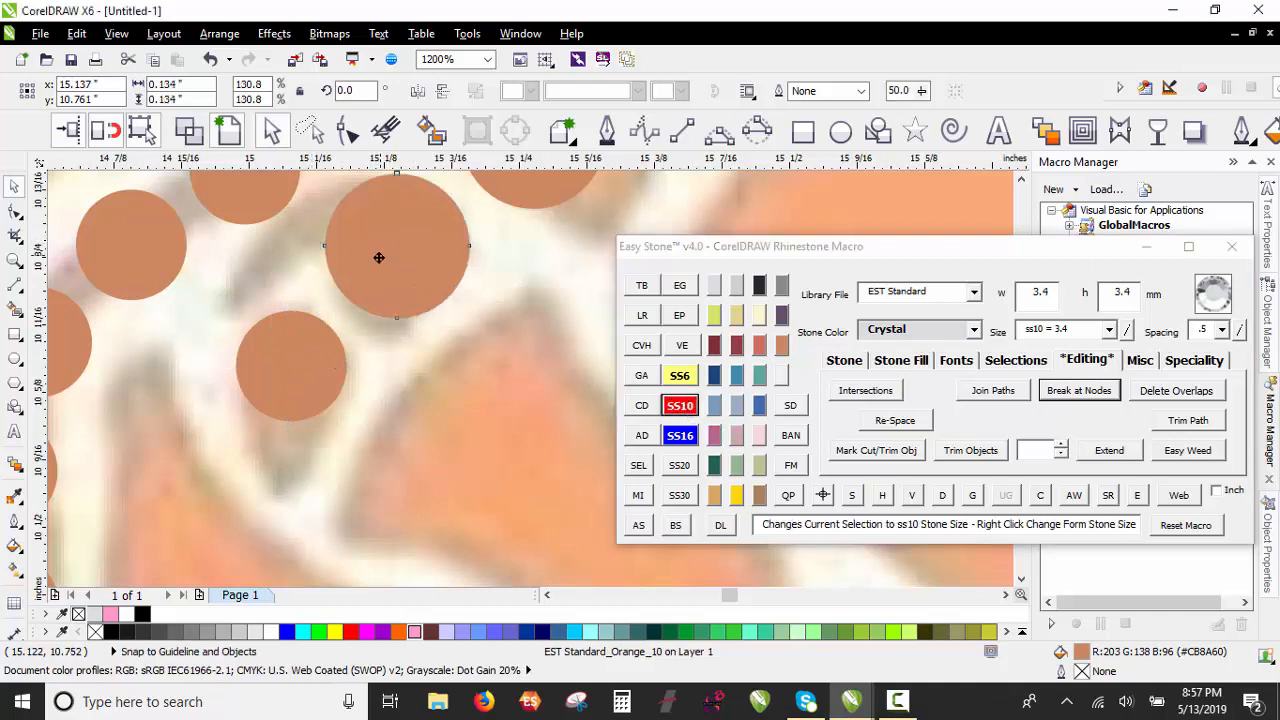
pyautogui.scroll(-1, 378, 258)
pyautogui.moveTo(415, 272); pyautogui.dragTo(475, 344)
pyautogui.scroll(1, 443, 350)
pyautogui.moveTo(385, 398); pyautogui.dragTo(385, 398)
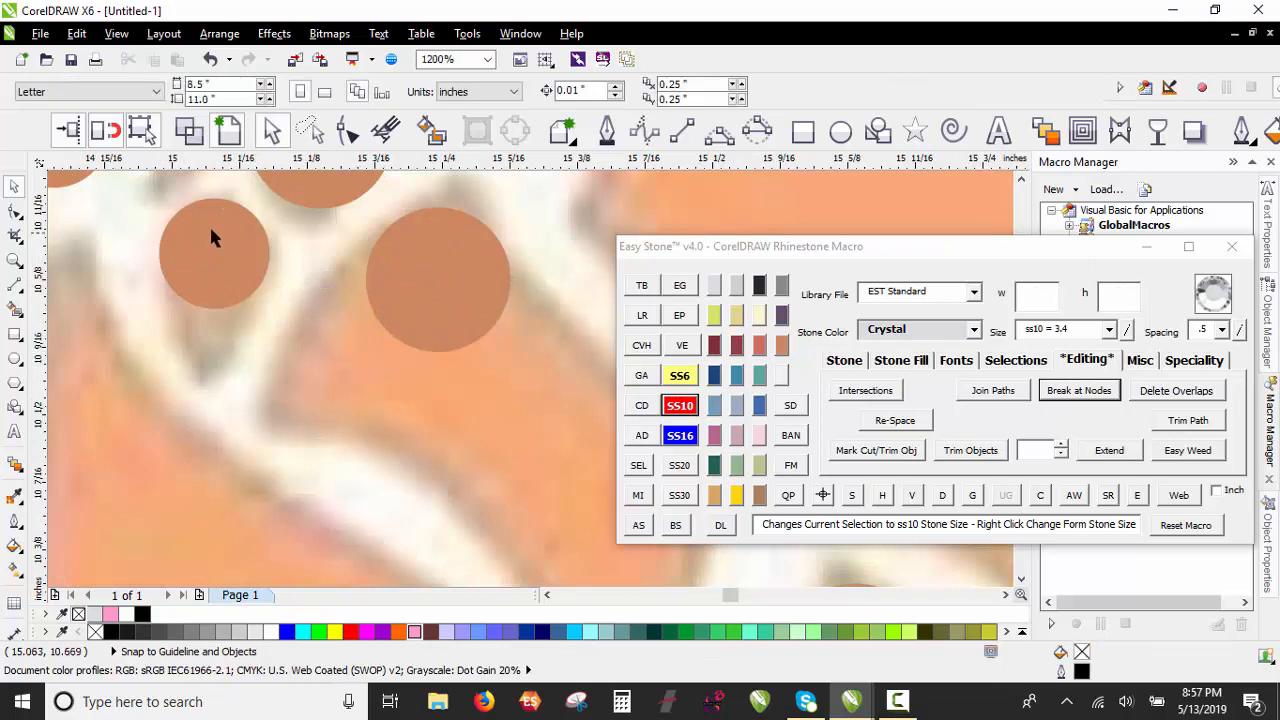
# Step: Place an SS6 stone in the corner of the petal beside the center bud and two SS10 stones down its outer edge
pyautogui.click(333, 372)
pyautogui.scroll(-1, 290, 245)
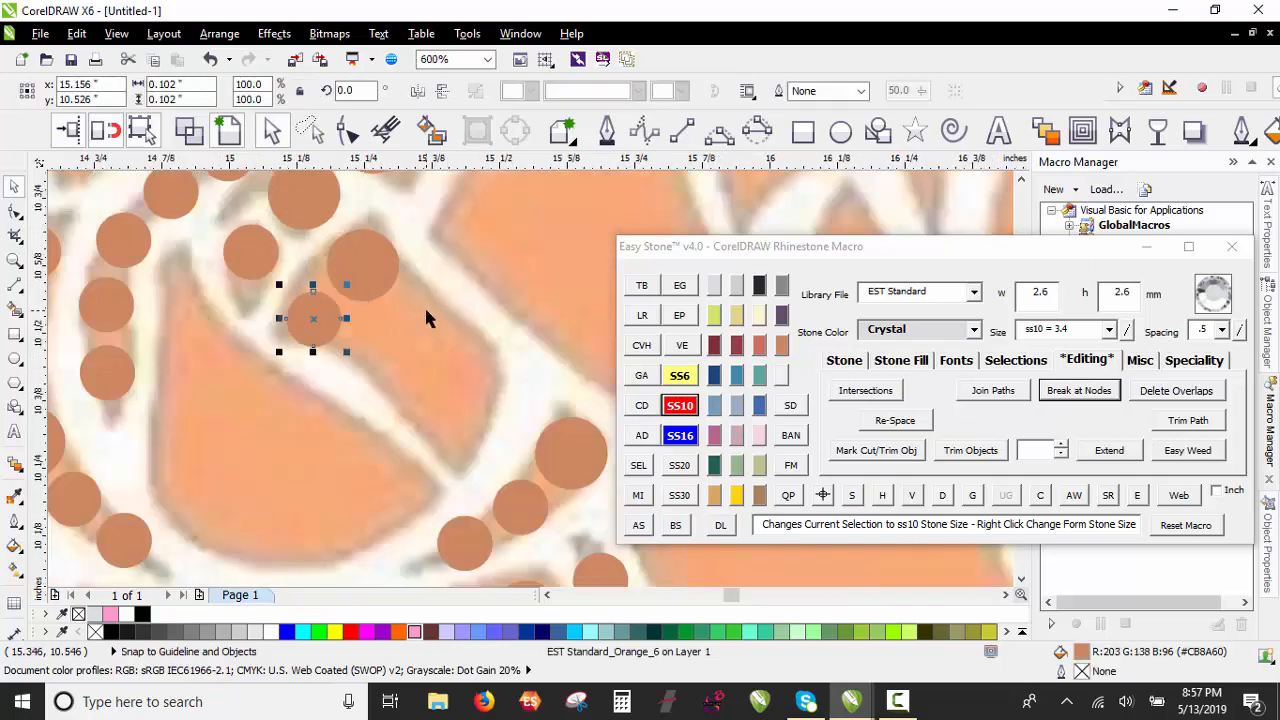
pyautogui.scroll(1, 324, 250)
pyautogui.click(440, 352)
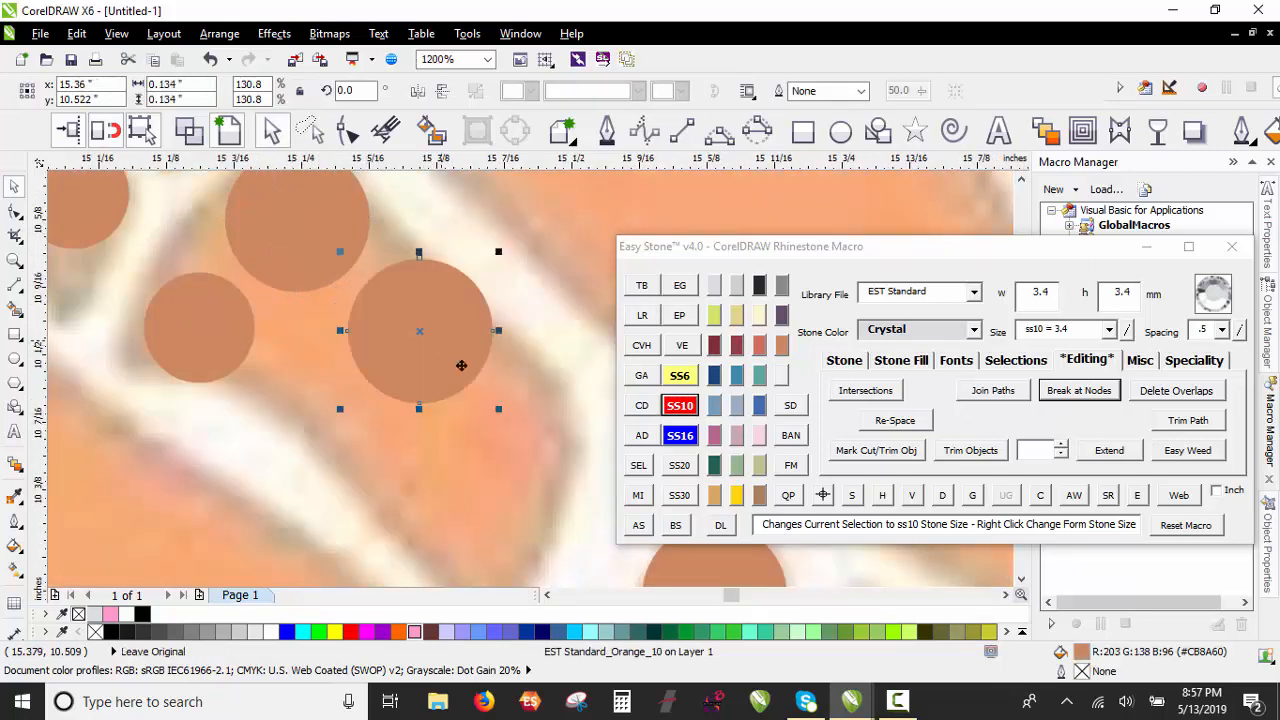
pyautogui.click(567, 455)
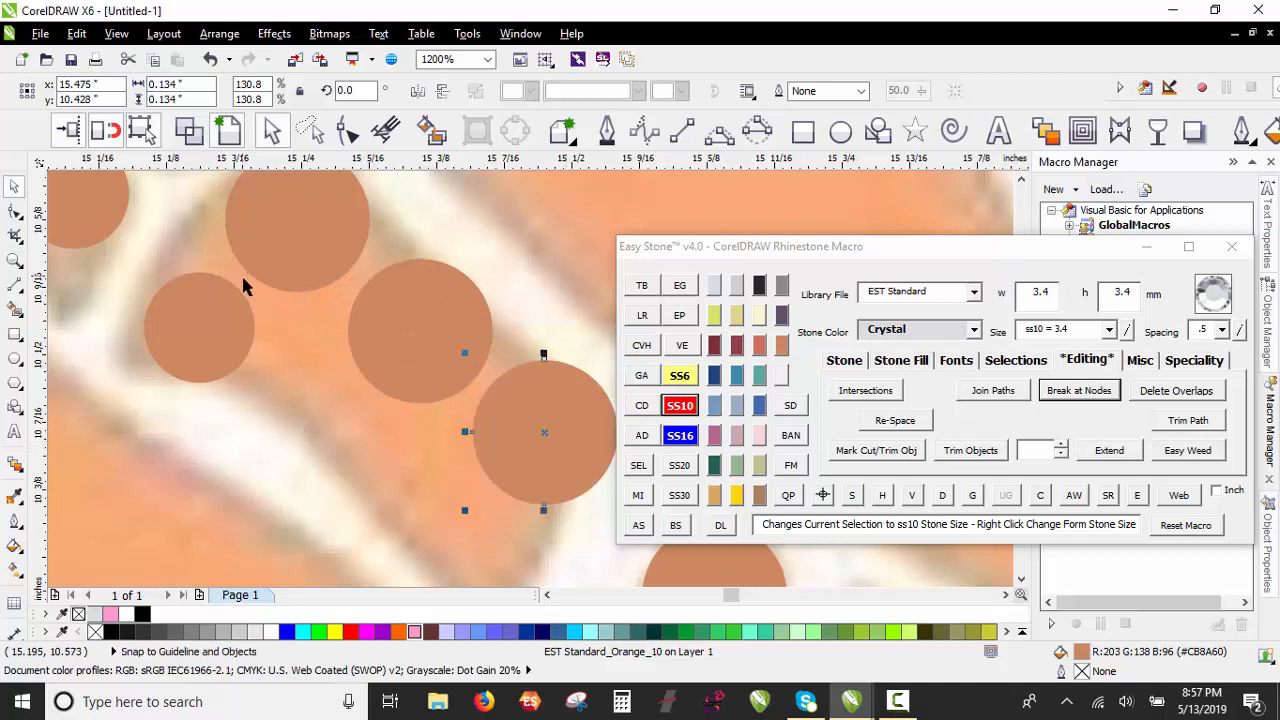
# Step: Copy three SS6 stones along the same petal's inner edge, from its lower tip back toward the corner stone
pyautogui.click(474, 552)
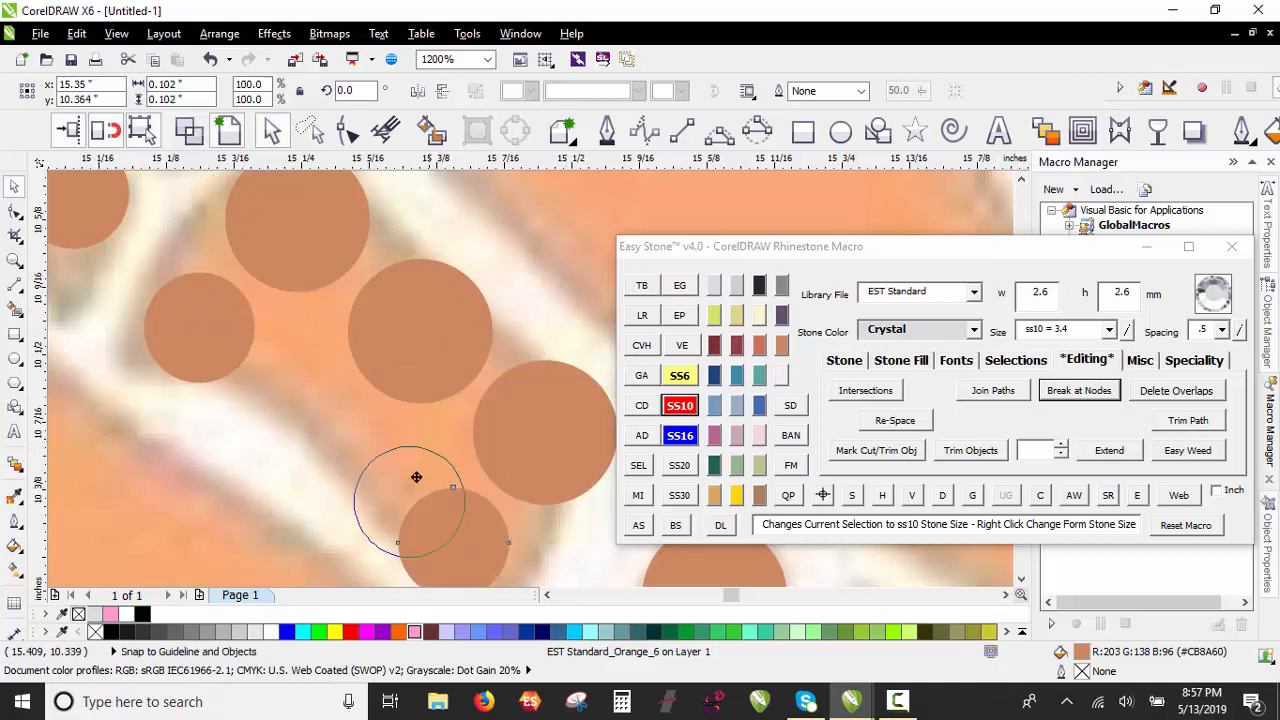
pyautogui.click(378, 476)
pyautogui.click(293, 346)
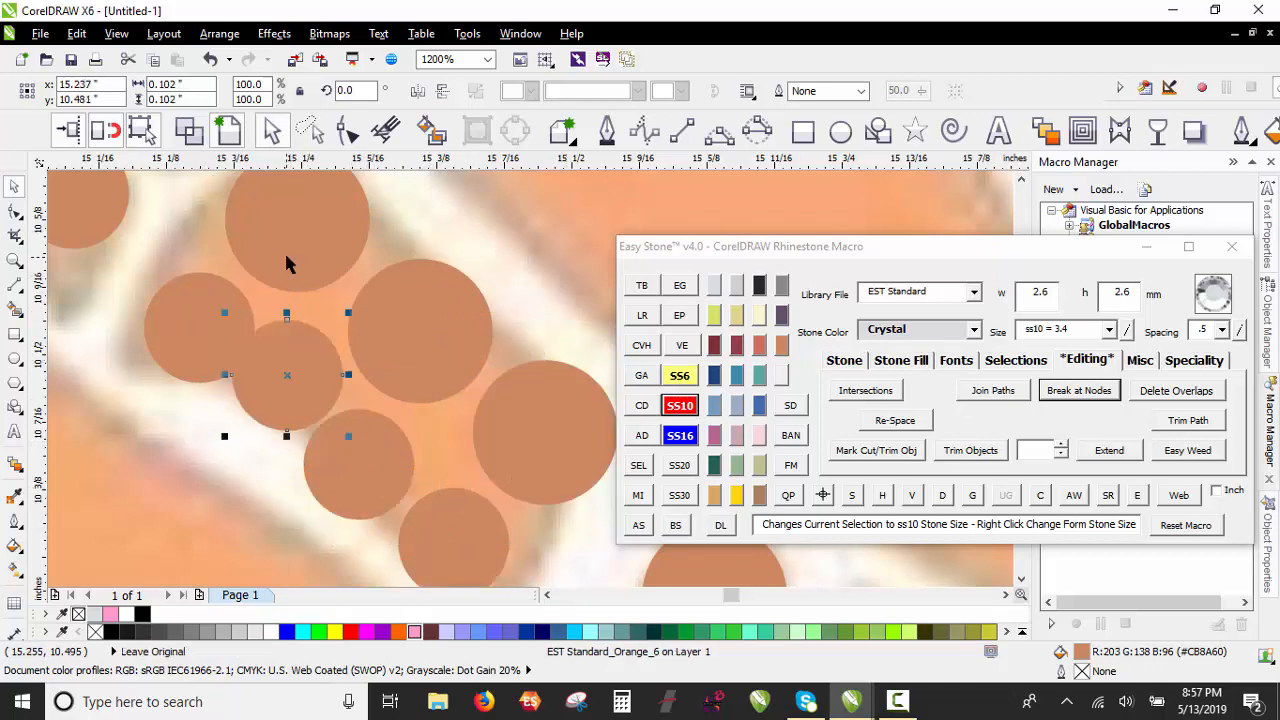
# Step: Adjust the positions of the SS6 stones along the petal's inner edge so they are evenly spaced down to the tip
pyautogui.scroll(-2, 280, 262)
pyautogui.scroll(1, 400, 395)
pyautogui.scroll(1, 240, 270)
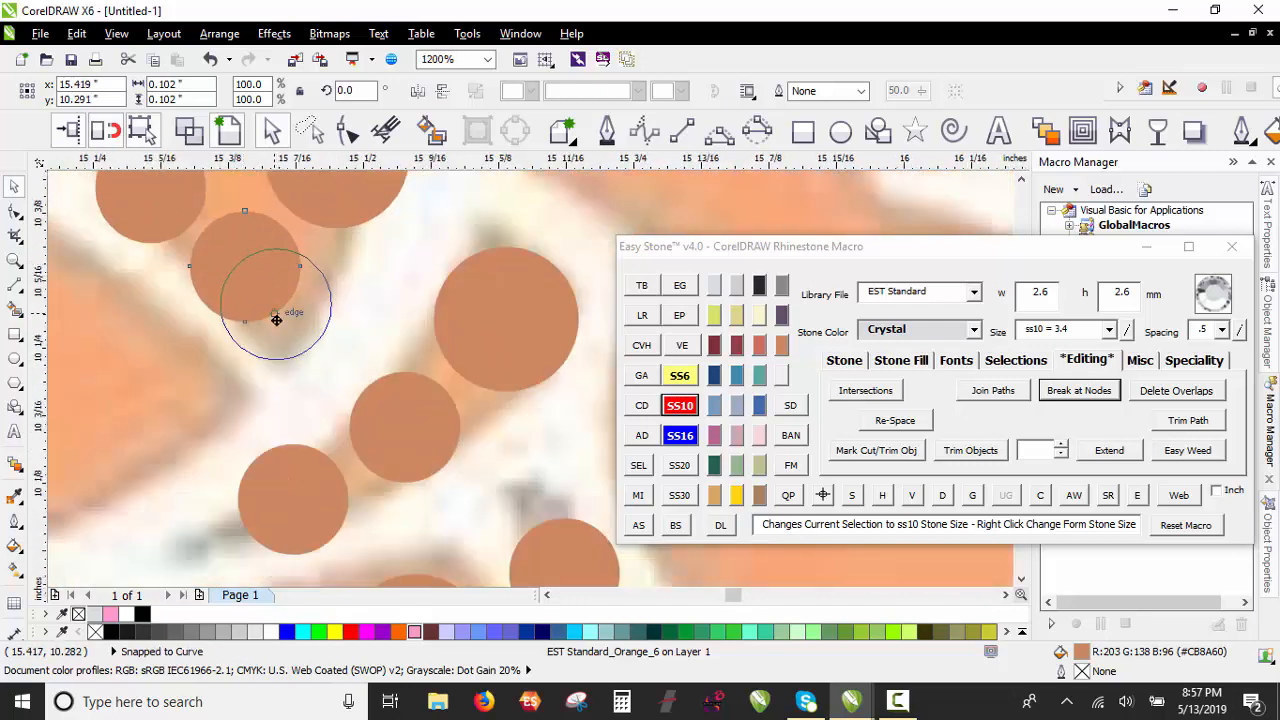
pyautogui.click(318, 361)
pyautogui.scroll(-1, 320, 363)
pyautogui.scroll(1, 222, 243)
pyautogui.moveTo(261, 285)
pyautogui.mouseDown()
pyautogui.moveTo(276, 305)
pyautogui.moveTo(268, 287)
pyautogui.mouseUp()
pyautogui.moveTo(193, 219); pyautogui.dragTo(200, 254)
pyautogui.scroll(-1, 365, 288)
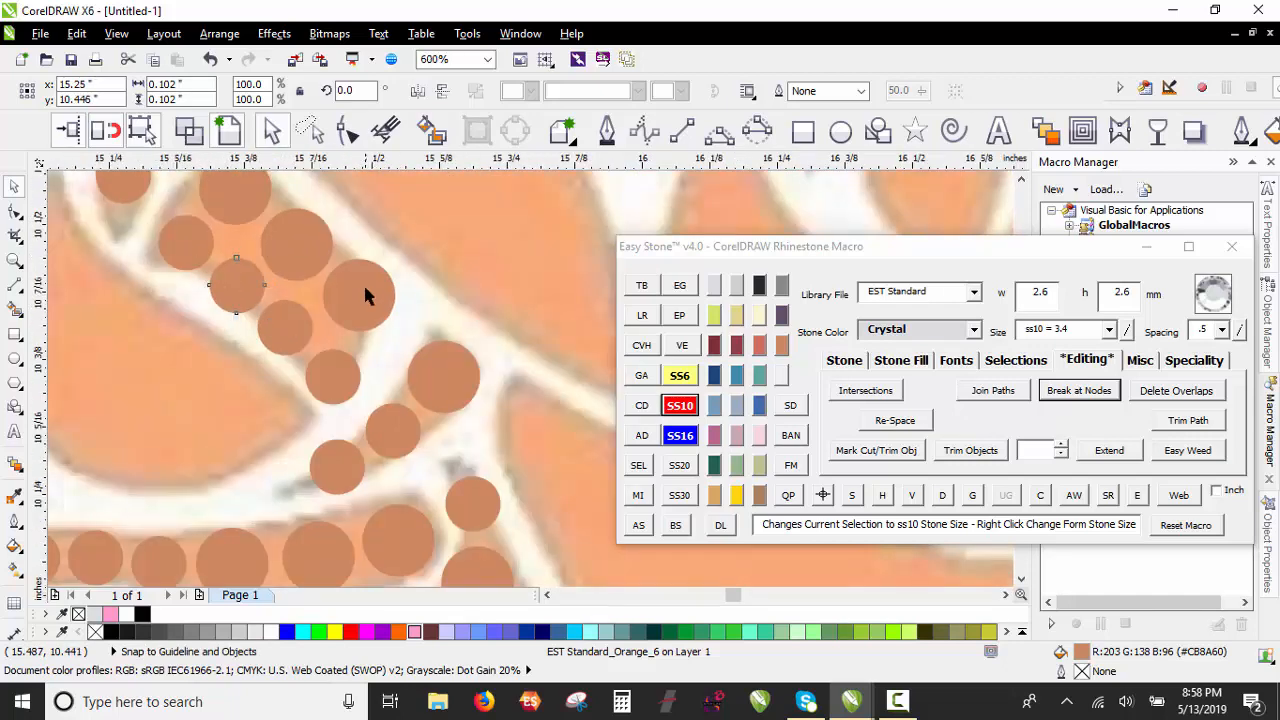
pyautogui.scroll(1, 363, 282)
pyautogui.scroll(-3, 505, 316)
# Step: Place an SS6 stone in the tip of the large central petal and SS10 stones down its side and along its curved lower edge
pyautogui.scroll(1, 355, 300)
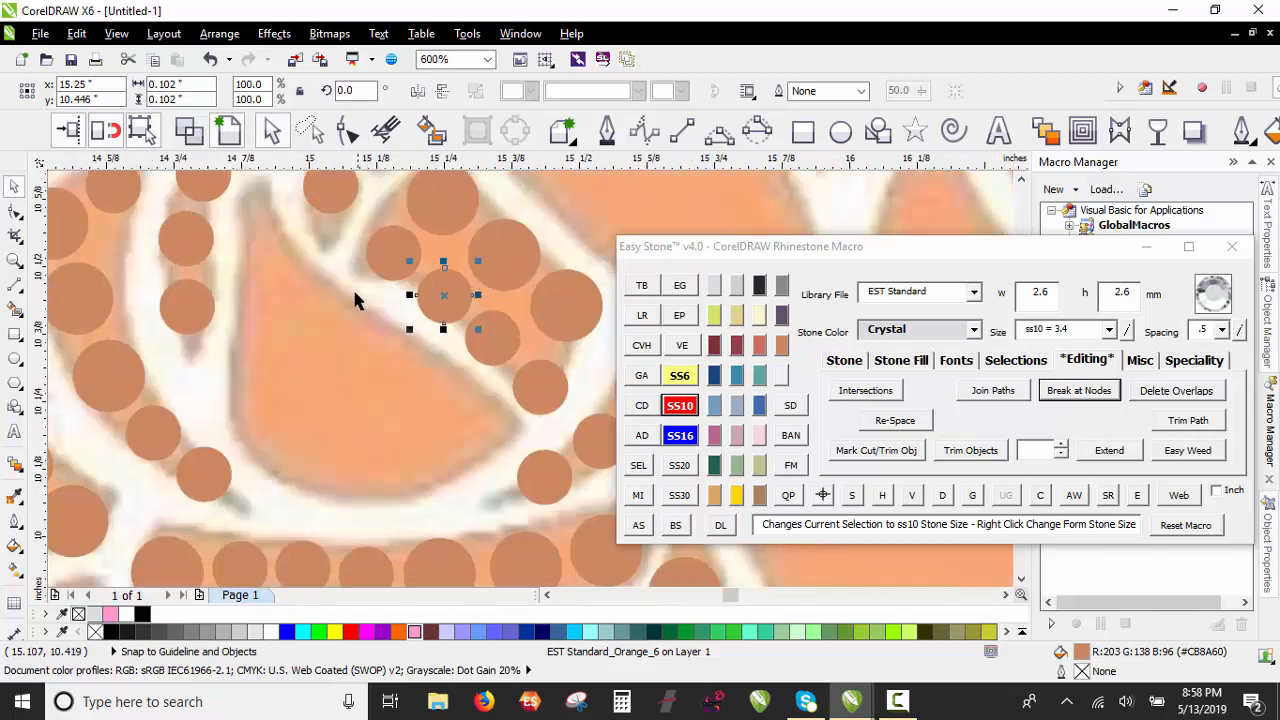
pyautogui.moveTo(258, 235); pyautogui.dragTo(278, 229)
pyautogui.click(287, 301)
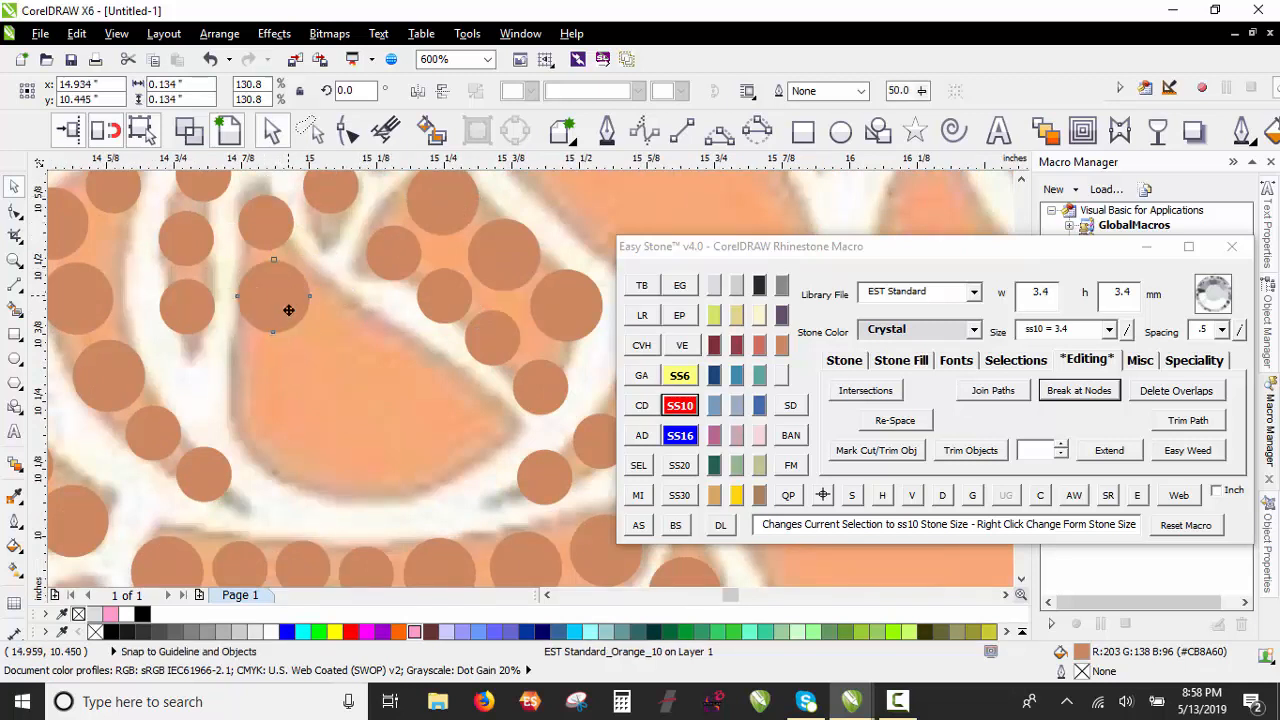
pyautogui.press('space')
pyautogui.moveTo(286, 377); pyautogui.dragTo(482, 424)
pyautogui.press('space')
pyautogui.press('space')
# Step: Copy another SS10 stone beneath the large central petal's slanted upper edge
pyautogui.scroll(1, 490, 330)
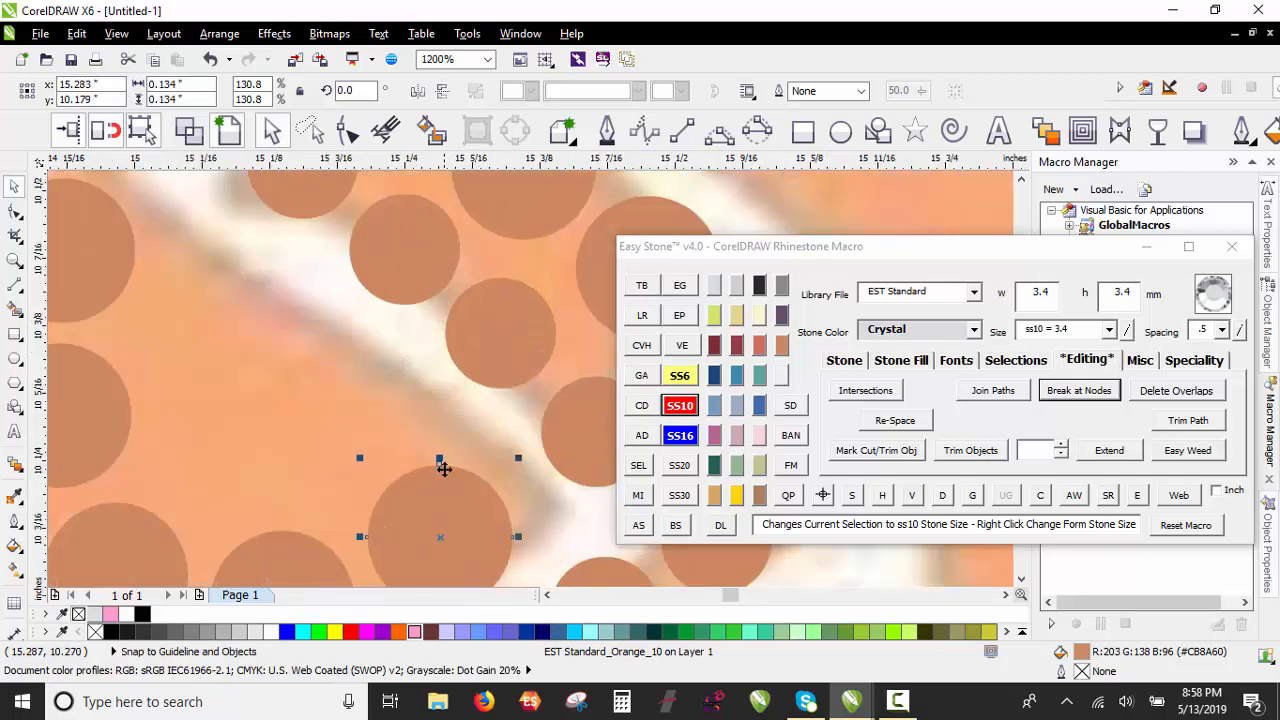
pyautogui.click(490, 322)
pyautogui.moveTo(453, 508); pyautogui.dragTo(323, 418)
pyautogui.rightClick(254, 427)
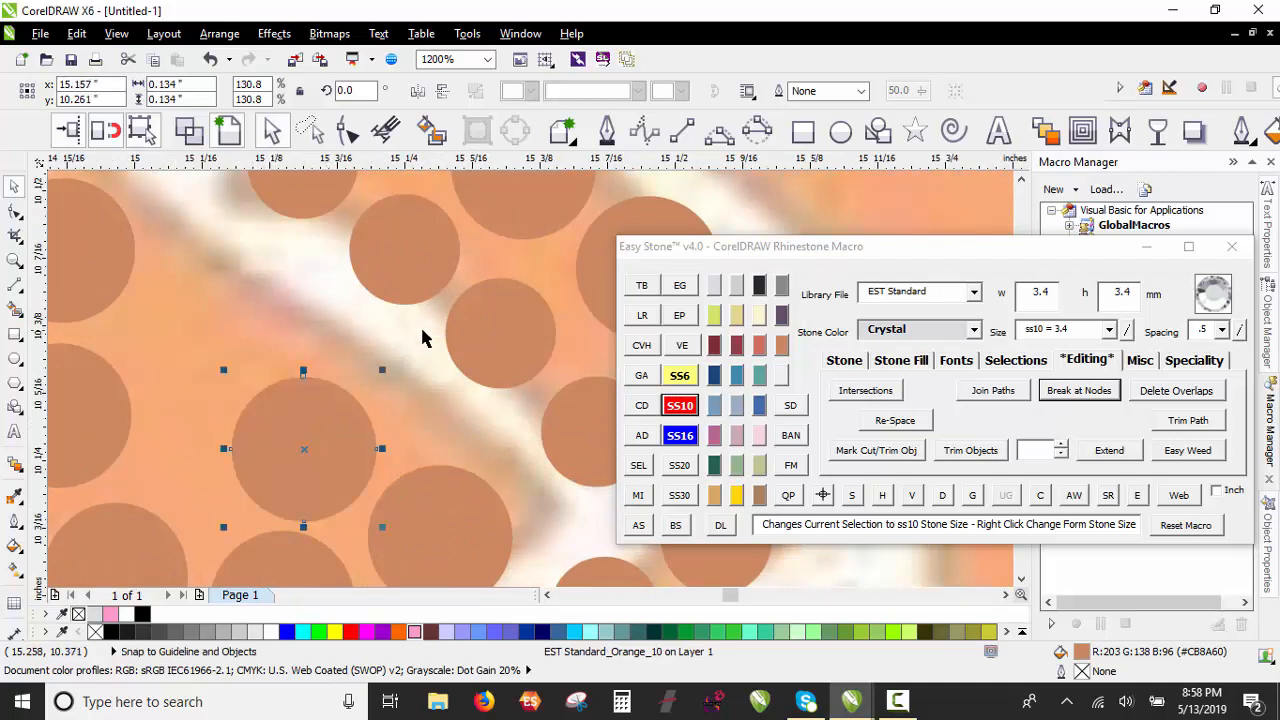
# Step: Fill the middle of the large central petal with two SS6 stones and nudge the neighboring SS10 stone to even the gaps
pyautogui.moveTo(478, 340); pyautogui.dragTo(172, 319)
pyautogui.rightClick(168, 348)
pyautogui.moveTo(277, 433); pyautogui.dragTo(297, 415)
pyautogui.moveTo(218, 345)
pyautogui.mouseDown()
pyautogui.moveTo(206, 471)
pyautogui.moveTo(220, 491)
pyautogui.moveTo(209, 486)
pyautogui.moveTo(216, 345)
pyautogui.moveTo(223, 362)
pyautogui.mouseUp()
pyautogui.rightClick(220, 491)
pyautogui.click(322, 434)
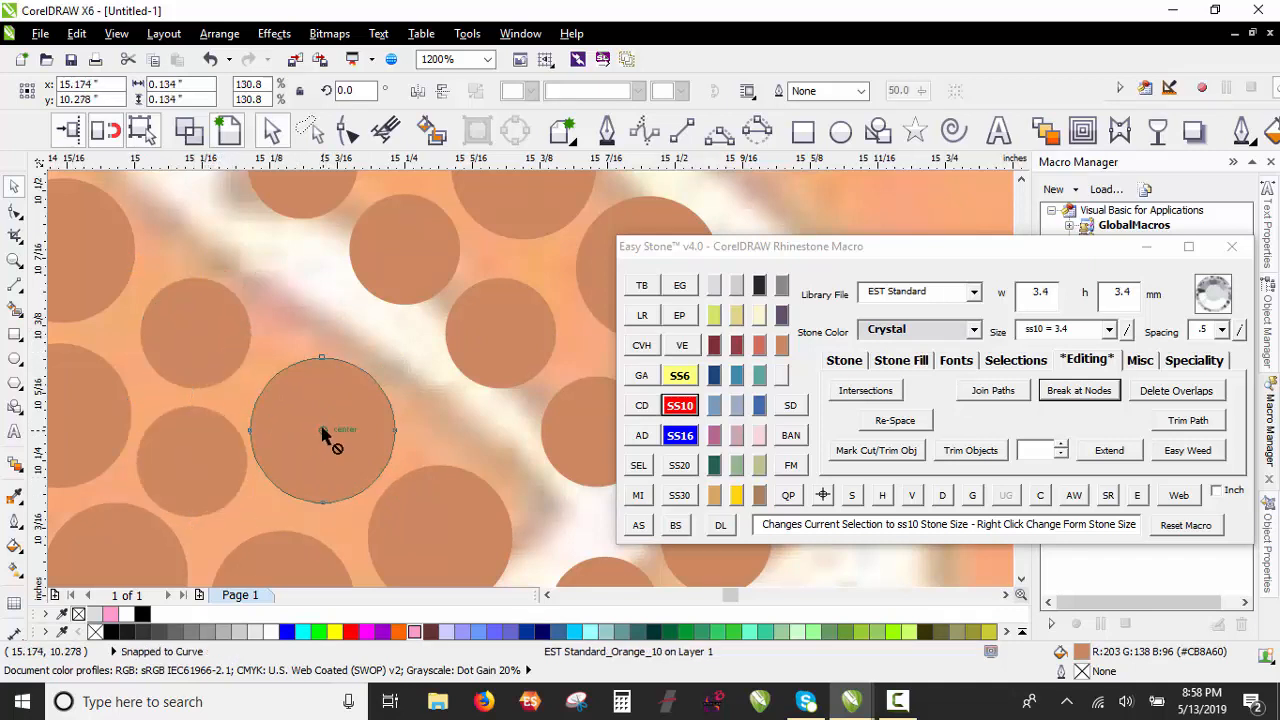
pyautogui.scroll(2, 264, 455)
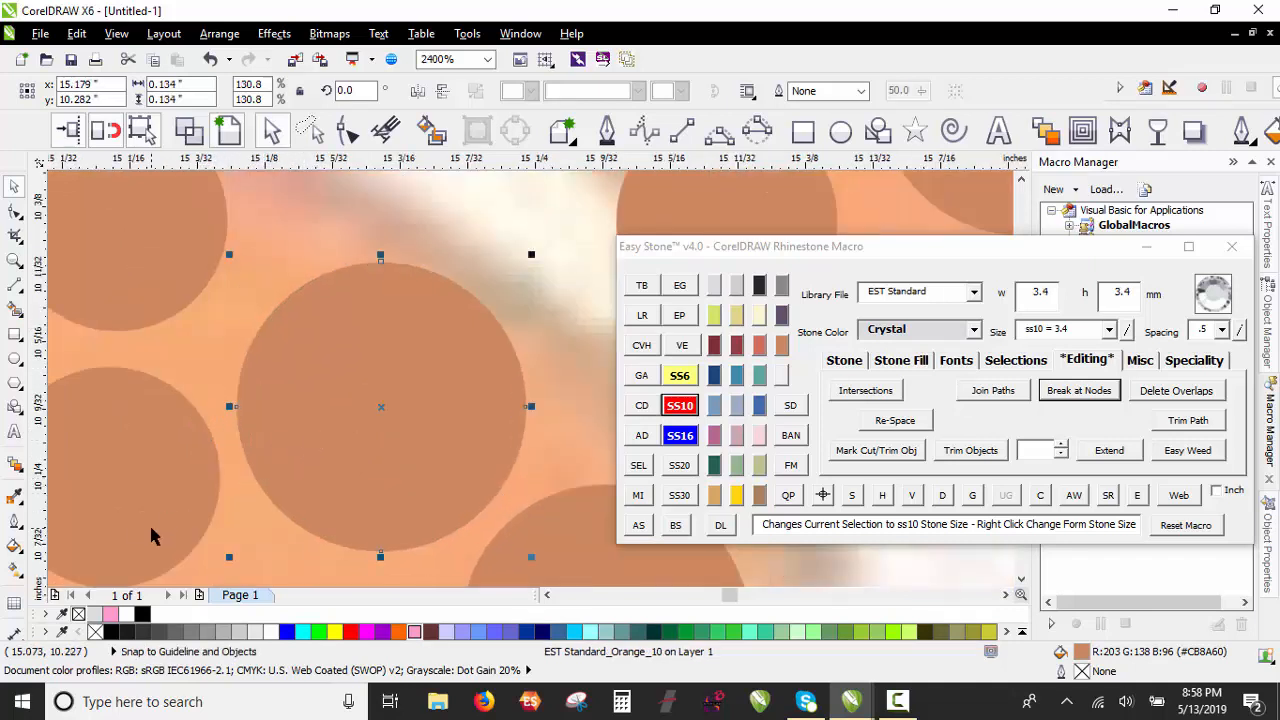
pyautogui.scroll(-3, 396, 357)
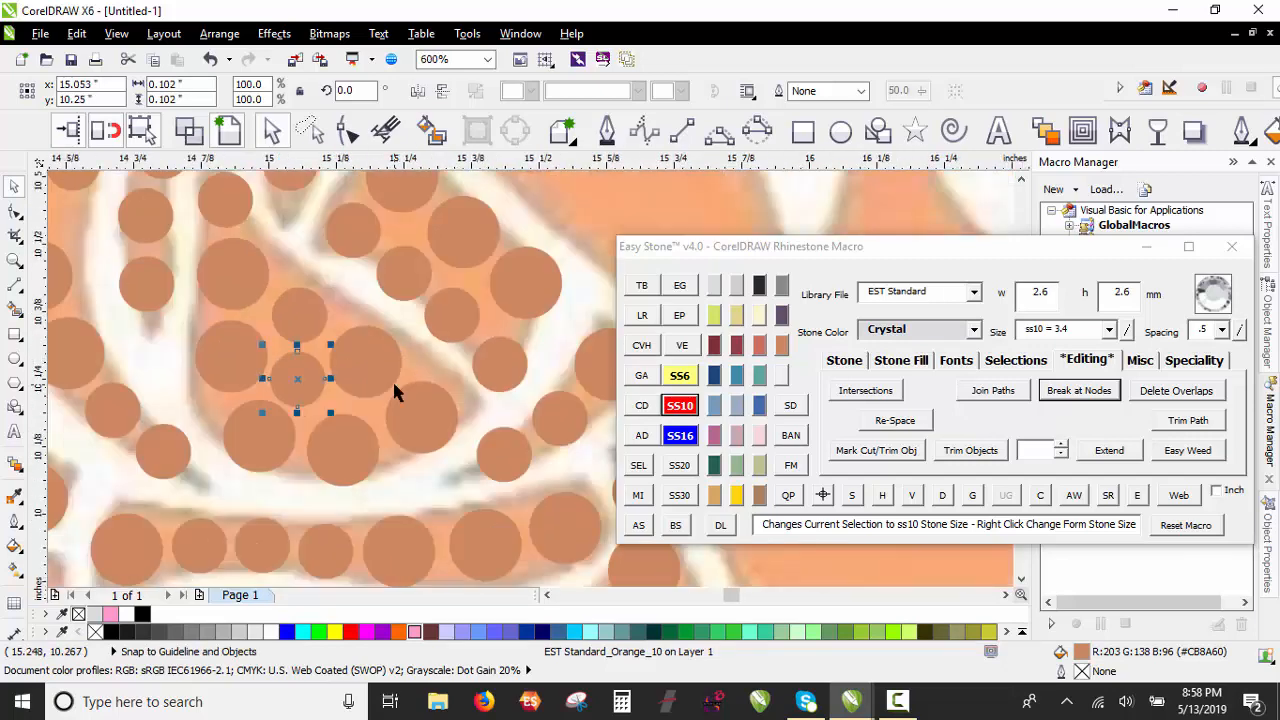
pyautogui.scroll(-3, 397, 395)
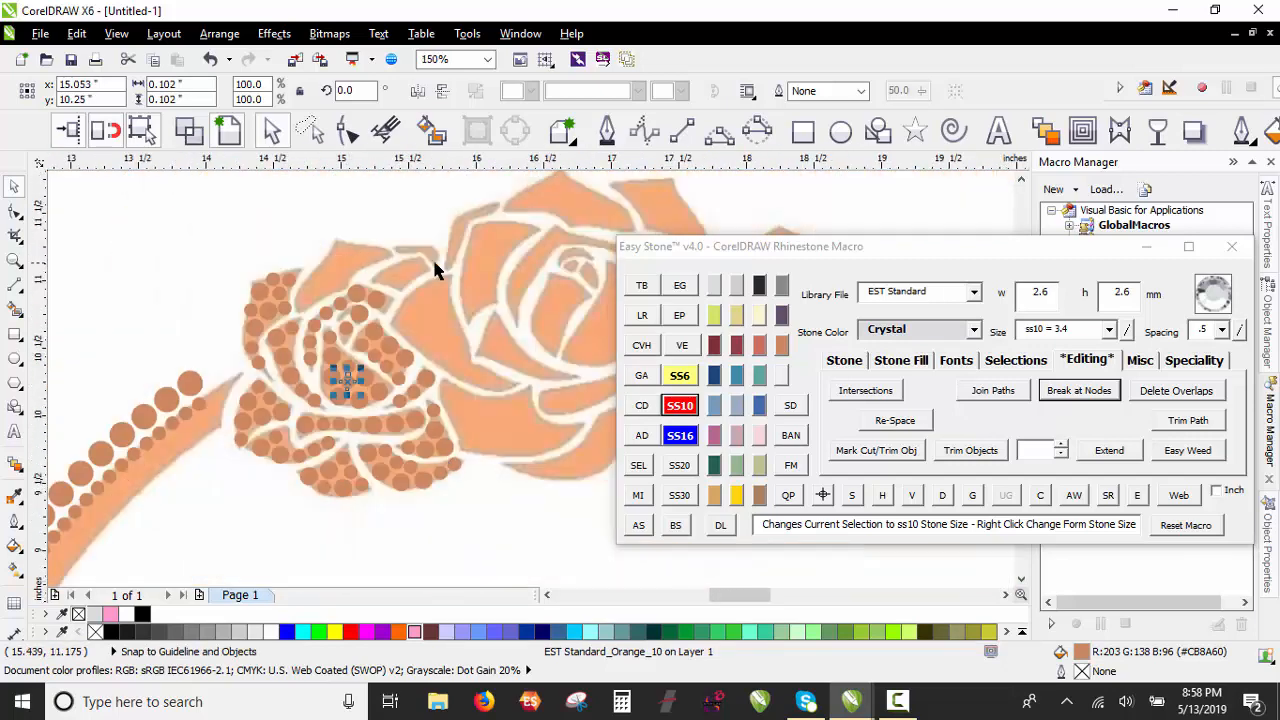
pyautogui.press('Escape')
# Step: Fill the small petal near the rose's upper edge with two SS10 stones and one SS6 stone
pyautogui.scroll(2, 300, 203)
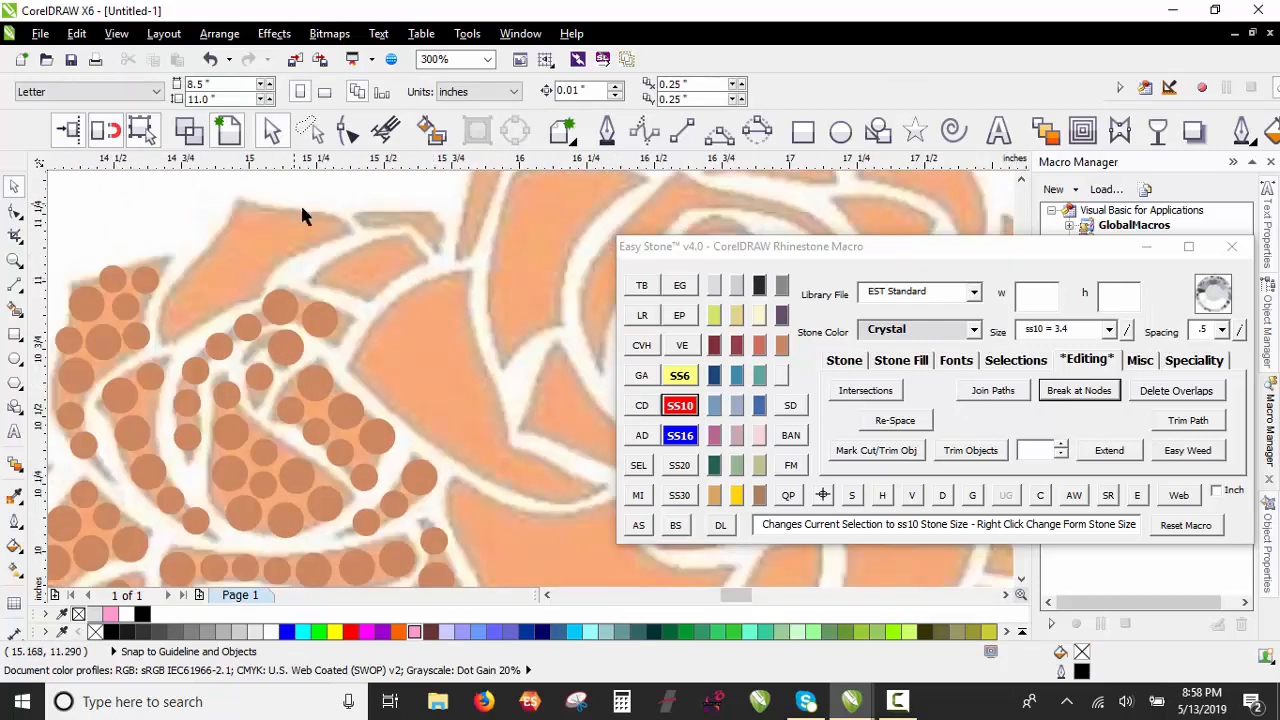
pyautogui.rightClick(357, 353)
pyautogui.moveTo(328, 431); pyautogui.dragTo(372, 349)
pyautogui.moveTo(213, 522); pyautogui.dragTo(449, 362)
pyautogui.scroll(1, 474, 366)
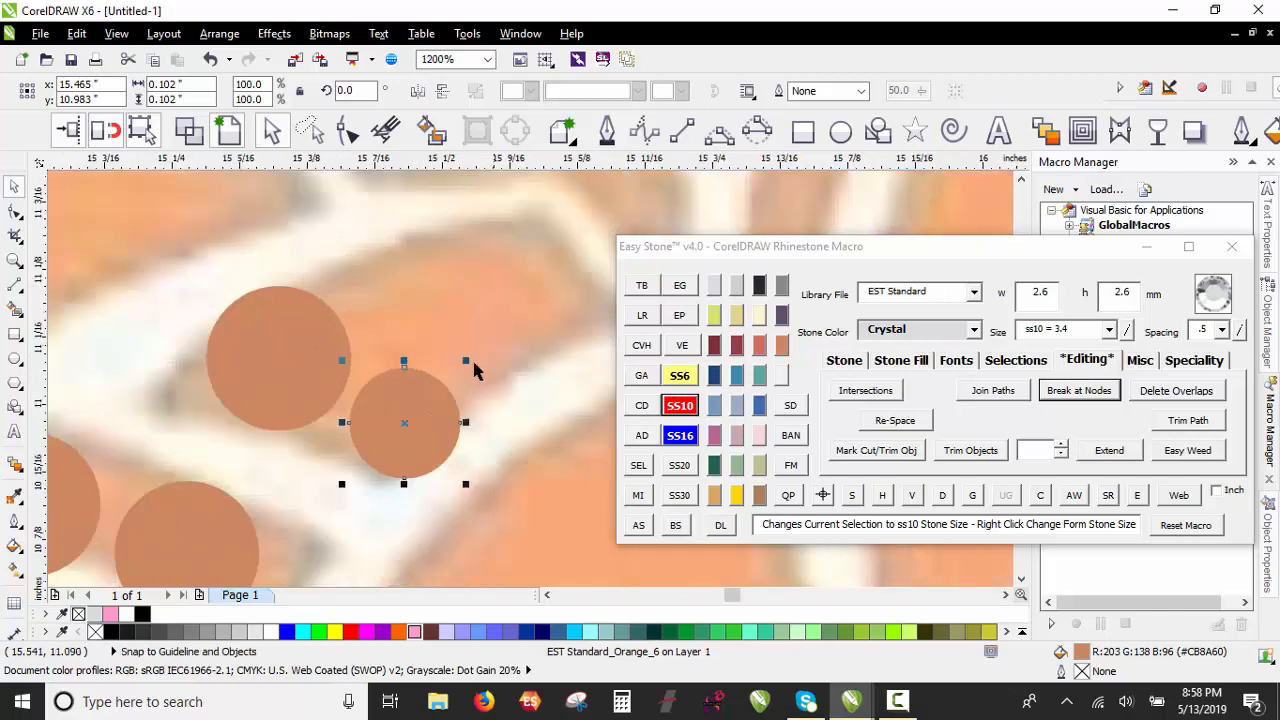
pyautogui.moveTo(412, 414); pyautogui.dragTo(424, 298)
pyautogui.click(680, 406)
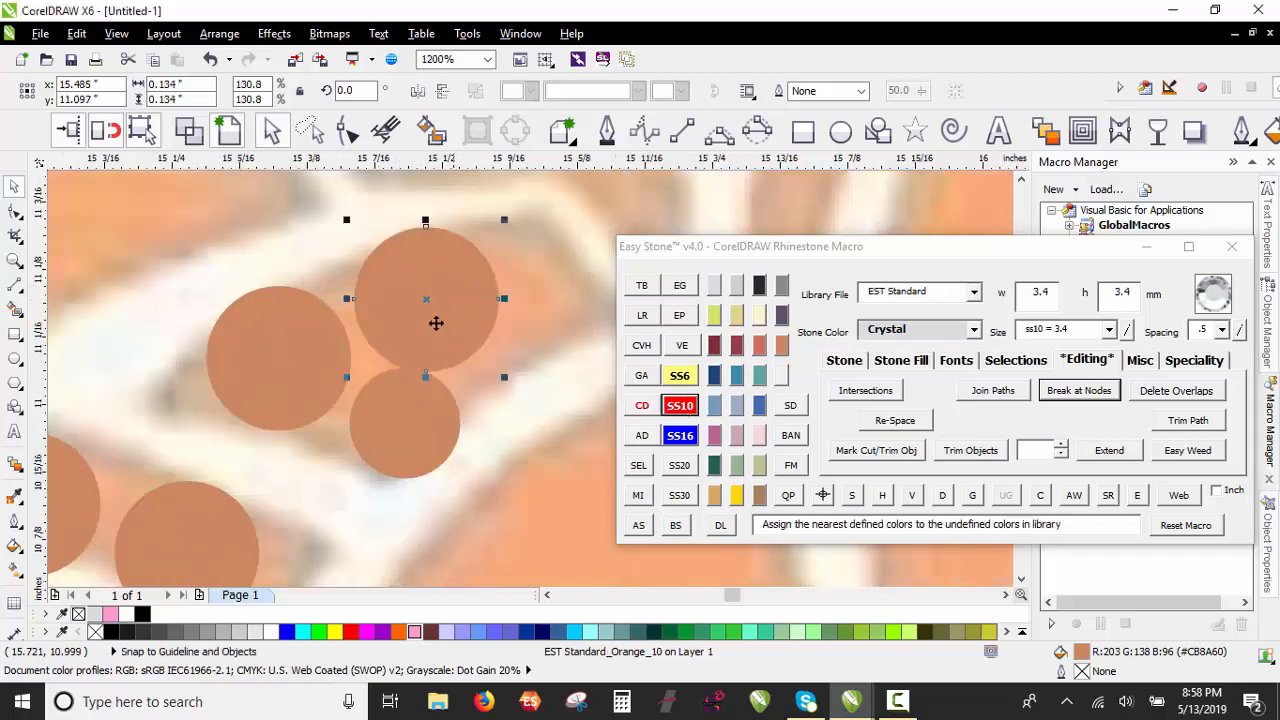
pyautogui.scroll(-1, 337, 365)
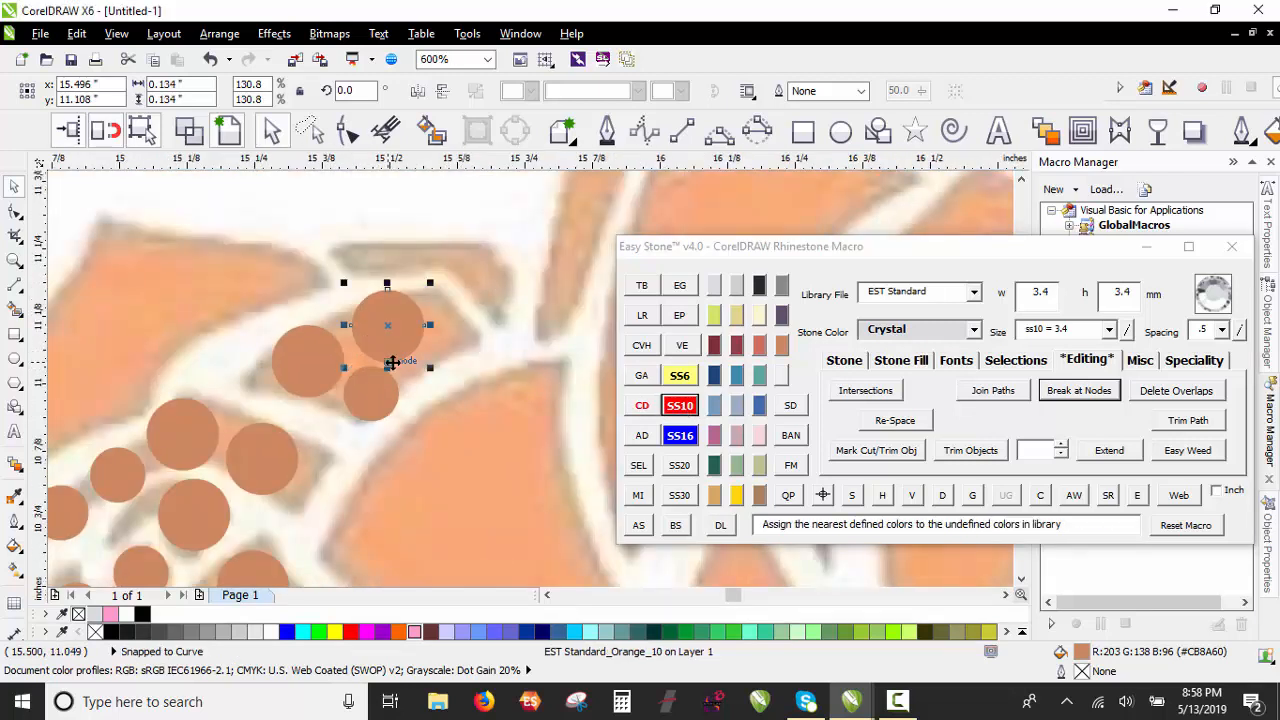
# Step: Line the thin curled petal edge above it with four SS6 stones
pyautogui.moveTo(377, 405); pyautogui.dragTo(485, 317)
pyautogui.moveTo(485, 317); pyautogui.dragTo(397, 258)
pyautogui.scroll(1, 448, 269)
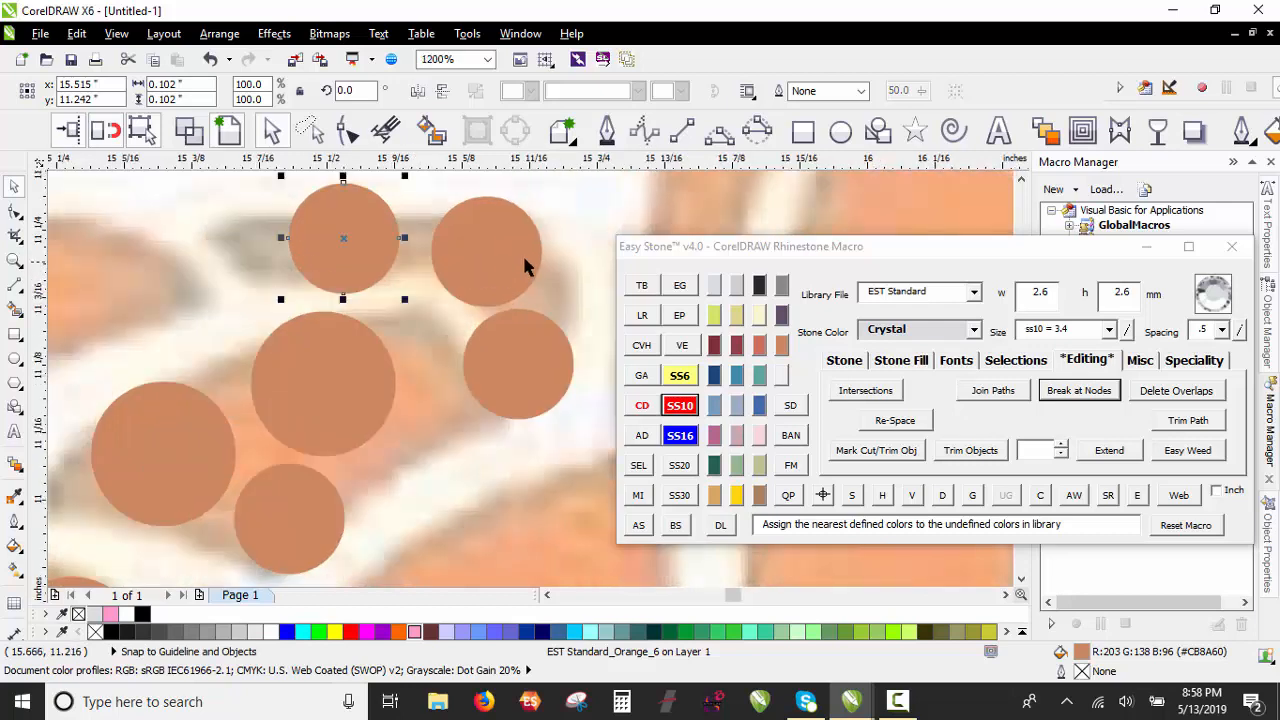
pyautogui.moveTo(524, 257); pyautogui.dragTo(512, 255)
pyautogui.scroll(-2, 477, 258)
pyautogui.click(267, 258)
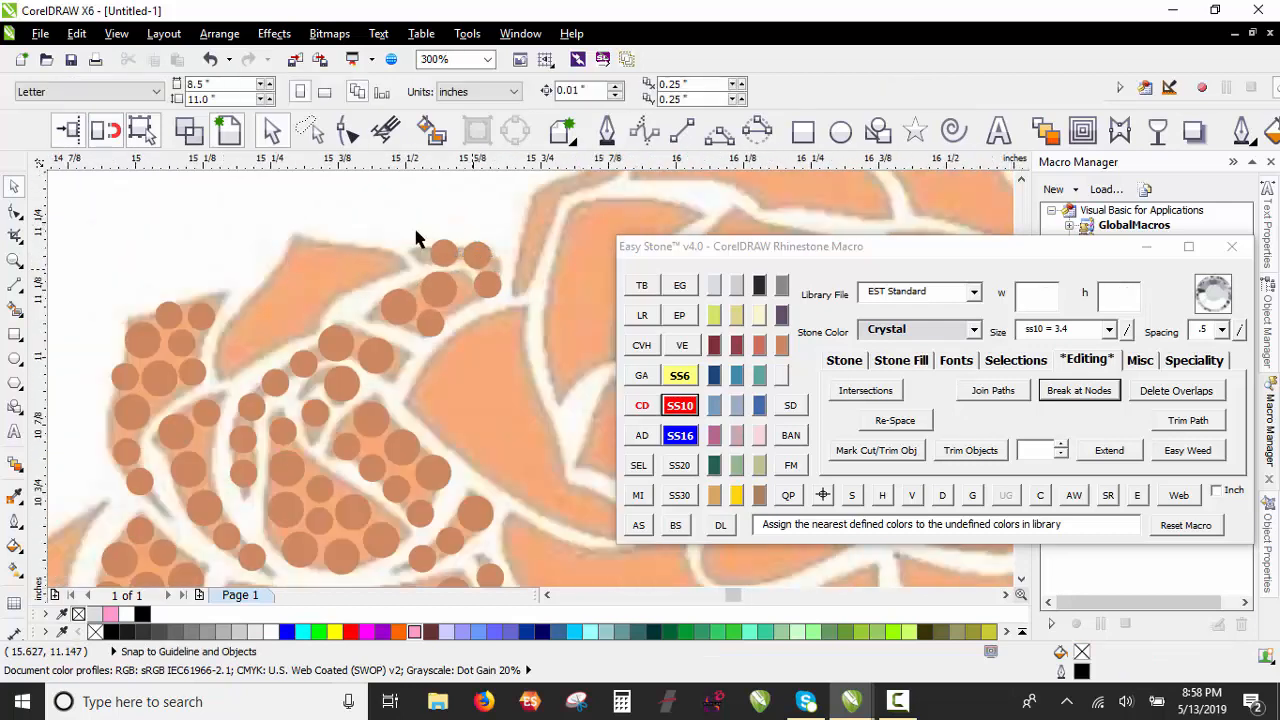
pyautogui.scroll(2, 414, 240)
pyautogui.moveTo(414, 237); pyautogui.dragTo(286, 246)
# Step: Place SS10 and SS6 stones around the upper tip of the rose's large empty outer petal
pyautogui.scroll(-2, 301, 389)
pyautogui.scroll(2, 354, 390)
pyautogui.moveTo(354, 390); pyautogui.dragTo(251, 277)
pyautogui.scroll(-1, 543, 360)
pyautogui.scroll(1, 375, 314)
pyautogui.moveTo(375, 314); pyautogui.dragTo(214, 277)
pyautogui.click(679, 375)
pyautogui.scroll(-1, 557, 320)
# Step: Fill the outer petal's lower part with SS10 stones and an SS6 stone, nudging them to even the spacing
pyautogui.moveTo(550, 322); pyautogui.dragTo(354, 339)
pyautogui.scroll(1, 280, 494)
pyautogui.moveTo(100, 390); pyautogui.dragTo(400, 495)
pyautogui.moveTo(469, 241); pyautogui.dragTo(516, 391)
pyautogui.moveTo(373, 346); pyautogui.dragTo(362, 329)
pyautogui.moveTo(391, 448); pyautogui.dragTo(386, 438)
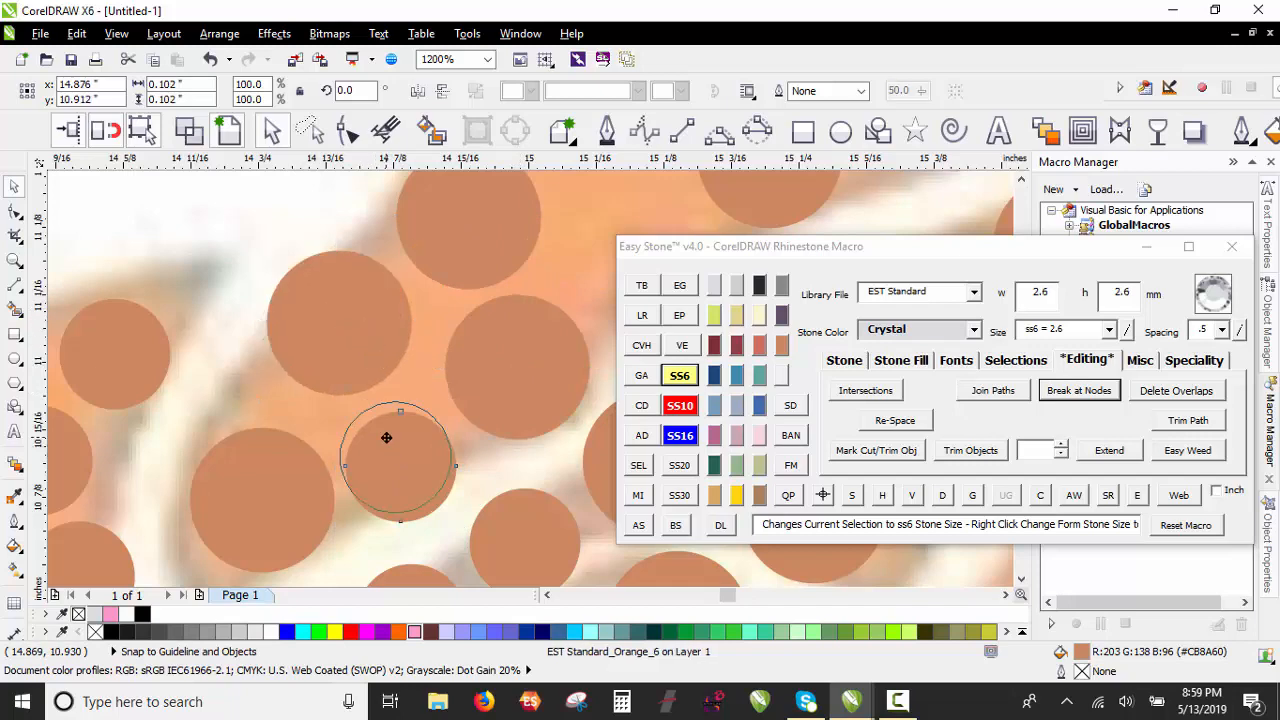
# Step: Complete the large outer petal with an SS10 stone in the remaining gap along its inner edge
pyautogui.scroll(-1, 278, 409)
pyautogui.scroll(1, 485, 328)
pyautogui.moveTo(308, 440); pyautogui.dragTo(423, 328)
pyautogui.rightClick(413, 325)
pyautogui.scroll(-2, 410, 300)
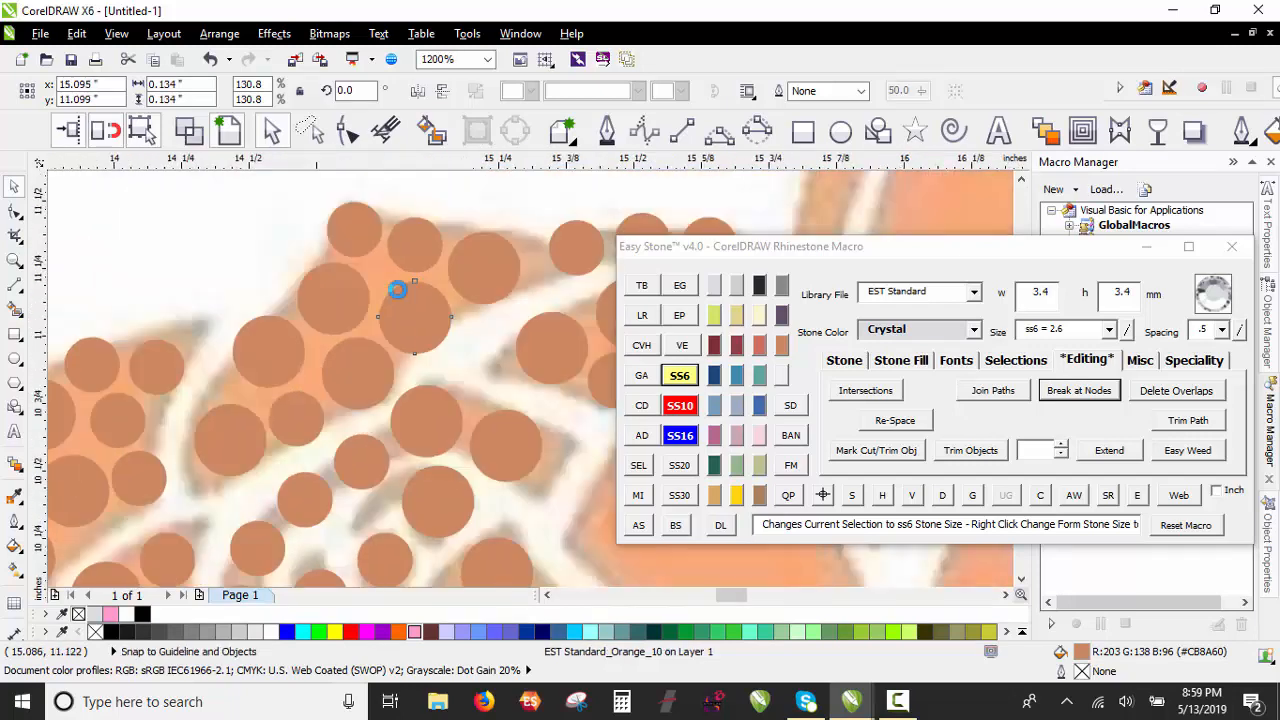
pyautogui.click(317, 226)
pyautogui.scroll(-1, 323, 225)
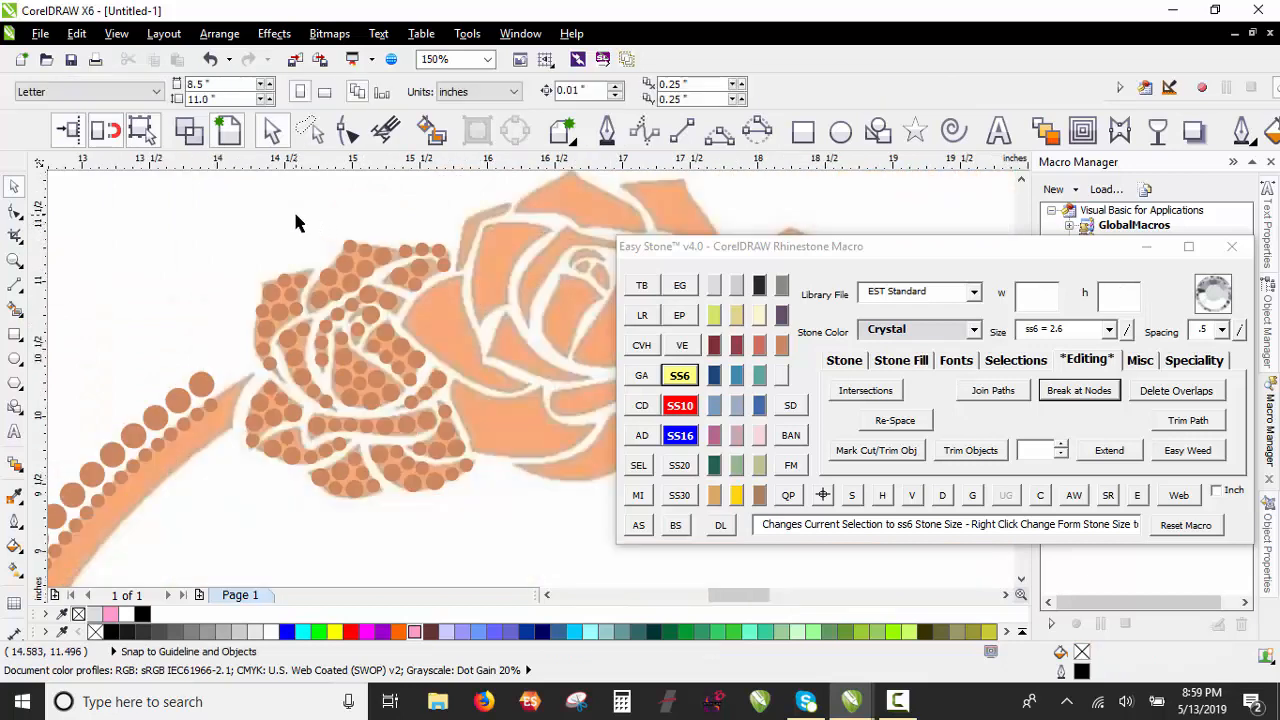
# Step: Freehand-select all stones of the finished rose and place a copy of them over the center rose
pyautogui.scroll(-1, 207, 303)
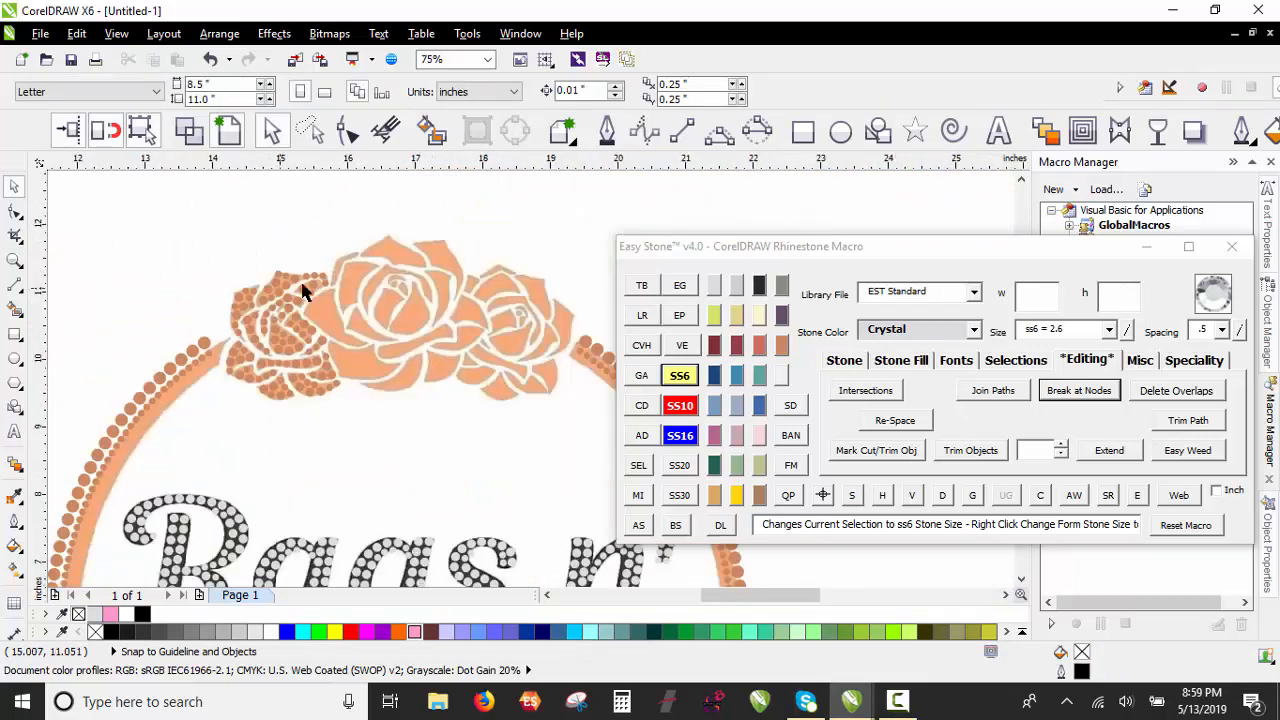
pyautogui.scroll(1, 310, 290)
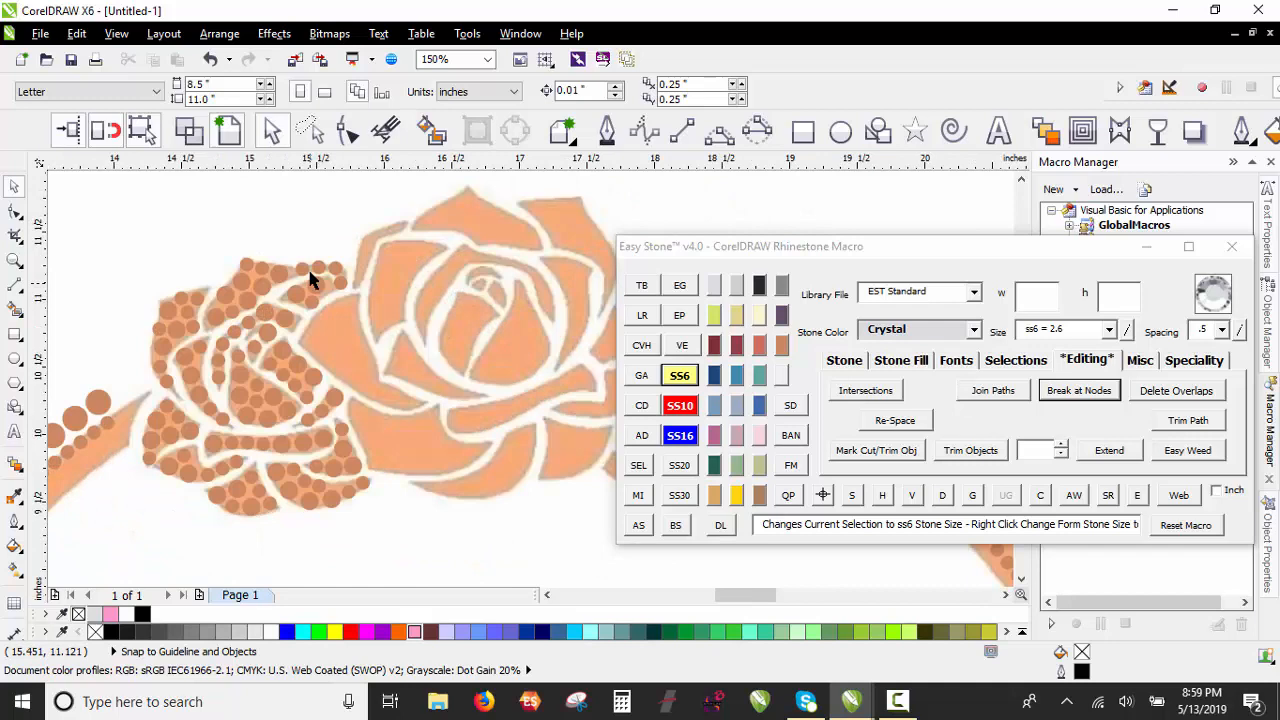
pyautogui.click(309, 130)
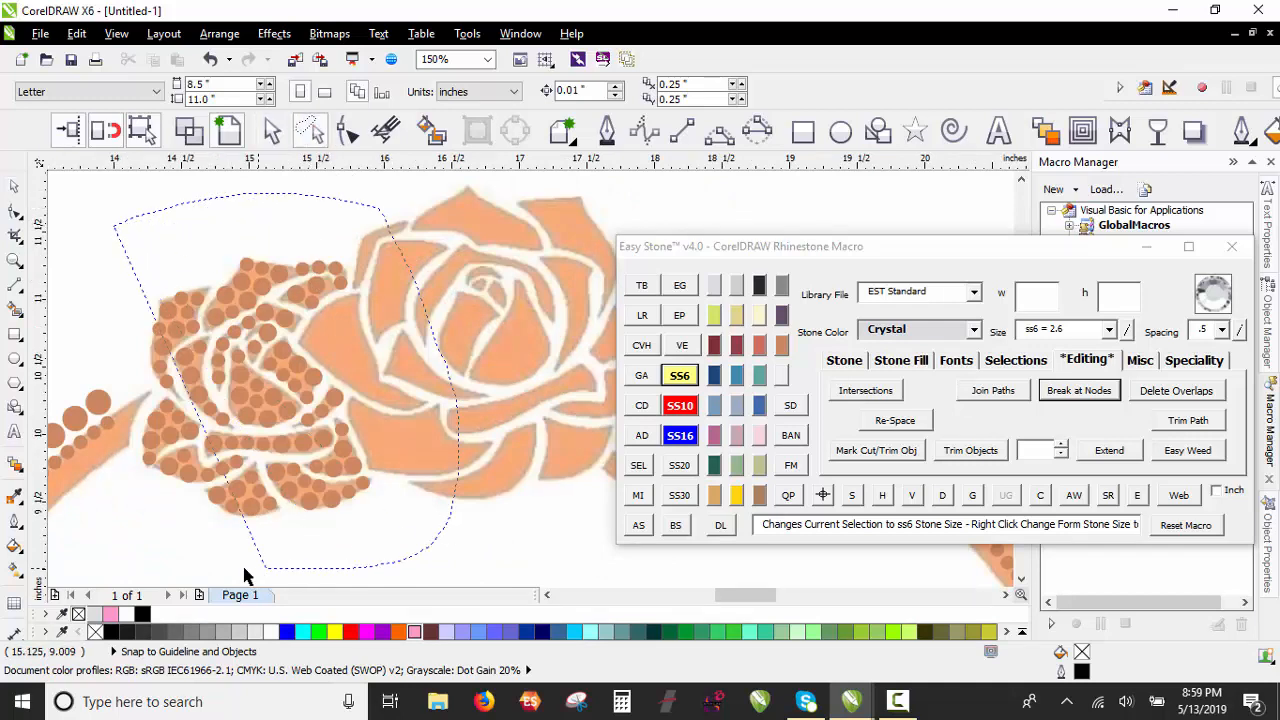
pyautogui.moveTo(133, 566)
pyautogui.mouseDown()
pyautogui.moveTo(172, 260)
pyautogui.moveTo(329, 300)
pyautogui.moveTo(337, 286)
pyautogui.mouseUp()
pyautogui.scroll(-1, 172, 260)
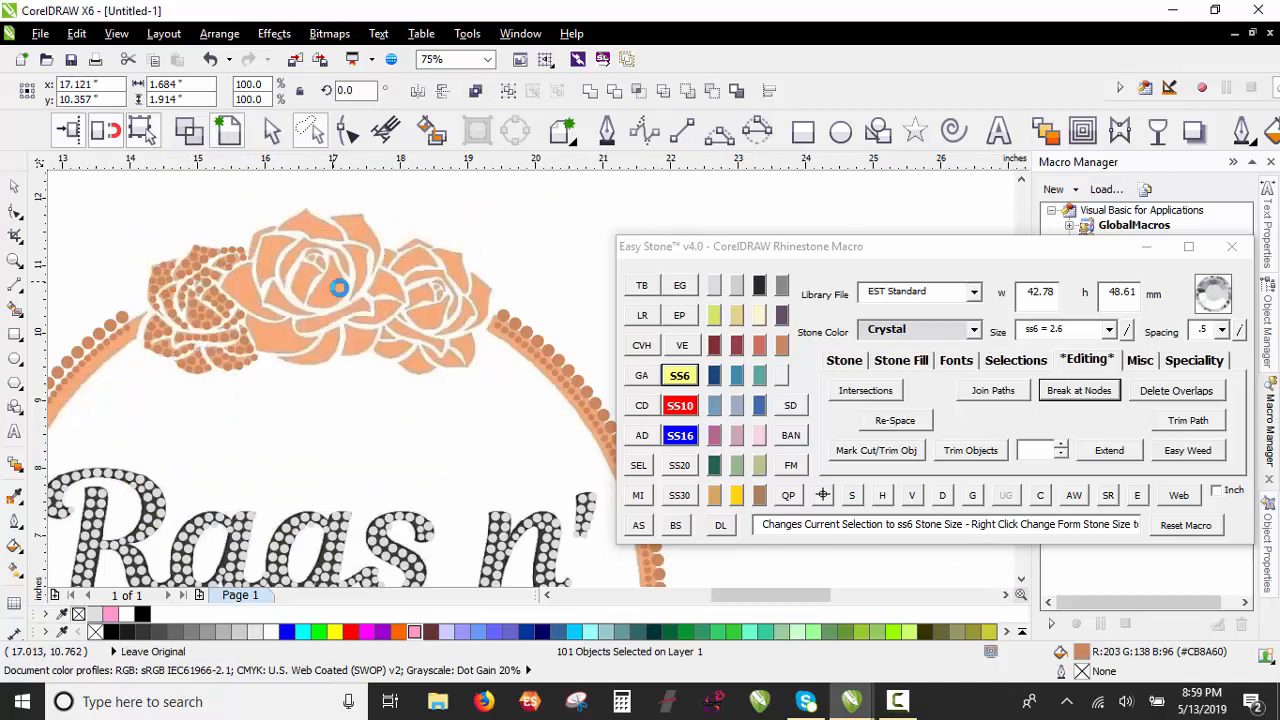
# Step: Mirror the copied rose stones horizontally and move them onto the unfilled small rose on the other side of the center rose
pyautogui.click(418, 93)
pyautogui.scroll(1, 365, 282)
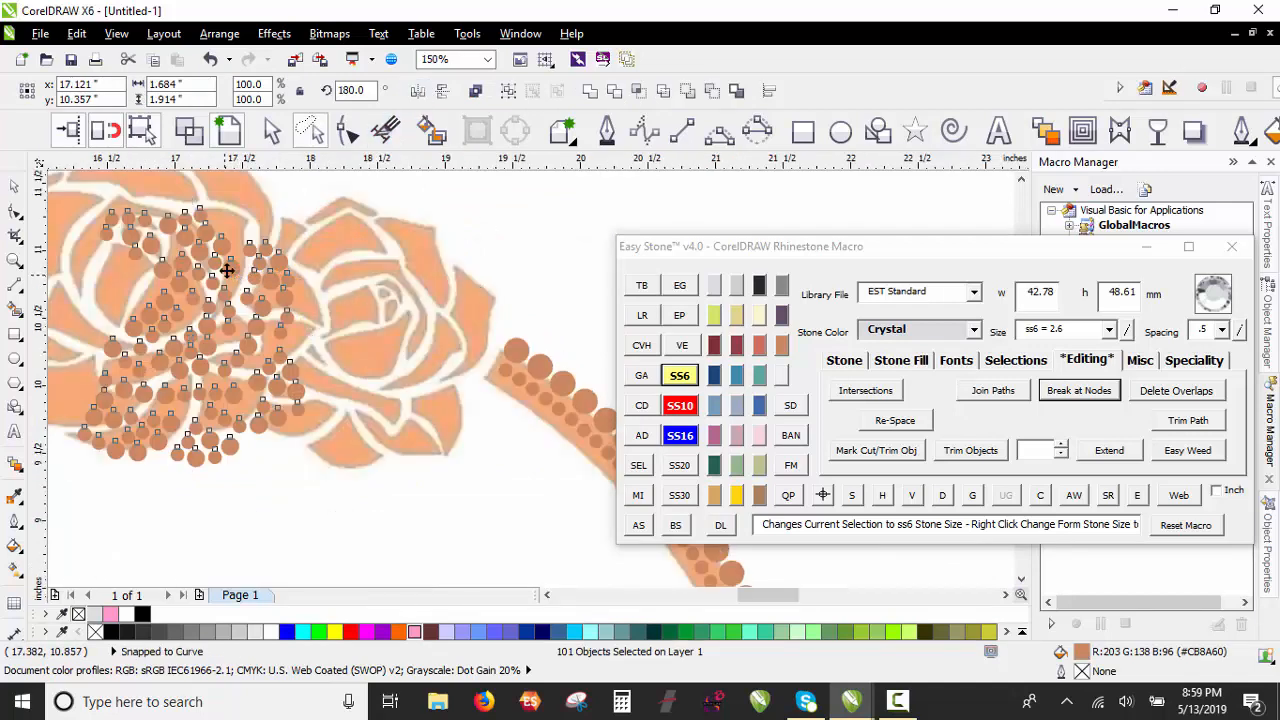
pyautogui.moveTo(227, 270); pyautogui.dragTo(407, 276)
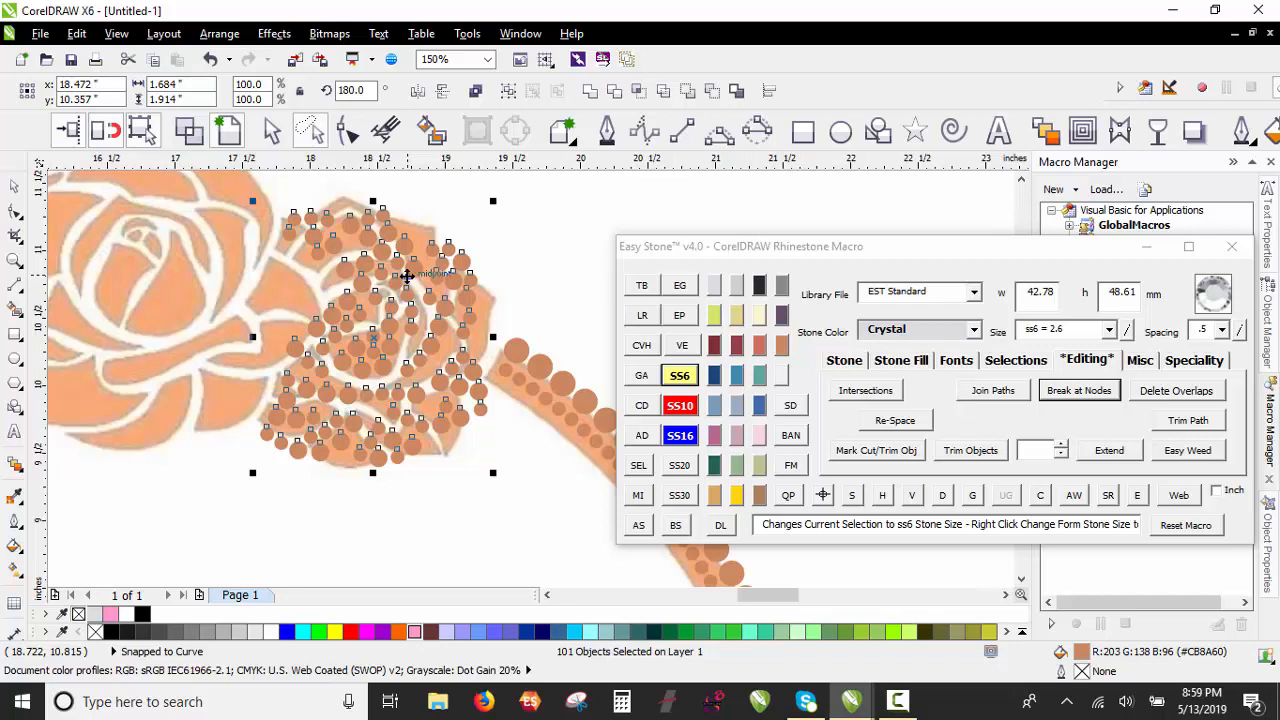
# Step: Rotate the mirrored stones to 156.8° to match the small rose's petals, and inspect the fit
pyautogui.scroll(-2, 398, 375)
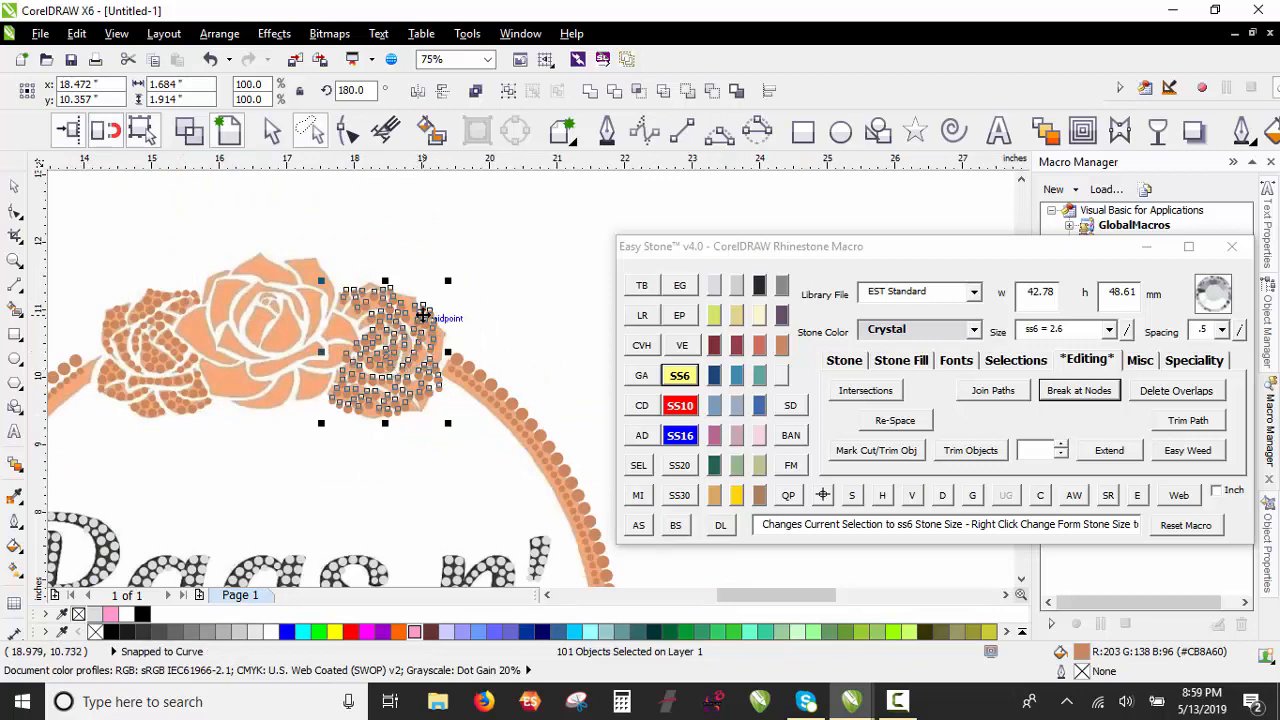
pyautogui.scroll(3, 424, 314)
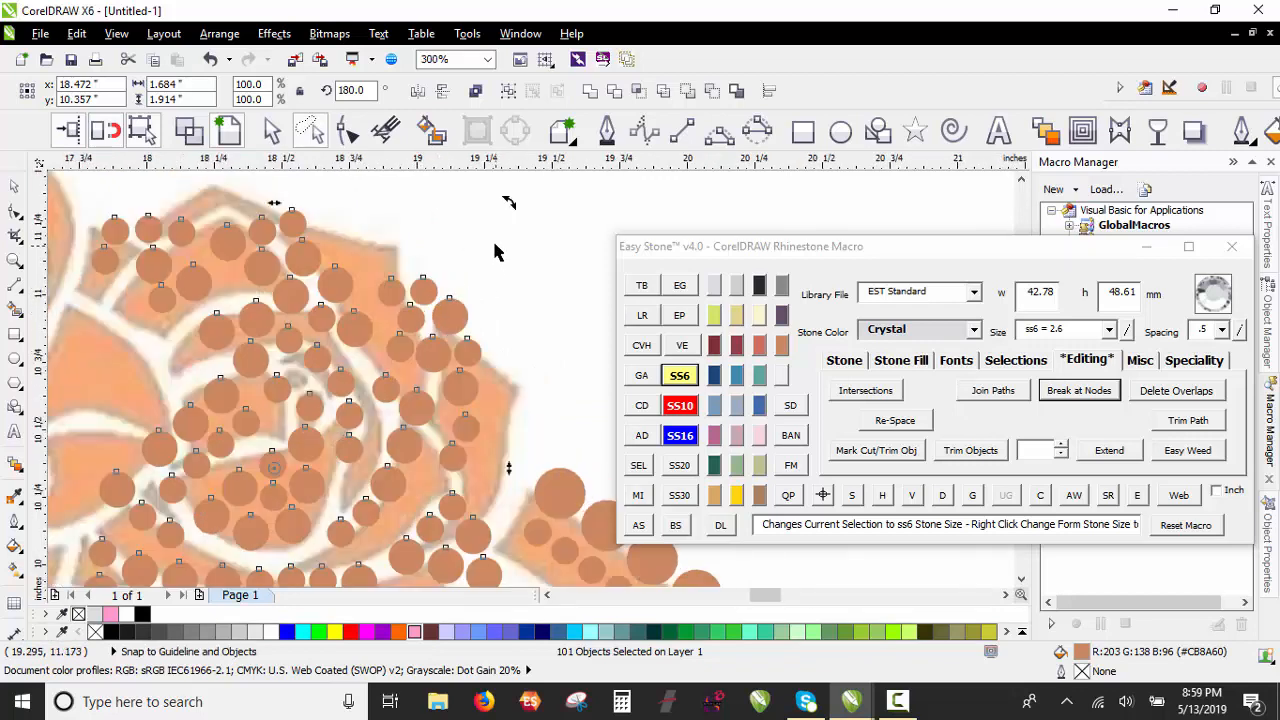
pyautogui.moveTo(511, 209); pyautogui.dragTo(597, 317)
pyautogui.scroll(-1, 426, 266)
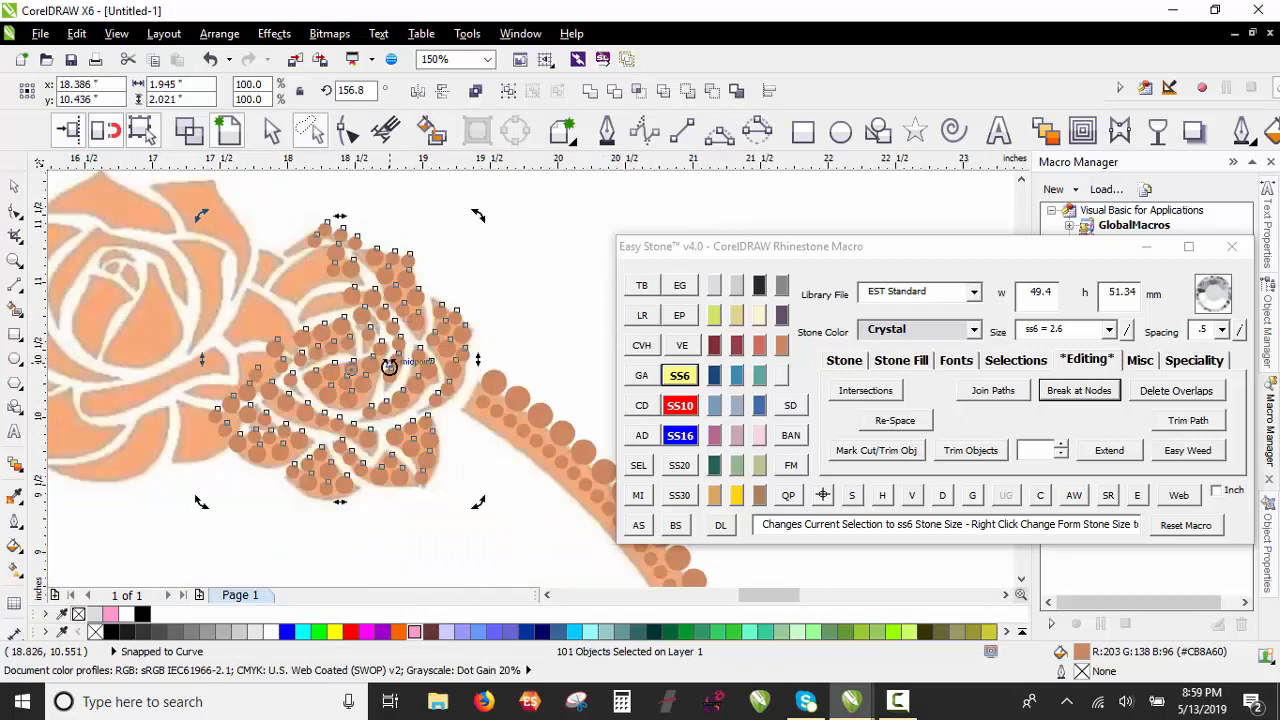
pyautogui.scroll(1, 389, 367)
pyautogui.scroll(1, 389, 367)
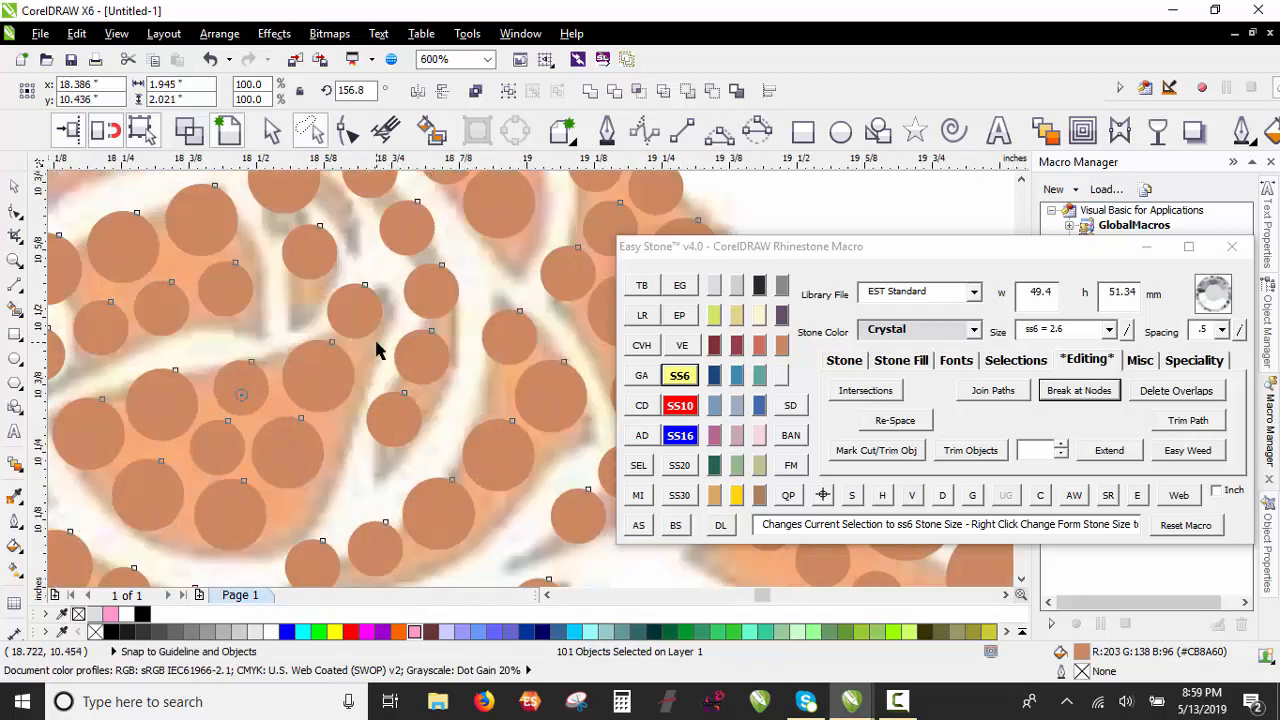
pyautogui.scroll(-2, 341, 304)
pyautogui.scroll(1, 370, 348)
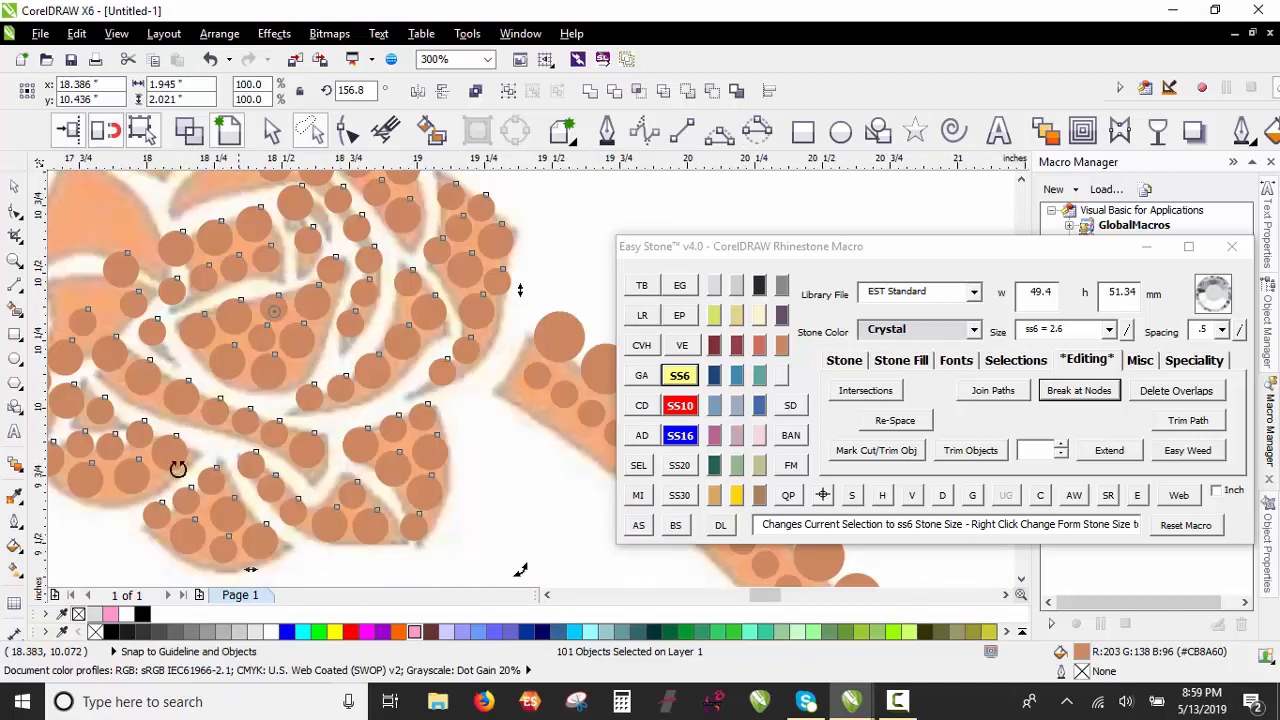
# Step: Shift the mirrored rose stones about 0.02 inches right and 0.05 inches down to fit the small rose's lower petals
pyautogui.scroll(-1, 214, 524)
pyautogui.scroll(2, 277, 488)
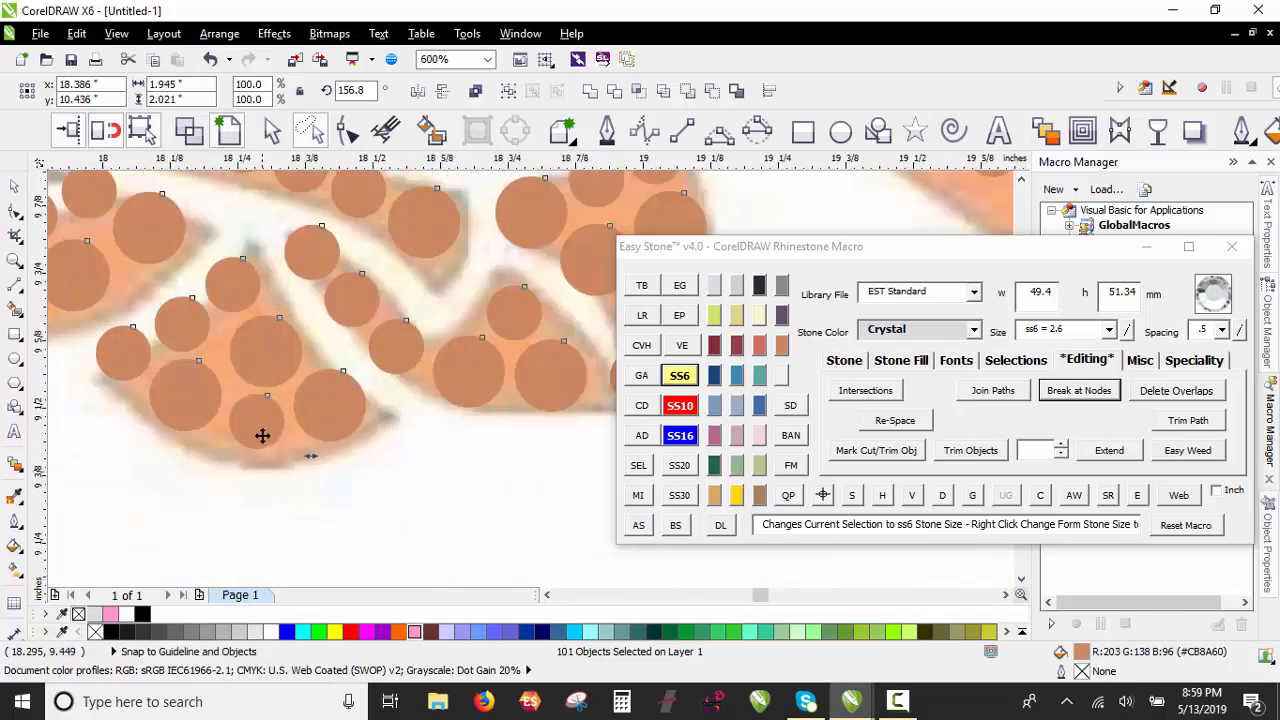
pyautogui.moveTo(262, 436); pyautogui.dragTo(269, 449)
pyautogui.scroll(-1, 517, 364)
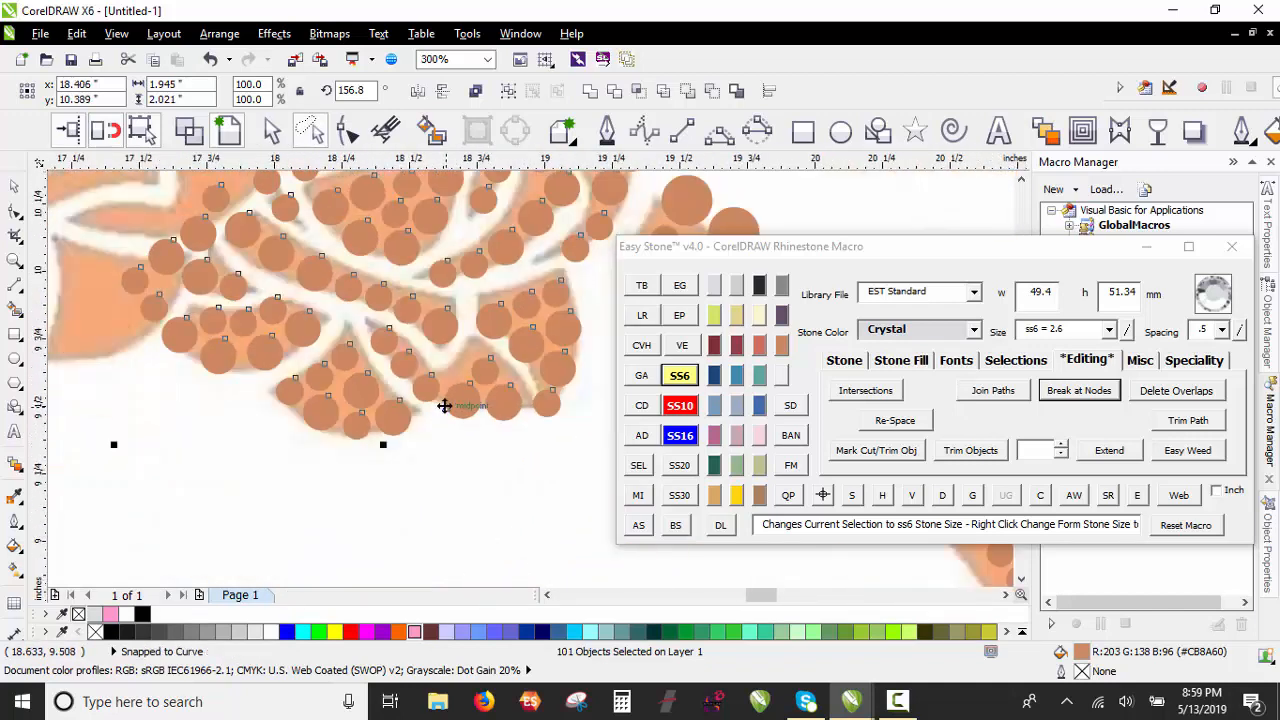
pyautogui.scroll(-1, 443, 406)
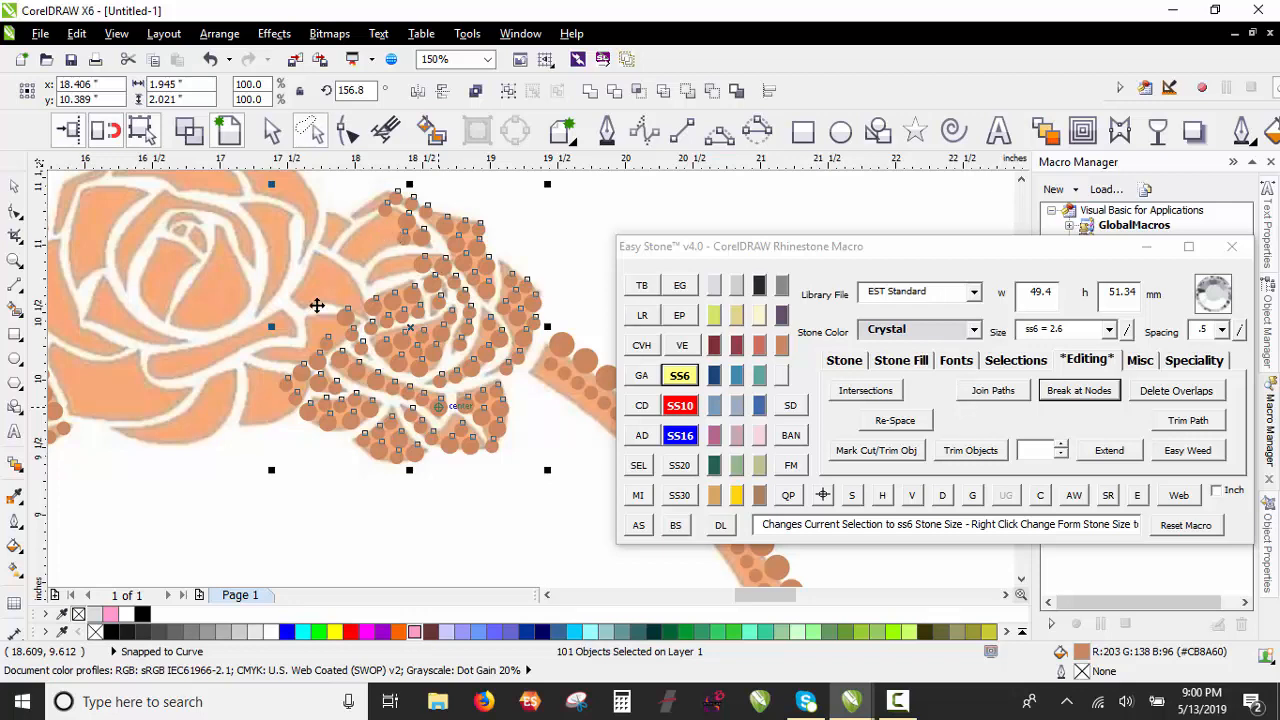
# Step: Delete the five stones of the mirrored copy that spill over from the small rose onto the center rose's petals
pyautogui.click(288, 352)
pyautogui.scroll(2, 265, 430)
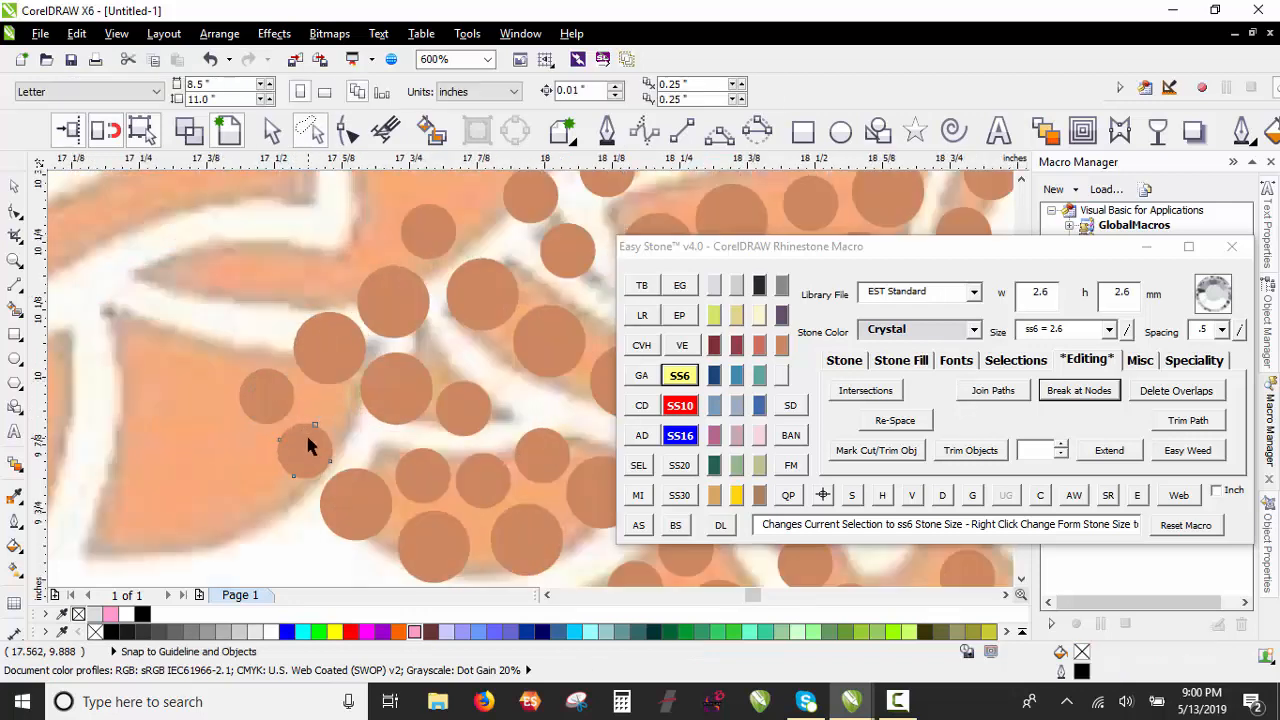
pyautogui.click(308, 443)
pyautogui.press('Delete')
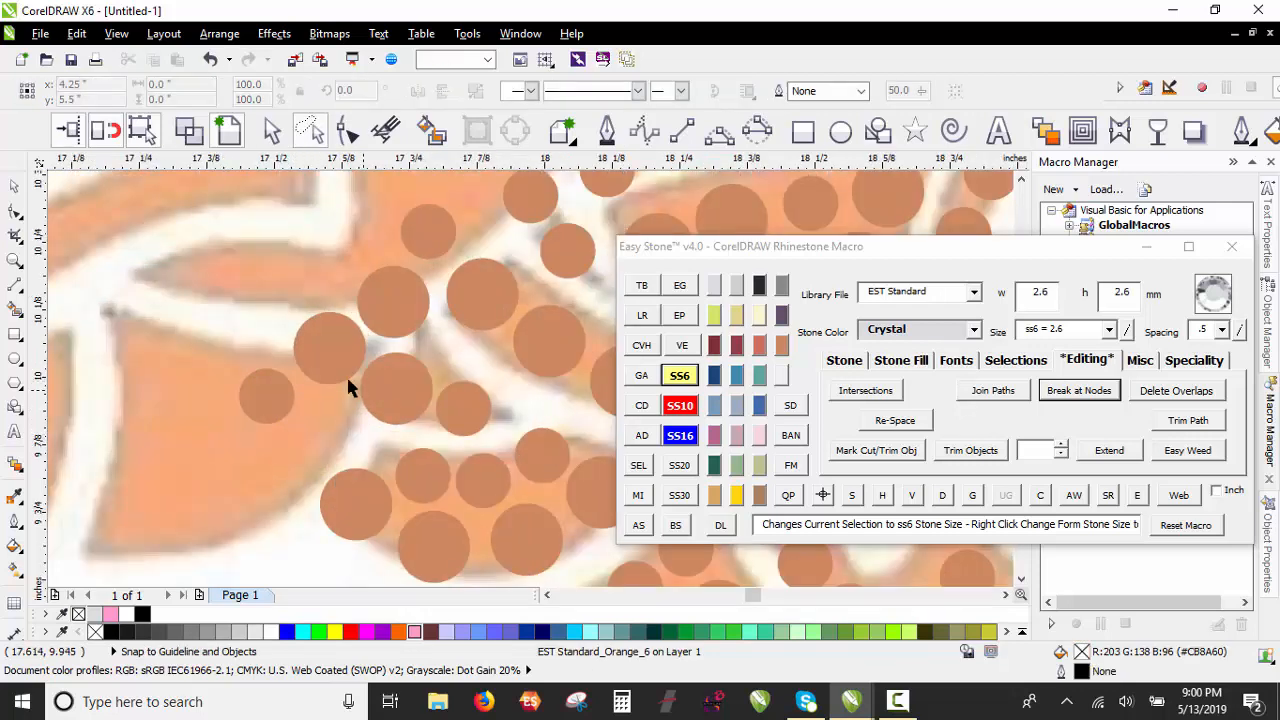
pyautogui.click(286, 379)
pyautogui.press('Delete')
pyautogui.click(339, 336)
pyautogui.press('Delete')
pyautogui.click(417, 291)
pyautogui.press('Delete')
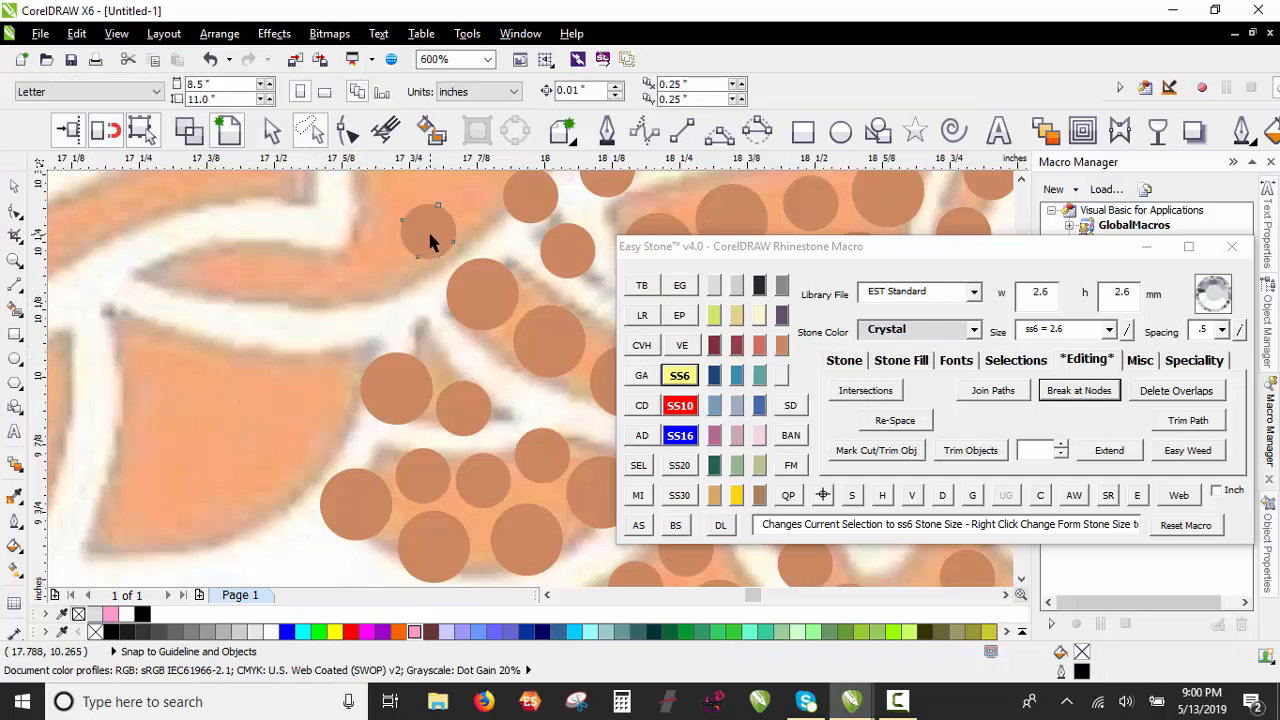
pyautogui.click(429, 236)
pyautogui.press('Delete')
# Step: Try reducing the outer stone of the small triangular petal beside the center rose to SS6 and shifting it inward
pyautogui.scroll(2, 425, 390)
pyautogui.click(417, 401)
pyautogui.click(679, 375)
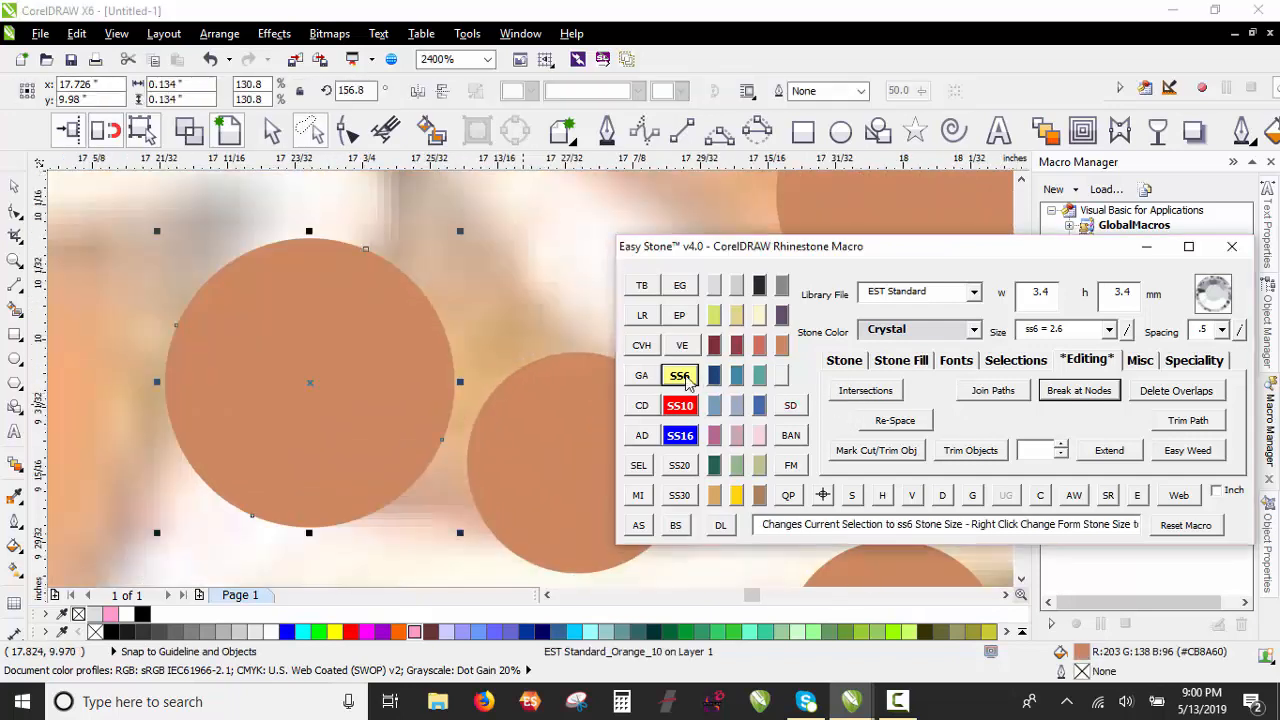
pyautogui.moveTo(300, 383); pyautogui.dragTo(337, 372)
pyautogui.scroll(-2, 470, 342)
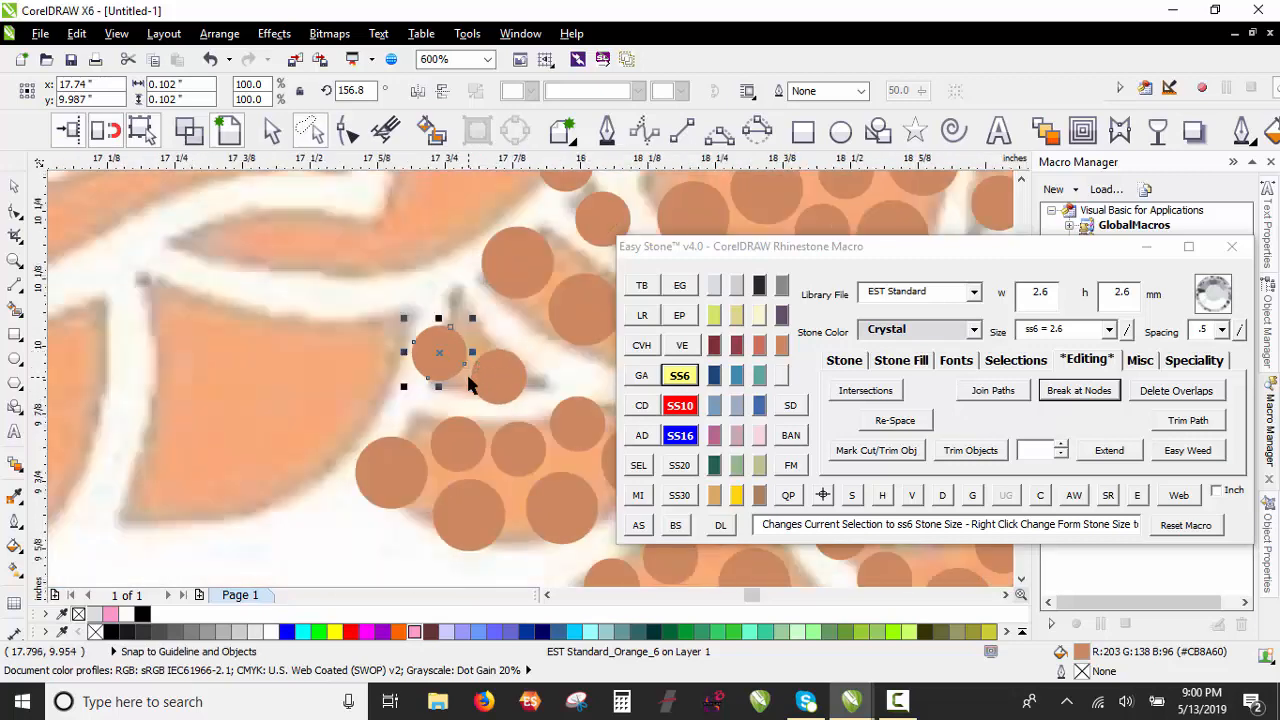
# Step: Remove the outer stone from the small triangular petal, center the remaining stone in it and enlarge that stone to SS10
pyautogui.scroll(1, 500, 376)
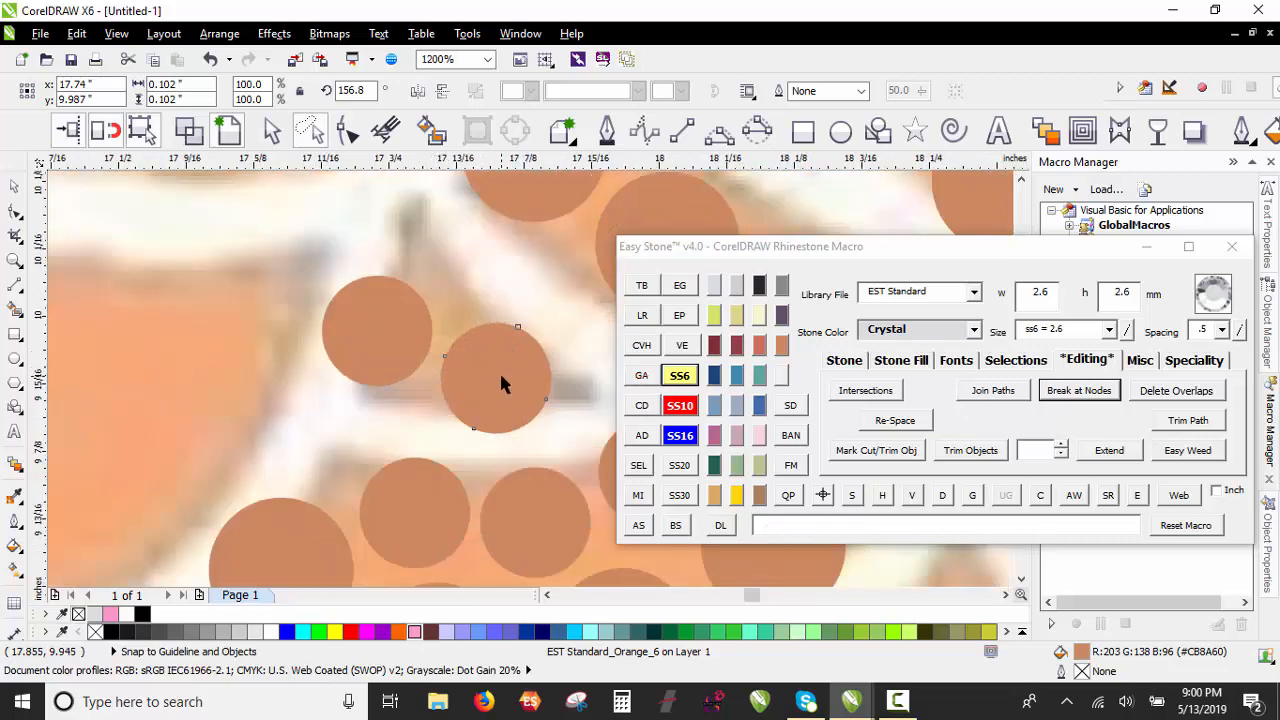
pyautogui.moveTo(502, 383); pyautogui.dragTo(451, 347)
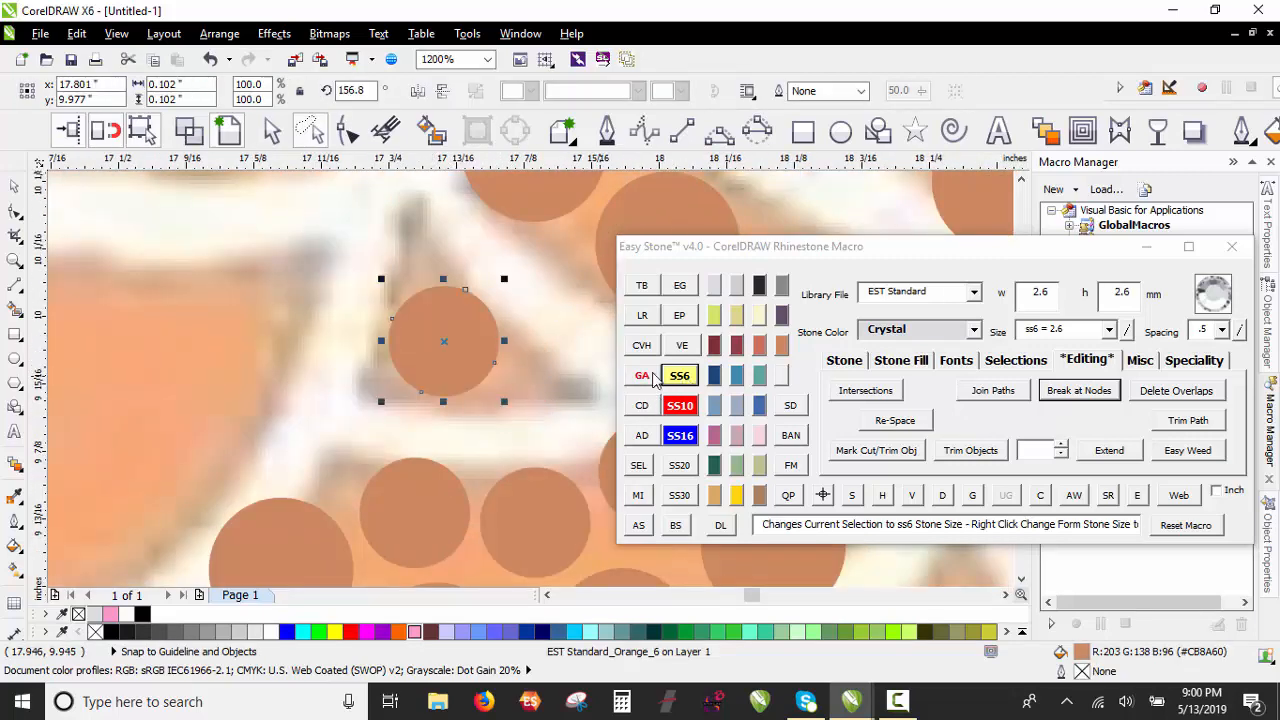
pyautogui.click(676, 408)
pyautogui.scroll(-3, 257, 427)
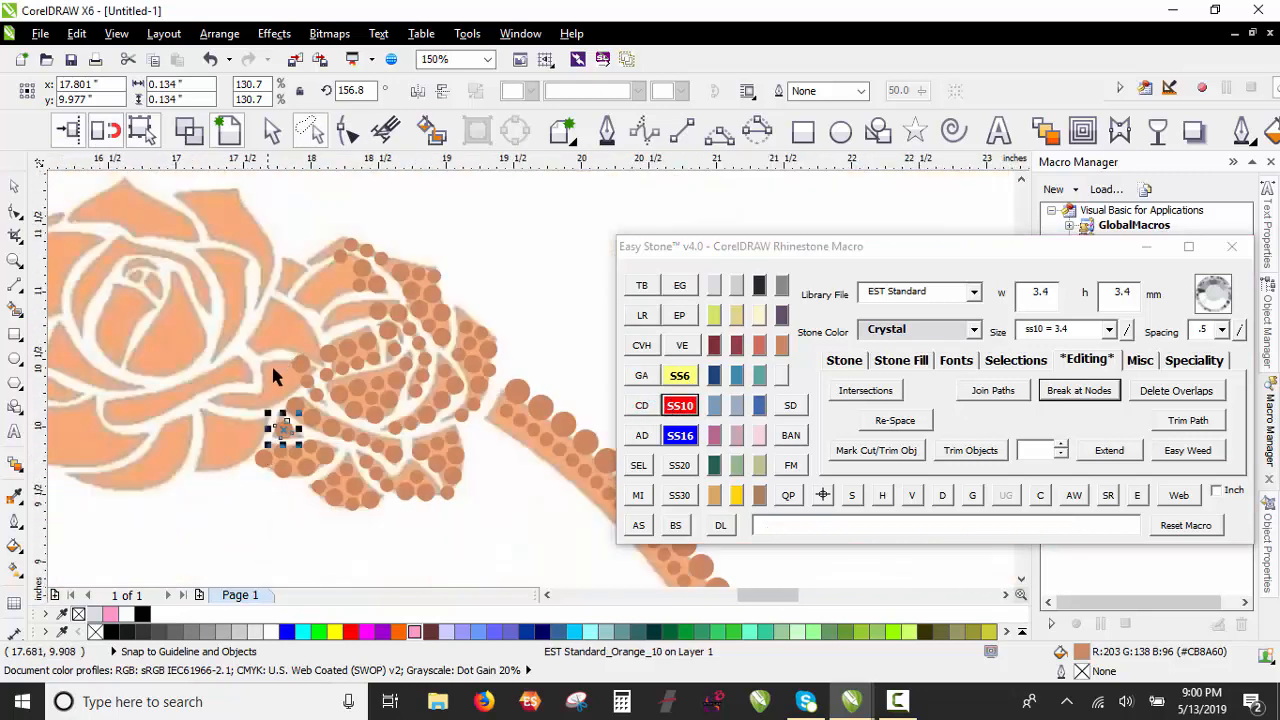
# Step: Position the ss10 stone at the left end of the narrow petal strip and distribute the strip's seven stones evenly
pyautogui.scroll(2, 305, 463)
pyautogui.scroll(1, 352, 495)
pyautogui.moveTo(360, 494); pyautogui.dragTo(384, 515)
pyautogui.scroll(-2, 257, 322)
pyautogui.scroll(2, 340, 422)
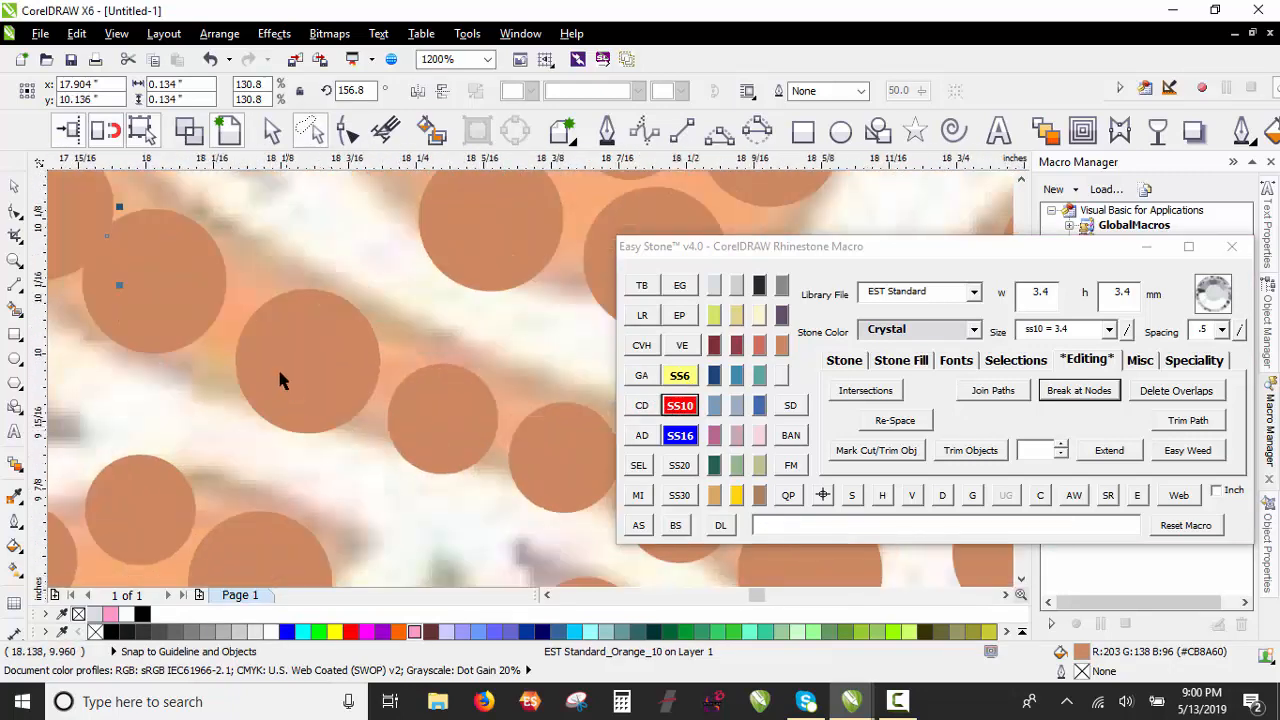
pyautogui.scroll(-1, 160, 288)
pyautogui.keyDown('shift'); pyautogui.click(160, 289); pyautogui.keyUp('shift')
pyautogui.keyDown('shift'); pyautogui.click(245, 332); pyautogui.keyUp('shift')
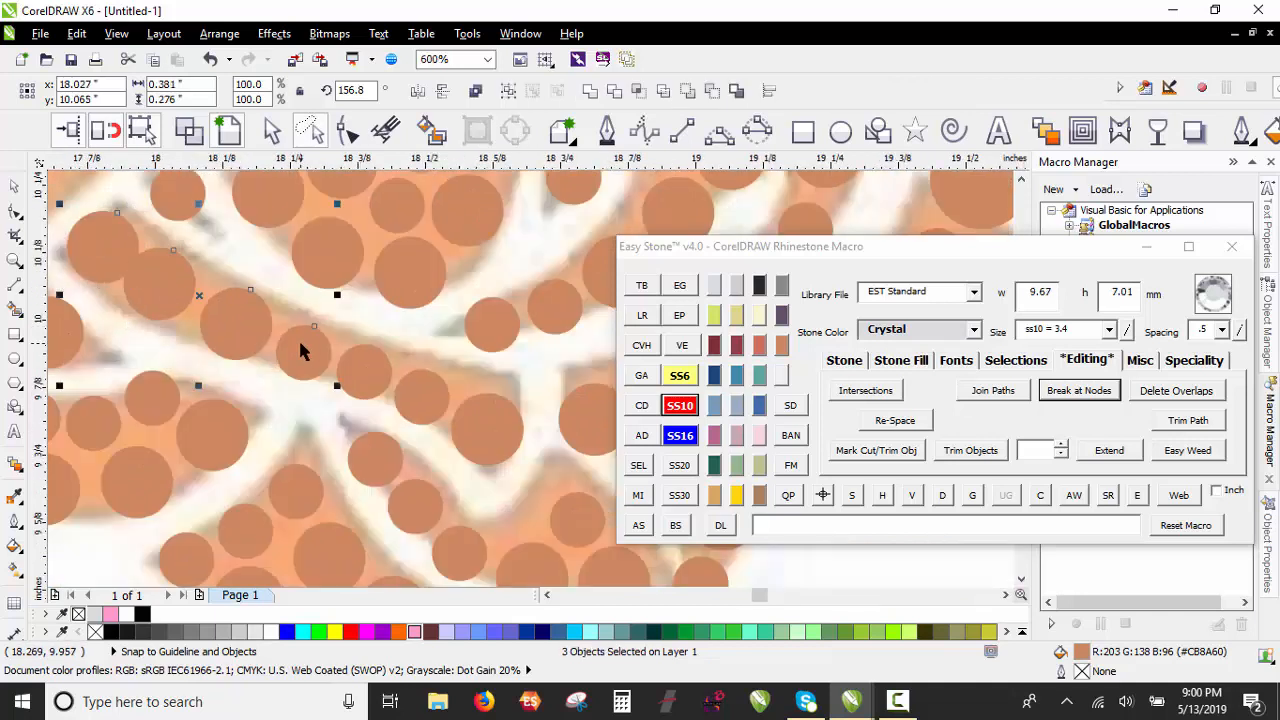
pyautogui.keyDown('shift'); pyautogui.click(300, 349); pyautogui.keyUp('shift')
pyautogui.keyDown('shift'); pyautogui.click(371, 371); pyautogui.keyUp('shift')
pyautogui.keyDown('shift'); pyautogui.click(414, 400); pyautogui.keyUp('shift')
pyautogui.keyDown('shift'); pyautogui.click(488, 428); pyautogui.keyUp('shift')
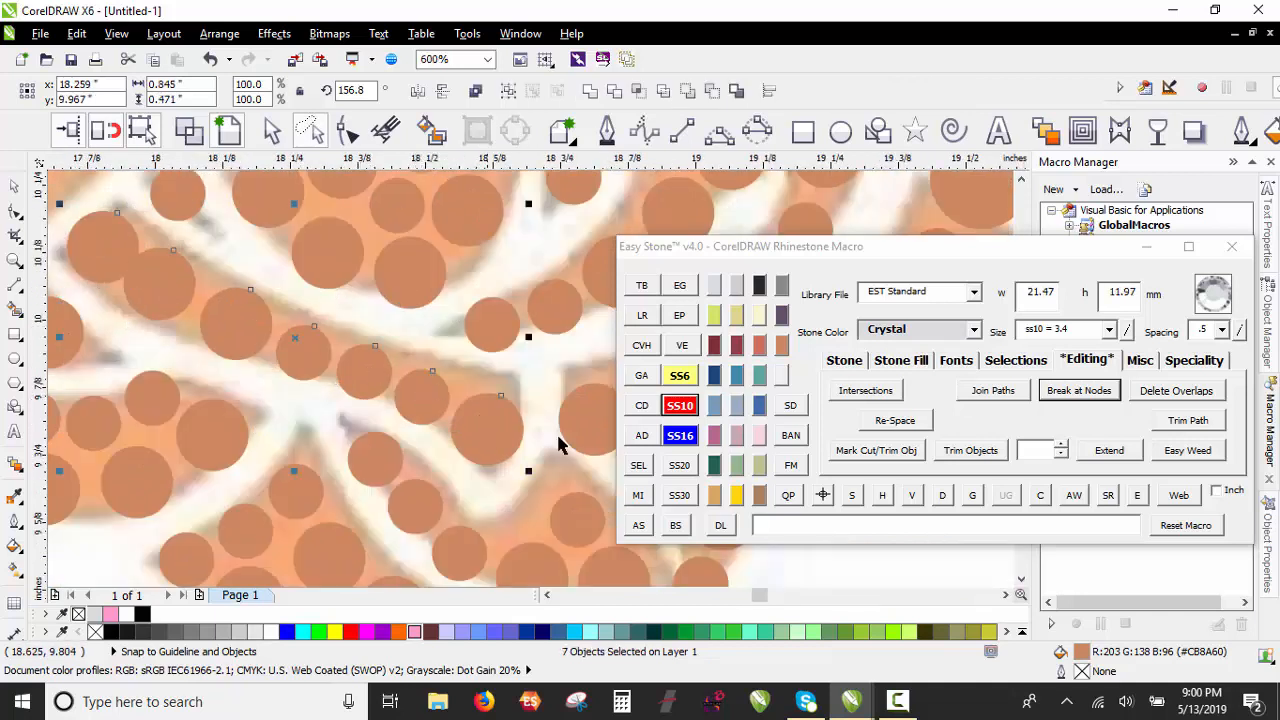
pyautogui.click(944, 496)
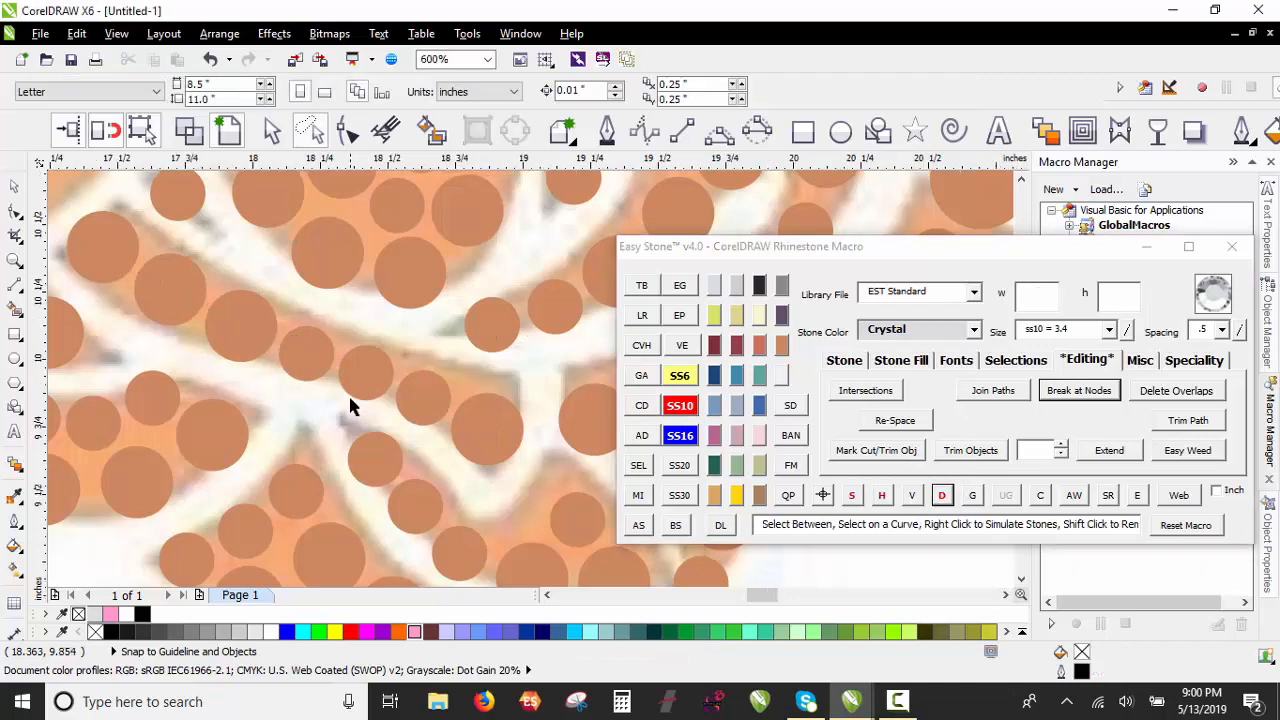
# Step: Delete the stray stones in and beside the white gap along the left edge of the right-hand rose
pyautogui.scroll(-3, 348, 400)
pyautogui.scroll(1, 292, 340)
pyautogui.click(287, 357)
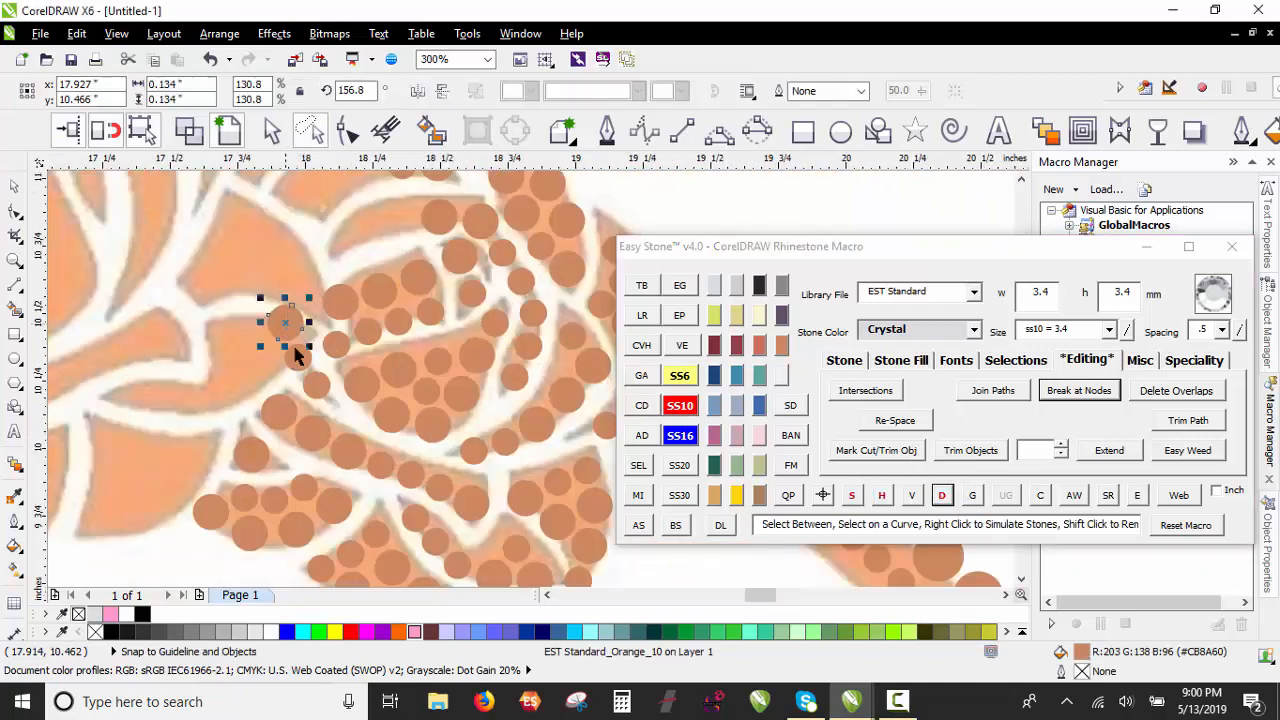
pyautogui.scroll(2, 299, 356)
pyautogui.click(282, 398)
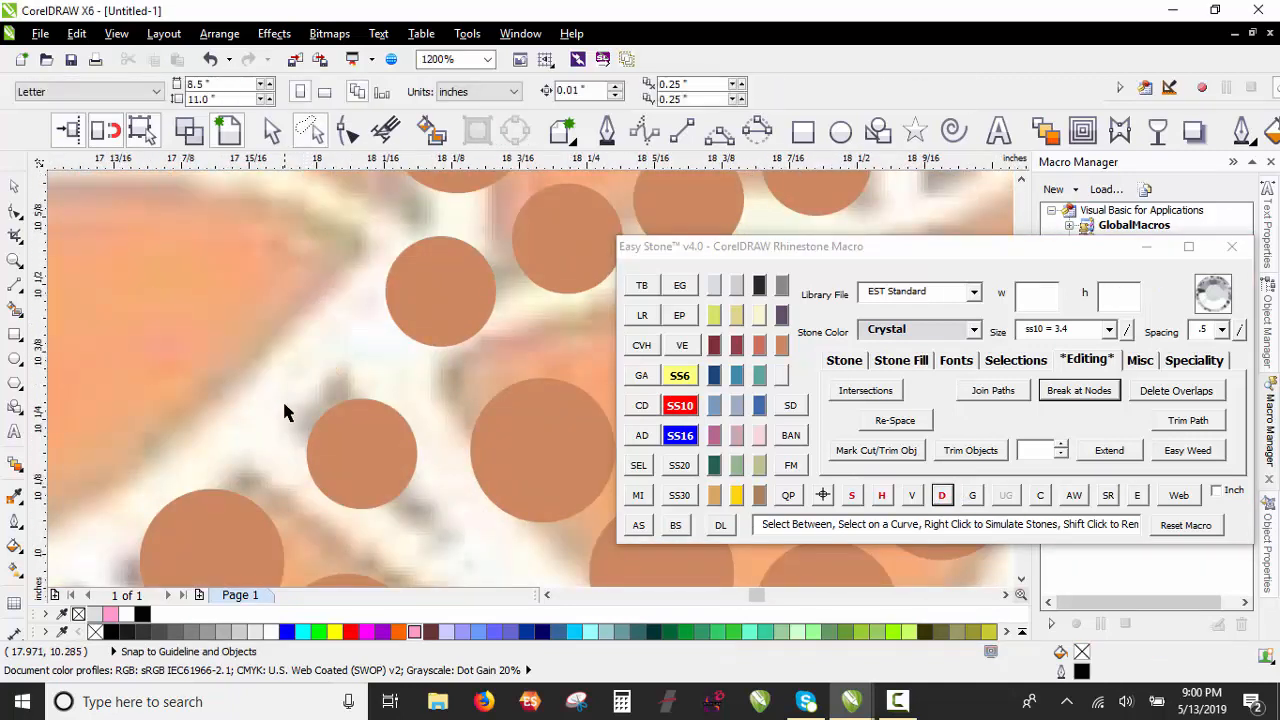
pyautogui.scroll(-2, 281, 399)
pyautogui.scroll(1, 320, 329)
pyautogui.scroll(1, 300, 330)
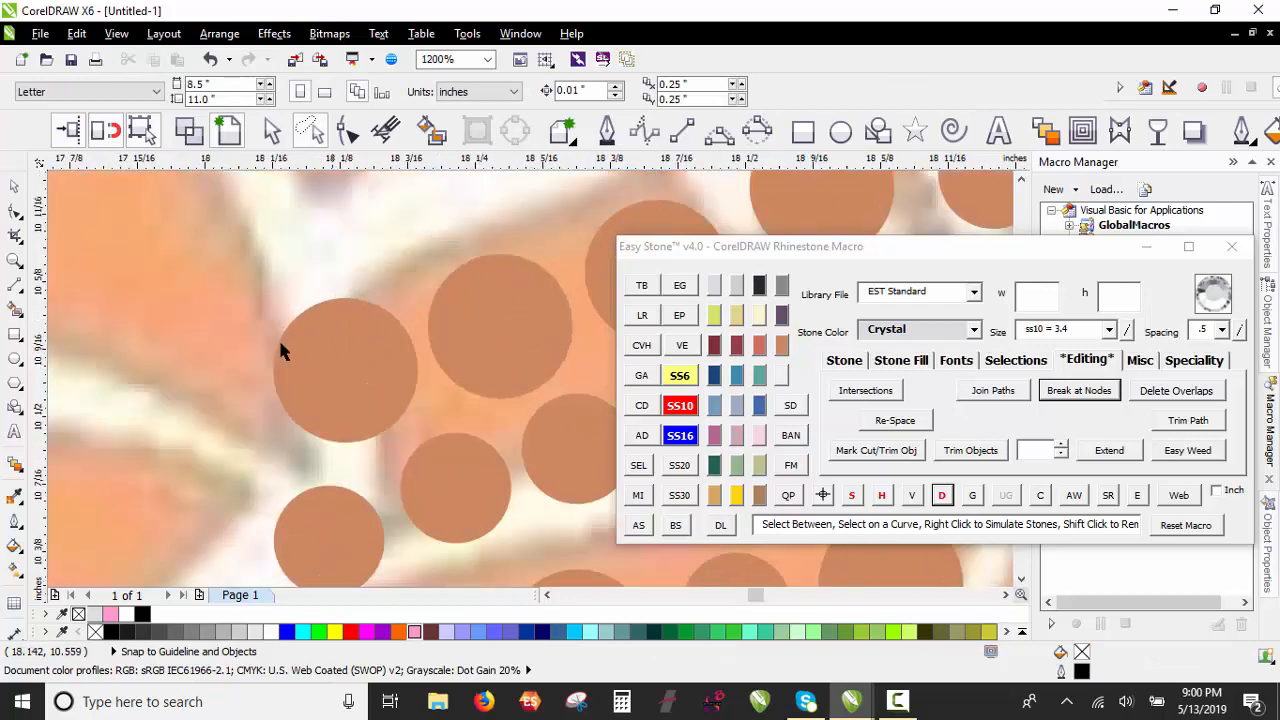
pyautogui.scroll(-1, 435, 348)
pyautogui.click(319, 362)
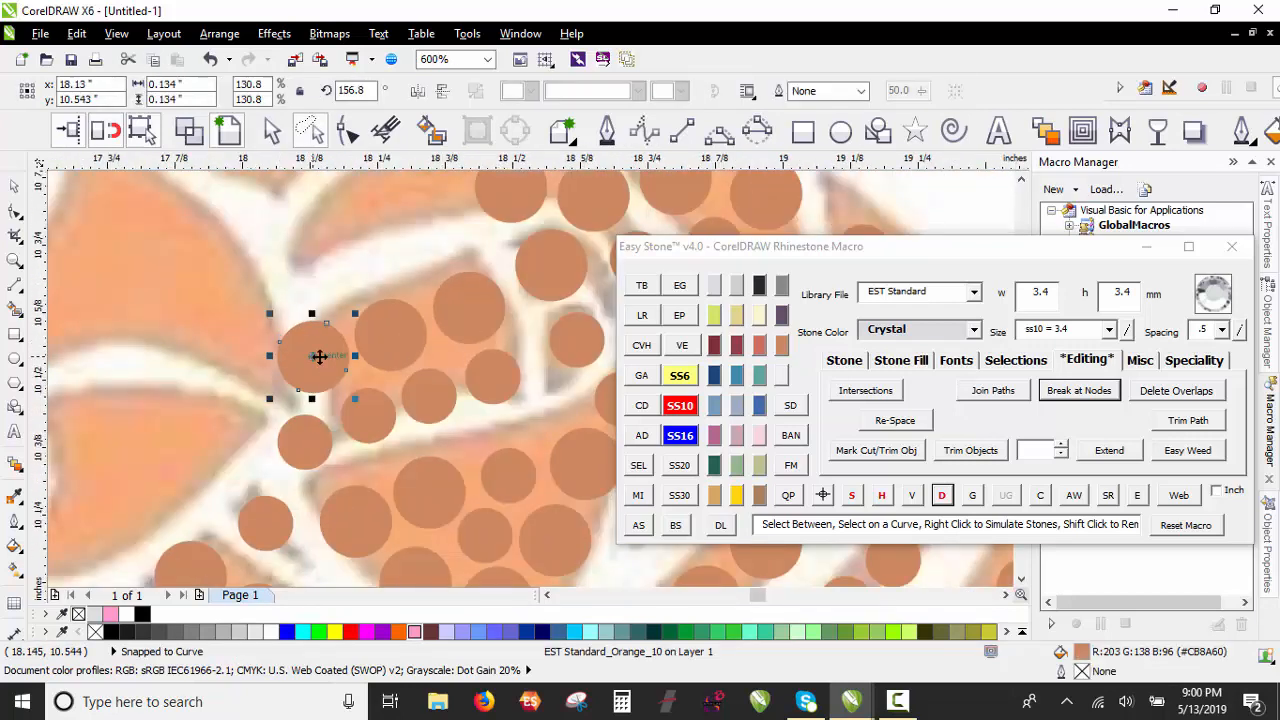
pyautogui.press('Delete')
# Step: Reposition the two upper ss10 stones within the small petal at the right-hand rose's centre
pyautogui.scroll(1, 397, 350)
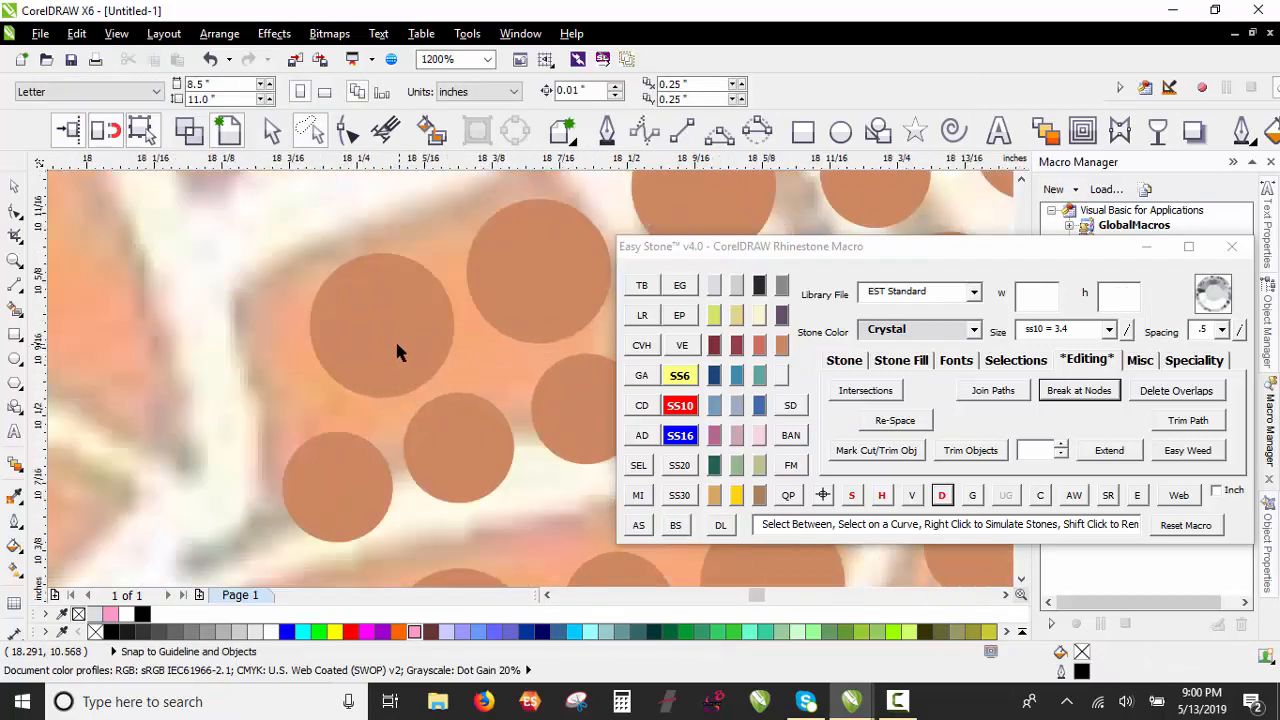
pyautogui.click(366, 357)
pyautogui.moveTo(497, 298); pyautogui.dragTo(497, 298)
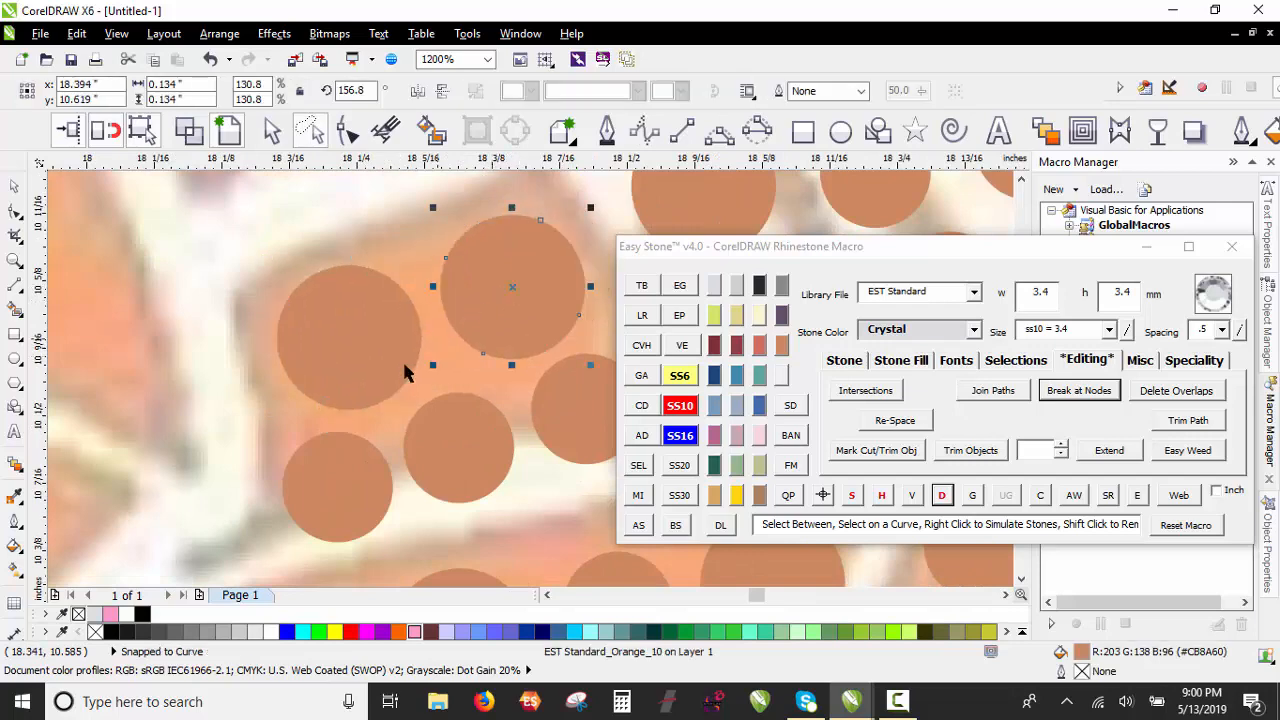
# Step: Extend the ss6 row along the right-hand rose's top outer petal with copied stones toward the lower left
pyautogui.scroll(-3, 398, 366)
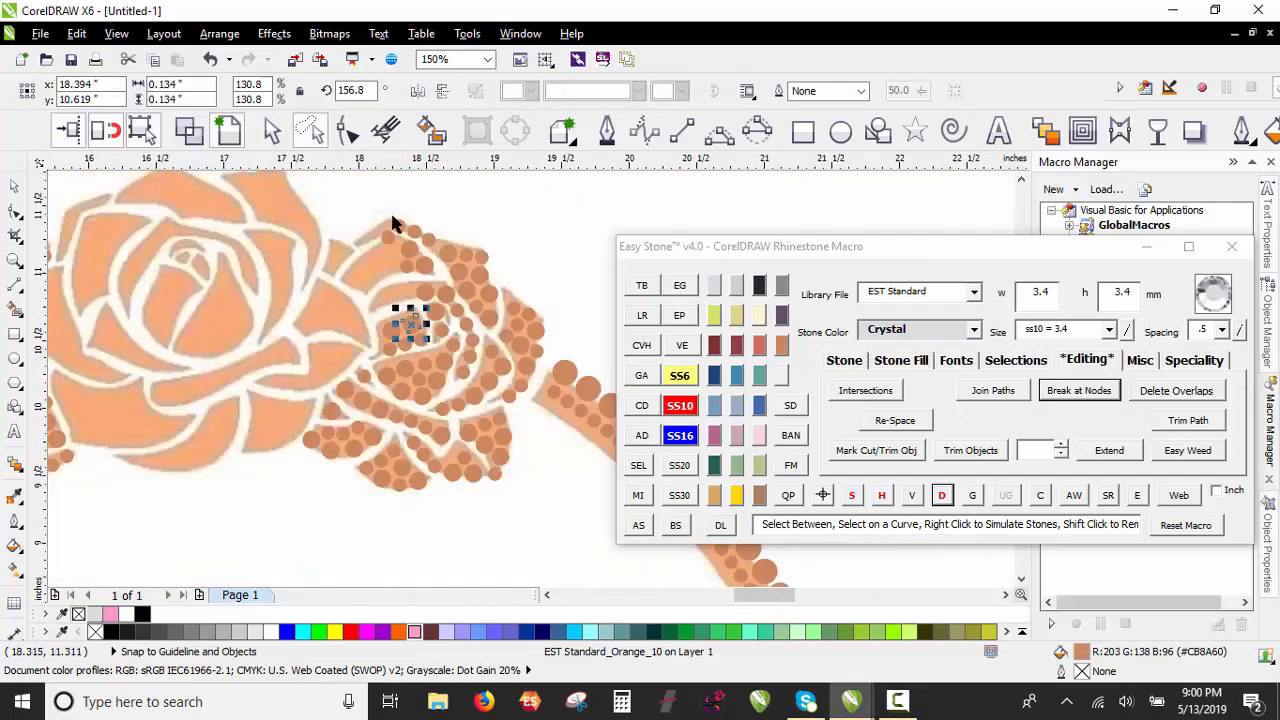
pyautogui.scroll(2, 393, 224)
pyautogui.scroll(1, 369, 290)
pyautogui.moveTo(352, 236); pyautogui.dragTo(209, 353)
pyautogui.scroll(-1, 409, 246)
pyautogui.scroll(1, 308, 287)
pyautogui.rightClick(218, 347)
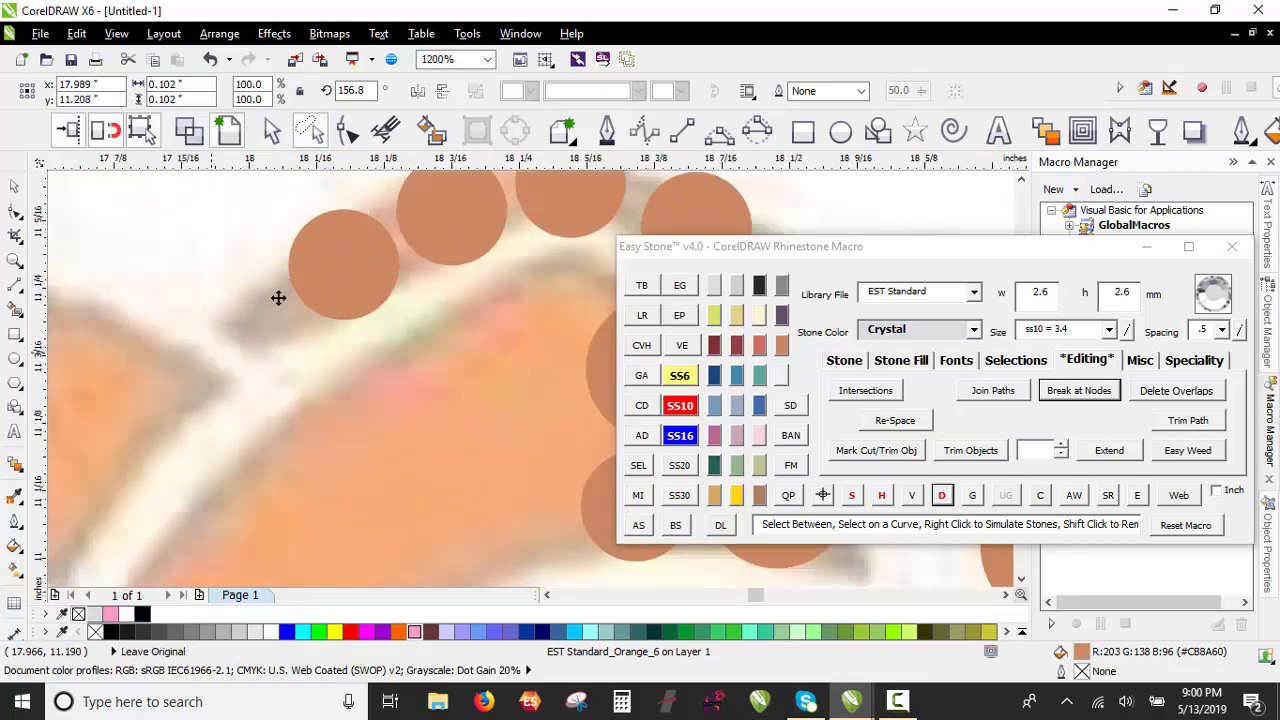
pyautogui.scroll(-1, 318, 285)
pyautogui.scroll(1, 322, 286)
pyautogui.click(359, 259)
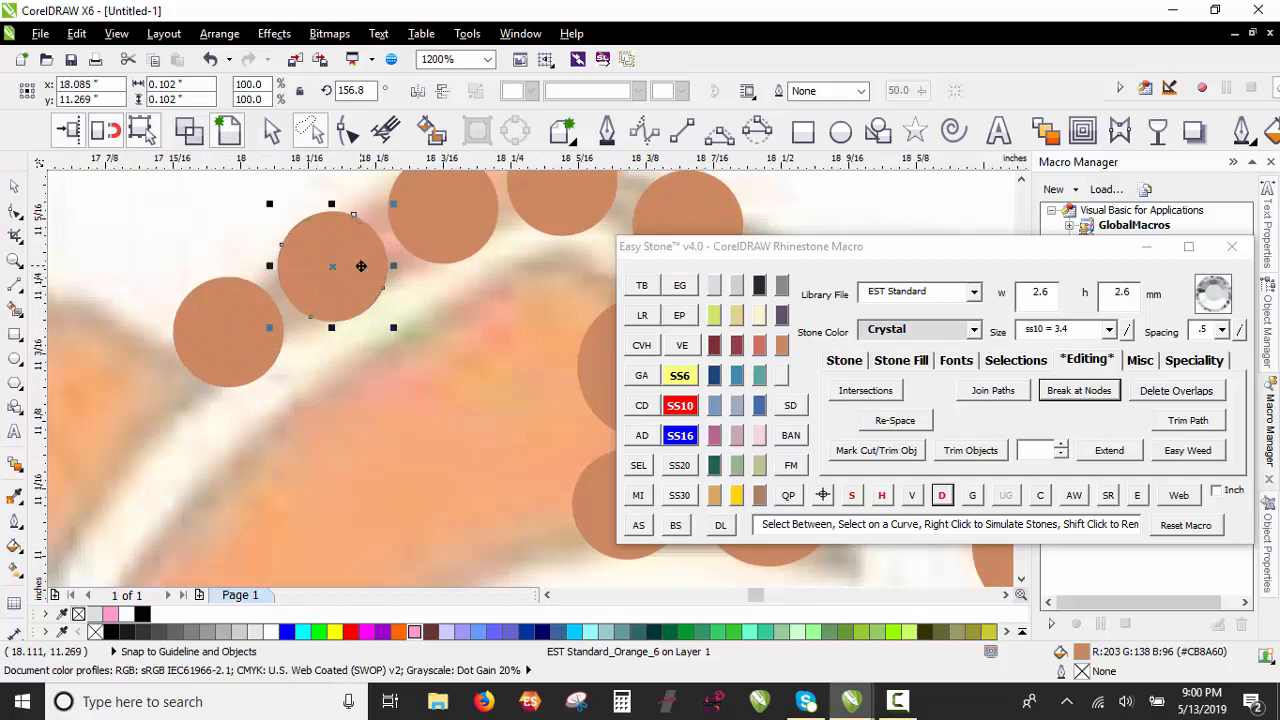
# Step: Fill the small pointed petal between the roses with one ss10 stone and an ss6 stone below it
pyautogui.scroll(-2, 362, 252)
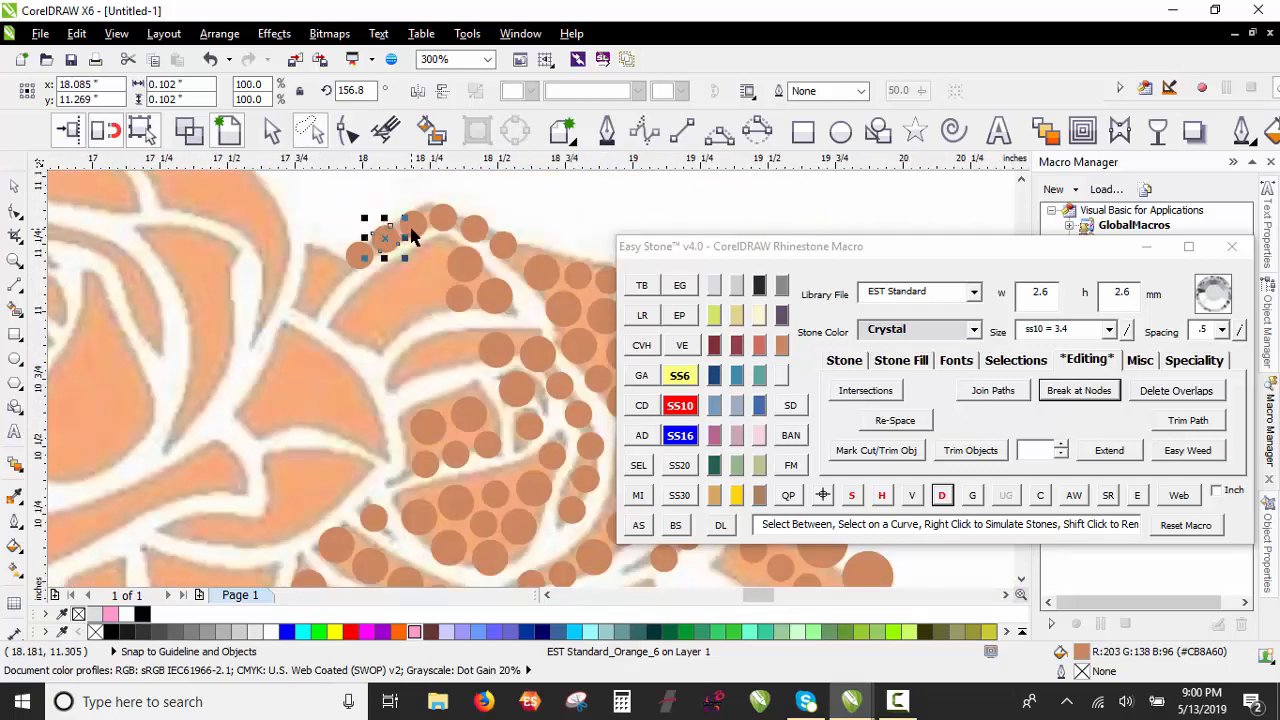
pyautogui.scroll(1, 380, 248)
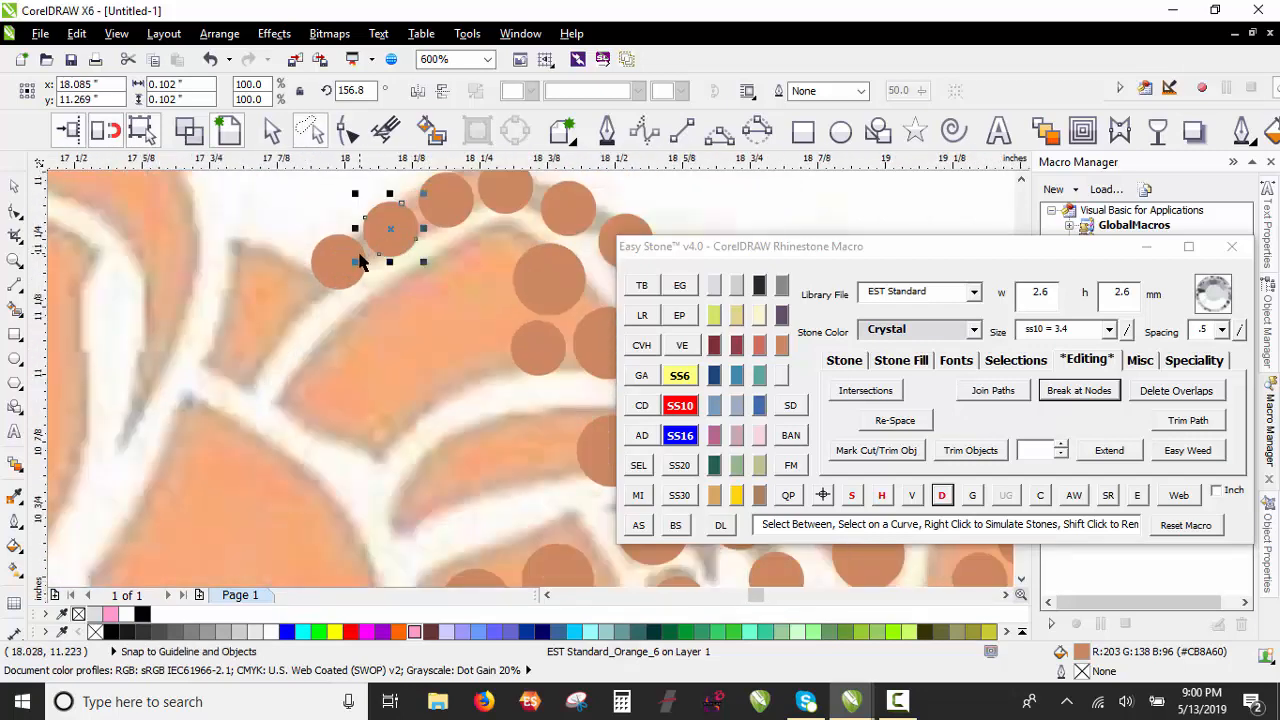
pyautogui.moveTo(342, 263); pyautogui.dragTo(271, 287)
pyautogui.click(679, 405)
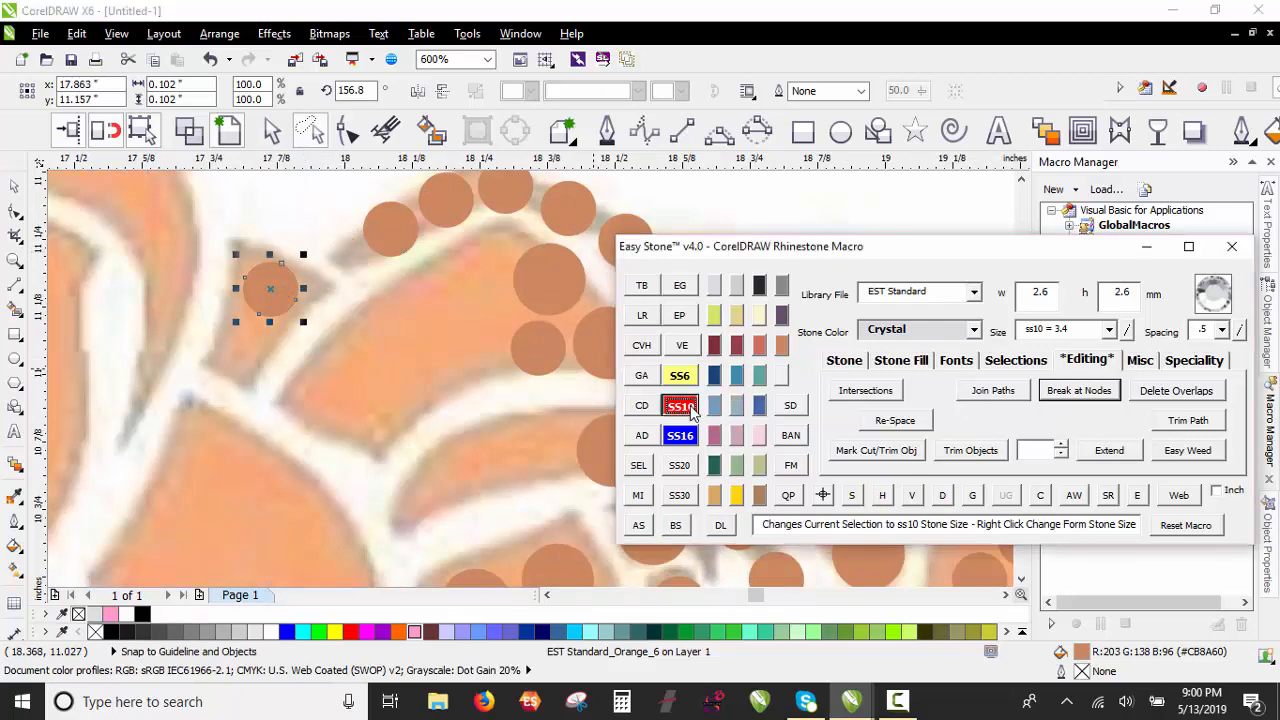
pyautogui.scroll(2, 218, 310)
pyautogui.scroll(-1, 323, 277)
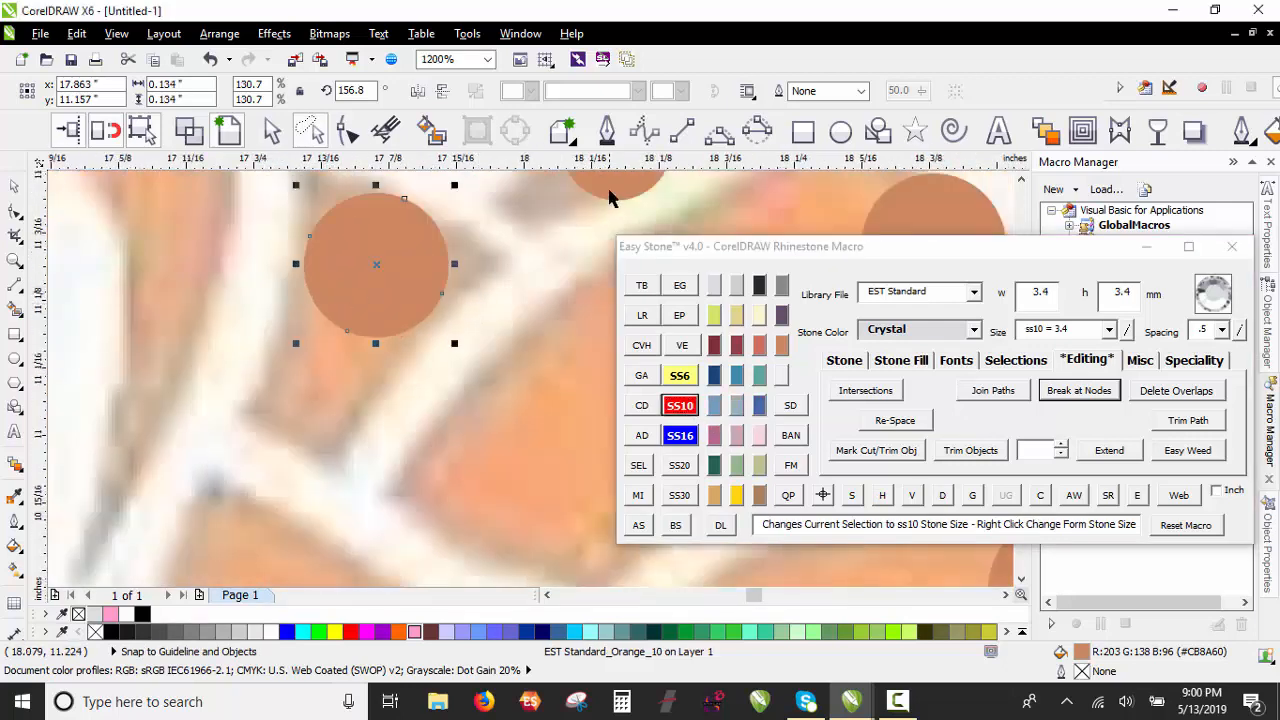
pyautogui.rightClick(279, 485)
pyautogui.moveTo(612, 198); pyautogui.dragTo(303, 444)
pyautogui.scroll(-2, 276, 360)
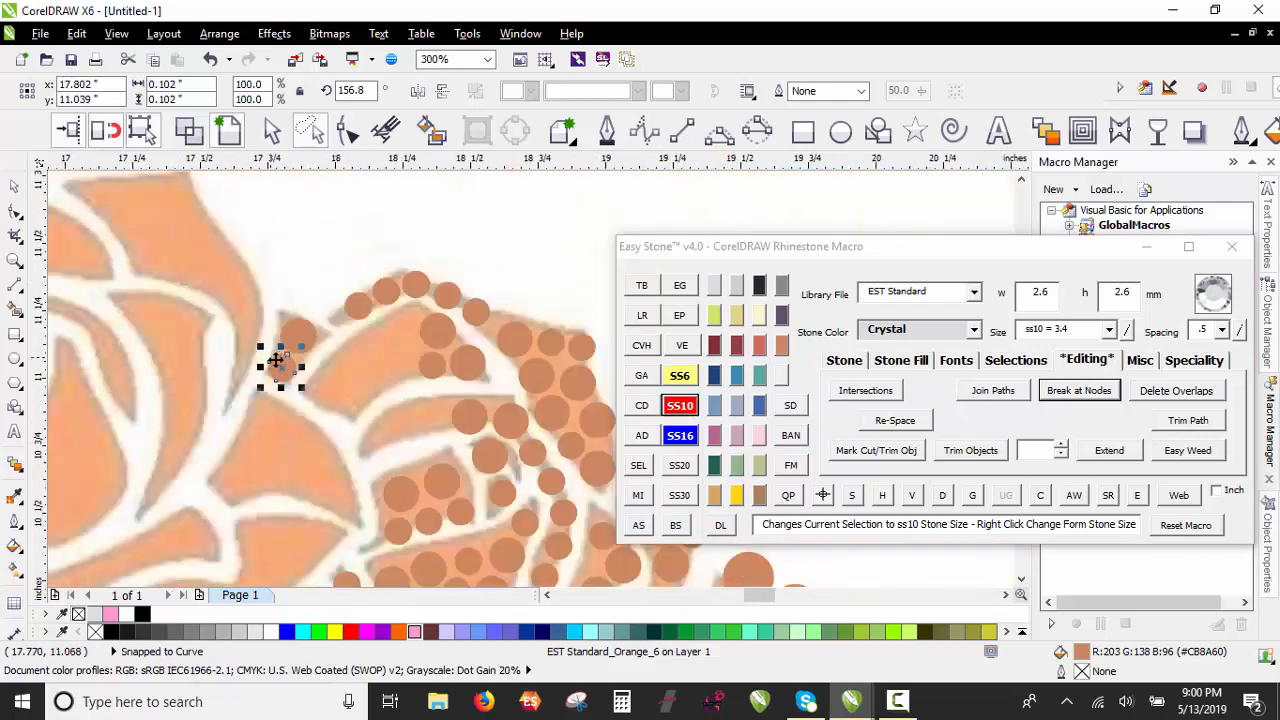
# Step: Fill the right-hand rose's upper curved petal with copied ss10 and ss6 stones
pyautogui.scroll(2, 451, 337)
pyautogui.moveTo(514, 286); pyautogui.dragTo(113, 469)
pyautogui.press('space')
pyautogui.press('space')
pyautogui.rightClick(113, 469)
pyautogui.scroll(-1, 512, 232)
pyautogui.scroll(1, 511, 304)
pyautogui.moveTo(511, 330); pyautogui.dragTo(280, 425)
pyautogui.rightClick(396, 352)
pyautogui.scroll(-1, 238, 285)
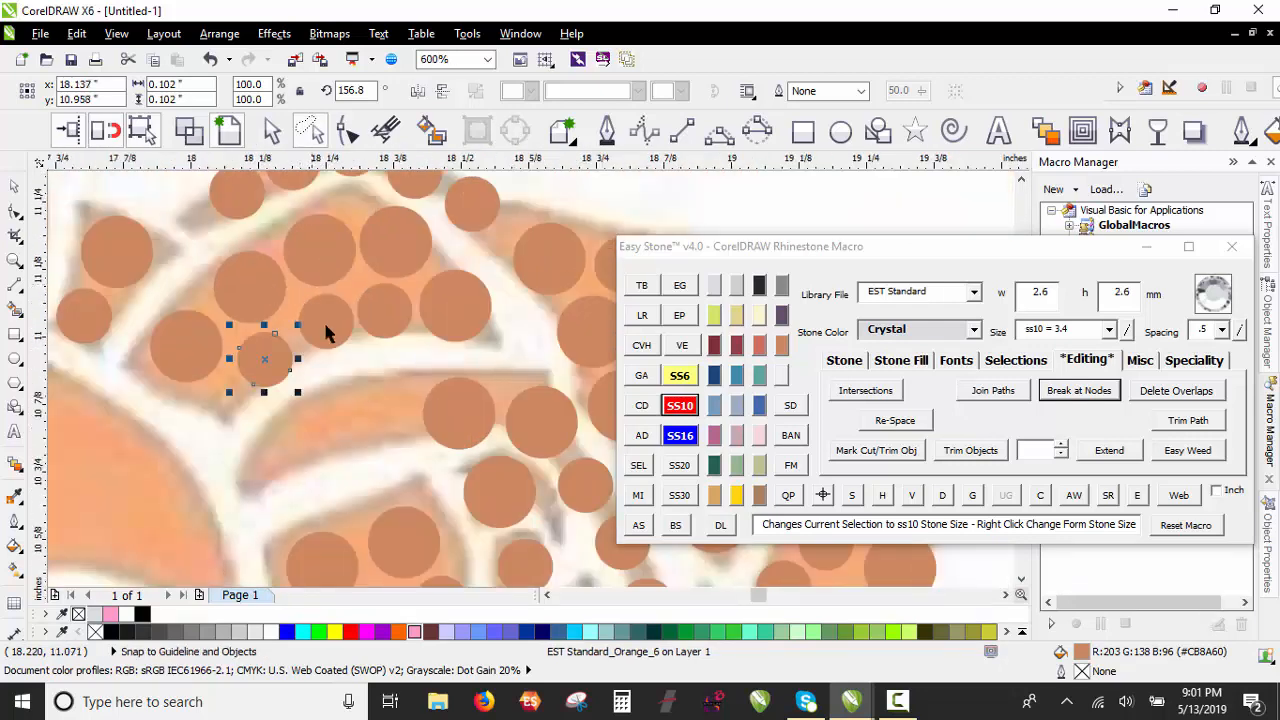
# Step: Extend the ss10 row leftward with copies in the thin curved petal below and change the end stone to ss6
pyautogui.scroll(1, 424, 468)
pyautogui.moveTo(477, 356); pyautogui.dragTo(175, 411)
pyautogui.rightClick(311, 355)
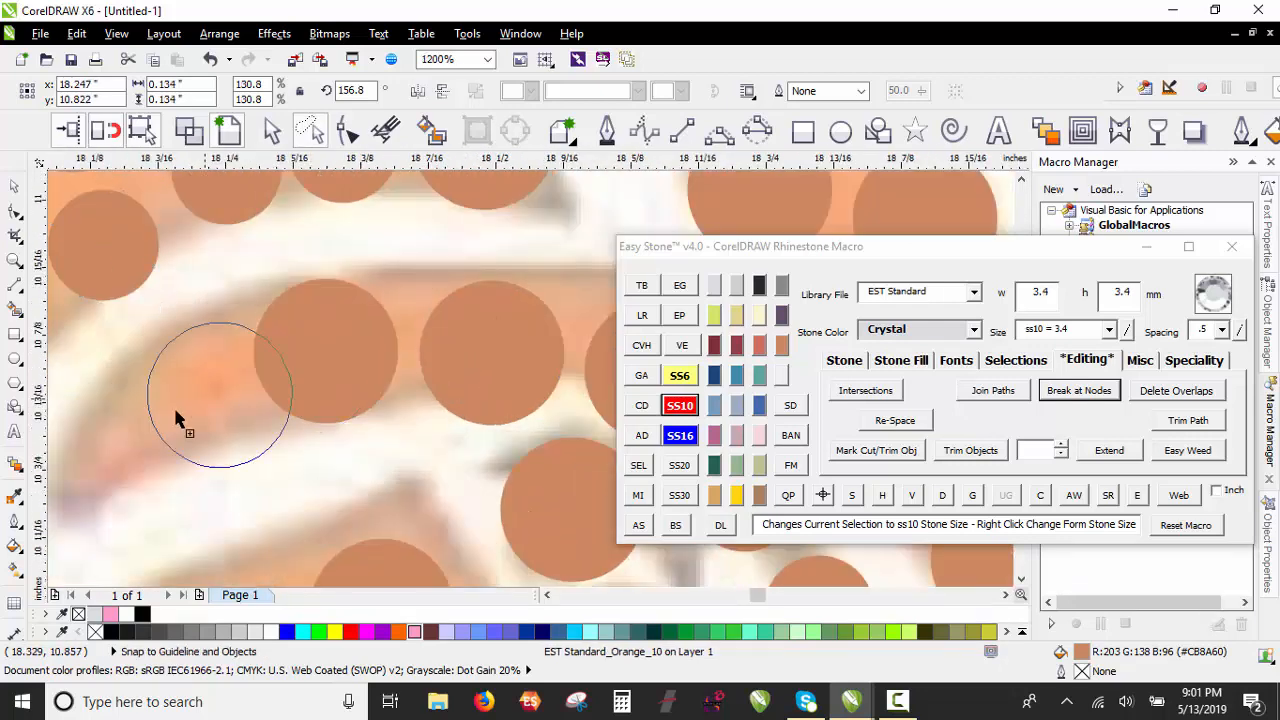
pyautogui.rightClick(175, 411)
pyautogui.click(680, 376)
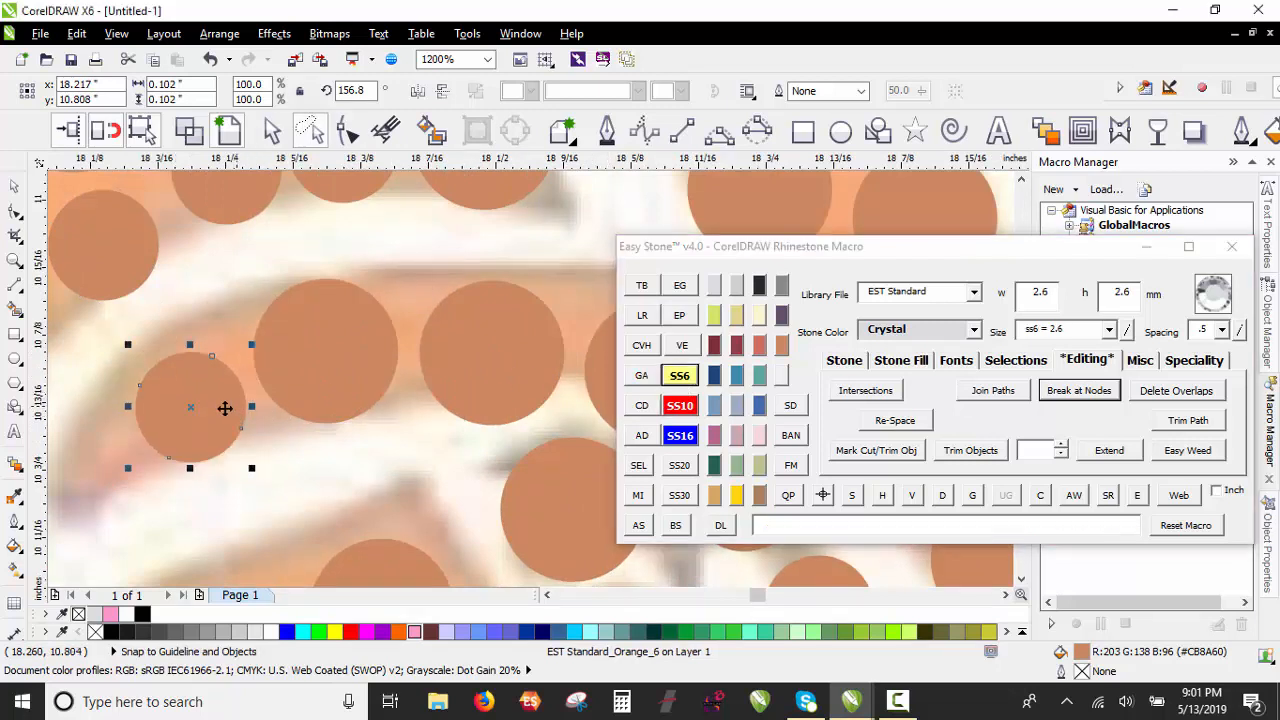
# Step: Copy the ss6 end stone to the thin curved petal's lower-left tip and nudge the copy into place
pyautogui.scroll(-1, 607, 165)
pyautogui.scroll(1, 404, 277)
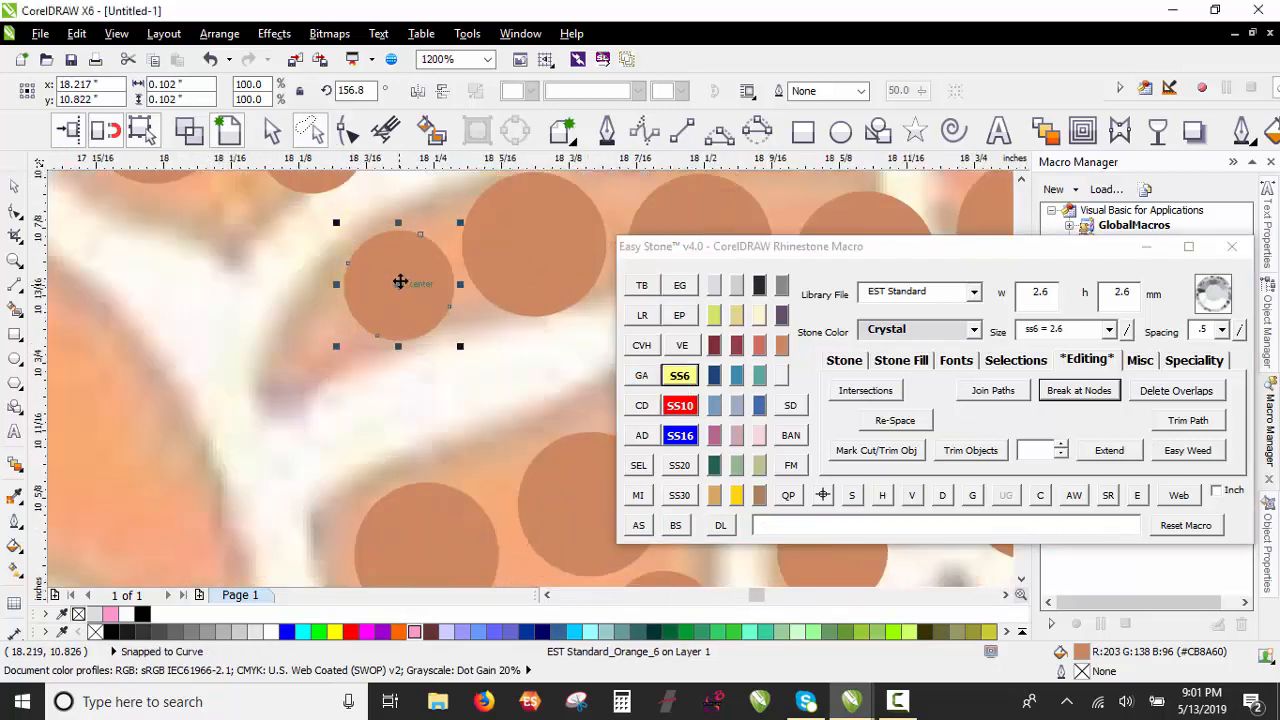
pyautogui.moveTo(400, 280); pyautogui.dragTo(326, 360)
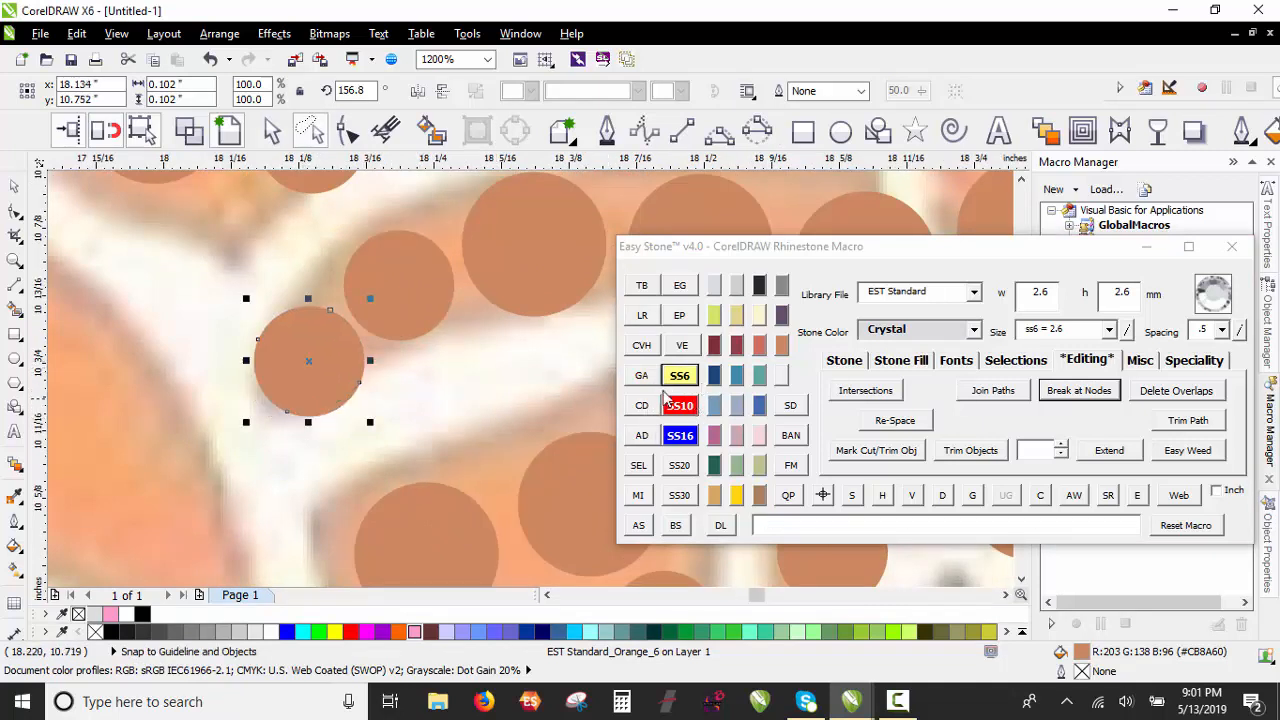
pyautogui.press('Escape')
pyautogui.scroll(1, 339, 339)
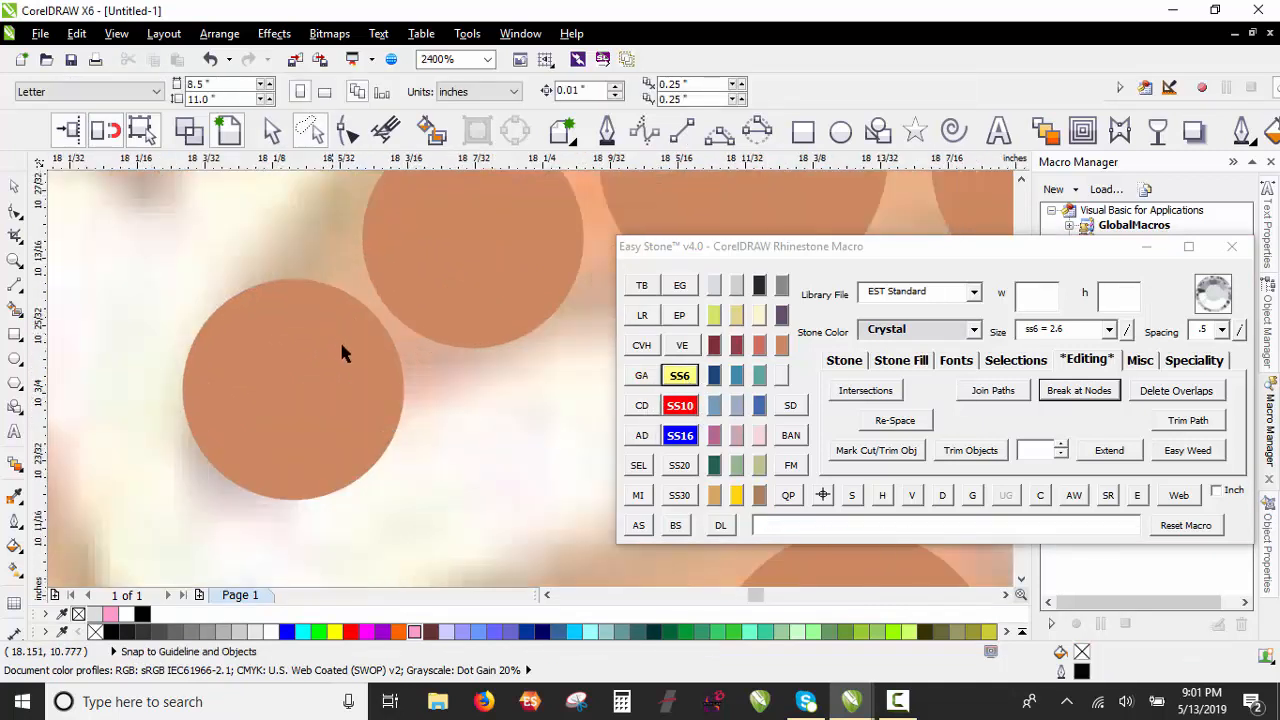
pyautogui.click(341, 352)
pyautogui.scroll(-1, 361, 321)
pyautogui.scroll(-3, 352, 290)
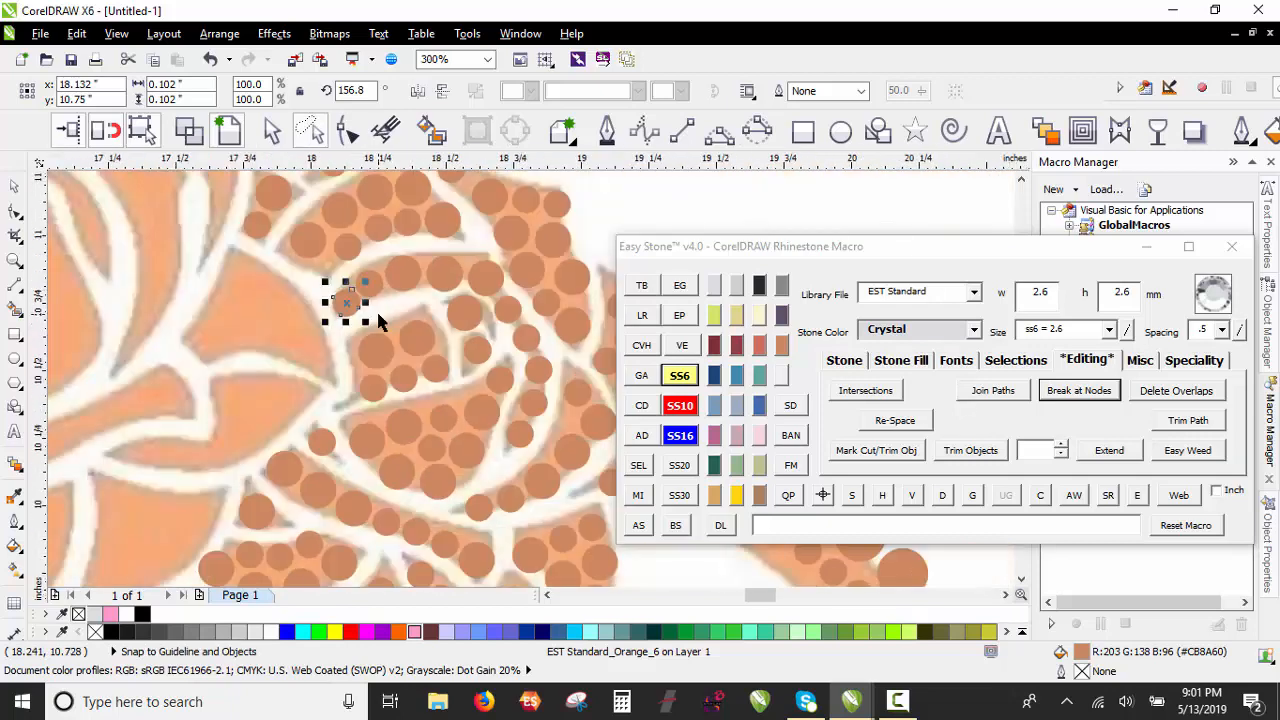
pyautogui.press('Escape')
# Step: Place three ss10 stone copies down the left edge of the central rose's lower-left petal
pyautogui.scroll(-1, 364, 322)
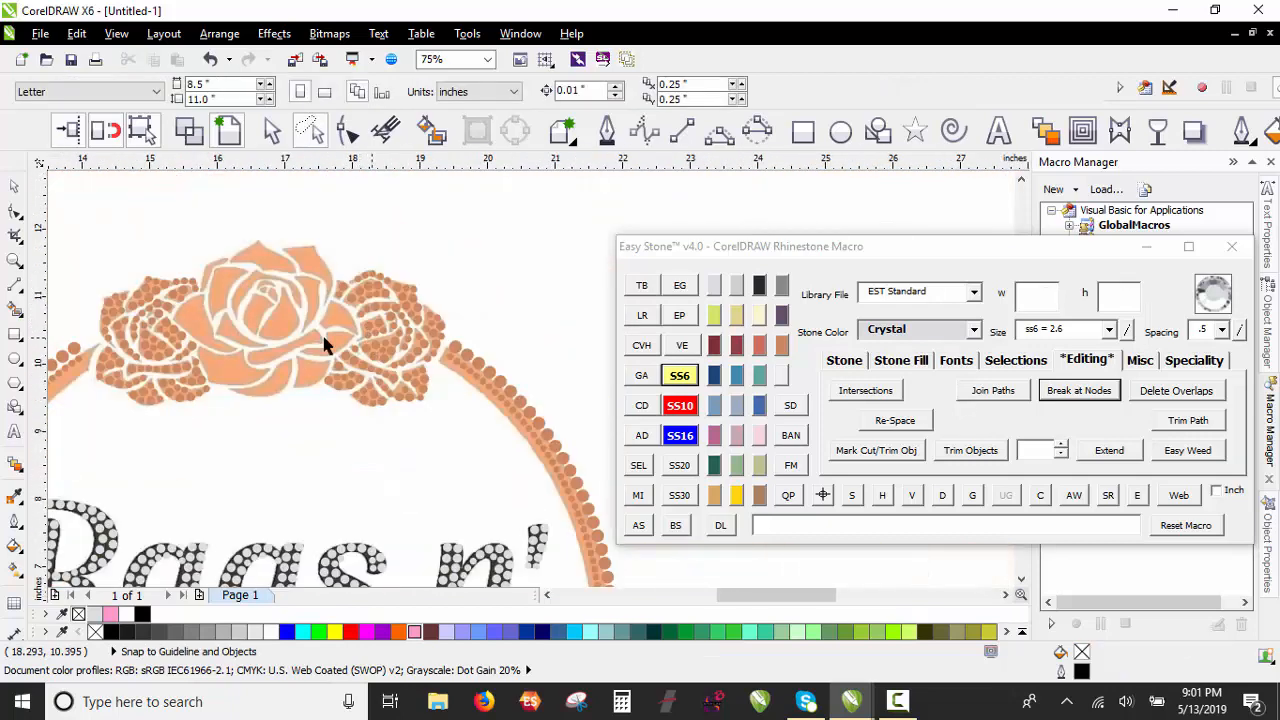
pyautogui.scroll(2, 218, 374)
pyautogui.scroll(1, 197, 382)
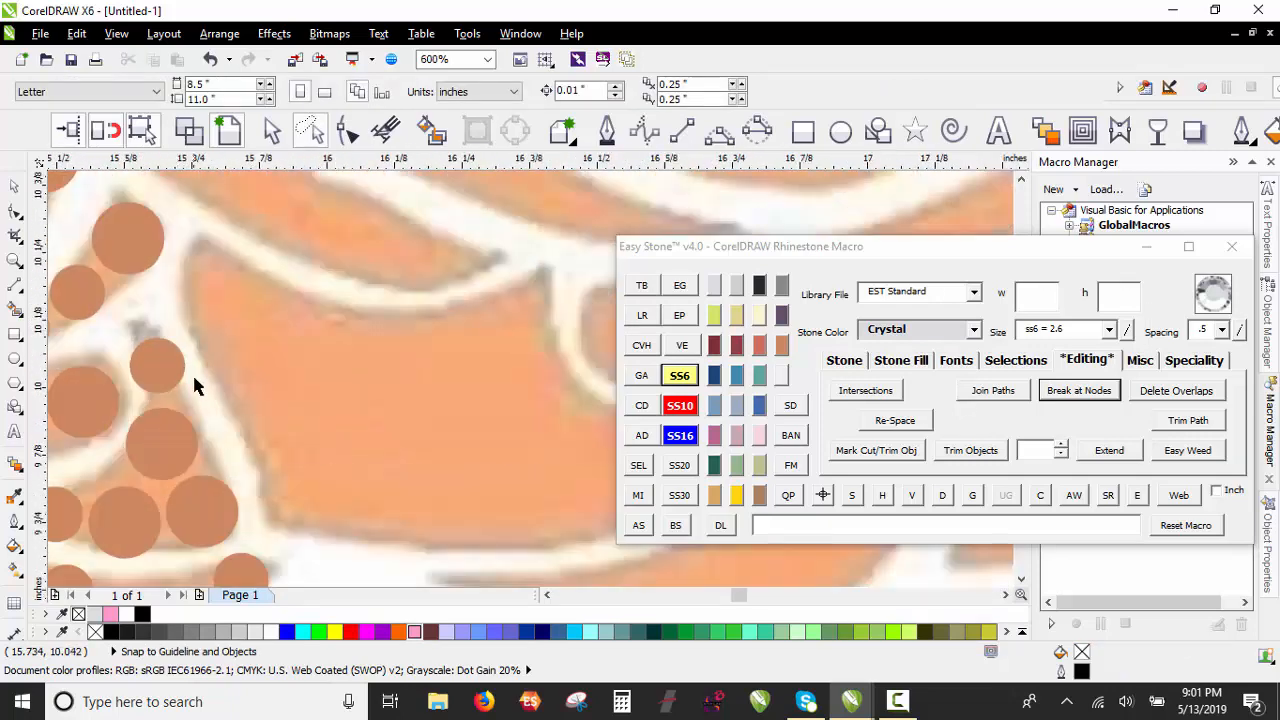
pyautogui.click(230, 305)
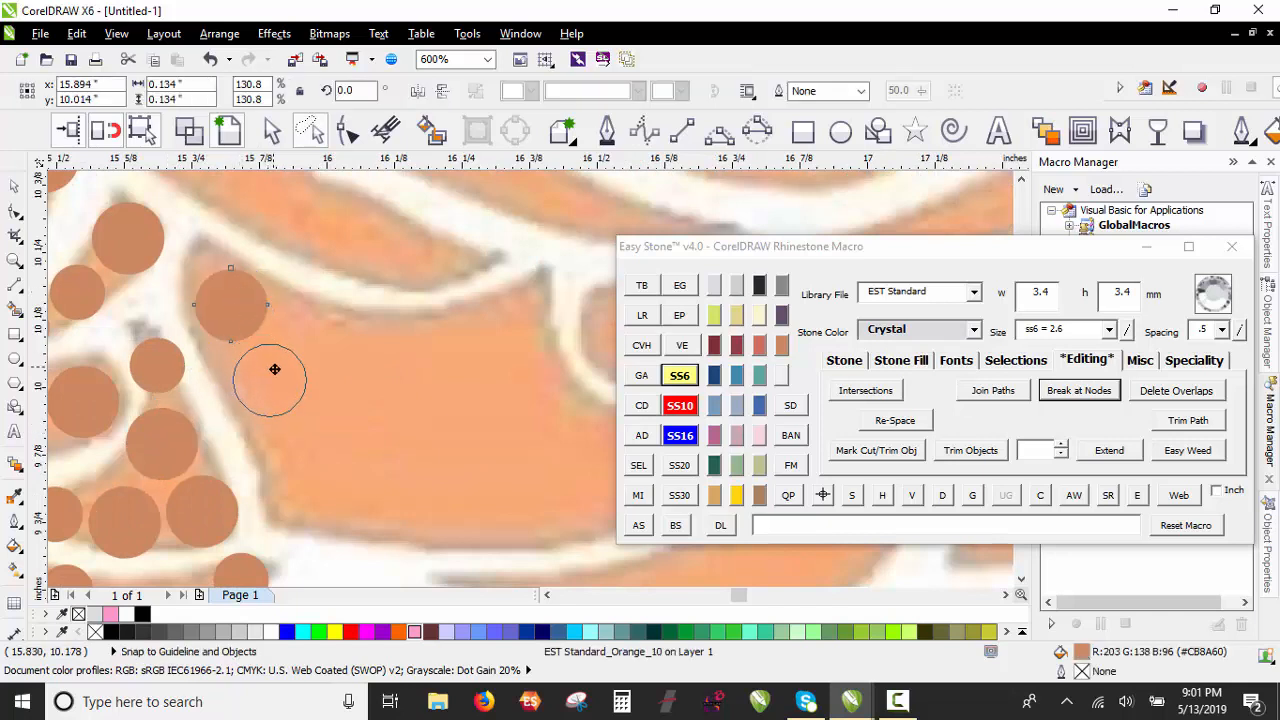
pyautogui.click(266, 370)
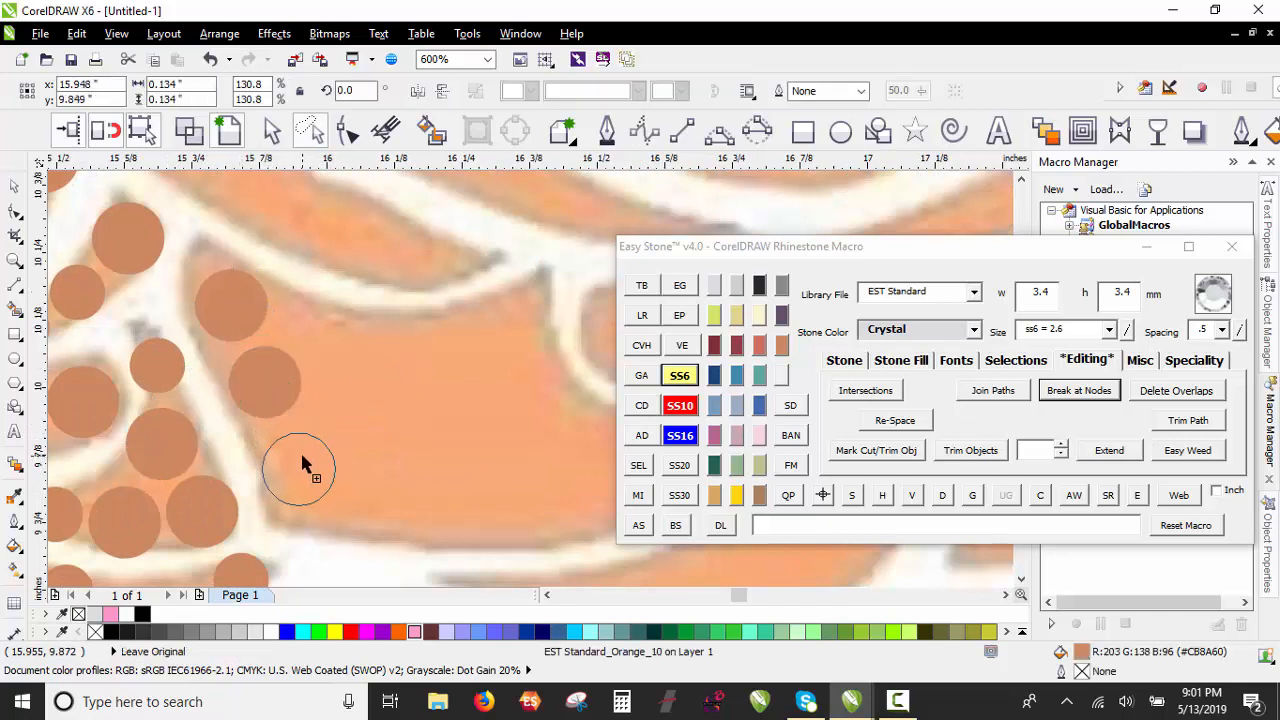
pyautogui.click(304, 463)
# Step: Continue the outline with four ss10 stone copies along the bottom edge of the same petal
pyautogui.moveTo(445, 503); pyautogui.dragTo(466, 508)
pyautogui.scroll(-2, 331, 372)
pyautogui.scroll(2, 486, 412)
pyautogui.moveTo(337, 462); pyautogui.dragTo(427, 452)
pyautogui.rightClick(427, 452)
pyautogui.rightClick(503, 450)
pyautogui.moveTo(425, 452); pyautogui.dragTo(503, 427)
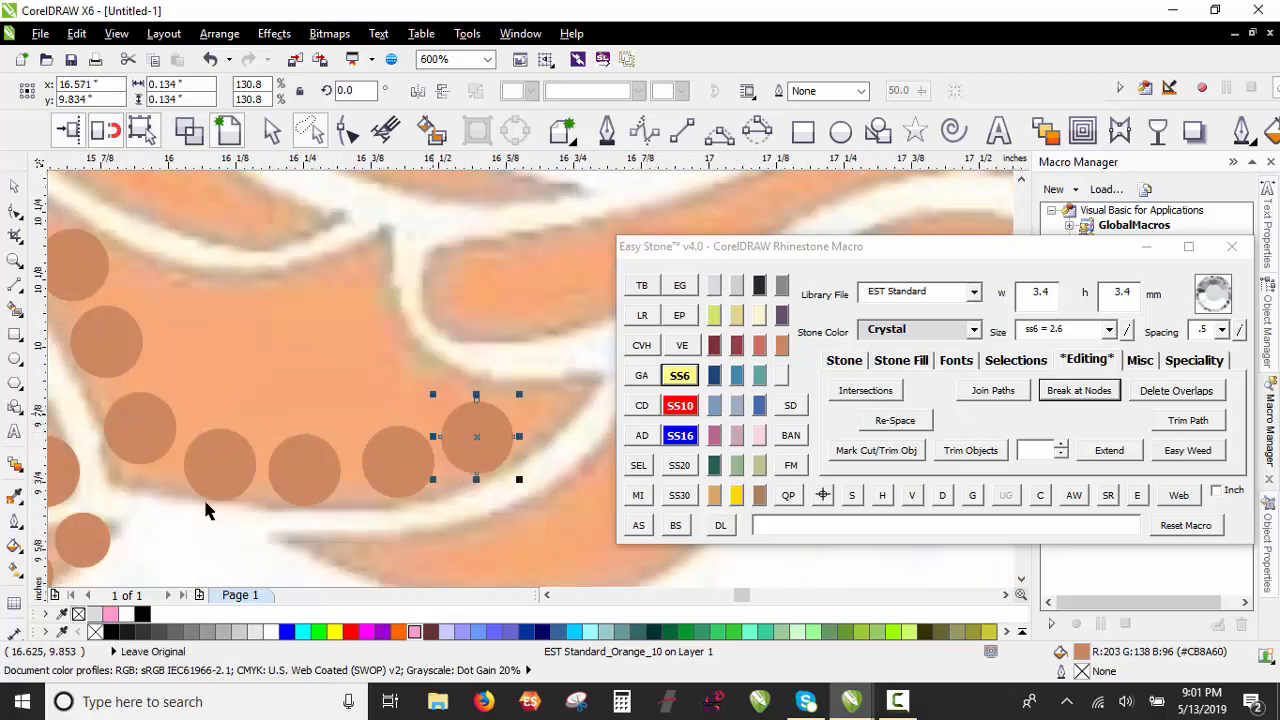
# Step: Add an ss6 stone at the petal's right tip and two ss10 stones going up its right edge
pyautogui.click(562, 408)
pyautogui.moveTo(440, 391); pyautogui.dragTo(425, 383)
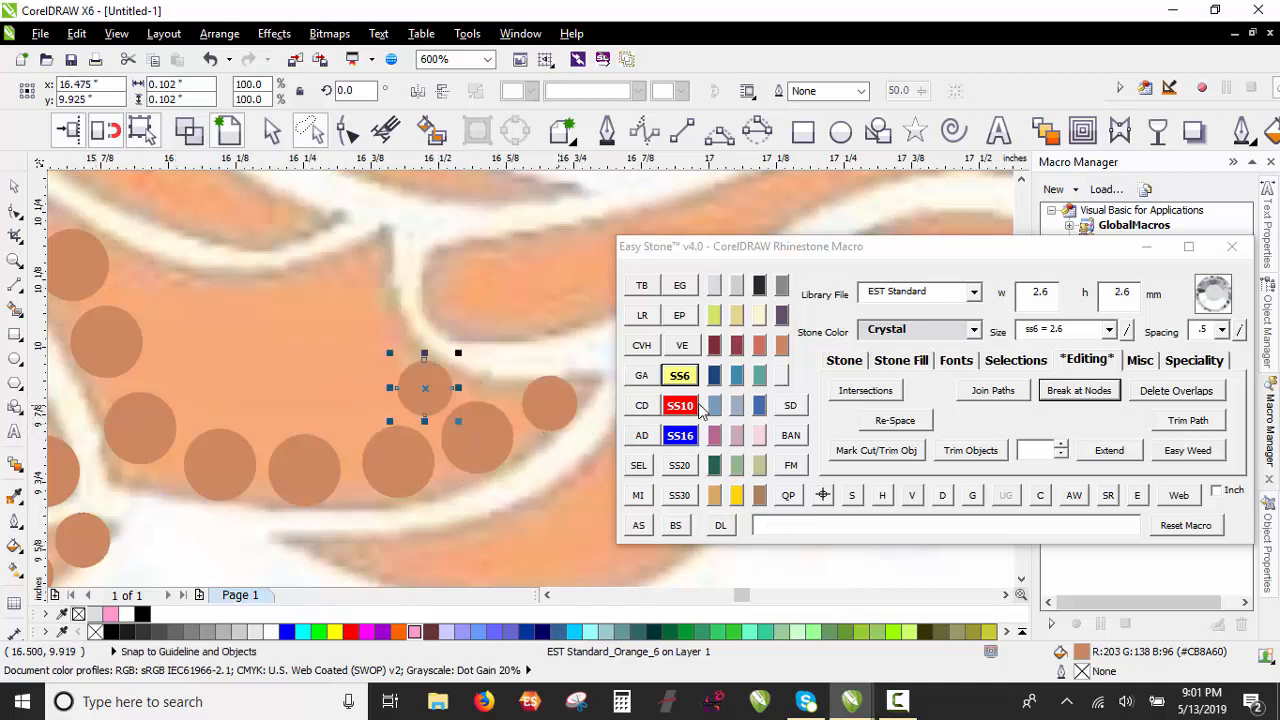
pyautogui.click(680, 405)
pyautogui.scroll(2, 500, 391)
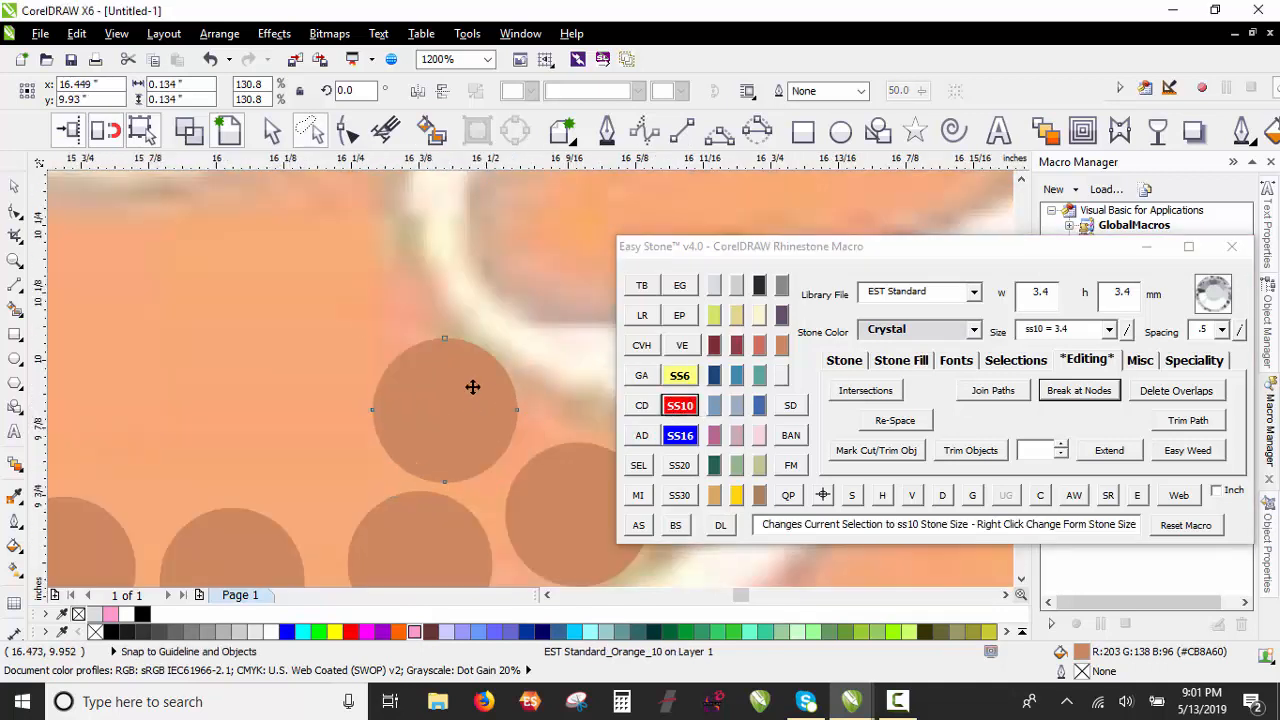
pyautogui.scroll(-2, 471, 386)
pyautogui.moveTo(470, 368); pyautogui.dragTo(435, 316)
pyautogui.rightClick(435, 316)
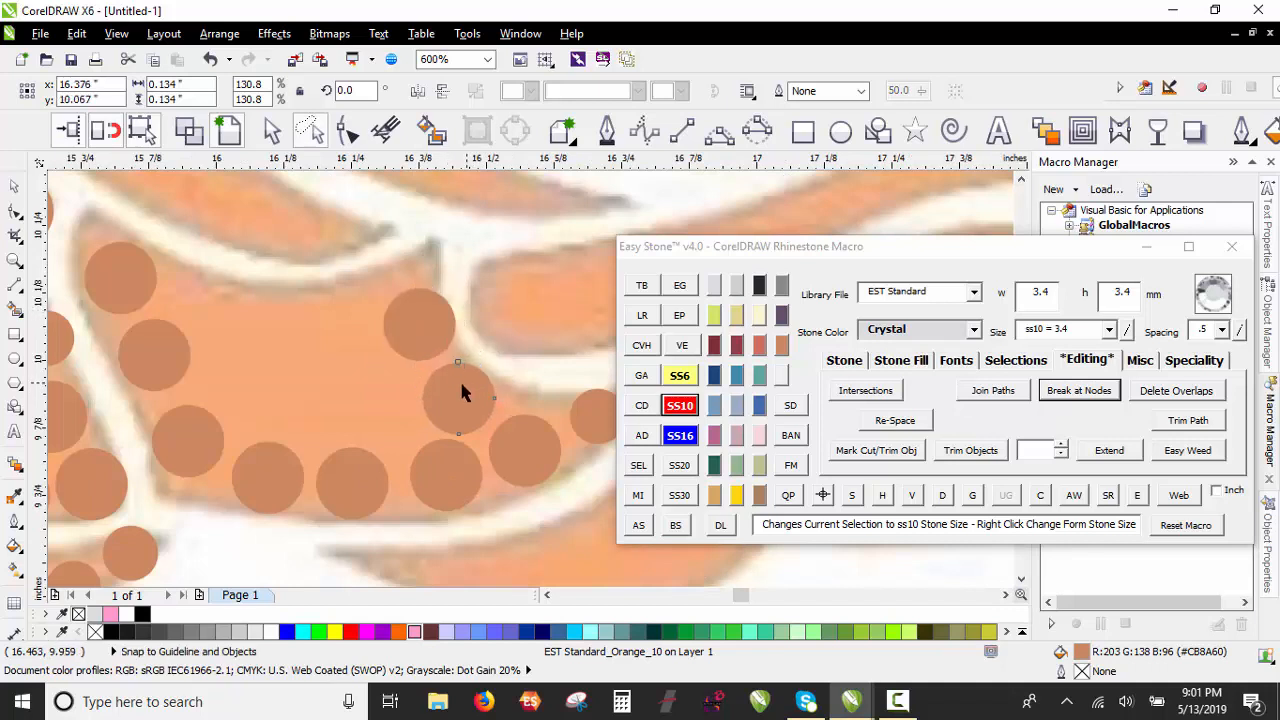
# Step: Fill the petal's interior and upper edge with copied ss10 stones and ss6 stones in the smaller gaps
pyautogui.moveTo(459, 378); pyautogui.dragTo(304, 396)
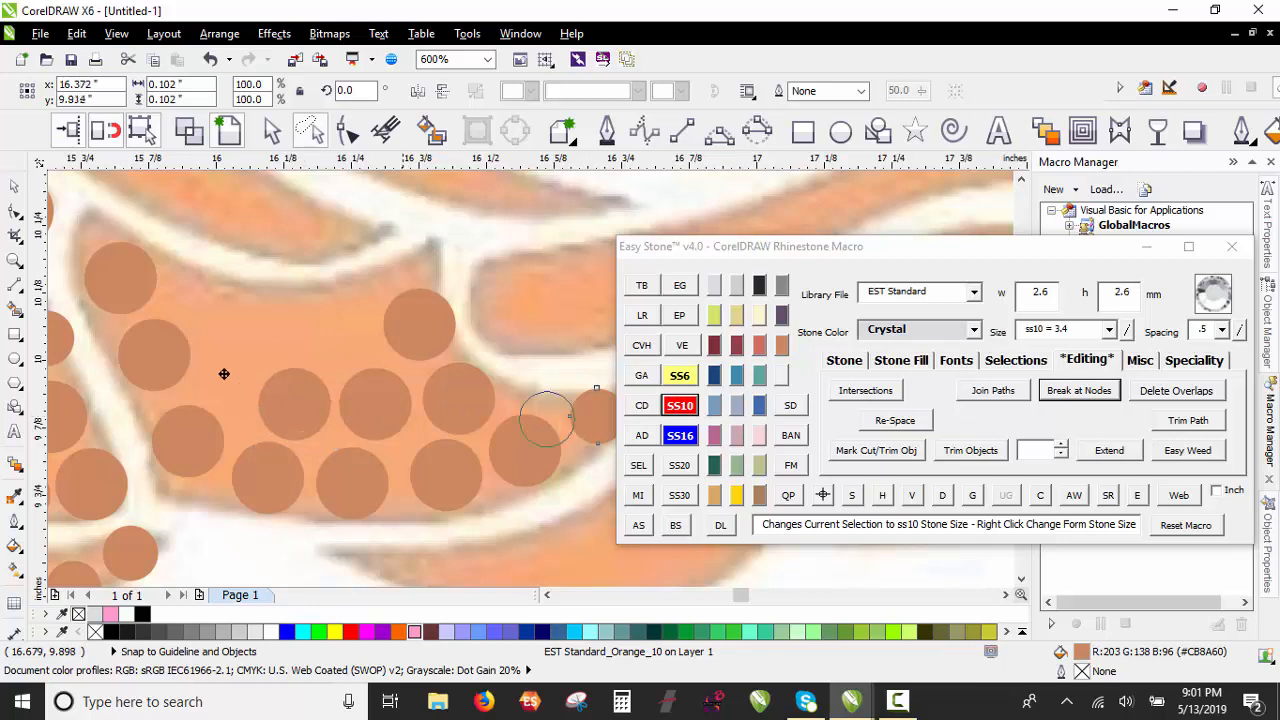
pyautogui.moveTo(203, 387); pyautogui.dragTo(211, 378)
pyautogui.moveTo(224, 368); pyautogui.dragTo(203, 300)
pyautogui.moveTo(430, 308); pyautogui.dragTo(286, 305)
pyautogui.moveTo(243, 394); pyautogui.dragTo(360, 339)
pyautogui.scroll(-2, 390, 525)
pyautogui.scroll(2, 287, 336)
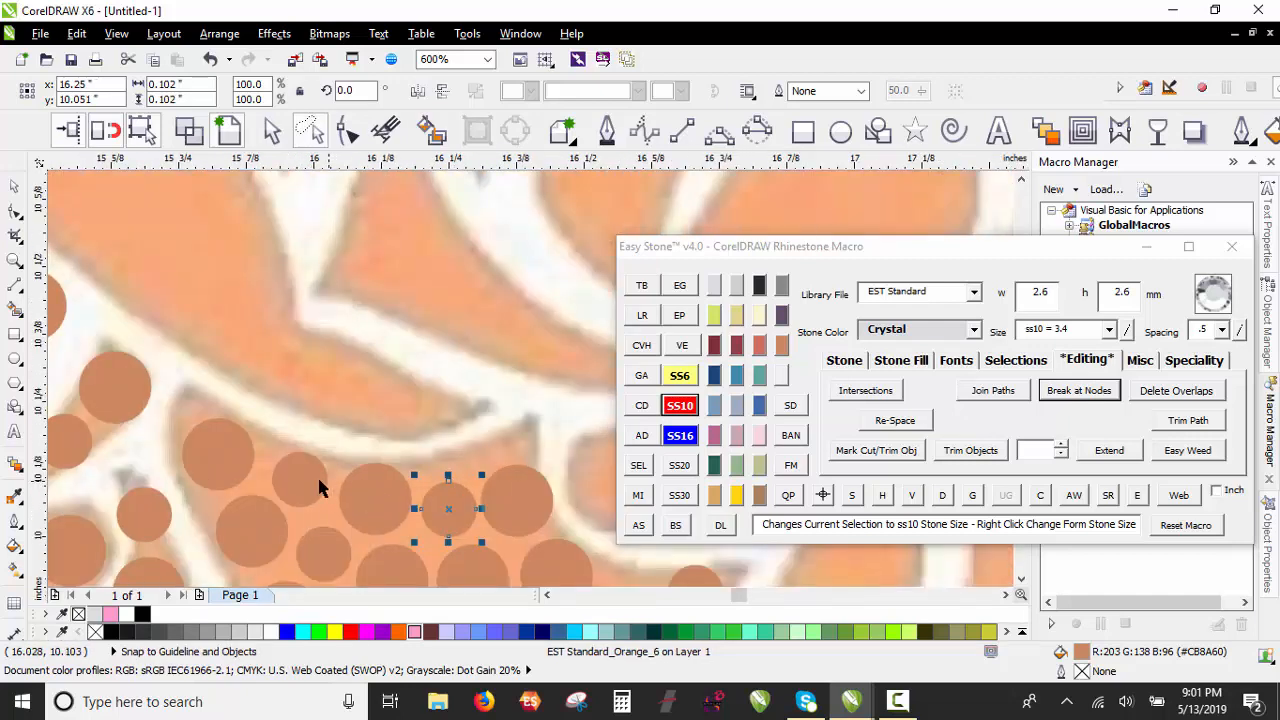
# Step: Place an ss6 stone at the right tip of the next petal up and copy ss10 stones along its lower-left edge
pyautogui.moveTo(445, 421); pyautogui.dragTo(437, 413)
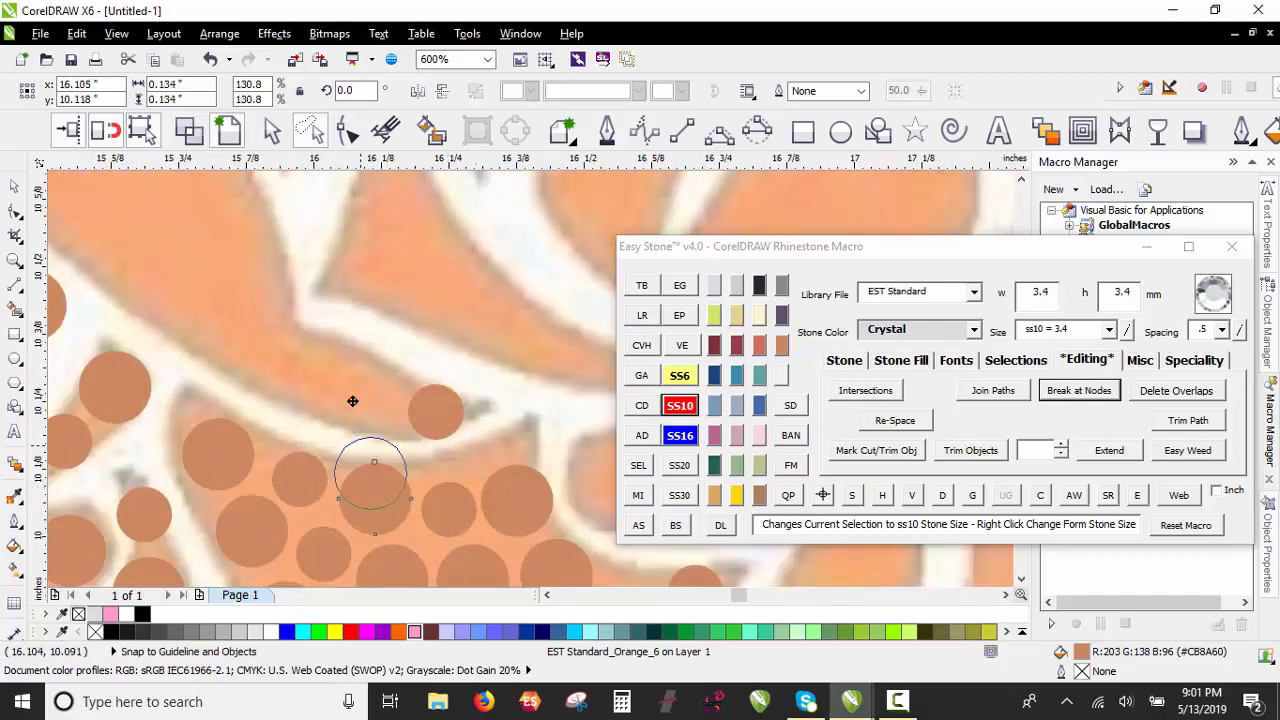
pyautogui.moveTo(352, 401); pyautogui.dragTo(270, 352)
pyautogui.scroll(-2, 243, 414)
pyautogui.scroll(2, 370, 452)
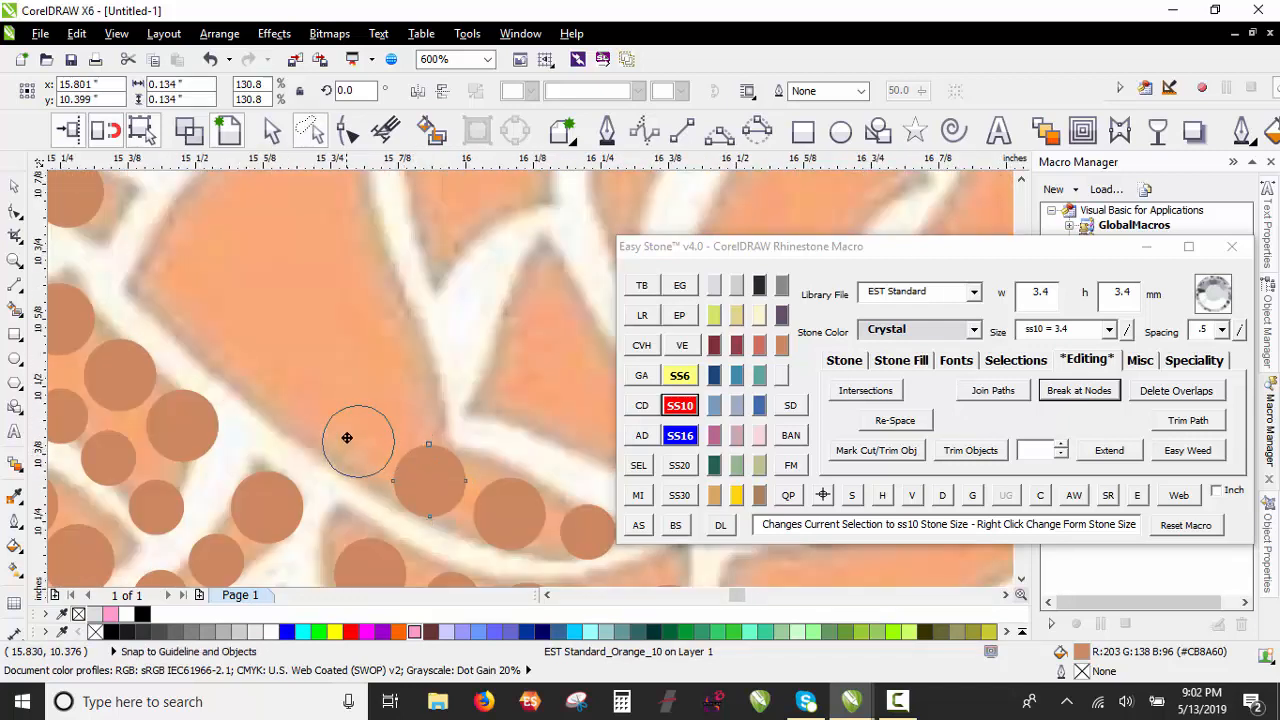
pyautogui.moveTo(324, 418); pyautogui.dragTo(324, 418)
pyautogui.moveTo(347, 440); pyautogui.dragTo(281, 397)
pyautogui.moveTo(281, 397); pyautogui.dragTo(210, 340)
pyautogui.moveTo(210, 340); pyautogui.dragTo(151, 272)
# Step: Continue the outline with two ss10 stones along the petal's upper-left edge and an ss6 stone at its top tip
pyautogui.scroll(-1, 231, 512)
pyautogui.scroll(1, 222, 369)
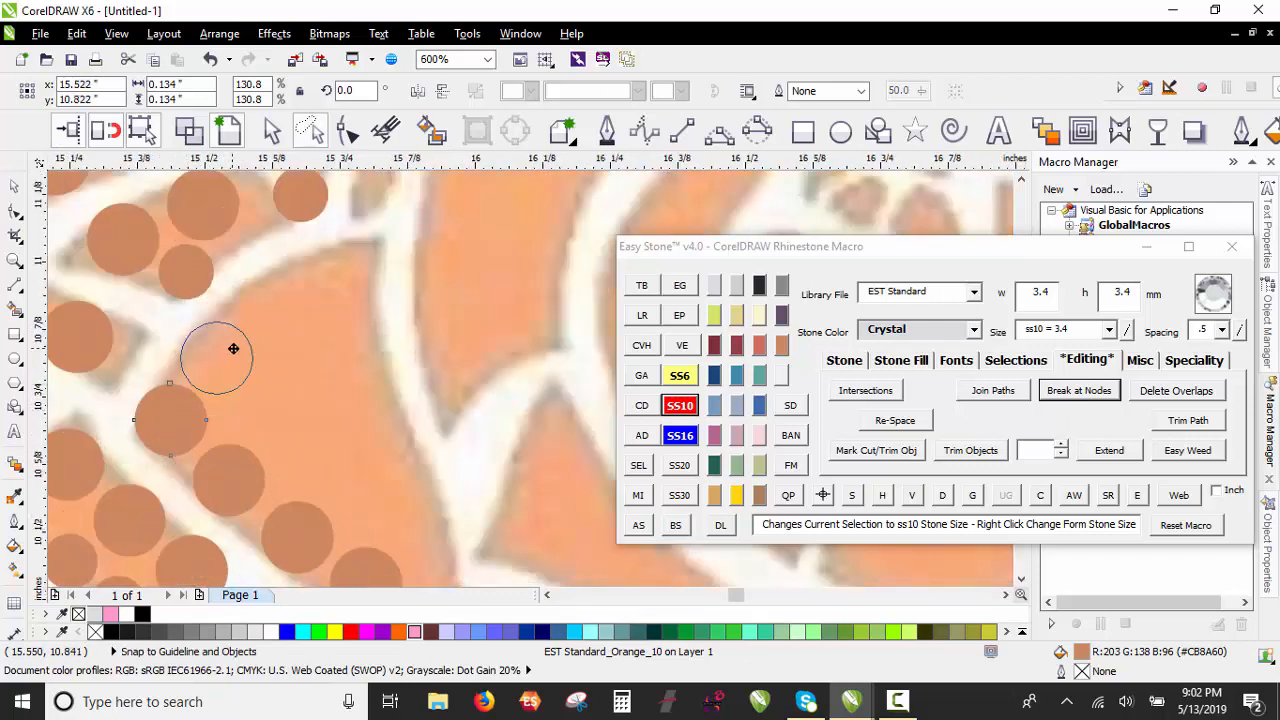
pyautogui.moveTo(238, 343); pyautogui.dragTo(238, 343)
pyautogui.moveTo(238, 343); pyautogui.dragTo(297, 291)
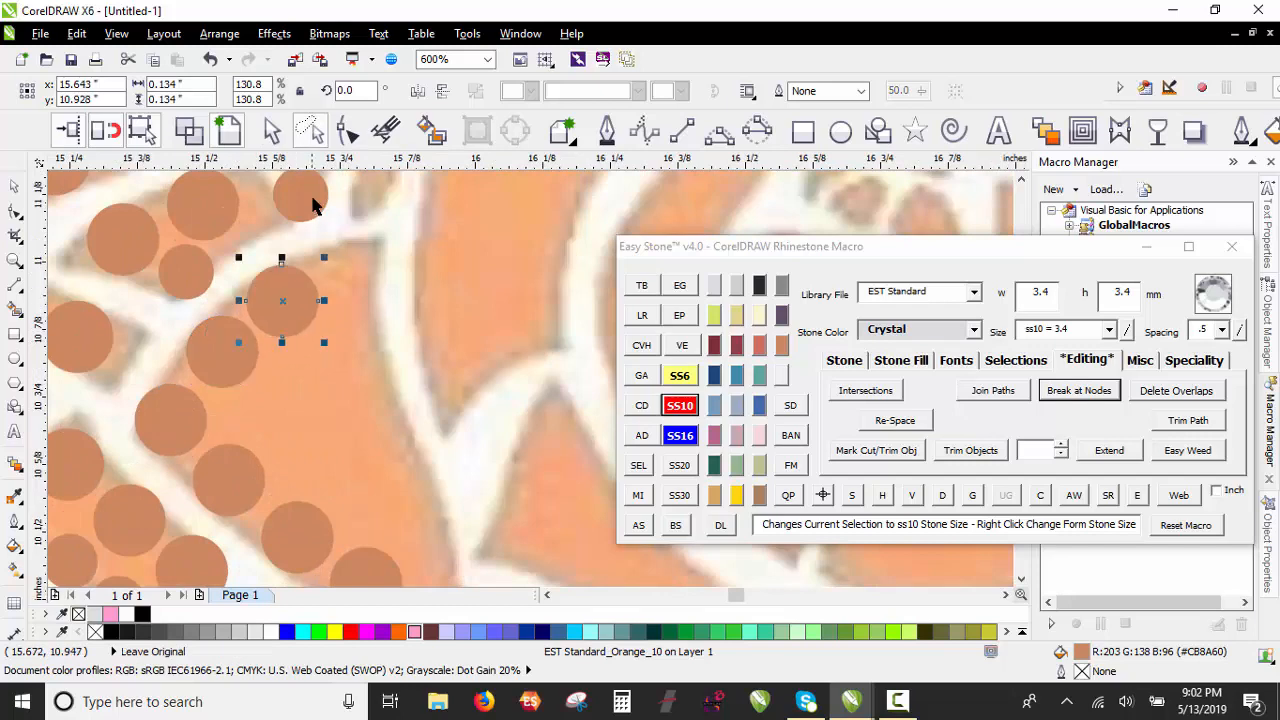
pyautogui.moveTo(312, 188); pyautogui.dragTo(352, 272)
# Step: Place stones along the petal's right edge, using ss10 copies and changing two of them to ss6 where it narrows
pyautogui.moveTo(271, 320); pyautogui.dragTo(418, 510)
pyautogui.scroll(-1, 271, 294)
pyautogui.scroll(1, 300, 314)
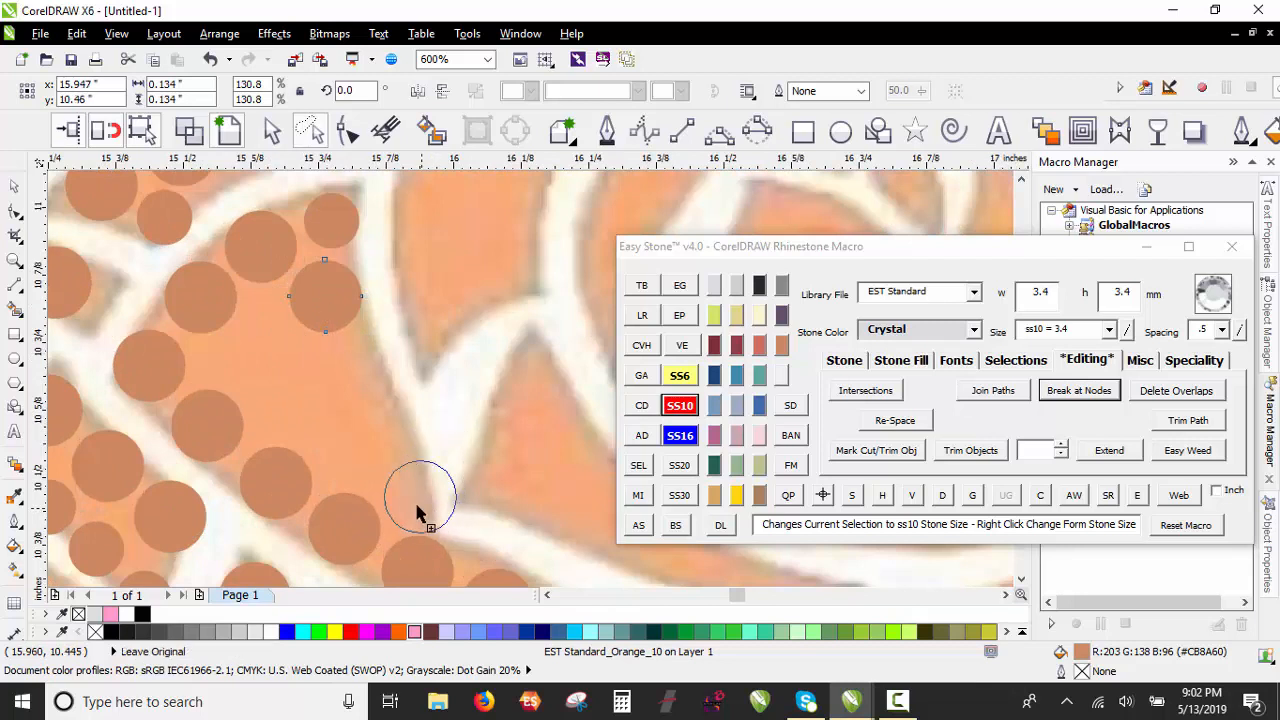
pyautogui.click(679, 375)
pyautogui.scroll(1, 430, 500)
pyautogui.moveTo(415, 457); pyautogui.dragTo(300, 358)
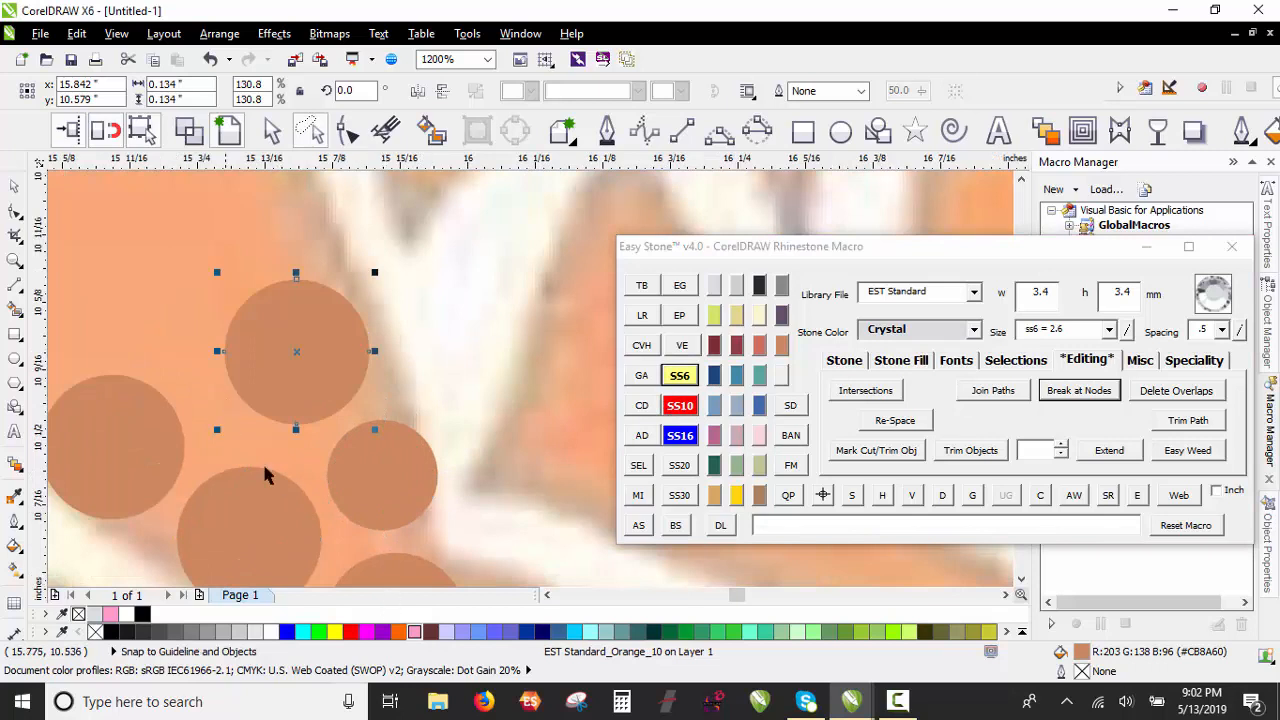
pyautogui.scroll(-1, 446, 457)
pyautogui.scroll(1, 300, 366)
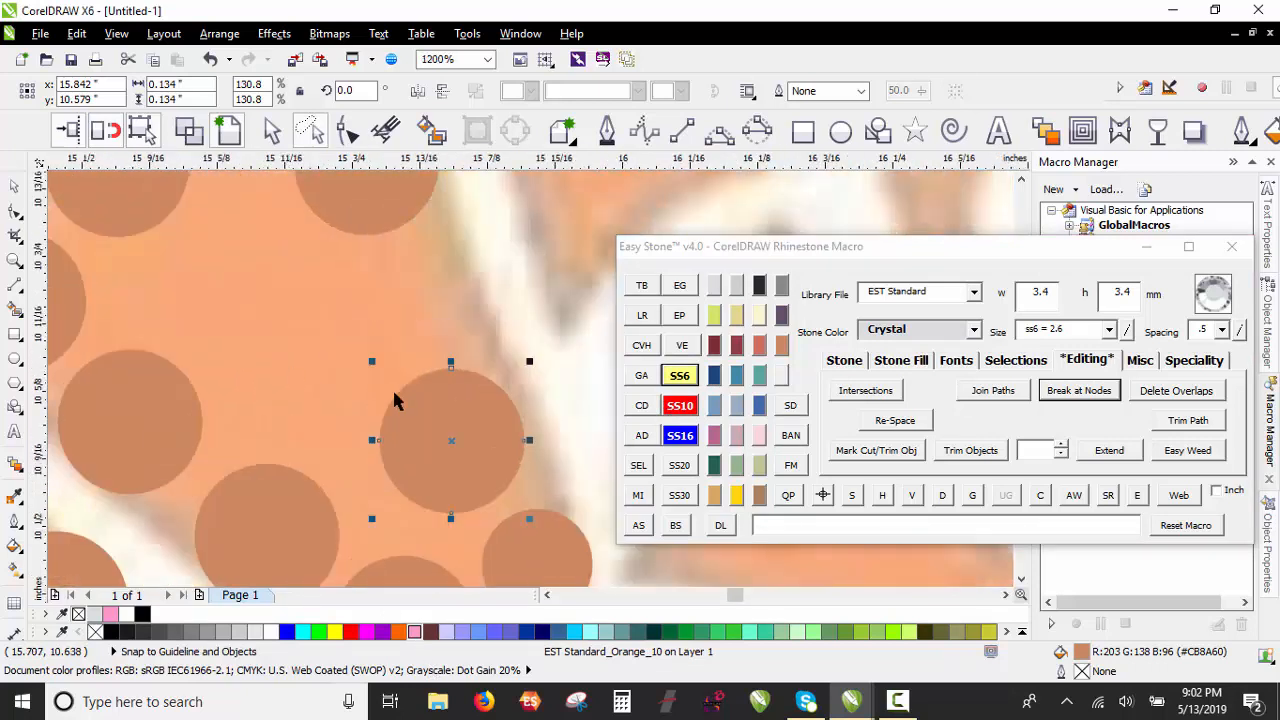
pyautogui.moveTo(452, 434); pyautogui.dragTo(458, 338)
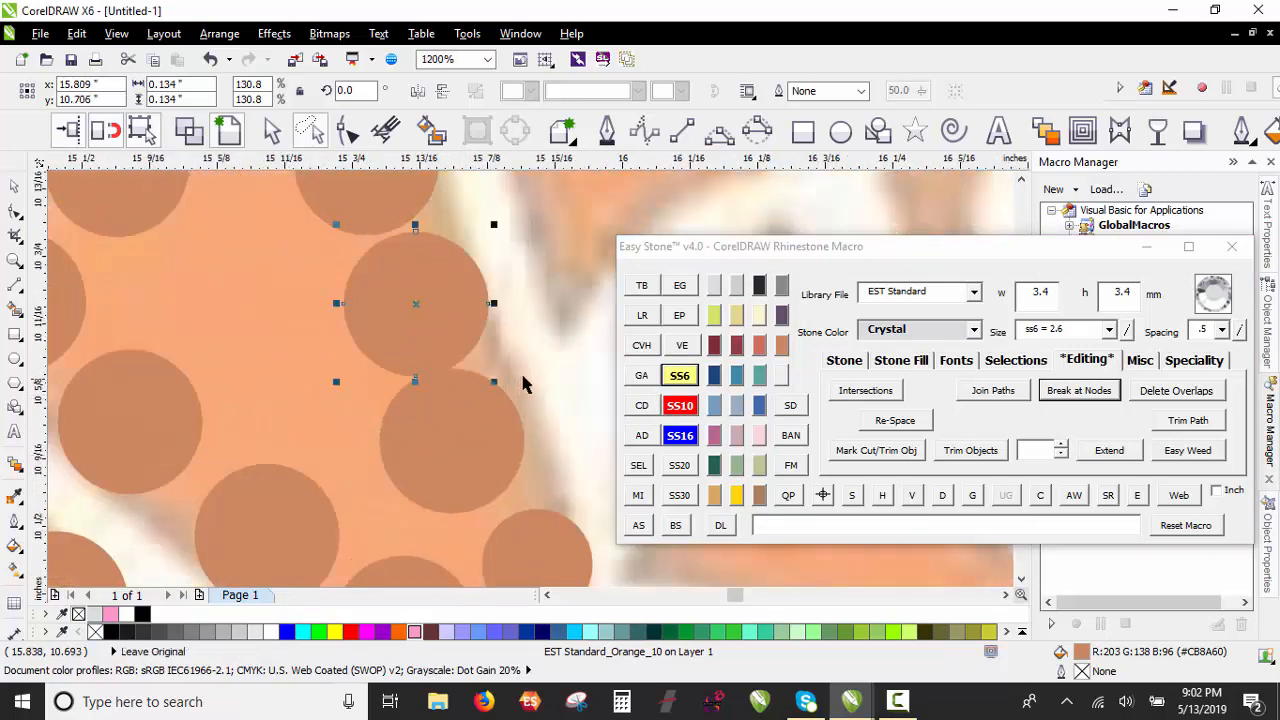
pyautogui.click(681, 375)
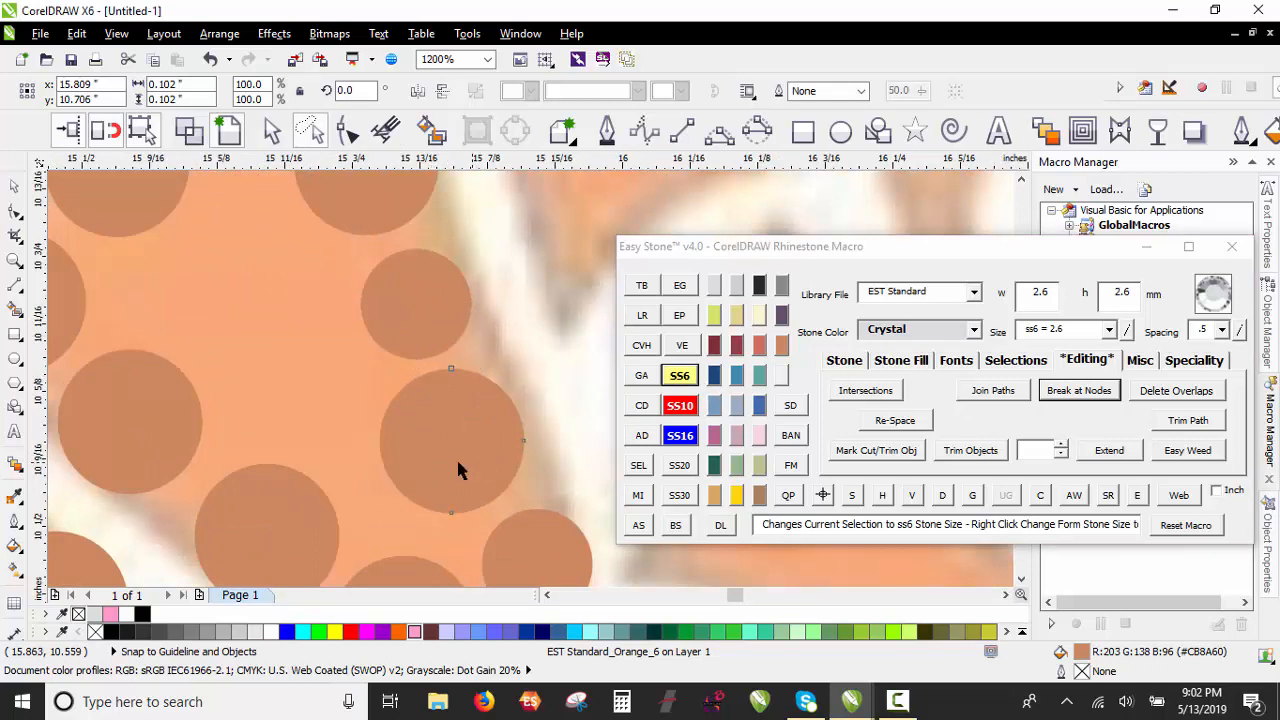
# Step: Fill the petal's interior with one ss10 stone and two ss6 stones
pyautogui.moveTo(458, 462); pyautogui.dragTo(314, 407)
pyautogui.moveTo(394, 308); pyautogui.dragTo(130, 301)
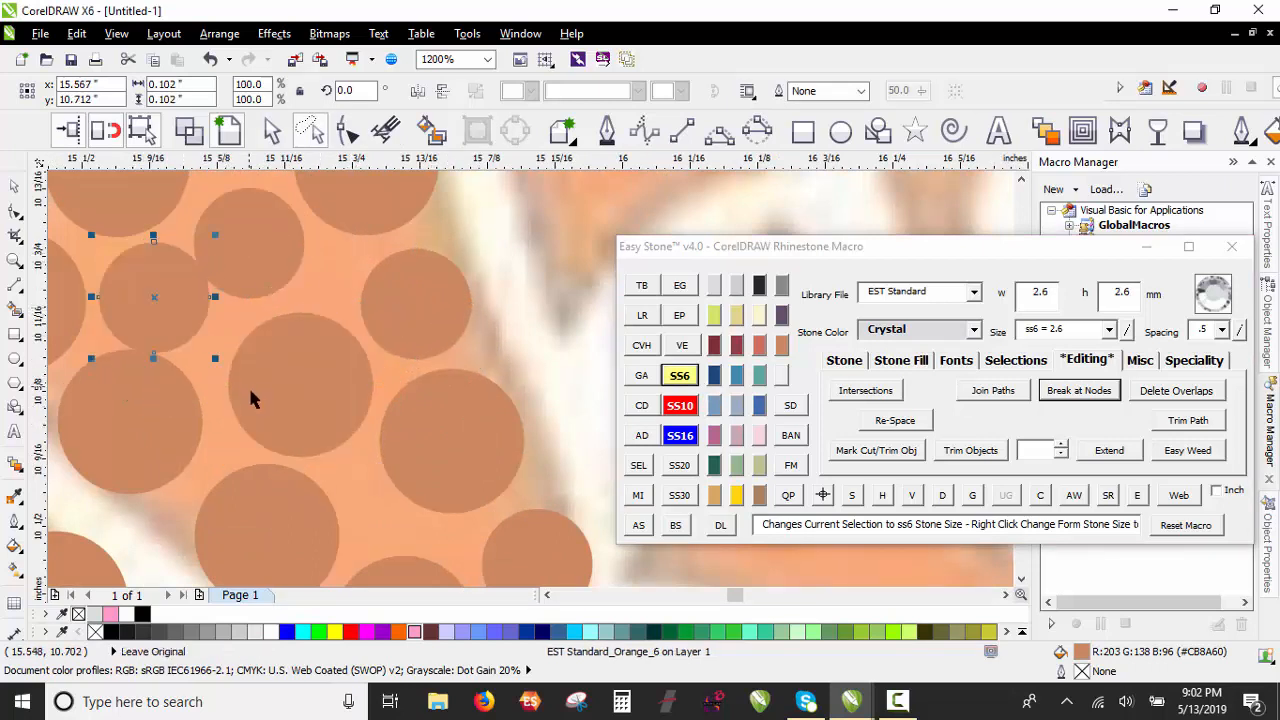
pyautogui.scroll(-1, 250, 391)
pyautogui.scroll(1, 295, 283)
# Step: Nudge the petal's interior and upper-right stones to even out their spacing, and clear the selection
pyautogui.moveTo(314, 278); pyautogui.dragTo(319, 262)
pyautogui.moveTo(221, 381); pyautogui.dragTo(242, 353)
pyautogui.moveTo(108, 437); pyautogui.dragTo(109, 436)
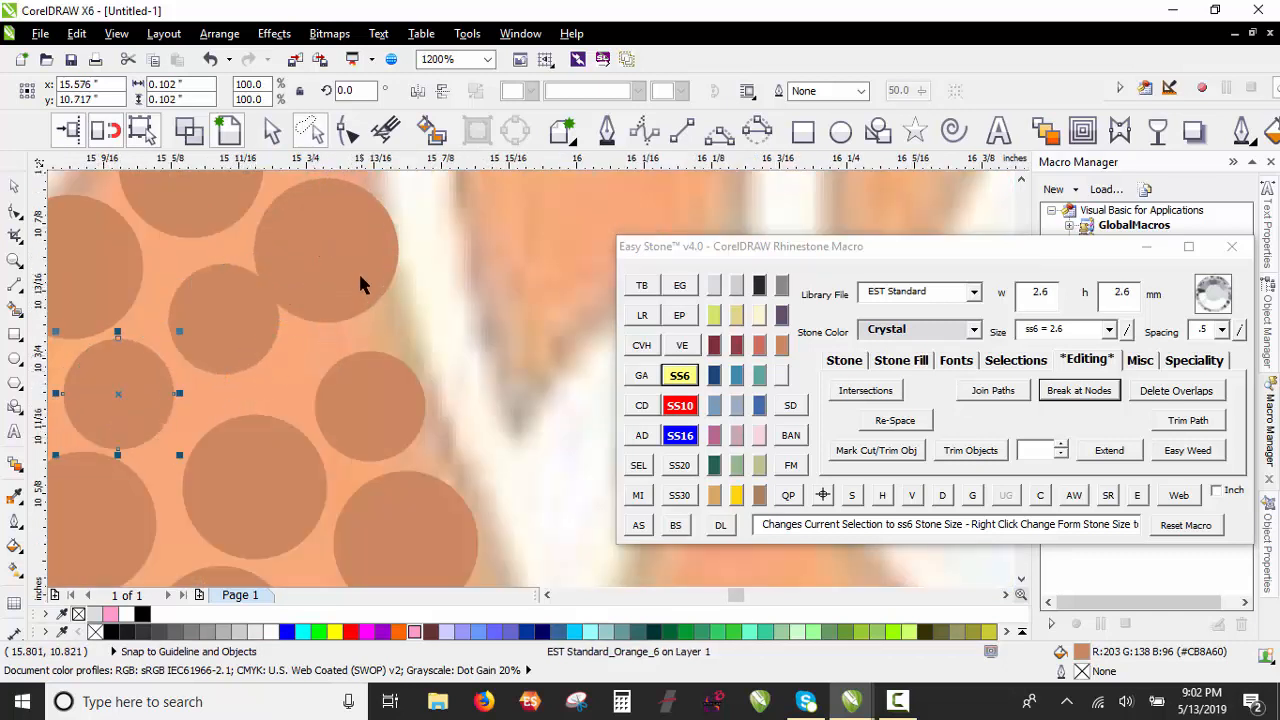
pyautogui.moveTo(358, 271); pyautogui.dragTo(323, 309)
pyautogui.scroll(-1, 318, 322)
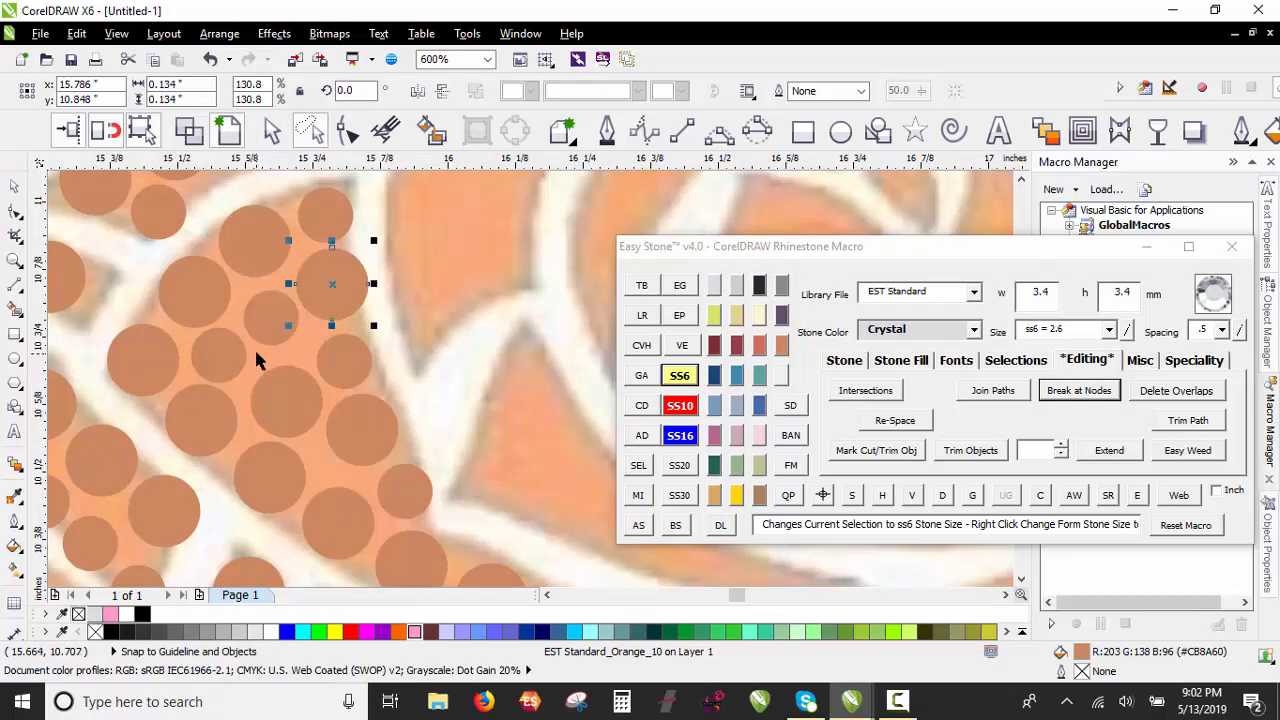
pyautogui.scroll(-1, 256, 350)
pyautogui.click(450, 404)
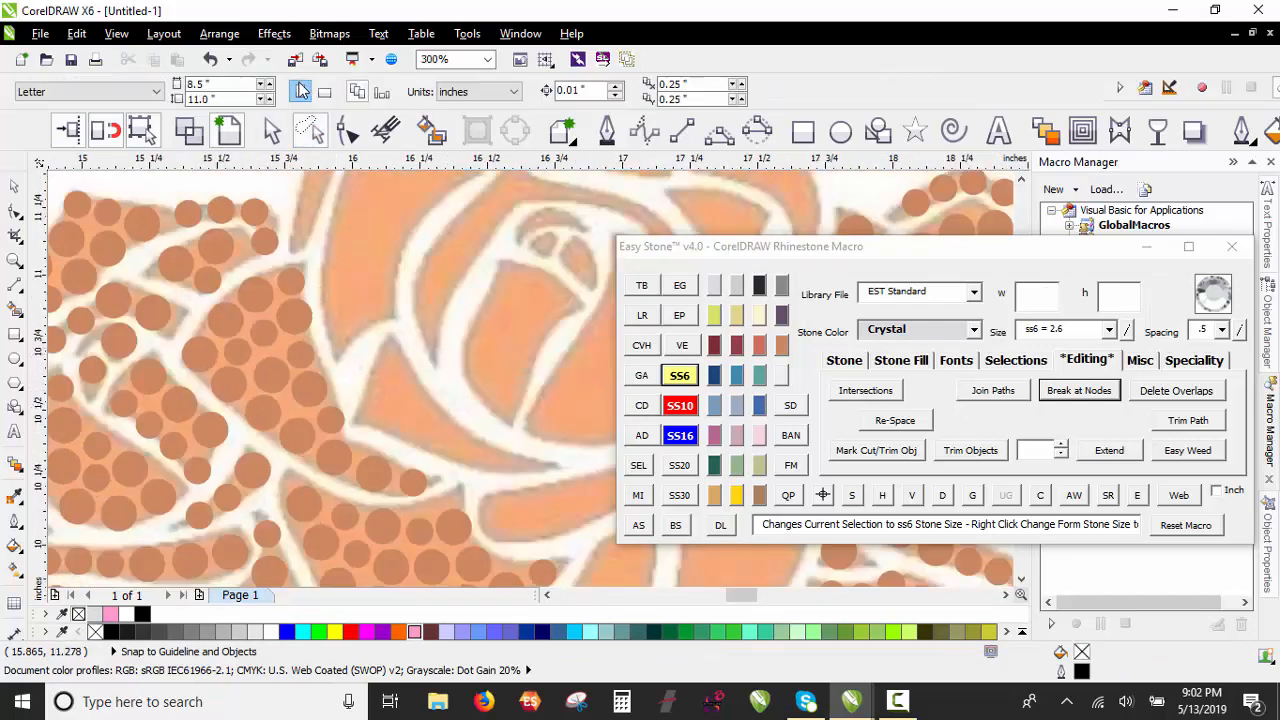
# Step: Outline the central rose's bottom petal with an ss6 stone at its left tip and ss10 stones around its lower and right edges
pyautogui.scroll(-2, 177, 277)
pyautogui.scroll(2, 326, 406)
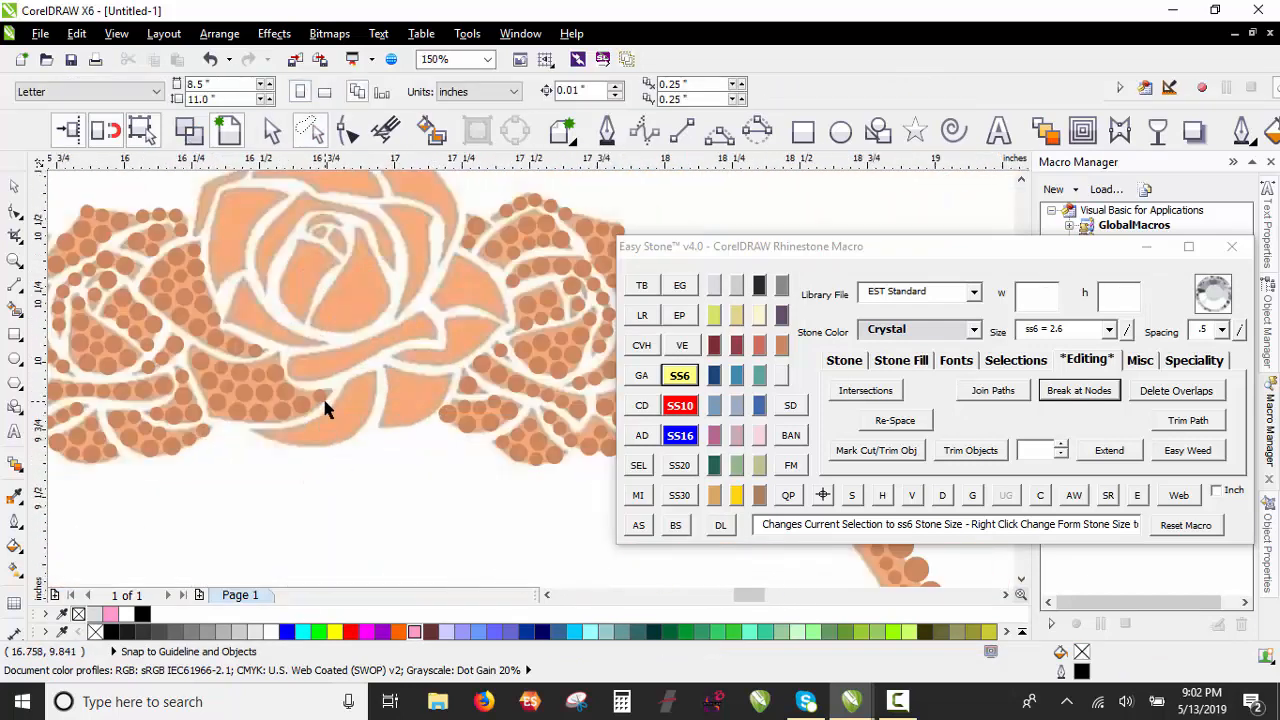
pyautogui.moveTo(312, 401); pyautogui.dragTo(200, 423)
pyautogui.moveTo(238, 353); pyautogui.dragTo(274, 447)
pyautogui.moveTo(274, 447); pyautogui.dragTo(375, 465)
pyautogui.moveTo(375, 465); pyautogui.dragTo(460, 462)
pyautogui.moveTo(460, 462); pyautogui.dragTo(533, 415)
pyautogui.moveTo(532, 416); pyautogui.dragTo(592, 270)
pyautogui.scroll(1, 513, 241)
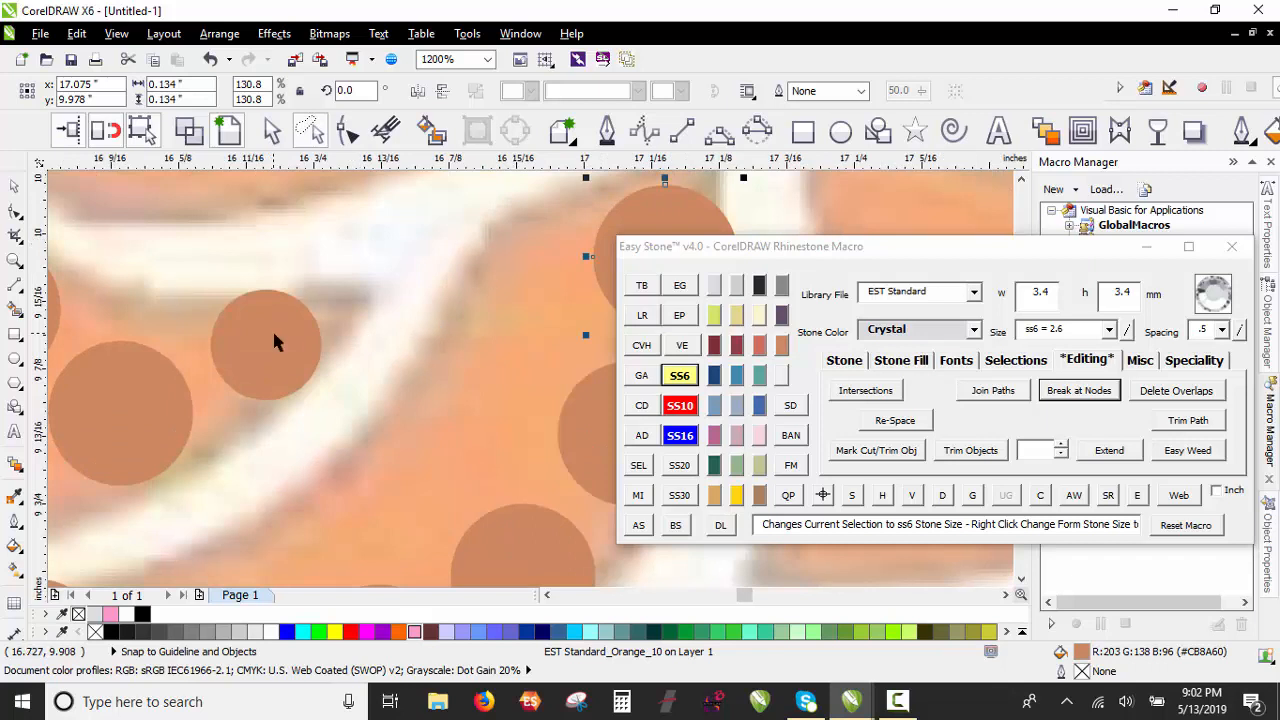
# Step: Fill the bottom petal's inner edge with one ss10 stone and three ss6 stones in the narrower gaps
pyautogui.moveTo(274, 333); pyautogui.dragTo(530, 268)
pyautogui.moveTo(576, 432); pyautogui.dragTo(418, 425)
pyautogui.scroll(-1, 471, 300)
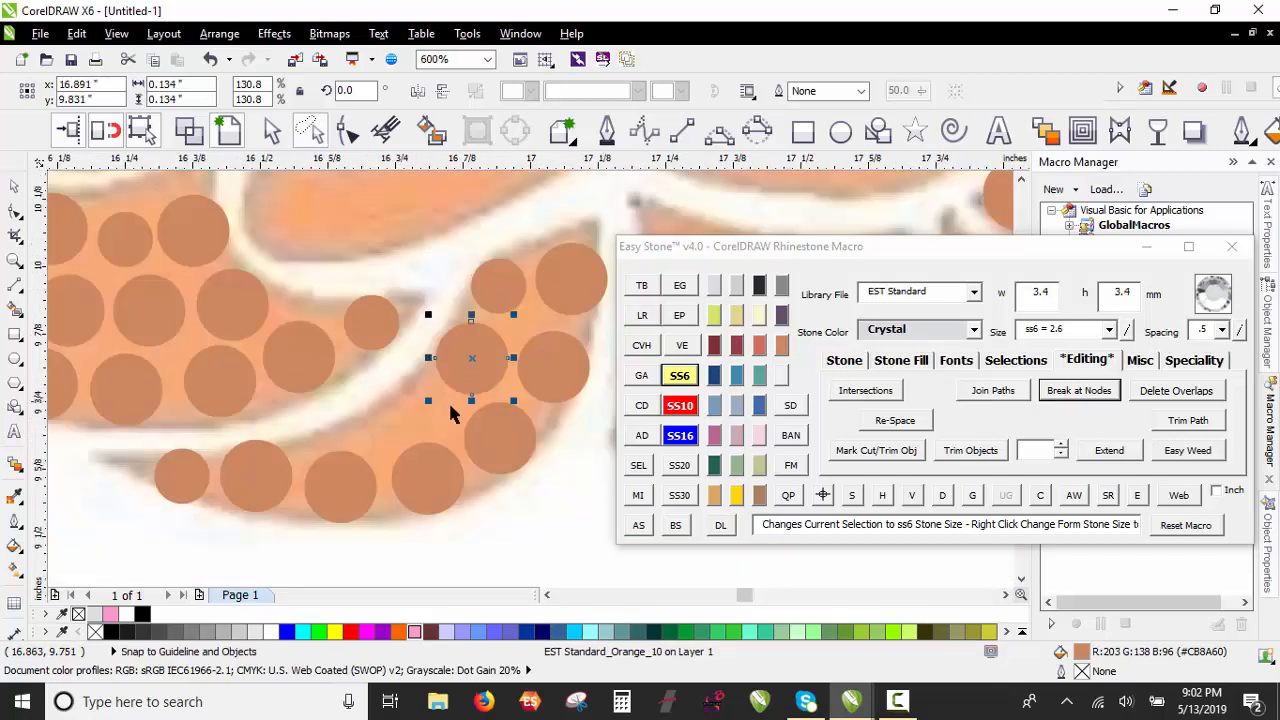
pyautogui.scroll(1, 450, 402)
pyautogui.moveTo(287, 236); pyautogui.dragTo(386, 380)
pyautogui.moveTo(386, 380); pyautogui.dragTo(266, 409)
pyautogui.scroll(-1, 322, 492)
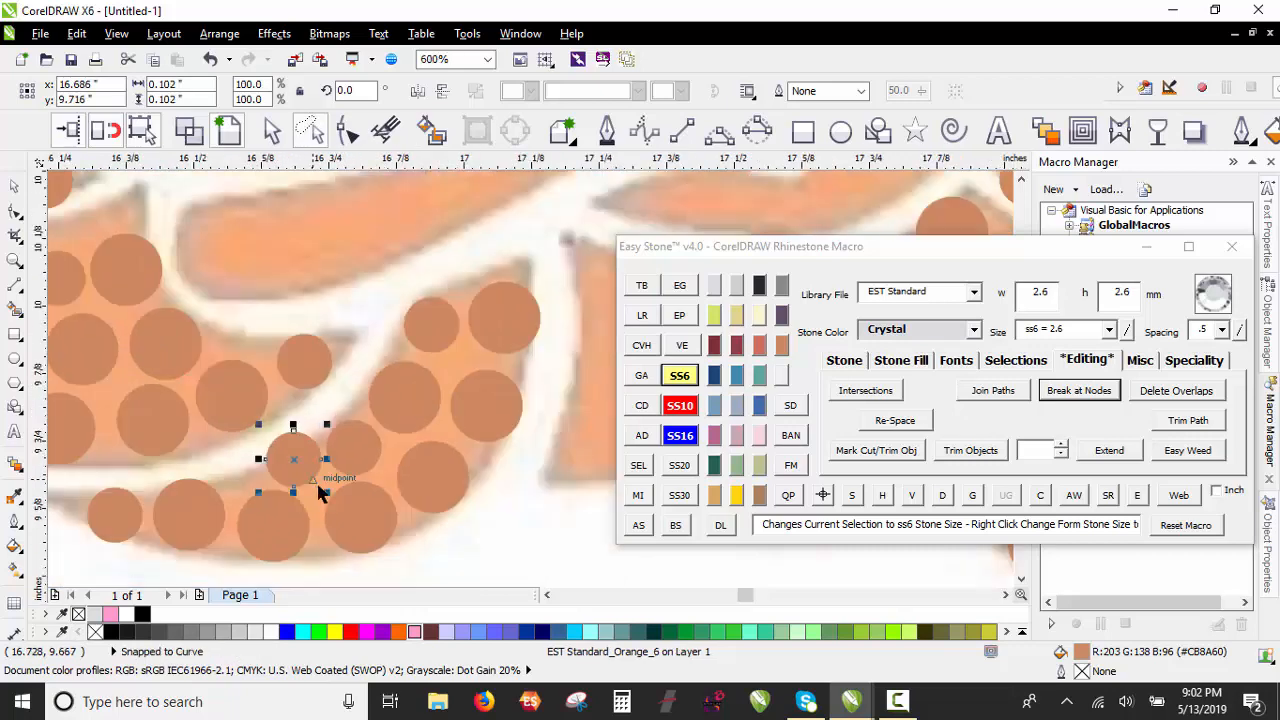
pyautogui.scroll(-1, 266, 414)
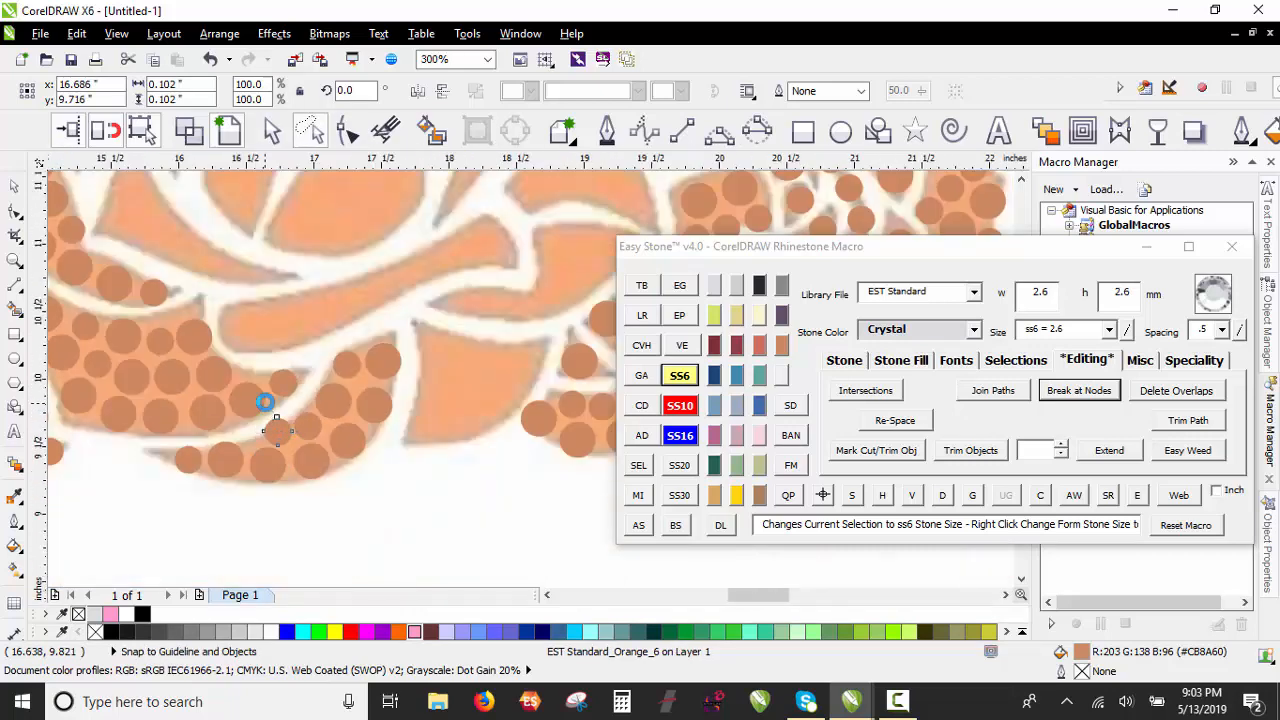
# Step: Place four ss10 stones along the lower and right edges of the neighbouring bottom-right petal
pyautogui.scroll(-1, 270, 415)
pyautogui.scroll(2, 270, 415)
pyautogui.moveTo(500, 428); pyautogui.dragTo(275, 453)
pyautogui.moveTo(290, 446); pyautogui.dragTo(478, 308)
pyautogui.press('space')
pyautogui.press('space')
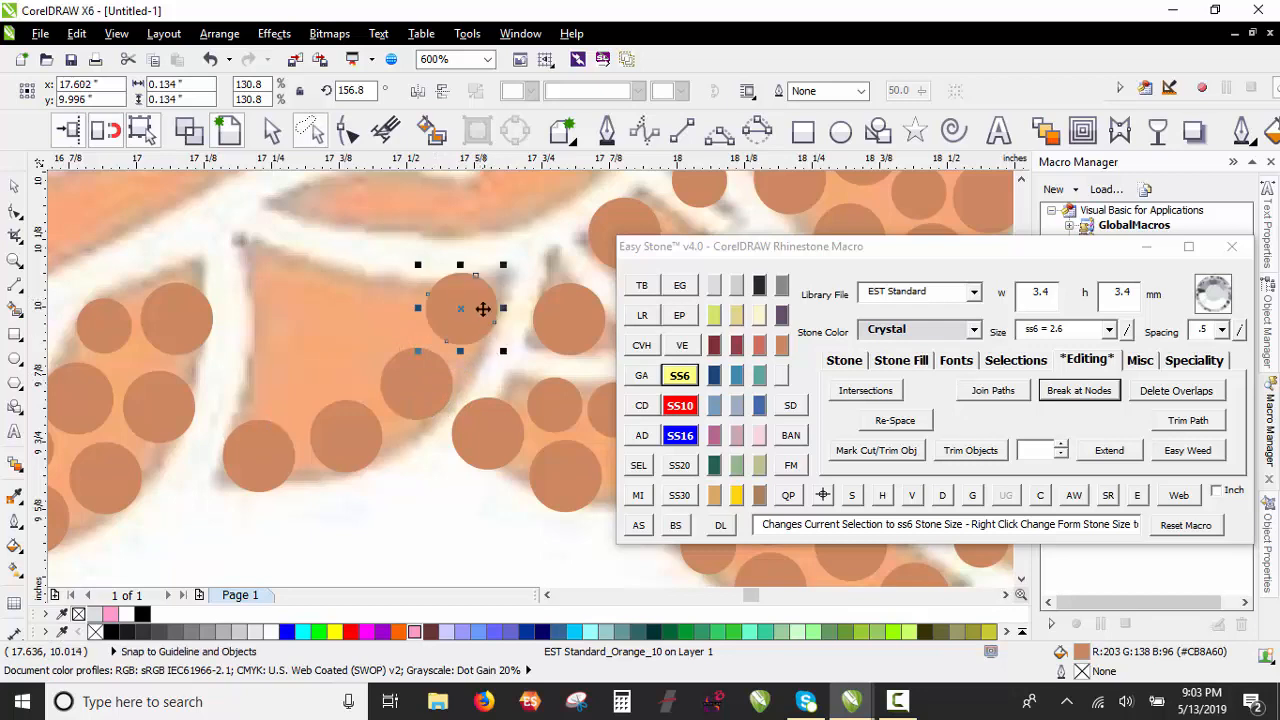
# Step: Place three ss6 stones down the left edge of the bottom-right petal
pyautogui.moveTo(560, 400); pyautogui.dragTo(390, 314)
pyautogui.moveTo(254, 272); pyautogui.dragTo(300, 413)
pyautogui.scroll(2, 276, 266)
pyautogui.scroll(-2, 440, 318)
pyautogui.scroll(2, 320, 280)
pyautogui.rightClick(300, 413)
pyautogui.moveTo(300, 413); pyautogui.dragTo(315, 528)
pyautogui.rightClick(314, 527)
# Step: Add an ss10 stone inside the bottom-right petal and ss6 stones along its upper edge
pyautogui.moveTo(552, 496); pyautogui.dragTo(398, 441)
pyautogui.rightClick(398, 441)
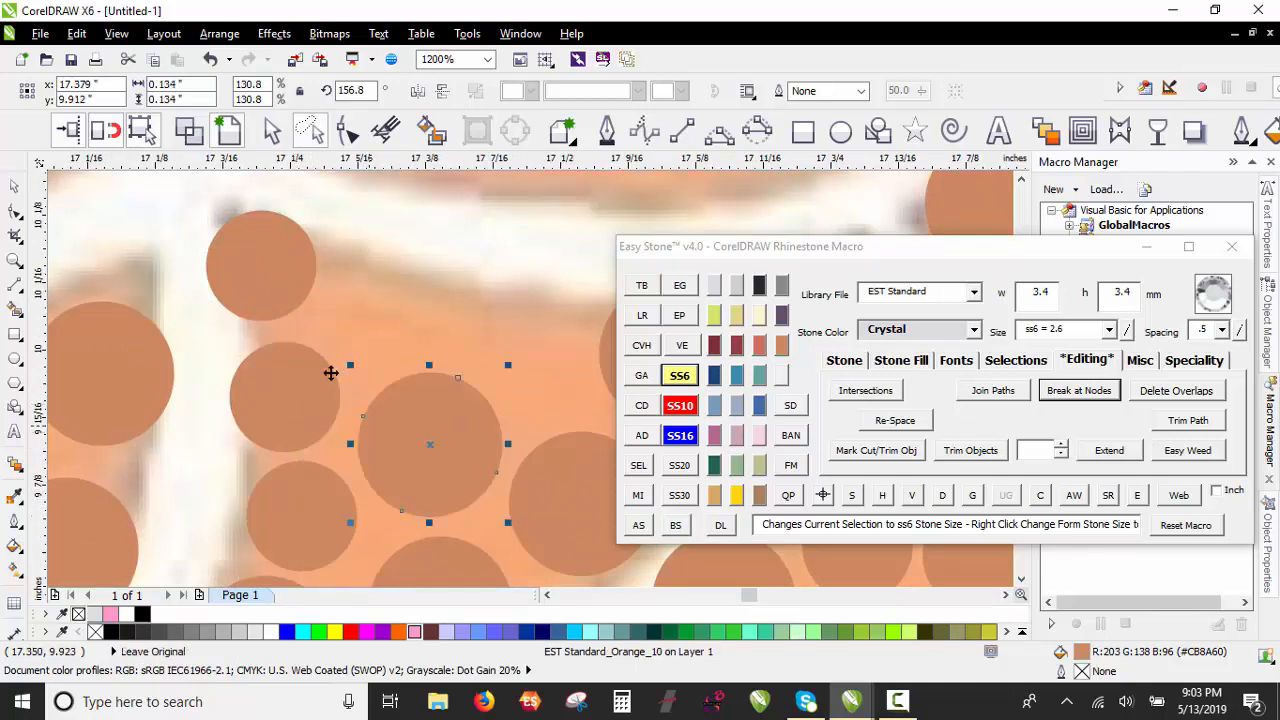
pyautogui.moveTo(295, 390); pyautogui.dragTo(535, 337)
pyautogui.scroll(-3, 230, 443)
pyautogui.scroll(-1, 230, 443)
pyautogui.click(268, 514)
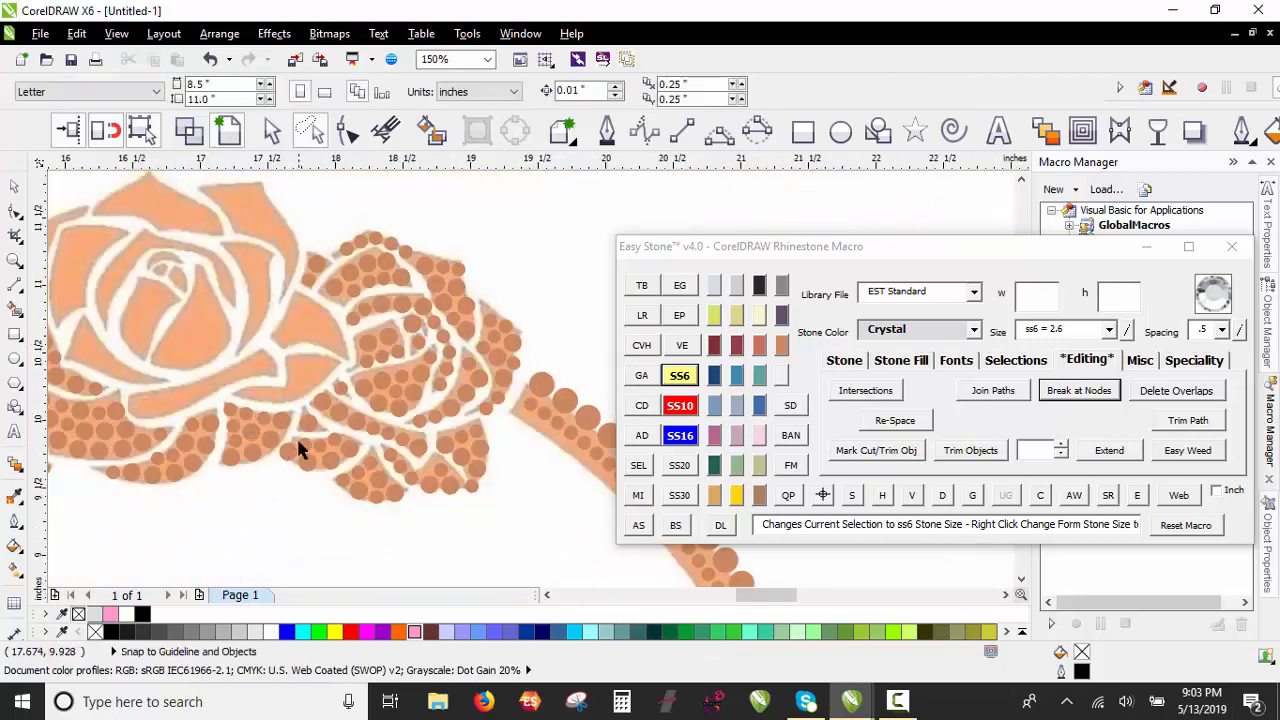
# Step: Fill the hook-shaped petal above with three ss6 stones in its thin tail and ss10 and ss6 stones in its wide end
pyautogui.scroll(-1, 340, 310)
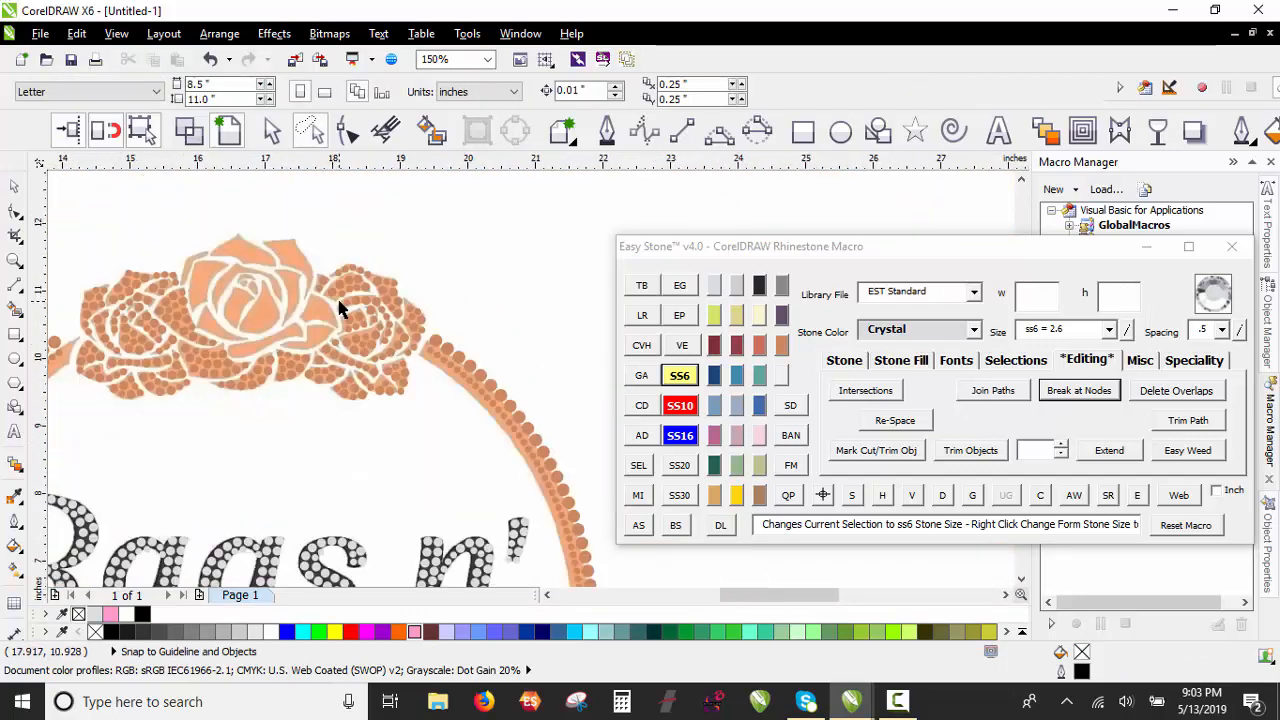
pyautogui.scroll(3, 300, 340)
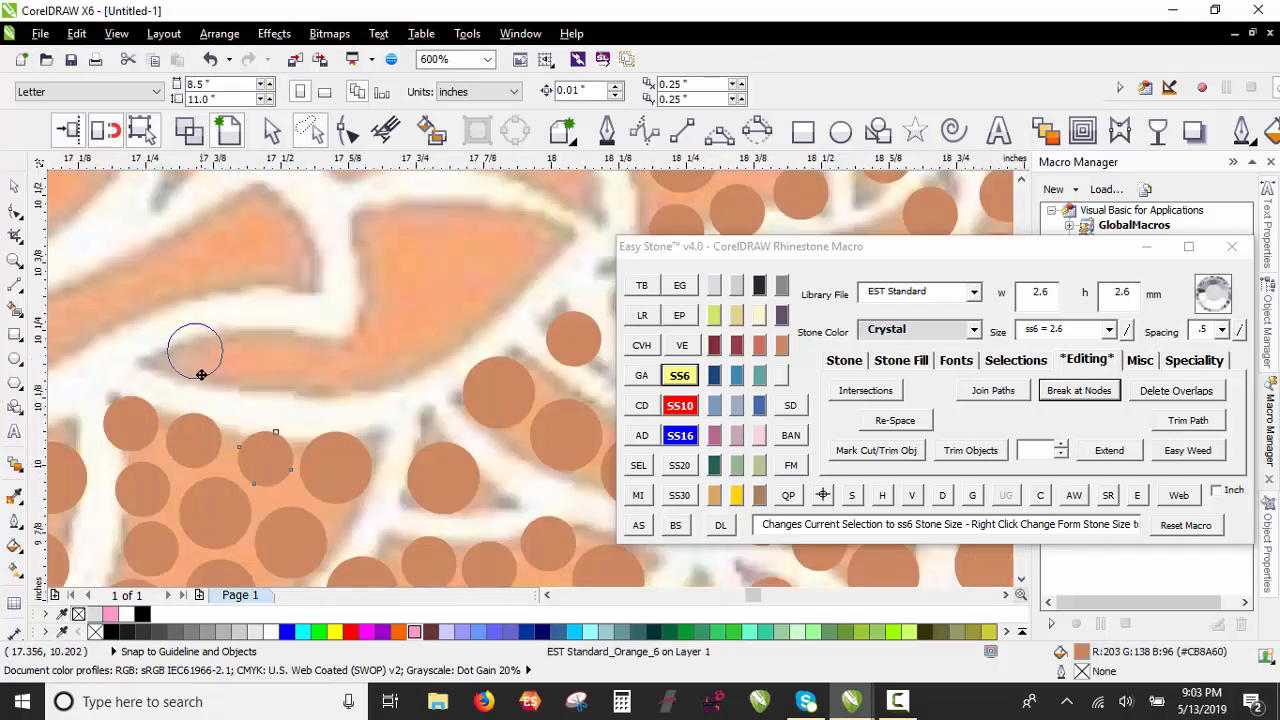
pyautogui.moveTo(202, 378); pyautogui.dragTo(344, 375)
pyautogui.moveTo(333, 491); pyautogui.dragTo(407, 367)
pyautogui.moveTo(407, 367); pyautogui.dragTo(401, 243)
pyautogui.click(678, 375)
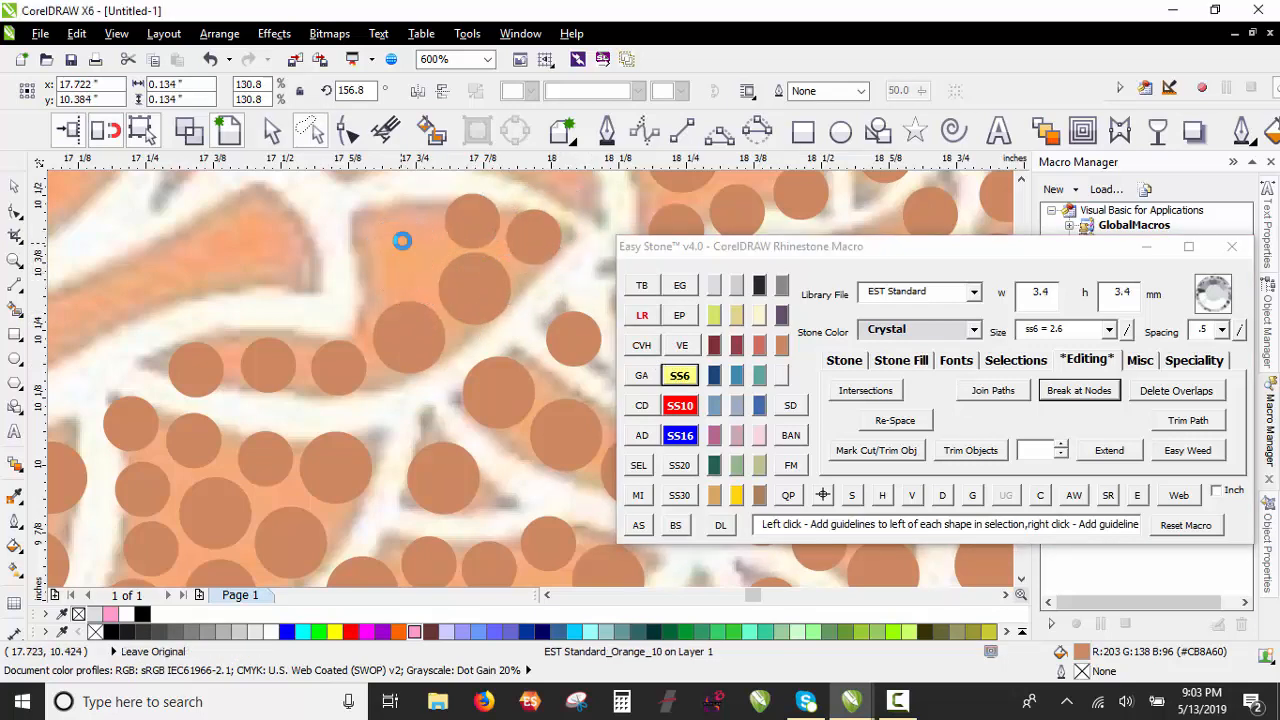
# Step: Fill the right end of the long curved petal with ss6 stones and start a row of ss10 stones toward its left end
pyautogui.scroll(-1, 480, 342)
pyautogui.scroll(1, 268, 287)
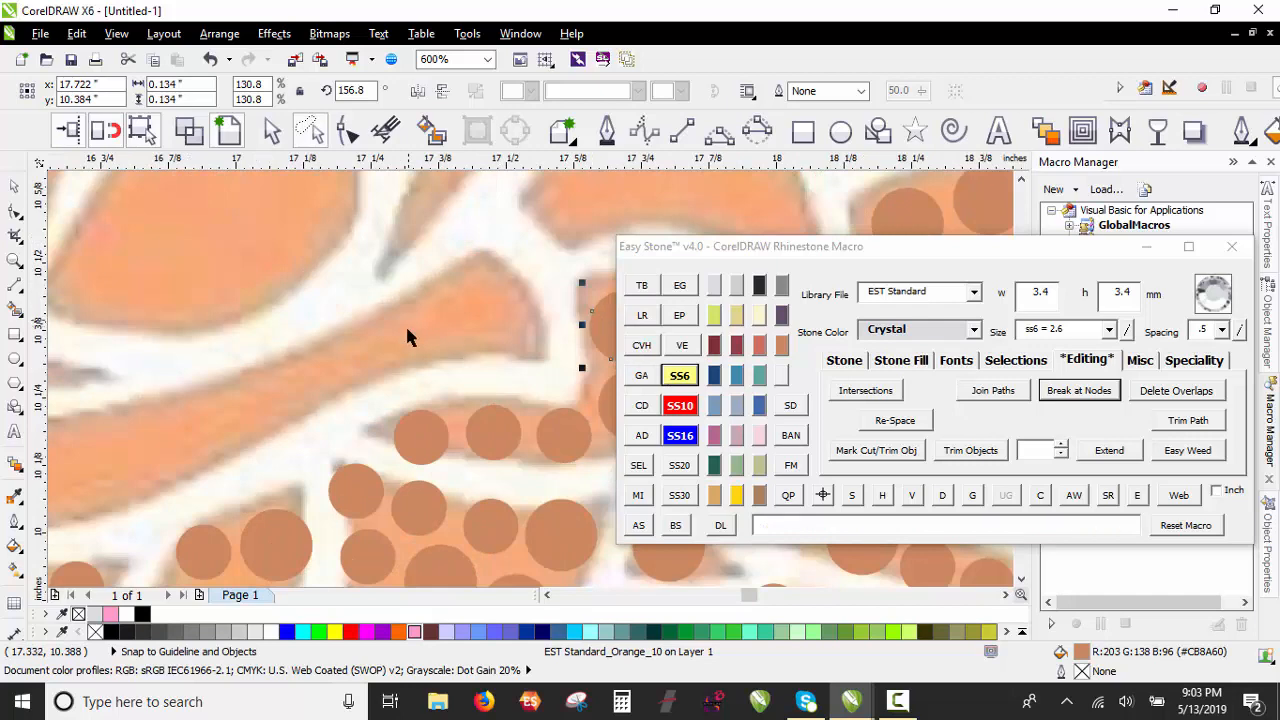
pyautogui.scroll(-1, 471, 323)
pyautogui.scroll(1, 528, 420)
pyautogui.moveTo(500, 458); pyautogui.dragTo(410, 287)
pyautogui.moveTo(410, 287); pyautogui.dragTo(444, 345)
pyautogui.moveTo(542, 345); pyautogui.dragTo(281, 380)
pyautogui.scroll(-1, 454, 380)
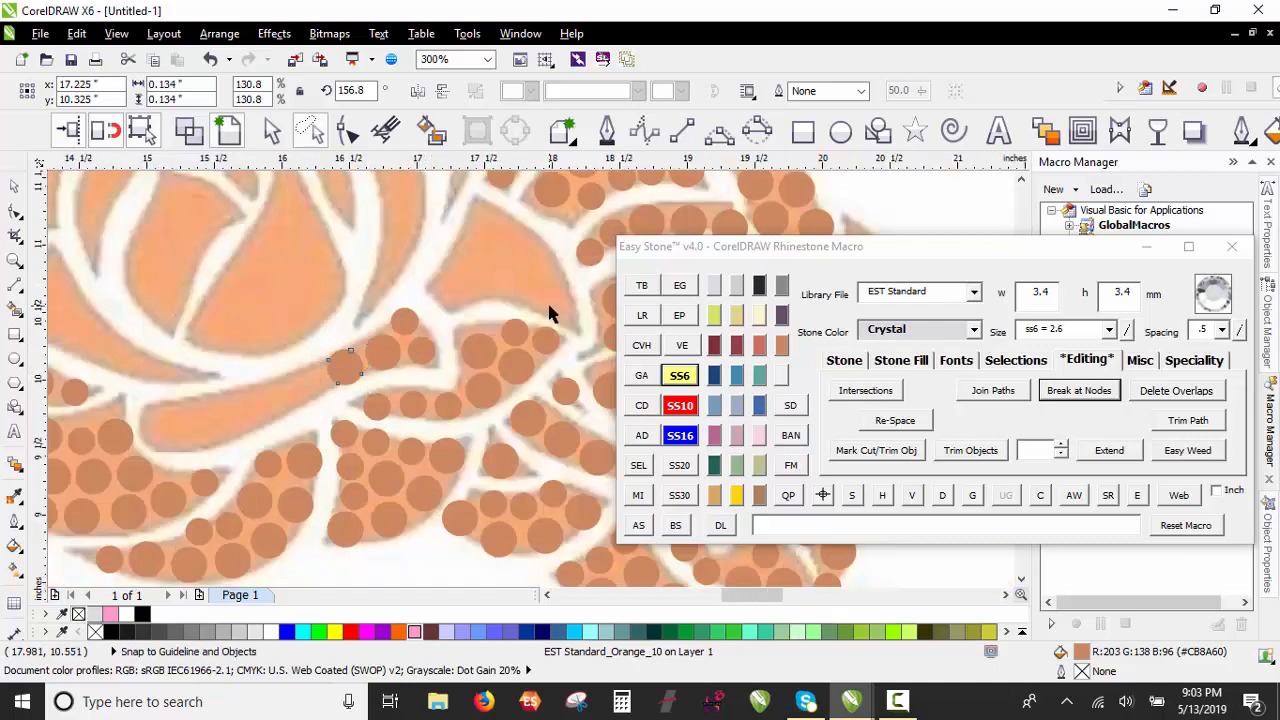
# Step: Continue the ss10 row to the long petal's left end and fit an ss6 stone at that tip
pyautogui.scroll(-1, 547, 302)
pyautogui.scroll(2, 436, 345)
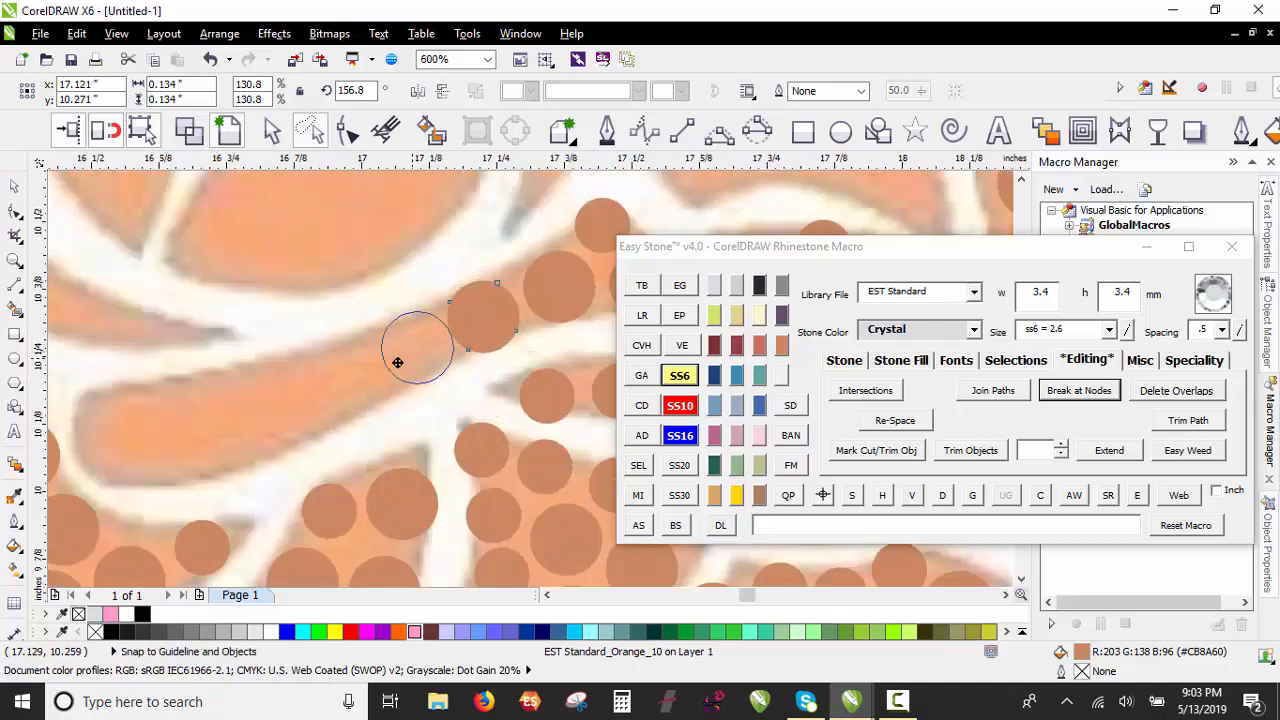
pyautogui.moveTo(397, 363); pyautogui.dragTo(120, 423)
pyautogui.press('space')
pyautogui.press('space')
pyautogui.rightClick(122, 441)
pyautogui.scroll(-1, 391, 413)
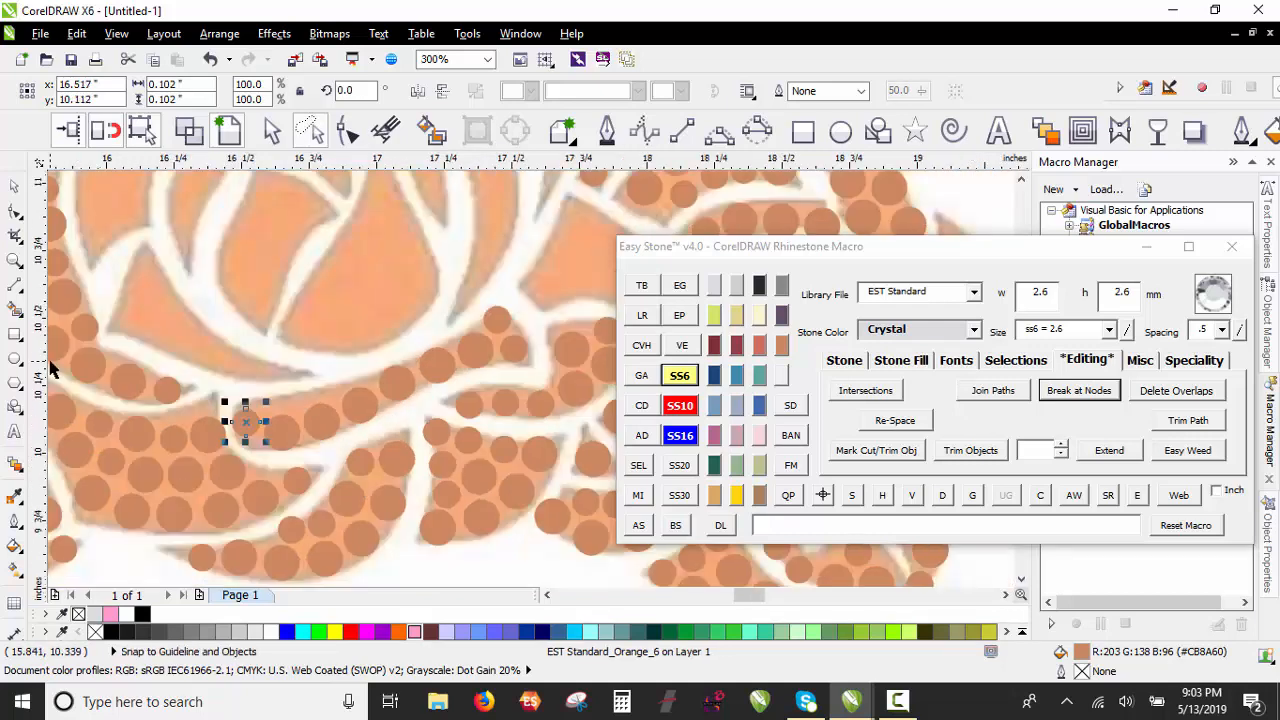
# Step: Place two ss6 stones at the right tip of the thin petal above and three ss10 stones along its lower edge
pyautogui.scroll(1, 118, 345)
pyautogui.moveTo(445, 389); pyautogui.dragTo(402, 400)
pyautogui.rightClick(402, 400)
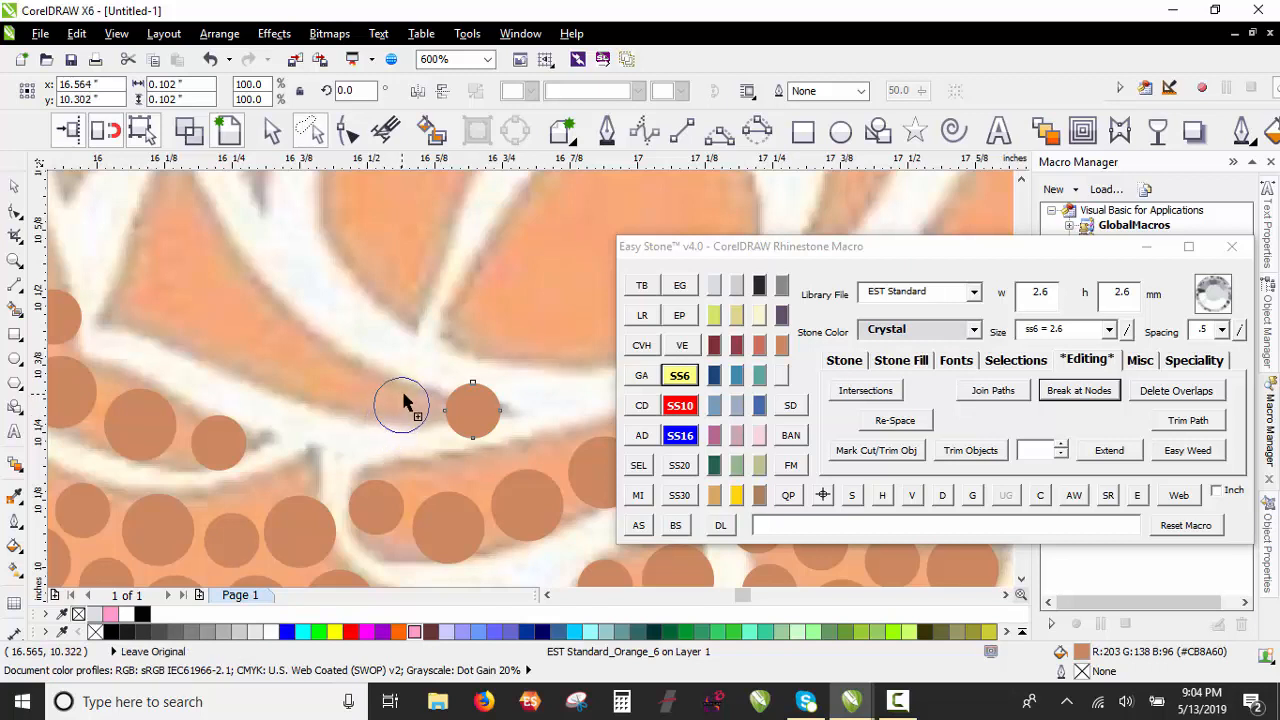
pyautogui.moveTo(454, 543); pyautogui.dragTo(252, 362)
pyautogui.rightClick(338, 393)
pyautogui.moveTo(252, 362); pyautogui.dragTo(154, 331)
pyautogui.rightClick(216, 351)
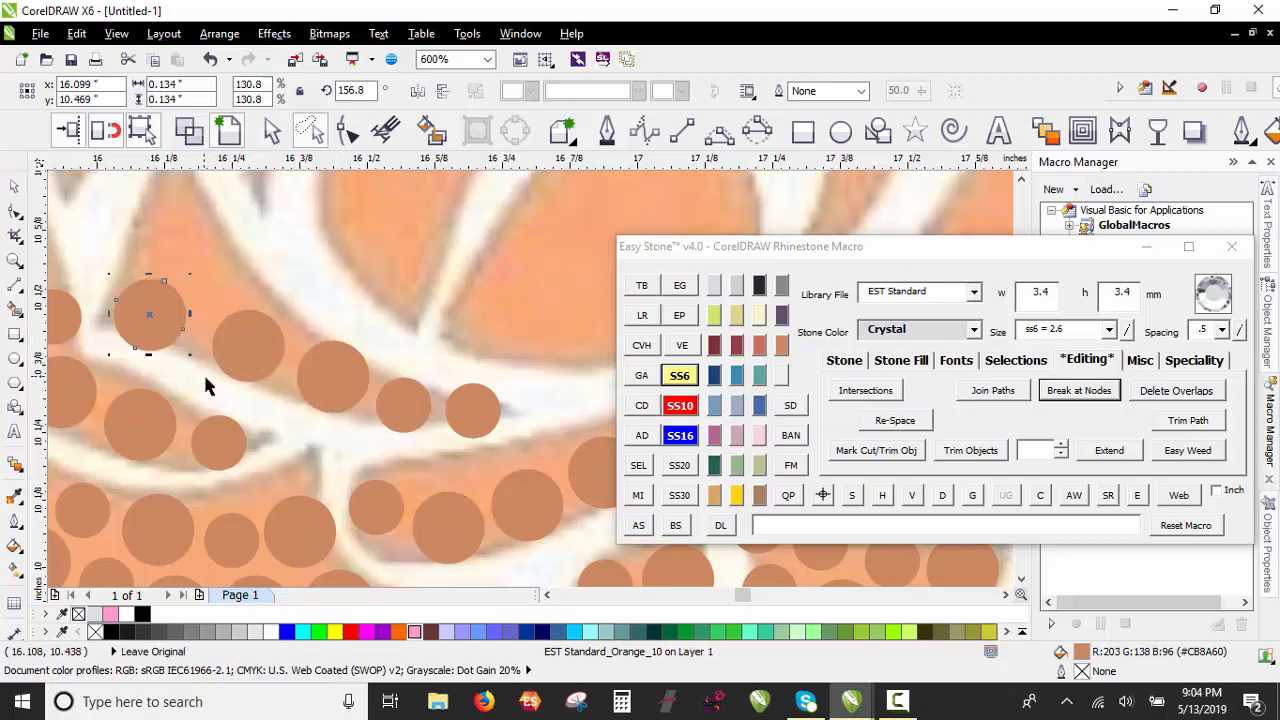
# Step: Evenly distribute the thin petal's five stones along a path through them and remove the path
pyautogui.keyDown('shift'); pyautogui.click(232, 362); pyautogui.keyUp('shift')
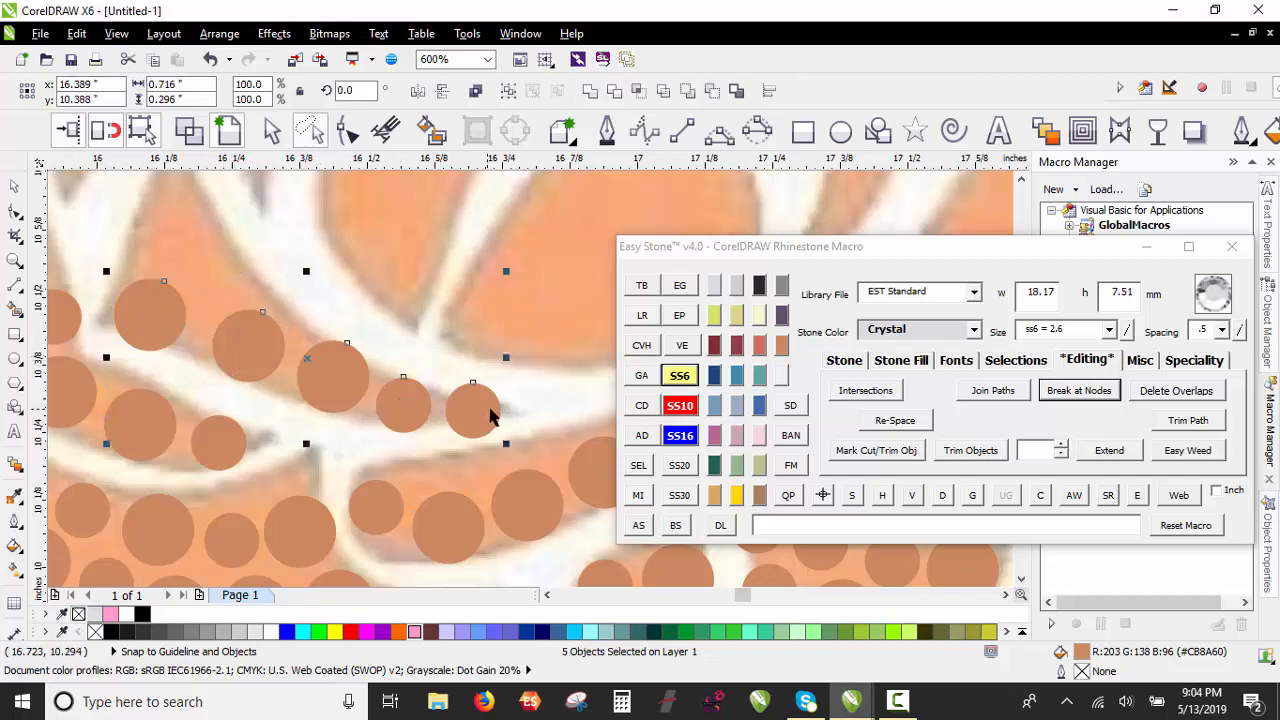
pyautogui.click(943, 496)
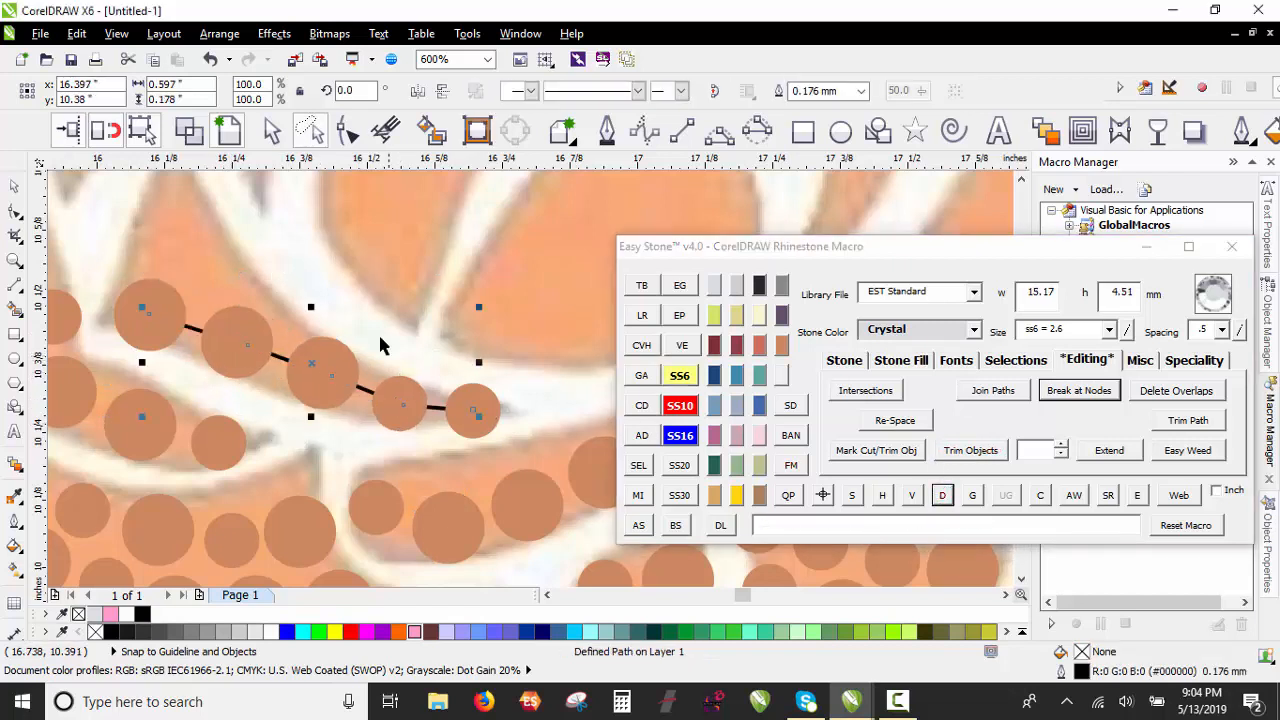
pyautogui.click(943, 495)
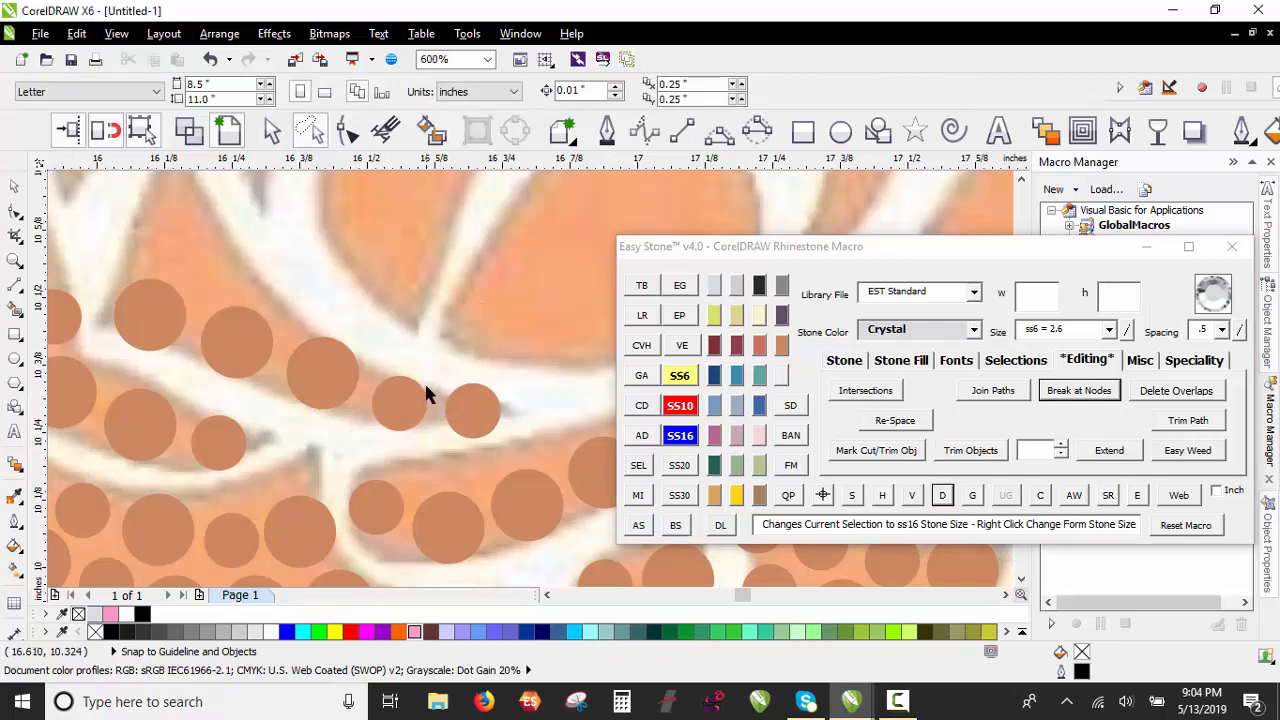
# Step: Add an ss10 stone near the petal's upper-left point and an ss6 stone in the gap beside it
pyautogui.scroll(-1, 424, 400)
pyautogui.scroll(2, 369, 385)
pyautogui.moveTo(420, 406); pyautogui.dragTo(430, 285)
pyautogui.scroll(-1, 200, 334)
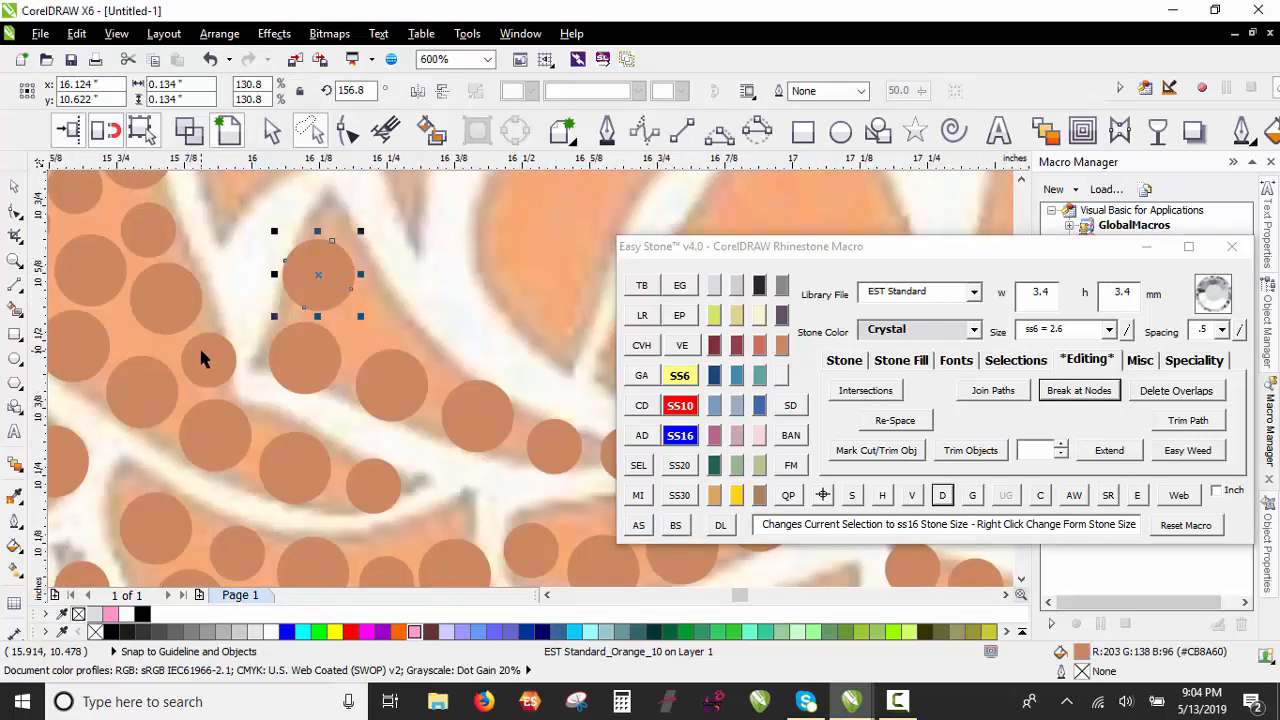
pyautogui.moveTo(210, 380); pyautogui.dragTo(363, 336)
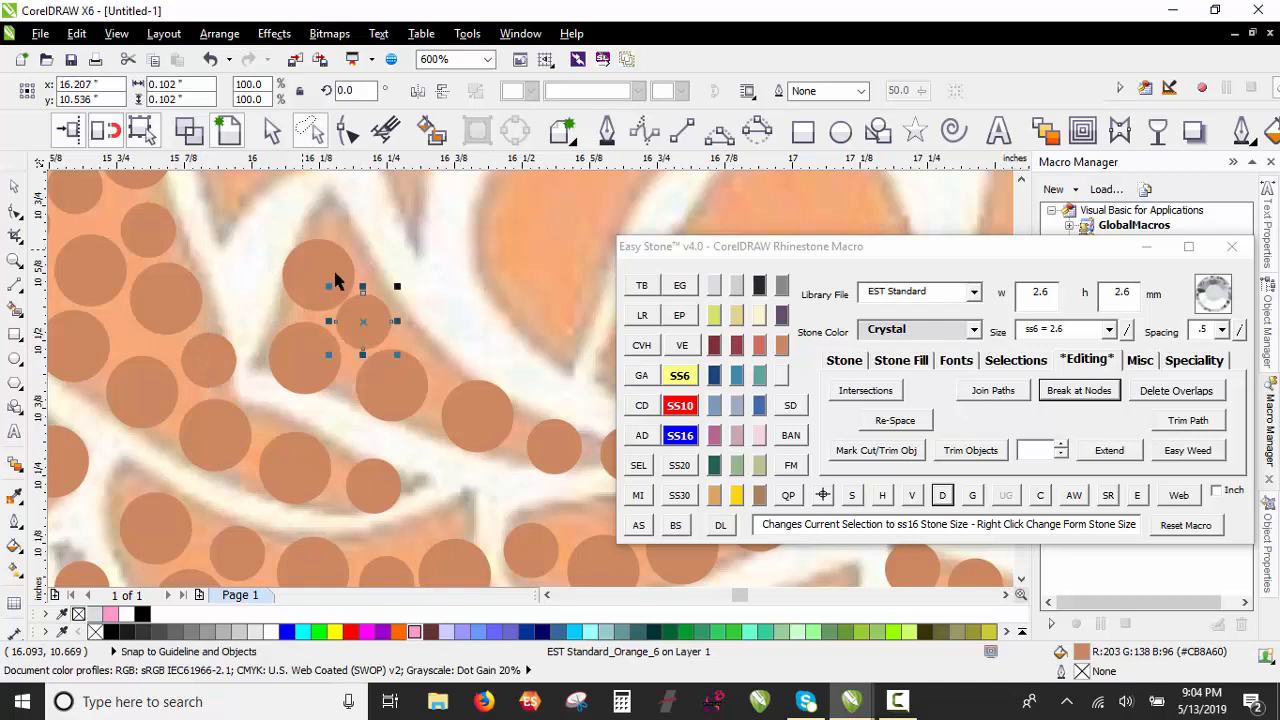
# Step: Shift the ss10 stone slightly farther up into the petal's upper-left point
pyautogui.scroll(1, 314, 257)
pyautogui.moveTo(343, 290); pyautogui.dragTo(334, 268)
pyautogui.scroll(-1, 338, 320)
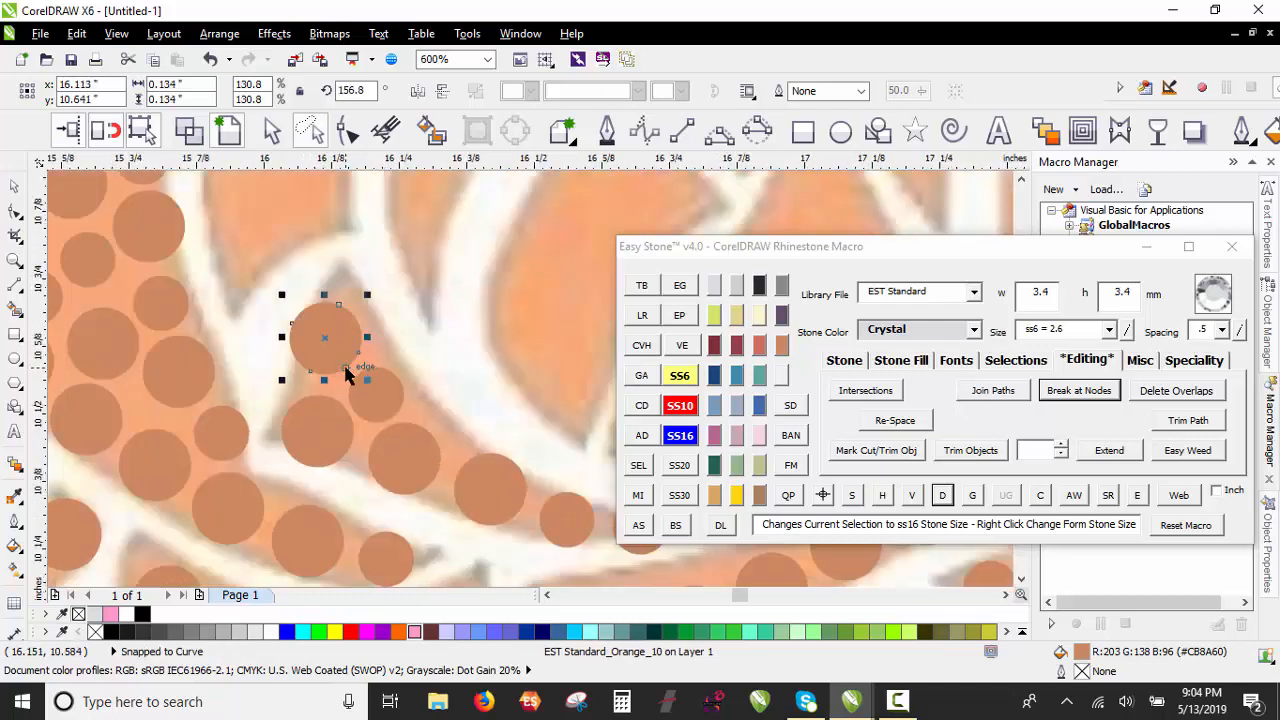
pyautogui.scroll(-2, 314, 350)
pyautogui.scroll(2, 300, 300)
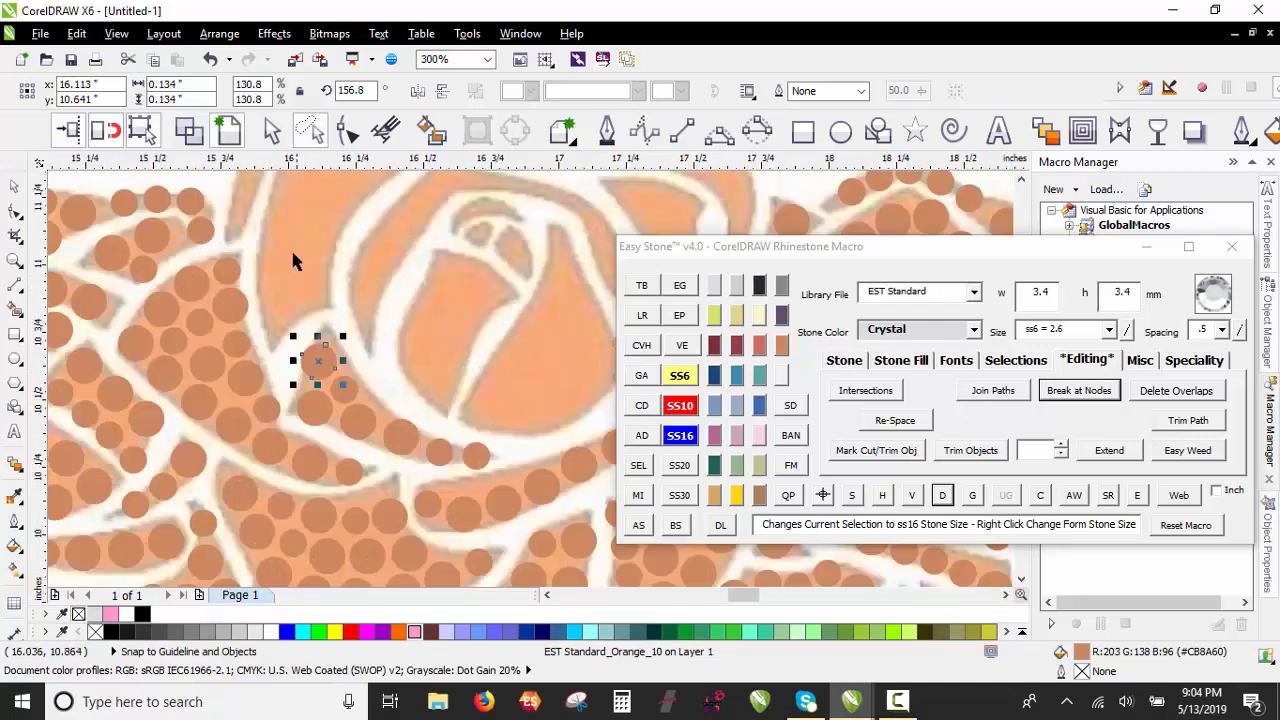
# Step: Place a column of four ss10 stones up the outer edge of the large unfilled petal on the rose's left side
pyautogui.moveTo(347, 494); pyautogui.dragTo(277, 210)
pyautogui.press('space')
pyautogui.press('space')
pyautogui.scroll(-1, 334, 543)
pyautogui.scroll(1, 296, 362)
pyautogui.rightClick(355, 277)
pyautogui.moveTo(320, 383); pyautogui.dragTo(348, 278)
# Step: Evenly distribute the column's four ss10 stones along a path through them and remove the path
pyautogui.scroll(-1, 348, 279)
pyautogui.keyDown('shift'); pyautogui.click(336, 331); pyautogui.keyUp('shift')
pyautogui.keyDown('shift'); pyautogui.click(336, 382); pyautogui.keyUp('shift')
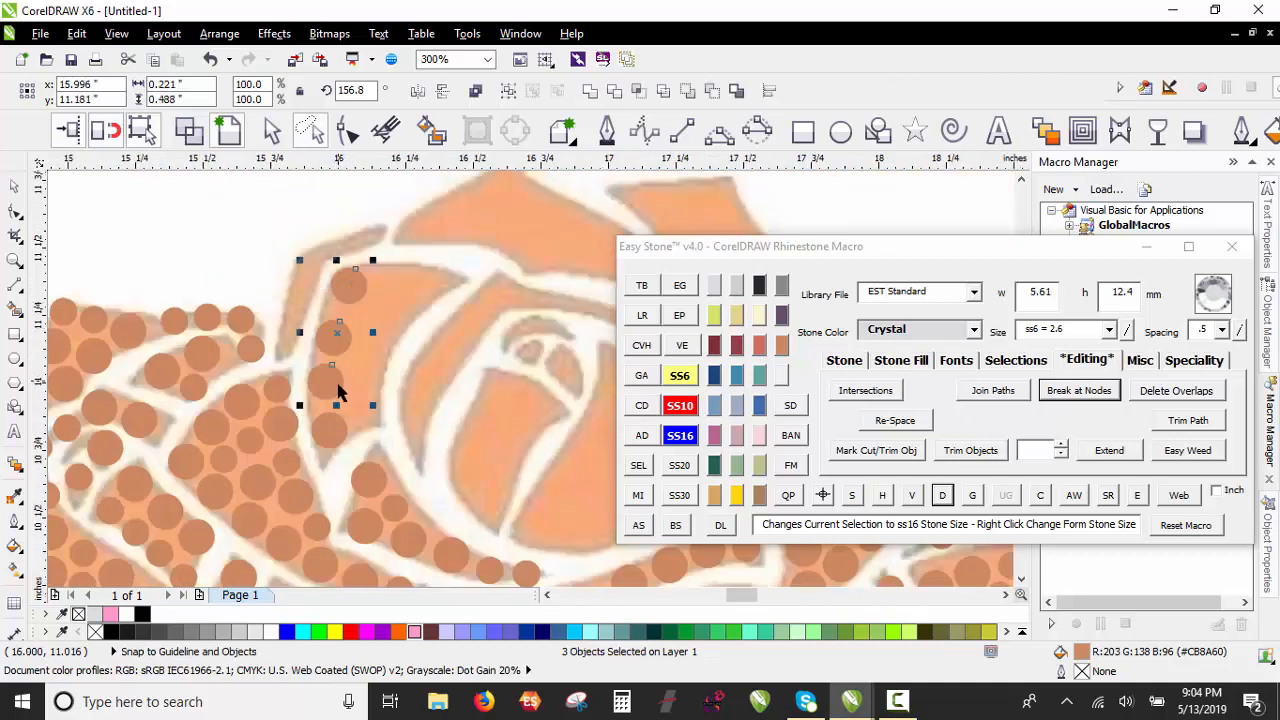
pyautogui.click(942, 495)
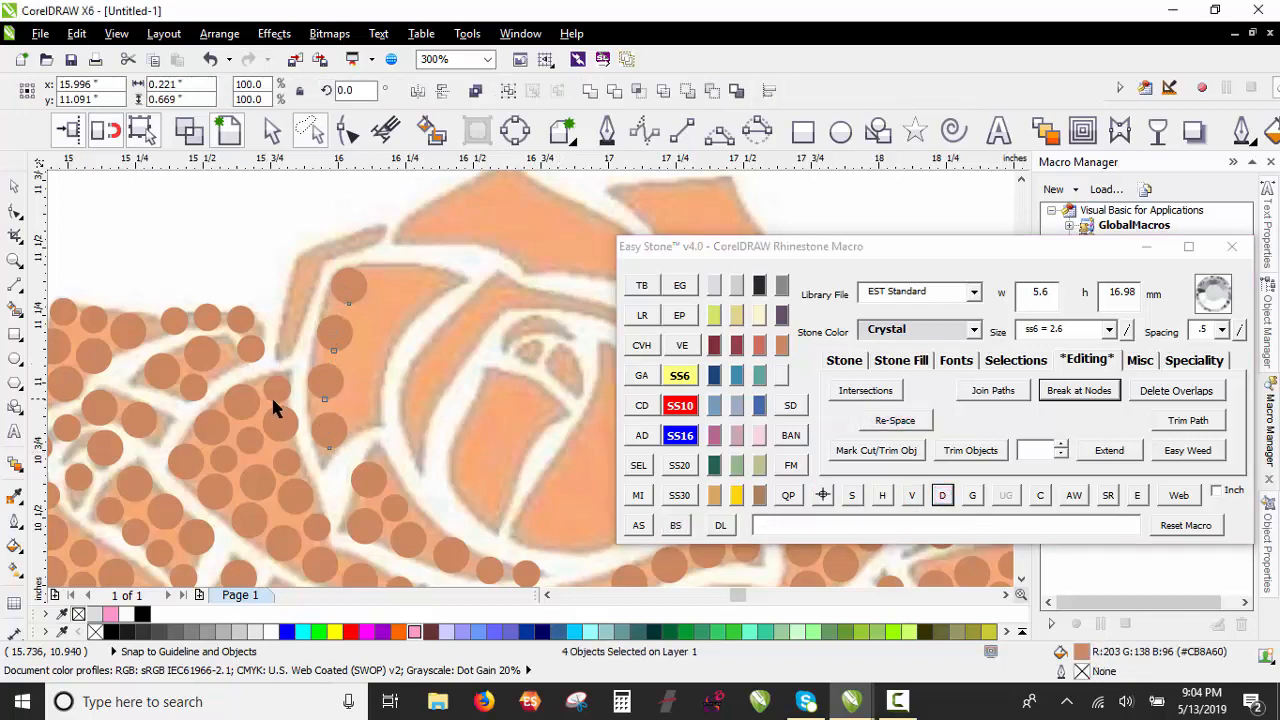
# Step: Place a second column of three ss10 stones beside the first, along the large left petal's inner edge
pyautogui.scroll(1, 271, 398)
pyautogui.click(471, 414)
pyautogui.moveTo(419, 453); pyautogui.dragTo(477, 259)
pyautogui.rightClick(482, 331)
pyautogui.rightClick(477, 260)
pyautogui.scroll(-1, 390, 468)
pyautogui.scroll(1, 438, 366)
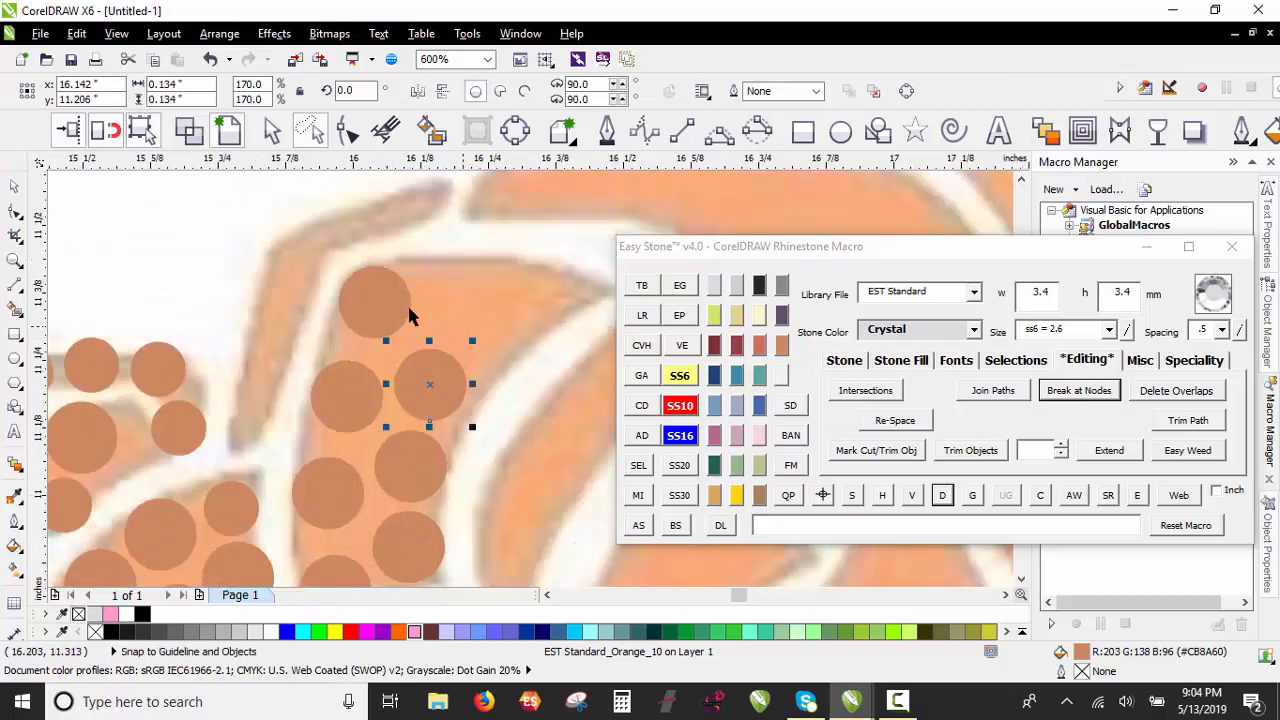
# Step: Add an ss10 stone along the petal's top edge, an ss6 stone near its right tip and another ss6 stone below
pyautogui.moveTo(409, 316); pyautogui.dragTo(543, 294)
pyautogui.rightClick(462, 300)
pyautogui.rightClick(543, 306)
pyautogui.scroll(1, 547, 314)
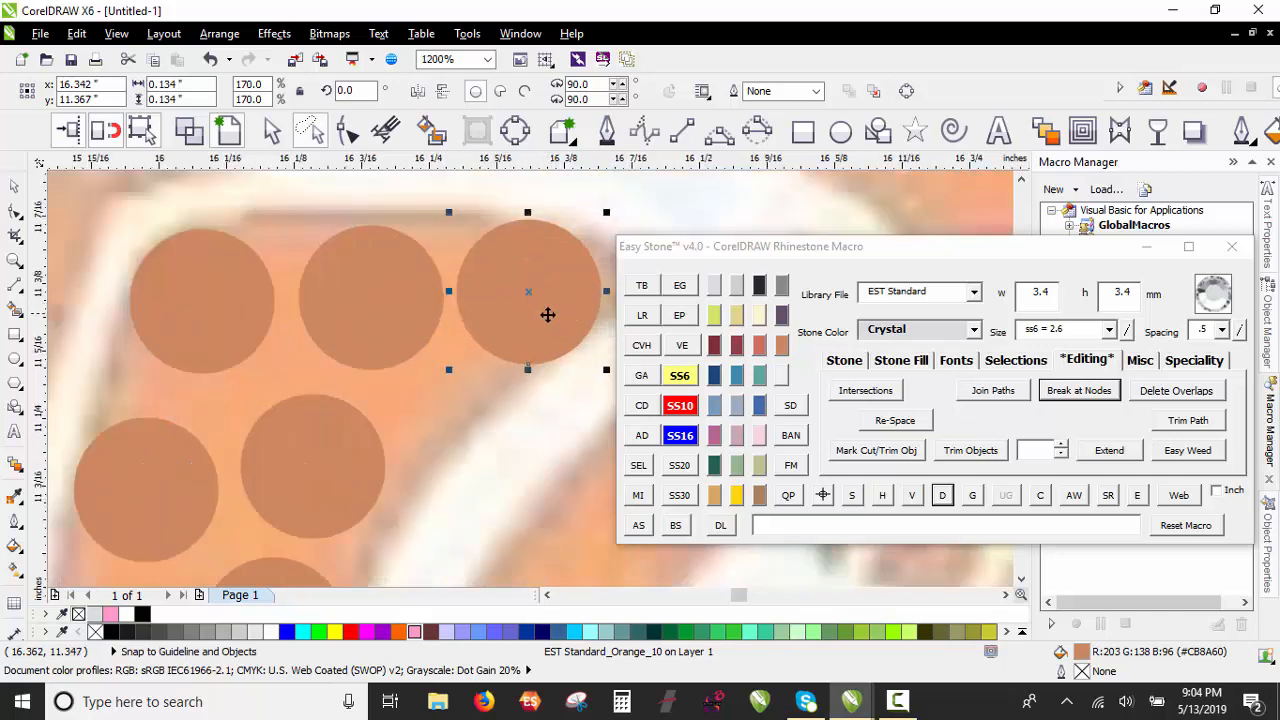
pyautogui.click(679, 375)
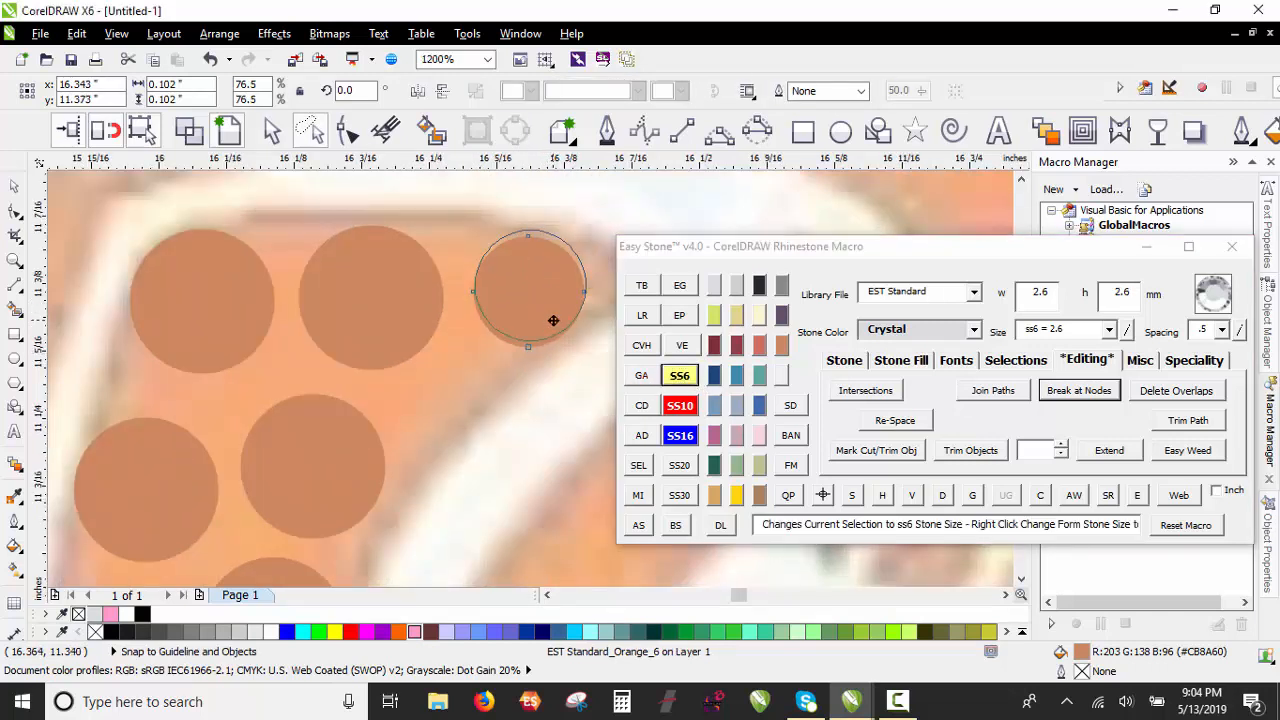
pyautogui.moveTo(526, 298); pyautogui.dragTo(461, 428)
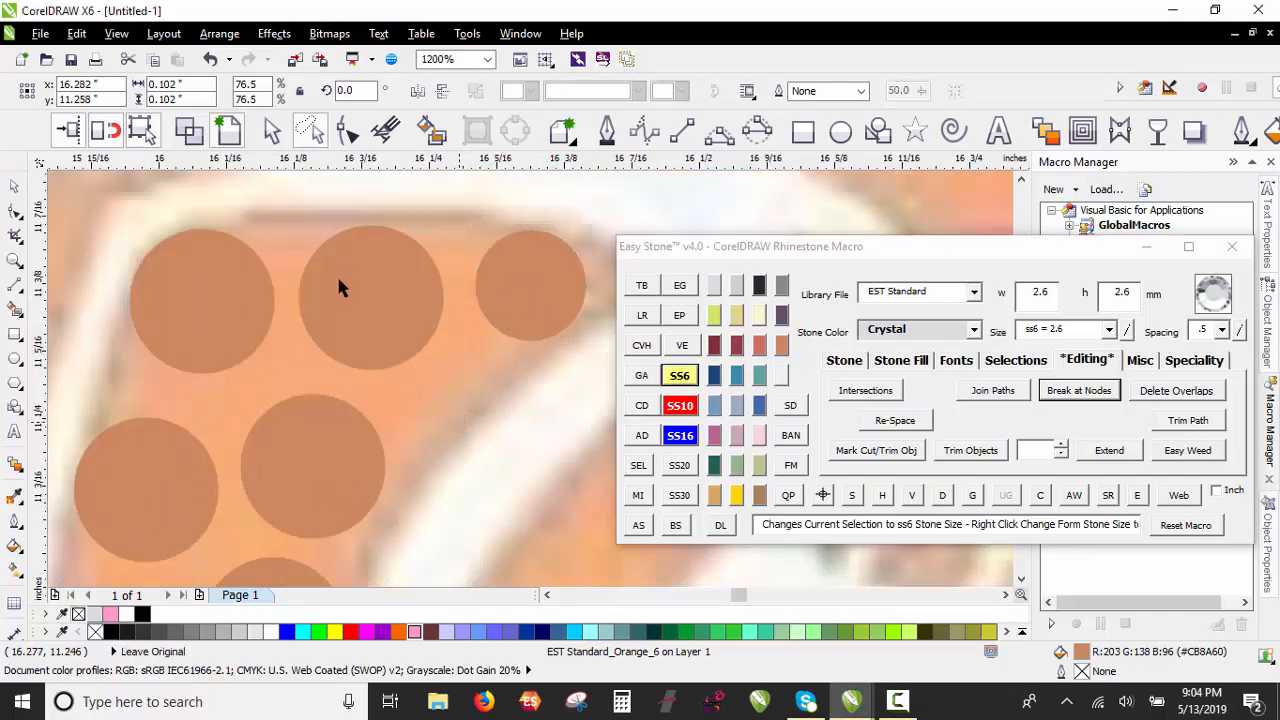
# Step: Place a row of five ss6 stones up the narrow outer petal at the rose's upper left
pyautogui.scroll(-1, 338, 287)
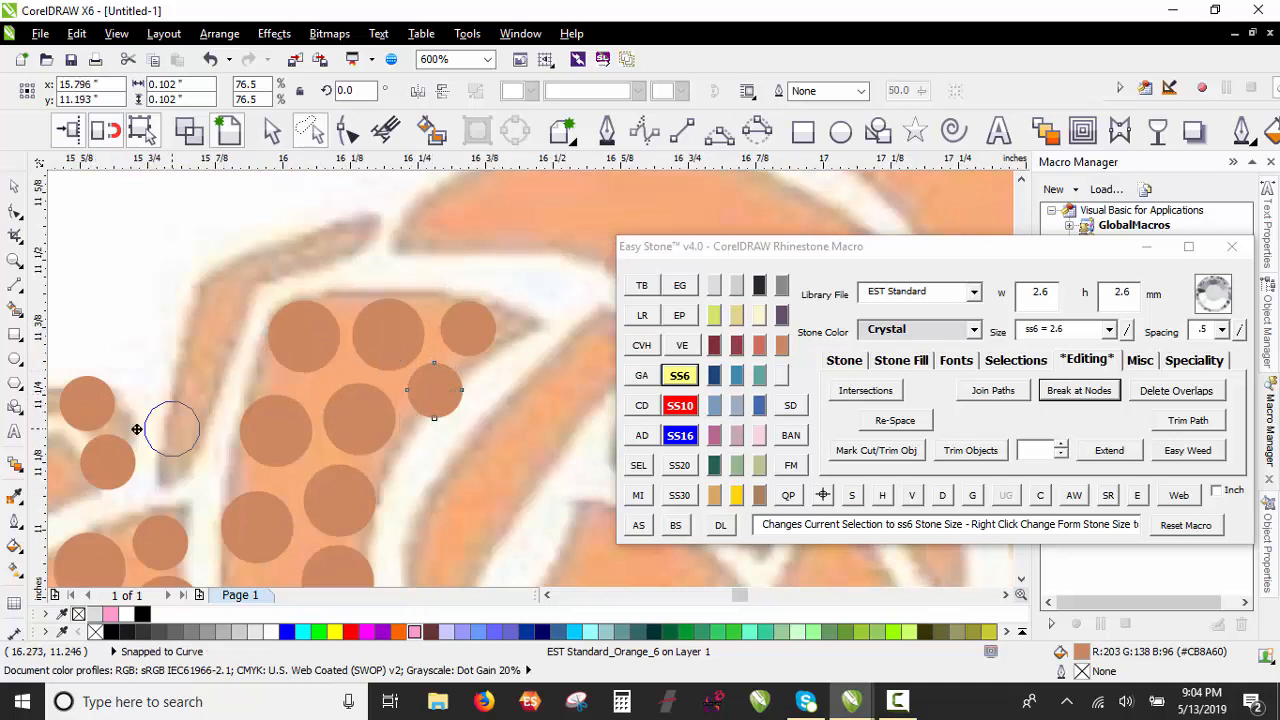
pyautogui.moveTo(136, 429); pyautogui.dragTo(180, 455)
pyautogui.moveTo(186, 457); pyautogui.dragTo(314, 250)
pyautogui.press('space')
pyautogui.press('space')
pyautogui.press('space')
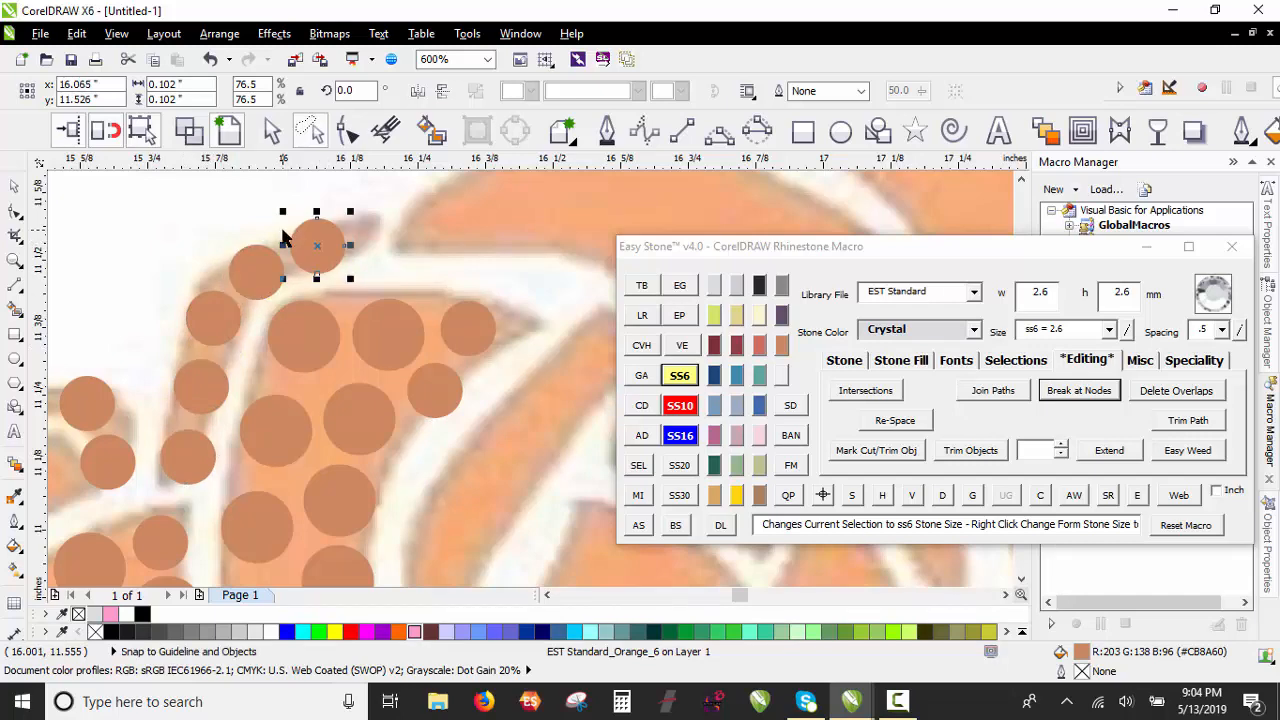
# Step: Fit an ss6 stone at the lower tip of the curved petal around the rose's center and two ss10 stones above it
pyautogui.scroll(-2, 284, 230)
pyautogui.scroll(-1, 287, 236)
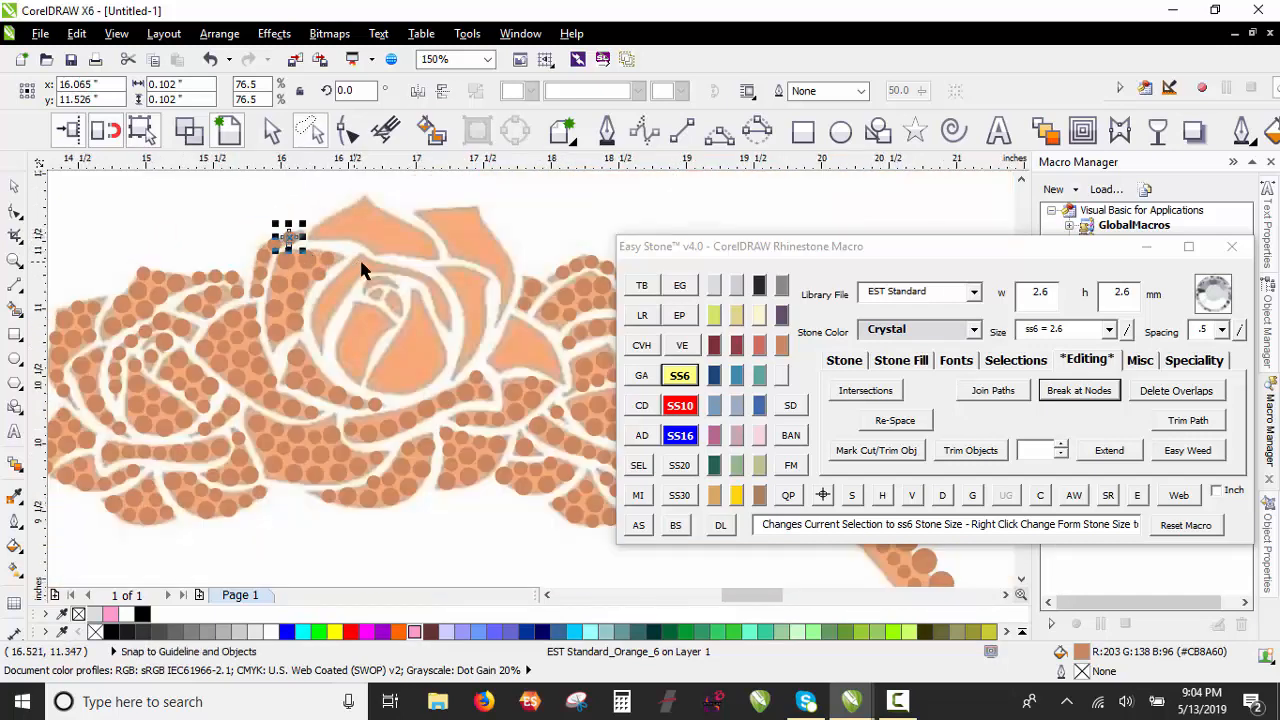
pyautogui.scroll(1, 362, 270)
pyautogui.moveTo(188, 222); pyautogui.dragTo(243, 424)
pyautogui.scroll(1, 243, 424)
pyautogui.click(124, 360)
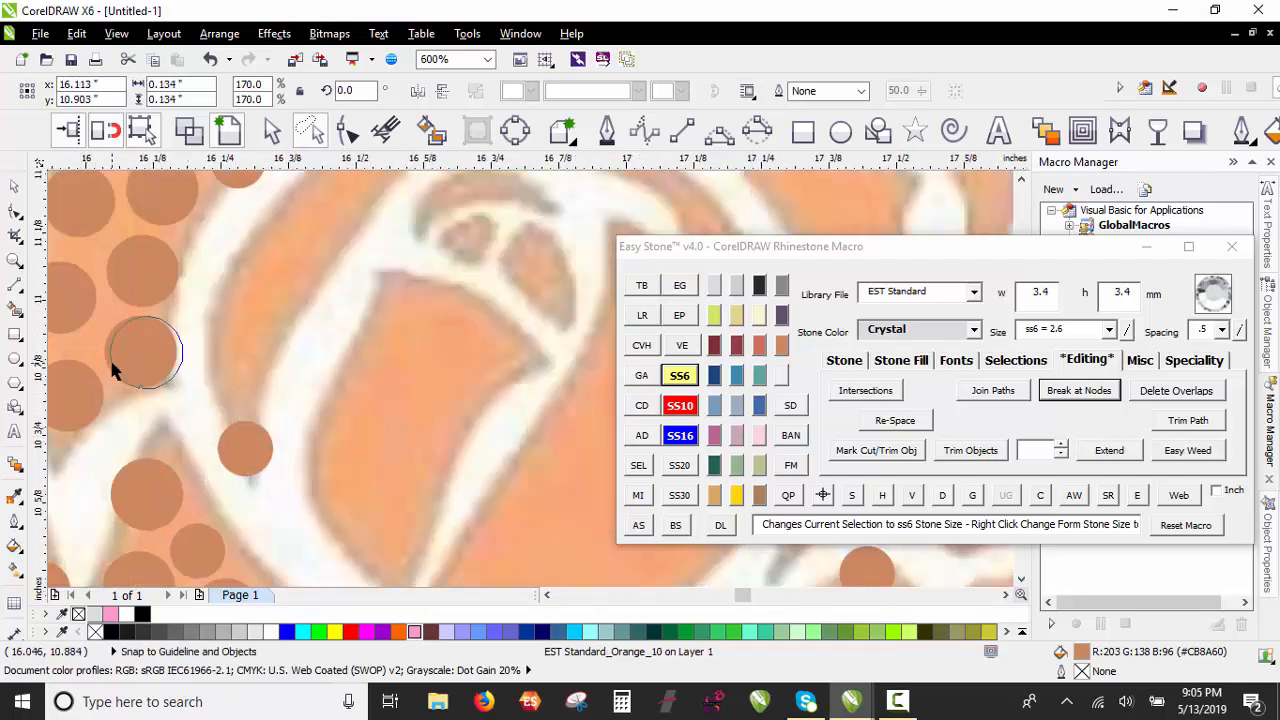
pyautogui.scroll(1, 131, 372)
pyautogui.moveTo(171, 357); pyautogui.dragTo(384, 397)
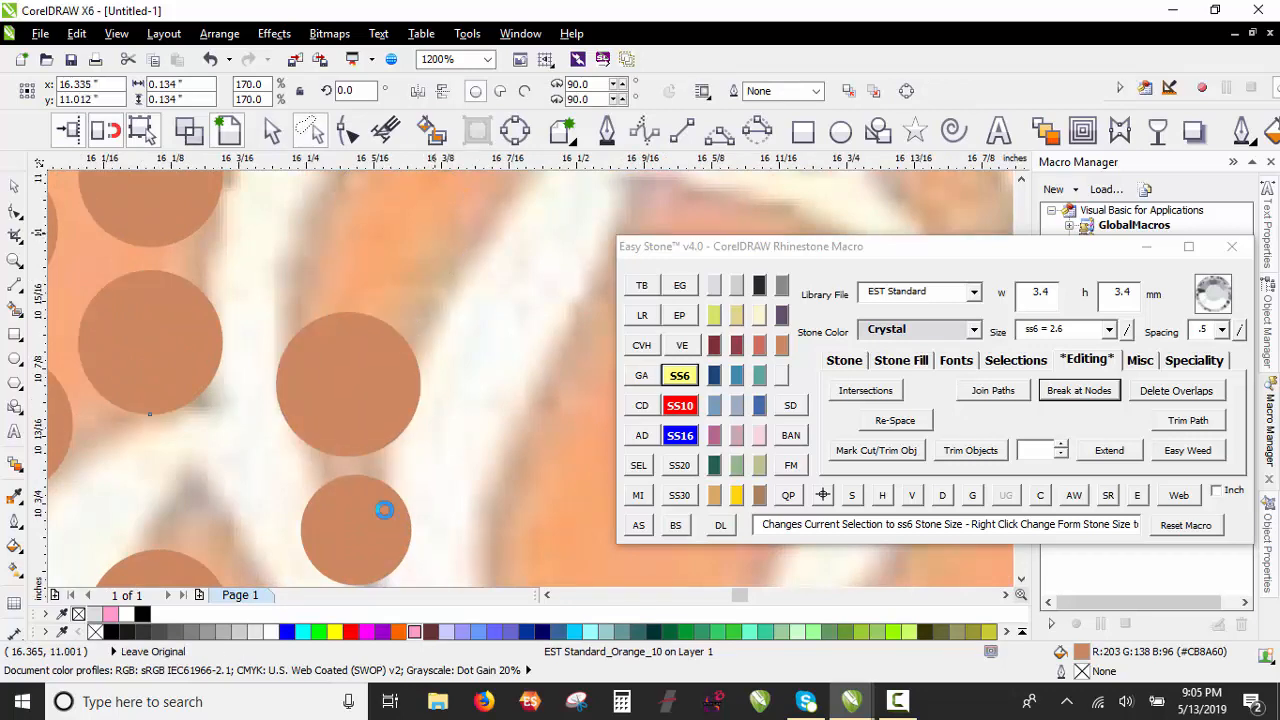
pyautogui.scroll(-2, 370, 440)
pyautogui.scroll(1, 412, 360)
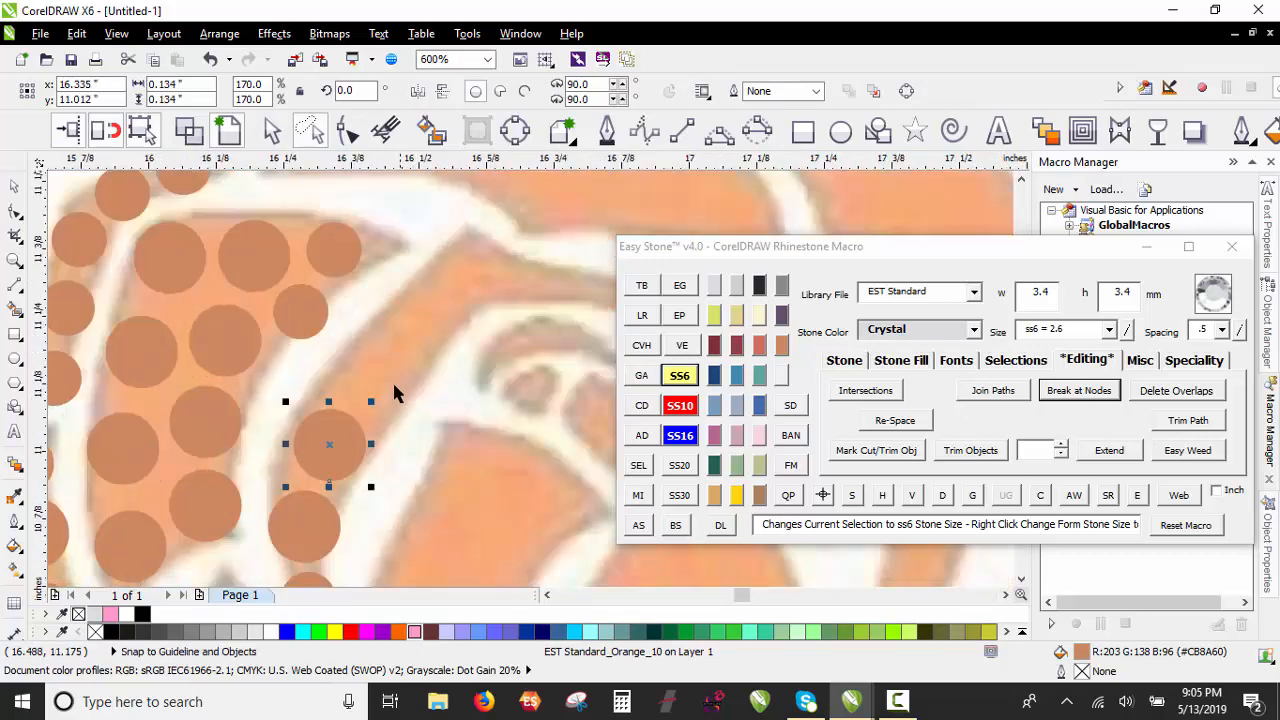
# Step: Continue up the curved petal with two more ss10 stones and an ss6 stone at the bend
pyautogui.moveTo(388, 361); pyautogui.dragTo(443, 300)
pyautogui.click(679, 376)
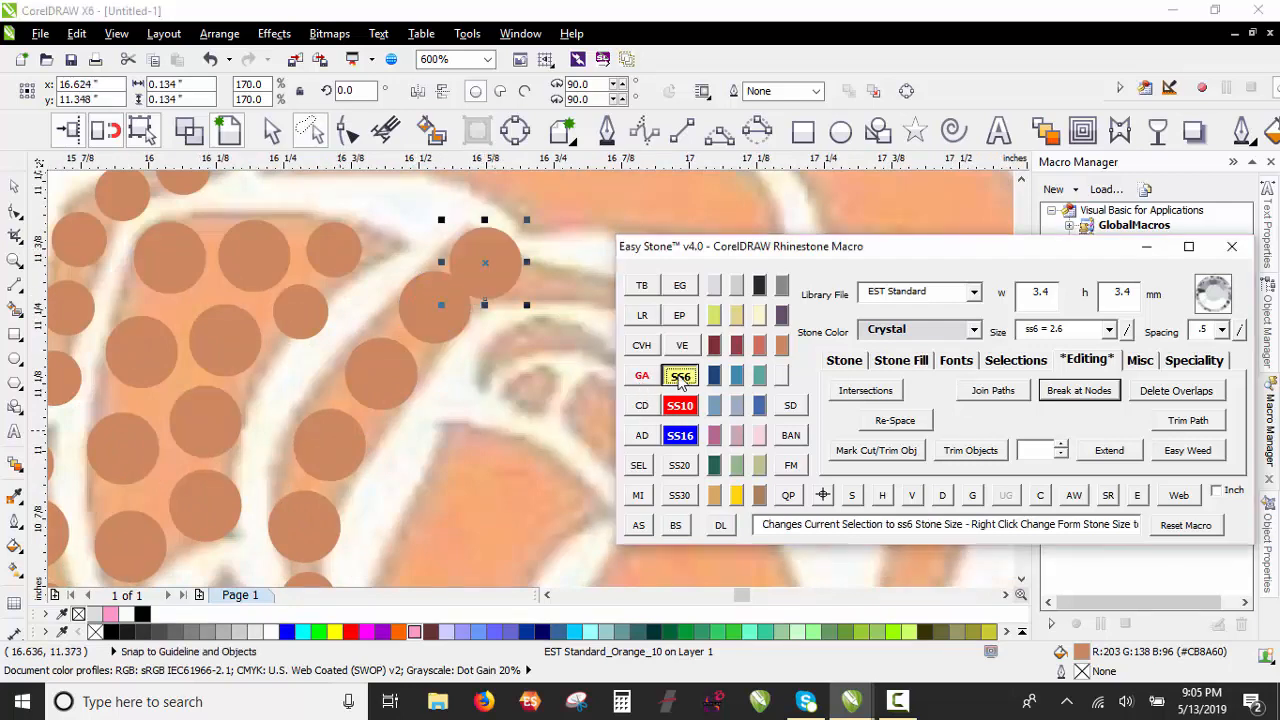
pyautogui.scroll(-1, 491, 270)
pyautogui.scroll(1, 491, 240)
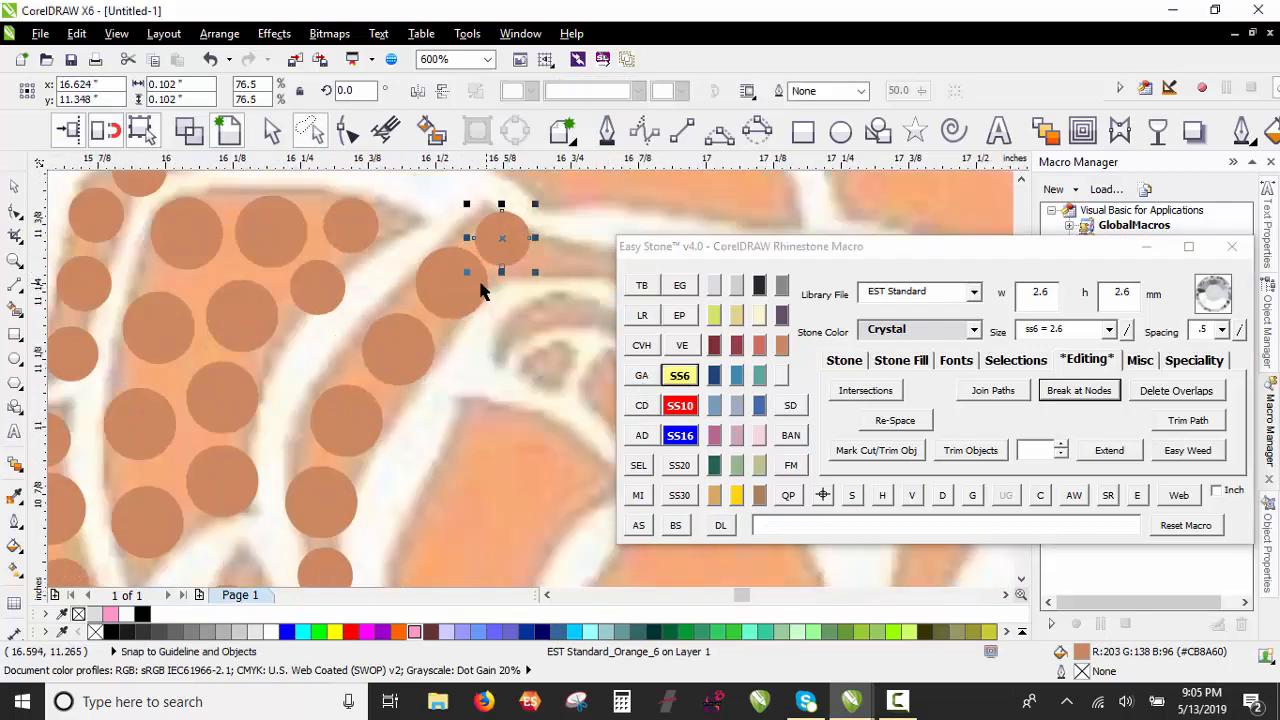
# Step: Evenly distribute the six stones on the curved petal's left side along a path and remove the path
pyautogui.keyDown('shift'); pyautogui.click(376, 345); pyautogui.keyUp('shift')
pyautogui.keyDown('shift'); pyautogui.click(346, 428); pyautogui.keyUp('shift')
pyautogui.keyDown('shift'); pyautogui.click(320, 516); pyautogui.keyUp('shift')
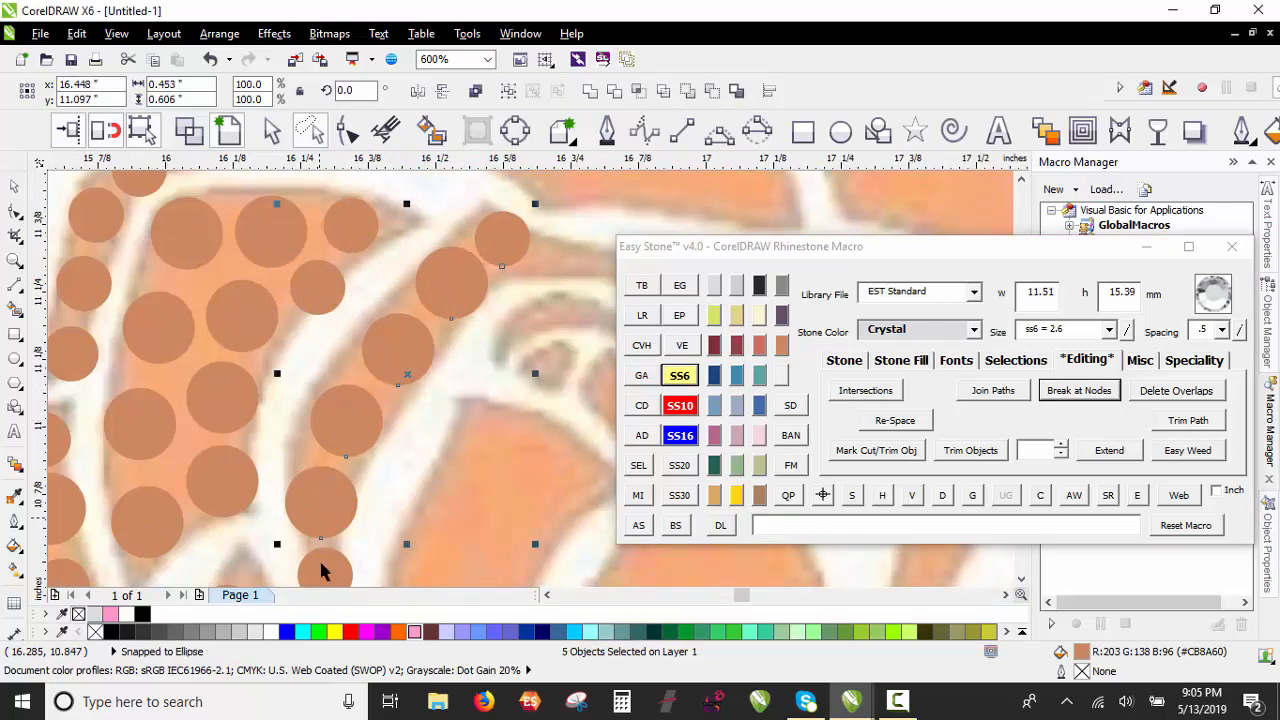
pyautogui.click(942, 495)
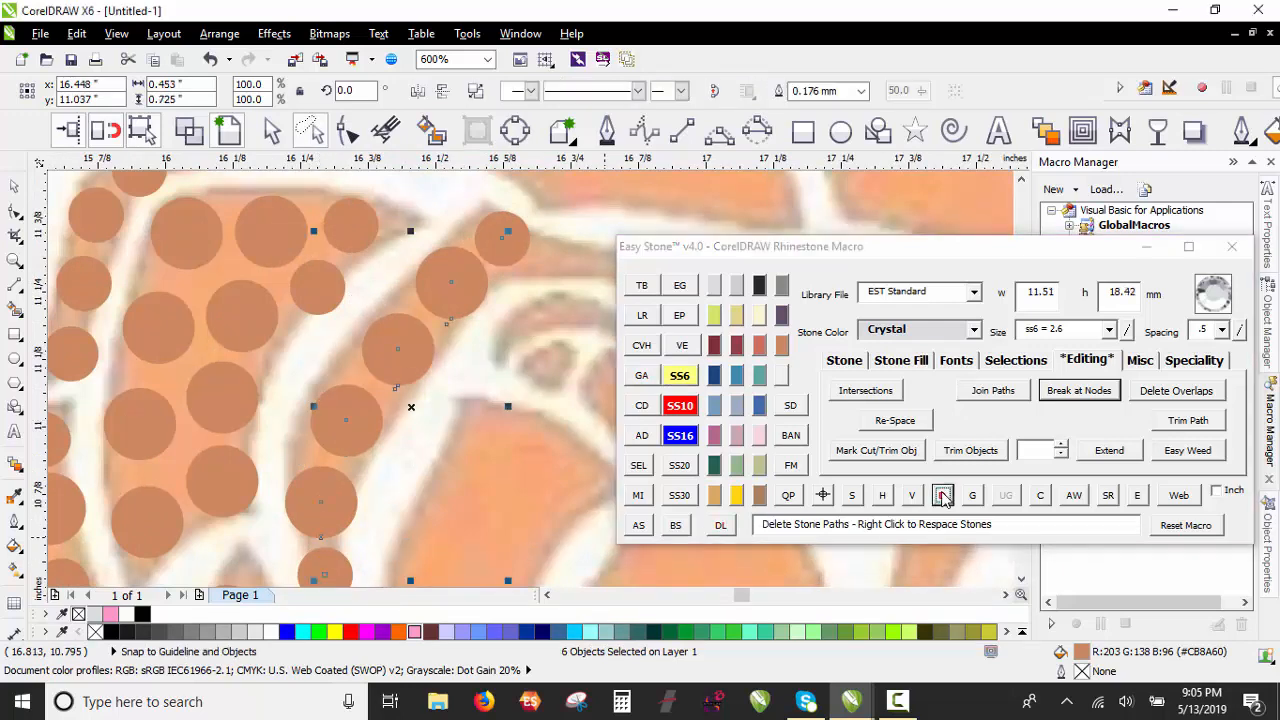
pyautogui.scroll(-1, 69, 299)
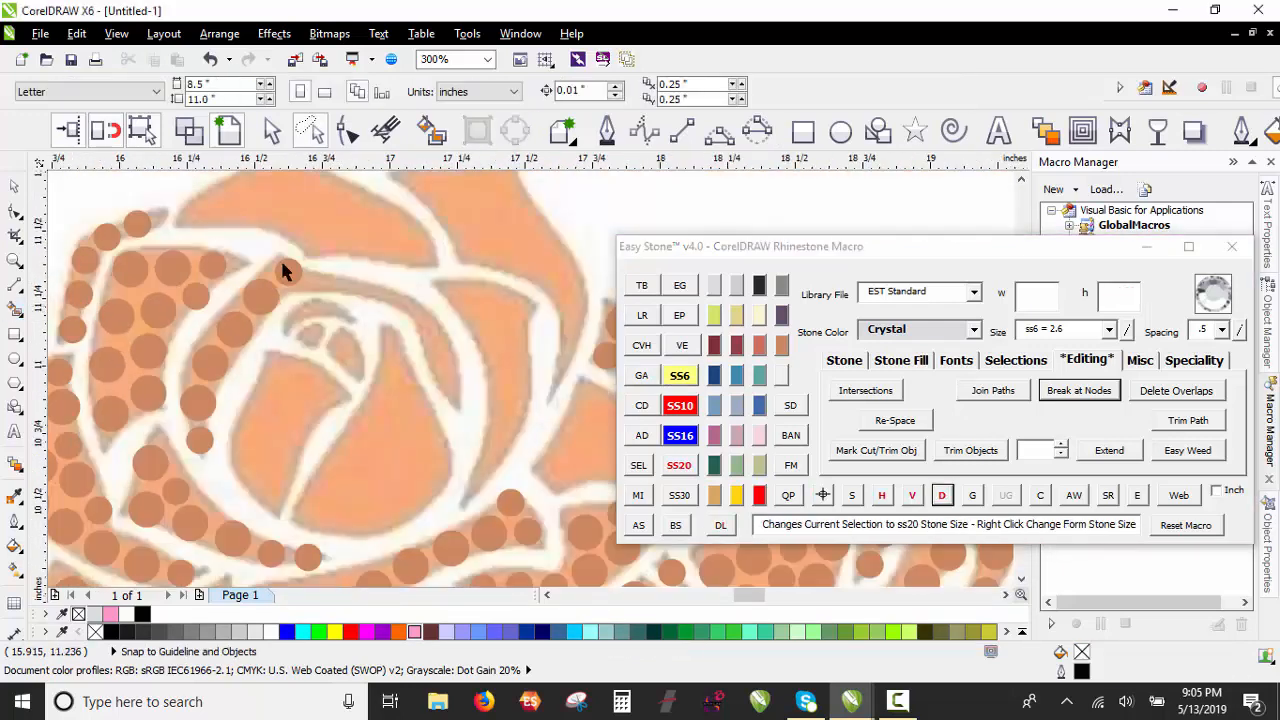
# Step: Continue the row with four ss6 stones along the curved petal's thin upper part toward the right
pyautogui.scroll(1, 288, 273)
pyautogui.moveTo(343, 288); pyautogui.dragTo(552, 350)
pyautogui.press('space')
pyautogui.press('space')
pyautogui.press('space')
pyautogui.scroll(-1, 334, 270)
pyautogui.scroll(2, 473, 336)
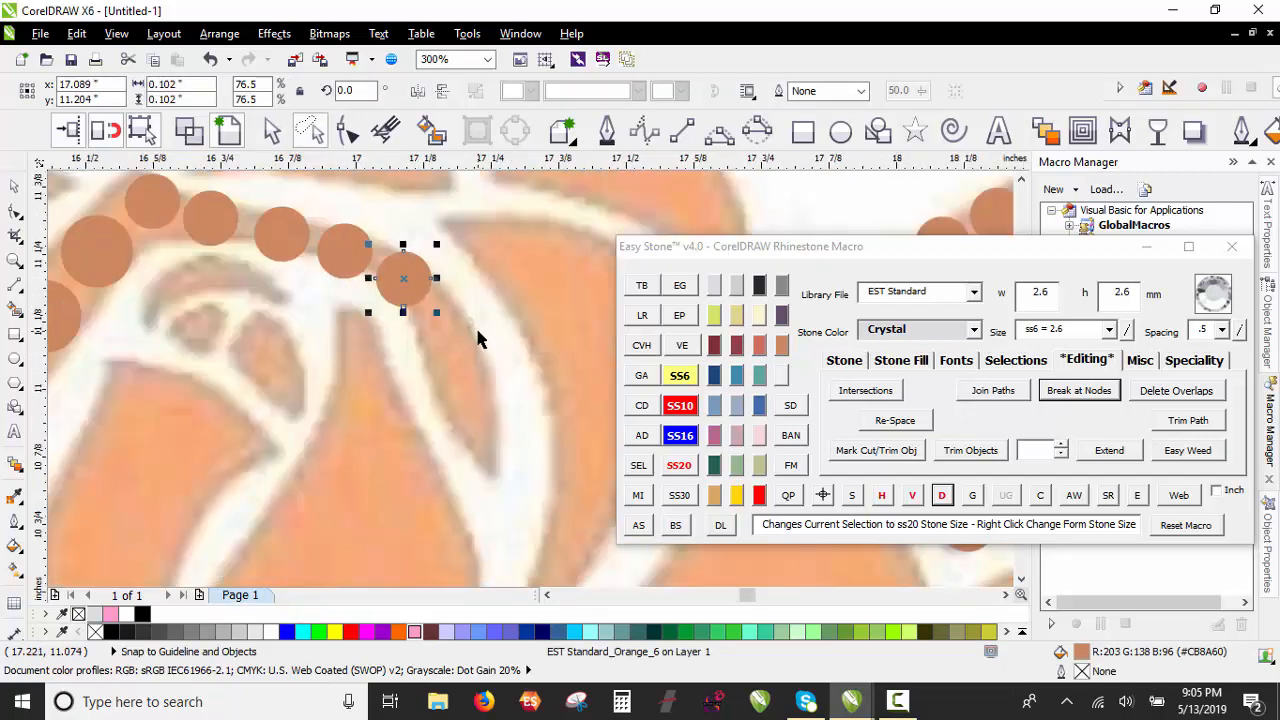
# Step: Add an ss10 stone where the curved petal widens on the right and two ss6 stones down toward its lower tip
pyautogui.moveTo(385, 311); pyautogui.dragTo(463, 369)
pyautogui.rightClick(463, 369)
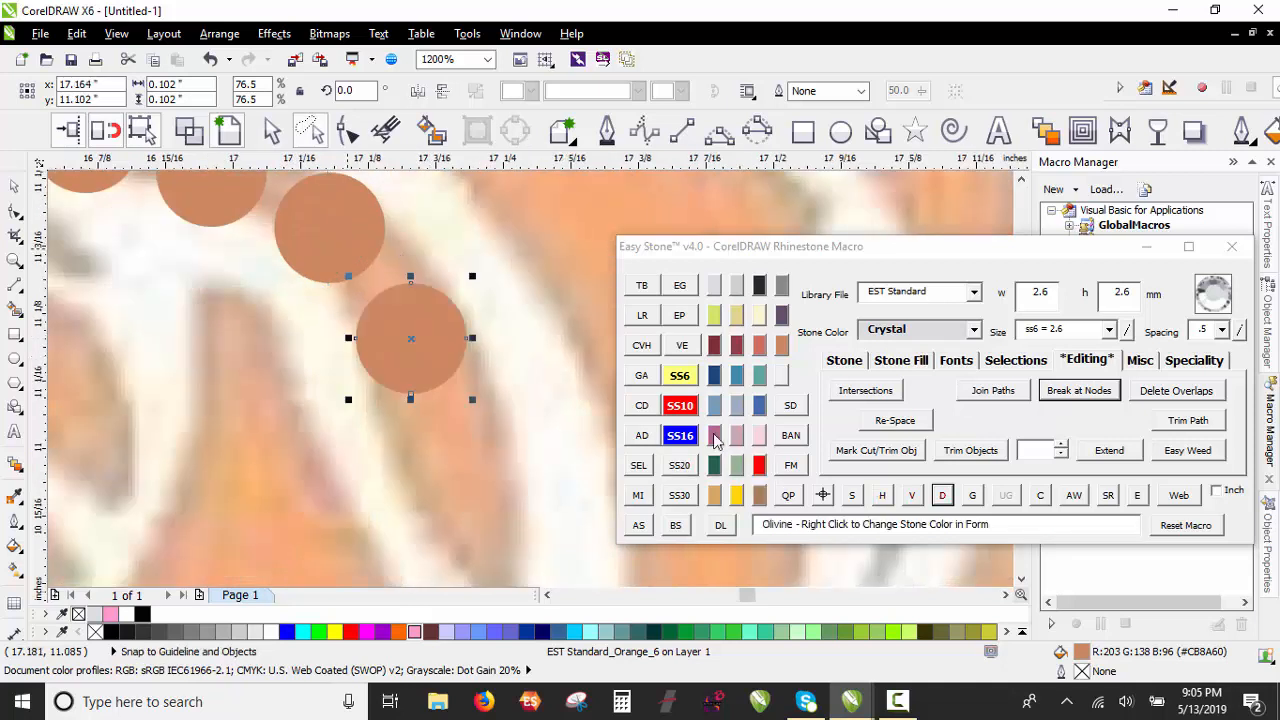
pyautogui.click(685, 408)
pyautogui.moveTo(367, 314); pyautogui.dragTo(367, 327)
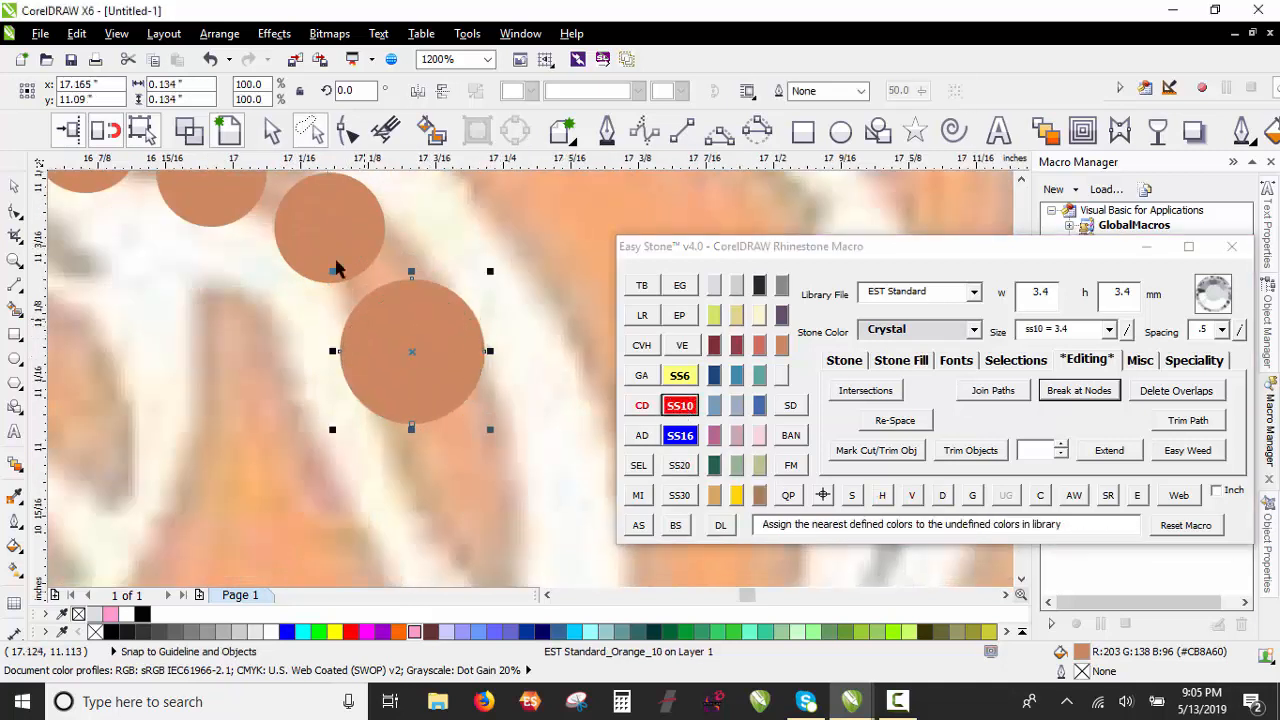
pyautogui.moveTo(473, 446); pyautogui.dragTo(491, 486)
pyautogui.scroll(-1, 490, 440)
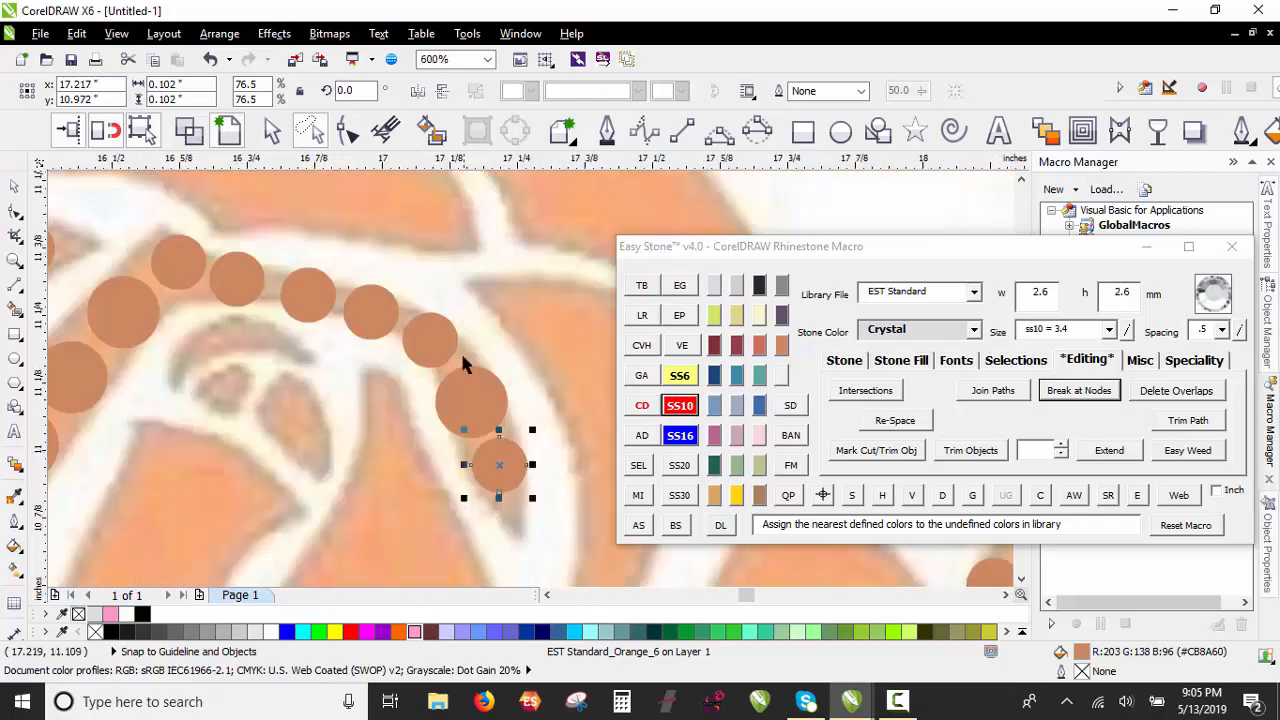
pyautogui.scroll(1, 540, 543)
pyautogui.moveTo(463, 389); pyautogui.dragTo(505, 509)
pyautogui.scroll(-2, 434, 323)
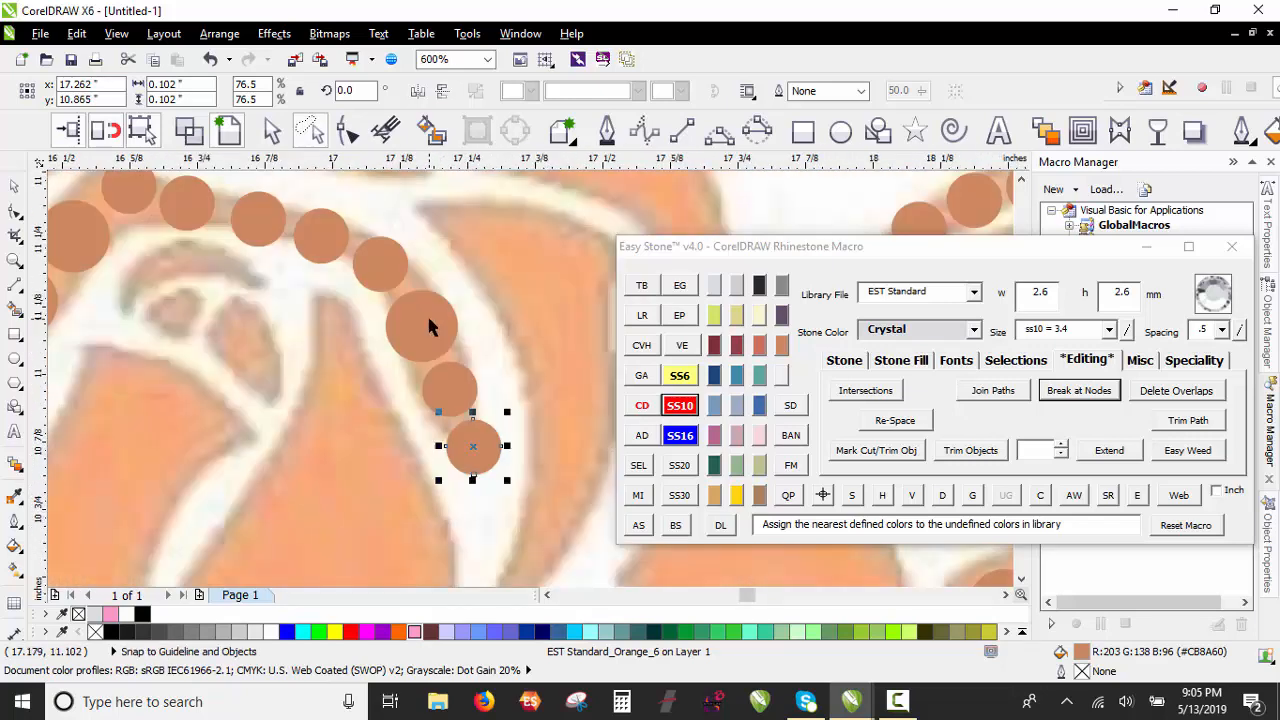
pyautogui.scroll(-1, 440, 316)
pyautogui.click(389, 334)
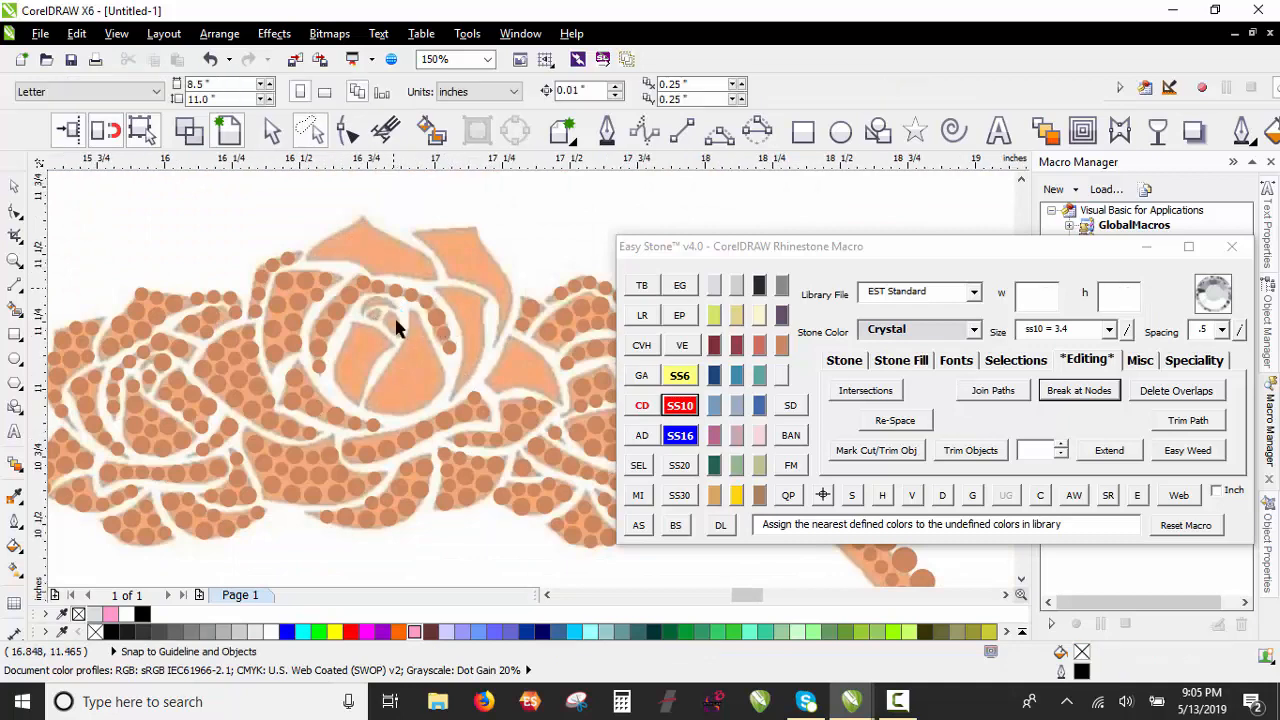
# Step: Place an ss10 stone on the right of the rose's center bud and two ss6 stones around its upper left
pyautogui.scroll(2, 394, 320)
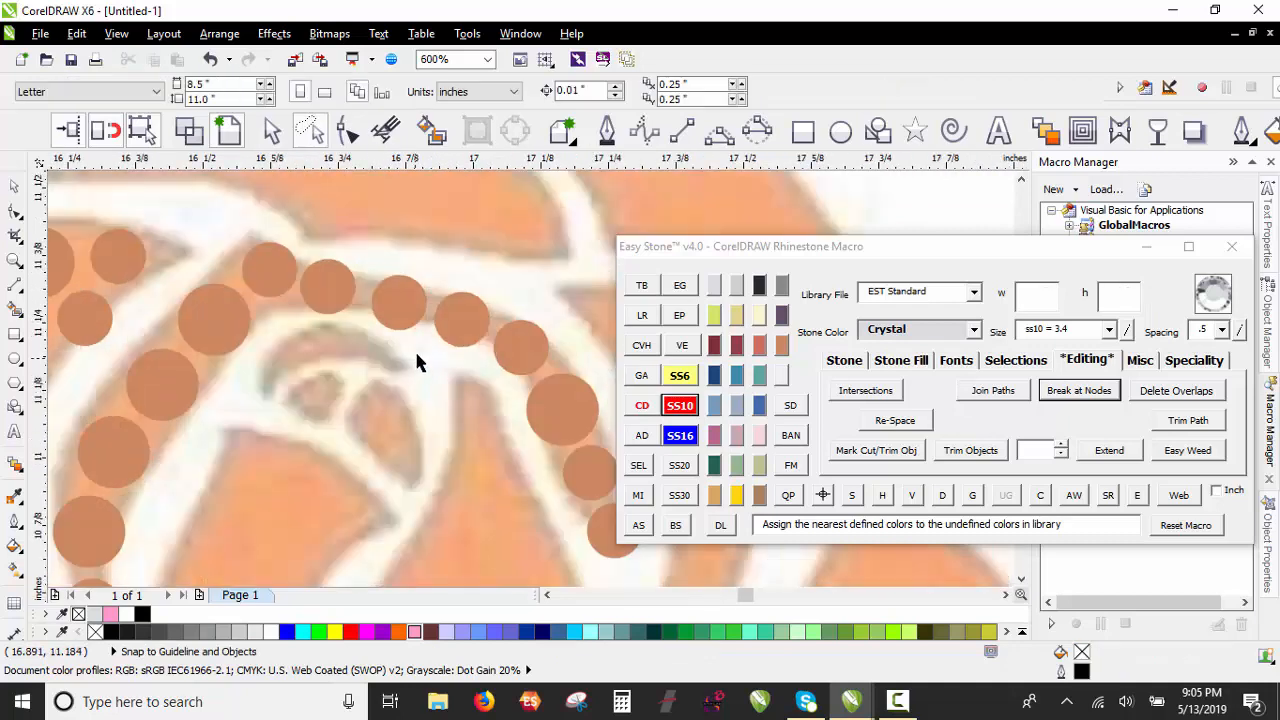
pyautogui.click(399, 449)
pyautogui.scroll(1, 355, 340)
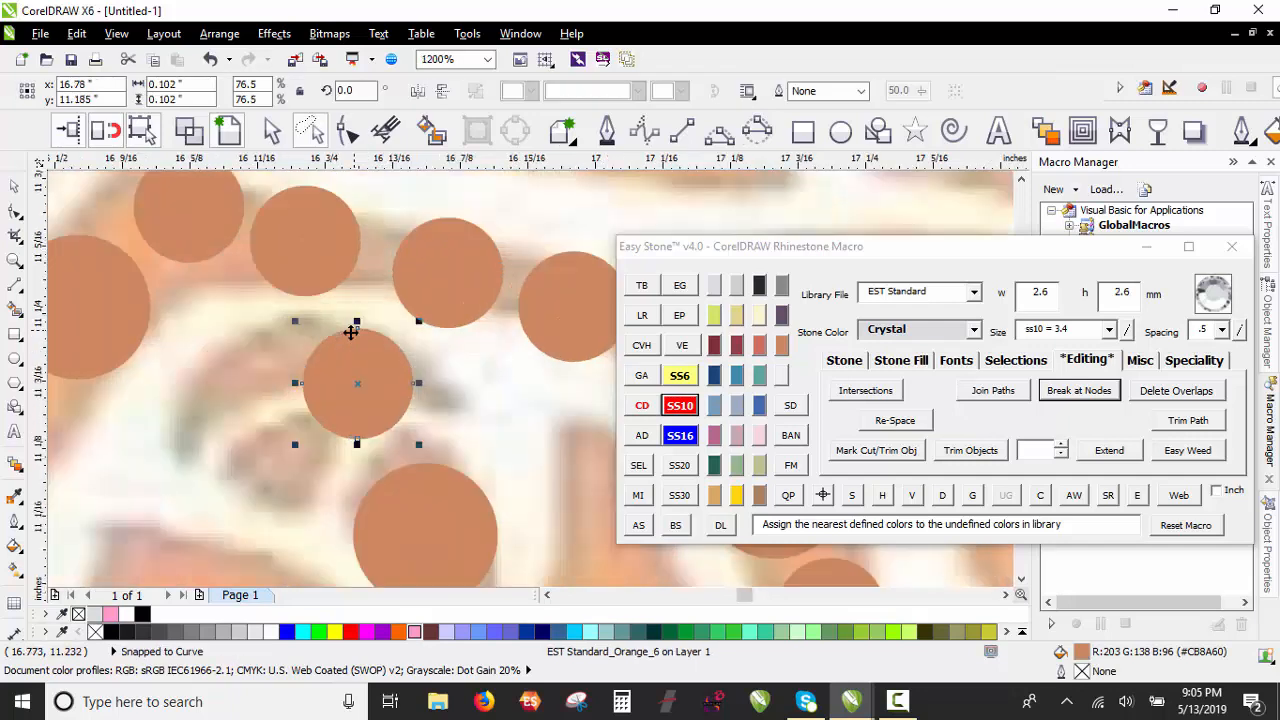
pyautogui.click(245, 445)
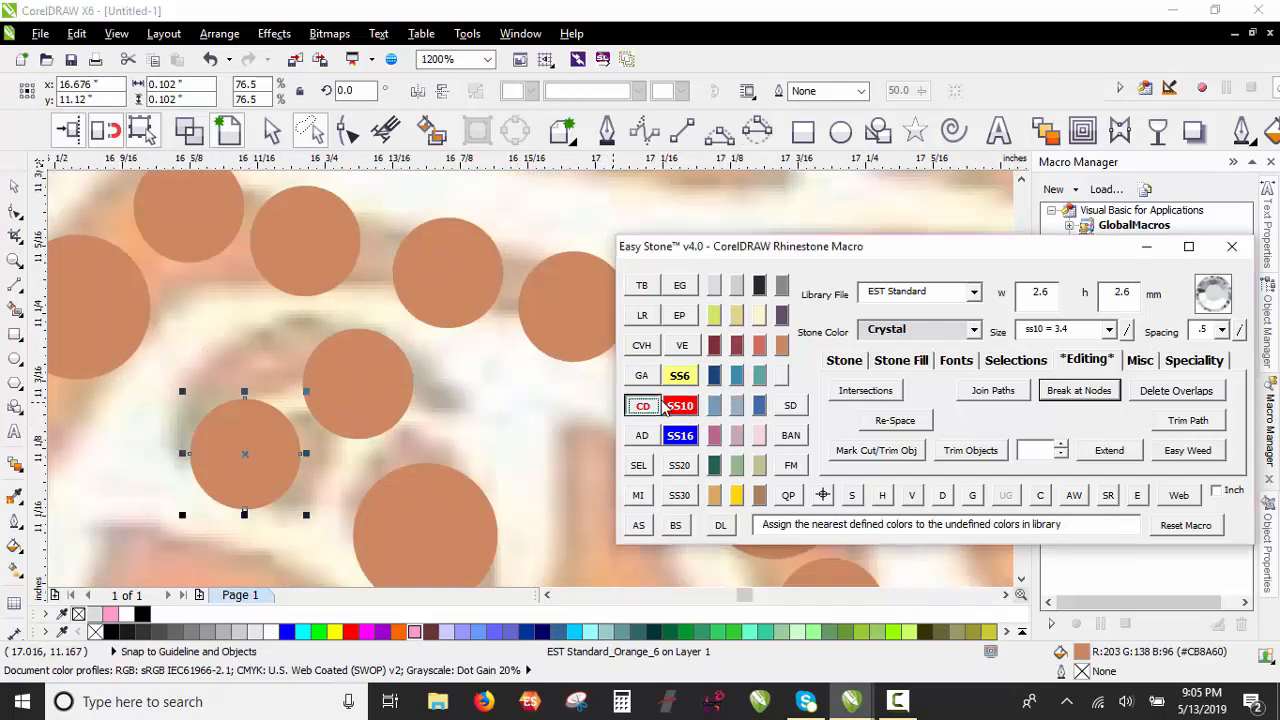
# Step: Change the bud's leftmost stone to ss10 and move it slightly up and left, clear of the neighboring stones
pyautogui.click(641, 405)
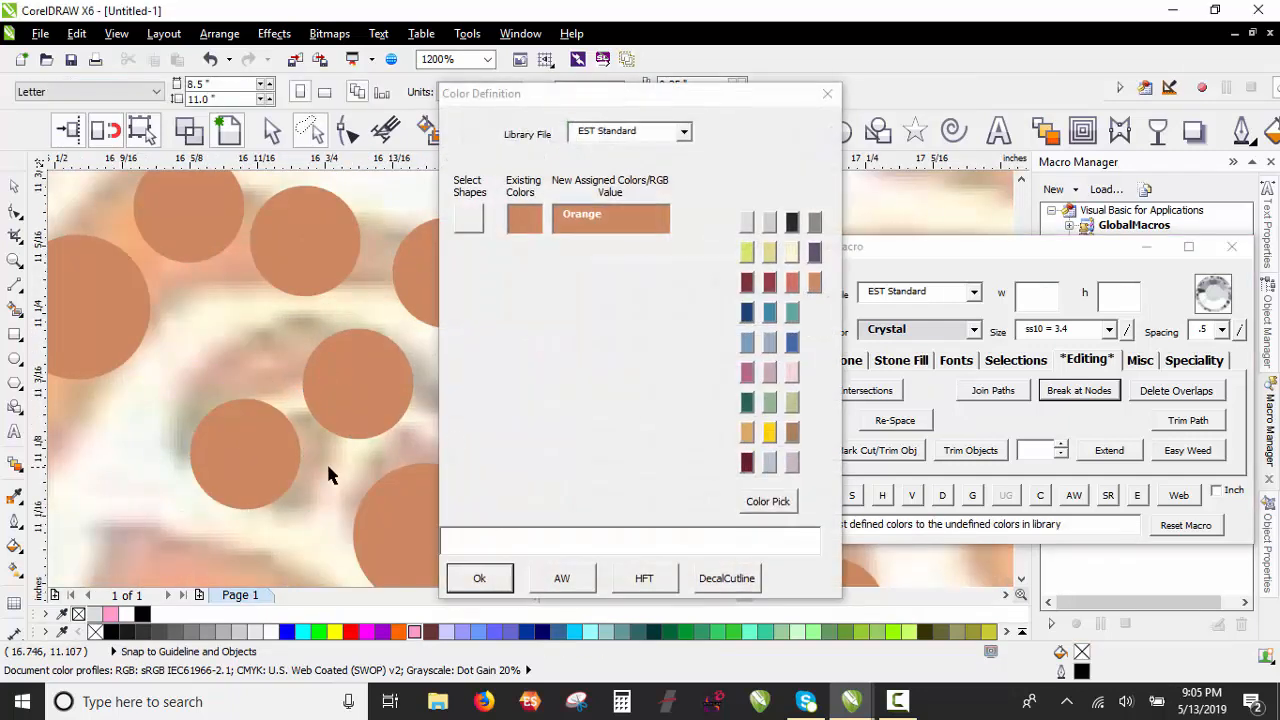
pyautogui.click(828, 95)
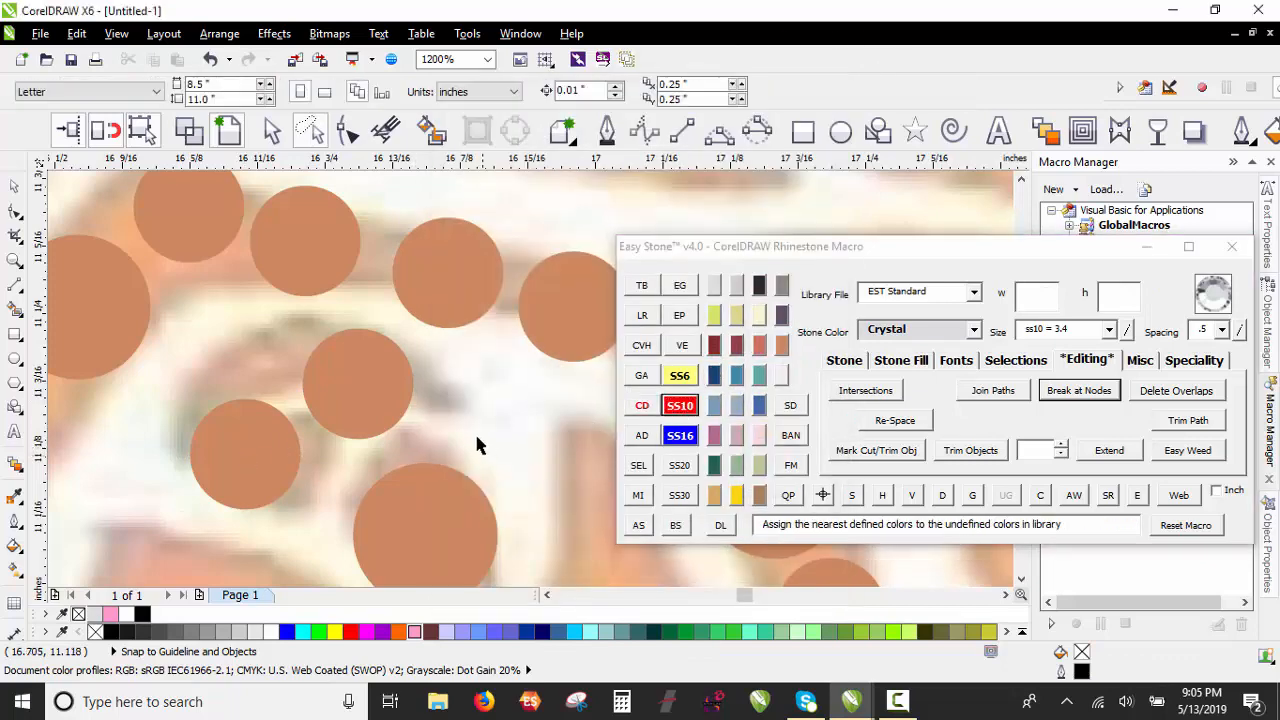
pyautogui.click(246, 449)
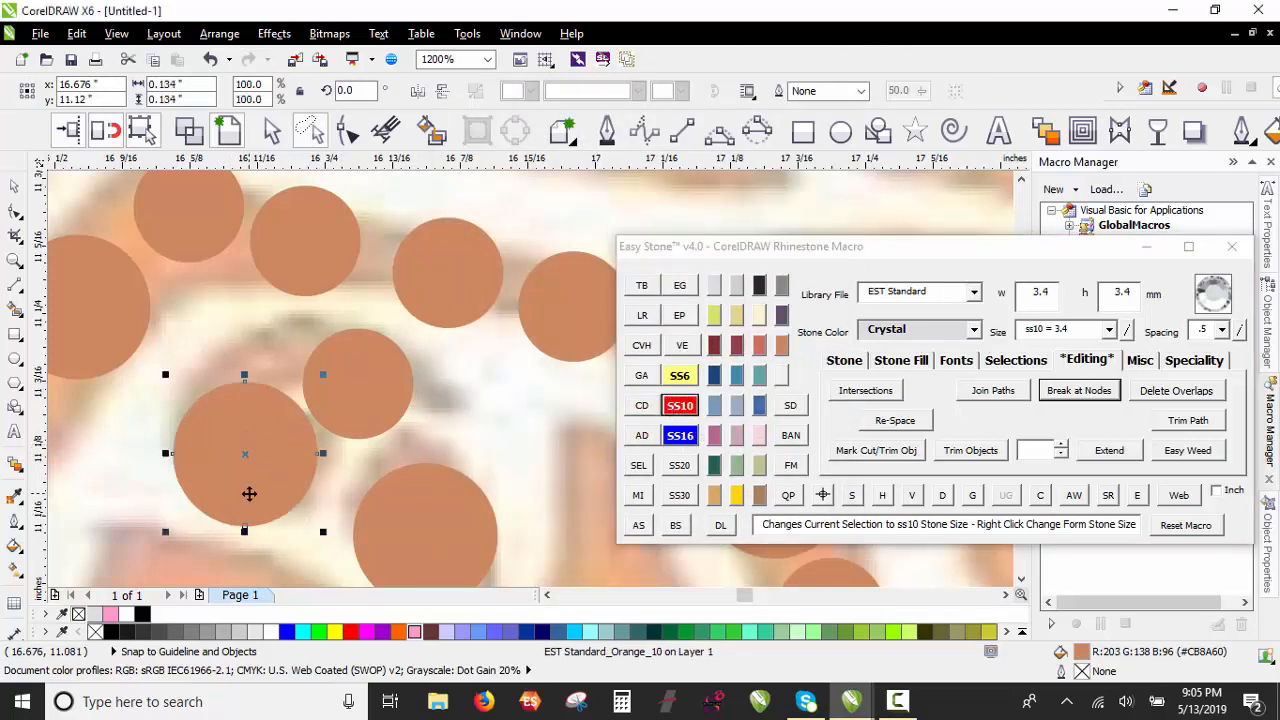
pyautogui.moveTo(246, 491); pyautogui.dragTo(216, 478)
pyautogui.scroll(-1, 388, 222)
pyautogui.scroll(1, 355, 288)
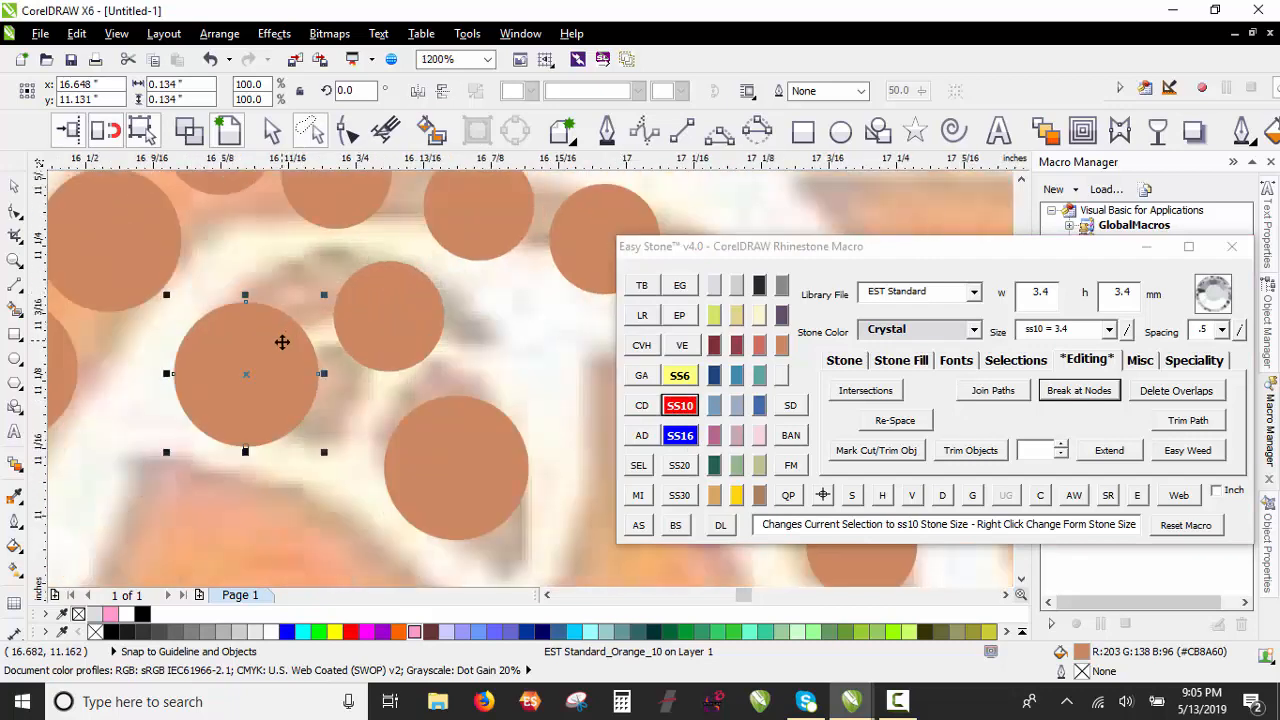
pyautogui.moveTo(279, 341)
pyautogui.mouseDown()
pyautogui.moveTo(290, 319)
pyautogui.moveTo(277, 334)
pyautogui.mouseUp()
# Step: Place five ss10 stones in the petal below the center bud, across its top, down its left edge and at its lower end
pyautogui.scroll(-2, 330, 290)
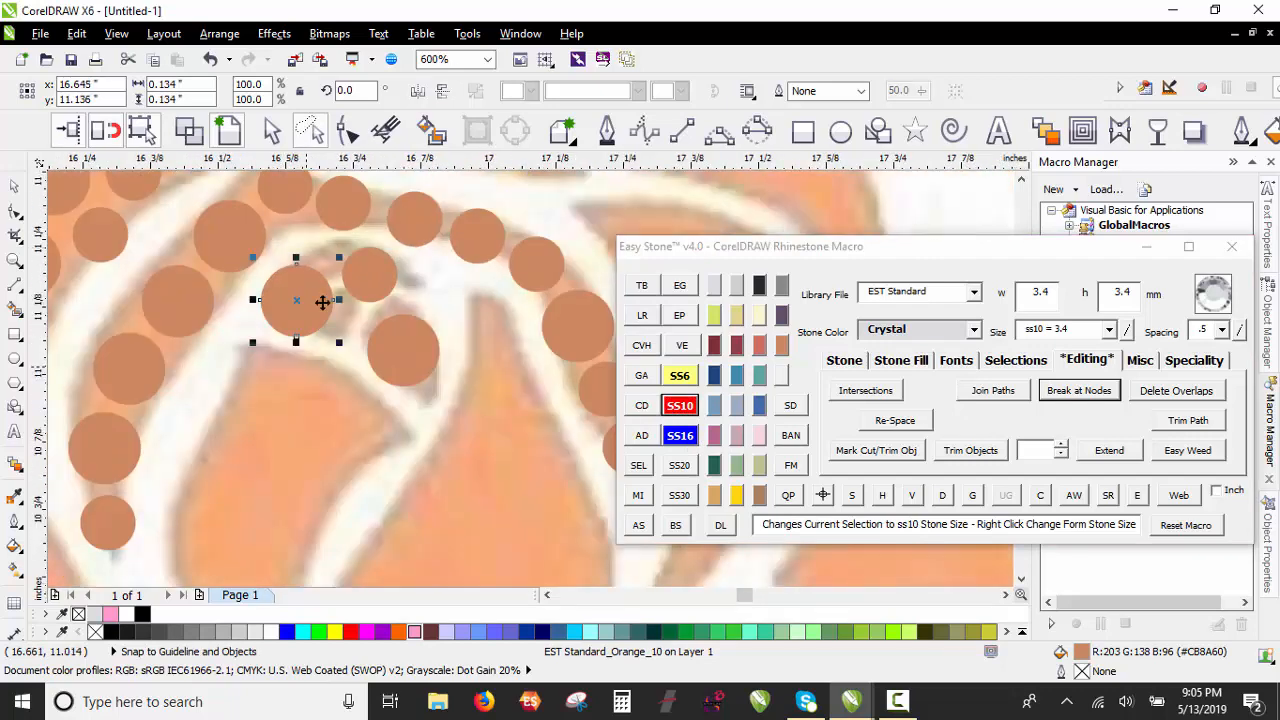
pyautogui.scroll(1, 307, 345)
pyautogui.moveTo(318, 216); pyautogui.dragTo(369, 311)
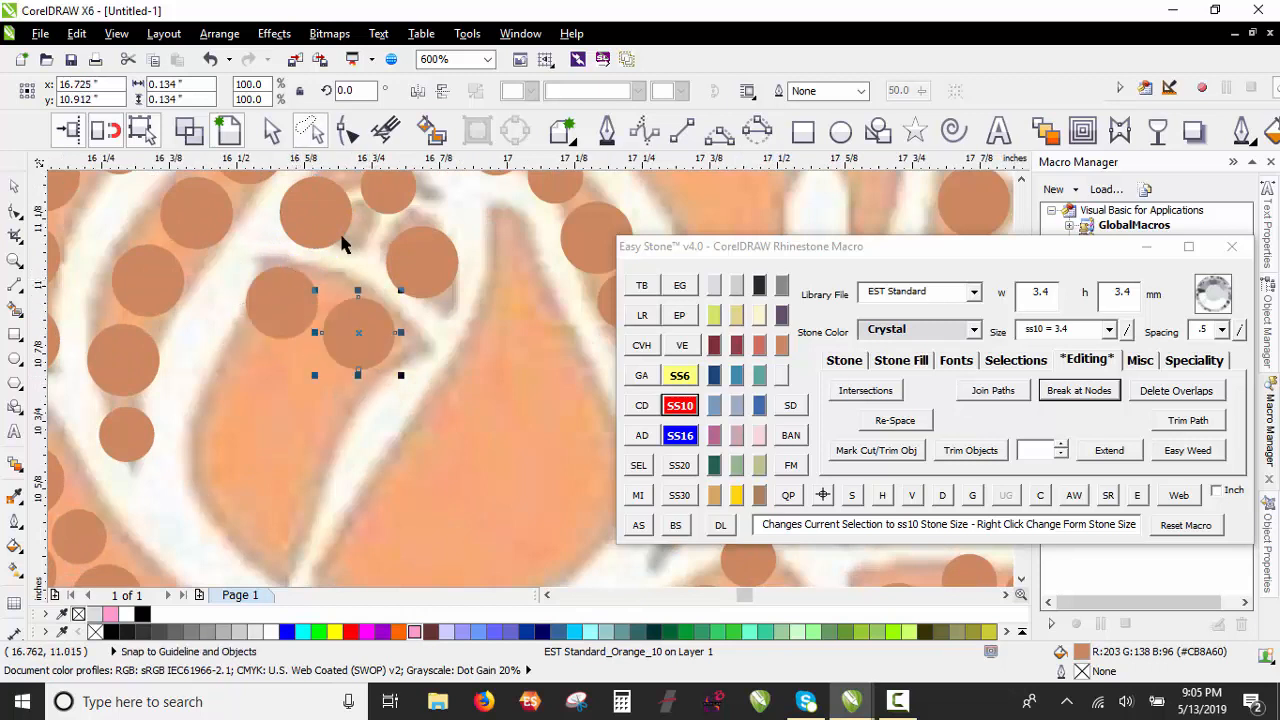
pyautogui.moveTo(314, 252); pyautogui.dragTo(250, 368)
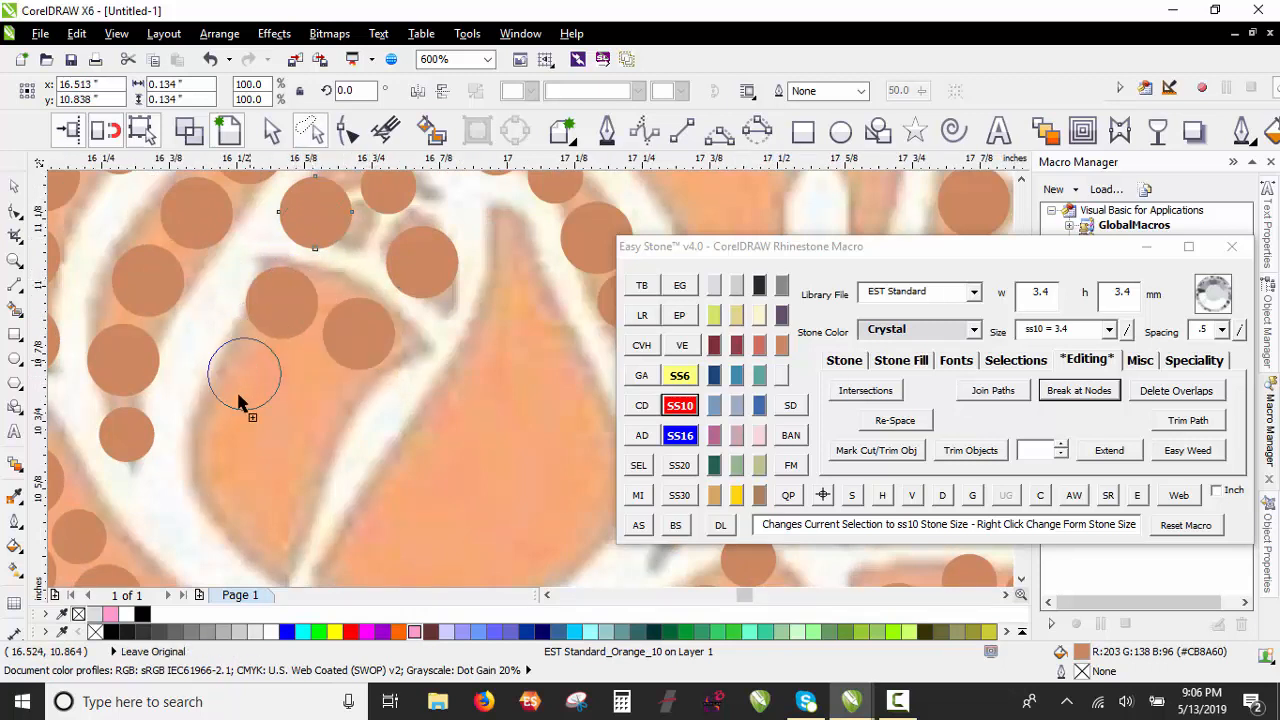
pyautogui.click(212, 446)
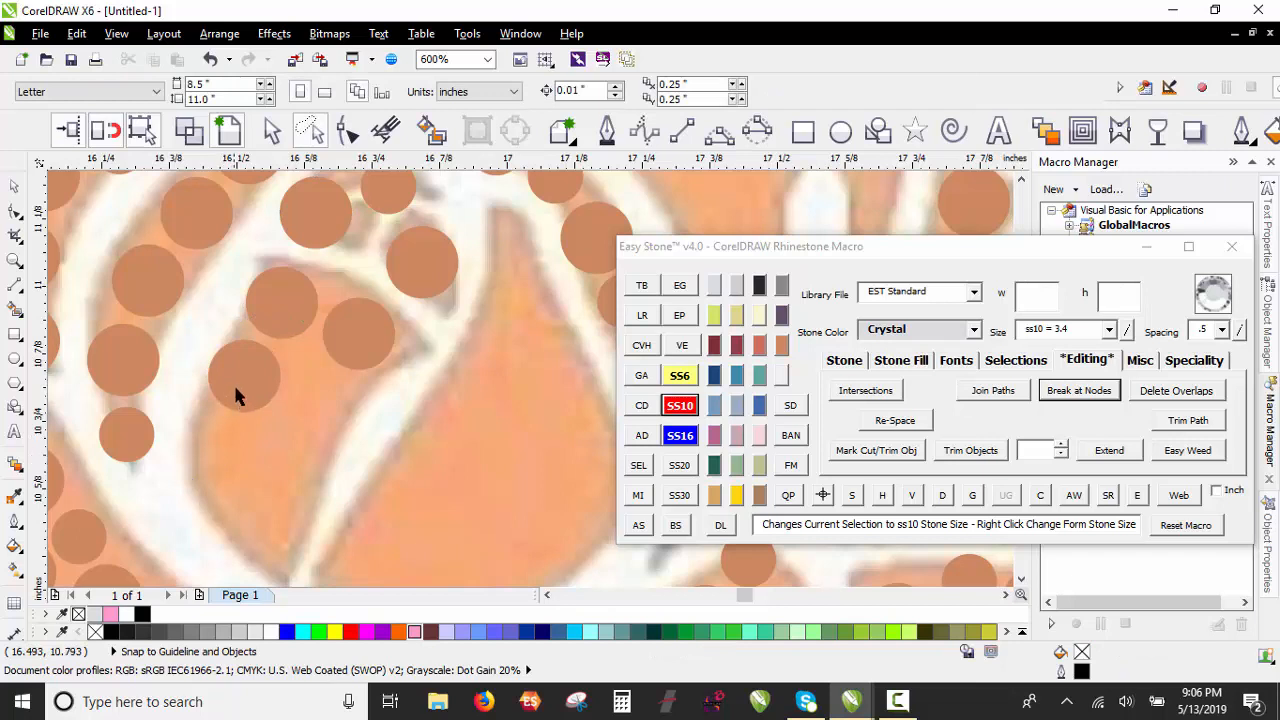
pyautogui.moveTo(239, 388); pyautogui.dragTo(266, 534)
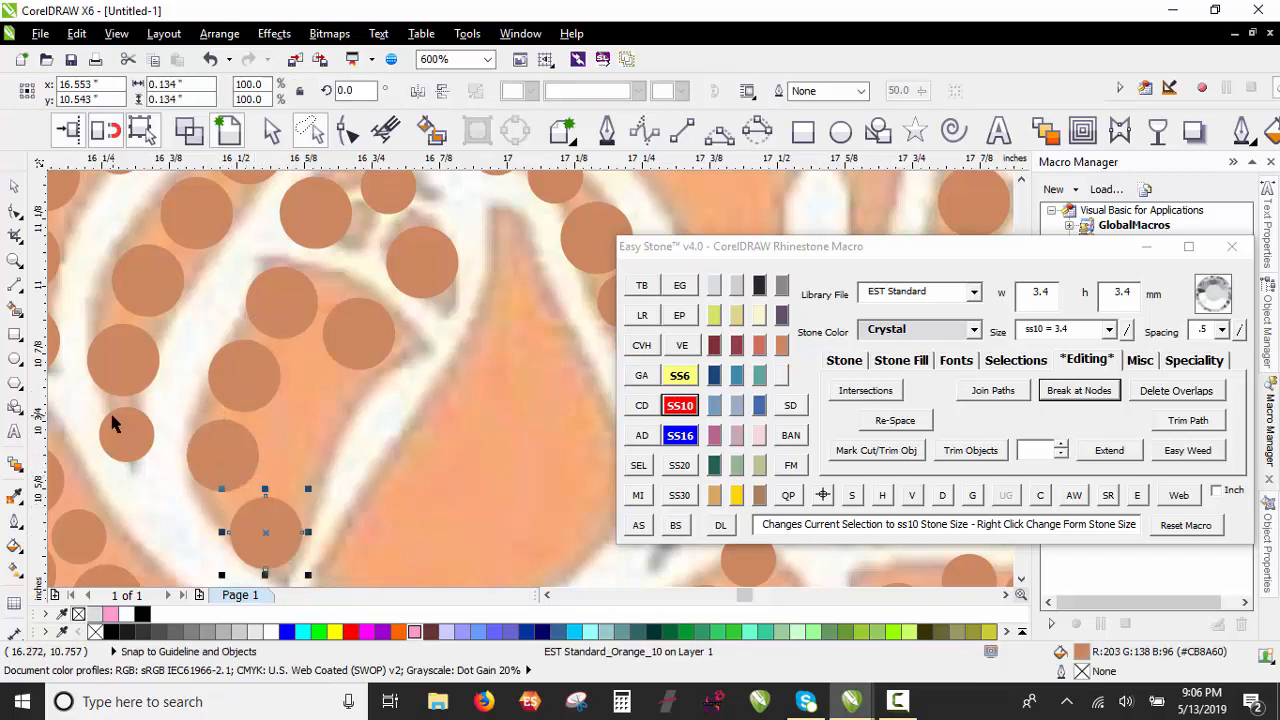
# Step: Fill the remaining gap along the same petal's right side with one ss6 and one ss10 stone
pyautogui.moveTo(112, 418); pyautogui.dragTo(274, 443)
pyautogui.rightClick(274, 443)
pyautogui.moveTo(338, 342); pyautogui.dragTo(309, 409)
pyautogui.rightClick(309, 409)
pyautogui.scroll(1, 303, 488)
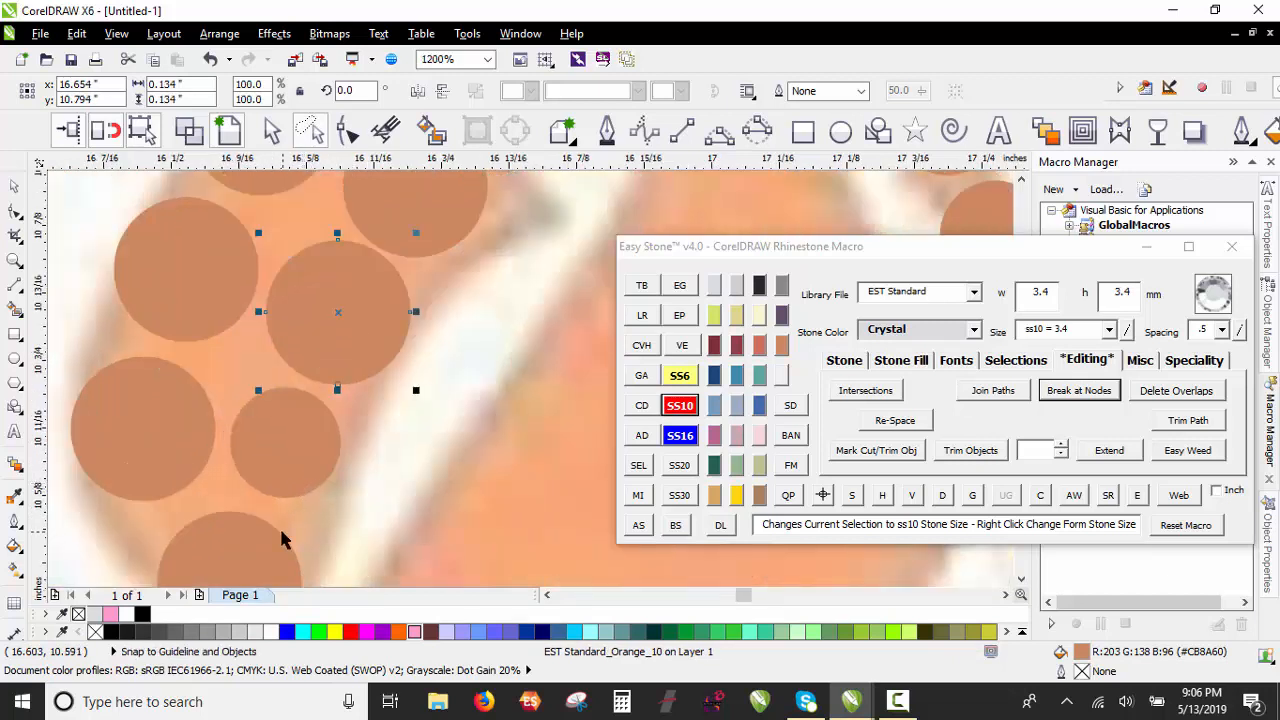
# Step: Re-space the four stones along that petal's right edge, from the lowest ss10 stone up to the top right one
pyautogui.scroll(-1, 283, 462)
pyautogui.click(275, 525)
pyautogui.keyDown('shift'); pyautogui.click(288, 450); pyautogui.keyUp('shift')
pyautogui.keyDown('shift'); pyautogui.click(303, 393); pyautogui.keyUp('shift')
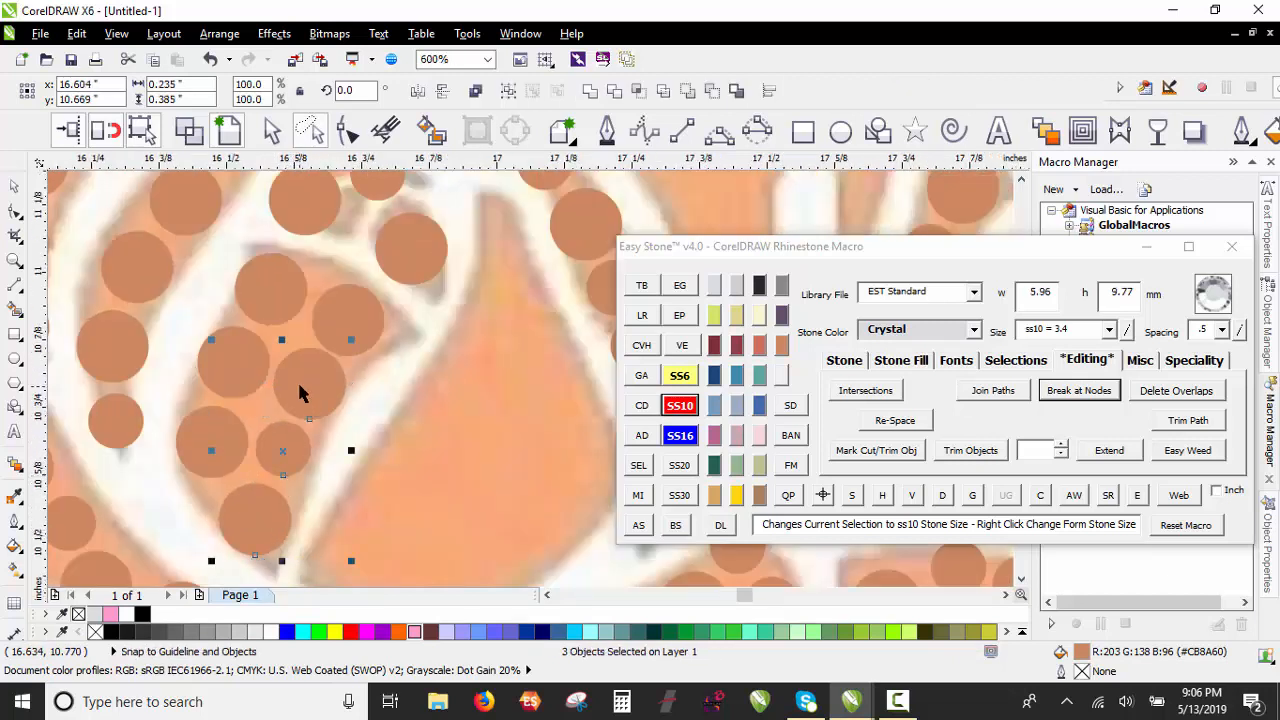
pyautogui.keyDown('shift'); pyautogui.click(375, 305); pyautogui.keyUp('shift')
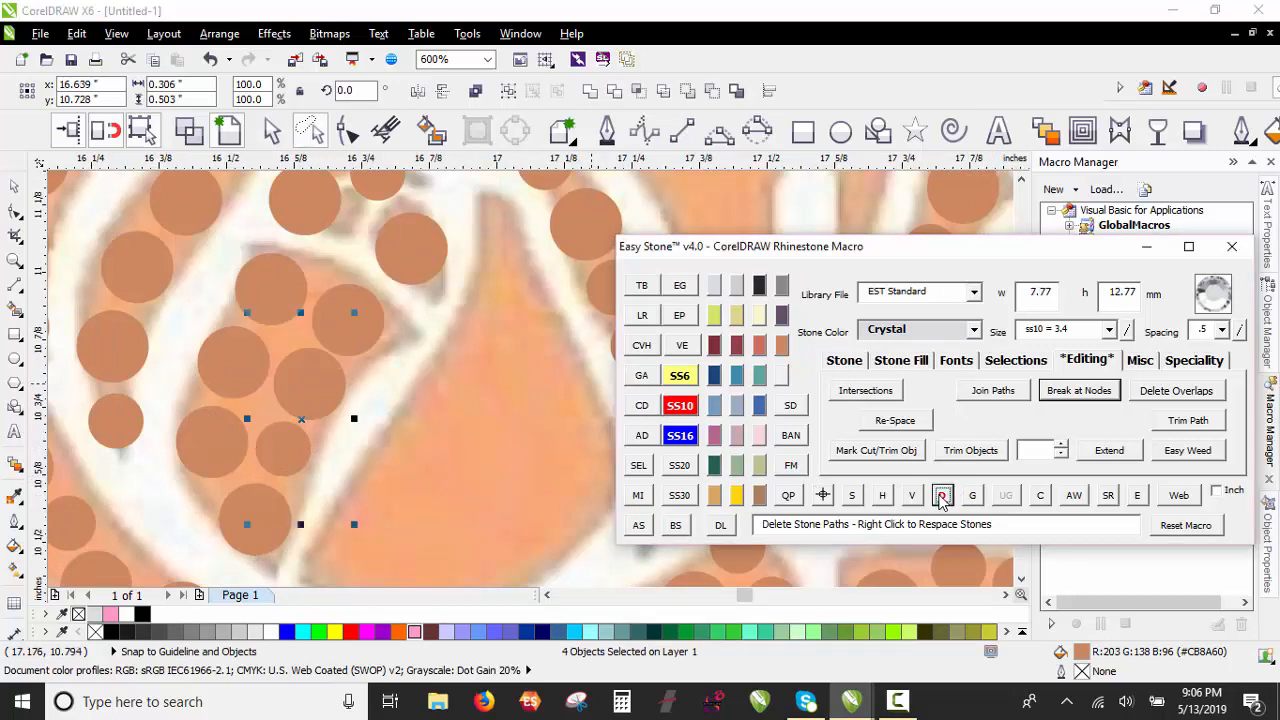
pyautogui.click(942, 496)
# Step: Place an ss6 stone in the upper tip of the adjacent teardrop-shaped petal and an ss10 stone below it
pyautogui.scroll(-1, 272, 368)
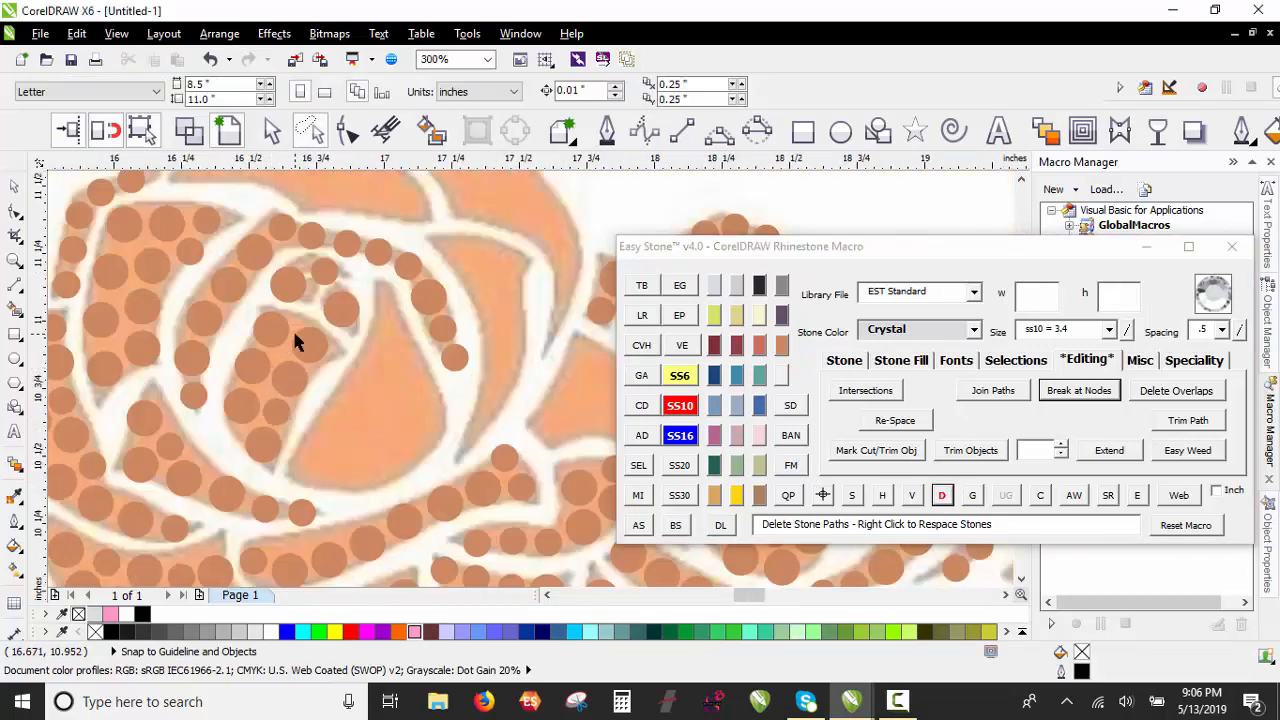
pyautogui.scroll(1, 445, 226)
pyautogui.scroll(1, 341, 465)
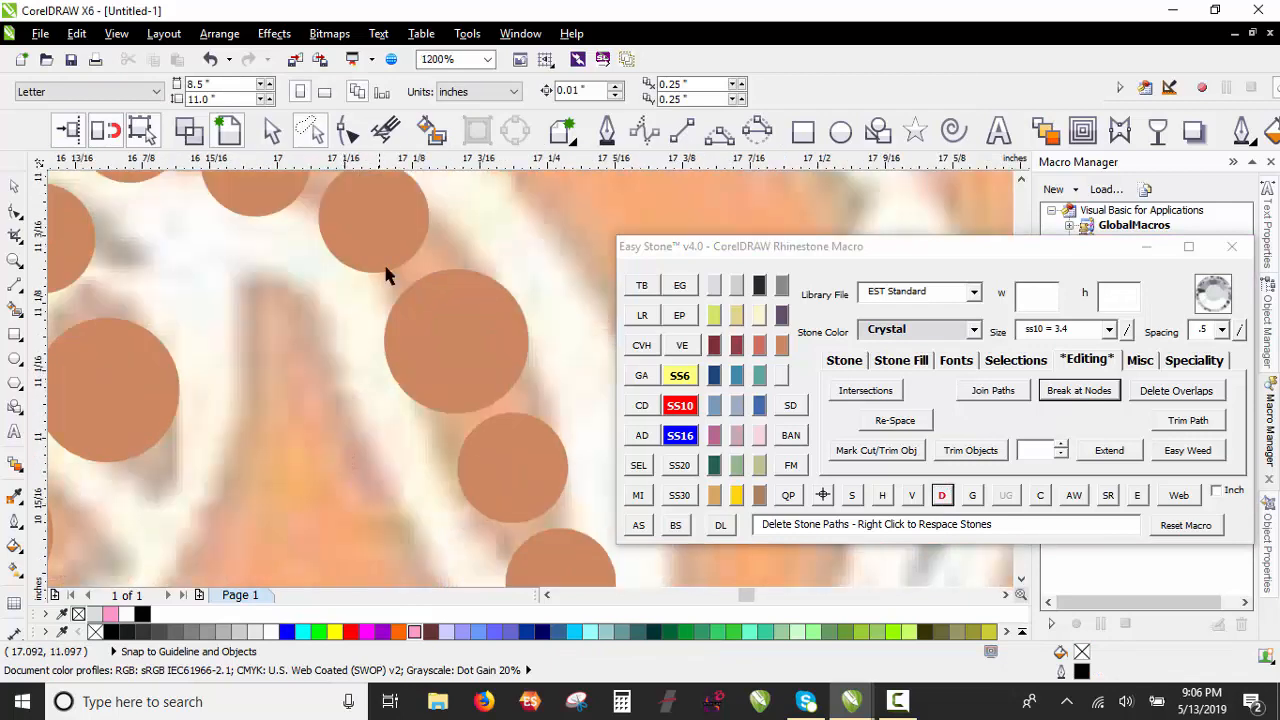
pyautogui.moveTo(273, 322); pyautogui.dragTo(266, 337)
pyautogui.scroll(-1, 387, 285)
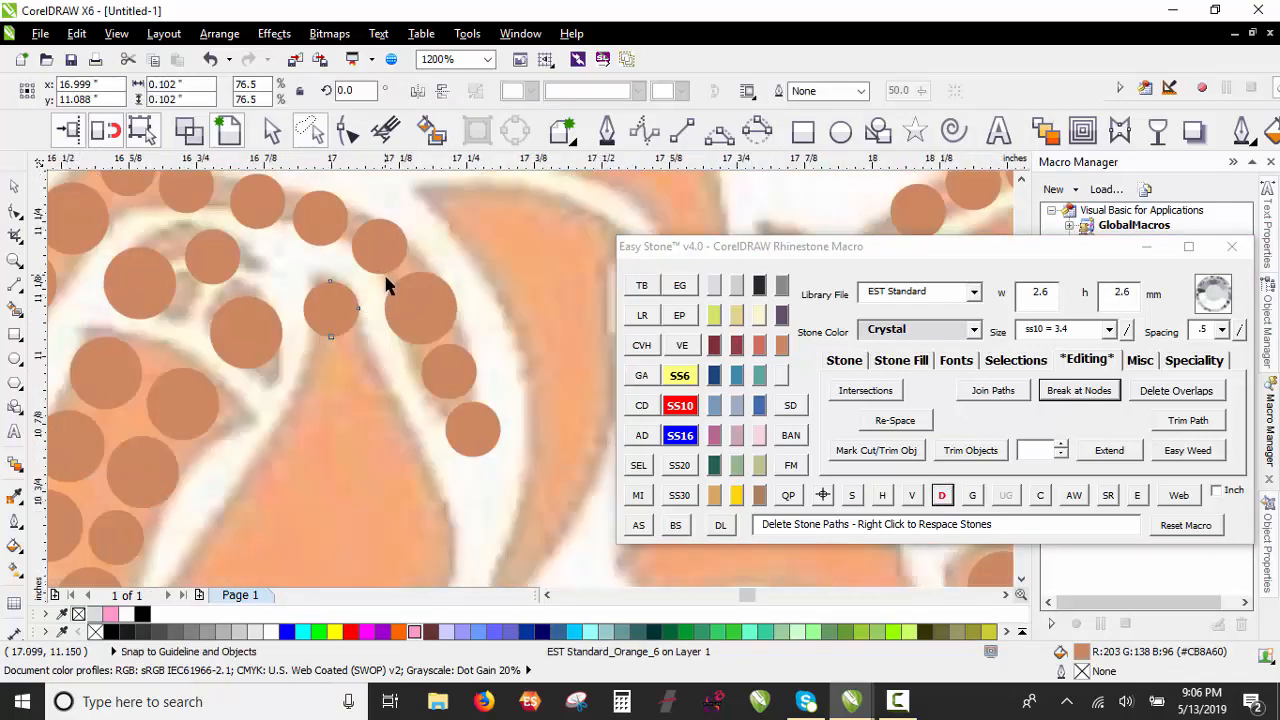
pyautogui.moveTo(338, 378); pyautogui.dragTo(333, 376)
pyautogui.rightClick(333, 376)
pyautogui.scroll(-2, 363, 282)
pyautogui.scroll(2, 357, 330)
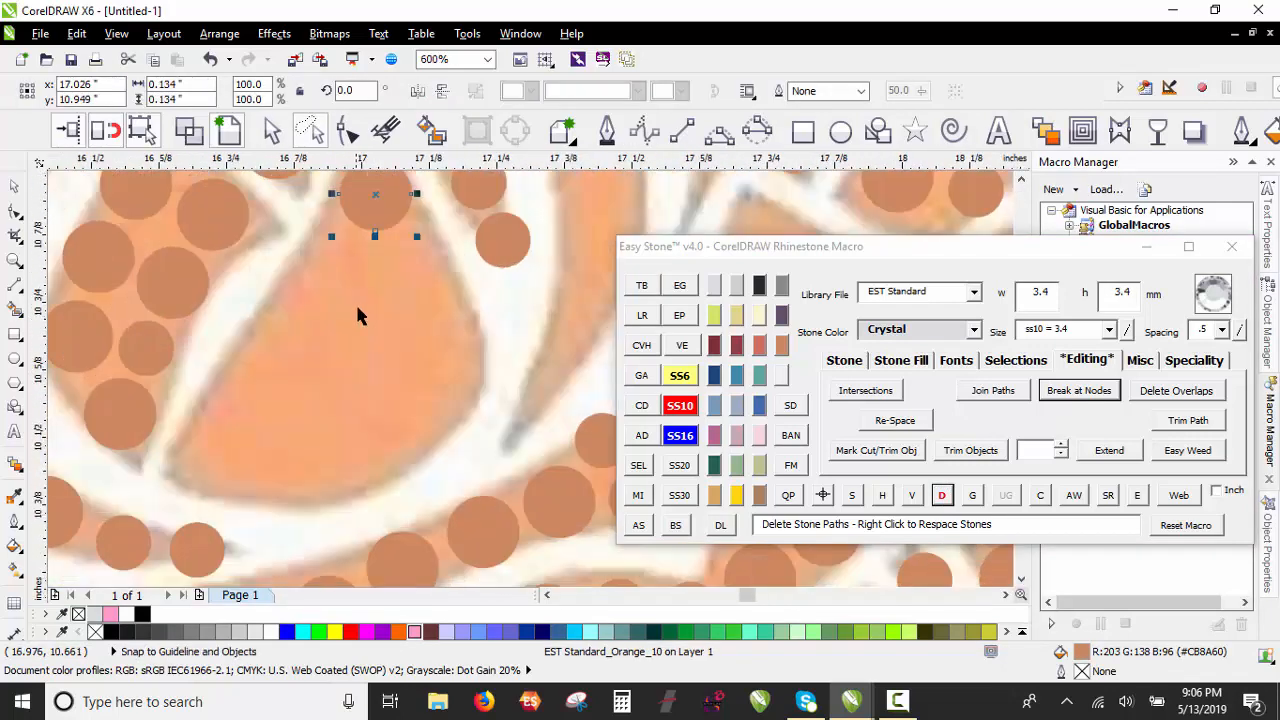
# Step: Continue ss10 stones down the teardrop petal's right edge and along its bottom, ending with an ss6 stone in the lower left corner
pyautogui.moveTo(417, 276); pyautogui.dragTo(424, 282)
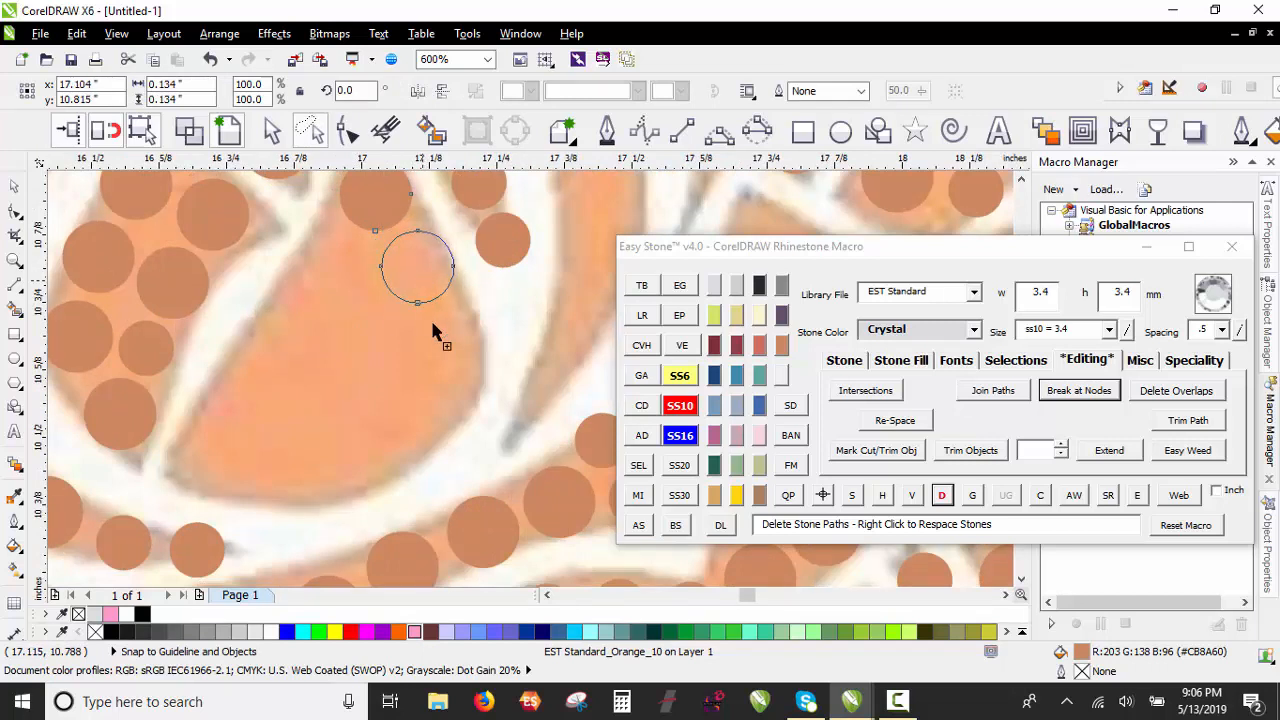
pyautogui.rightClick(455, 368)
pyautogui.moveTo(433, 330); pyautogui.dragTo(233, 400)
pyautogui.press('space')
pyautogui.press('space')
pyautogui.press('space')
pyautogui.press('space')
pyautogui.click(679, 375)
# Step: Line the teardrop petal's left edge with four ss6 stones between the corner stone and the upper ss10 stone
pyautogui.moveTo(262, 470); pyautogui.dragTo(288, 350)
pyautogui.rightClick(264, 343)
pyautogui.click(688, 382)
pyautogui.scroll(1, 338, 268)
pyautogui.rightClick(286, 357)
pyautogui.click(243, 457)
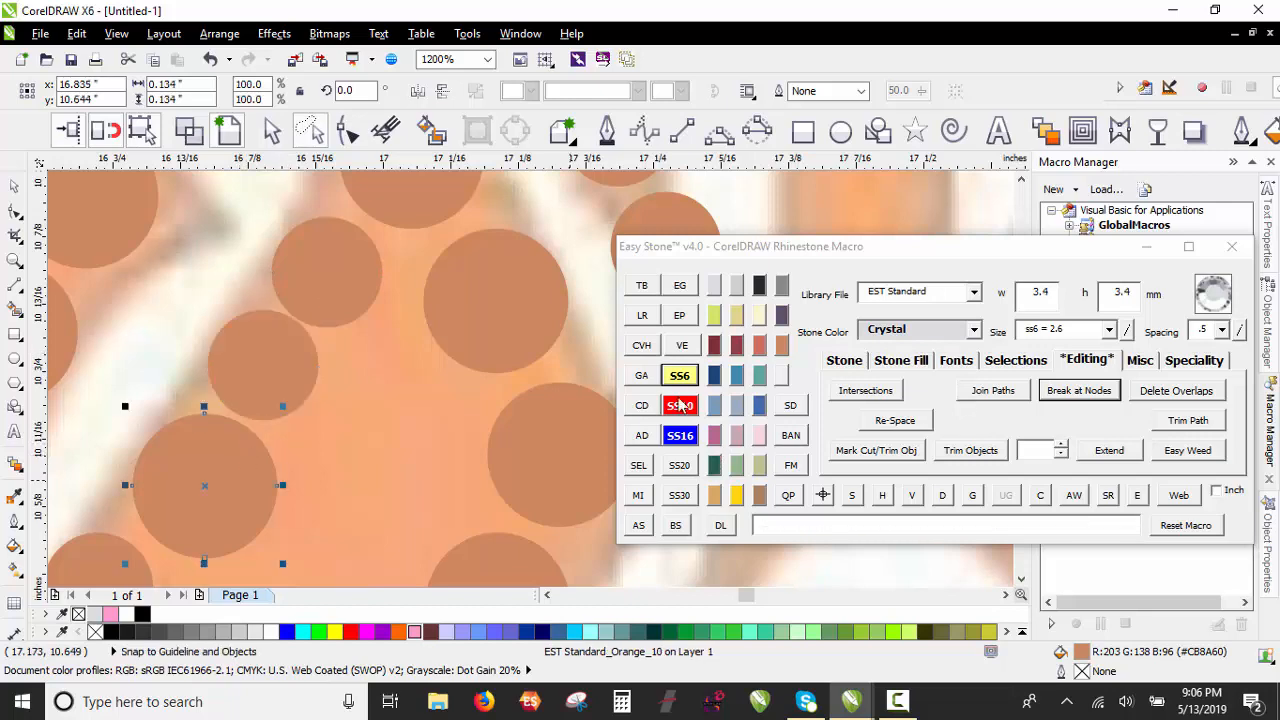
pyautogui.click(679, 377)
pyautogui.scroll(-1, 368, 443)
pyautogui.scroll(1, 297, 478)
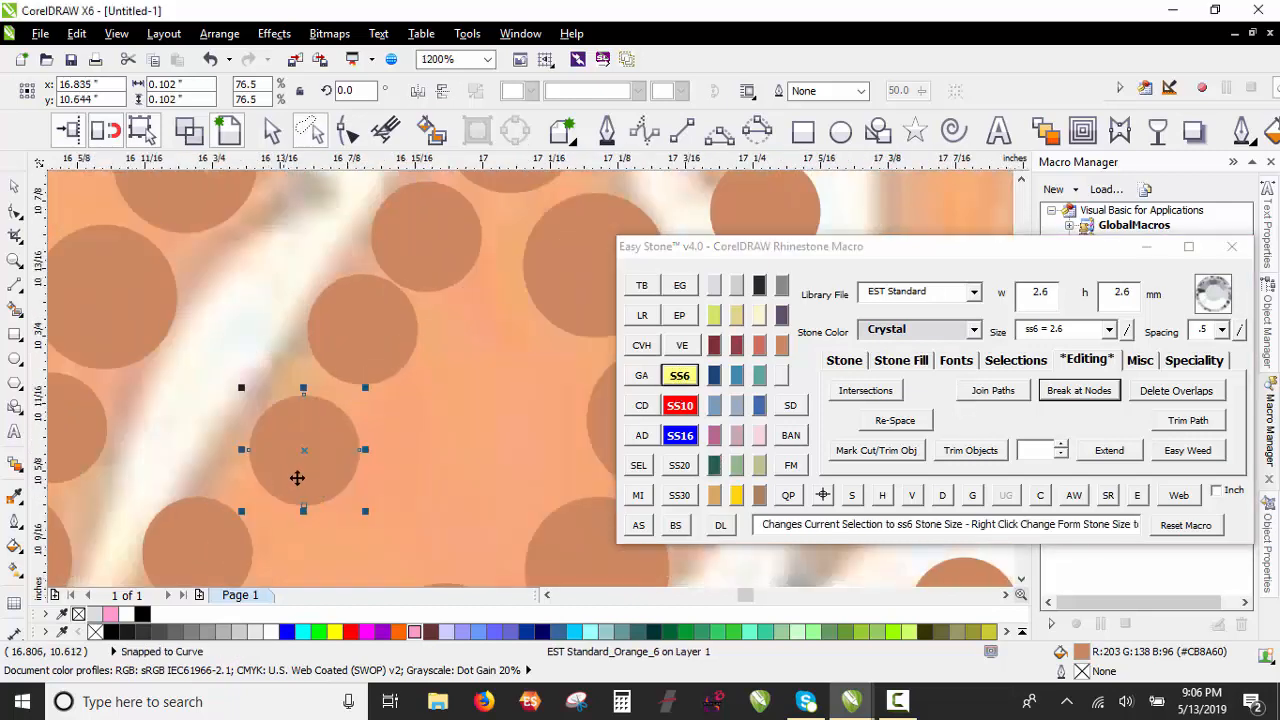
pyautogui.moveTo(297, 478); pyautogui.dragTo(286, 472)
# Step: Re-space the six stones along the teardrop petal's left edge, from the lower corner up to the ss10 stone
pyautogui.scroll(-1, 338, 443)
pyautogui.click(256, 536)
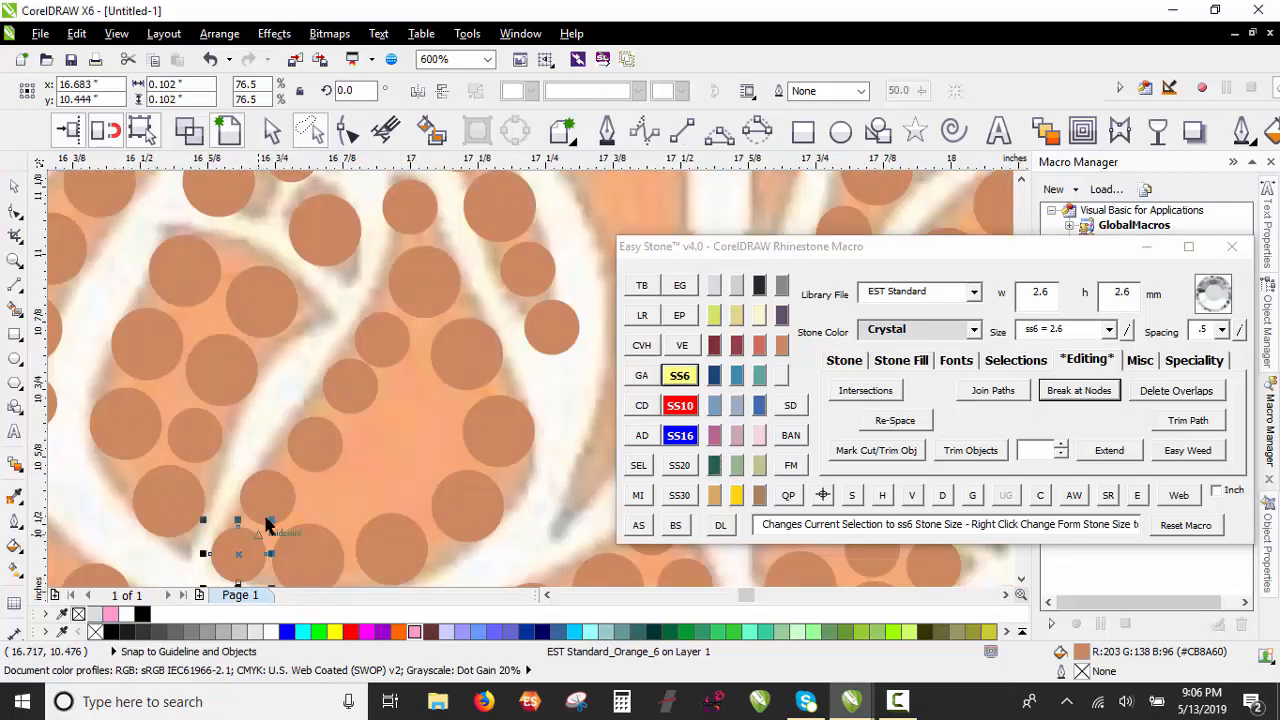
pyautogui.keyDown('shift'); pyautogui.click(275, 500); pyautogui.keyUp('shift')
pyautogui.keyDown('shift'); pyautogui.click(378, 365); pyautogui.keyUp('shift')
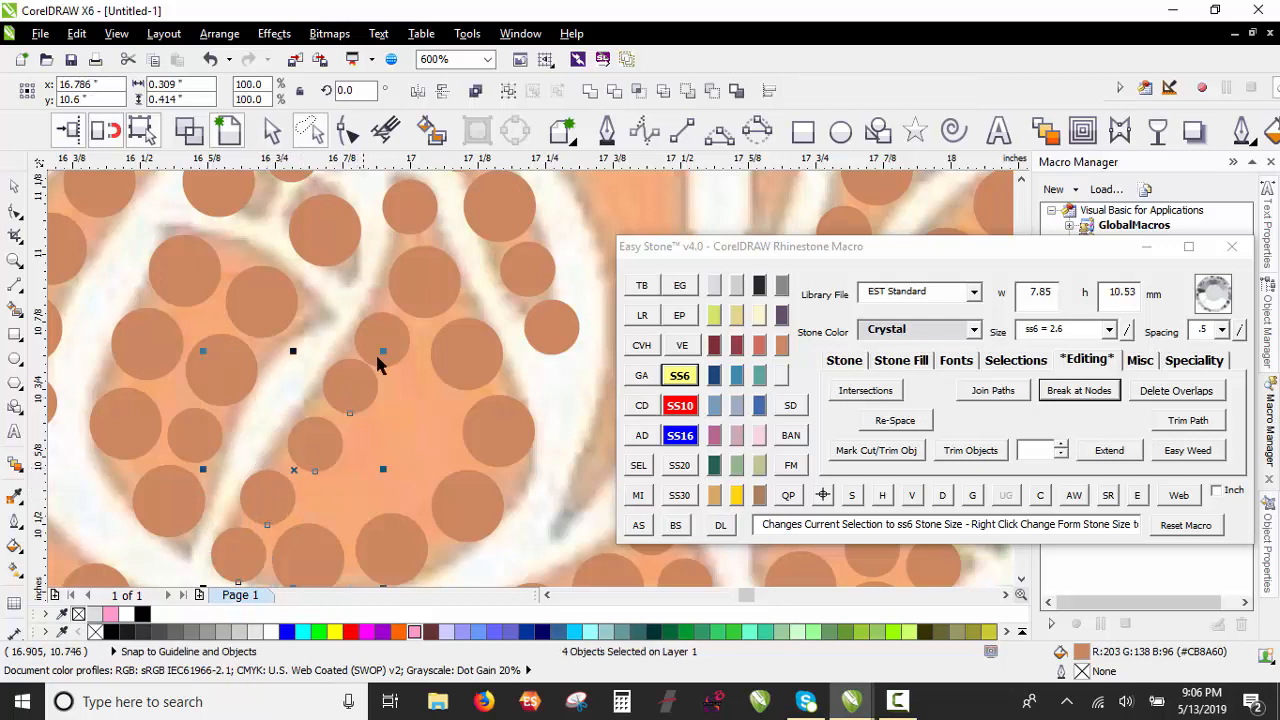
pyautogui.keyDown('shift'); pyautogui.click(460, 289); pyautogui.keyUp('shift')
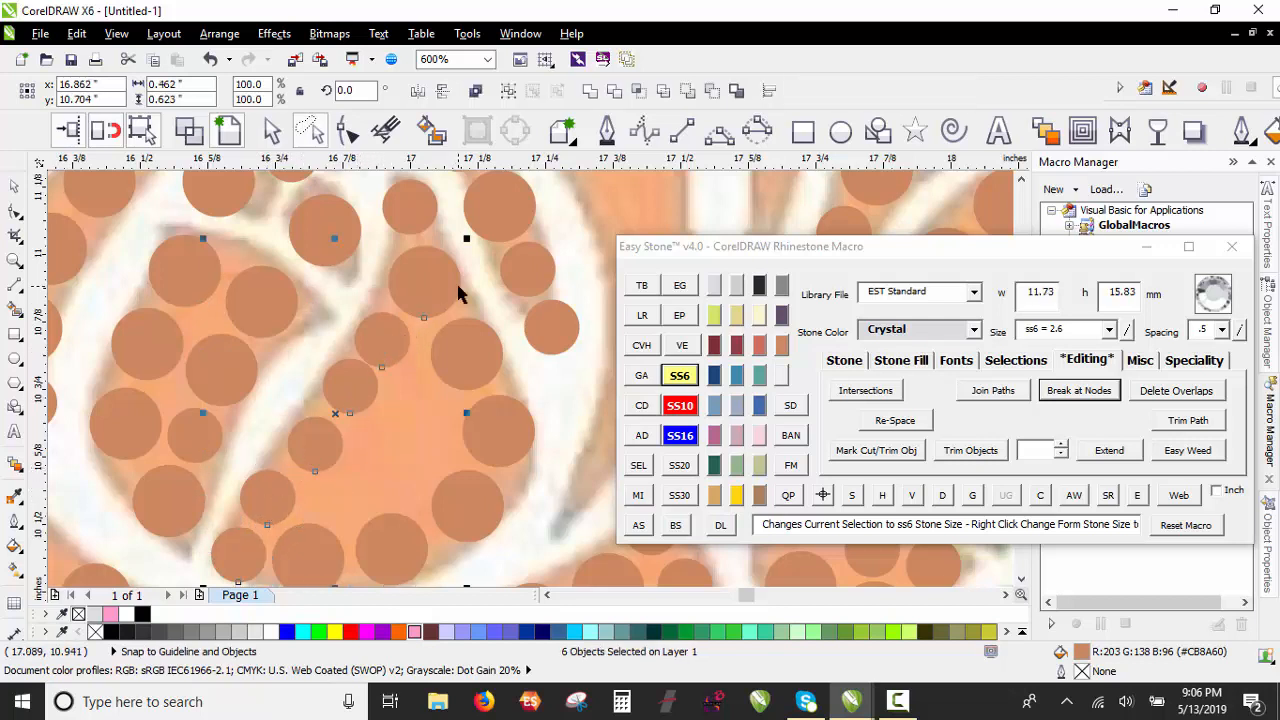
pyautogui.click(944, 497)
# Step: Add an ss6 stone and an ss10 stone inside the lower half of the teardrop petal
pyautogui.scroll(2, 301, 495)
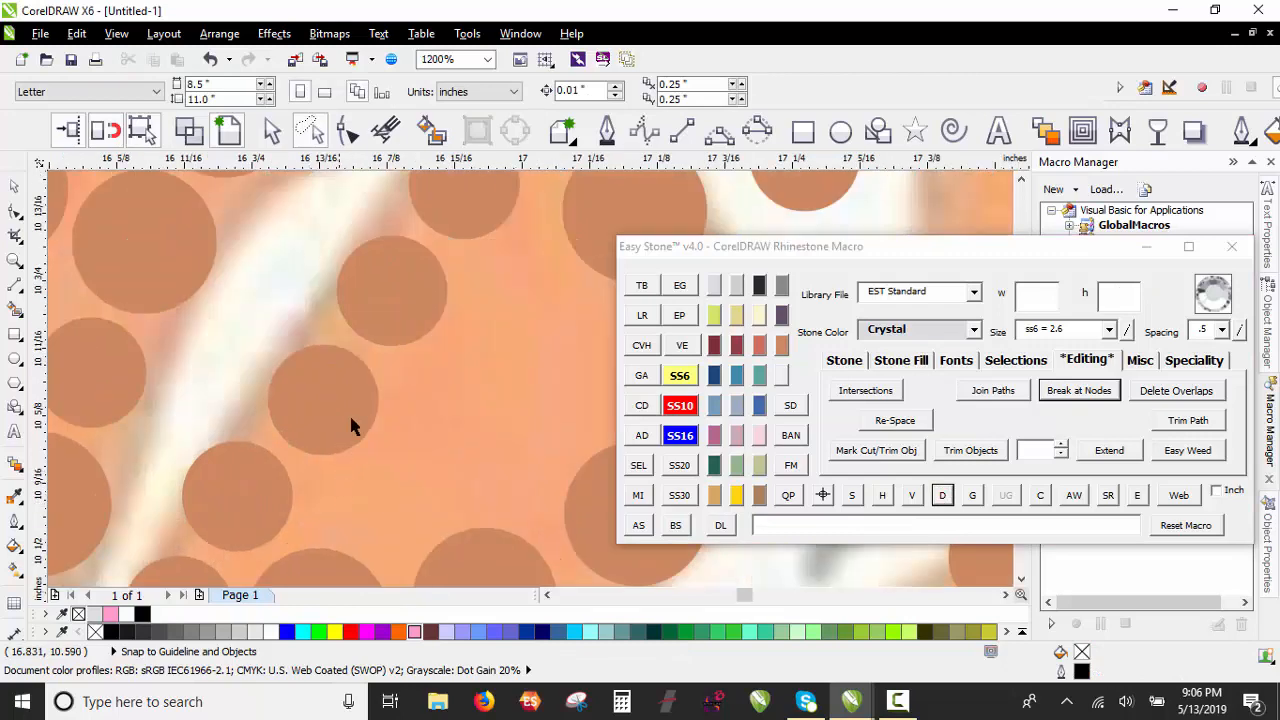
pyautogui.moveTo(356, 430); pyautogui.dragTo(429, 513)
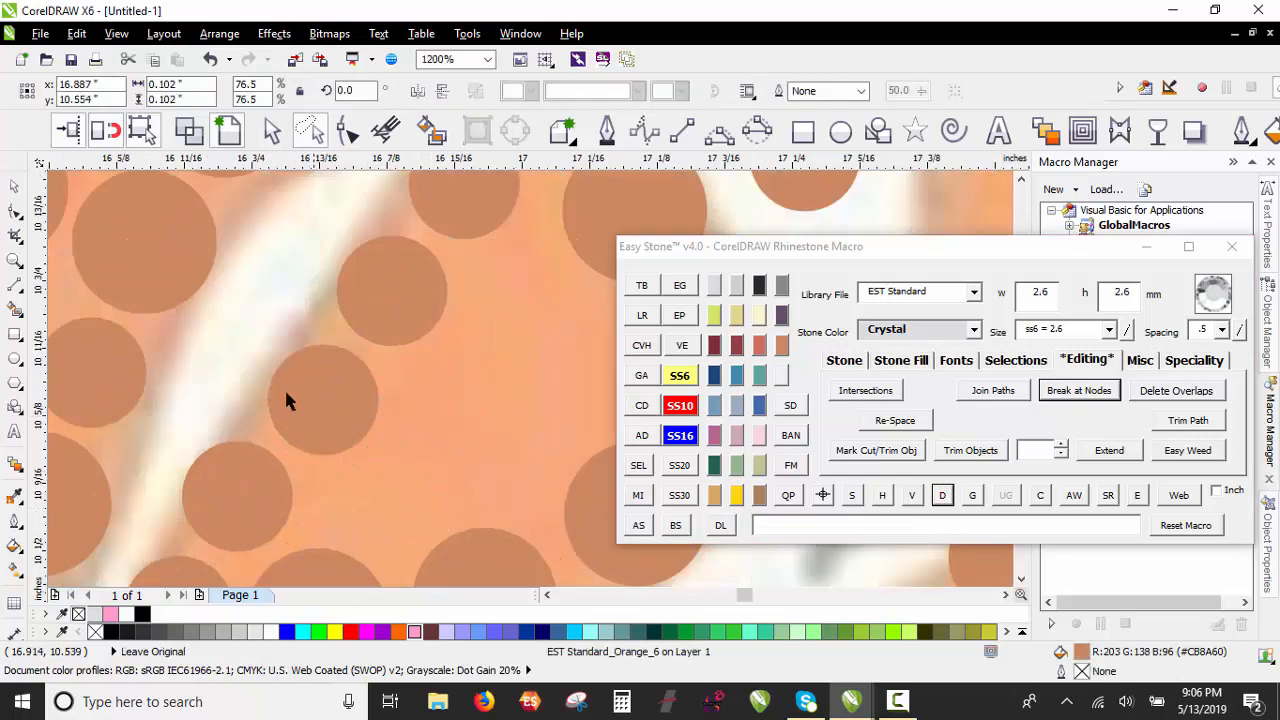
pyautogui.scroll(-2, 284, 387)
pyautogui.scroll(2, 423, 392)
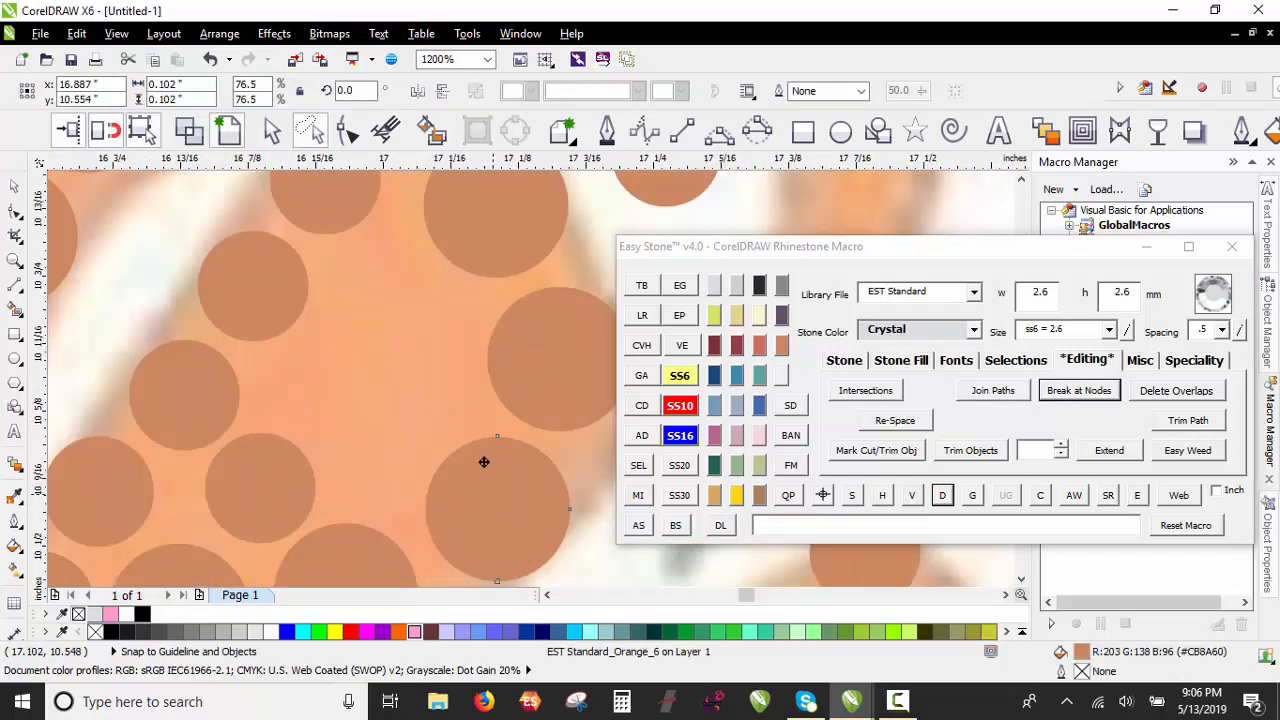
pyautogui.moveTo(484, 462); pyautogui.dragTo(371, 406)
pyautogui.scroll(-2, 371, 410)
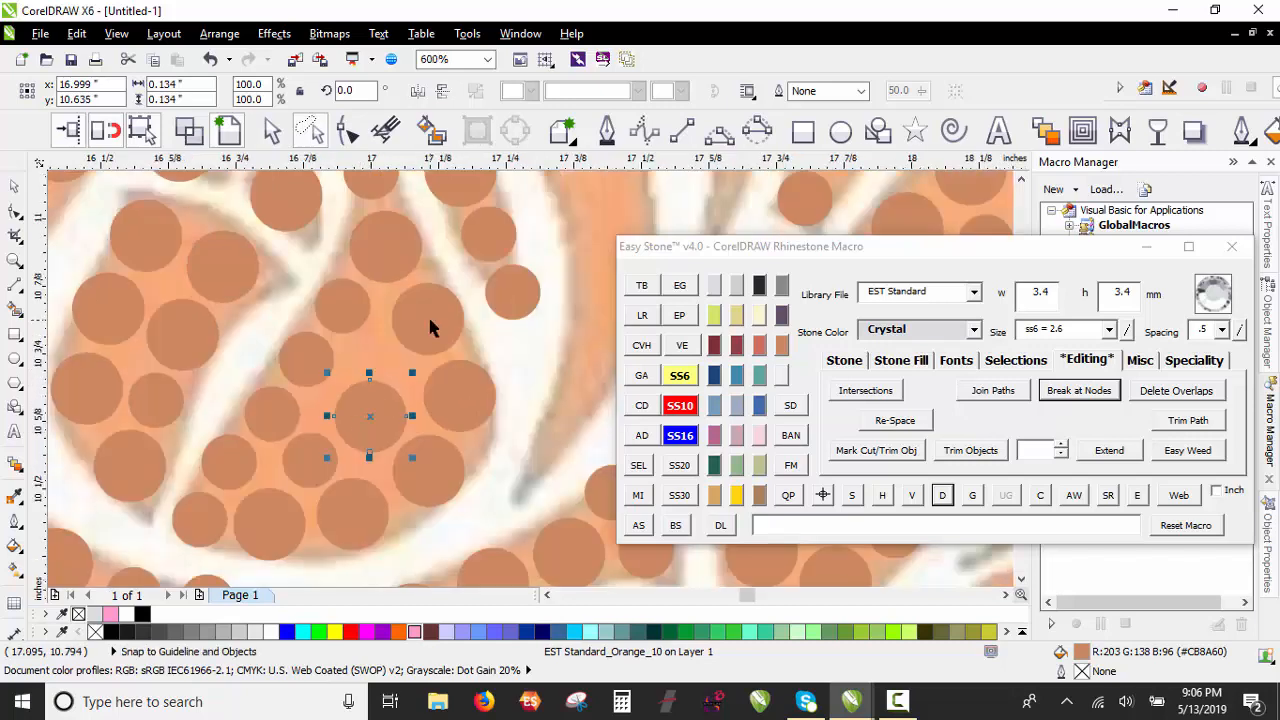
# Step: Change the uppermost stone on the teardrop petal's right edge to ss6, reposition it, and copy an ss6 stone into the interior gap
pyautogui.scroll(2, 430, 327)
pyautogui.moveTo(405, 360); pyautogui.dragTo(421, 310)
pyautogui.click(687, 374)
pyautogui.click(376, 314)
pyautogui.moveTo(421, 309); pyautogui.dragTo(326, 385)
pyautogui.rightClick(326, 385)
pyautogui.scroll(-2, 324, 390)
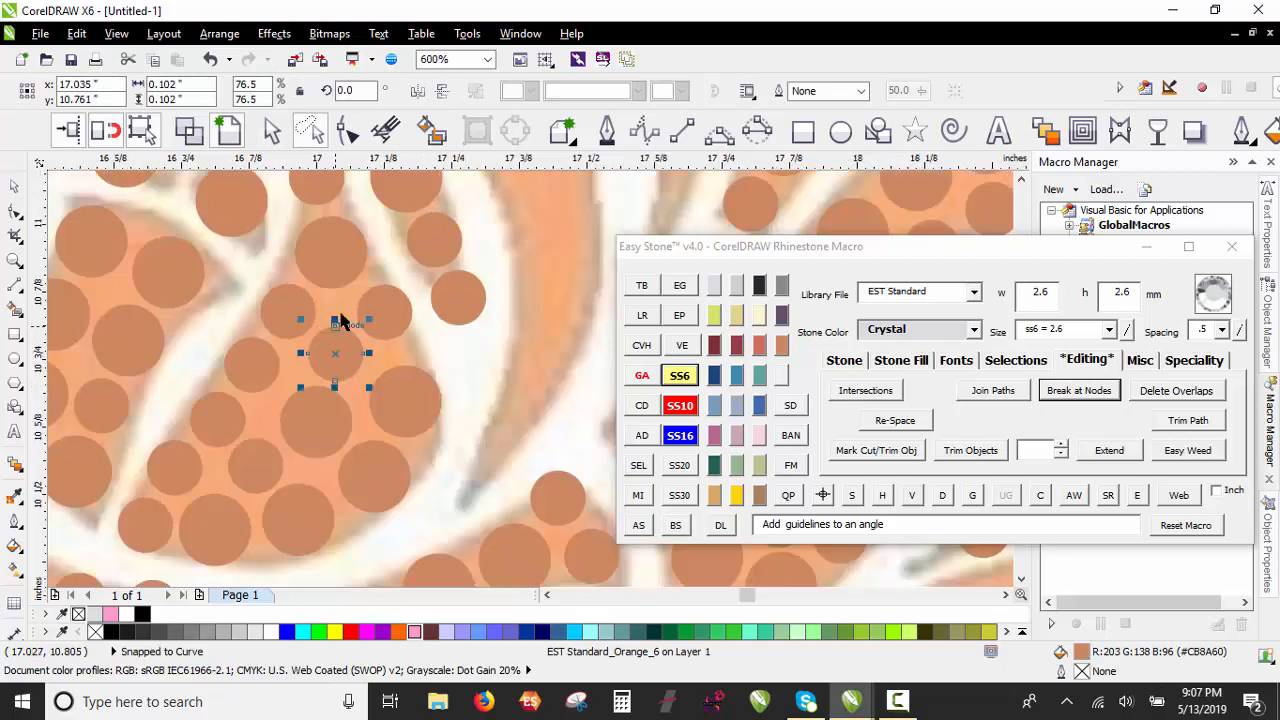
# Step: Re-space the seven stones running down the teardrop petal's right edge and along its bottom to the left corner
pyautogui.click(333, 278)
pyautogui.keyDown('shift'); pyautogui.click(379, 320); pyautogui.keyUp('shift')
pyautogui.keyDown('shift'); pyautogui.click(400, 405); pyautogui.keyUp('shift')
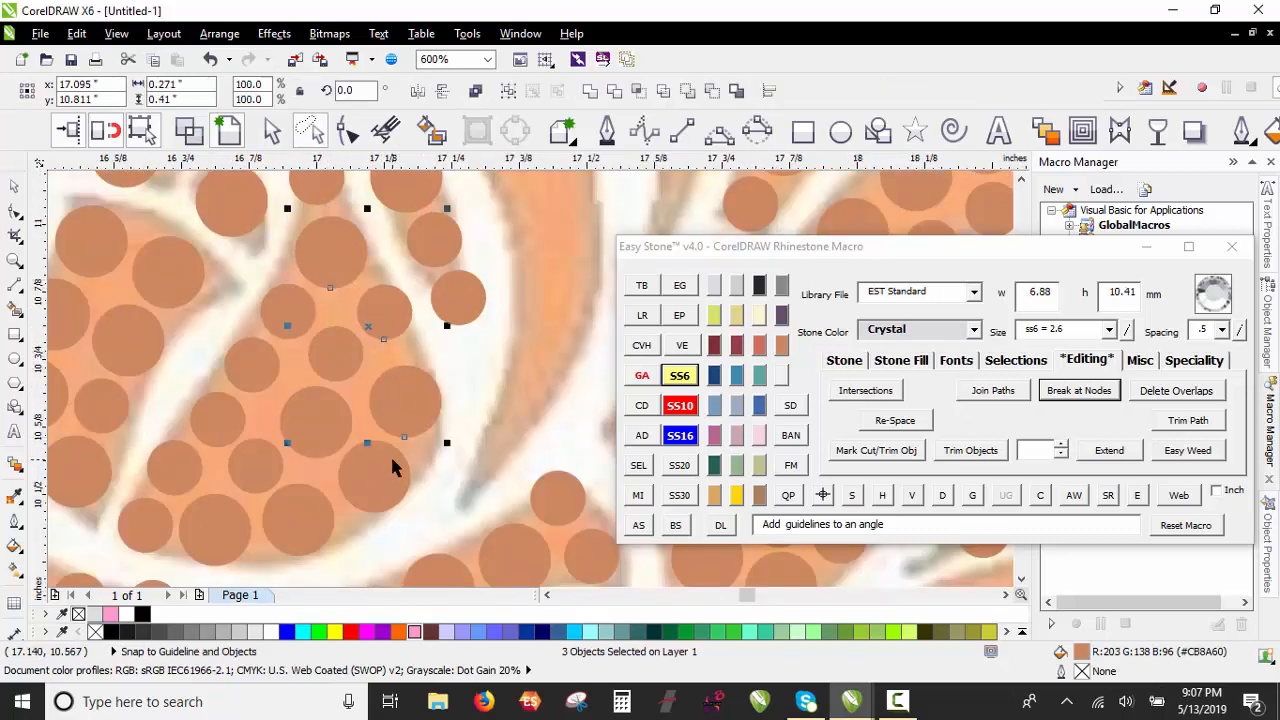
pyautogui.keyDown('shift'); pyautogui.click(241, 541); pyautogui.keyUp('shift')
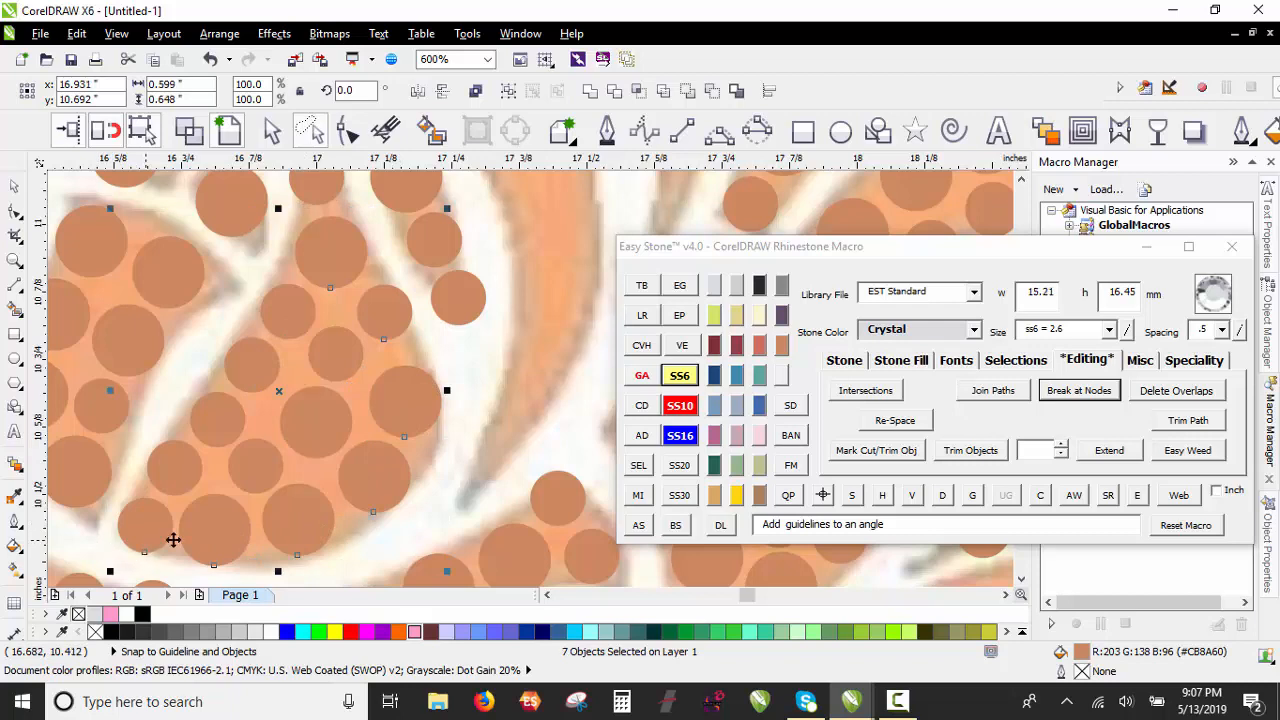
pyautogui.click(943, 495)
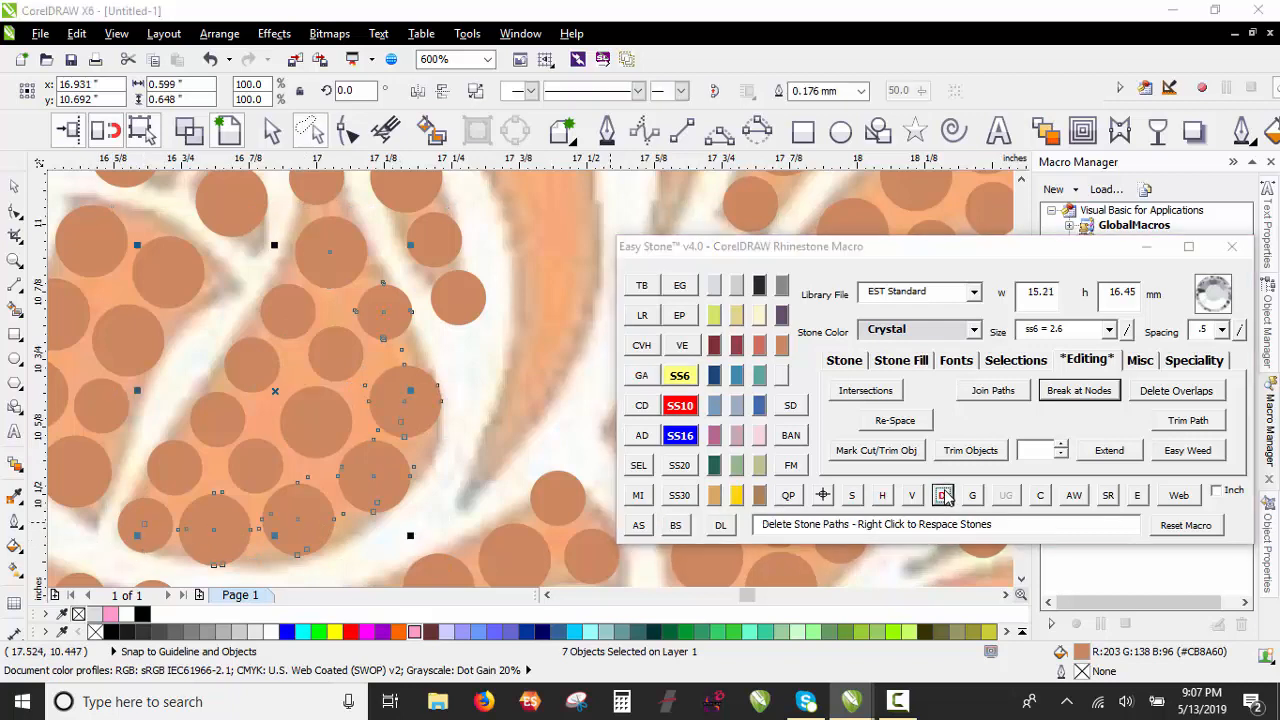
# Step: Place two ss6 stones and one ss10 stone upward from the lower tip of the narrow petal on the rose's right
pyautogui.scroll(-1, 200, 391)
pyautogui.scroll(1, 320, 443)
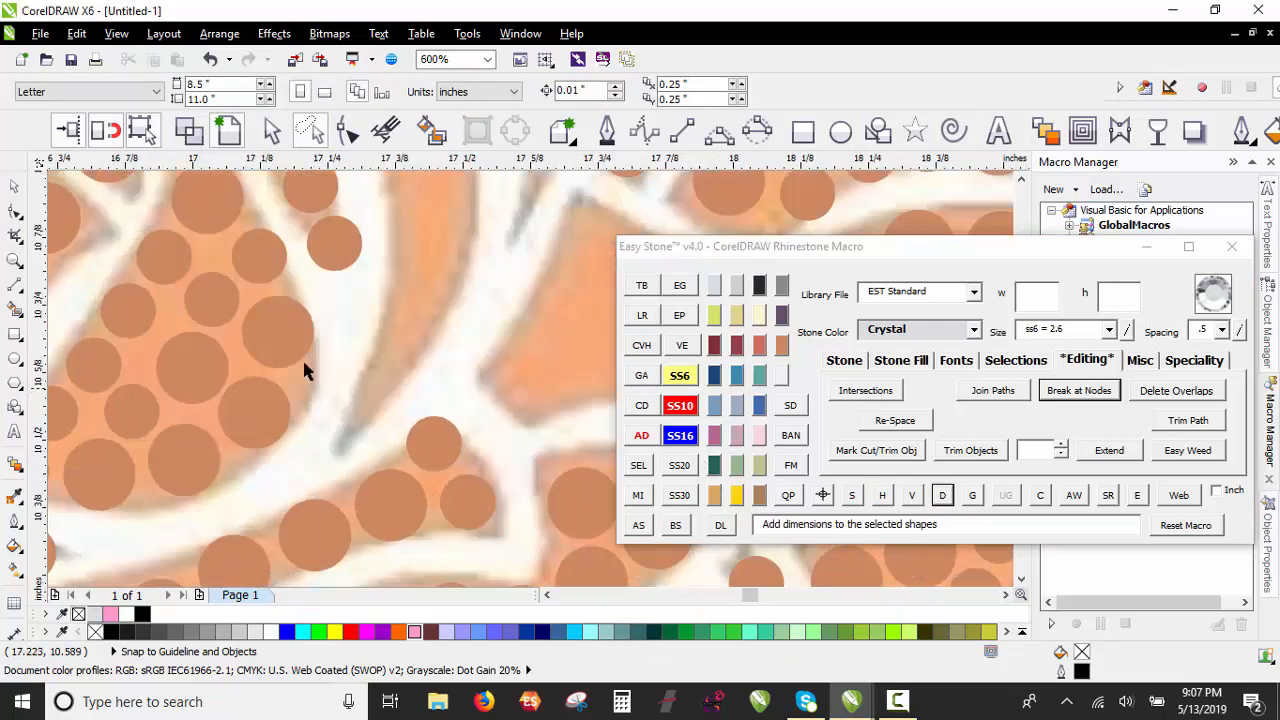
pyautogui.moveTo(256, 277); pyautogui.dragTo(355, 422)
pyautogui.moveTo(356, 421); pyautogui.dragTo(390, 359)
pyautogui.moveTo(390, 359); pyautogui.dragTo(424, 298)
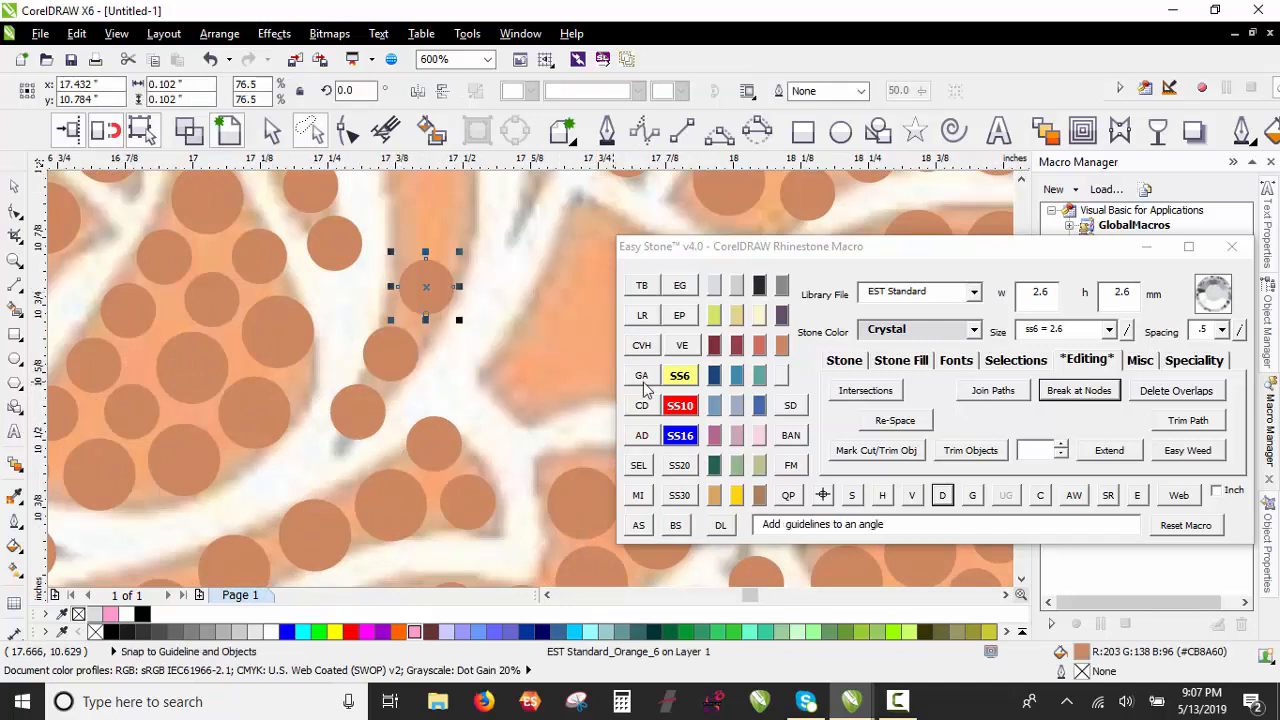
pyautogui.click(680, 405)
pyautogui.scroll(1, 449, 277)
pyautogui.scroll(-2, 400, 394)
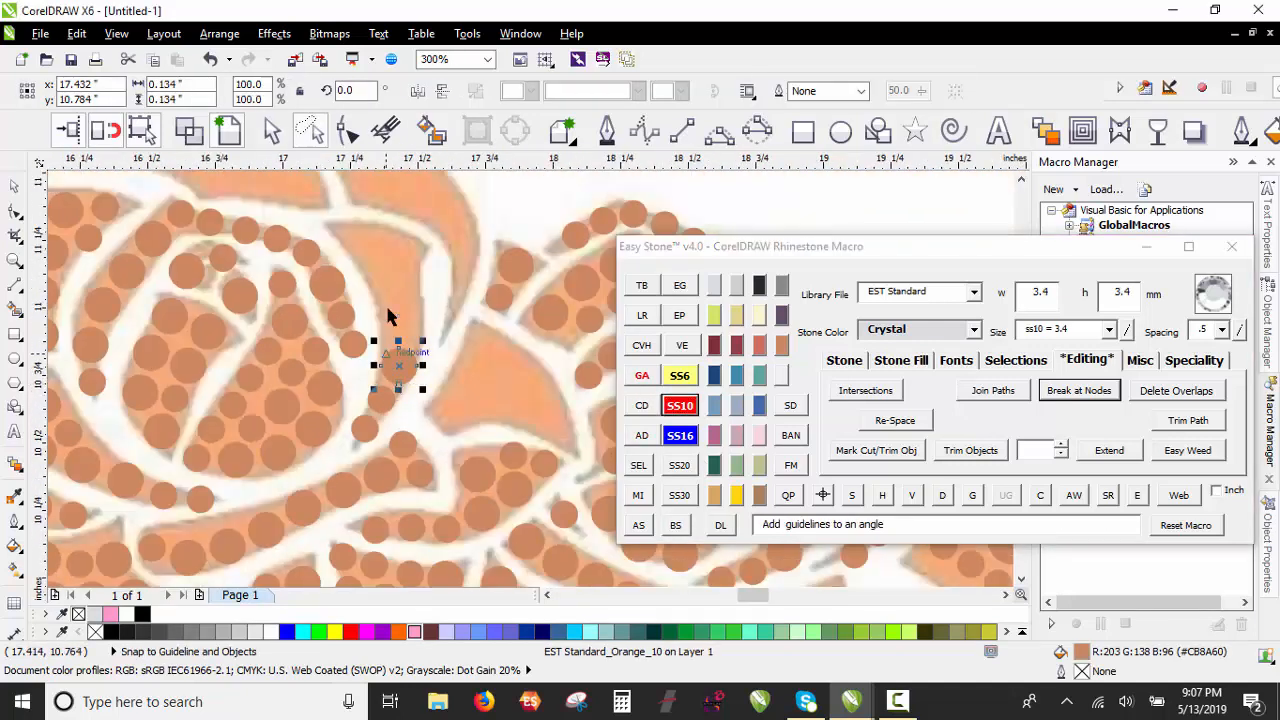
# Step: Continue up the narrow right petal with two more ss10 stones and an ss6 stone near its upper right corner
pyautogui.scroll(1, 391, 301)
pyautogui.moveTo(410, 440); pyautogui.dragTo(428, 364)
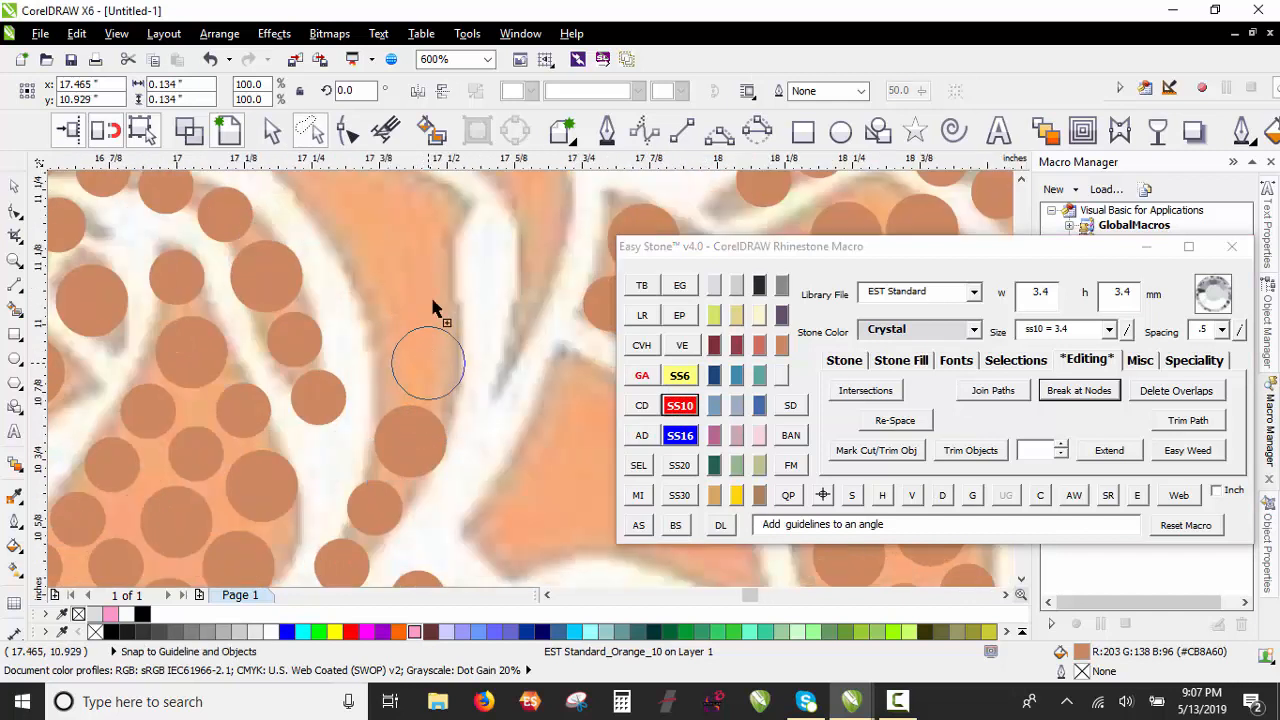
pyautogui.press('space')
pyautogui.moveTo(433, 300); pyautogui.dragTo(428, 281)
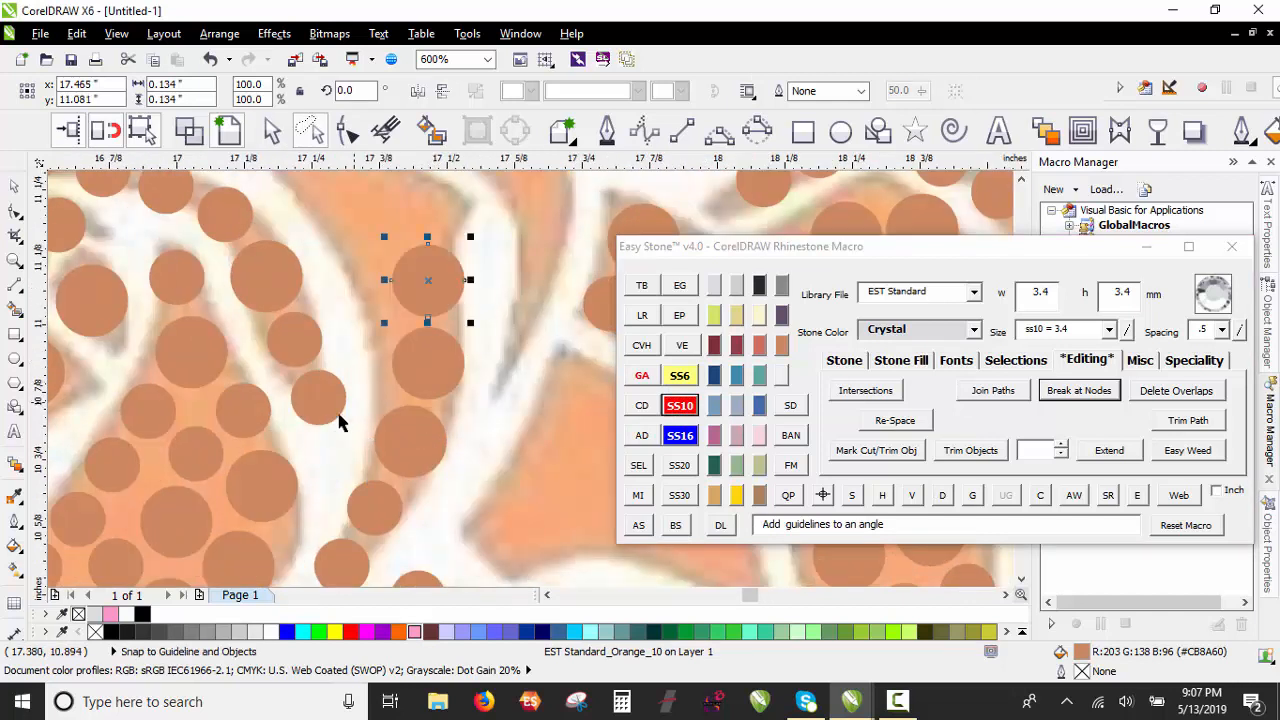
pyautogui.moveTo(325, 409); pyautogui.dragTo(456, 227)
pyautogui.rightClick(460, 224)
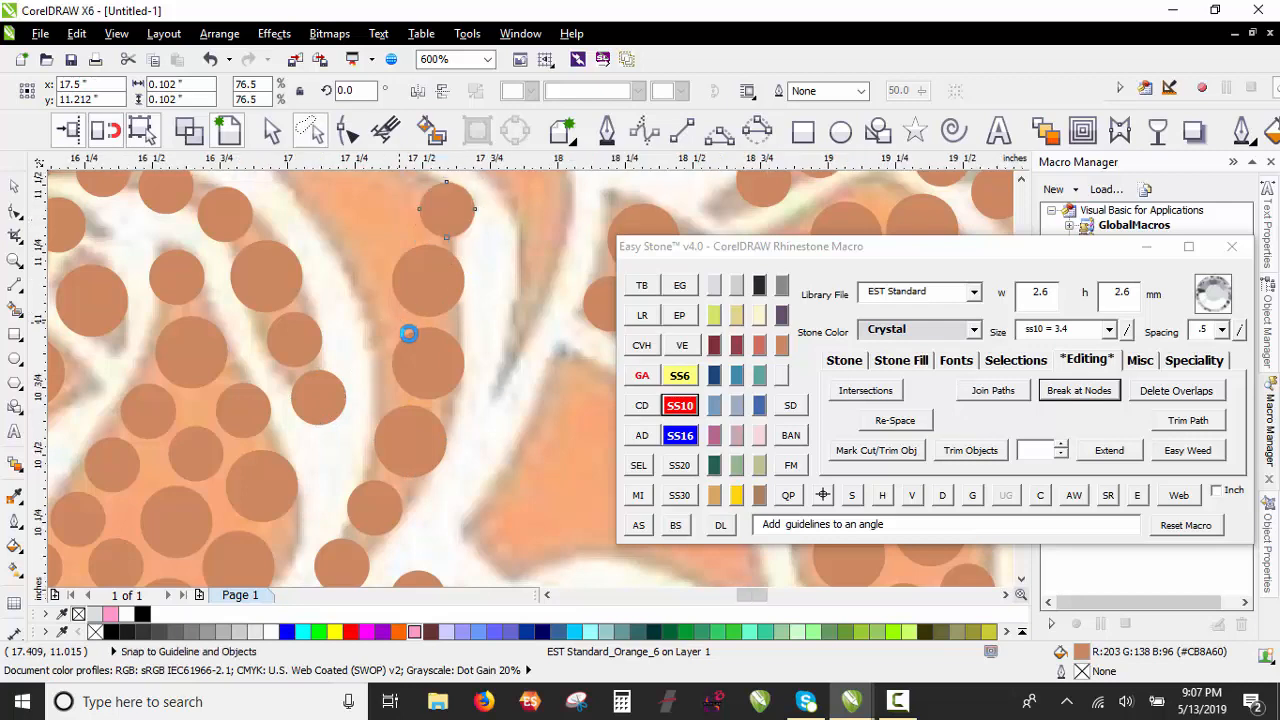
# Step: Fill the narrow right petal's upper left end with an ss10 stone and an ss6 stone
pyautogui.scroll(-1, 402, 318)
pyautogui.scroll(2, 385, 231)
pyautogui.moveTo(484, 503); pyautogui.dragTo(380, 358)
pyautogui.moveTo(540, 350); pyautogui.dragTo(254, 294)
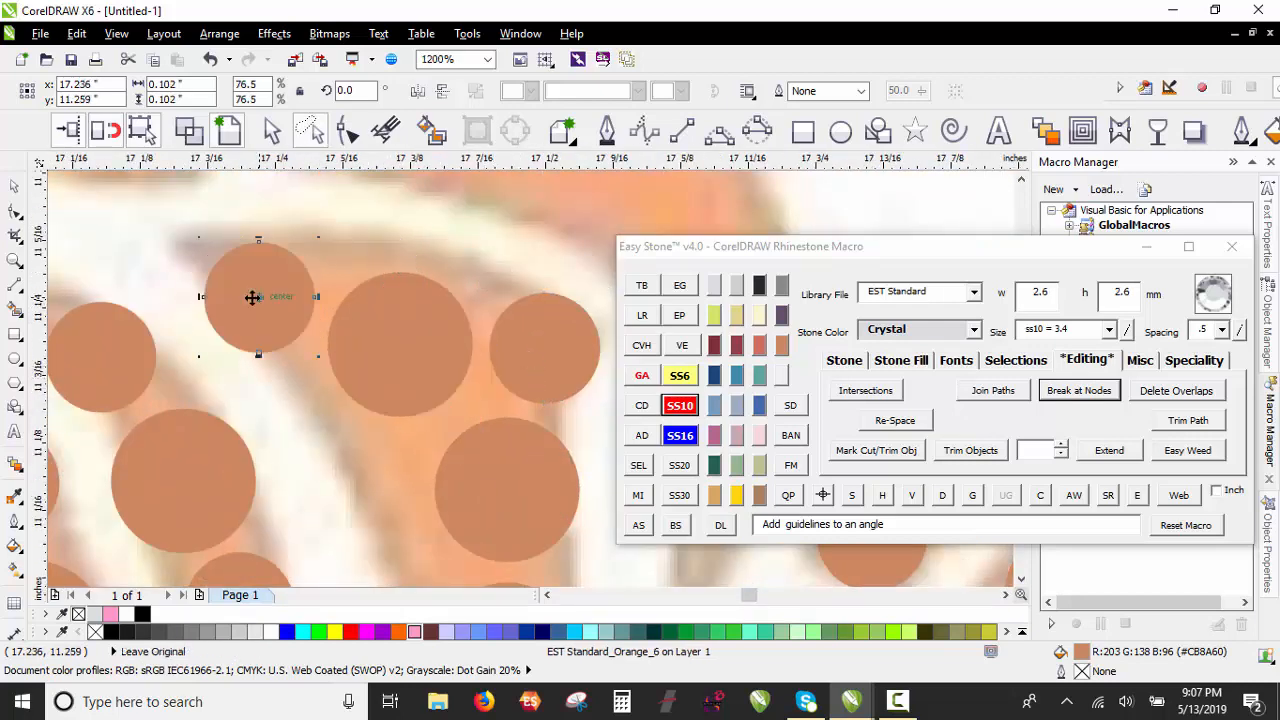
# Step: Place an ss6 stone in the lower right corner of the empty triangular petal to the right of the central rose
pyautogui.scroll(-3, 258, 304)
pyautogui.click(395, 270)
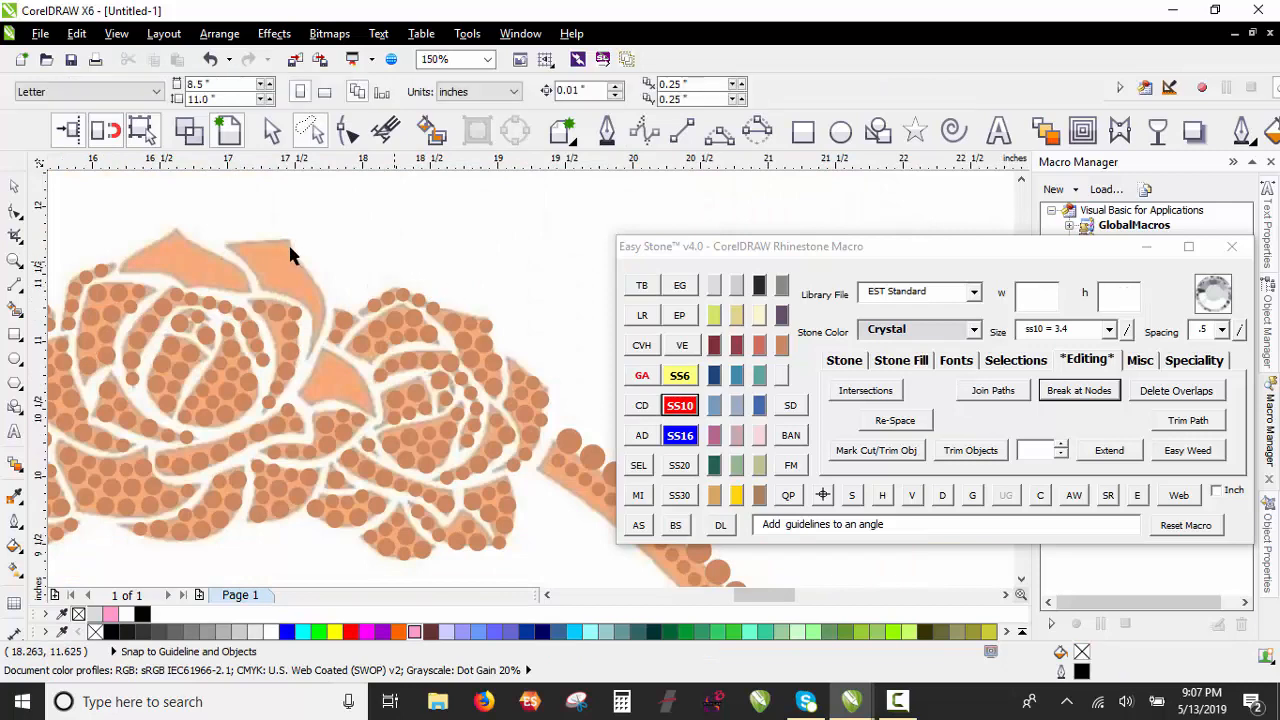
pyautogui.scroll(3, 365, 438)
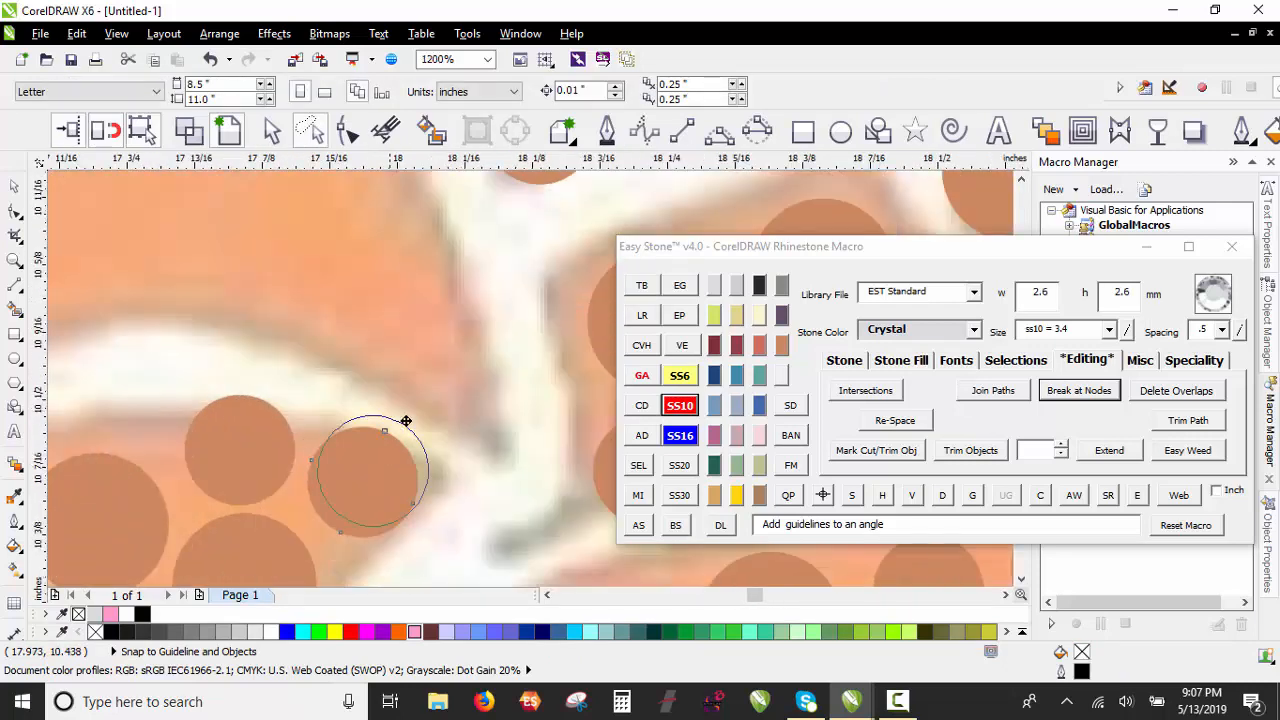
pyautogui.moveTo(406, 421); pyautogui.dragTo(463, 330)
pyautogui.rightClick(463, 330)
pyautogui.scroll(-2, 425, 437)
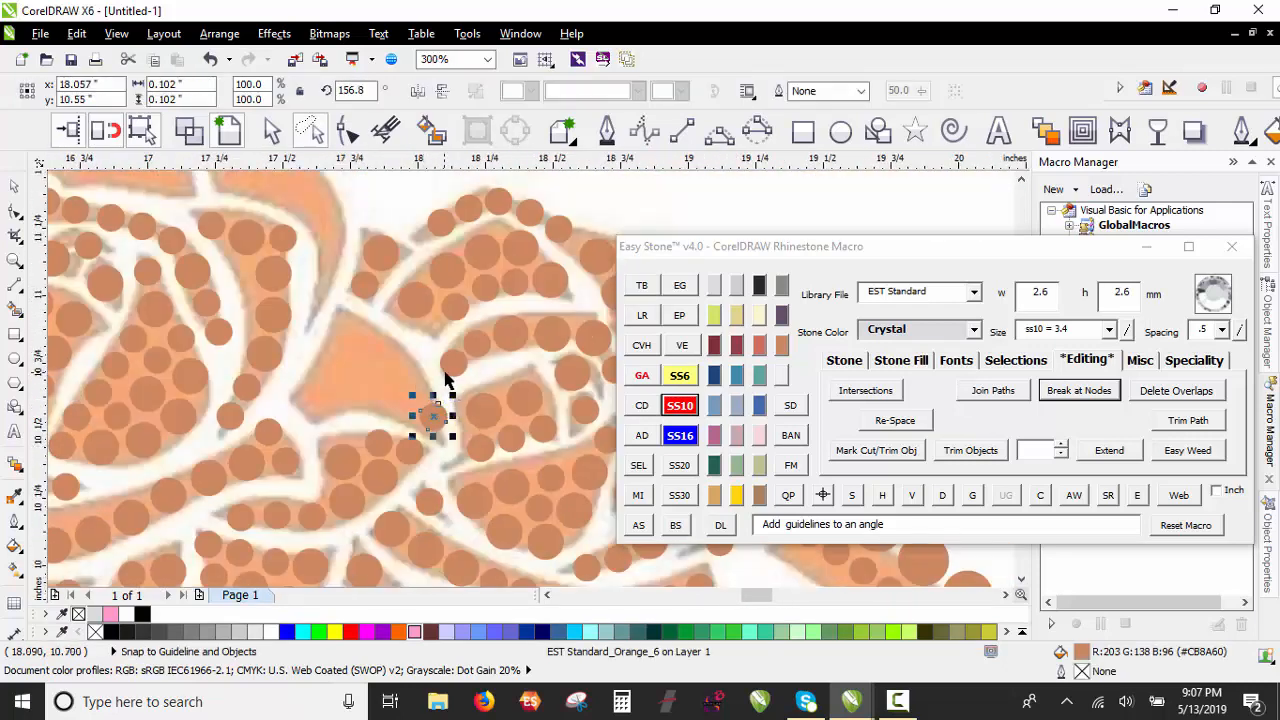
# Step: Line the triangular petal's two upper edges with five ss10 stones and fill its middle with one more ss10 stone
pyautogui.scroll(1, 447, 380)
pyautogui.moveTo(423, 451); pyautogui.dragTo(322, 328)
pyautogui.moveTo(255, 281); pyautogui.dragTo(220, 355)
pyautogui.moveTo(220, 355); pyautogui.dragTo(175, 432)
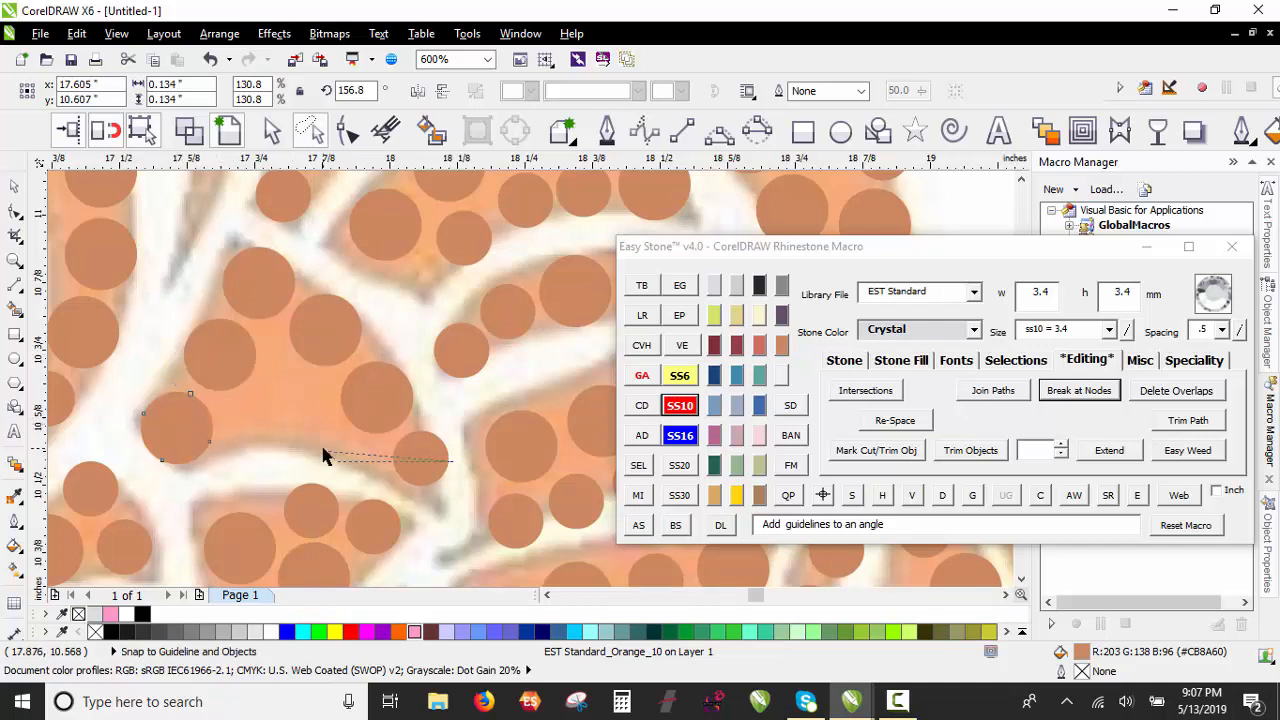
pyautogui.click(323, 456)
pyautogui.moveTo(323, 348); pyautogui.dragTo(285, 421)
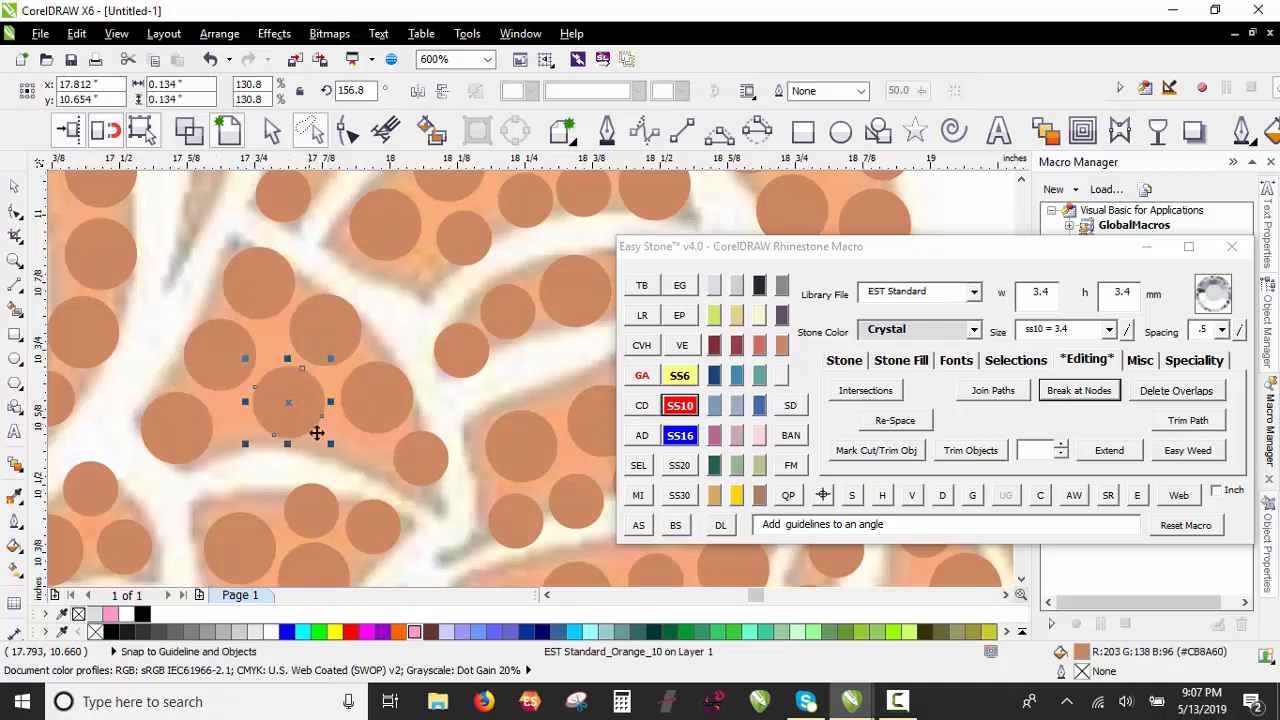
pyautogui.scroll(-2, 330, 462)
pyautogui.click(248, 405)
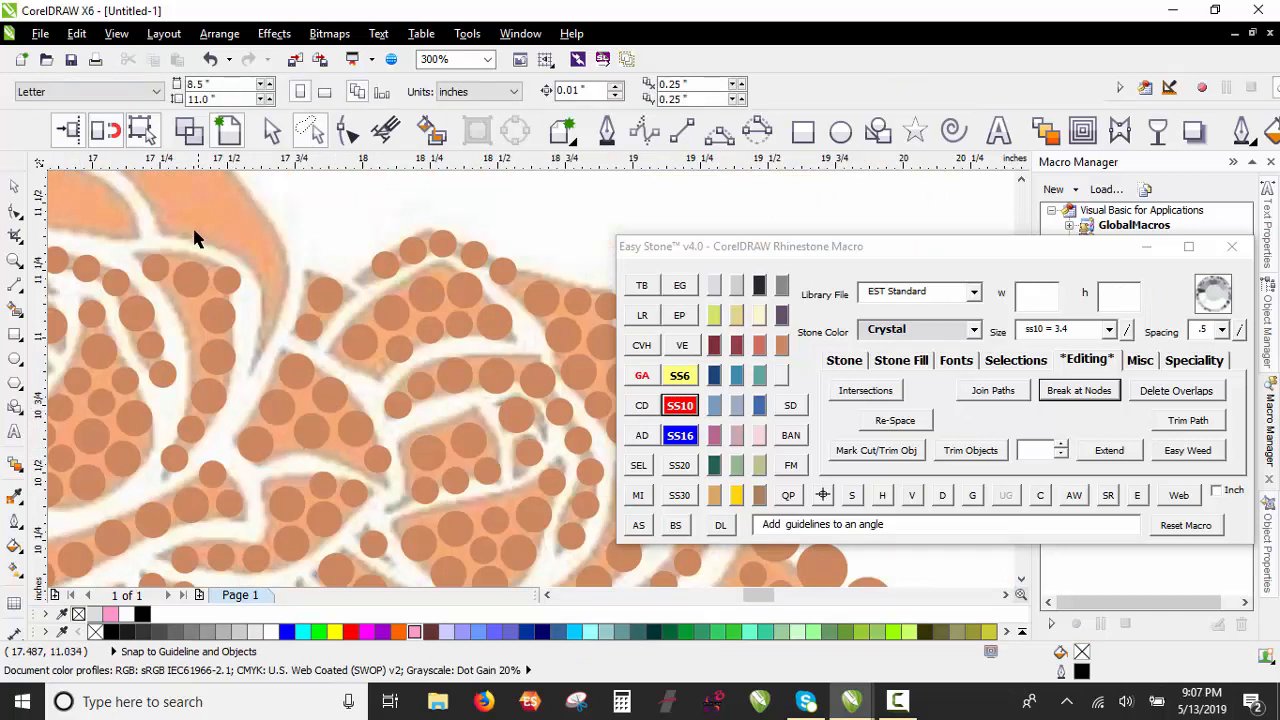
# Step: Place two ss6 stones and one ss10 stone upward through the narrow tail of the central rose's upper right petal
pyautogui.scroll(1, 270, 324)
pyautogui.moveTo(346, 338); pyautogui.dragTo(280, 219)
pyautogui.rightClick(268, 354)
pyautogui.rightClick(274, 293)
pyautogui.rightClick(280, 219)
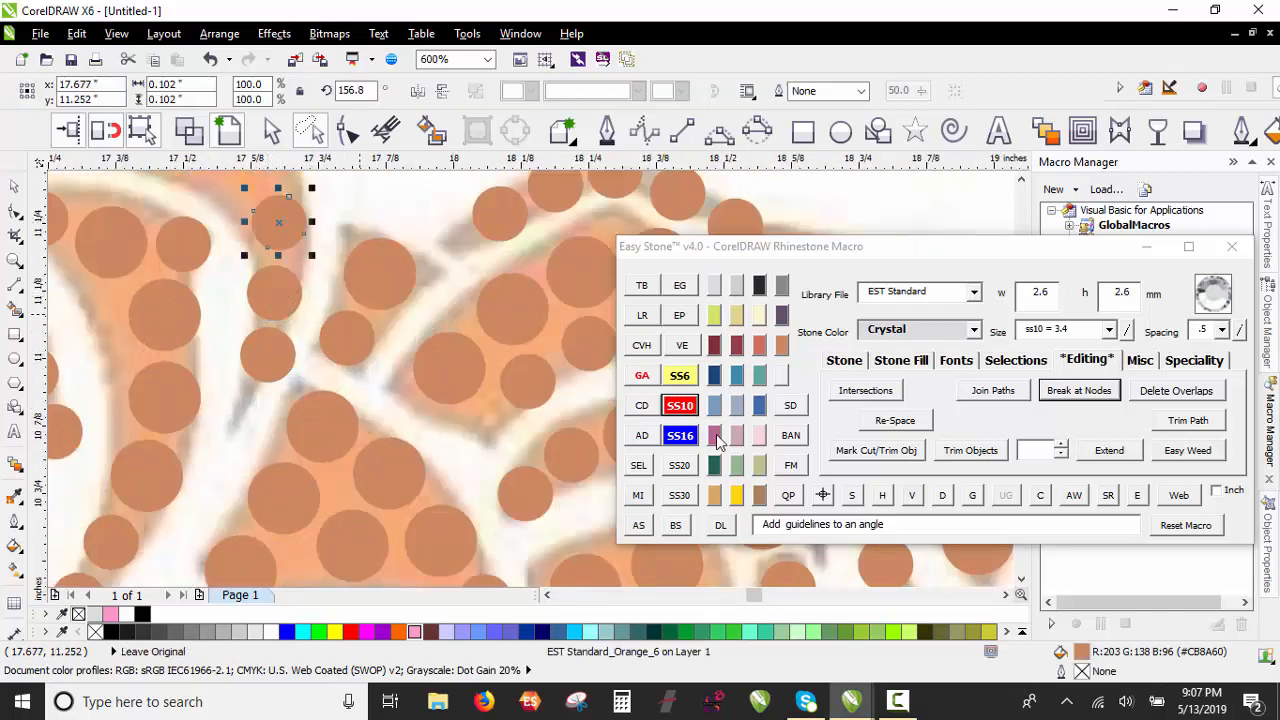
pyautogui.click(680, 405)
# Step: Continue up the upper right petal's outer edge and along its top with five more ss10 stones
pyautogui.scroll(1, 284, 205)
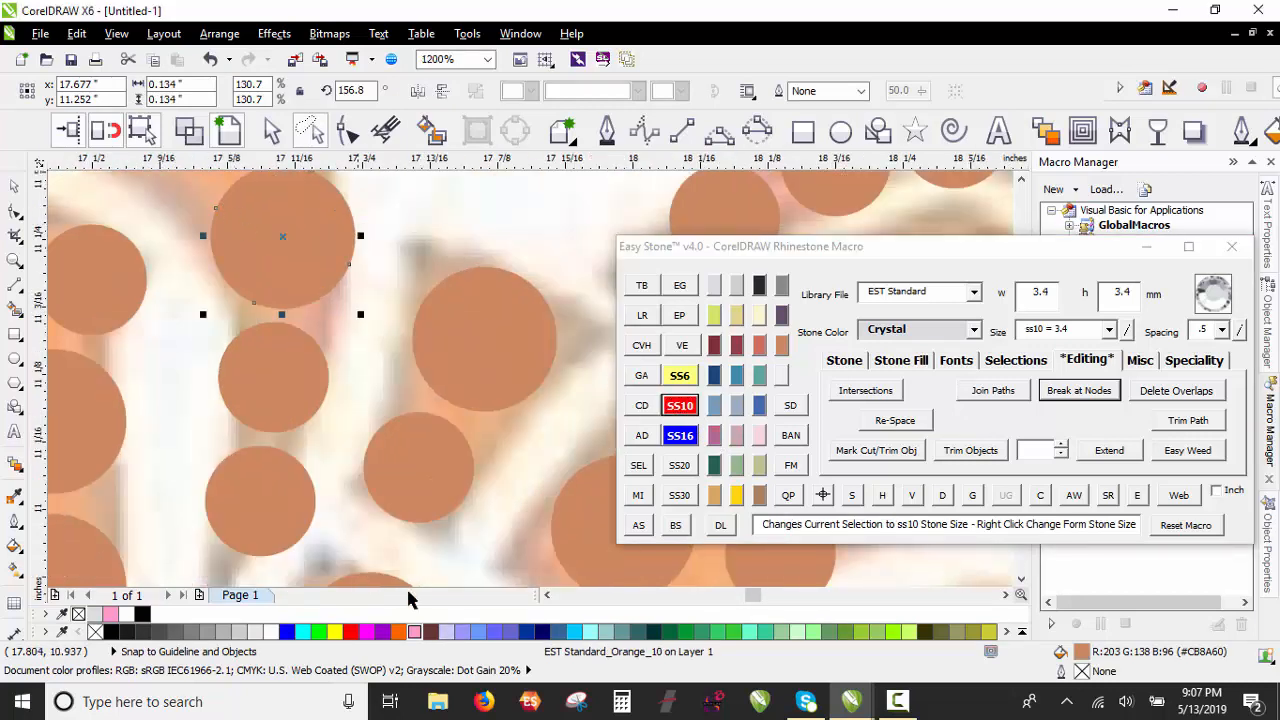
pyautogui.scroll(-2, 497, 418)
pyautogui.scroll(1, 349, 302)
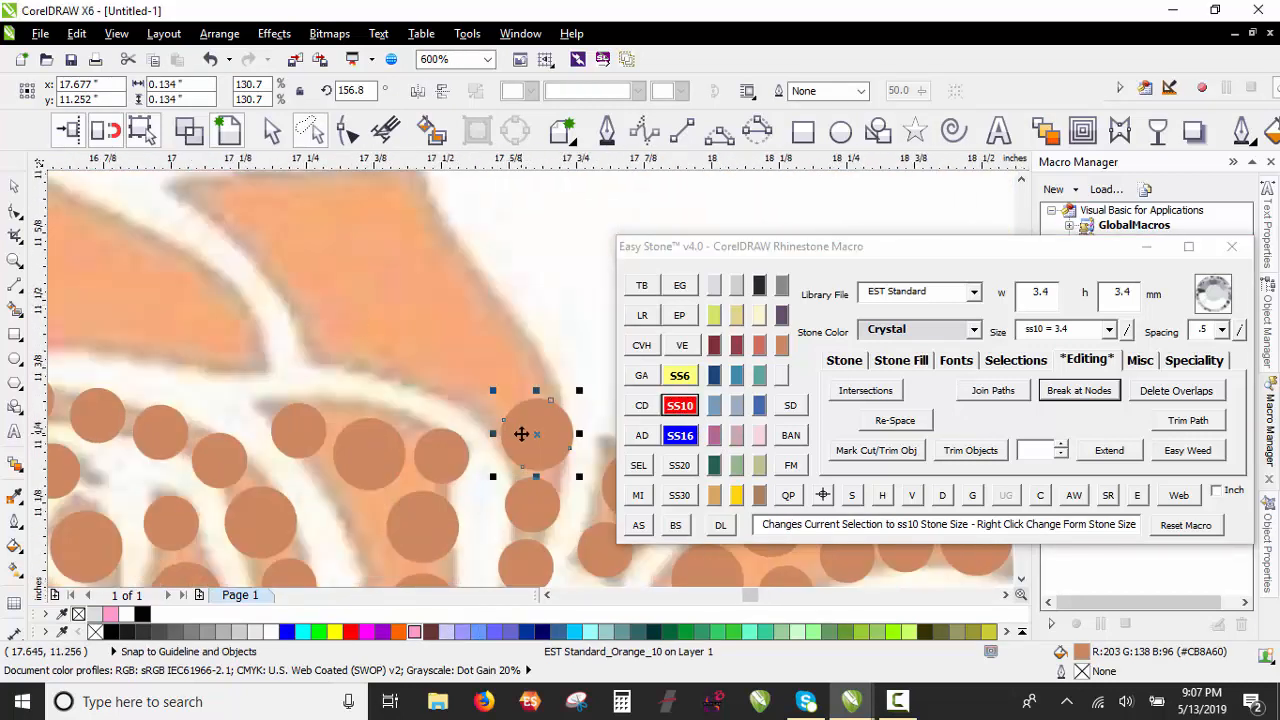
pyautogui.moveTo(521, 434); pyautogui.dragTo(390, 208)
pyautogui.rightClick(486, 354)
pyautogui.rightClick(432, 296)
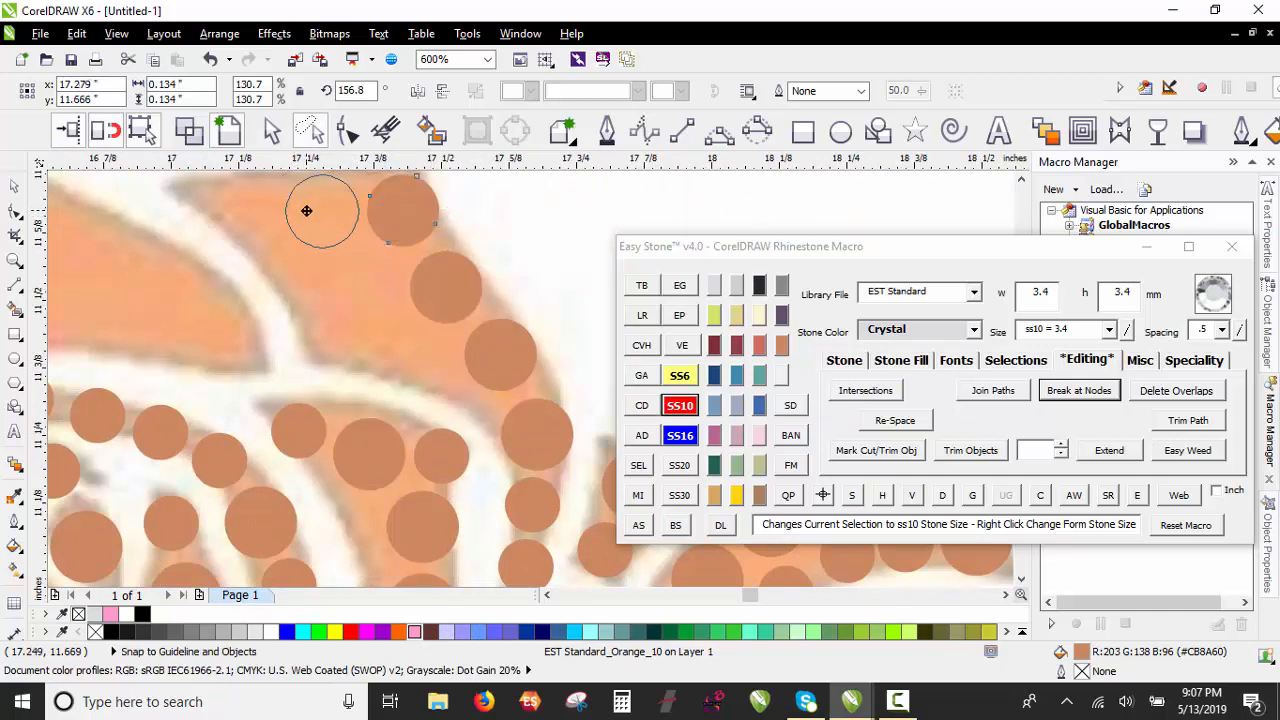
pyautogui.rightClick(306, 211)
pyautogui.moveTo(306, 211); pyautogui.dragTo(232, 209)
# Step: Fill the upper right petal's interior with a lower row of three ss6 stones and two ss10 stones above it
pyautogui.moveTo(529, 508); pyautogui.dragTo(428, 362)
pyautogui.moveTo(437, 294); pyautogui.dragTo(357, 292)
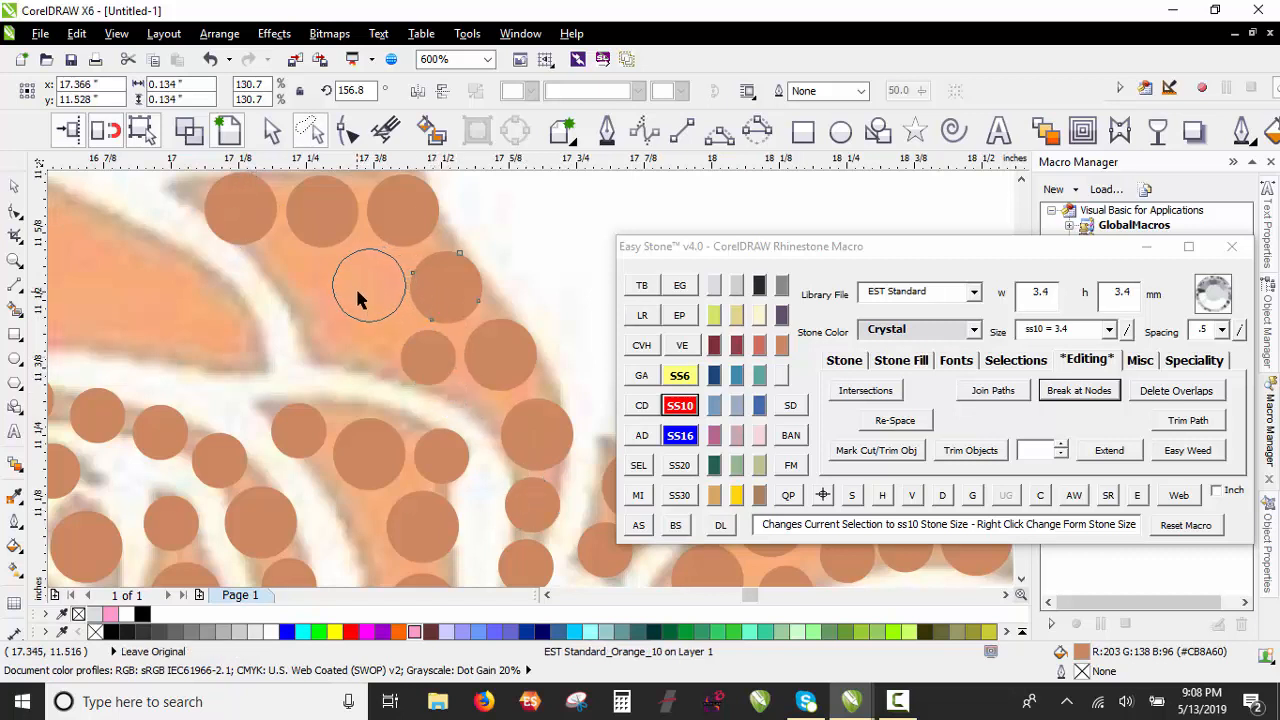
pyautogui.moveTo(412, 372); pyautogui.dragTo(294, 358)
pyautogui.moveTo(295, 360); pyautogui.dragTo(282, 299)
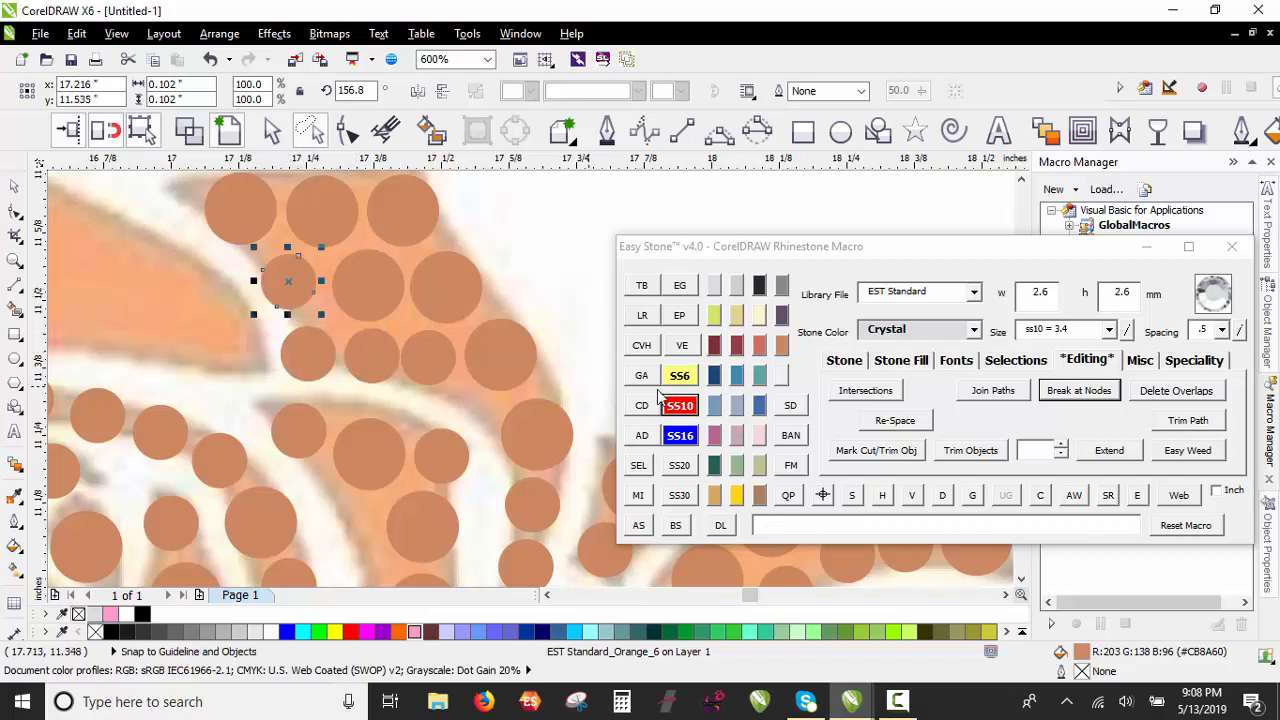
pyautogui.click(674, 405)
pyautogui.scroll(1, 214, 220)
pyautogui.scroll(-4, 485, 374)
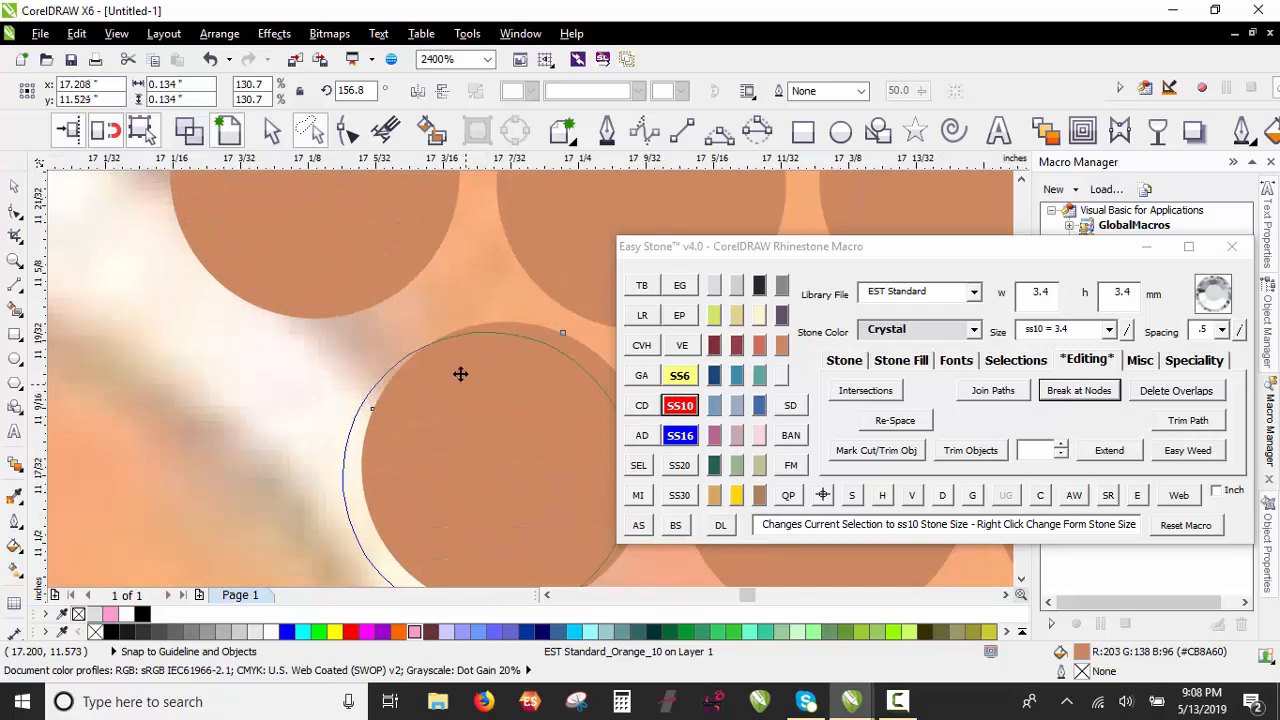
pyautogui.scroll(1, 497, 305)
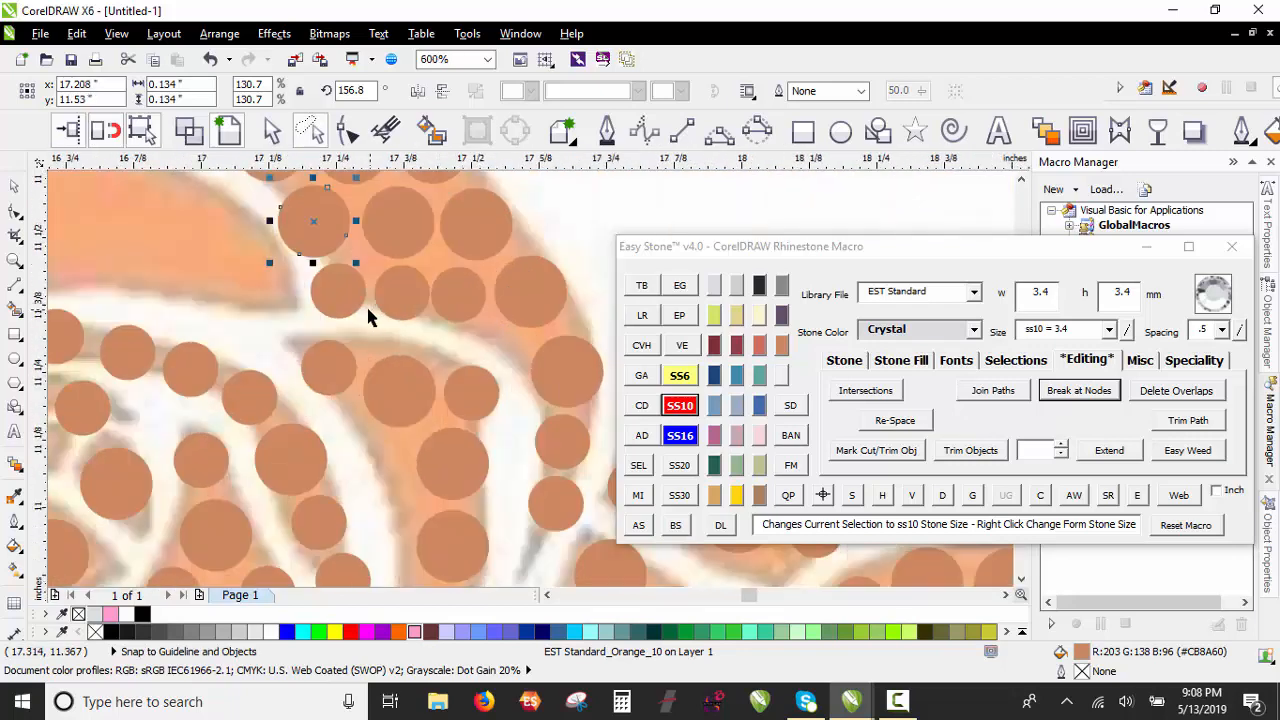
# Step: Re-space the upper right petal's lower row of three ss6 stones and the ss10 stone at its right end
pyautogui.click(350, 302)
pyautogui.keyDown('shift'); pyautogui.click(405, 295); pyautogui.keyUp('shift')
pyautogui.keyDown('shift'); pyautogui.click(462, 297); pyautogui.keyUp('shift')
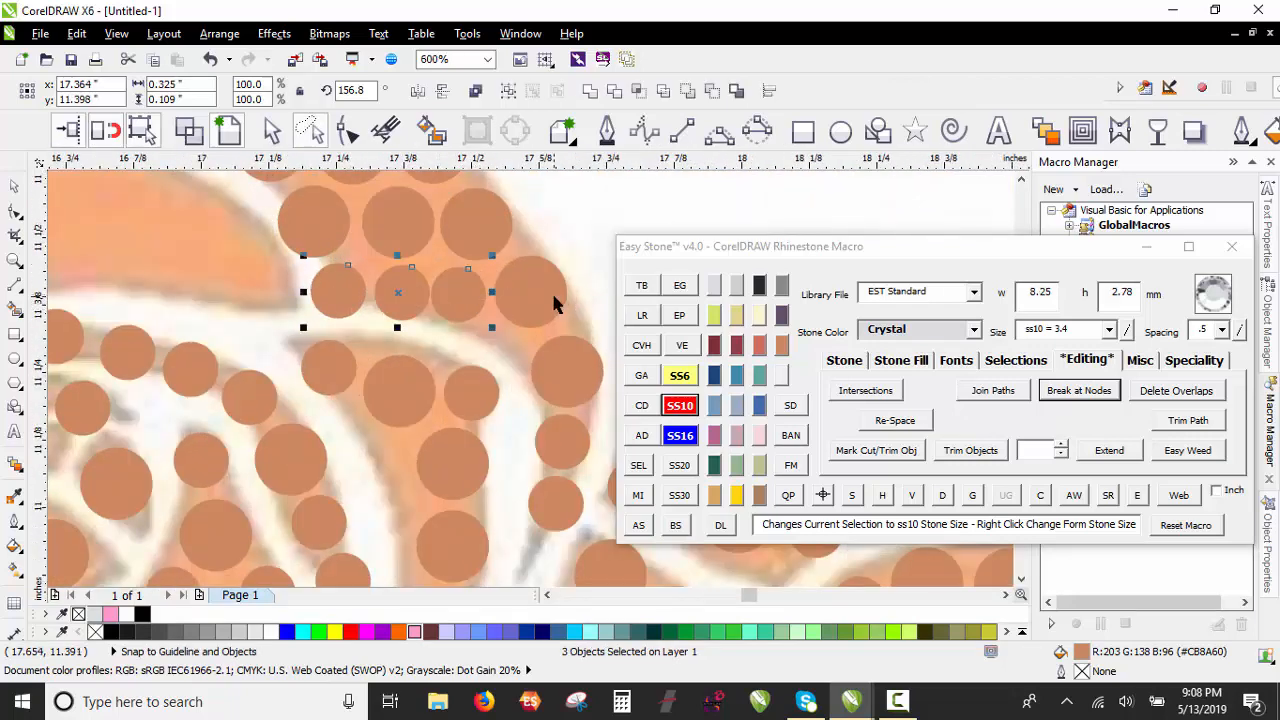
pyautogui.click(943, 497)
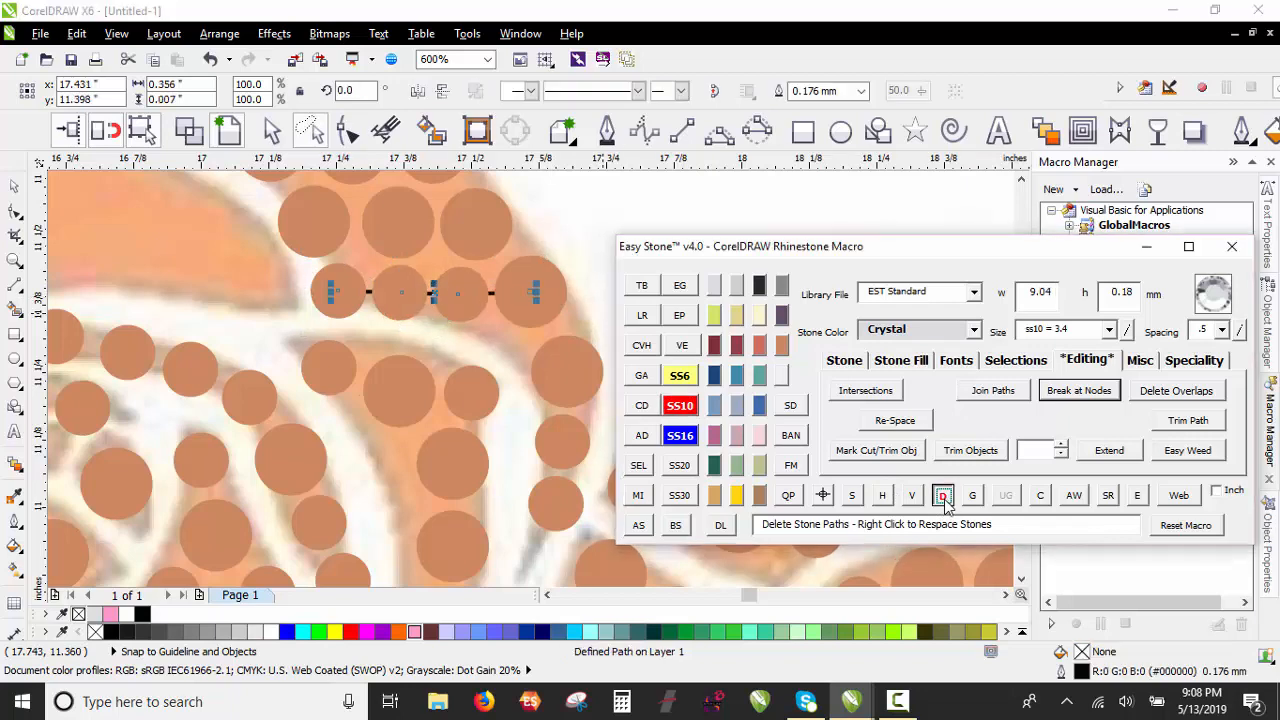
# Step: Place four ss10 stones along the right edge of the central rose's peaked upper left petal, from lower right corner to peak
pyautogui.scroll(-1, 463, 366)
pyautogui.scroll(1, 260, 291)
pyautogui.moveTo(512, 327); pyautogui.dragTo(424, 372)
pyautogui.moveTo(424, 372); pyautogui.dragTo(218, 208)
# Step: Re-space the four ss10 stones along the peaked petal's right edge
pyautogui.press('space')
pyautogui.press('space')
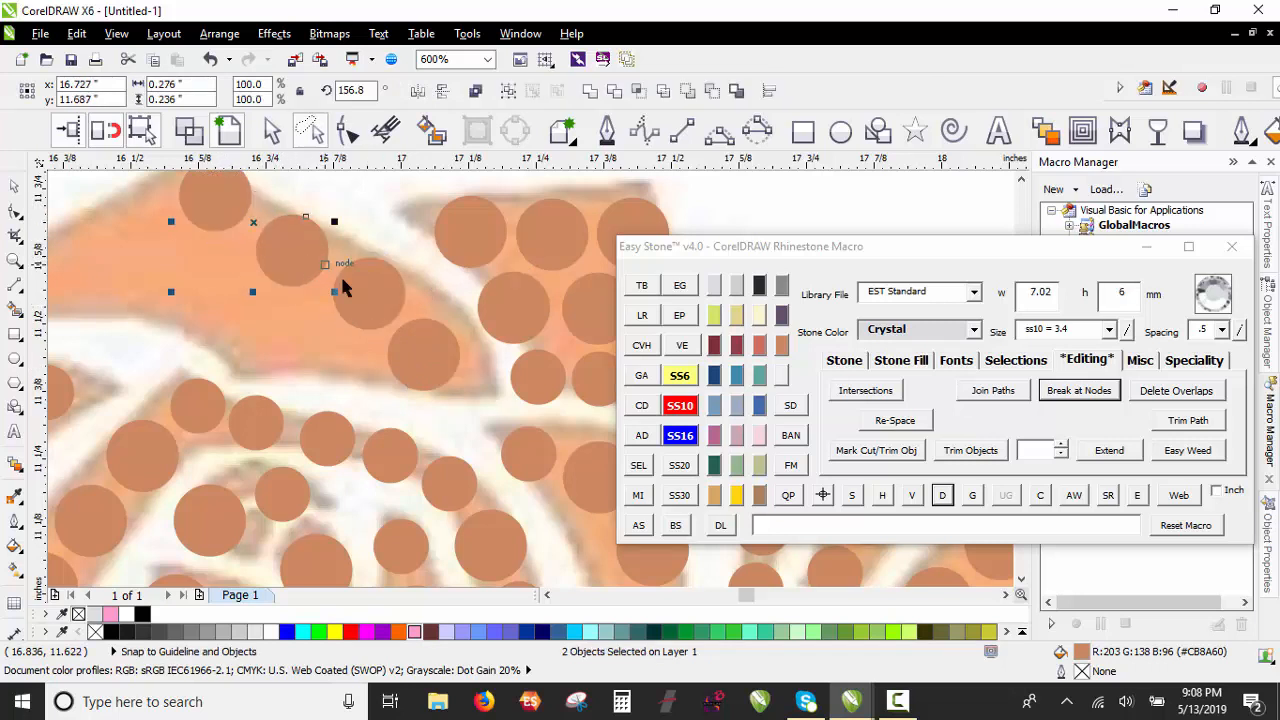
pyautogui.keyDown('shift'); pyautogui.click(372, 300); pyautogui.keyUp('shift')
pyautogui.keyDown('shift'); pyautogui.click(438, 346); pyautogui.keyUp('shift')
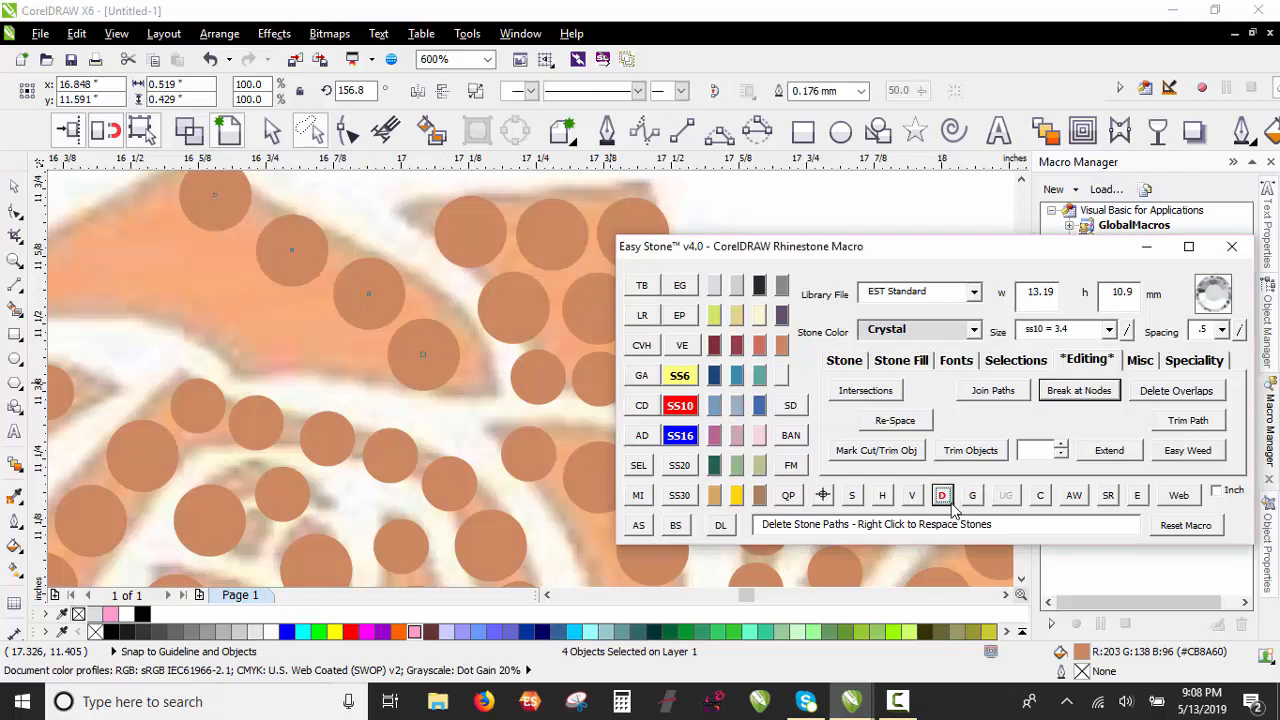
pyautogui.click(950, 502)
# Step: Place an ss6 stone and an ss10 stone along the peaked petal's lower edge, leftward from its lower right corner
pyautogui.click(531, 445)
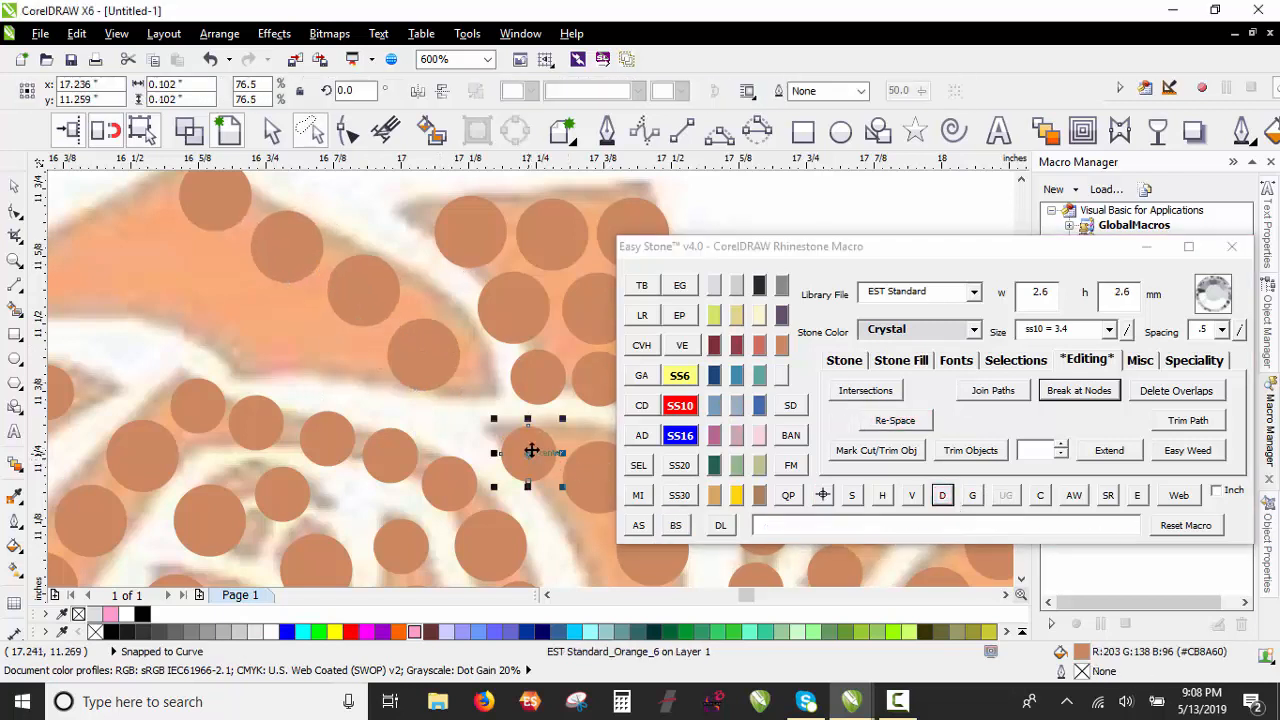
pyautogui.moveTo(531, 450); pyautogui.dragTo(347, 357)
pyautogui.click(343, 311)
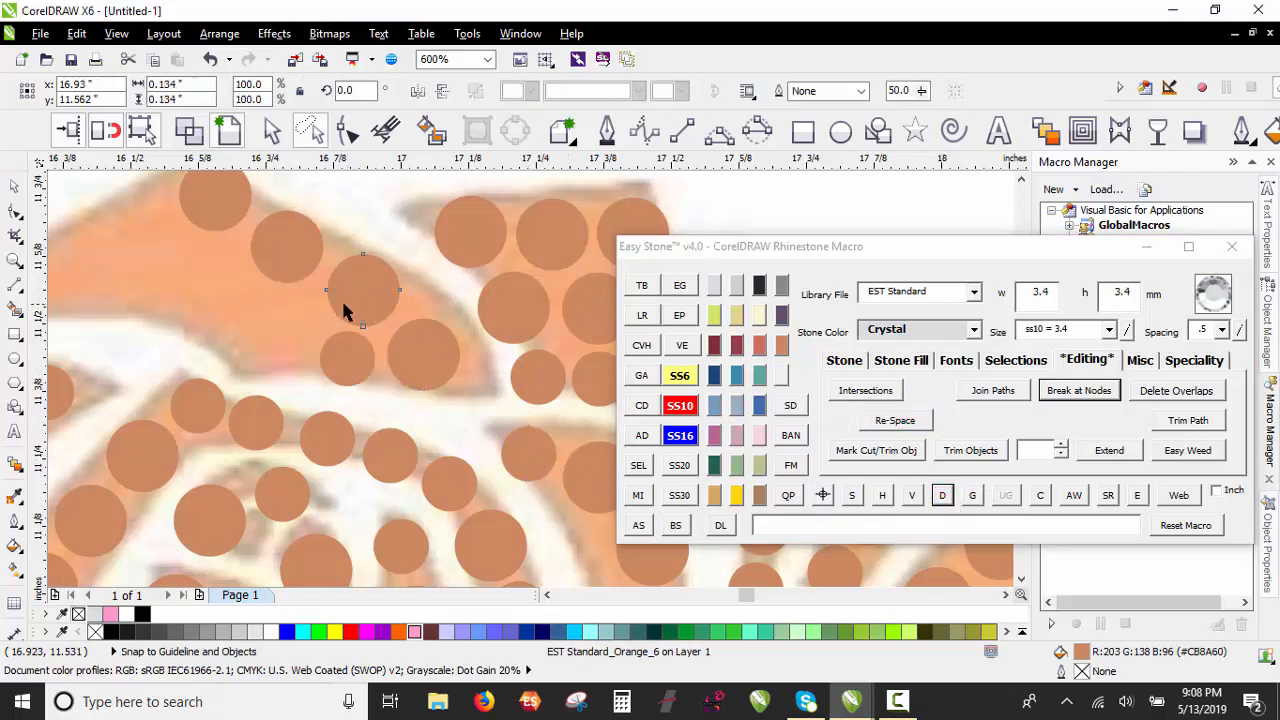
pyautogui.moveTo(343, 311); pyautogui.dragTo(266, 343)
pyautogui.scroll(-2, 589, 344)
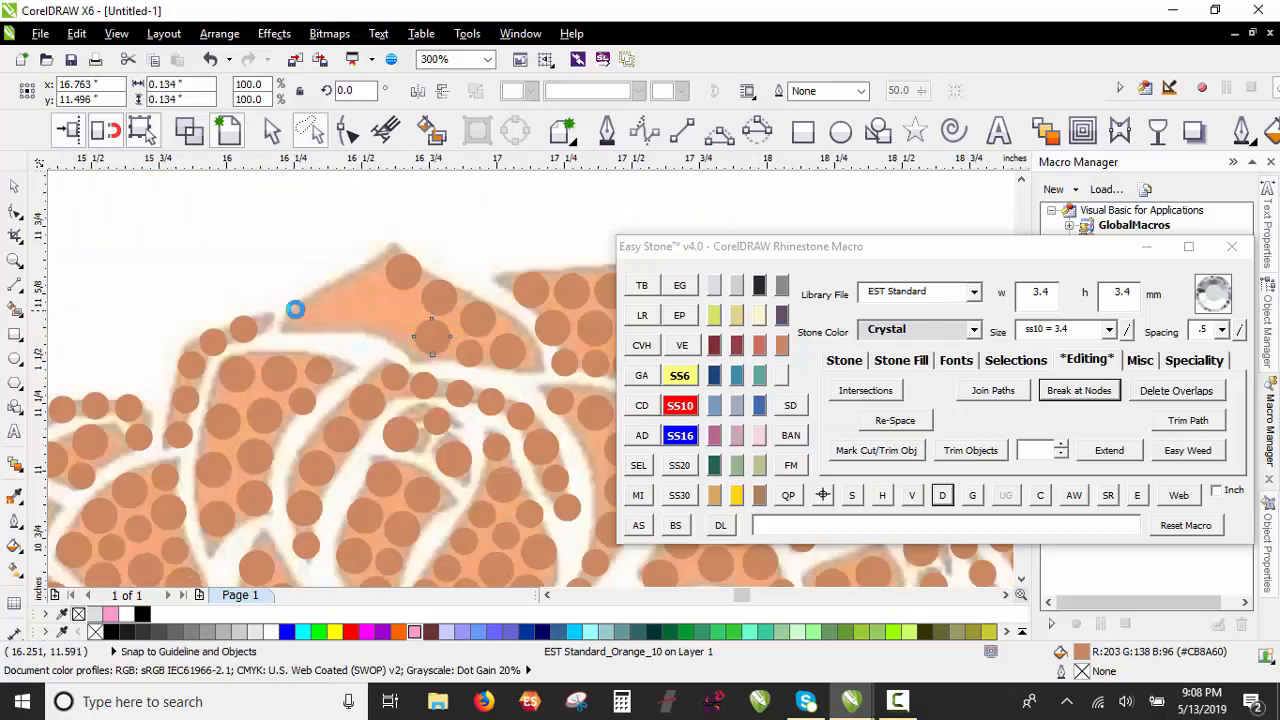
# Step: Run two ss10 stones down the peaked petal's left edge and place an ss6 stone in its left tip
pyautogui.scroll(2, 296, 310)
pyautogui.moveTo(499, 227); pyautogui.dragTo(356, 306)
pyautogui.moveTo(194, 347); pyautogui.dragTo(297, 349)
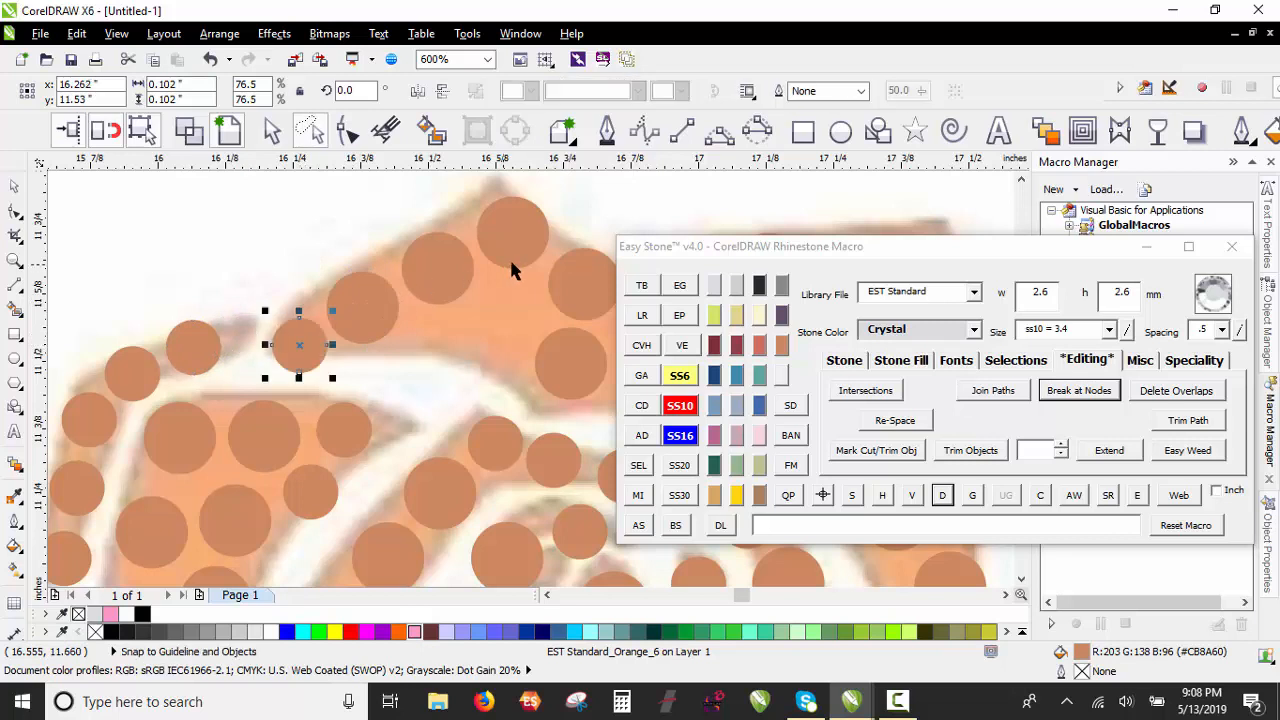
# Step: Fill the peaked petal's remaining interior with an ss10 stone below the peak and an ss6 stone to its lower left
pyautogui.moveTo(514, 264); pyautogui.dragTo(514, 349)
pyautogui.scroll(-2, 290, 270)
pyautogui.scroll(4, 298, 268)
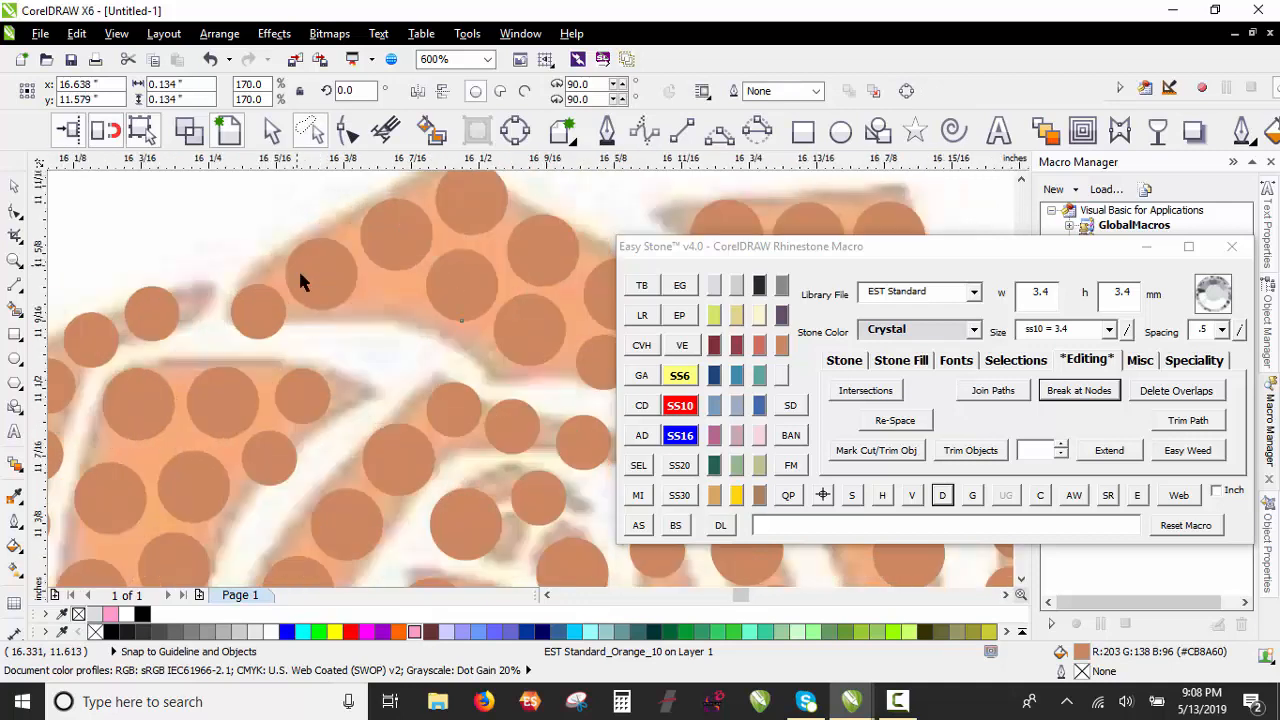
pyautogui.scroll(1, 298, 267)
pyautogui.moveTo(211, 383); pyautogui.dragTo(480, 368)
pyautogui.rightClick(480, 368)
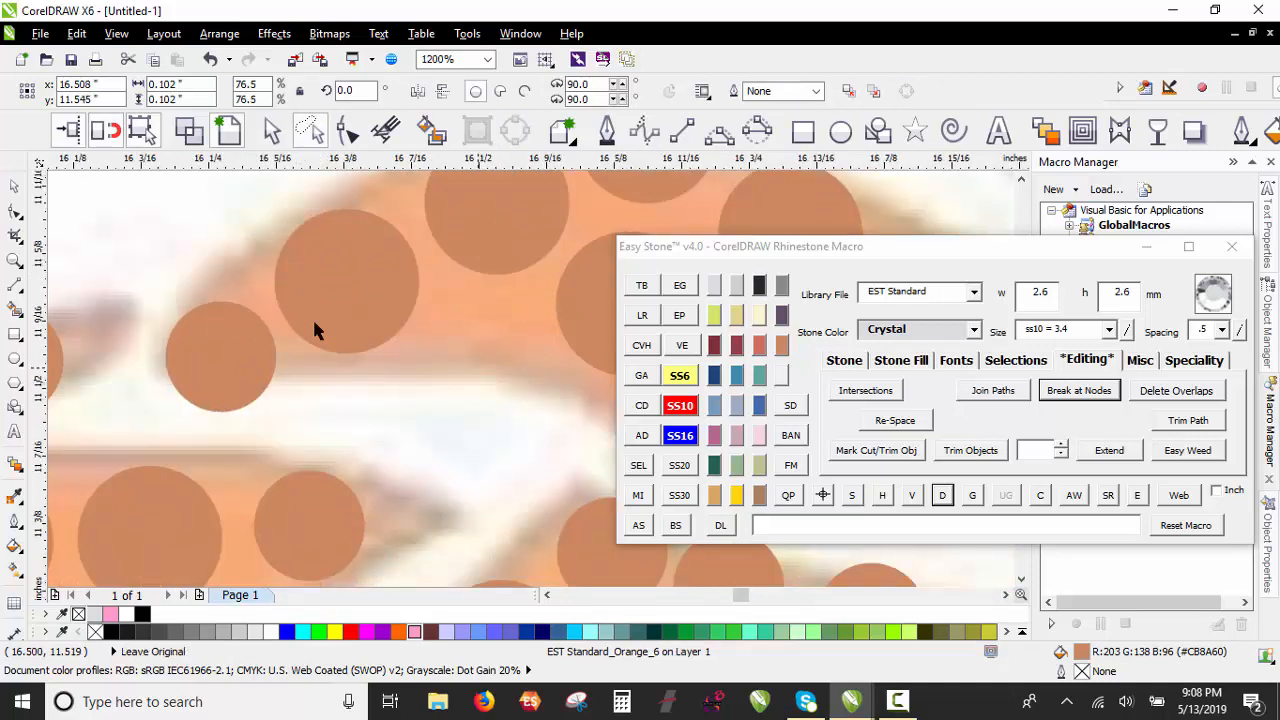
pyautogui.scroll(-5, 300, 325)
pyautogui.click(257, 277)
# Step: Select all the stones of the three roses with a freehand outline and move them into the blank area beside the black mock-up
pyautogui.scroll(-1, 347, 310)
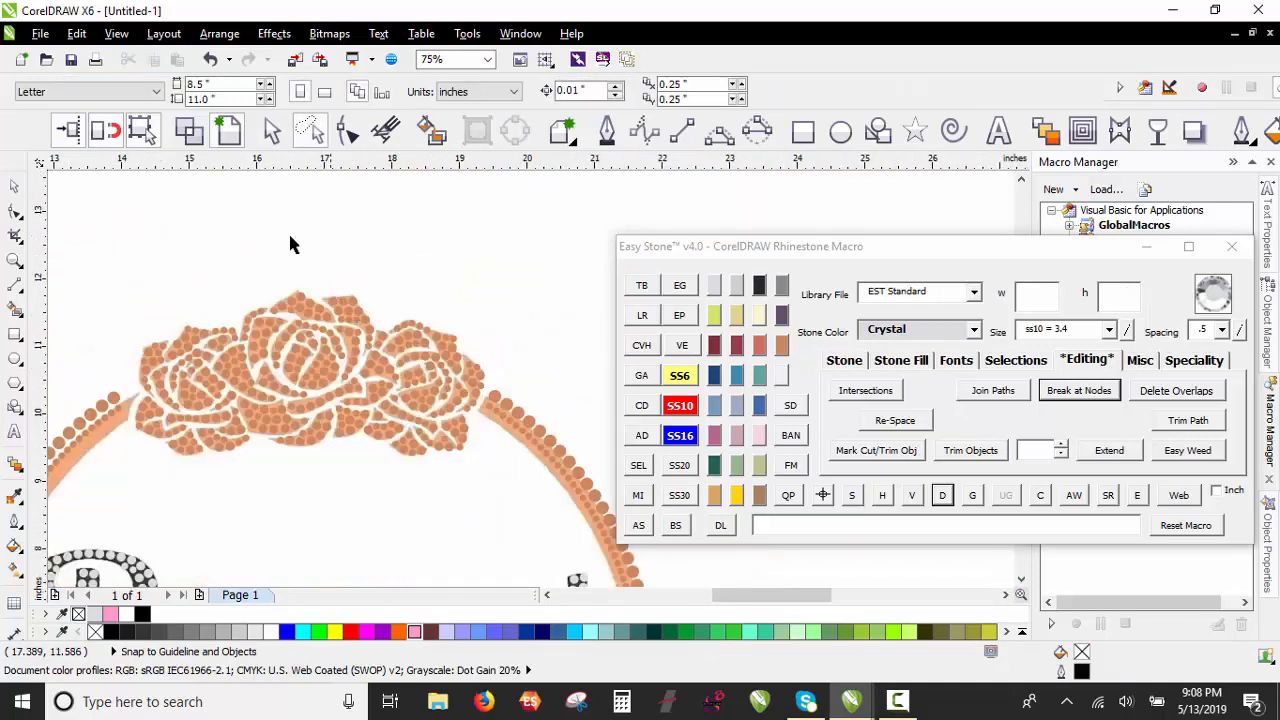
pyautogui.moveTo(198, 233)
pyautogui.mouseDown()
pyautogui.moveTo(265, 228)
pyautogui.moveTo(478, 290)
pyautogui.mouseUp()
pyautogui.moveTo(489, 361); pyautogui.dragTo(486, 456)
pyautogui.moveTo(260, 520)
pyautogui.mouseDown()
pyautogui.moveTo(161, 502)
pyautogui.moveTo(129, 477)
pyautogui.moveTo(116, 418)
pyautogui.mouseUp()
pyautogui.moveTo(103, 281); pyautogui.dragTo(101, 263)
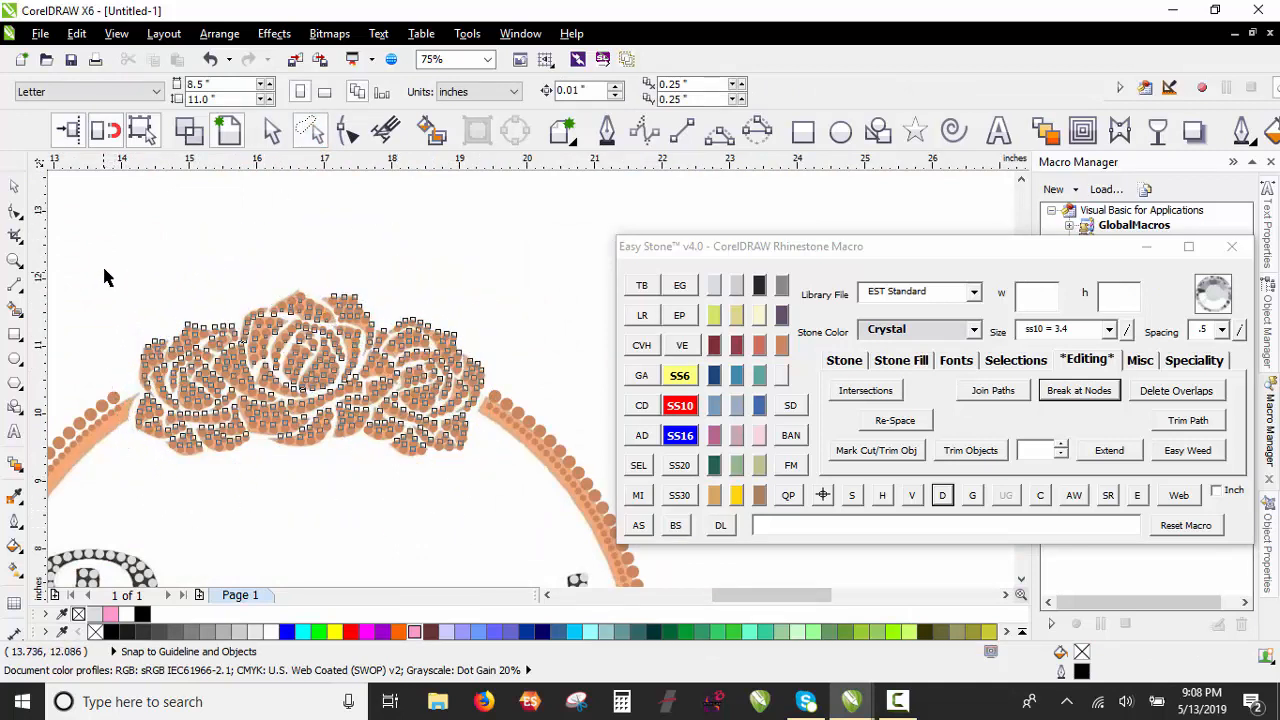
pyautogui.scroll(-1, 109, 264)
pyautogui.scroll(-1, 133, 292)
pyautogui.moveTo(172, 306); pyautogui.dragTo(361, 328)
pyautogui.click(360, 347)
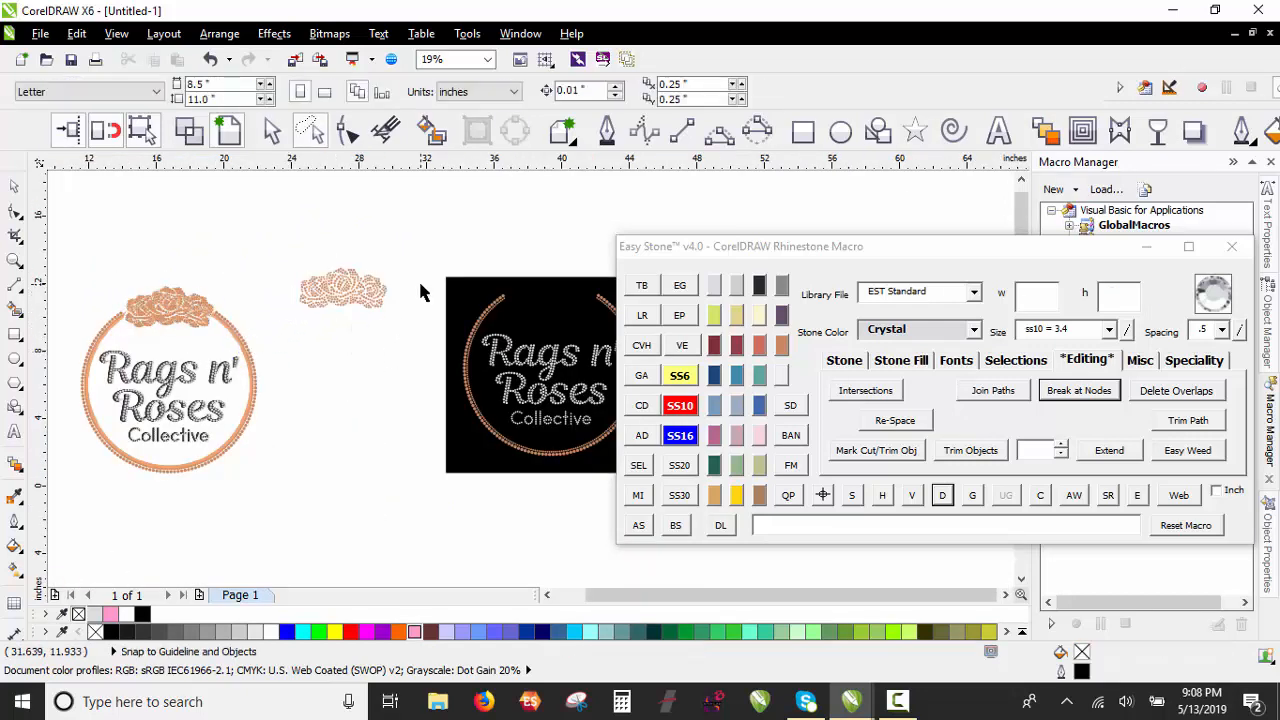
# Step: Select all the orange ring stones in the black mock-up by matching a sampled ring stone, and clear the selection
pyautogui.scroll(1, 424, 275)
pyautogui.scroll(-1, 140, 275)
pyautogui.scroll(1, 417, 340)
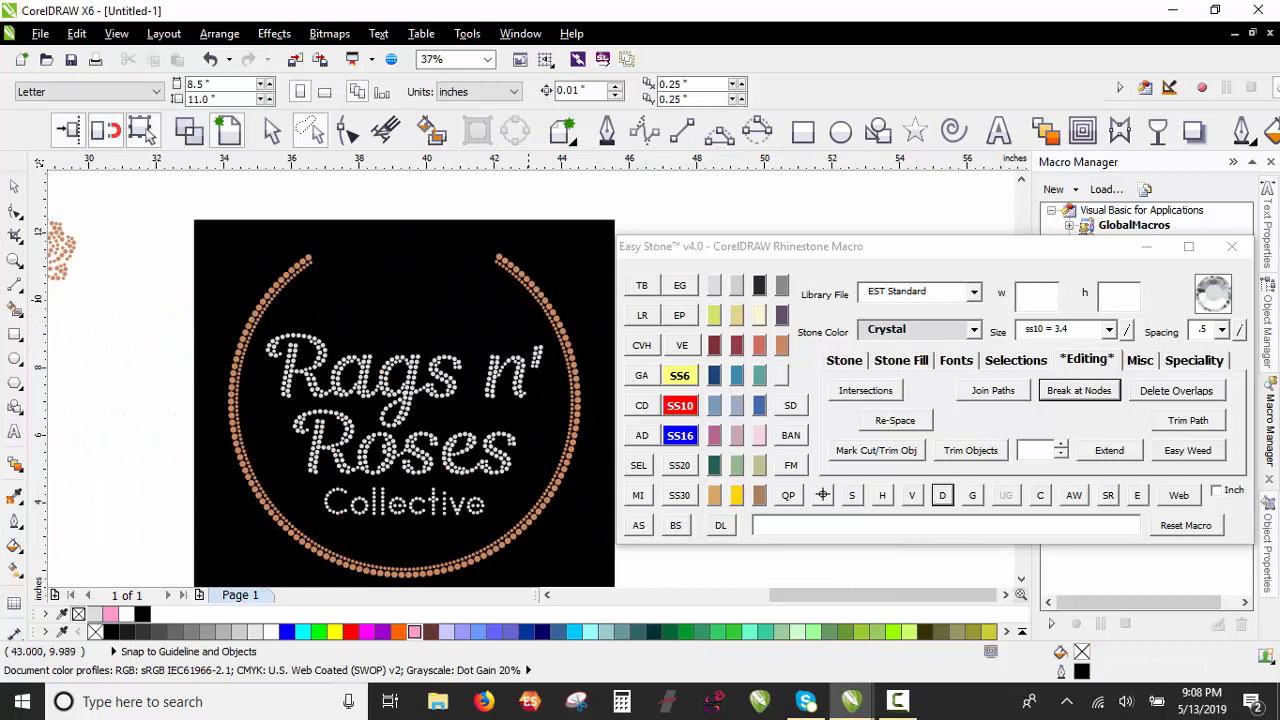
pyautogui.click(538, 293)
pyautogui.click(822, 495)
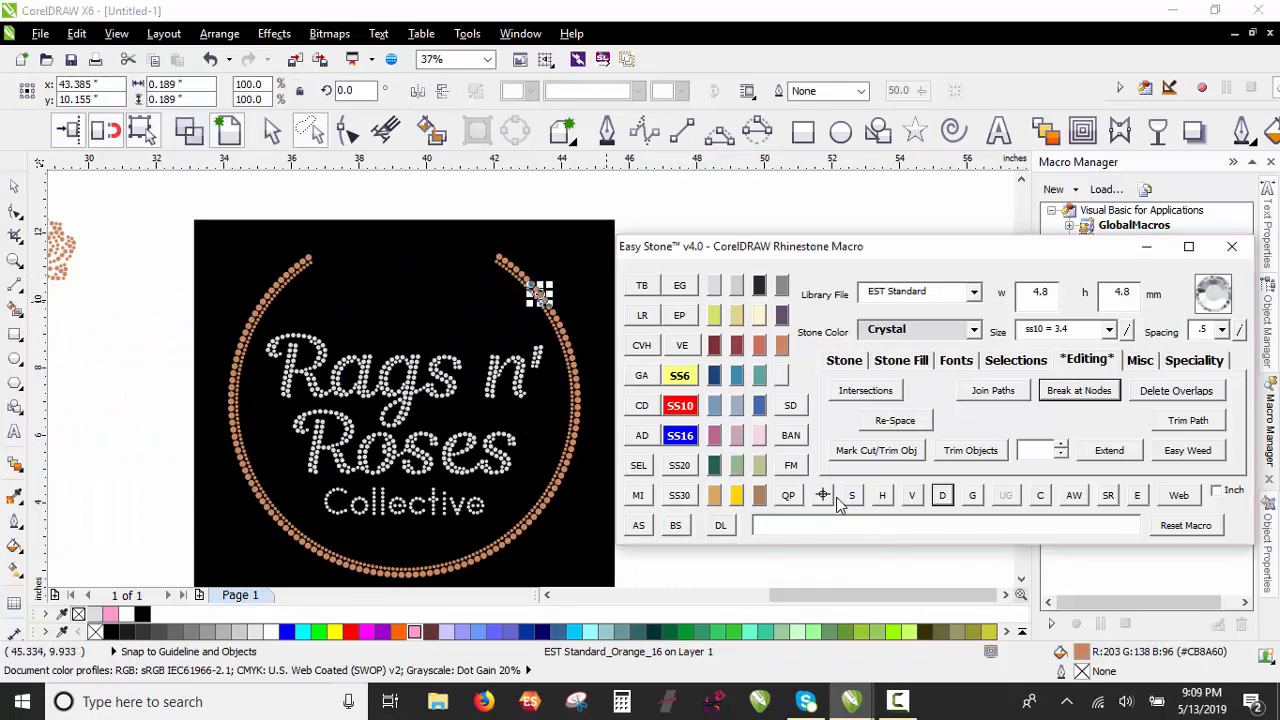
pyautogui.click(656, 229)
pyautogui.scroll(-1, 222, 314)
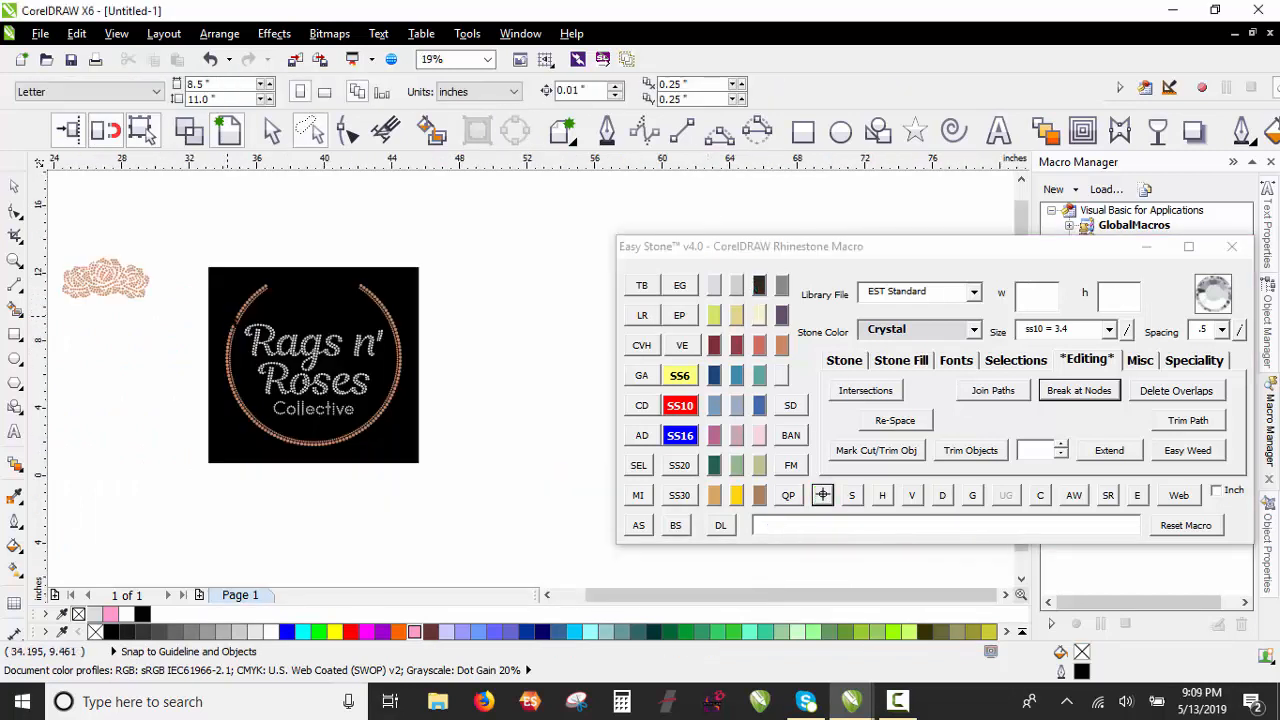
pyautogui.click(271, 130)
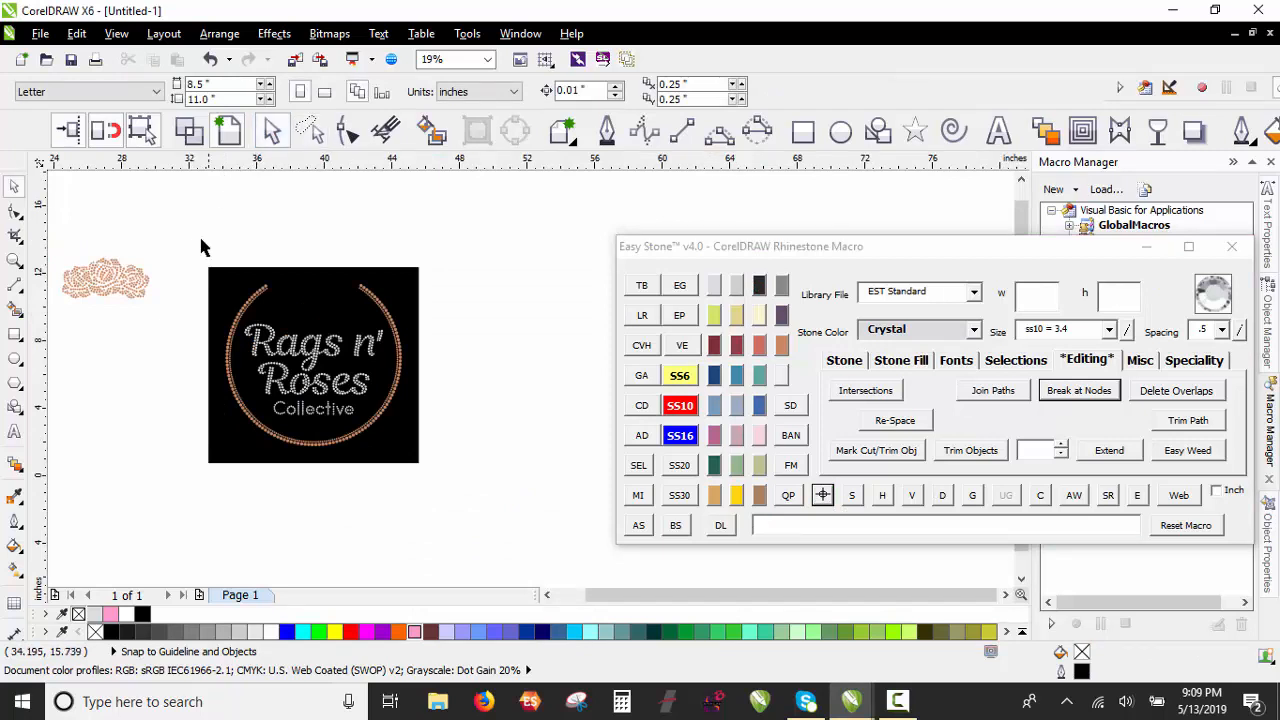
pyautogui.moveTo(201, 240); pyautogui.dragTo(447, 500)
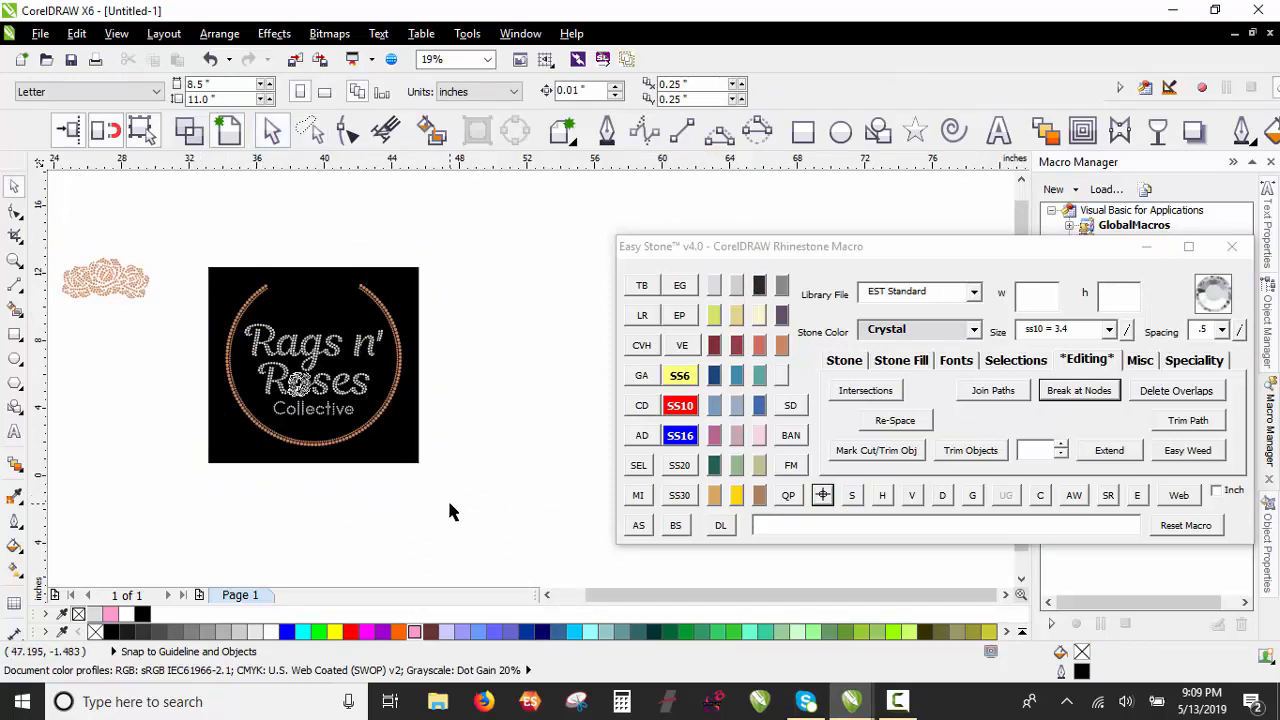
pyautogui.click(852, 496)
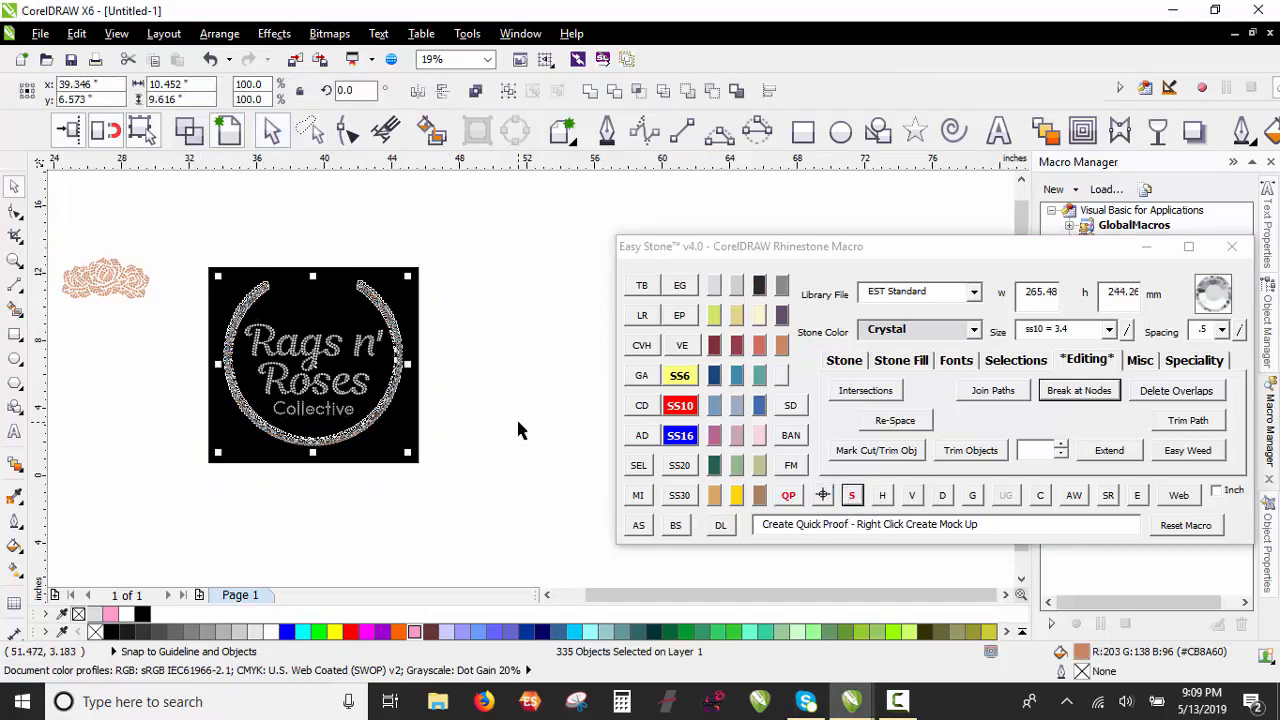
pyautogui.click(517, 430)
pyautogui.scroll(-1, 276, 325)
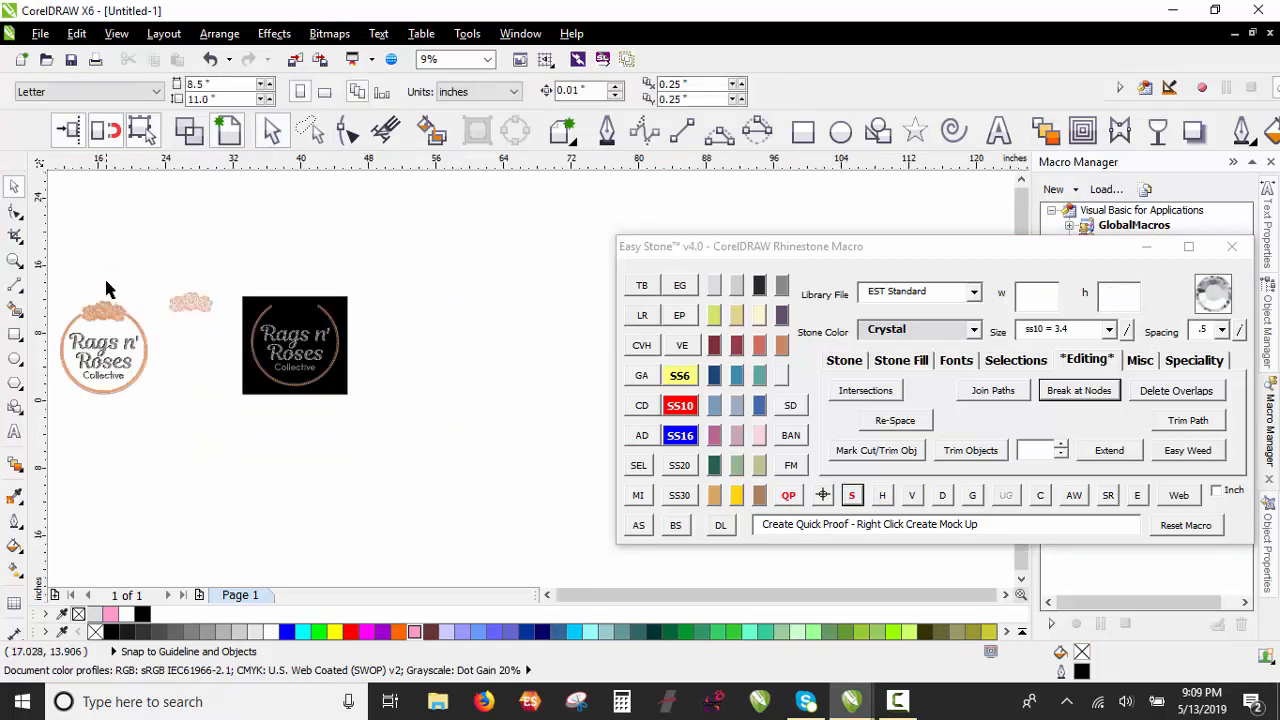
# Step: Group the separated rose stones and center them horizontally on the ring stones in the black mock-up
pyautogui.scroll(1, 108, 284)
pyautogui.moveTo(194, 277); pyautogui.dragTo(333, 377)
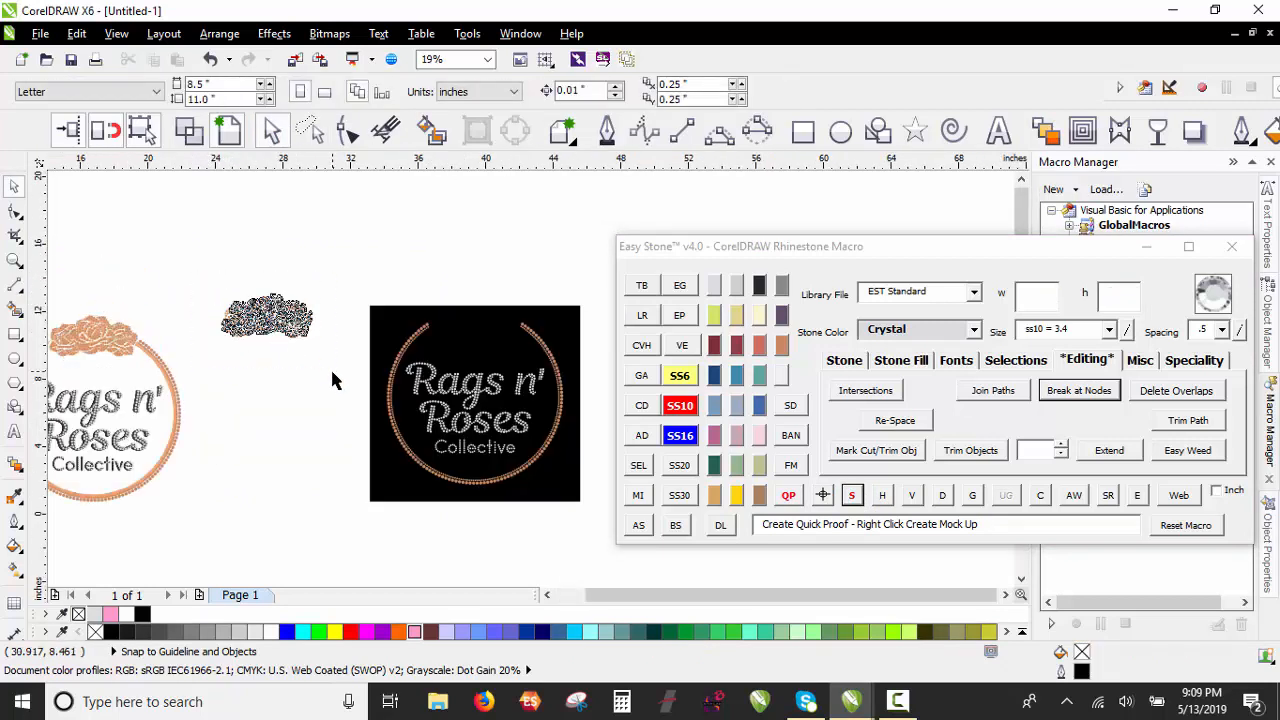
pyautogui.hotkey('ctrl', 'g')
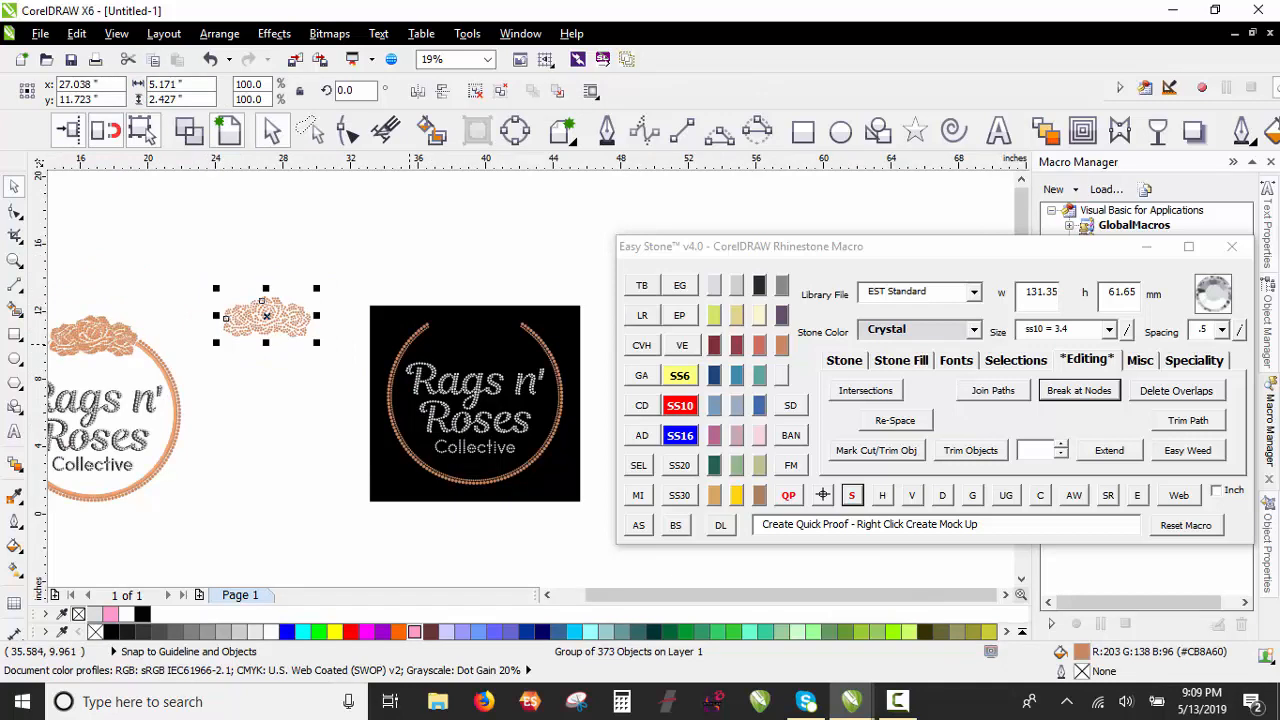
pyautogui.keyDown('shift'); pyautogui.click(410, 342); pyautogui.keyUp('shift')
pyautogui.press('c')
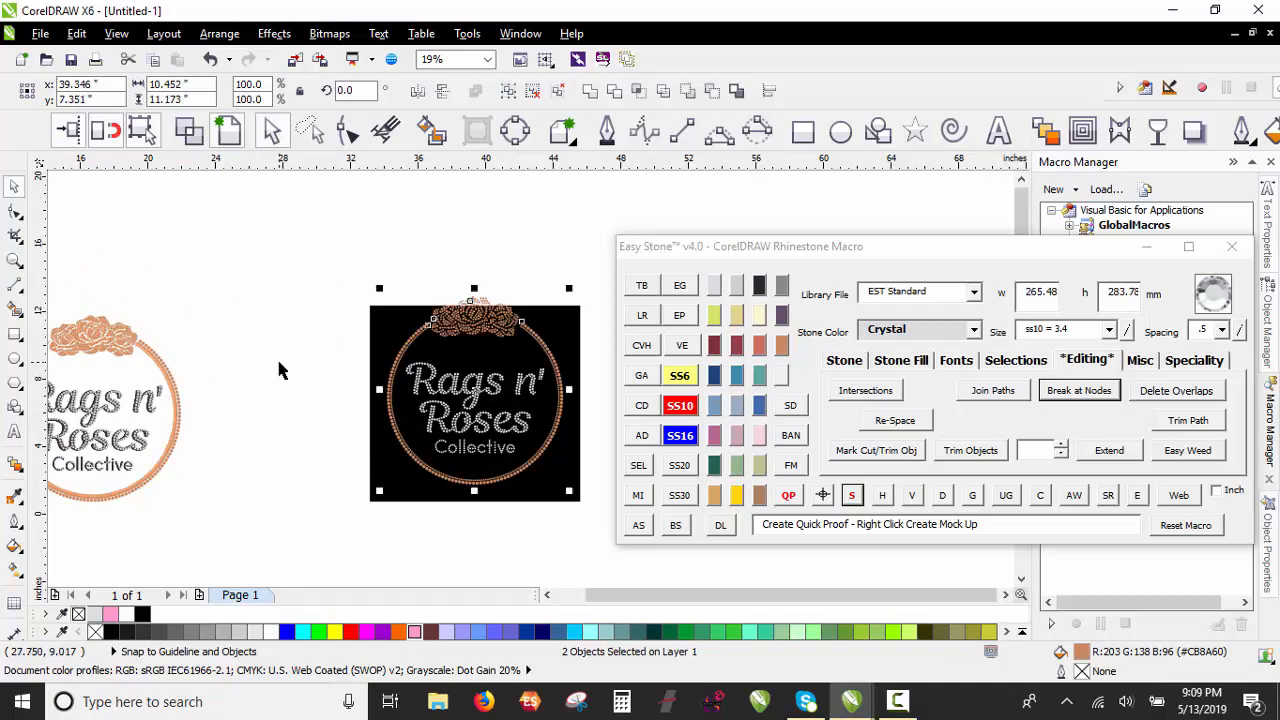
pyautogui.click(277, 368)
# Step: Nudge the grouped rose stones straight down about 0.27 inch into the gap at the top of the ring
pyautogui.scroll(2, 512, 300)
pyautogui.scroll(2, 515, 325)
pyautogui.click(515, 325)
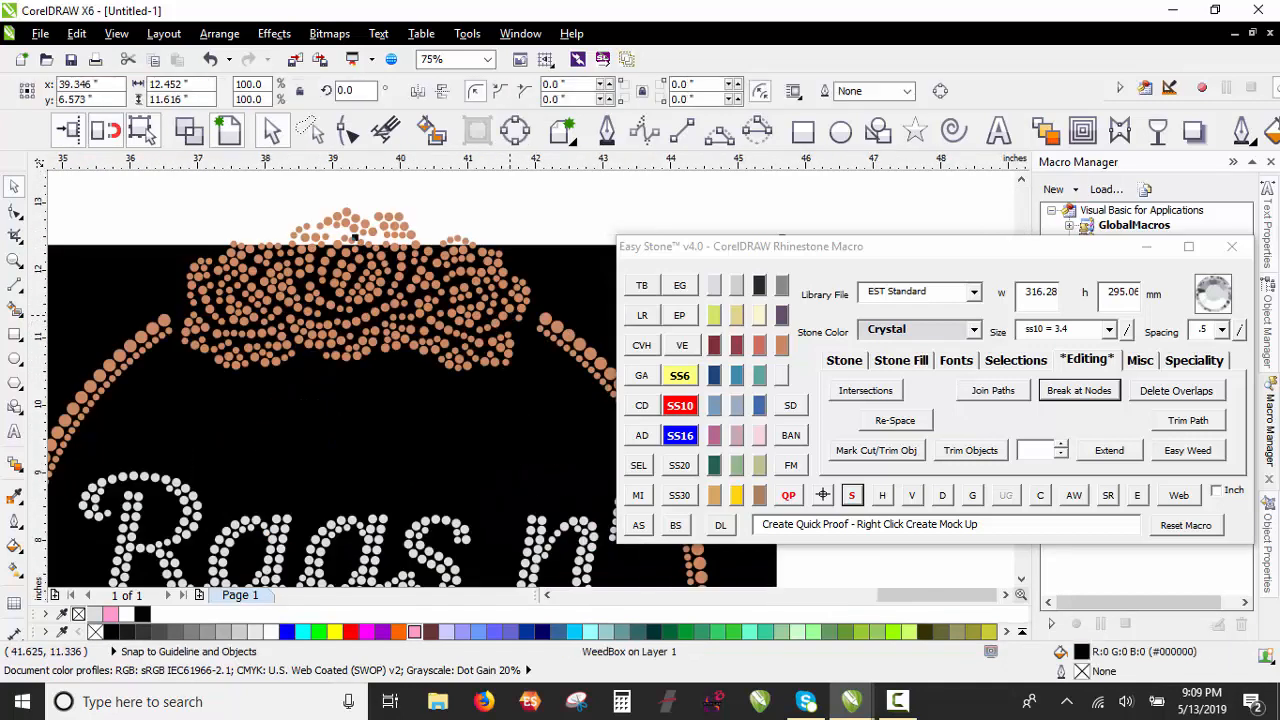
pyautogui.click(355, 237)
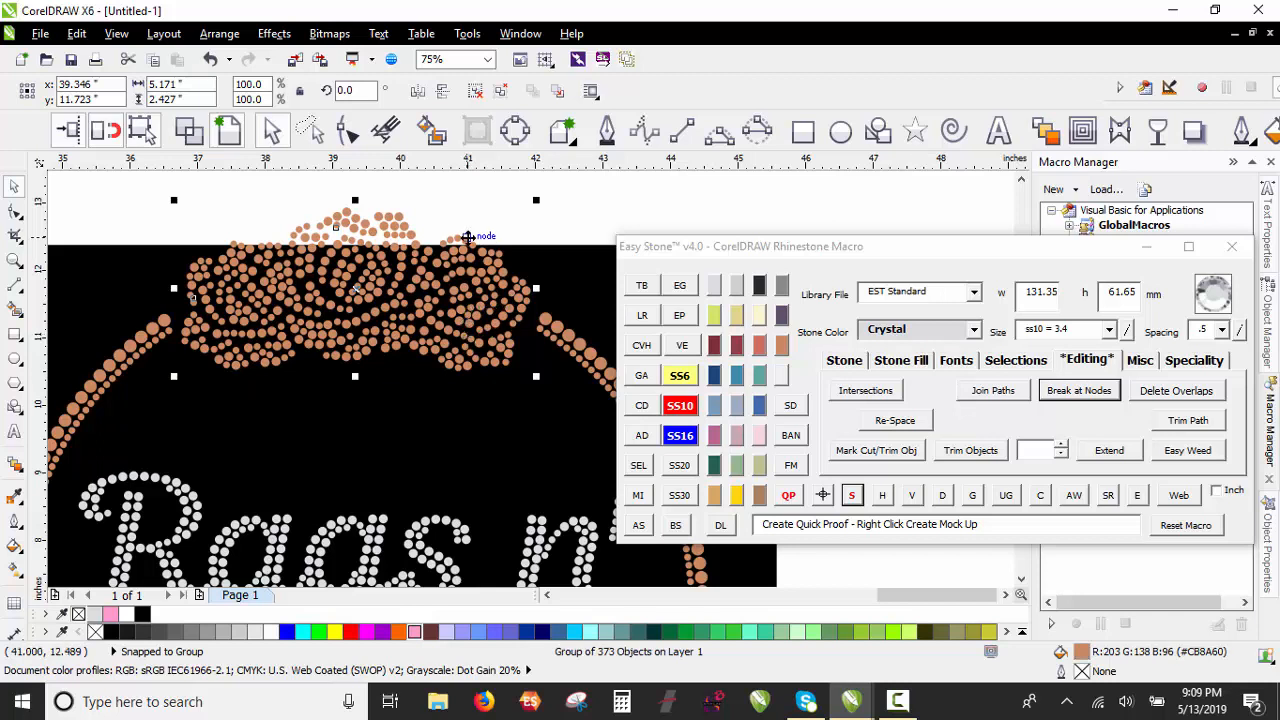
pyautogui.press('Down')
pyautogui.press('Down')
pyautogui.press('Down')
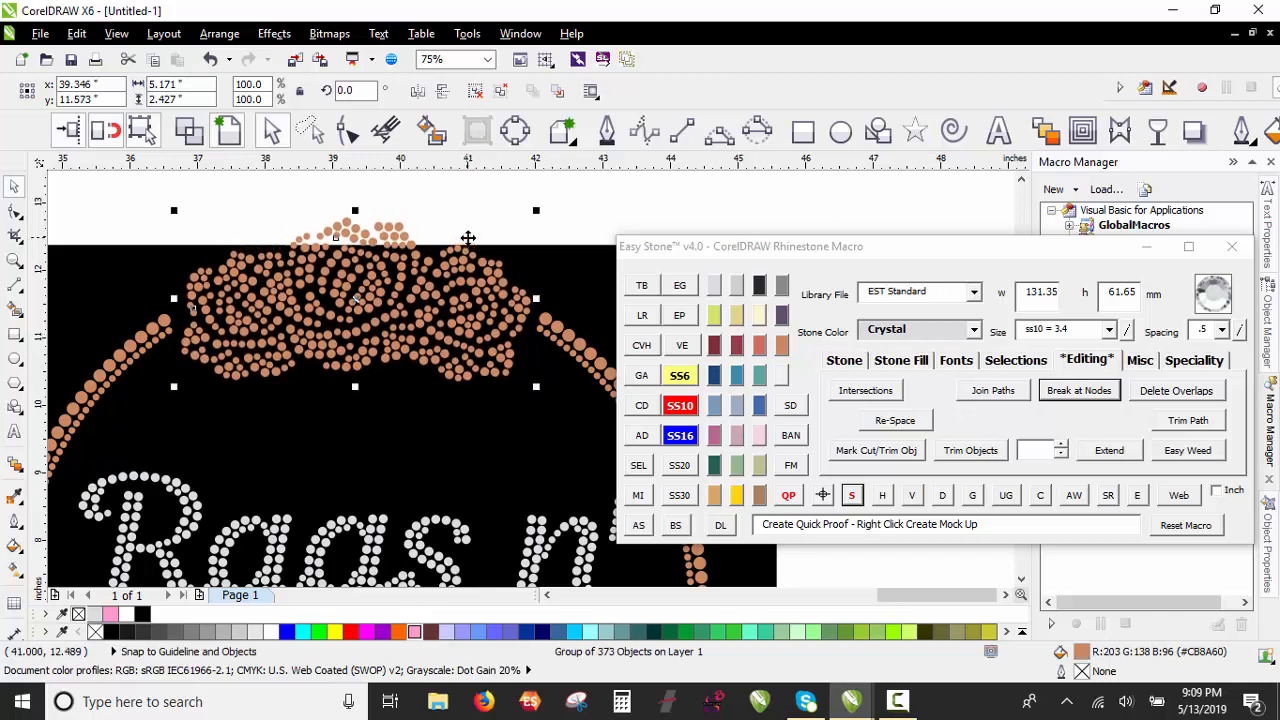
pyautogui.press('Down')
pyautogui.press('Down')
pyautogui.press('Down')
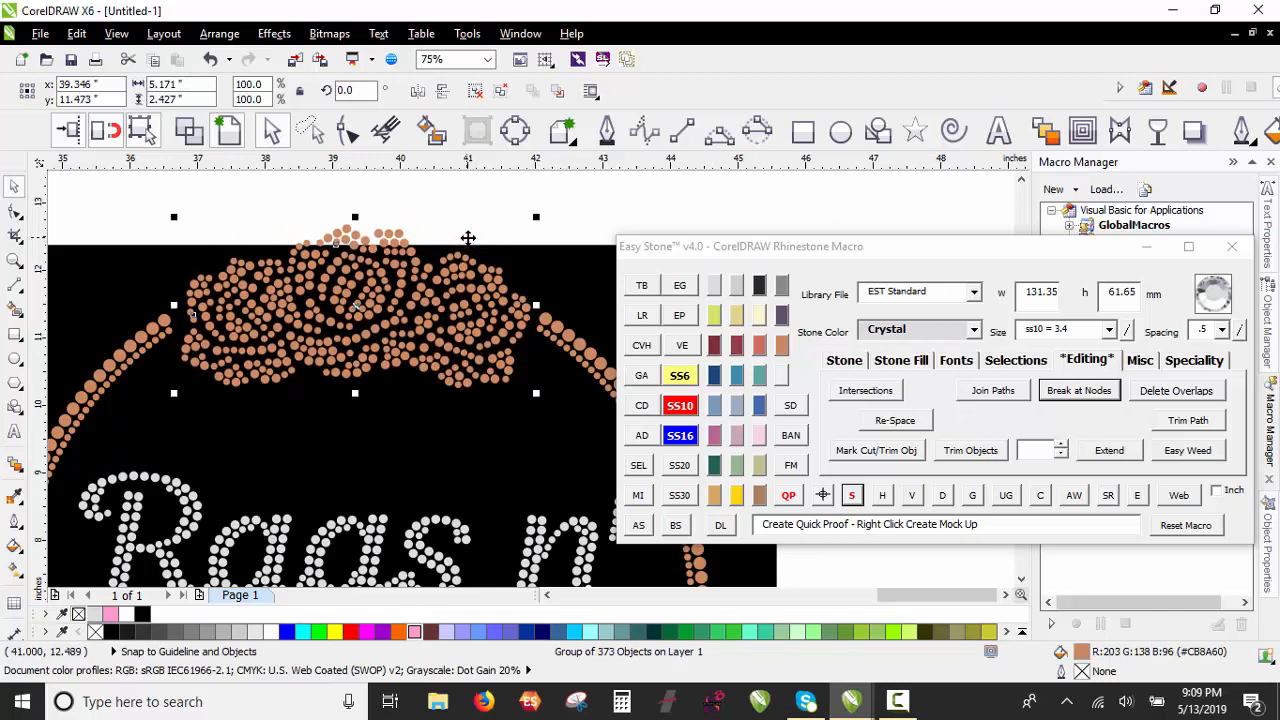
pyautogui.press('Down')
pyautogui.press('Down')
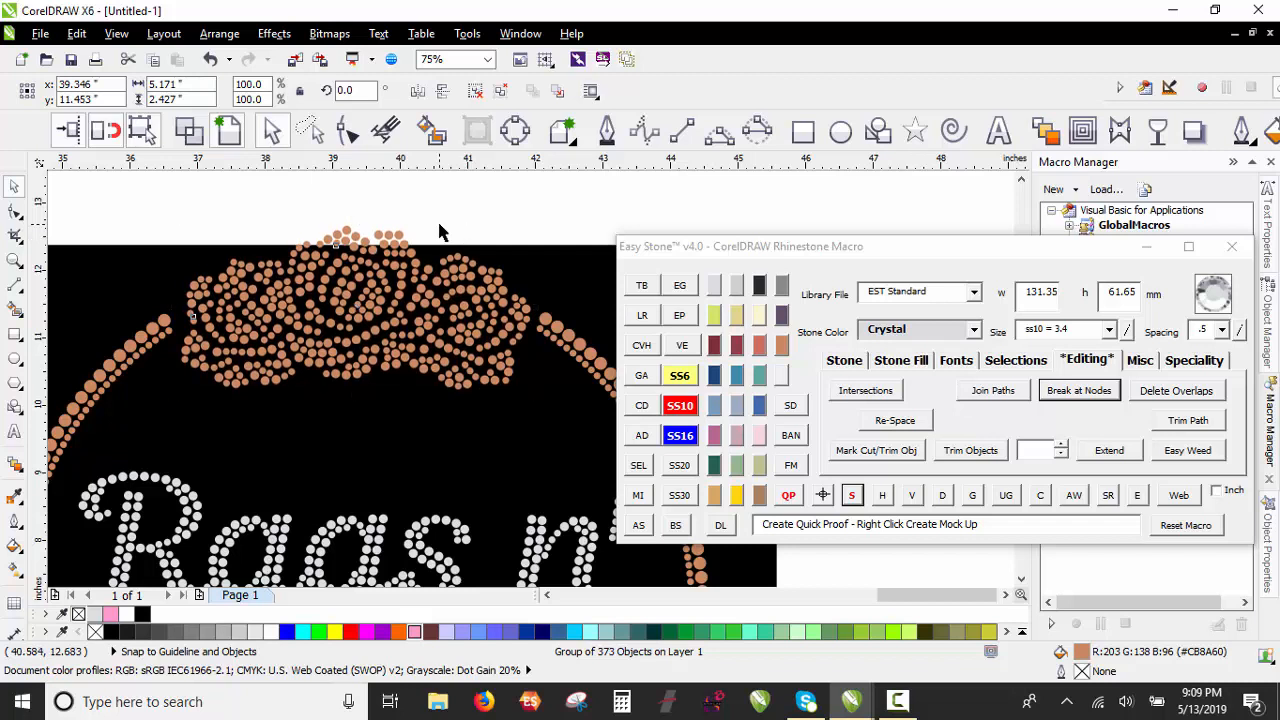
pyautogui.press('Escape')
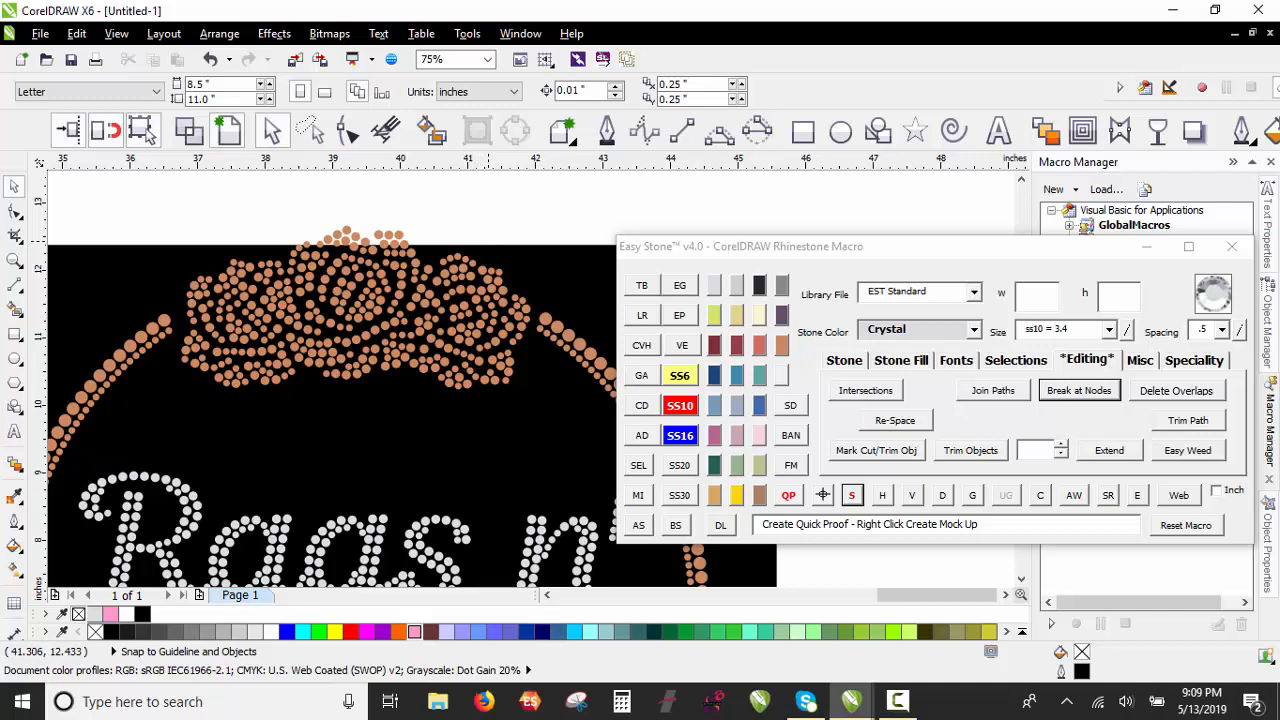
# Step: Delete the black background rectangle behind the rhinestone mock-up
pyautogui.click(503, 243)
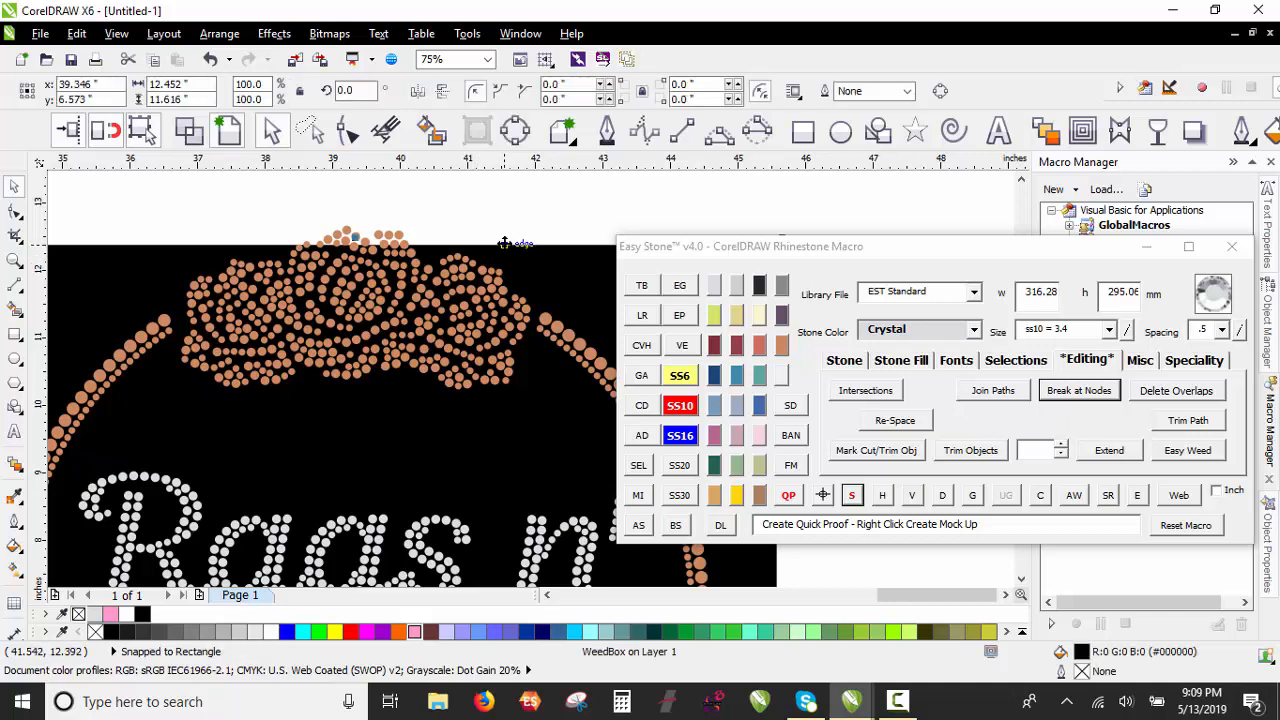
pyautogui.press('Delete')
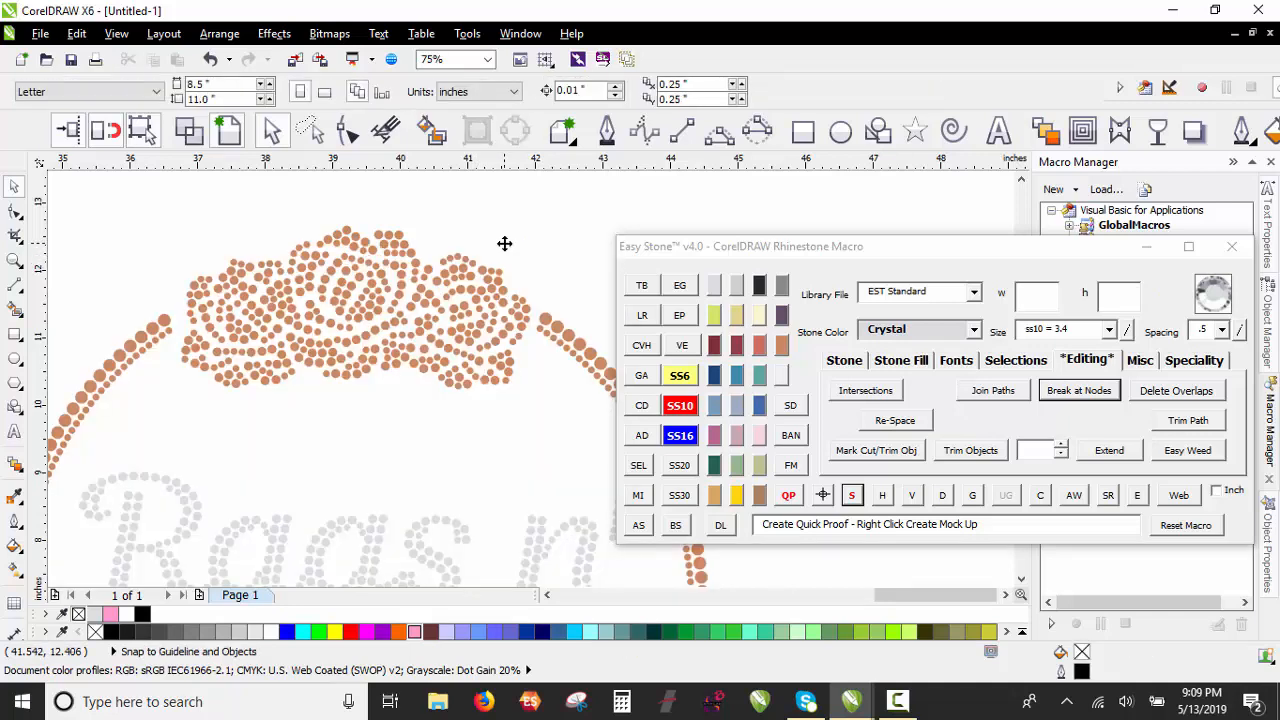
pyautogui.scroll(-2, 490, 242)
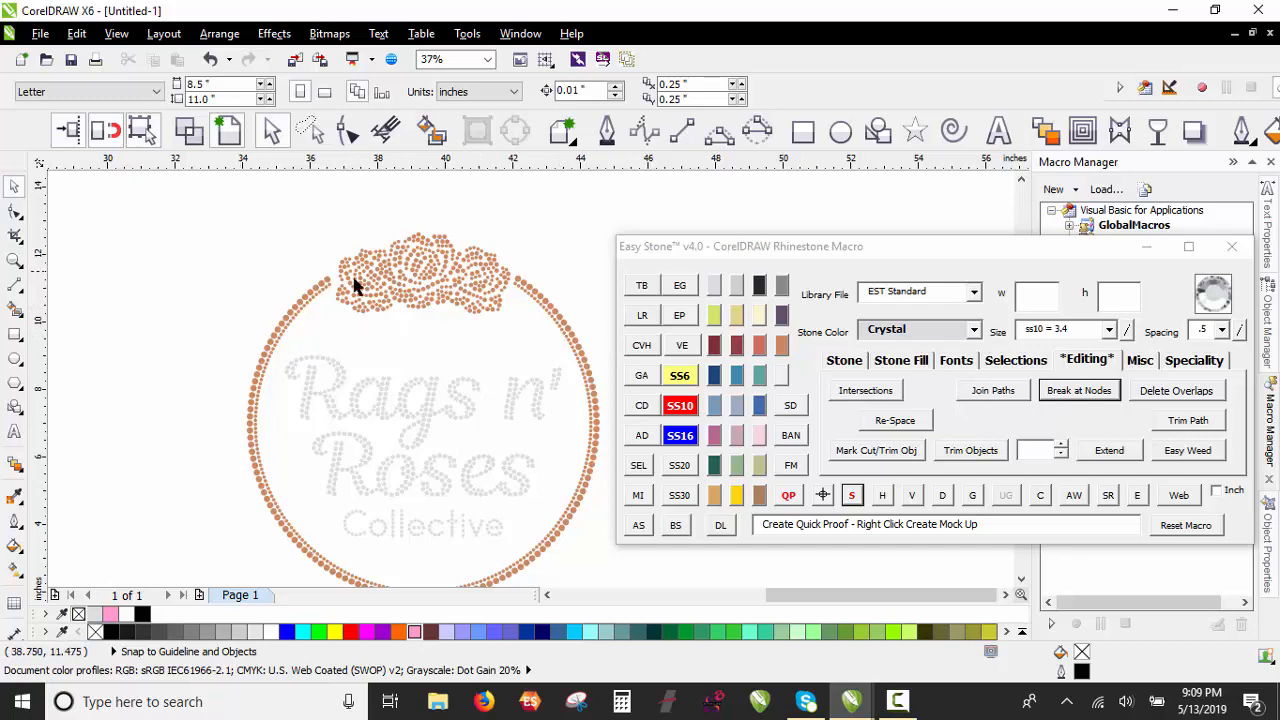
# Step: Ungroup the orange ring stones so the stones at the ring's open ends can be edited individually
pyautogui.scroll(3, 355, 285)
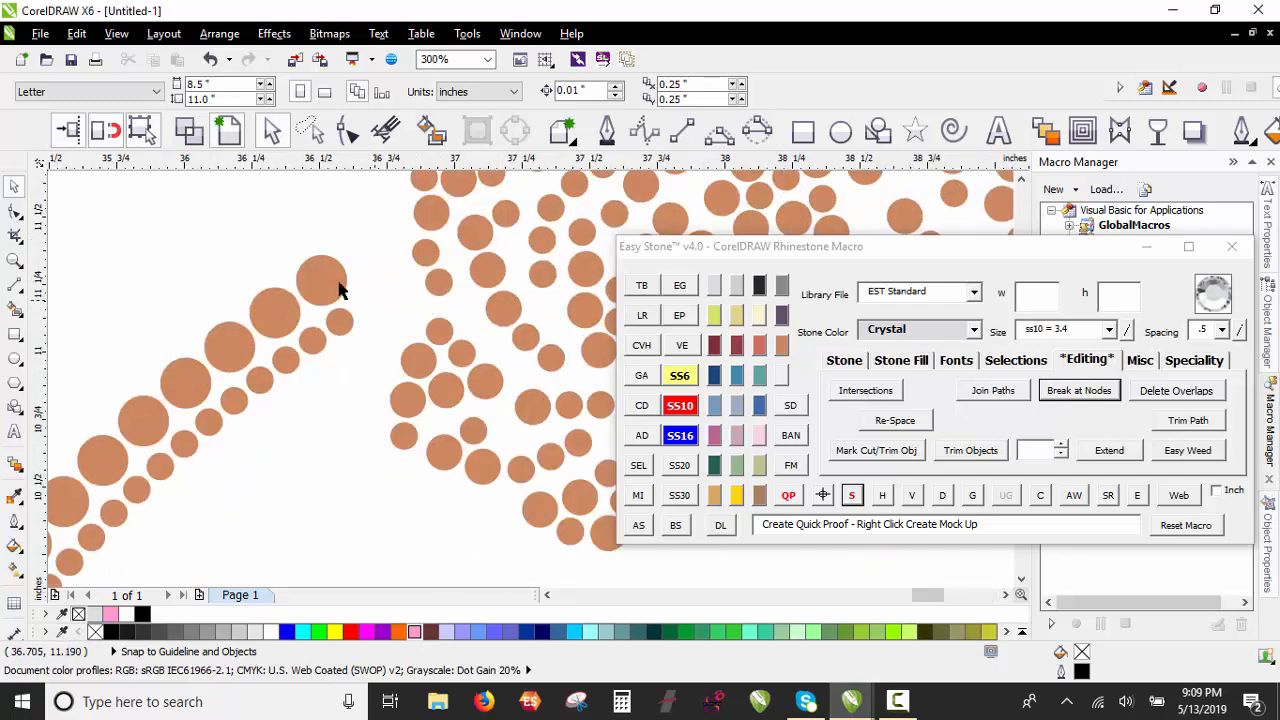
pyautogui.scroll(-3, 340, 290)
pyautogui.scroll(3, 335, 272)
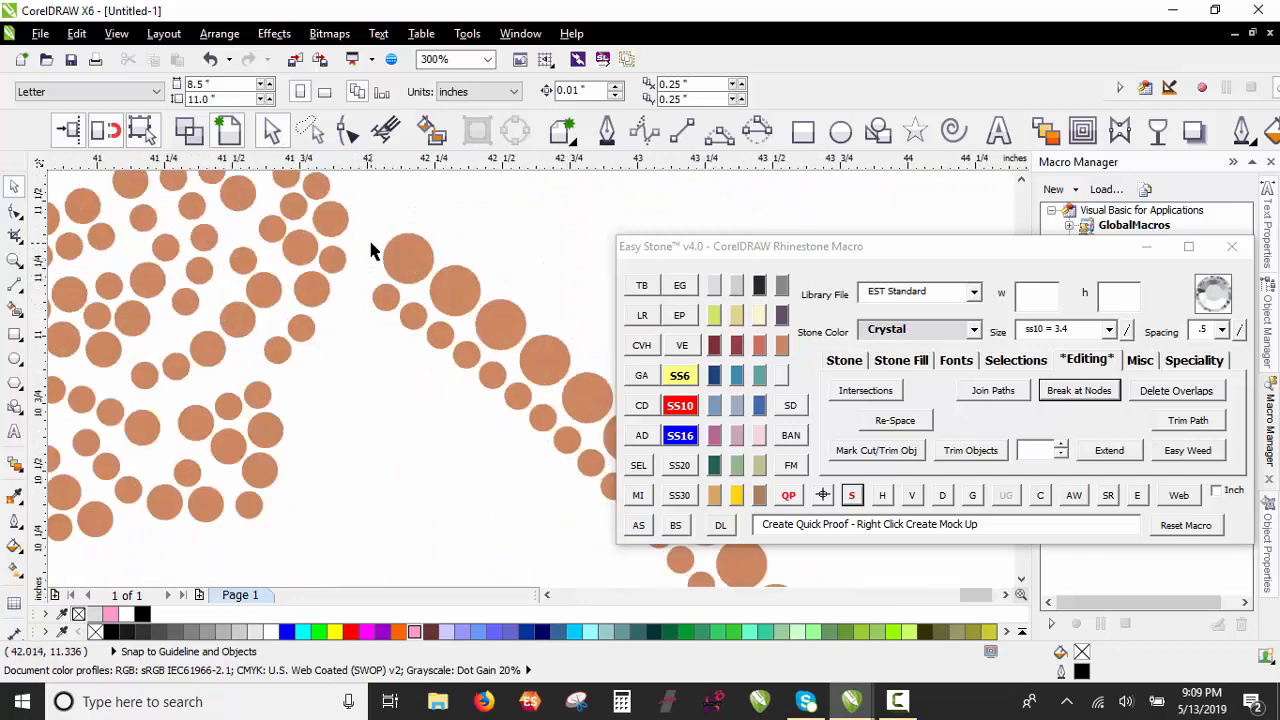
pyautogui.scroll(-1, 368, 250)
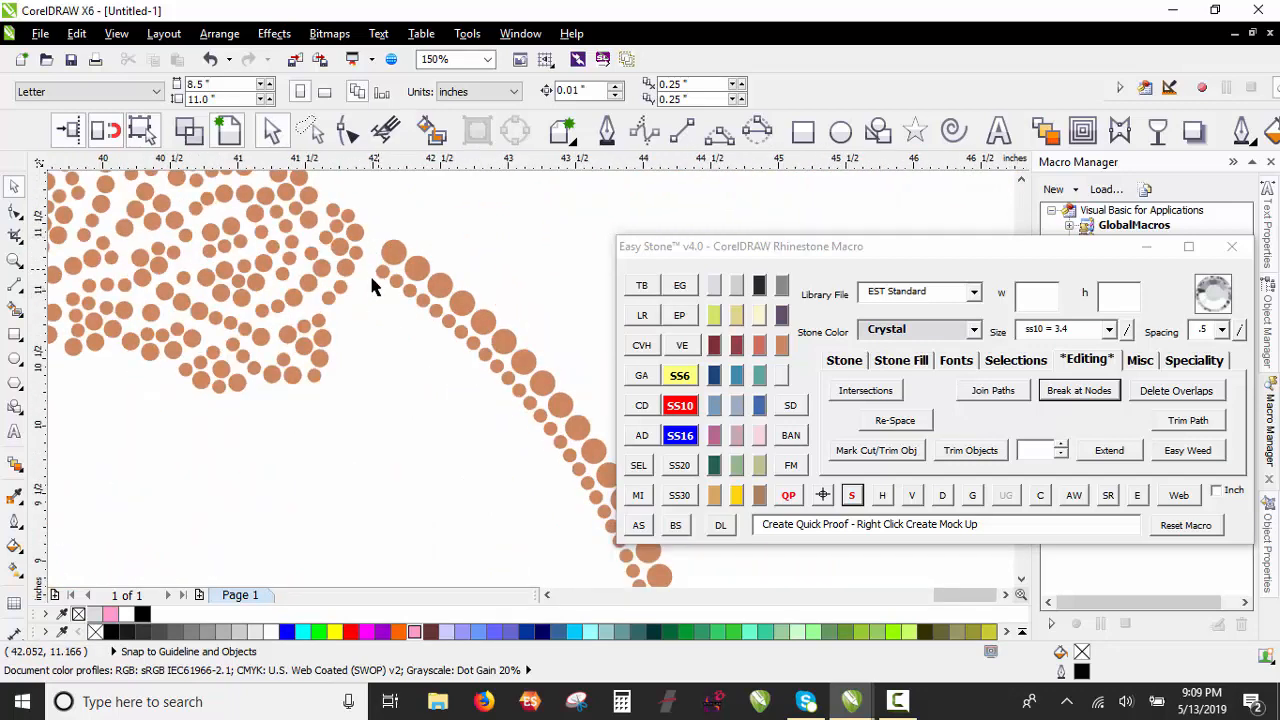
pyautogui.scroll(-2, 277, 294)
pyautogui.scroll(4, 169, 286)
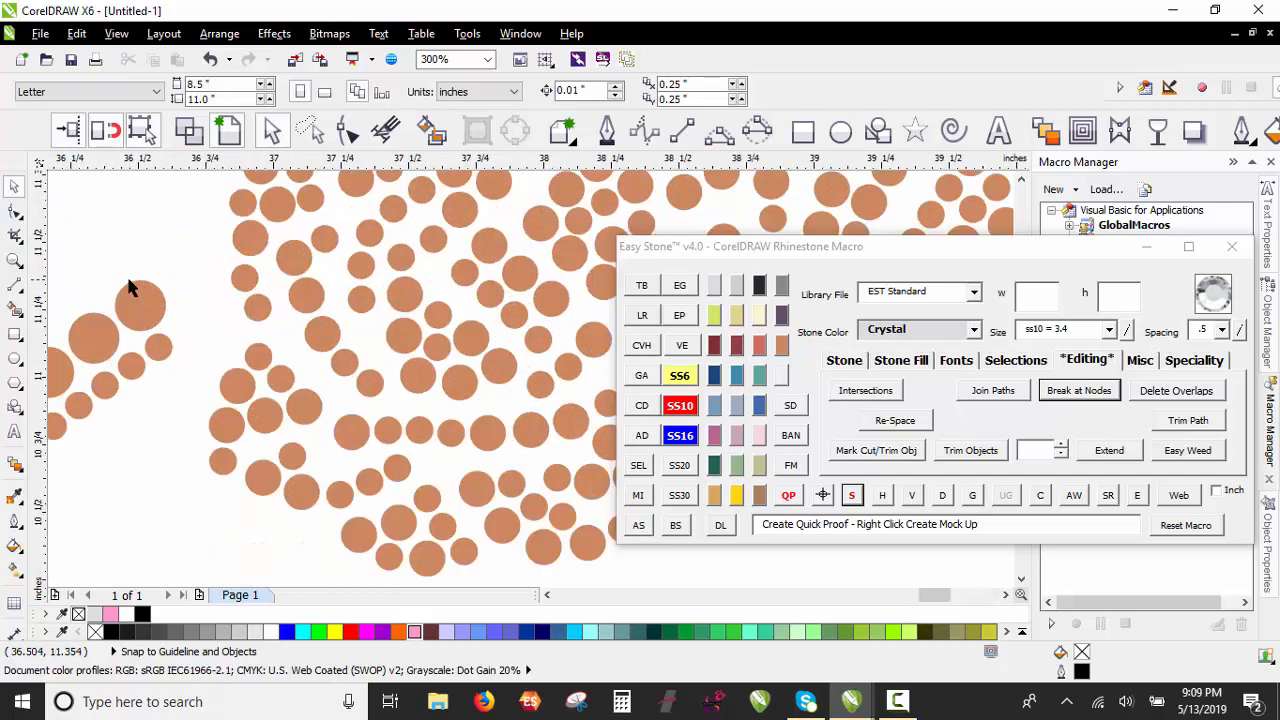
pyautogui.moveTo(157, 320); pyautogui.dragTo(203, 294)
pyautogui.hotkey('ctrl', 'z')
pyautogui.rightClick(166, 335)
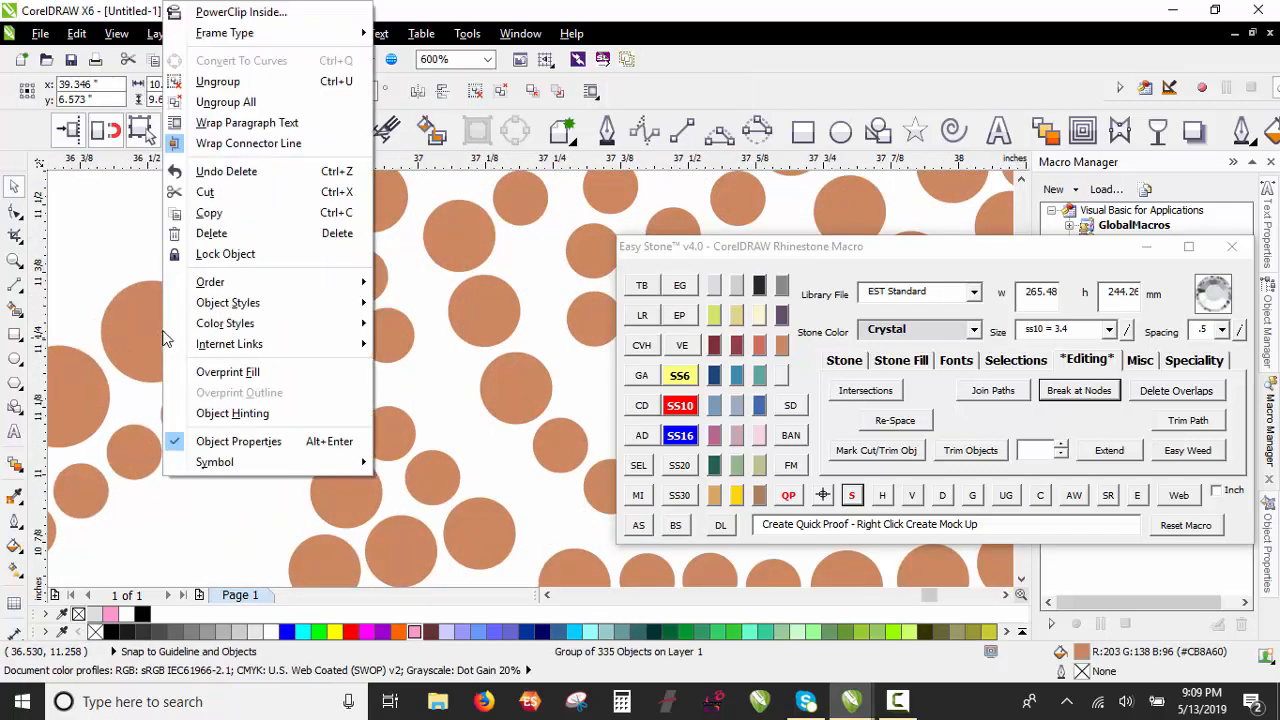
pyautogui.click(228, 84)
pyautogui.click(248, 294)
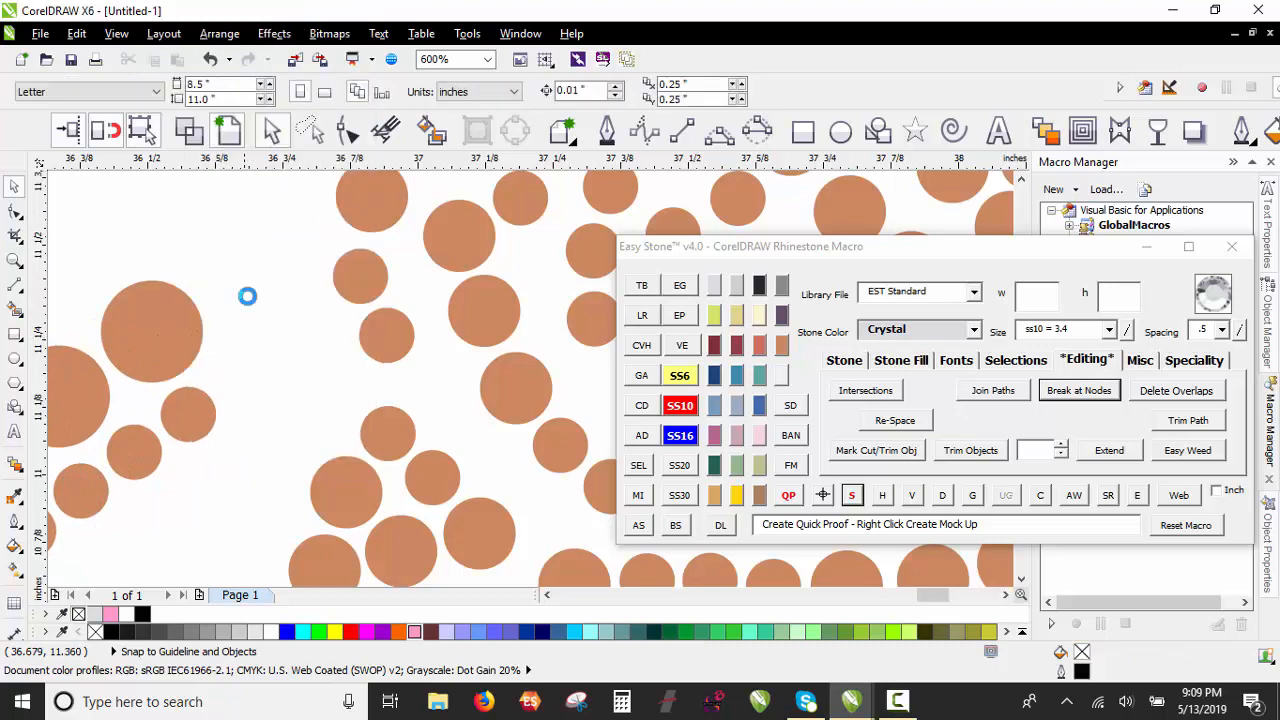
# Step: Duplicate the end ss16 stone of the ring's left arc, offsetting the copy slightly toward the roses so it overlaps the original
pyautogui.scroll(-1, 248, 294)
pyautogui.scroll(1, 205, 308)
pyautogui.moveTo(204, 316); pyautogui.dragTo(233, 323)
pyautogui.scroll(-1, 155, 335)
pyautogui.scroll(2, 190, 310)
pyautogui.click(234, 323)
pyautogui.scroll(-2, 268, 333)
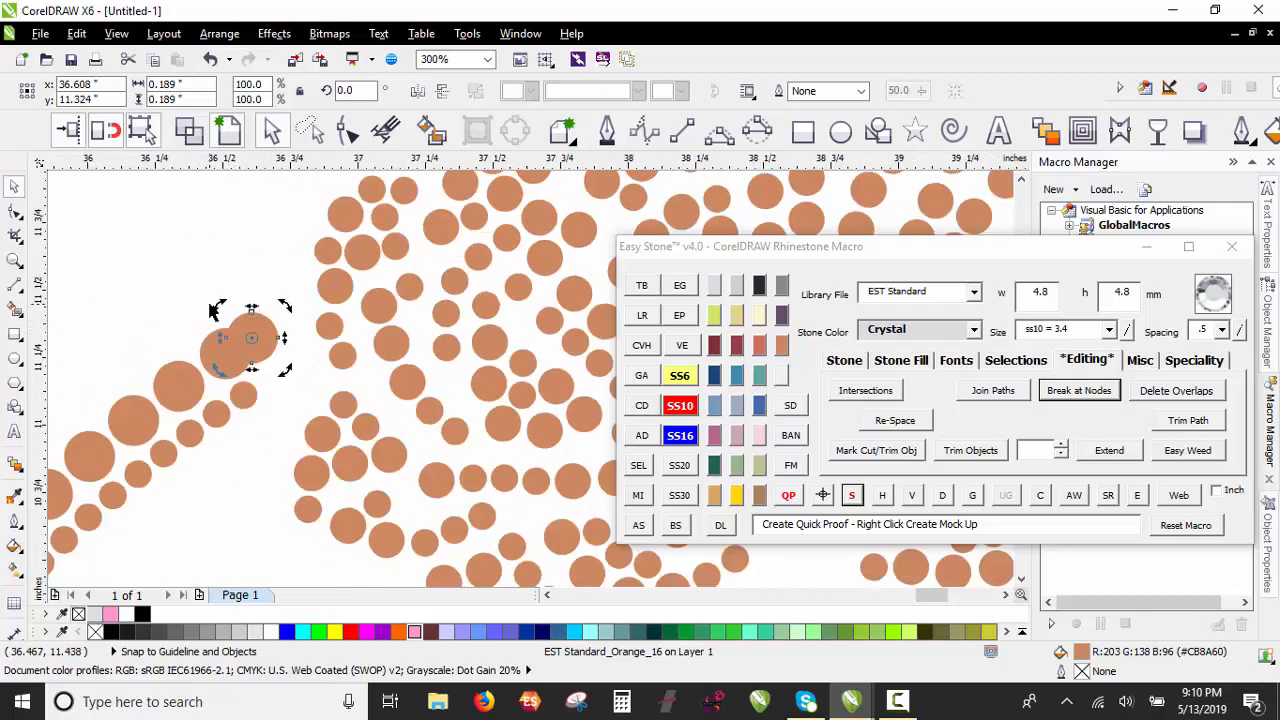
pyautogui.click(188, 309)
pyautogui.scroll(-1, 188, 309)
pyautogui.scroll(-1, 190, 317)
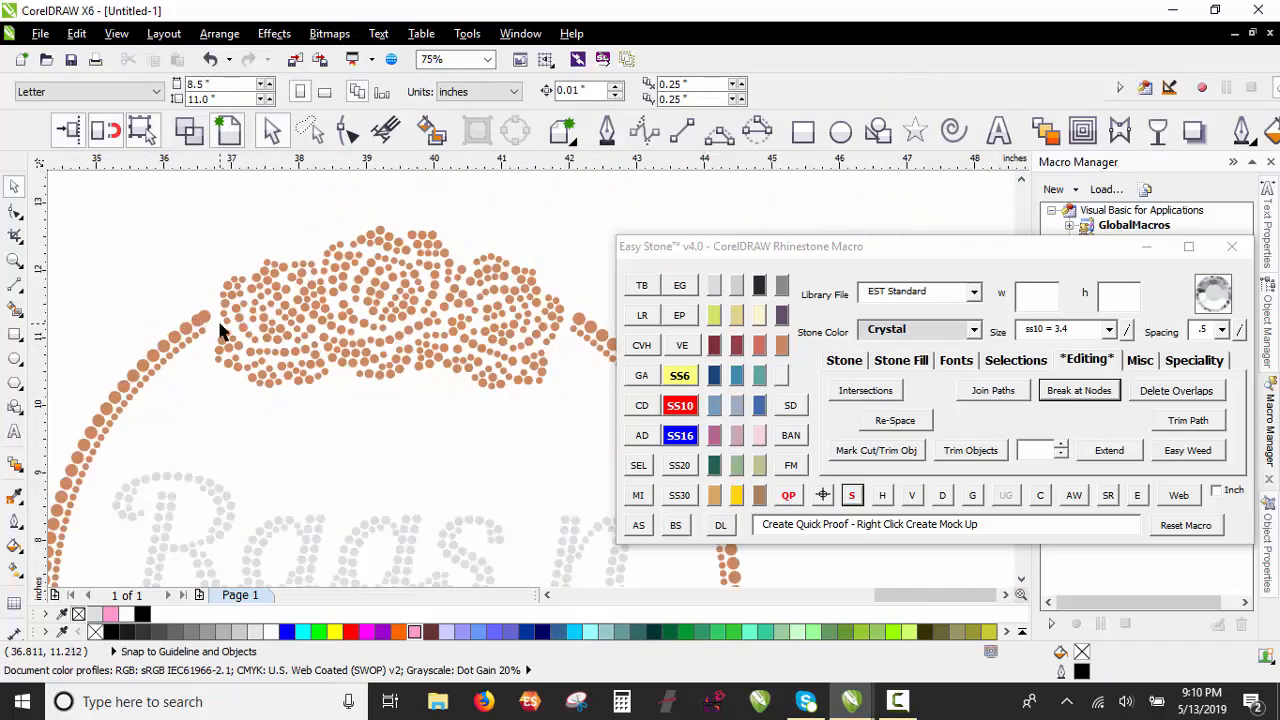
# Step: Duplicate the end ss6 stone of the left arc's inner row and place the copy just beyond it toward the roses
pyautogui.scroll(4, 200, 325)
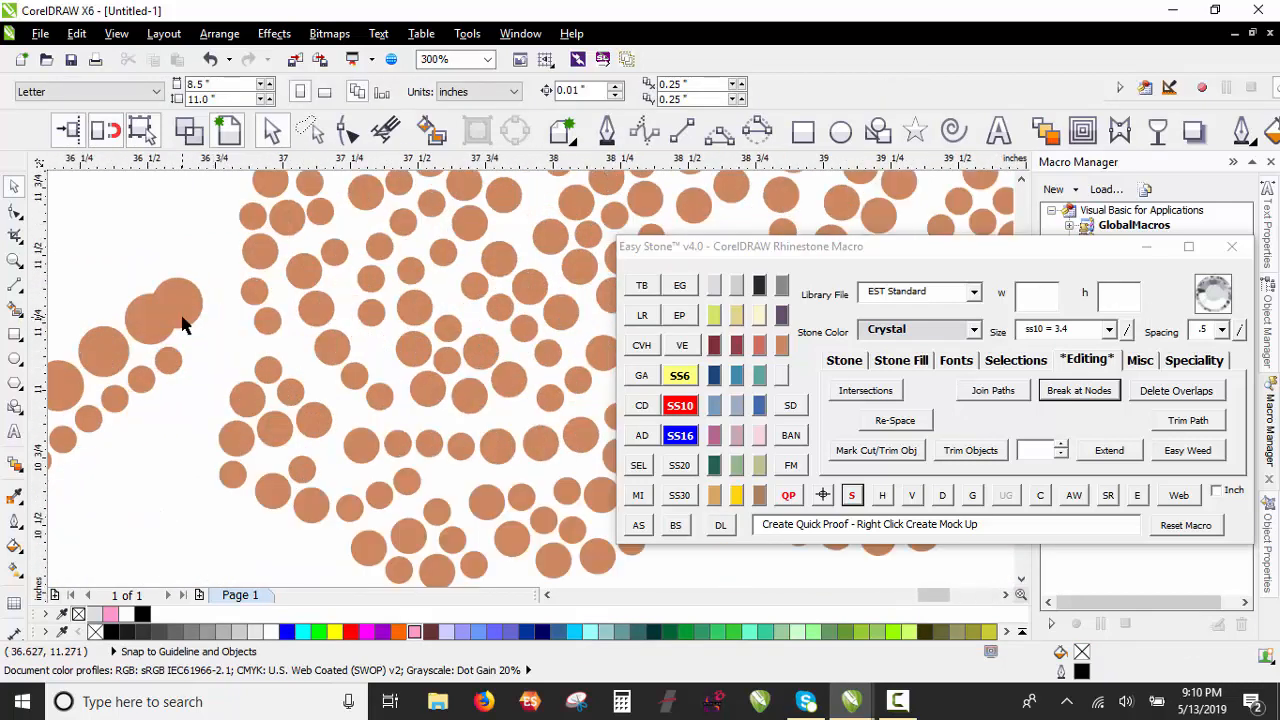
pyautogui.scroll(-1, 223, 289)
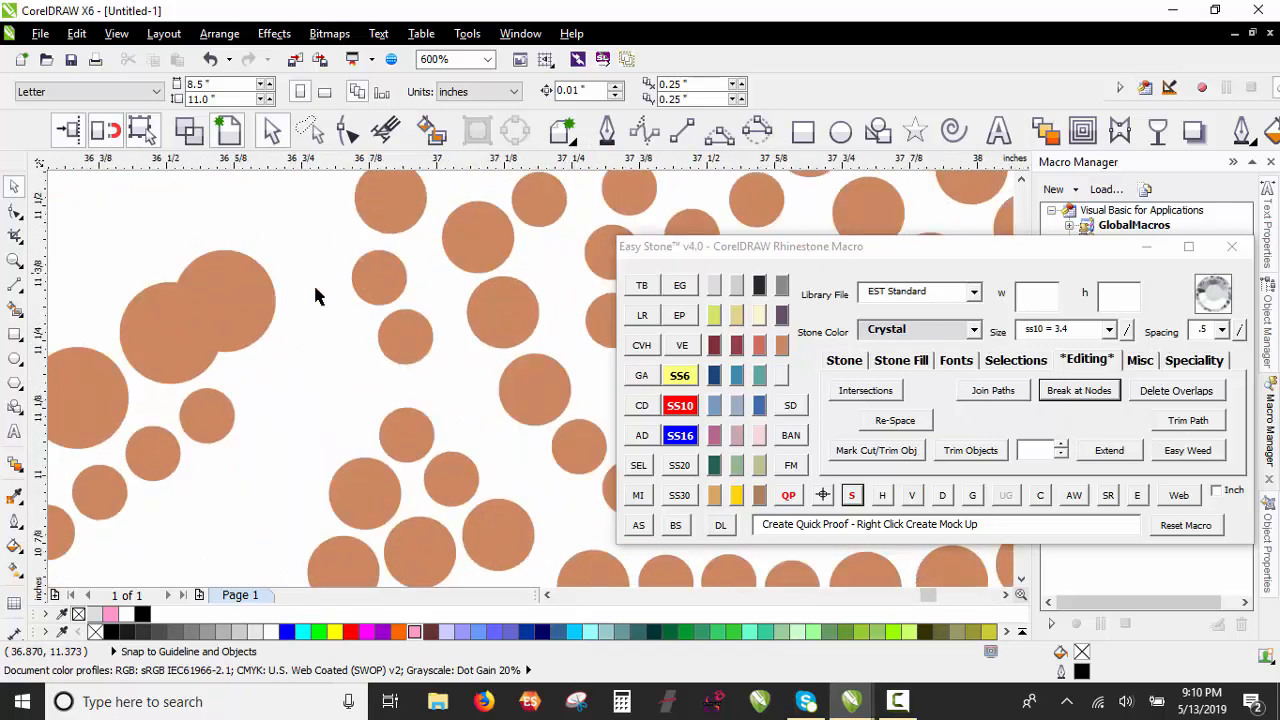
pyautogui.scroll(1, 148, 443)
pyautogui.moveTo(196, 441); pyautogui.dragTo(322, 367)
pyautogui.scroll(-1, 240, 360)
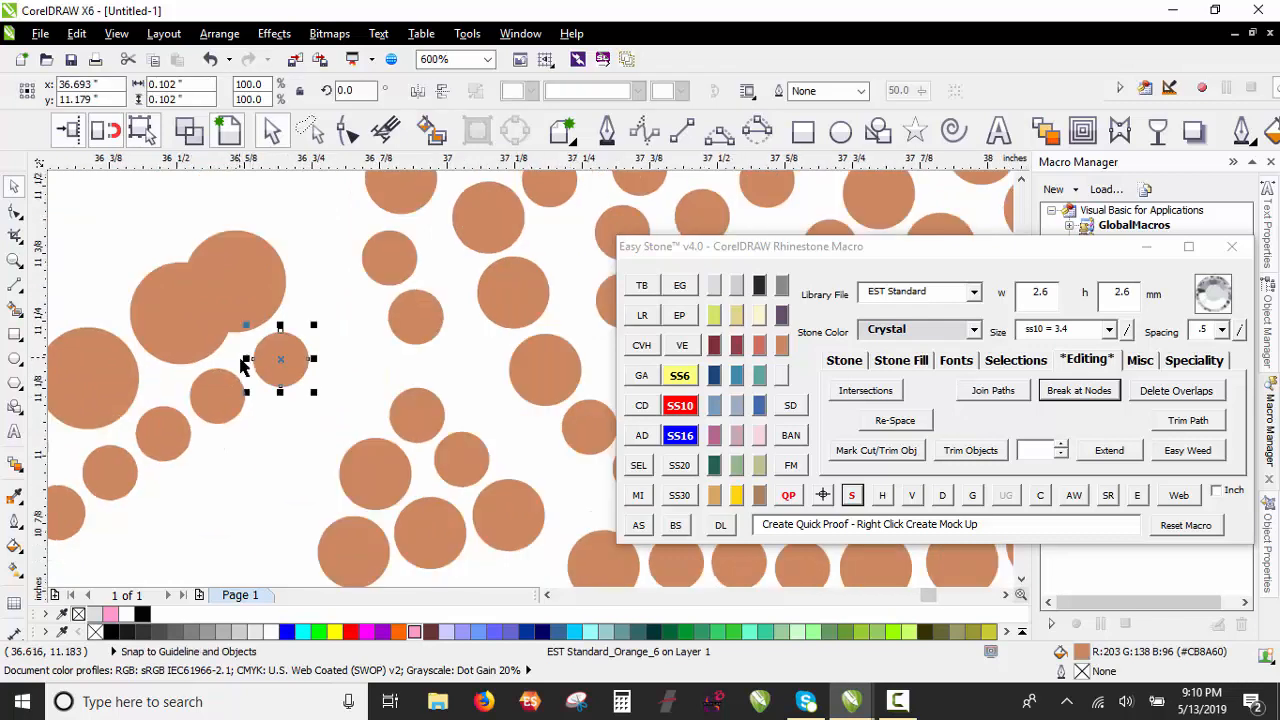
pyautogui.scroll(-2, 245, 365)
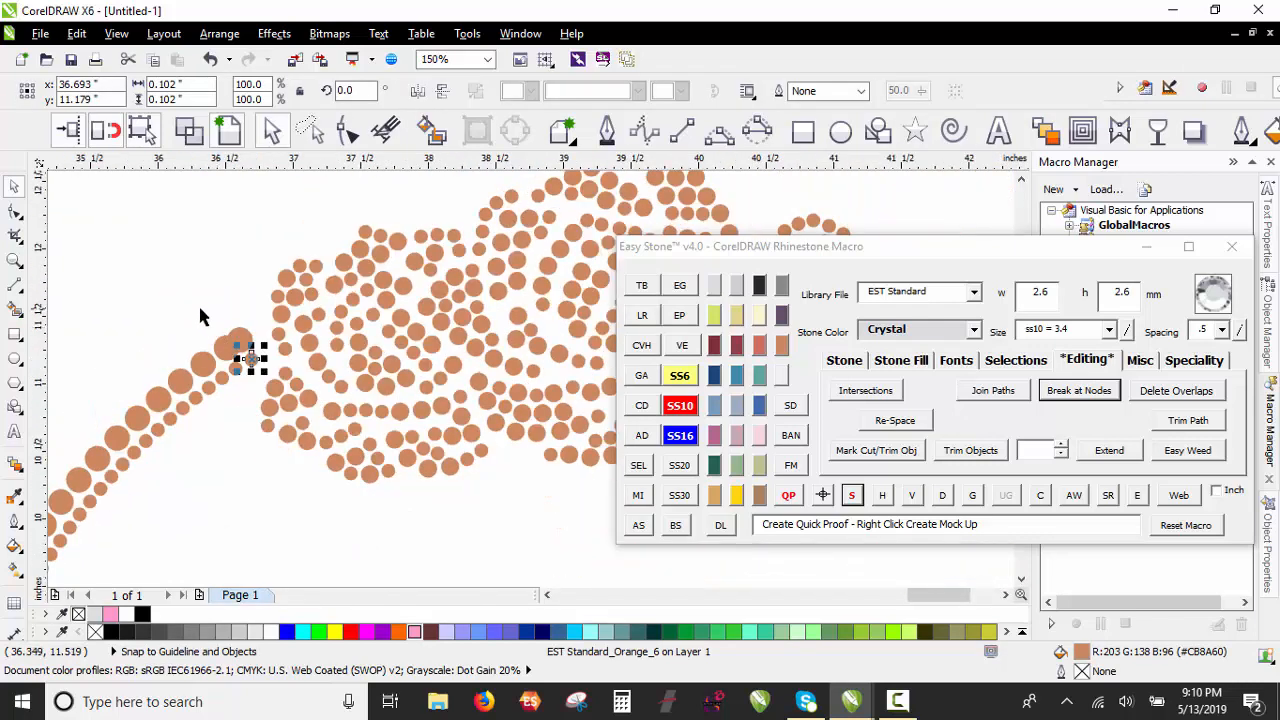
pyautogui.click(213, 271)
# Step: Mark the added ss16 stone at the ring's left end as the sample for a matching selection
pyautogui.scroll(-1, 213, 271)
pyautogui.scroll(-1, 213, 282)
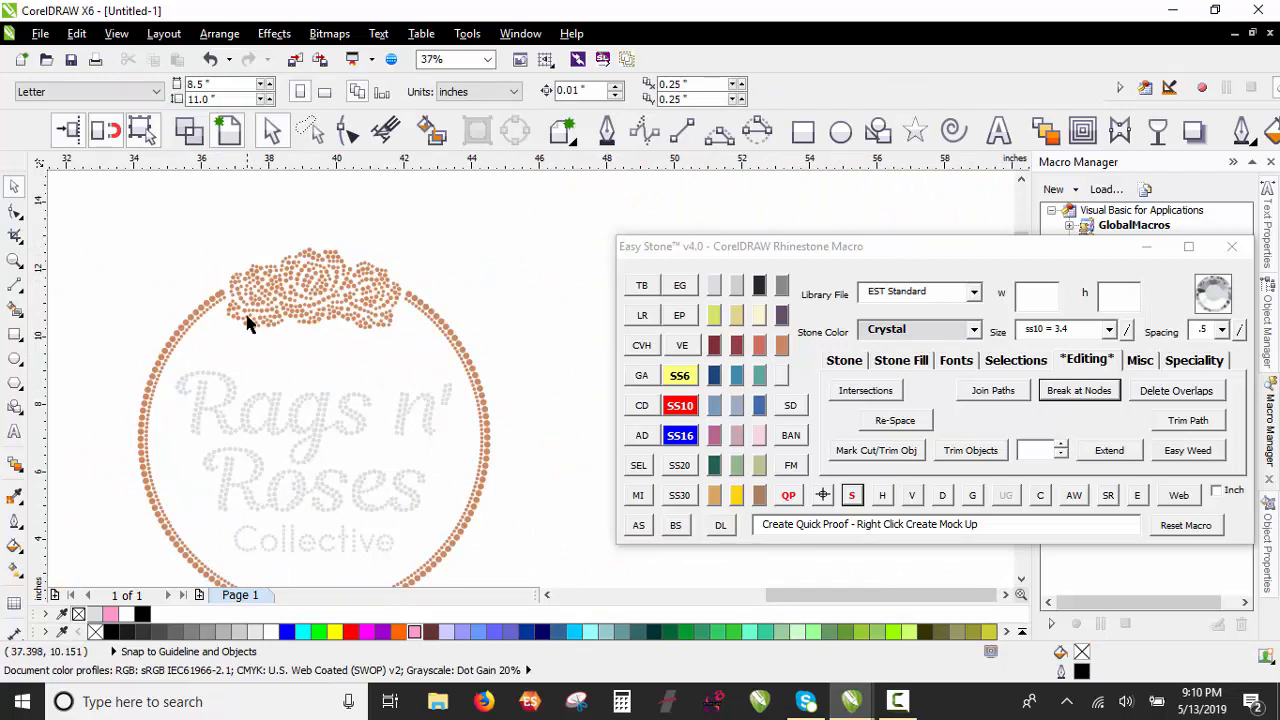
pyautogui.scroll(1, 206, 318)
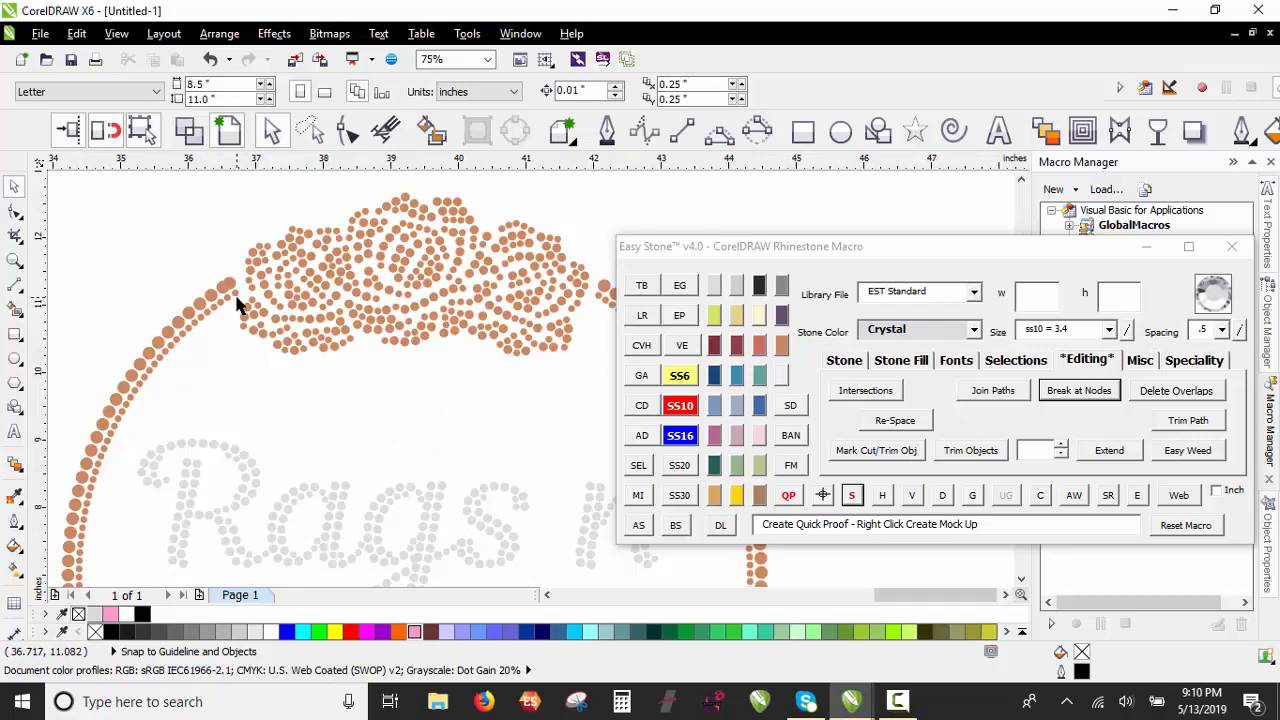
pyautogui.scroll(-1, 228, 287)
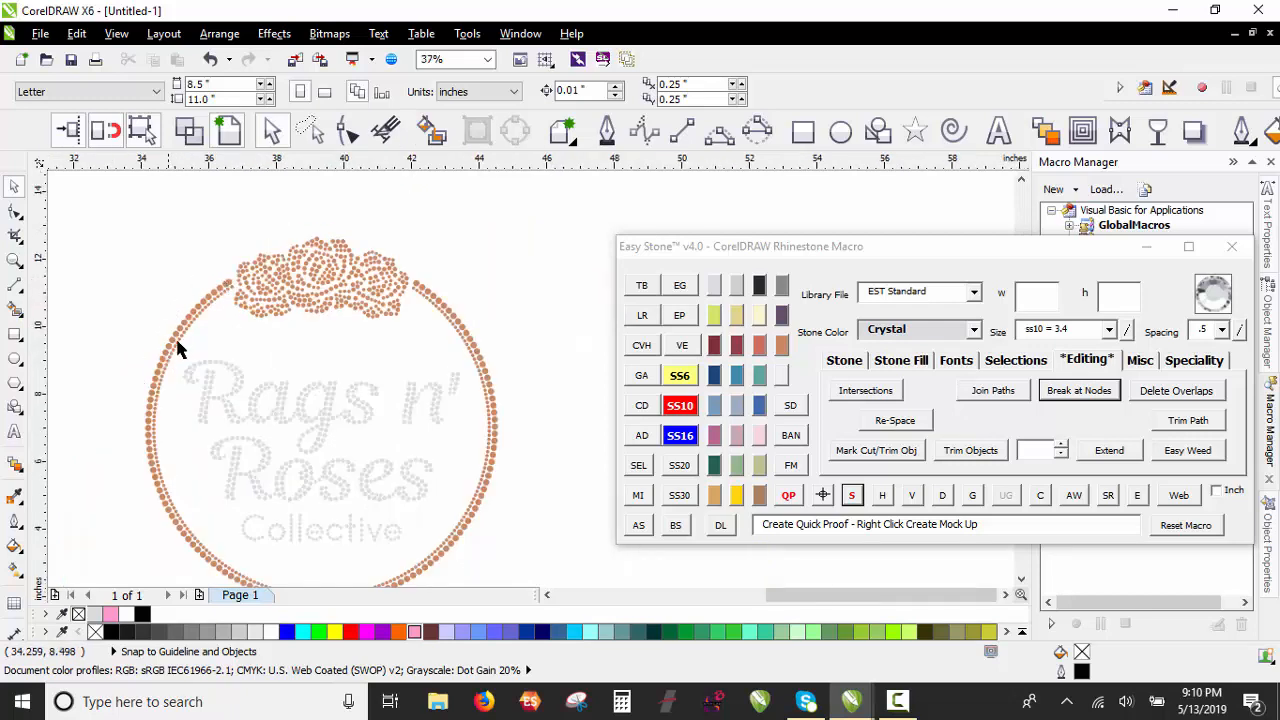
pyautogui.scroll(1, 234, 284)
pyautogui.scroll(1, 236, 282)
pyautogui.click(234, 276)
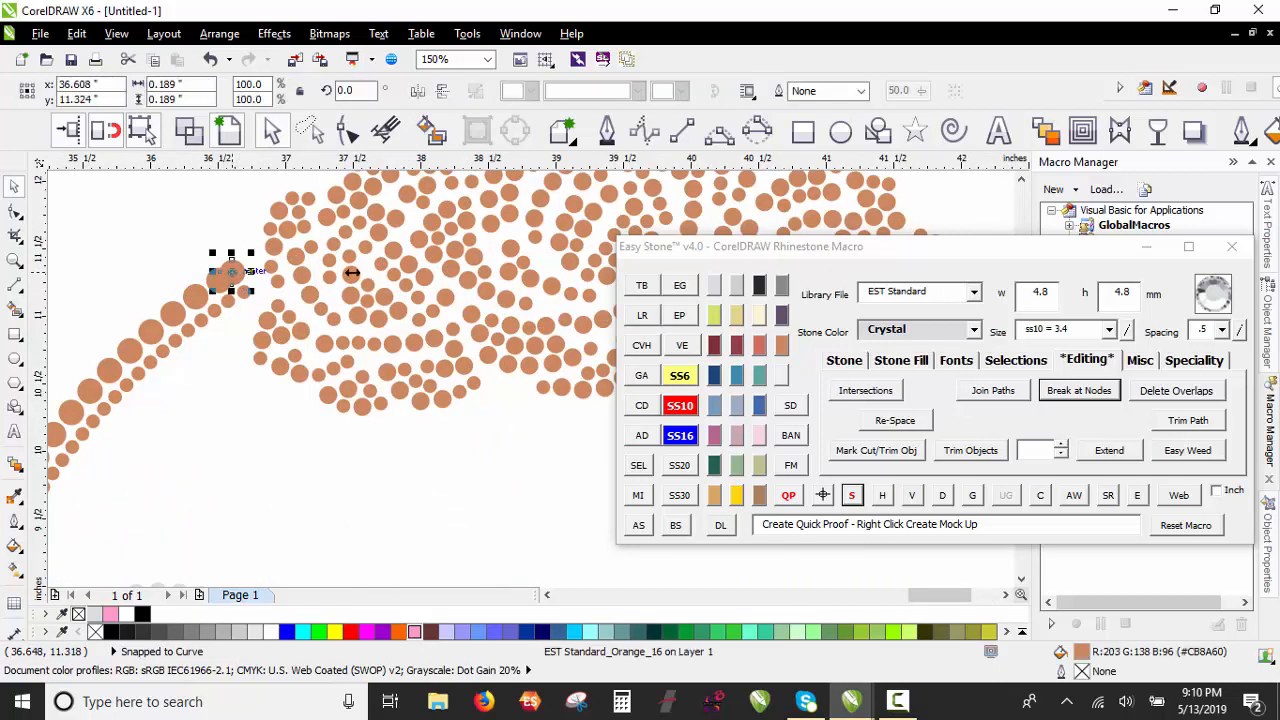
pyautogui.click(1026, 361)
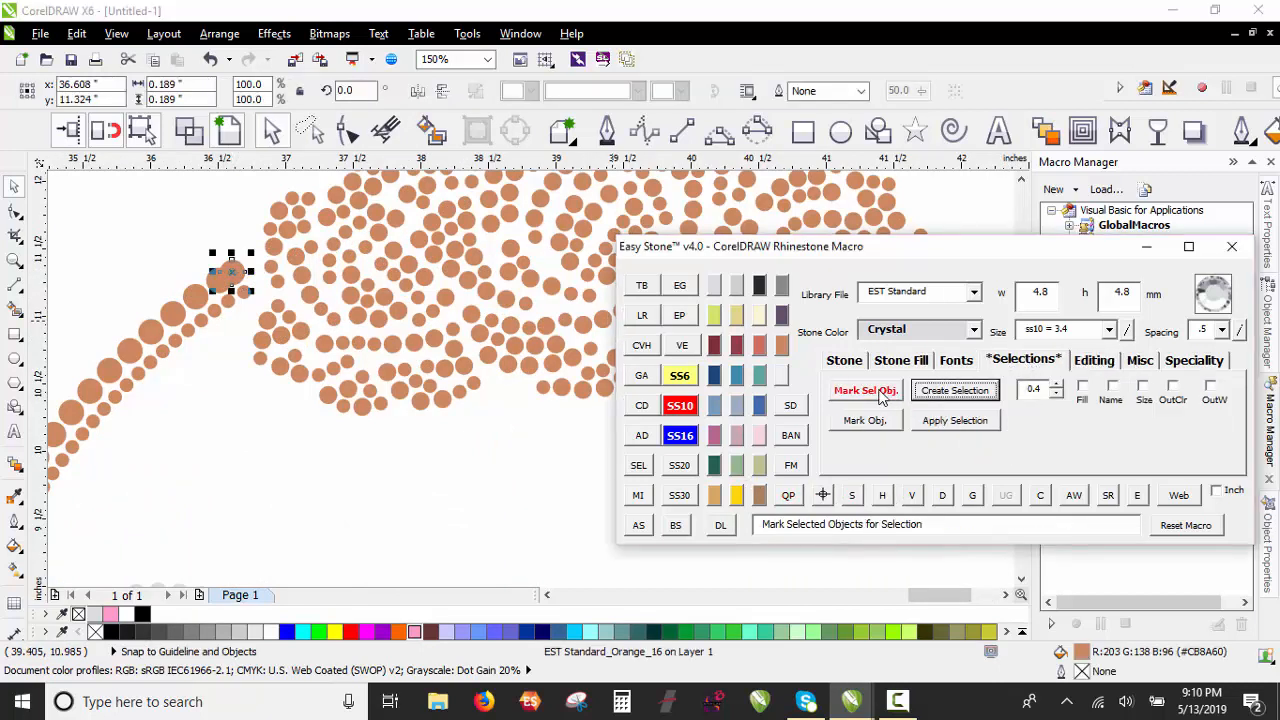
pyautogui.click(880, 395)
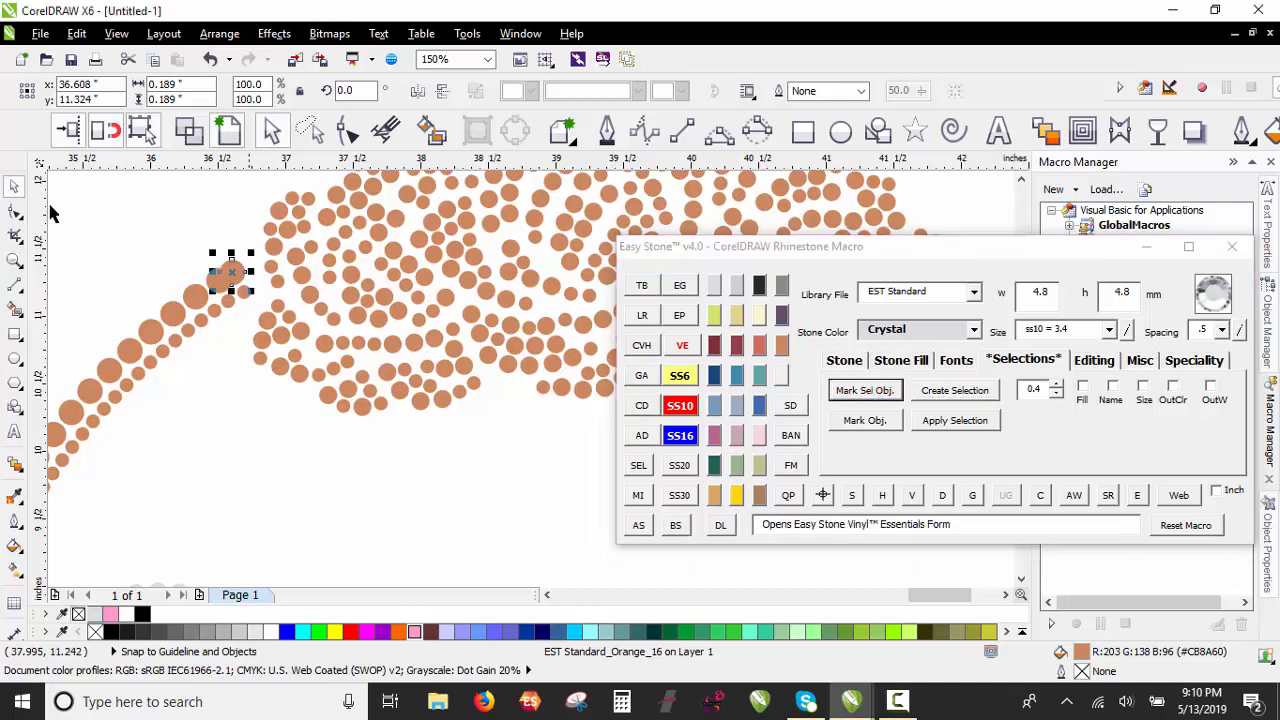
# Step: Select the ring and lettering stones and narrow the selection to those matching the marked stone's size with a 0.4 tolerance
pyautogui.click(114, 214)
pyautogui.scroll(-1, 221, 262)
pyautogui.scroll(-1, 221, 262)
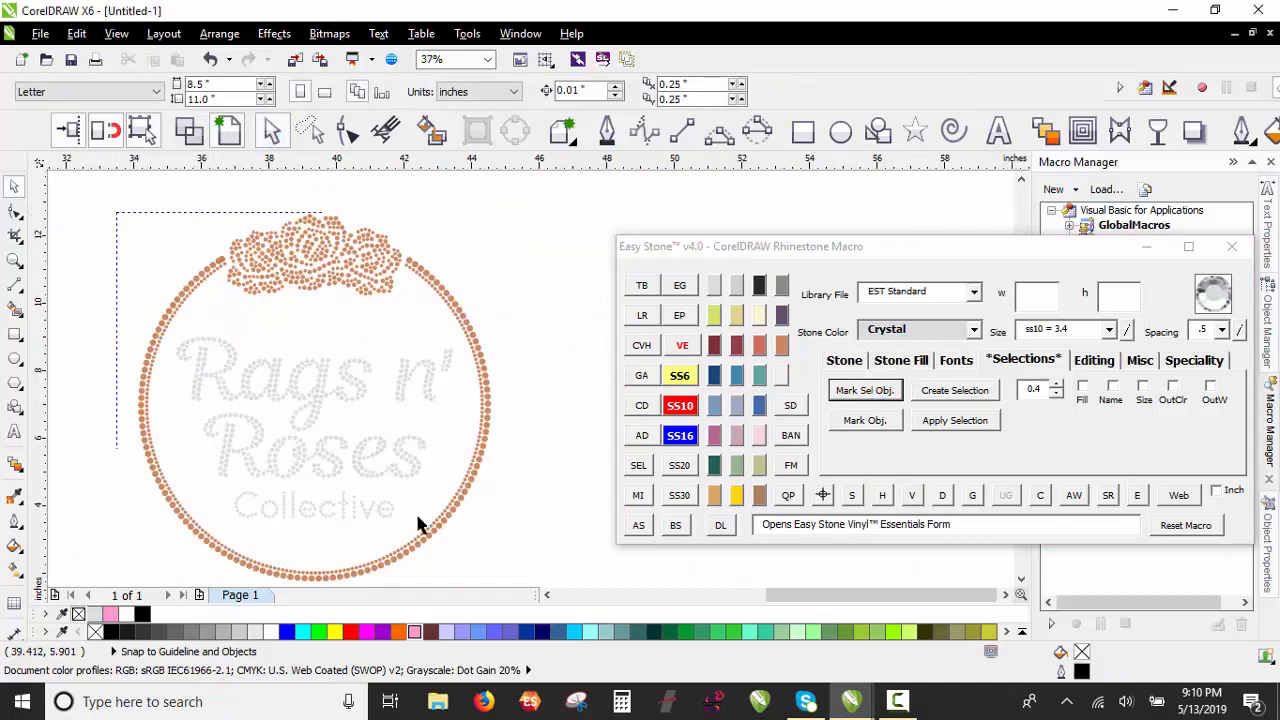
pyautogui.moveTo(529, 592); pyautogui.dragTo(531, 563)
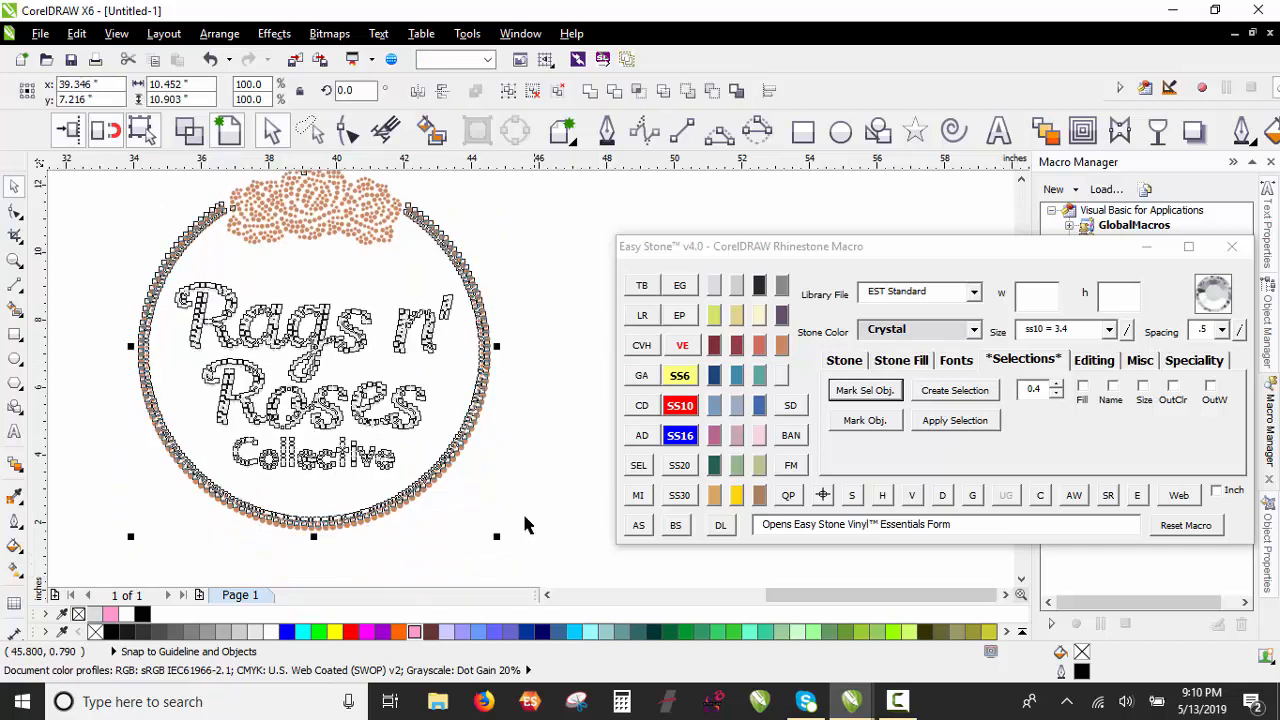
pyautogui.click(1145, 390)
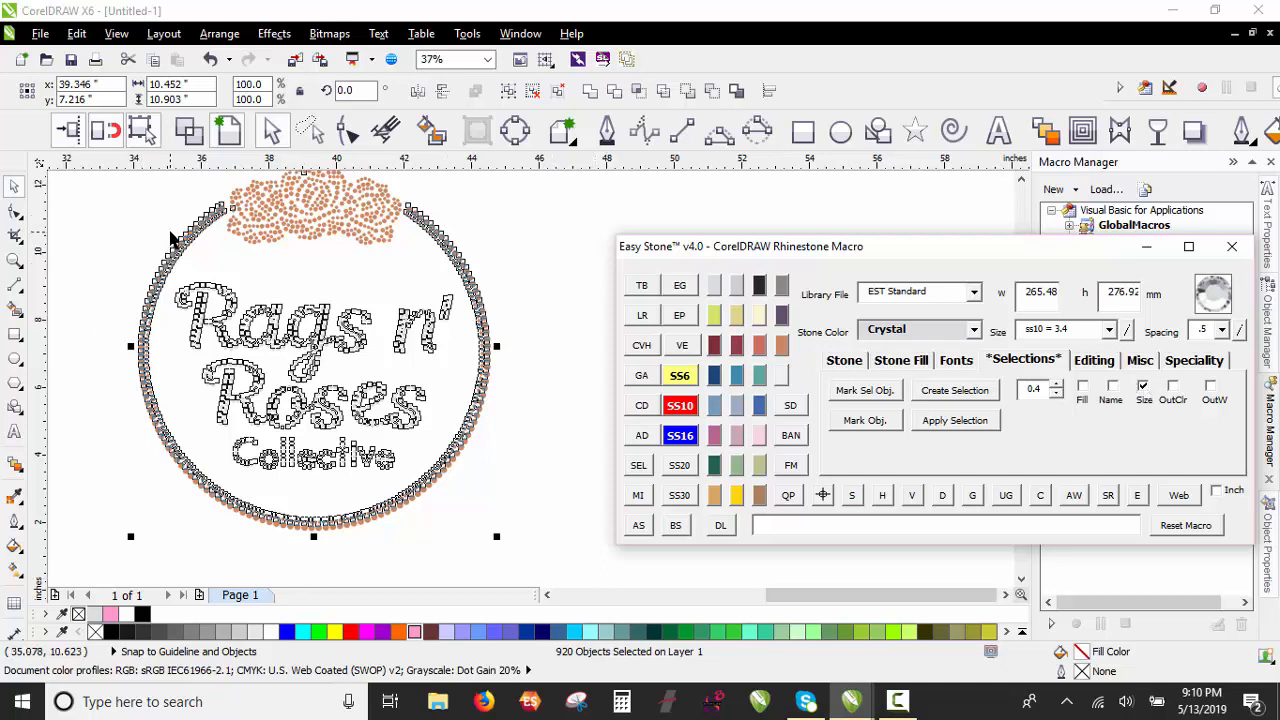
pyautogui.click(945, 390)
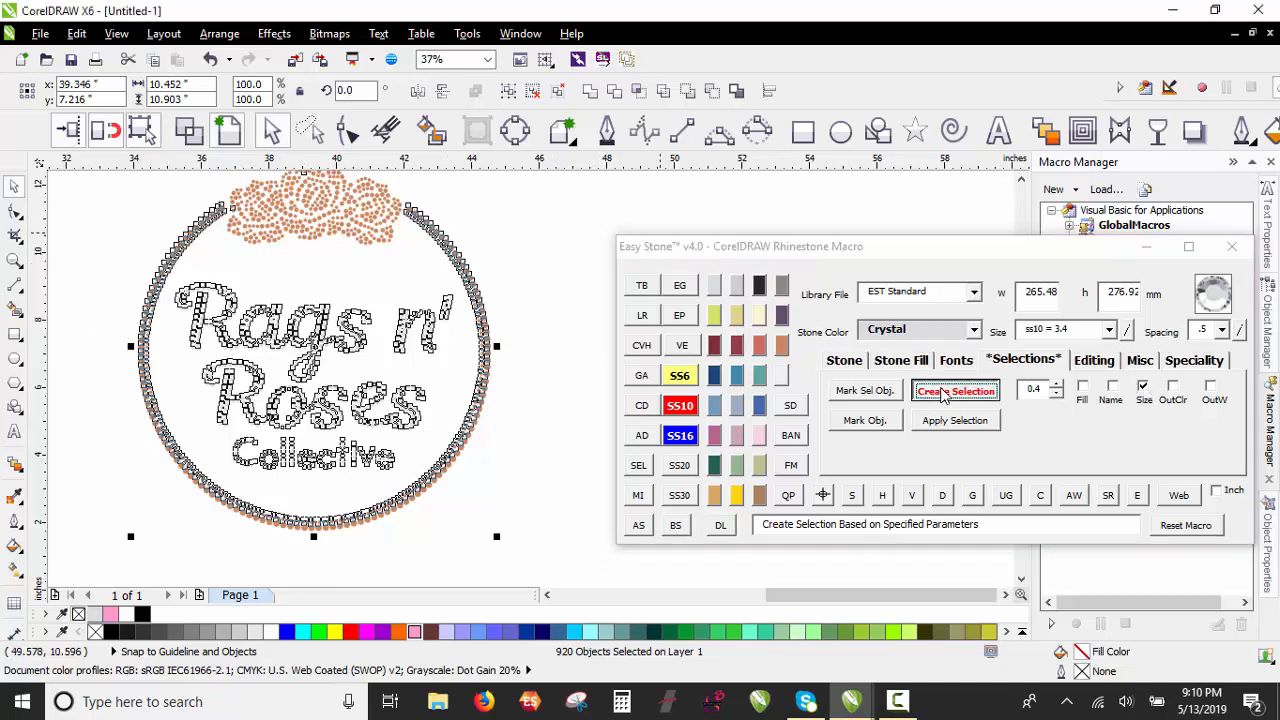
pyautogui.click(661, 378)
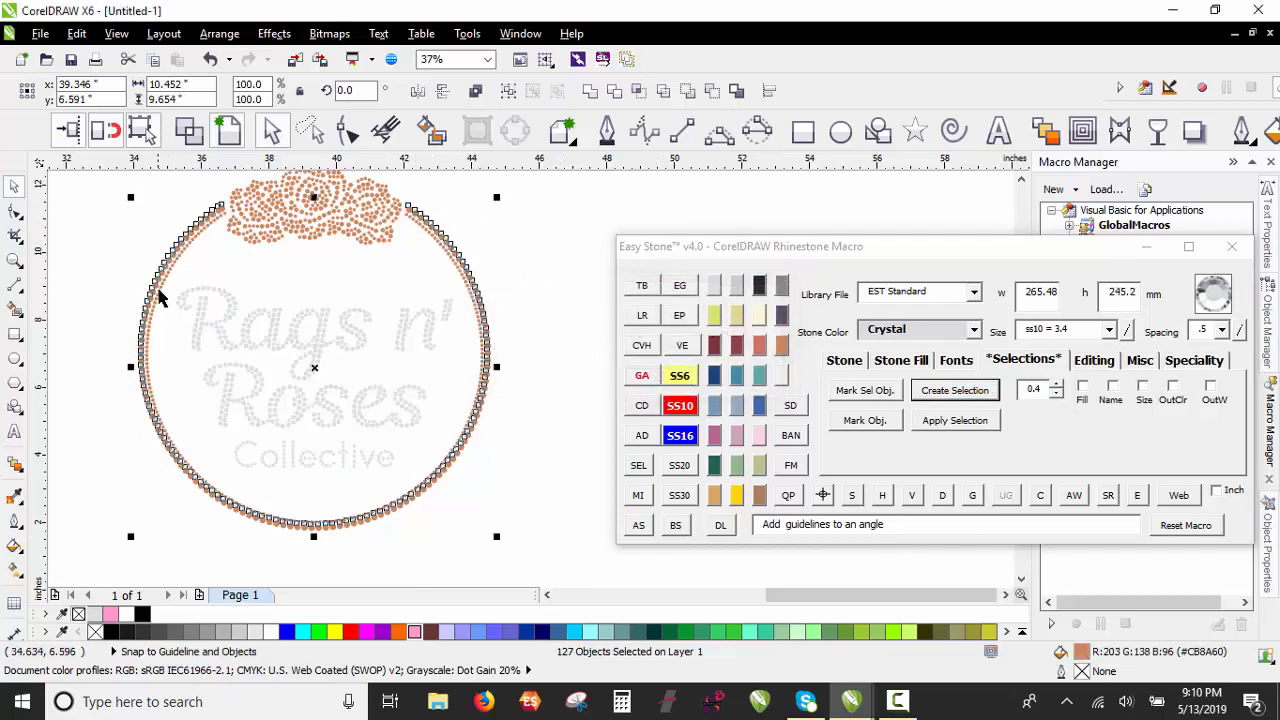
# Step: Respace the ring's outer ss16 stones evenly along their arc, remove the stone path and clear the selection
pyautogui.scroll(5, 200, 208)
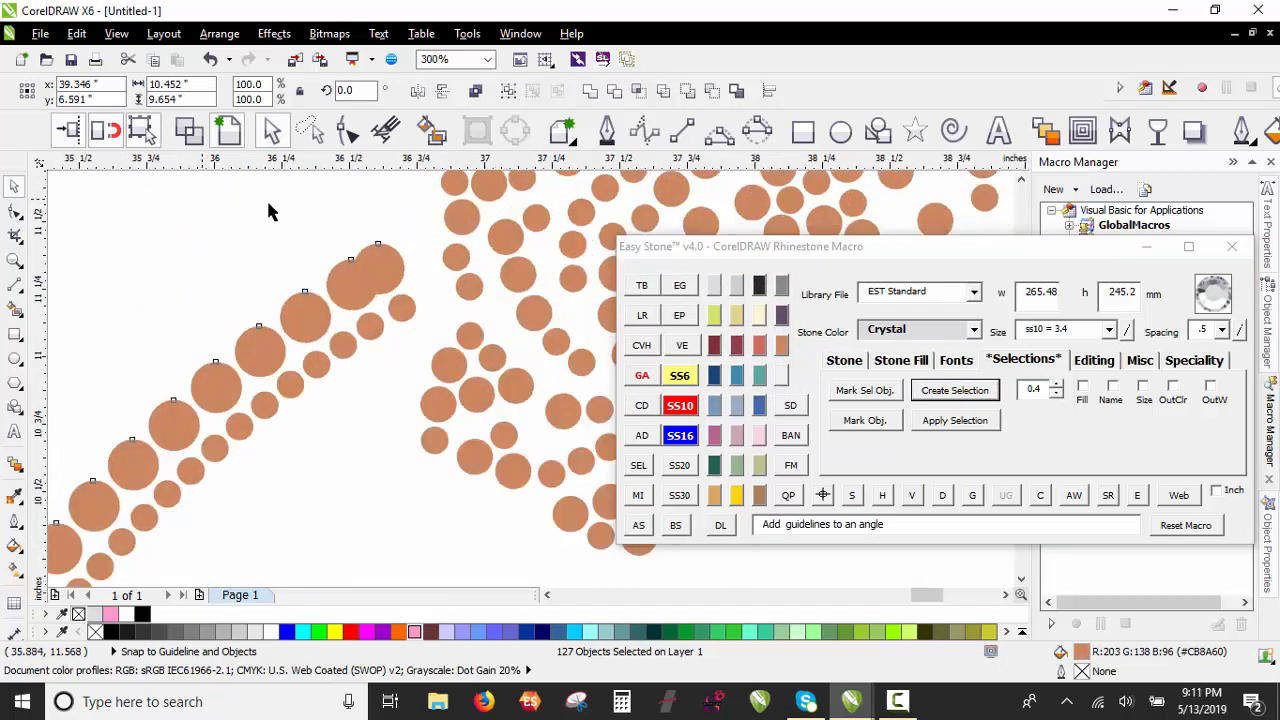
pyautogui.keyDown('shift'); pyautogui.click(396, 258); pyautogui.keyUp('shift')
pyautogui.click(942, 497)
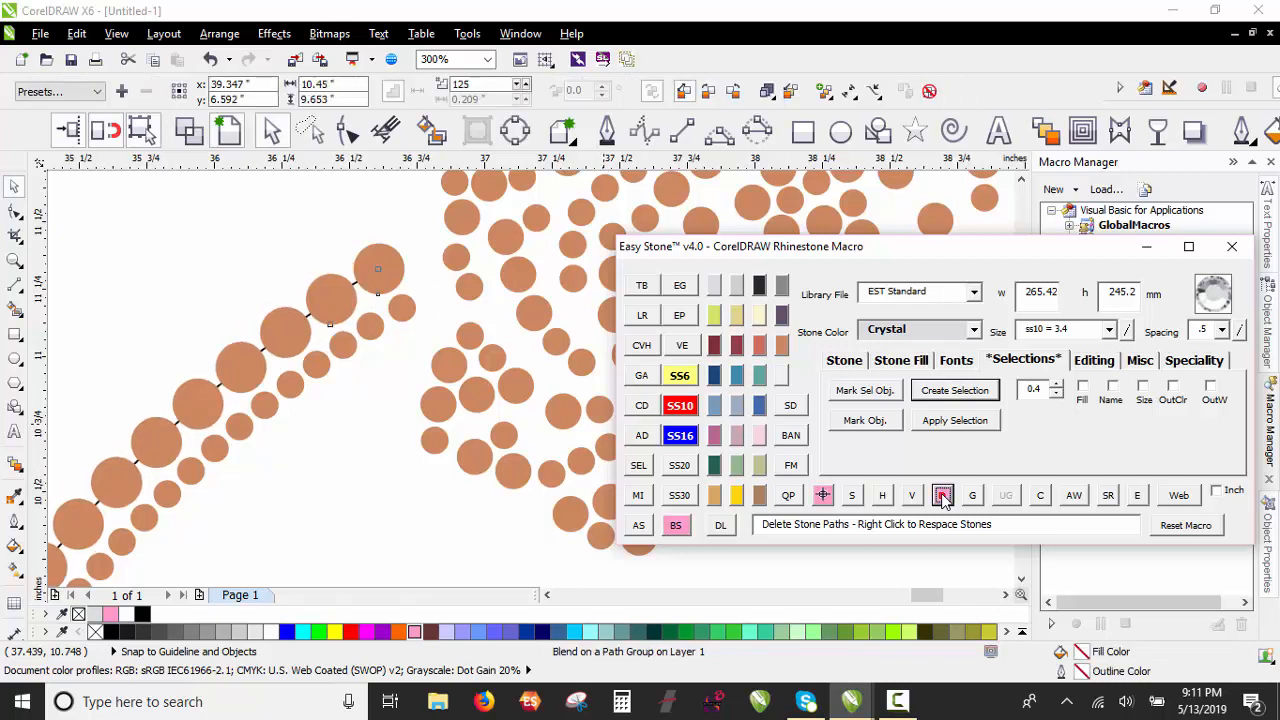
pyautogui.click(942, 497)
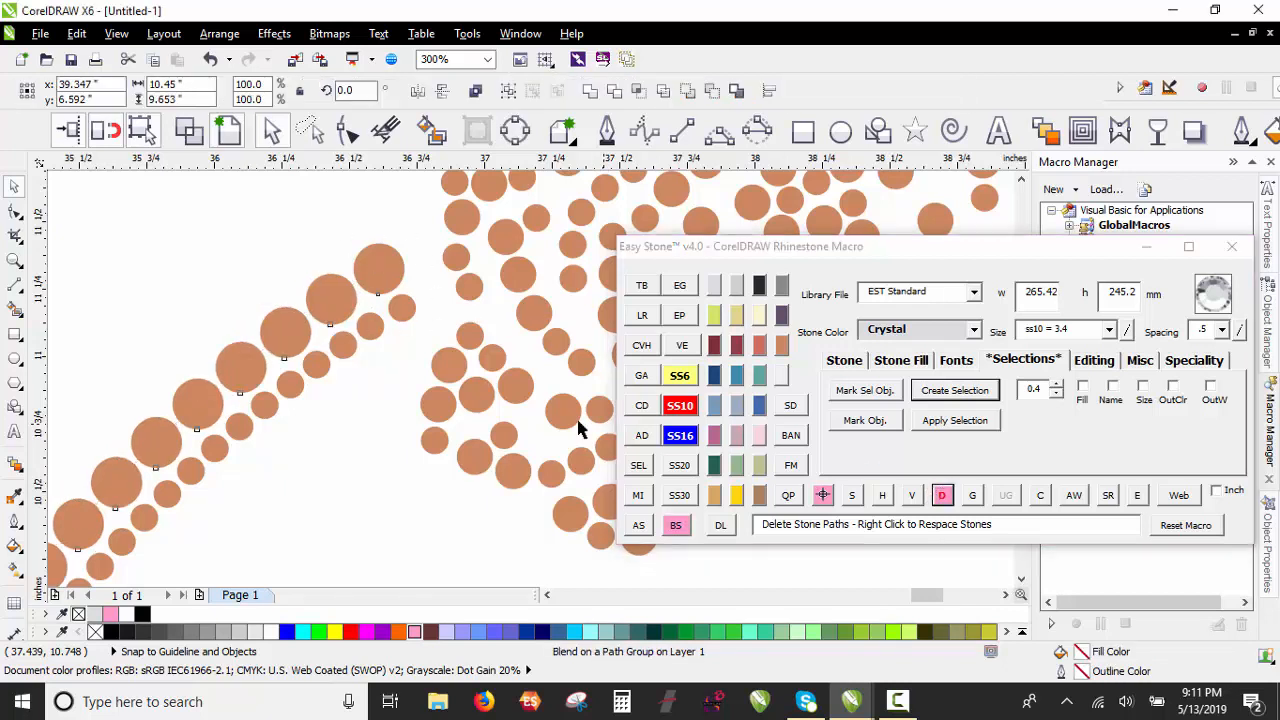
pyautogui.click(208, 262)
pyautogui.scroll(-2, 250, 248)
pyautogui.scroll(-4, 249, 248)
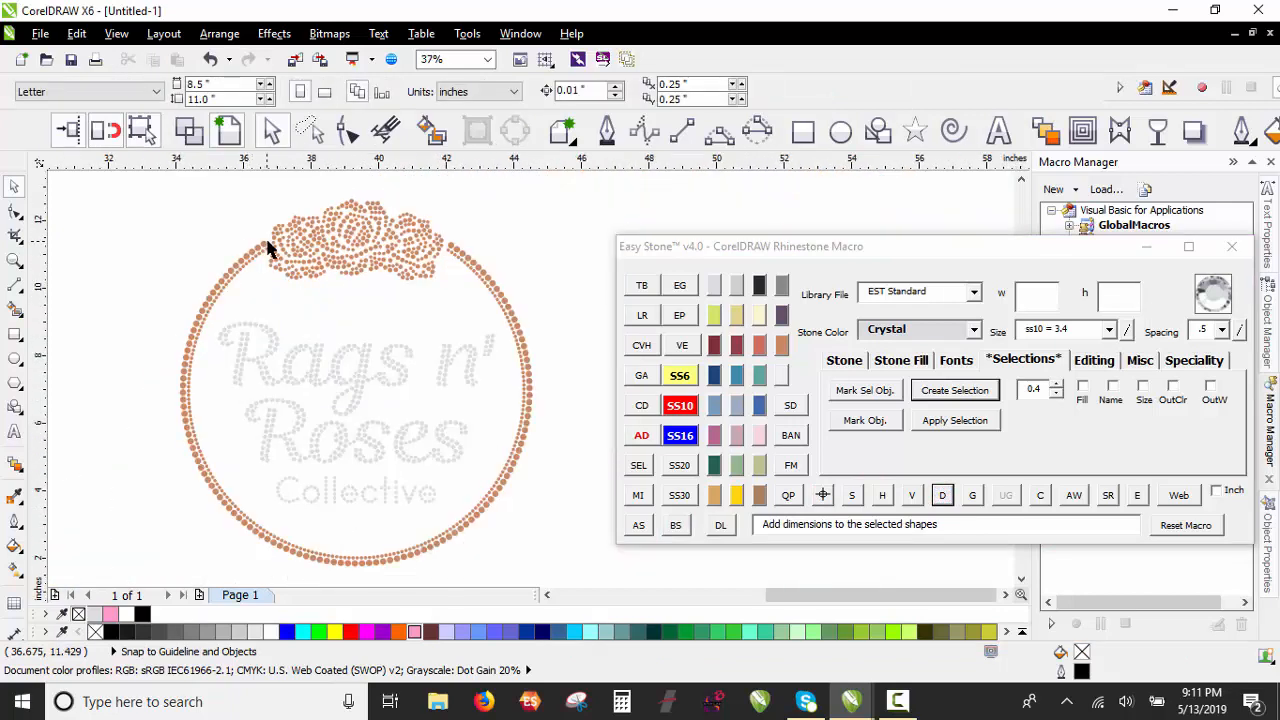
pyautogui.scroll(3, 243, 240)
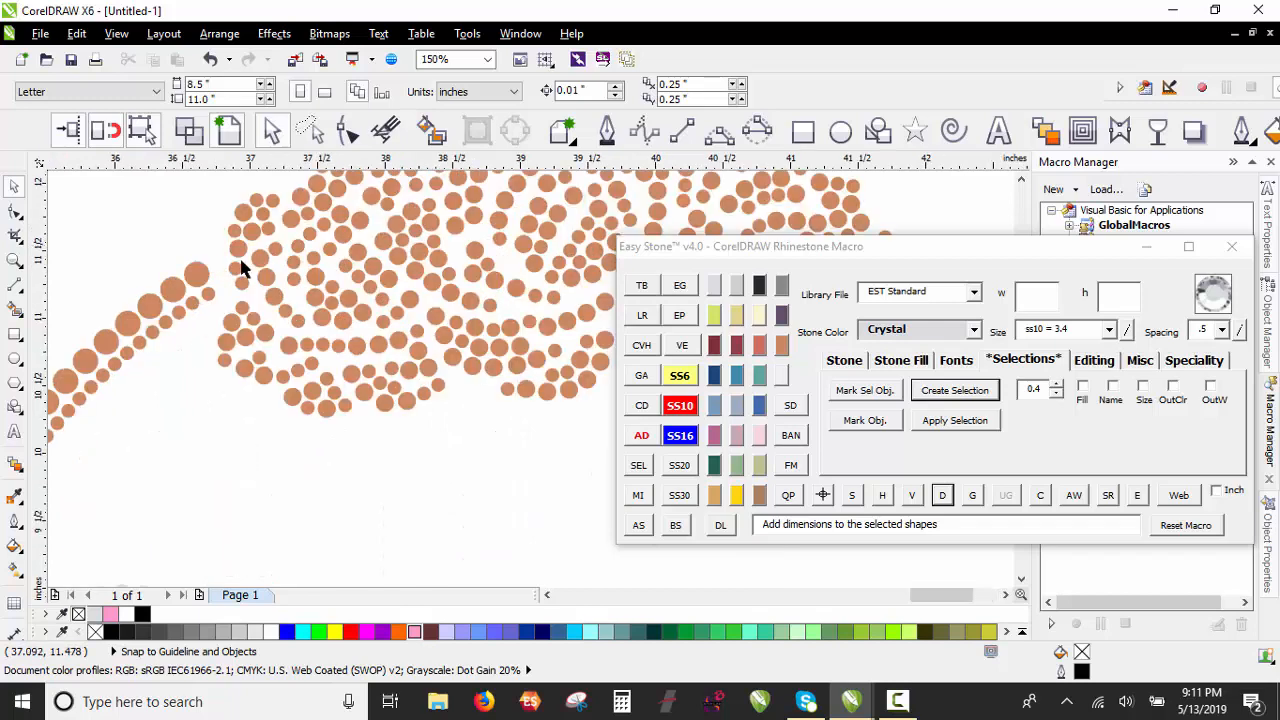
pyautogui.click(199, 313)
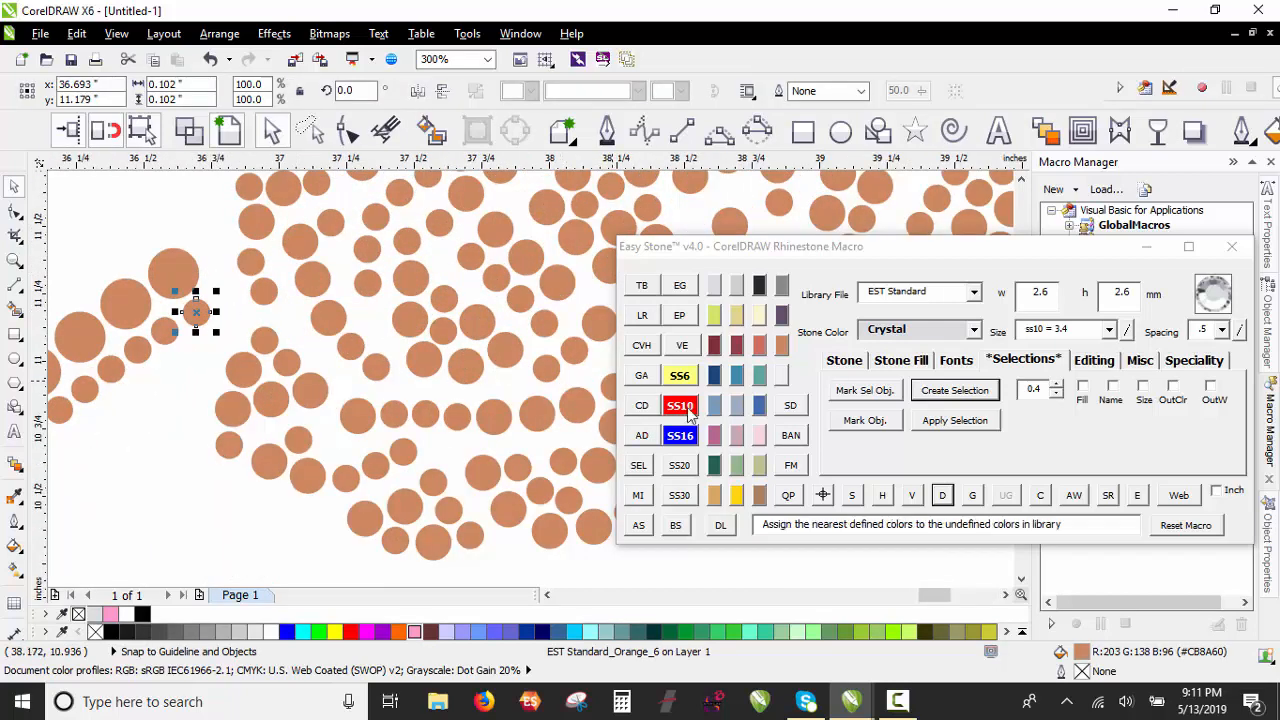
pyautogui.click(823, 496)
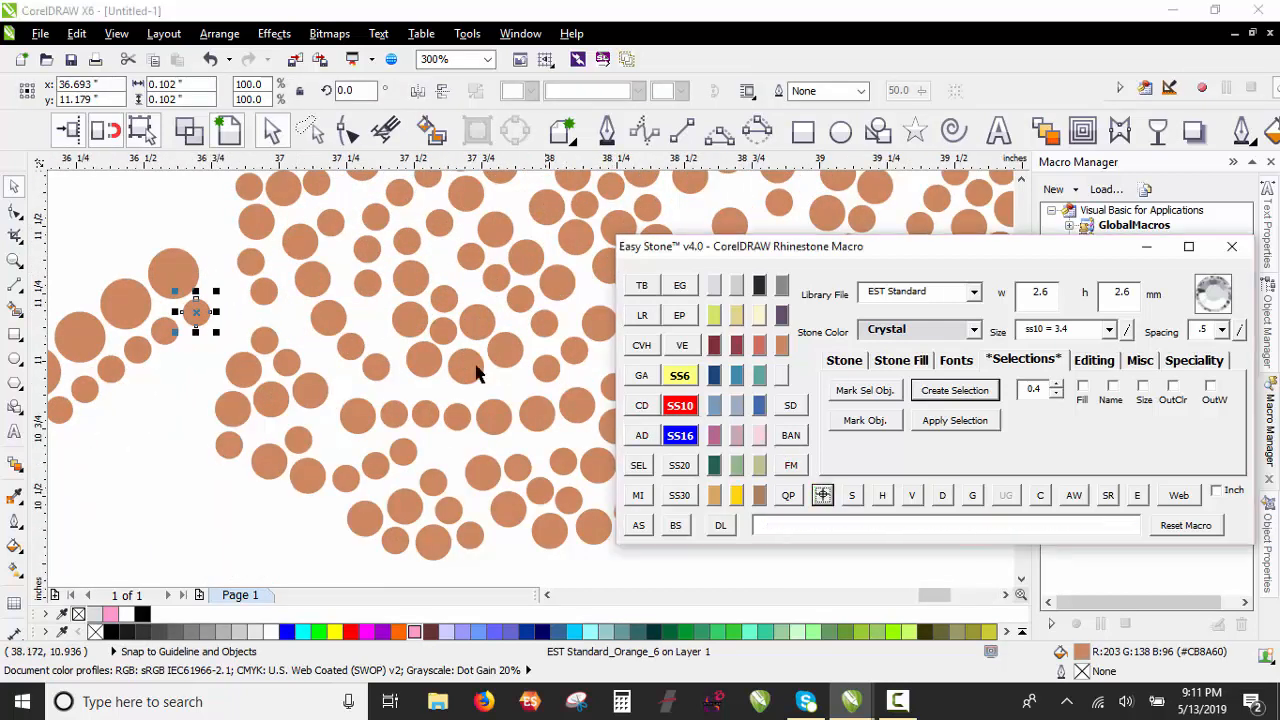
pyautogui.scroll(-4, 150, 250)
pyautogui.click(132, 245)
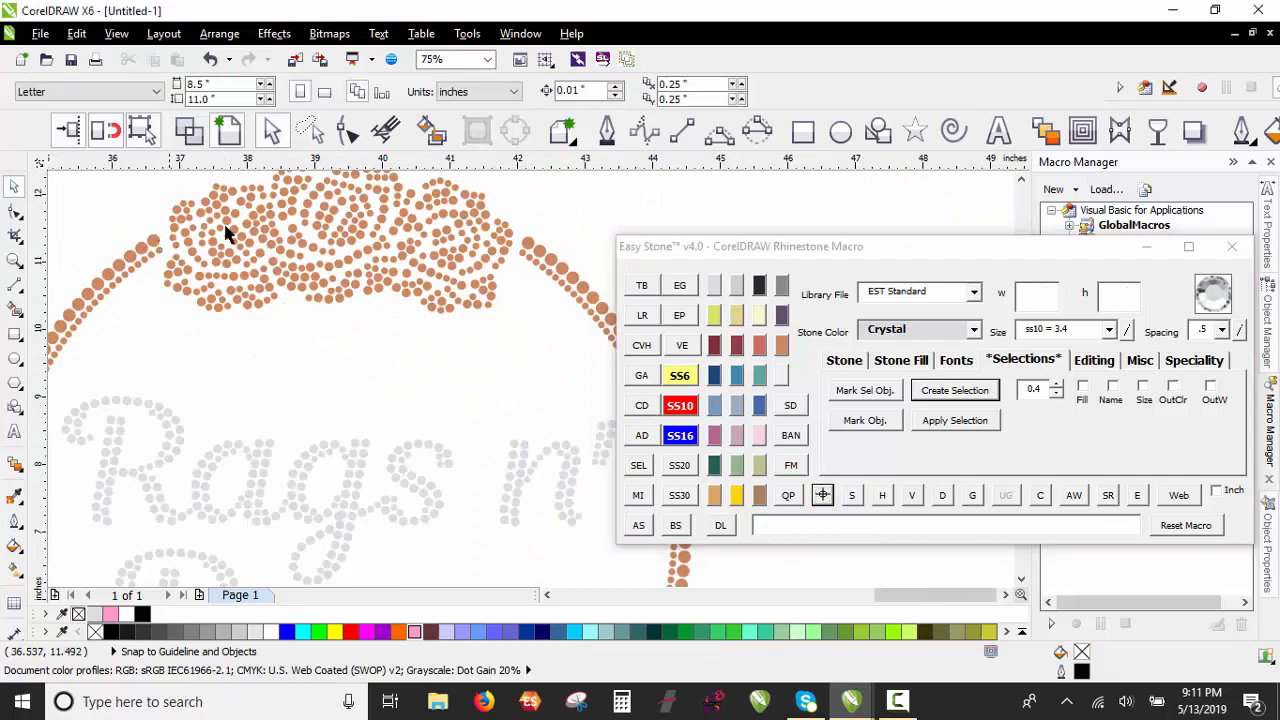
pyautogui.scroll(-2, 225, 234)
pyautogui.moveTo(176, 205); pyautogui.dragTo(178, 204)
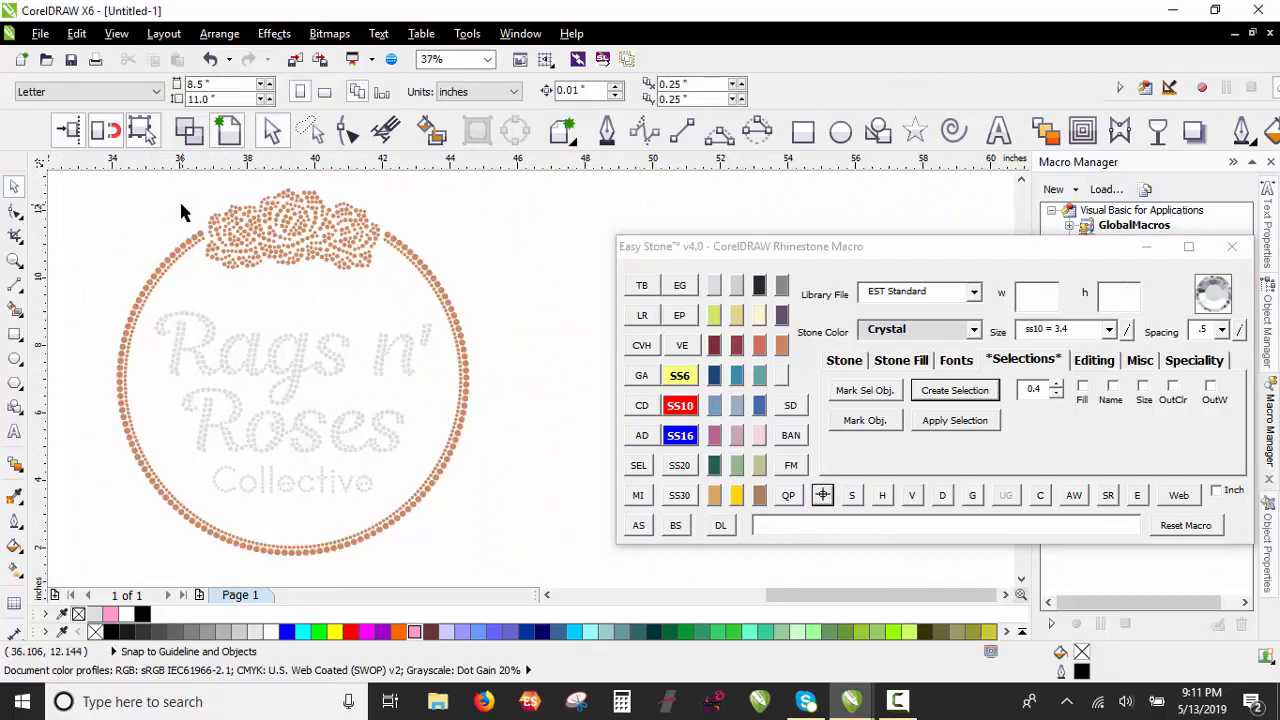
# Step: Set selection matching to Size and try to filter a freehand selection of the ring's stones
pyautogui.click(310, 130)
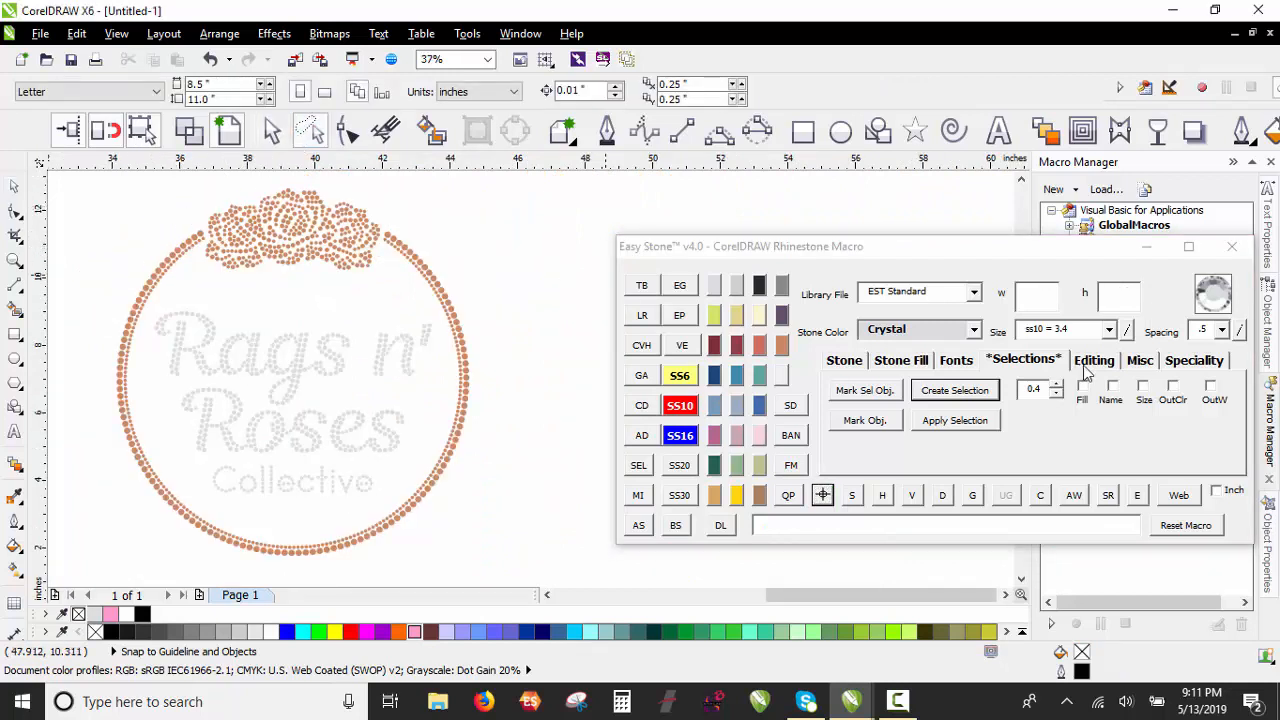
pyautogui.click(1145, 400)
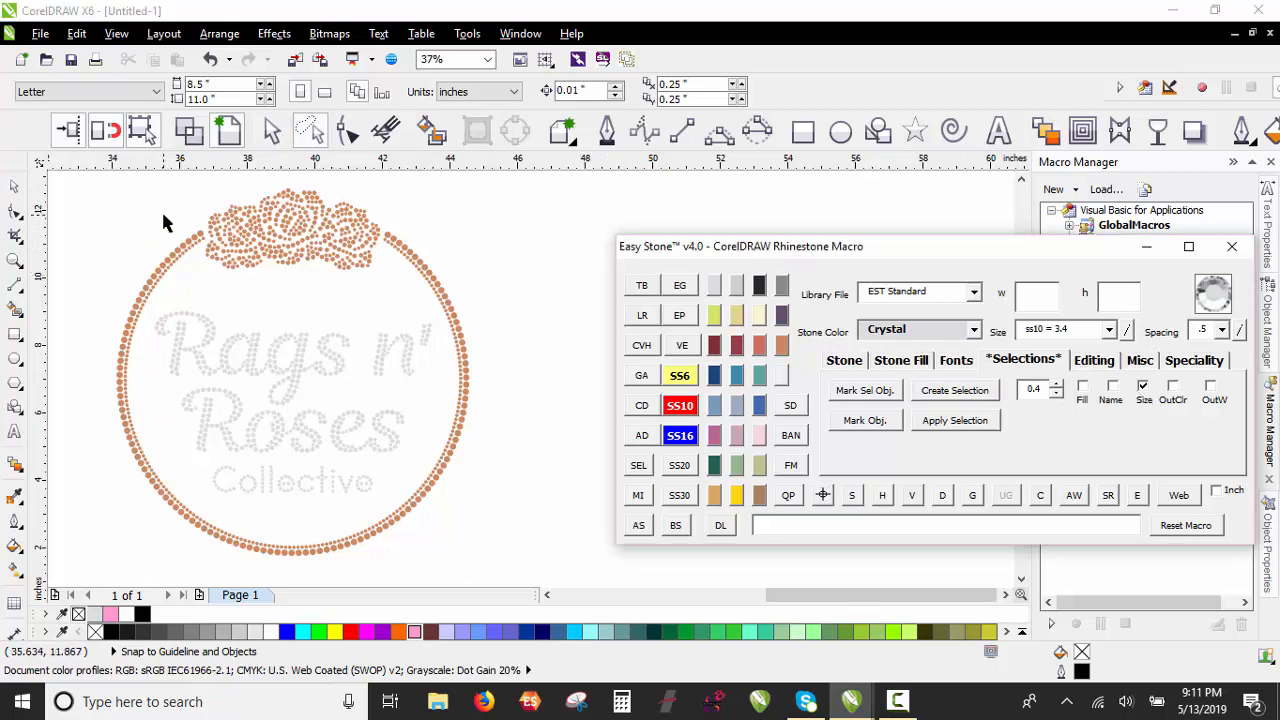
pyautogui.moveTo(164, 214)
pyautogui.mouseDown()
pyautogui.moveTo(197, 219)
pyautogui.moveTo(201, 250)
pyautogui.mouseUp()
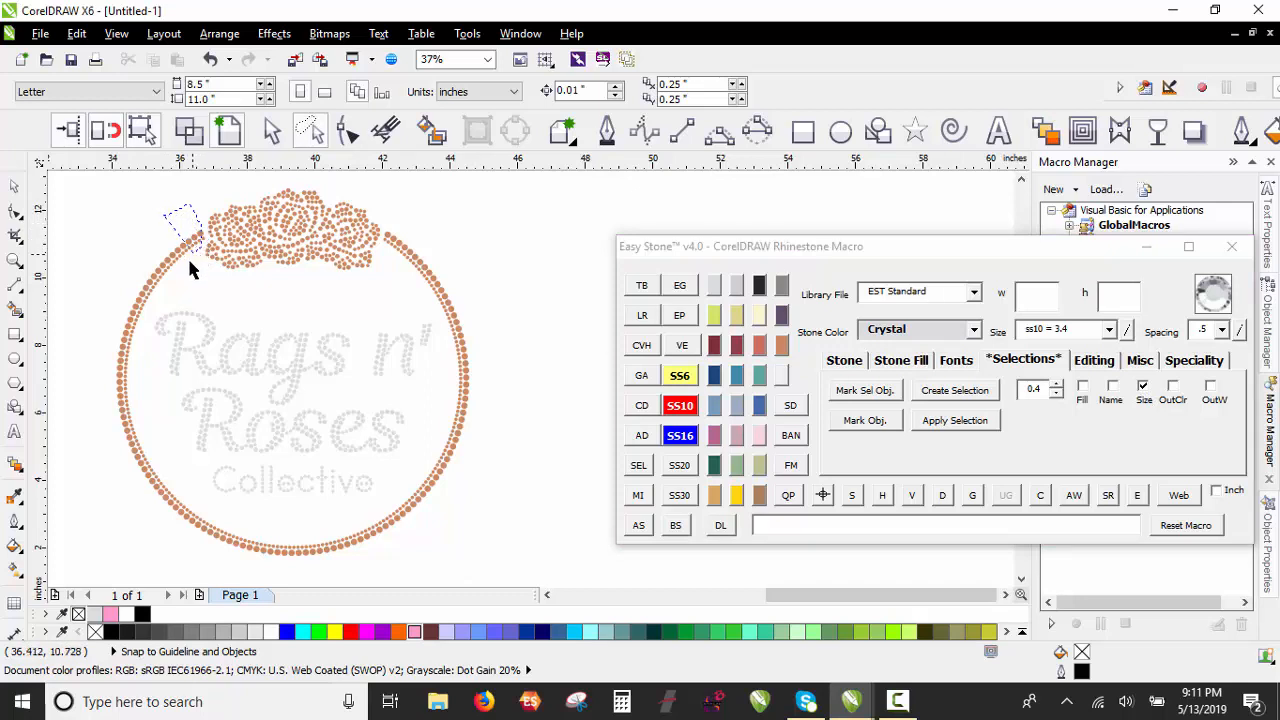
pyautogui.moveTo(152, 332)
pyautogui.mouseDown()
pyautogui.moveTo(151, 396)
pyautogui.moveTo(200, 492)
pyautogui.moveTo(301, 520)
pyautogui.moveTo(363, 510)
pyautogui.moveTo(415, 474)
pyautogui.moveTo(432, 437)
pyautogui.moveTo(441, 328)
pyautogui.moveTo(385, 265)
pyautogui.moveTo(385, 226)
pyautogui.moveTo(447, 222)
pyautogui.moveTo(498, 317)
pyautogui.moveTo(451, 490)
pyautogui.moveTo(391, 538)
pyautogui.moveTo(289, 566)
pyautogui.moveTo(140, 548)
pyautogui.moveTo(67, 514)
pyautogui.moveTo(22, 452)
pyautogui.moveTo(135, 358)
pyautogui.moveTo(152, 314)
pyautogui.mouseUp()
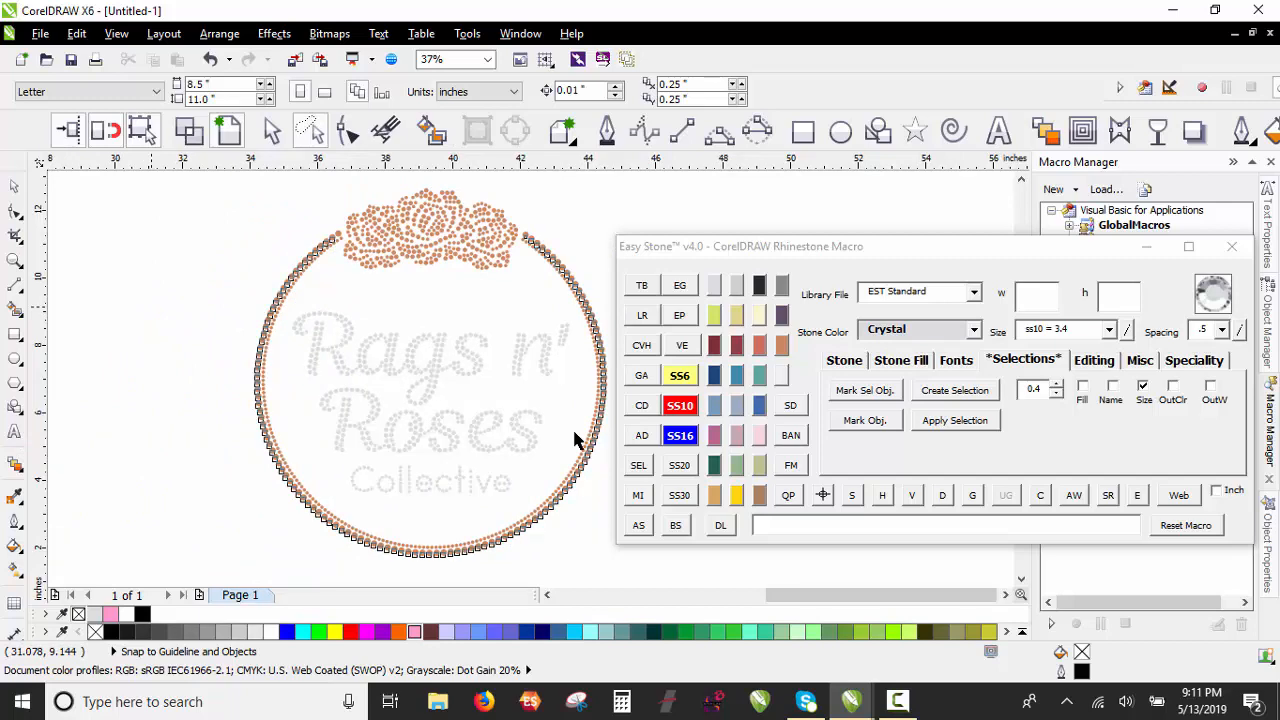
pyautogui.click(990, 391)
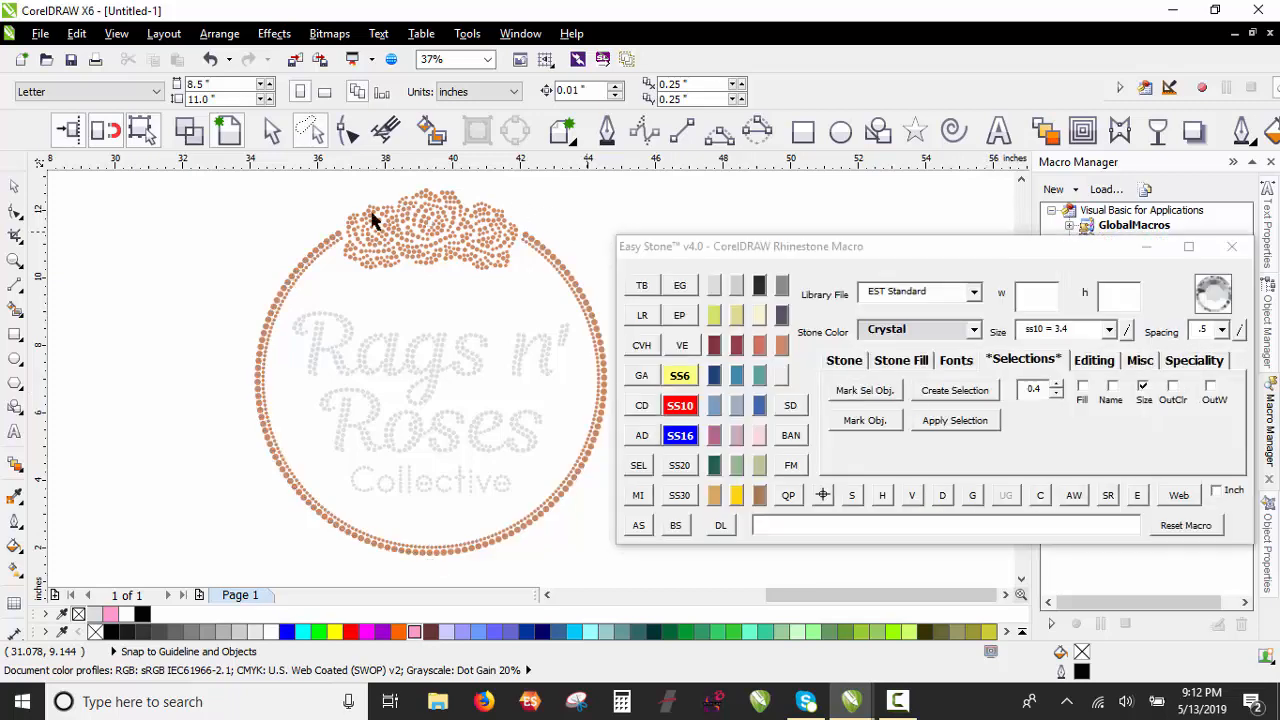
# Step: Mark the end ss6 stone of the left arc's inner row as the sample for a matching selection
pyautogui.scroll(6, 333, 225)
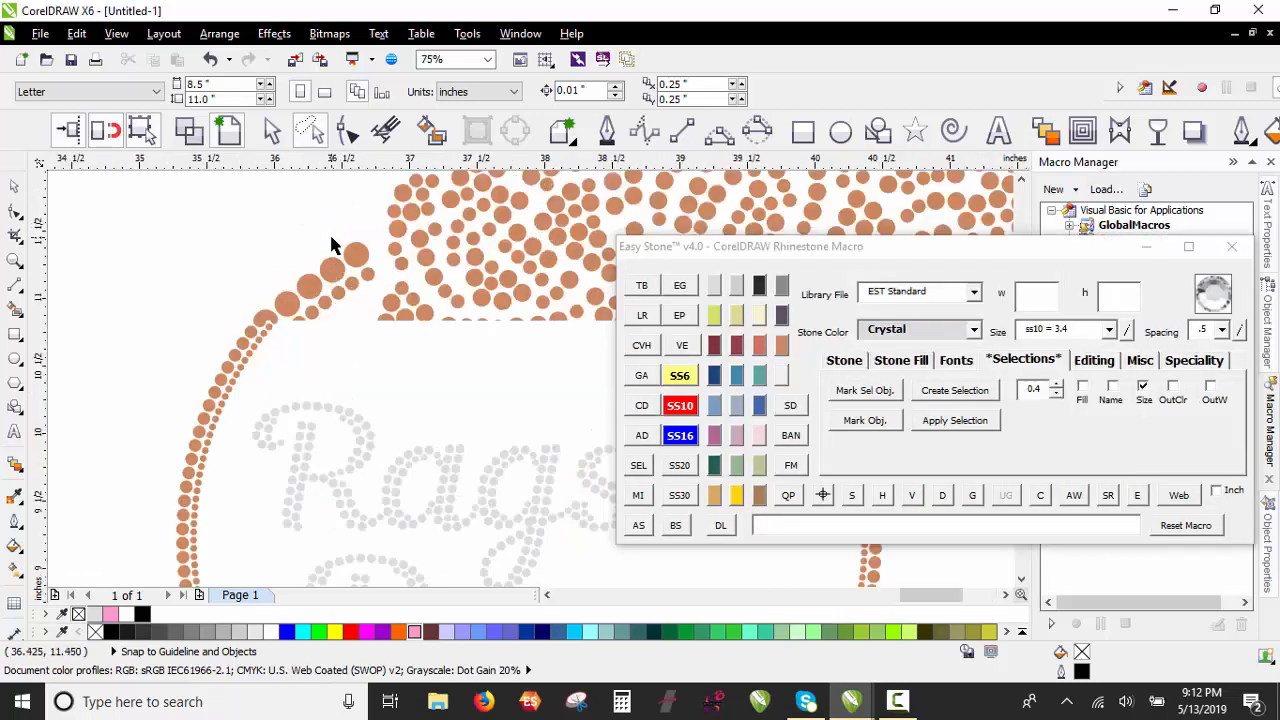
pyautogui.click(371, 286)
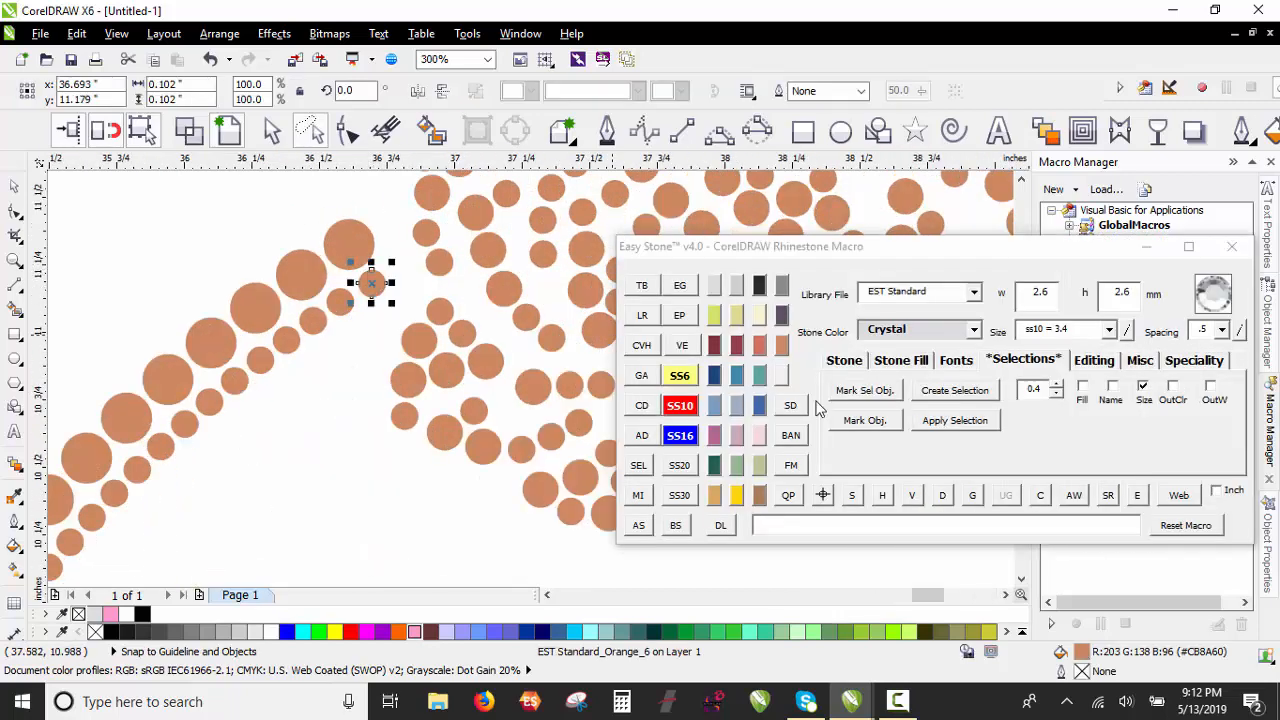
pyautogui.click(877, 398)
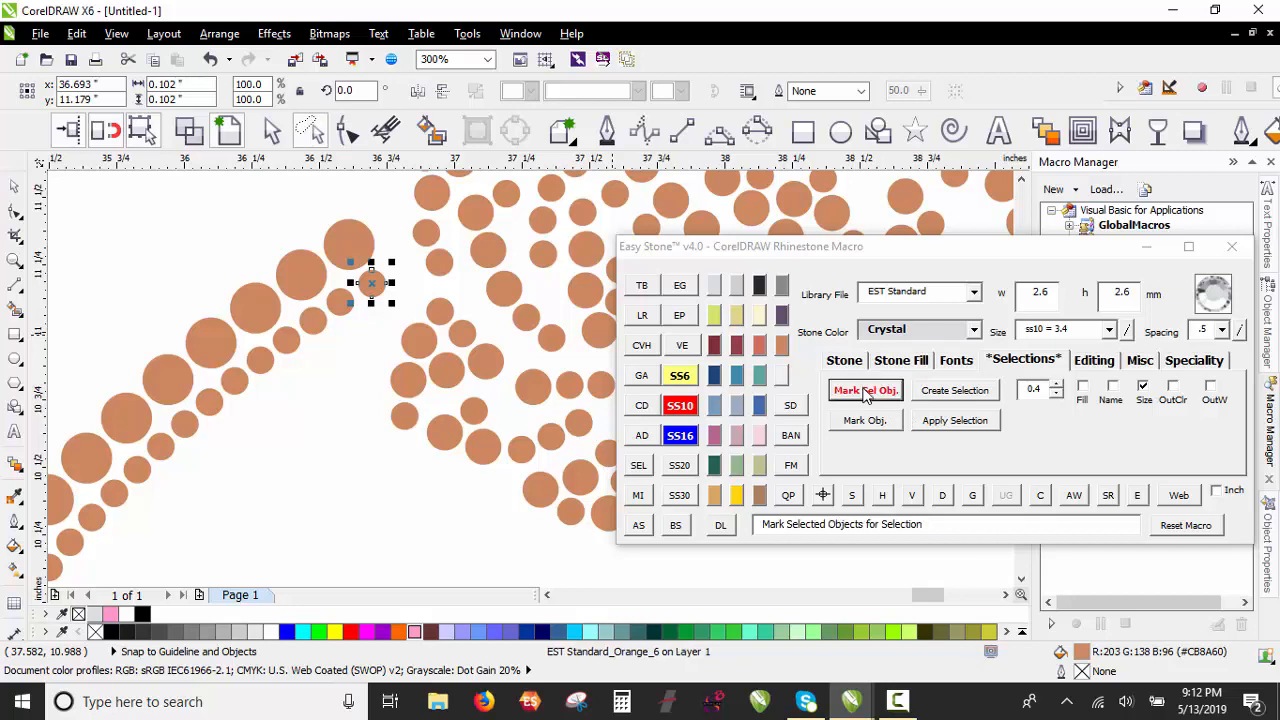
pyautogui.click(290, 241)
# Step: Select all the stones around the ring with a freehand selection that passes inside the circle
pyautogui.scroll(-6, 290, 241)
pyautogui.moveTo(245, 213)
pyautogui.mouseDown()
pyautogui.moveTo(278, 202)
pyautogui.moveTo(300, 232)
pyautogui.moveTo(242, 345)
pyautogui.moveTo(293, 474)
pyautogui.moveTo(318, 503)
pyautogui.moveTo(355, 509)
pyautogui.moveTo(455, 497)
pyautogui.mouseUp()
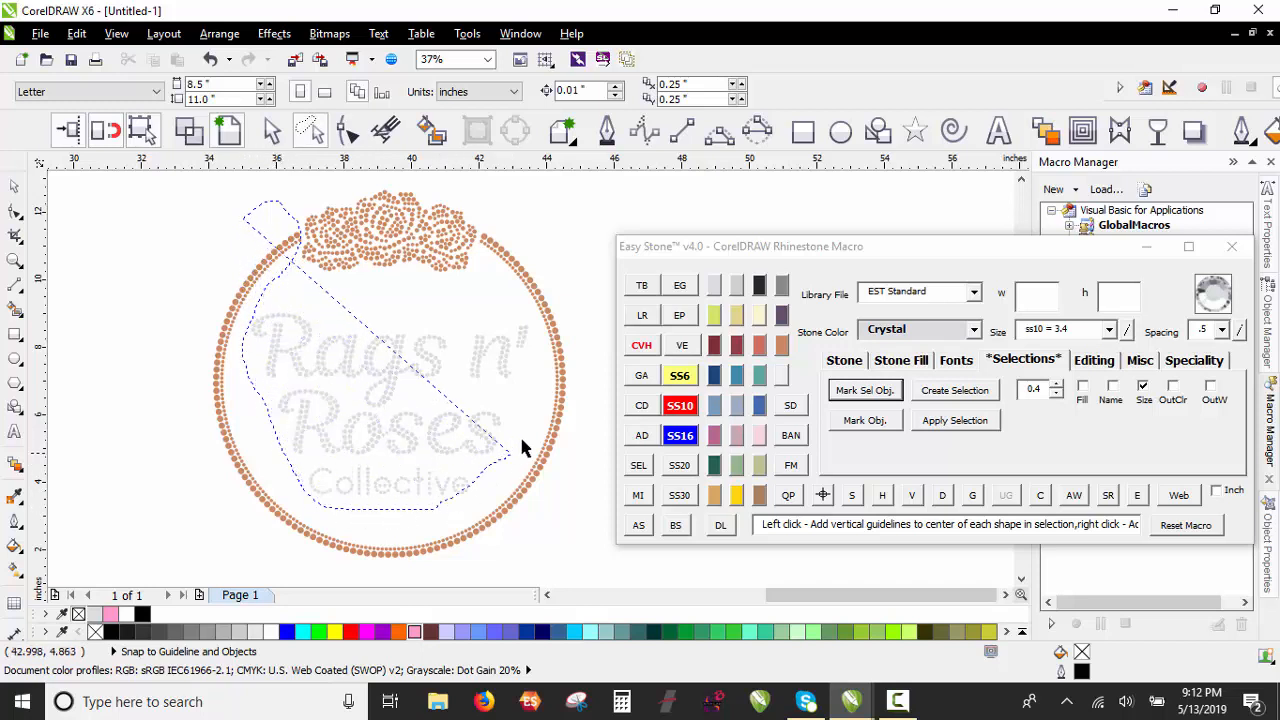
pyautogui.moveTo(520, 440)
pyautogui.mouseDown()
pyautogui.moveTo(534, 323)
pyautogui.moveTo(484, 267)
pyautogui.moveTo(484, 220)
pyautogui.moveTo(537, 243)
pyautogui.moveTo(581, 370)
pyautogui.moveTo(593, 474)
pyautogui.moveTo(535, 541)
pyautogui.moveTo(450, 580)
pyautogui.moveTo(265, 560)
pyautogui.moveTo(170, 543)
pyautogui.moveTo(40, 485)
pyautogui.moveTo(240, 441)
pyautogui.mouseUp()
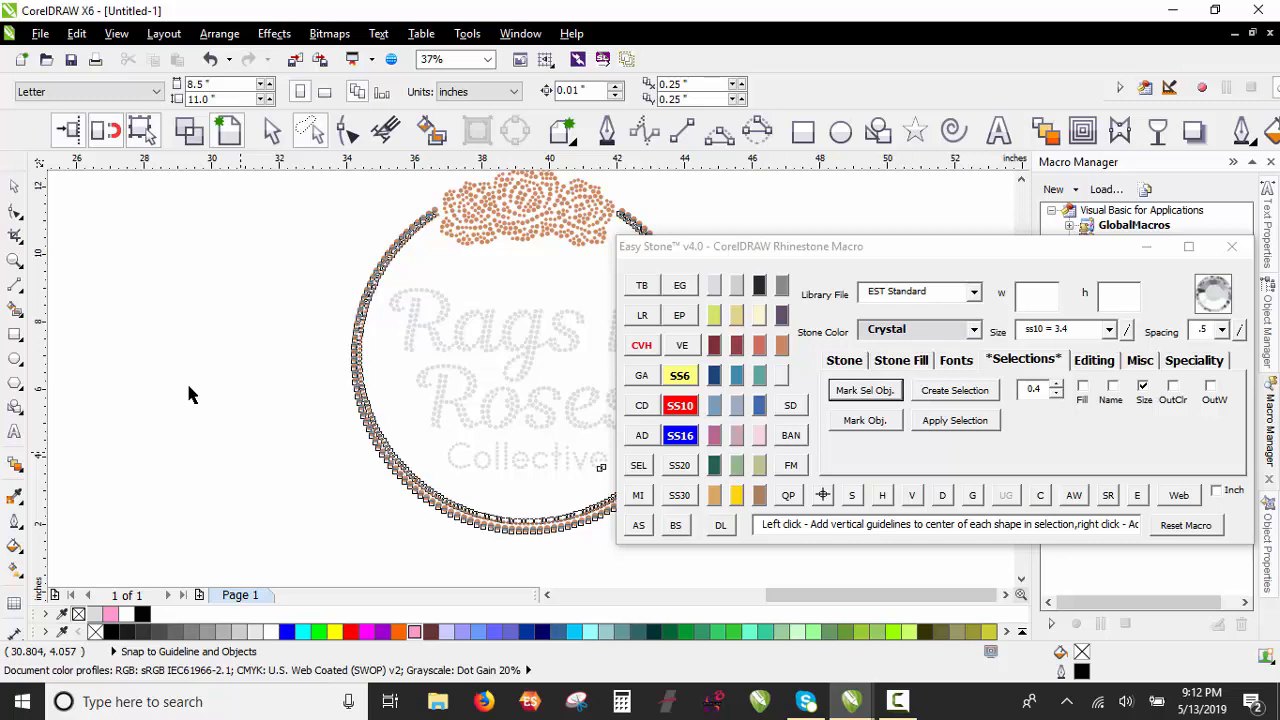
pyautogui.scroll(-1, 190, 393)
pyautogui.scroll(2, 429, 448)
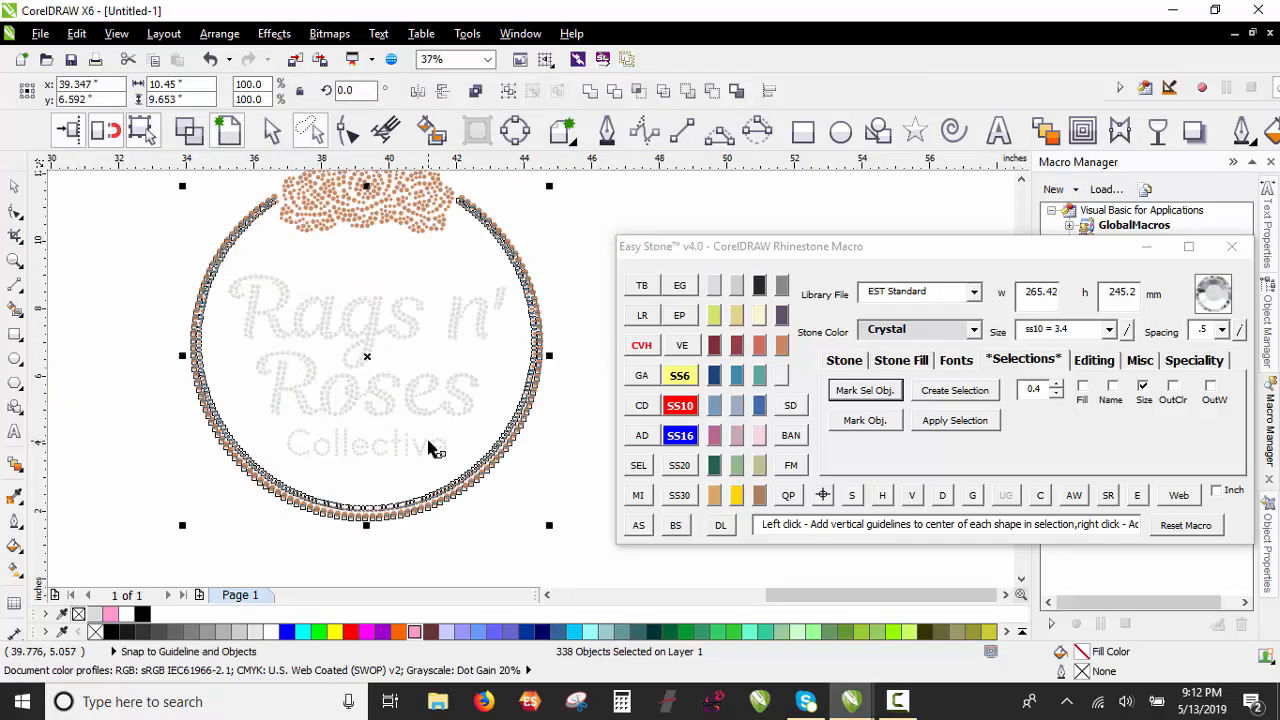
# Step: Remove the stray stones in the final "e" of Collective from the selection and narrow it to the marked size with a 0.4 tolerance
pyautogui.scroll(3, 466, 490)
pyautogui.scroll(1, 468, 486)
pyautogui.keyDown('shift'); pyautogui.click(454, 446); pyautogui.keyUp('shift')
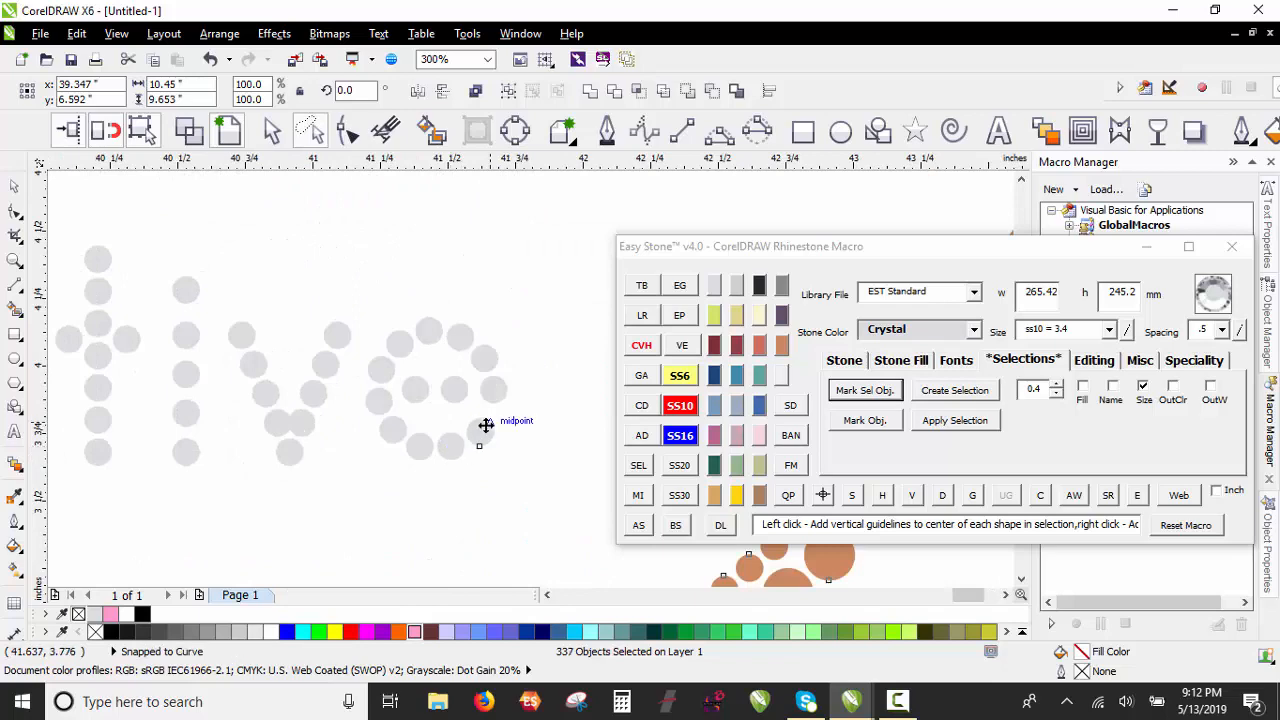
pyautogui.keyDown('shift'); pyautogui.click(486, 426); pyautogui.keyUp('shift')
pyautogui.scroll(-4, 436, 424)
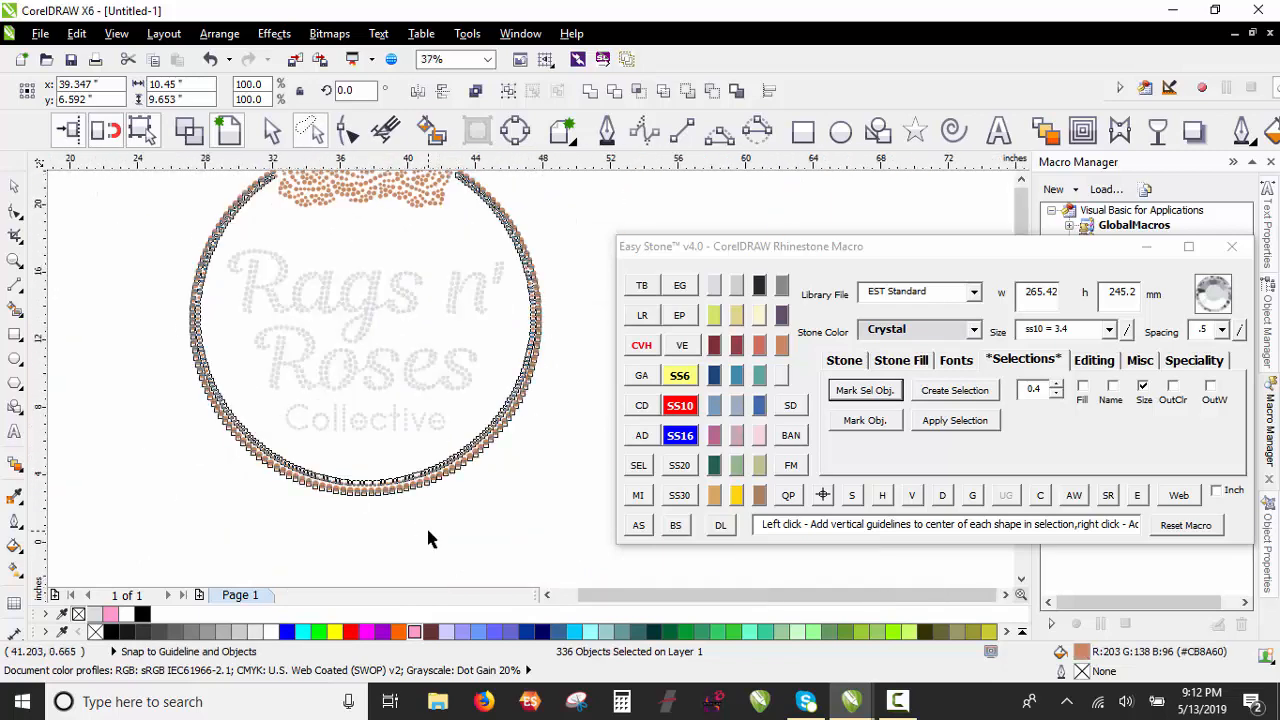
pyautogui.scroll(1, 425, 422)
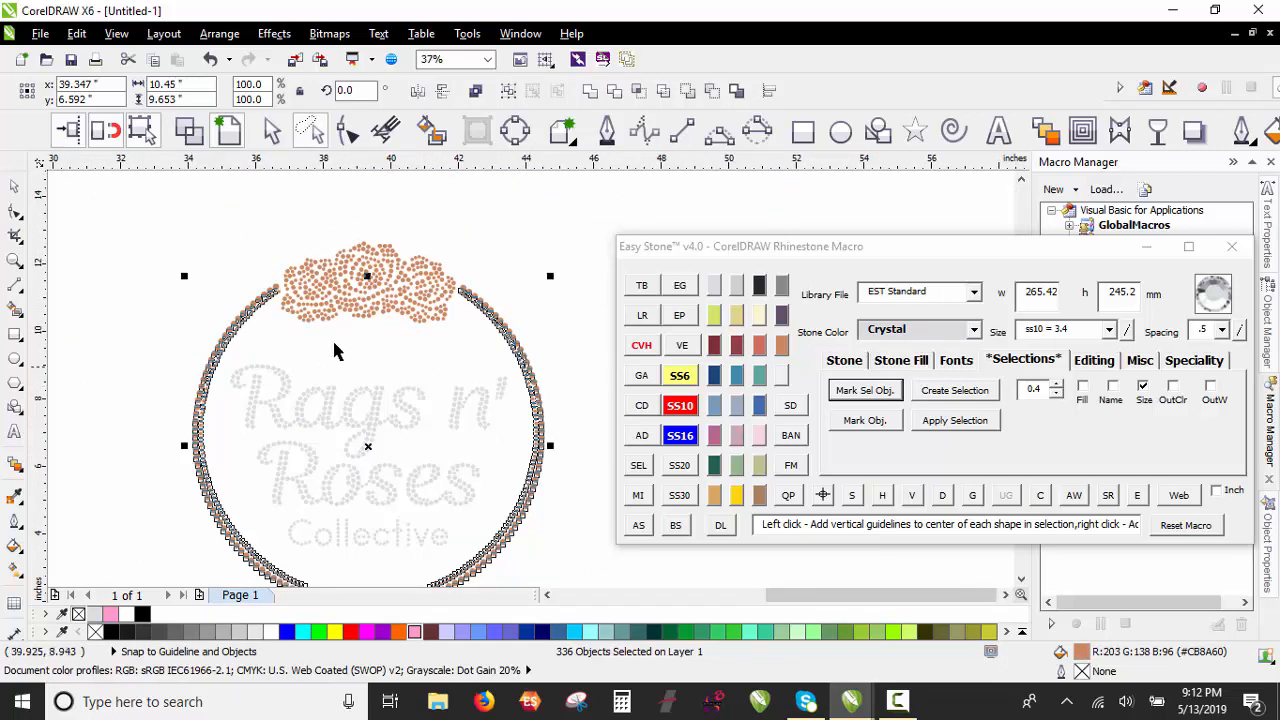
pyautogui.click(988, 393)
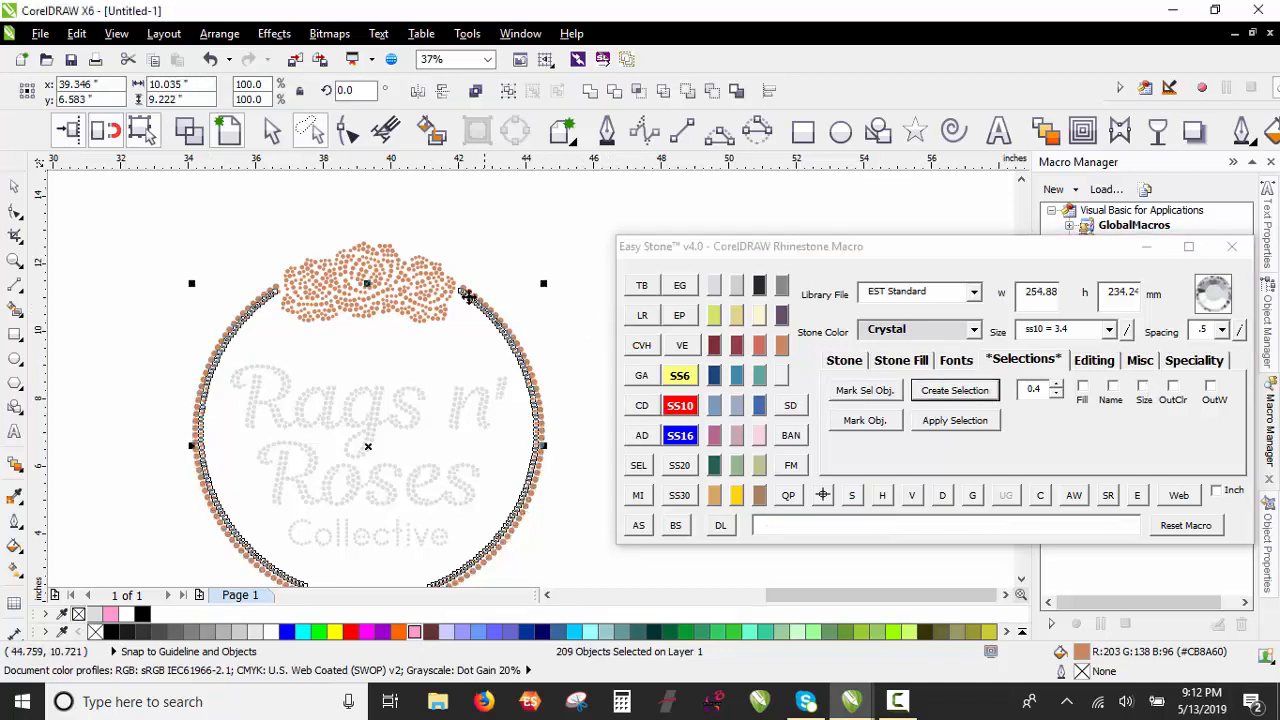
# Step: Add the left arc's end ss6 stone to the selection and respace the ring's inner row evenly
pyautogui.scroll(3, 188, 290)
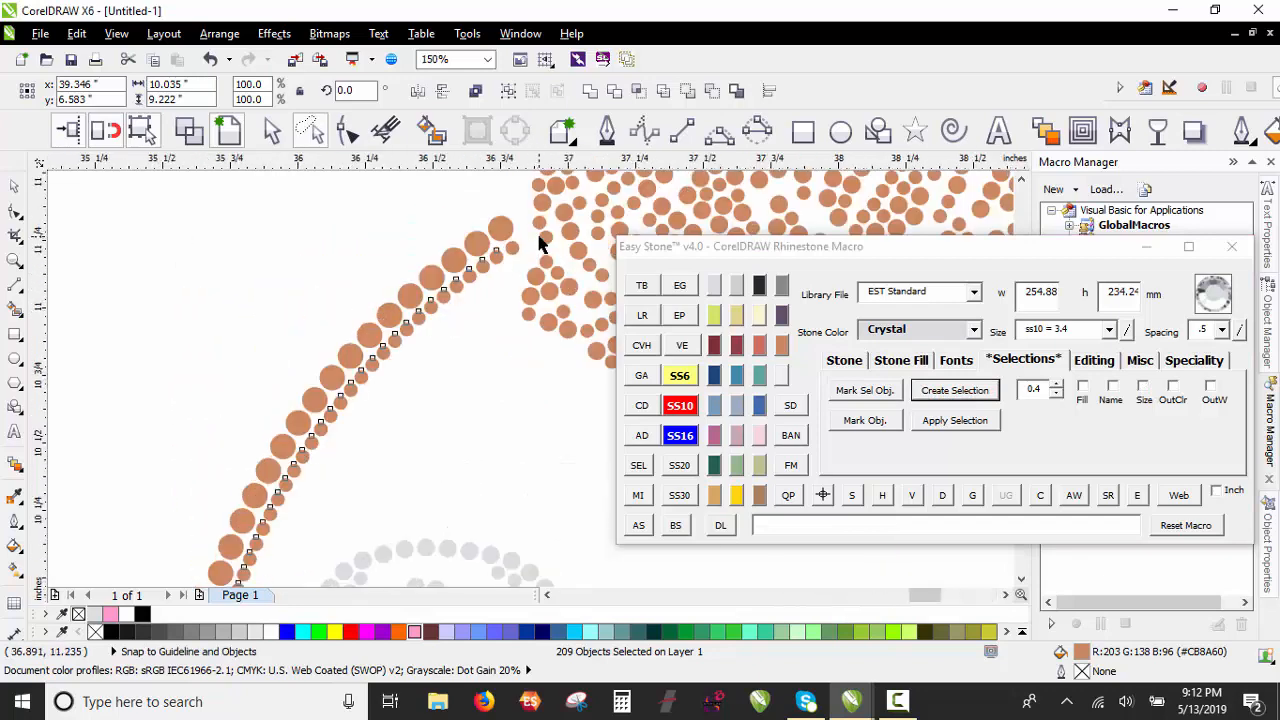
pyautogui.scroll(3, 487, 265)
pyautogui.keyDown('shift'); pyautogui.click(486, 262); pyautogui.keyUp('shift')
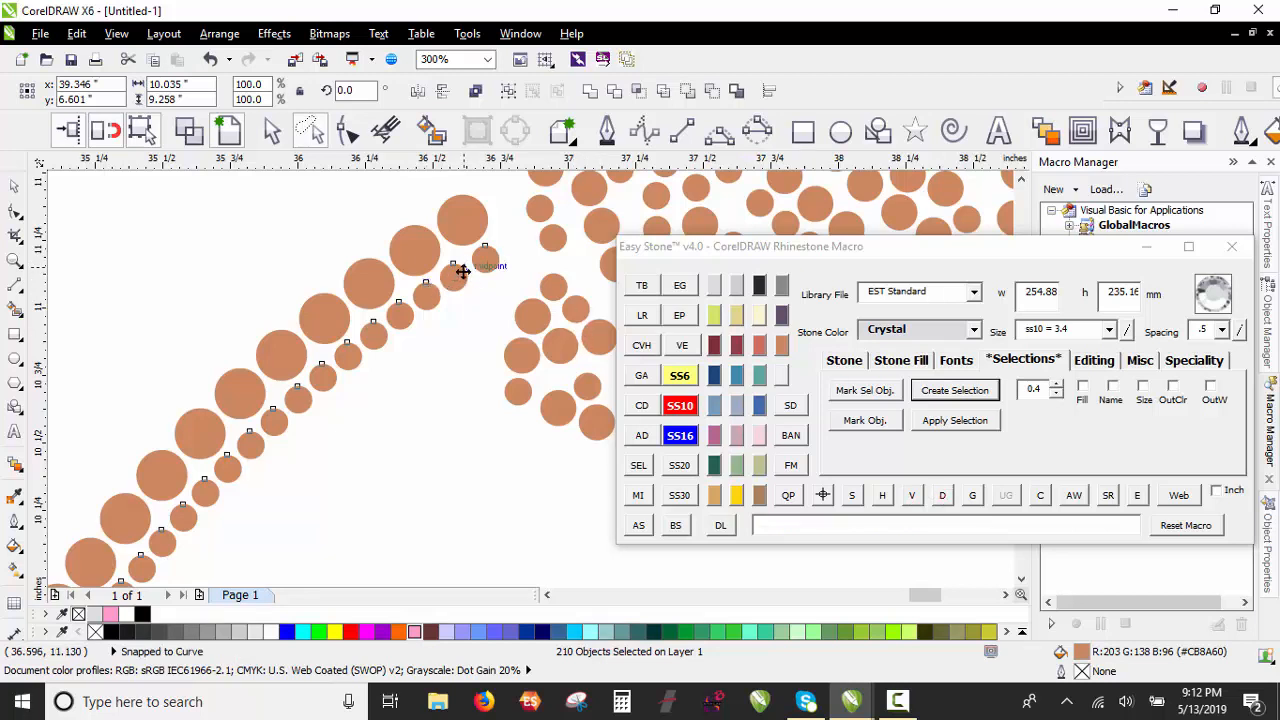
pyautogui.scroll(1, 463, 271)
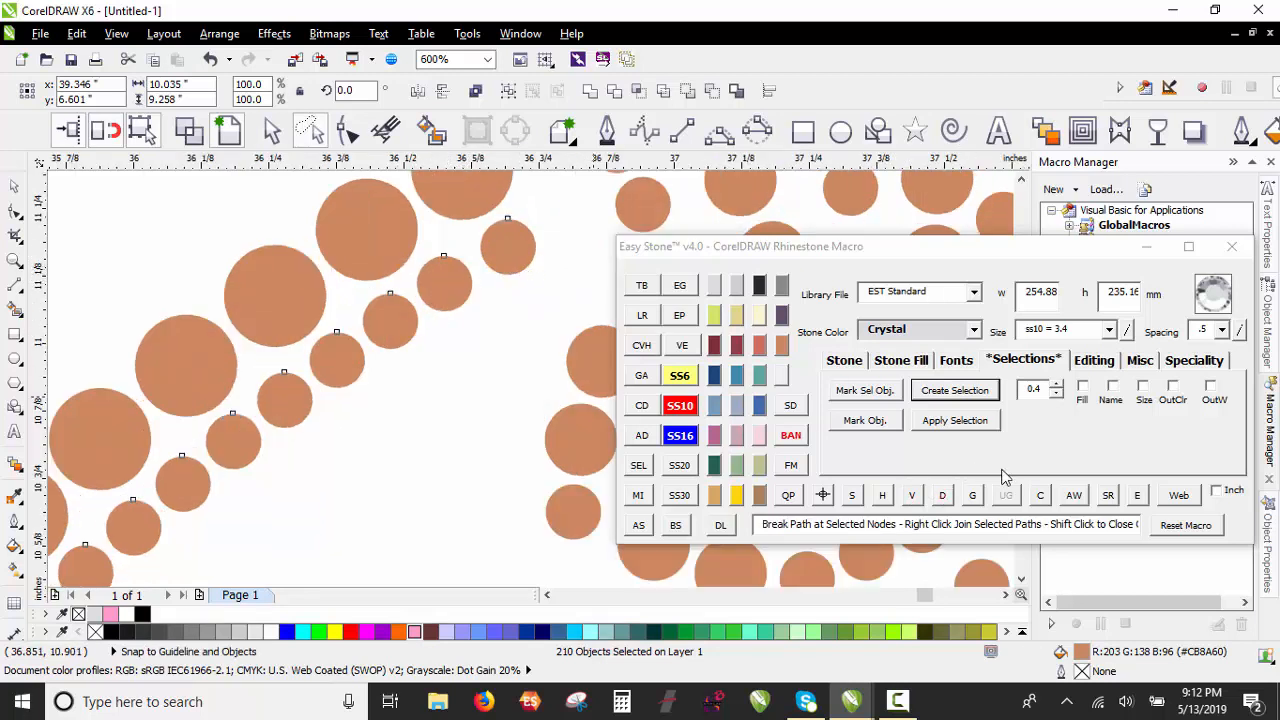
pyautogui.click(941, 495)
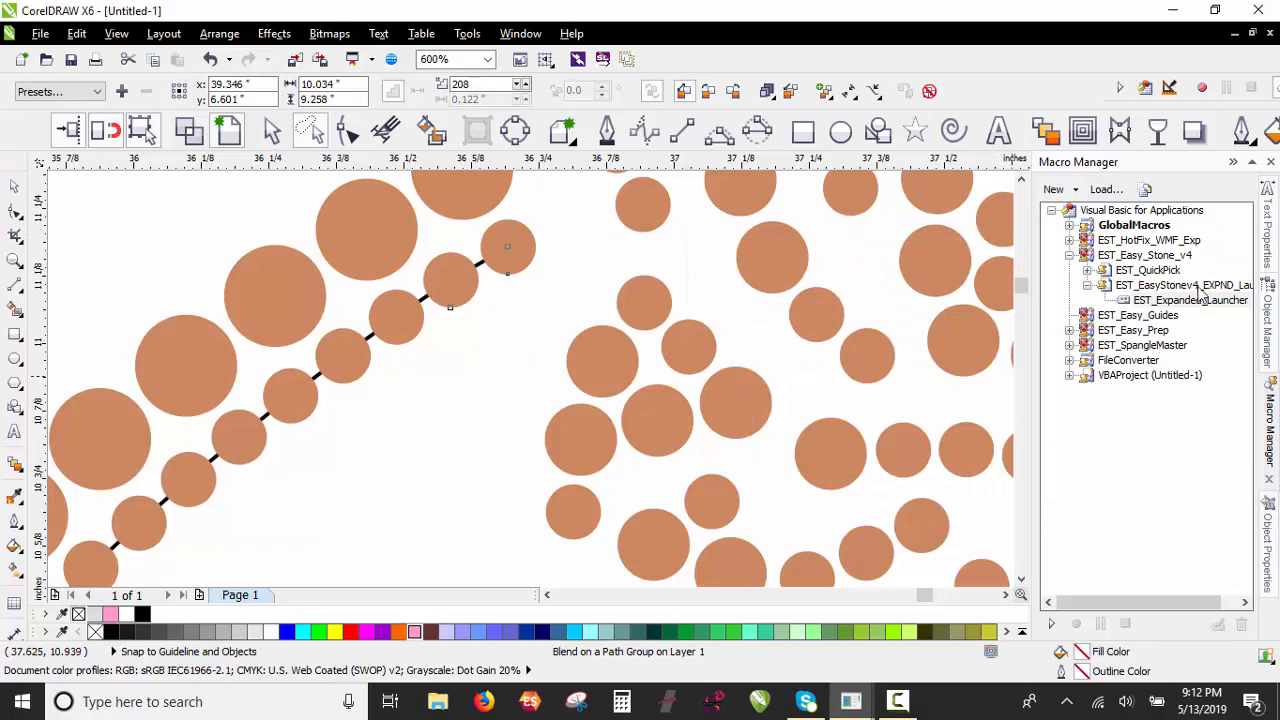
# Step: Relaunch the Easy Stone macro, delete the inner row's stone path and clear the selection
pyautogui.doubleClick(1190, 301)
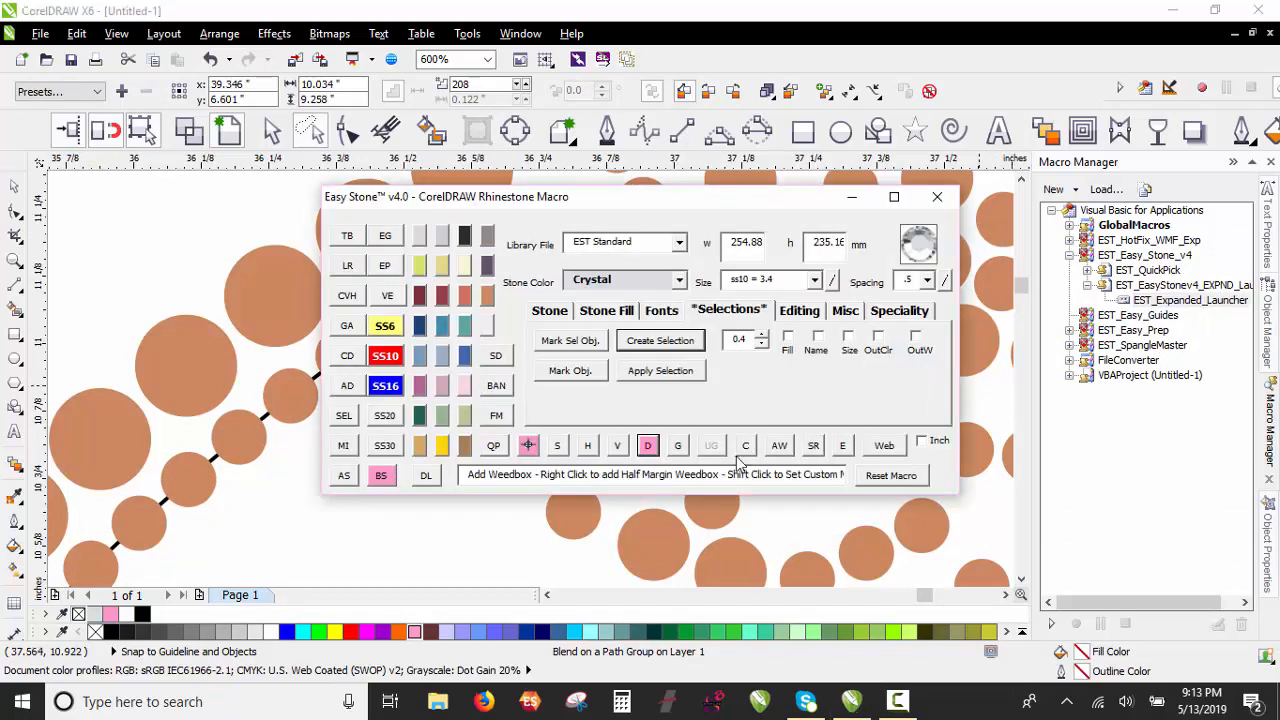
pyautogui.click(648, 447)
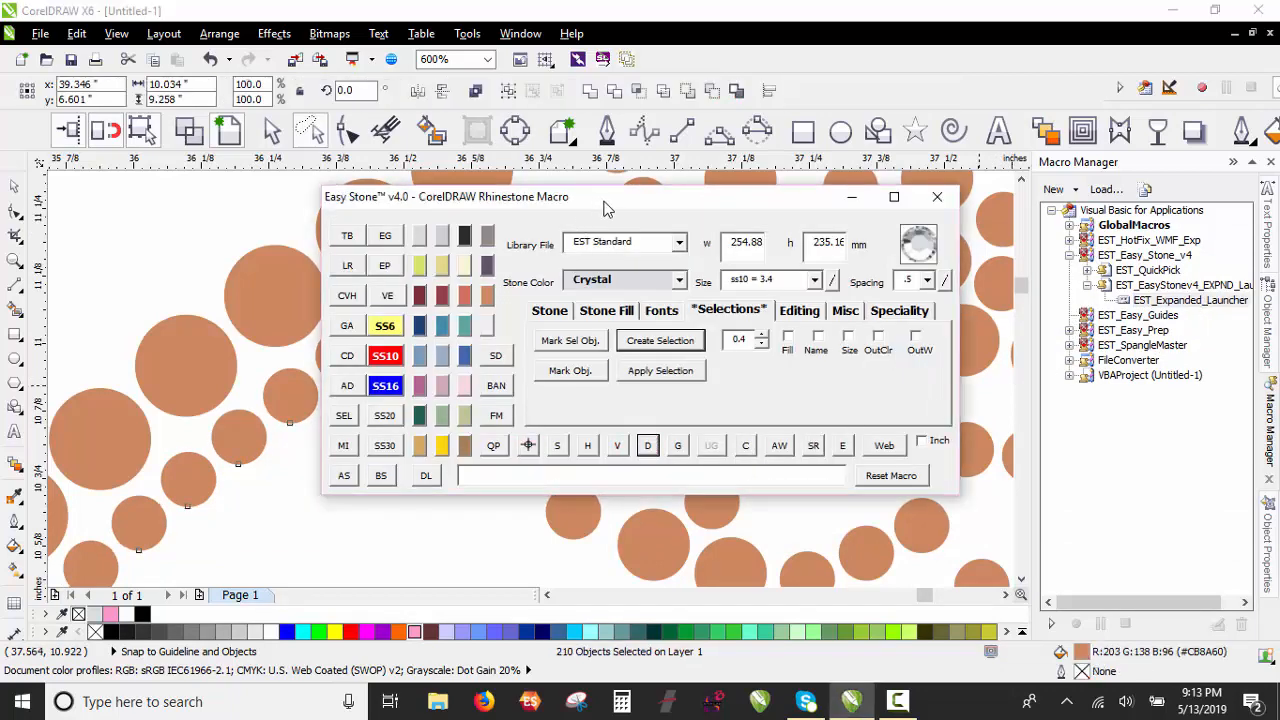
pyautogui.click(490, 360)
pyautogui.scroll(-7, 242, 370)
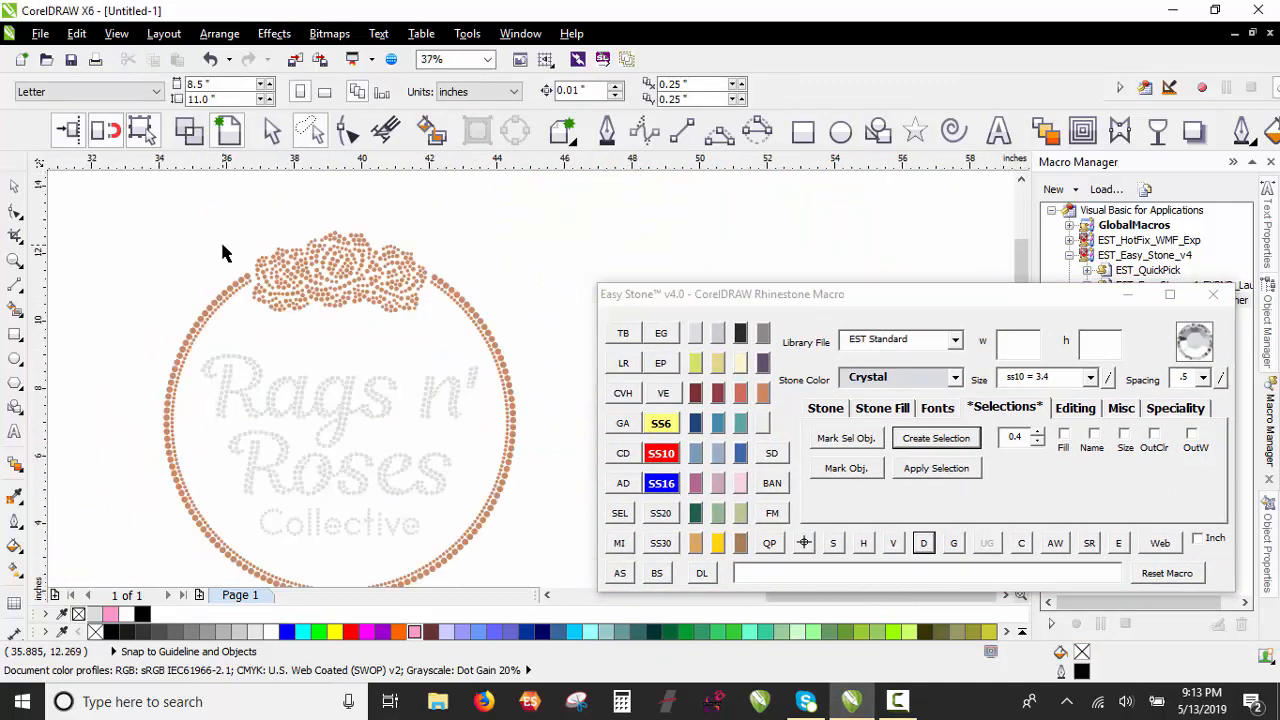
# Step: Select the entire Rags n' Roses design and add a weedbox around it
pyautogui.scroll(-2, 222, 252)
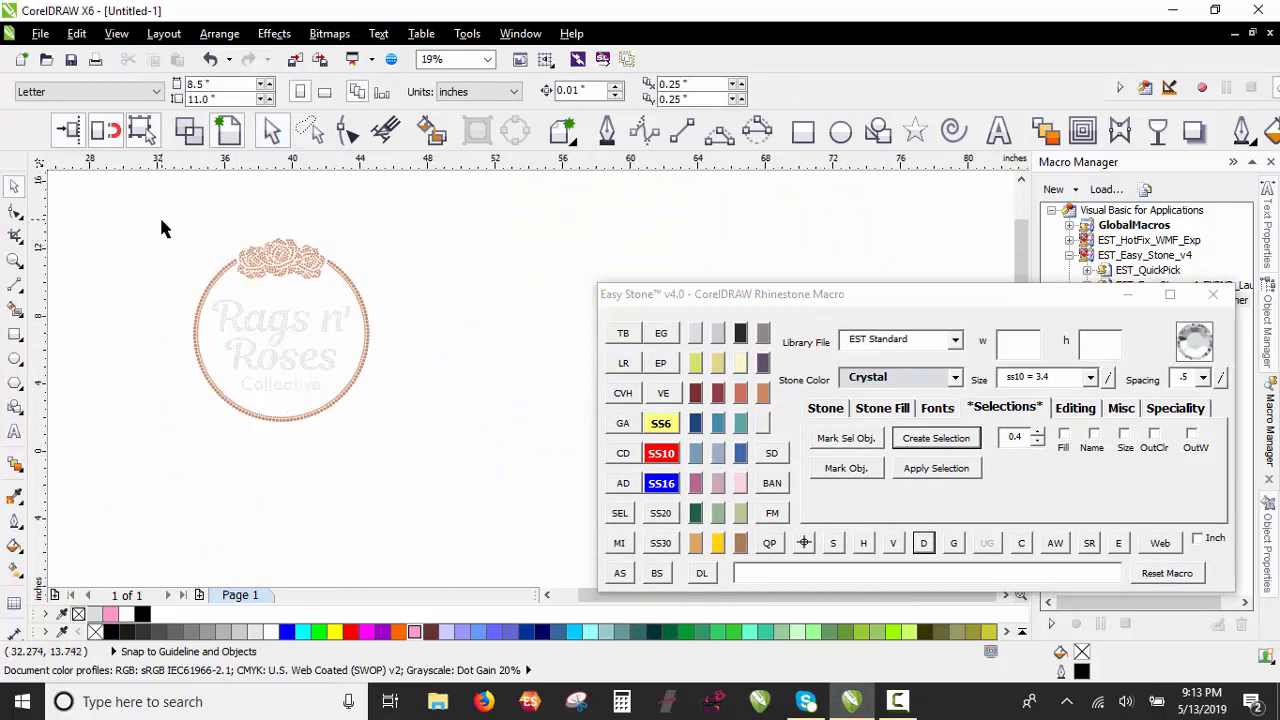
pyautogui.moveTo(160, 218); pyautogui.dragTo(440, 457)
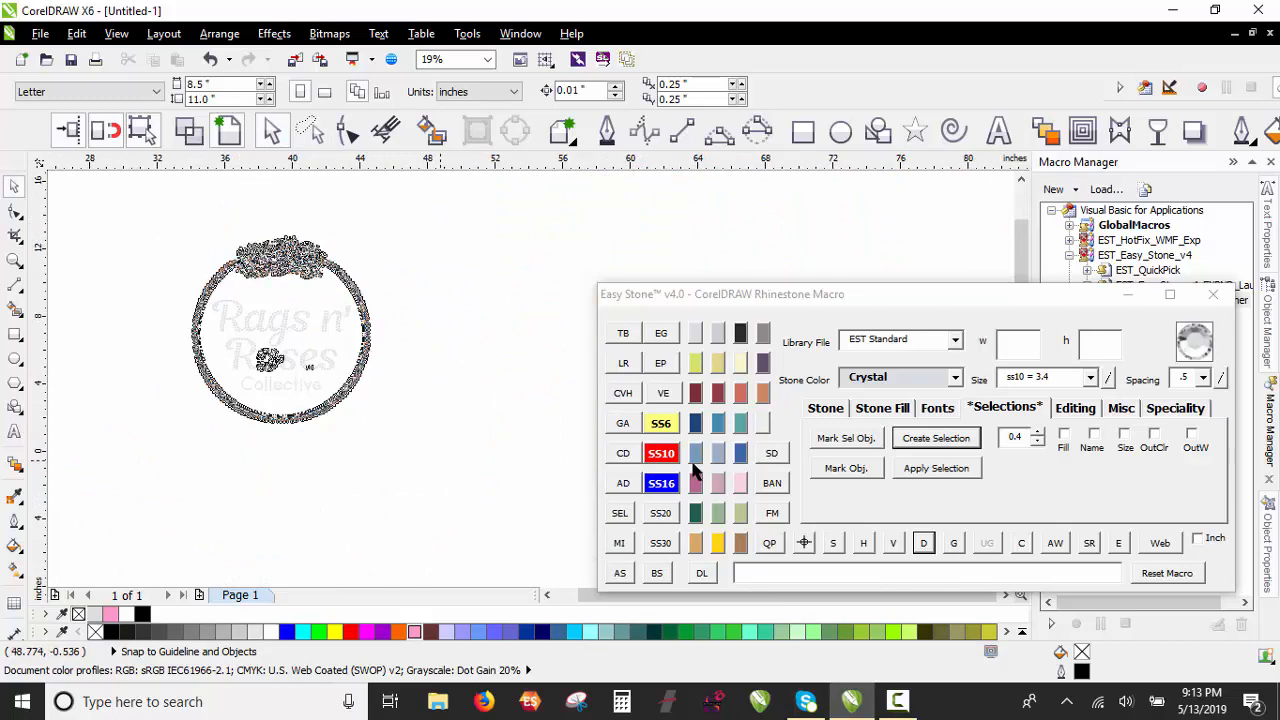
pyautogui.click(1054, 543)
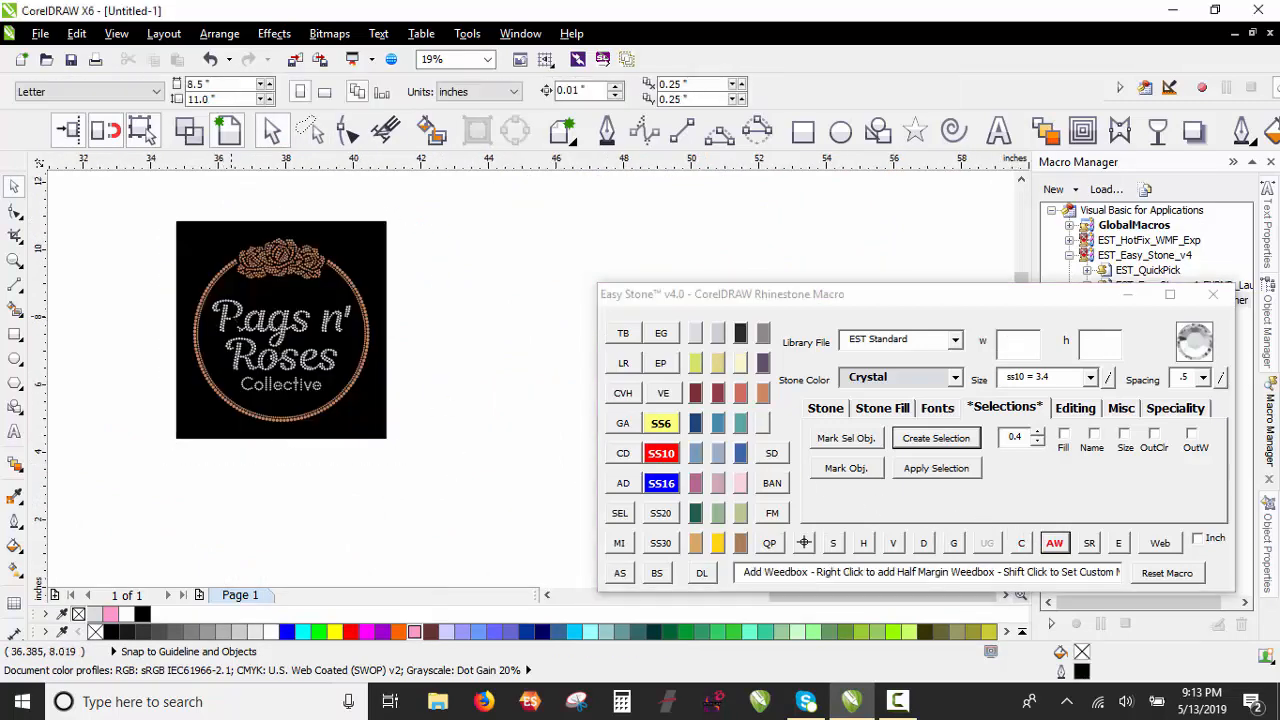
pyautogui.scroll(2, 254, 265)
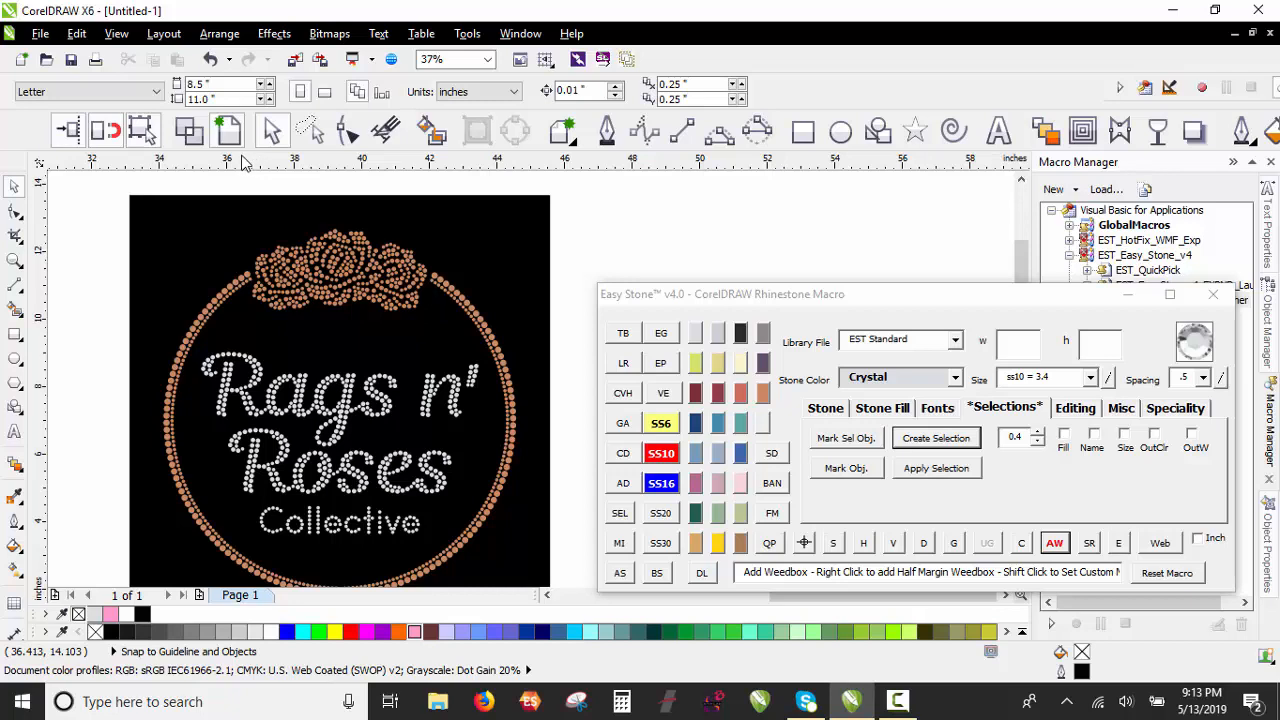
# Step: Unlock the original logo image and move it directly below the rhinestone template on the black background
pyautogui.scroll(-4, 543, 312)
pyautogui.click(321, 365)
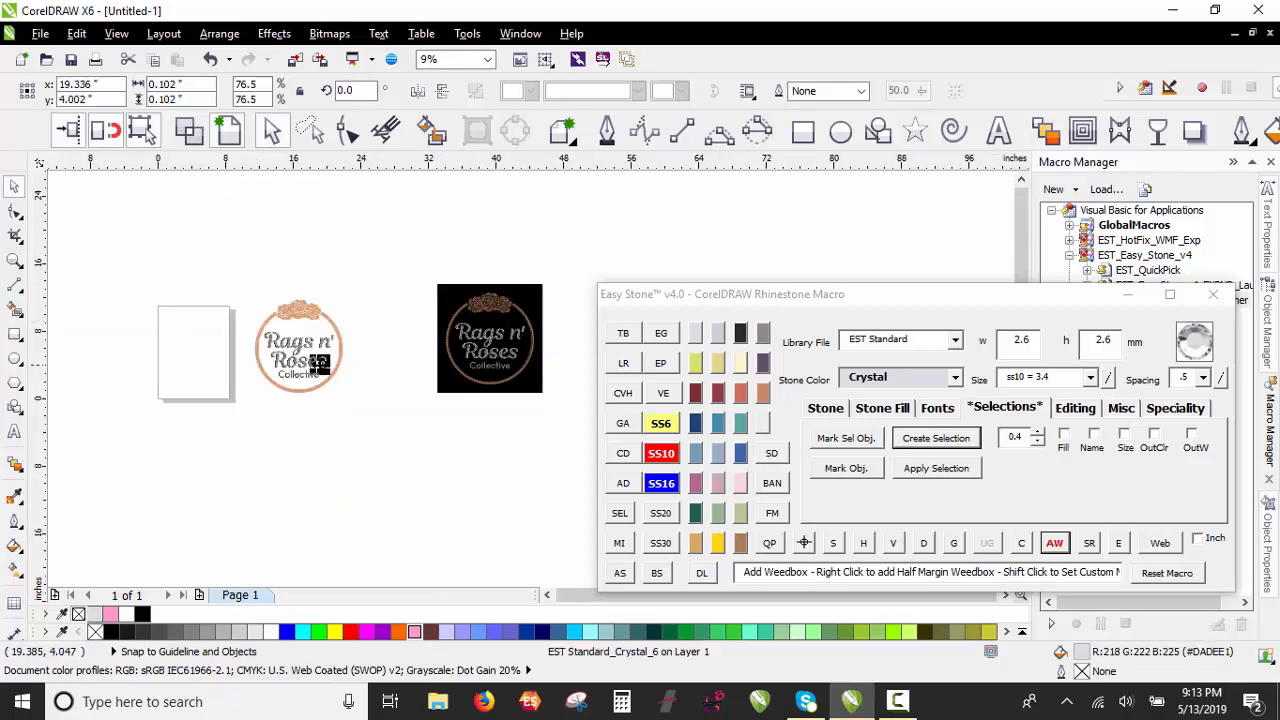
pyautogui.rightClick(305, 388)
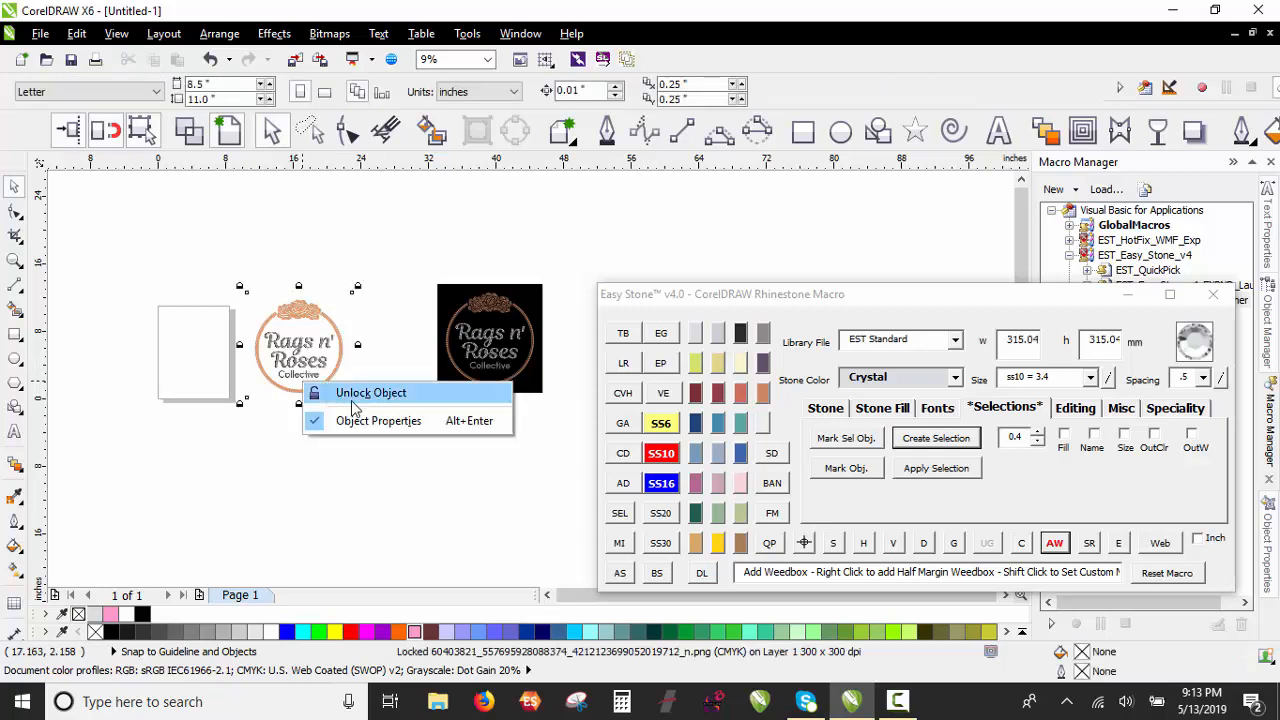
pyautogui.click(320, 391)
pyautogui.moveTo(305, 388); pyautogui.dragTo(497, 480)
pyautogui.scroll(2, 530, 392)
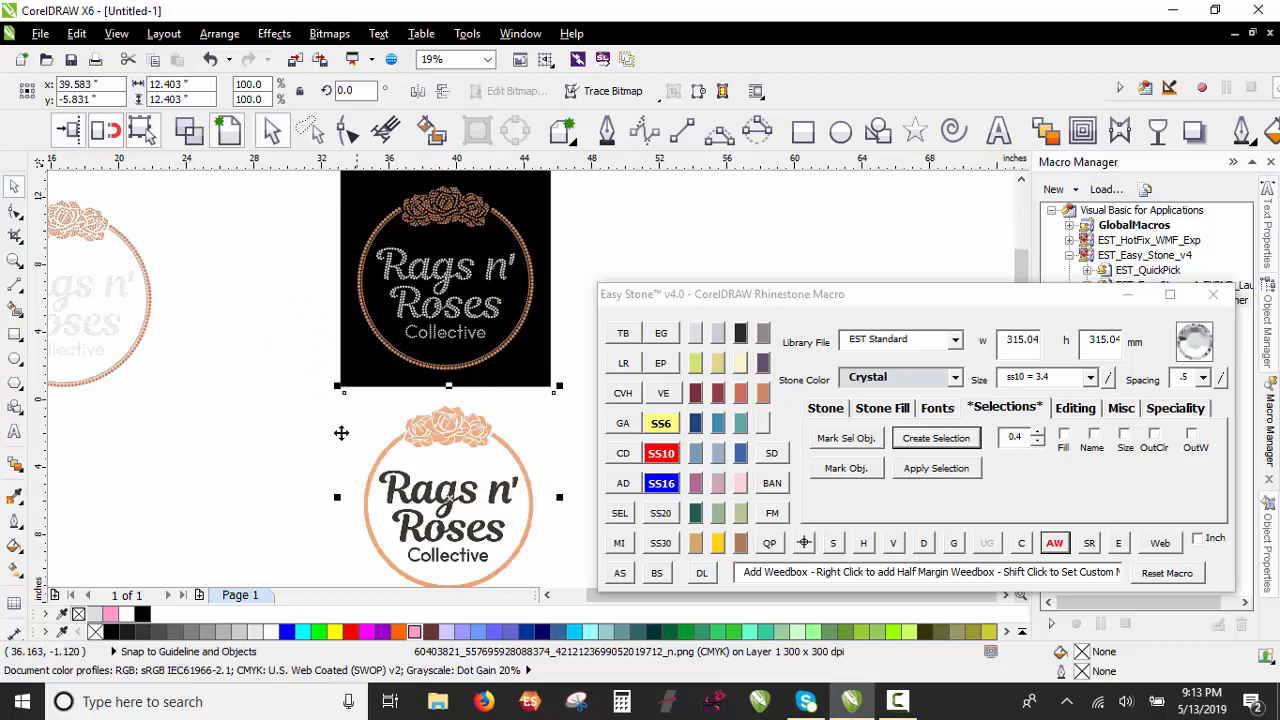
pyautogui.click(294, 420)
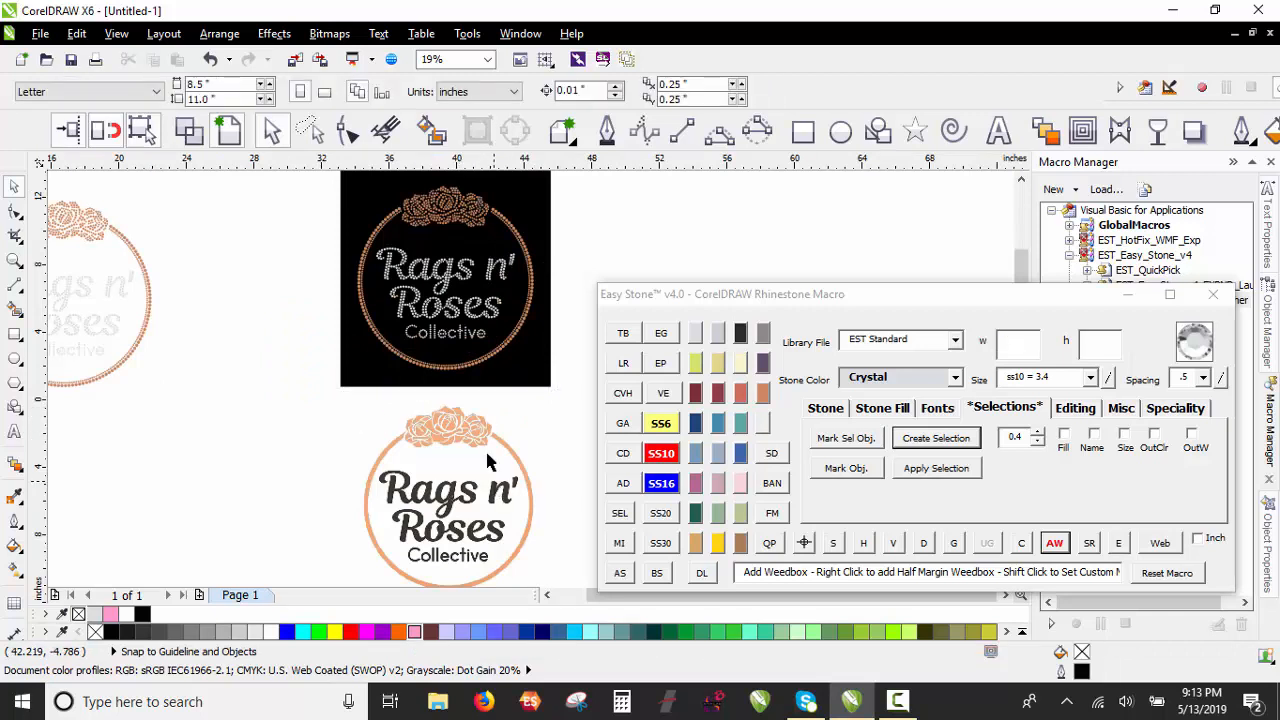
pyautogui.scroll(-1, 279, 416)
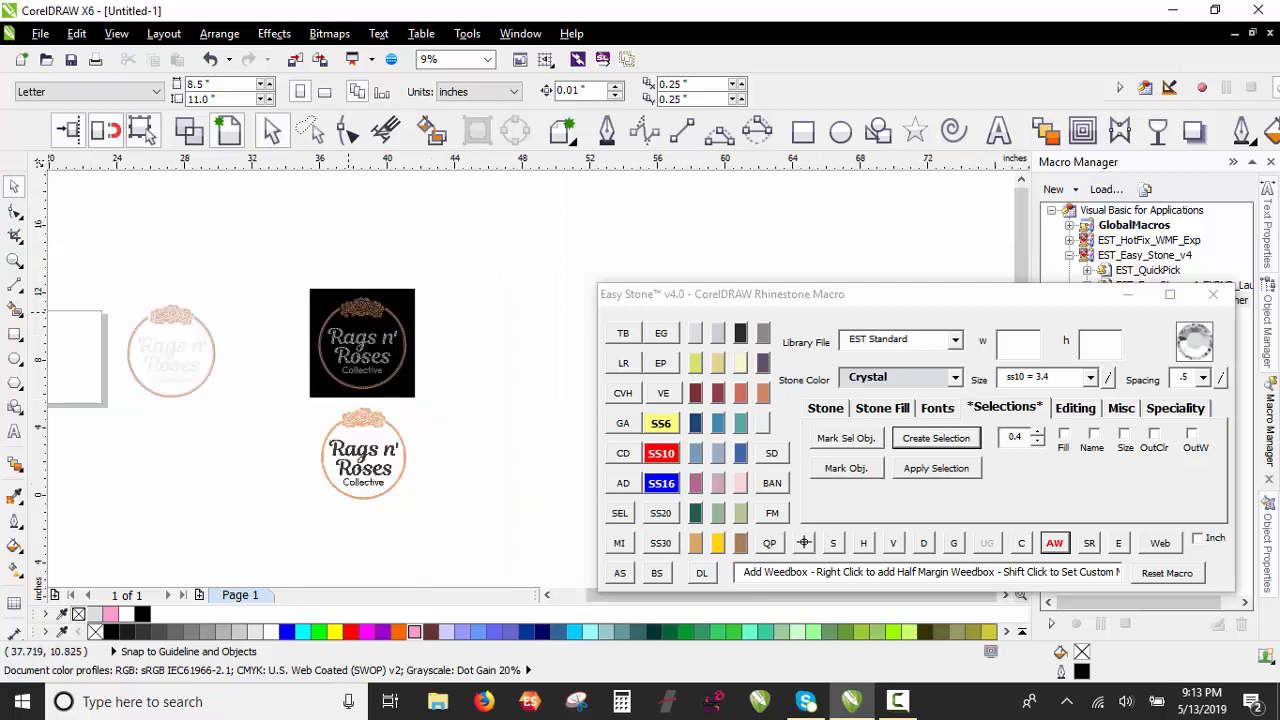
pyautogui.scroll(1, 365, 311)
# Step: Select the entire template with its black background and delete any overlapping stones
pyautogui.click(271, 131)
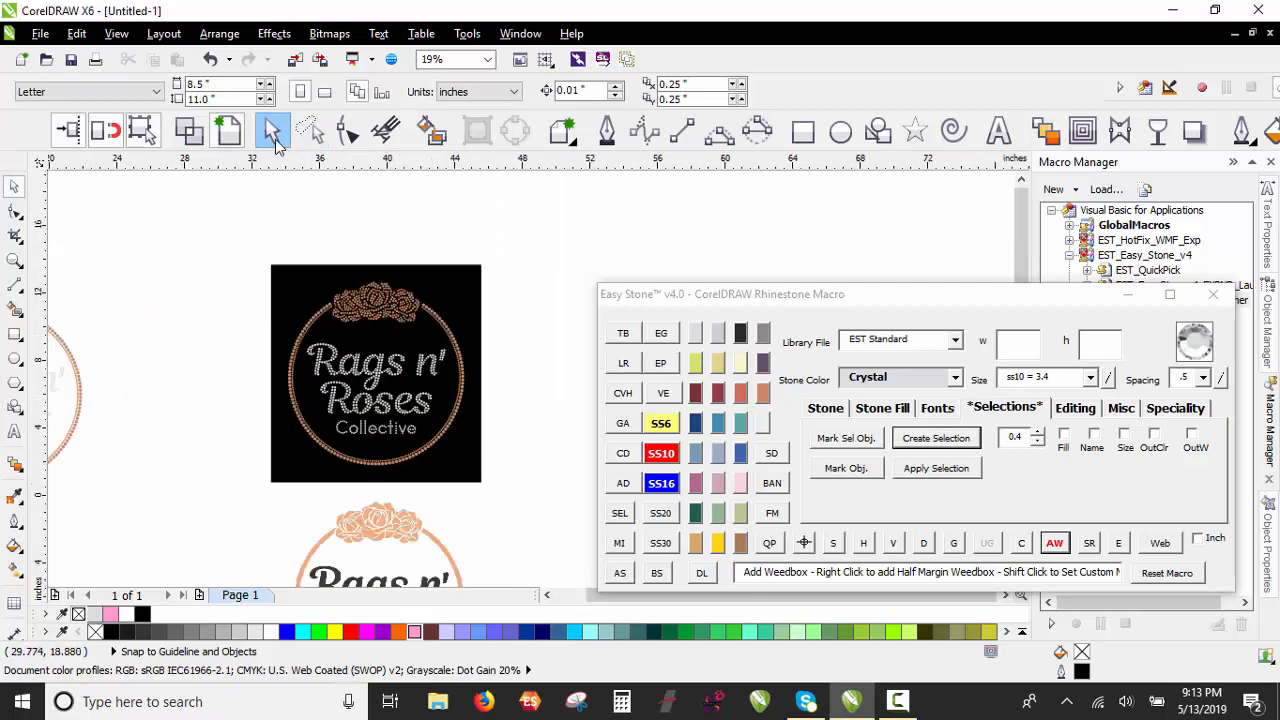
pyautogui.moveTo(242, 228)
pyautogui.mouseDown()
pyautogui.moveTo(460, 486)
pyautogui.moveTo(515, 487)
pyautogui.moveTo(509, 504)
pyautogui.moveTo(520, 495)
pyautogui.mouseUp()
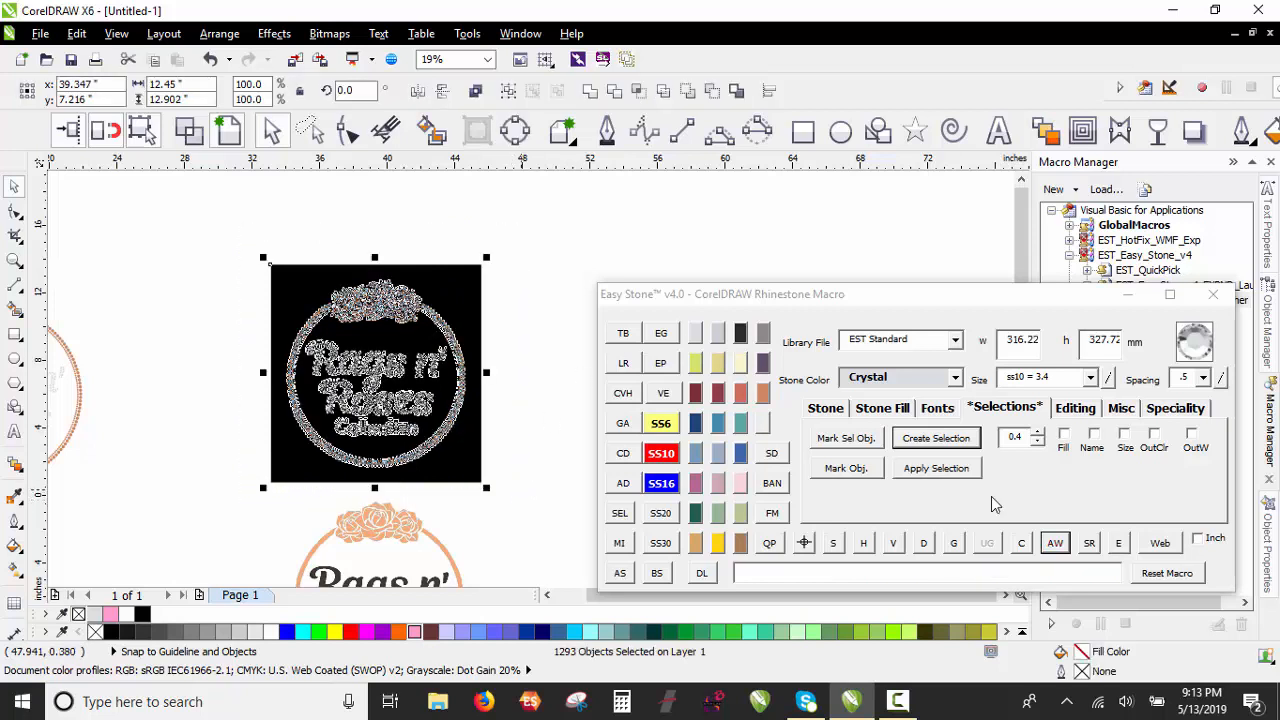
pyautogui.click(1021, 543)
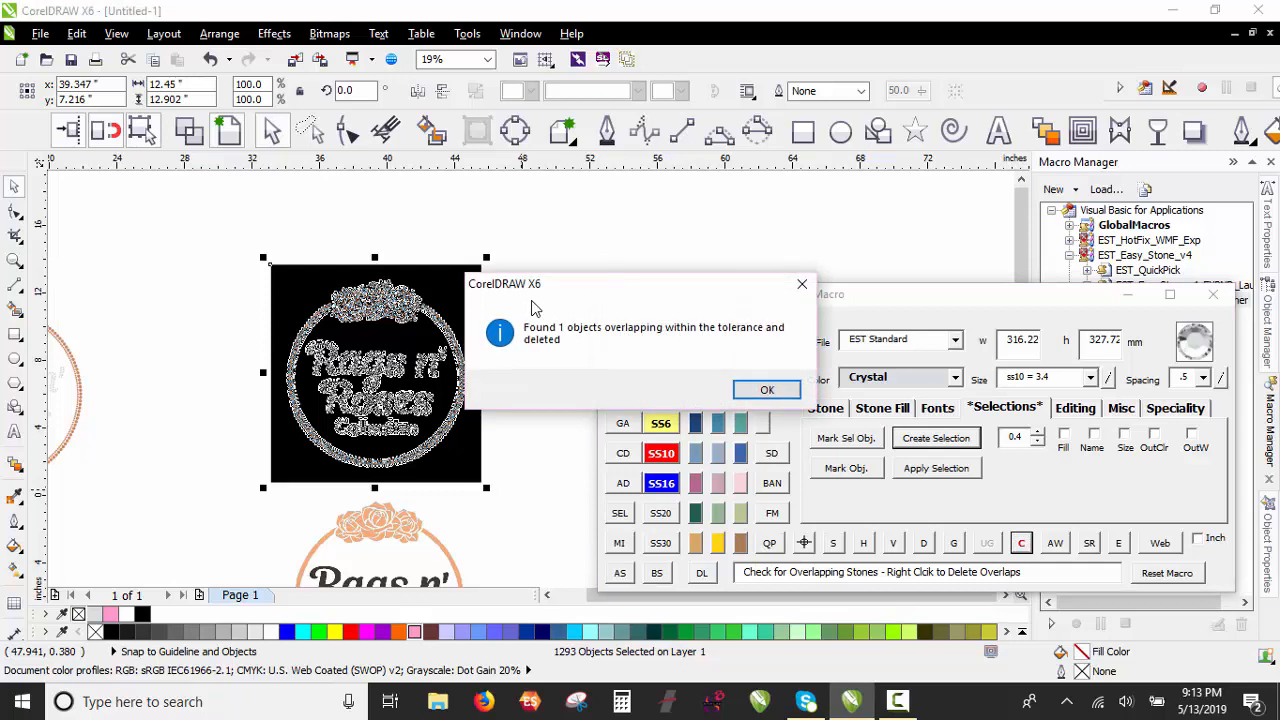
pyautogui.click(764, 389)
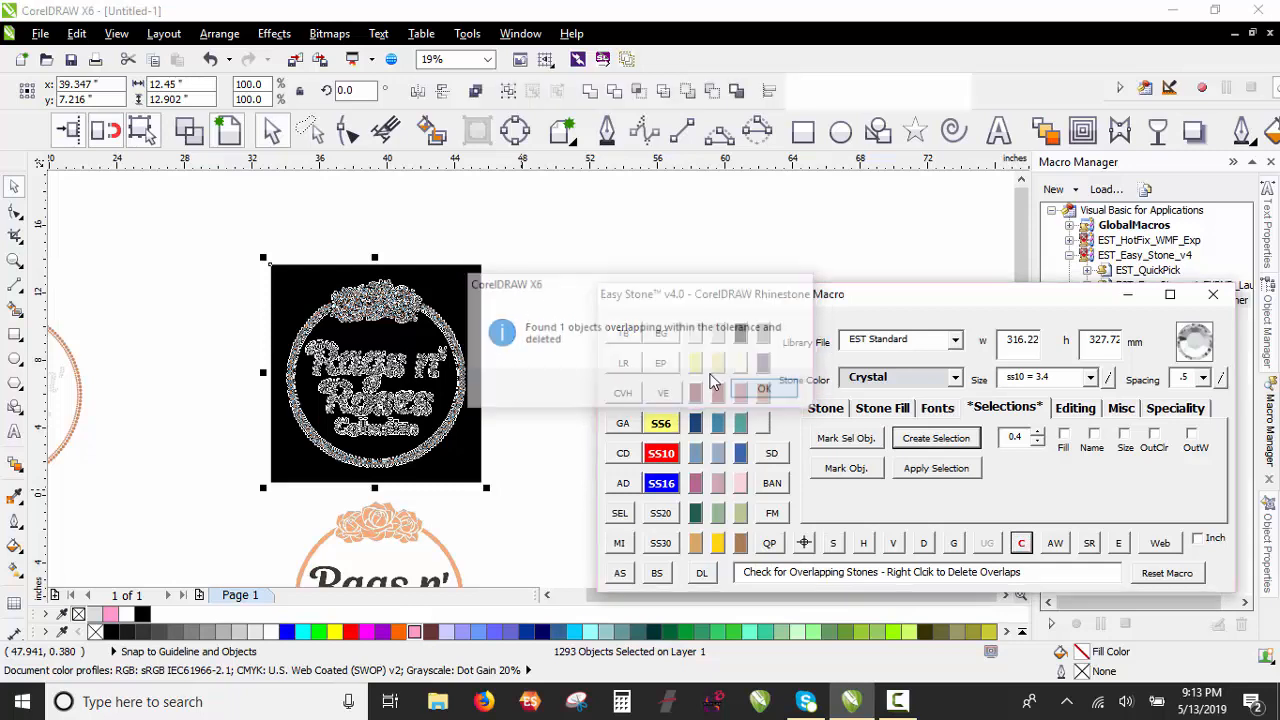
pyautogui.click(541, 344)
# Step: Move the original logo image above the stone design without a background, next to the page
pyautogui.scroll(1, 425, 420)
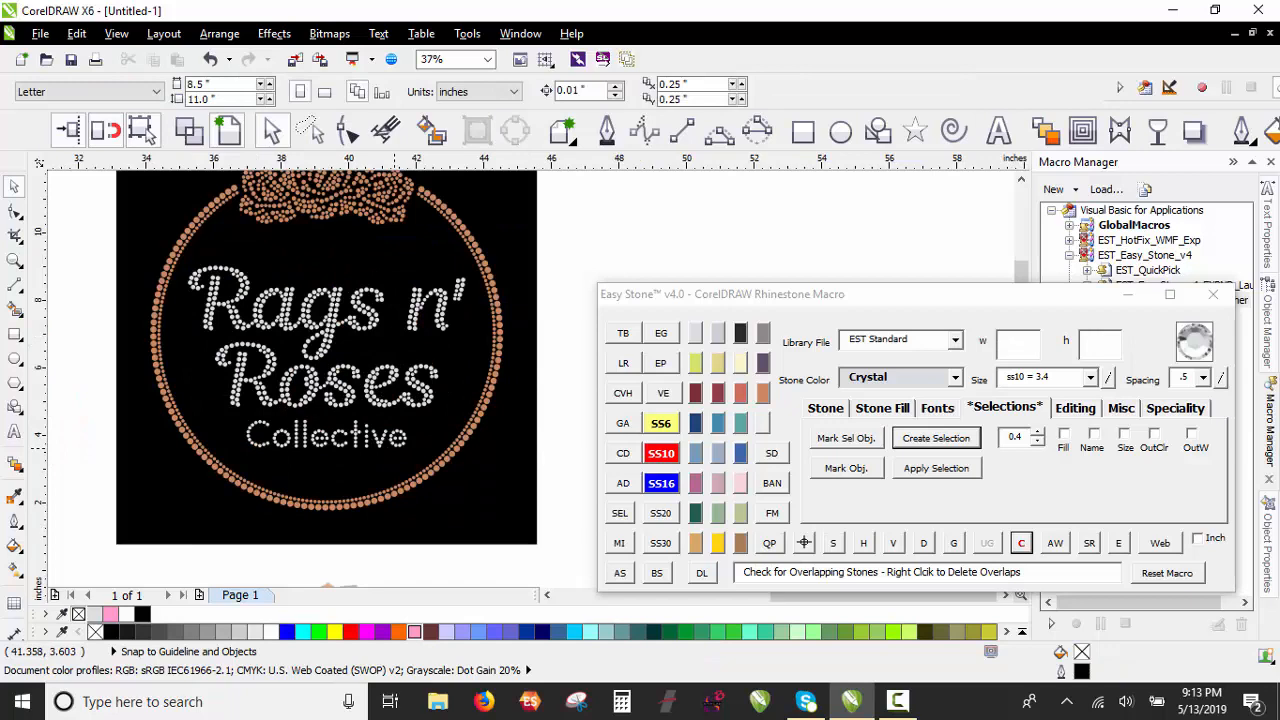
pyautogui.scroll(-2, 394, 442)
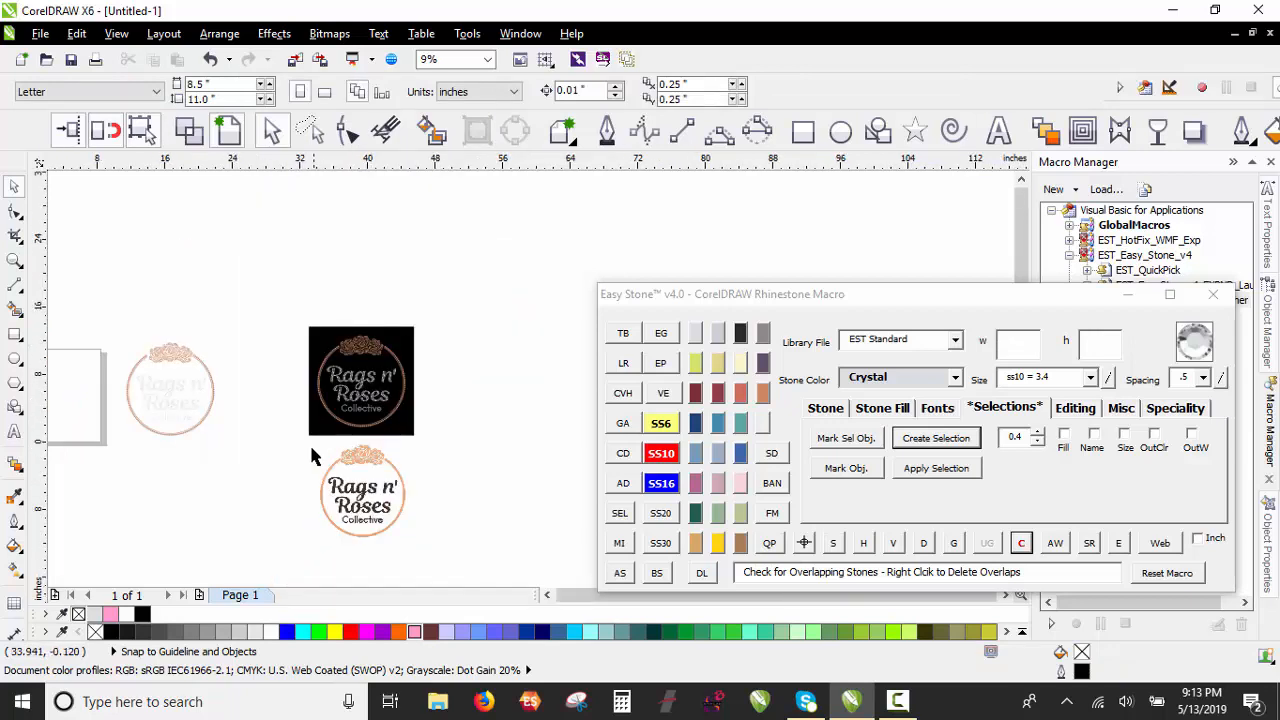
pyautogui.click(380, 485)
pyautogui.moveTo(379, 483); pyautogui.dragTo(189, 258)
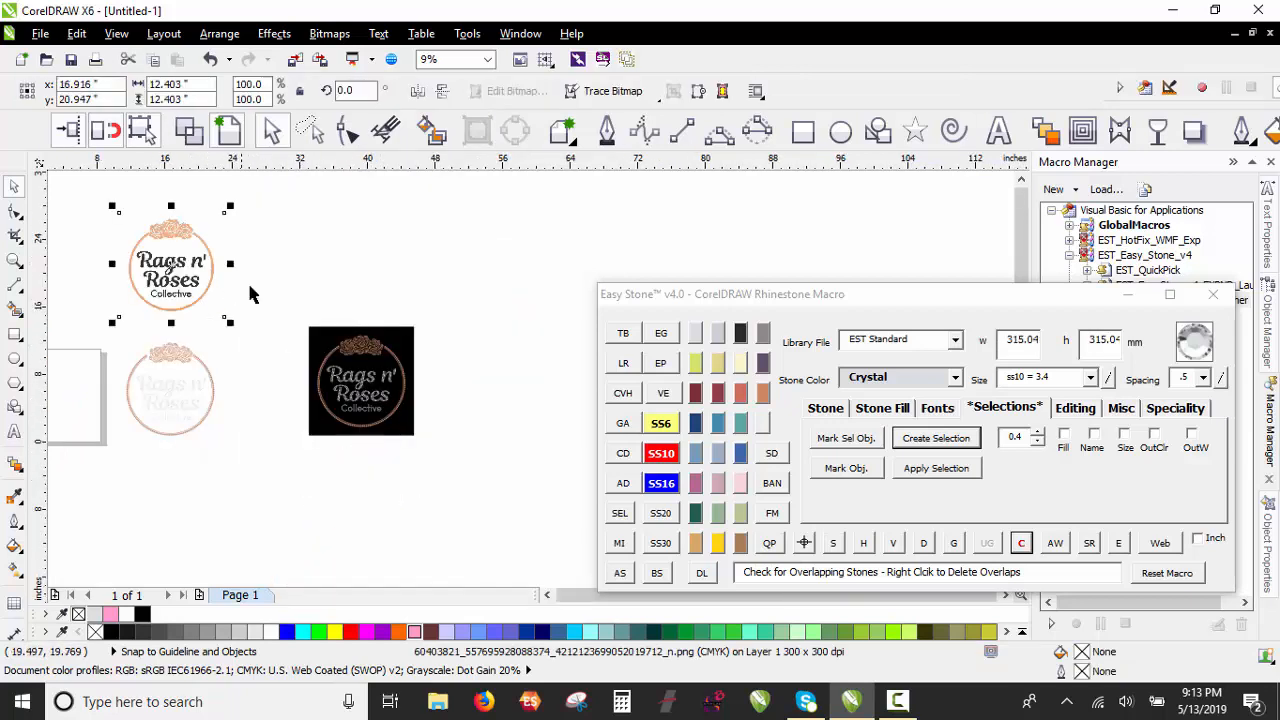
pyautogui.click(250, 283)
# Step: Duplicate the complete black-backed template beside the original and create a quick proof from the copy
pyautogui.scroll(1, 426, 375)
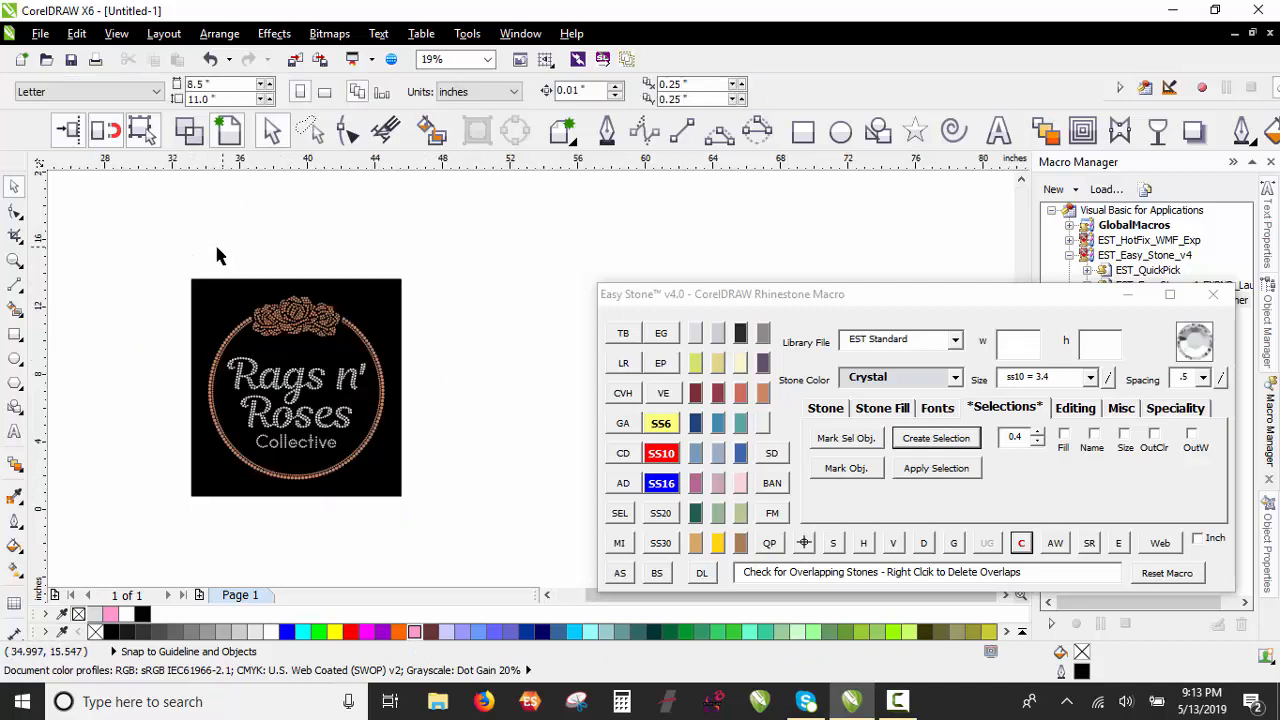
pyautogui.moveTo(150, 258); pyautogui.dragTo(475, 548)
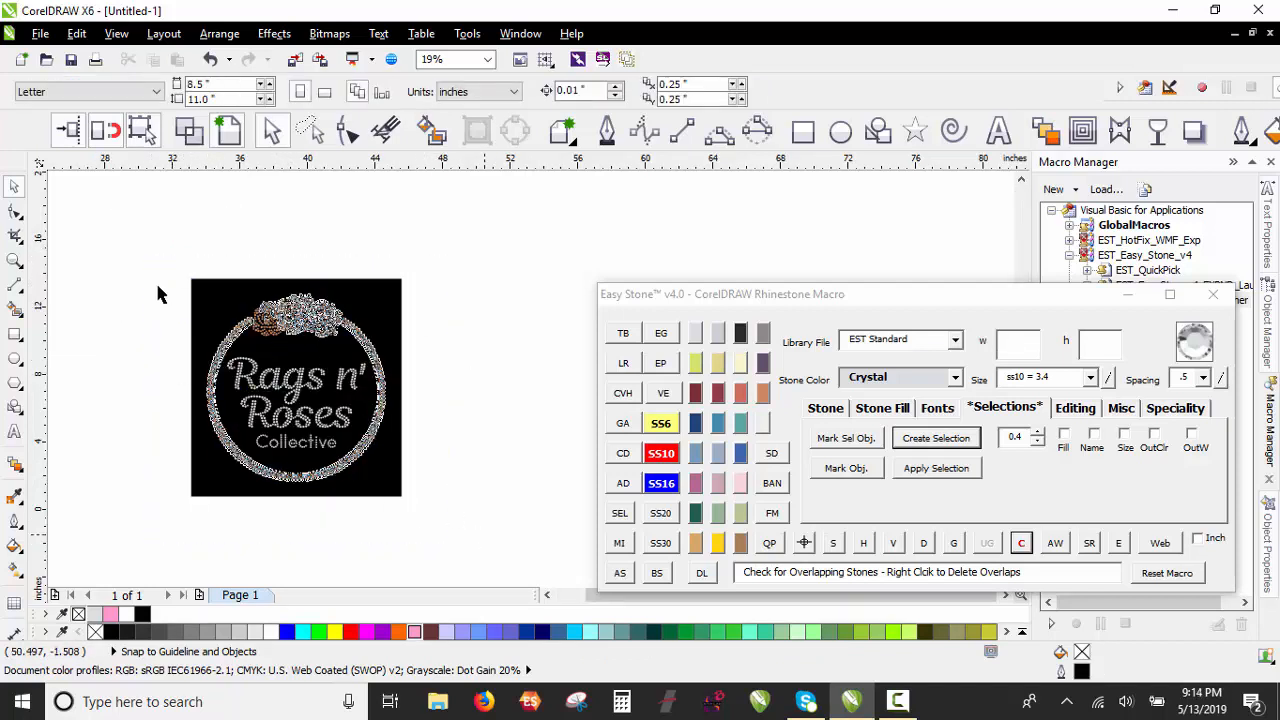
pyautogui.moveTo(206, 297); pyautogui.dragTo(449, 295)
pyautogui.scroll(-1, 308, 262)
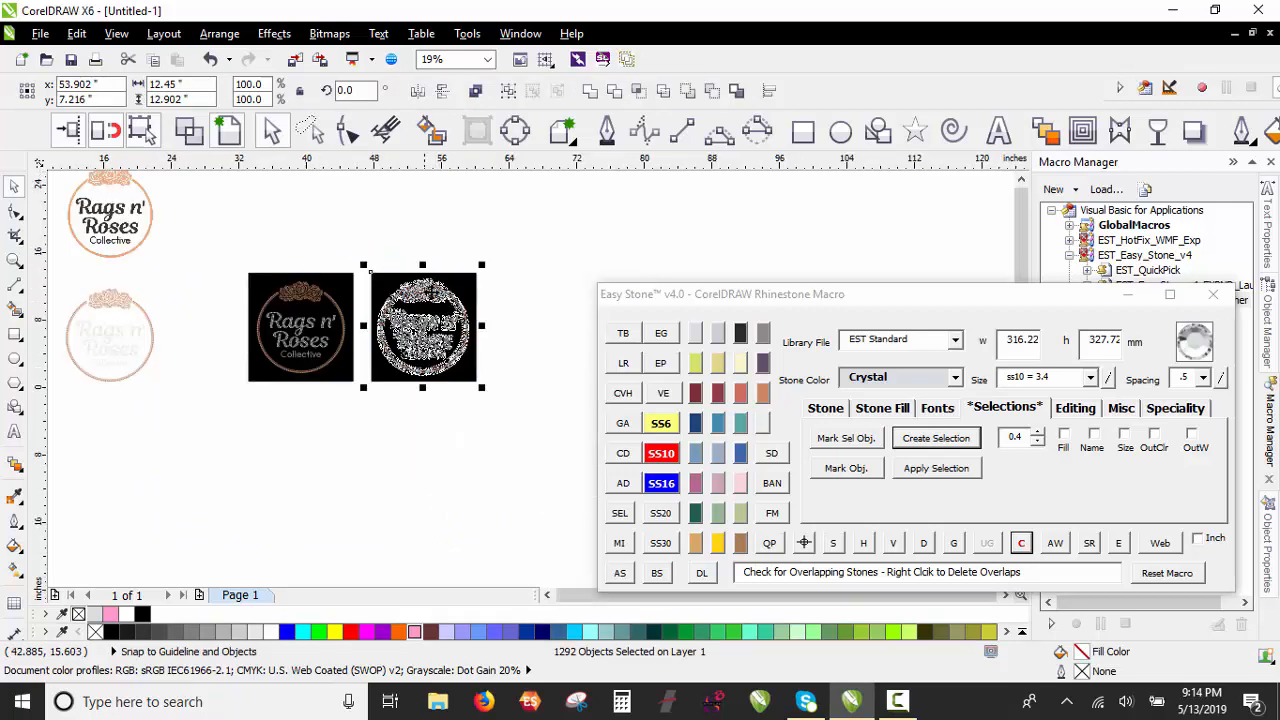
pyautogui.scroll(1, 431, 291)
pyautogui.click(780, 545)
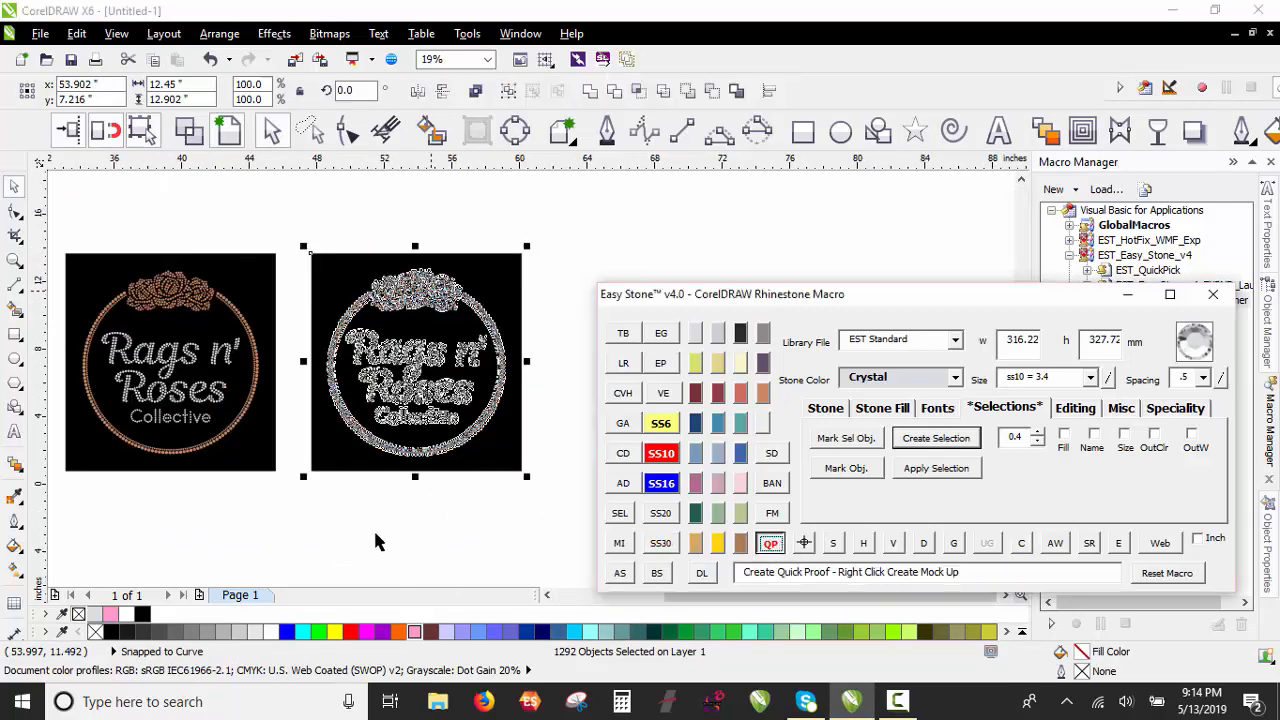
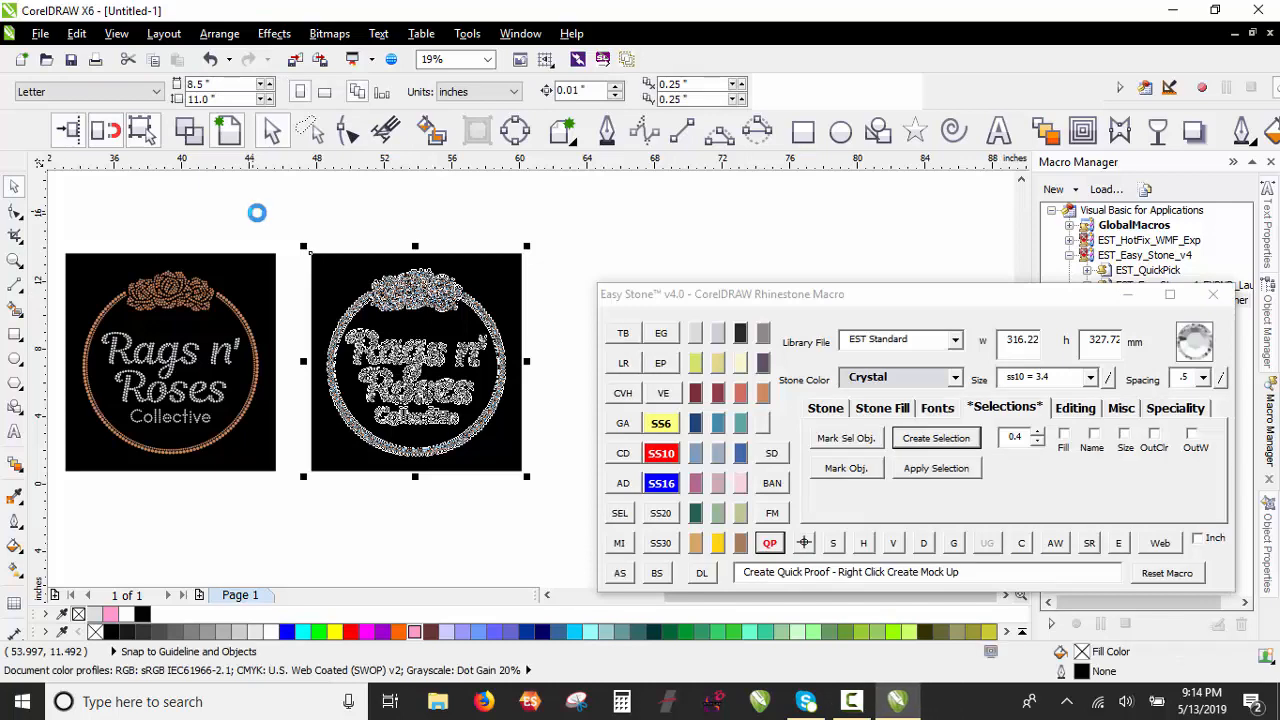
# Step: Fill the quick proof's background box with black and clear the selection
pyautogui.click(519, 274)
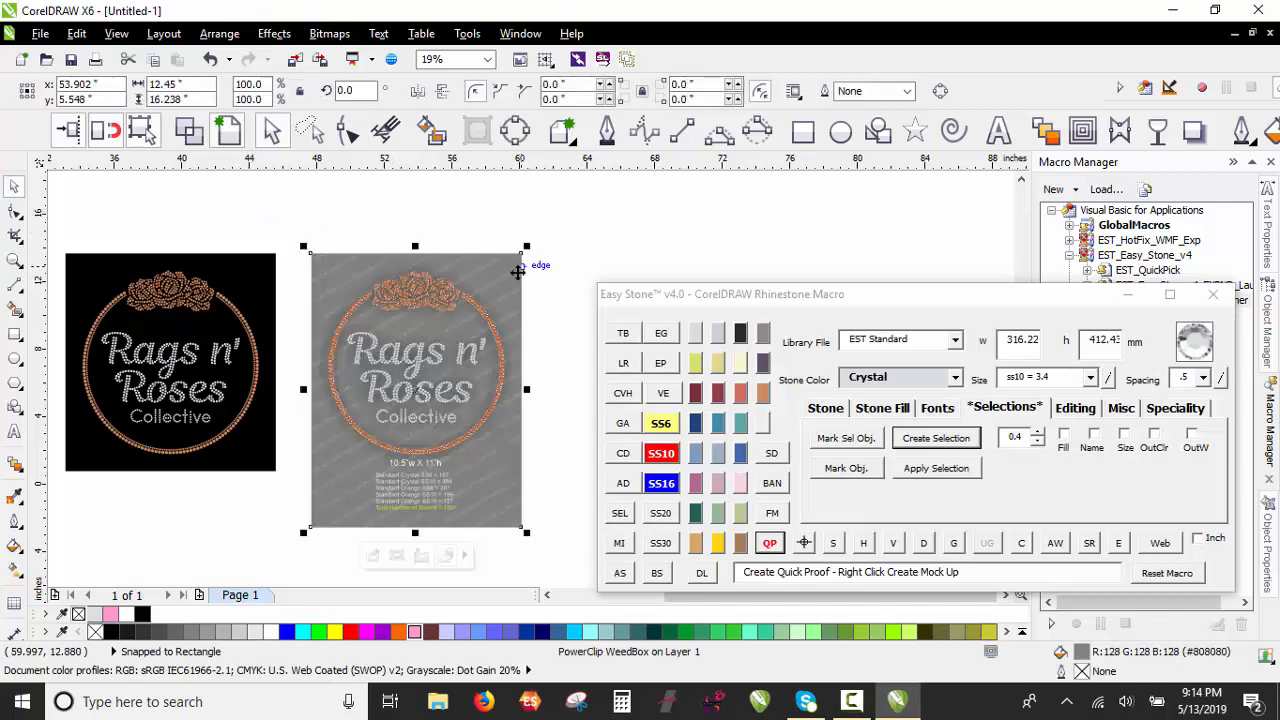
pyautogui.click(111, 632)
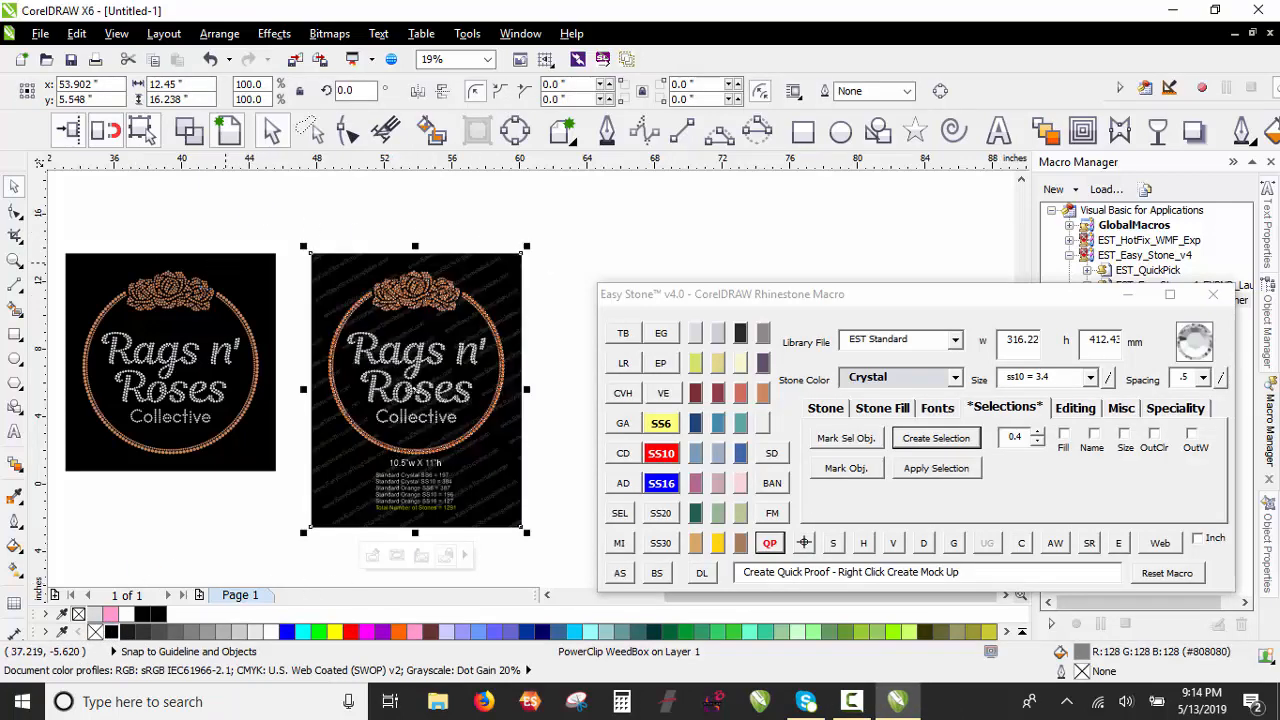
pyautogui.click(280, 209)
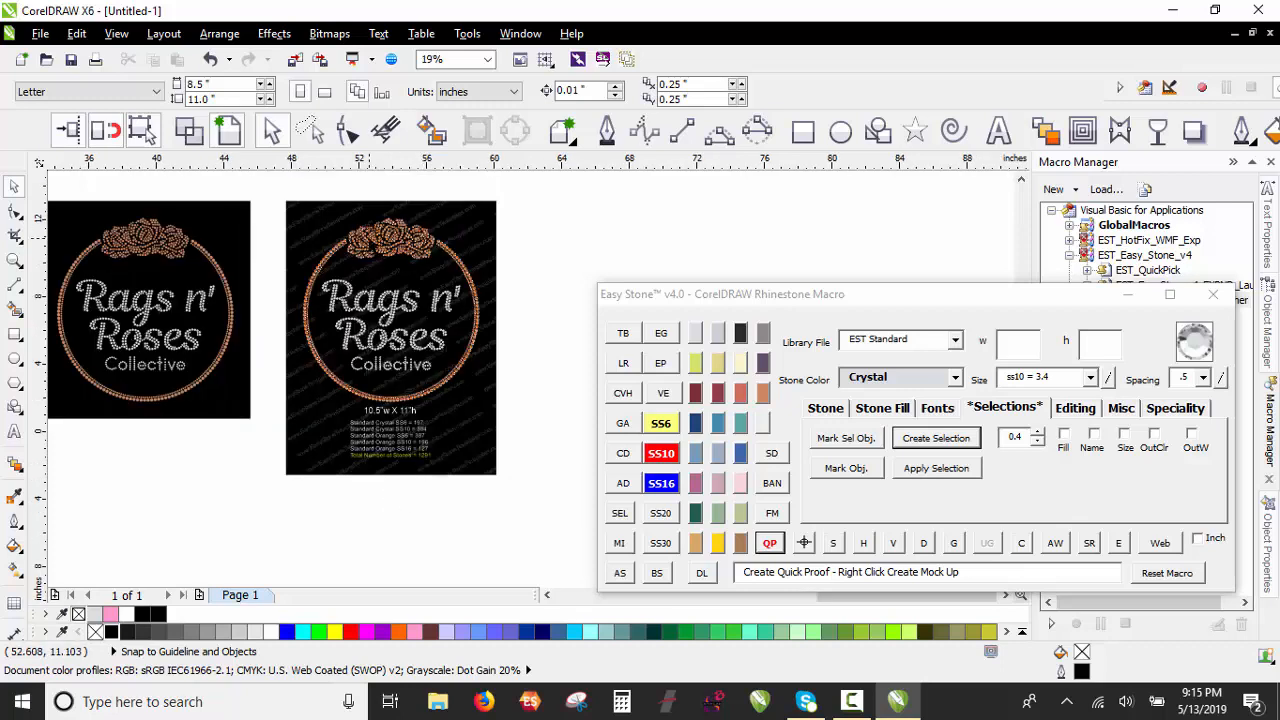
# Step: Save the drawing to the Desktop as 051319-EST-RagsNRosesLogo in CDR format
pyautogui.scroll(1, 369, 239)
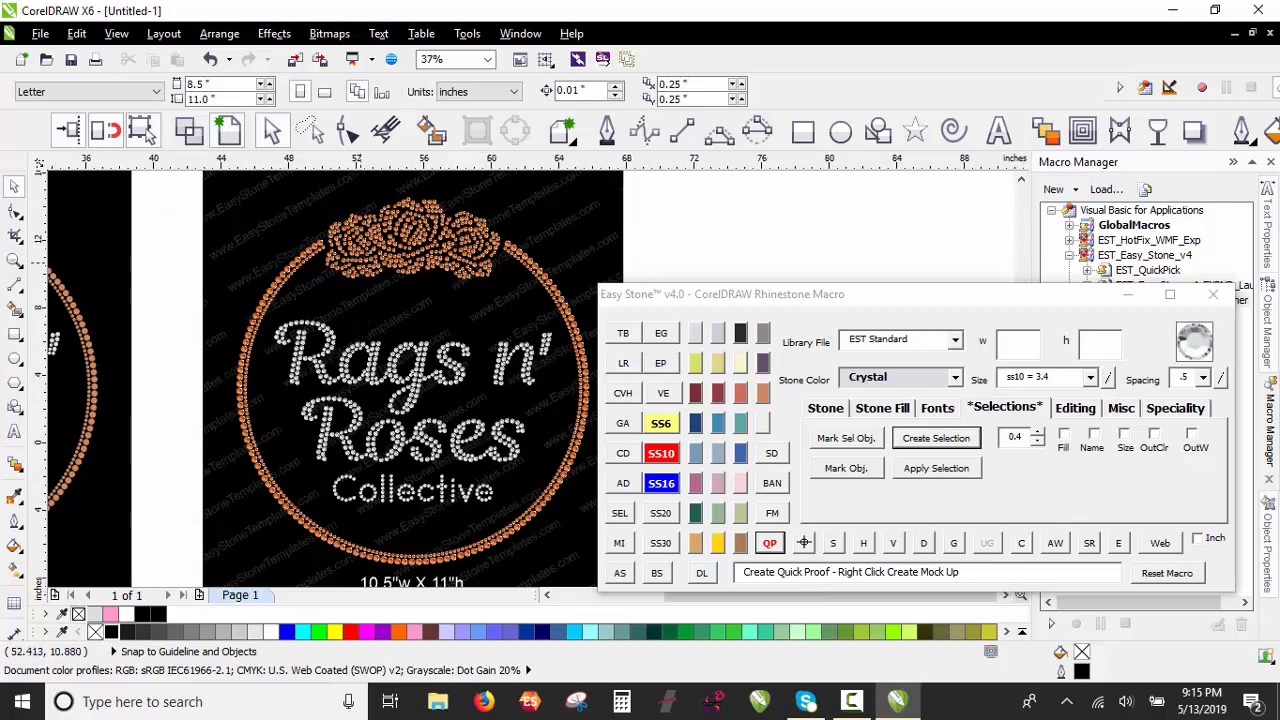
pyautogui.scroll(-1, 369, 296)
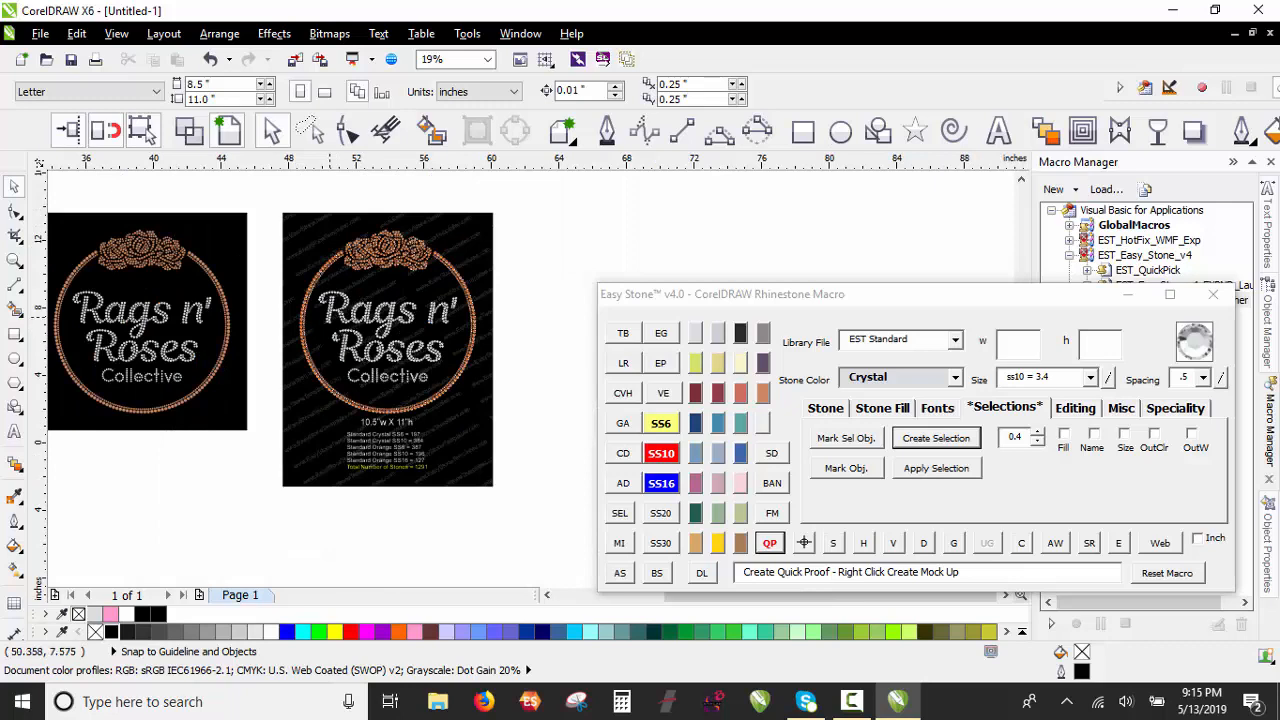
pyautogui.scroll(-1, 295, 245)
pyautogui.click(40, 34)
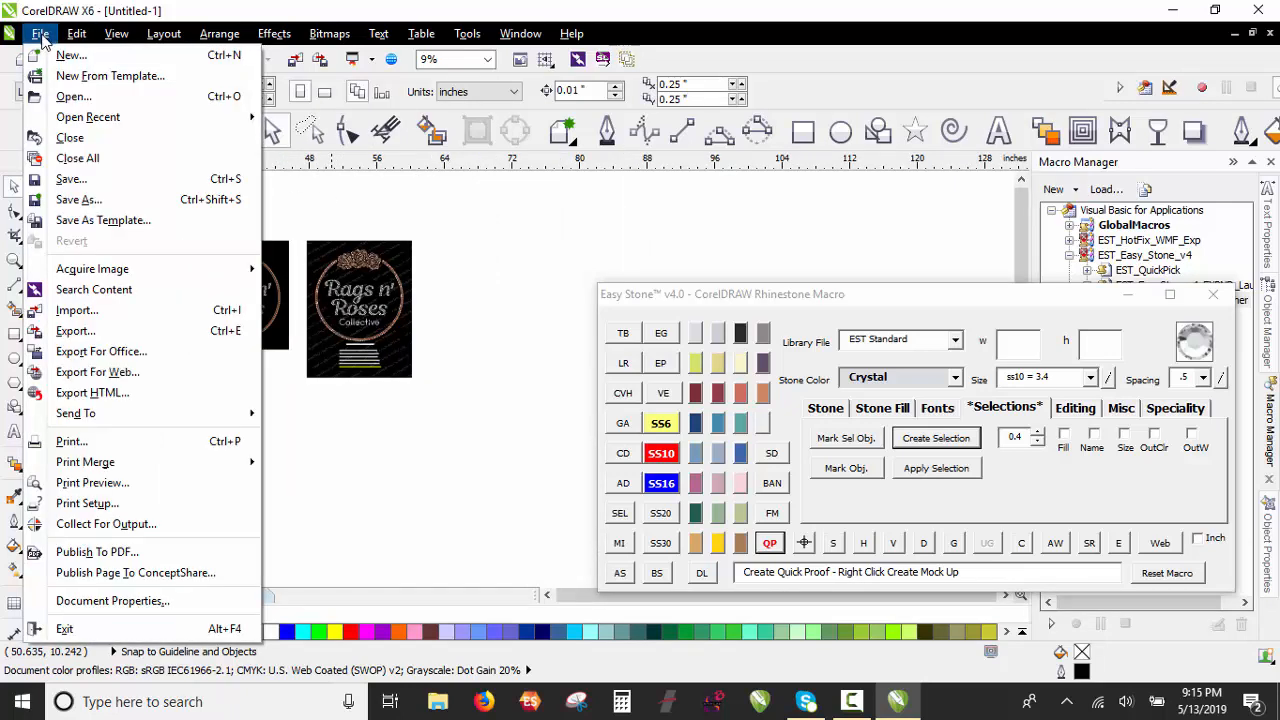
pyautogui.click(93, 203)
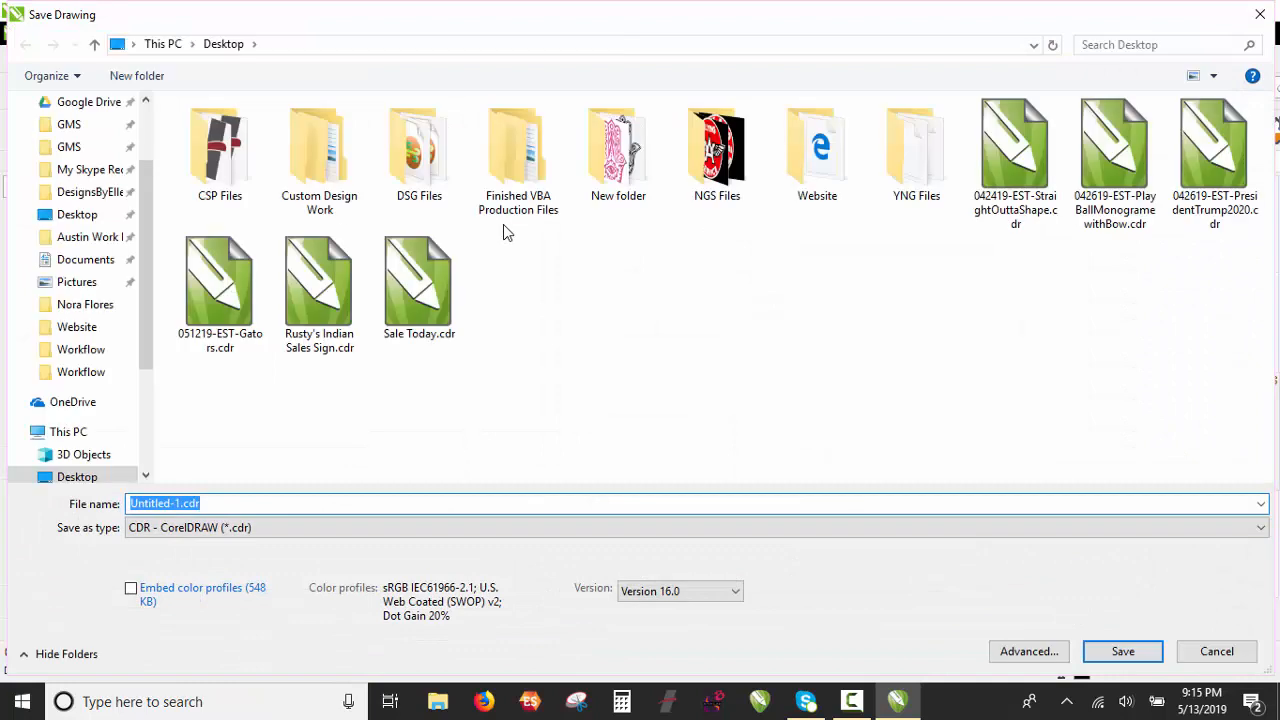
pyautogui.write('051319')
pyautogui.write('-EST-RagsN')
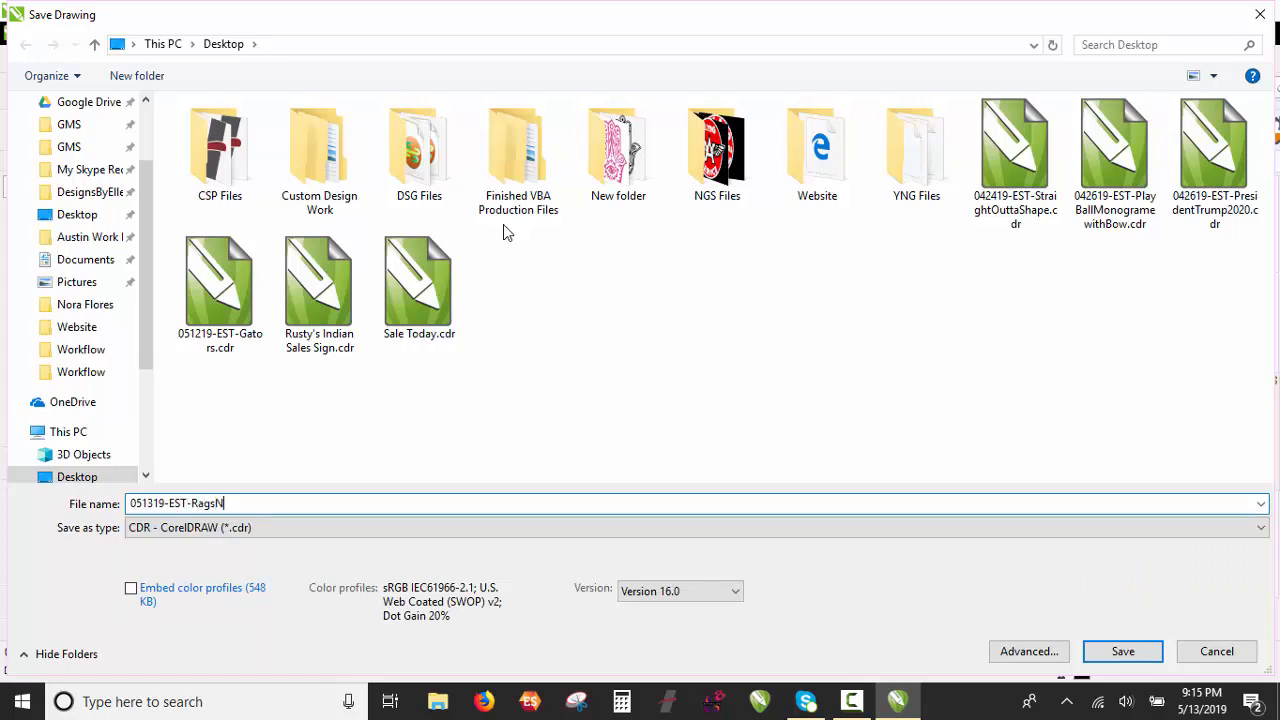
pyautogui.write('RosesLogo')
pyautogui.click(1111, 651)
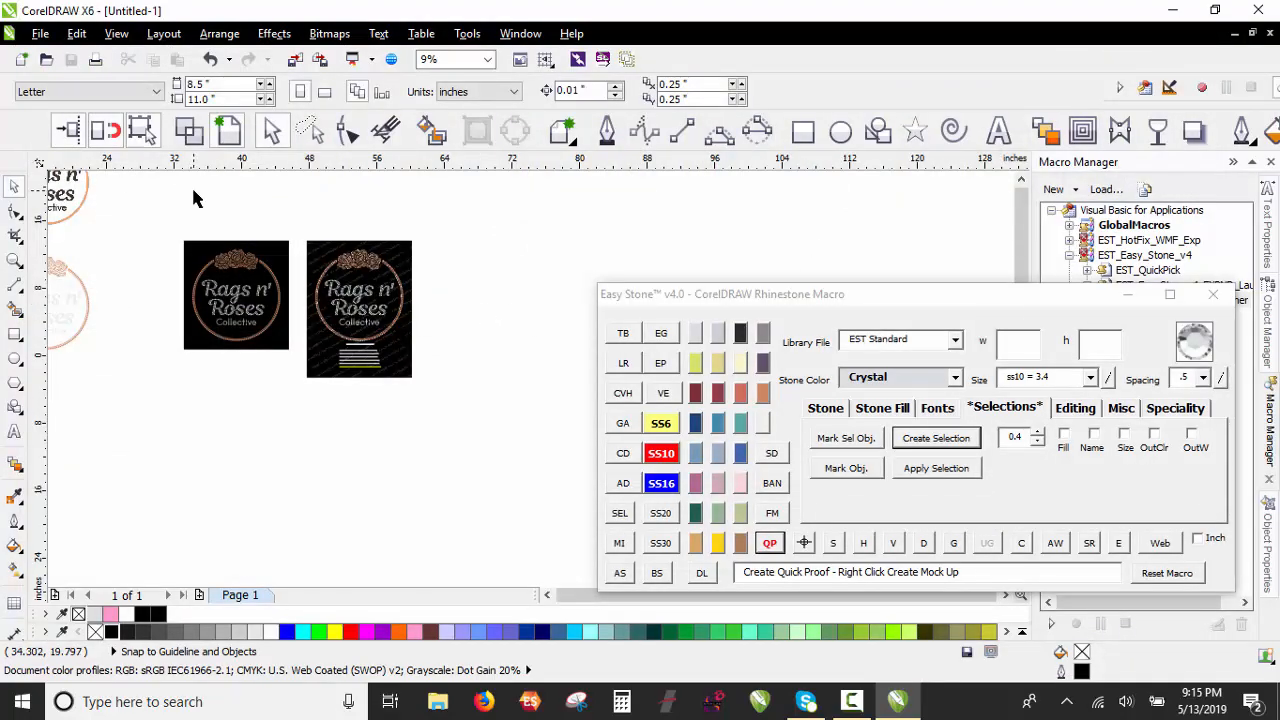
# Step: Examine the finished template's roses, lettering and ring rows alongside the proof
pyautogui.scroll(1, 216, 197)
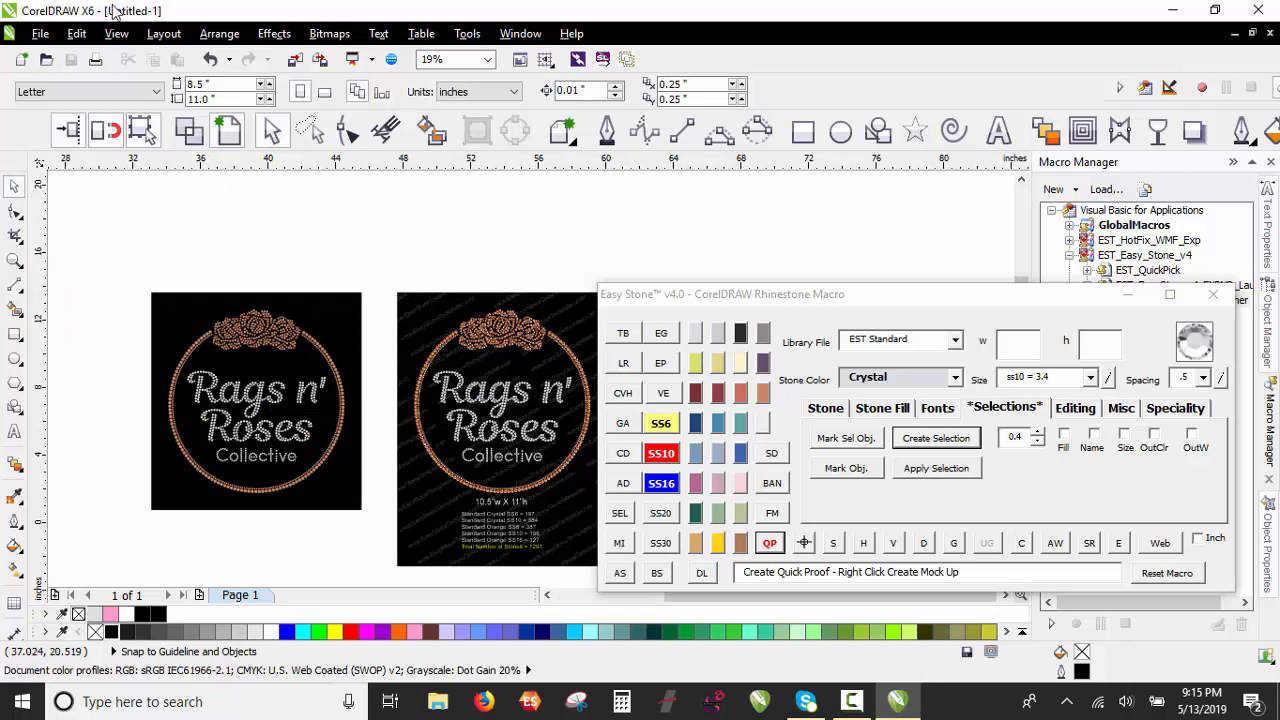
pyautogui.click(41, 36)
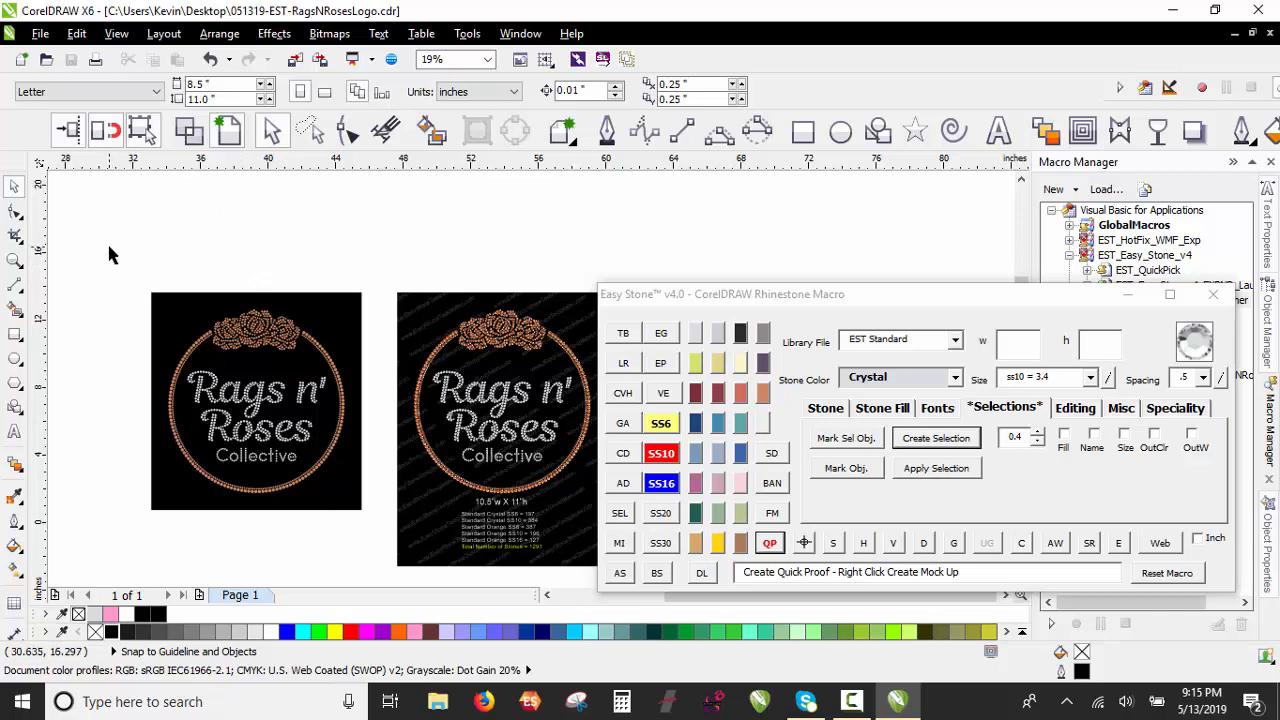
pyautogui.moveTo(107, 244); pyautogui.dragTo(372, 524)
pyautogui.click(320, 553)
pyautogui.scroll(1, 291, 413)
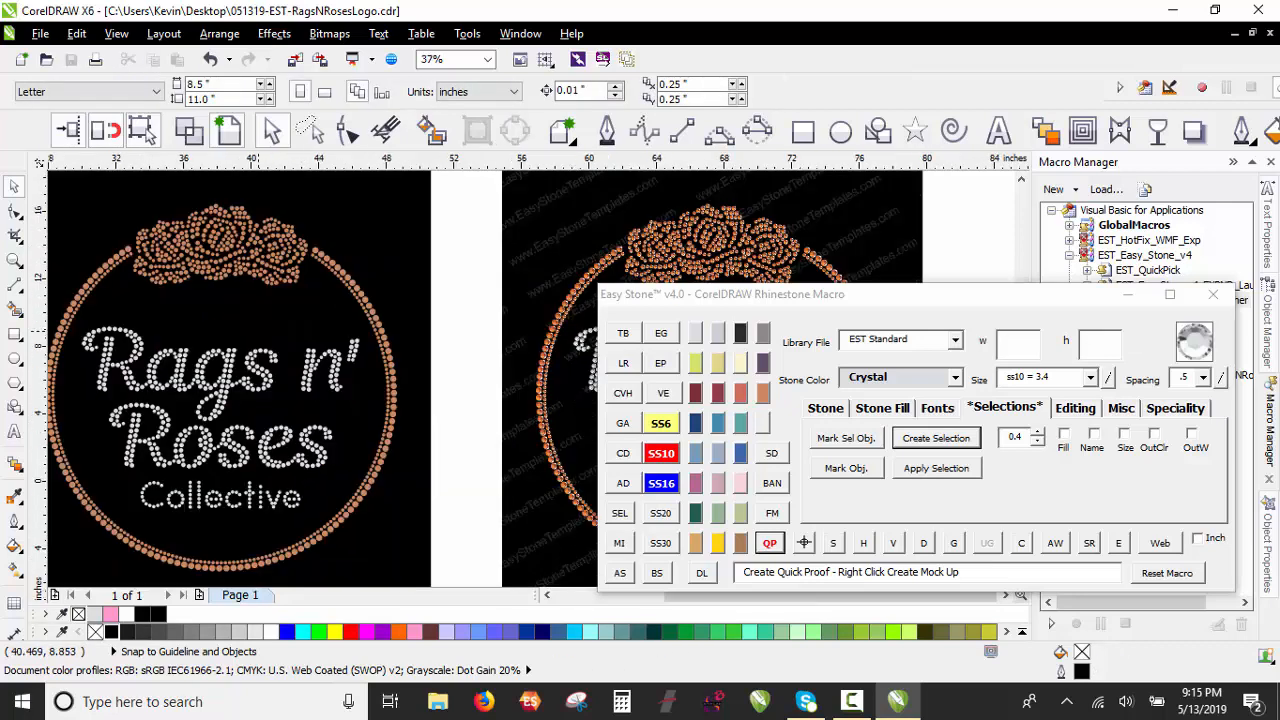
pyautogui.scroll(-1, 255, 330)
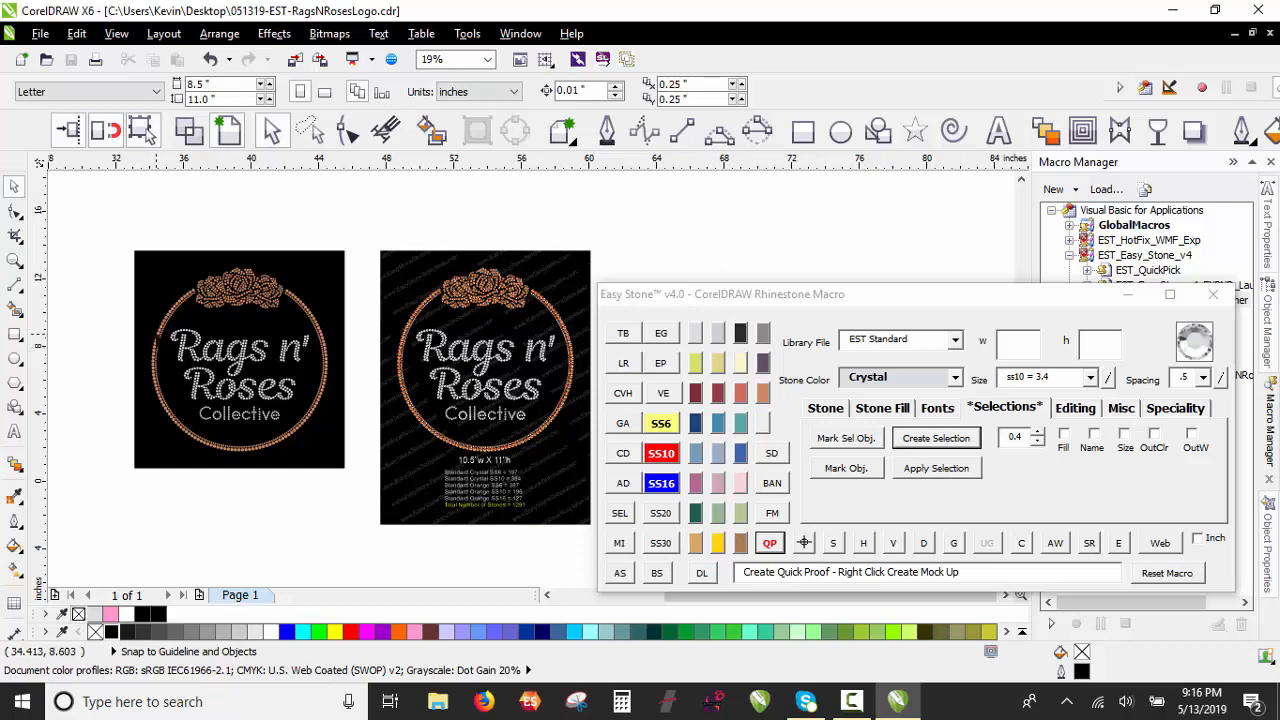
pyautogui.scroll(1, 207, 372)
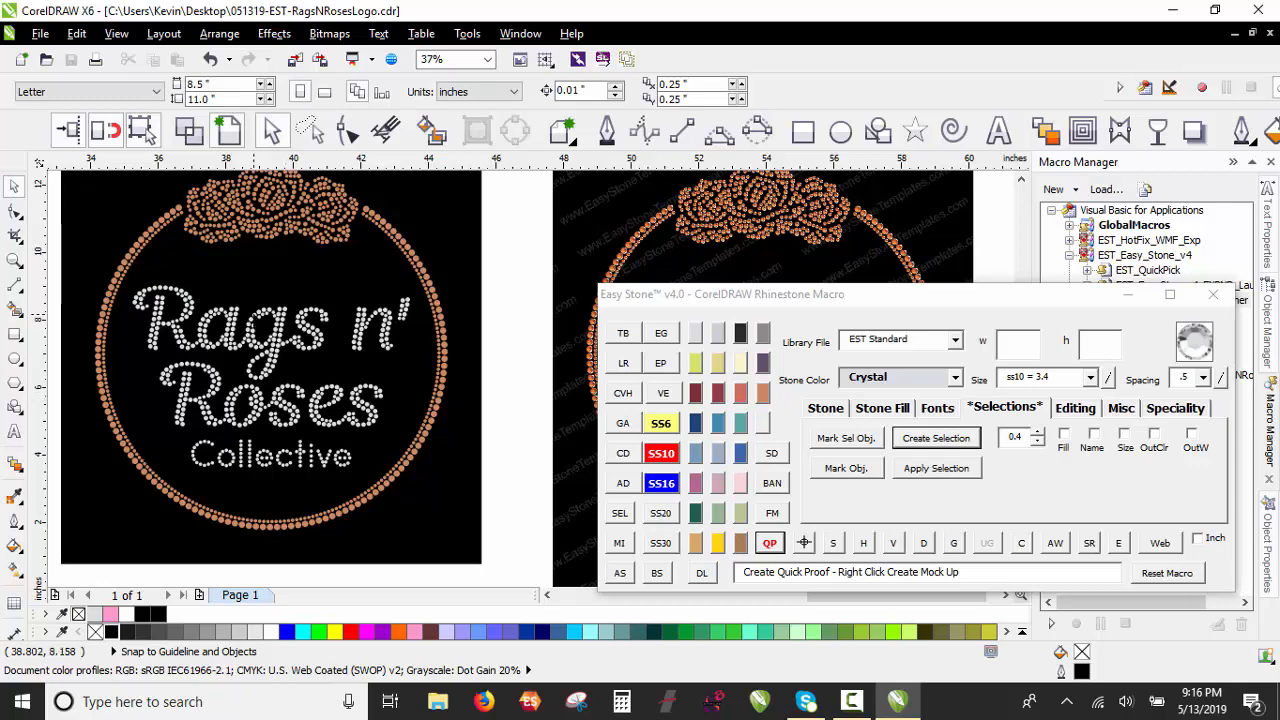
pyautogui.scroll(-1, 283, 342)
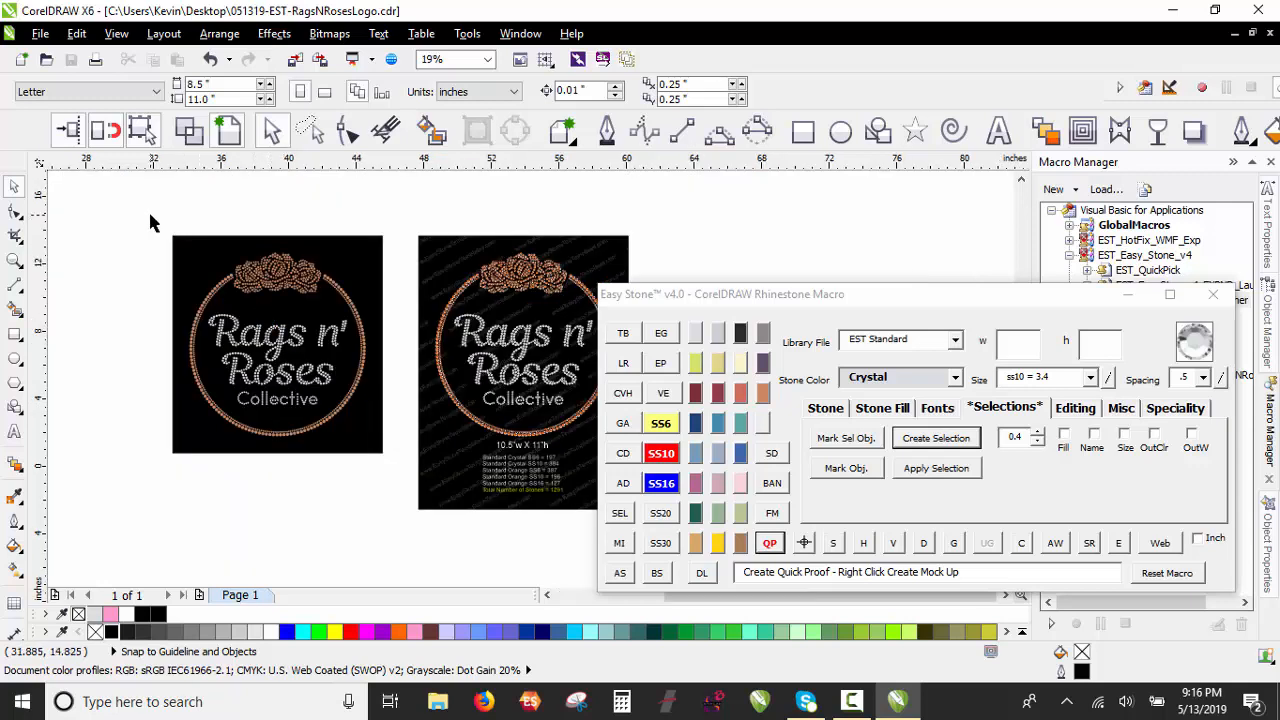
# Step: Select the whole template without the proof and start exporting it as a vector file with template separations
pyautogui.moveTo(150, 215); pyautogui.dragTo(395, 466)
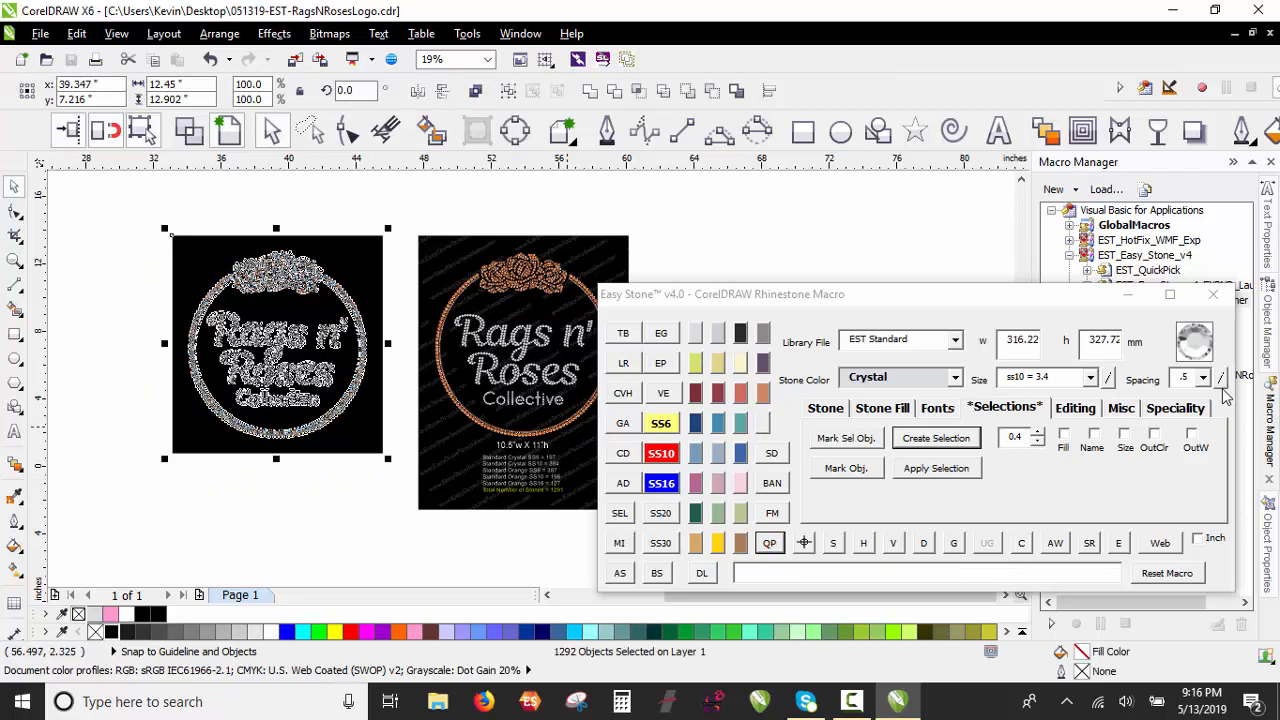
pyautogui.click(1120, 410)
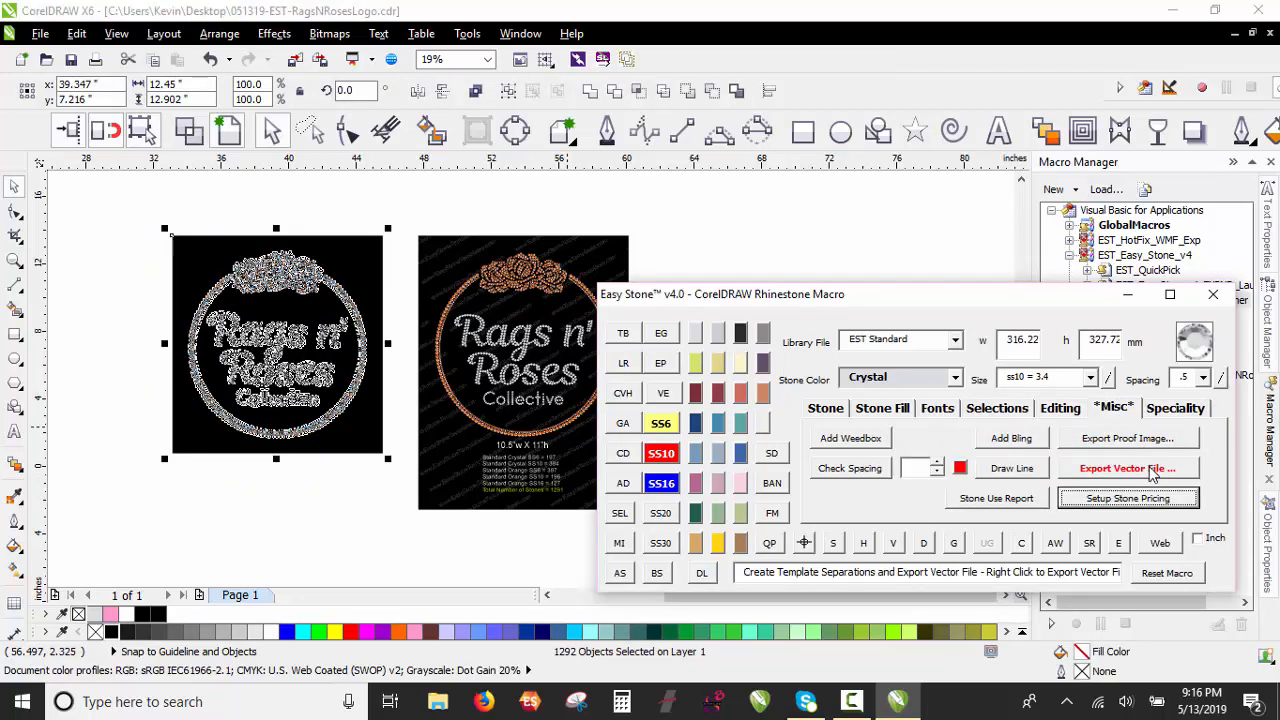
pyautogui.click(1127, 468)
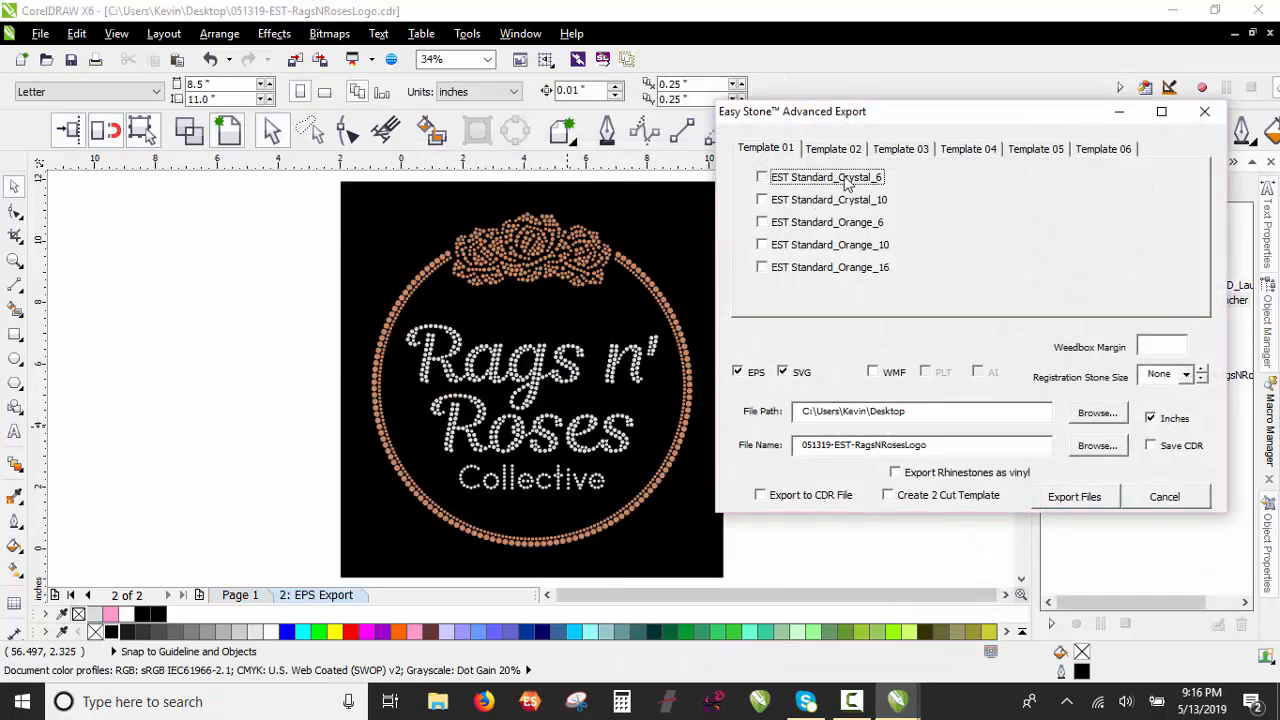
# Step: Assign Crystal 6 and 10 to Template 01 and Orange 6, 10 and 16 to Template 02, and export them as EPS and SVG
pyautogui.click(845, 179)
pyautogui.click(845, 202)
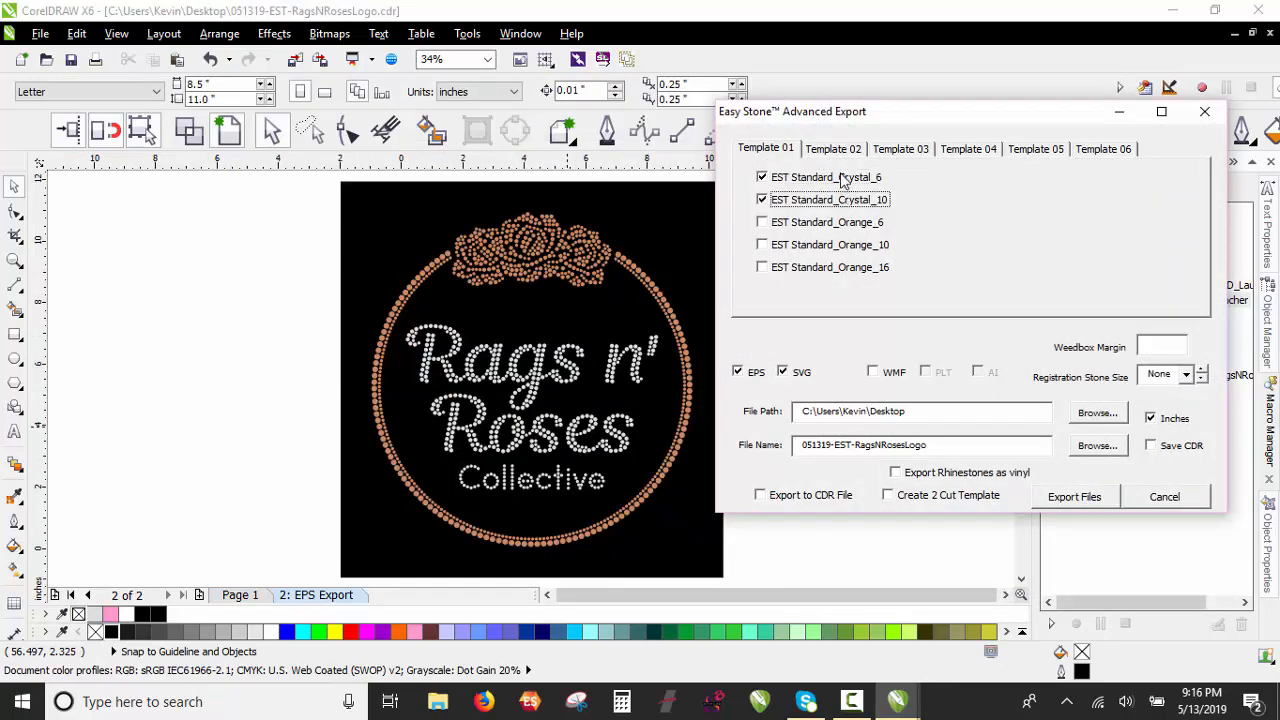
pyautogui.click(847, 153)
pyautogui.click(848, 179)
pyautogui.click(862, 203)
pyautogui.click(866, 224)
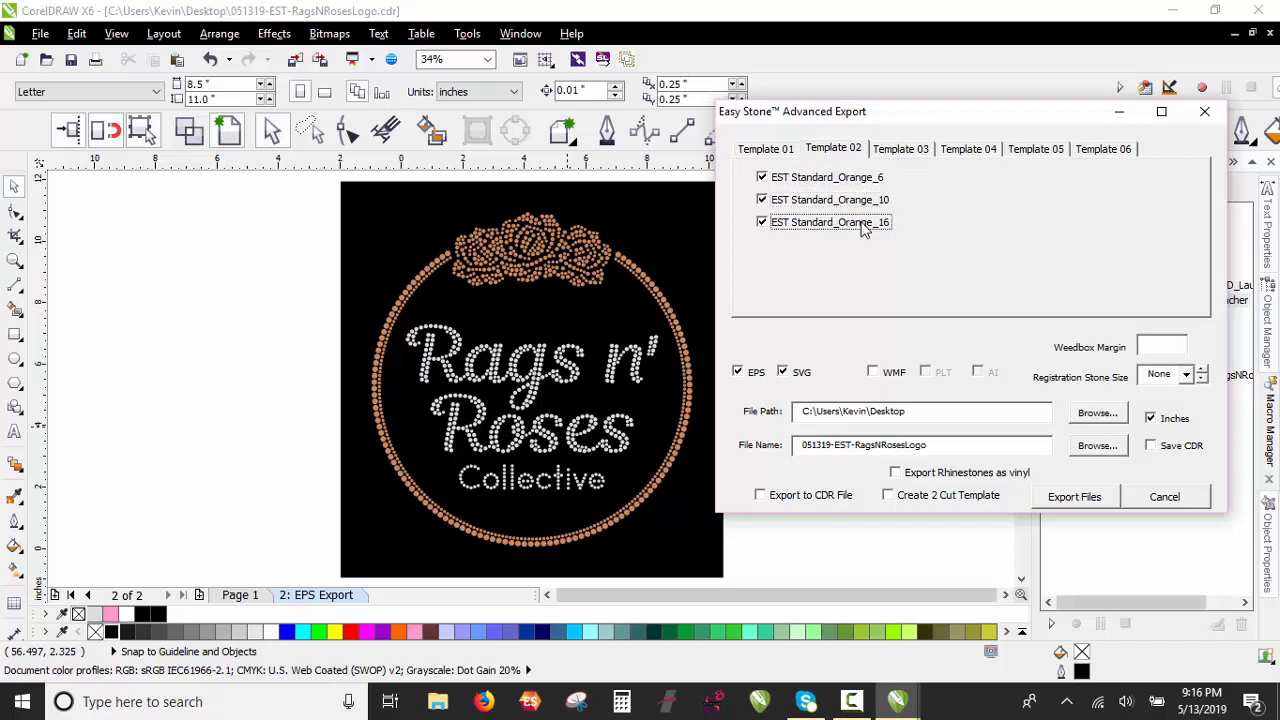
pyautogui.click(1068, 495)
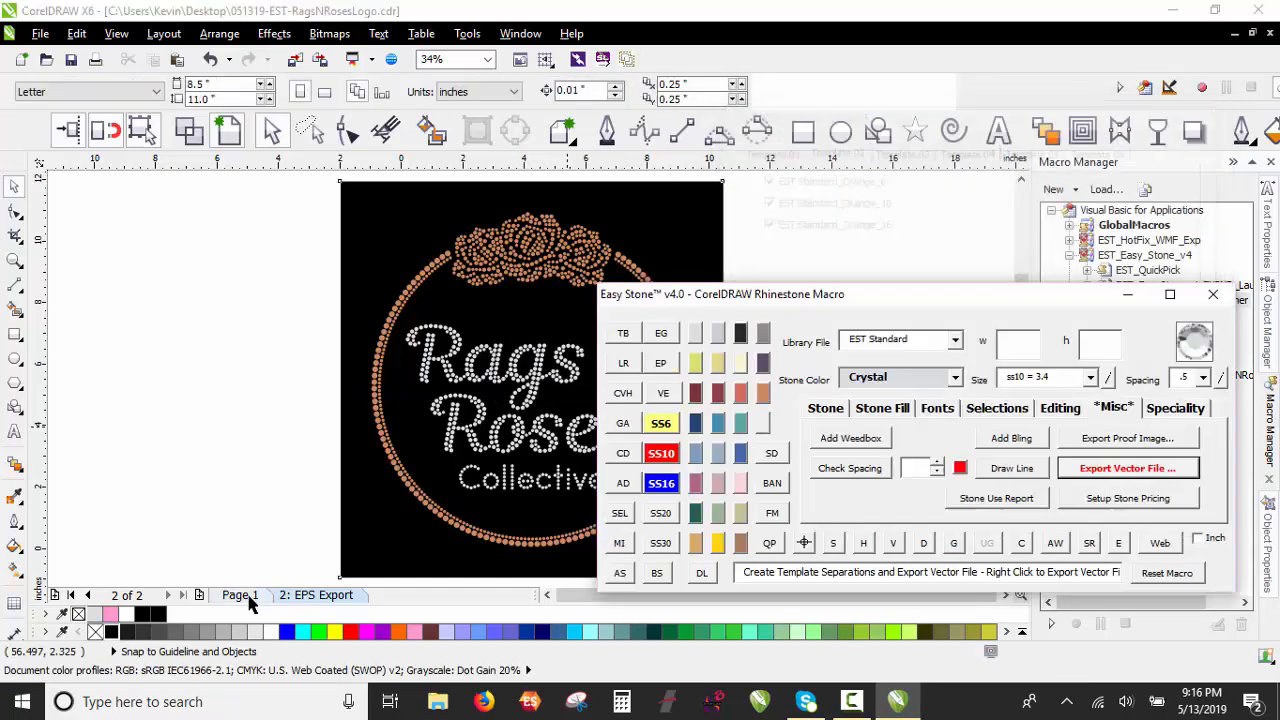
# Step: Select the watermarked proof on Page 1 and export it to the Desktop as a 1200-pixel JPG proof image named 051319-EST-RagsNRosesLogo
pyautogui.click(245, 595)
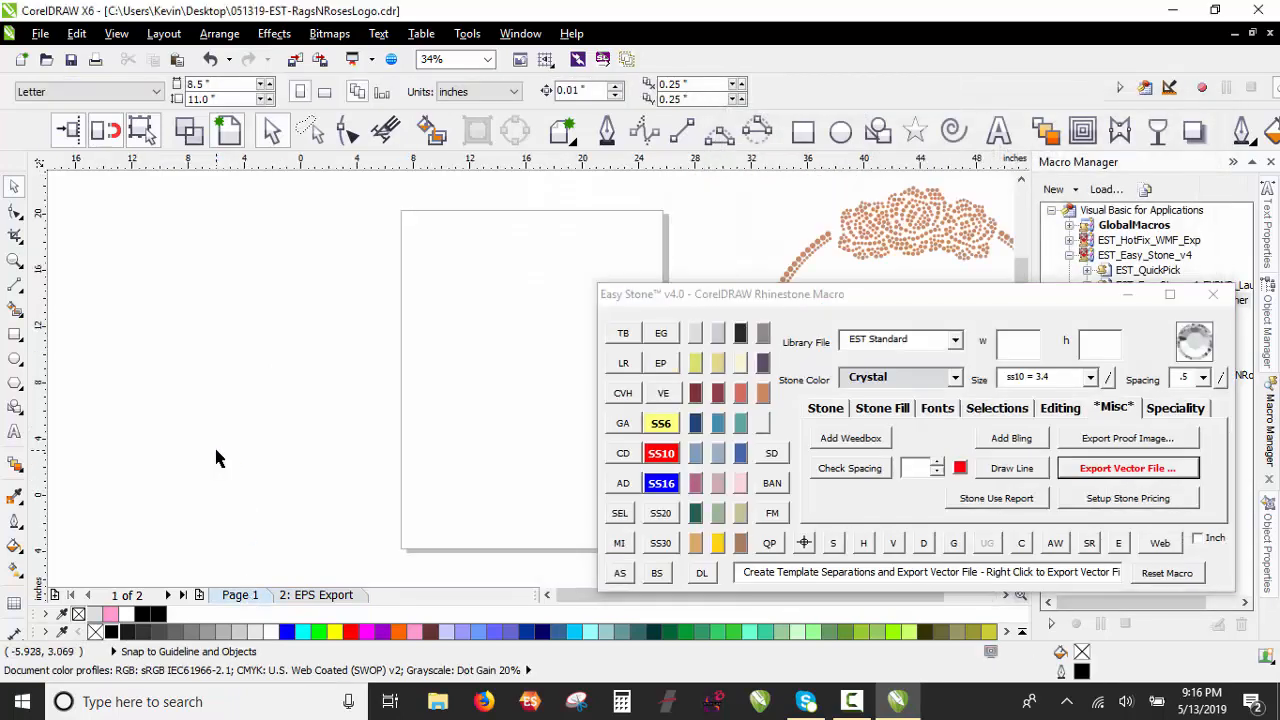
pyautogui.scroll(-4, 209, 420)
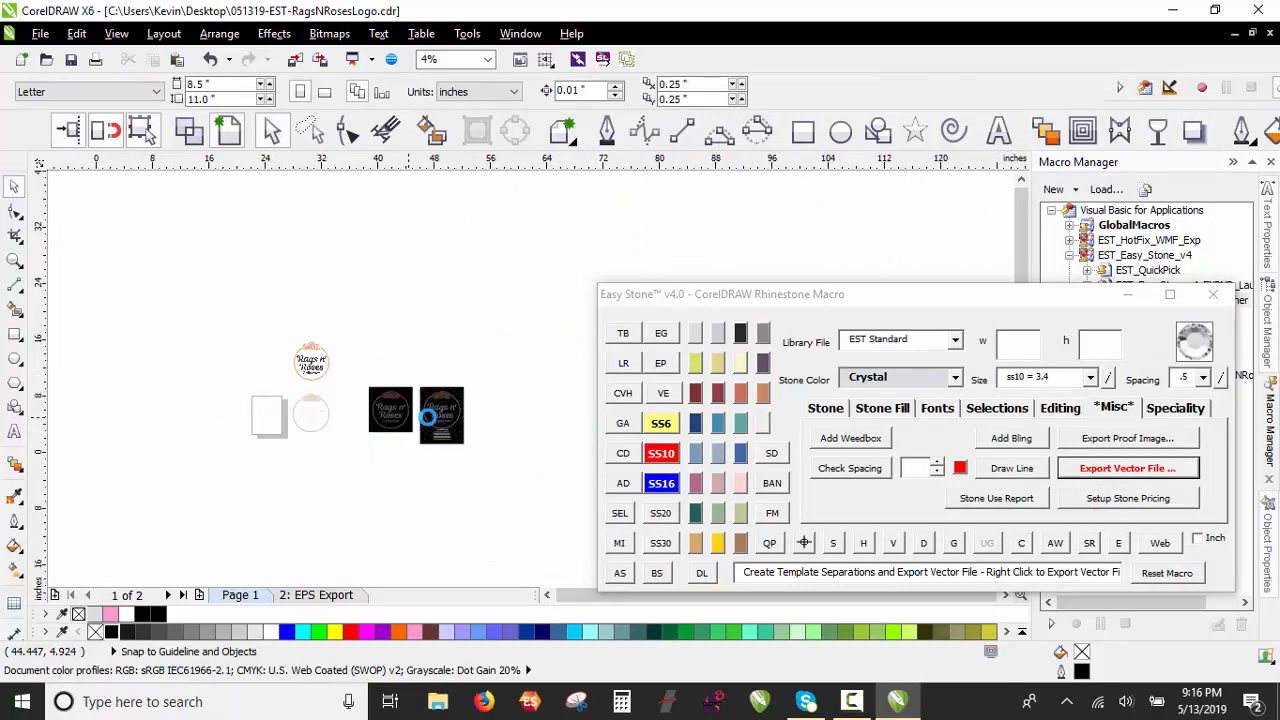
pyautogui.scroll(3, 420, 415)
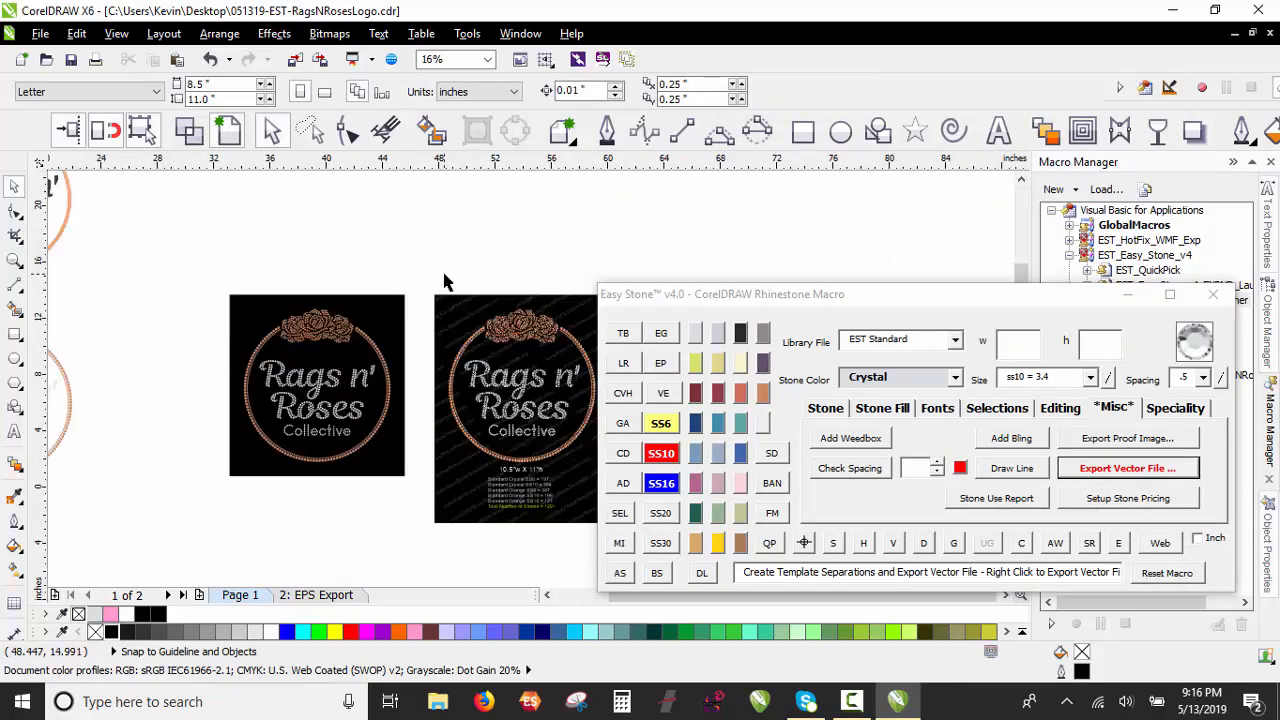
pyautogui.scroll(-1, 251, 268)
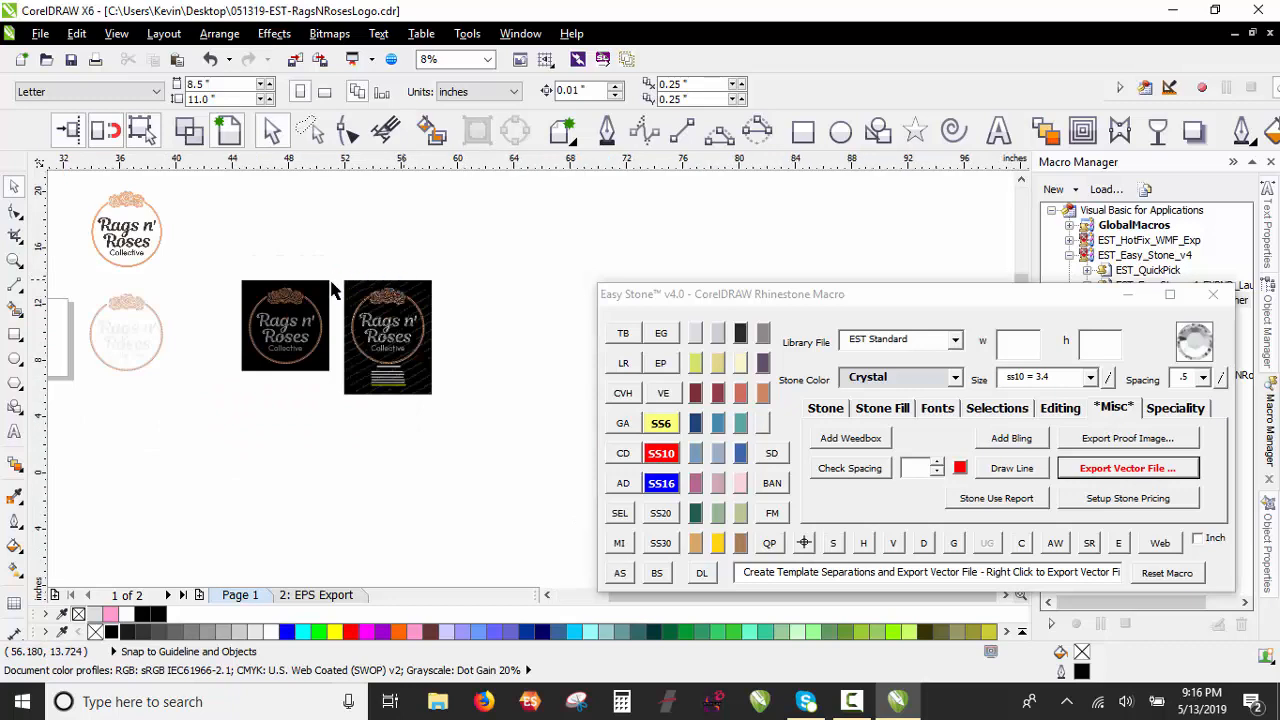
pyautogui.scroll(1, 333, 290)
pyautogui.moveTo(276, 262); pyautogui.dragTo(500, 540)
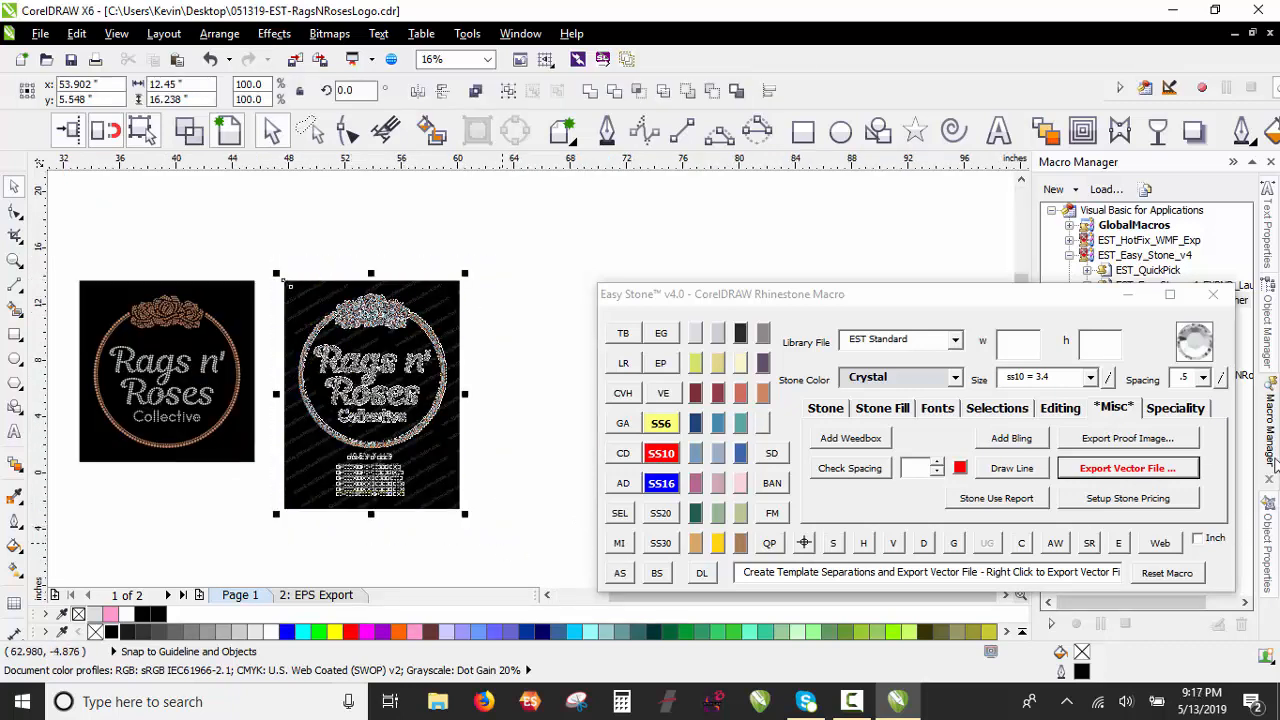
pyautogui.click(1127, 438)
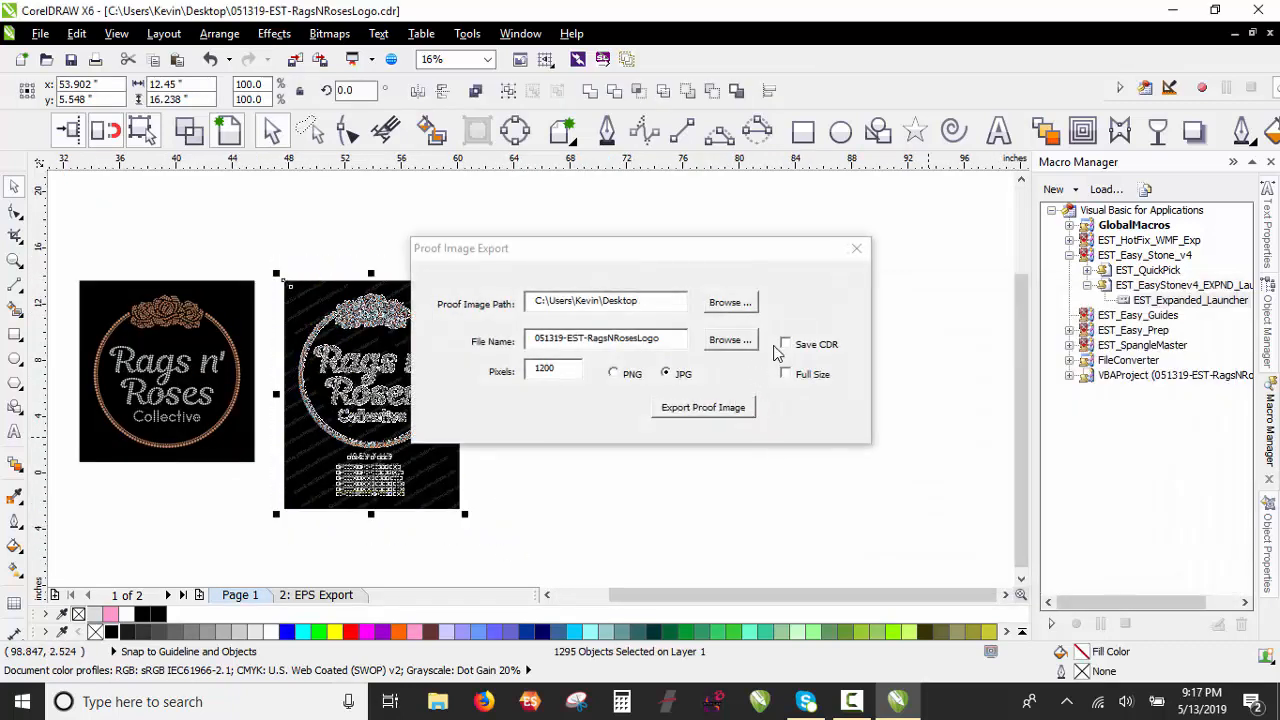
pyautogui.click(738, 410)
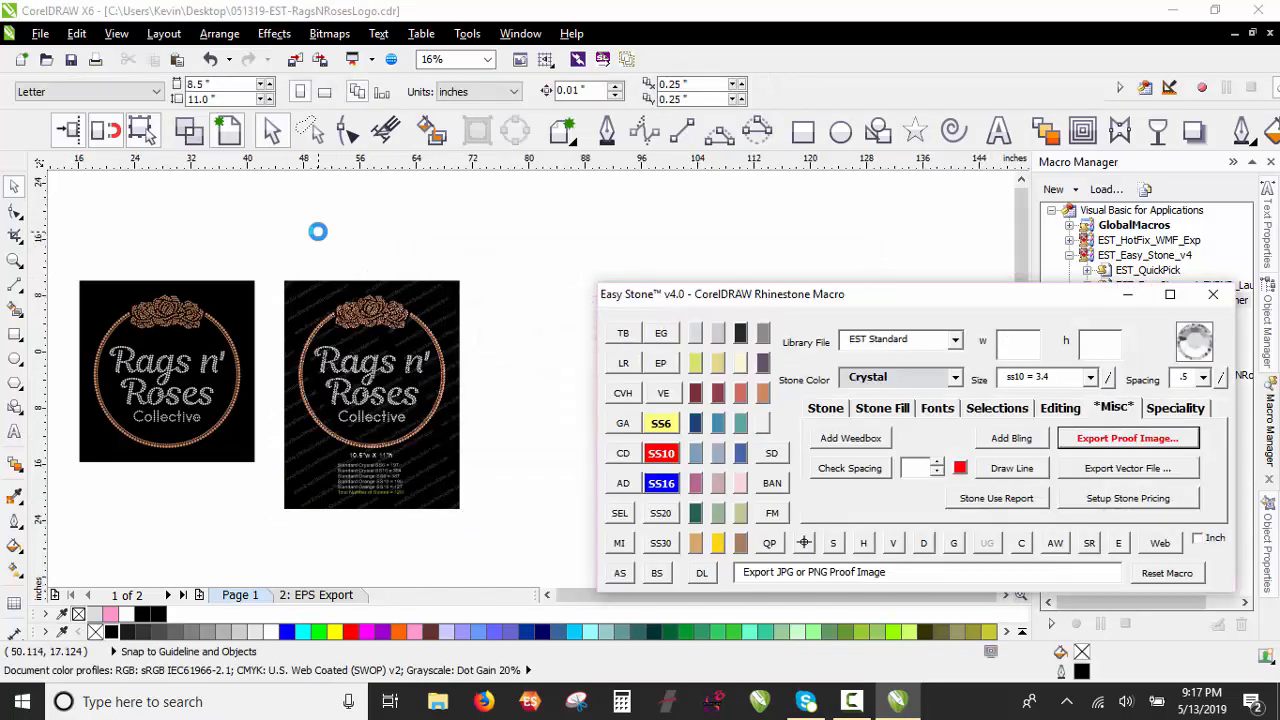
# Step: Select the template group without the proof on Page 1 and start another vector file export with template separations
pyautogui.scroll(-1, 320, 231)
pyautogui.scroll(1, 210, 257)
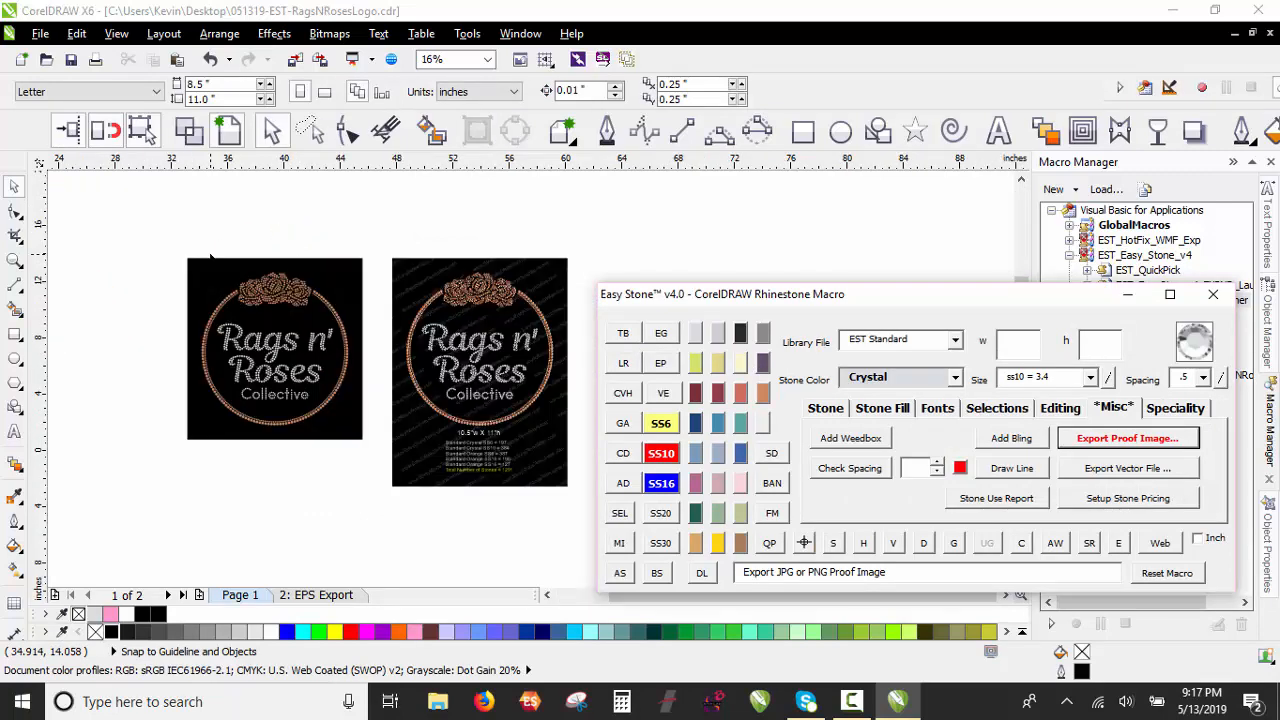
pyautogui.scroll(1, 210, 257)
pyautogui.scroll(-1, 258, 260)
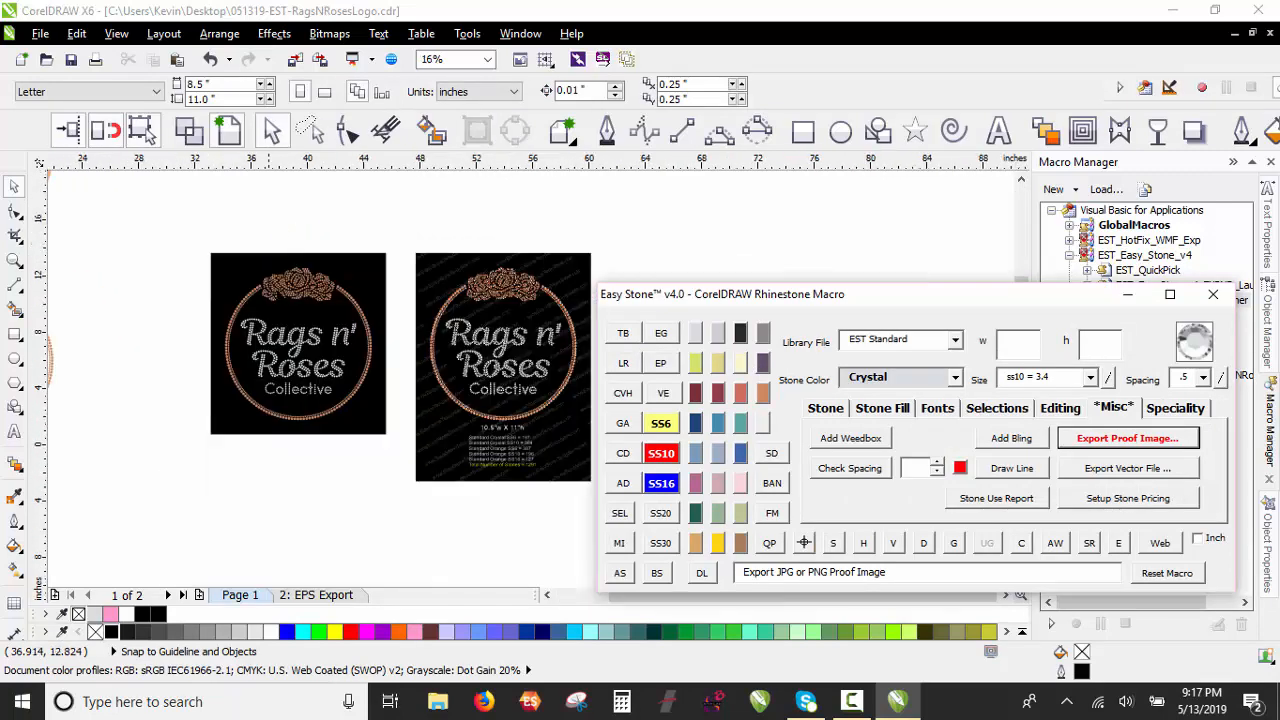
pyautogui.scroll(1, 285, 318)
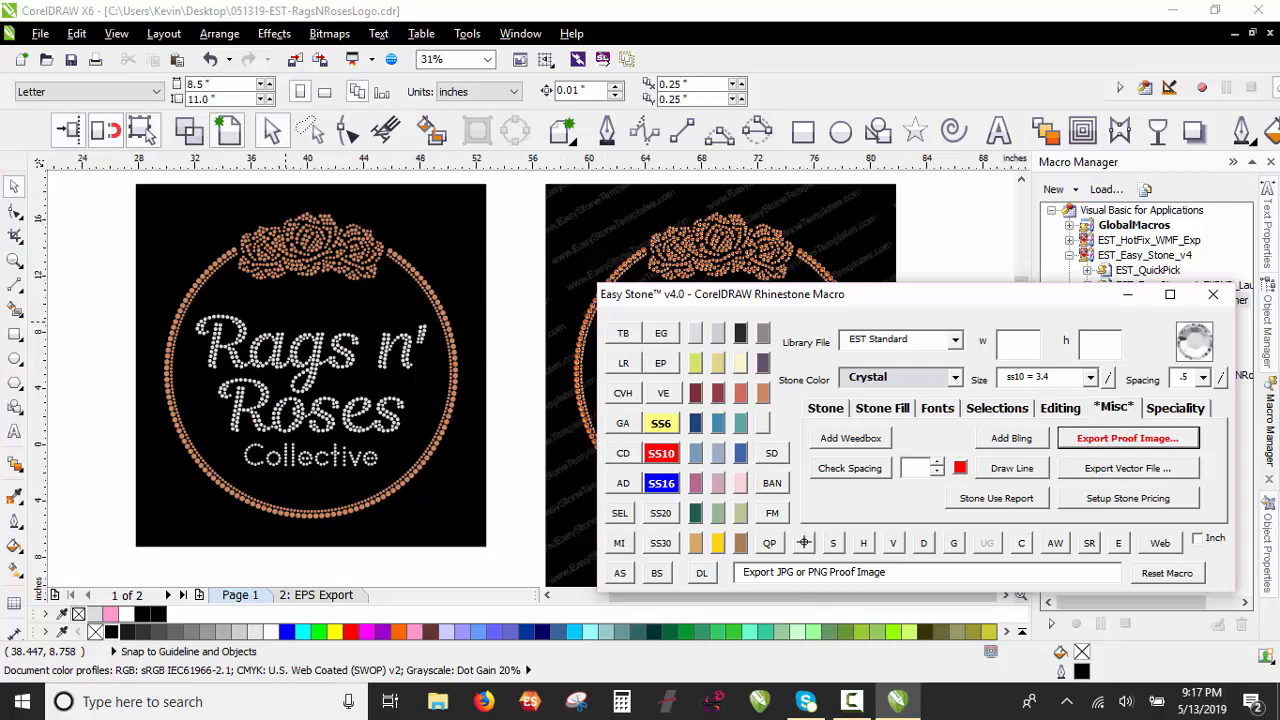
pyautogui.scroll(-1, 286, 322)
pyautogui.moveTo(184, 237); pyautogui.dragTo(402, 462)
pyautogui.click(1140, 478)
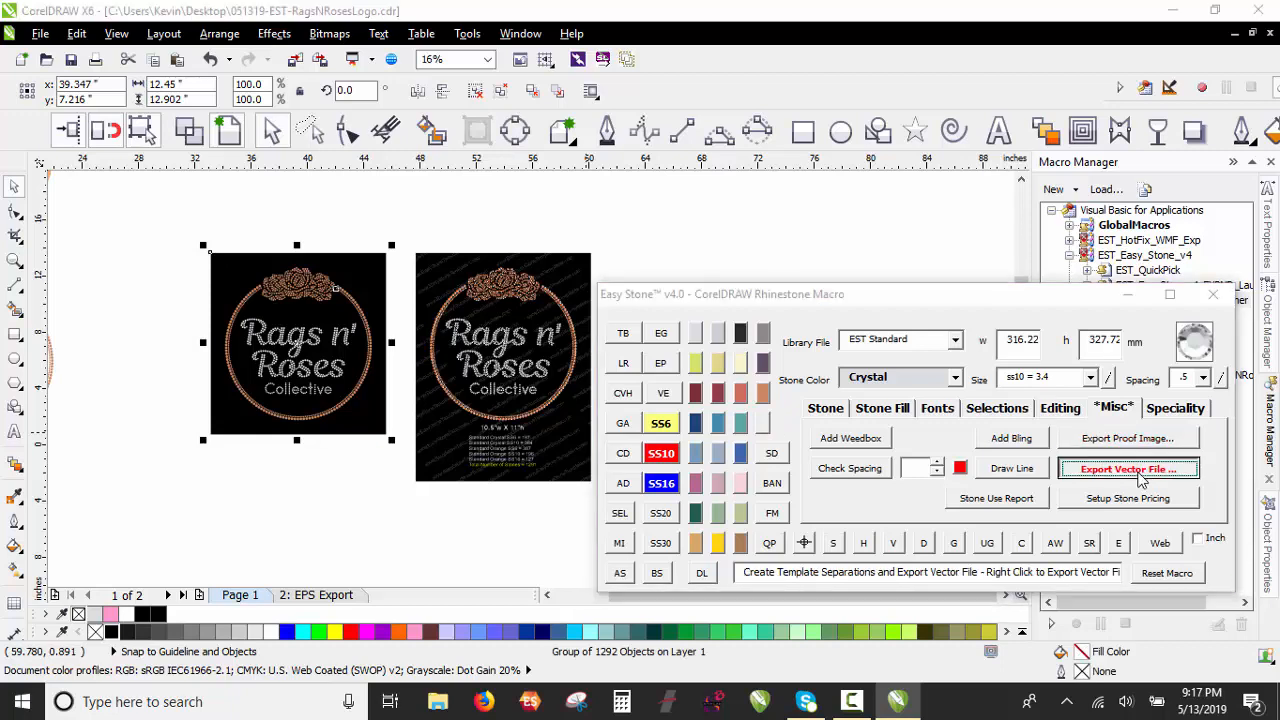
pyautogui.click(656, 380)
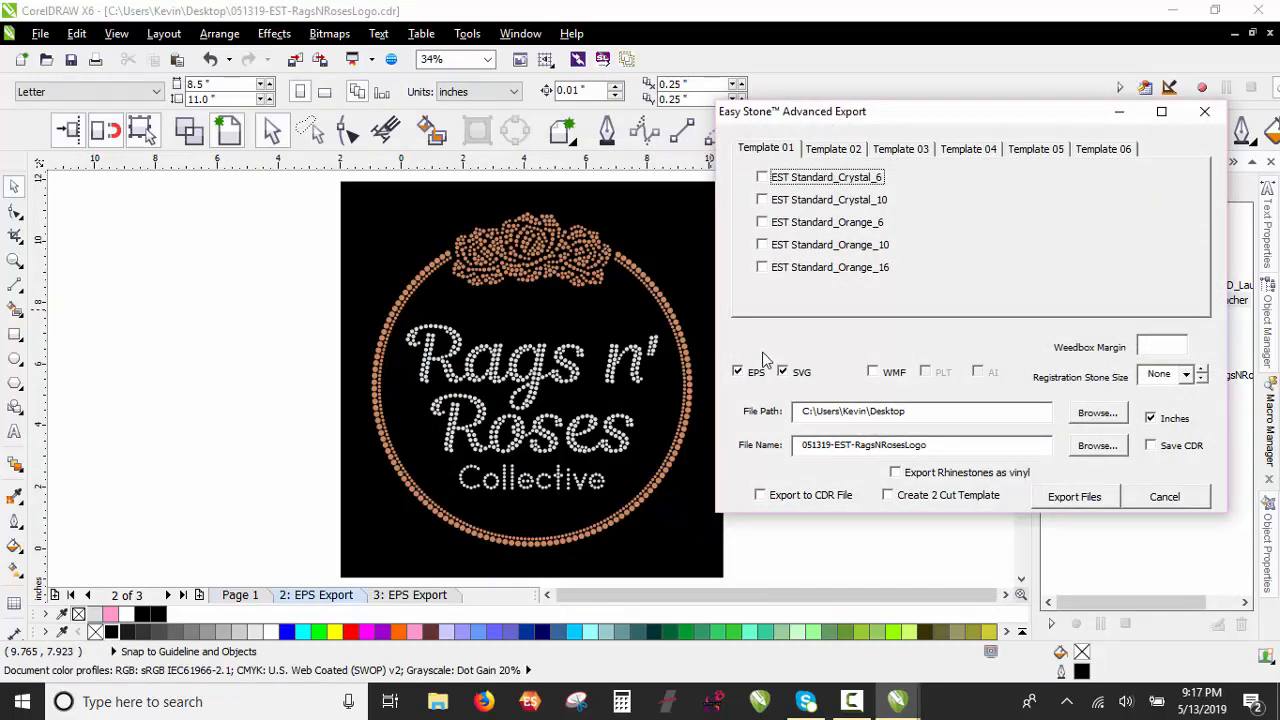
# Step: Replace the EPS and SVG formats with AI, assign all five Crystal and Orange stone layers to Template 01, and export the file
pyautogui.click(792, 372)
pyautogui.click(752, 374)
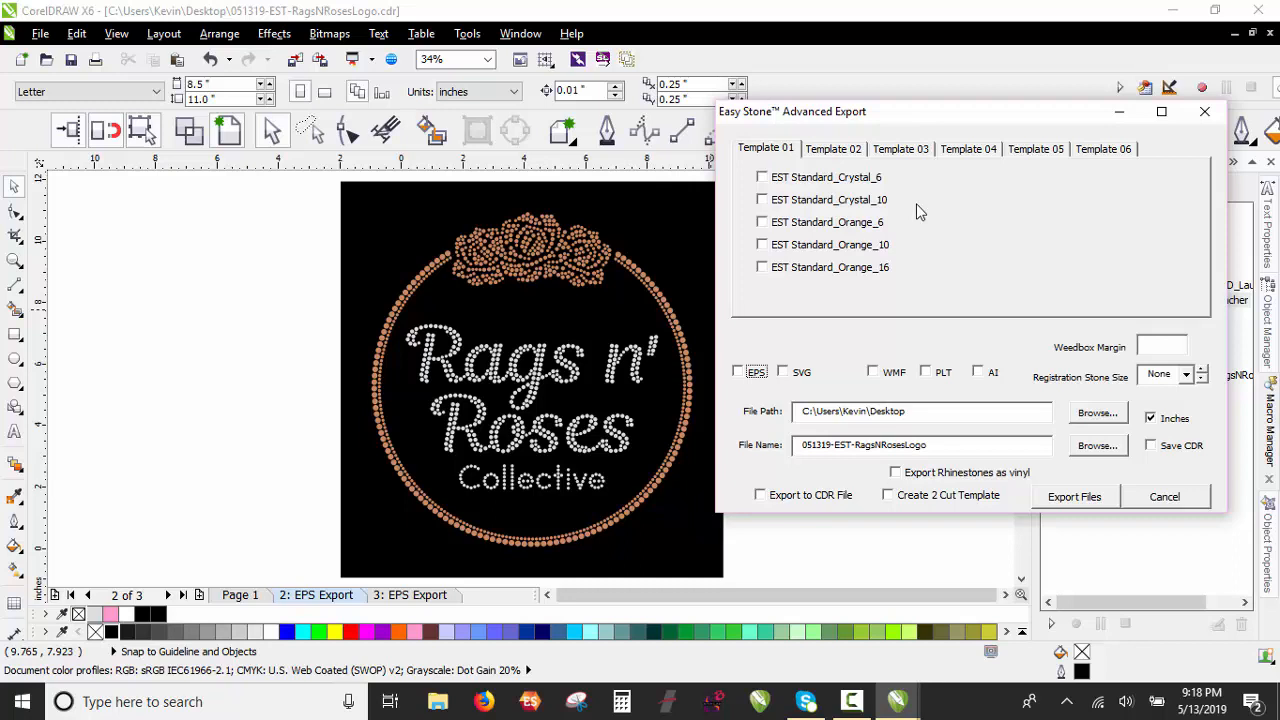
pyautogui.click(990, 378)
pyautogui.click(852, 185)
pyautogui.click(855, 200)
pyautogui.click(858, 222)
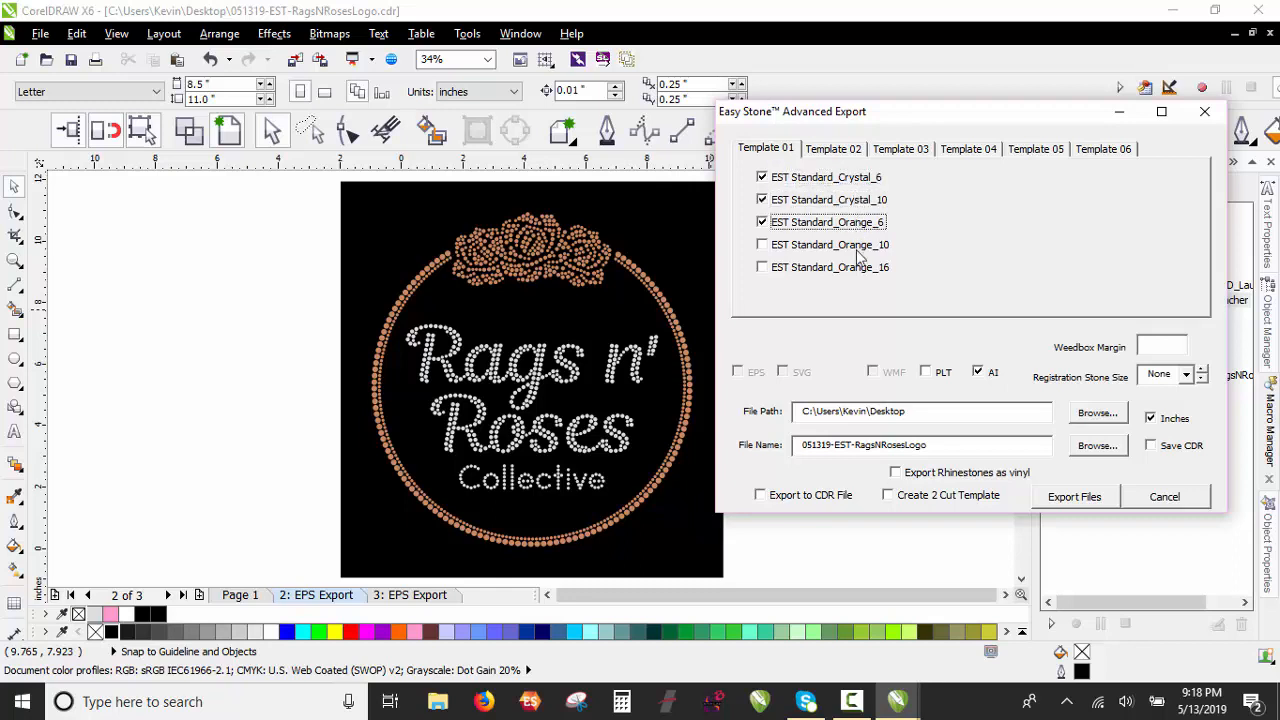
pyautogui.click(860, 244)
pyautogui.click(860, 267)
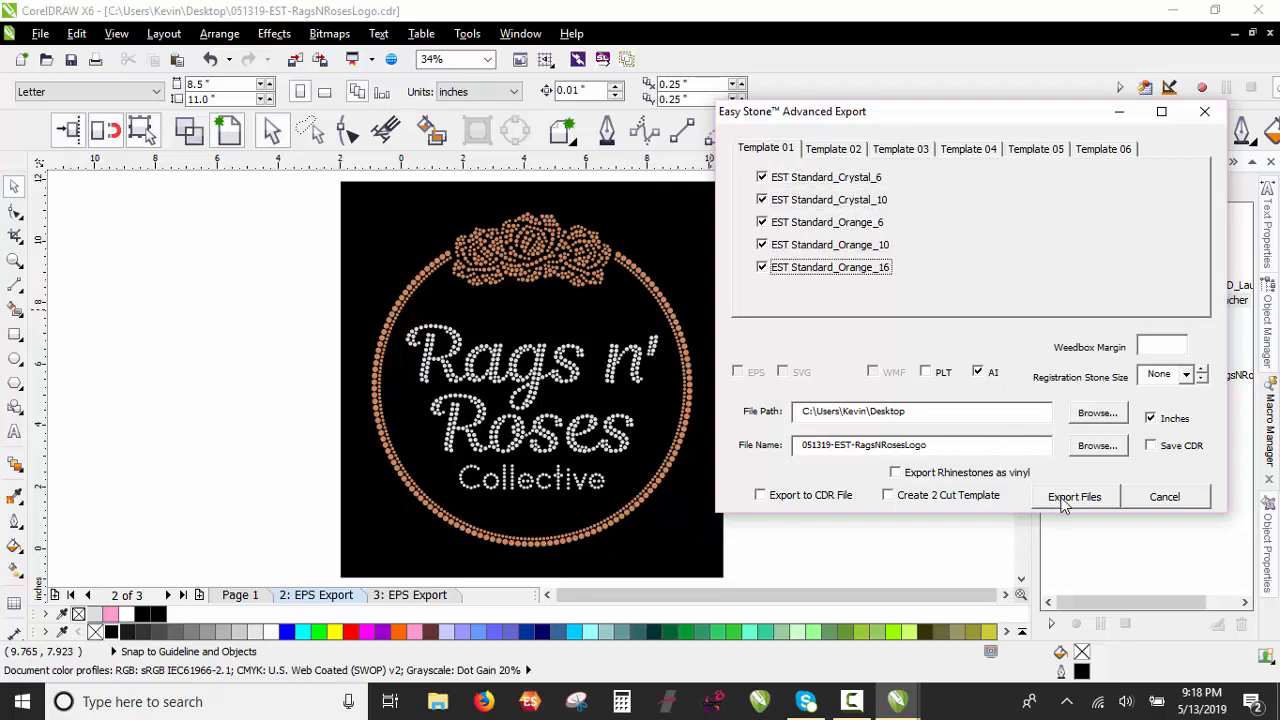
pyautogui.click(1065, 505)
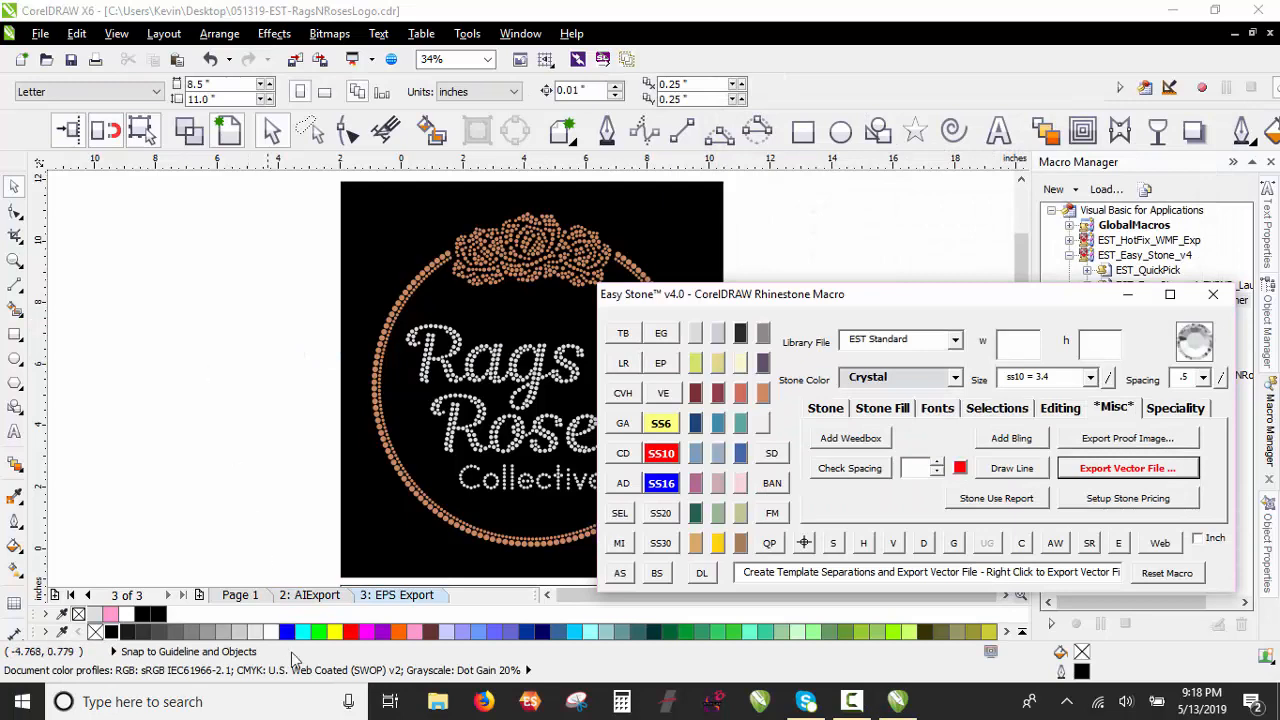
# Step: Search Windows for "gem", launch GemMaster-F and minimize CorelDRAW to reveal the desktop
pyautogui.click(260, 702)
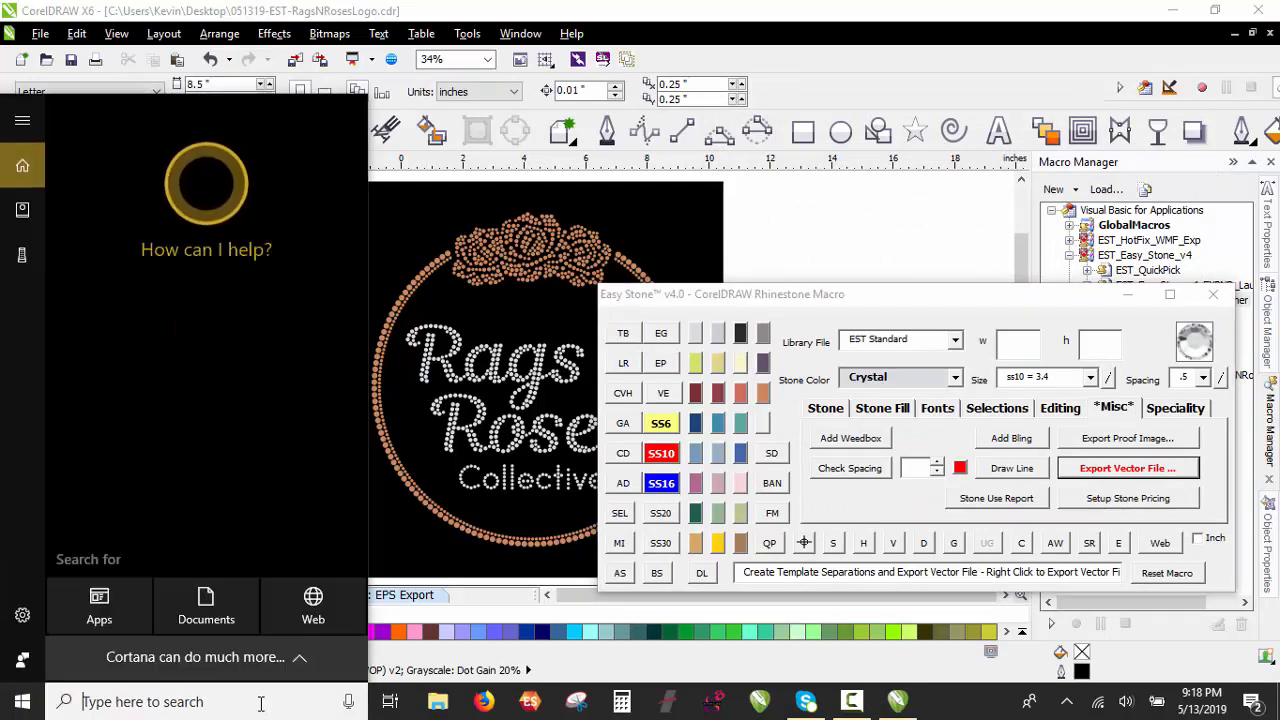
pyautogui.write('gem')
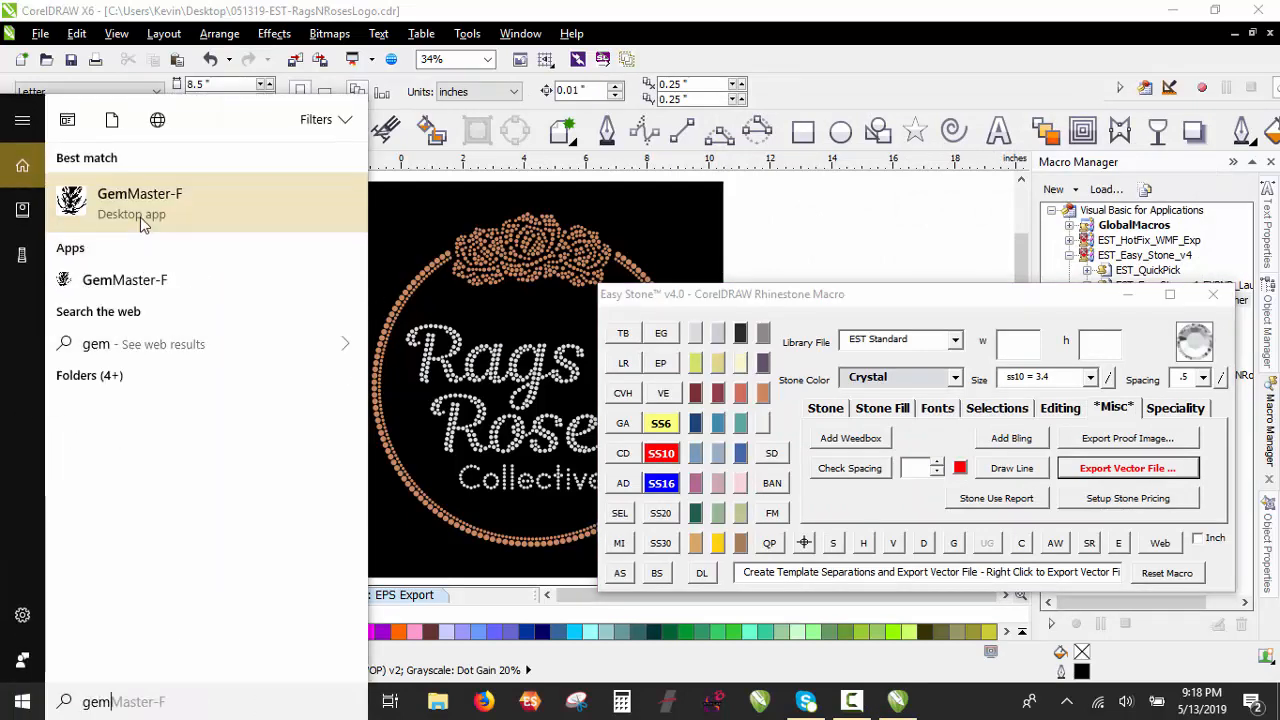
pyautogui.click(142, 214)
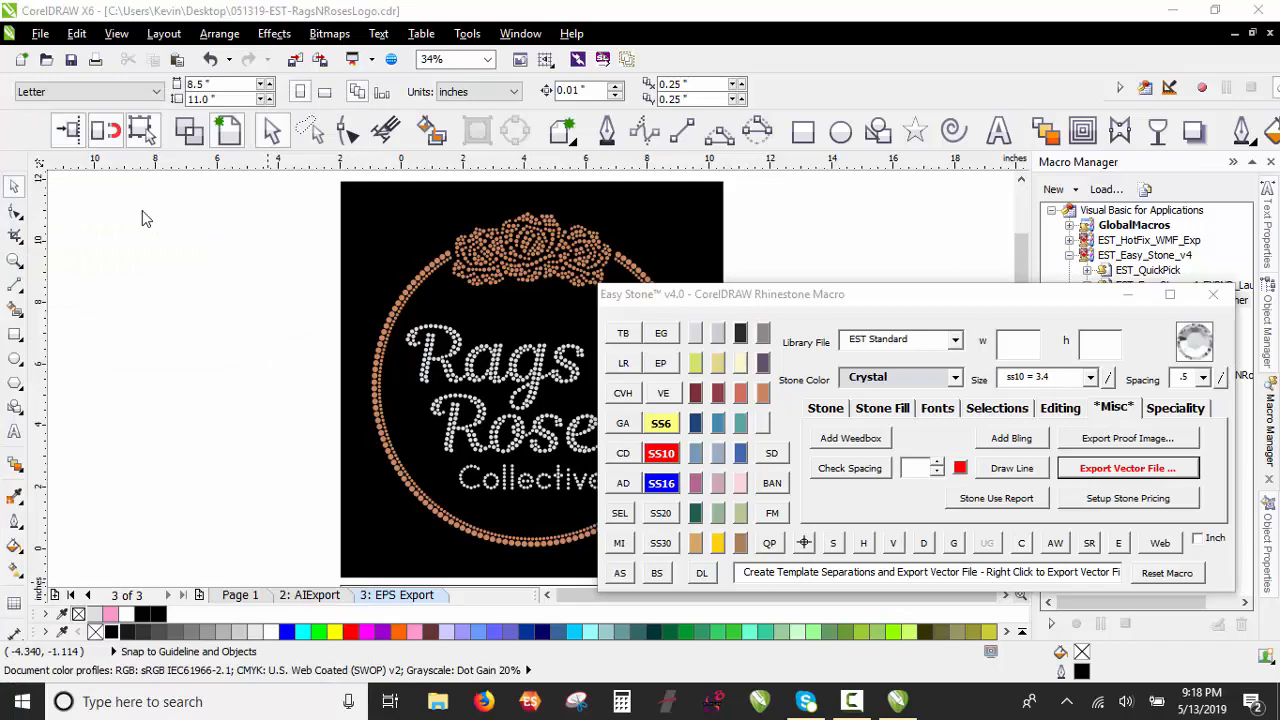
pyautogui.click(1168, 10)
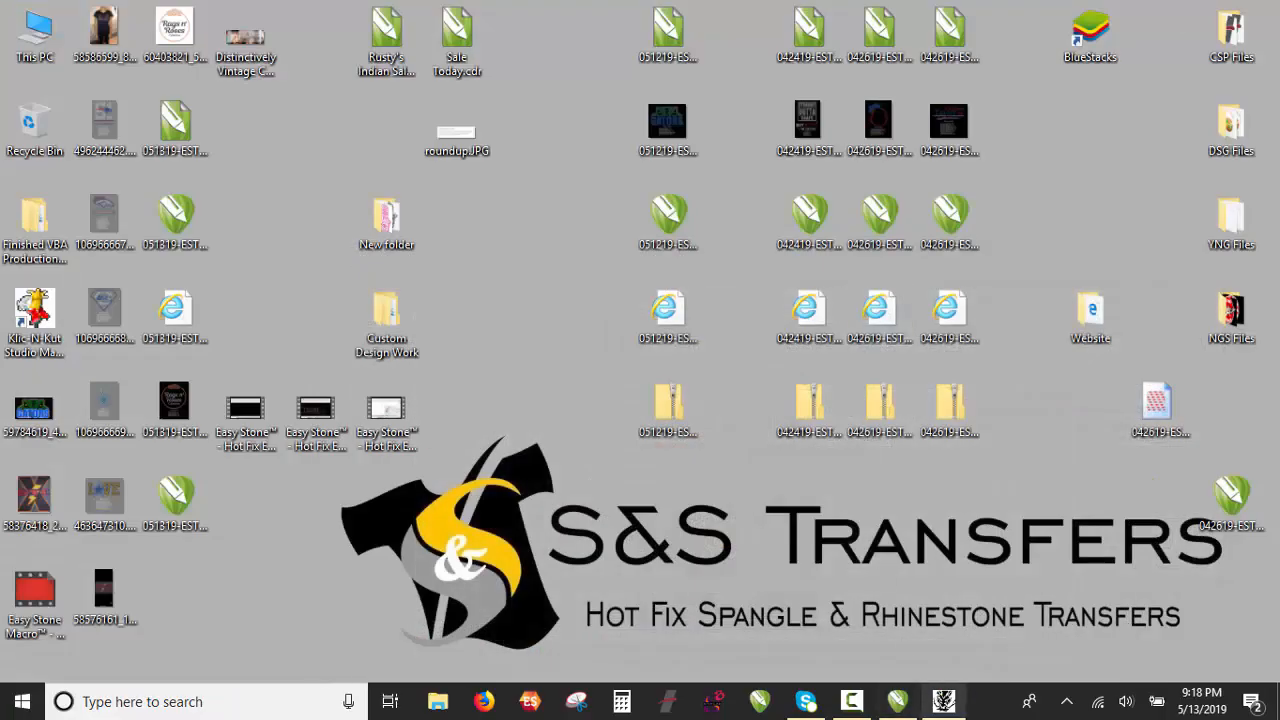
# Step: Try to bring up the GemMaster-F main window by launching the program again
pyautogui.rightClick(946, 702)
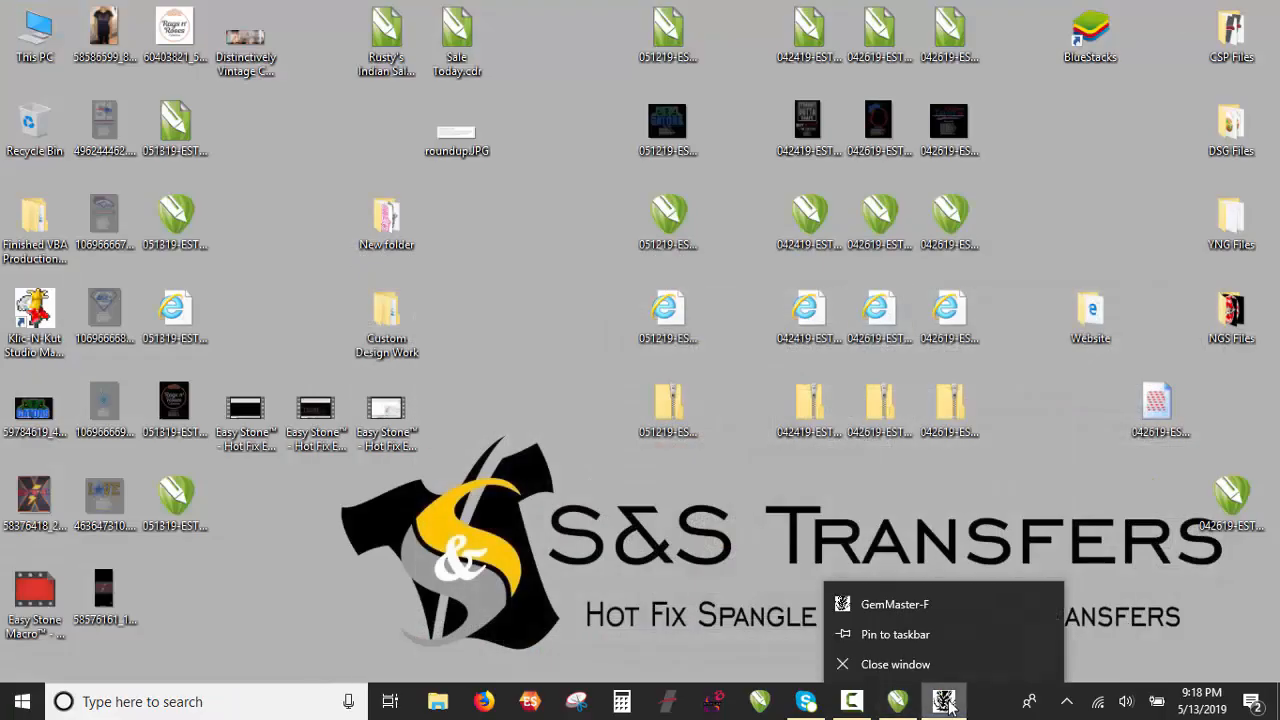
pyautogui.click(902, 600)
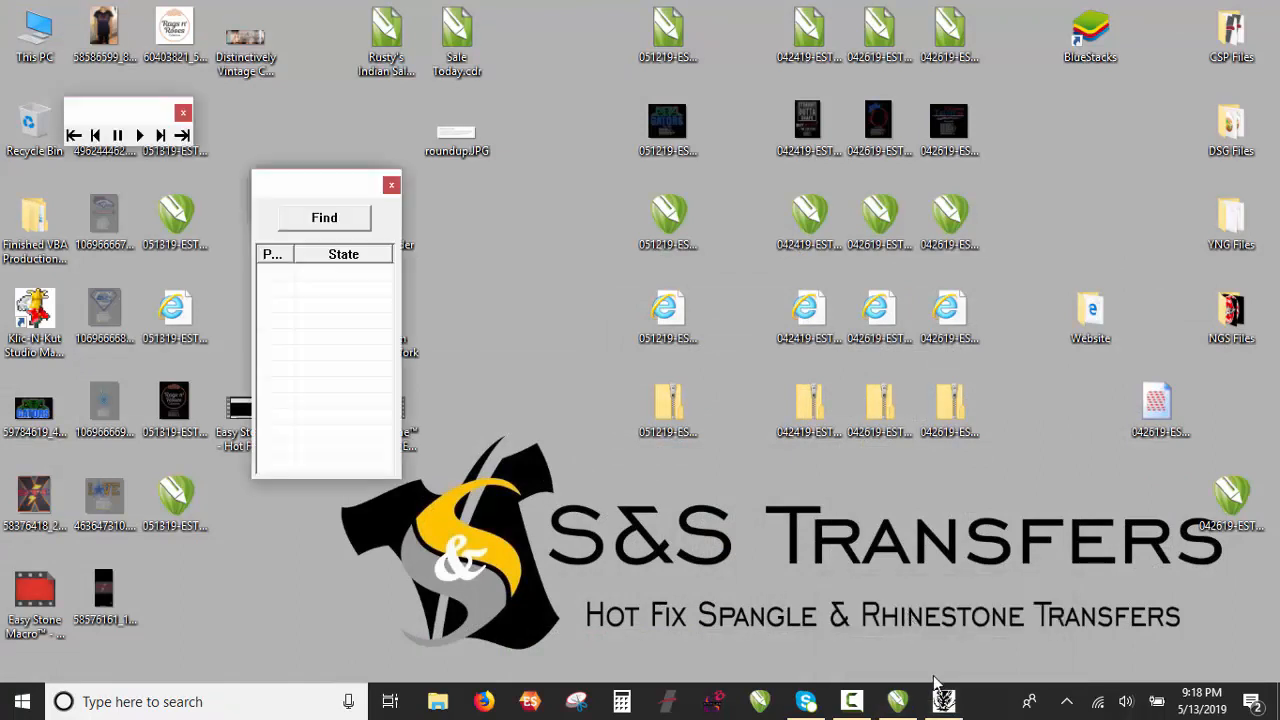
pyautogui.click(702, 404)
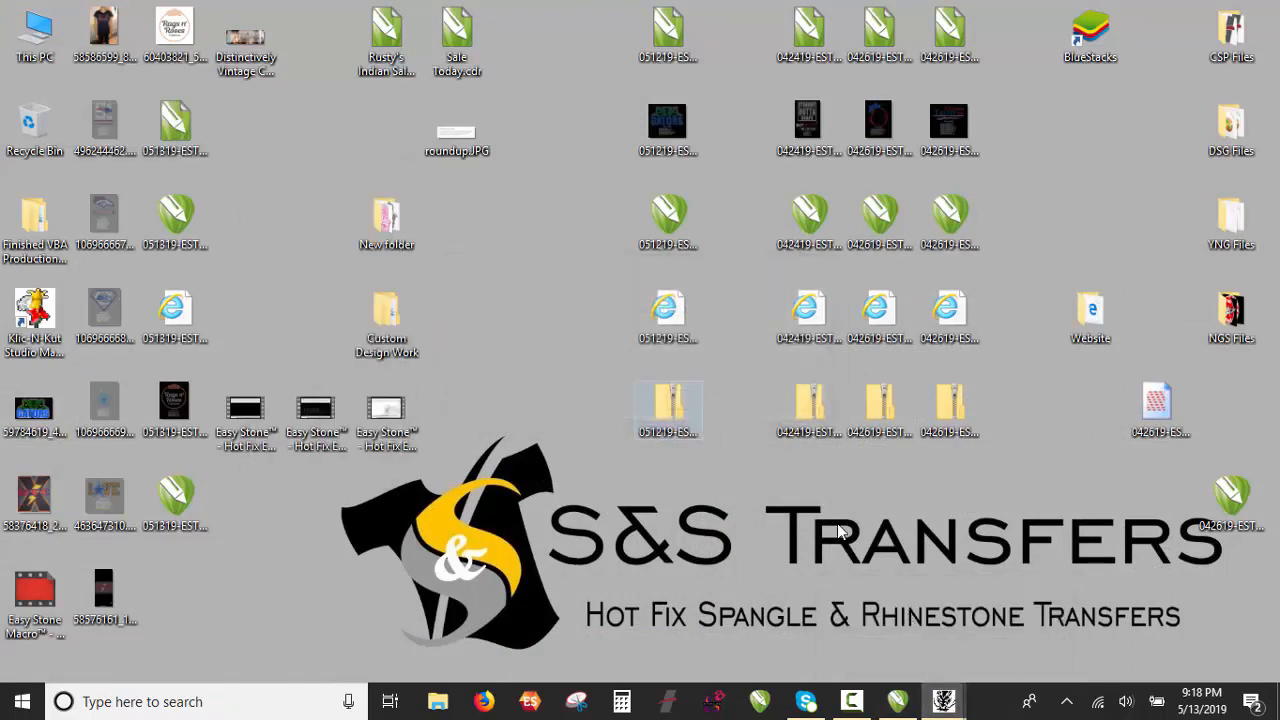
pyautogui.rightClick(955, 702)
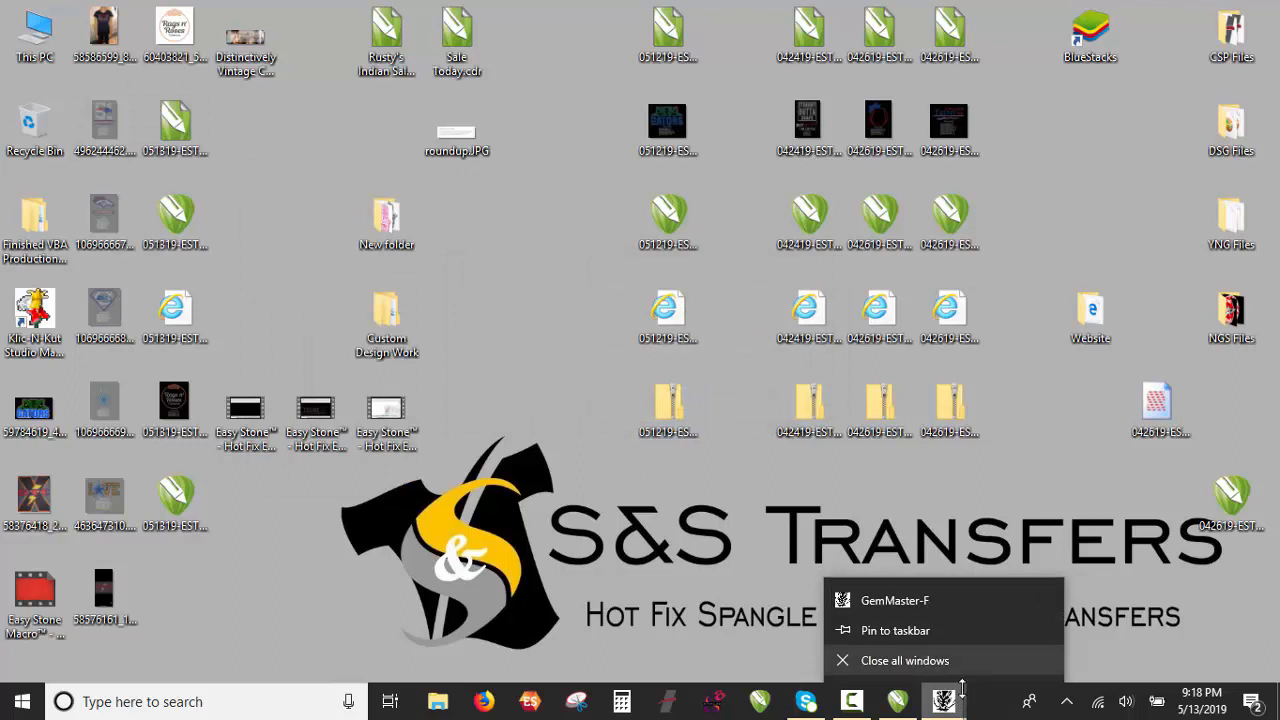
pyautogui.click(895, 602)
pyautogui.click(700, 403)
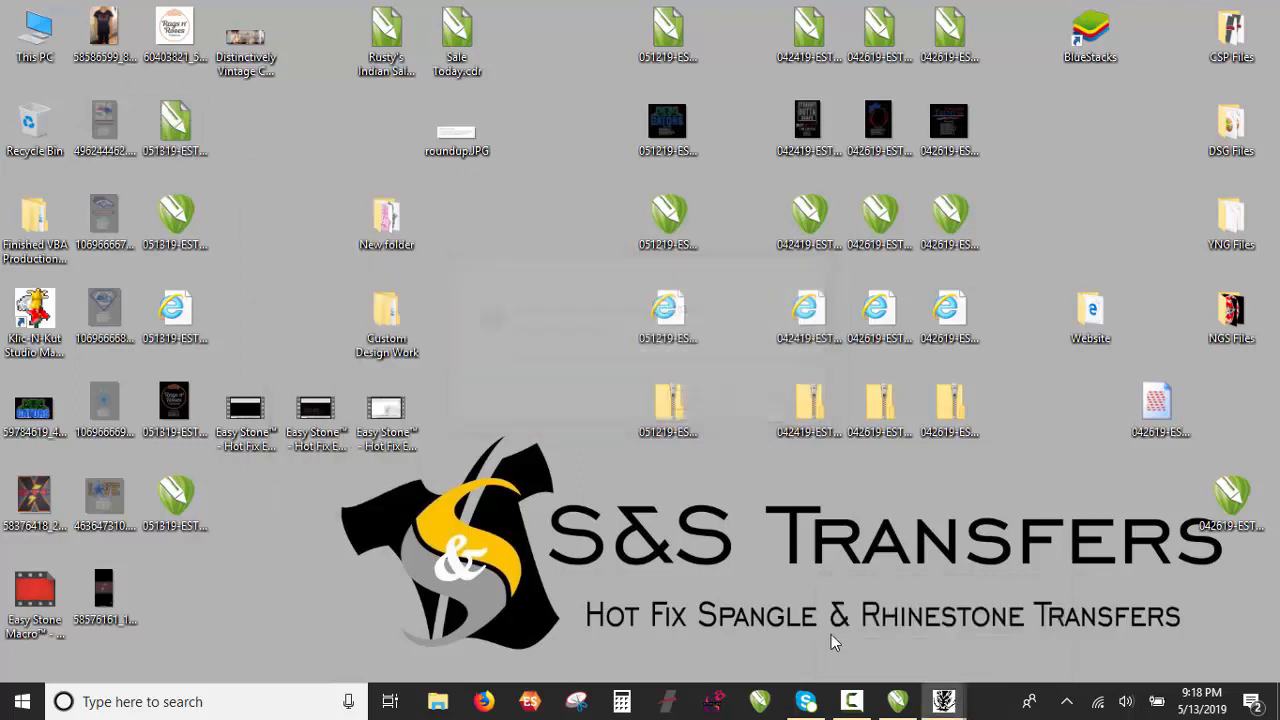
pyautogui.rightClick(937, 706)
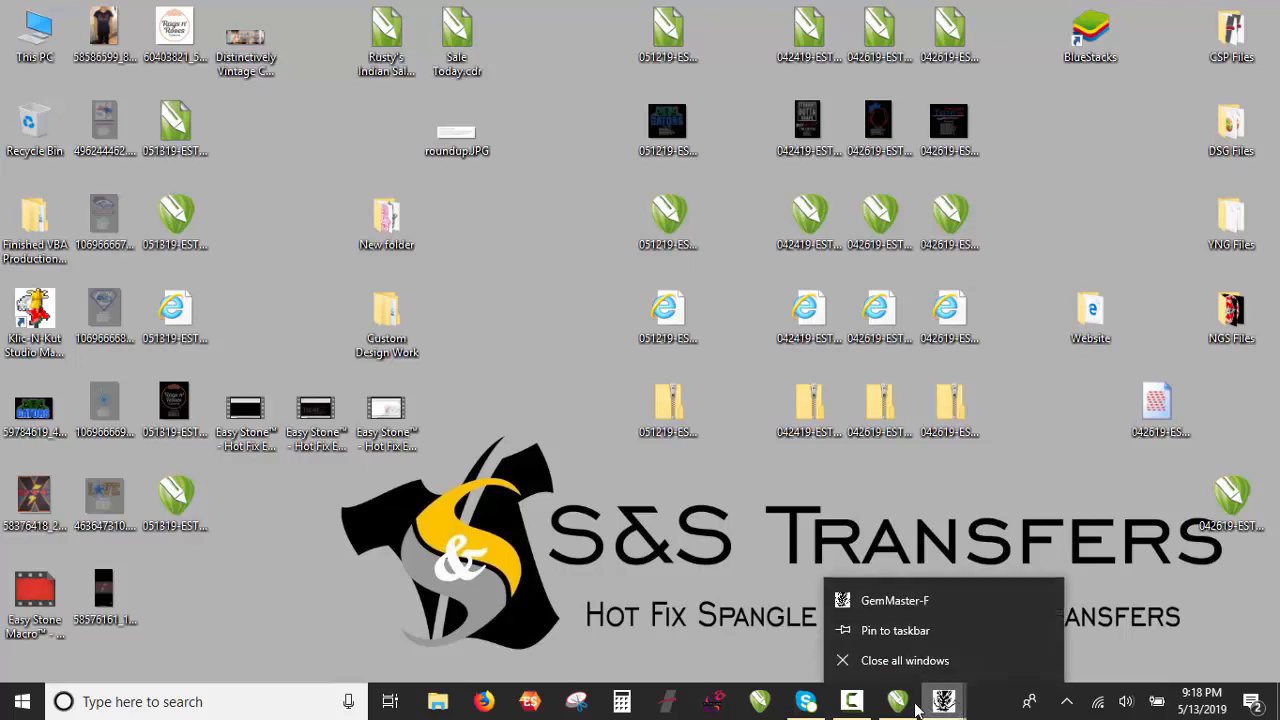
# Step: Quit Skype and confirm closing it
pyautogui.rightClick(855, 705)
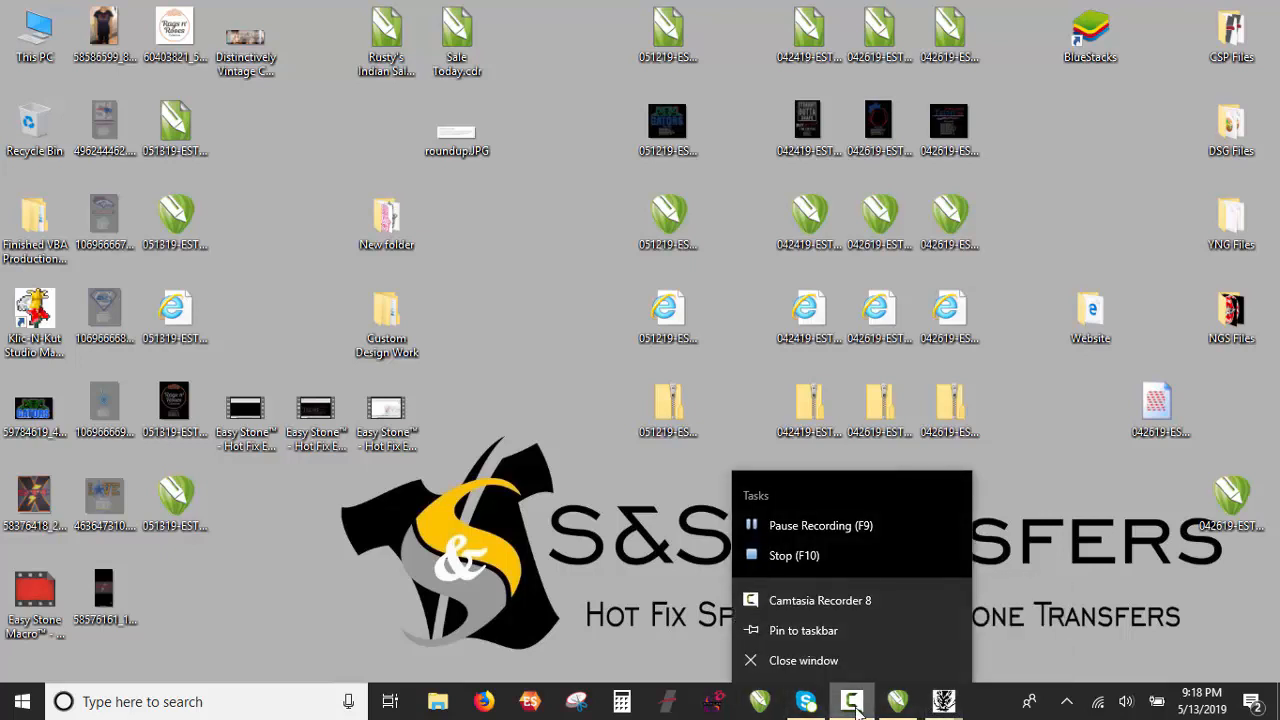
pyautogui.rightClick(657, 646)
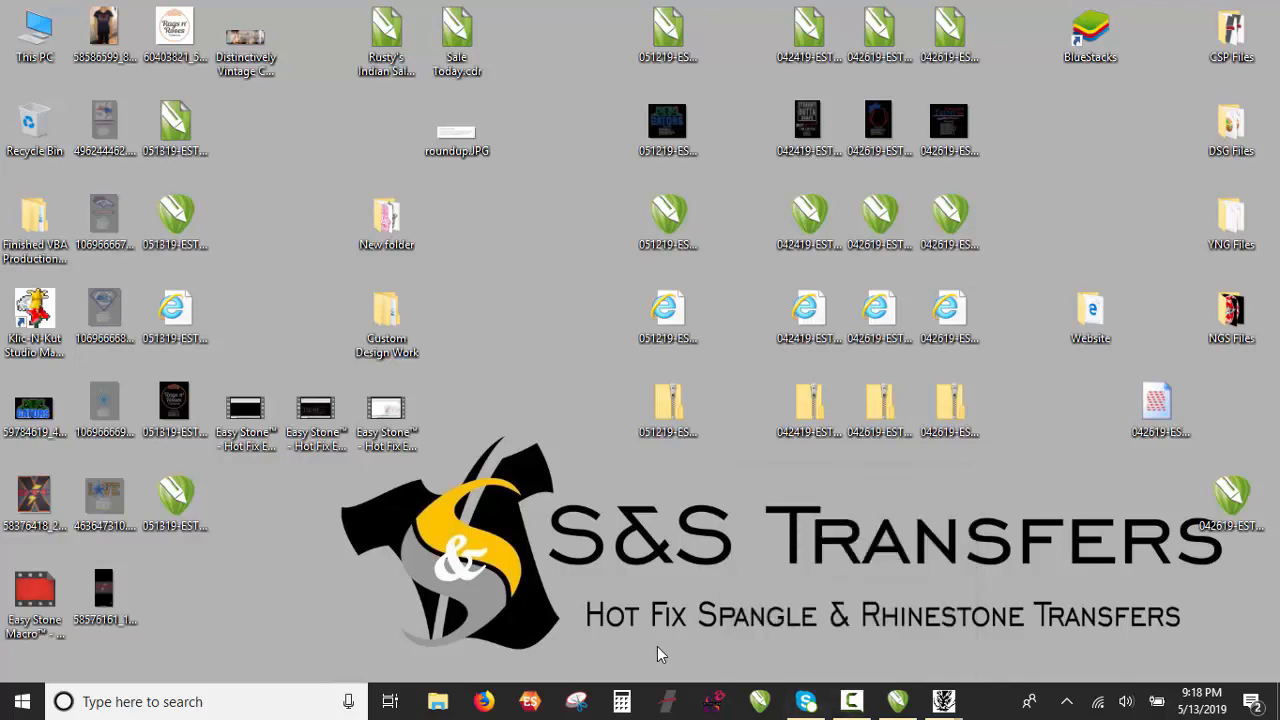
pyautogui.rightClick(806, 701)
pyautogui.click(792, 562)
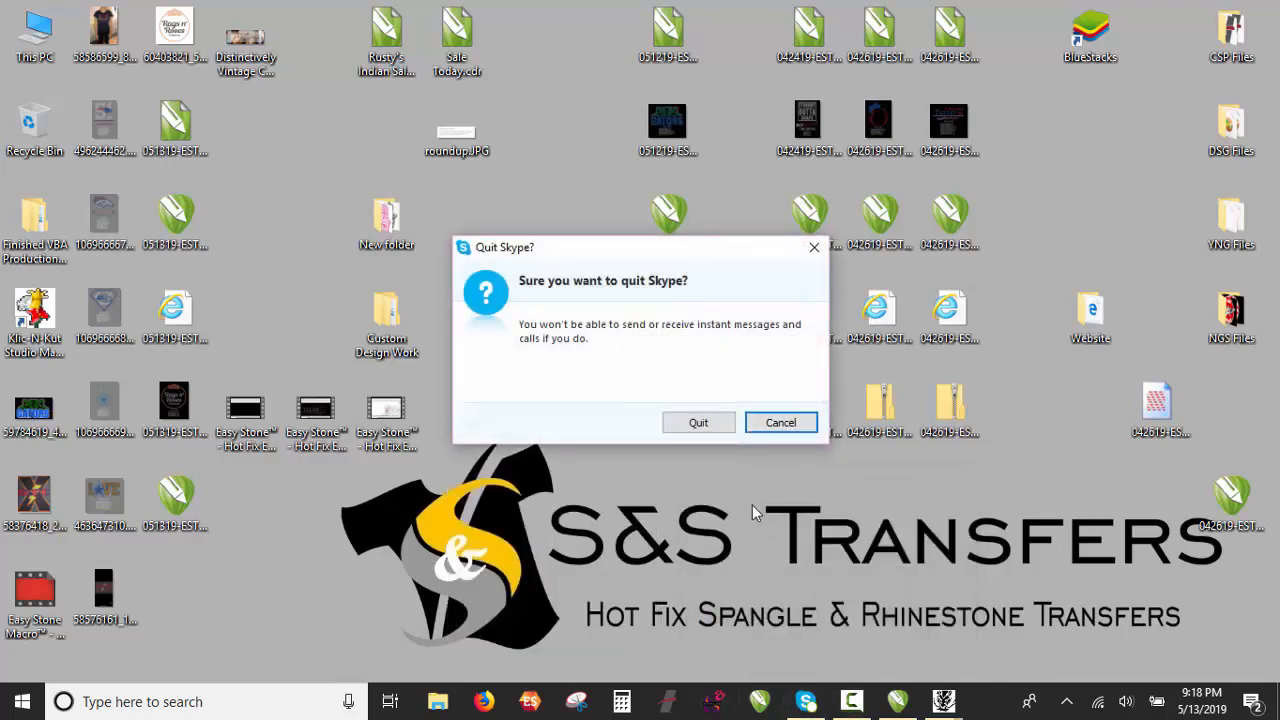
pyautogui.click(691, 420)
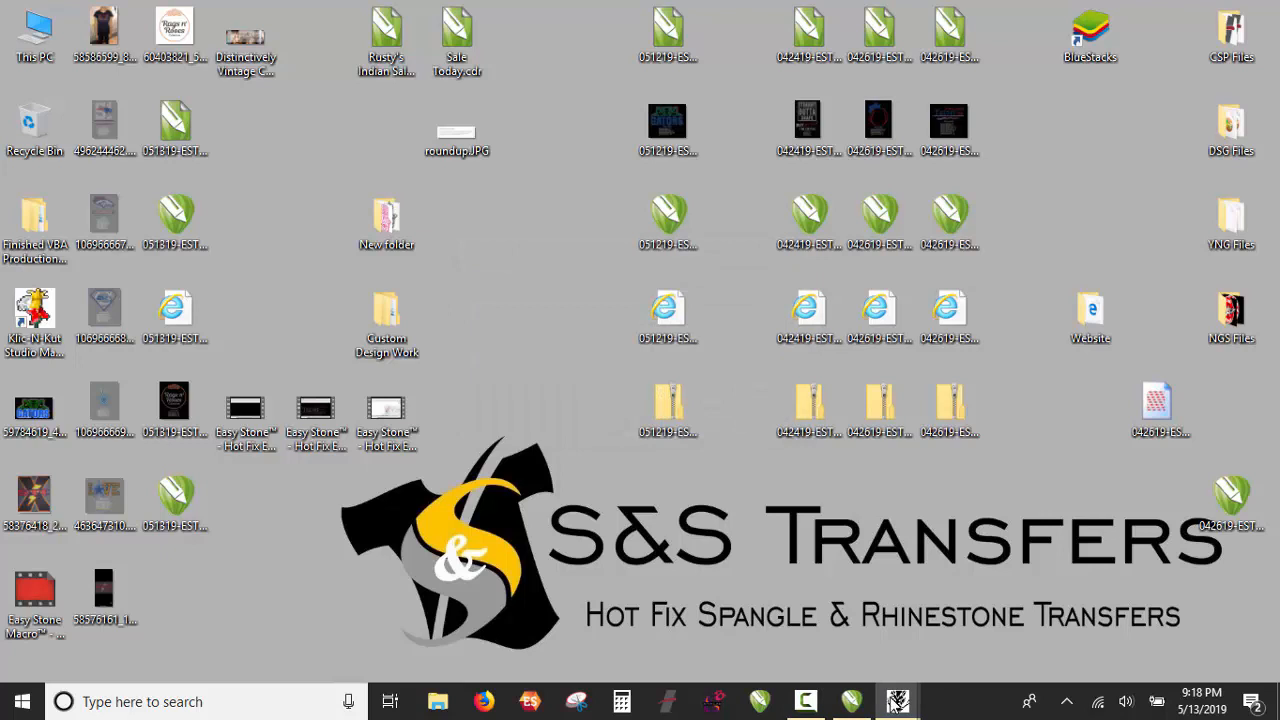
pyautogui.rightClick(915, 705)
pyautogui.click(953, 718)
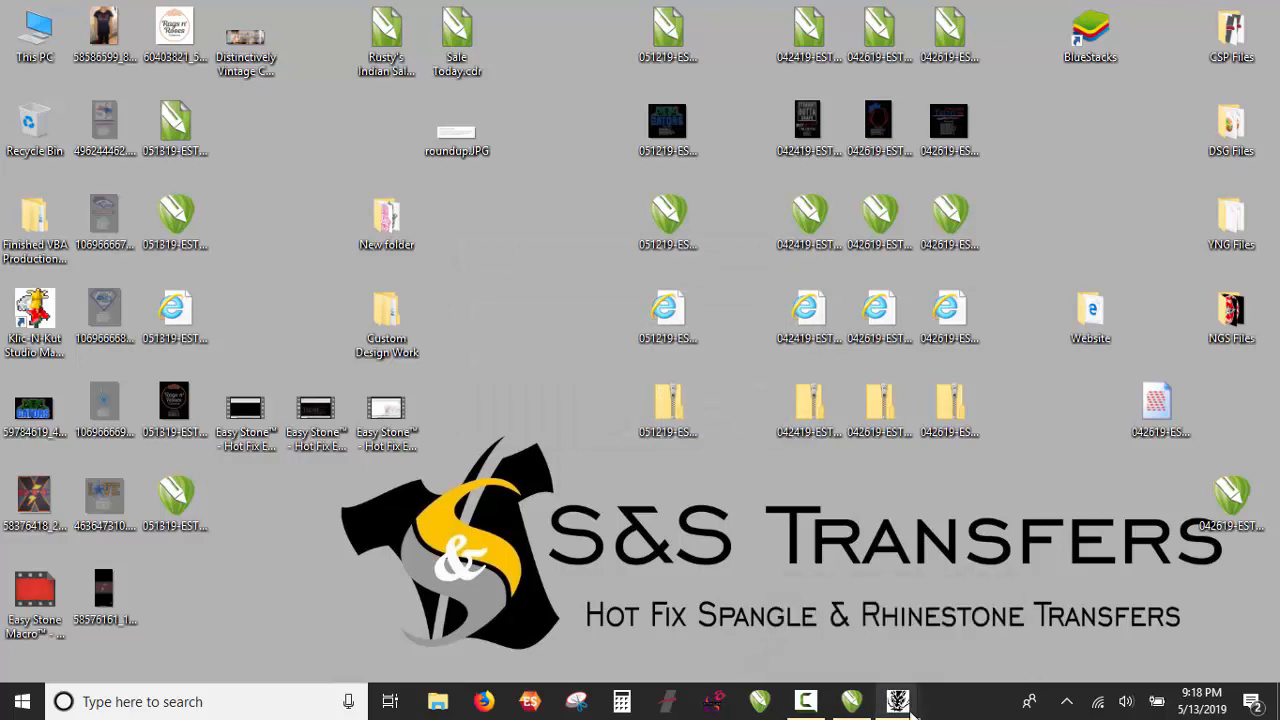
pyautogui.moveTo(902, 708)
pyautogui.click(1073, 662)
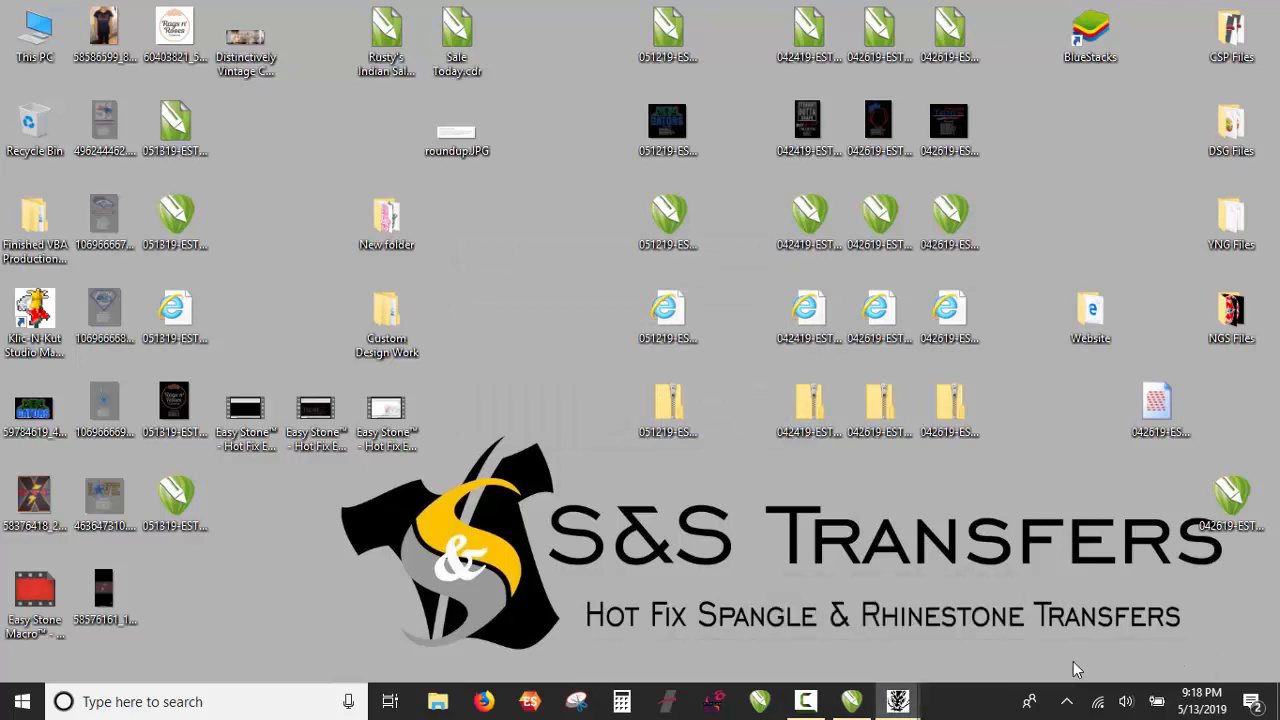
# Step: Bring up the hidden GemMaster window and place it at reduced size beside the desktop's logo files
pyautogui.rightClick(898, 703)
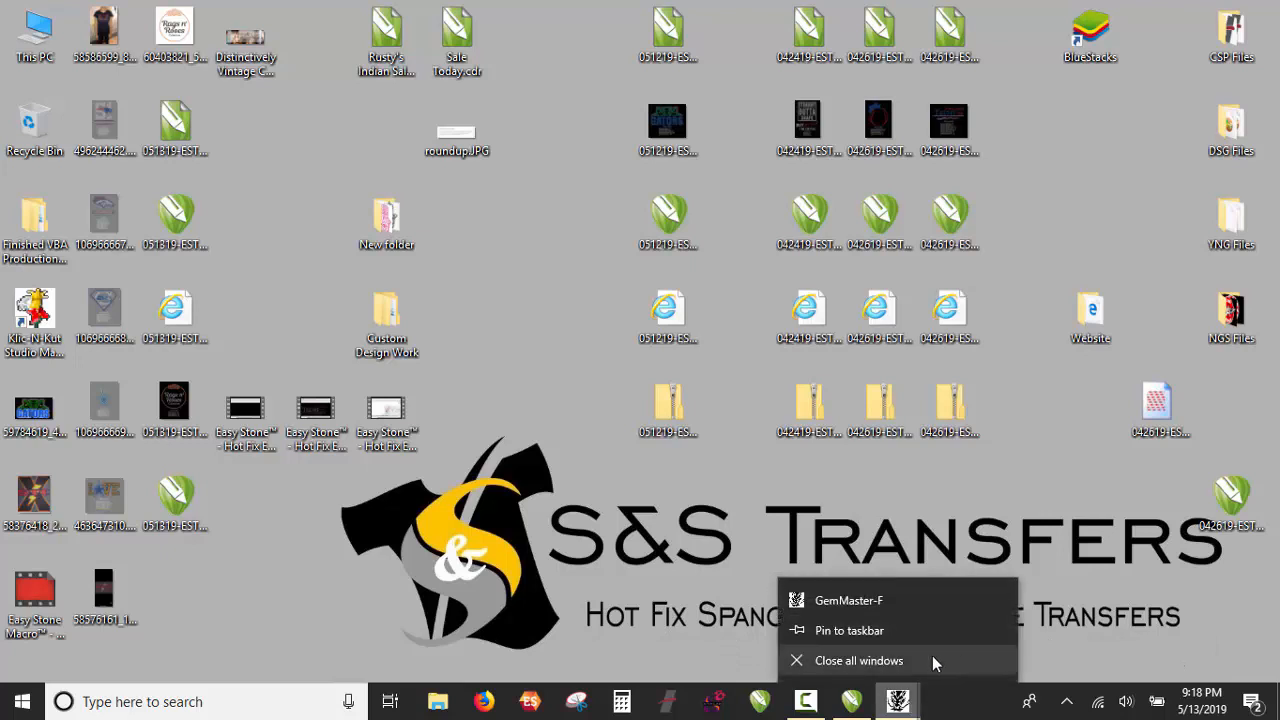
pyautogui.click(895, 706)
pyautogui.moveTo(898, 706)
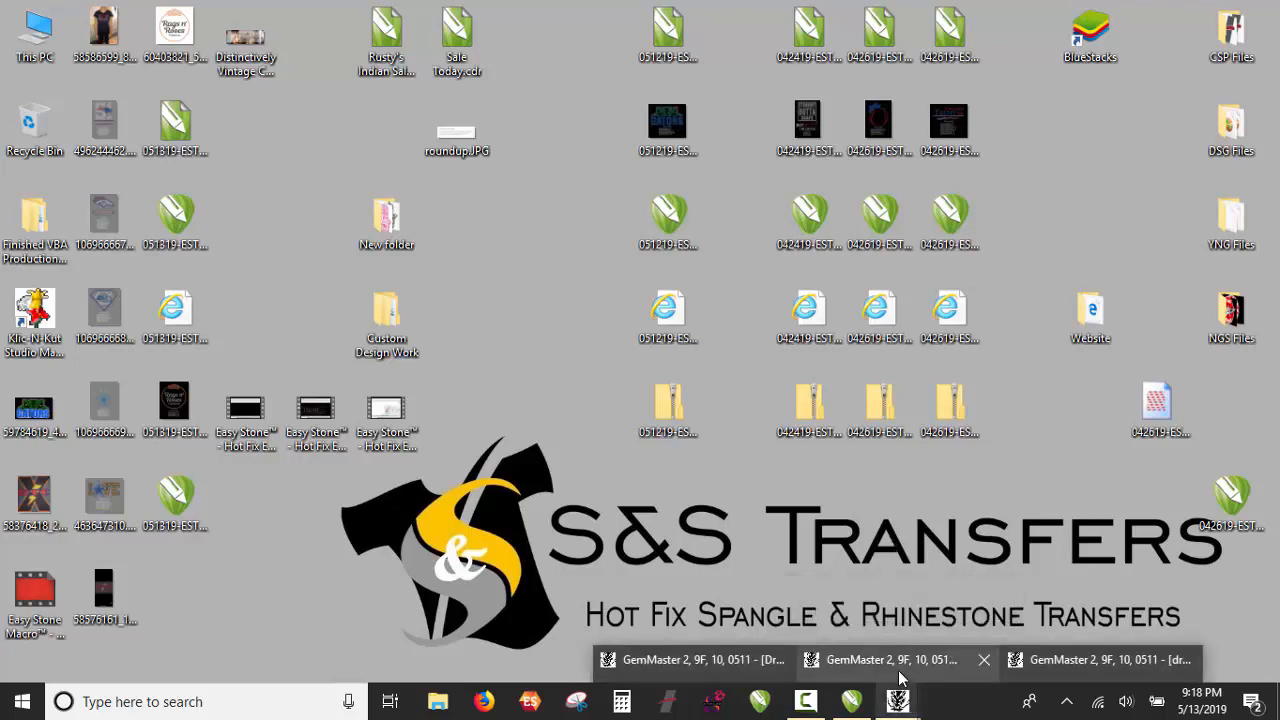
pyautogui.rightClick(904, 666)
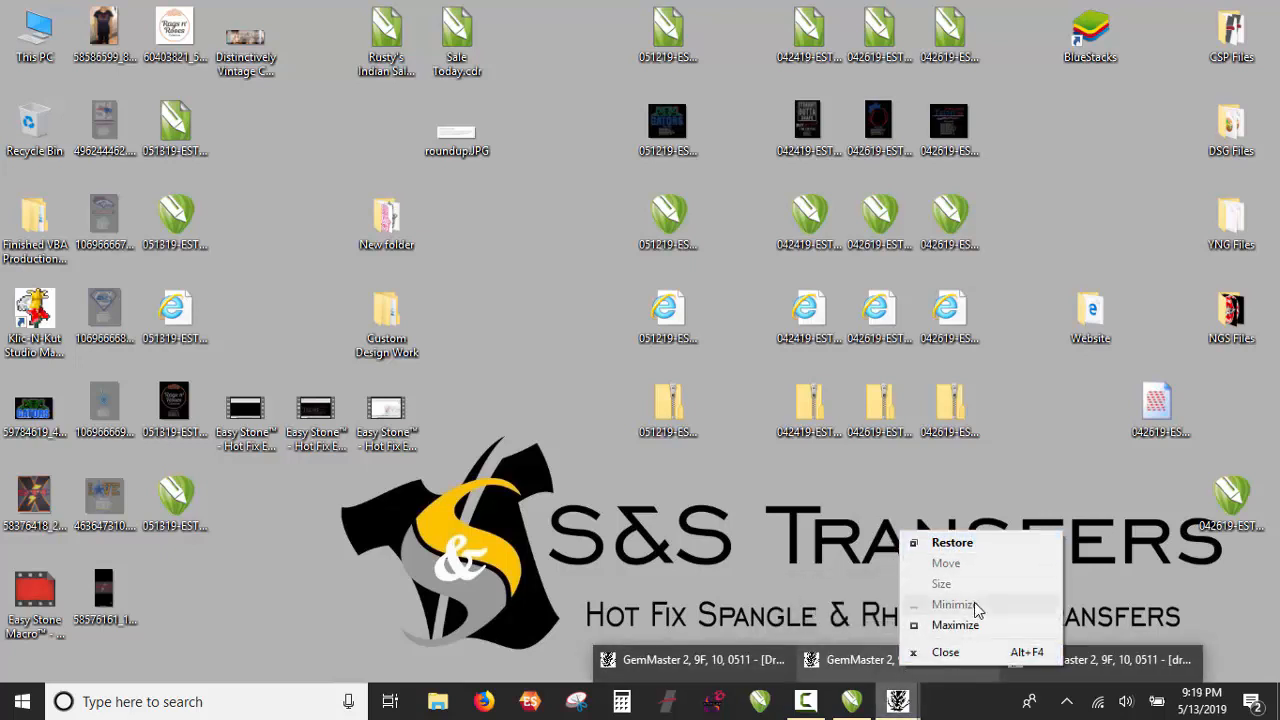
pyautogui.click(955, 625)
pyautogui.moveTo(490, 10); pyautogui.dragTo(888, 645)
pyautogui.moveTo(818, 415); pyautogui.dragTo(1279, 415)
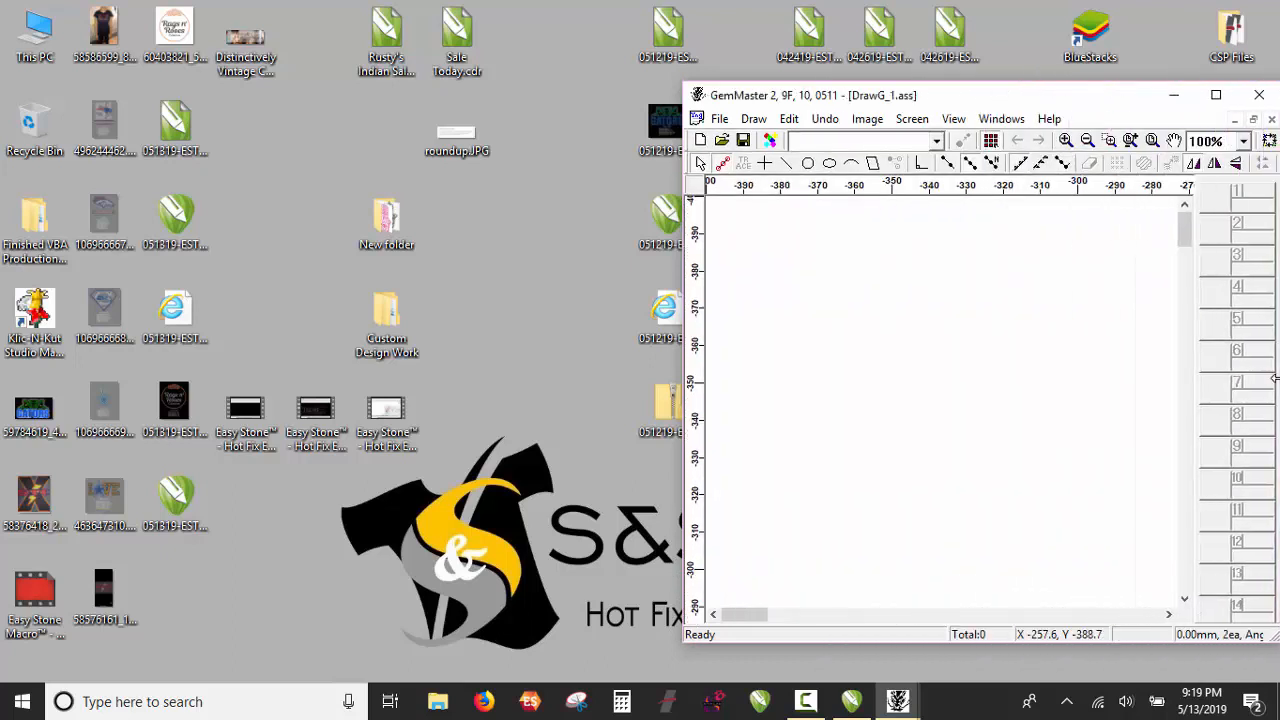
# Step: Load the exported 051319-EST-RagsNRosesLogo.AI file from the desktop into the empty GemMaster drawing
pyautogui.click(184, 506)
pyautogui.moveTo(184, 522); pyautogui.dragTo(806, 385)
pyautogui.click(888, 476)
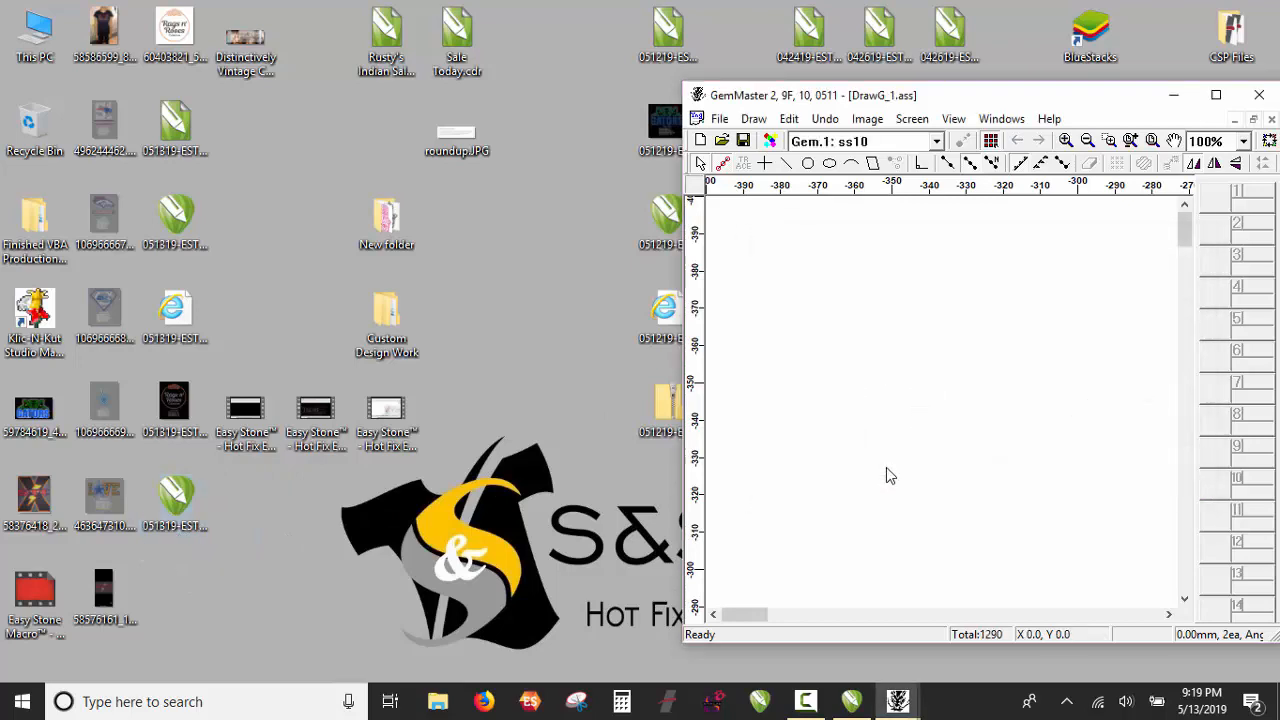
# Step: Save the imported logo to the desktop as the GemMaster file 051319-est-ragsnroseslogo.yng and locate the saved file there
pyautogui.click(719, 120)
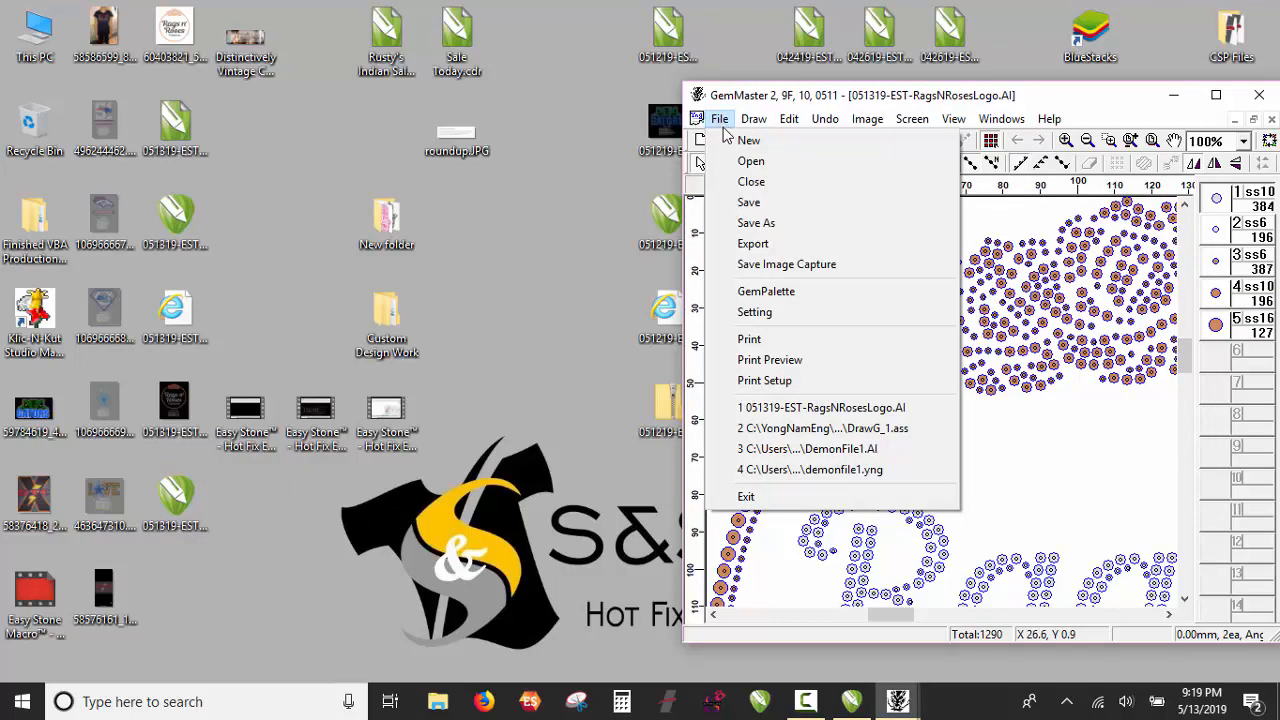
pyautogui.click(752, 203)
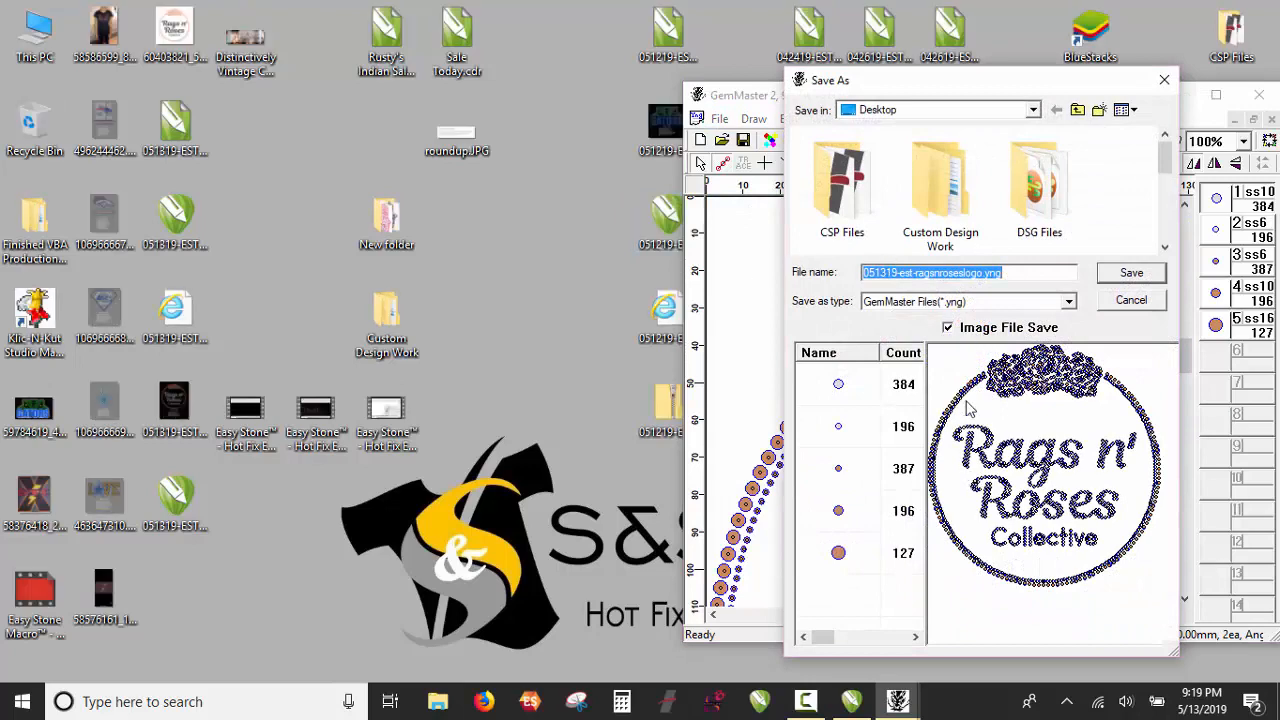
pyautogui.click(1146, 271)
pyautogui.click(550, 274)
pyautogui.click(180, 605)
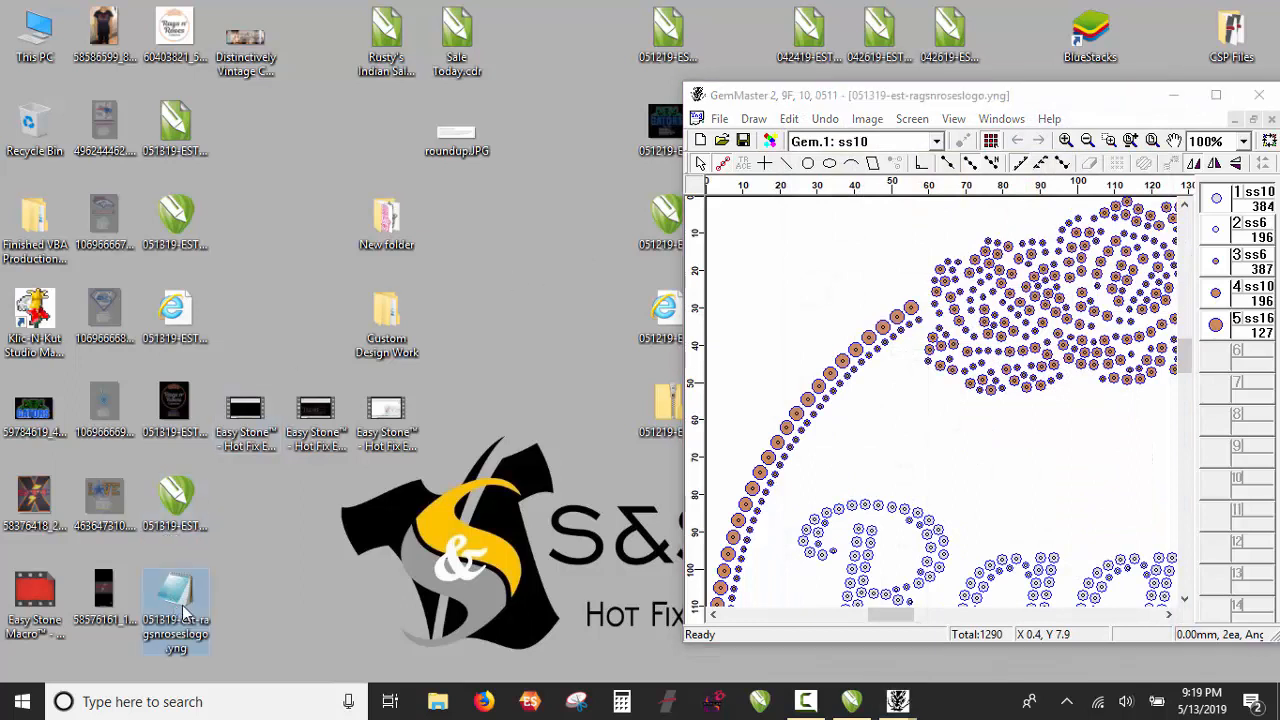
pyautogui.click(263, 606)
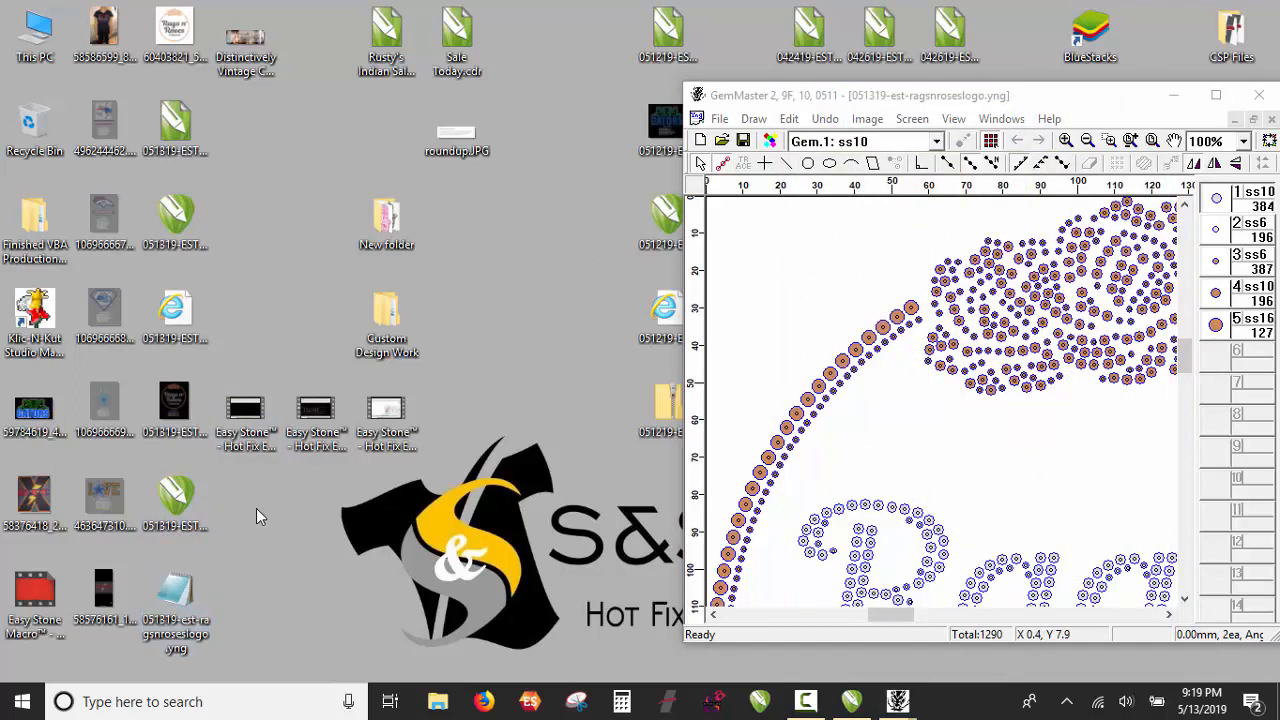
# Step: Review the whole Rags n' Roses stone layout in a full-screen GemMaster window, and minimize the program
pyautogui.doubleClick(1065, 99)
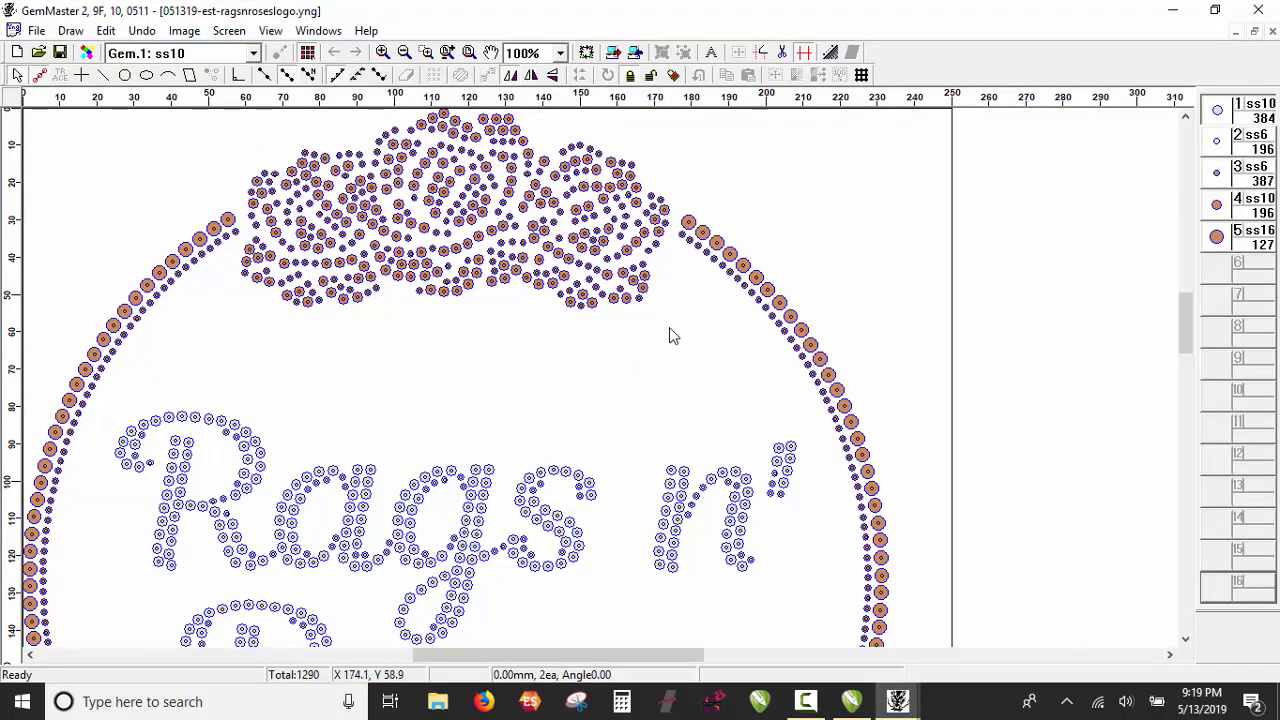
pyautogui.scroll(-5, 669, 330)
pyautogui.scroll(4, 655, 345)
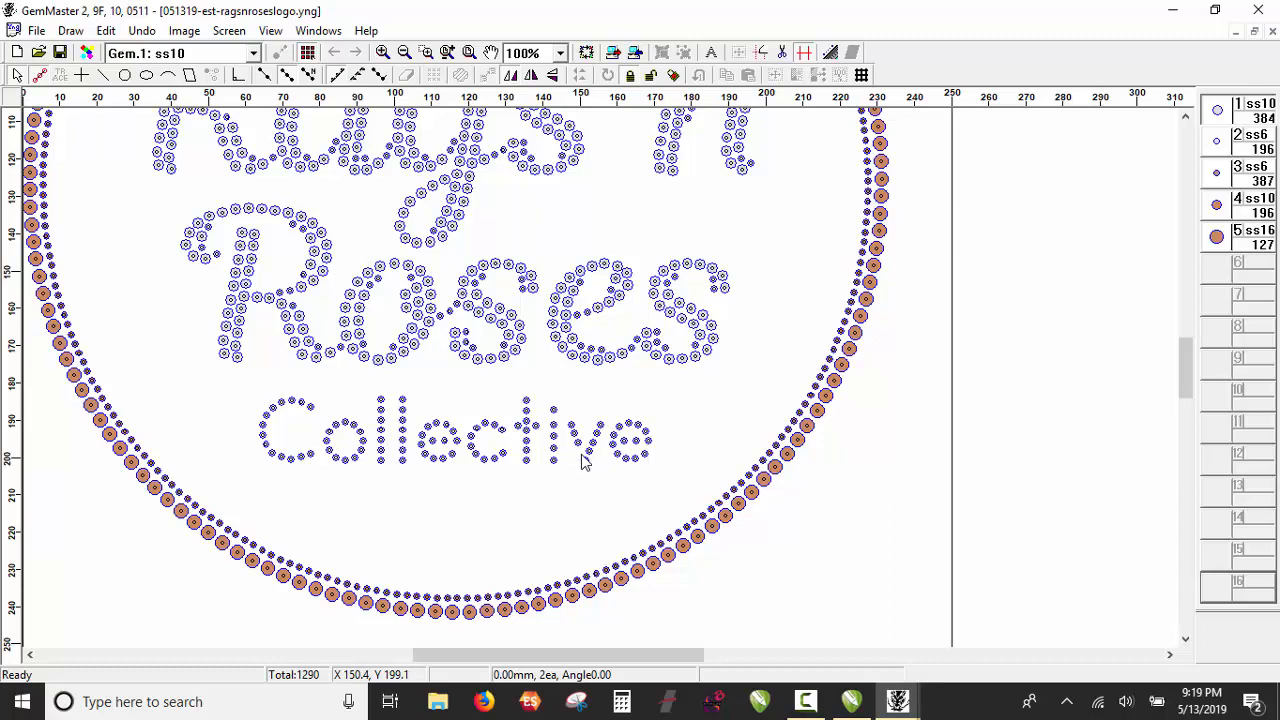
pyautogui.click(1176, 9)
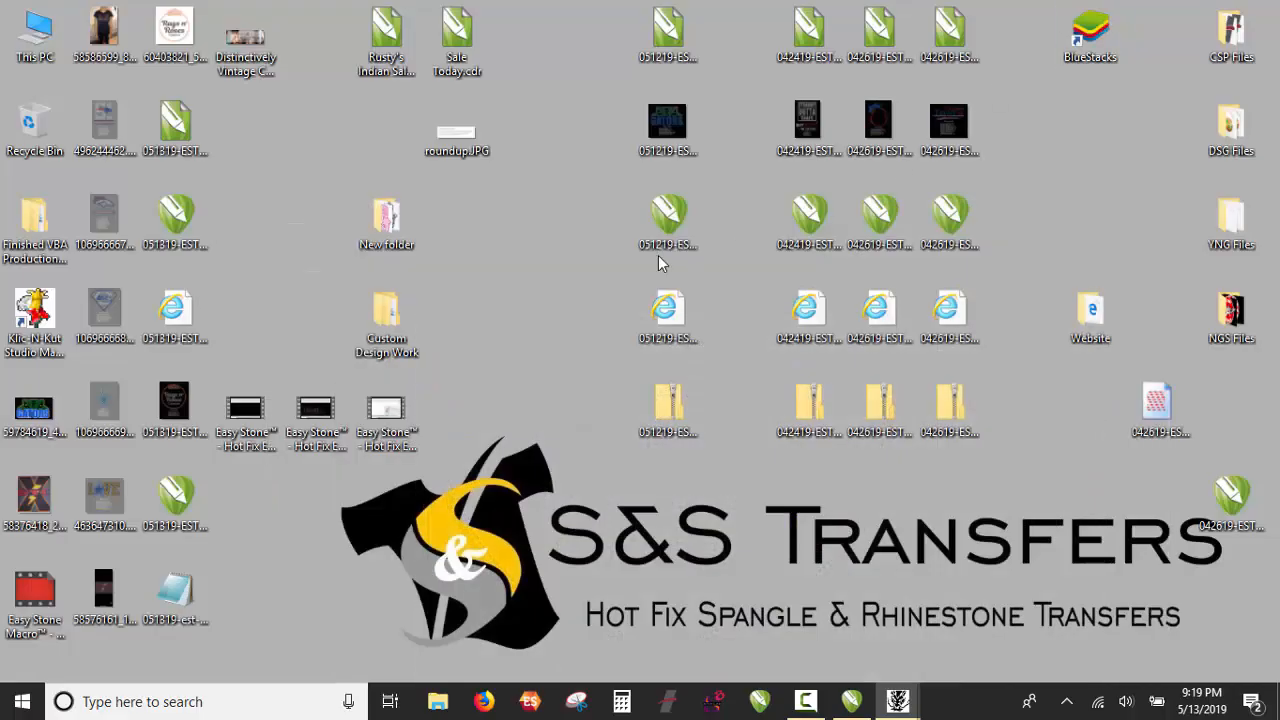